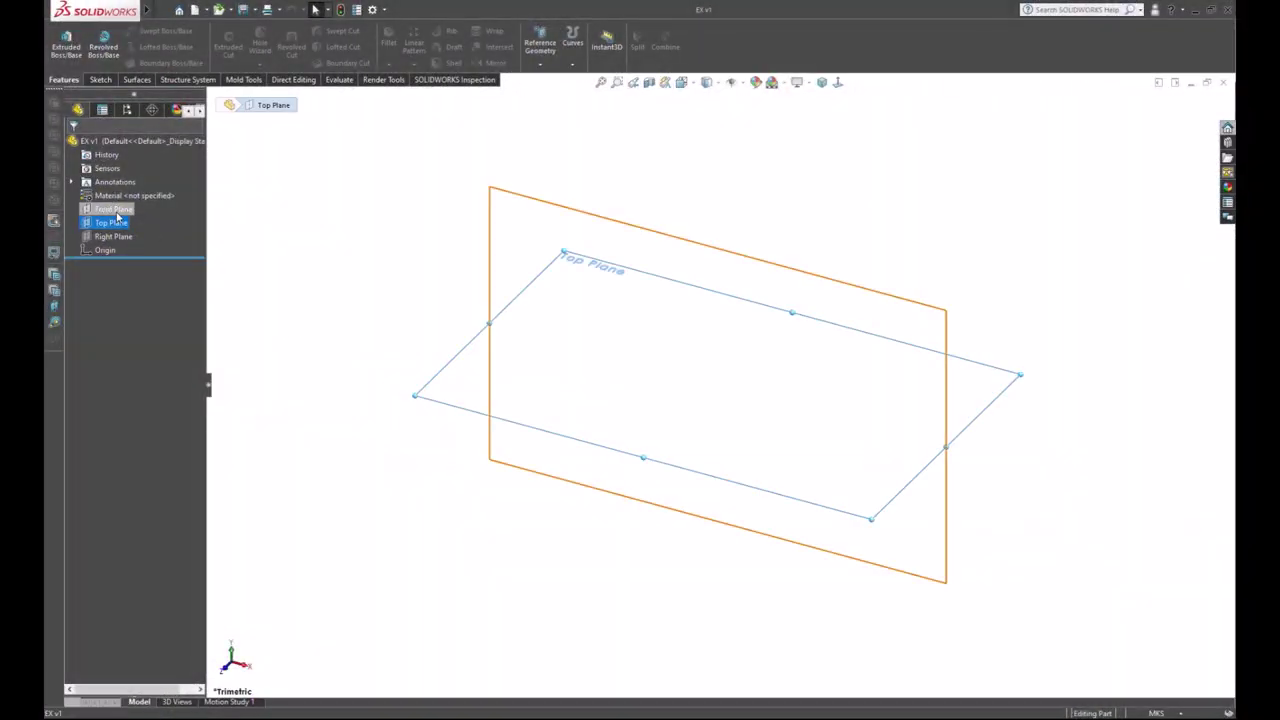
Step: Open a sketch on the Front Plane with the midpoint Line tool active
left_click(113, 209)
left_click(100, 190)
mouse_move(95, 11)
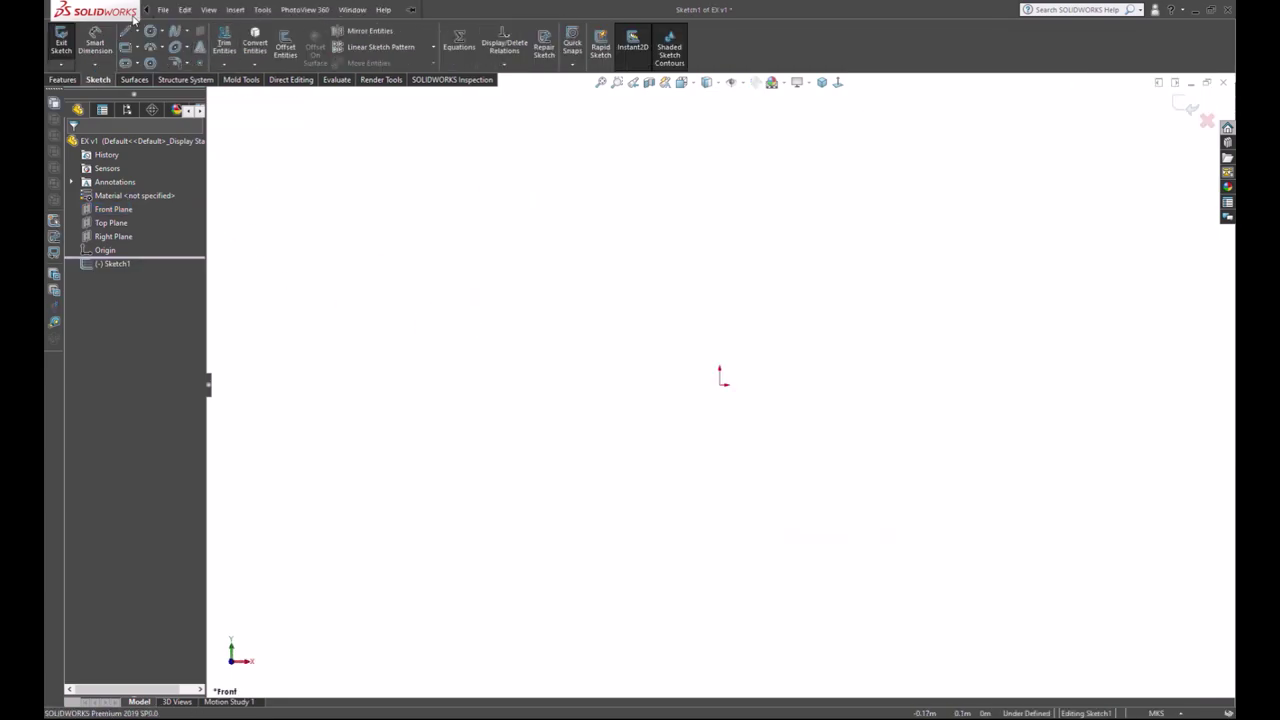
left_click(128, 32)
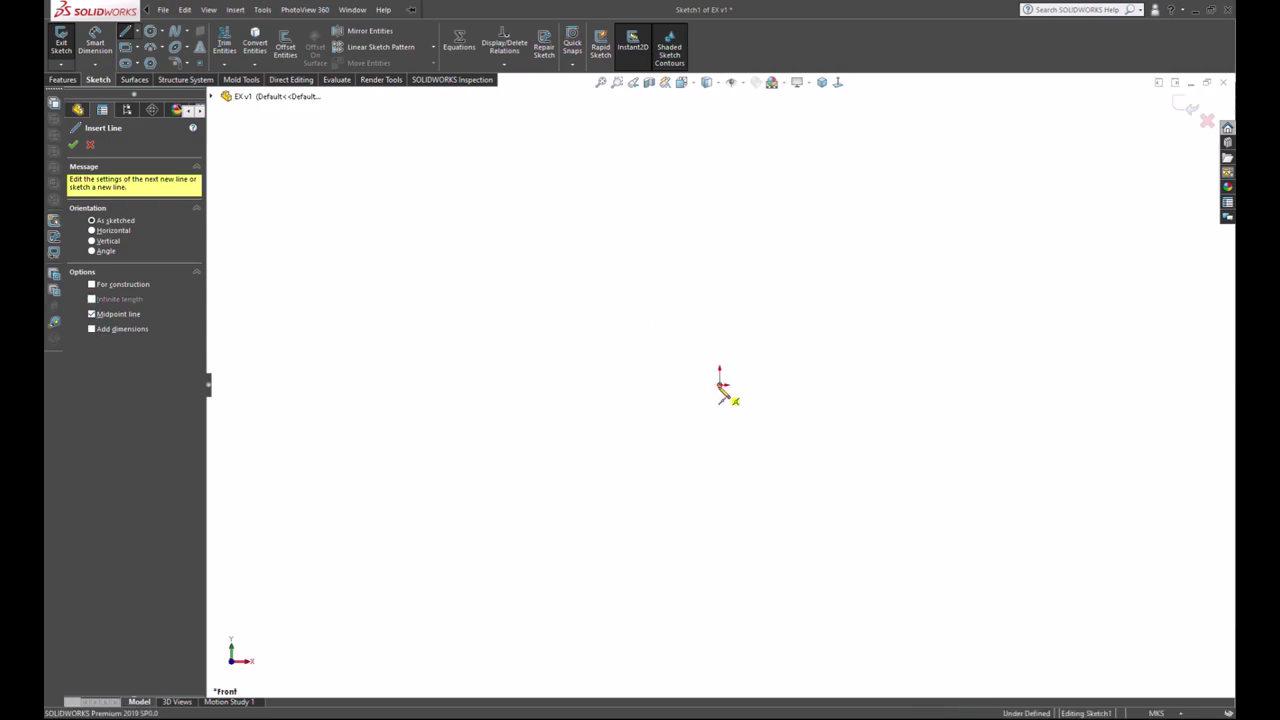
Step: Draw a horizontal midpoint line centred on the origin and switch to full screen
left_click(719, 384)
left_click(800, 384)
key("Escape")
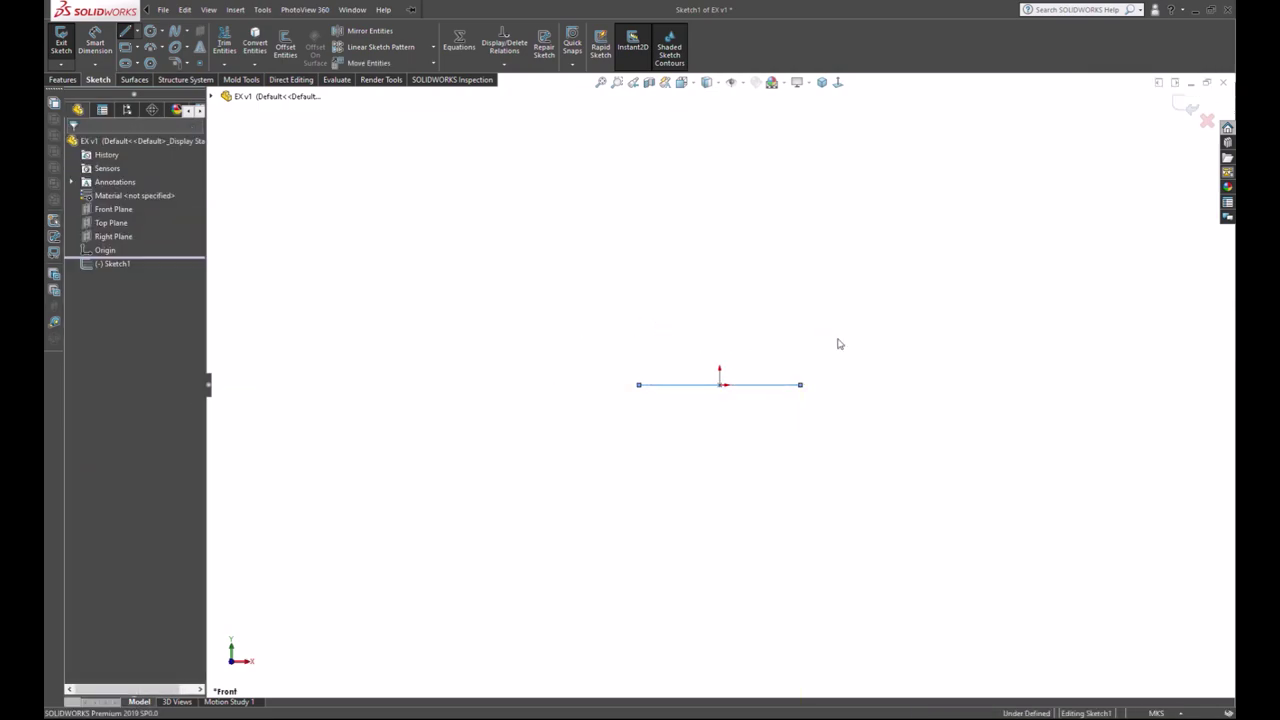
key("F11")
Step: Chain lines for the top extension, shoulder step, outer right edge and arm's lower edge
key("l")
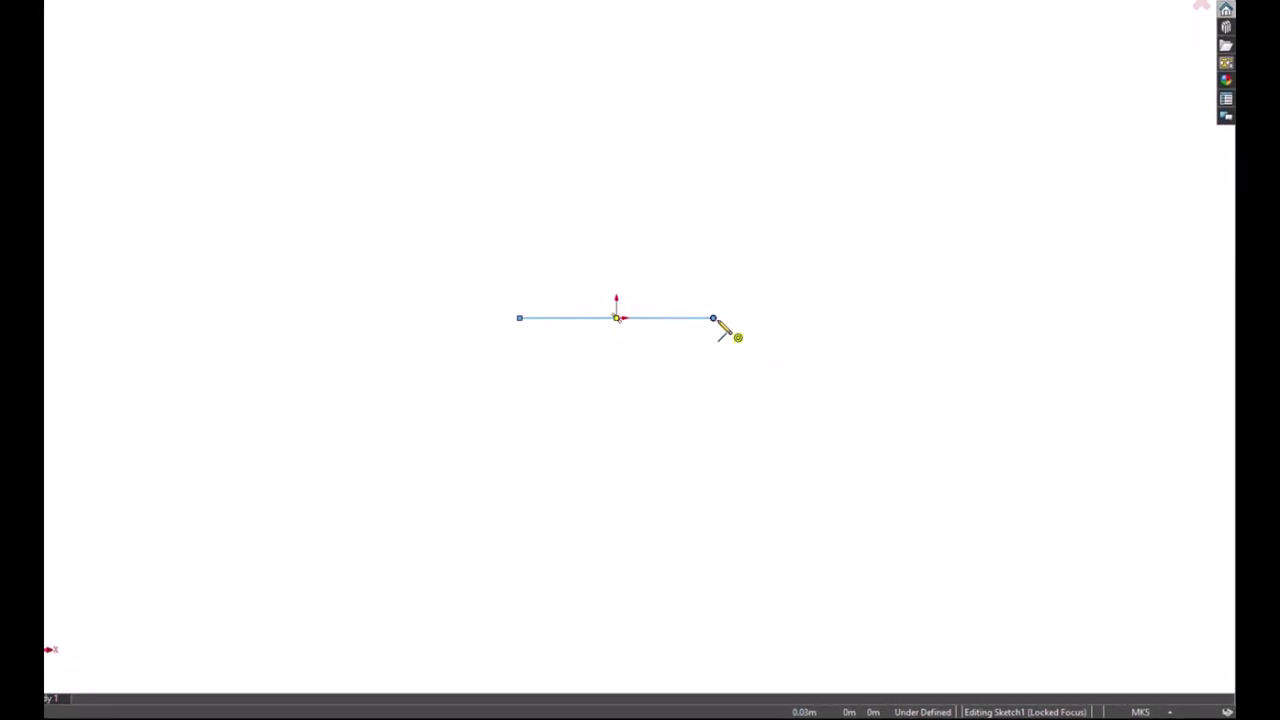
left_click(713, 318)
left_click(740, 318)
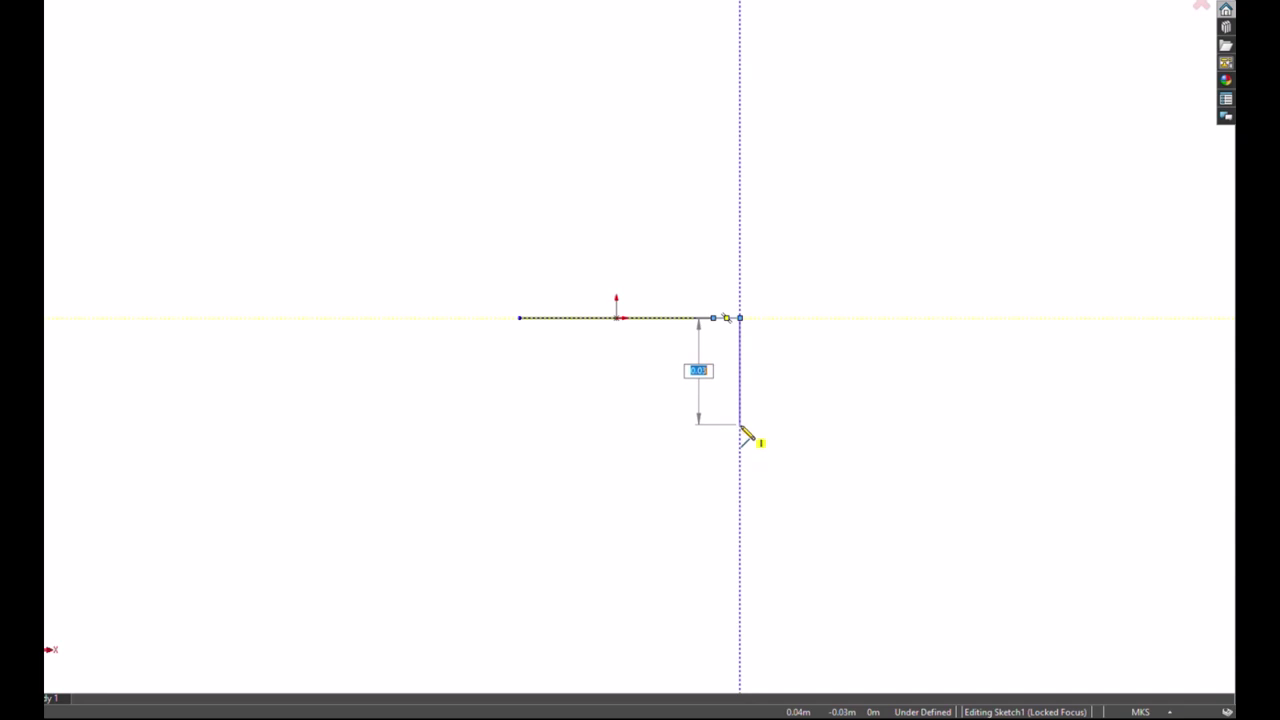
left_click(740, 430)
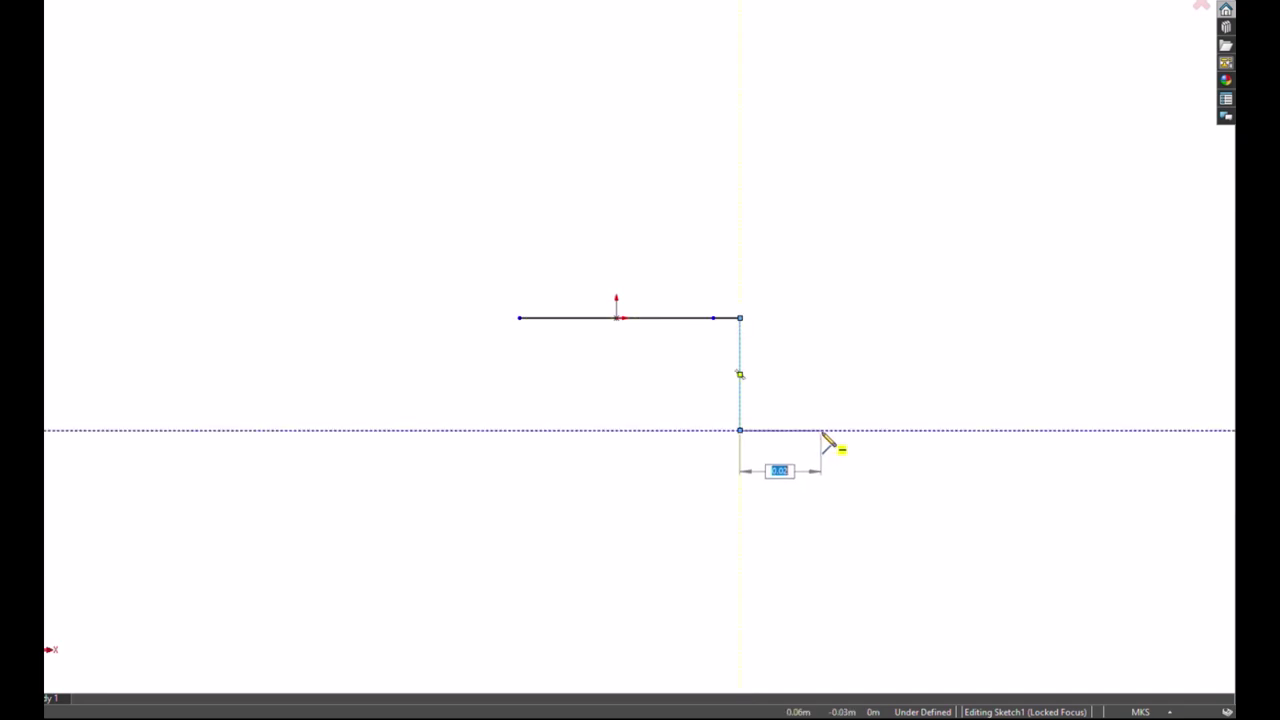
left_click(822, 430)
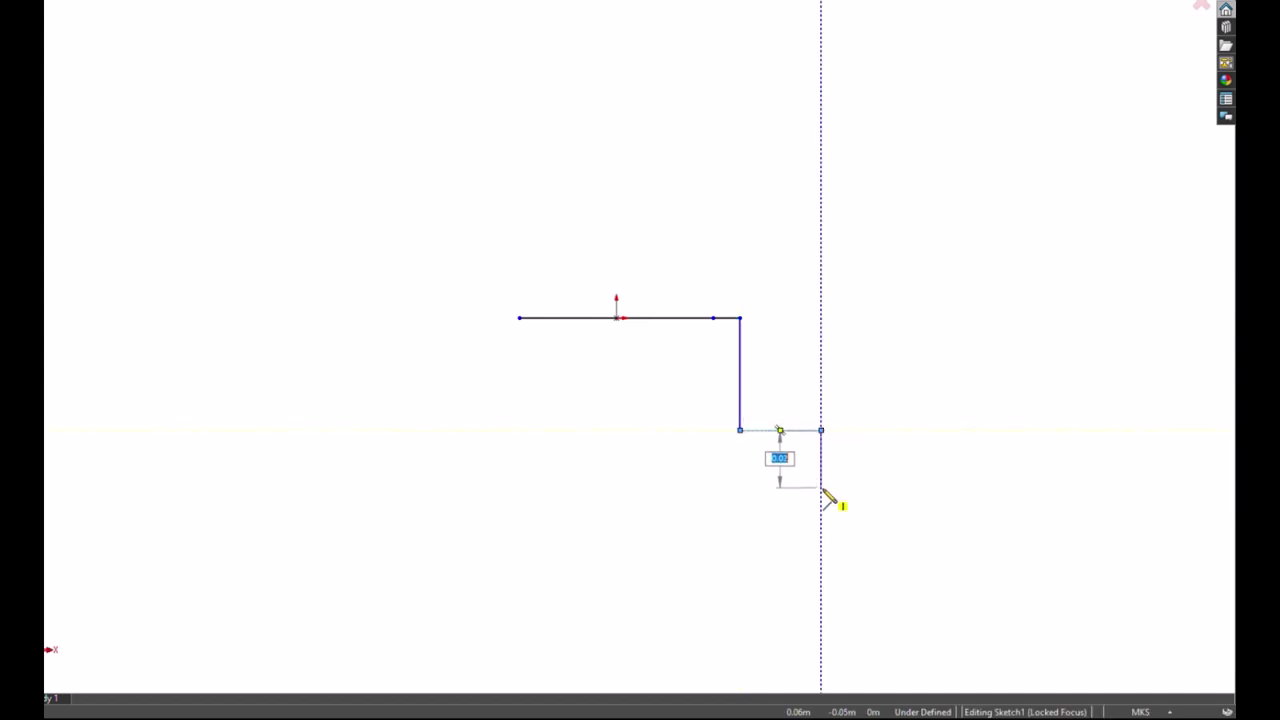
left_click(821, 487)
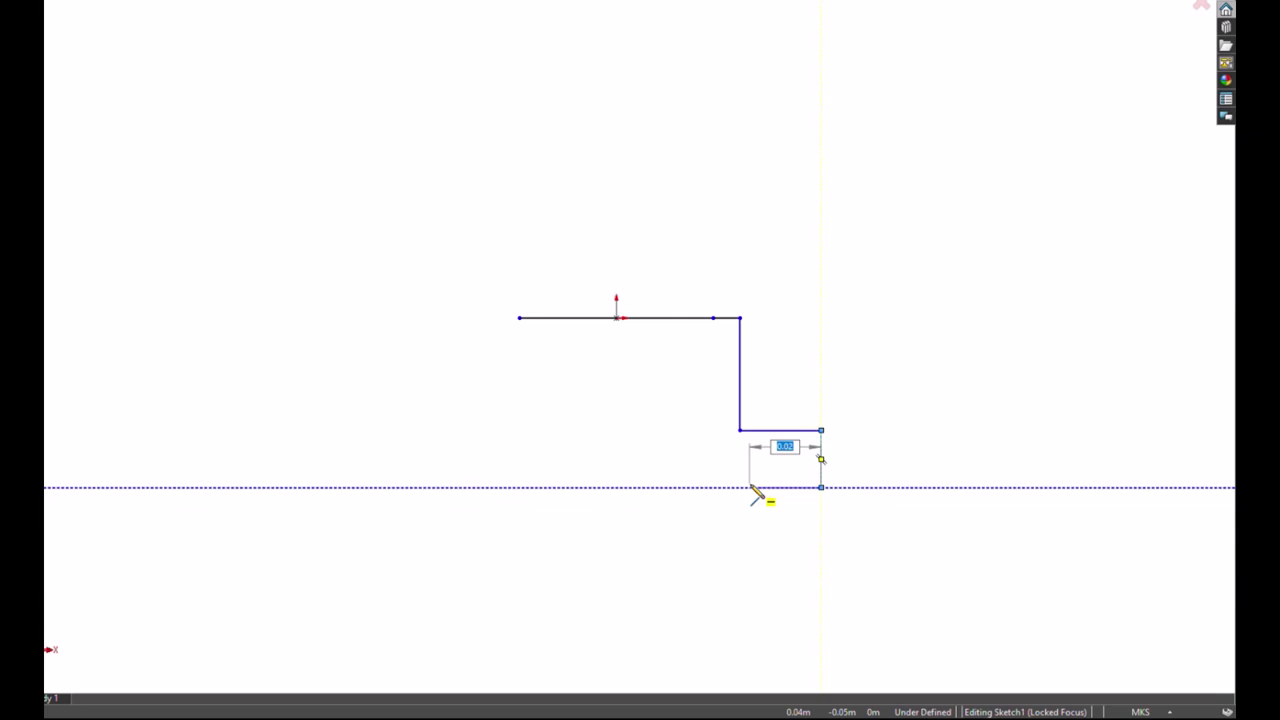
left_click(750, 487)
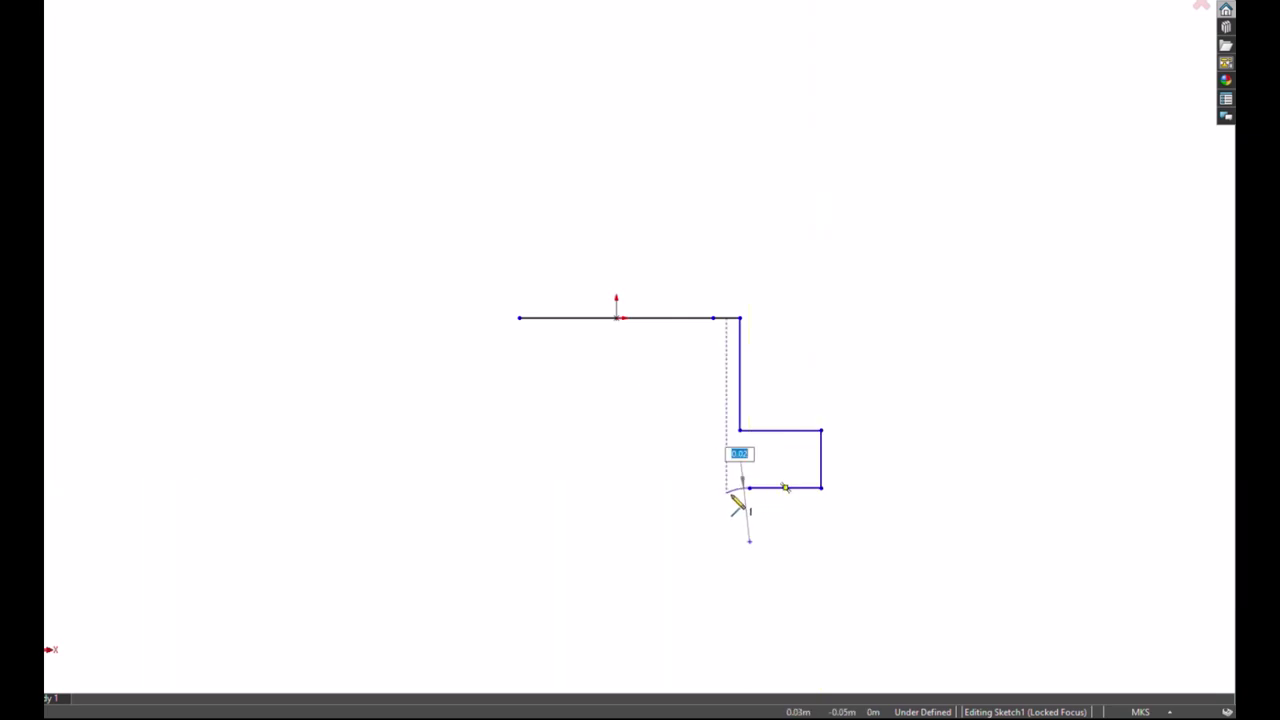
Step: Continue the outline with a tangent arc, the right leg, a second tangent arc and inner edge to centre
left_click(731, 505)
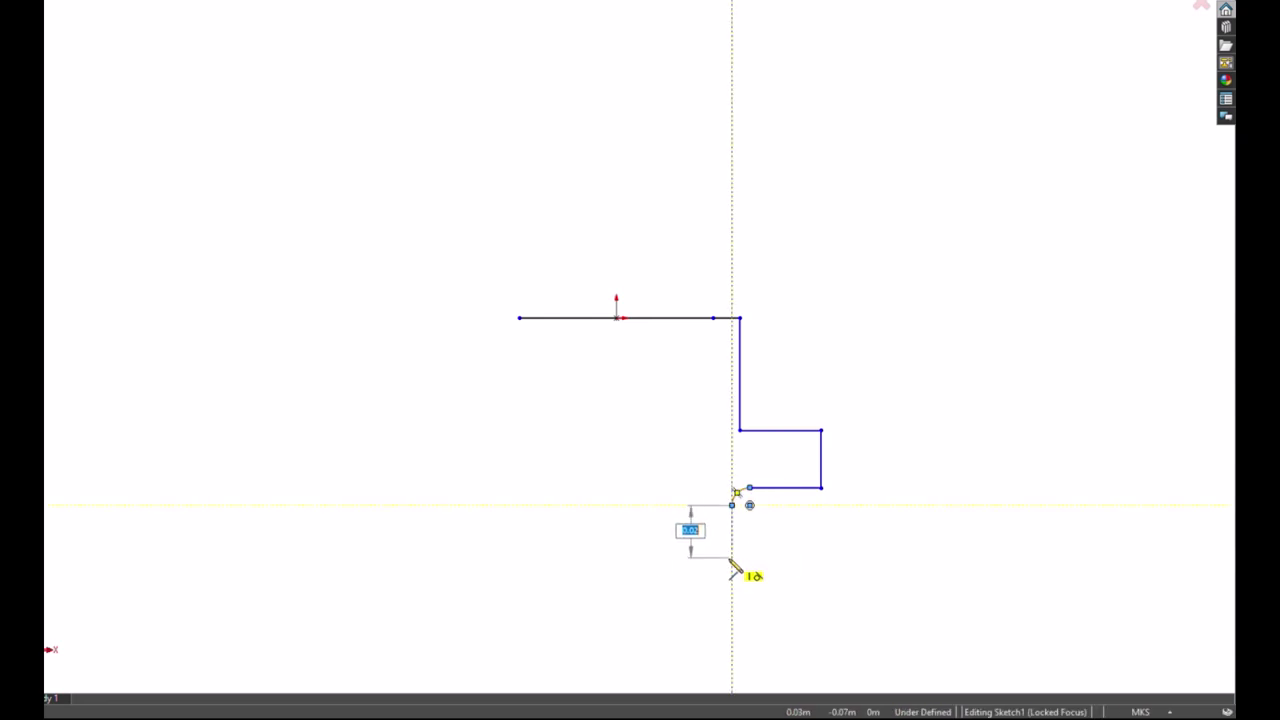
left_click(731, 557)
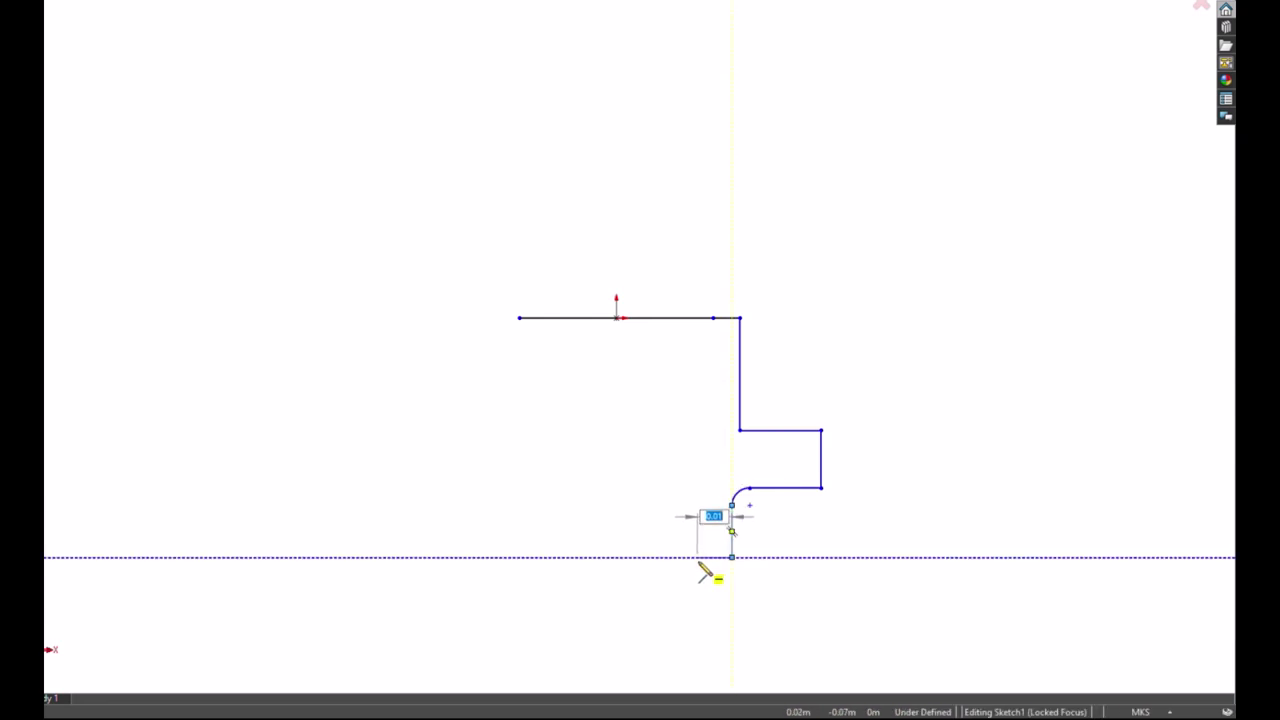
left_click(698, 560)
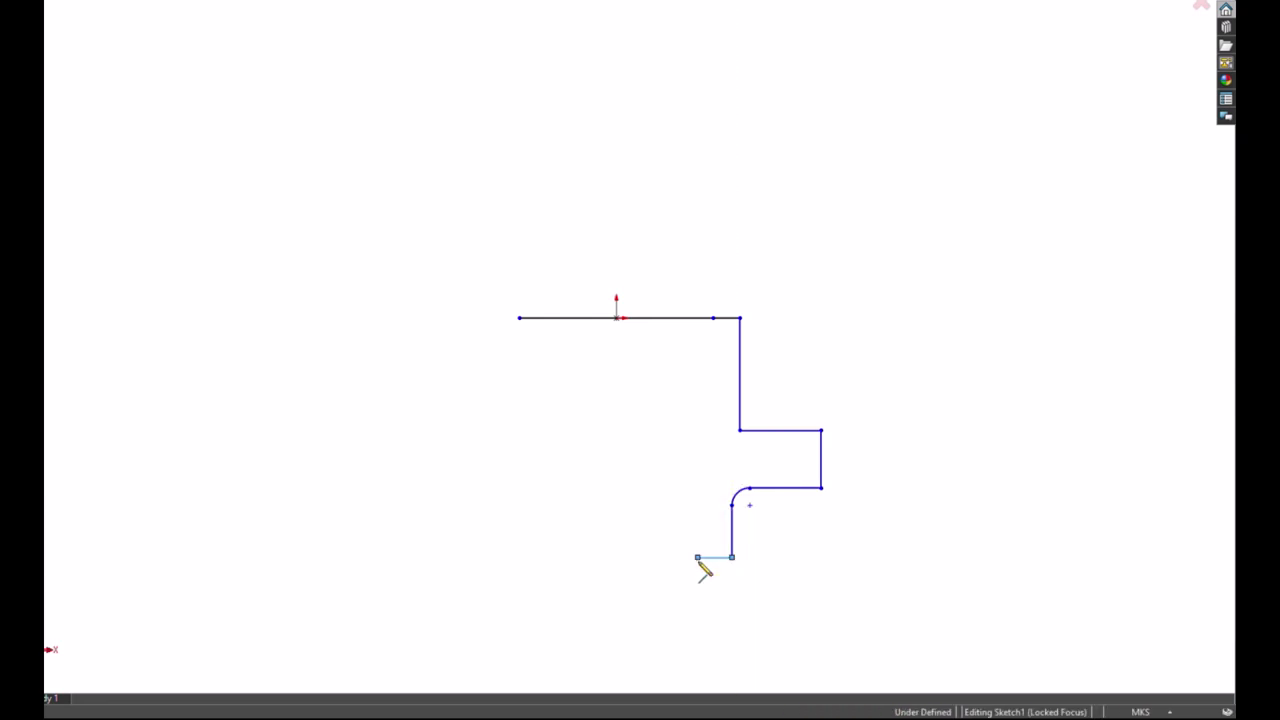
left_click(697, 479)
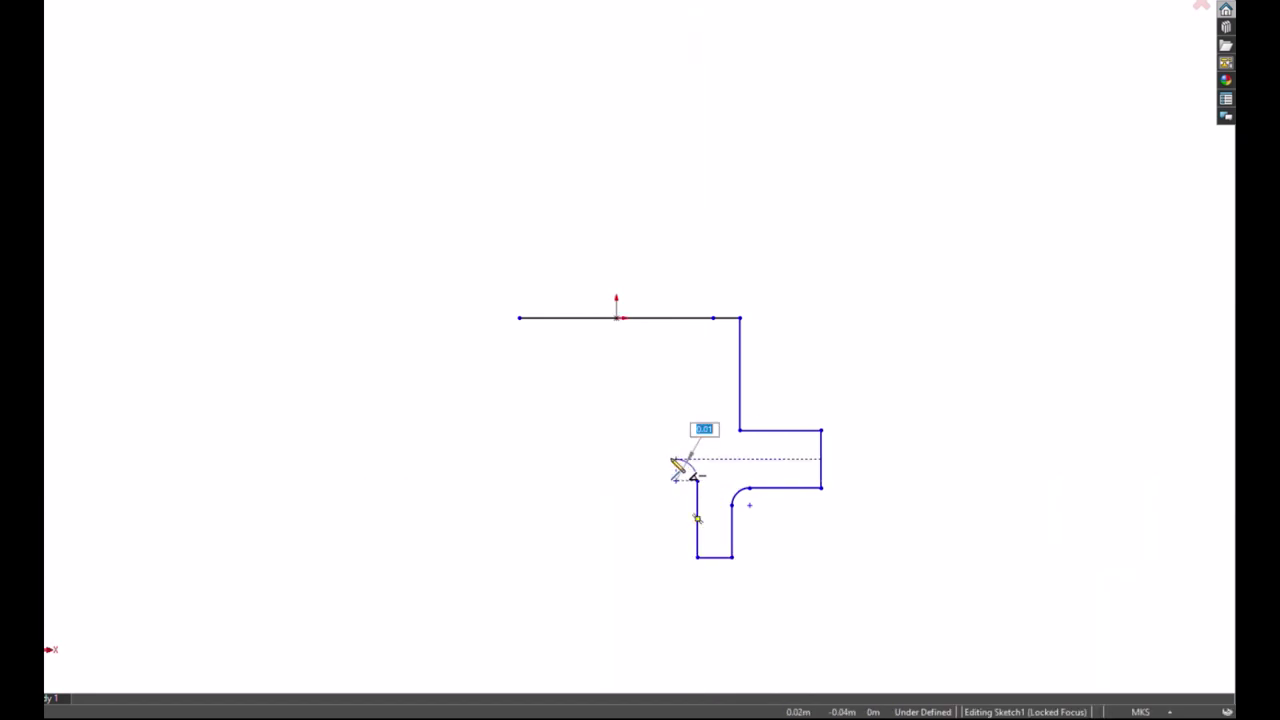
left_click(671, 455)
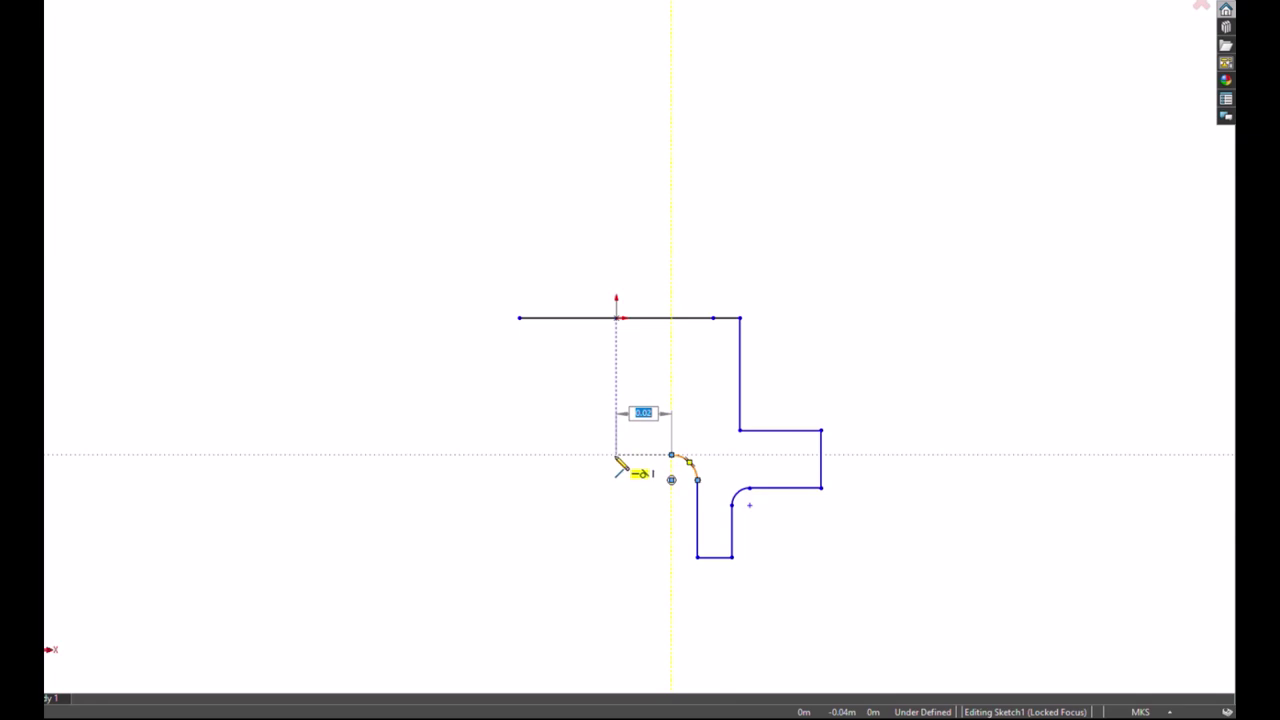
double_click(616, 455)
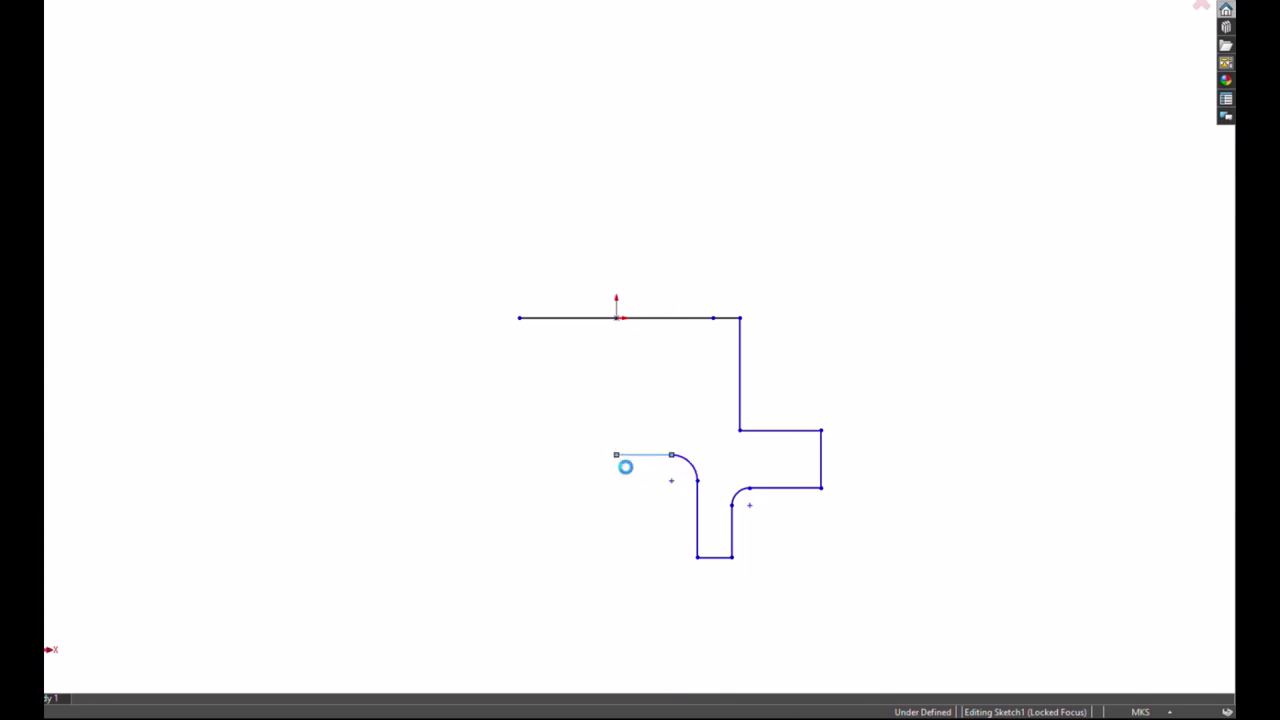
Step: Add a vertical centre line and convert it and the left top line to construction geometry
left_click(616, 318)
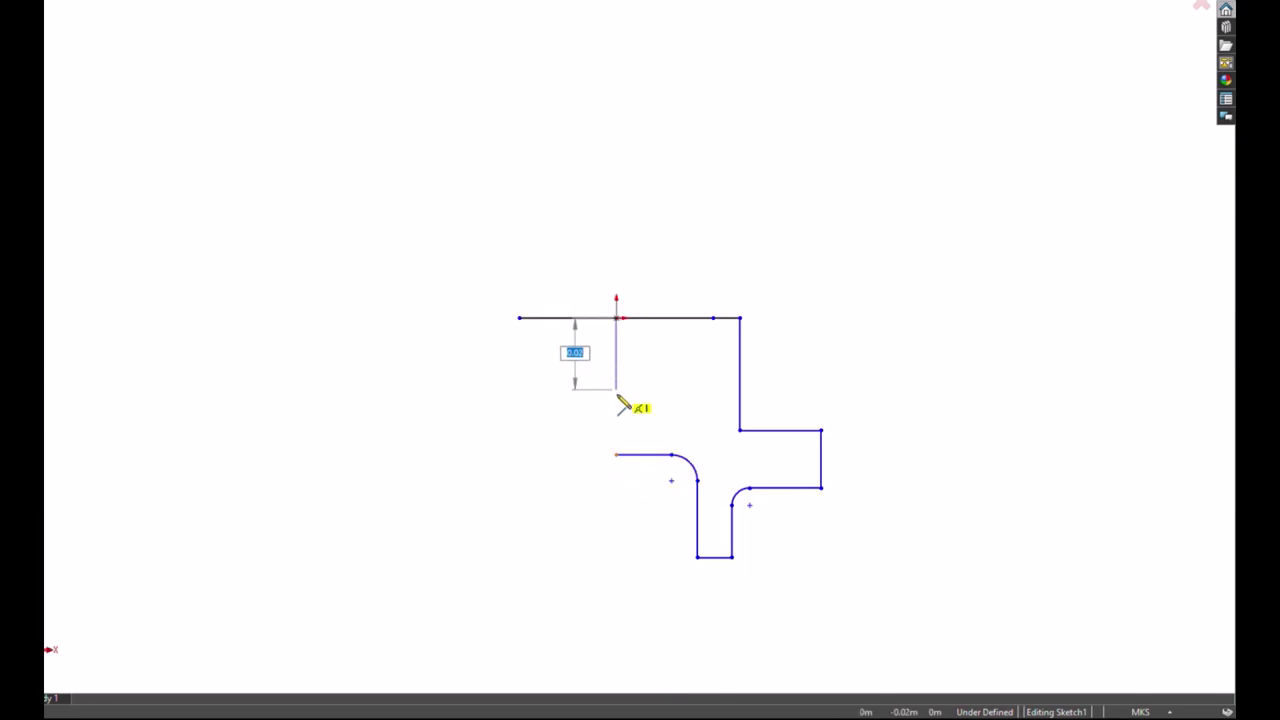
double_click(616, 455)
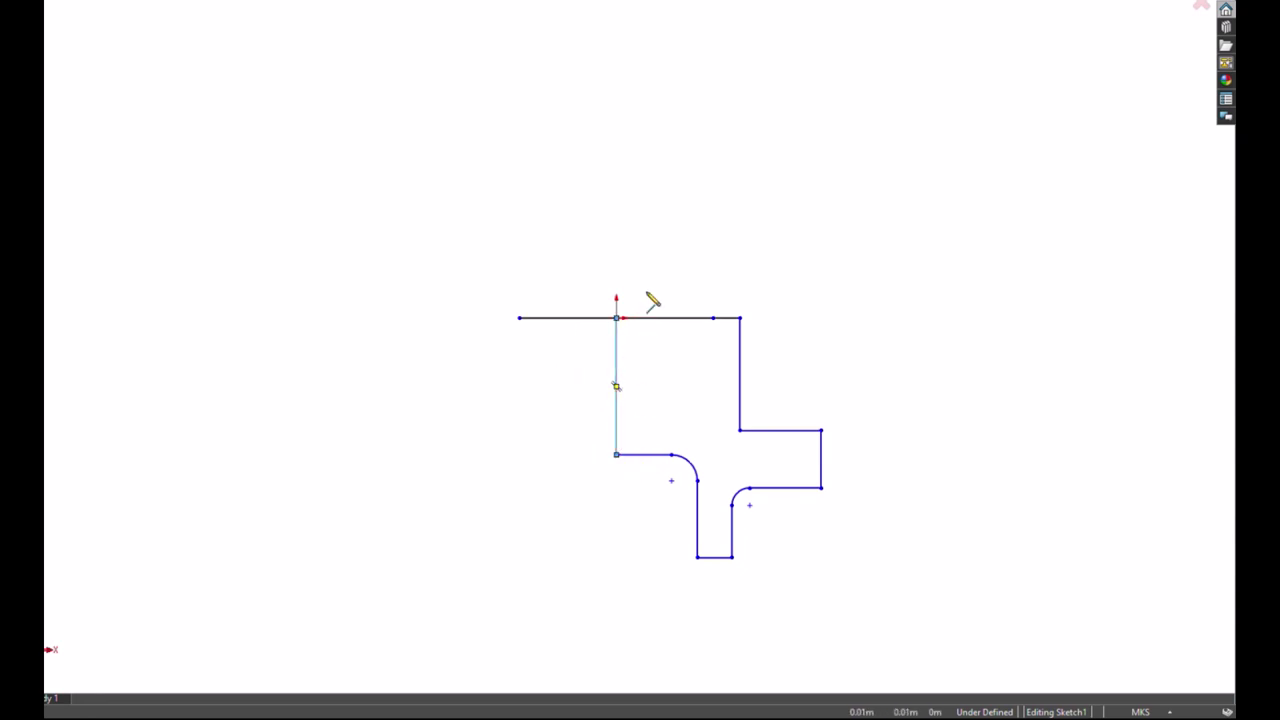
key("Escape")
left_click_drag(654, 289, 654, 383)
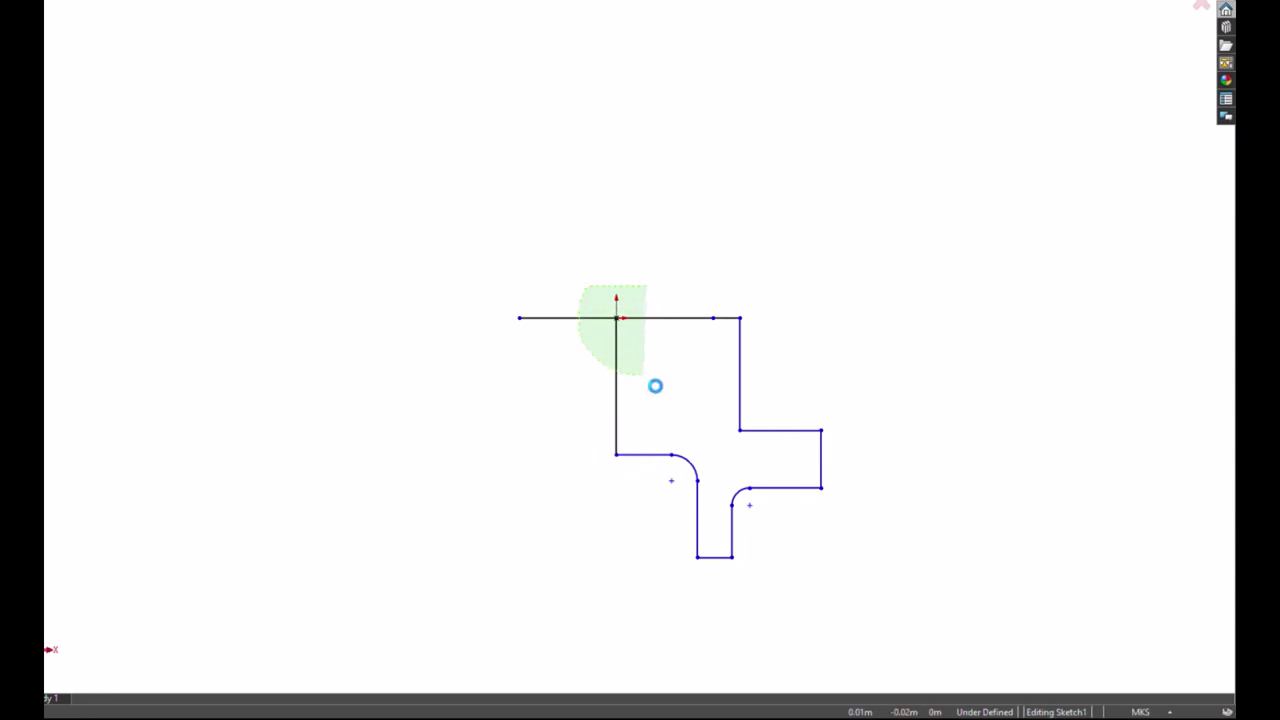
left_click(698, 298)
left_click(698, 298)
Step: Draw the channel wall down from the top and the channel floor across to the centreline
key("Return")
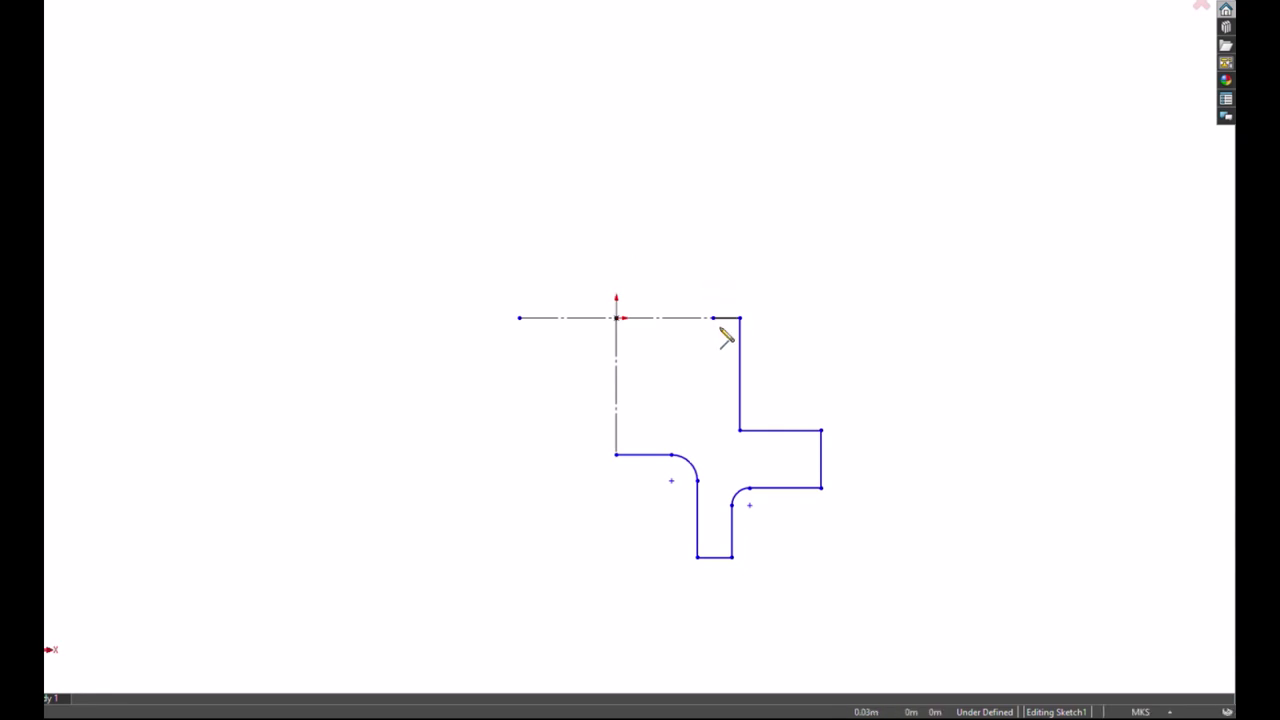
left_click(713, 413)
left_click(616, 413)
key("Escape")
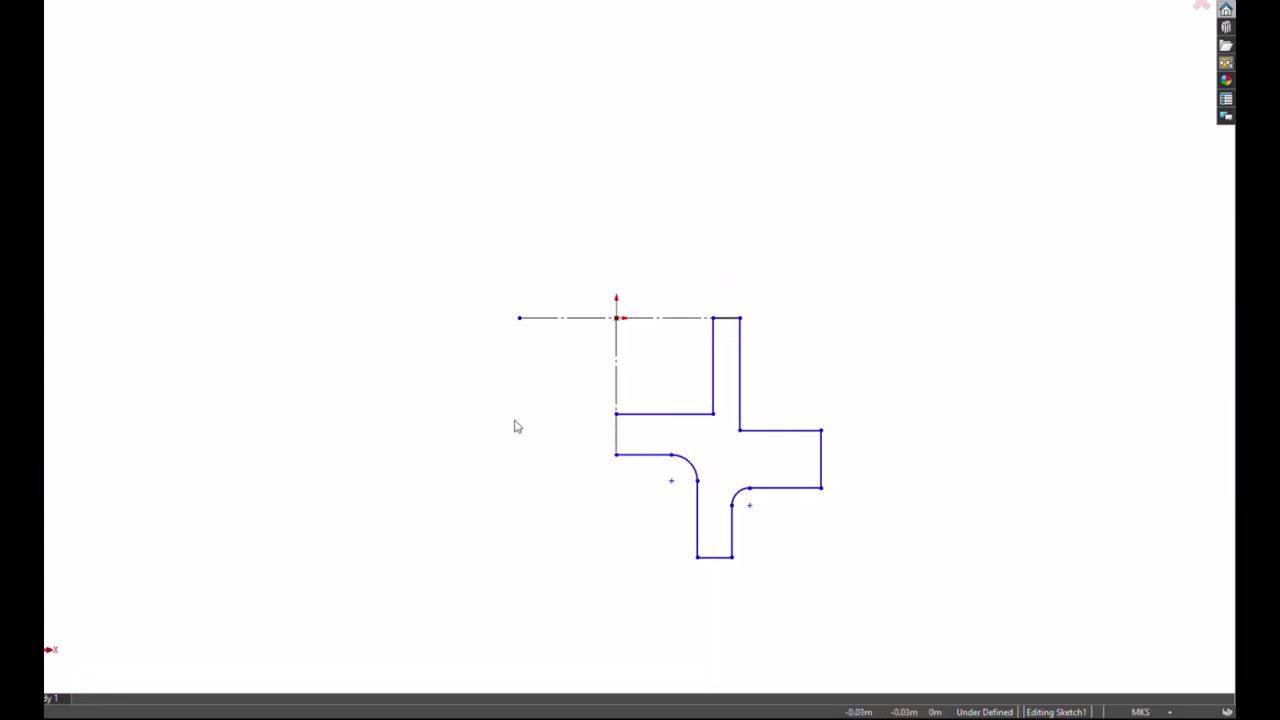
Step: Mirror the selected right-half outline about the centreline into a full profile
left_click_drag(650, 590, 827, 587)
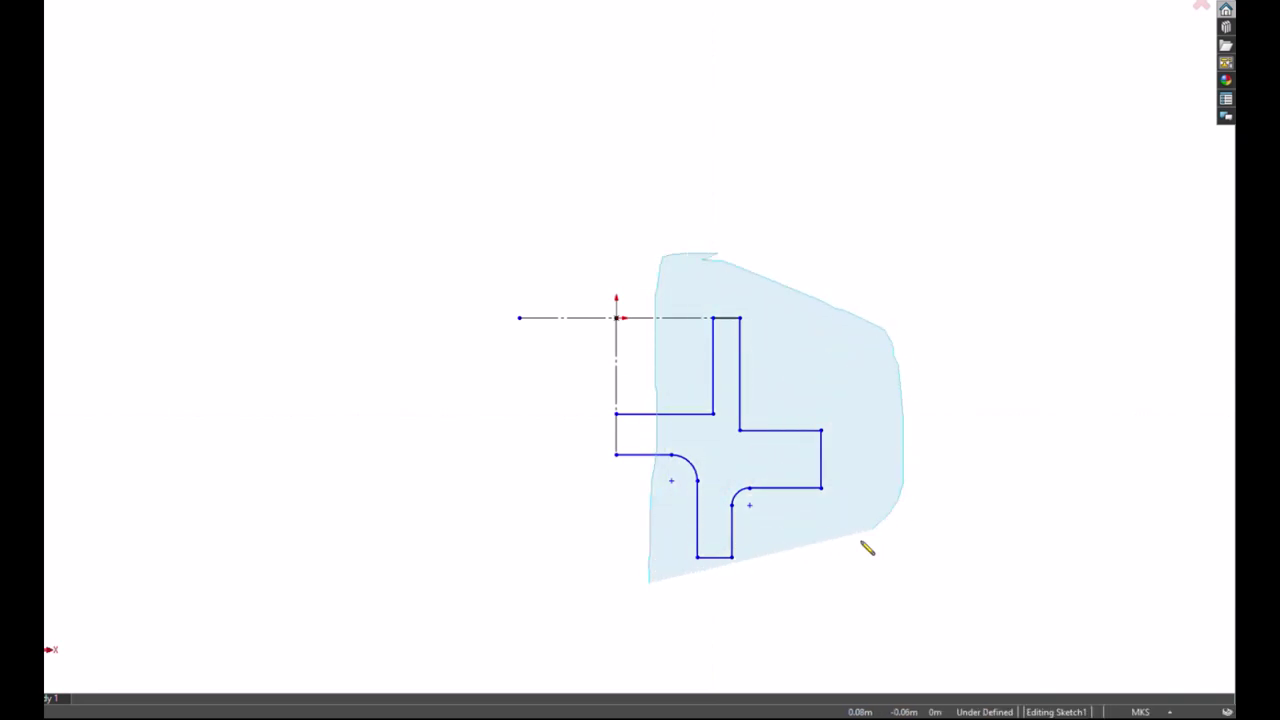
left_click(640, 455, "ctrl")
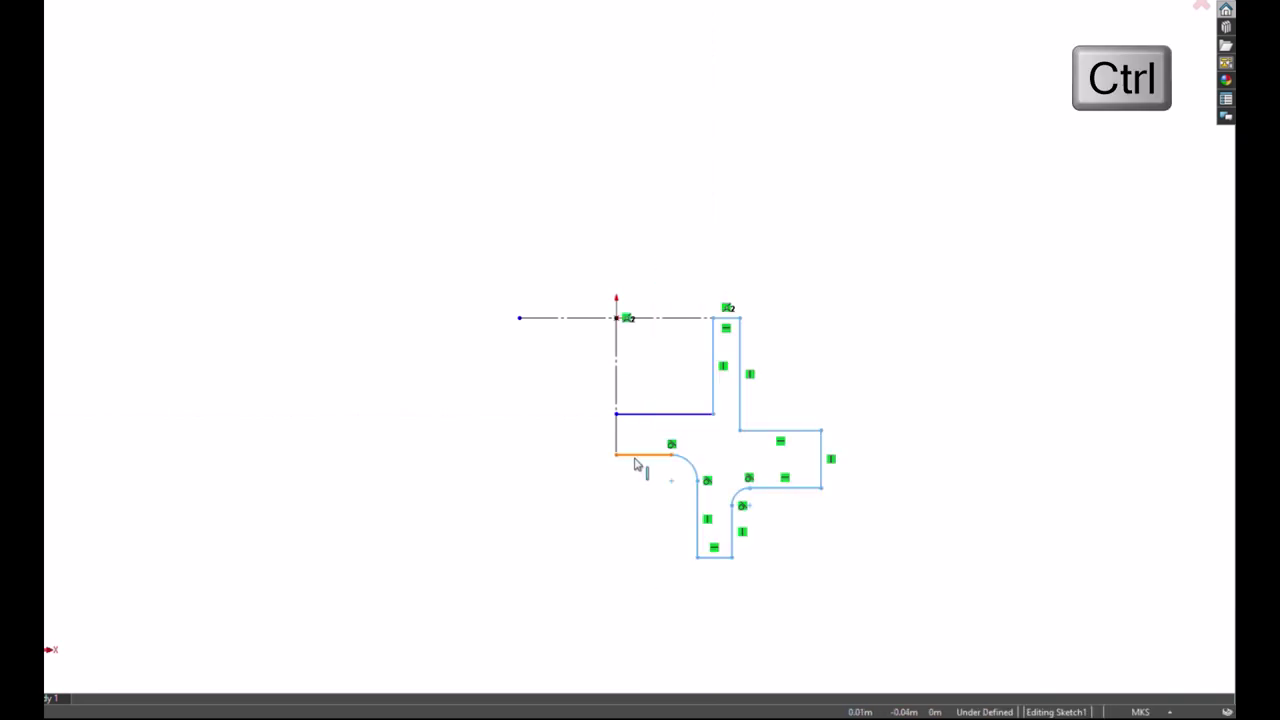
left_click(625, 413, "ctrl")
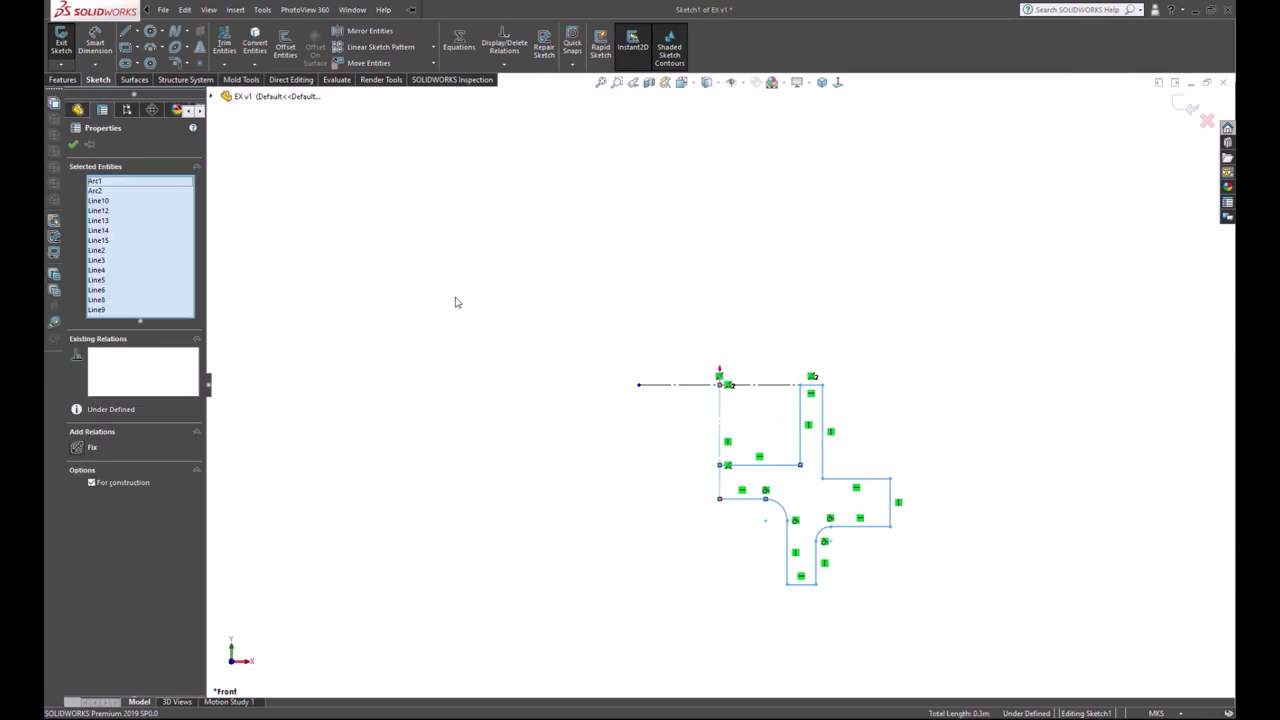
left_click(366, 31)
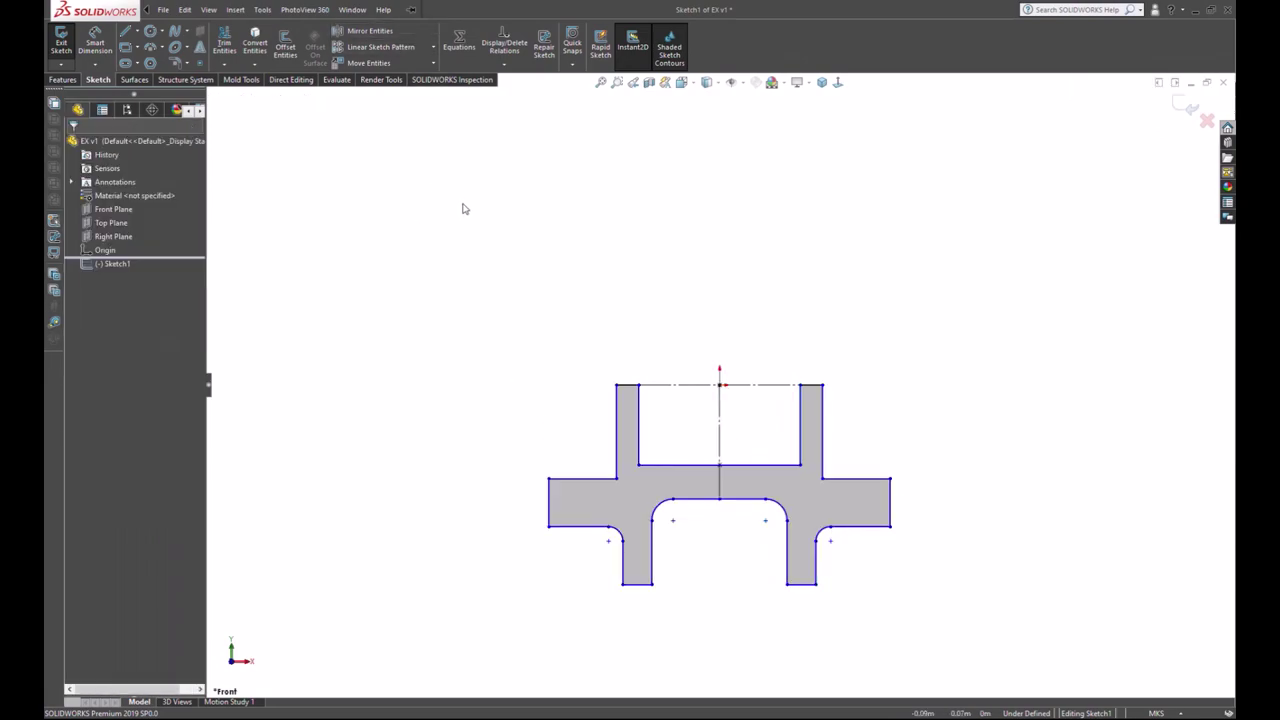
key("d")
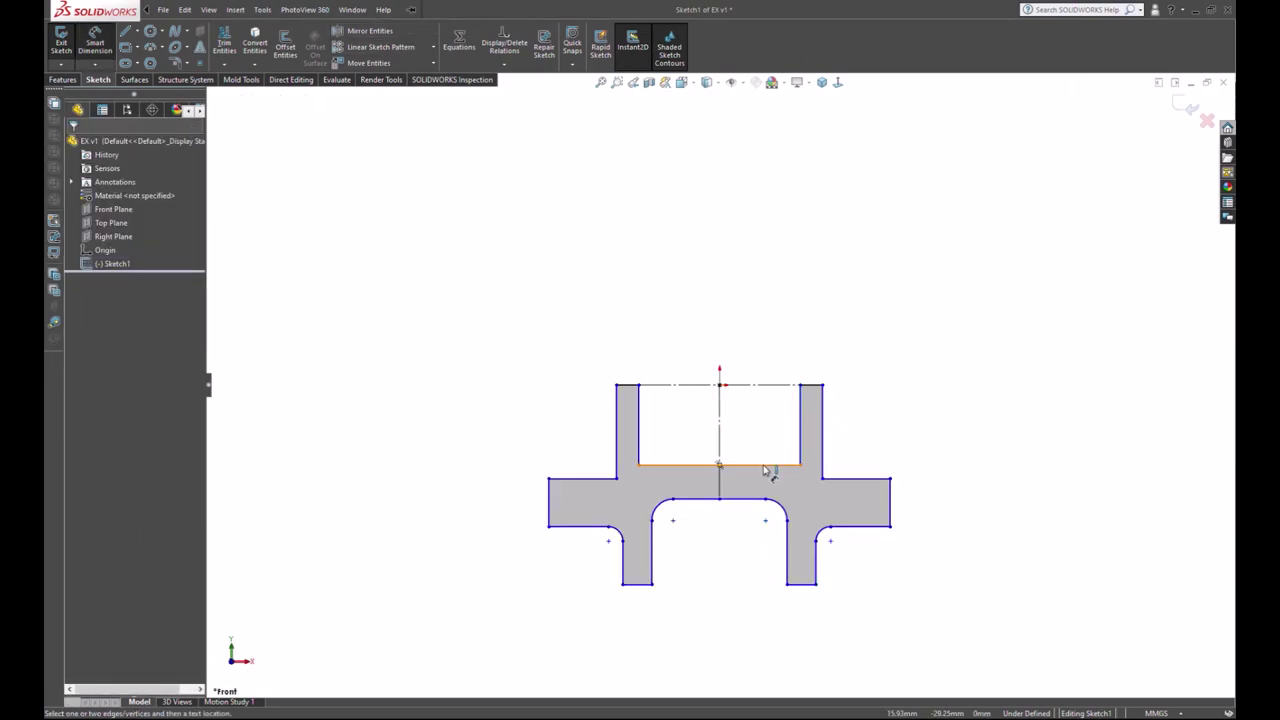
Step: Dimension the channel width to 71, add its depth, and set the top wall thickness to 8
left_click(766, 470)
left_click(732, 346)
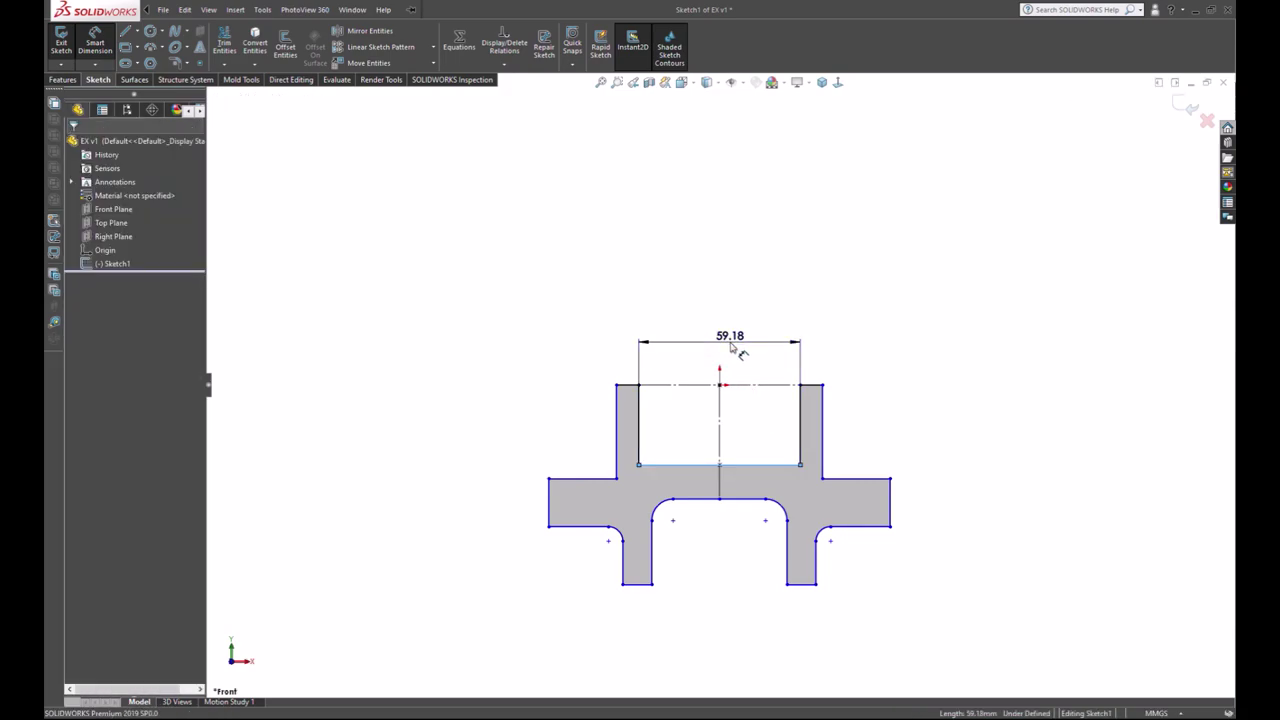
type("71.00mm")
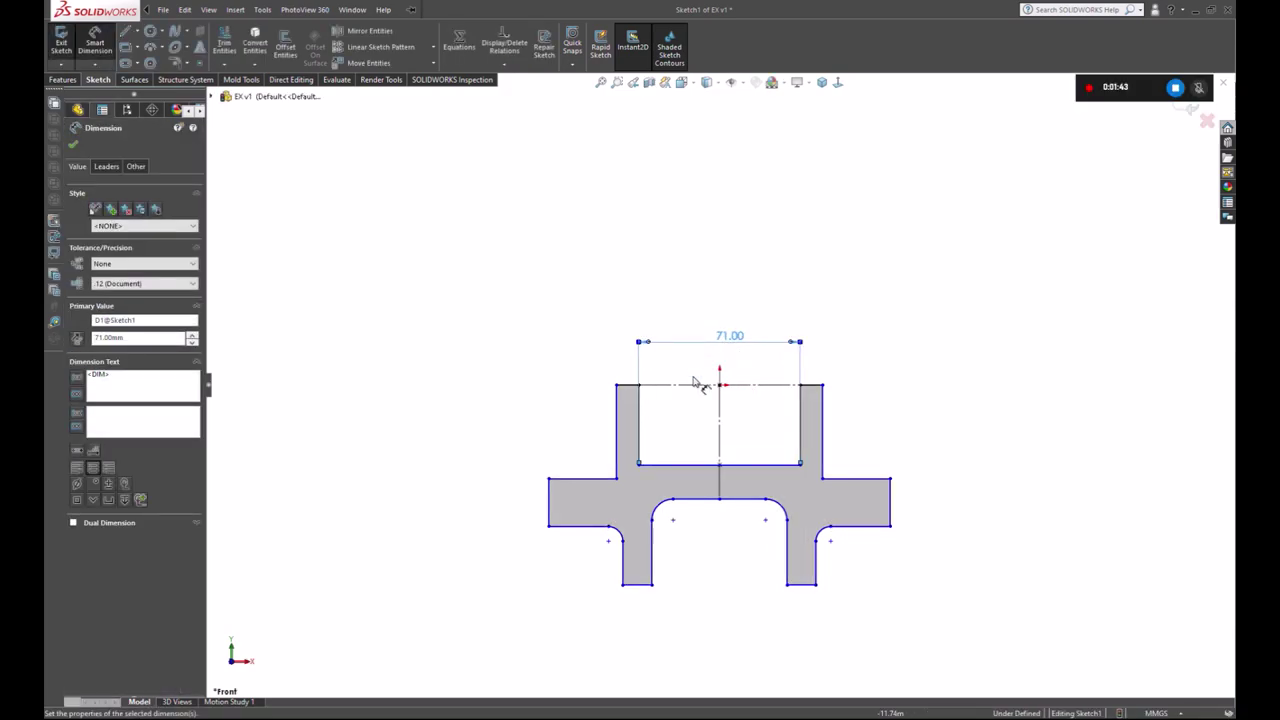
key("Return")
left_click(641, 437)
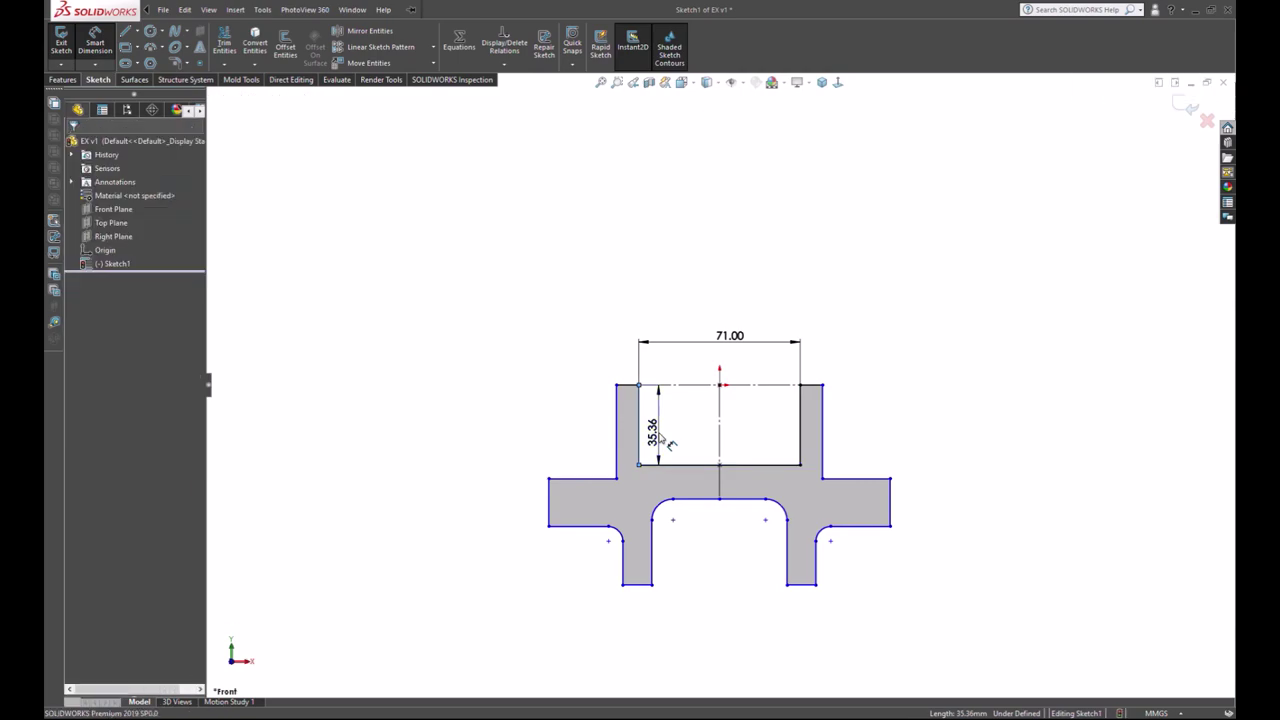
left_click(663, 438)
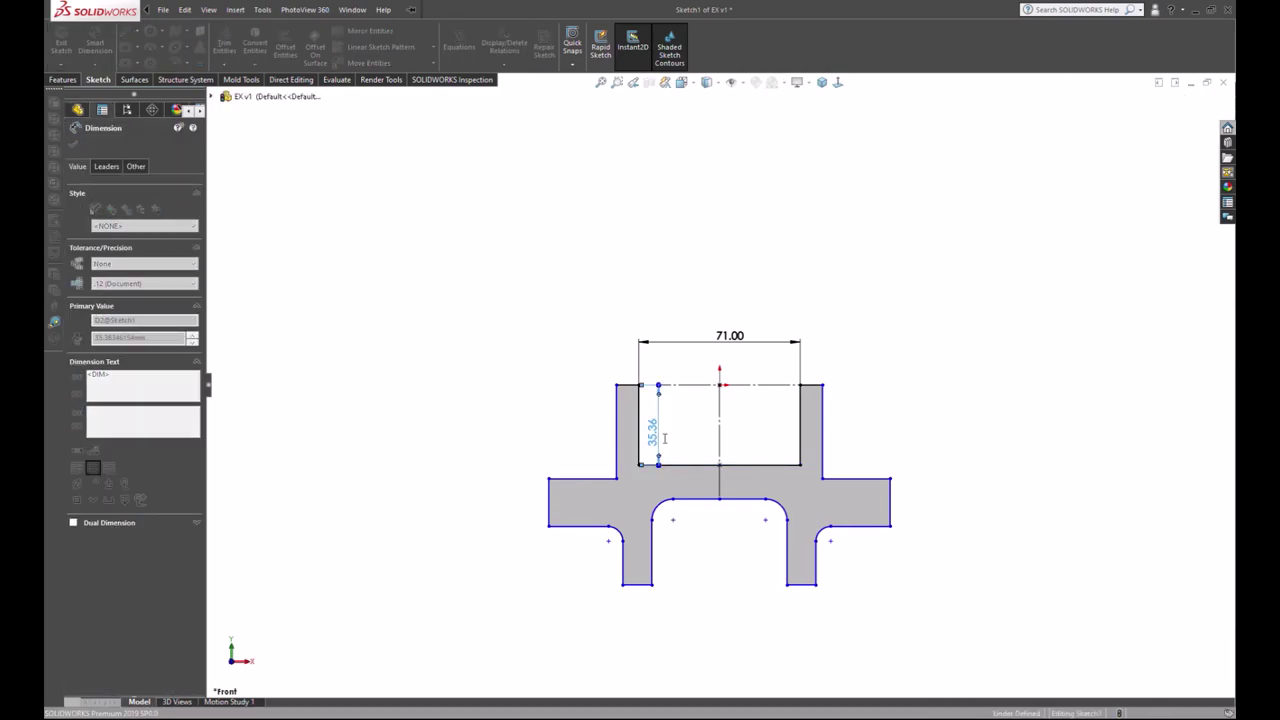
key("F11")
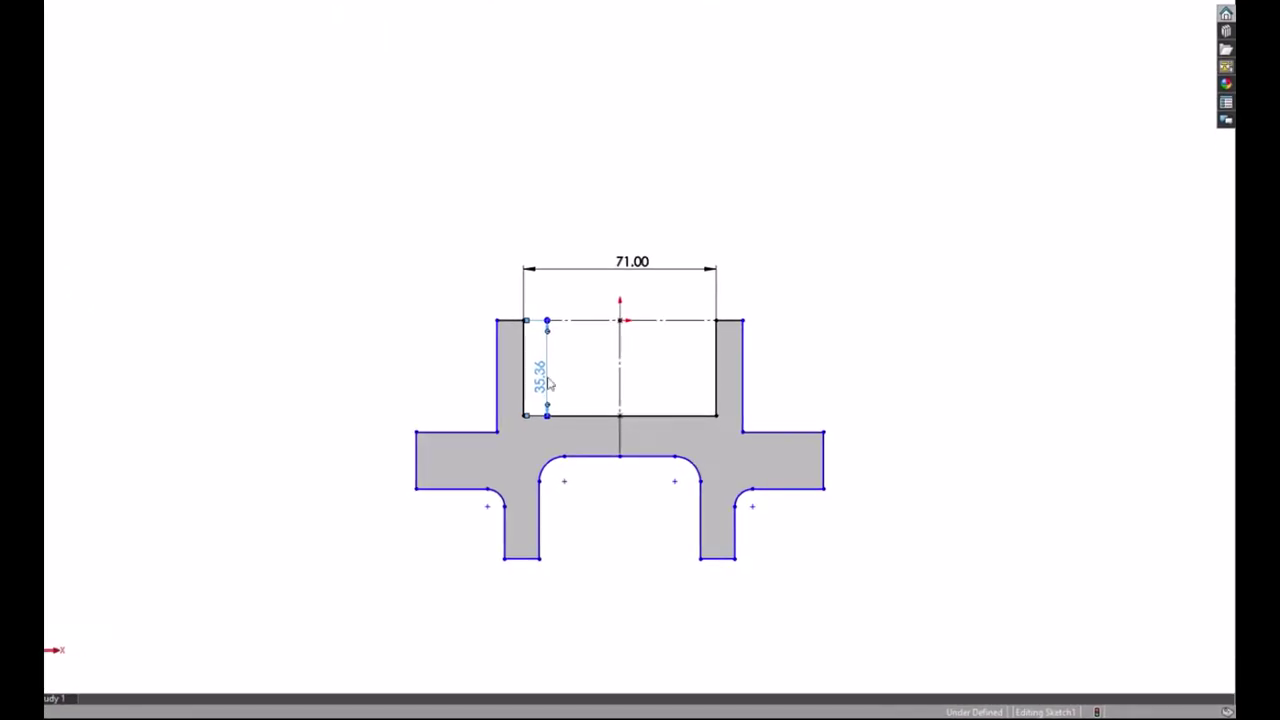
left_click(503, 298)
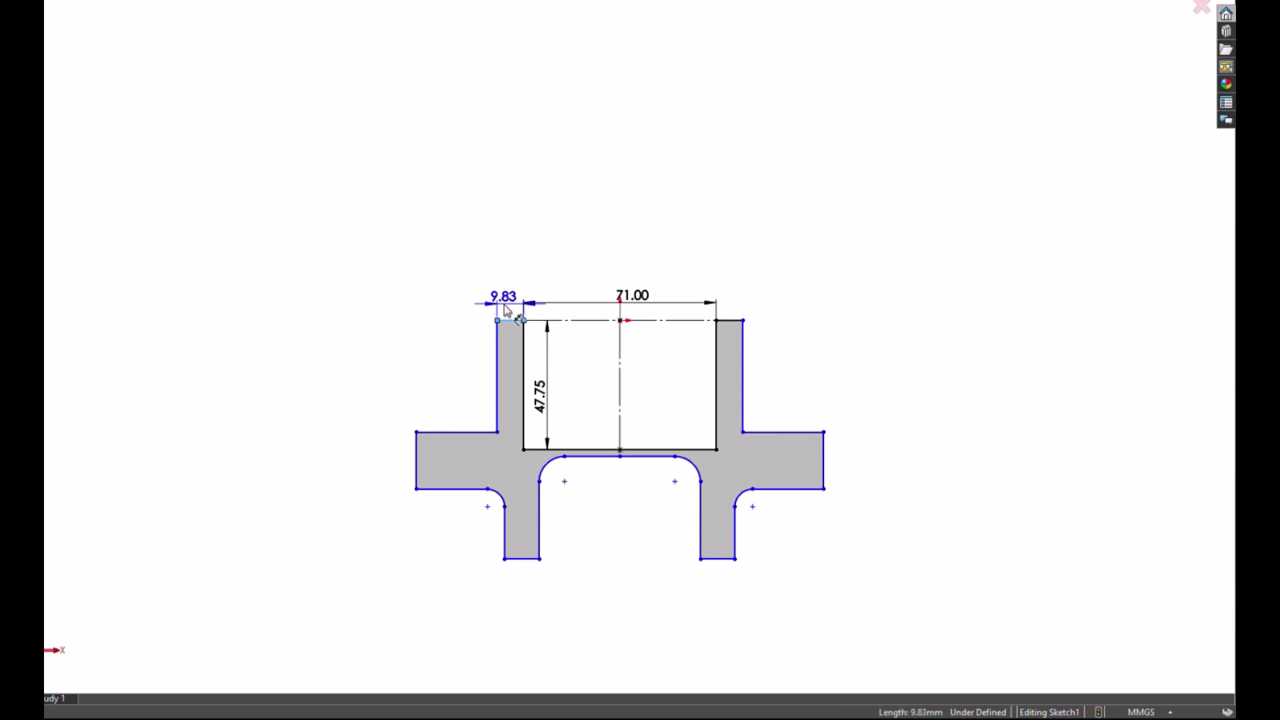
type("8")
key("Return")
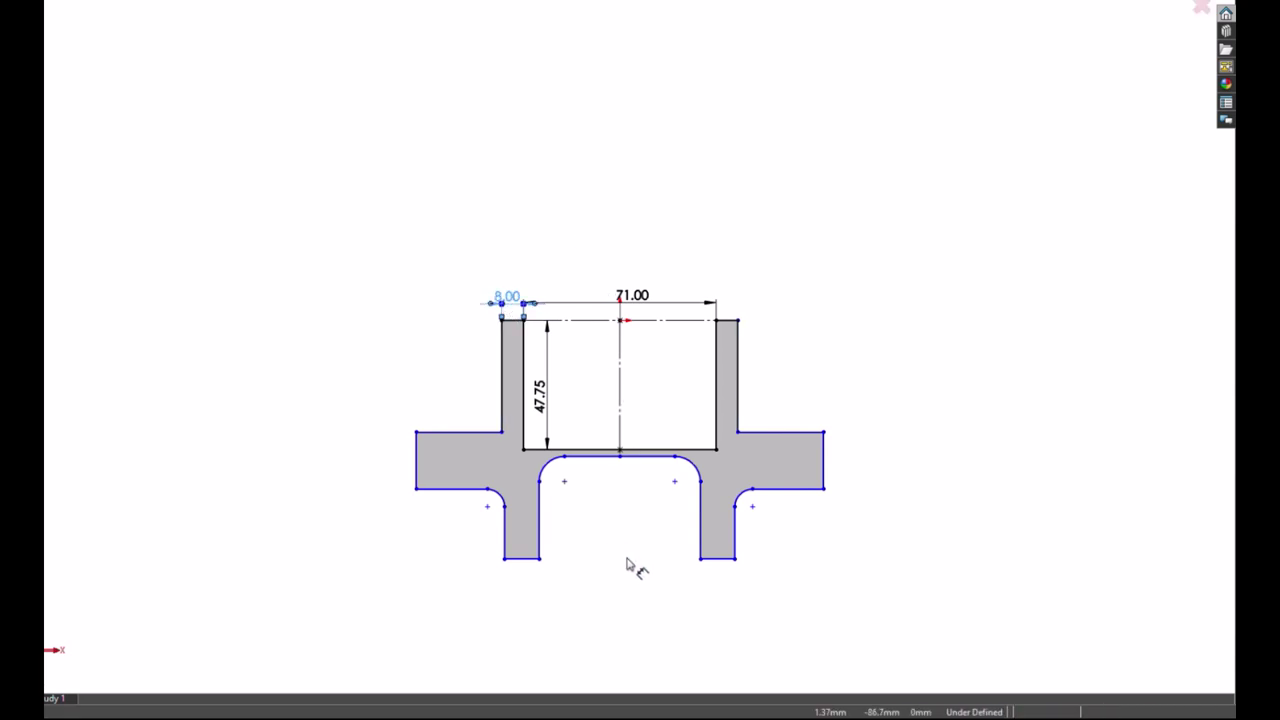
Step: Dimension the bottom slot to 30 mm deep and 54 mm wide
left_click(591, 456)
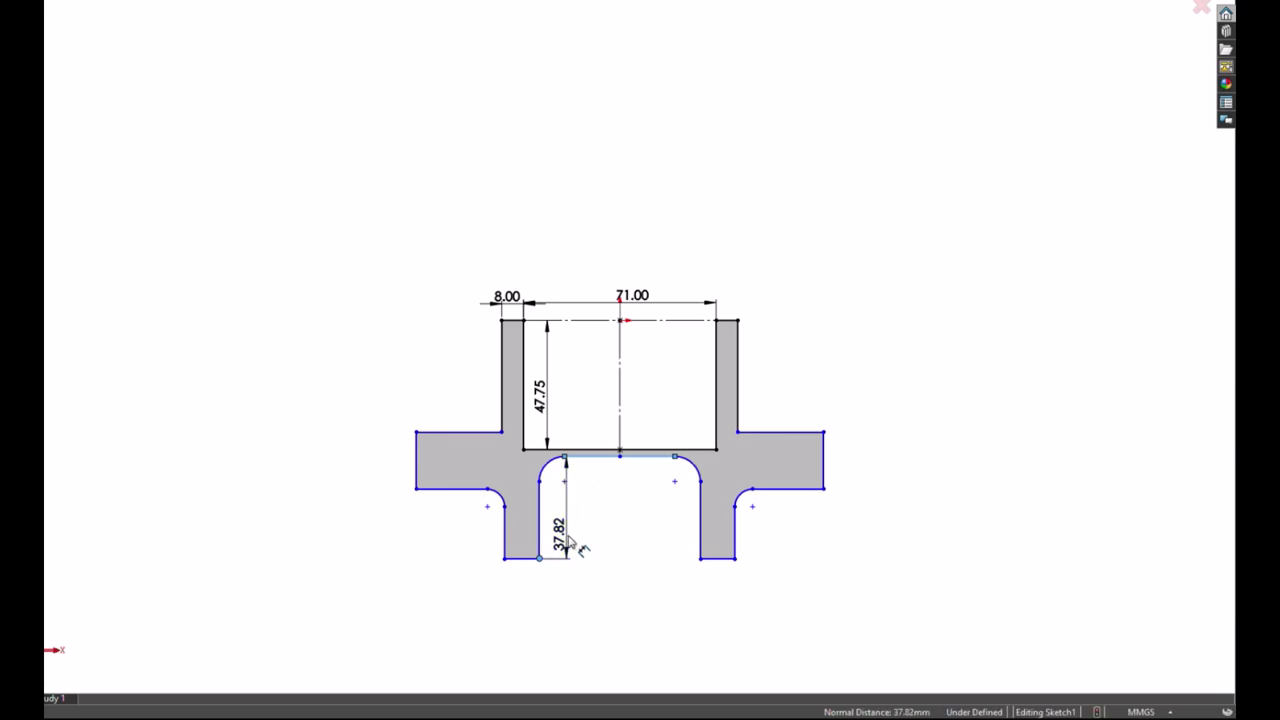
left_click(568, 538)
type("30")
key("Return")
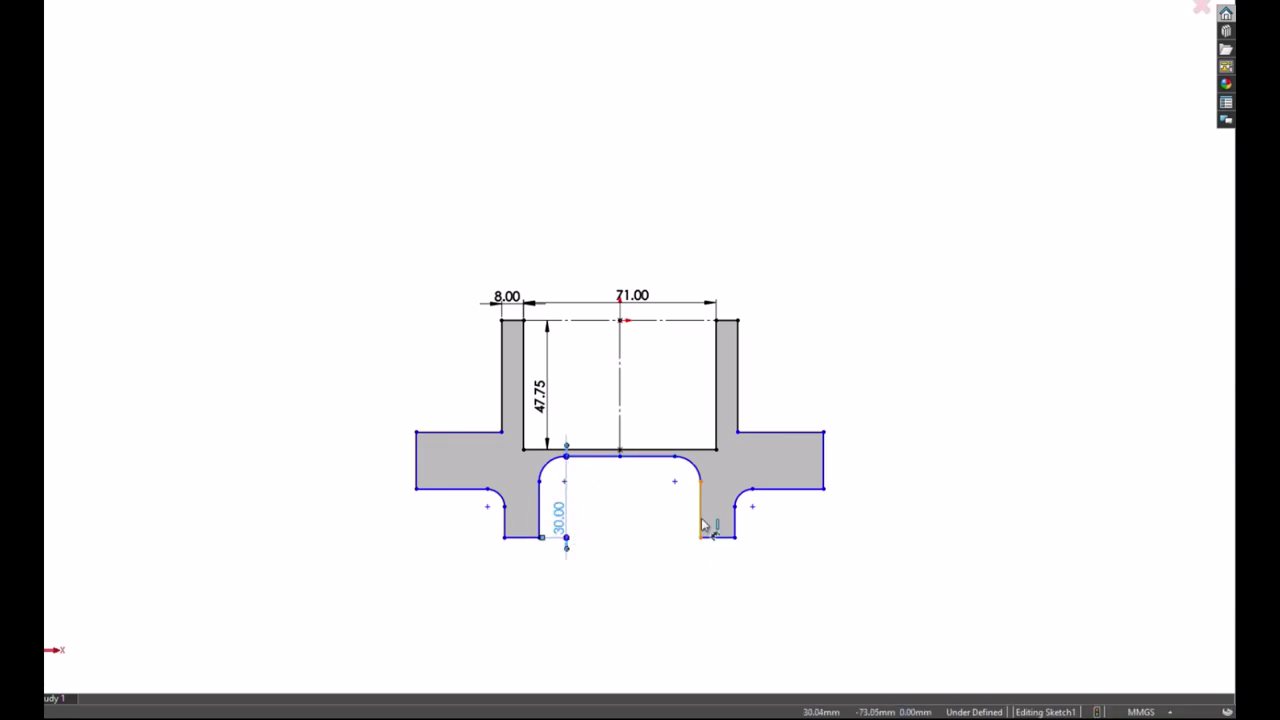
left_click(701, 518)
left_click(540, 510)
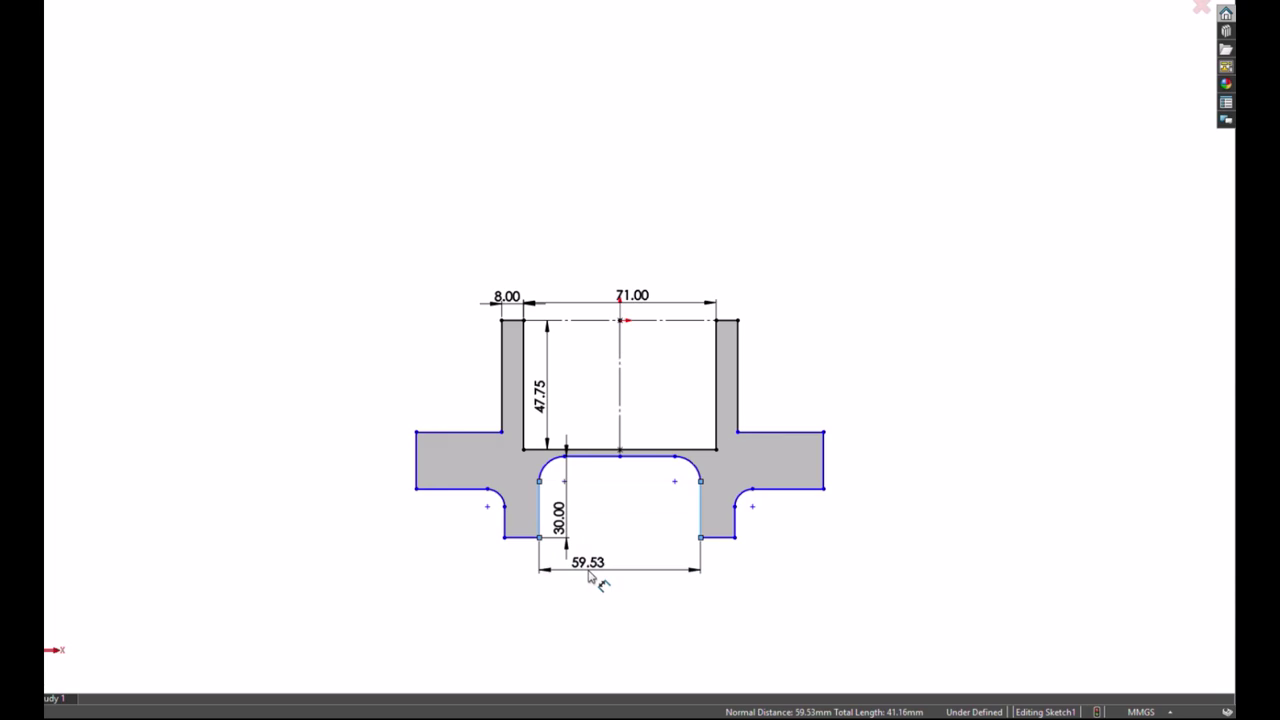
left_click(590, 578)
type("54")
key("Return")
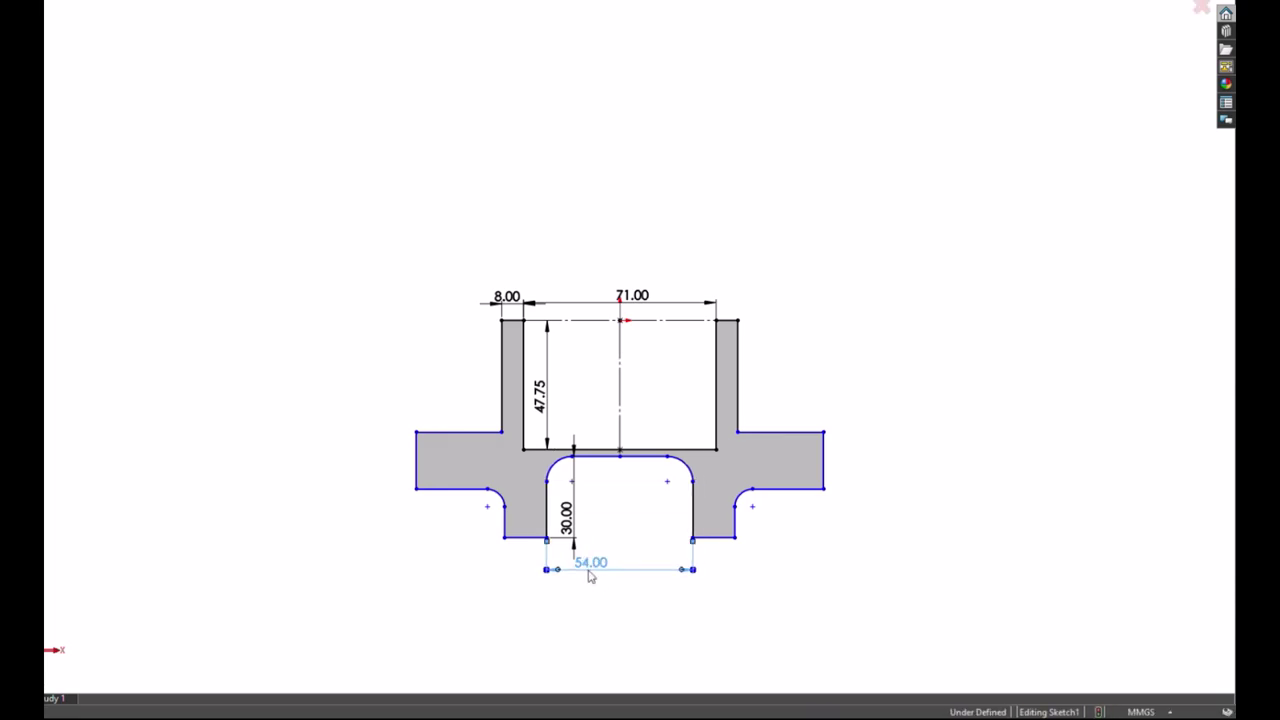
Step: Set the left foot width to 25 and the lower left fillet to R8
left_click(530, 538)
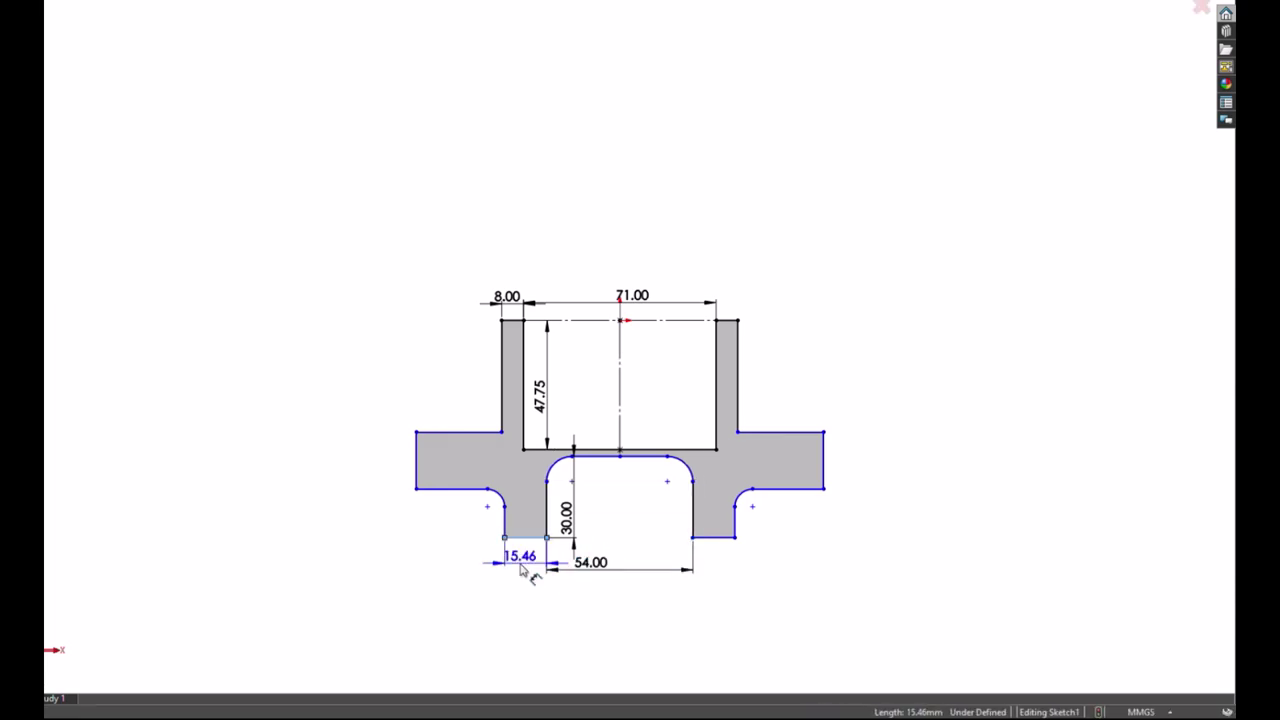
left_click(521, 570)
type("25")
key("Return")
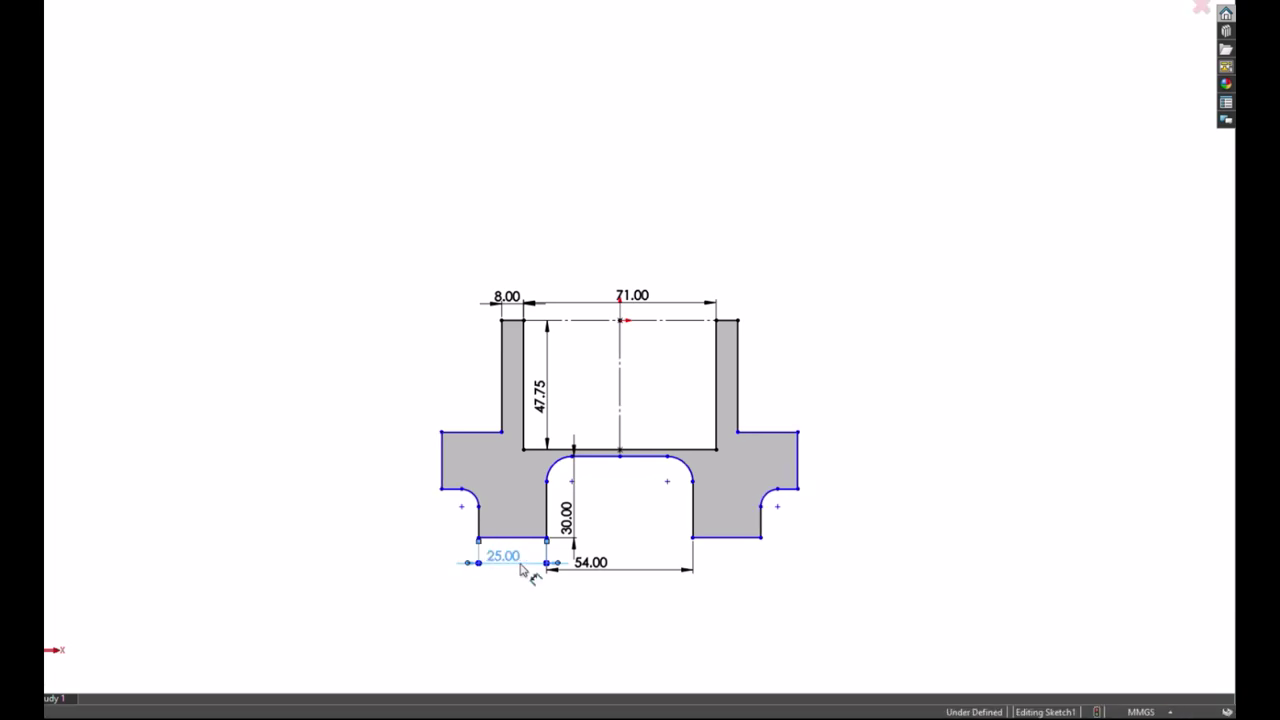
left_click(472, 498)
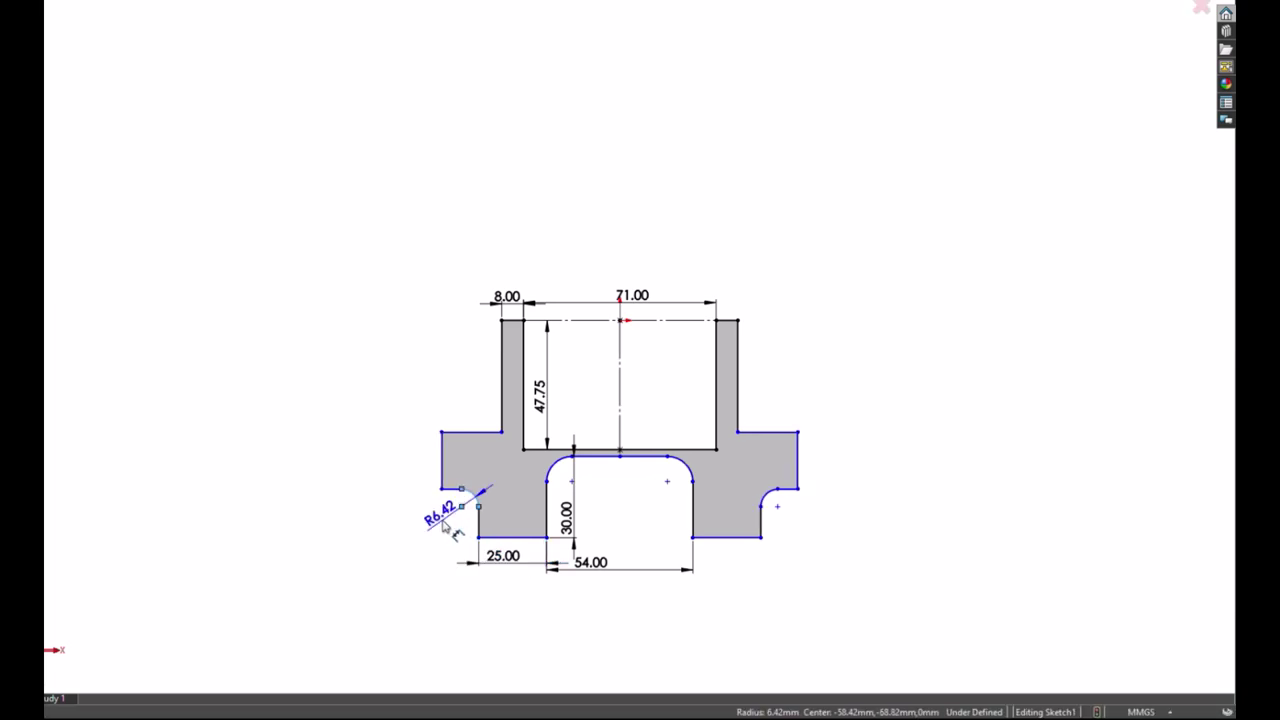
left_click(447, 528)
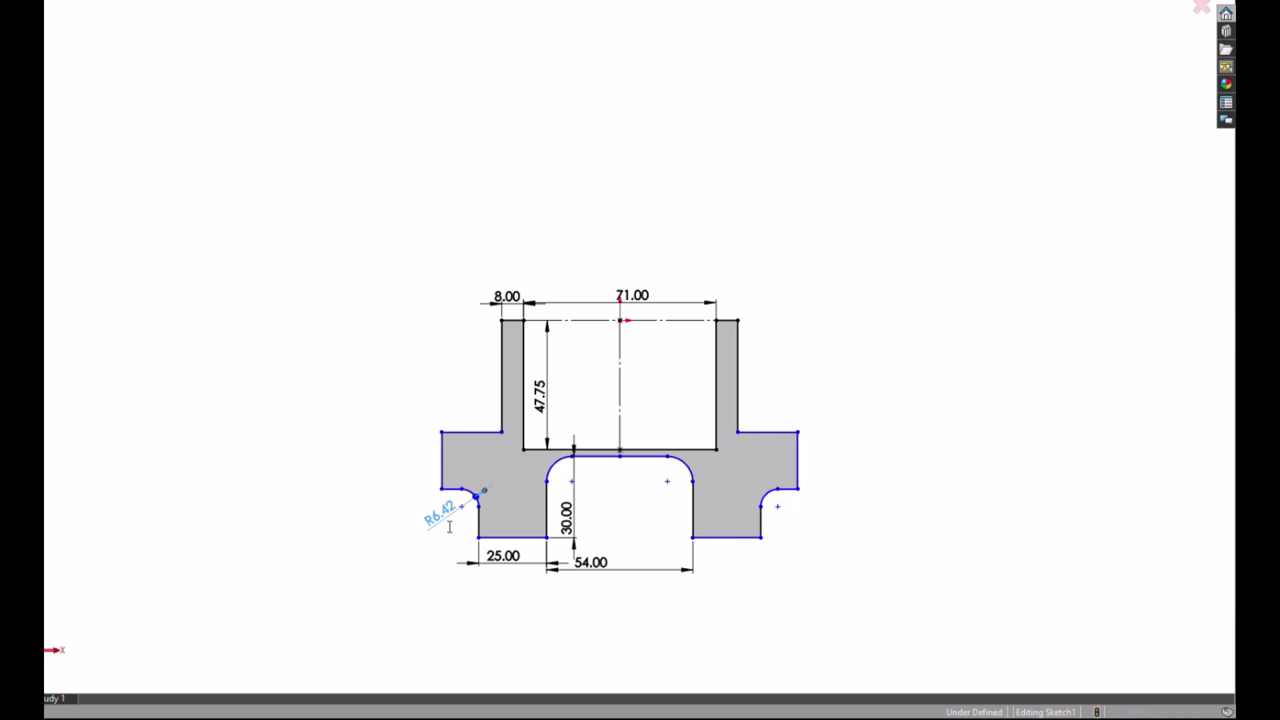
type("8")
key("Return")
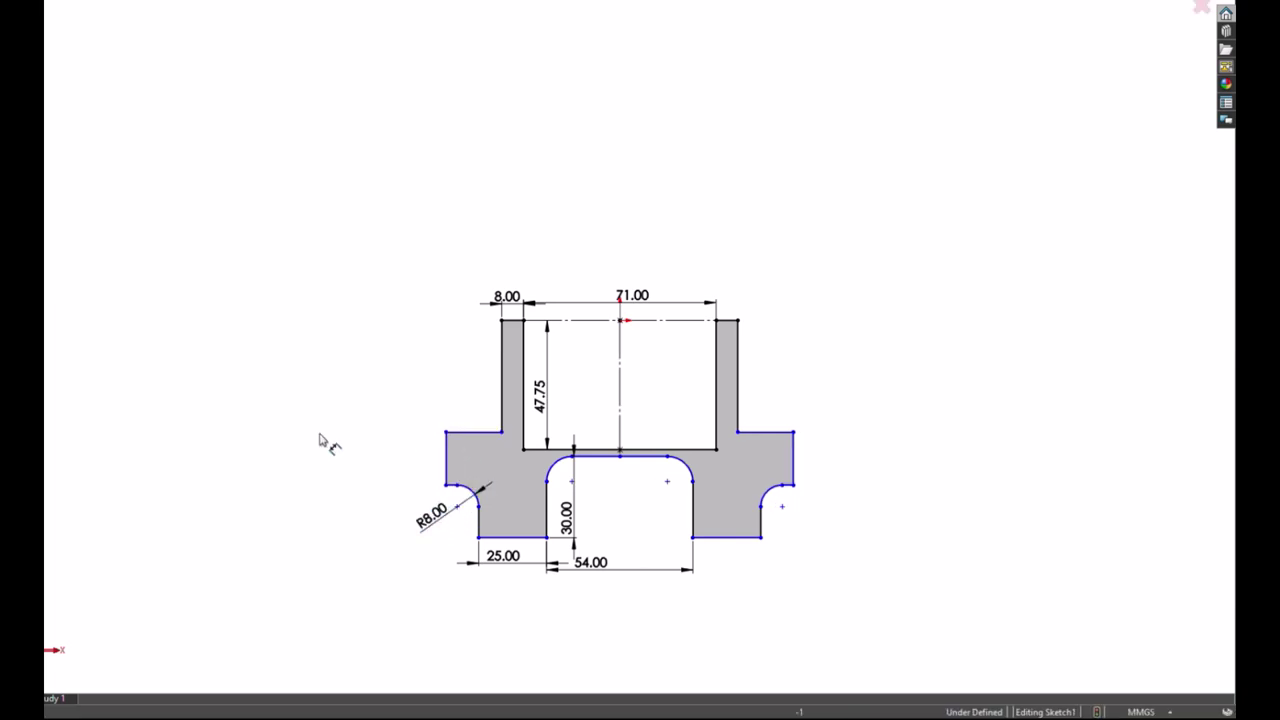
Step: Set the overall width to 148 and the right step height to 14.7
left_click(447, 470)
left_click(793, 458)
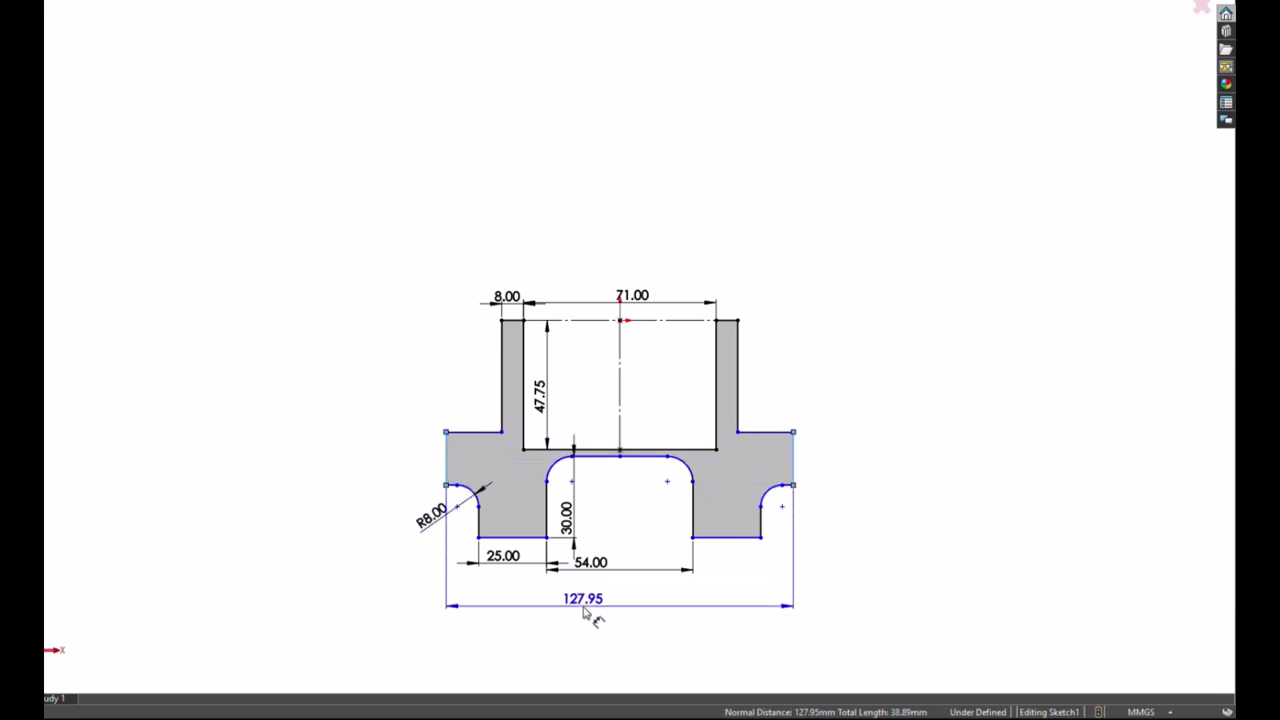
left_click(587, 613)
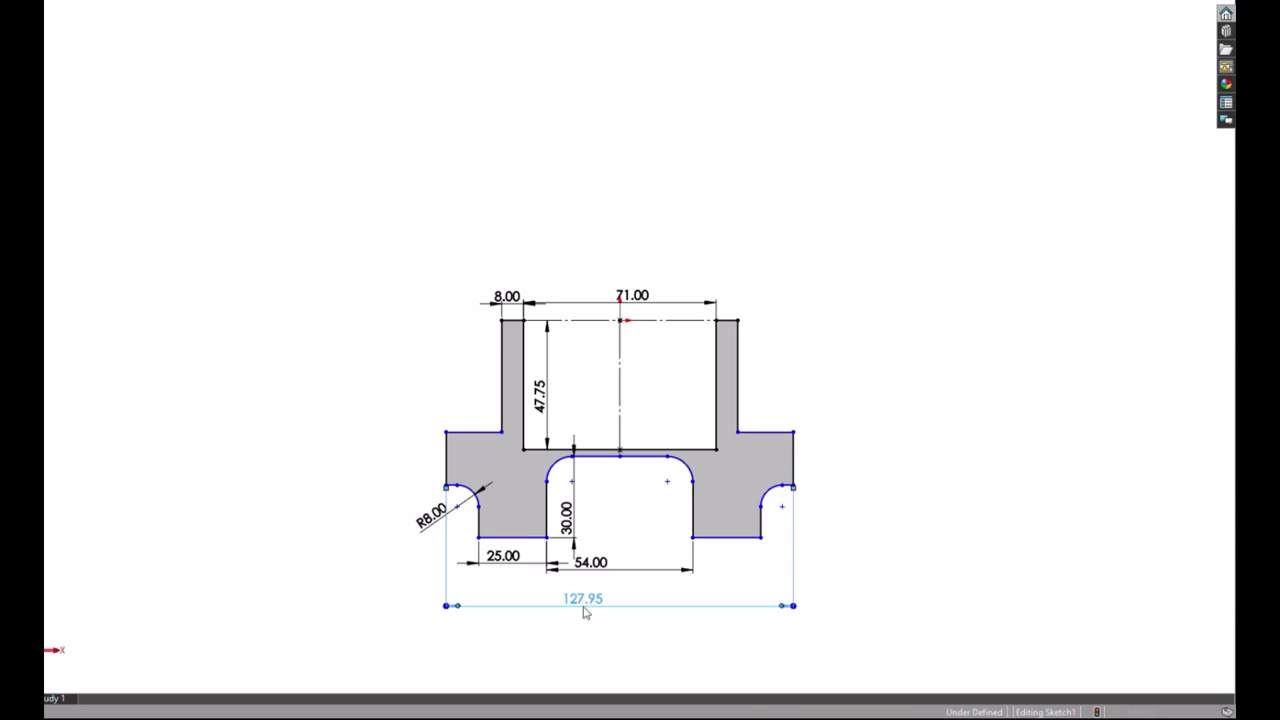
type("148")
key("Return")
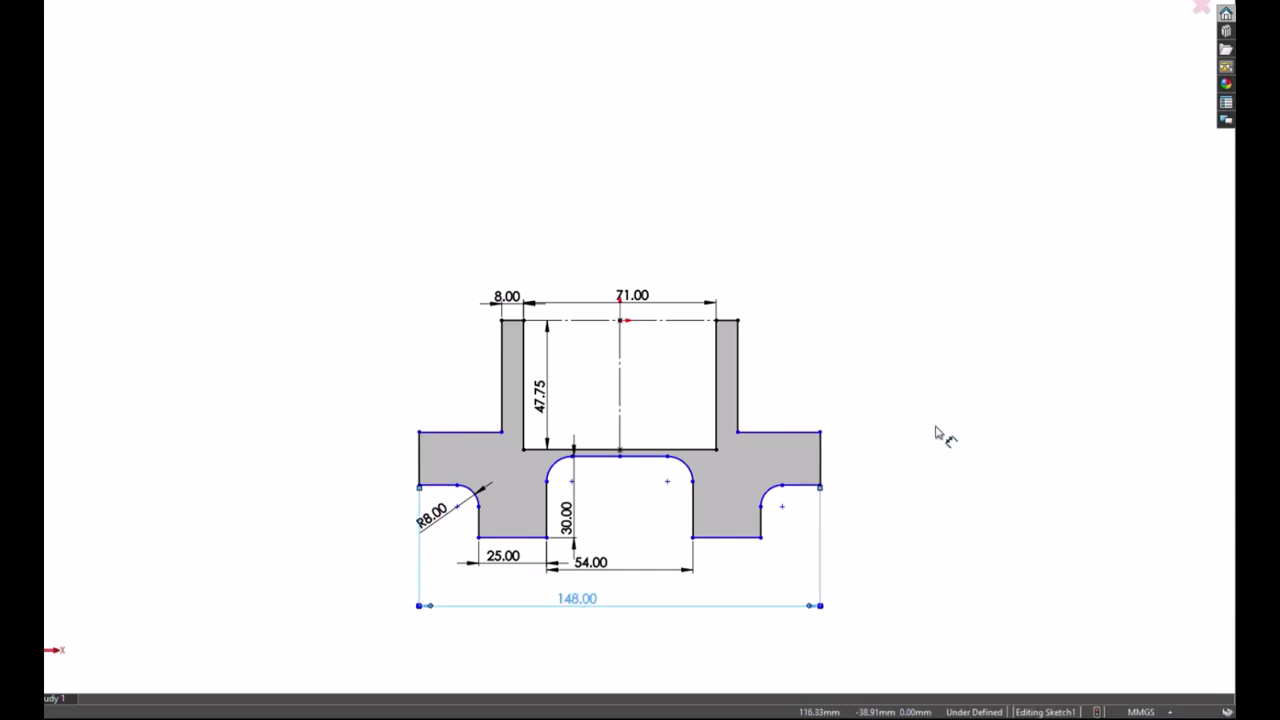
left_click(757, 537)
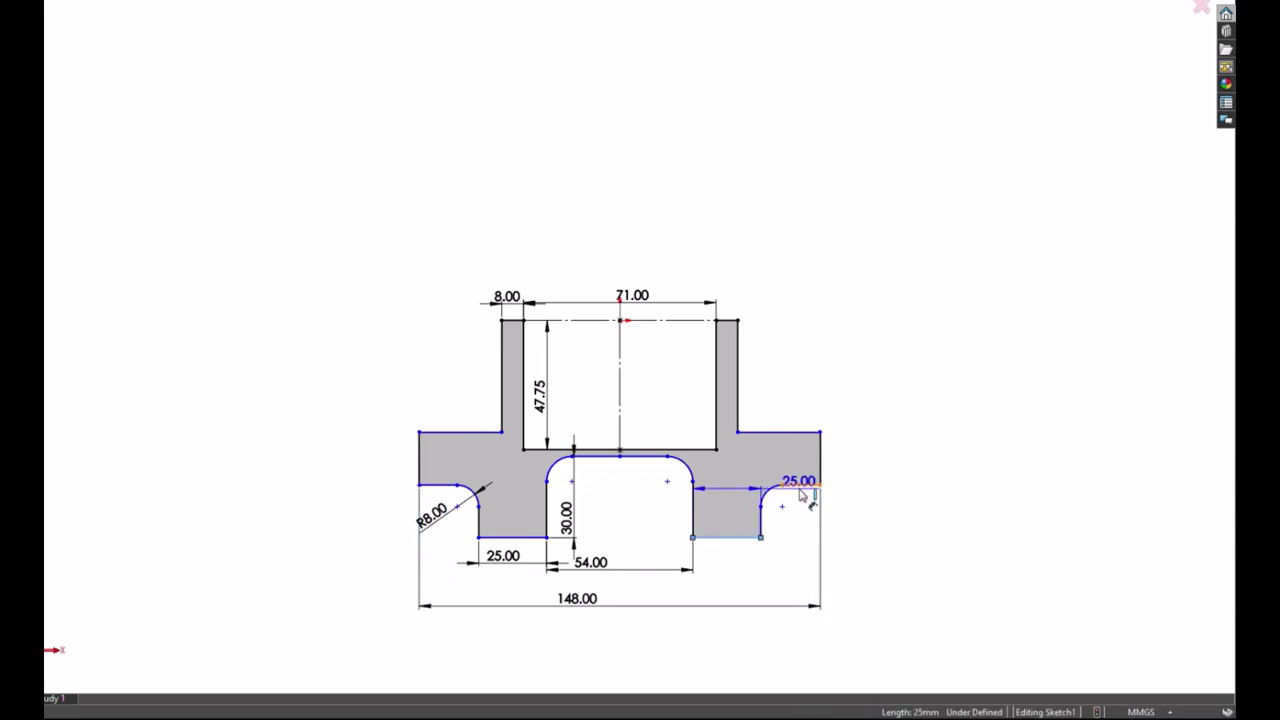
left_click(805, 486)
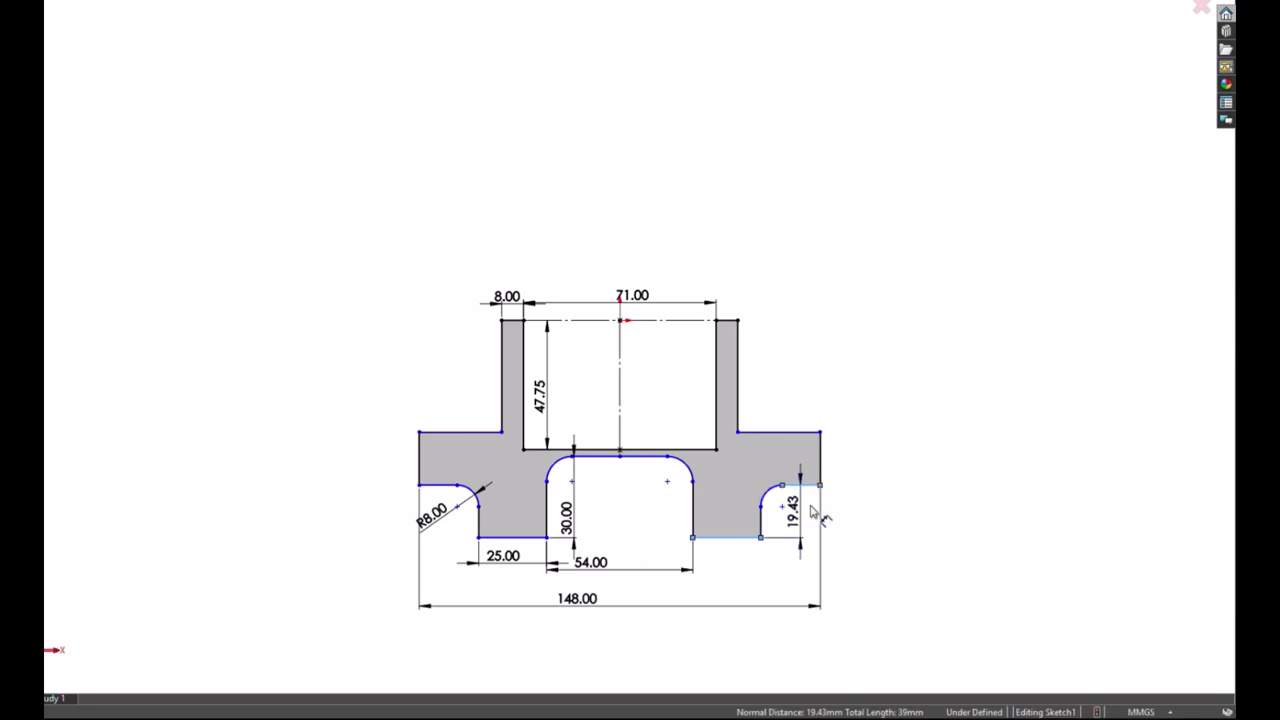
left_click(812, 512)
type("14.7")
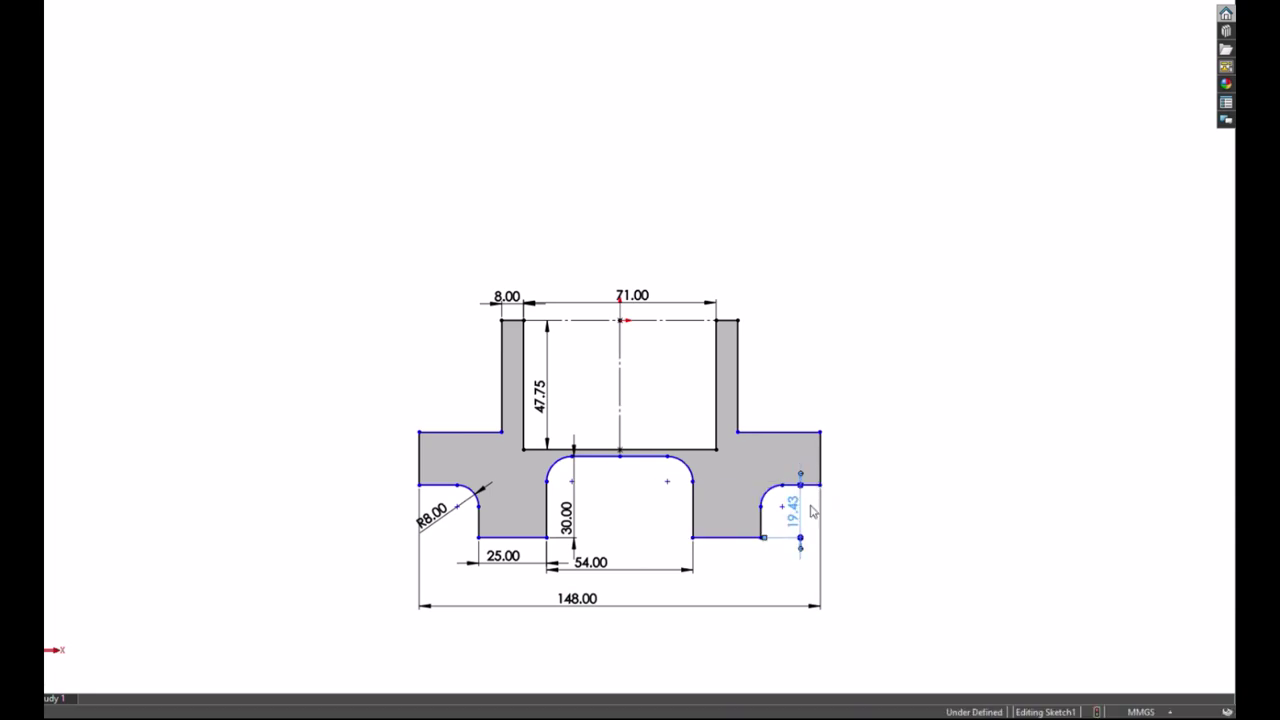
key("Return")
Step: Set the shoulder height to 51.75 and the overall height to 89.7
left_click(768, 432)
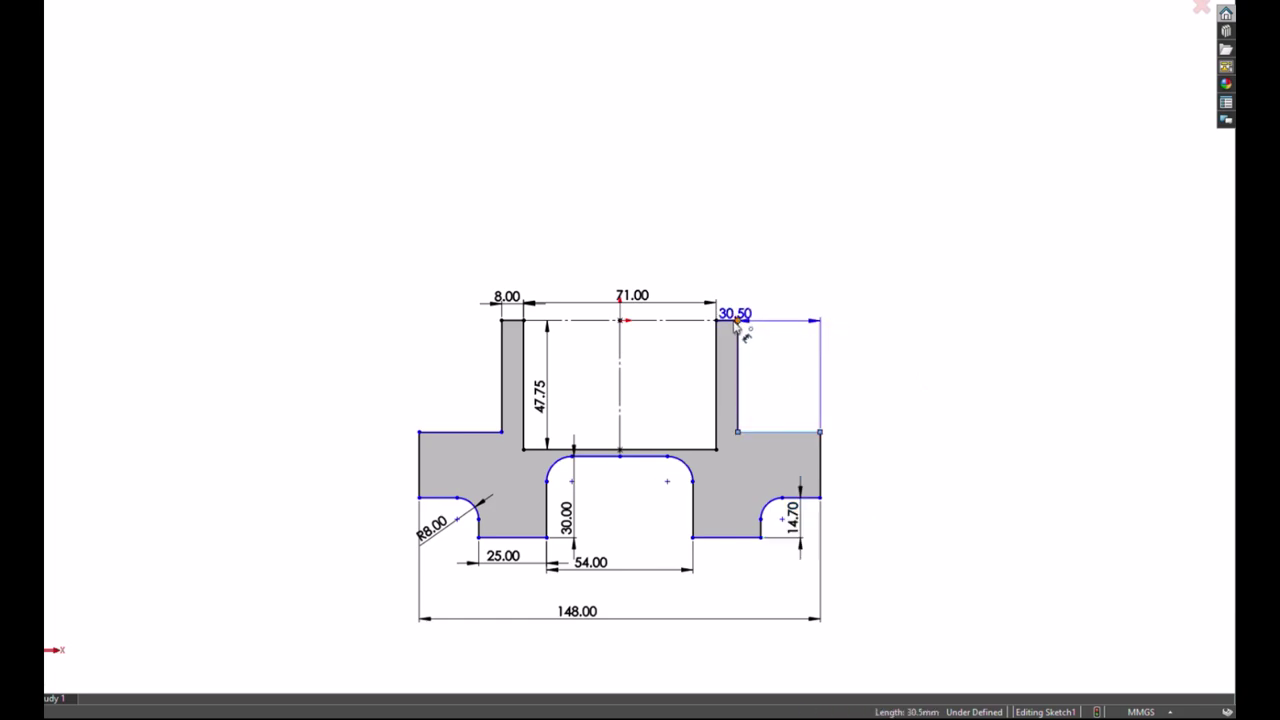
left_click(727, 320)
left_click(815, 380)
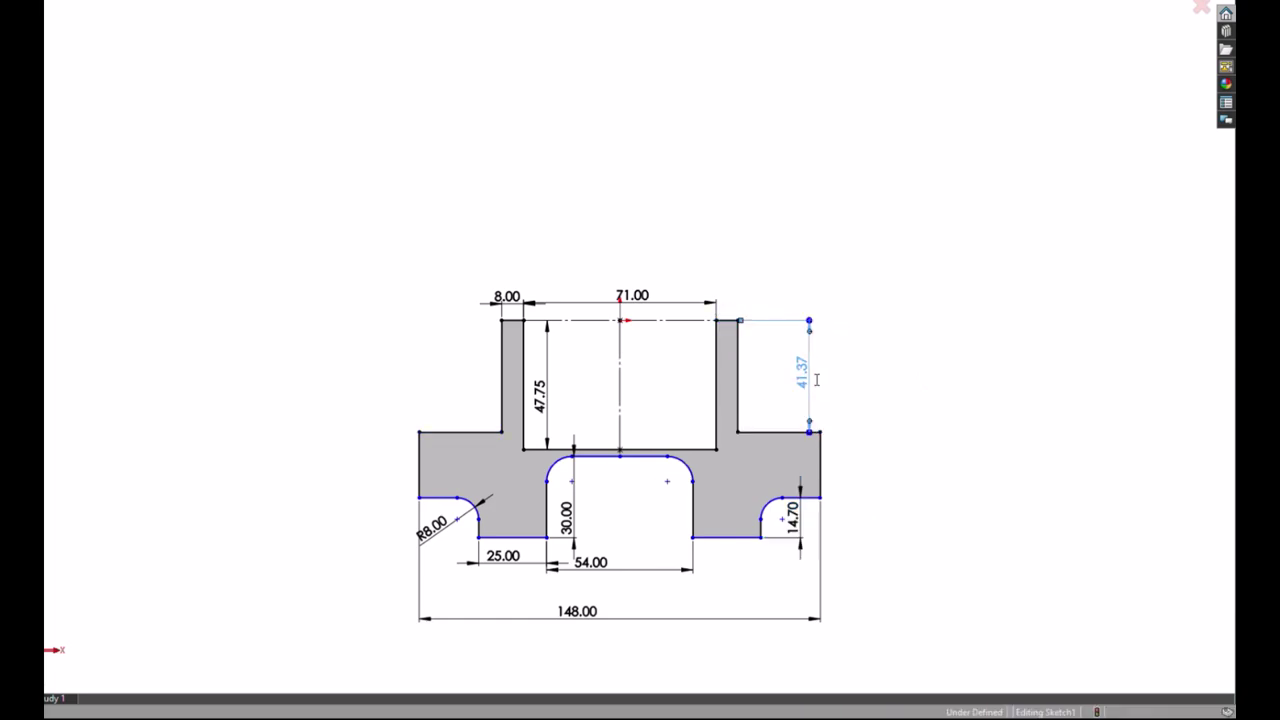
type("51.75")
key("Return")
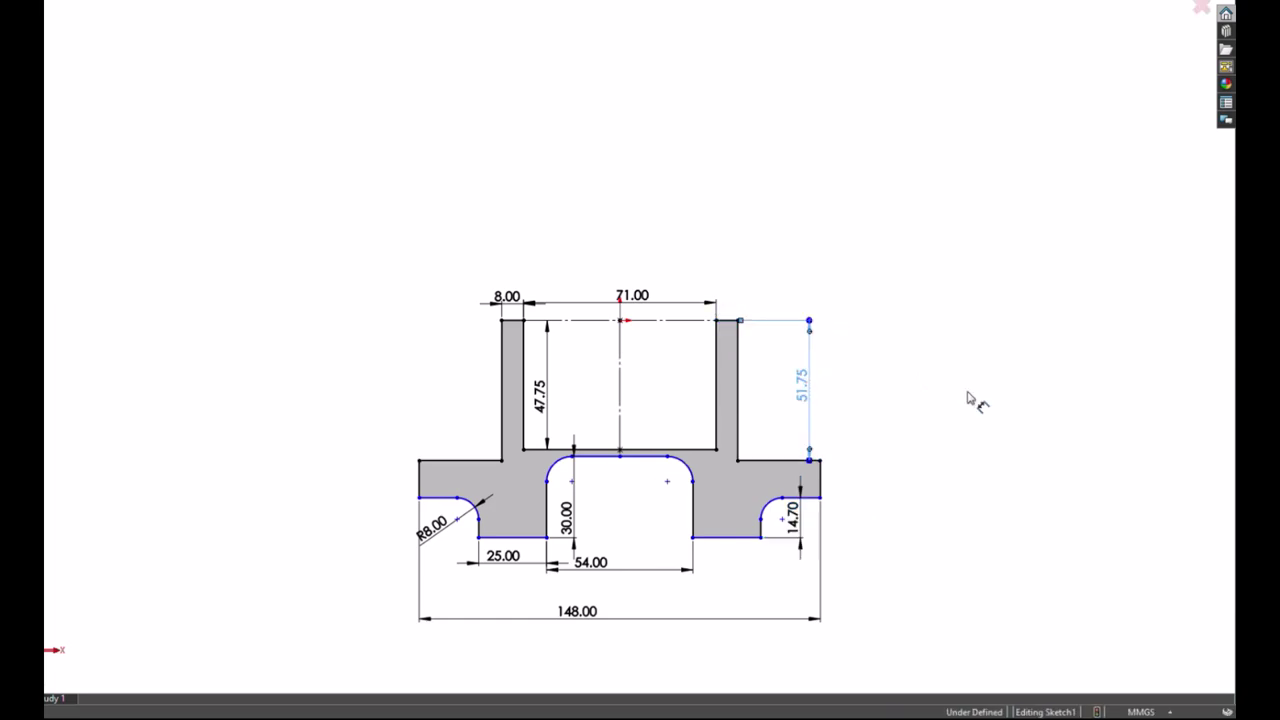
left_click(727, 320)
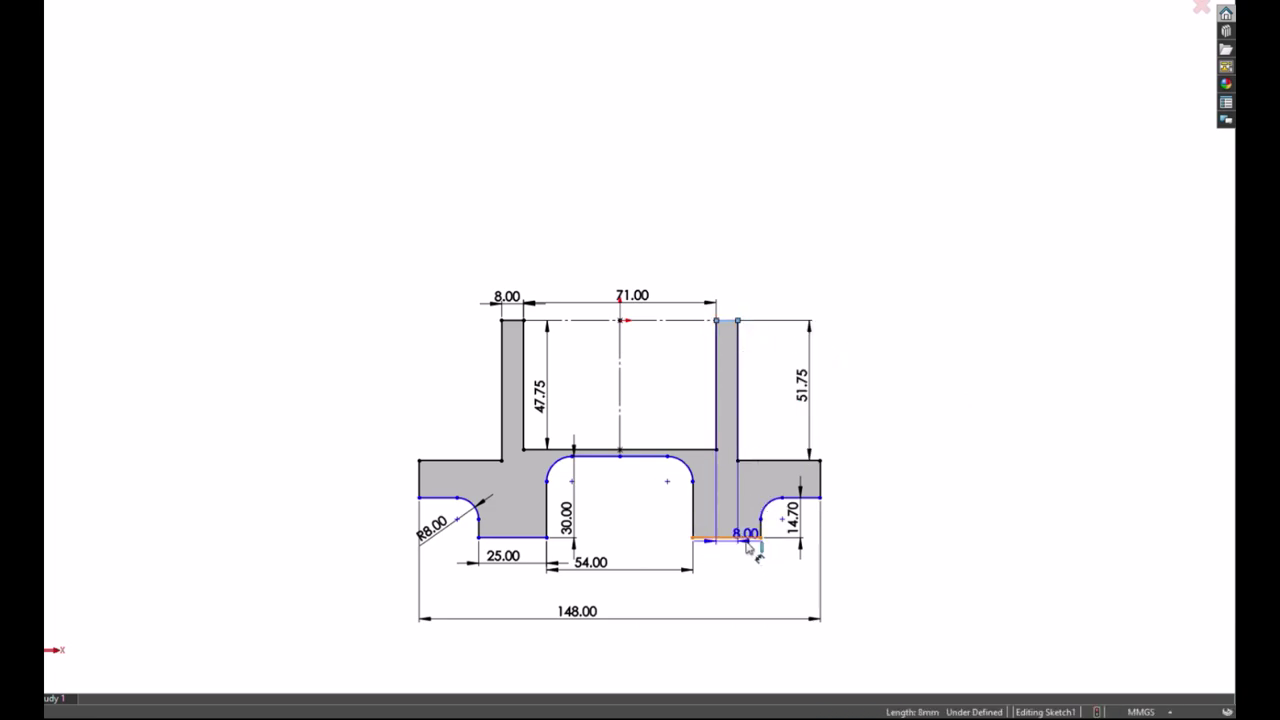
left_click(747, 540)
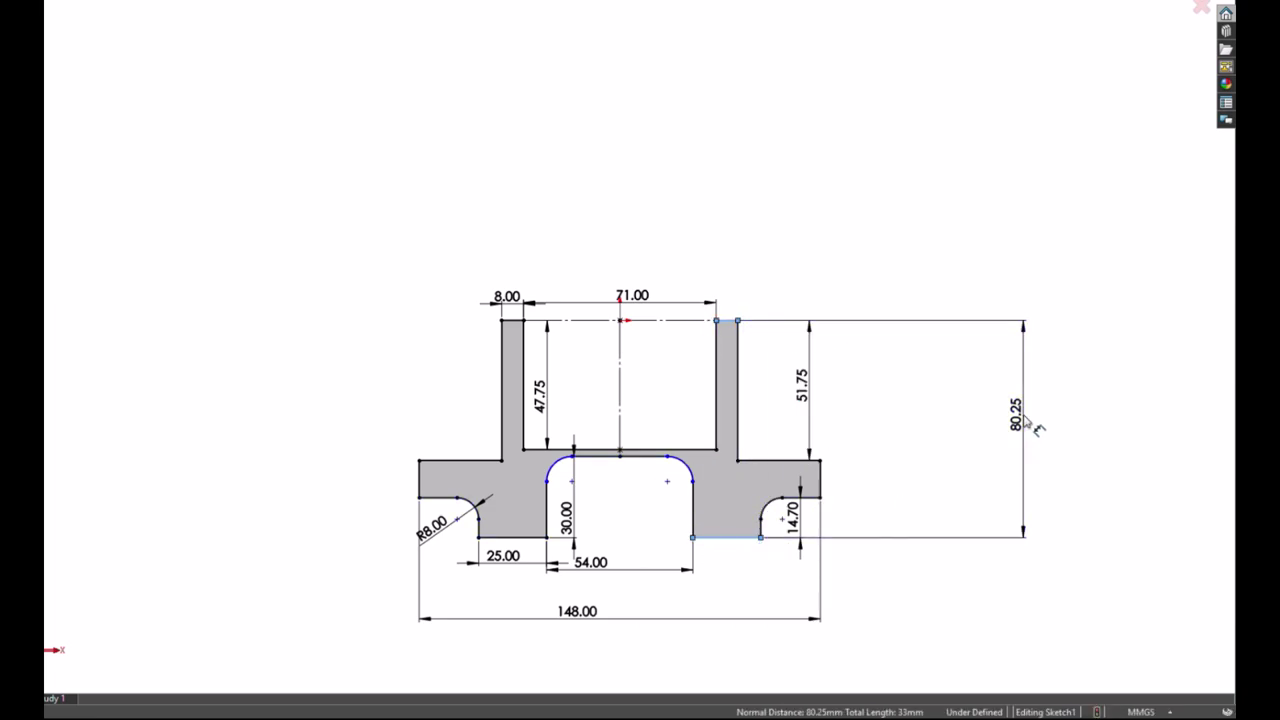
left_click(1028, 421)
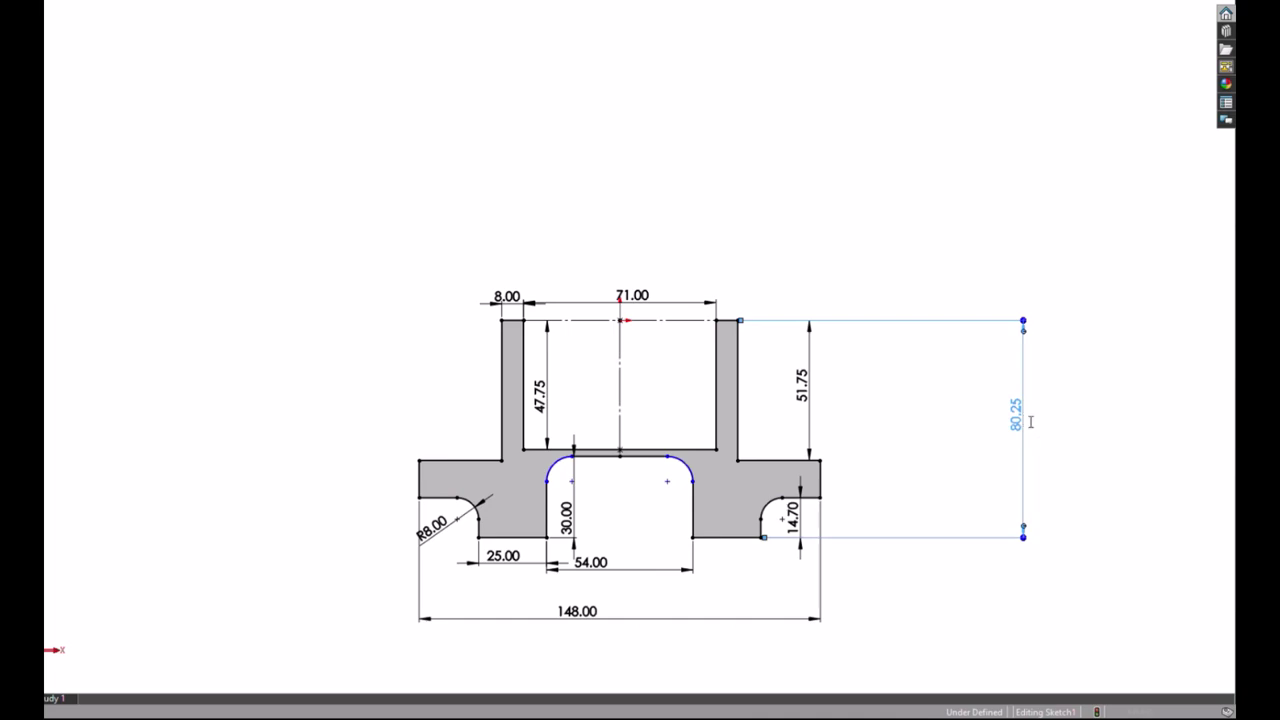
type("89.7")
key("Return")
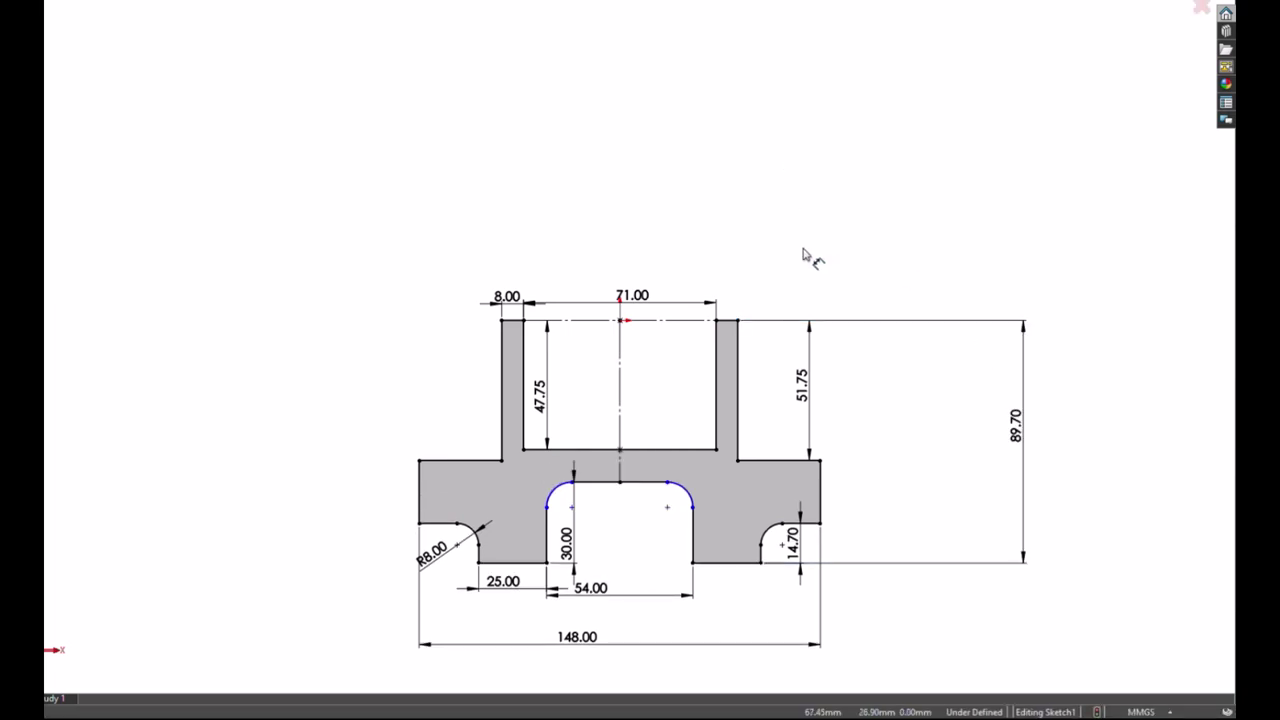
Step: Make the slot corner arc equal to the R8 fillet to fully define the sketch
left_click(556, 488)
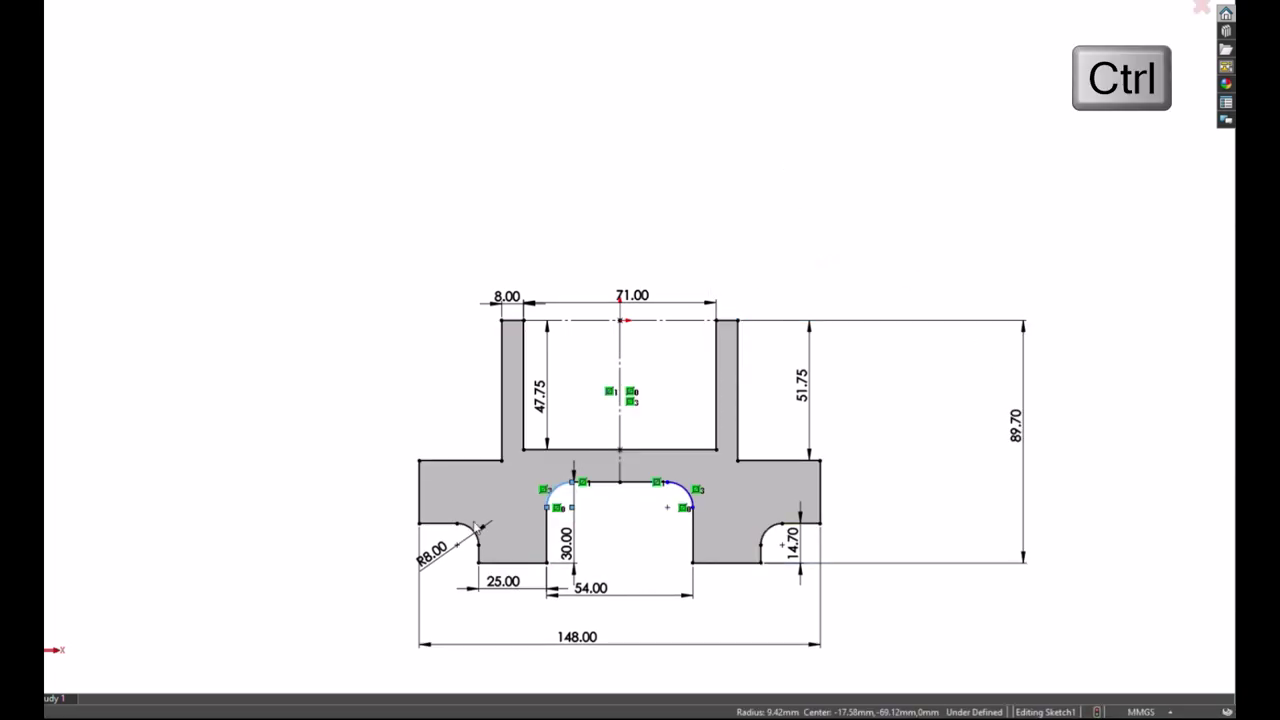
left_click(468, 530, "ctrl")
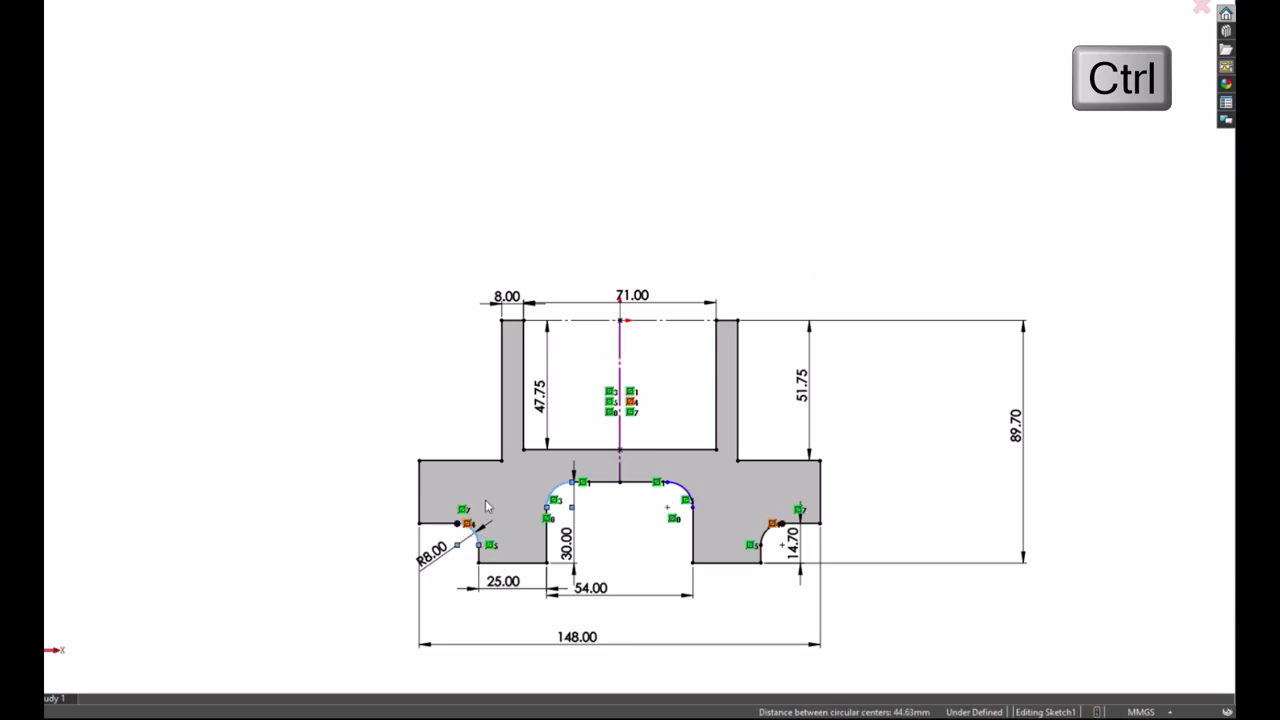
left_click(566, 466)
scroll(700, 440, "up", 2)
scroll(690, 420, "up", 1)
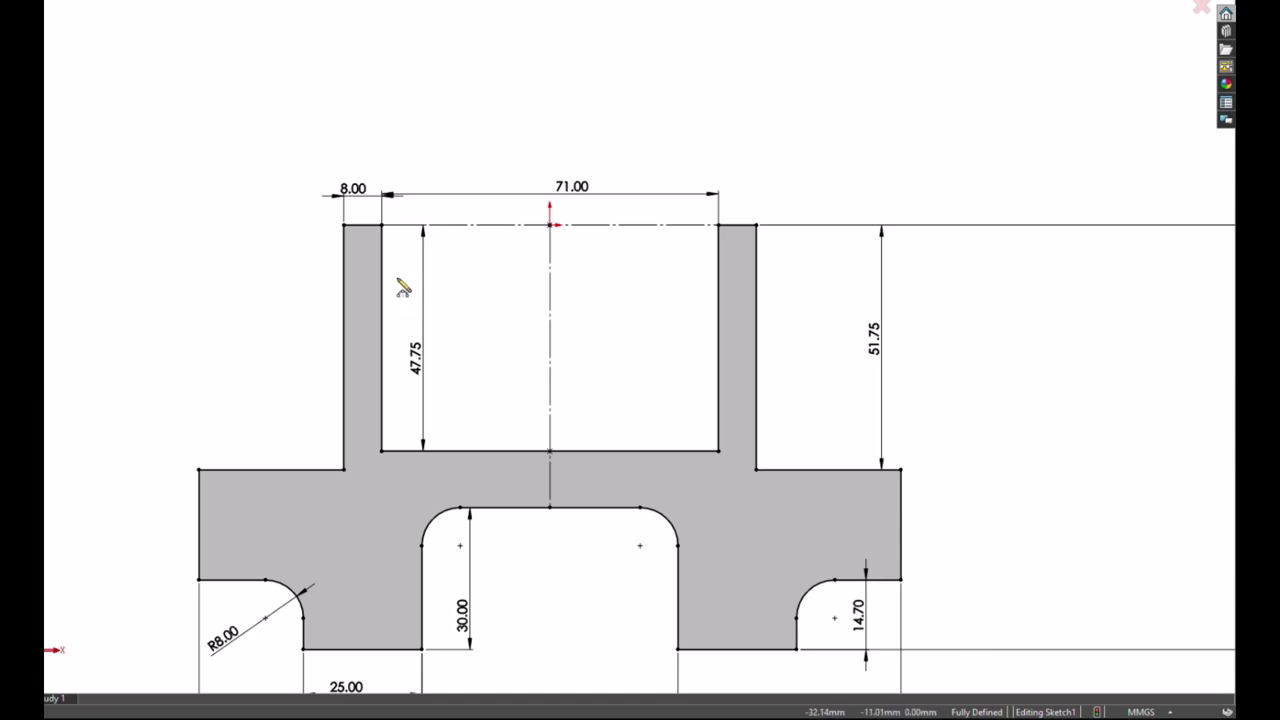
left_click(380, 337)
Step: Draw a three-point arc sagging down across the top channel
left_click(718, 338)
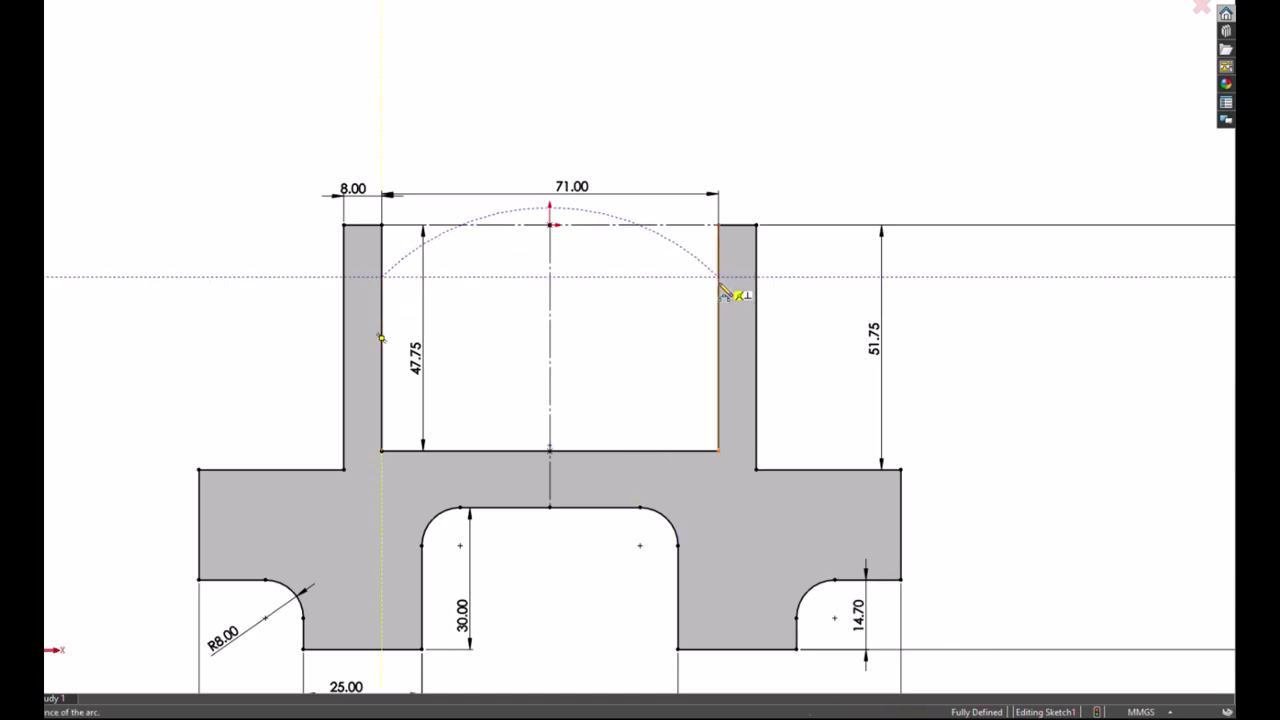
left_click(612, 336)
key("Escape")
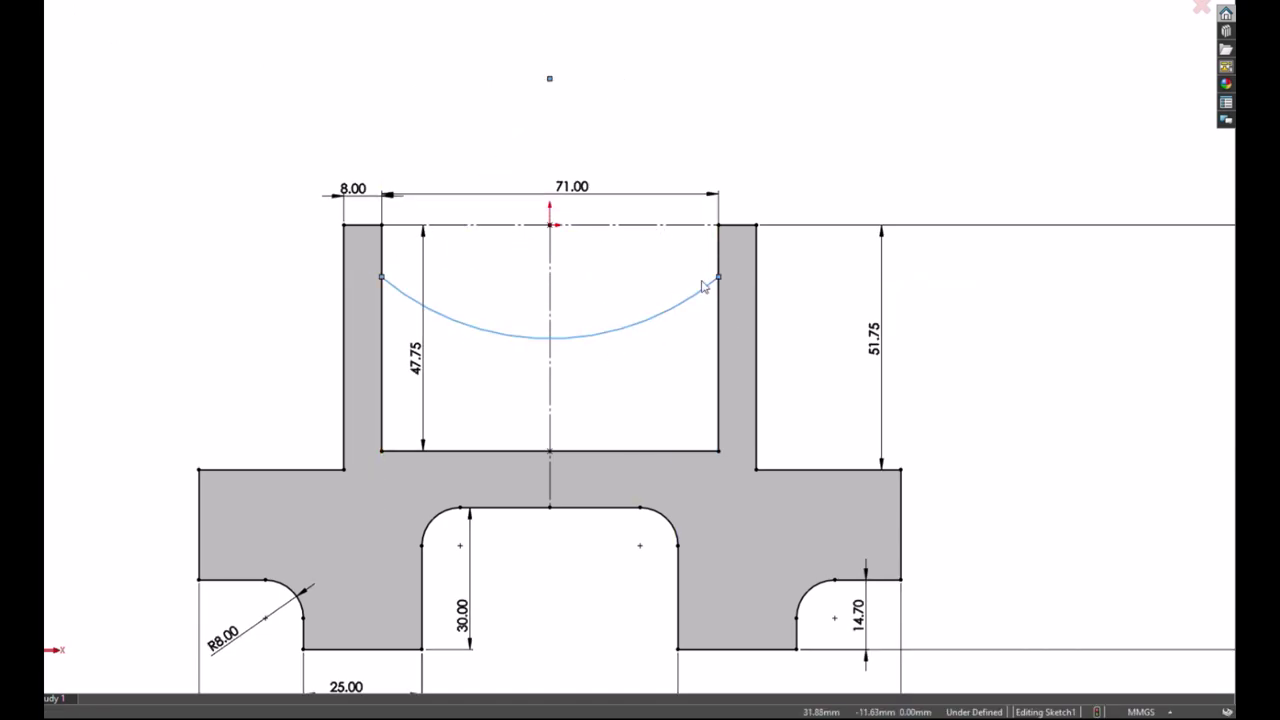
left_click(358, 143)
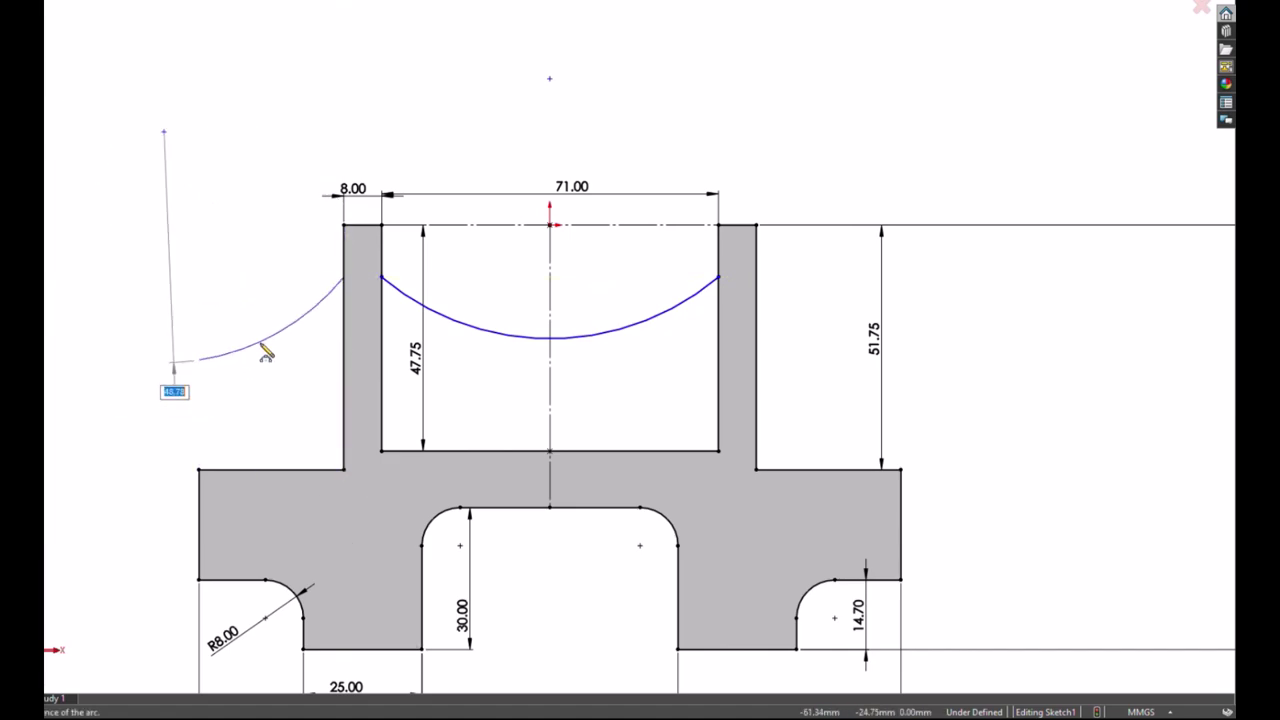
Step: Add an outward arc from the left wall and a vertical line down to the left shoulder
left_click(198, 359)
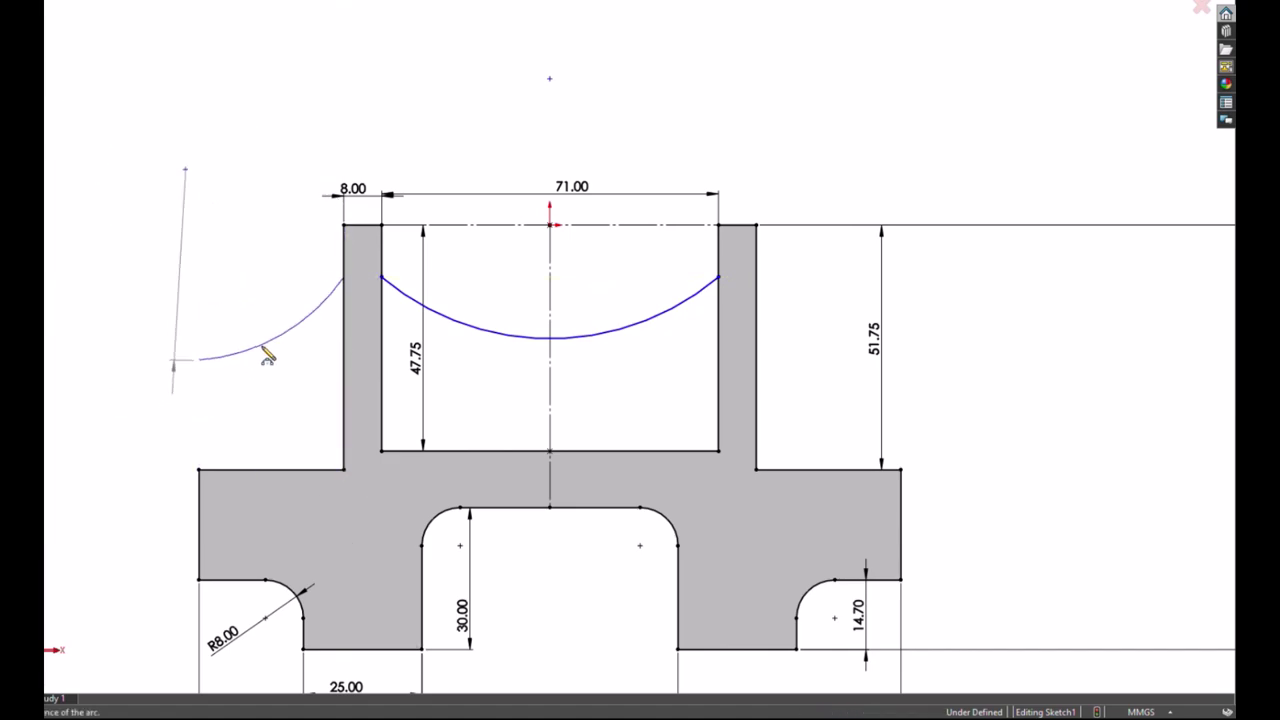
left_click(198, 359)
double_click(198, 470)
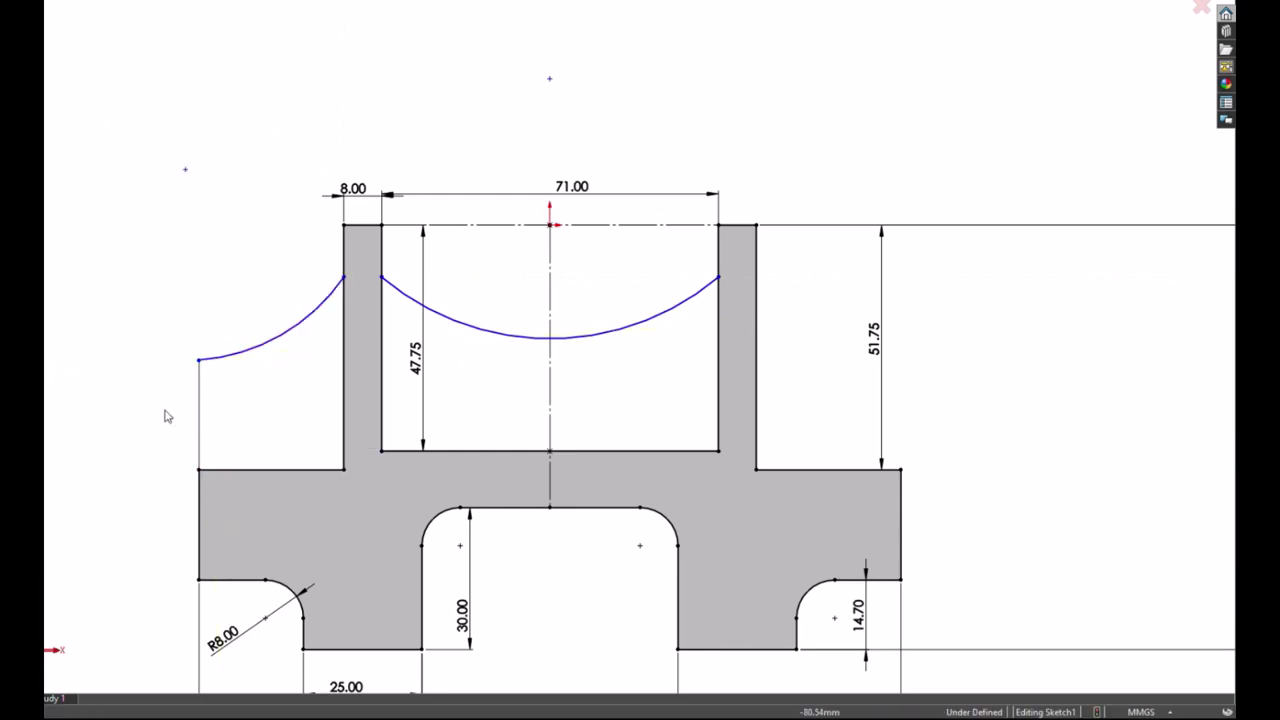
Step: Select the left pocket edges to read their total length, then flip to the back view
left_click(252, 470)
left_click(343, 416, "ctrl")
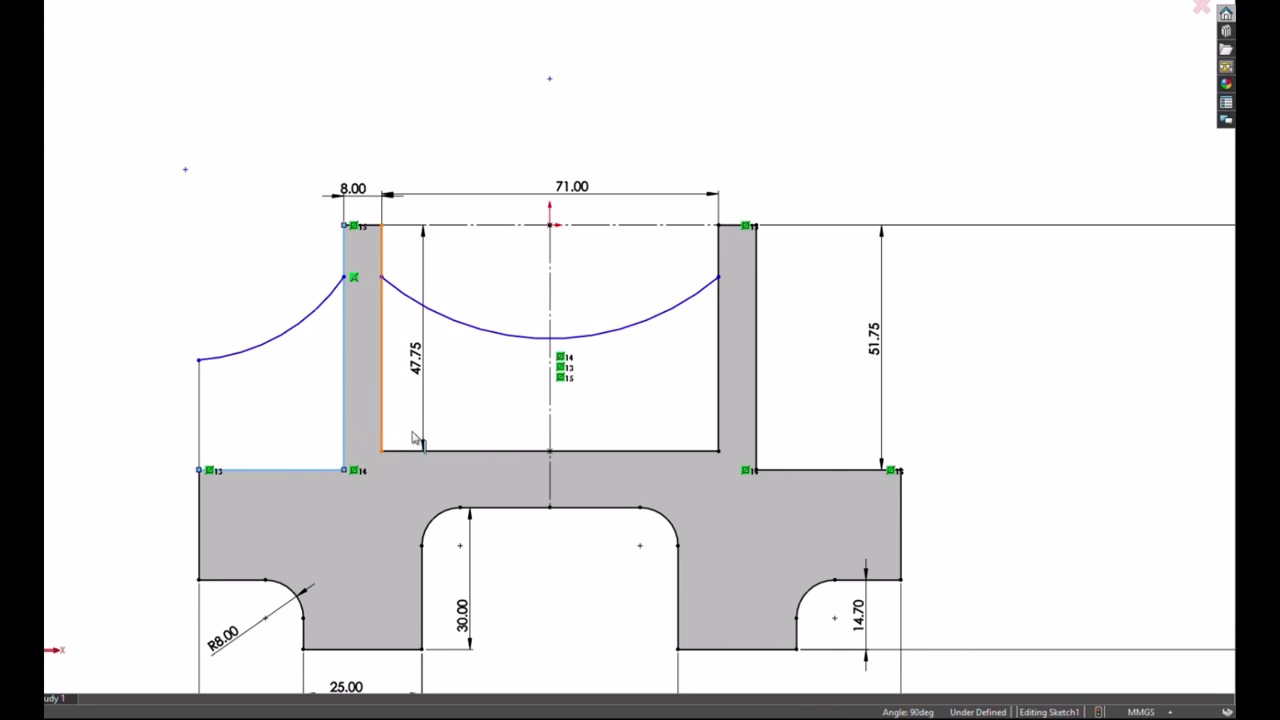
left_click(443, 453, "ctrl")
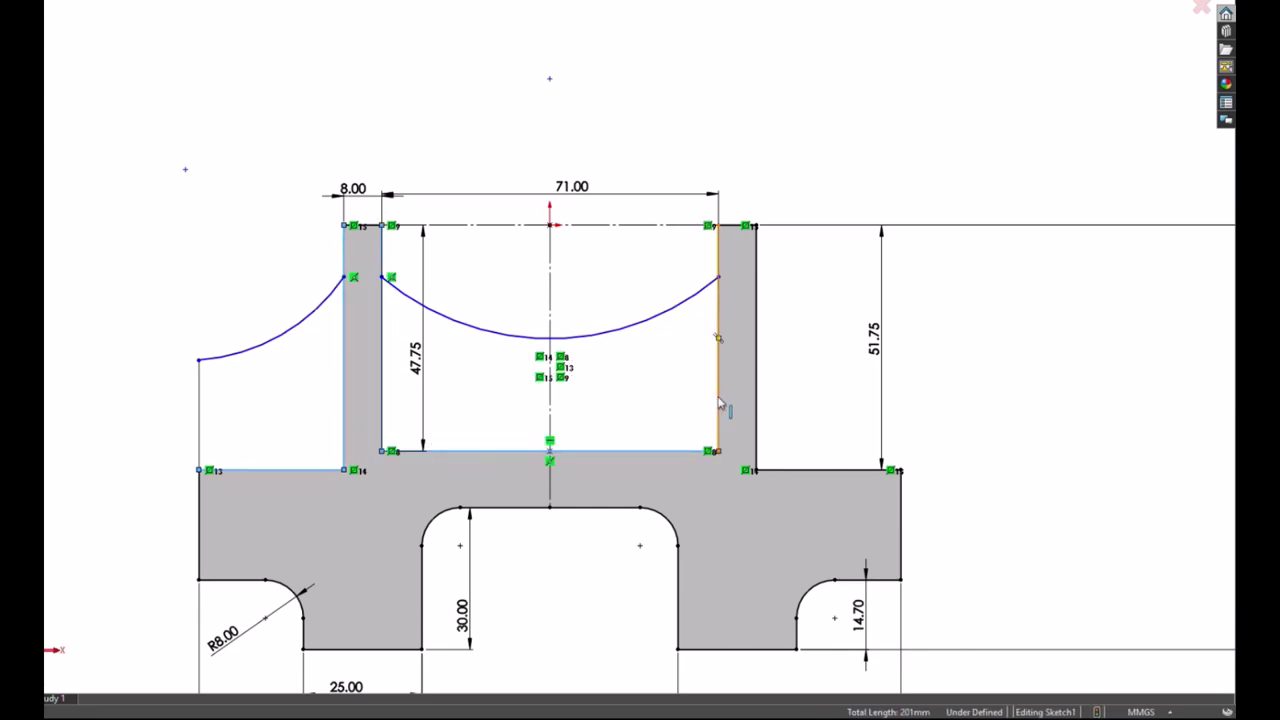
left_click(718, 400, "ctrl")
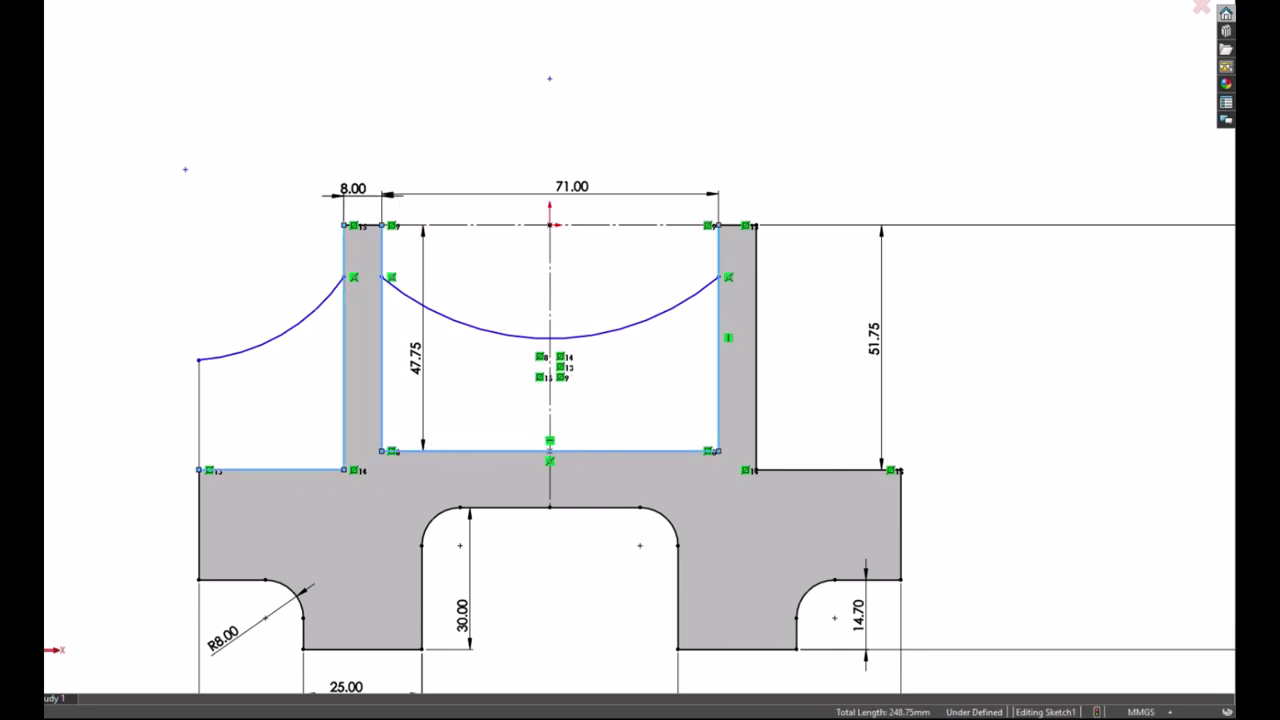
left_click(177, 71)
key("ctrl+8")
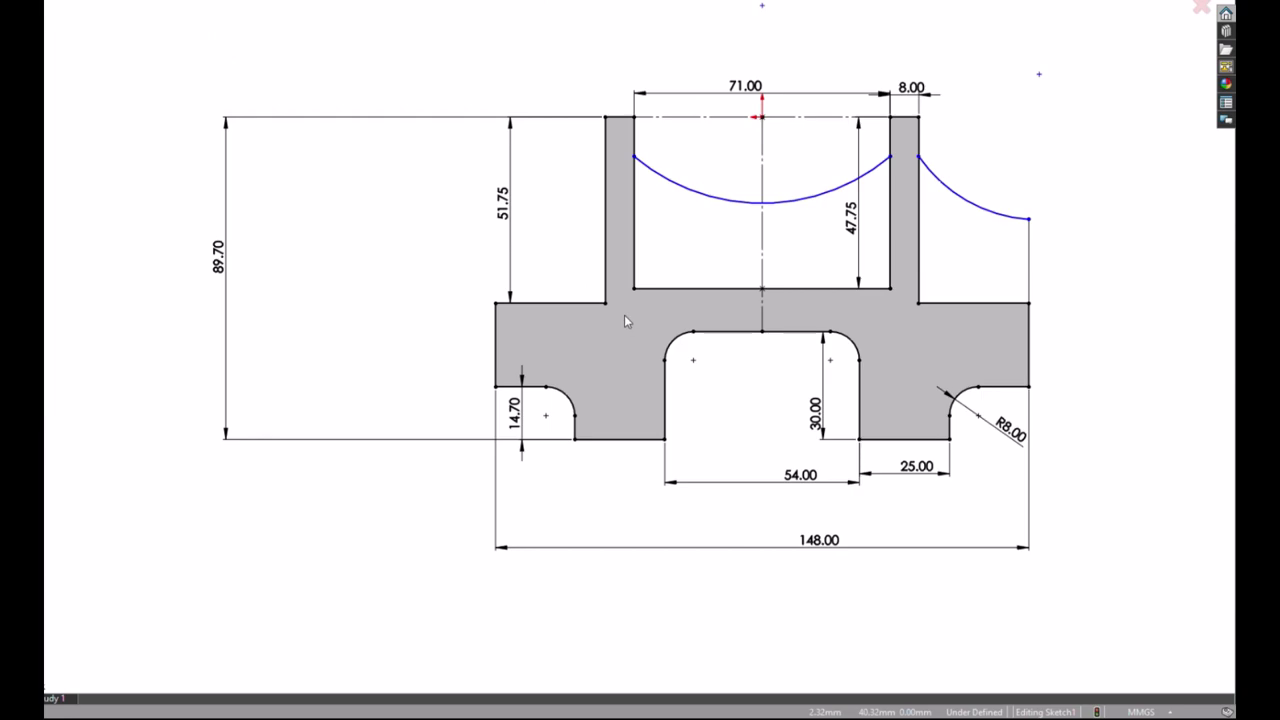
Step: Return to the front view and inspect the left wing, upright and pocket edges
key("ctrl+8")
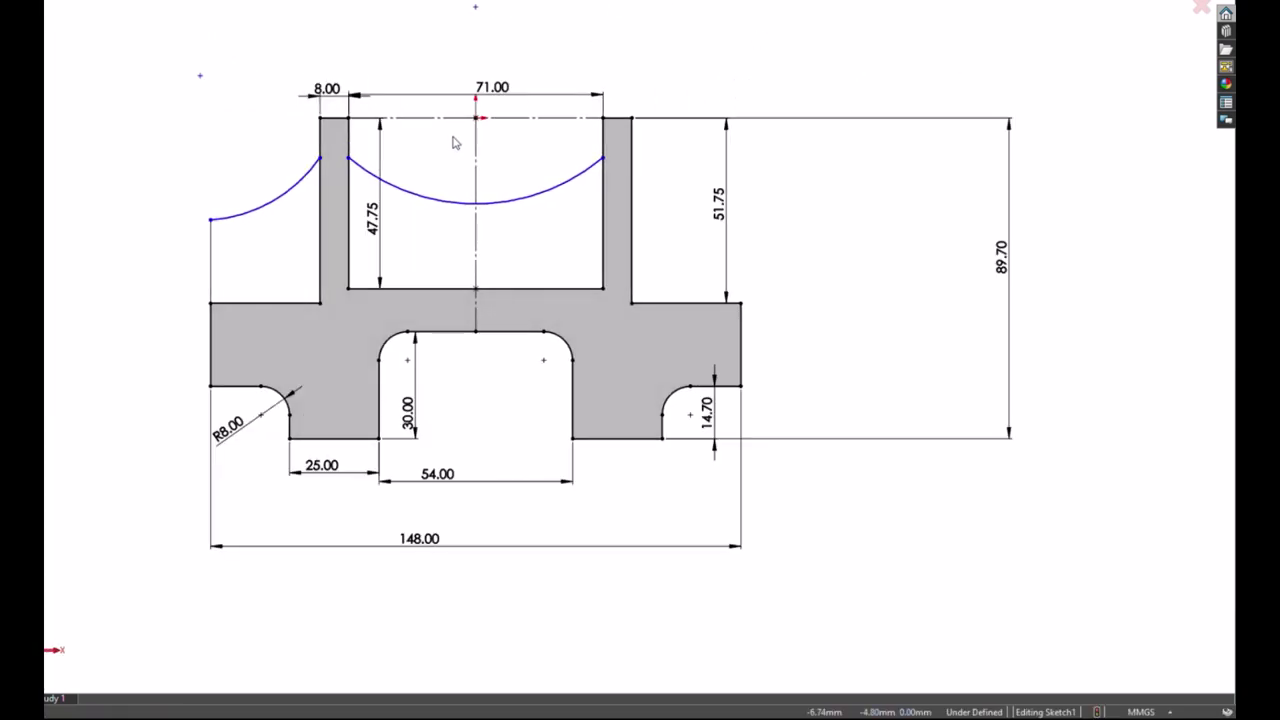
scroll(237, 130, "down", 3)
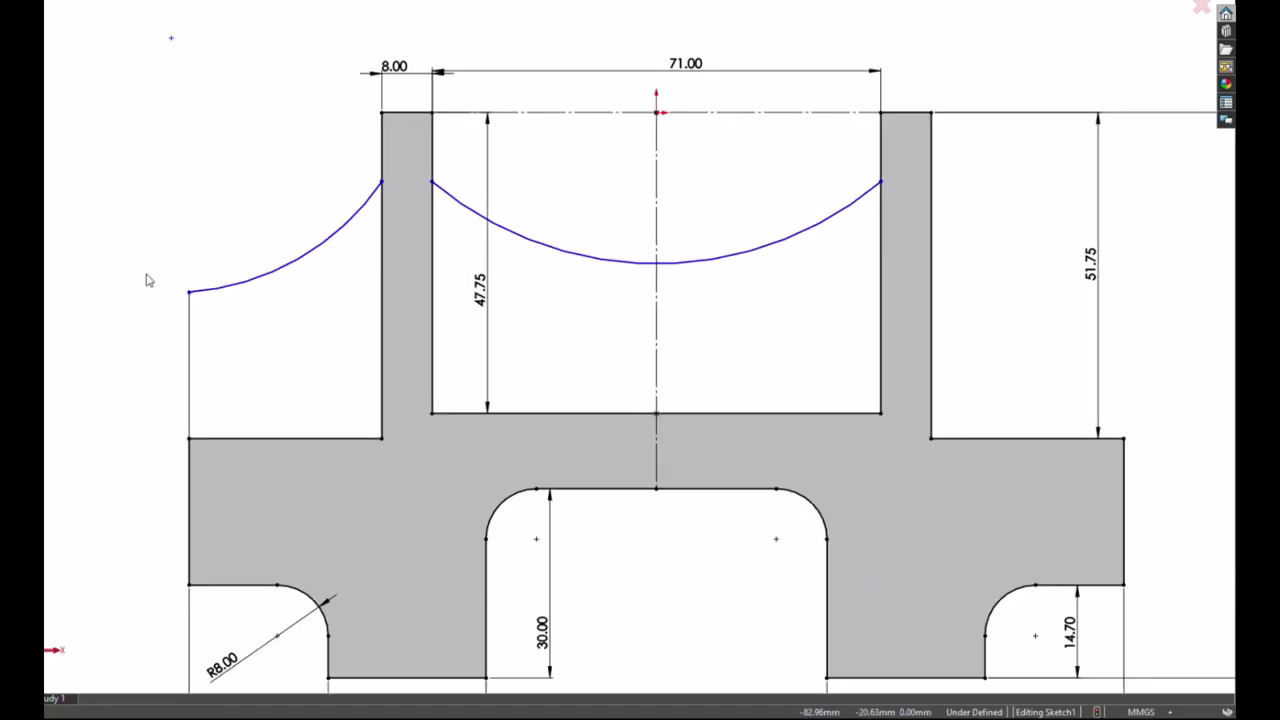
left_click(352, 387)
left_click(388, 340, "ctrl")
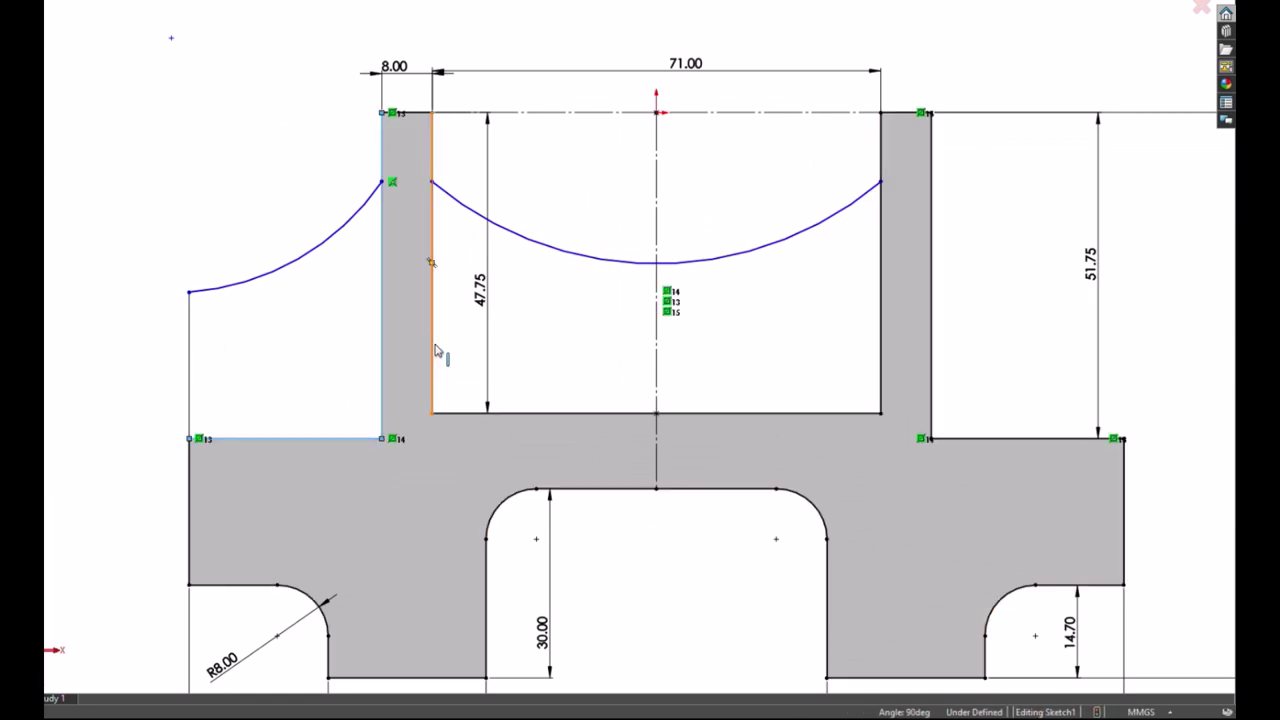
left_click(434, 356, "ctrl")
left_click(463, 414, "ctrl")
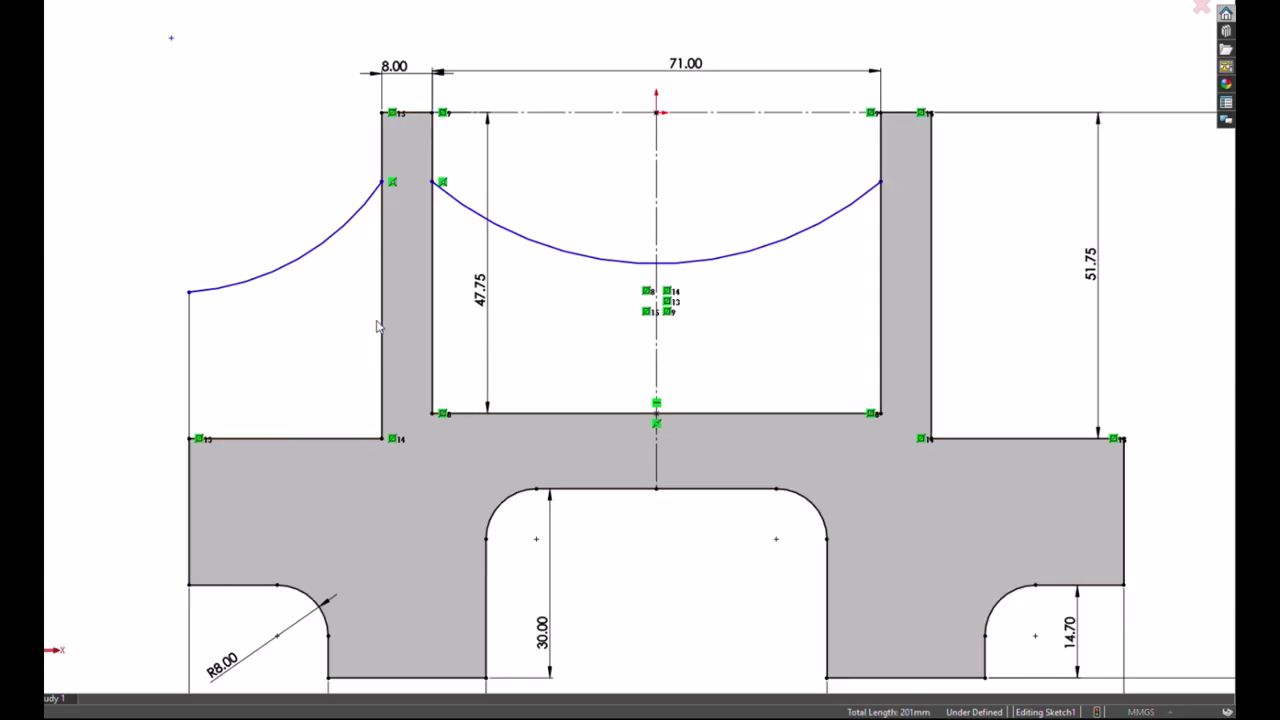
key("Escape")
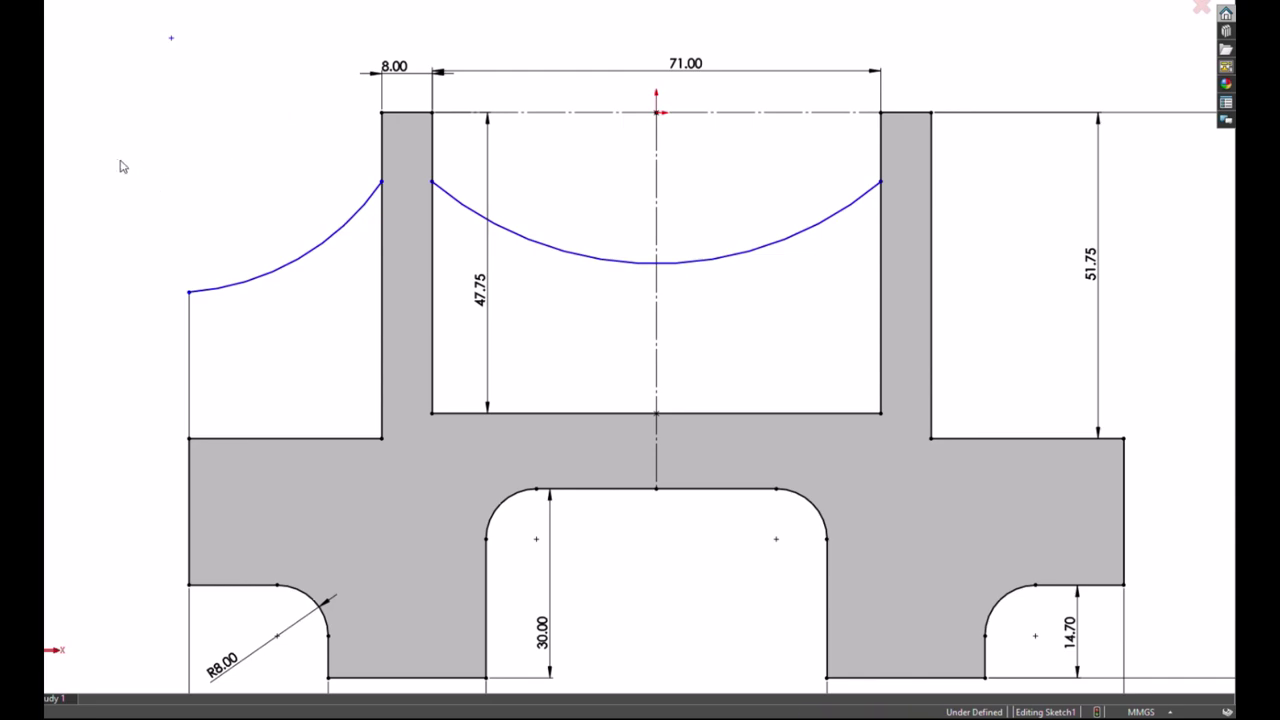
Step: Inspect the left arc's endpoint and both endpoints of the central arc
left_click(381, 183)
left_click(431, 183, "ctrl")
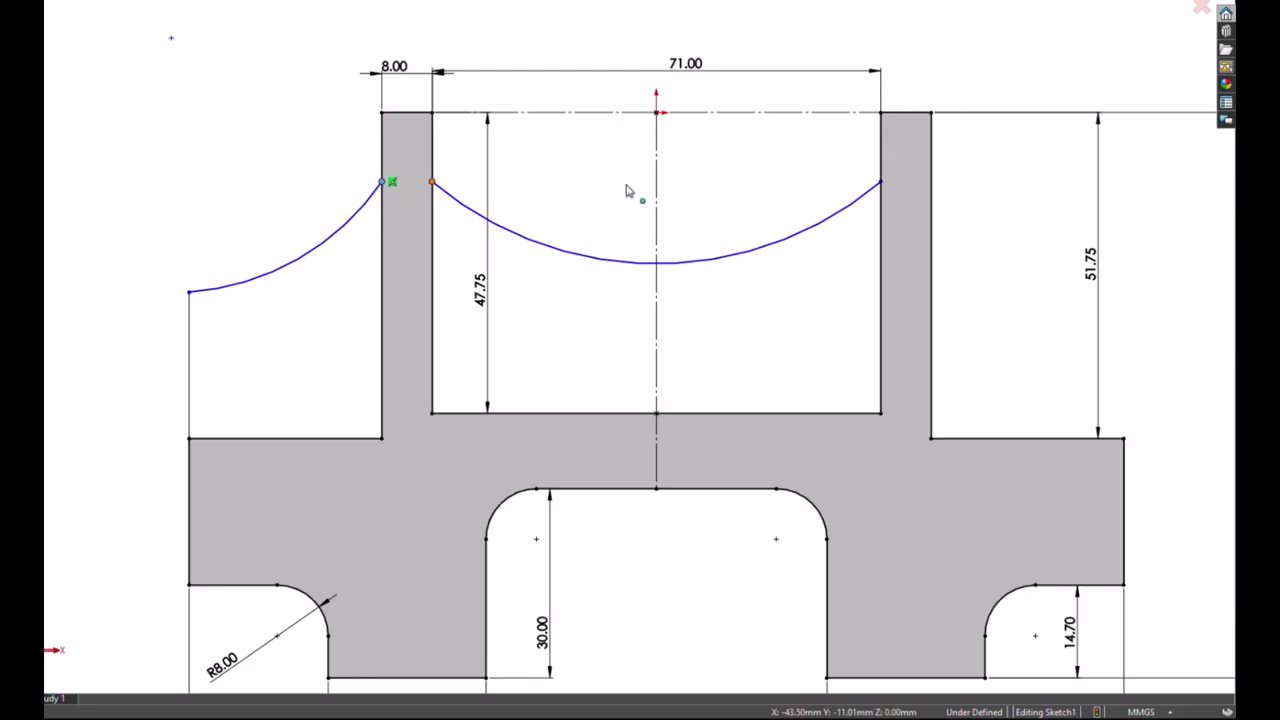
left_click(880, 184, "ctrl")
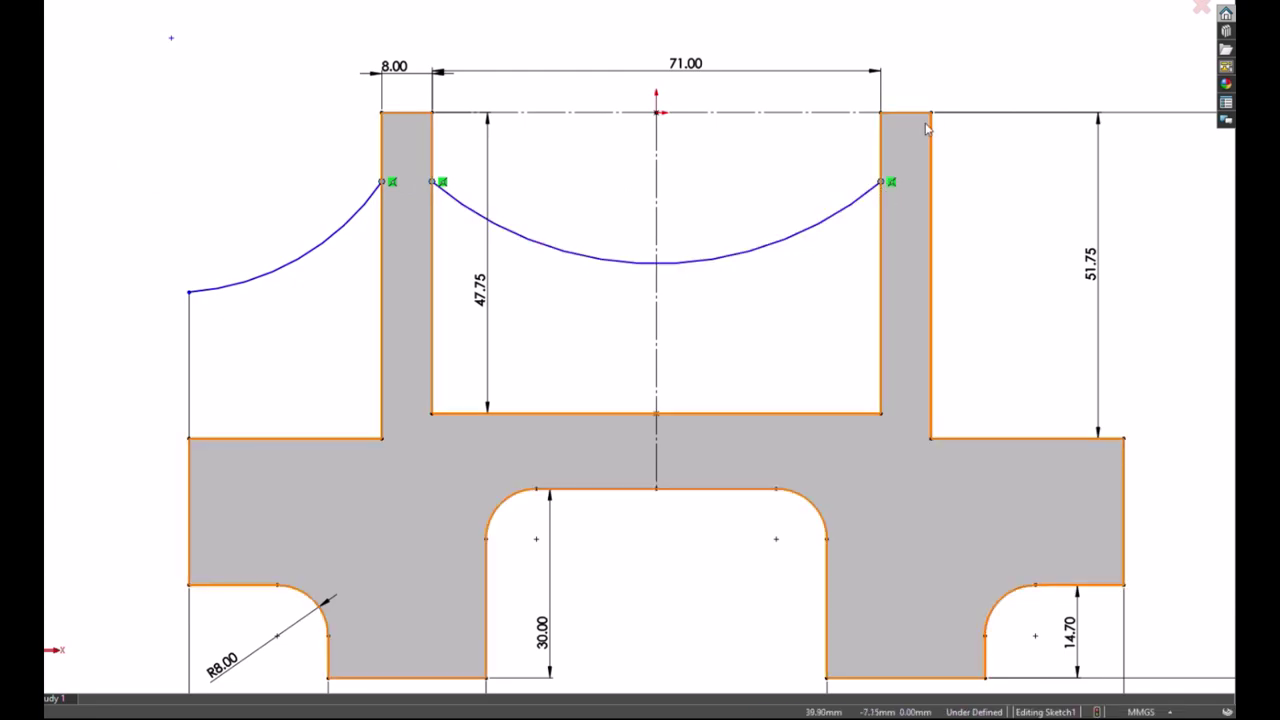
key("Escape")
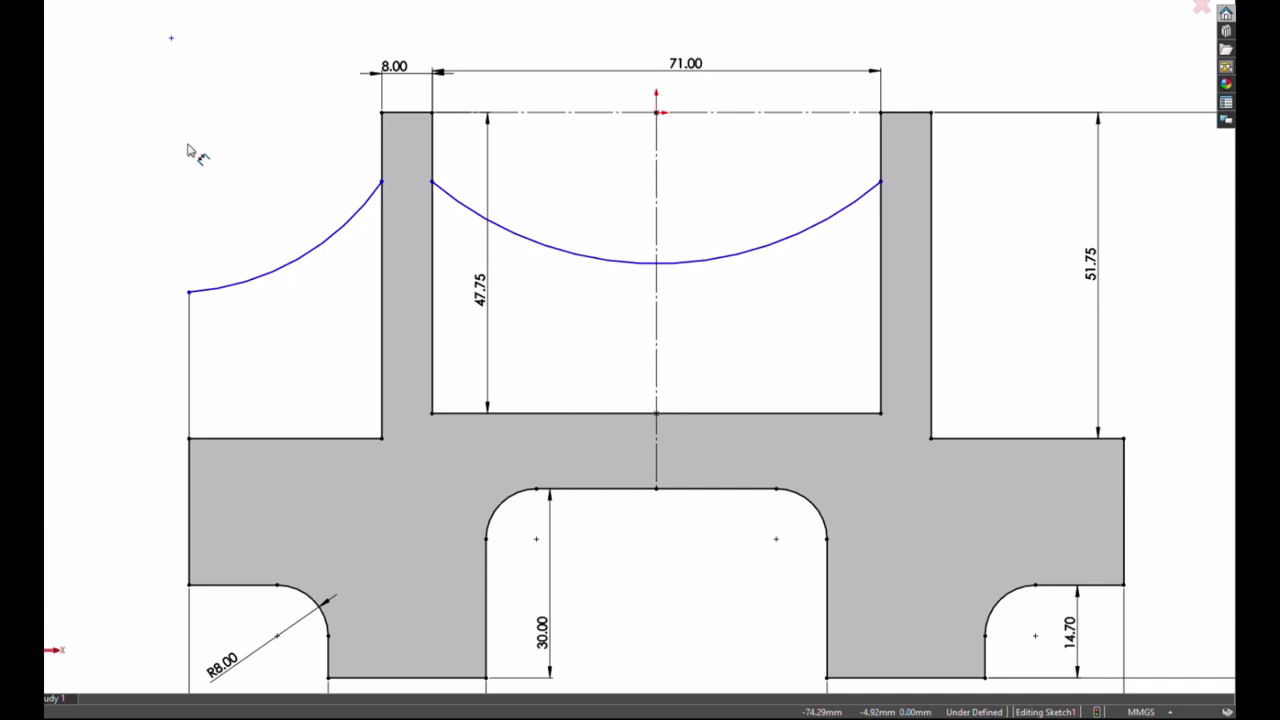
Step: Give the channel arc an R40 radius and place its left endpoint 12 mm below the top corner
left_click(582, 256)
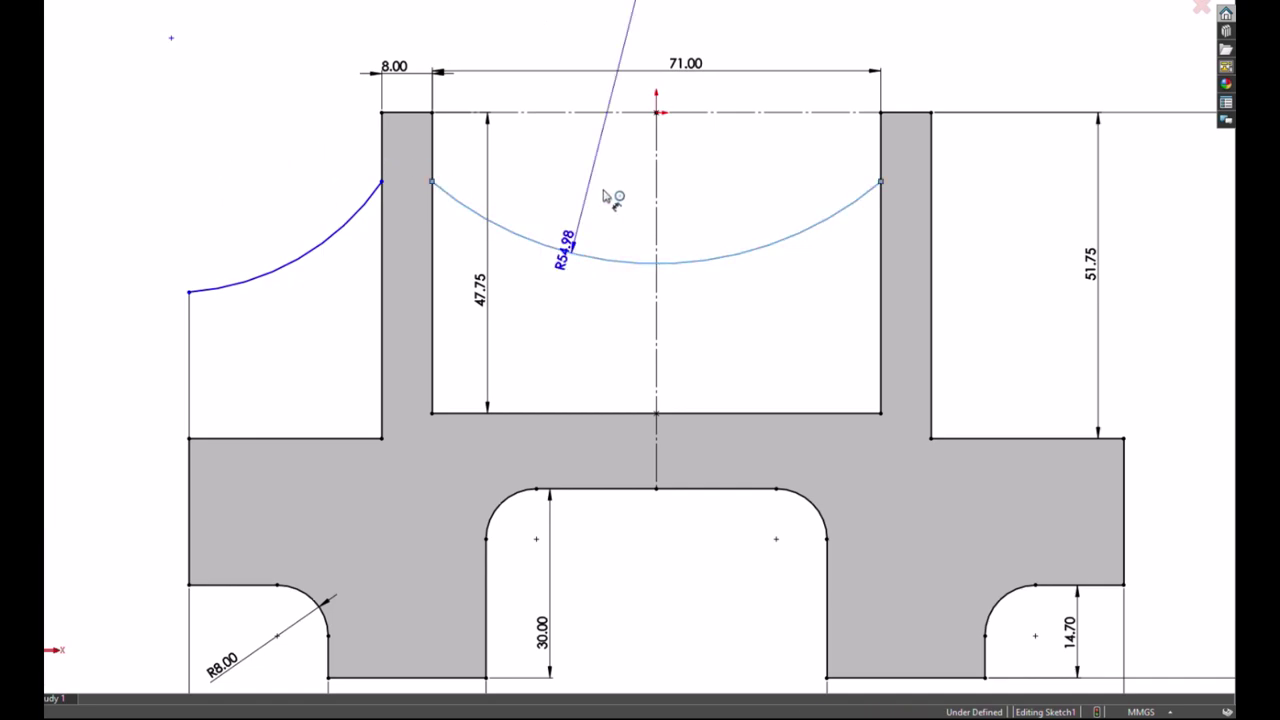
left_click(604, 194)
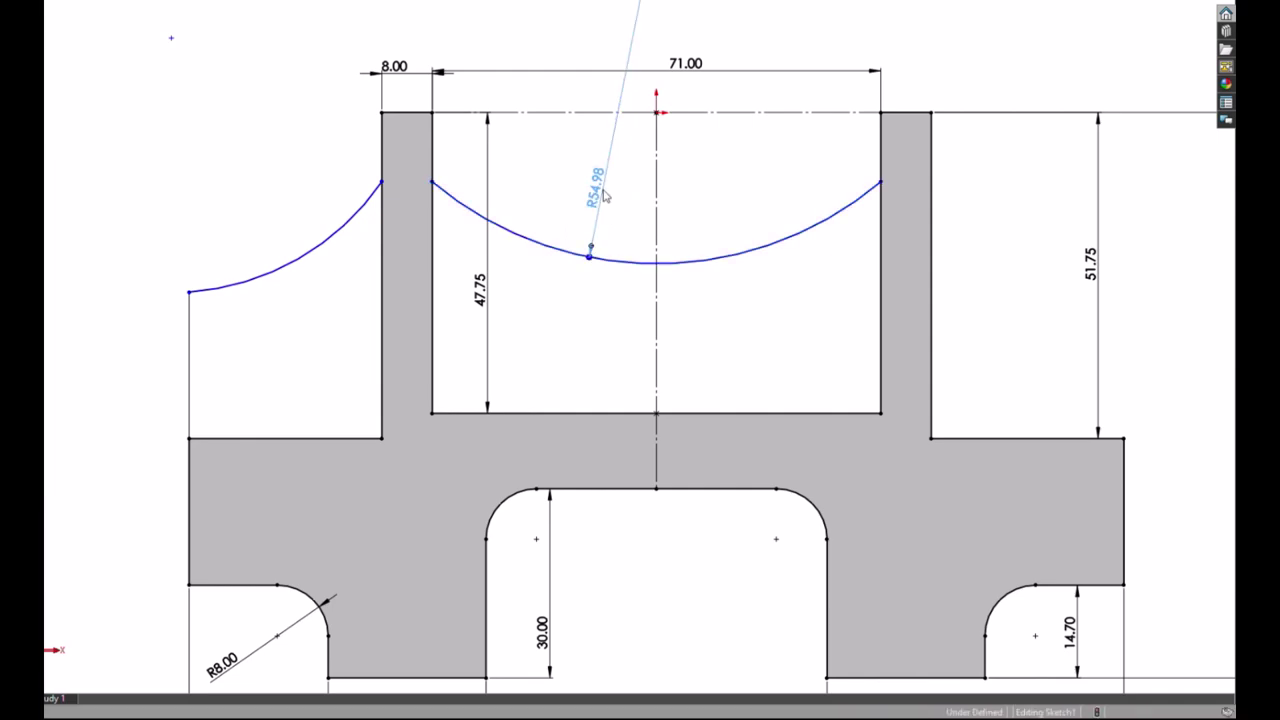
type("40")
key("Return")
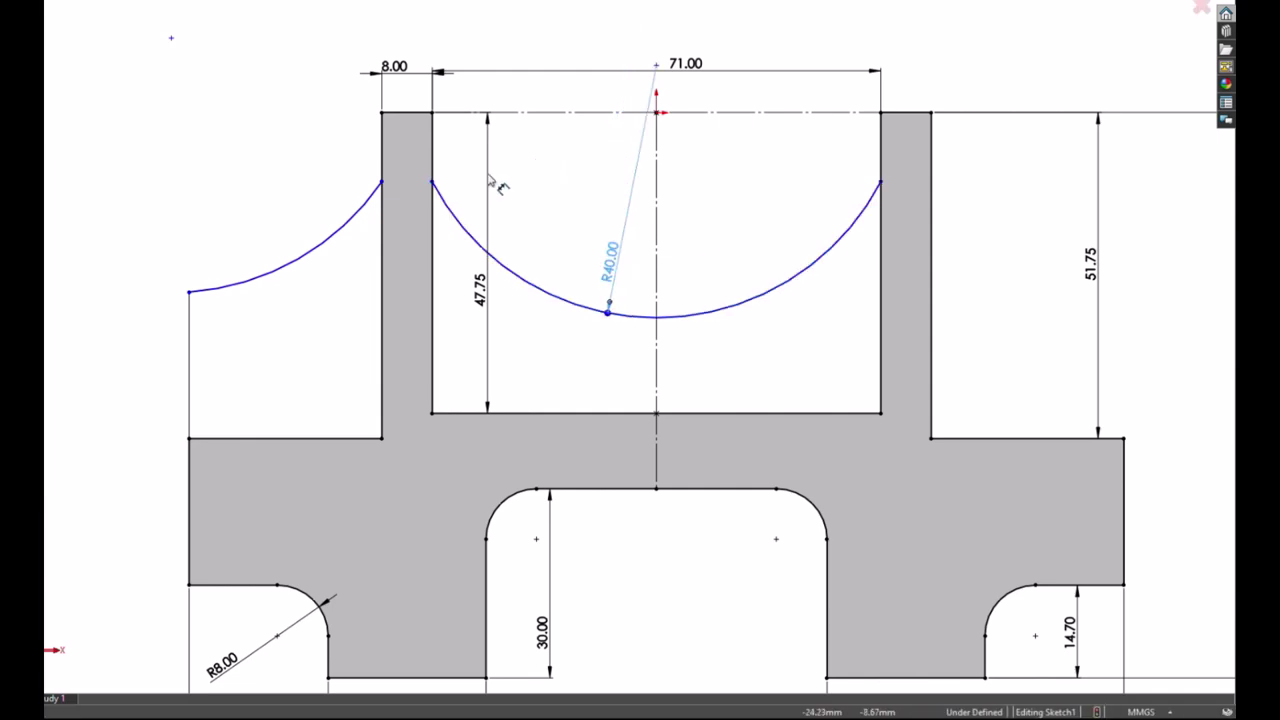
left_click(432, 182)
left_click(432, 113)
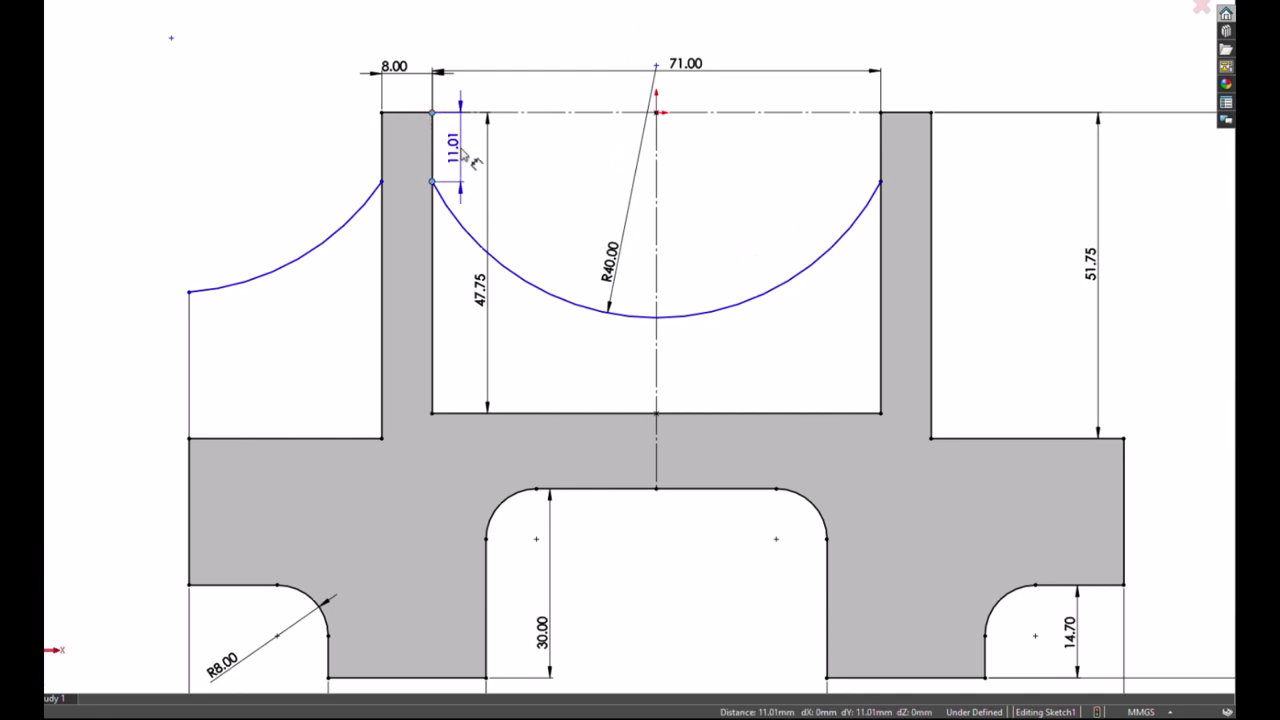
left_click(464, 150)
type("12")
key("Return")
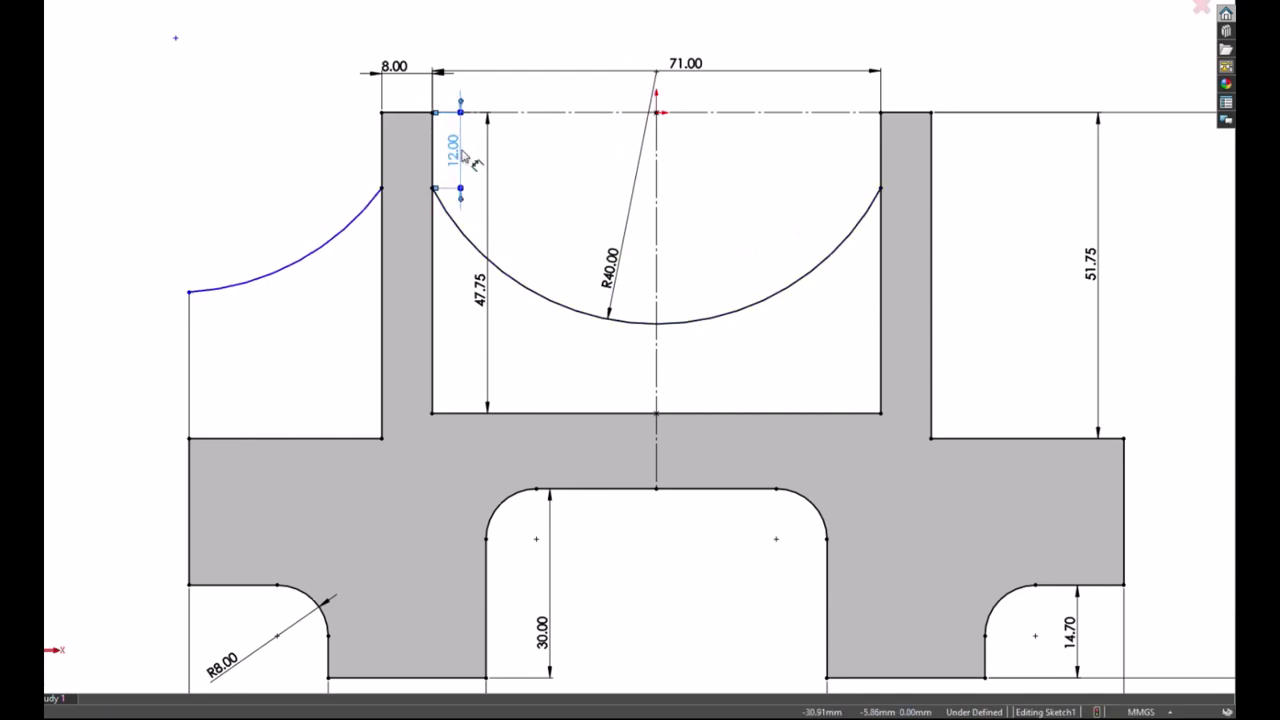
left_click(240, 113)
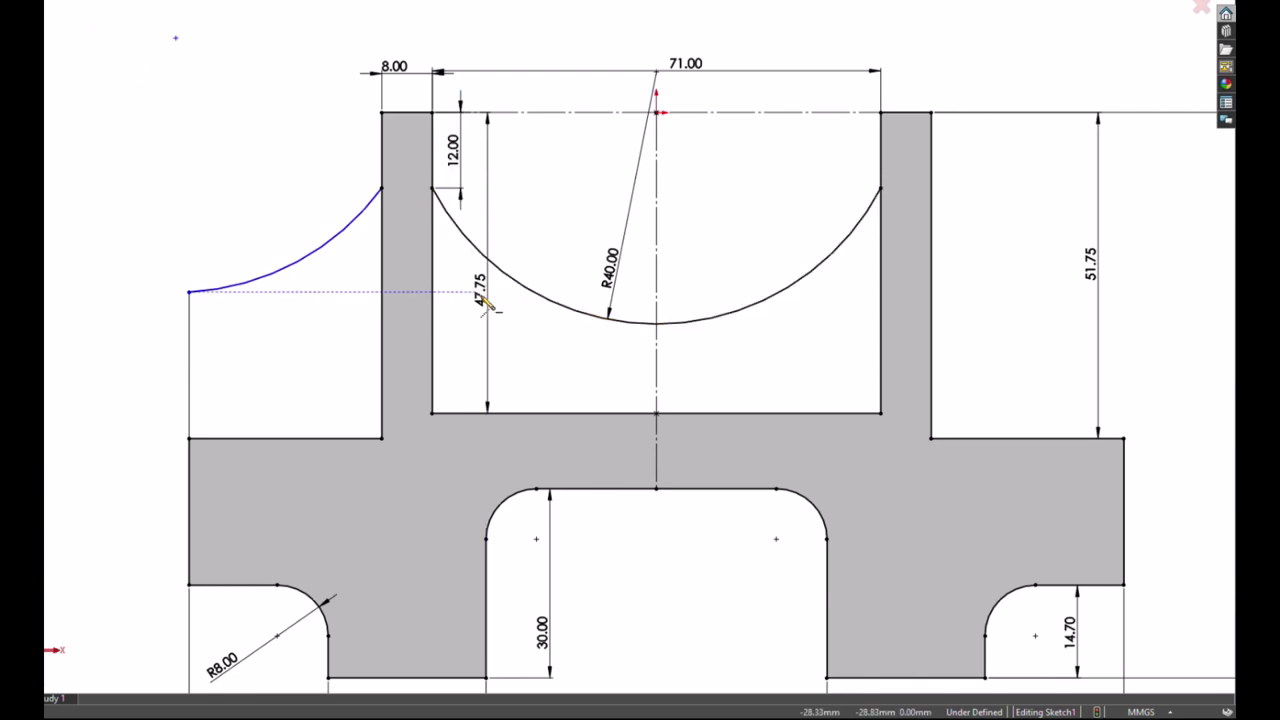
scroll(453, 286, "down", 5)
Step: Draw a vertical straight slot in the left side of the pocket
left_click(494, 248)
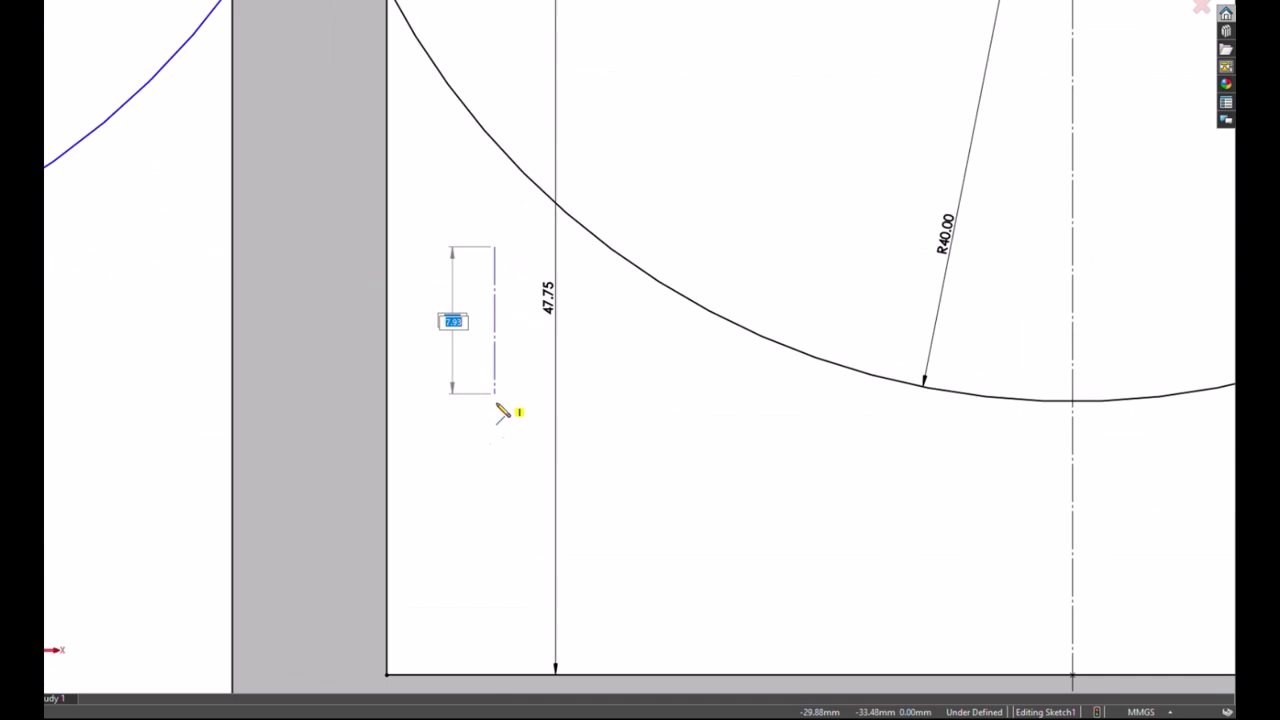
left_click(494, 580)
left_click(461, 600)
key("Escape")
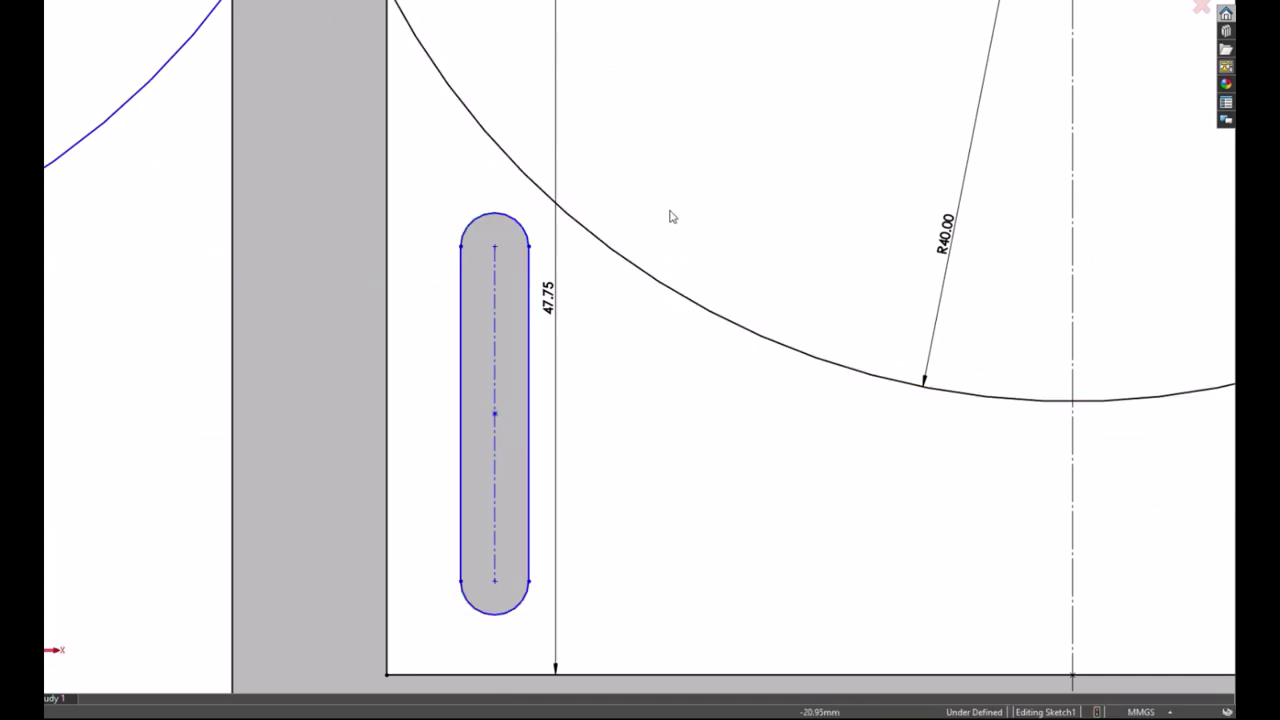
scroll(645, 150, "down", 3)
scroll(628, 130, "up", 4)
middle_click_drag(641, 312, 577, 77, "ctrl")
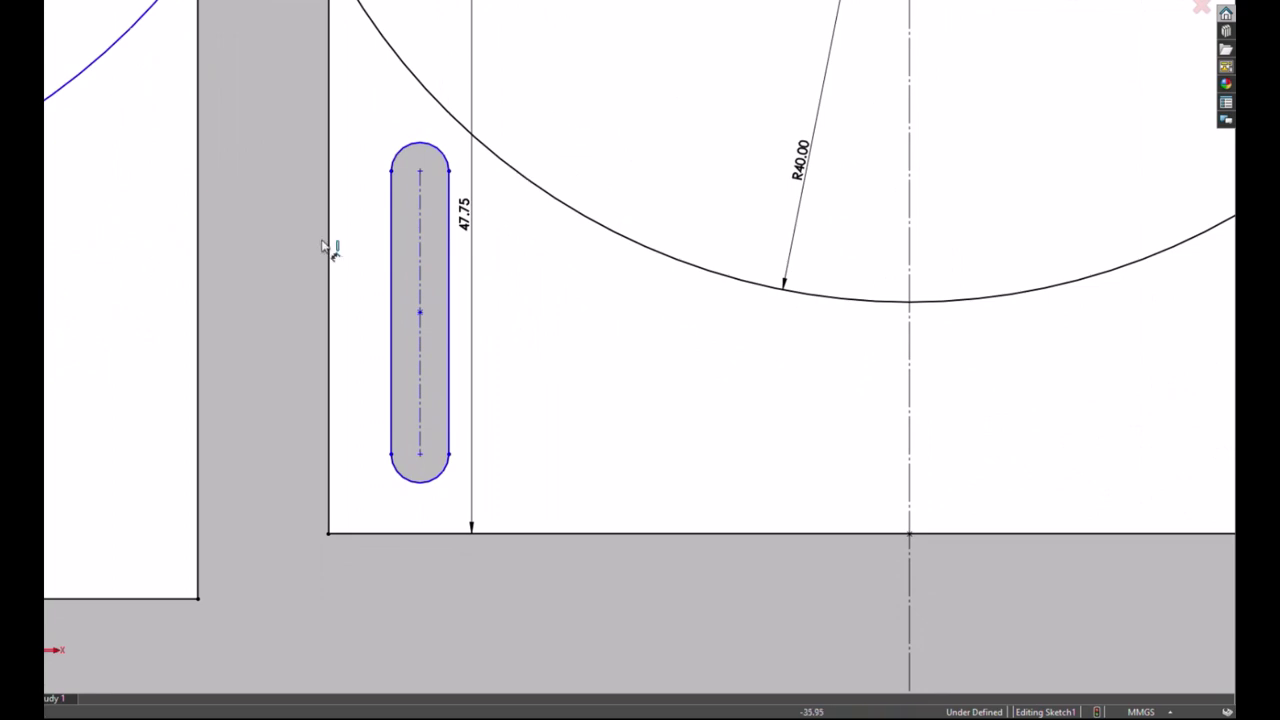
Step: Dimension the slot 1.00 from the pocket's left wall and reference its bottom edge
left_click(393, 284)
left_click(289, 289)
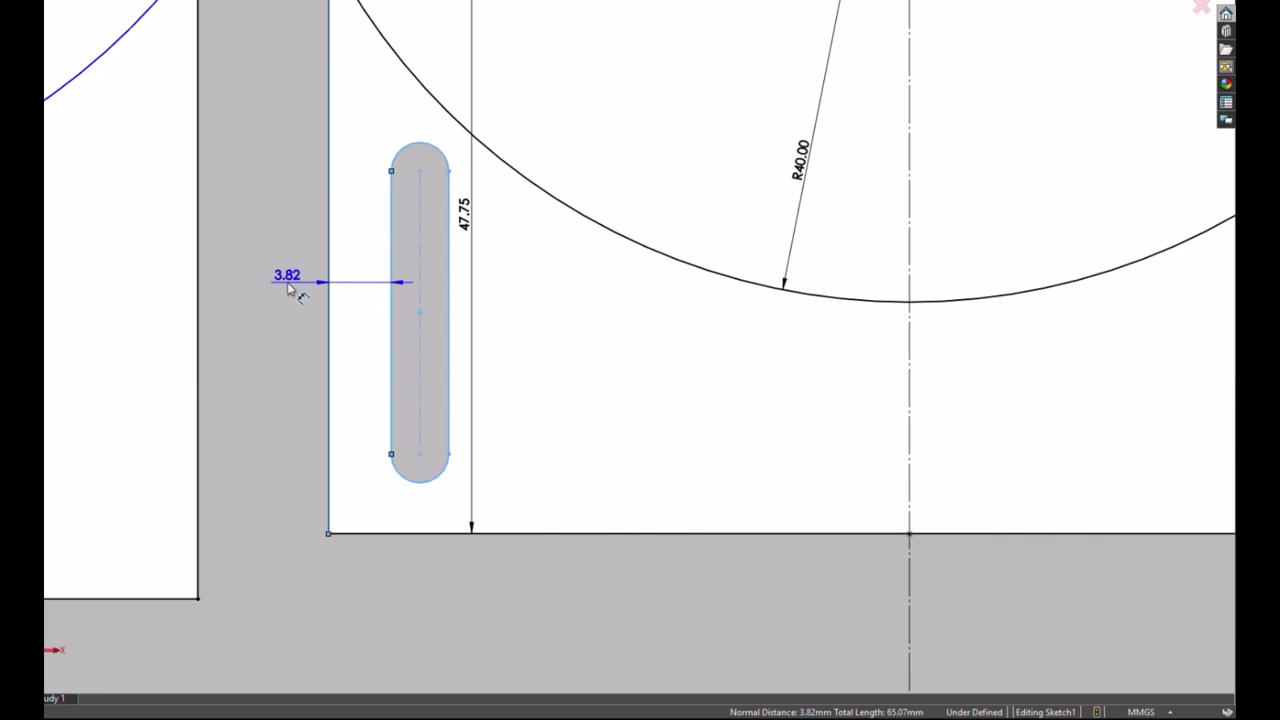
left_click(287, 287)
type("1")
key("Return")
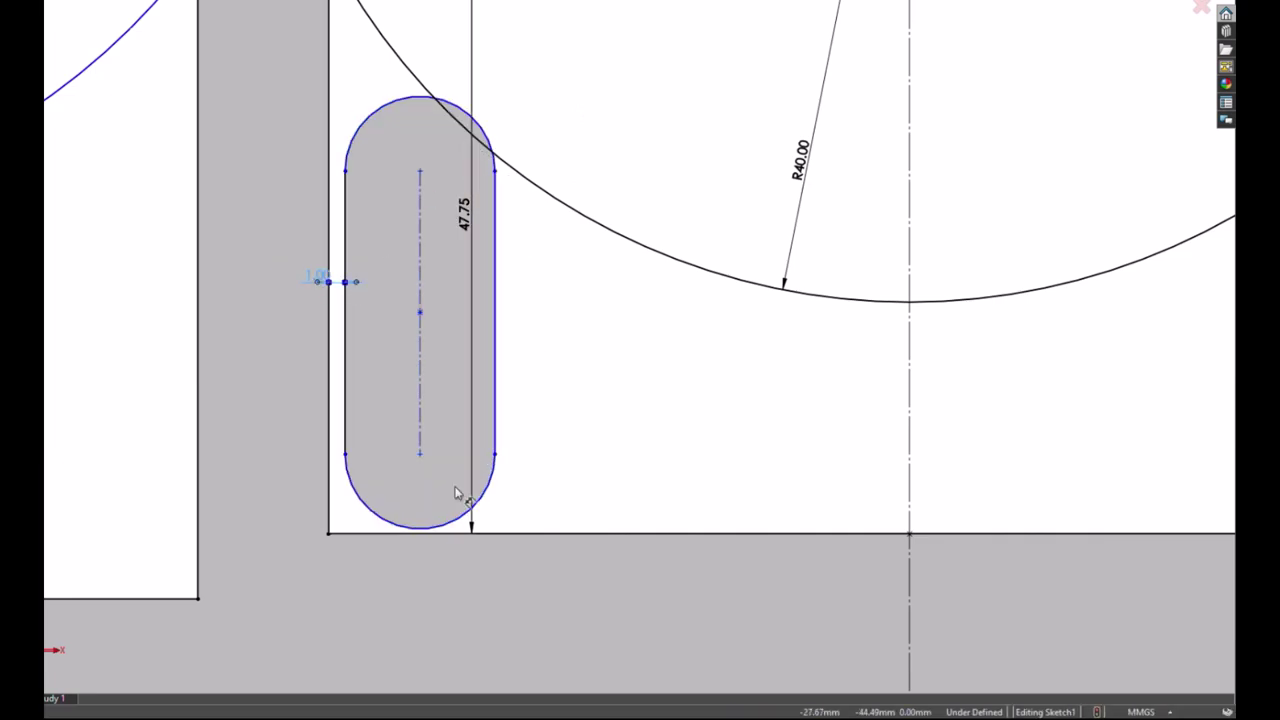
left_click(444, 533)
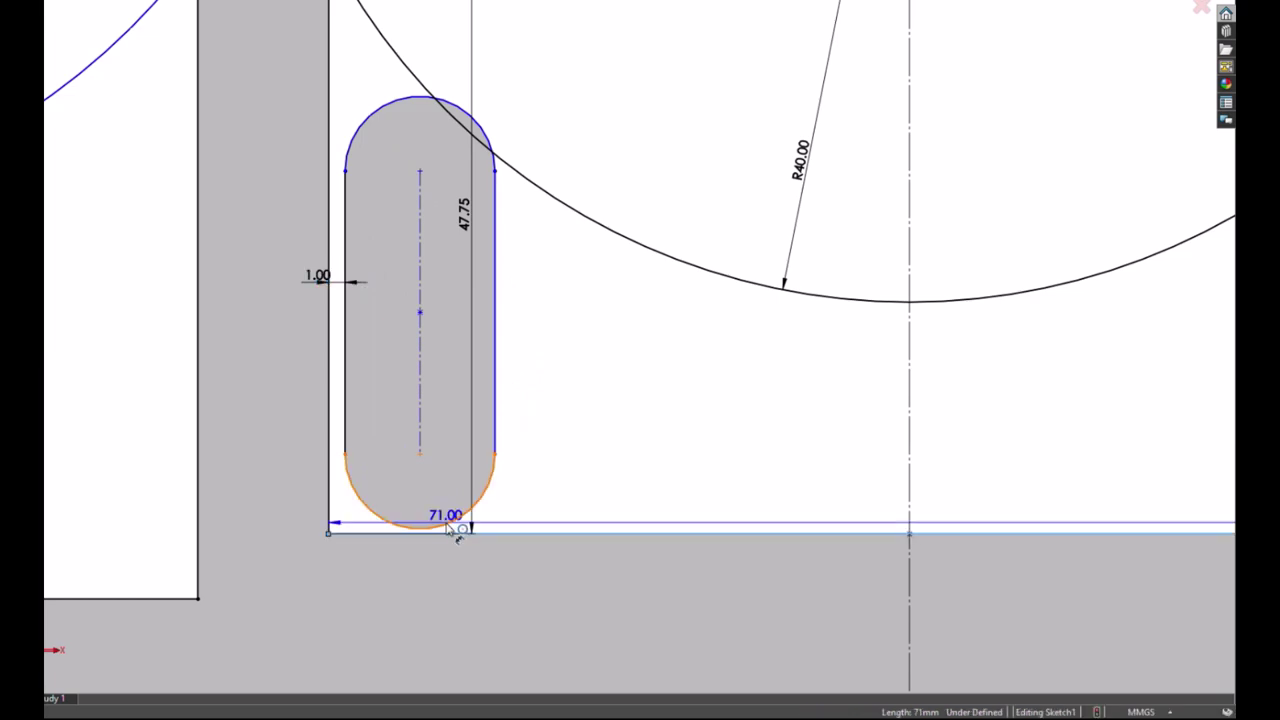
left_click(448, 527)
key("Escape")
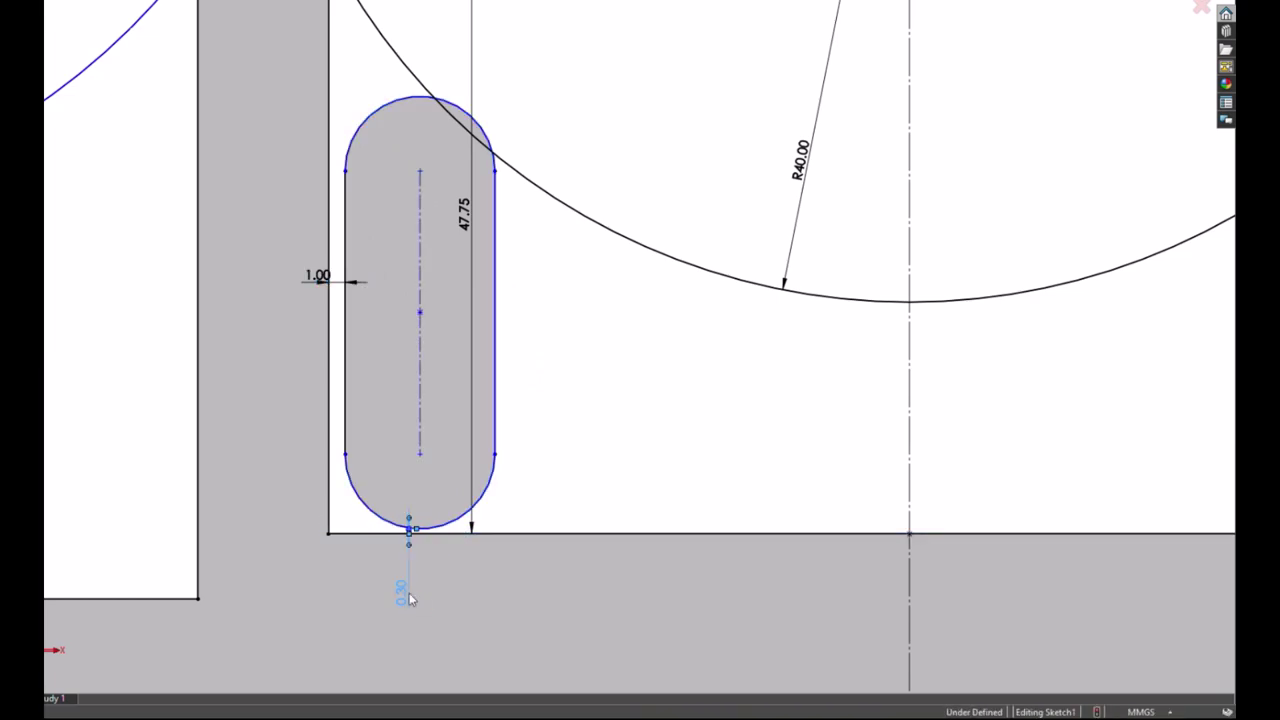
Step: Set the slot width to 6.50
left_click(377, 357)
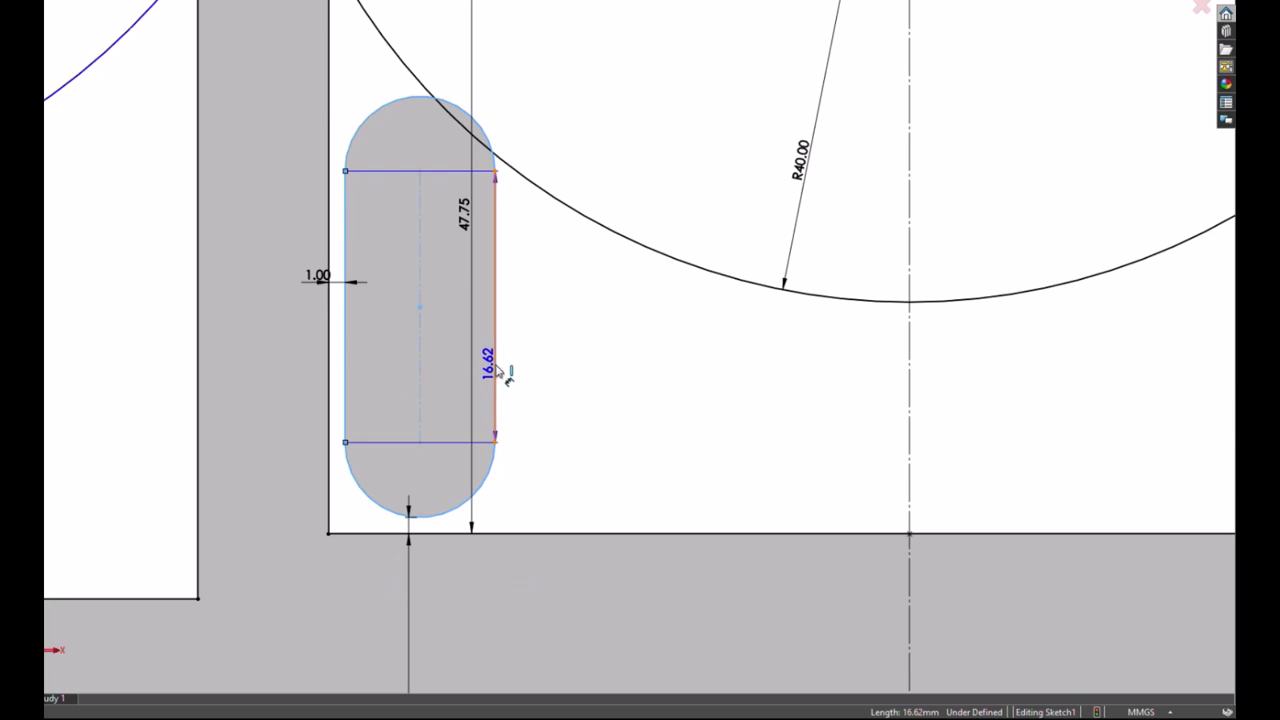
left_click(494, 372)
left_click(241, 386)
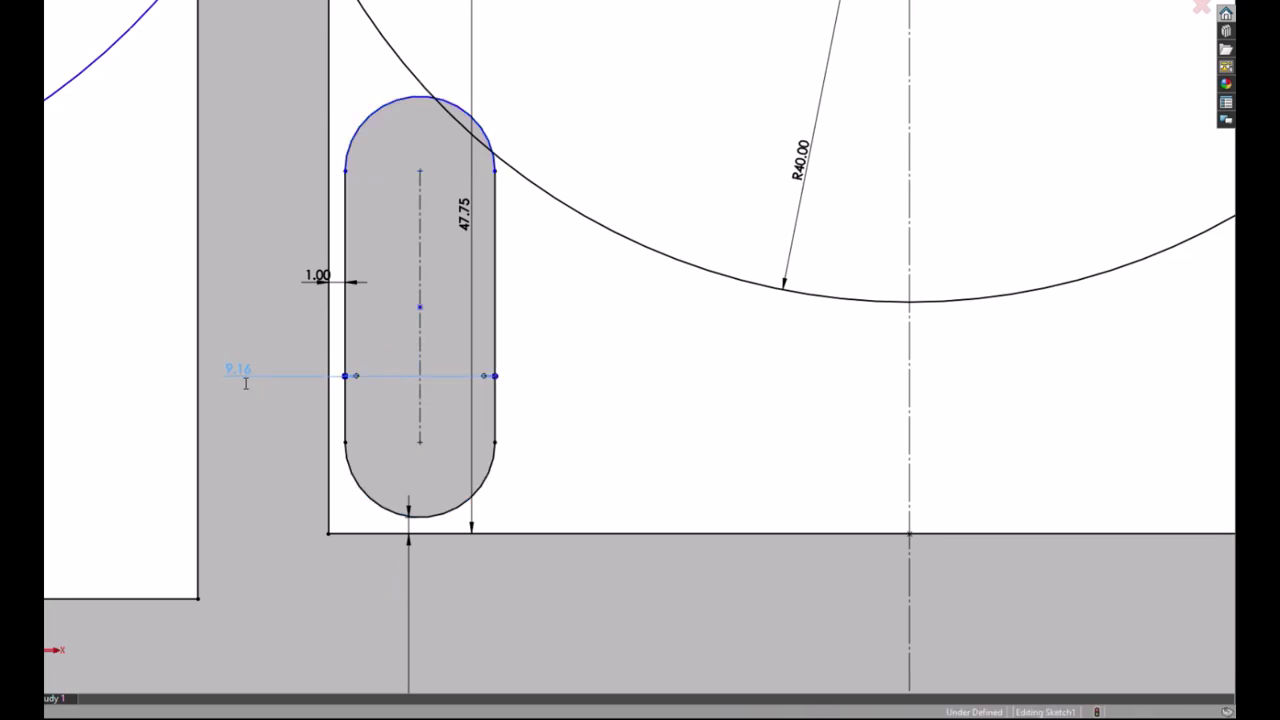
type("6.5")
key("Return")
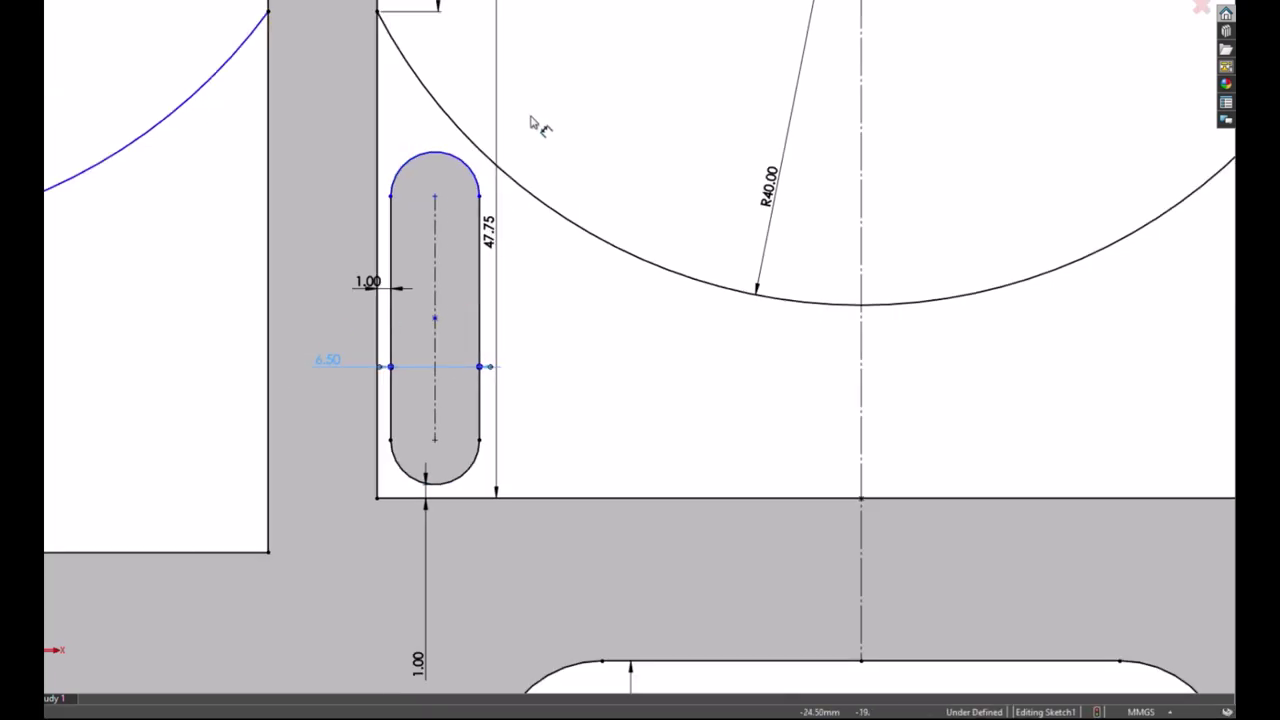
Step: Dimension the clearance between the R40 arc and the slot's top to 2.00
left_click(490, 160)
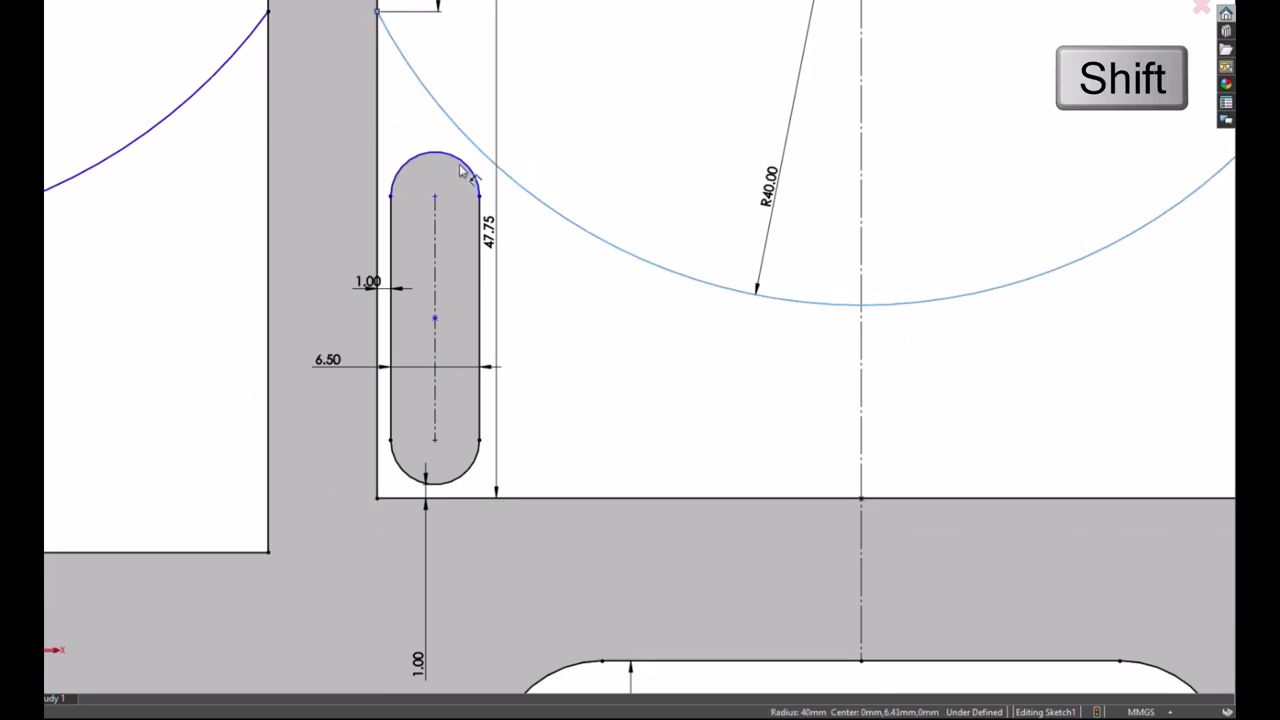
left_click(458, 163, "shift")
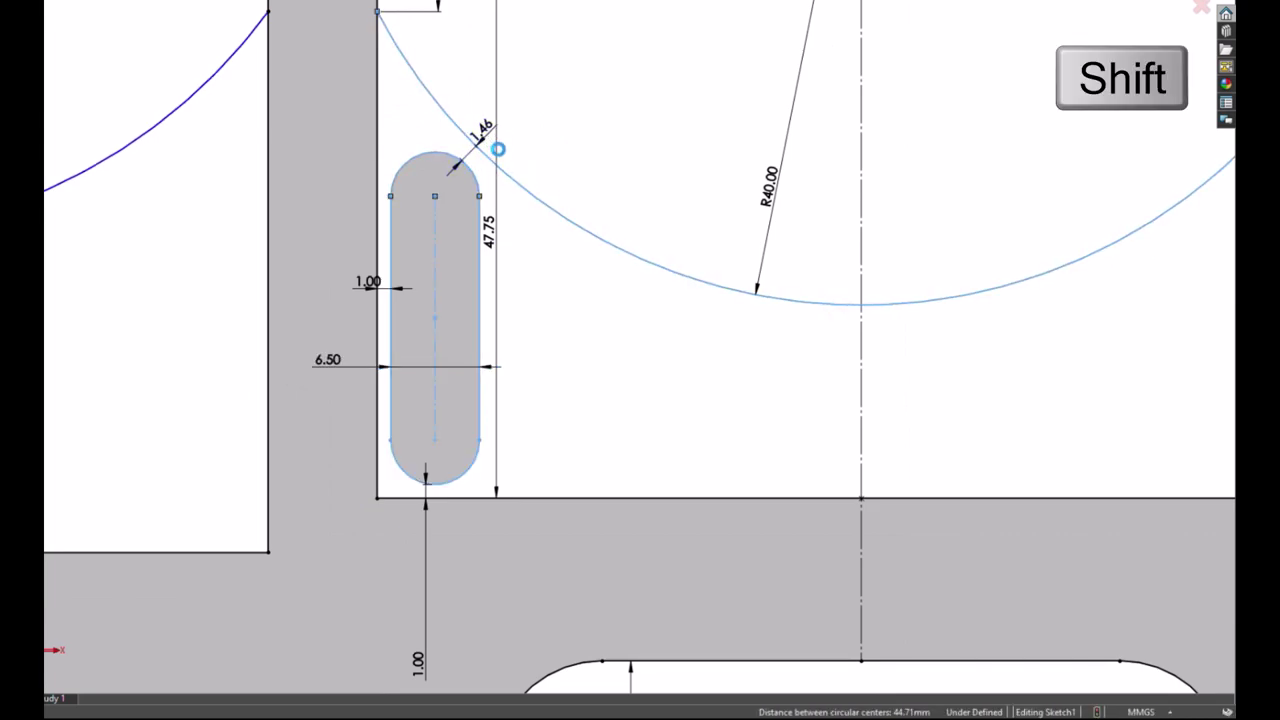
left_click(493, 144)
type("2")
key("Return")
scroll(640, 190, "down", 3)
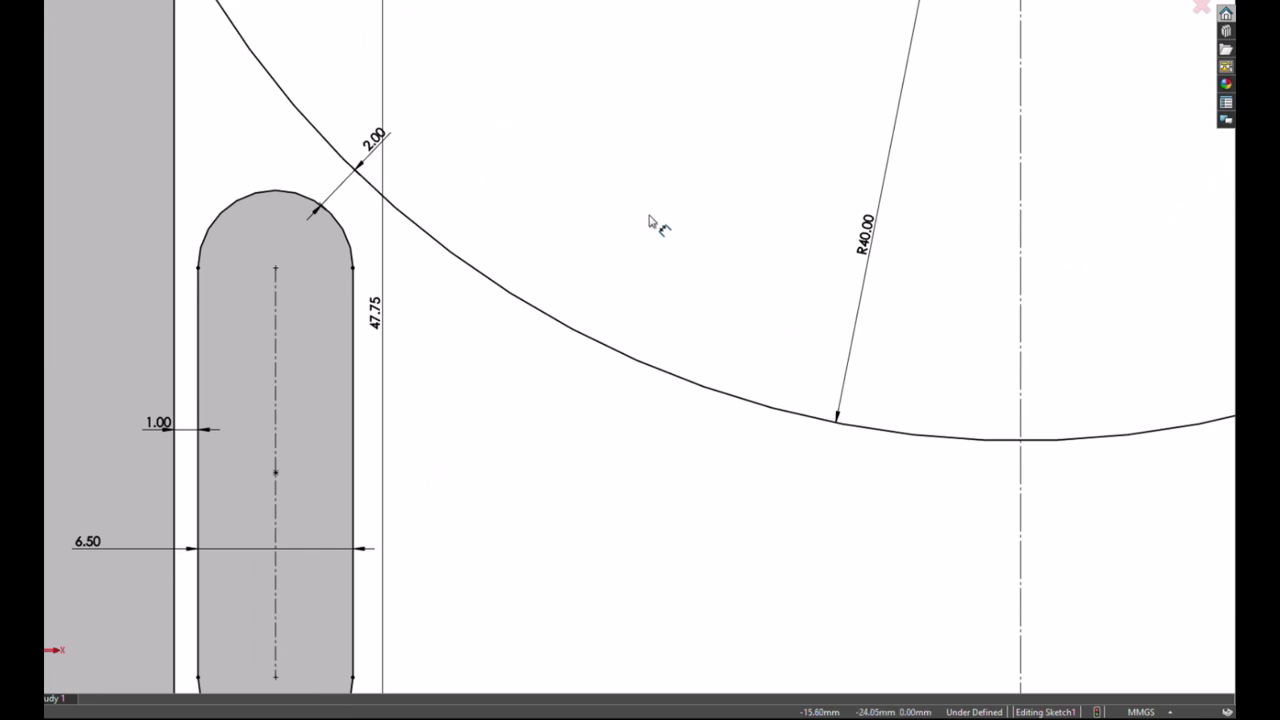
scroll(657, 223, "up", 3)
scroll(657, 223, "up", 2)
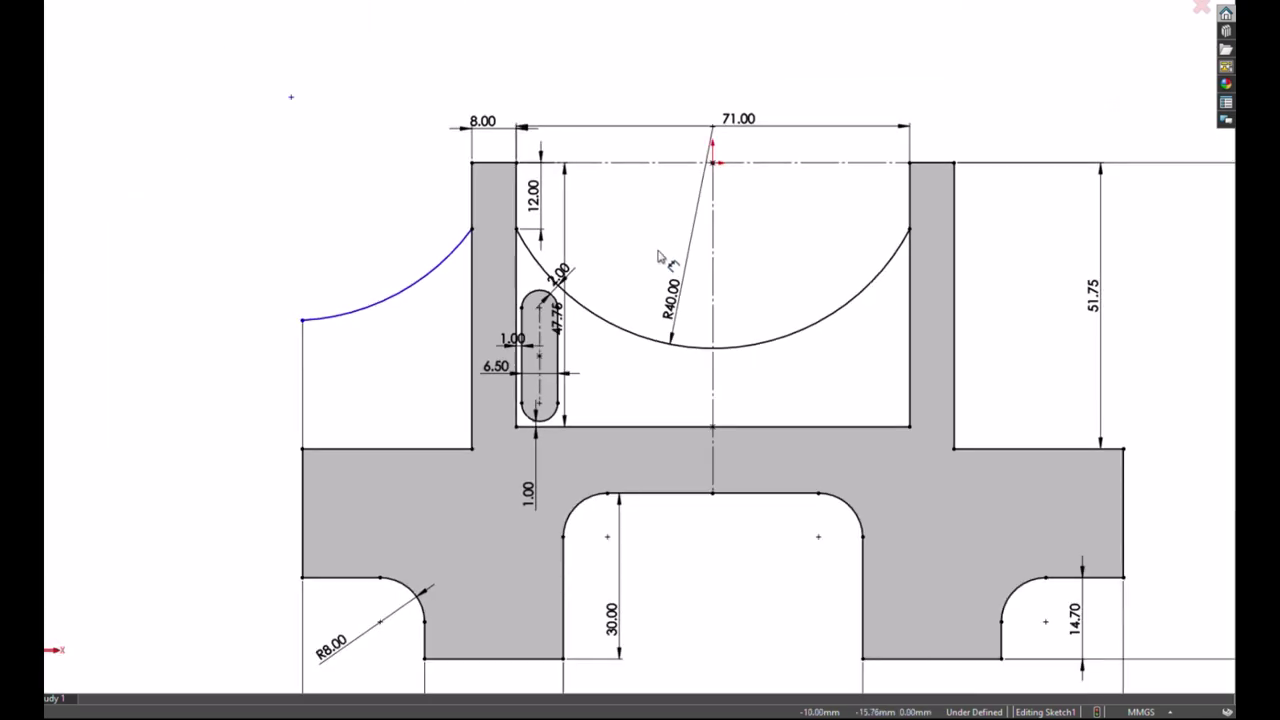
Step: Dimension the left arc's end height to 36.00 and its radius to R40.00
scroll(352, 242, "down", 1)
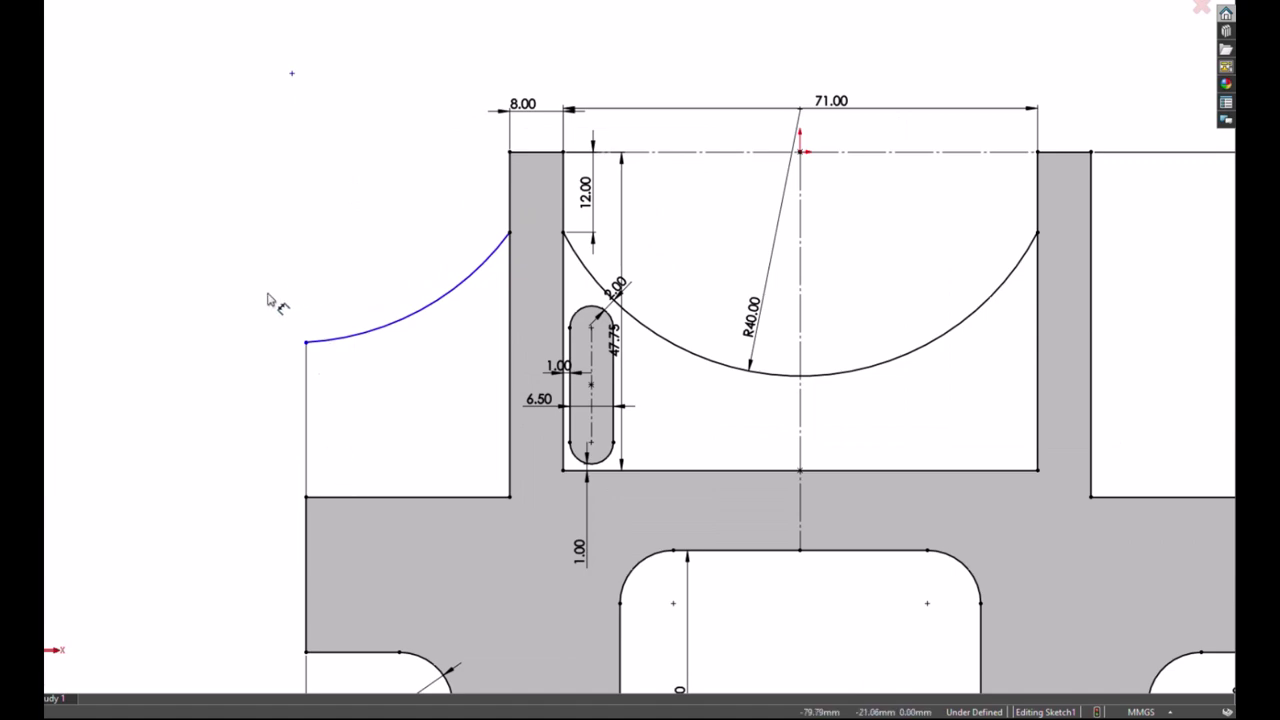
mouse_move(271, 291)
middle_mouse_down("ctrl")
mouse_move(265, 85)
mouse_move(213, 167)
middle_mouse_up("ctrl")
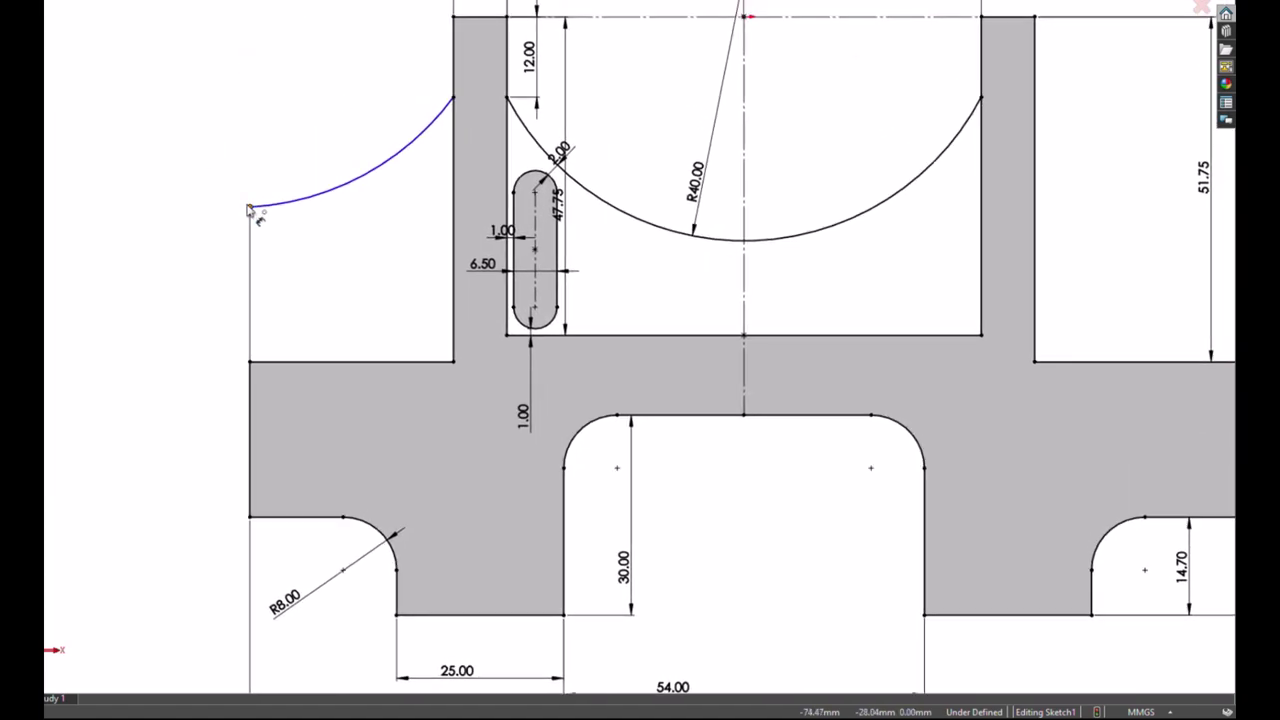
left_click(250, 207)
left_click(250, 517)
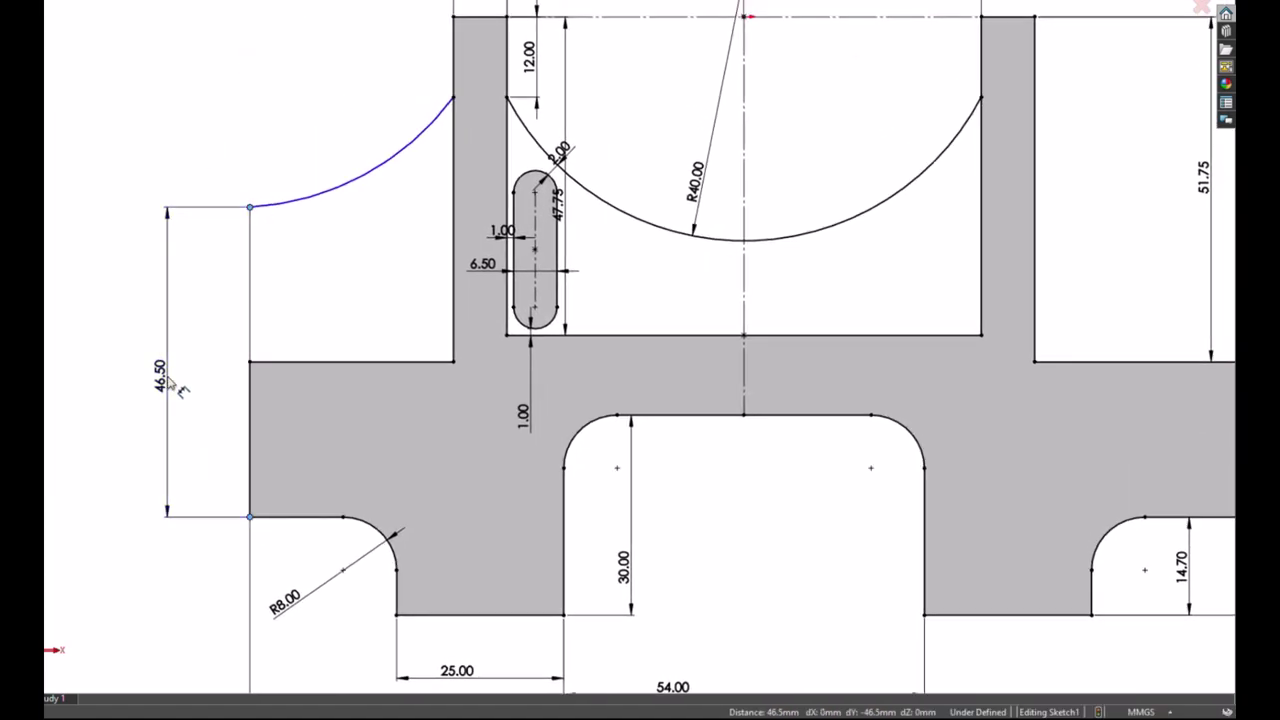
left_click(170, 384)
type("36")
key("Return")
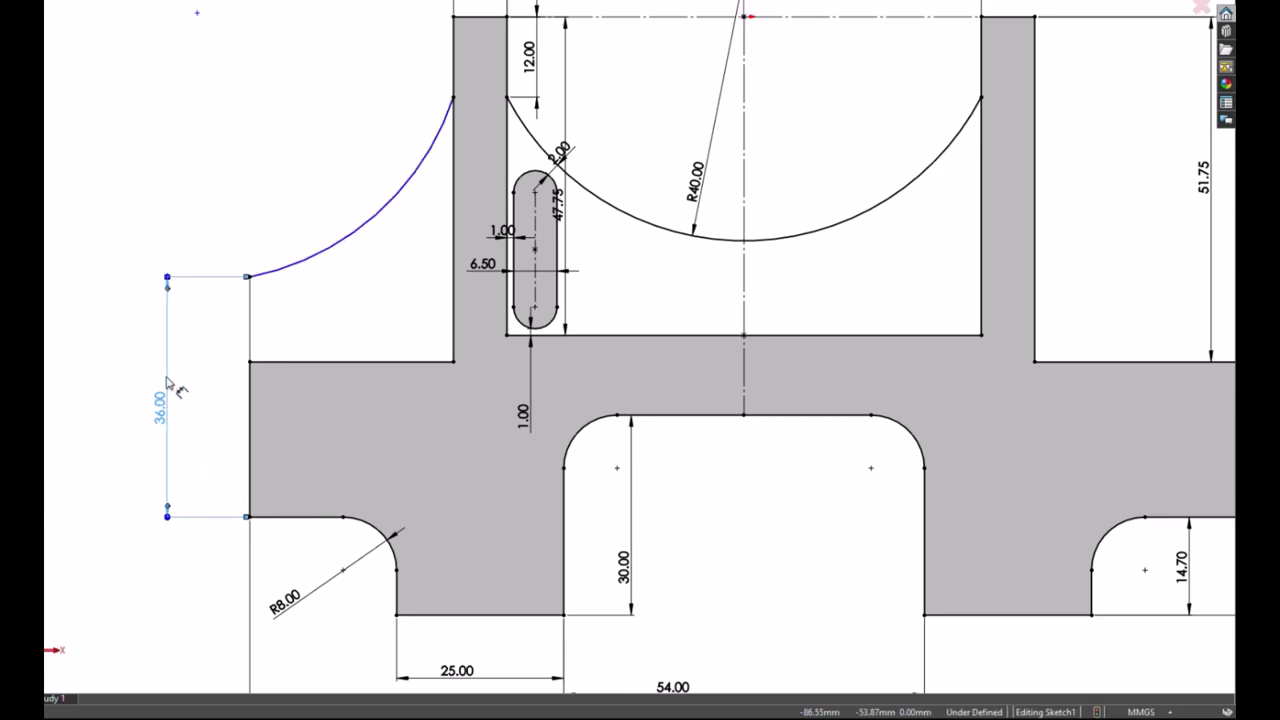
left_click(381, 214)
left_click(292, 160)
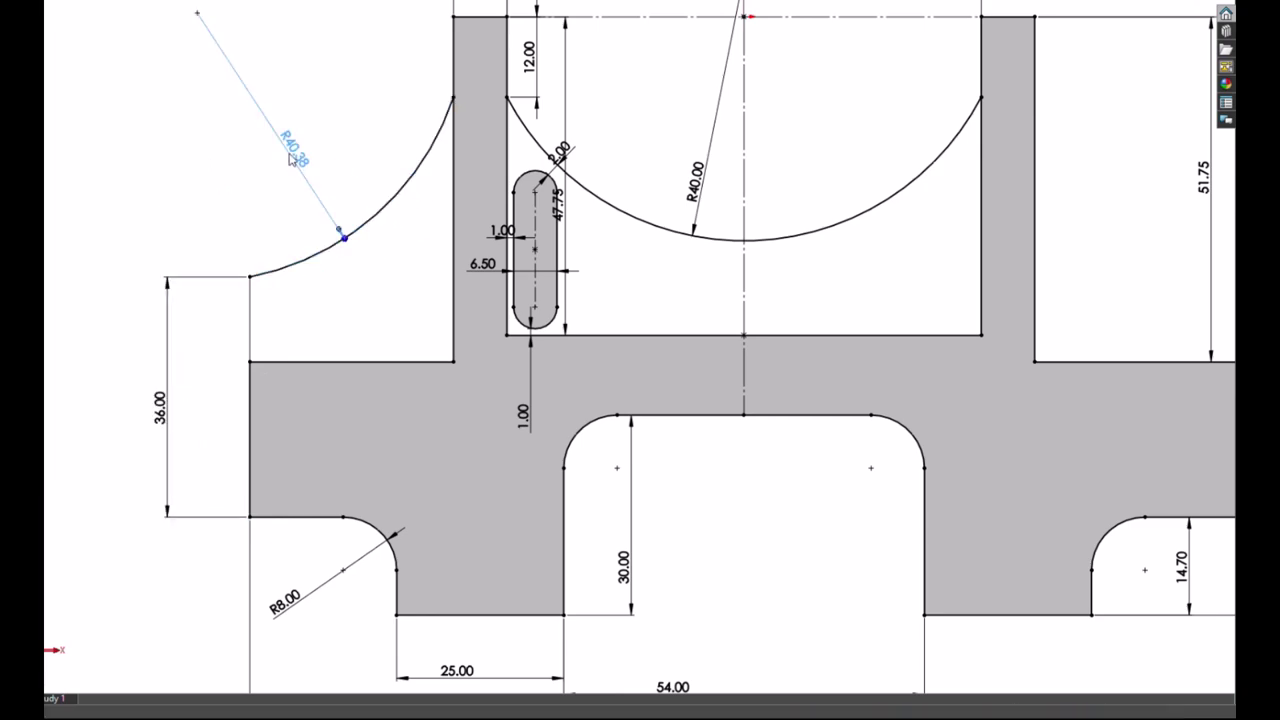
type("40")
key("Return")
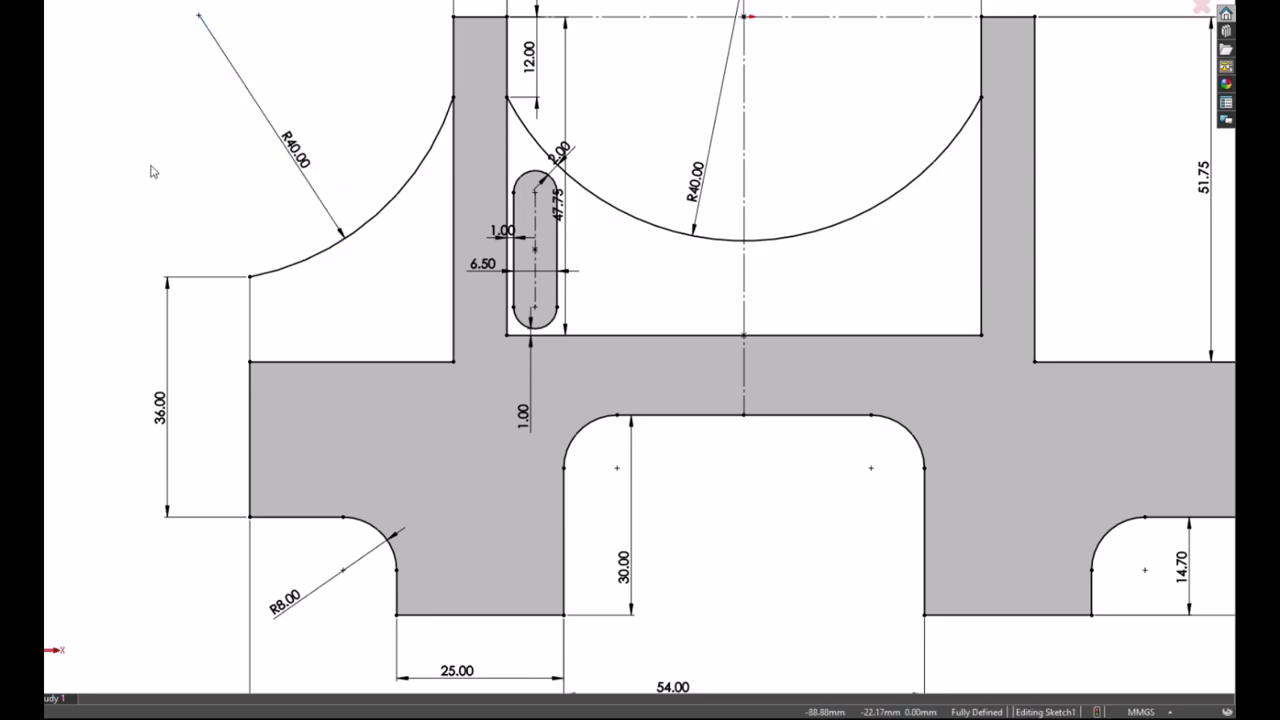
Step: Offset the left arc 2.00 to its inner side with Reverse
left_click(455, 330)
left_click(285, 45)
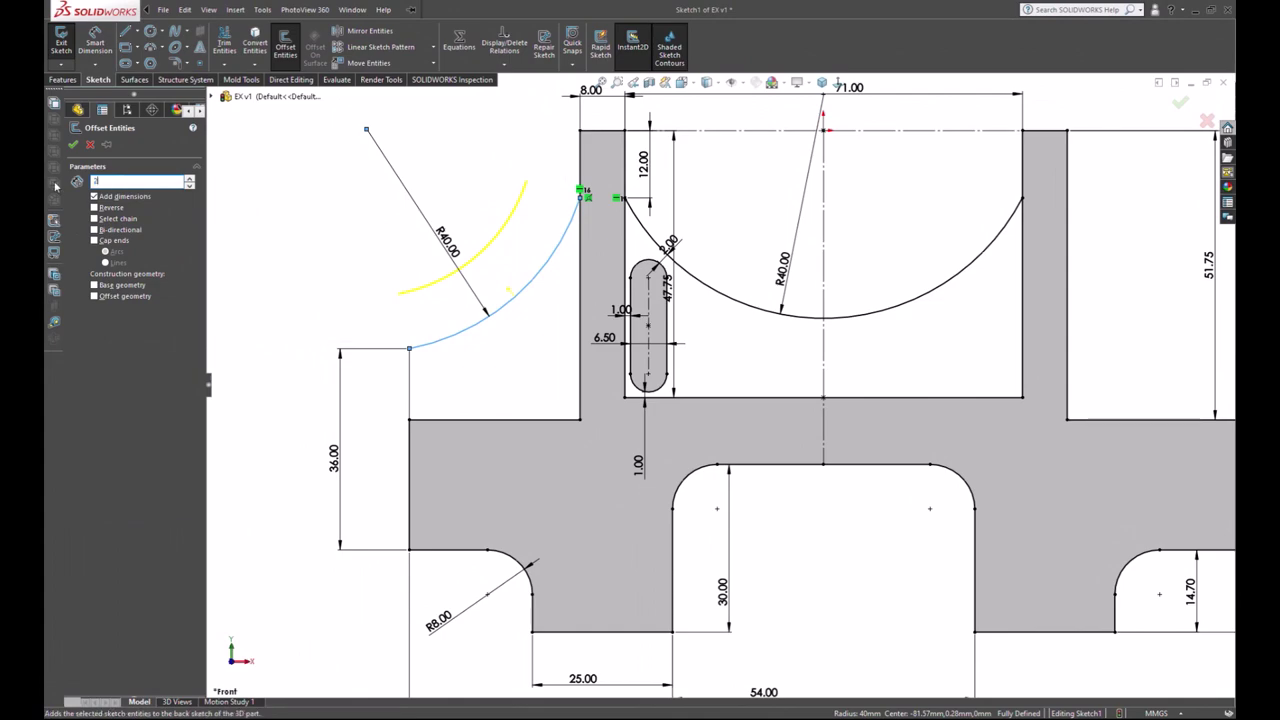
left_click(94, 208)
left_click(94, 208)
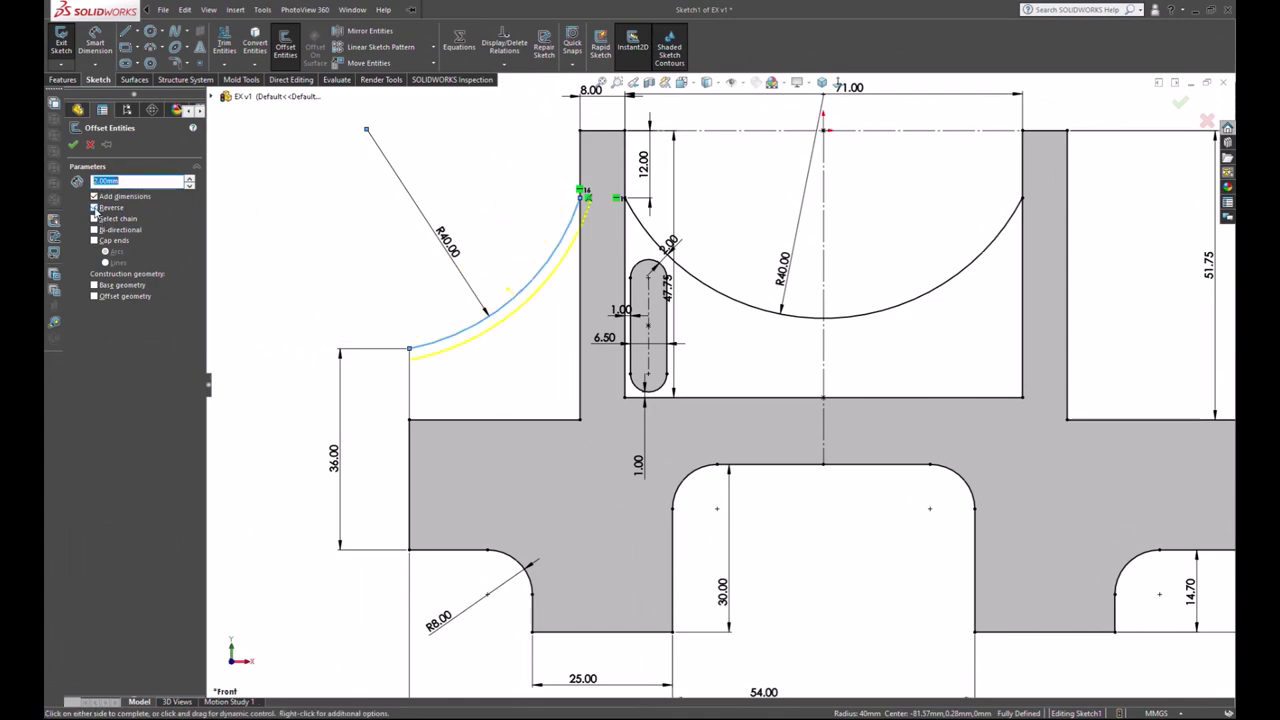
left_click(73, 145)
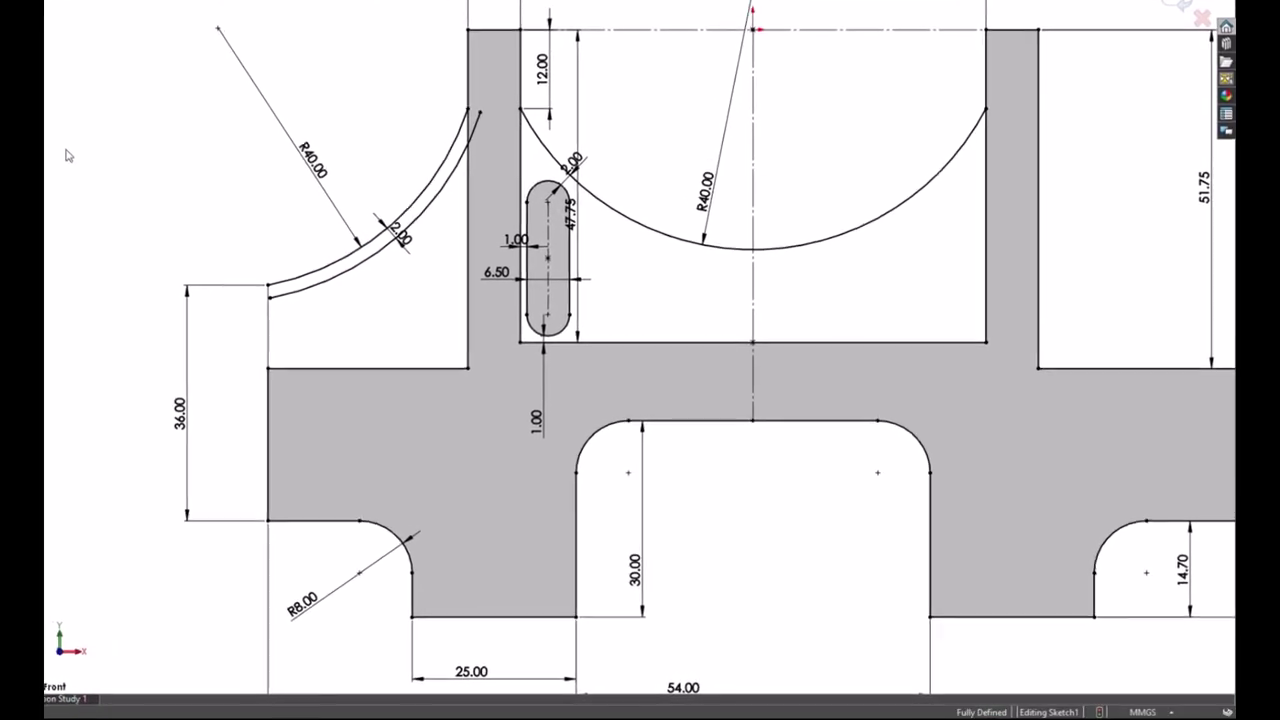
scroll(139, 265, "down", 5)
Step: Draw a closed pocket profile with tangent rounded corners from the inner arc's end, under the arc
left_click_drag(82, 255, 130, 243)
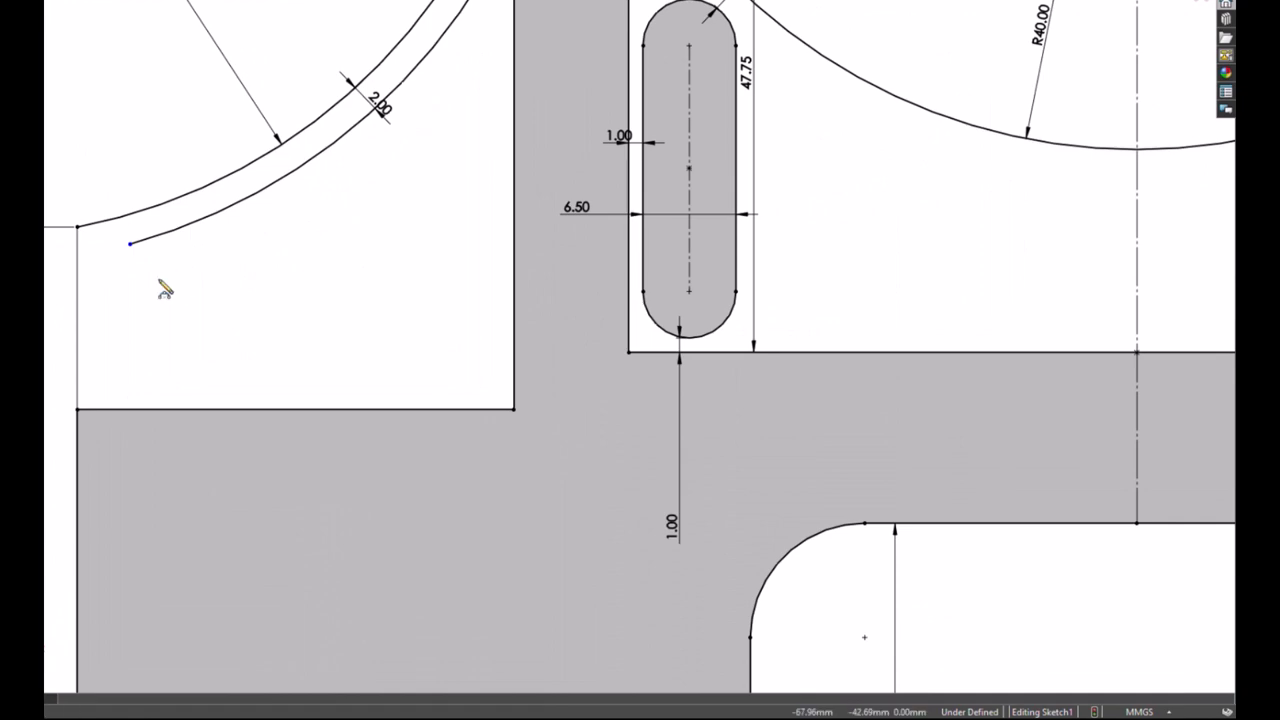
left_click(130, 243)
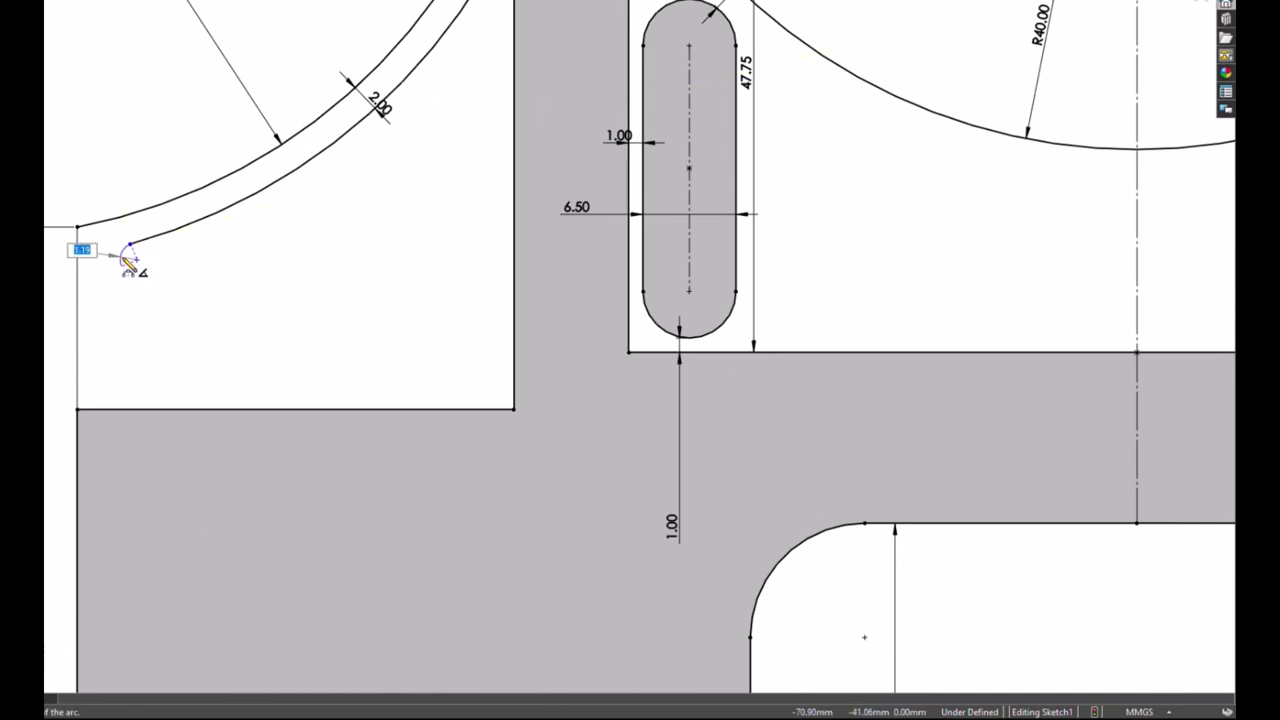
scroll(128, 262, "down", 2)
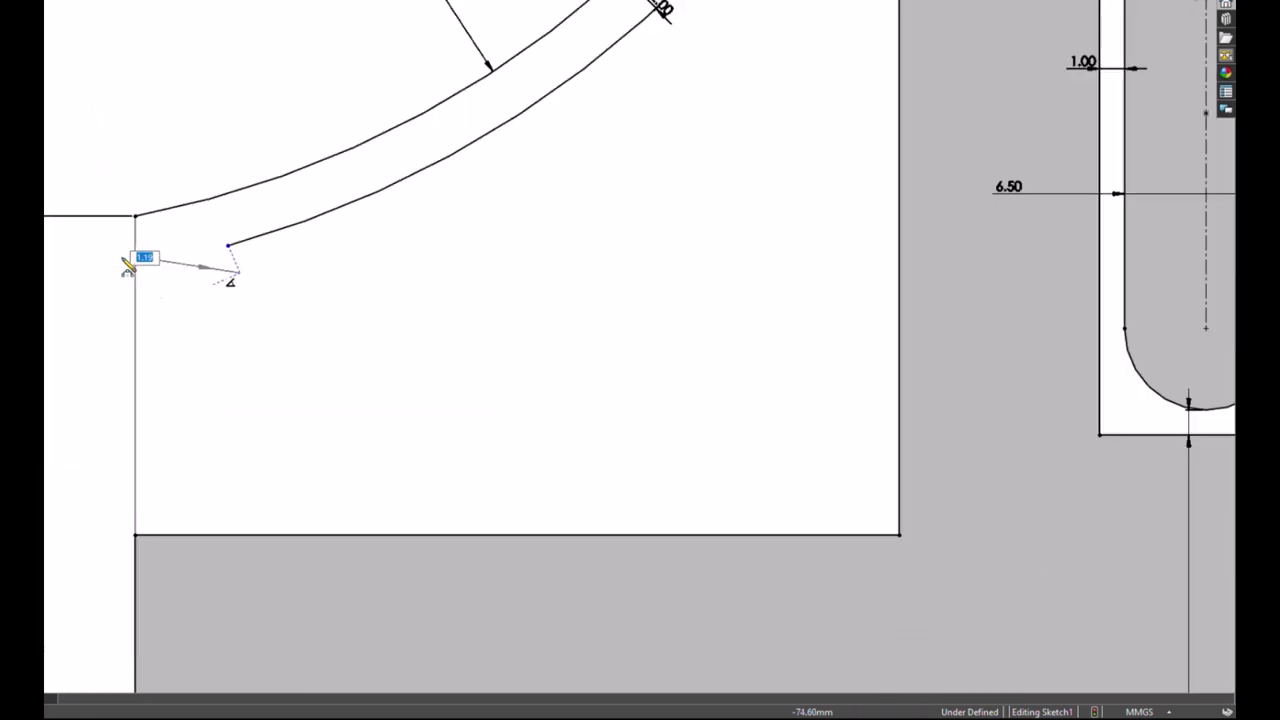
left_click(212, 284)
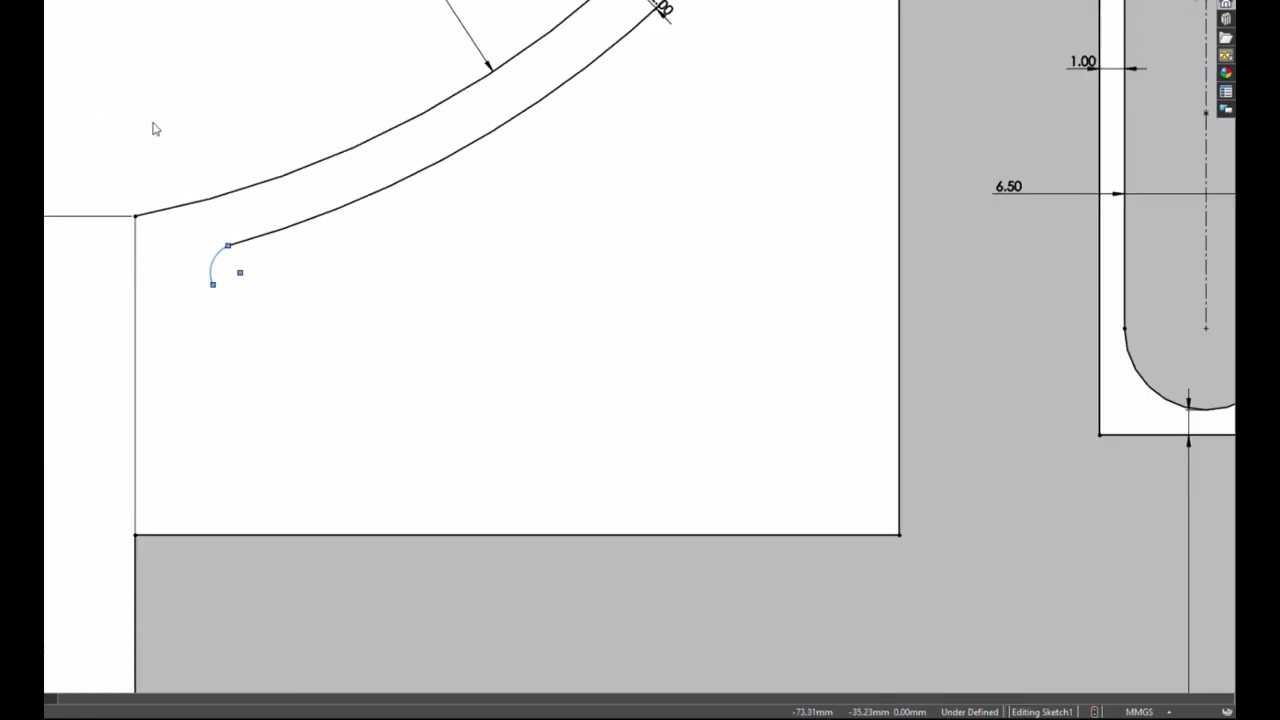
left_click(212, 420)
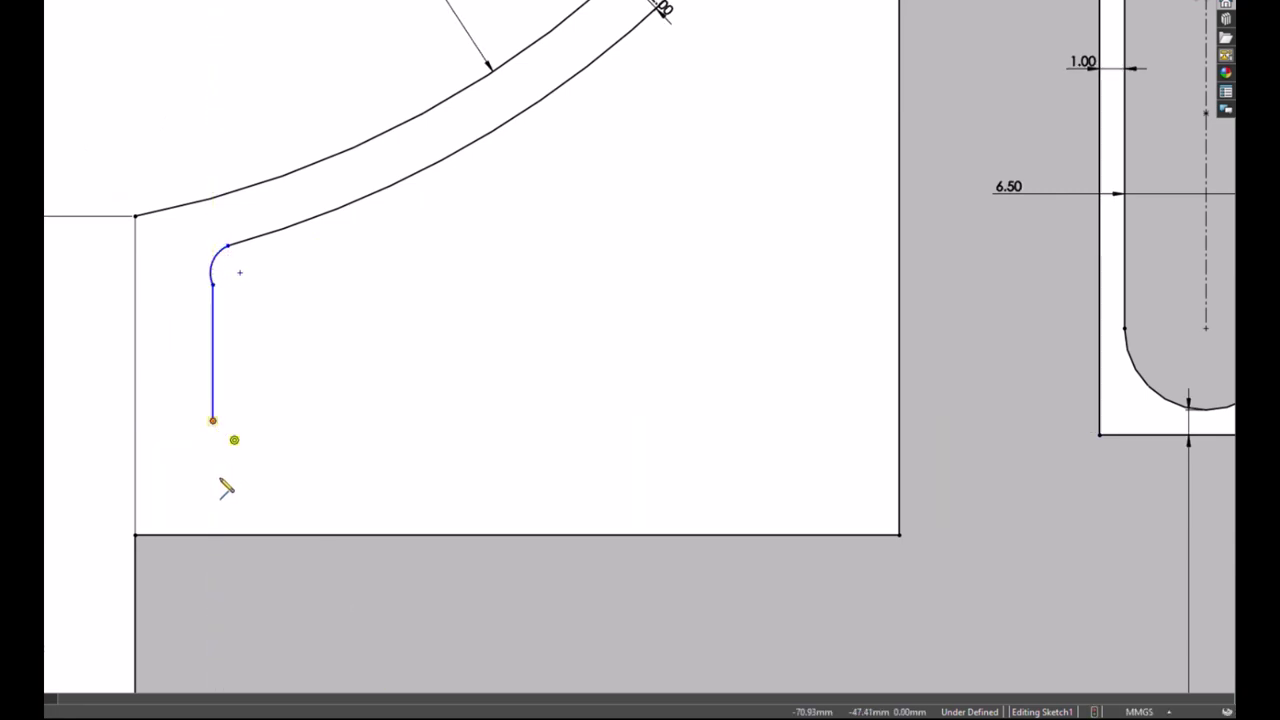
left_click(263, 471)
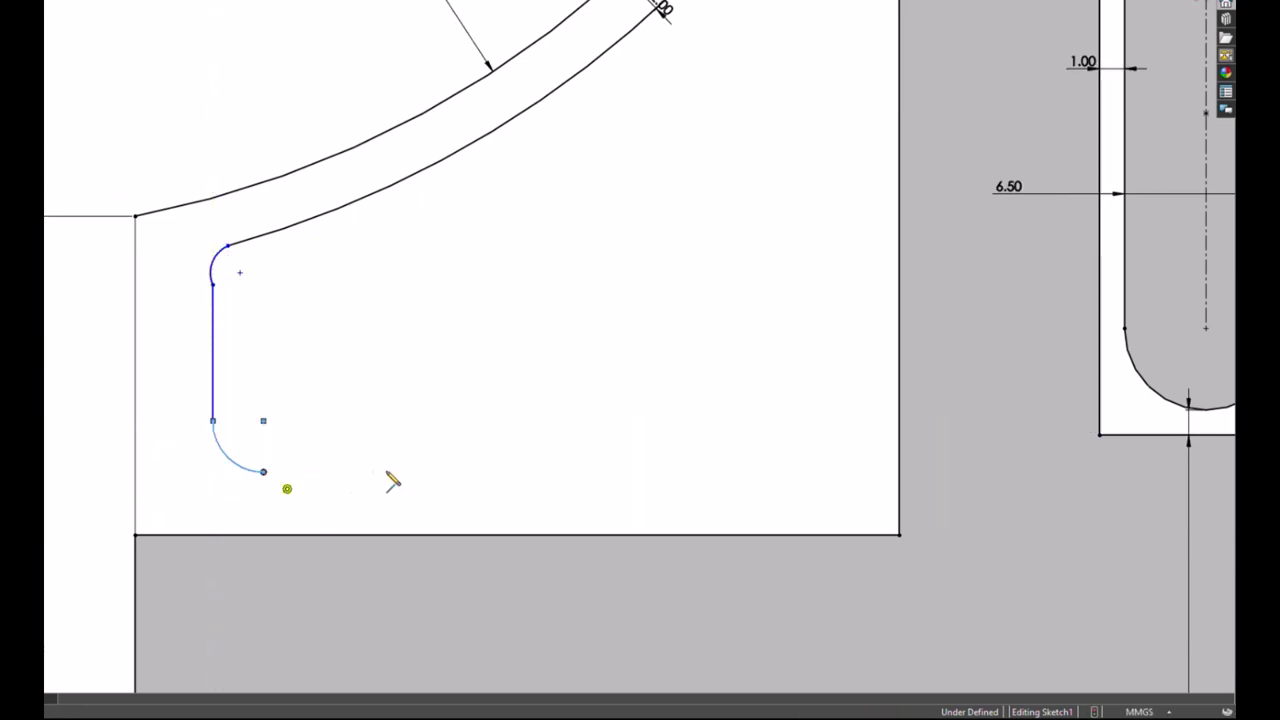
double_click(629, 473)
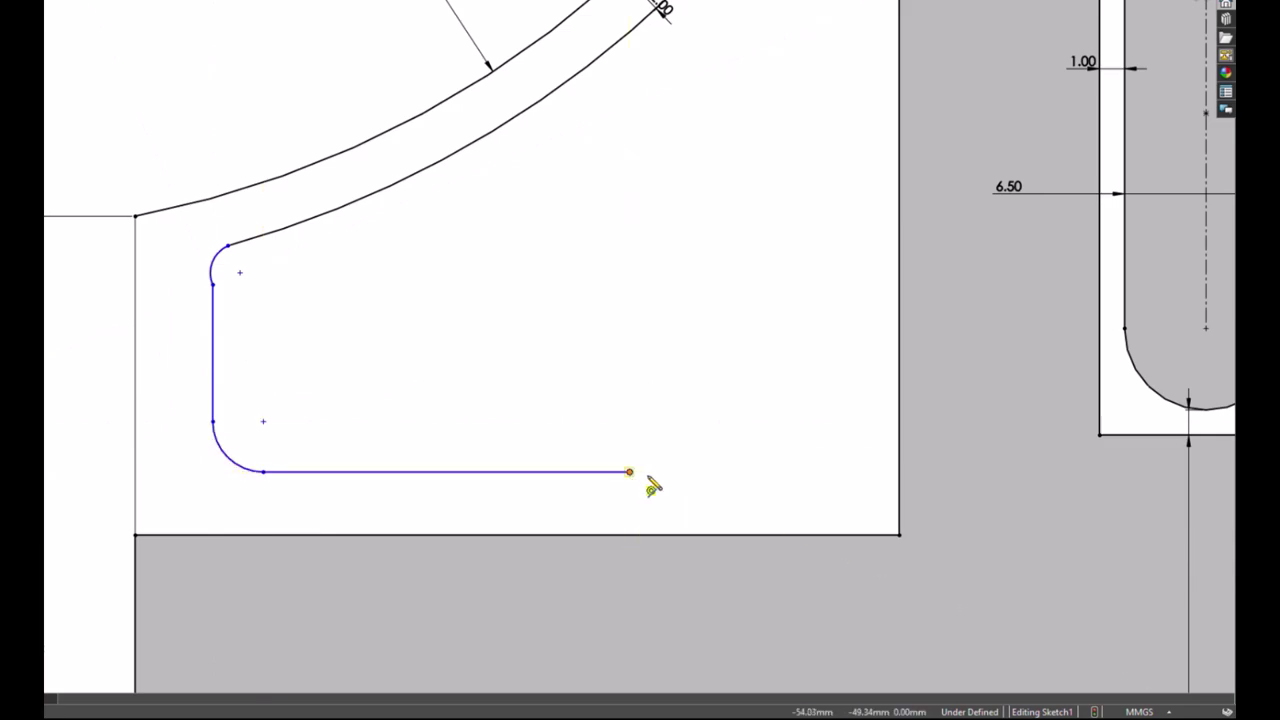
left_click(666, 435)
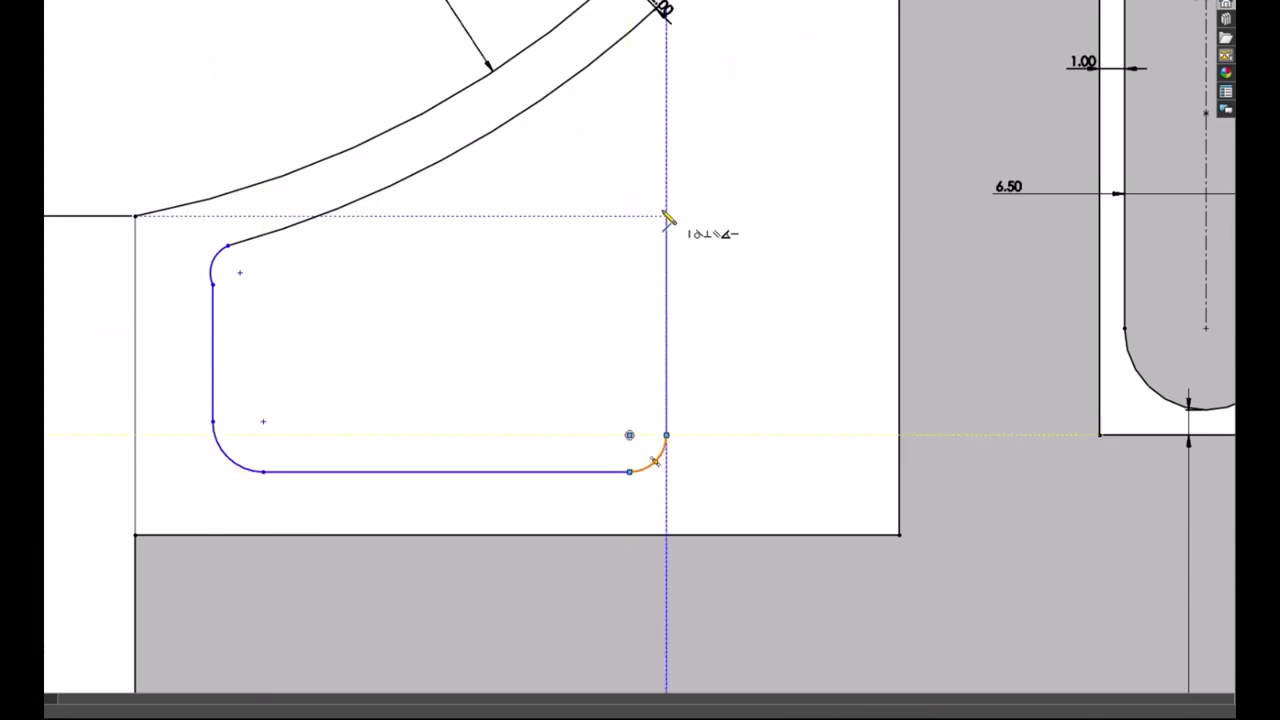
left_click(666, 97)
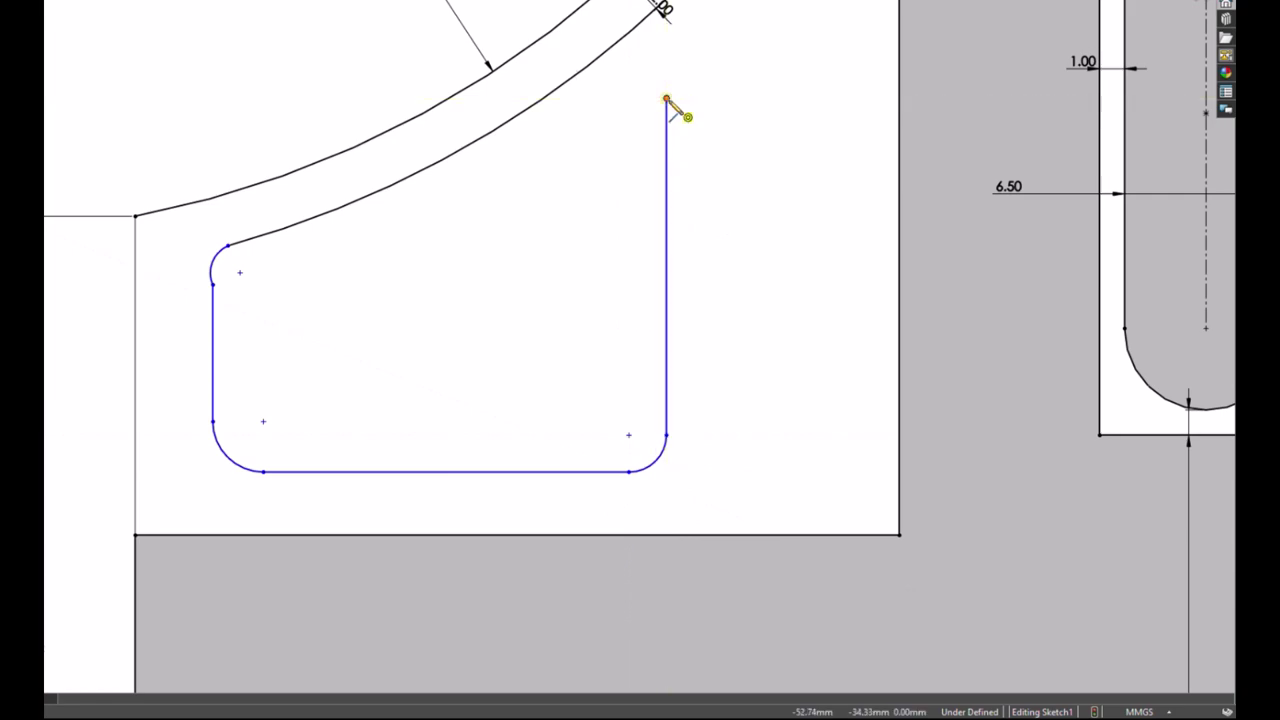
left_click(609, 49)
scroll(330, 60, "down", 3)
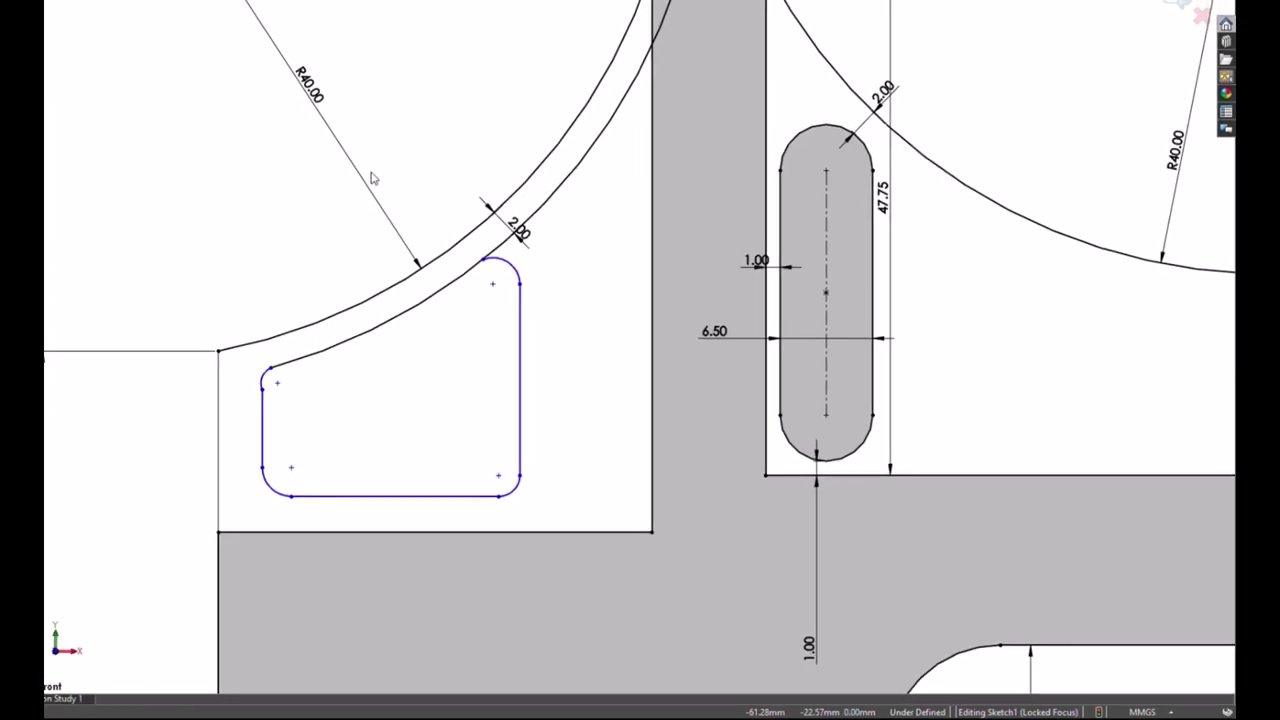
Step: Trim the leftover inner arc and round the pocket's top corners with R3.00 arcs
left_click(605, 160)
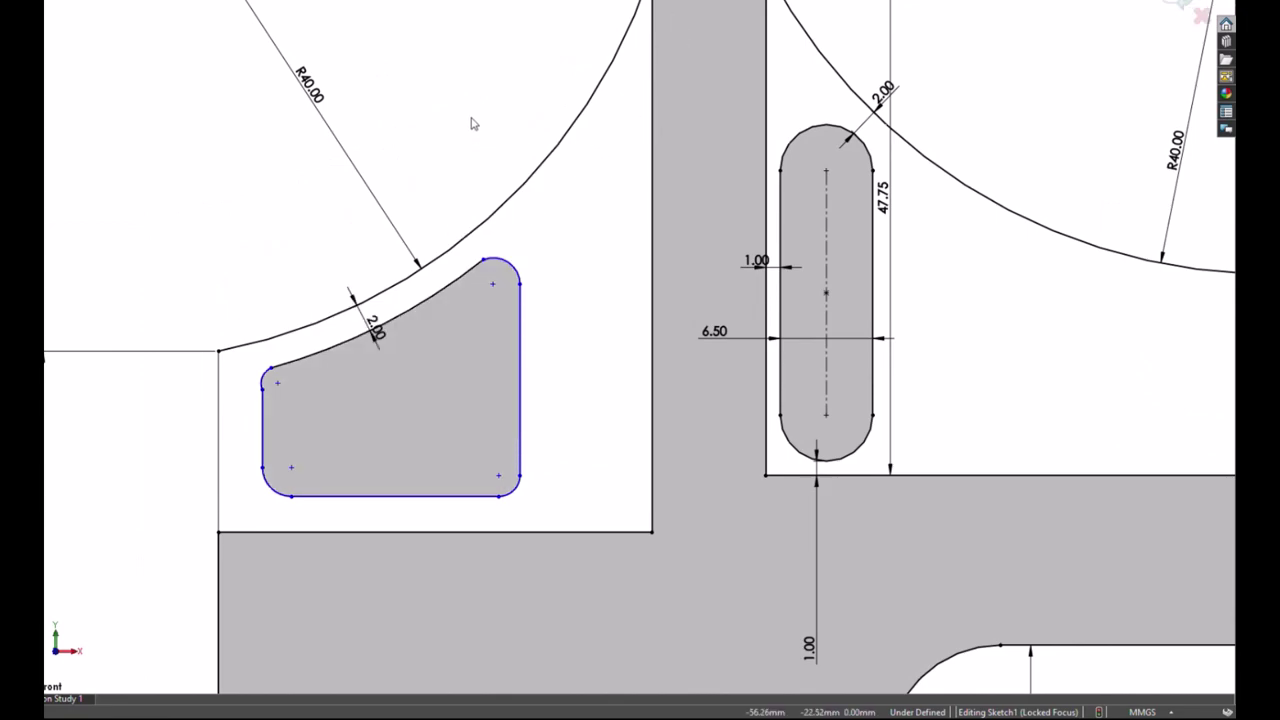
left_click(487, 266)
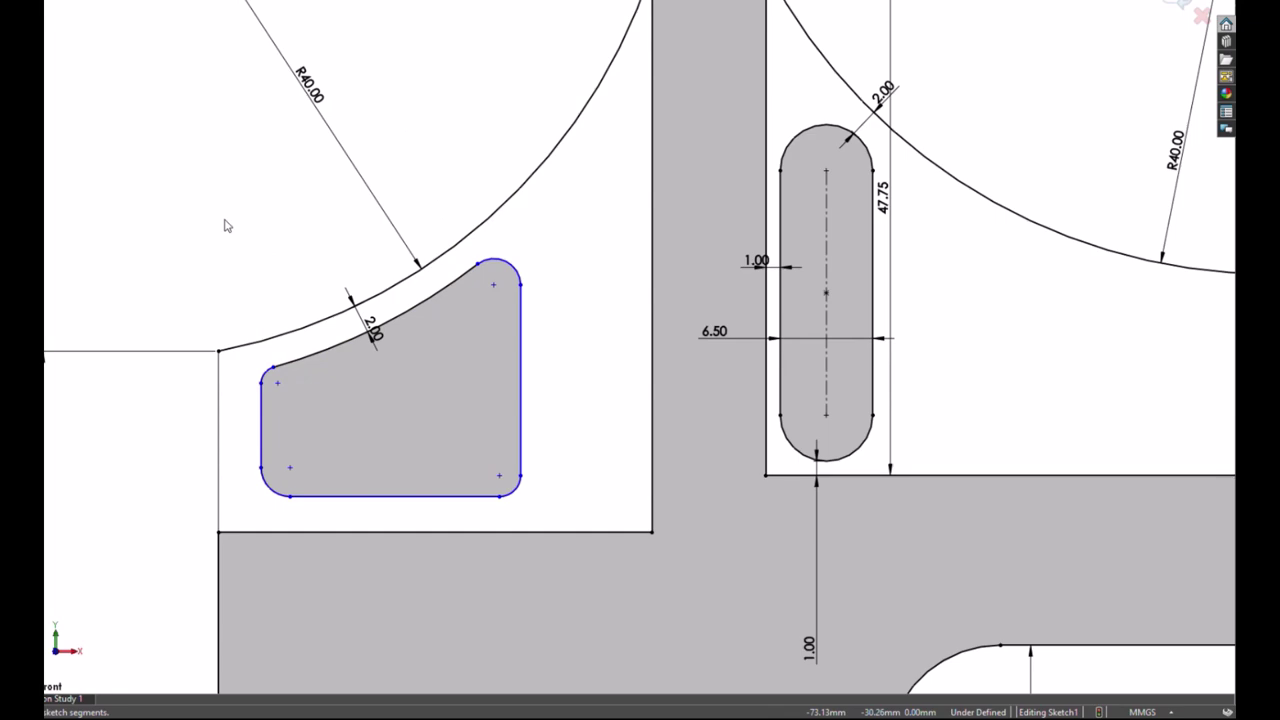
left_click(268, 380)
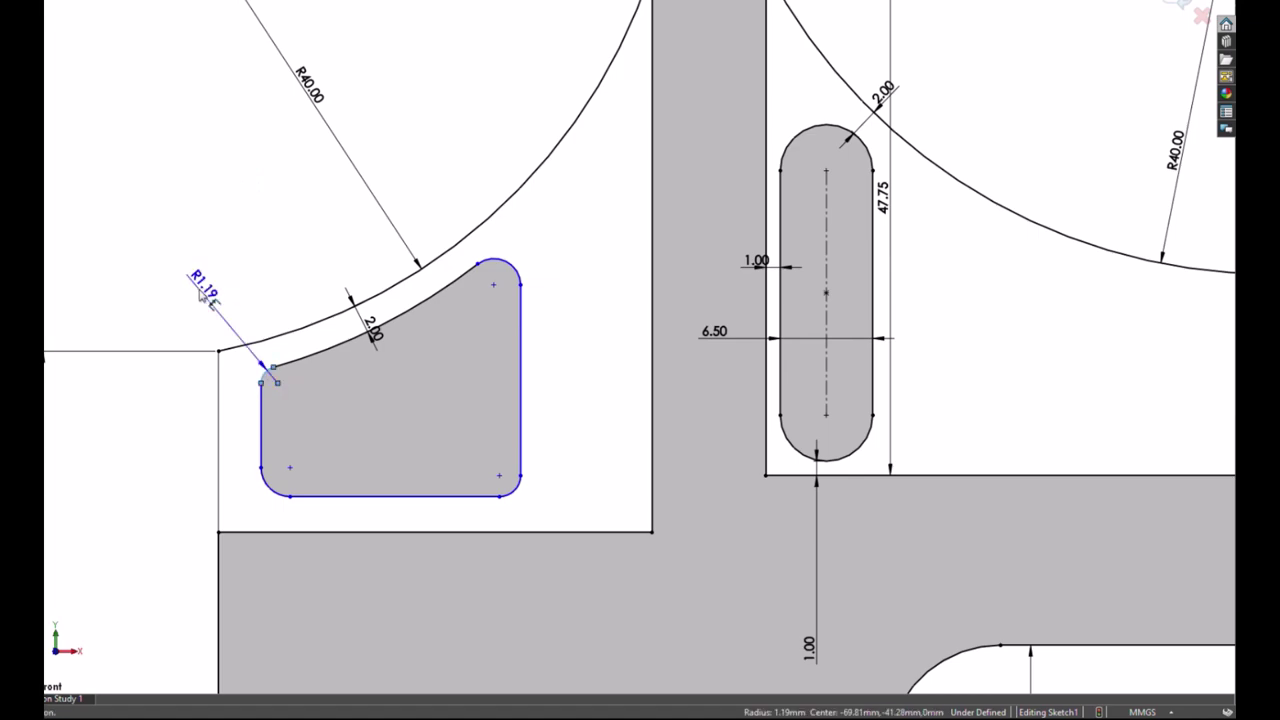
left_click(195, 284)
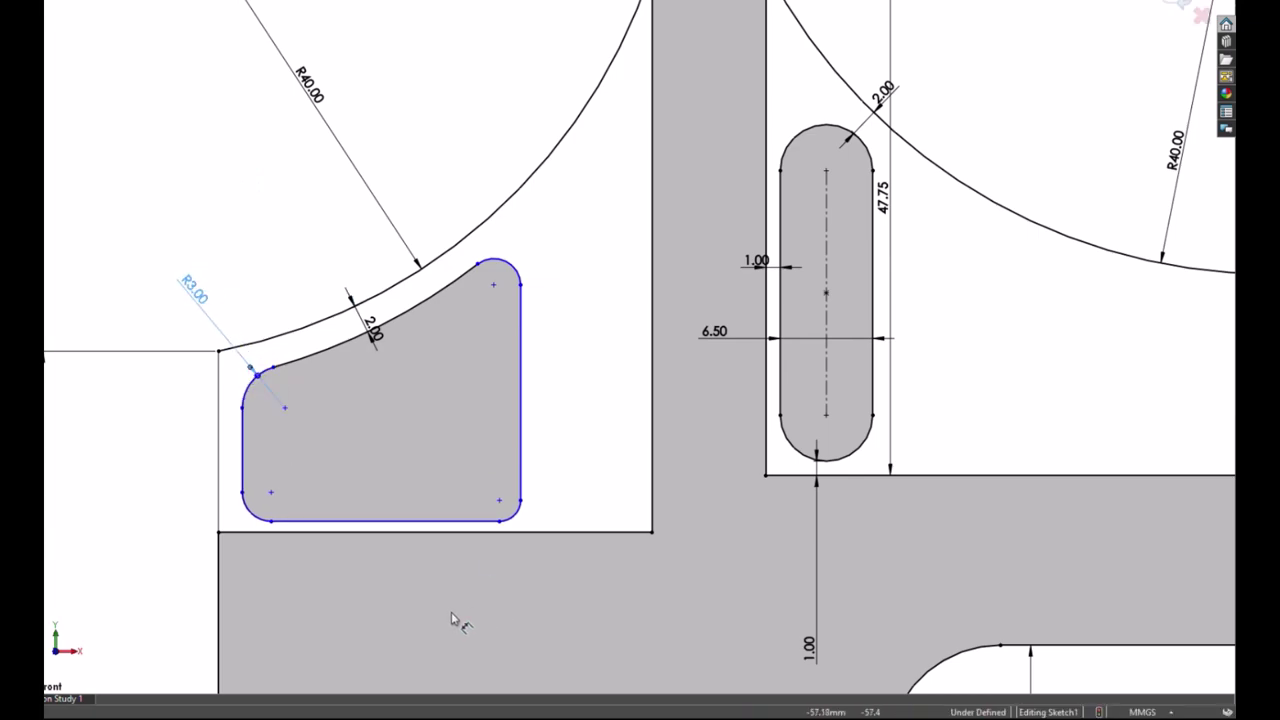
Step: Dimension the pocket 4.00 from the bottom boundary and 4.00 from the right wall
left_click(366, 522)
left_click(370, 531)
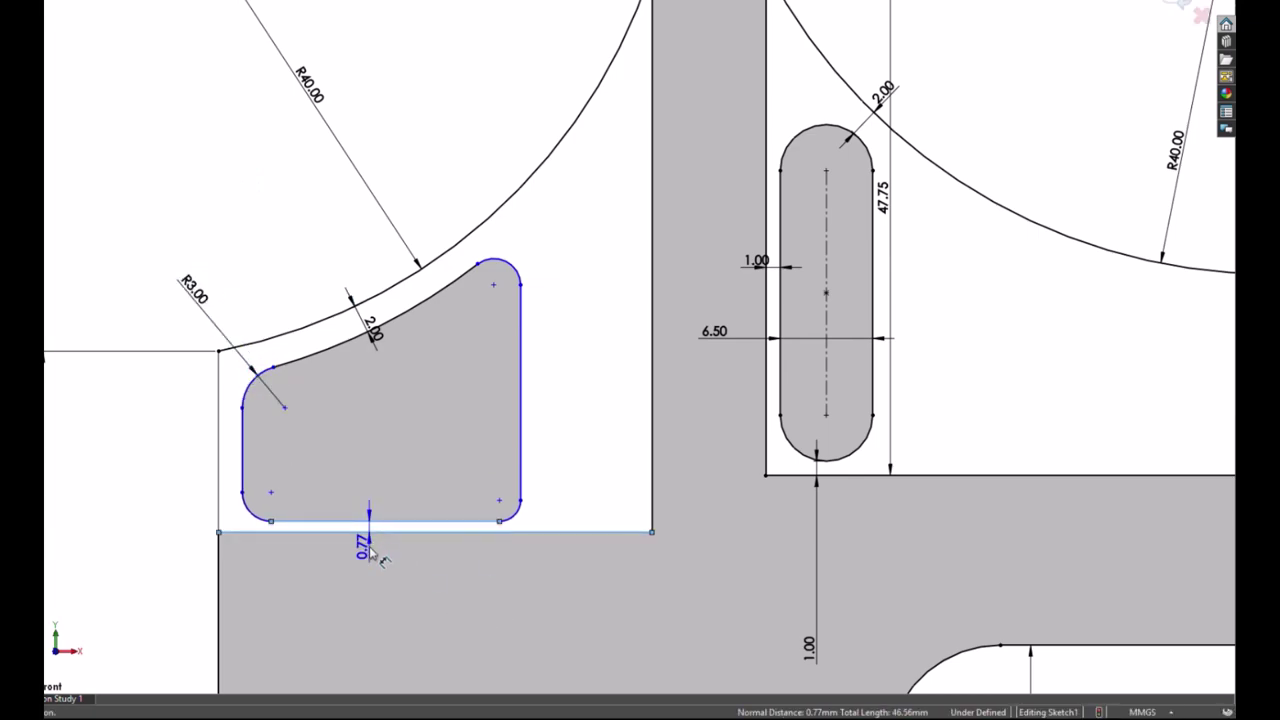
left_click(370, 550)
type("4")
key("Return")
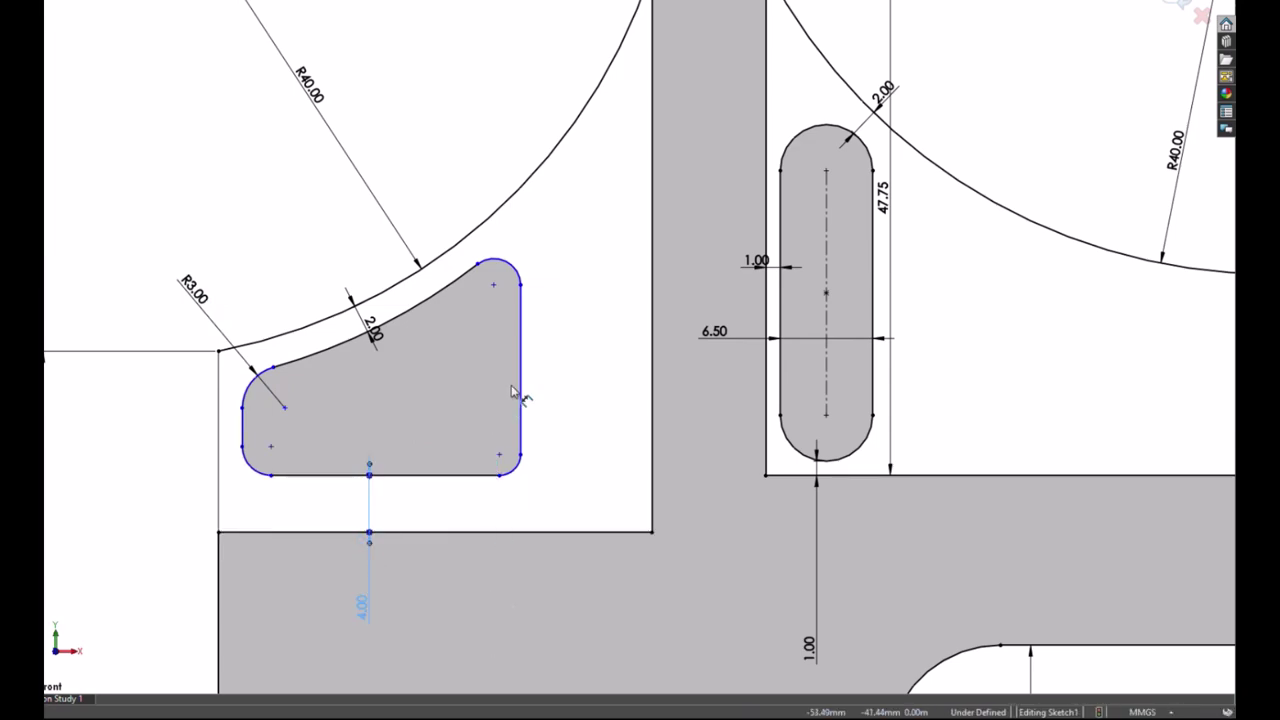
left_click(518, 392)
left_click(652, 400)
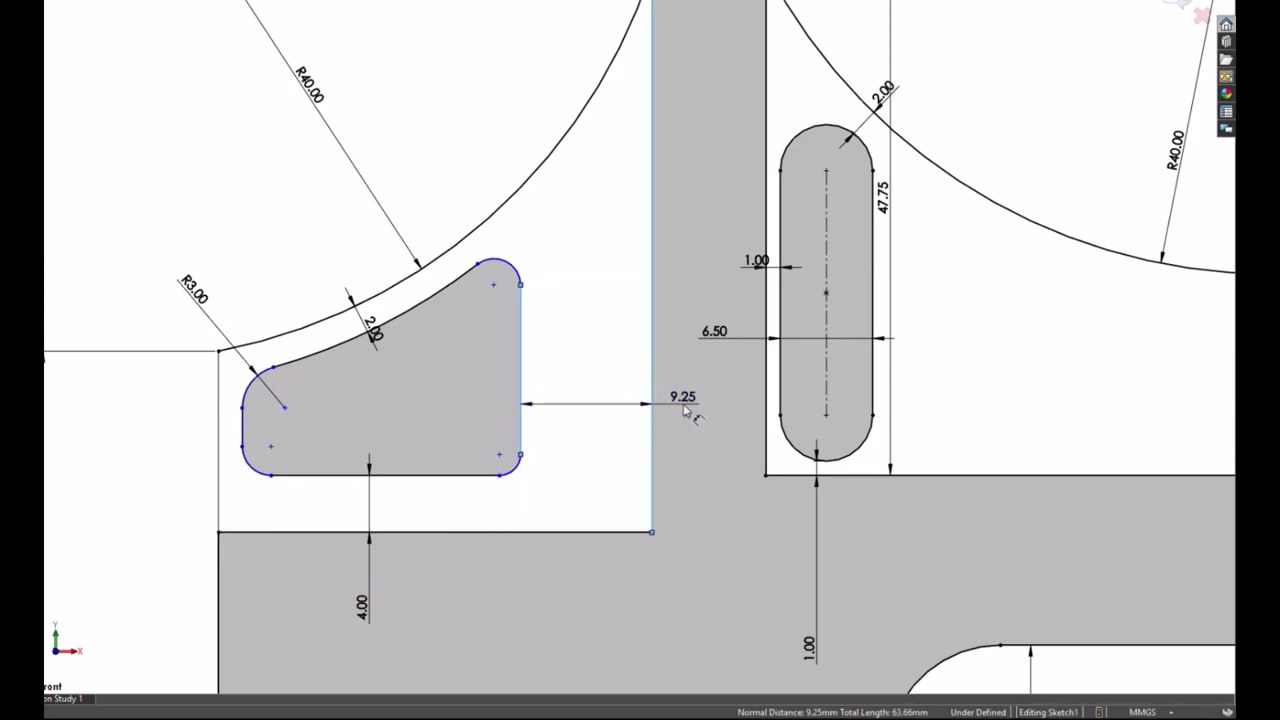
left_click(686, 410)
type("4")
key("Return")
Step: Dimension the pocket 4.00 from the left boundary and select all four corner arcs
left_click(242, 428)
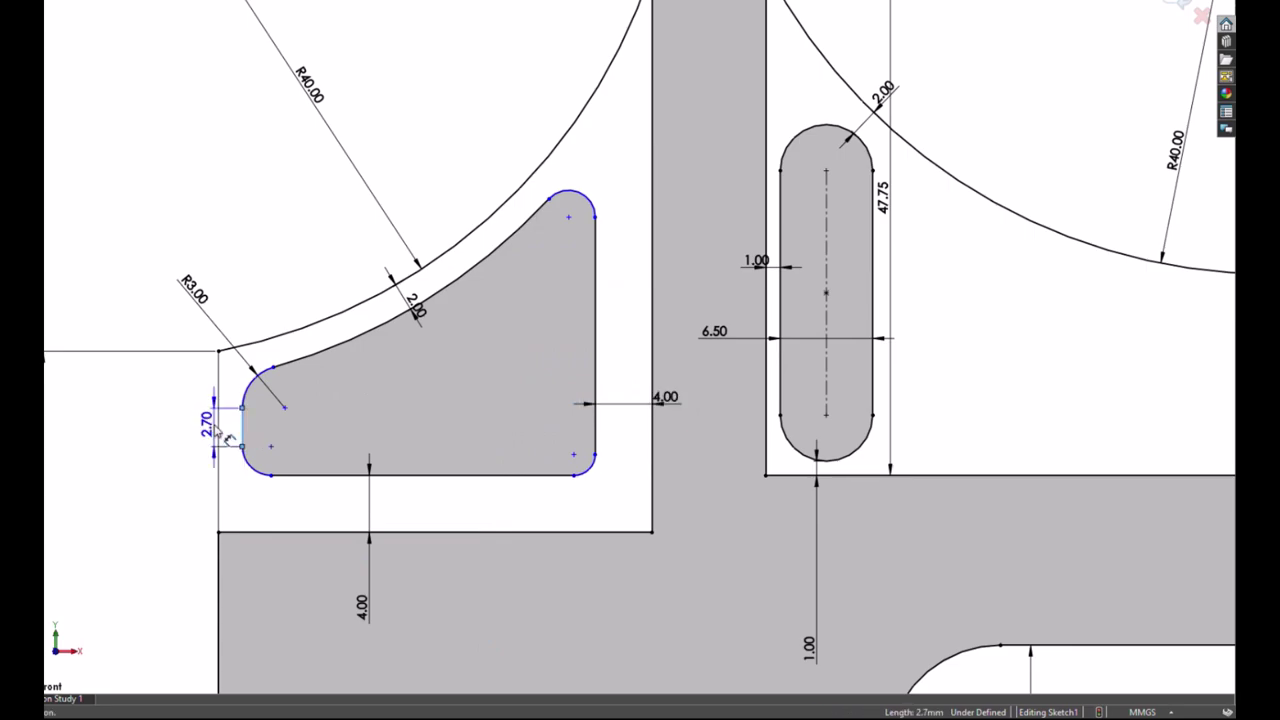
left_click(218, 436)
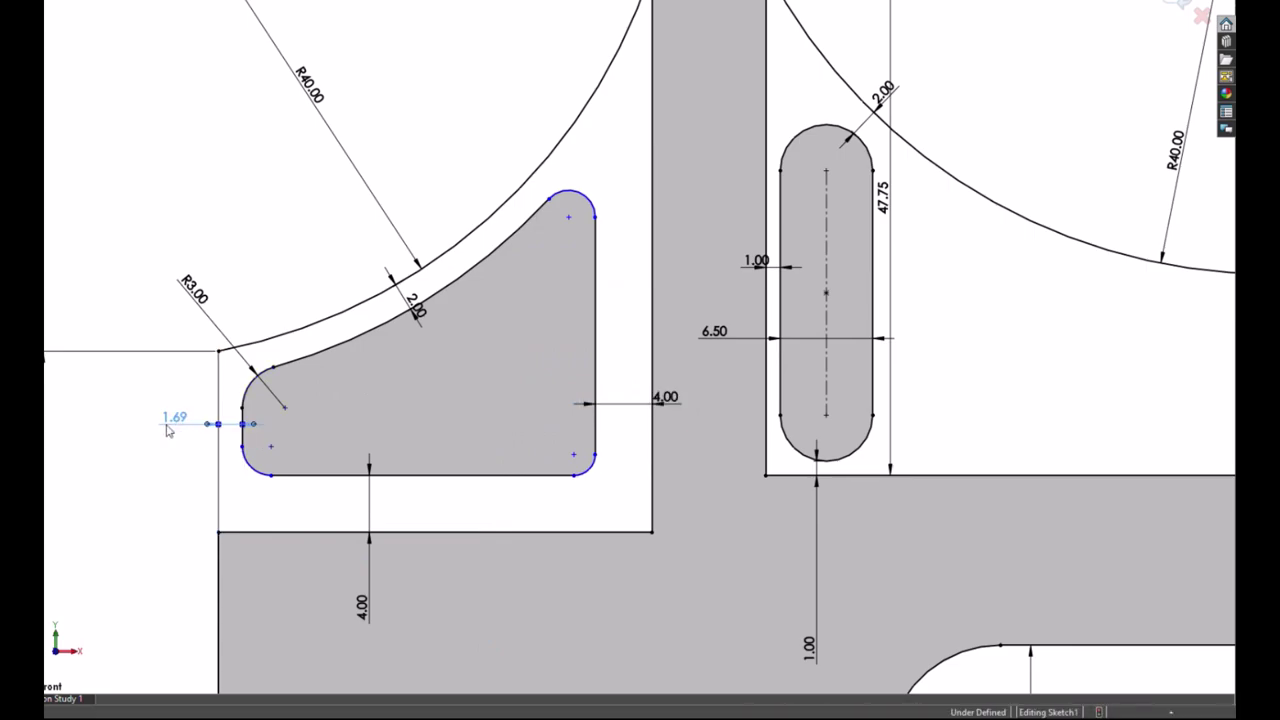
left_click(114, 455)
type("4")
key("Return")
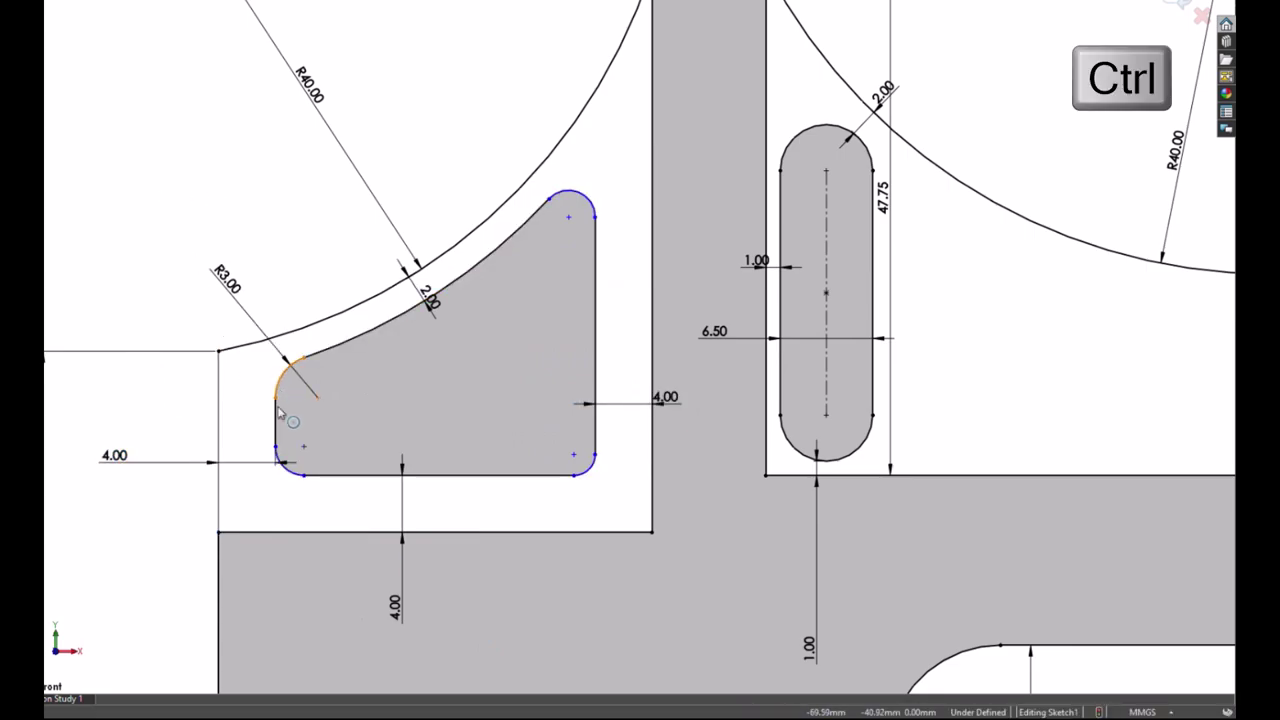
left_click(282, 385, "ctrl")
left_click(290, 466, "ctrl")
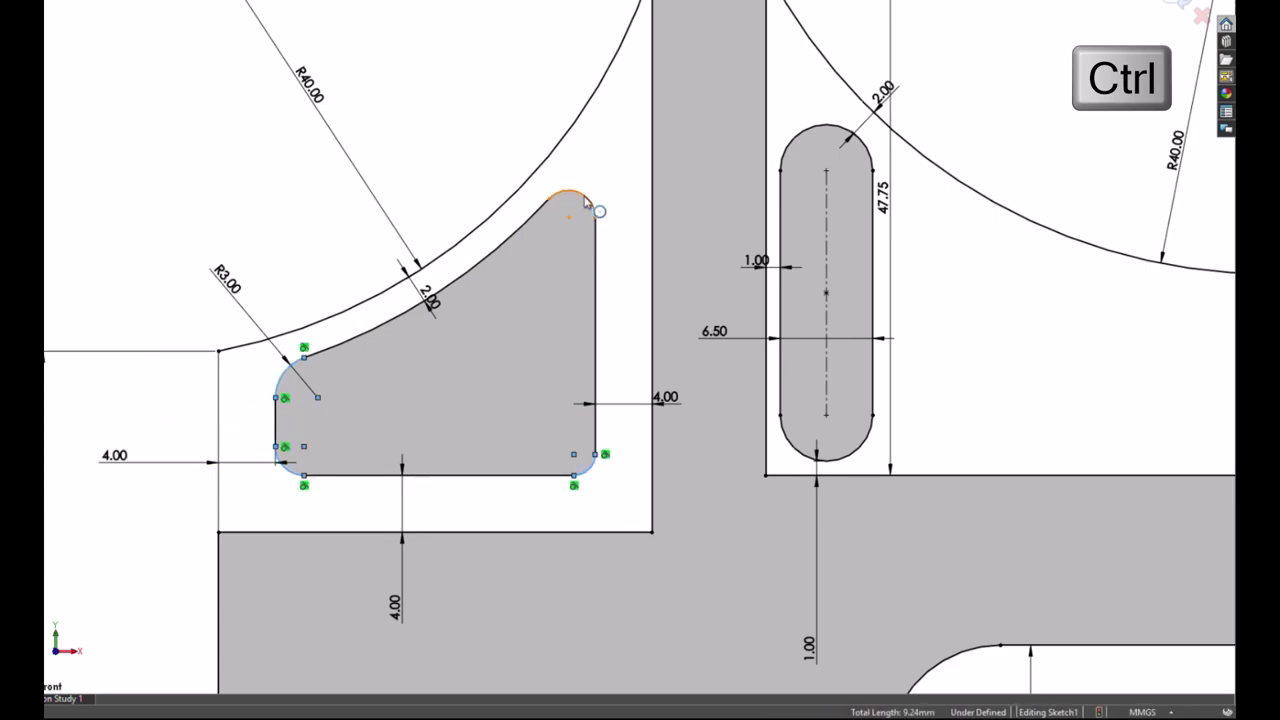
left_click(588, 196, "ctrl")
Step: Make all four pocket corner arcs equal in radius
left_click(474, 171)
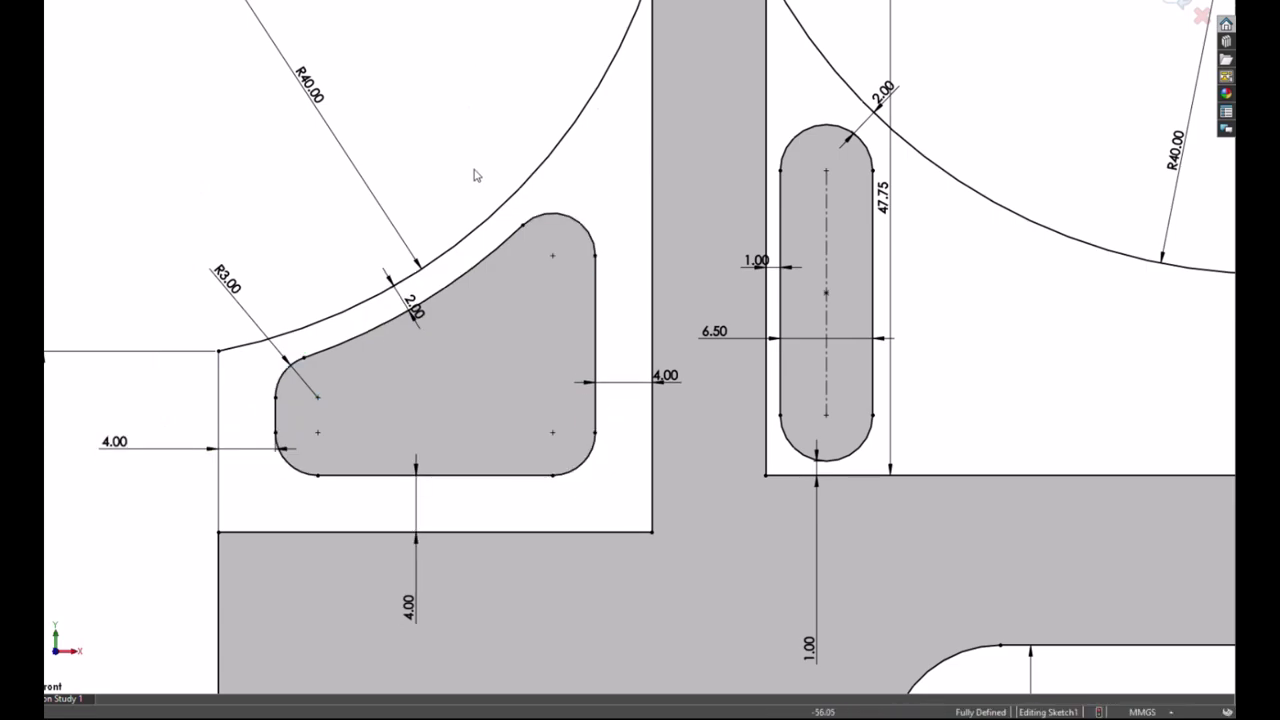
scroll(400, 409, "down", 2)
scroll(378, 414, "up", 4)
scroll(378, 414, "up", 4)
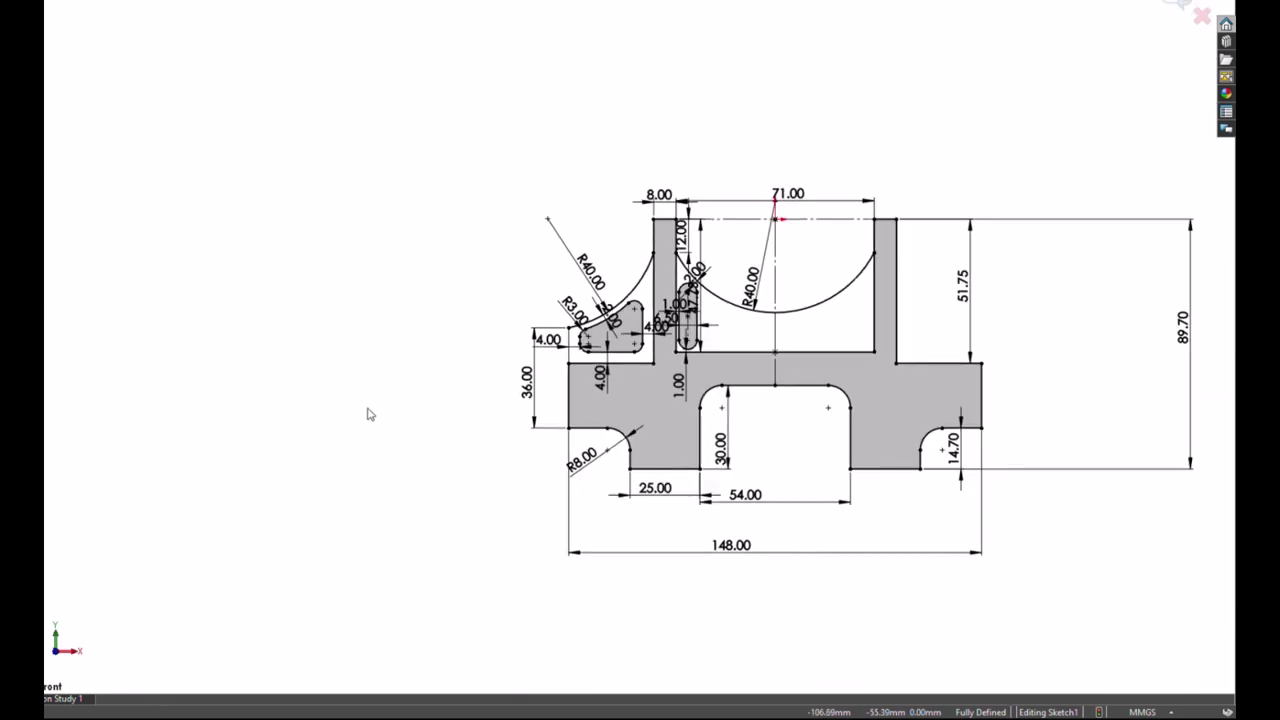
scroll(934, 277, "down", 5)
scroll(794, 463, "up", 2)
scroll(714, 46, "up", 1)
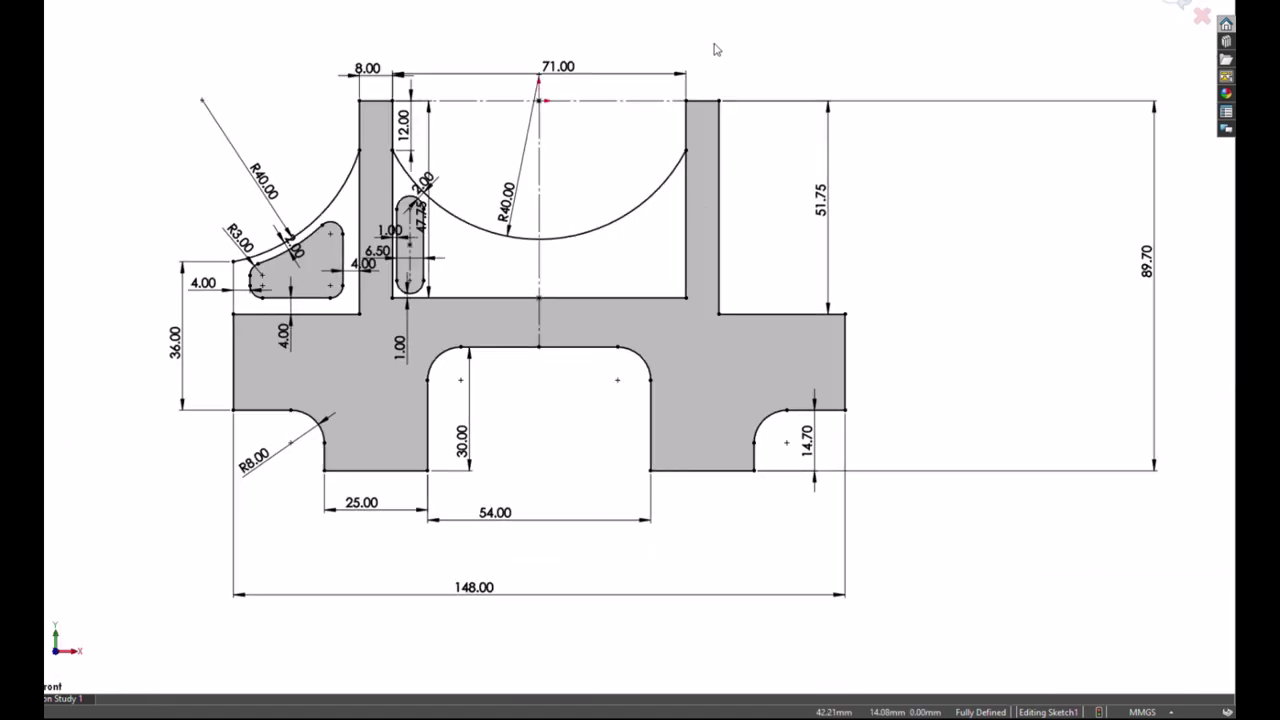
scroll(205, 340, "down", 1)
Step: Mirror the left pocket and its arc to the right side, then start an Extruded Boss/Base
left_click(205, 312)
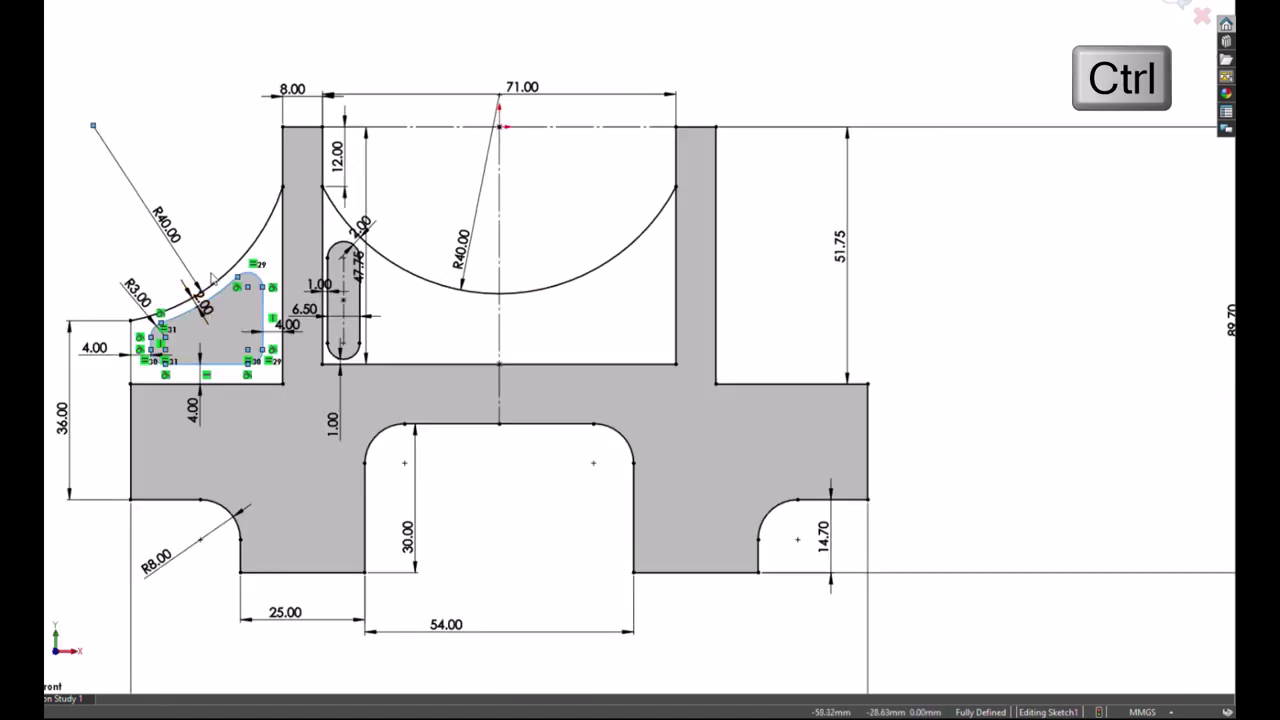
left_click(134, 320, "ctrl")
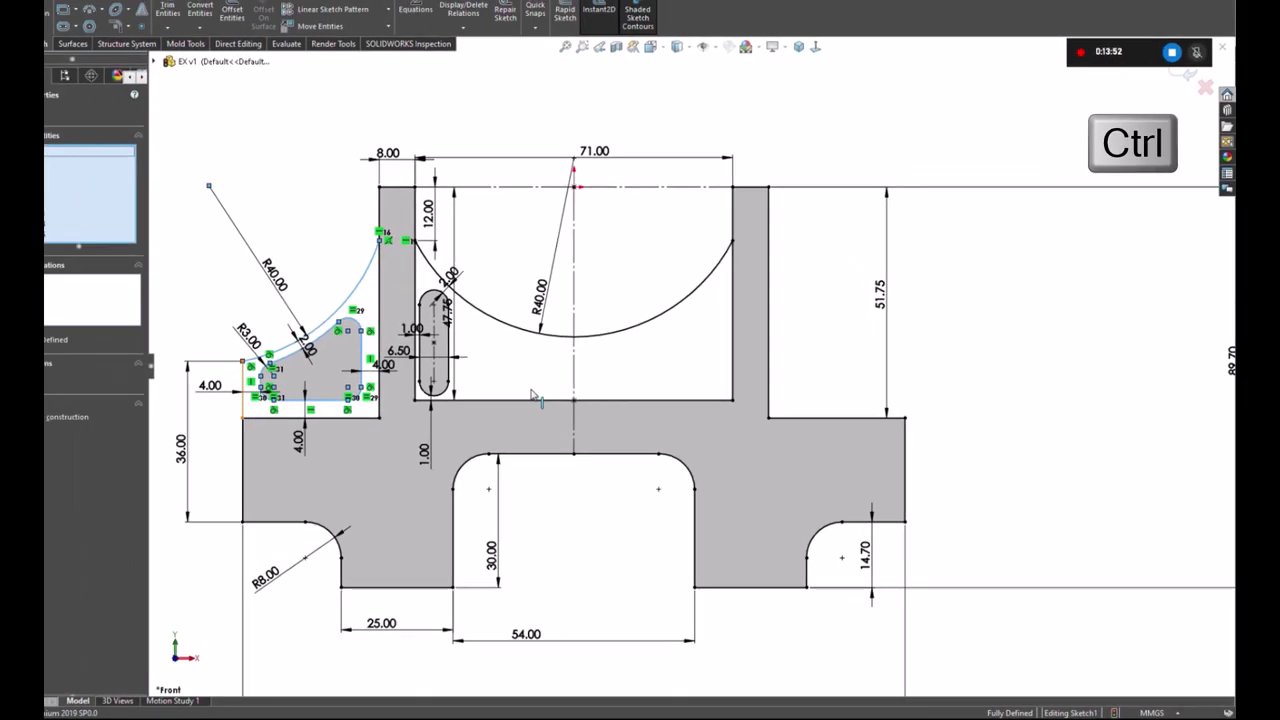
left_click(345, 12)
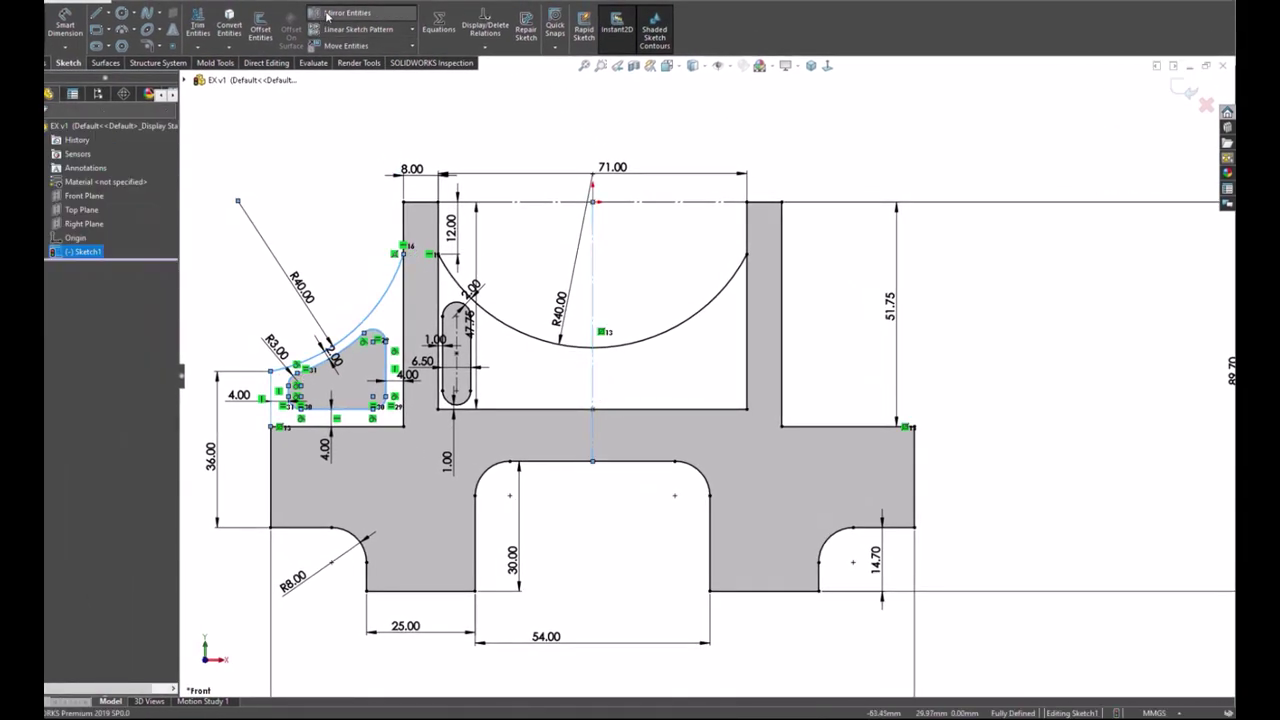
key("f")
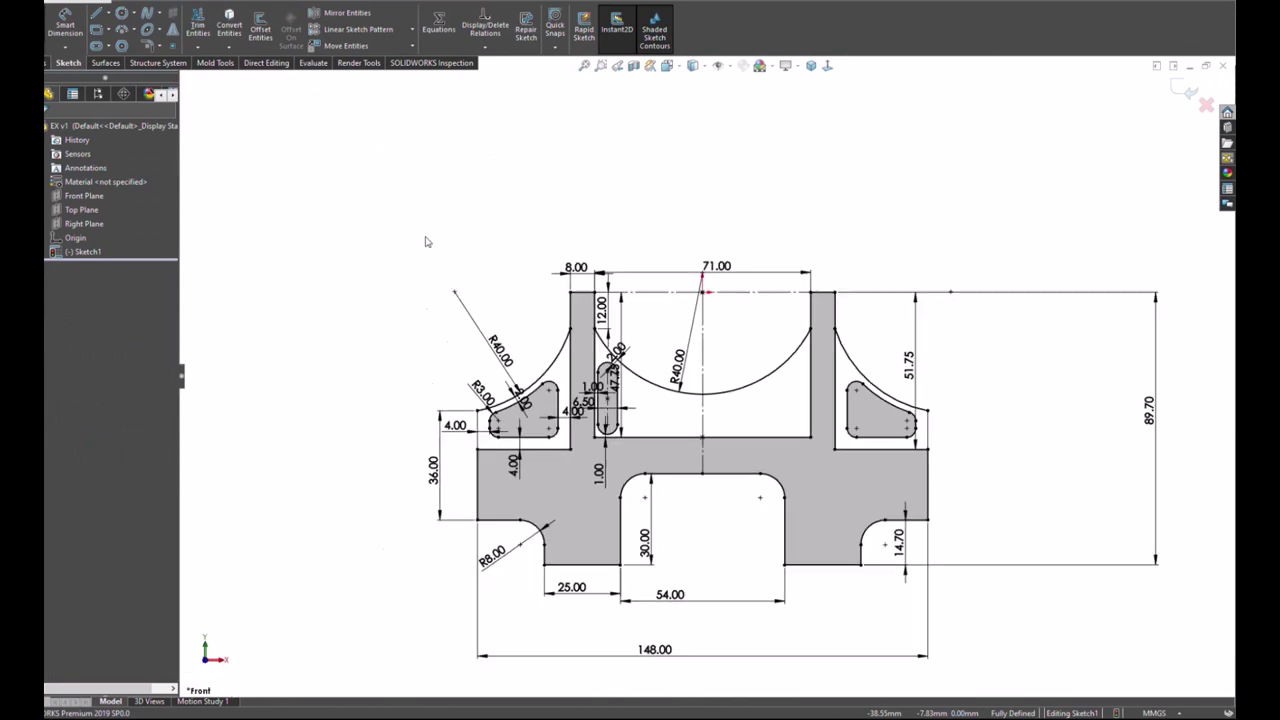
middle_click_drag(758, 245, 743, 286)
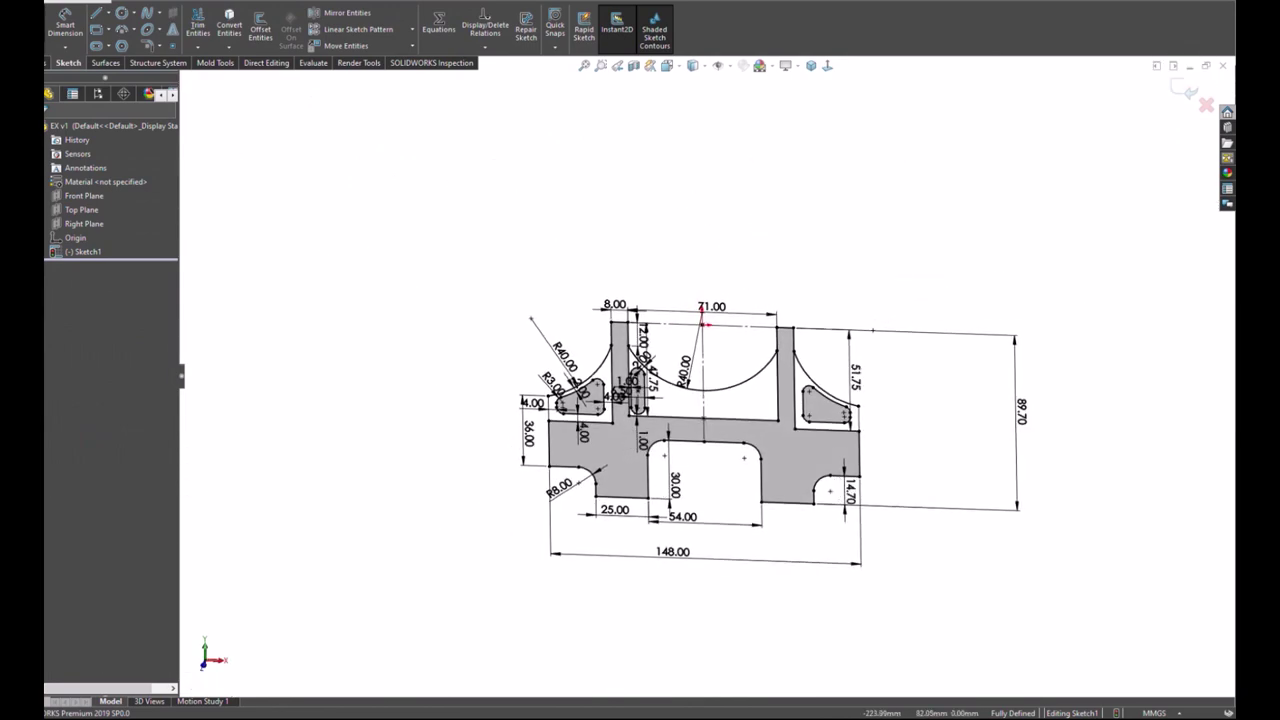
left_click(22, 62)
left_click(22, 28)
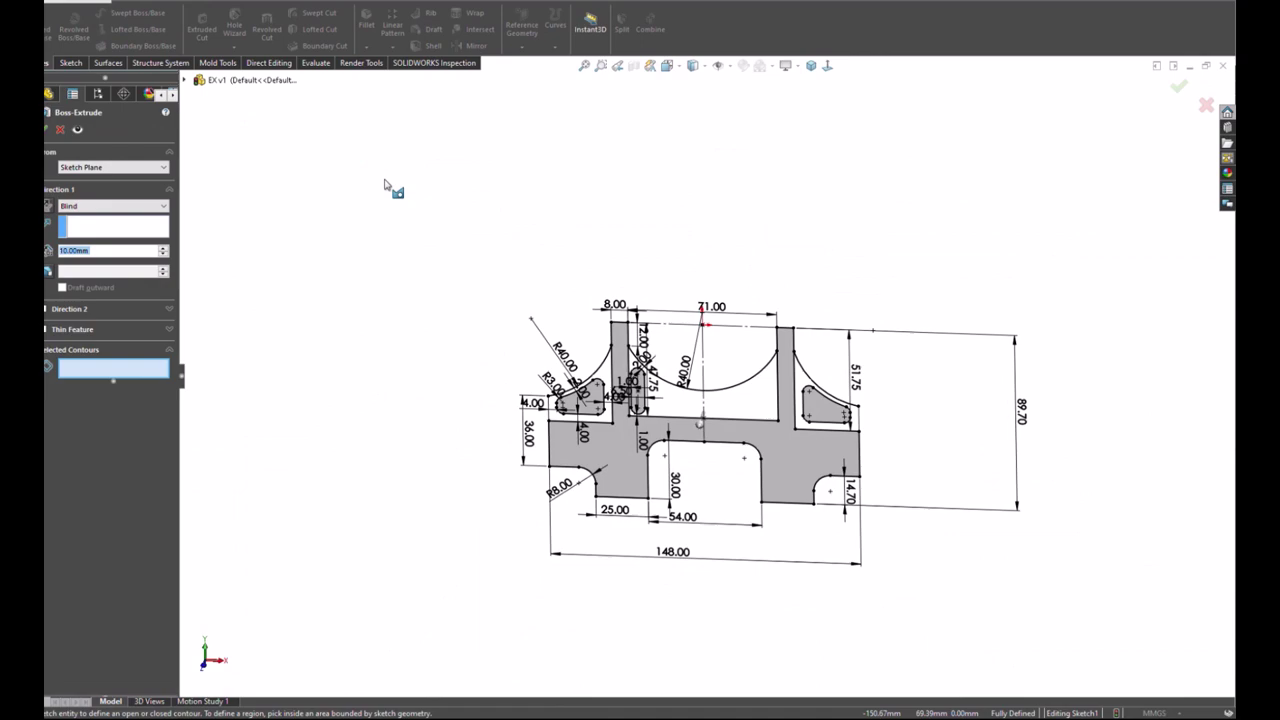
Step: Select all six sketch regions as contours for the boss extrusion
left_click(617, 462)
left_click(600, 414)
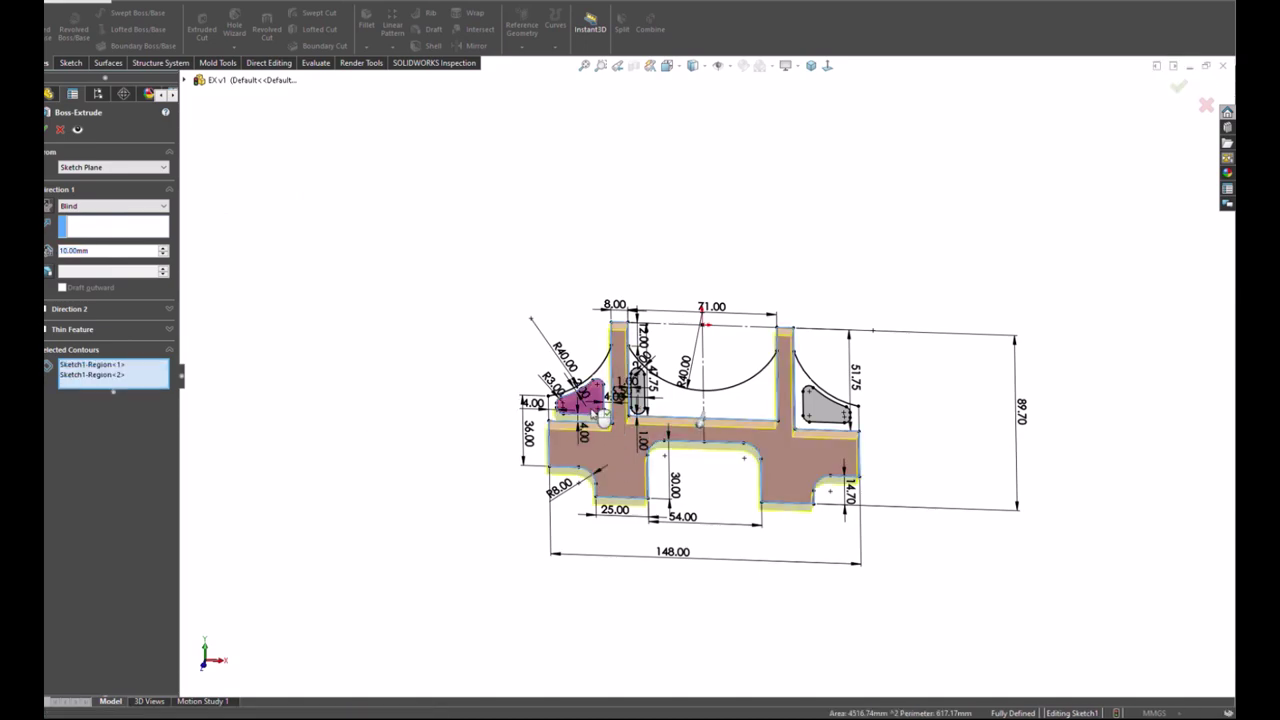
left_click(632, 398)
left_click(700, 395)
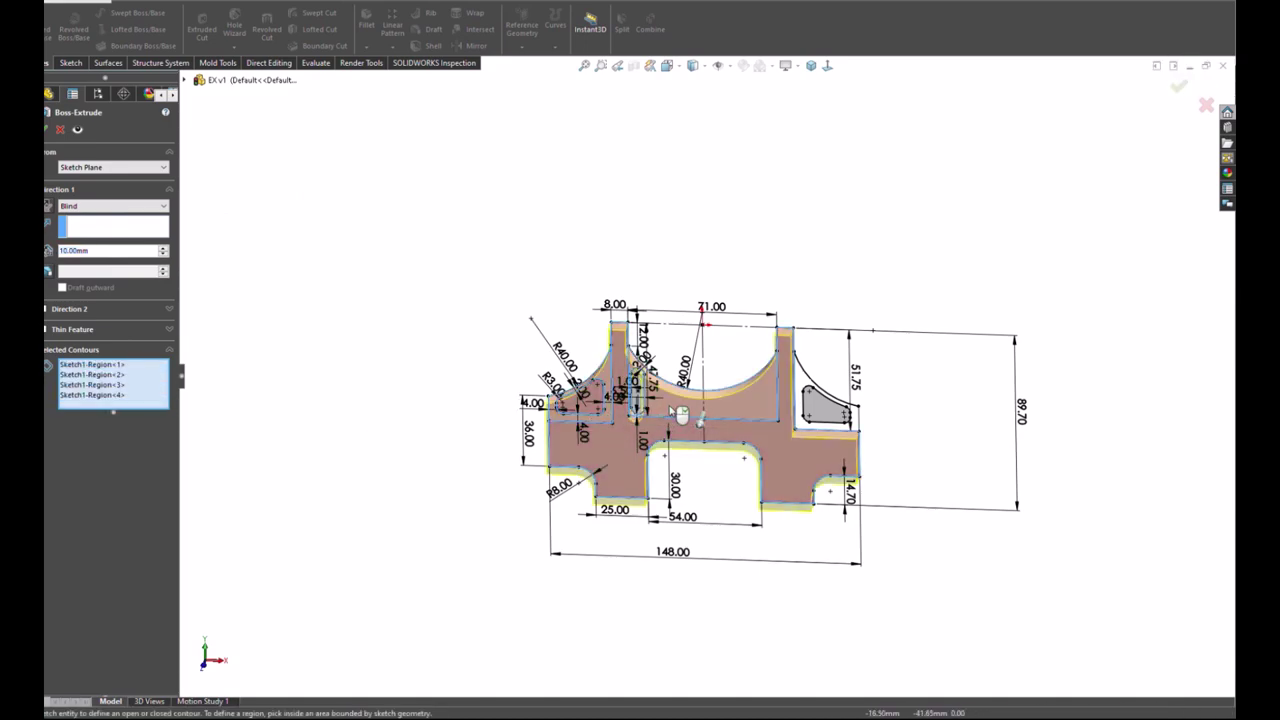
left_click(812, 390)
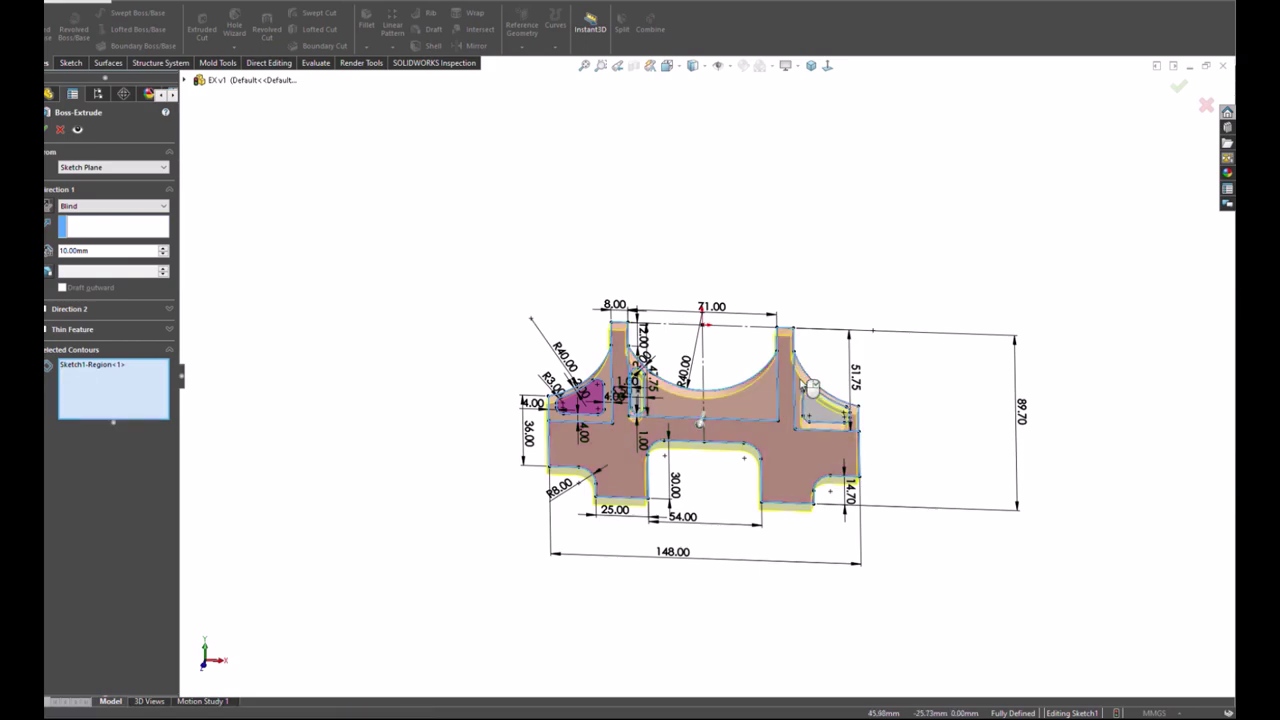
left_click(828, 418)
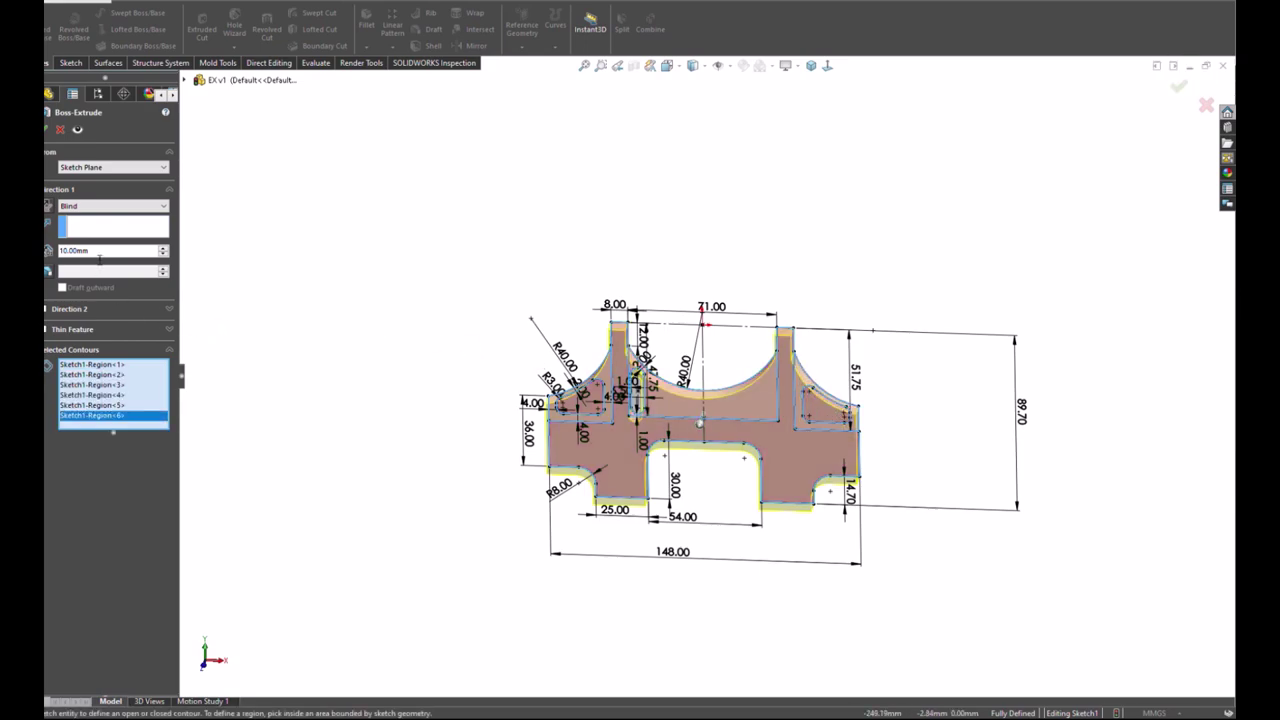
Step: Set the extrusion depth to 47 mm with a Mid Plane end condition
left_click(78, 251)
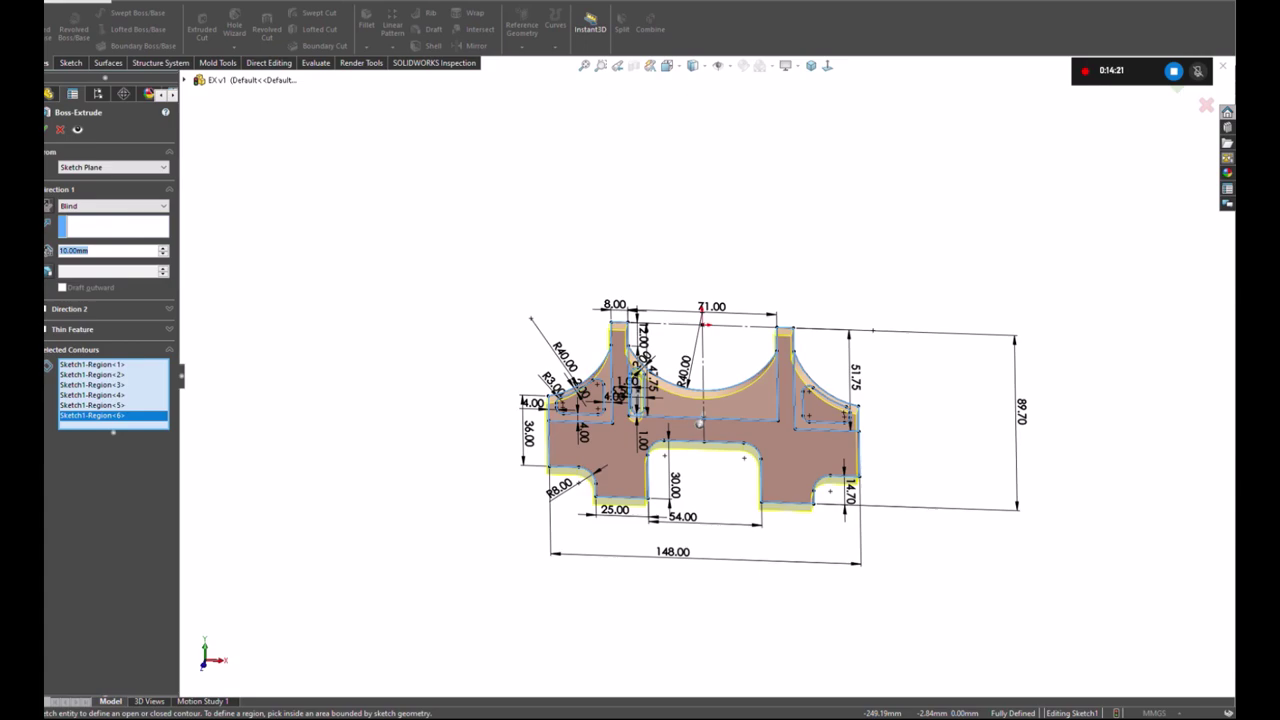
type("47")
key("Return")
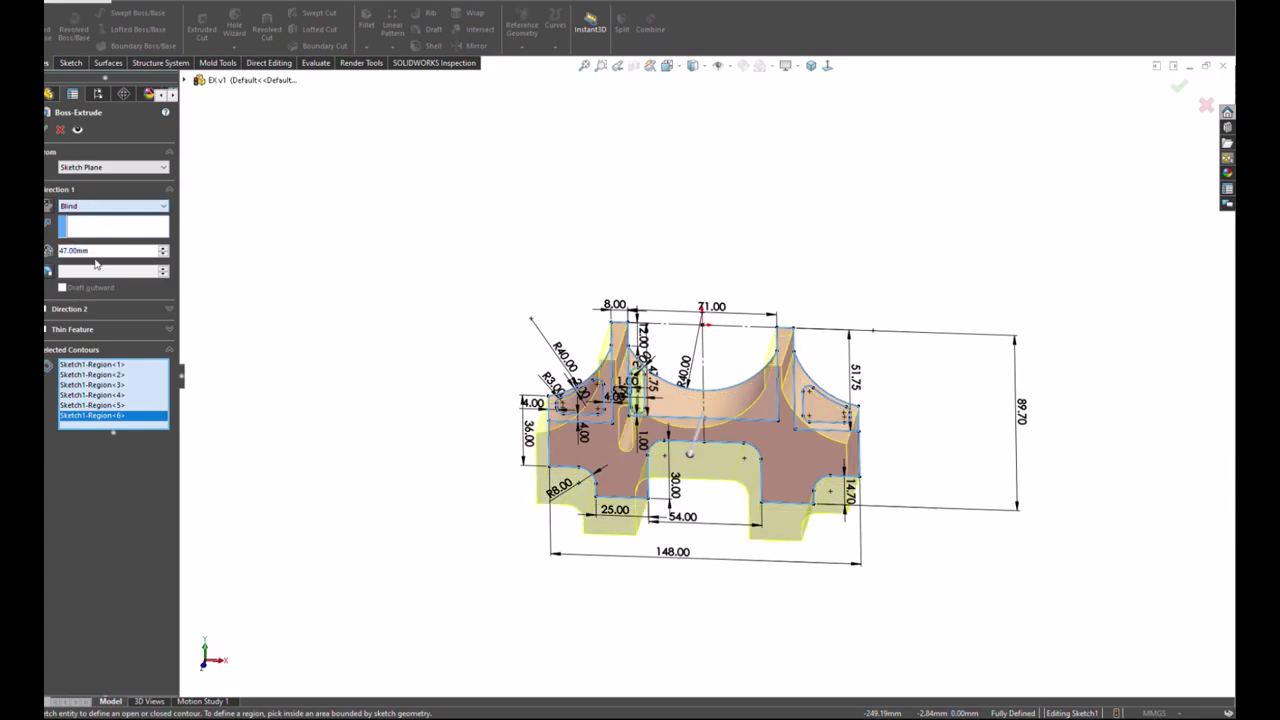
key("m")
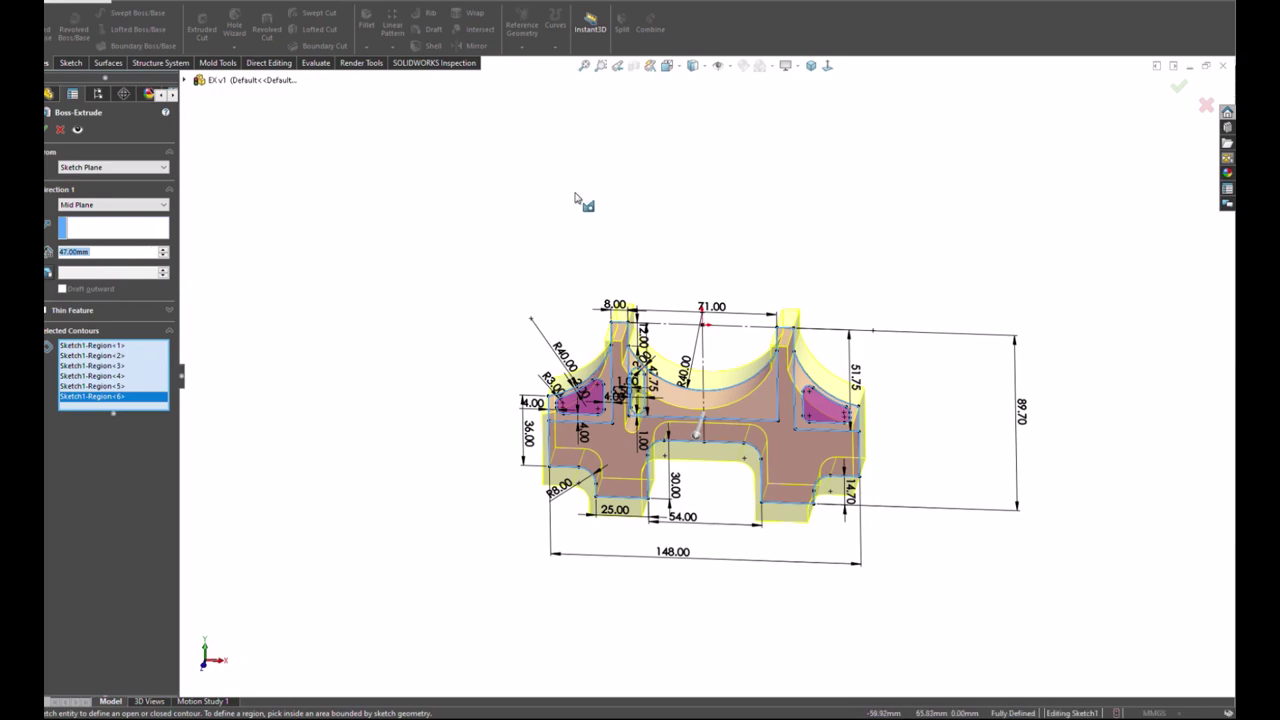
mouse_move(563, 303)
middle_mouse_down()
mouse_move(608, 217)
mouse_move(645, 223)
mouse_move(623, 260)
middle_mouse_up()
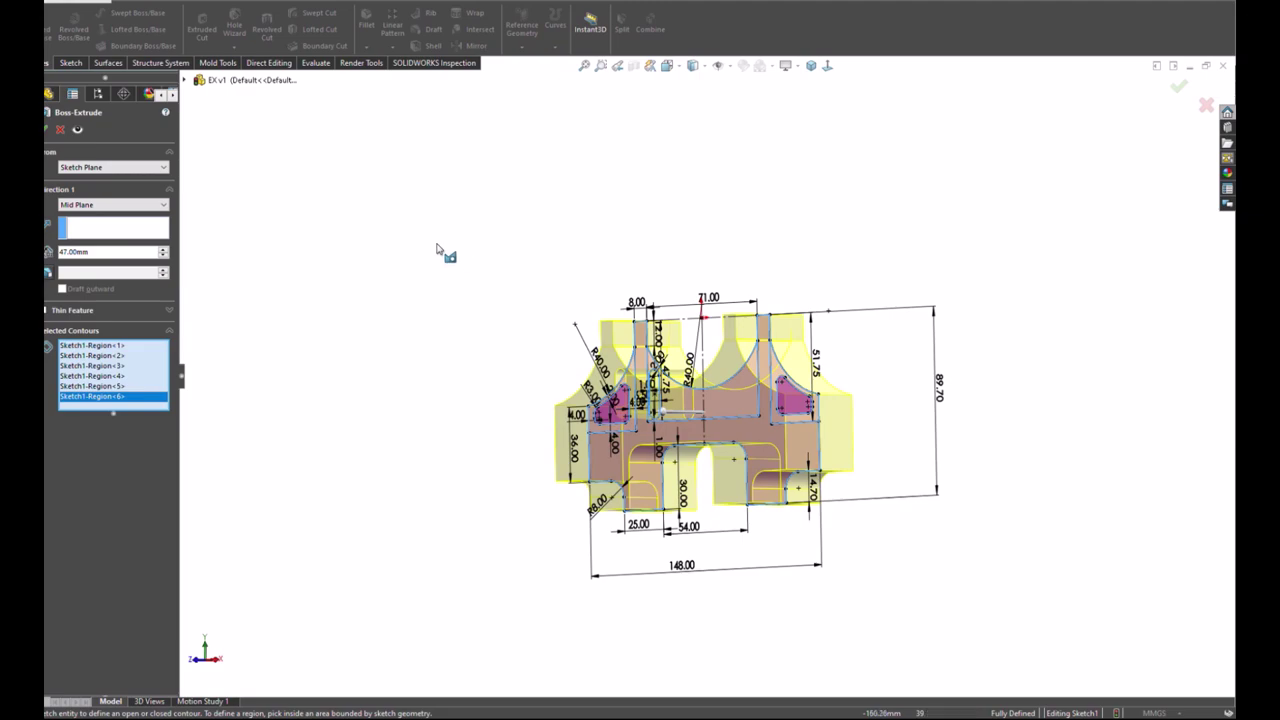
Step: Accept Boss-Extrude1 and view the solid block in isometric
left_click(401, 338)
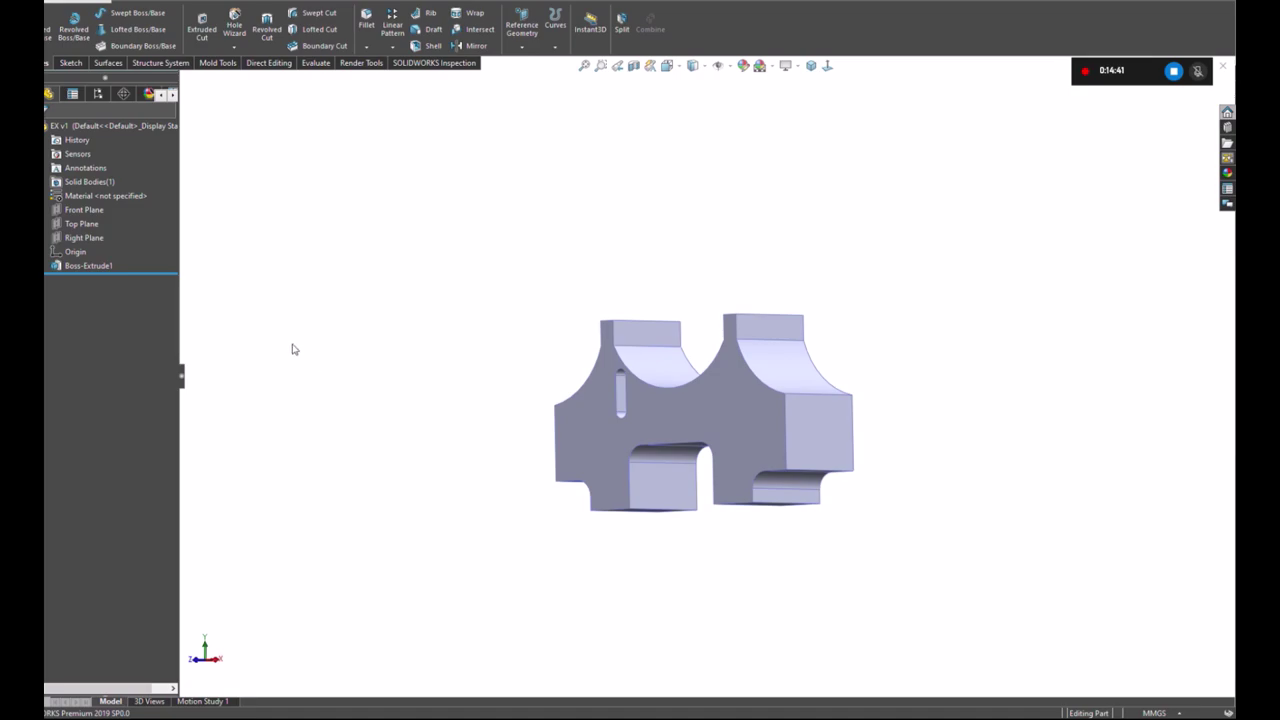
left_click(810, 66)
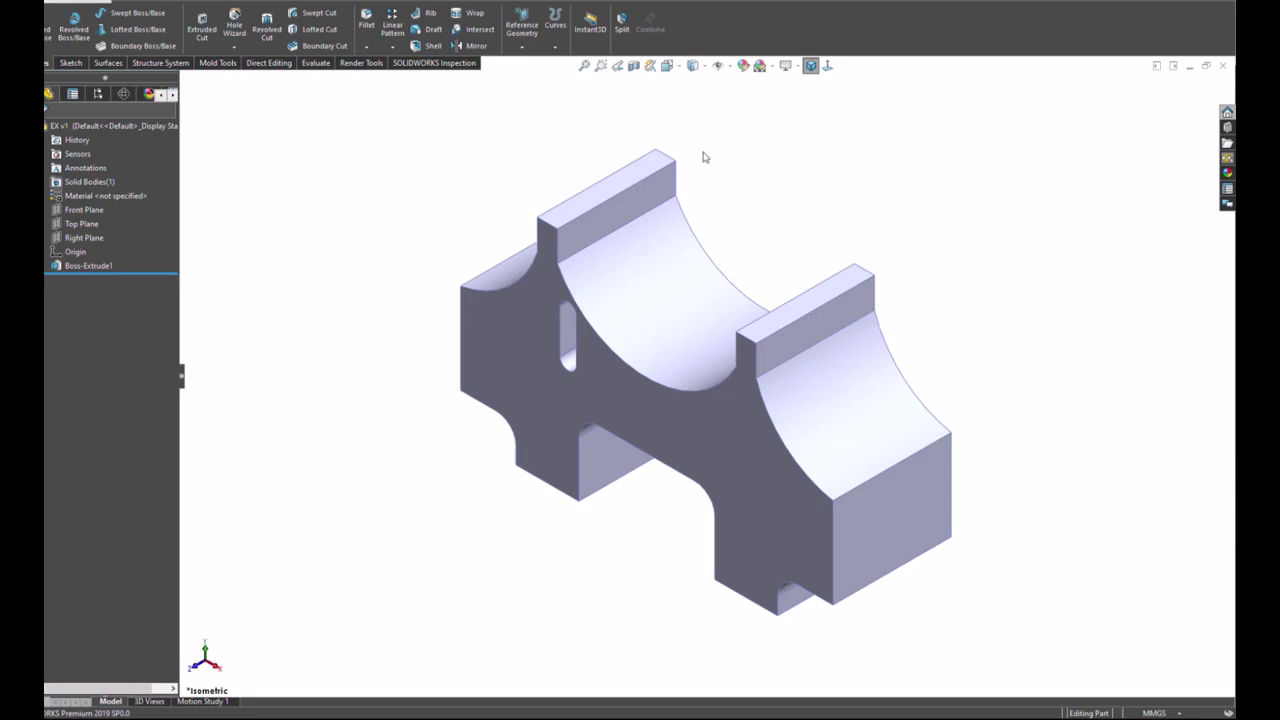
Step: Sketch a full-width rectangle on the rib's top face
left_click(603, 199)
left_click(660, 162)
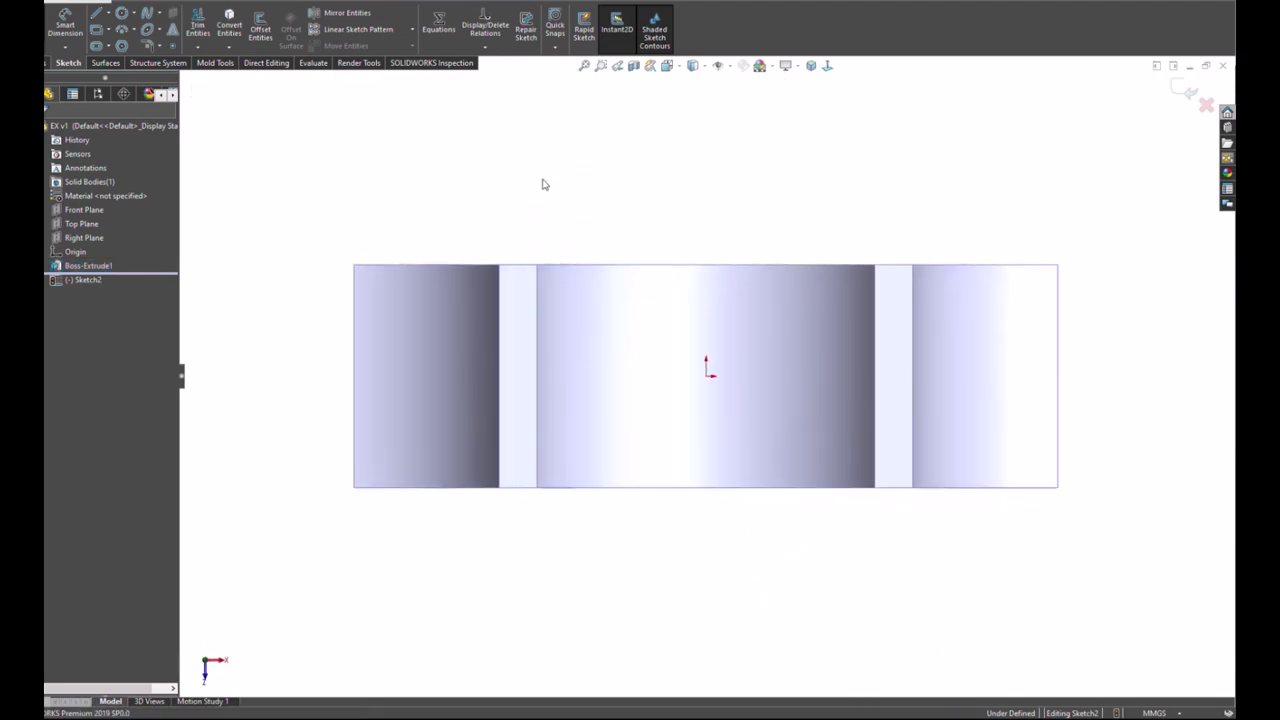
key("r")
left_click(353, 348)
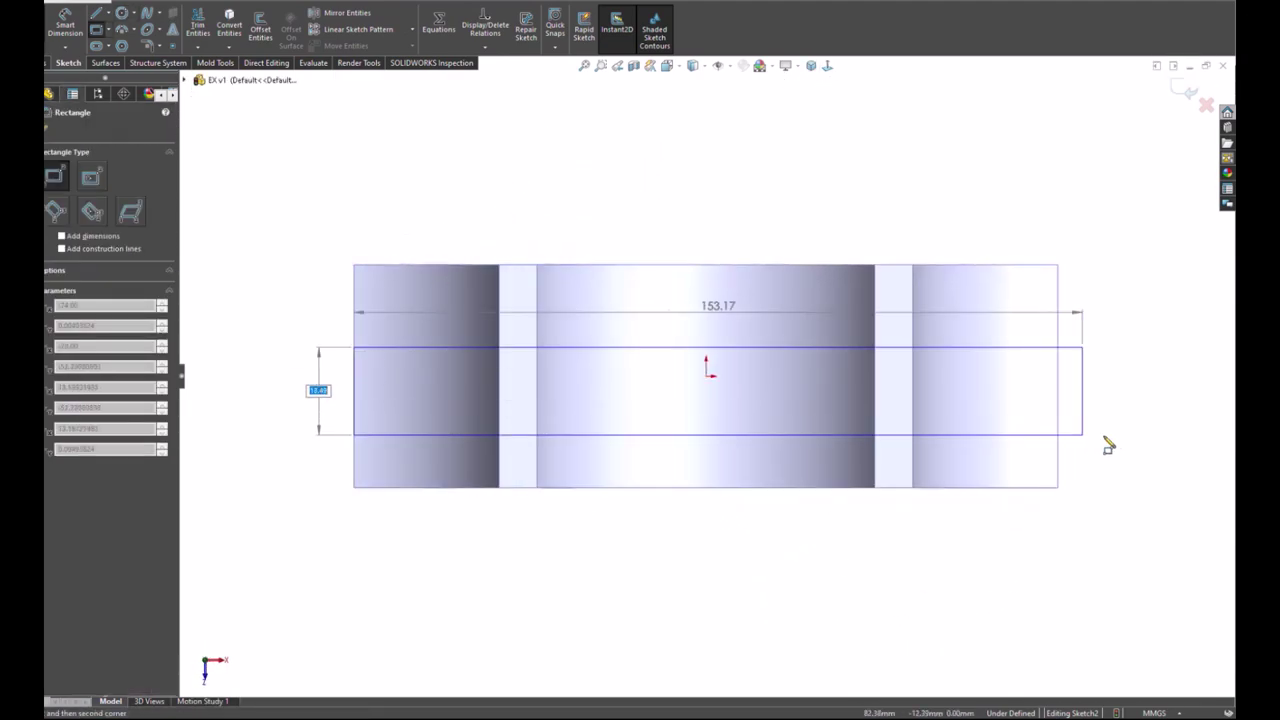
left_click(1058, 418)
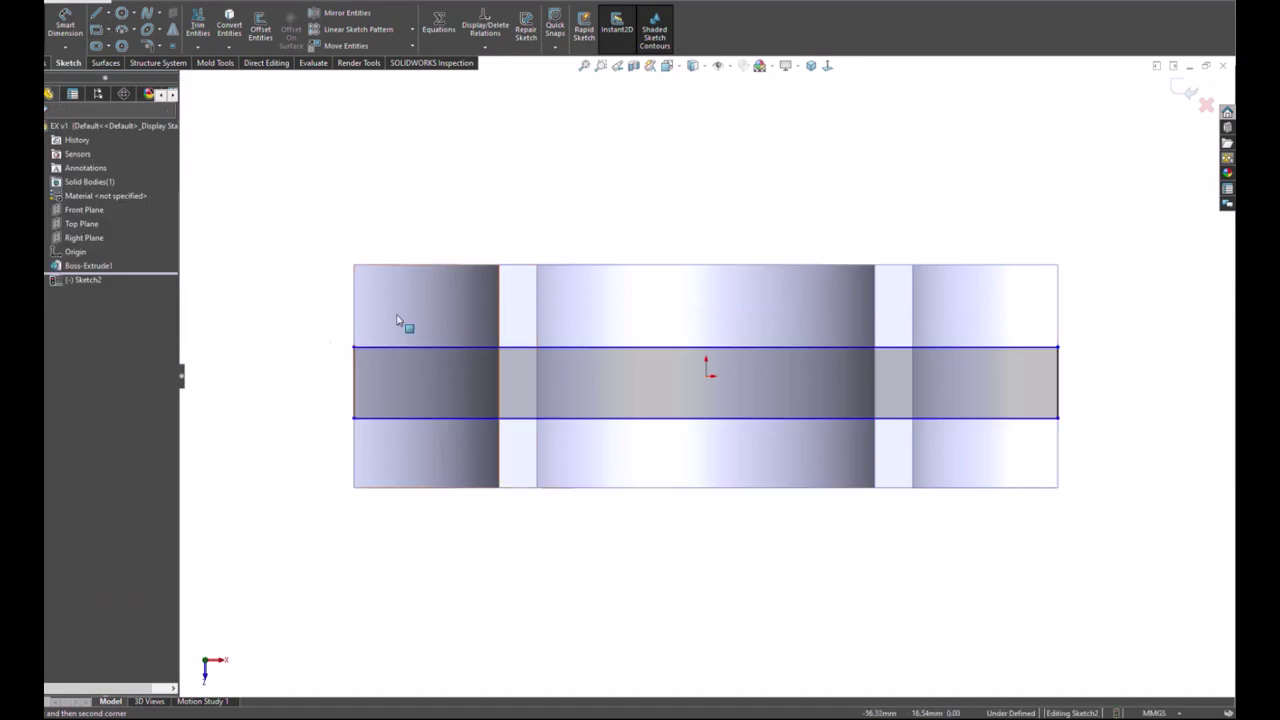
Step: Centre the rectangle on the origin, dimension it 17 mm wide, and start an Extruded Cut
left_click(355, 384)
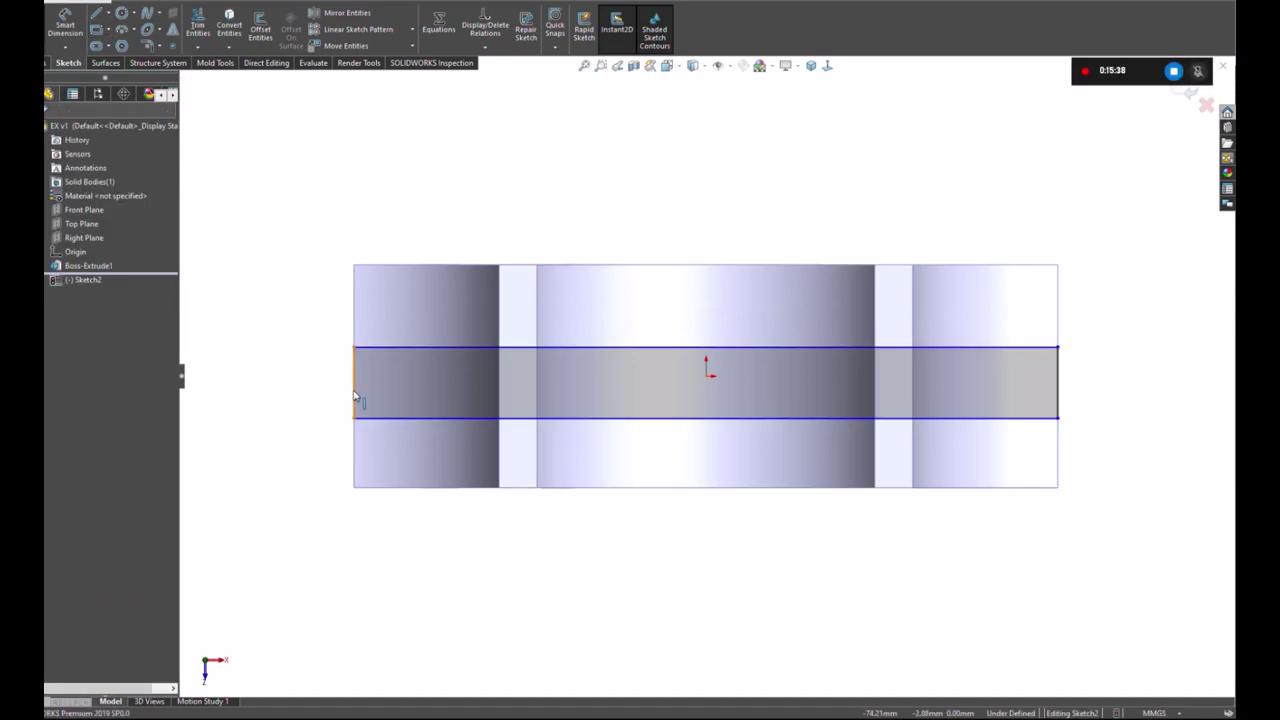
left_click(706, 374, "ctrl")
left_click(748, 330)
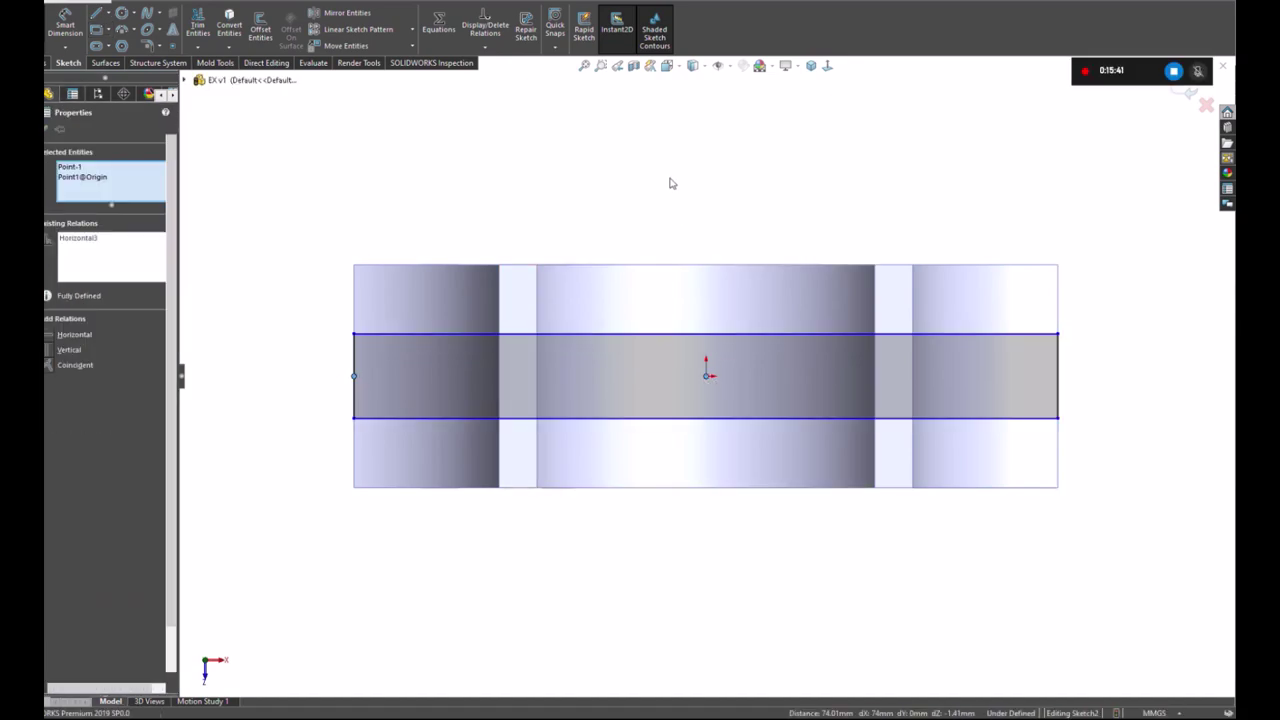
left_click(354, 356)
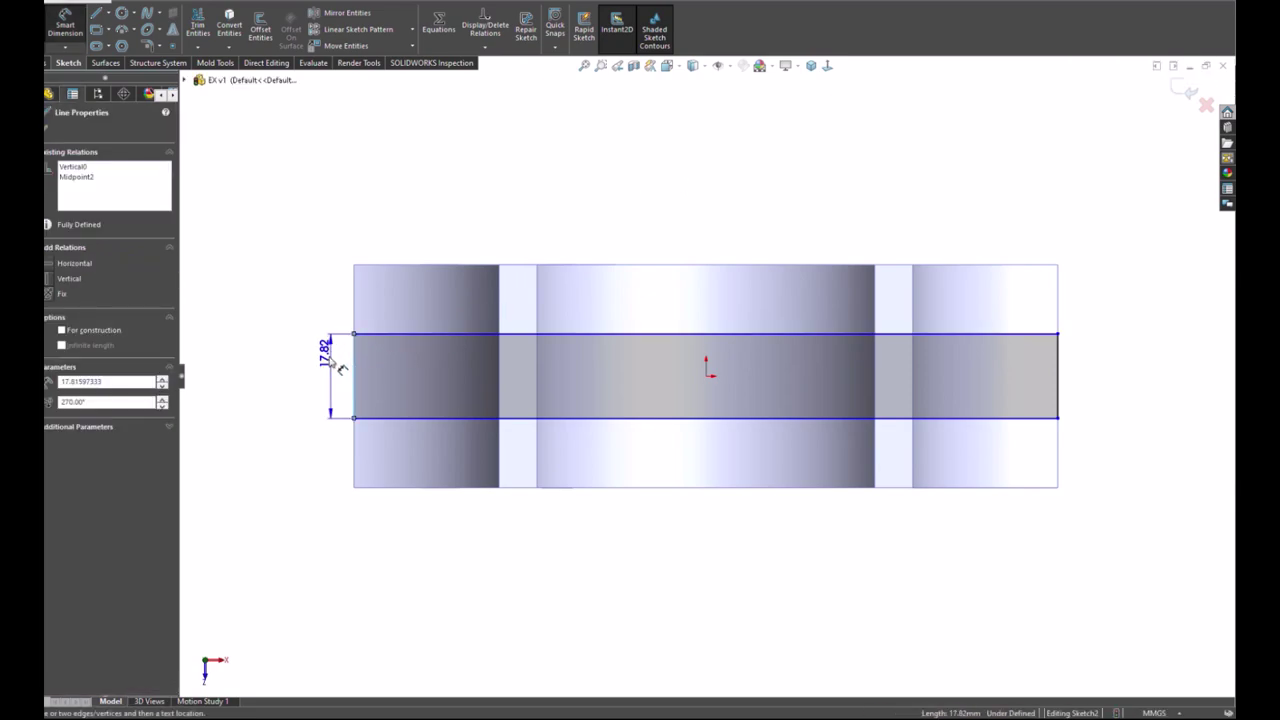
left_click(333, 362)
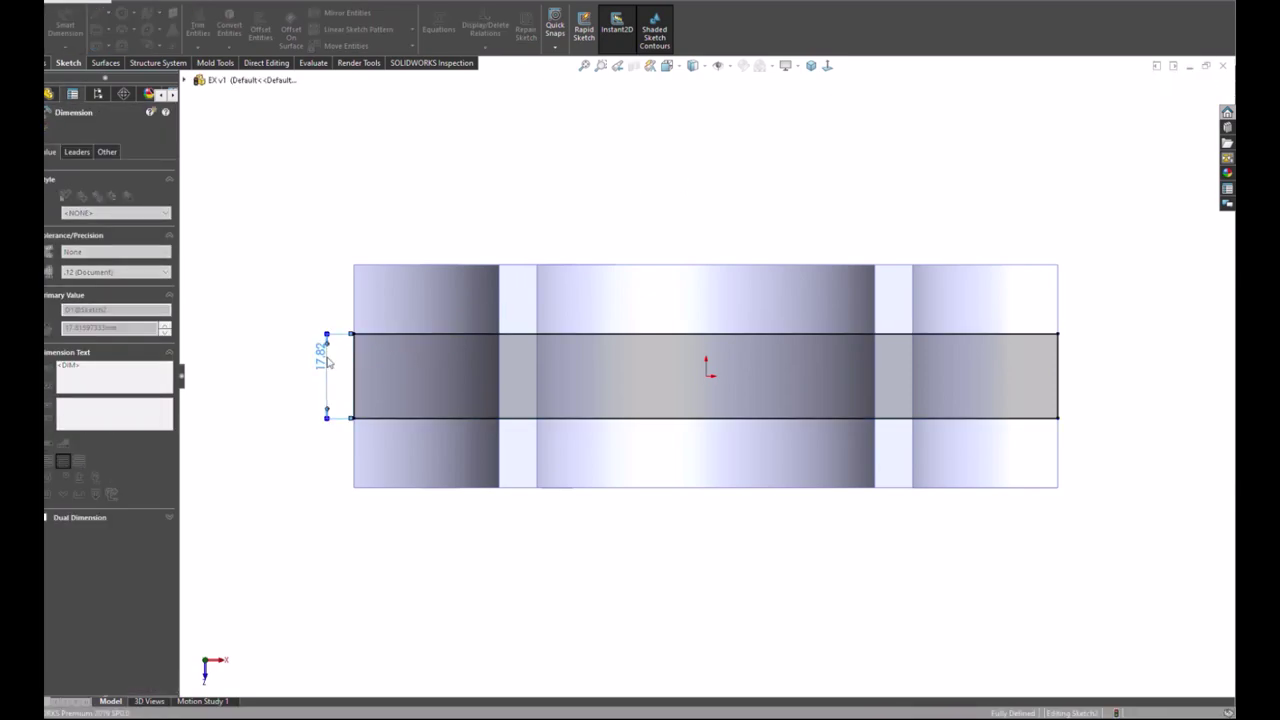
type("17")
key("Return")
left_click(329, 149)
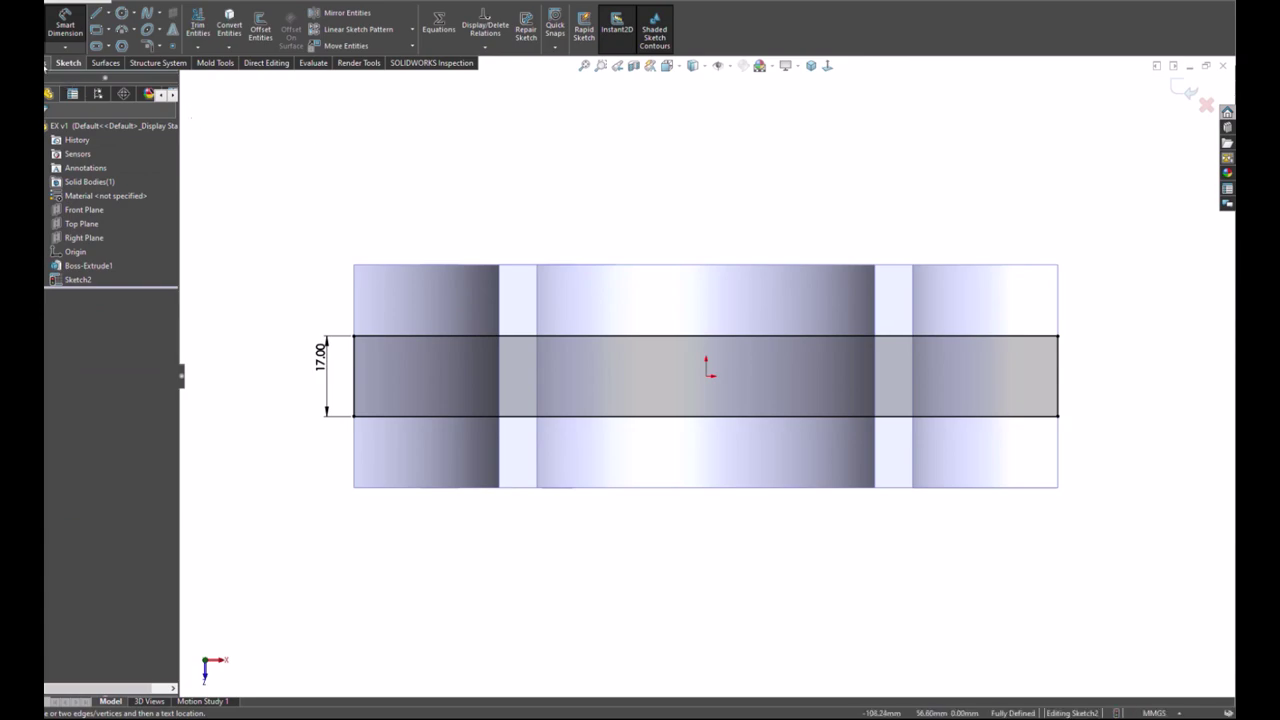
left_click(47, 62)
left_click(201, 28)
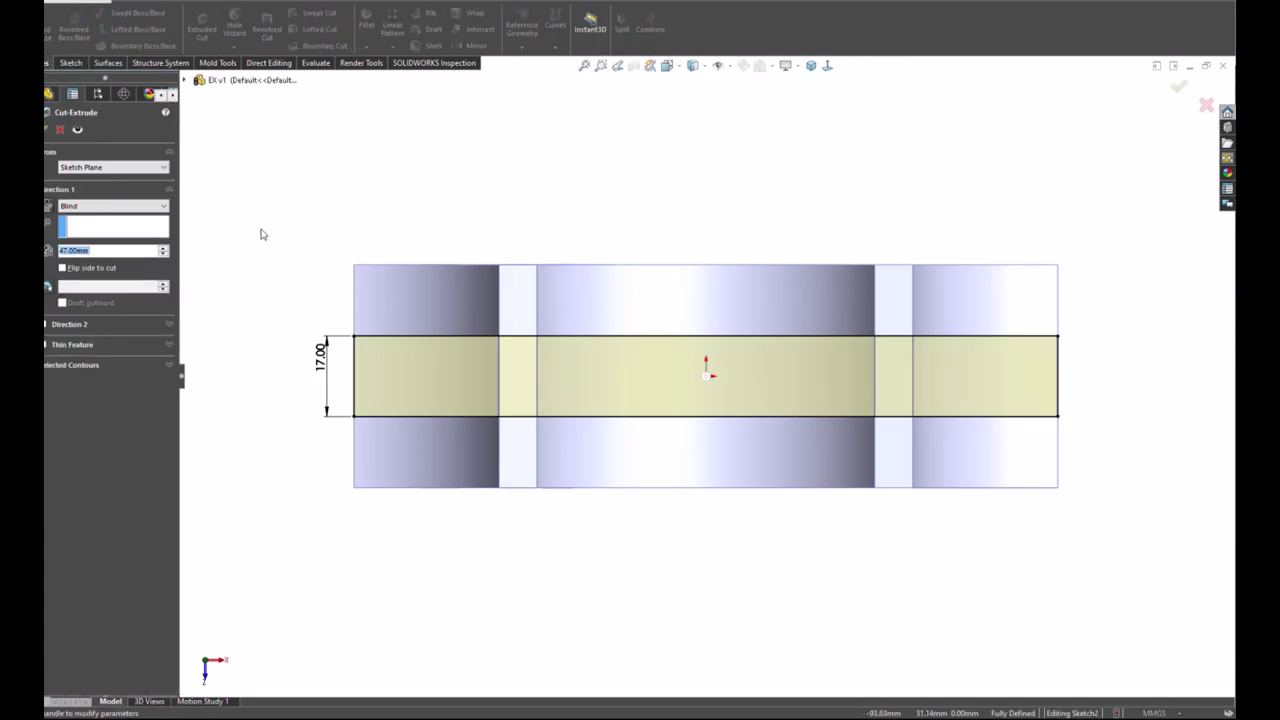
Step: Cut the 17 mm strip 38 mm deep to create Cut-Extrude1
type("38")
key("Return")
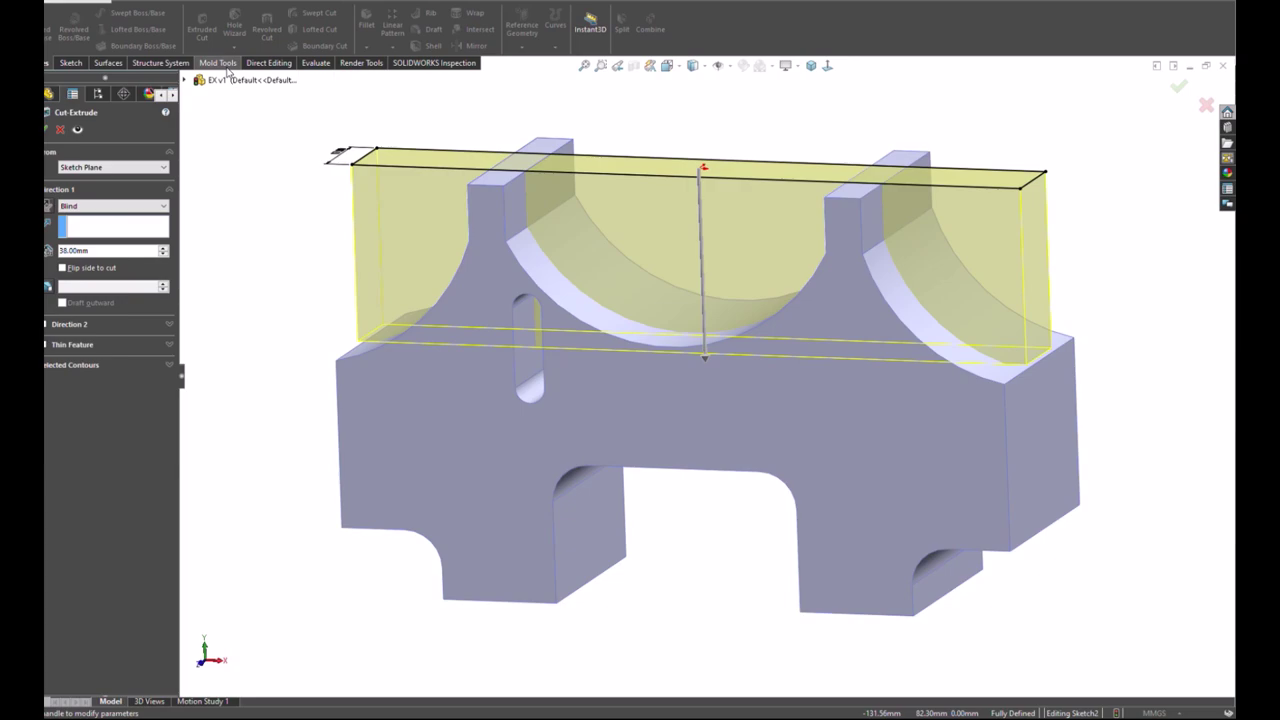
key("Return")
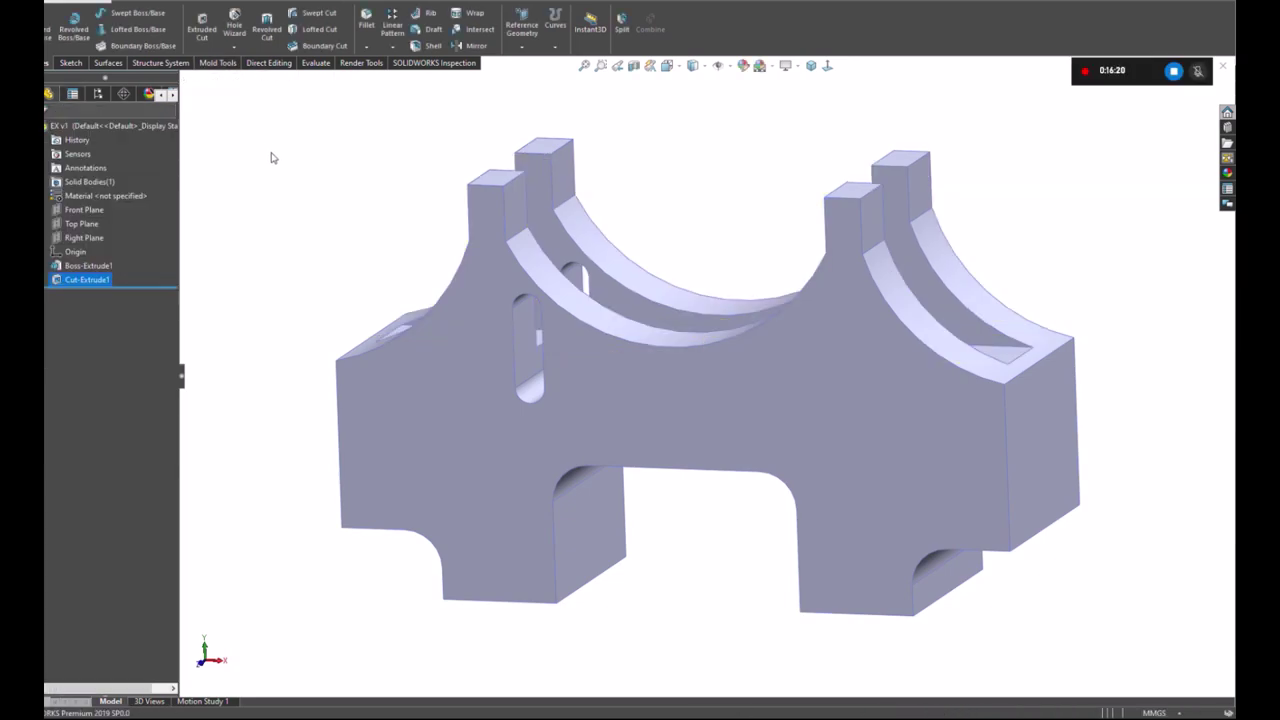
scroll(310, 215, "up", 2)
mouse_move(323, 237)
middle_mouse_down()
mouse_move(343, 323)
mouse_move(326, 411)
mouse_move(238, 399)
mouse_move(203, 506)
mouse_move(254, 357)
mouse_move(320, 369)
mouse_move(266, 569)
mouse_move(374, 243)
mouse_move(206, 251)
mouse_move(377, 251)
mouse_move(375, 285)
middle_mouse_up()
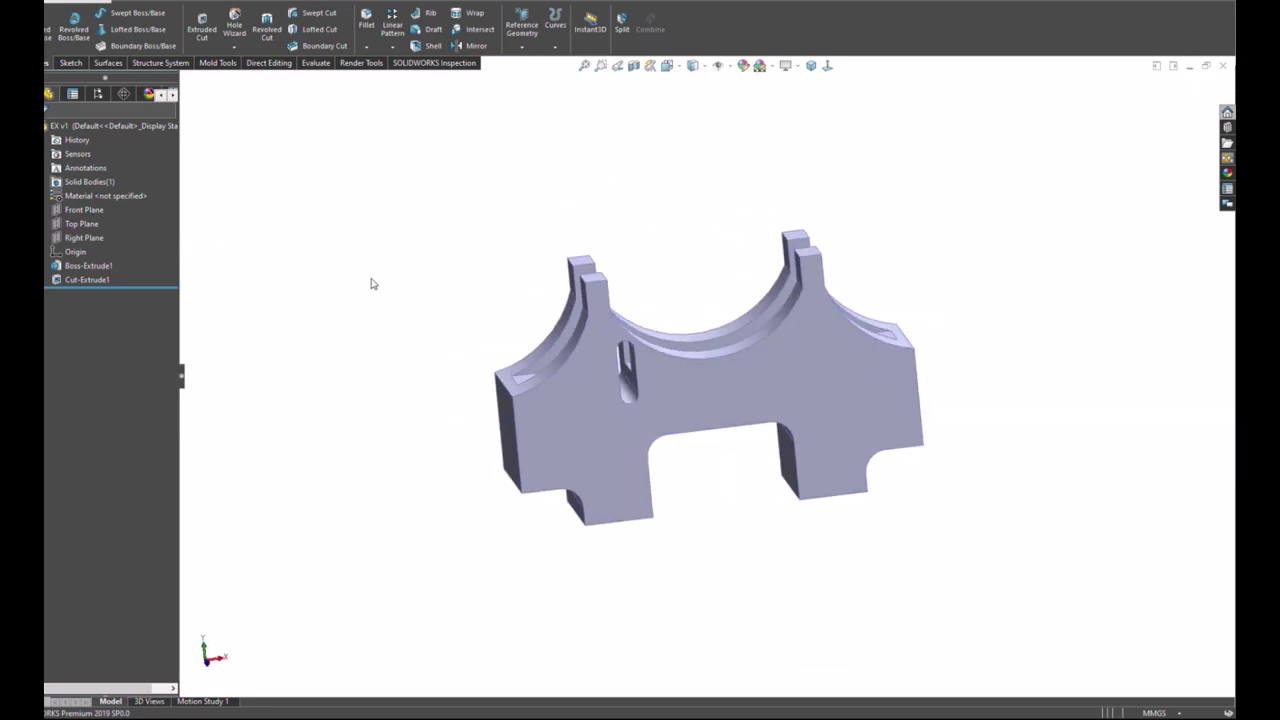
mouse_move(723, 289)
middle_mouse_down()
mouse_move(646, 429)
mouse_move(606, 260)
mouse_move(463, 377)
mouse_move(636, 432)
mouse_move(531, 460)
mouse_move(623, 489)
mouse_move(646, 471)
mouse_move(663, 549)
middle_mouse_up()
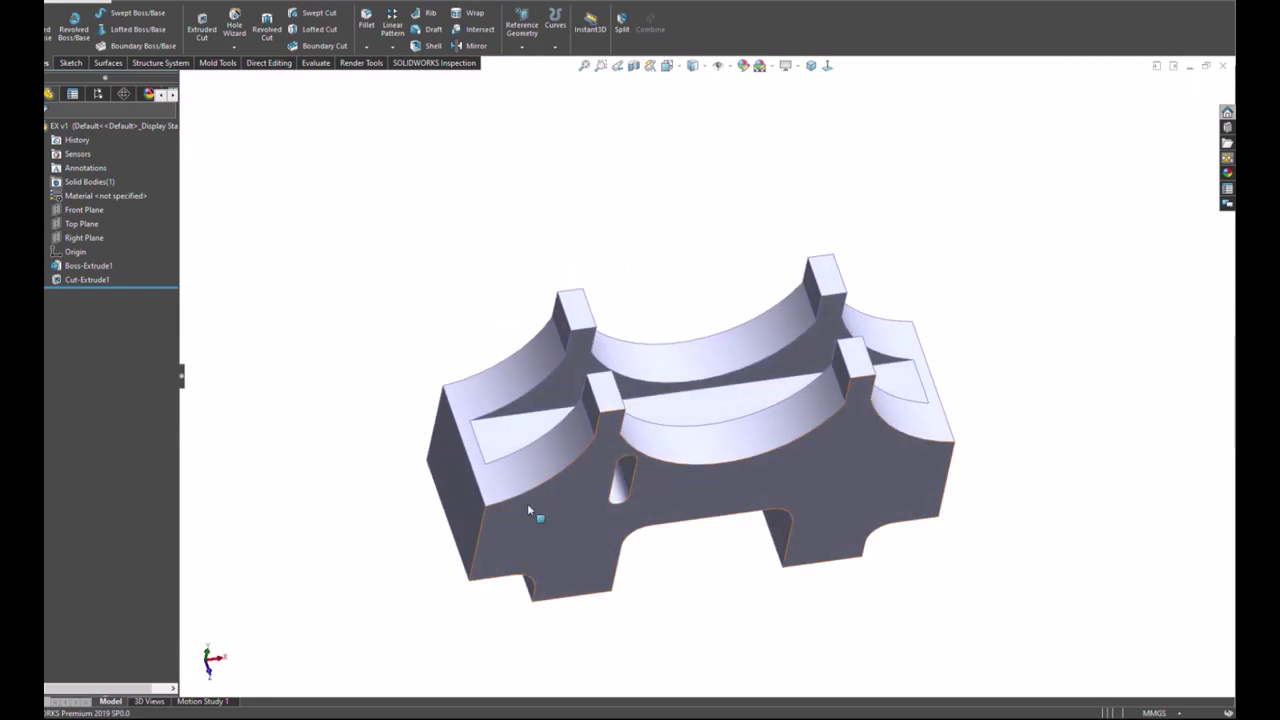
left_click(474, 468)
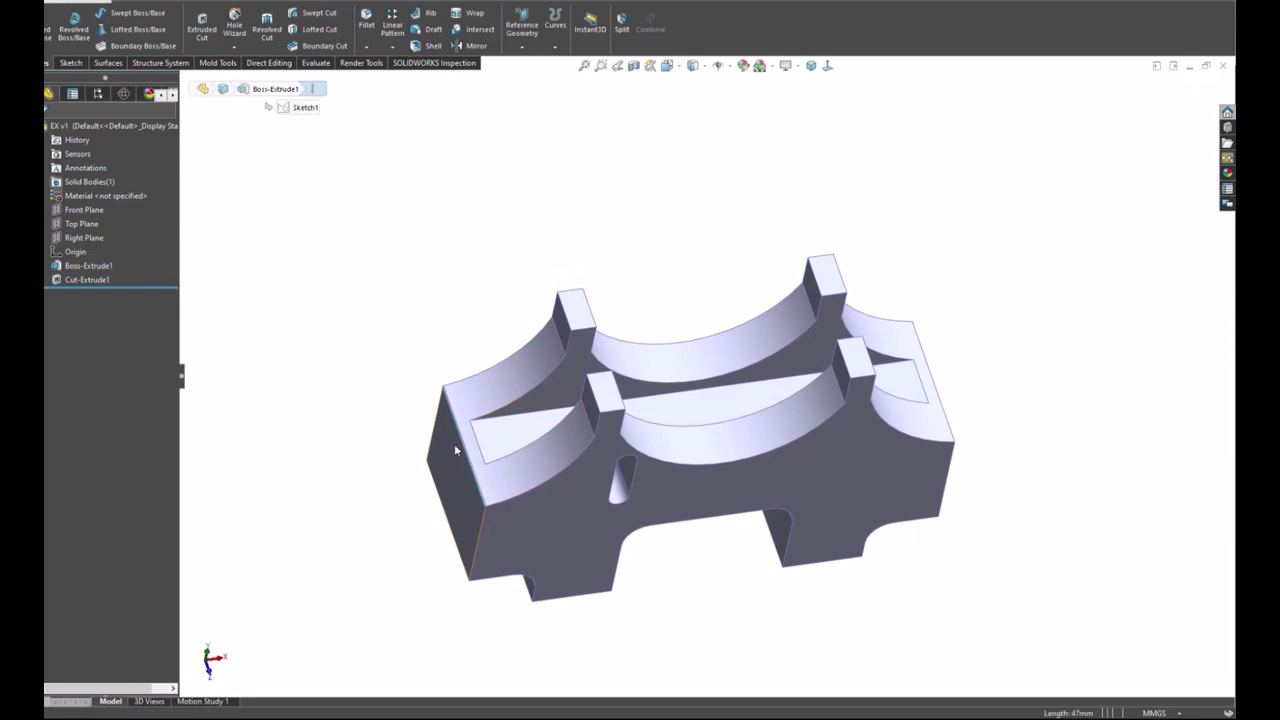
left_click(286, 266)
middle_click_drag(286, 266, 323, 346)
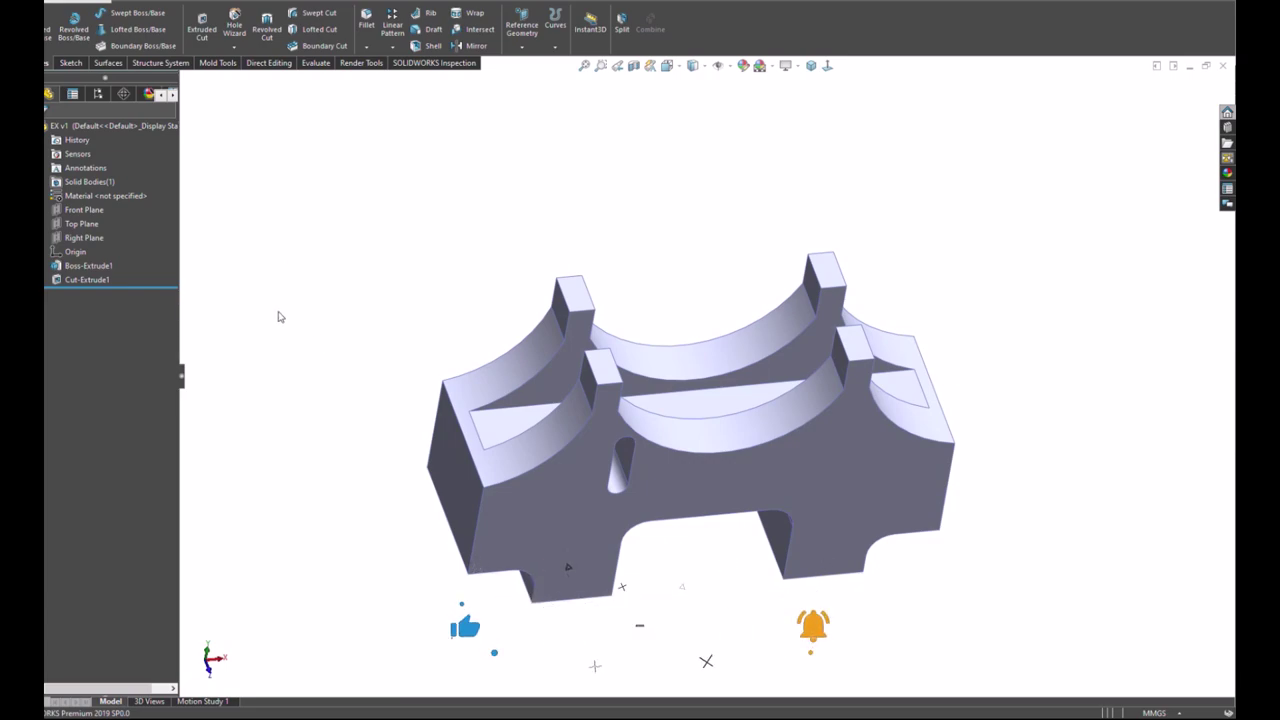
left_click(475, 465)
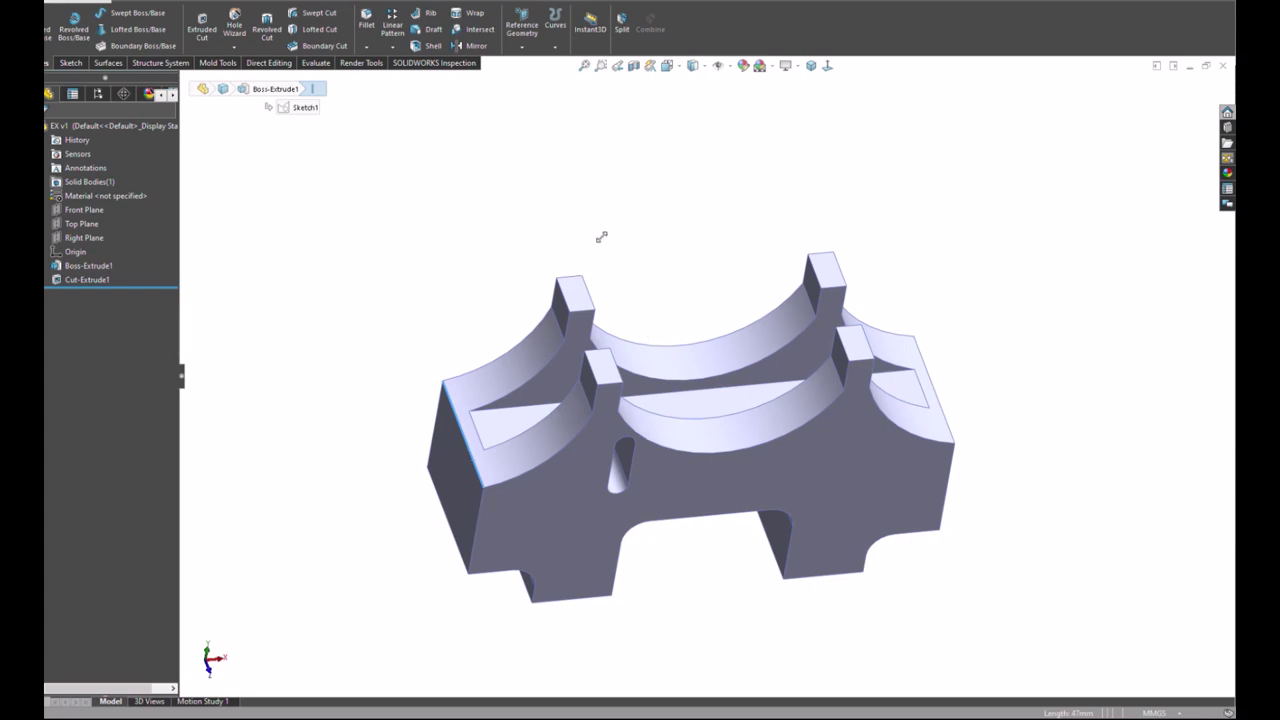
left_click(91, 281)
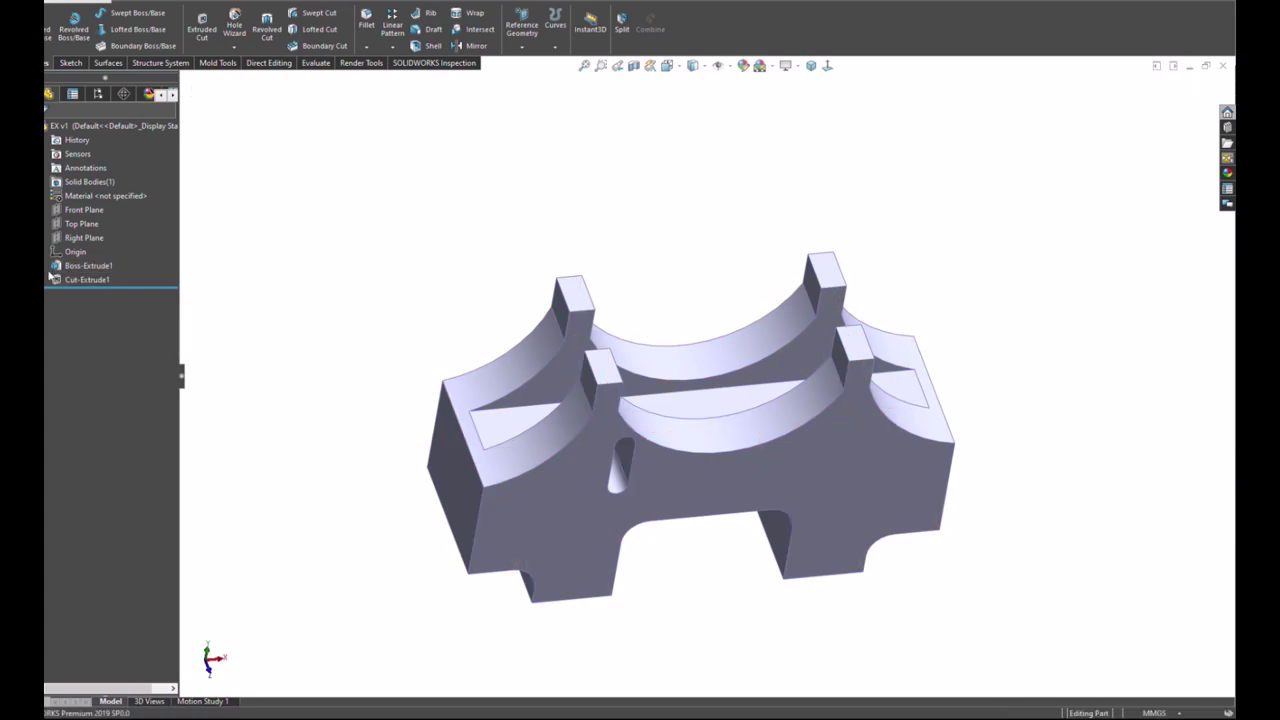
left_click(48, 267)
left_click(78, 280)
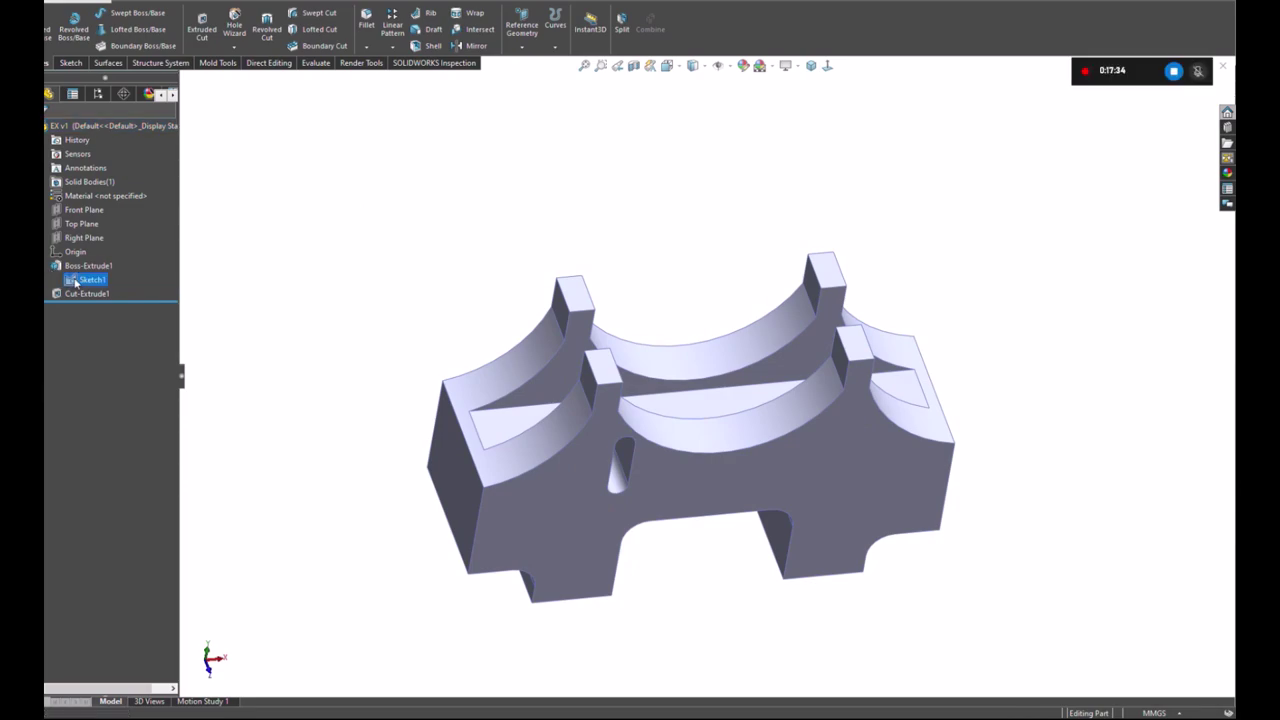
left_click(388, 229)
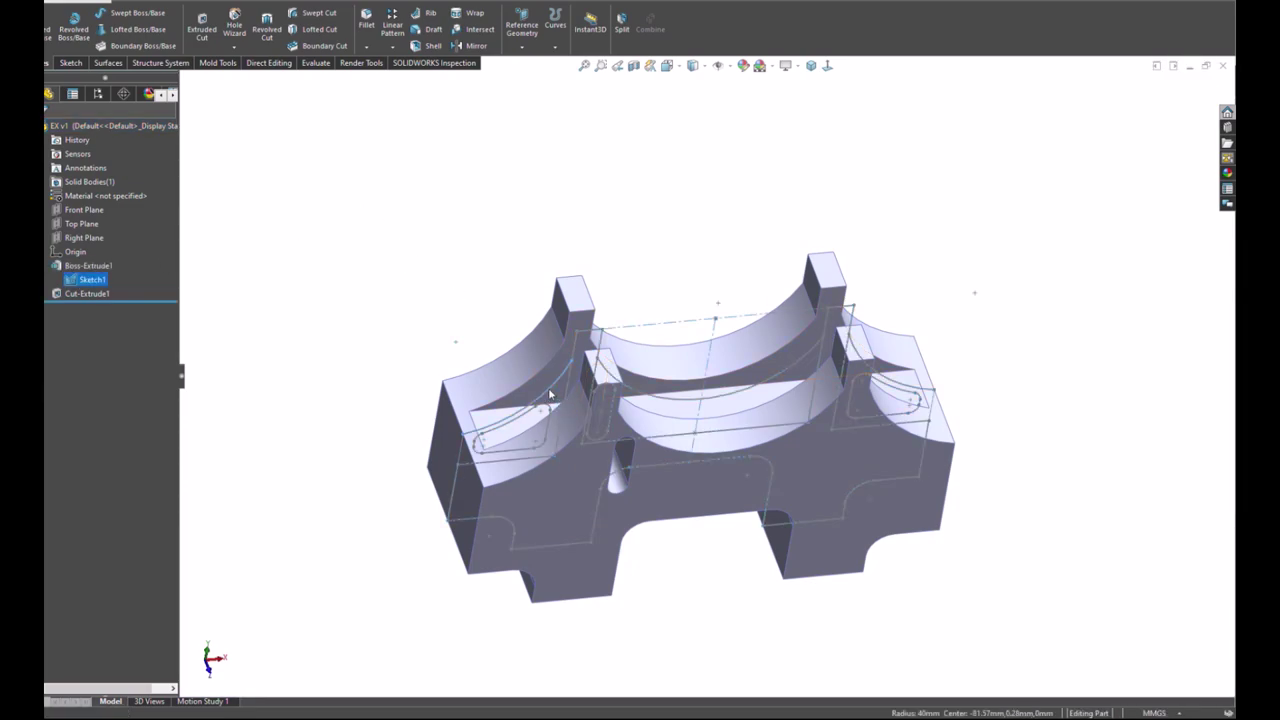
mouse_move(369, 231)
middle_mouse_down()
mouse_move(408, 246)
mouse_move(406, 229)
middle_mouse_up()
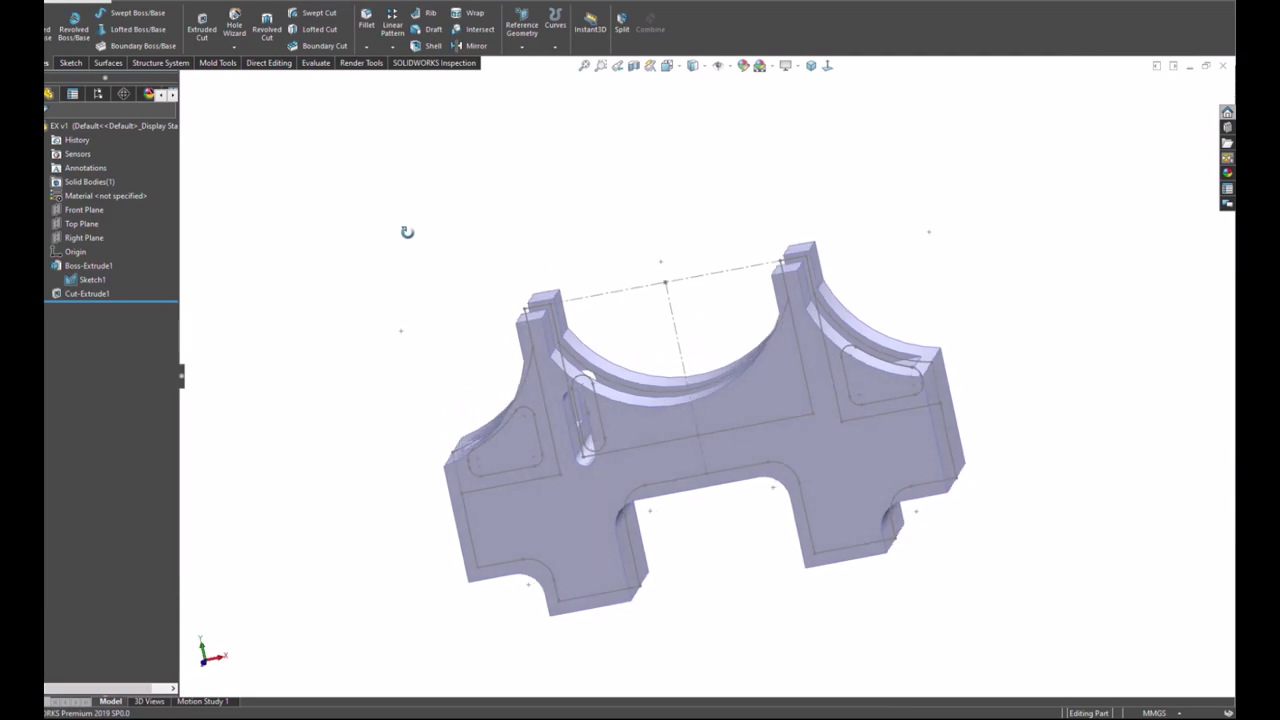
left_click(459, 454)
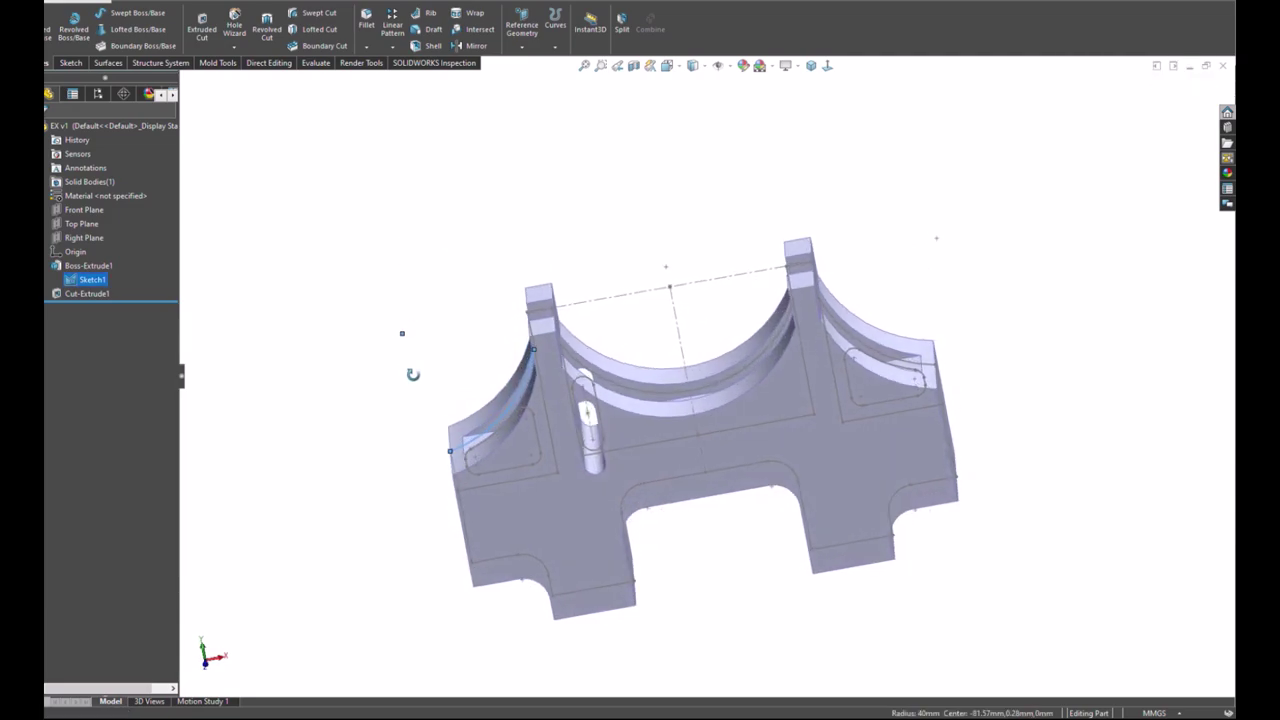
left_click(203, 25)
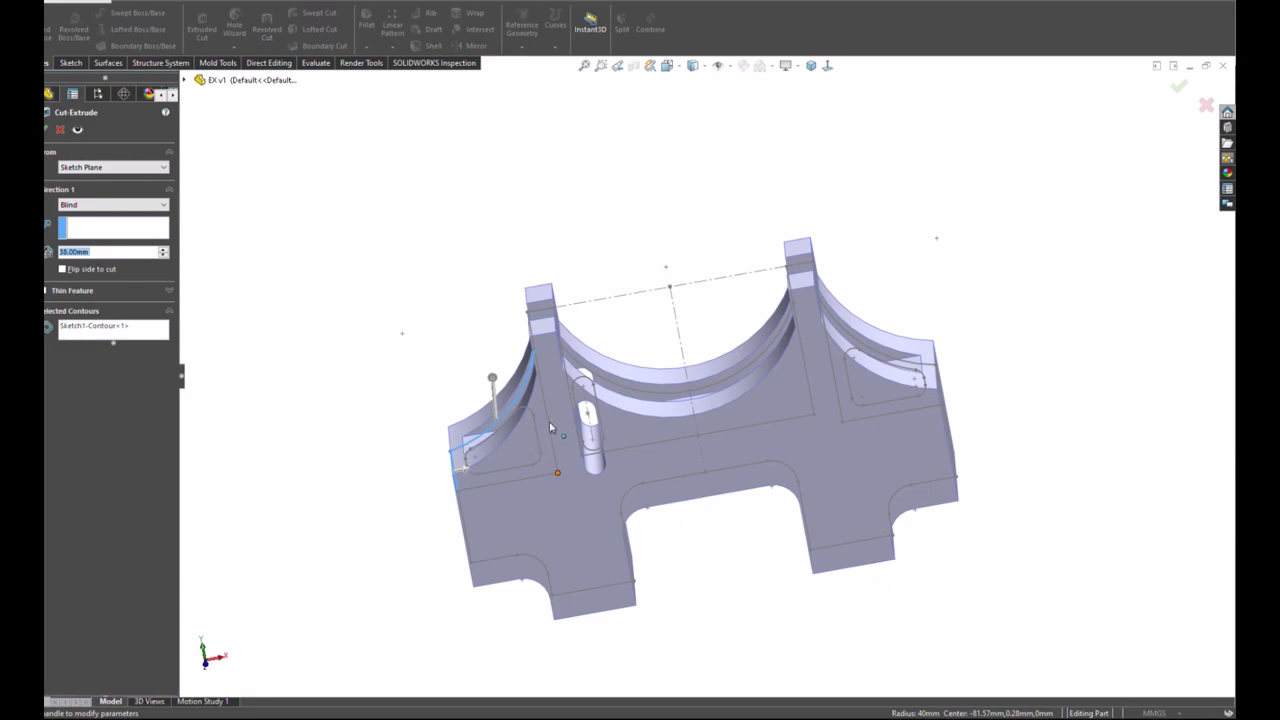
left_click(829, 68)
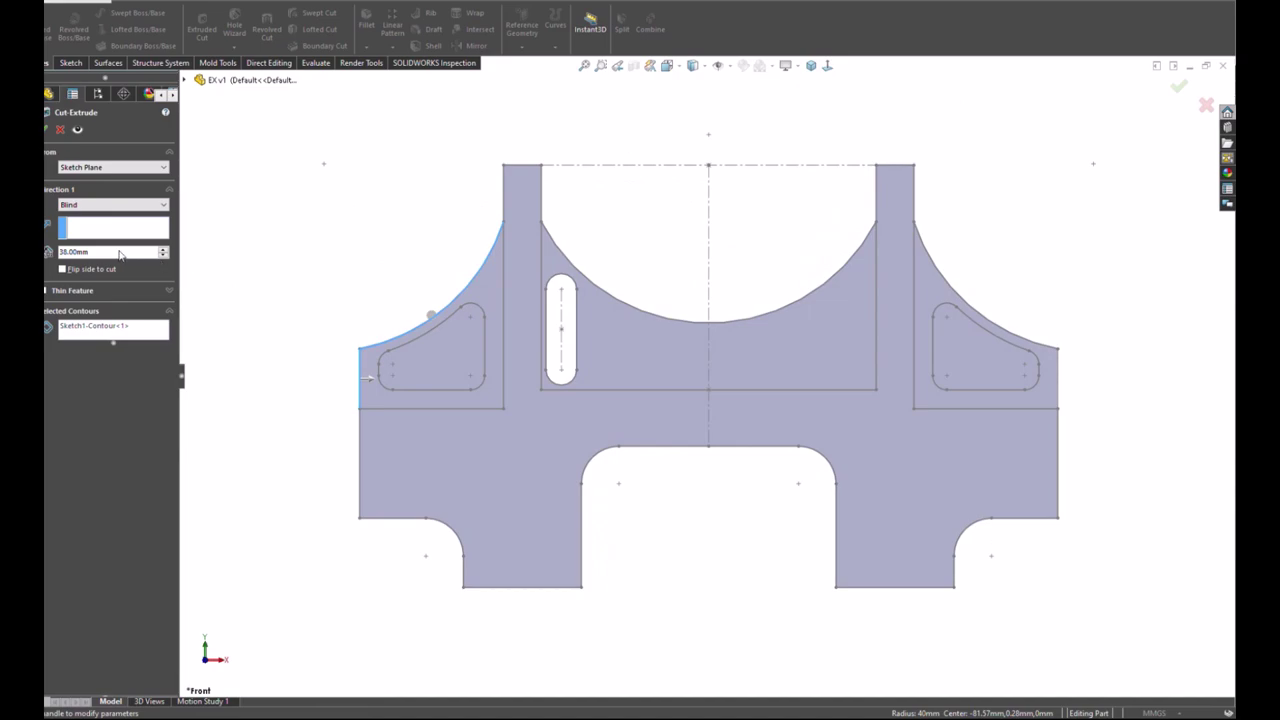
left_click(97, 325)
key("Delete")
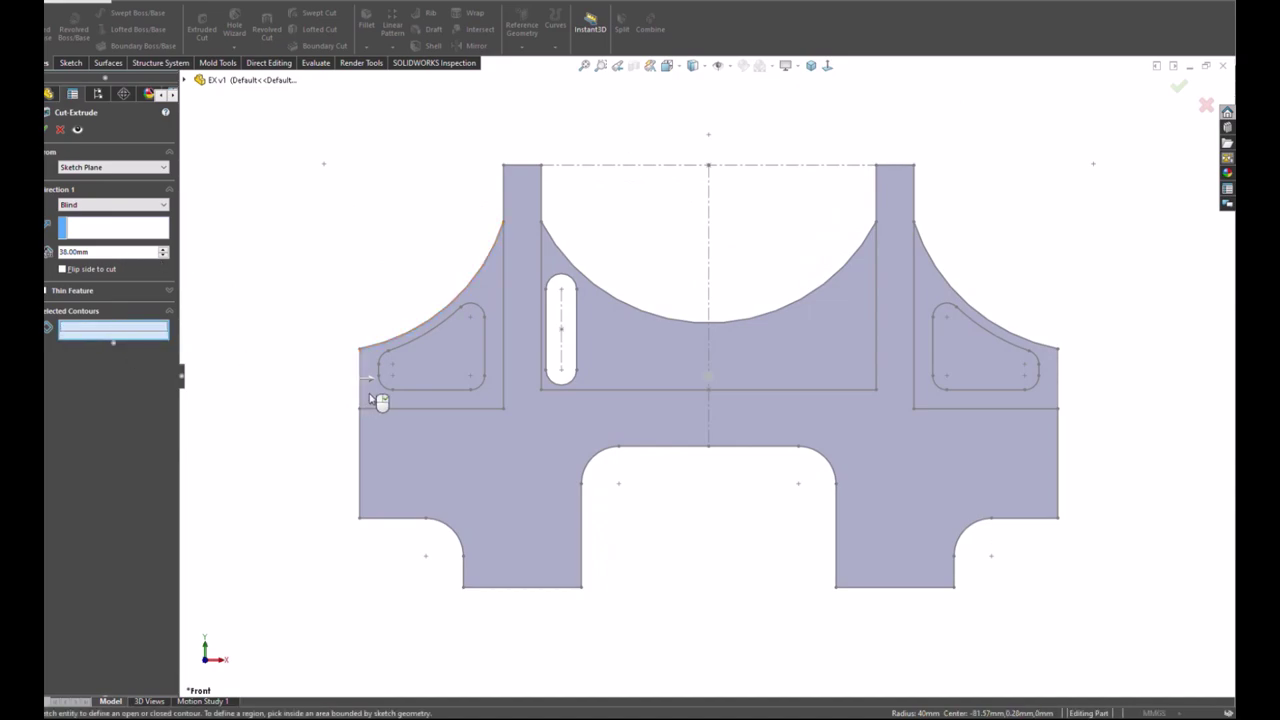
left_click(382, 400)
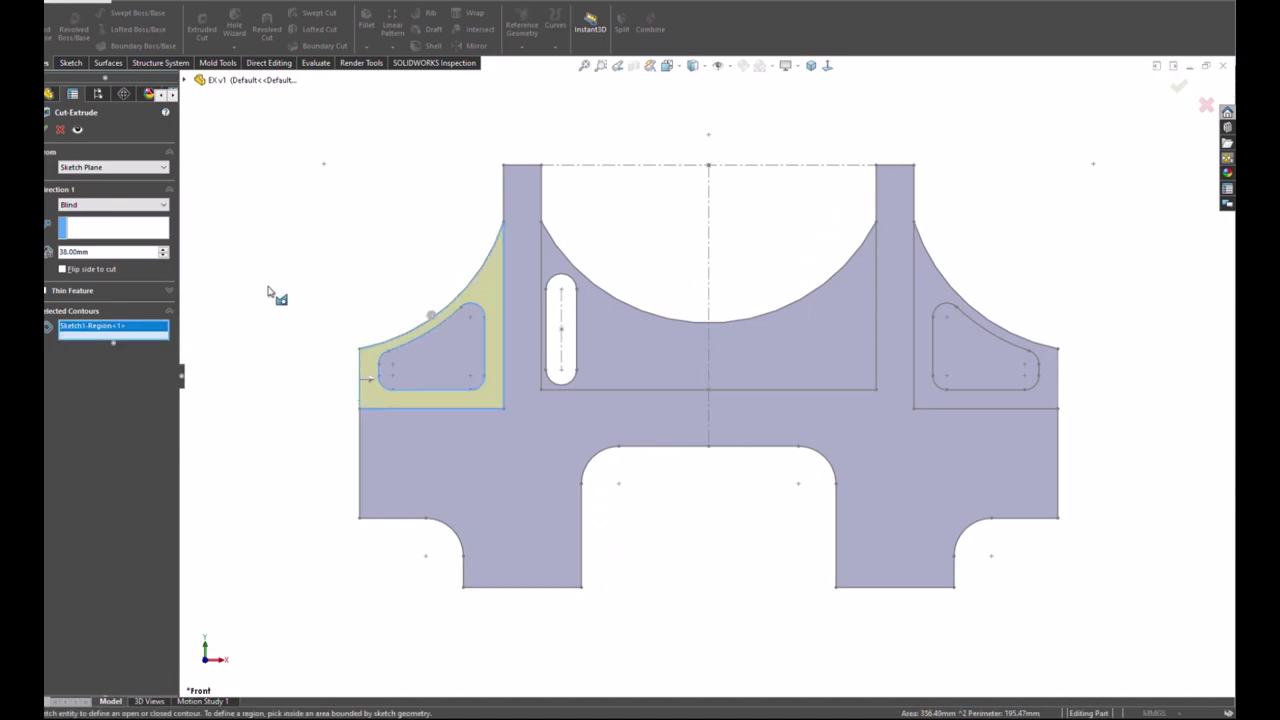
key("ctrl+1")
left_click(440, 360)
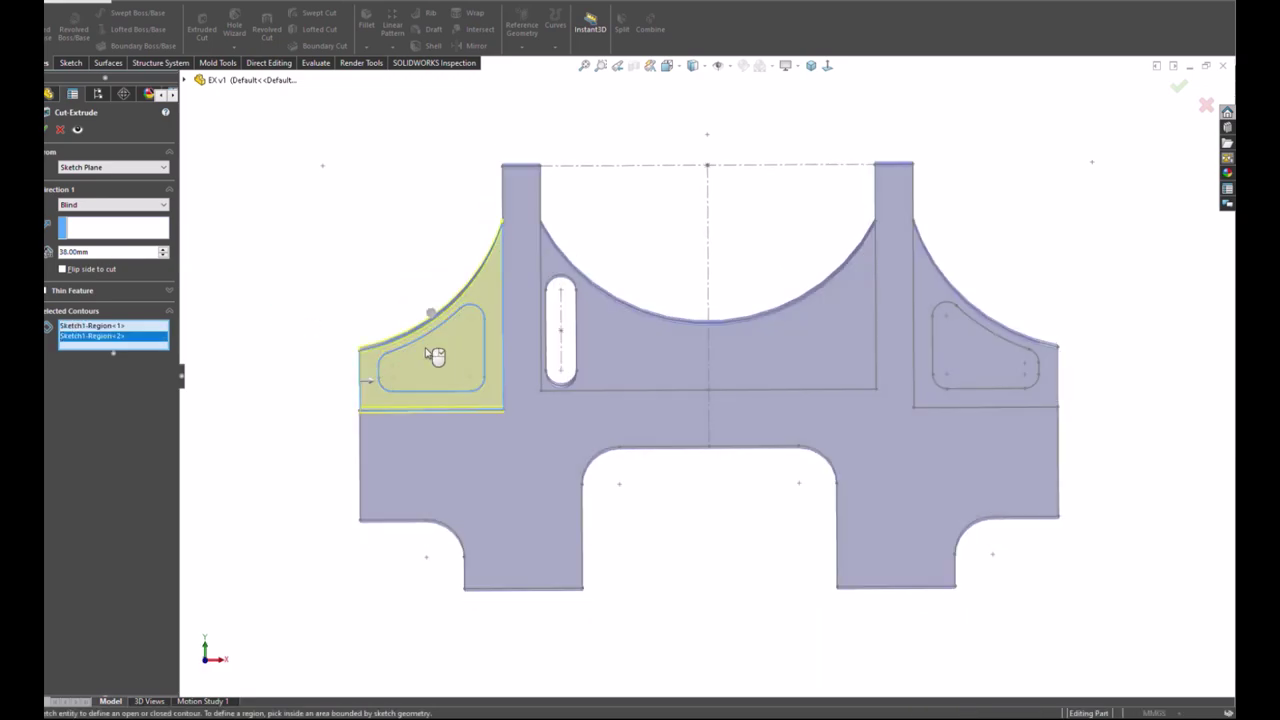
middle_click_drag(434, 354, 375, 293)
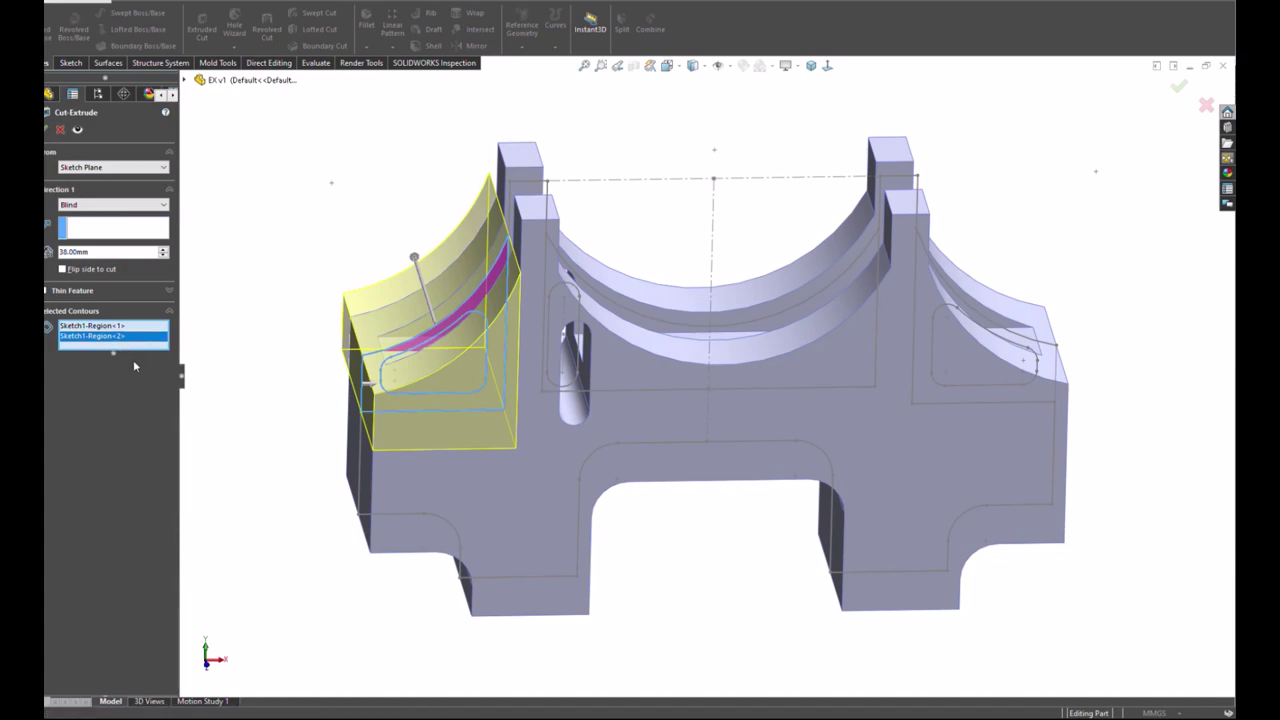
key("Delete")
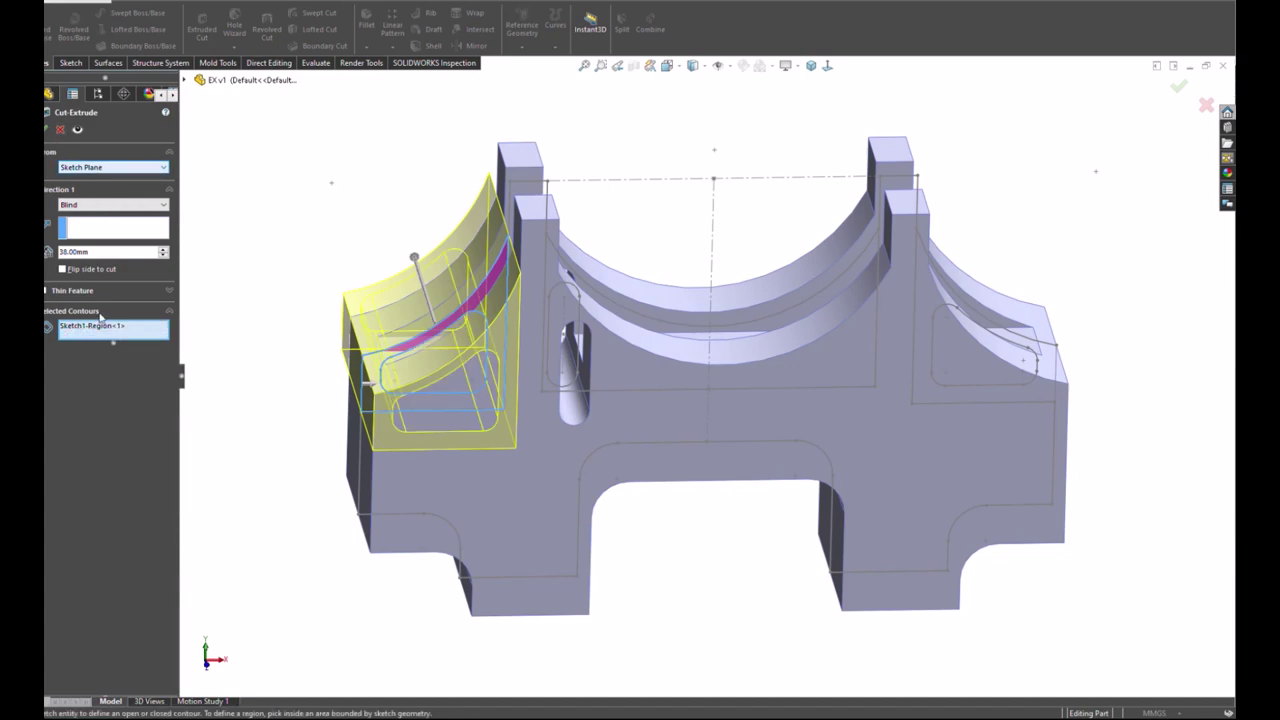
left_click(110, 327)
key("Delete")
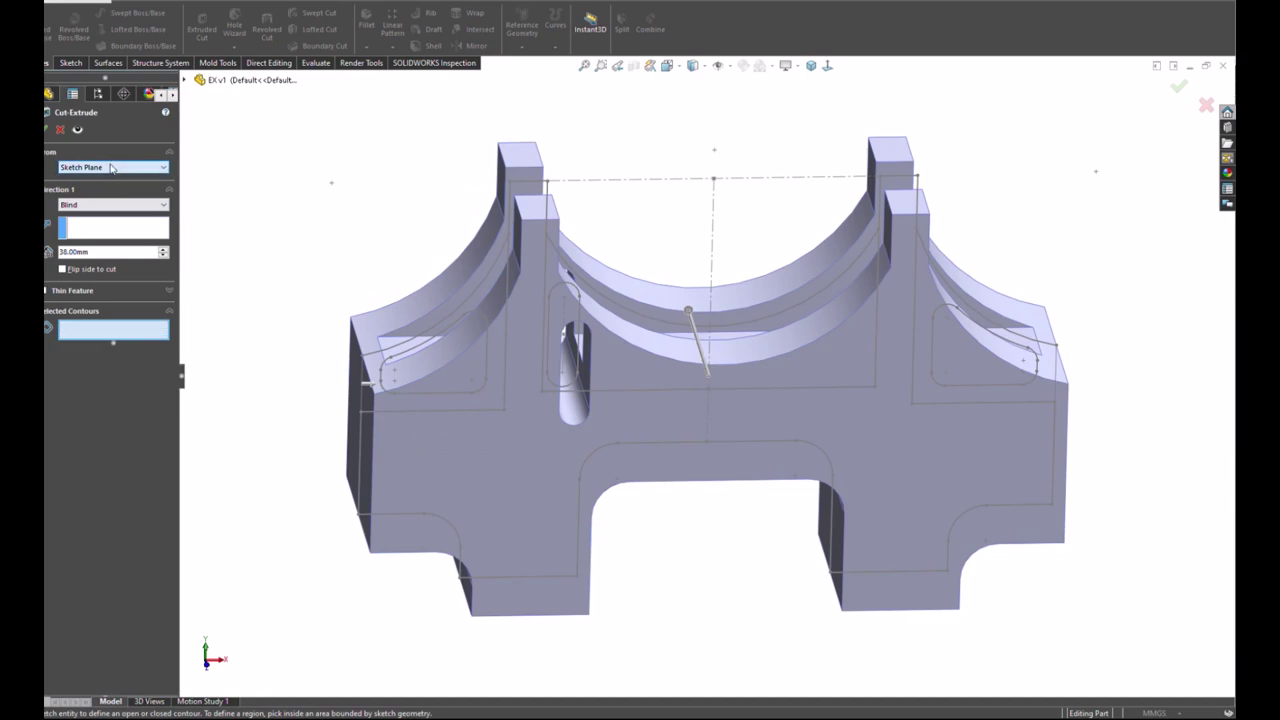
key("Return")
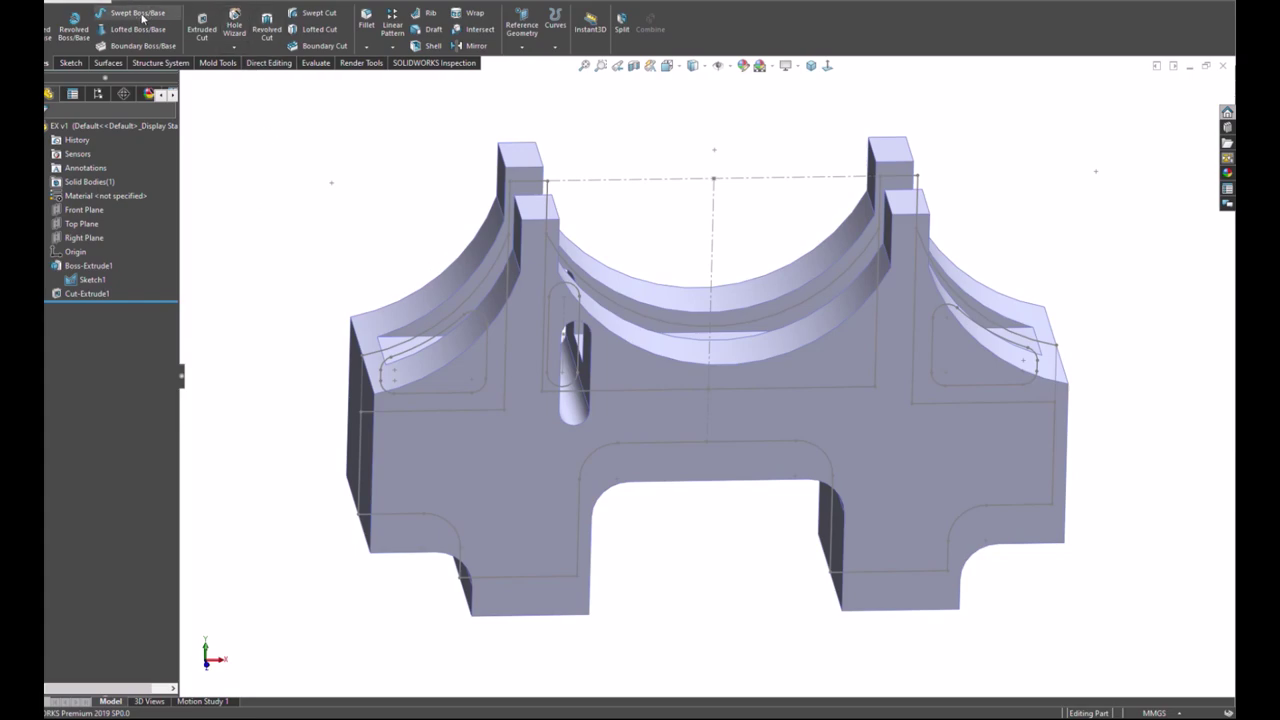
left_click(201, 24)
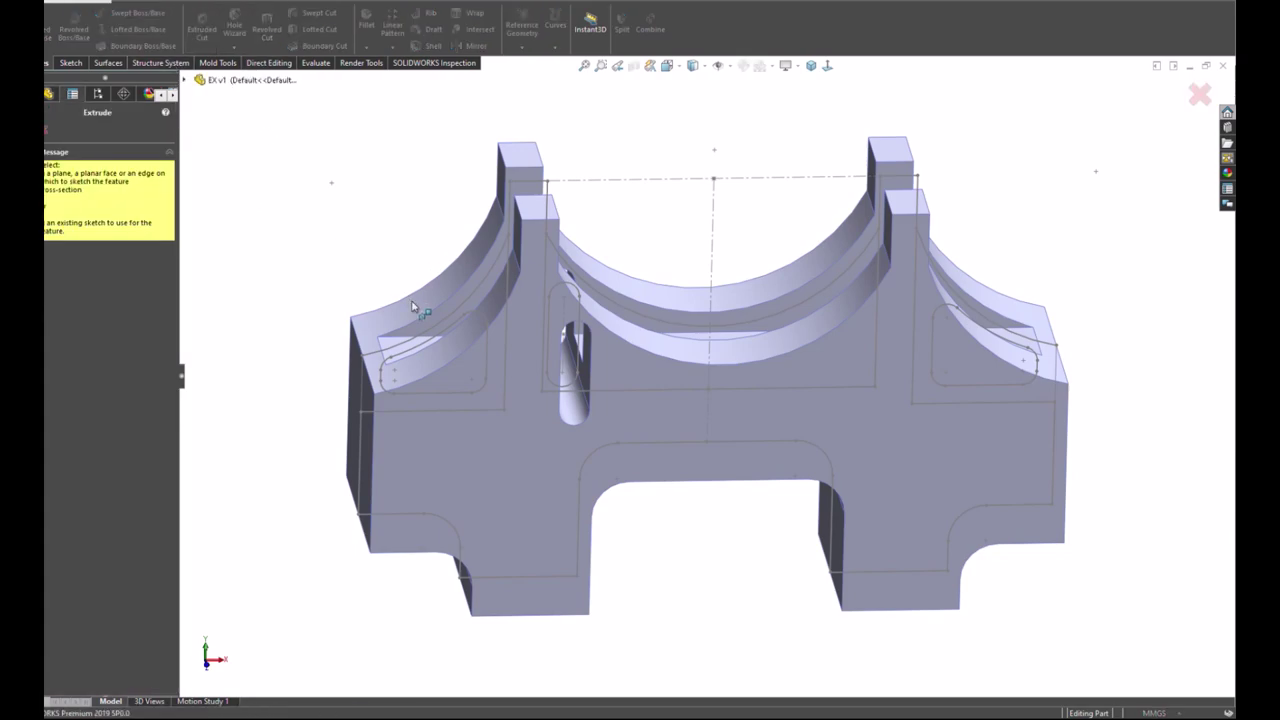
left_click(414, 343)
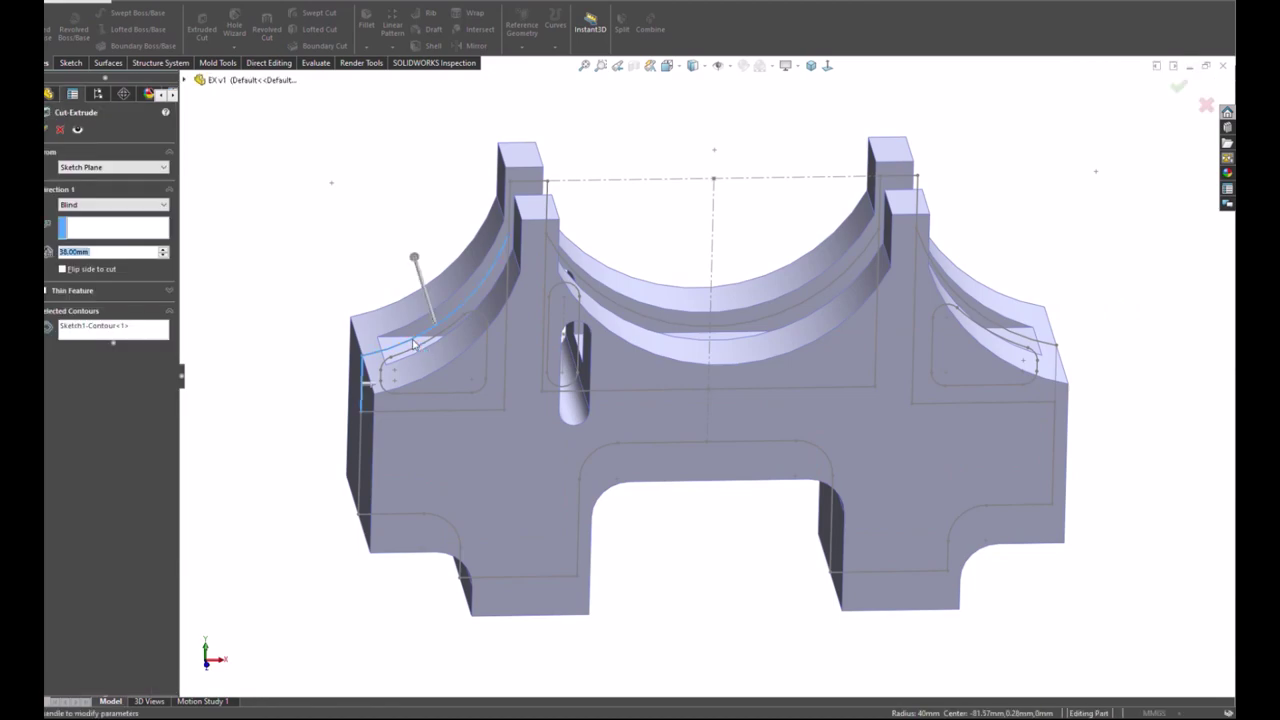
key("Return")
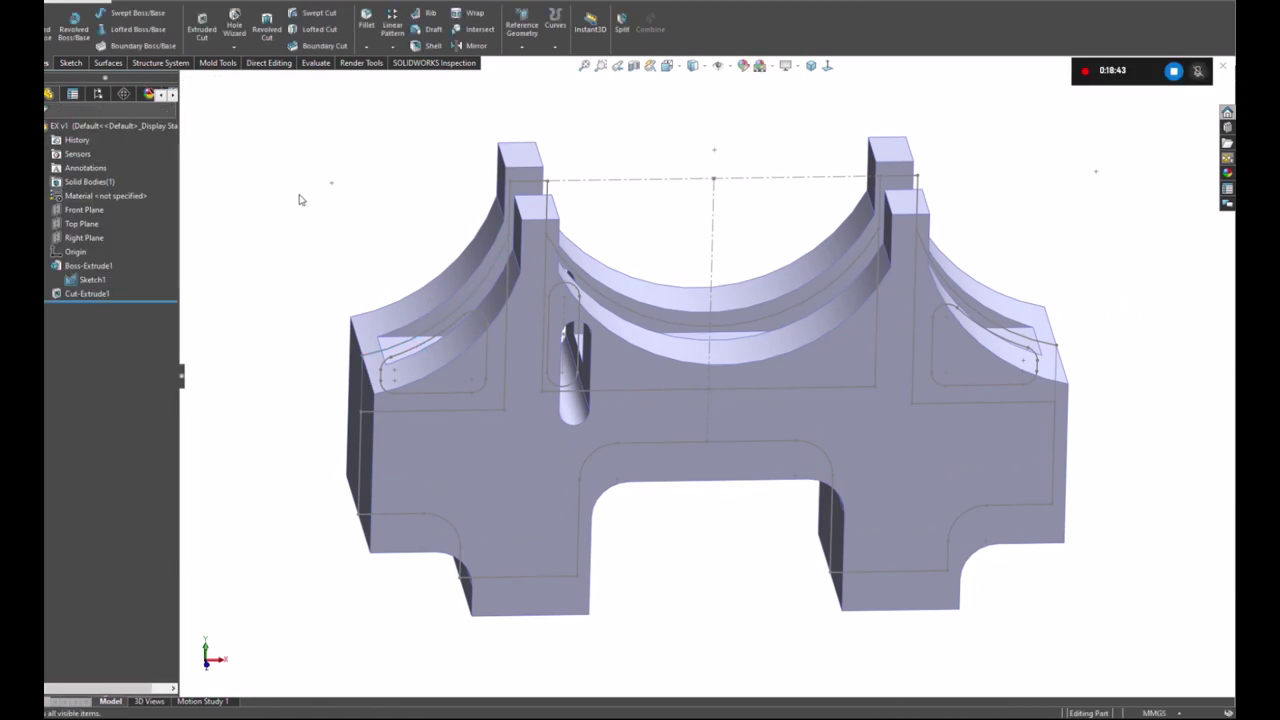
left_click(520, 490)
left_click(573, 437)
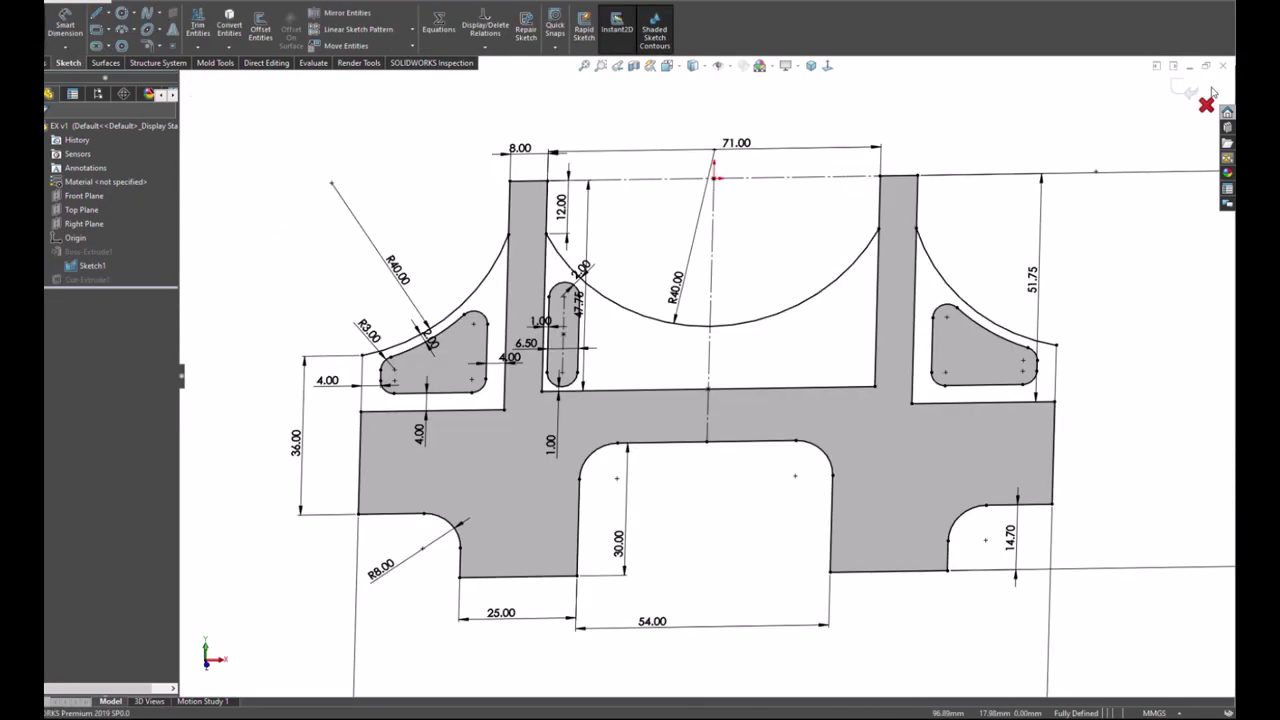
left_click(1188, 92)
left_click(502, 465)
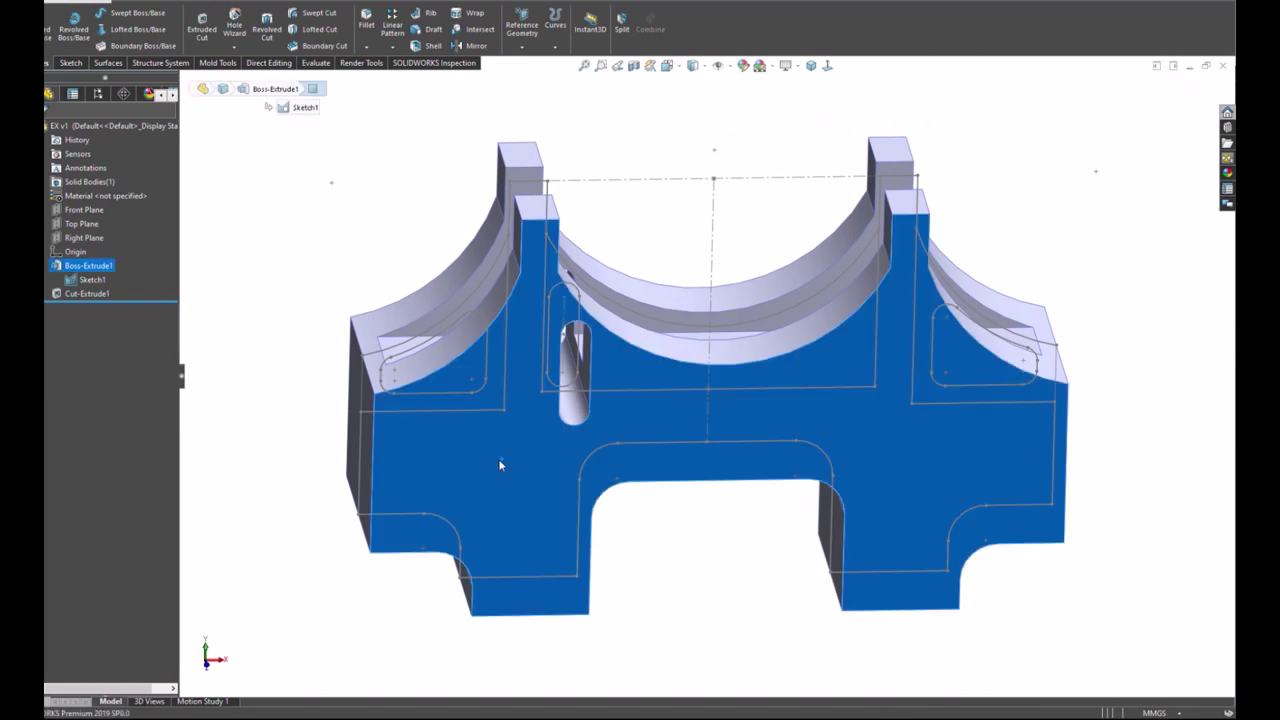
Step: Start a sketch on the front face and convert the upper-left corner arc, its edges and the centreline
left_click(558, 423)
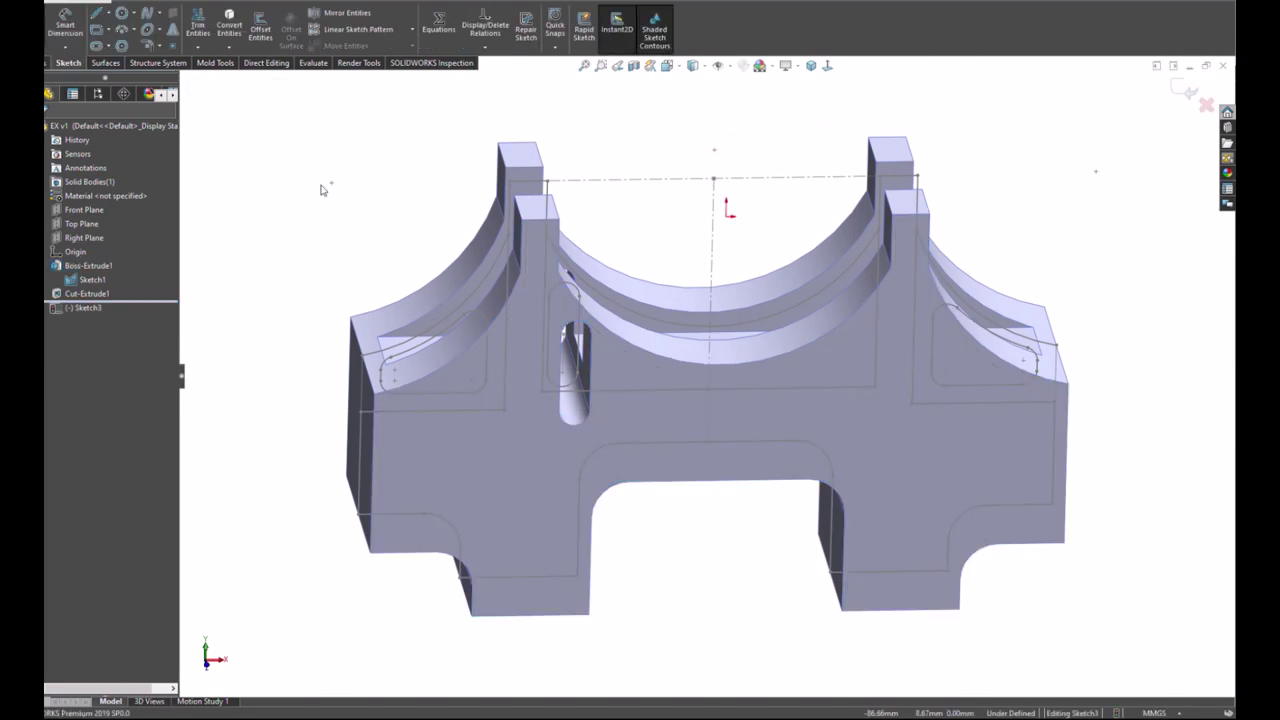
left_click(231, 32)
left_click(500, 262)
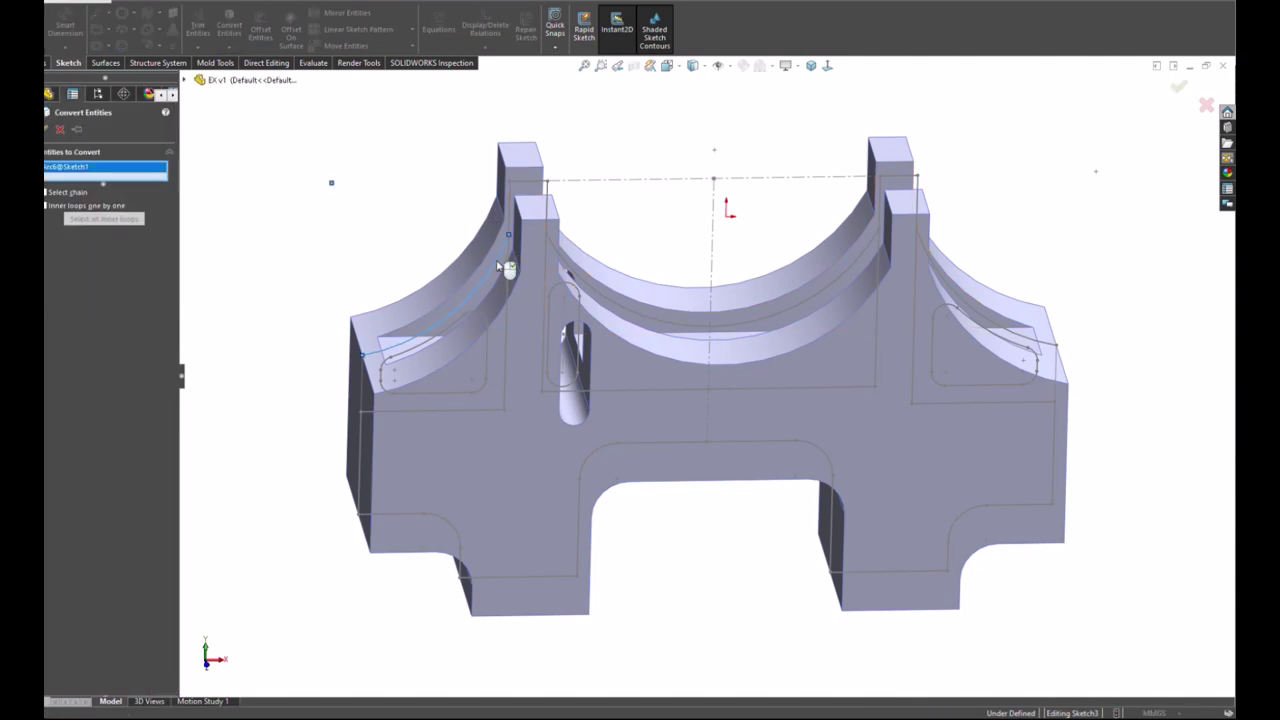
left_click(509, 272)
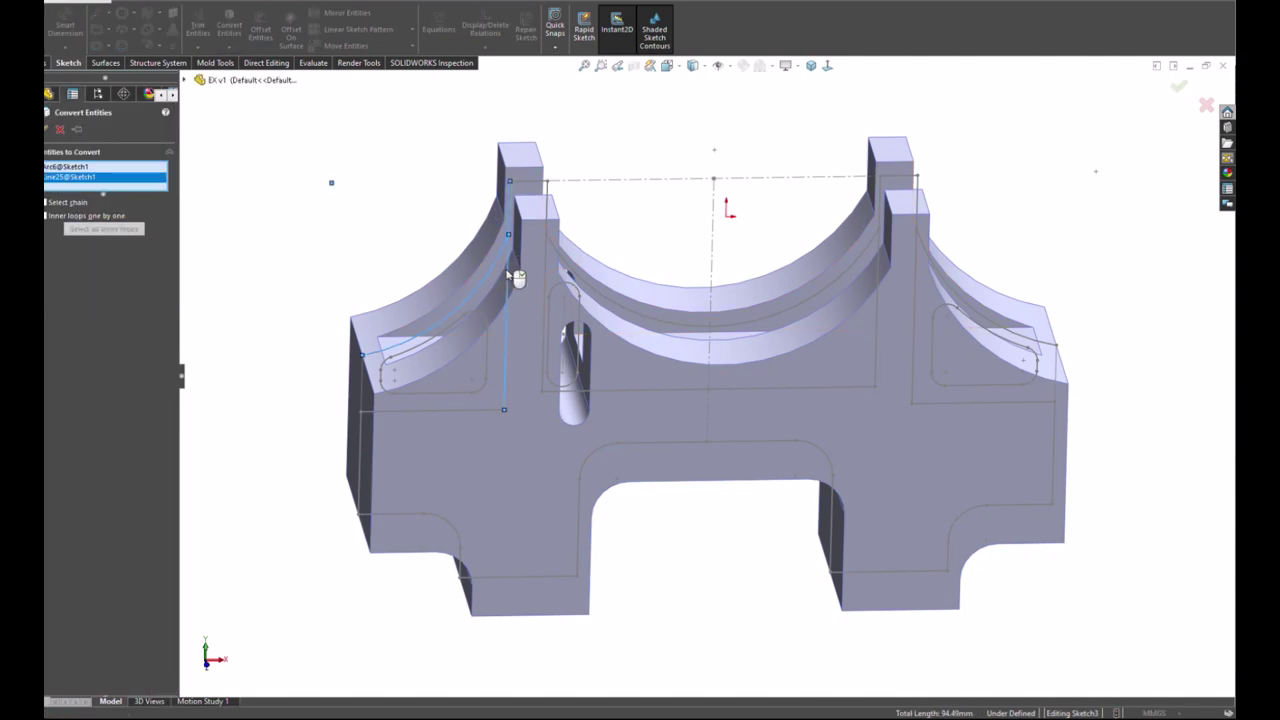
left_click(490, 411)
left_click(361, 390)
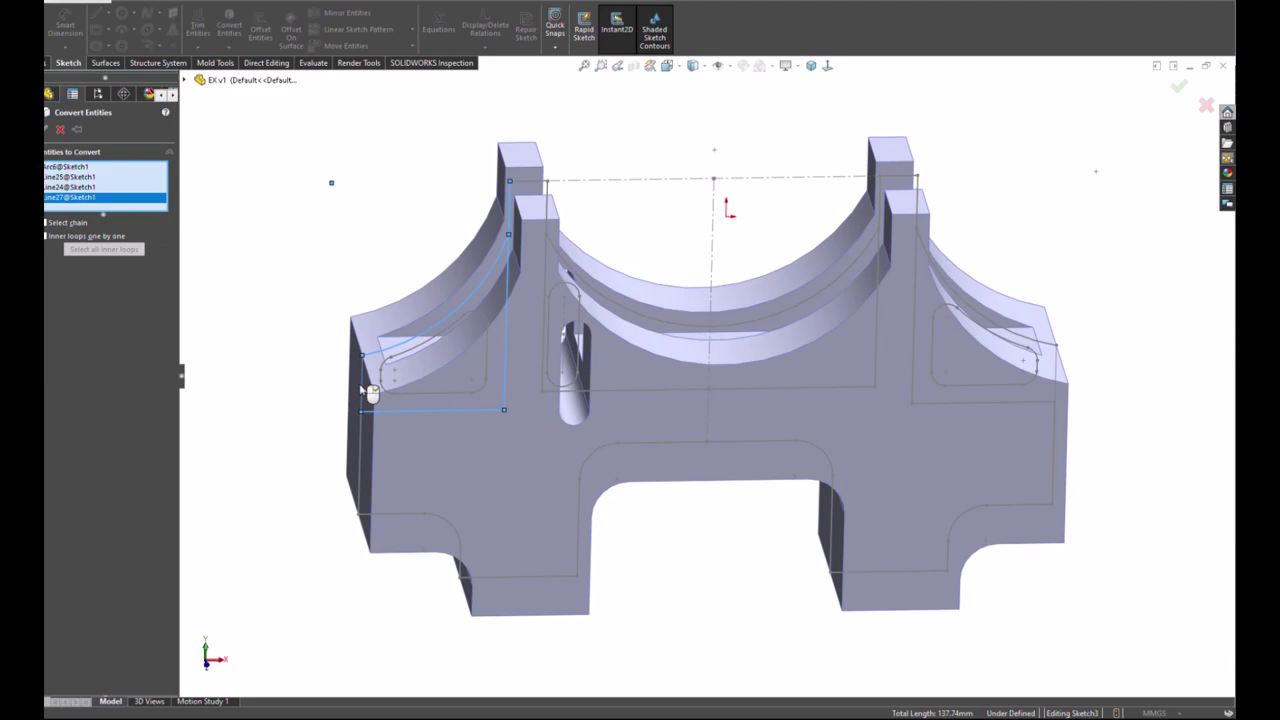
left_click(711, 268)
left_click(1179, 87)
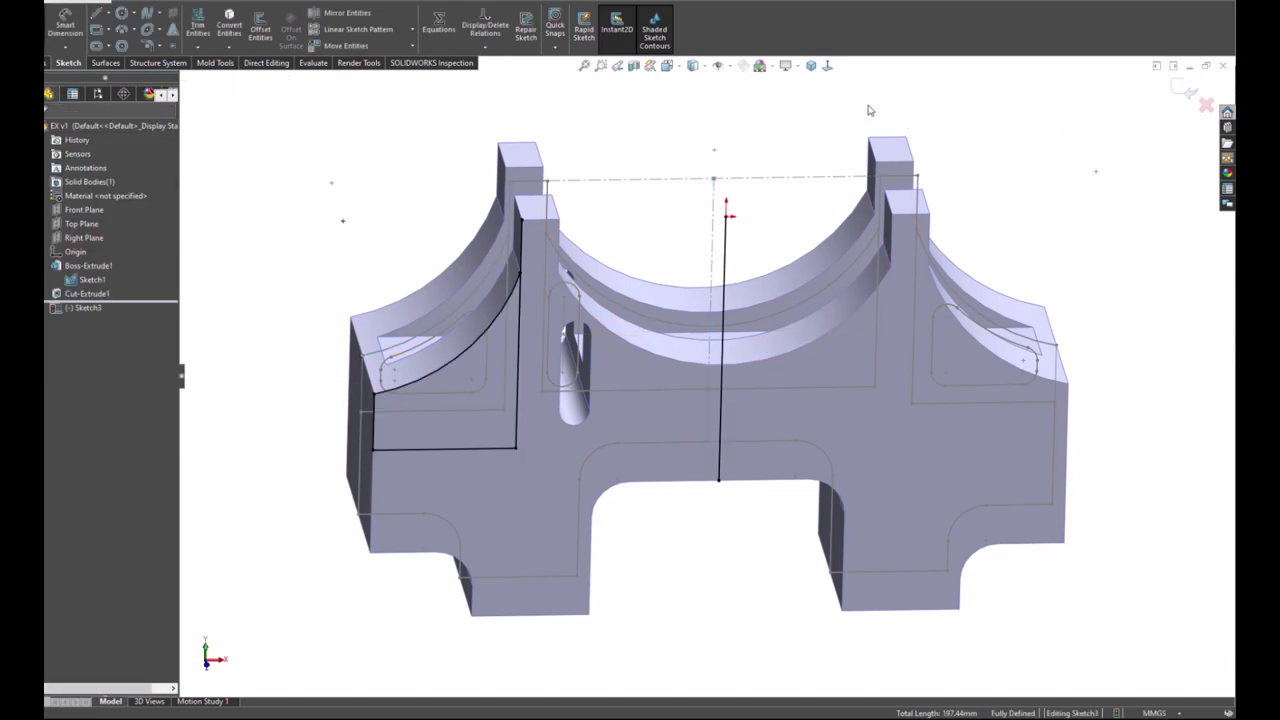
Step: Trim the extra vertical segment and mirror the left corner outline about the centreline
left_click(827, 66)
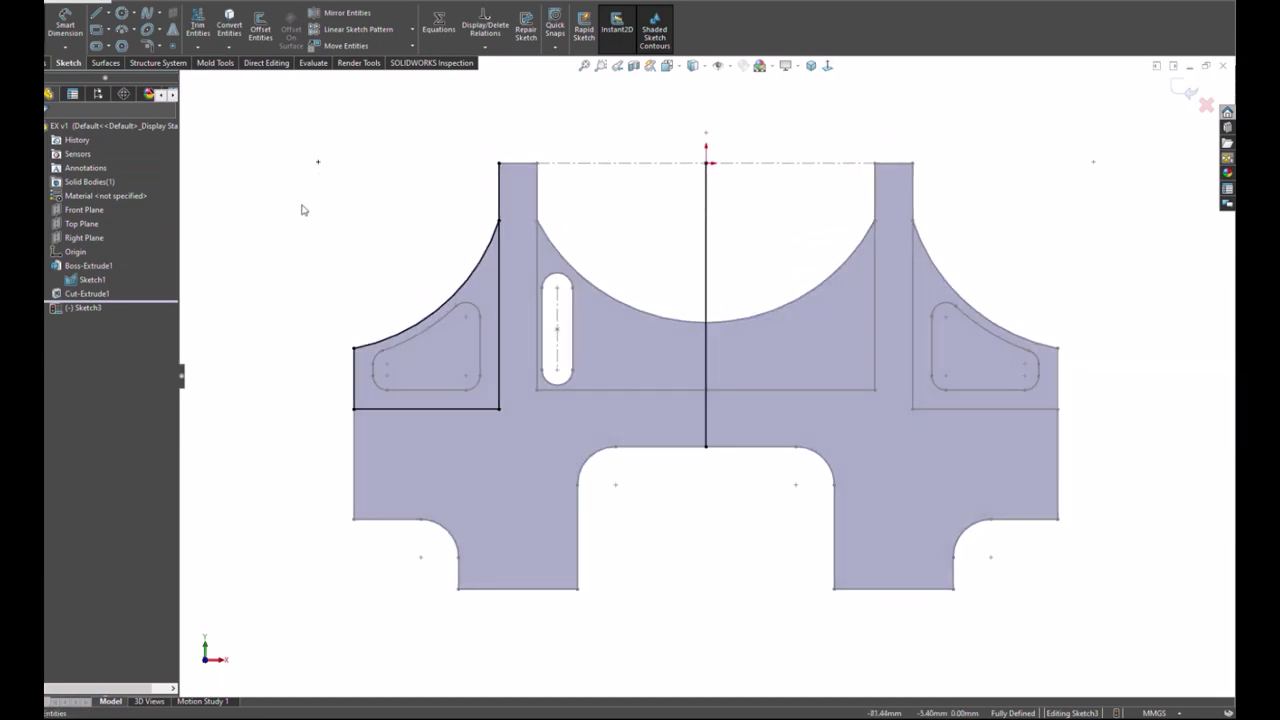
key("t")
left_click(486, 201)
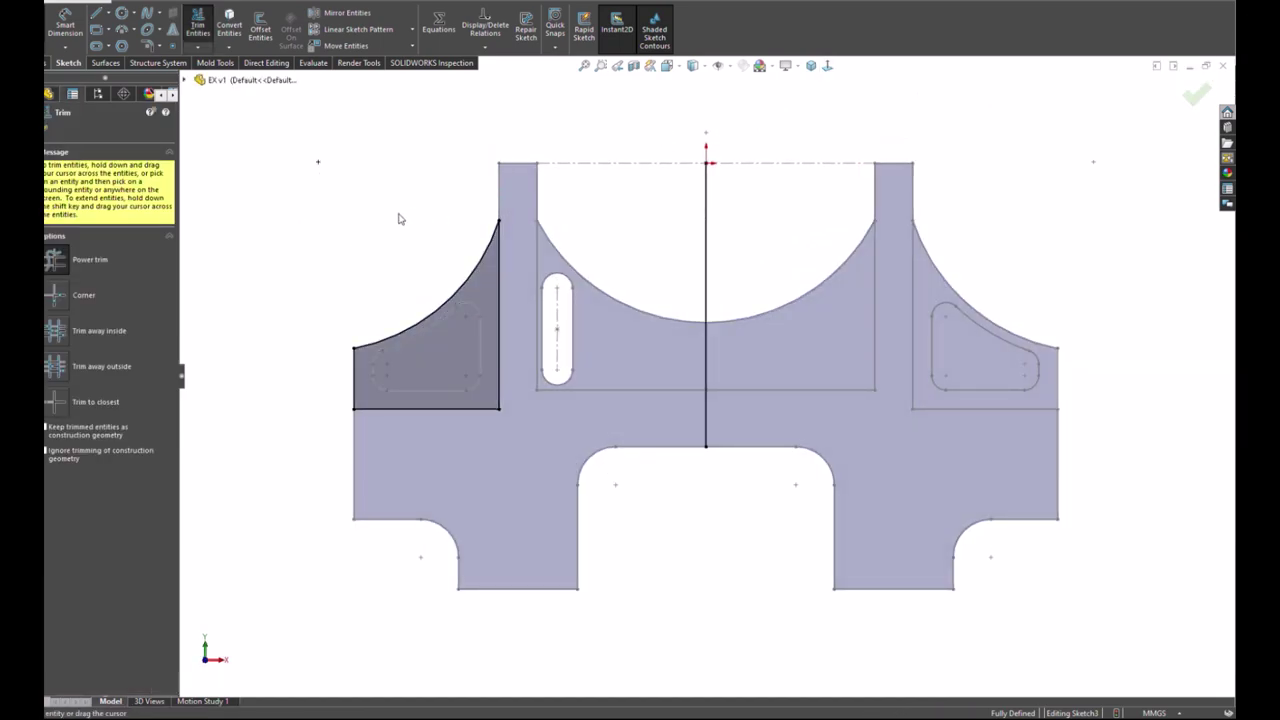
key("Escape")
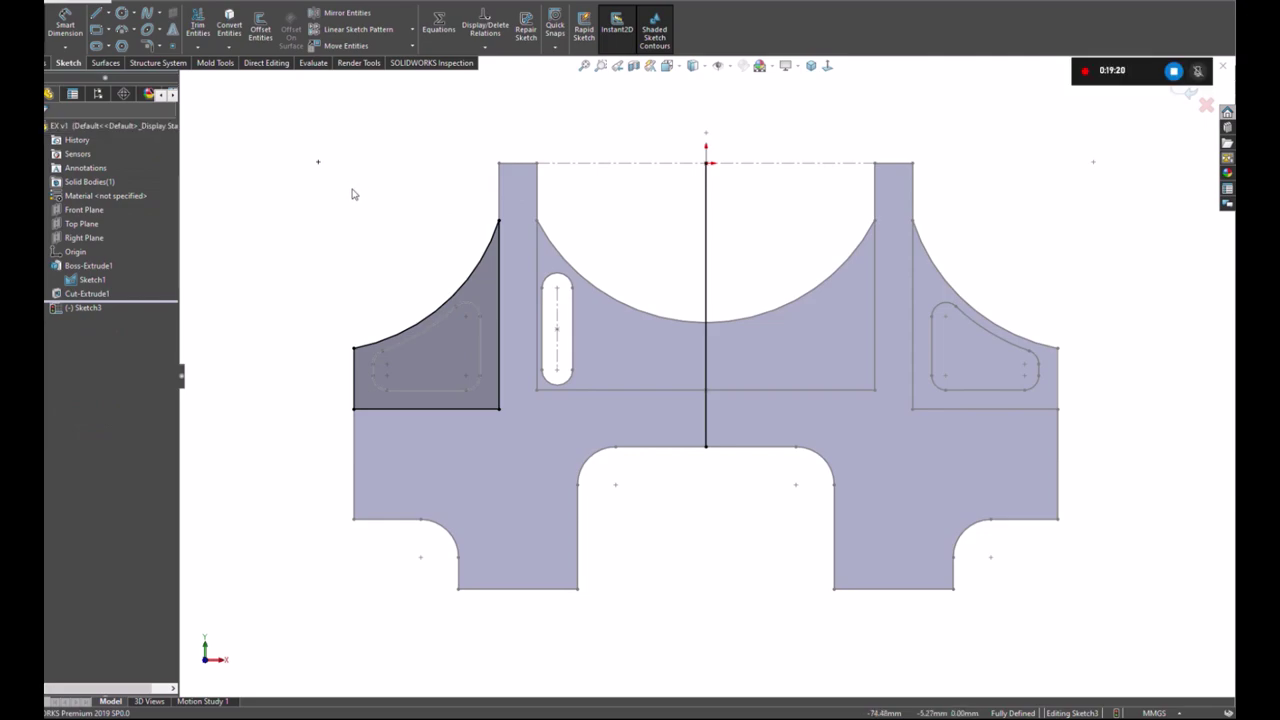
left_click(706, 248)
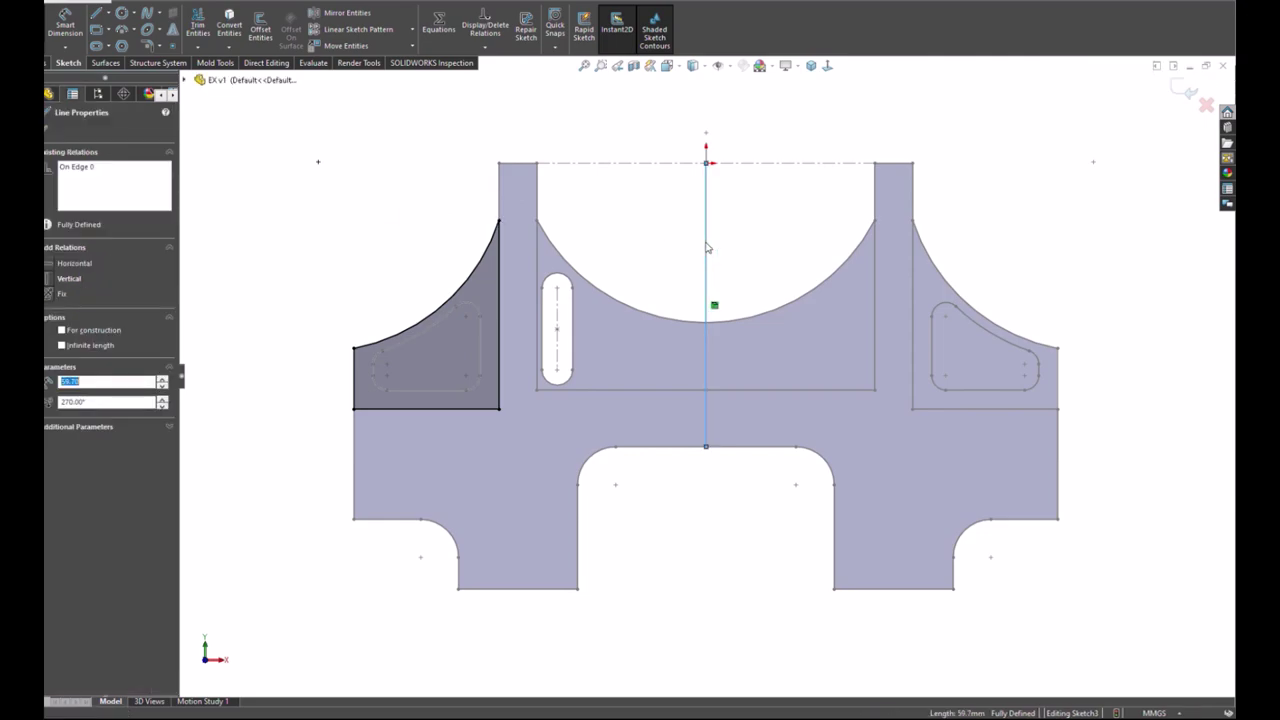
left_click(765, 205)
left_click(430, 360)
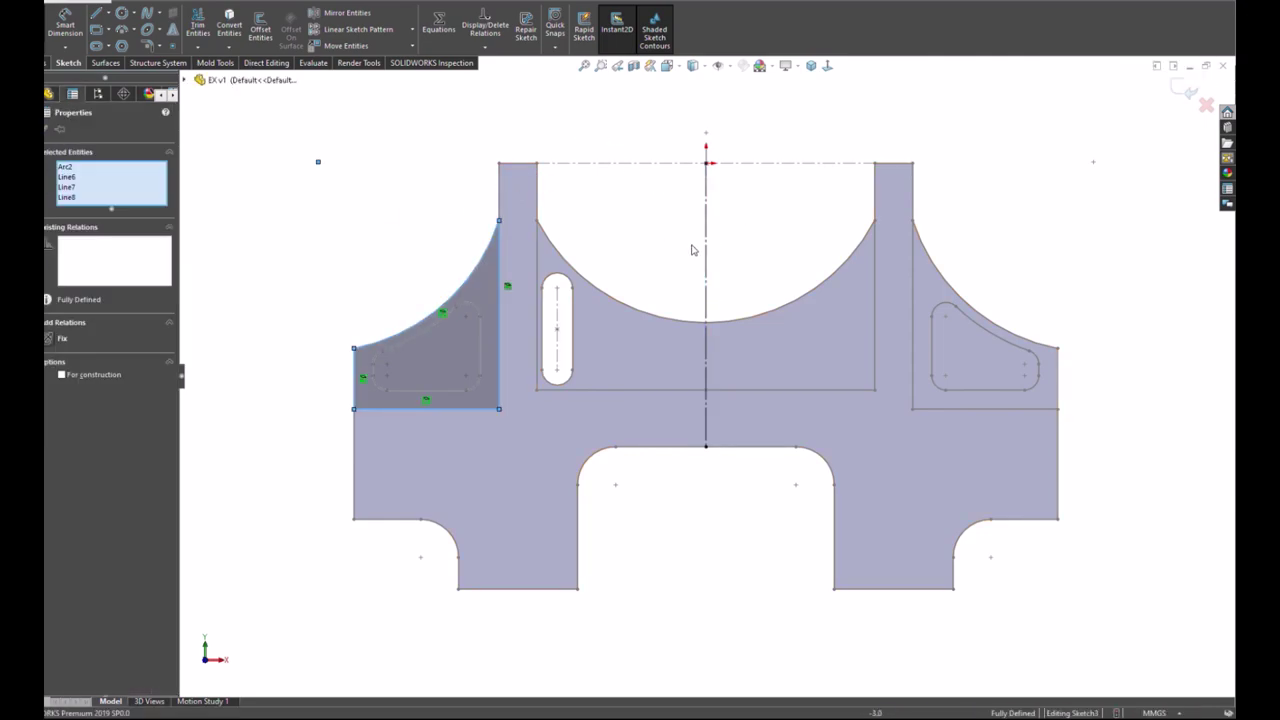
left_click(706, 252, "ctrl")
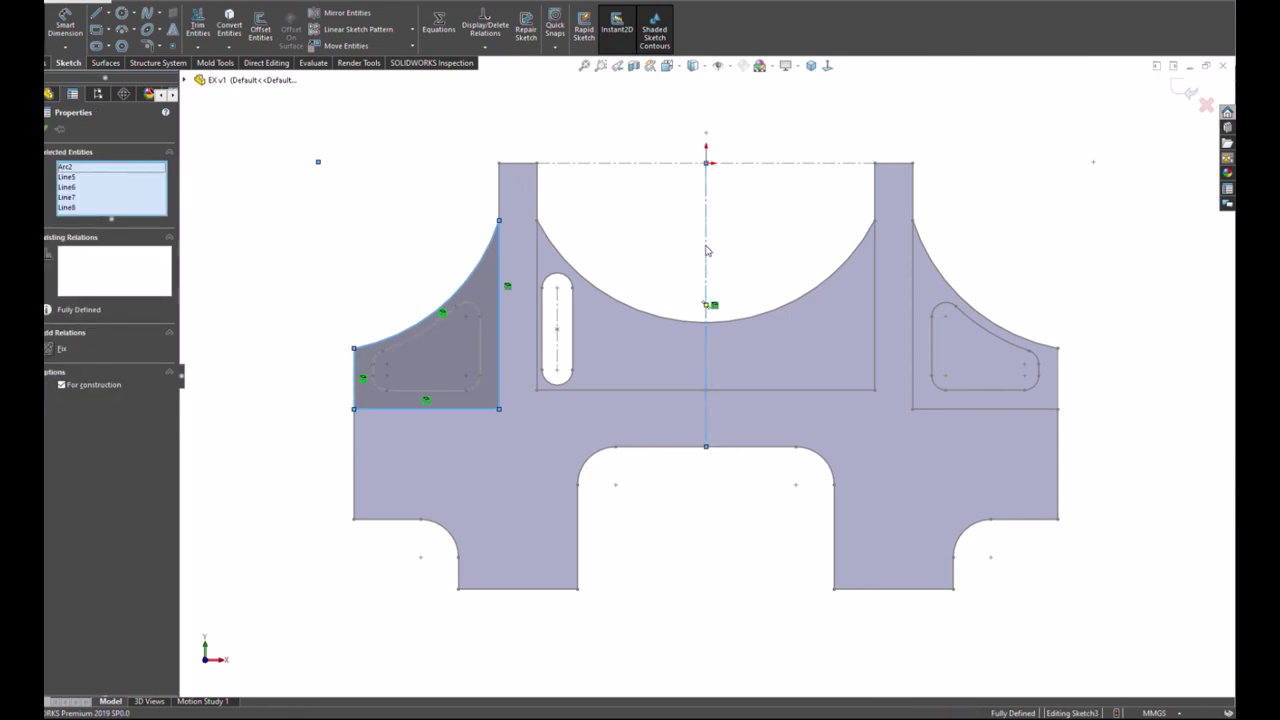
left_click(329, 16)
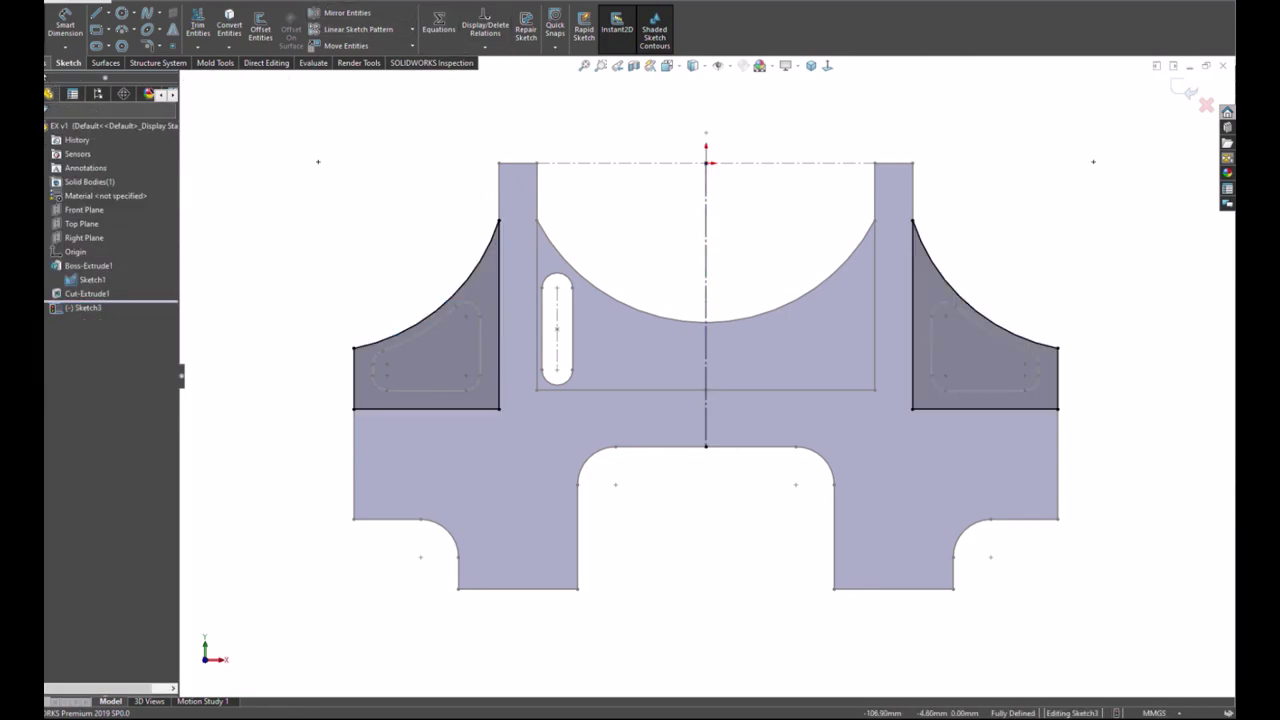
left_click(47, 63)
left_click(202, 25)
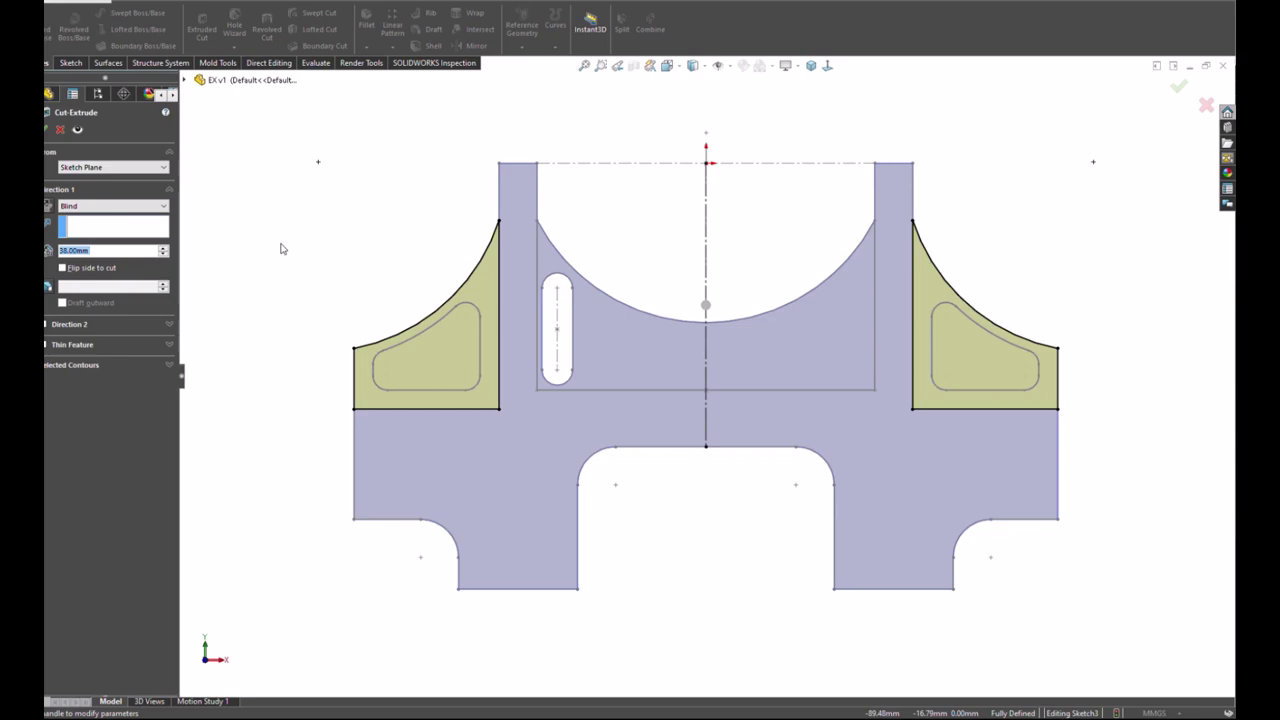
Step: Apply a 5 mm Blind Cut-Extrude that recesses both curved side wings
type("5")
key("Return")
middle_click_drag(324, 203, 332, 447)
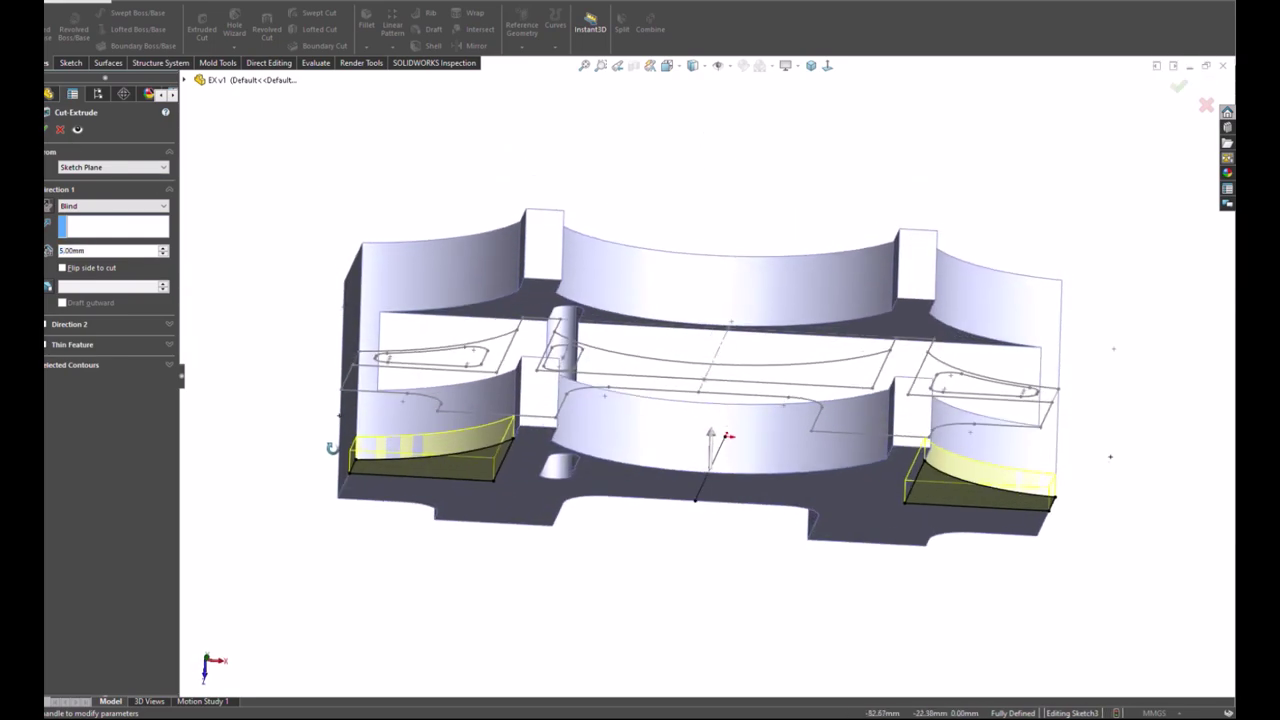
left_click(48, 129)
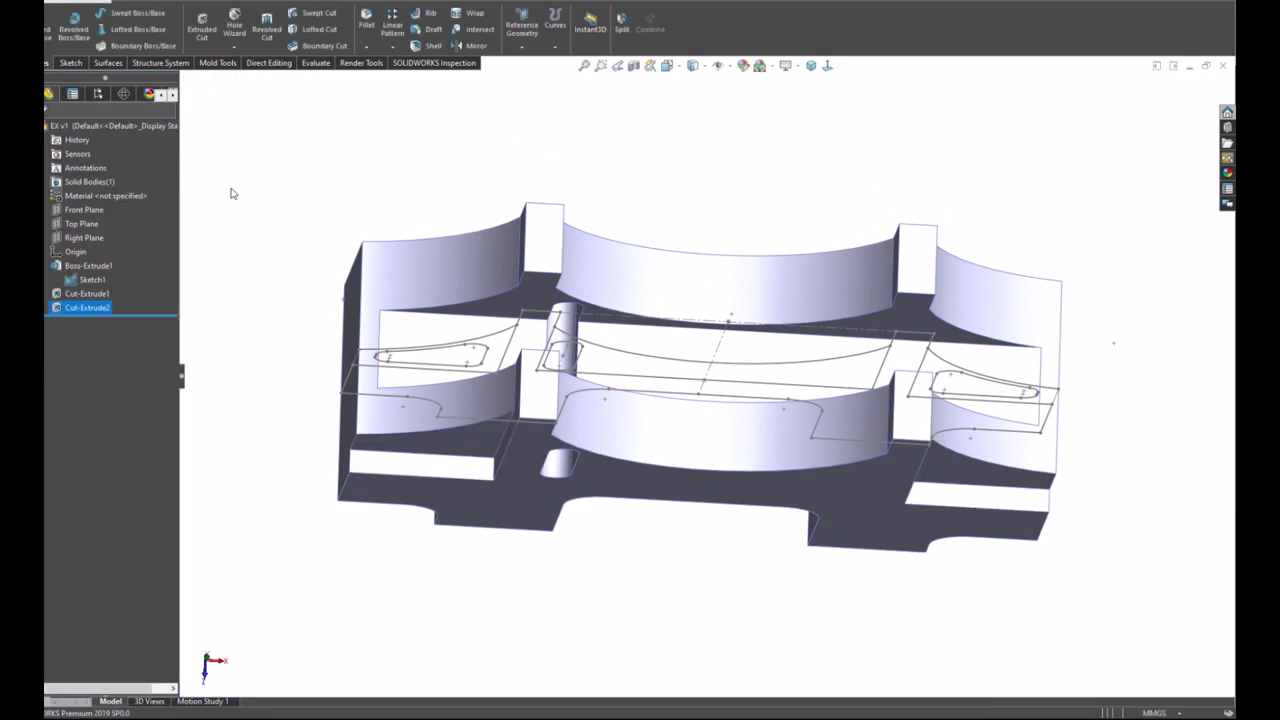
left_click(235, 228)
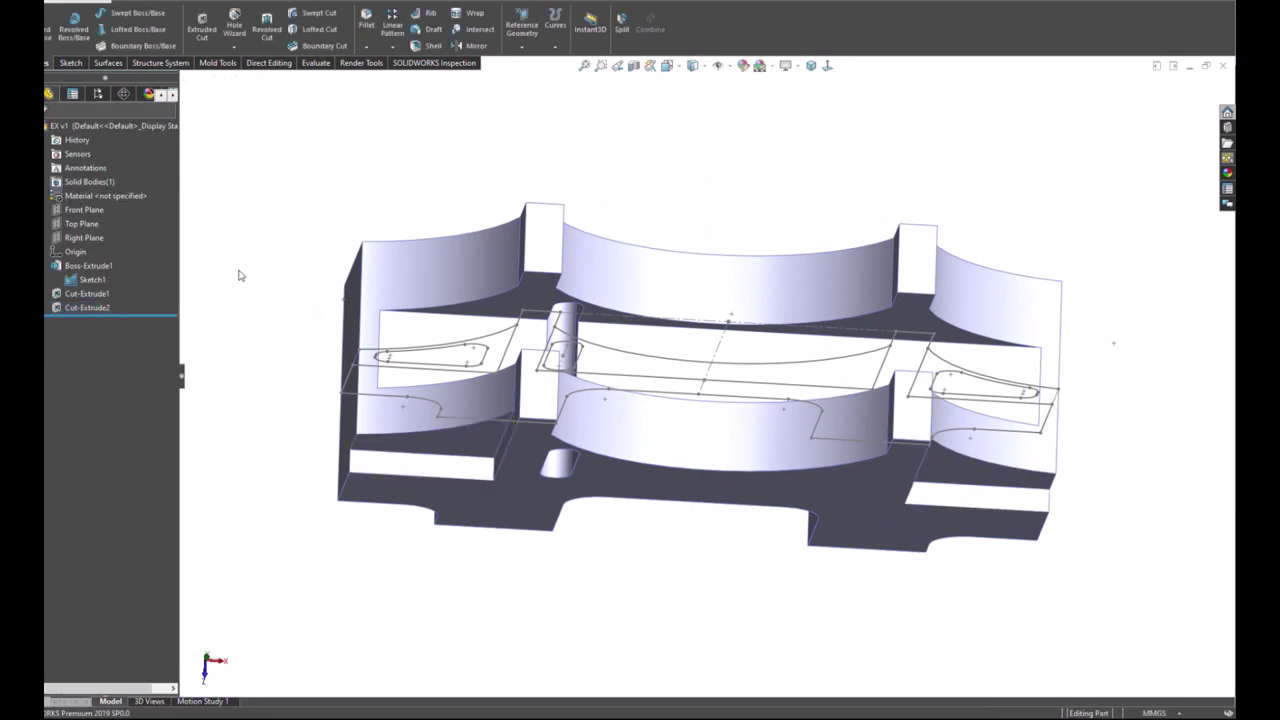
Step: Open a new sketch on the left step's floor face
left_click(465, 447)
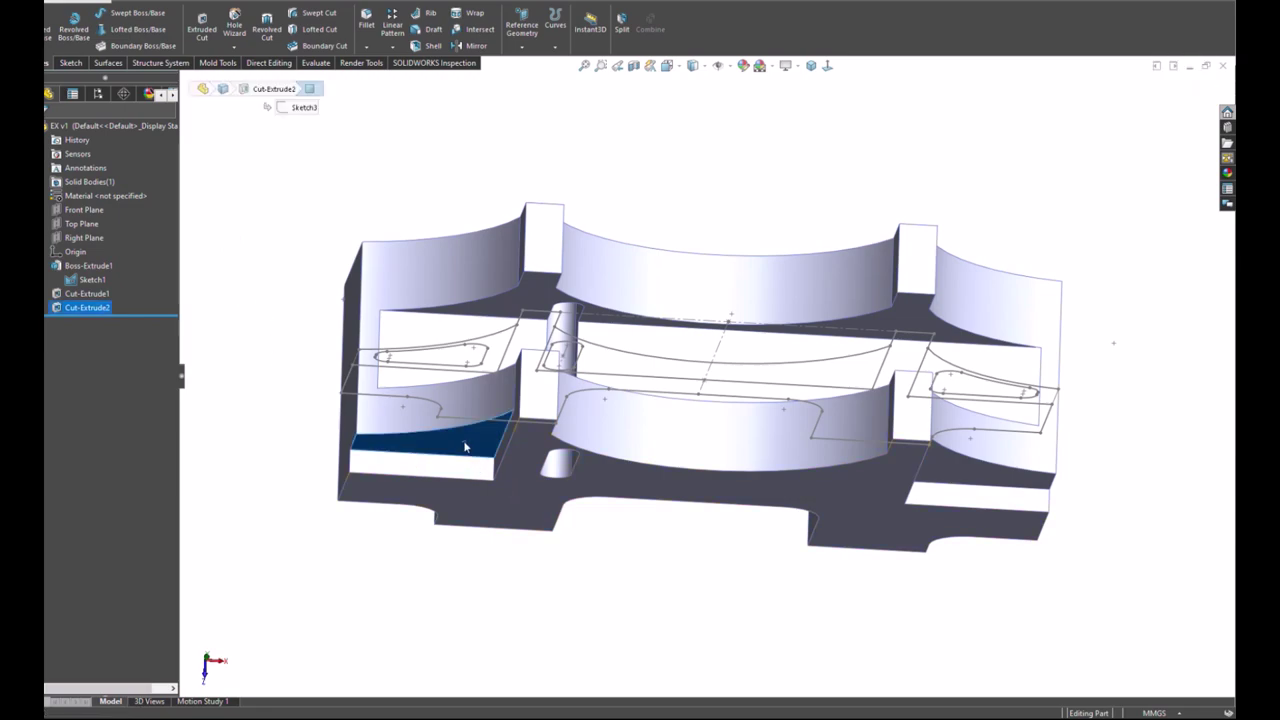
left_click(70, 62)
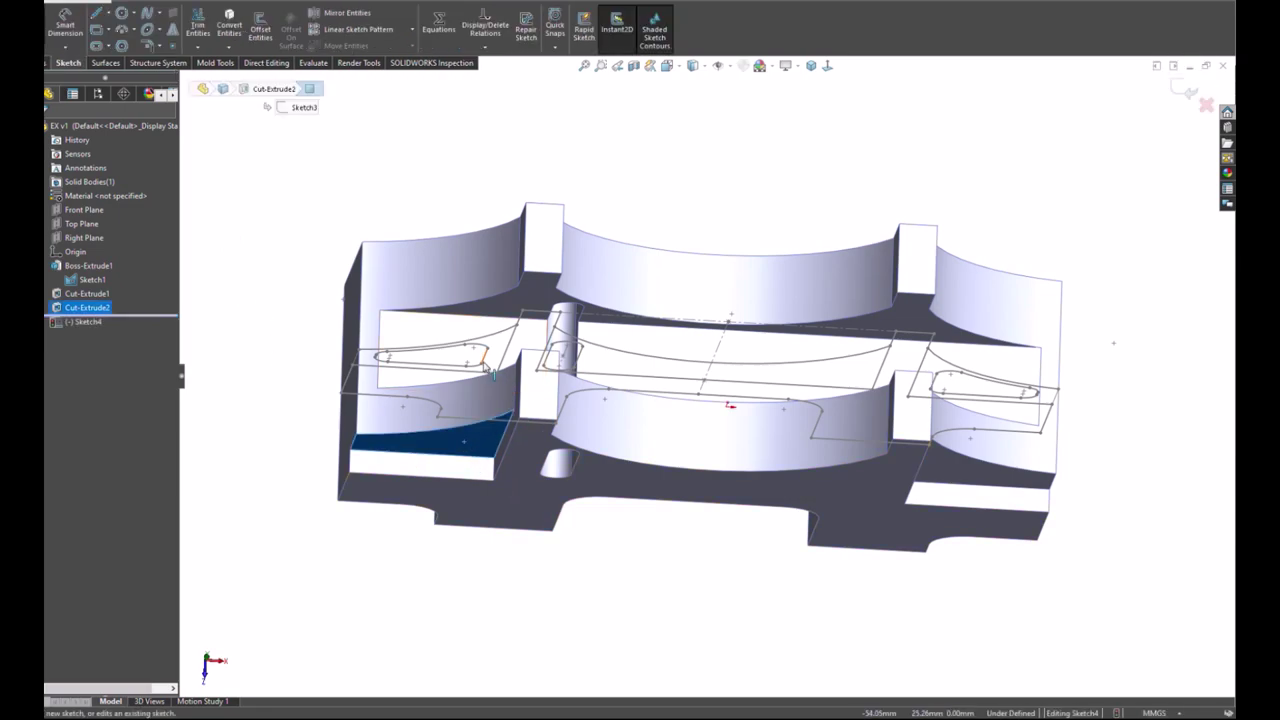
left_click(229, 24)
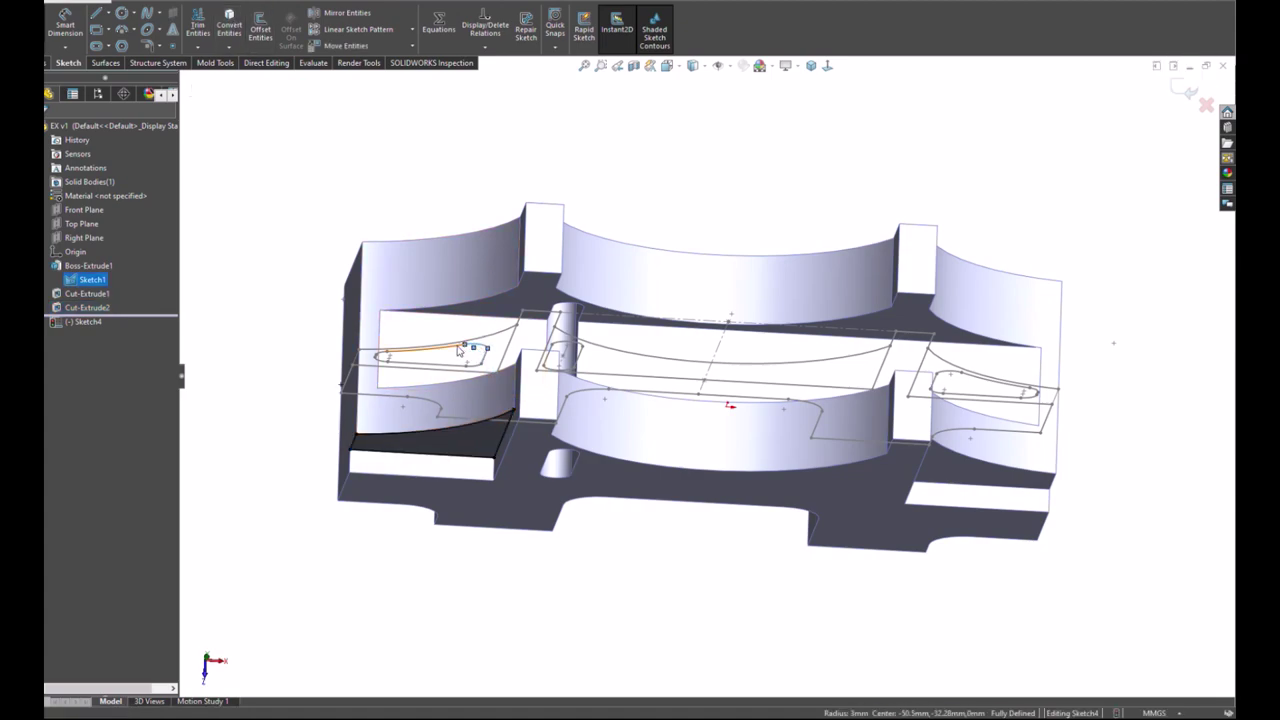
left_click(469, 366)
left_click(297, 143)
Step: Convert the first two arcs of the left pocket outline from Sketch1
left_click(230, 12)
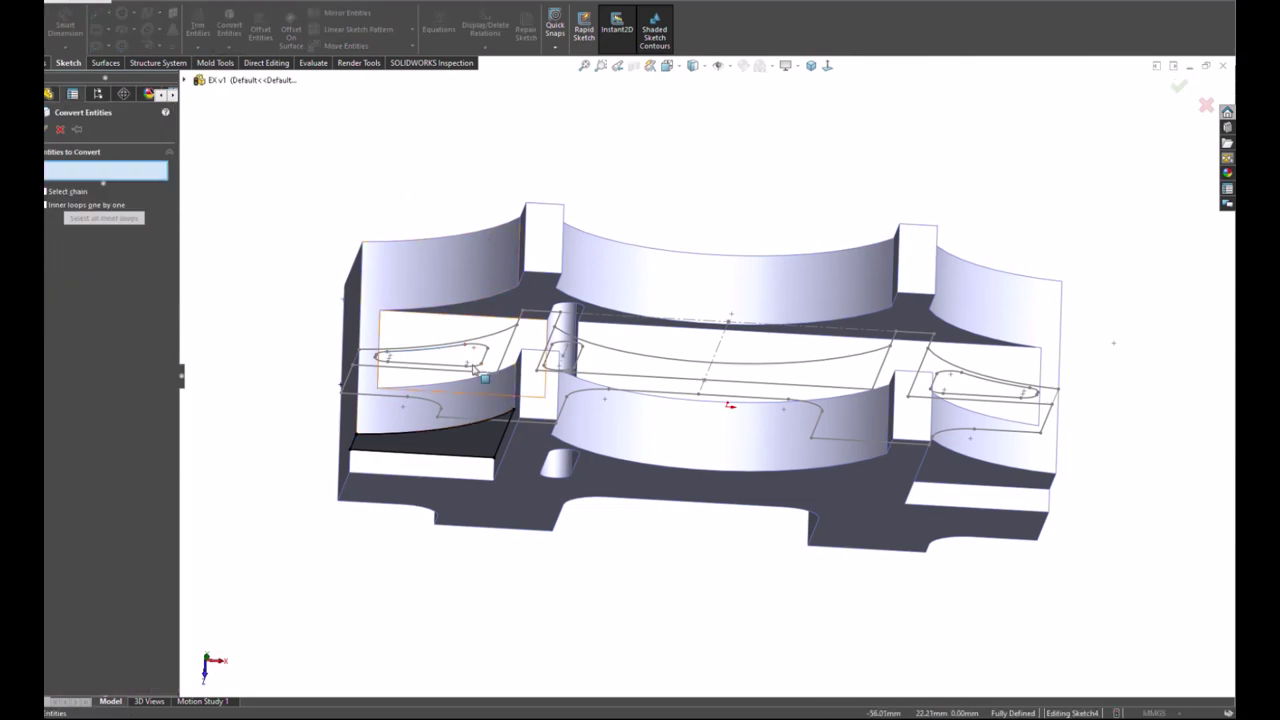
left_click(458, 350)
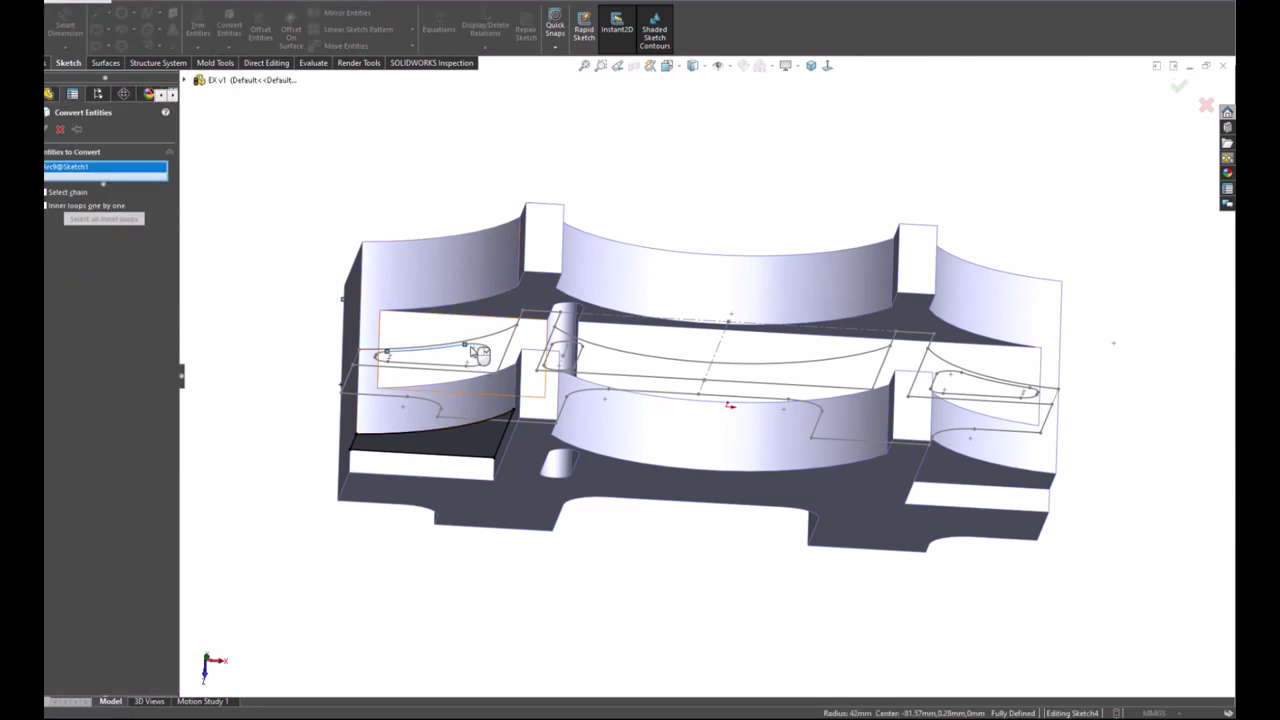
left_click(485, 354)
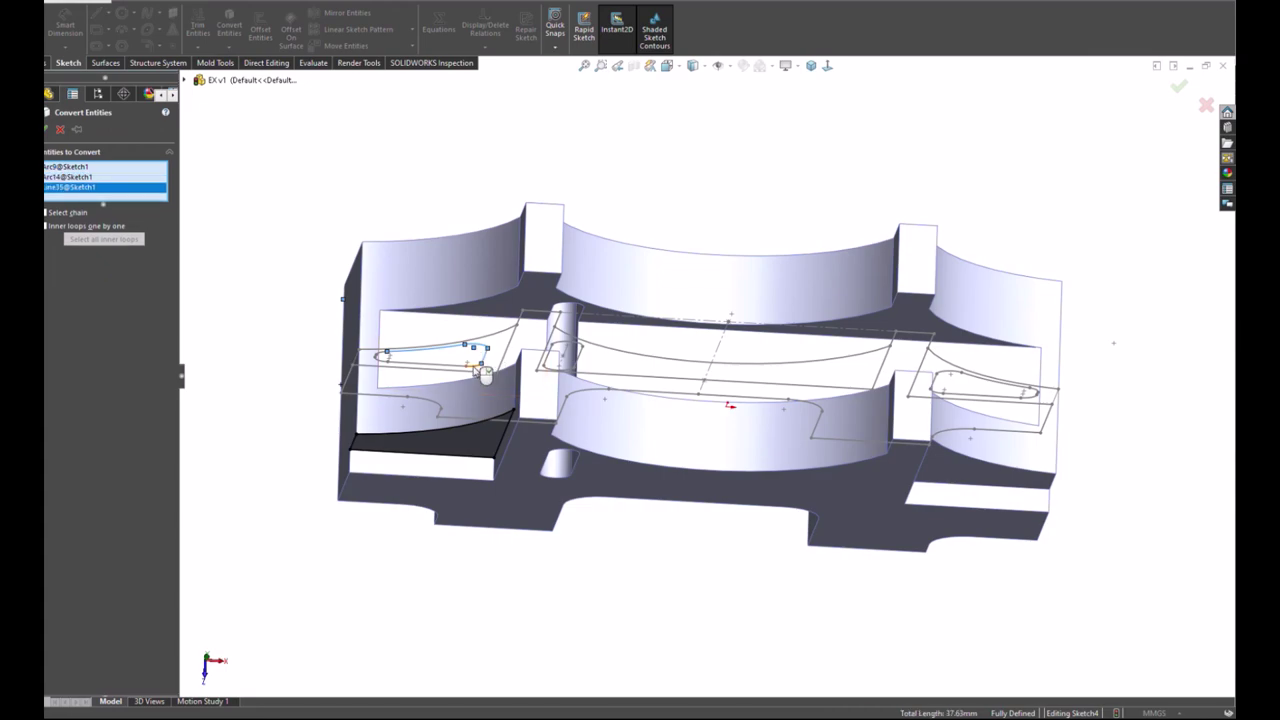
right_click(472, 367)
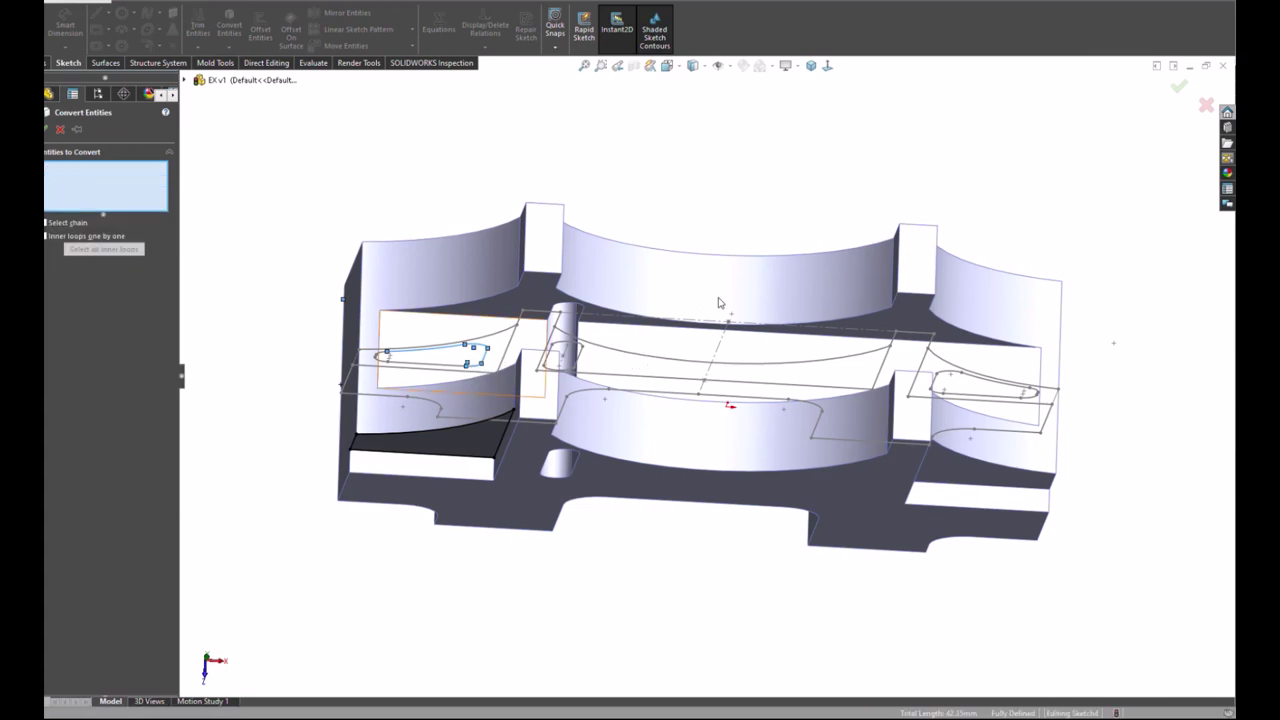
Step: Convert the remaining arcs and line to complete the left pocket loop
left_click(458, 366)
left_click(462, 372)
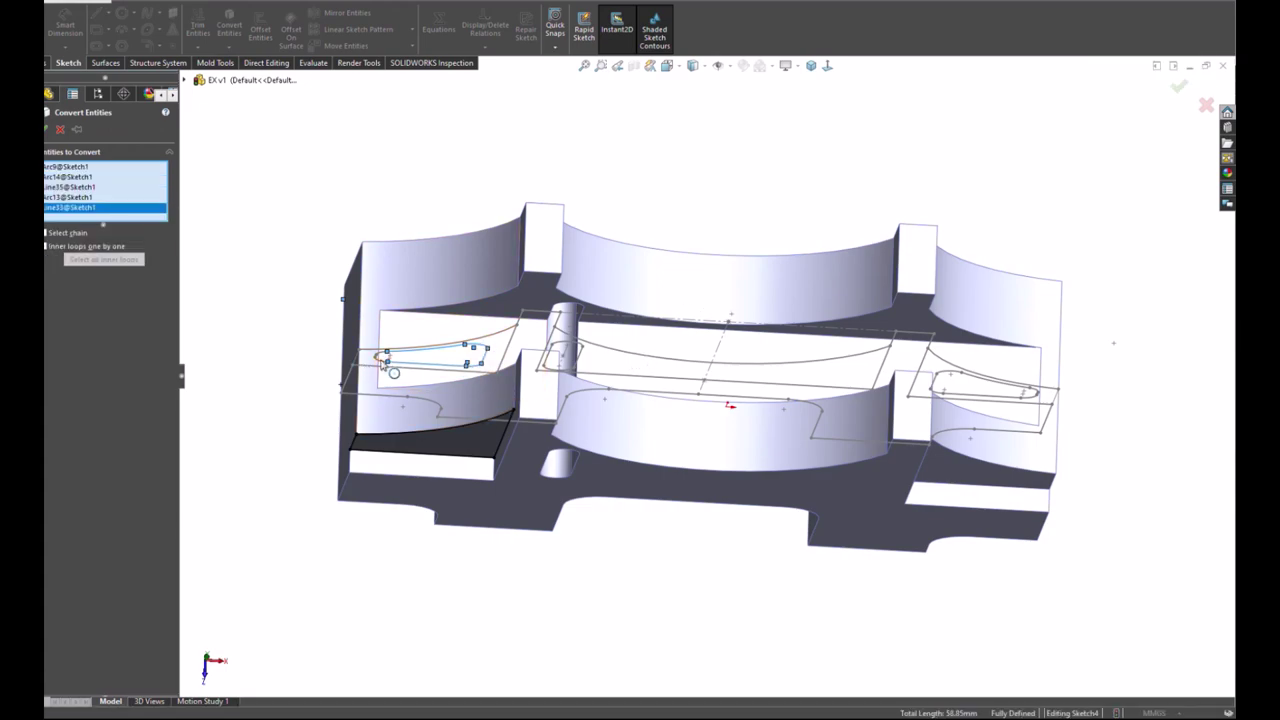
left_click(384, 366)
left_click(818, 66)
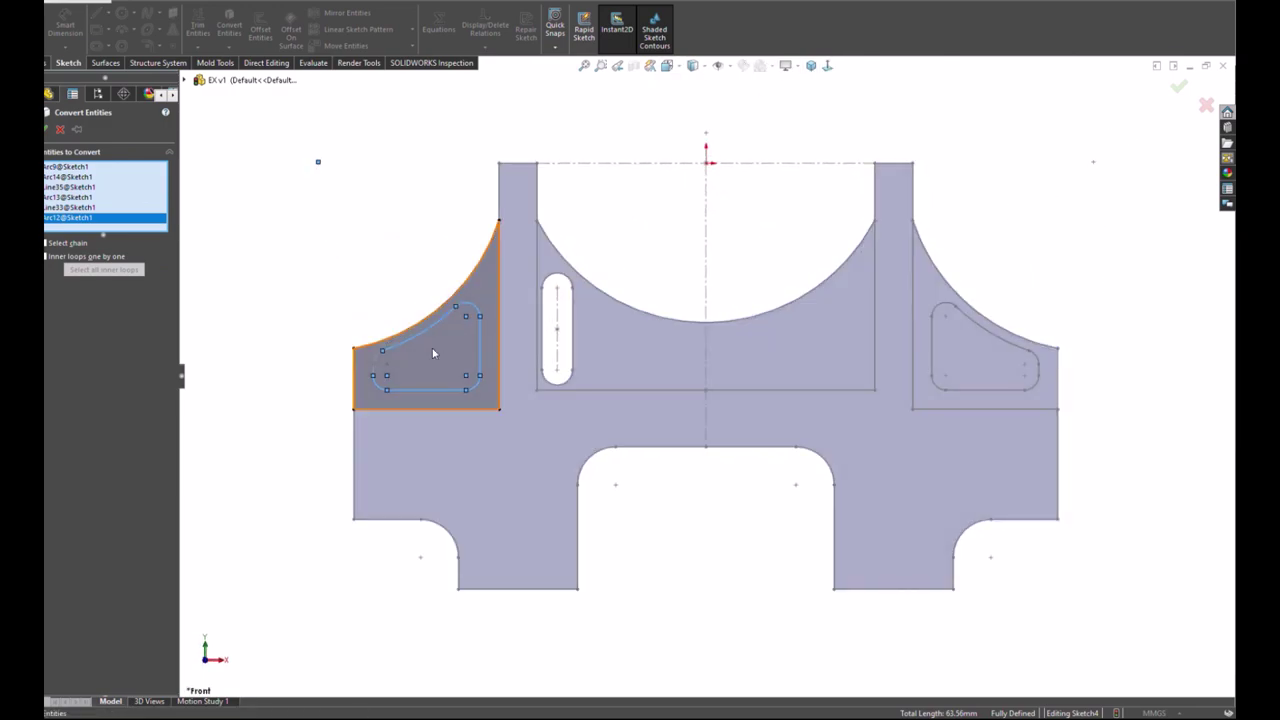
scroll(433, 353, "down", 3)
scroll(457, 388, "down", 2)
left_click(487, 370)
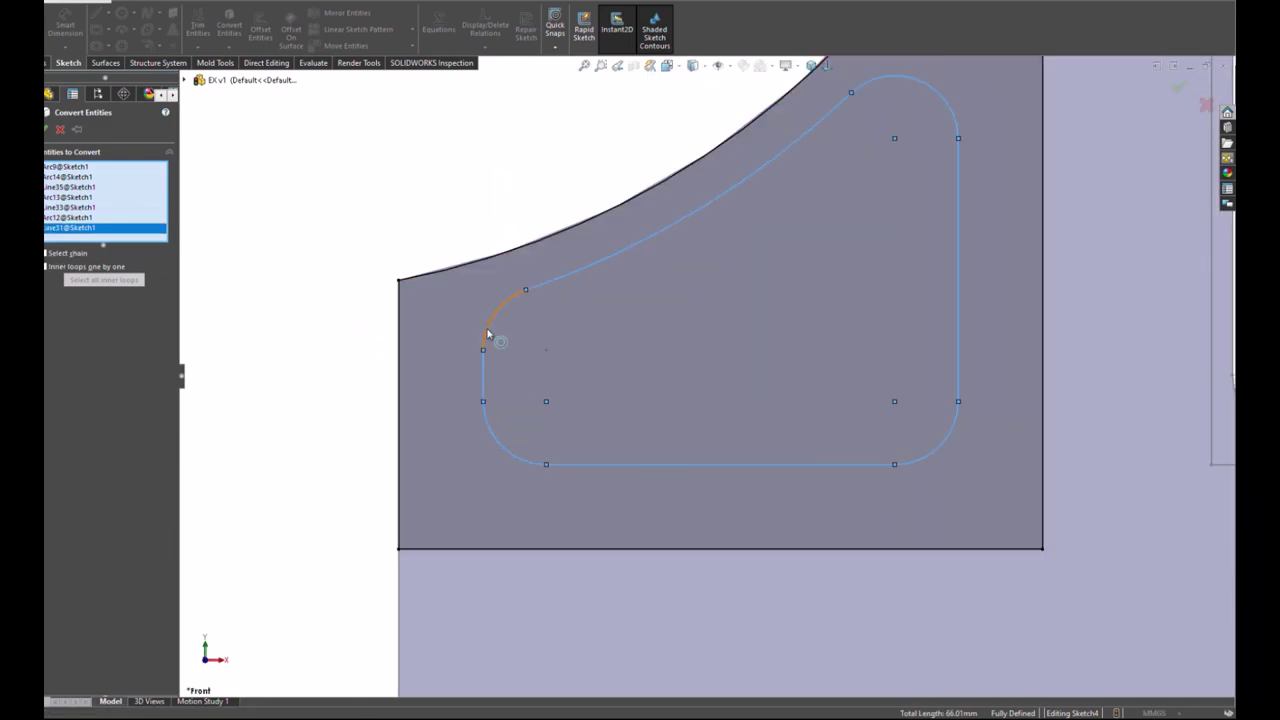
left_click(487, 333)
scroll(358, 403, "up", 5)
scroll(345, 408, "up", 1)
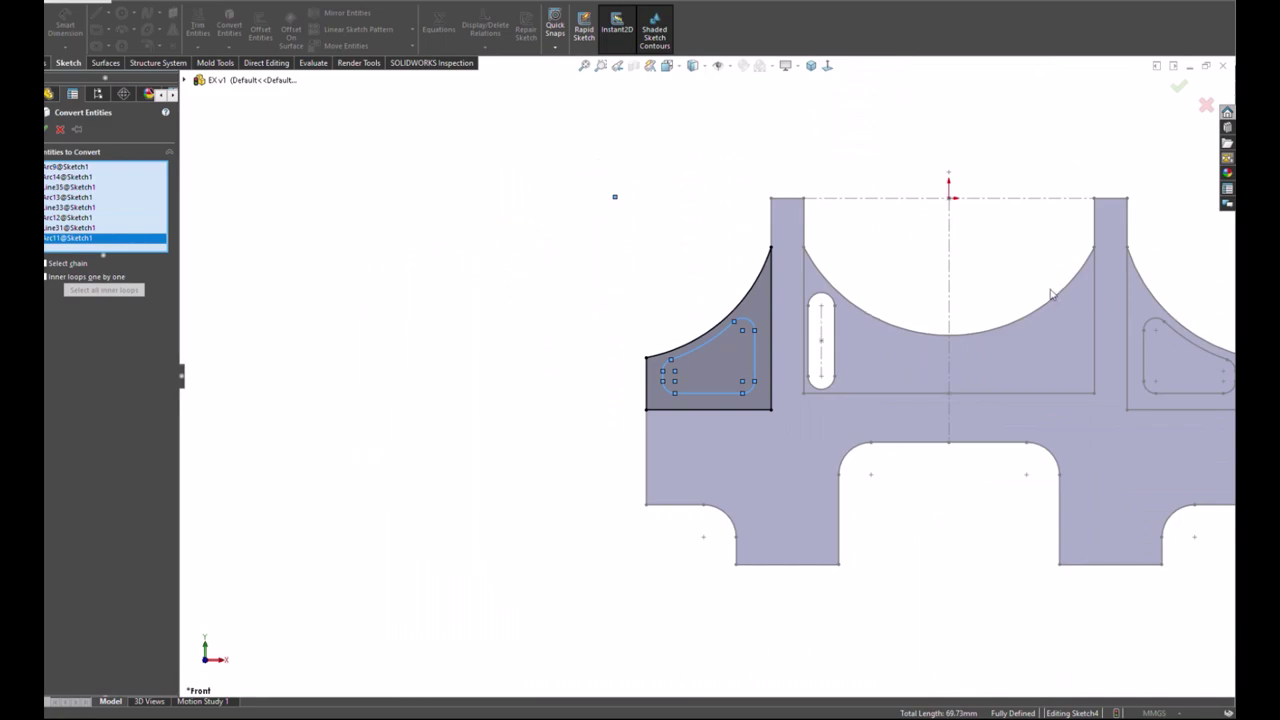
scroll(1140, 267, "down", 1)
key("Return")
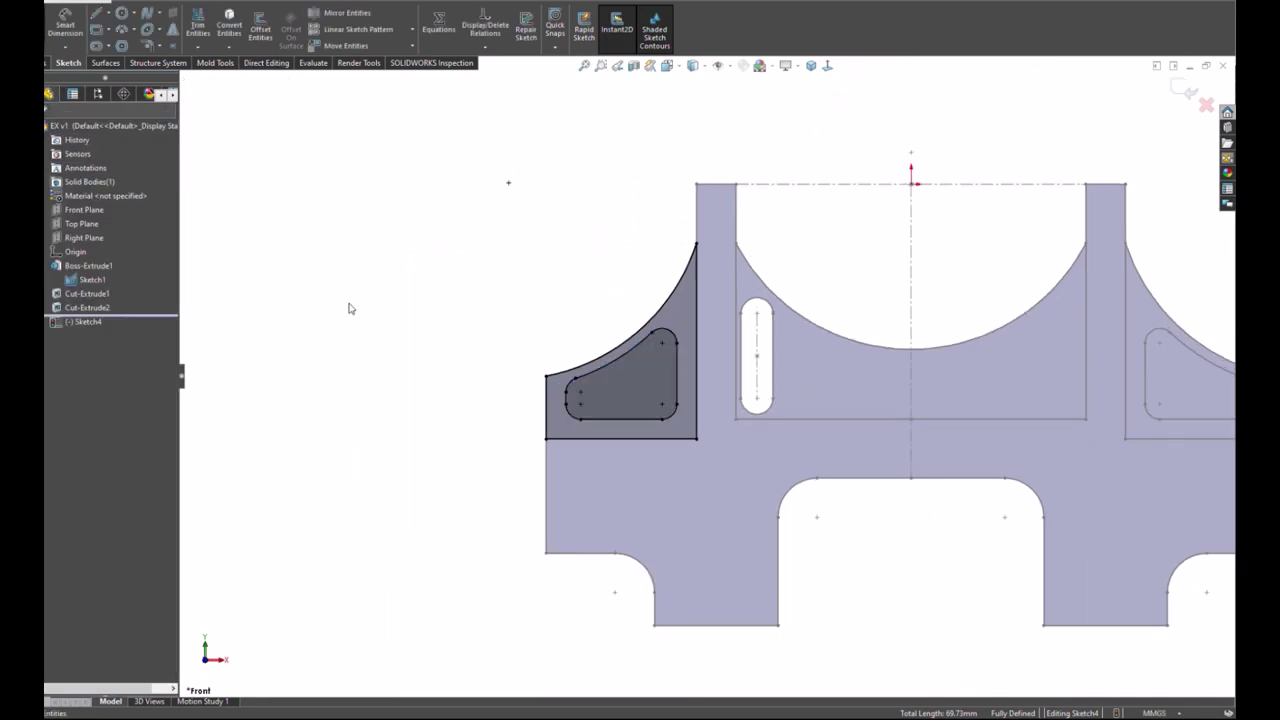
Step: Draw a vertical line downward from the sketch origin as the mirror axis
key("Down")
key("Down")
key("Right")
key("Right")
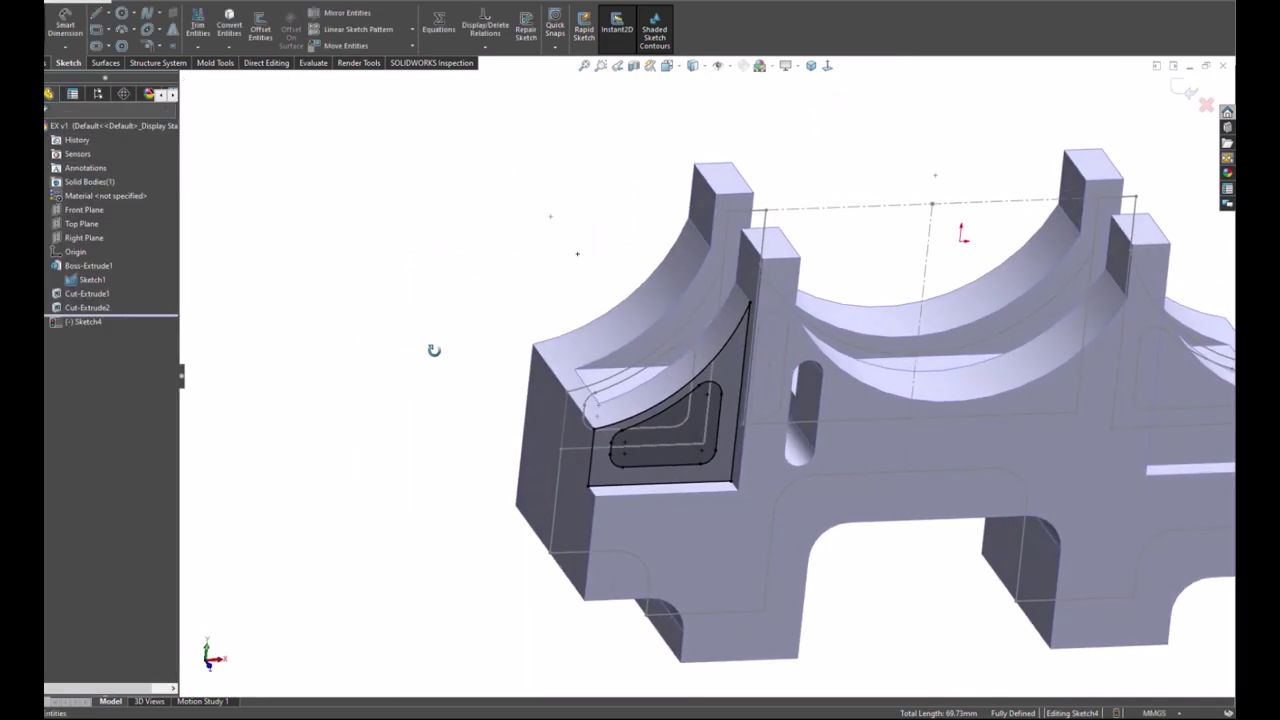
key("Left")
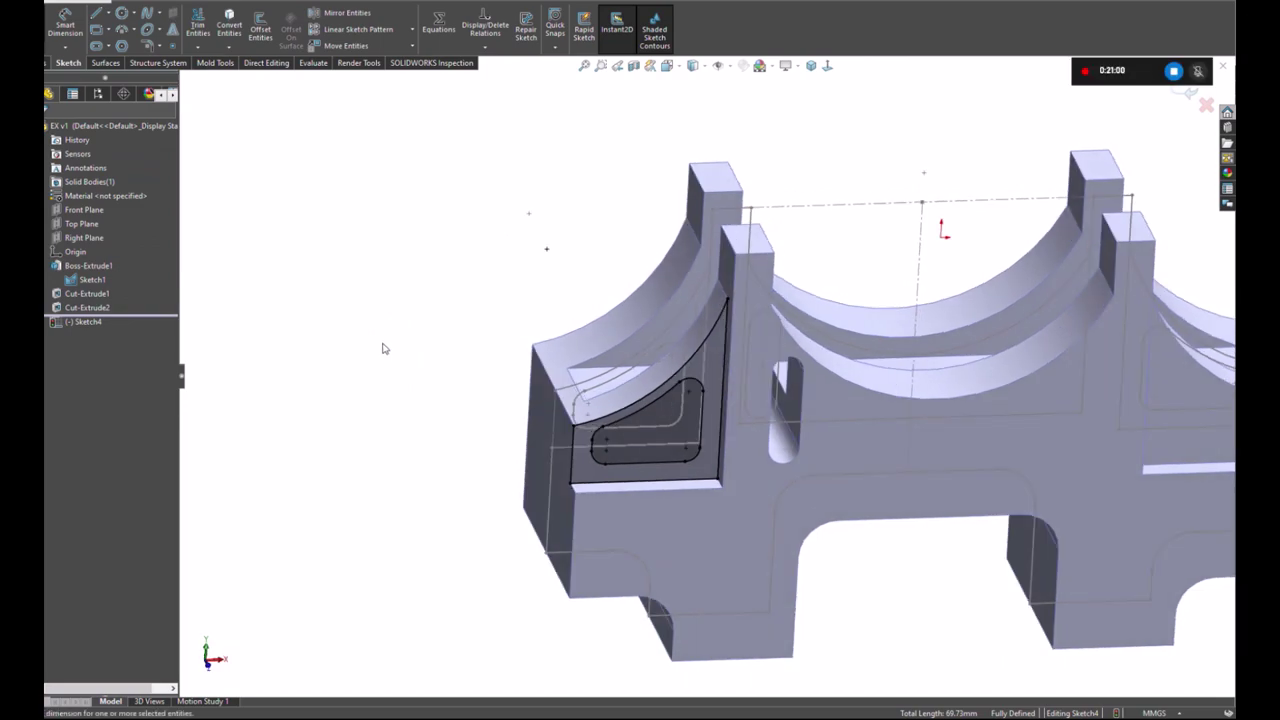
key("l")
left_click(941, 237)
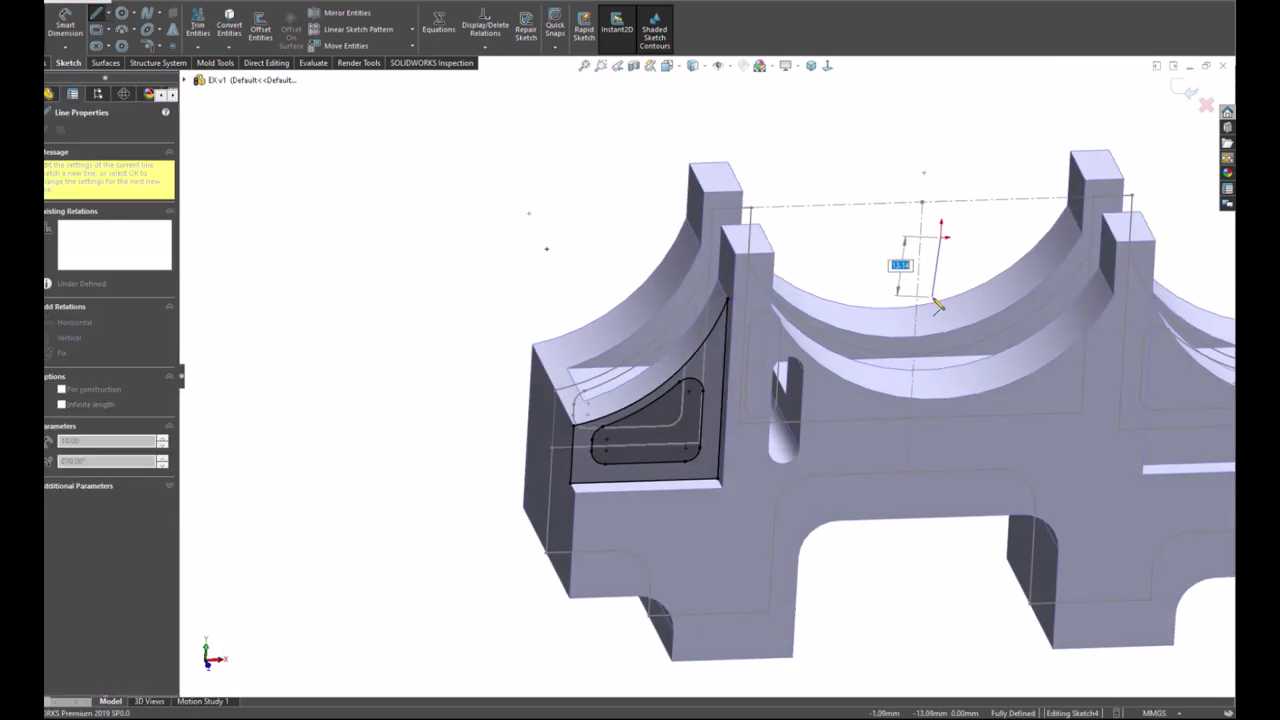
left_click(937, 297)
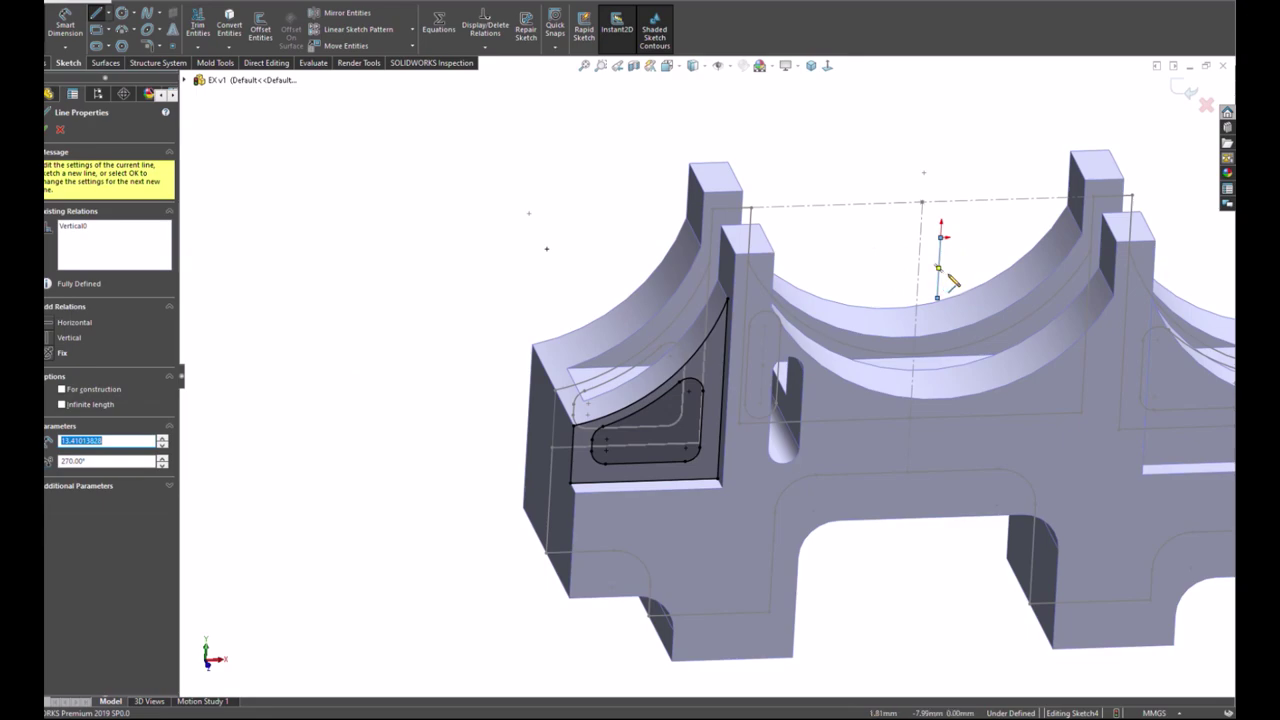
key("Escape")
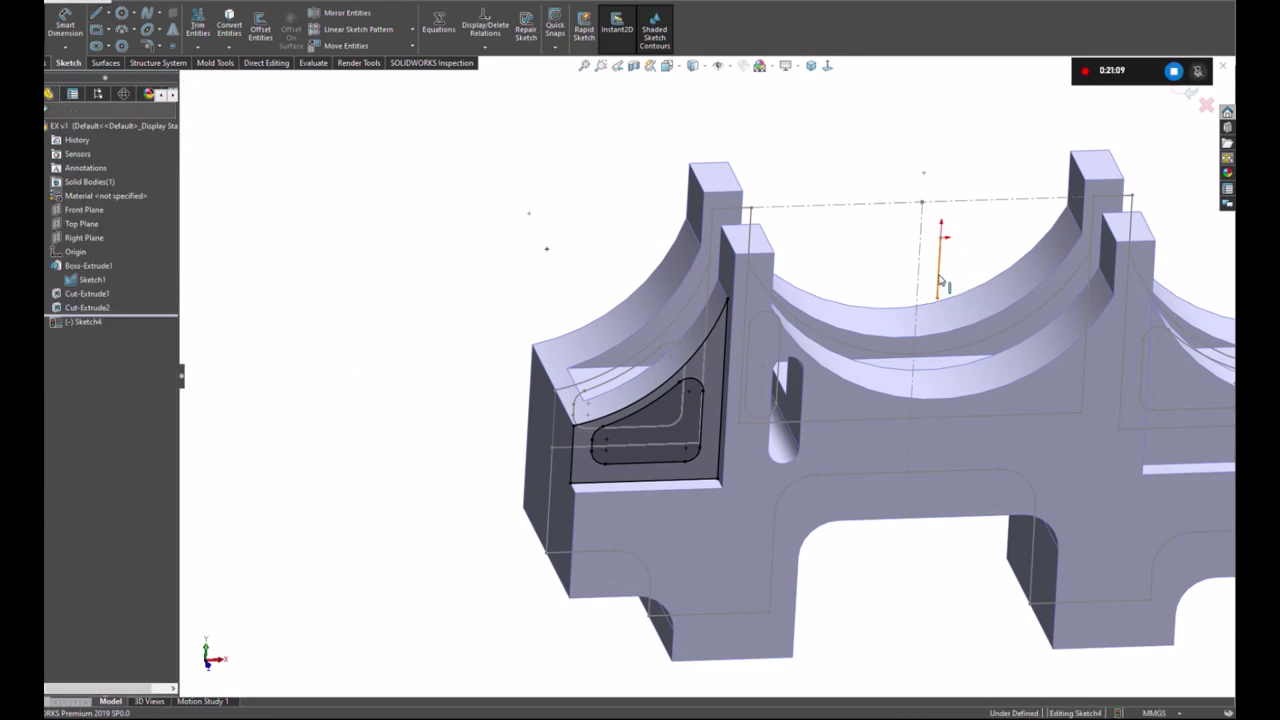
Step: Mirror the projected pocket loop about the vertical line onto the right wing
left_click(941, 280)
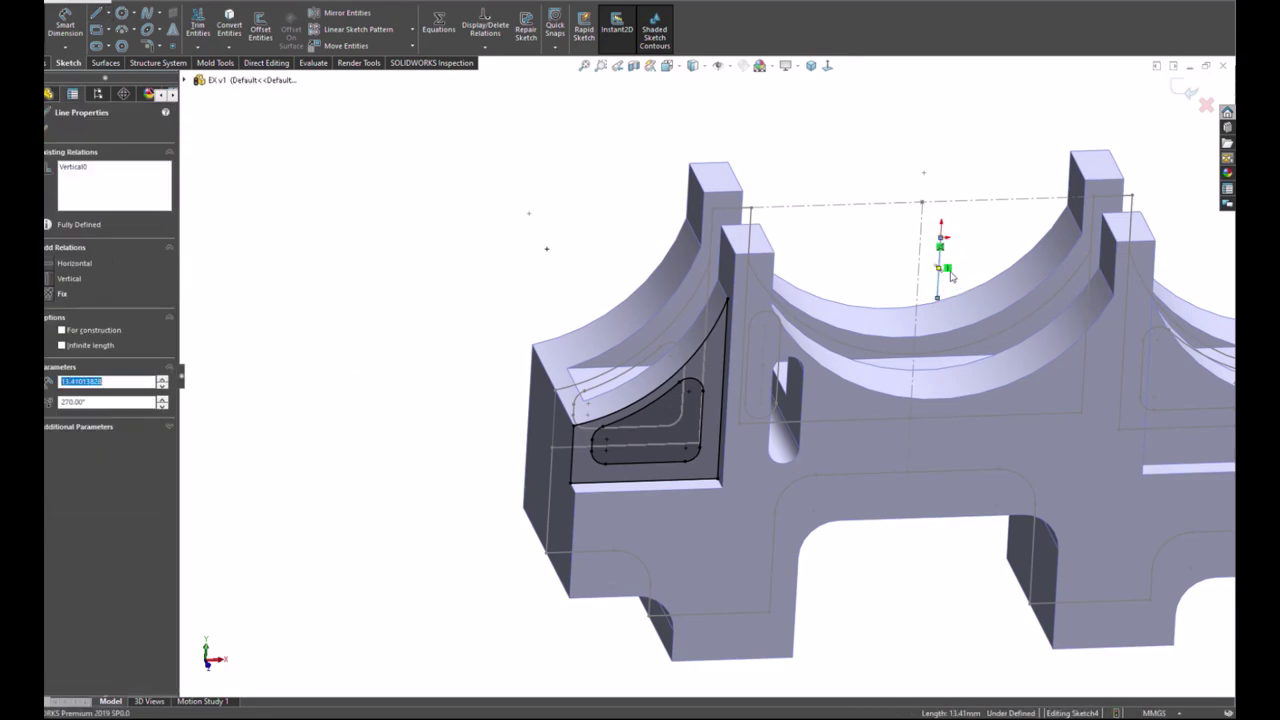
left_click(780, 220)
left_click(665, 414)
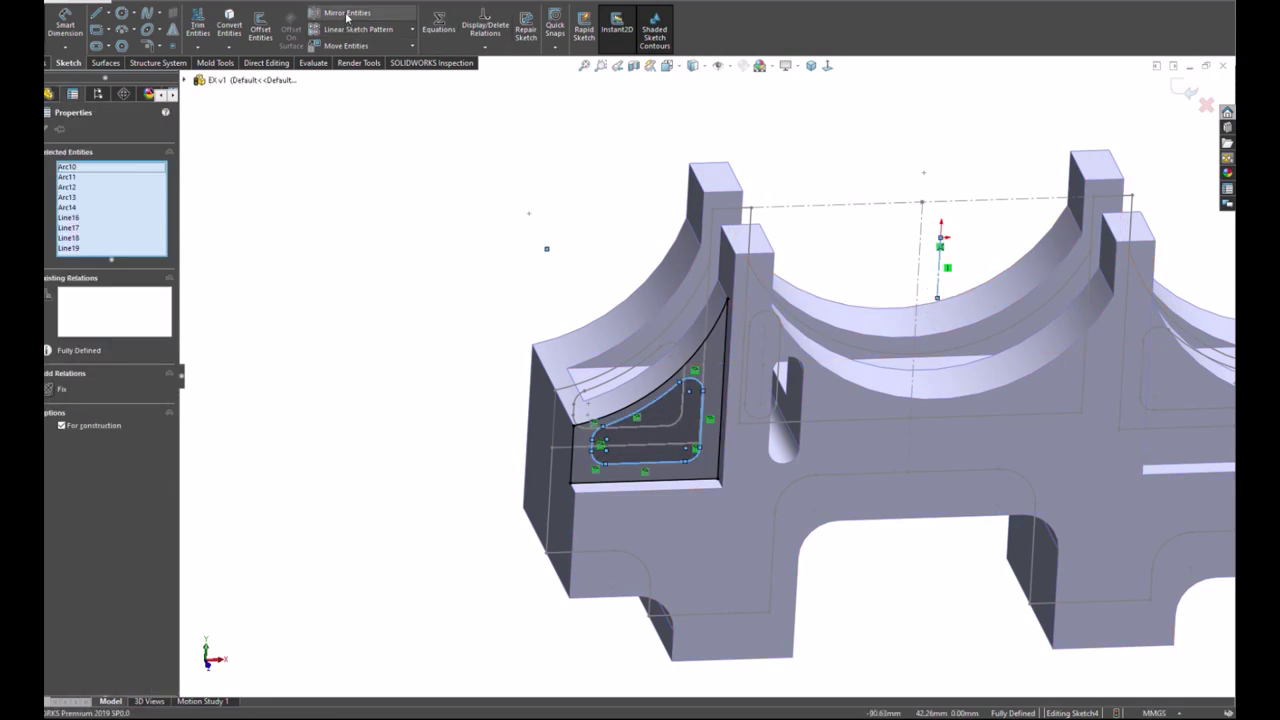
left_click(345, 13)
left_click(47, 62)
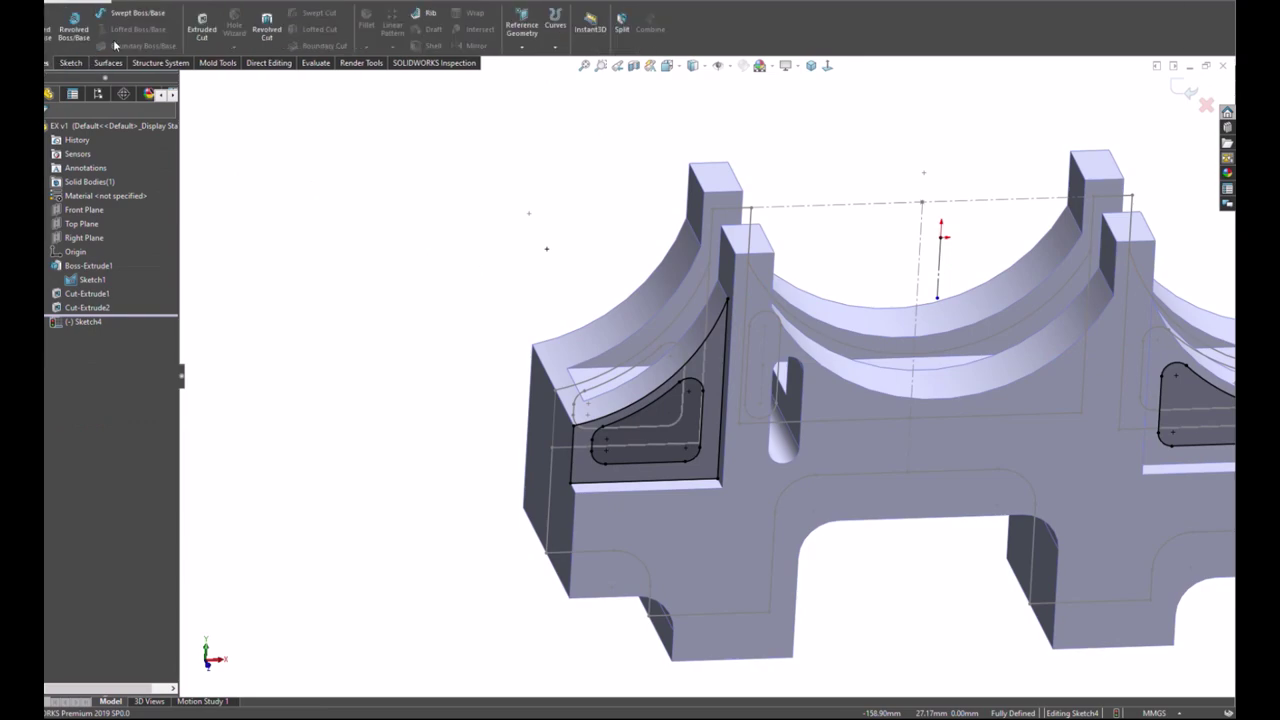
left_click(201, 25)
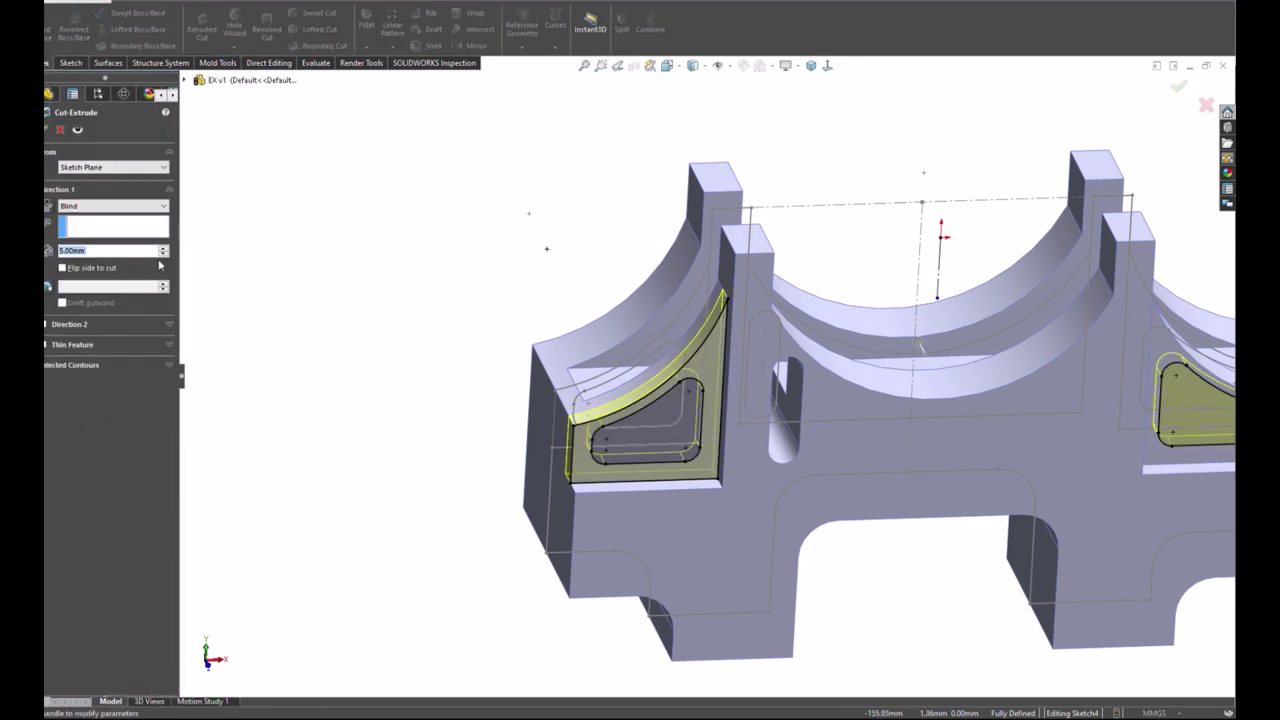
Step: Cut the left and right pocket contours 7.8 mm deep as a blind cut
type("7.8")
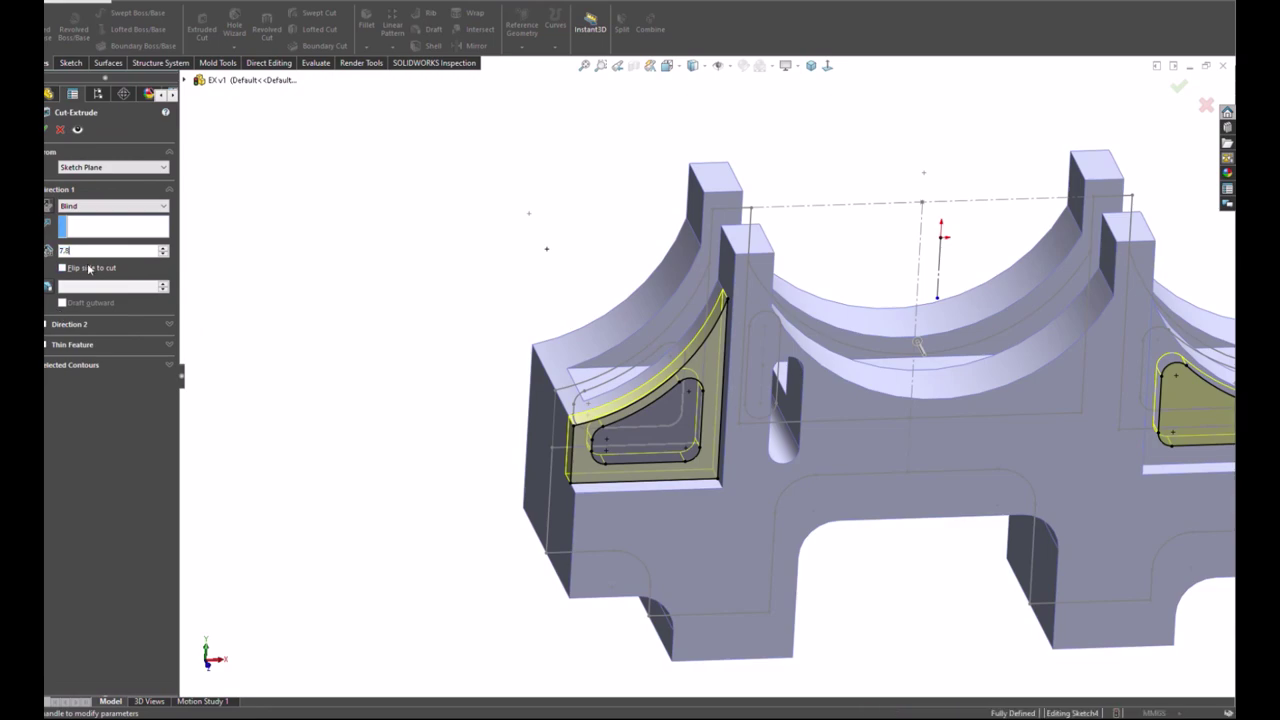
key("Return")
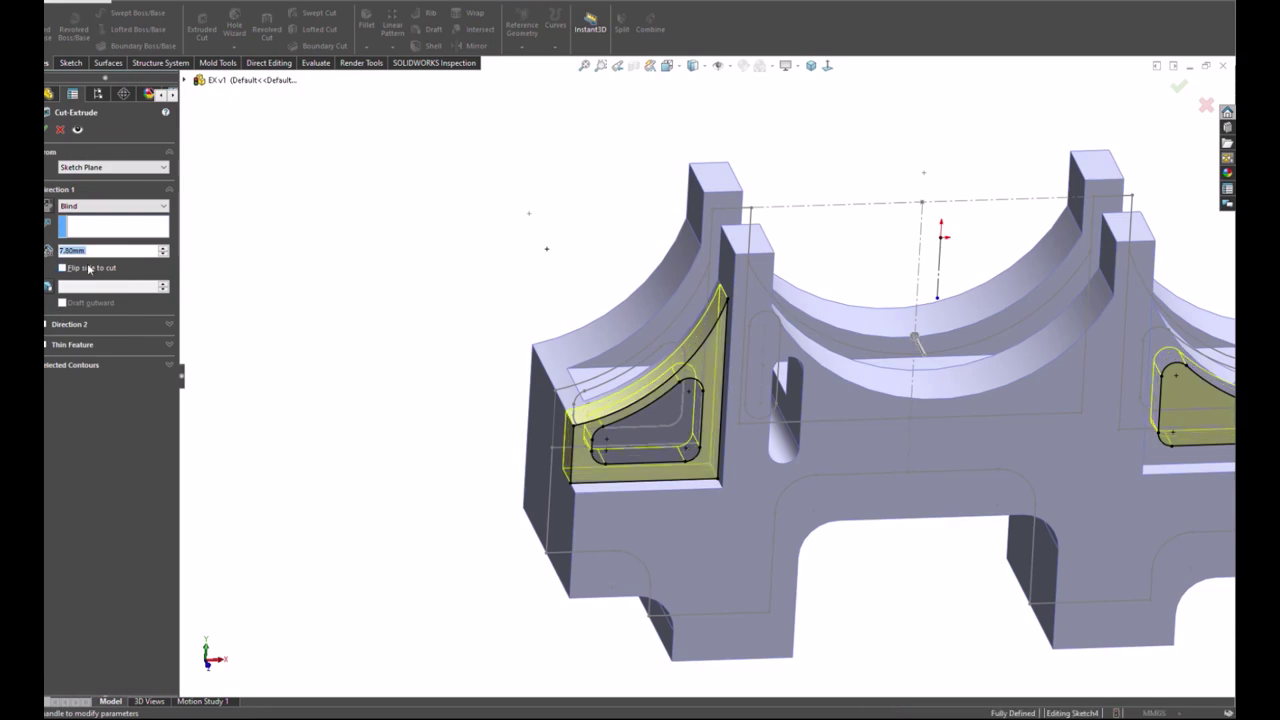
left_click(82, 368)
left_click(663, 420)
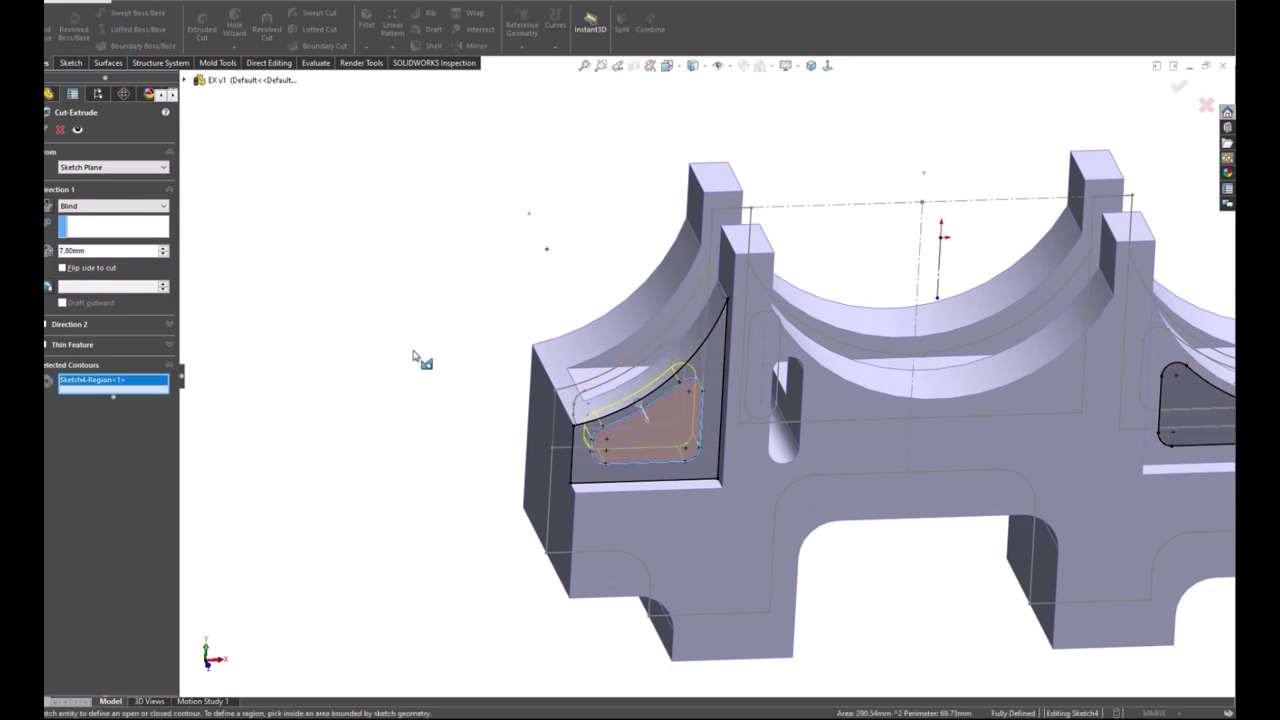
key("z")
left_click(998, 392)
scroll(1014, 329, "down", 3)
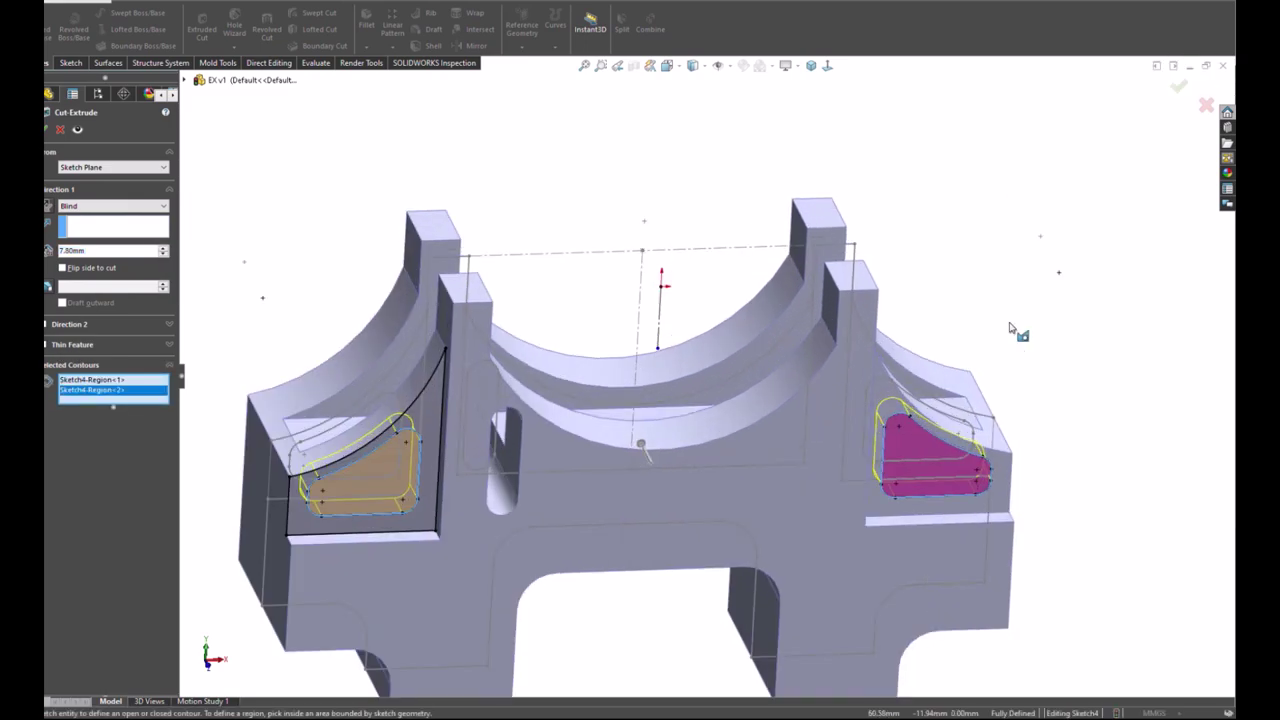
key("Return")
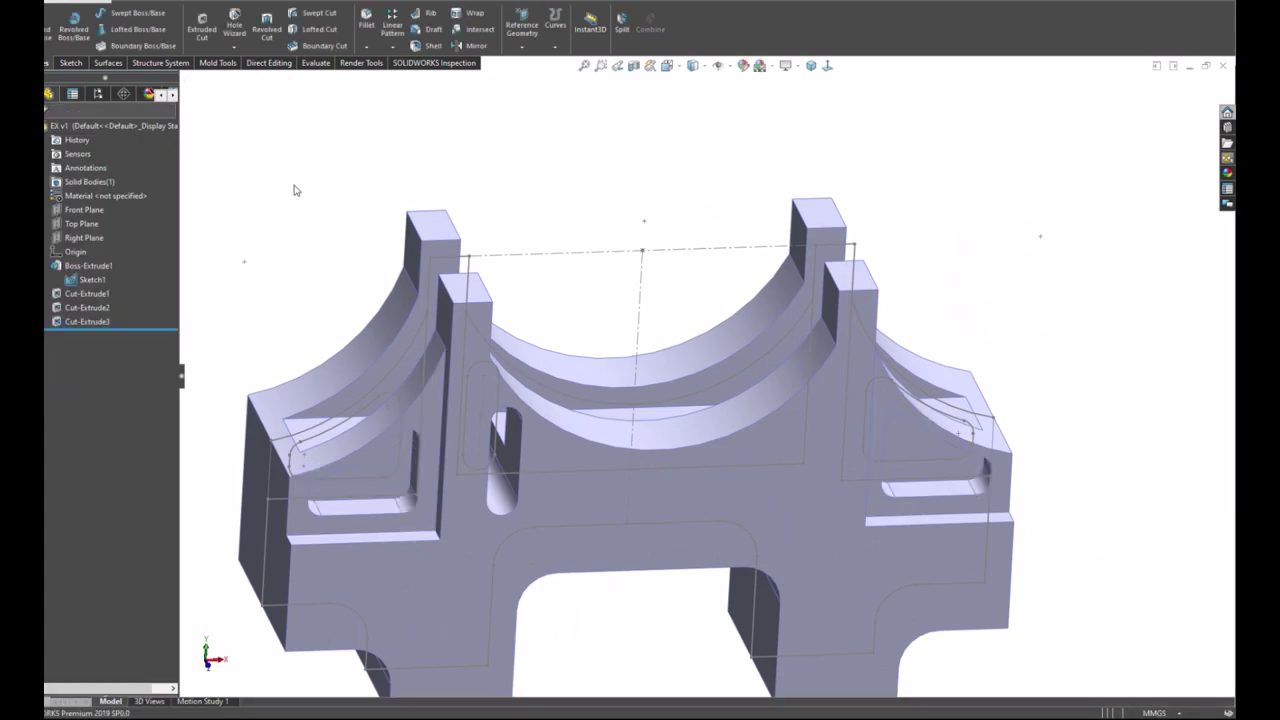
Step: Orbit toward the end side and select the block's large end face
mouse_move(332, 244)
middle_mouse_down()
mouse_move(360, 191)
mouse_move(389, 220)
mouse_move(352, 220)
mouse_move(367, 428)
mouse_move(343, 294)
mouse_move(263, 349)
mouse_move(334, 420)
mouse_move(320, 320)
middle_mouse_up()
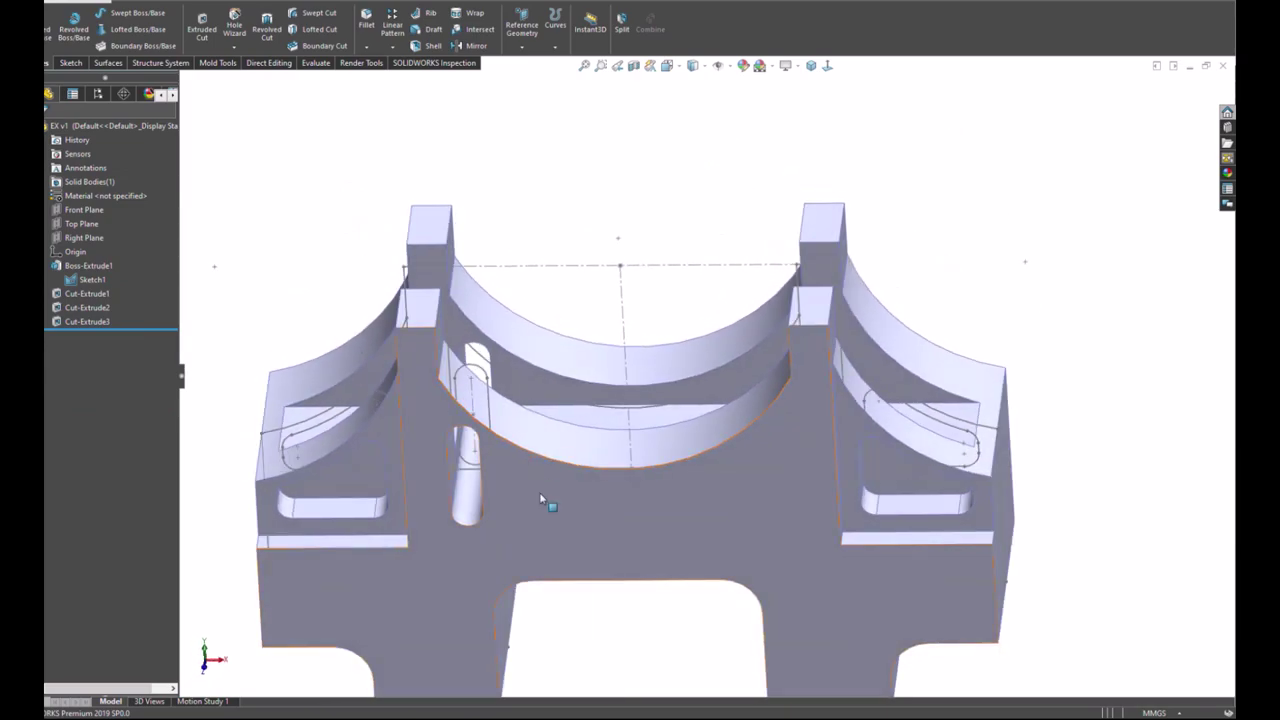
left_click(539, 493)
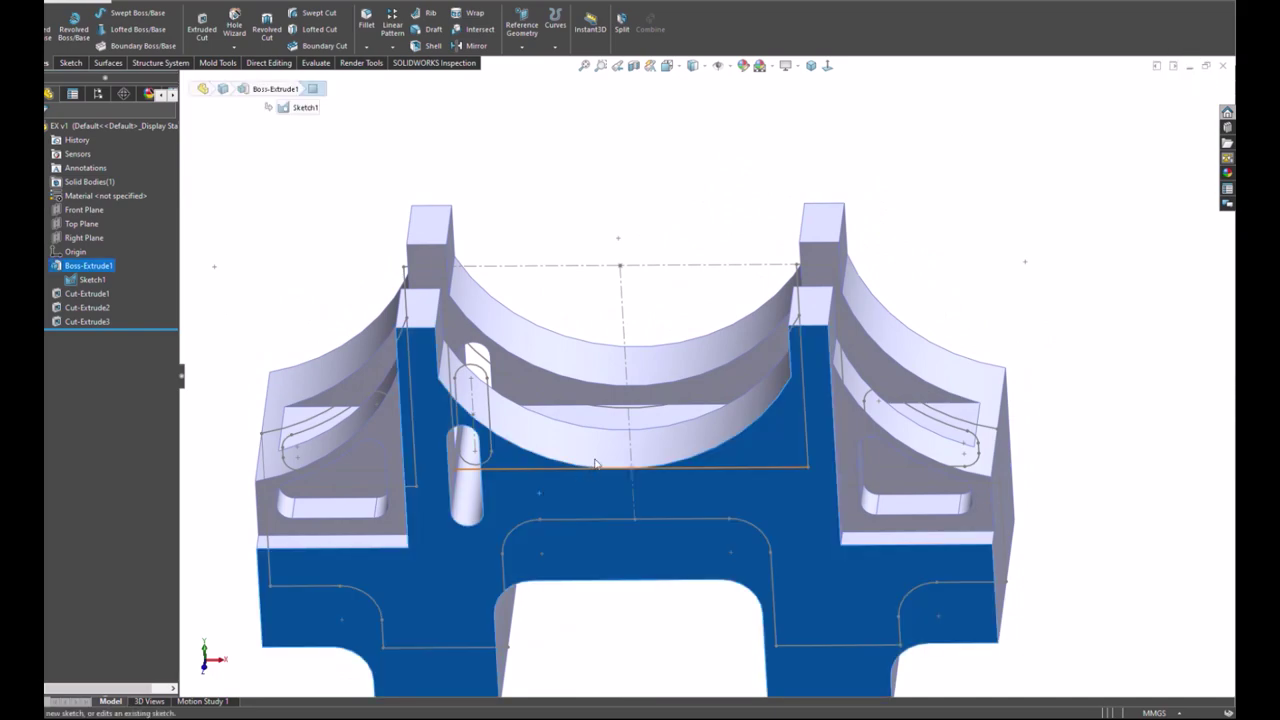
Step: Sketch on the end face and convert the center area's two vertical edges, arc and bottom edge
left_click(603, 297)
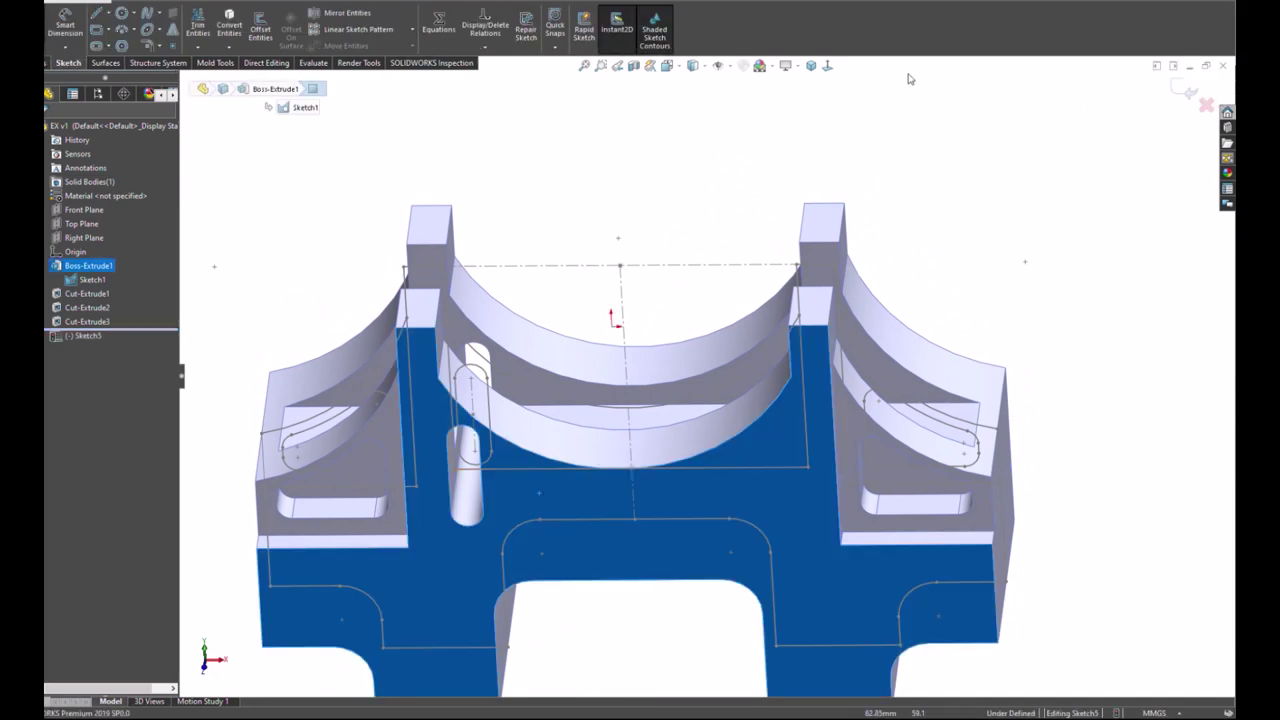
left_click(827, 66)
scroll(892, 203, "down", 3)
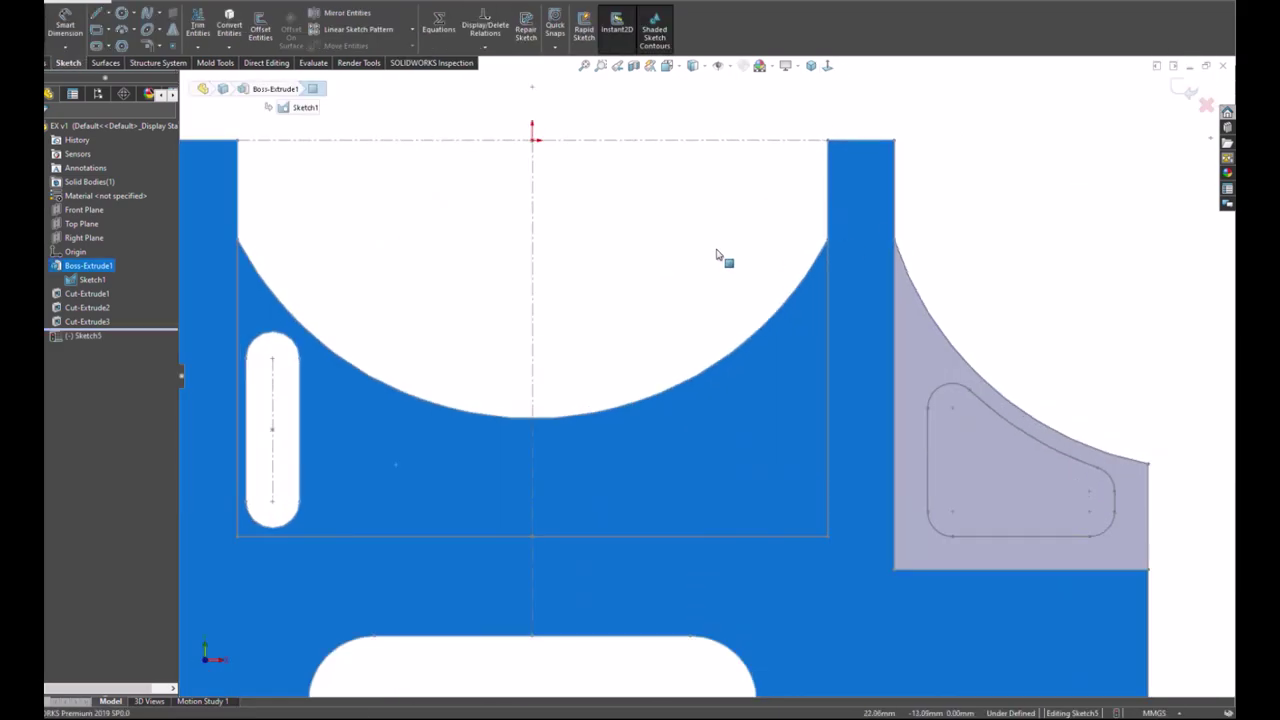
scroll(720, 257, "up", 2)
left_click(323, 134)
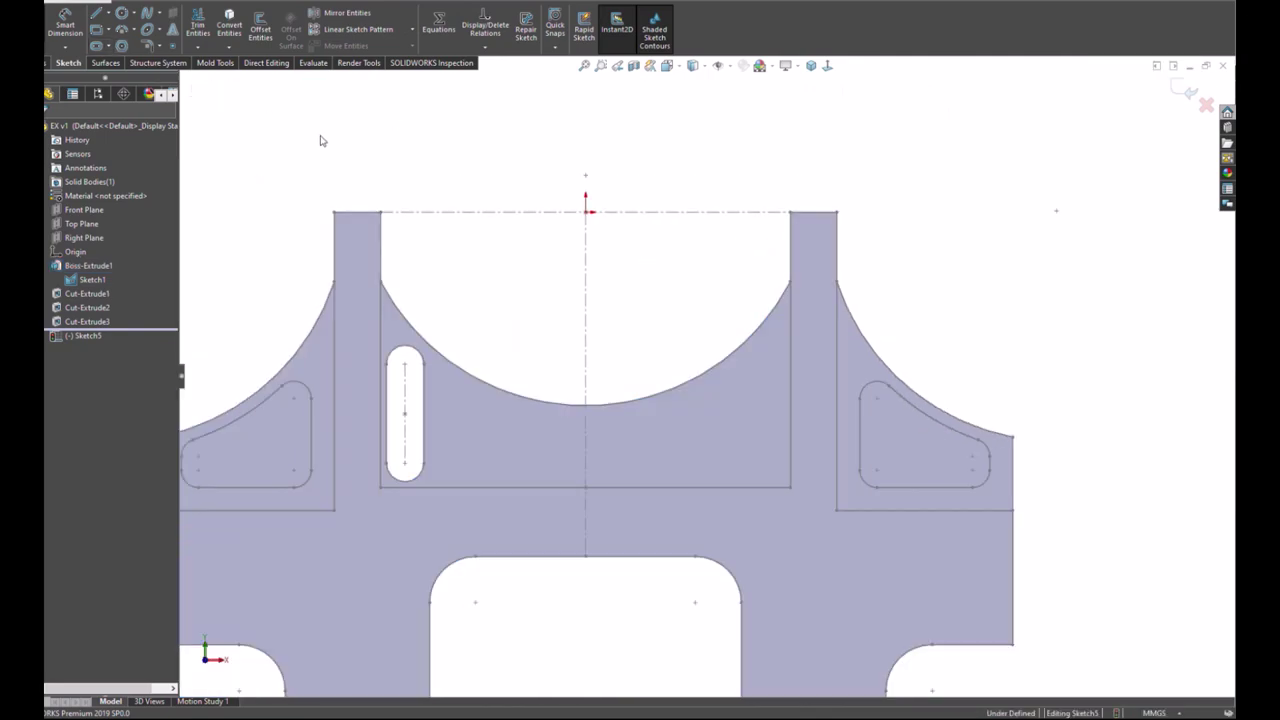
left_click(229, 30)
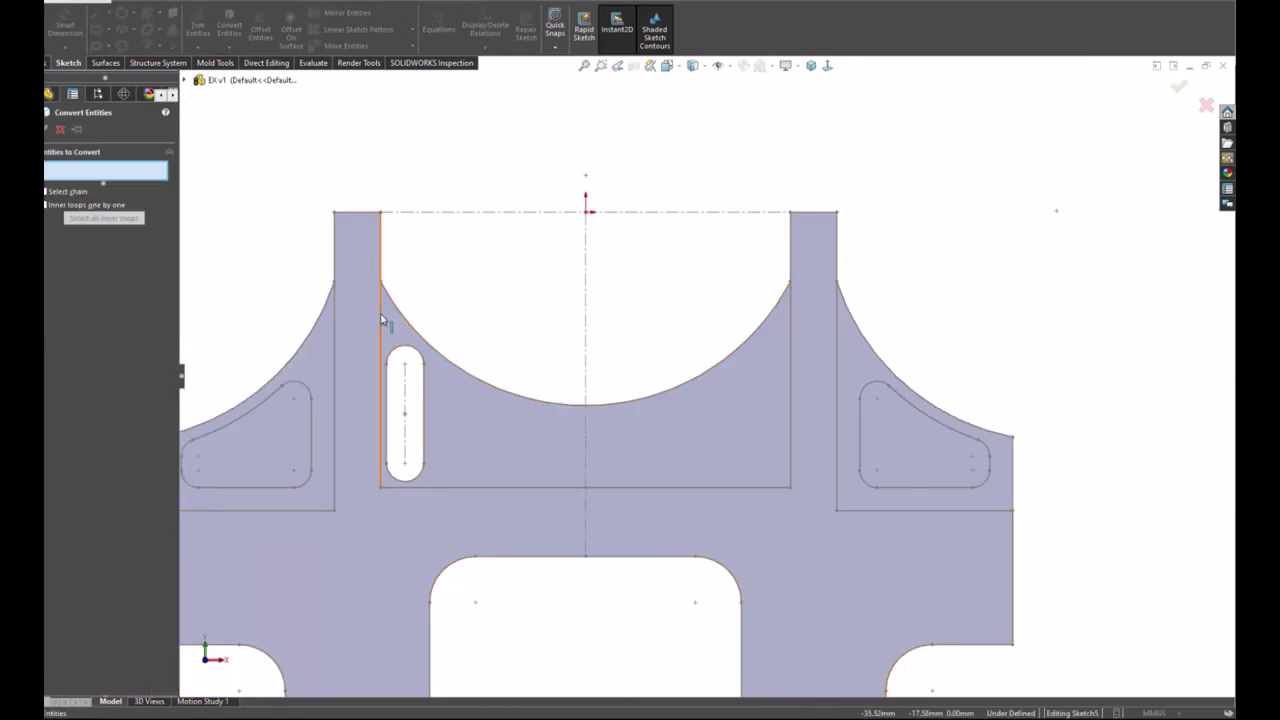
left_click(381, 320)
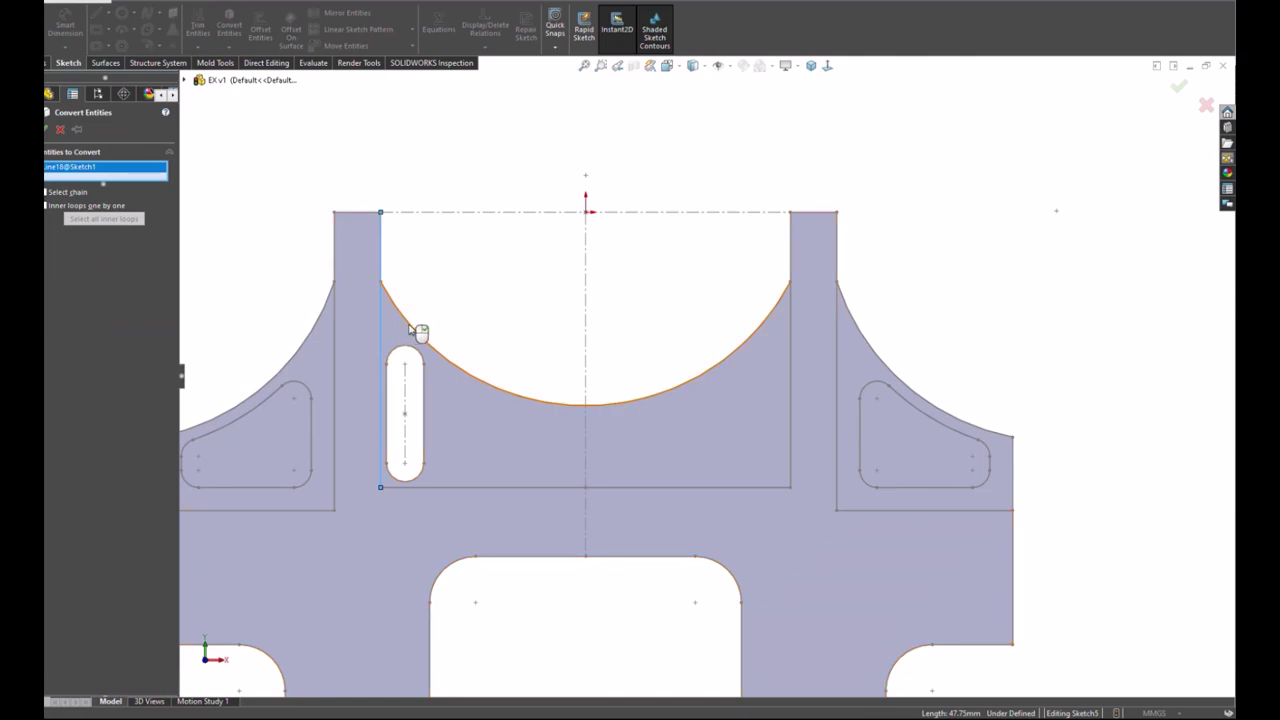
left_click(410, 327)
left_click(472, 487)
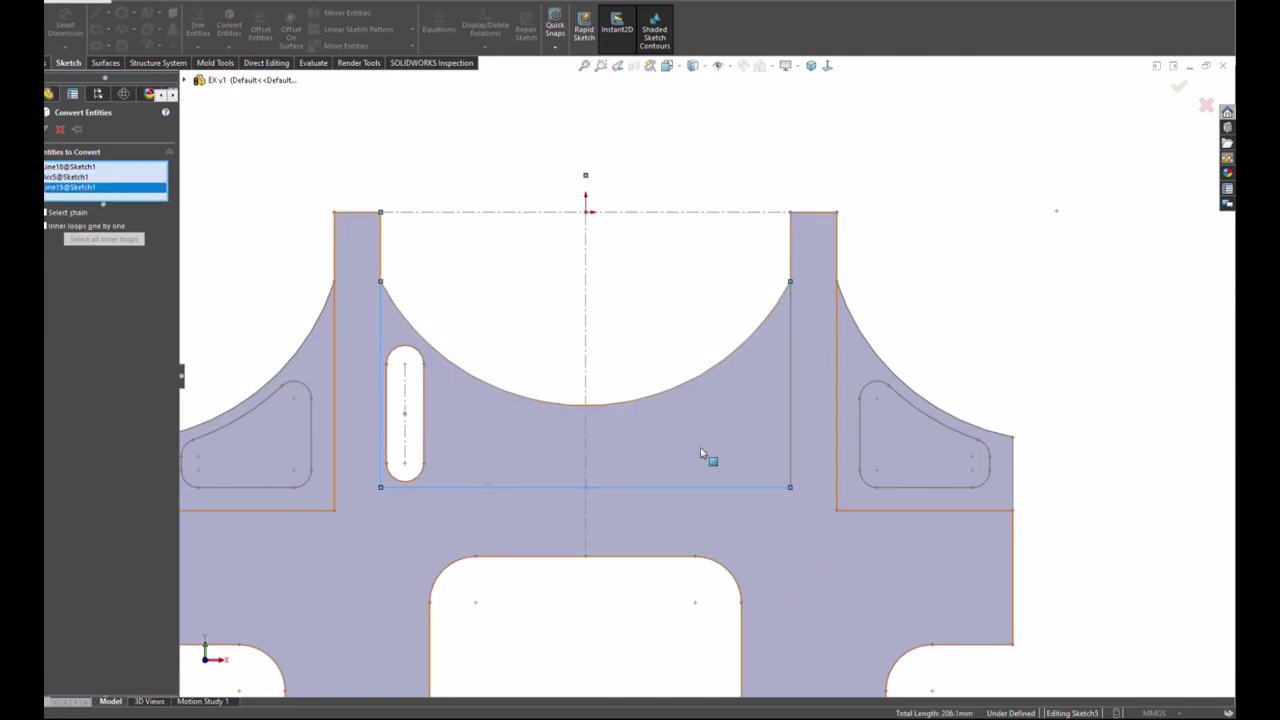
left_click(789, 434)
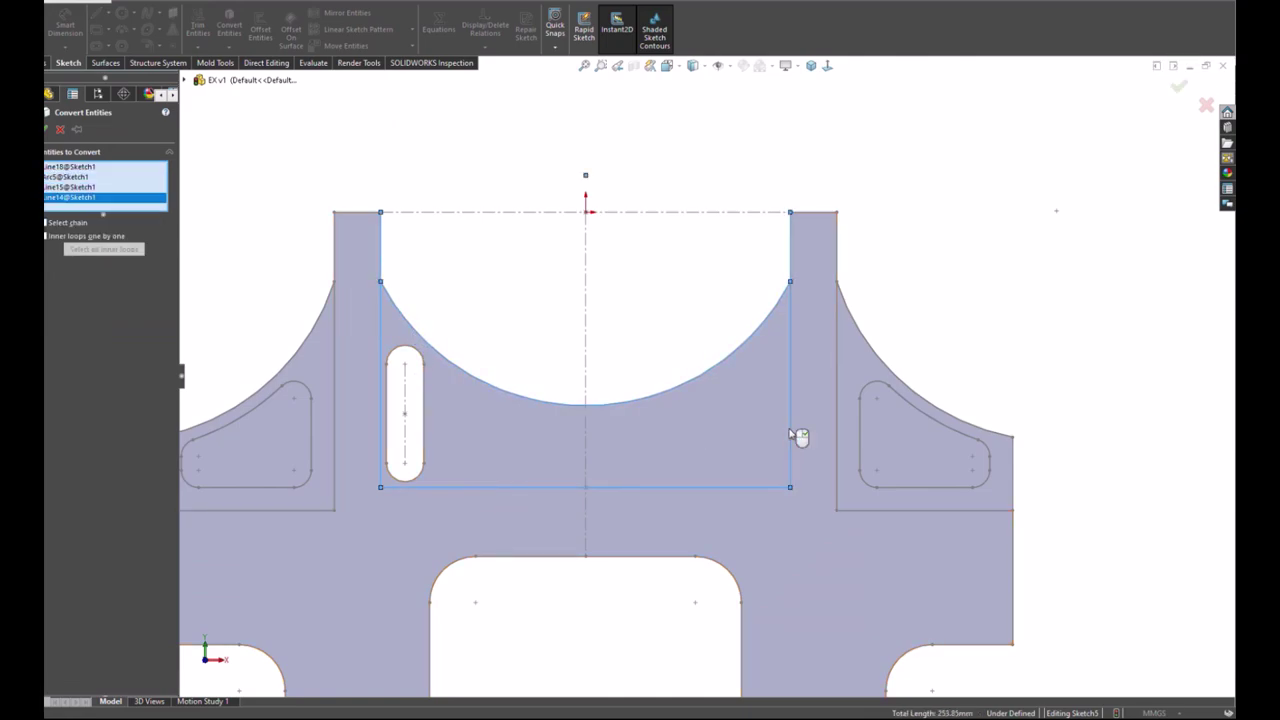
left_click(1180, 88)
Step: Trim the upper parts of both vertical lines to close the profile below the arc
key("t")
mouse_move(472, 259)
left_mouse_down()
mouse_move(371, 263)
mouse_move(750, 265)
left_mouse_up()
key("Escape")
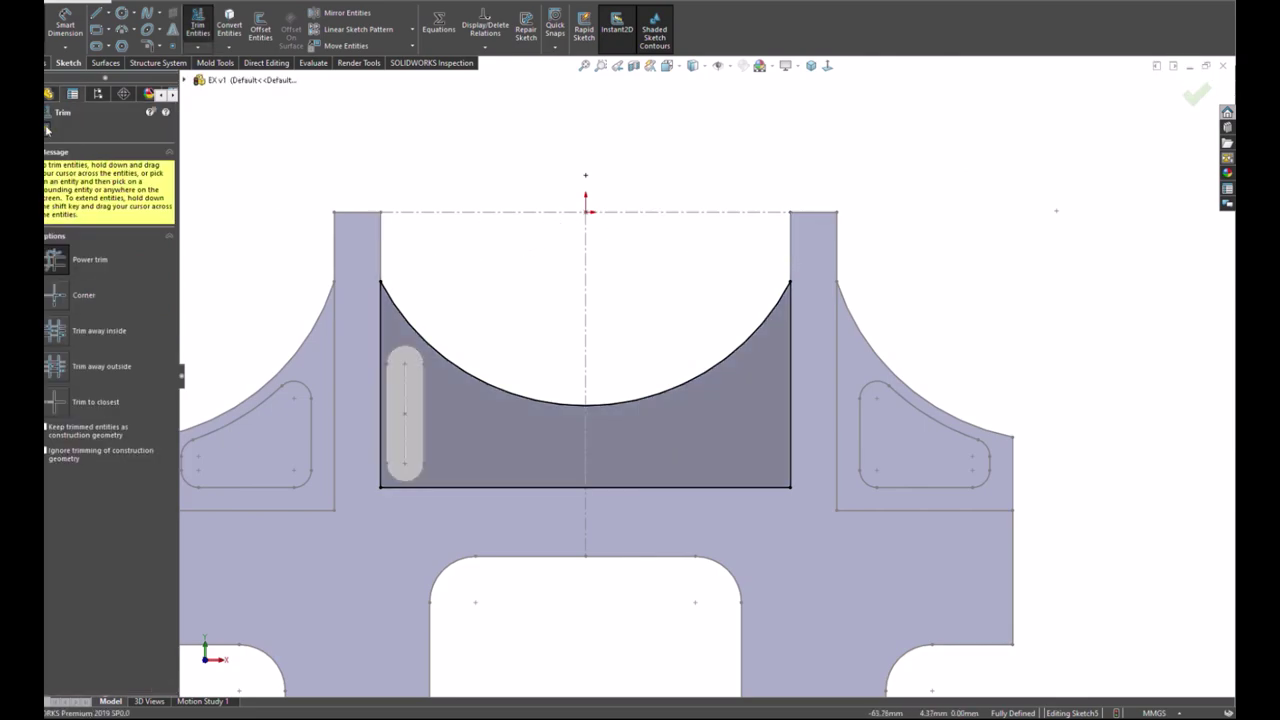
left_click(48, 62)
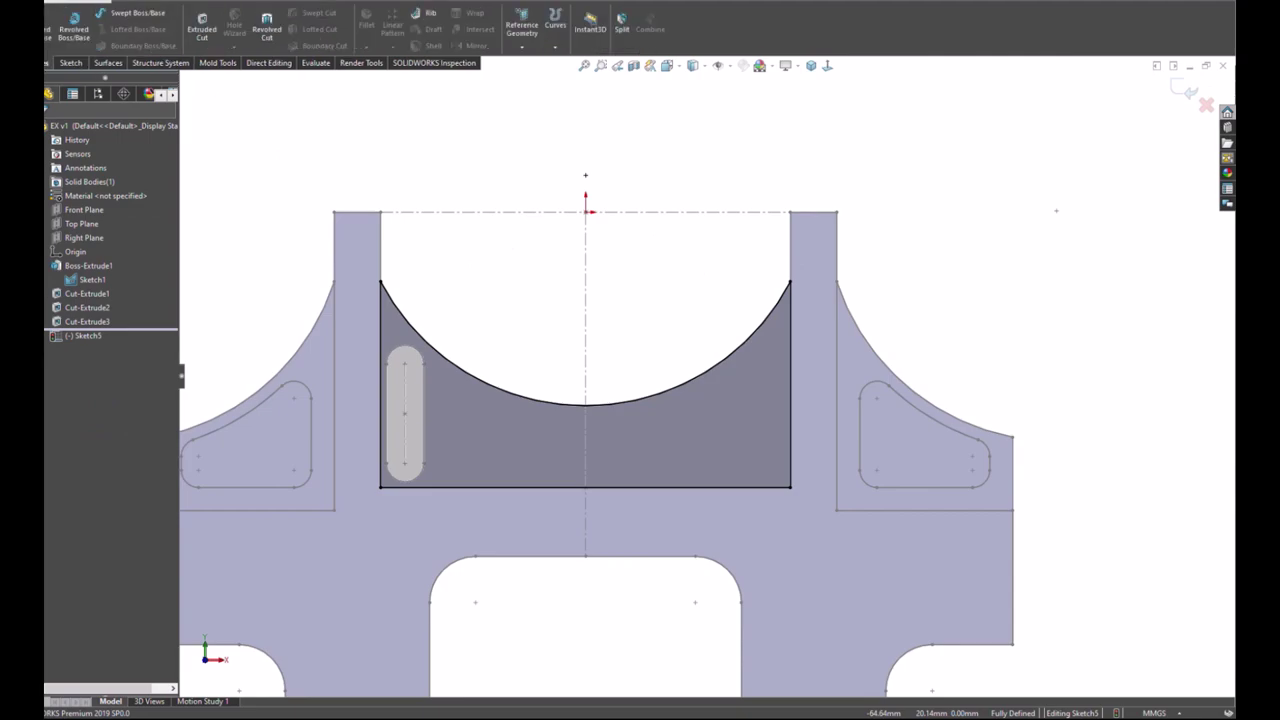
Step: Cut the Sketch5 region 9.5 mm deep with a blind Extruded Cut
left_click(205, 28)
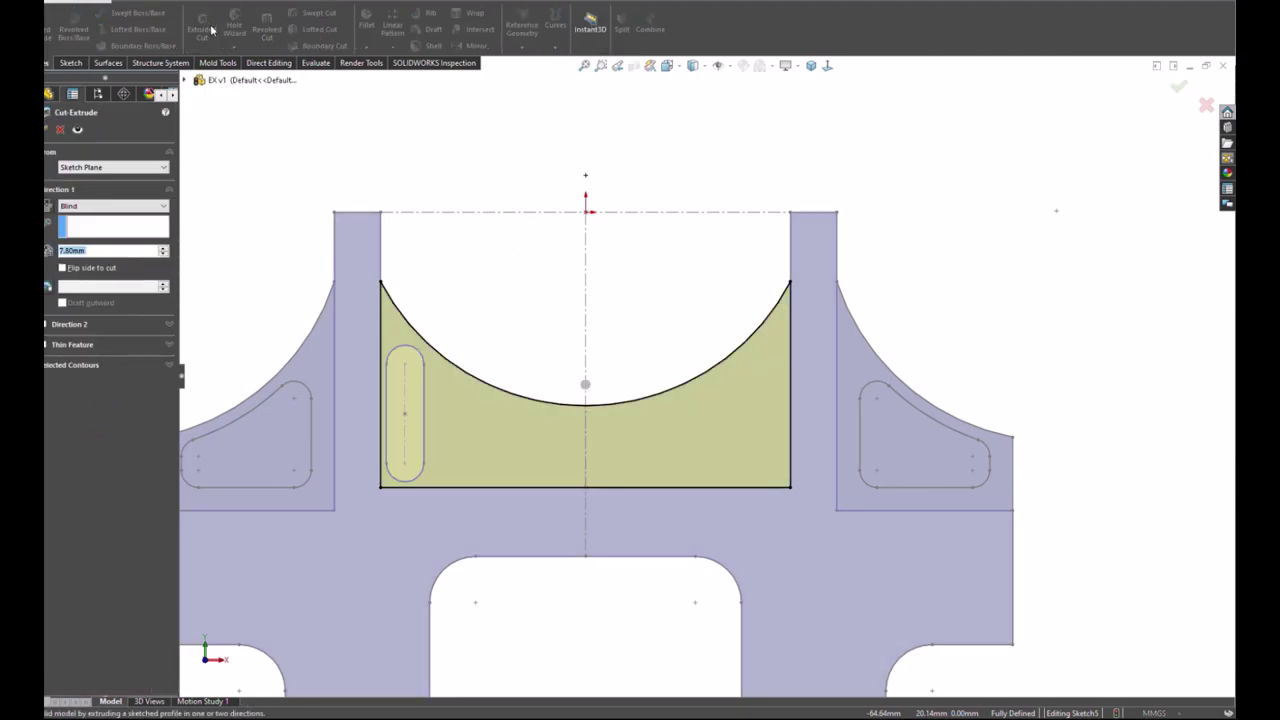
type("9")
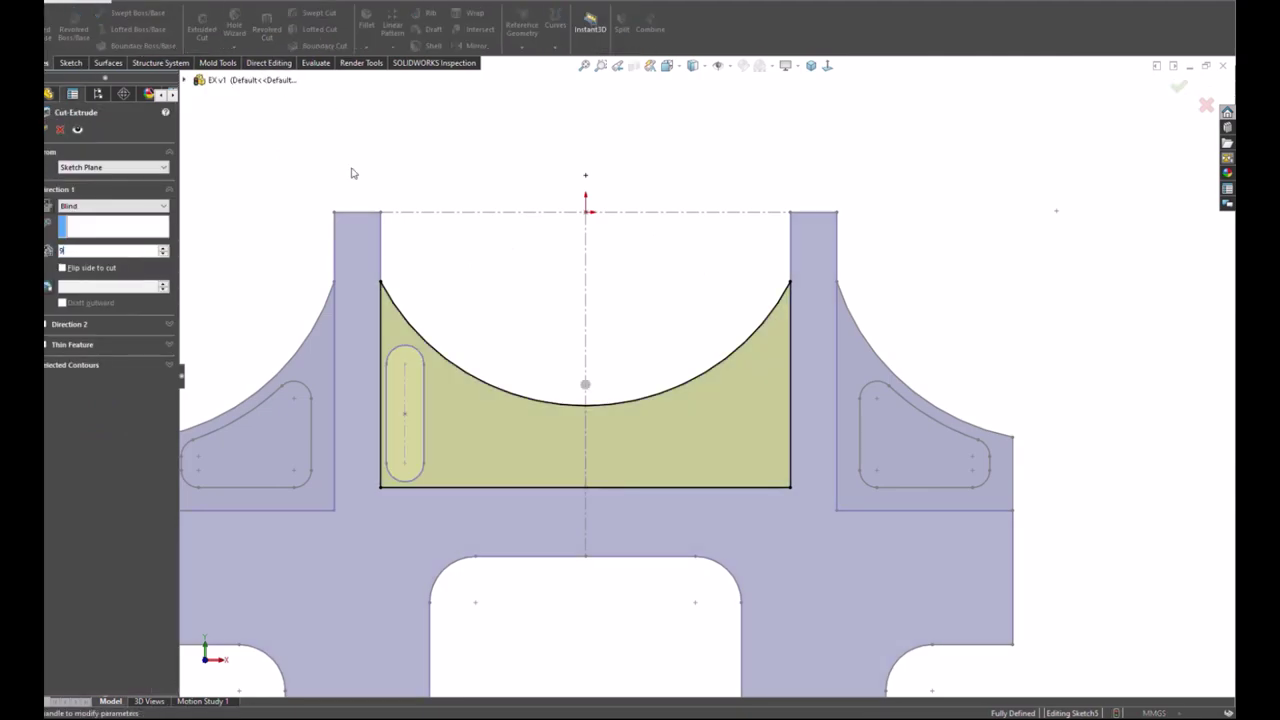
type(".5")
key("Return")
right_click(361, 176)
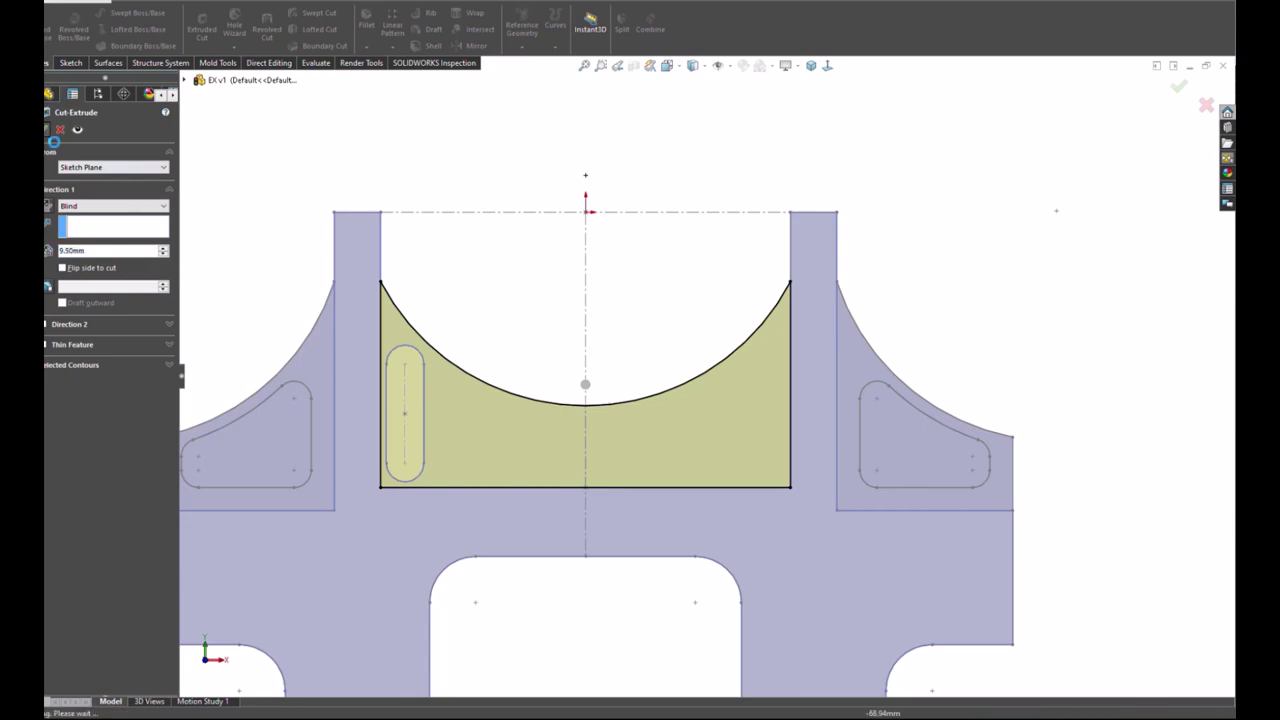
key("ctrl+7")
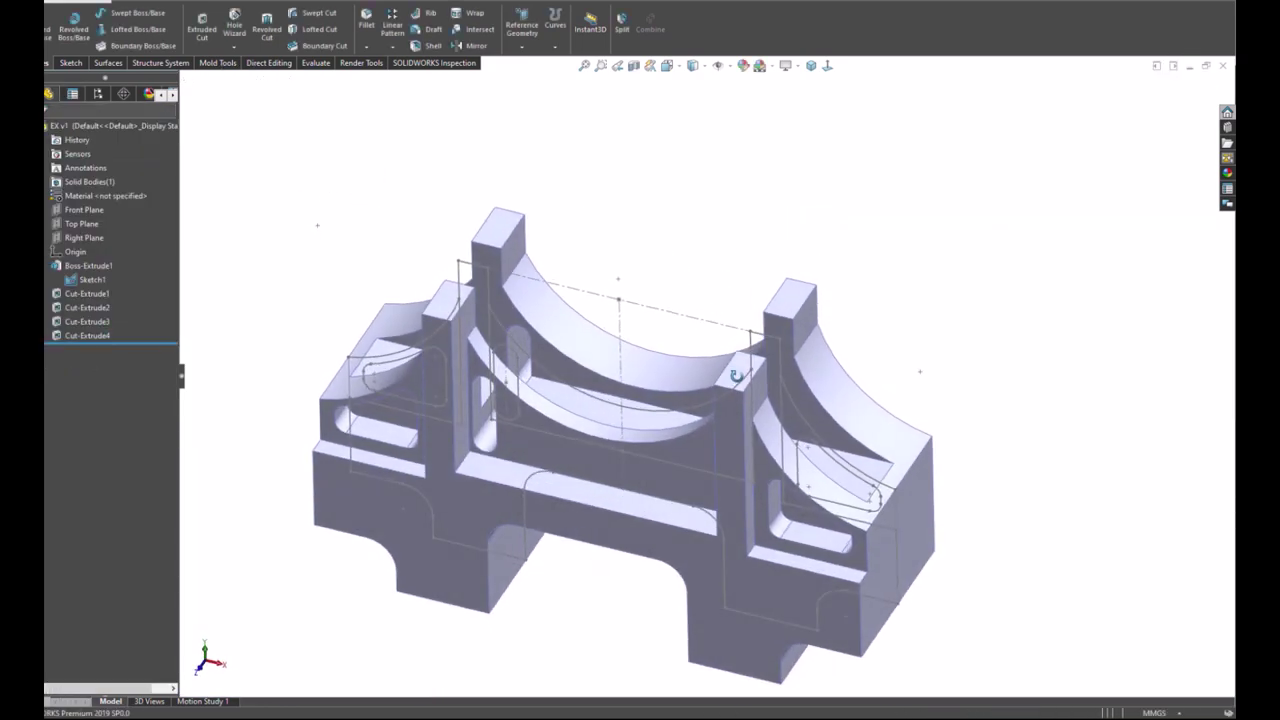
Step: Orbit the part to inspect the recessed central channel and select the right end face
left_click(87, 279)
left_click(294, 288)
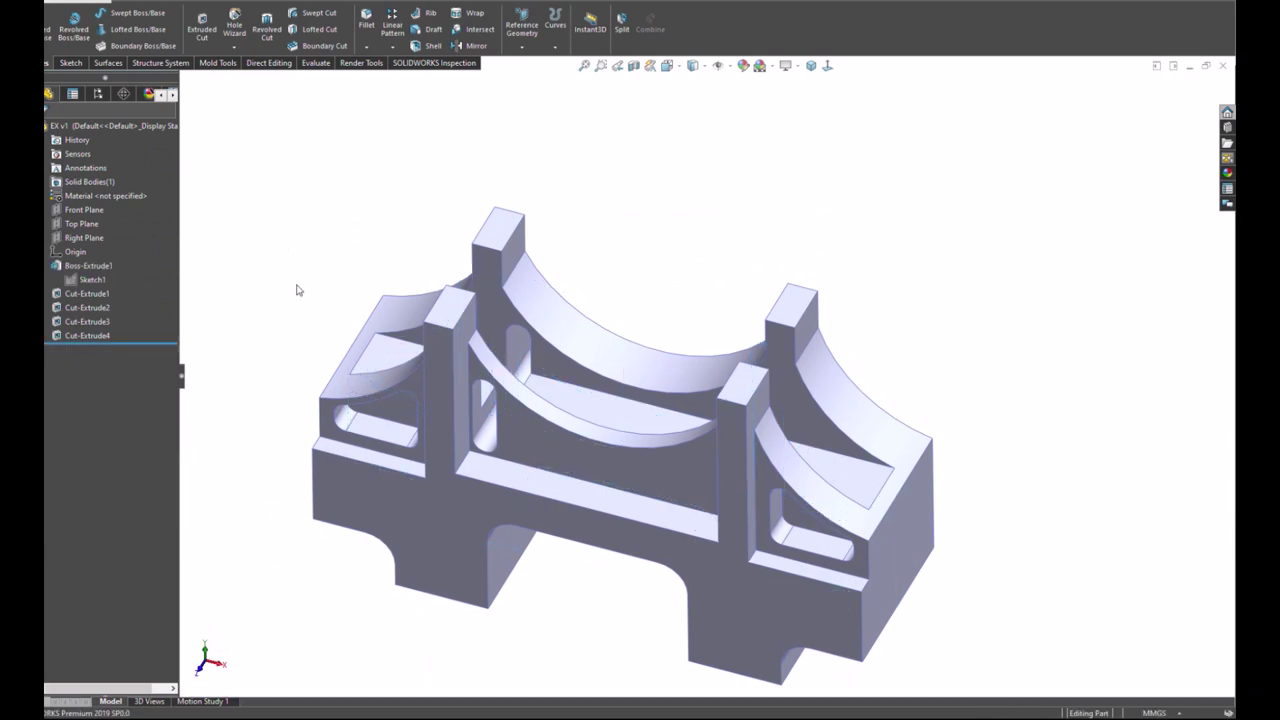
middle_click_drag(294, 288, 303, 318)
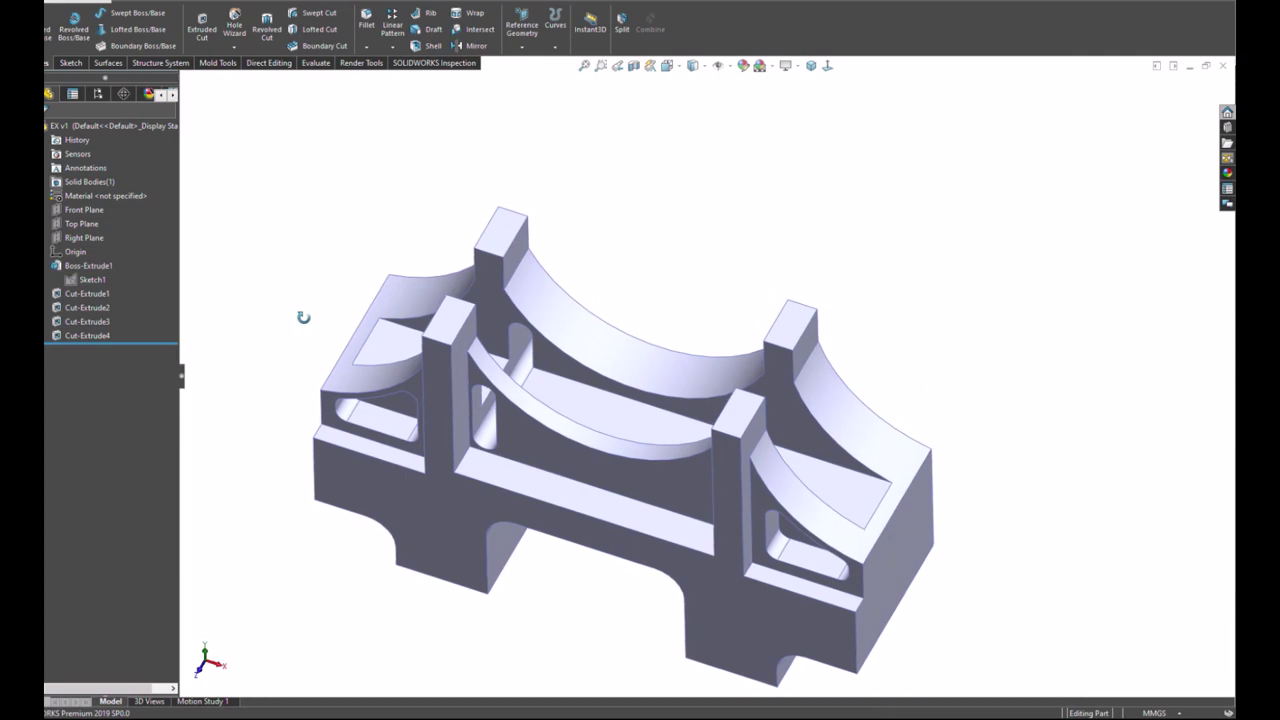
mouse_move(302, 317)
middle_mouse_down()
mouse_move(289, 314)
mouse_move(298, 297)
middle_mouse_up()
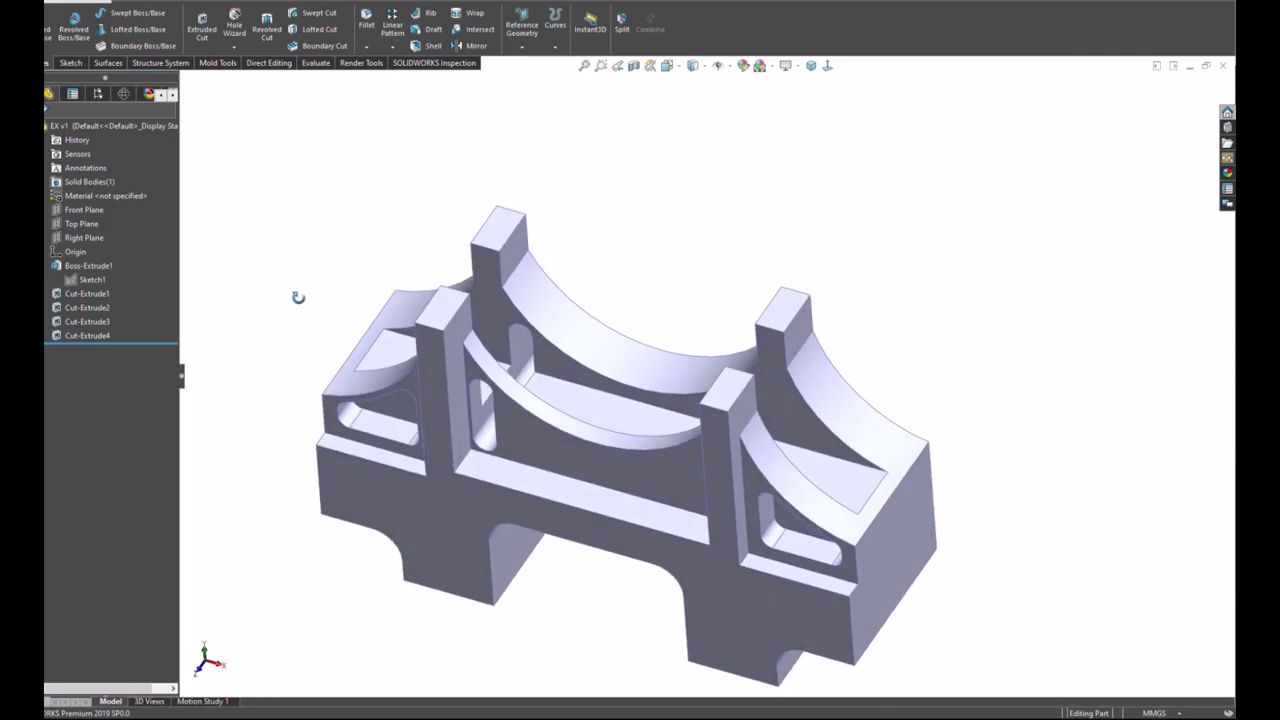
left_click(886, 621)
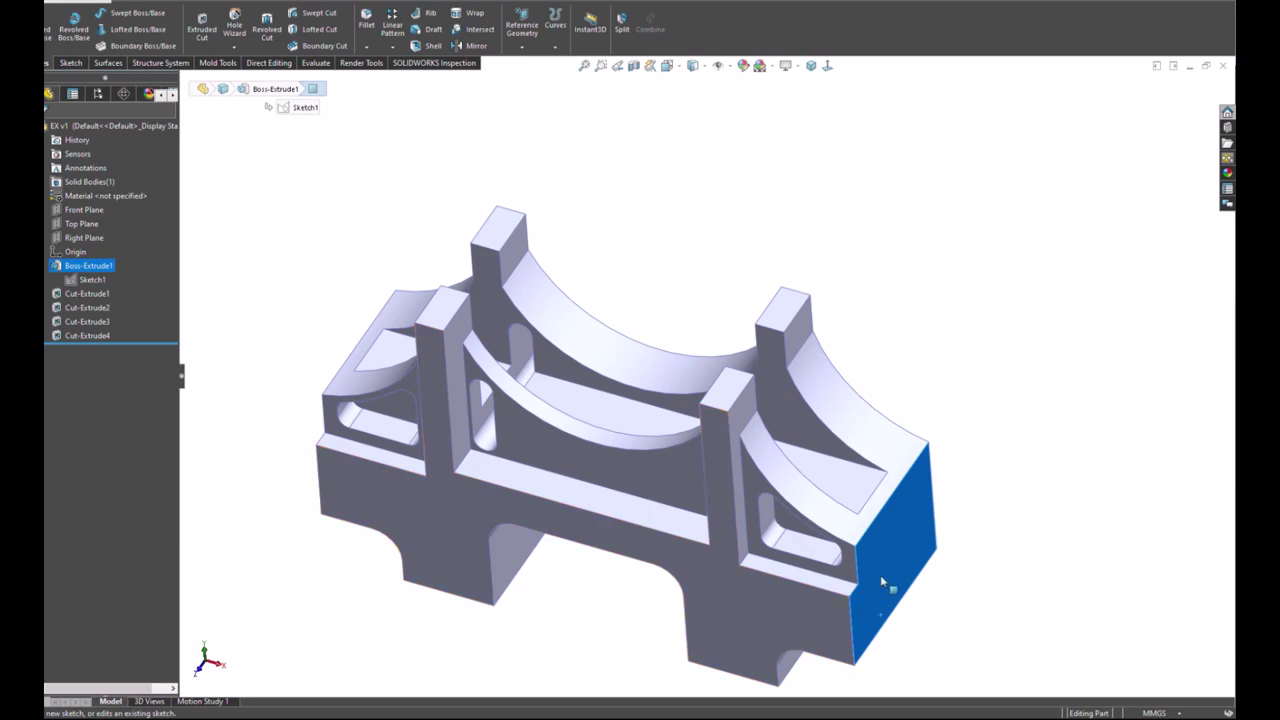
Step: On the right end face, sketch a vertical line from origin to bottom edge, then start a corner rectangle
left_click(938, 541)
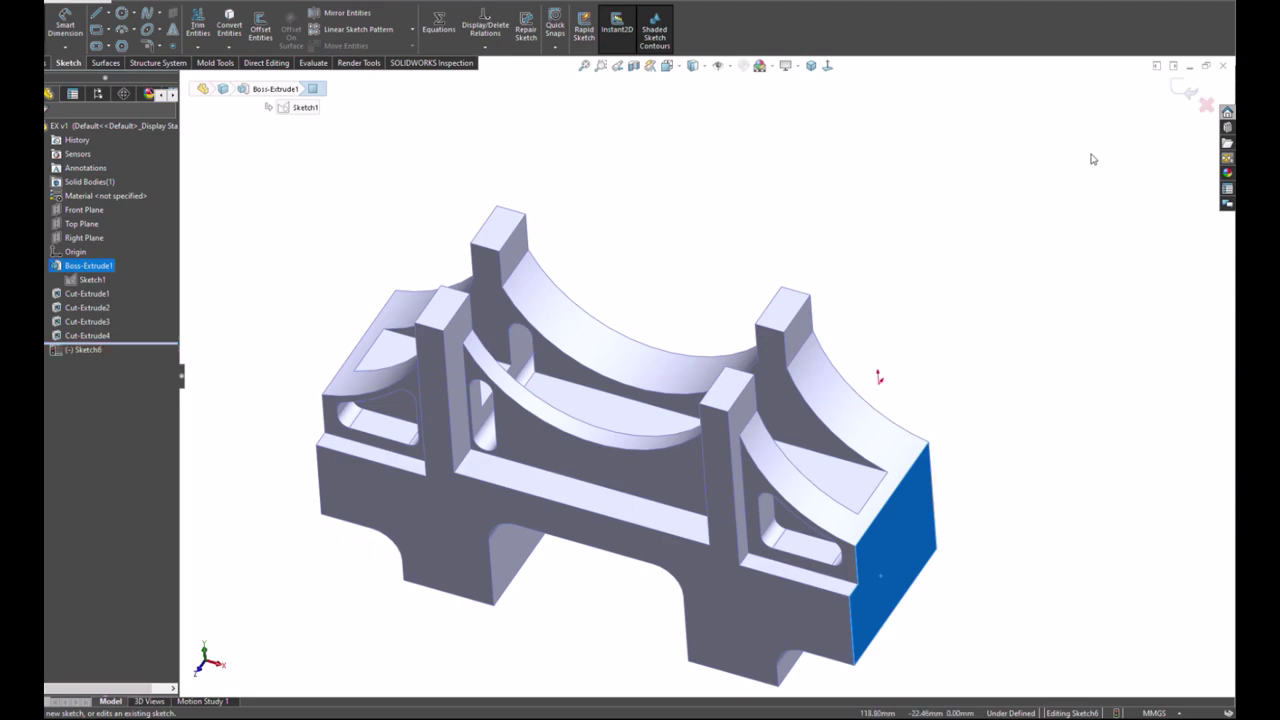
scroll(960, 311, "down", 1)
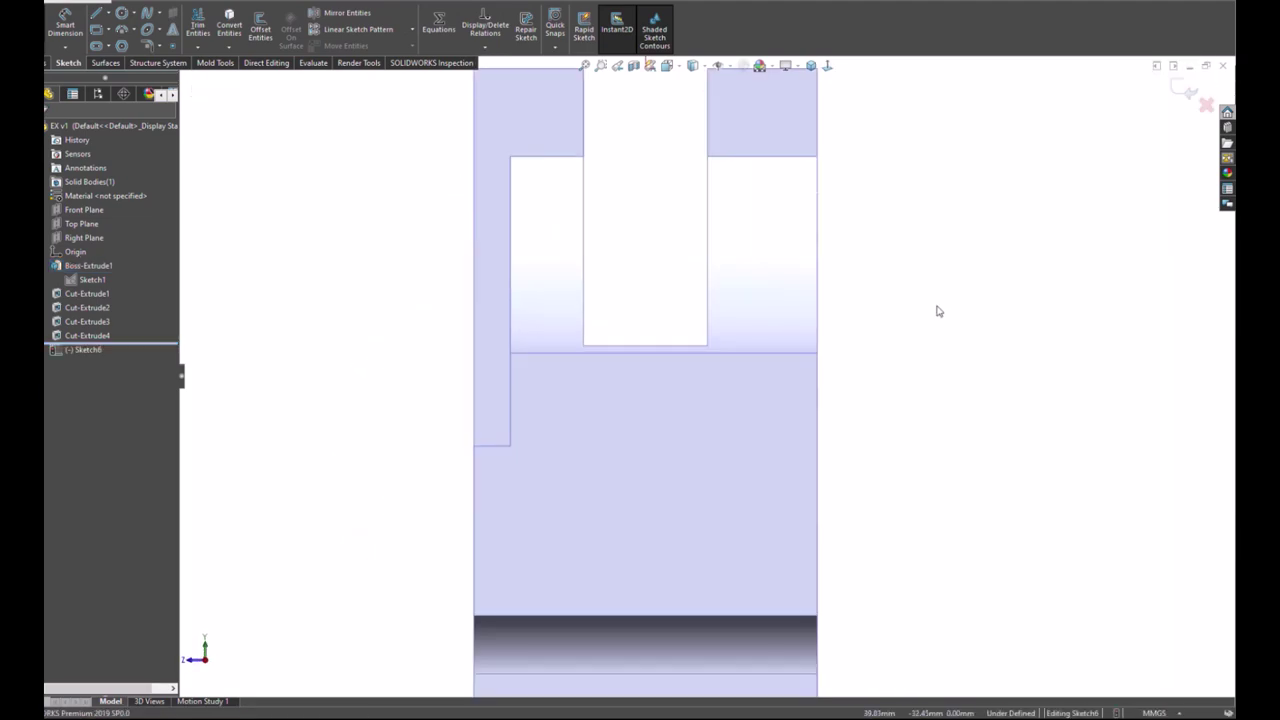
scroll(915, 380, "up", 2)
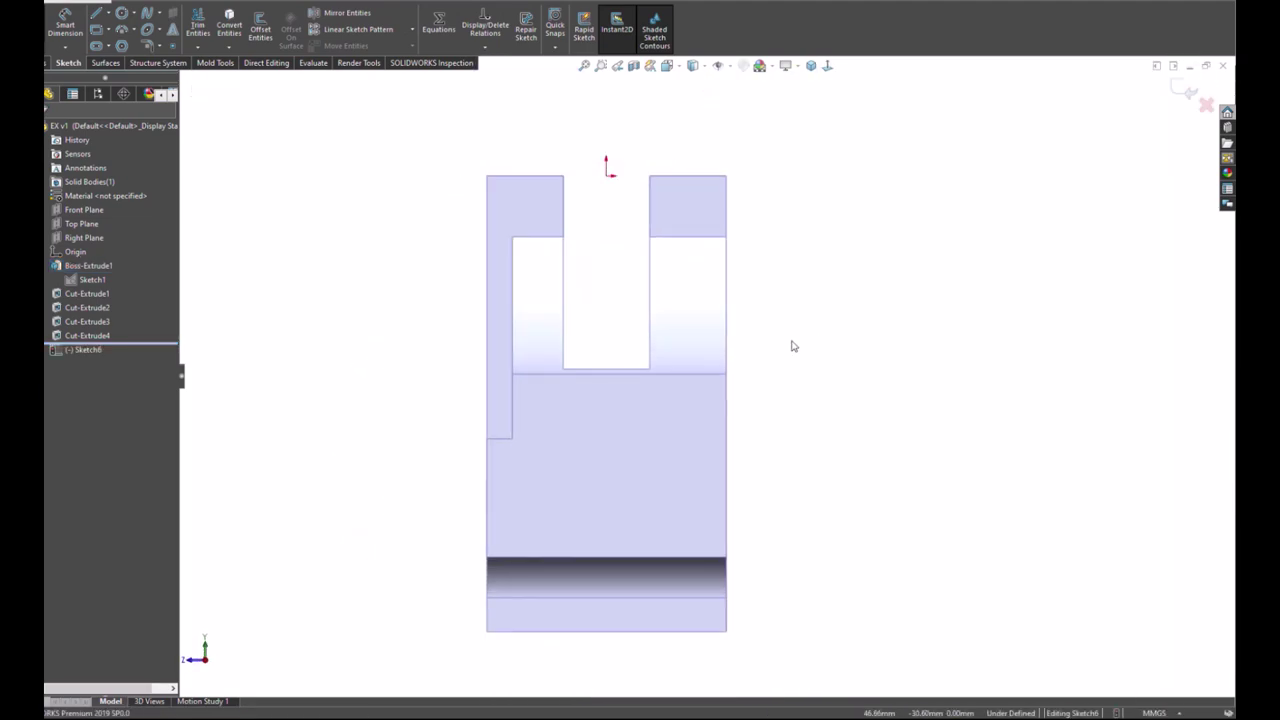
key("l")
left_click(607, 175)
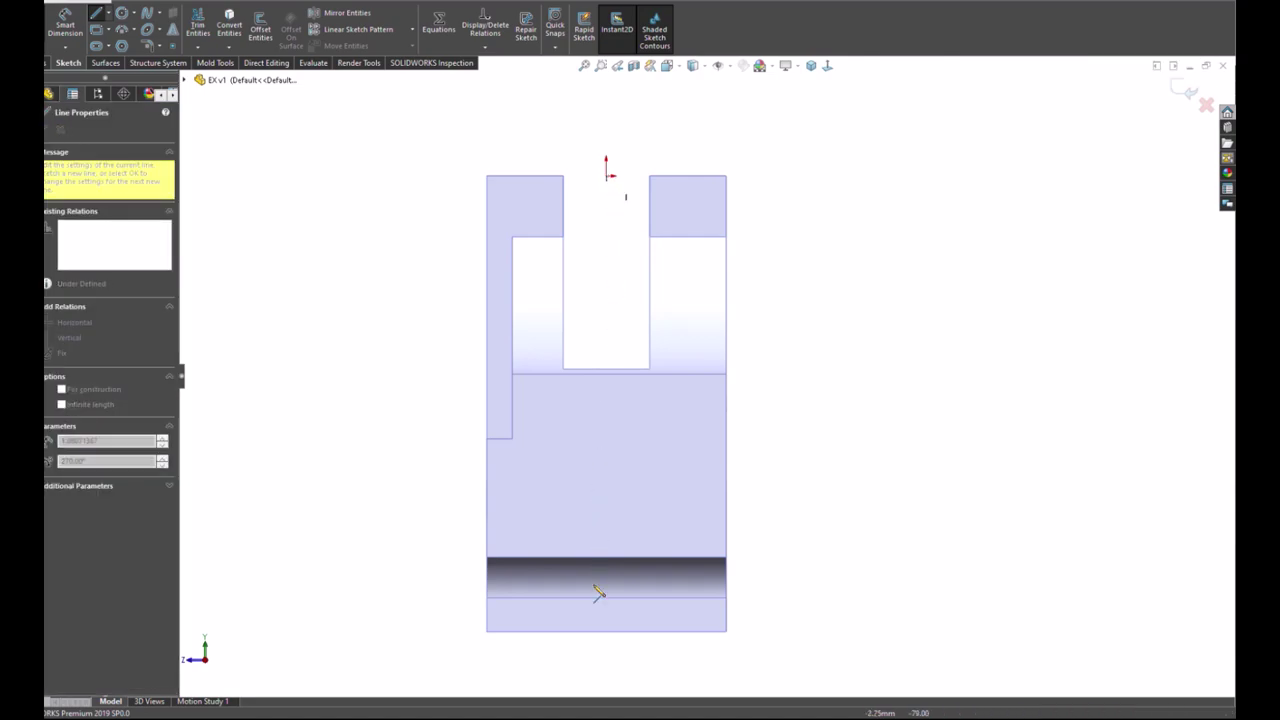
double_click(607, 632)
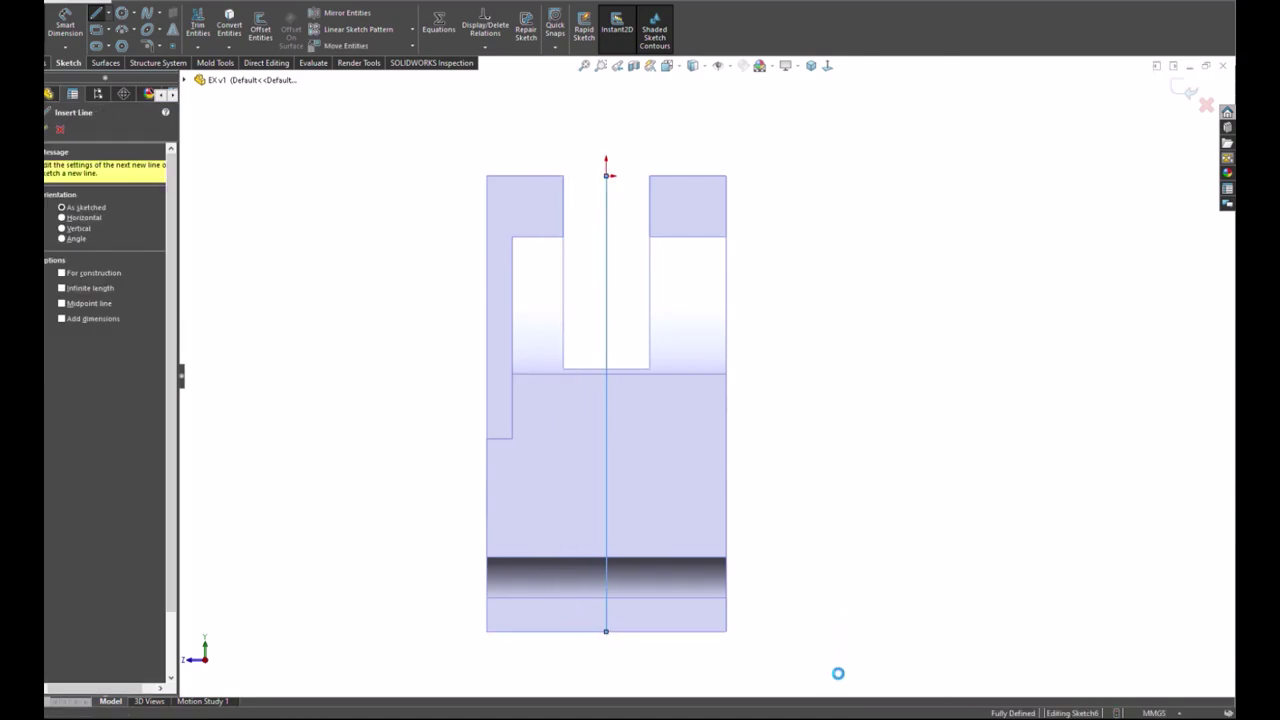
key("r")
left_click(686, 632)
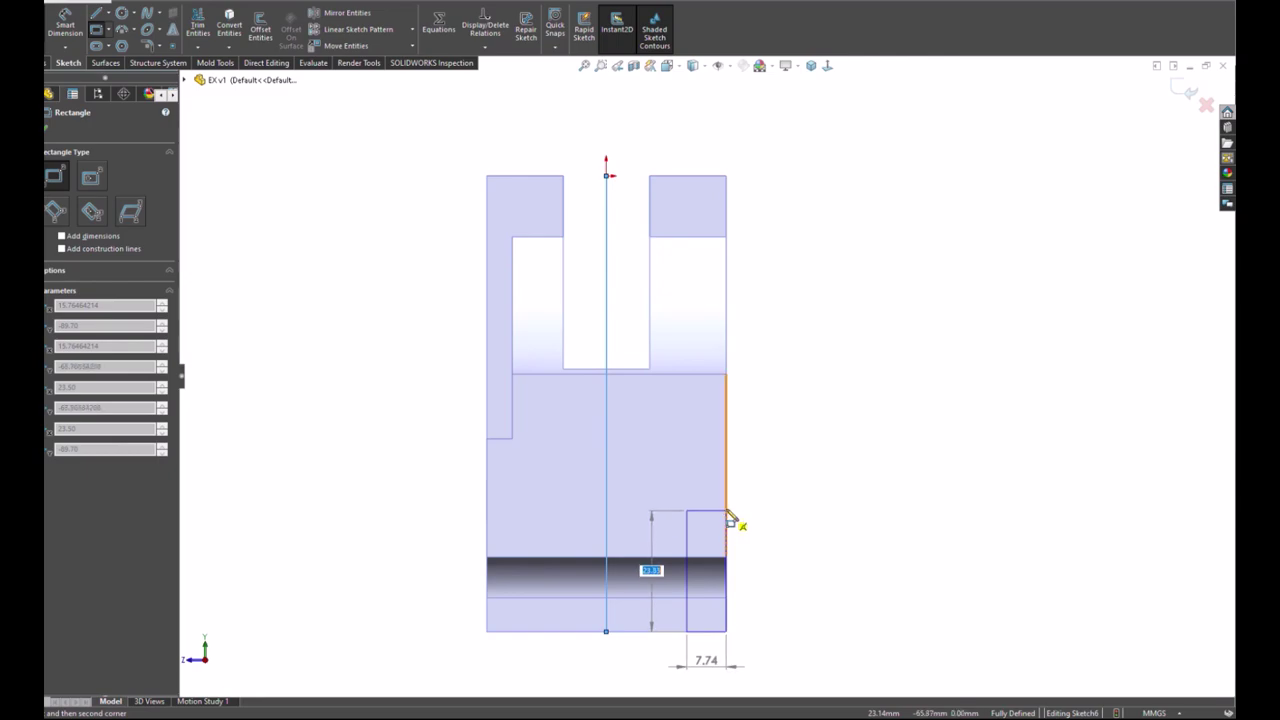
Step: Complete the lower-right corner rectangle, then draw a closed six-segment stepped outline on the lower-left edge
left_click(726, 509)
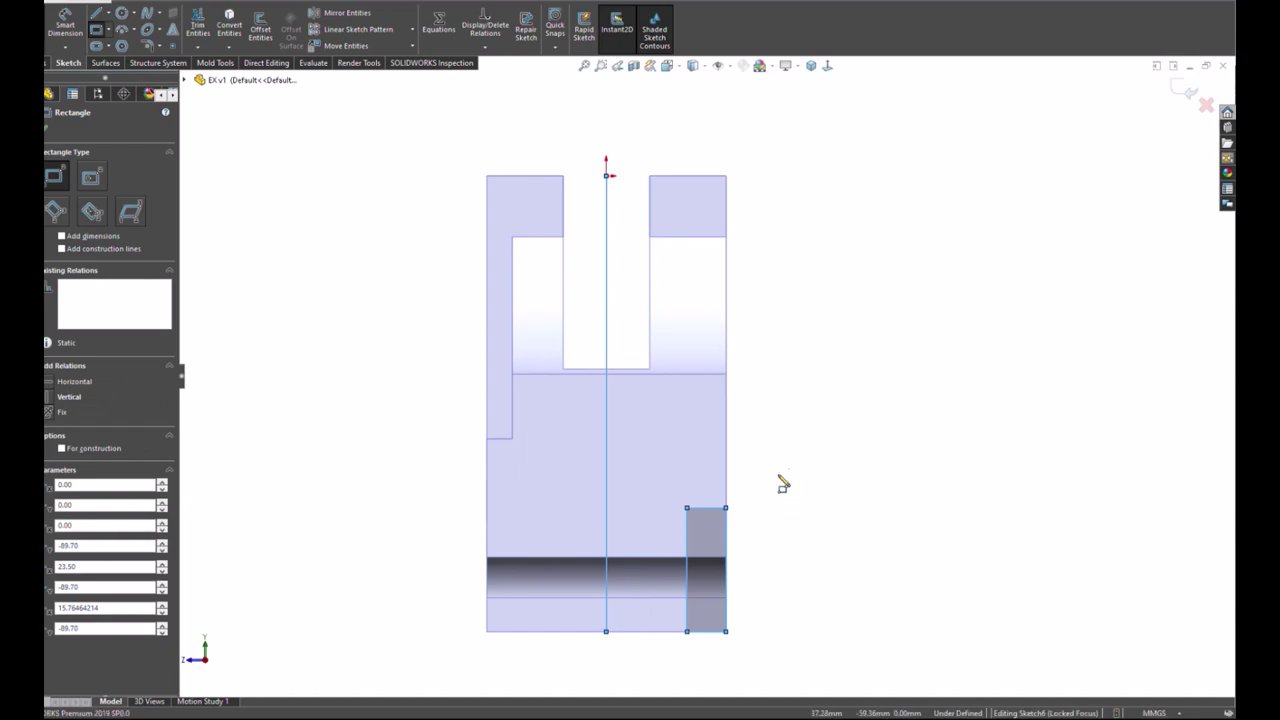
key("l")
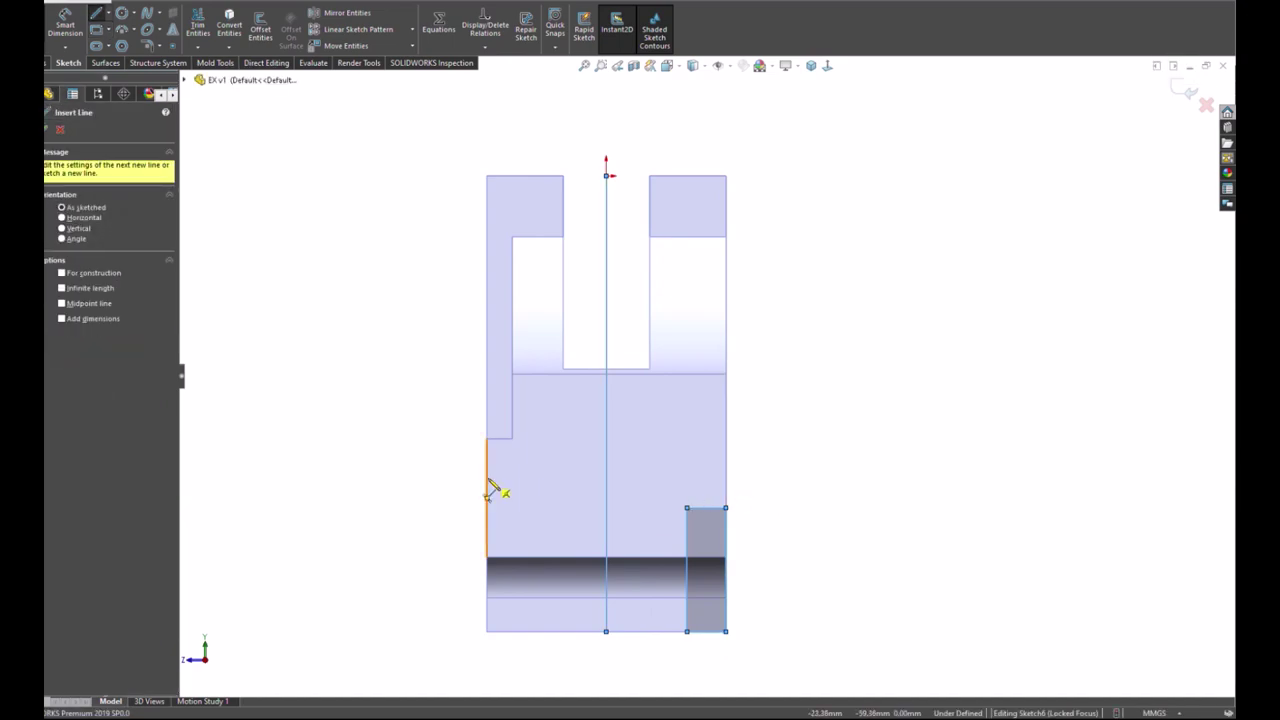
left_click(487, 495)
left_click(507, 471)
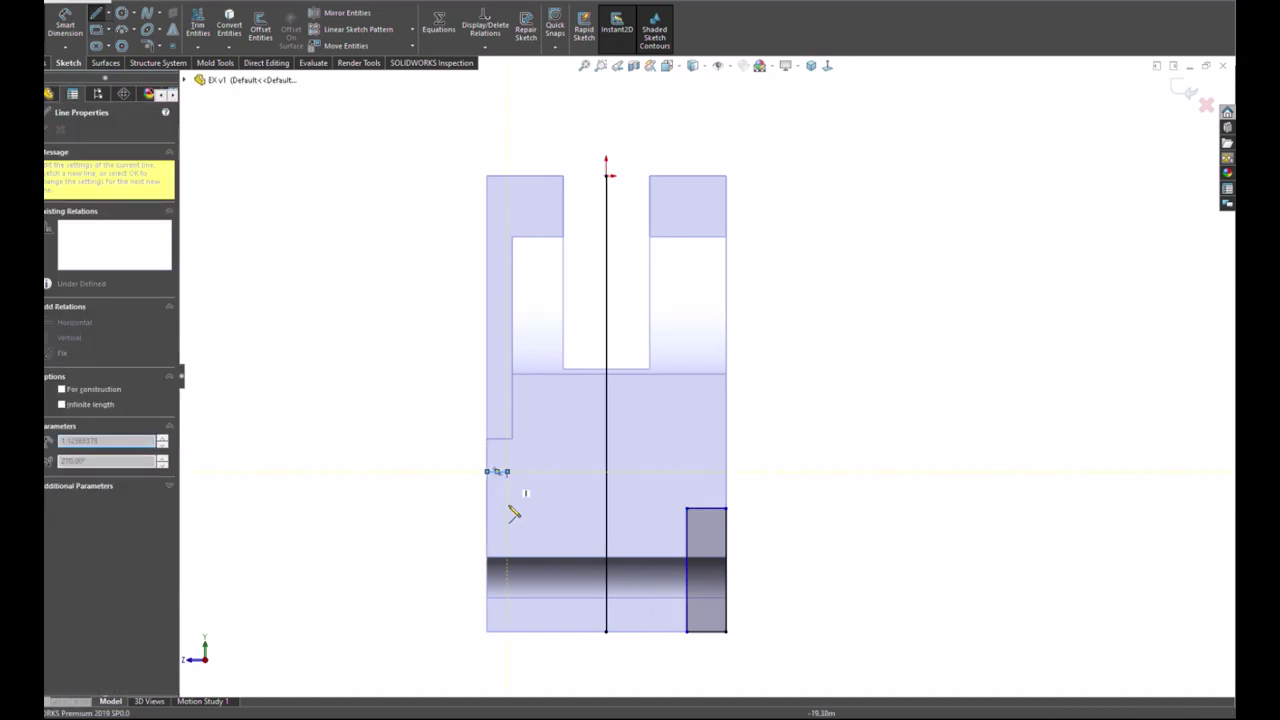
left_click(507, 537)
left_click(537, 537)
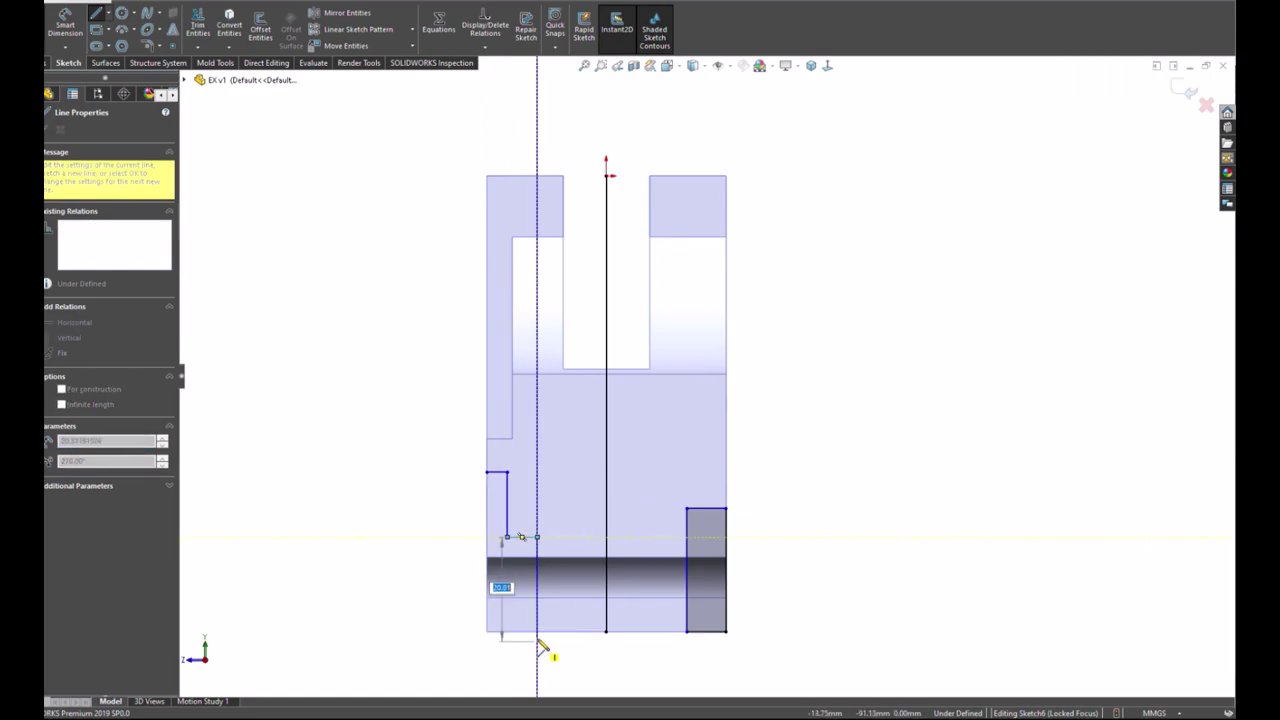
left_click(537, 631)
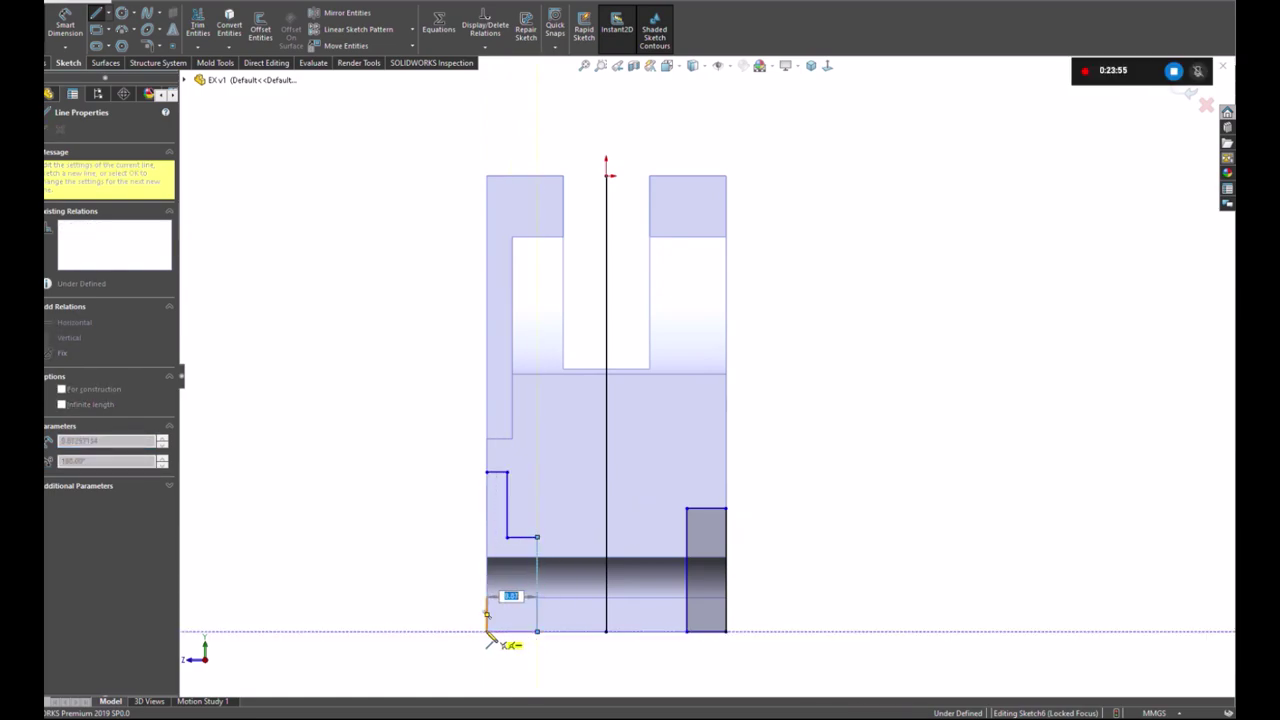
left_click(488, 632)
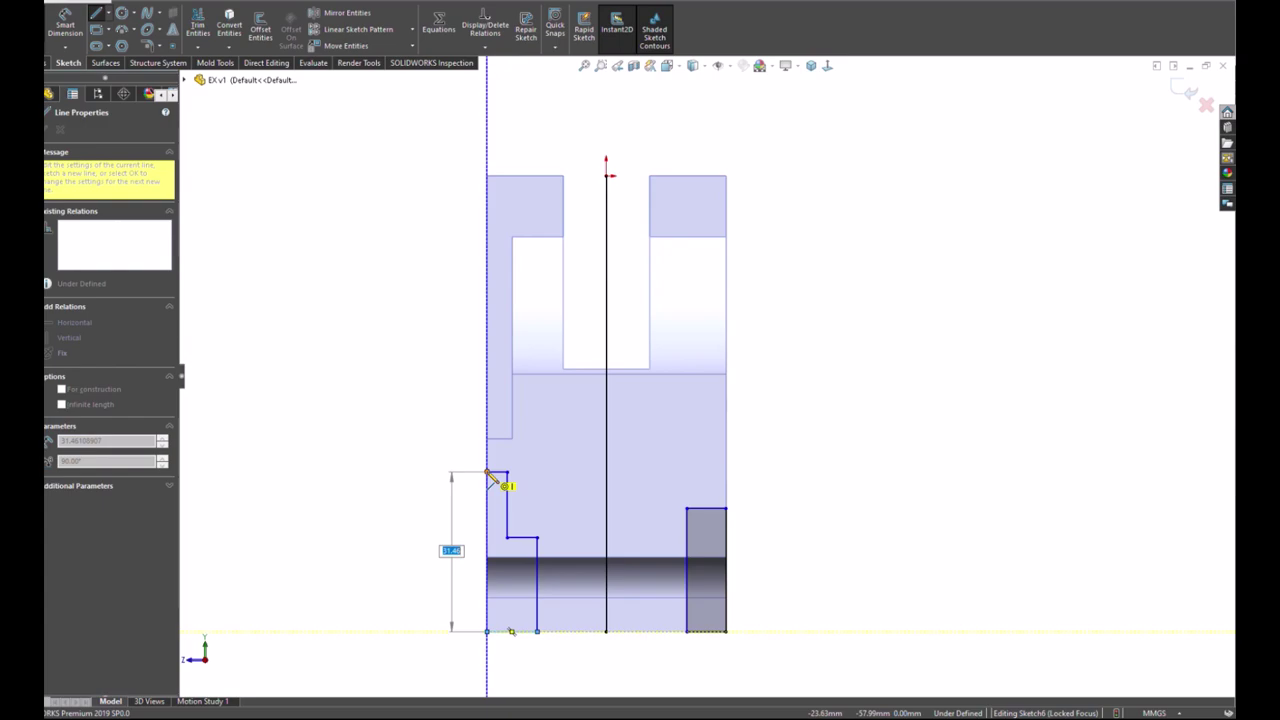
left_click(488, 473)
key("Escape")
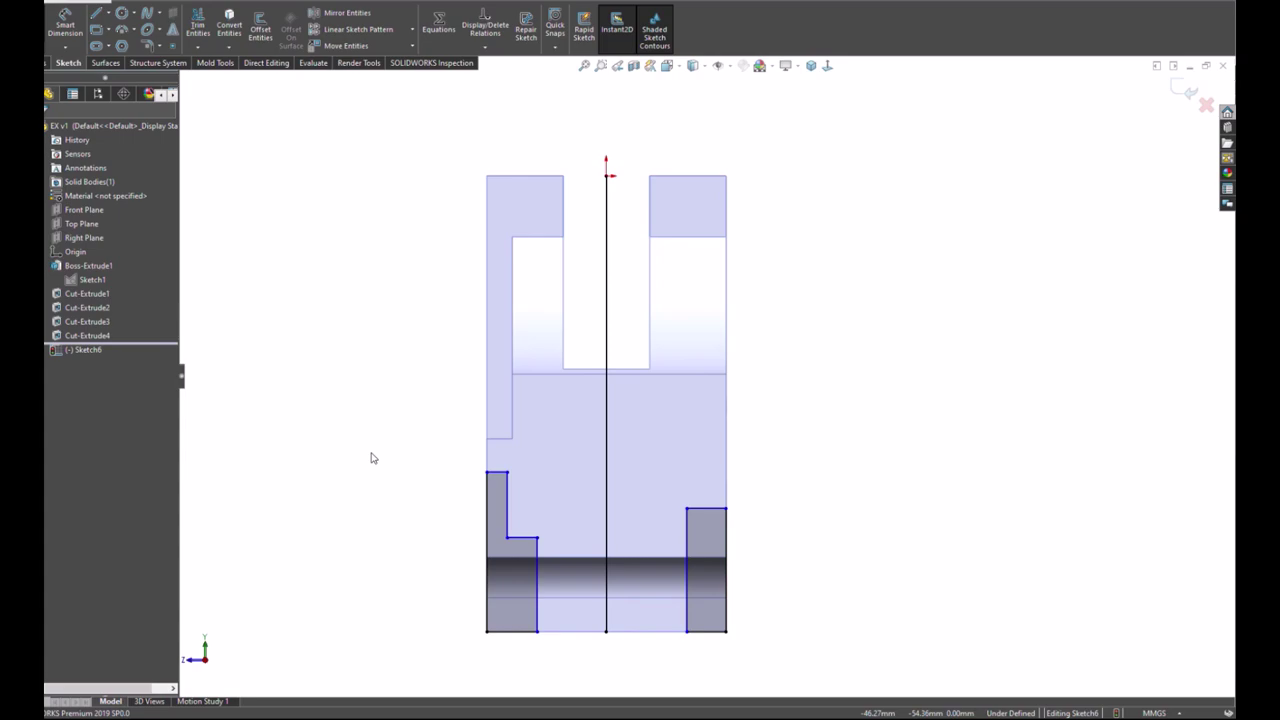
Step: Make the left outline's top line and the right rectangle's top line collinear
left_click(497, 472)
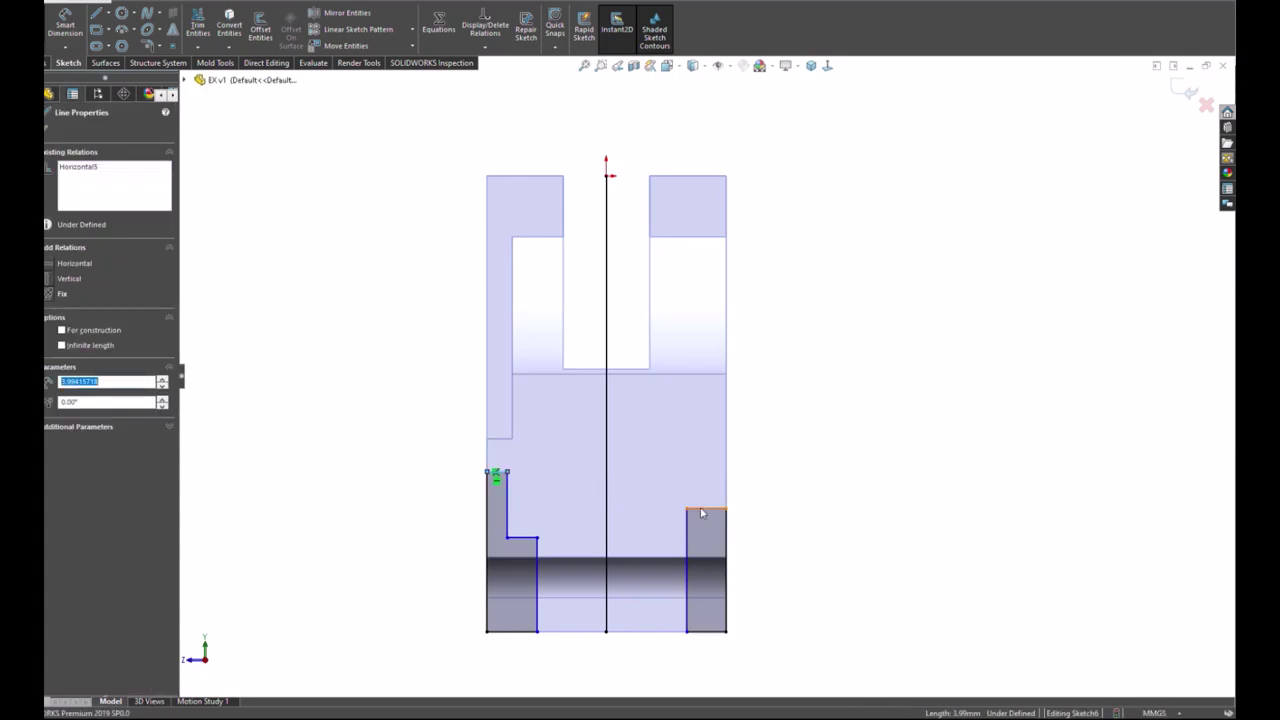
left_click(701, 511, "ctrl")
left_click(776, 460)
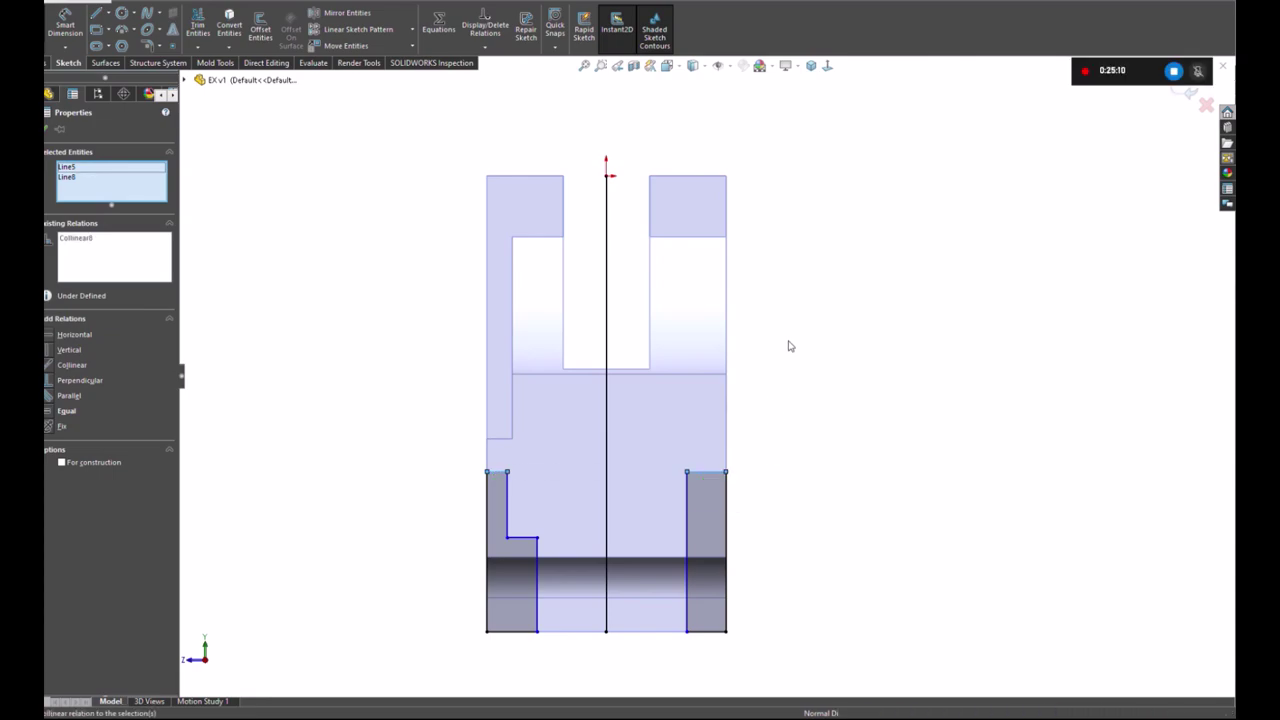
key("Escape")
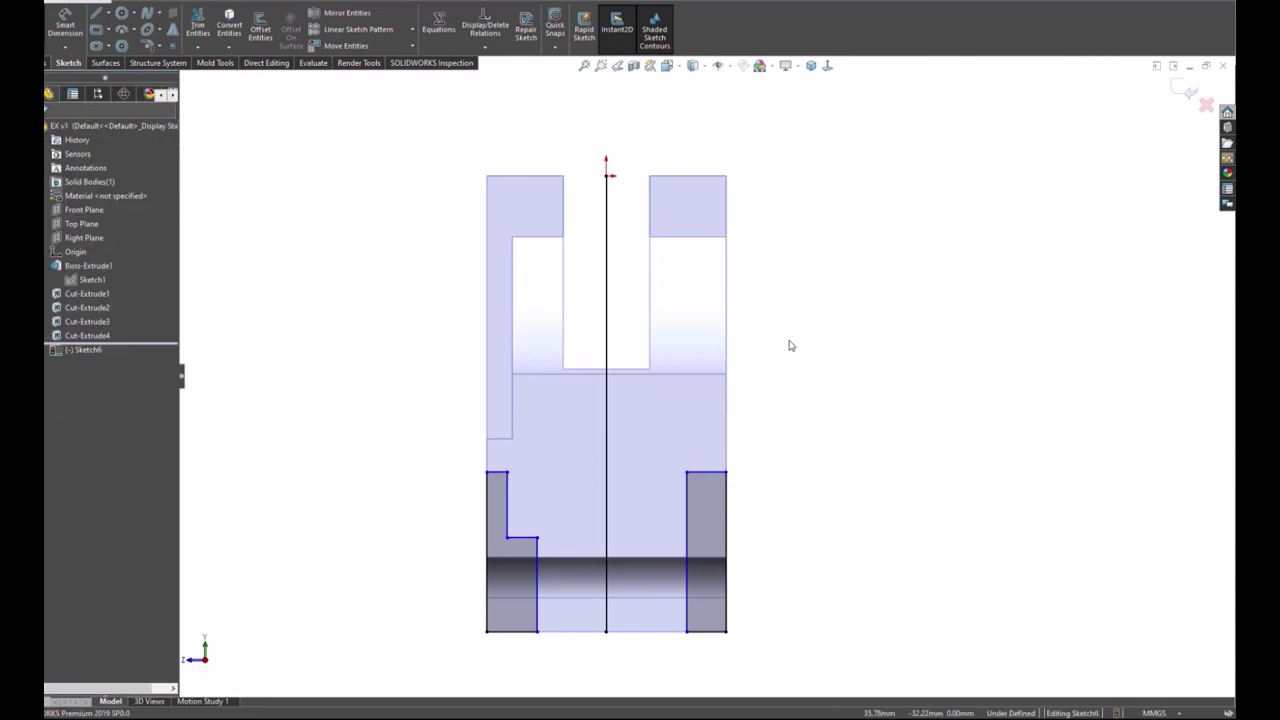
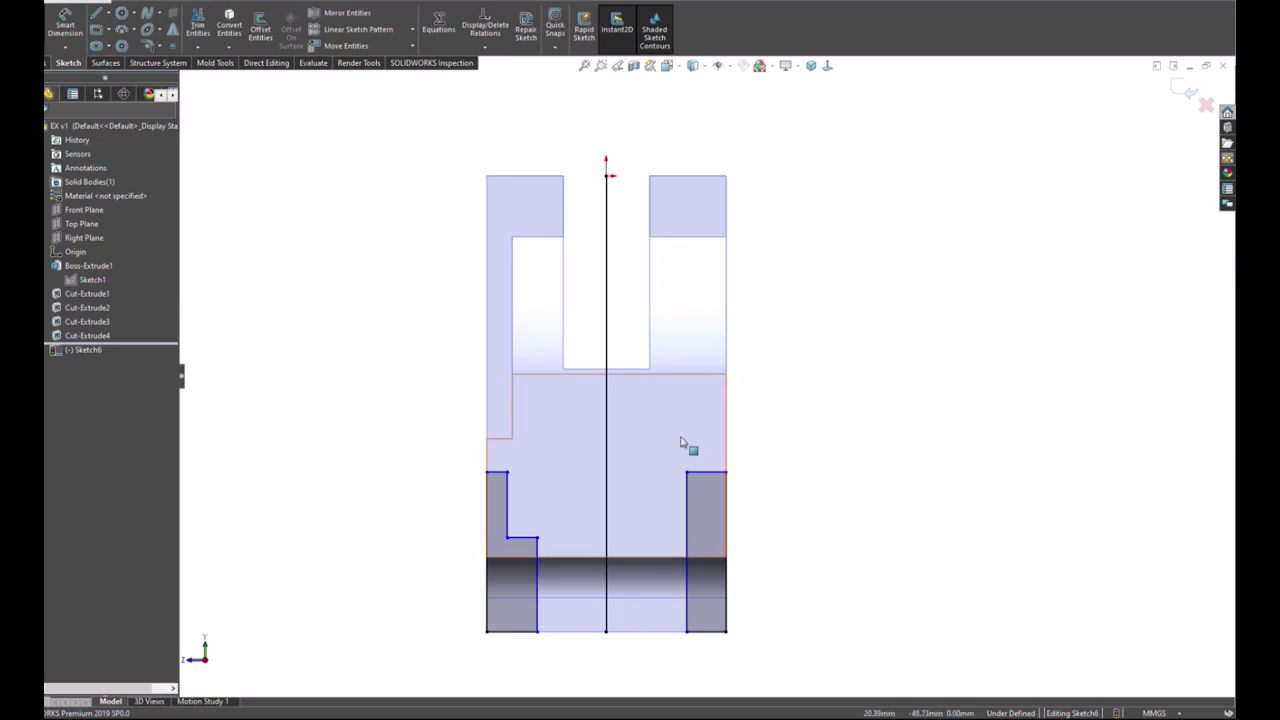
Step: Dimension the profile height from the ledge to the top edge as 57.75
right_click_drag(410, 440, 410, 392)
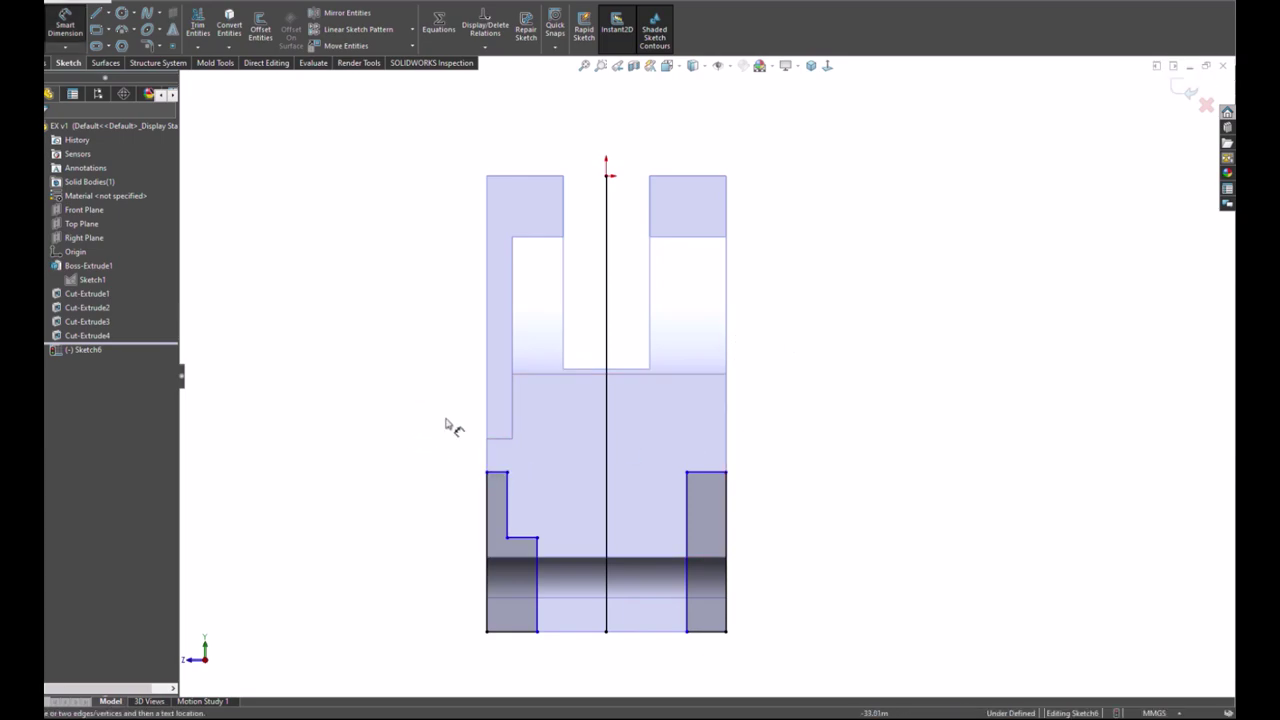
left_click(503, 468)
left_click(500, 177)
left_click(432, 216)
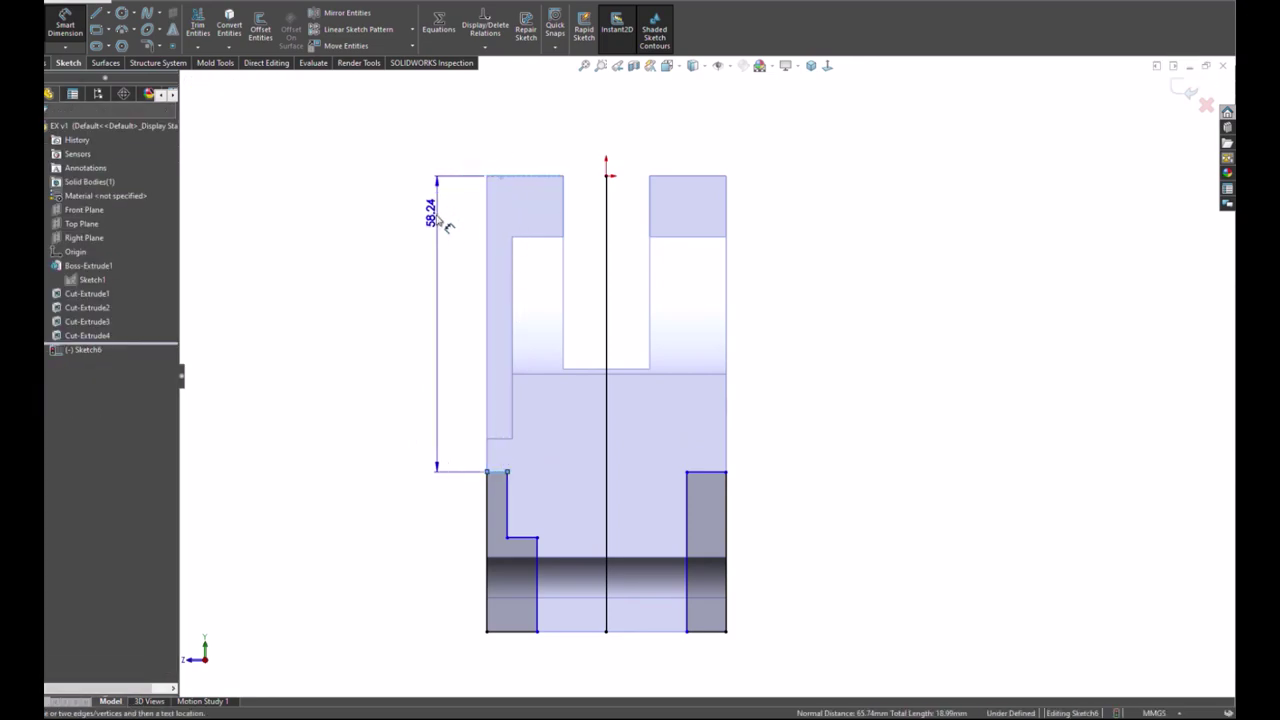
left_click(430, 220)
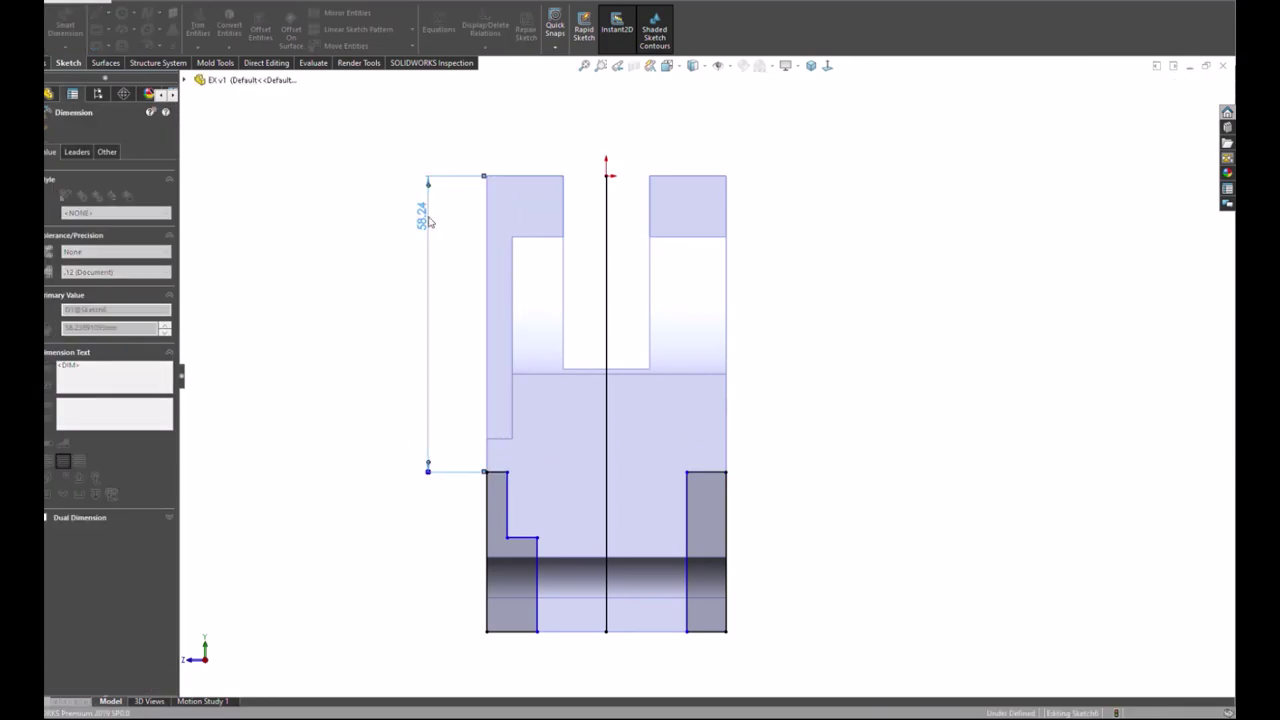
type("57.75")
key("Return")
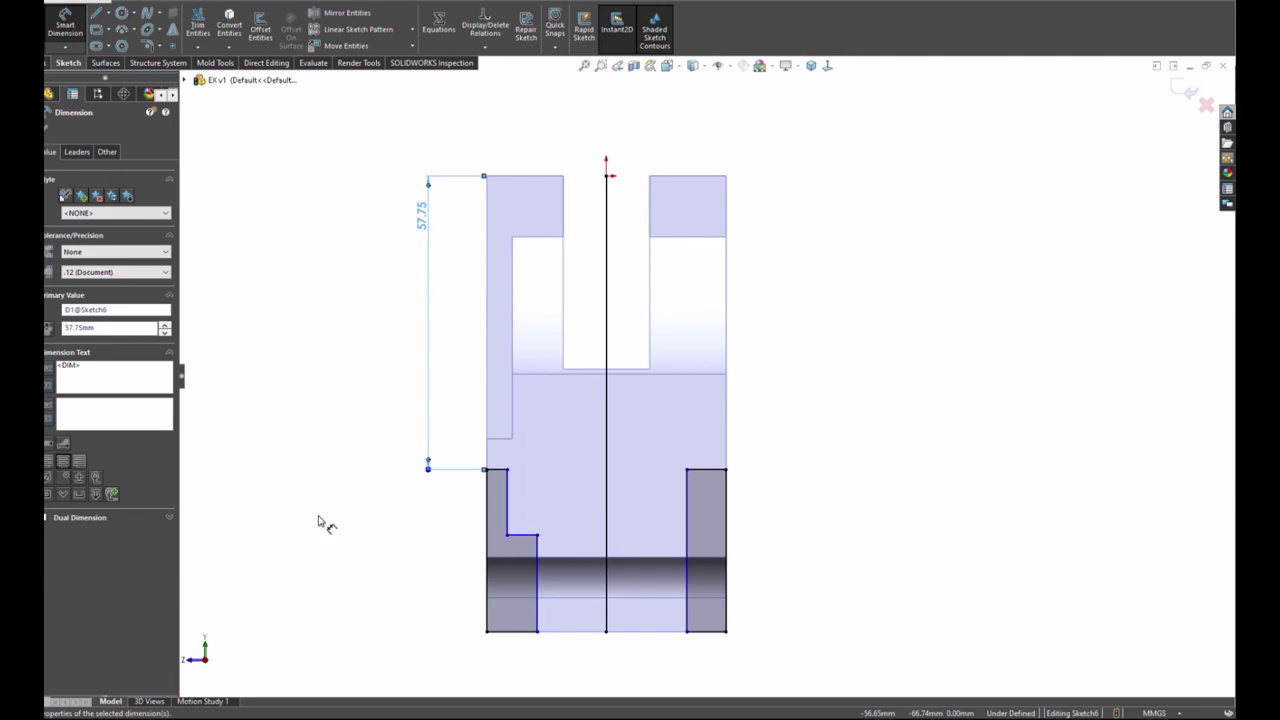
left_click(497, 472)
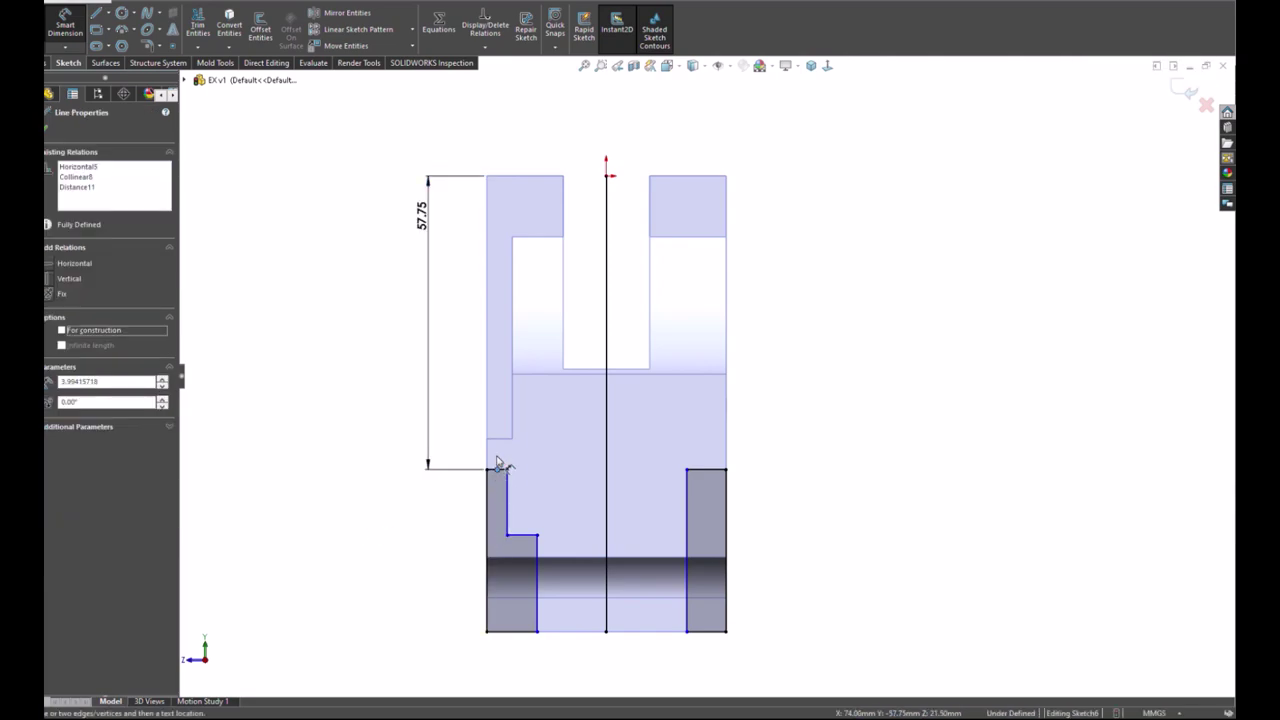
Step: Dimension the short ledge edge to 2.00 mm
left_click(450, 527)
left_click(500, 474)
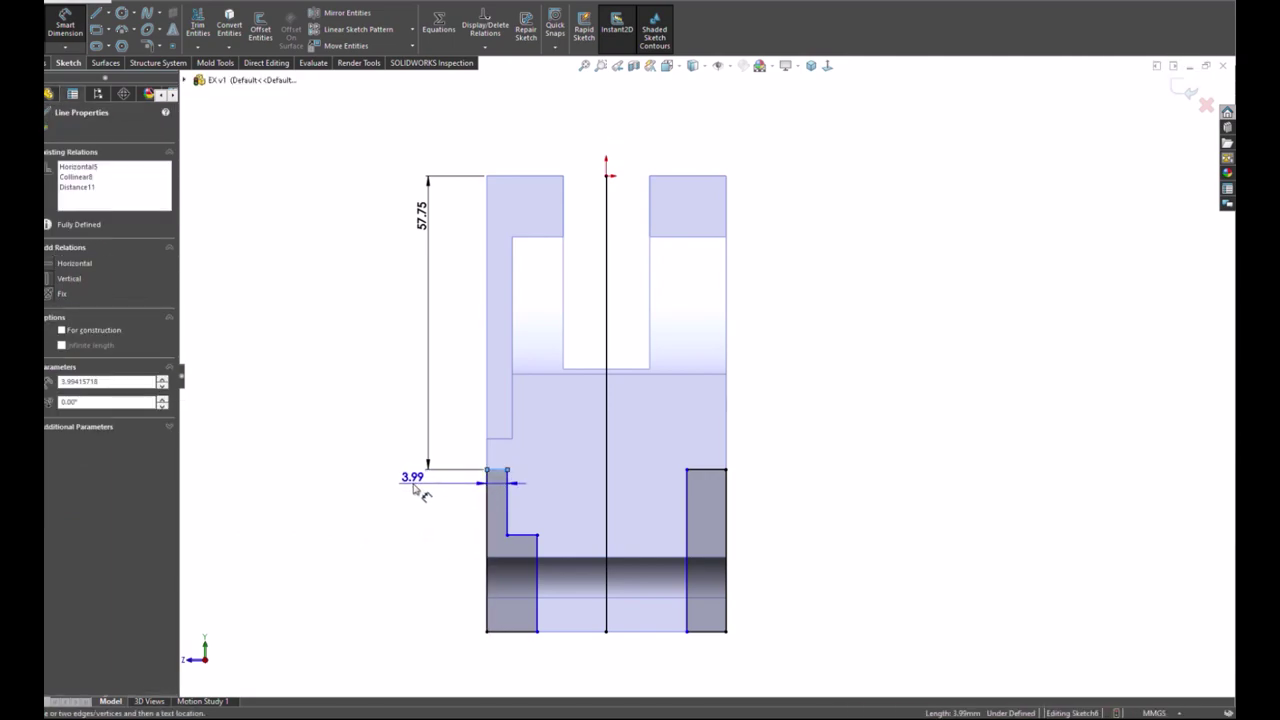
left_click(415, 487)
type("2")
key("Return")
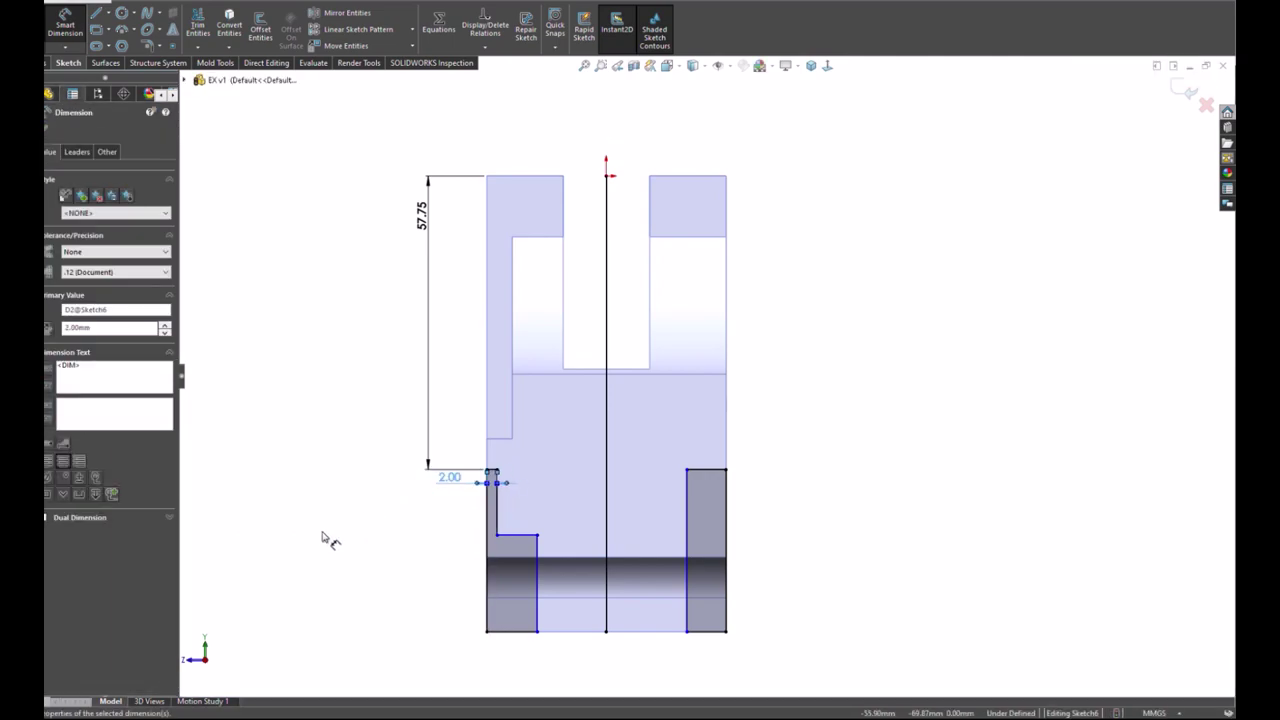
left_click(322, 540)
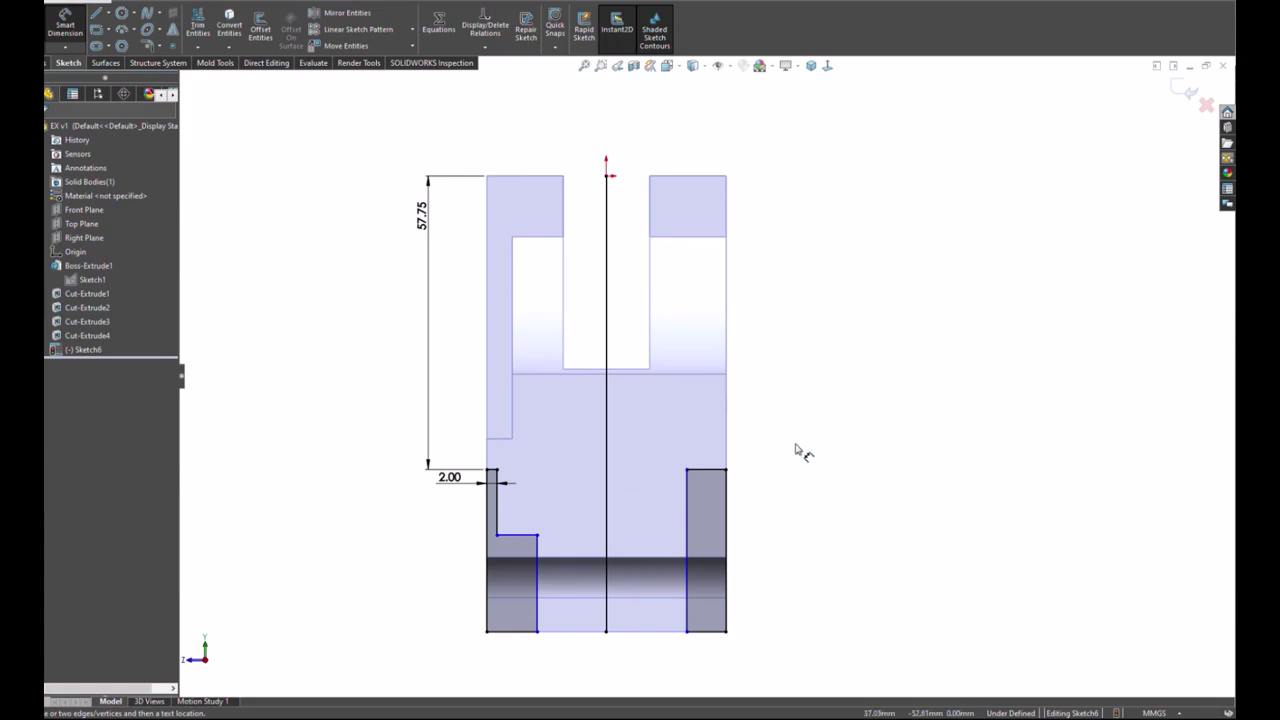
Step: Add an Equal relation between the left ledge's and the right strip's top edges
left_click(708, 477)
left_click(492, 470, "ctrl")
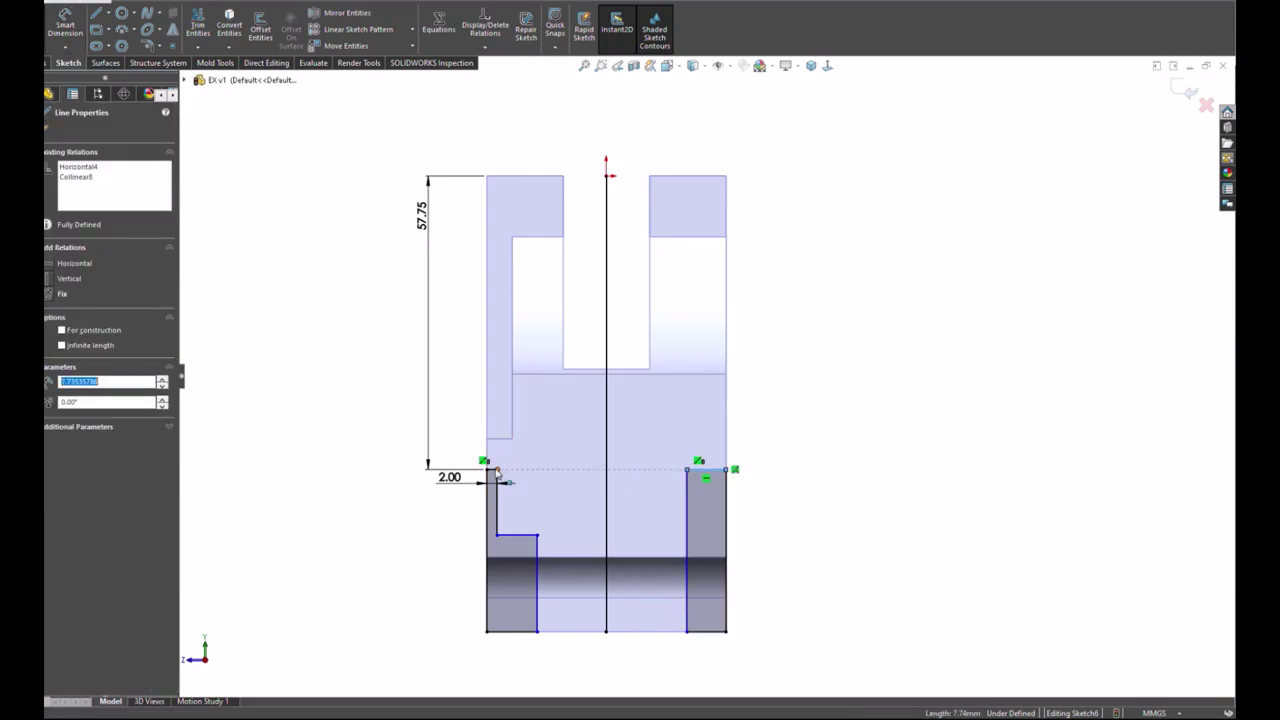
scroll(480, 500, "down", 2)
scroll(527, 490, "down", 2)
scroll(920, 463, "down", 1)
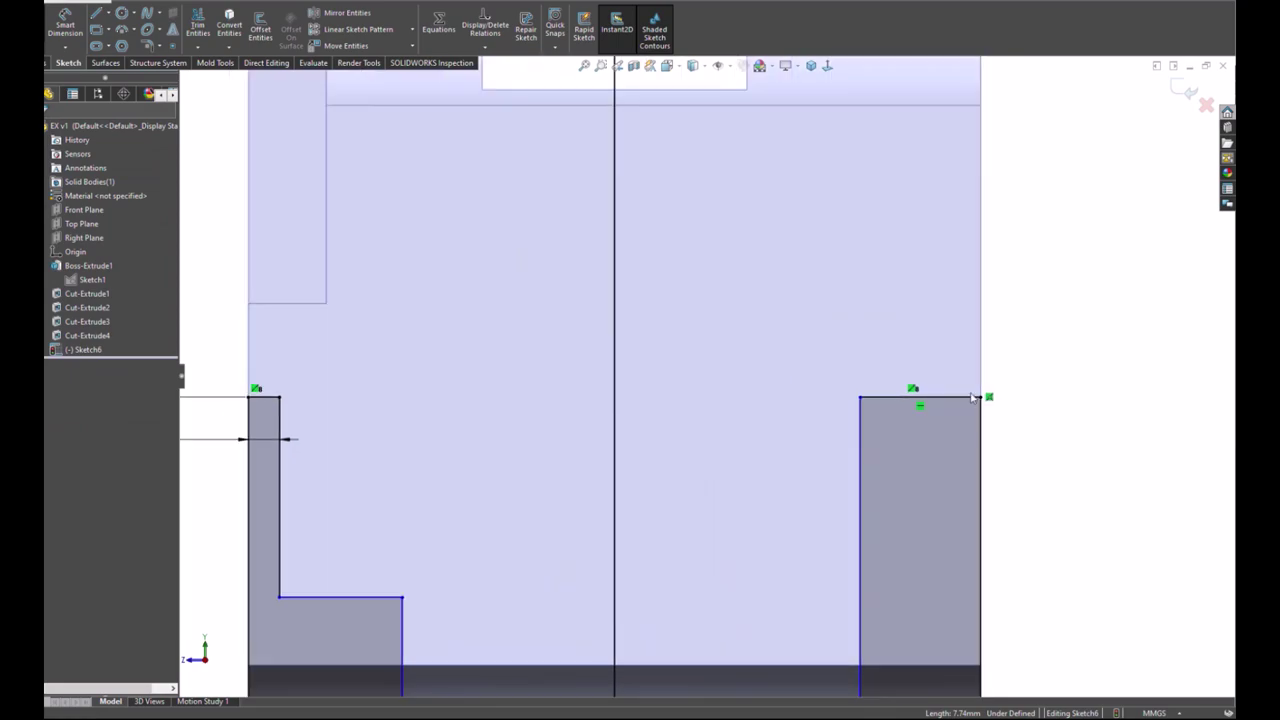
left_click(960, 400)
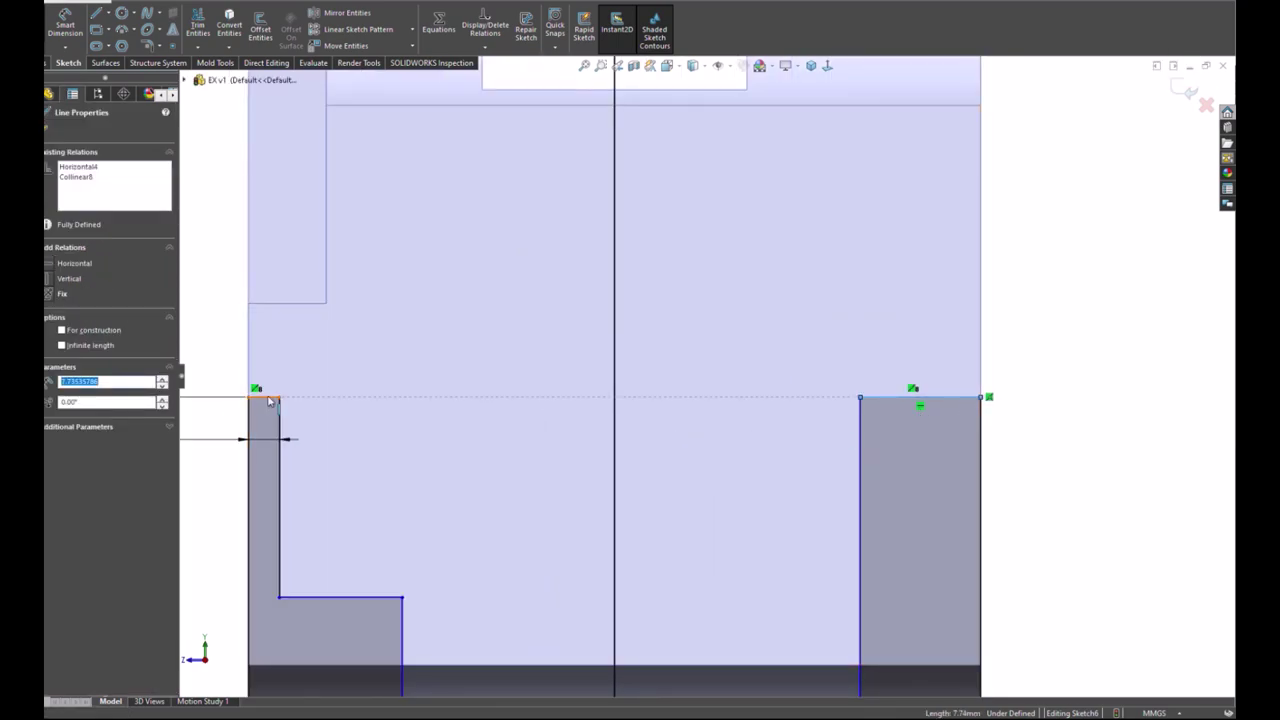
left_click(265, 398, "ctrl")
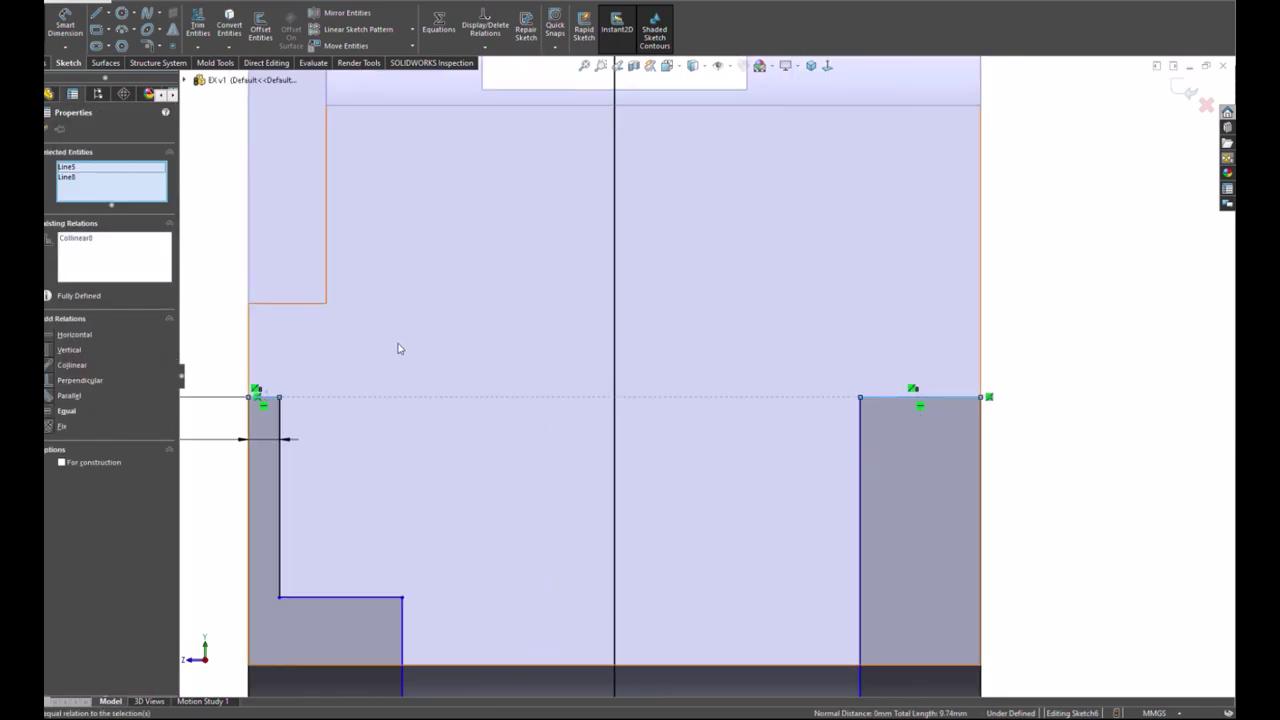
left_click(1071, 323)
scroll(1071, 323, "down", 1)
scroll(1029, 266, "up", 2)
scroll(1029, 266, "up", 1)
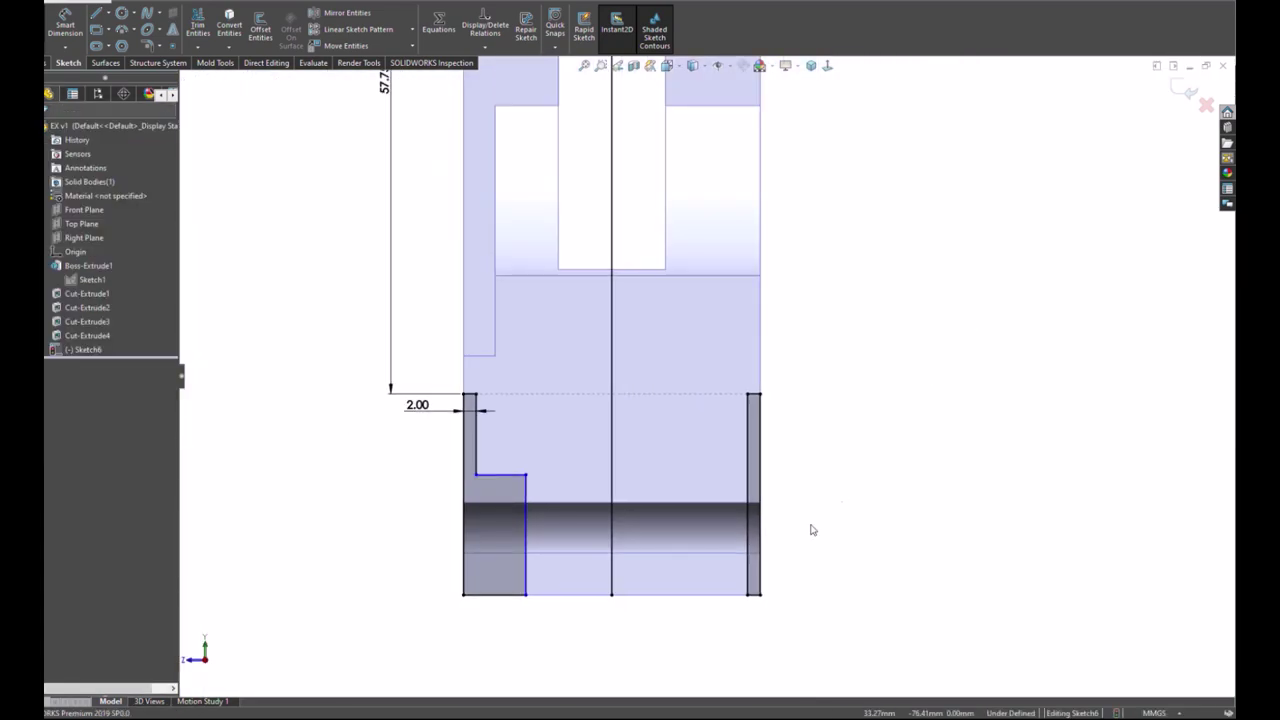
scroll(623, 626, "down", 1)
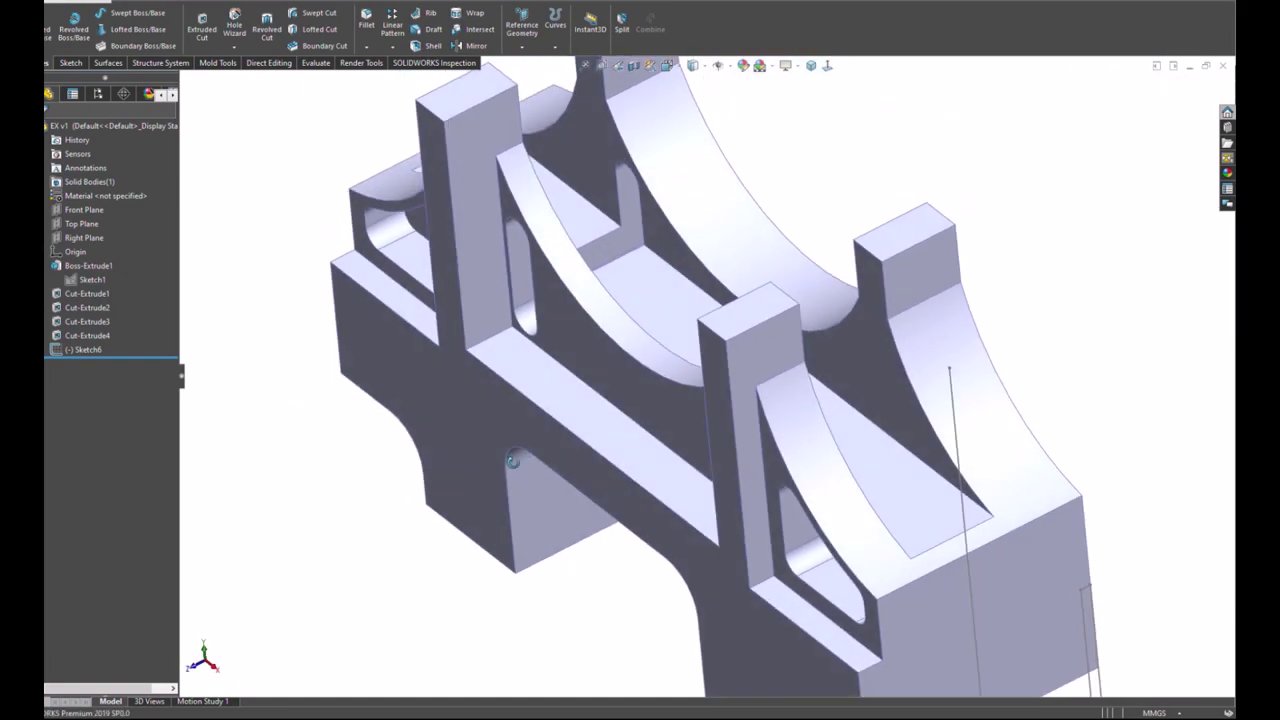
Step: Open a sketch on the pillar top face and draw a corner rectangle across the whole part
left_click(470, 100)
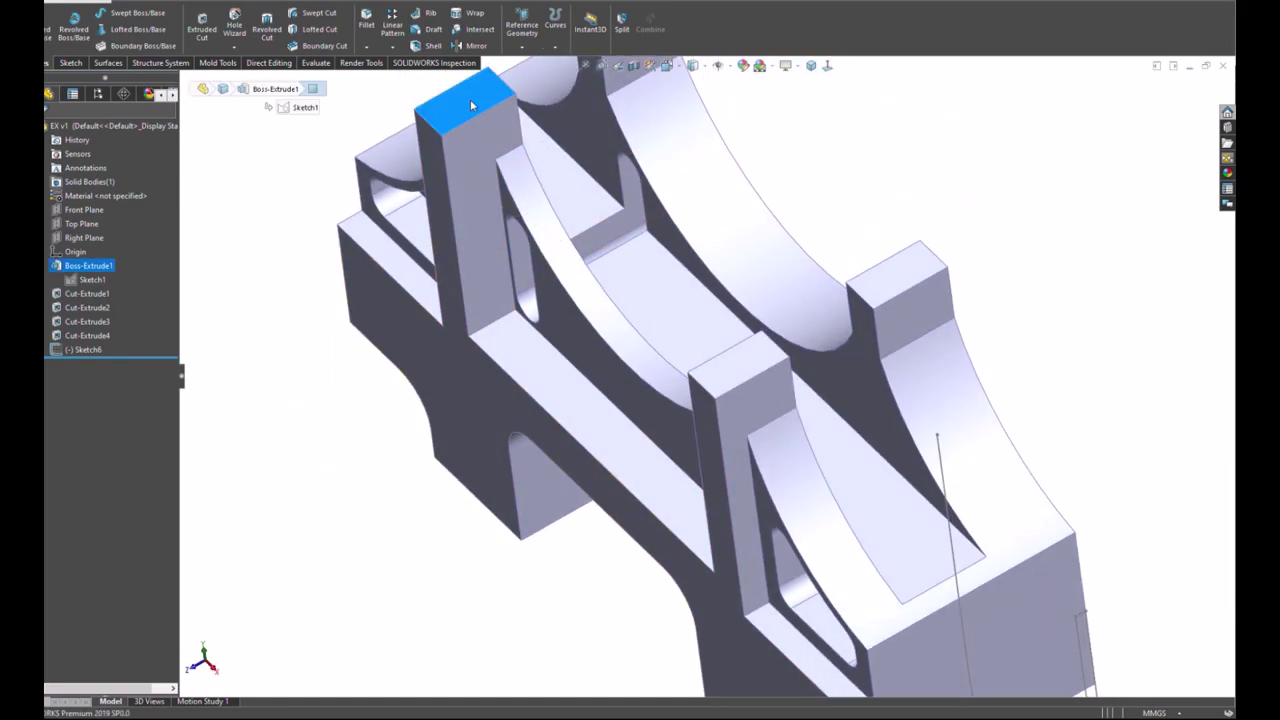
left_click(578, 91)
key("F11")
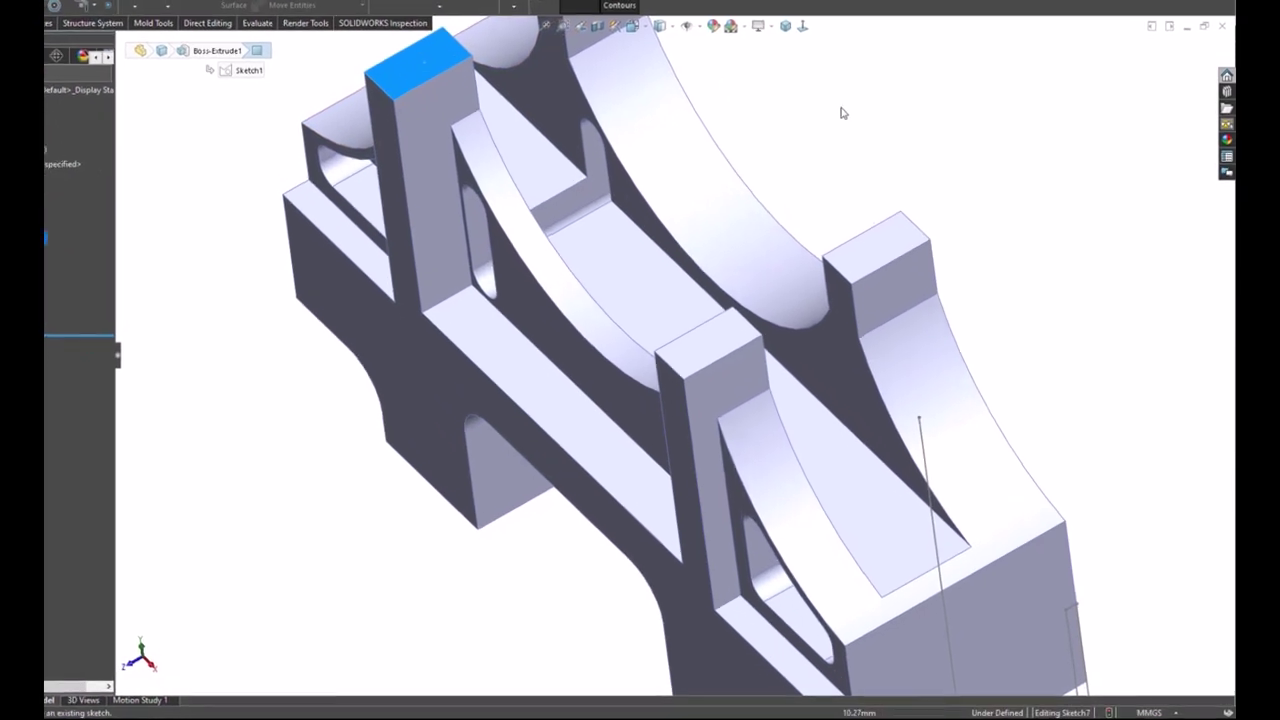
key("ctrl+8")
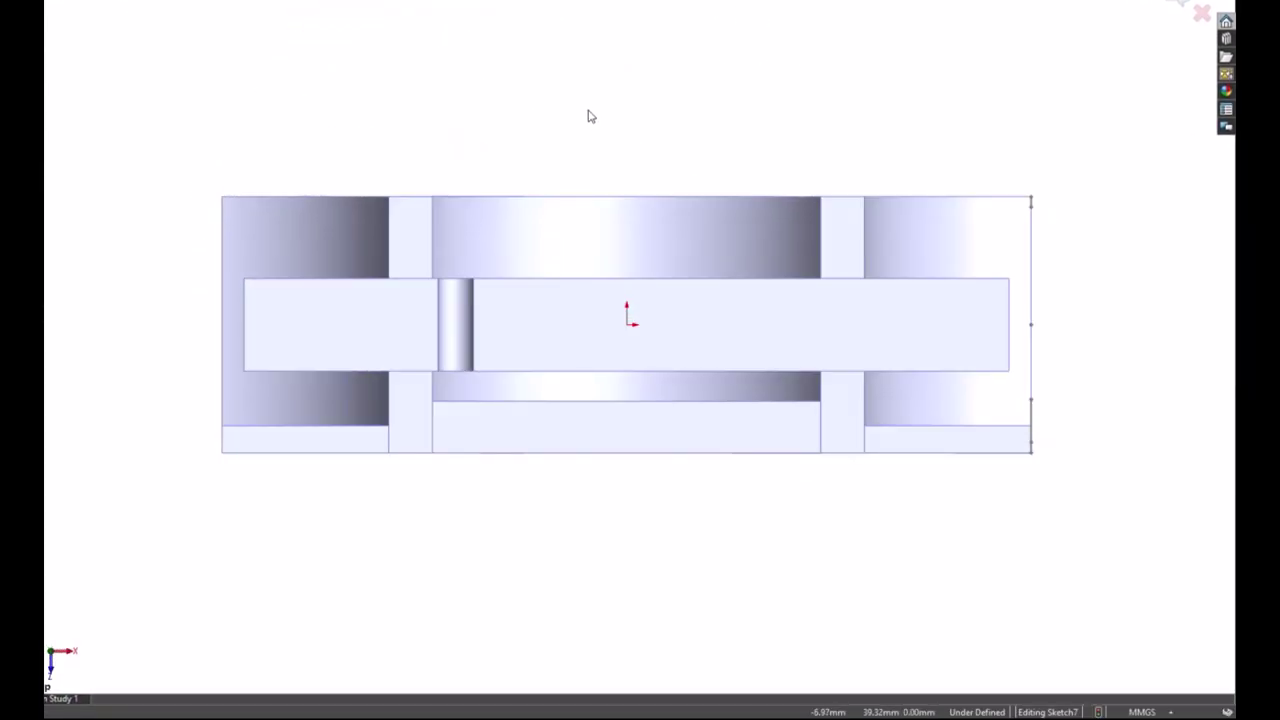
key("r")
left_click(222, 250)
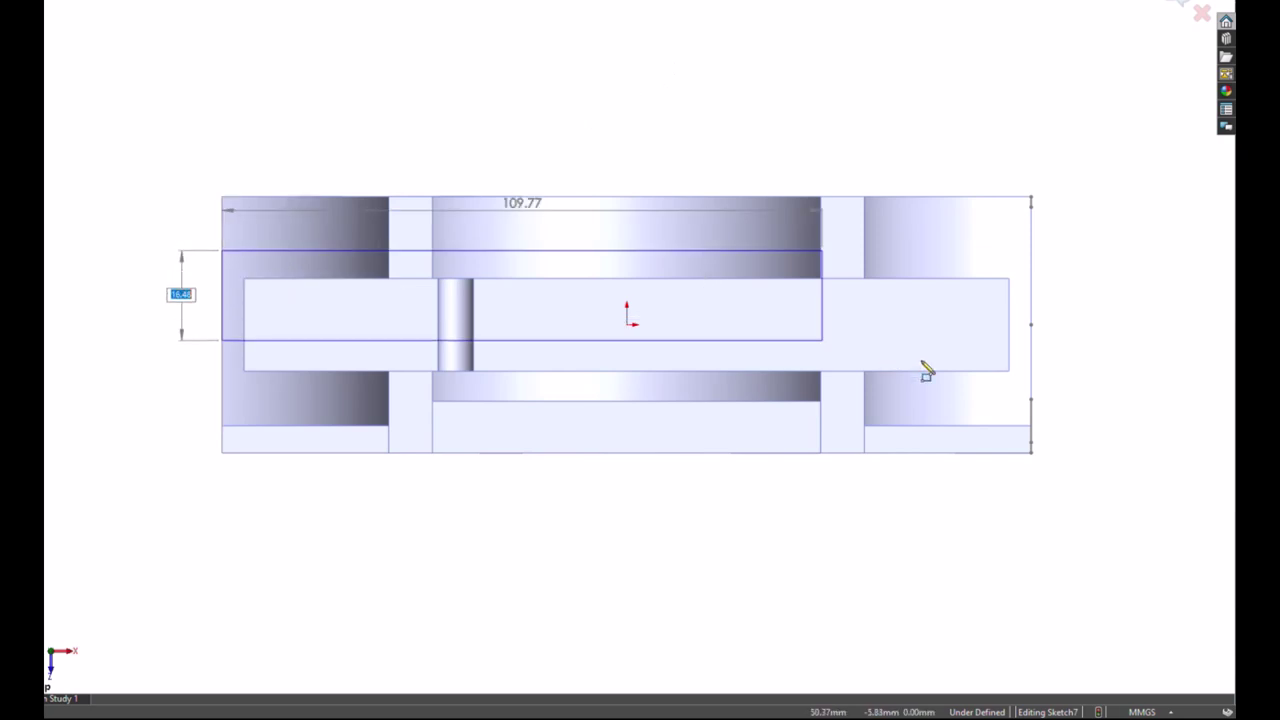
left_click(1031, 391)
key("Escape")
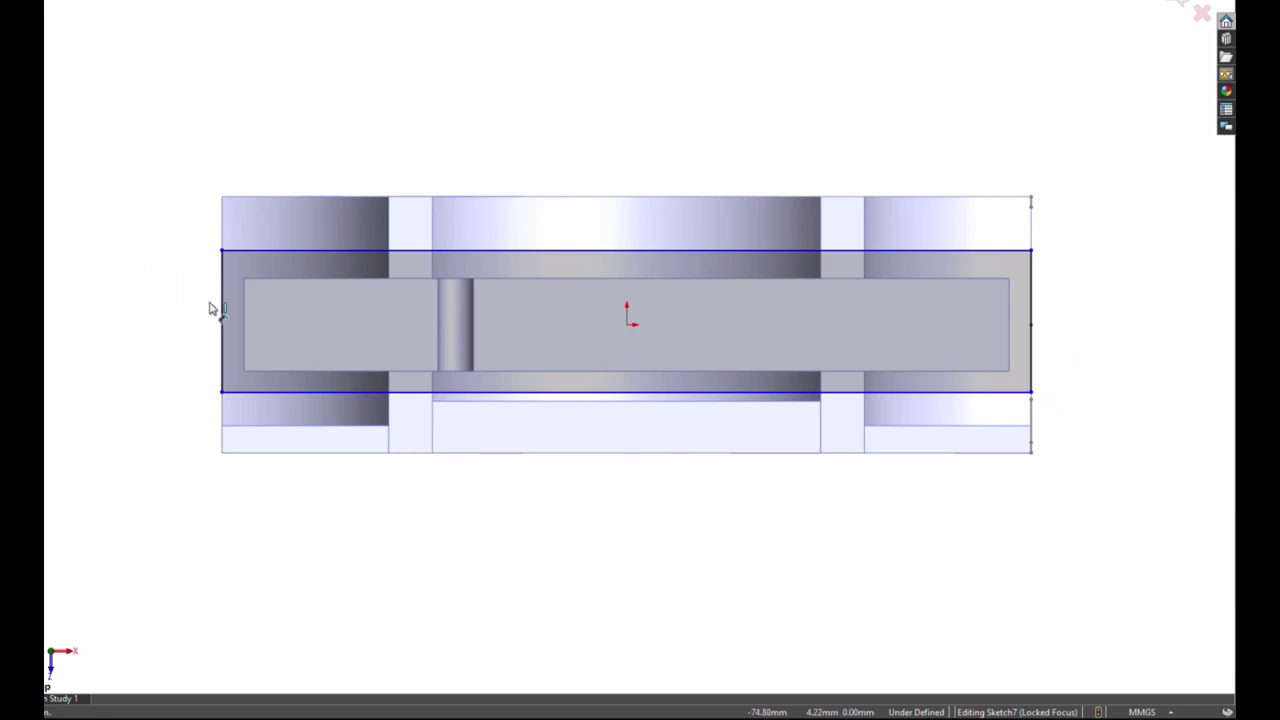
Step: Give the rectangle a 24 mm height and a midpoint relation to the origin
left_click(223, 318)
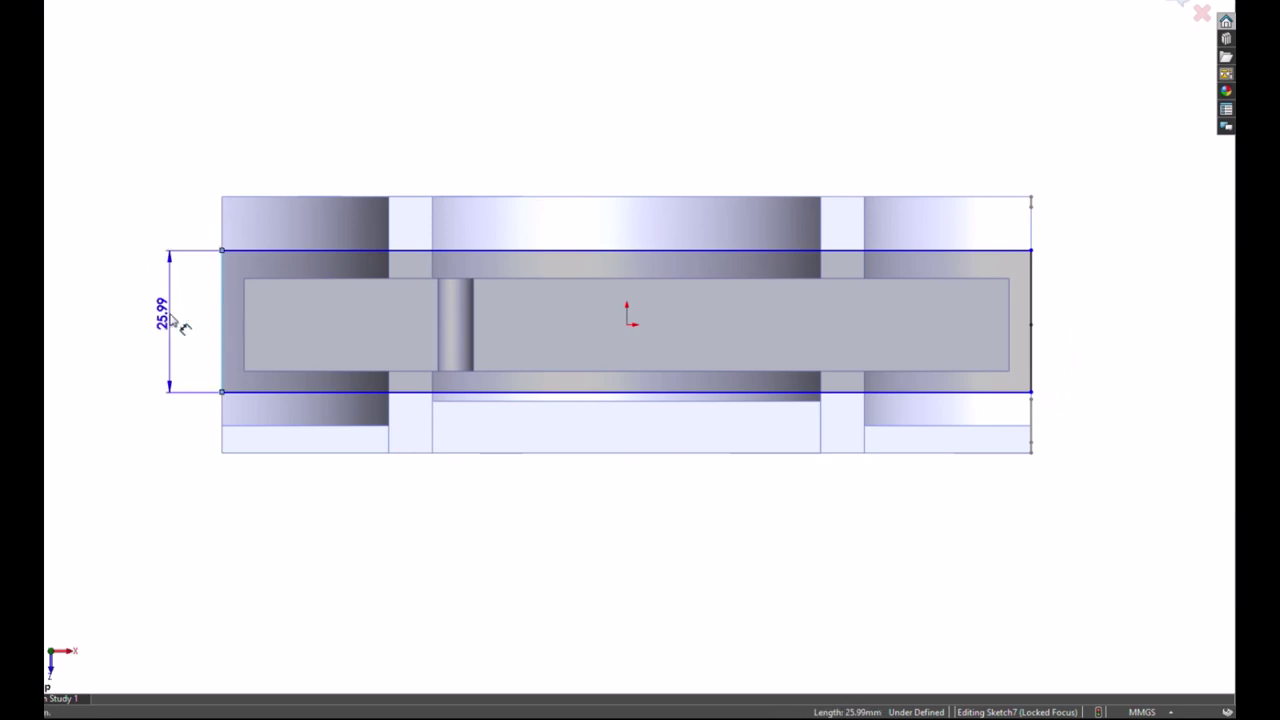
left_click(174, 318)
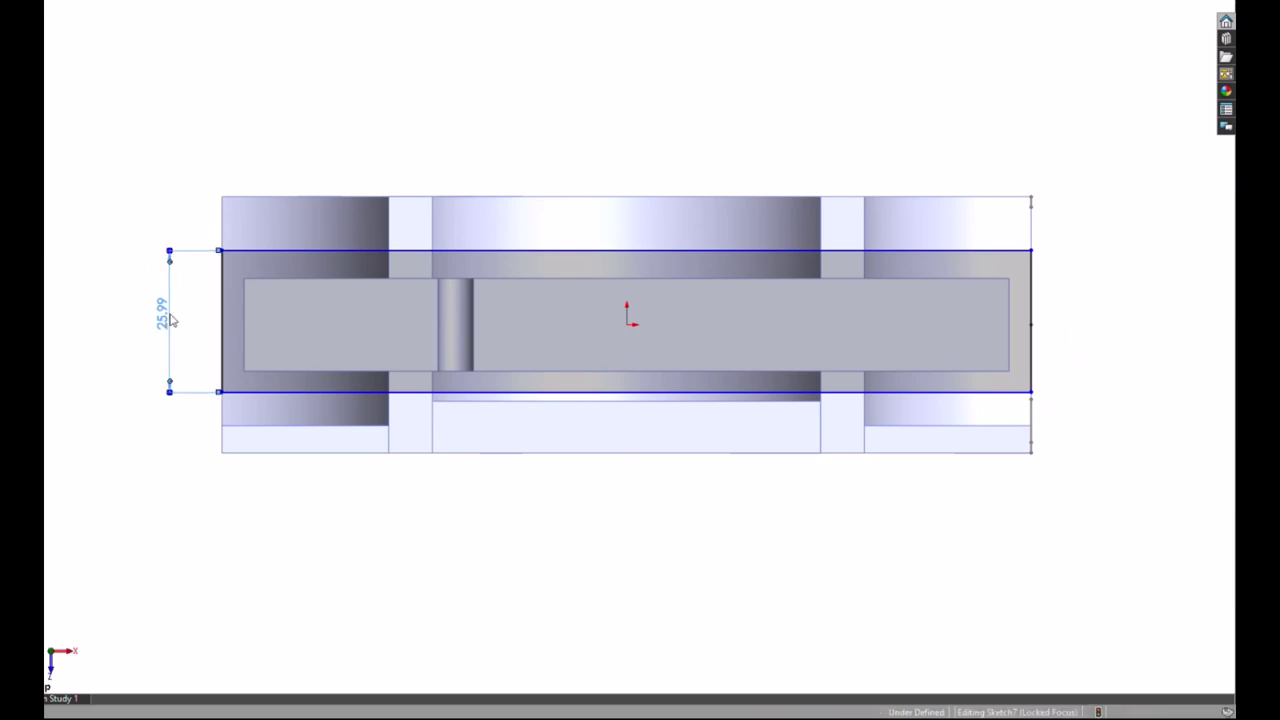
type("24")
key("Return")
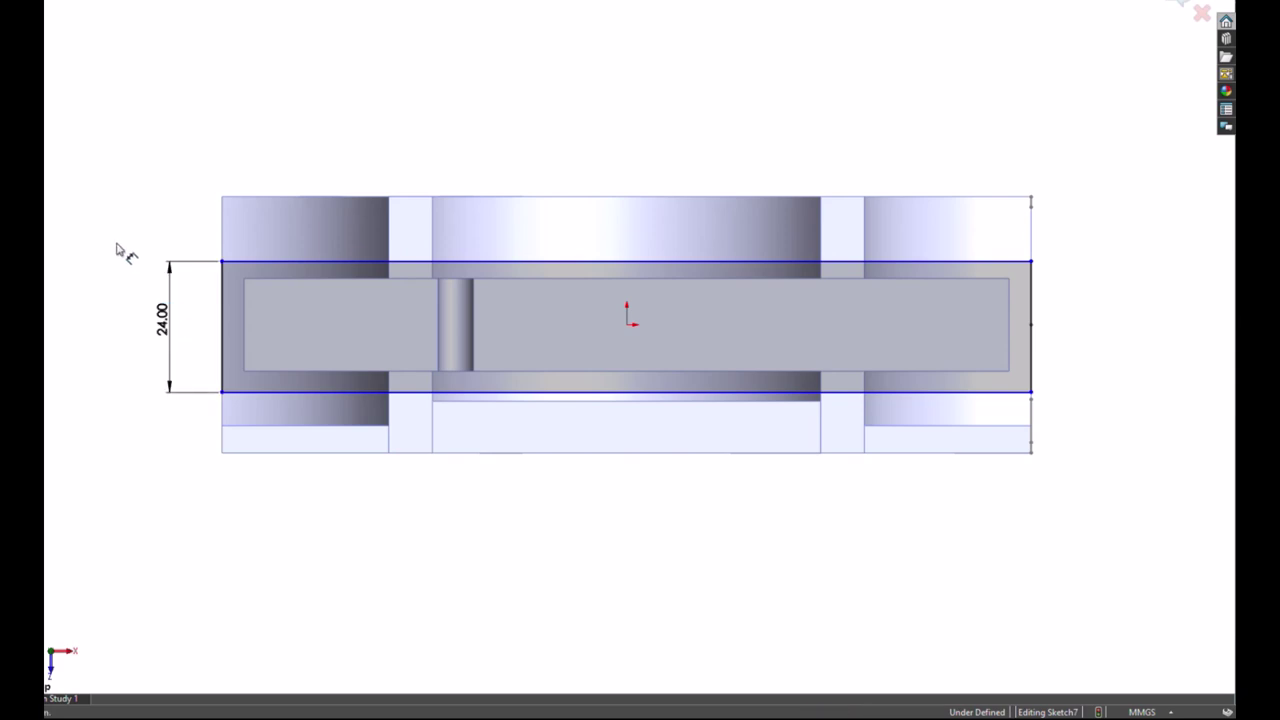
left_click(222, 341)
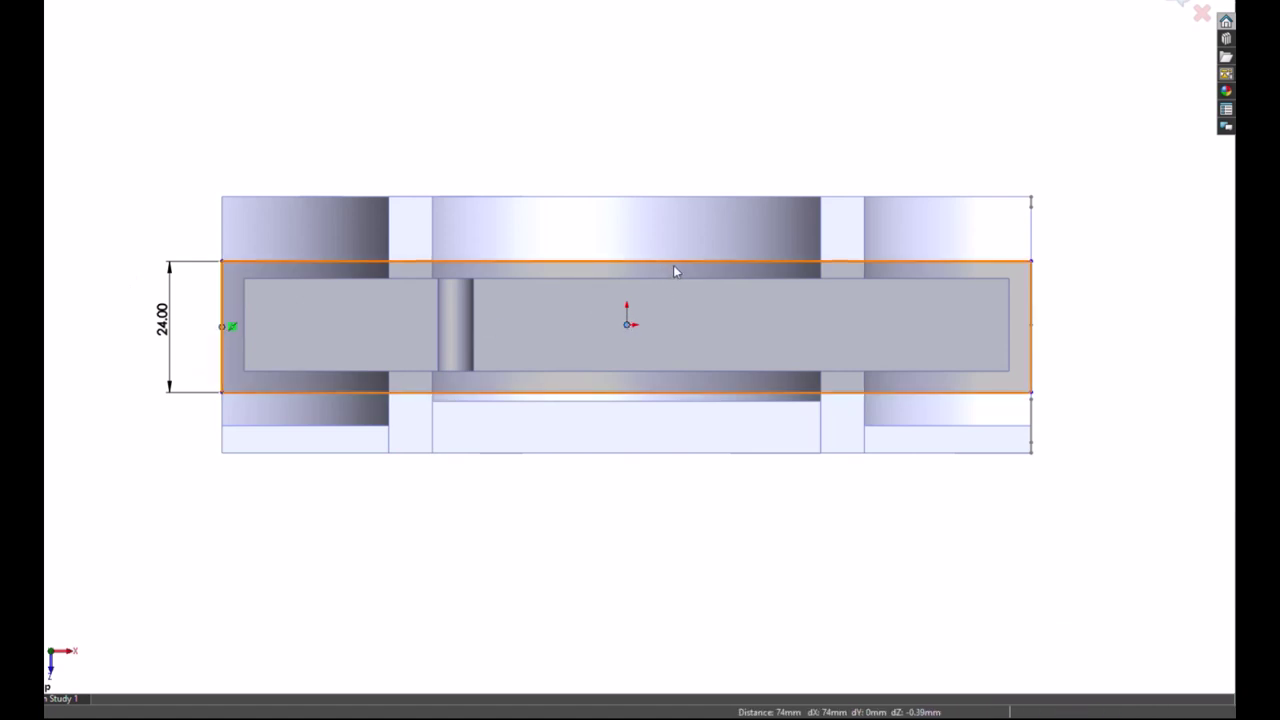
left_click(575, 140)
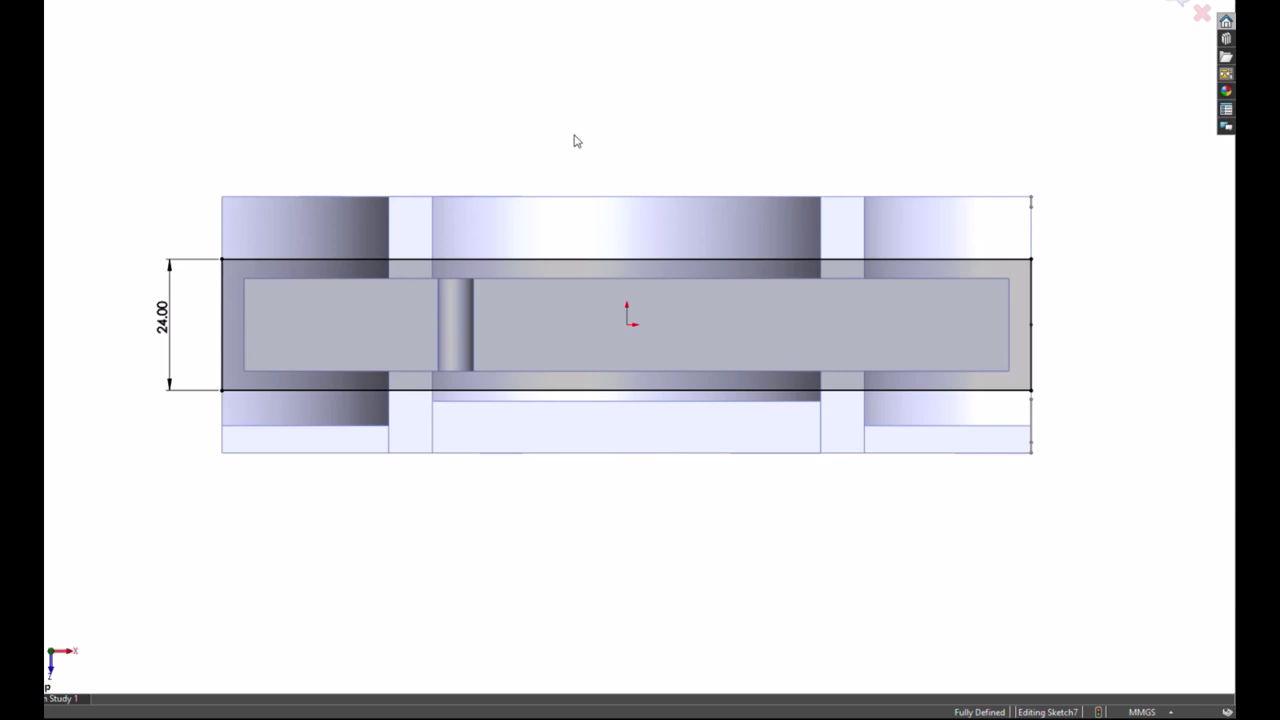
Step: Cancel the rectangle extrusion, leave the sketch, and return to isometric view
middle_click_drag(291, 600, 219, 346)
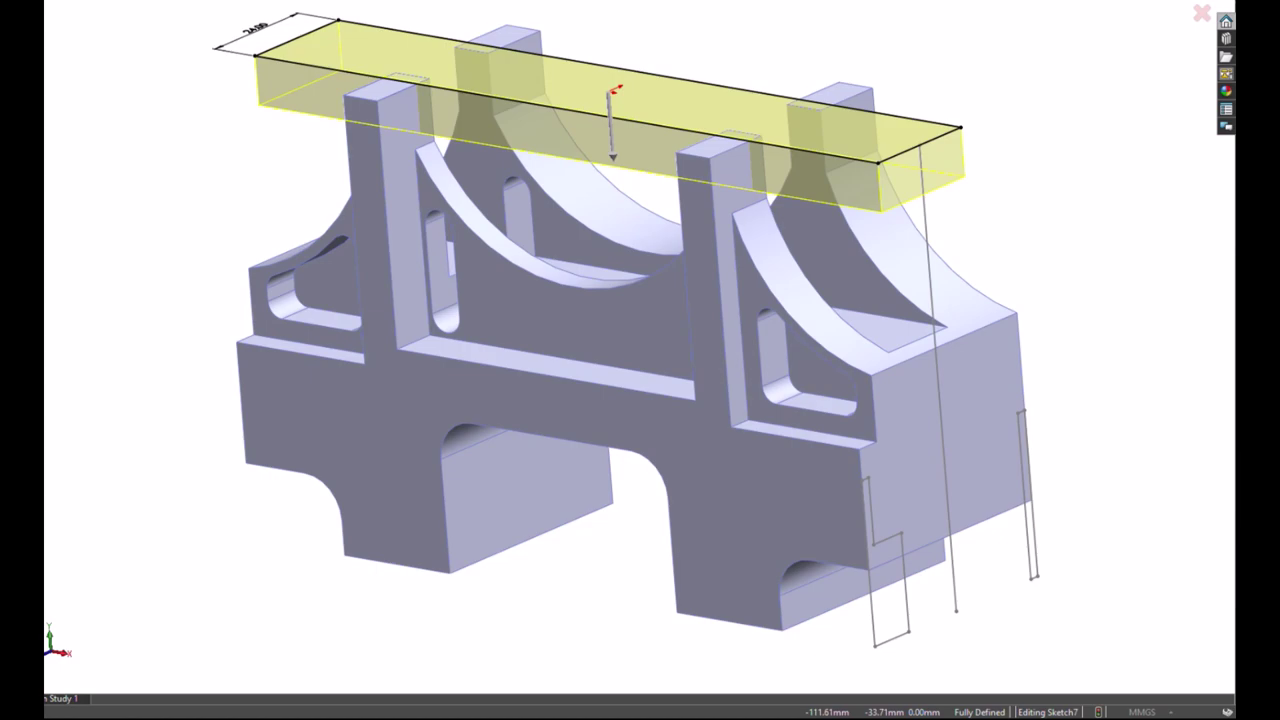
left_click(492, 116)
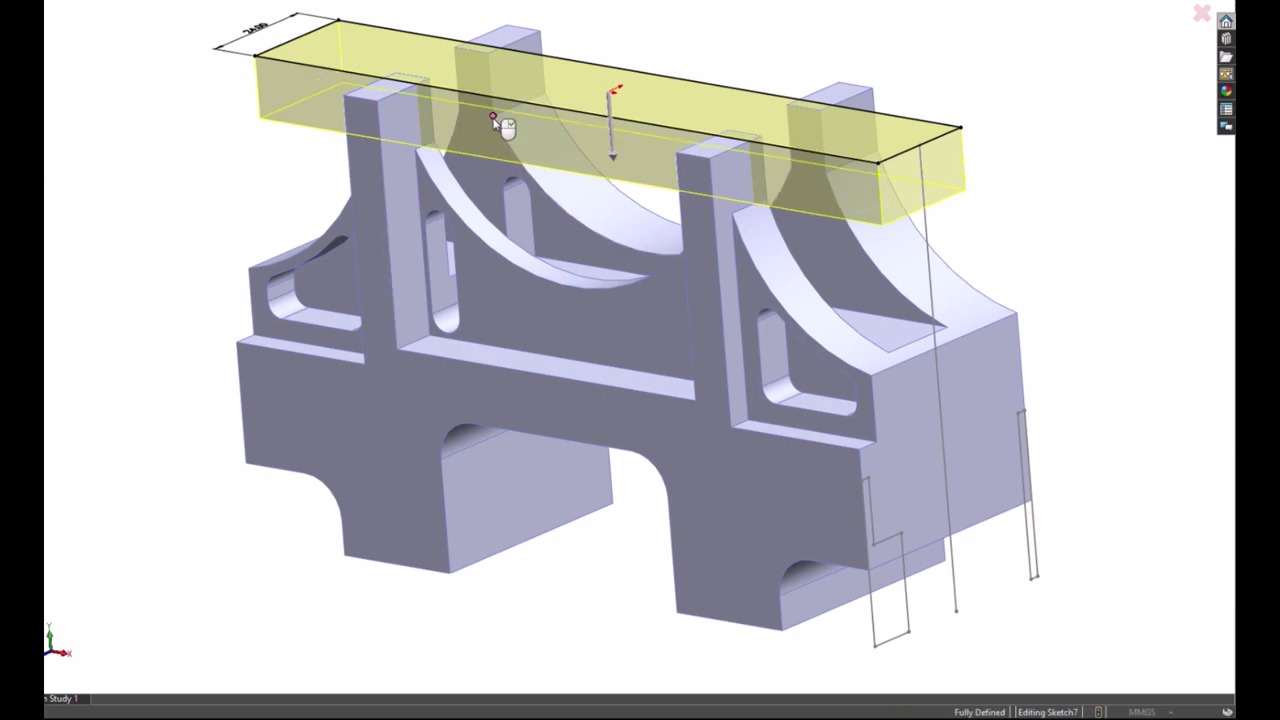
key("Escape")
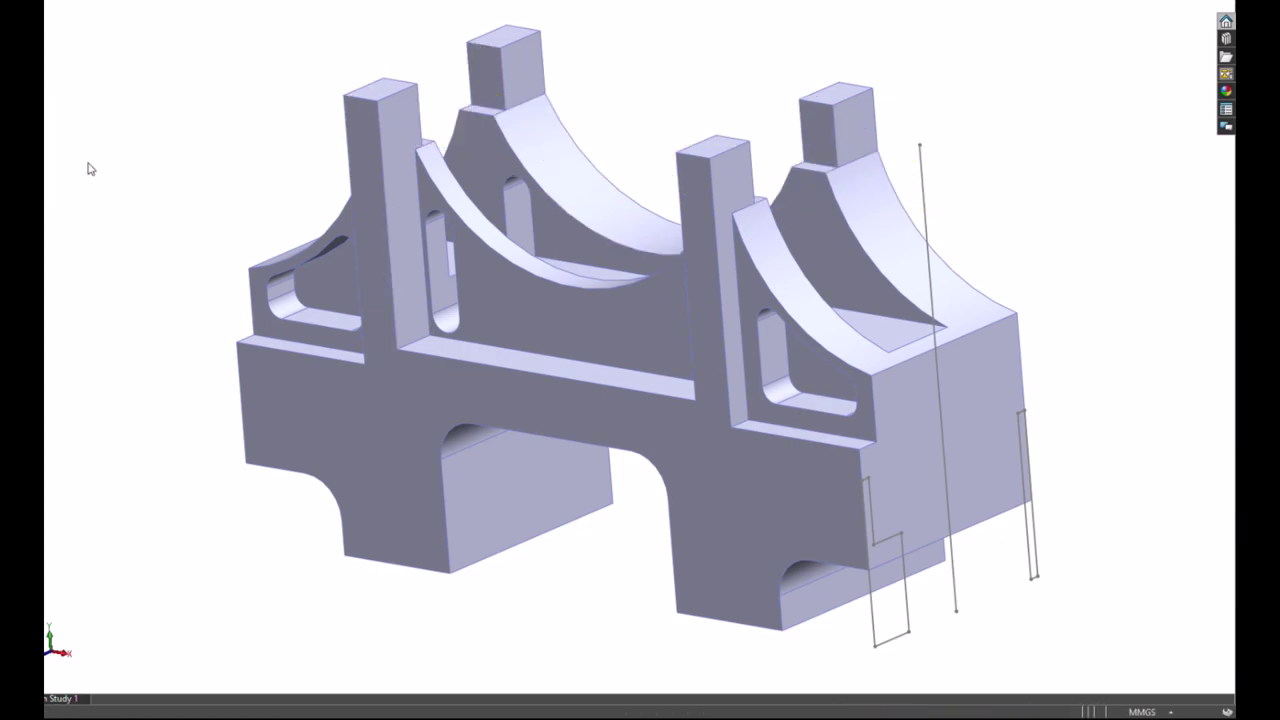
mouse_move(63, 194)
middle_mouse_down()
mouse_move(101, 211)
mouse_move(86, 263)
middle_mouse_up()
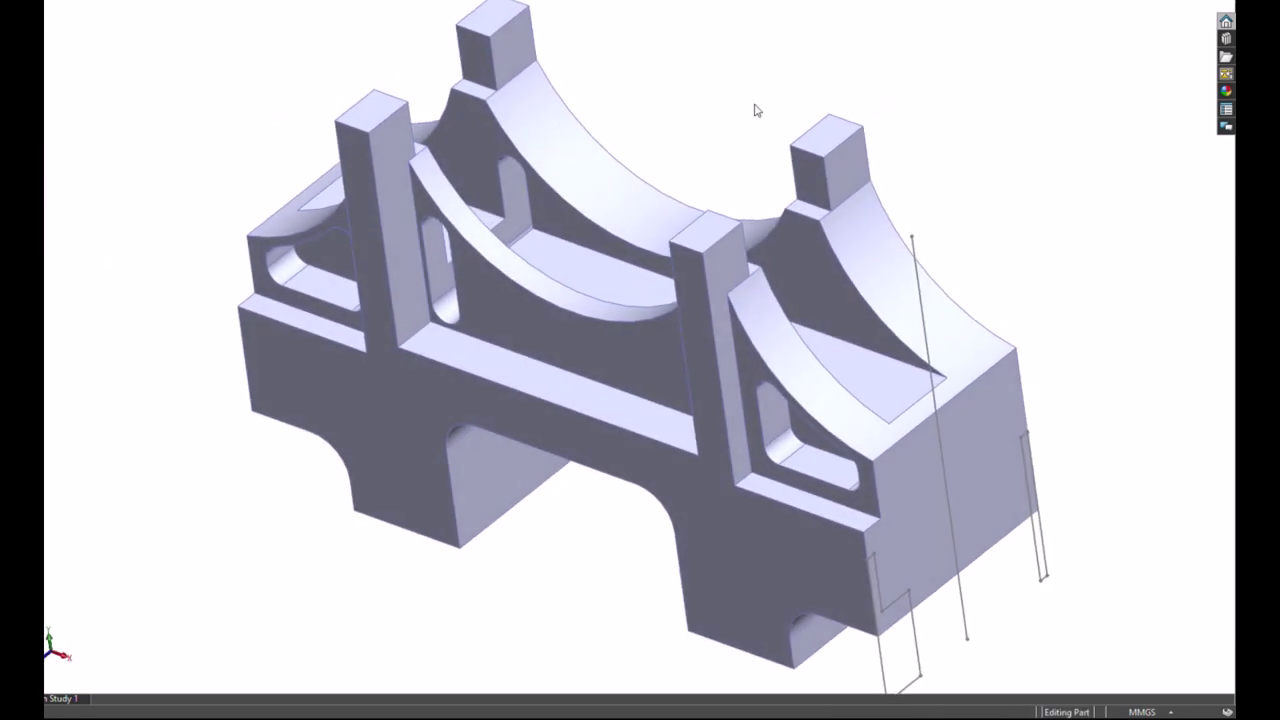
key("ctrl+7")
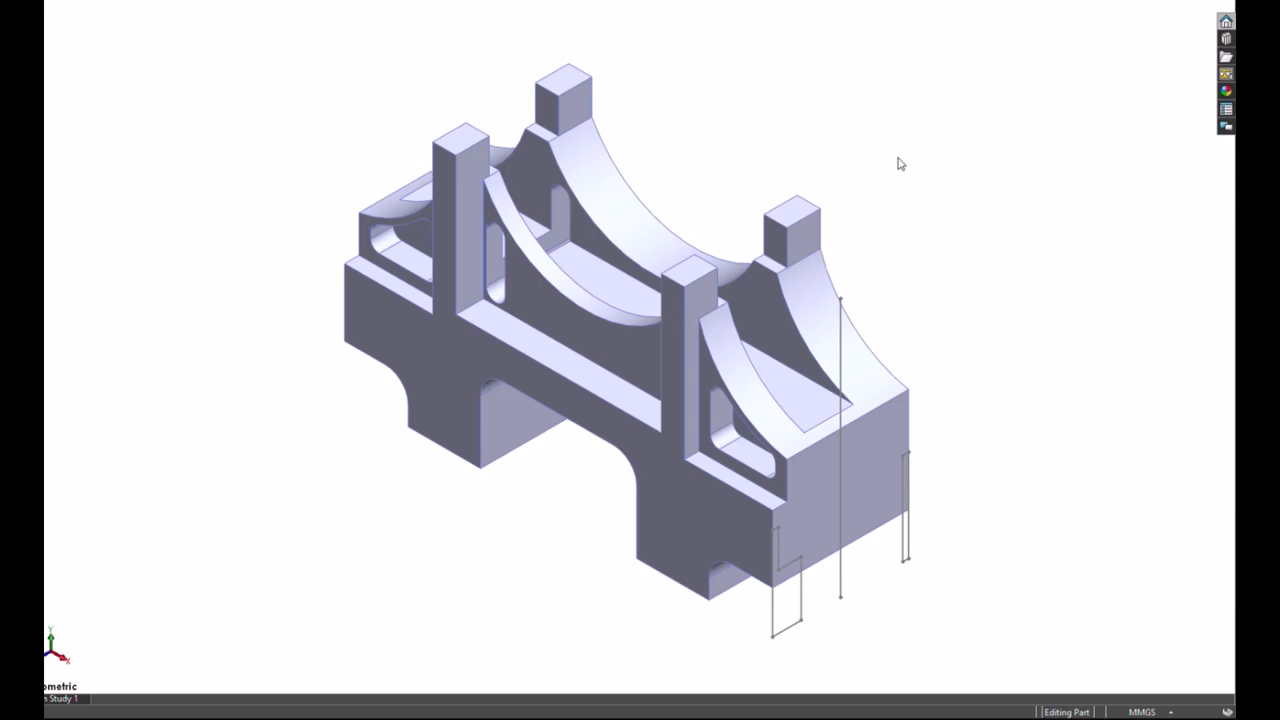
Step: Edit the strut sketch and delete the right vertical line and the old step lines
left_click(843, 366)
left_click(743, 8)
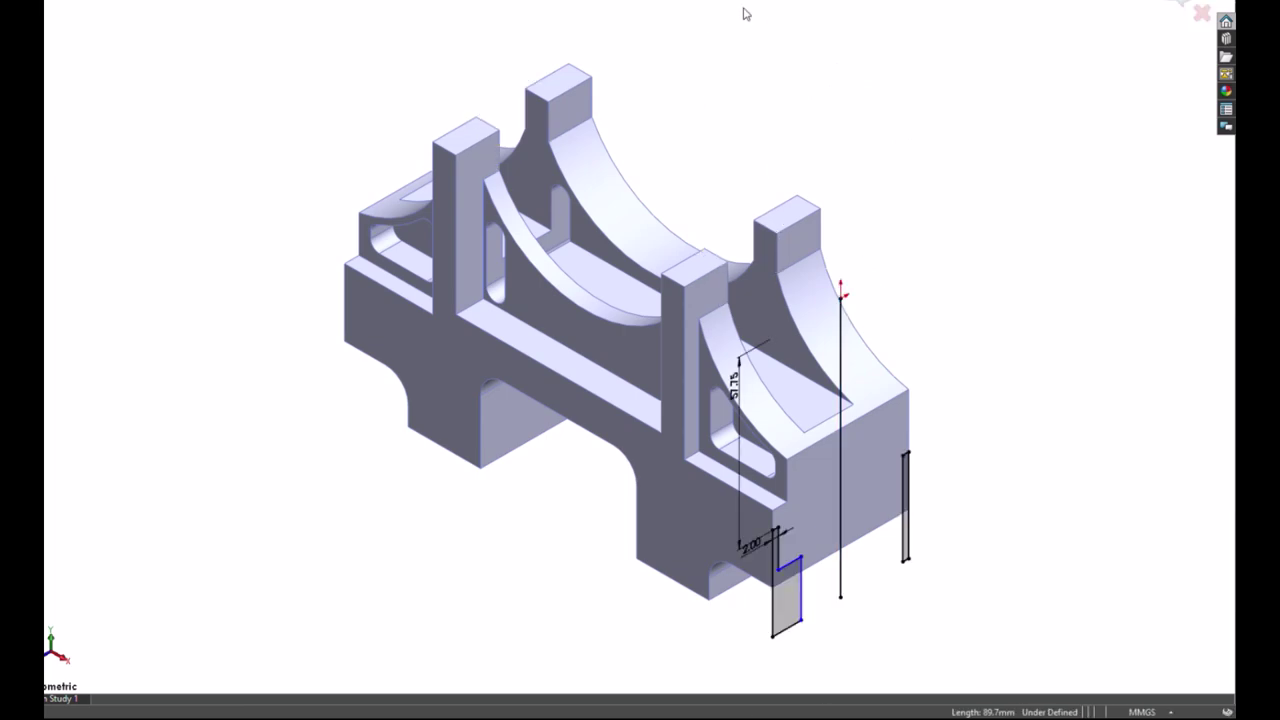
left_click(743, 8)
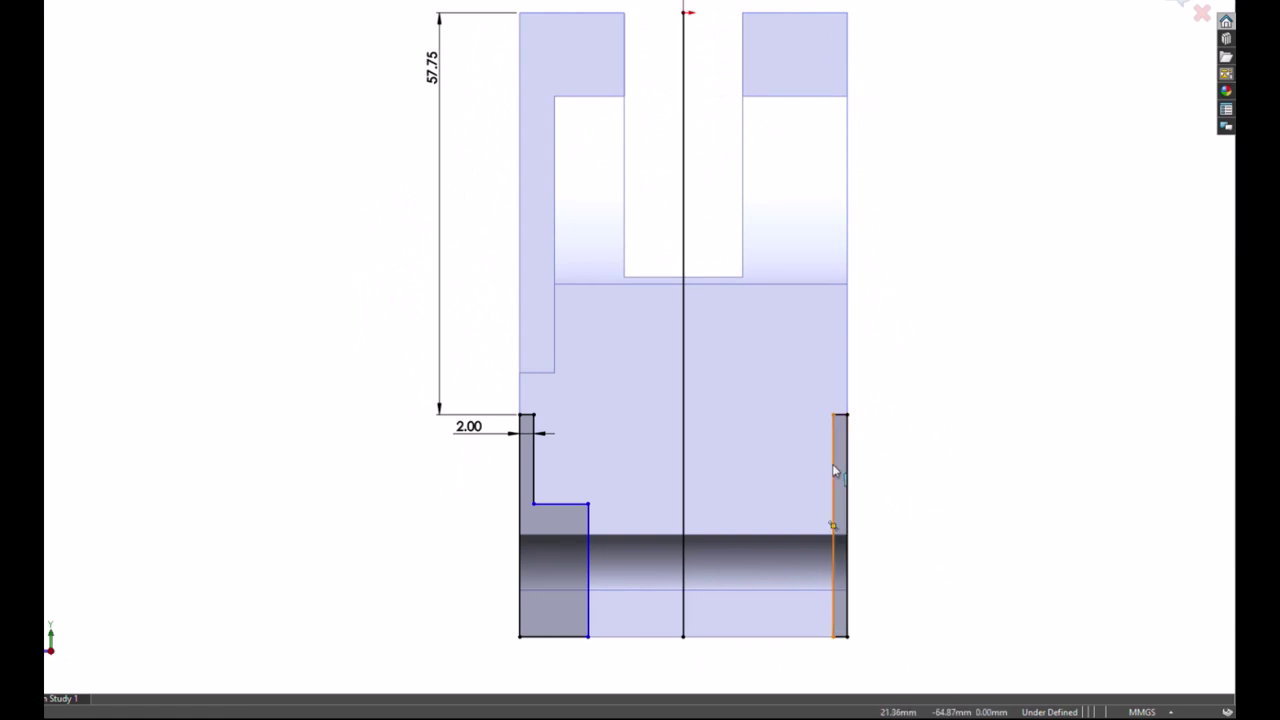
key("Delete")
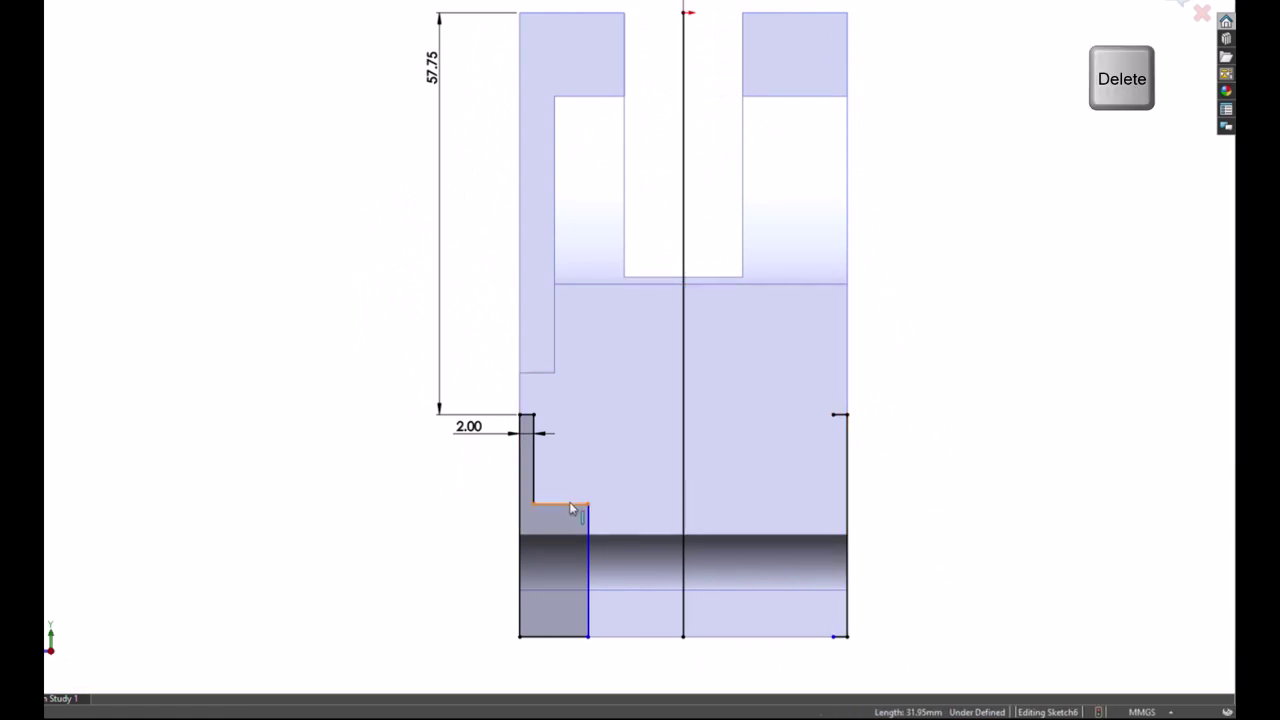
left_click(570, 504)
key("Delete")
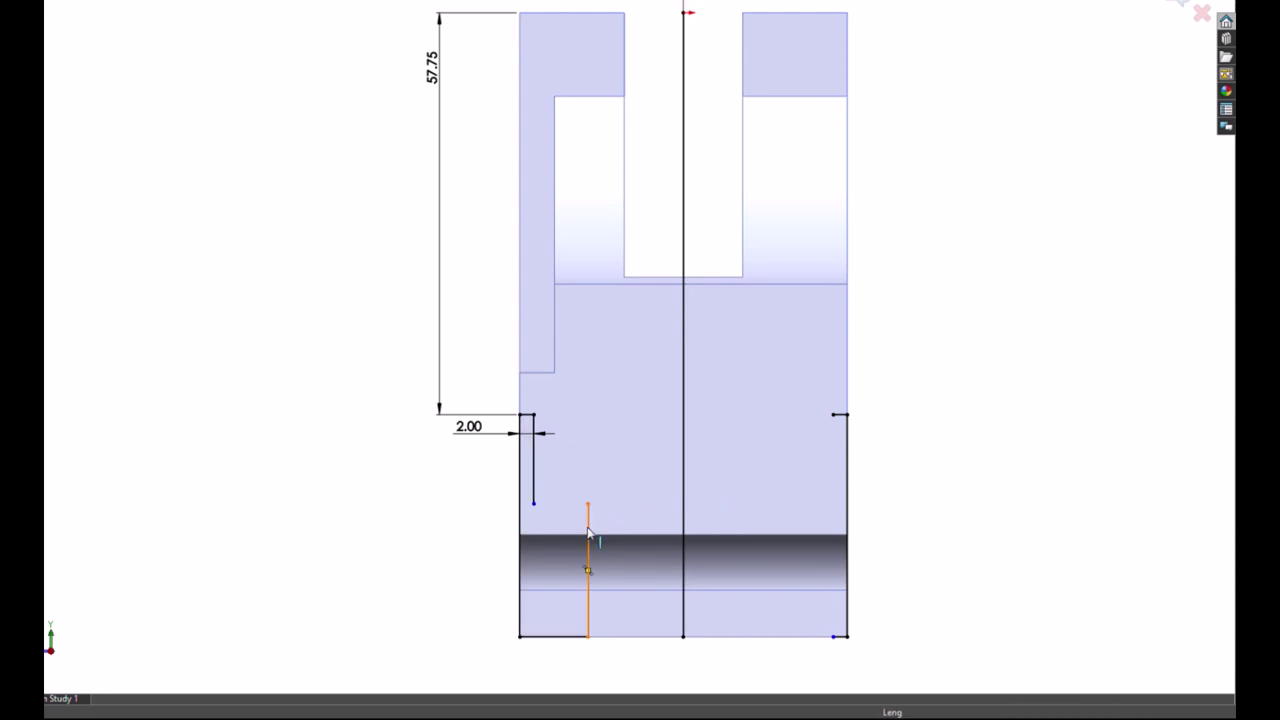
left_click(588, 540)
key("Delete")
Step: Redraw the left strip's line to the bottom edge and sketch the right-side notch profile
key("l")
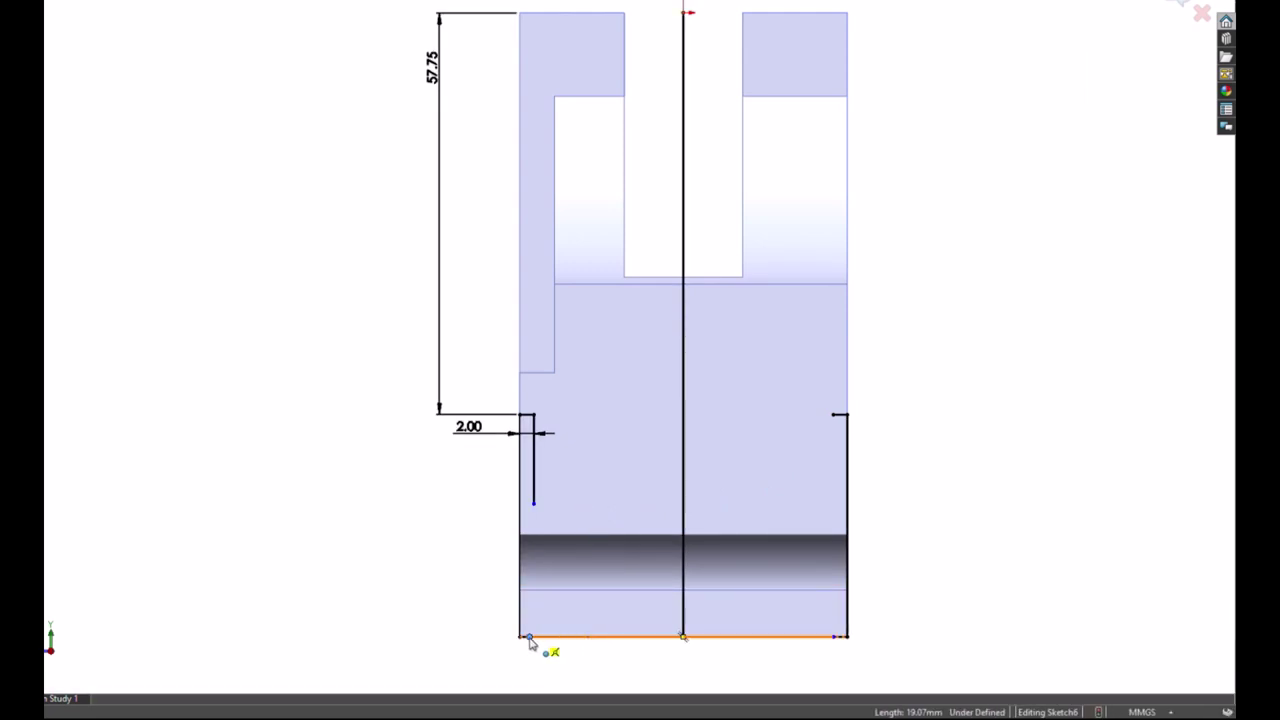
left_click(533, 637)
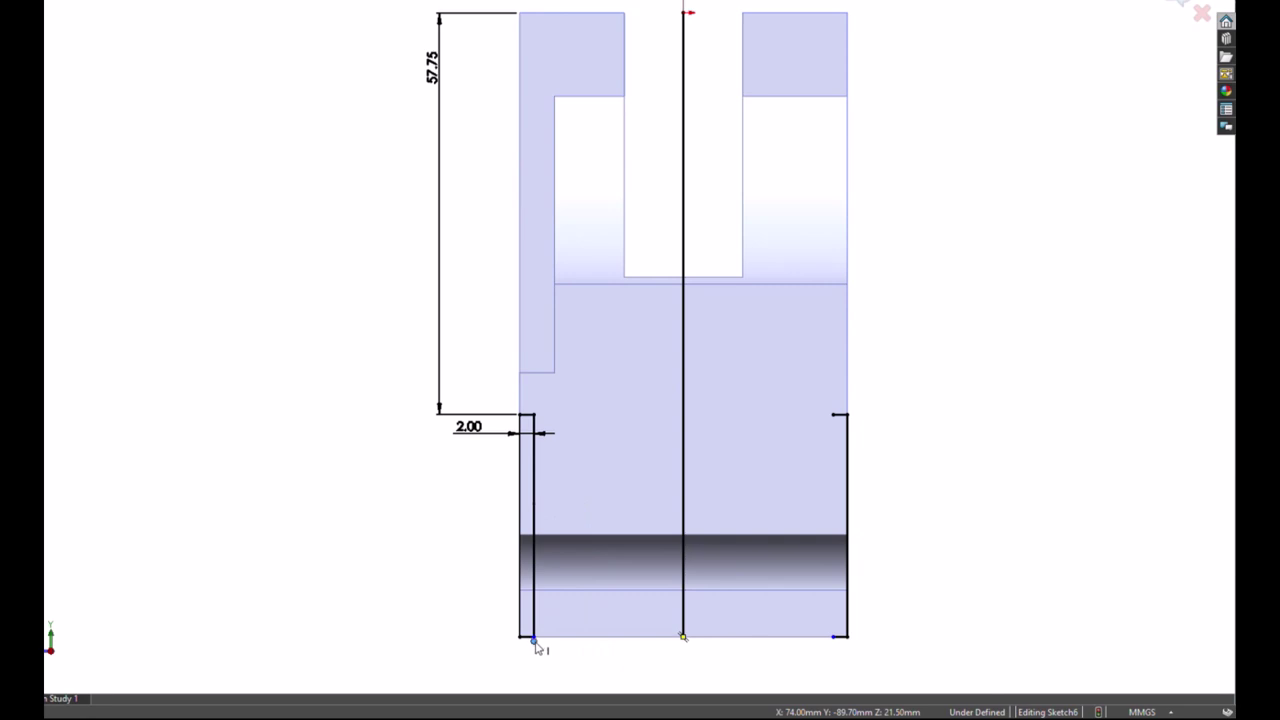
key("Escape")
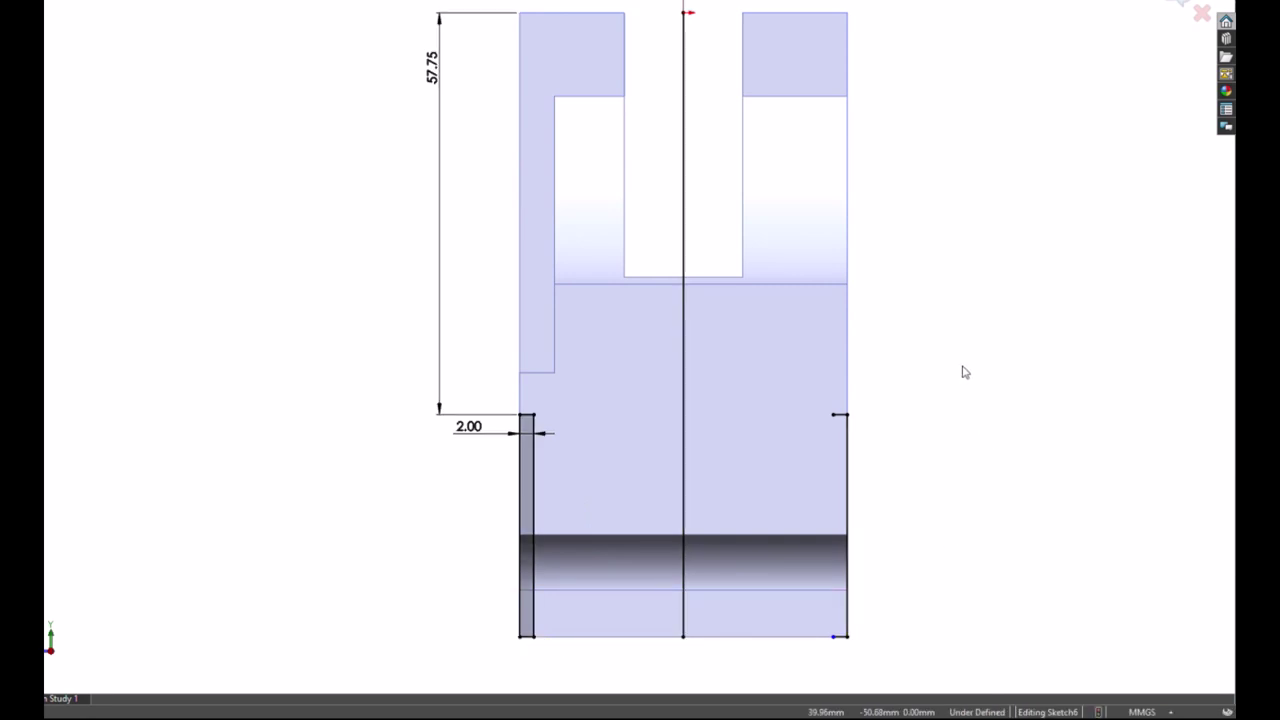
key("l")
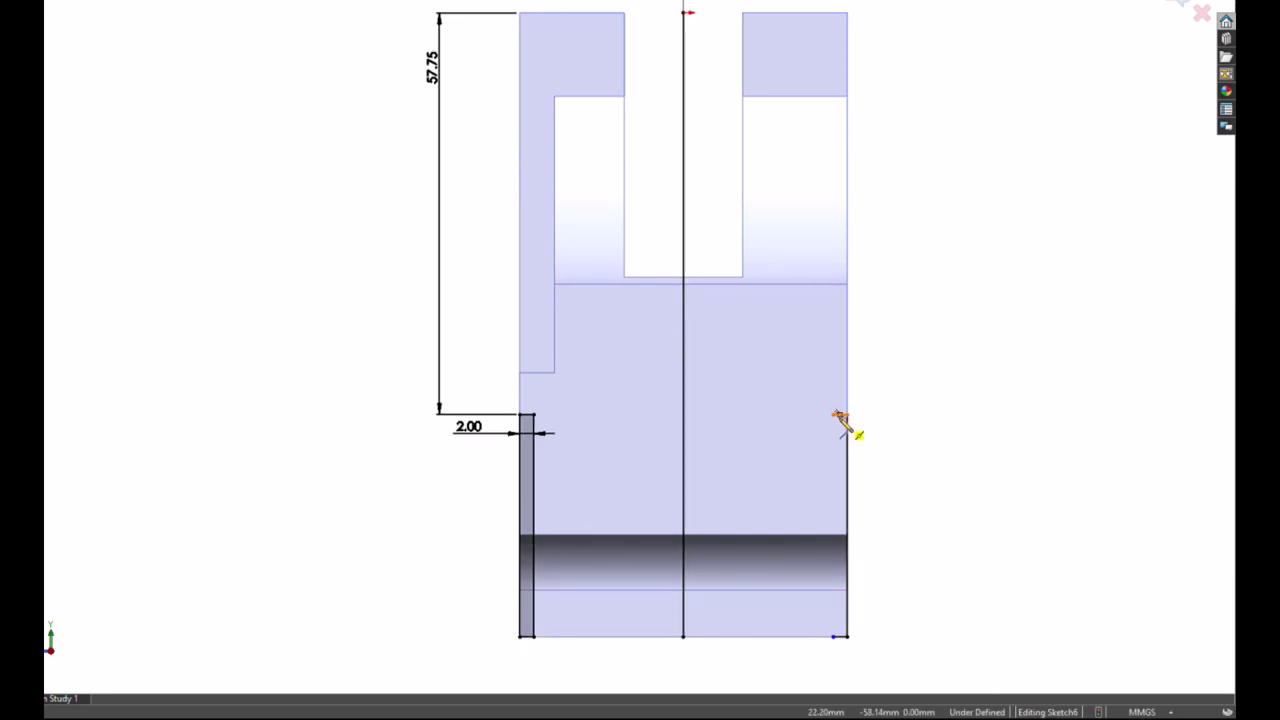
left_click(834, 414)
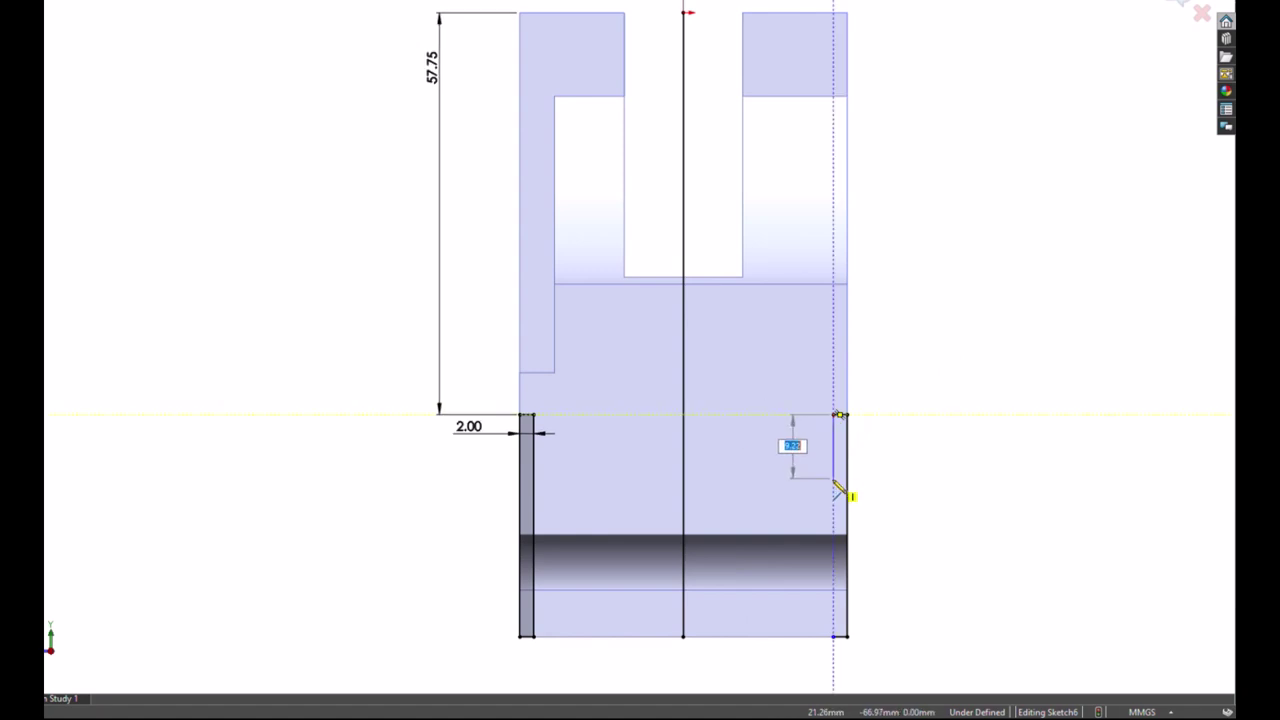
left_click(797, 490)
left_click(792, 500)
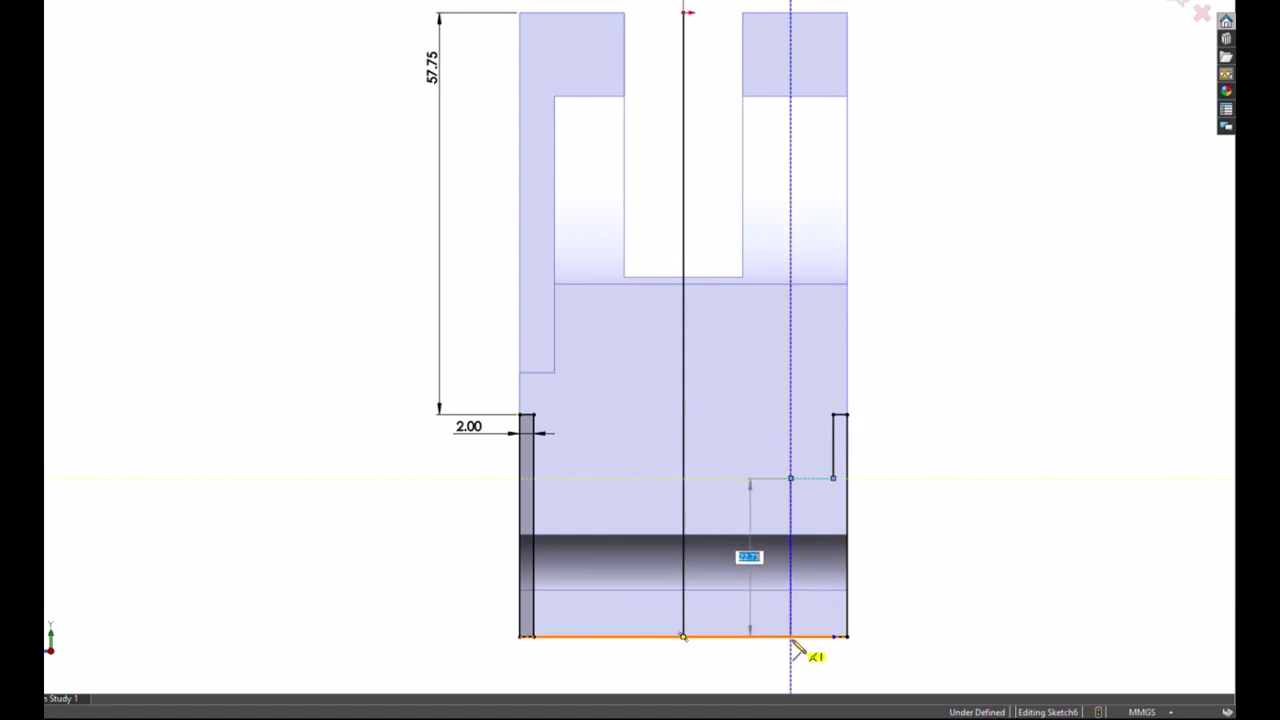
left_click(800, 650)
left_click(847, 636)
key("Escape")
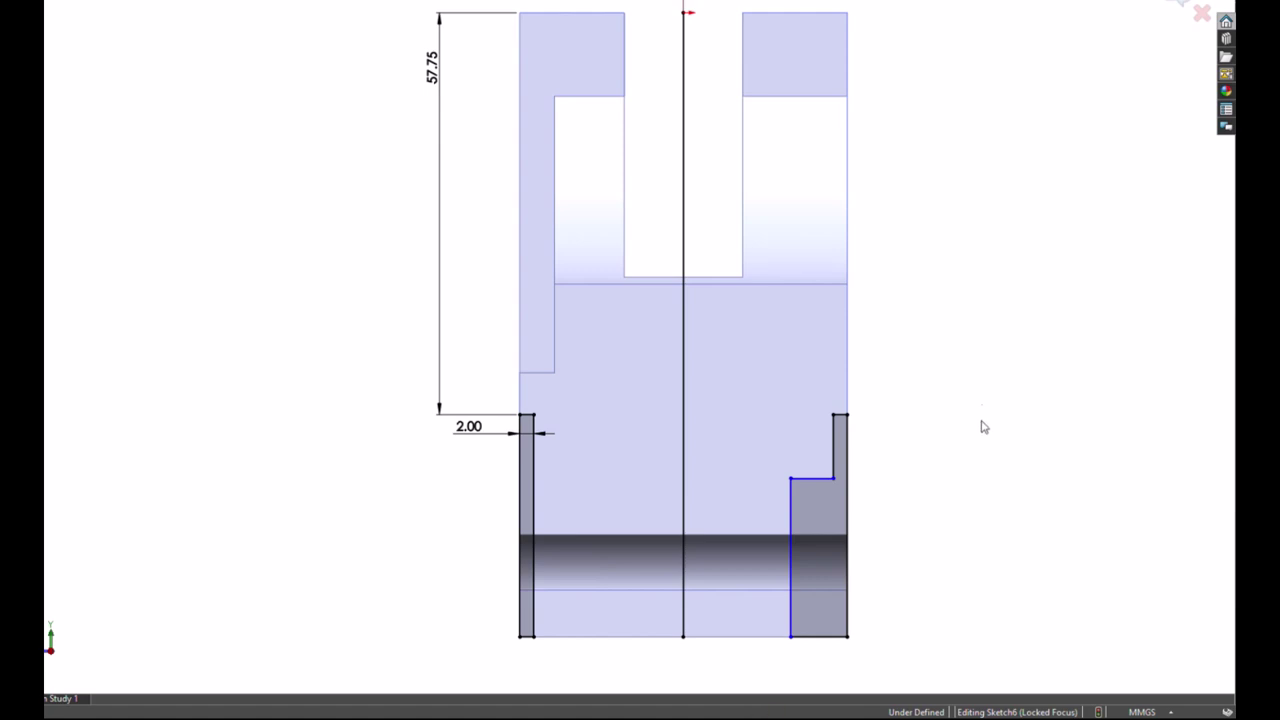
Step: View the front face straight on and delete the right step's leftover edges
middle_click_drag(982, 572, 941, 573)
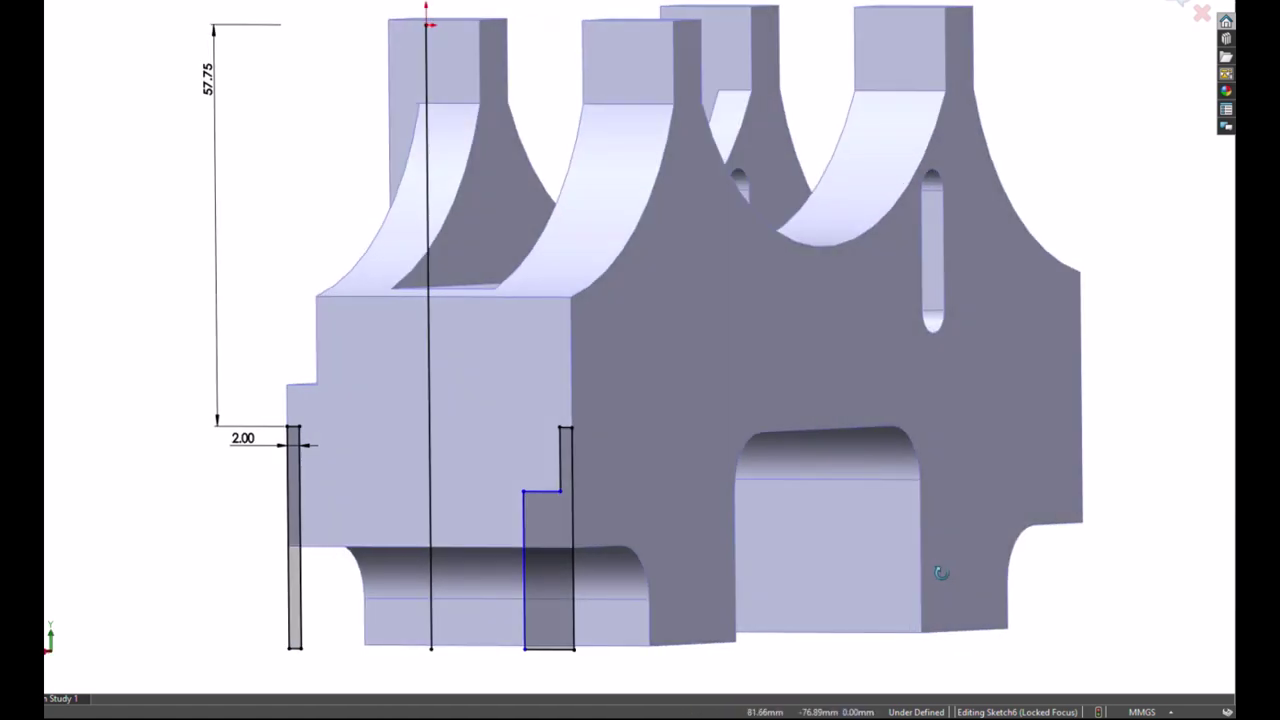
left_click(601, 550)
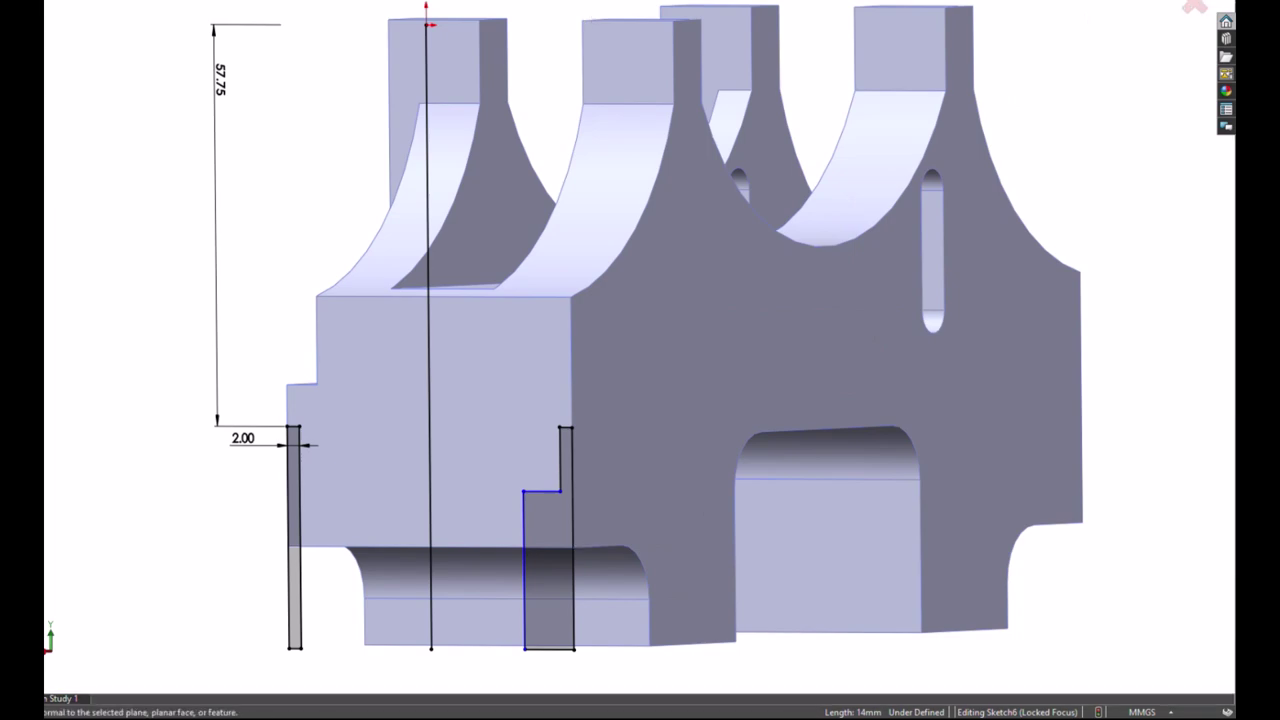
left_click(488, 487)
key("ctrl+8")
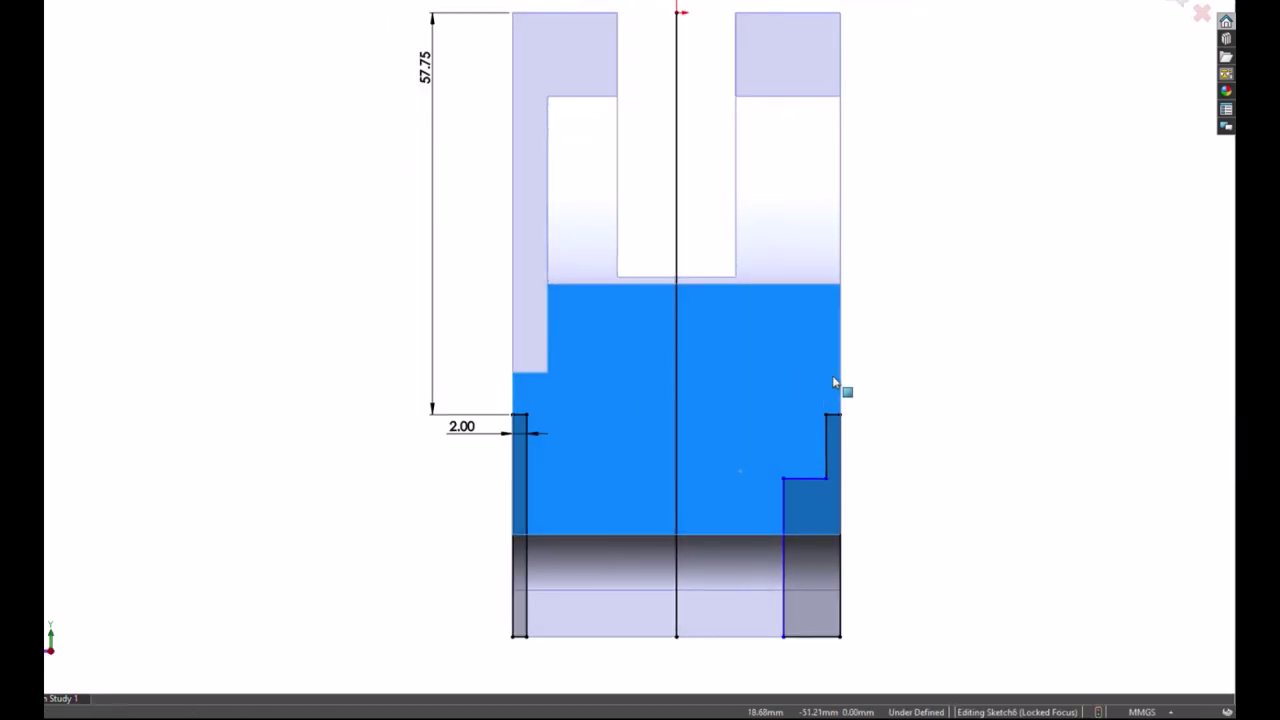
scroll(925, 558, "down", 2)
scroll(925, 558, "down", 2)
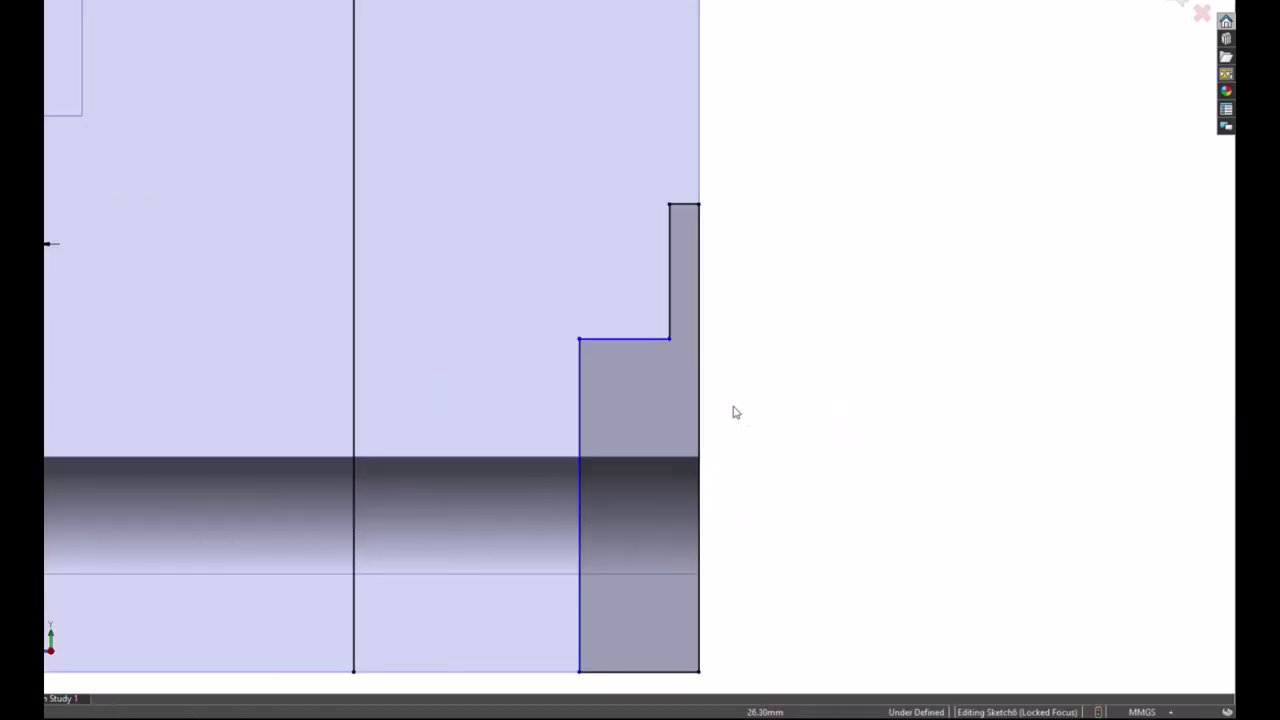
left_click(626, 339)
left_click(622, 463, "ctrl")
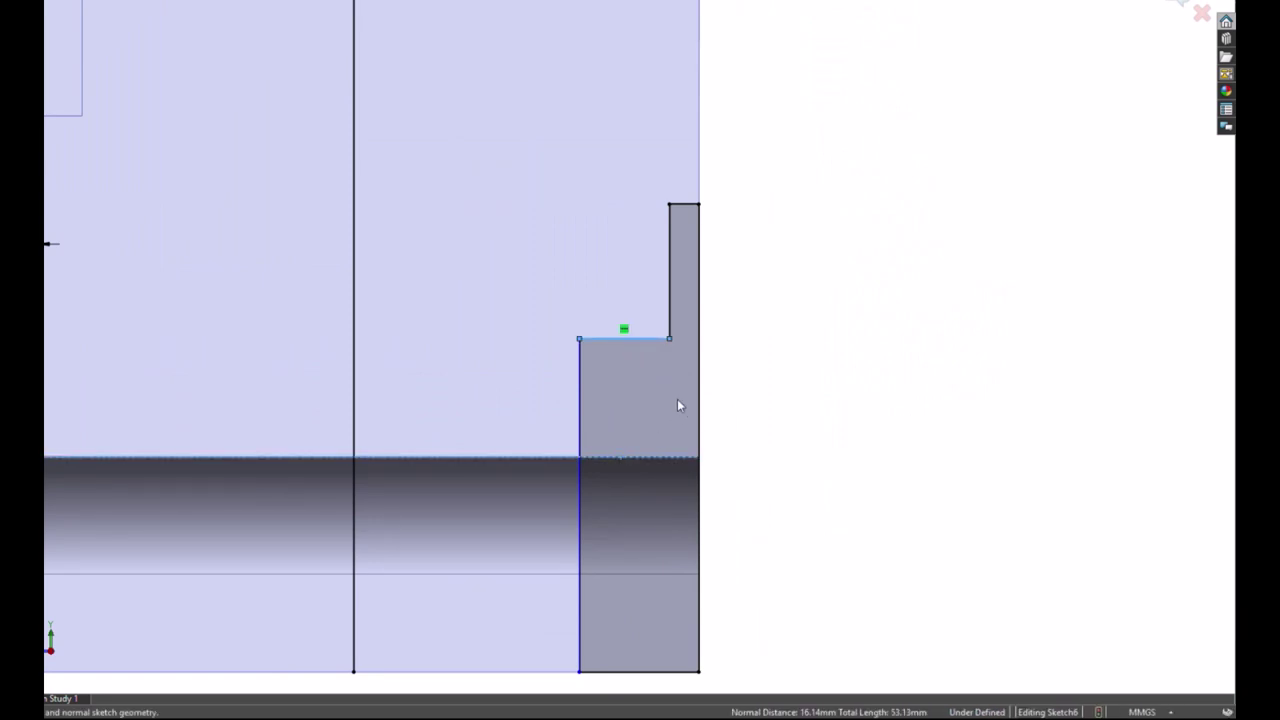
key("Delete")
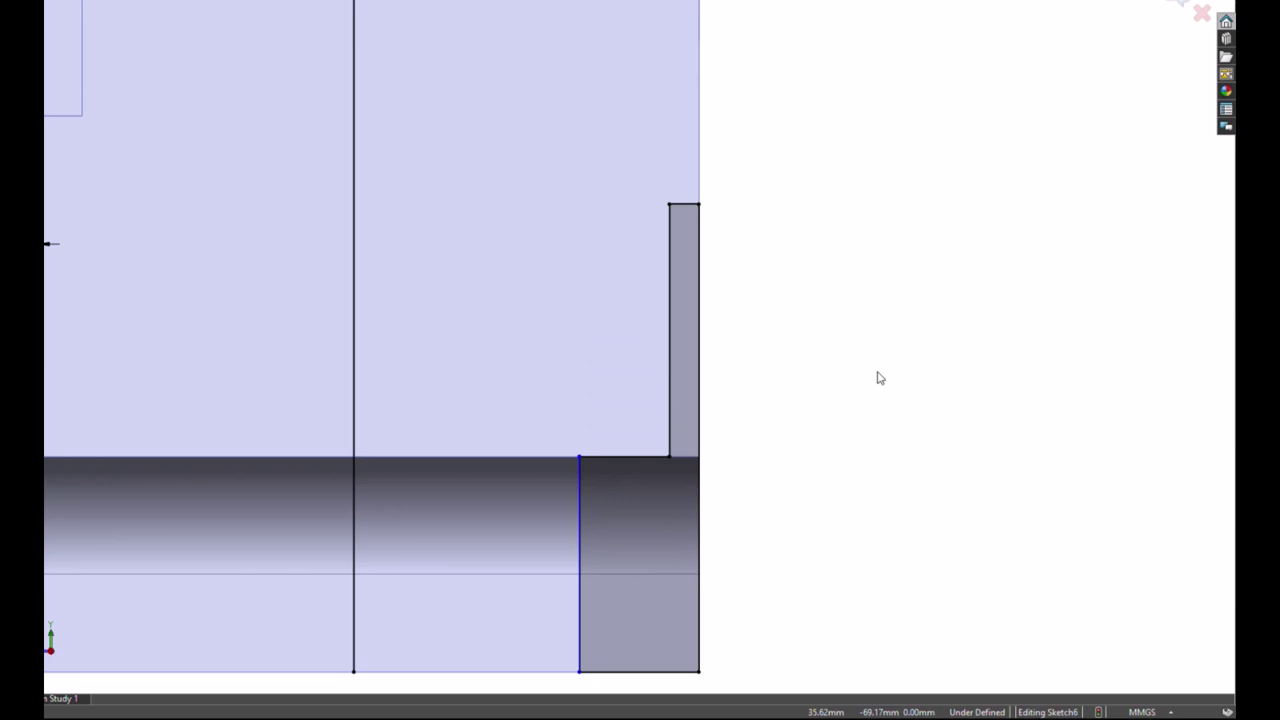
Step: Dimension the notch 15.00 from the centreline and convert the vertical line to a centreline
scroll(797, 326, "up", 1)
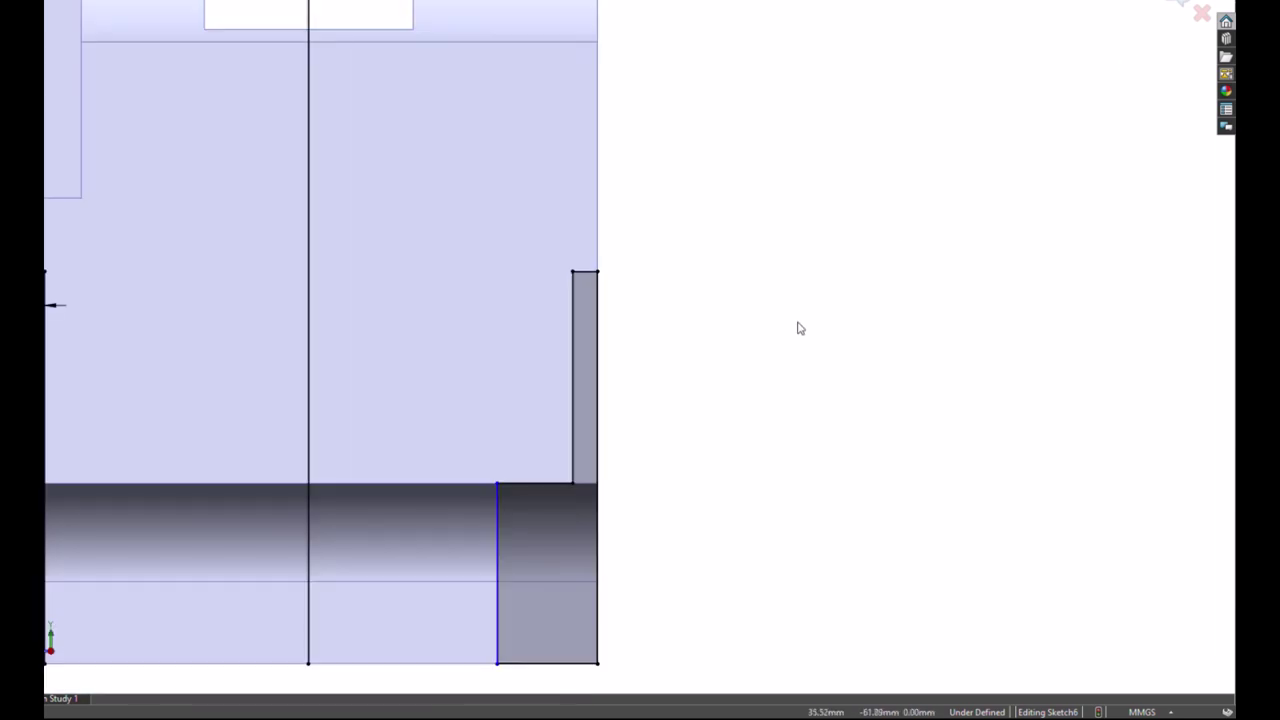
scroll(720, 360, "up", 2)
scroll(512, 498, "down", 1)
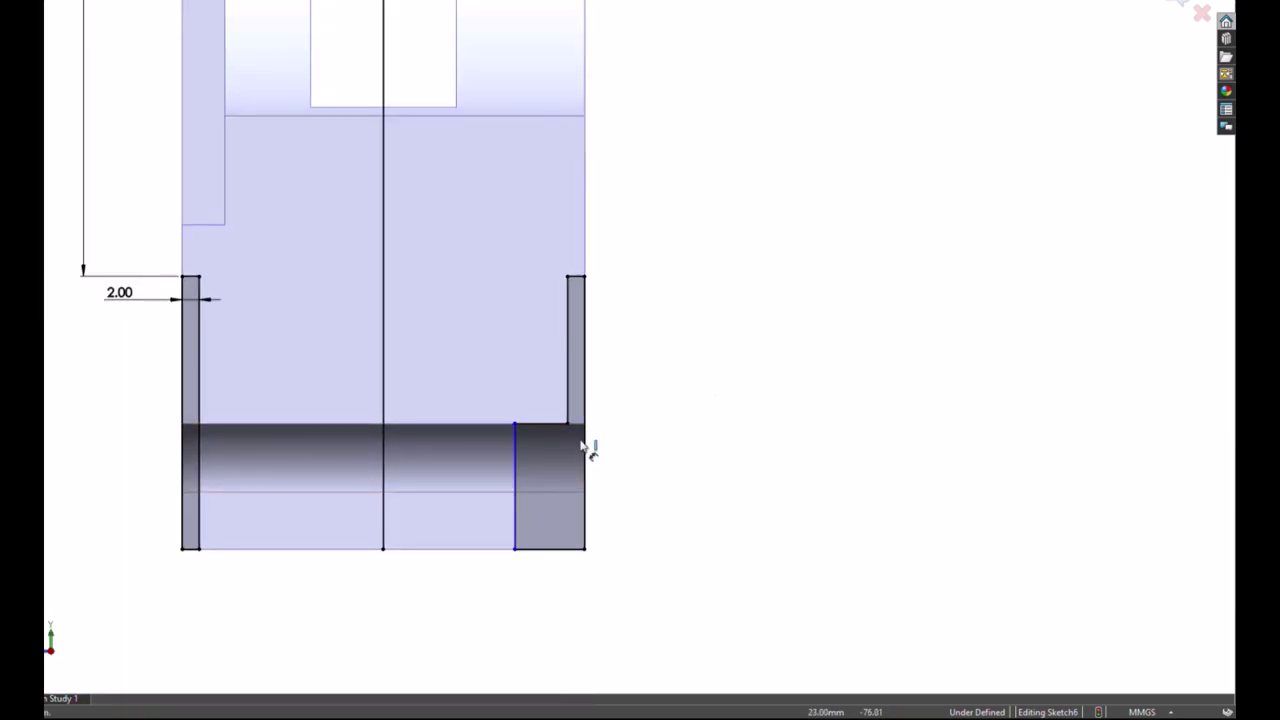
left_click(515, 463)
left_click(386, 478)
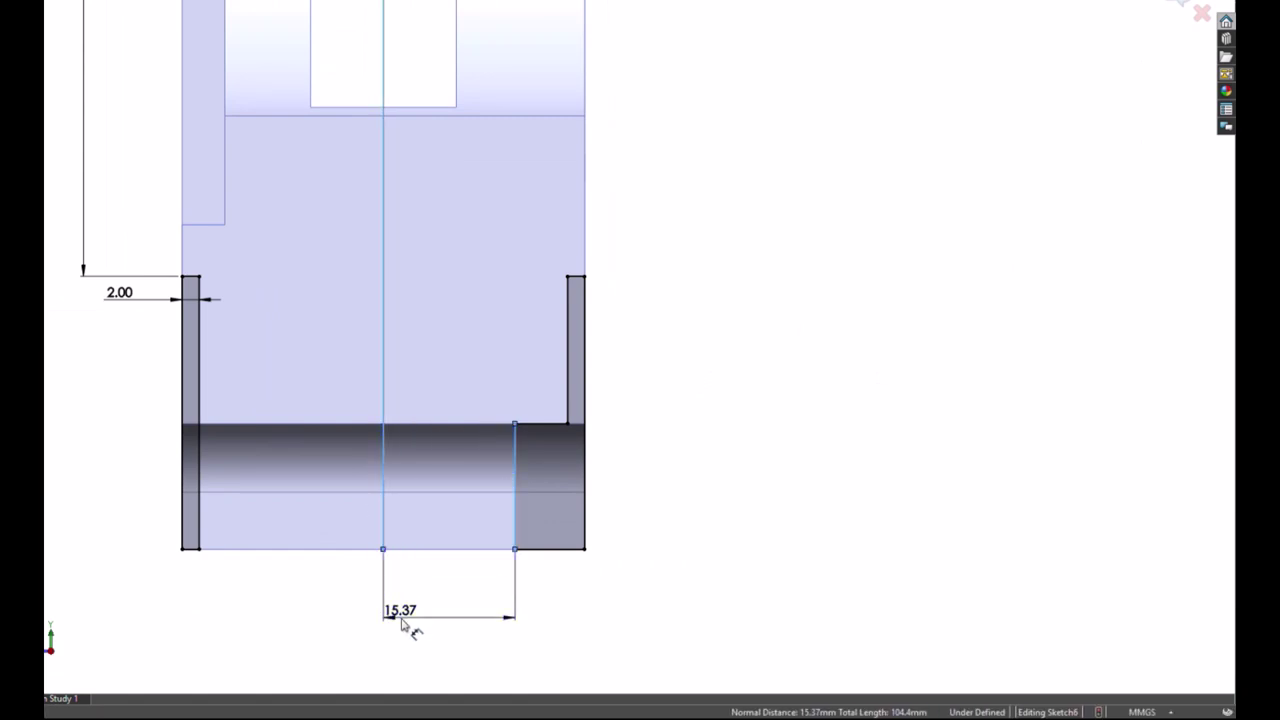
left_click(401, 621)
type("15")
key("Return")
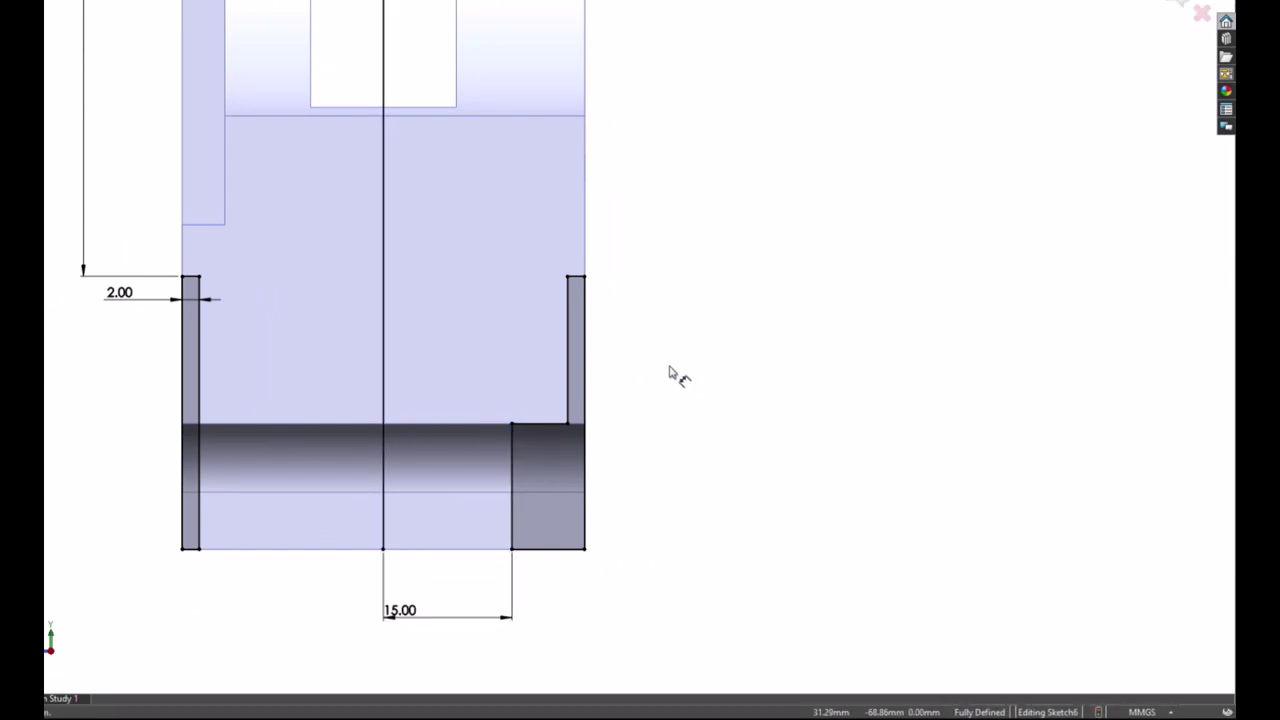
scroll(700, 390, "up", 2)
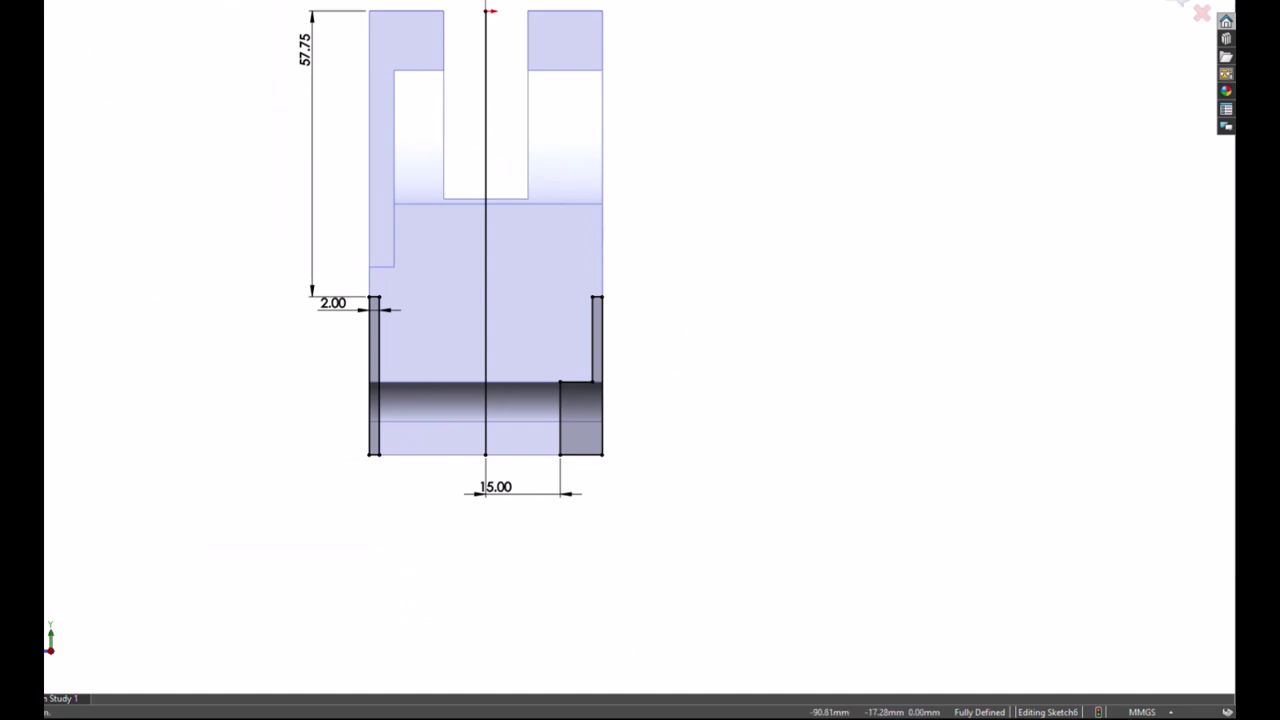
left_click(489, 177)
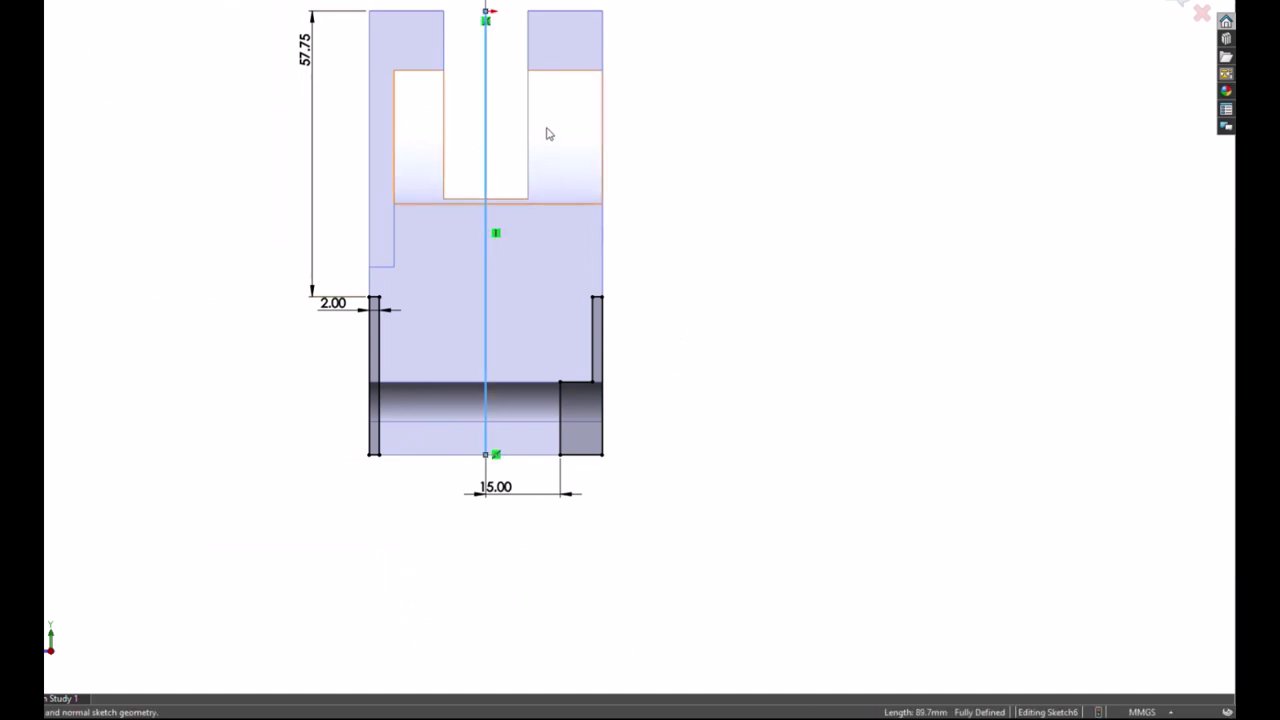
left_click(560, 123)
Step: Switch to isometric view and roll the model back before Cut-Extrude5
middle_click_drag(791, 383, 755, 371, "ctrl")
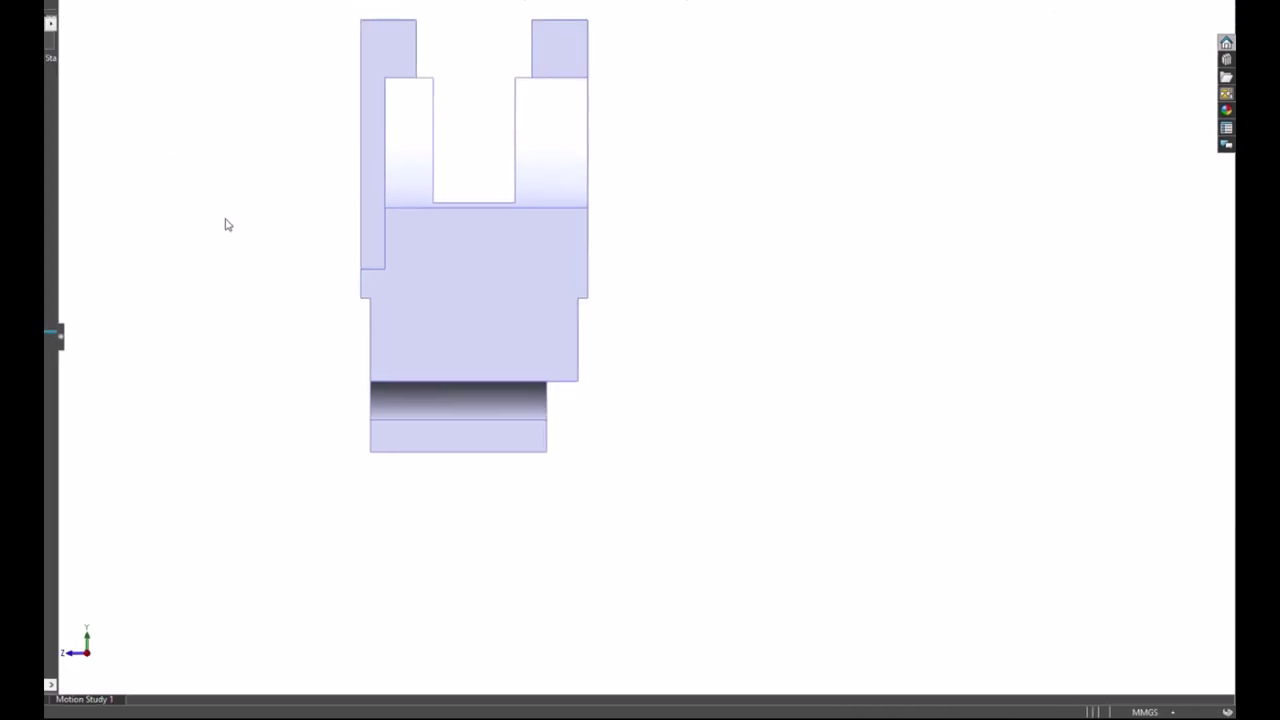
left_click(821, 82)
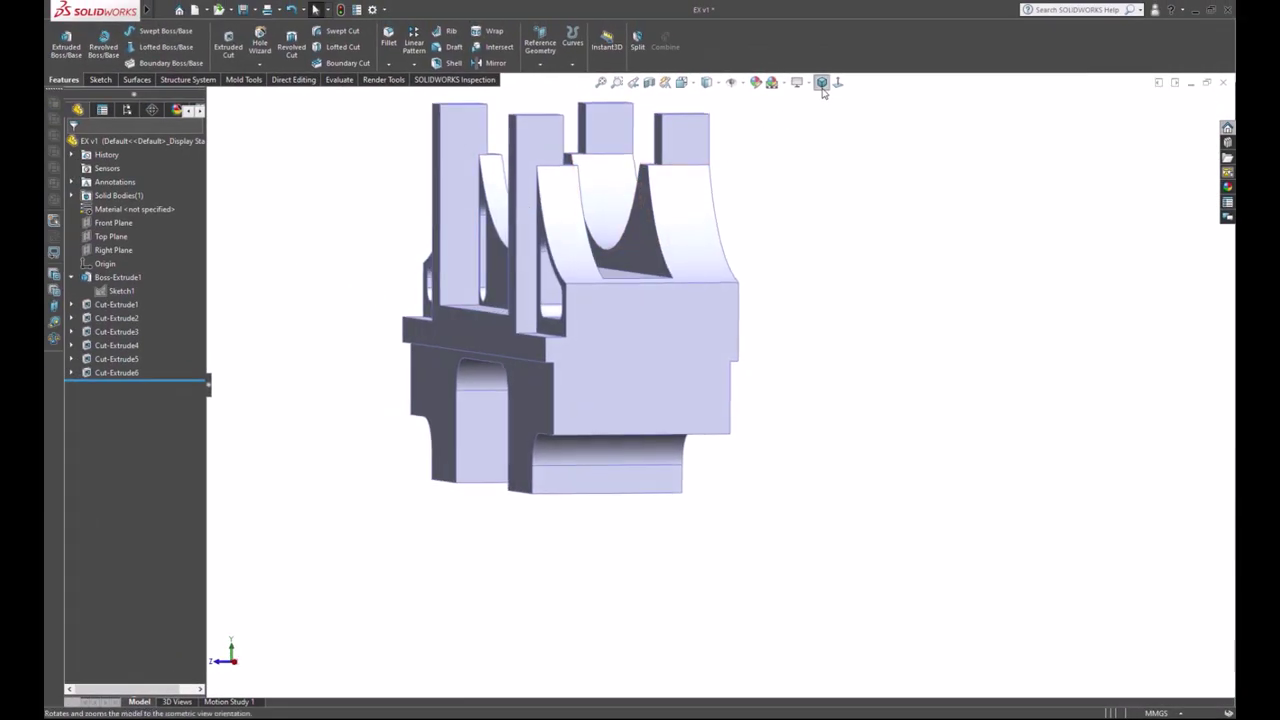
scroll(1013, 385, "down", 2)
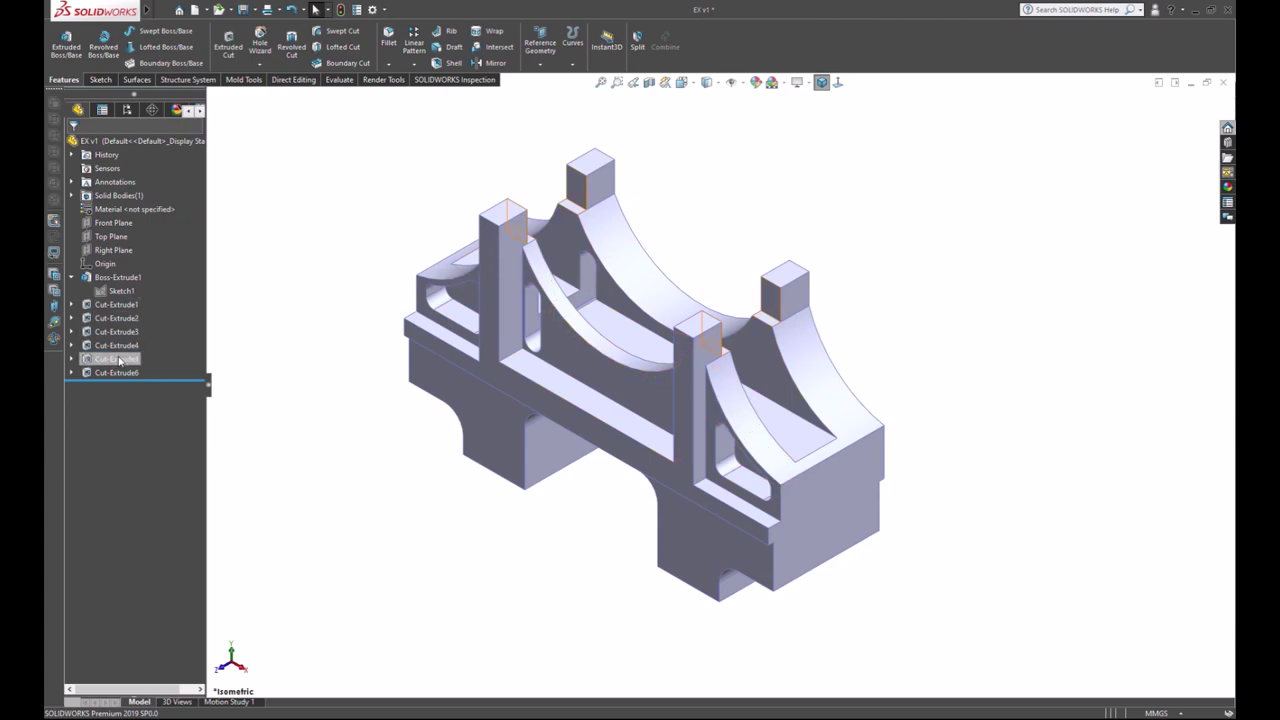
left_click_drag(149, 380, 163, 354)
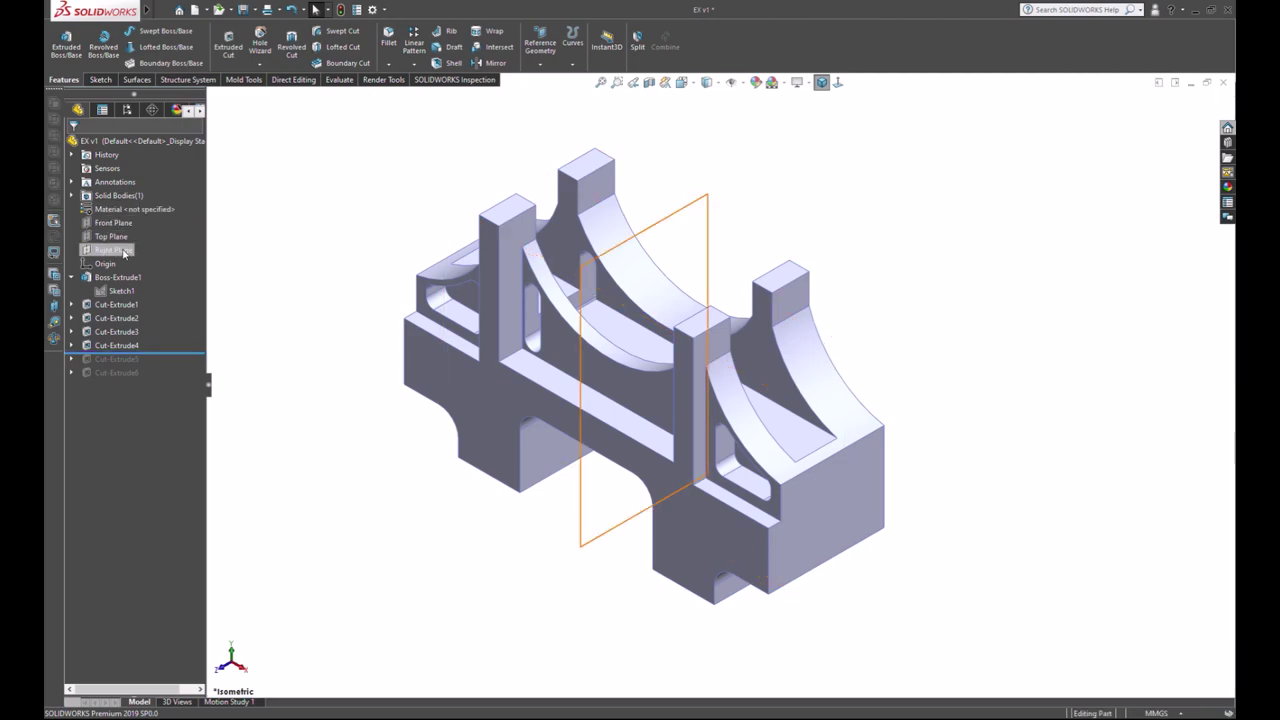
Step: Mirror Cut-Extrude2, 3 and 4 across the Front Plane as Mirror1
left_click(120, 250)
left_click(113, 222)
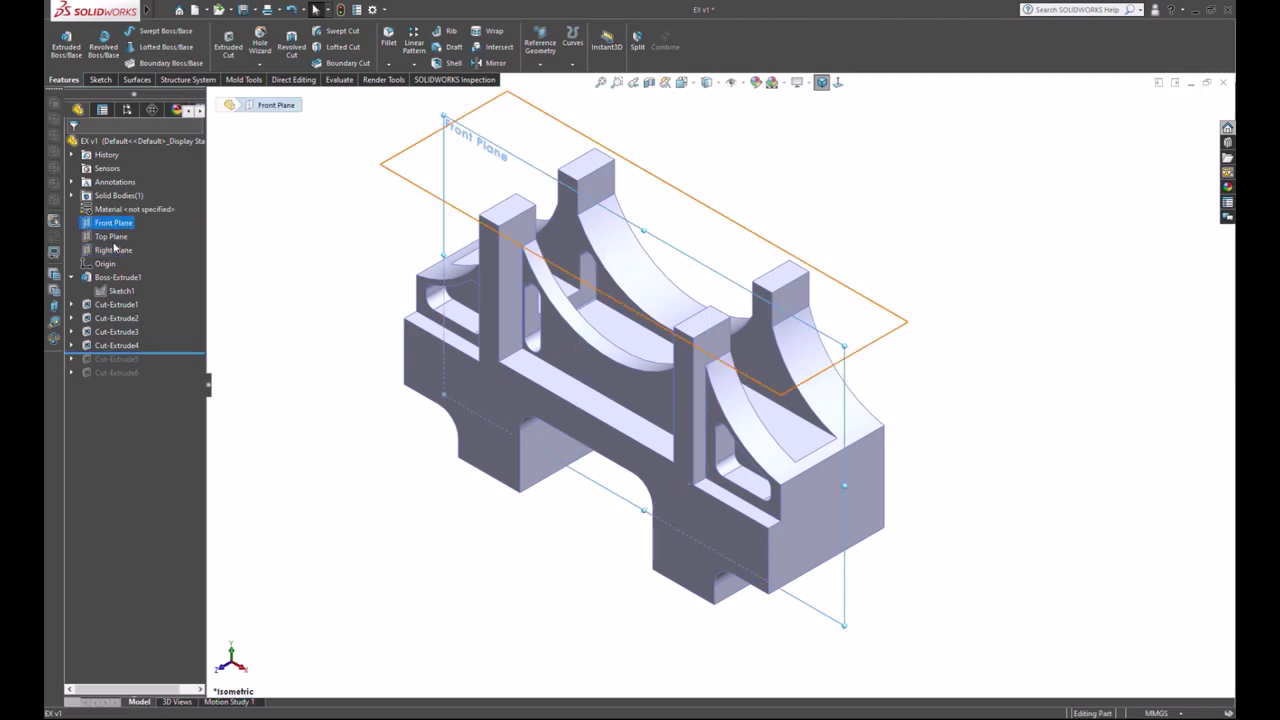
left_click(118, 318, "ctrl")
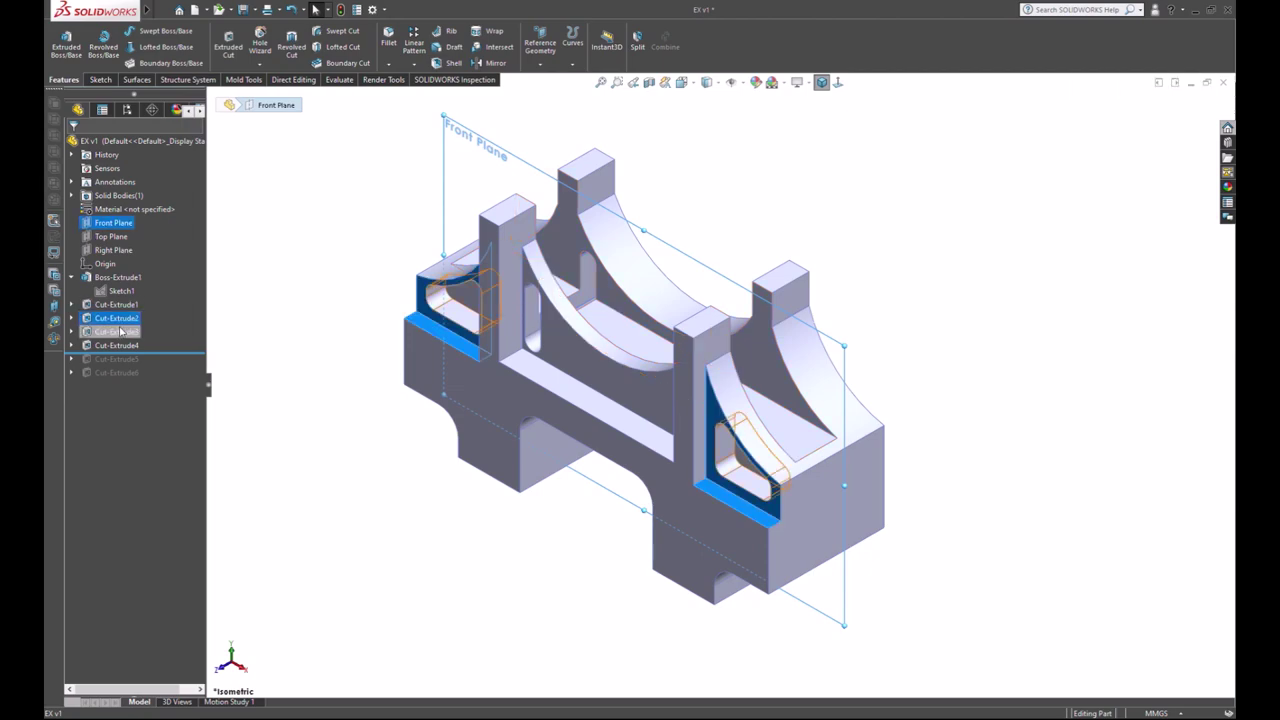
left_click(122, 331, "ctrl")
left_click(128, 344, "ctrl")
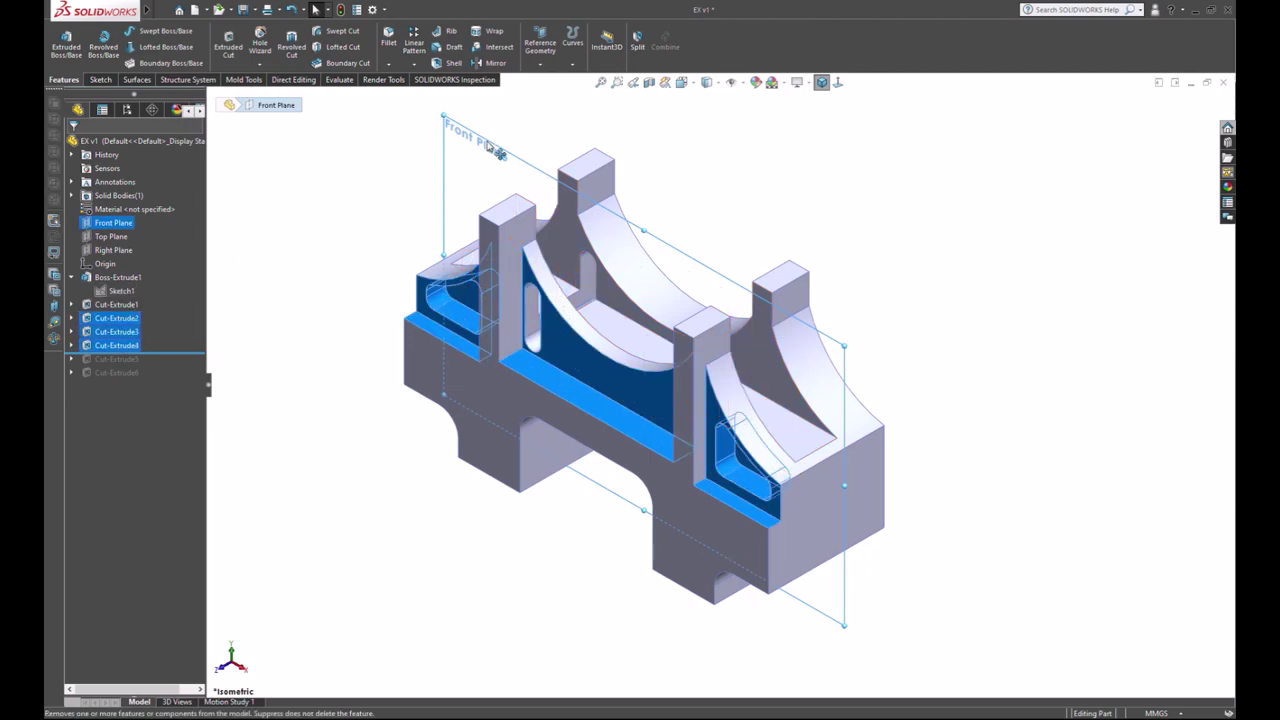
left_click(487, 68)
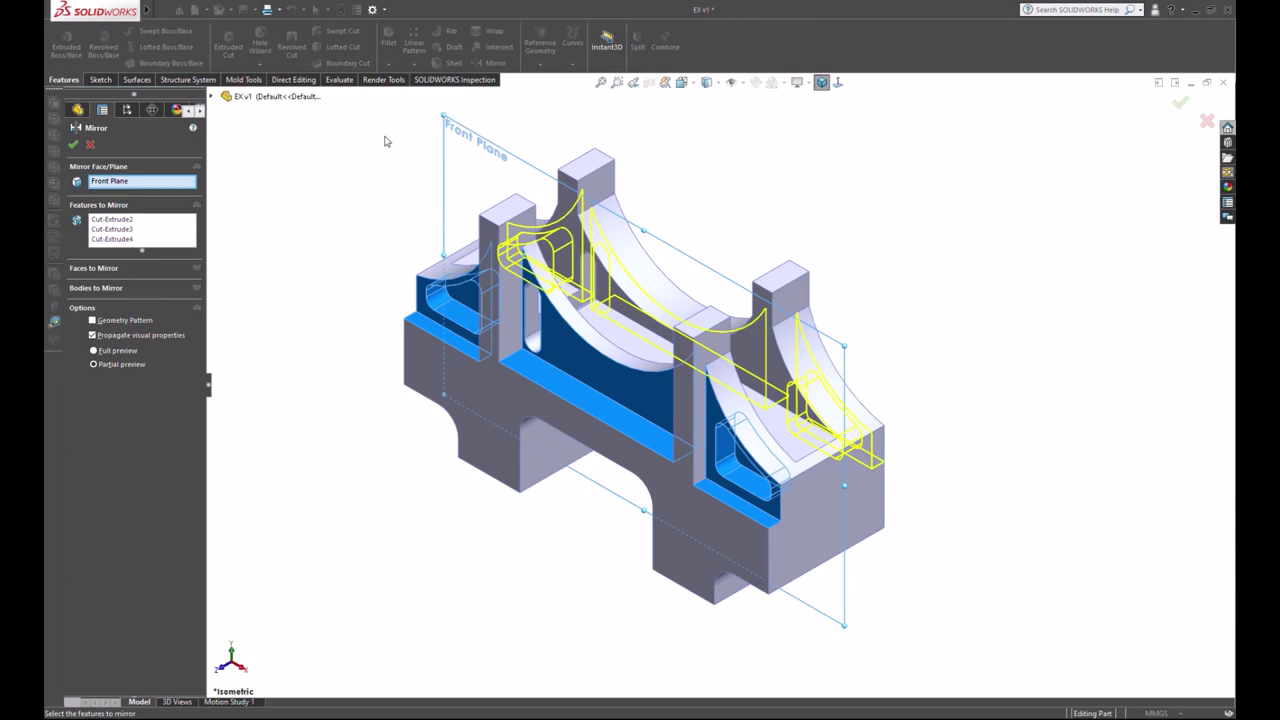
left_click(75, 147)
mouse_move(306, 198)
middle_mouse_down()
mouse_move(300, 237)
mouse_move(249, 286)
mouse_move(329, 240)
mouse_move(345, 177)
middle_mouse_up()
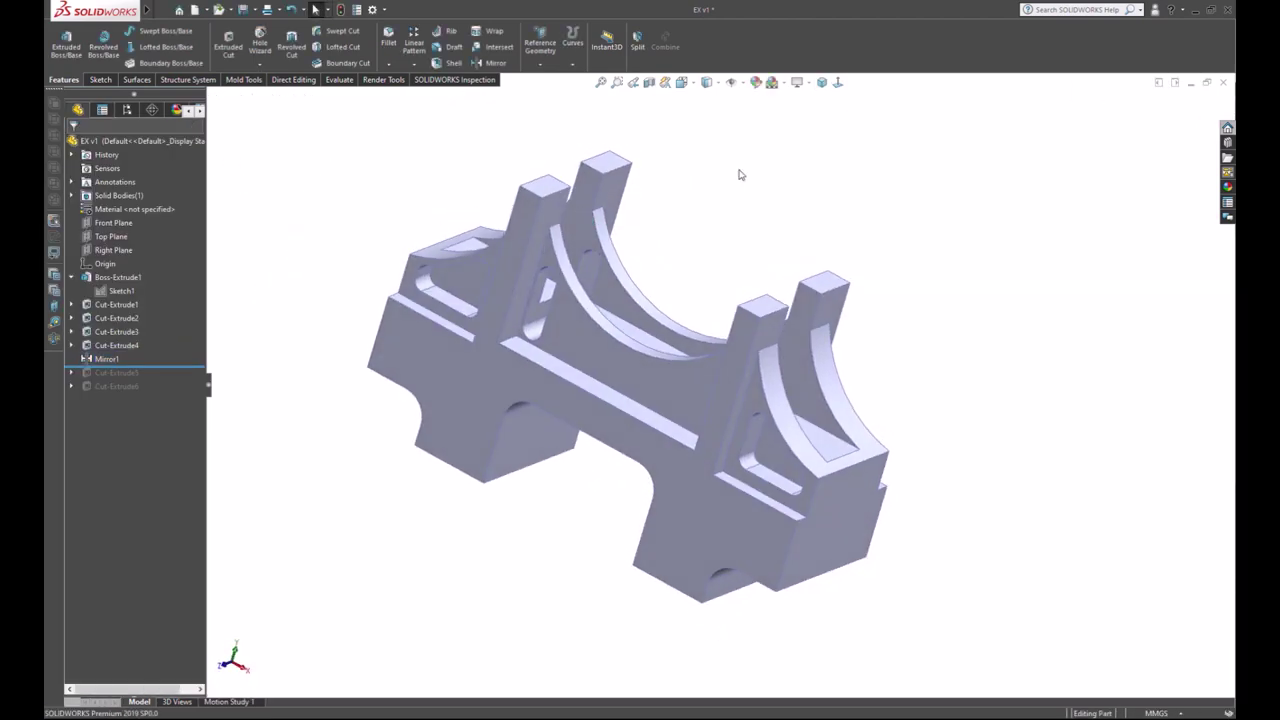
mouse_move(845, 254)
middle_mouse_down()
mouse_move(718, 236)
mouse_move(794, 189)
middle_mouse_up()
Step: Place the rollback bar just after Mirror1 and select two deck edges for a fillet
left_click_drag(177, 370, 177, 352)
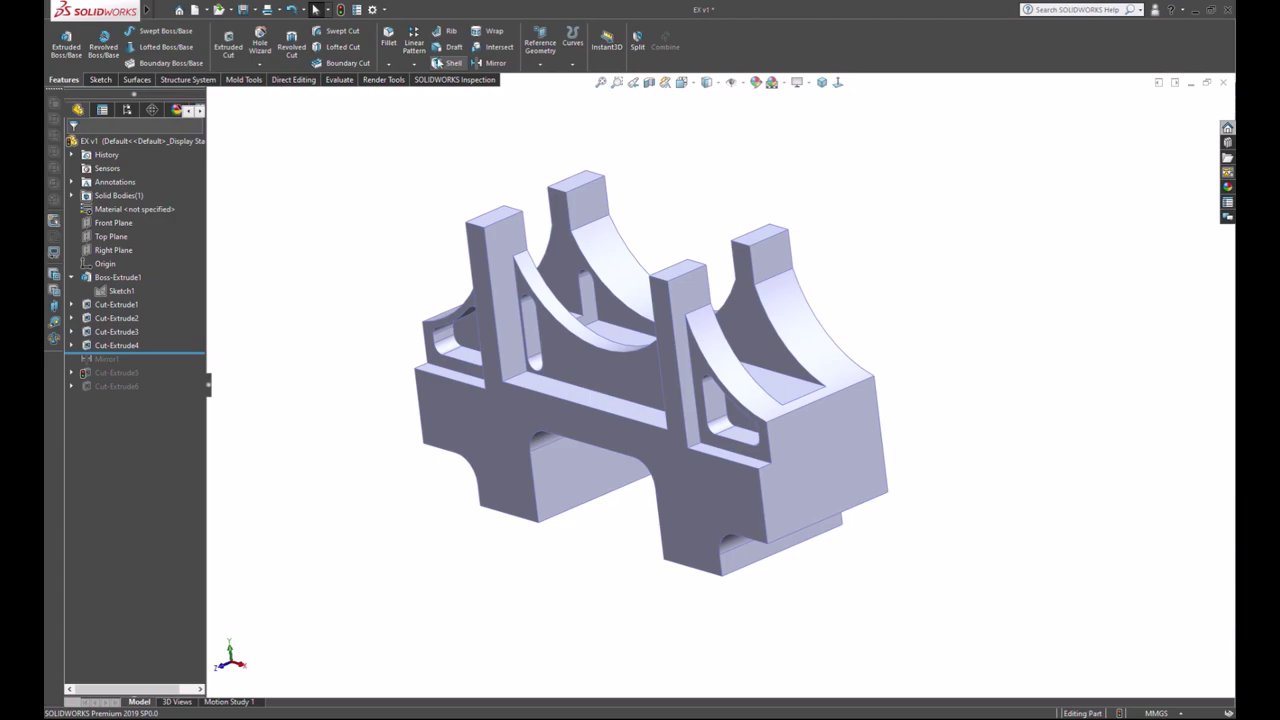
left_click(389, 45)
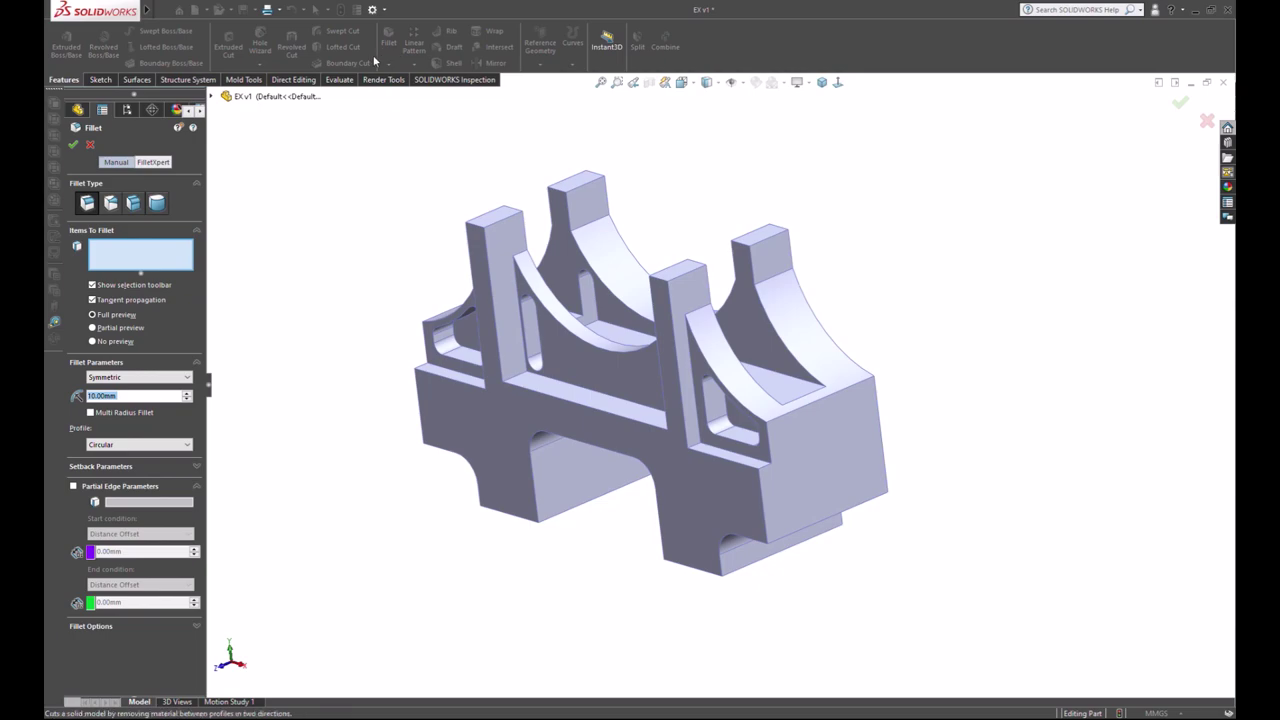
left_click(89, 144)
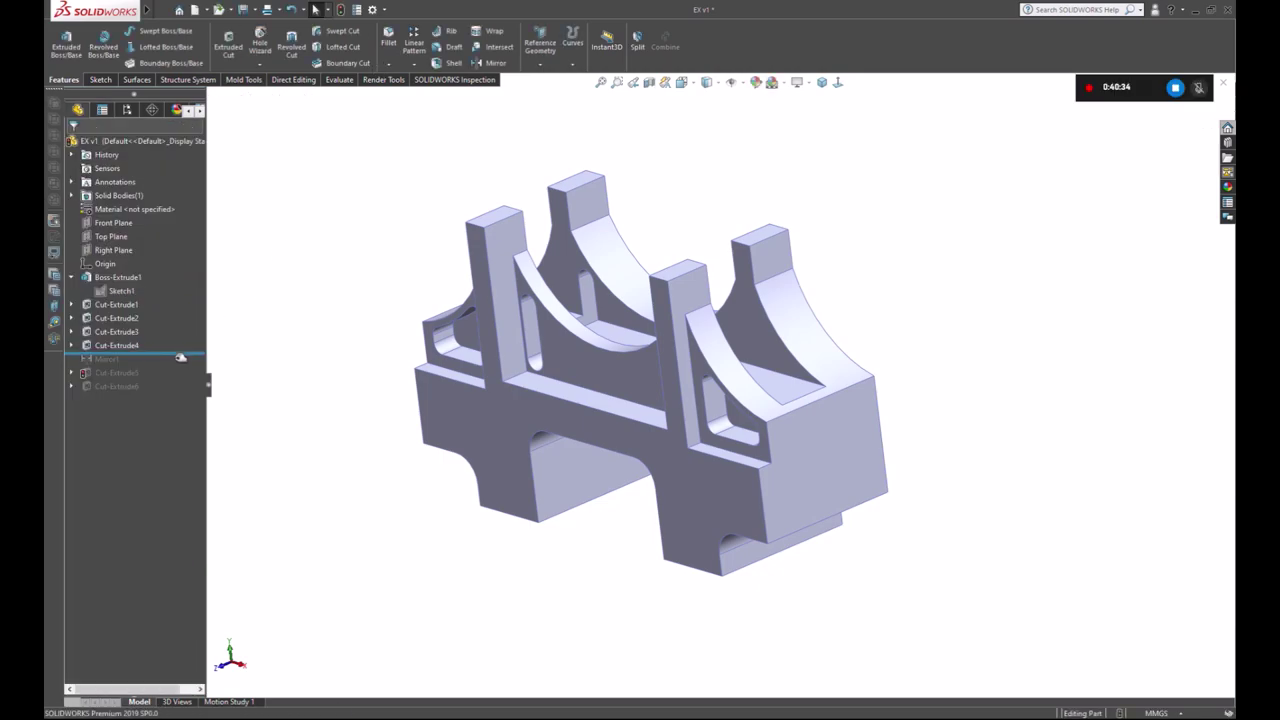
left_click_drag(178, 353, 180, 365)
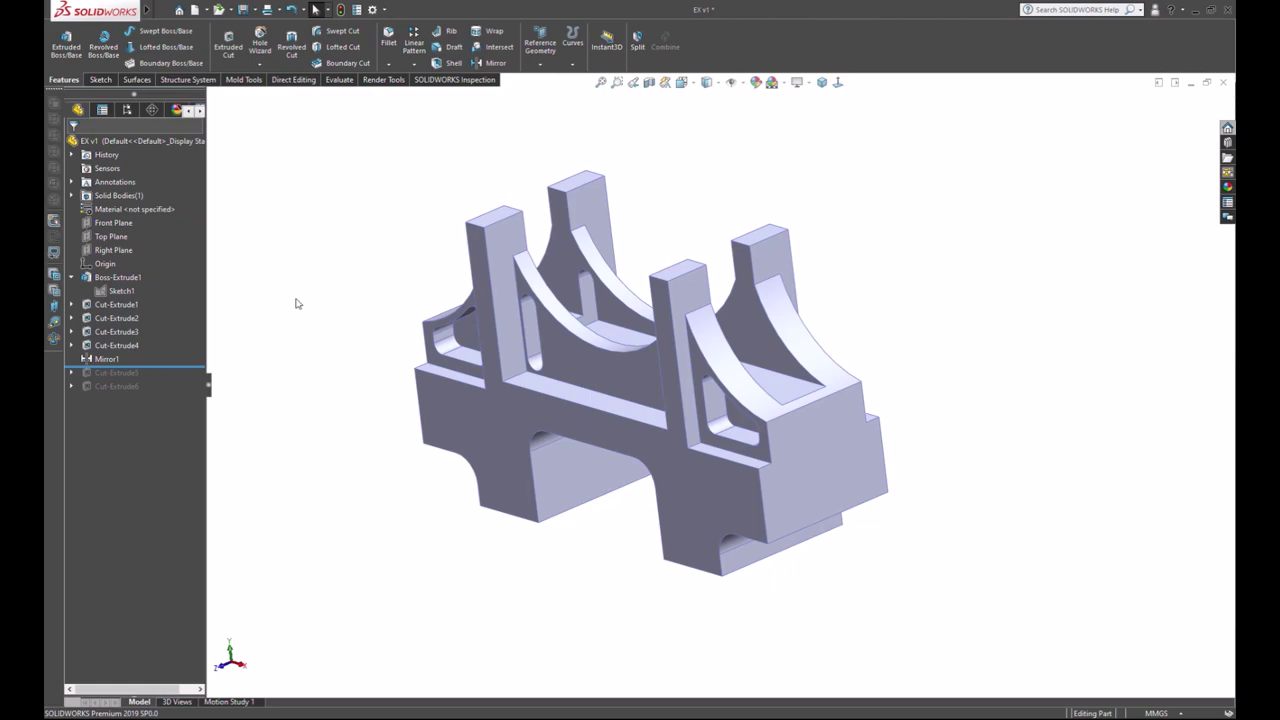
left_click(388, 40)
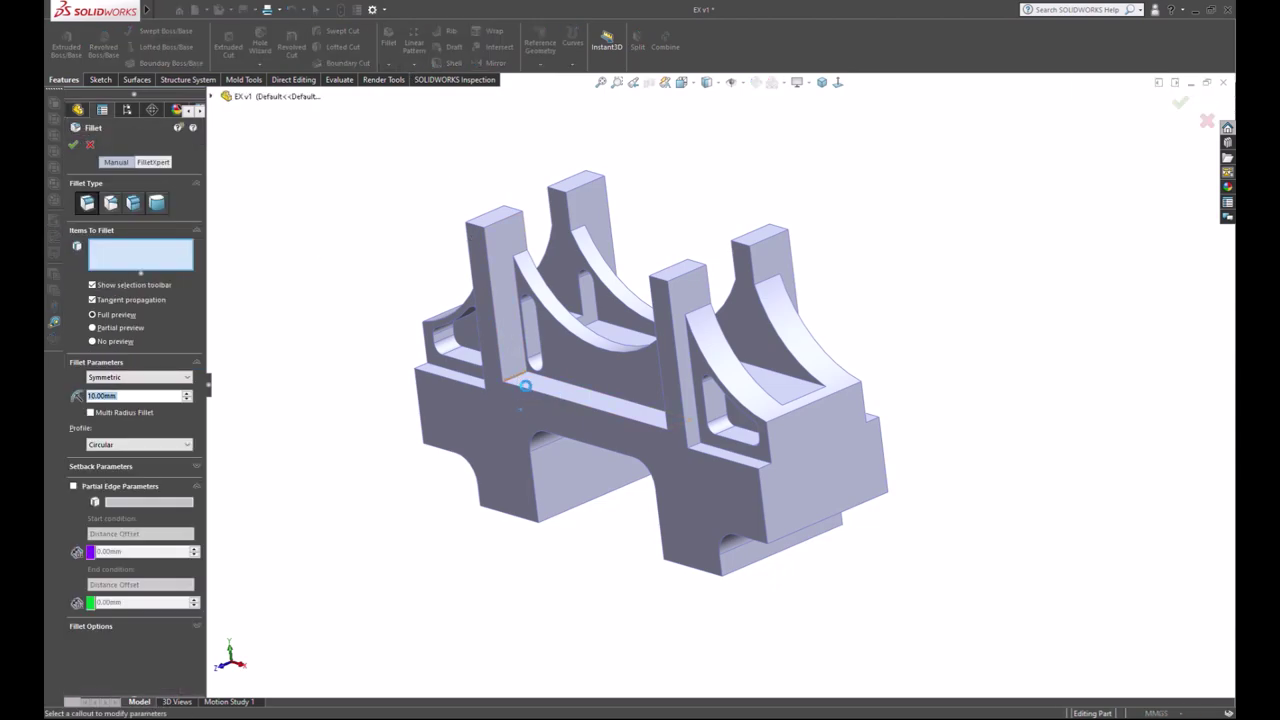
left_click(517, 379)
middle_click_drag(429, 491, 534, 571)
left_click(751, 443)
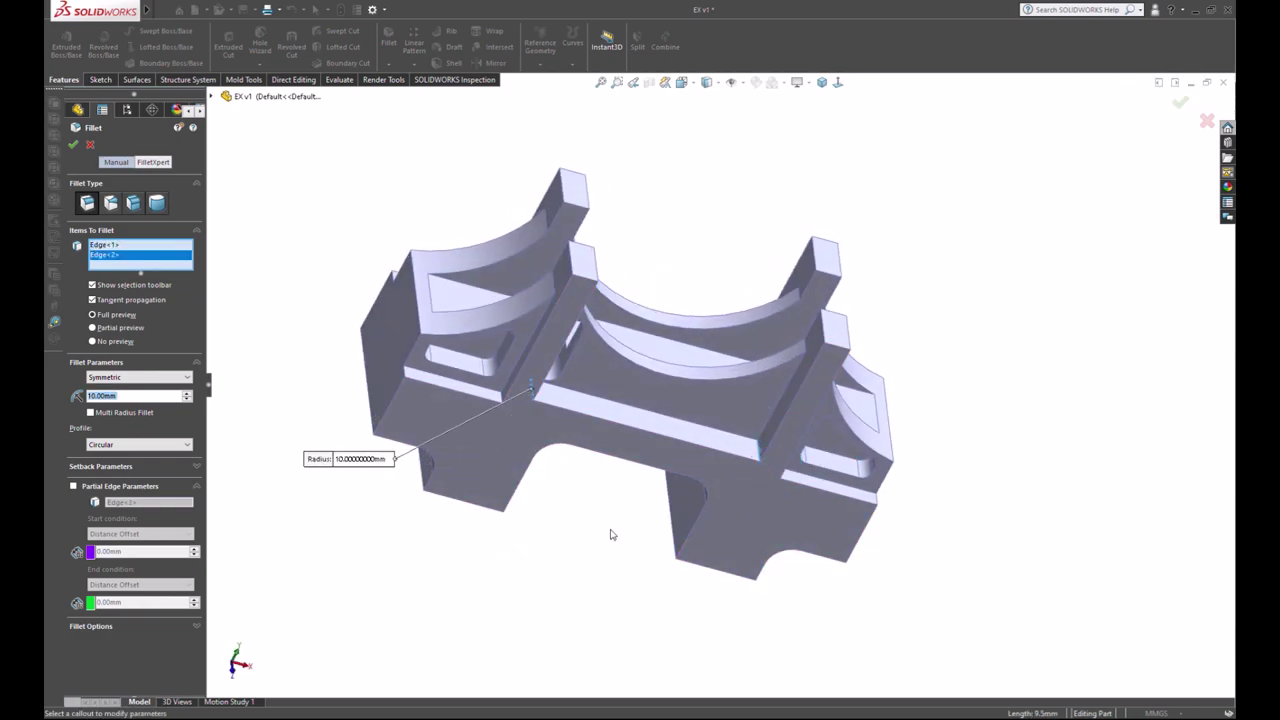
middle_click_drag(608, 531, 571, 491)
Step: Set the fillet radius to 7/2 (3.75 mm), confirm it, and save the part
left_click(131, 397)
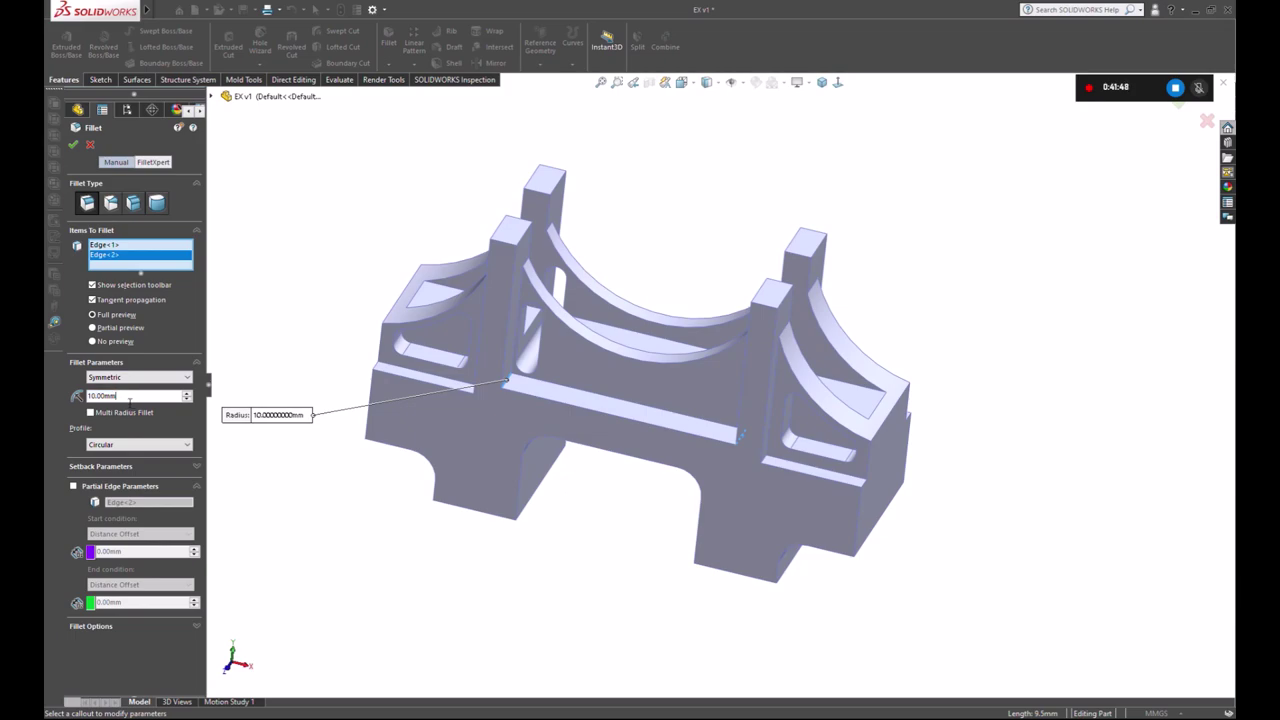
double_click(130, 398)
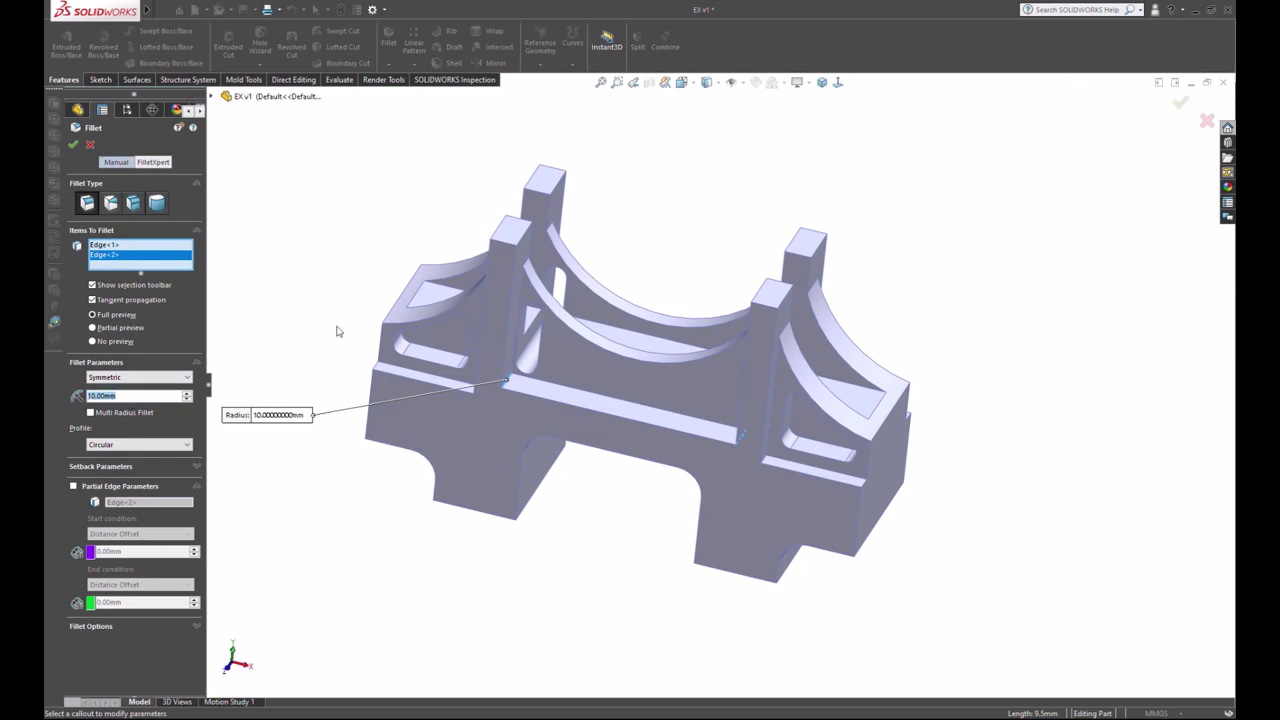
type("7")
type("/")
type("2")
key("Return")
left_click(73, 144)
key("ctrl+1")
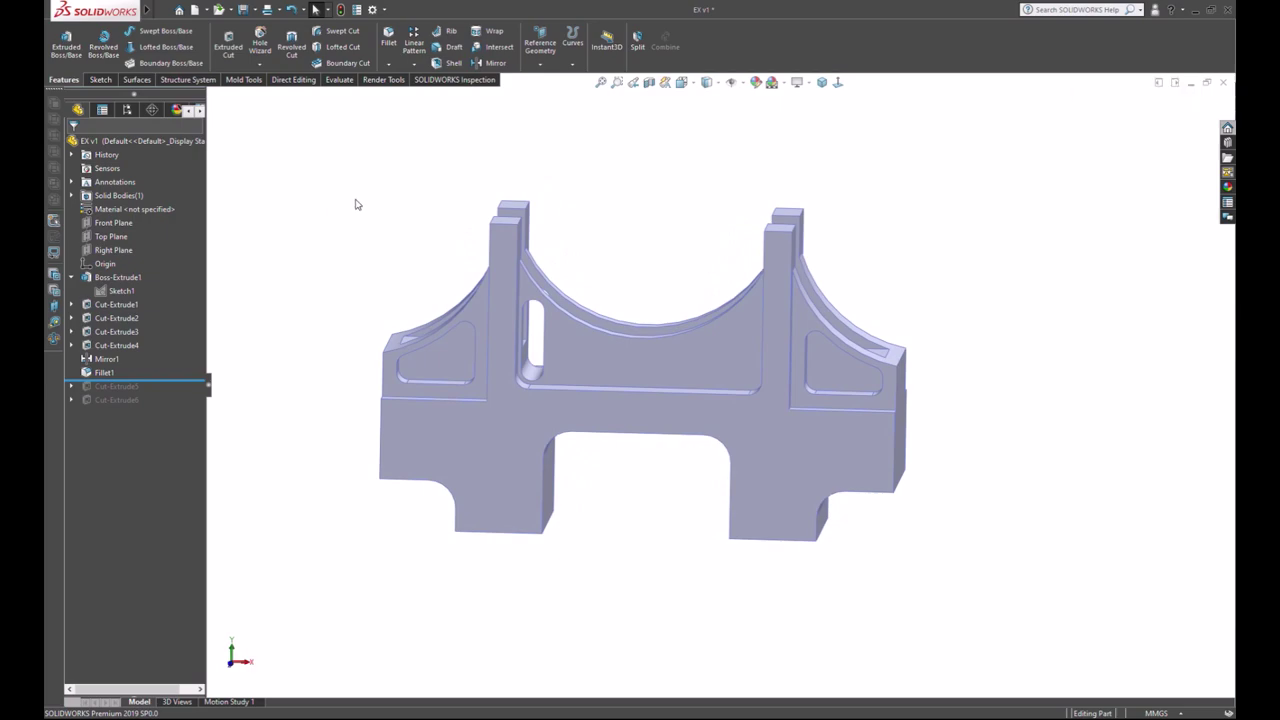
key("ctrl+s")
Step: Roll forward past Cut-Extrude5 and Cut-Extrude6, then start a sketch on the bridge's front face
mouse_move(1000, 486)
middle_mouse_down()
mouse_move(998, 465)
mouse_move(968, 480)
mouse_move(846, 486)
middle_mouse_up()
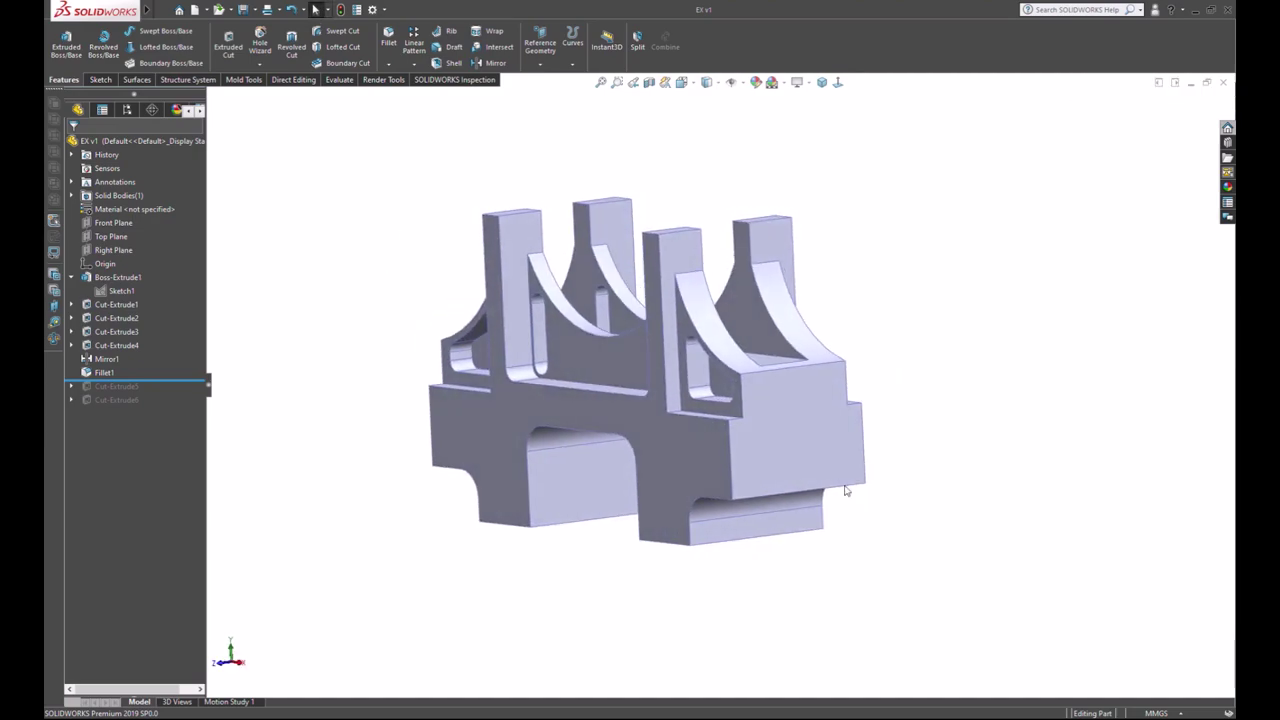
left_click_drag(166, 386, 166, 405)
mouse_move(323, 460)
middle_mouse_down()
mouse_move(294, 489)
mouse_move(215, 490)
middle_mouse_up()
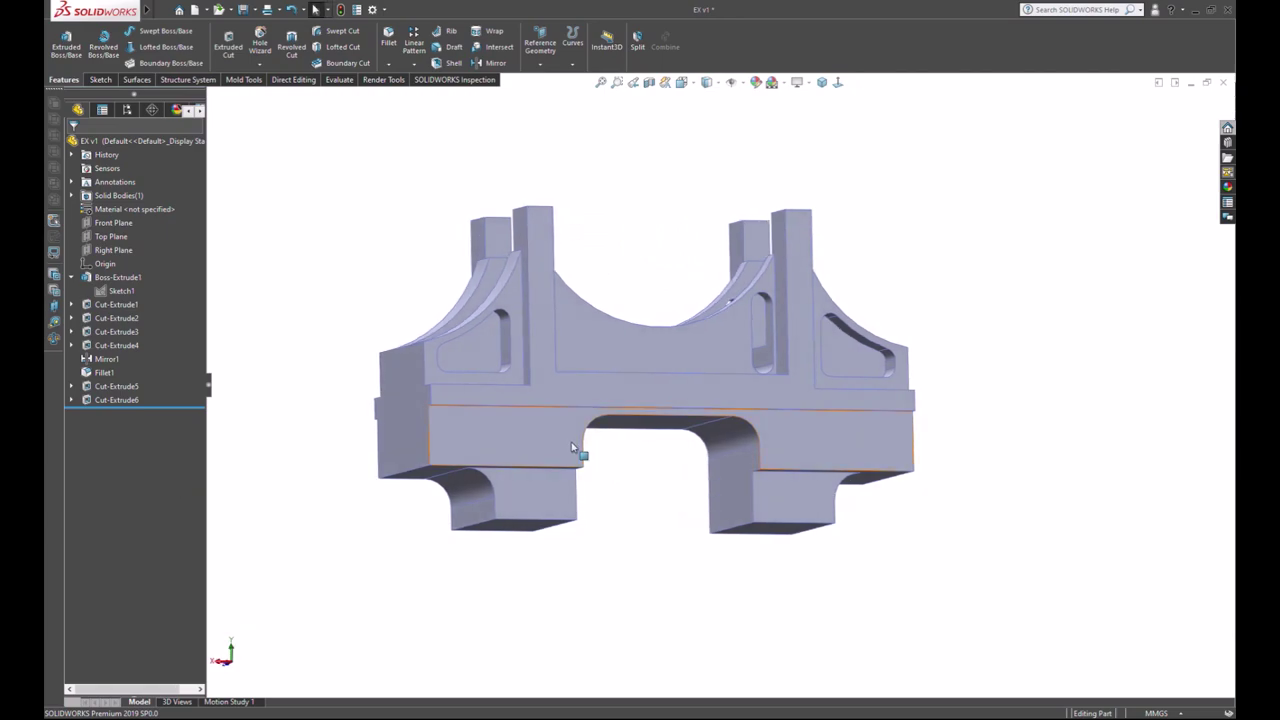
left_click(650, 393)
left_click(706, 363)
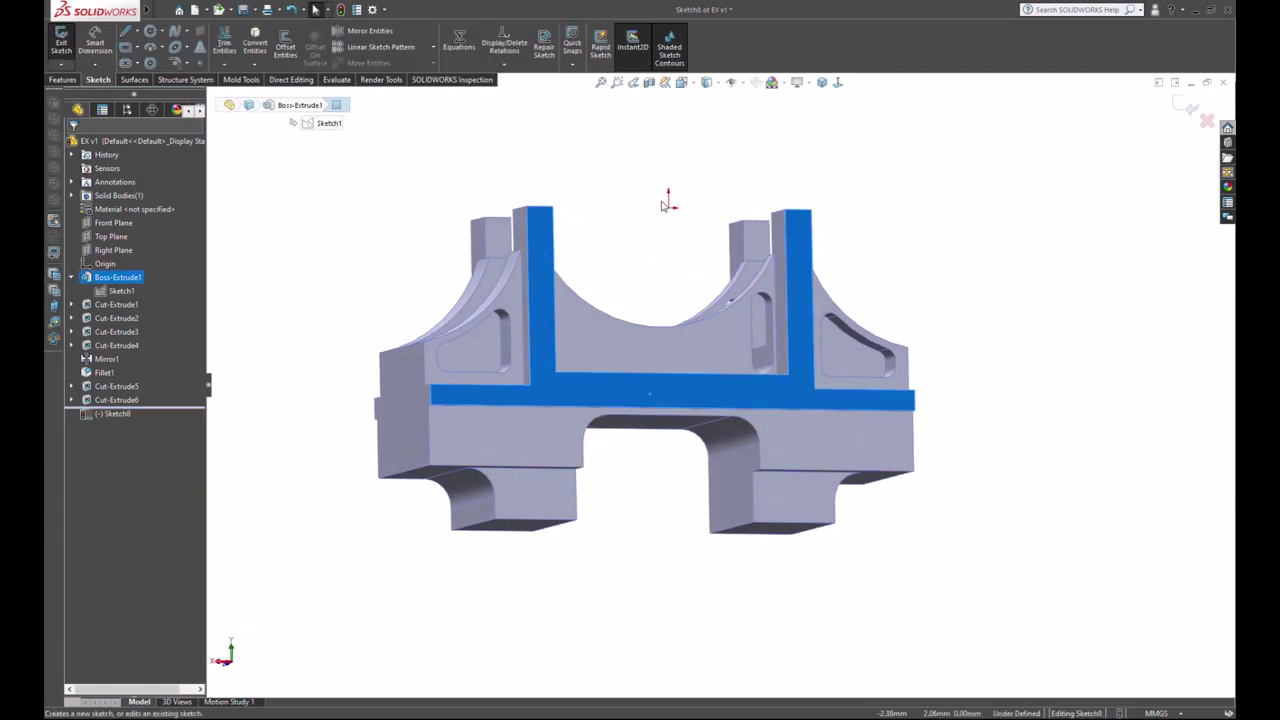
Step: Draw a horizontal straight slot centred below the origin and select its centre with the origin
left_click(124, 63)
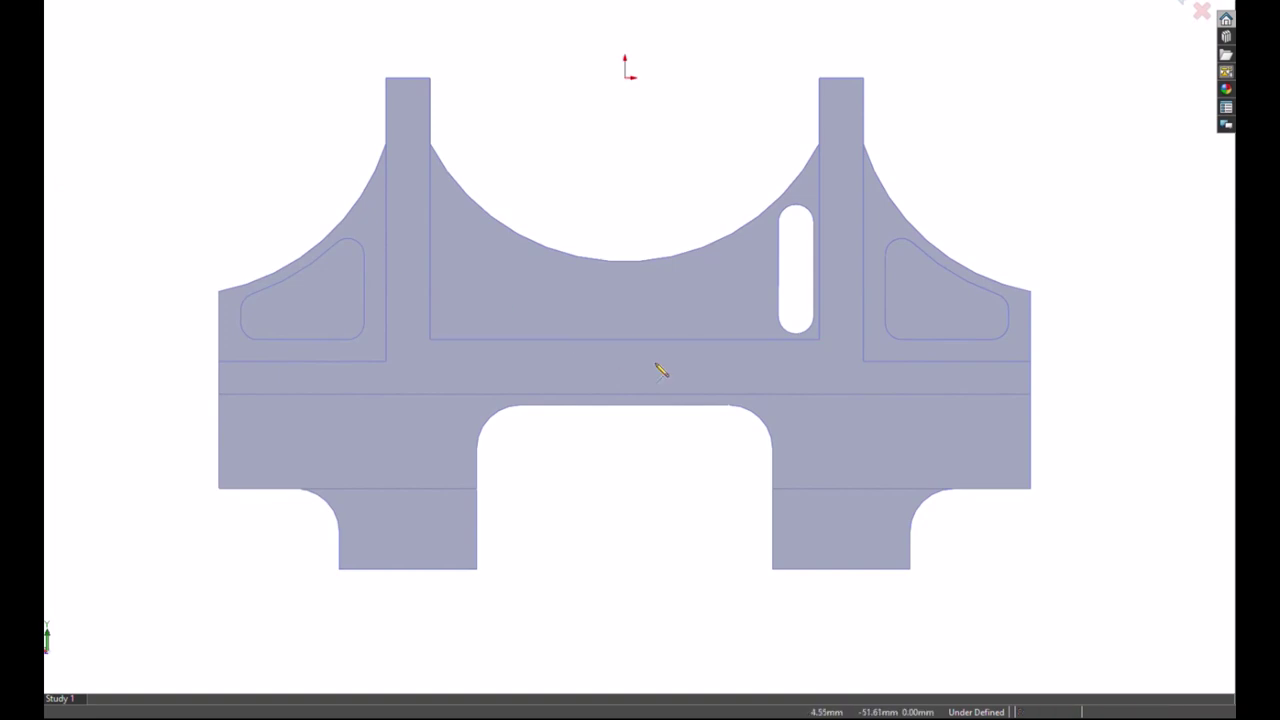
left_click(625, 372)
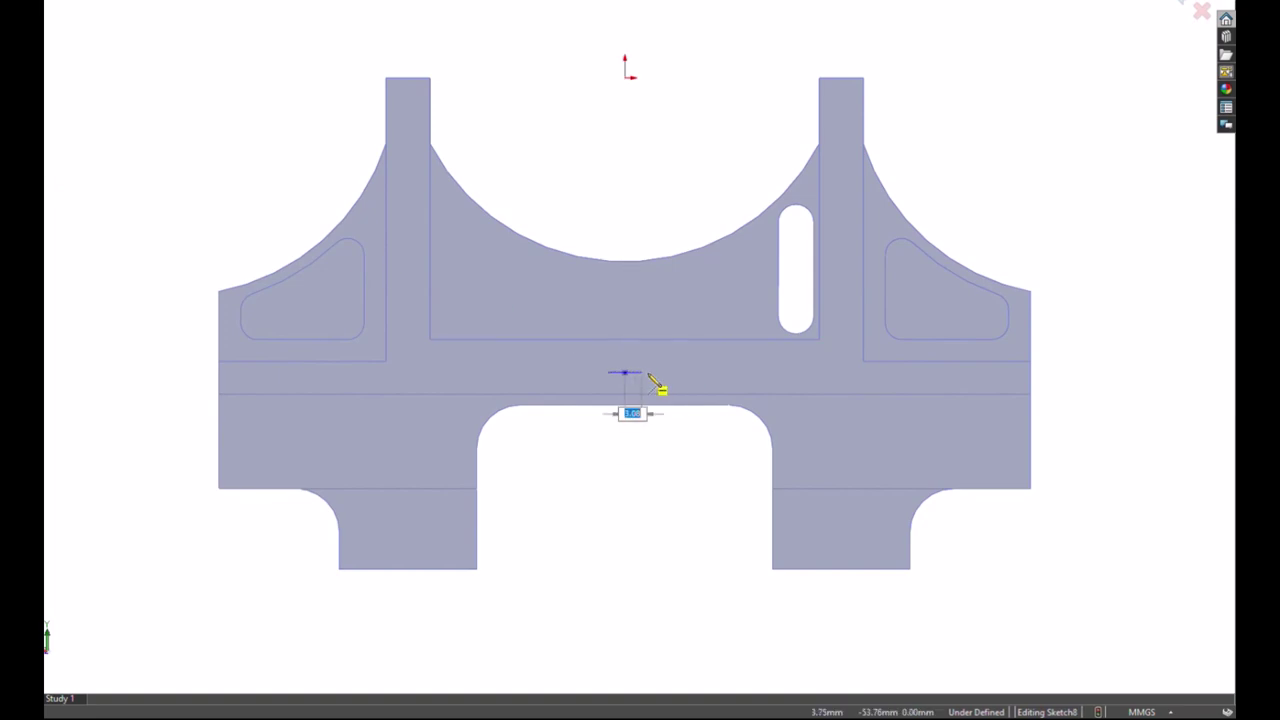
left_click(686, 372)
key("Return")
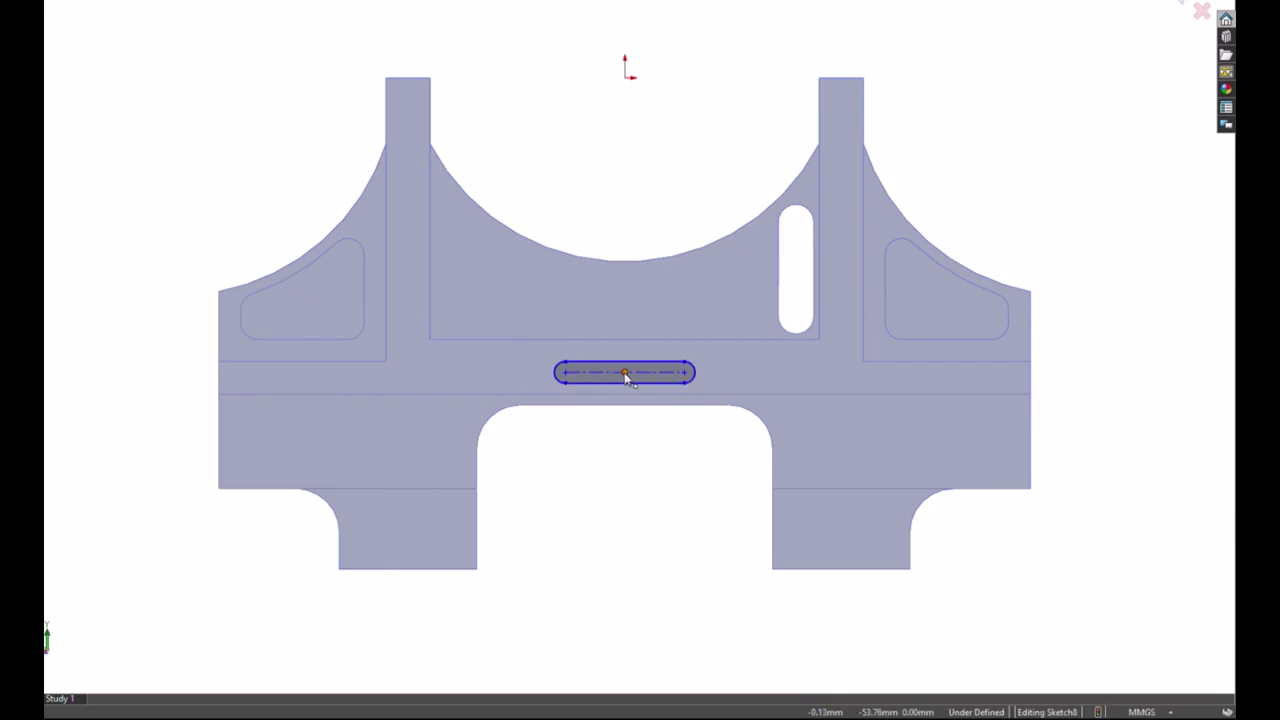
left_click(625, 372)
left_click(625, 77, "ctrl")
Step: Dimension the slot's centre-to-centre length to 30 mm
scroll(664, 386, "down", 3)
scroll(664, 386, "down", 2)
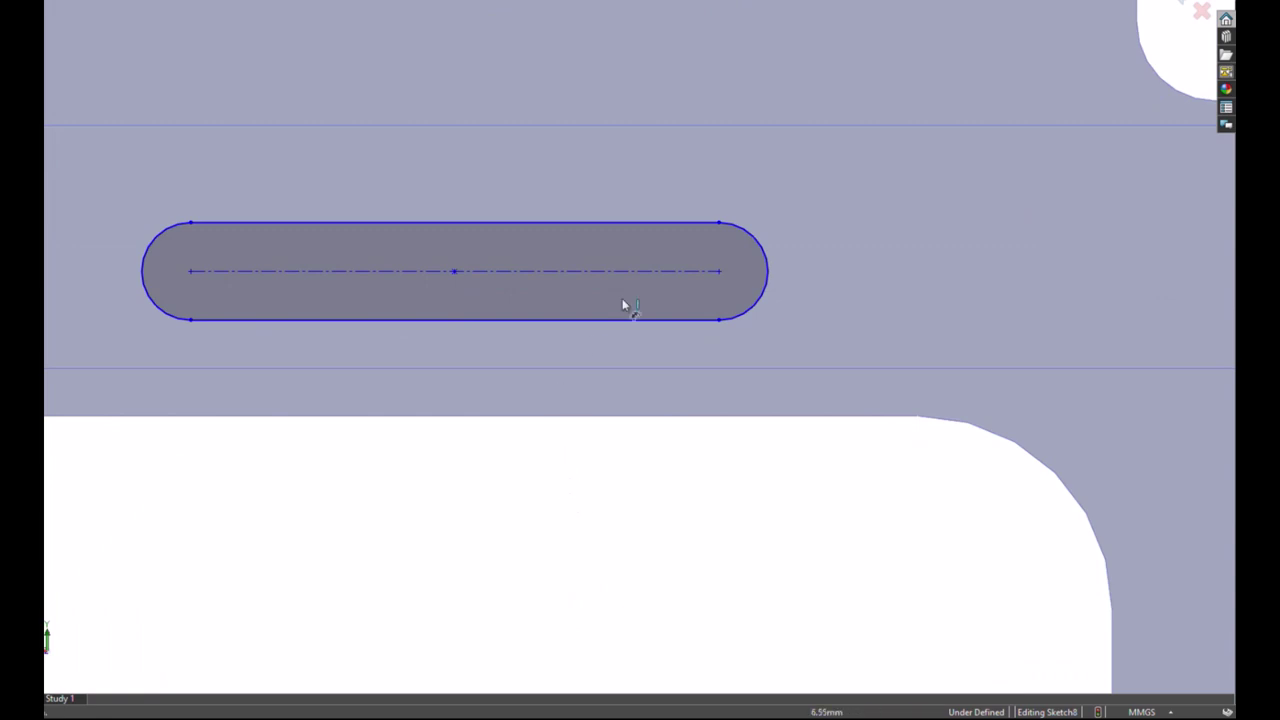
left_click(661, 271)
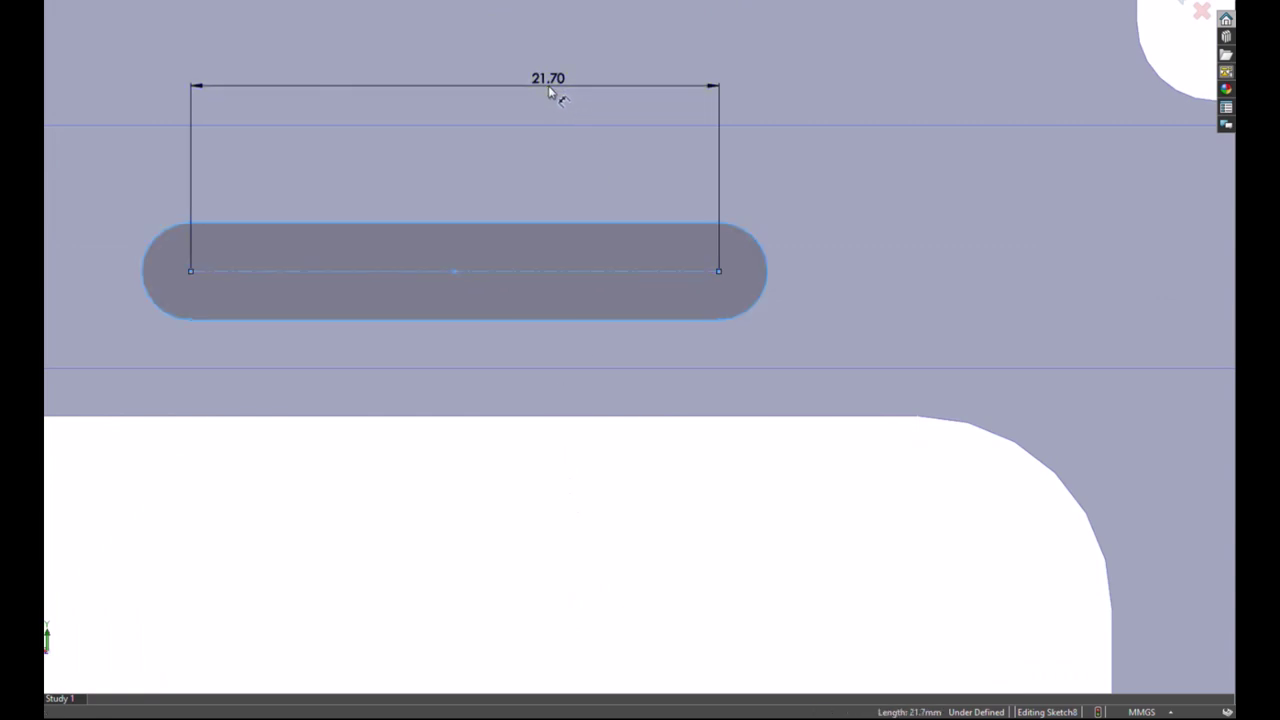
left_click(548, 85)
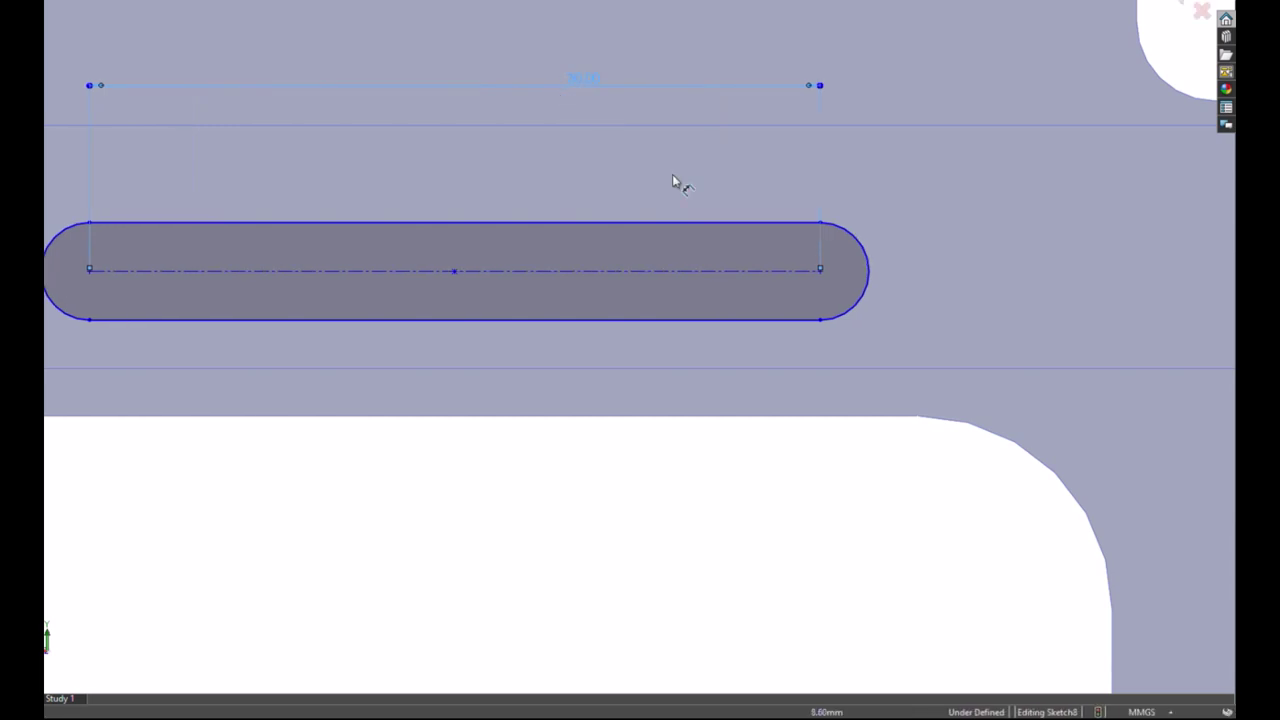
scroll(690, 230, "up", 3)
scroll(708, 270, "down", 6)
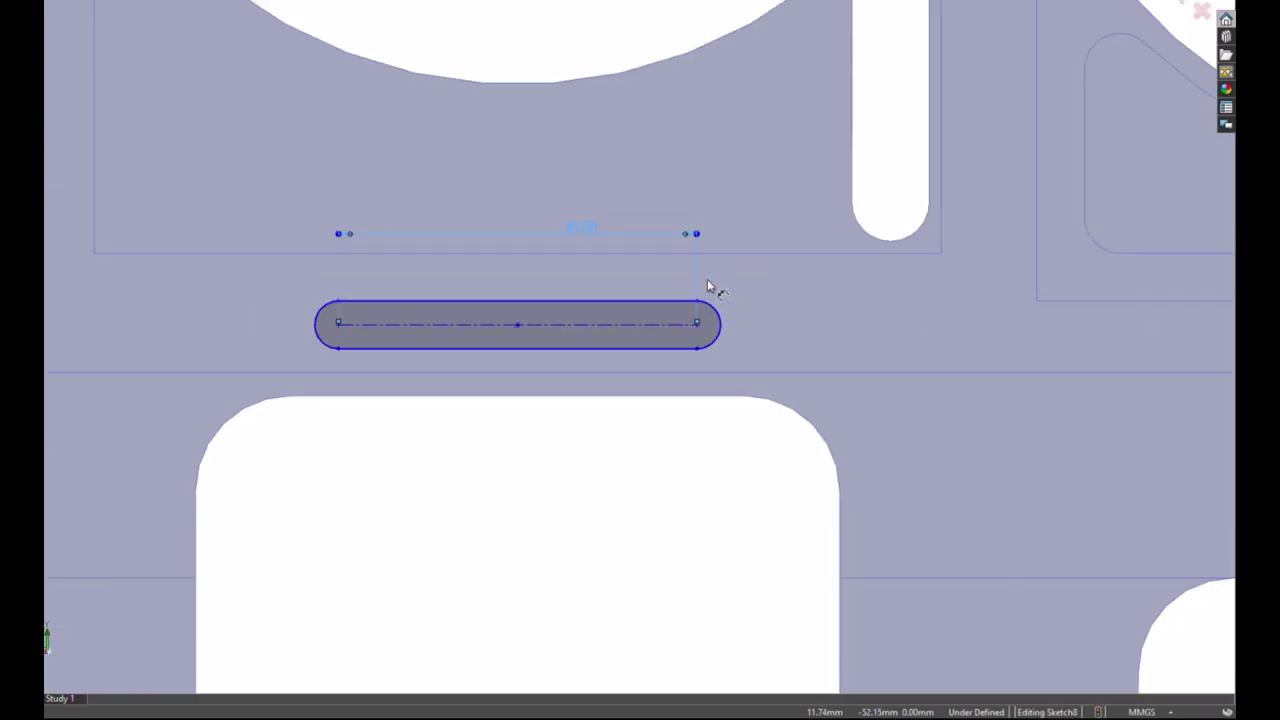
Step: Dimension the slot 1 mm above the line below it
left_click(442, 366)
left_click(443, 372)
left_click(452, 445)
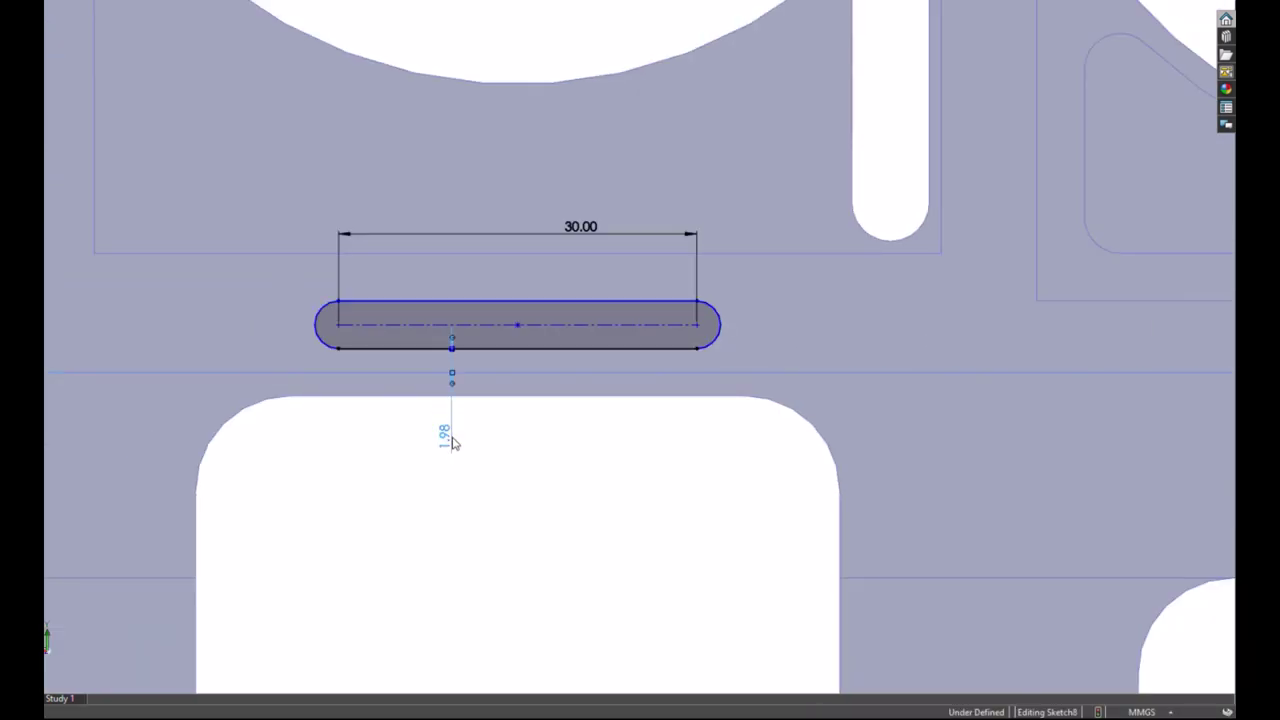
type("1")
key("Return")
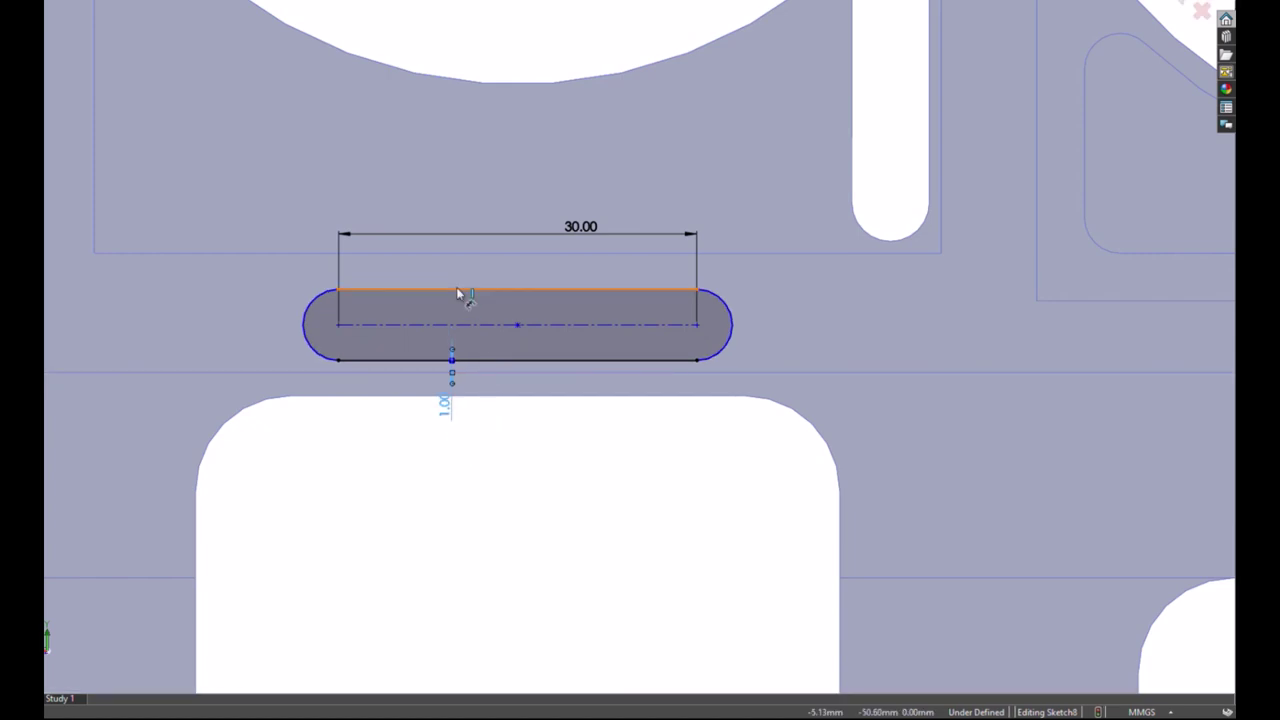
left_click(456, 288)
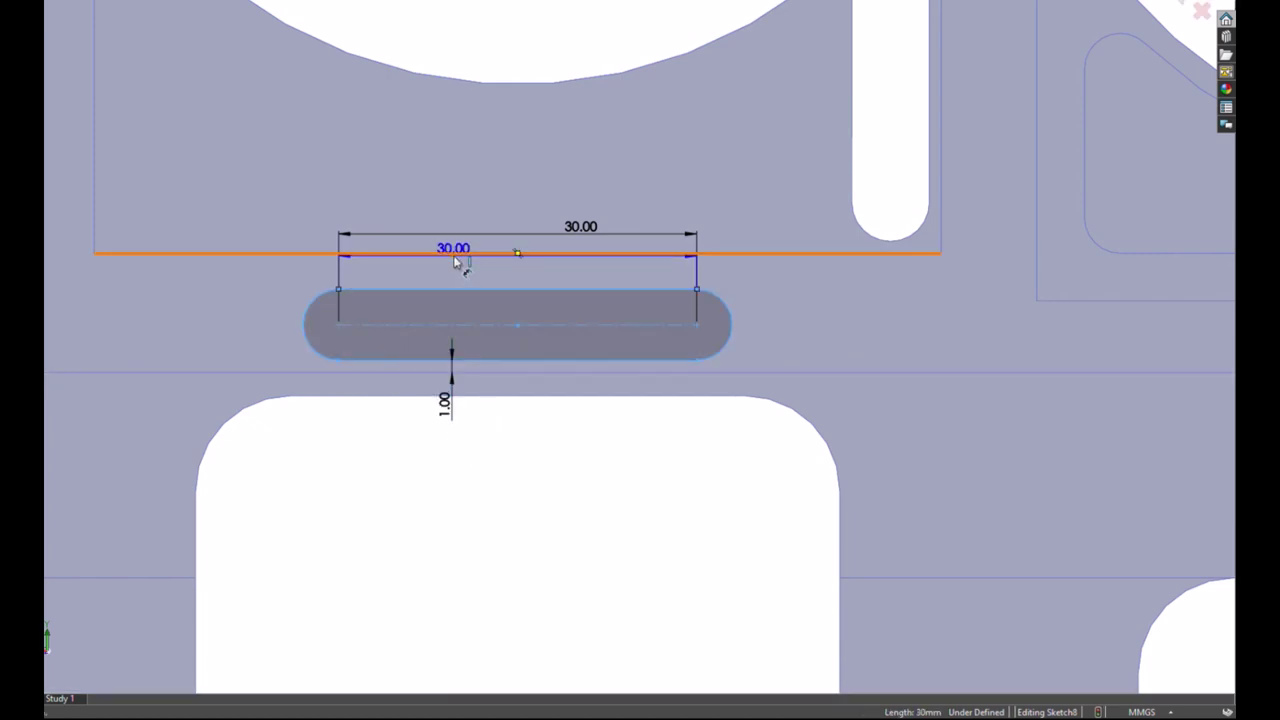
key("Escape")
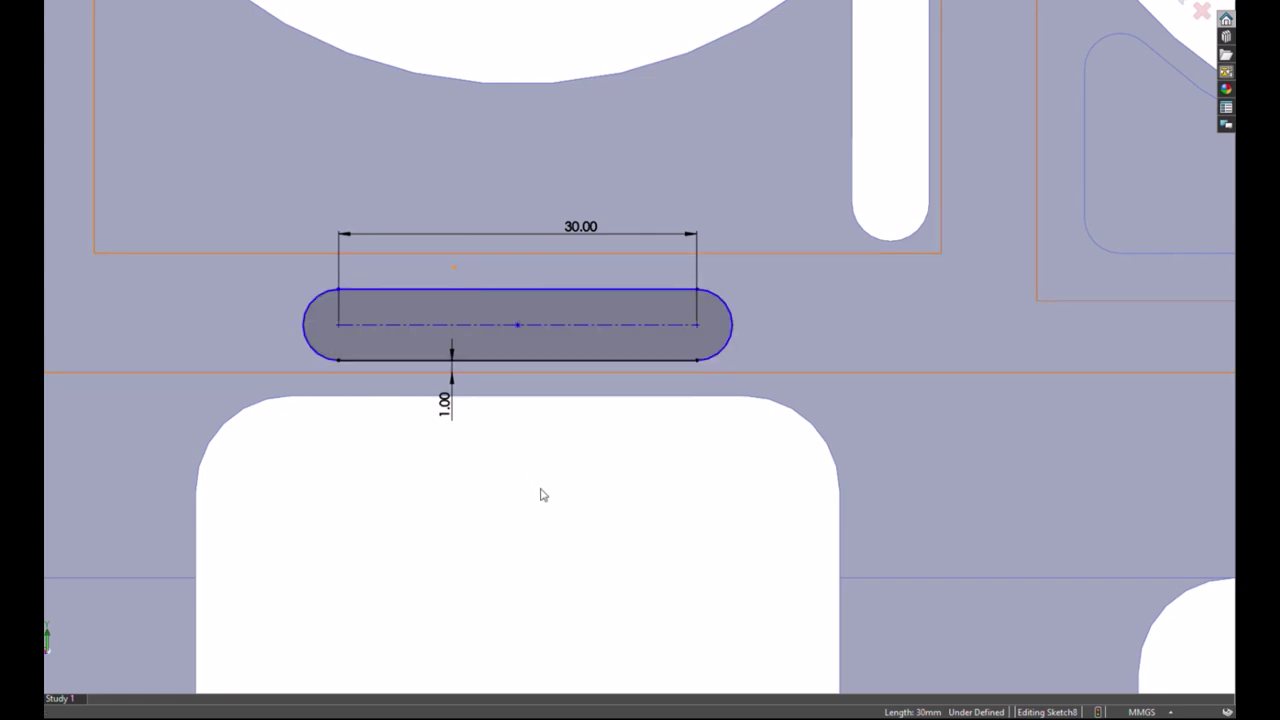
Step: Draw a vertical line through the slot midpoint and add the relation that fully defines the slot
key("l")
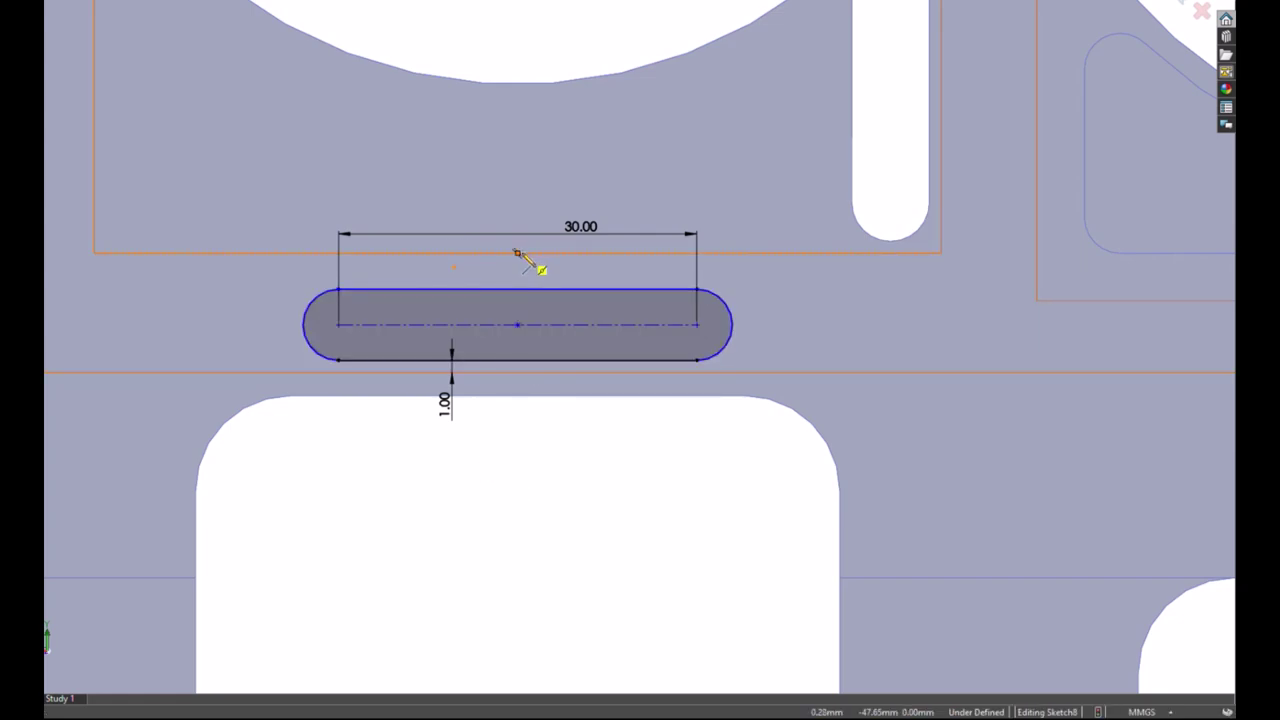
left_click(517, 253)
left_click(517, 373)
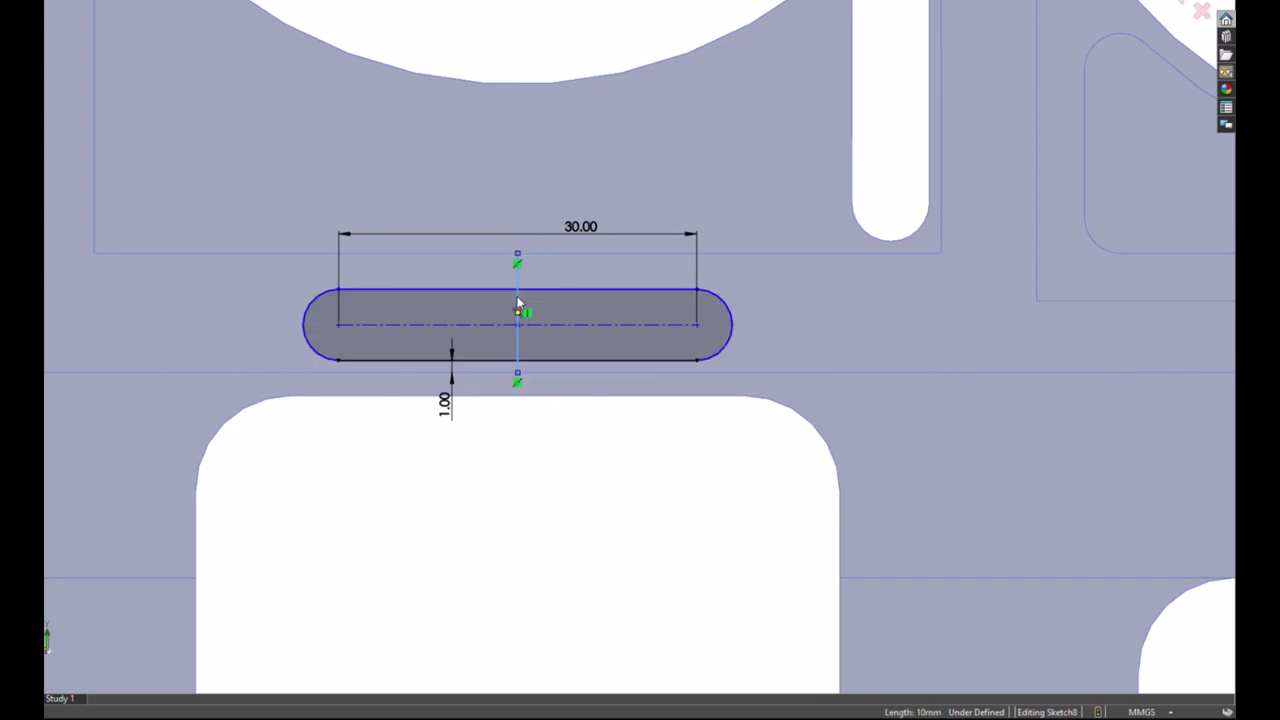
left_click(528, 326)
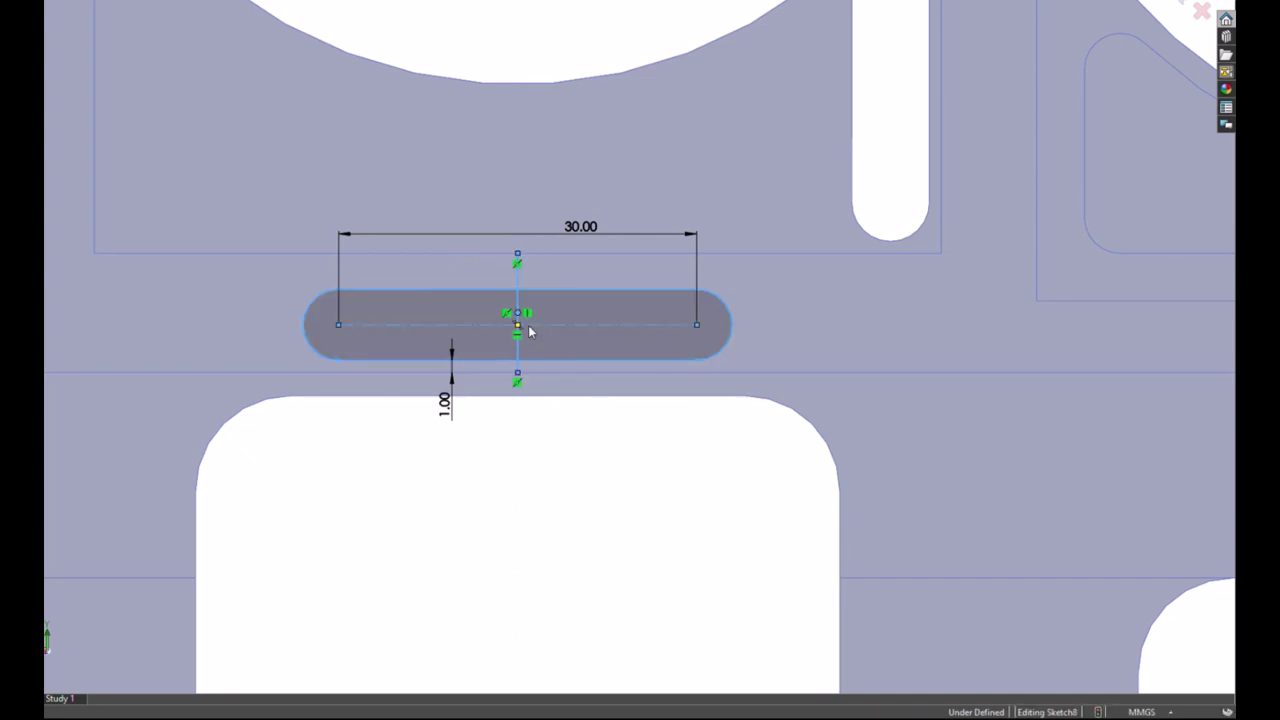
left_click(591, 261)
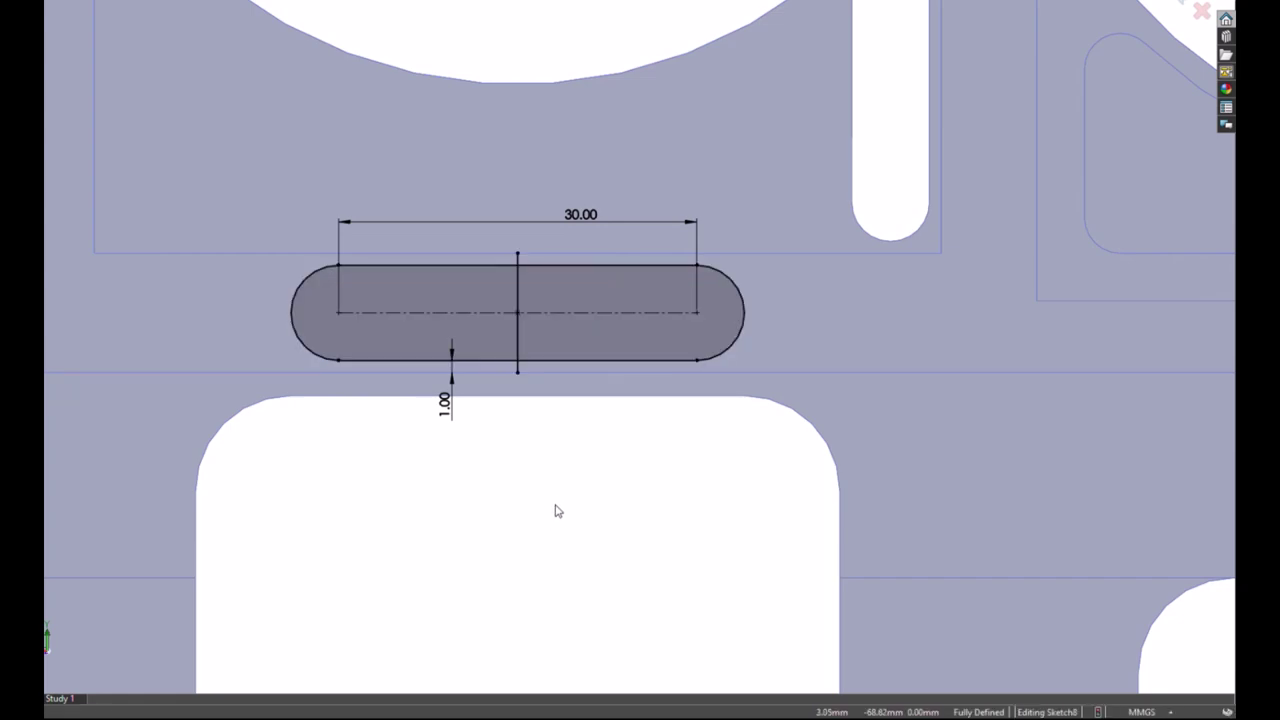
left_click(516, 296)
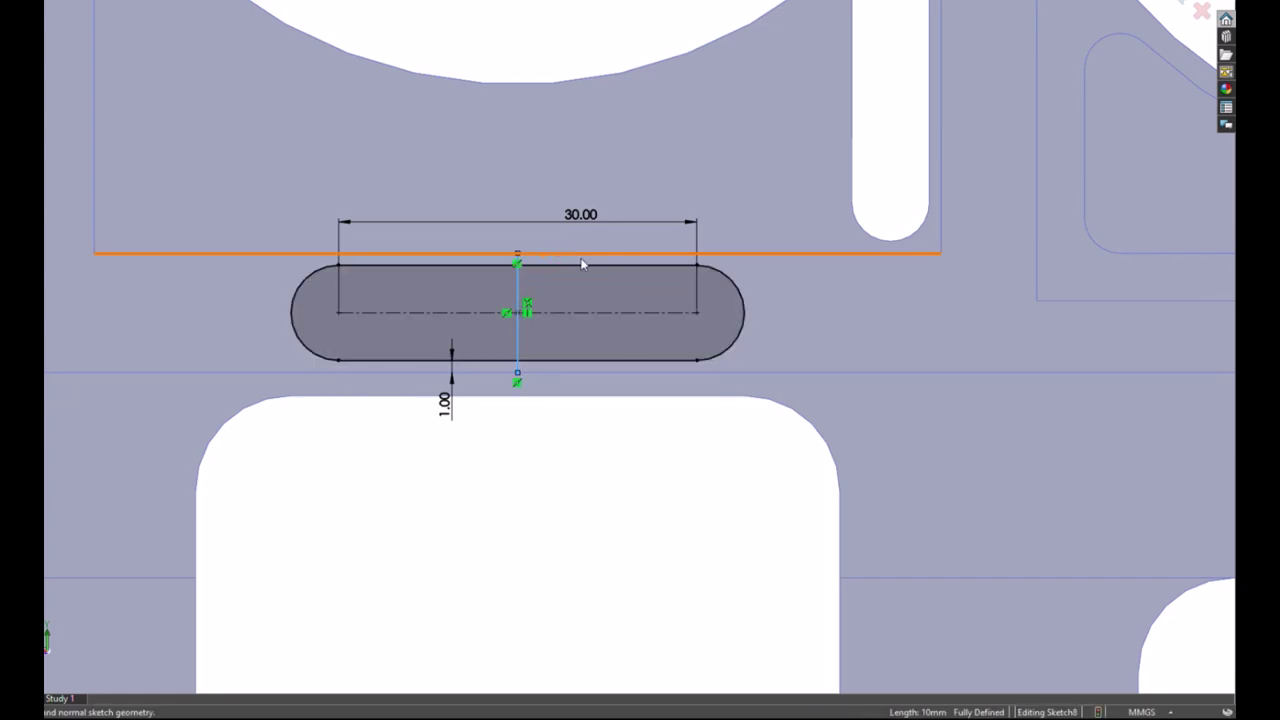
left_click(534, 474)
scroll(549, 486, "down", 3)
scroll(549, 486, "up", 6)
scroll(548, 487, "down", 1)
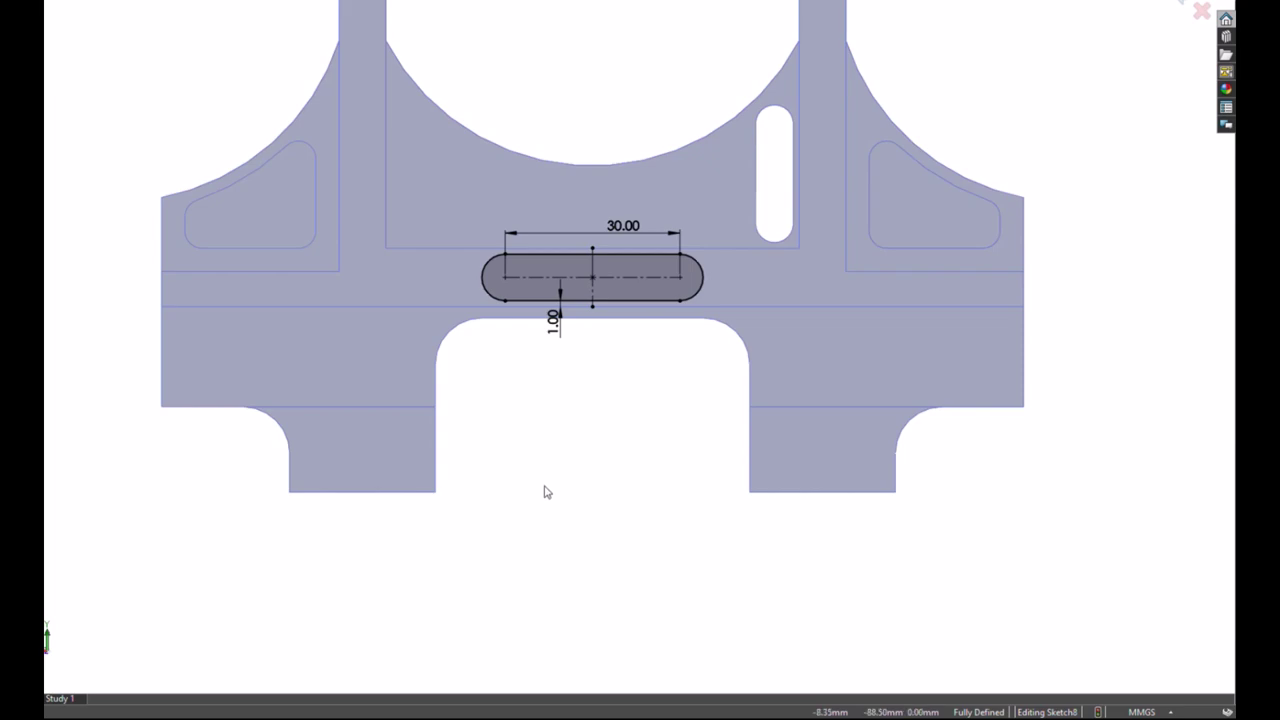
key("F9")
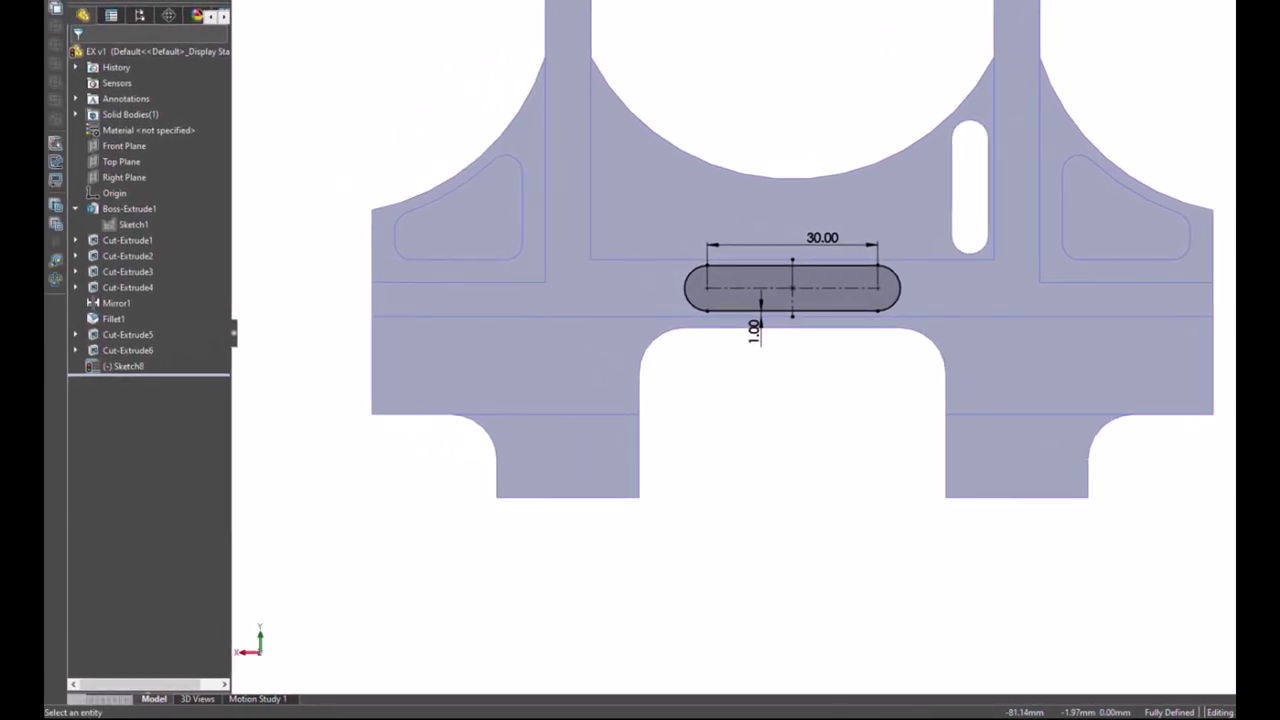
Step: Cut-extrude the slot sketch 2 mm deep into the bridge's front face
key("ctrl+e")
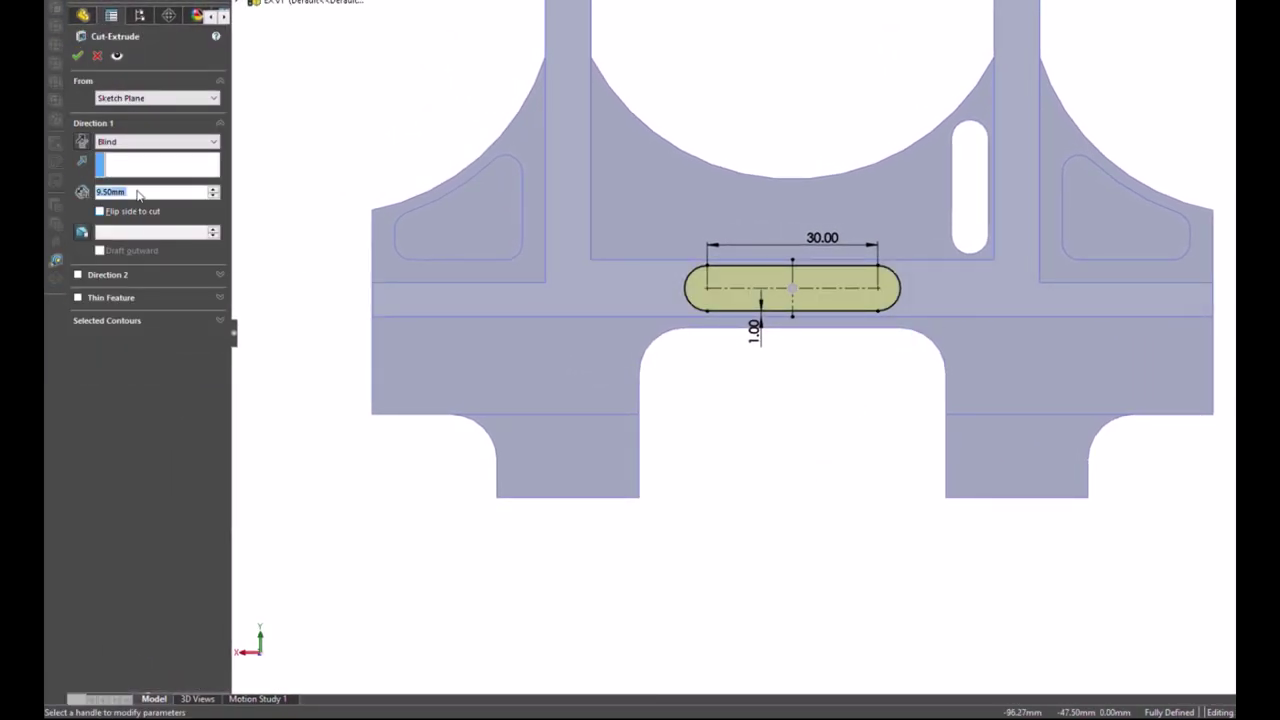
type("2")
key("Return")
left_click(82, 57)
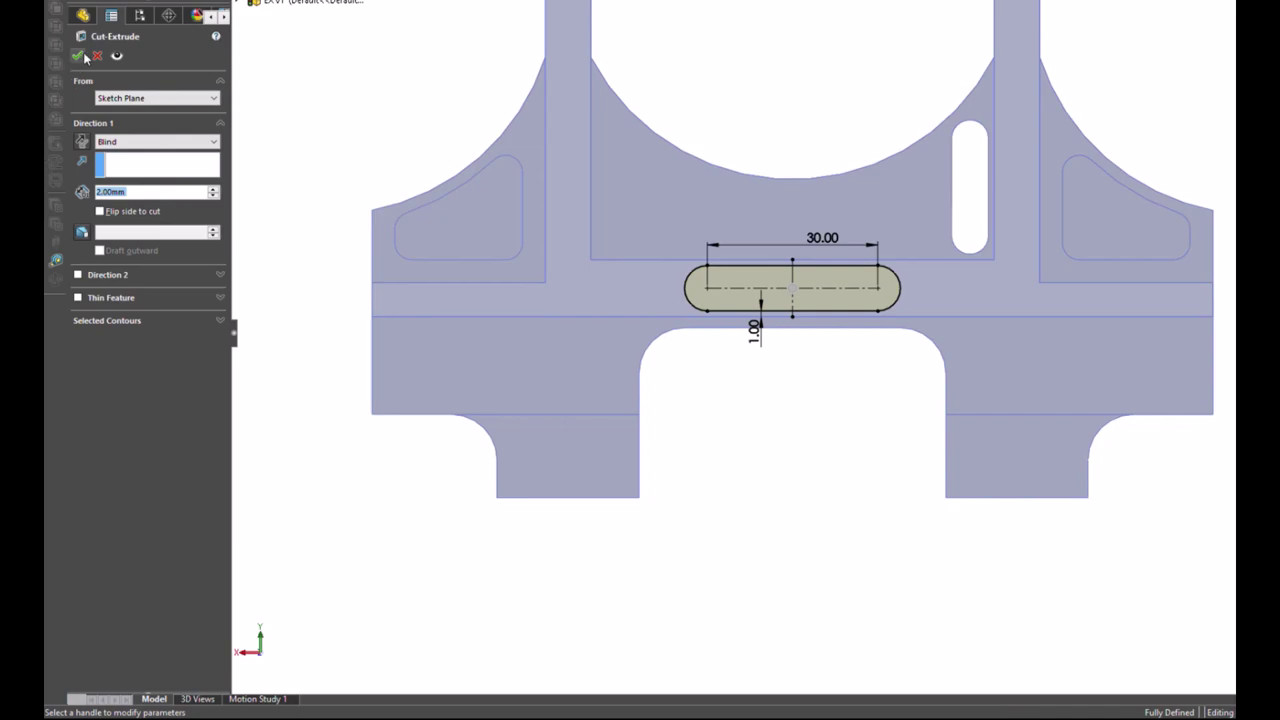
middle_click_drag(391, 131, 367, 203)
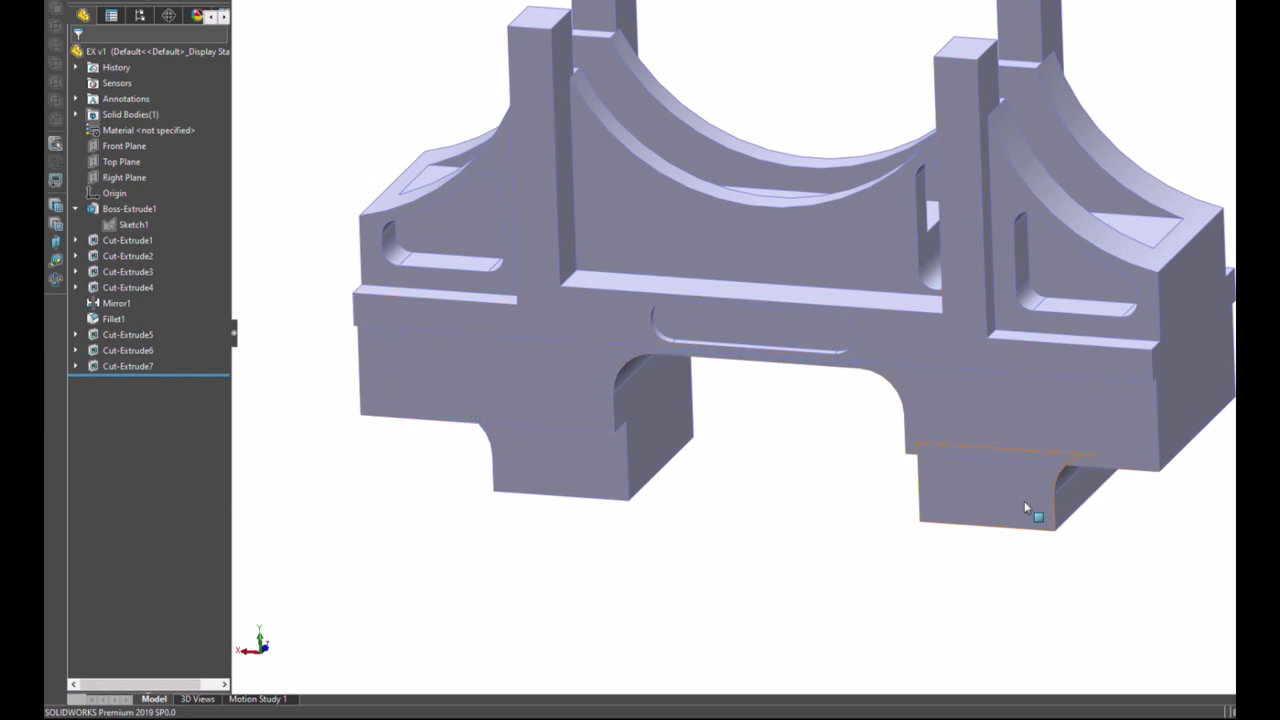
Step: Start a sketch on the right foot's face, then undo the unfinished Sketch9
left_click(1035, 440)
left_click(1098, 396)
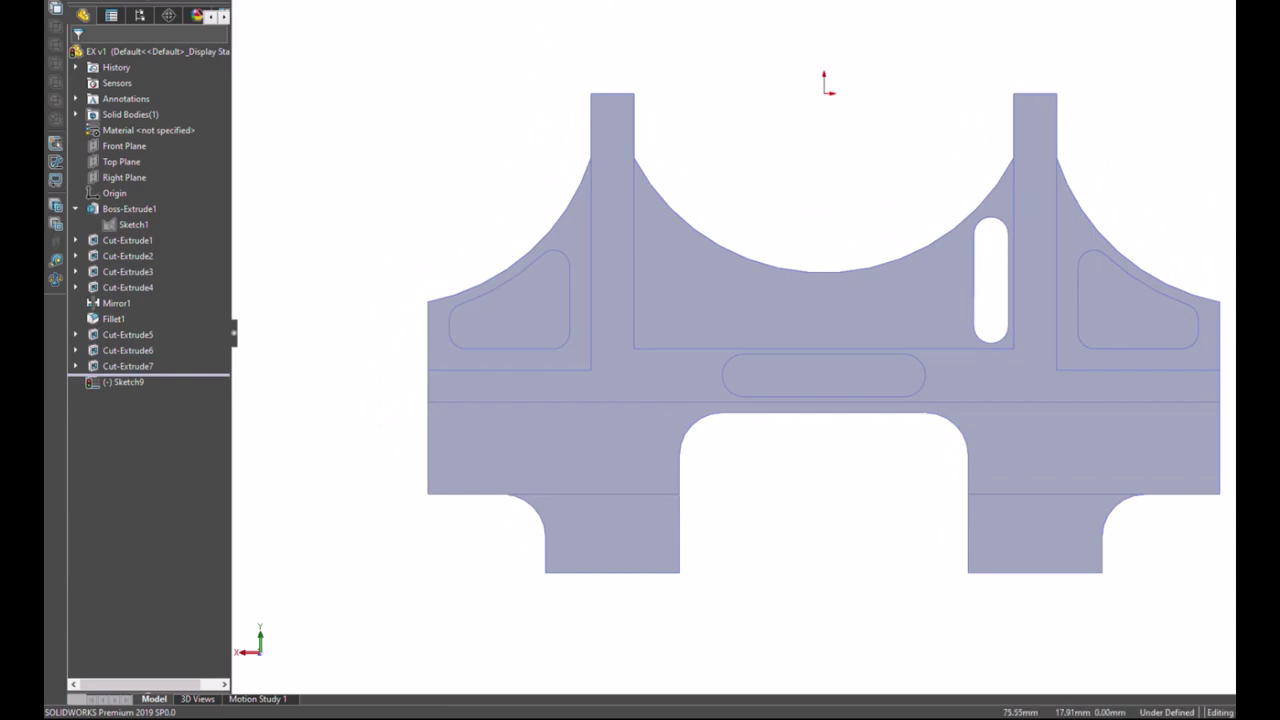
key("ctrl+z")
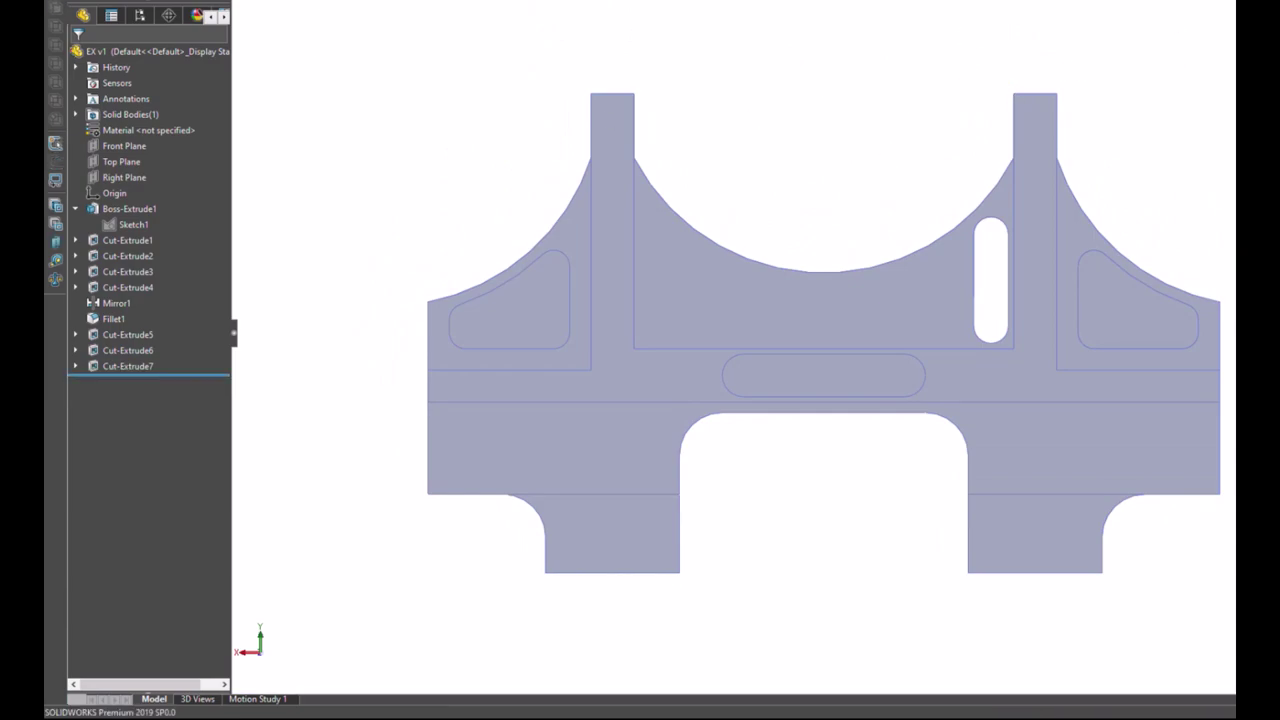
Step: Start a Hole Wizard hole: no custom sizing, Blind 25 mm, near-side countersink, tolerance section expanded
left_click(341, 16)
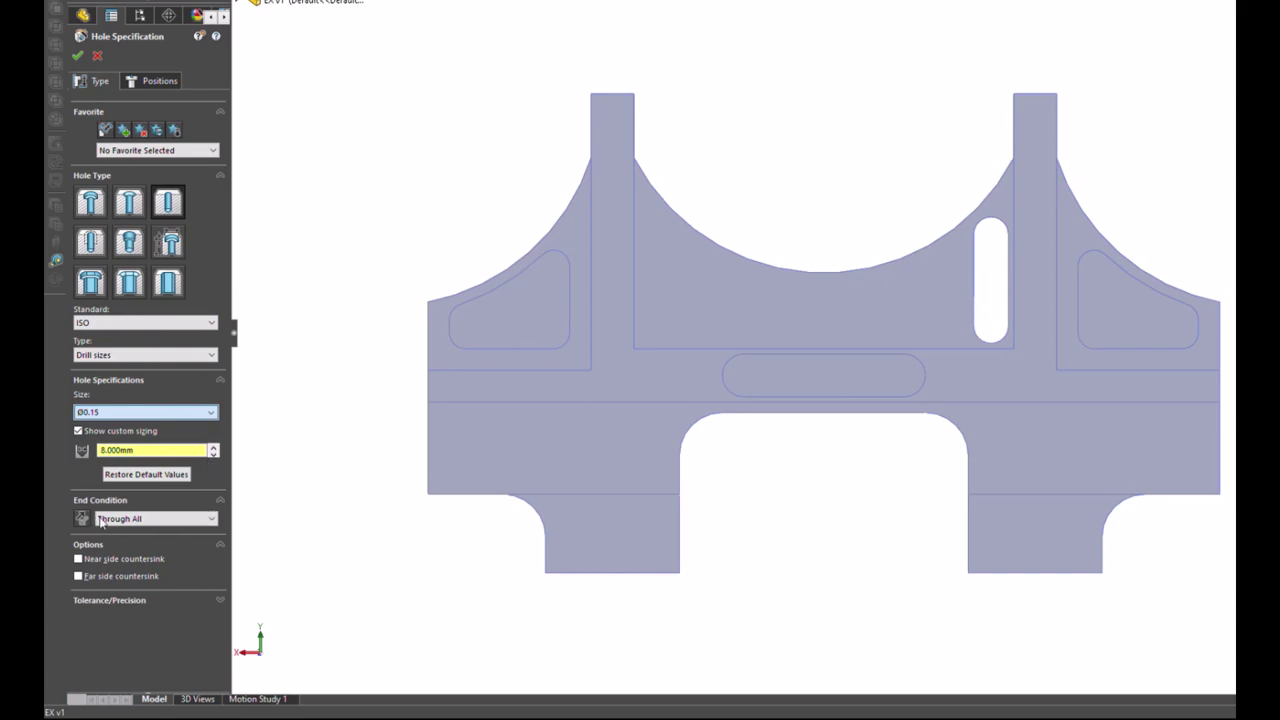
left_click(79, 431)
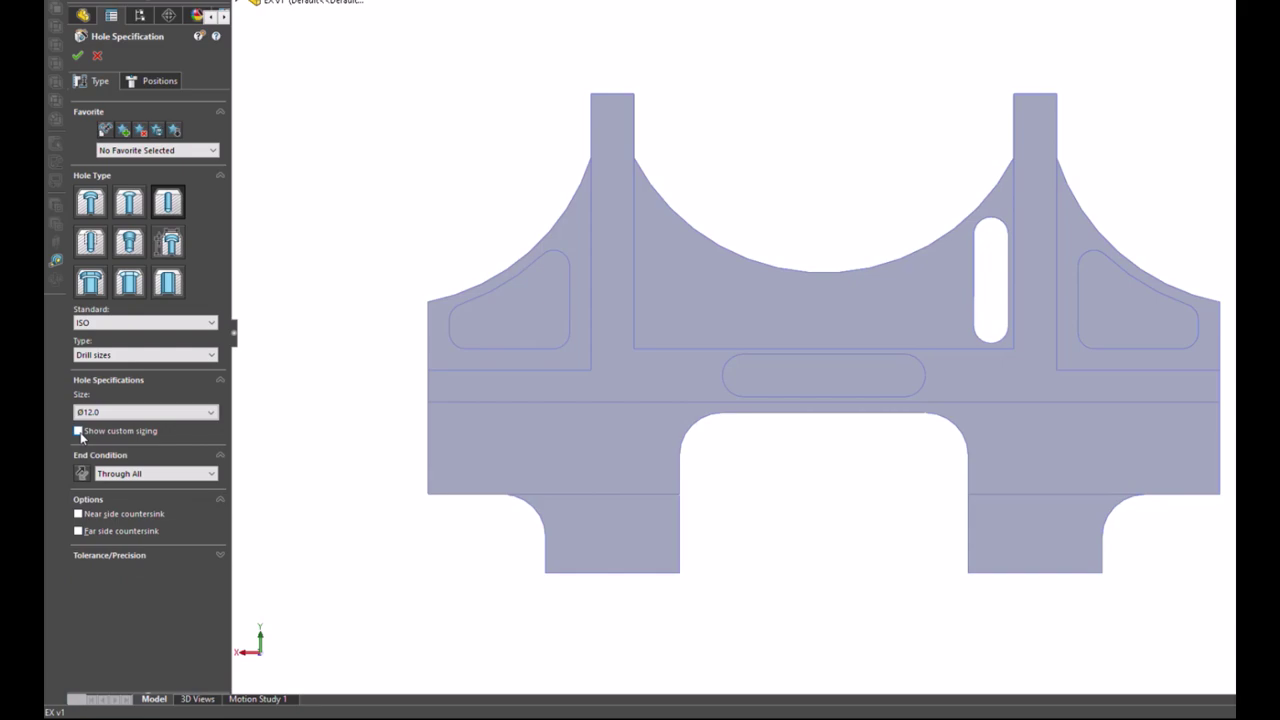
left_click(130, 476)
key("Up")
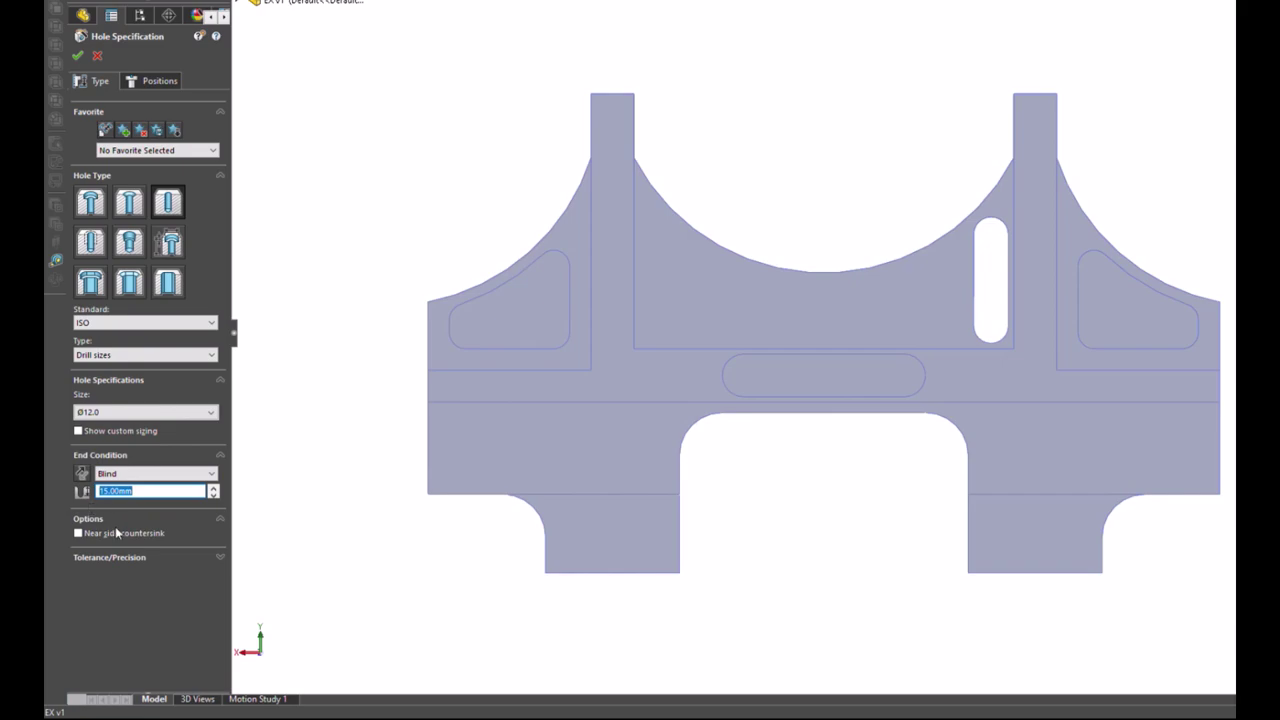
key("Up")
left_click(87, 533)
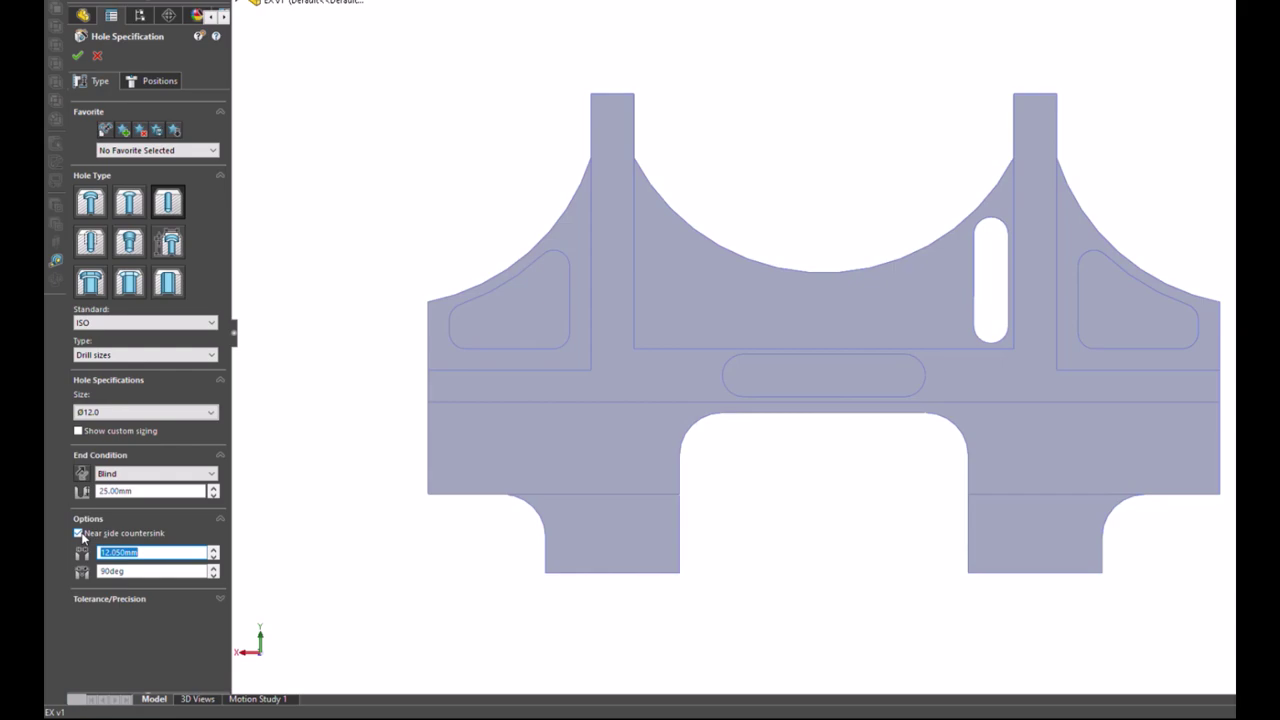
left_click(220, 599)
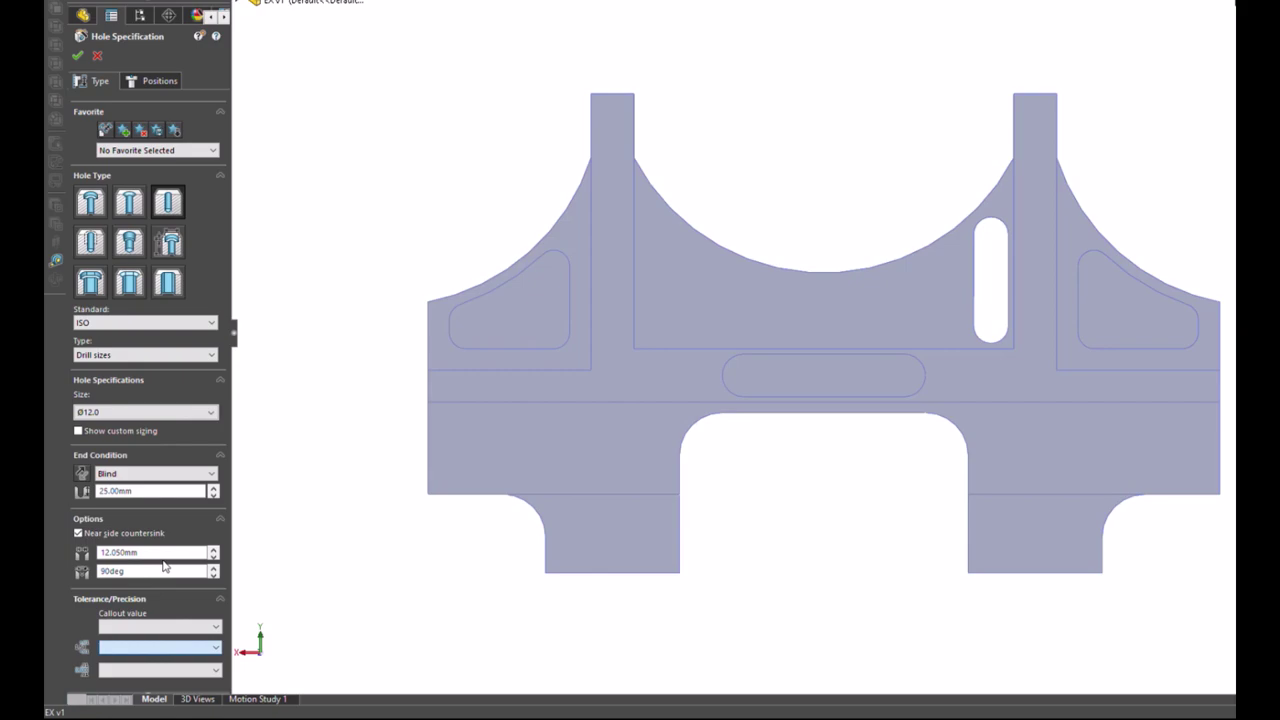
Step: Set the hole's tolerance type to Fit (tolerance only) with Clearance classification
scroll(160, 647, "down", 1)
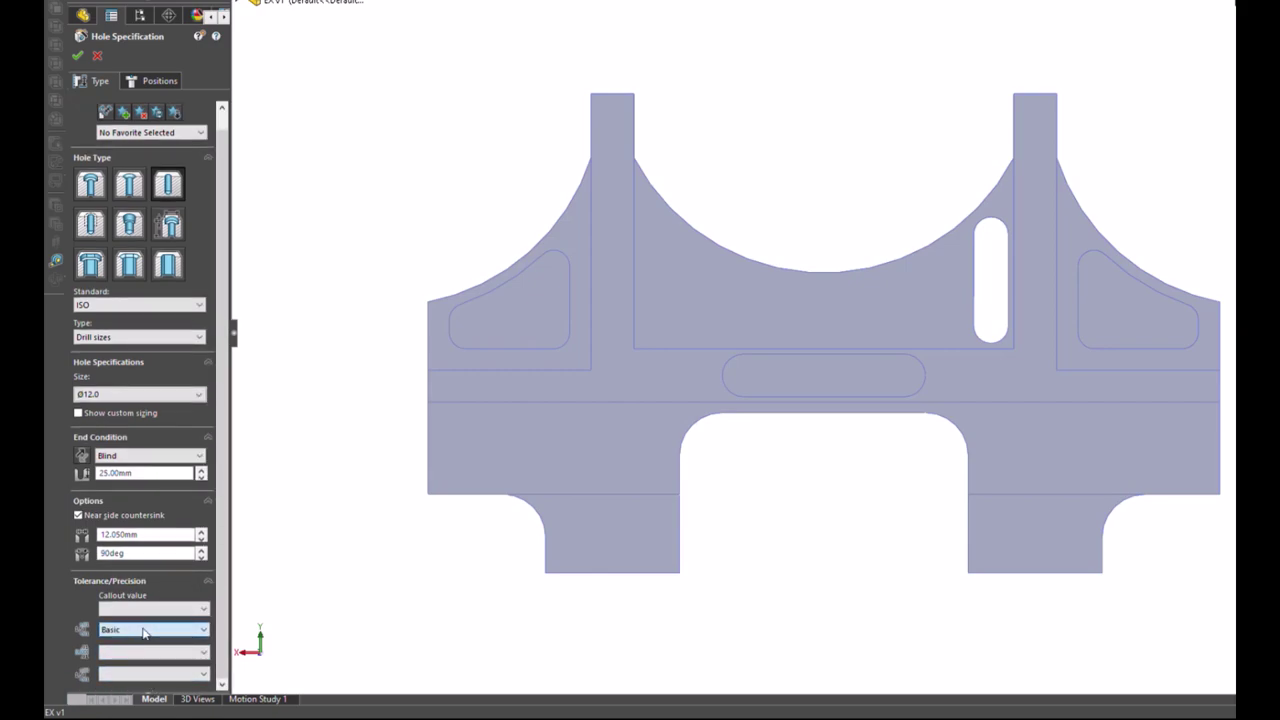
scroll(145, 631, "down", 1)
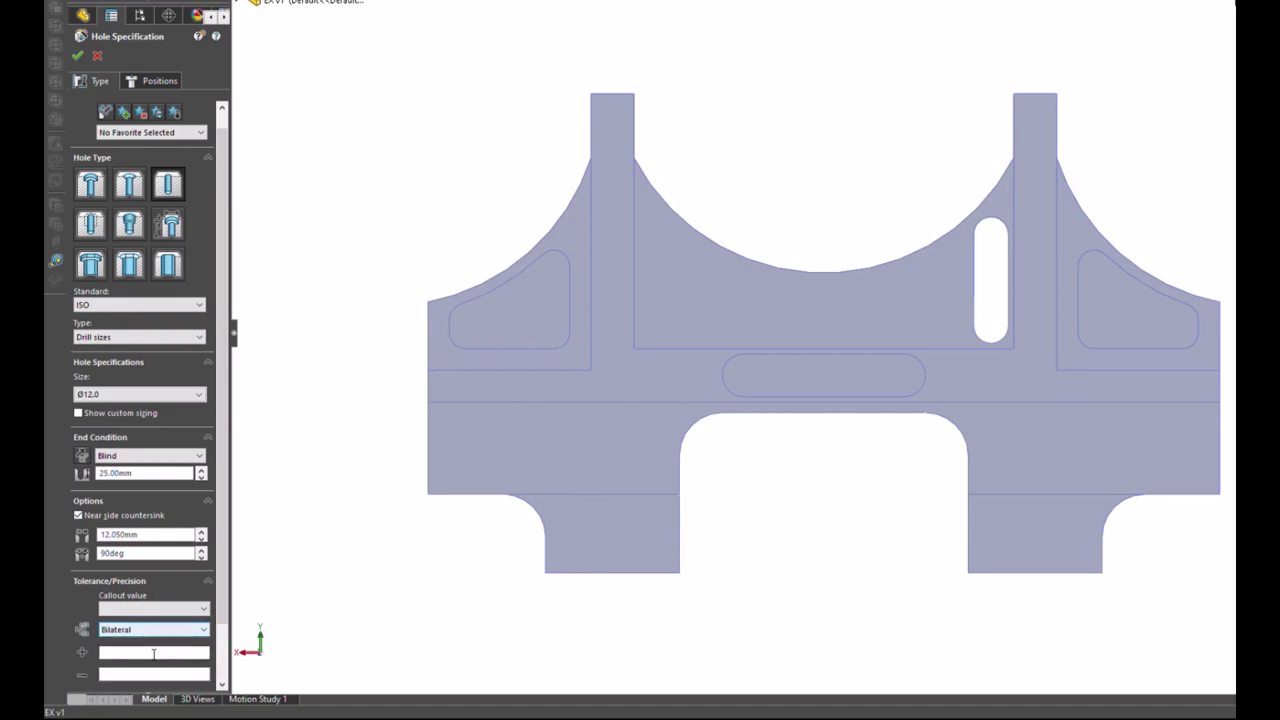
scroll(147, 677, "down", 1)
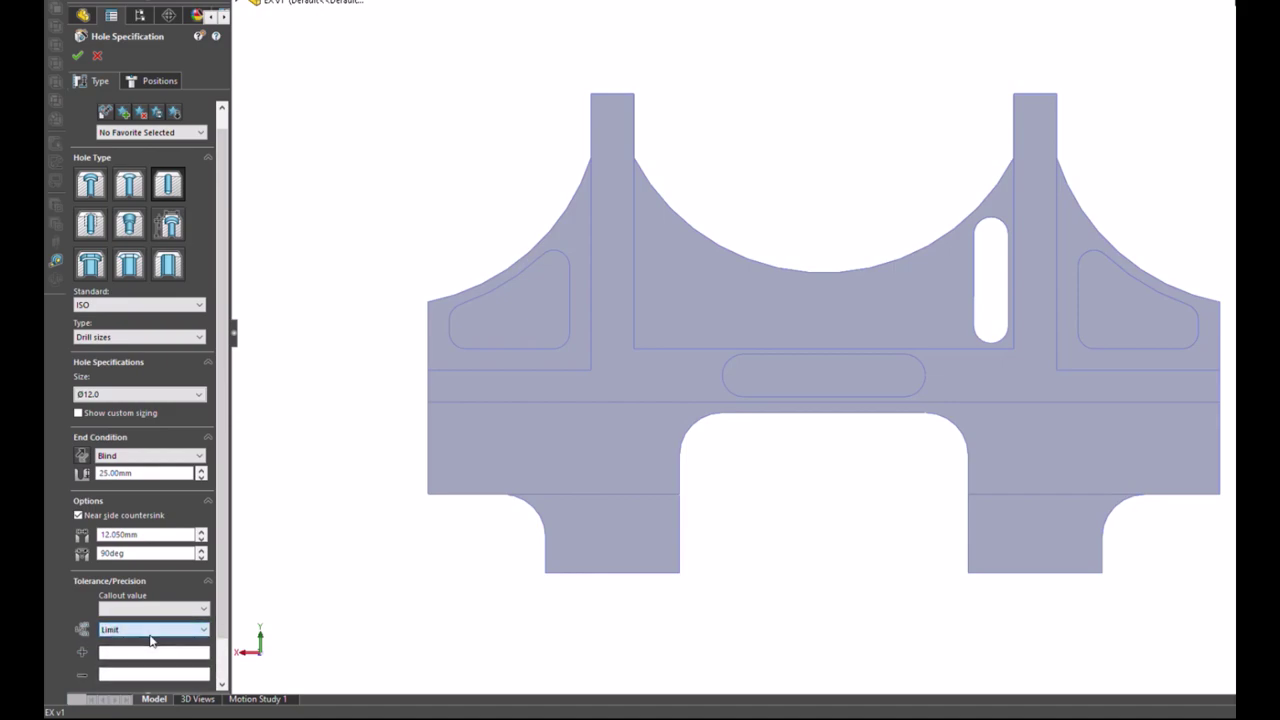
scroll(152, 629, "down", 1)
scroll(157, 645, "down", 1)
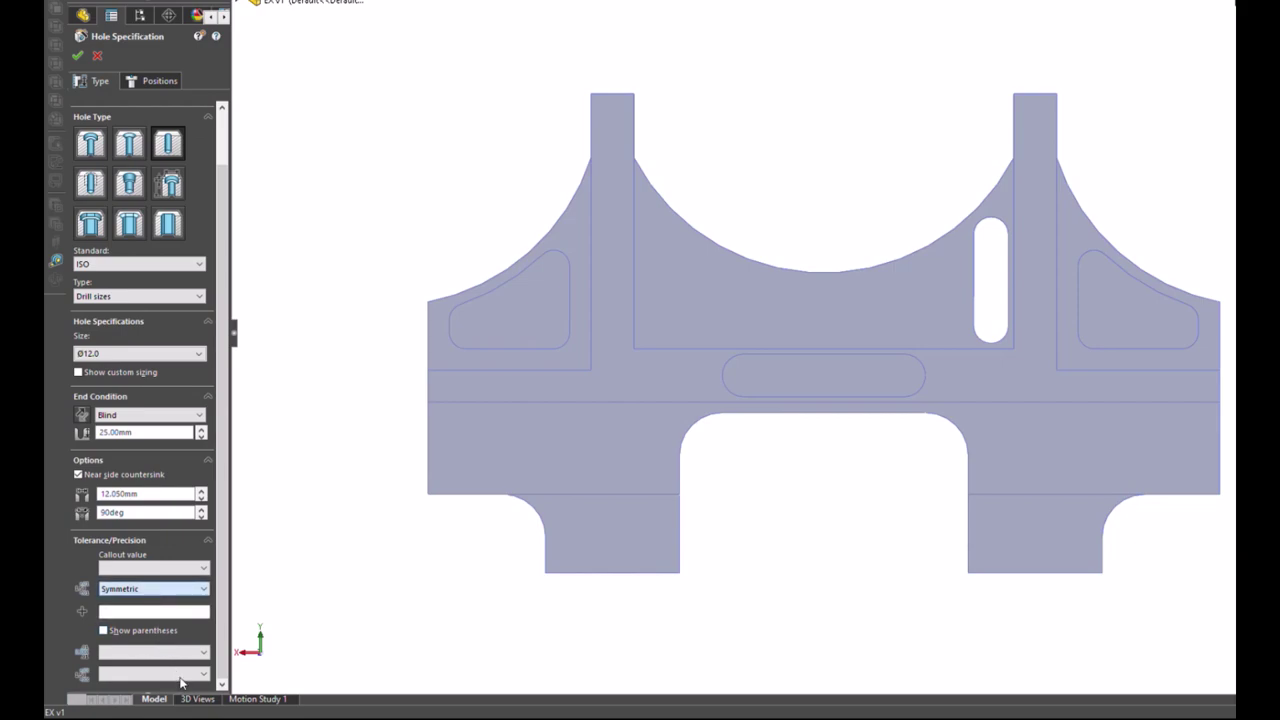
scroll(180, 676, "down", 4)
left_click(176, 636)
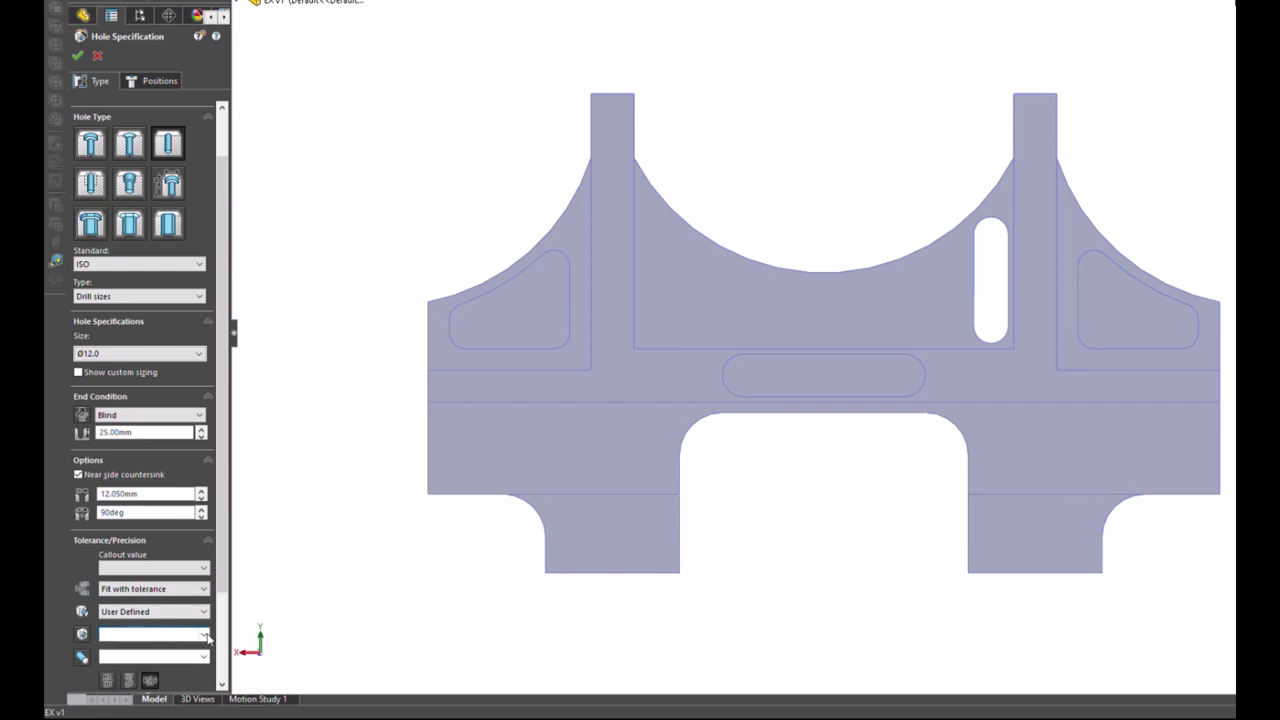
key("Tab")
left_click(194, 616)
left_click(166, 590)
left_click(140, 589)
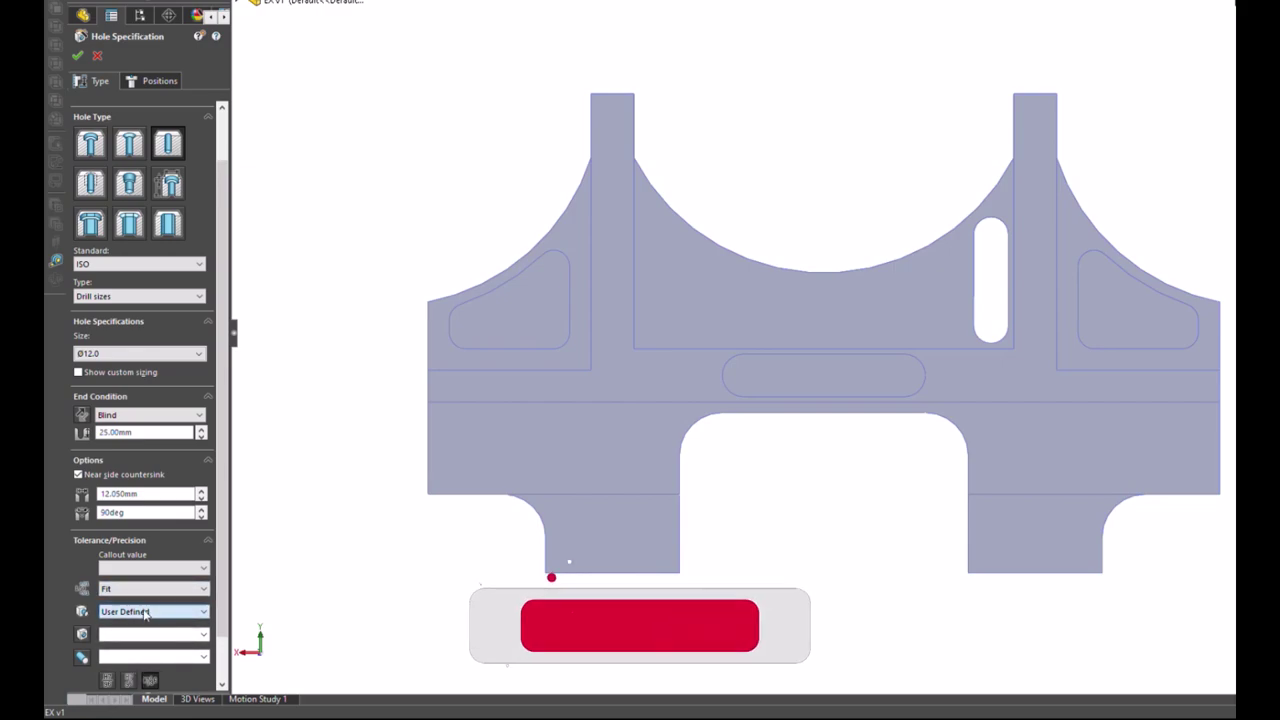
left_click(138, 605)
Step: Enter H7 as the fit class and move on to hole positioning
scroll(138, 590, "down", 2)
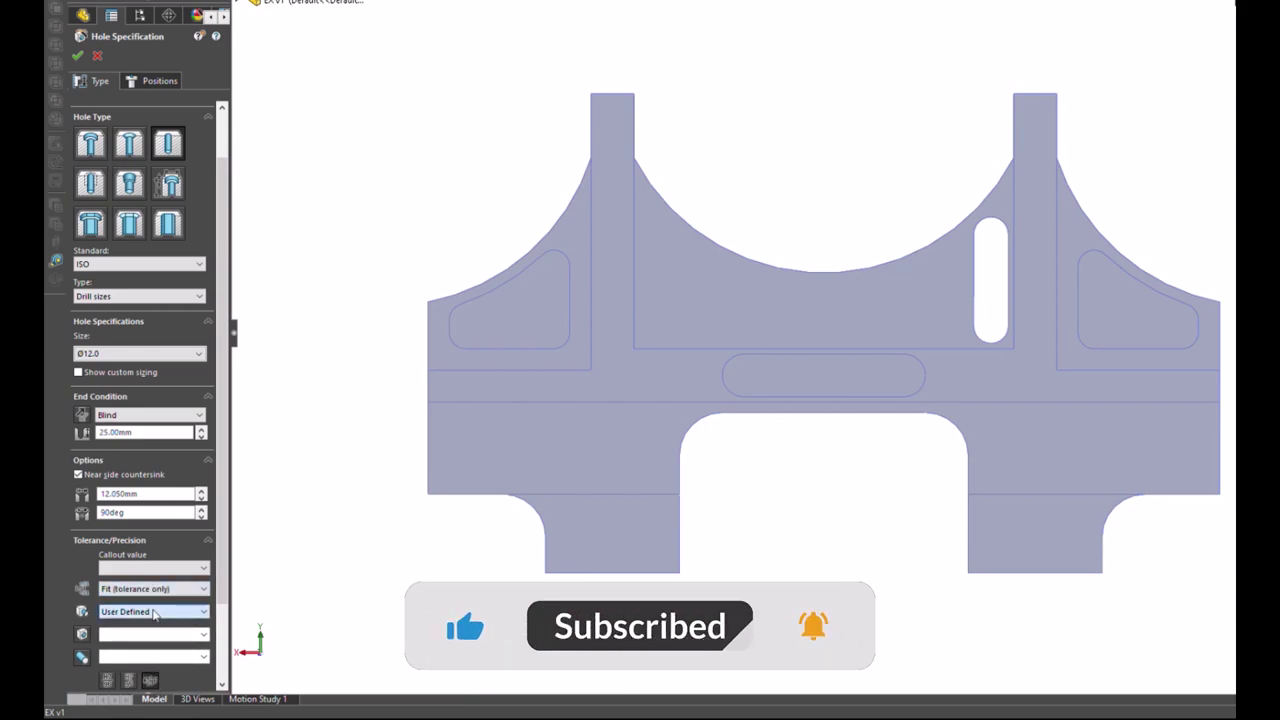
scroll(155, 614, "down", 1)
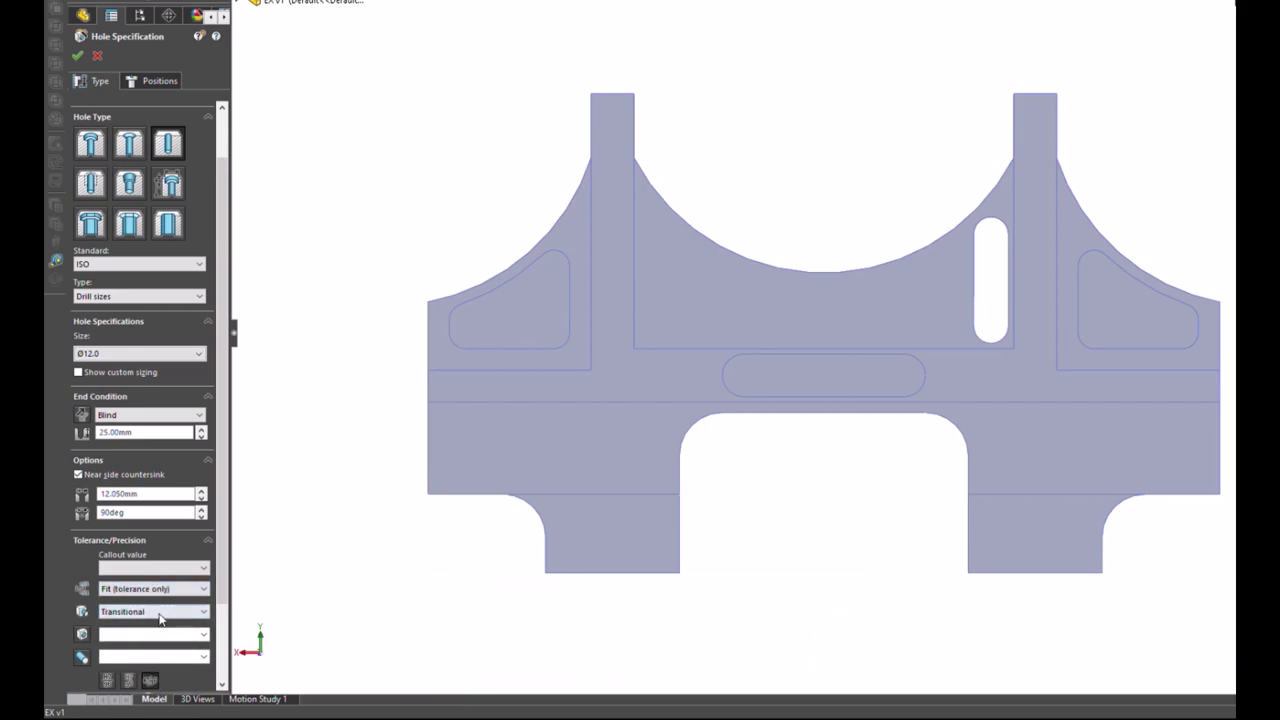
scroll(163, 649, "down", 1)
scroll(163, 645, "down", 1)
type("H7")
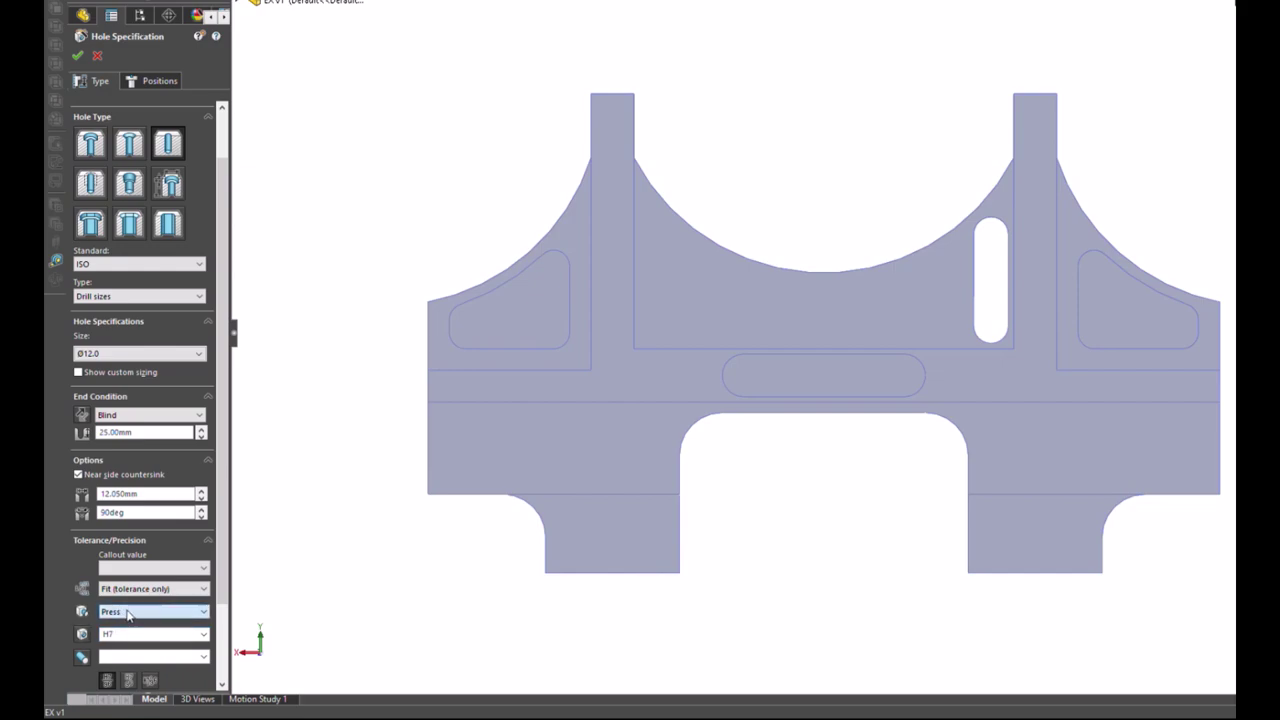
scroll(135, 614, "up", 1)
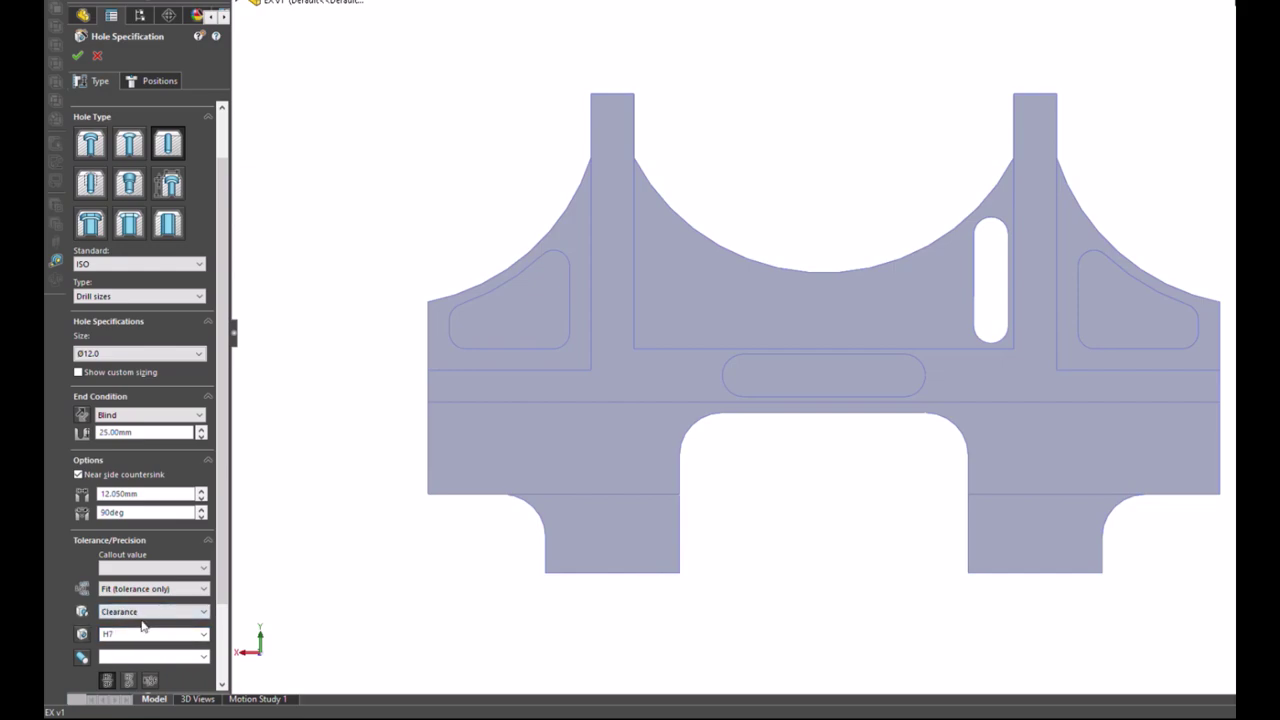
scroll(140, 618, "up", 1)
scroll(155, 300, "up", 2)
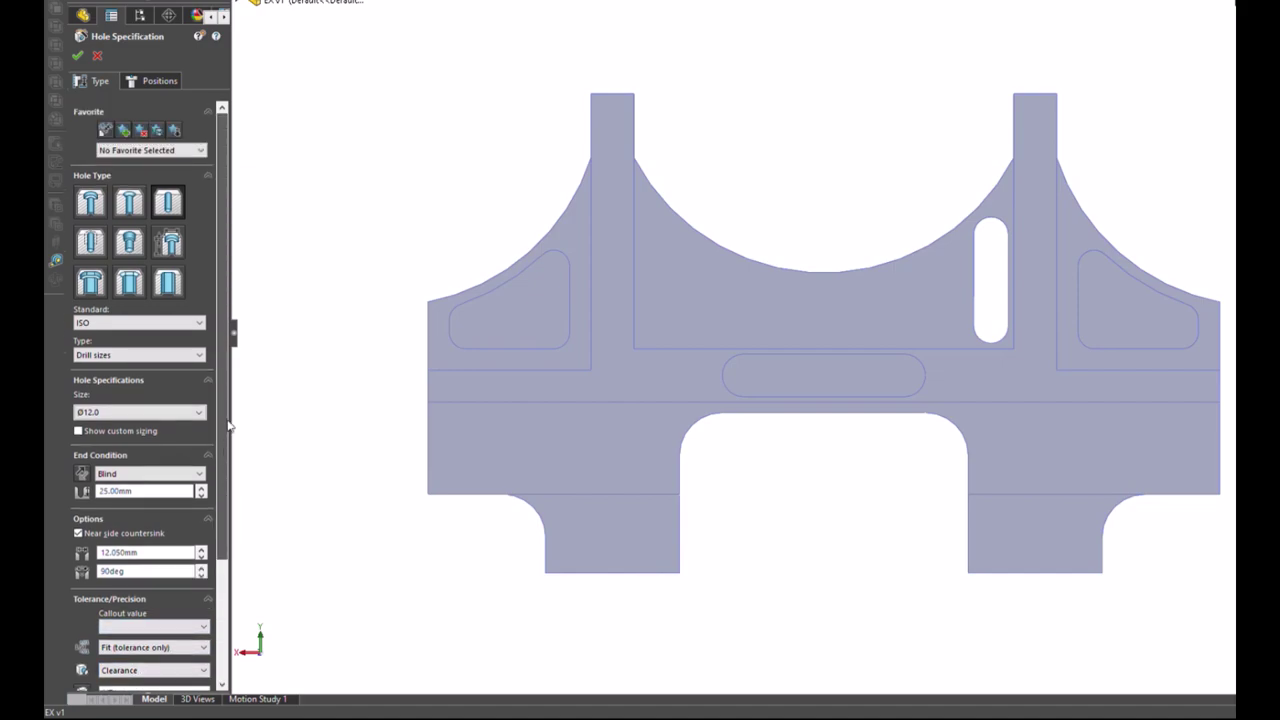
left_click(150, 80)
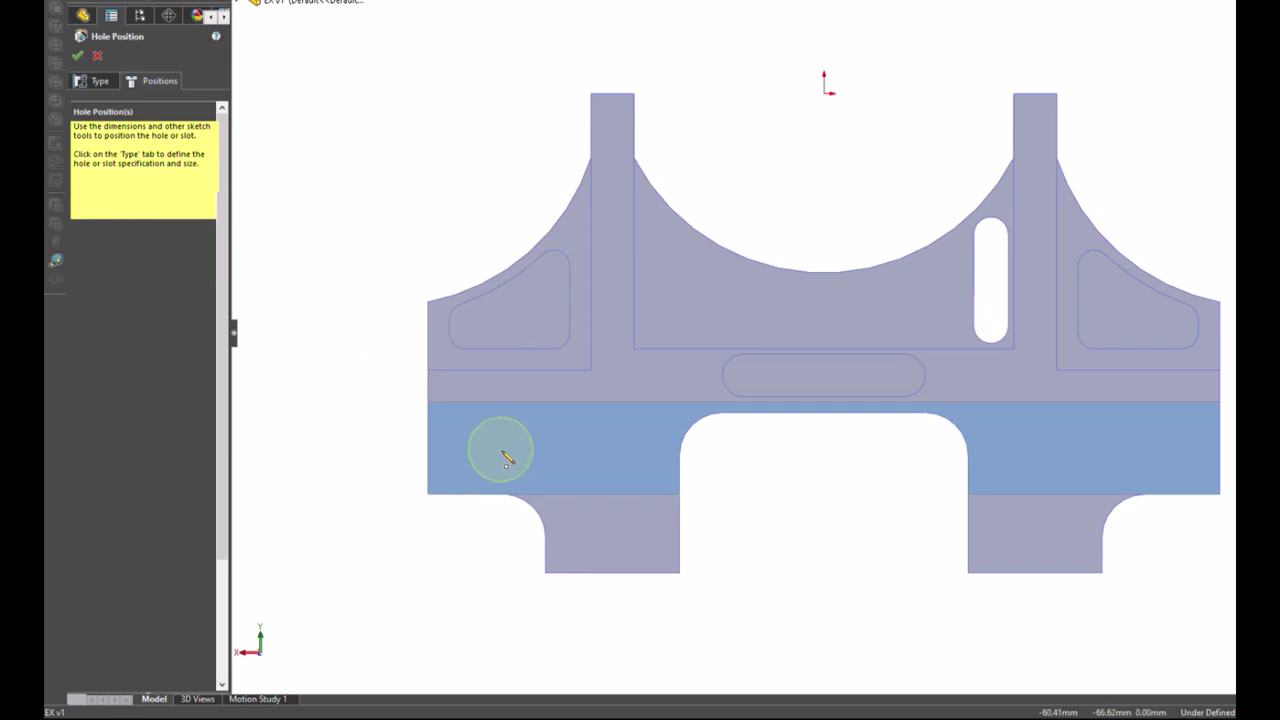
Step: Place two hole points on the lower band, joined by a 128 mm construction line
left_click(501, 450)
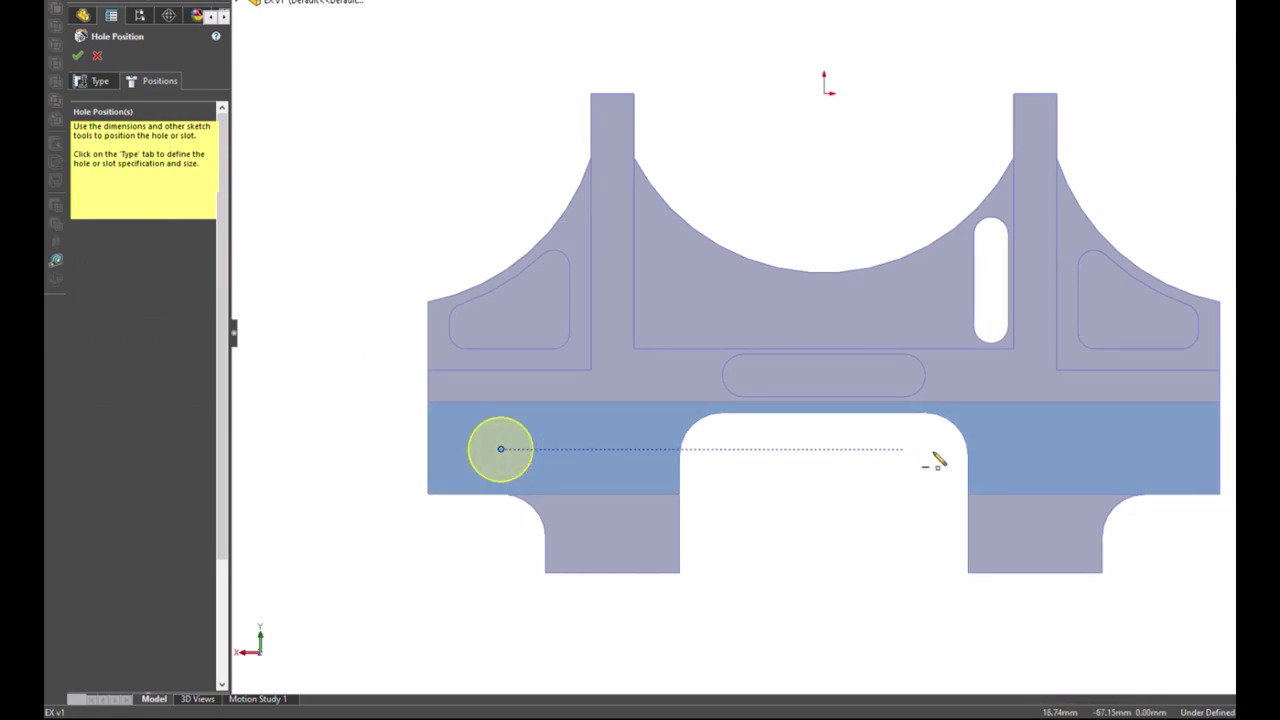
left_click(1128, 450)
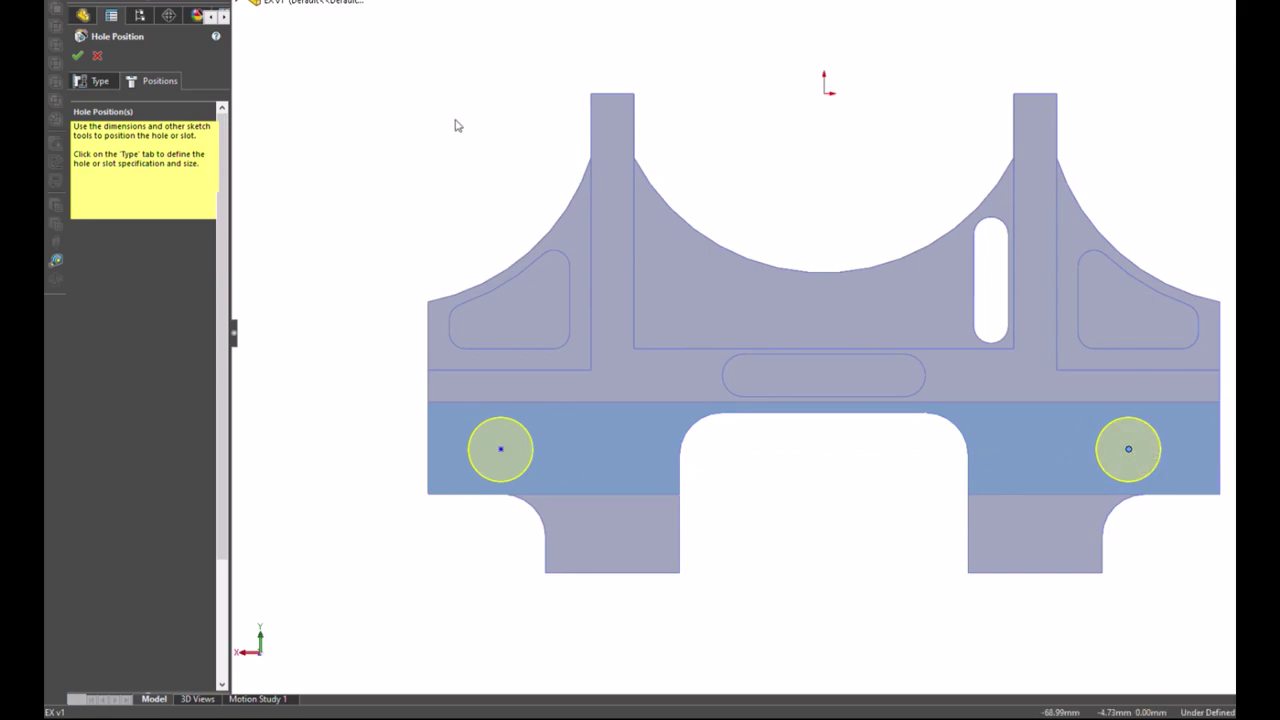
key("l")
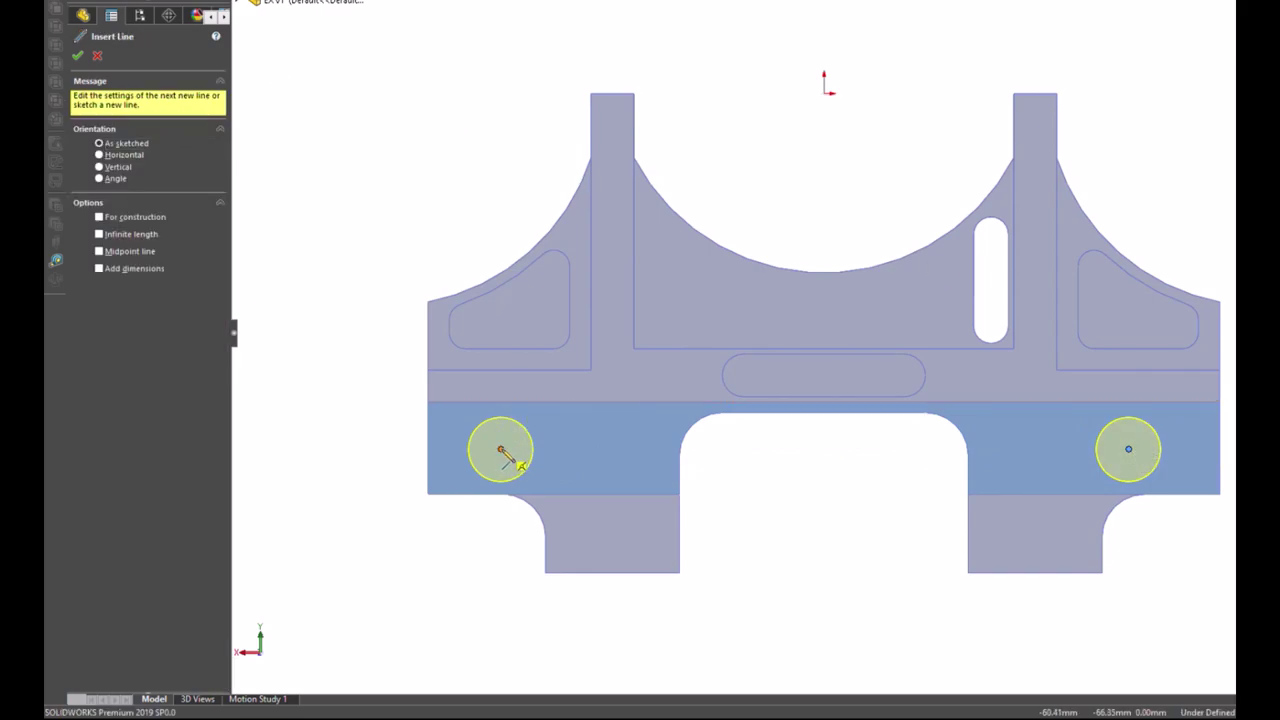
left_click(500, 449)
left_click(1128, 450)
key("Escape")
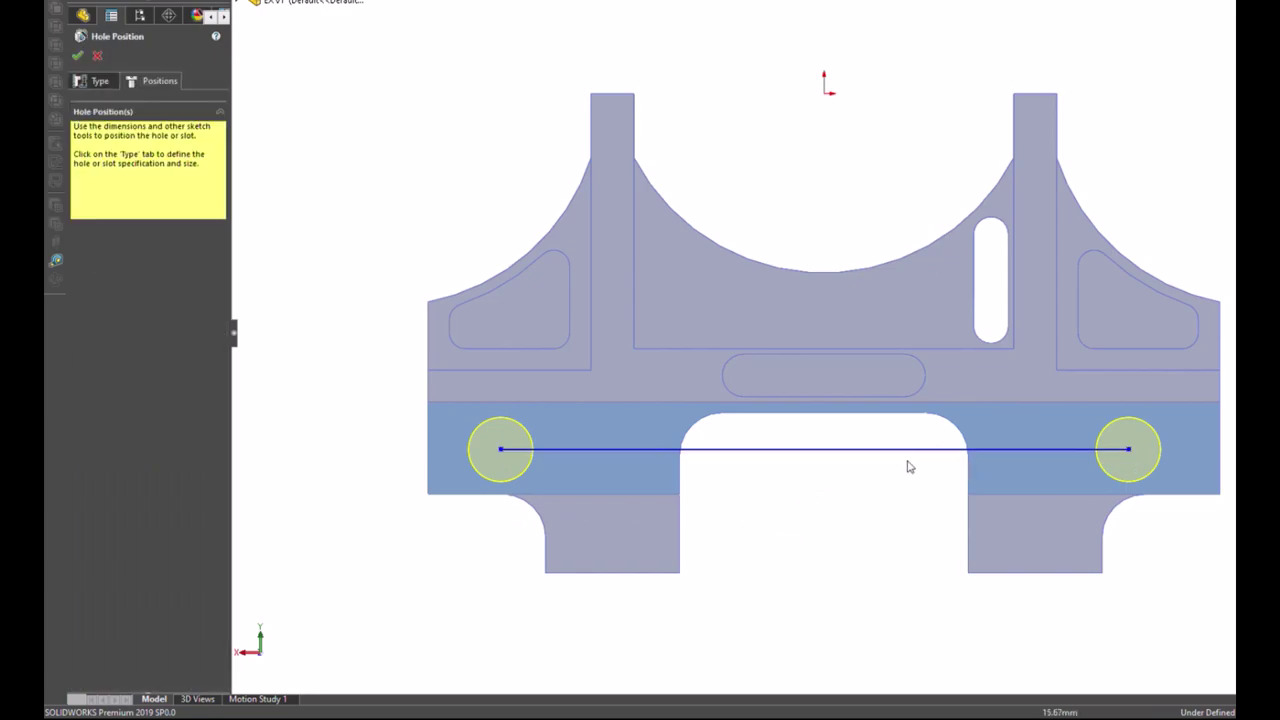
left_click(908, 450)
left_click(970, 421)
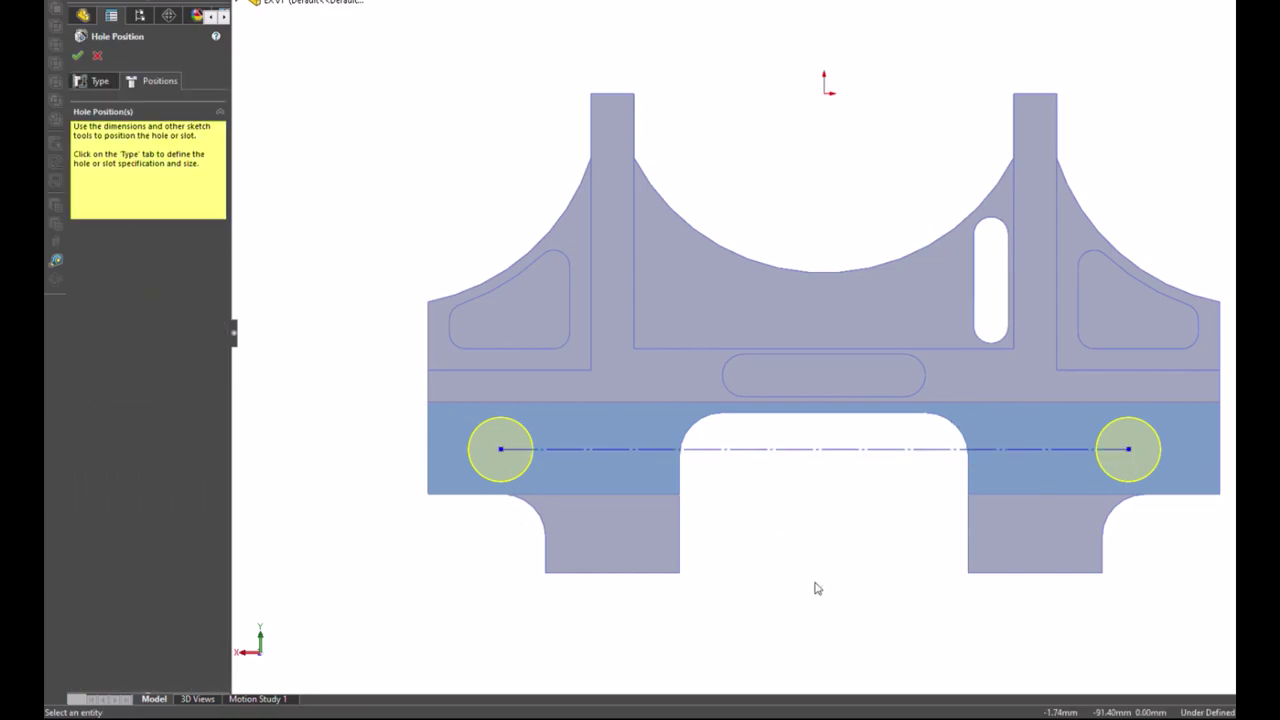
left_click(540, 450)
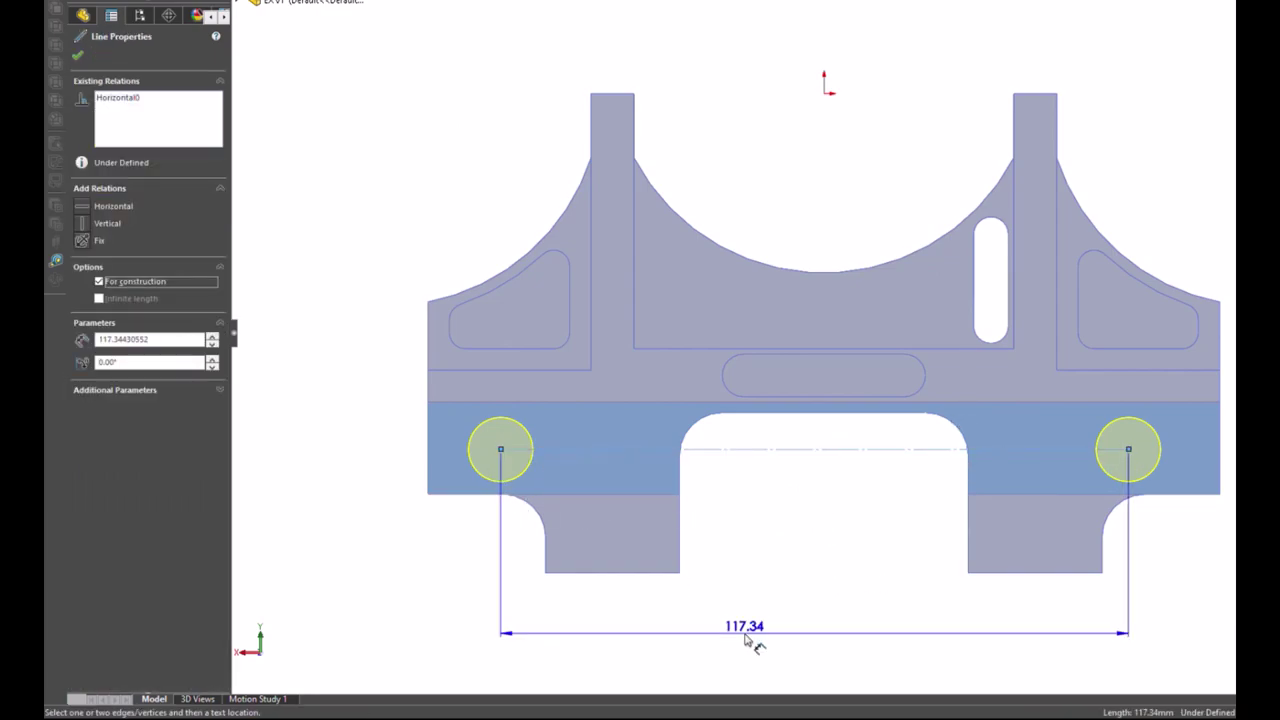
left_click(745, 640)
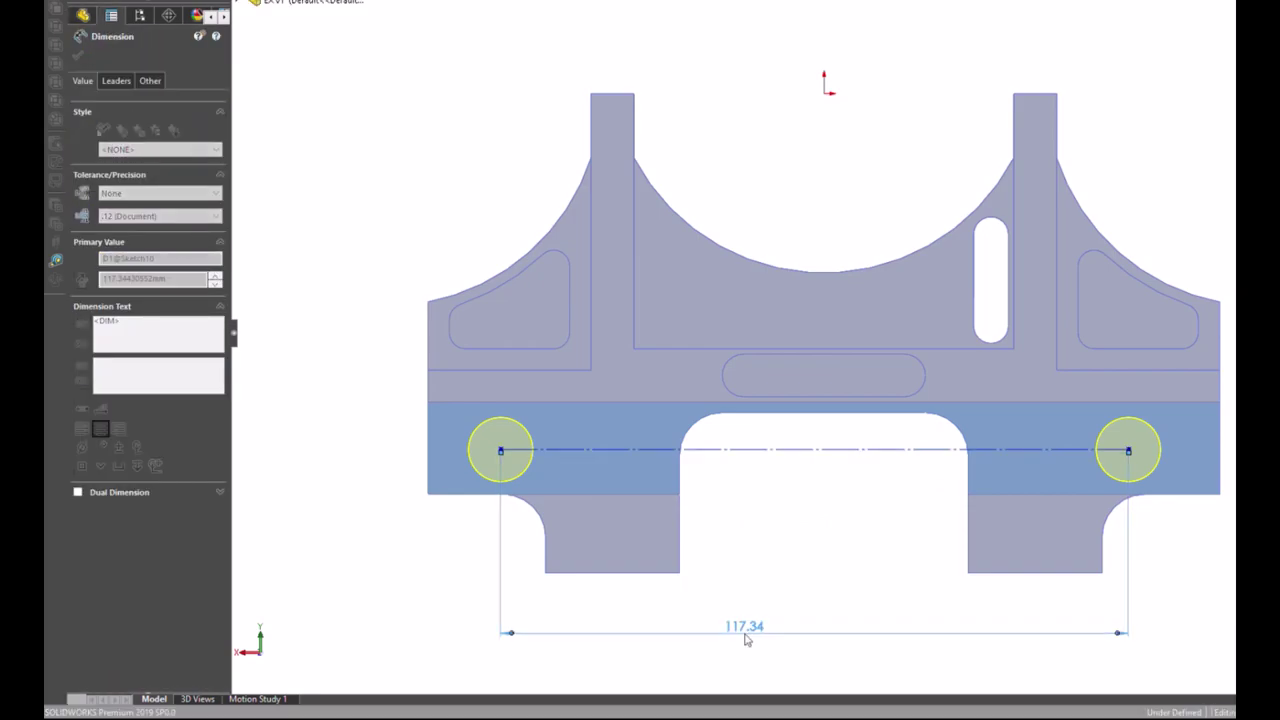
type("128")
key("Return")
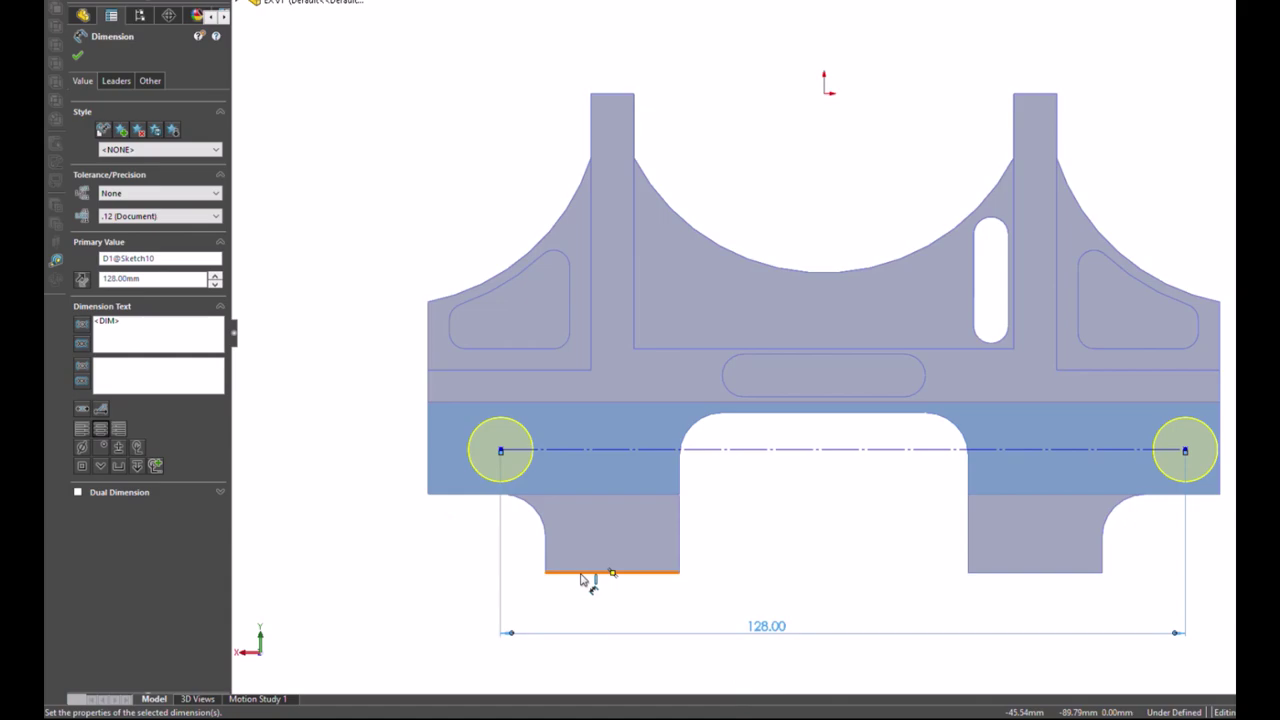
Step: Dimension the hole centreline 22.20 mm above the left leg's bottom edge
left_click(583, 574)
left_click(578, 450)
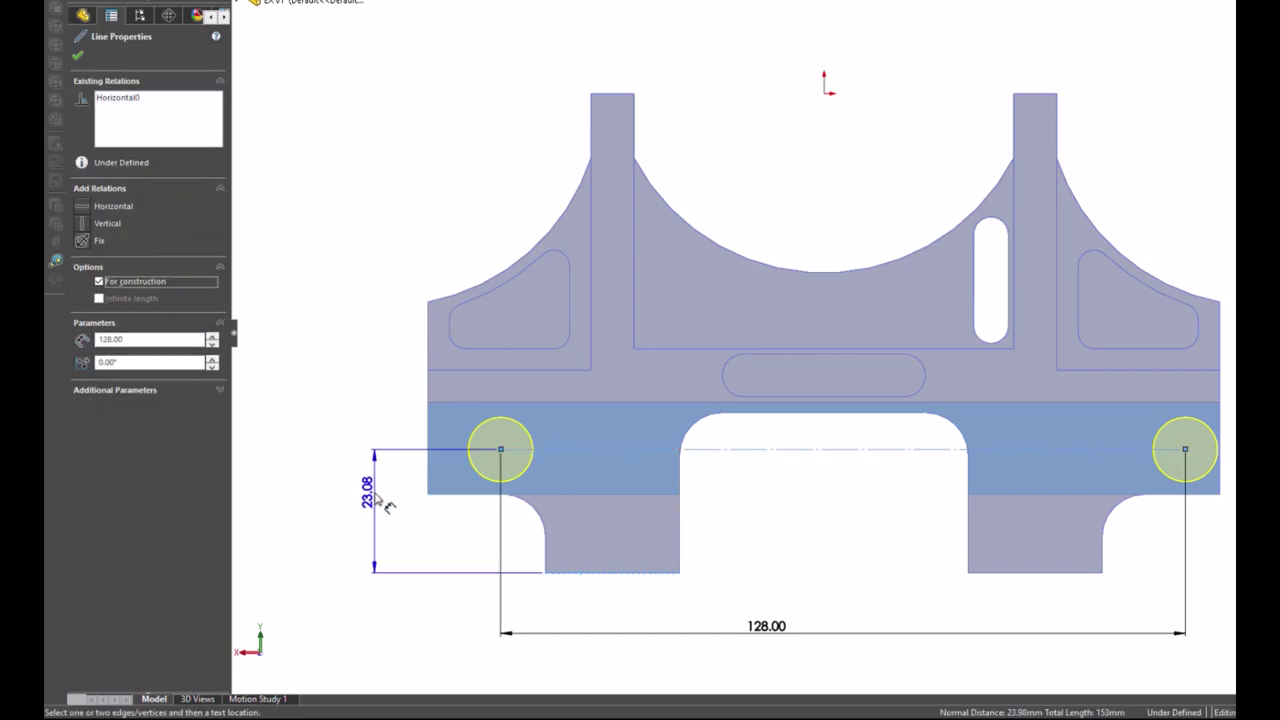
left_click(382, 503)
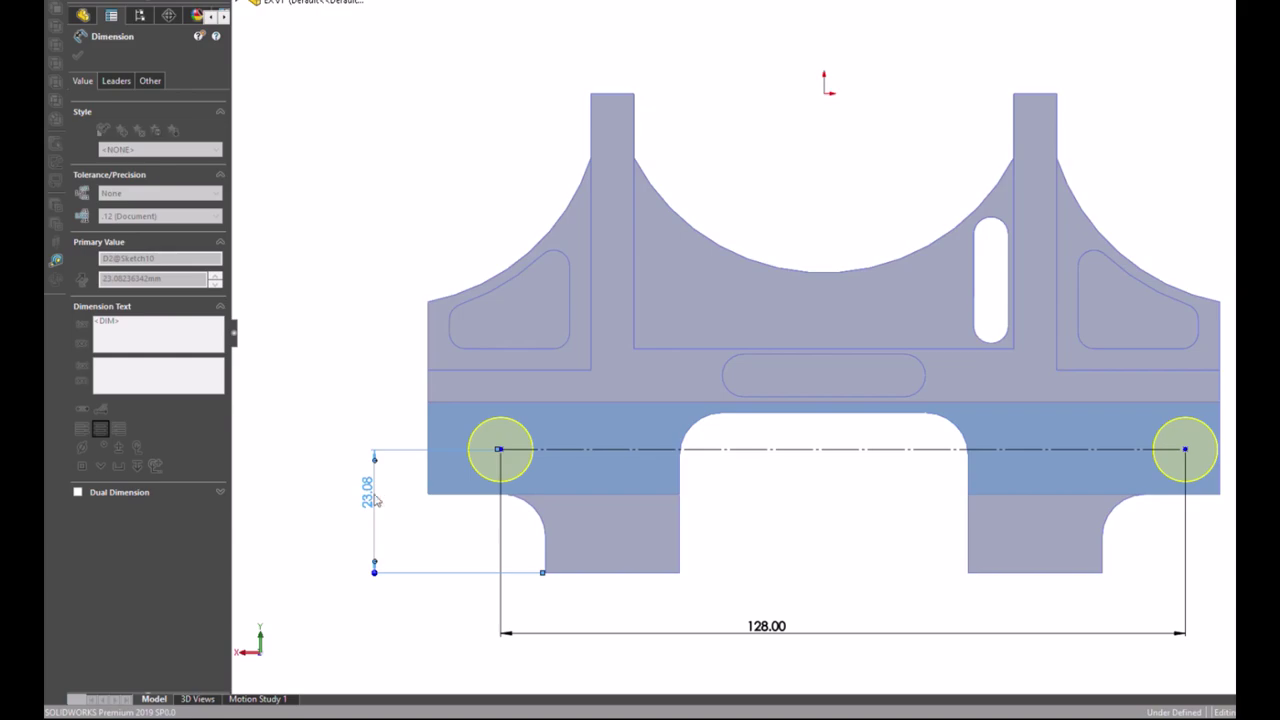
left_click(376, 500)
key("Escape")
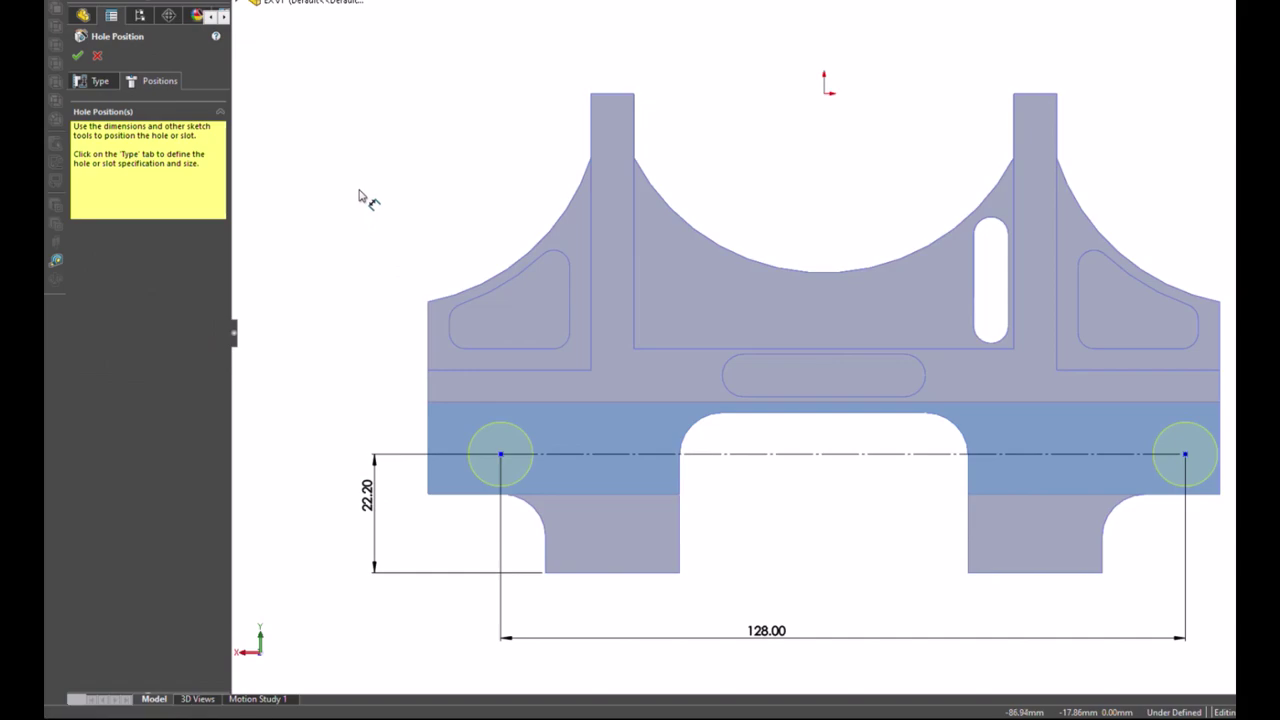
Step: Align the centreline midpoint vertically with the origin and finish the hole feature
left_click(843, 455)
left_click(825, 95, "ctrl")
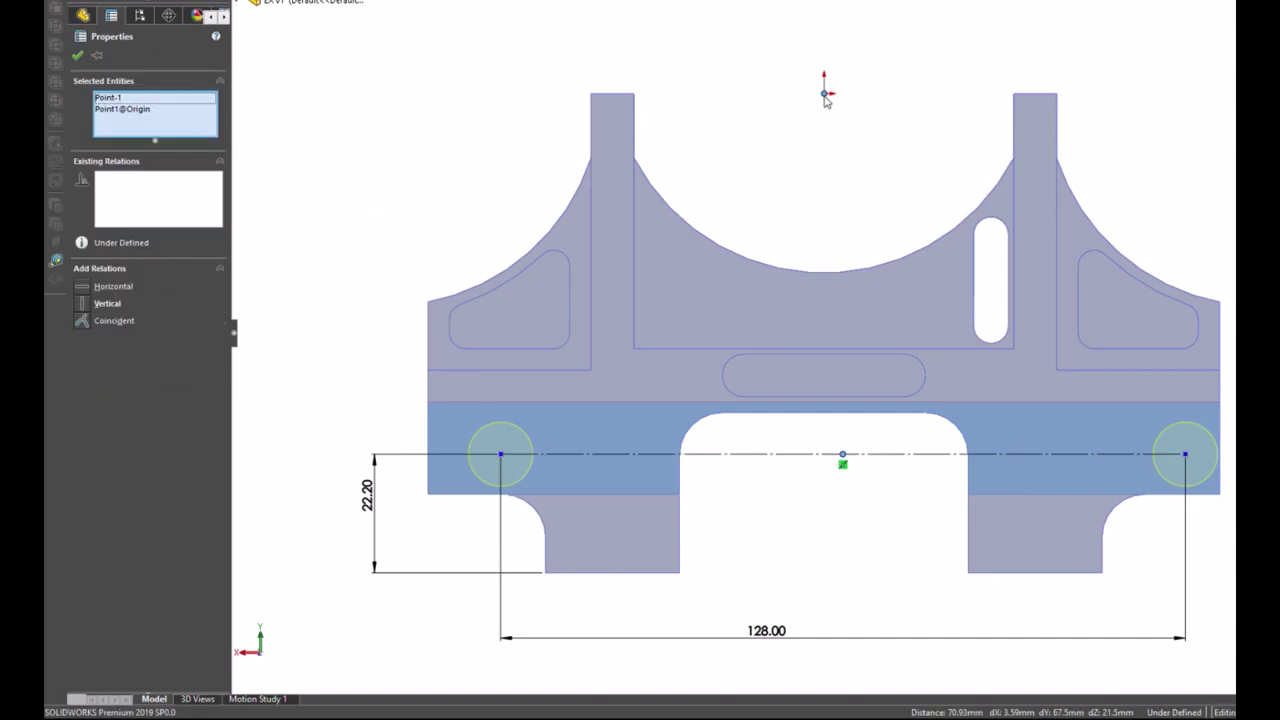
left_click(889, 38)
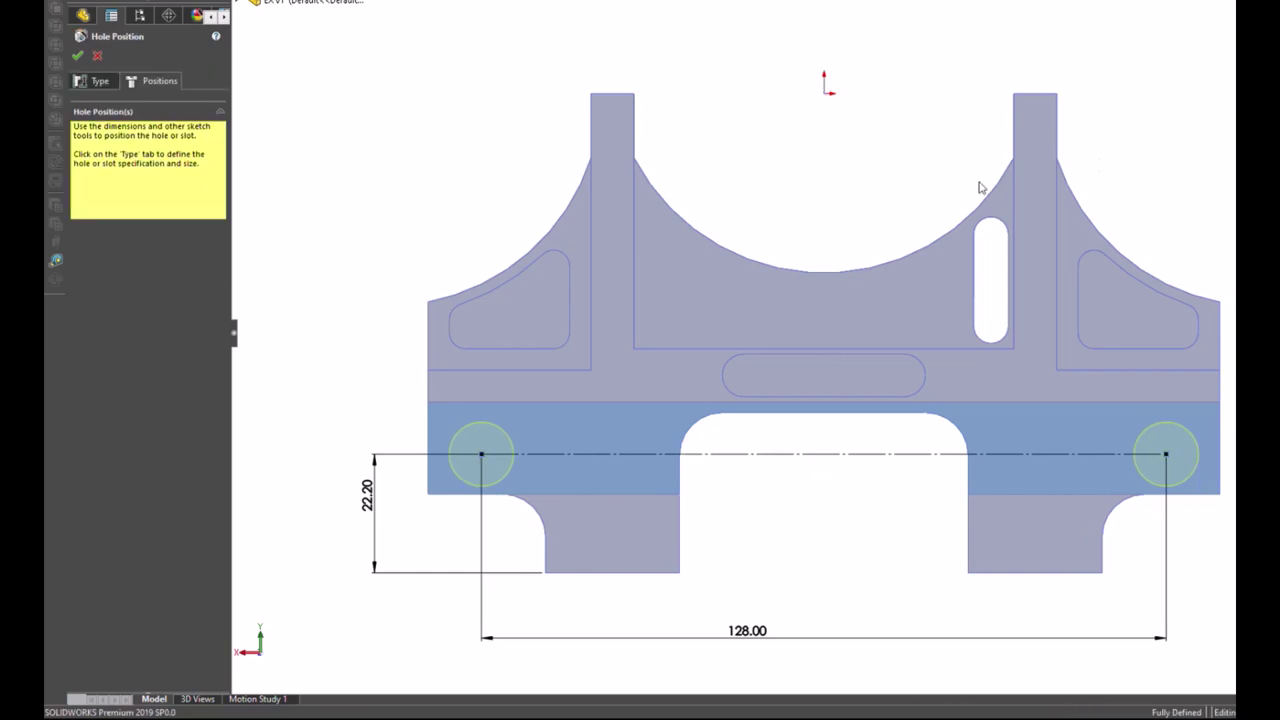
key("Return")
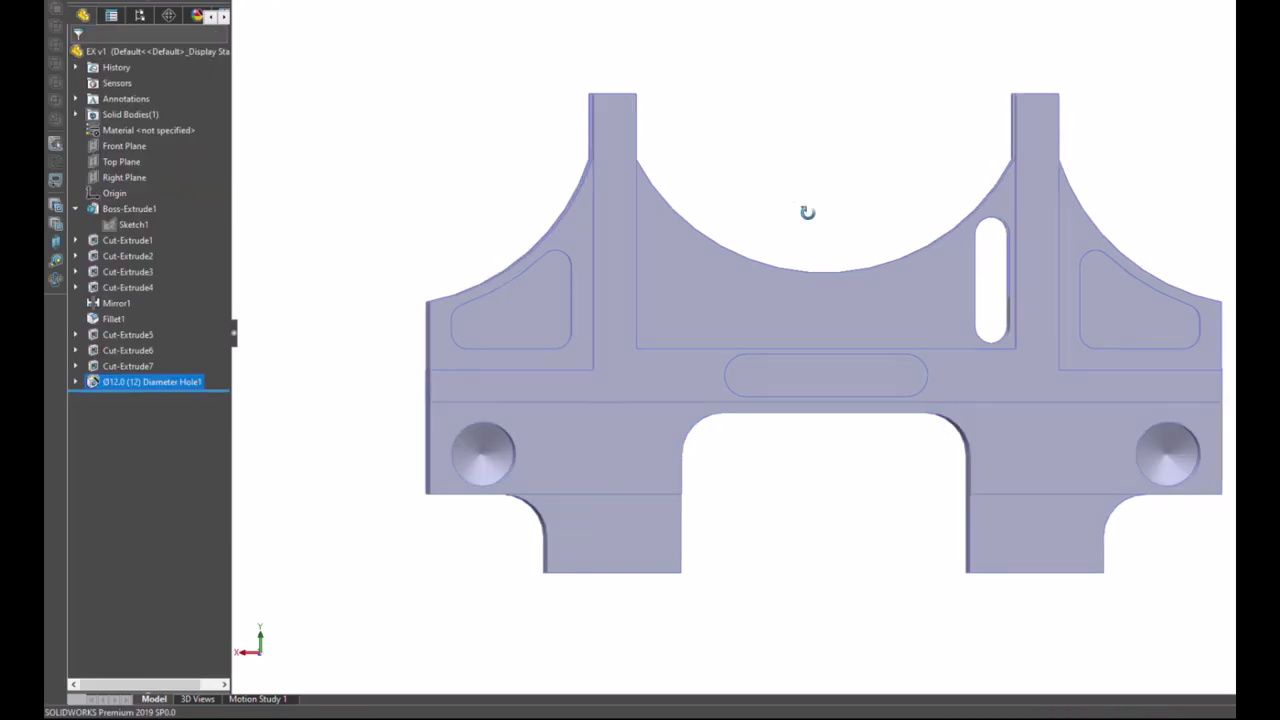
Step: Orbit to inspect the new holes and reopen Diameter Hole1 for editing
mouse_move(807, 212)
middle_mouse_down()
mouse_move(829, 134)
mouse_move(820, 231)
mouse_move(873, 259)
middle_mouse_up()
scroll(614, 555, "down", 3)
scroll(834, 412, "down", 3)
scroll(768, 353, "down", 3)
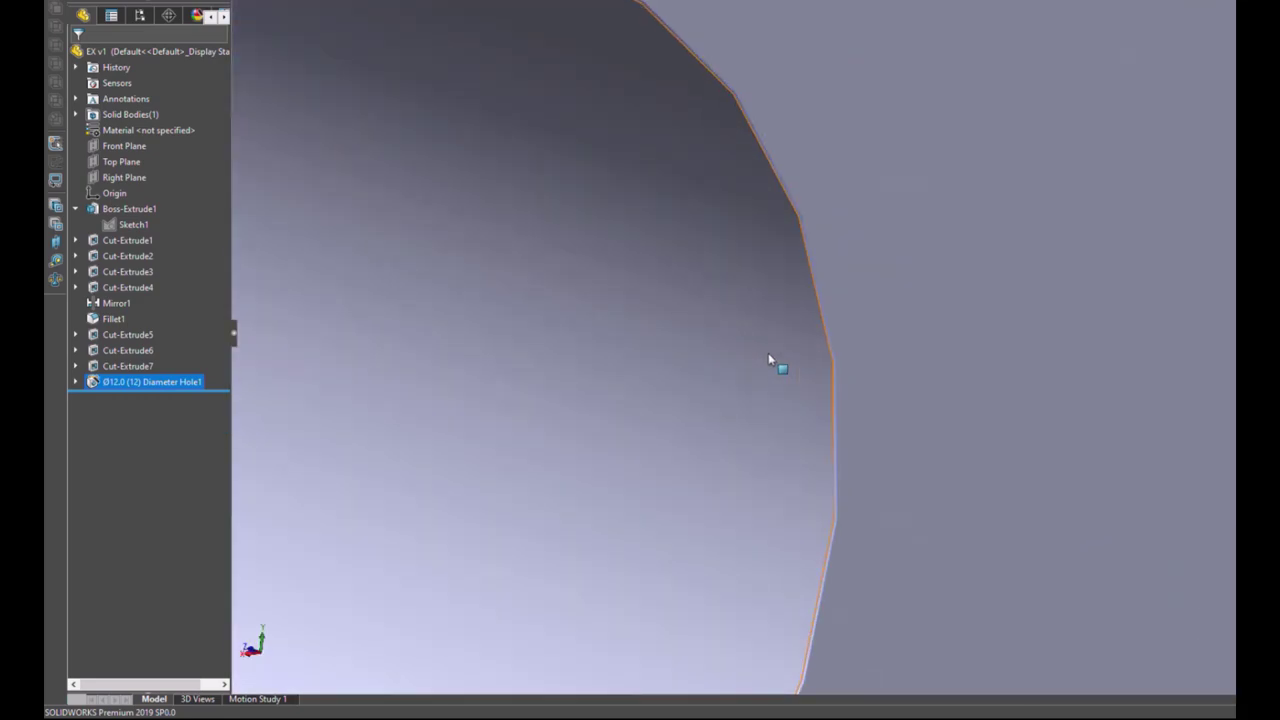
scroll(785, 357, "up", 5)
left_click(160, 382)
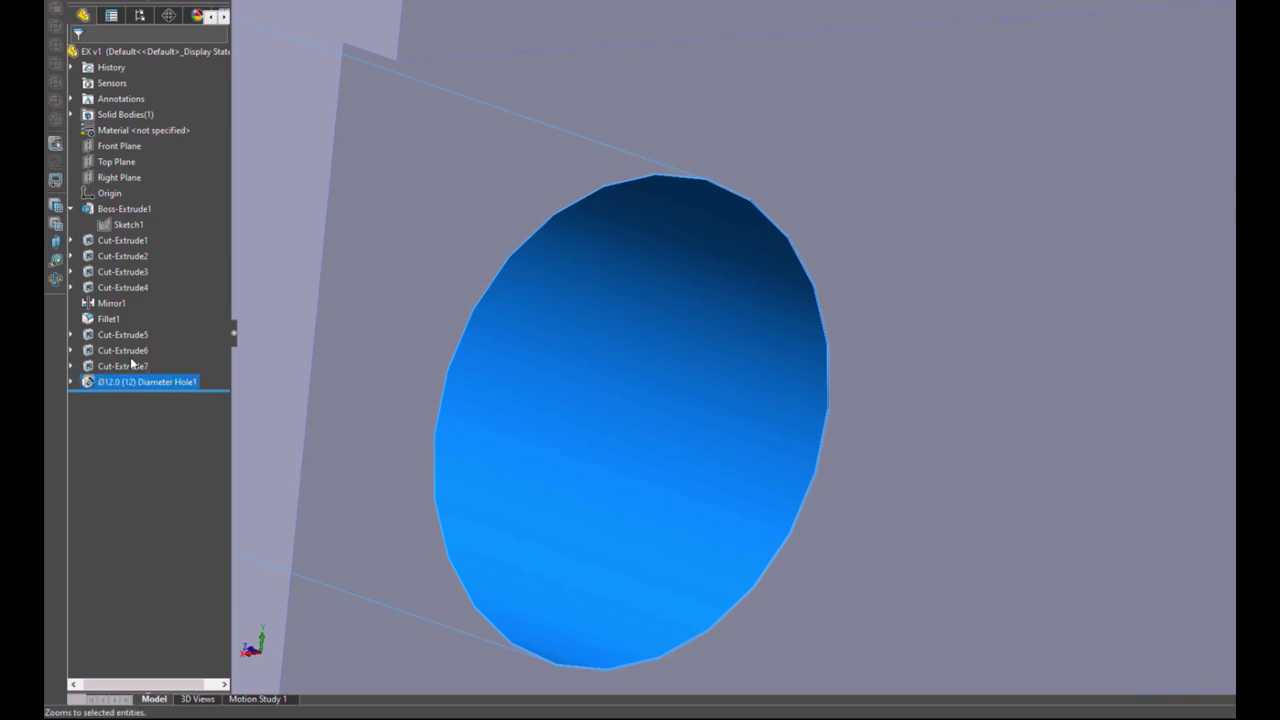
key("Return")
left_click(197, 427)
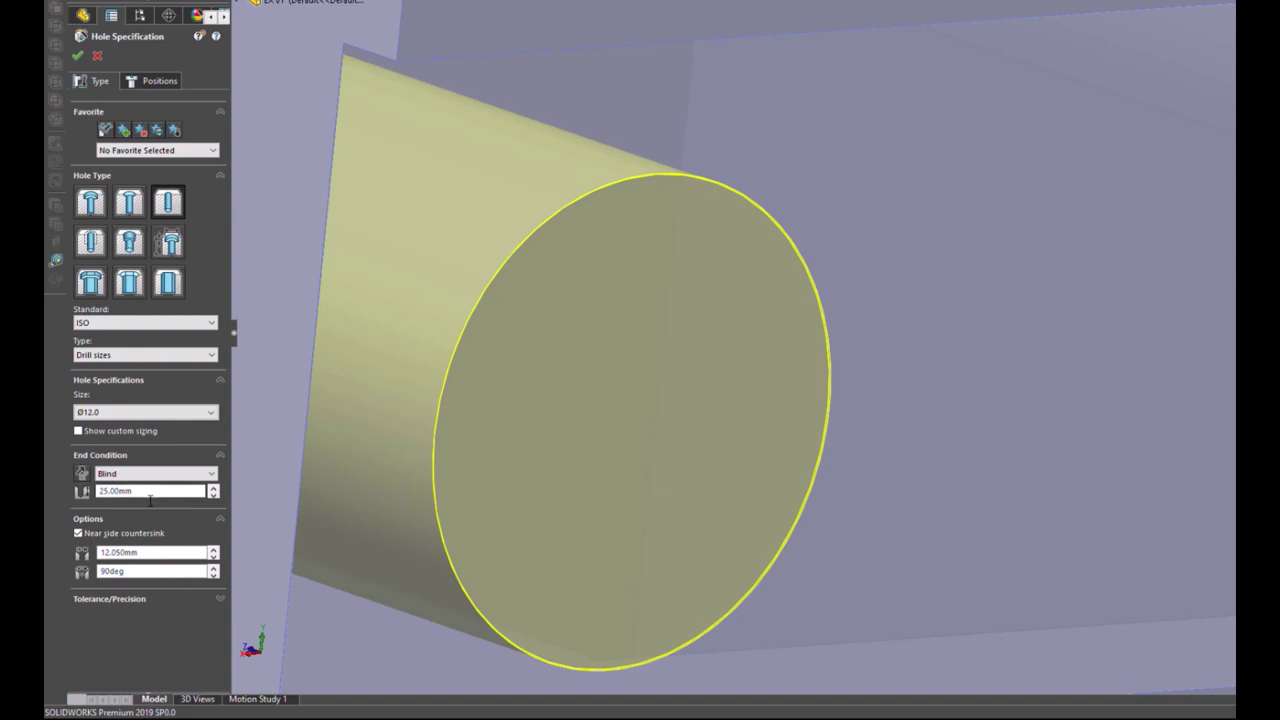
Step: Edit the countersink diameter digits and set the hole type back to Drill sizes
left_click(132, 553)
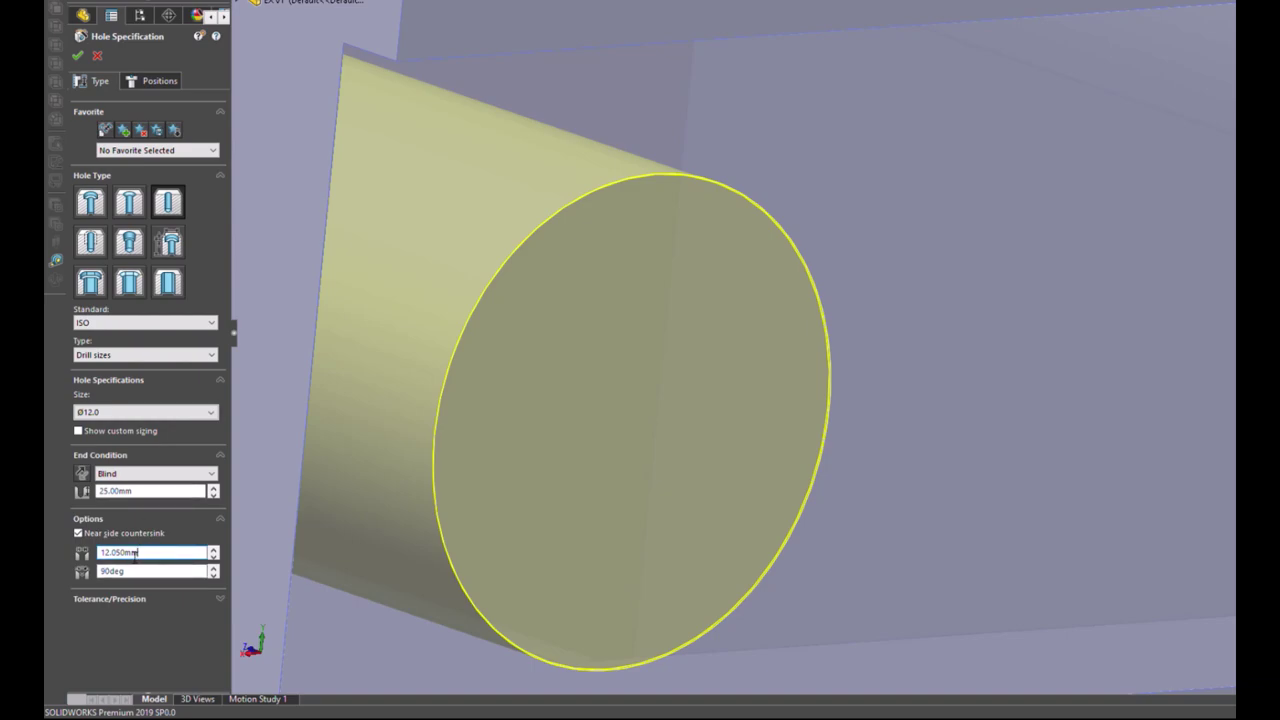
left_click_drag(125, 553, 112, 553)
type("5")
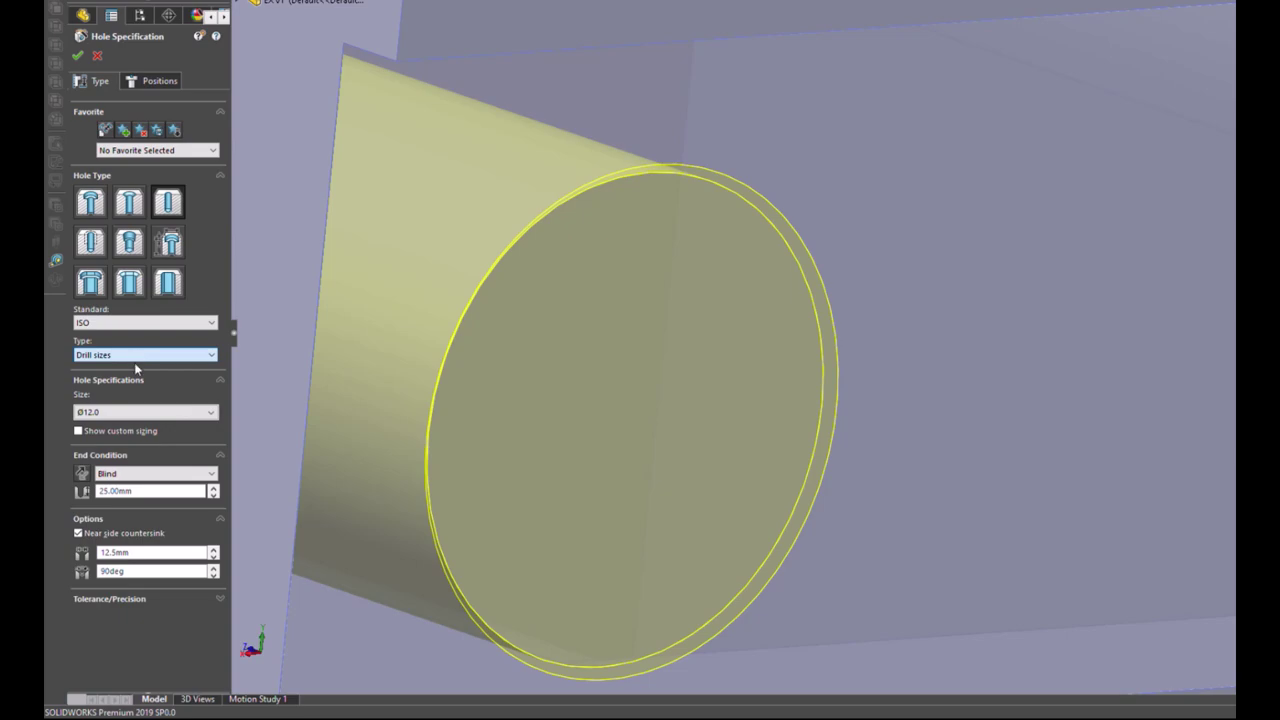
scroll(135, 364, "up", 1)
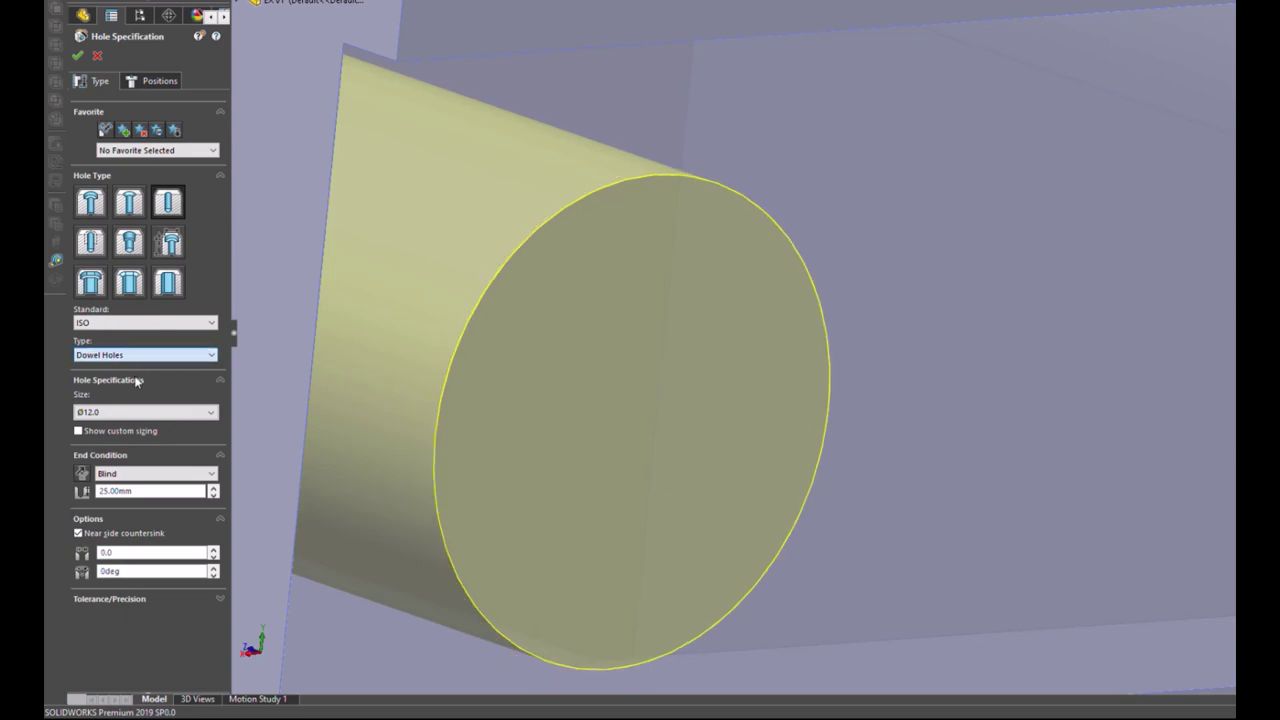
scroll(137, 381, "down", 1)
scroll(514, 471, "up", 3)
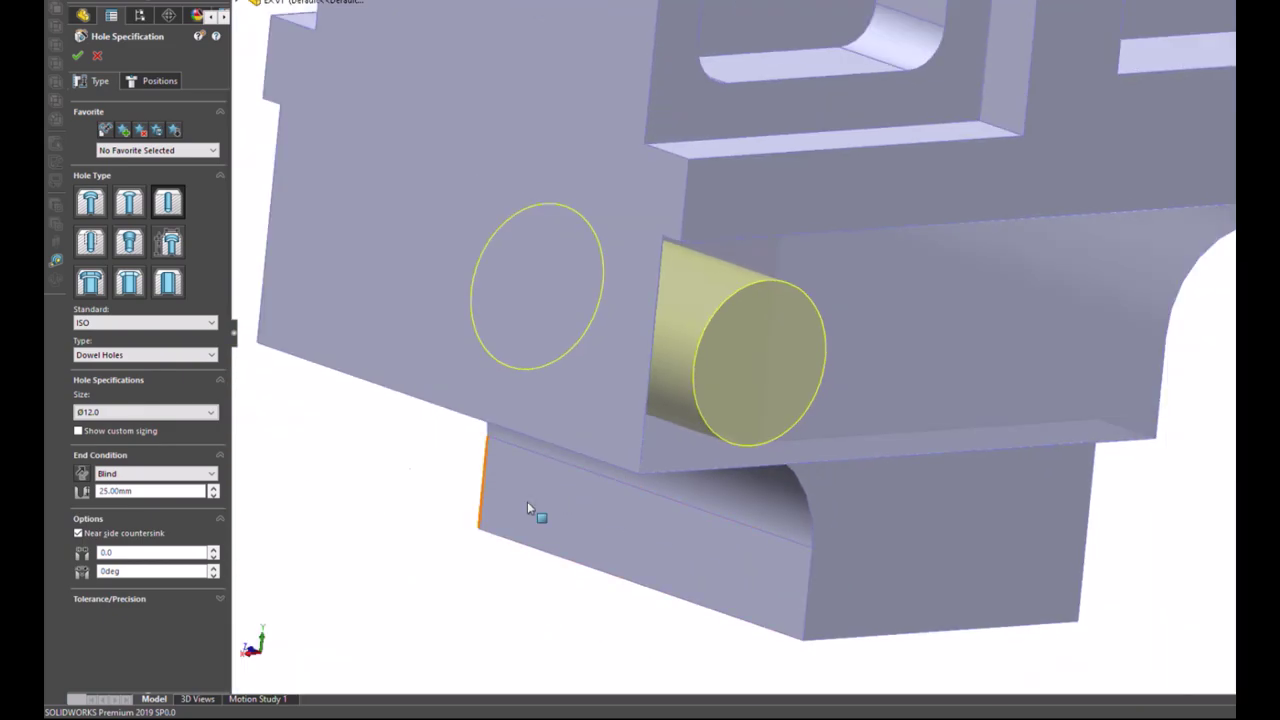
scroll(457, 408, "down", 4)
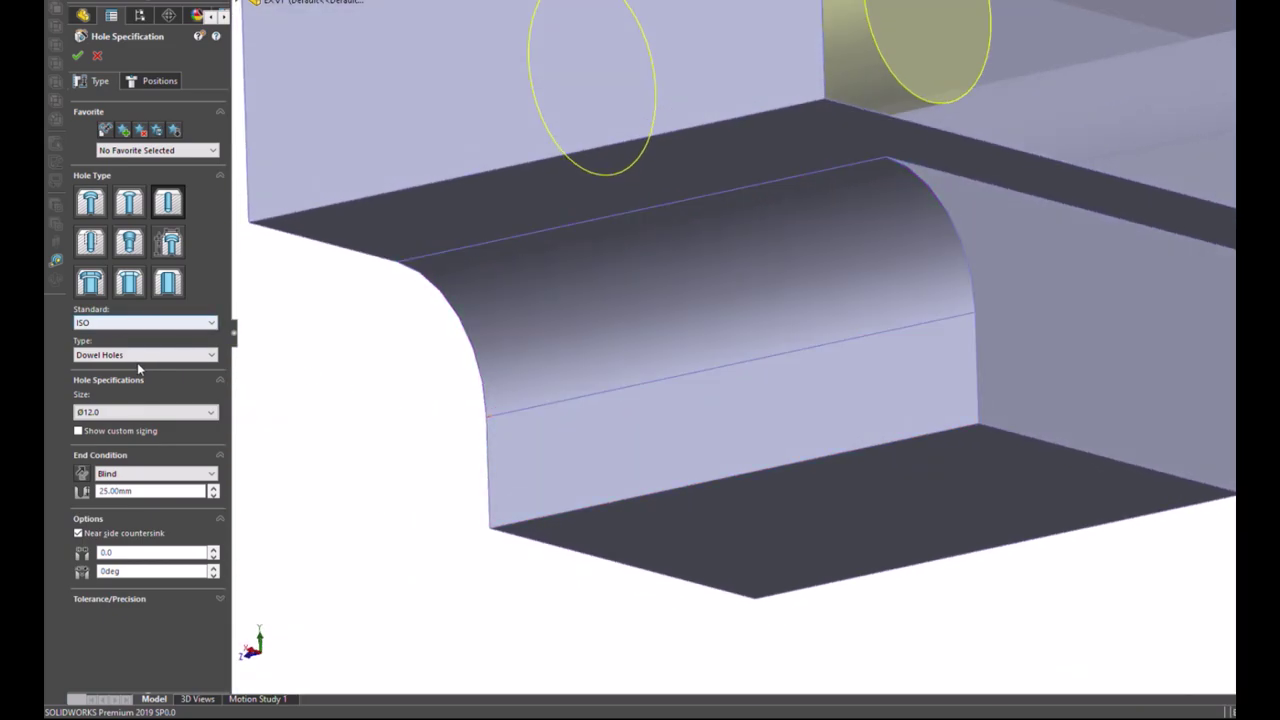
key("Down")
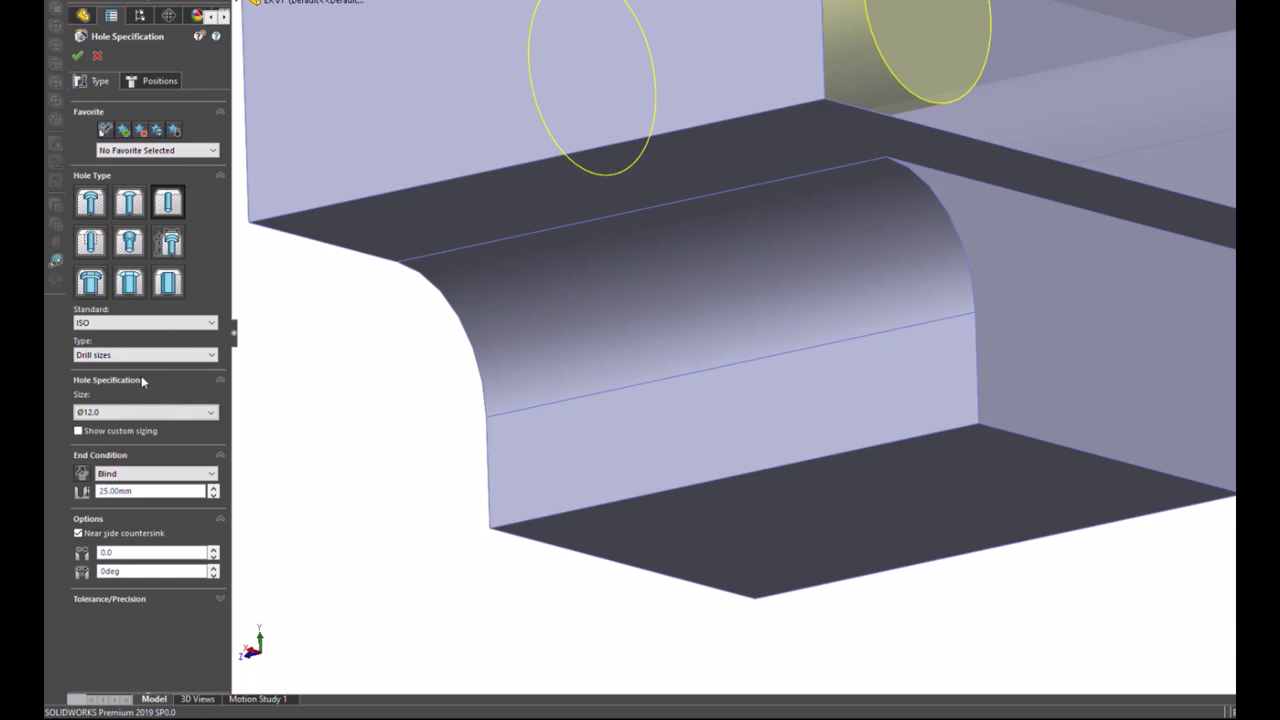
Step: Keep the blind depth at 25.00 mm and set the countersink to 12.5 mm at 90°
left_click(152, 491)
left_click_drag(121, 491, 110, 491)
type("50")
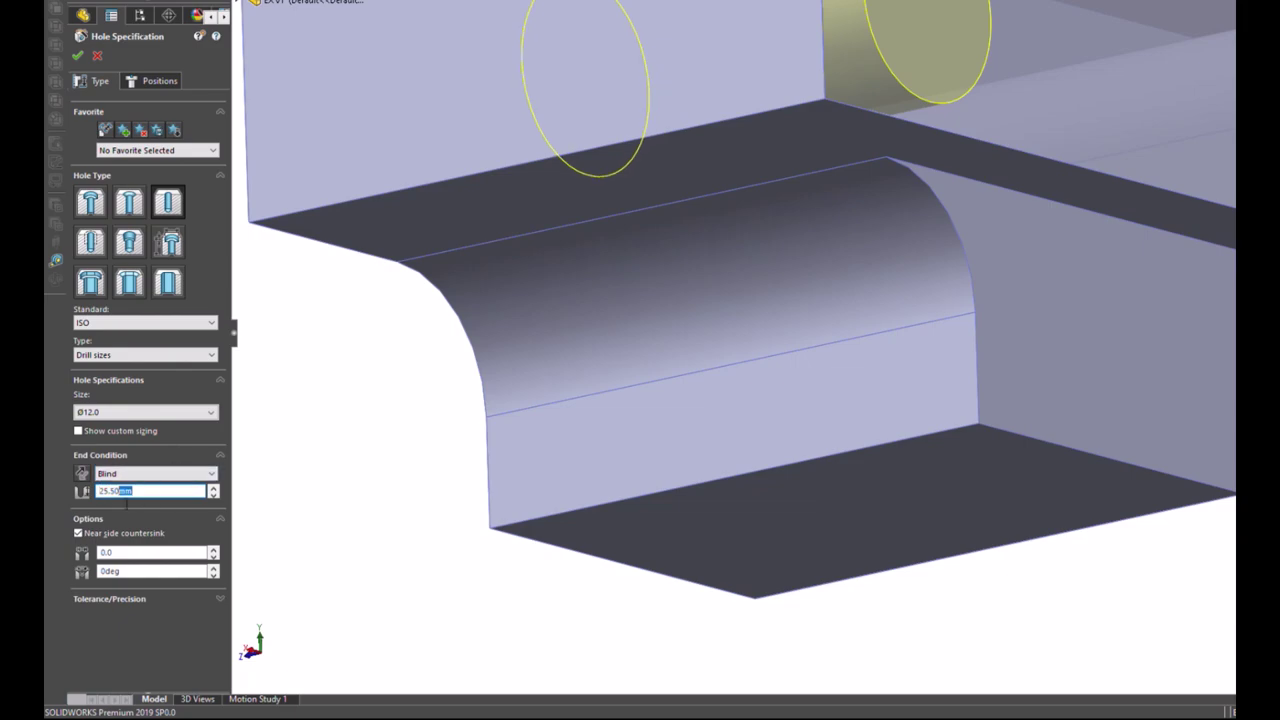
left_click_drag(133, 491, 110, 491)
type("00")
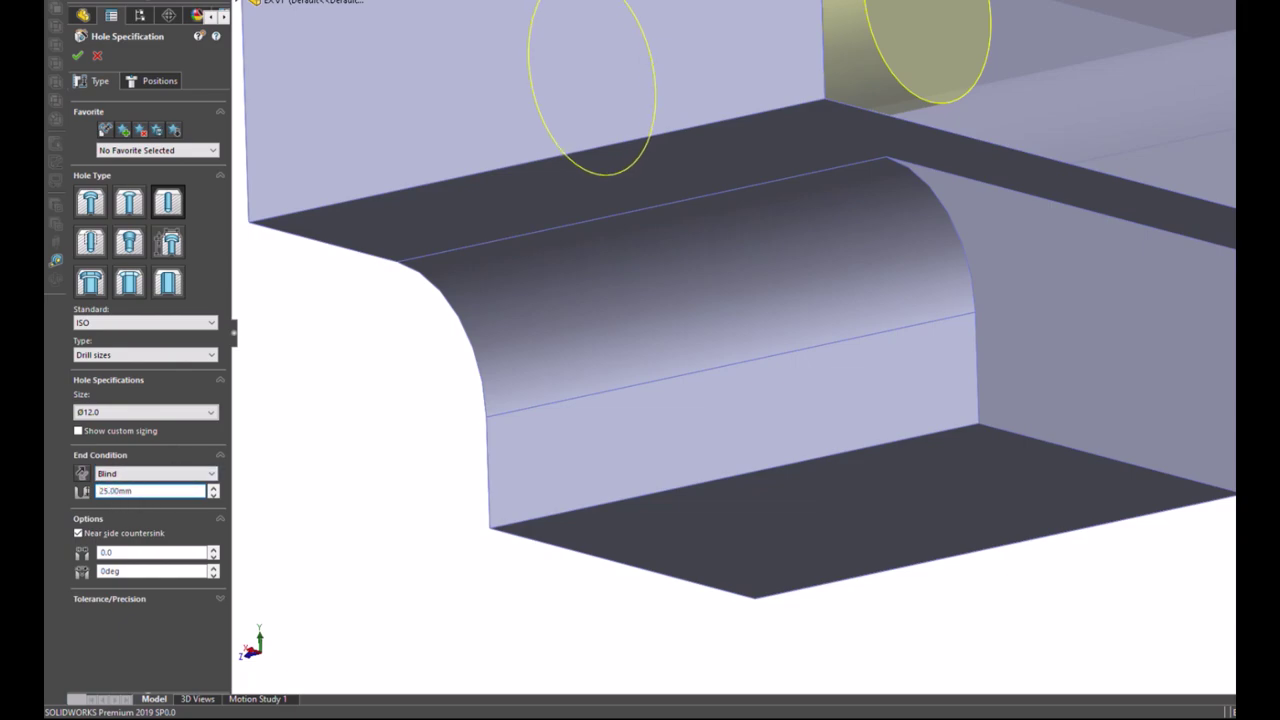
key("Tab")
type("12.5")
key("Return")
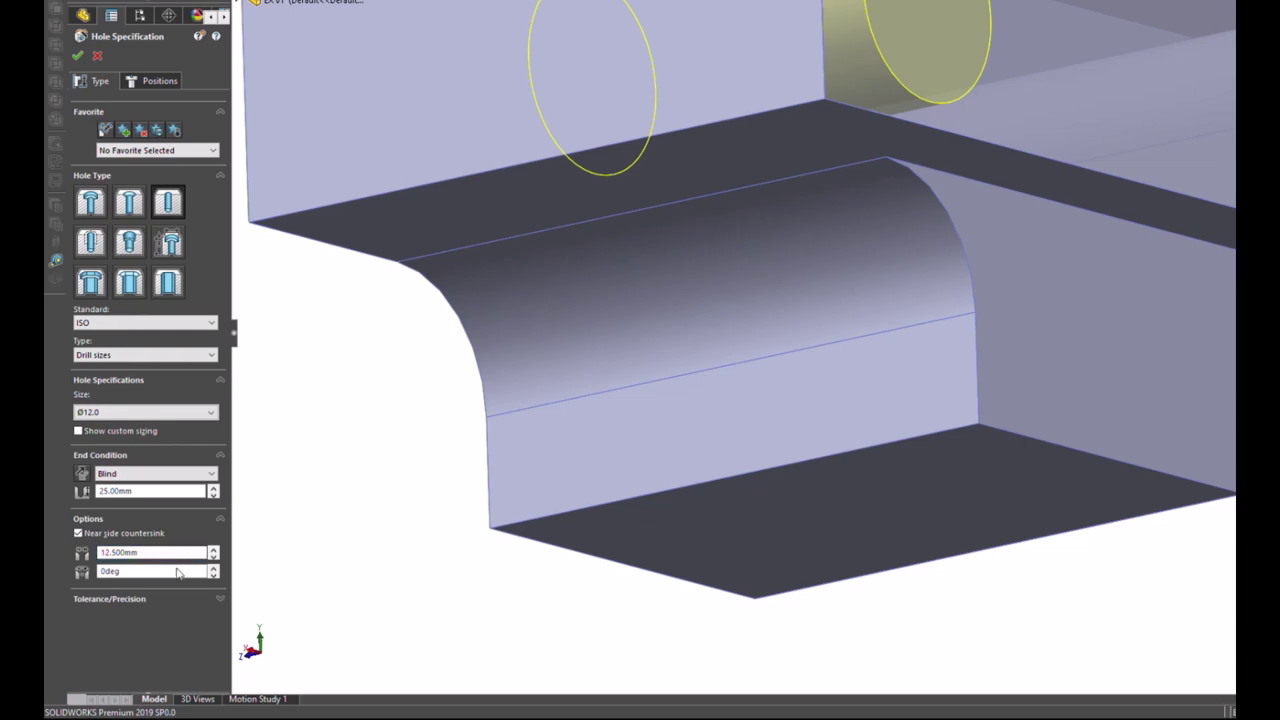
key("Tab")
type("90")
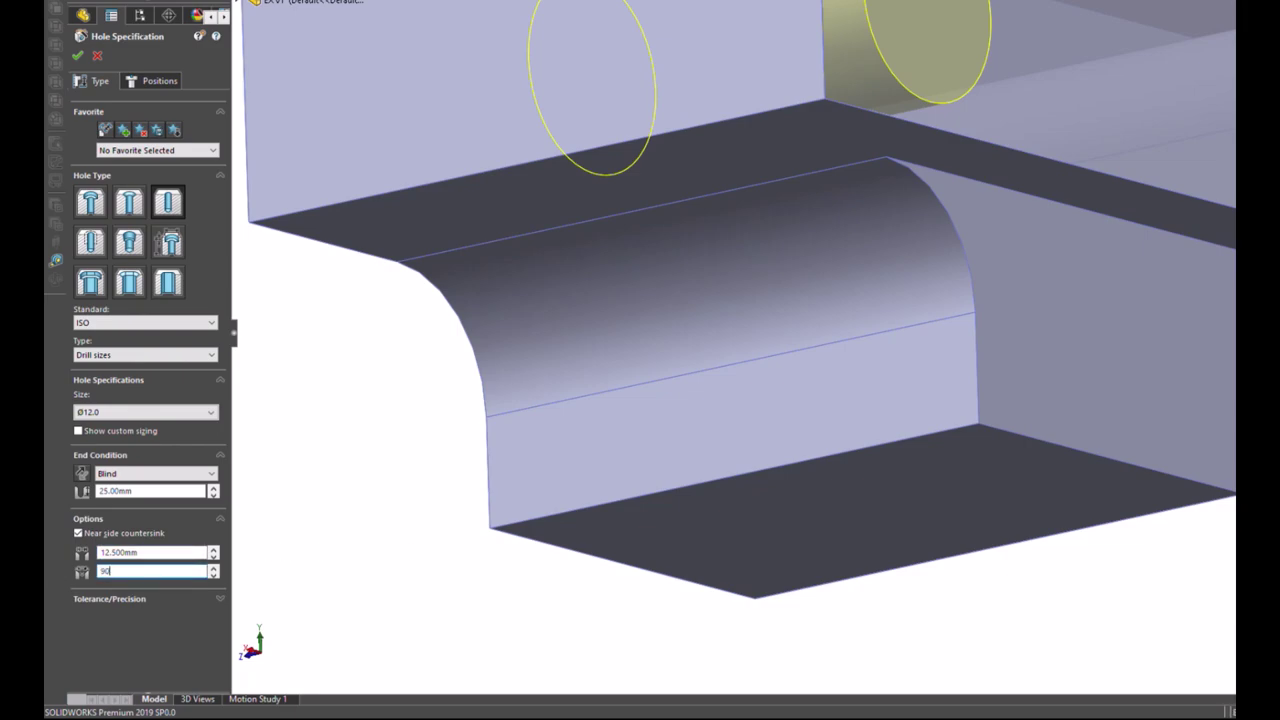
key("Return")
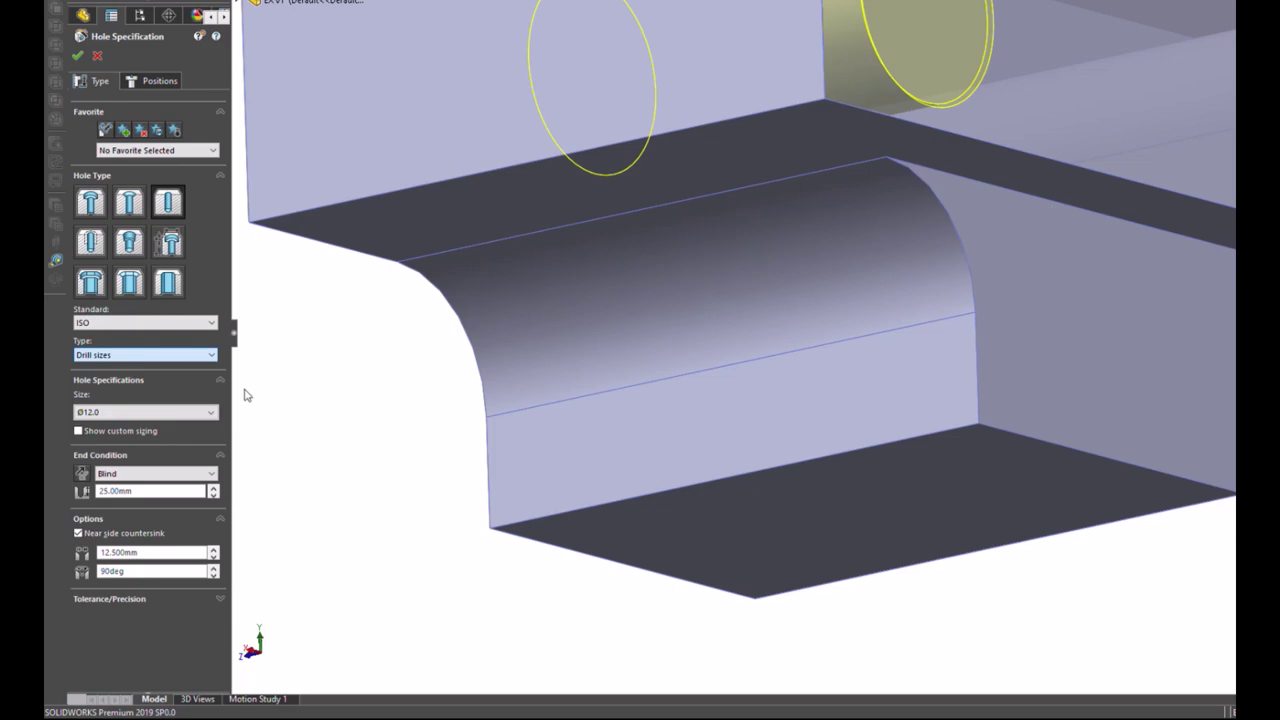
Step: Reopen Diameter Hole1 and correct the countersink diameter digits to 5
scroll(153, 360, "up", 1)
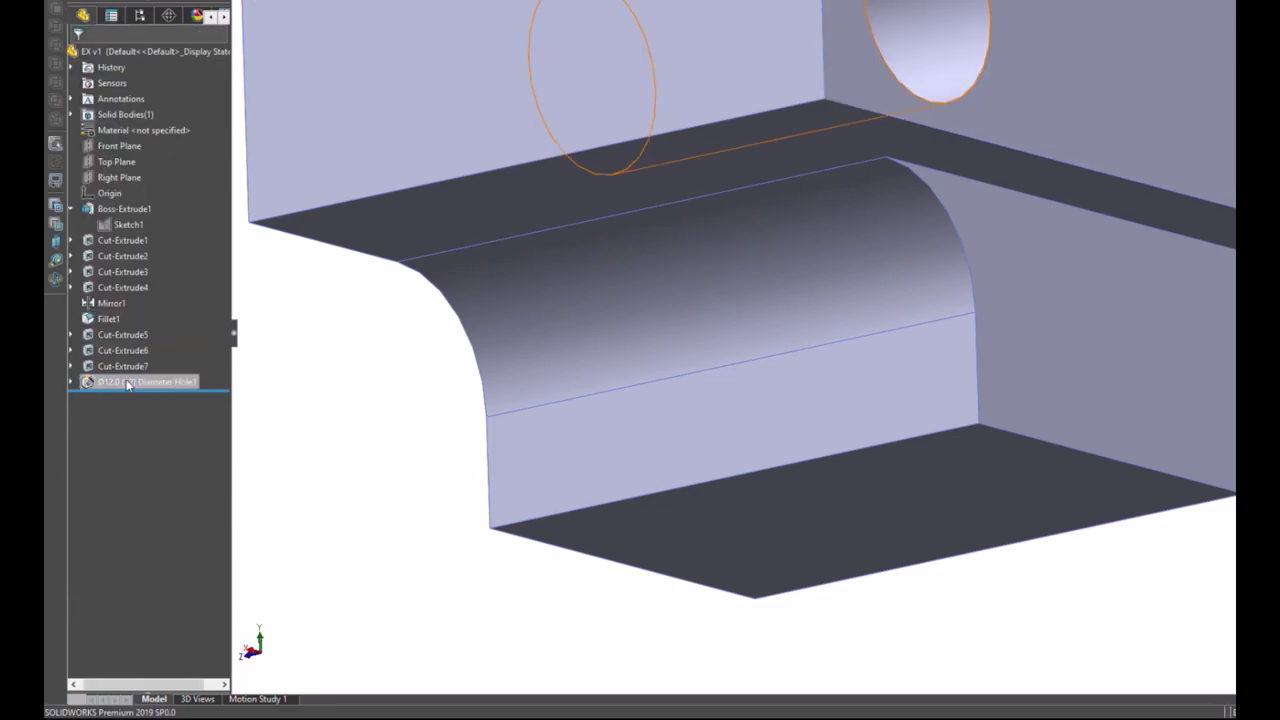
left_click(140, 382)
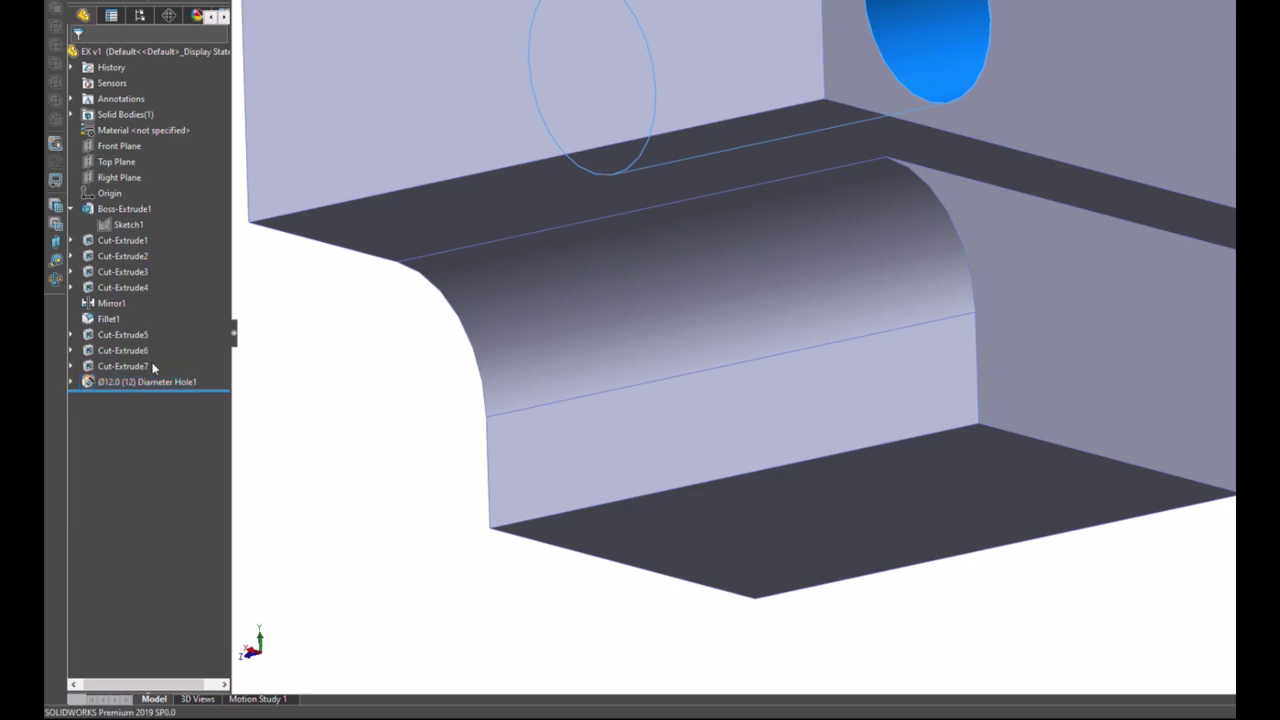
left_click(153, 368)
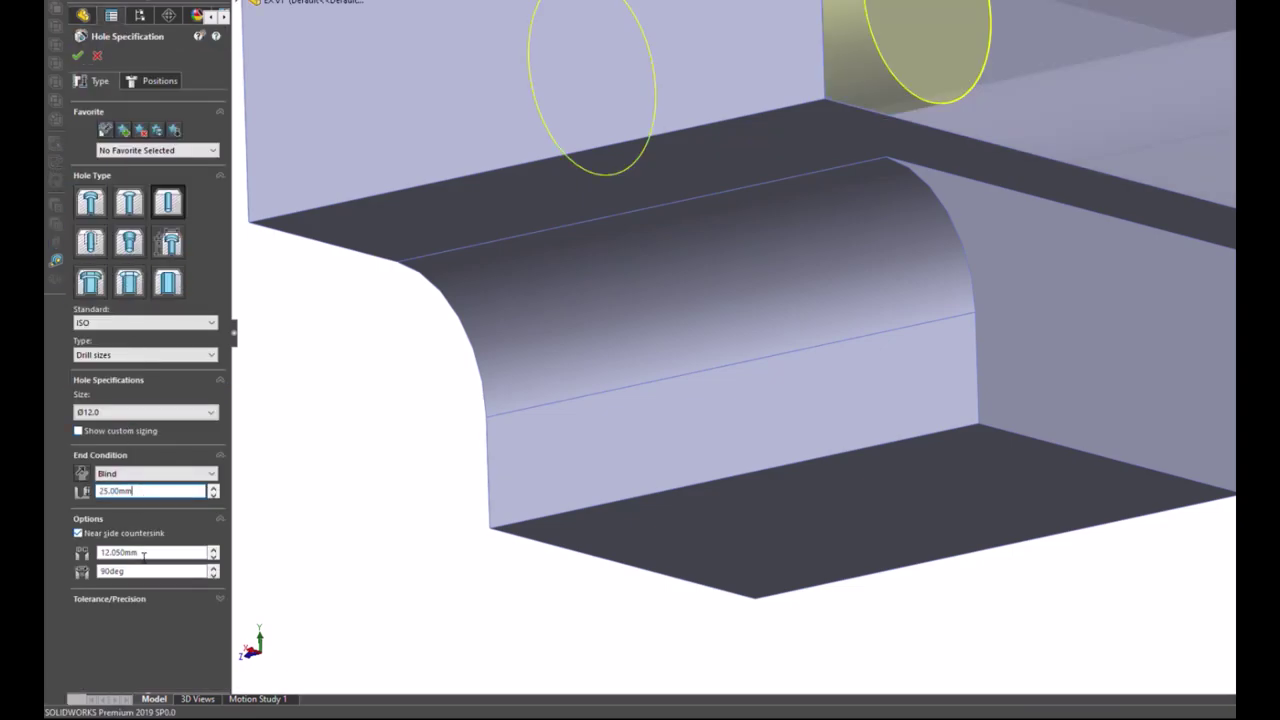
left_click_drag(124, 552, 112, 552)
type("5")
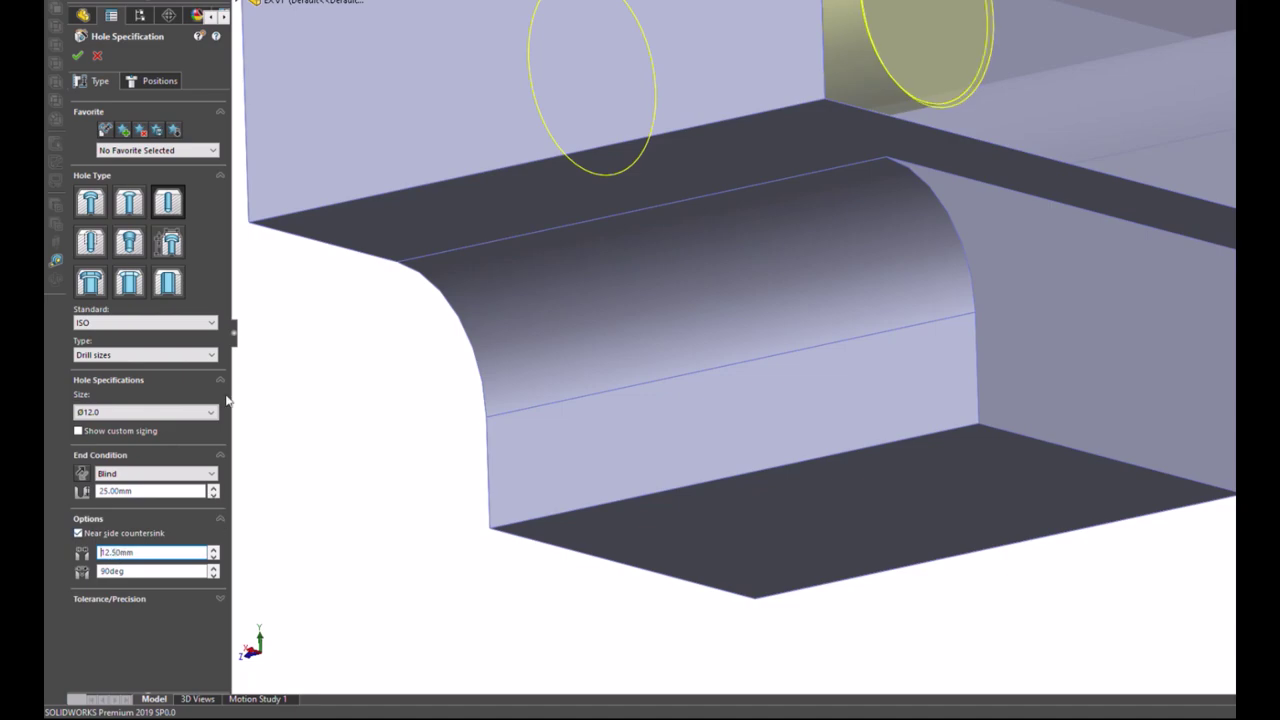
Step: Apply the hole specification changes and orbit around to inspect the holes
left_click(79, 56)
middle_click_drag(862, 103, 833, 130)
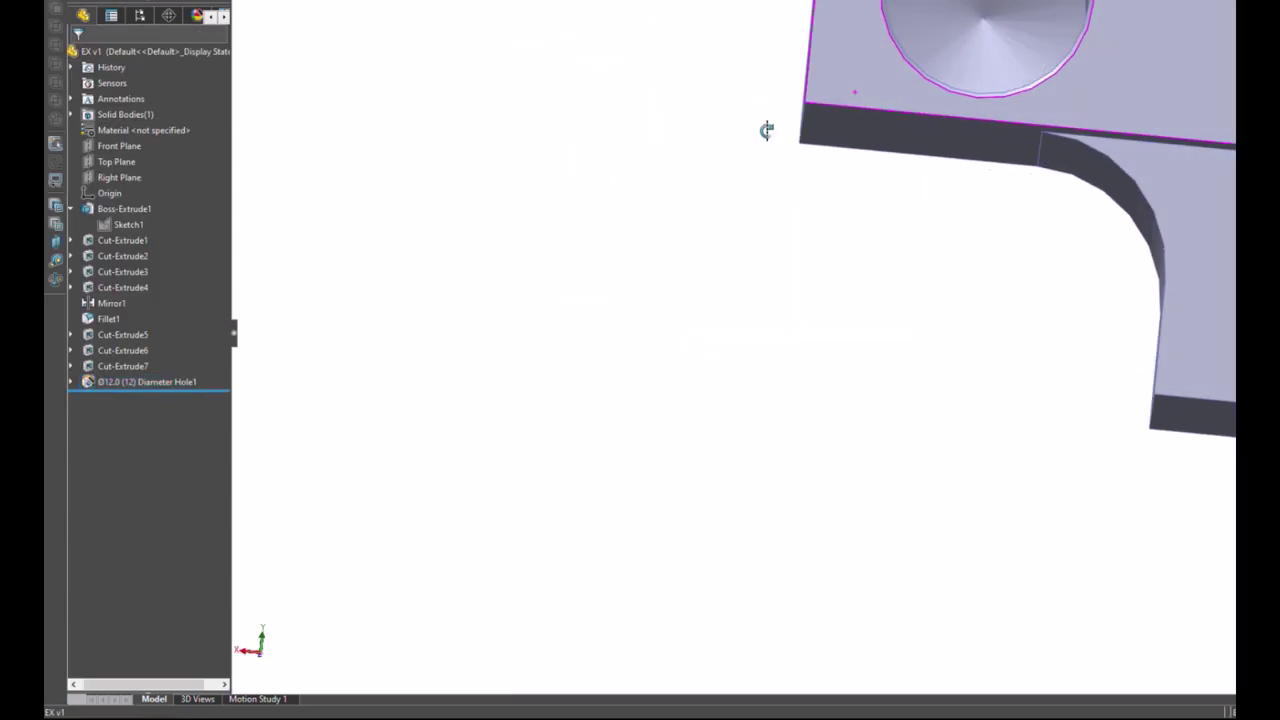
scroll(646, 434, "down", 3)
scroll(654, 434, "down", 3)
scroll(1117, 214, "down", 2)
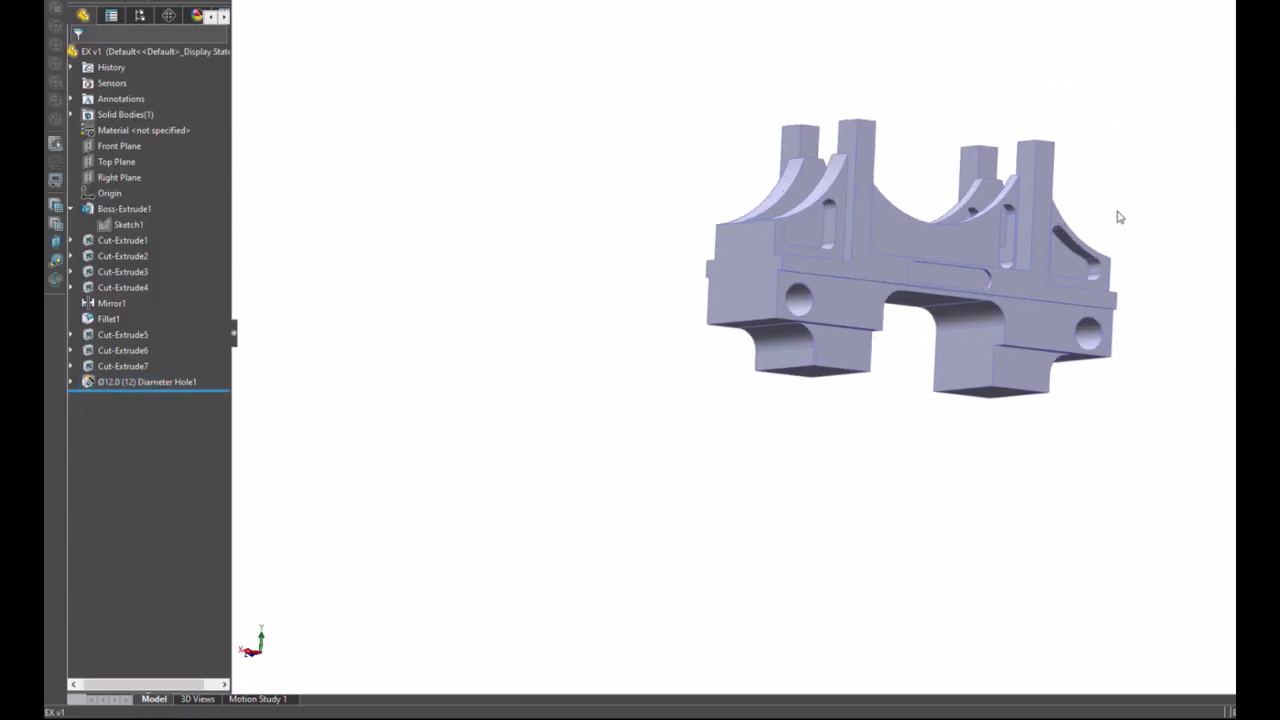
key("f")
mouse_move(1049, 220)
middle_mouse_down()
mouse_move(1047, 282)
mouse_move(1218, 280)
mouse_move(1031, 251)
mouse_move(914, 320)
mouse_move(965, 349)
mouse_move(971, 420)
mouse_move(944, 259)
mouse_move(723, 129)
middle_mouse_up()
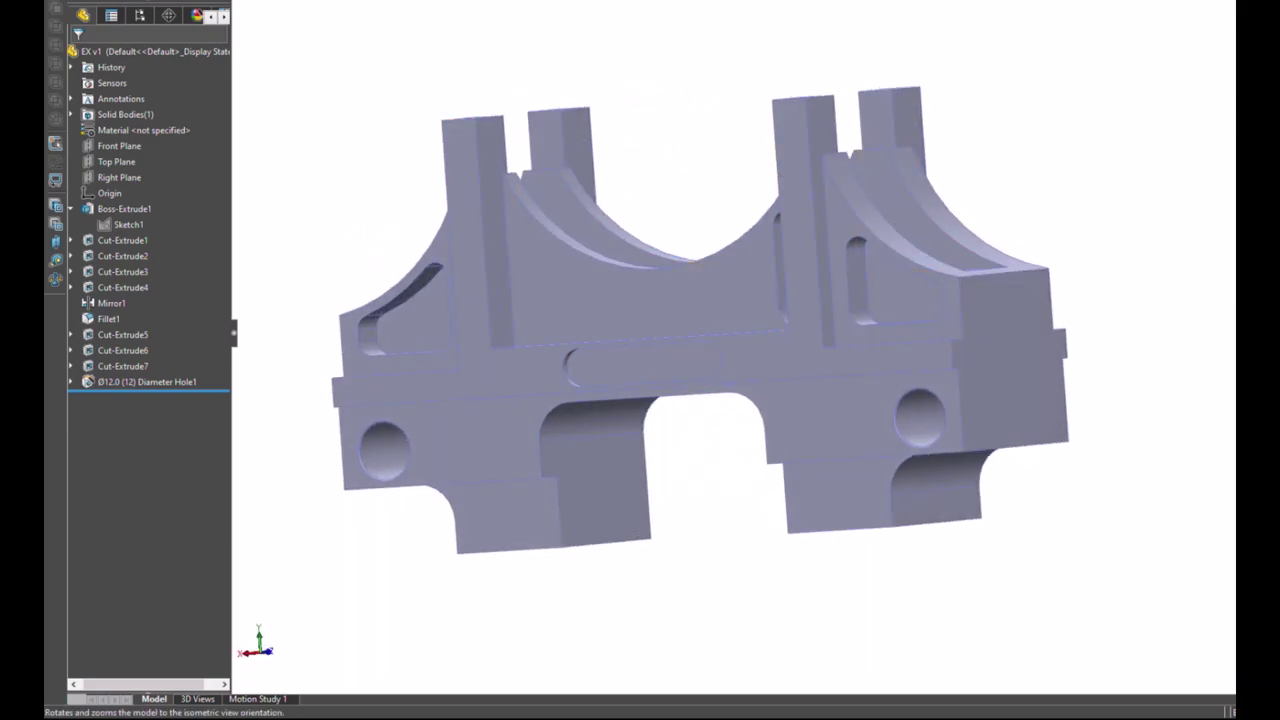
Step: Switch to isometric view, orbit to the underside, and select a bottom face
left_click(740, 3)
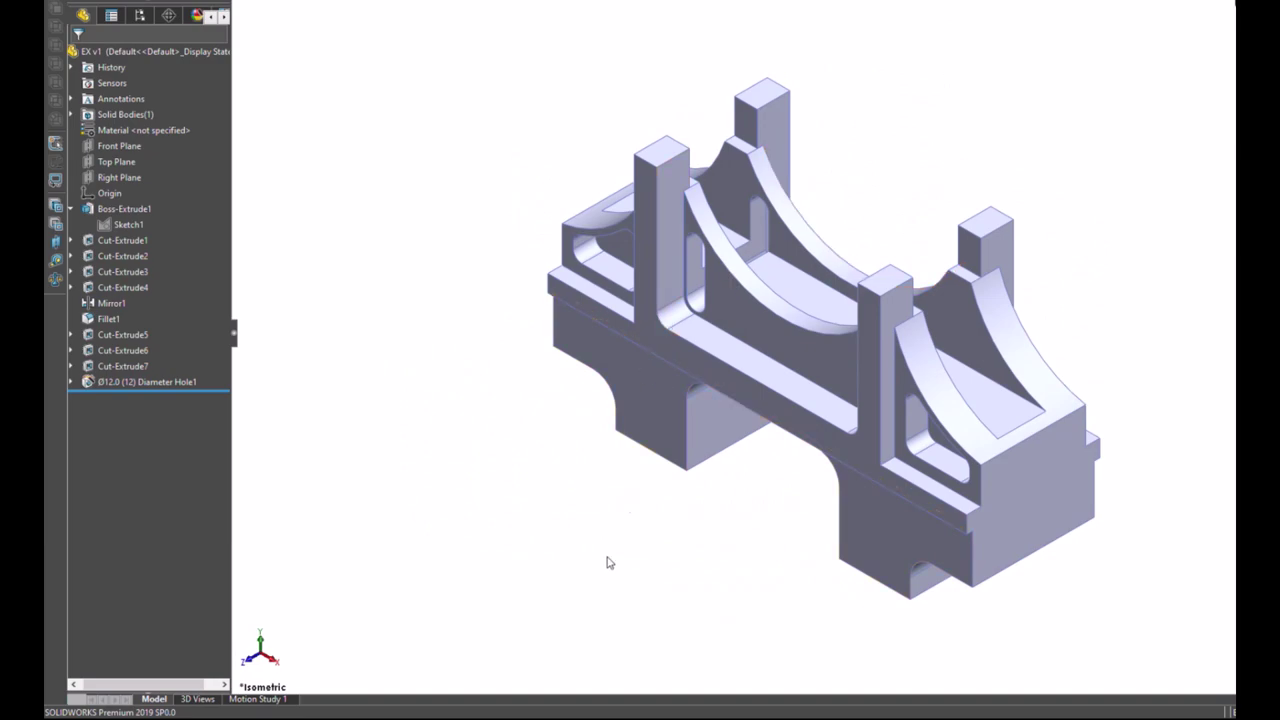
middle_click_drag(606, 560, 654, 137)
left_click(695, 384)
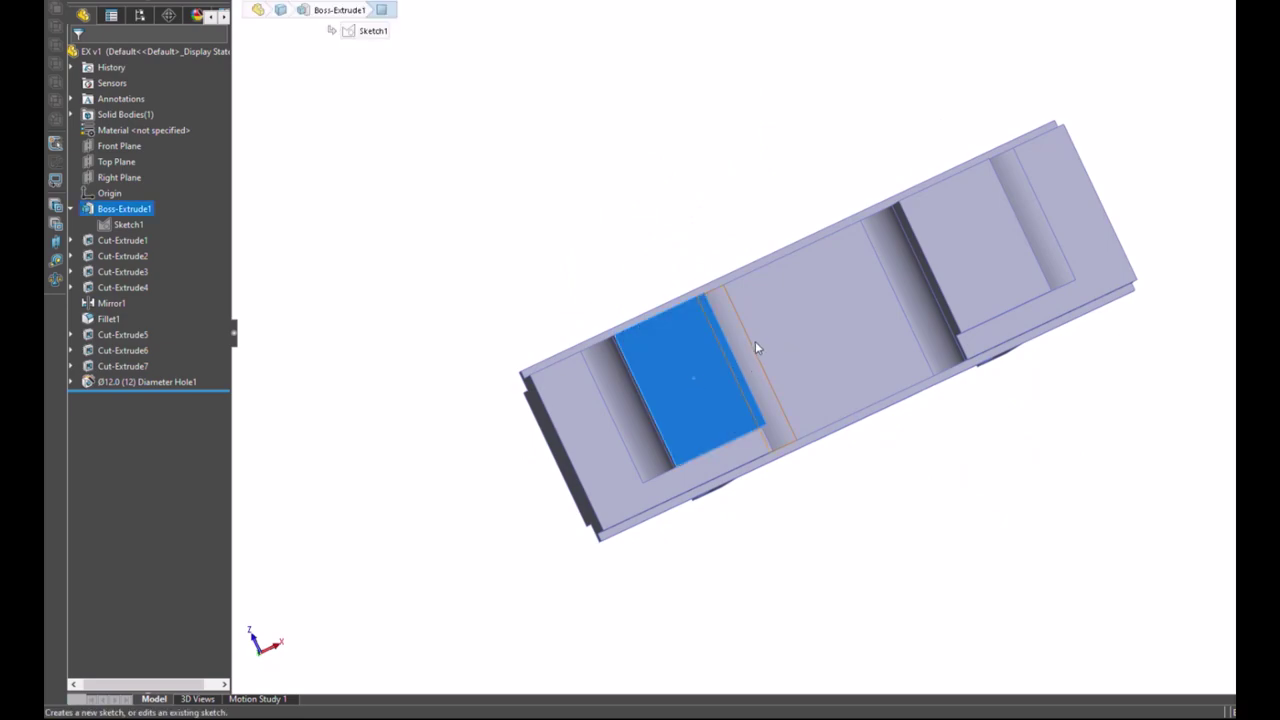
Step: Start a new sketch and orbit the part to find a flat face of the base, viewing it face-on
left_click(948, 9)
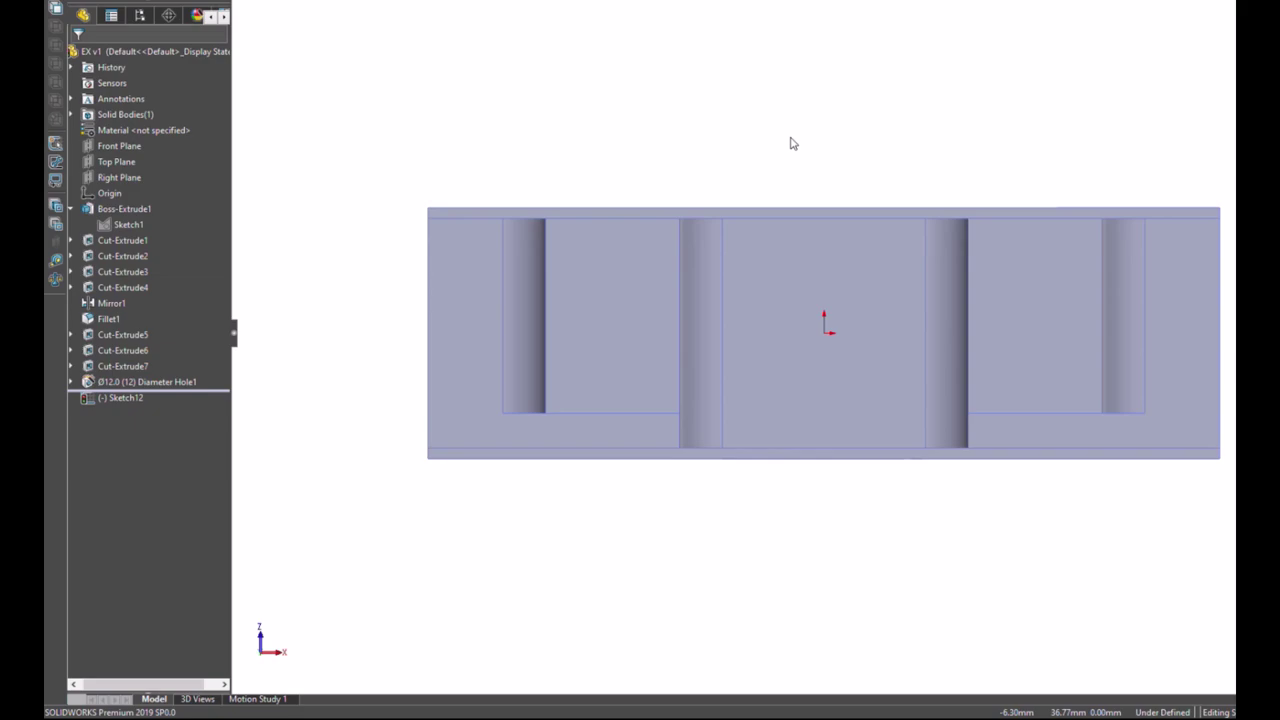
mouse_move(731, 137)
middle_mouse_down()
mouse_move(978, 123)
mouse_move(871, 189)
mouse_move(811, 69)
middle_mouse_up()
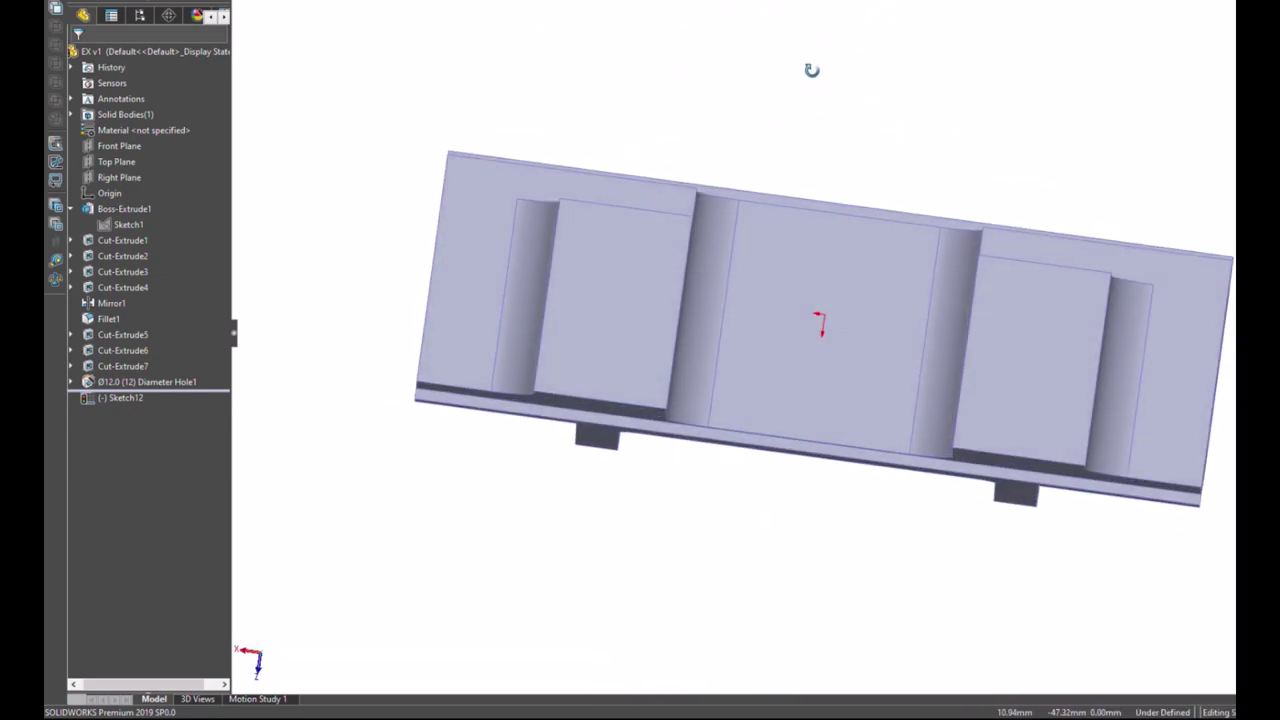
left_click(604, 299)
key("ctrl+8")
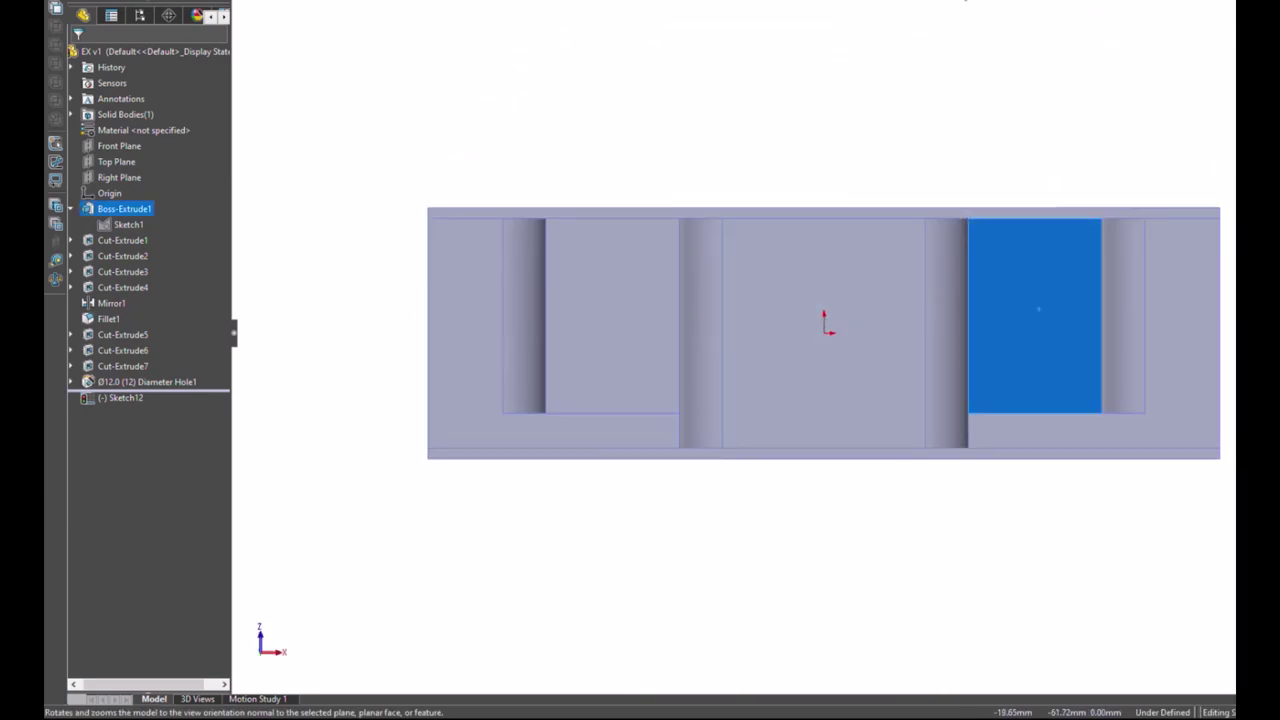
mouse_move(931, 125)
middle_mouse_down()
mouse_move(675, 335)
mouse_move(660, 410)
middle_mouse_up()
left_click(661, 448)
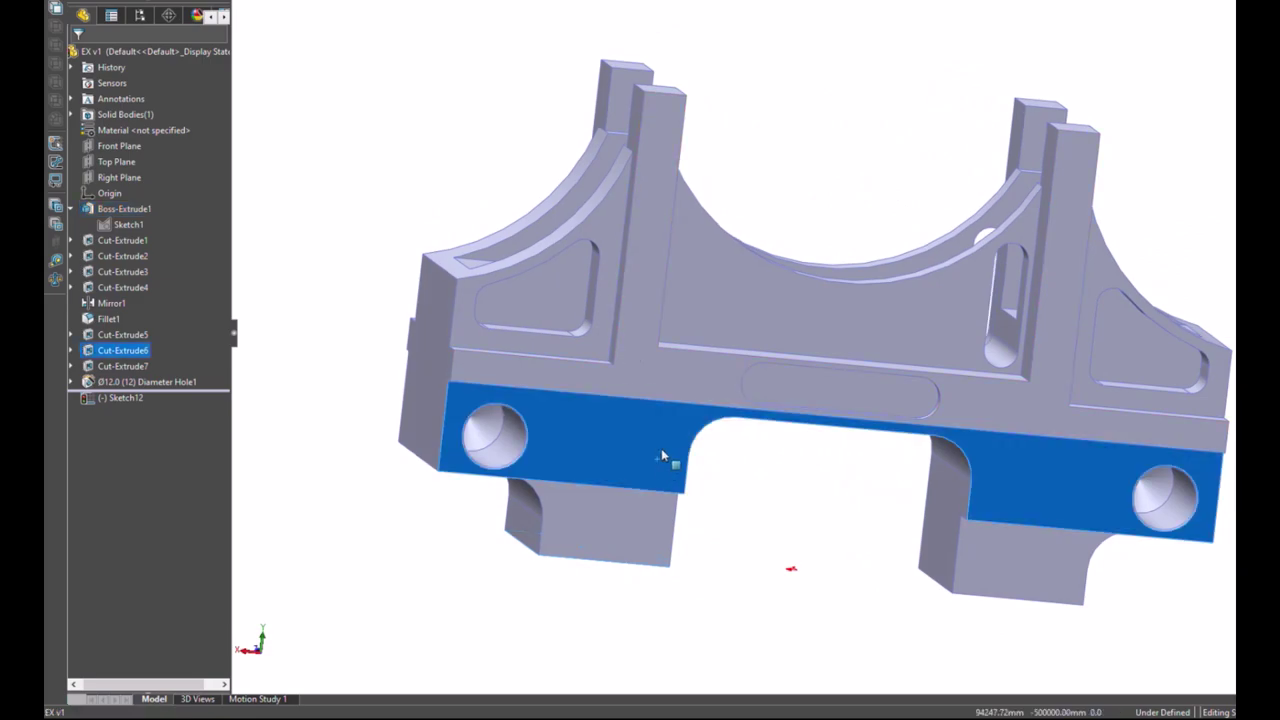
Step: Orient the view straight onto the Cut-Extrude6 face on the part's underside for Sketch12
left_click(877, 89)
key("ctrl+6")
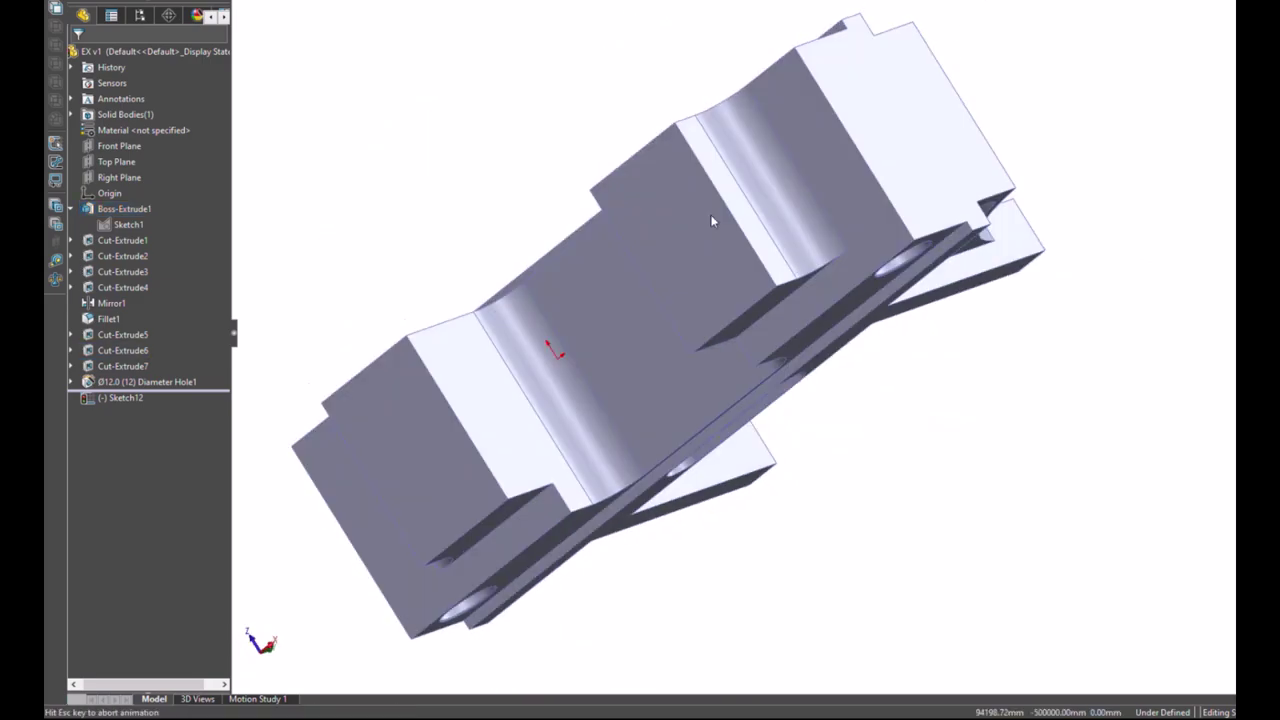
middle_click_drag(938, 538, 1031, 211)
left_click(1031, 211)
key("ctrl+8")
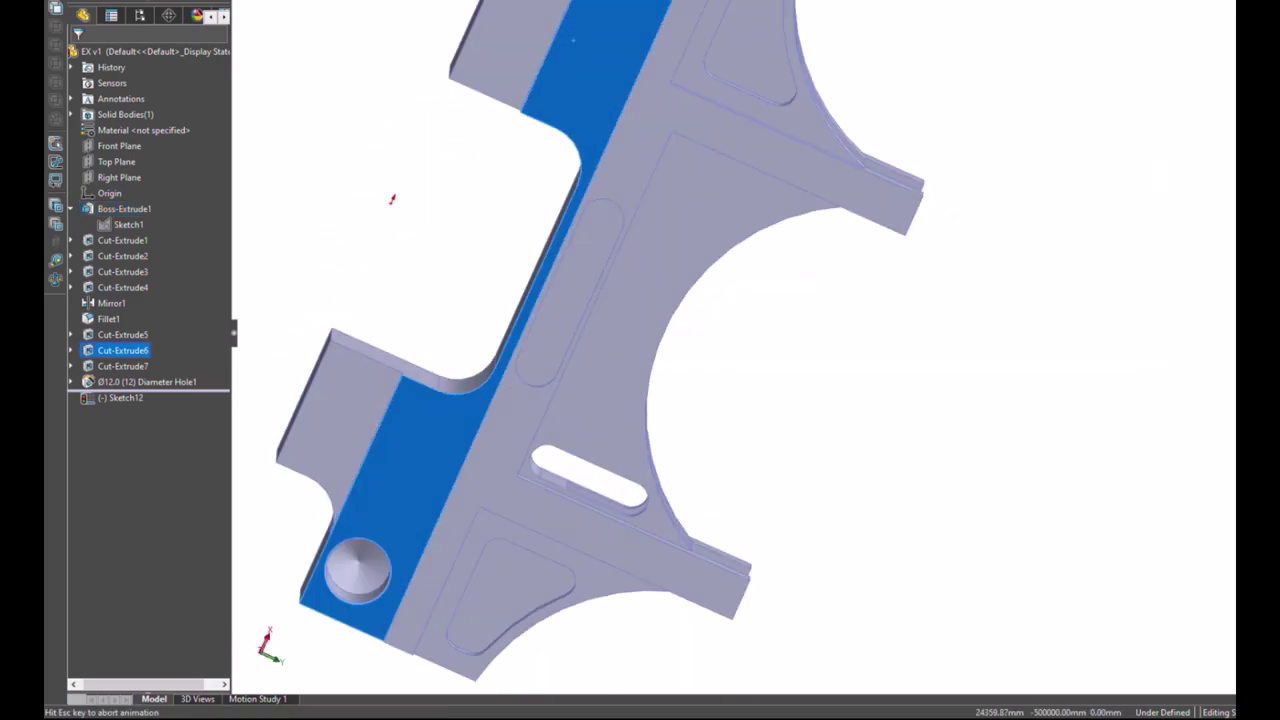
key("shift+Up")
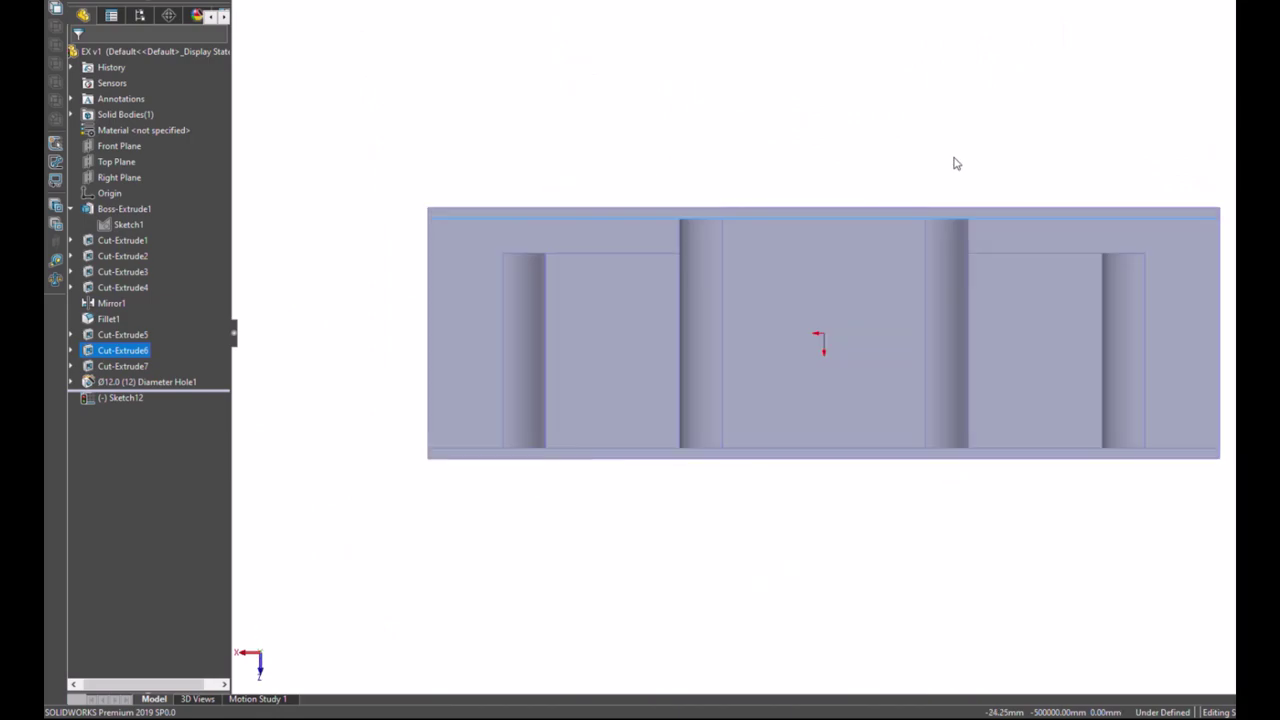
key("shift+Up")
left_click(836, 163)
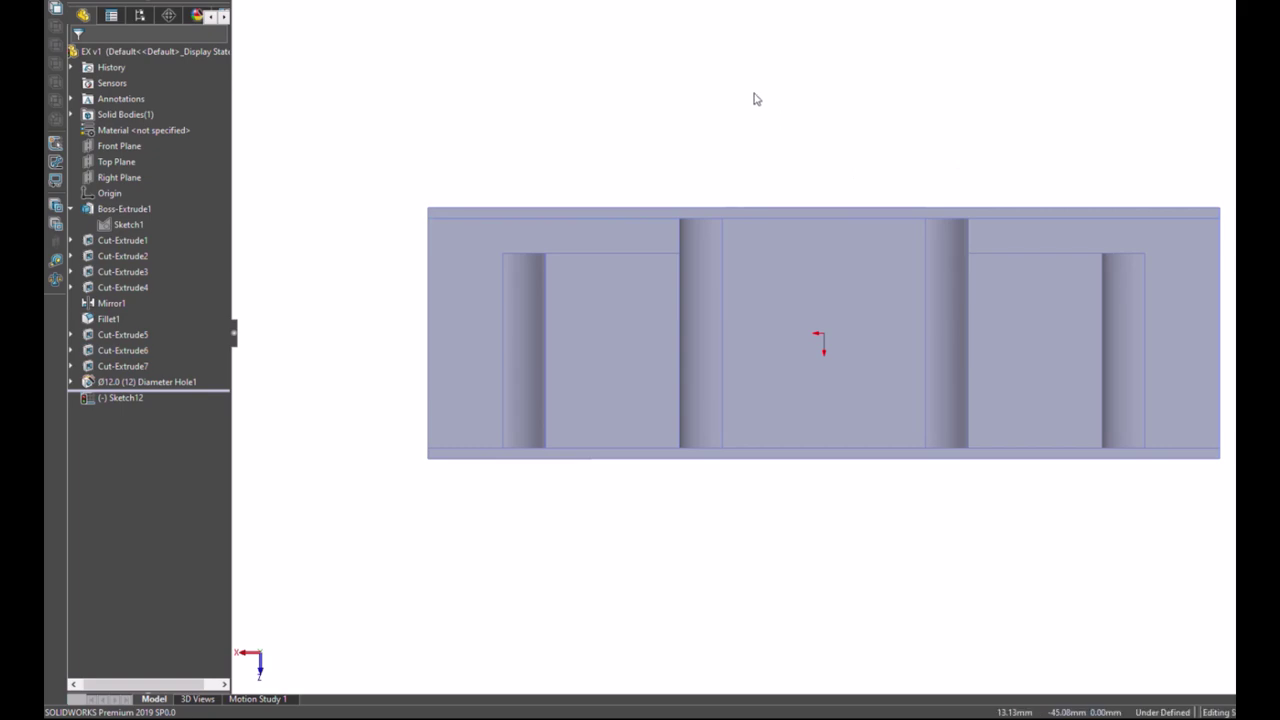
Step: Draw a corner rectangle in the left recess and dimension its height to 31 mm
key("l")
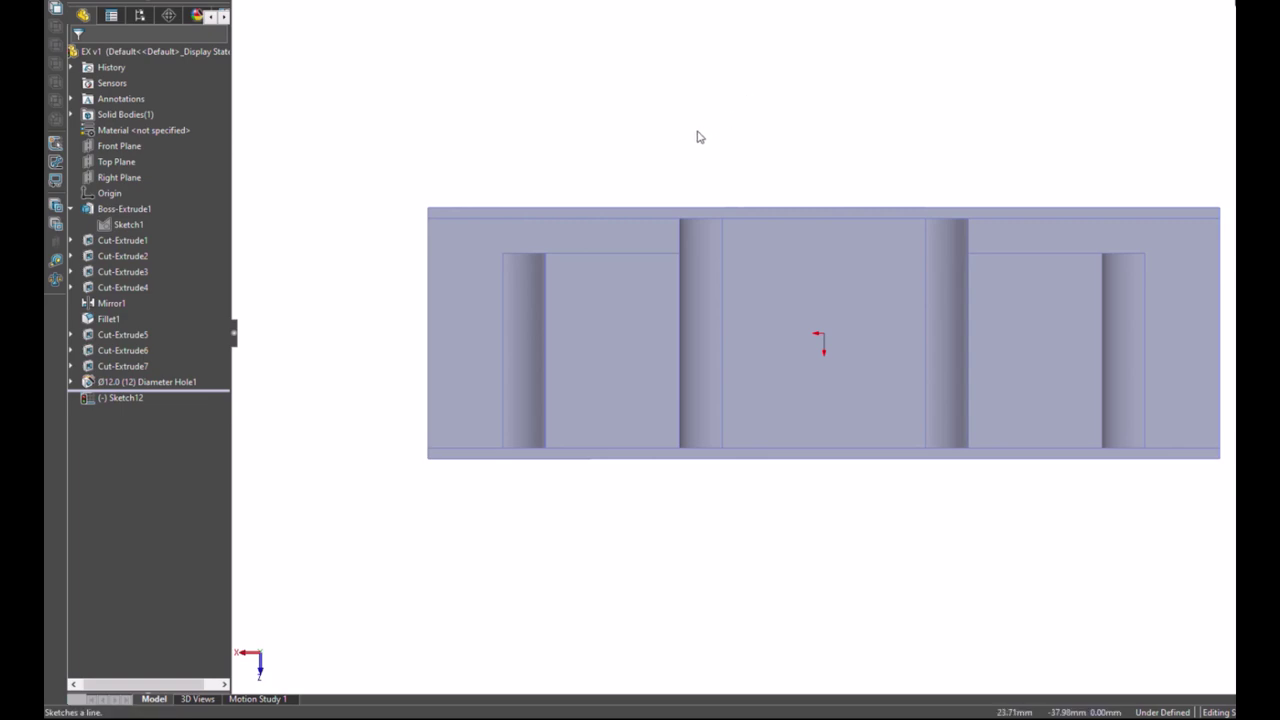
key("r")
left_click(558, 264)
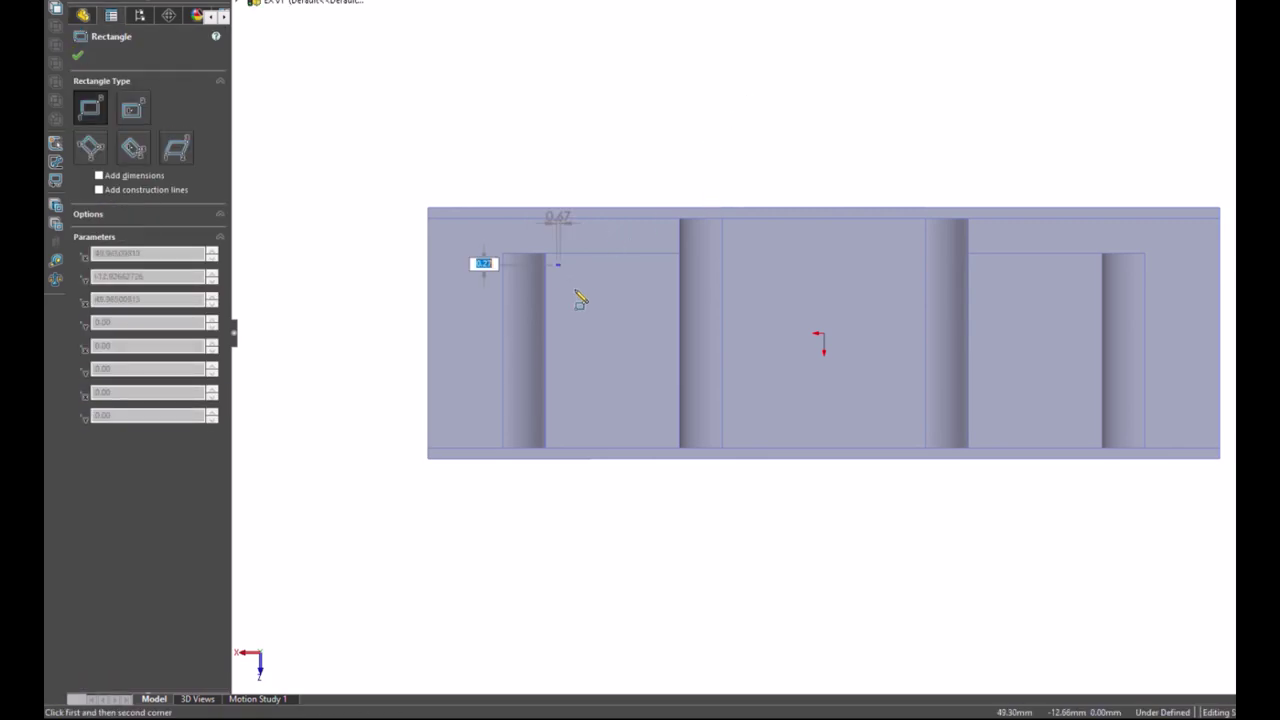
left_click(666, 437)
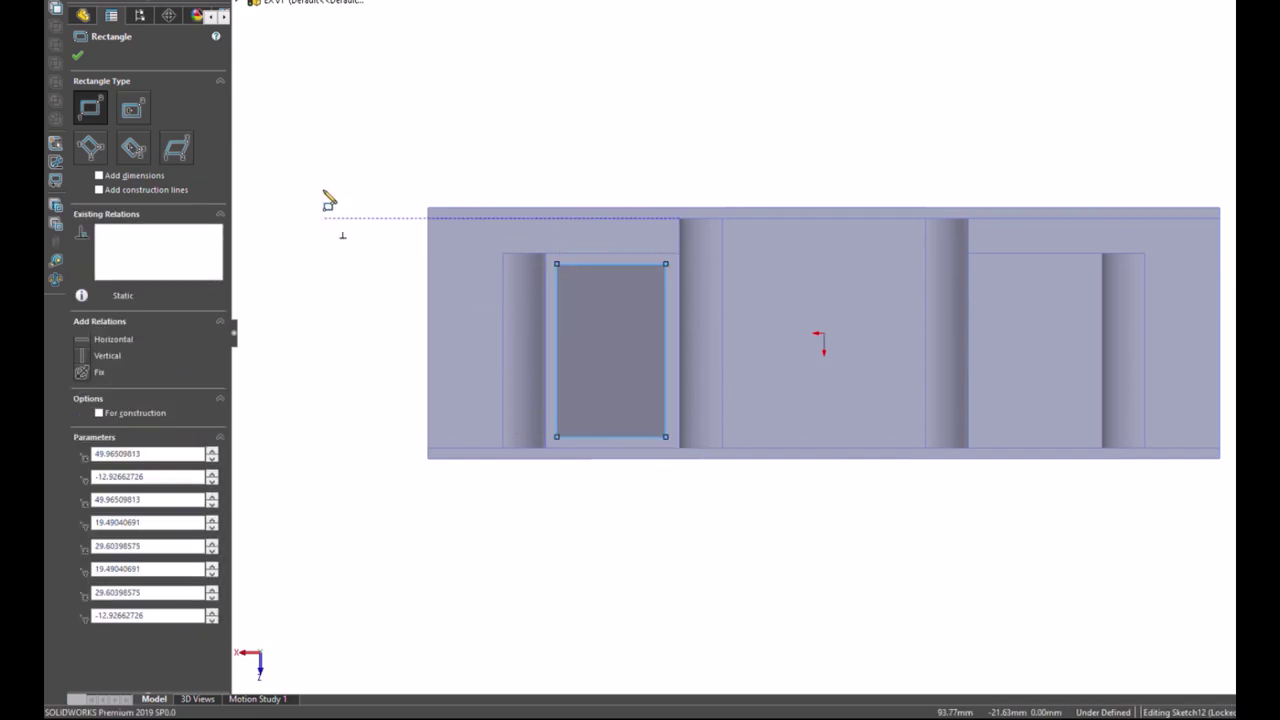
key("d")
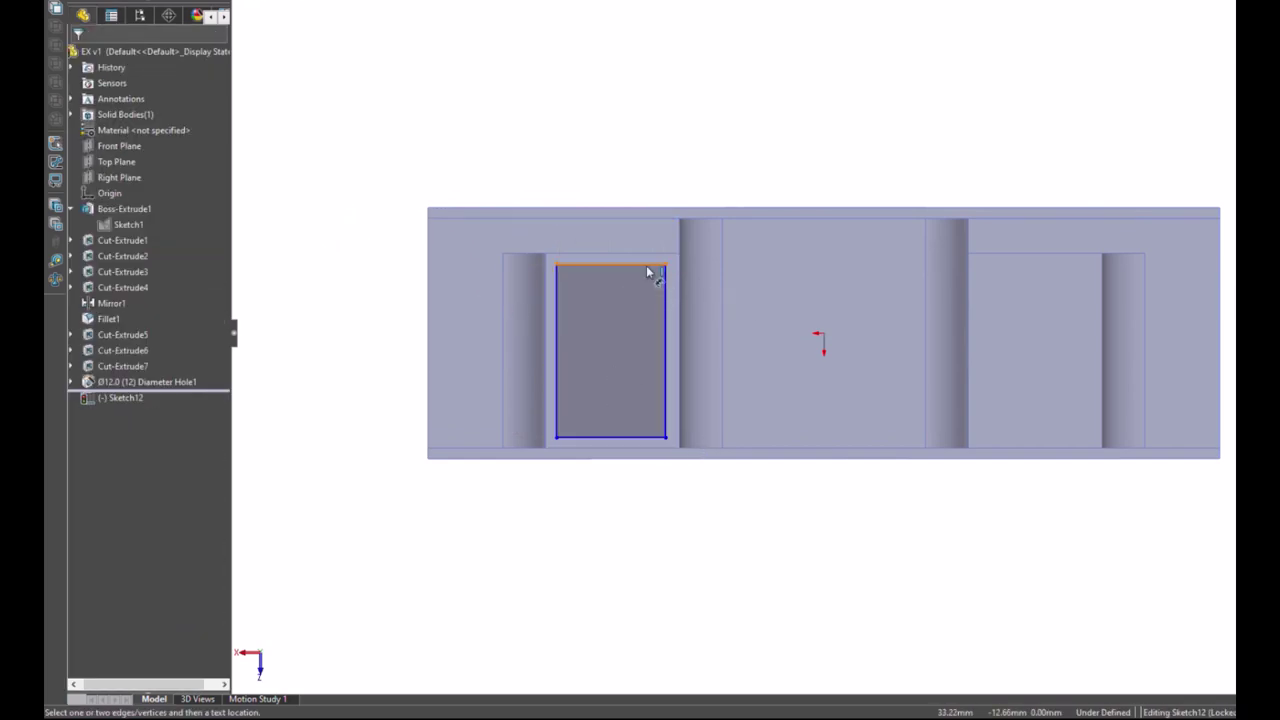
left_click(648, 271)
left_click(645, 437)
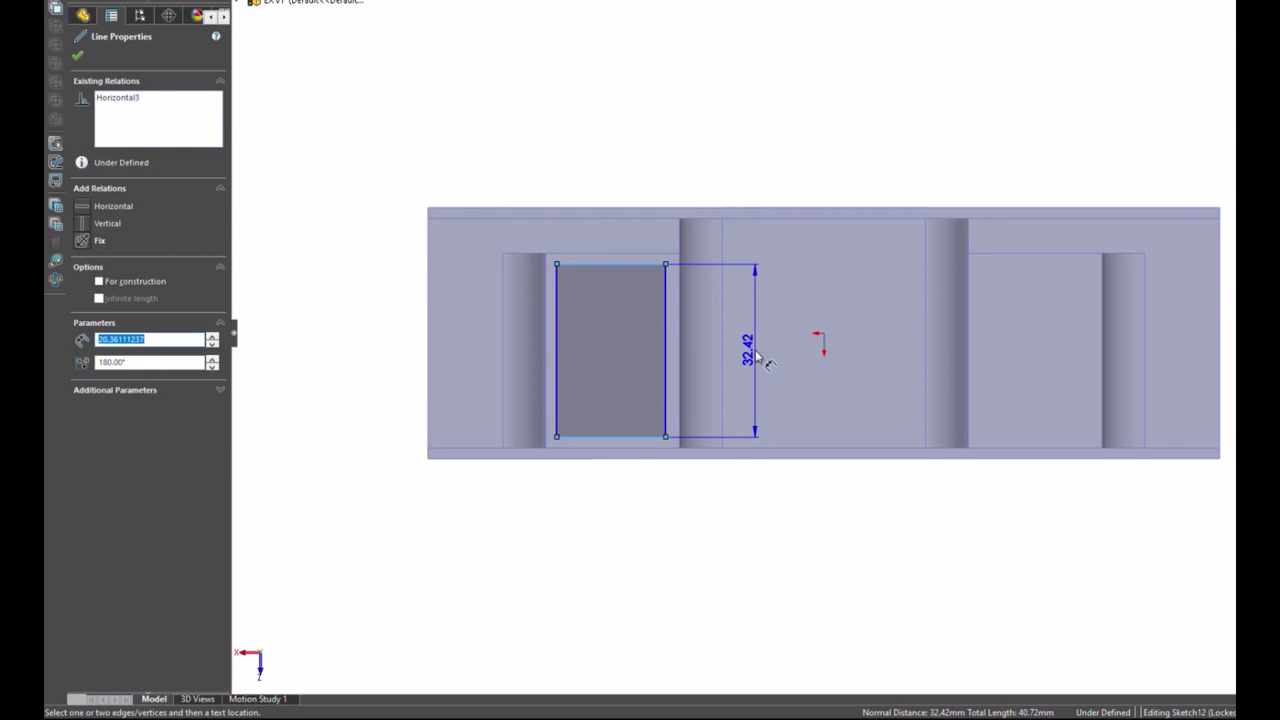
left_click(757, 357)
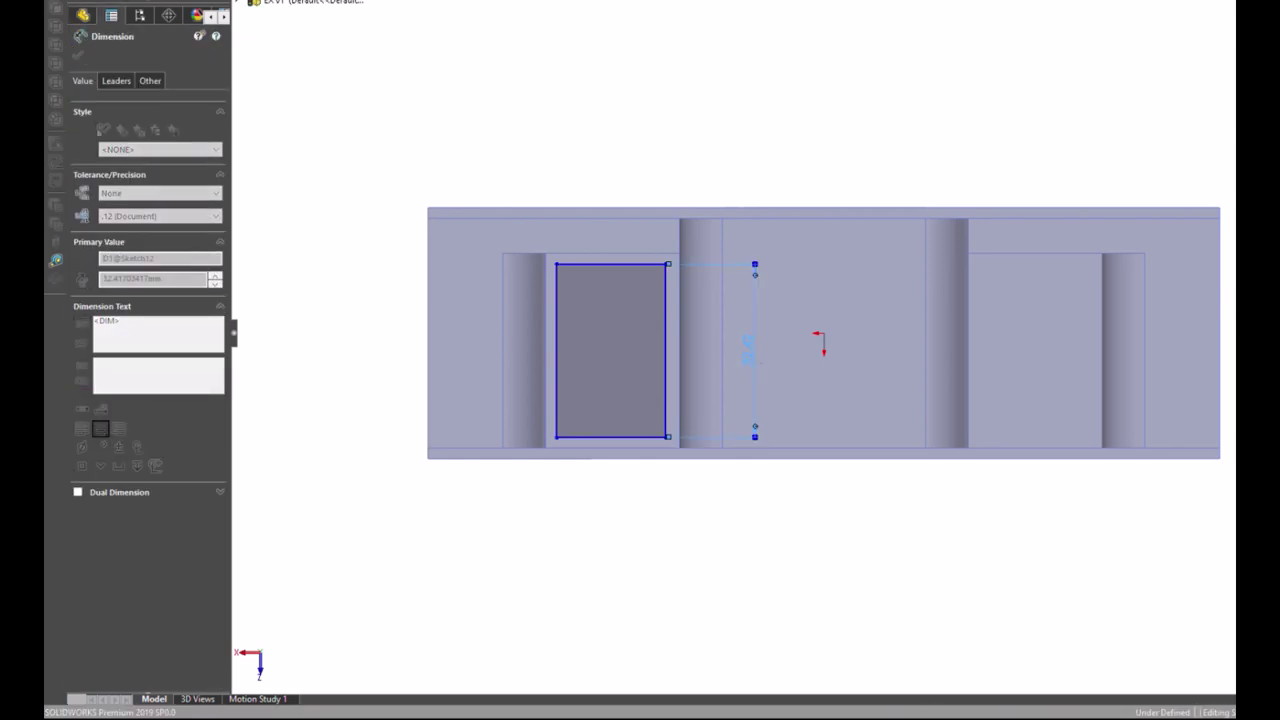
key("Return")
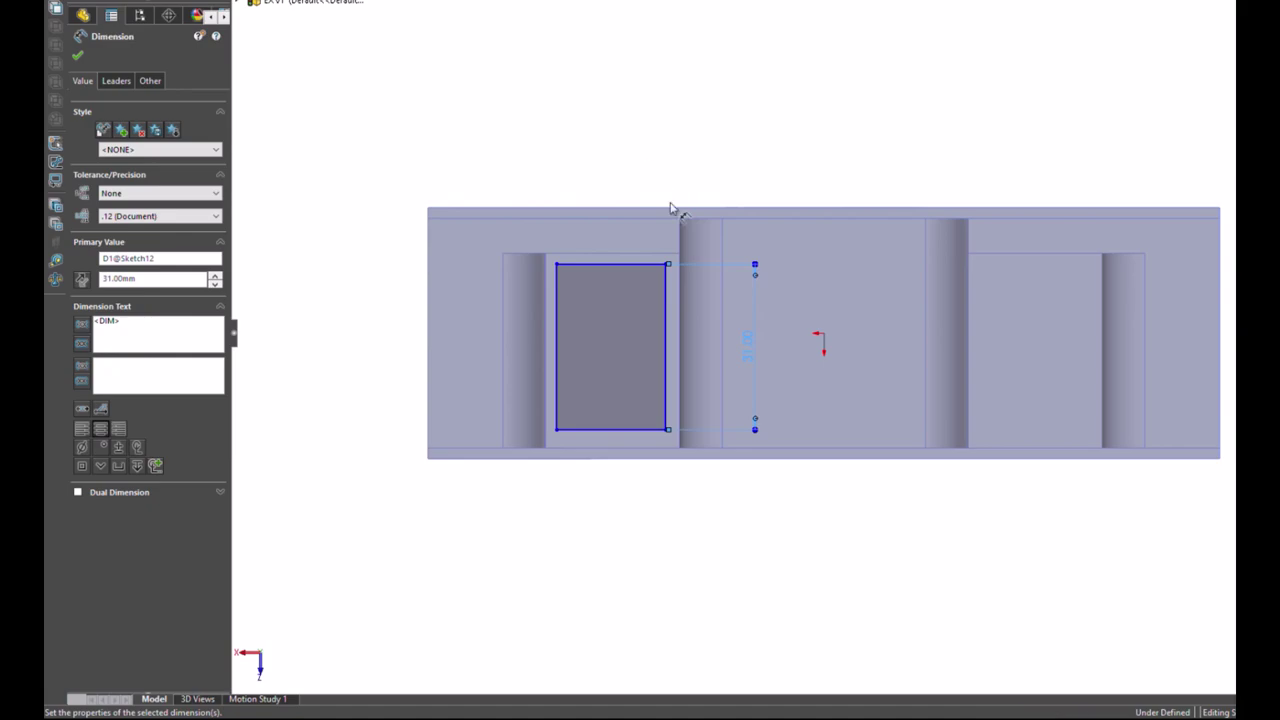
Step: Dimension the rectangle's width to 21 mm, with its top edge 2 mm below the edge above
left_click(560, 308)
left_click(679, 321)
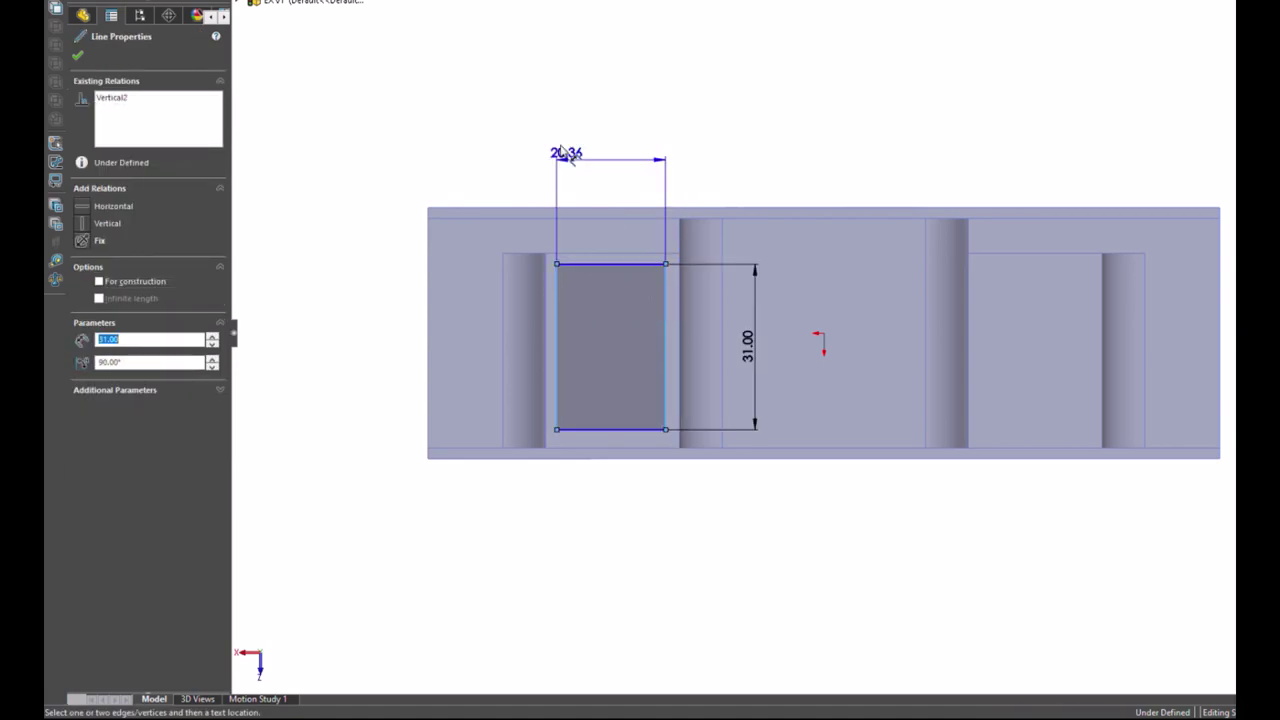
left_click(558, 137)
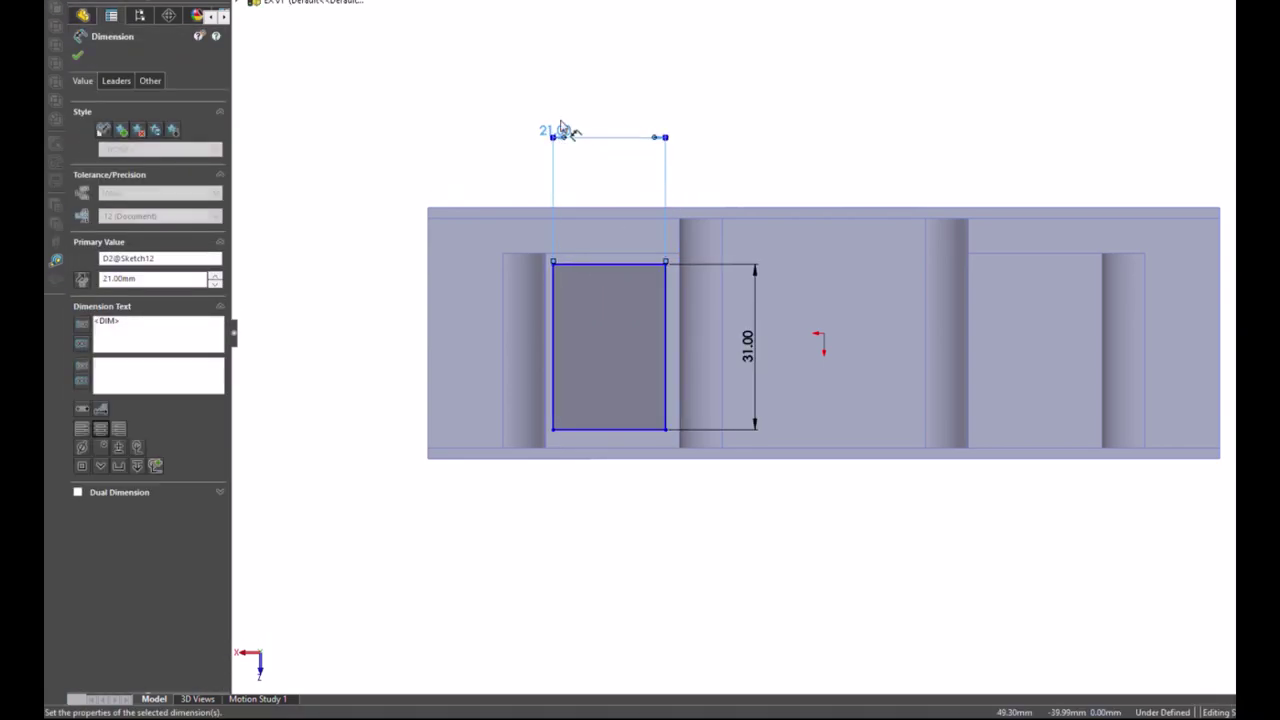
type("21")
key("Return")
left_click(572, 130)
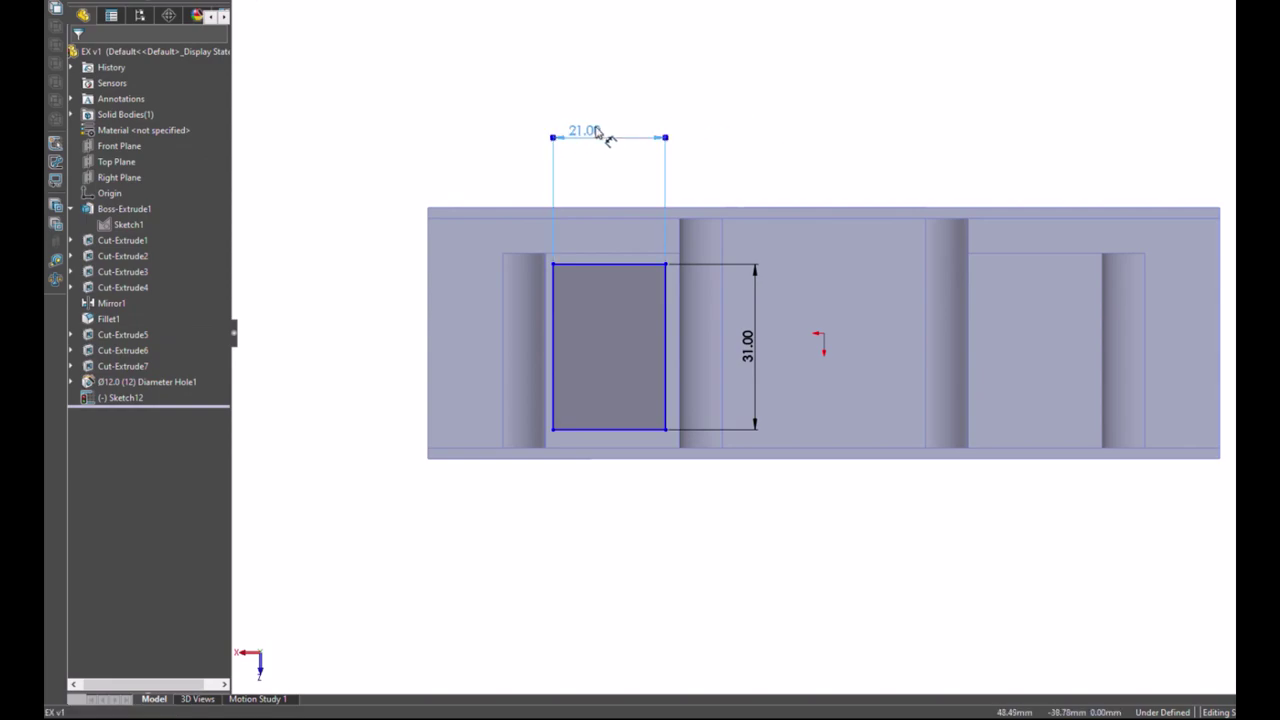
left_click(765, 165)
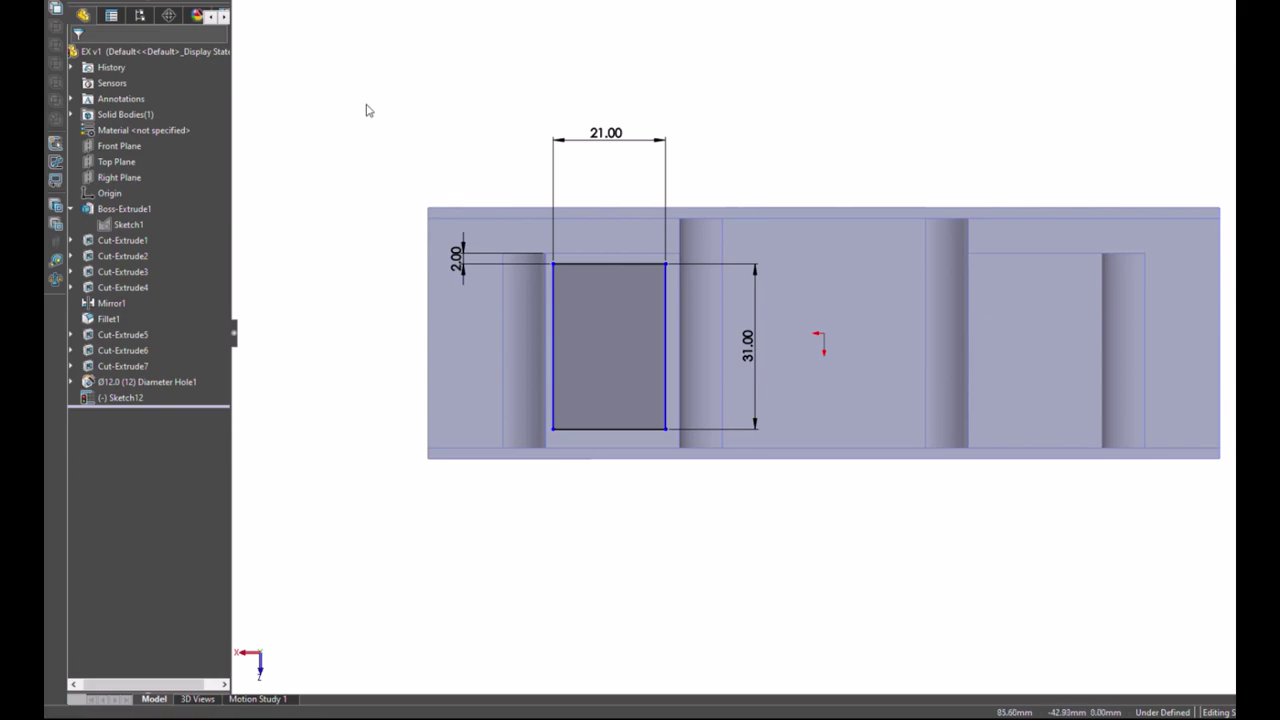
Step: Select the rectangle's bottom-edge midpoint and the part-edge midpoint and add a Vertical relation
left_click(609, 268)
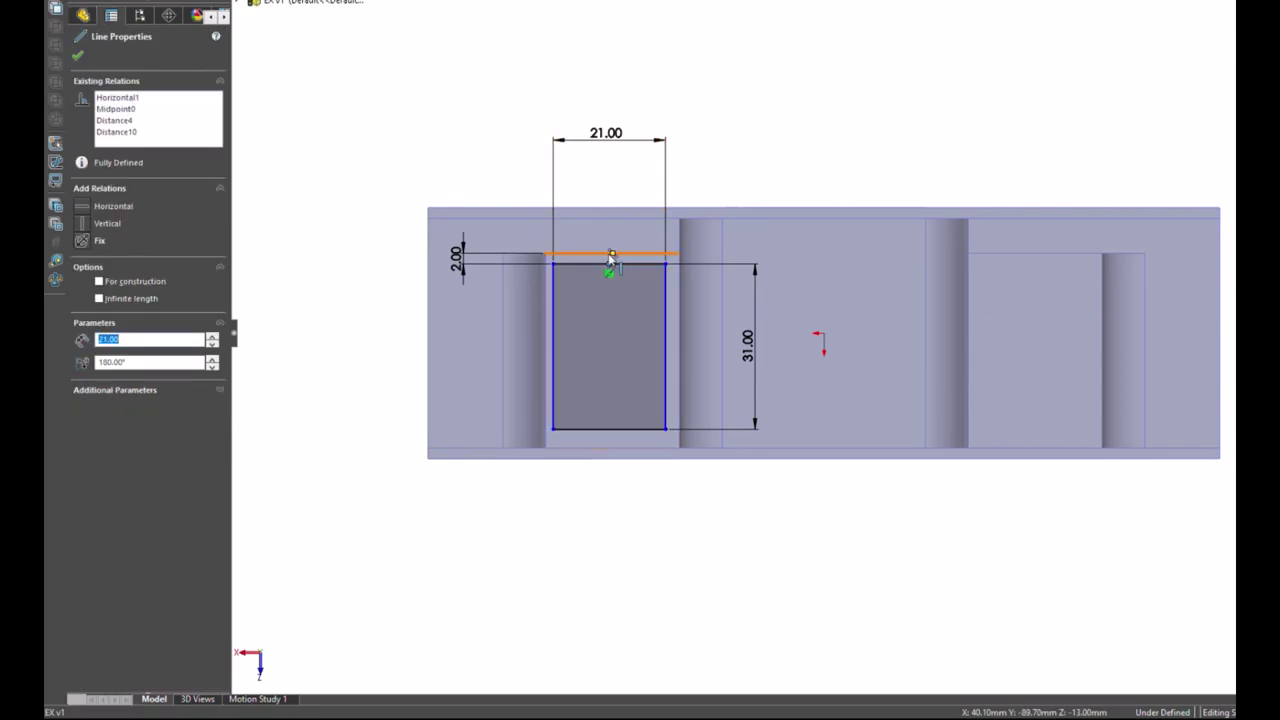
scroll(603, 477, "down", 2)
scroll(603, 477, "down", 4)
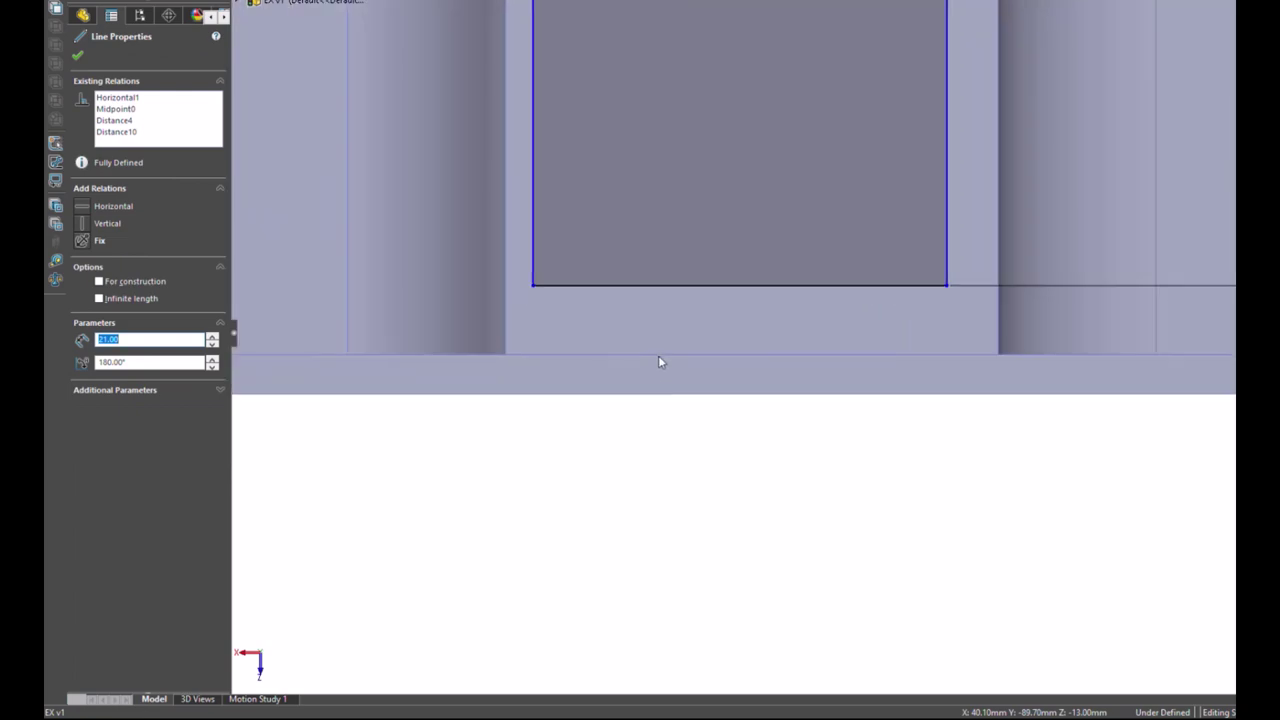
left_click(735, 358, "ctrl")
left_click(657, 537)
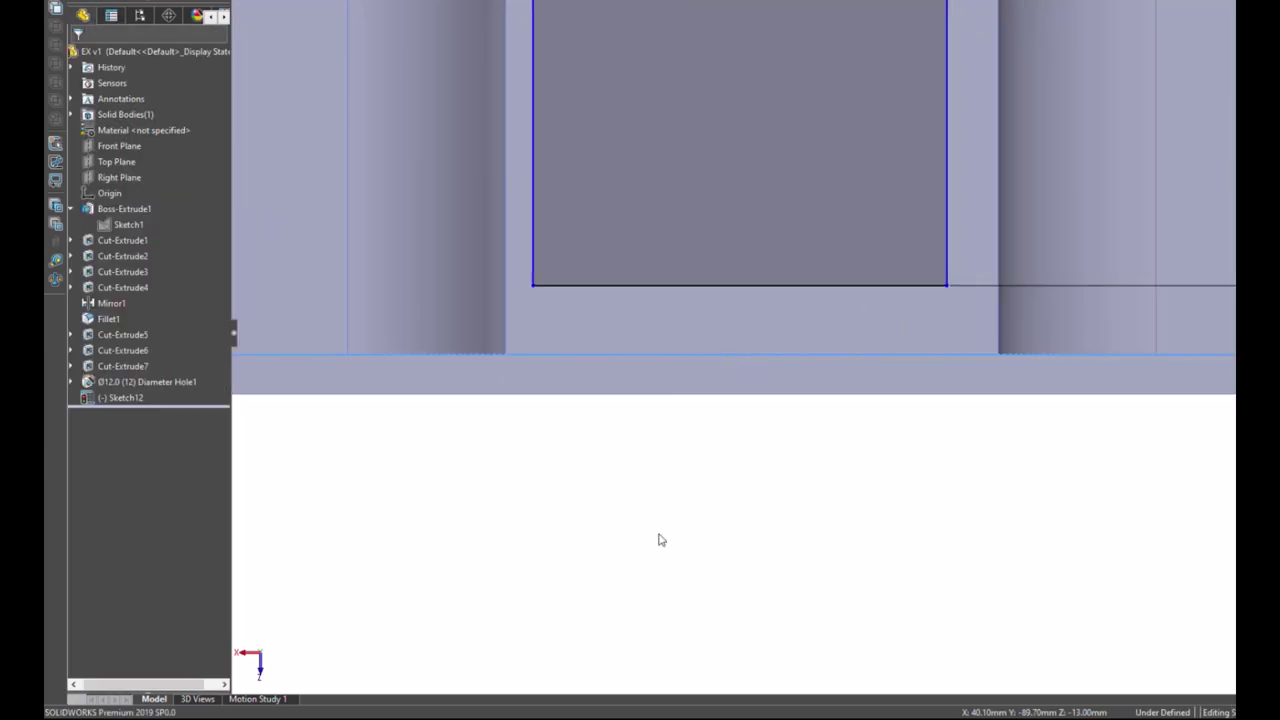
middle_click_drag(715, 476, 726, 331)
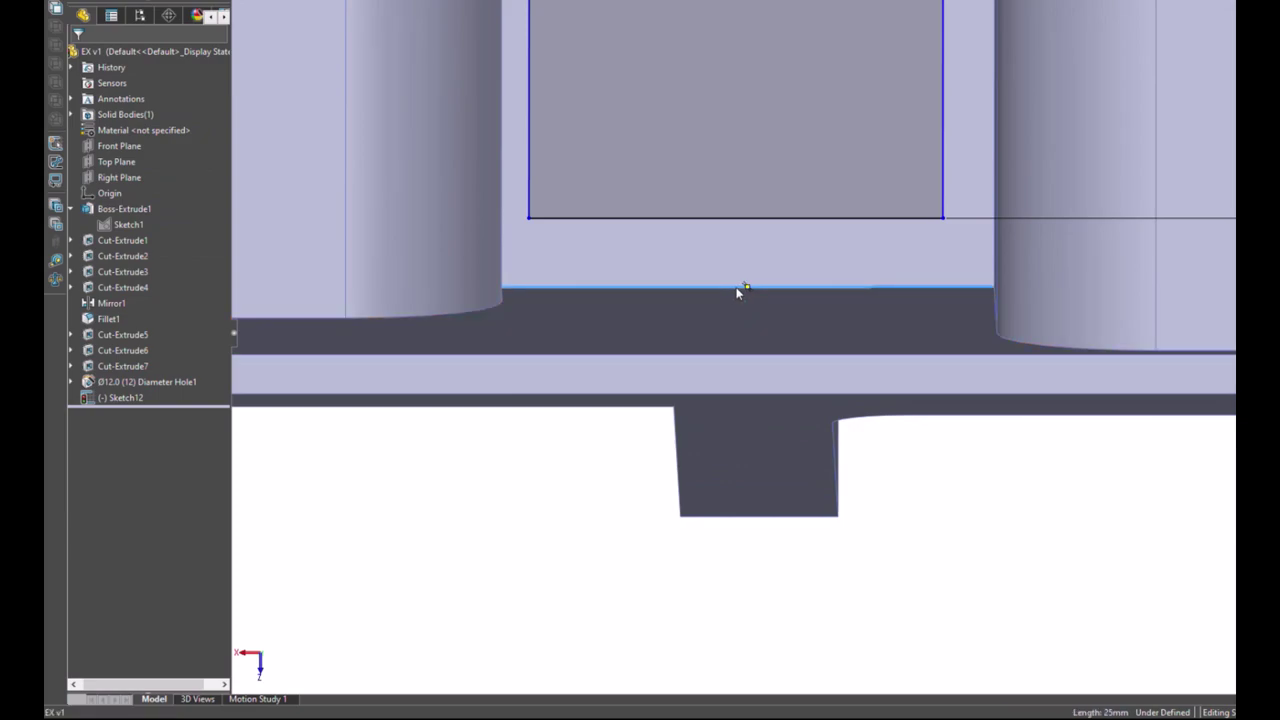
left_click(746, 287)
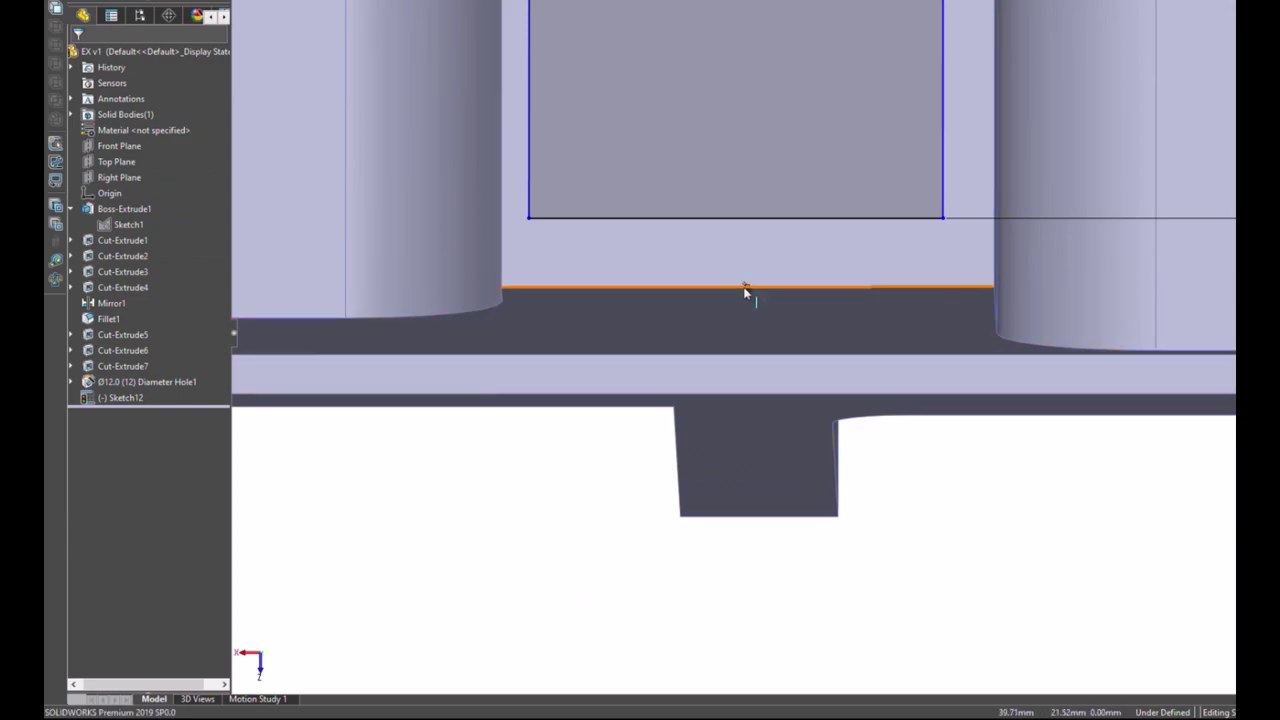
left_click(735, 218, "ctrl")
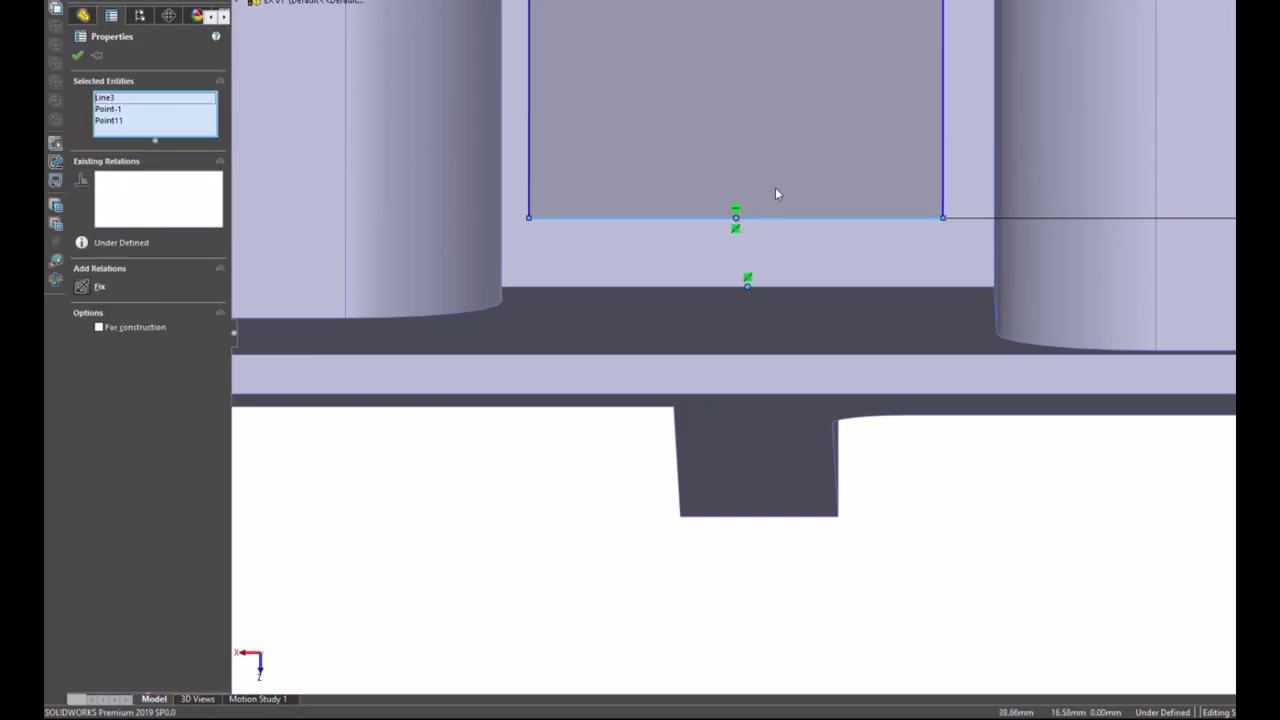
left_click(105, 98)
key("Delete")
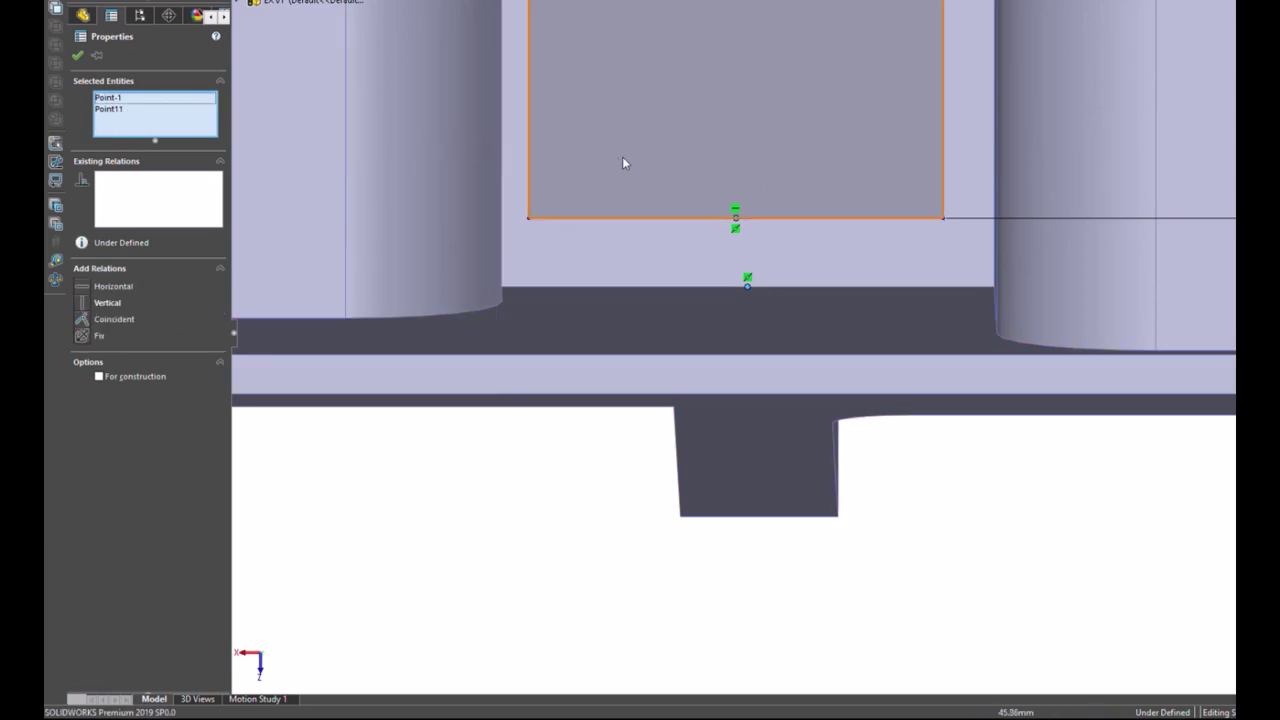
left_click(84, 301)
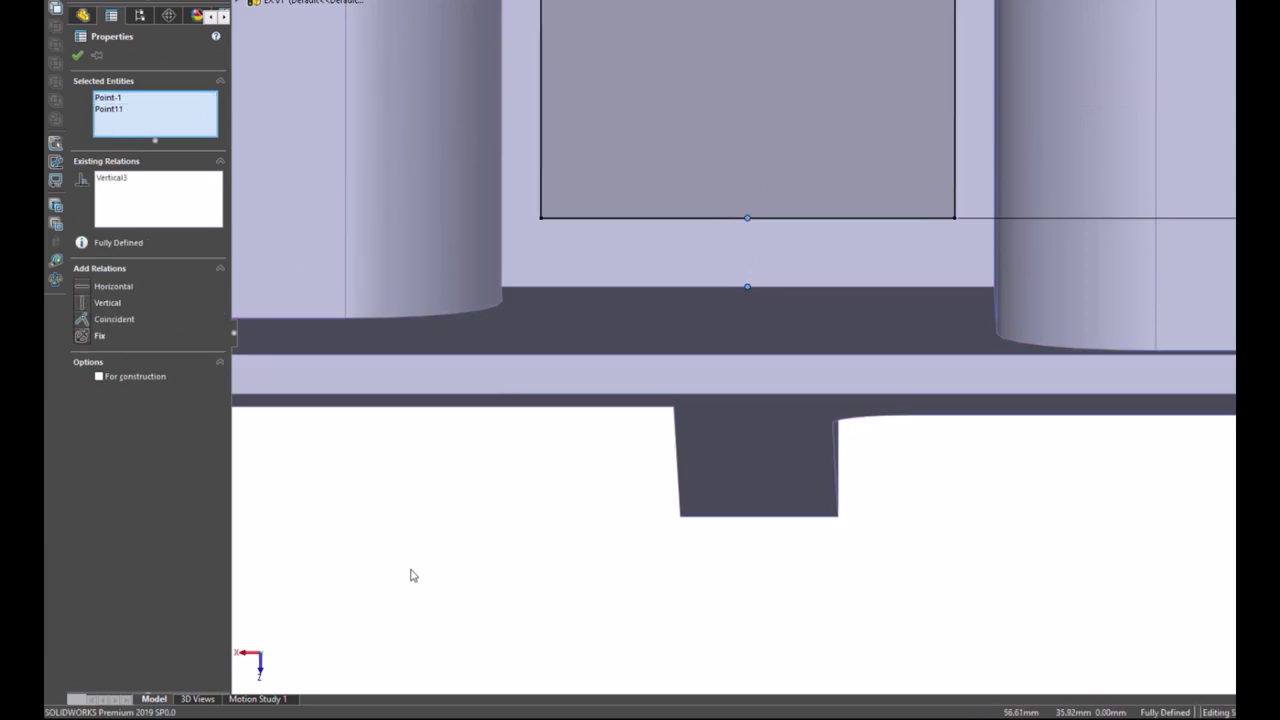
key("Escape")
Step: Reapply the Vertical relation between the two midpoints so the rectangle is fully defined
scroll(1000, 611, "up", 2)
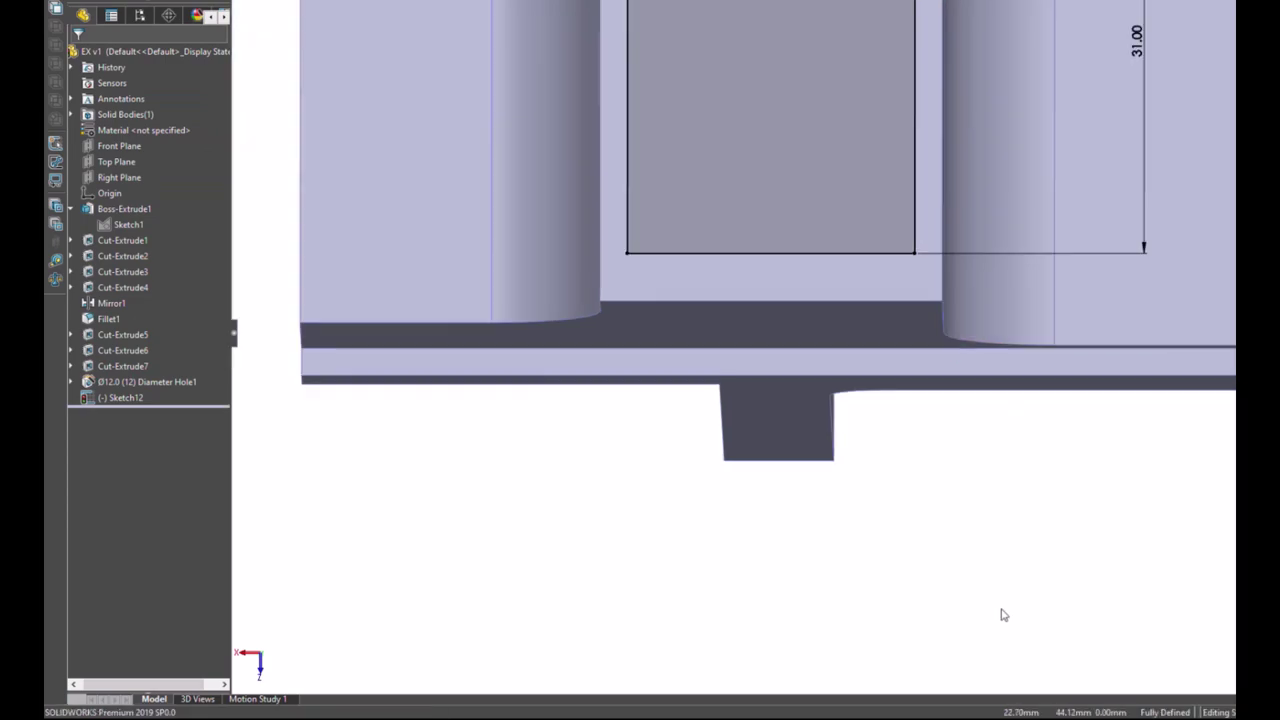
scroll(985, 230, "up", 3)
scroll(968, 30, "down", 2)
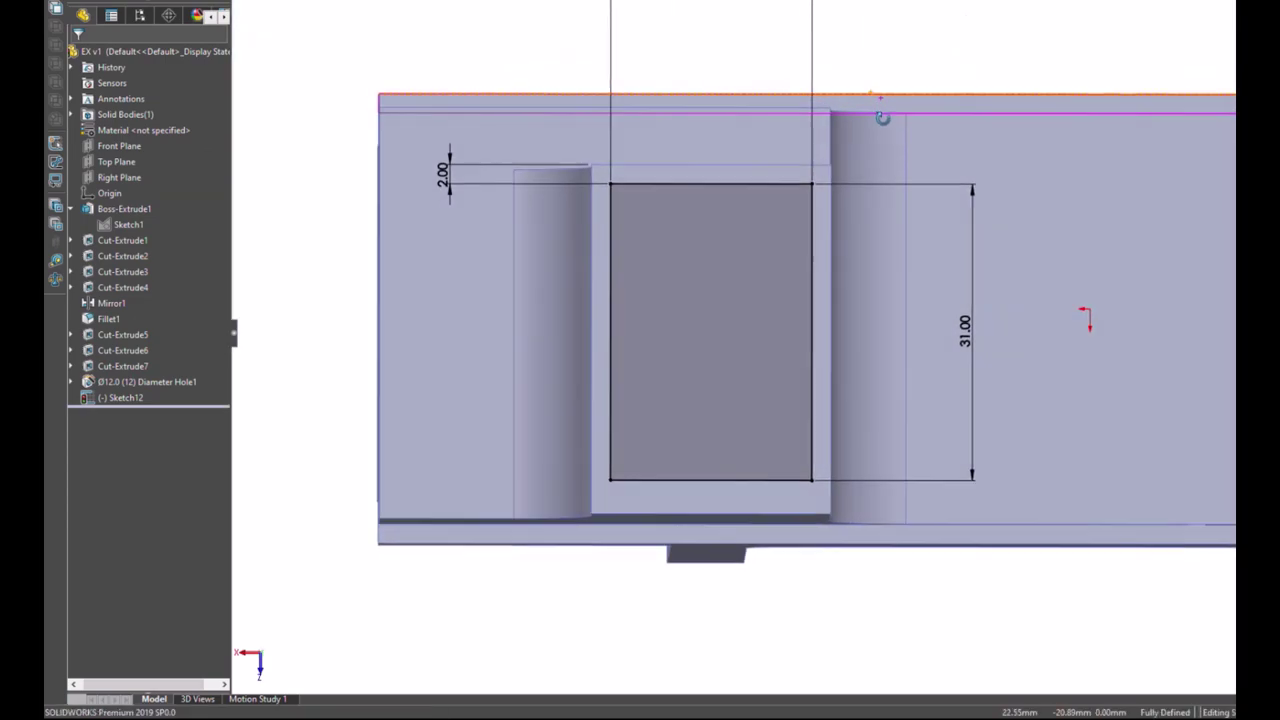
middle_click_drag(882, 118, 882, 125)
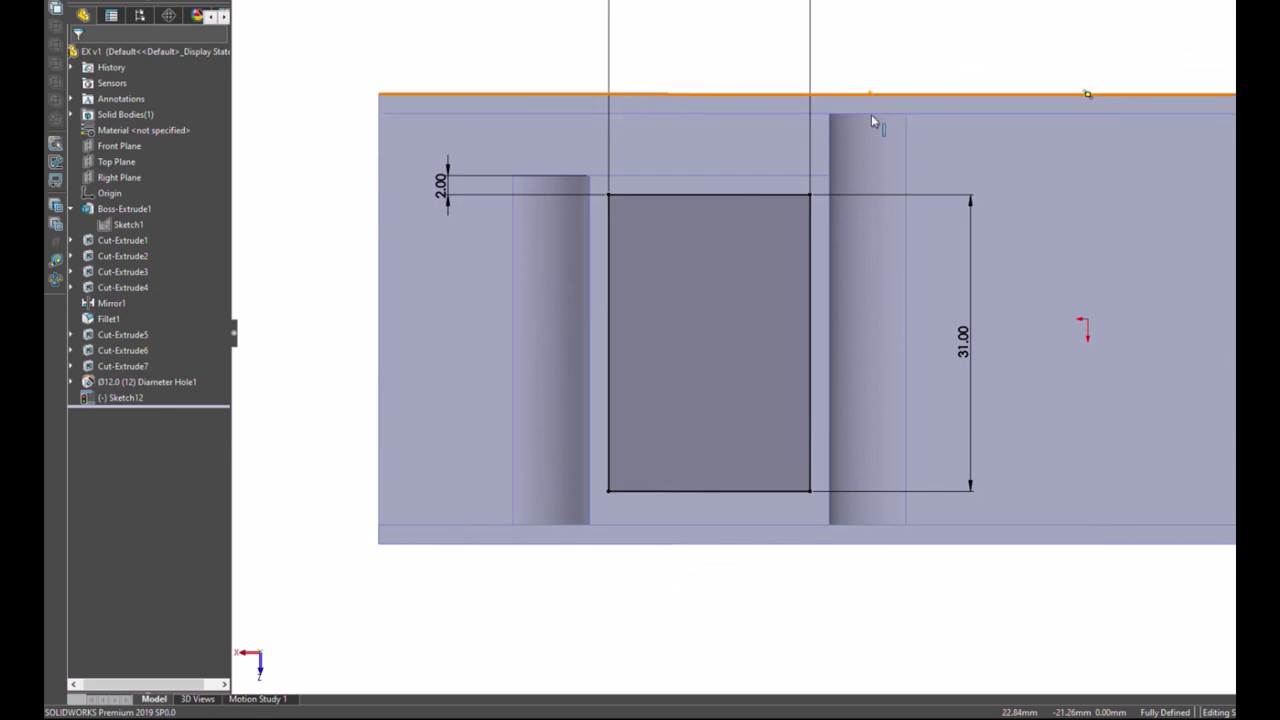
left_click(876, 116, "ctrl")
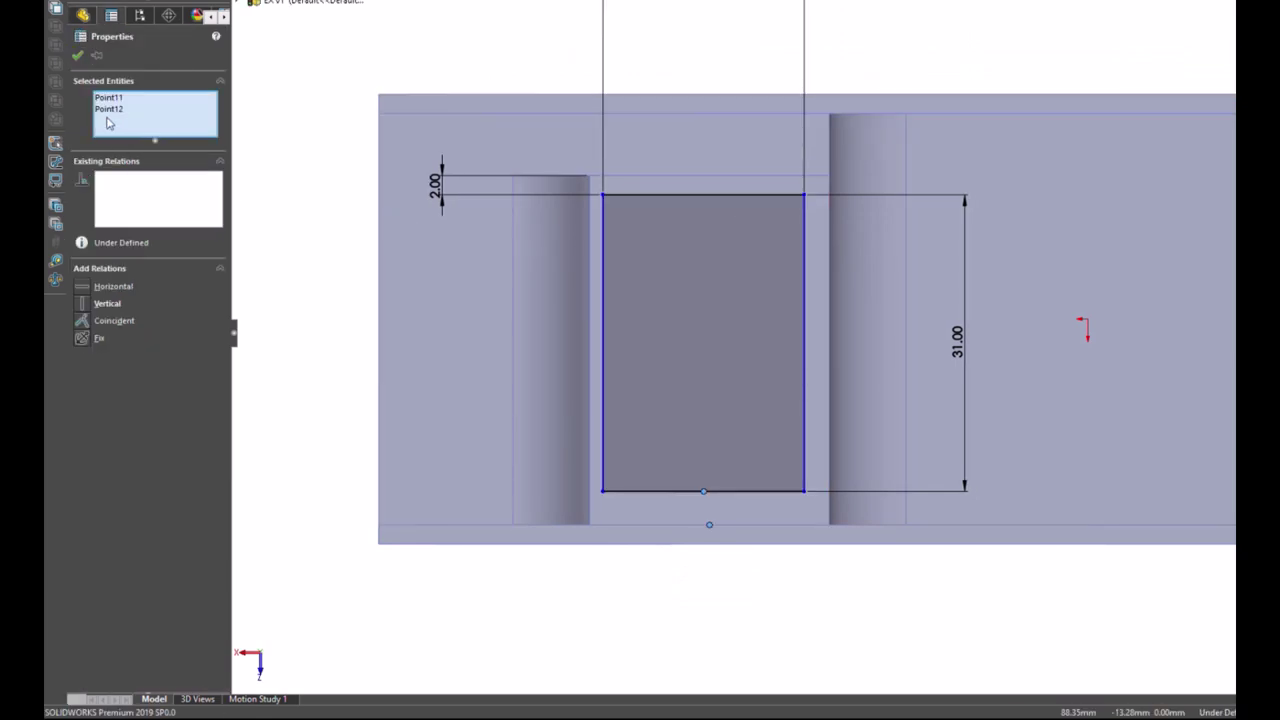
left_click(88, 304)
left_click(297, 367)
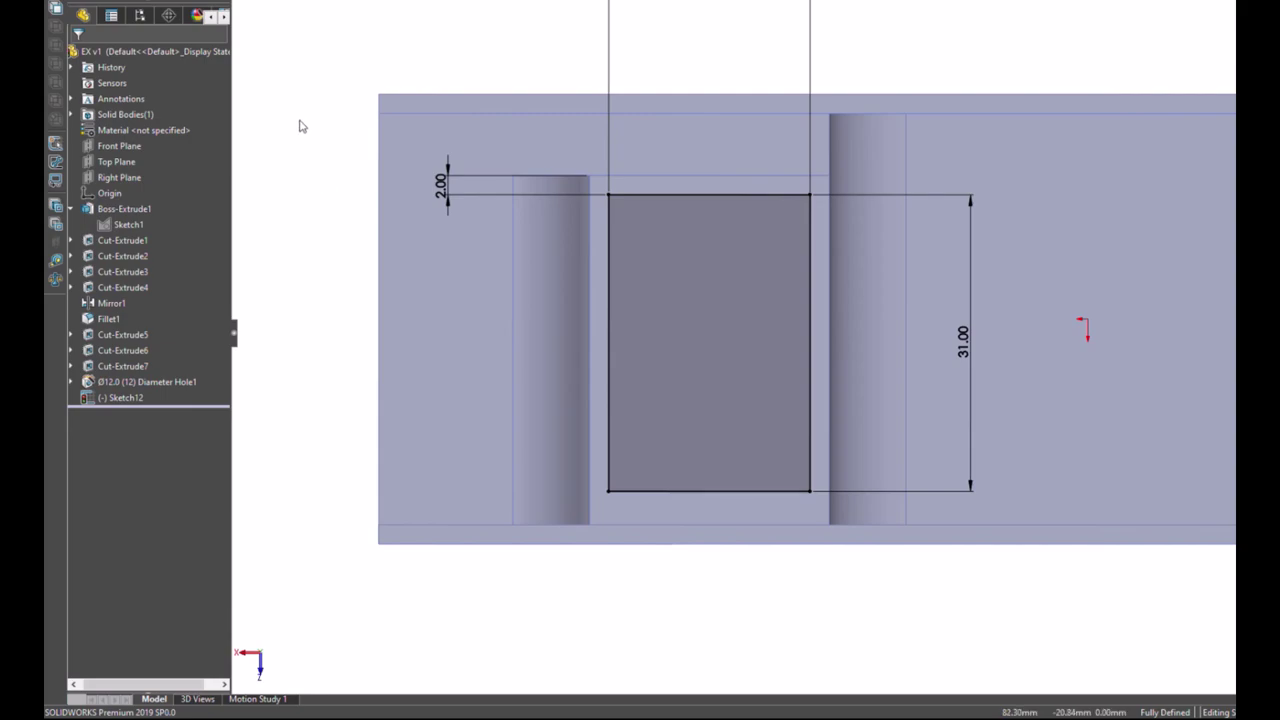
Step: Sketch-fillet all four corners of the 21 x 31 mm rectangle with a 5 mm radius
left_click(300, 0)
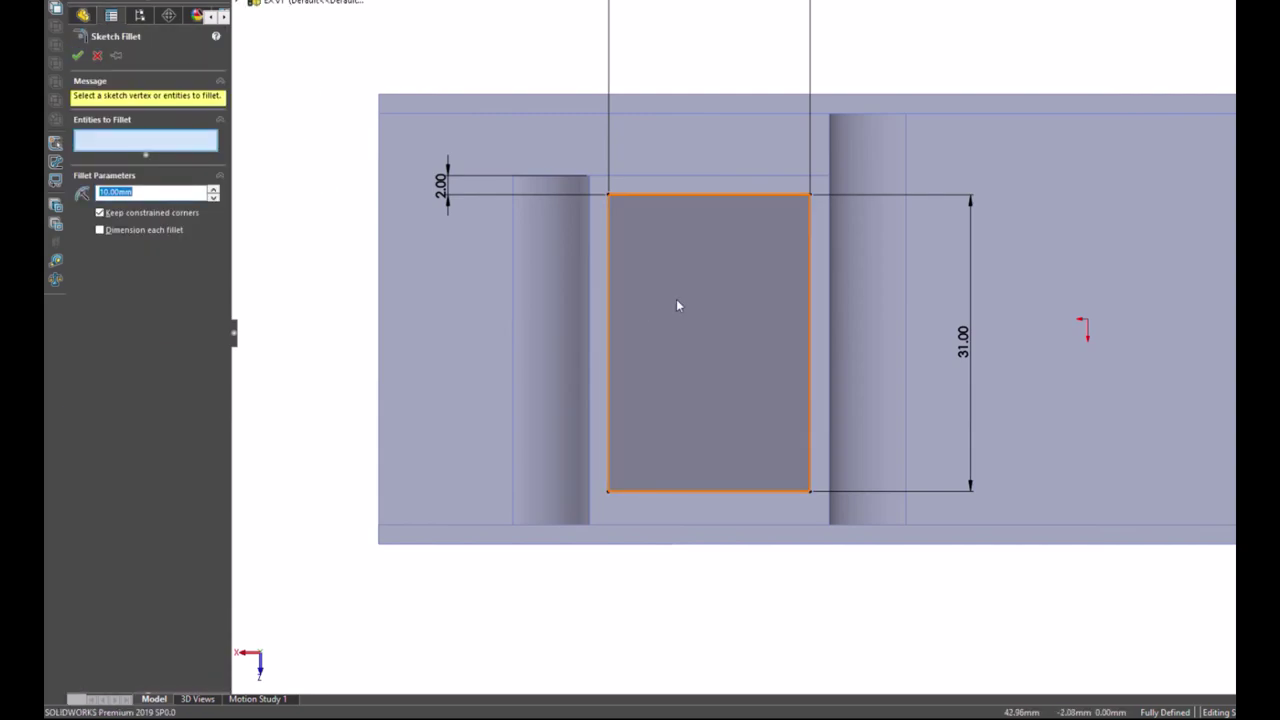
left_click(608, 195)
left_click(810, 196)
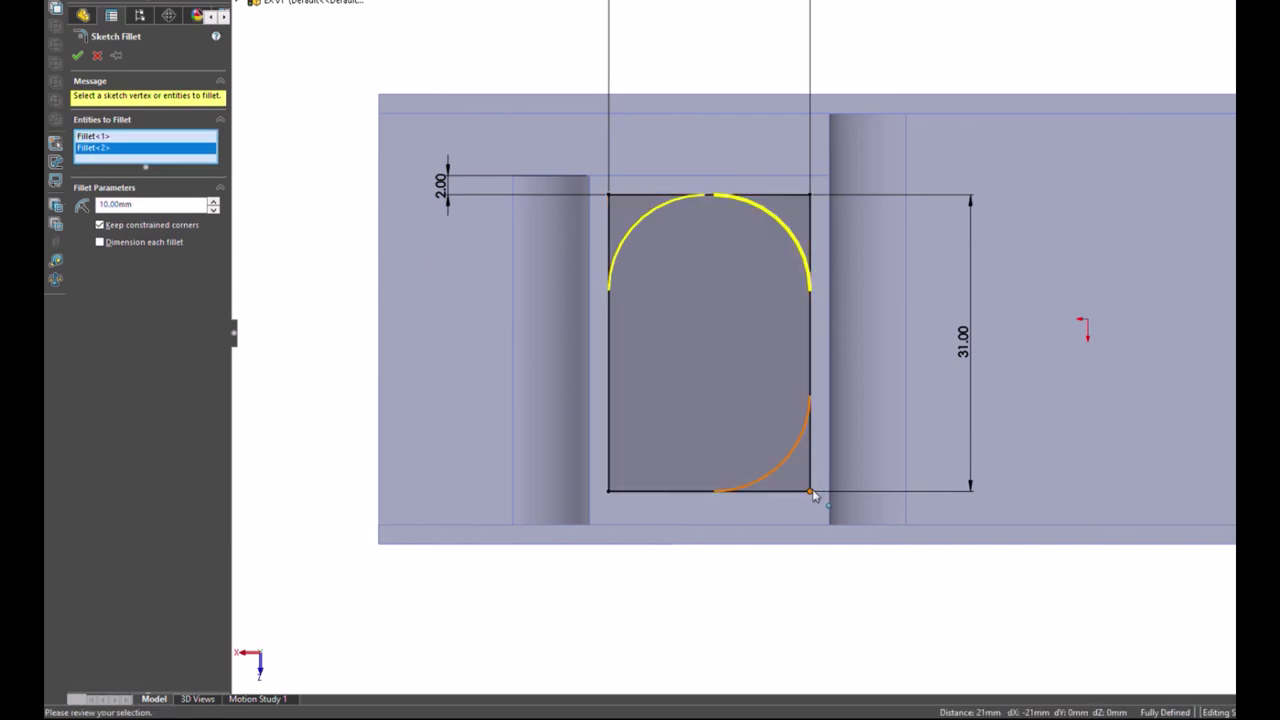
left_click(770, 331)
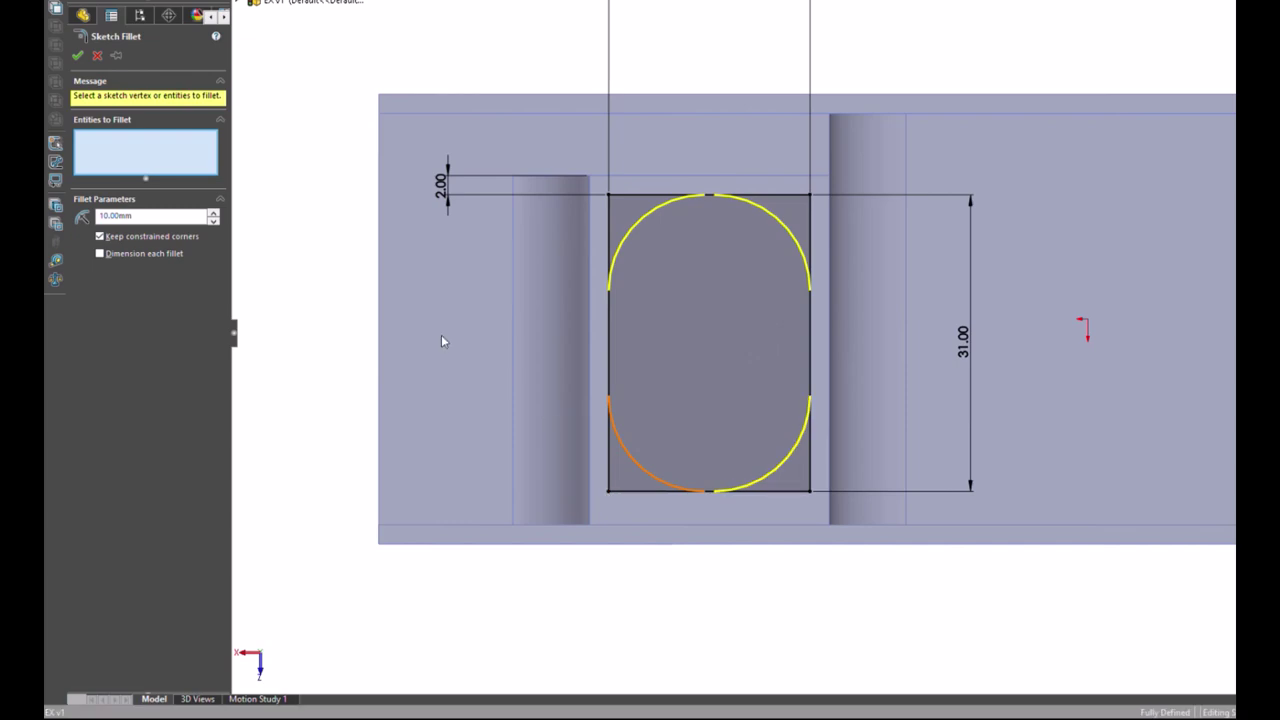
left_click(781, 322)
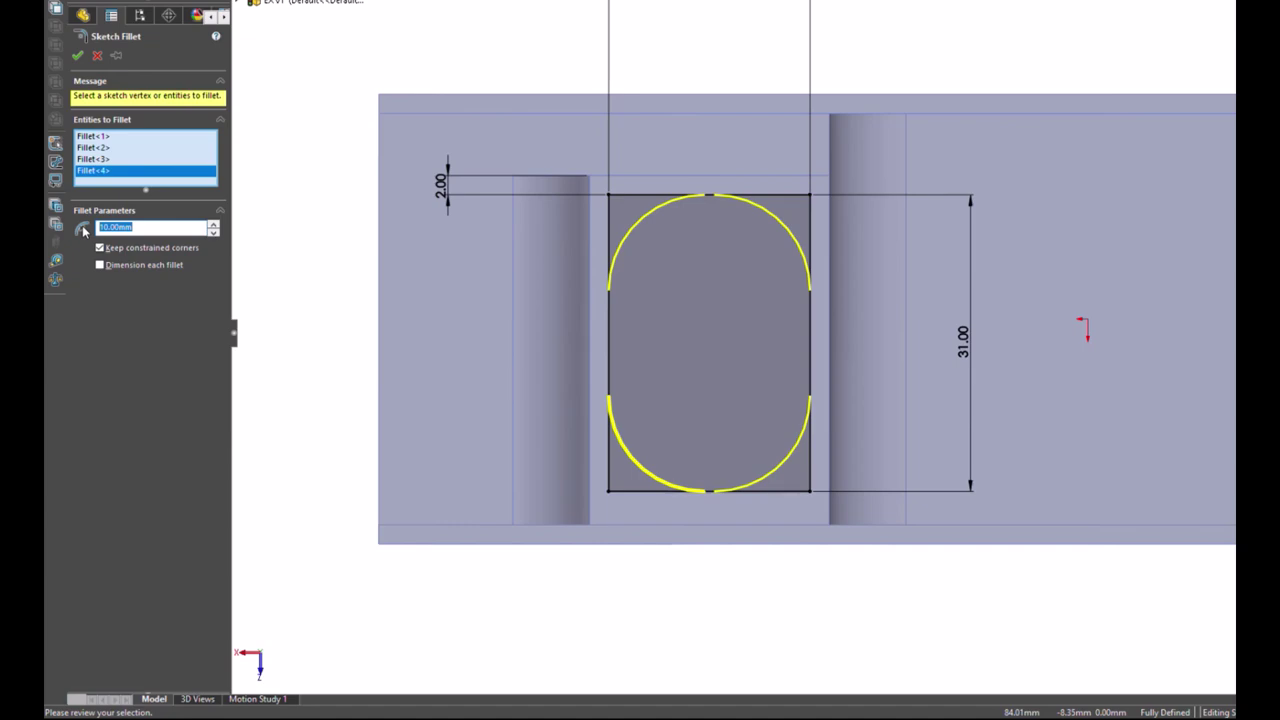
type("5")
key("Return")
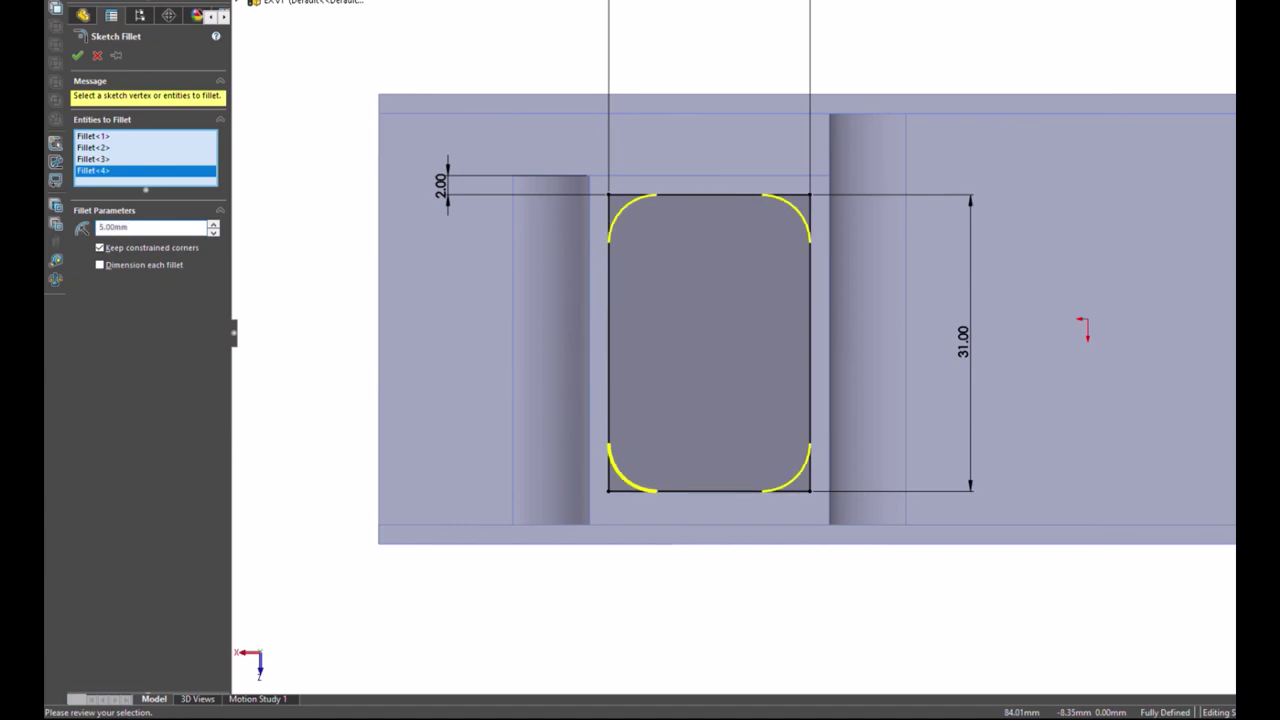
left_click(77, 55)
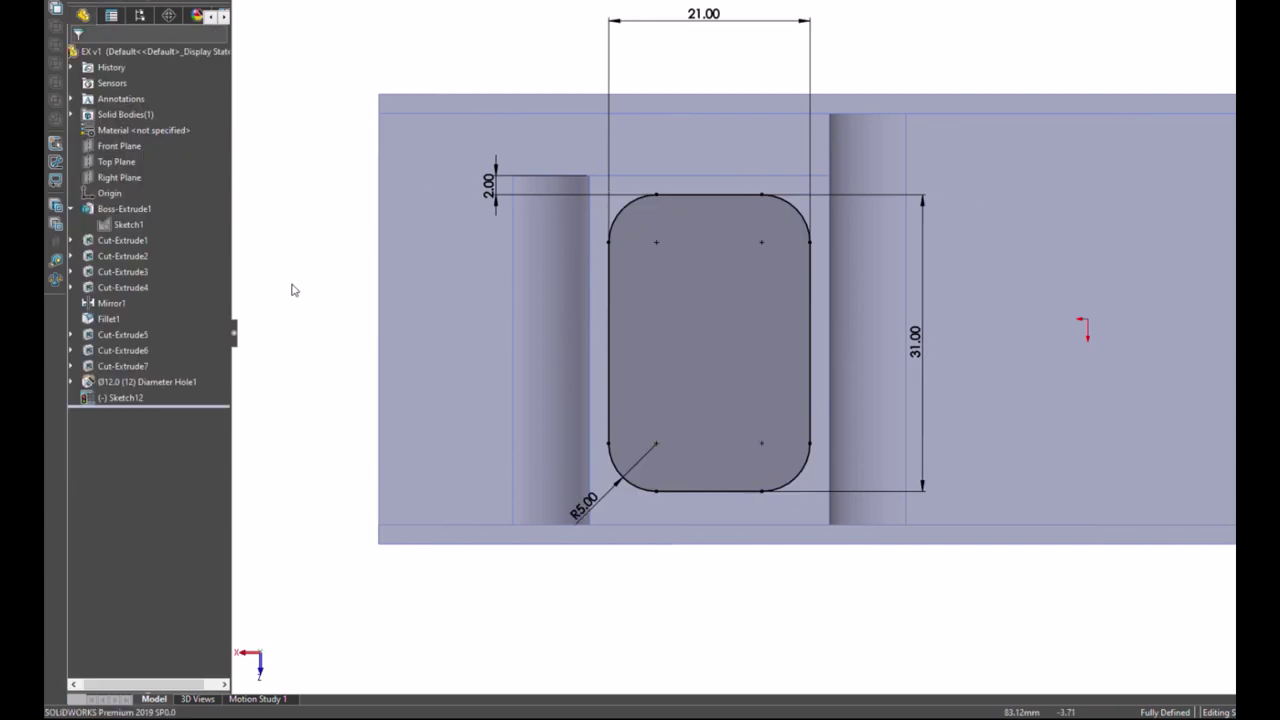
Step: Draw a vertical line right of the rounded rectangle and mirror the profile across it into the right recess
scroll(293, 290, "up", 2)
scroll(293, 290, "up", 1)
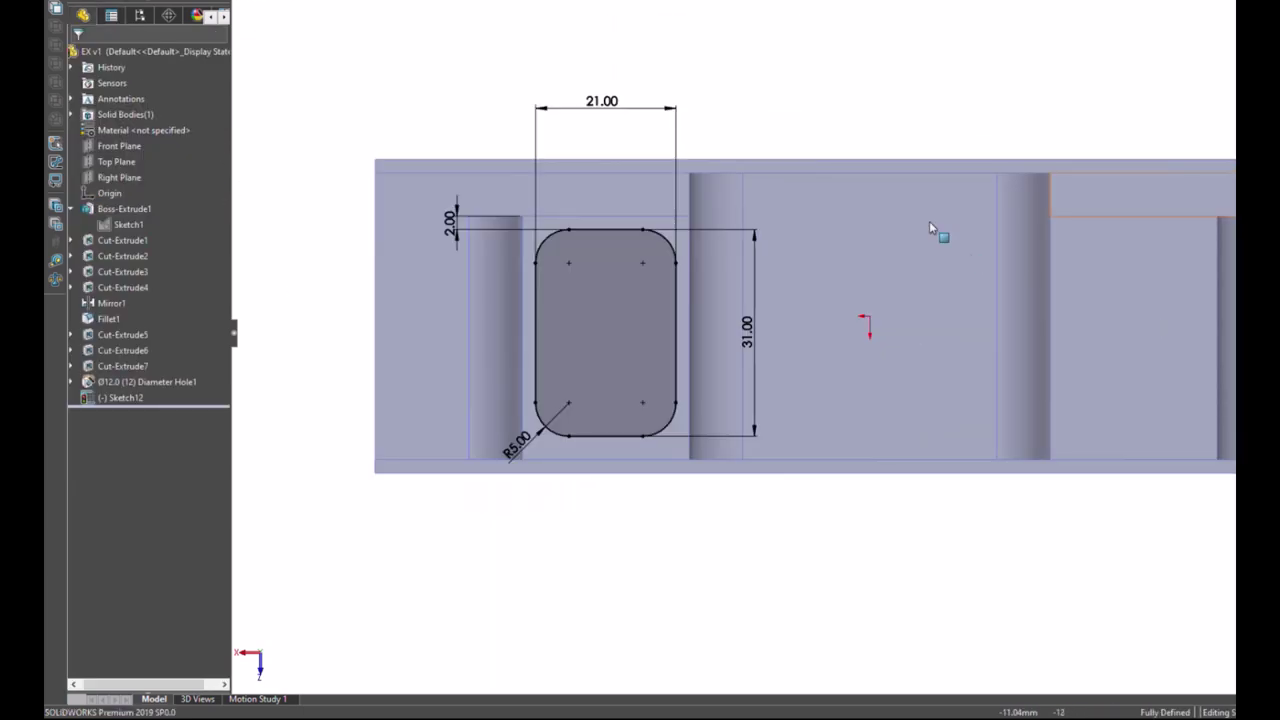
key("l")
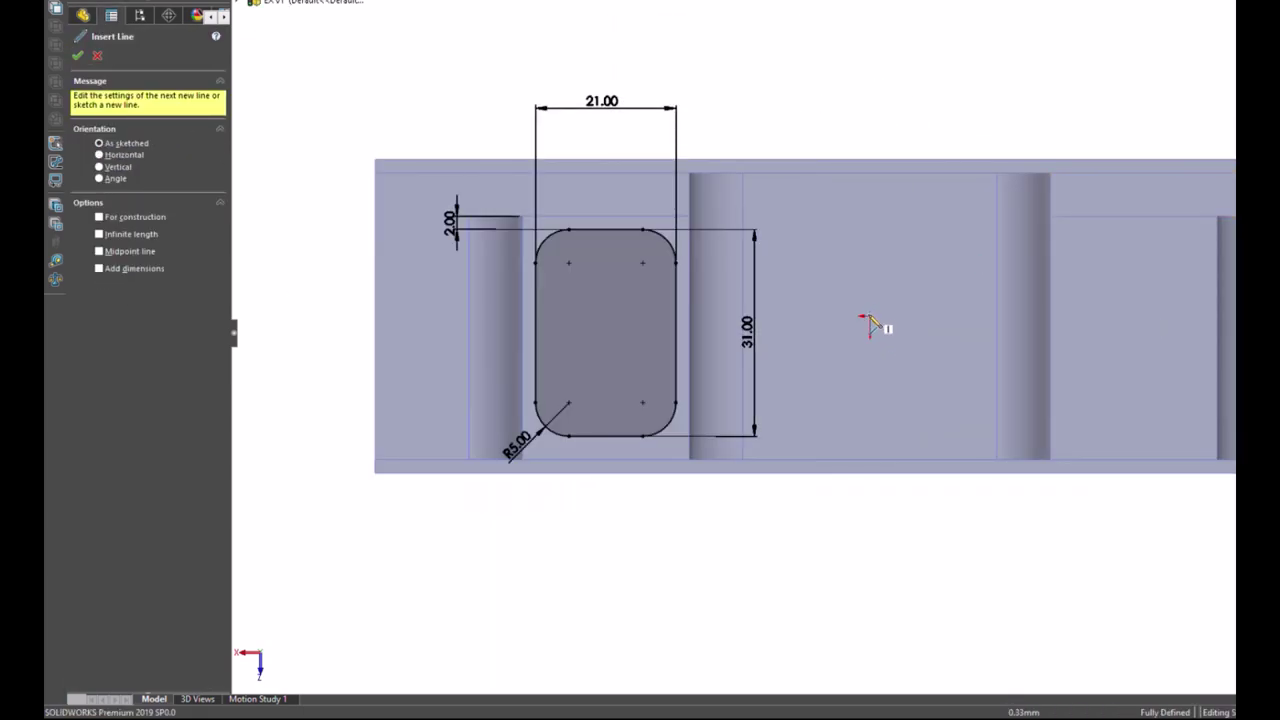
left_click(870, 317)
key("Escape")
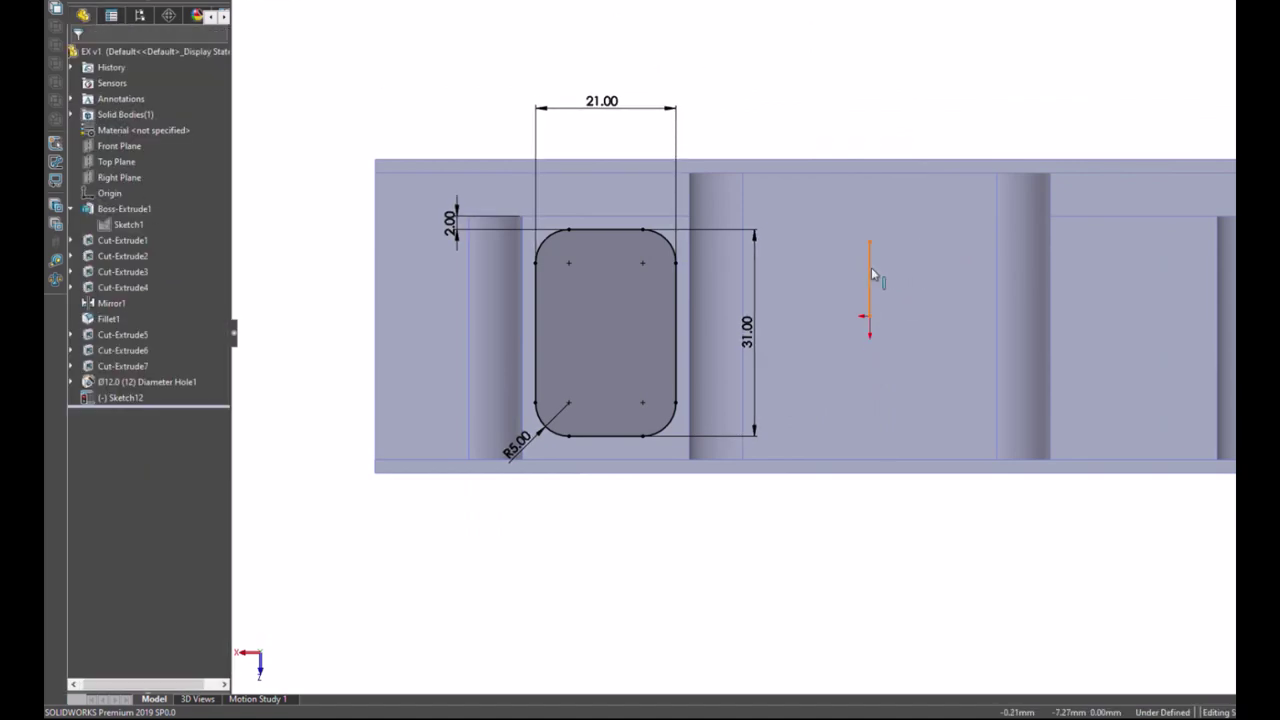
left_click(869, 272)
key("Escape")
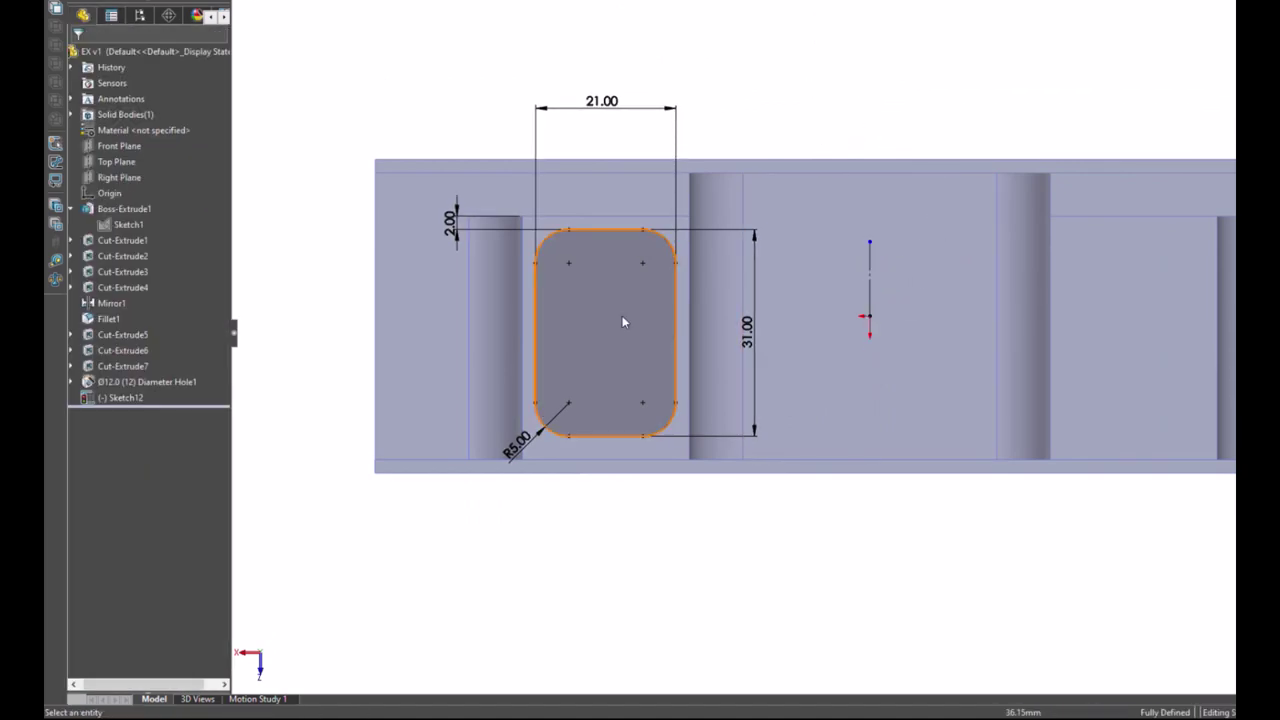
left_click(622, 315)
left_click(869, 285, "ctrl")
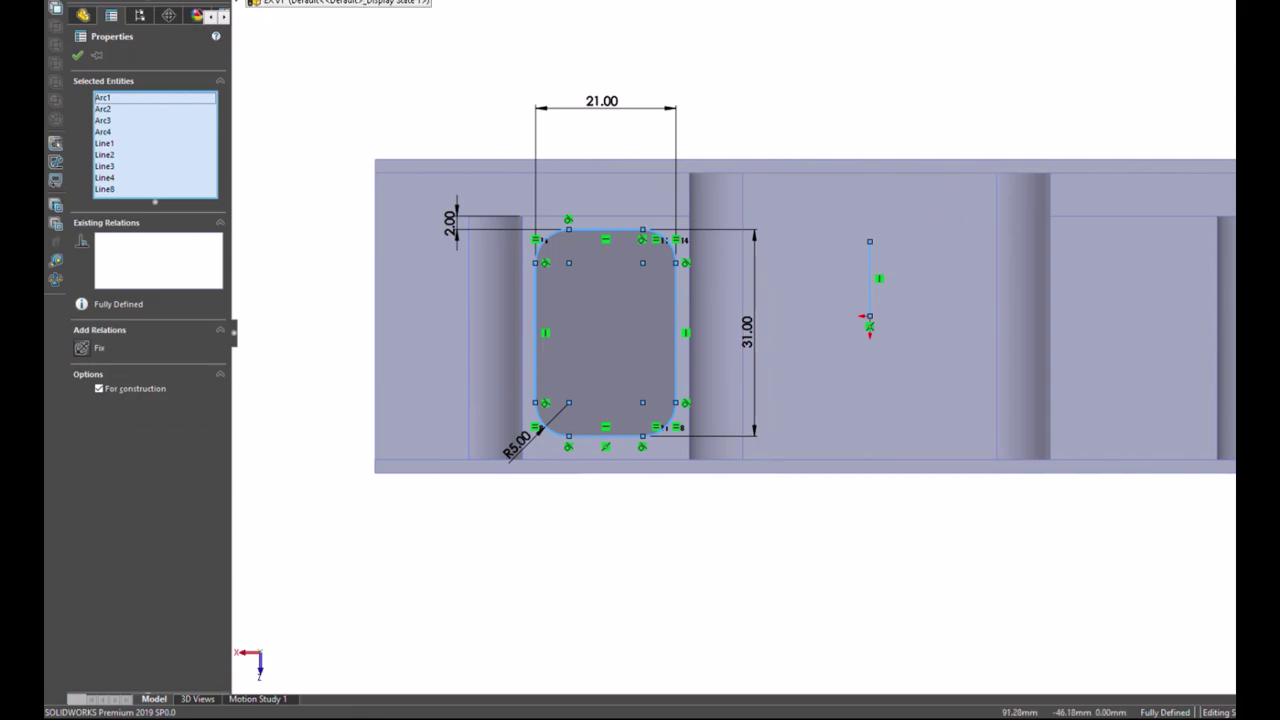
left_click(405, 43)
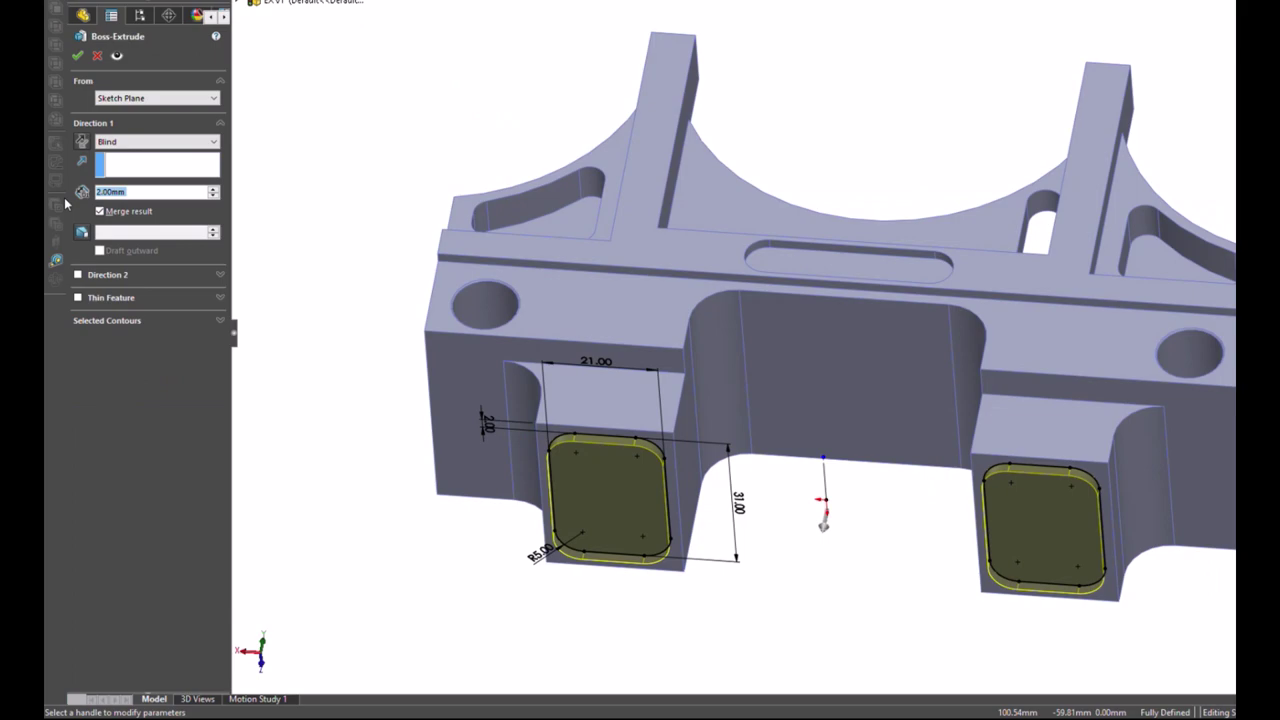
Step: Extrude both rounded profiles as a Blind boss 7.30 mm deep
type("7.3")
key("Return")
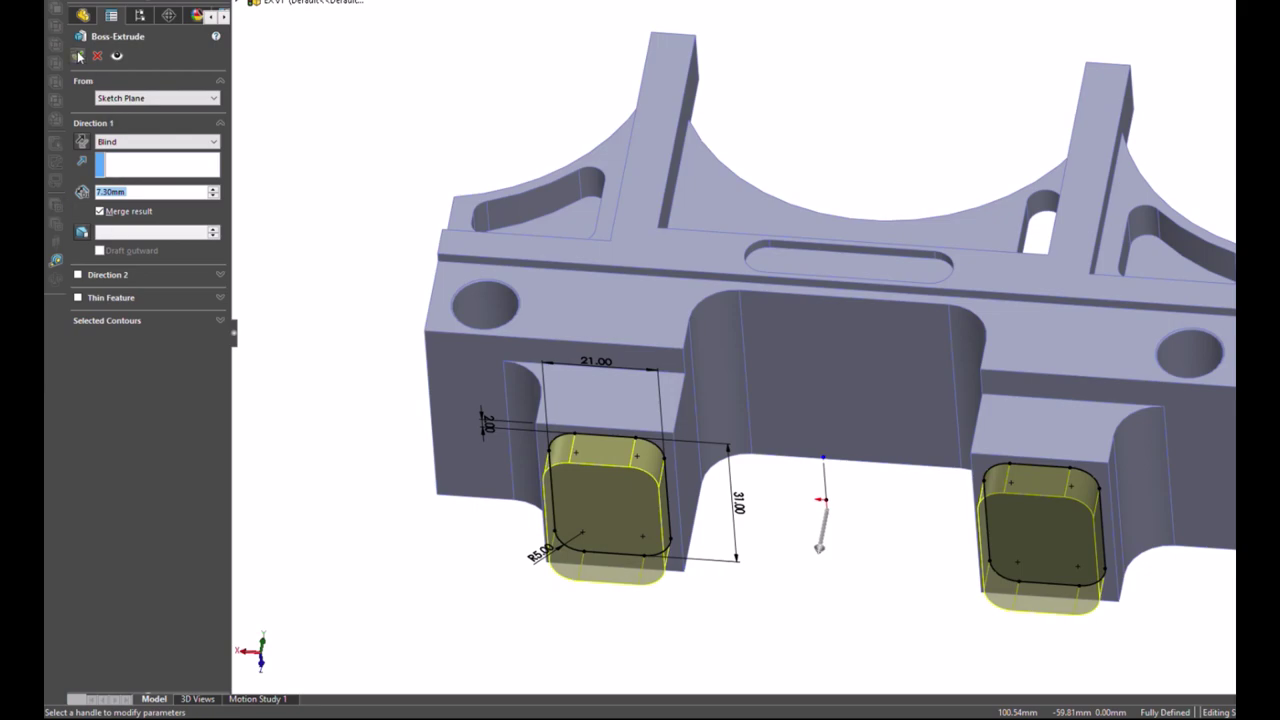
left_click(79, 56)
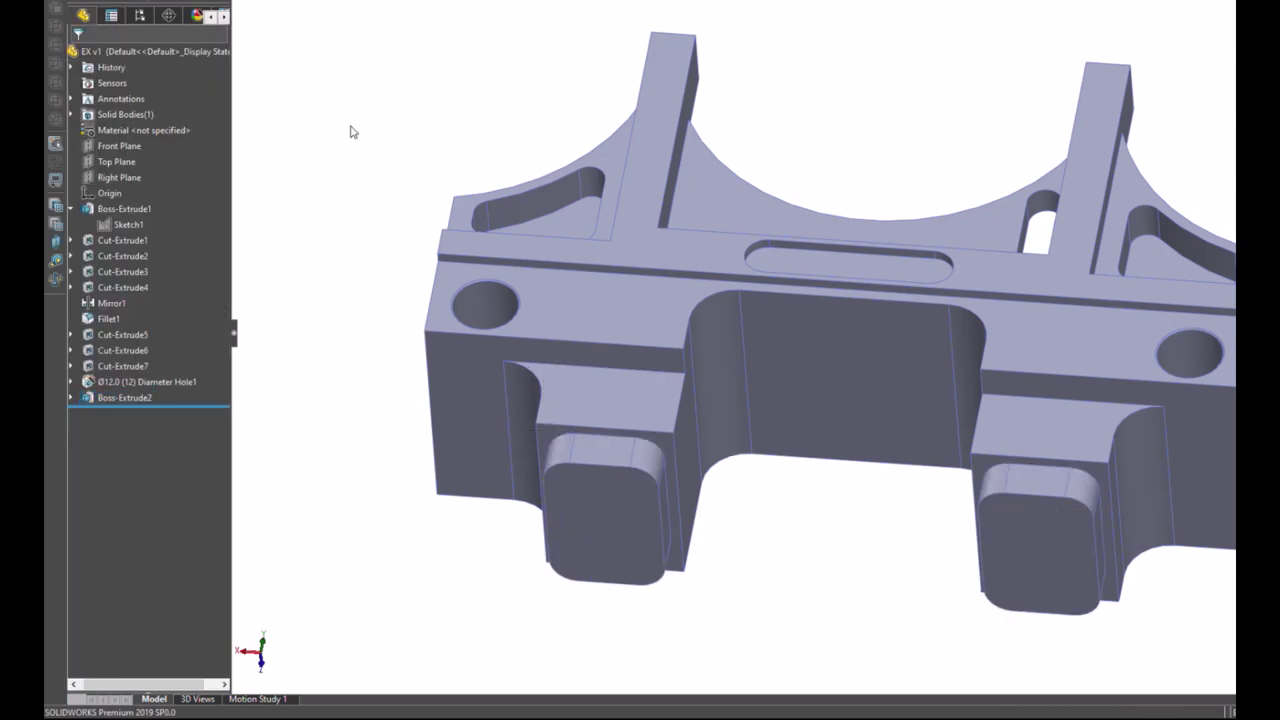
mouse_move(350, 131)
middle_mouse_down()
mouse_move(366, 131)
mouse_move(380, 26)
mouse_move(405, 170)
mouse_move(400, 131)
middle_mouse_up()
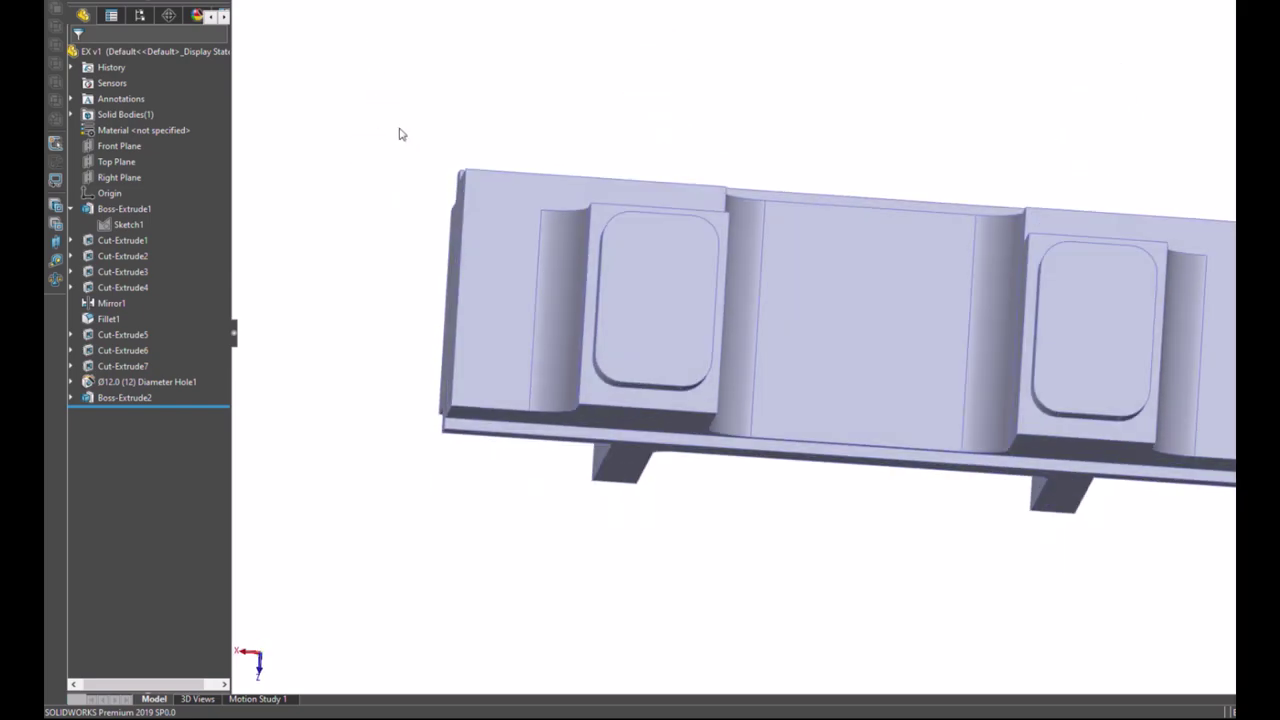
mouse_move(517, 154)
middle_mouse_down()
mouse_move(540, 293)
mouse_move(721, 388)
mouse_move(722, 124)
middle_mouse_up()
left_click(676, 290)
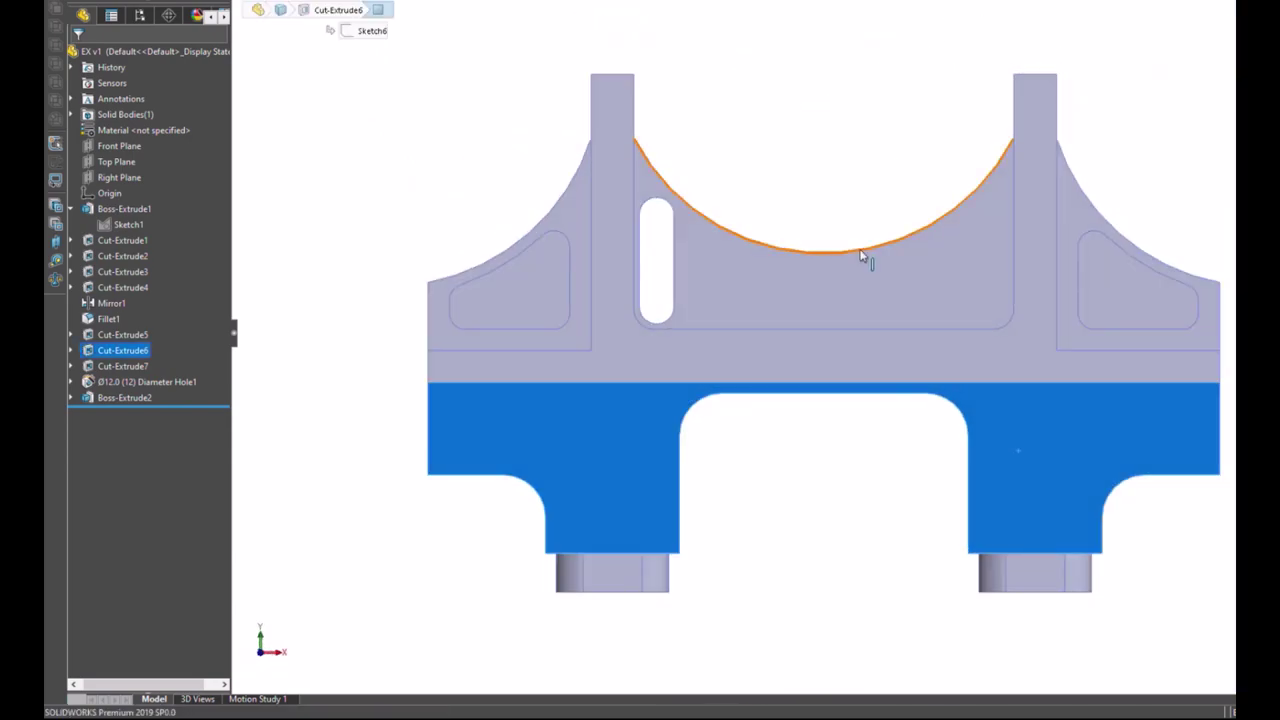
middle_click_drag(863, 257, 869, 34)
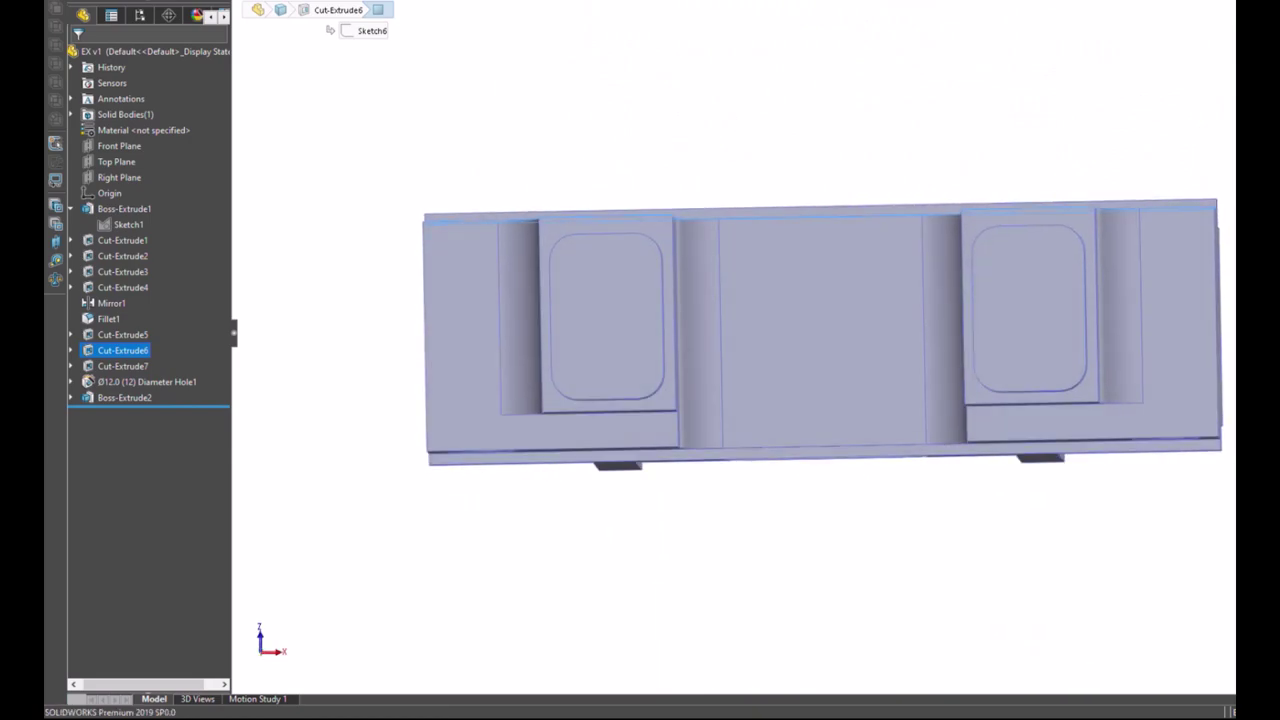
middle_click_drag(820, 330, 1014, 355)
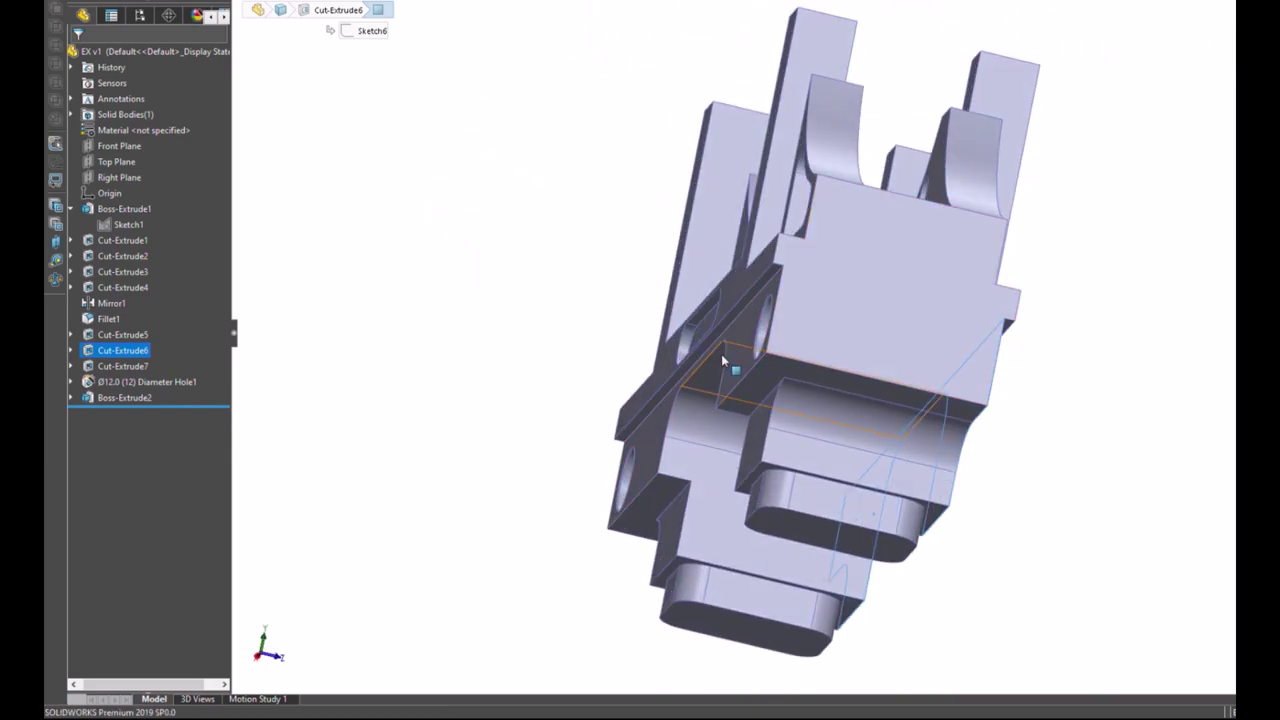
key("ctrl+8")
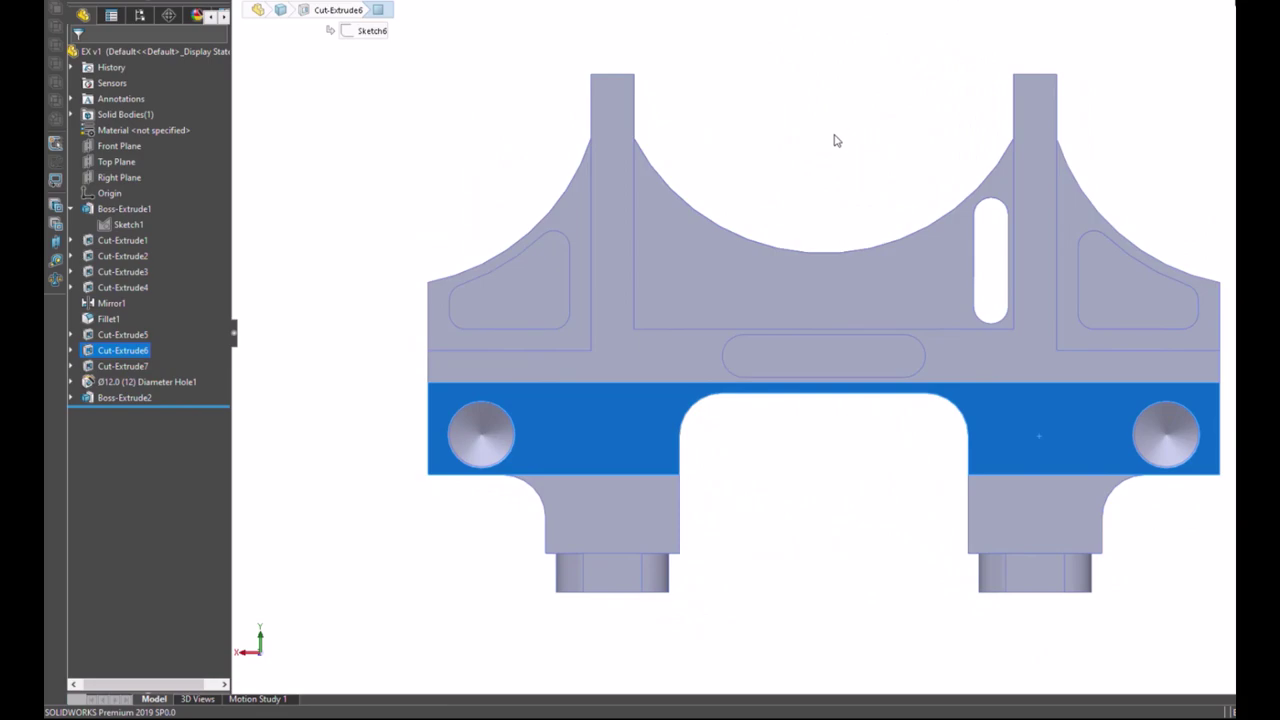
left_click(837, 141)
key("shift+Up")
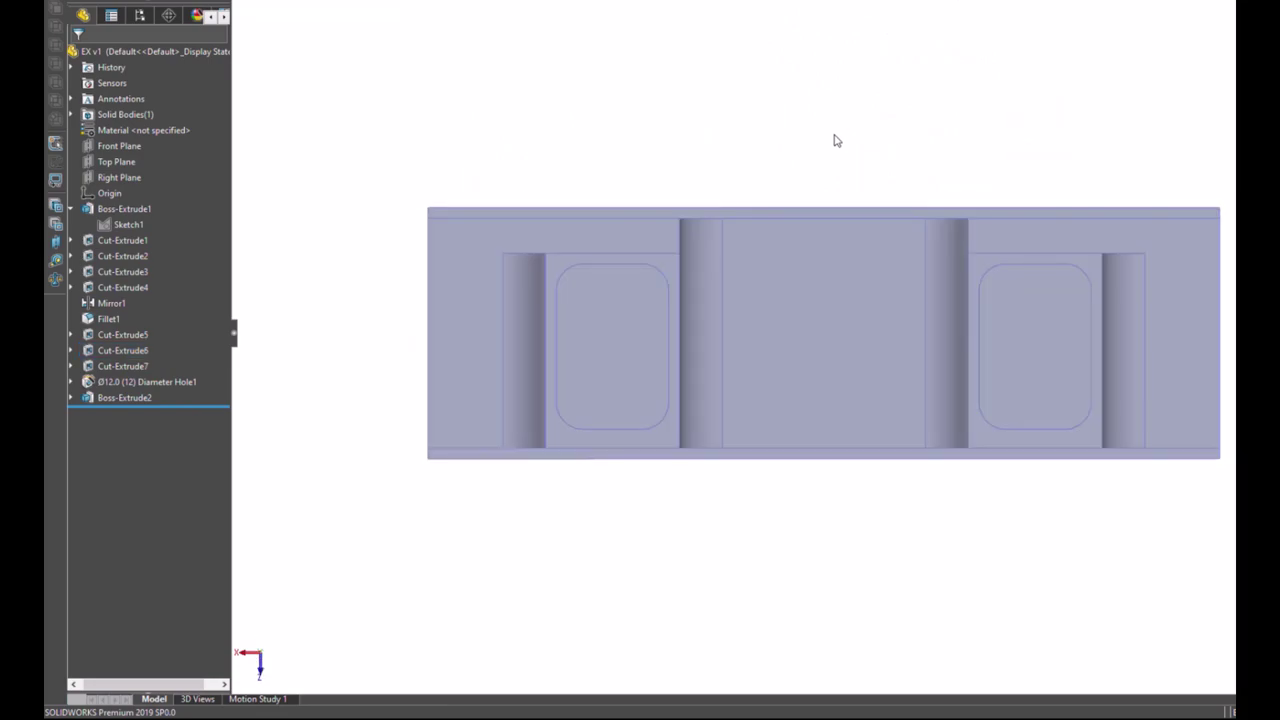
scroll(645, 352, "down", 3)
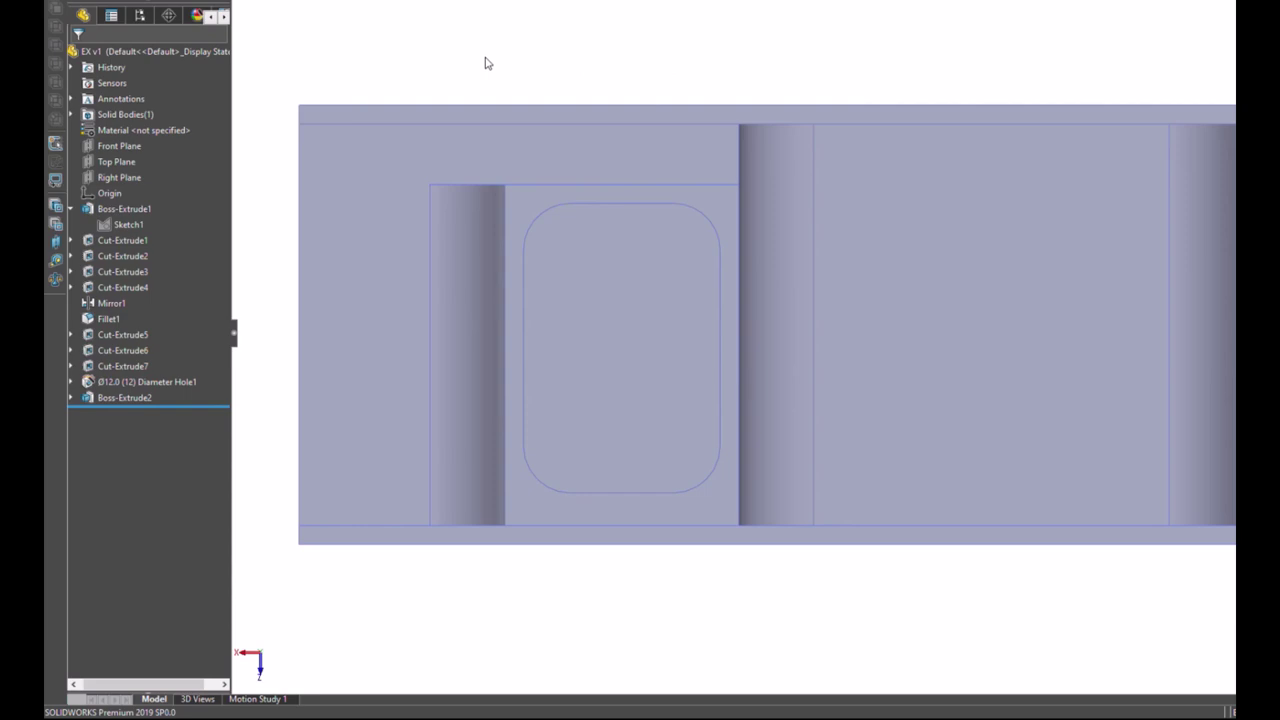
Step: Undo a stray sketch, check Sketch12's dimensions, then start Sketch14 on the left boss's end face
left_click(617, 335)
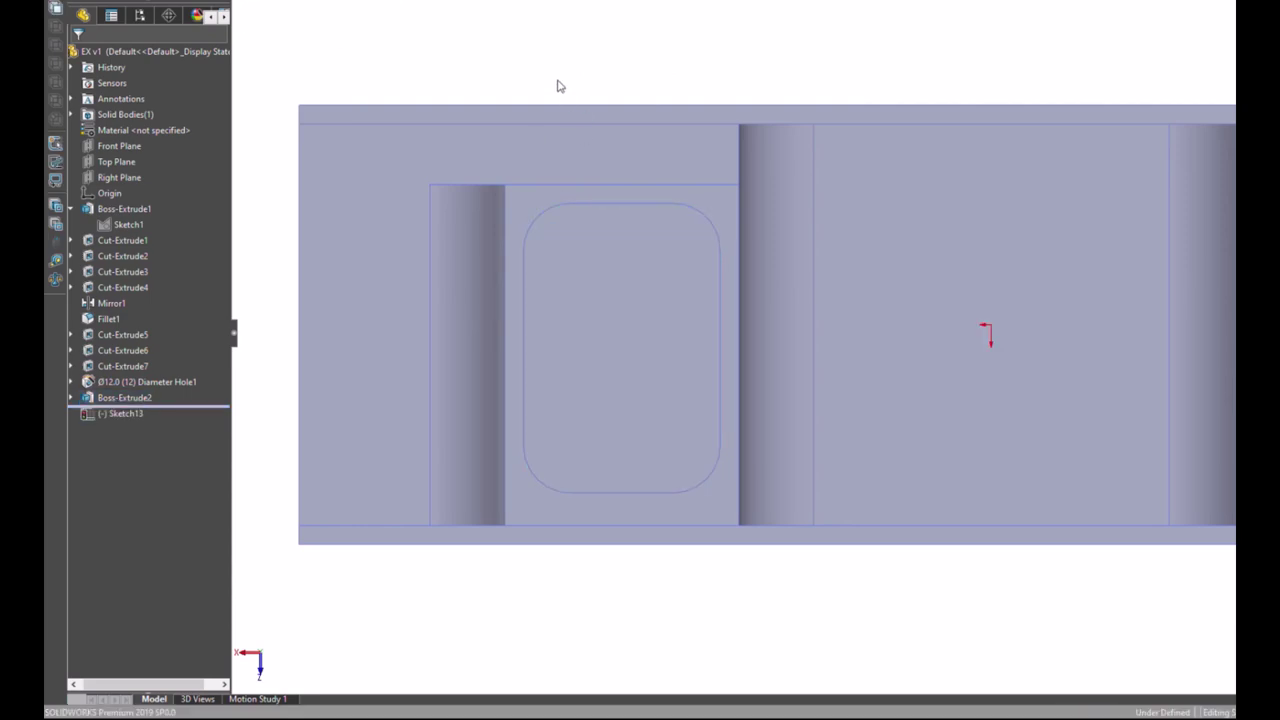
key("ctrl+z")
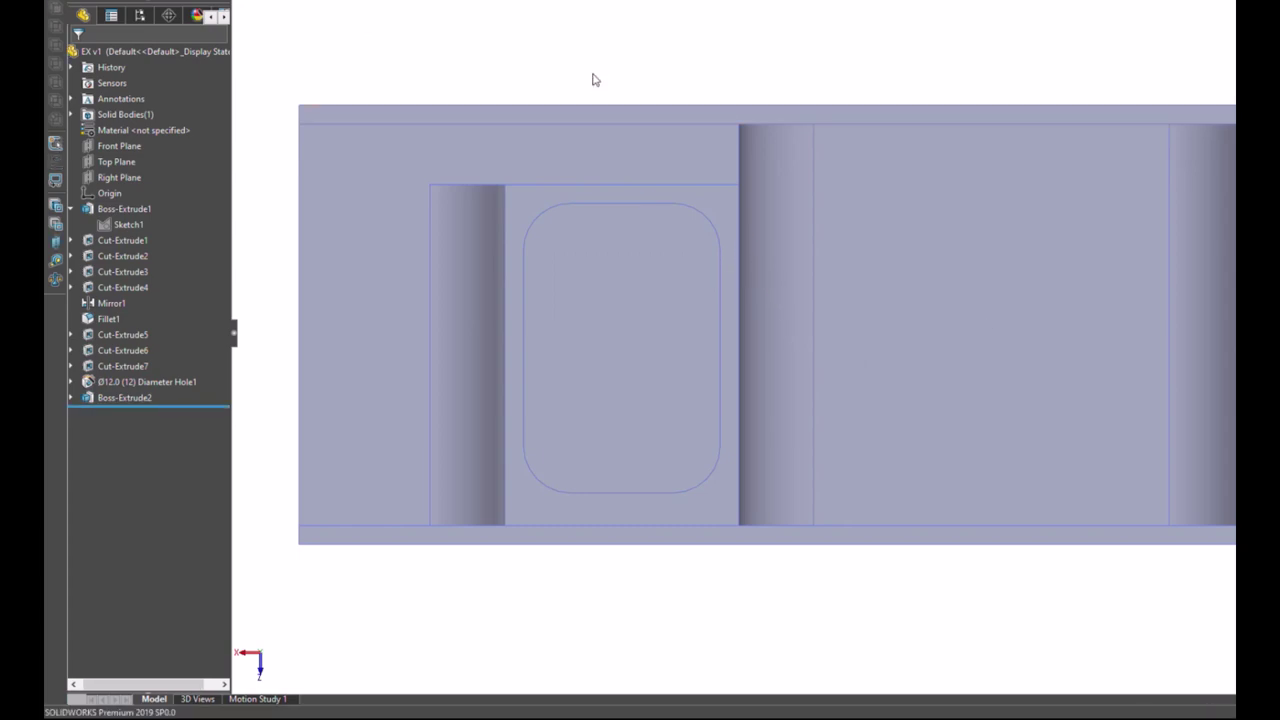
left_click(663, 249)
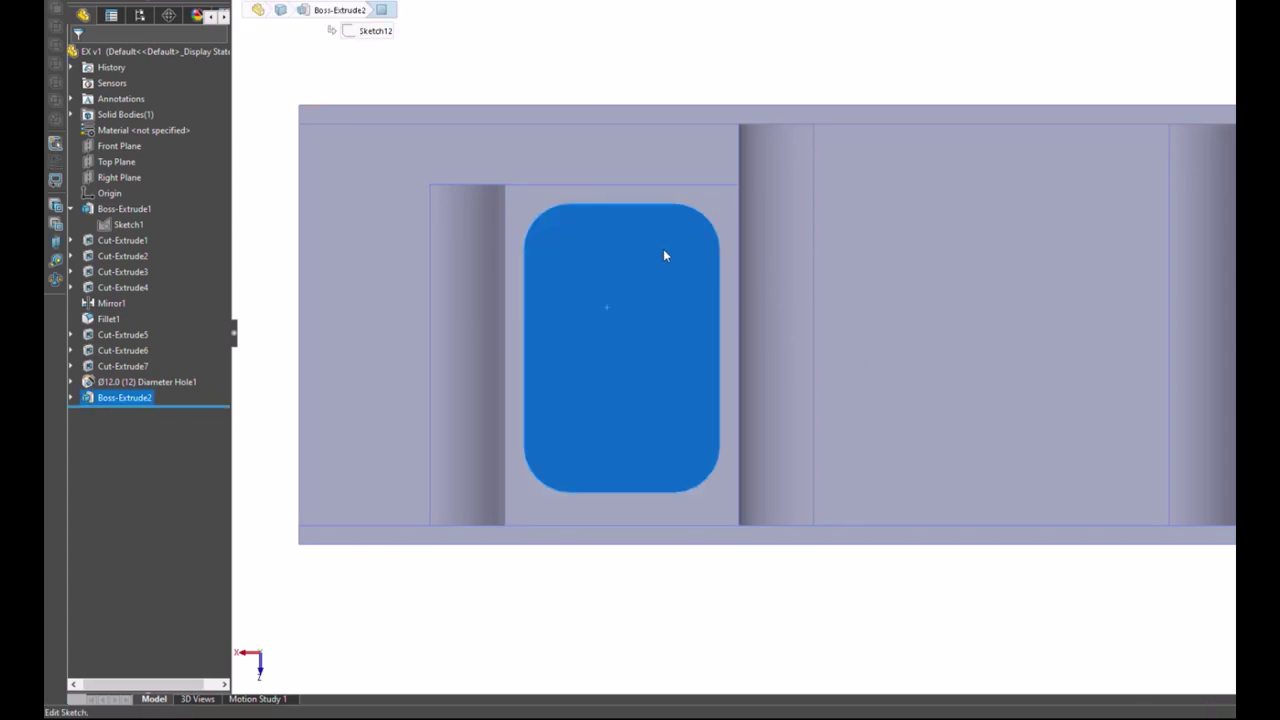
left_click(597, 132)
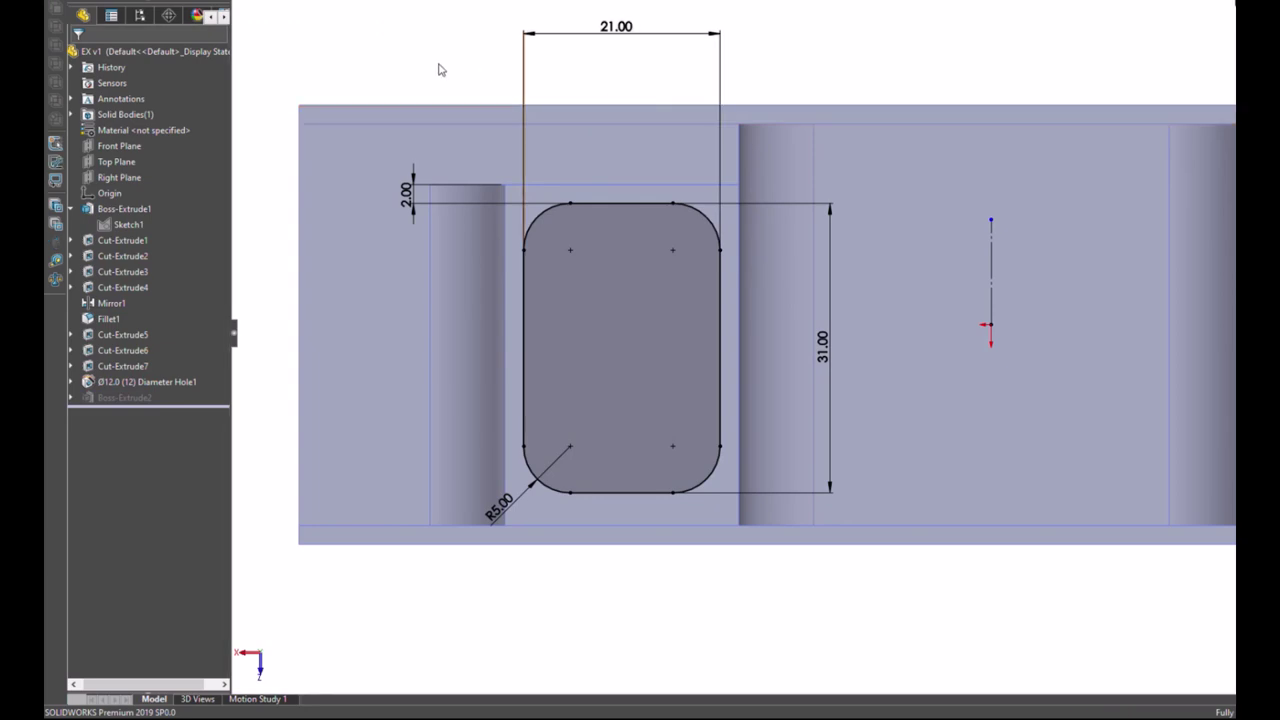
key("ctrl+b")
left_click(611, 322)
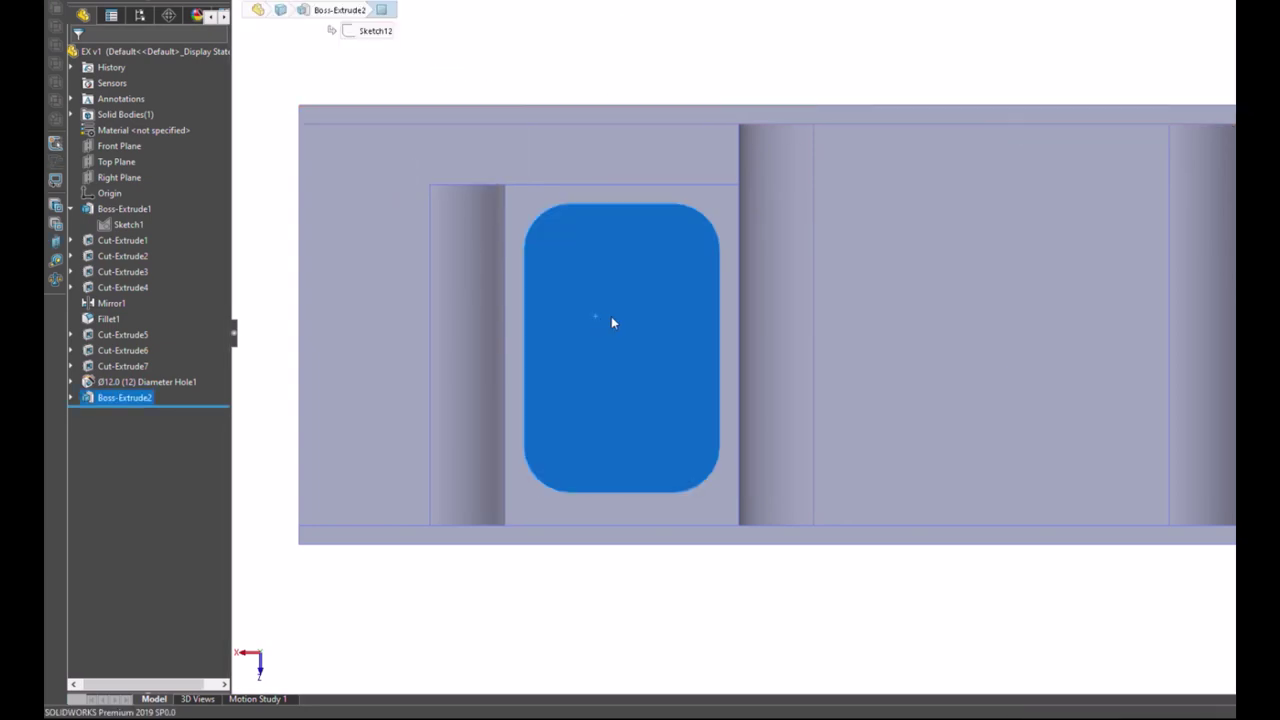
left_click(560, 9)
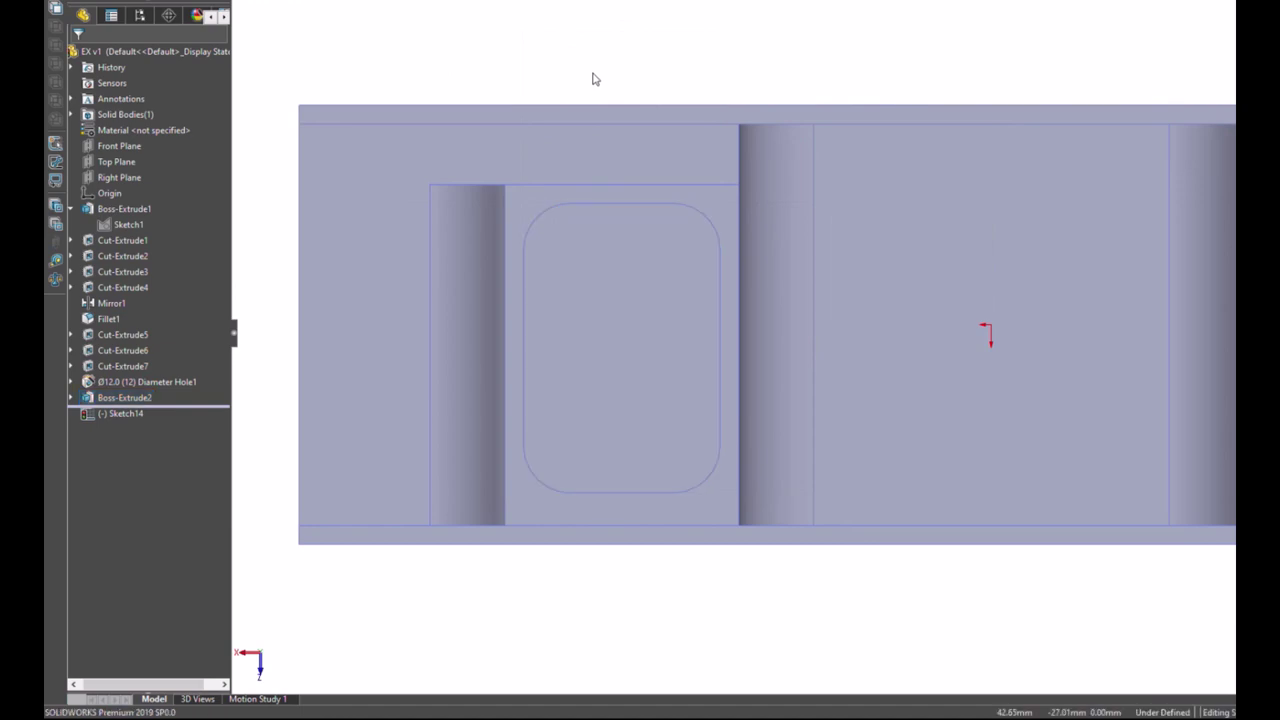
Step: Draw the 5's top bar, middle line and long right stroke, rounding corners with tangent arcs
key("l")
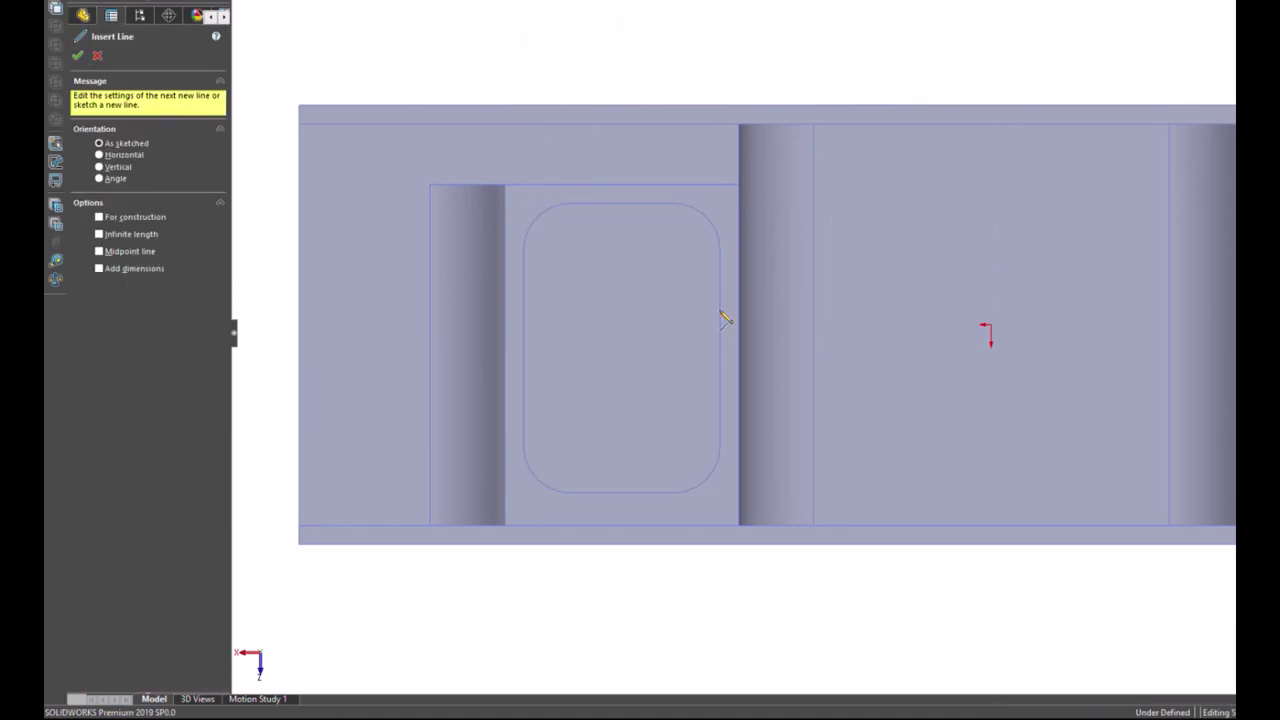
left_click(641, 233)
left_click(577, 211)
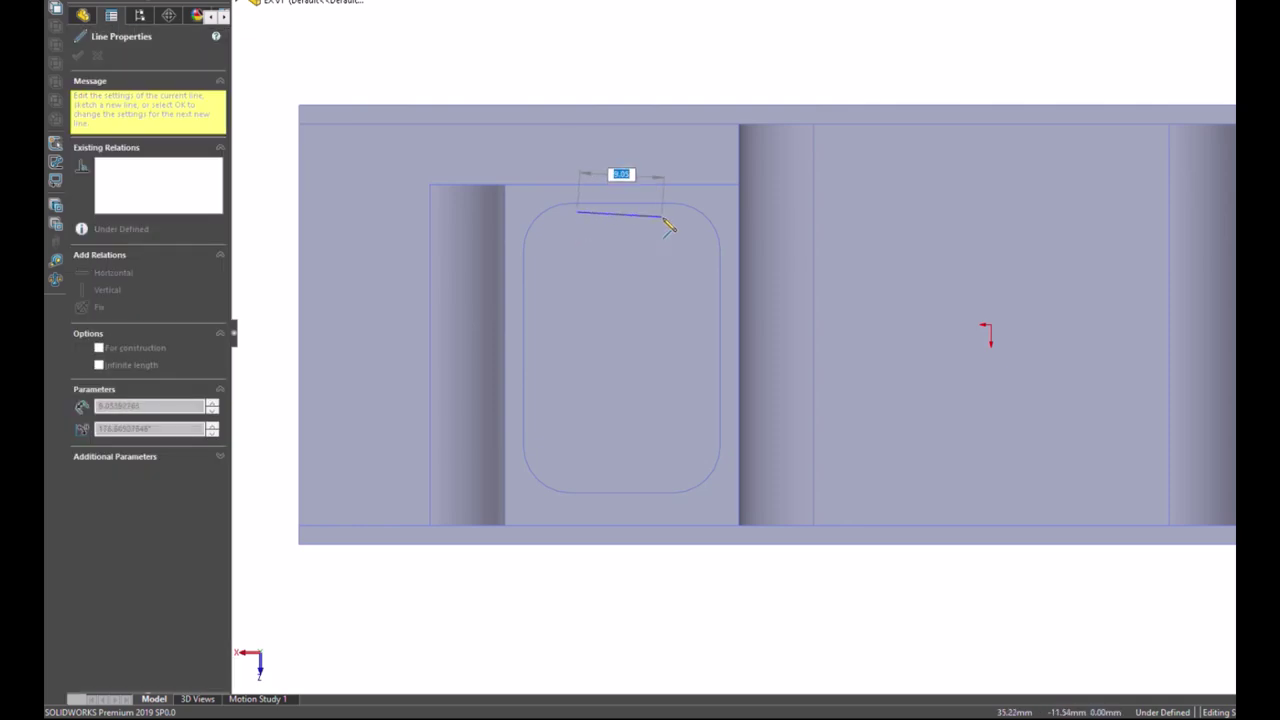
left_click(662, 212)
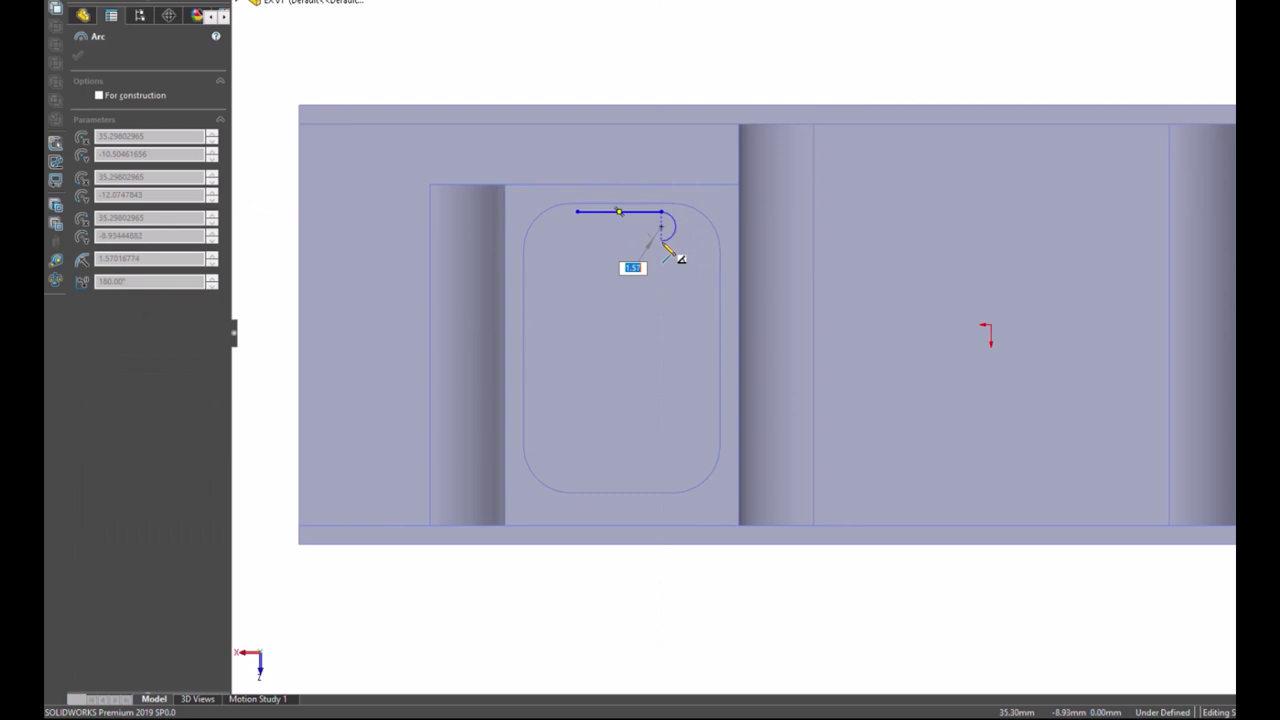
left_click(662, 240)
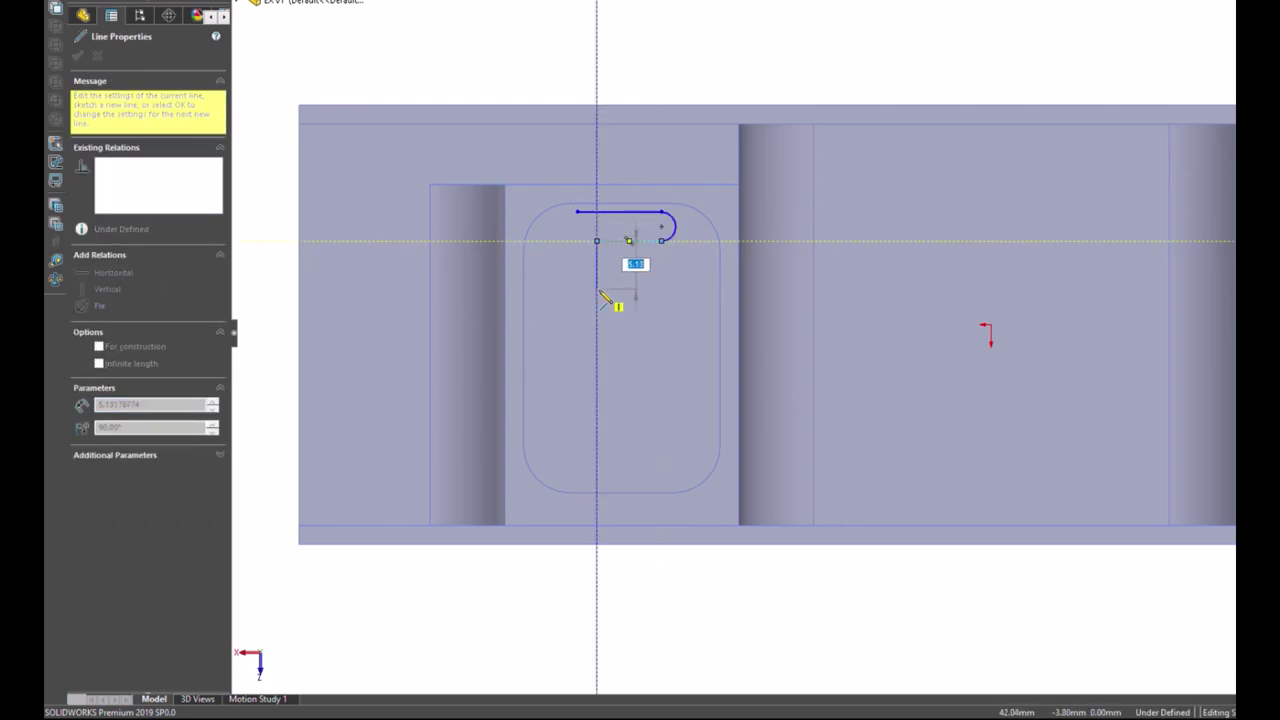
double_click(597, 290)
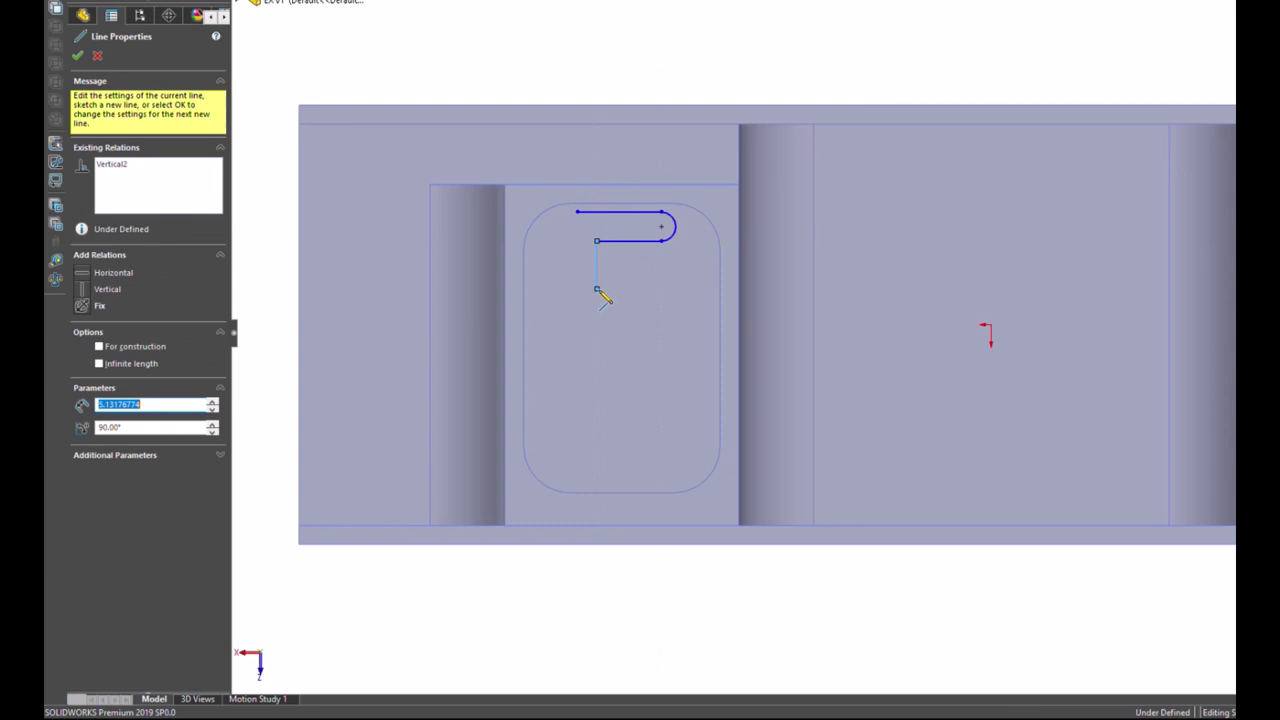
left_click(597, 290)
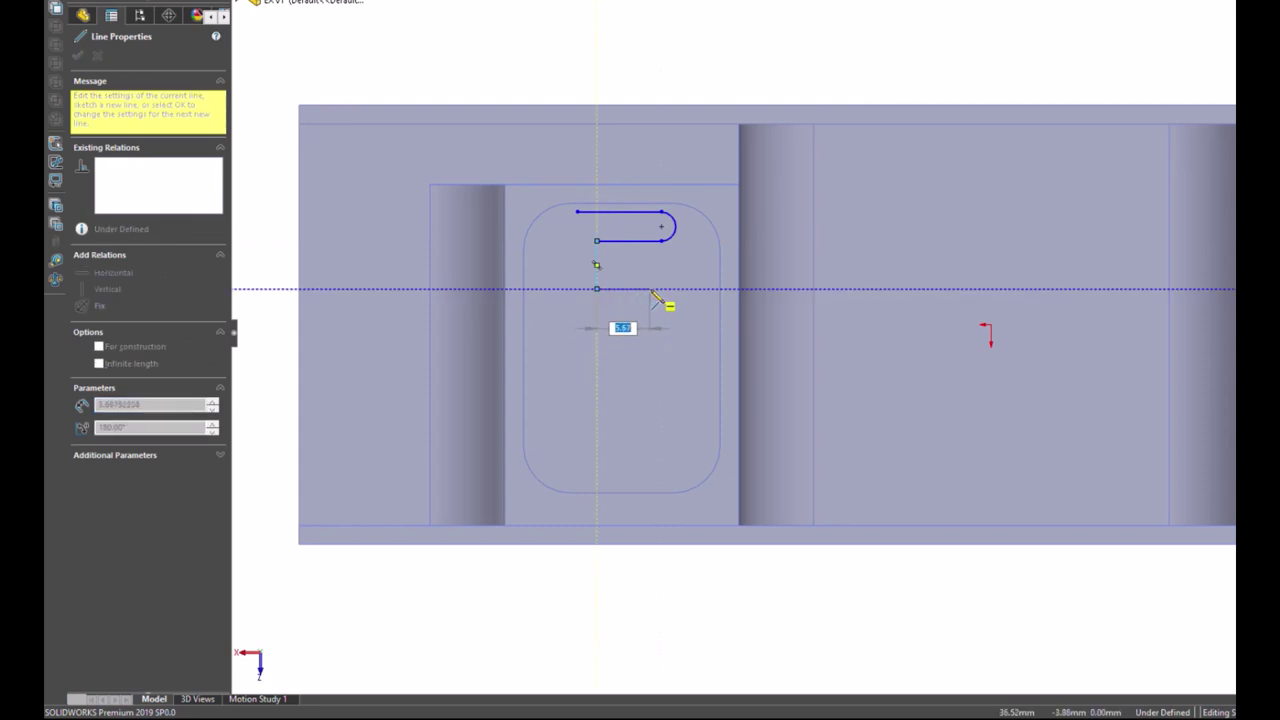
left_click(650, 289)
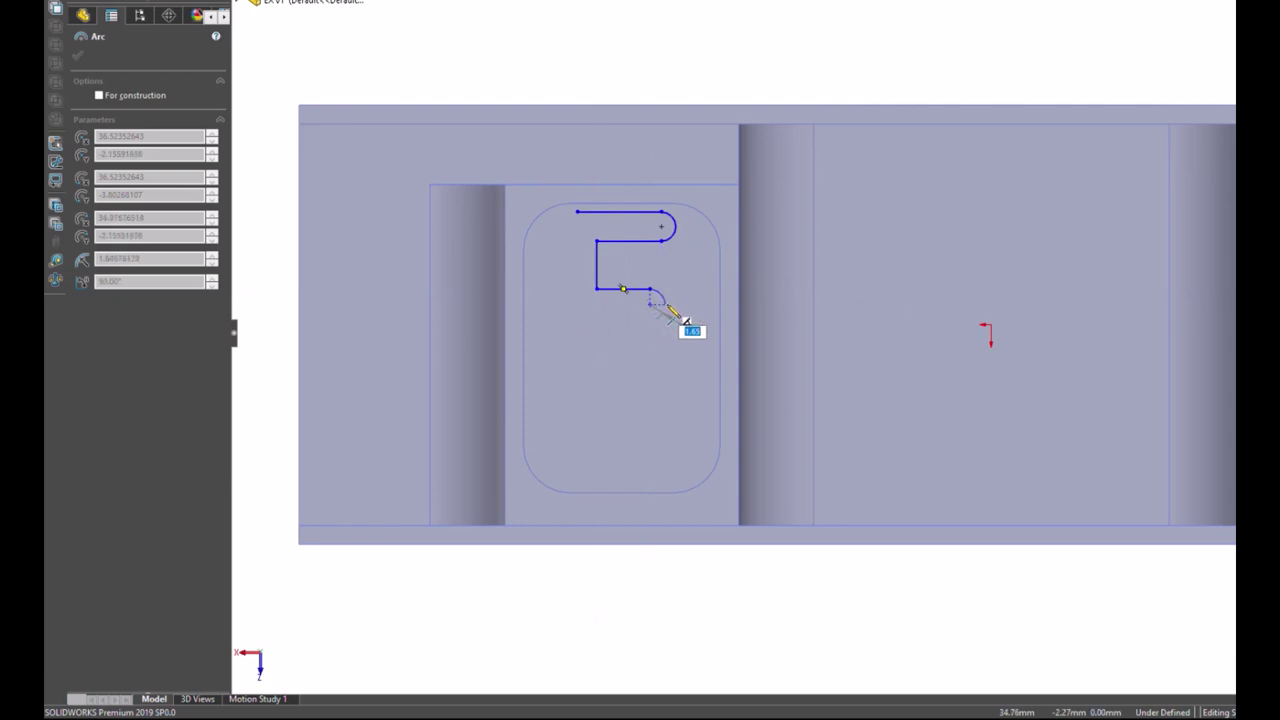
left_click(665, 304)
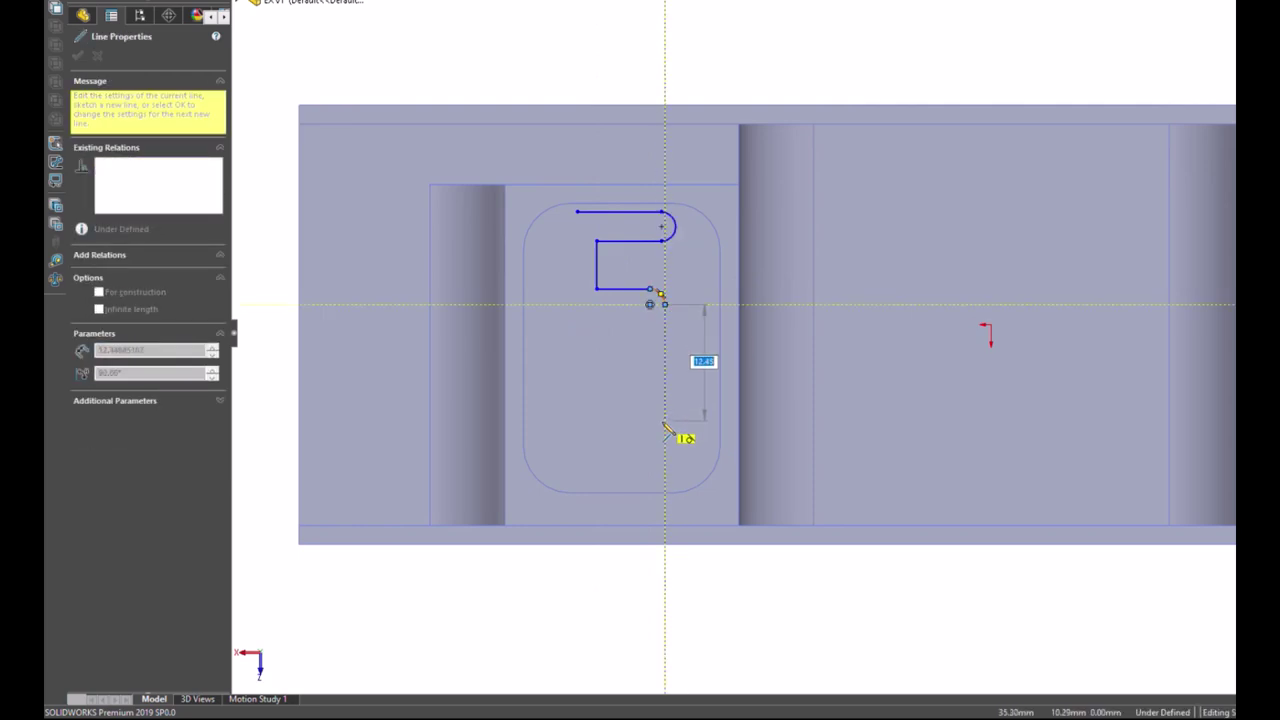
left_click(665, 421)
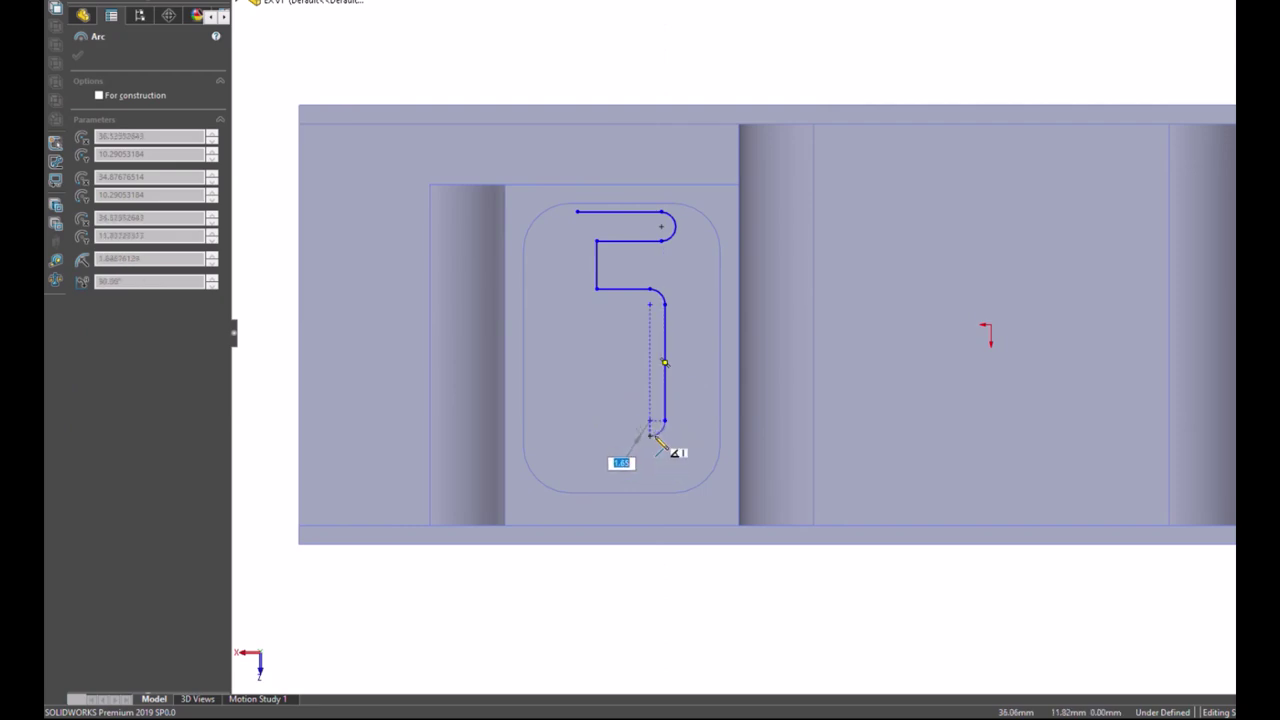
left_click(652, 437)
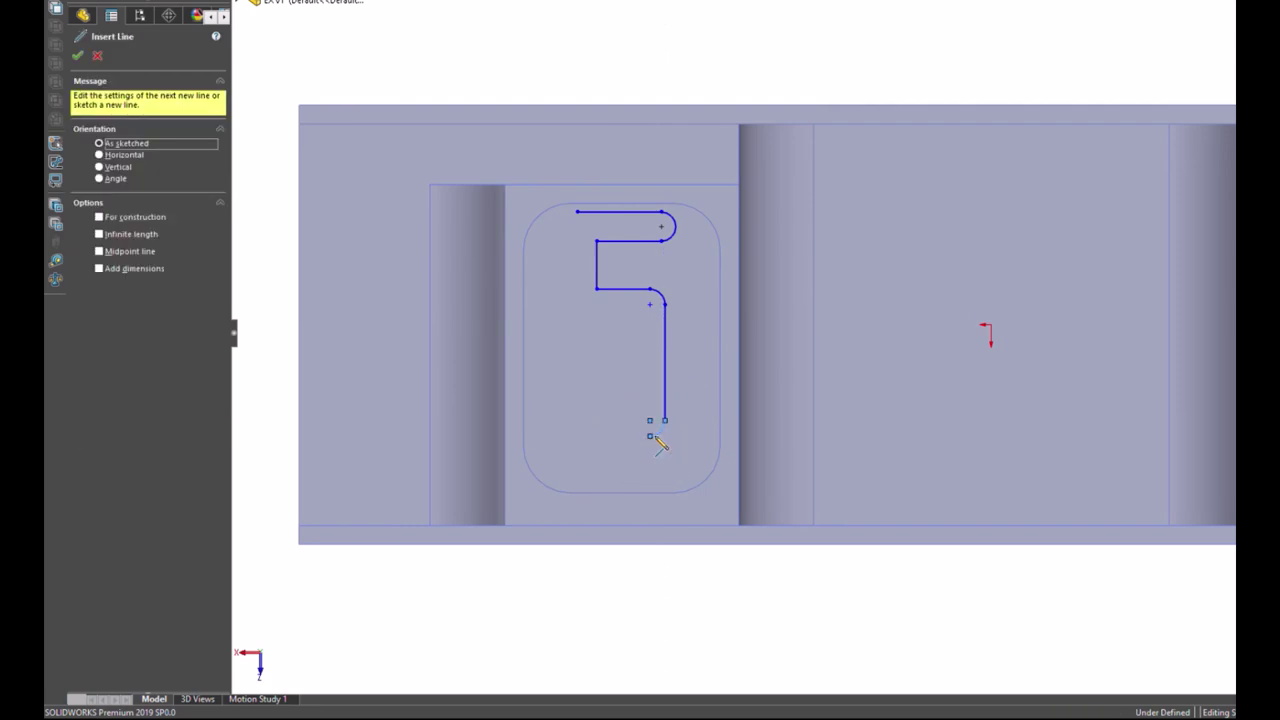
Step: Draw the bottom, inner strokes and left side, closing the 5 outline at the top-left corner
left_click(569, 436)
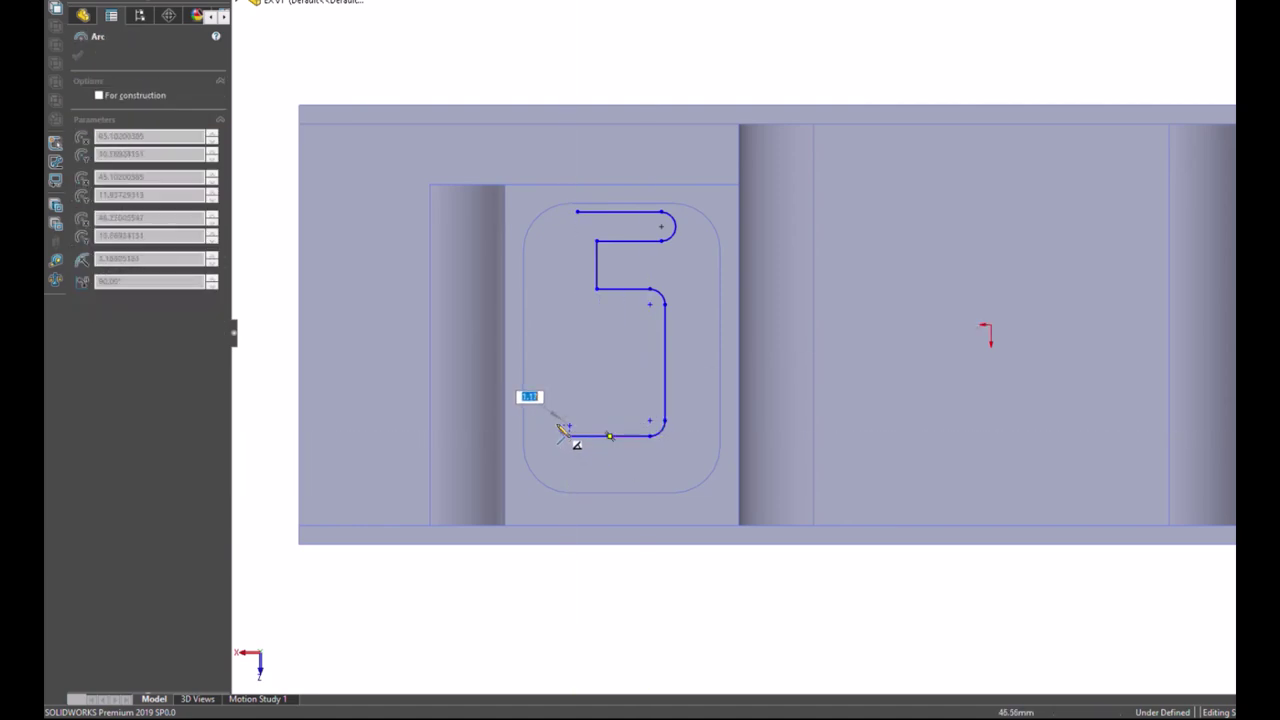
left_click(569, 410)
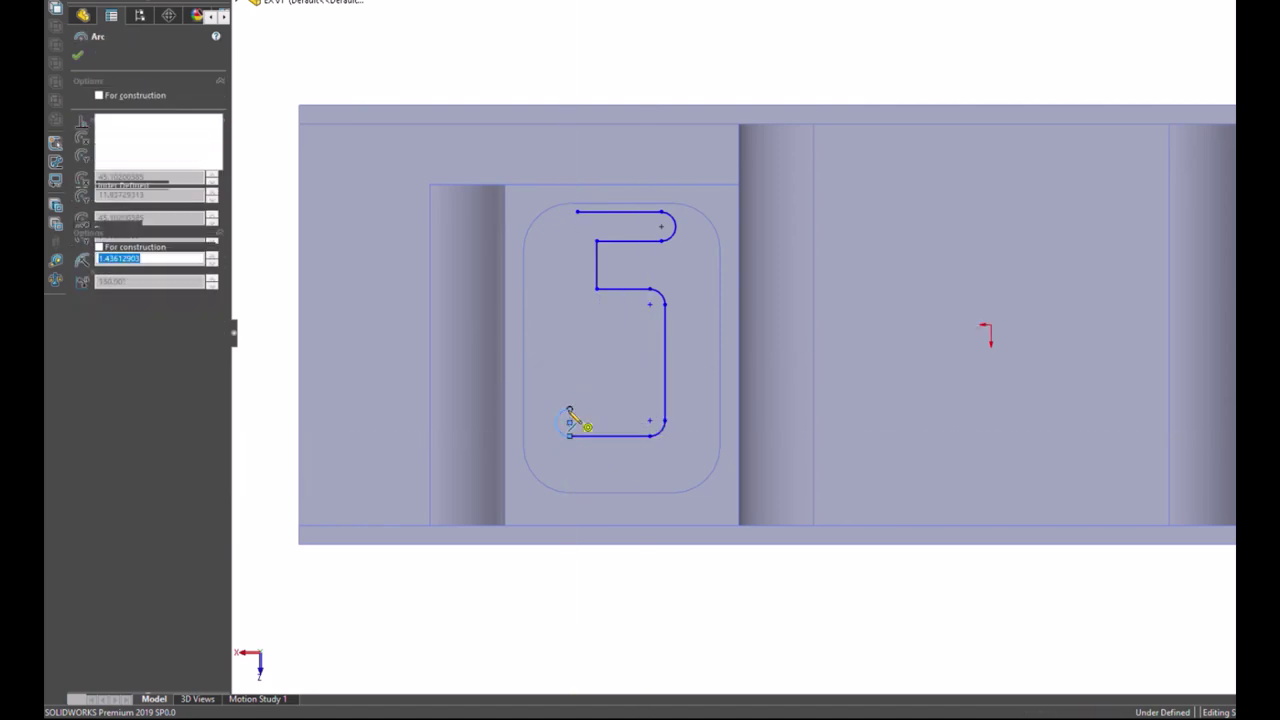
left_click(639, 411)
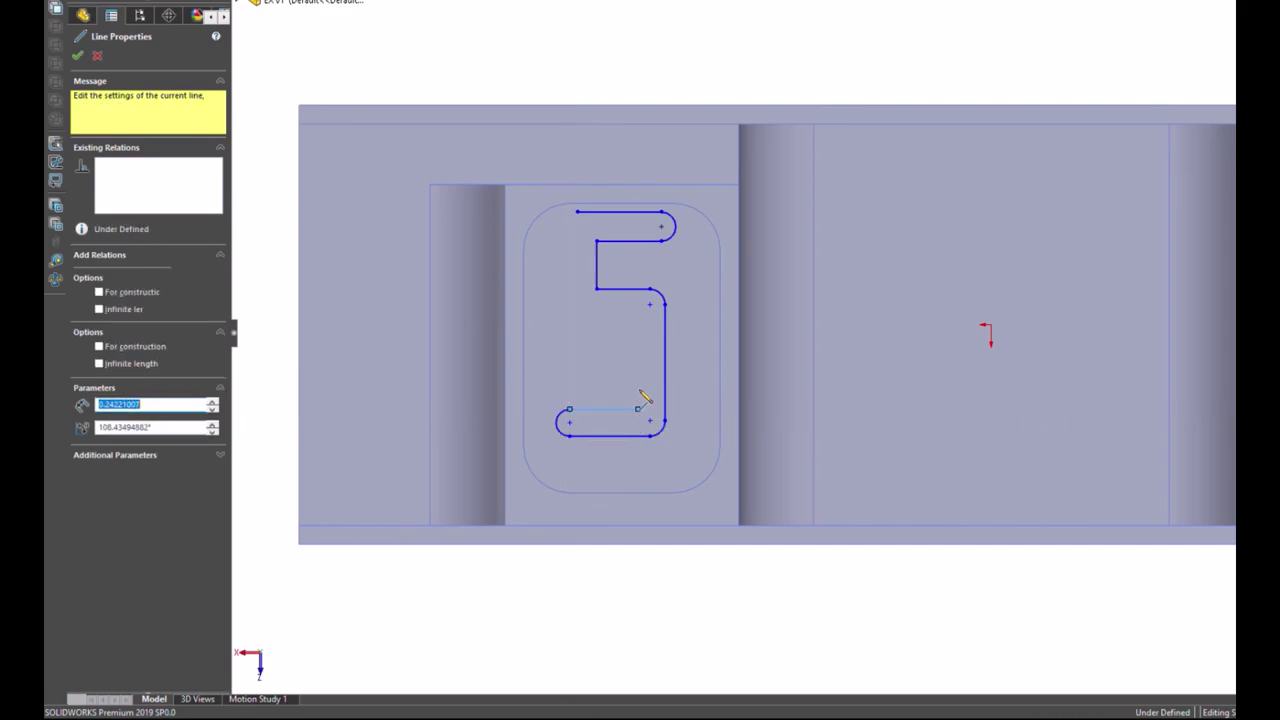
left_click(638, 341)
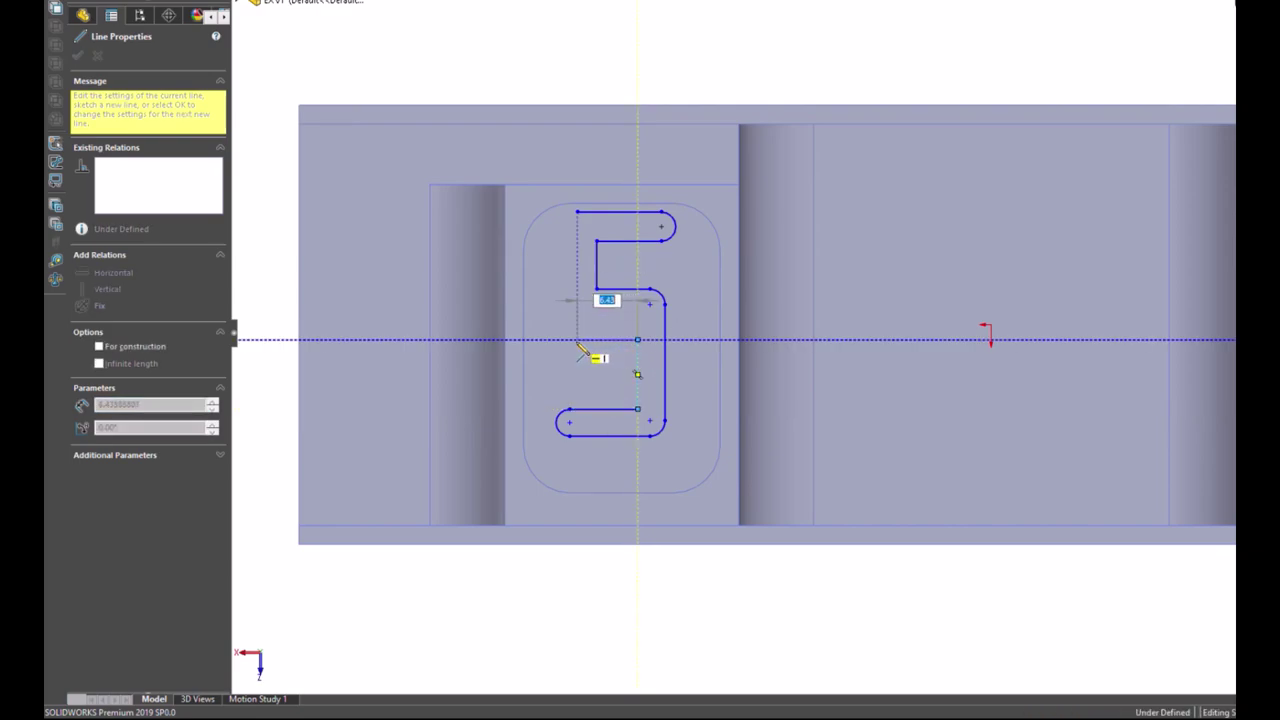
left_click(577, 341)
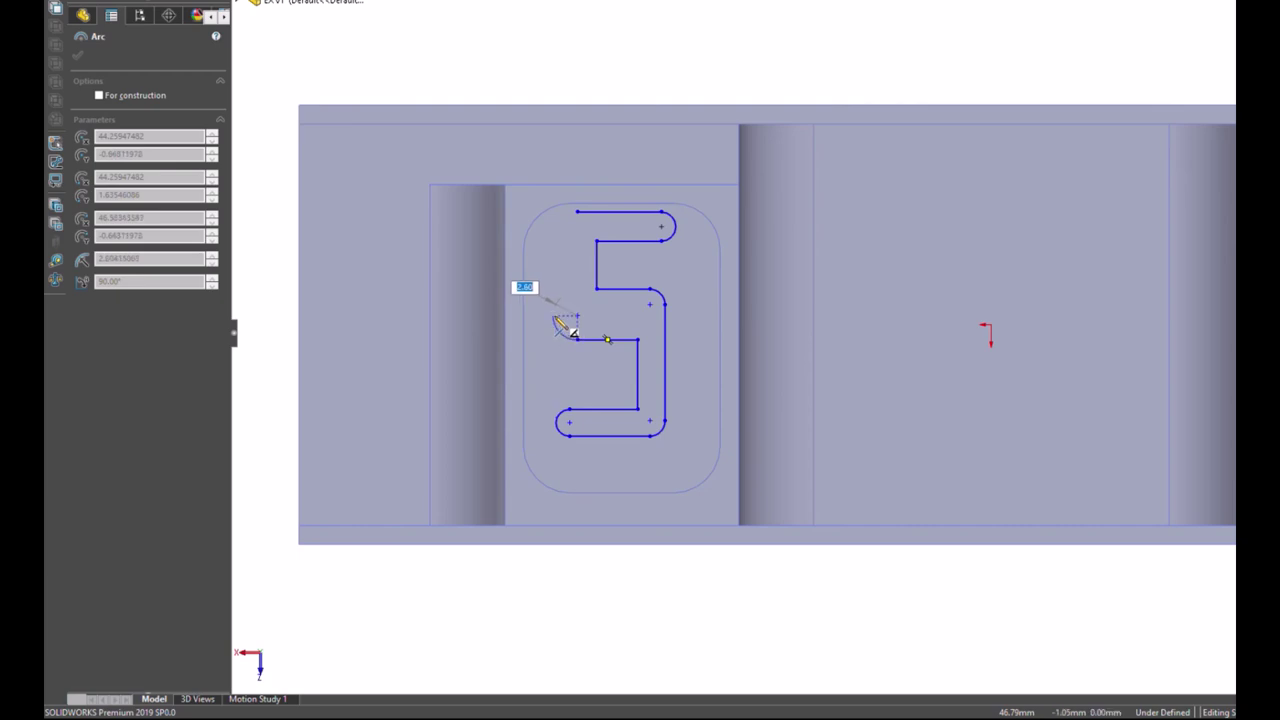
left_click(555, 317)
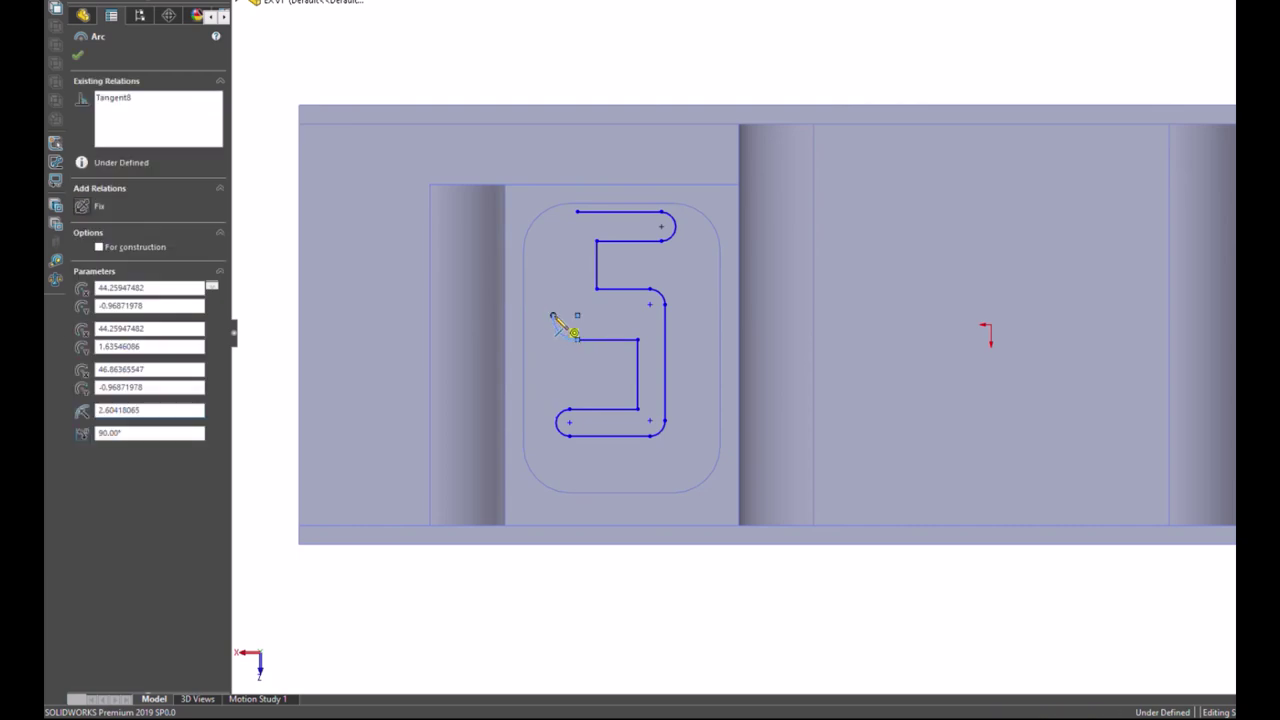
left_click(553, 228)
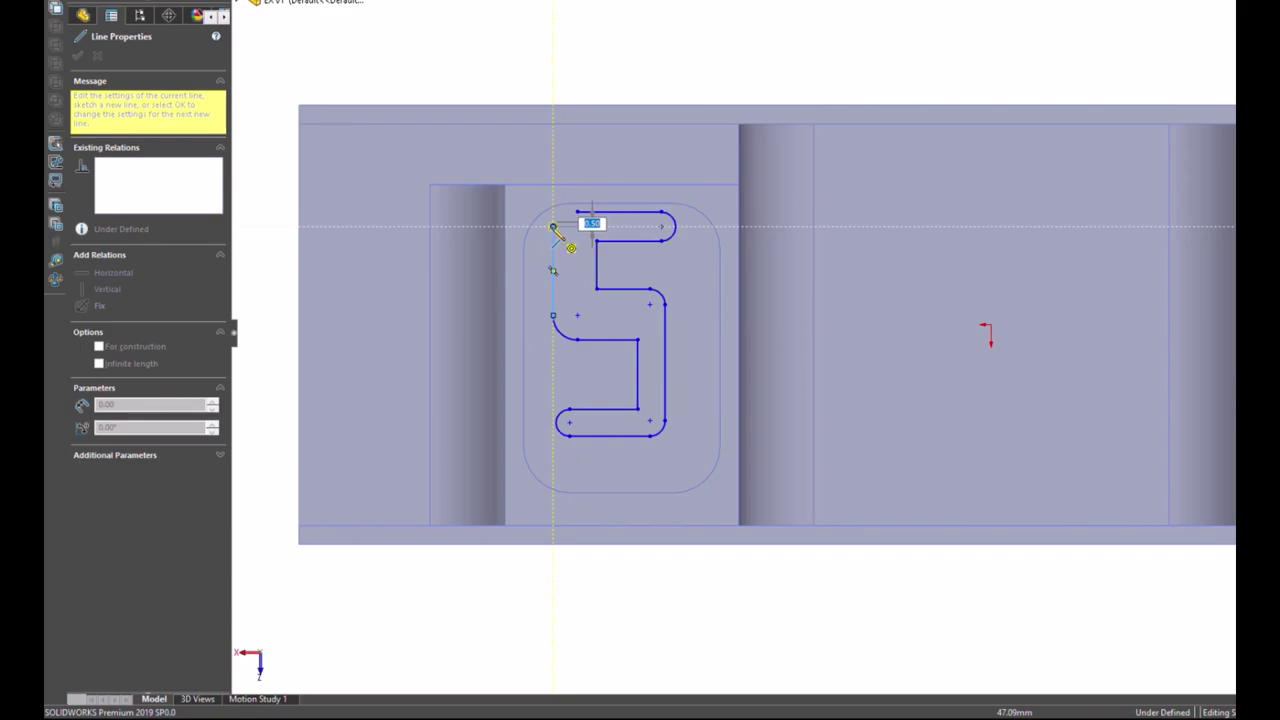
left_click(572, 211)
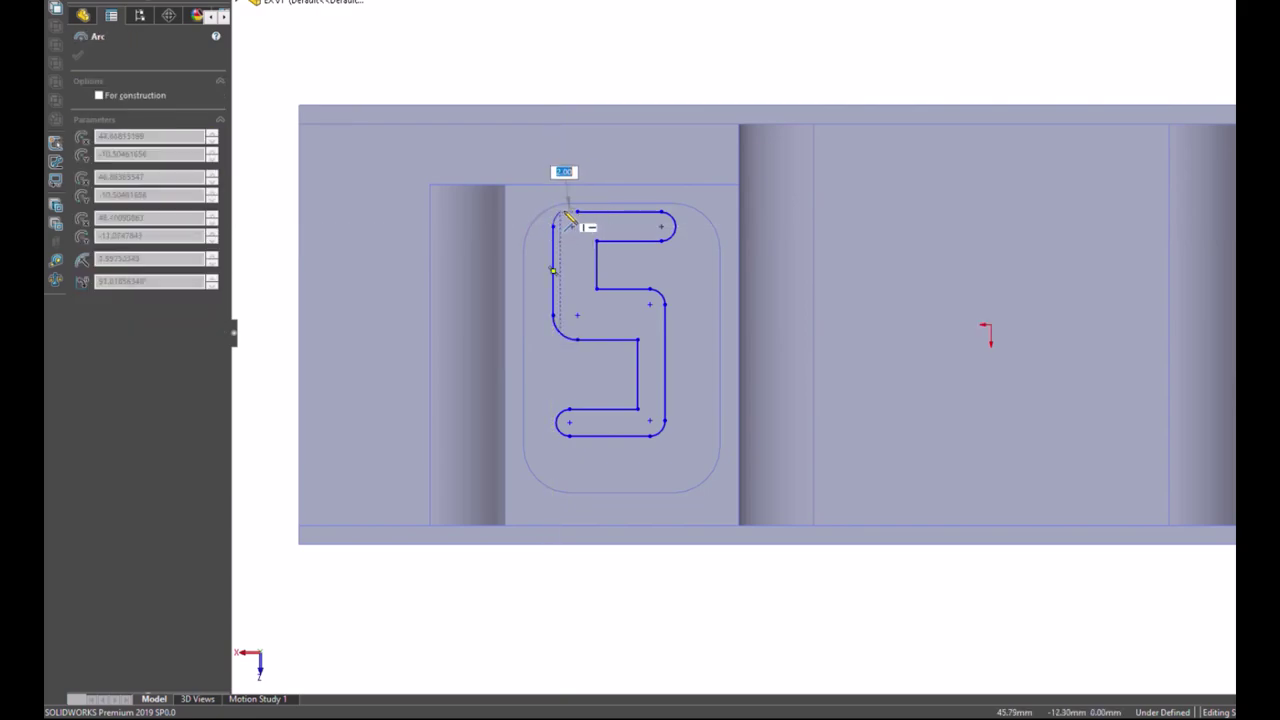
key("Escape")
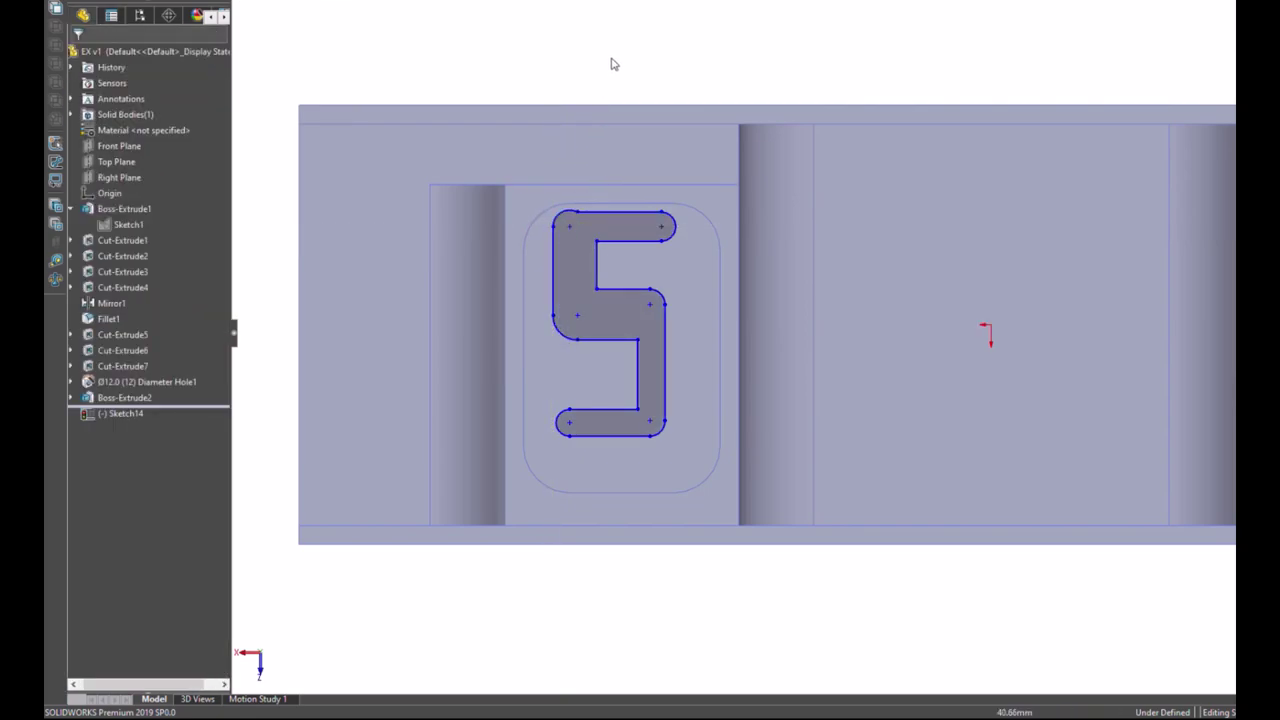
Step: Dimension the top-left arc of the 5 to a 3 mm radius
left_click(570, 212)
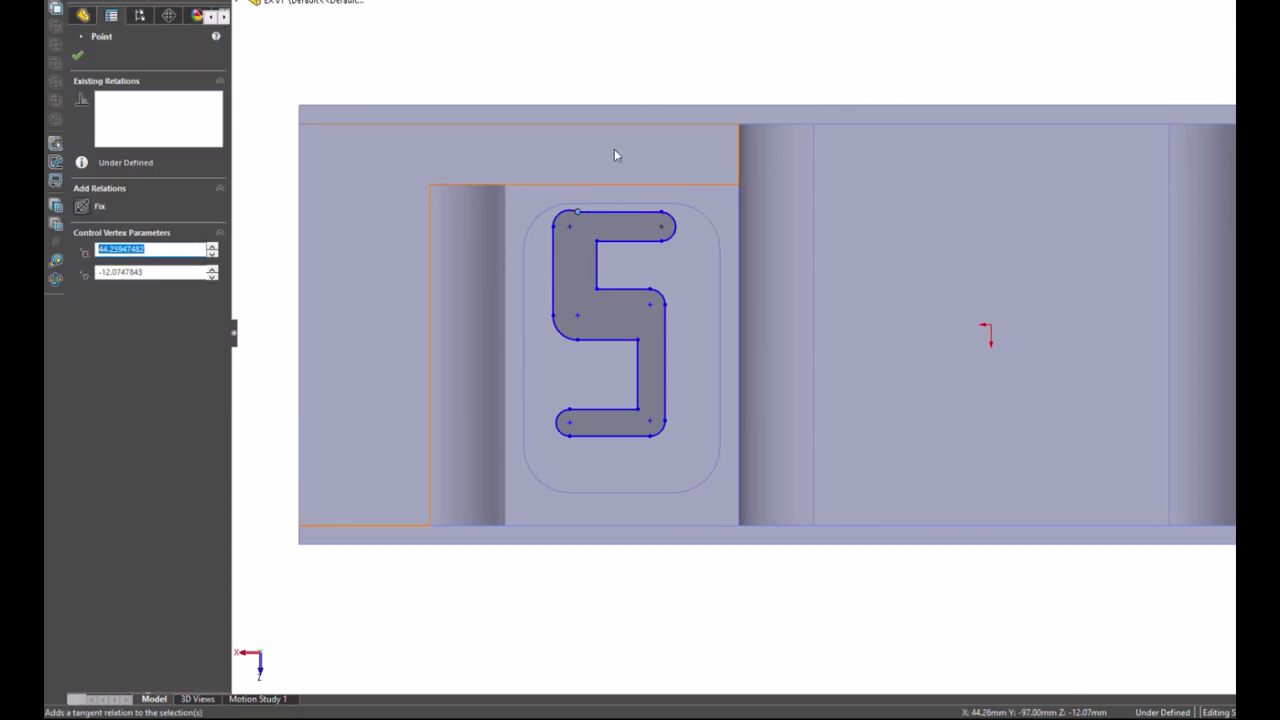
left_click(584, 66)
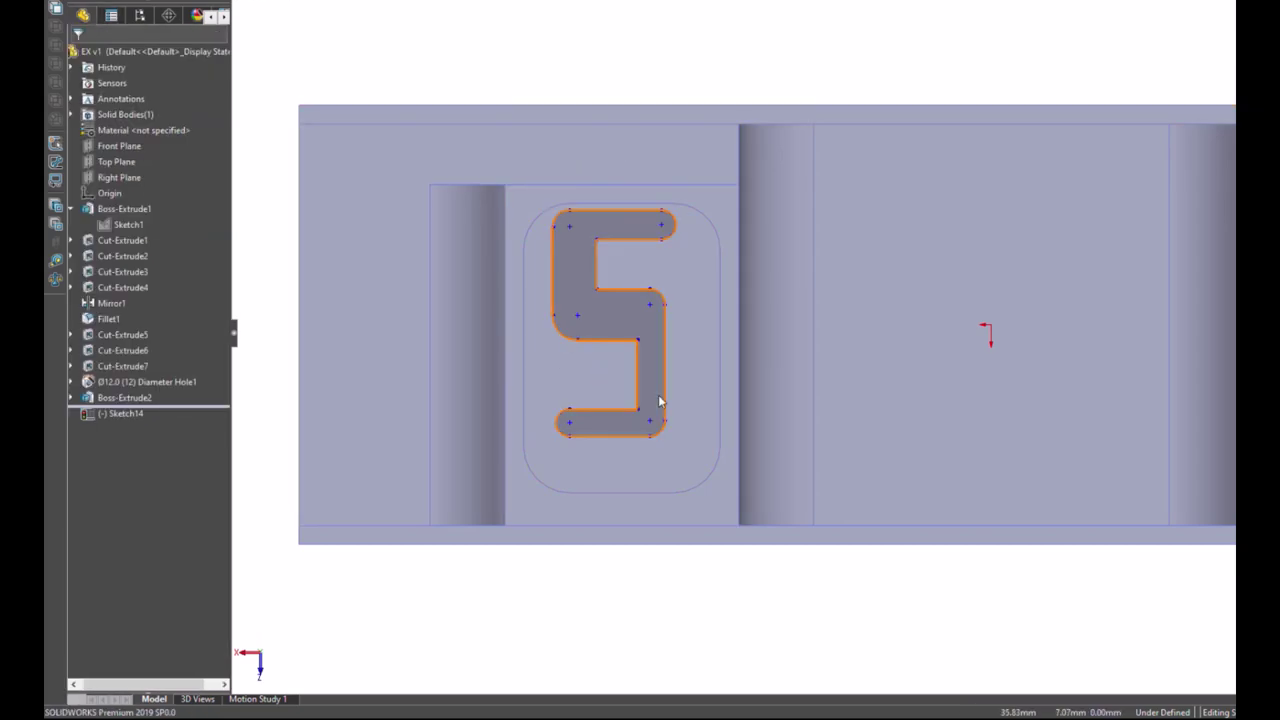
scroll(693, 323, "down", 3)
scroll(693, 323, "down", 2)
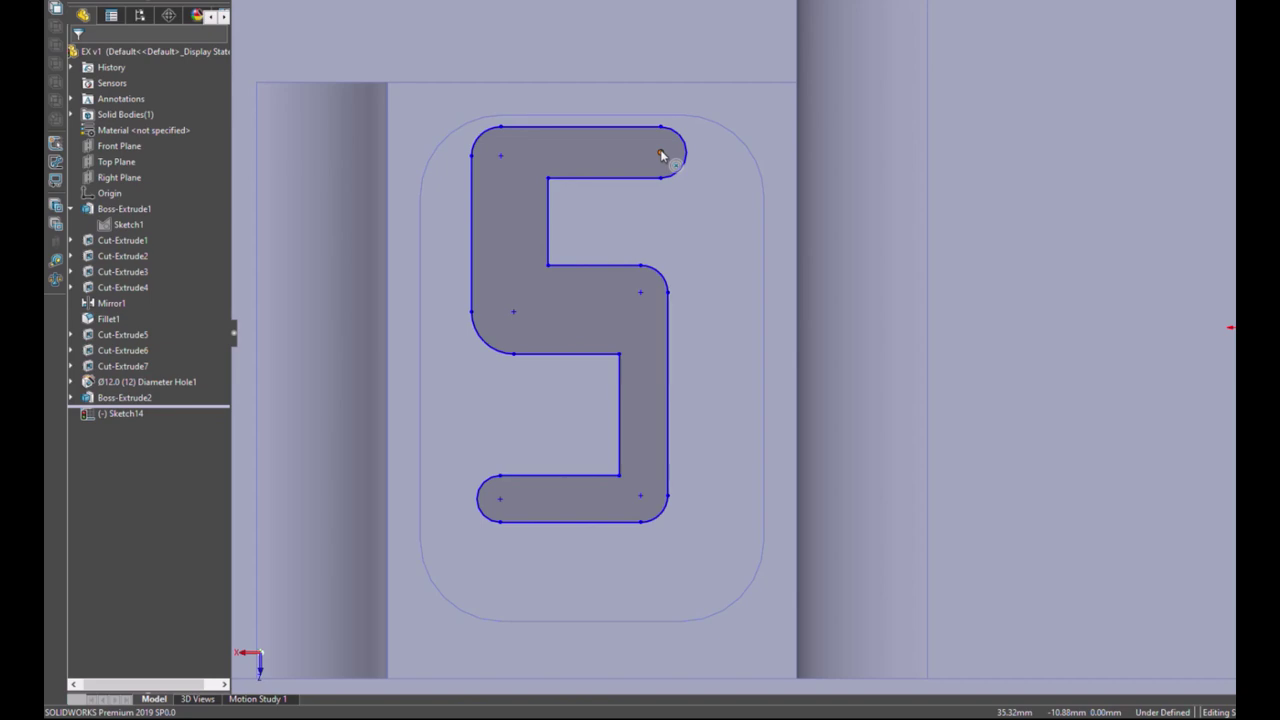
right_click_drag(728, 255, 726, 191)
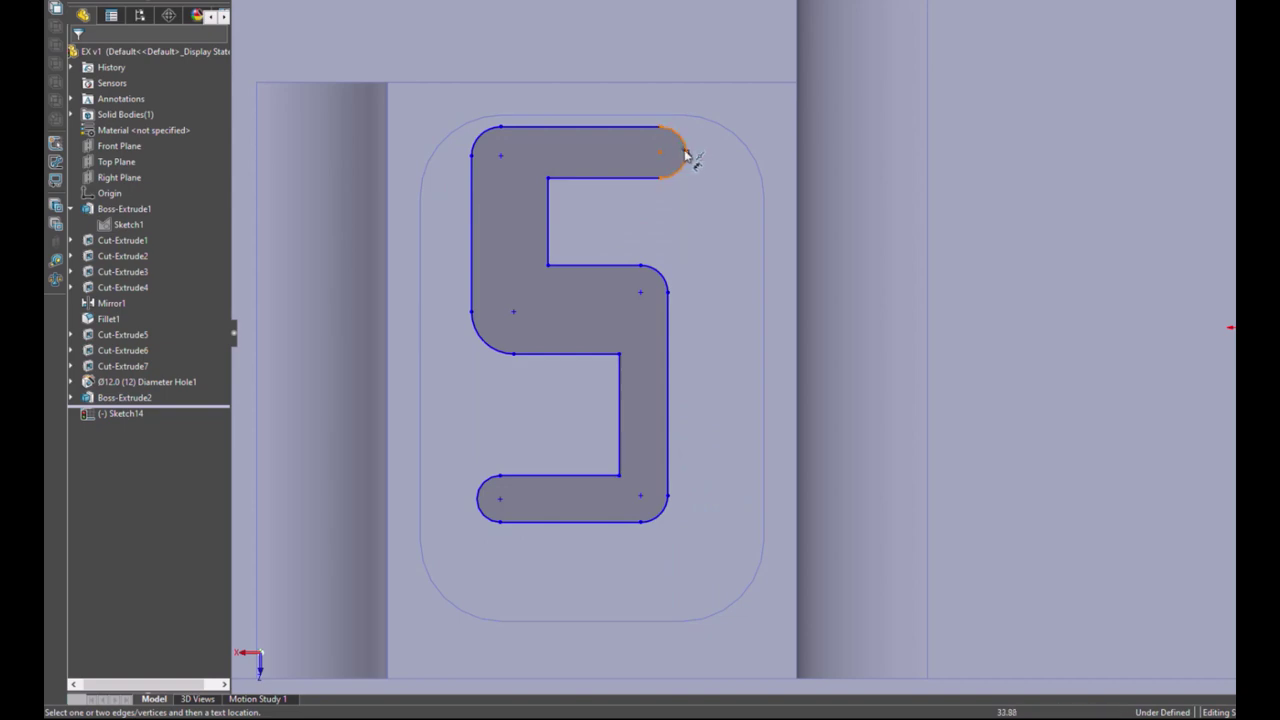
left_click(478, 138)
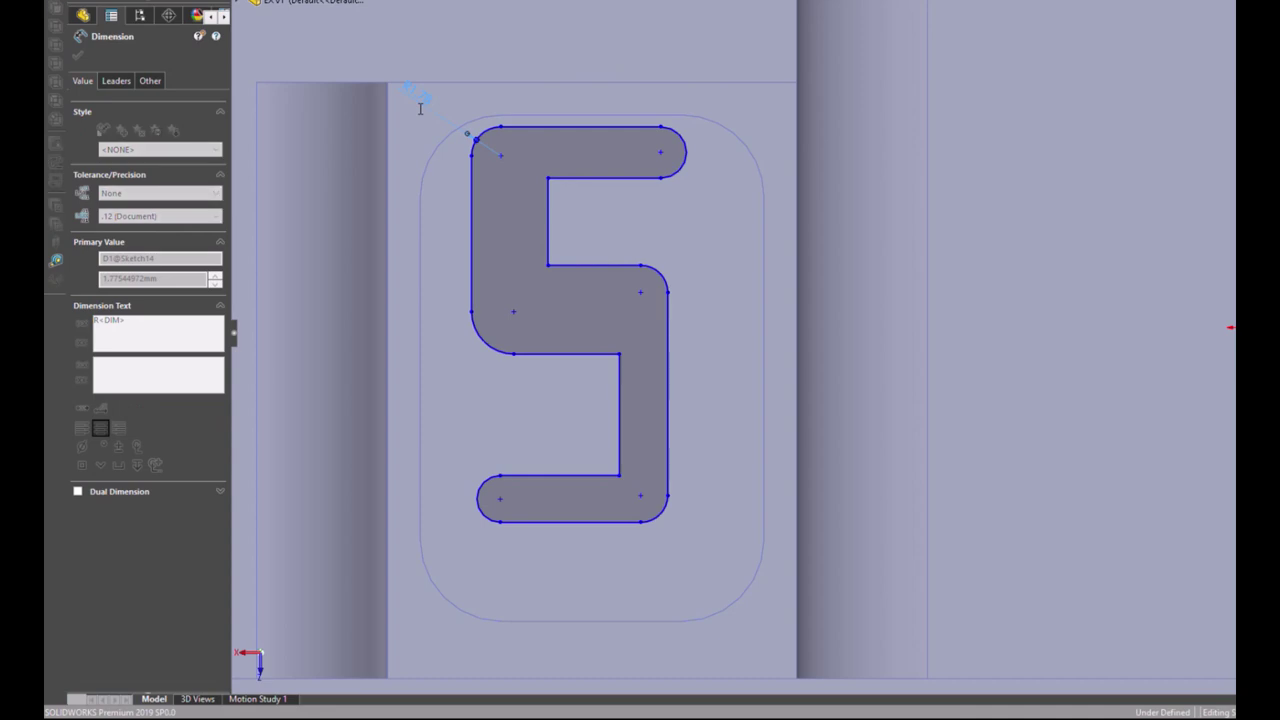
key("Return")
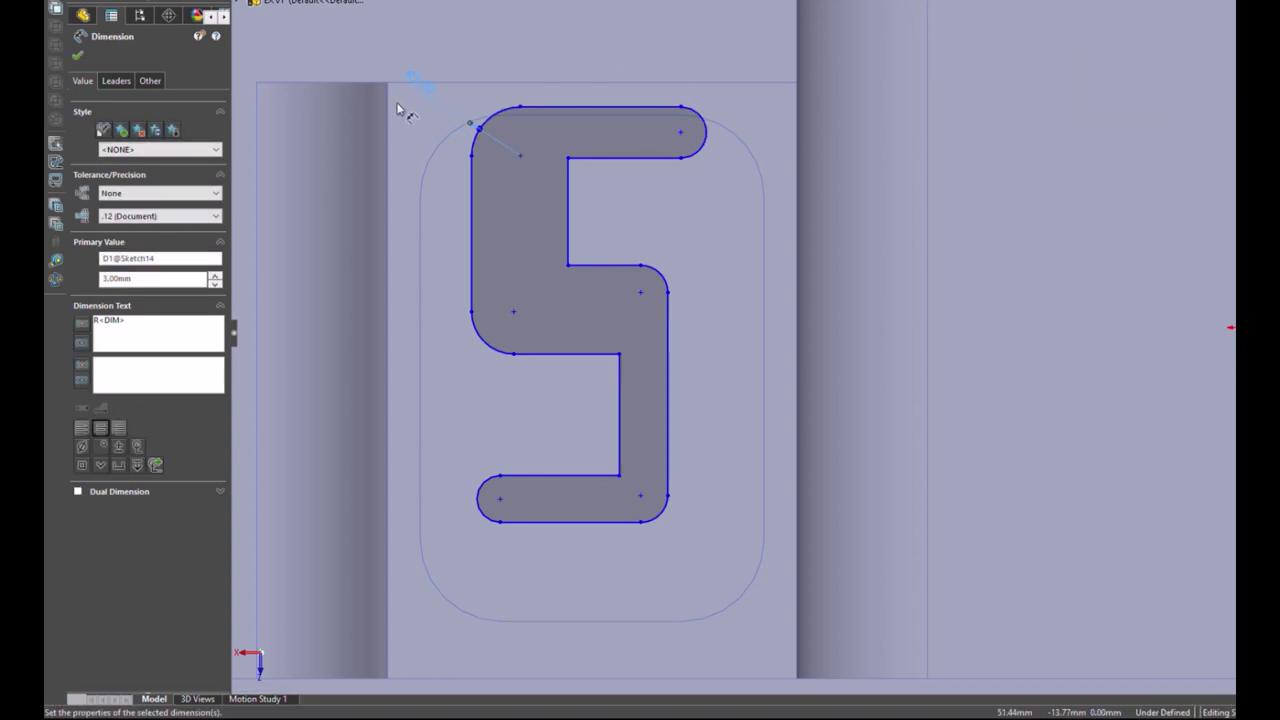
Step: Make all six arcs of the 5 equal in radius
left_click(485, 122, "ctrl")
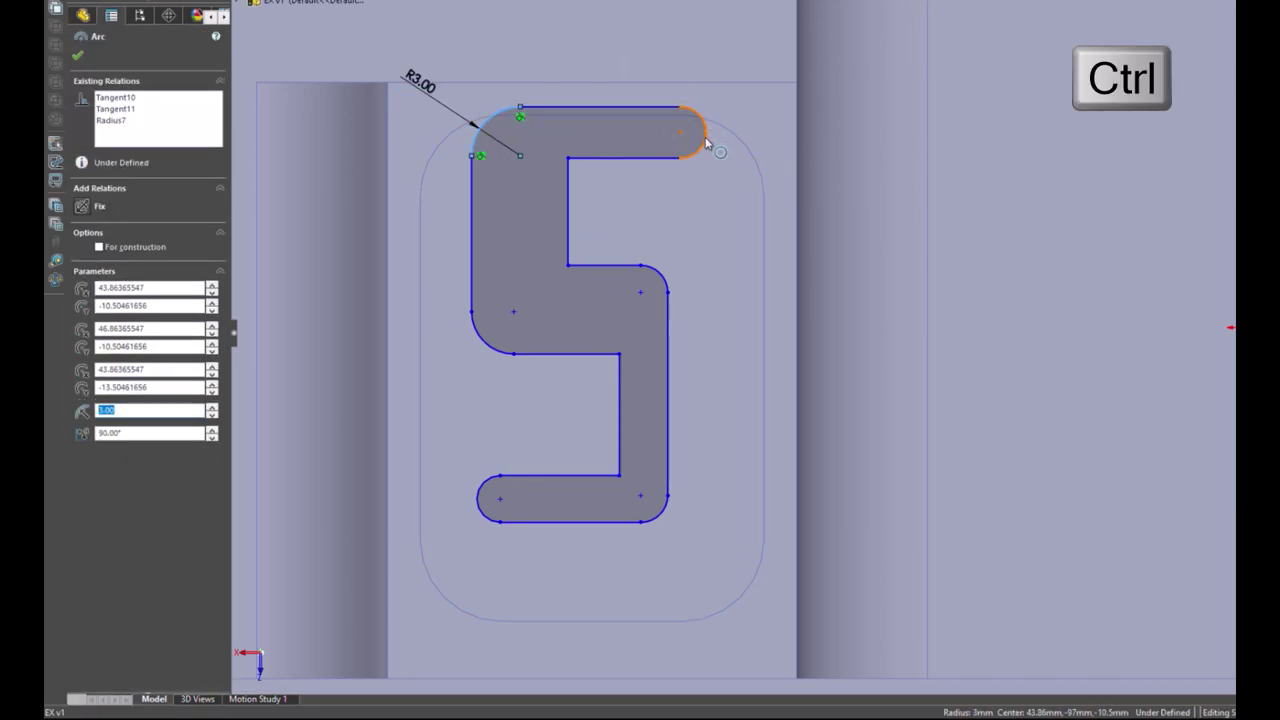
left_click(706, 136, "ctrl")
left_click(655, 272, "ctrl")
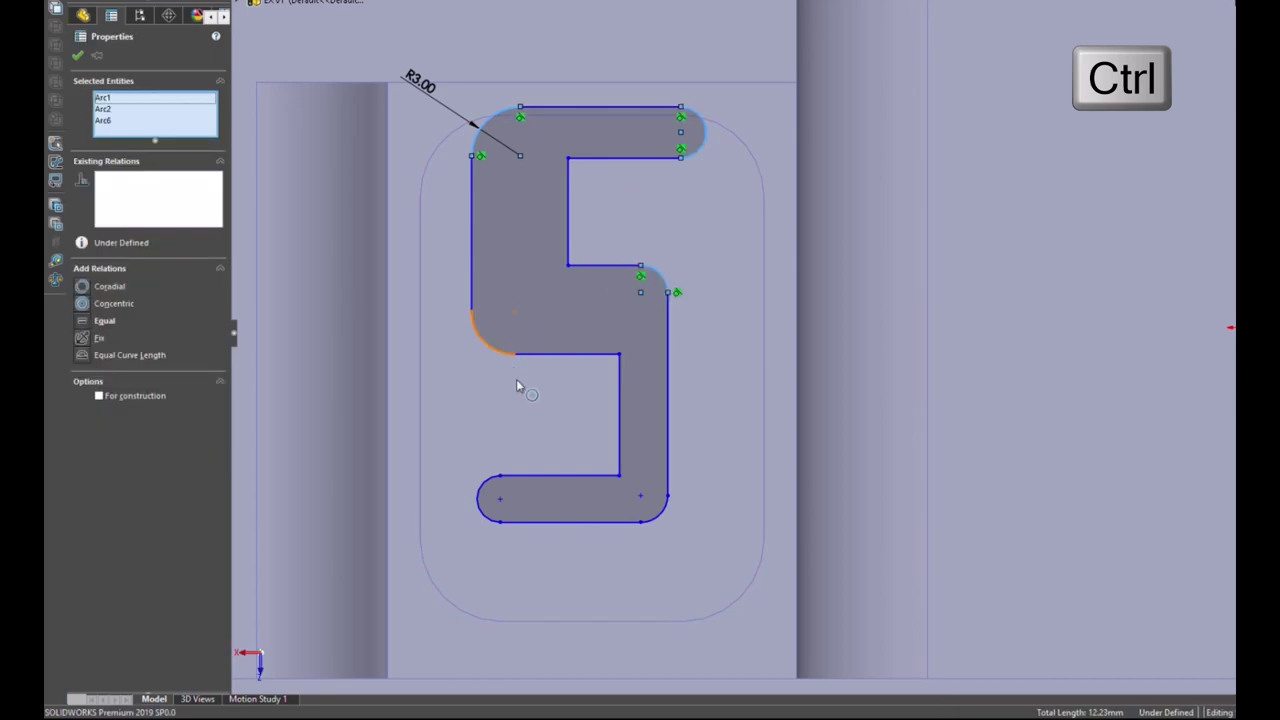
left_click(484, 338, "ctrl")
left_click(655, 526, "ctrl")
left_click(490, 526, "ctrl")
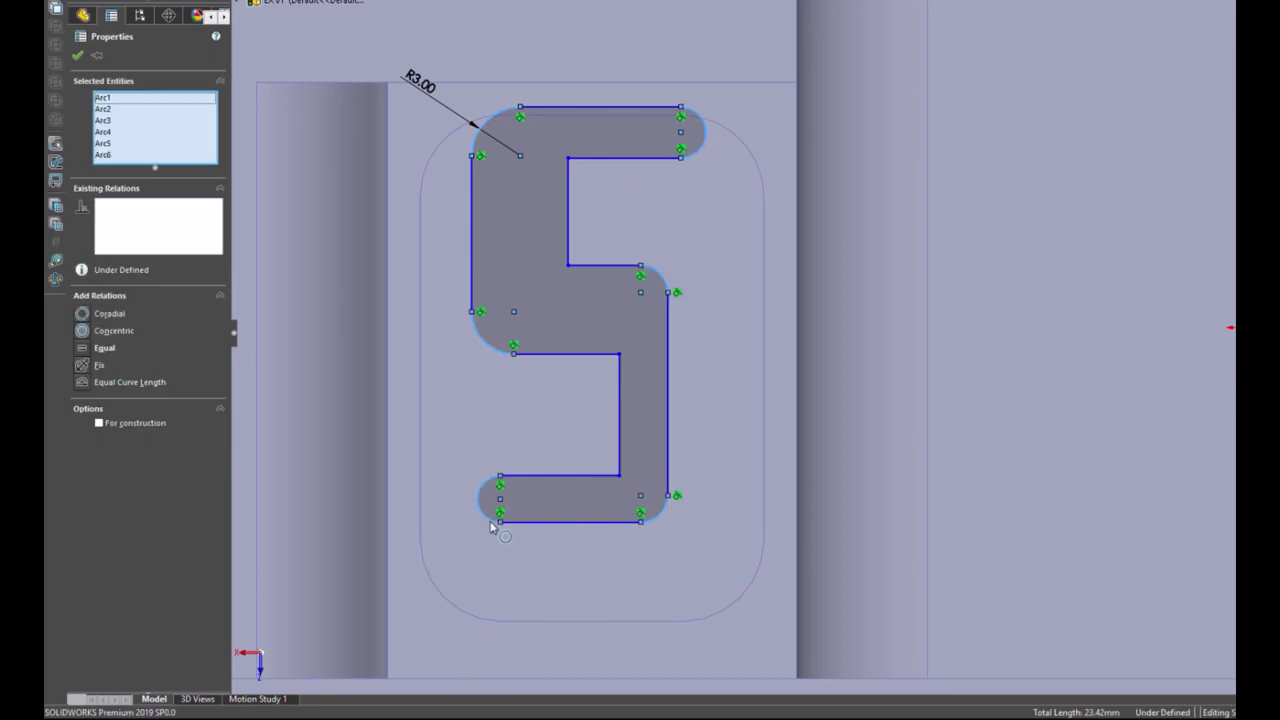
left_click(583, 471)
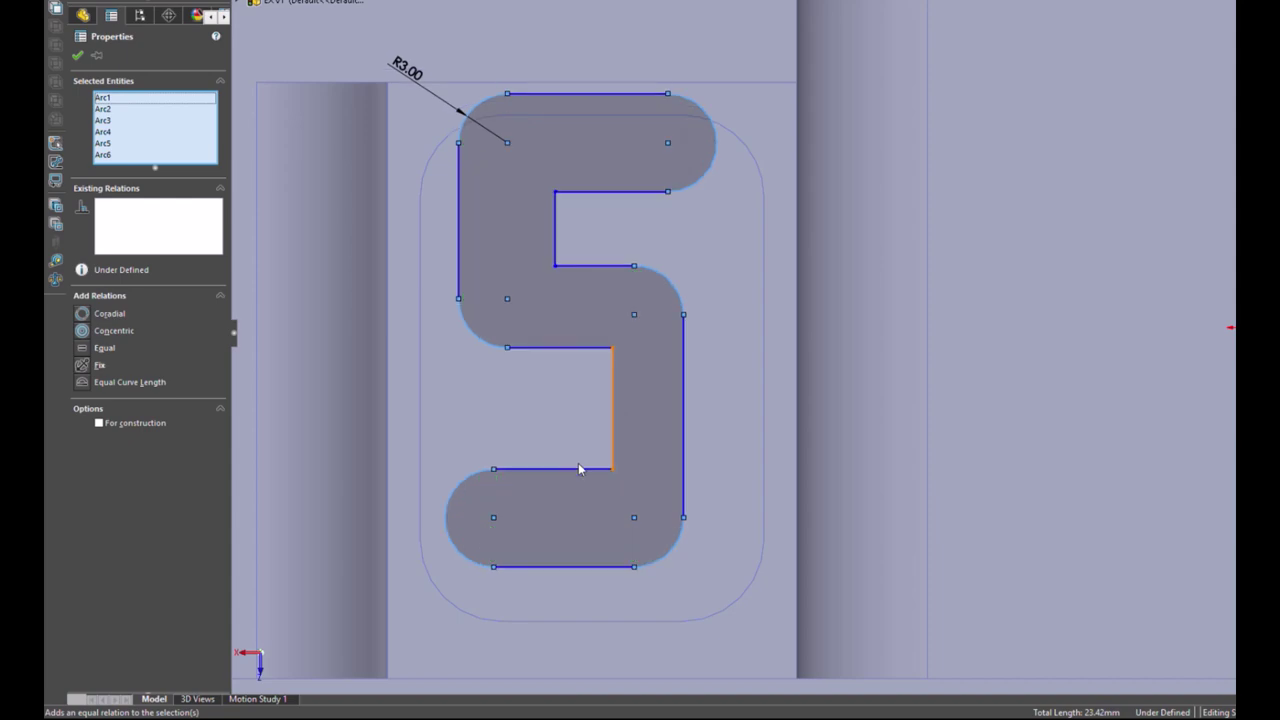
left_click(851, 373)
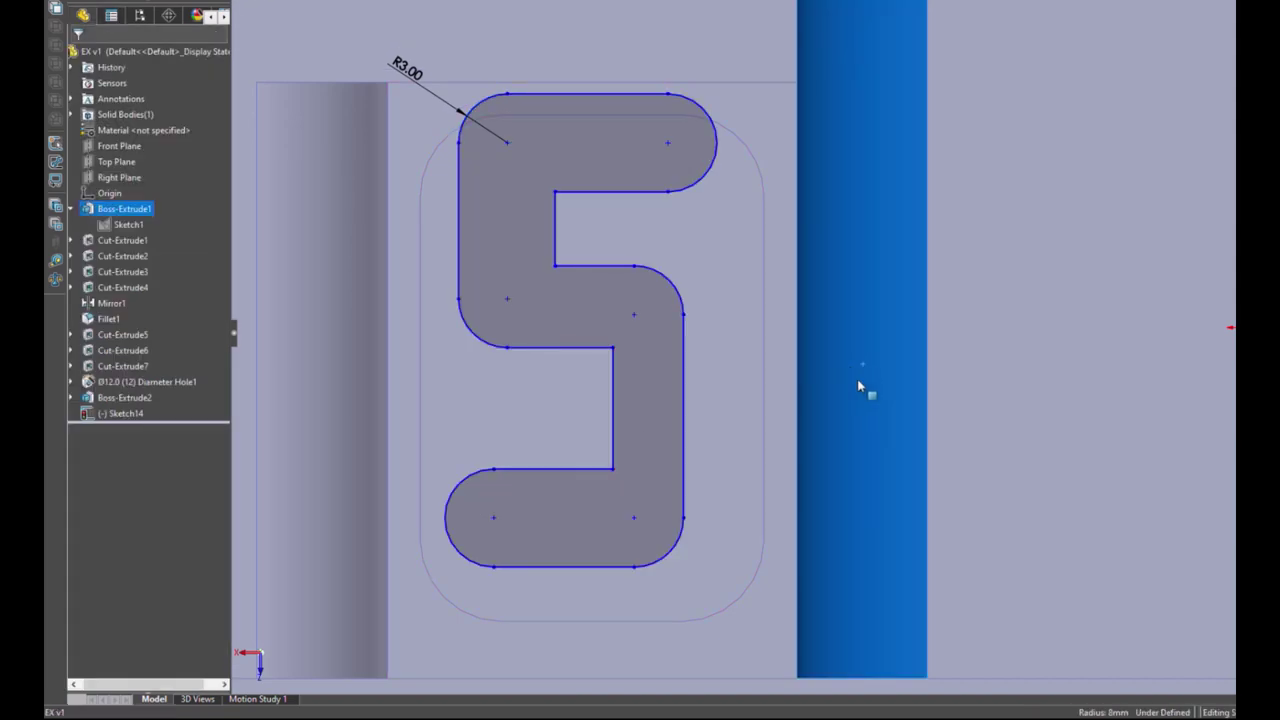
Step: Dimension the inner top gap to 5.50 mm and make the two inner vertical lines equal
key("d")
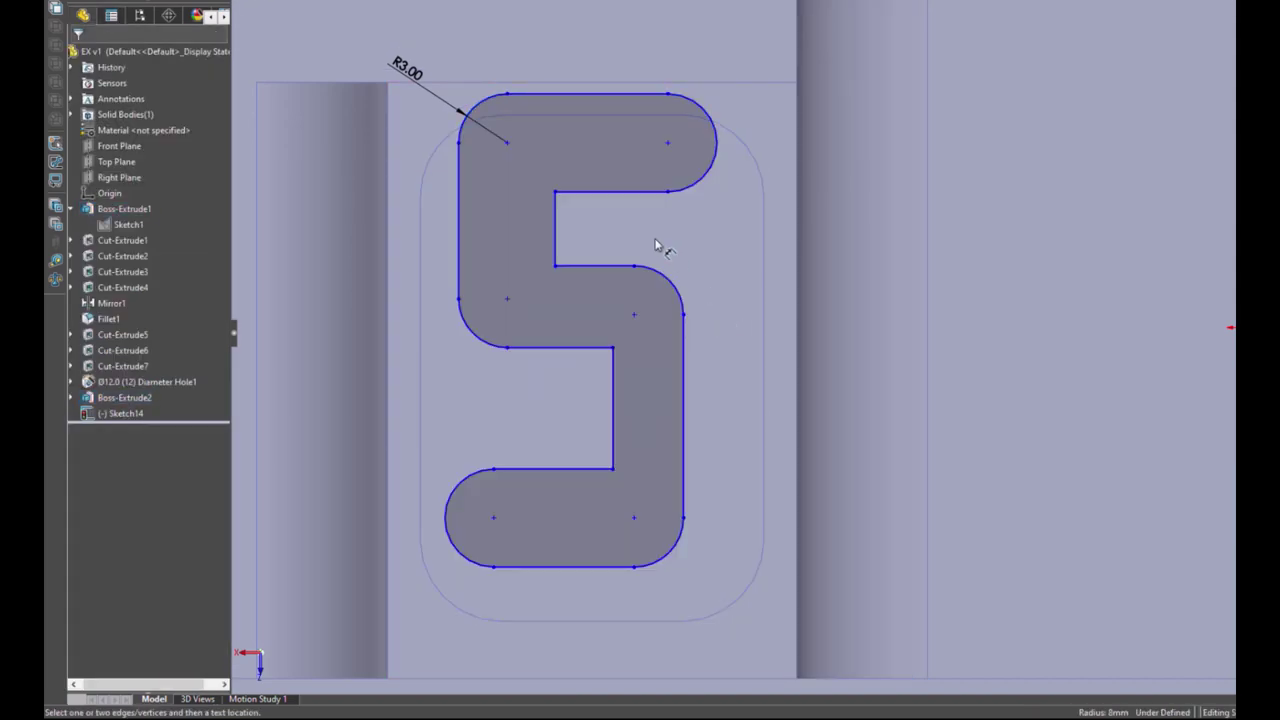
left_click(595, 265)
left_click(612, 191)
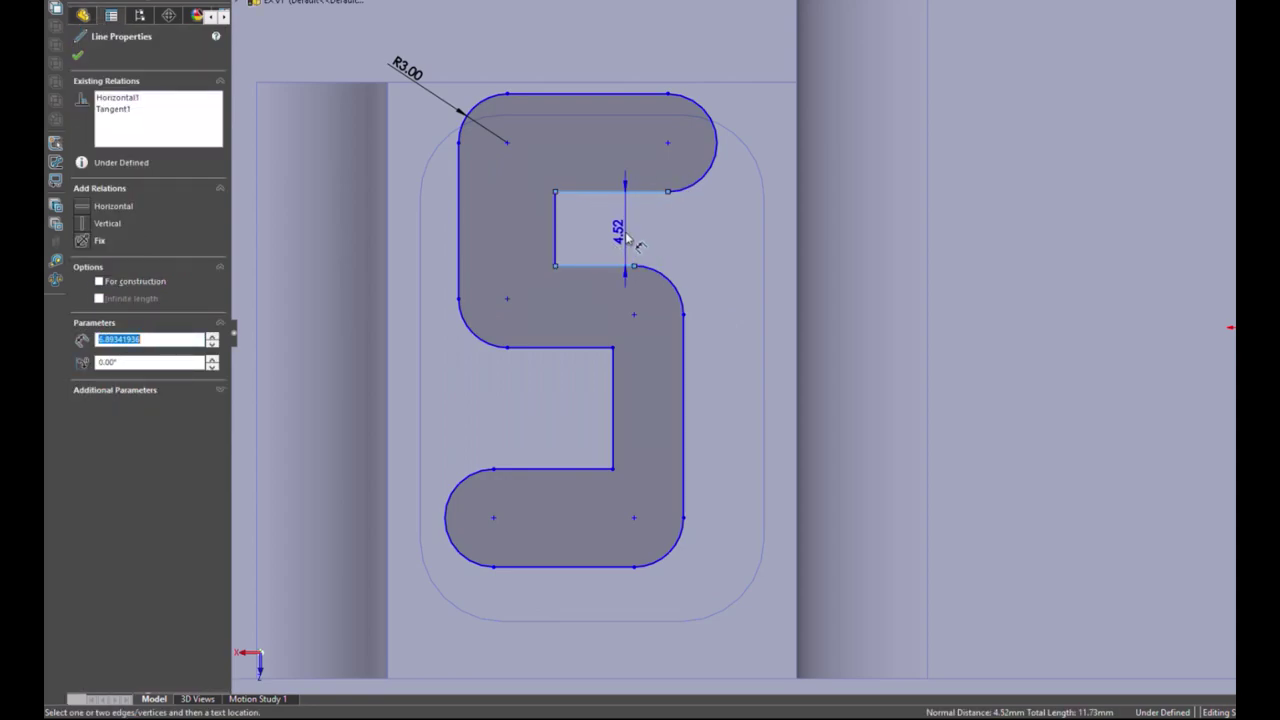
left_click(628, 238)
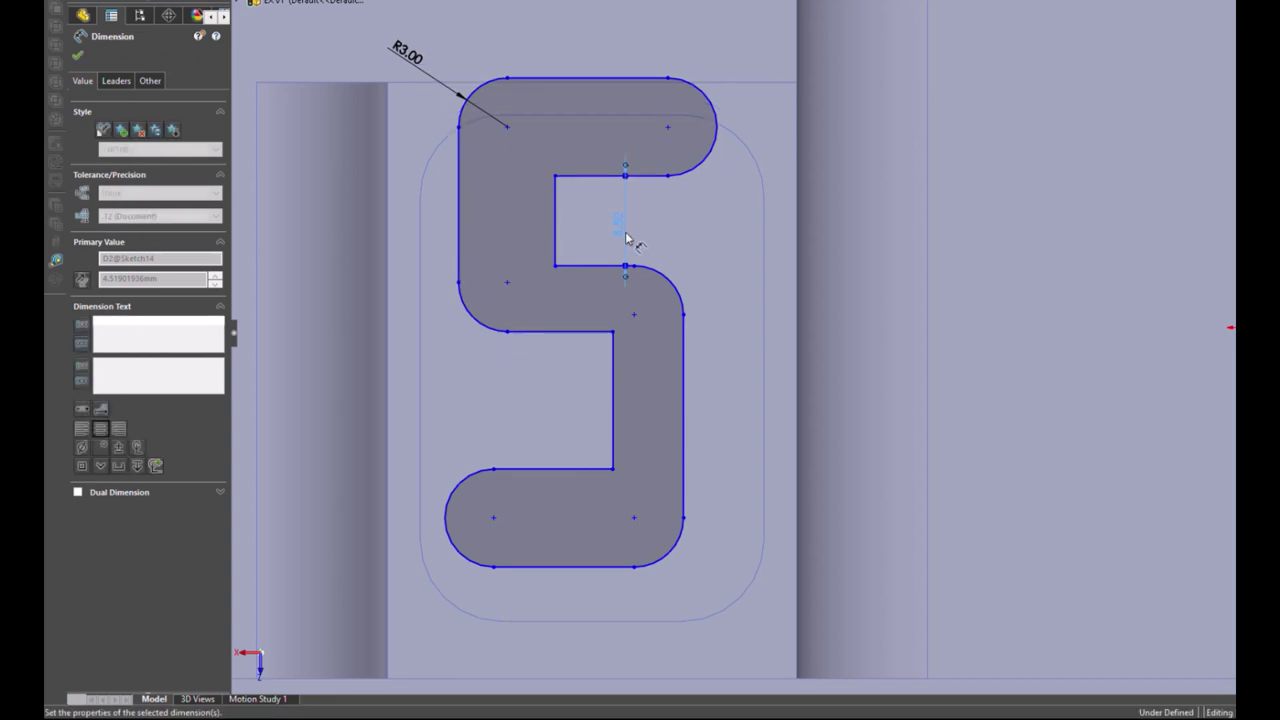
key("ctrl")
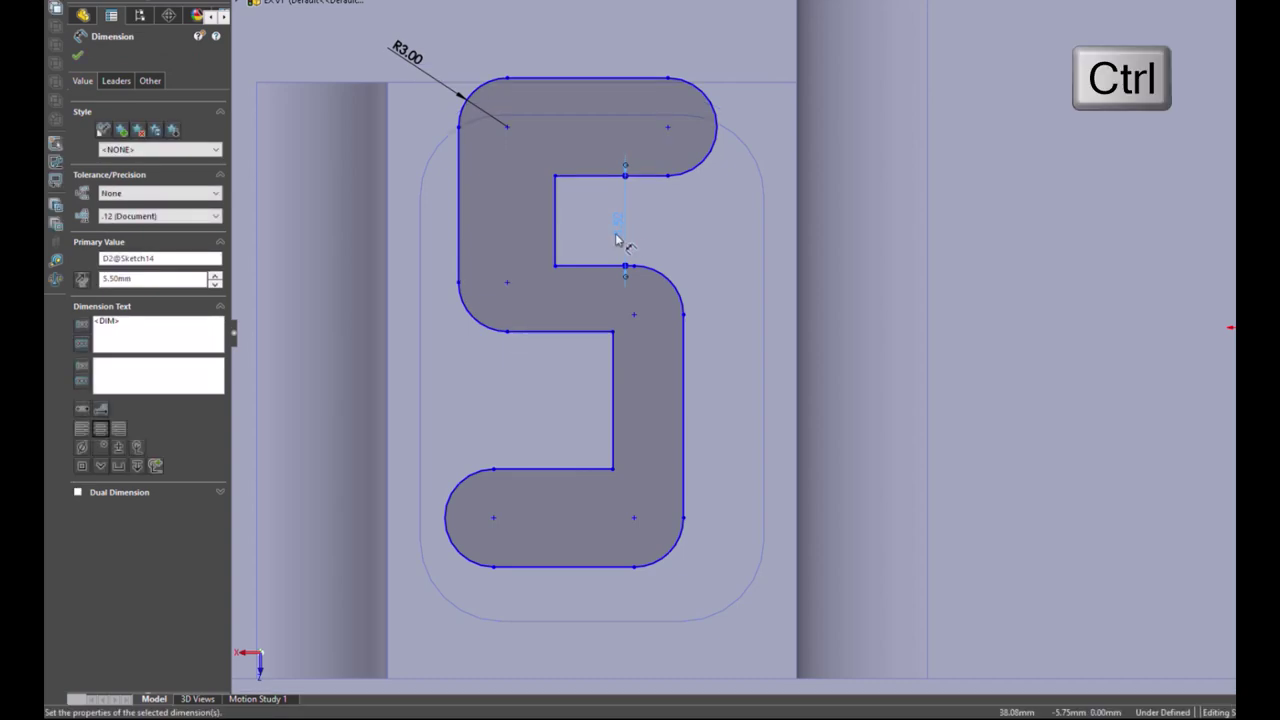
left_click(555, 220)
left_click(613, 380, "ctrl")
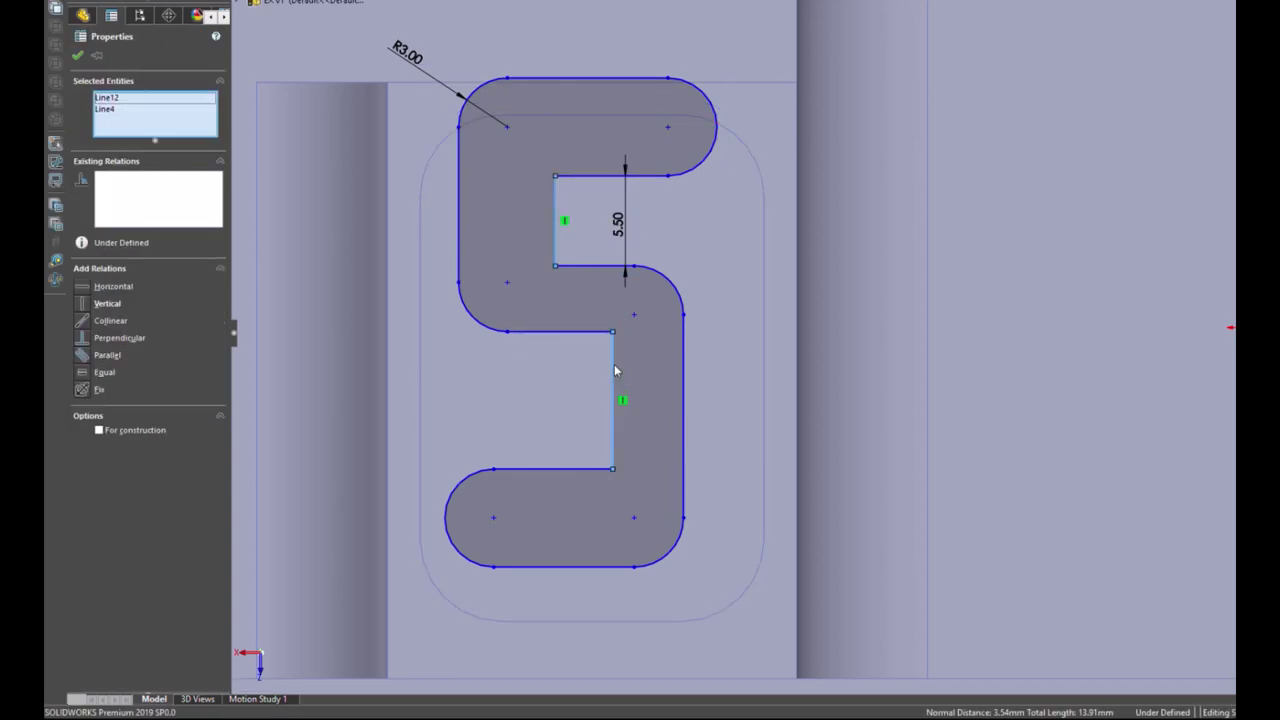
left_click(104, 372)
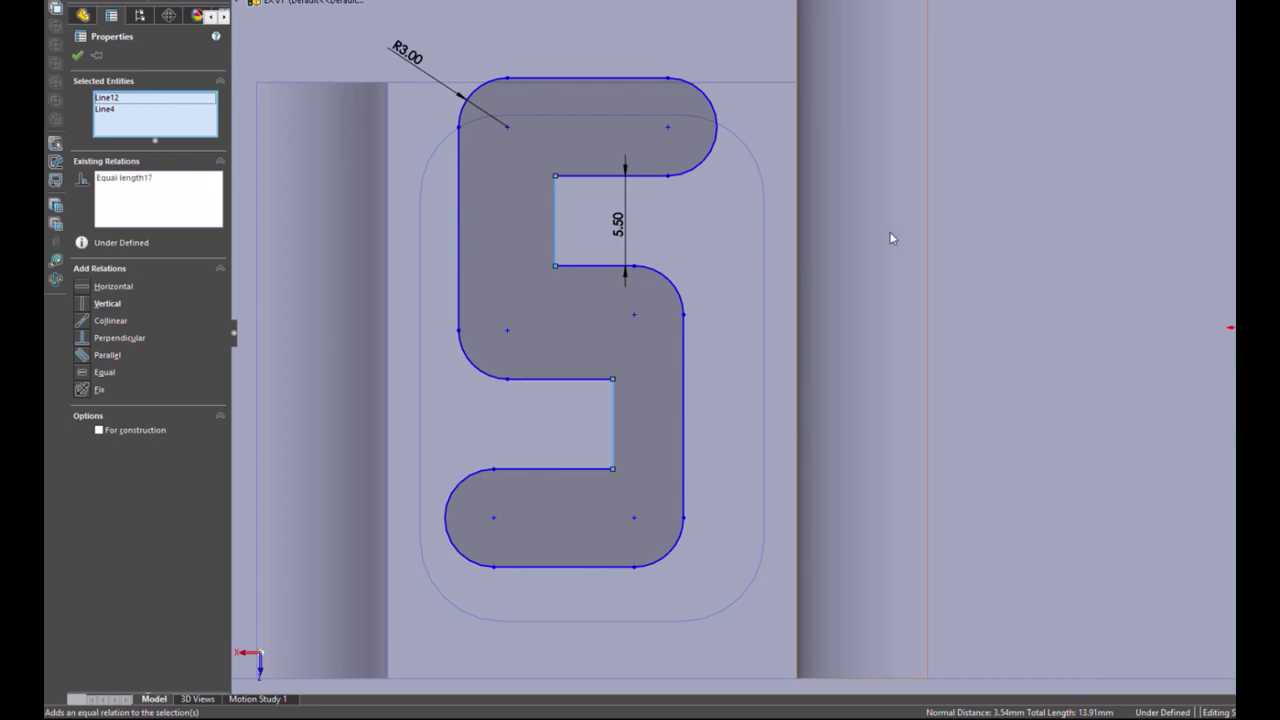
left_click(784, 220)
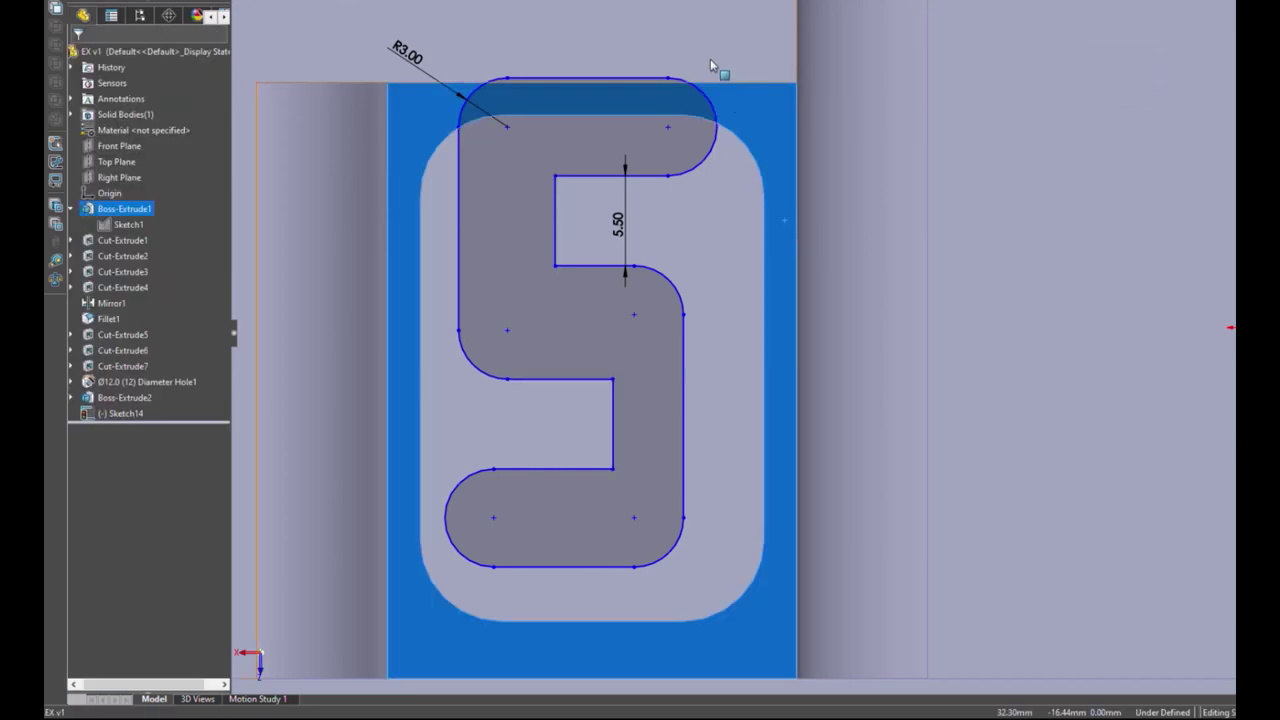
left_click(1061, 224)
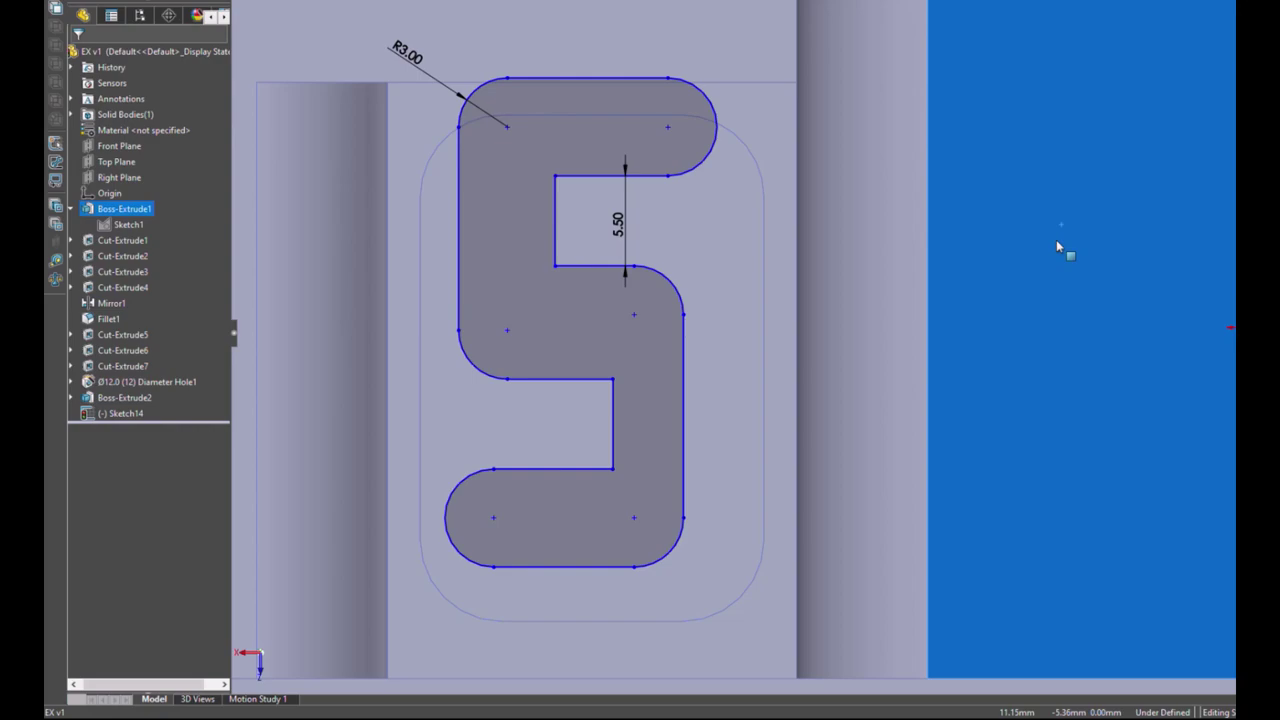
Step: Dimension the letter's overall width between its left and right outer edges to 19 mm
left_click(704, 403)
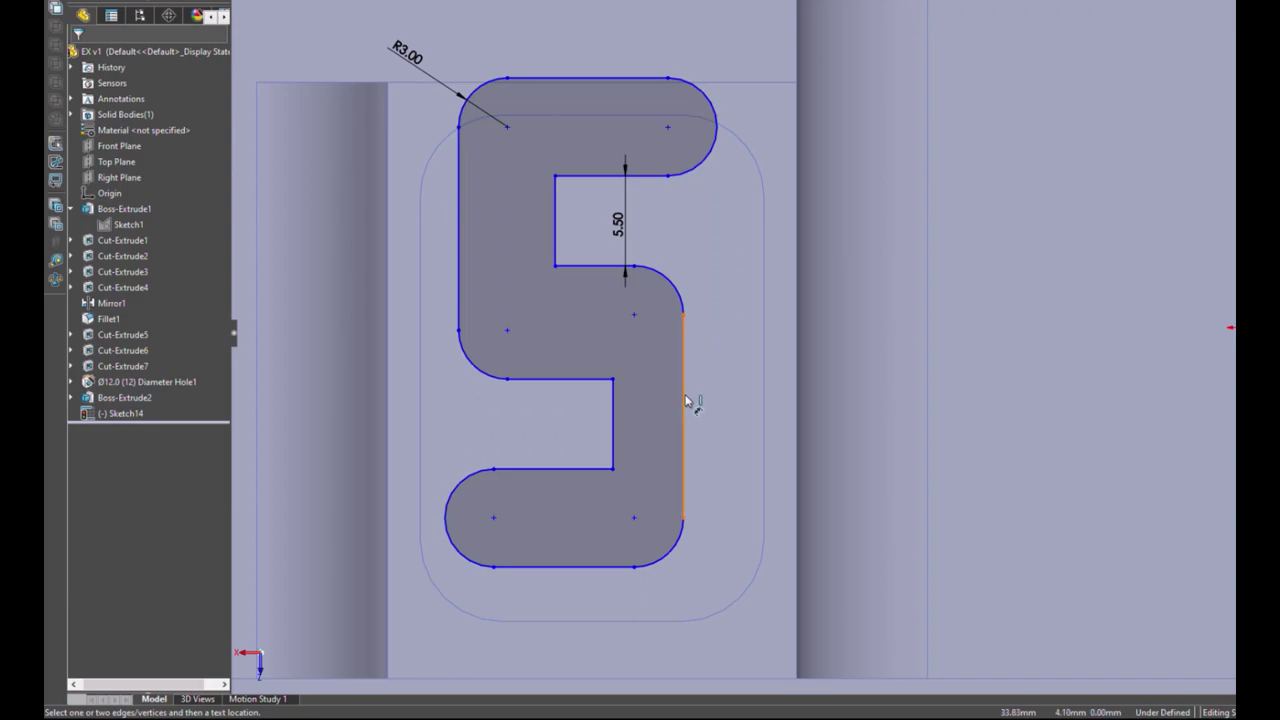
left_click(684, 402)
left_click(460, 278)
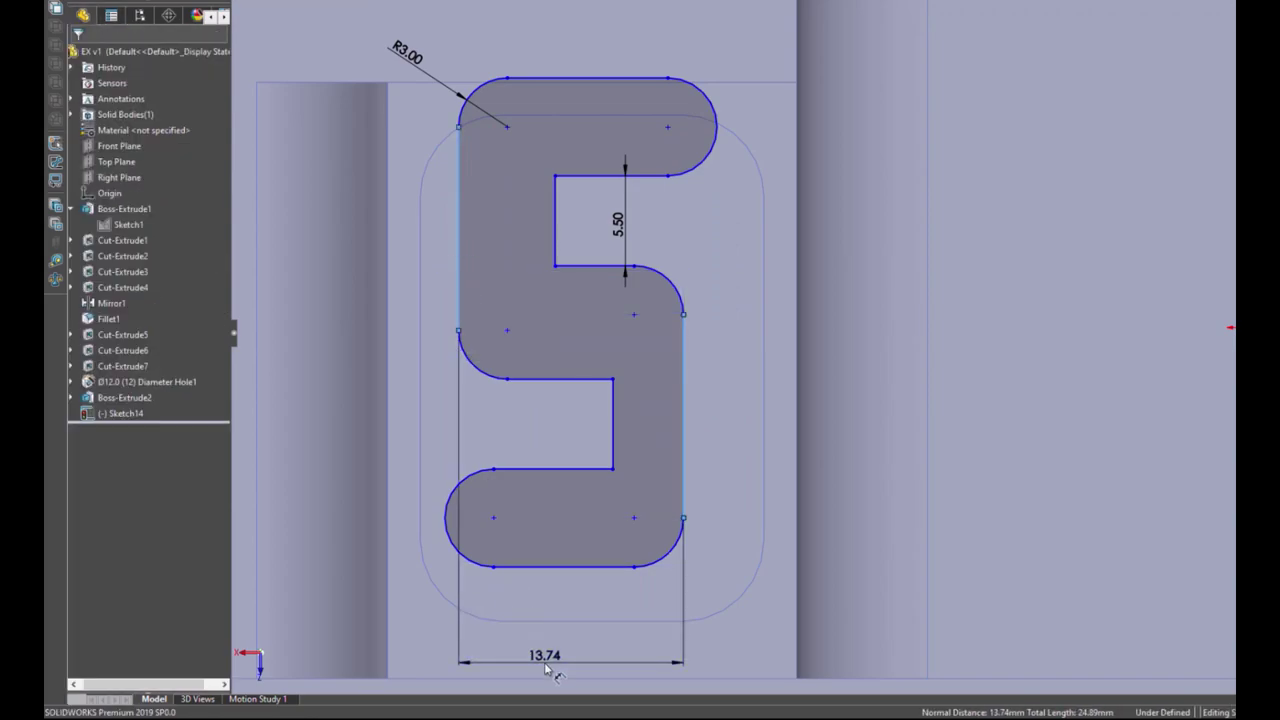
left_click(546, 668)
type("19")
key("Return")
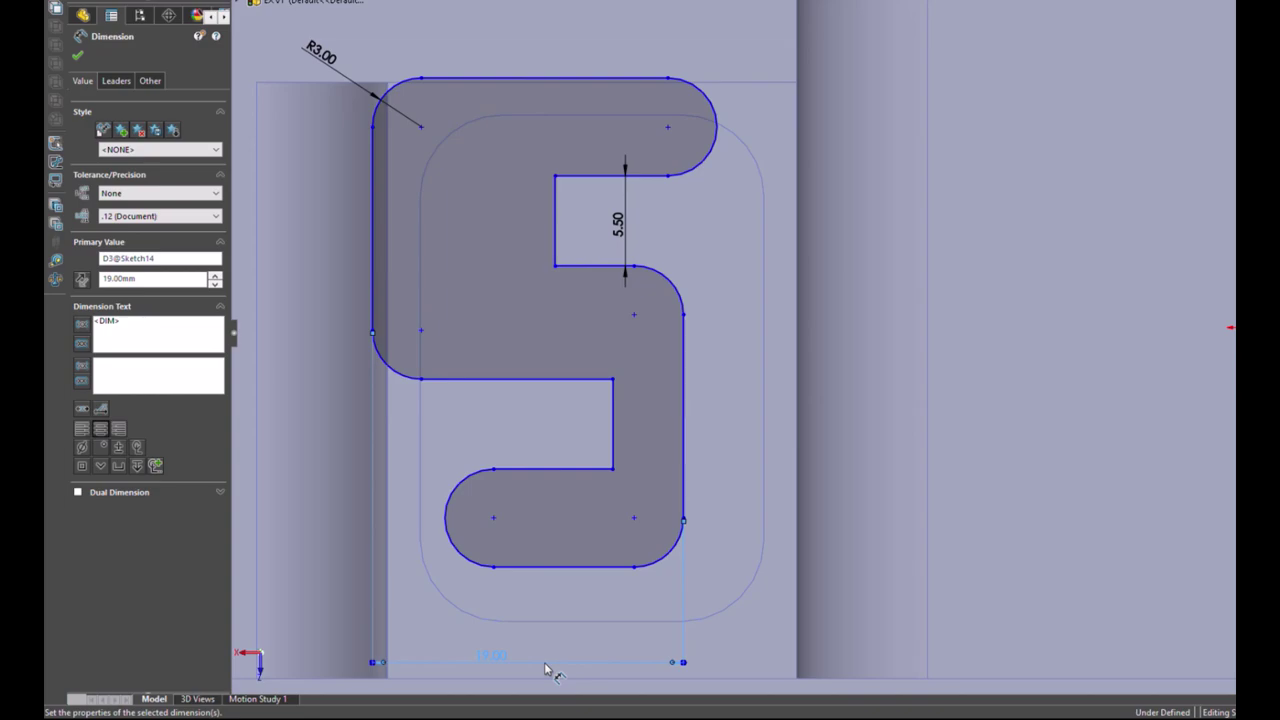
key("Escape")
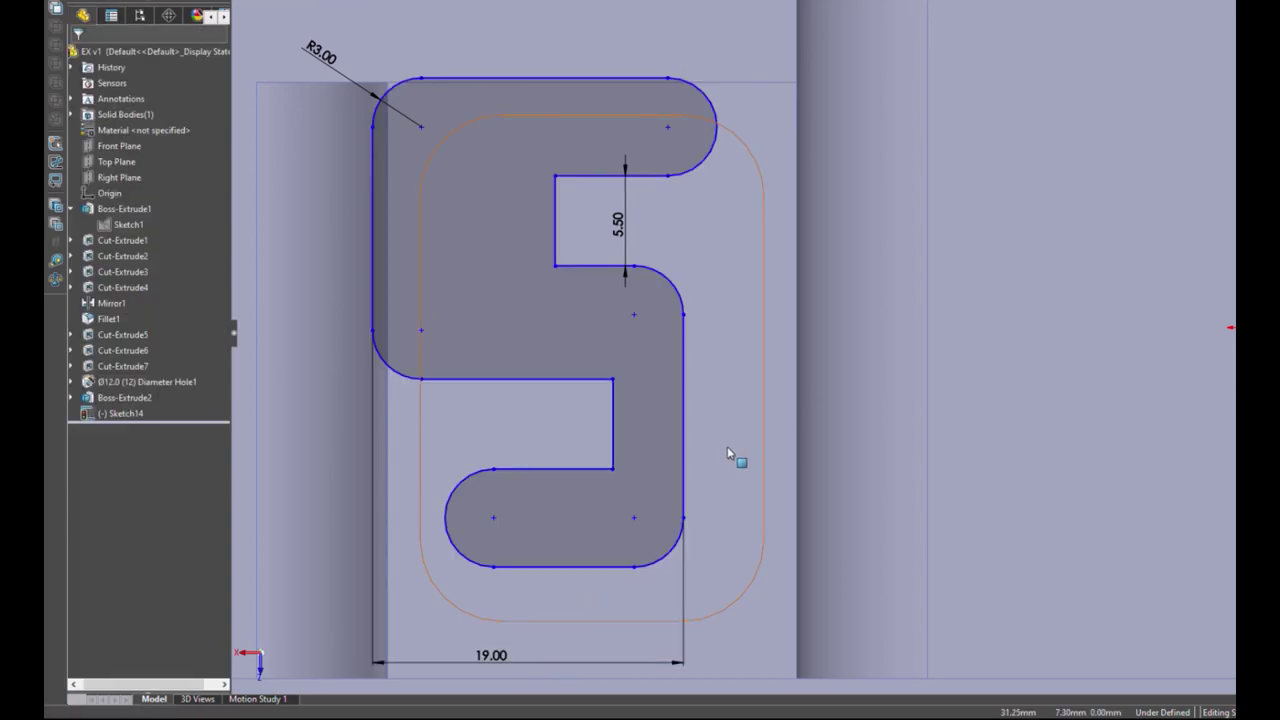
Step: Align the left-side and right-side arc endpoints vertically with Vertical relations
left_click(445, 518)
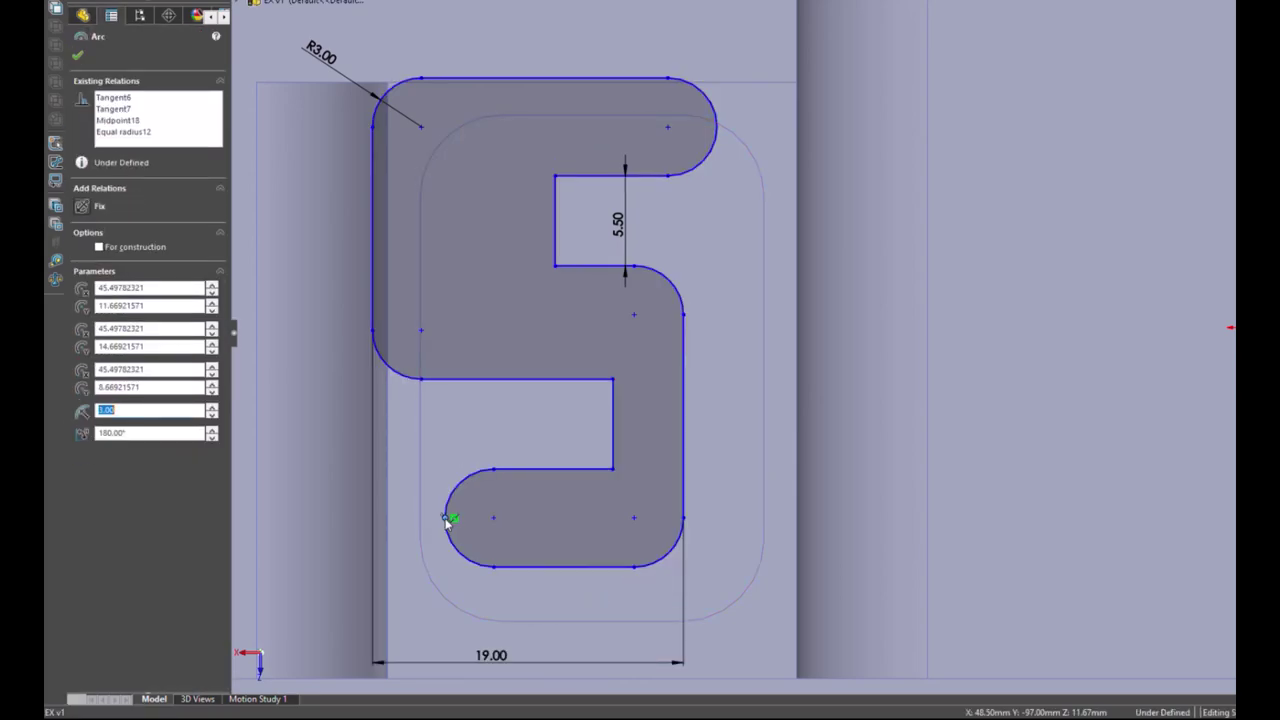
left_click(370, 336)
left_click(372, 338, "ctrl")
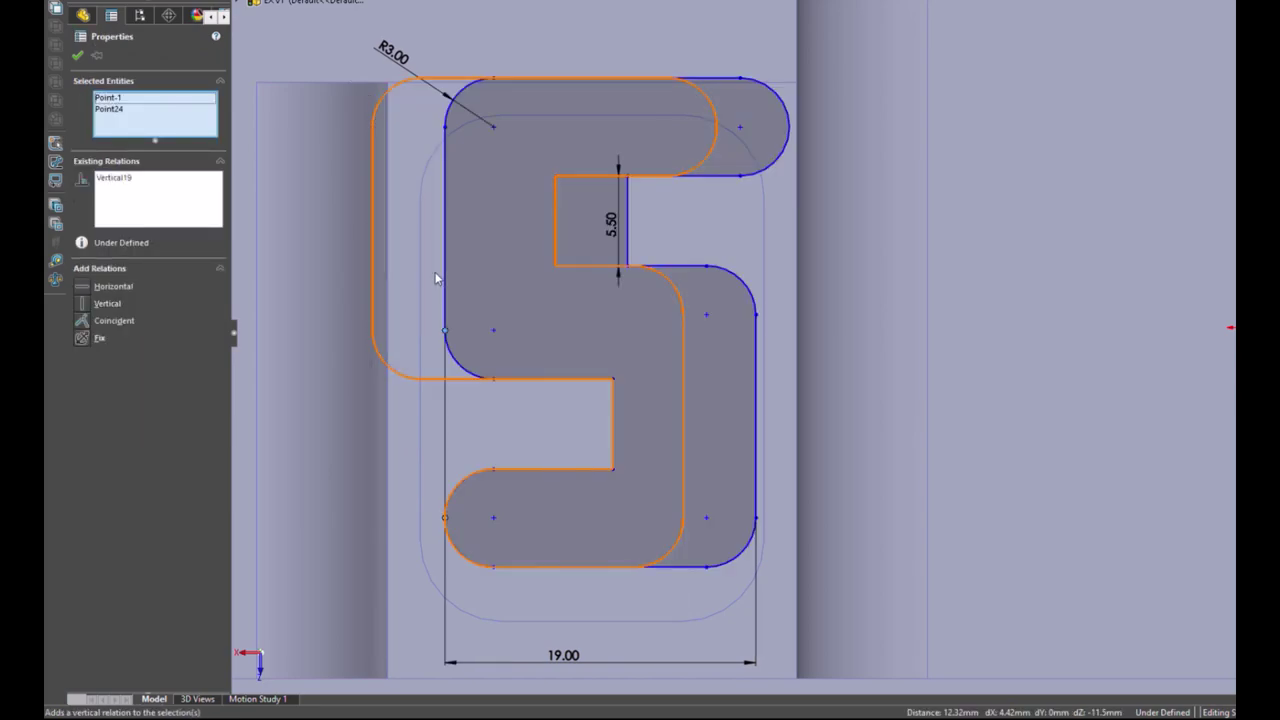
left_click(943, 337)
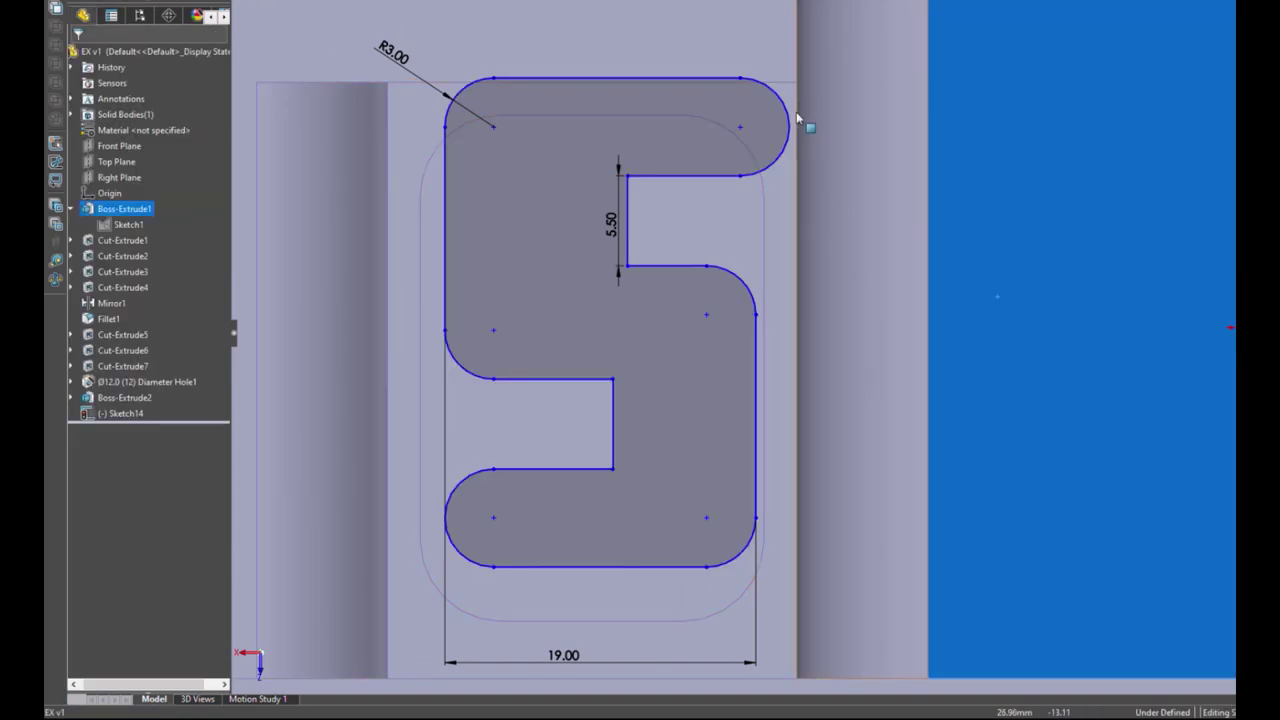
left_click(789, 130)
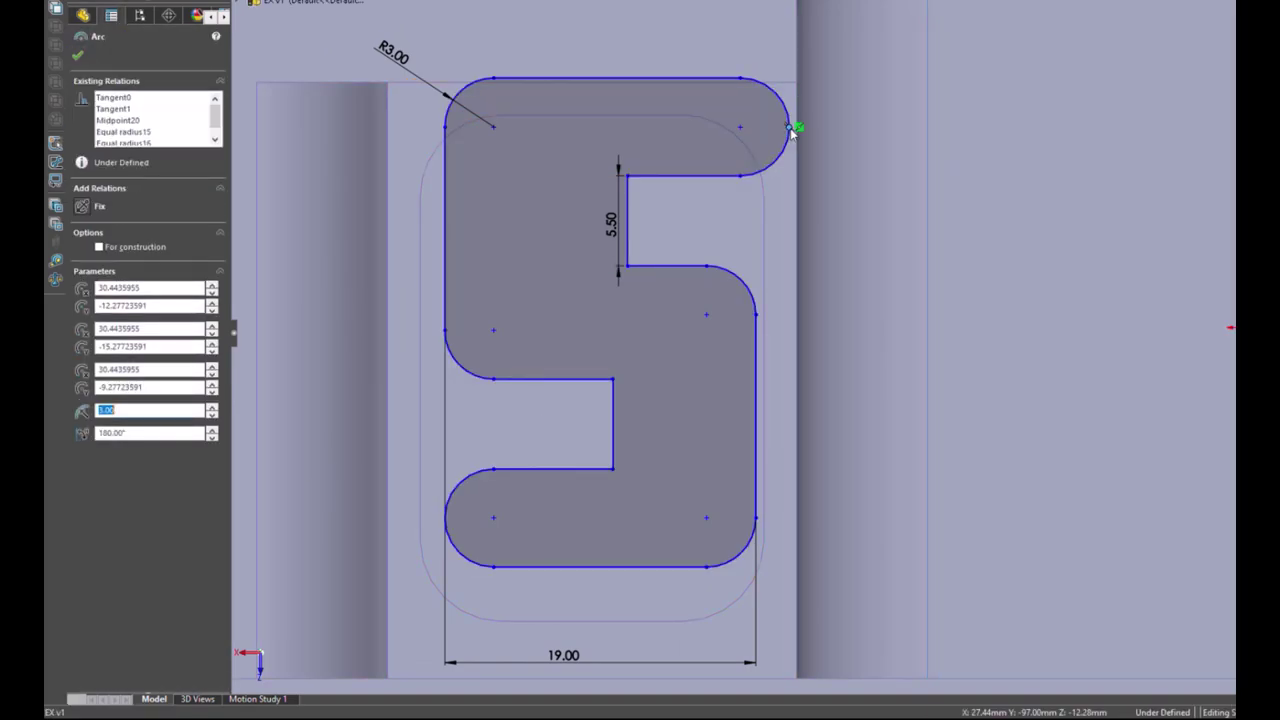
left_click(757, 318, "ctrl")
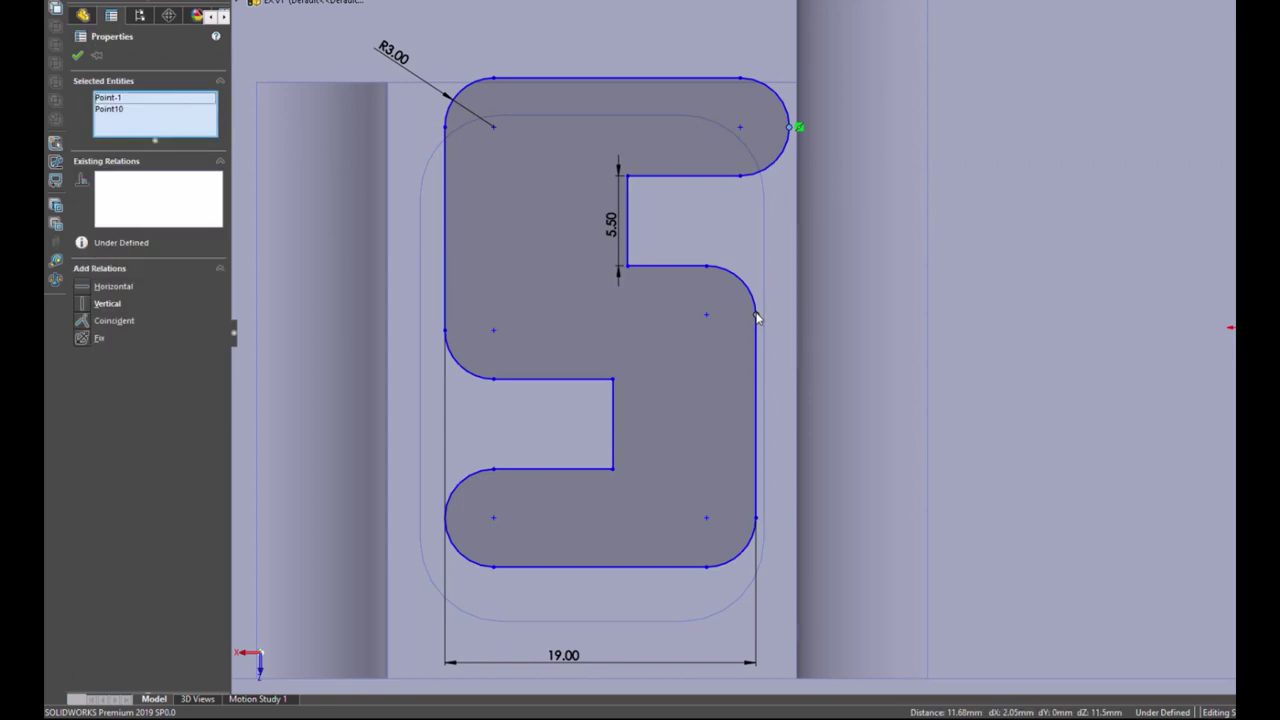
left_click(821, 249)
left_click(867, 372)
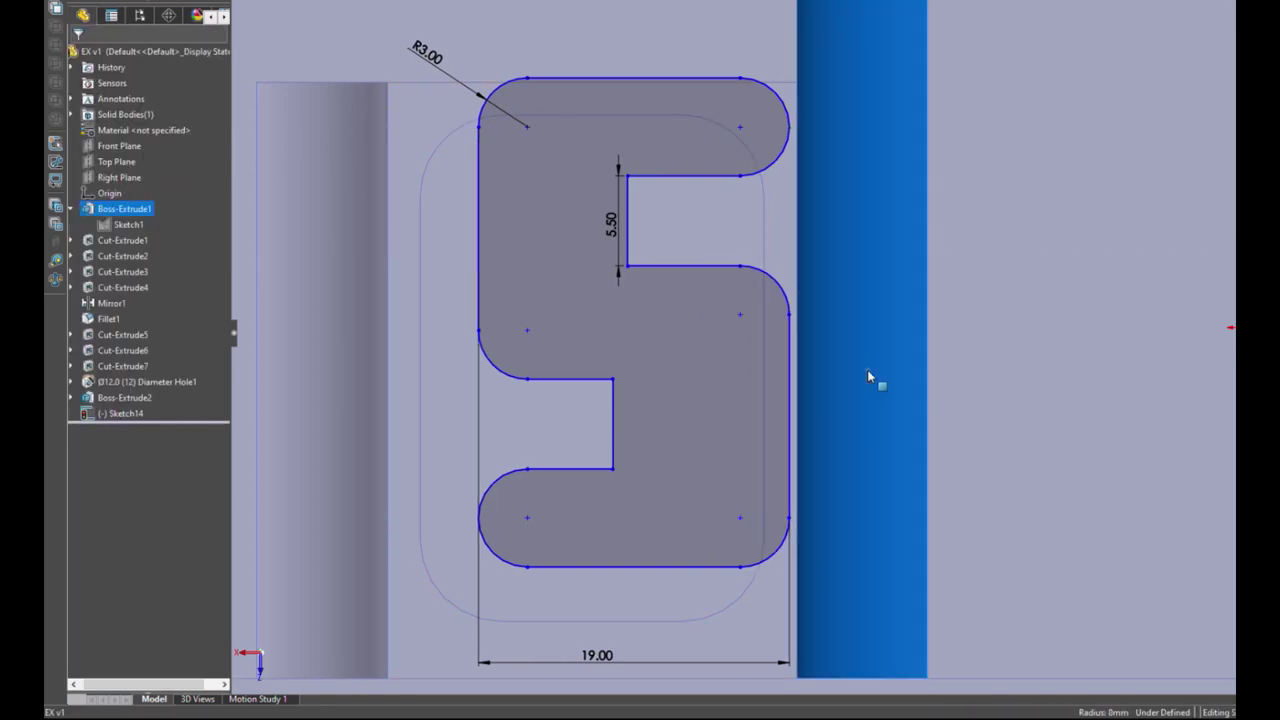
Step: Begin a dimension from the lower slot's upper edge to the letter's bottom edge, then cancel it
left_click(707, 214)
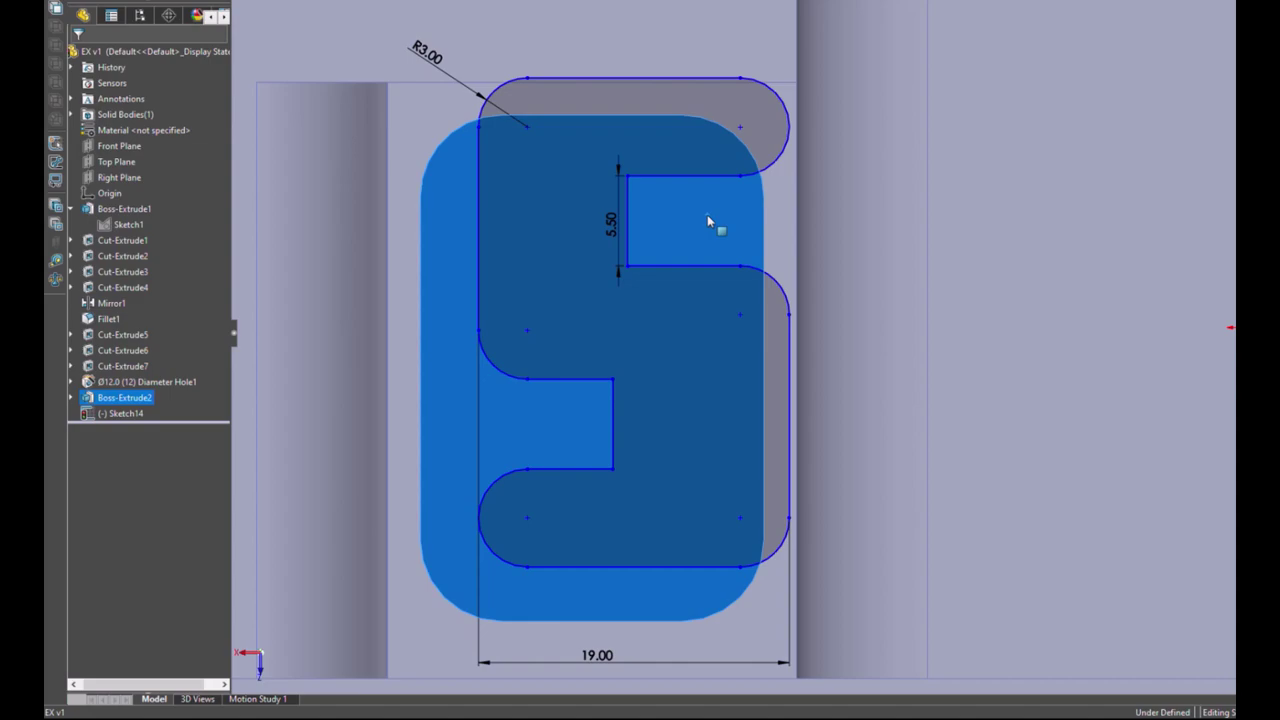
left_click(870, 250)
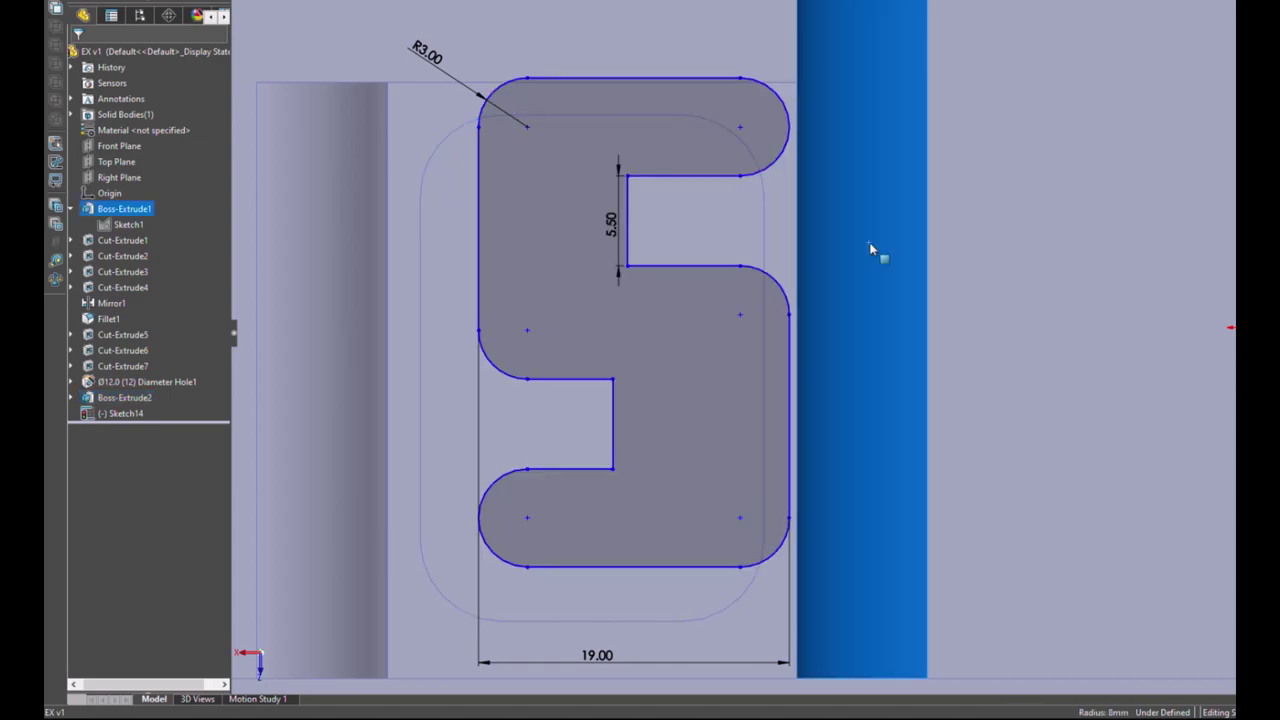
key("Escape")
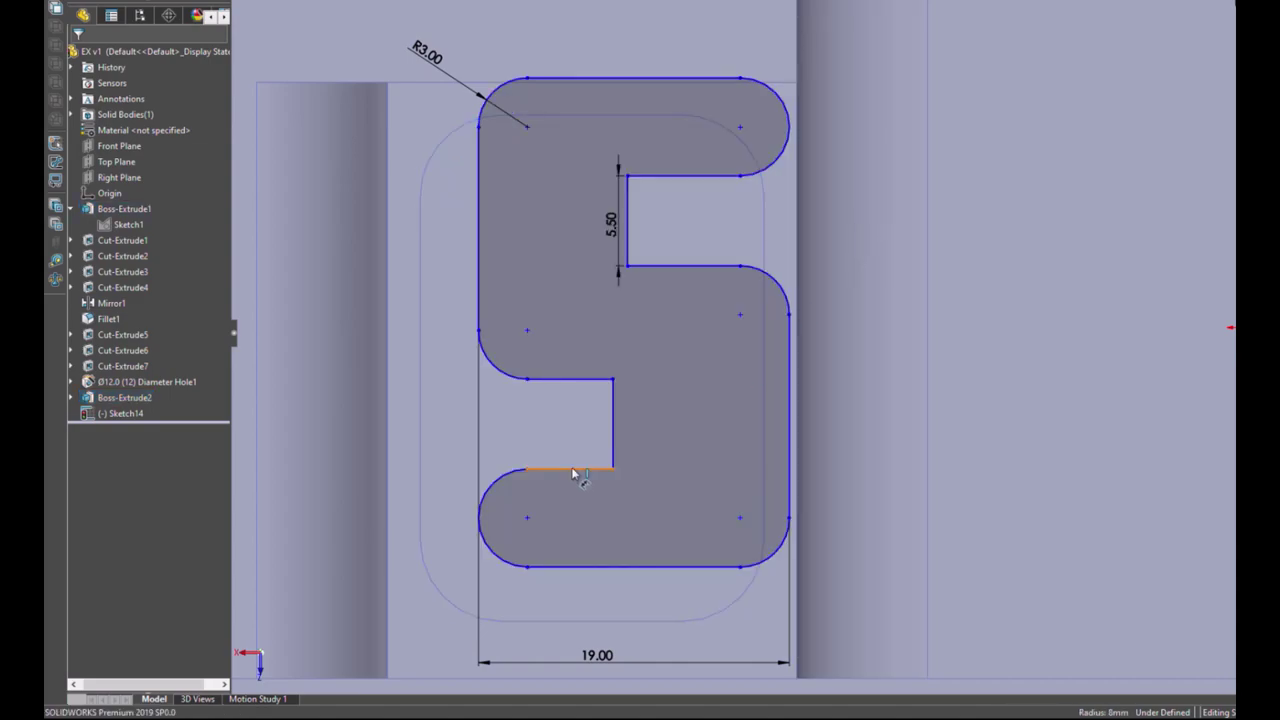
left_click(575, 469)
left_click(580, 567)
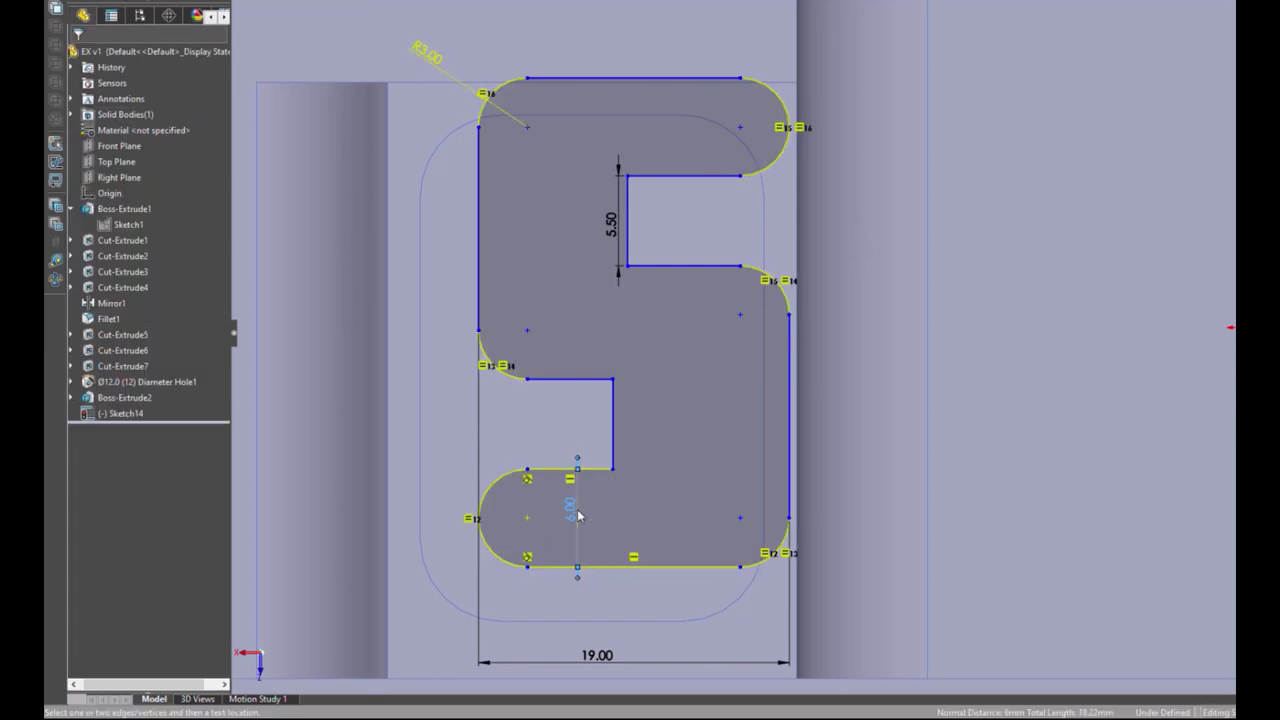
key("Escape")
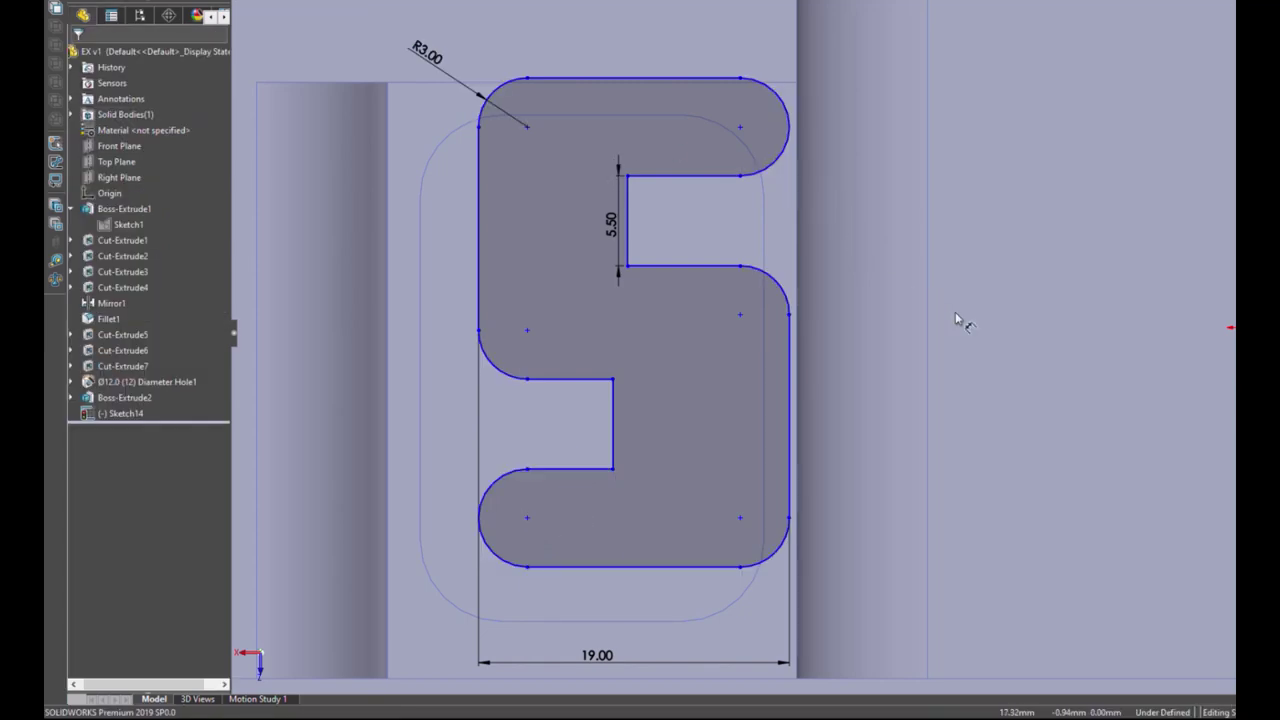
Step: Dimension the letter's lower stroke width to 6 mm
key("Escape")
left_click(864, 413)
key("d")
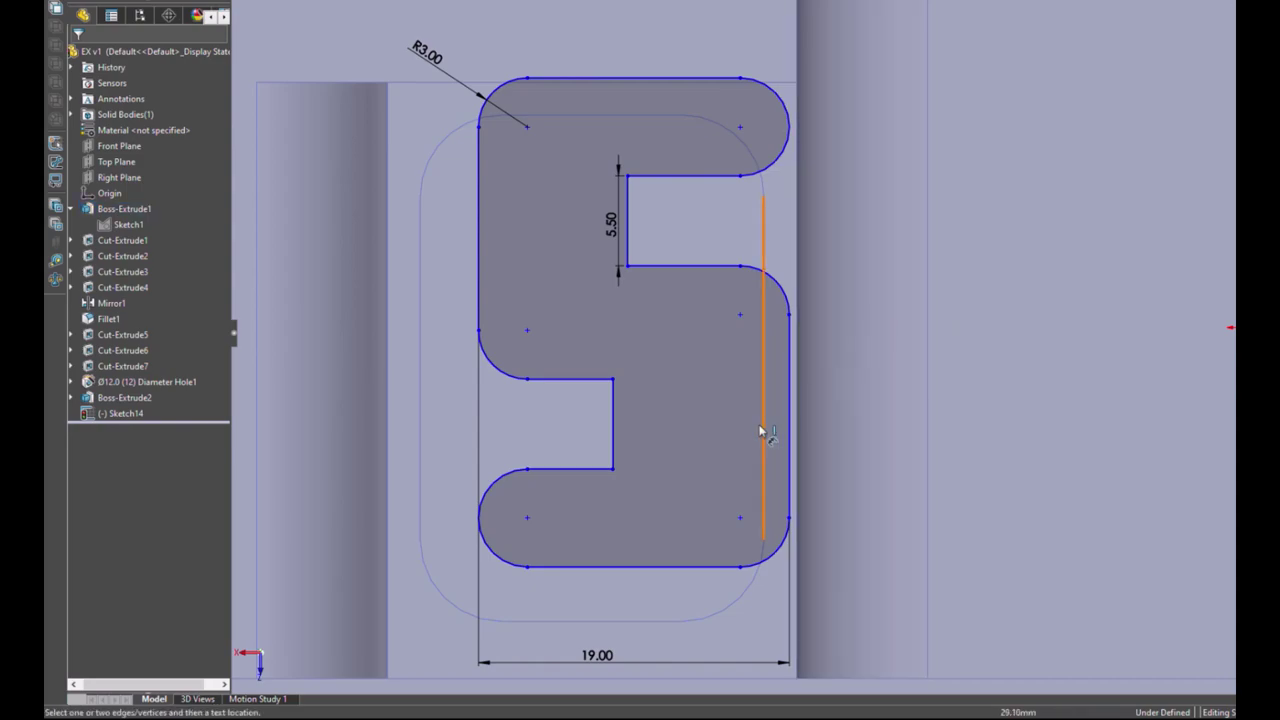
left_click(613, 428)
left_click(788, 447)
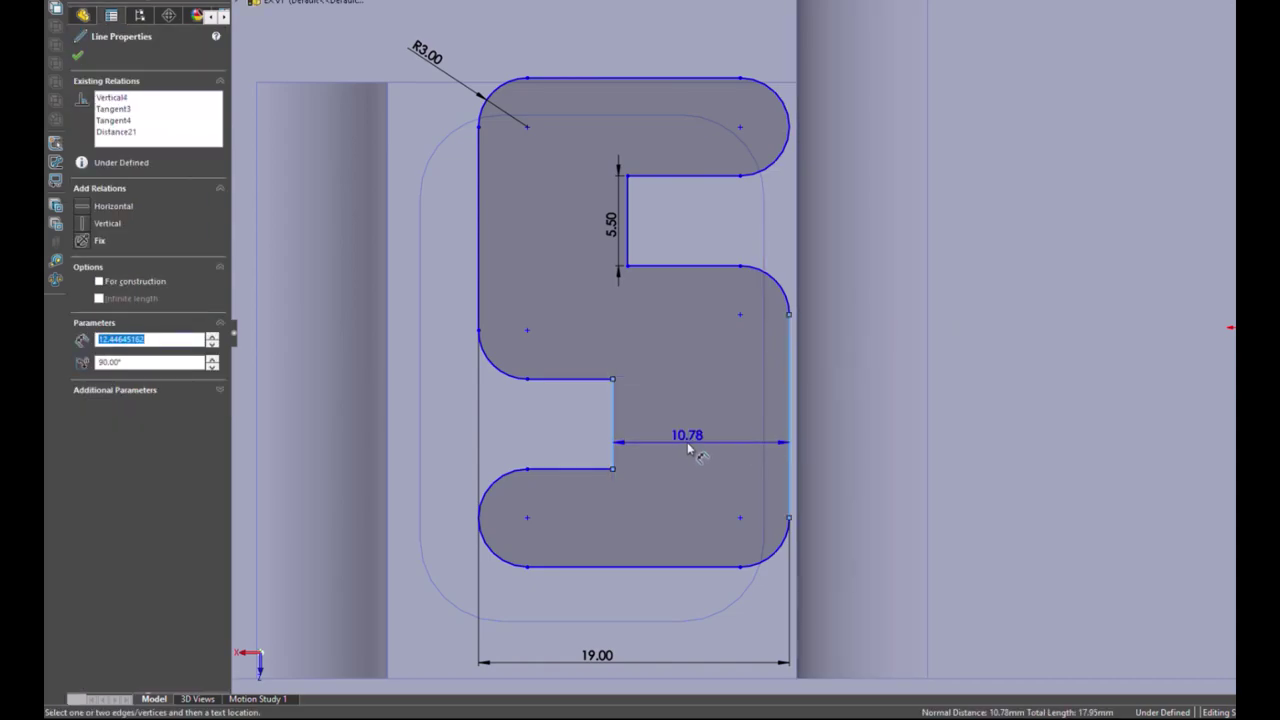
left_click(682, 445)
type("6")
key("Return")
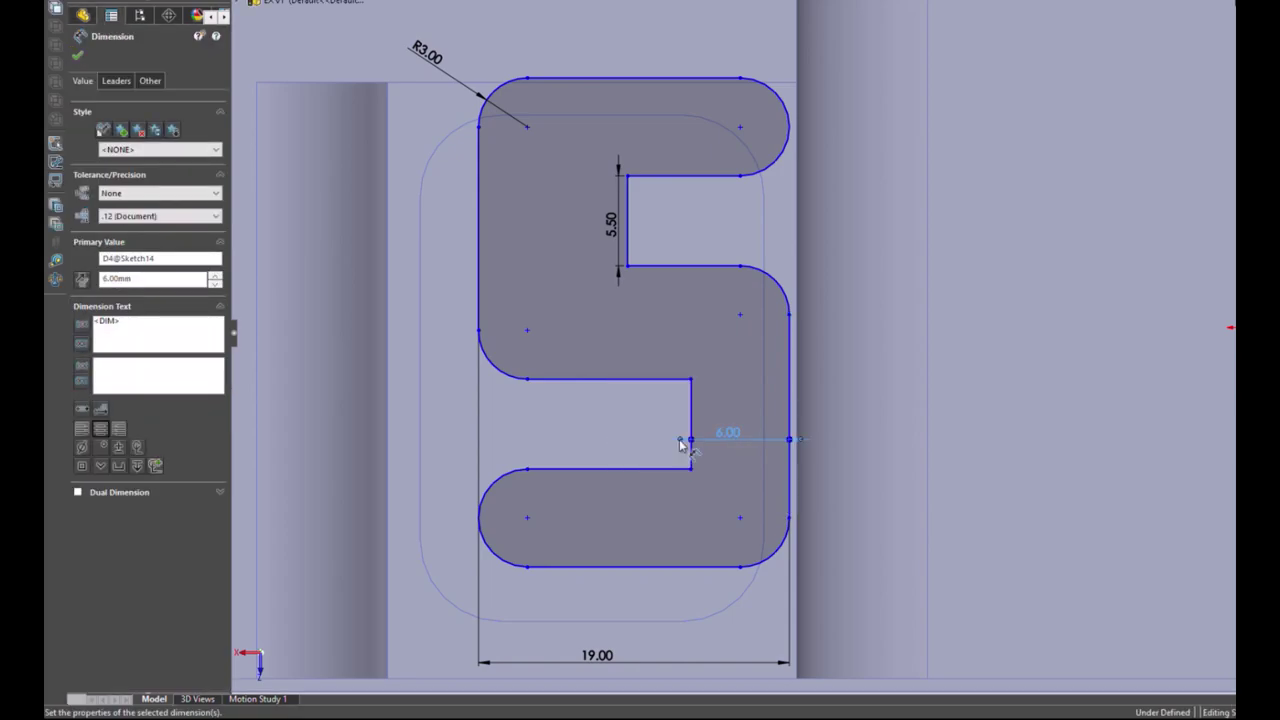
key("Escape")
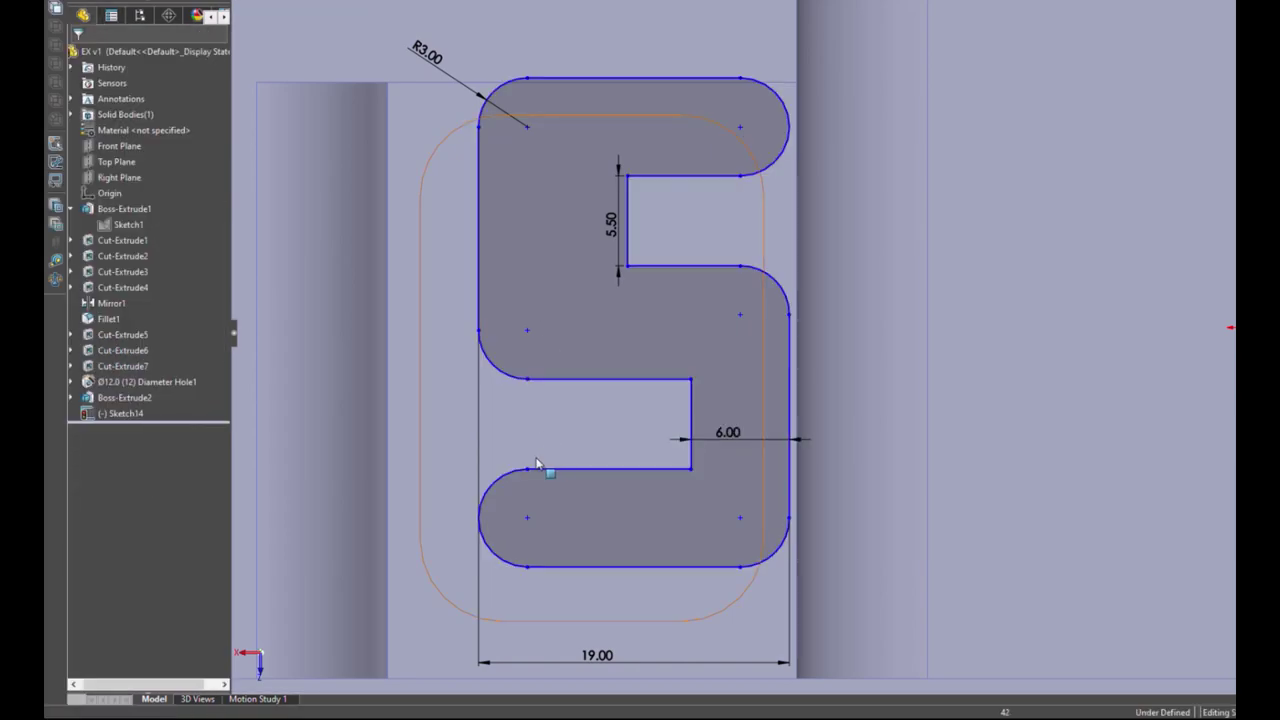
Step: Dimension the letter's upper stroke width to 6 mm
left_click(534, 423)
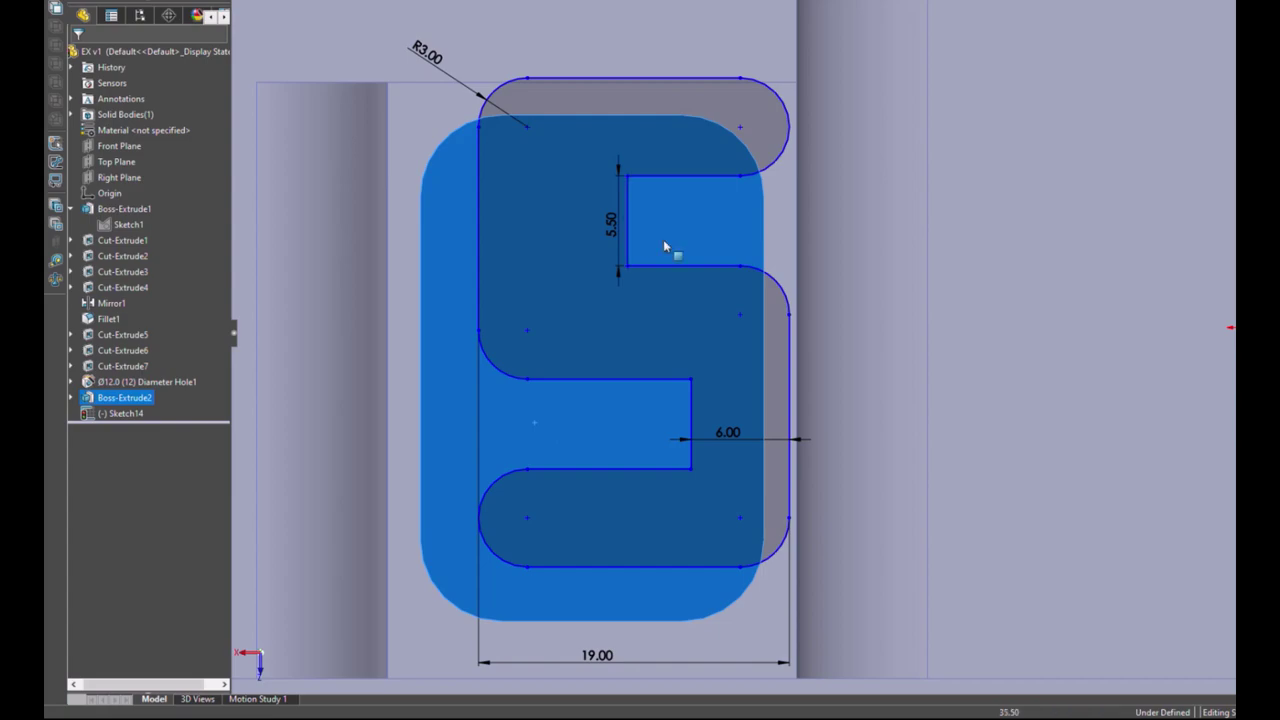
left_click(1003, 330)
left_click(630, 222)
left_click(481, 225)
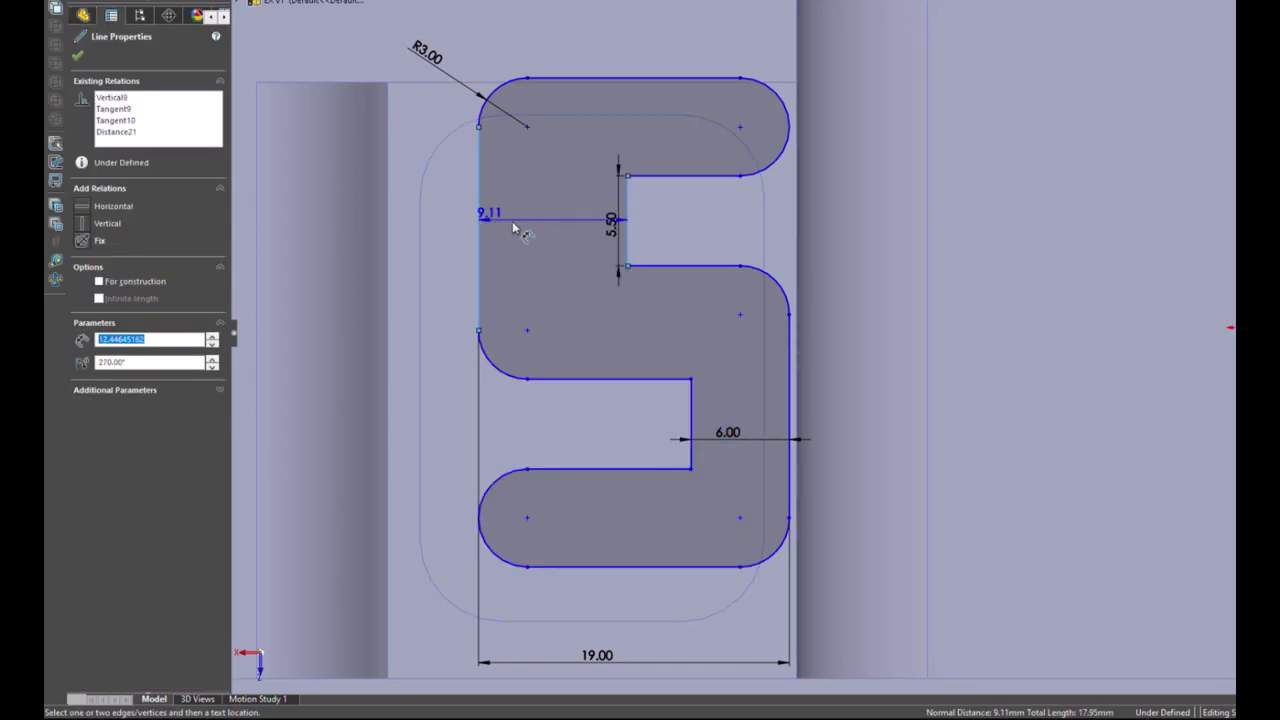
left_click(531, 221)
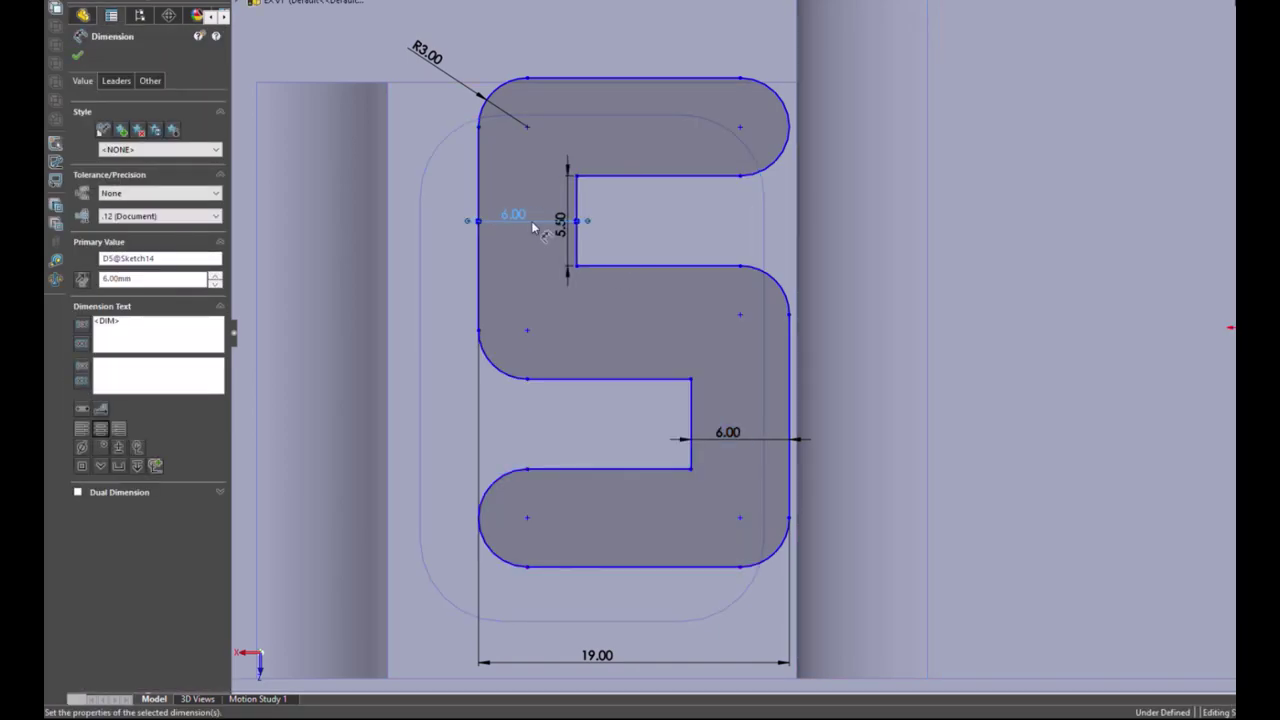
type("6")
key("Return")
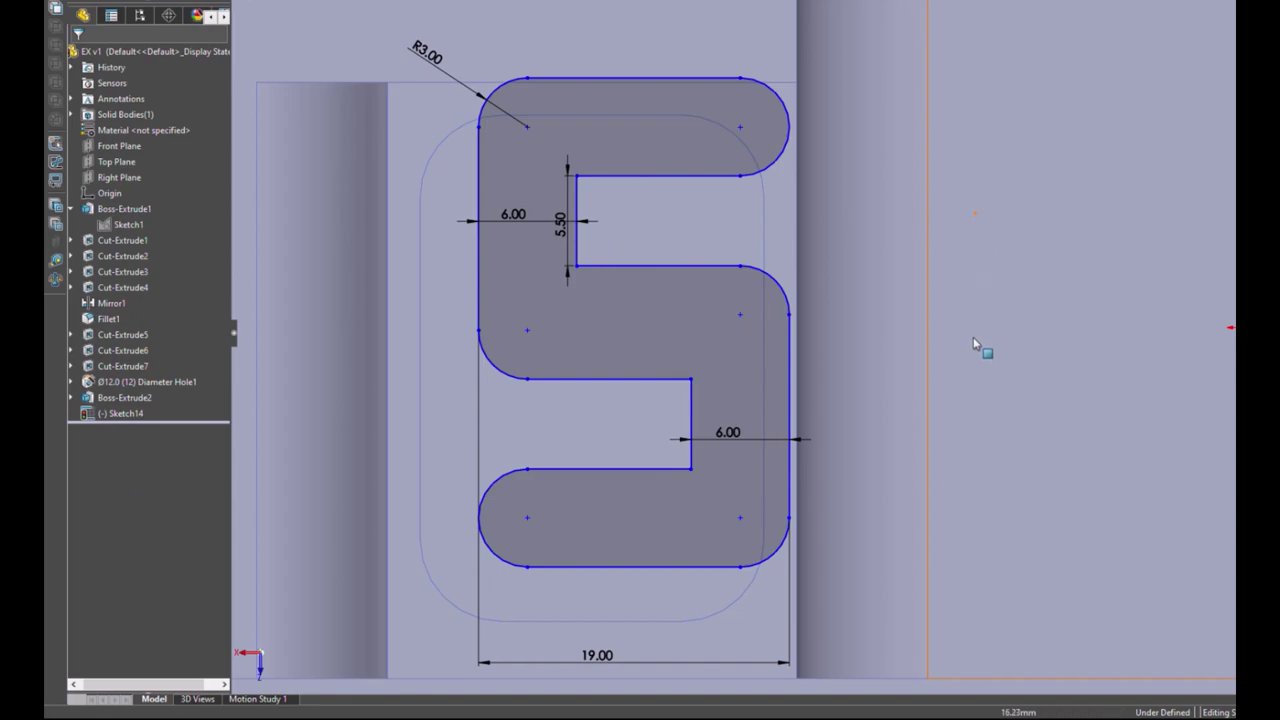
Step: Shift the letter profile left and down, and set the middle bar height to 6 mm
left_click(973, 337)
left_click_drag(741, 268, 700, 287)
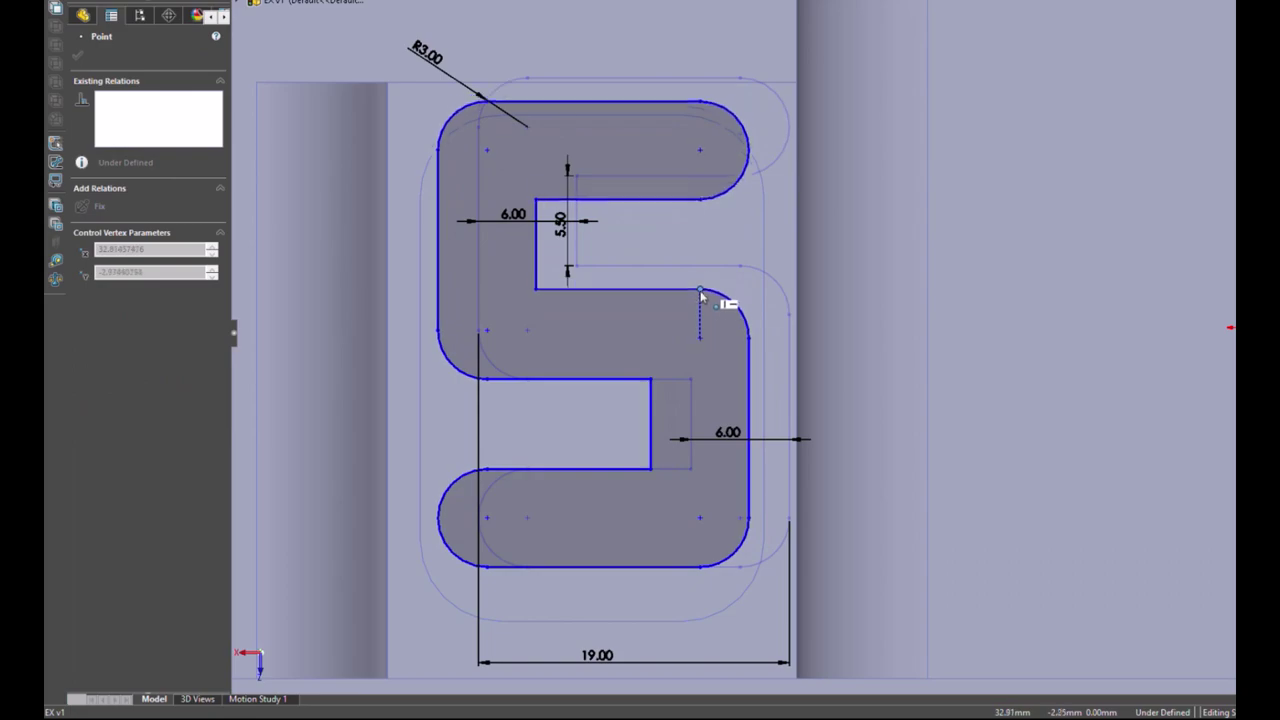
left_click(558, 398)
left_click(580, 288)
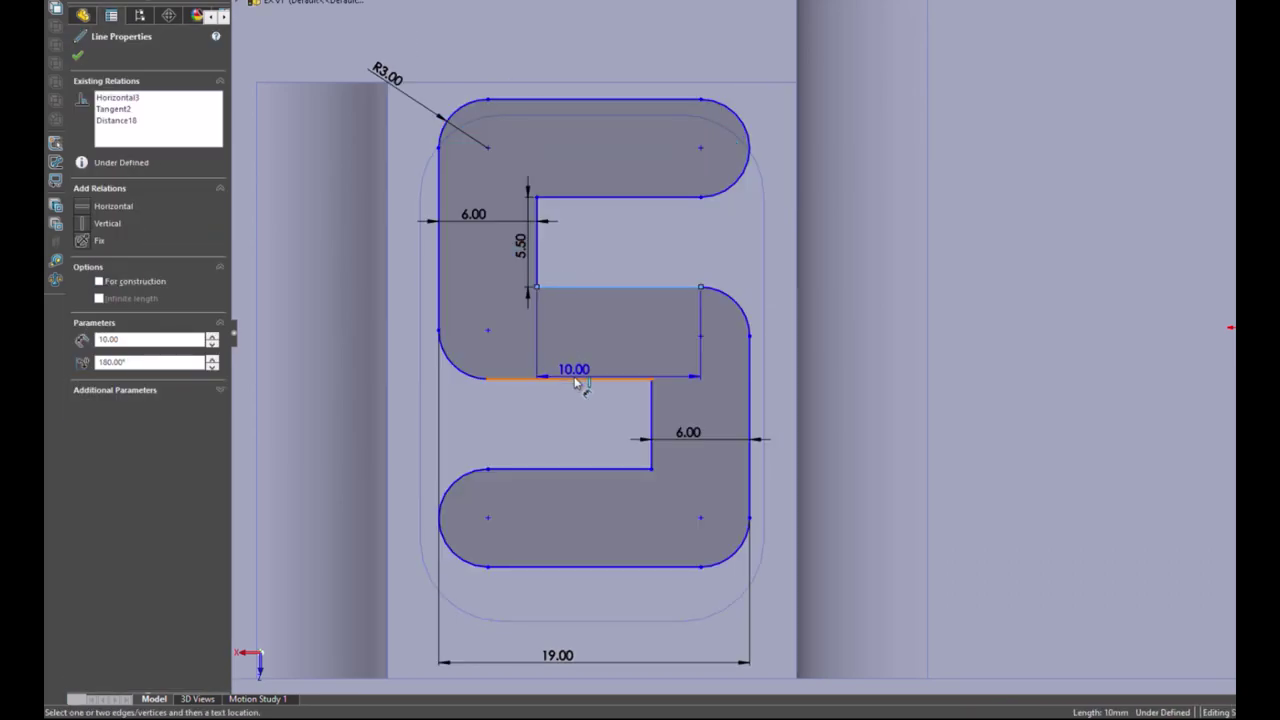
left_click(578, 378)
left_click(572, 337)
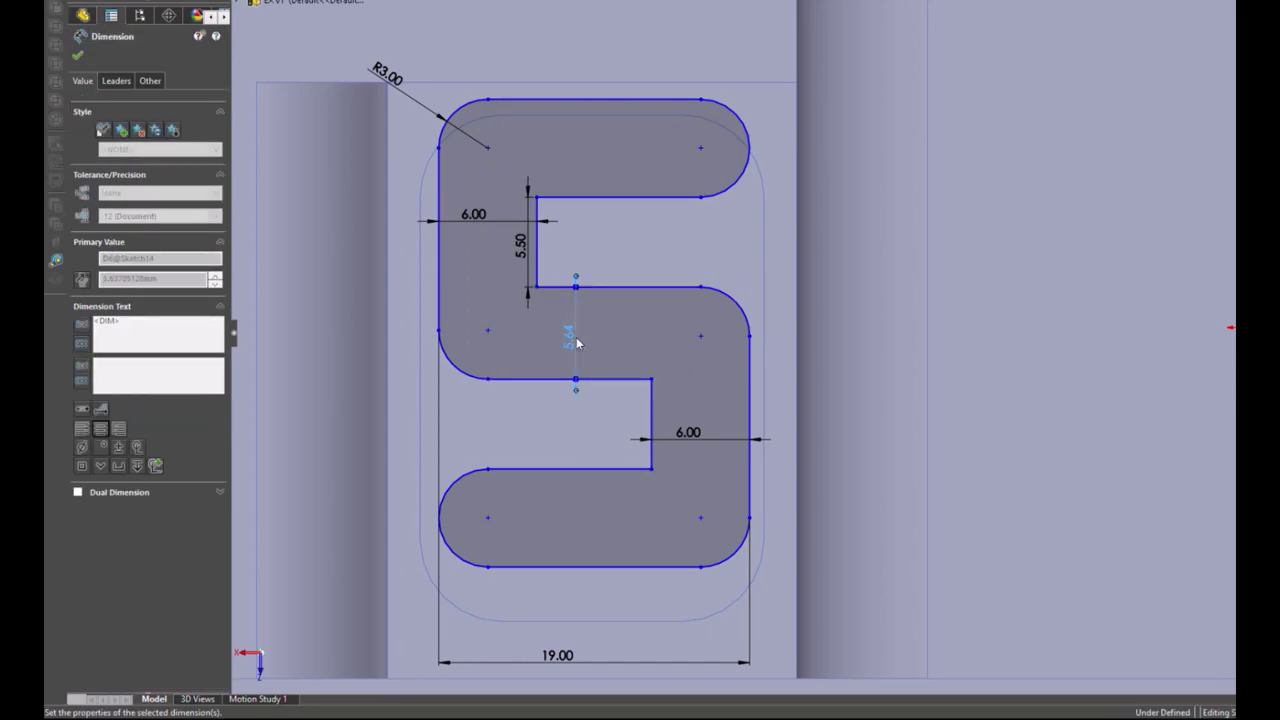
type("6.00mm")
key("Return")
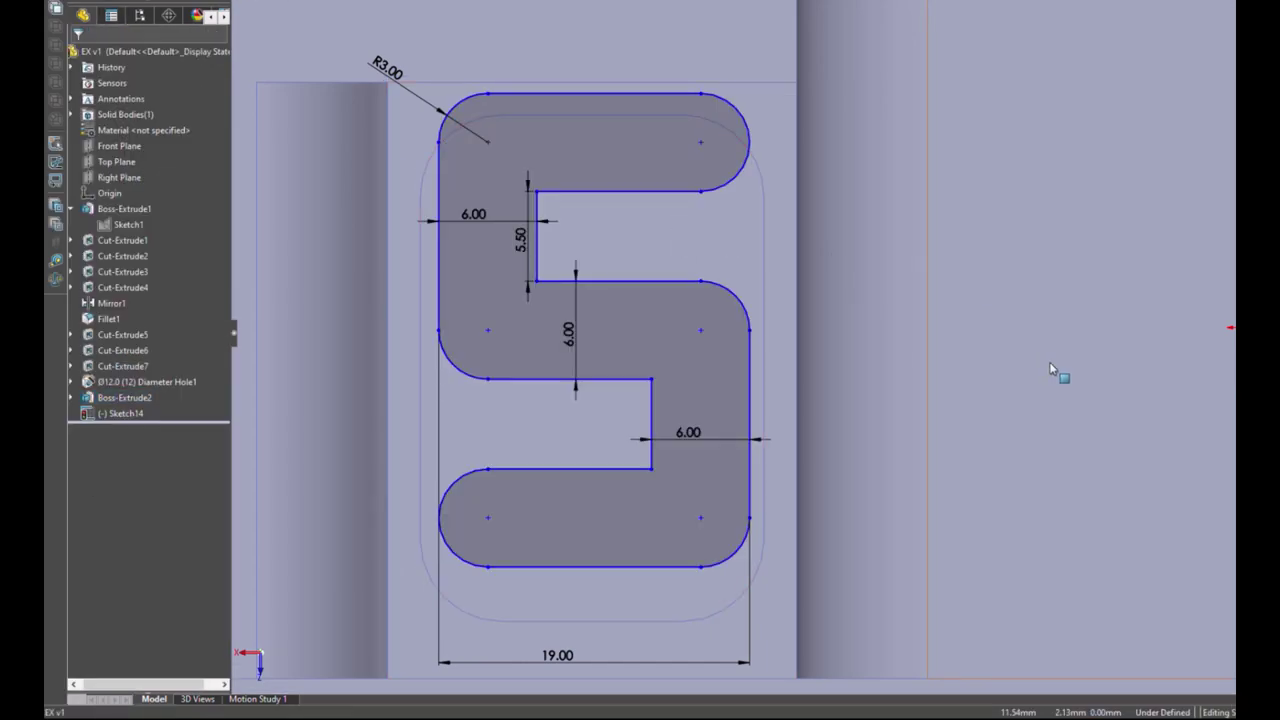
Step: Vertically align the midpoints of the letter's top edge and the boss outline's top edge
left_click(596, 116)
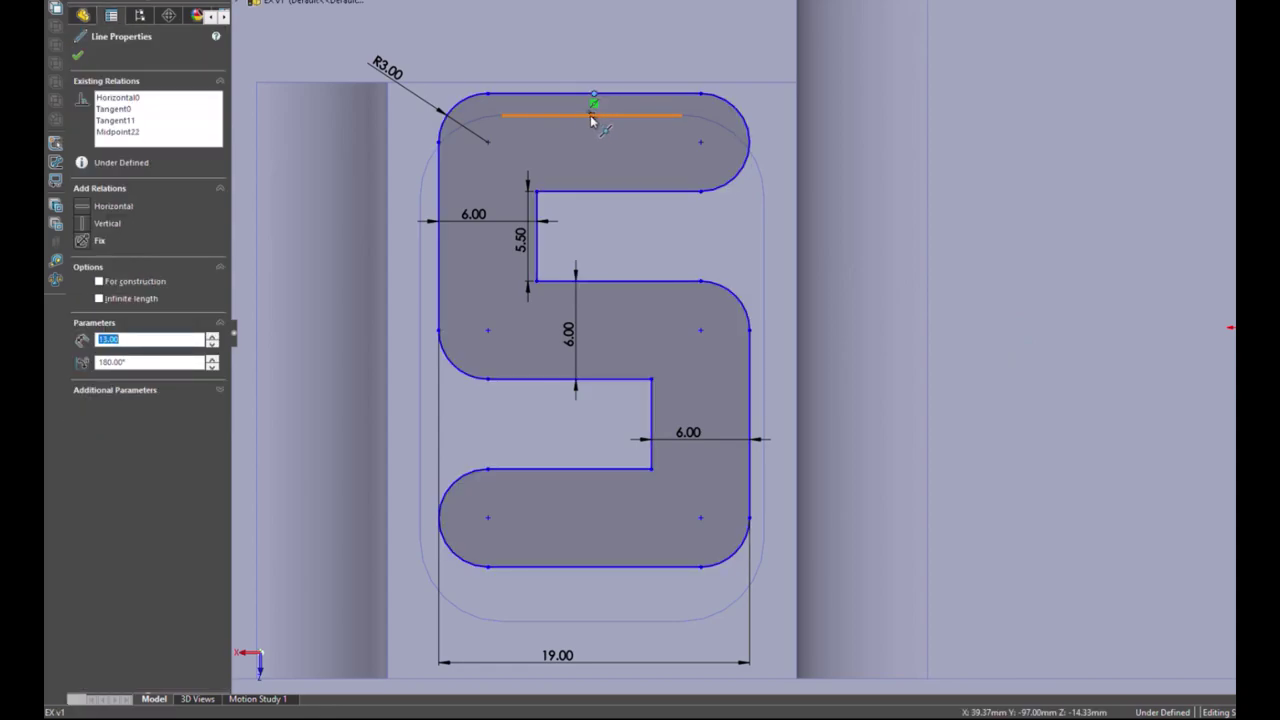
key("Escape")
left_click(594, 93)
left_click(592, 114, "ctrl")
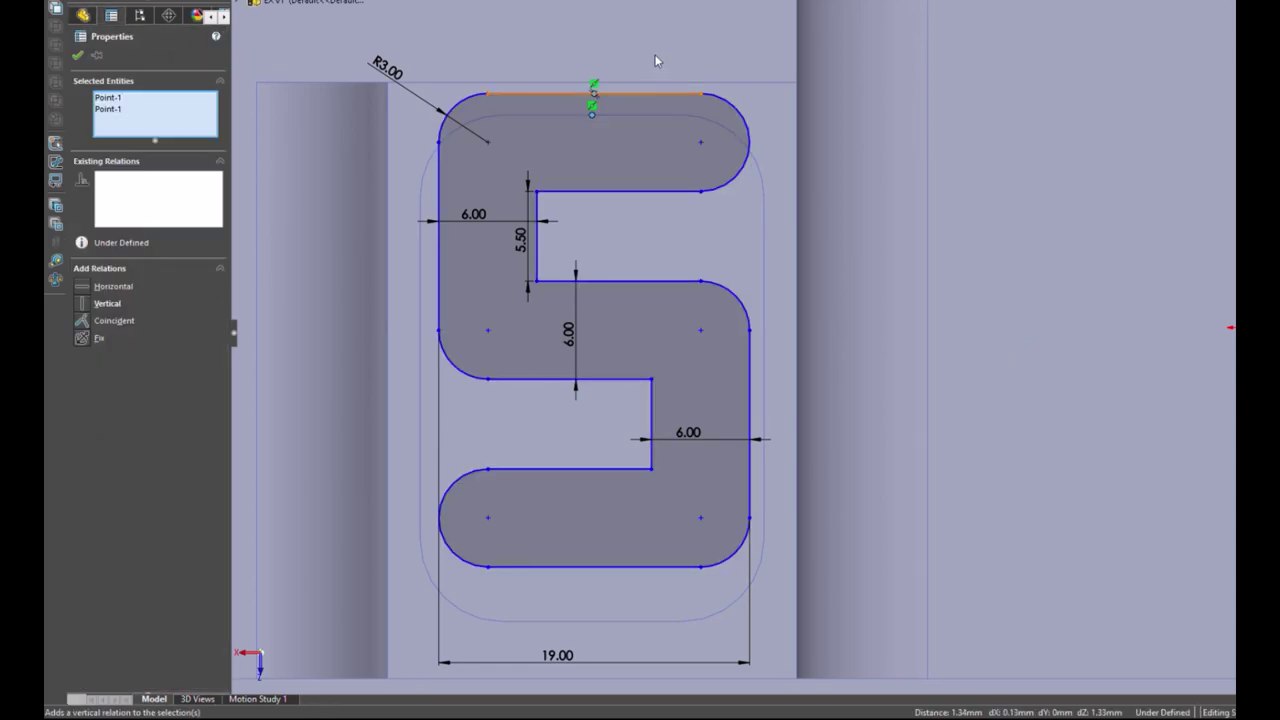
left_click(551, 20)
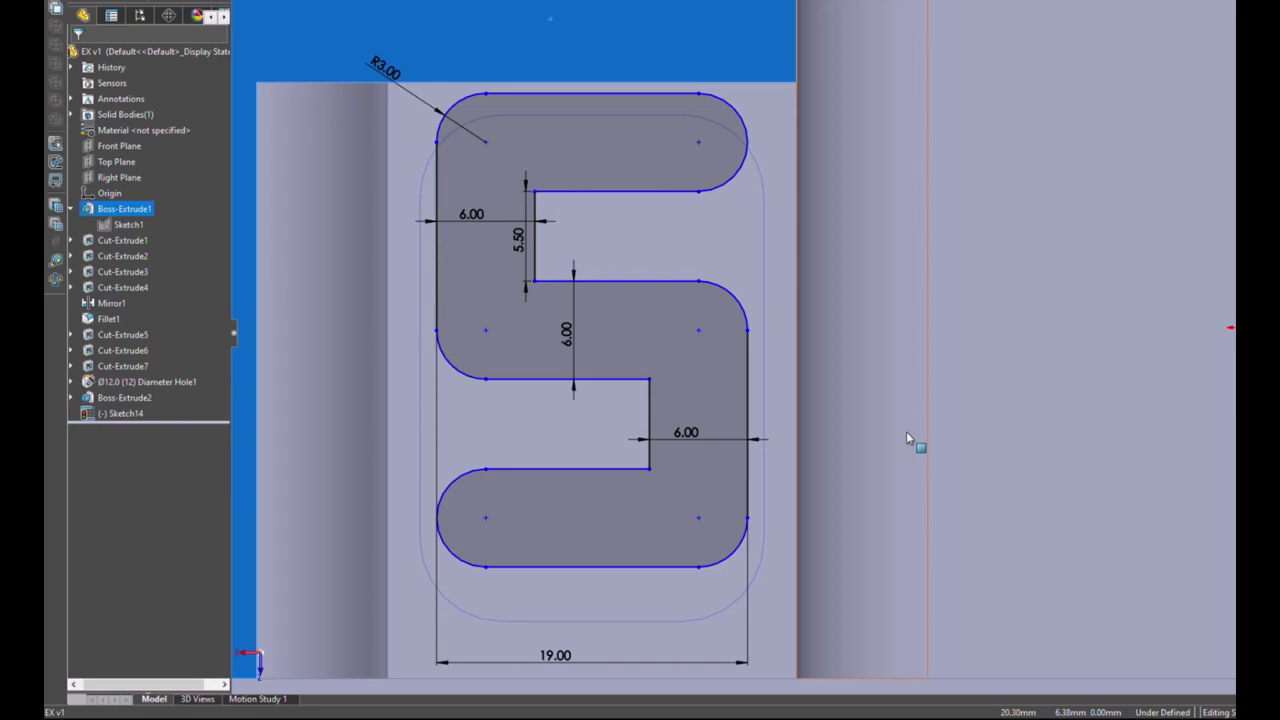
Step: Try a Coincident relation between the middle line and the origin, then undo it
scroll(906, 431, "up", 2)
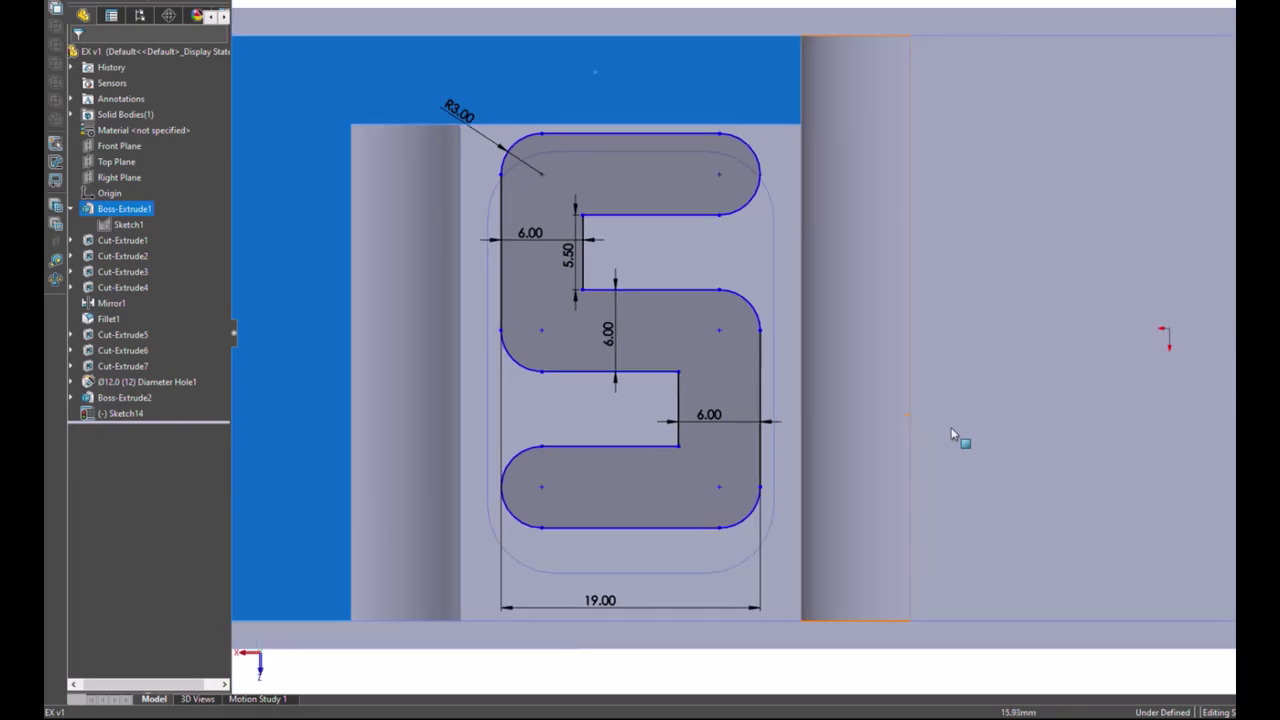
left_click(1164, 333)
left_click(652, 290, "ctrl")
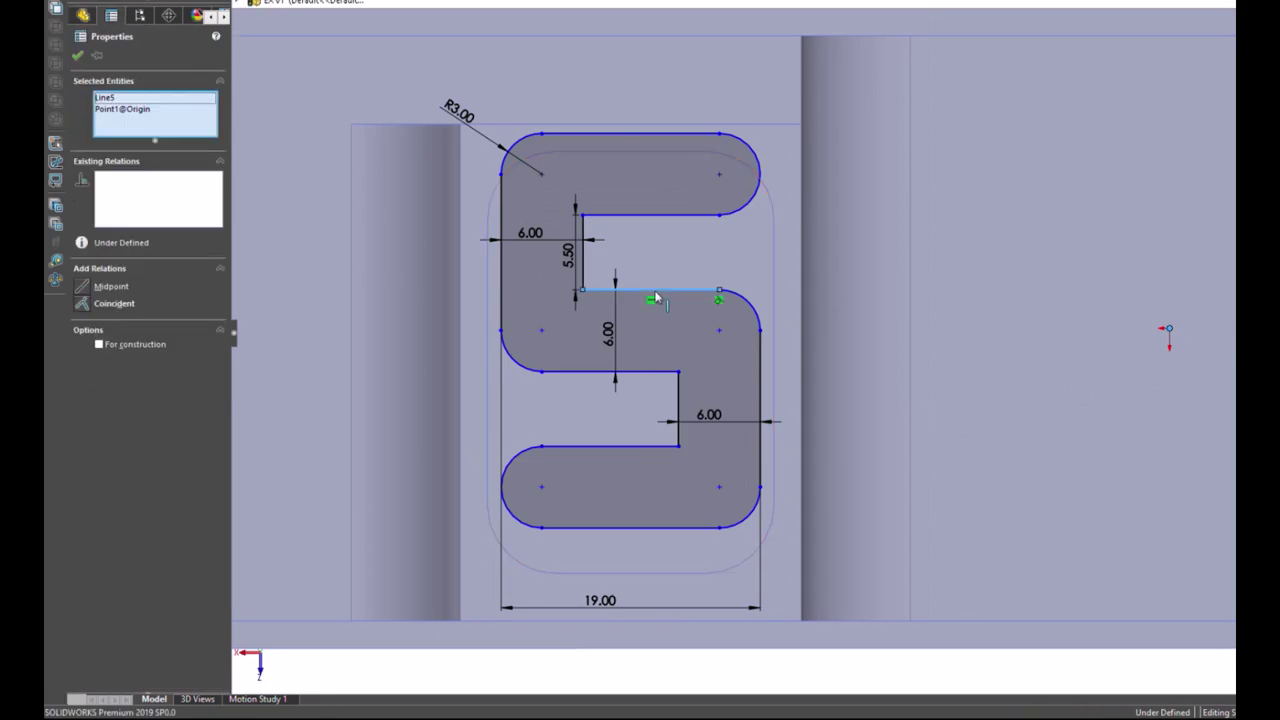
left_click(718, 241)
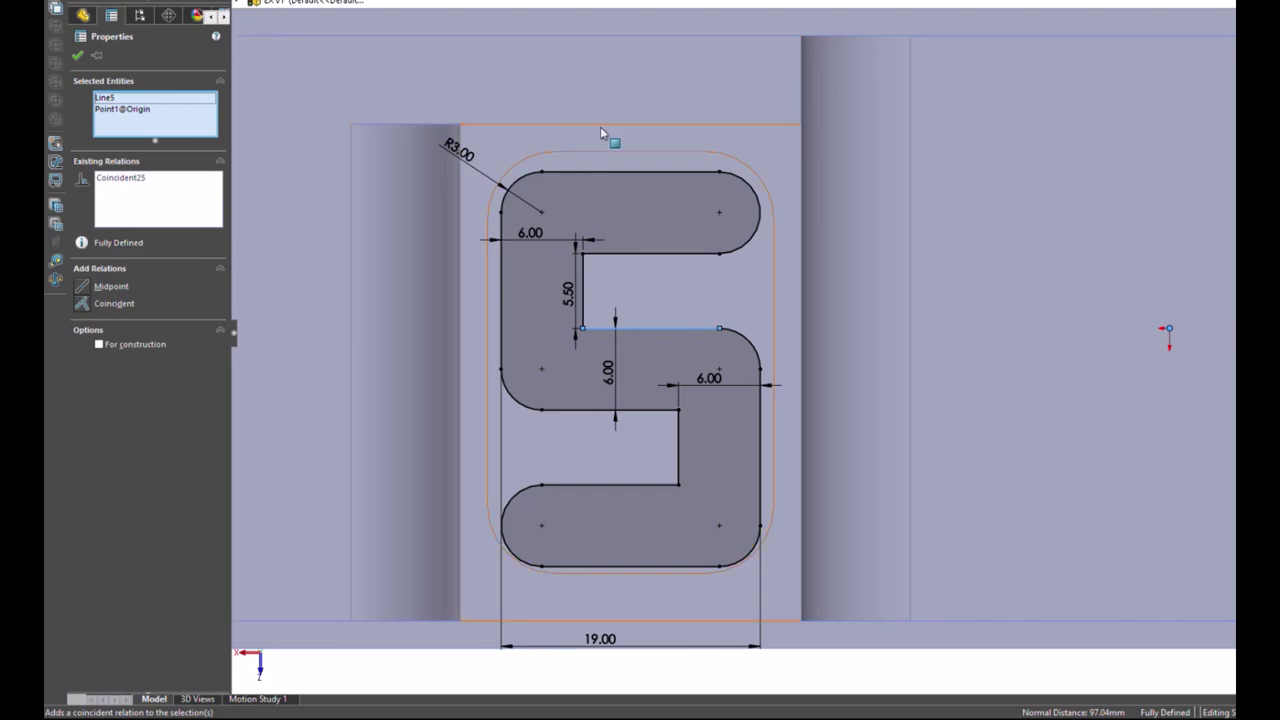
key("ctrl+z")
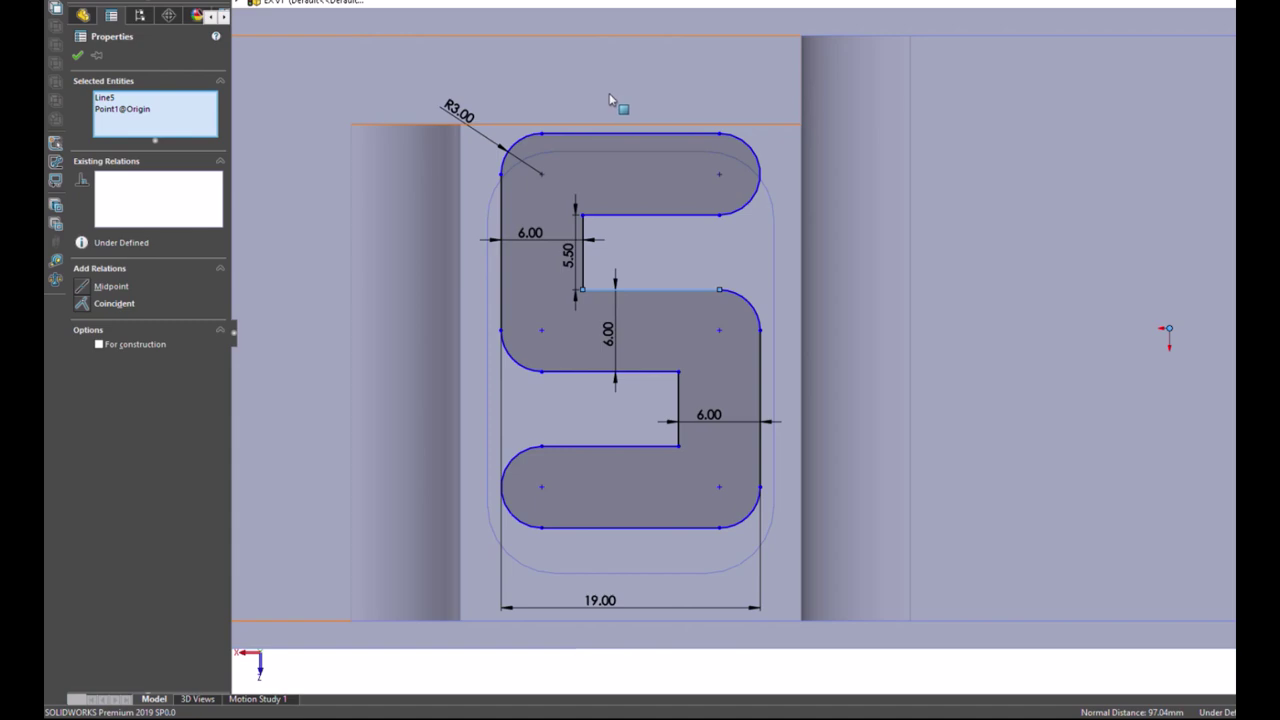
Step: Add a Horizontal relation between an arc centre and the origin, fully defining the S sketch
left_click(720, 329)
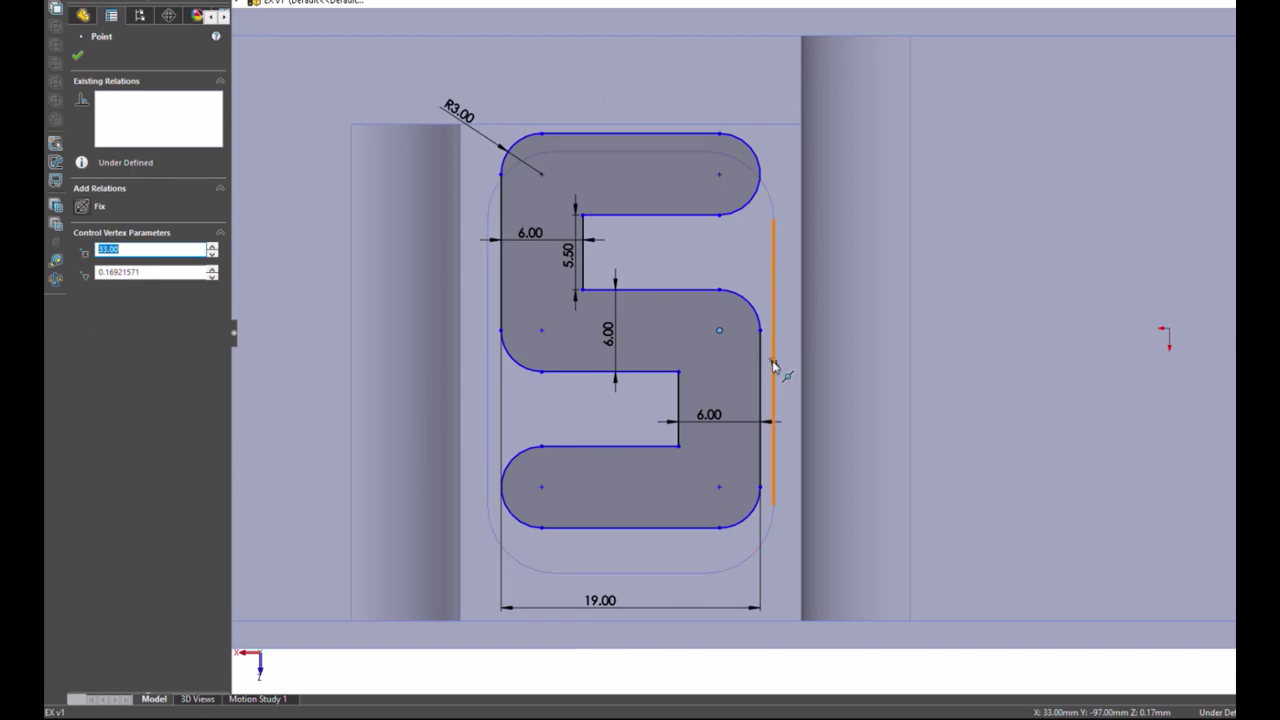
left_click(774, 362, "ctrl")
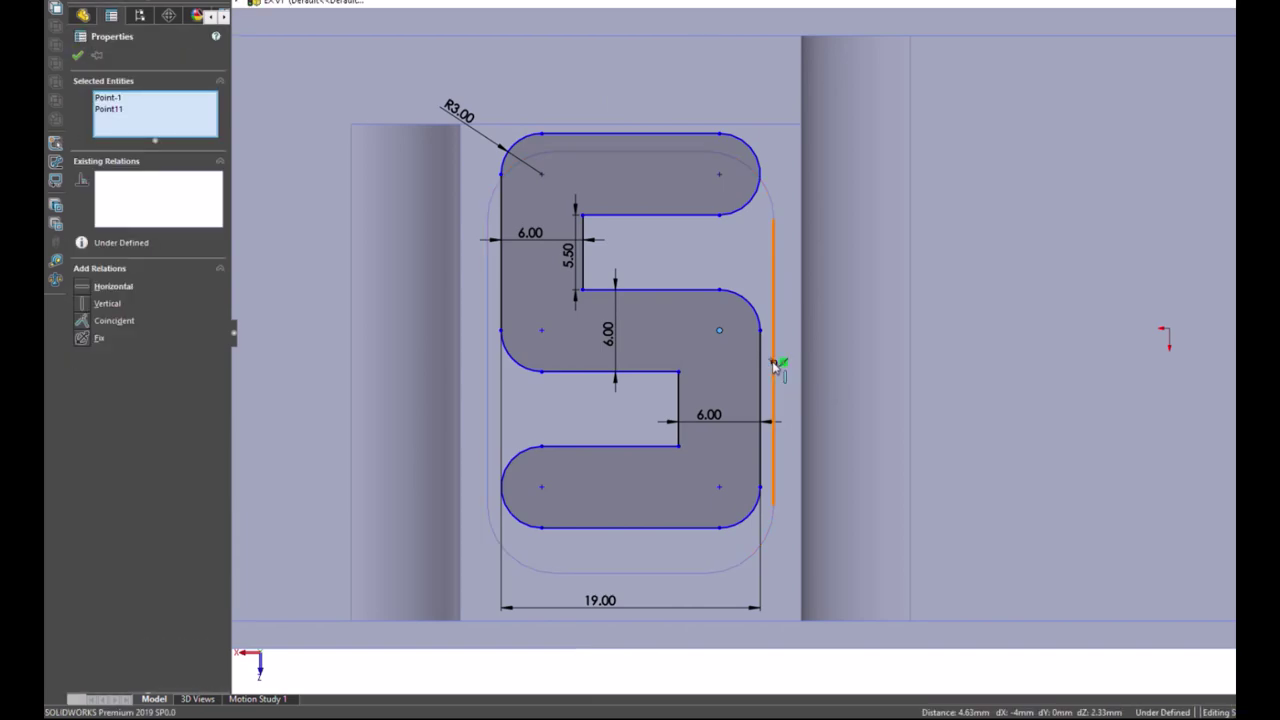
left_click(821, 295)
left_click(754, 277)
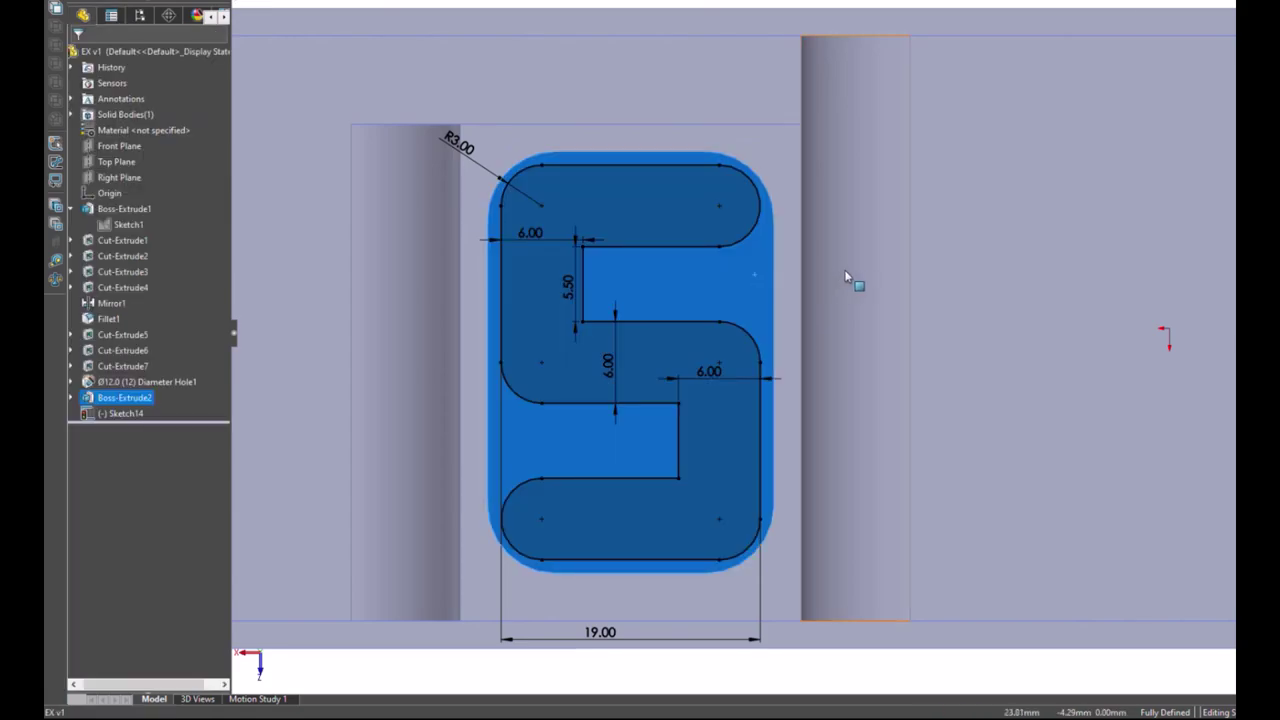
left_click(840, 278)
Step: Draw the C slot's outer top, left and bottom lines inside the right pocket
scroll(820, 280, "down", 1)
scroll(798, 287, "up", 3)
scroll(643, 245, "up", 2)
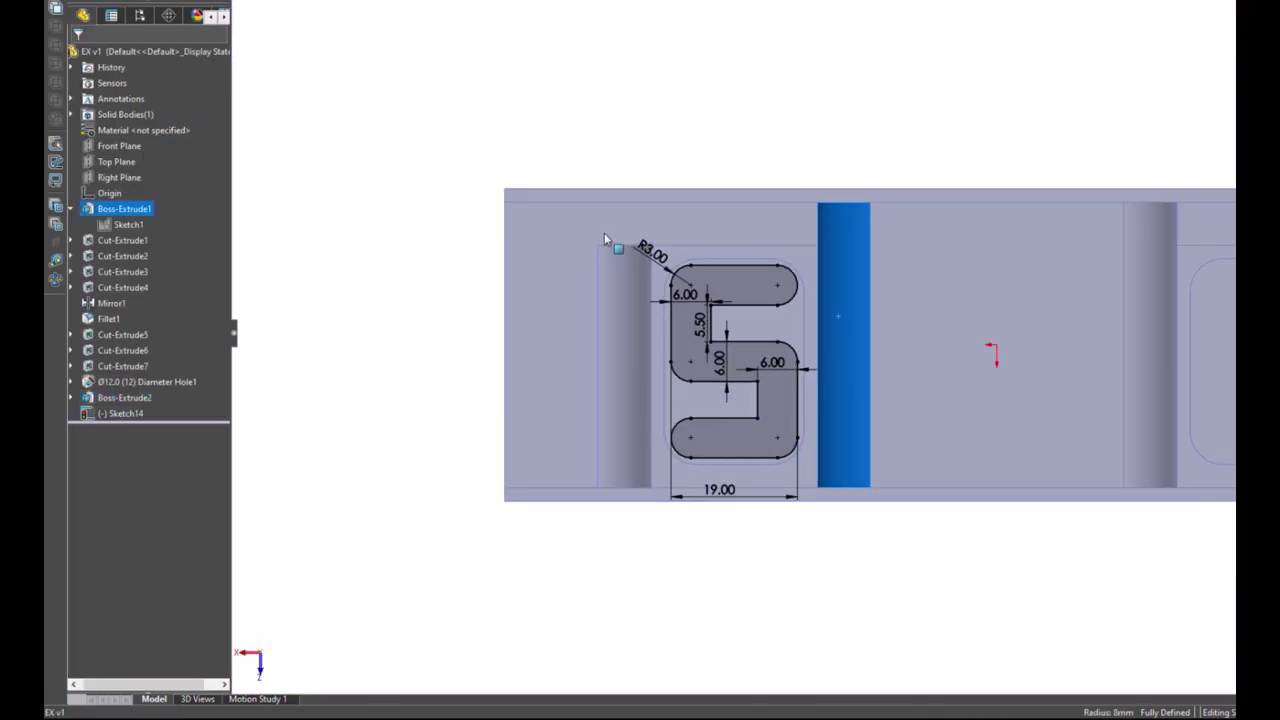
scroll(604, 232, "up", 1)
scroll(1179, 302, "down", 1)
scroll(1200, 345, "down", 1)
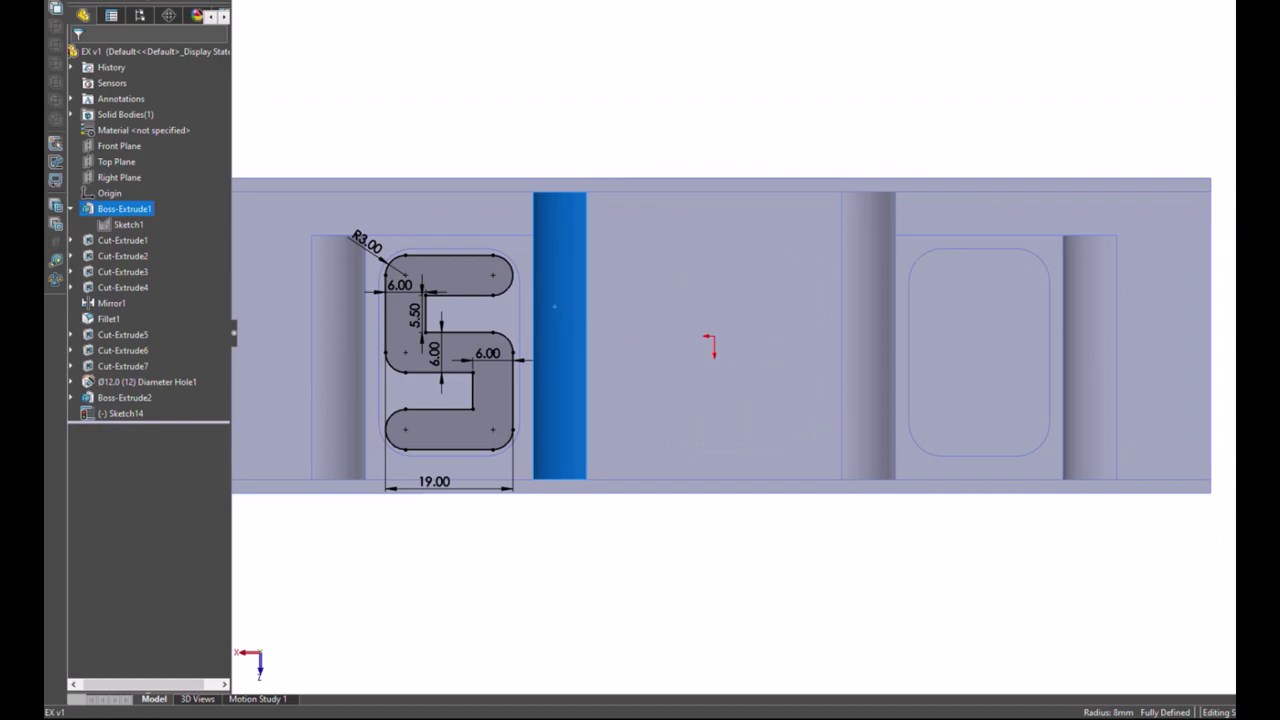
scroll(1200, 360, "down", 1)
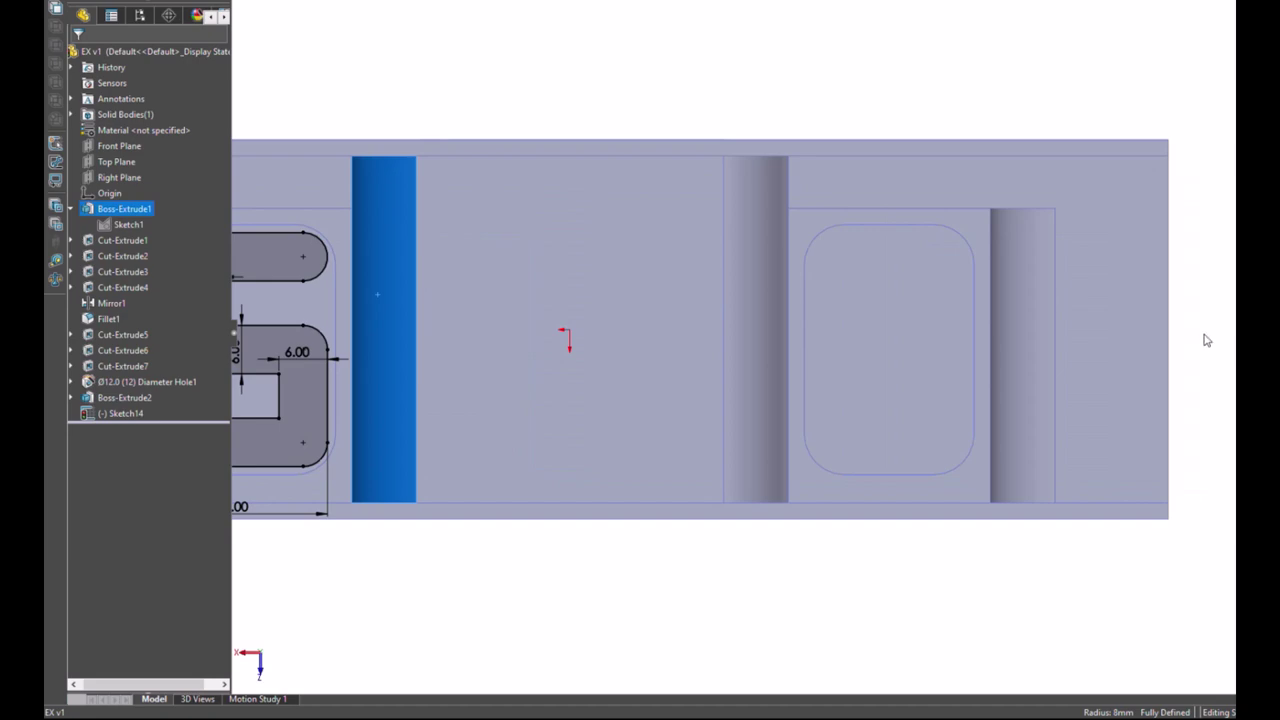
scroll(1206, 340, "down", 1)
key("l")
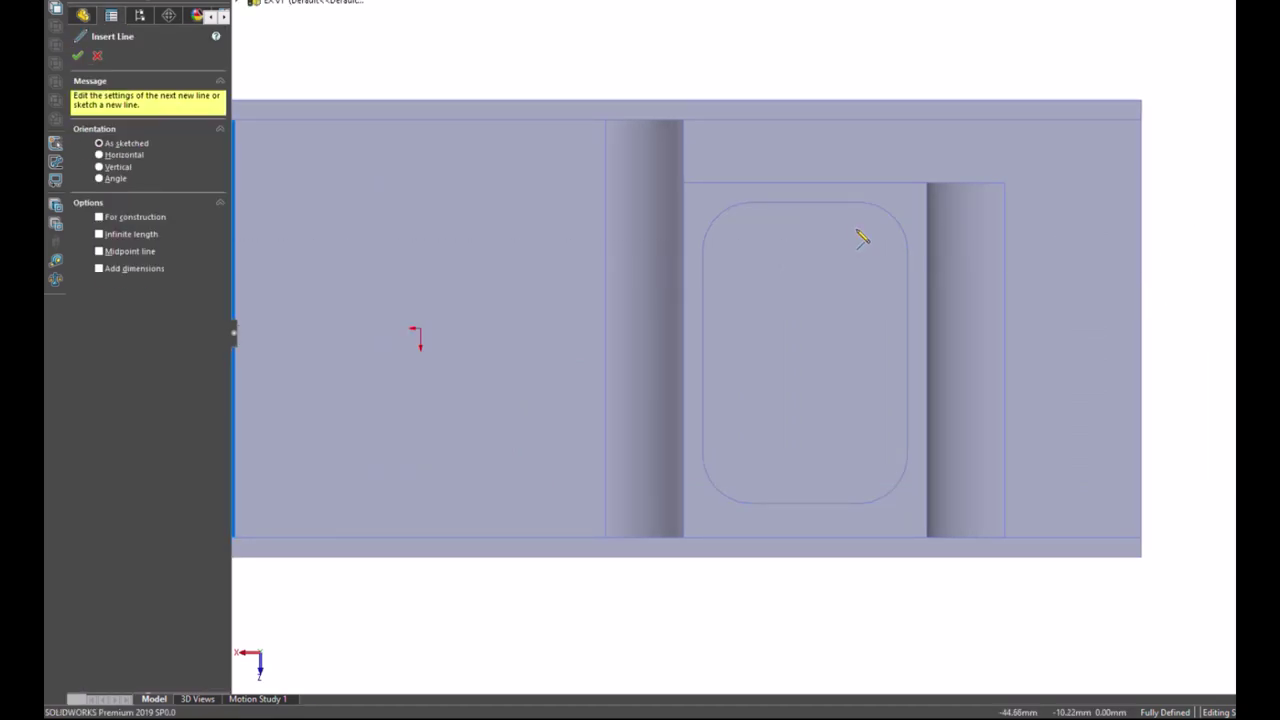
left_click_drag(860, 219, 757, 219)
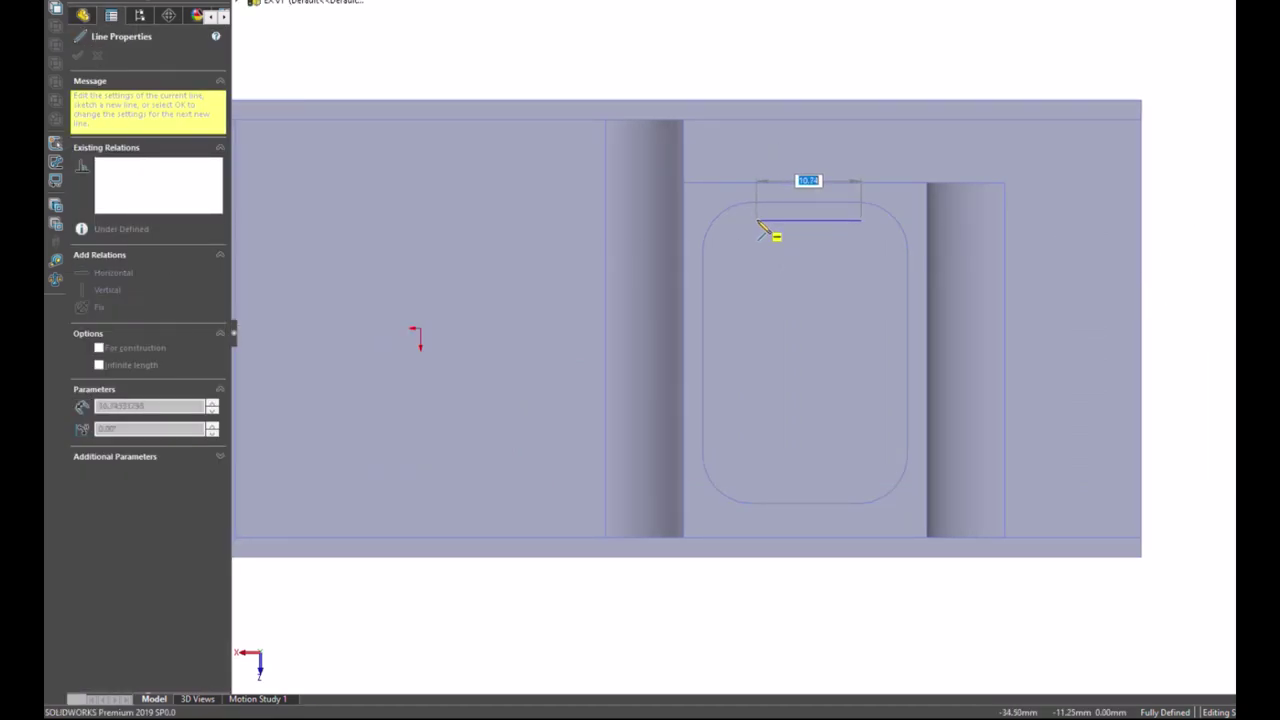
left_click(757, 220)
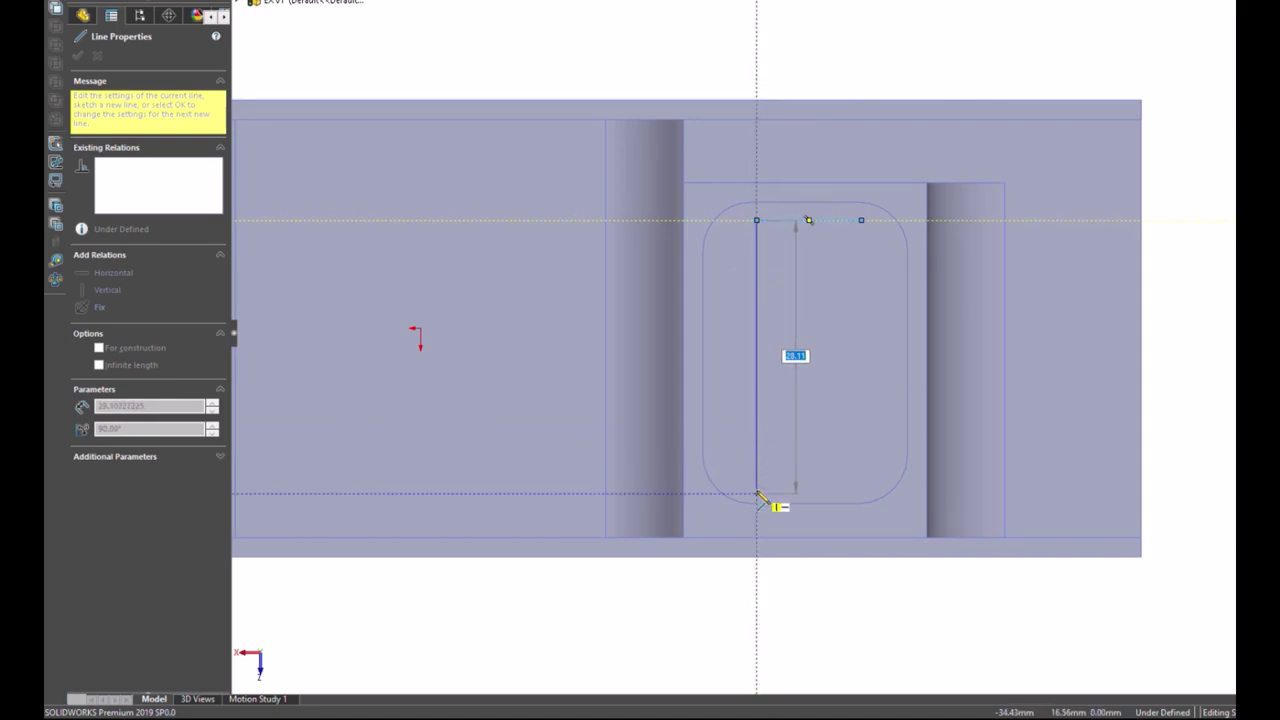
left_click(757, 493)
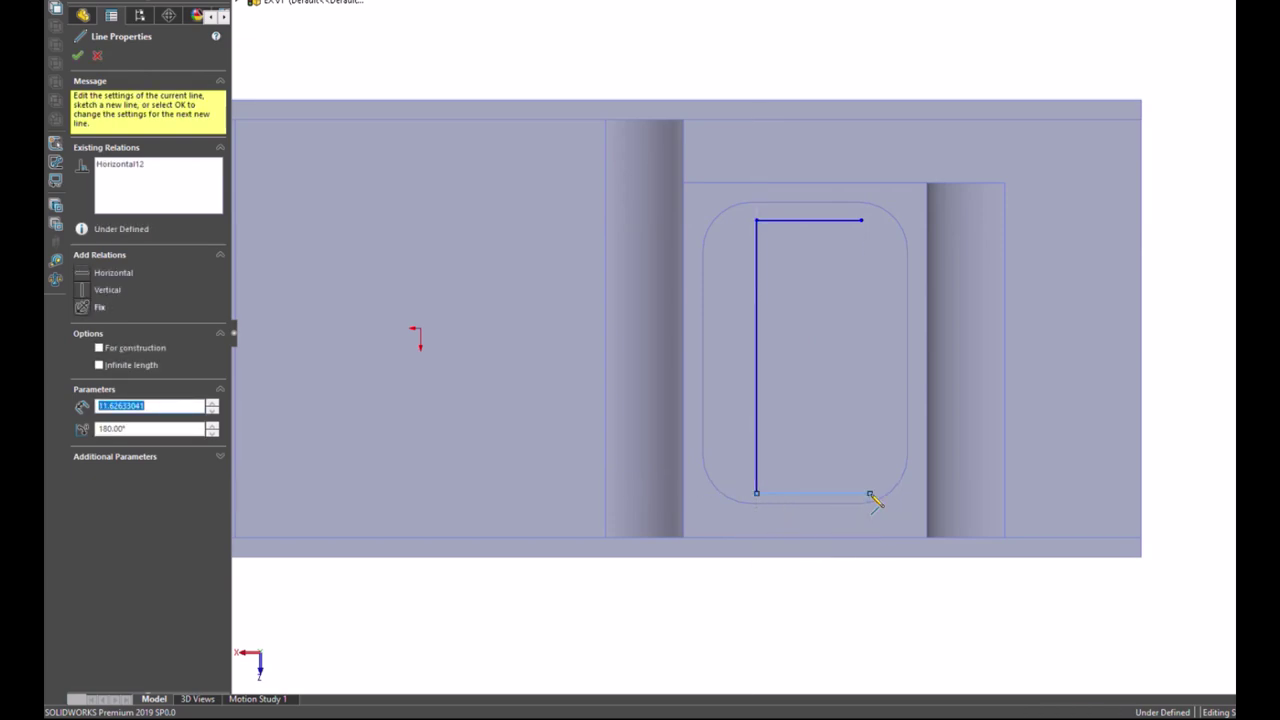
left_click(870, 492)
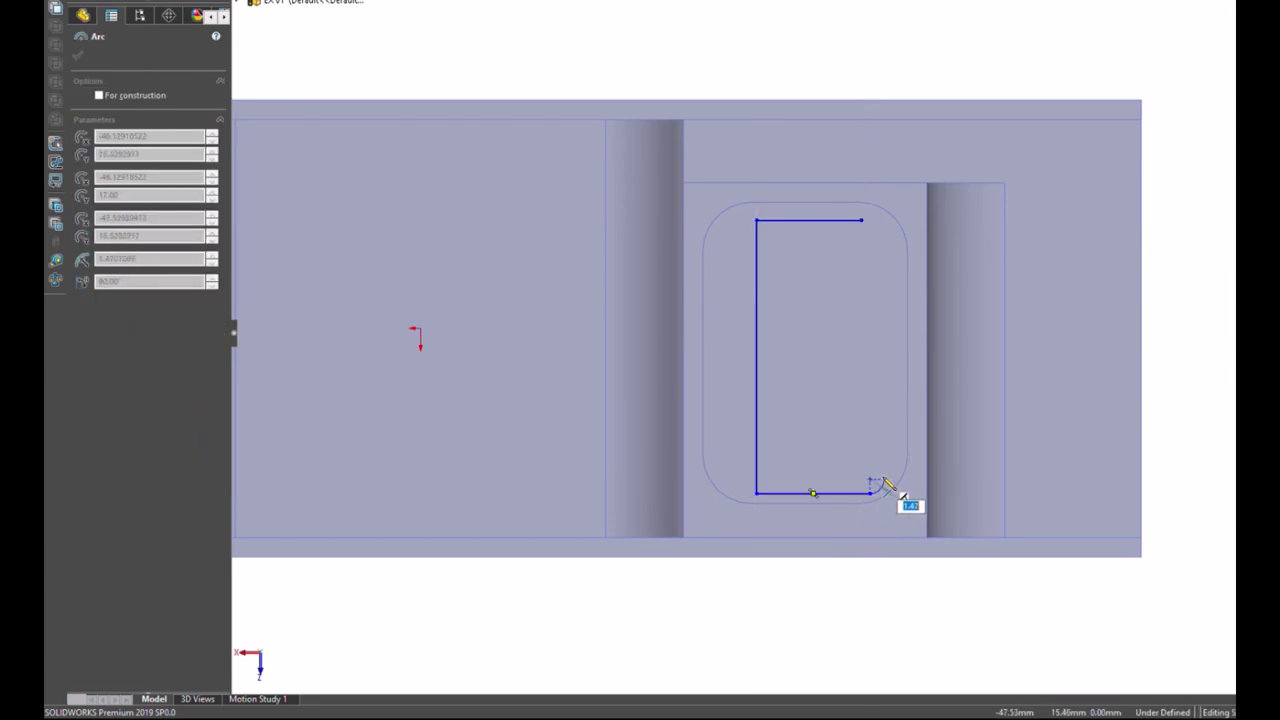
Step: Complete the C with a bottom end arc, inner lines, and a closing top end arc
left_click(870, 465)
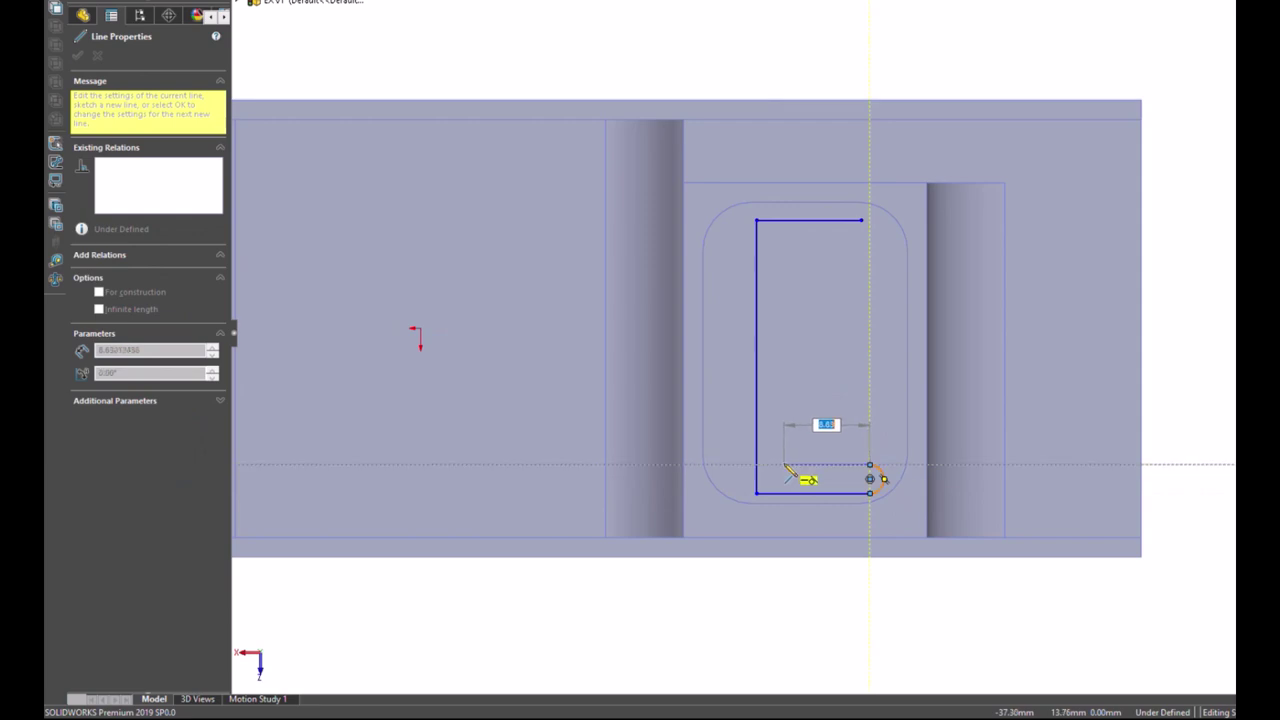
left_click(780, 465)
left_click(781, 241)
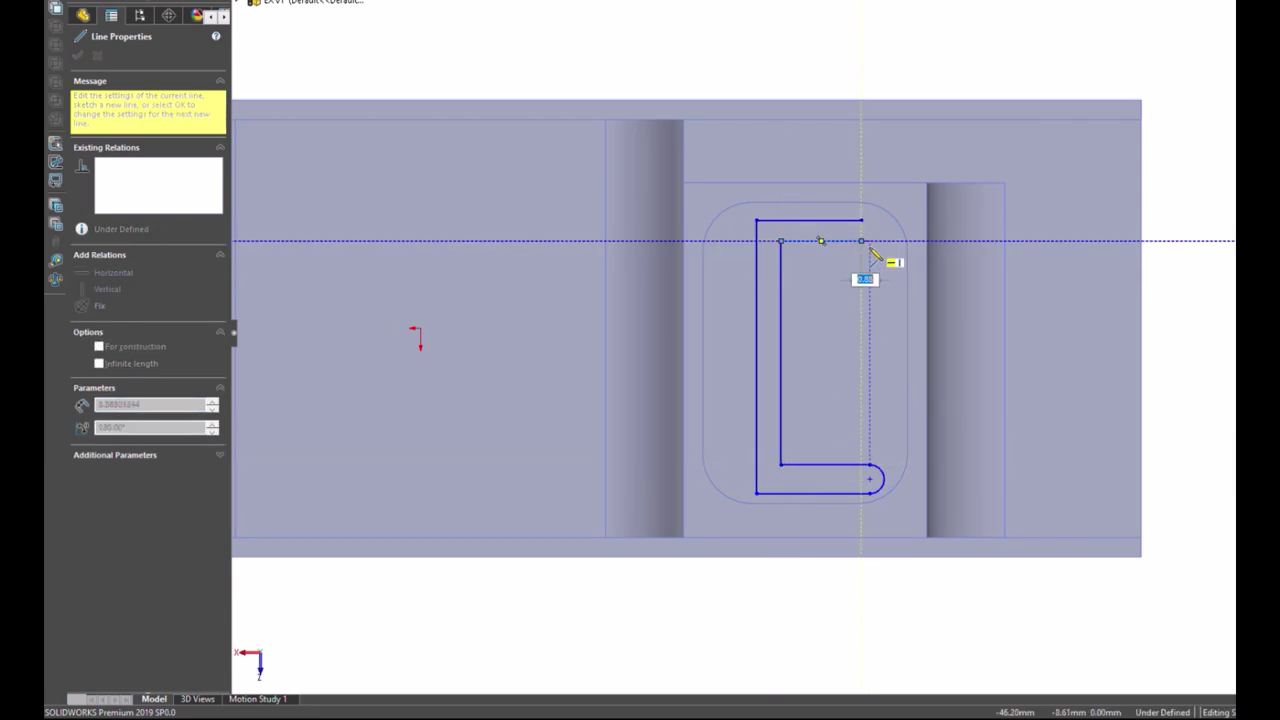
left_click(862, 241)
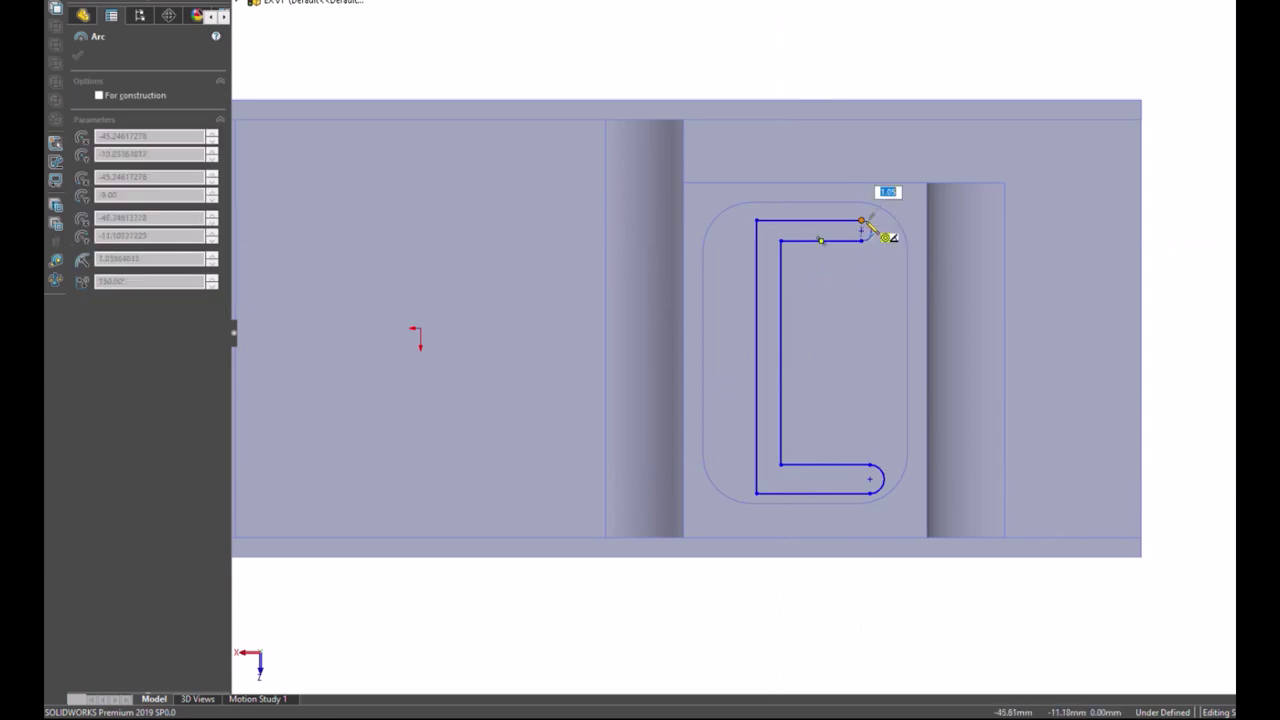
left_click(864, 222)
key("Escape")
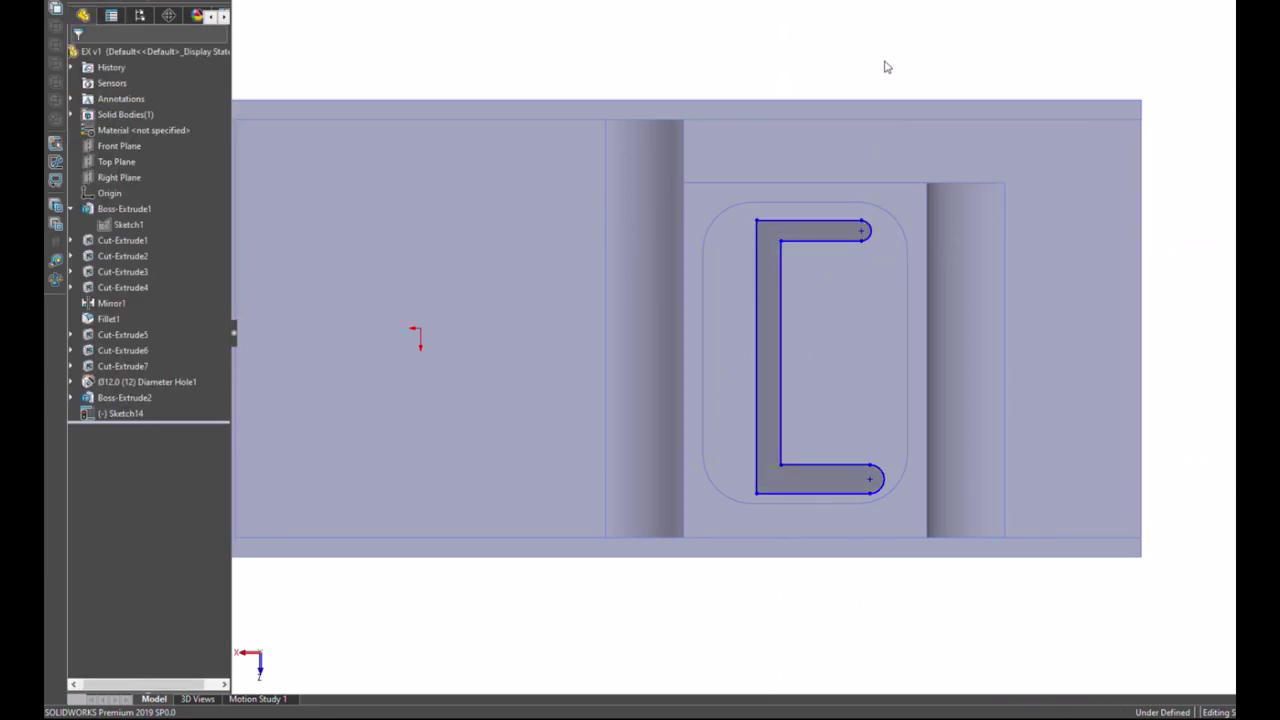
Step: Make the C slot's upper and lower end arcs equal
left_click(884, 480)
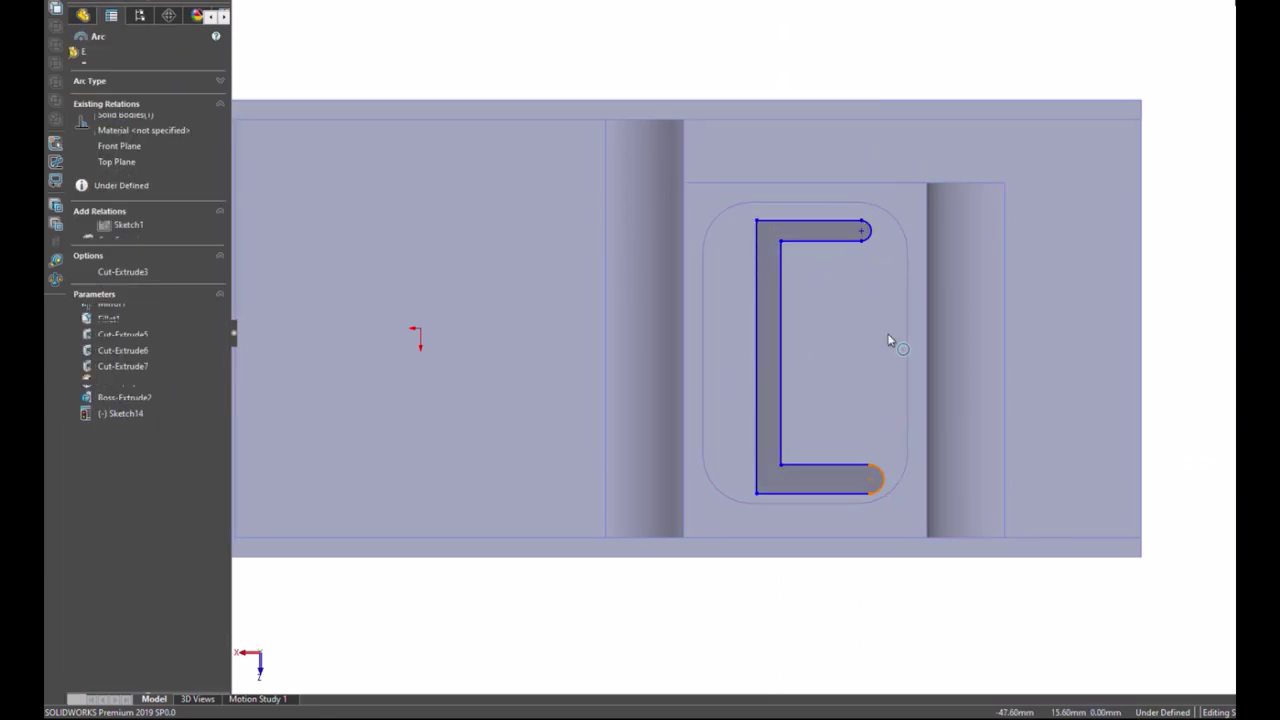
left_click(866, 230, "ctrl")
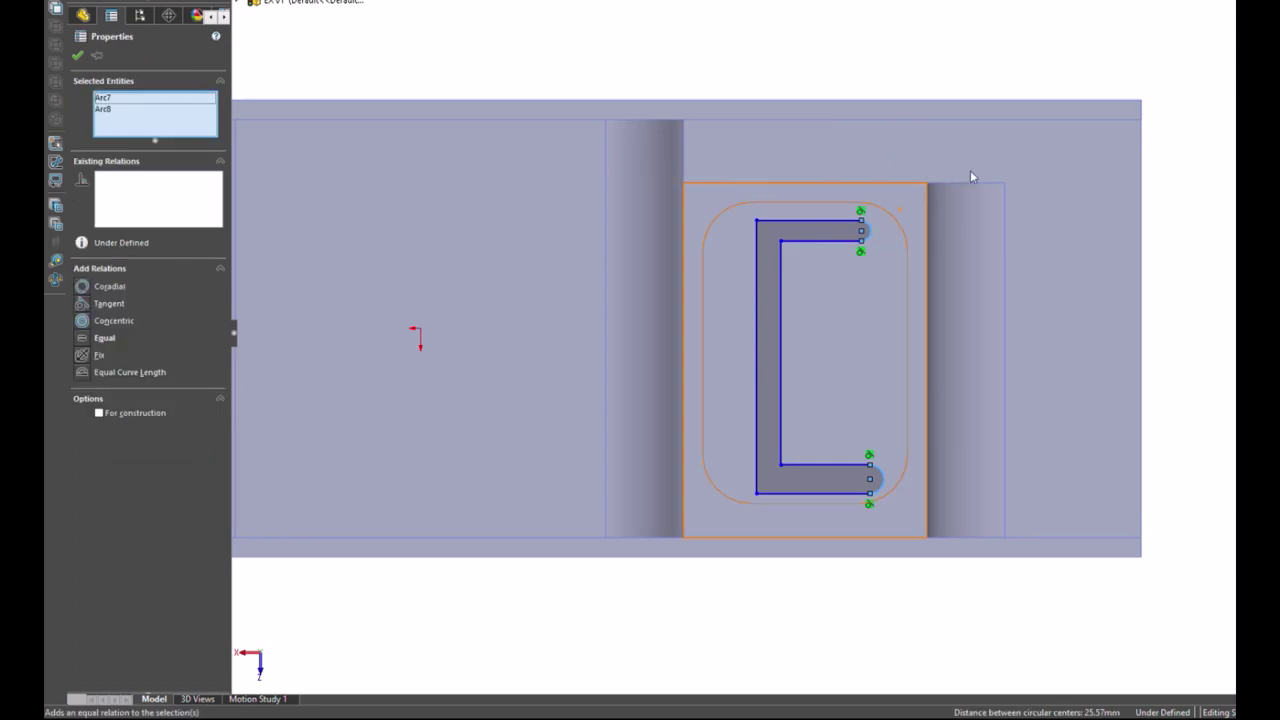
key("e")
left_click(886, 73)
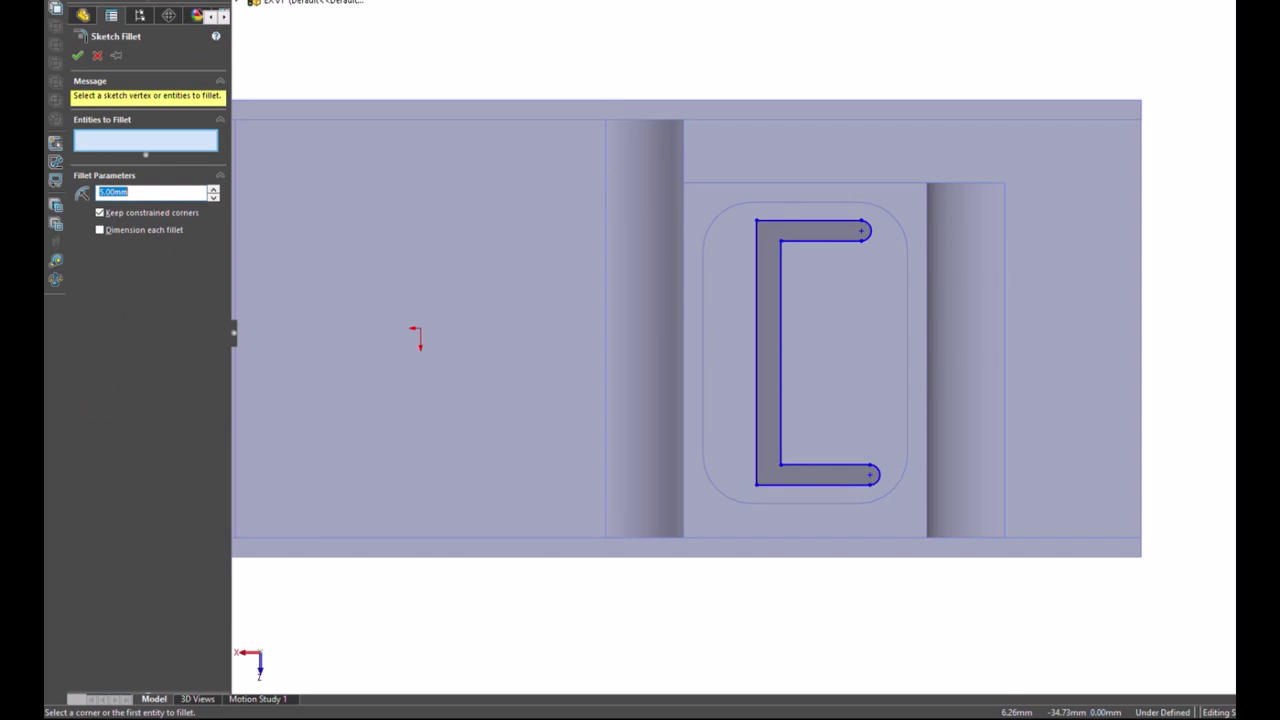
Step: Round the top-left and bottom-left outer corners with 3 mm sketch fillets
left_click(756, 220)
left_click(760, 488)
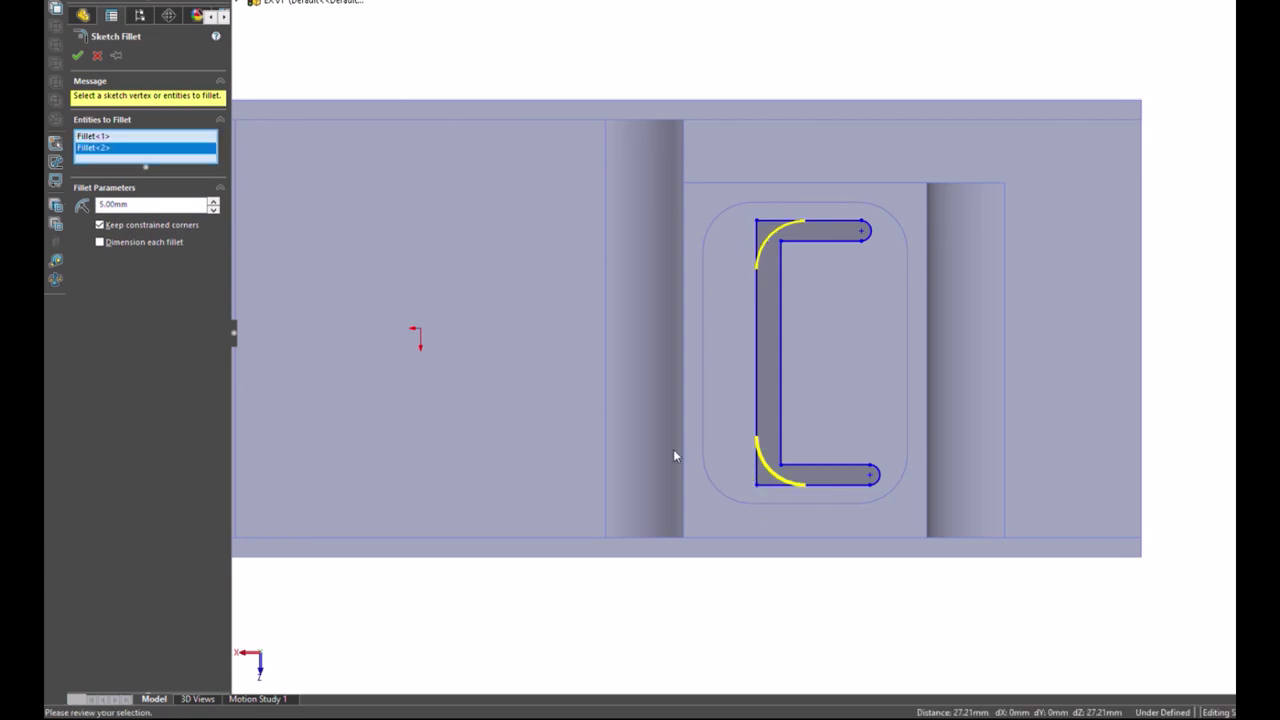
double_click(150, 204)
type("3")
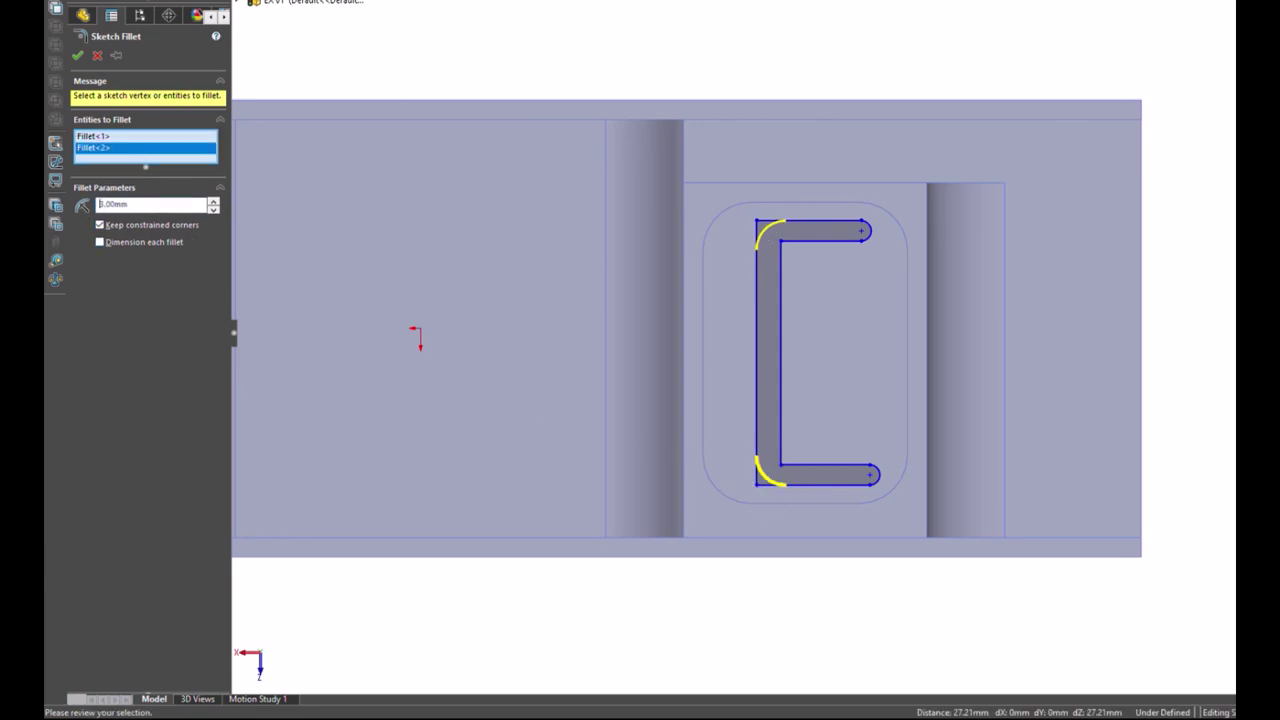
left_click(77, 56)
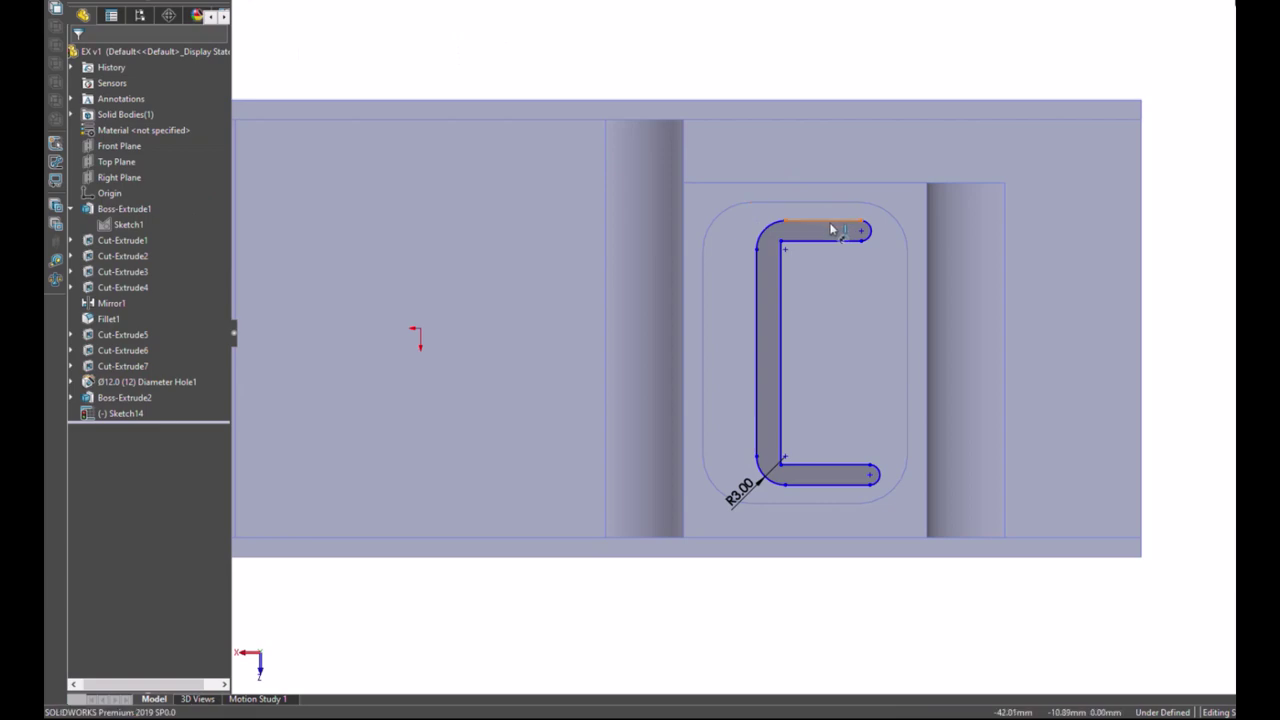
left_click_drag(829, 222, 937, 215)
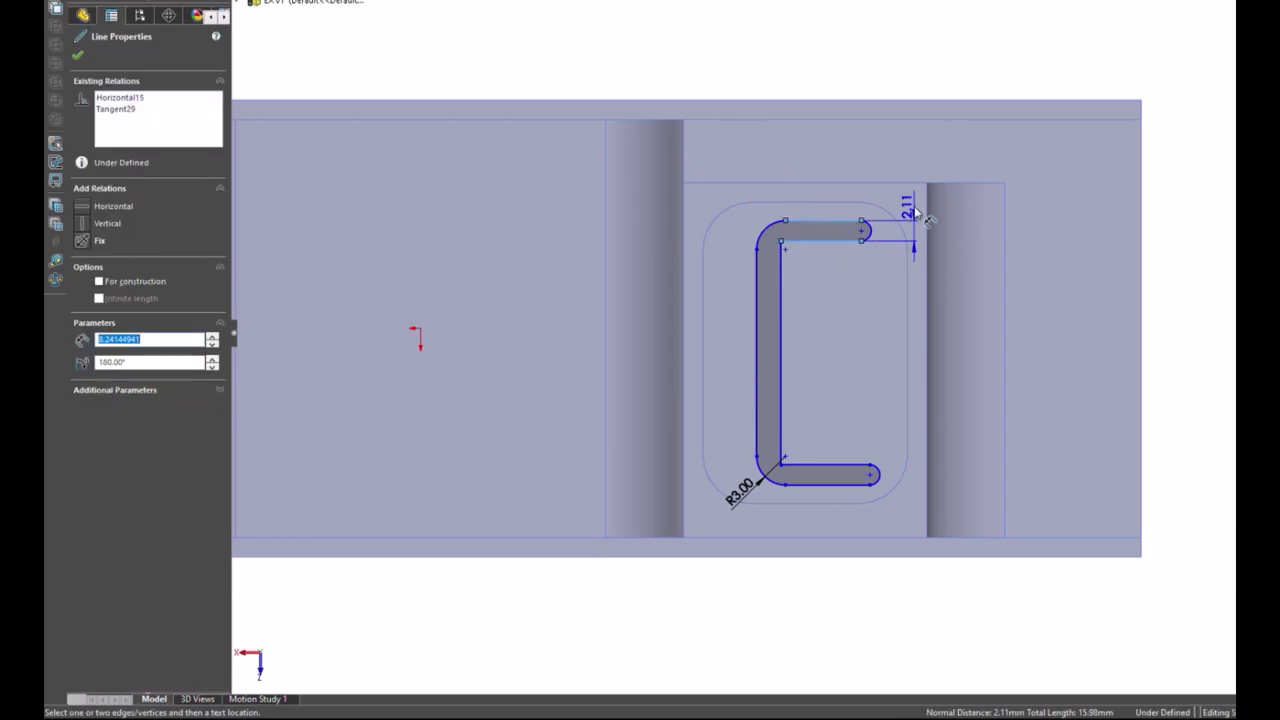
left_click(913, 212)
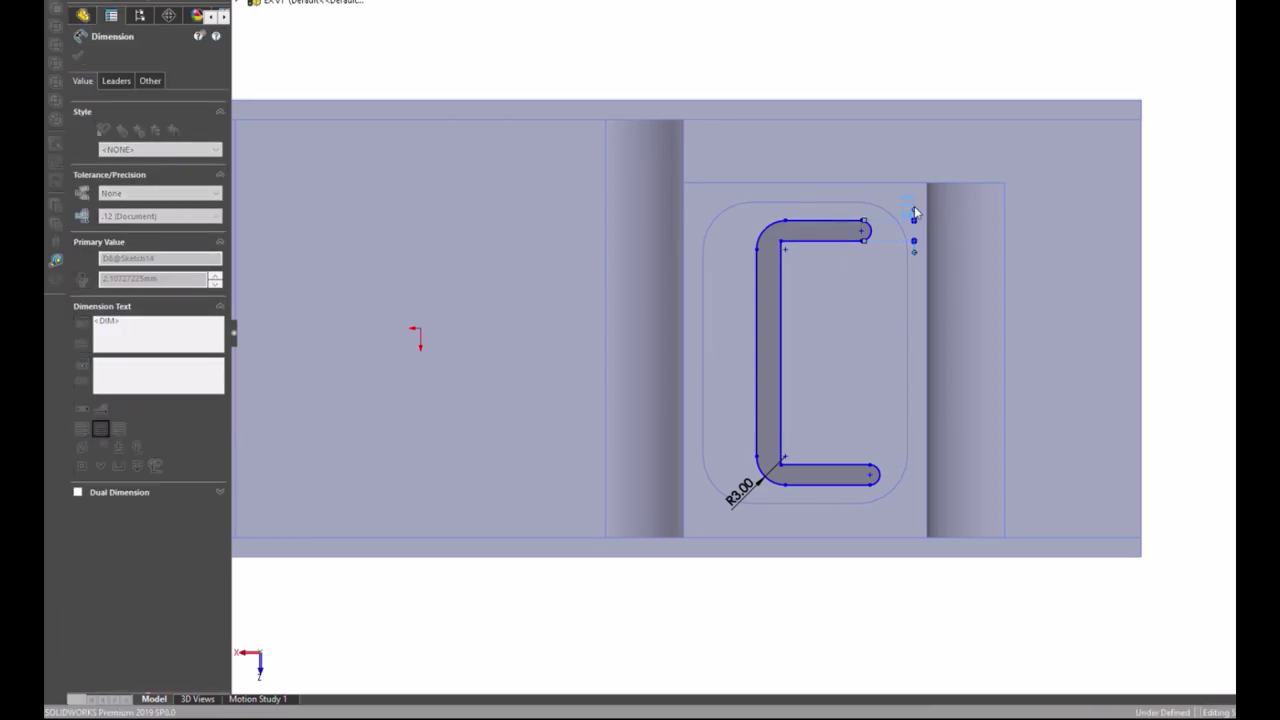
type("6")
key("Return")
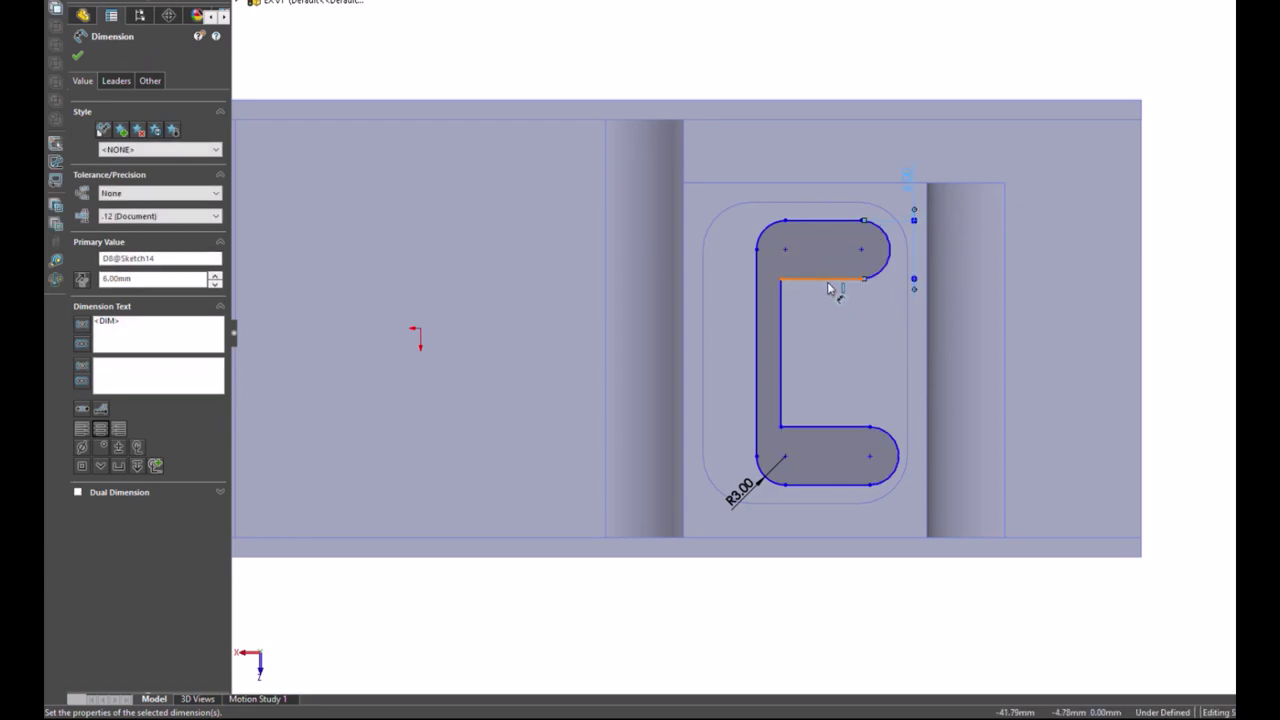
left_click(831, 280)
left_click(849, 430)
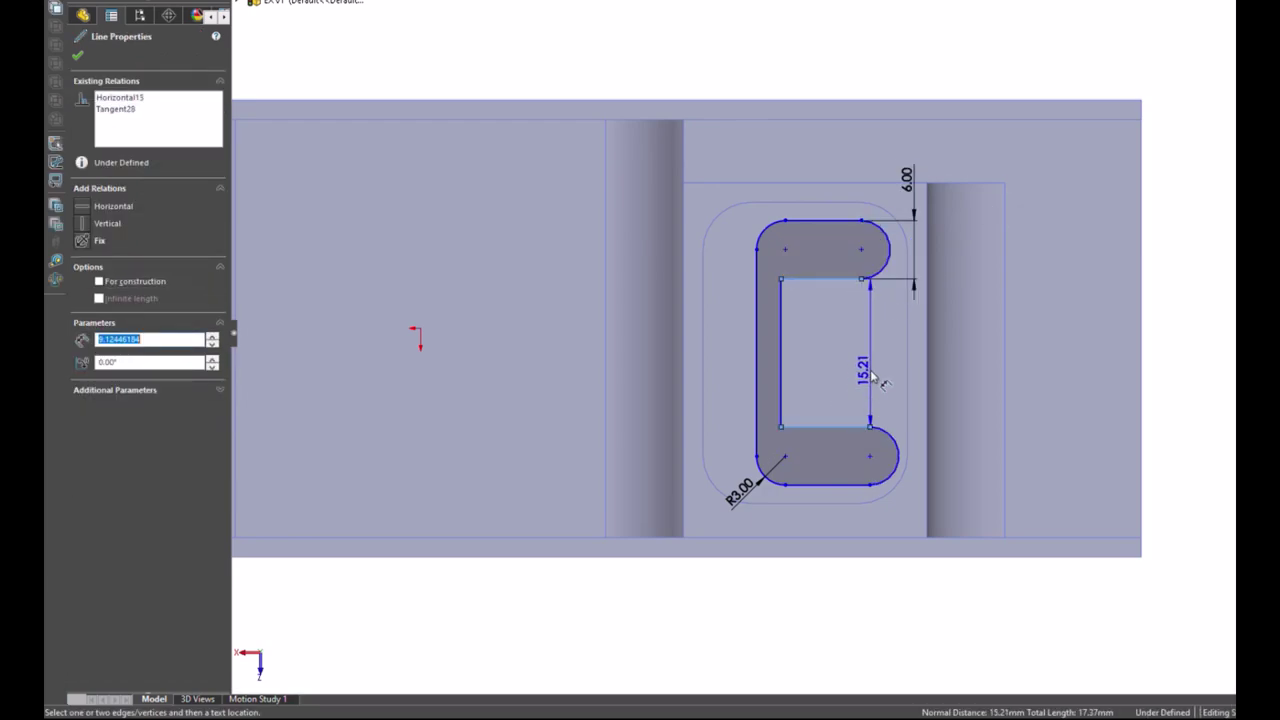
left_click(872, 378)
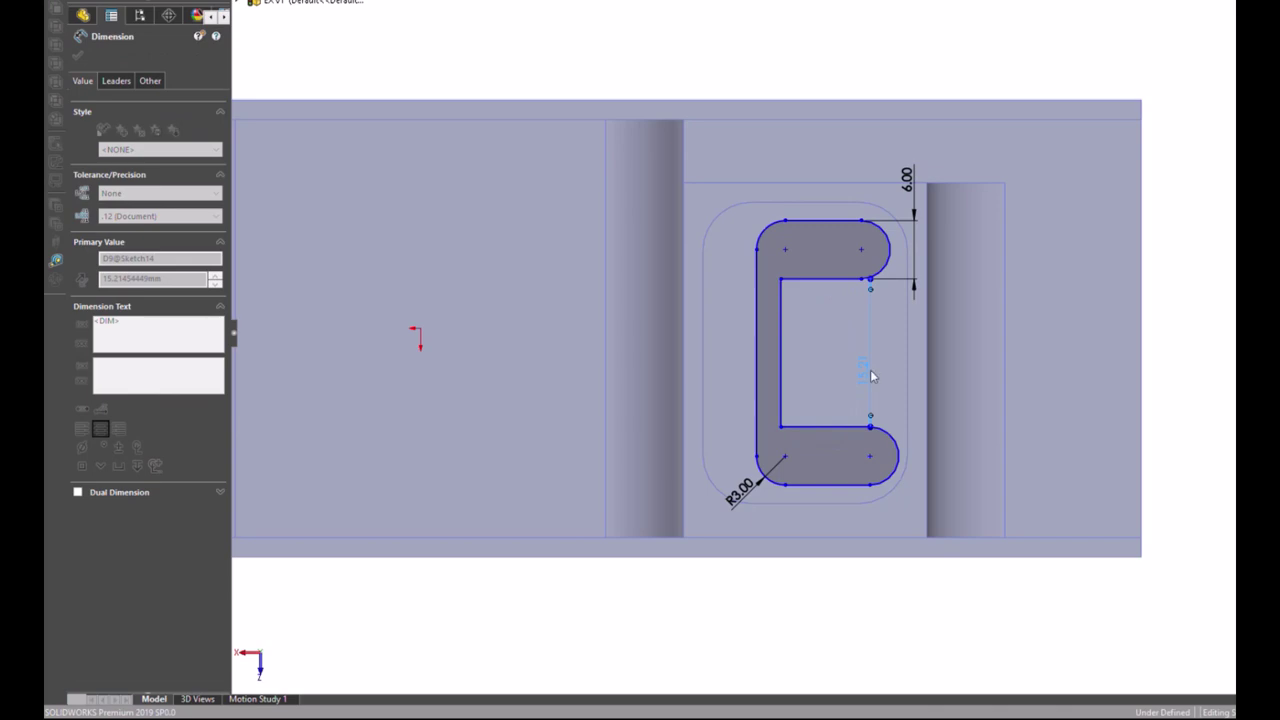
type("17")
key("Return")
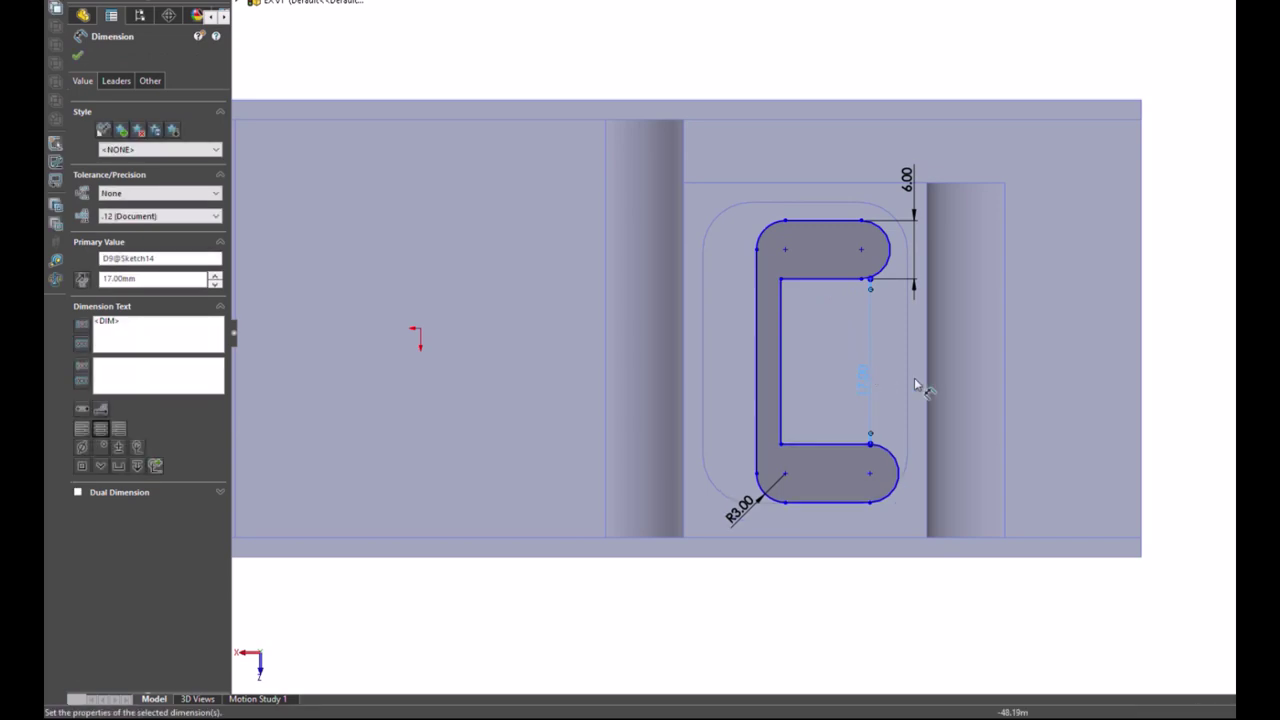
left_click(1213, 459)
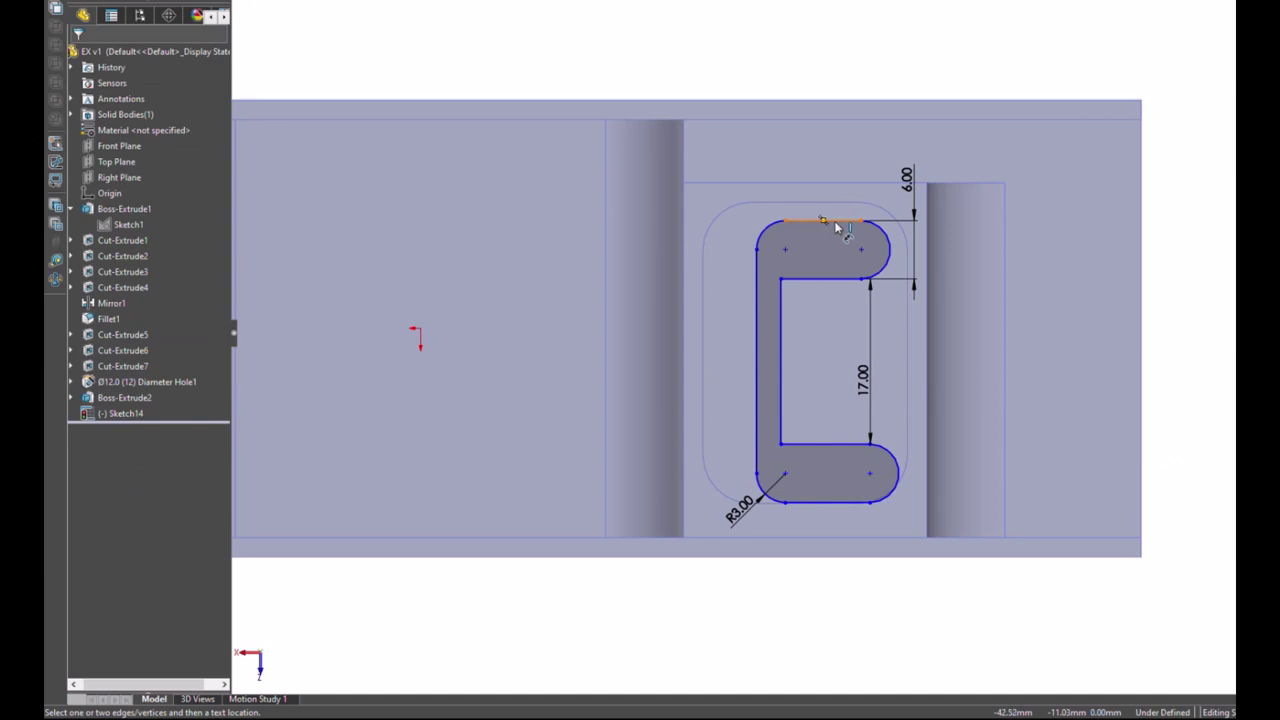
key("Escape")
left_click(838, 221)
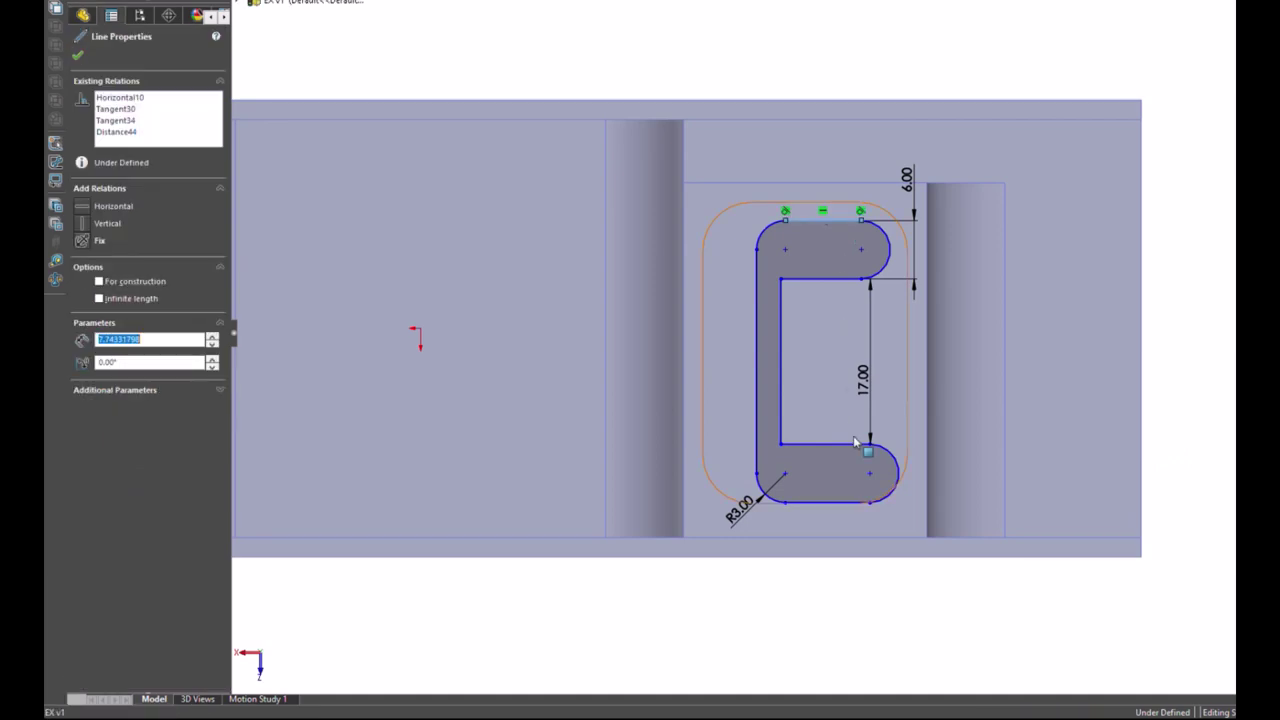
left_click(855, 503)
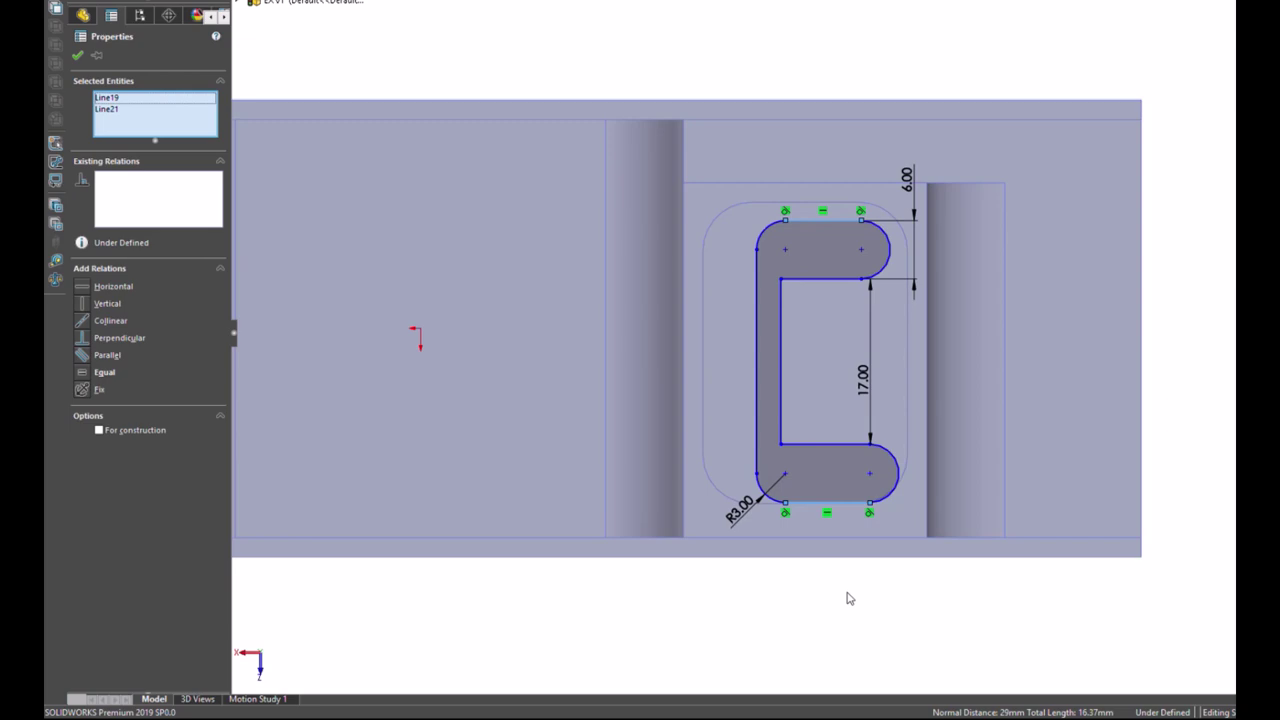
left_click(857, 650)
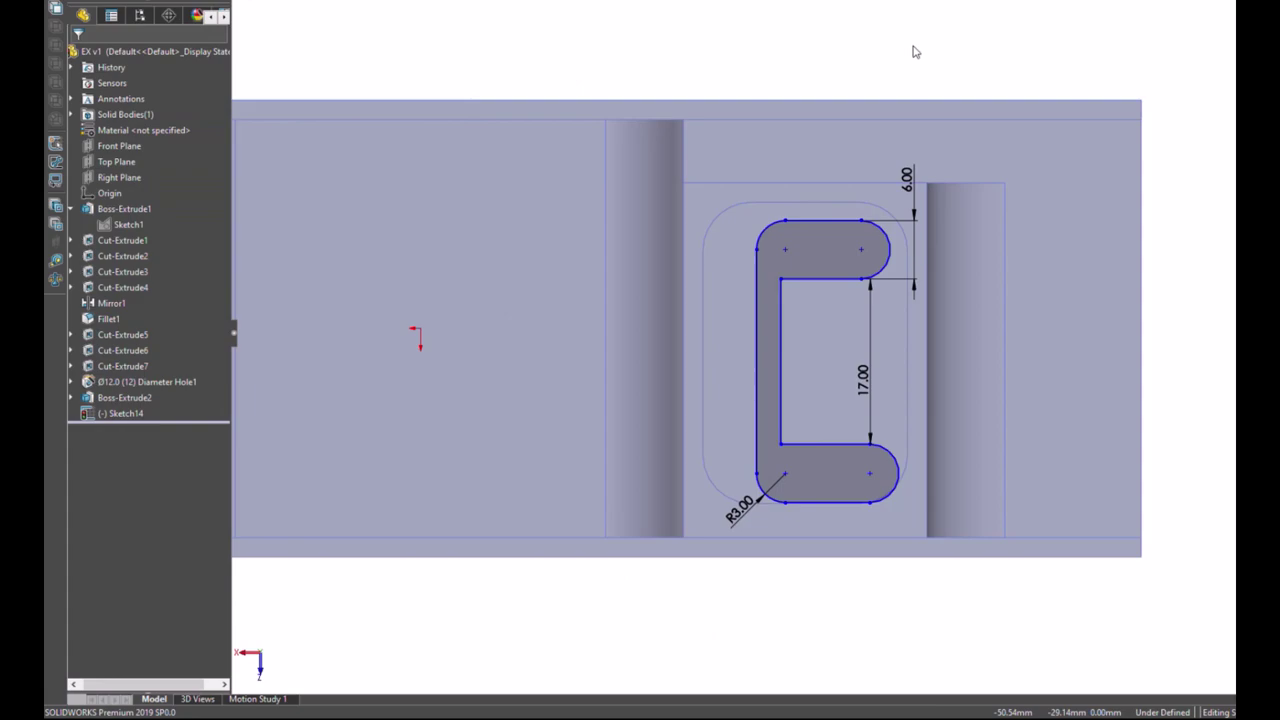
left_click(55, 260)
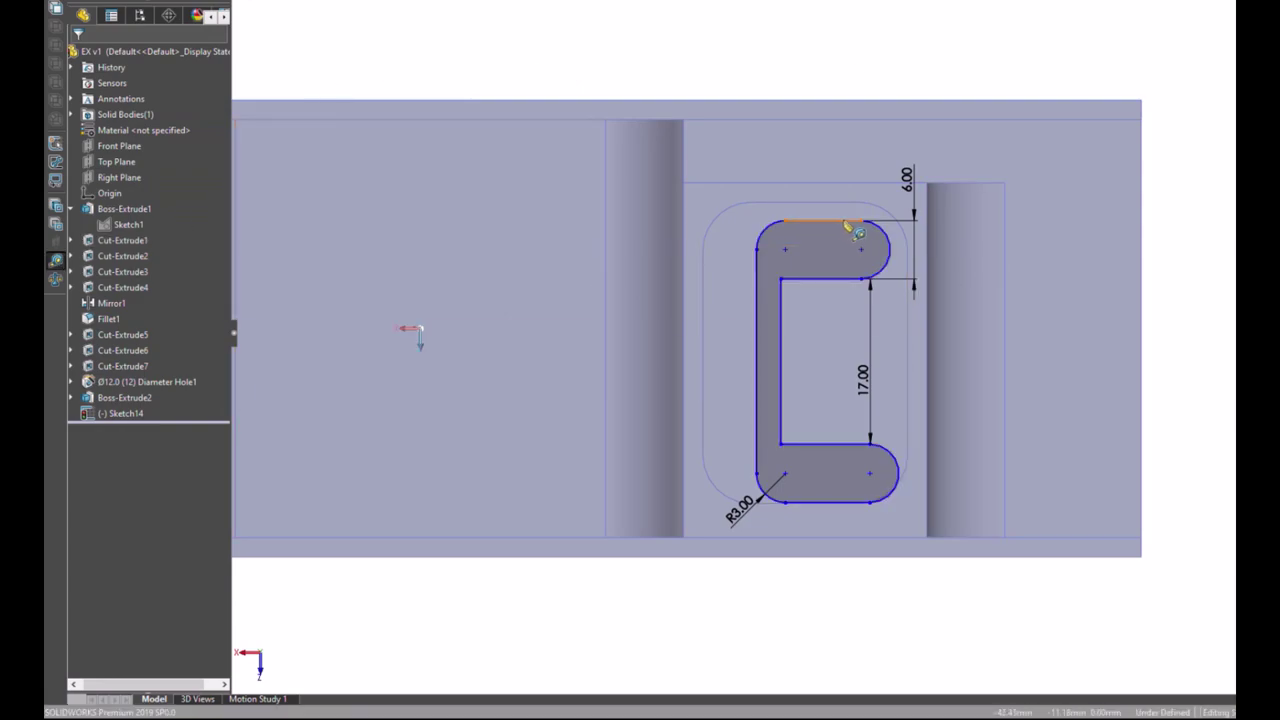
left_click(862, 220)
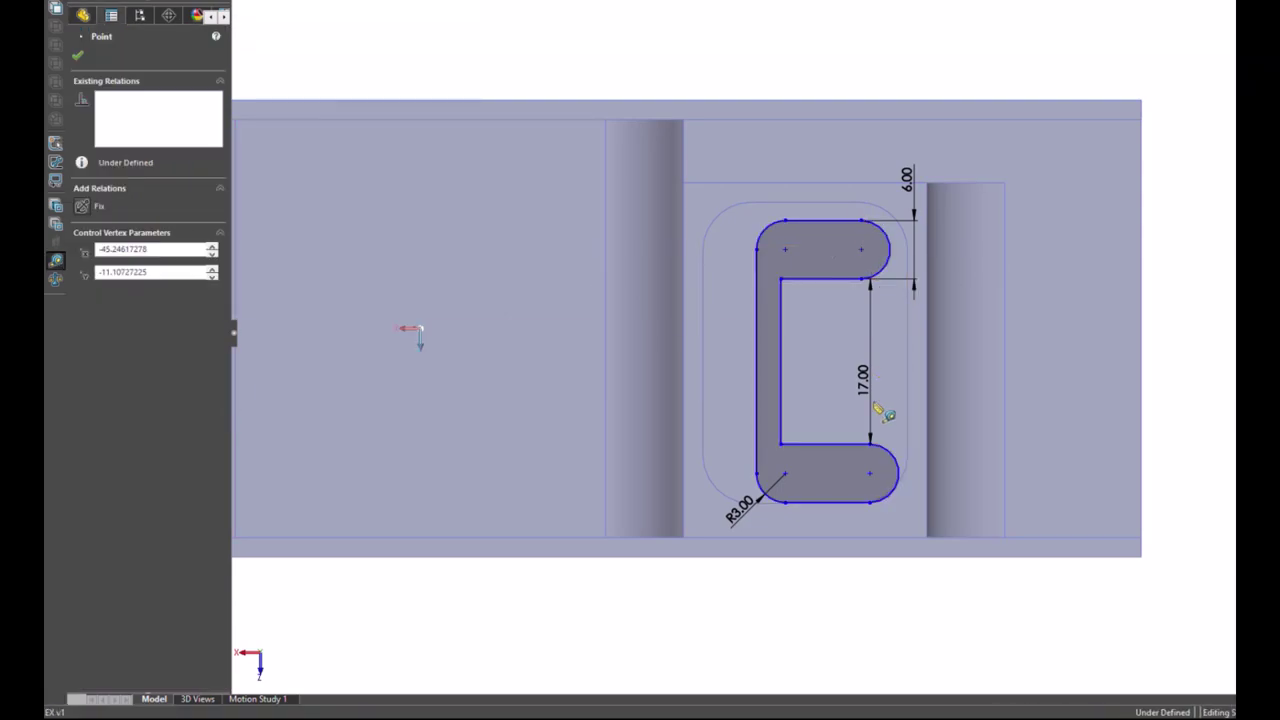
left_click(869, 503, "ctrl")
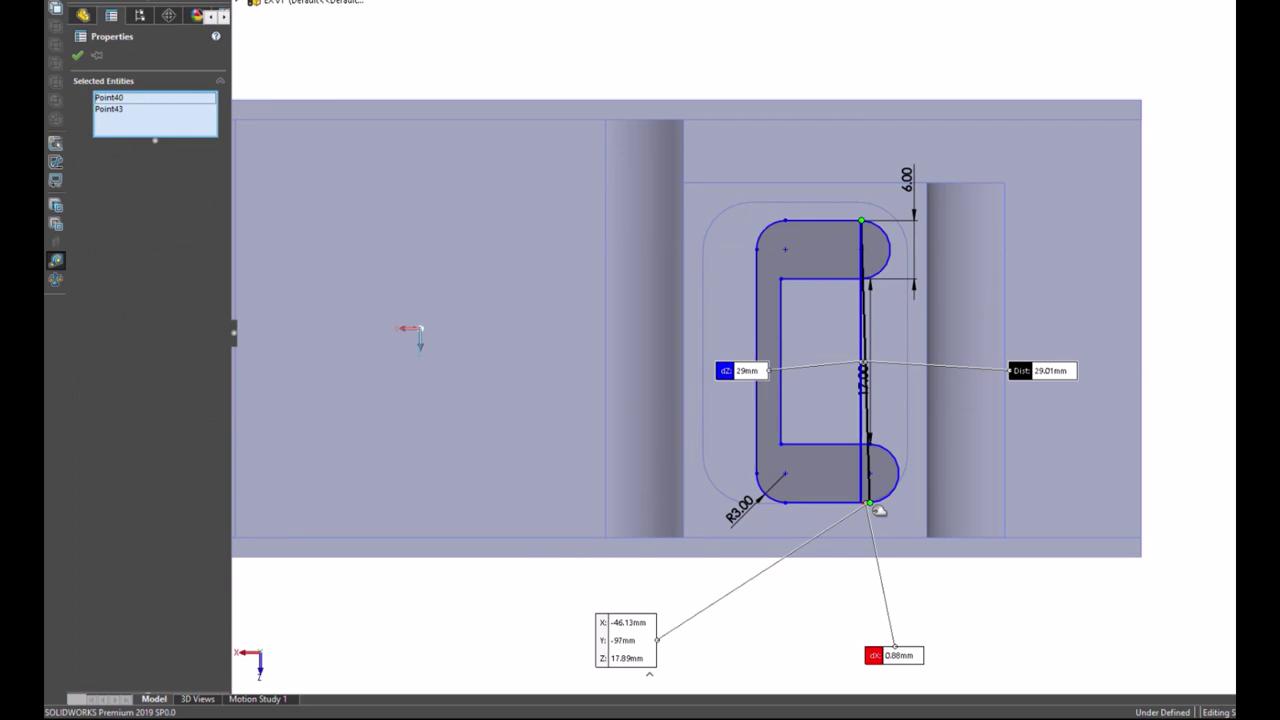
key("Escape")
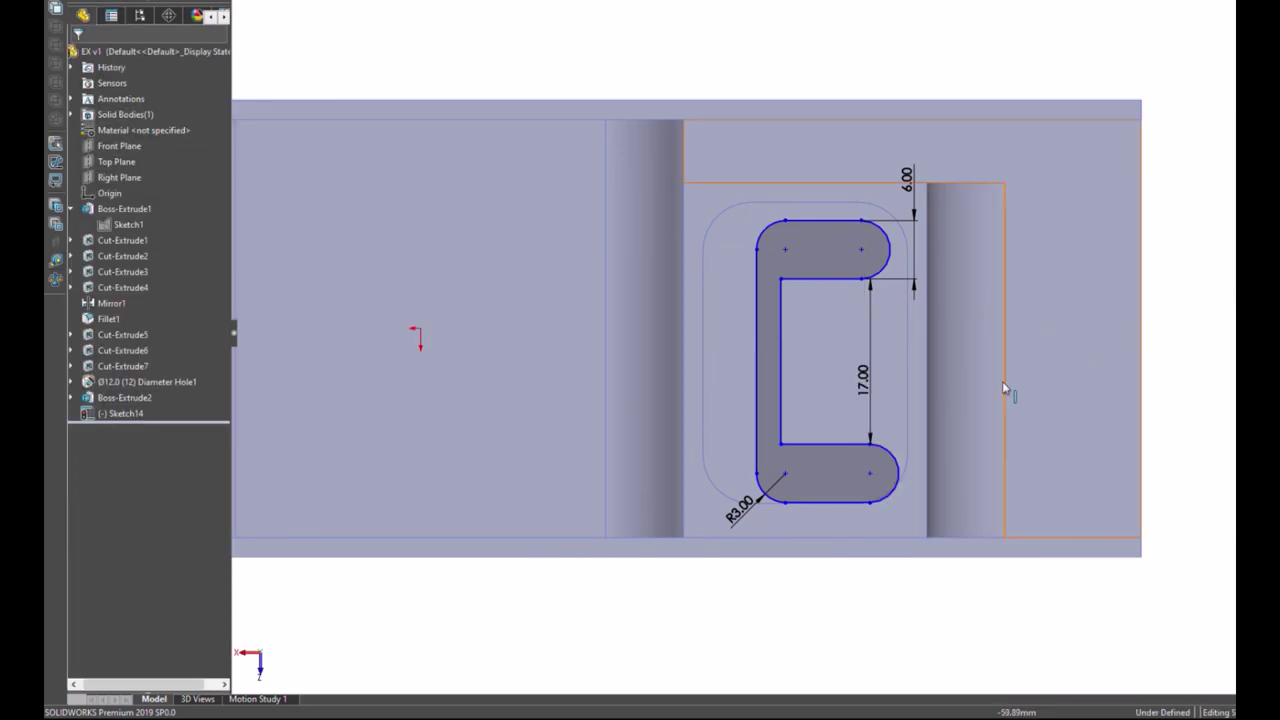
Step: Dimension the C slot's left leg width to 6 mm
right_click_drag(1226, 312, 1228, 252)
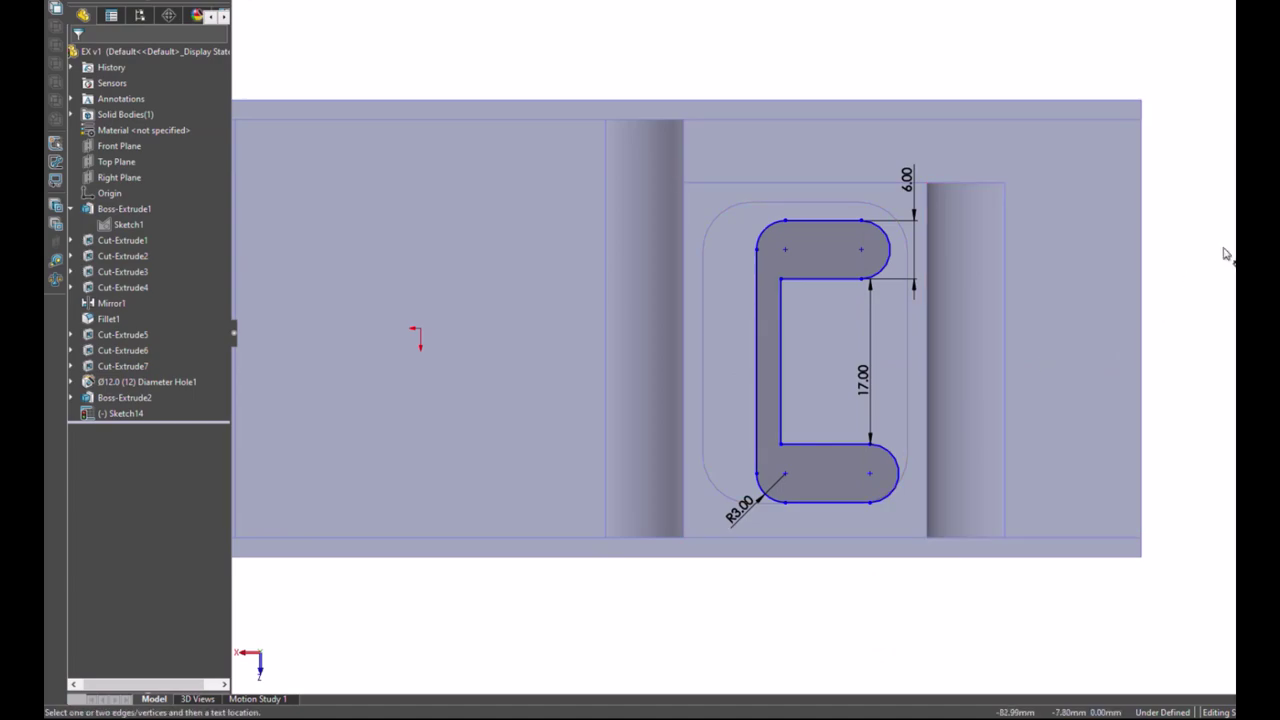
left_click(780, 346)
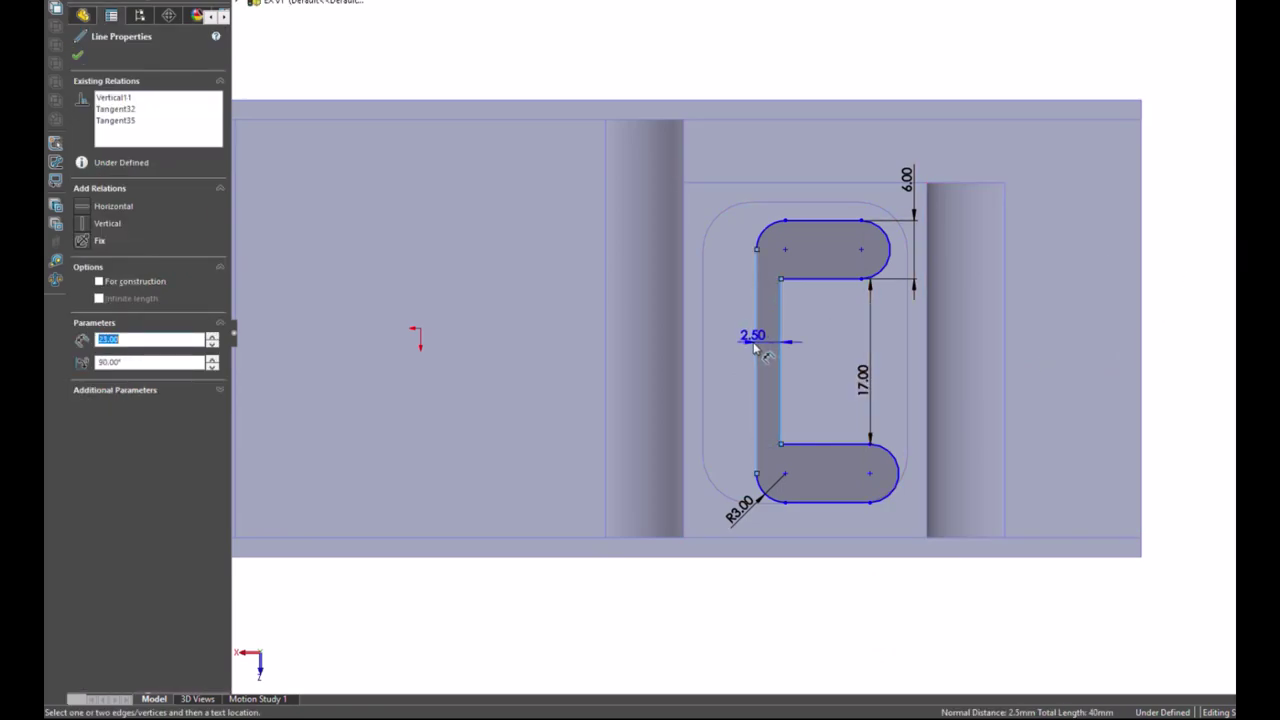
left_click(655, 340)
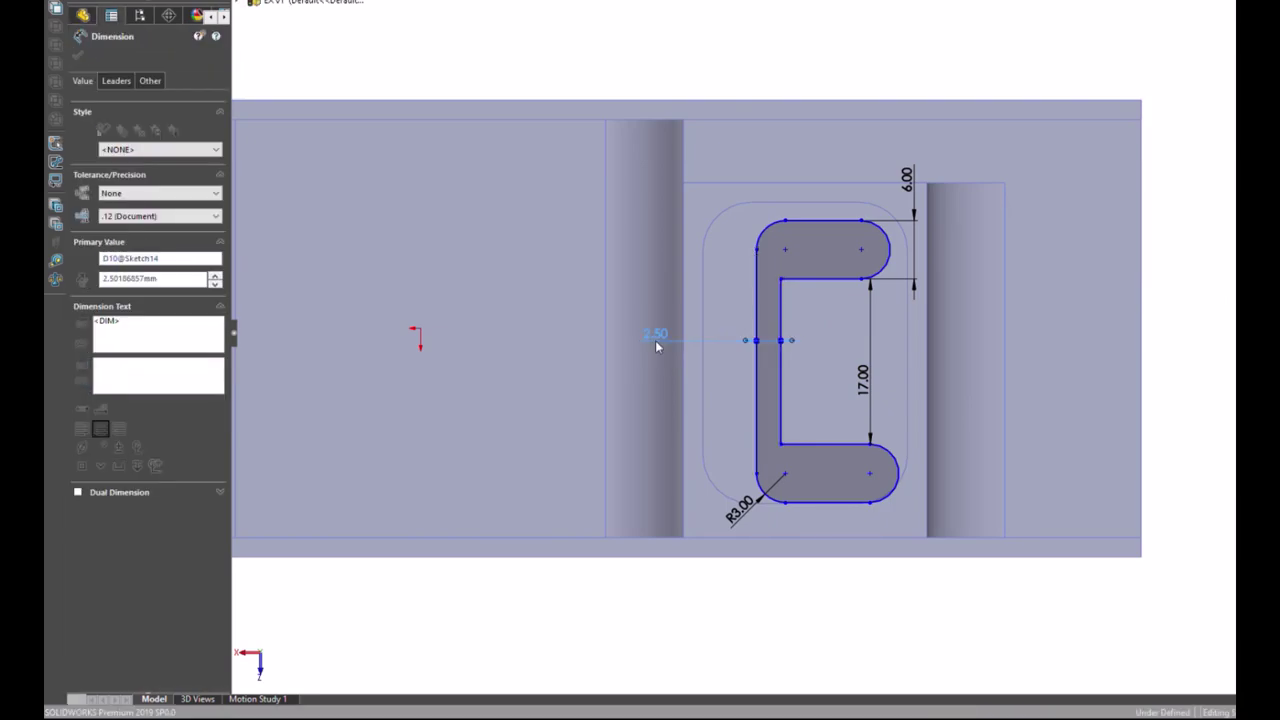
type("6")
key("Return")
key("Escape")
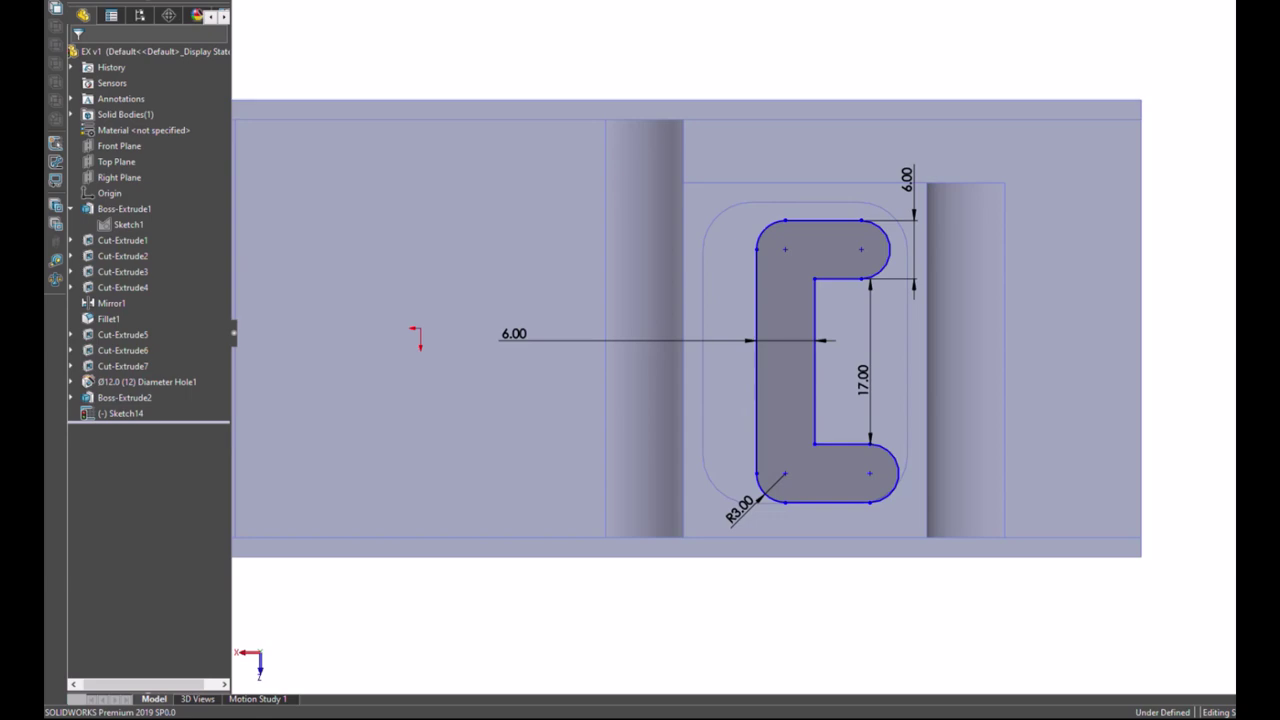
Step: Align the midpoints of the C's inner edge and the recess edge horizontally
left_click(812, 365)
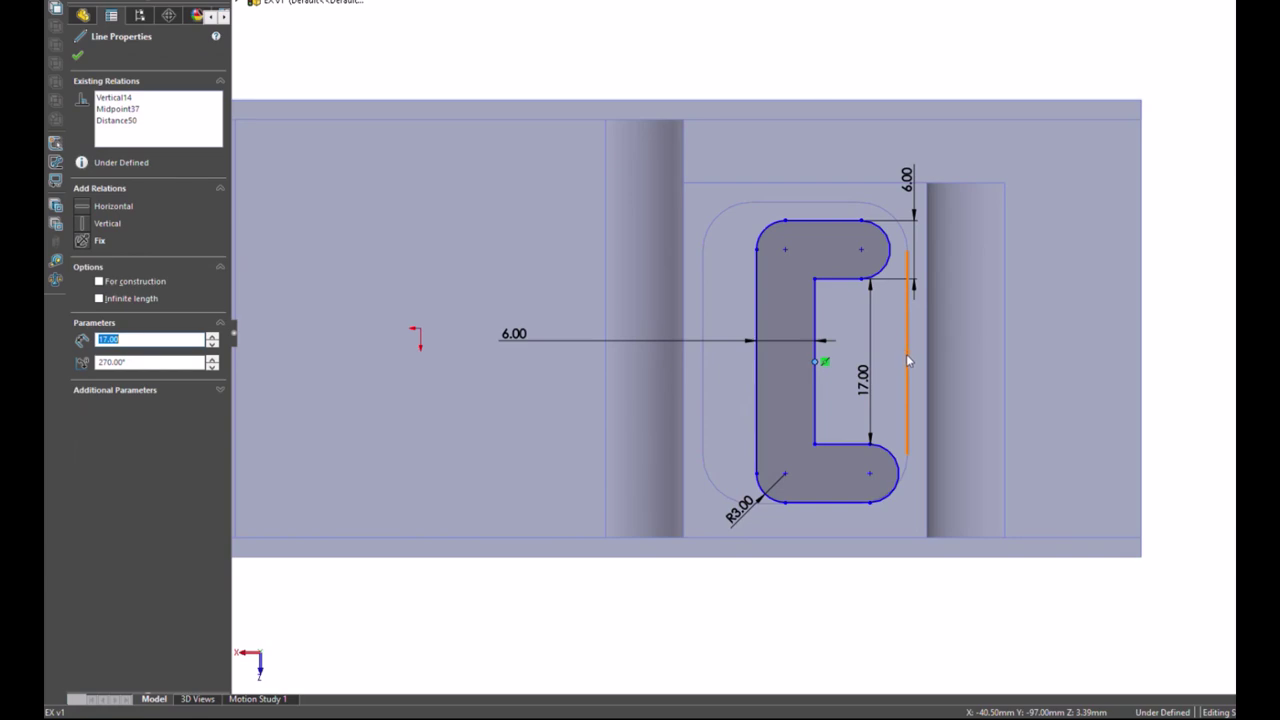
left_click(908, 352, "ctrl")
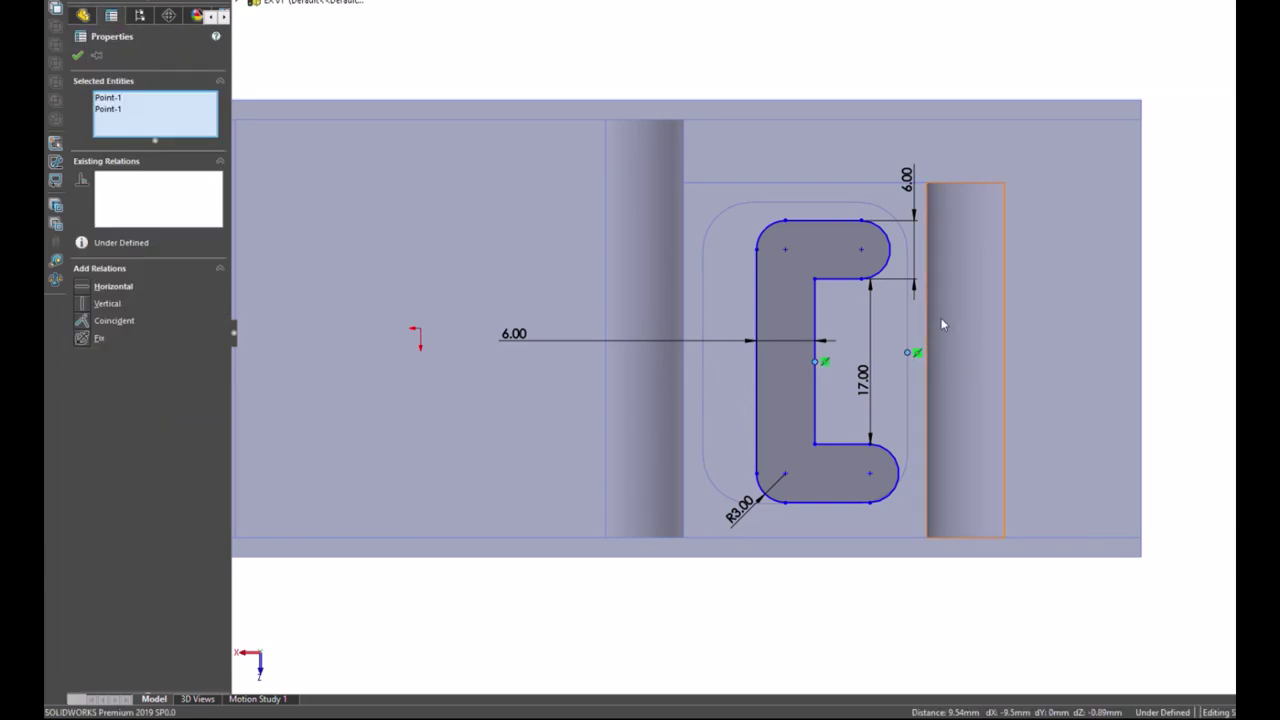
left_click(113, 286)
key("Escape")
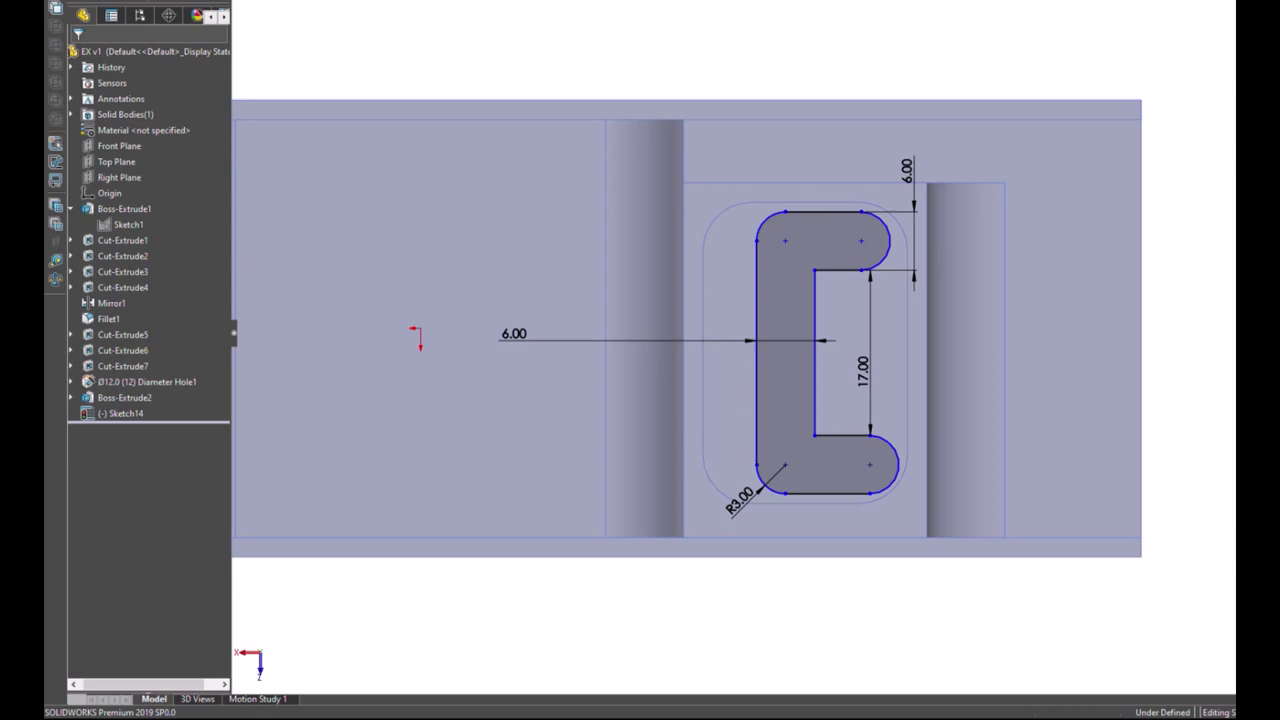
left_click(861, 243)
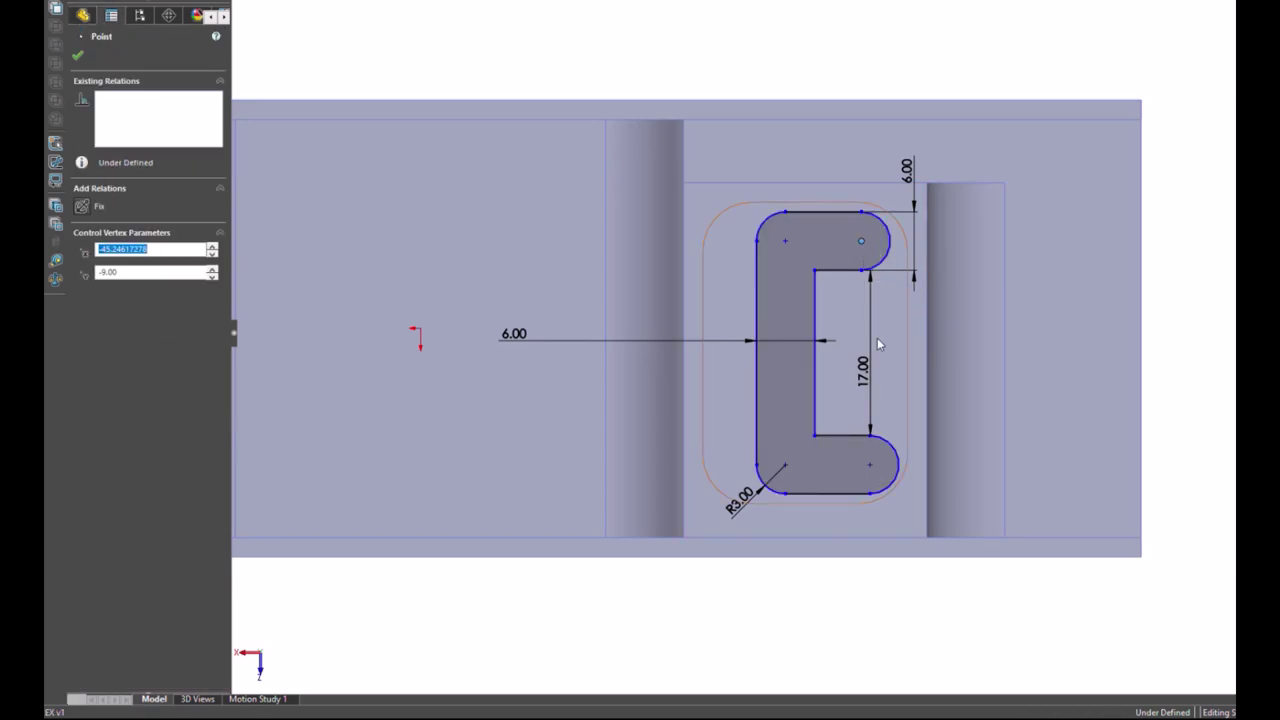
left_click(869, 465, "ctrl")
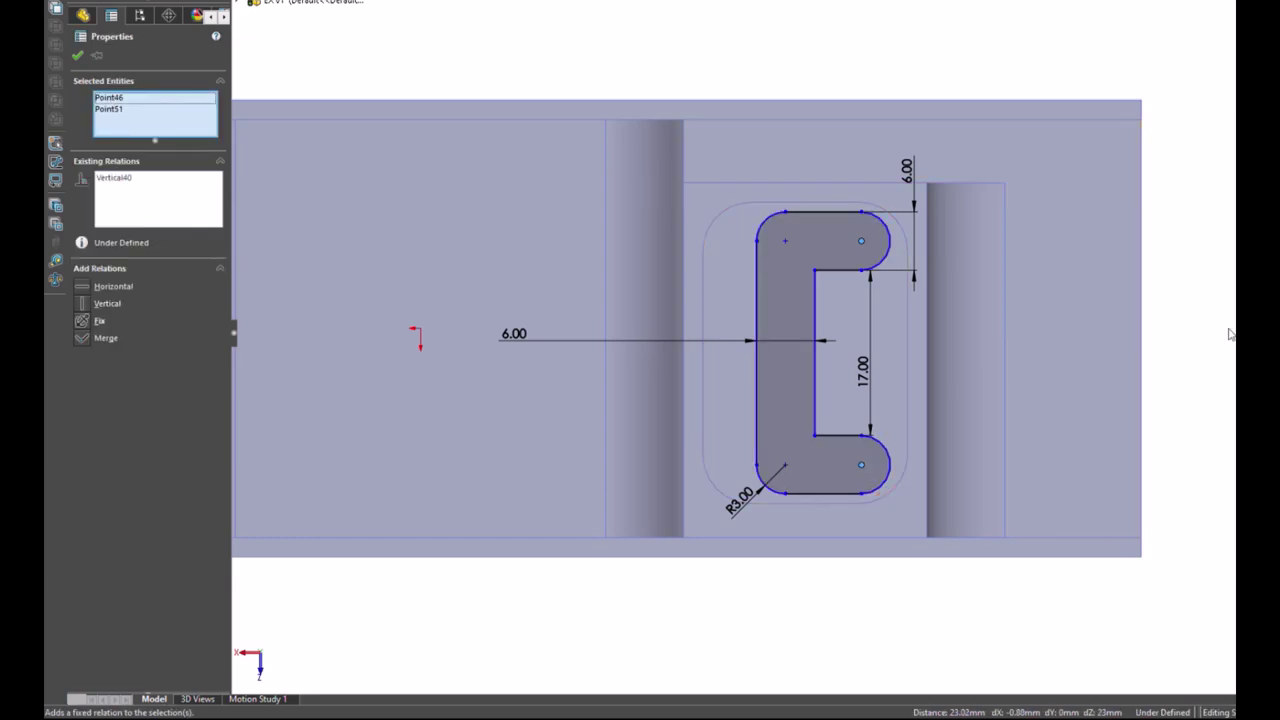
key("Escape")
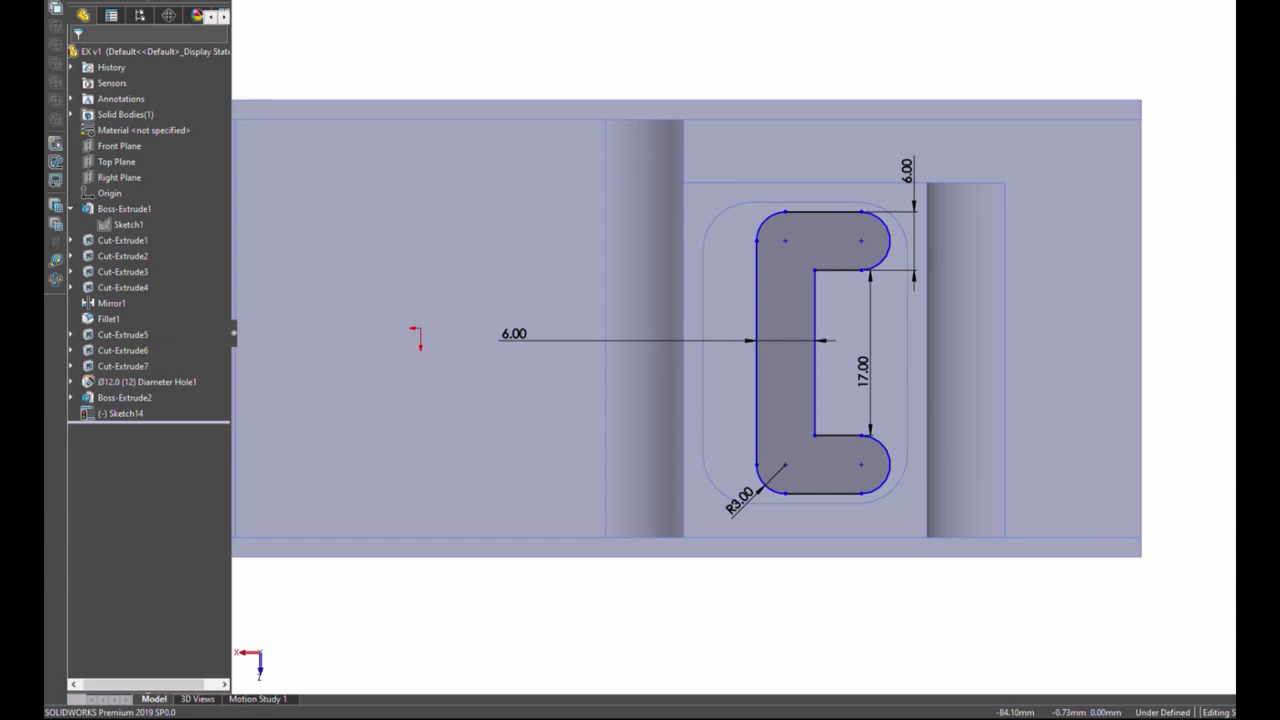
Step: Widen the C slot by pulling its left side outward
left_click(822, 494)
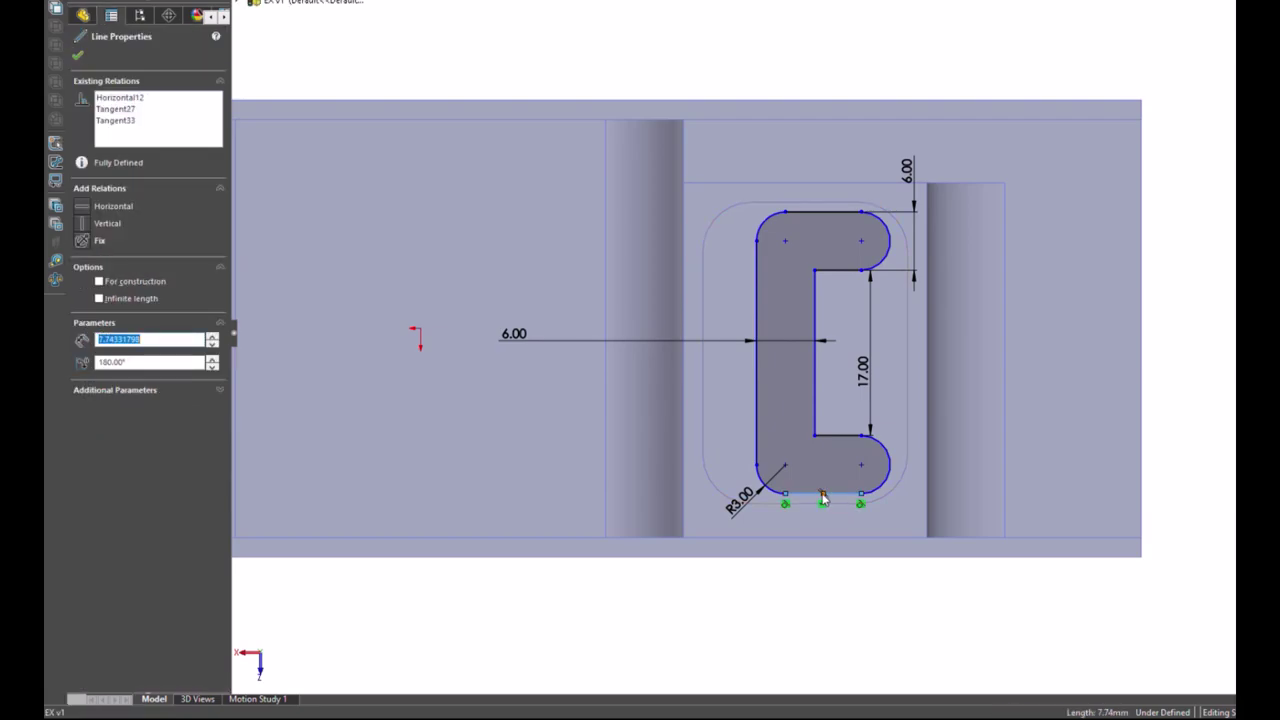
left_click_drag(822, 497, 823, 500)
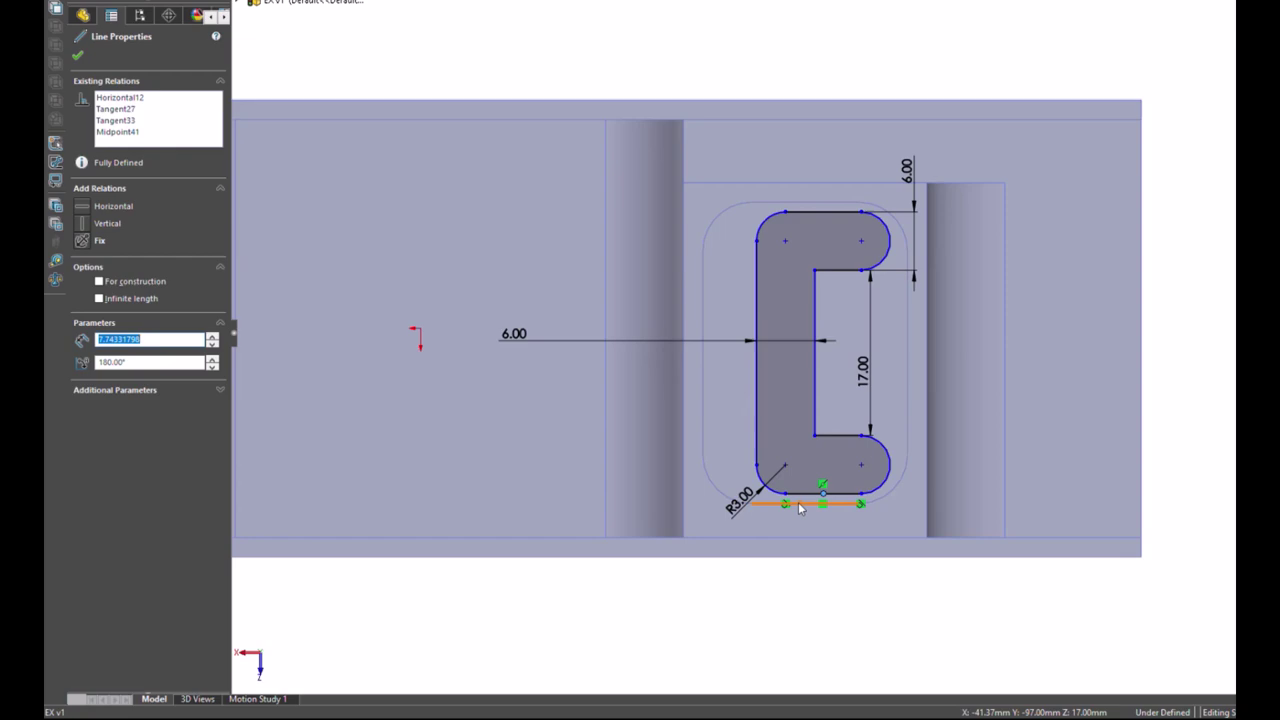
key("Delete")
left_click(806, 508)
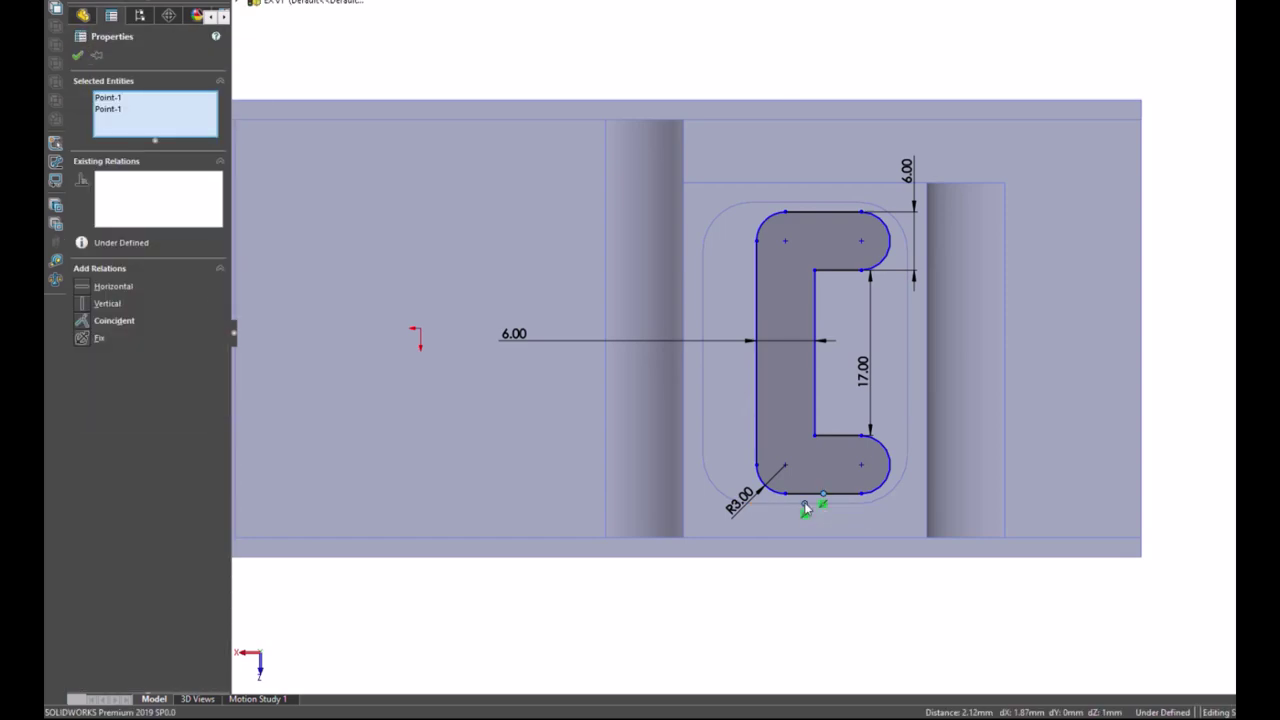
left_click_drag(806, 508, 770, 508)
left_click(1157, 380)
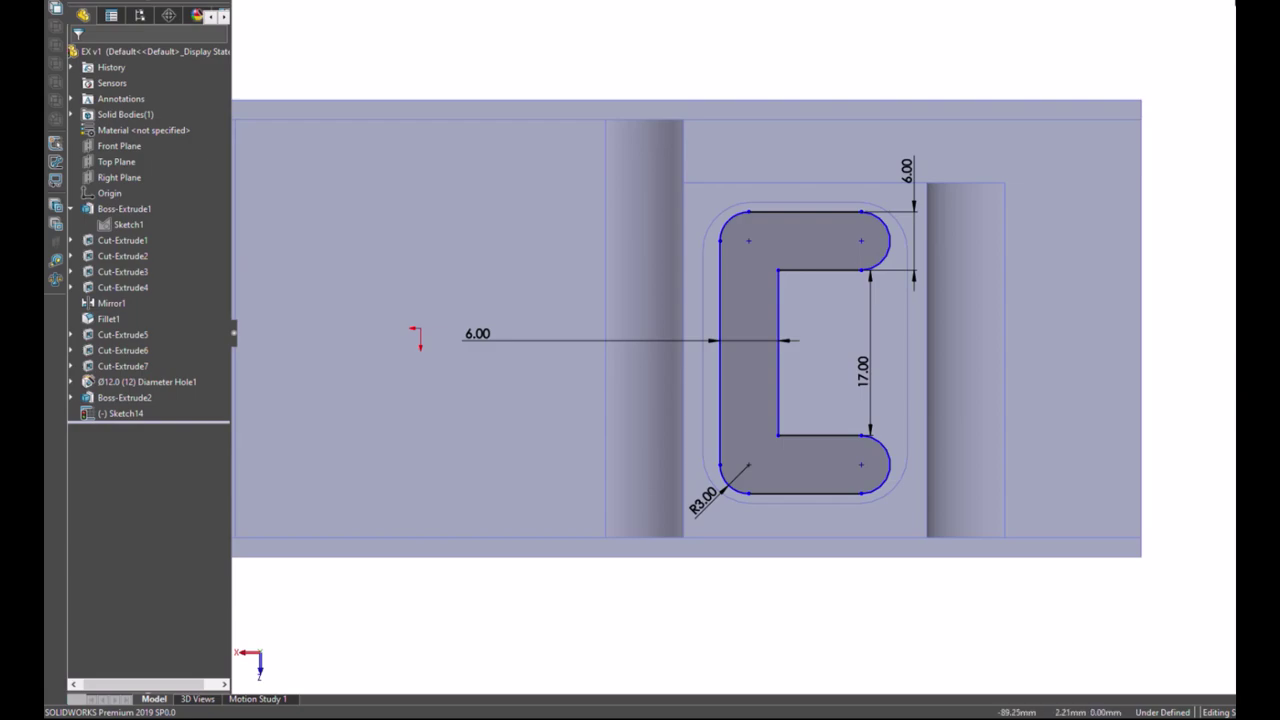
Step: Dimension the C's left edge to top-right arc as 19 mm overall width
key("d")
left_click(720, 370)
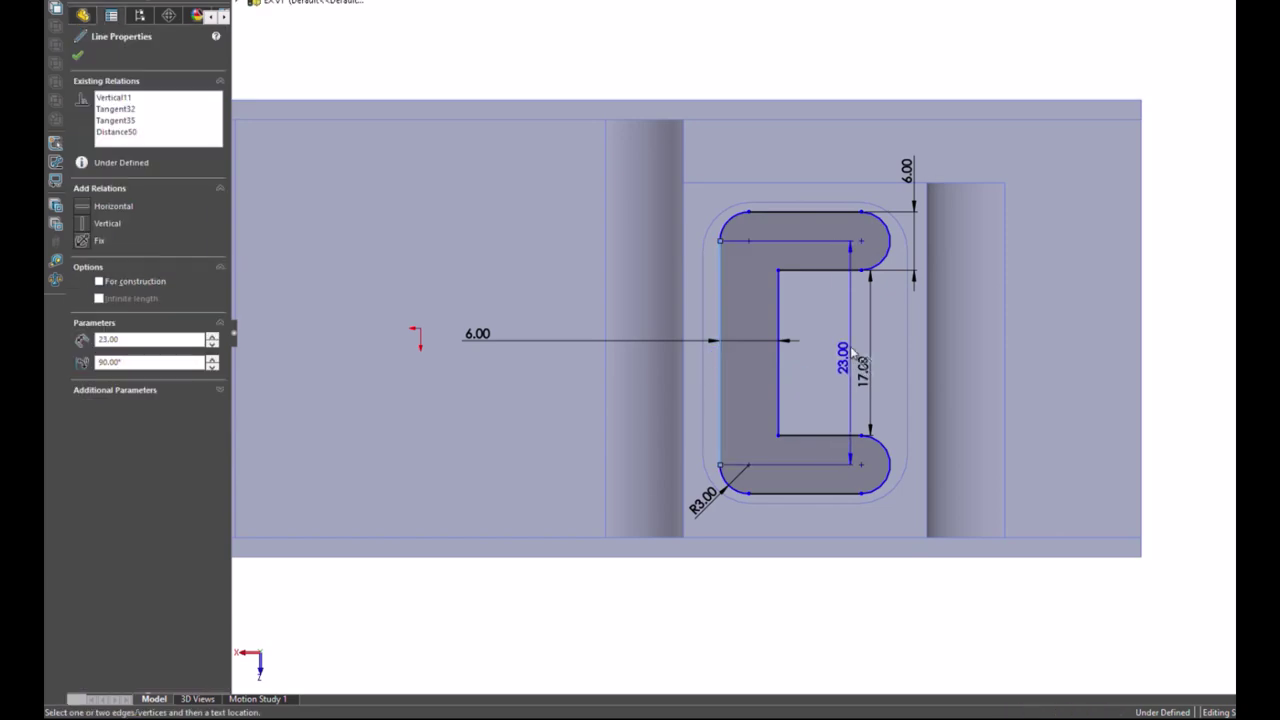
left_click(889, 245)
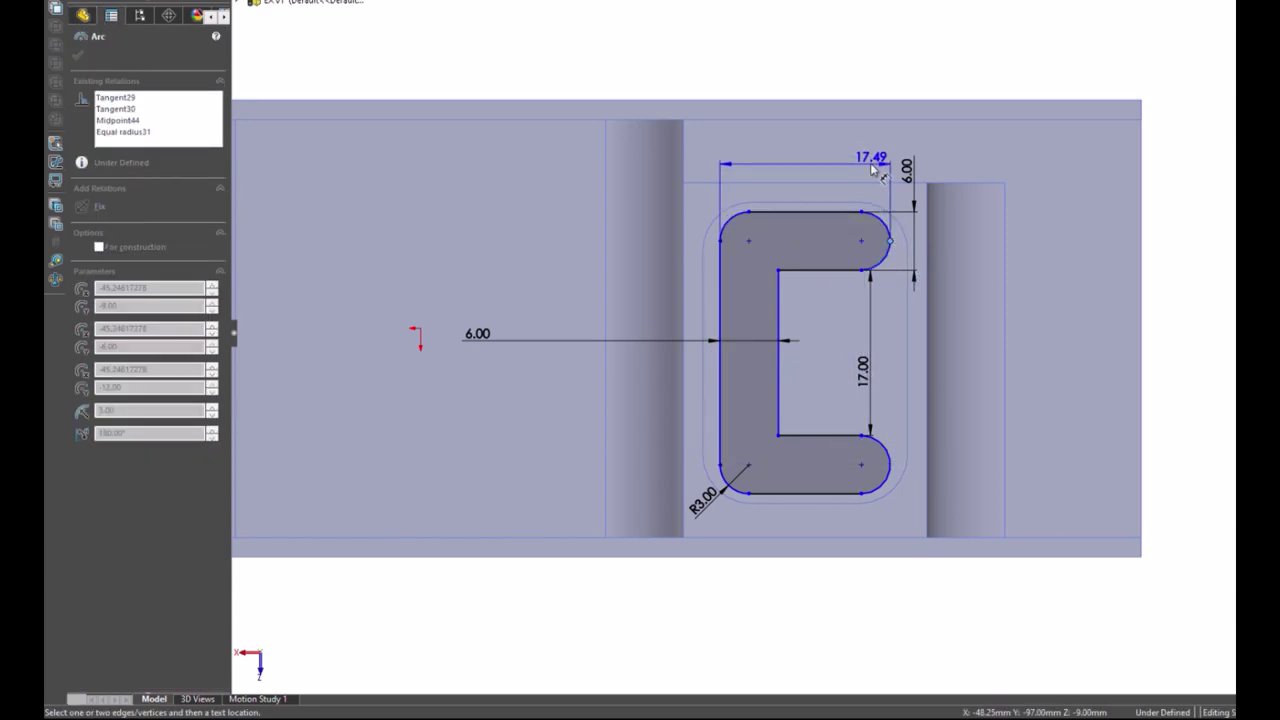
left_click(858, 157)
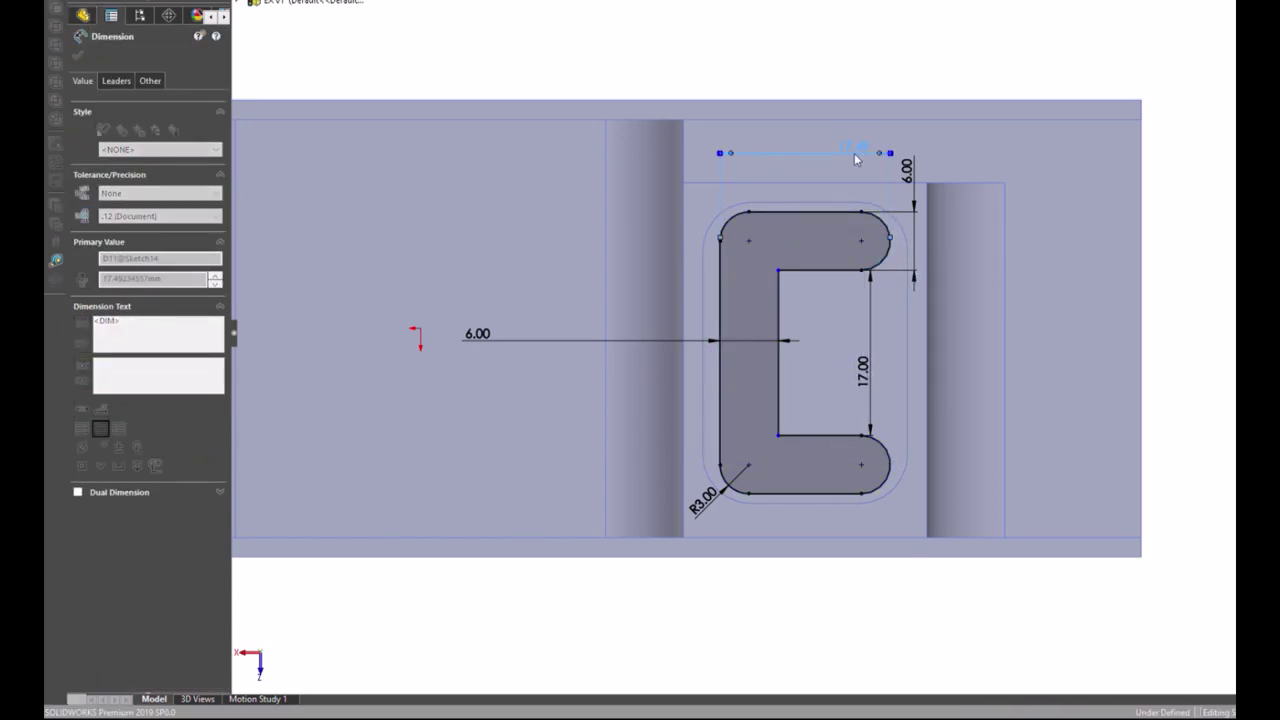
type("19")
key("Return")
scroll(870, 340, "up", 2)
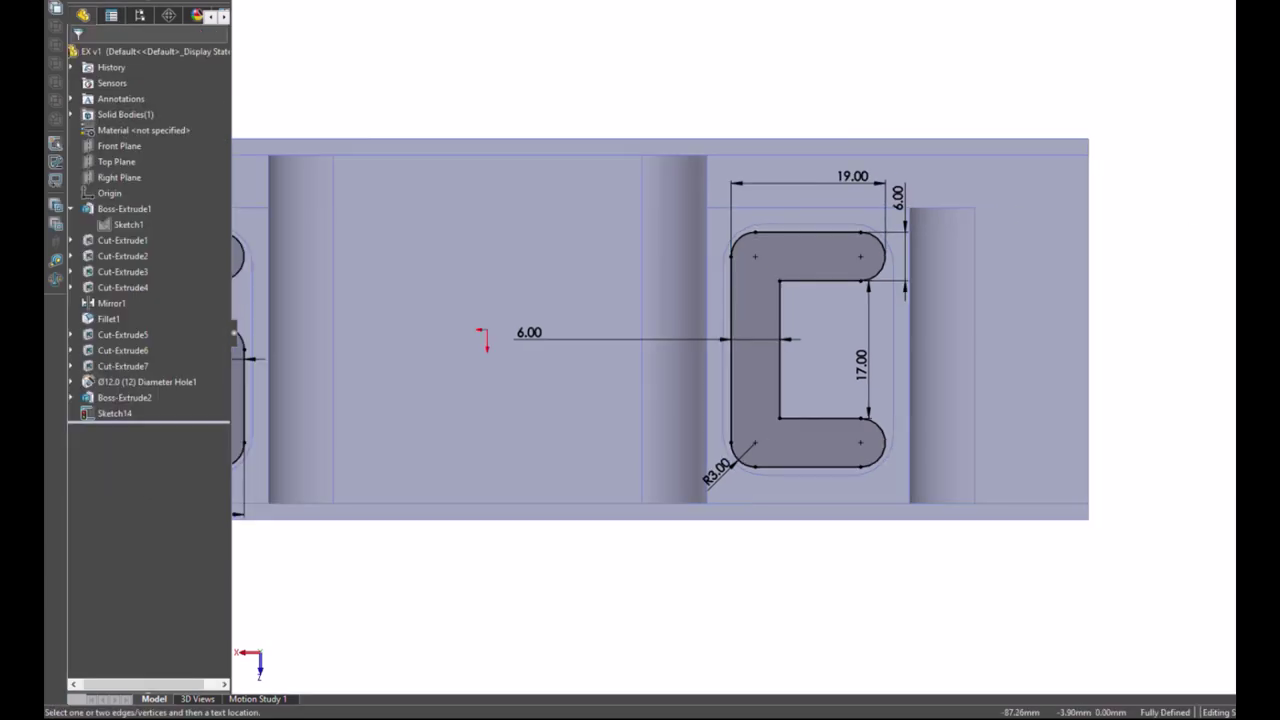
scroll(870, 340, "up", 2)
mouse_move(811, 157)
middle_mouse_down()
mouse_move(733, 163)
mouse_move(671, 209)
middle_mouse_up()
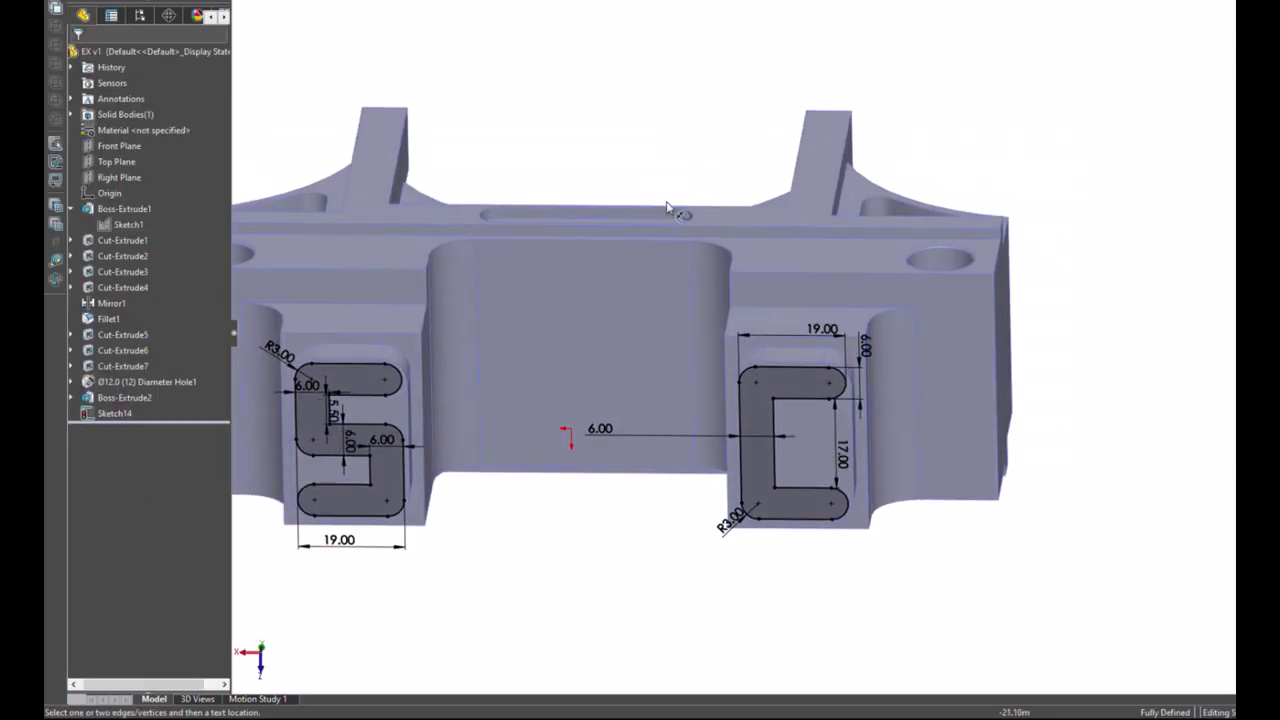
Step: Extruded-cut the S and C profiles Blind 3 mm deep into the bosses
key("ctrl+e")
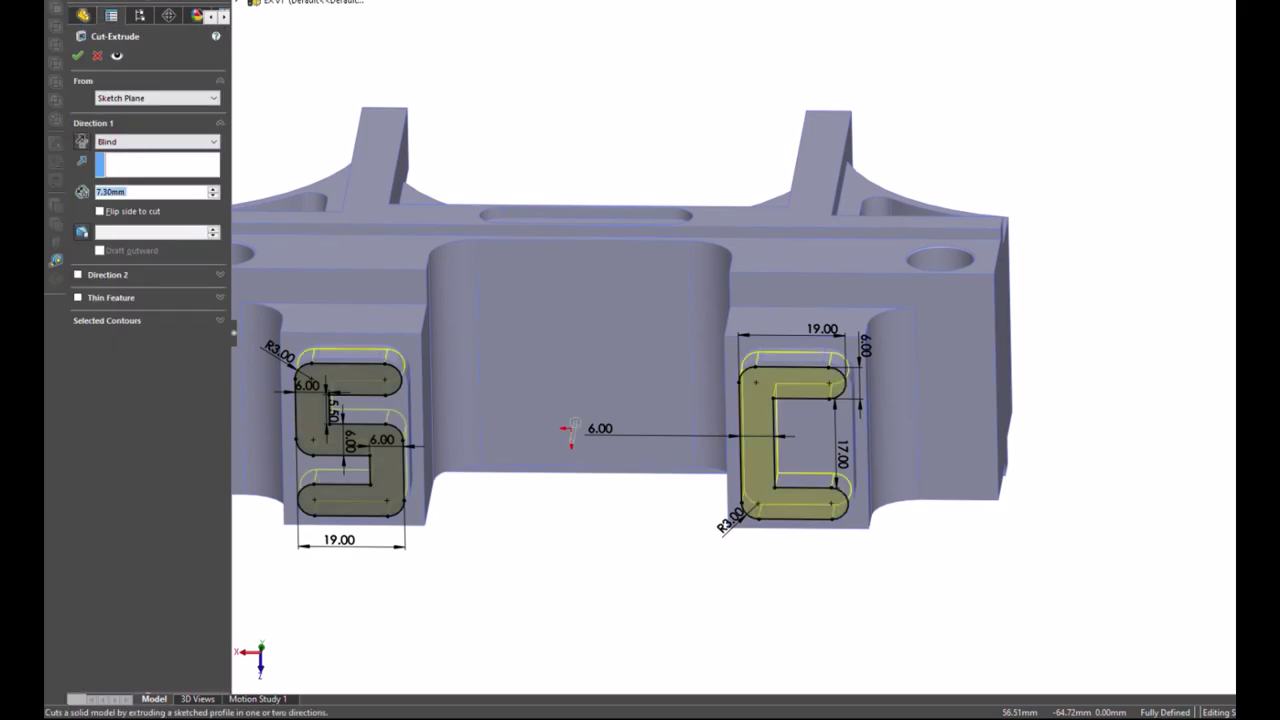
type("3")
key("Return")
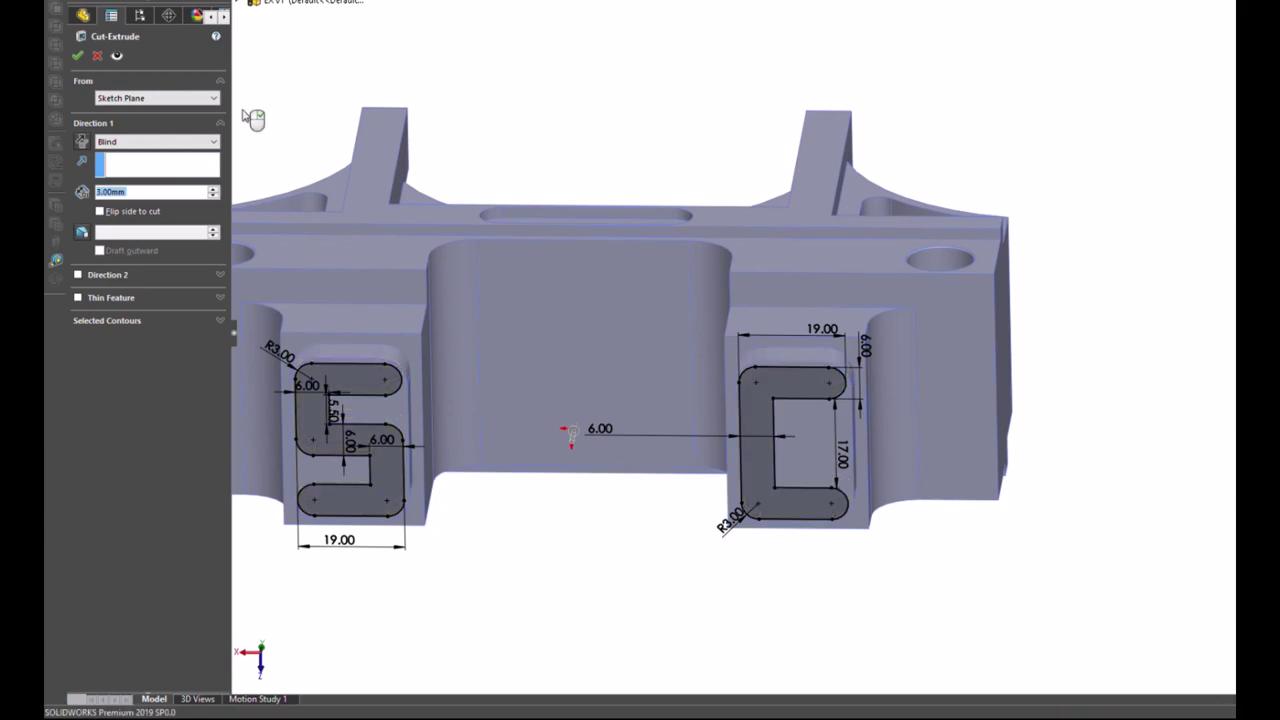
right_click(252, 119)
mouse_move(586, 183)
middle_mouse_down()
mouse_move(574, 177)
mouse_move(580, 98)
mouse_move(617, 134)
mouse_move(621, 232)
middle_mouse_up()
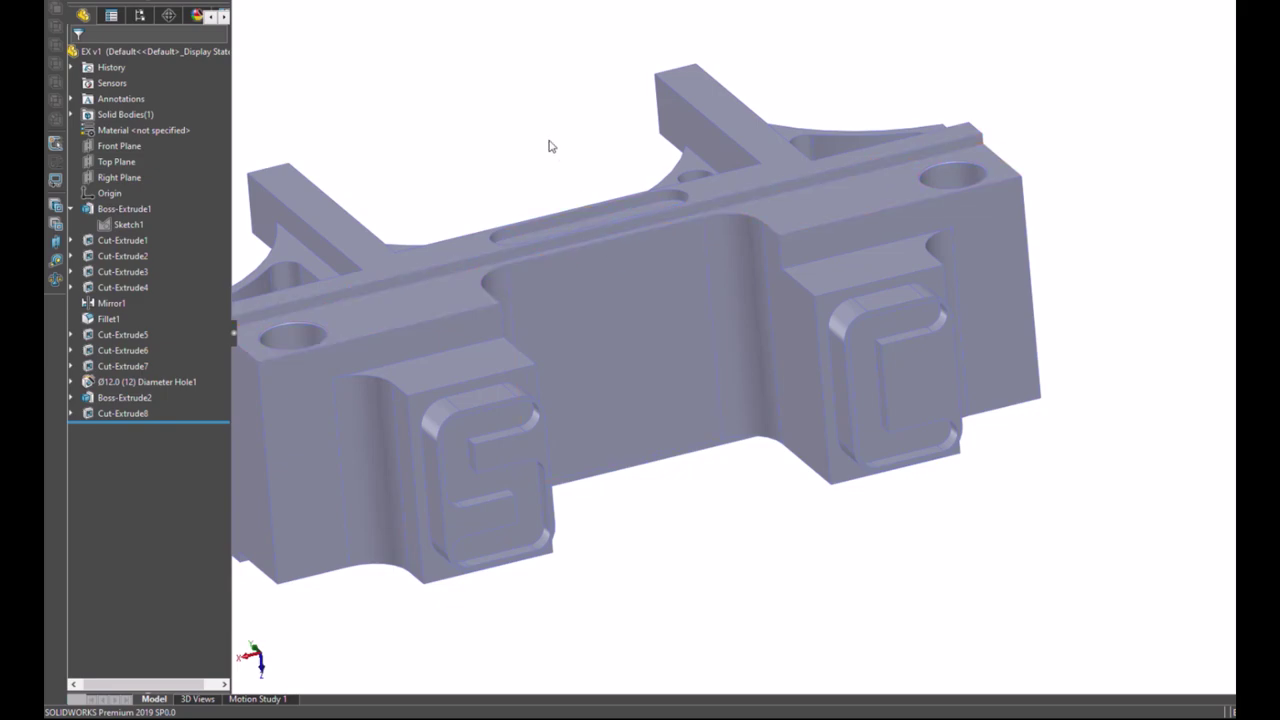
left_click(597, 308)
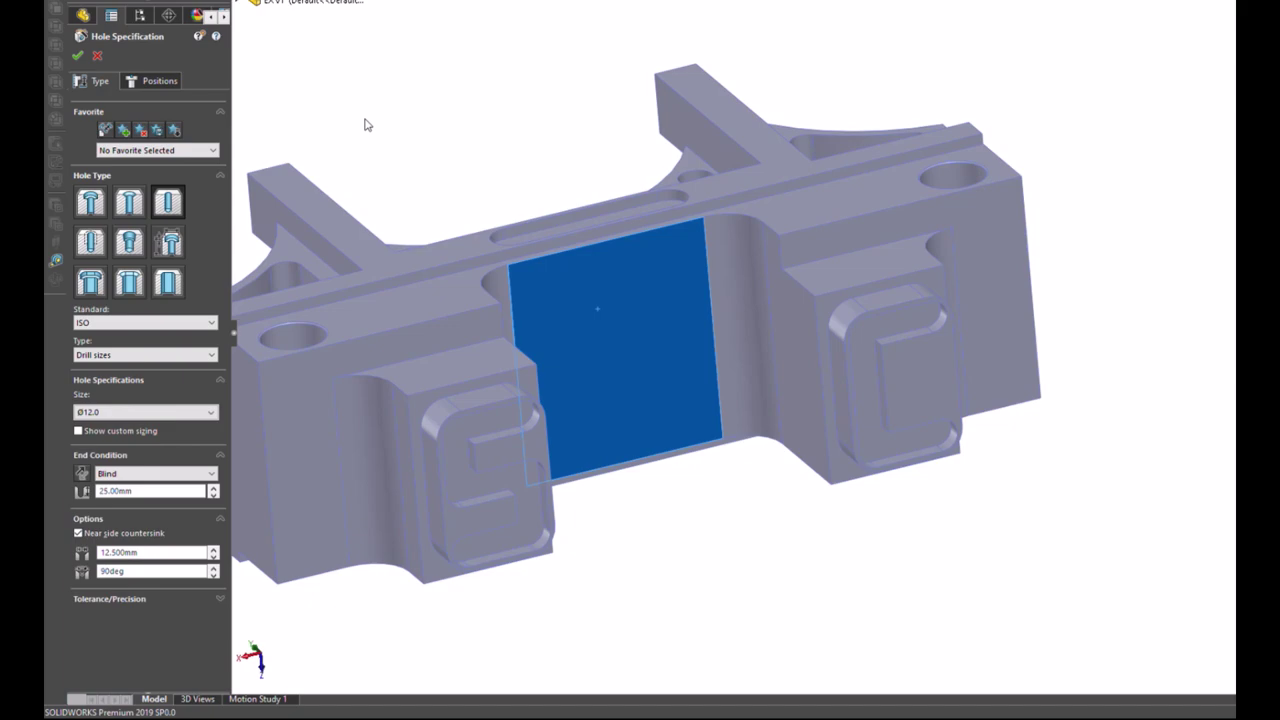
left_click(97, 56)
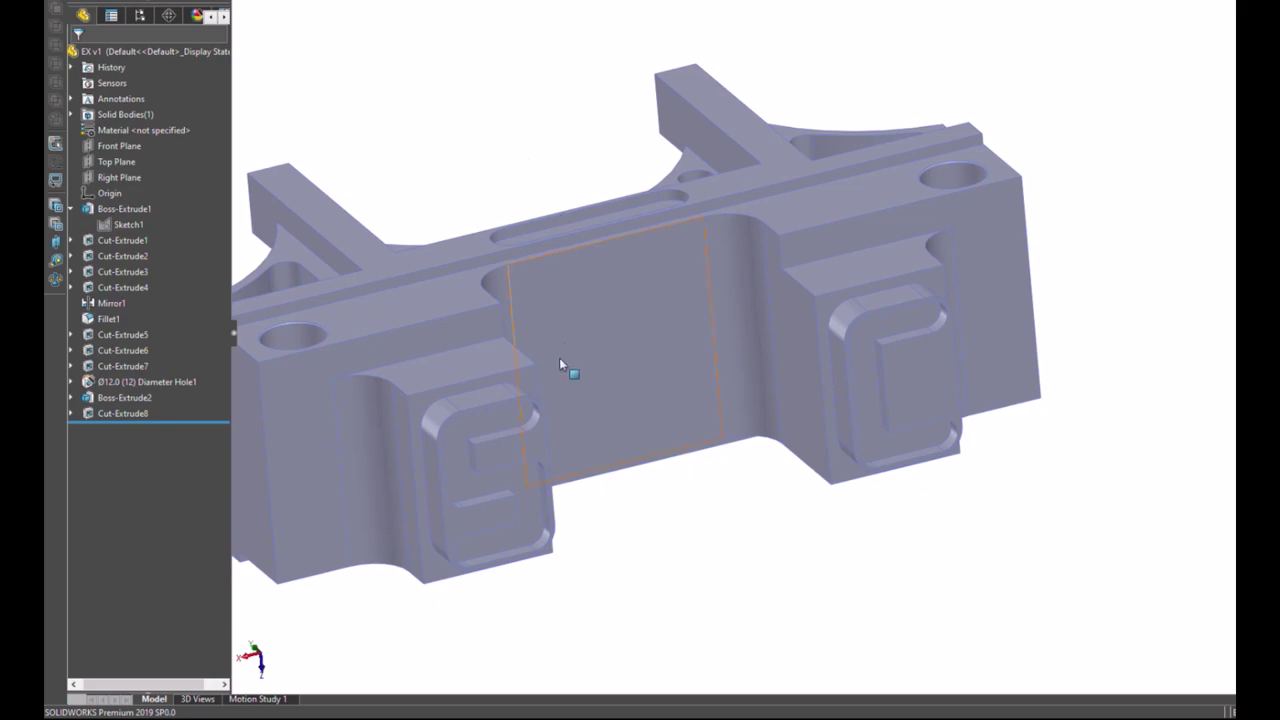
left_click(533, 446)
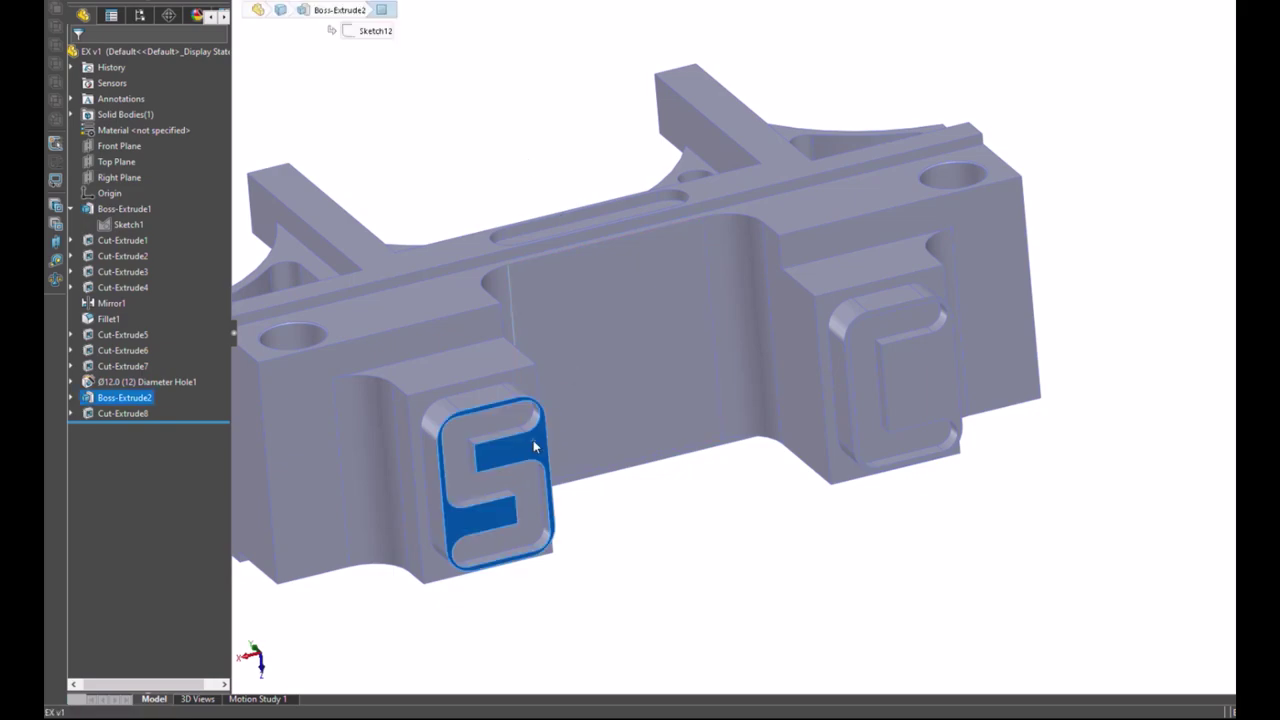
Step: Sketch a circle at the origin on the centre face and dimension it Ø27 mm
left_click(597, 407)
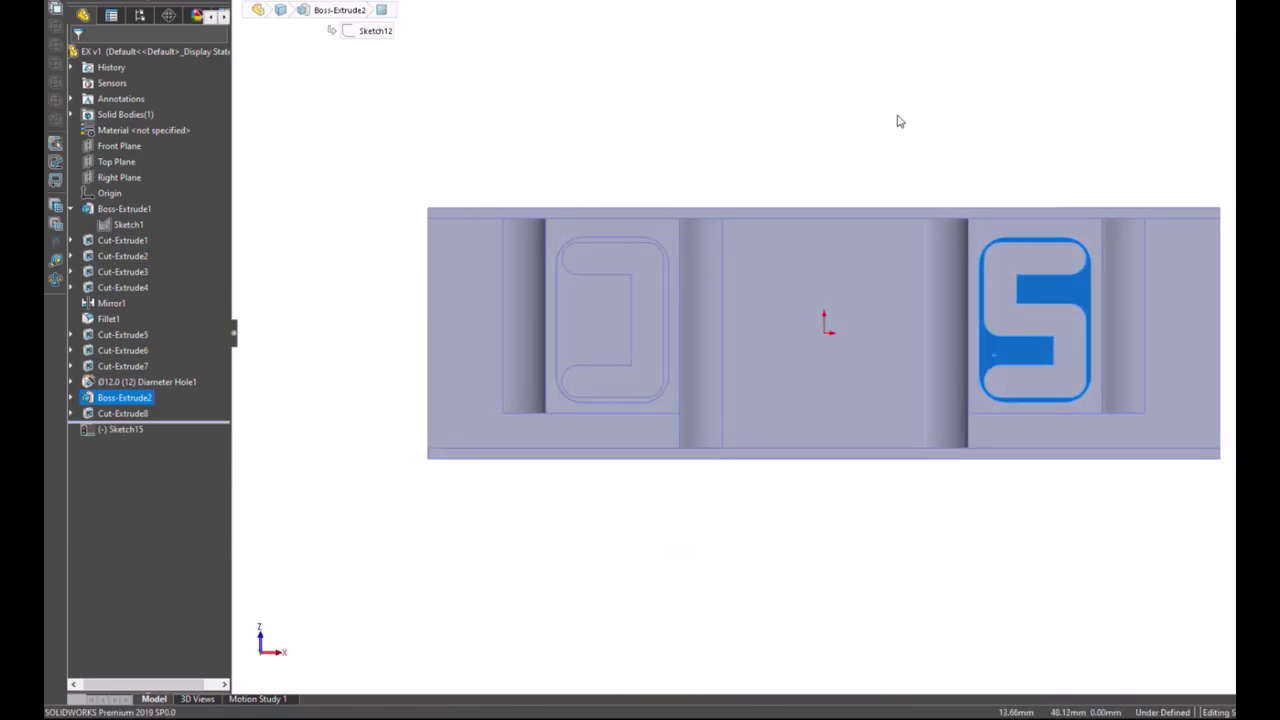
right_click_drag(897, 120, 971, 146)
left_click(824, 332)
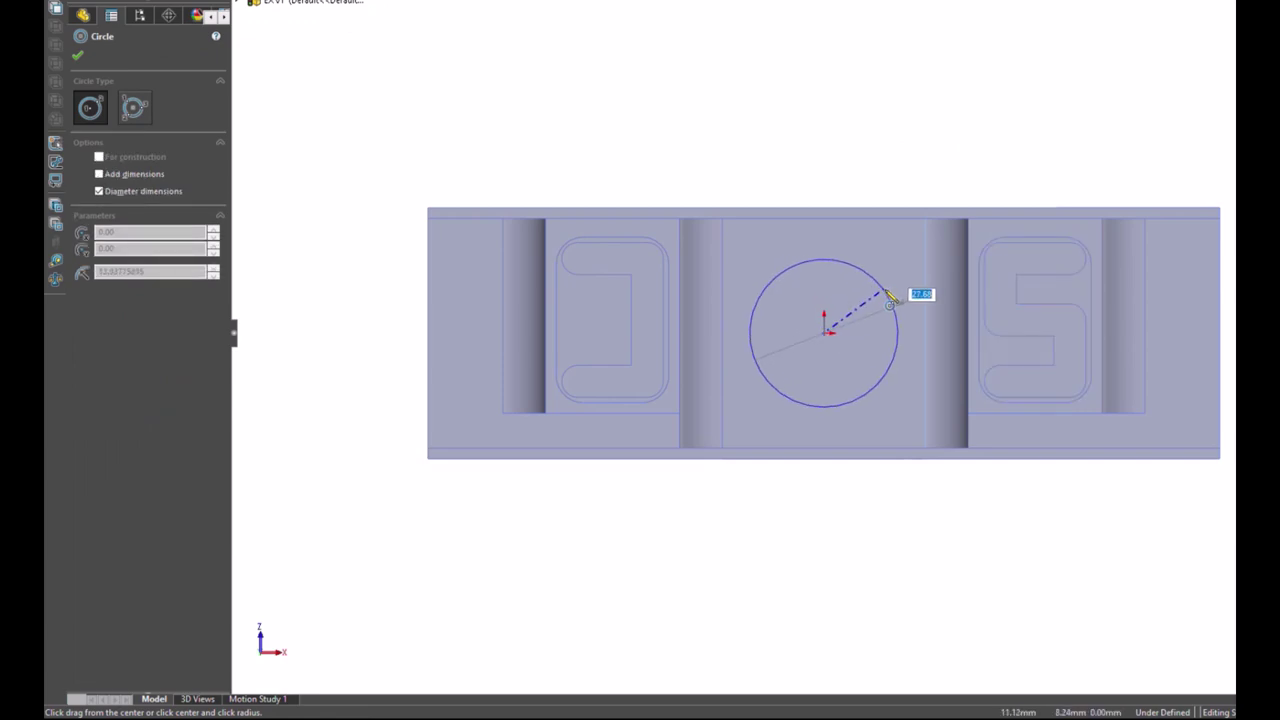
left_click(890, 302)
right_click_drag(771, 157, 777, 114)
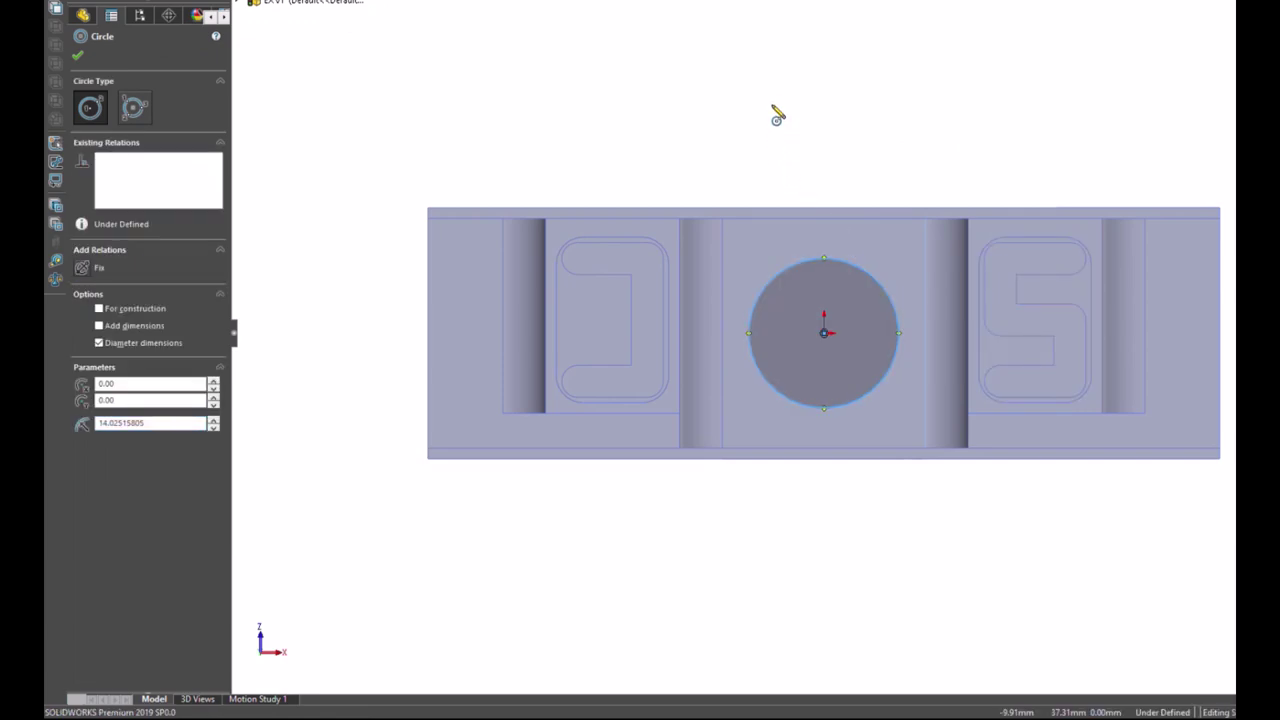
left_click(775, 277)
left_click(674, 160)
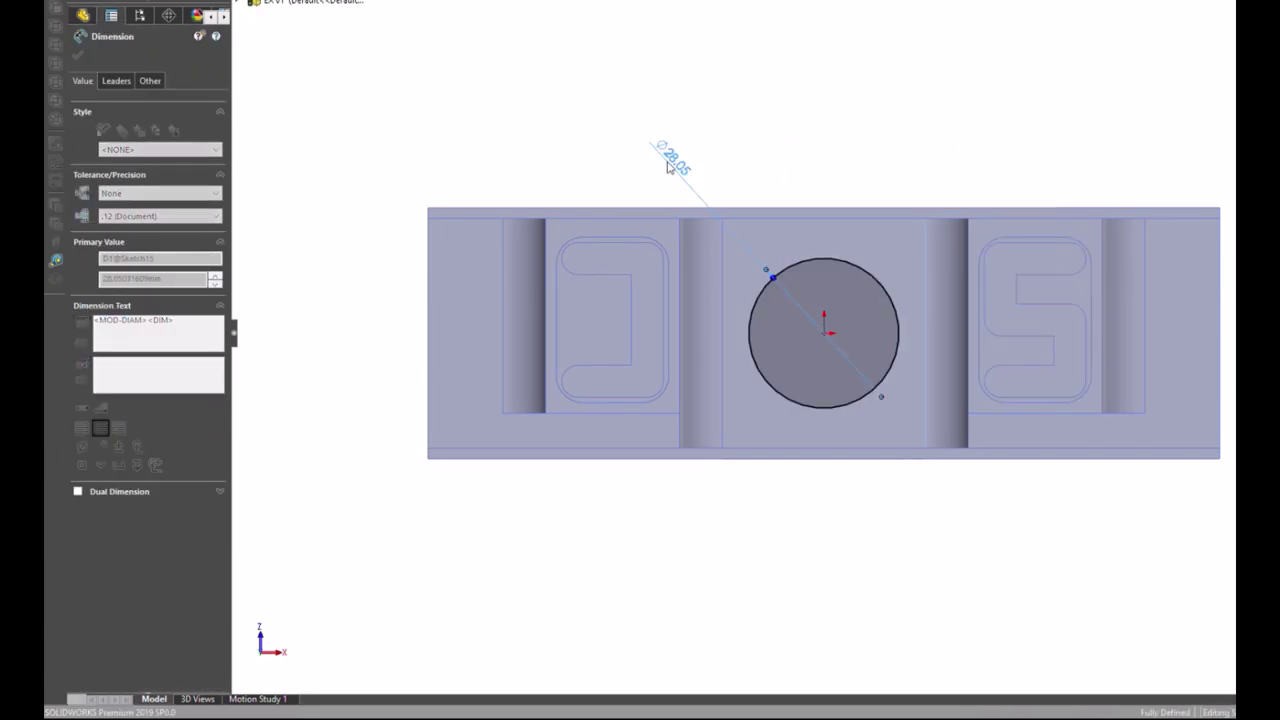
type("27.00mm")
key("Return")
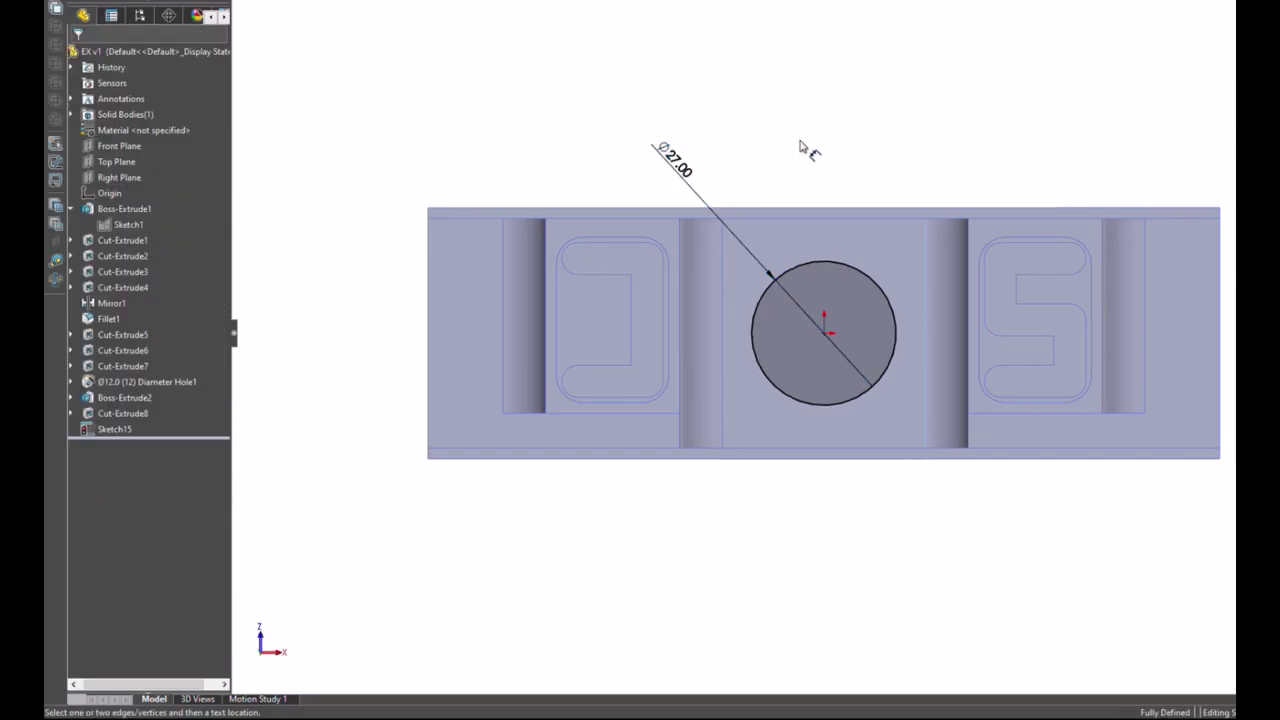
key("ctrl+7")
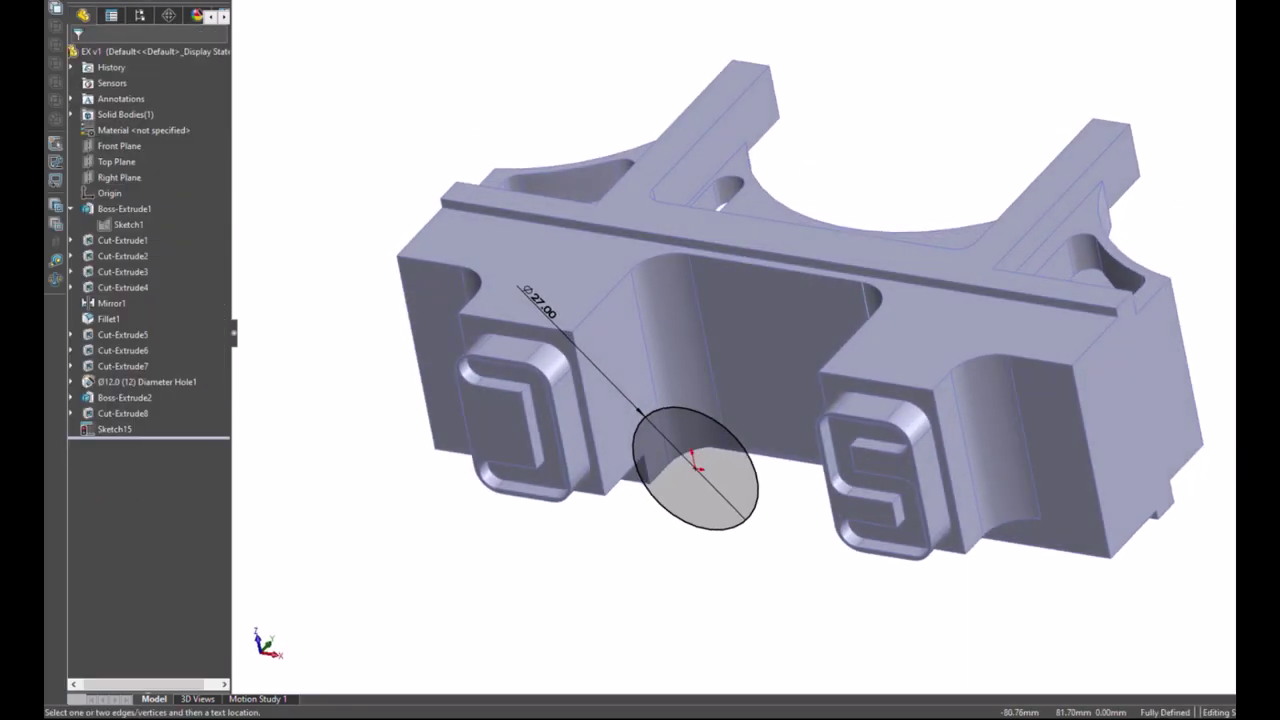
left_click(290, 5)
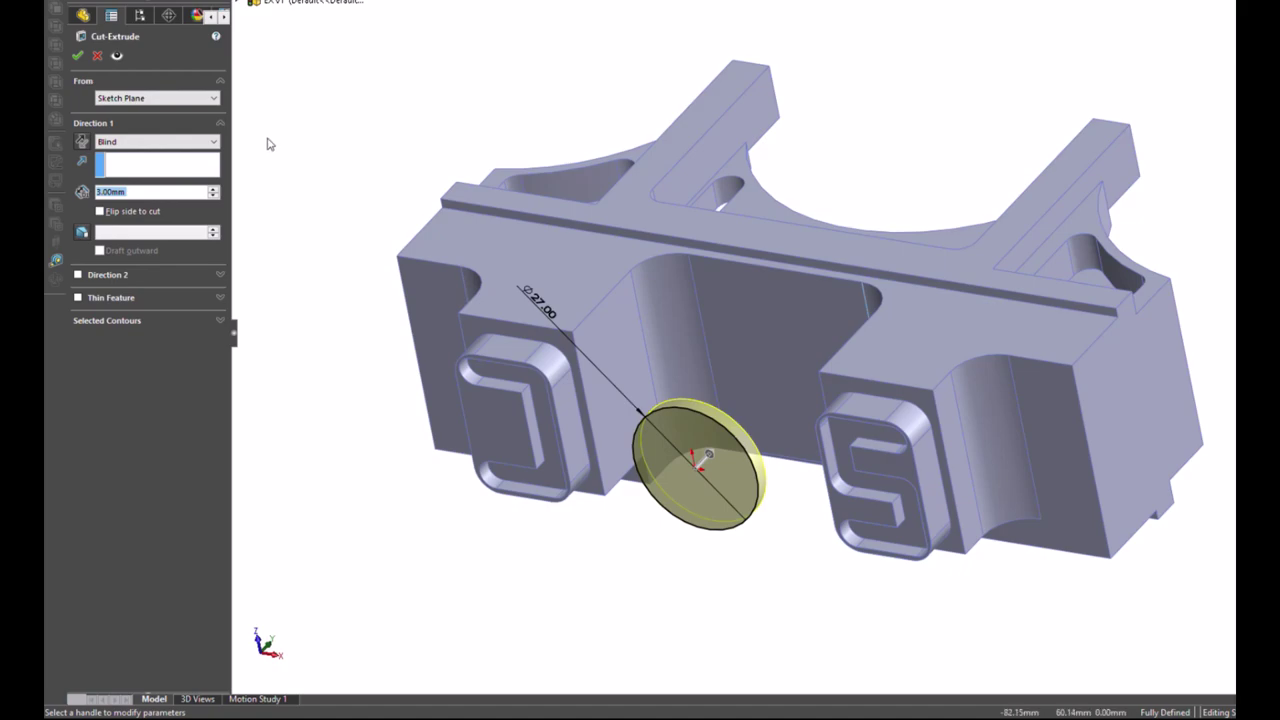
type("37")
key("Return")
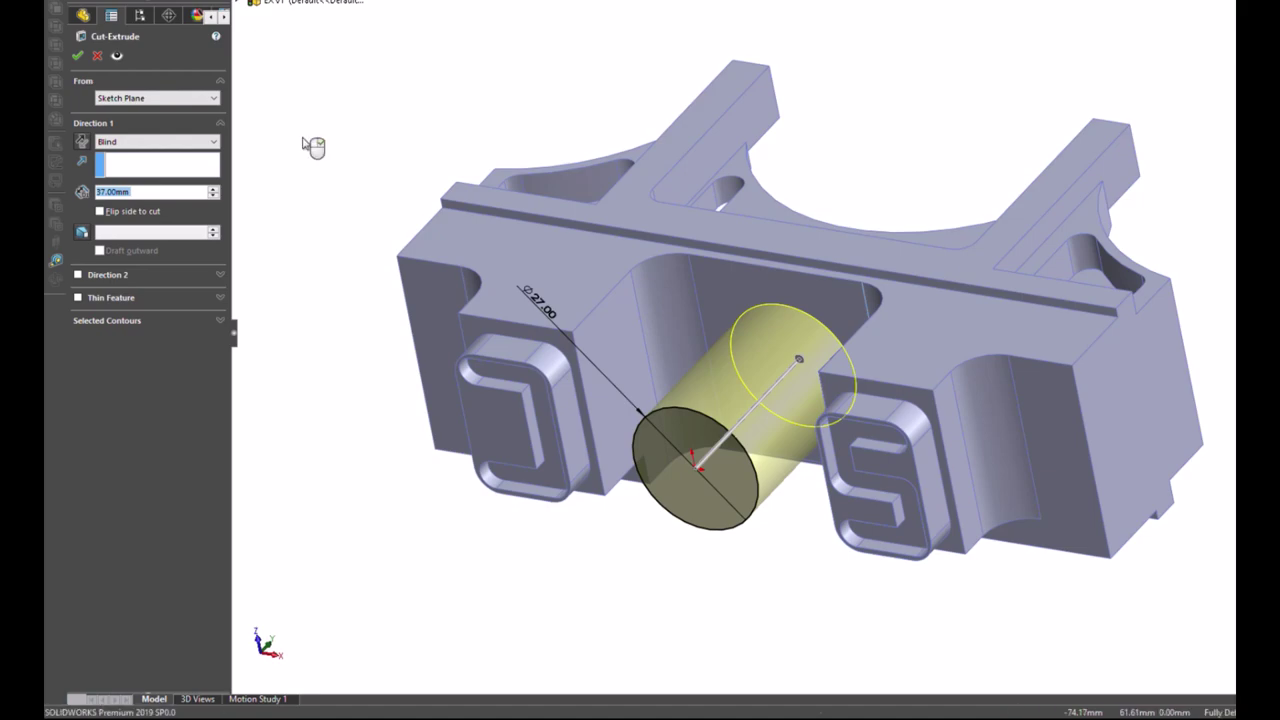
right_click(310, 145)
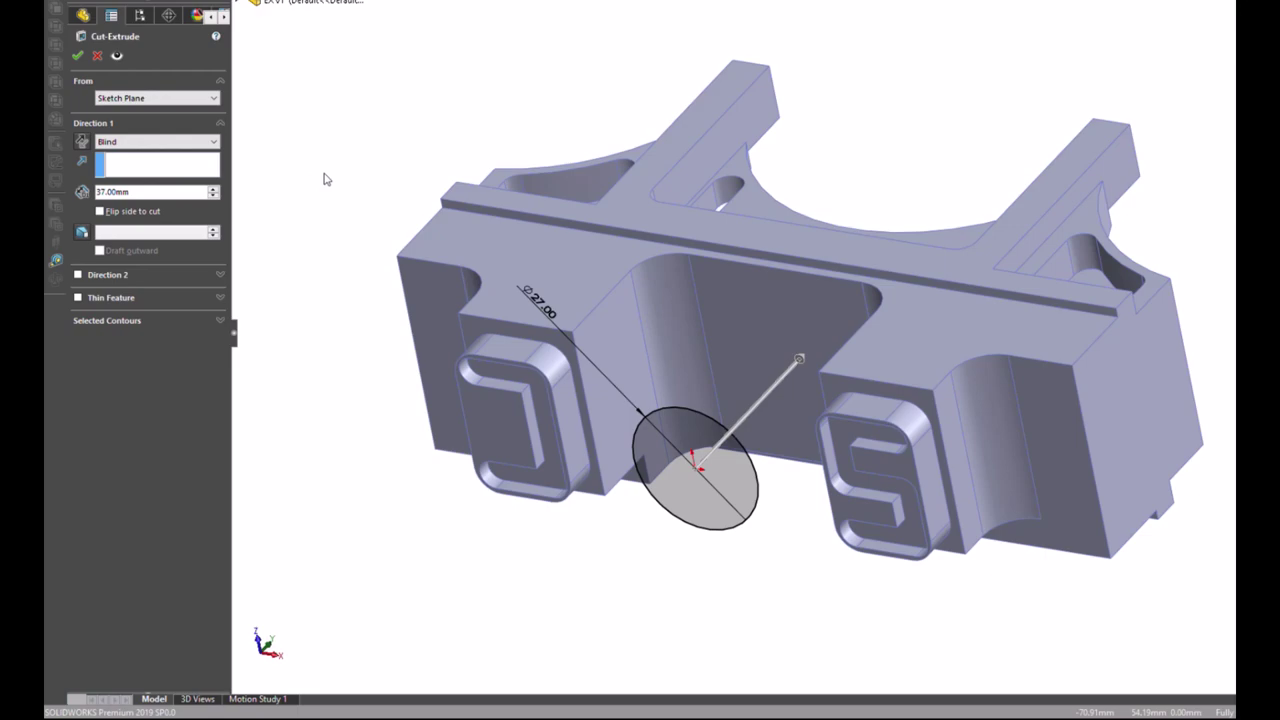
middle_click_drag(324, 179, 357, 386)
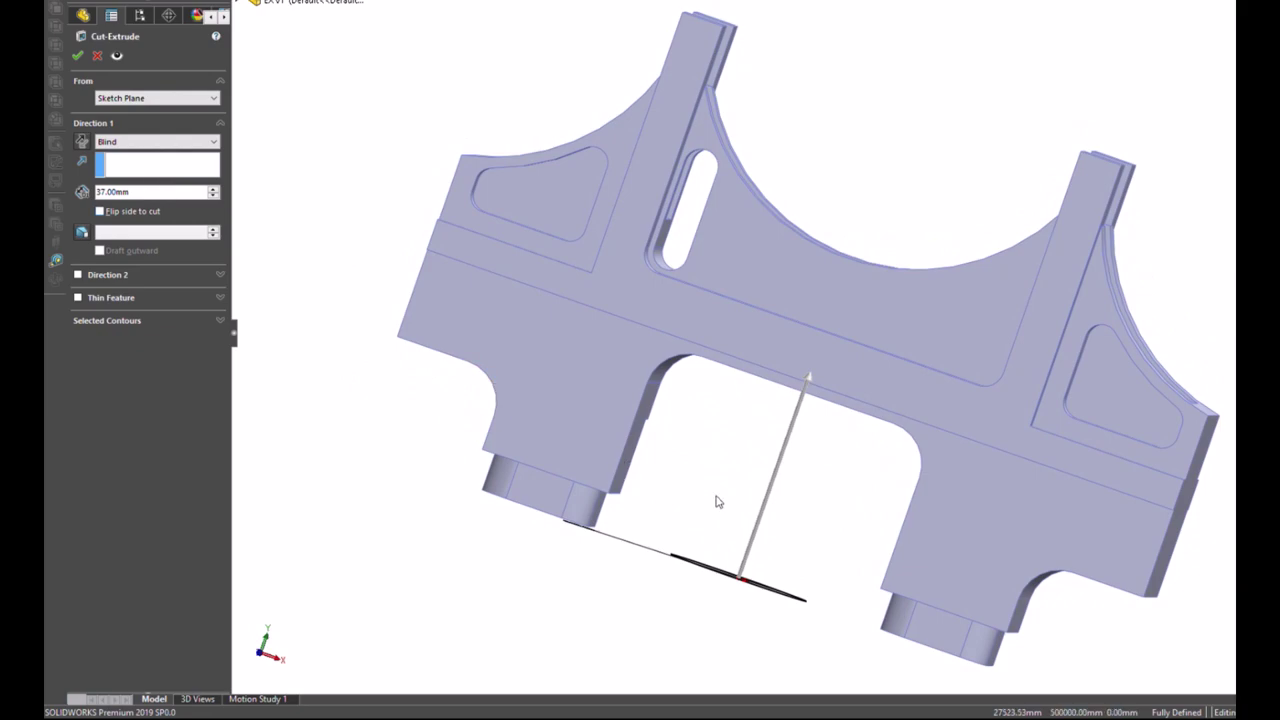
mouse_move(714, 500)
middle_mouse_down()
mouse_move(740, 390)
mouse_move(636, 515)
middle_mouse_up()
left_click(737, 530)
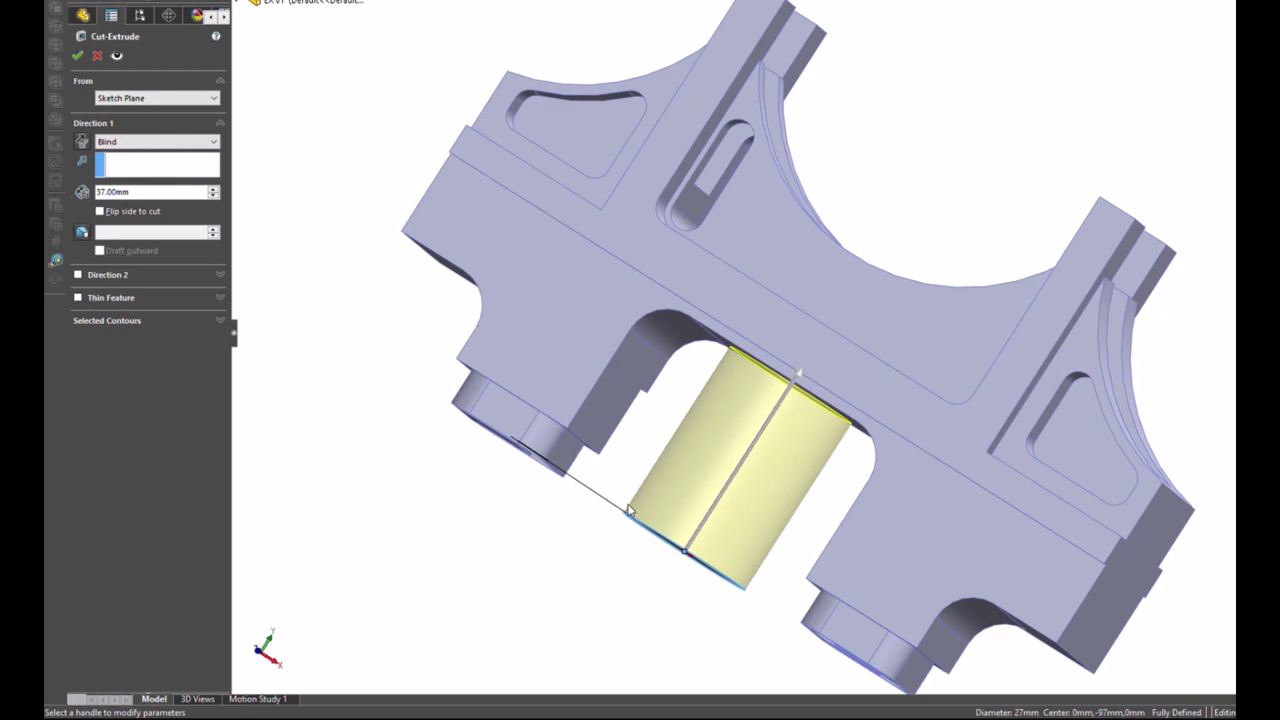
left_click(78, 57)
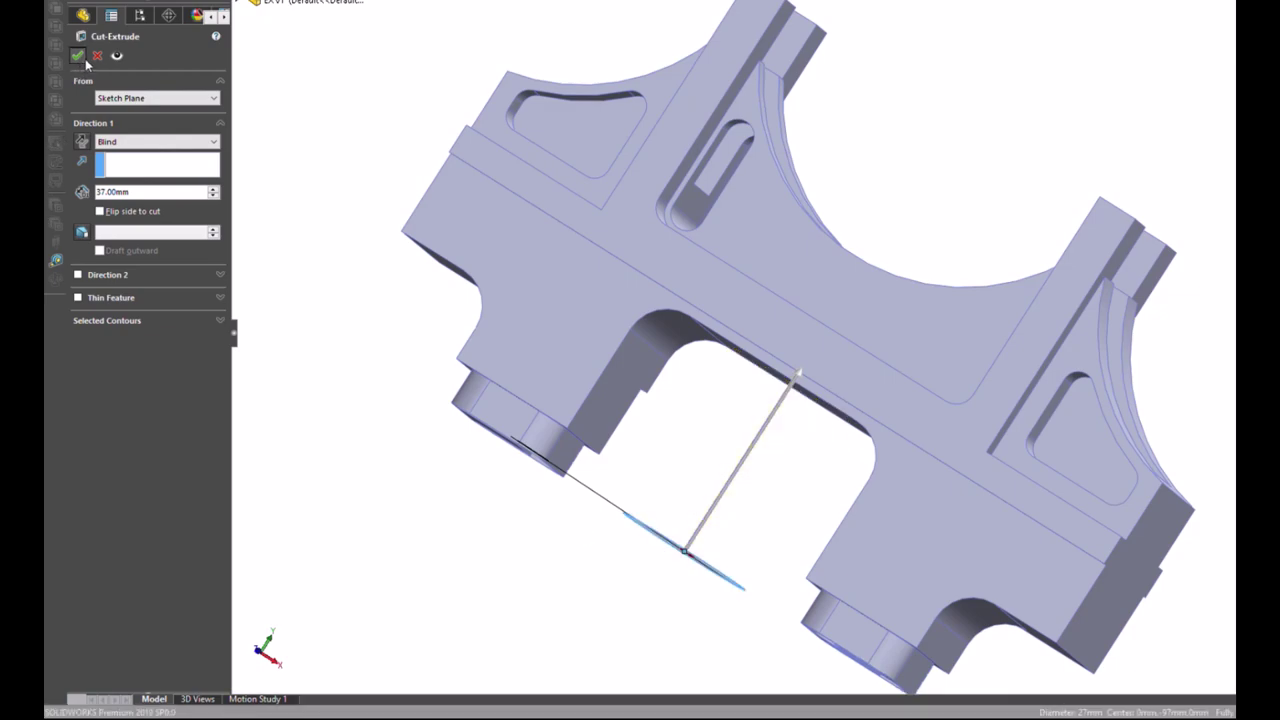
middle_click_drag(345, 291, 350, 313)
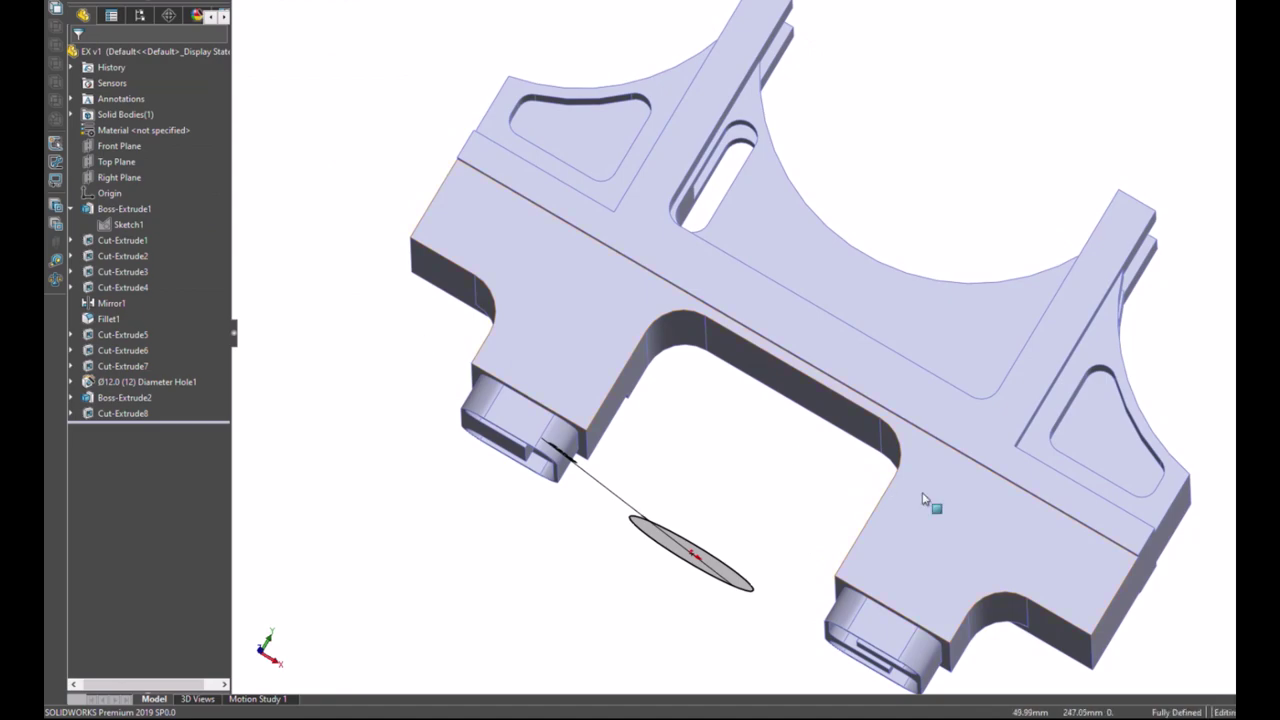
mouse_move(929, 506)
middle_mouse_down()
mouse_move(821, 206)
mouse_move(797, 343)
middle_mouse_up()
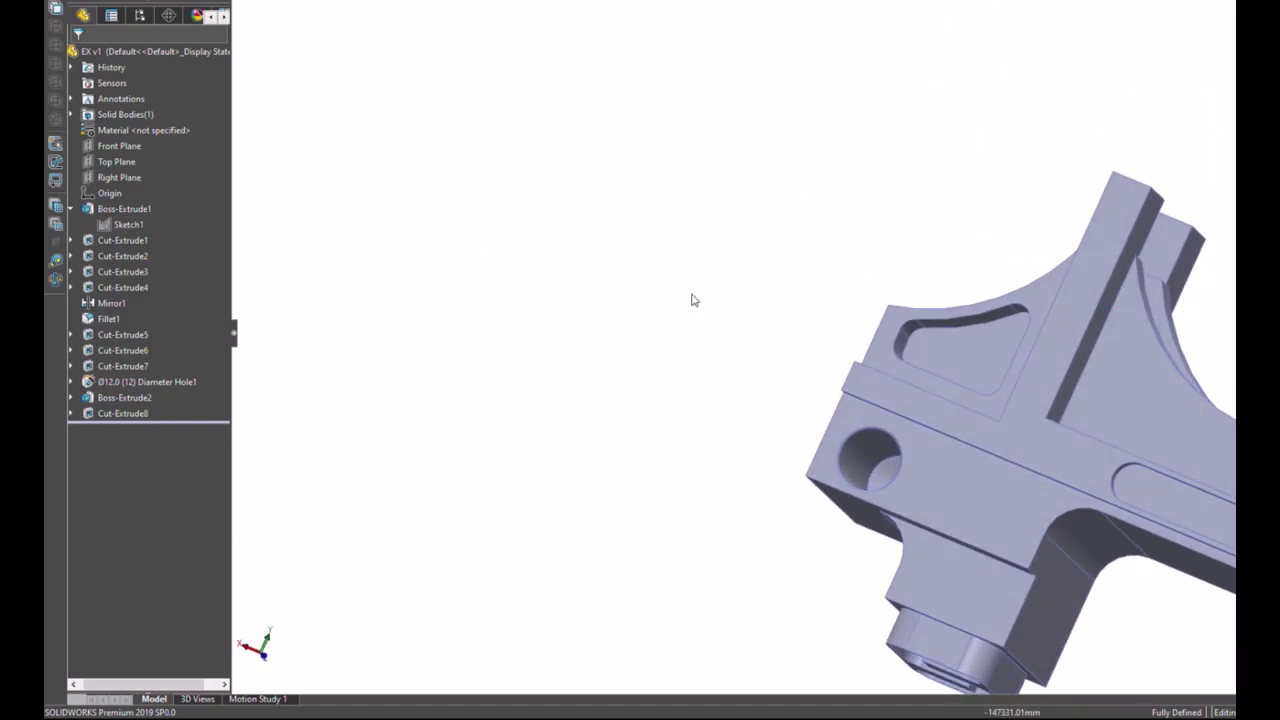
Step: In Sketch1 of Boss-Extrude1, change the 30.00 notch depth to 30-7.3 (22.70 mm)
key("f")
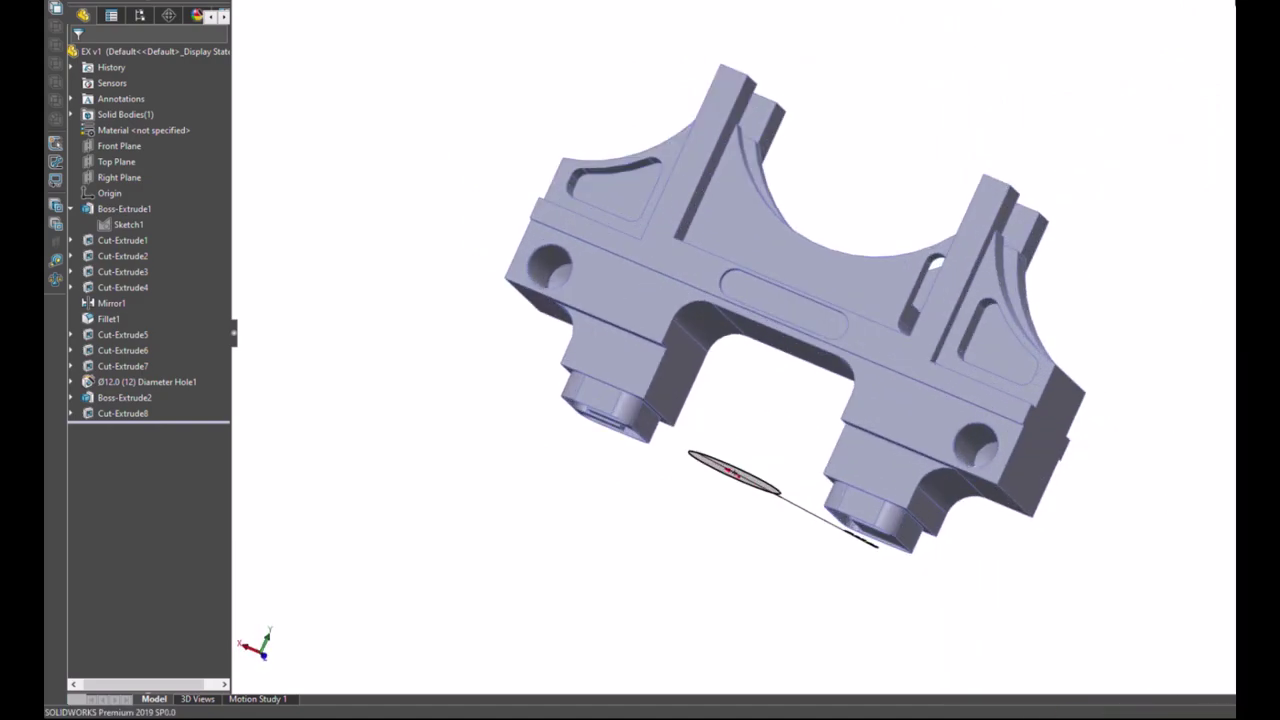
key("ctrl+b")
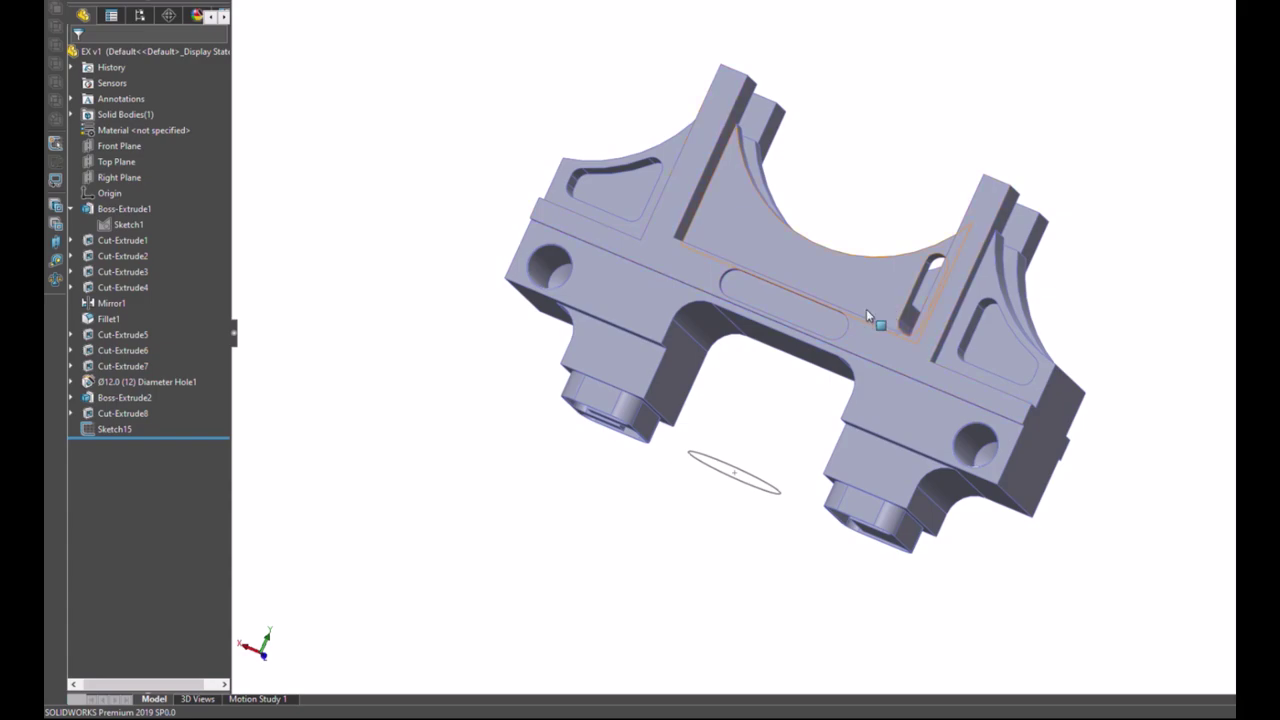
left_click(776, 346)
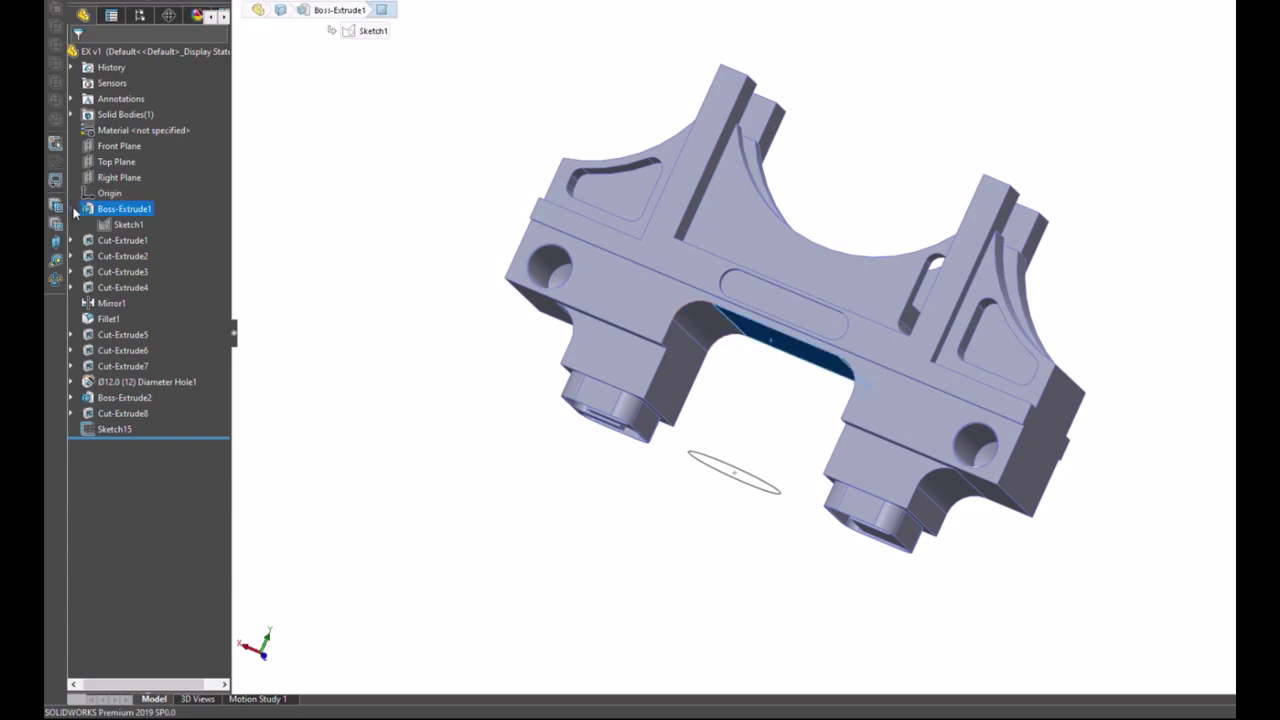
left_click(106, 226)
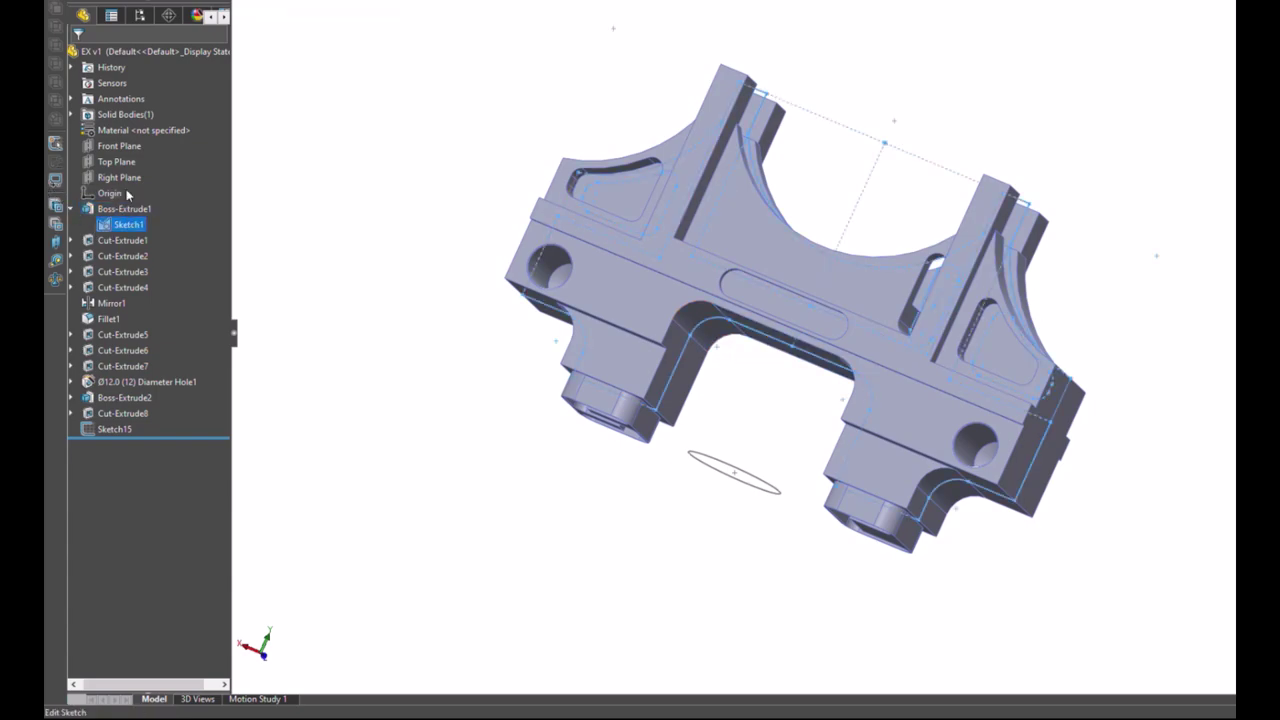
left_click(128, 195)
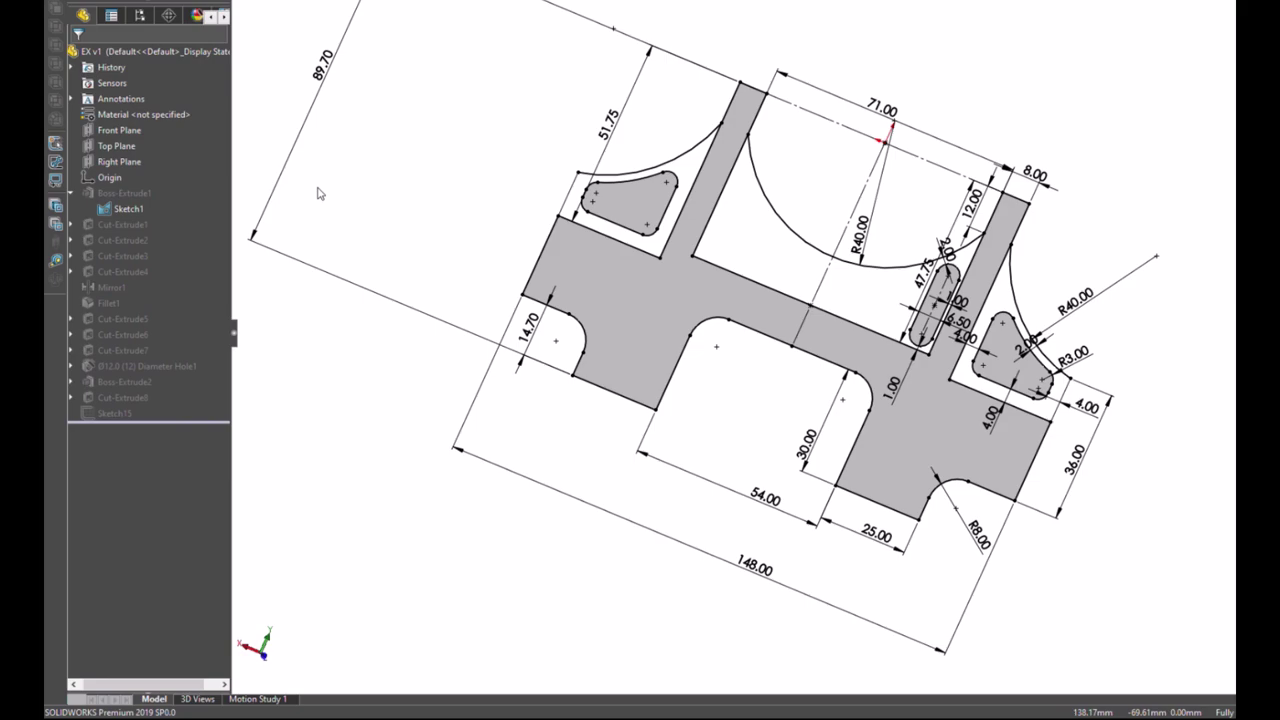
left_click(806, 445)
type("3")
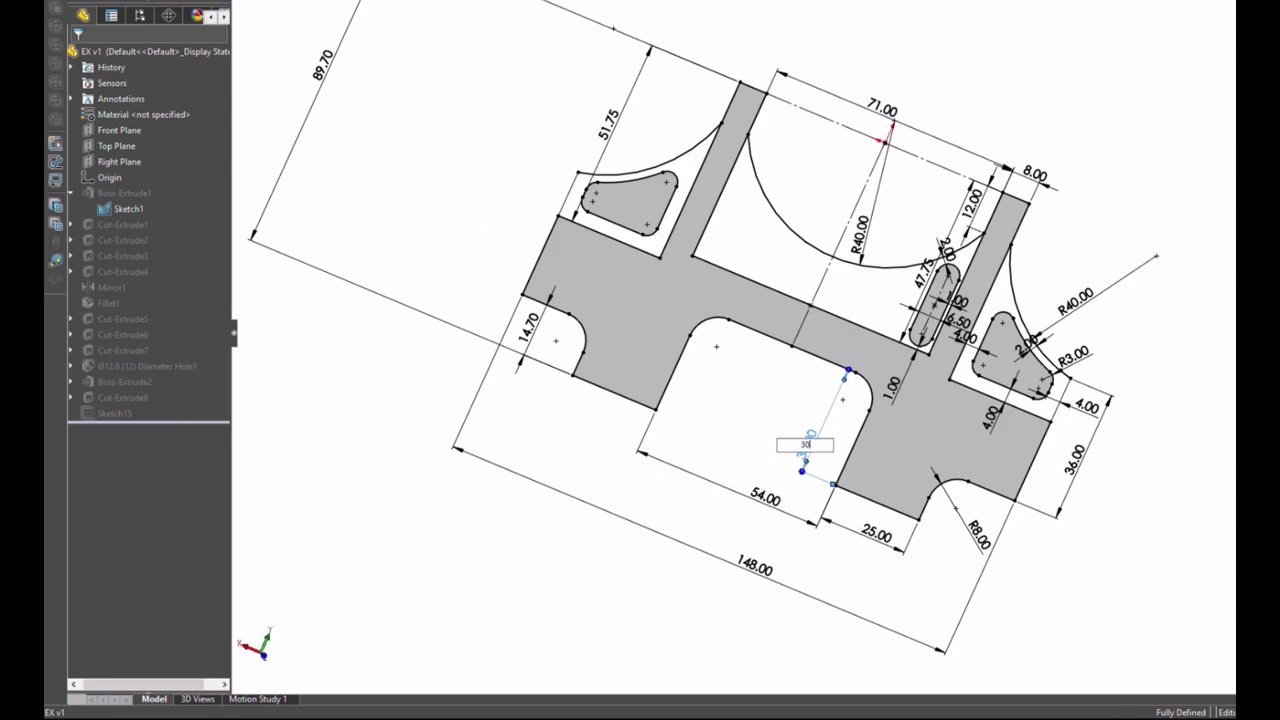
type("0-")
type("7.3")
key("Return")
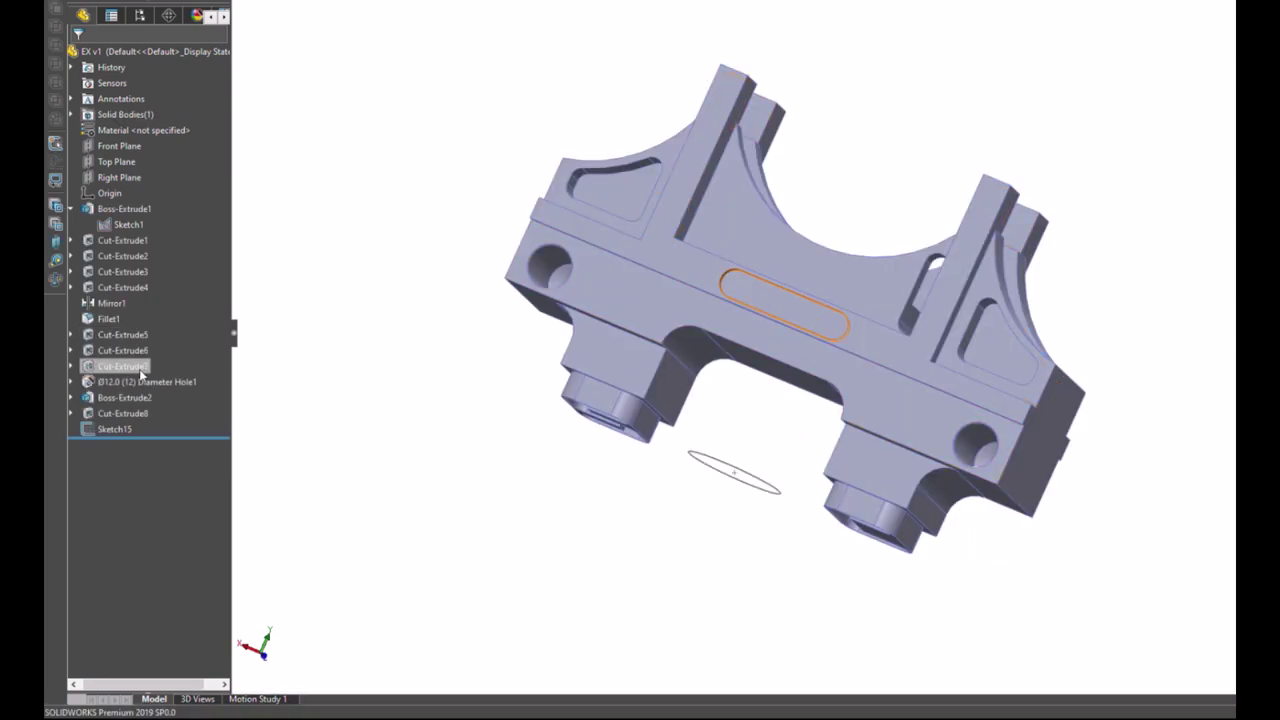
left_click(122, 387)
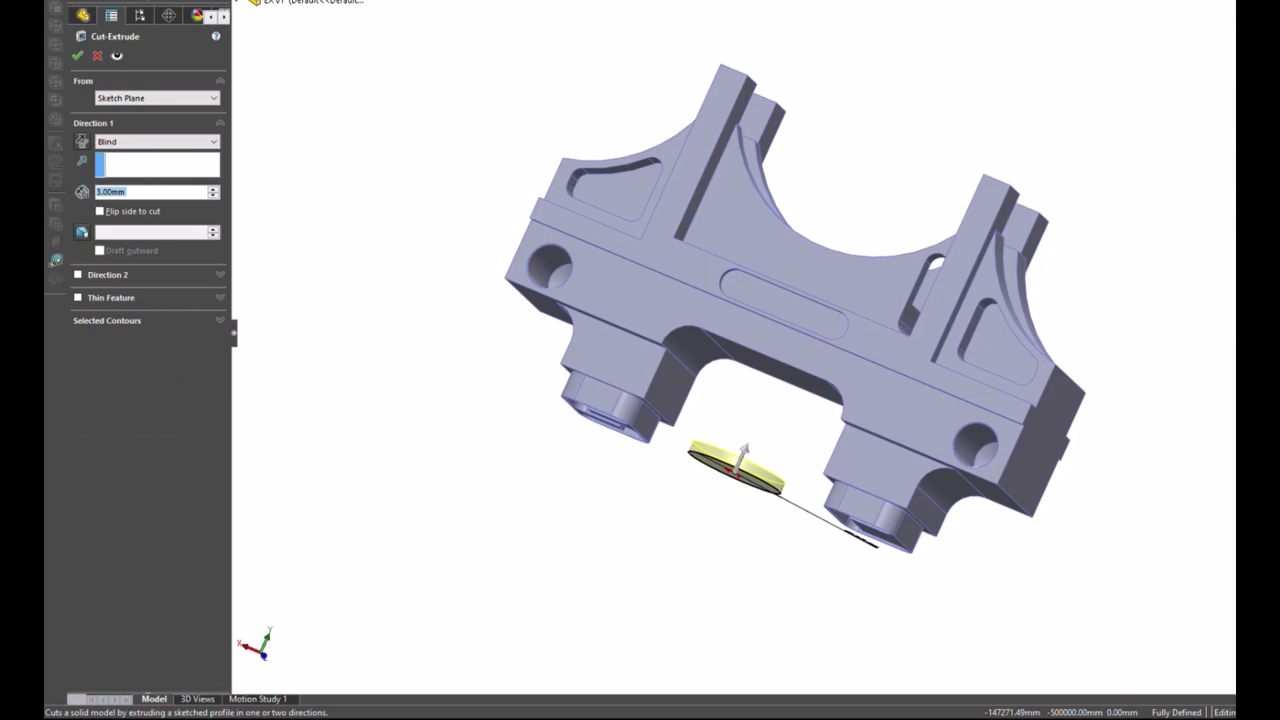
Step: Cut the Ø27 circle 37 mm deep with a Blind extruded cut
type("3")
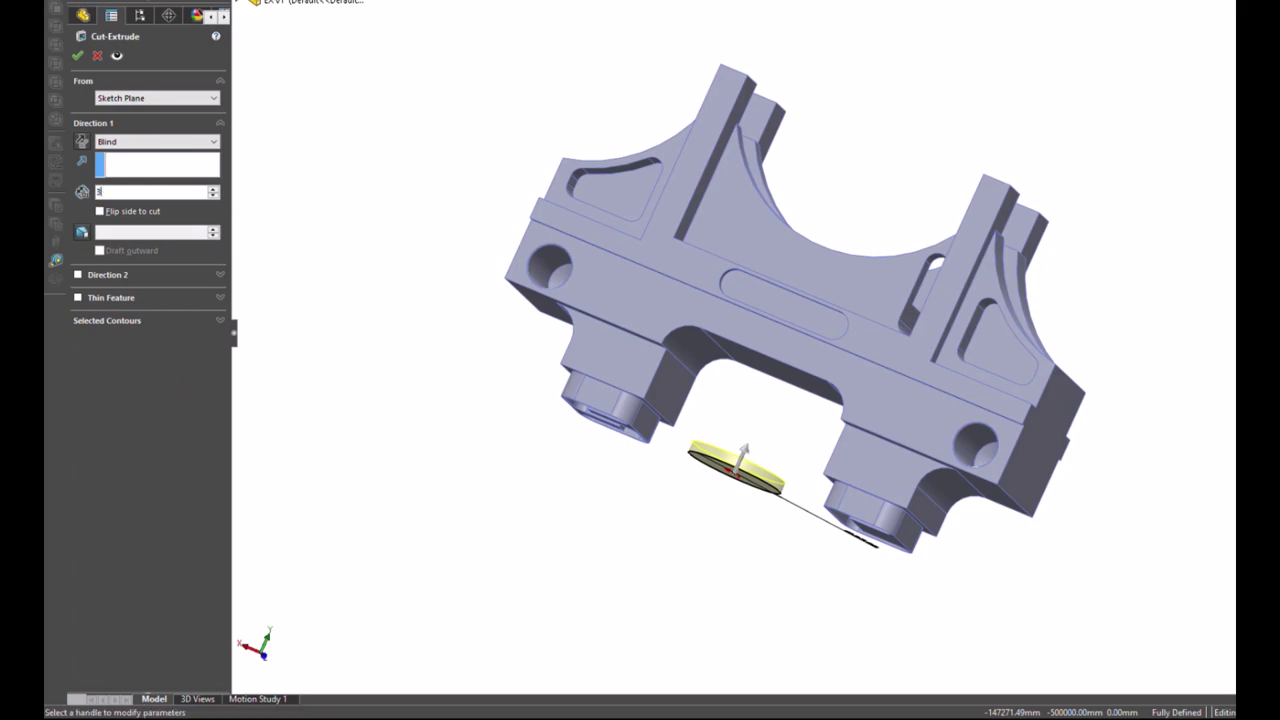
type("7")
key("Return")
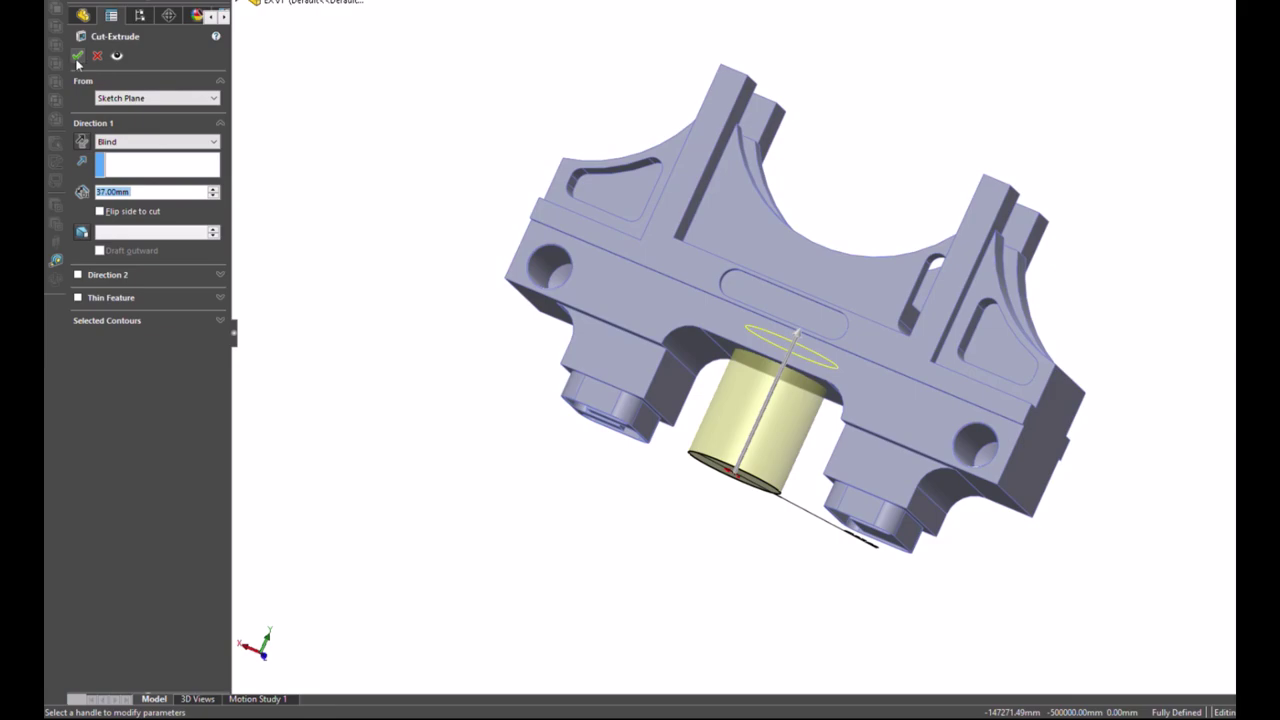
left_click(78, 56)
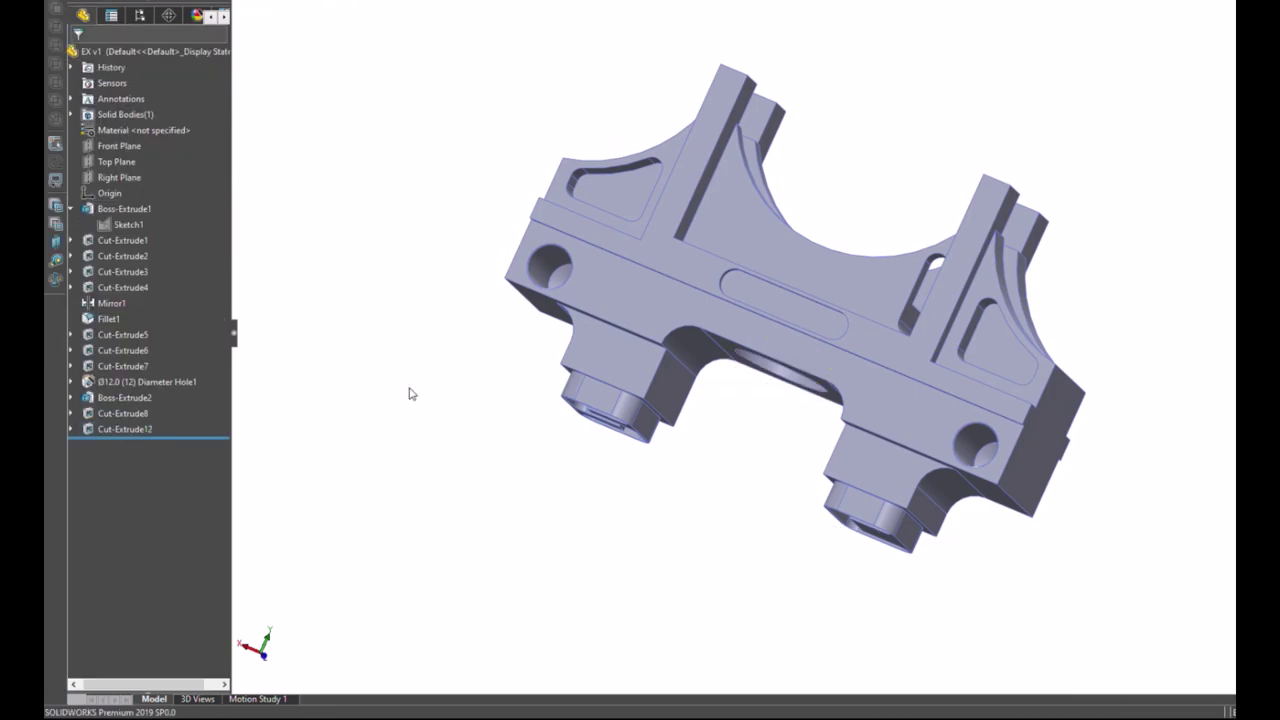
Step: Orbit to inspect the new round pocket, then select the front face for the holes
middle_click_drag(418, 225, 457, 157)
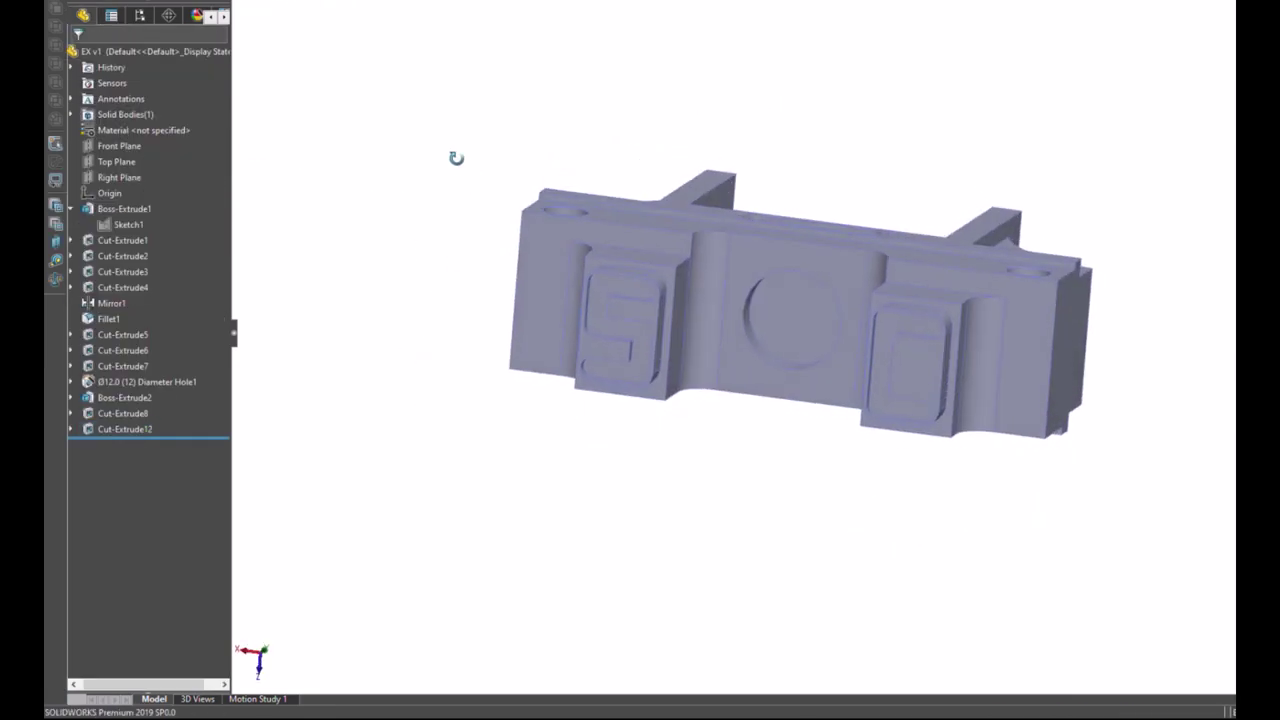
left_click(748, 298)
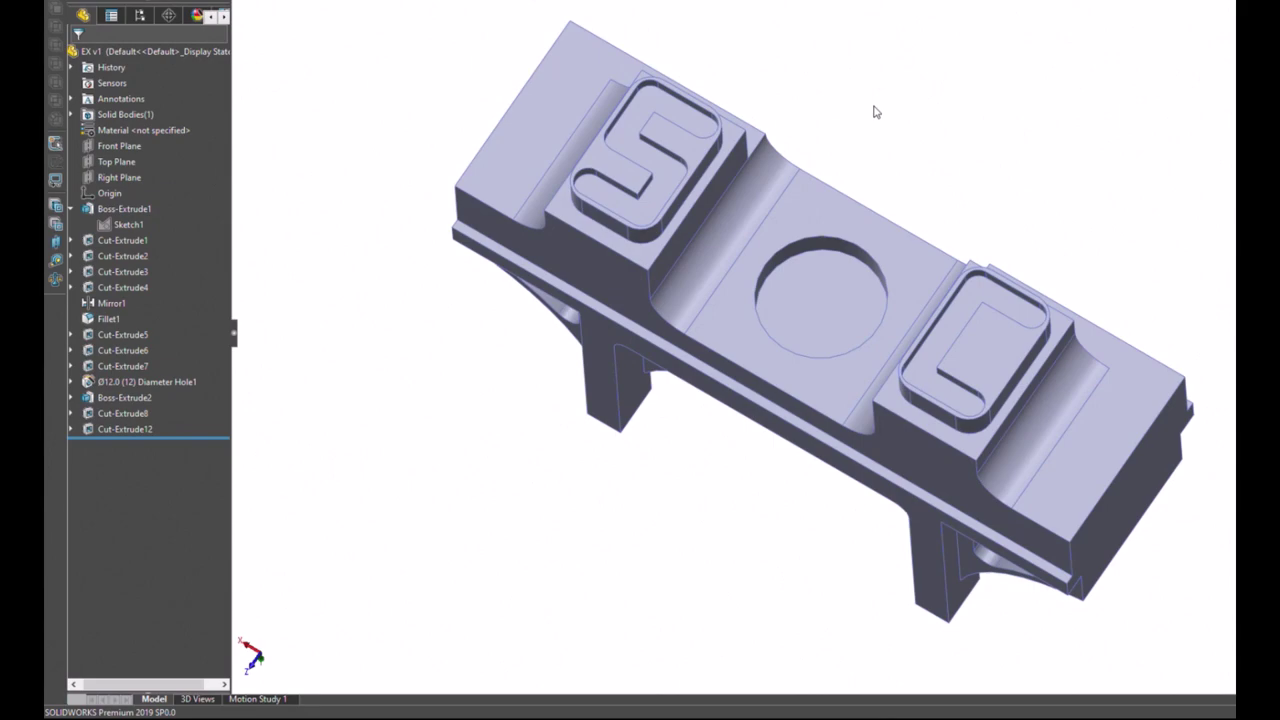
mouse_move(876, 95)
middle_mouse_down()
mouse_move(786, 331)
mouse_move(758, 188)
mouse_move(848, 306)
mouse_move(826, 366)
mouse_move(692, 488)
middle_mouse_up()
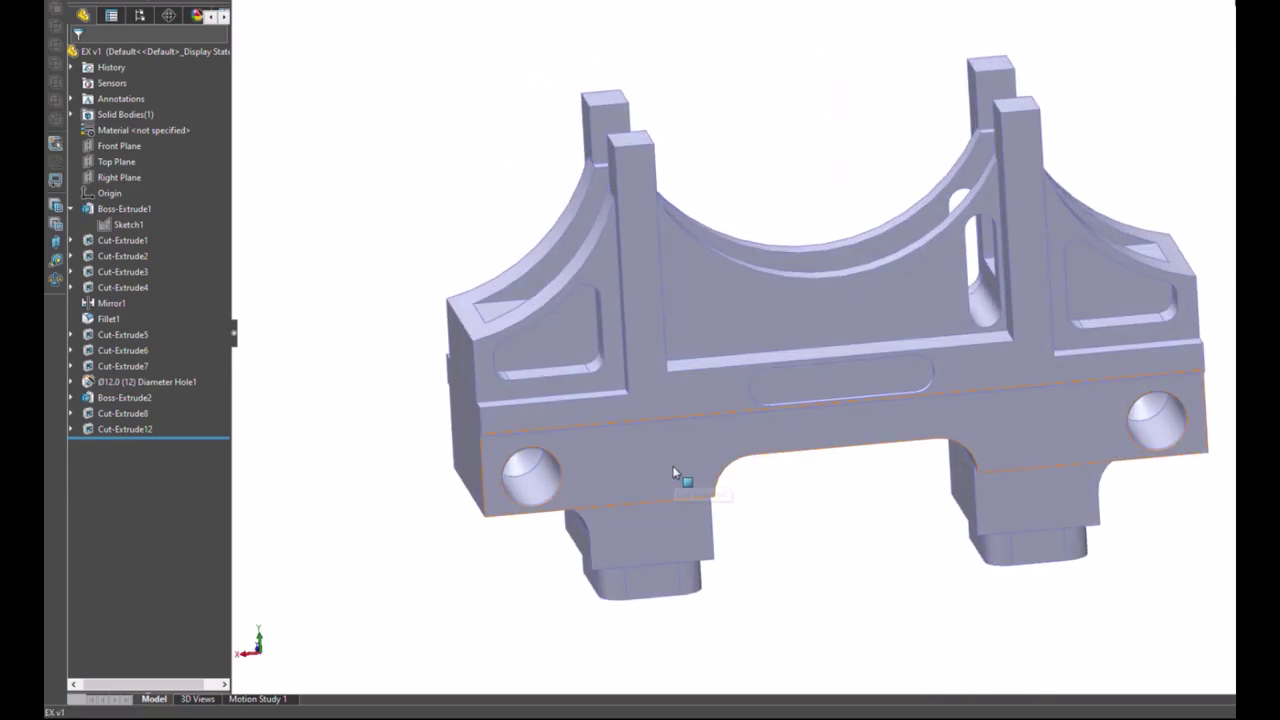
left_click(673, 470)
Step: Start a Hole Wizard hole on the front face using the ISO standard with default sizing
key("ctrl+8")
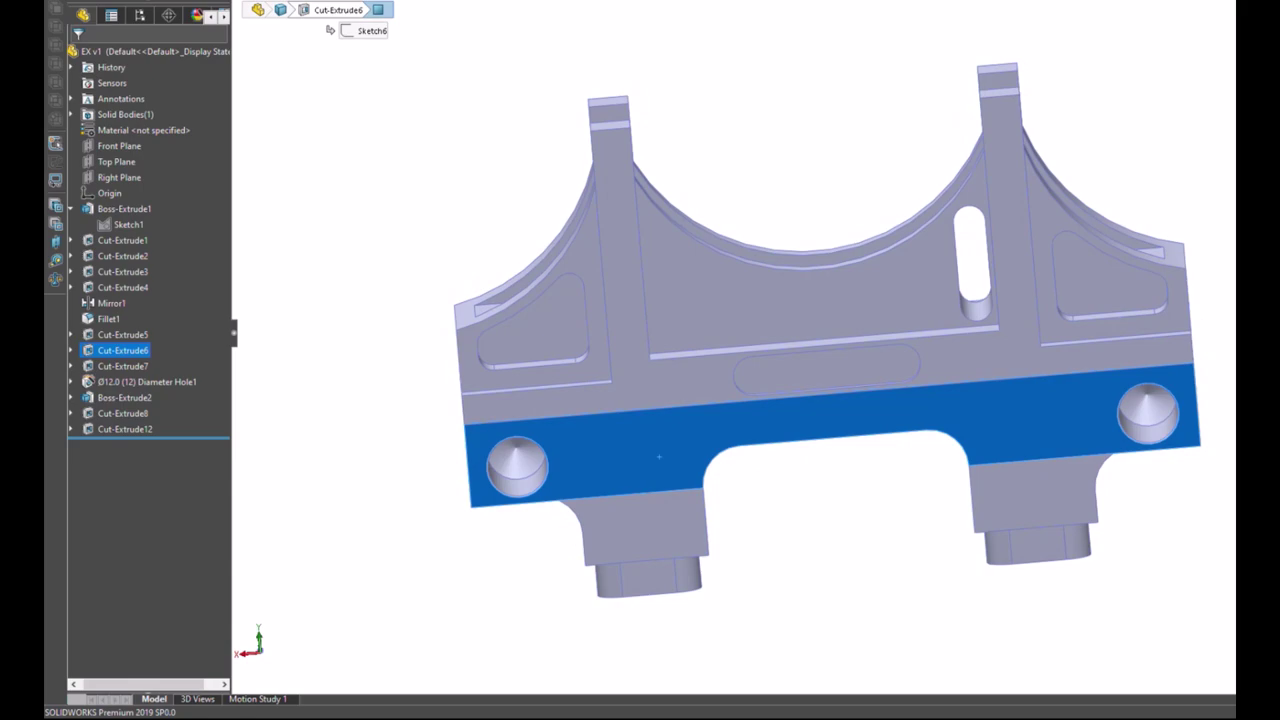
key("h")
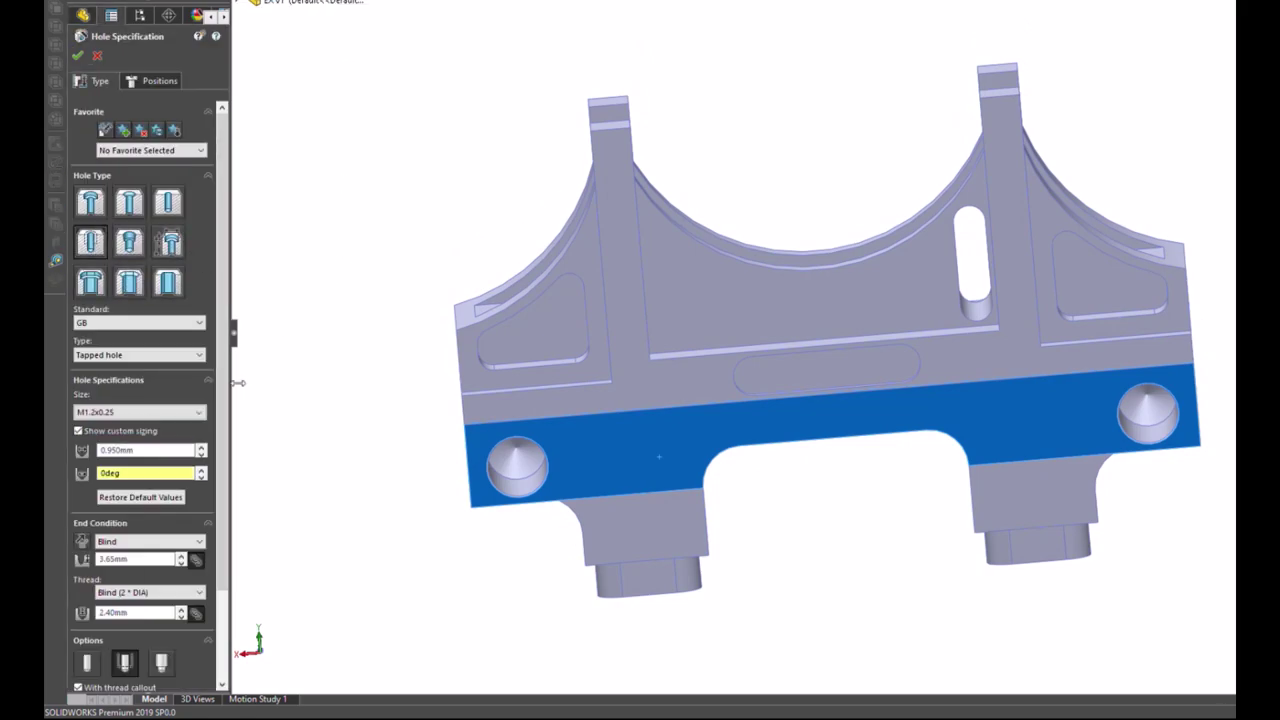
left_click(137, 322)
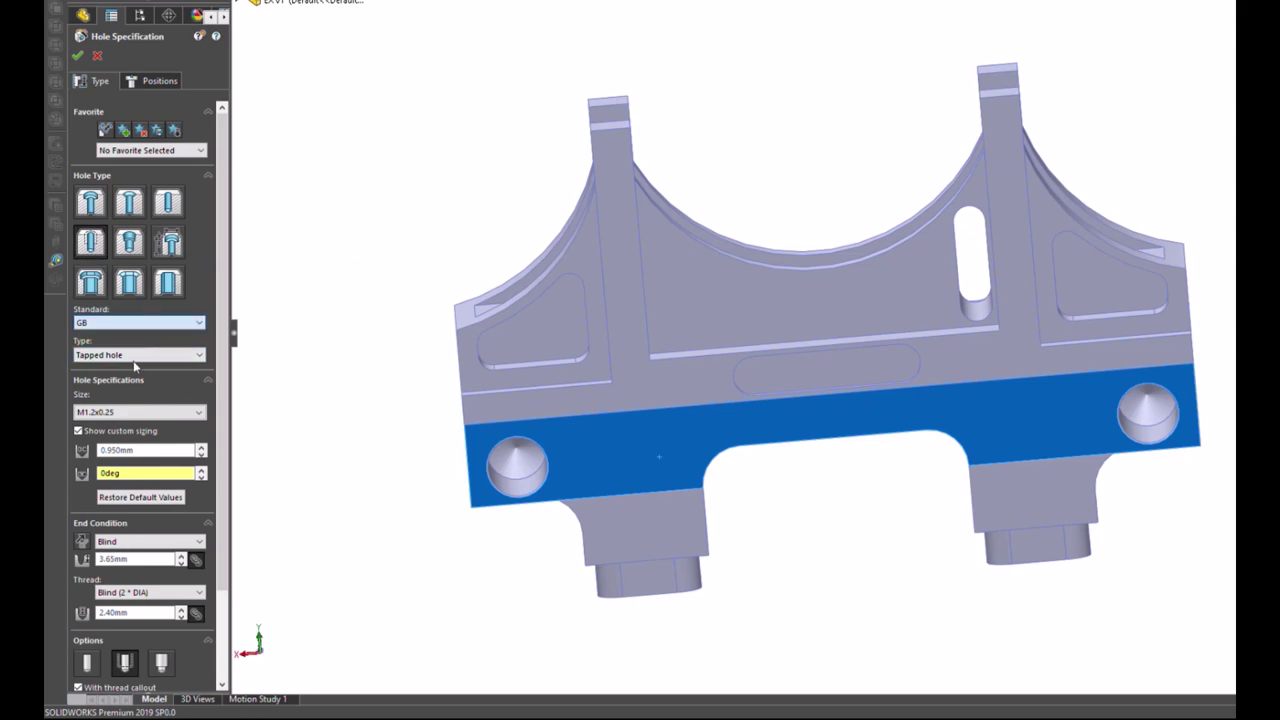
left_click(135, 361)
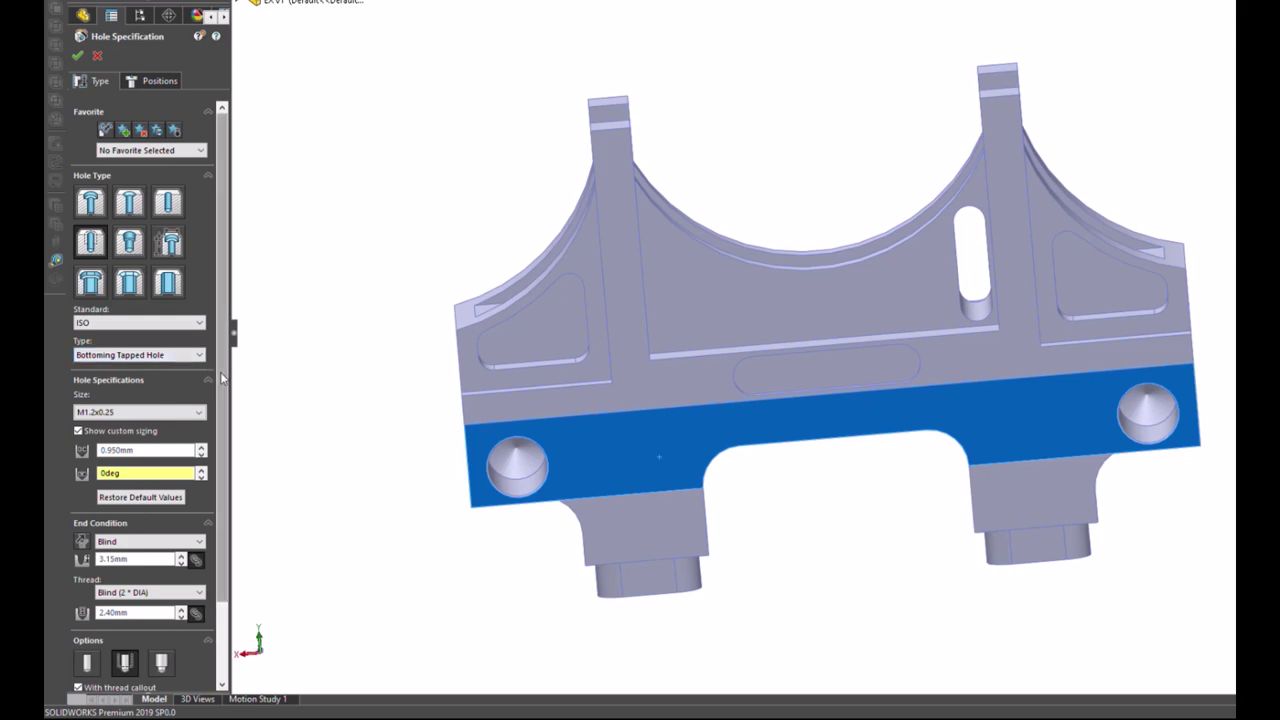
scroll(161, 371, "down", 1)
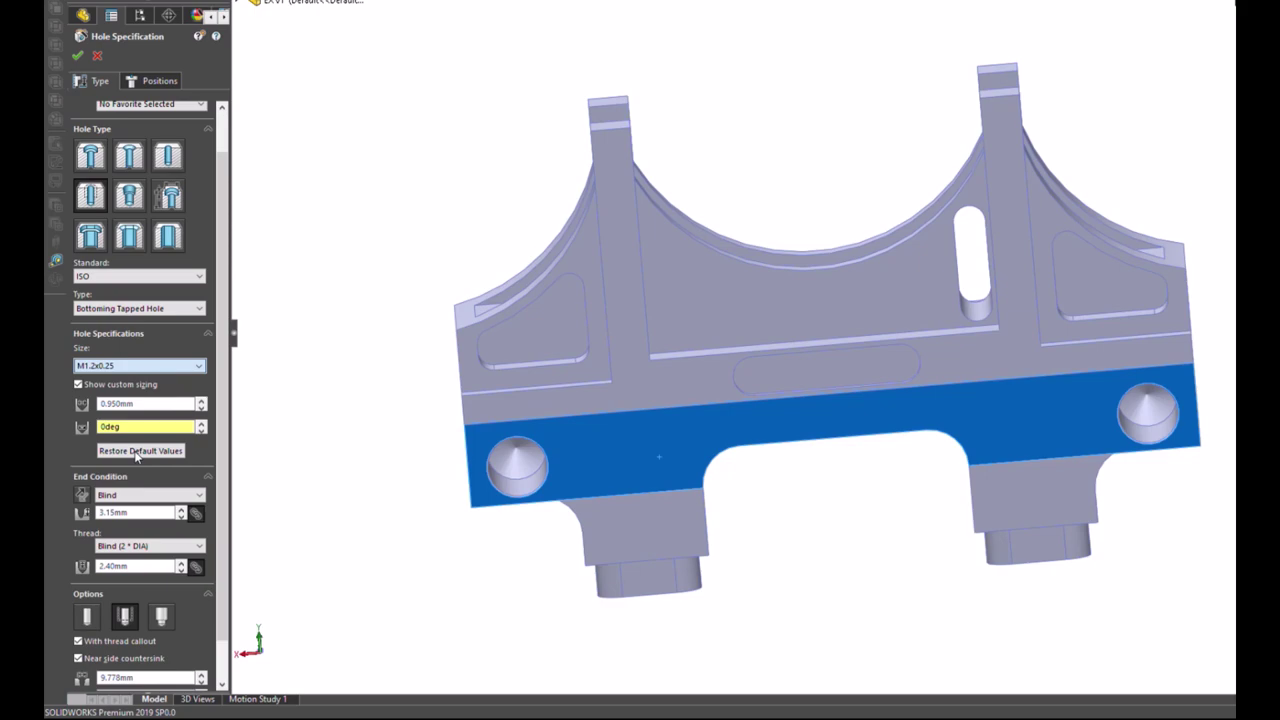
left_click(137, 452)
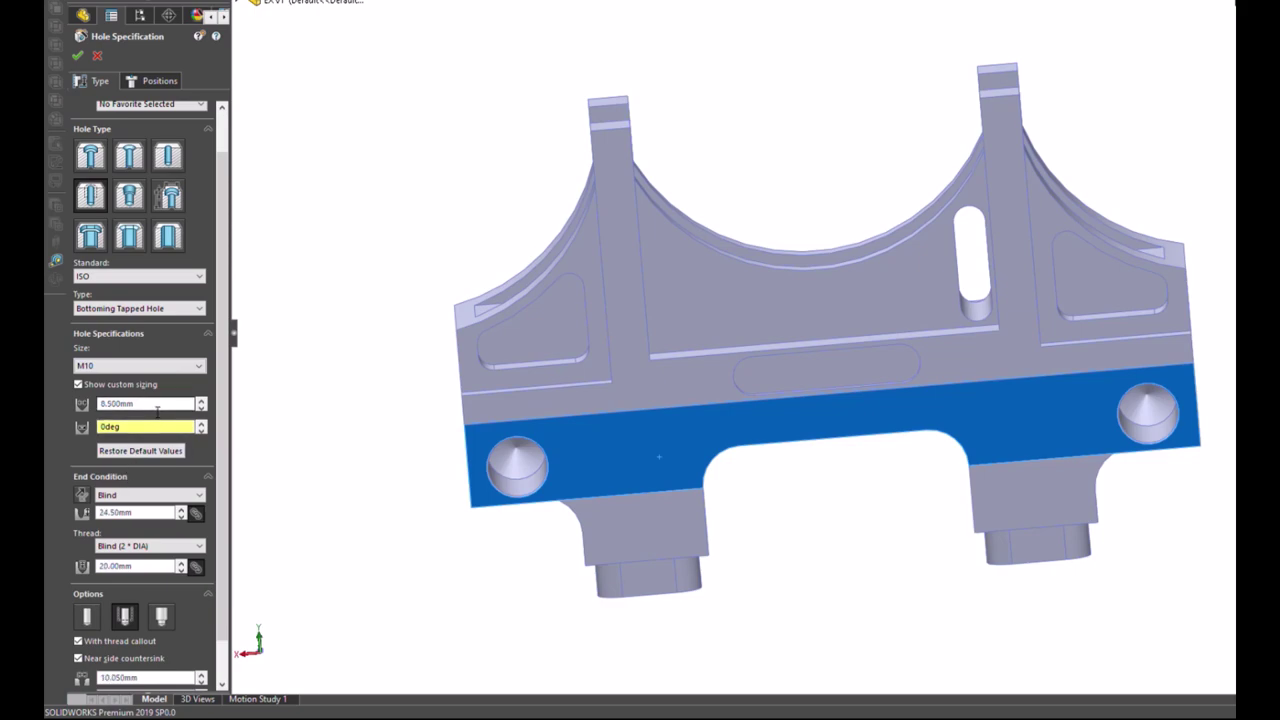
left_click(78, 384)
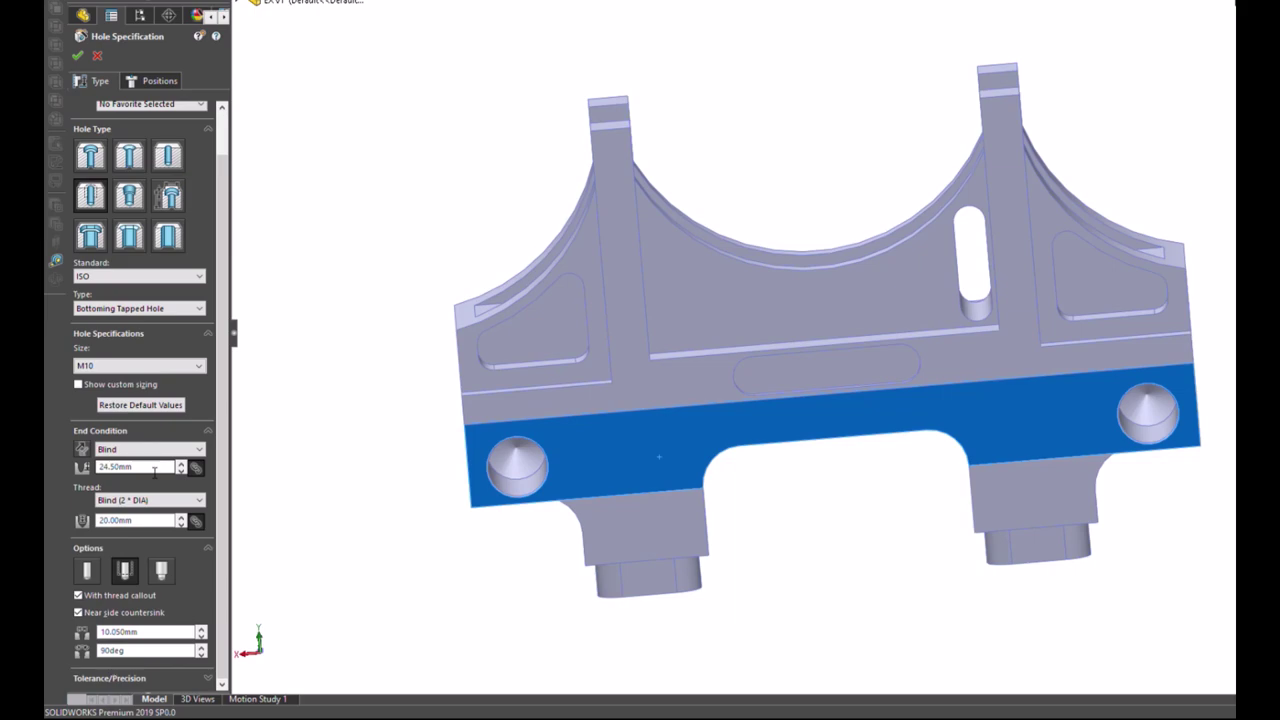
Step: Set the hole depth to 27.5 mm, change the countersink diameter, and turn off the near-side countersink
double_click(154, 472)
type("27")
type(".5")
key("Return")
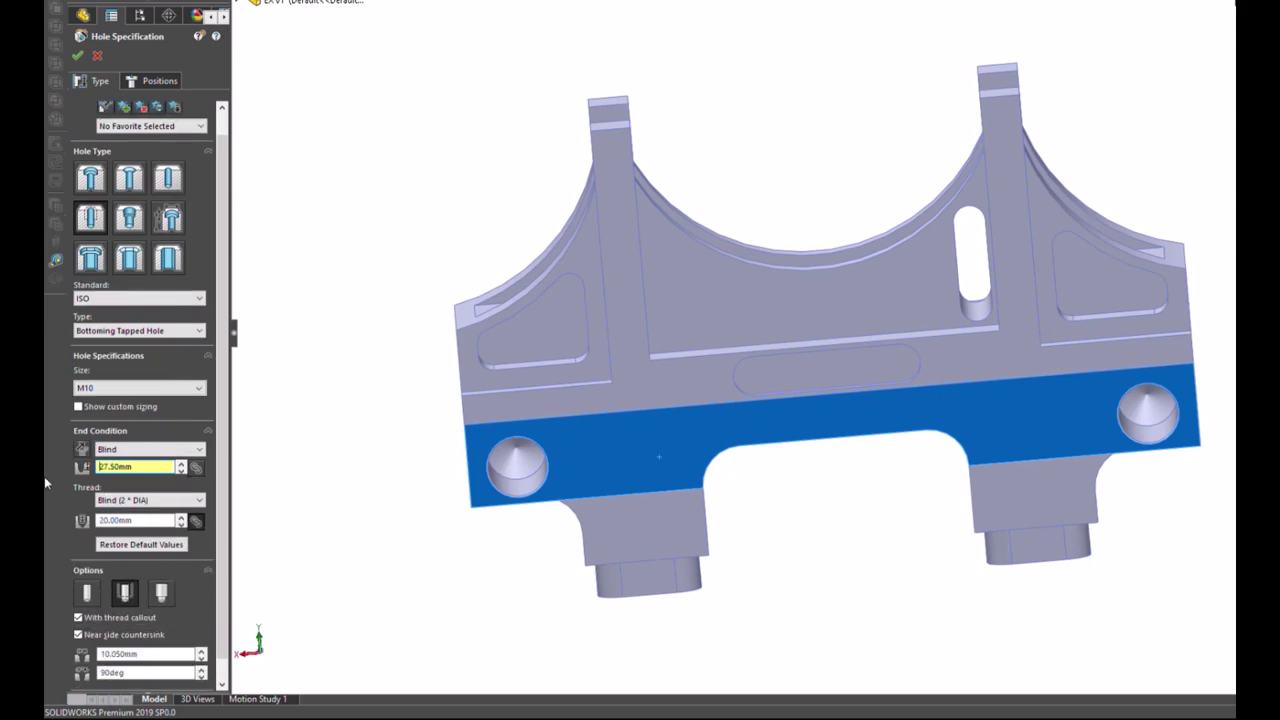
double_click(140, 520)
left_click_drag(109, 654, 116, 655)
type("5")
left_click(165, 635)
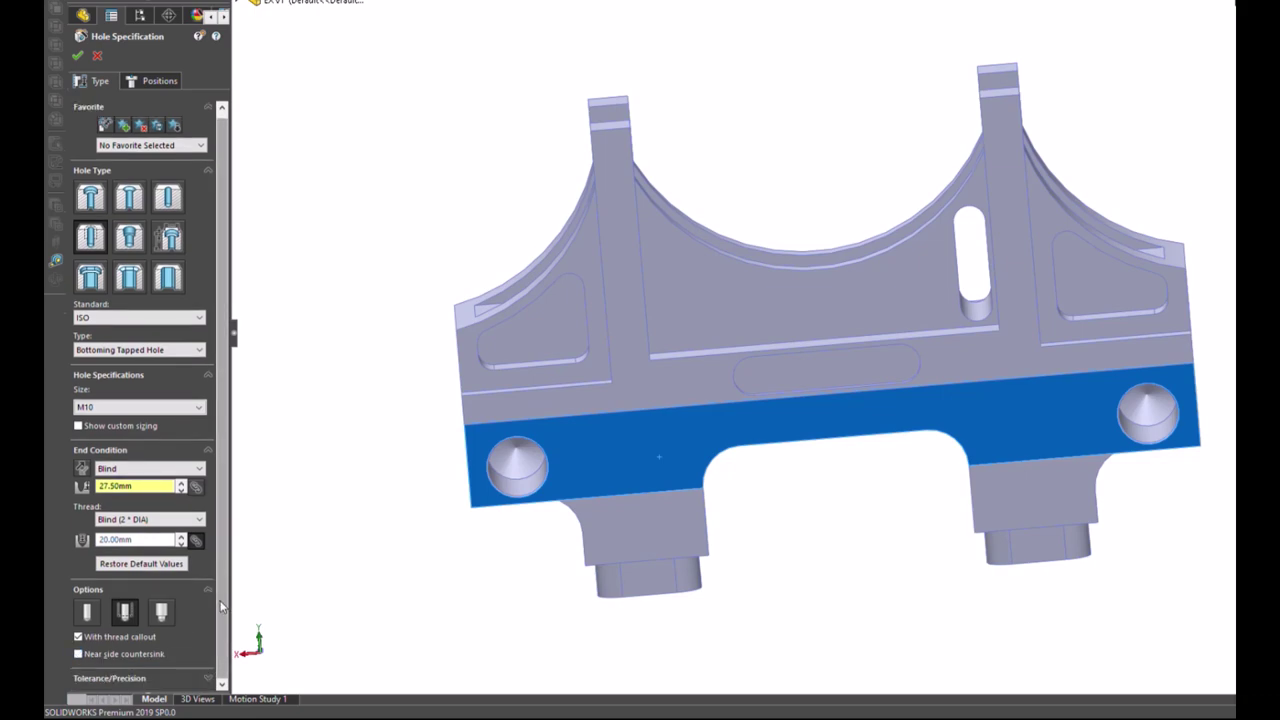
scroll(224, 554, "up", 1)
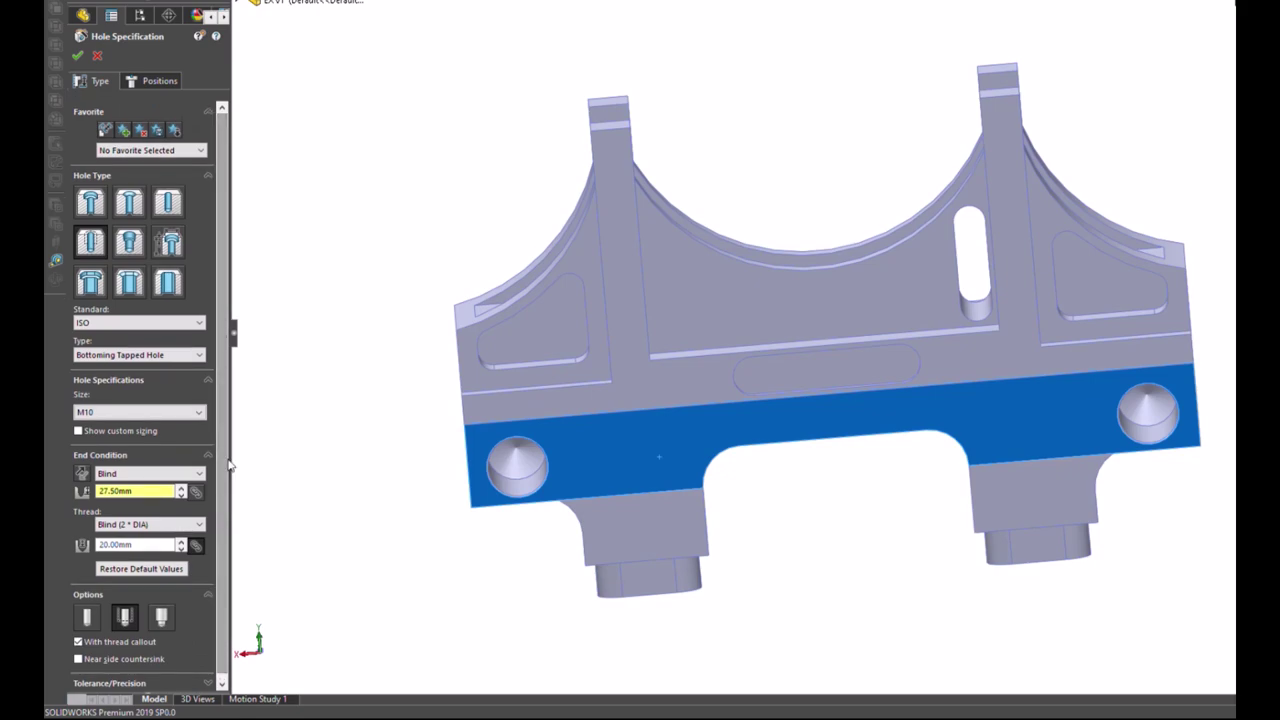
Step: Place two hole points on the lower front face
left_click(143, 81)
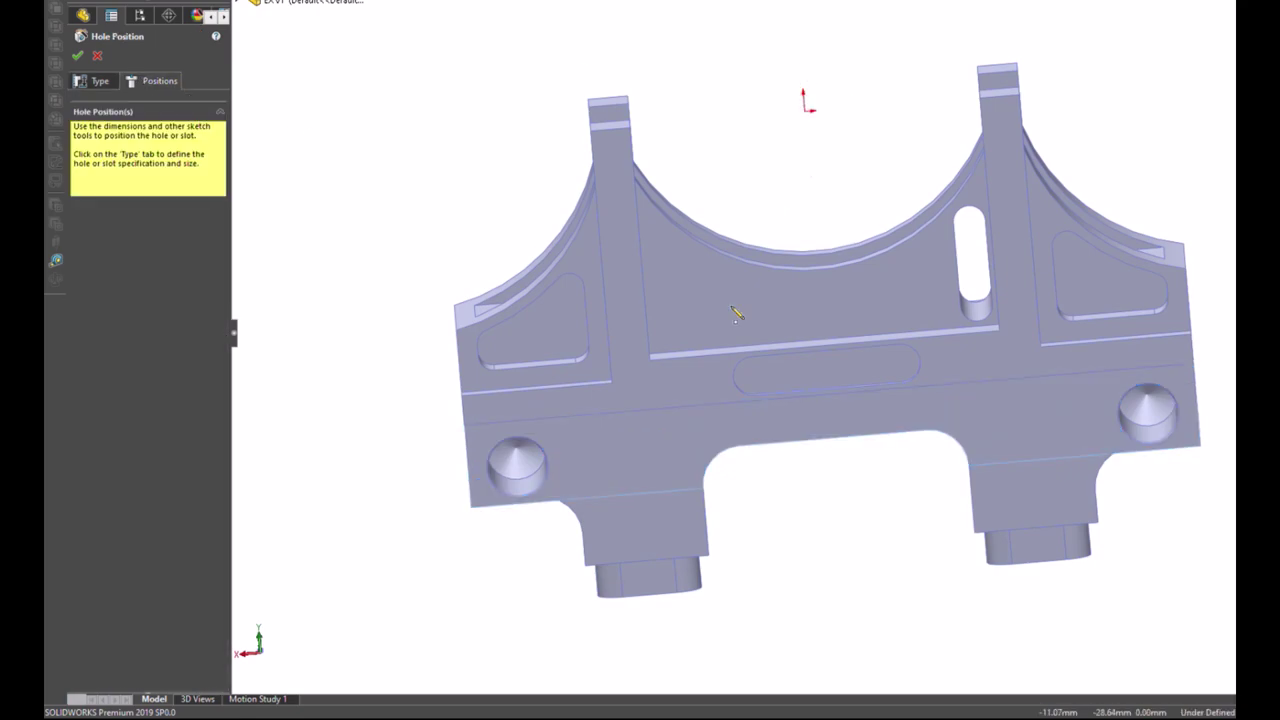
left_click(632, 463)
left_click(1030, 435)
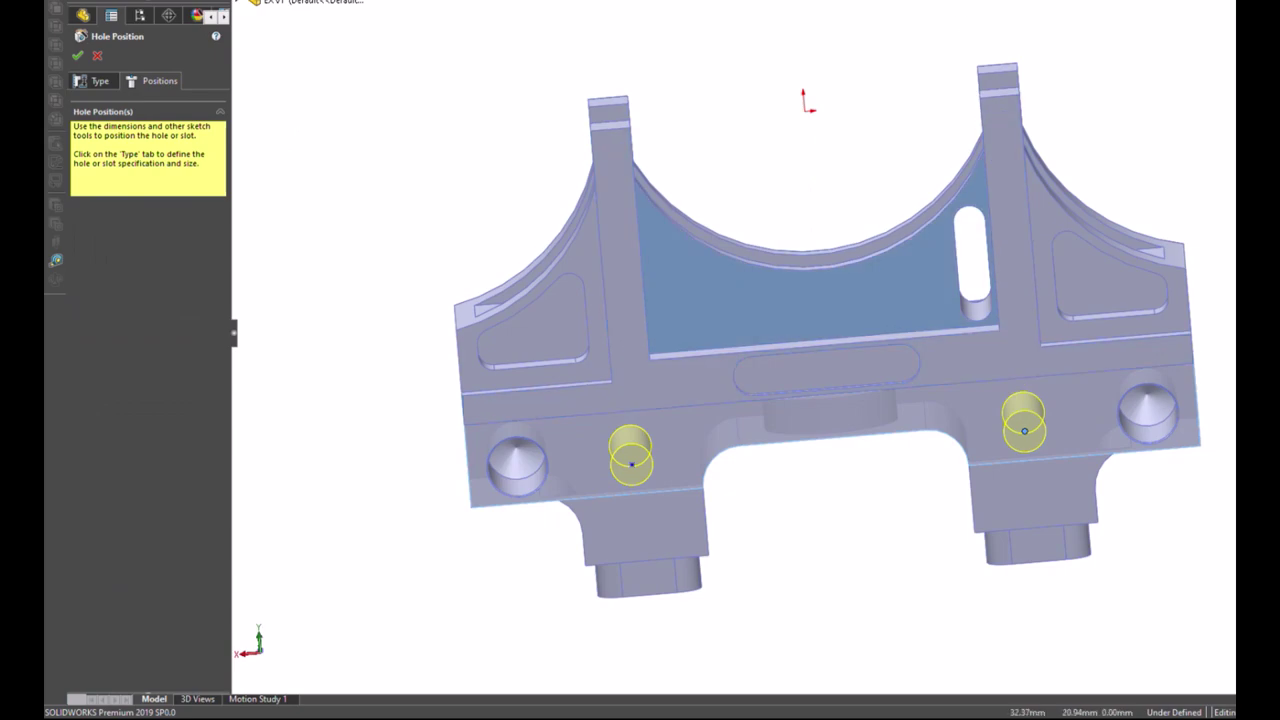
key("ctrl+8")
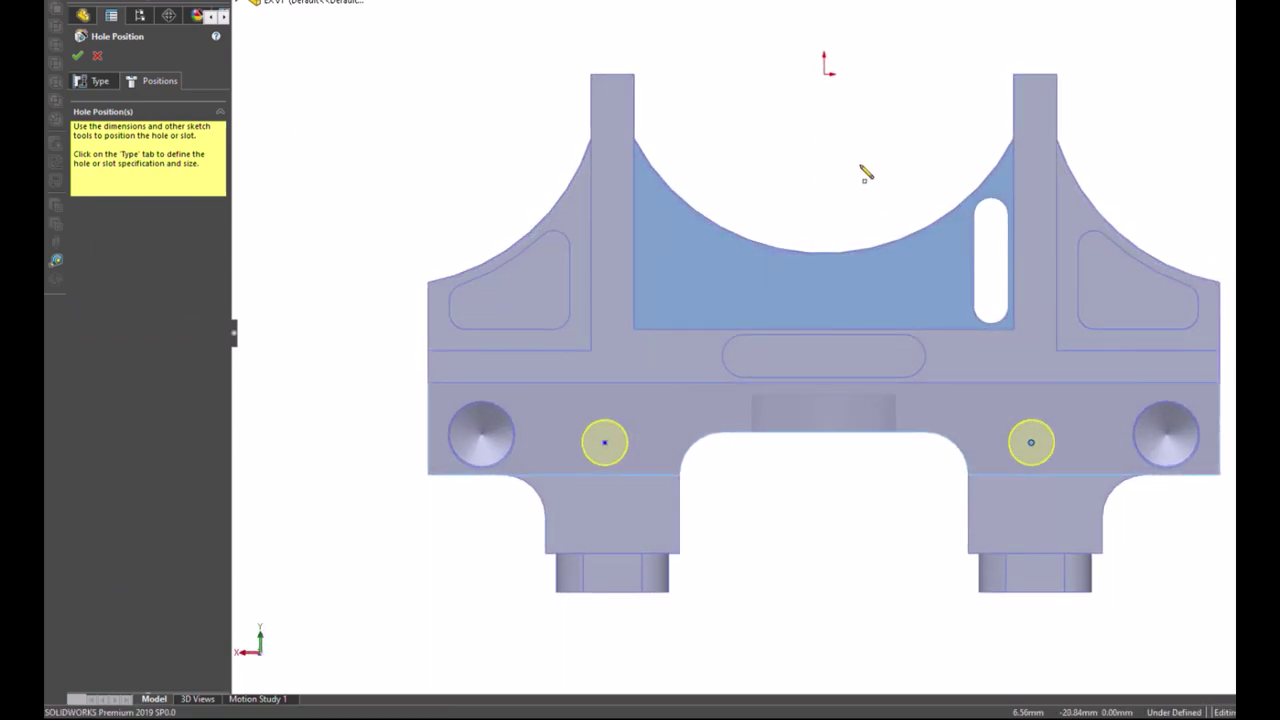
Step: Join the hole centres with a construction line whose midpoint sits on the origin
key("l")
left_click(605, 442)
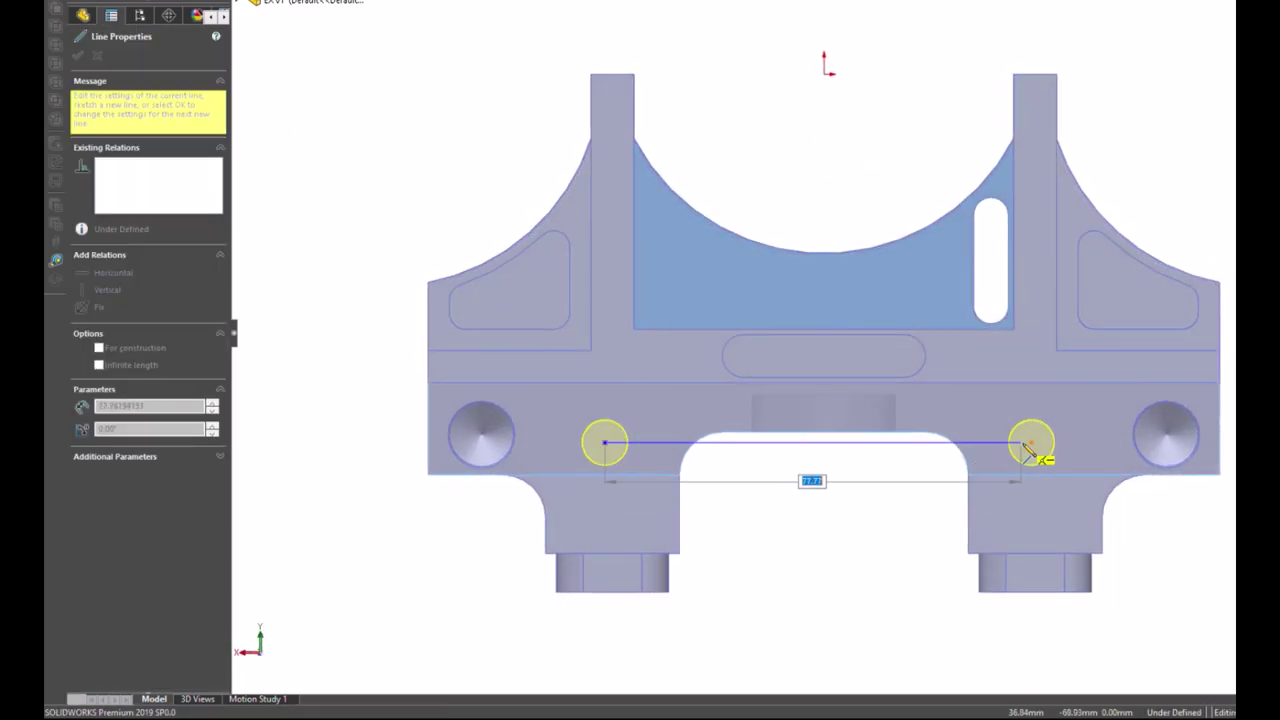
left_click(1031, 441)
key("Escape")
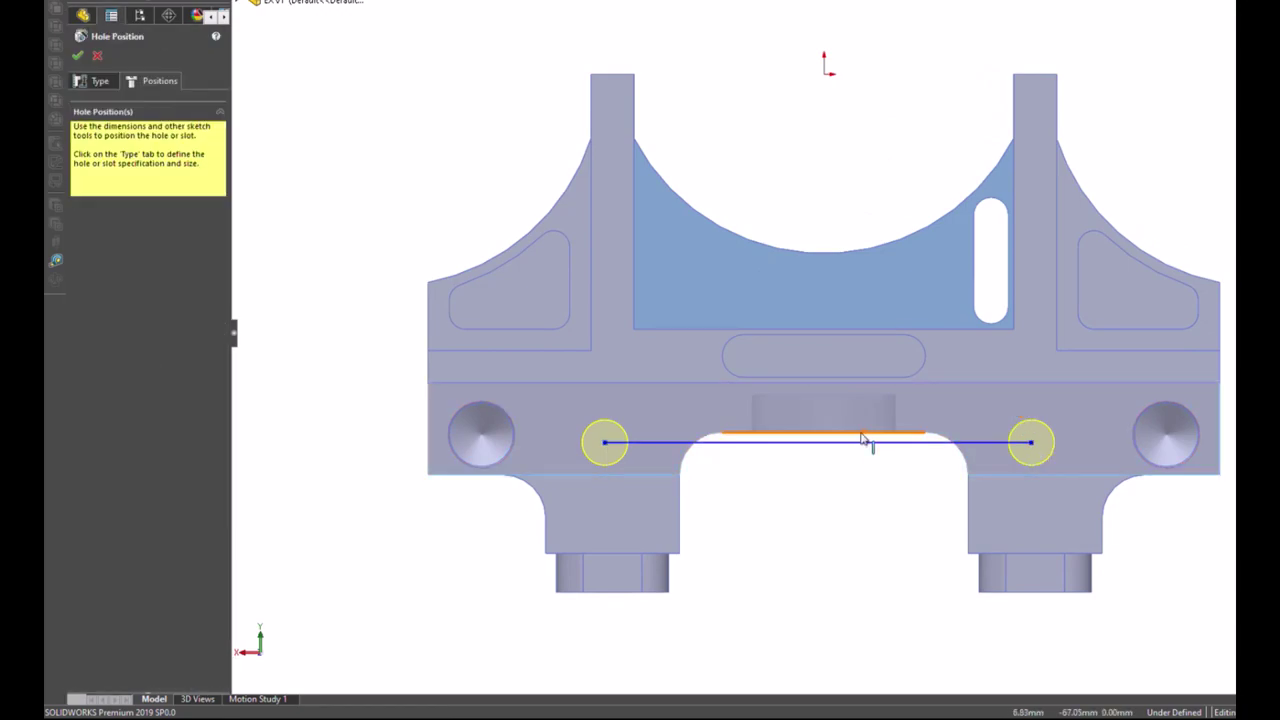
left_click(818, 442)
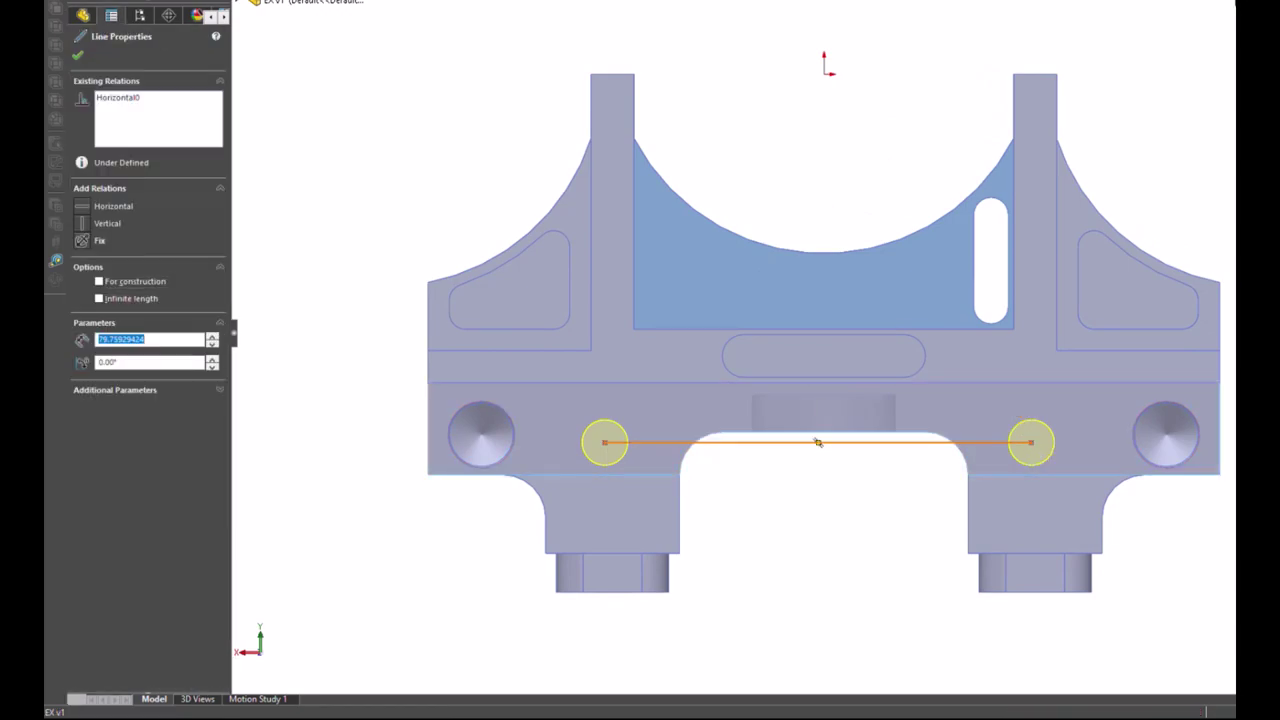
left_click(825, 72, "ctrl")
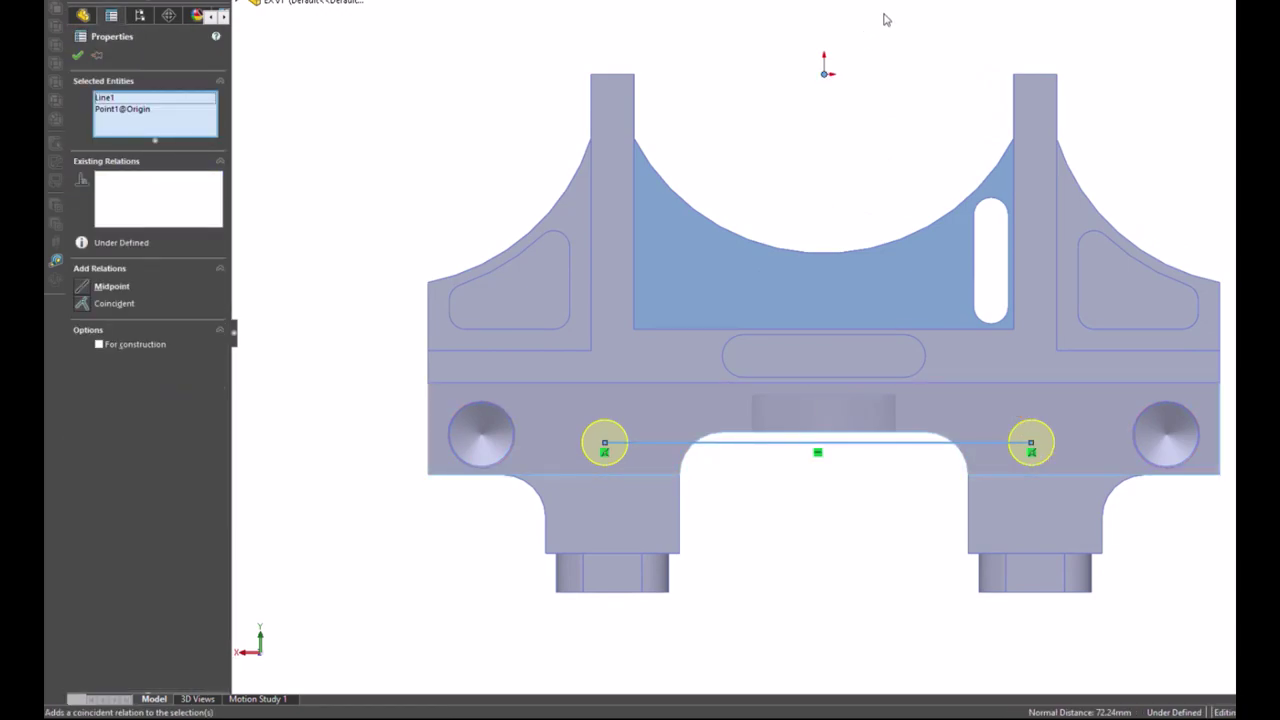
key("Escape")
left_click(851, 442)
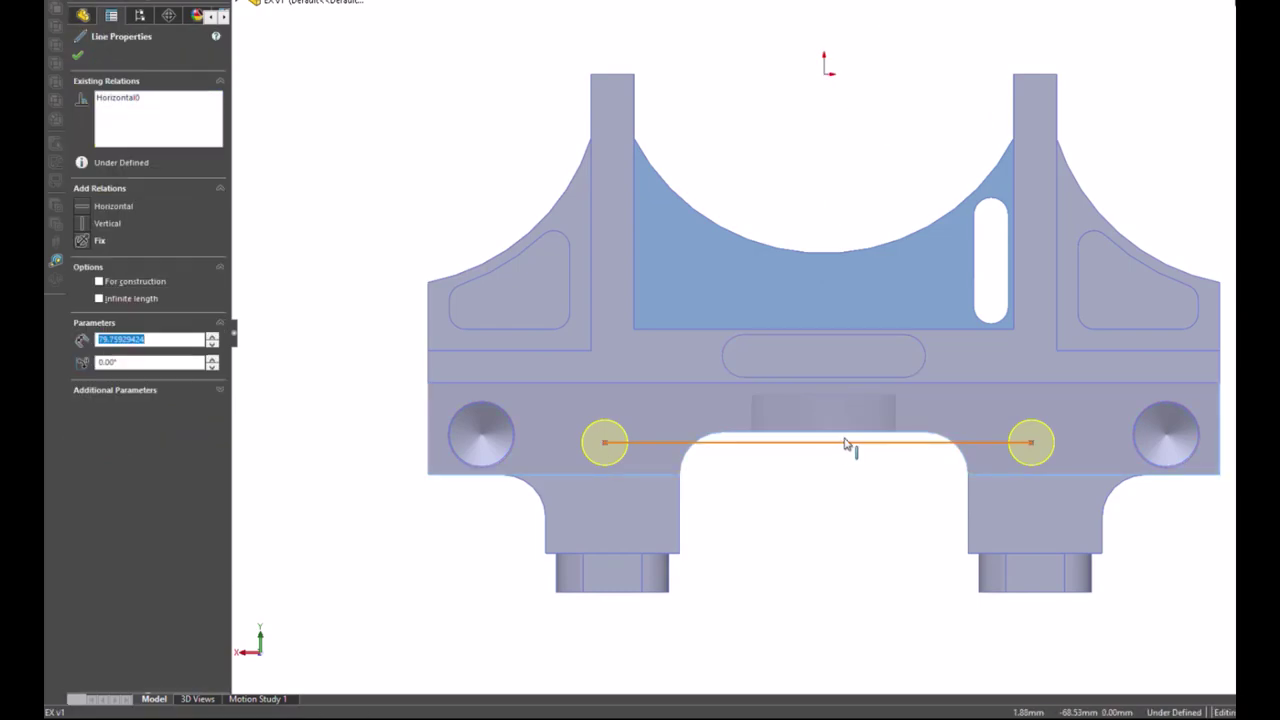
left_click(827, 76, "ctrl")
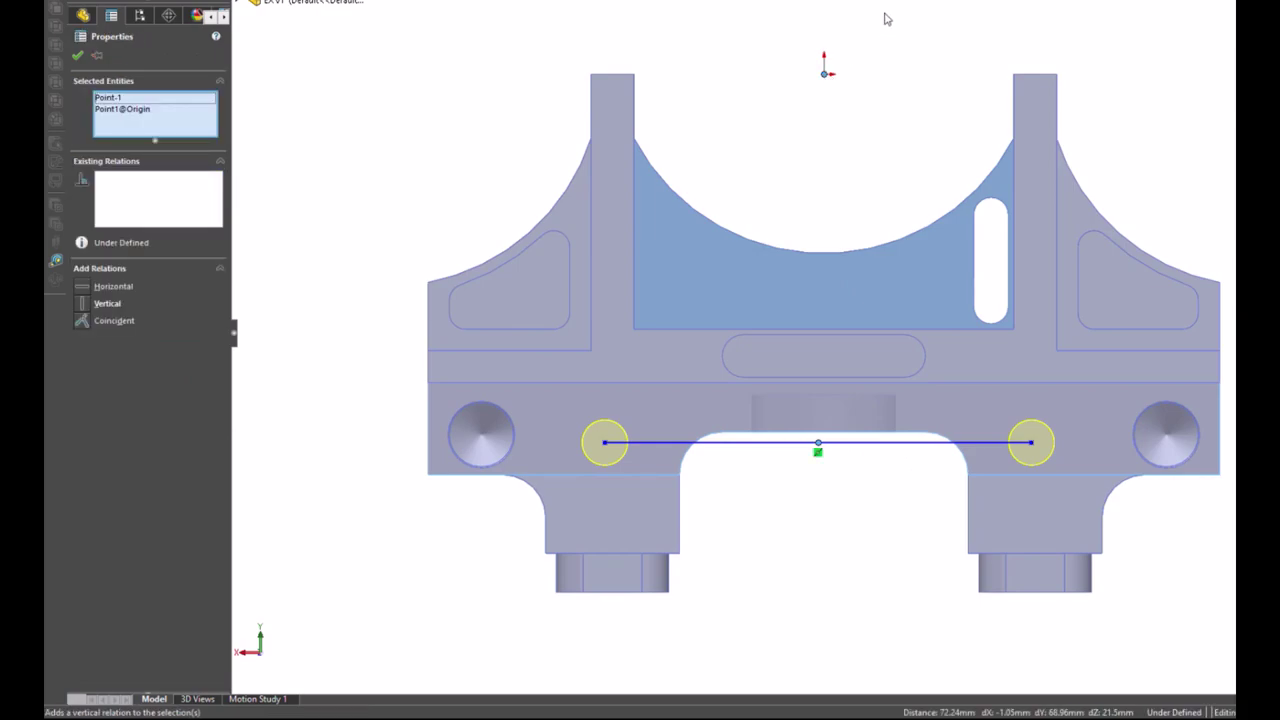
left_click(883, 20)
left_click(857, 167)
left_click(781, 443)
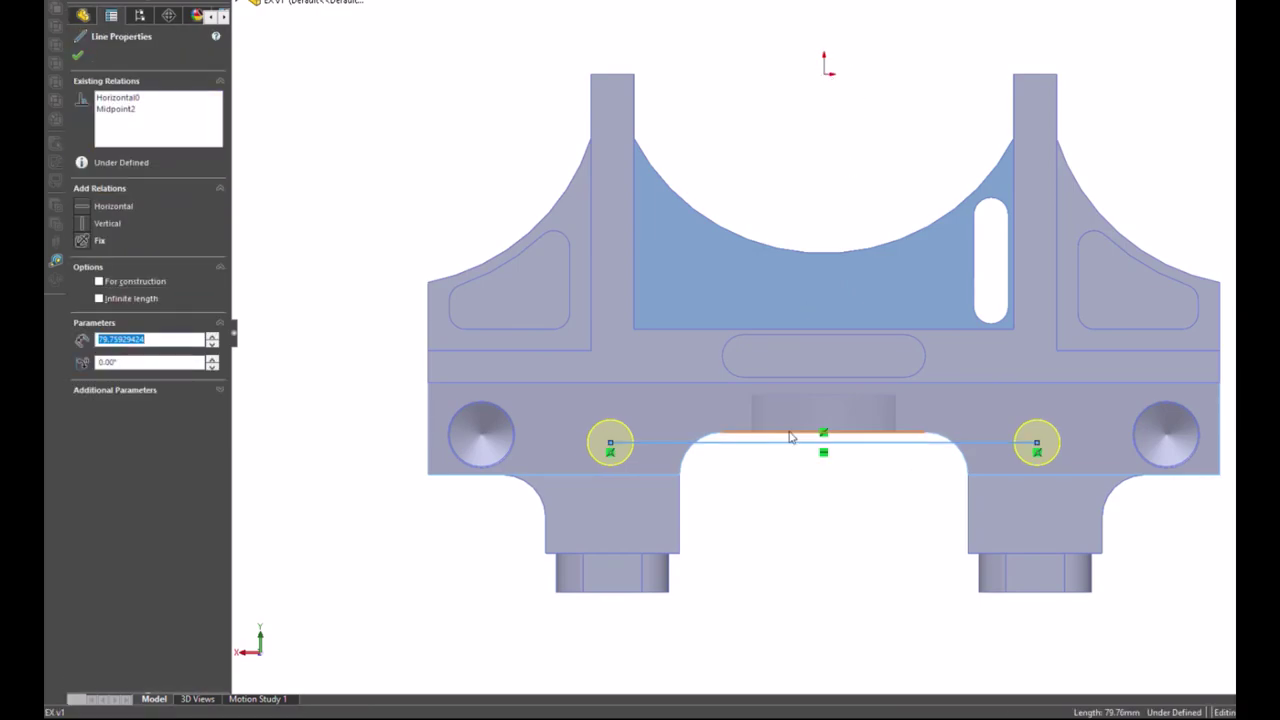
left_click(841, 396)
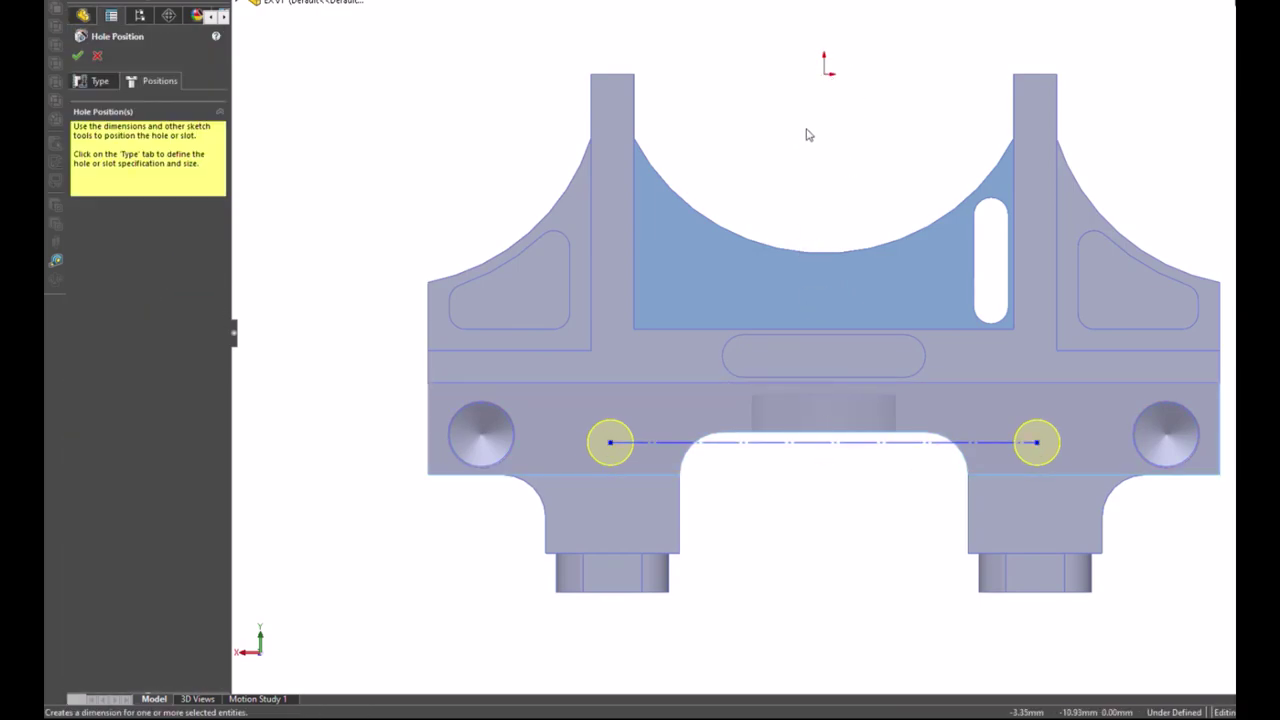
Step: Dimension the holes 78 mm apart and 30 mm above the bottom edge, then create them
left_click(685, 442)
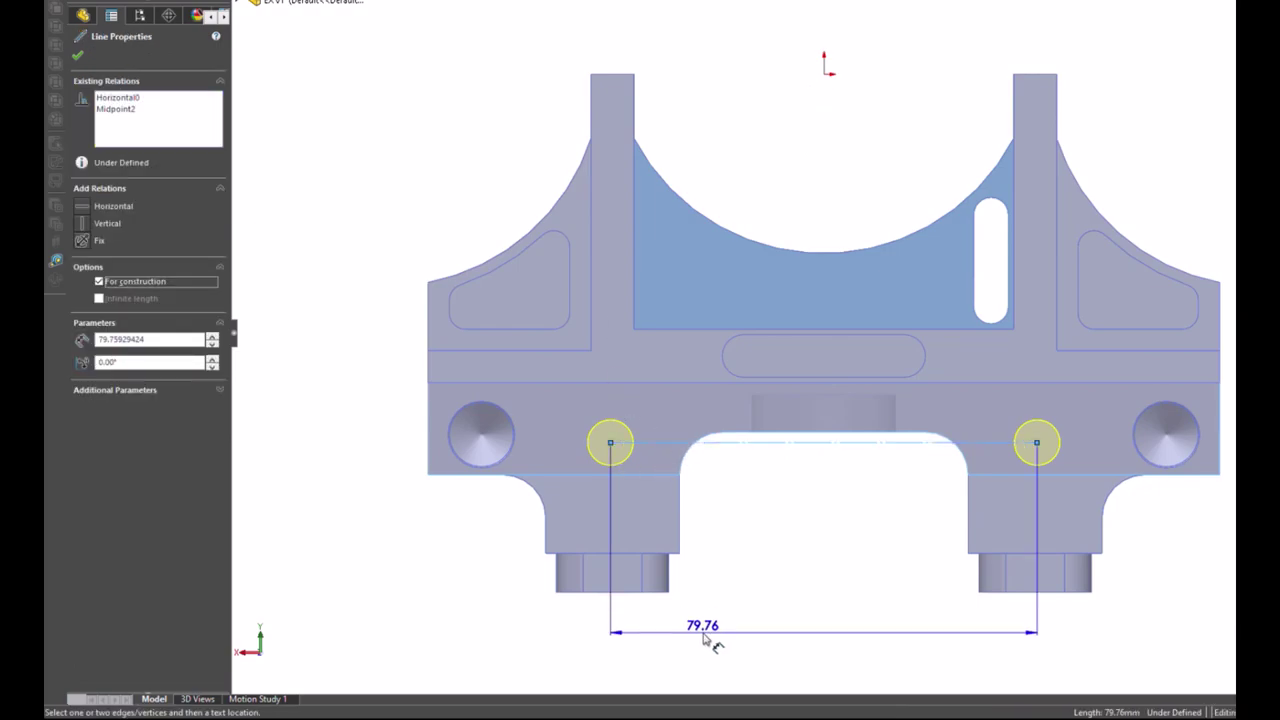
left_click(704, 639)
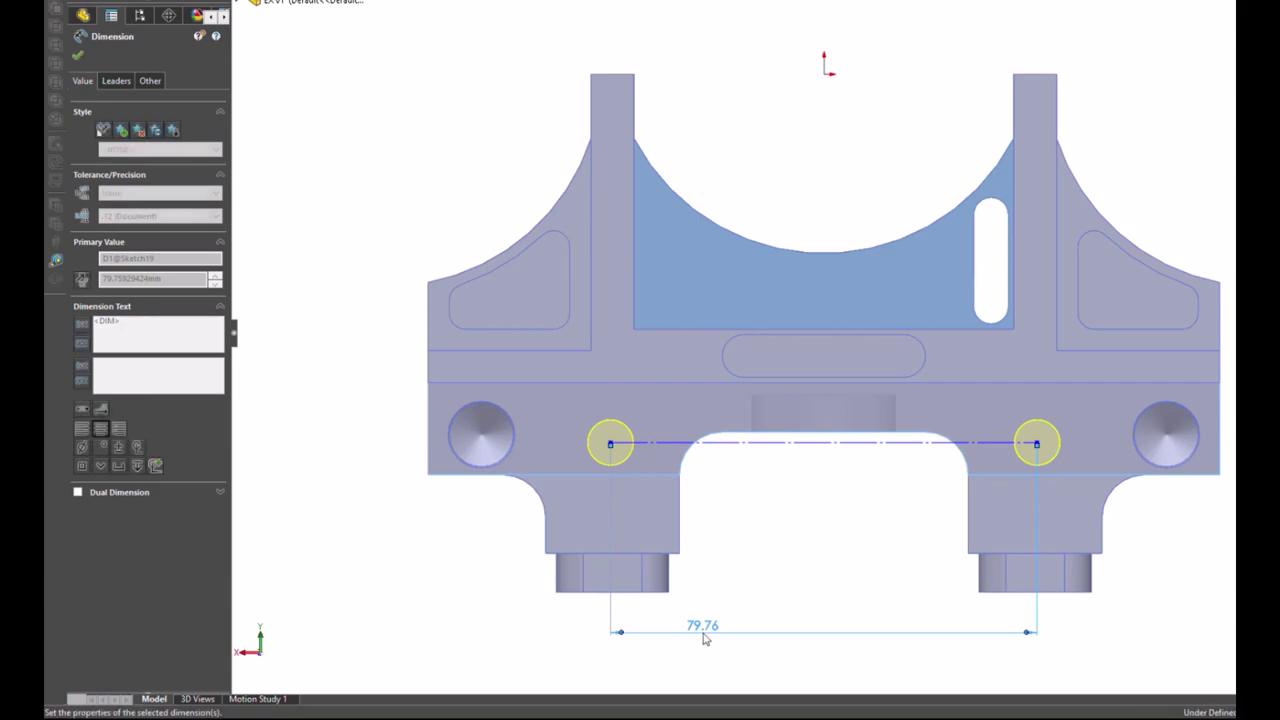
key("Return")
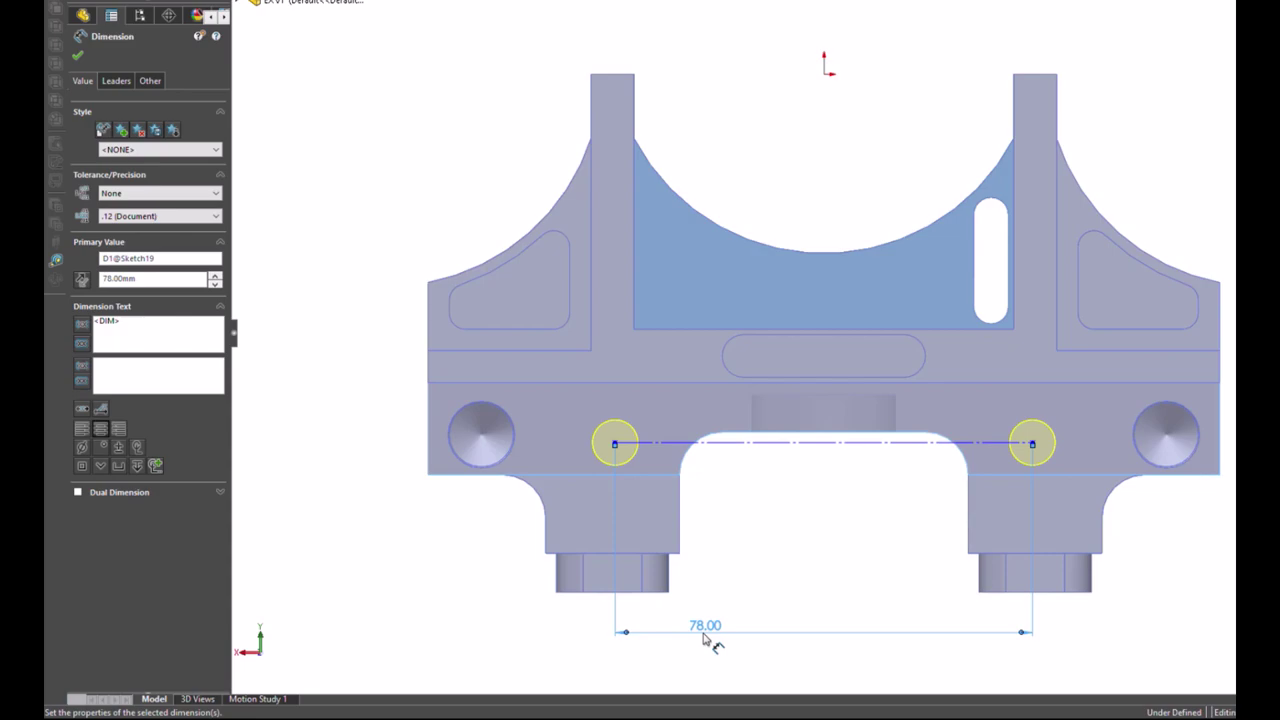
left_click(780, 445)
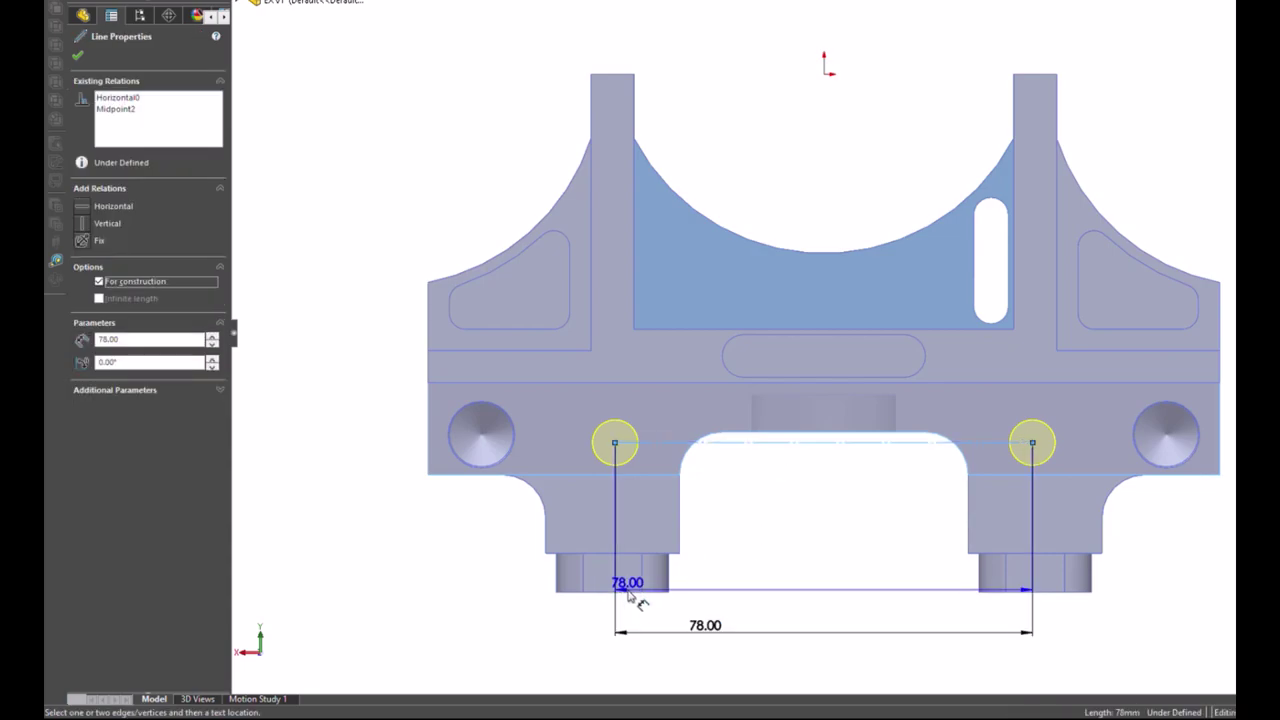
left_click(630, 593)
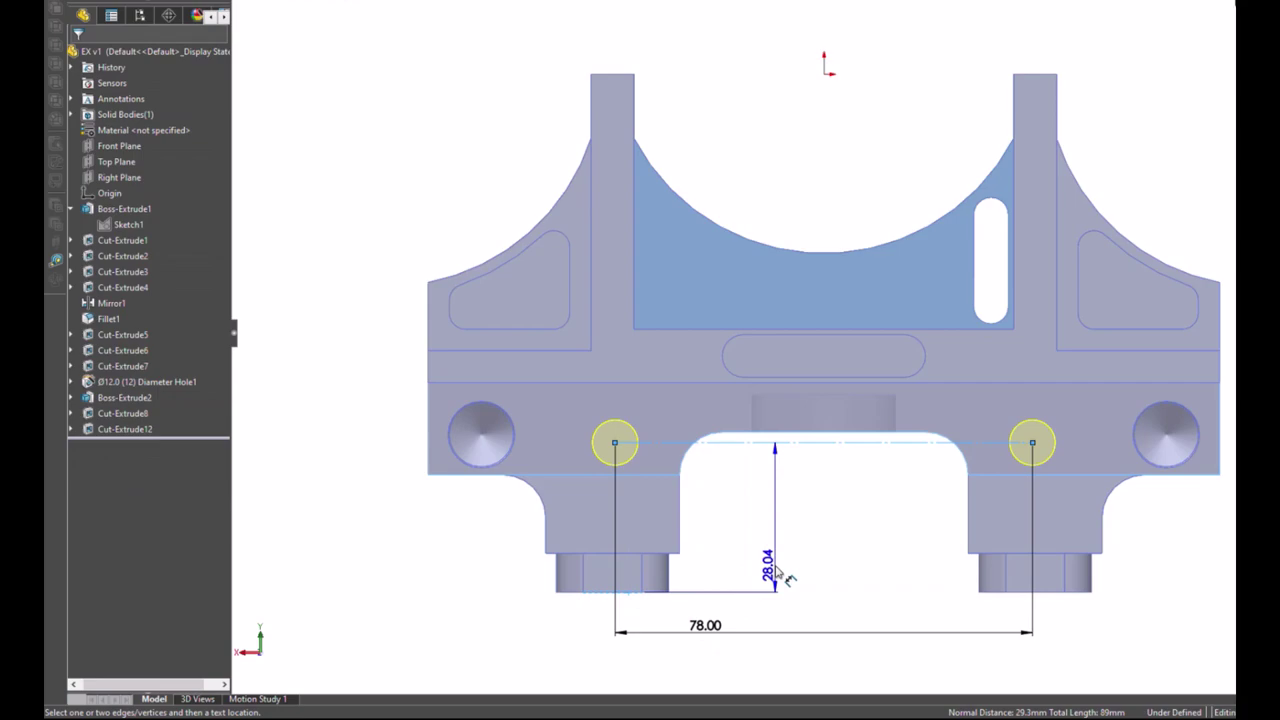
left_click(778, 572)
type("30")
key("Return")
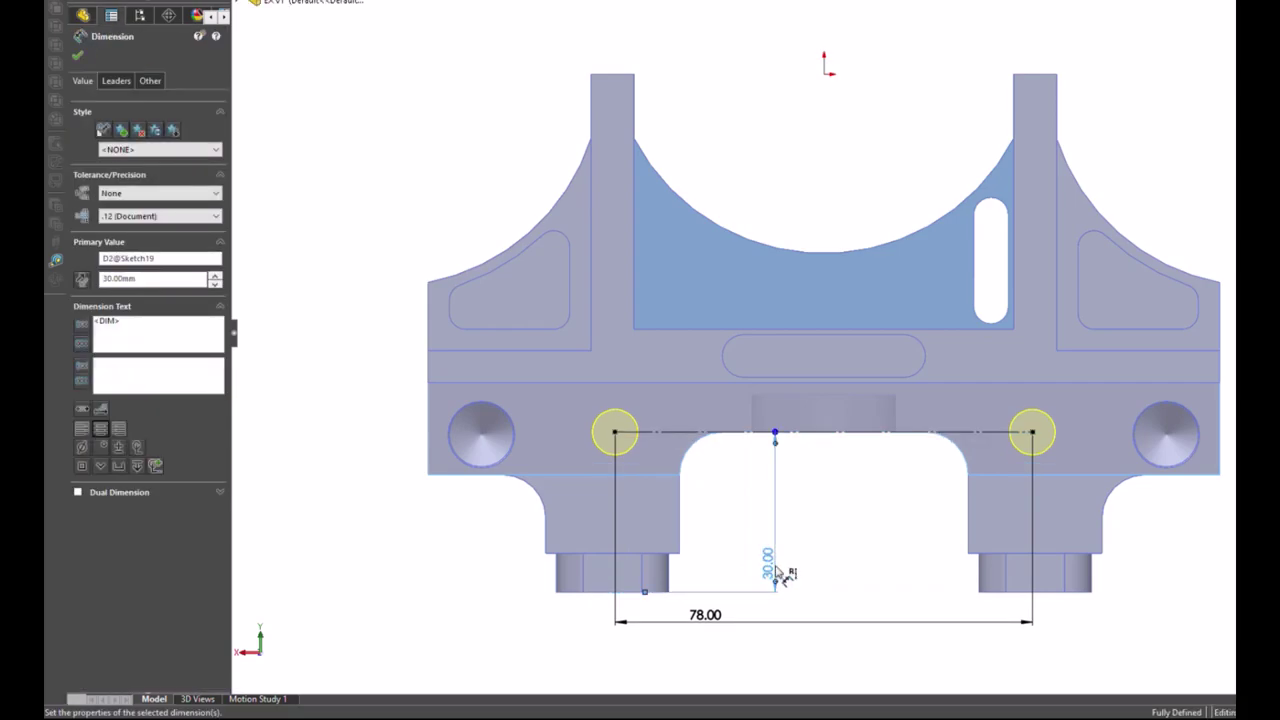
left_click(399, 168)
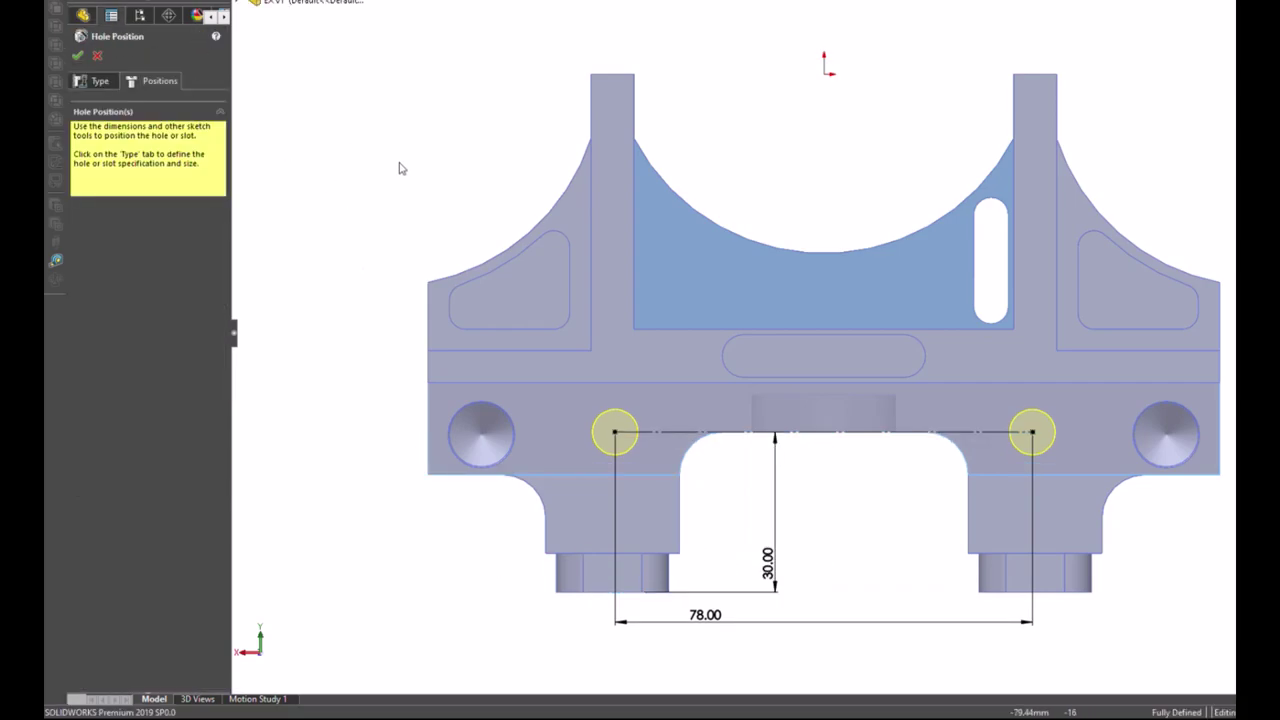
left_click(83, 60)
Step: Reopen M10 Tapped Hole1 for editing and display its thread as a cosmetic thread
mouse_move(820, 557)
middle_mouse_down()
mouse_move(846, 452)
mouse_move(817, 471)
mouse_move(829, 531)
middle_mouse_up()
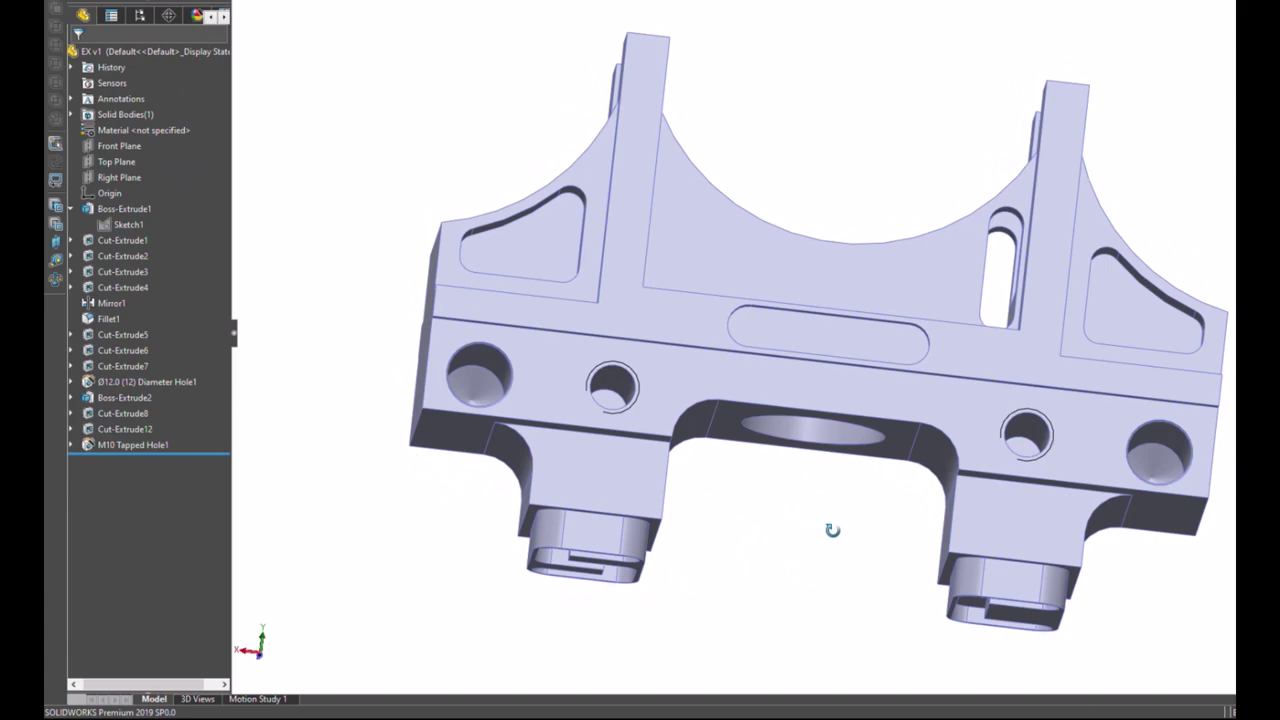
left_click(93, 445)
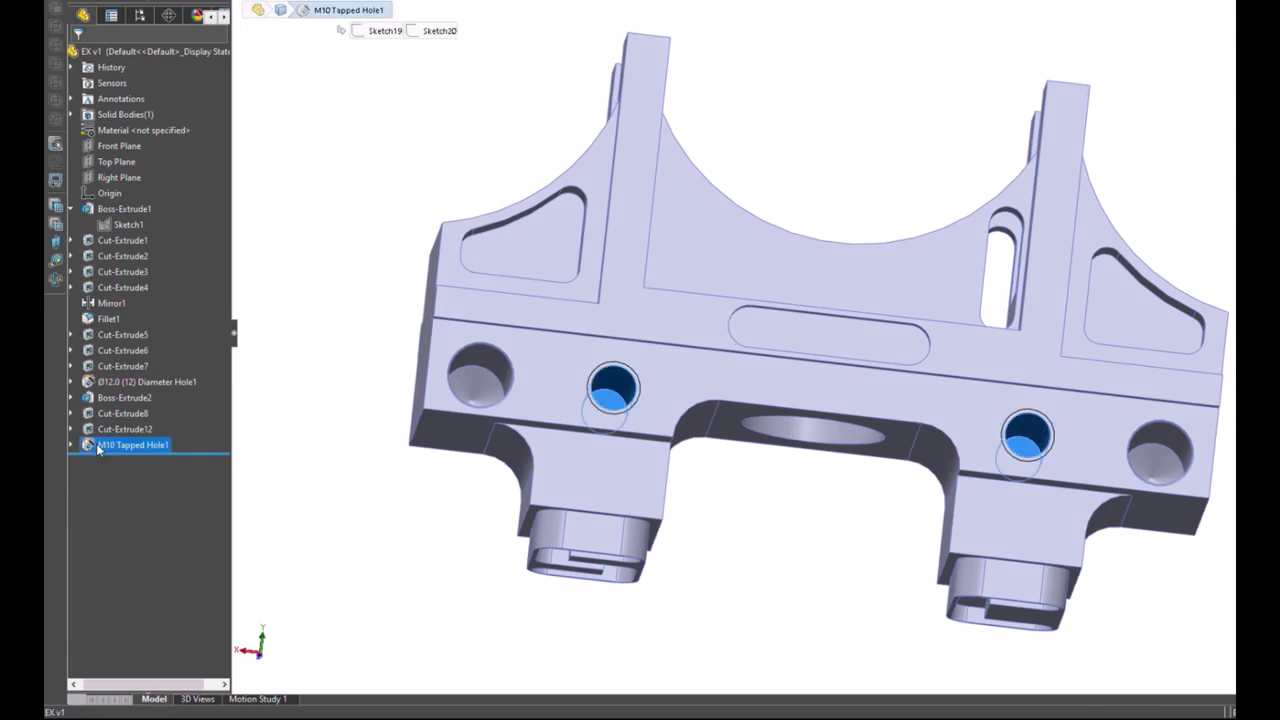
left_click(132, 331)
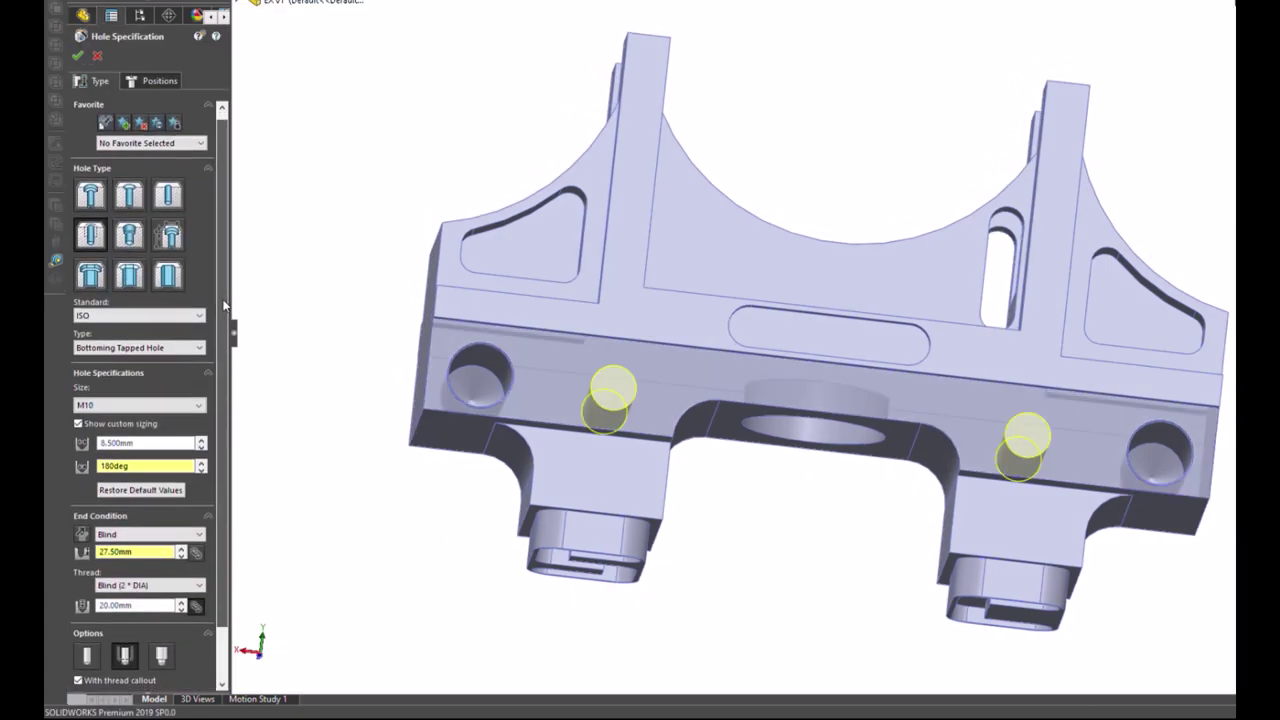
left_click_drag(224, 305, 224, 370)
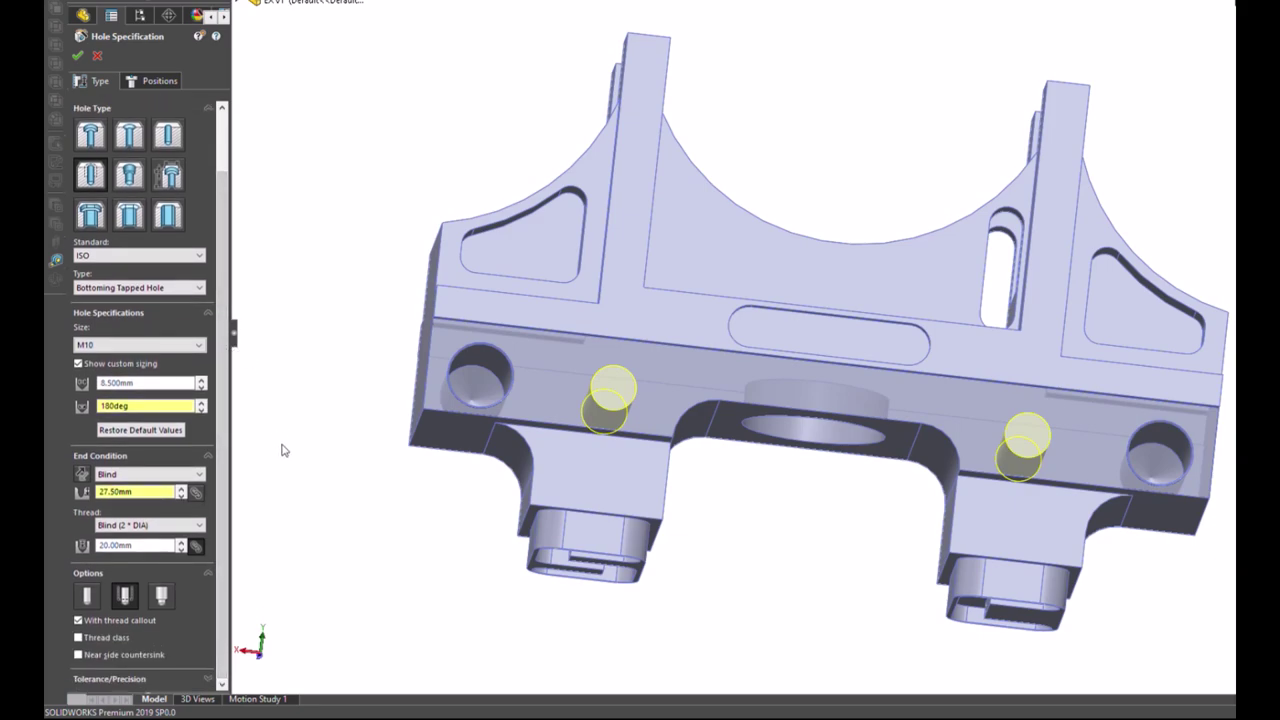
left_click(79, 637)
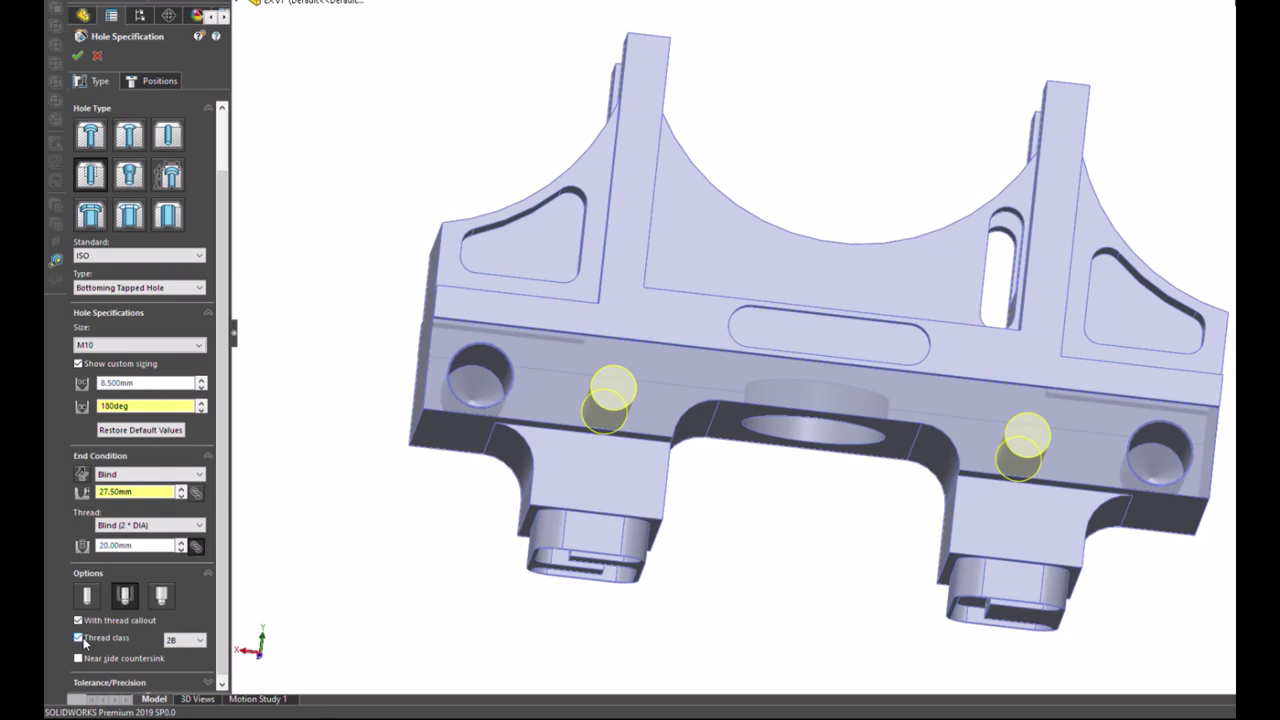
left_click(82, 638)
left_click(164, 604)
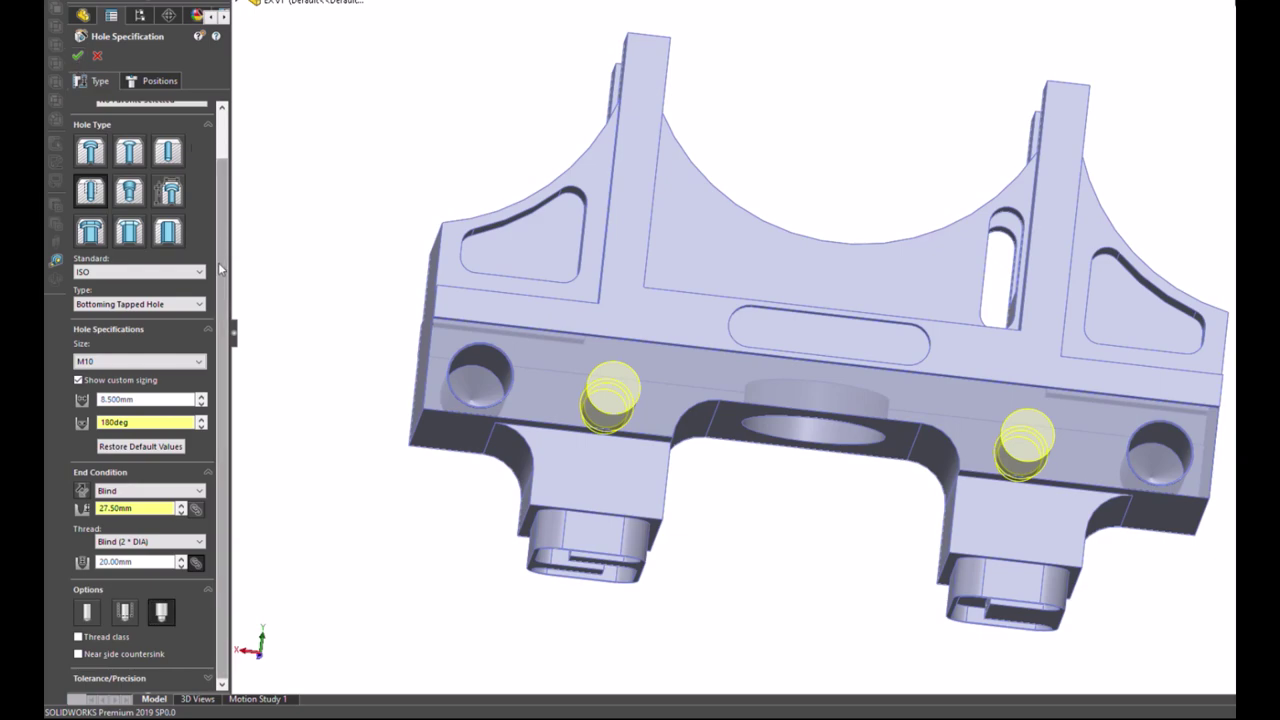
scroll(221, 268, "up", 1)
scroll(221, 268, "down", 1)
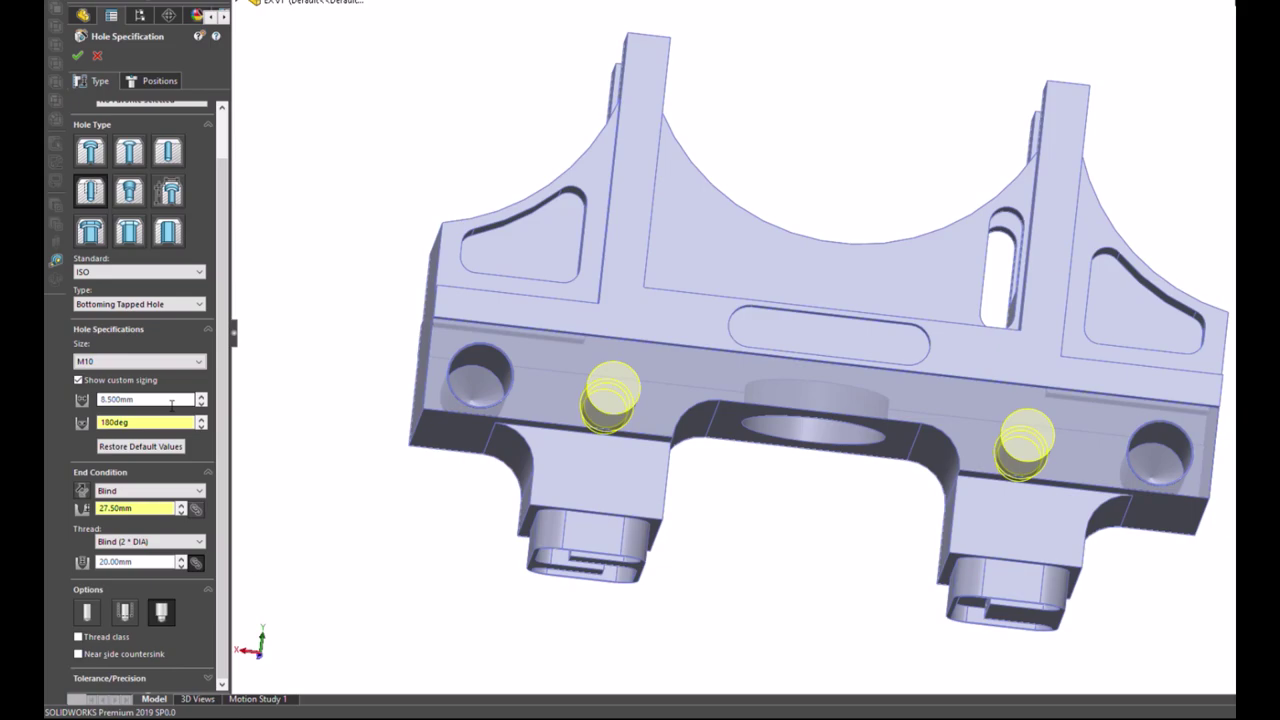
Step: Collapse the end condition, tolerance/precision and options sections of the hole panel
middle_click_drag(855, 564, 817, 441)
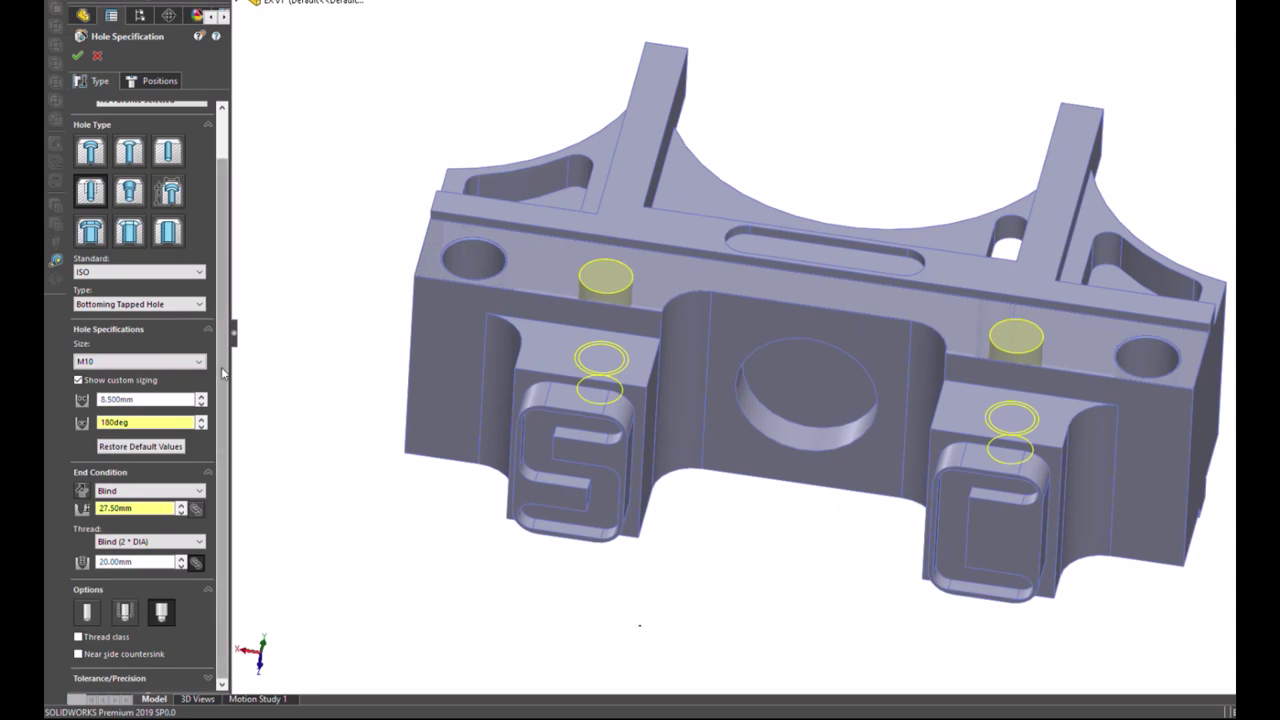
scroll(226, 313, "up", 2)
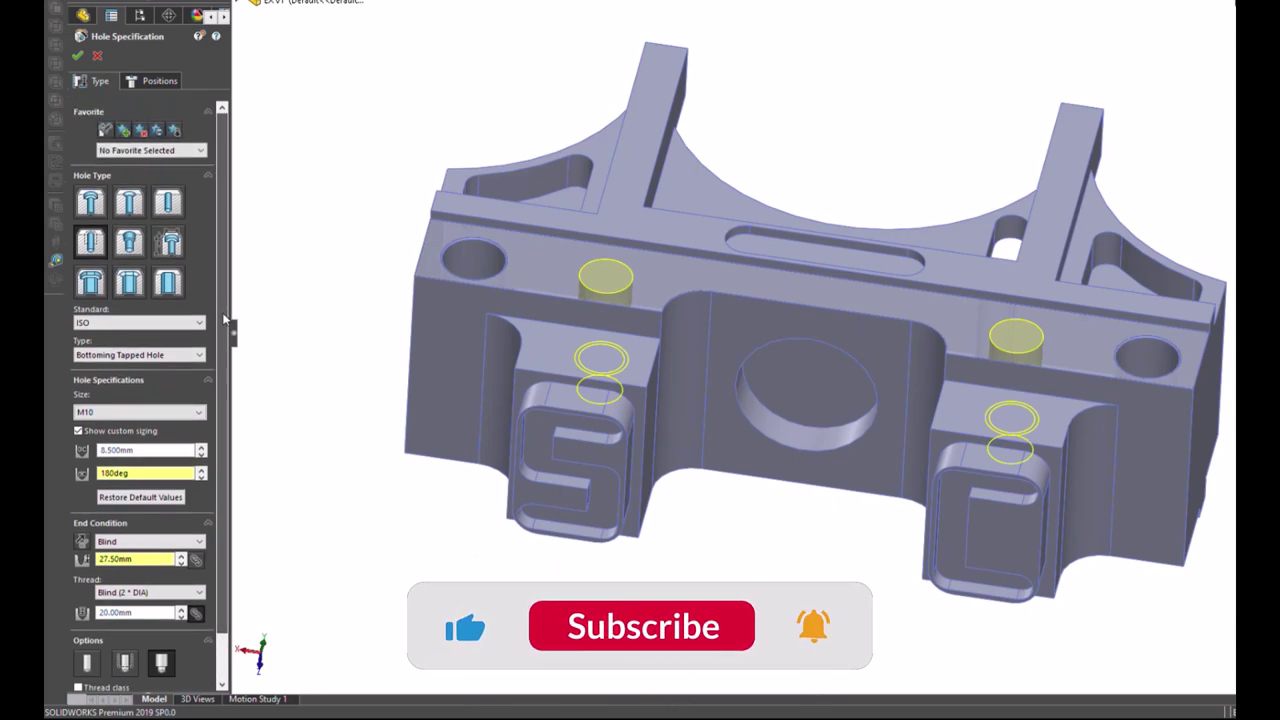
scroll(225, 328, "down", 1)
scroll(228, 330, "down", 2)
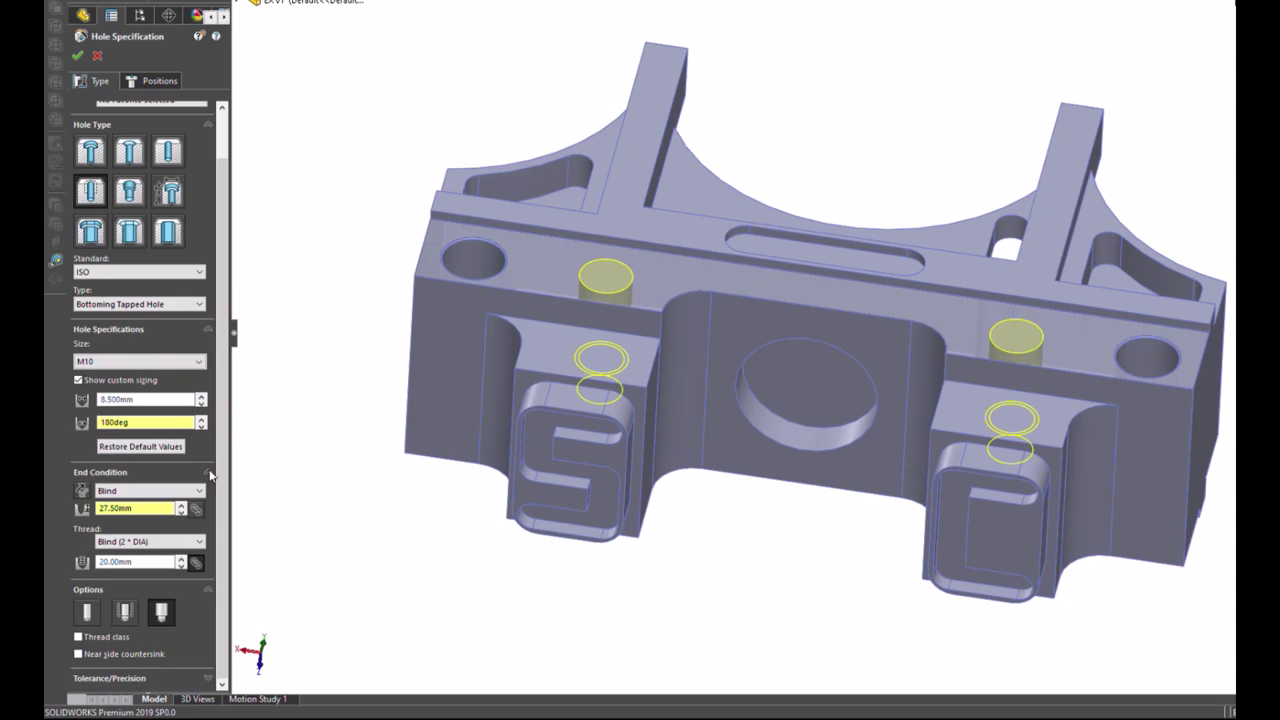
left_click(209, 474)
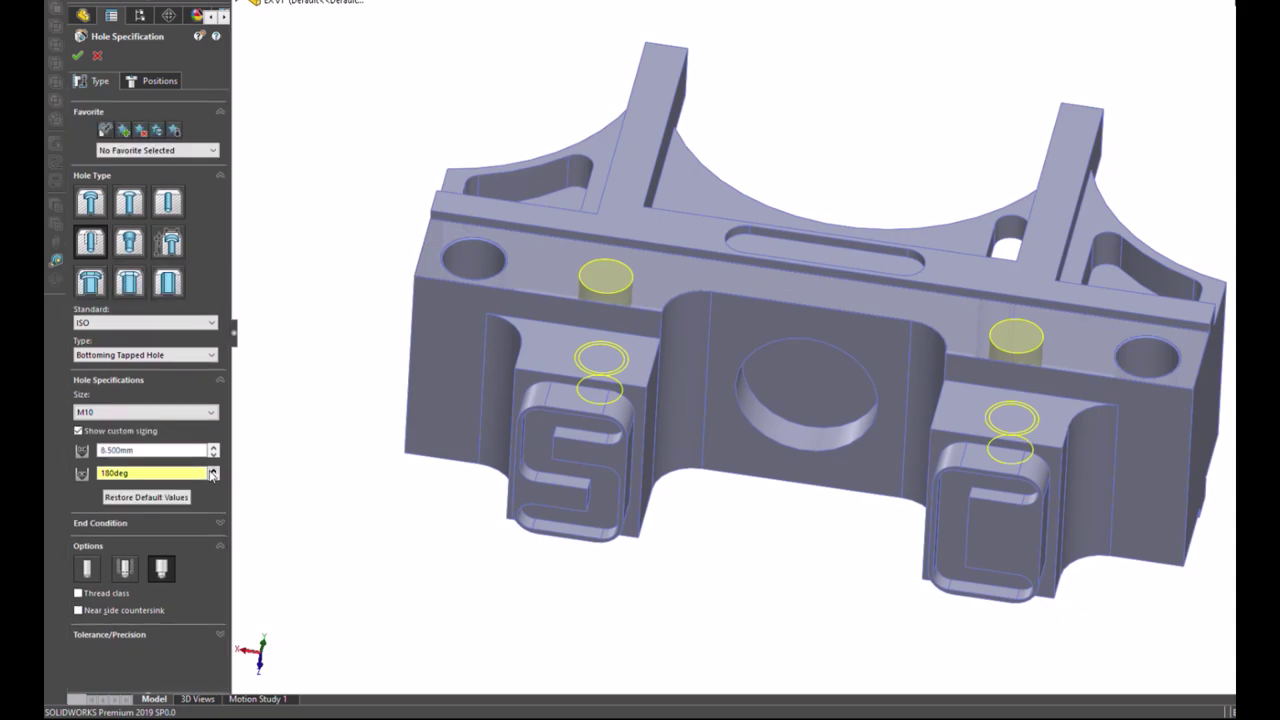
left_click(220, 631)
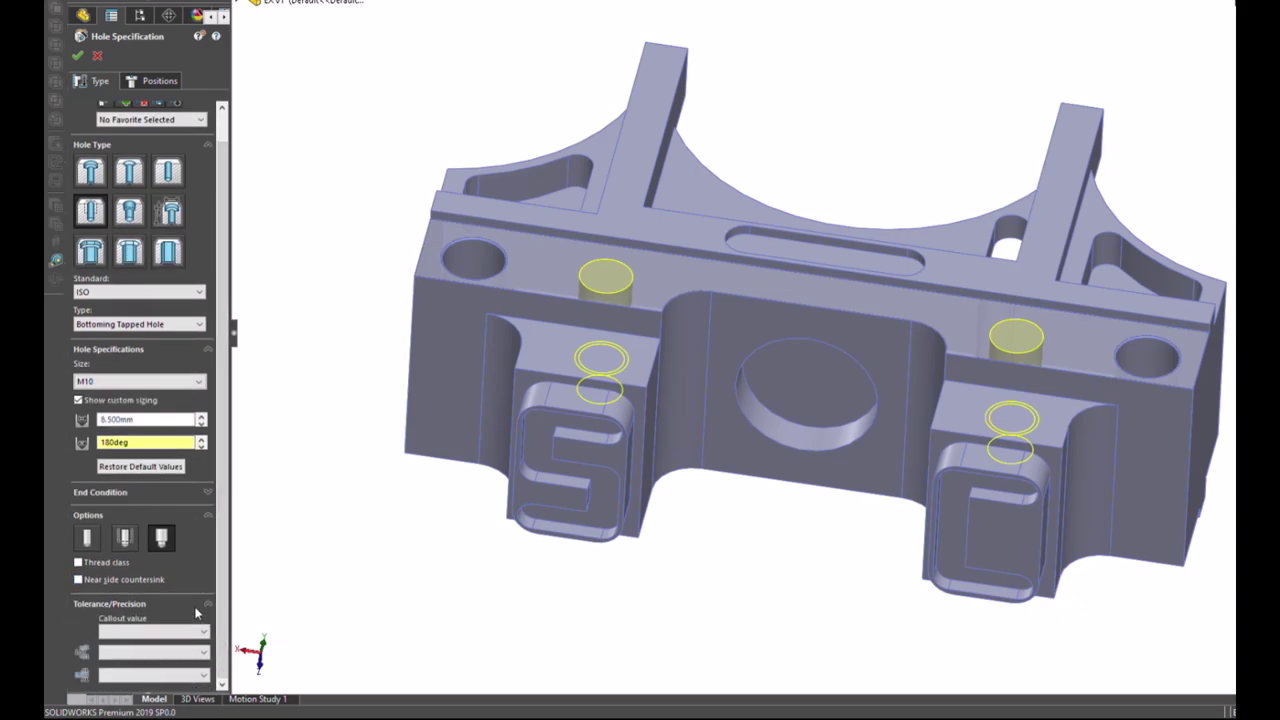
left_click(206, 603)
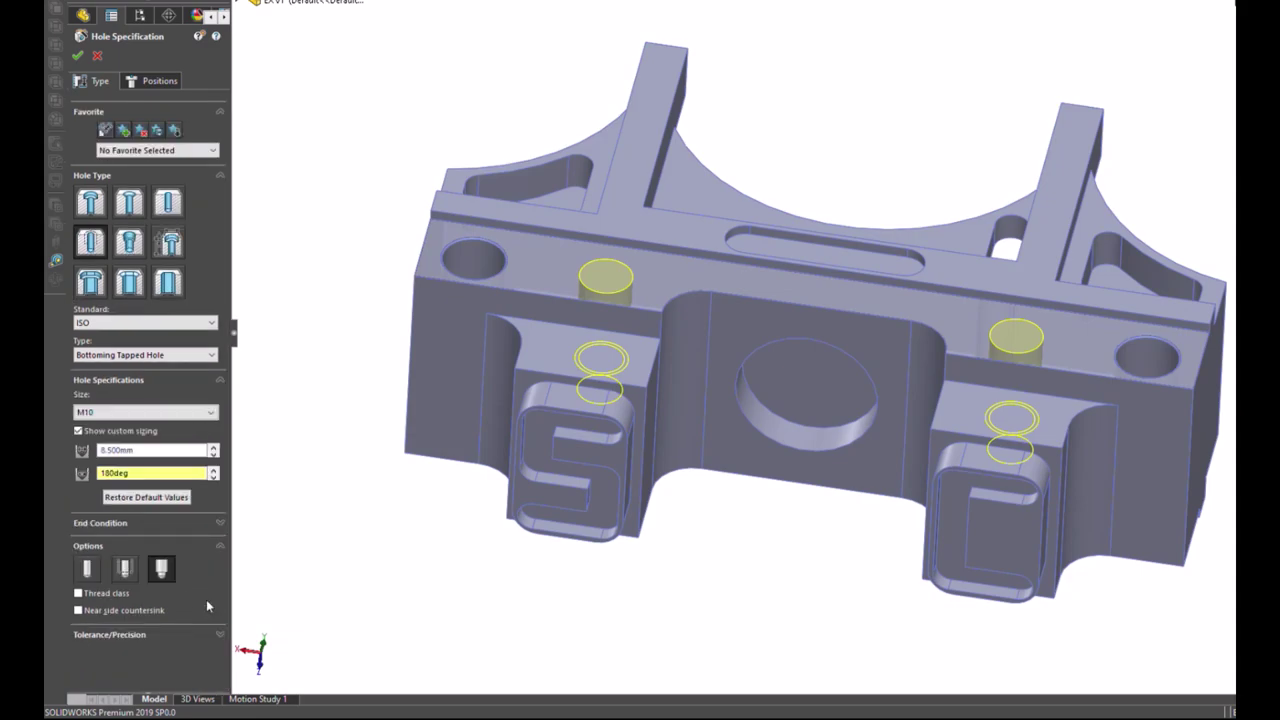
left_click(221, 548)
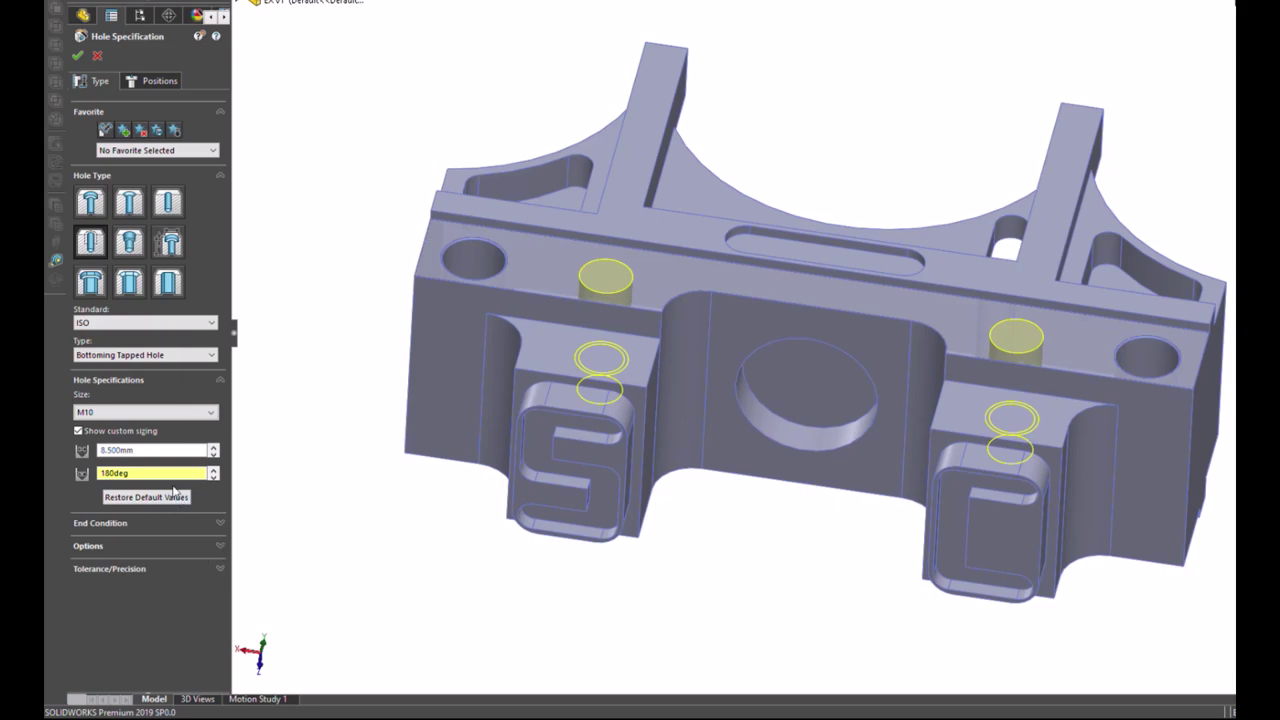
Step: Accept the tapped hole edit and check the diameters of a small hole and the large hole
left_click(79, 57)
mouse_move(346, 337)
middle_mouse_down()
mouse_move(400, 320)
mouse_move(394, 438)
mouse_move(397, 466)
mouse_move(417, 471)
mouse_move(417, 508)
mouse_move(382, 490)
mouse_move(397, 411)
mouse_move(394, 468)
middle_mouse_up()
left_click(577, 380)
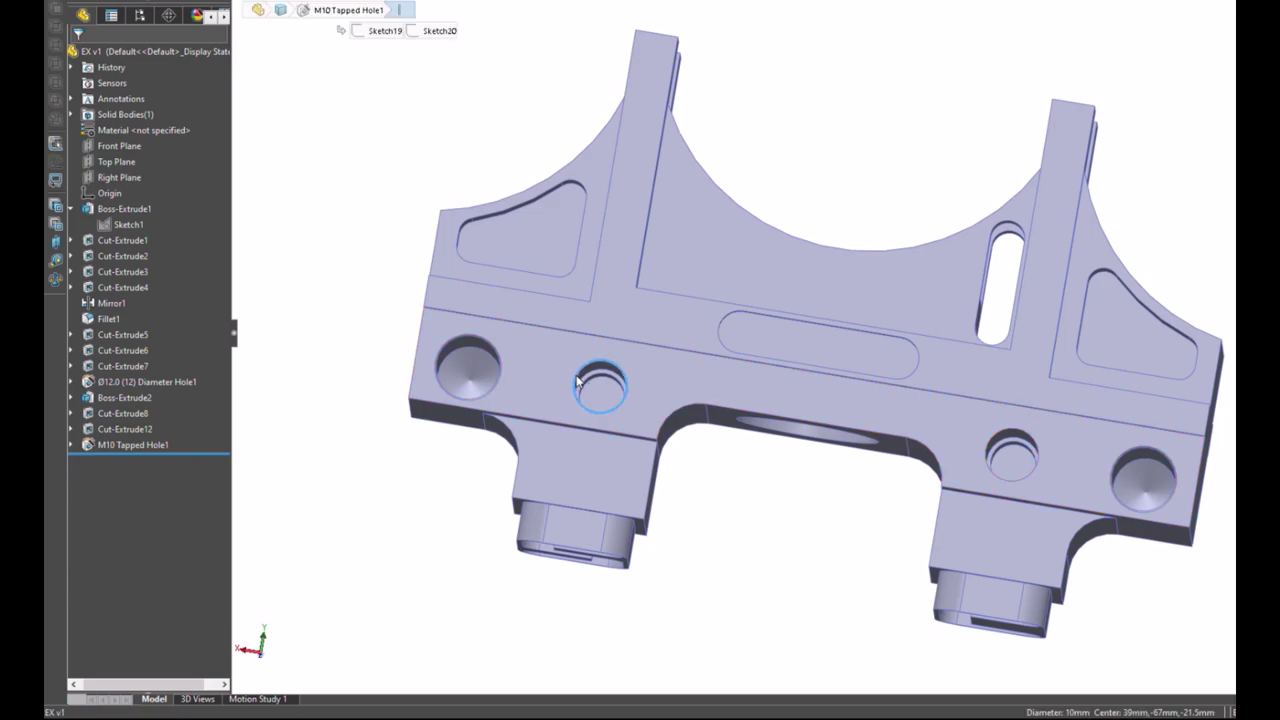
left_click(472, 343)
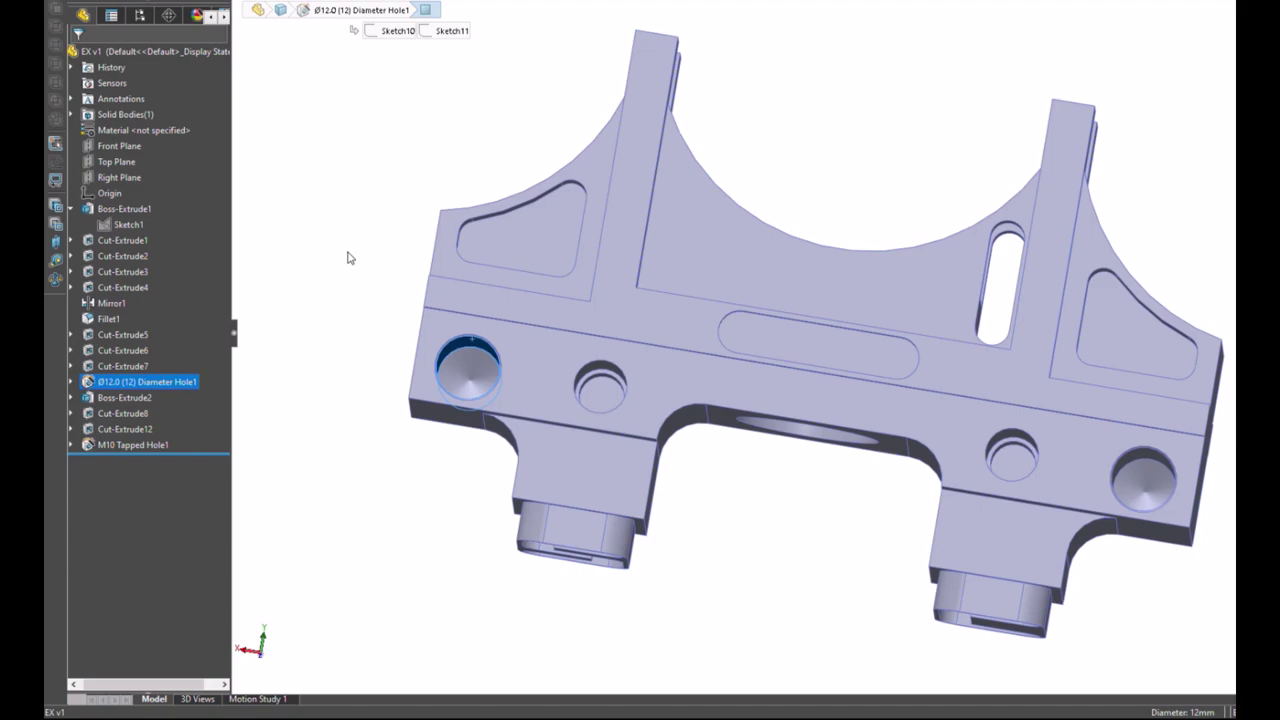
left_click(348, 258)
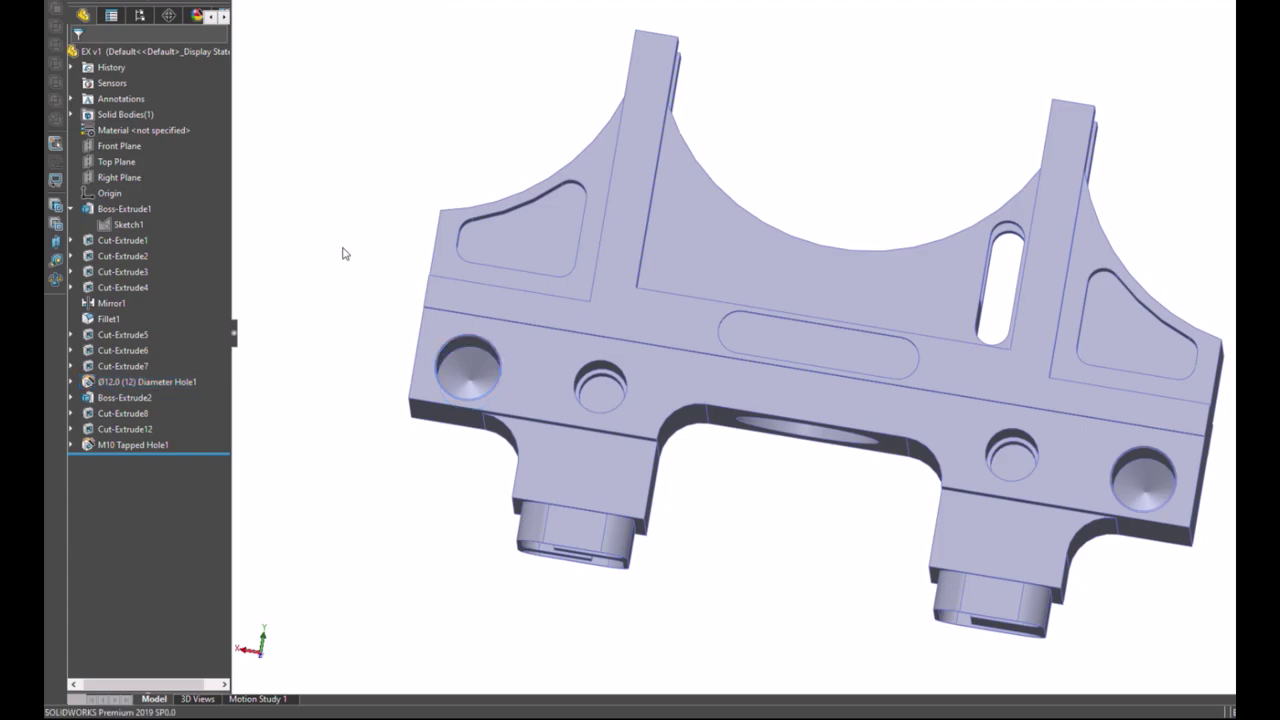
Step: Orbit to expose the lower face and select it for a new sketch
middle_click_drag(386, 306, 393, 298)
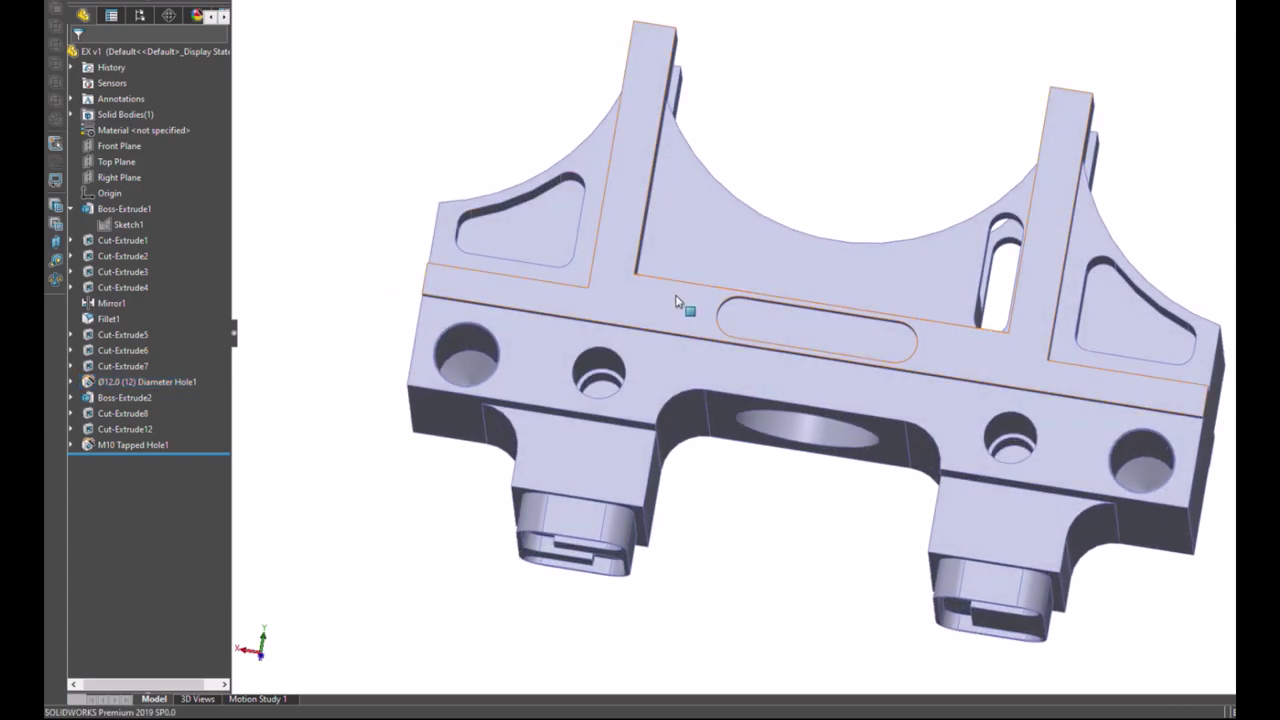
mouse_move(749, 598)
middle_mouse_down()
mouse_move(771, 406)
mouse_move(771, 157)
mouse_move(771, 651)
mouse_move(772, 260)
mouse_move(751, 349)
mouse_move(686, 340)
mouse_move(737, 337)
mouse_move(857, 240)
mouse_move(1125, 120)
middle_mouse_up()
left_click(563, 304)
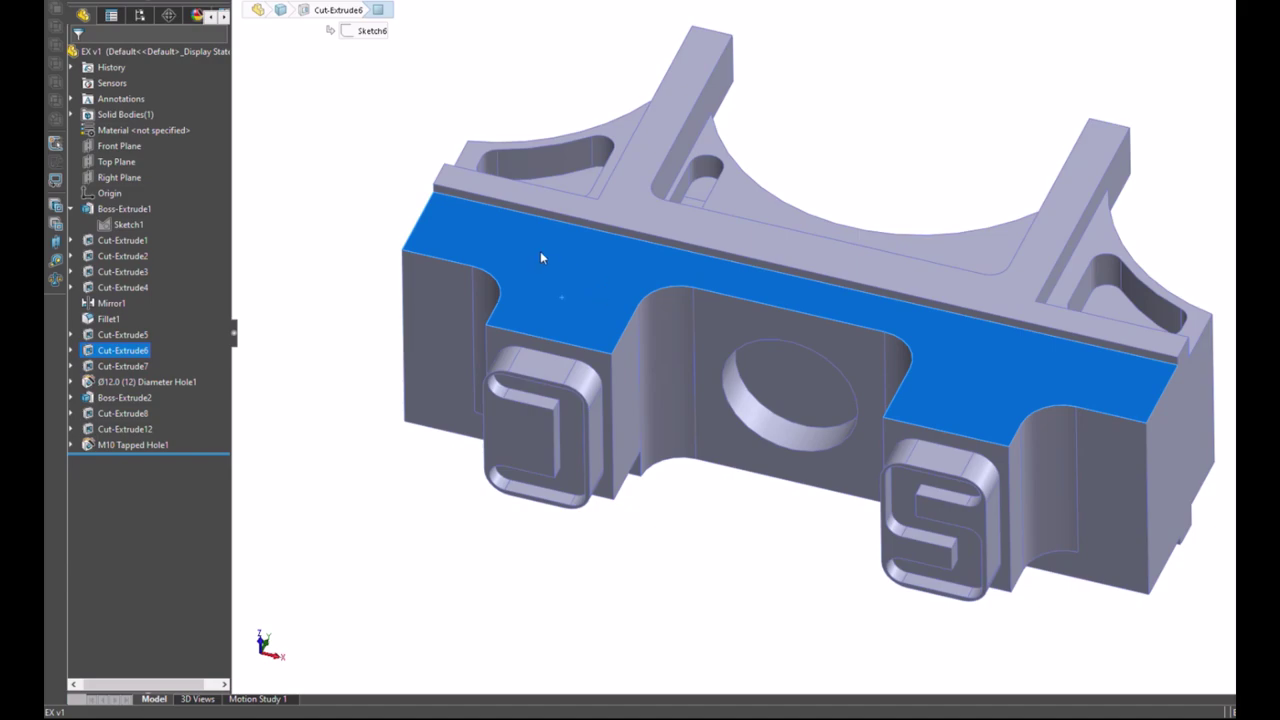
Step: Start a sketch on the selected lower face, viewed normal to it and zoomed in
left_click(548, 290)
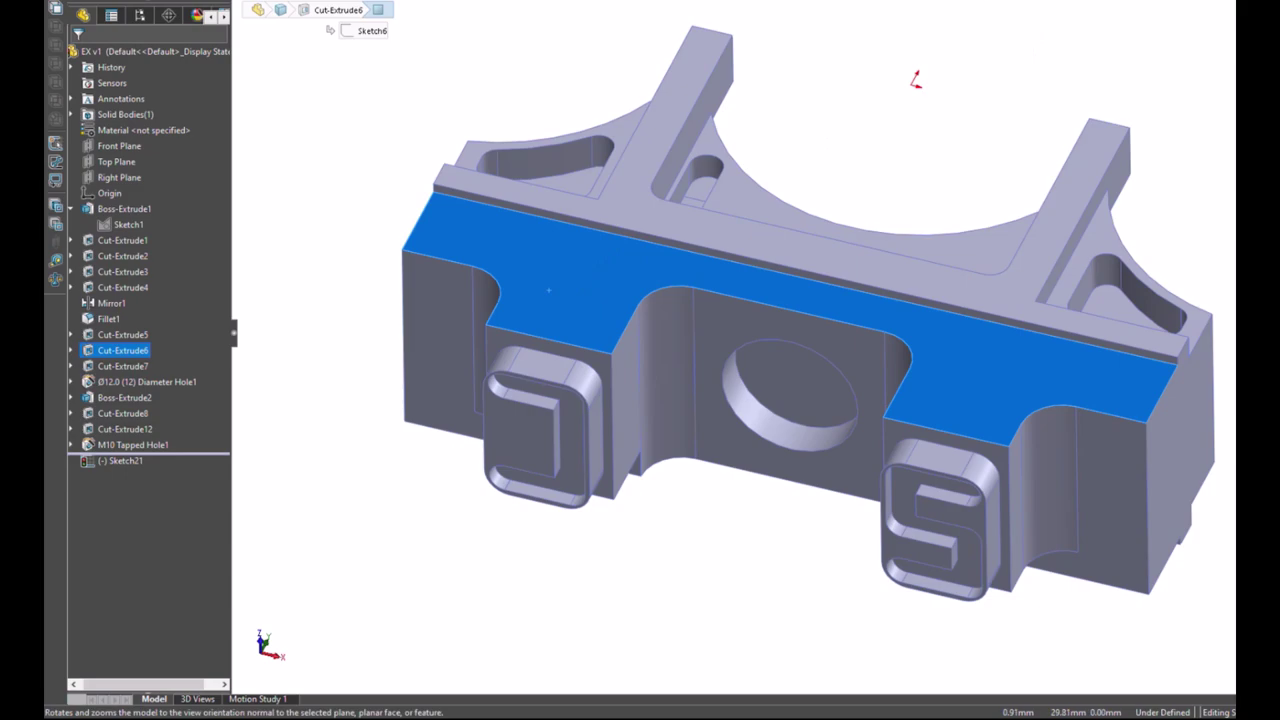
left_click(378, 9)
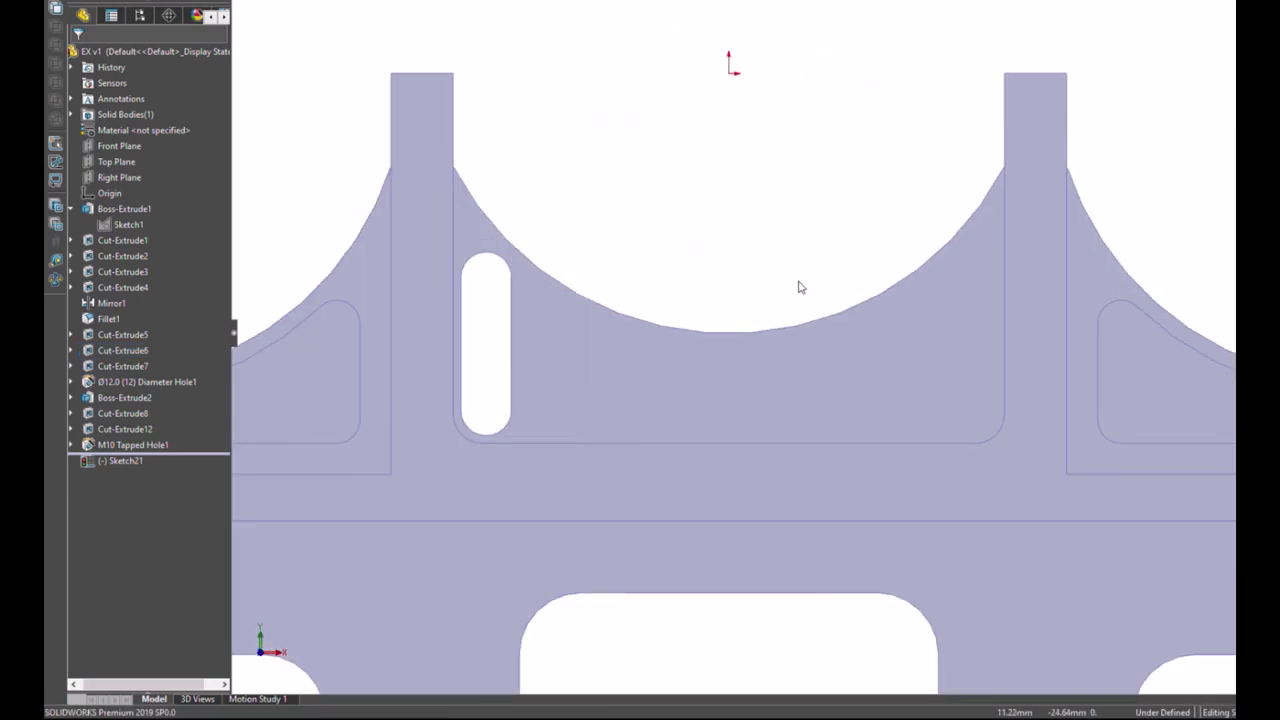
scroll(883, 220, "down", 2)
scroll(874, 197, "down", 2)
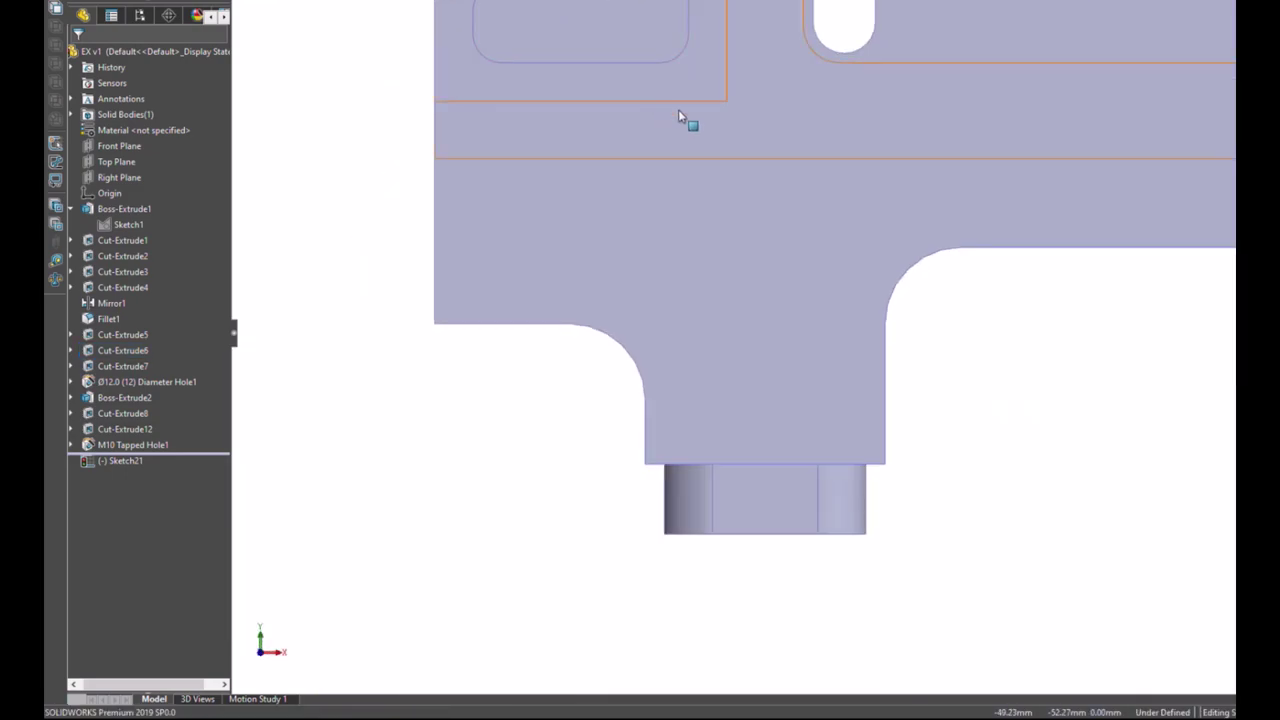
scroll(686, 120, "down", 1)
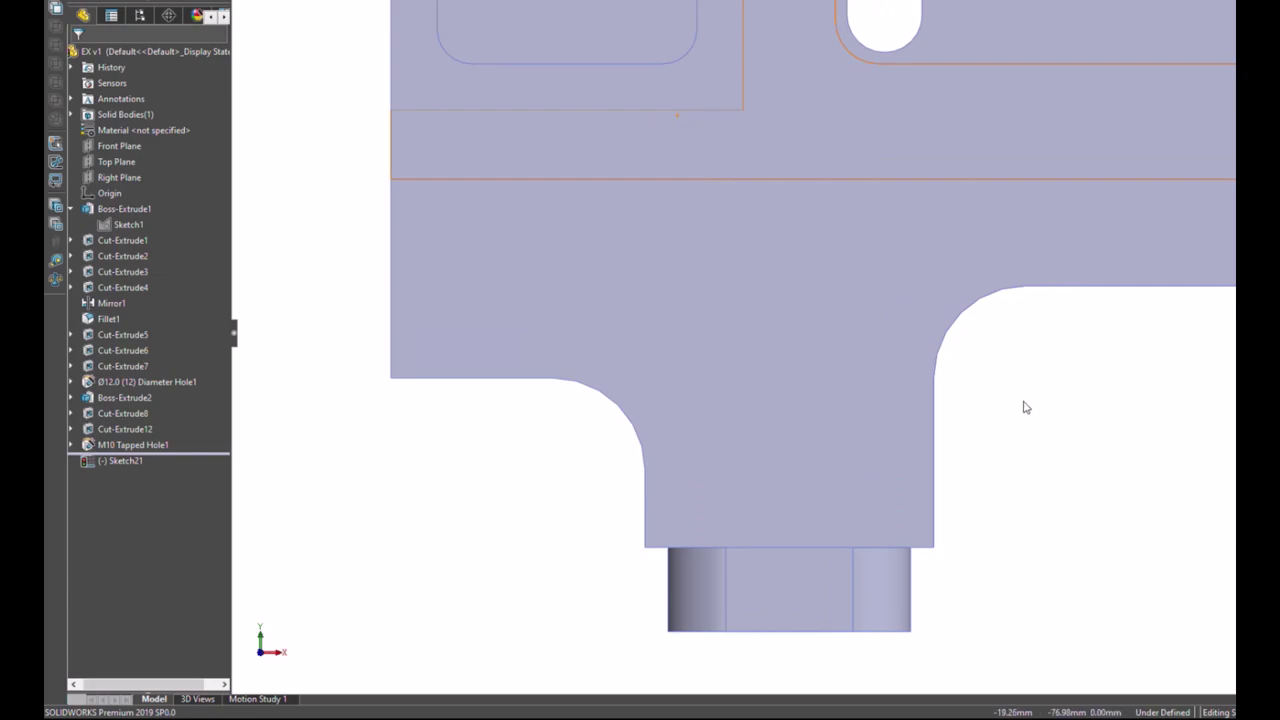
Step: Draw the closed L-shaped line profile with a tangent-arc inner corner over the left foot
key("l")
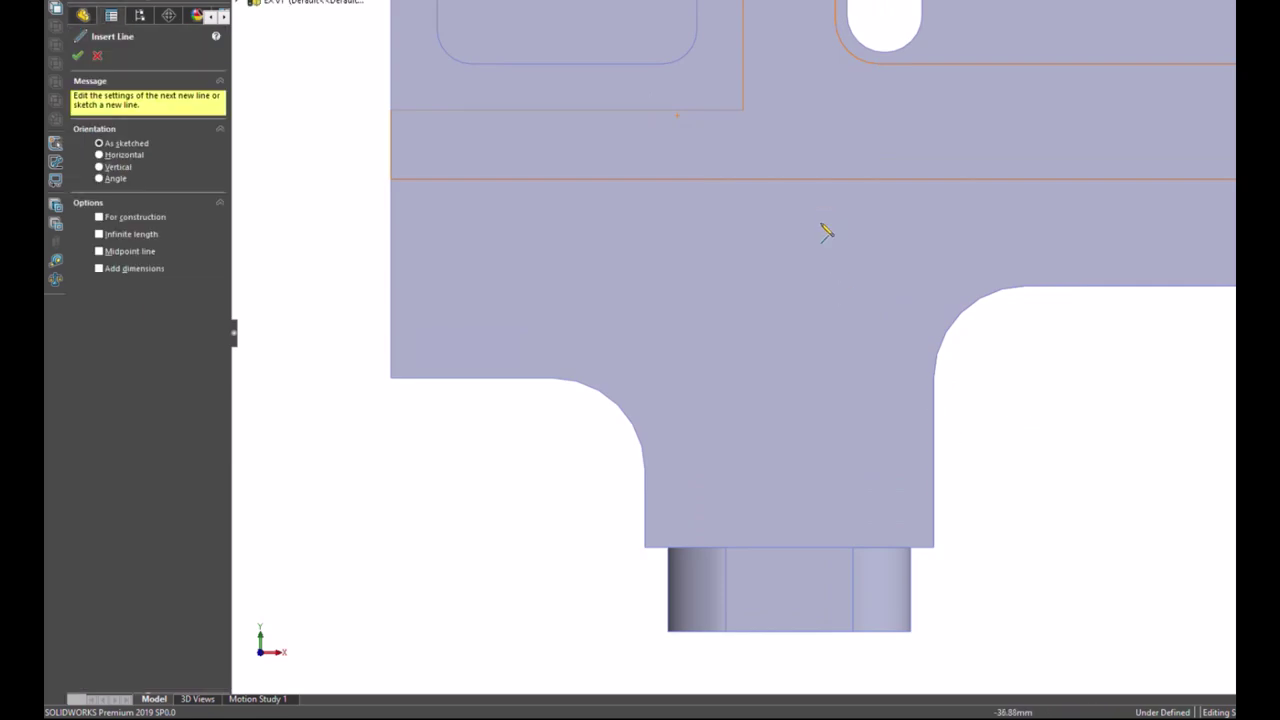
left_click_drag(820, 221, 558, 220)
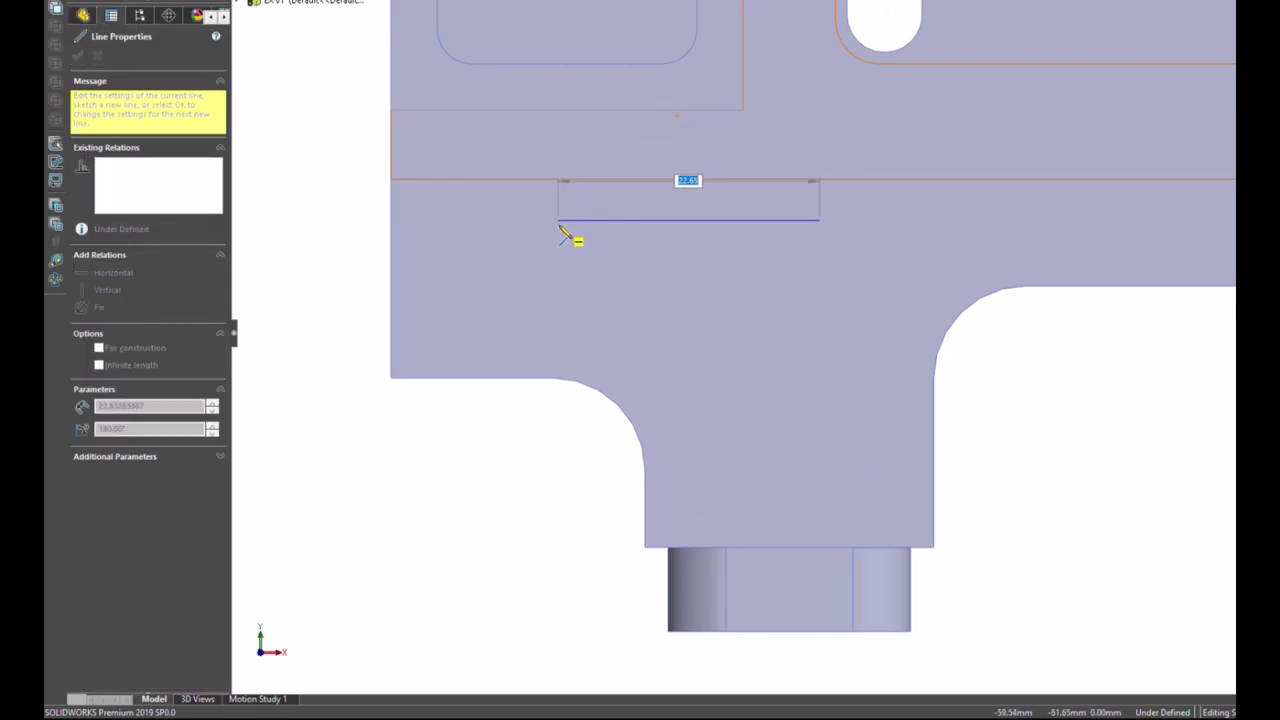
left_click(558, 221)
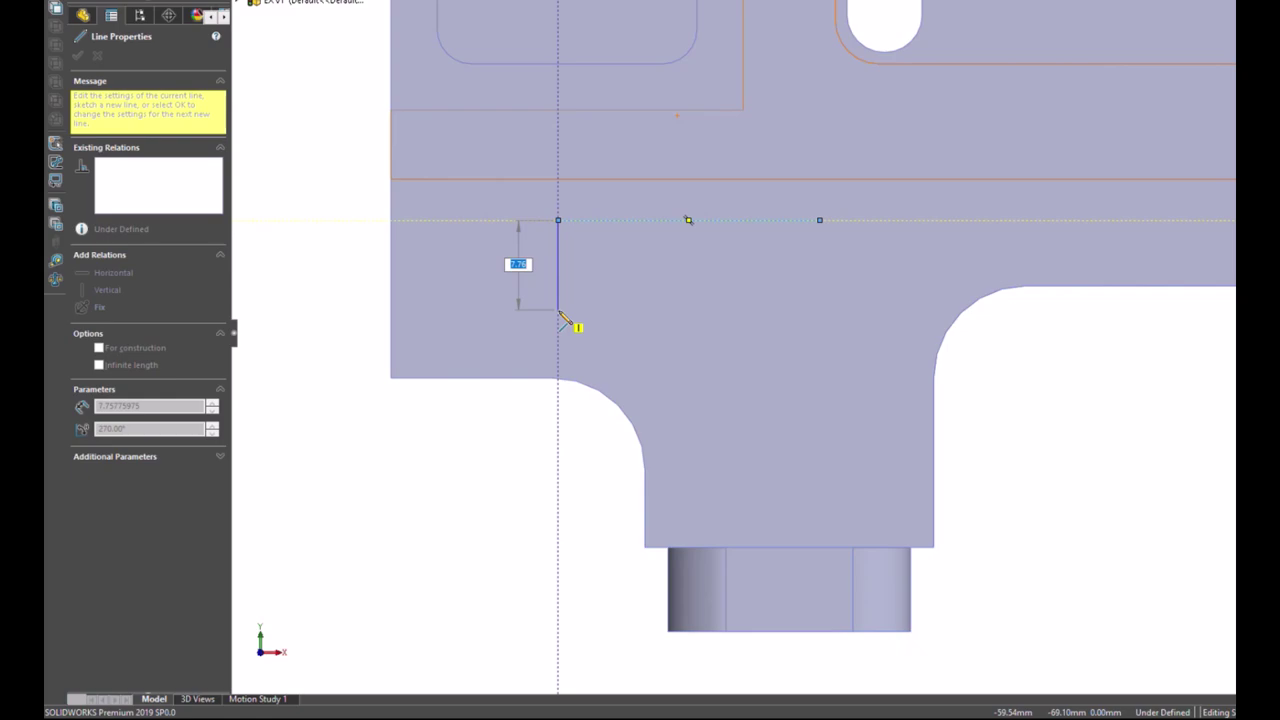
left_click(558, 309)
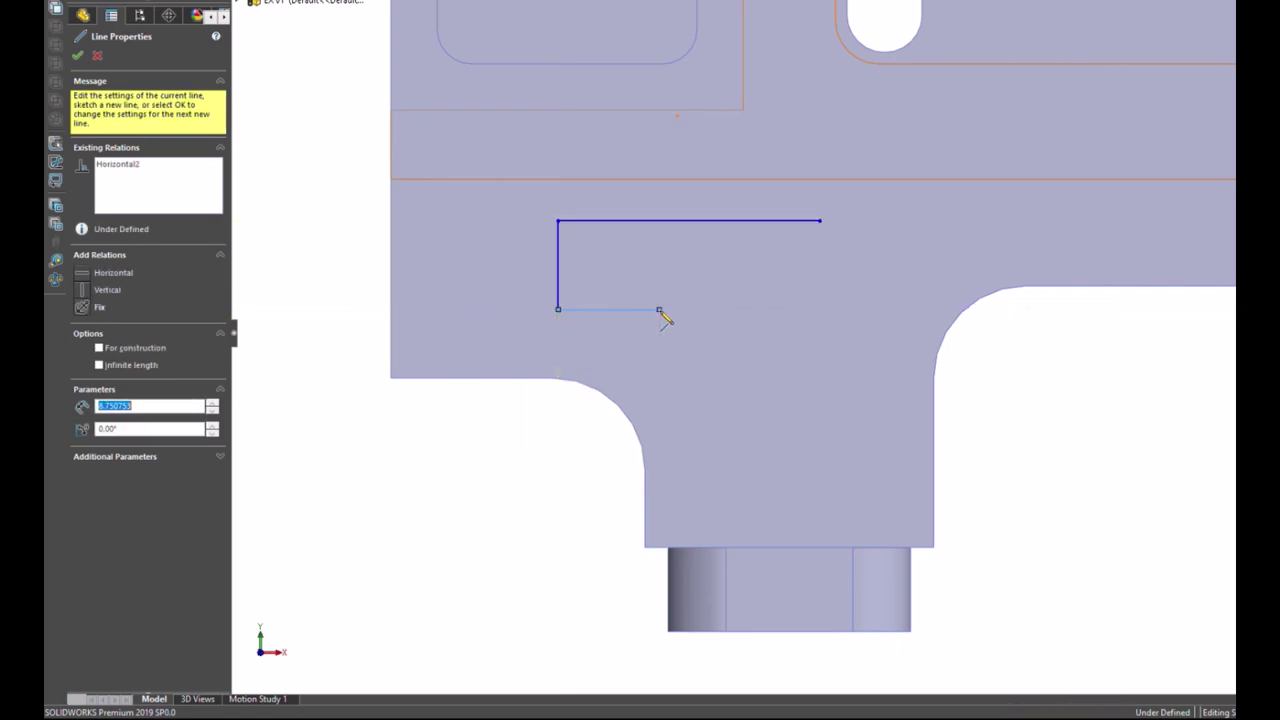
left_click(661, 311)
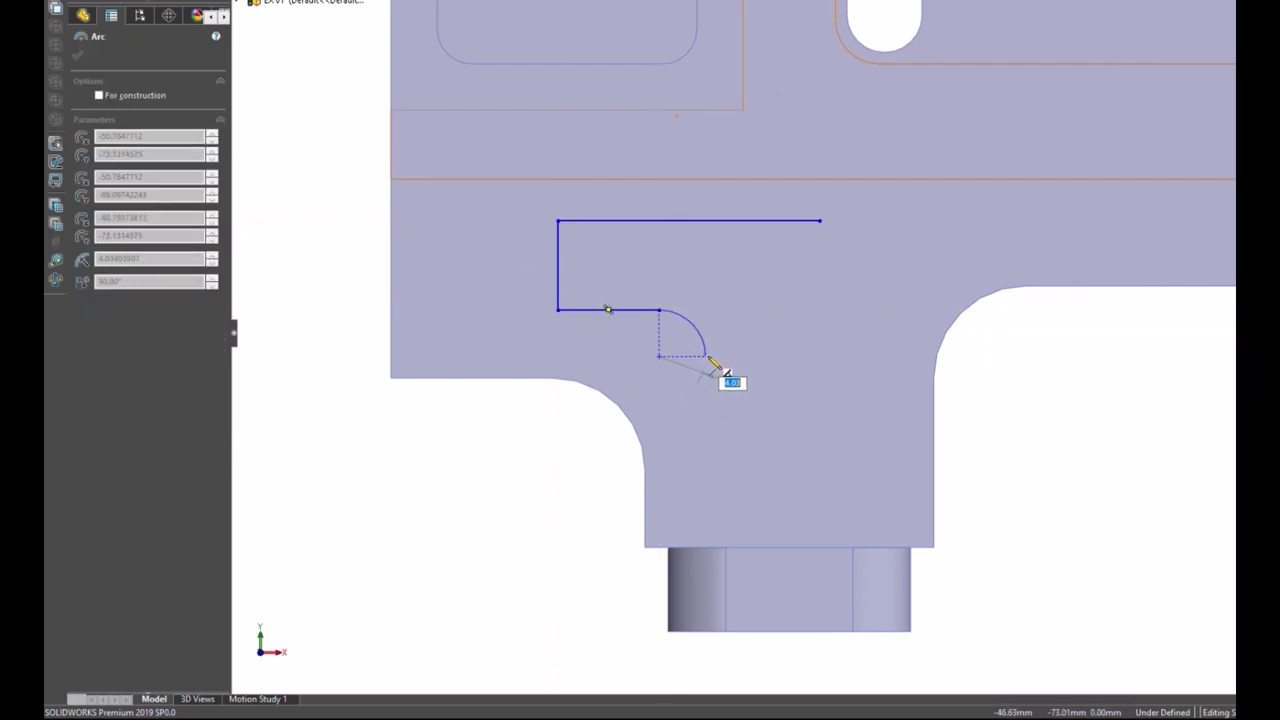
left_click(705, 356)
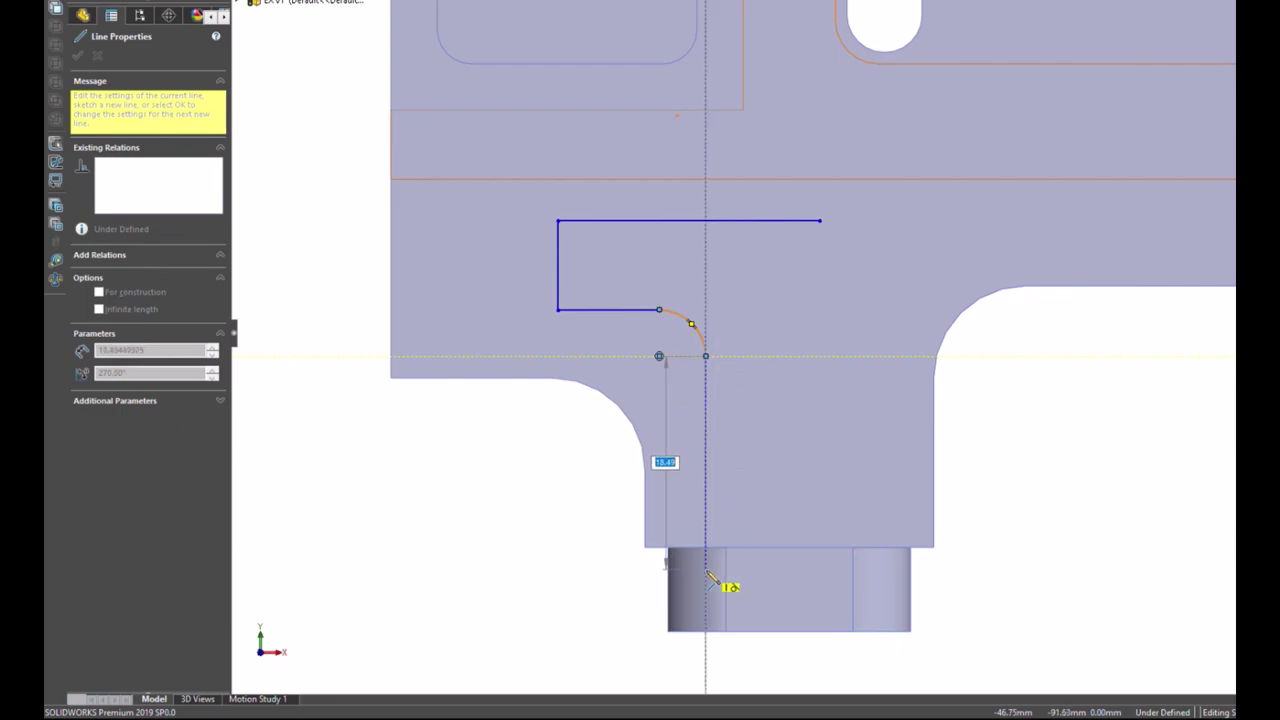
left_click(705, 569)
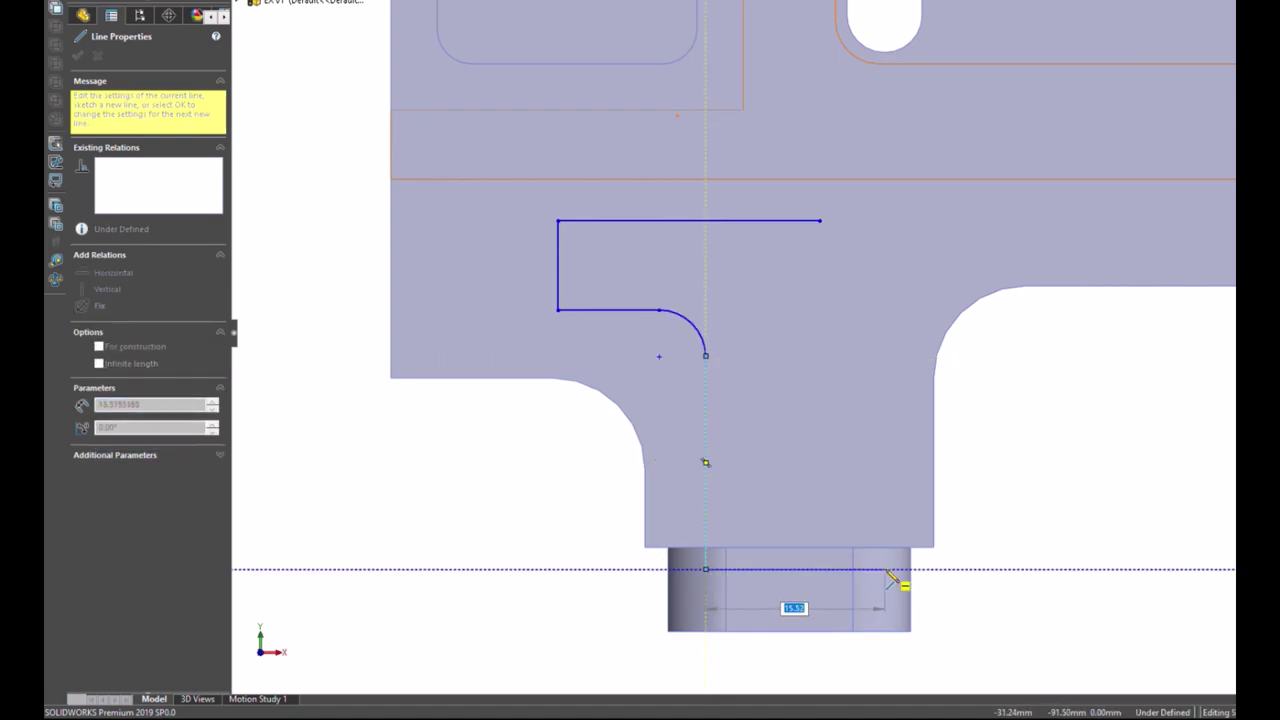
left_click(885, 569)
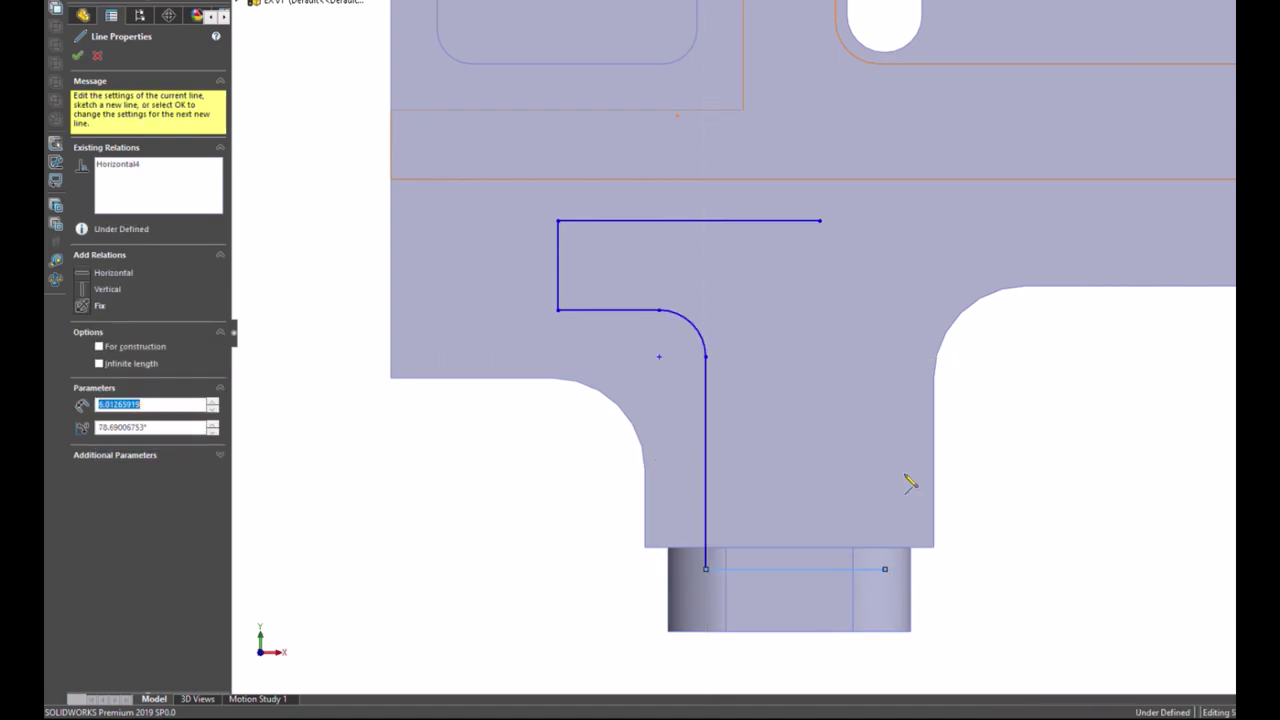
left_click(885, 221)
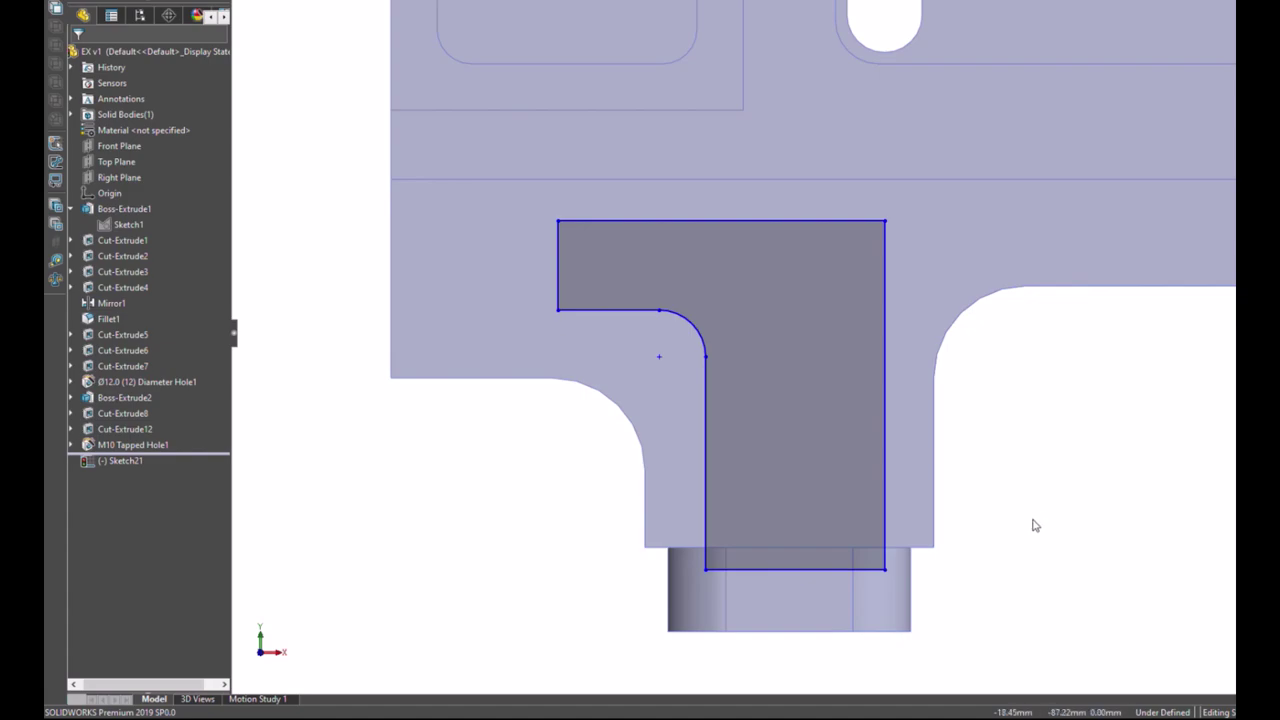
Step: Dimension the profile's top-to-bottom height as 28 mm and the top arm's height as 8 mm
key("d")
left_click(645, 220)
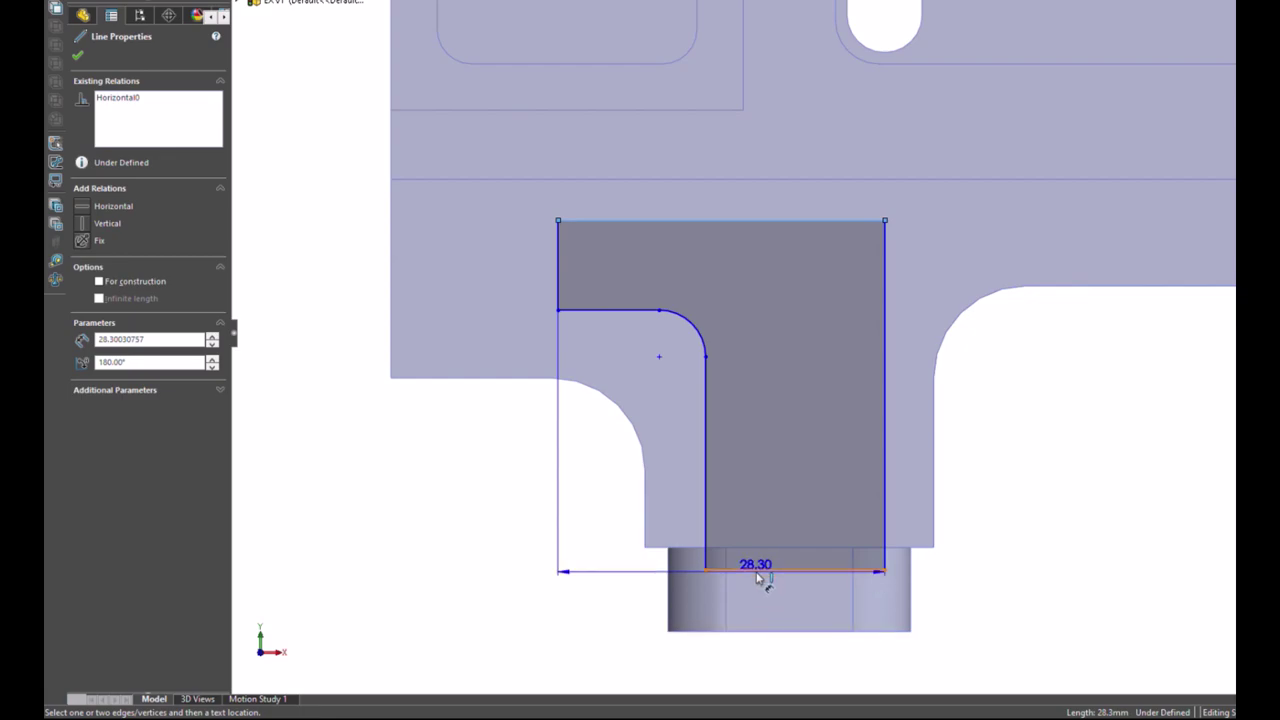
left_click(745, 569)
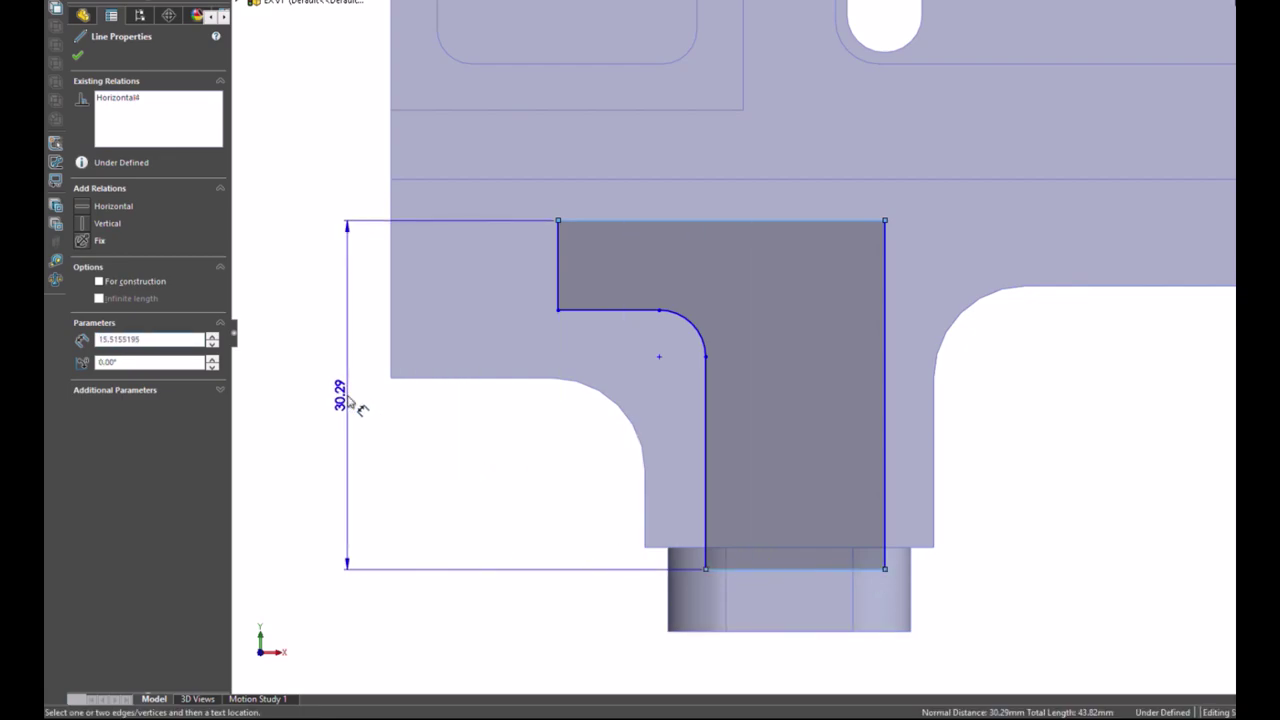
left_click(348, 401)
type("28.00mm")
key("Return")
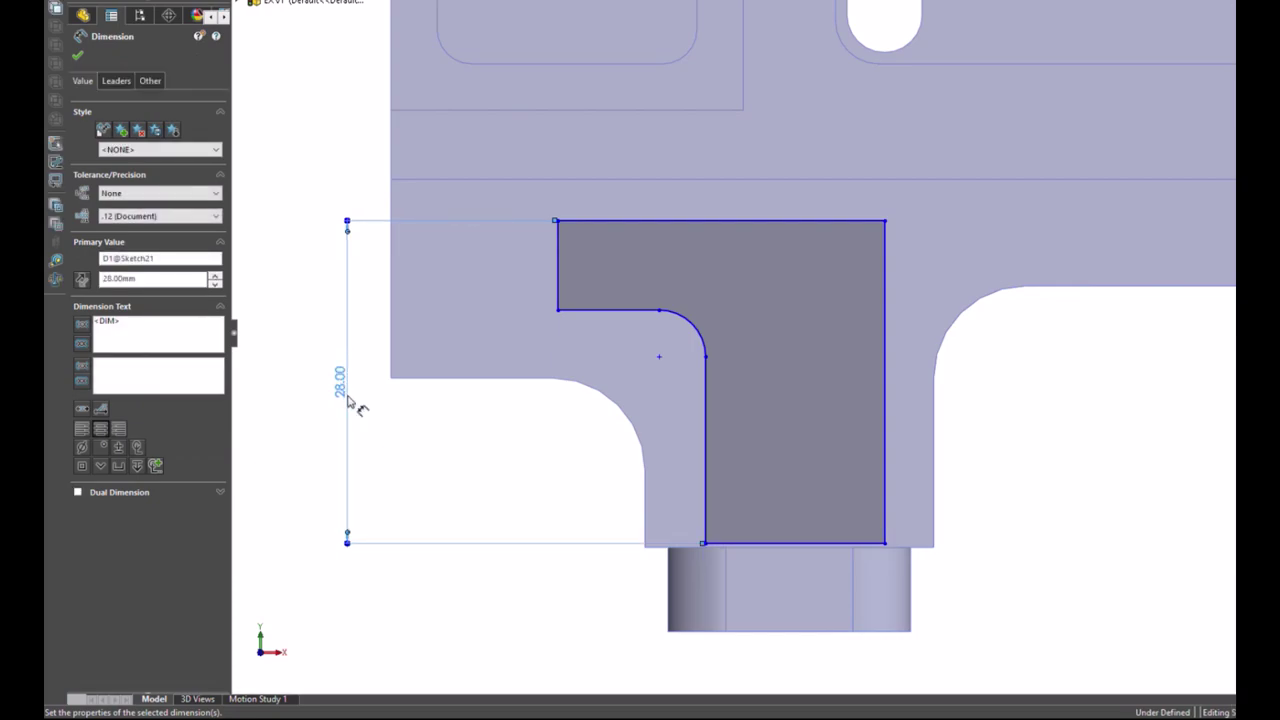
left_click(595, 310)
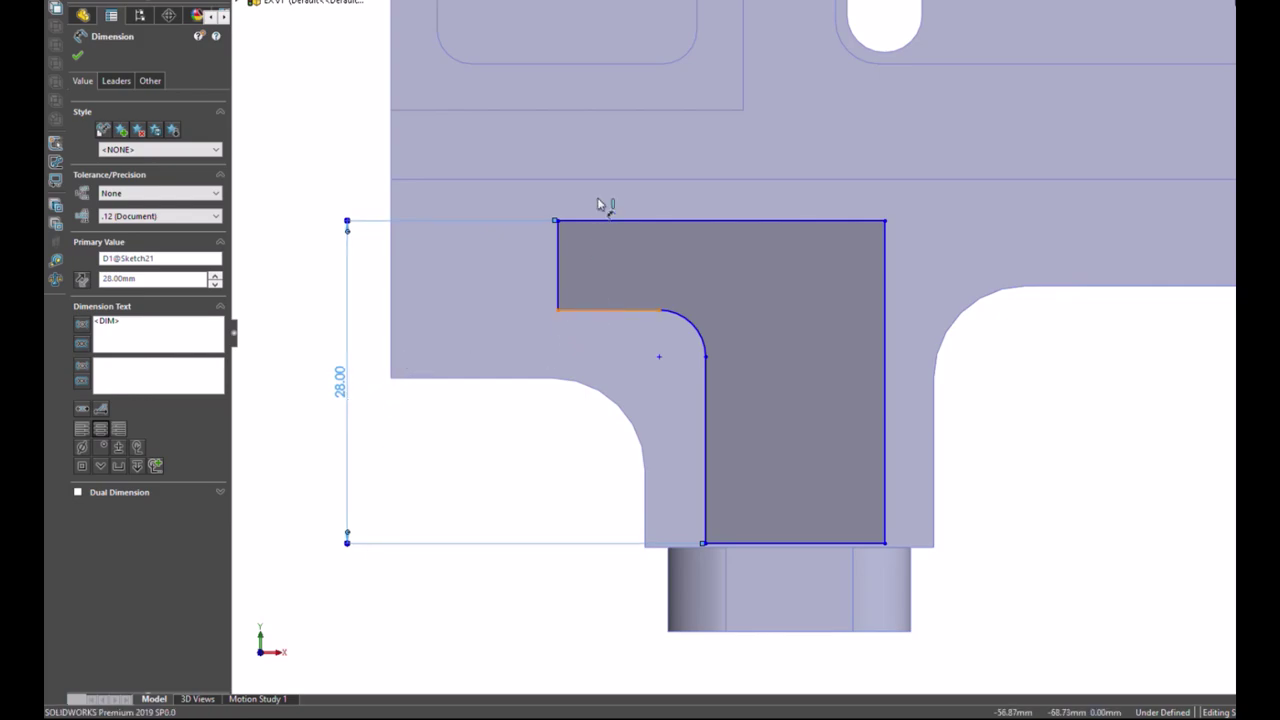
left_click(606, 221)
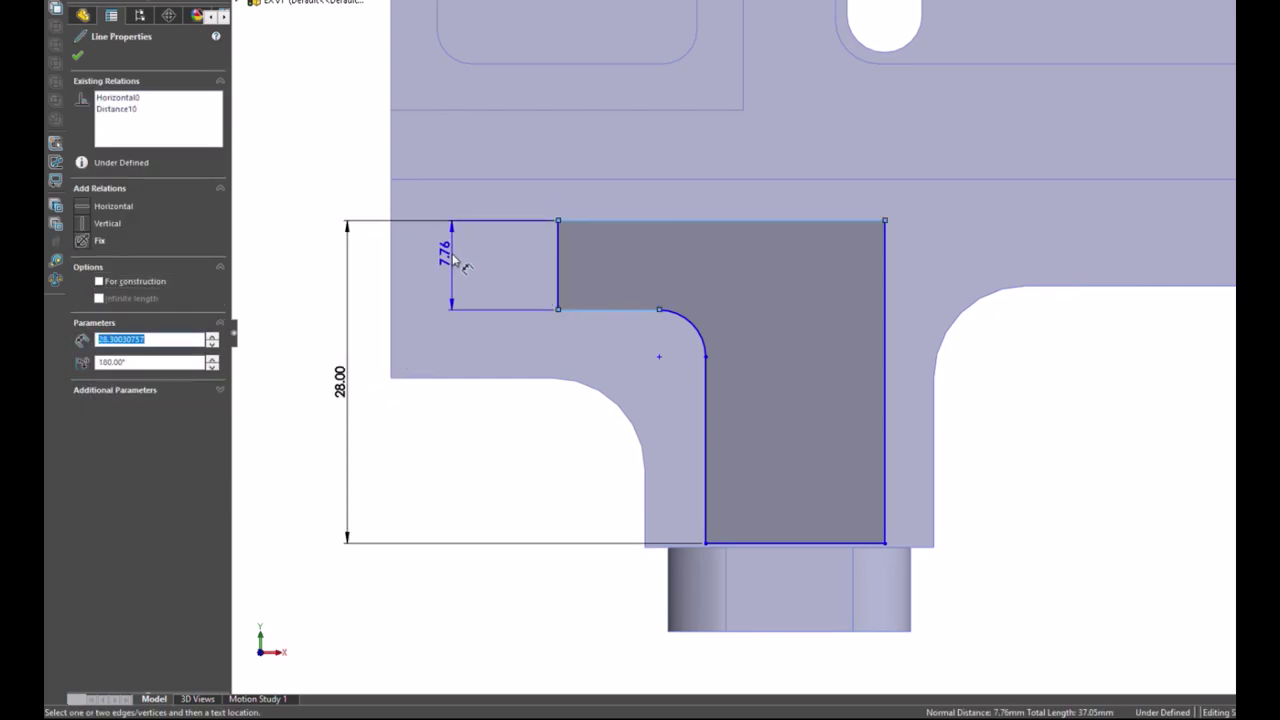
left_click(455, 260)
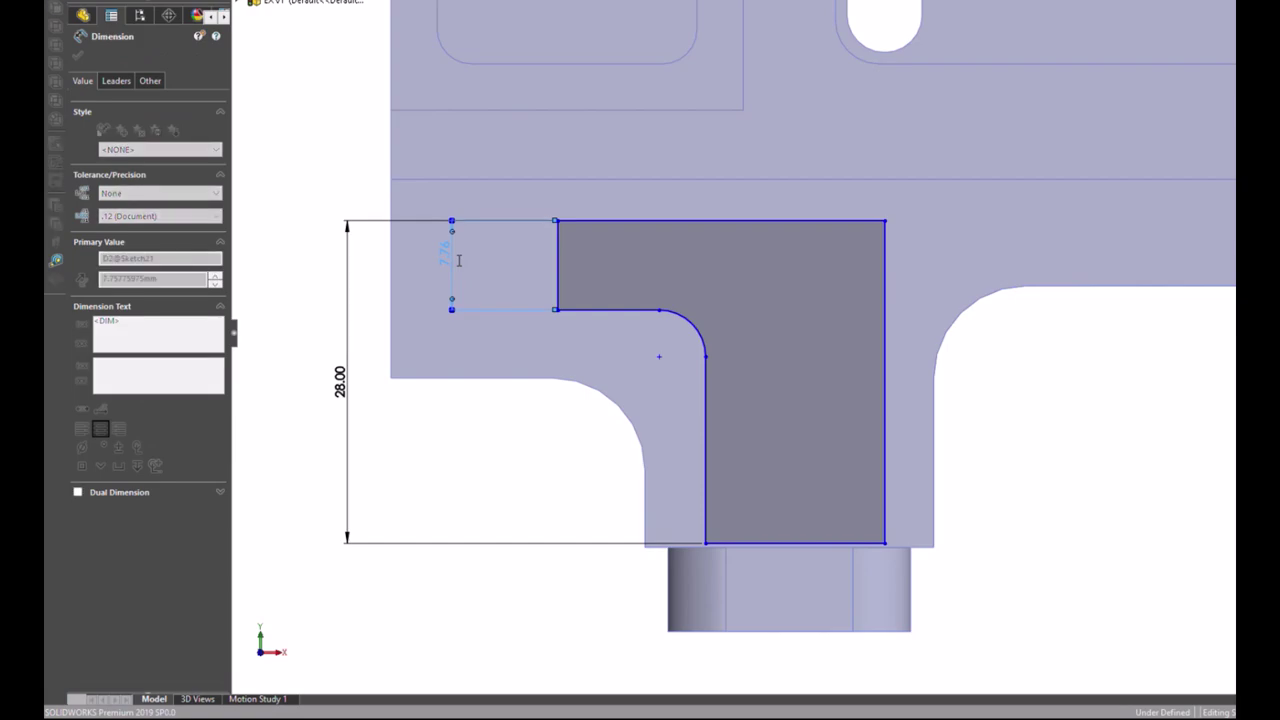
type("8")
key("Return")
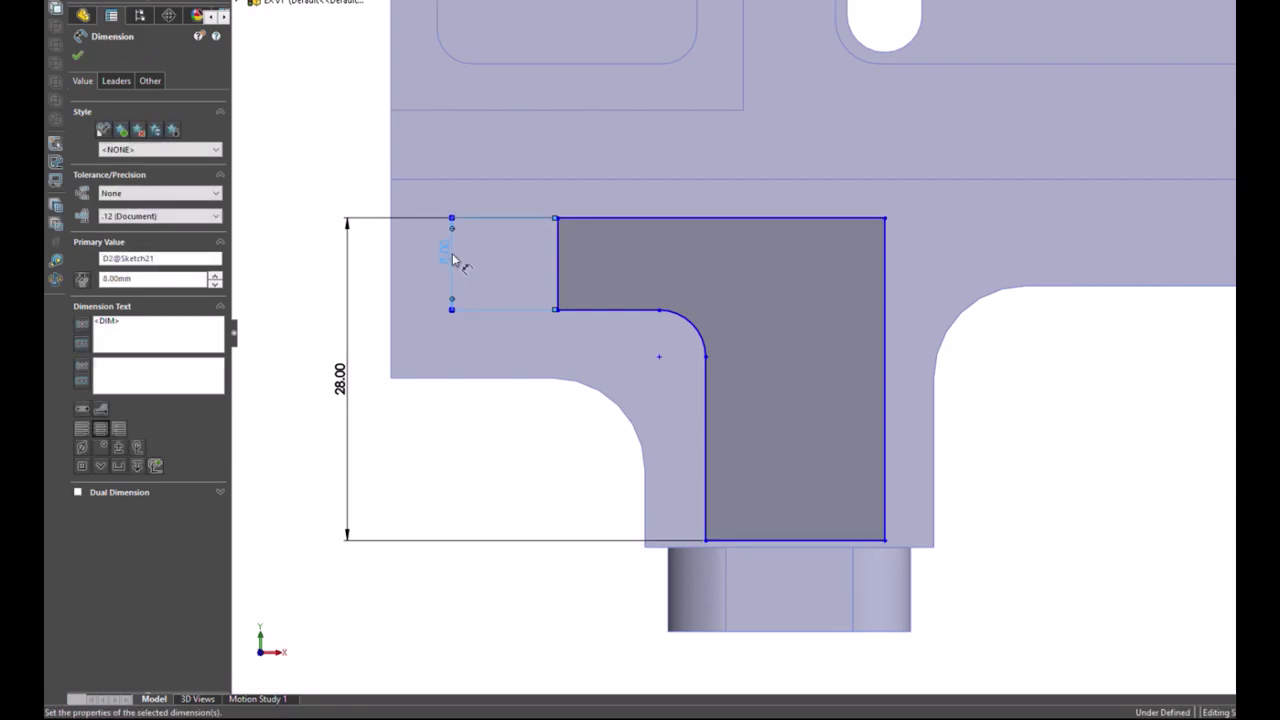
left_click(1085, 430)
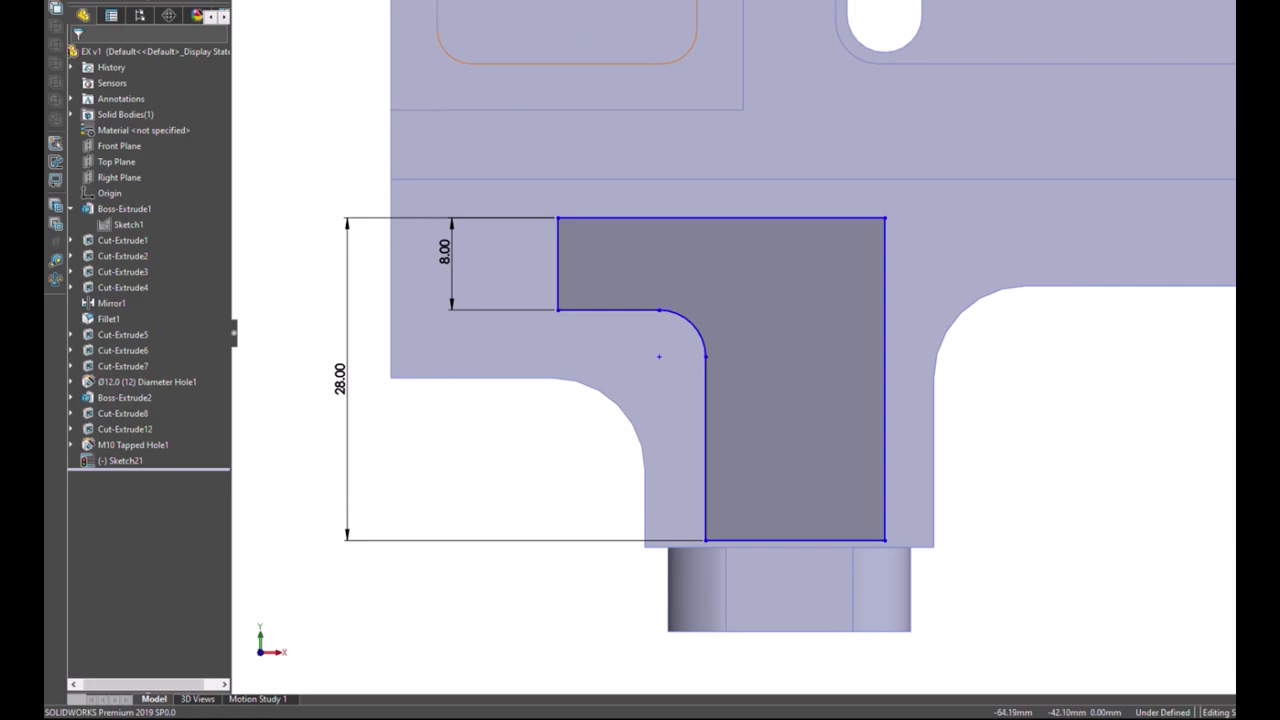
Step: Round the five outer corners of the L profile with 3 mm sketch fillets
left_click(557, 218)
left_click(557, 310)
left_click(884, 218)
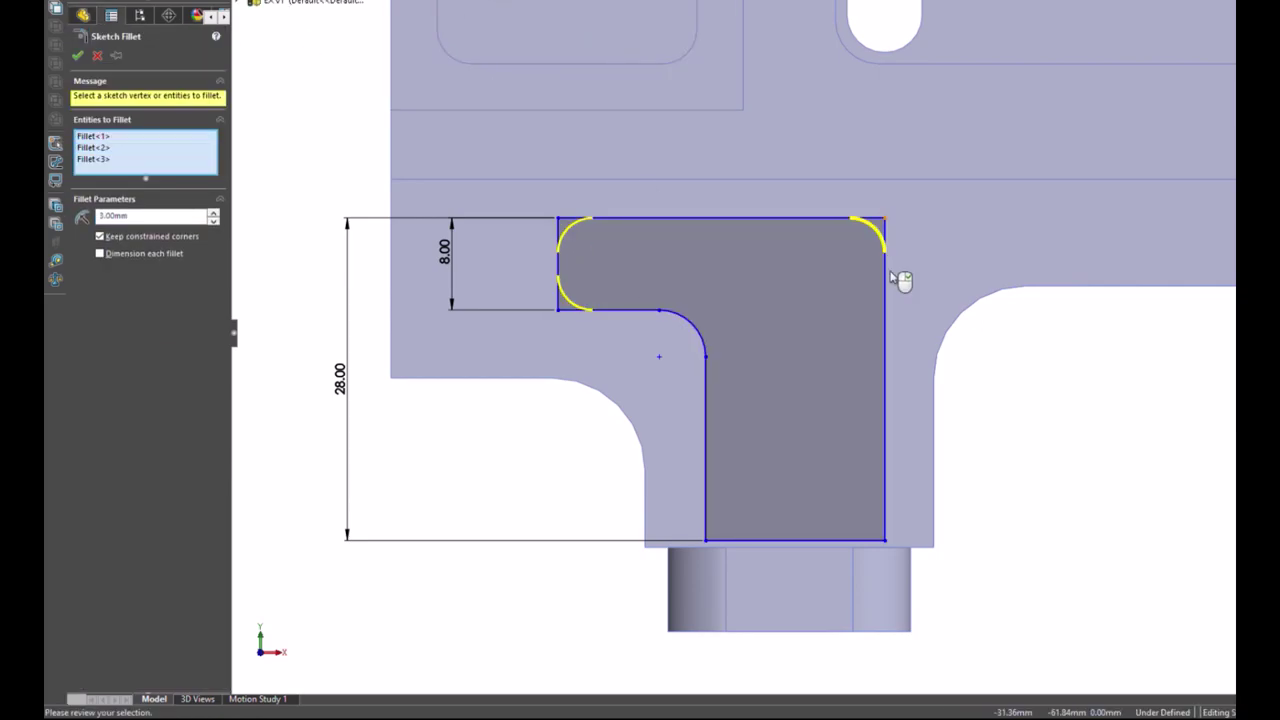
left_click(884, 540)
left_click(706, 540)
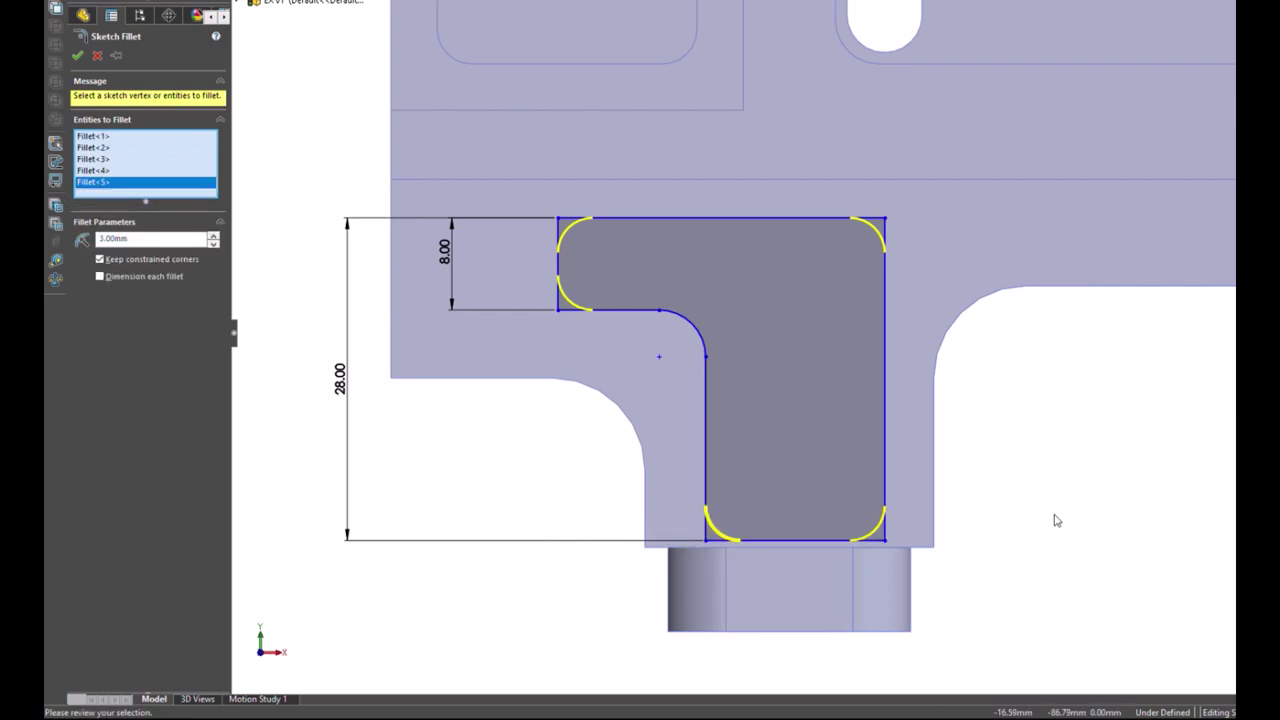
key("Return")
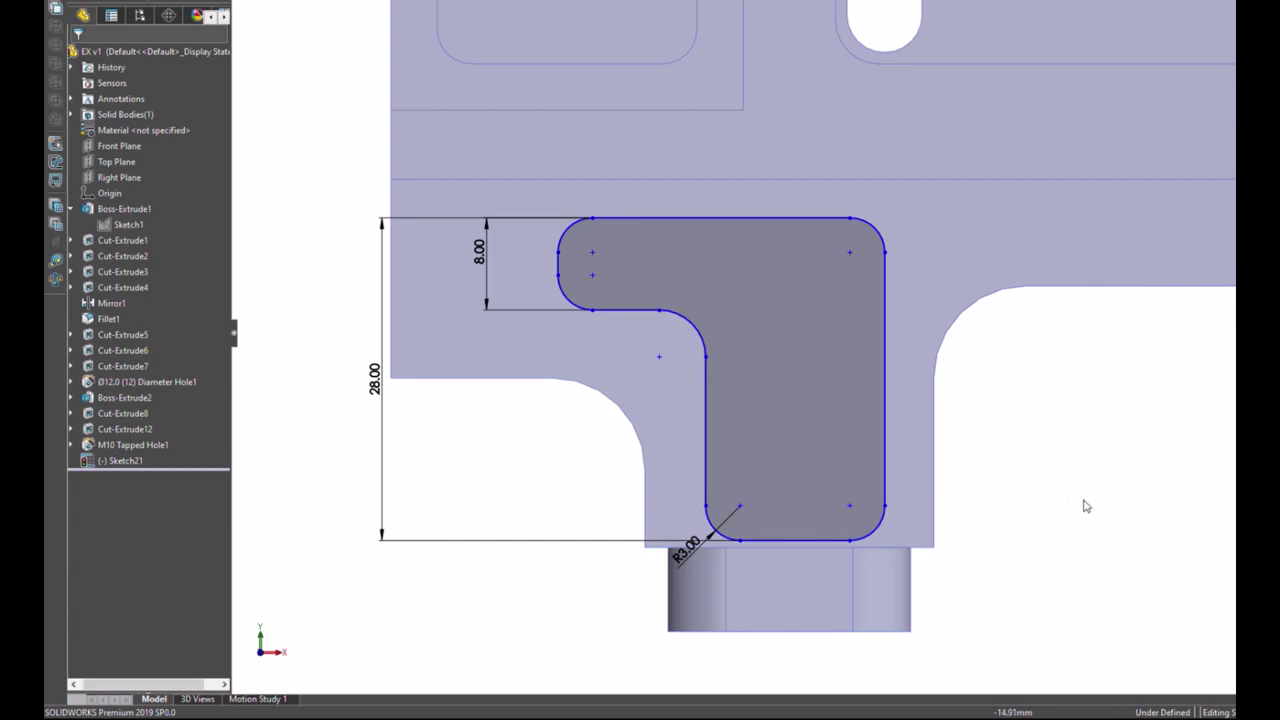
Step: Dimension the pocket's inner bend arc to R10
right_click_drag(1091, 529, 1088, 448)
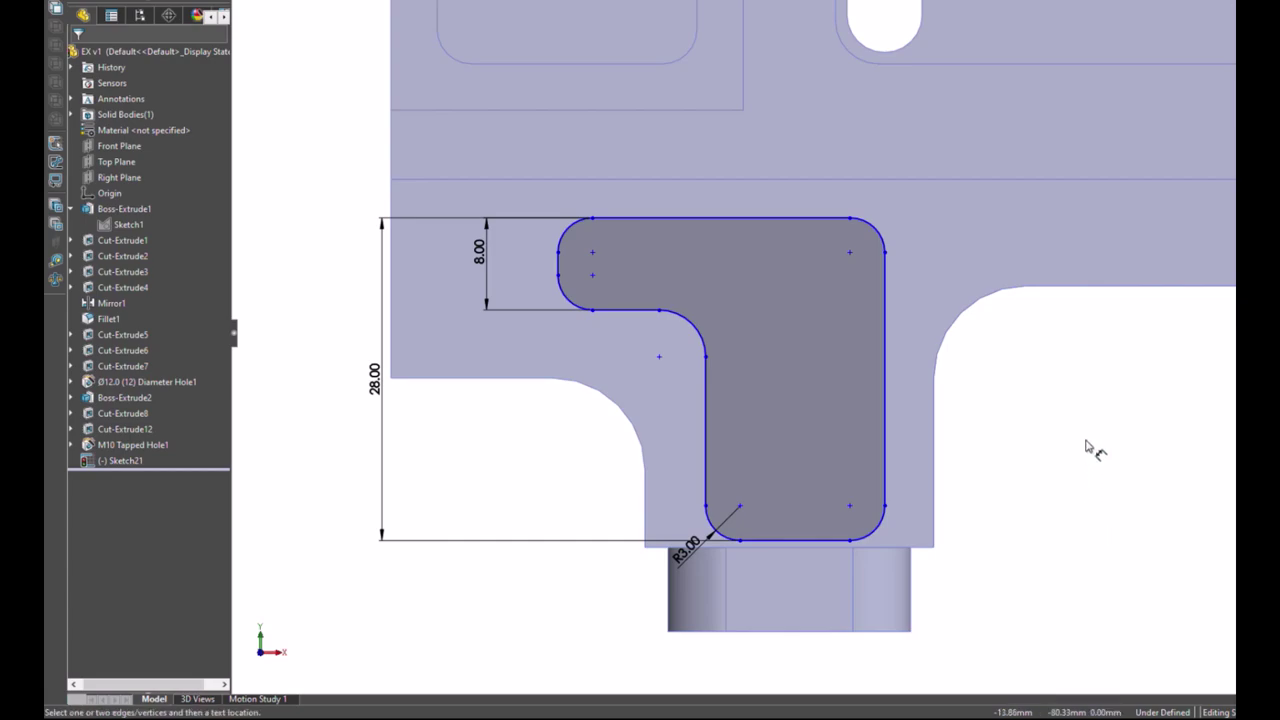
left_click(699, 322)
left_click(576, 436)
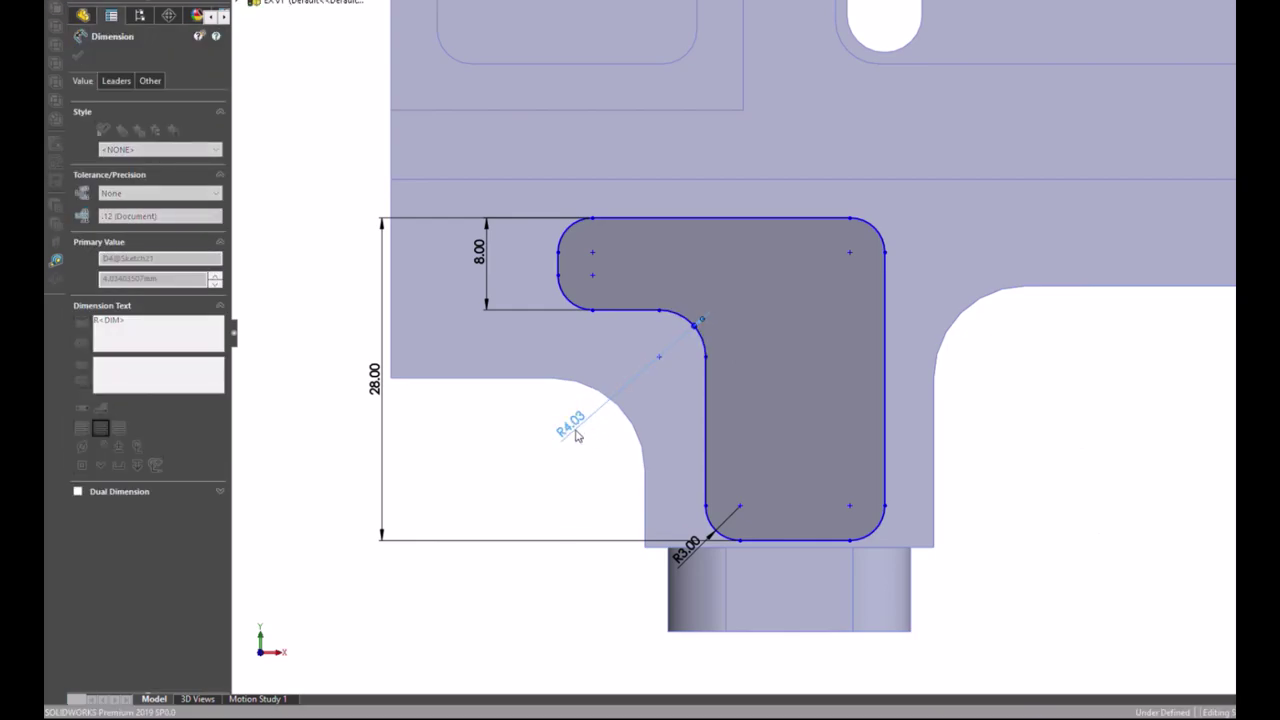
type("10")
key("Return")
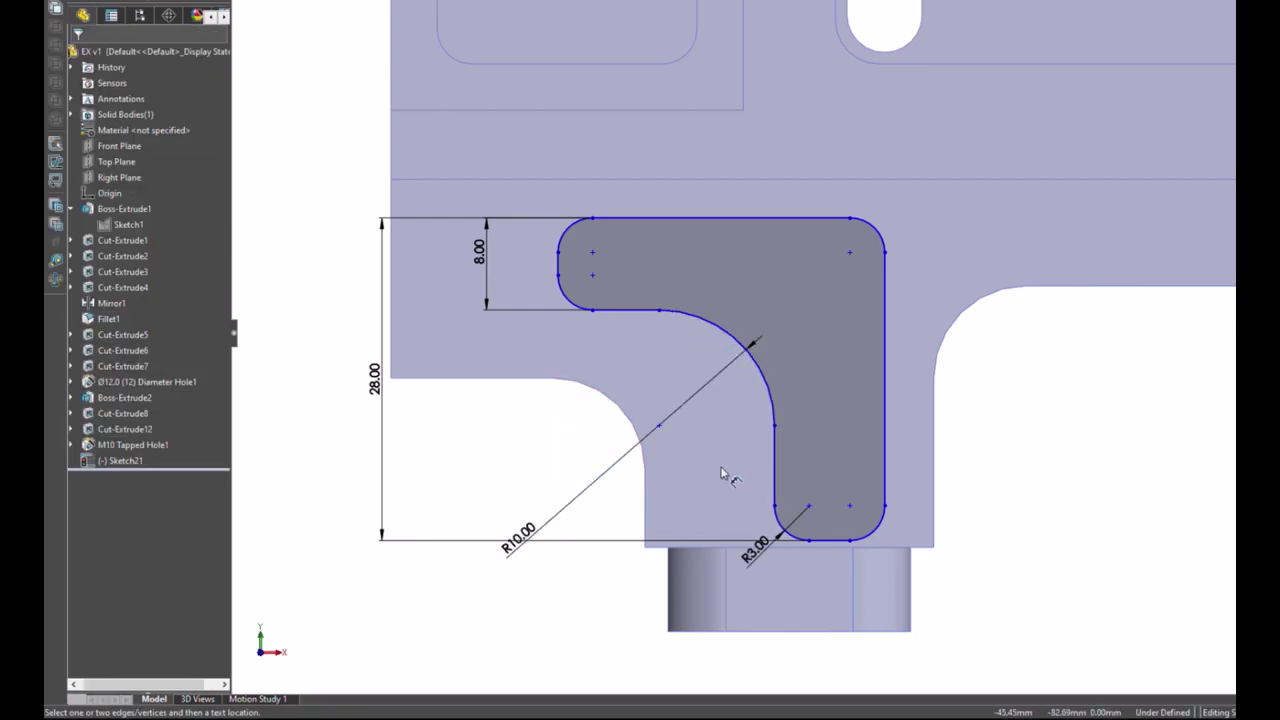
left_click(775, 465)
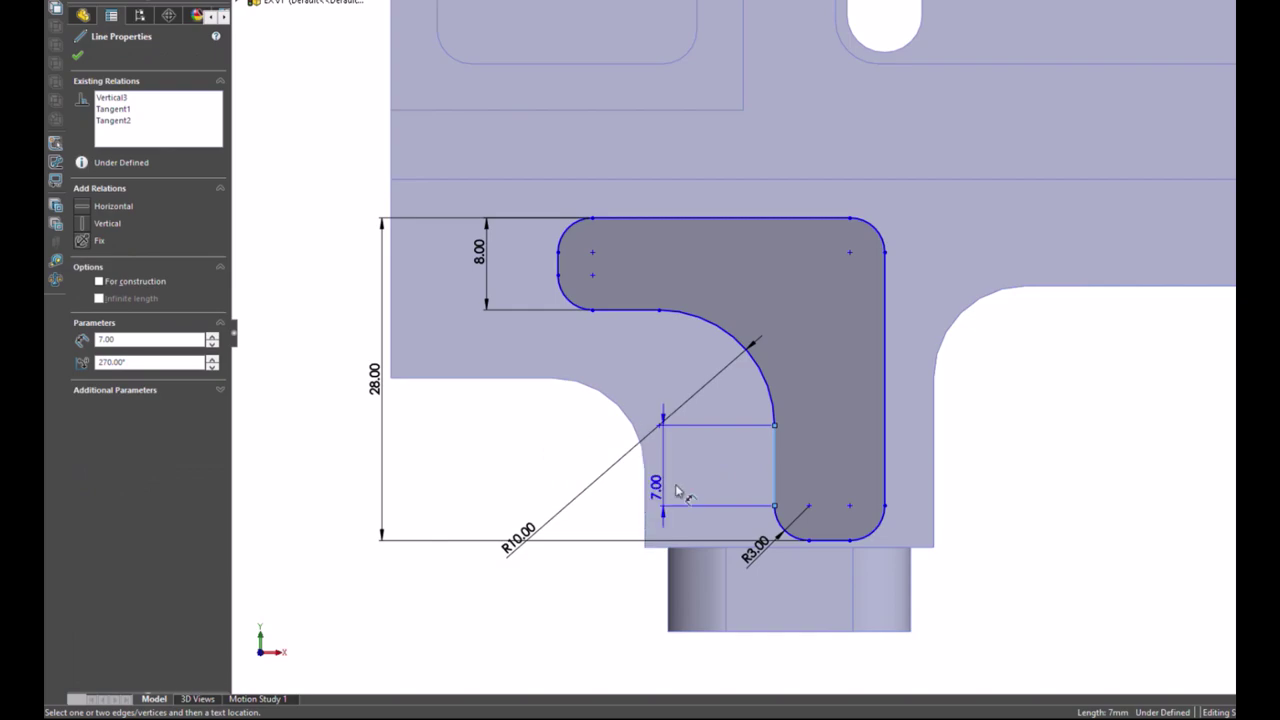
key("Escape")
Step: Set the right and inner vertical walls each 3 mm from the body edges
left_click(883, 477)
left_click(927, 476)
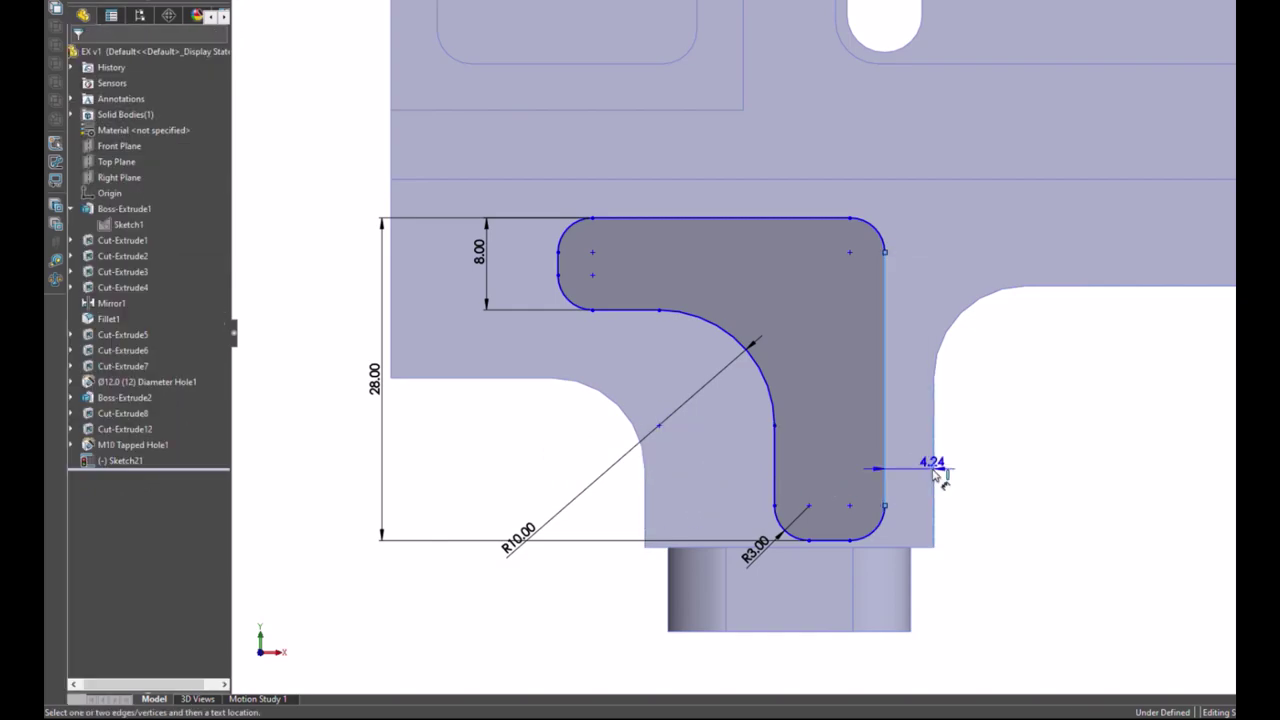
left_click(978, 472)
type("3.00mm")
key("Return")
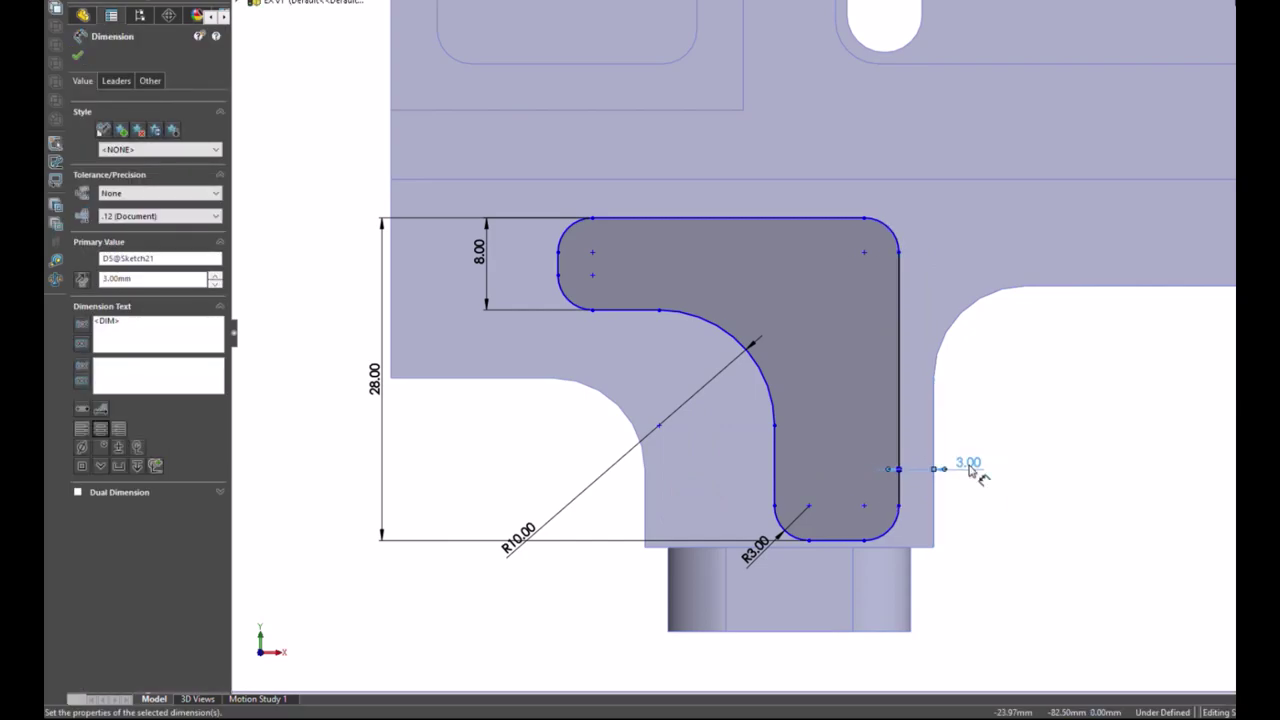
left_click(774, 465)
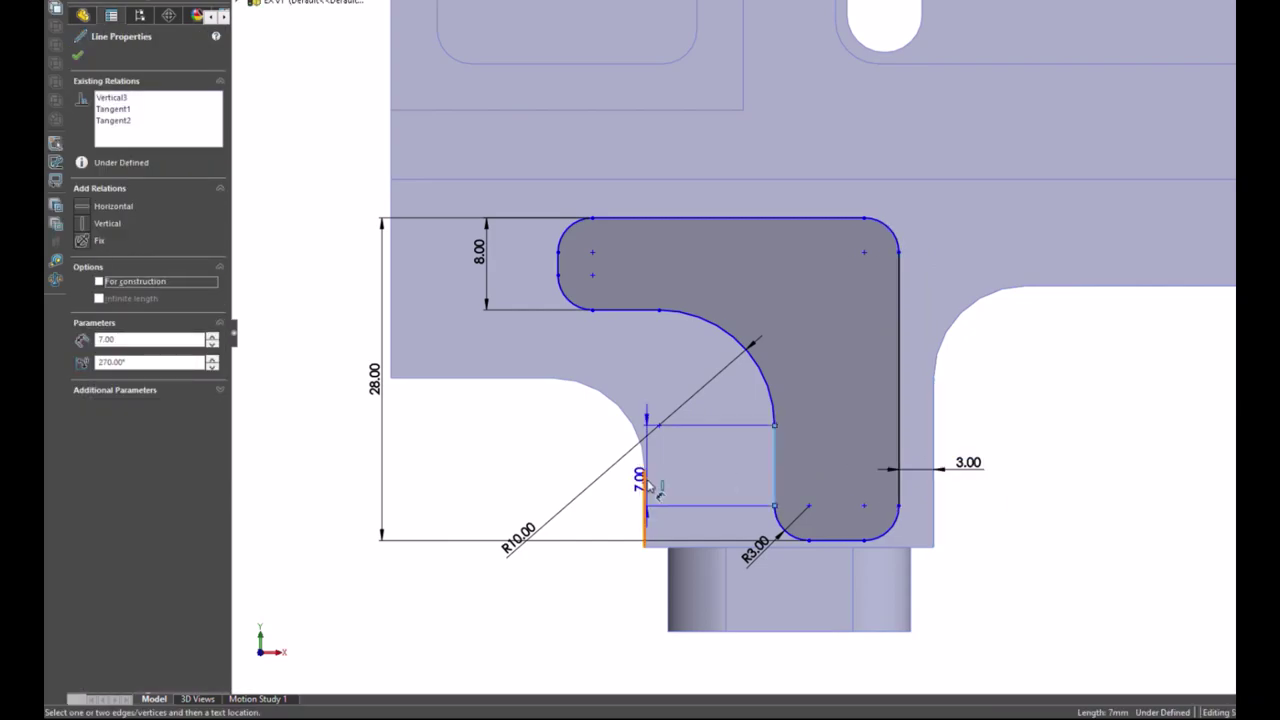
left_click(627, 503)
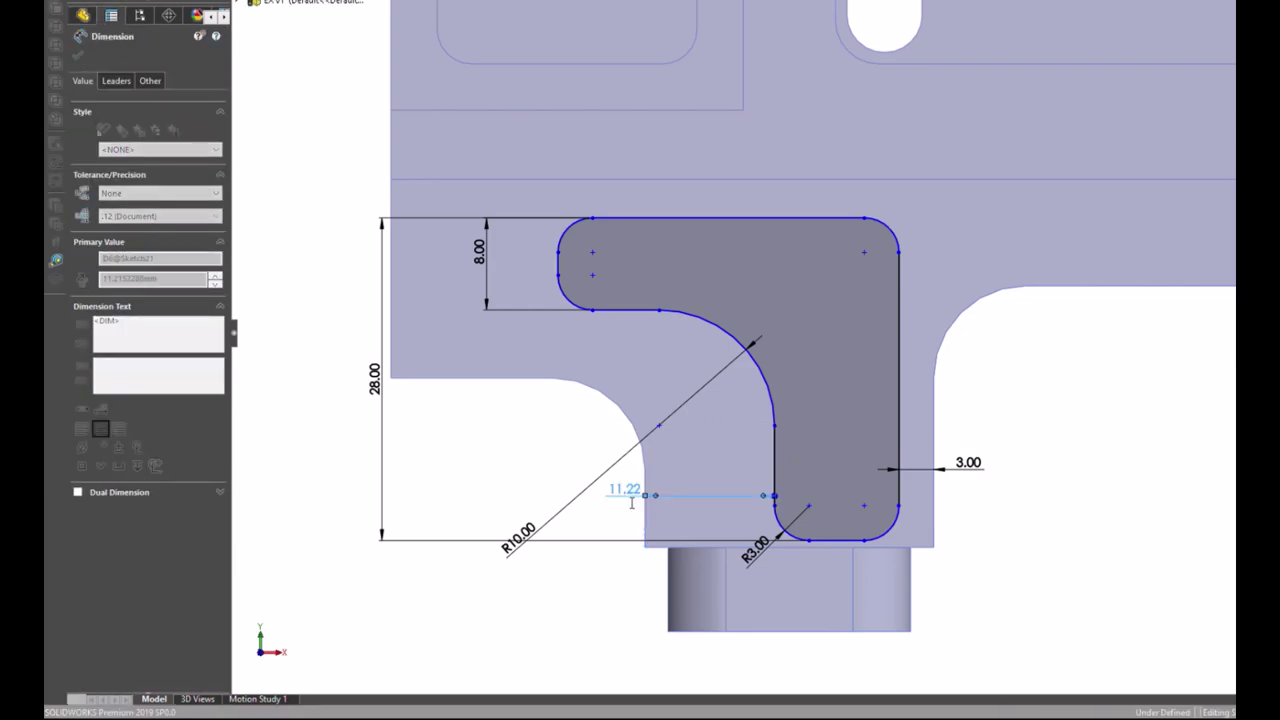
type("3")
key("Return")
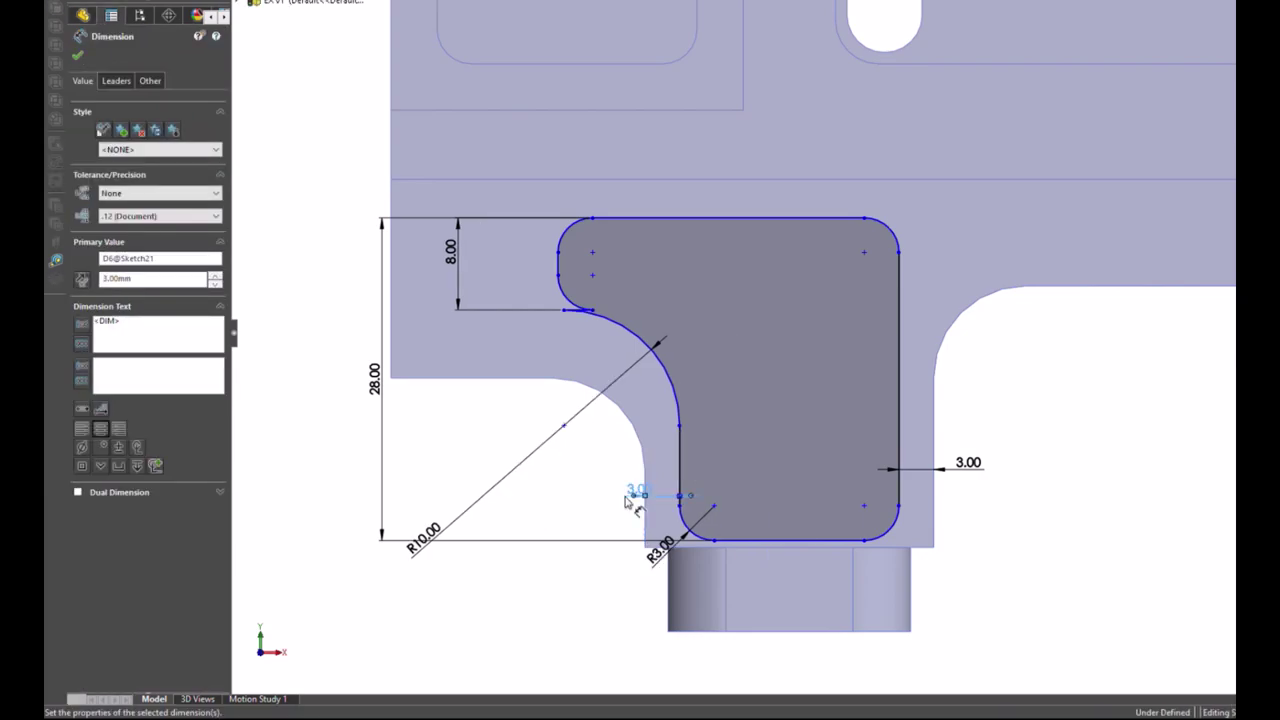
left_click(1075, 517)
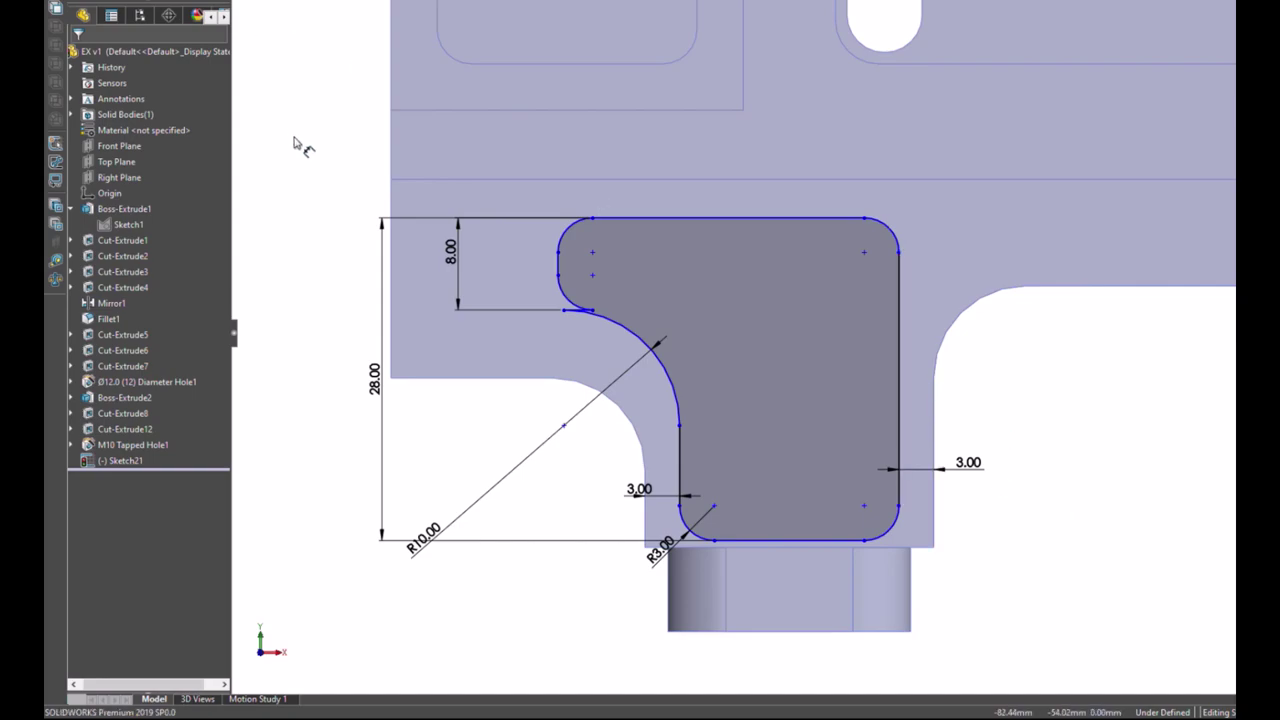
Step: Stretch the pocket's left end arc and dimension it 3 mm from the part's left edge
key("Escape")
left_click_drag(565, 310, 578, 307)
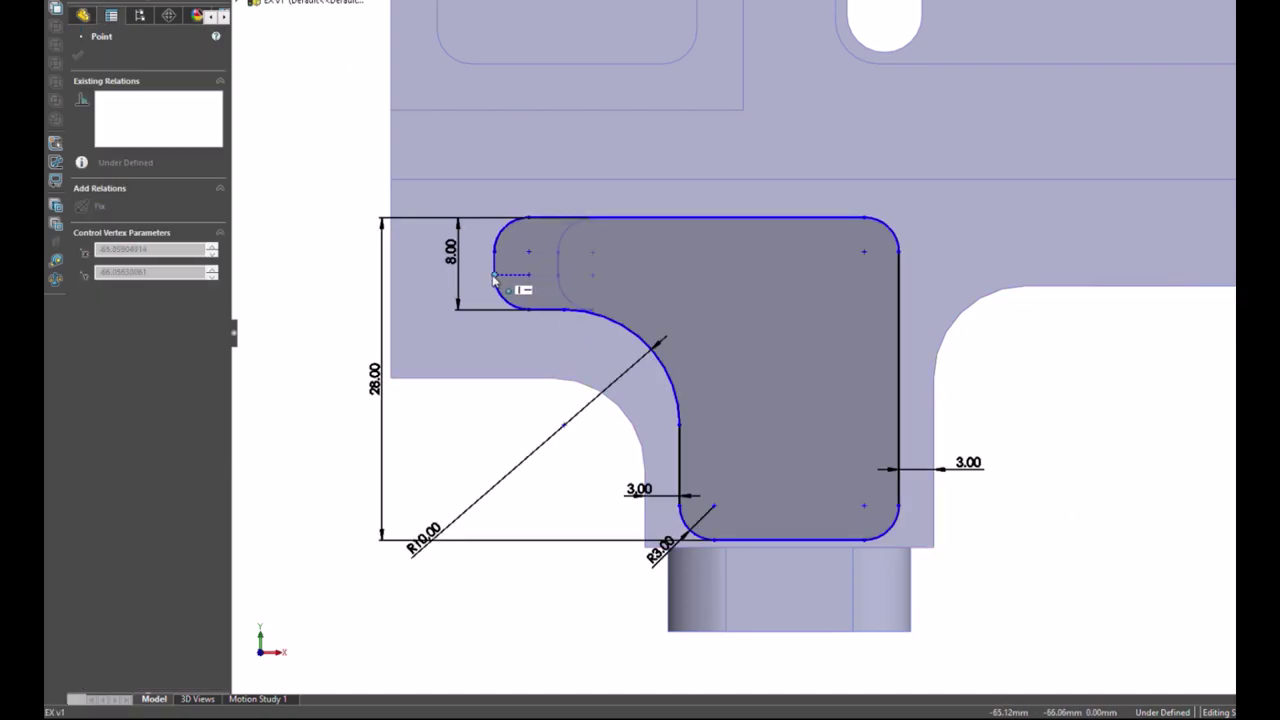
left_click(1079, 472)
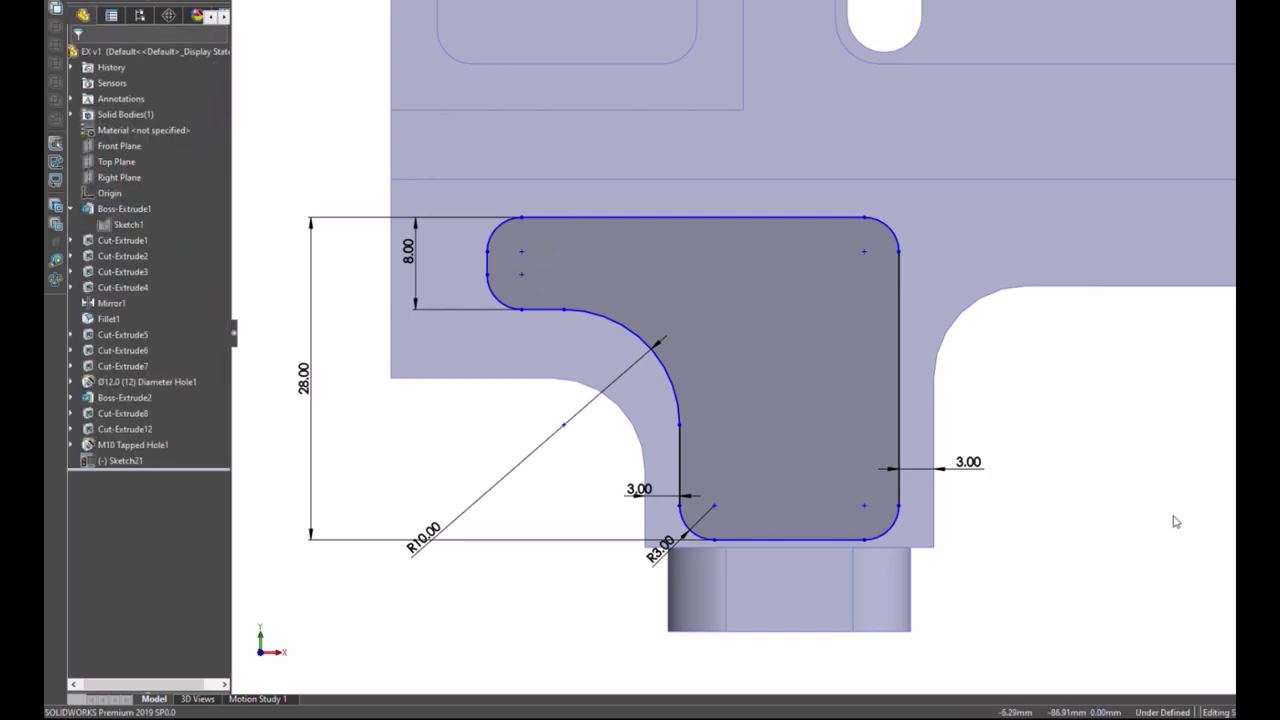
right_click_drag(1175, 522, 1192, 453)
left_click(487, 268)
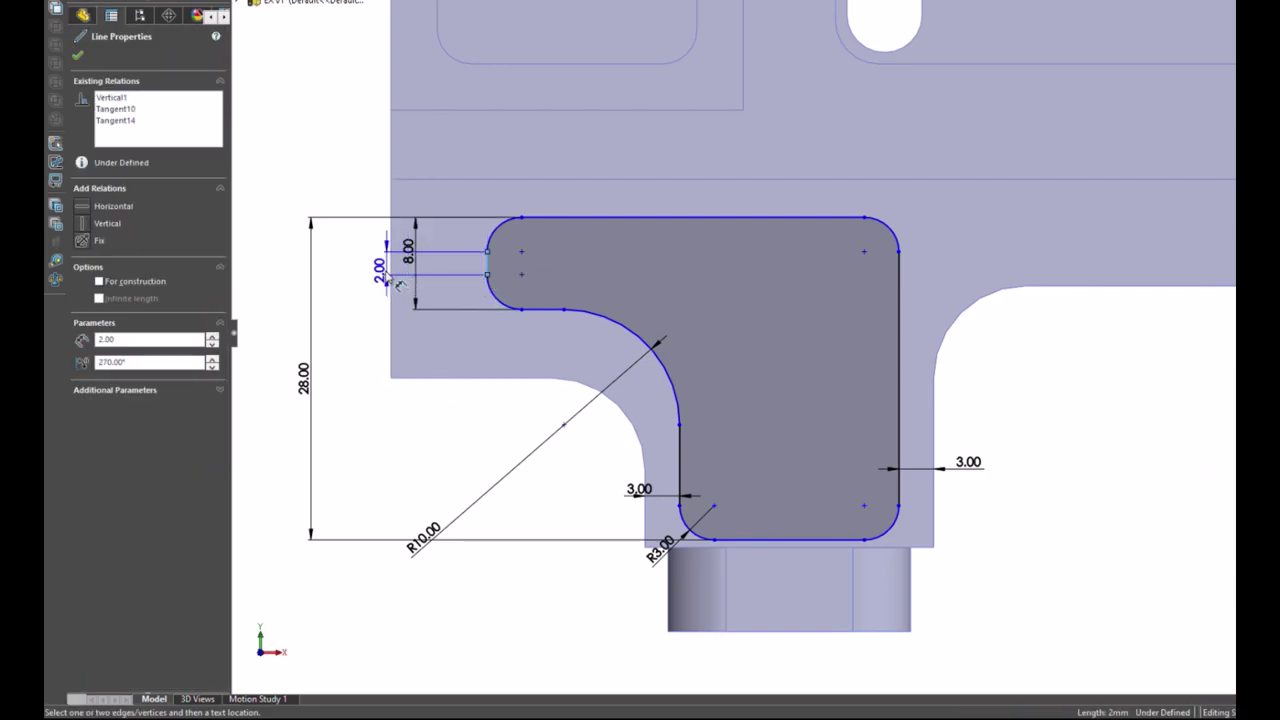
left_click(390, 268)
left_click(380, 275)
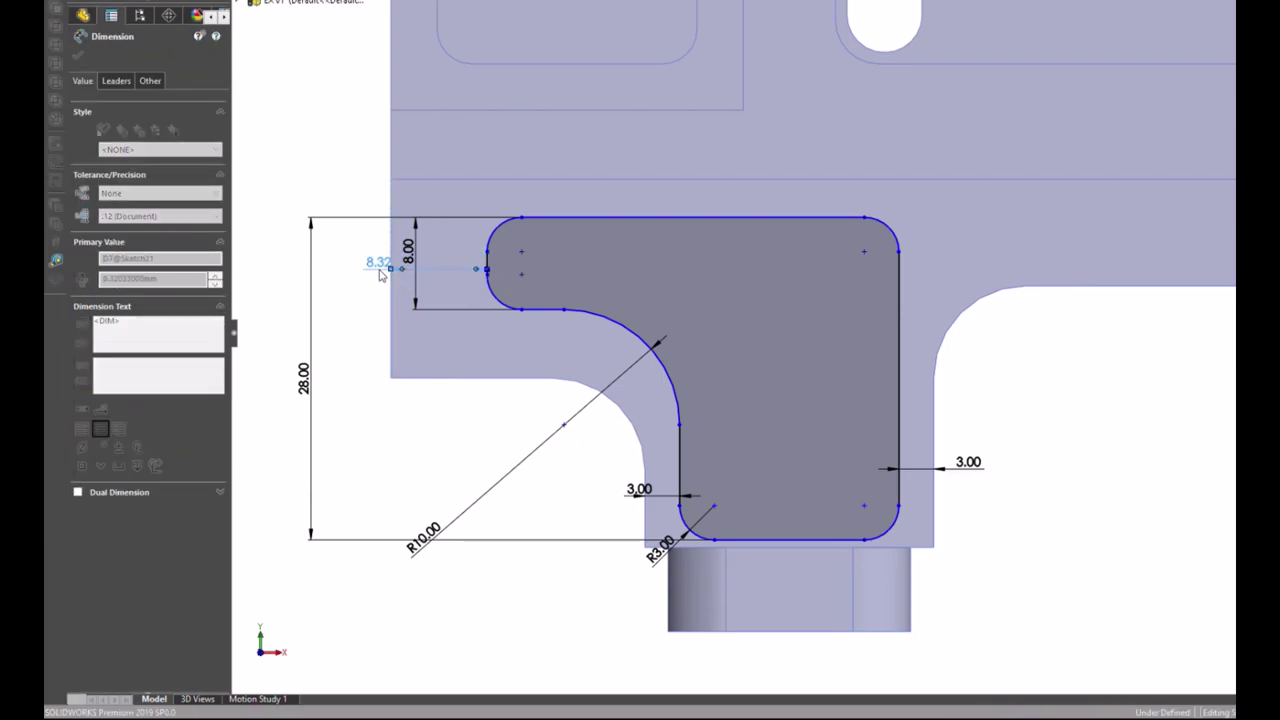
type("3")
key("Return")
left_click(1088, 408)
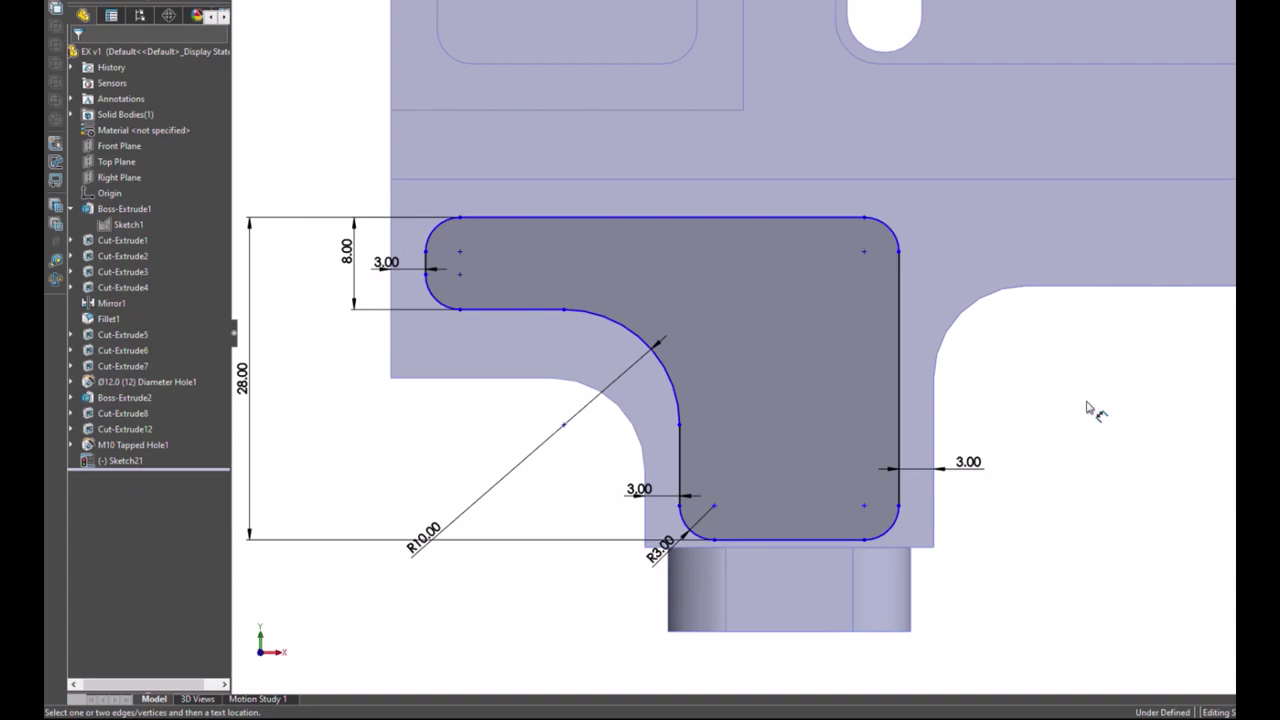
Step: Pull the pocket's bottom edge lower and dimension it 3 mm down
left_click(864, 540)
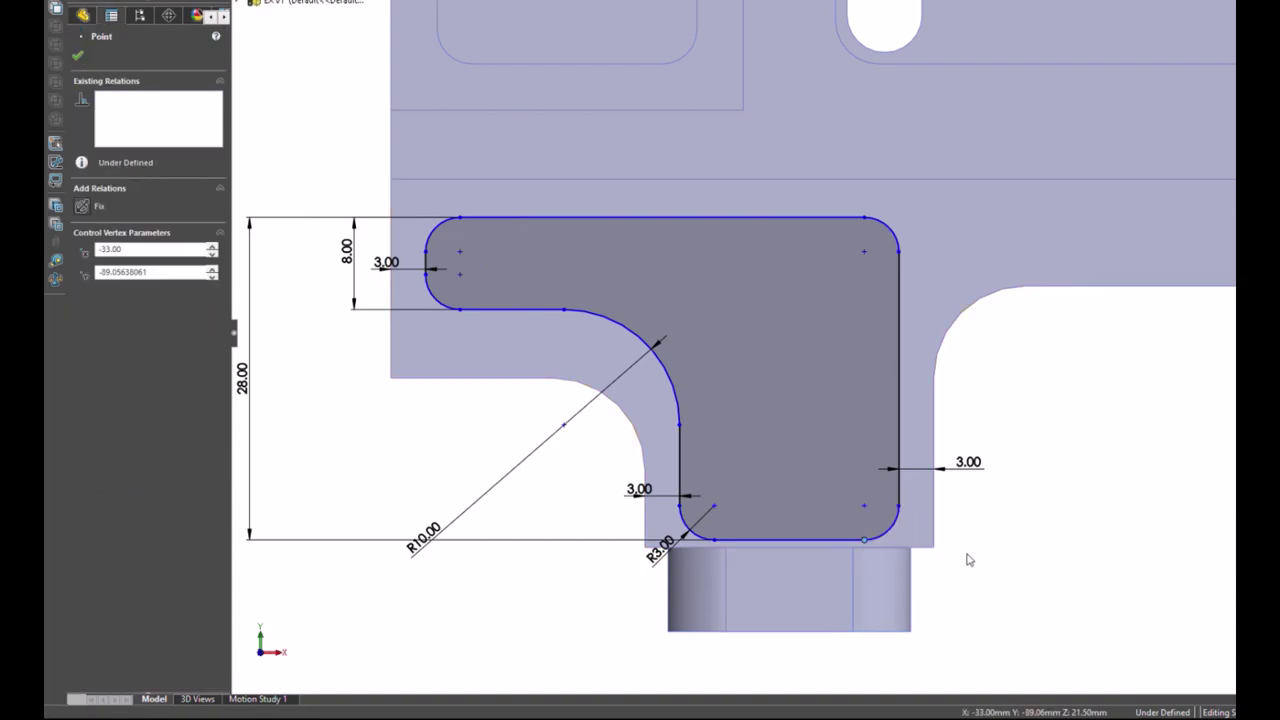
left_click(1020, 549)
left_click_drag(866, 541, 866, 562)
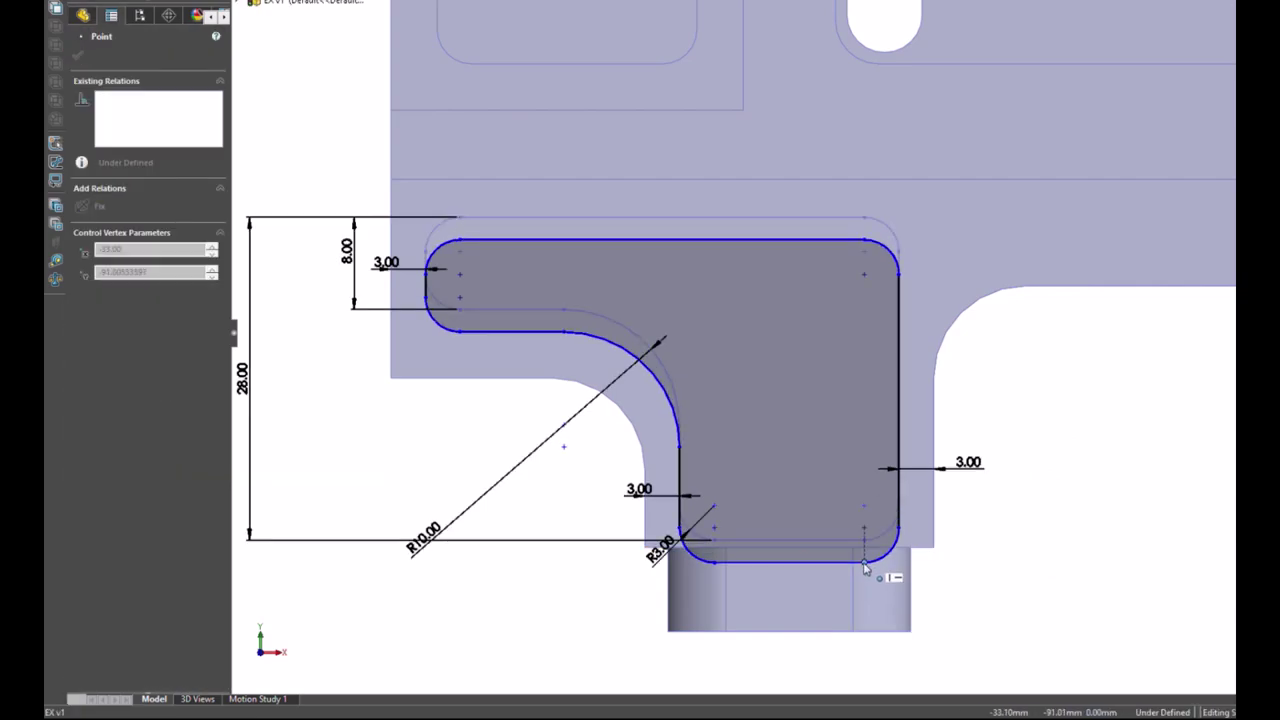
key("d")
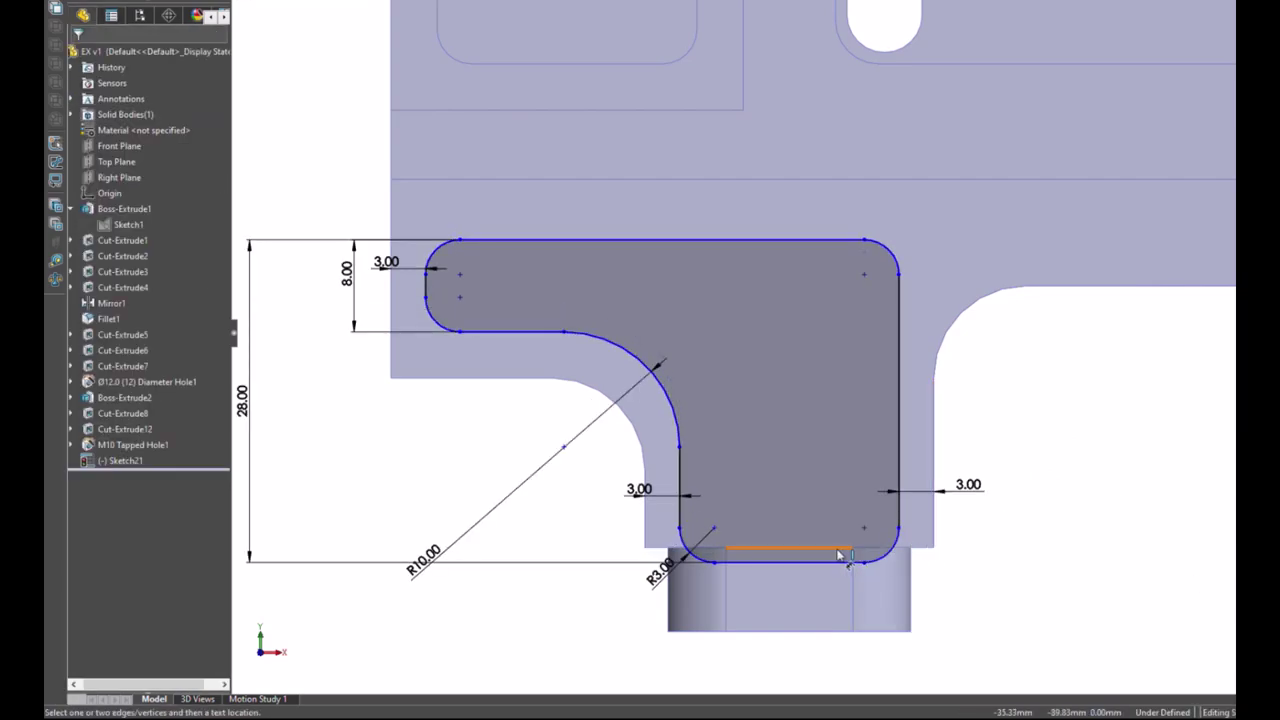
left_click(836, 564)
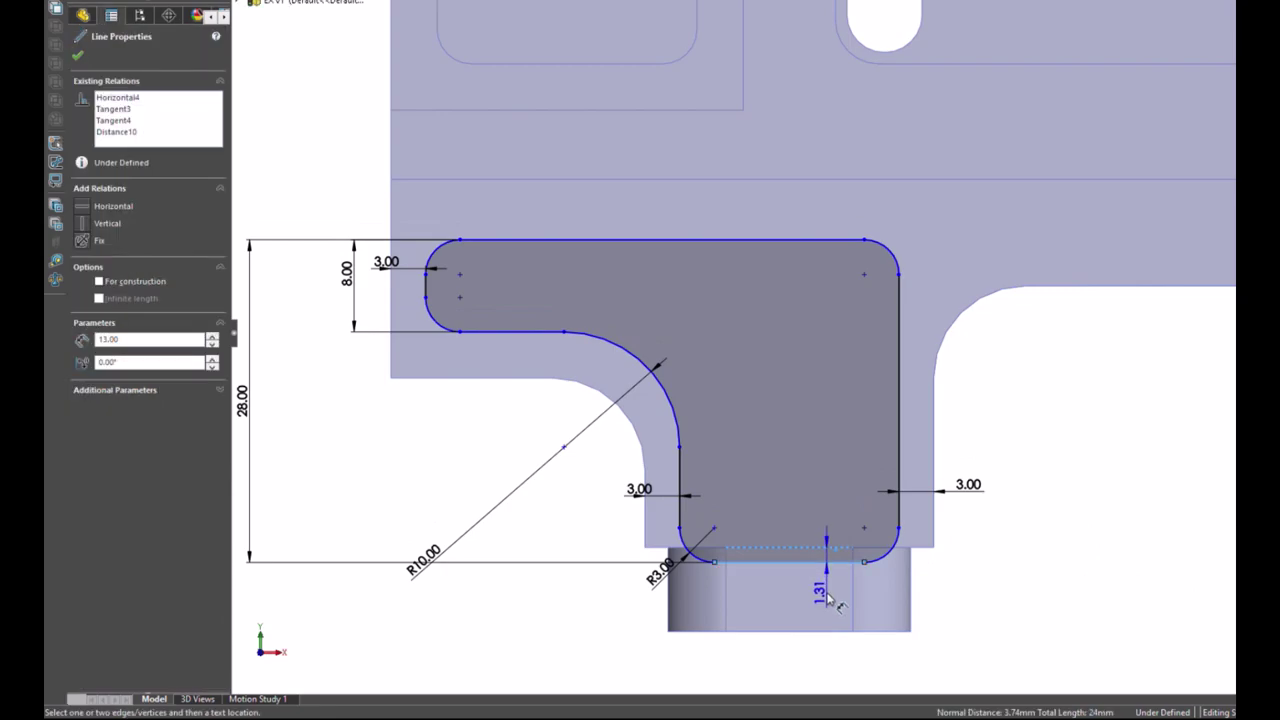
left_click(828, 598)
type("3.00mm")
key("Return")
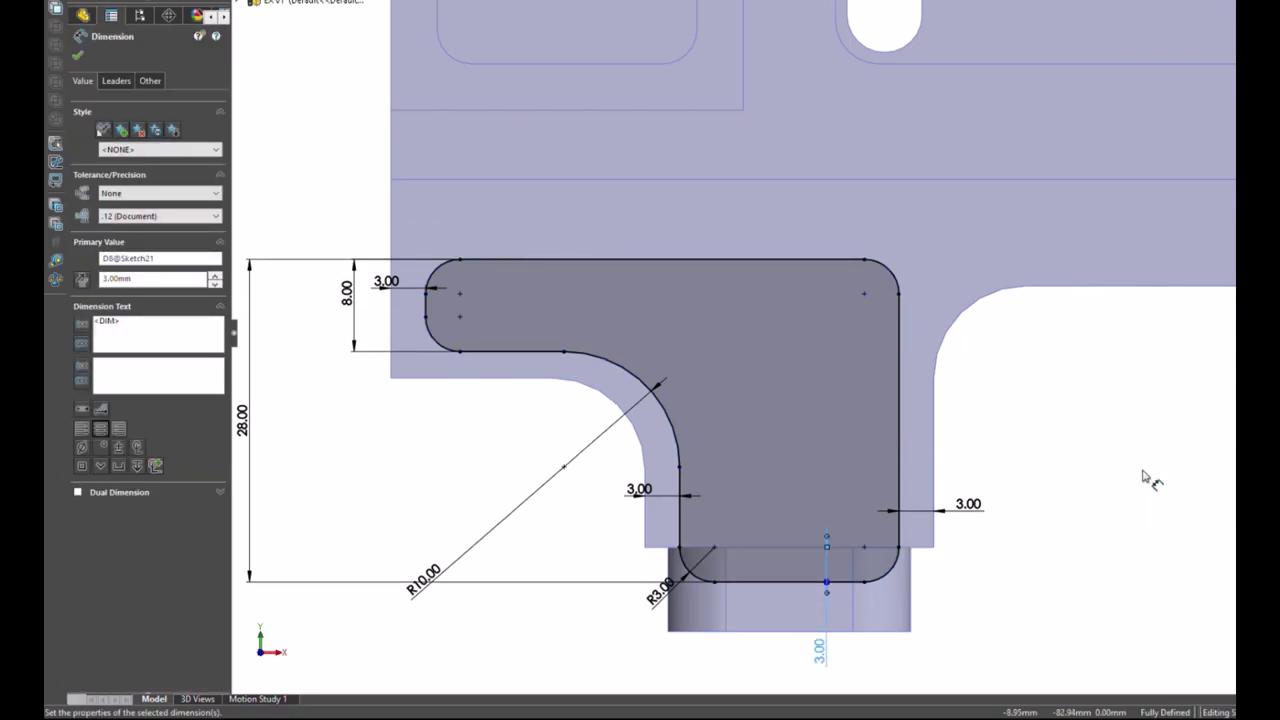
key("Escape")
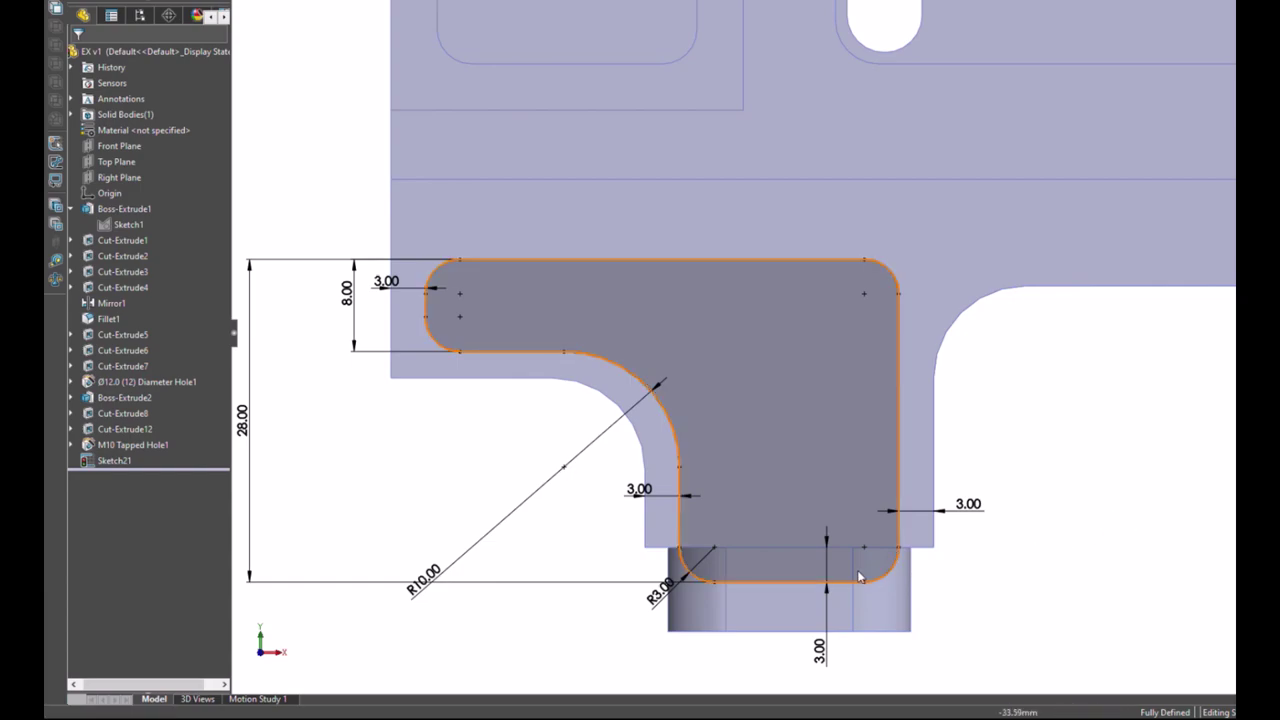
Step: Delete the 3.00 mm dimension below the pocket's bottom edge
left_click(826, 580)
key("Delete")
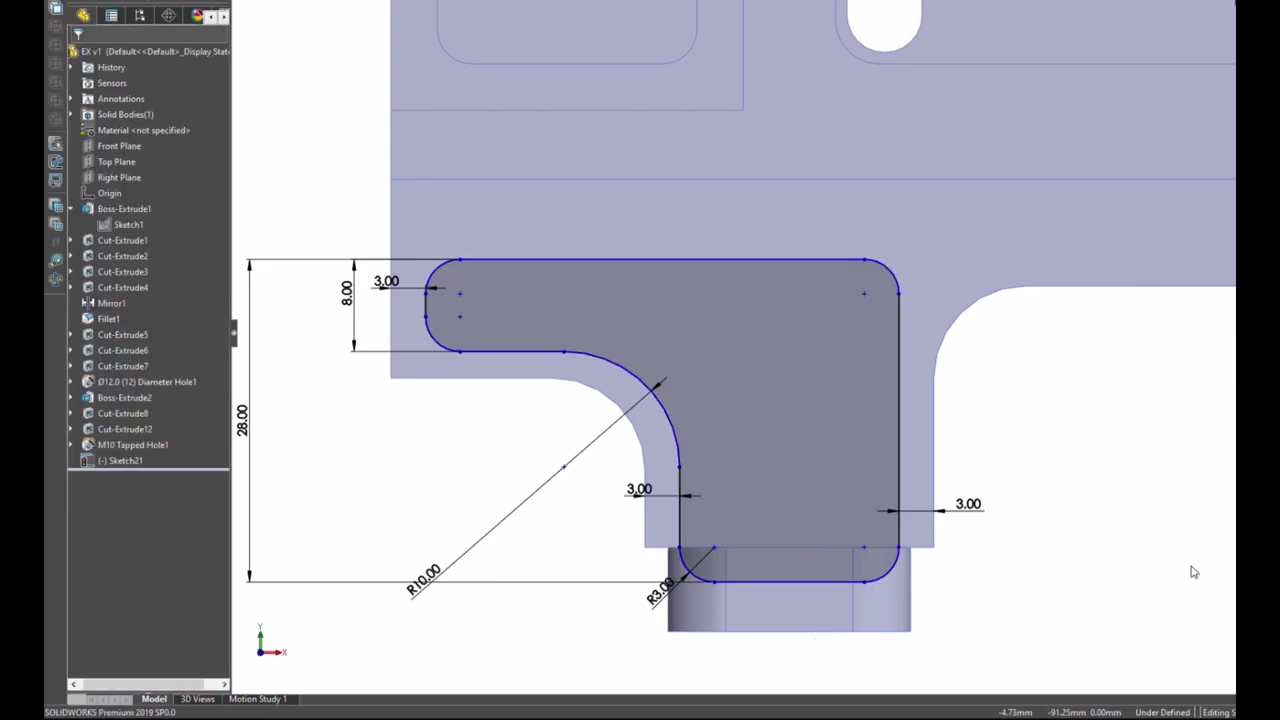
Step: Dimension the pocket's top edge 6 mm below the part's upper horizontal edge
left_click(706, 261)
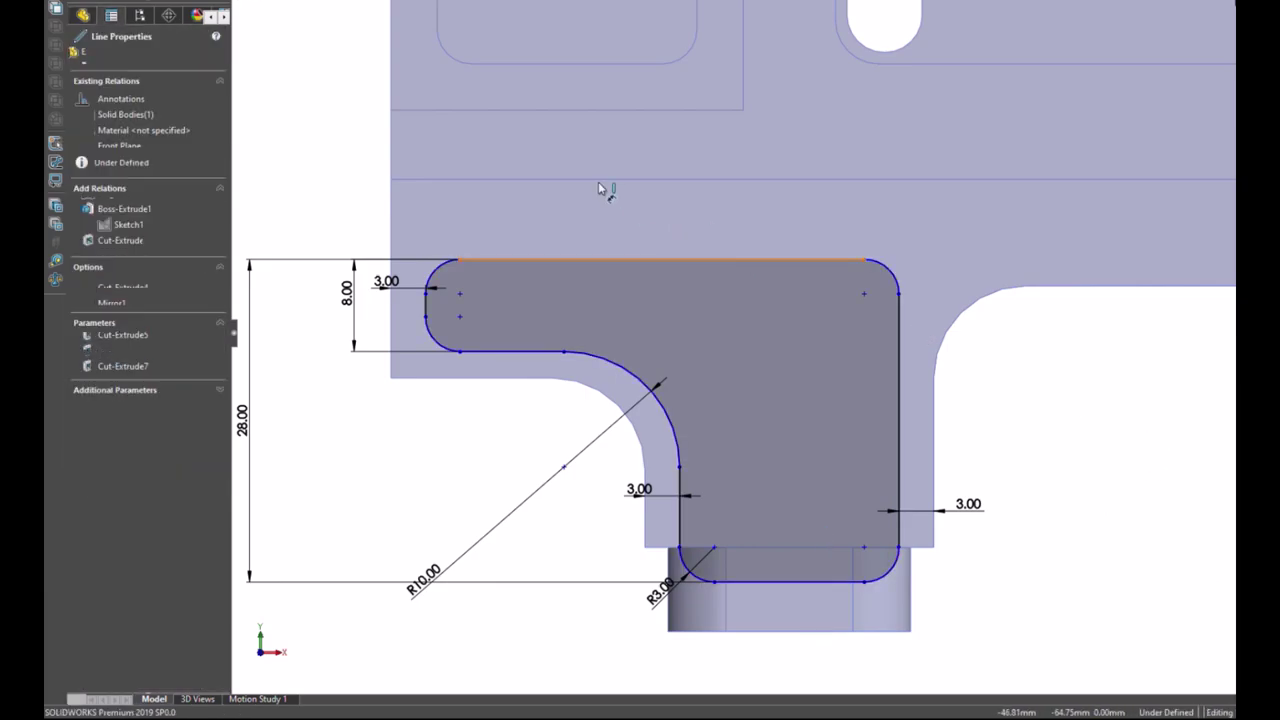
left_click(600, 180)
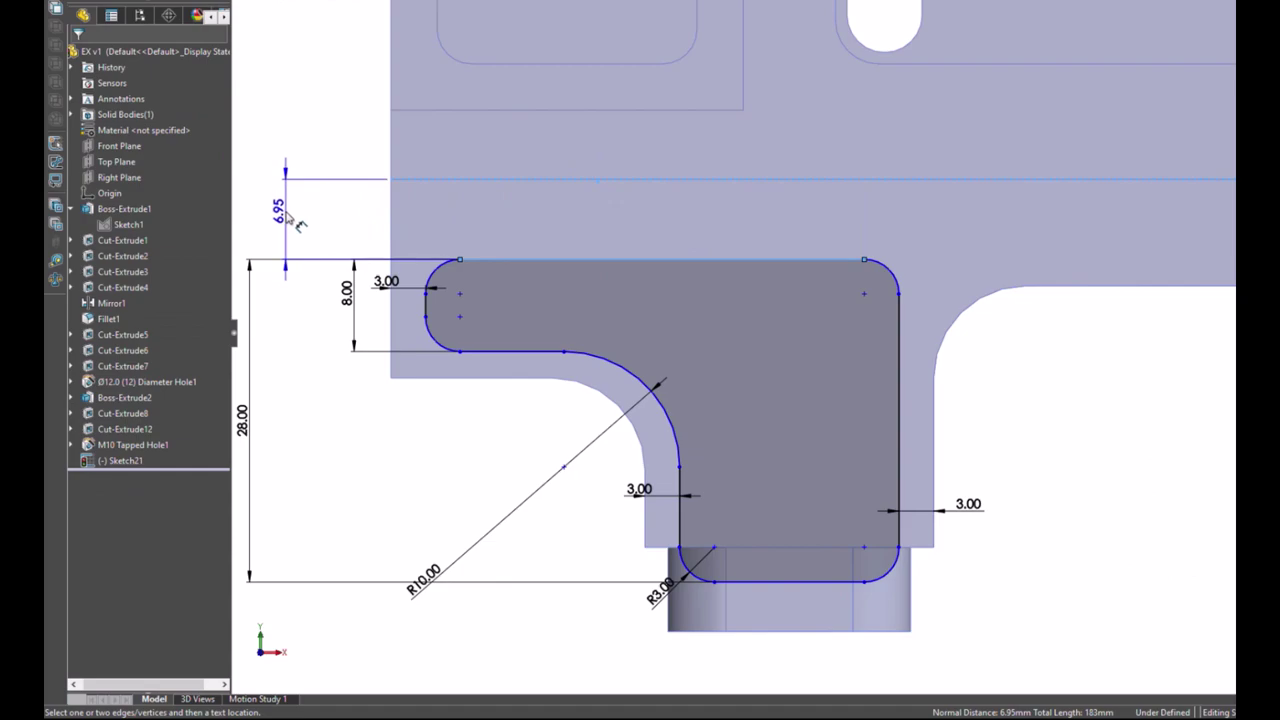
left_click(295, 220)
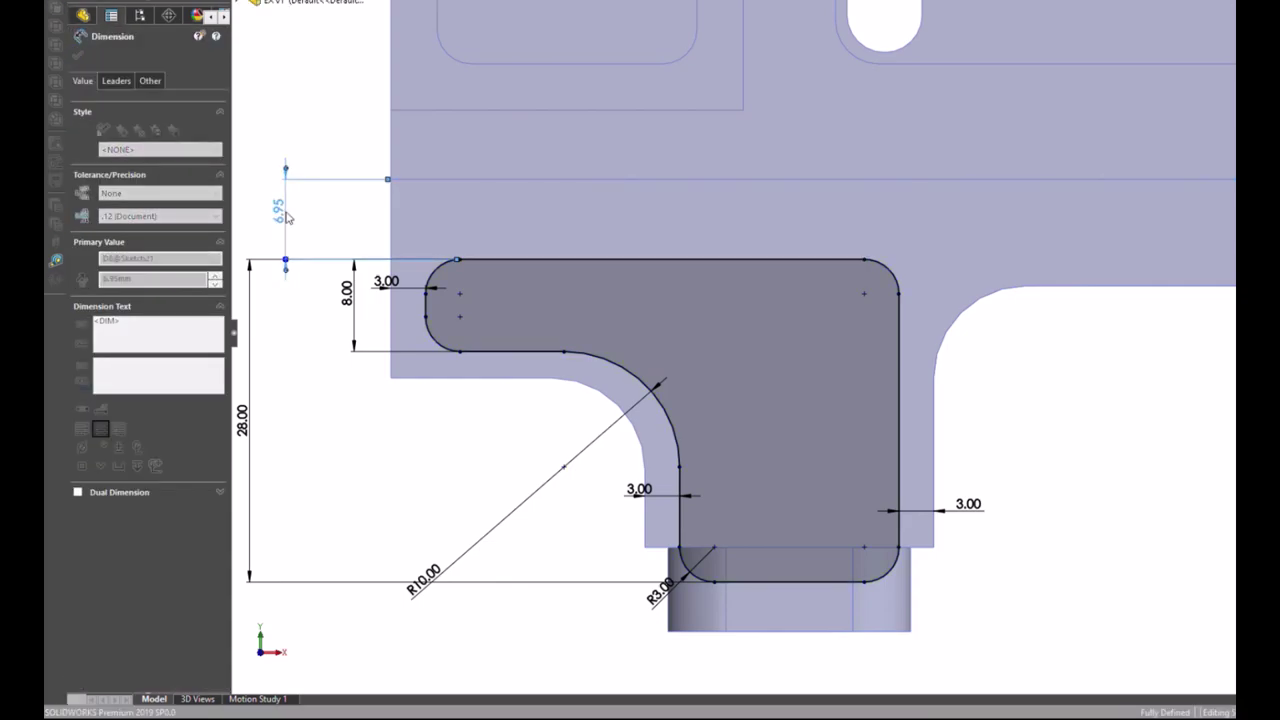
type("6")
key("Return")
left_click(1115, 450)
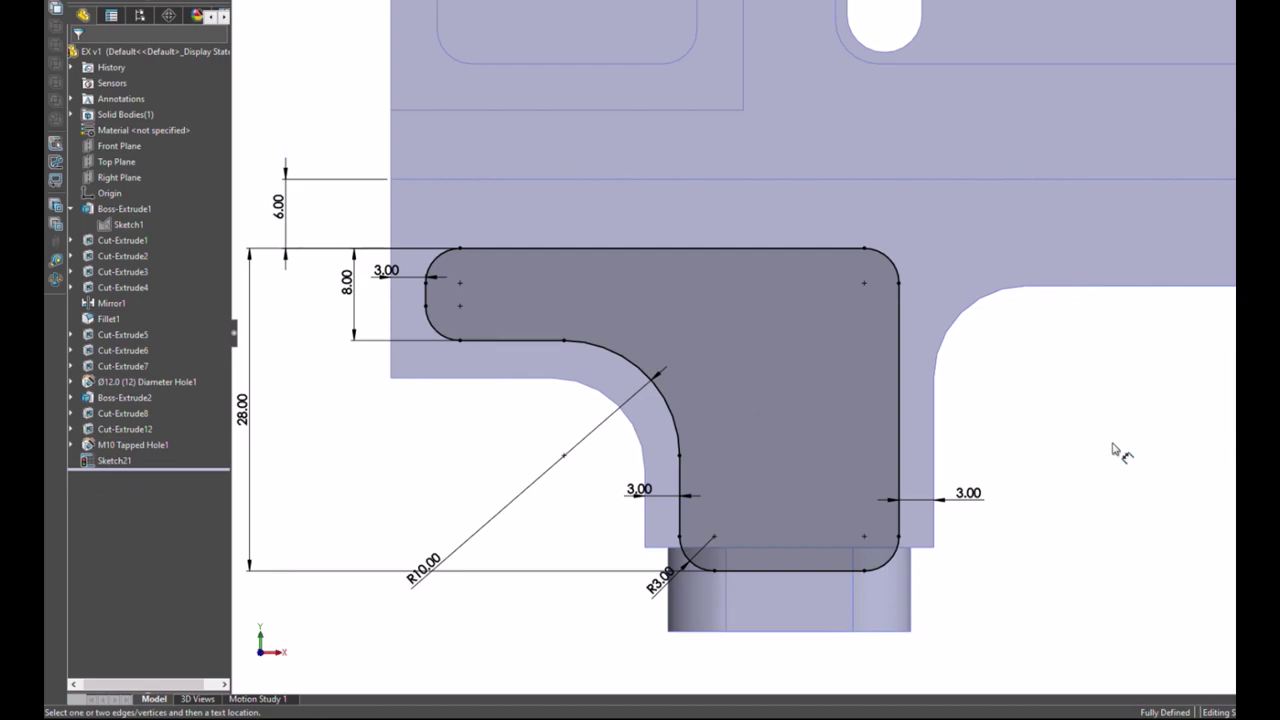
scroll(1115, 450, "down", 1)
scroll(800, 330, "up", 3)
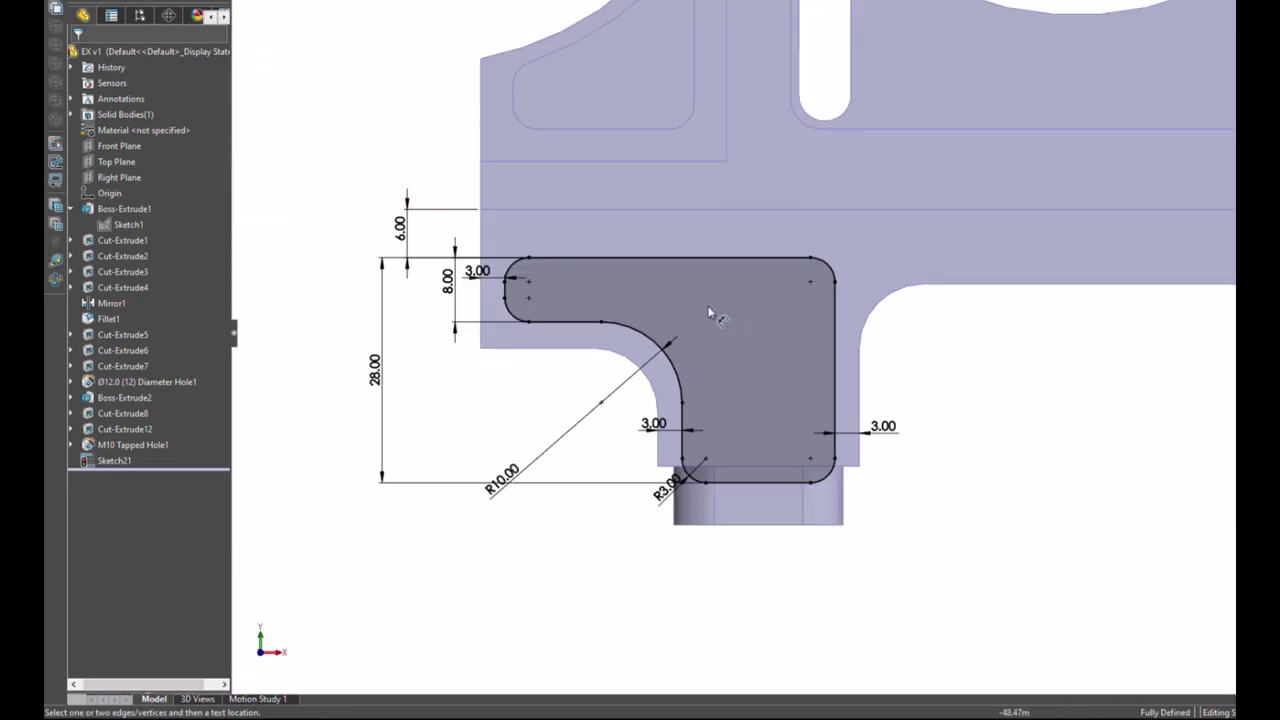
scroll(714, 320, "up", 2)
scroll(714, 320, "down", 1)
scroll(989, 303, "down", 1)
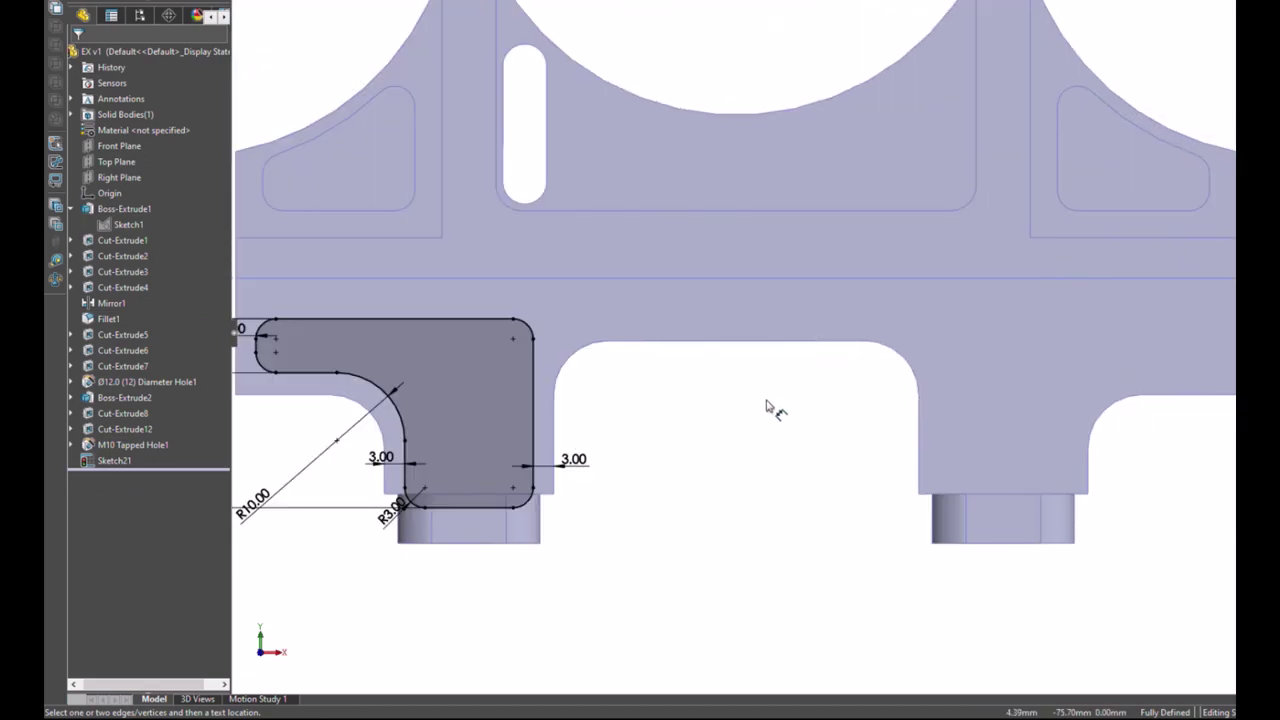
scroll(771, 409, "up", 1)
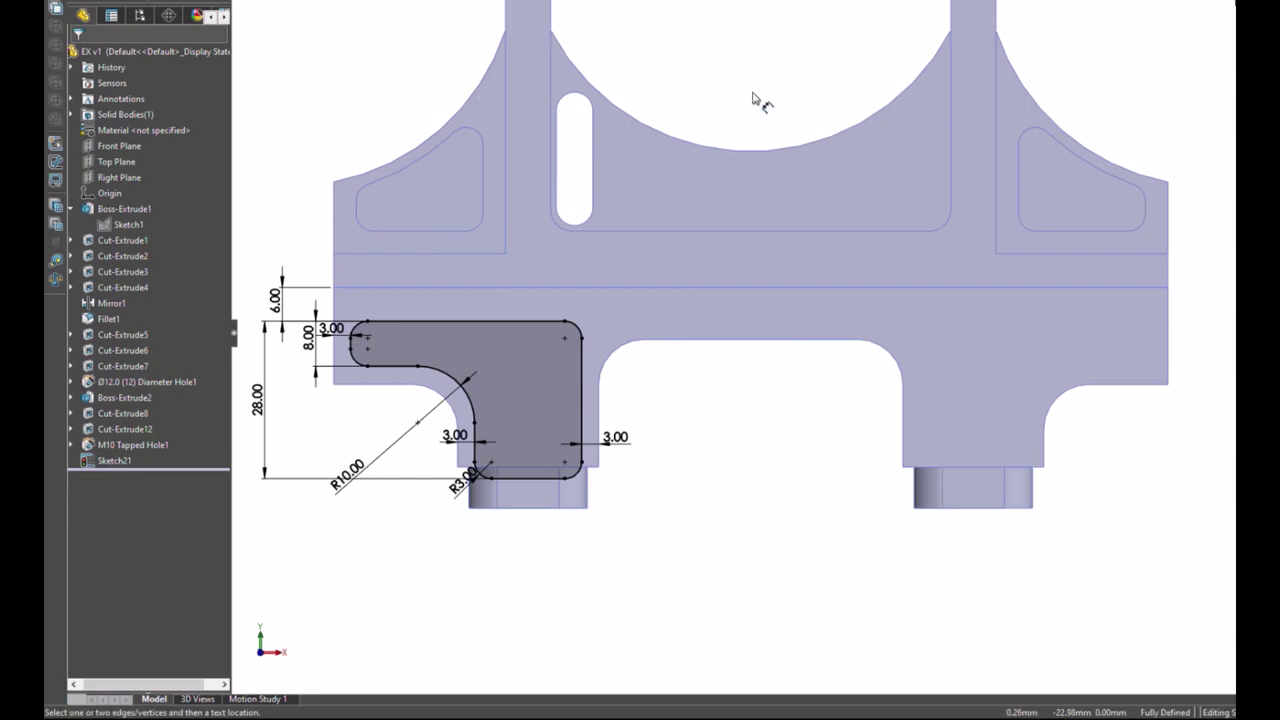
Step: Draw a vertical line through the part's centre and make it construction geometry
key("l")
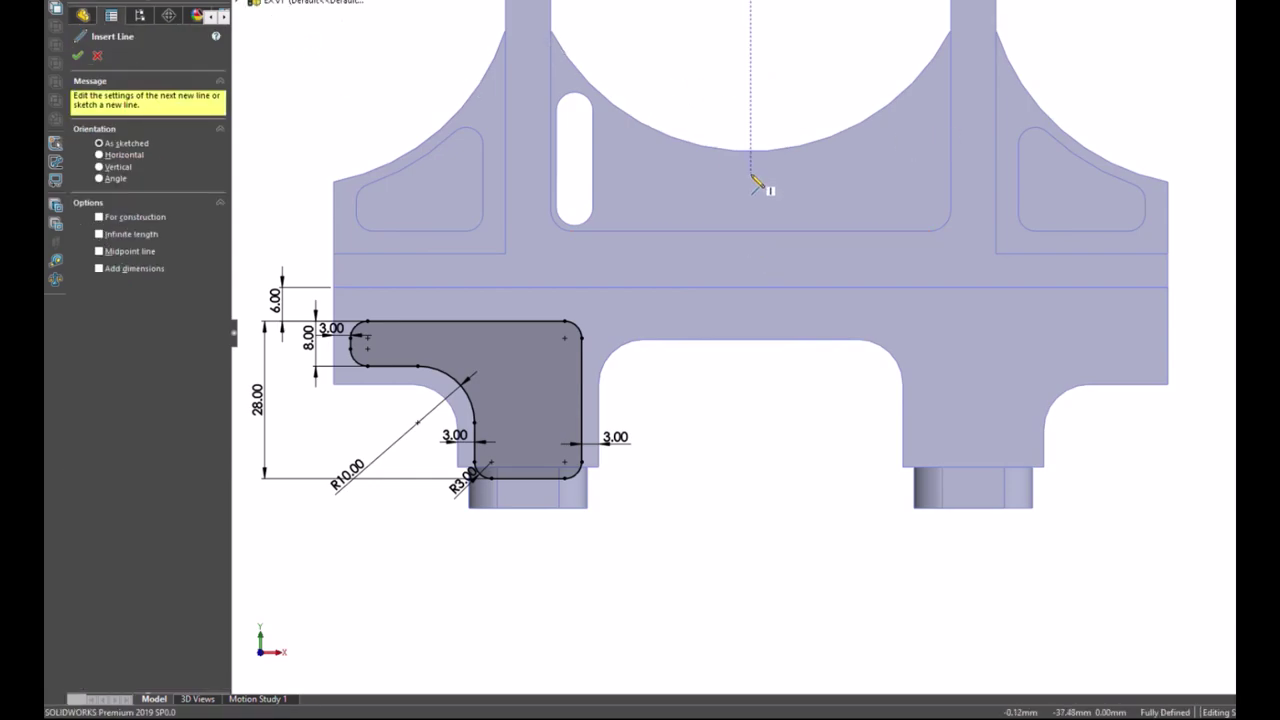
scroll(771, 211, "up", 3)
scroll(786, 125, "up", 2)
left_click(783, 120)
left_click(781, 384)
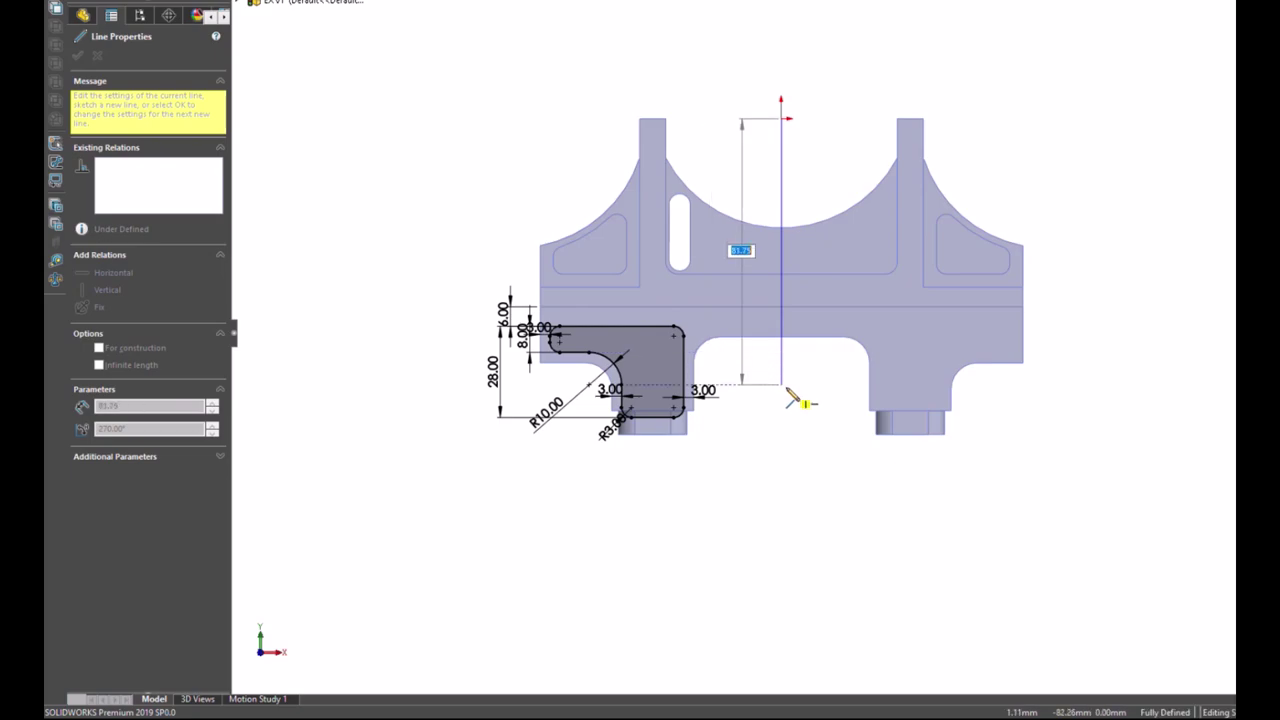
key("Escape")
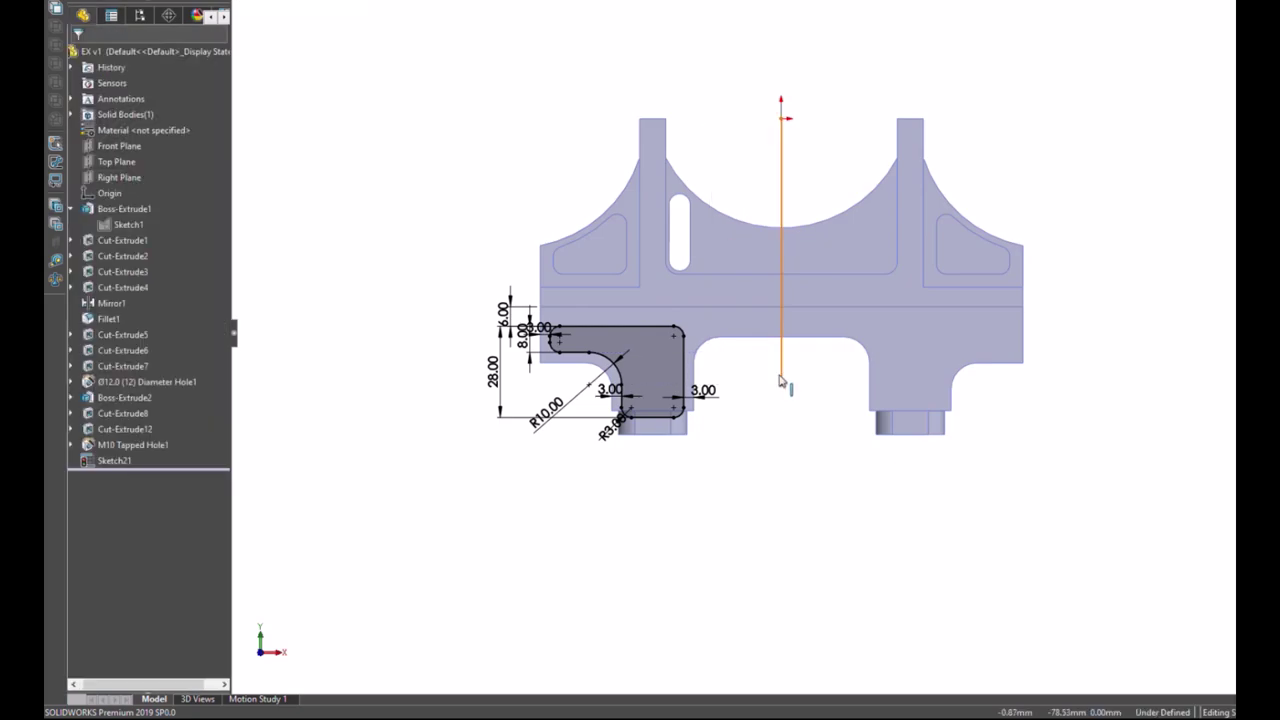
left_click(781, 350)
key("Escape")
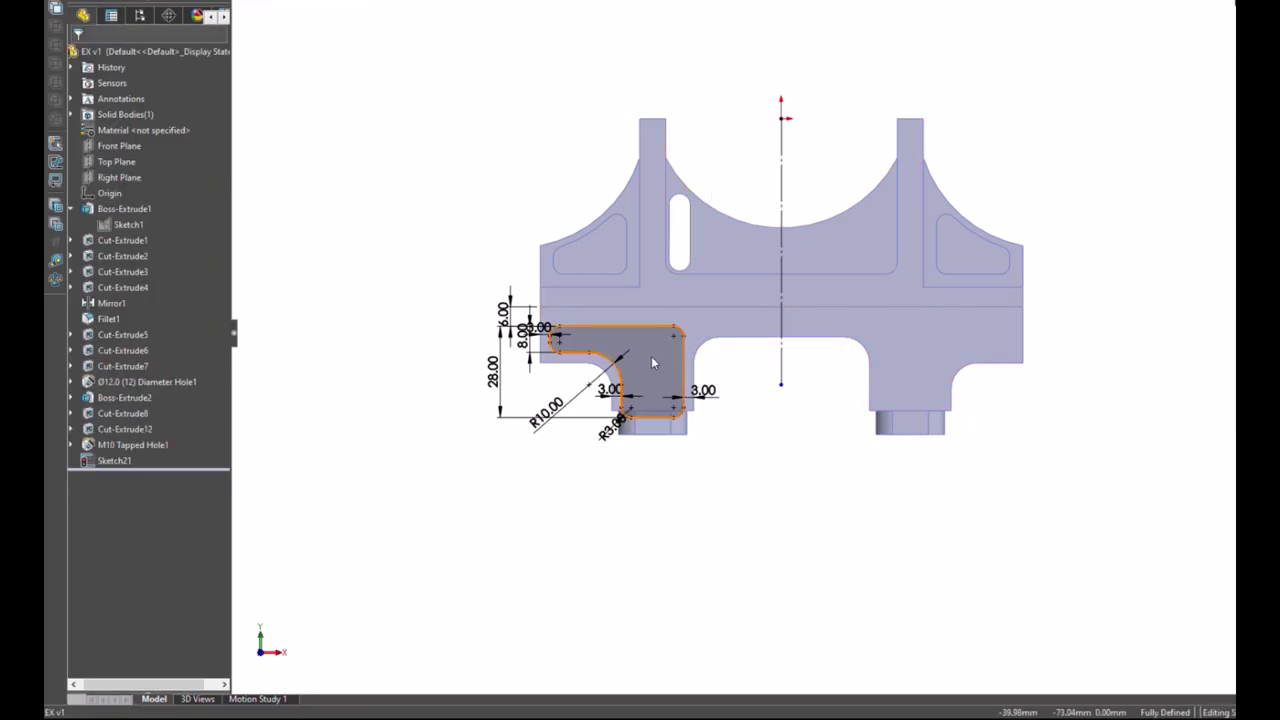
Step: Mirror the L-shaped pocket profile across the vertical centre line onto the right foot
left_click(651, 362)
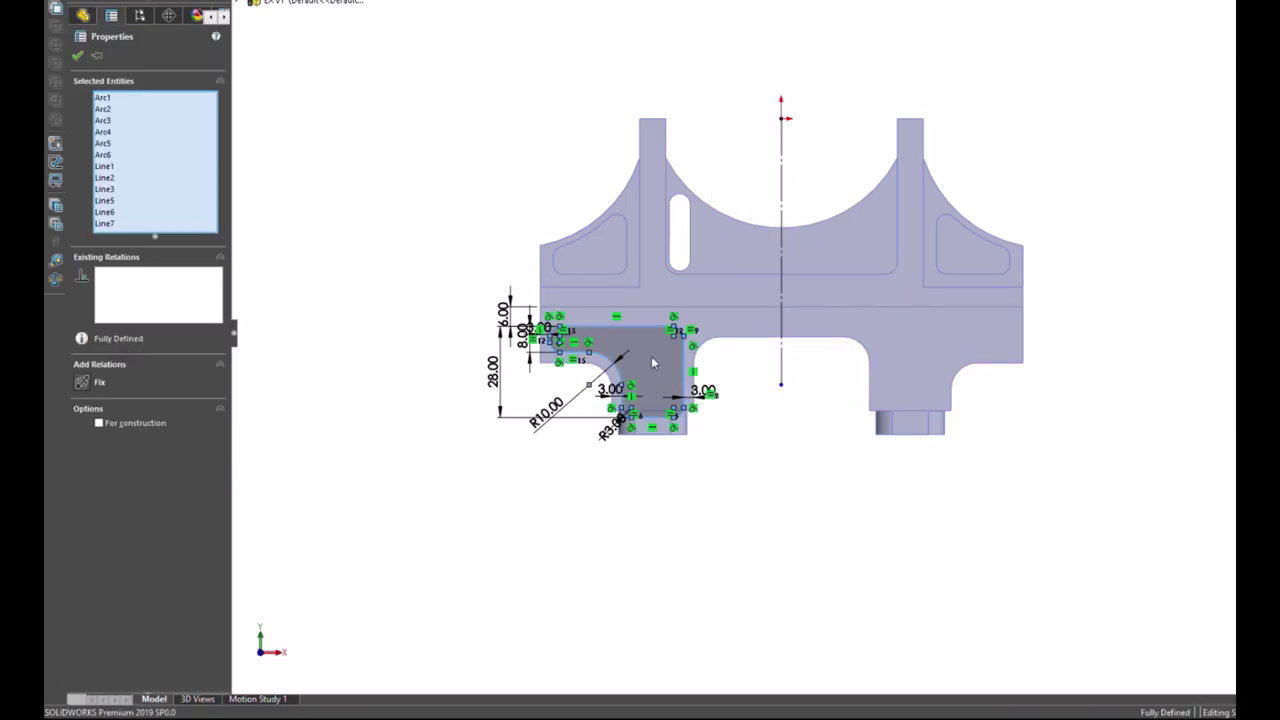
left_click(782, 185, "ctrl")
left_click(414, 3)
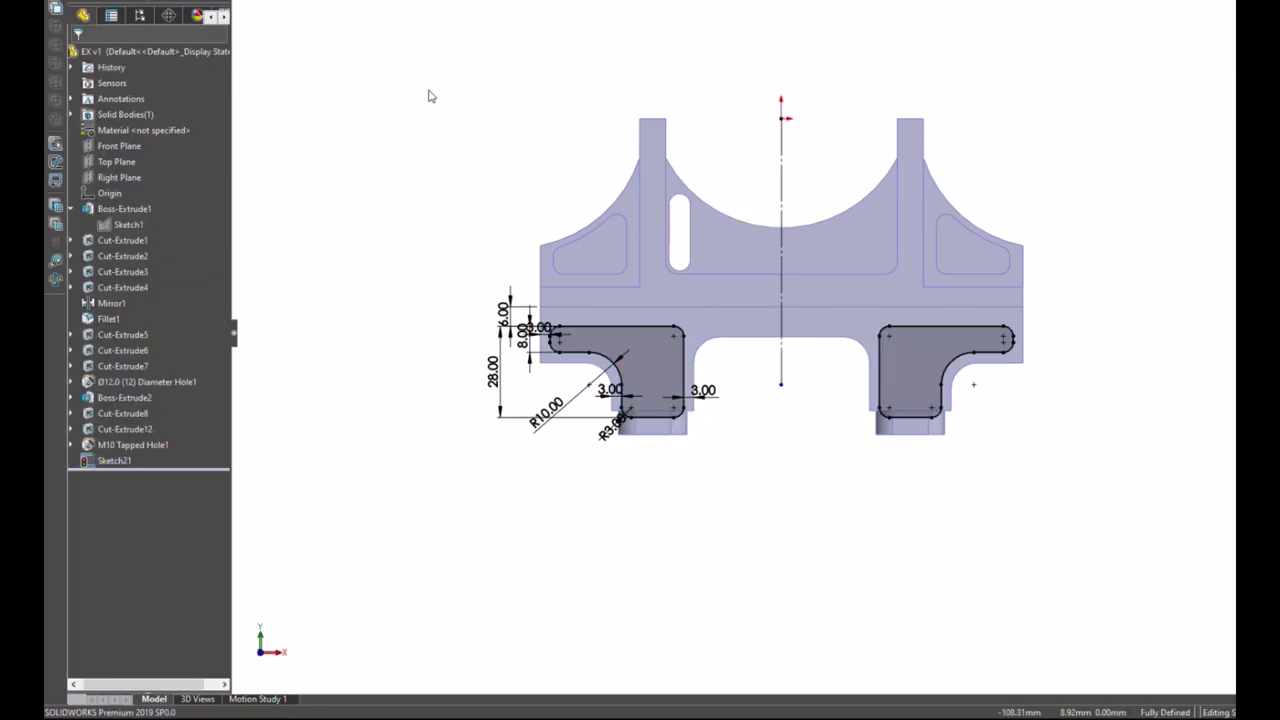
scroll(810, 500, "down", 1)
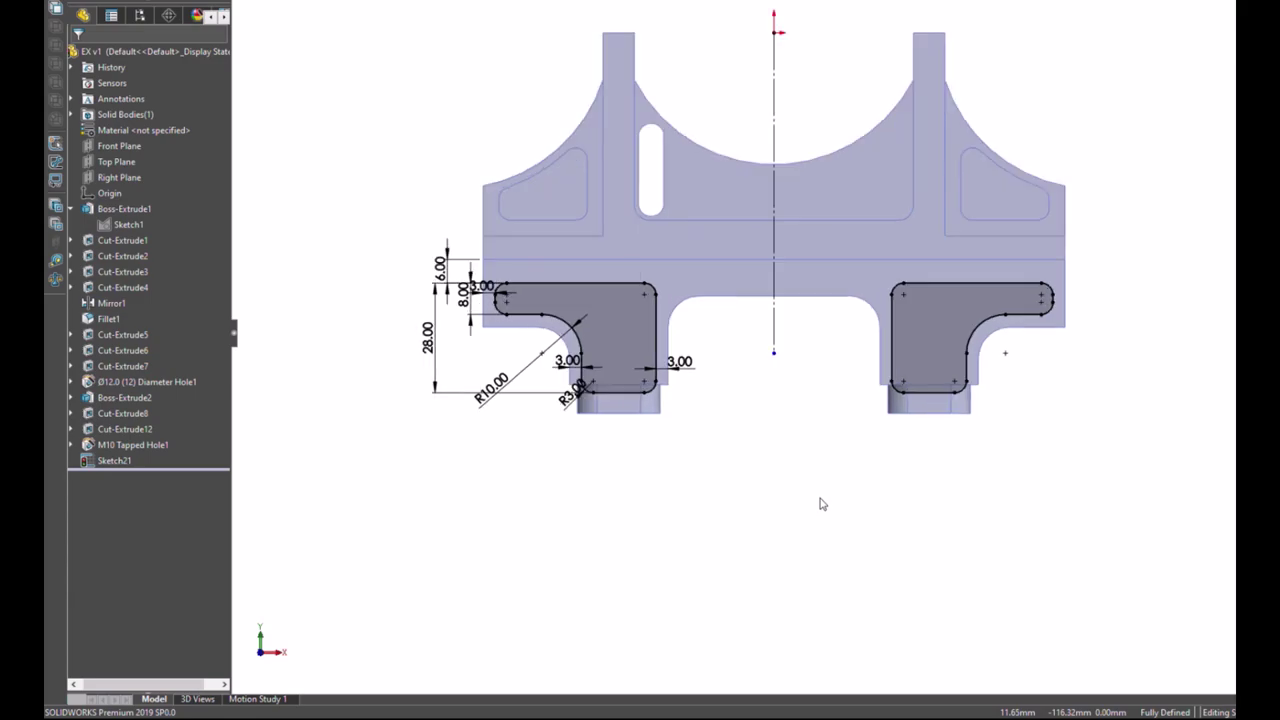
scroll(770, 372, "down", 1)
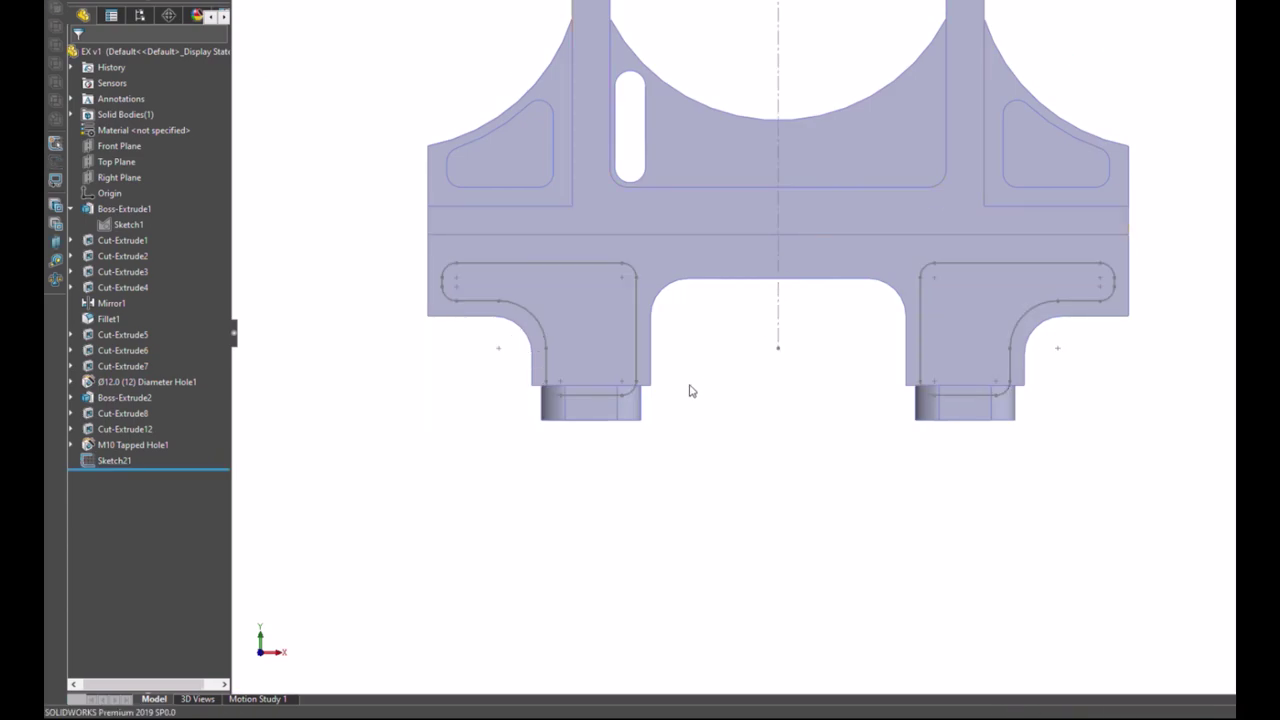
Step: Move Sketch21 in the feature tree to just after Cut-Extrude7 and start a boss extrusion
left_click(590, 405)
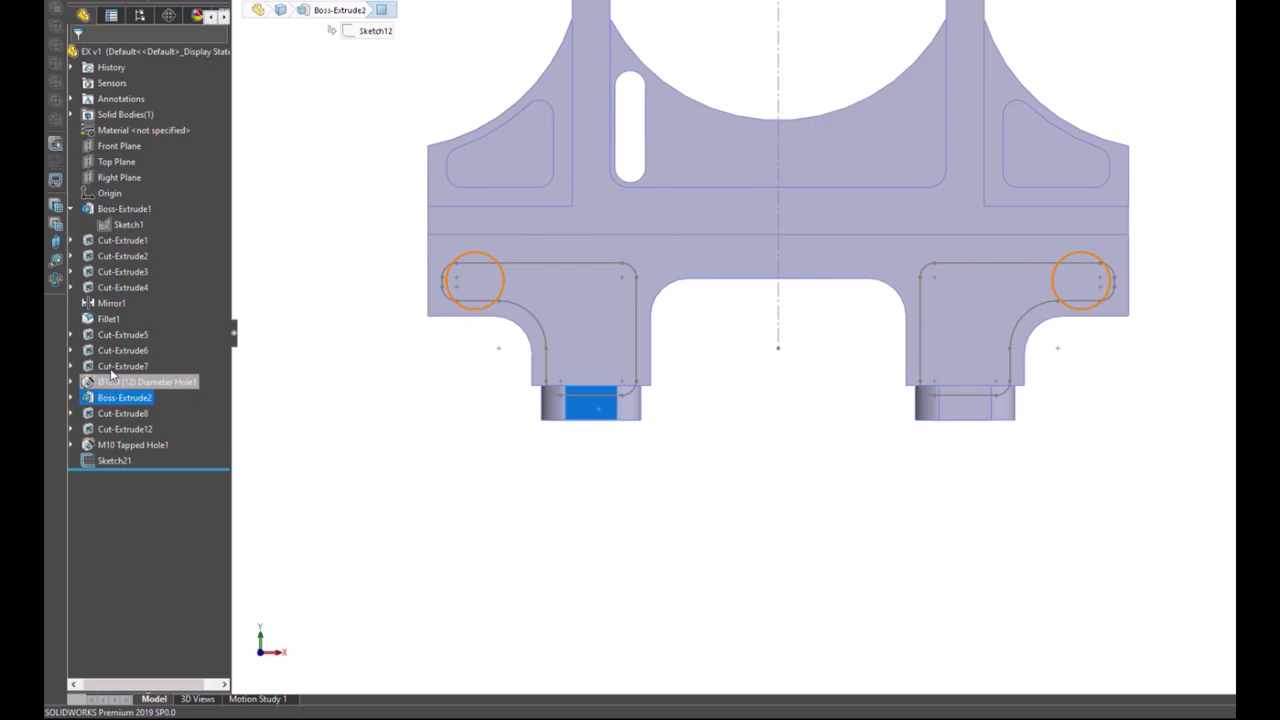
left_click(112, 368)
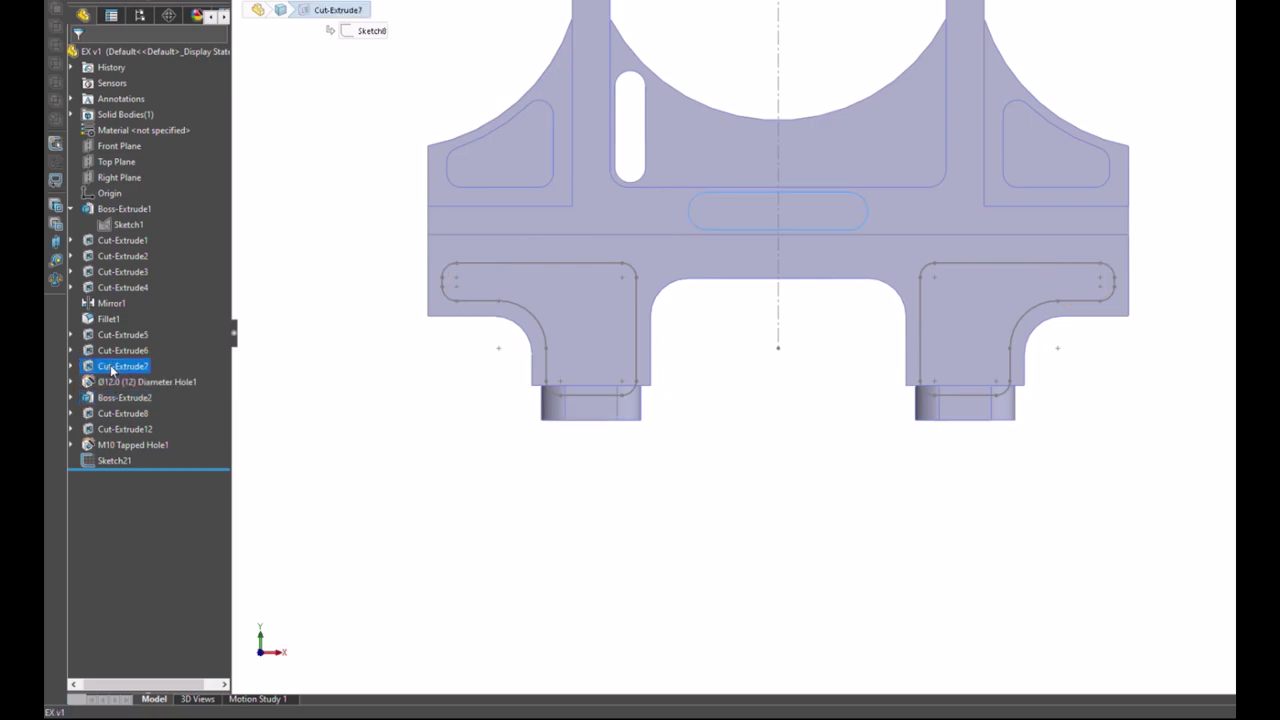
left_click(112, 462)
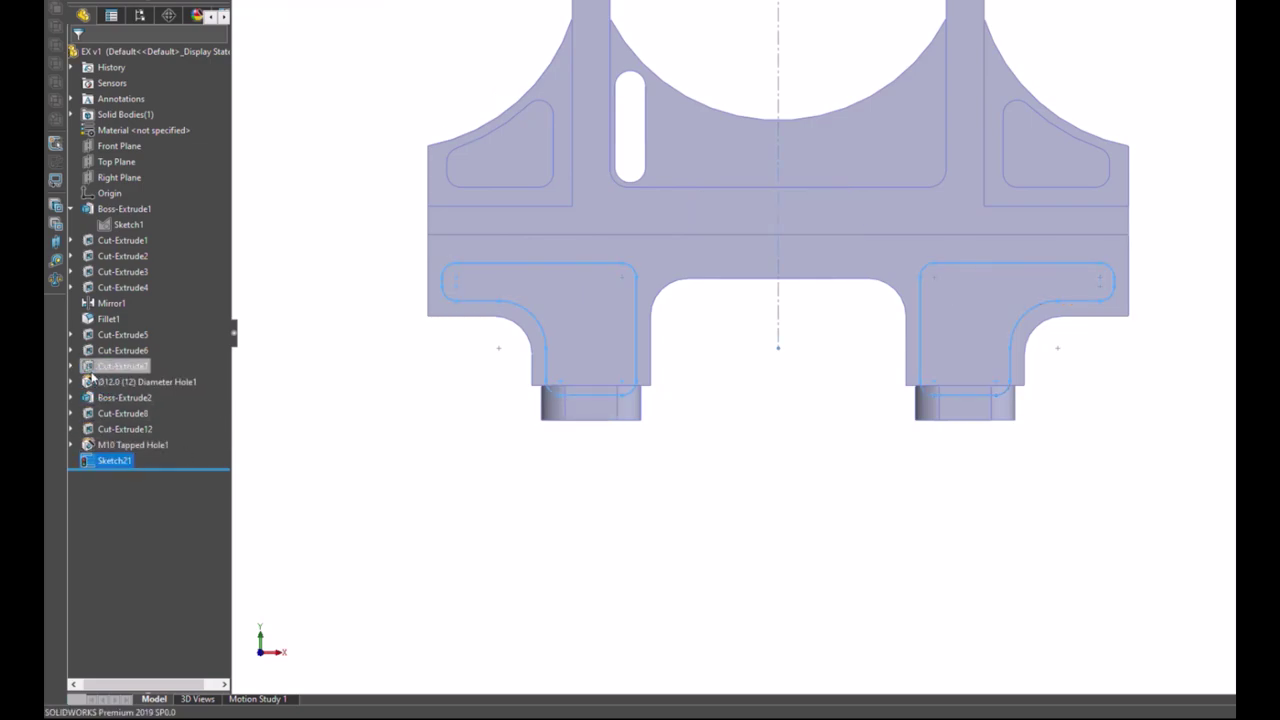
left_click_drag(104, 424, 112, 368)
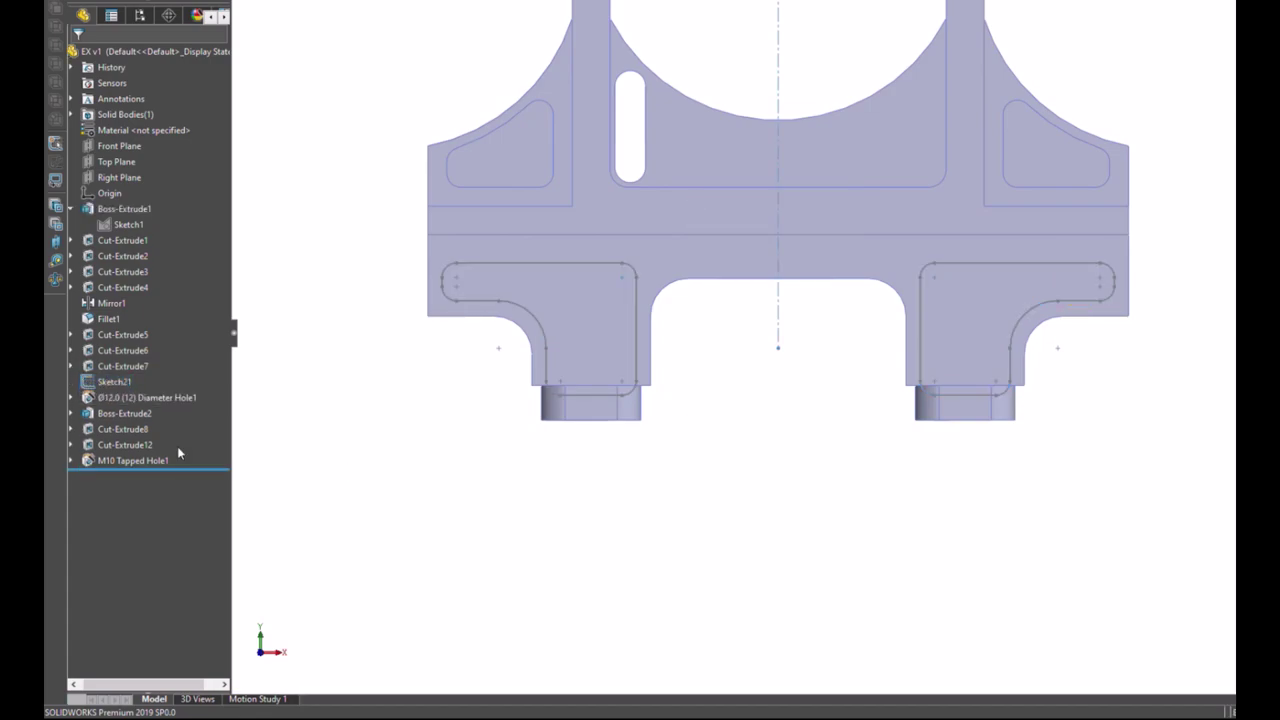
left_click(112, 384)
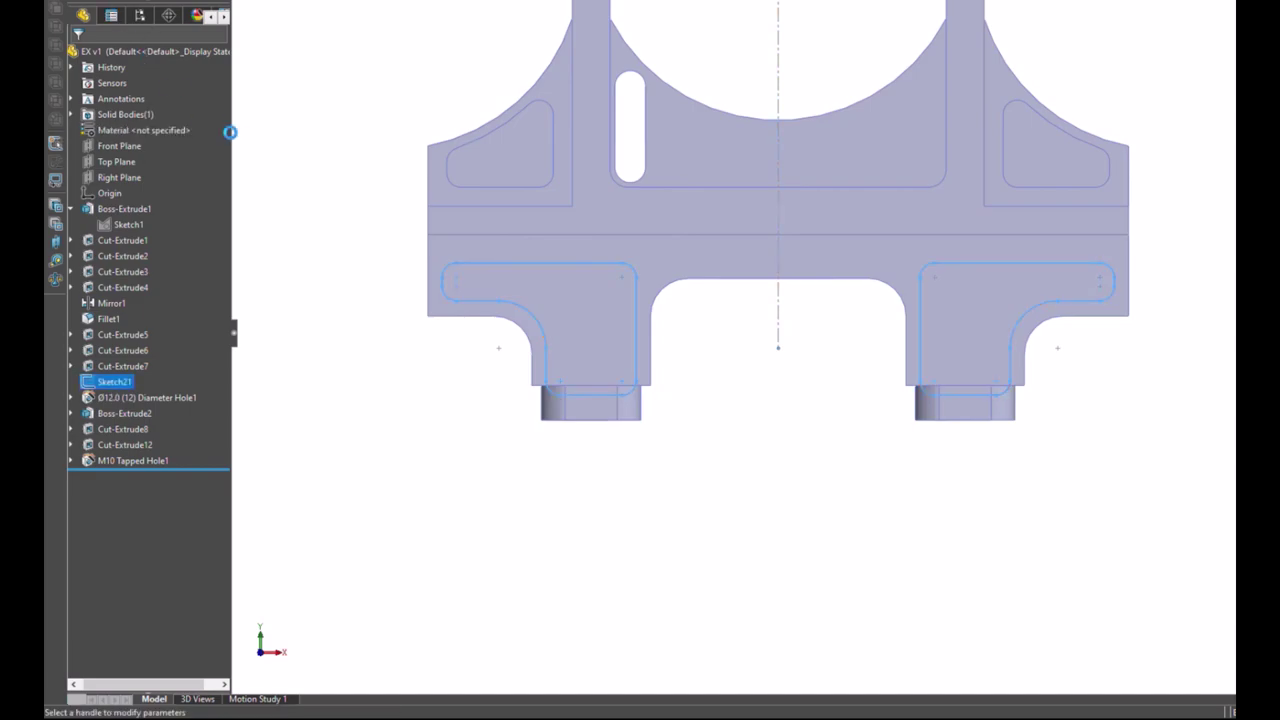
left_click(343, 5)
Step: Preview the boss extrusion with the left L-shaped region and lower strip, then cancel it
left_click(147, 317)
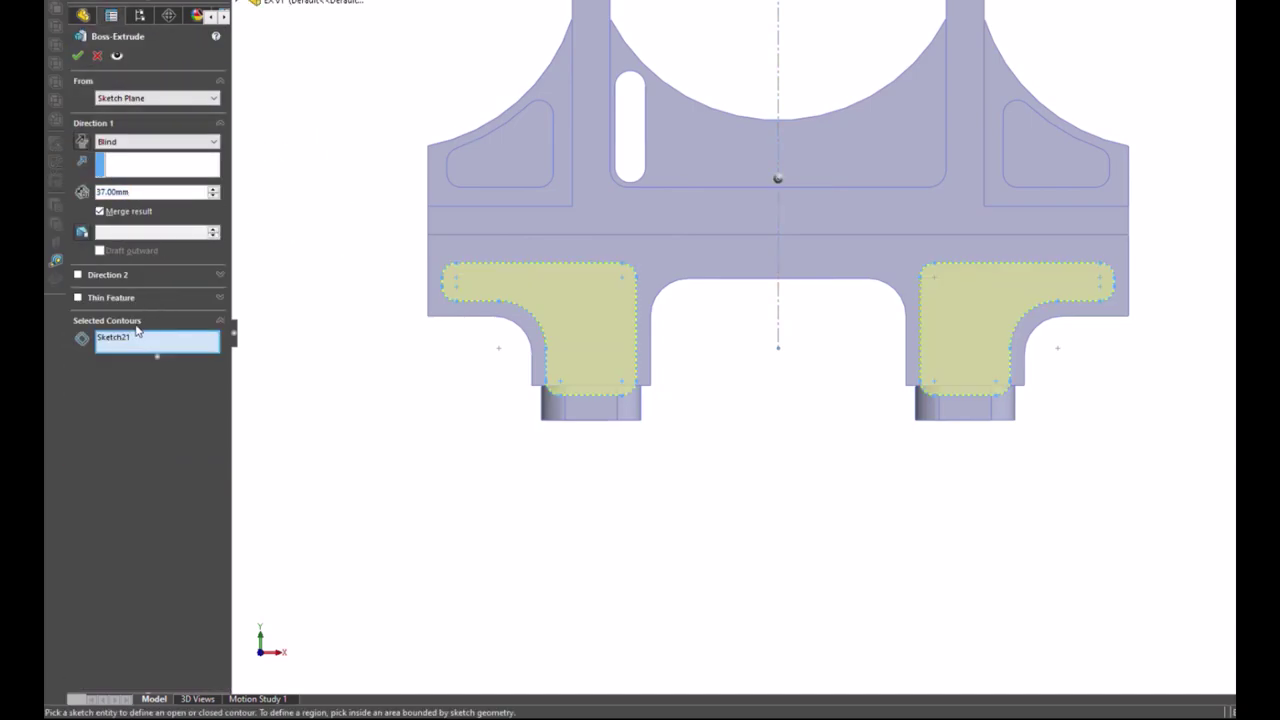
left_click(575, 320)
middle_click_drag(751, 431, 727, 437)
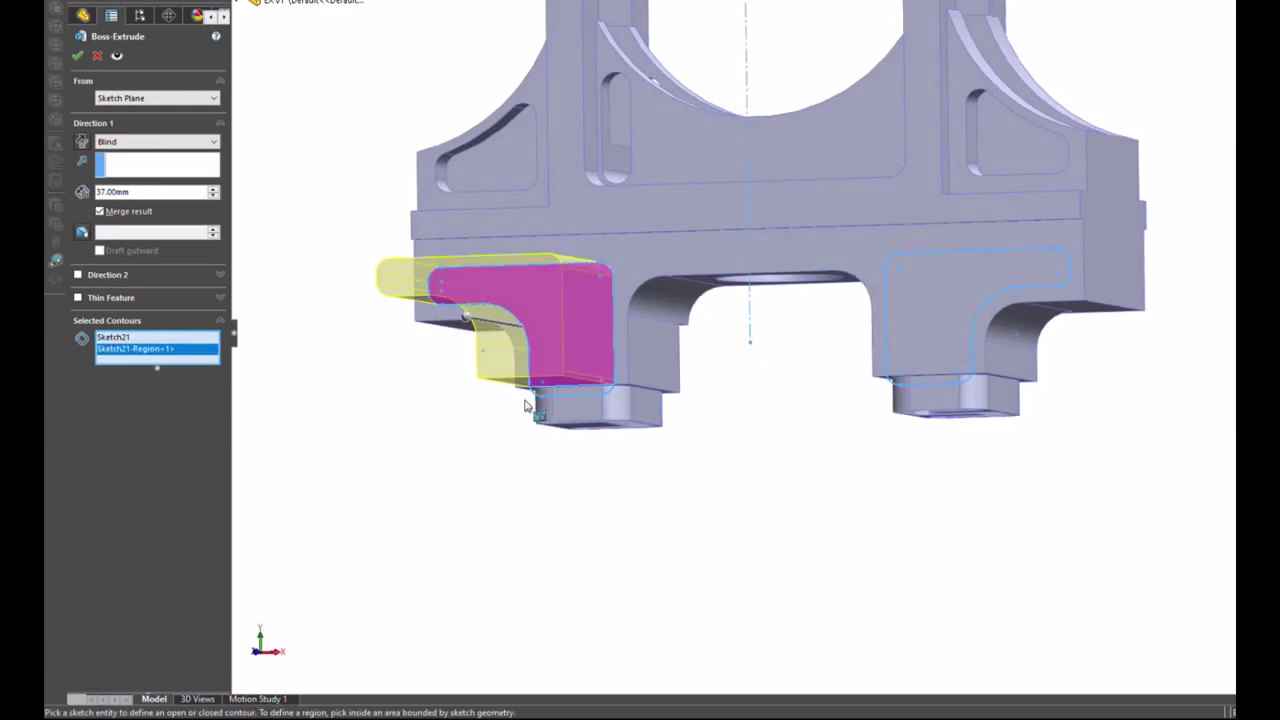
left_click(591, 400)
middle_click_drag(720, 386, 723, 438)
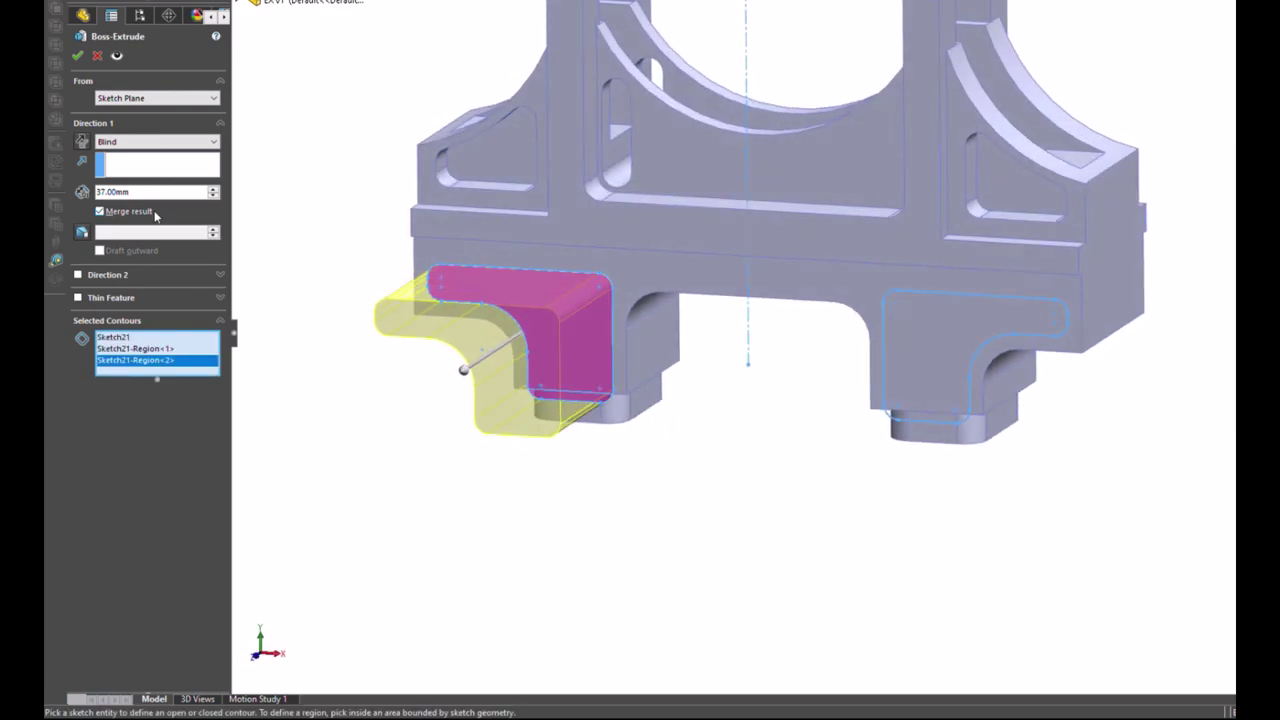
left_click(97, 55)
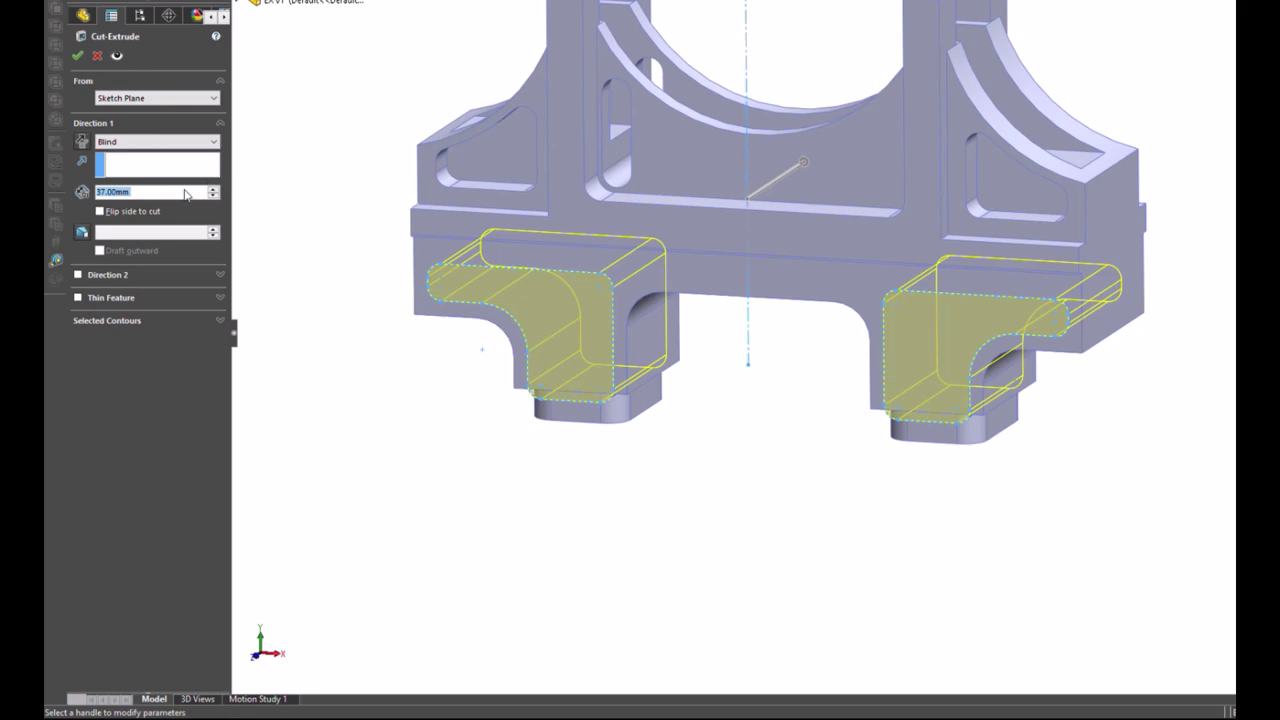
Step: Cut both L-shaped pocket regions 6 mm deep into the bracket's feet
type("6")
key("Return")
left_click(105, 320)
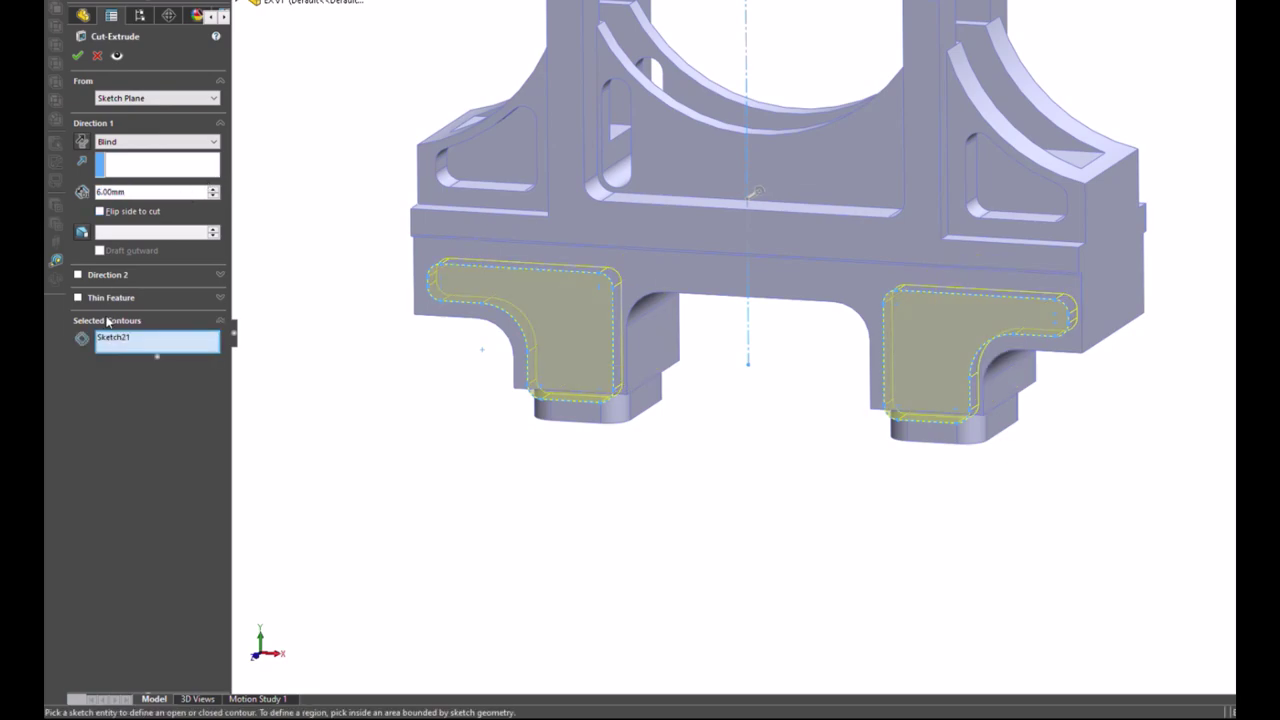
left_click(550, 349)
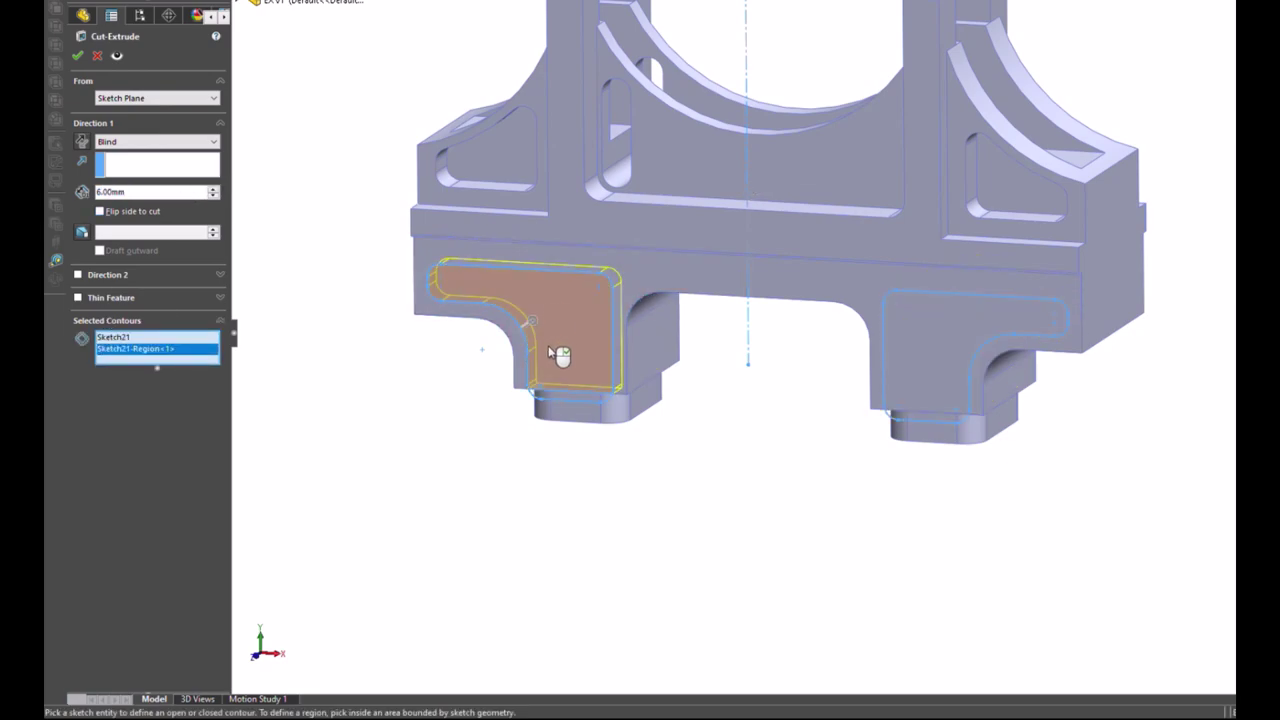
left_click(588, 404)
mouse_move(588, 404)
middle_mouse_down()
mouse_move(473, 390)
mouse_move(443, 331)
mouse_move(463, 371)
mouse_move(529, 434)
middle_mouse_up()
left_click(77, 55)
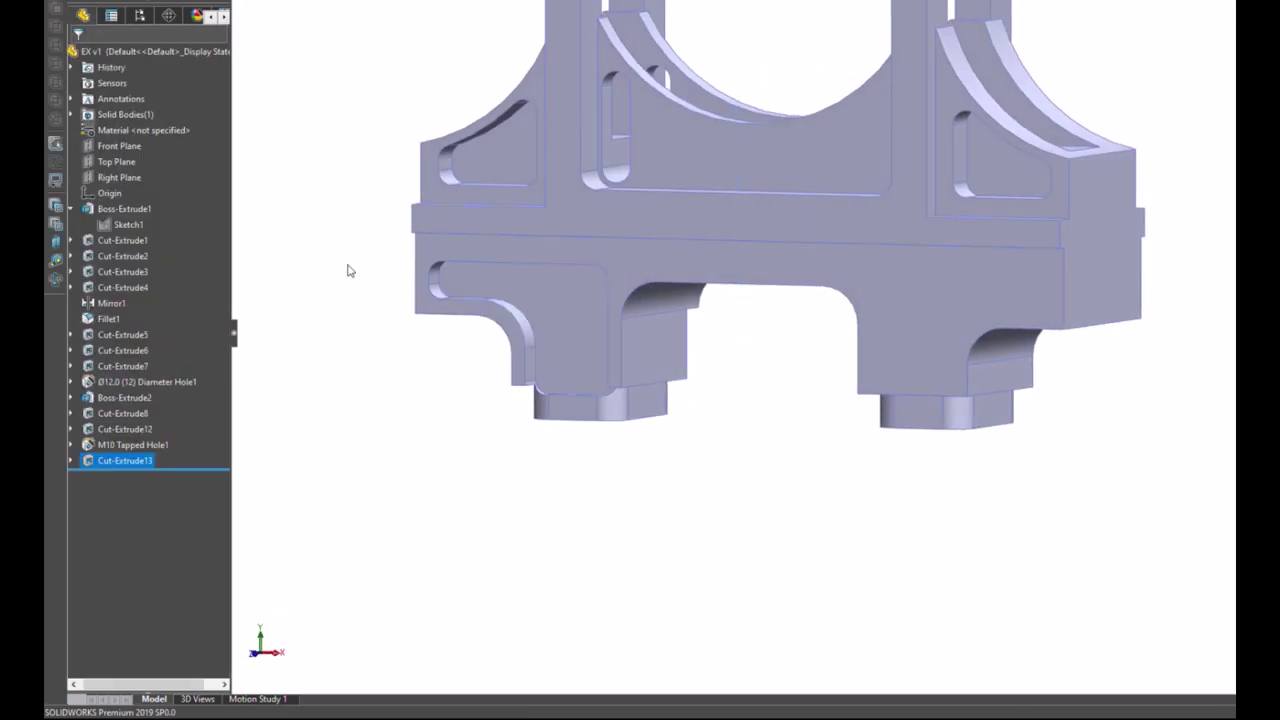
Step: Expand Cut-Extrude13 in the feature tree and select its Sketch21
mouse_move(408, 483)
middle_mouse_down()
mouse_move(382, 416)
mouse_move(377, 345)
mouse_move(408, 397)
mouse_move(440, 534)
middle_mouse_up()
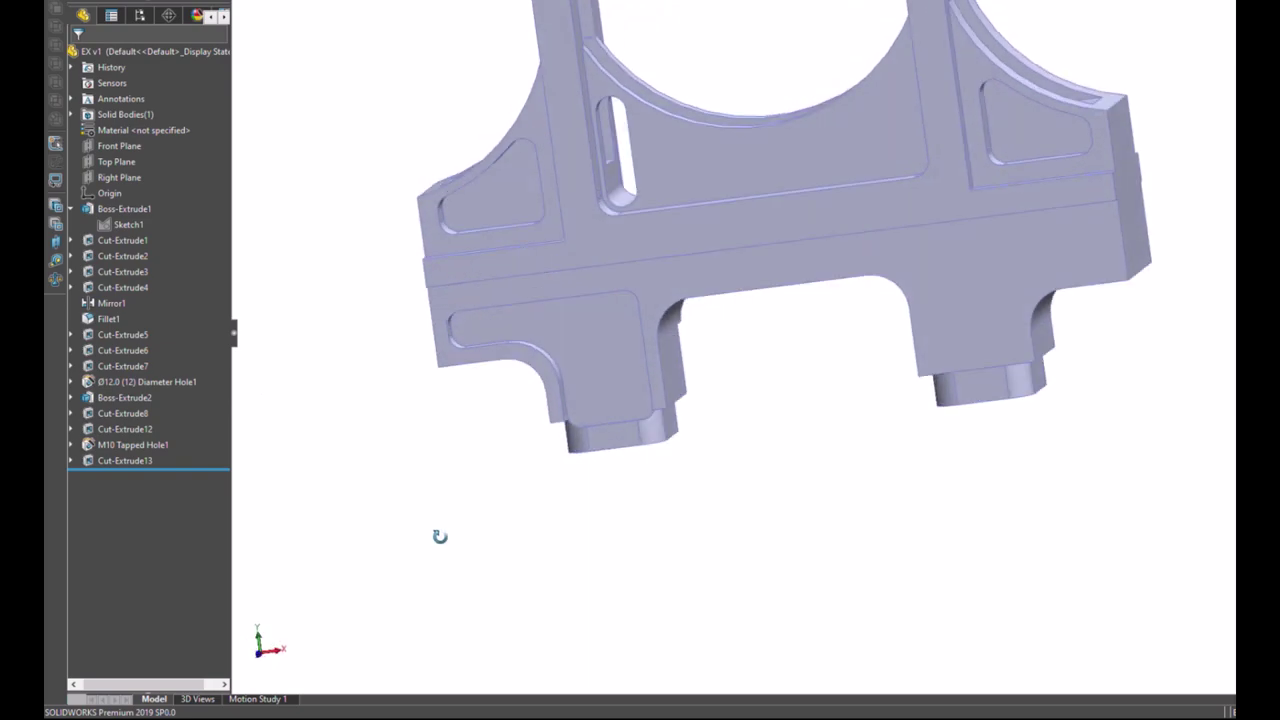
left_click(102, 461)
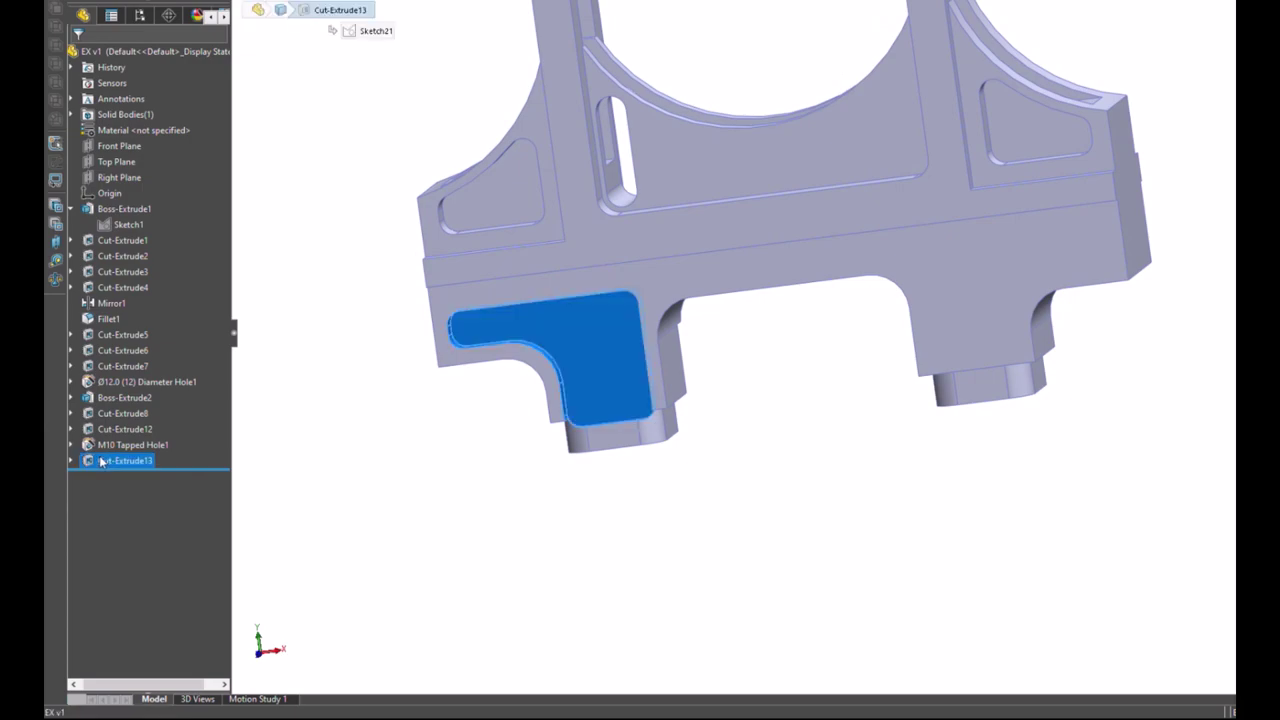
key("Right")
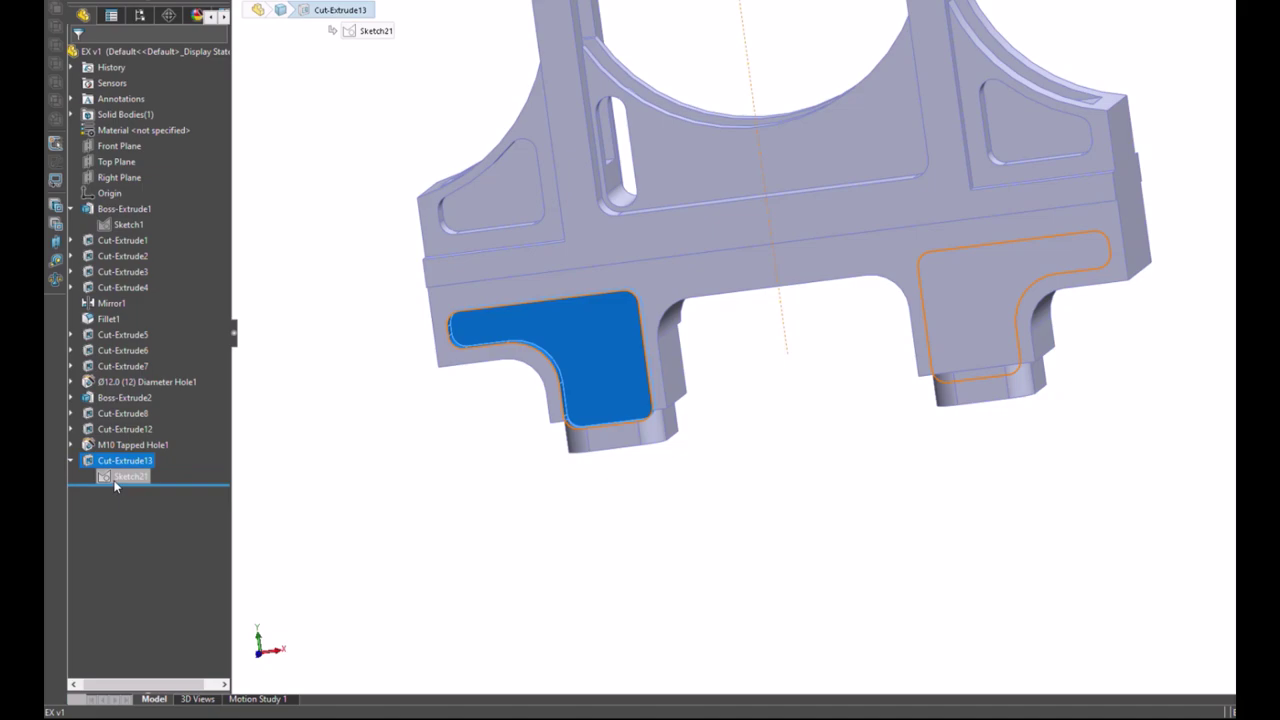
left_click(115, 480)
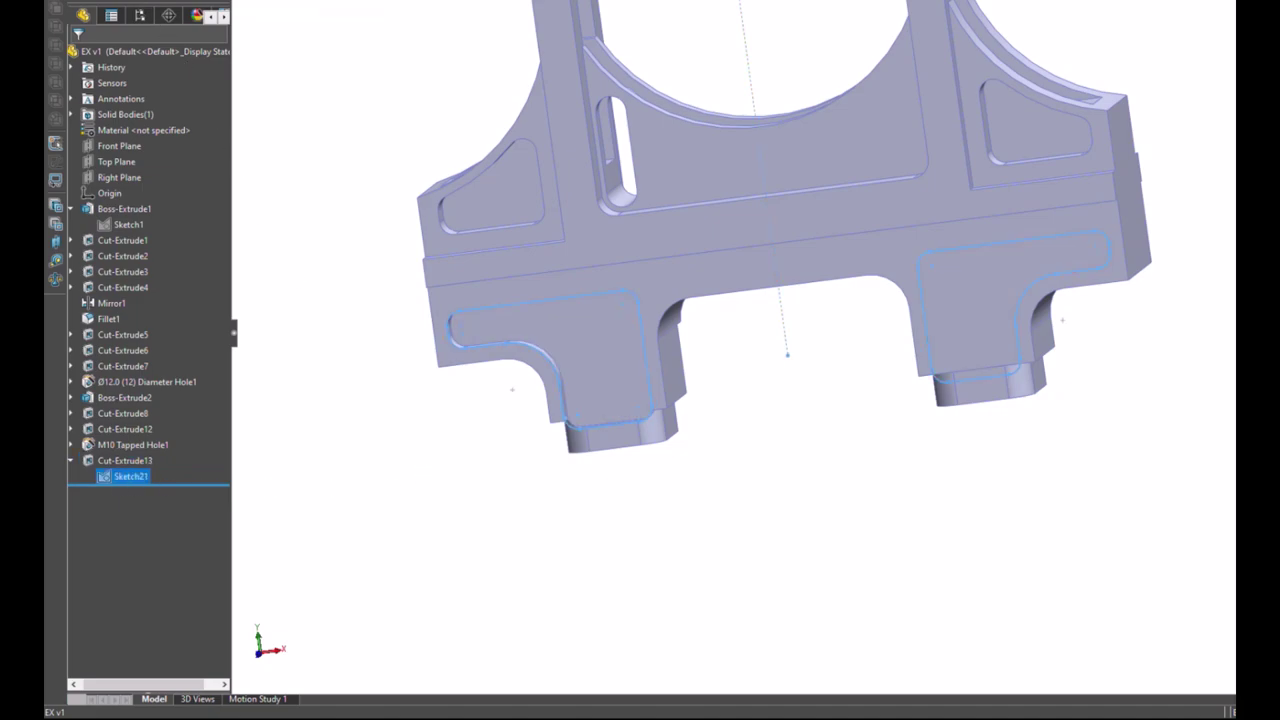
Step: Extrude only the right L-shaped Sketch21 region as a 3 mm blind boss
key("e")
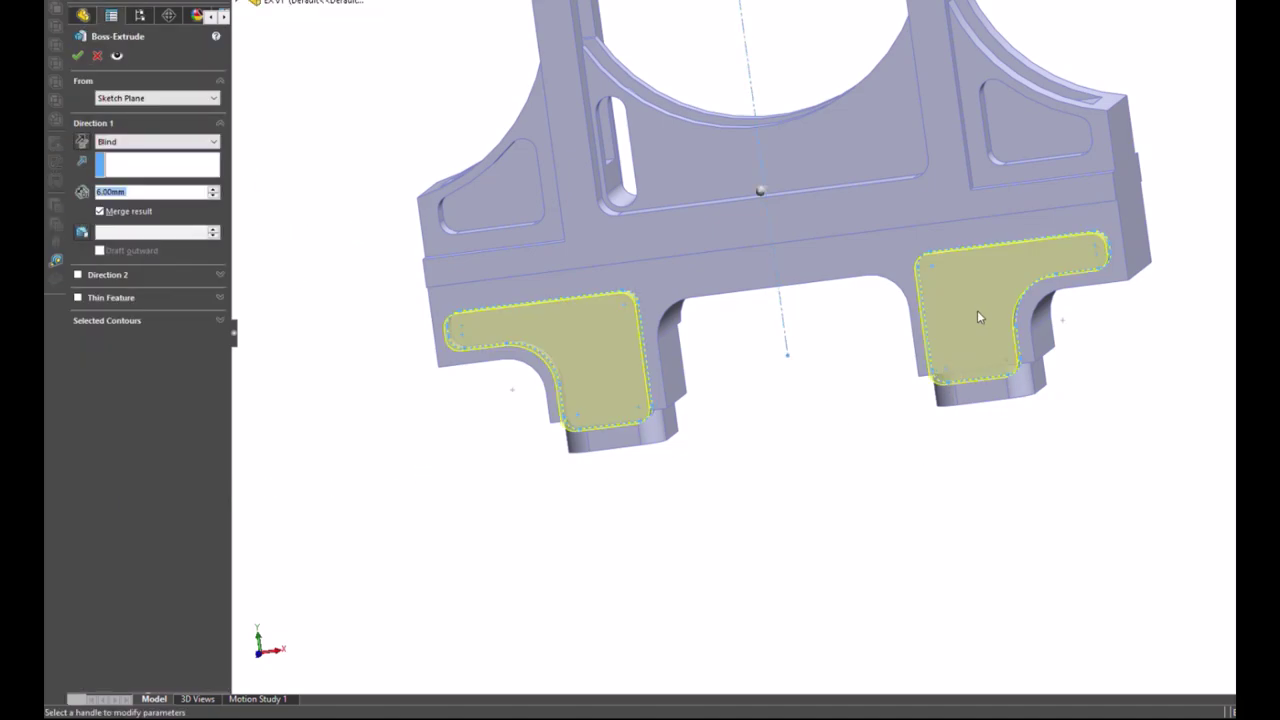
type("3")
key("Return")
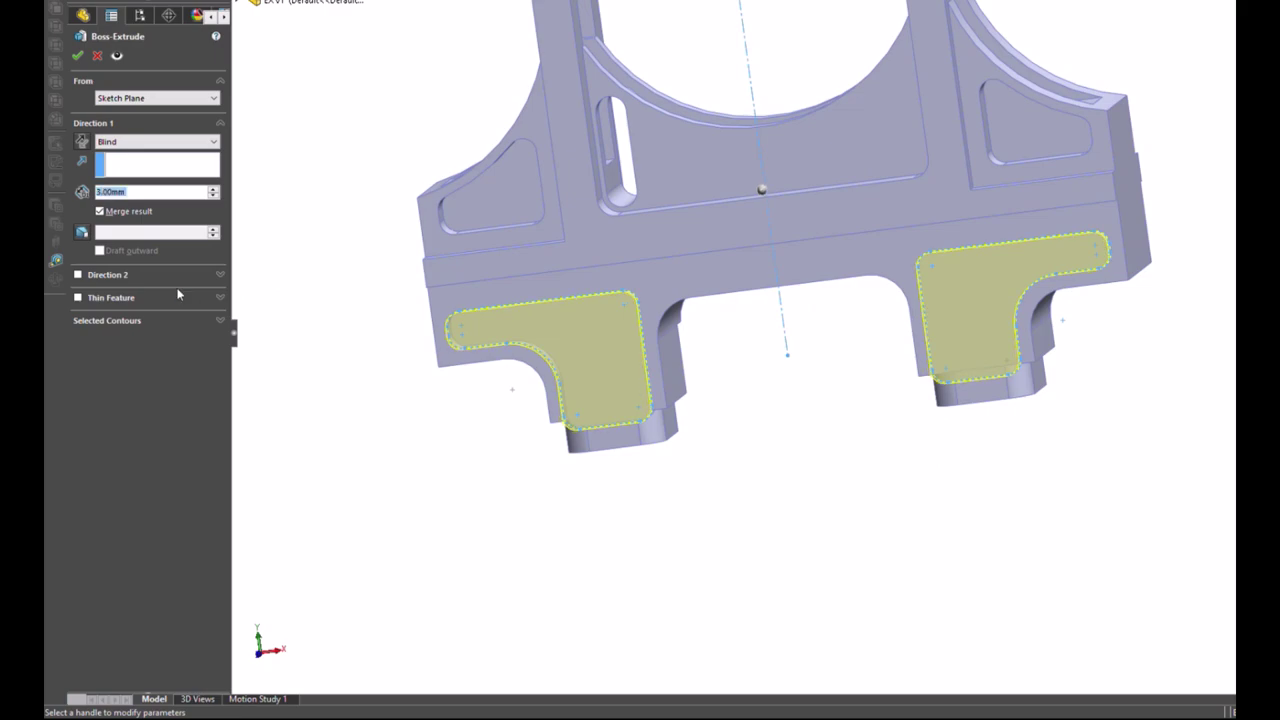
left_click(138, 330)
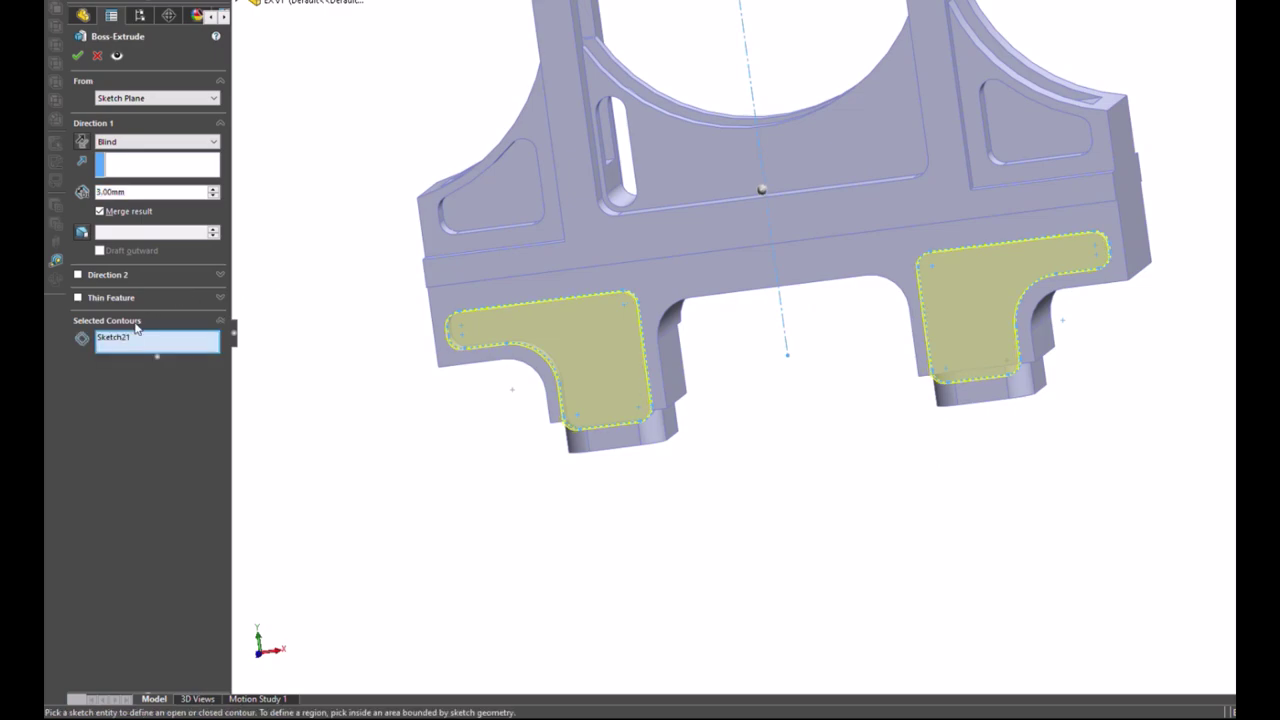
left_click(955, 322)
middle_click_drag(963, 327, 894, 377)
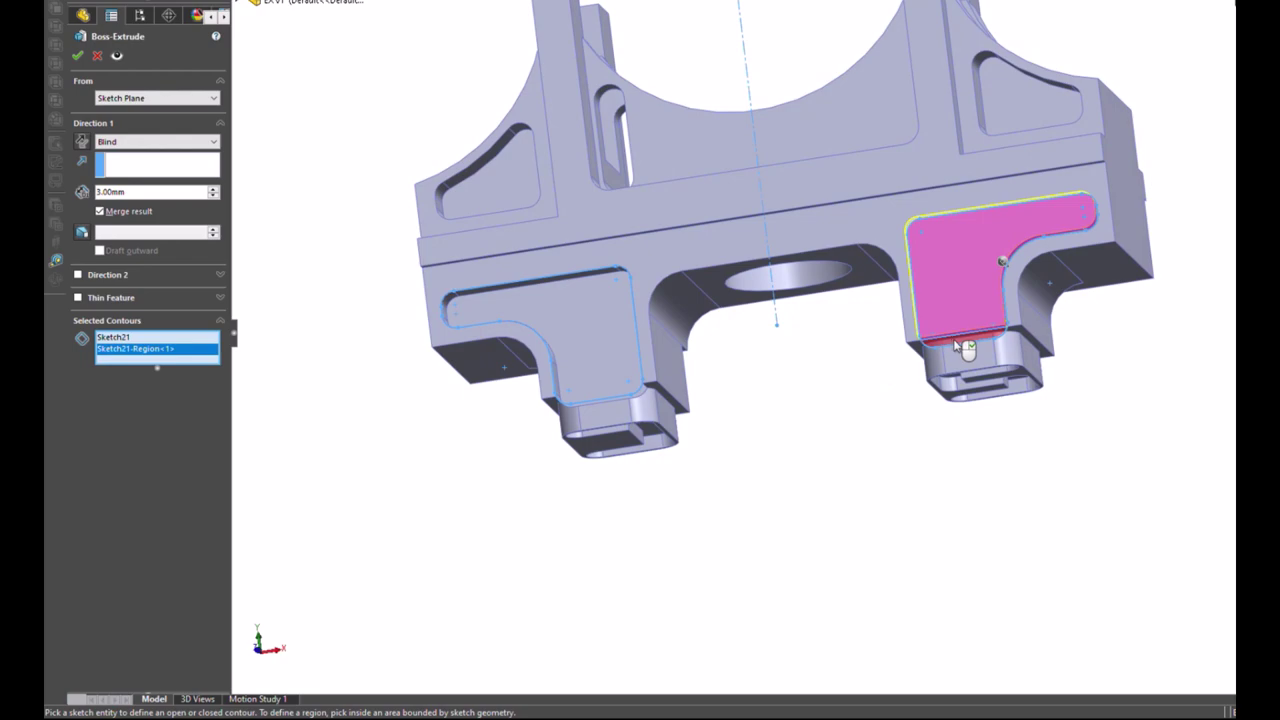
left_click(962, 350)
mouse_move(792, 385)
middle_mouse_down()
mouse_move(754, 391)
mouse_move(640, 366)
mouse_move(764, 398)
mouse_move(772, 412)
middle_mouse_up()
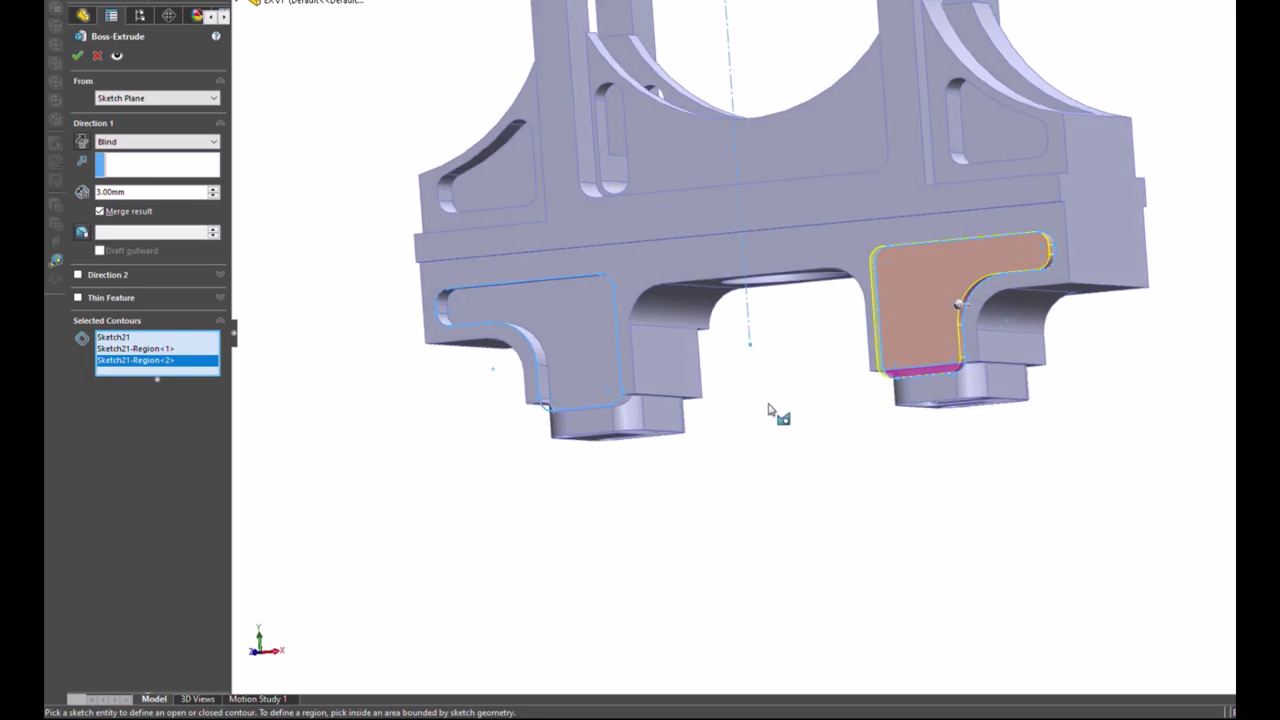
left_click(920, 380)
mouse_move(920, 380)
middle_mouse_down()
mouse_move(786, 457)
mouse_move(851, 471)
middle_mouse_up()
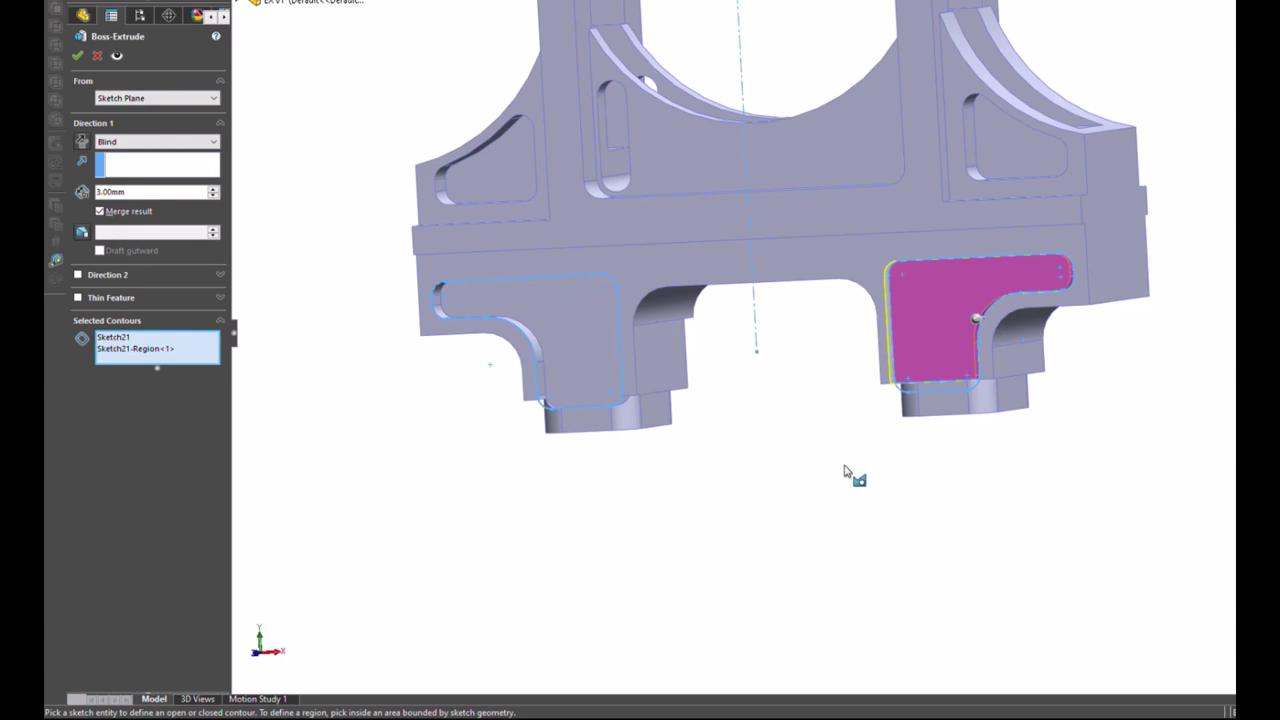
left_click(78, 56)
mouse_move(314, 194)
middle_mouse_down()
mouse_move(371, 323)
mouse_move(365, 169)
mouse_move(530, 350)
middle_mouse_up()
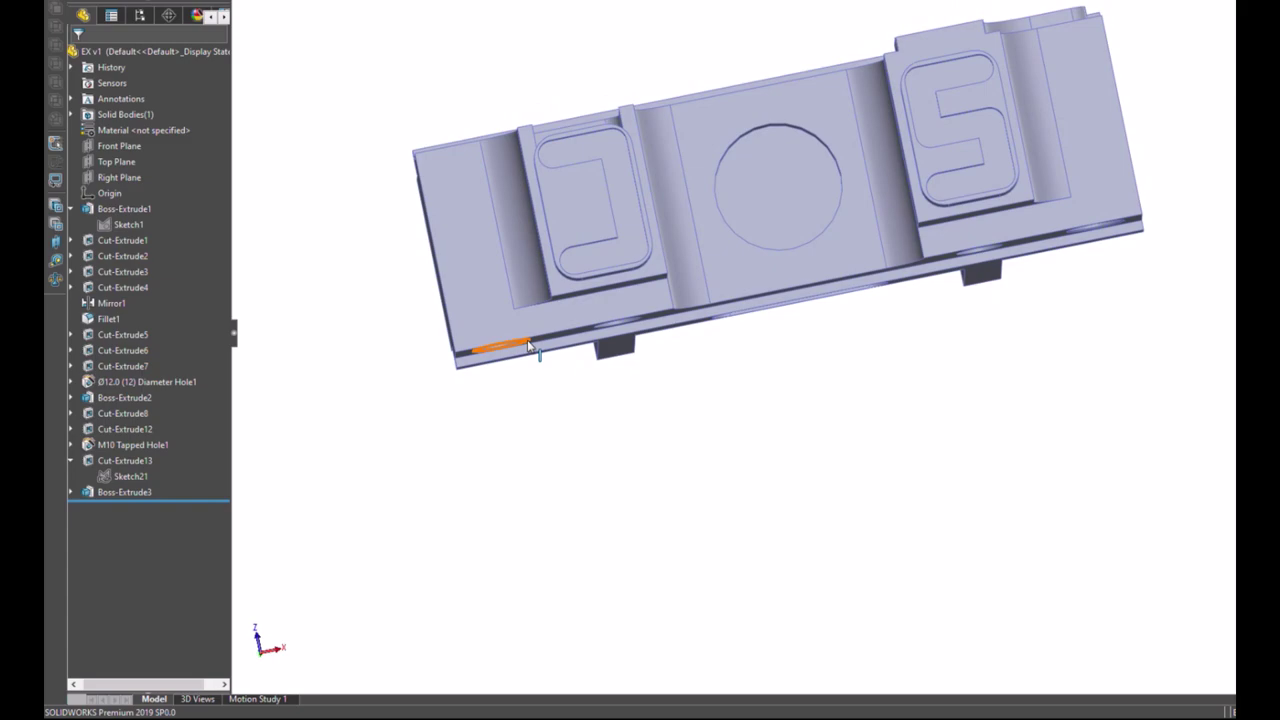
Step: View the central top face Normal To, showing the S and C letter pockets and round recess
key("Up")
key("Up")
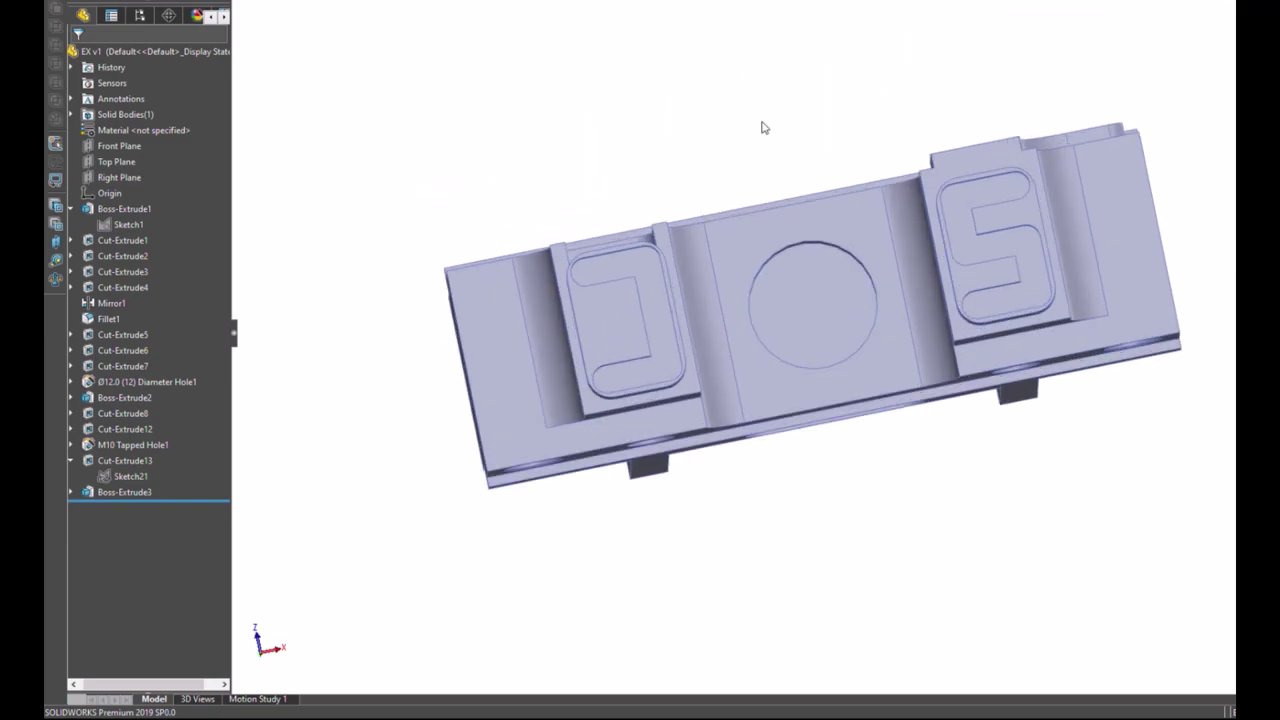
left_click(861, 231)
key("ctrl+8")
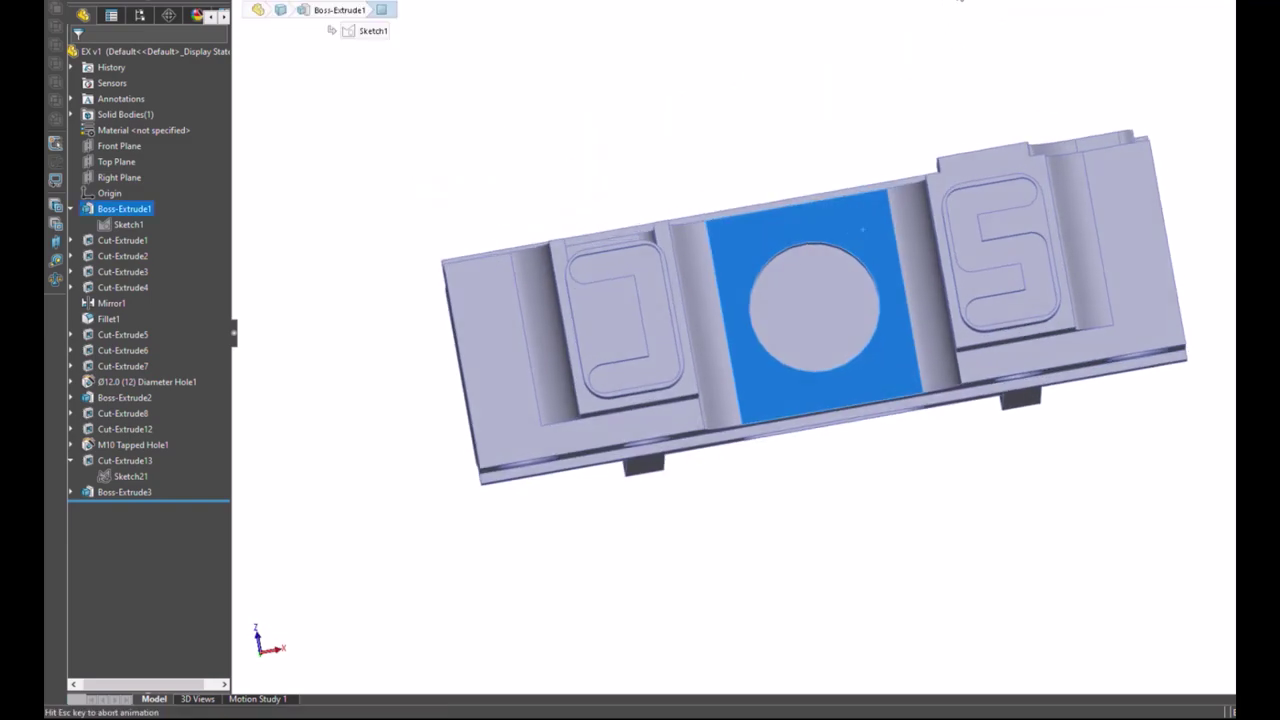
left_click(912, 79)
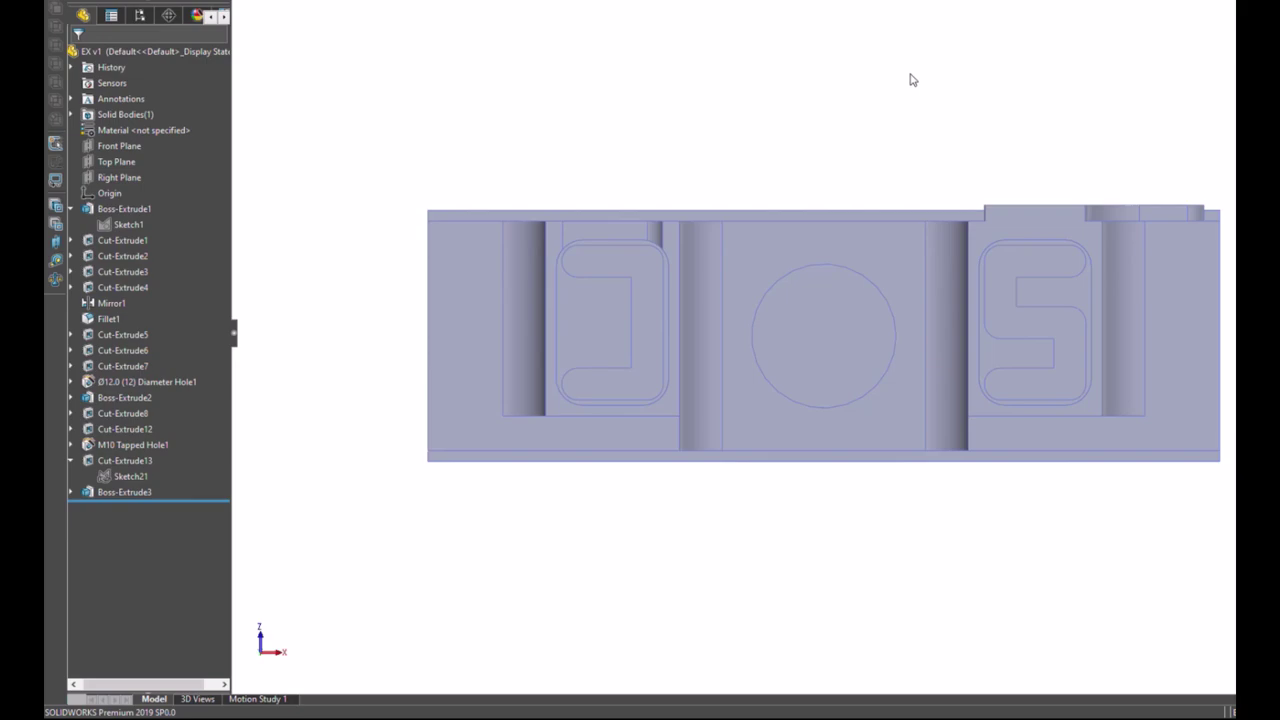
Step: Edit the Cut-Extrude6 sketch, change its 2.00 dimension to 3.00, and exit to rebuild
mouse_move(885, 128)
middle_mouse_down()
mouse_move(835, 186)
mouse_move(883, 154)
mouse_move(897, 220)
mouse_move(866, 282)
middle_mouse_up()
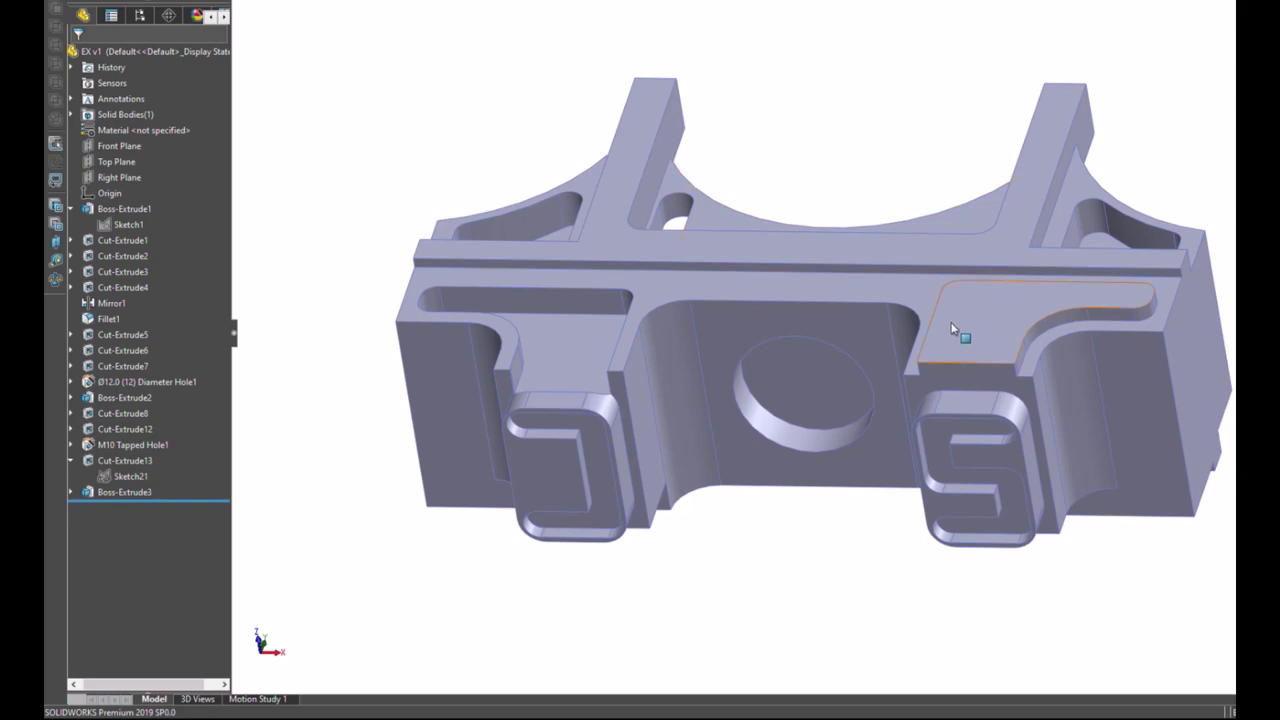
left_click(1028, 350)
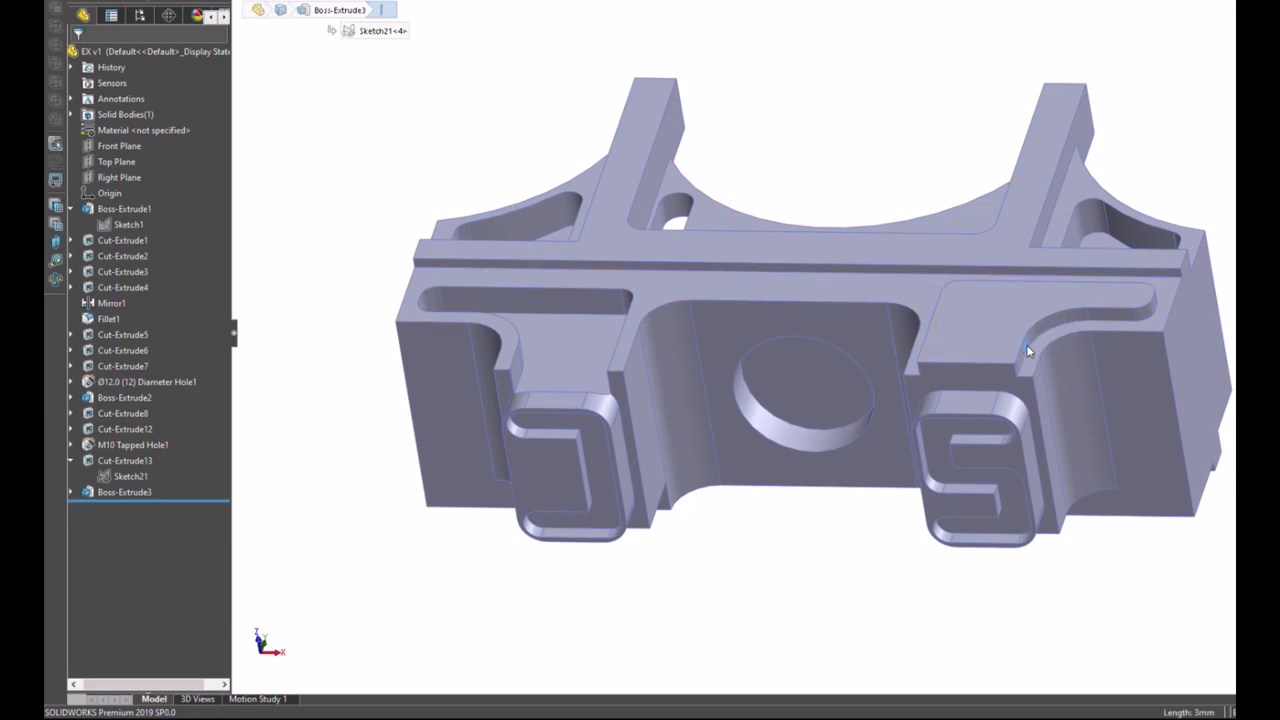
left_click(1182, 281)
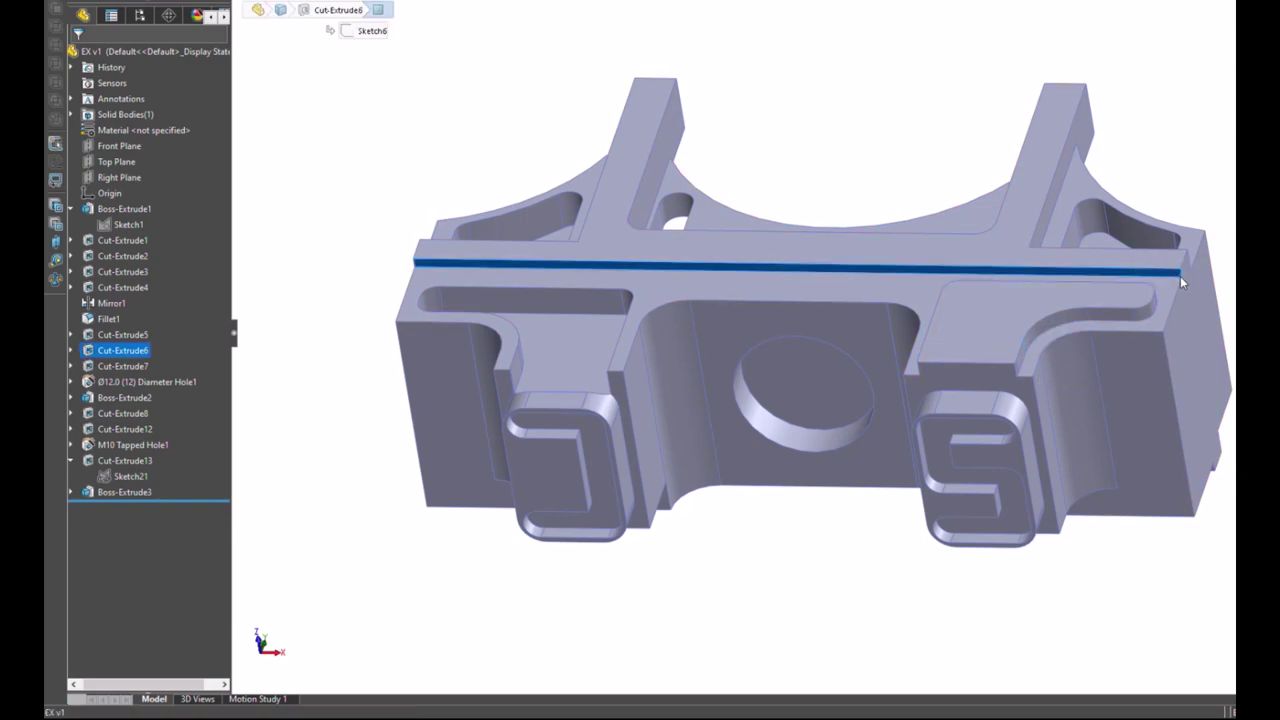
left_click(1180, 282)
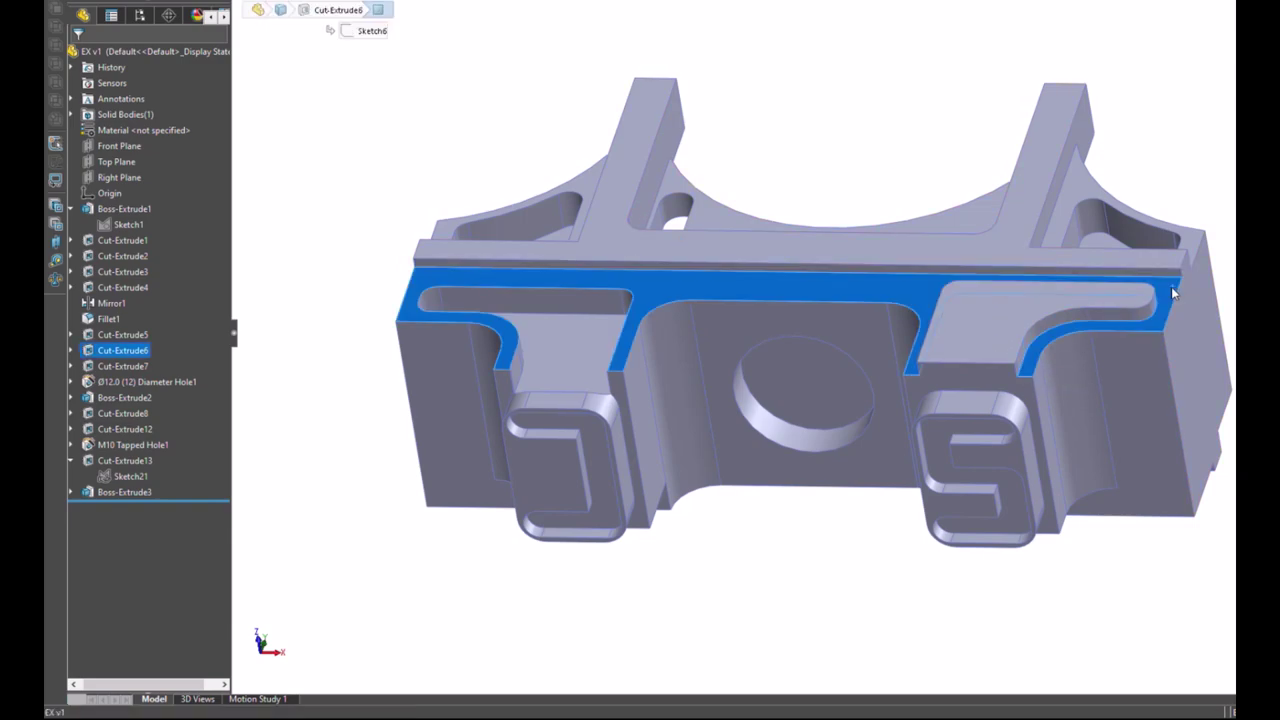
left_click(1232, 231)
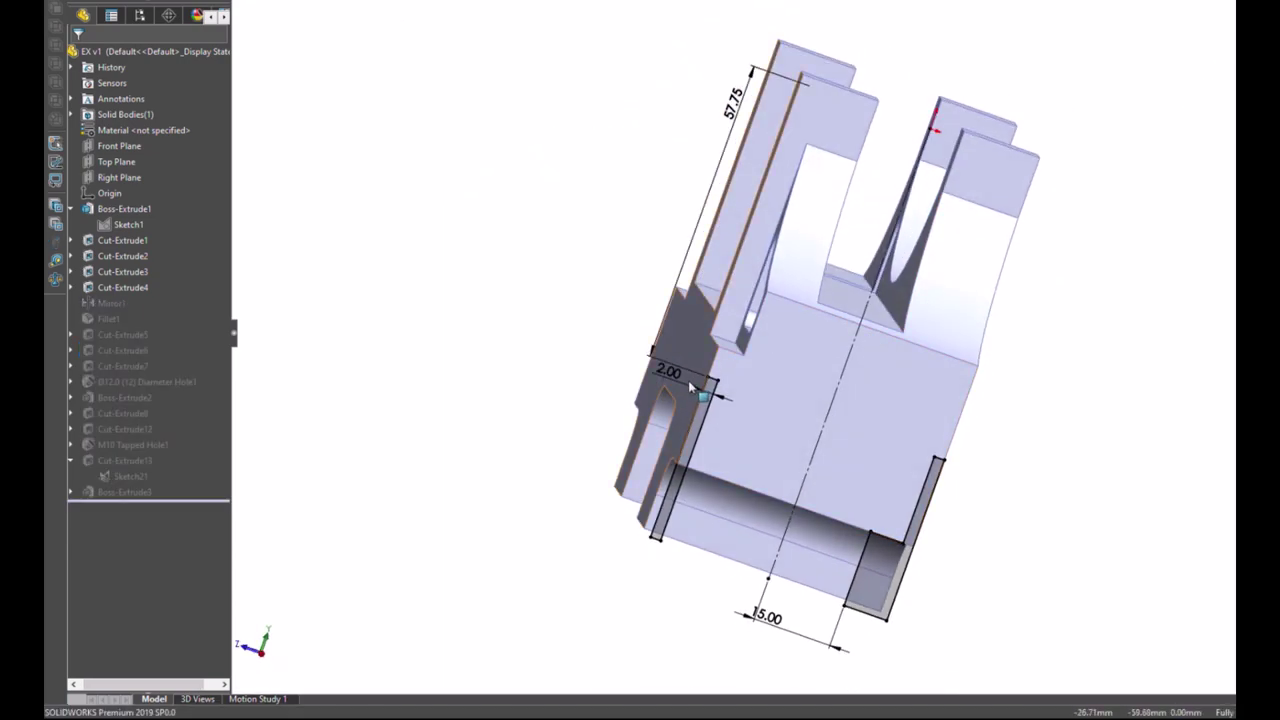
double_click(689, 382)
type("3")
key("Return")
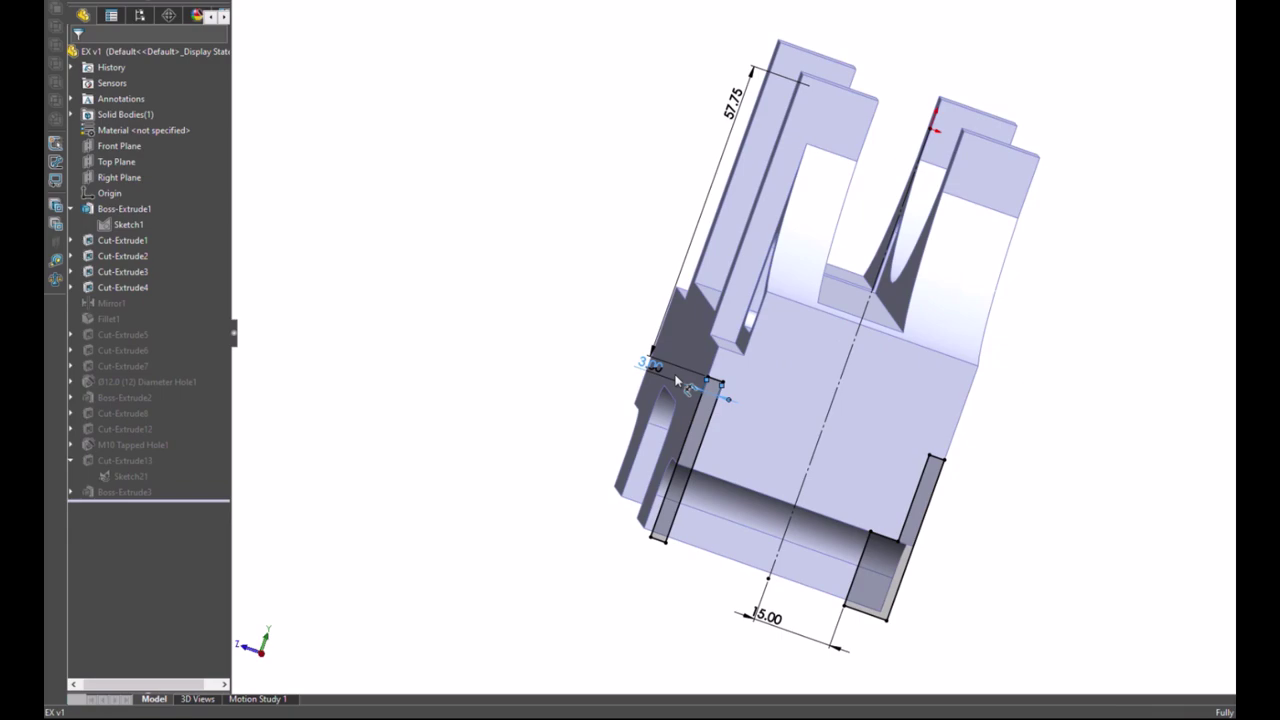
left_click(1213, 231)
Step: View the raised S-shaped boss face straight on with Normal To
mouse_move(1176, 288)
middle_mouse_down()
mouse_move(1222, 363)
mouse_move(1222, 242)
middle_mouse_up()
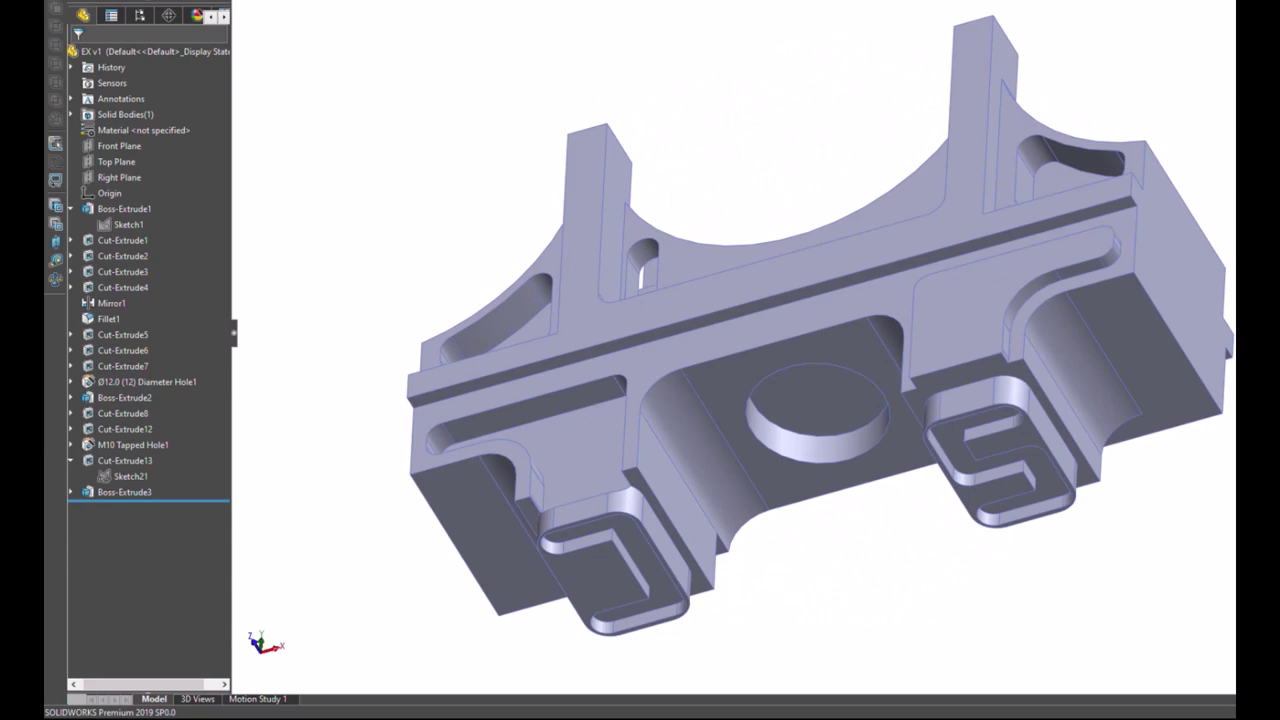
left_click(992, 448)
key("ctrl+8")
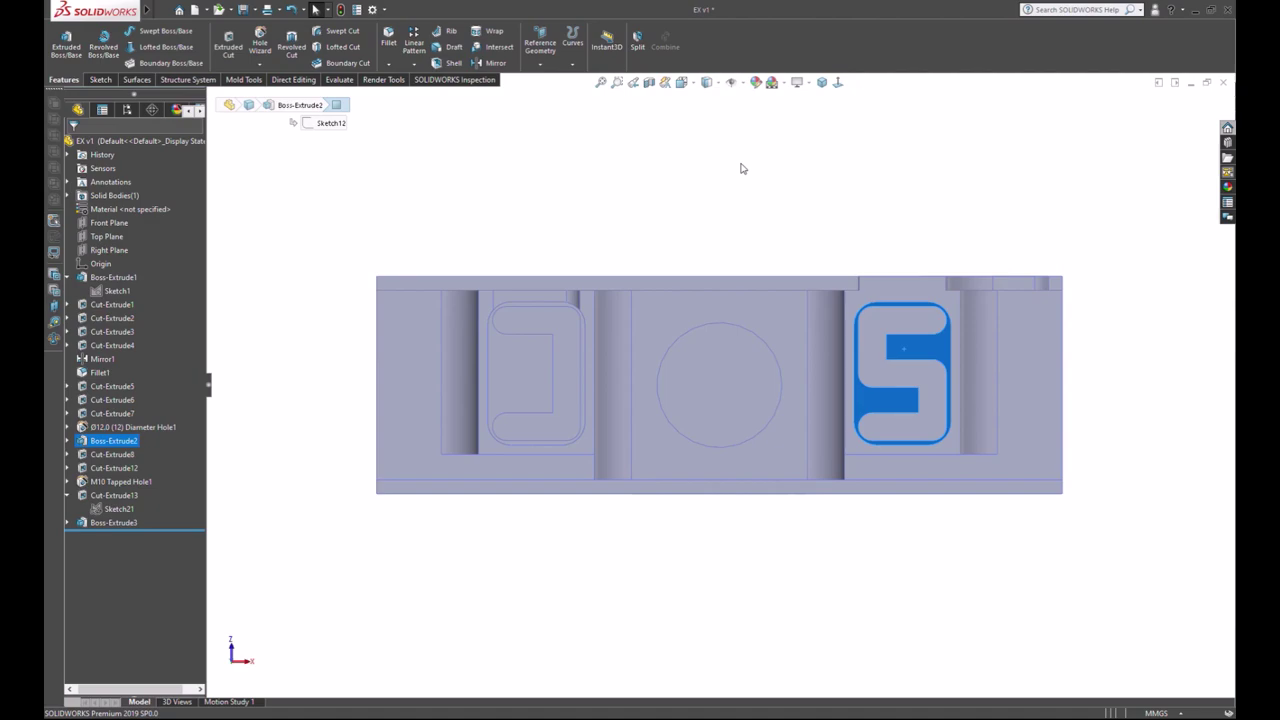
Step: Switch to the isometric view and save the part
left_click(742, 168)
key("ctrl+7")
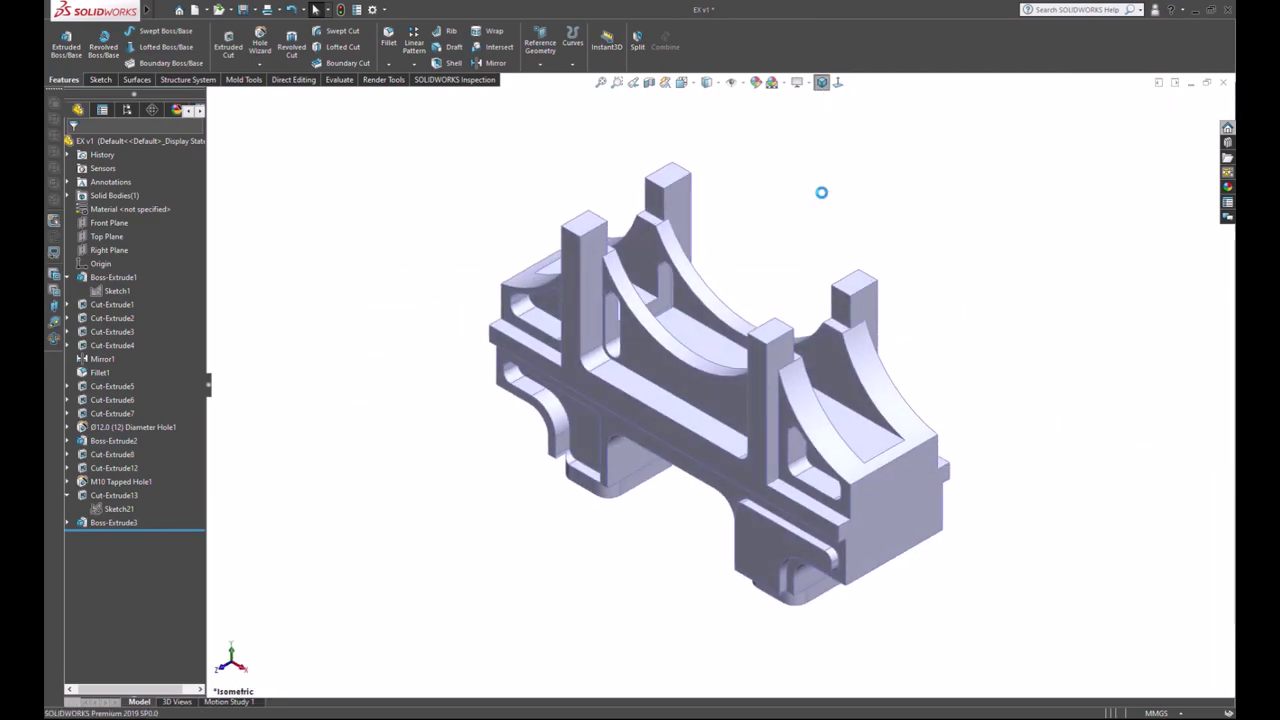
key("ctrl+s")
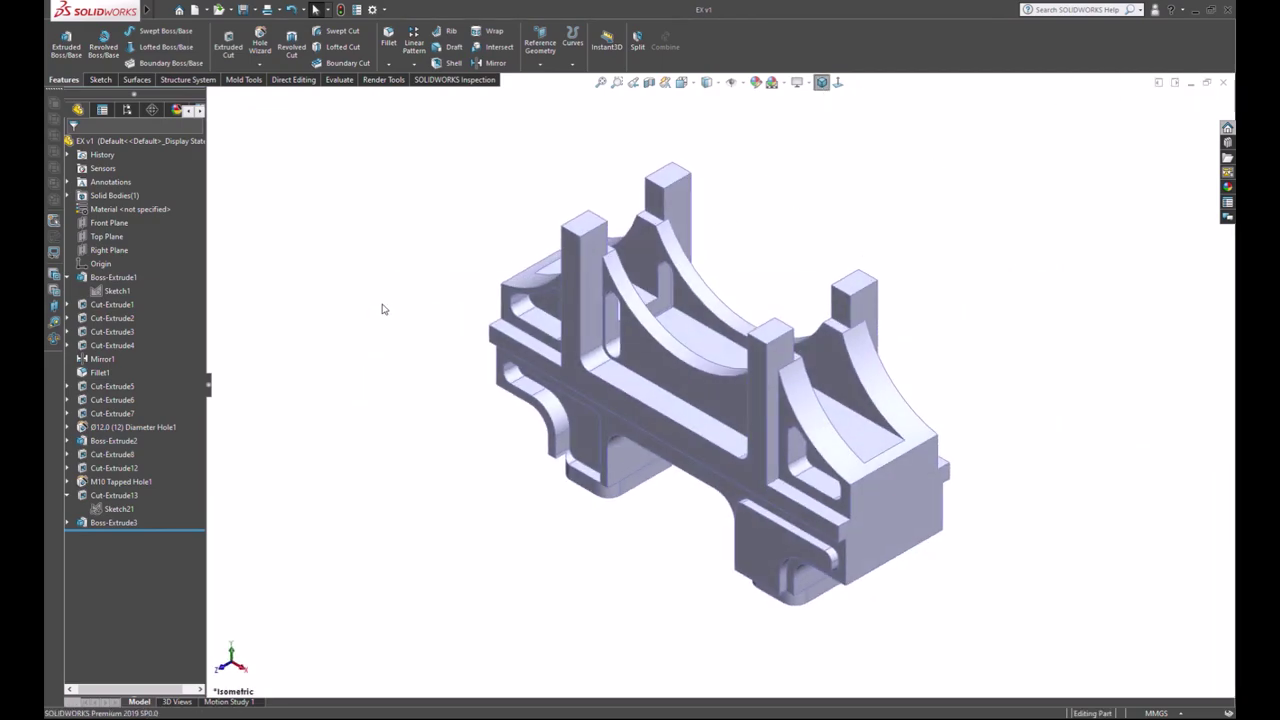
Step: Show the feature dimensions from the Annotations folder, leaving them displayed
left_click(83, 197)
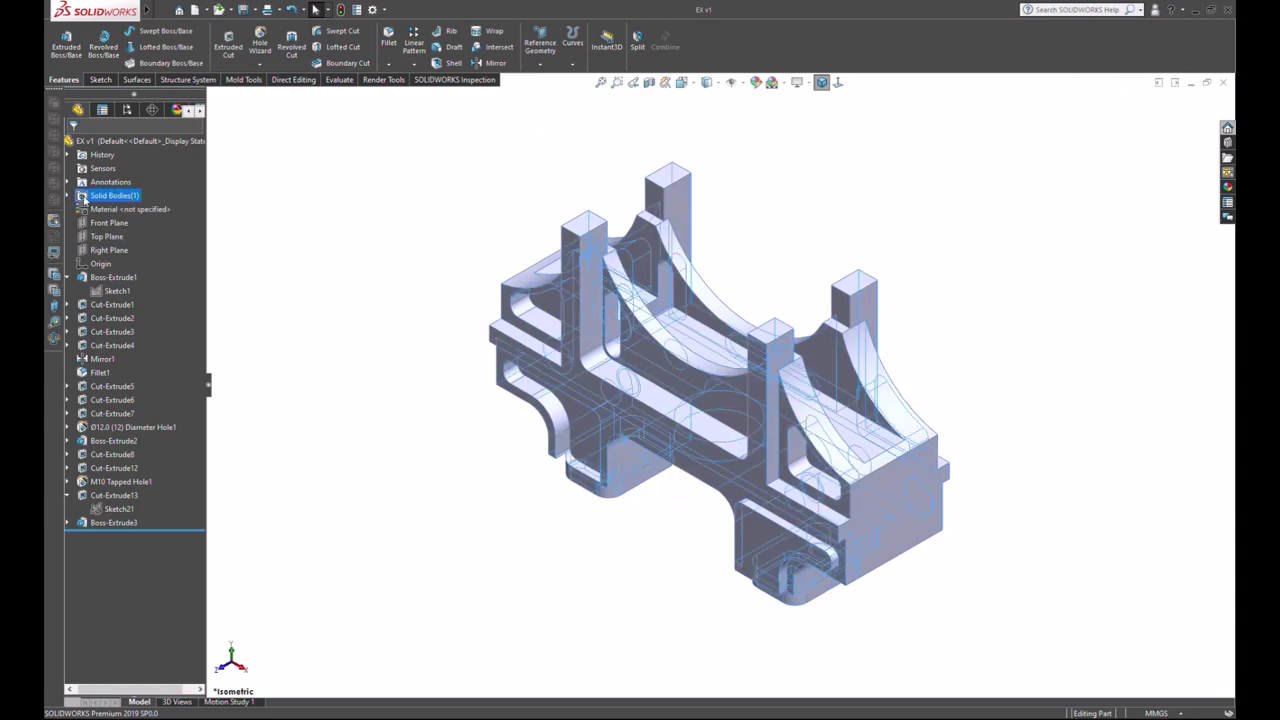
left_click(283, 211)
left_click(110, 182)
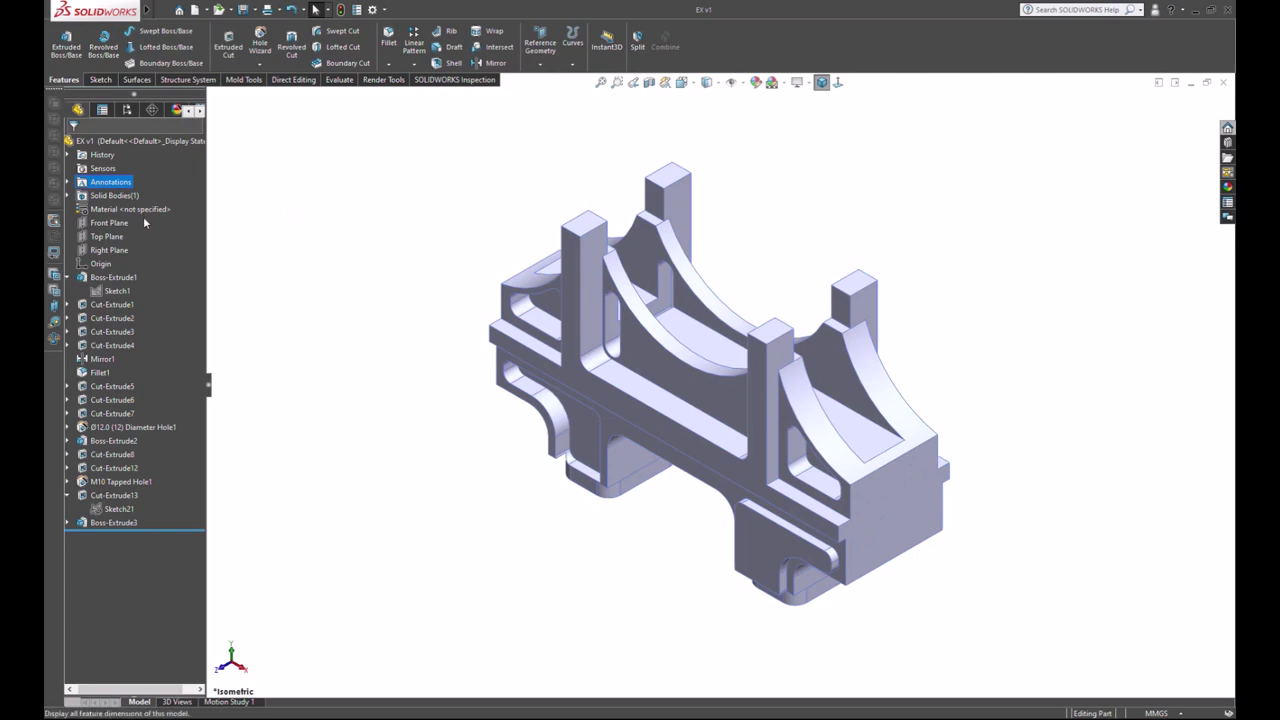
left_click(360, 246)
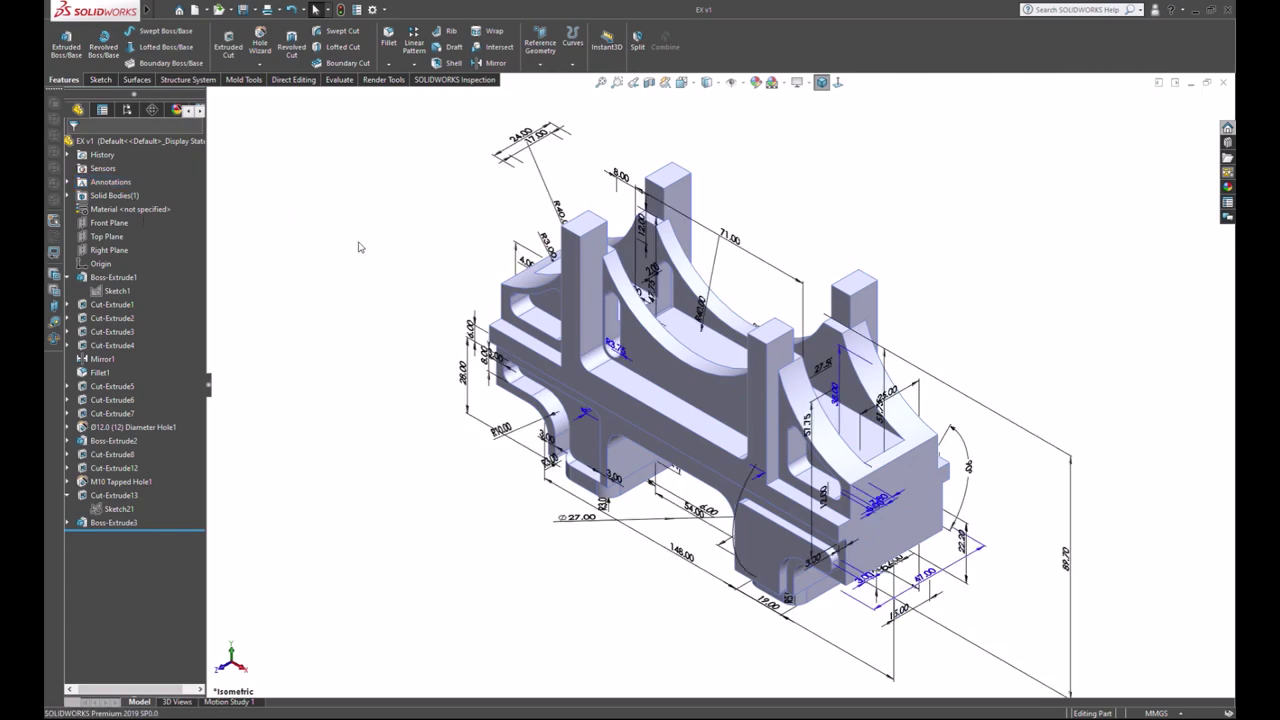
left_click(112, 182)
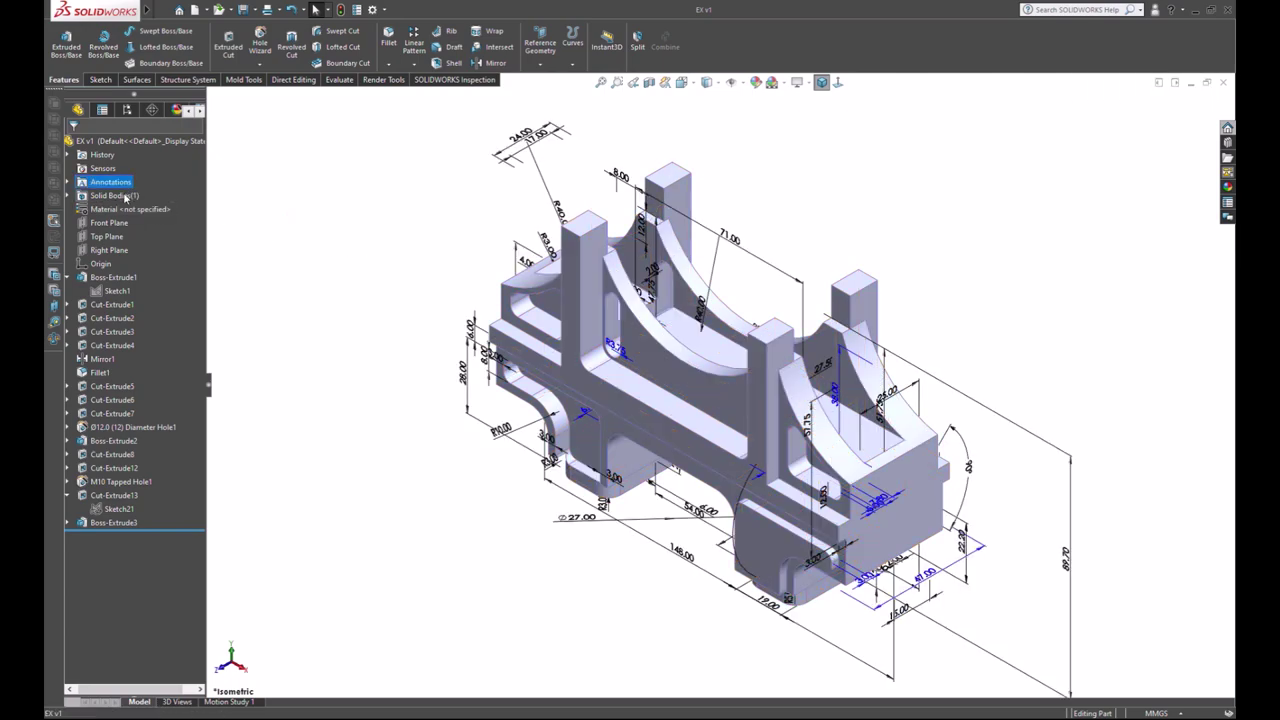
left_click(205, 233)
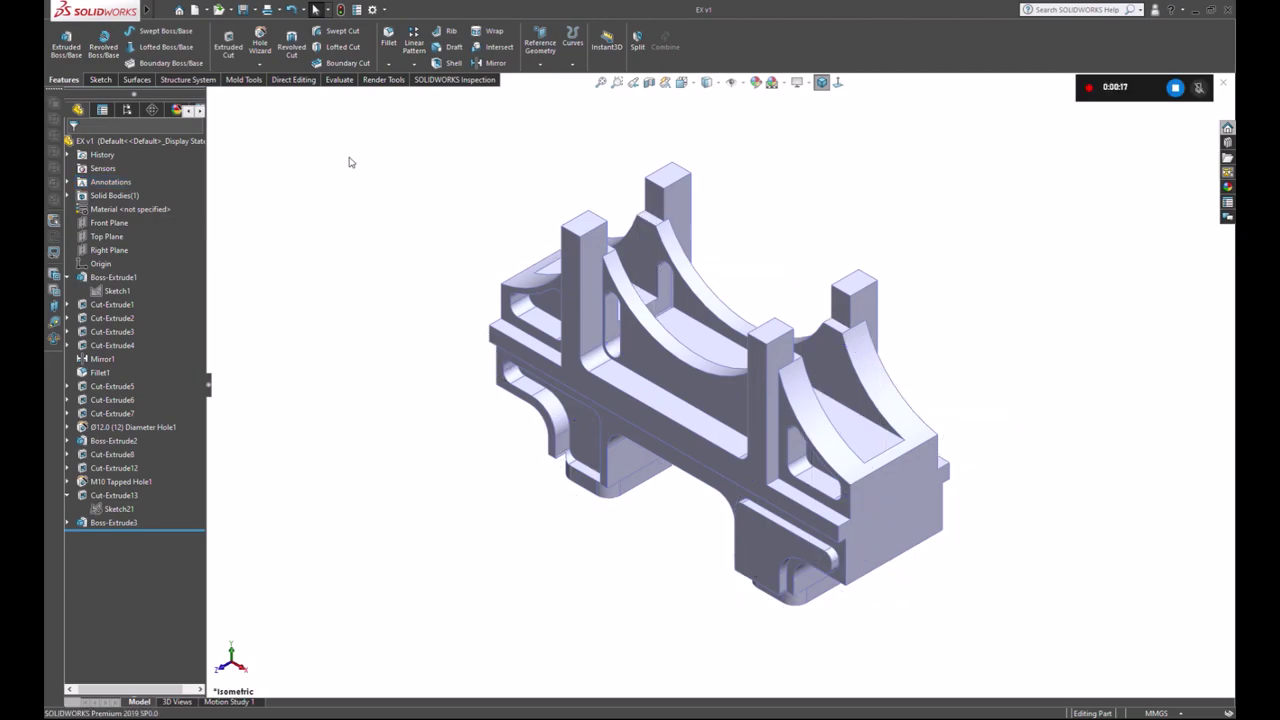
left_click(108, 182)
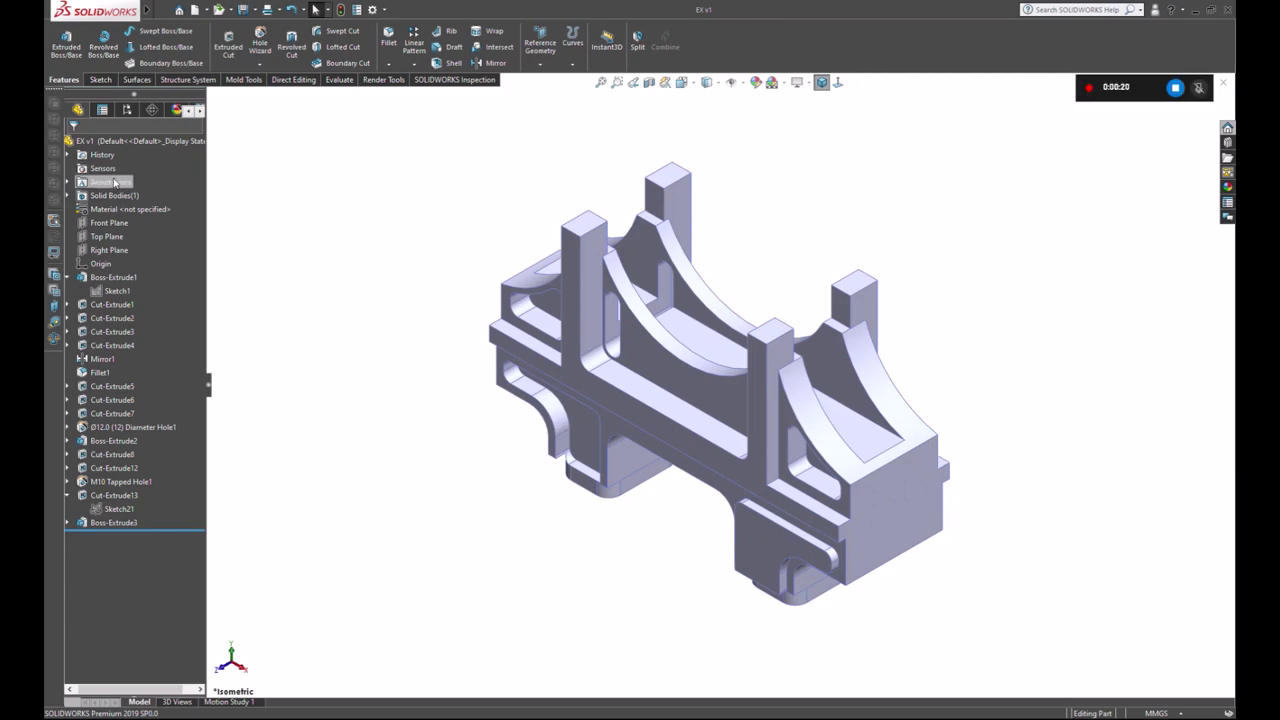
left_click(369, 241)
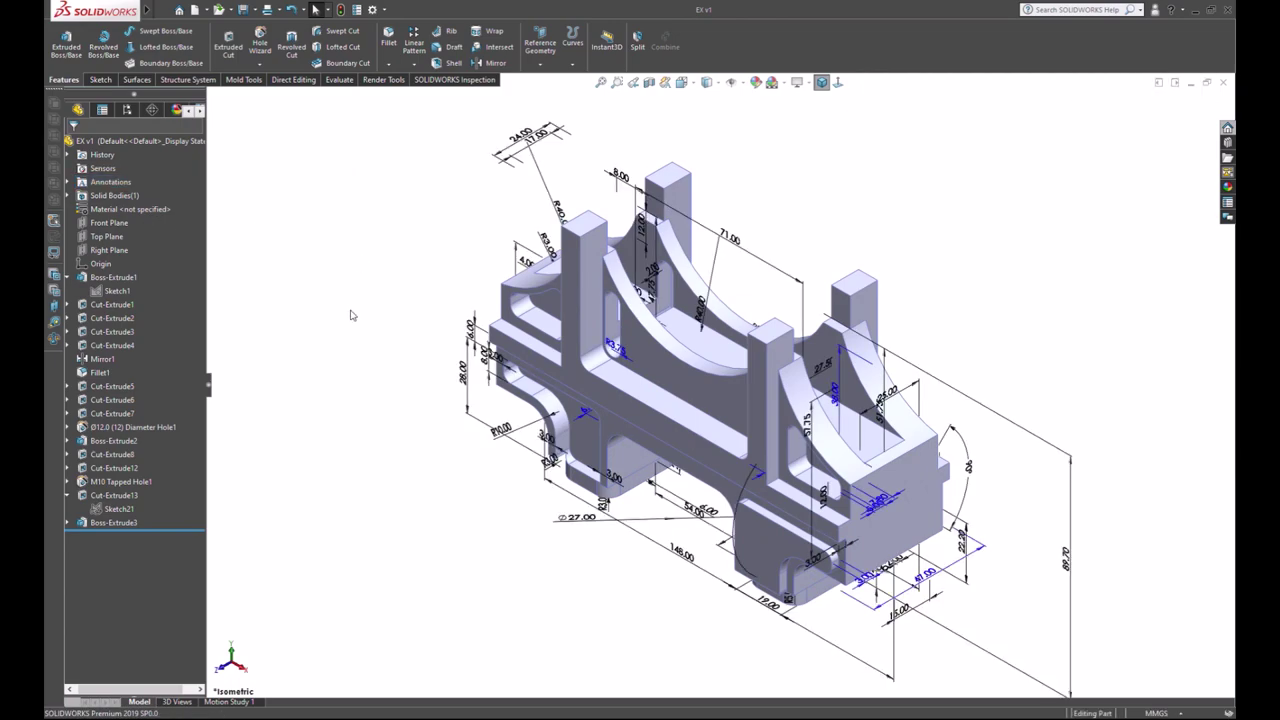
Step: Orbit and zoom around the bracket to review its feature dimensions
middle_click_drag(375, 389, 449, 290)
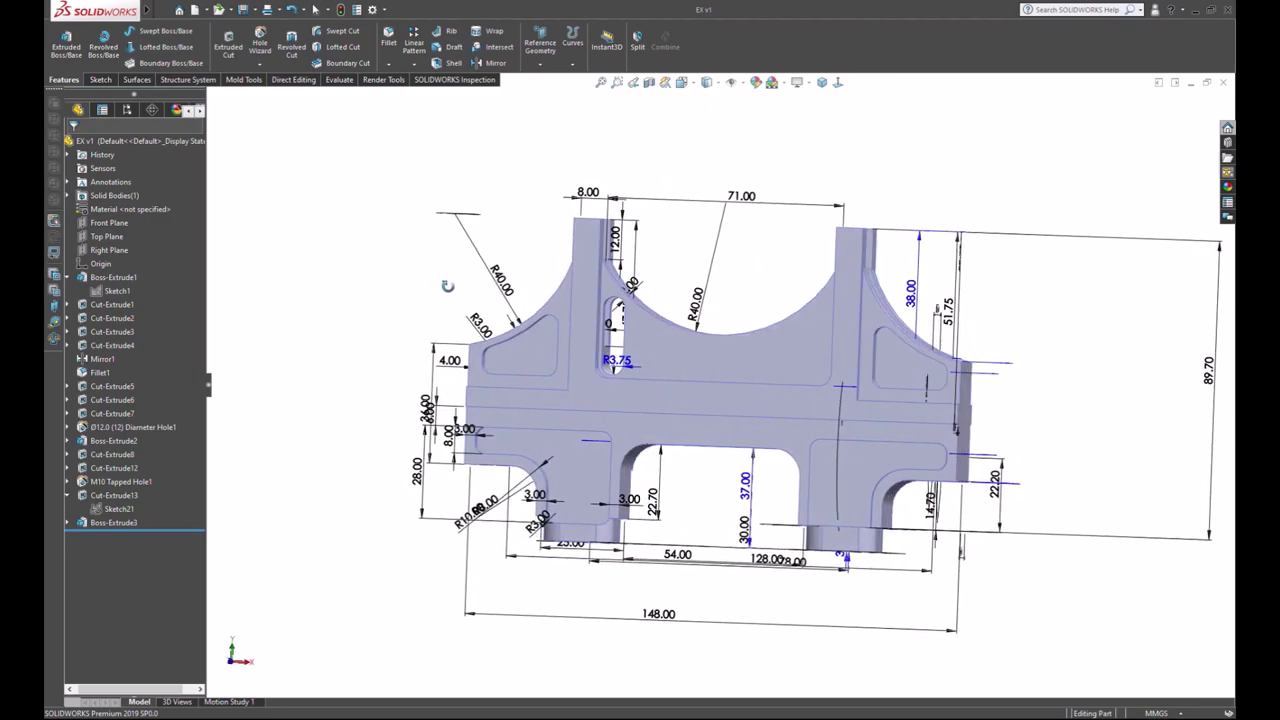
scroll(769, 371, "down", 5)
scroll(637, 229, "up", 3)
scroll(623, 251, "up", 3)
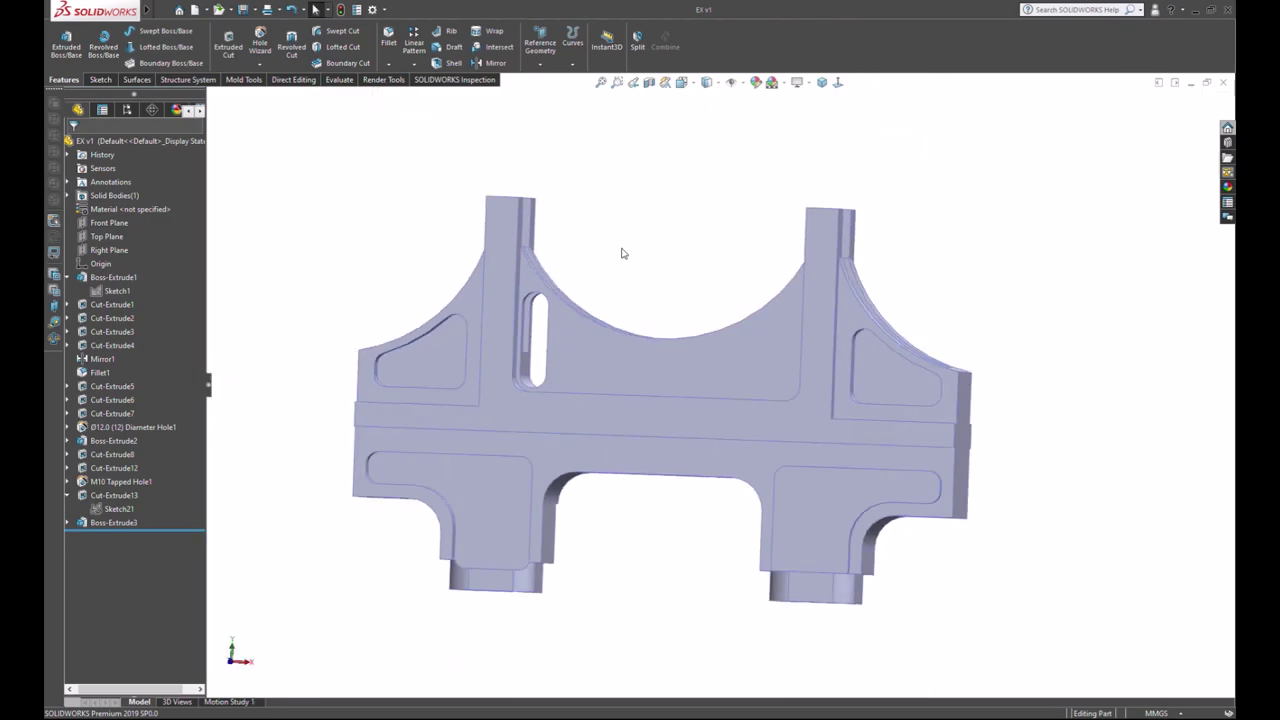
mouse_move(623, 257)
middle_mouse_down()
mouse_move(592, 277)
mouse_move(597, 256)
middle_mouse_up()
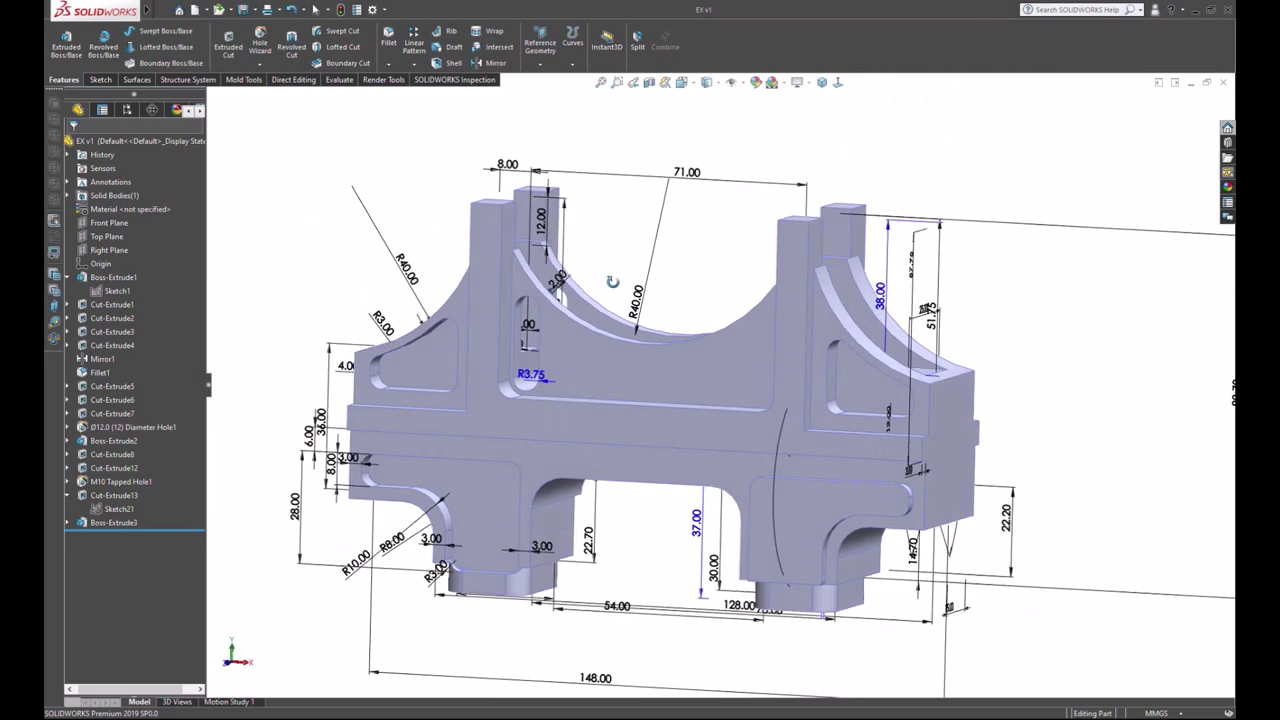
scroll(797, 183, "down", 3)
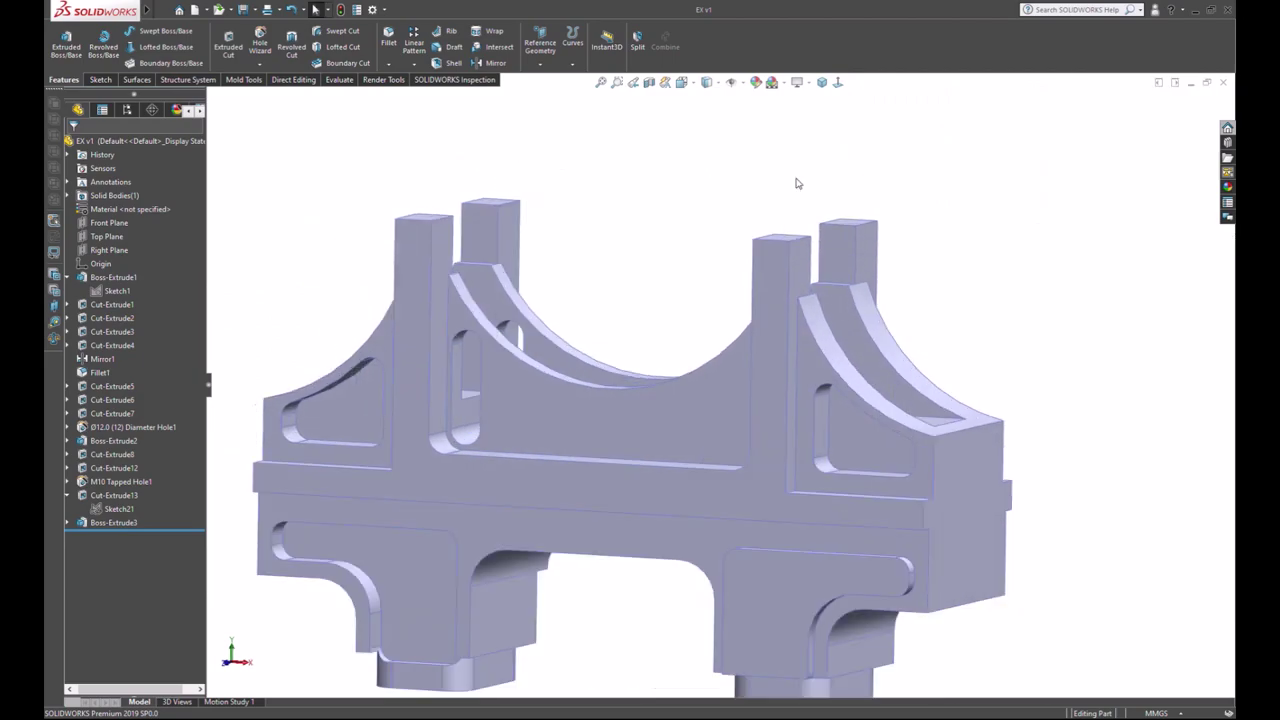
scroll(743, 234, "down", 2)
scroll(420, 517, "up", 1)
scroll(420, 517, "down", 2)
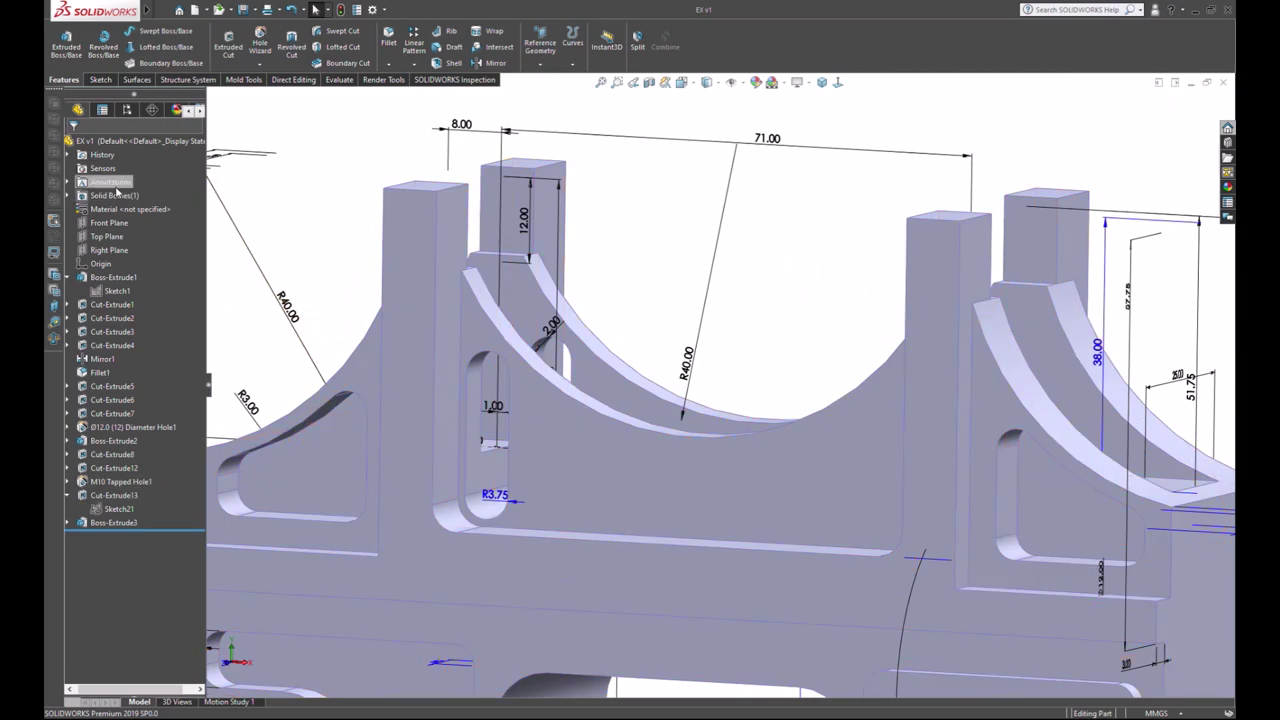
Step: Hide the feature dimensions and select the faces of the left upright slot
left_click(112, 183)
right_click(112, 183)
left_click(157, 219)
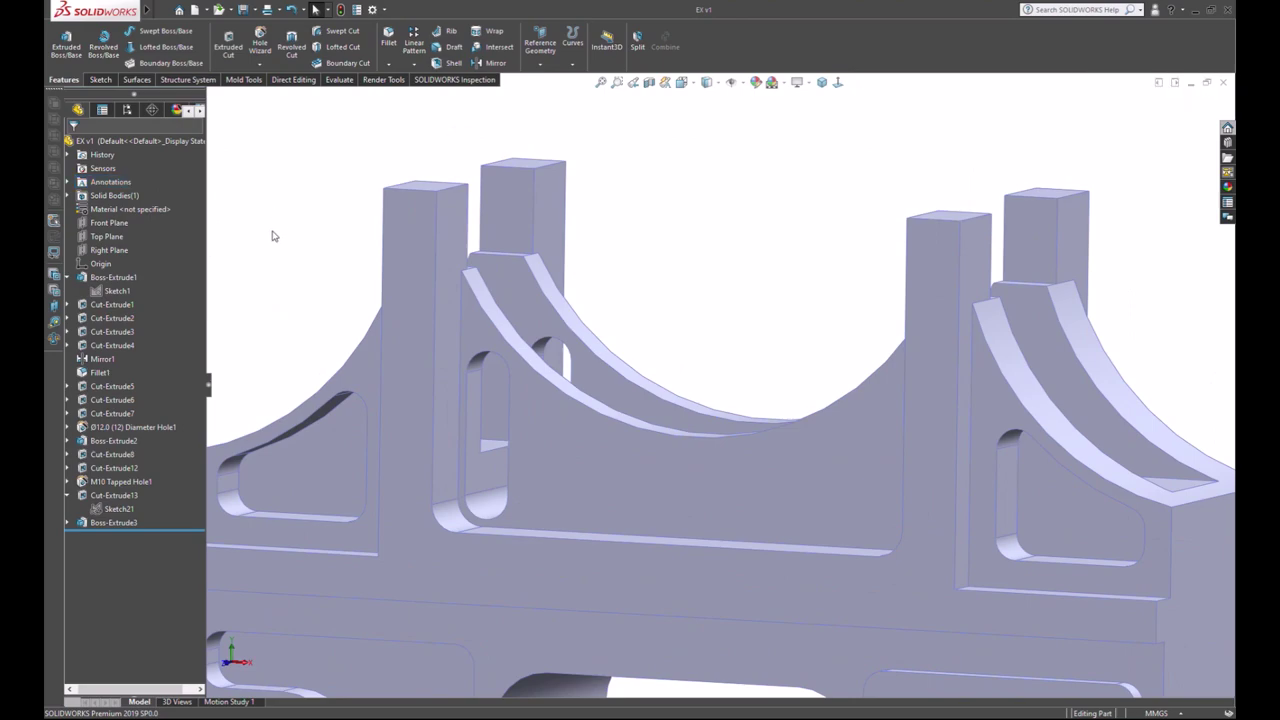
left_click(473, 446)
left_click(484, 502)
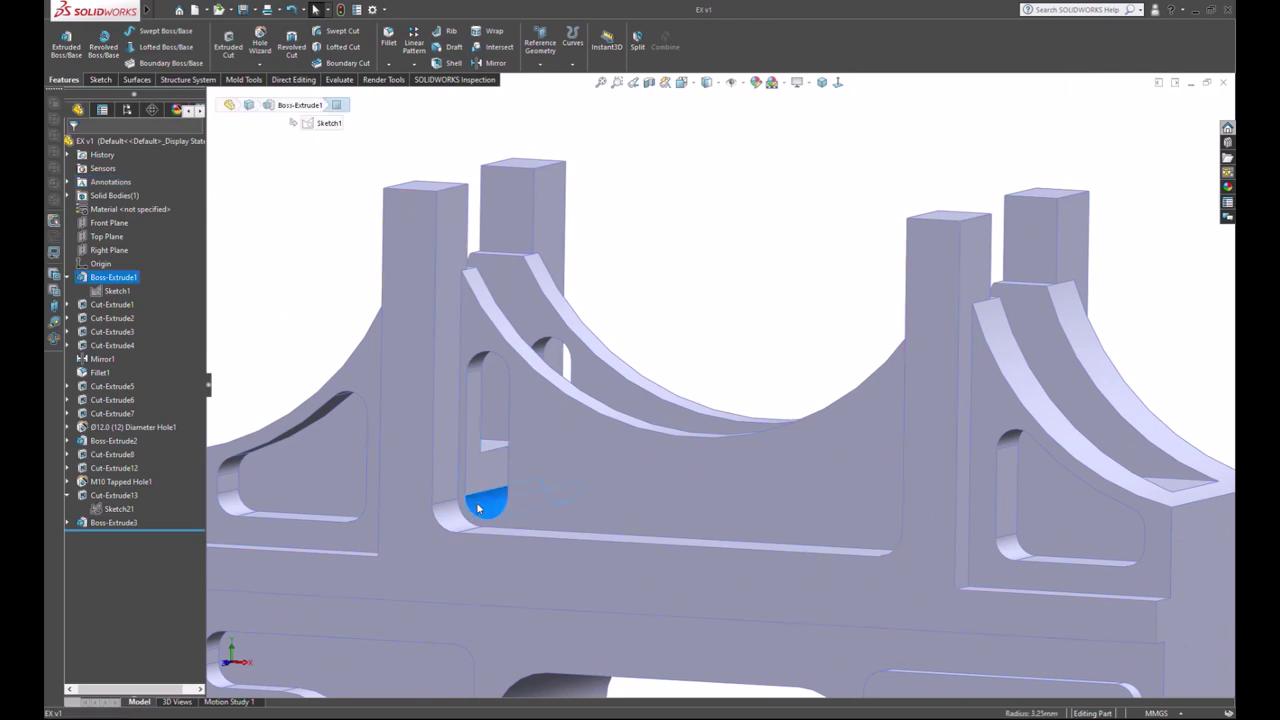
Step: Open Sketch1 of Boss-Extrude1 for editing and fit it to the view
left_click(118, 291)
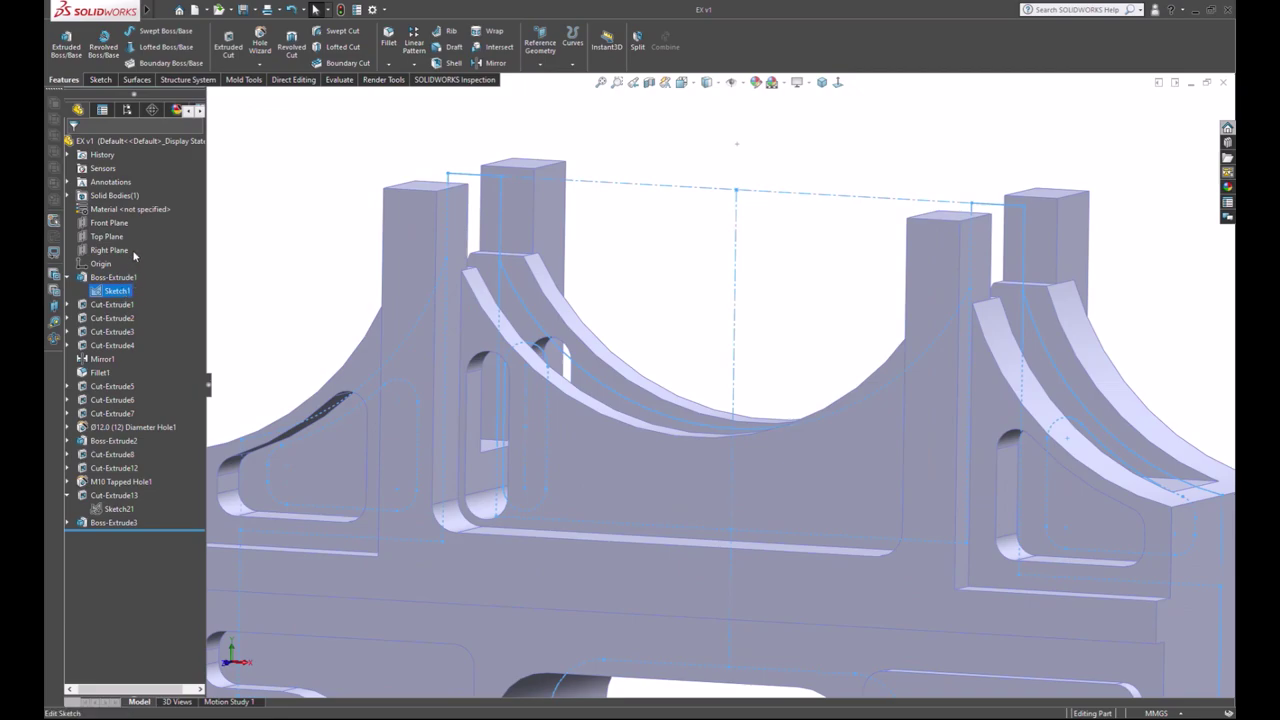
left_click(133, 256)
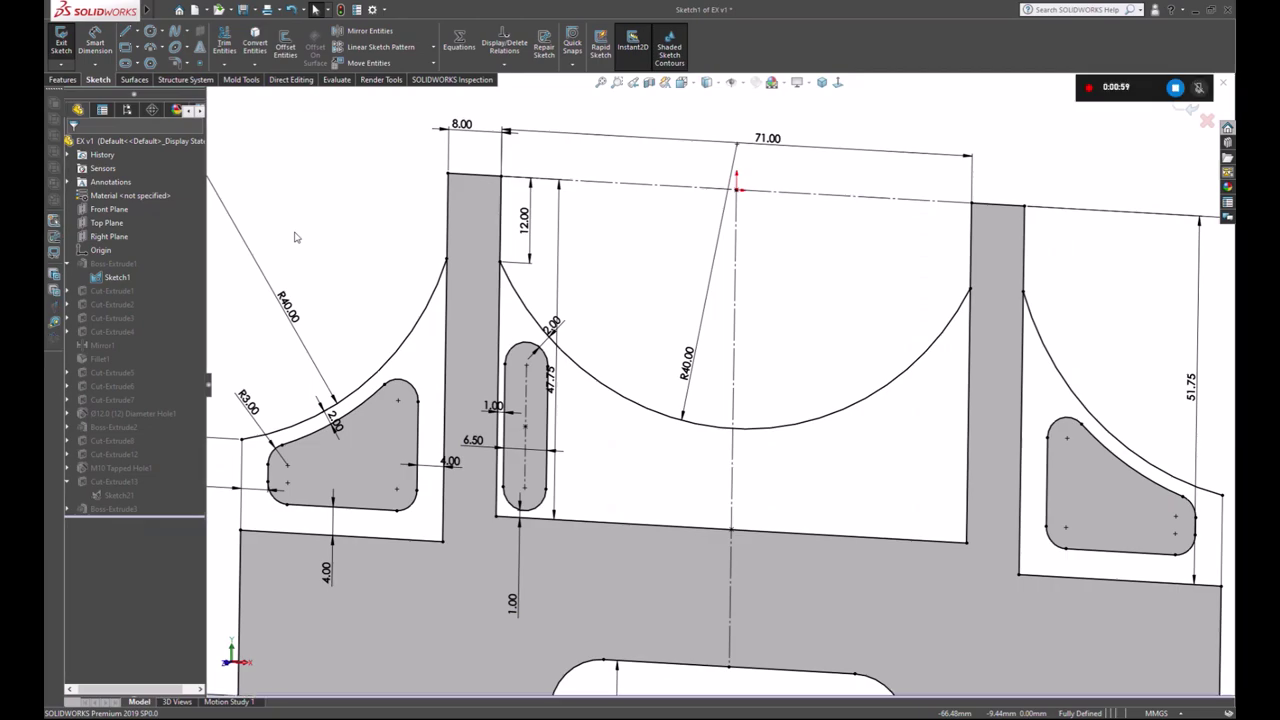
key("f")
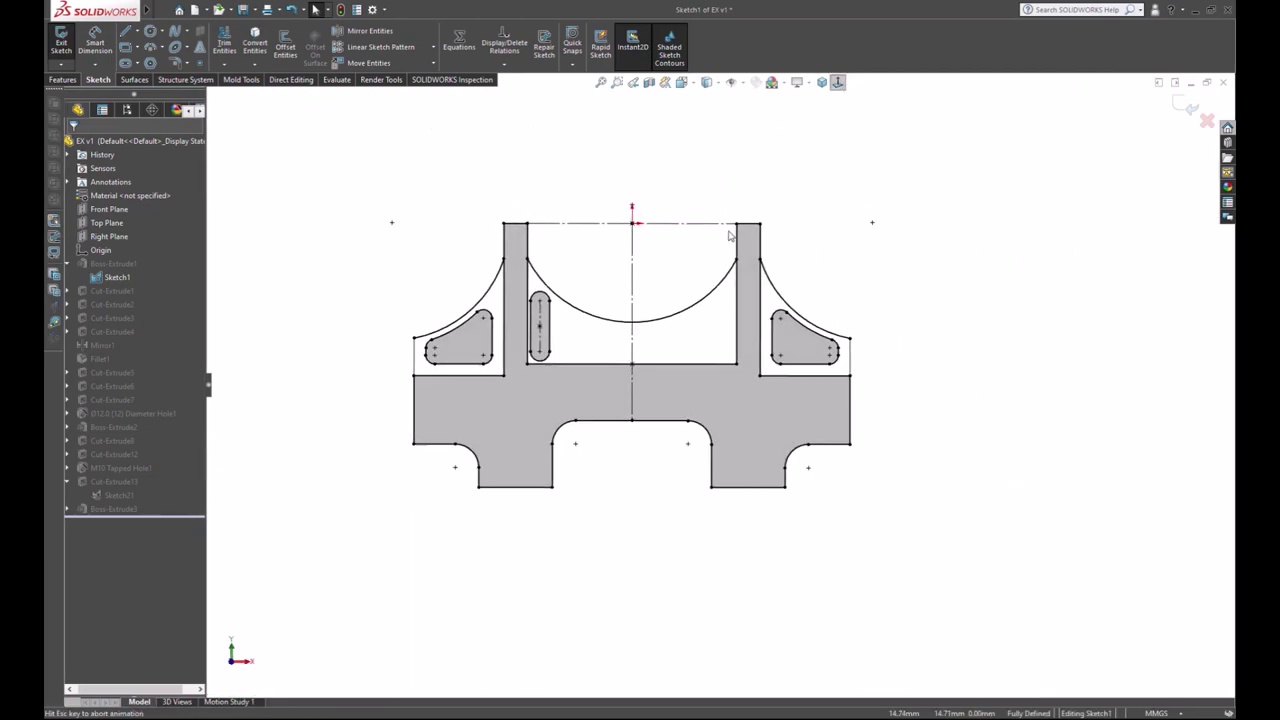
scroll(581, 285, "up", 3)
scroll(581, 285, "up", 3)
scroll(631, 314, "up", 5)
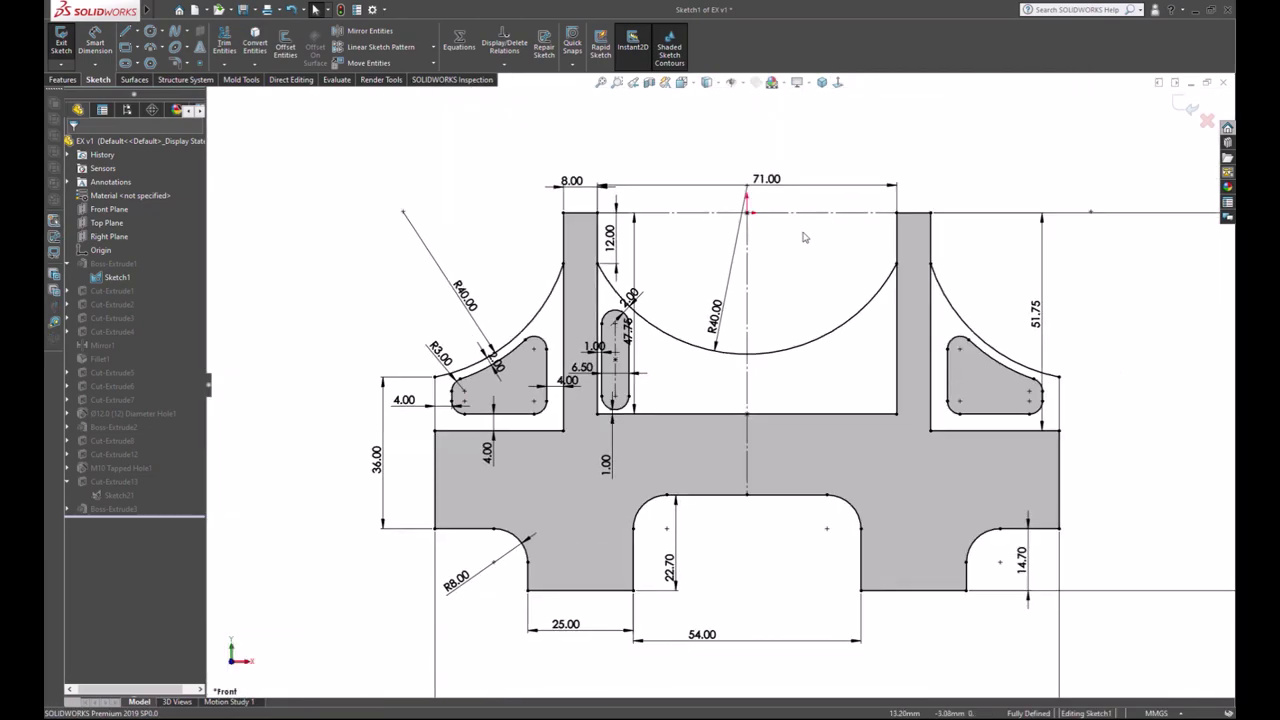
Step: Zoom in on the centre slot and start a Linear Sketch Pattern
scroll(700, 330, "down", 5)
scroll(814, 380, "up", 3)
scroll(754, 570, "up", 1)
scroll(754, 570, "up", 2)
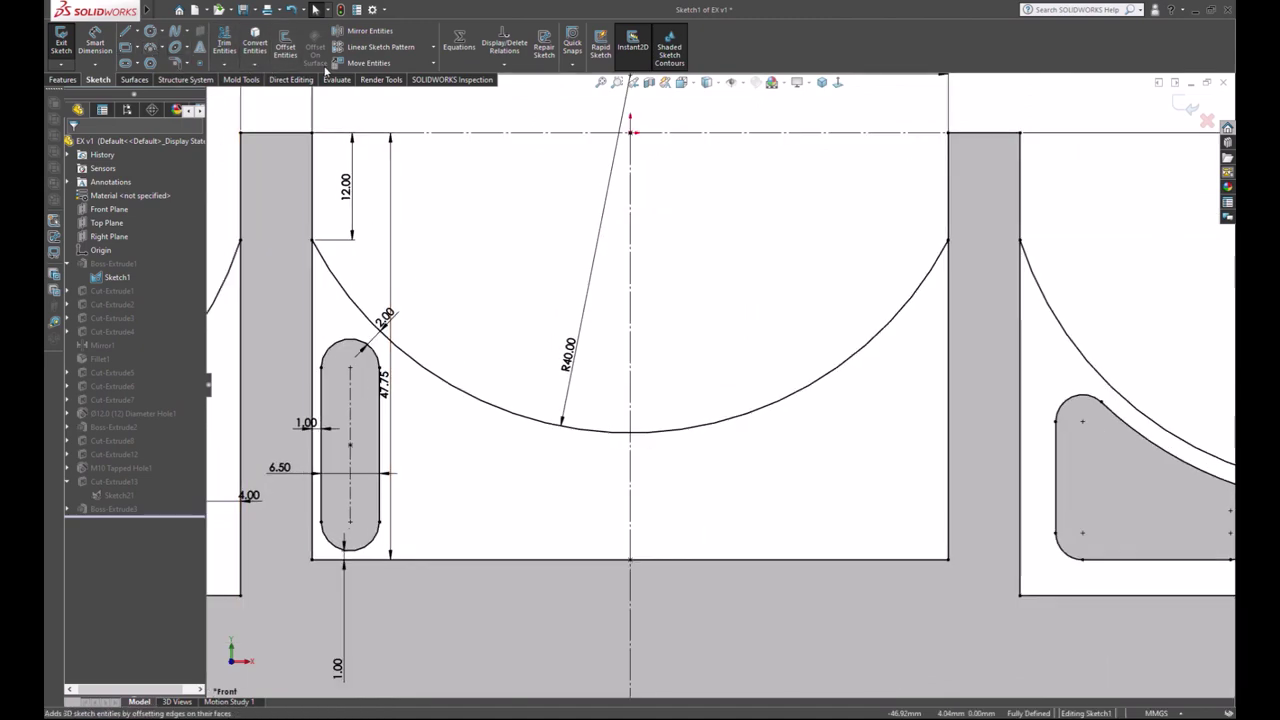
left_click(372, 48)
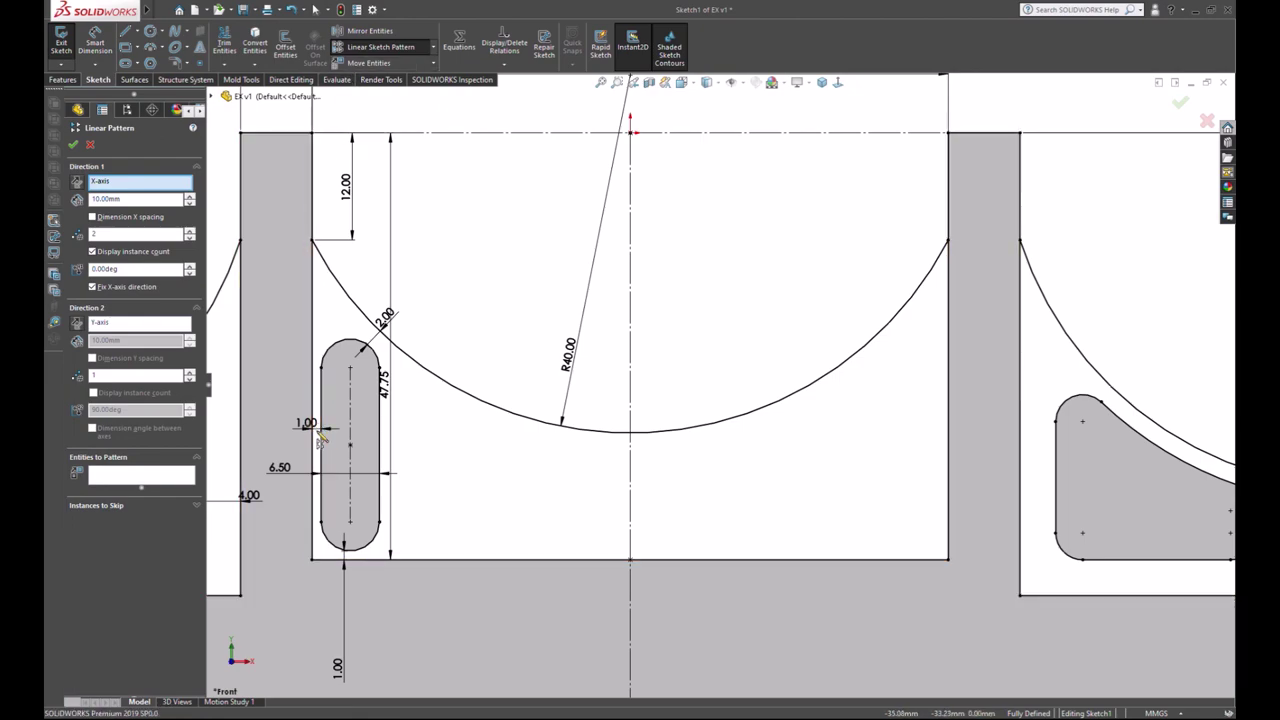
Step: Pick the slot outline and a Direction 1 reference for the pattern, then cancel it
scroll(325, 430, "down", 2)
scroll(325, 430, "down", 1)
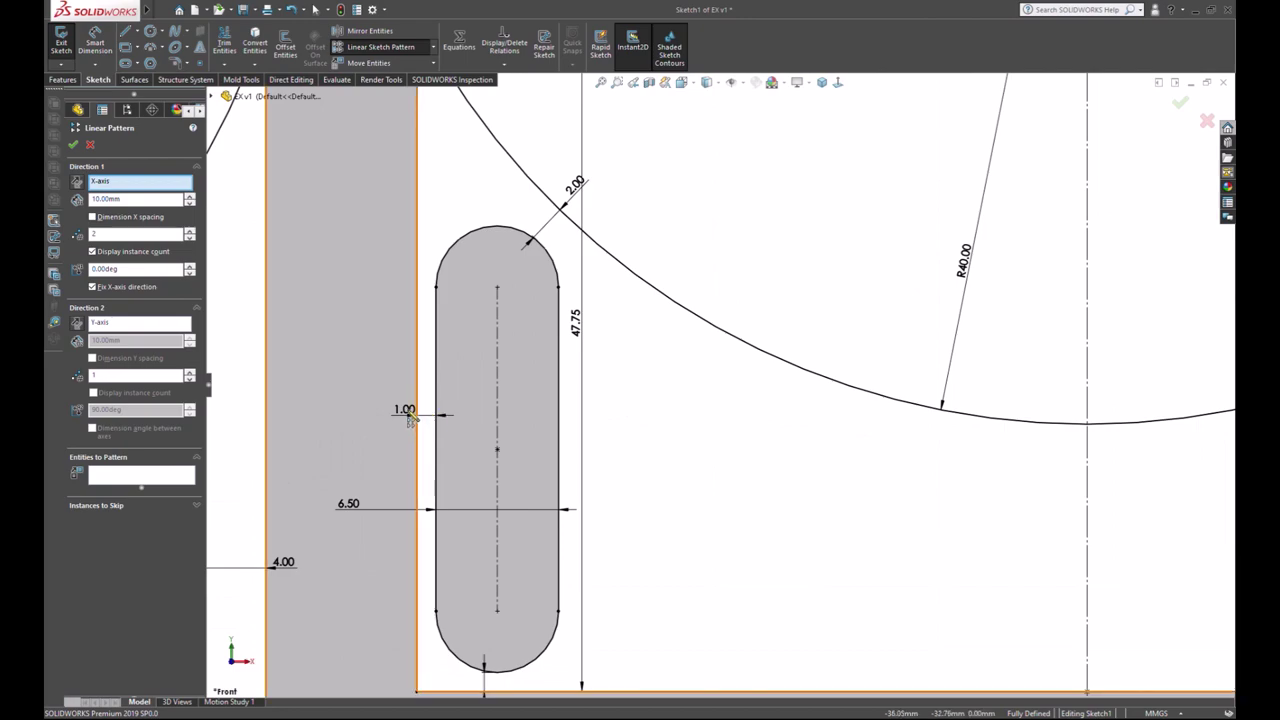
left_click(469, 538)
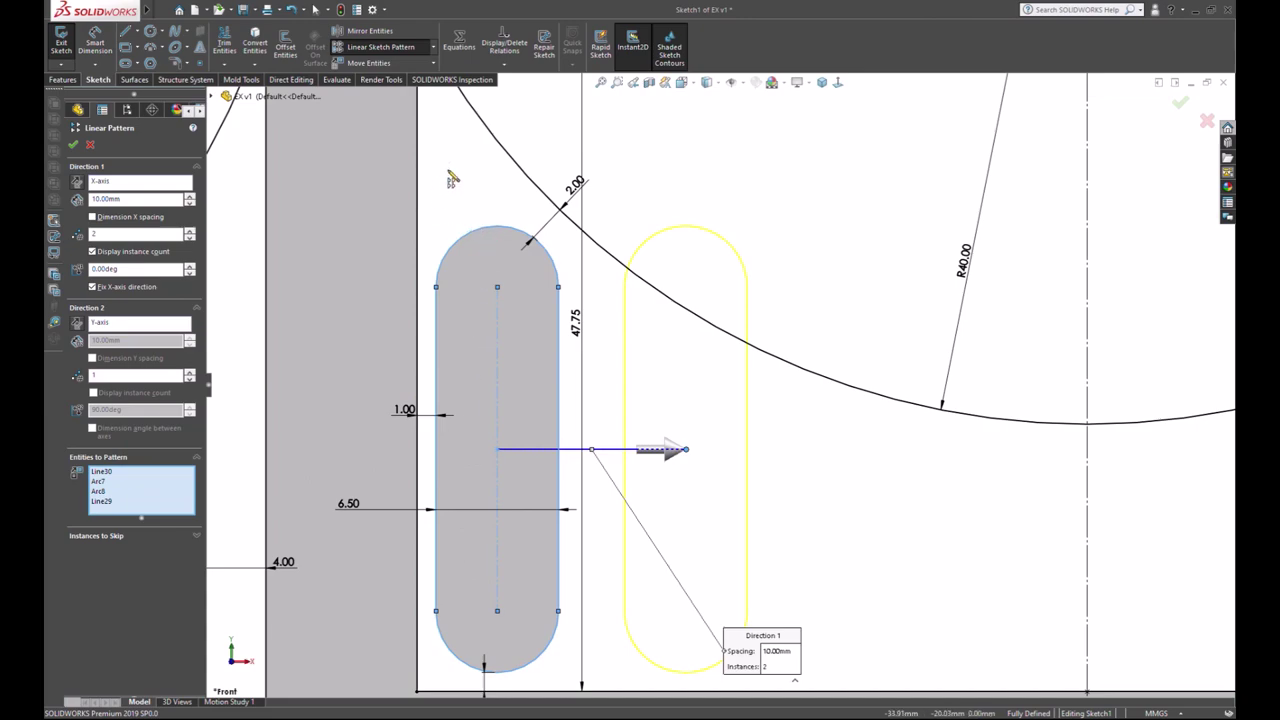
left_click(130, 183)
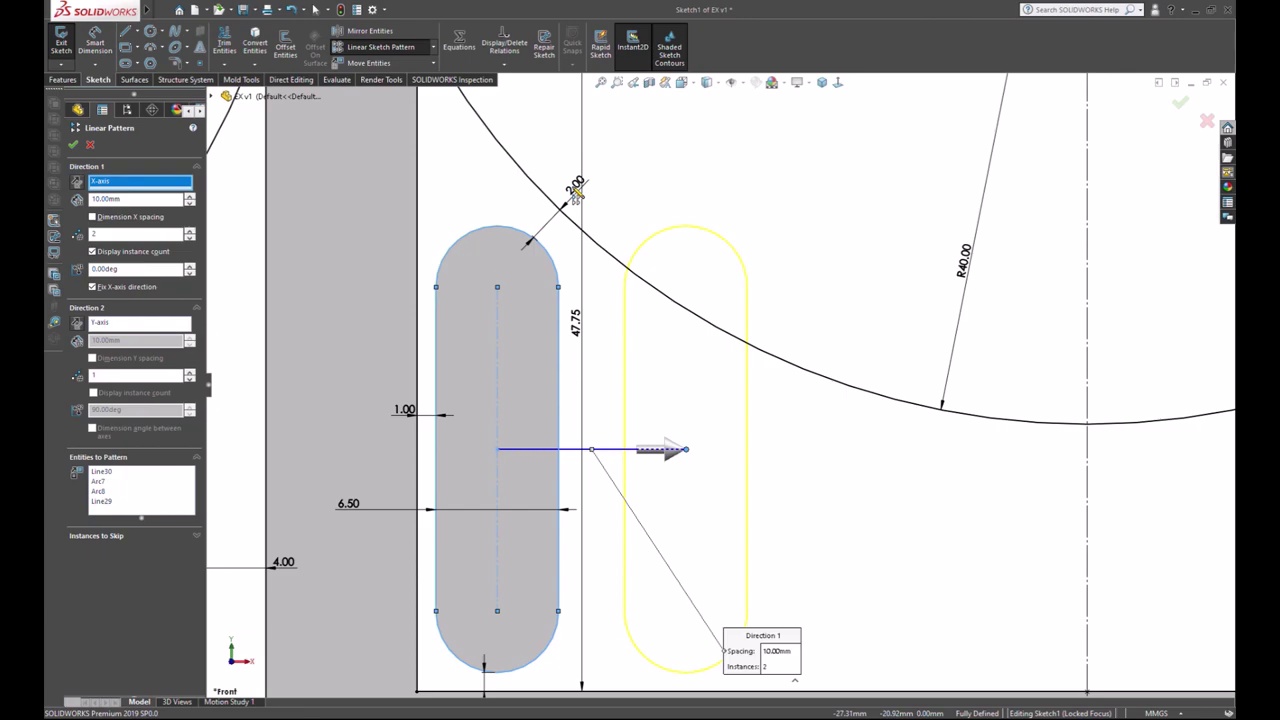
left_click(1208, 122)
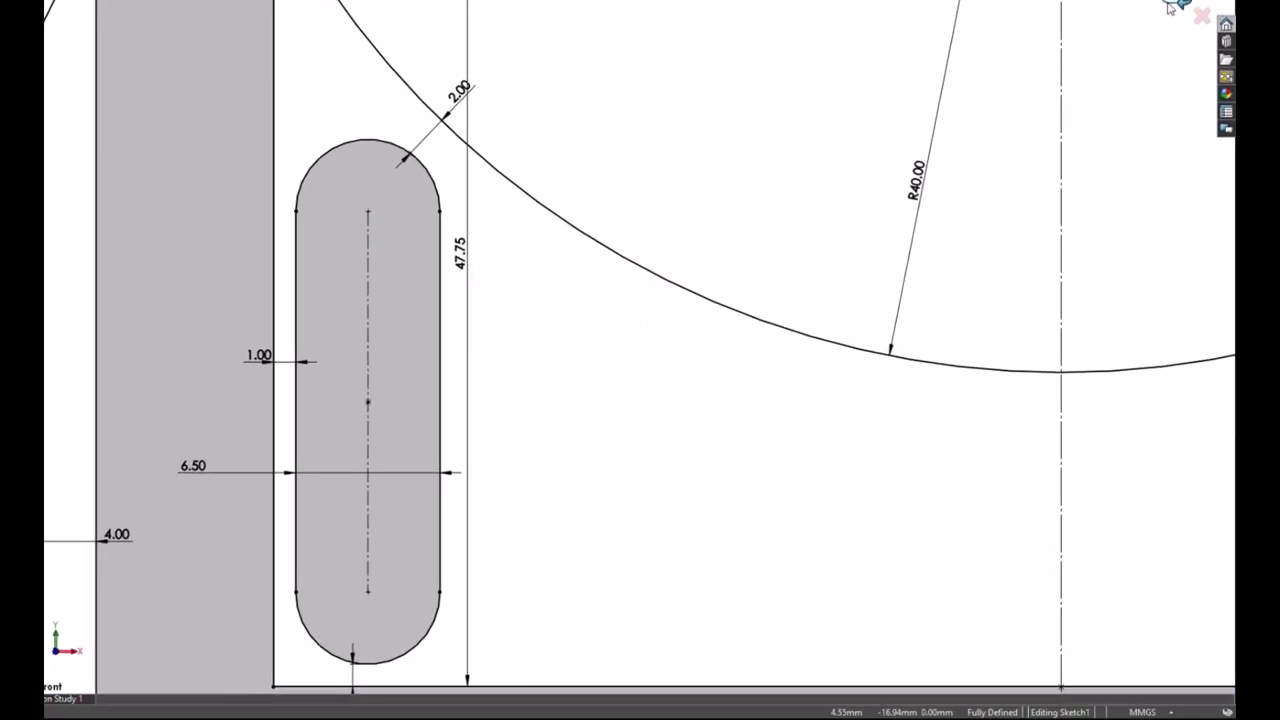
Step: Exit Sketch1, try a Linear Pattern along the 2.00 dimension with reversed direction, then abandon it
left_click(1172, 7)
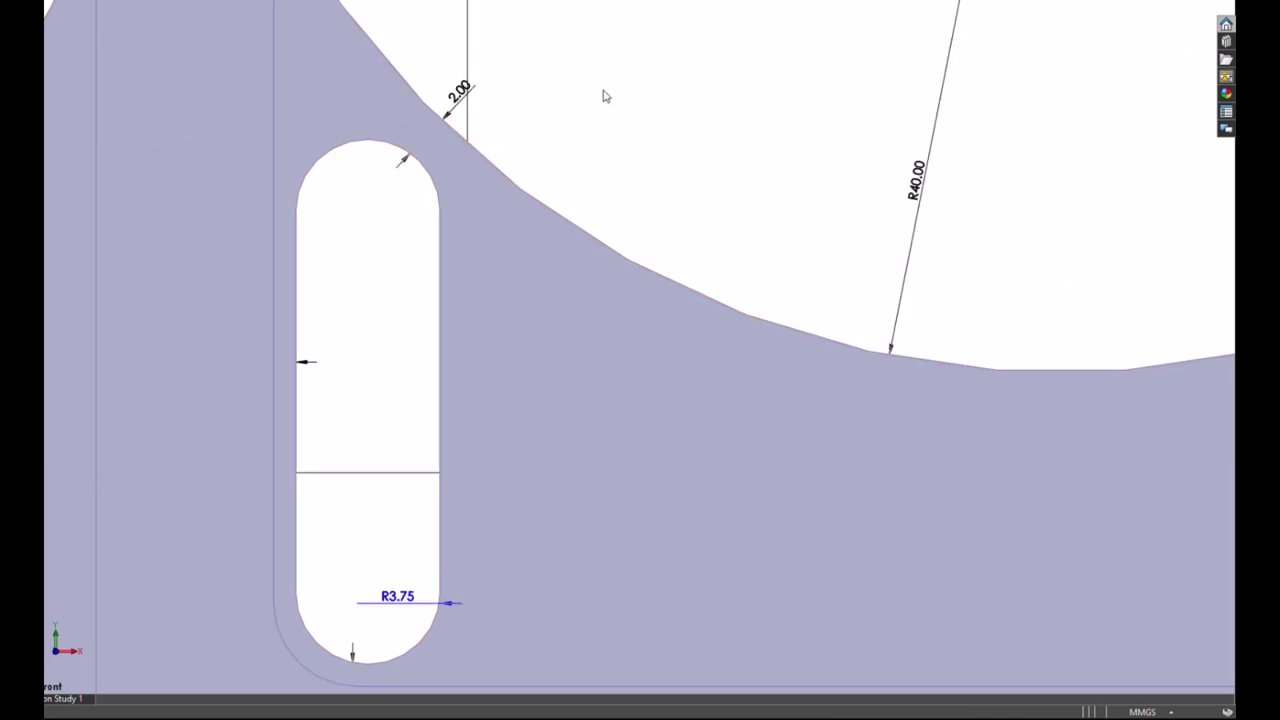
scroll(612, 102, "down", 1)
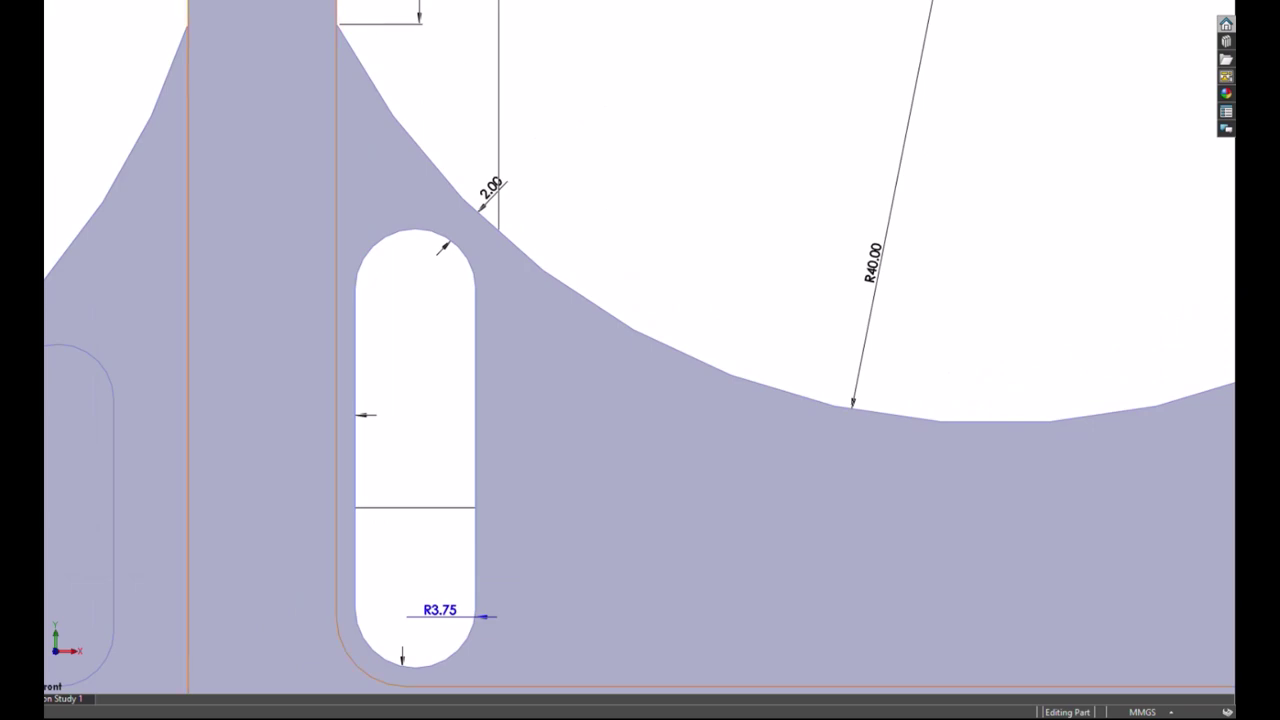
left_click(489, 196)
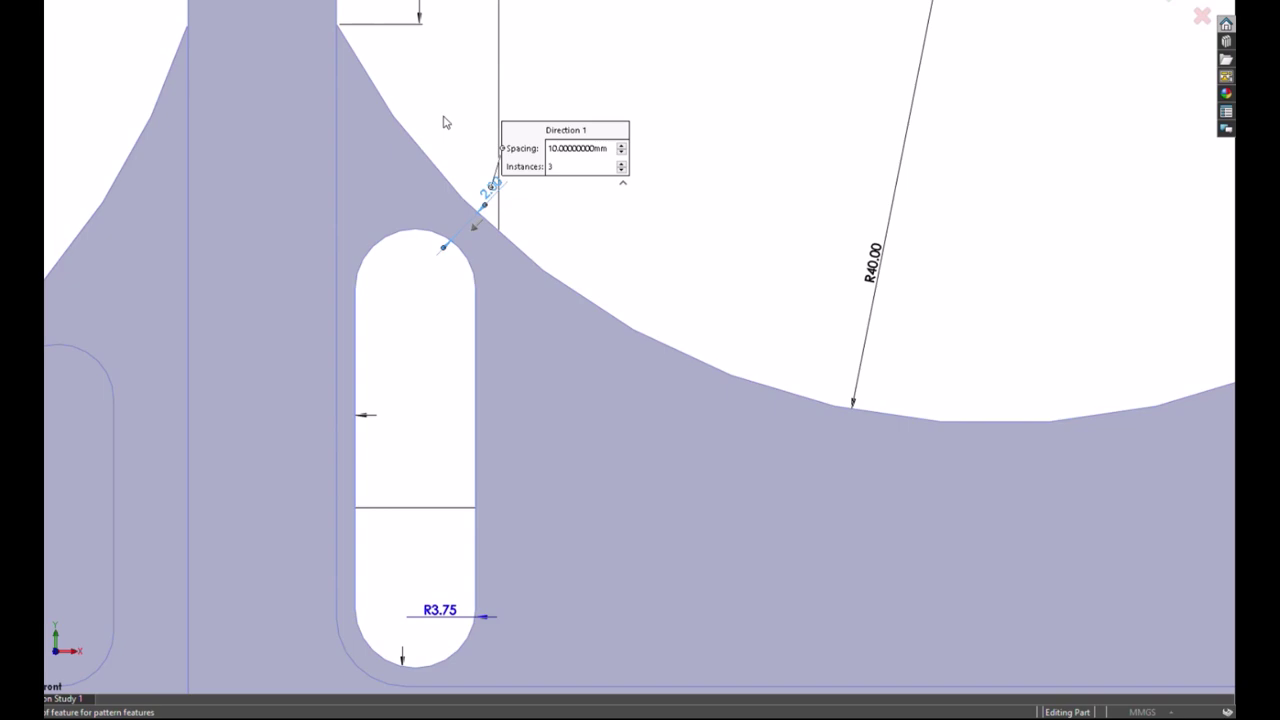
key("Escape")
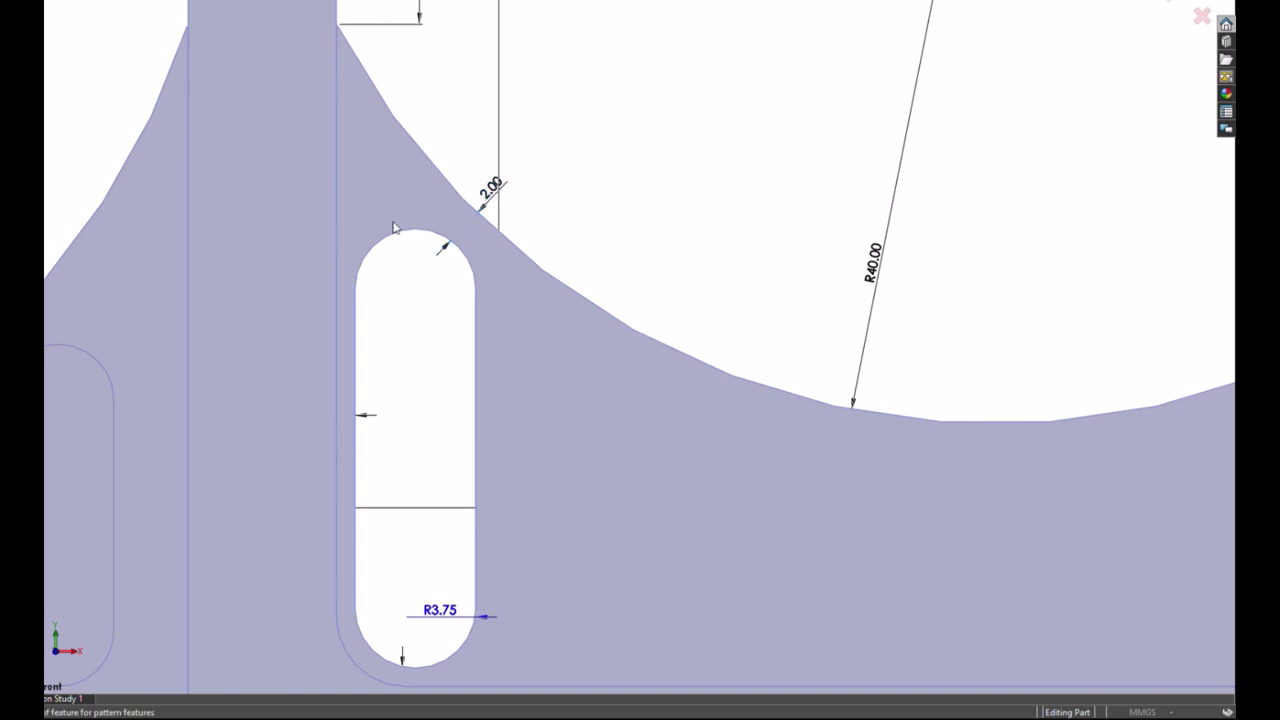
left_click(368, 418)
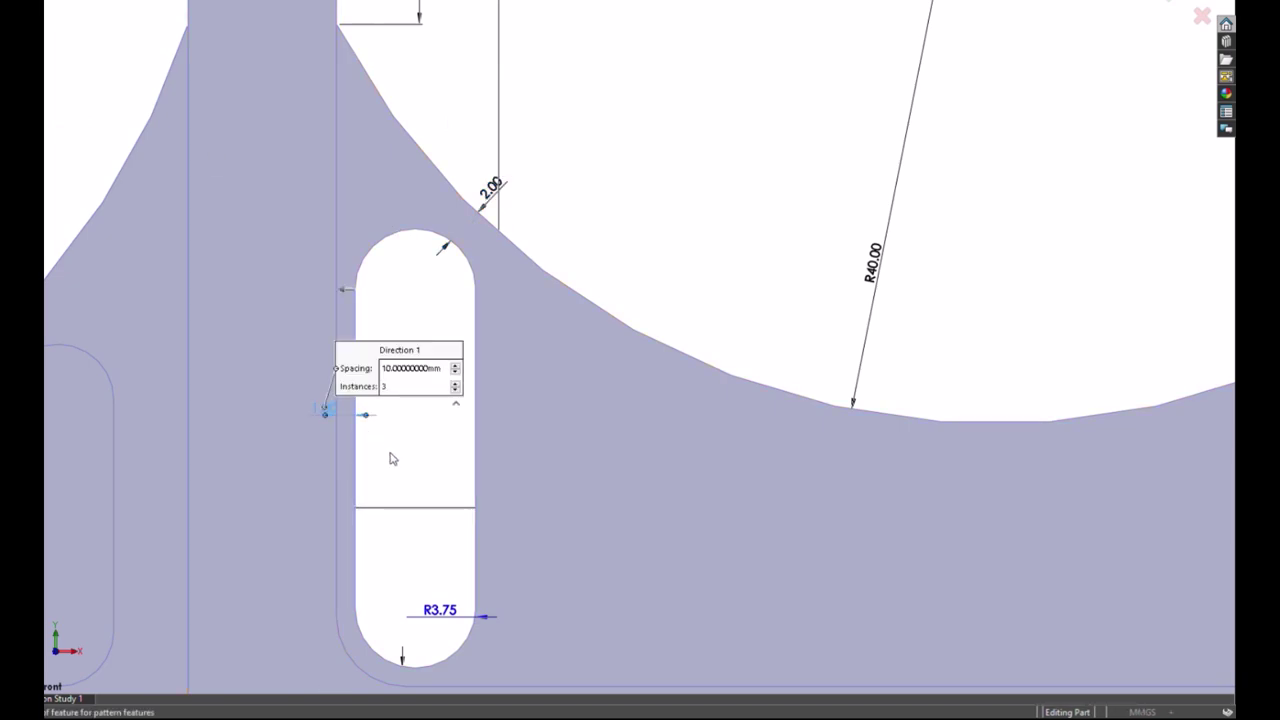
left_click(355, 289)
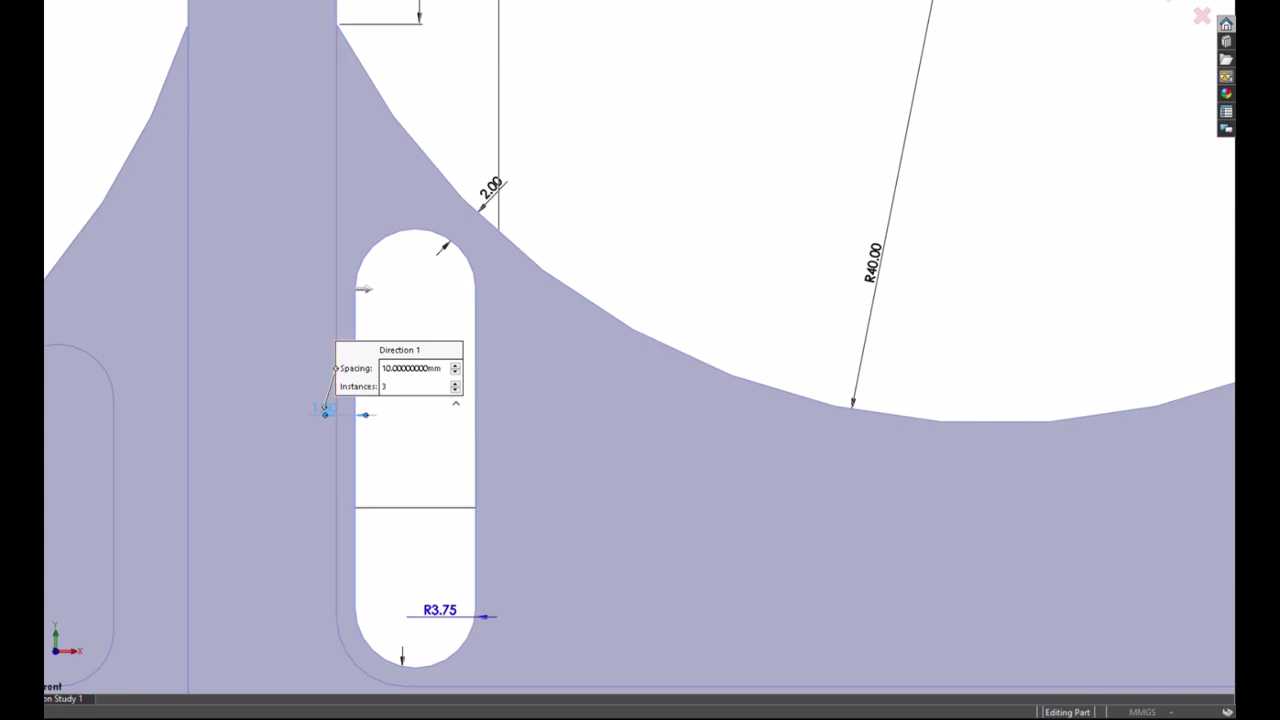
left_click(122, 210)
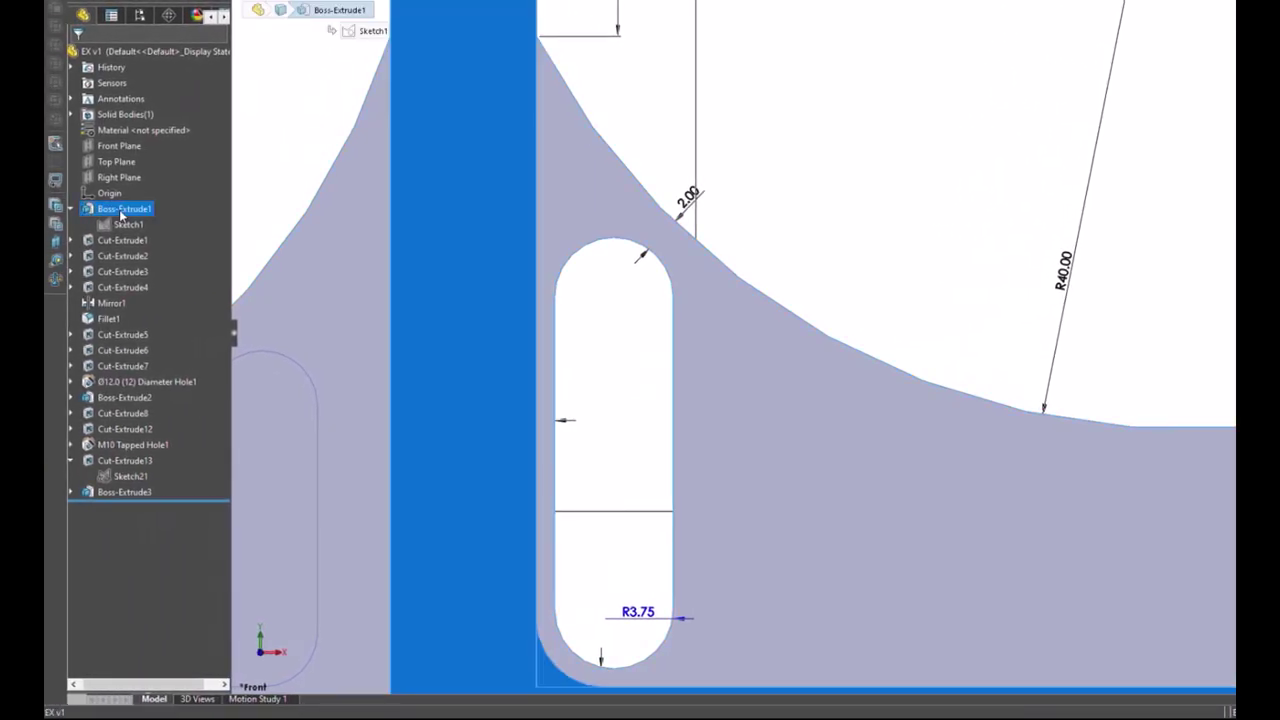
Step: Return to the isometric view, select Boss-Extrude1 in the tree, and choose Edit Feature
left_click(831, 197)
key("ctrl+7")
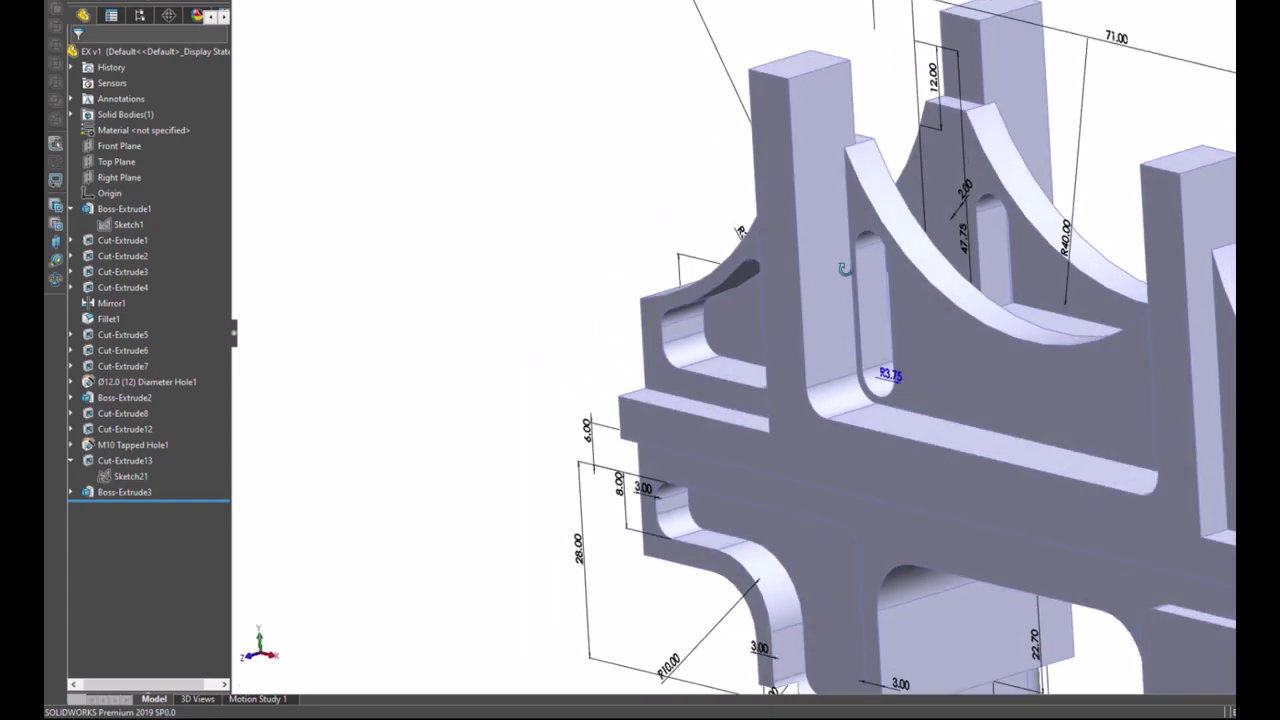
left_click(870, 372)
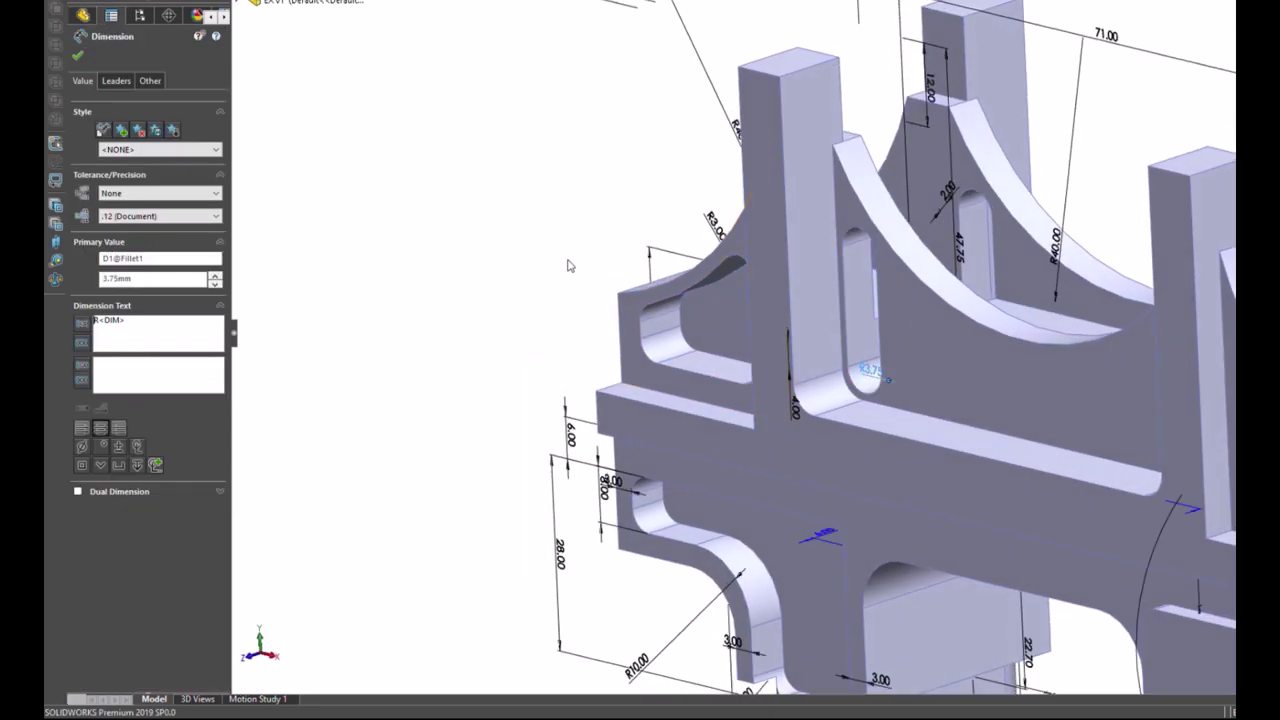
left_click(566, 262)
left_click(983, 277)
left_click(474, 249)
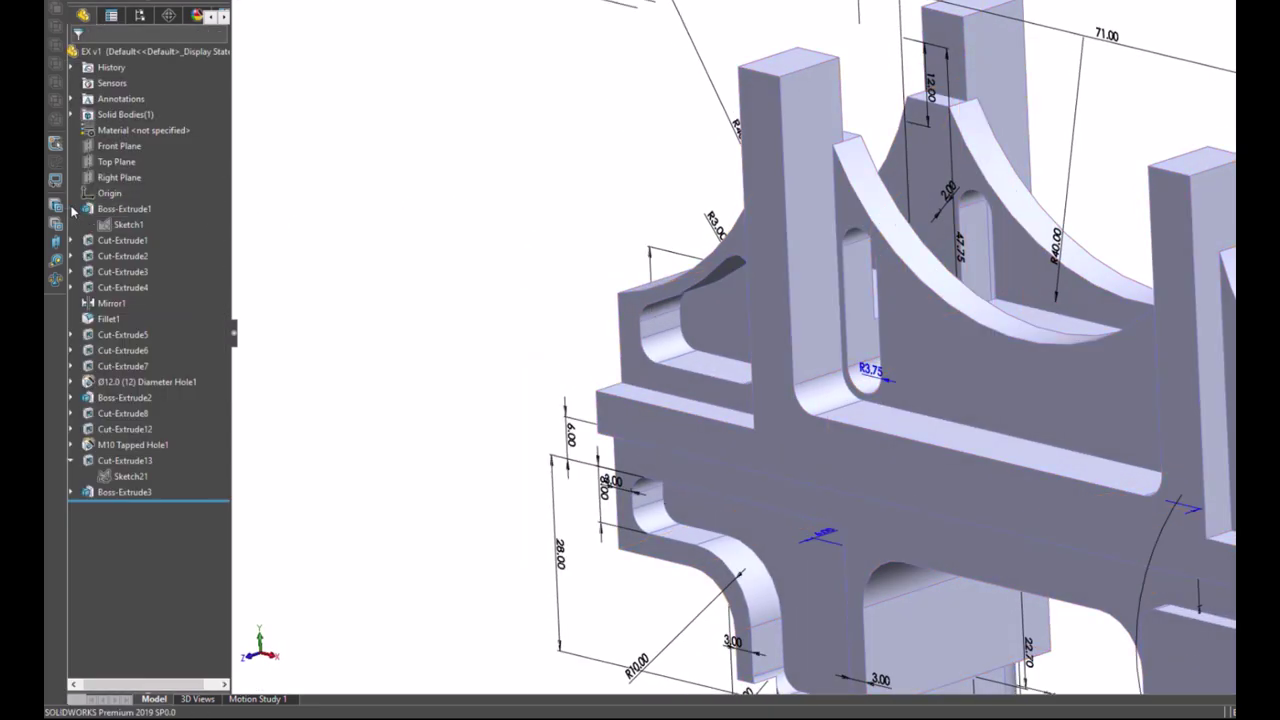
left_click(72, 210)
left_click(72, 210)
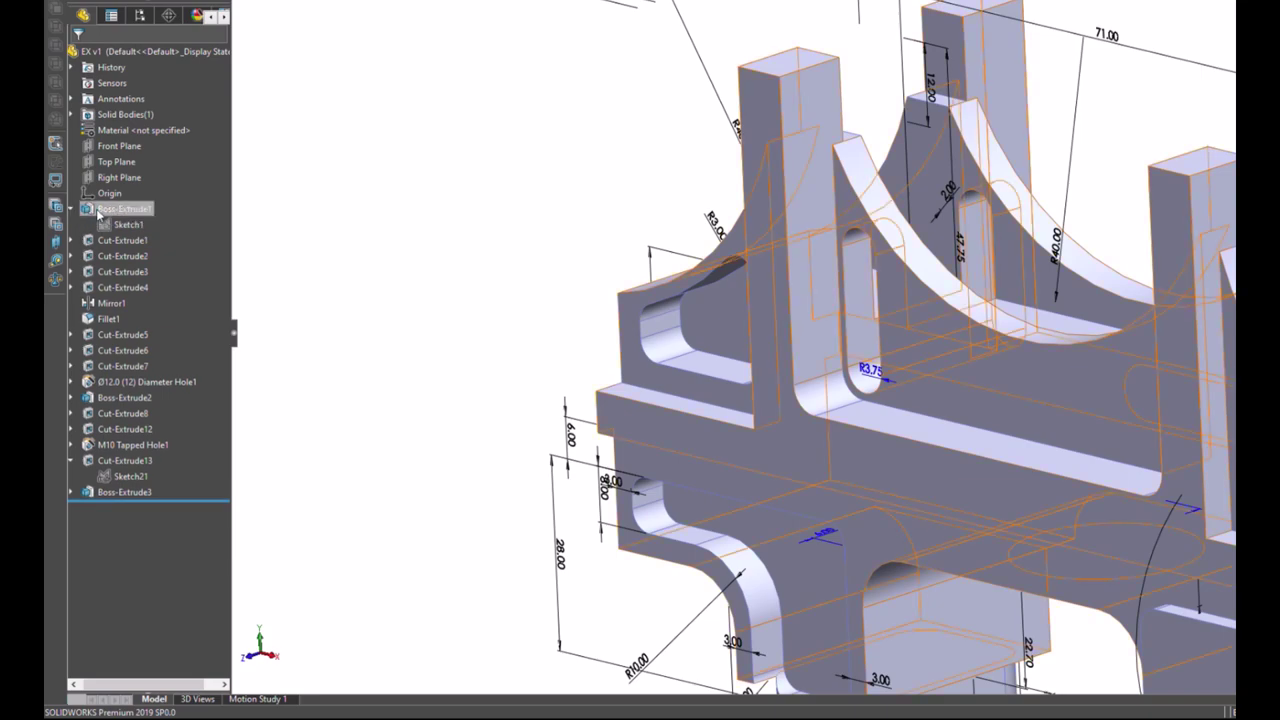
left_click(110, 207)
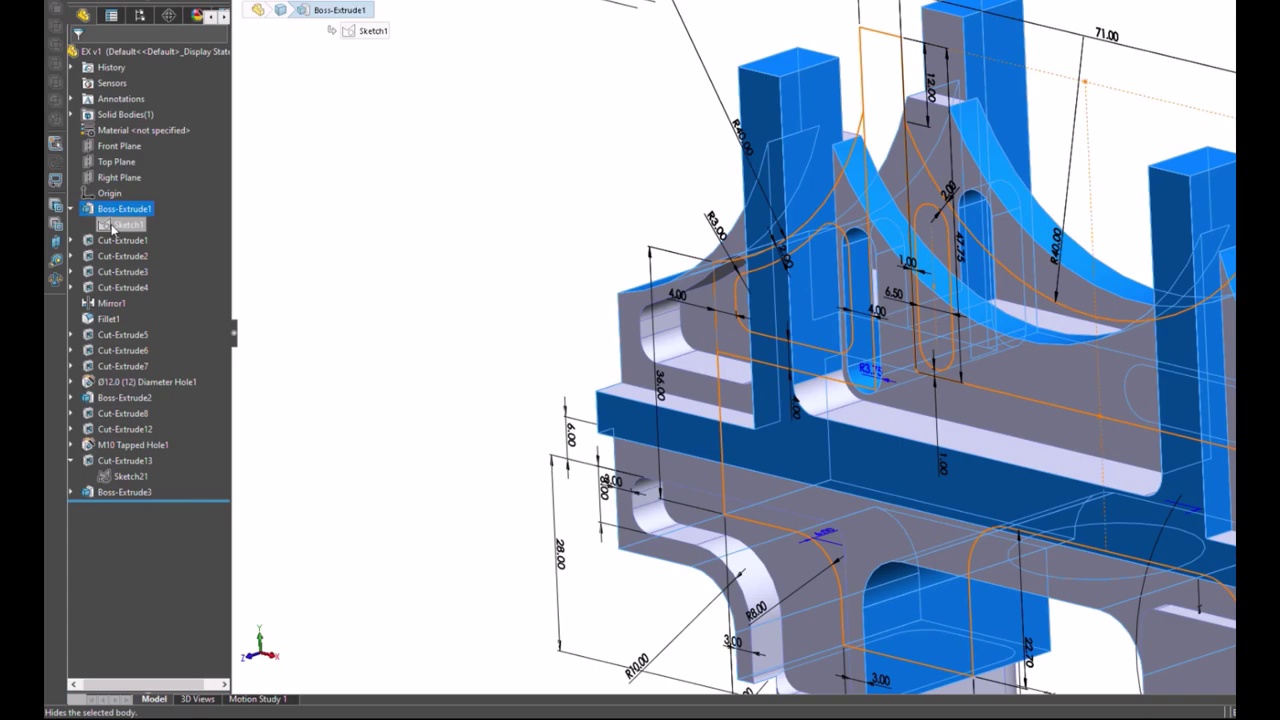
left_click(117, 170)
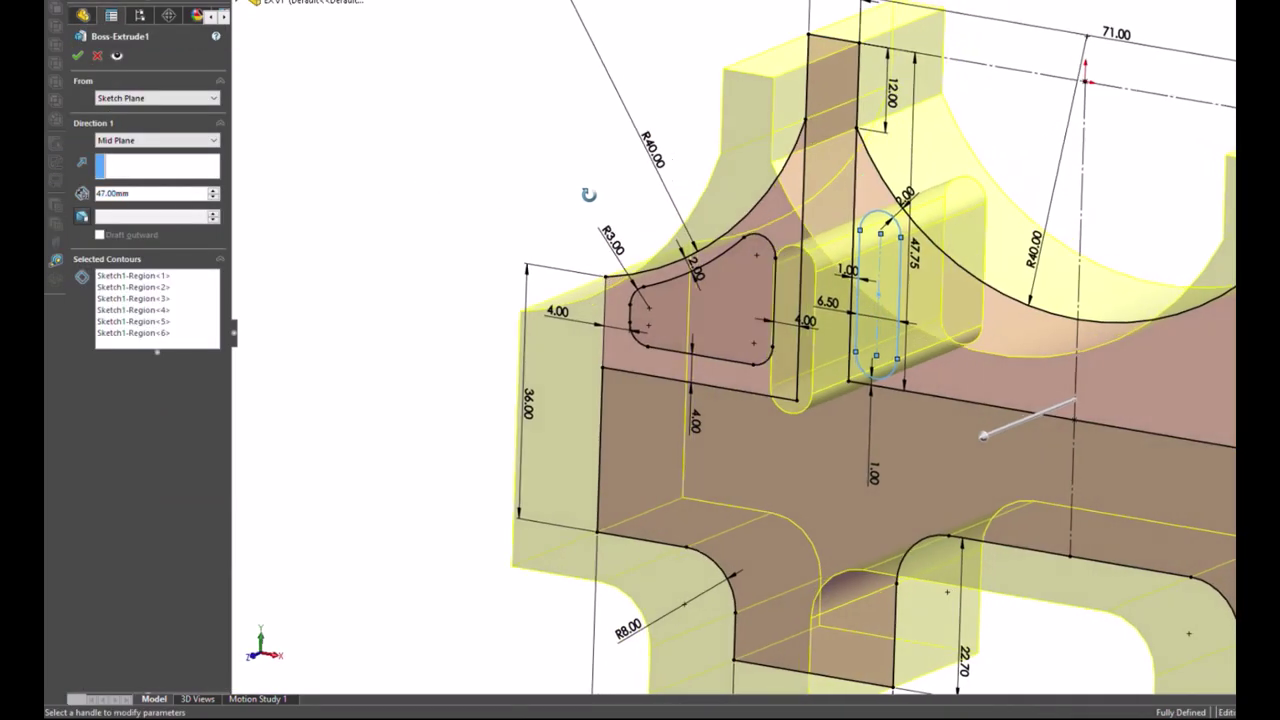
Step: Orbit to face the sketch plane and close the first Boss-Extrude1 edit
mouse_move(547, 198)
middle_mouse_down()
mouse_move(641, 167)
mouse_move(766, 363)
mouse_move(847, 305)
middle_mouse_up()
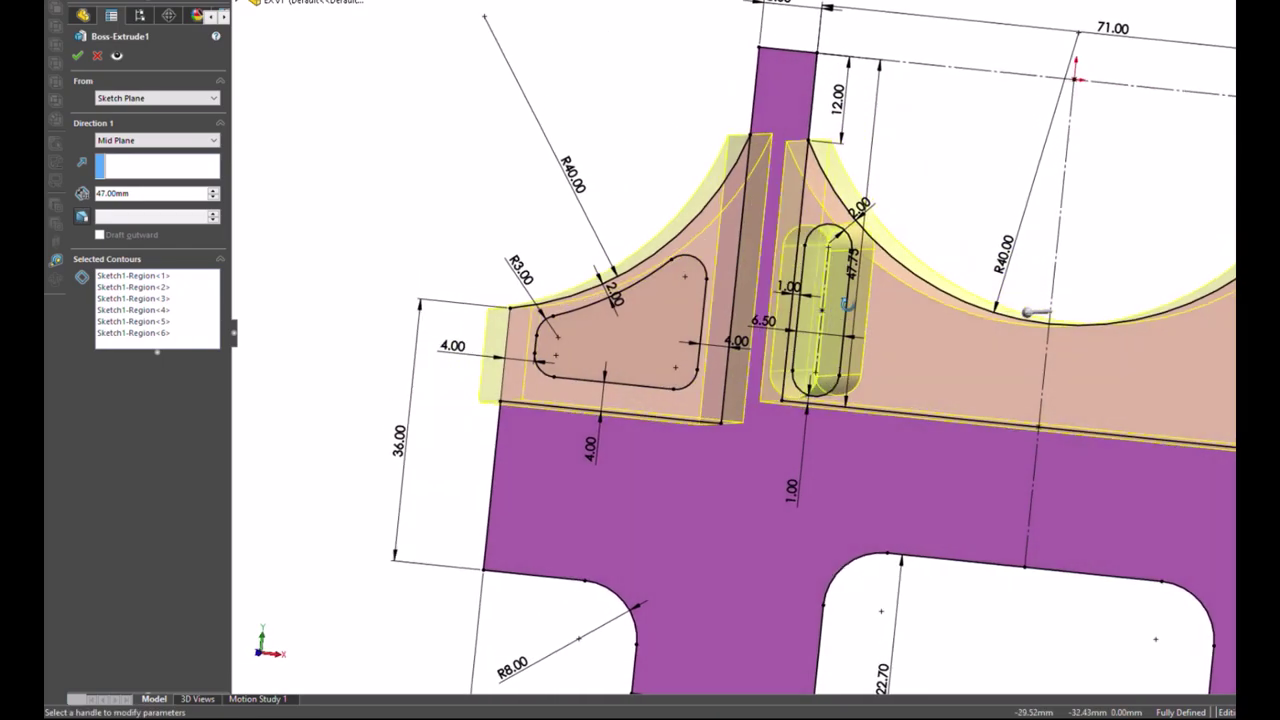
left_click(1229, 46)
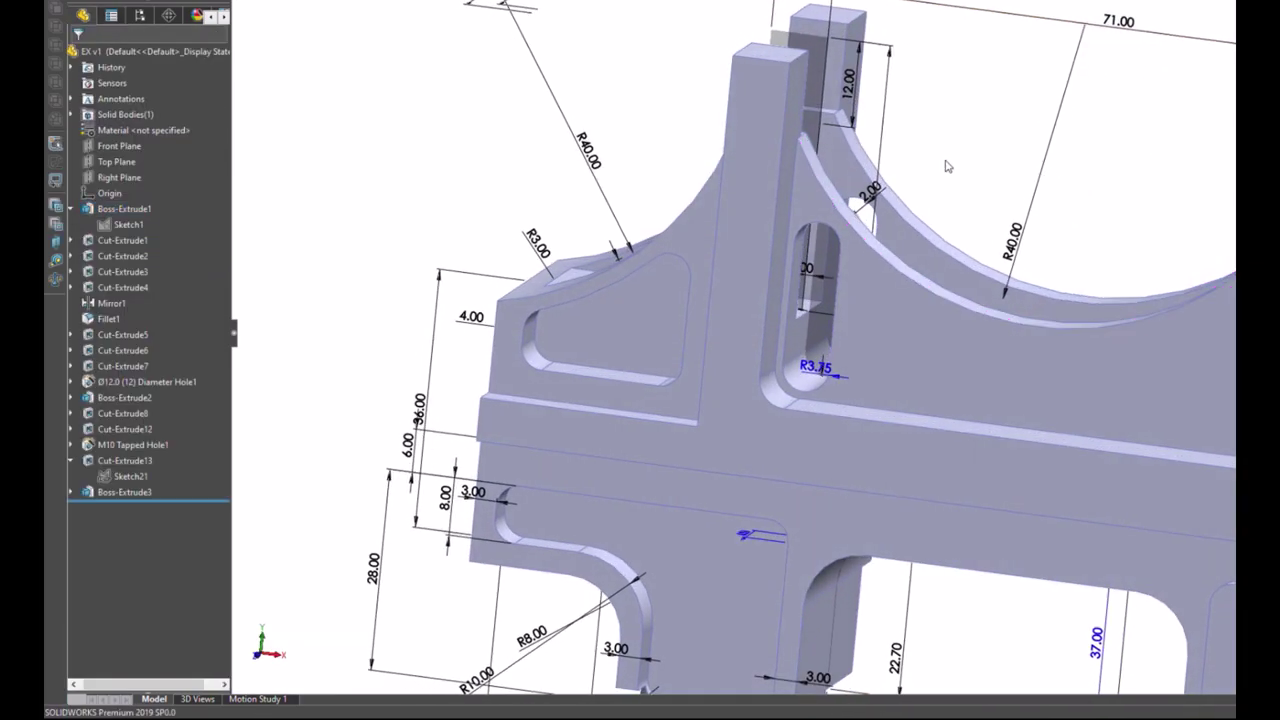
scroll(940, 190, "down", 3)
scroll(823, 480, "up", 3)
scroll(788, 494, "down", 2)
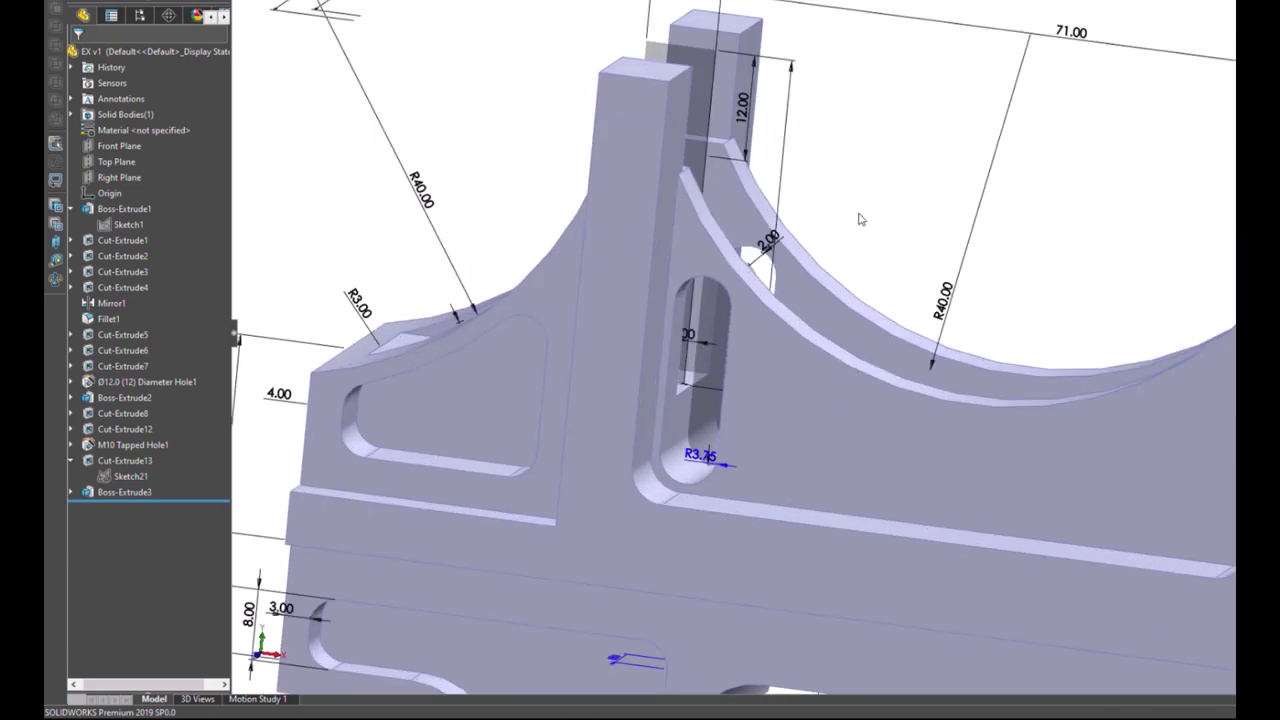
Step: Re-edit Boss-Extrude1 and add the slot region Sketch1-Region<7> to its selected contours
left_click(88, 211)
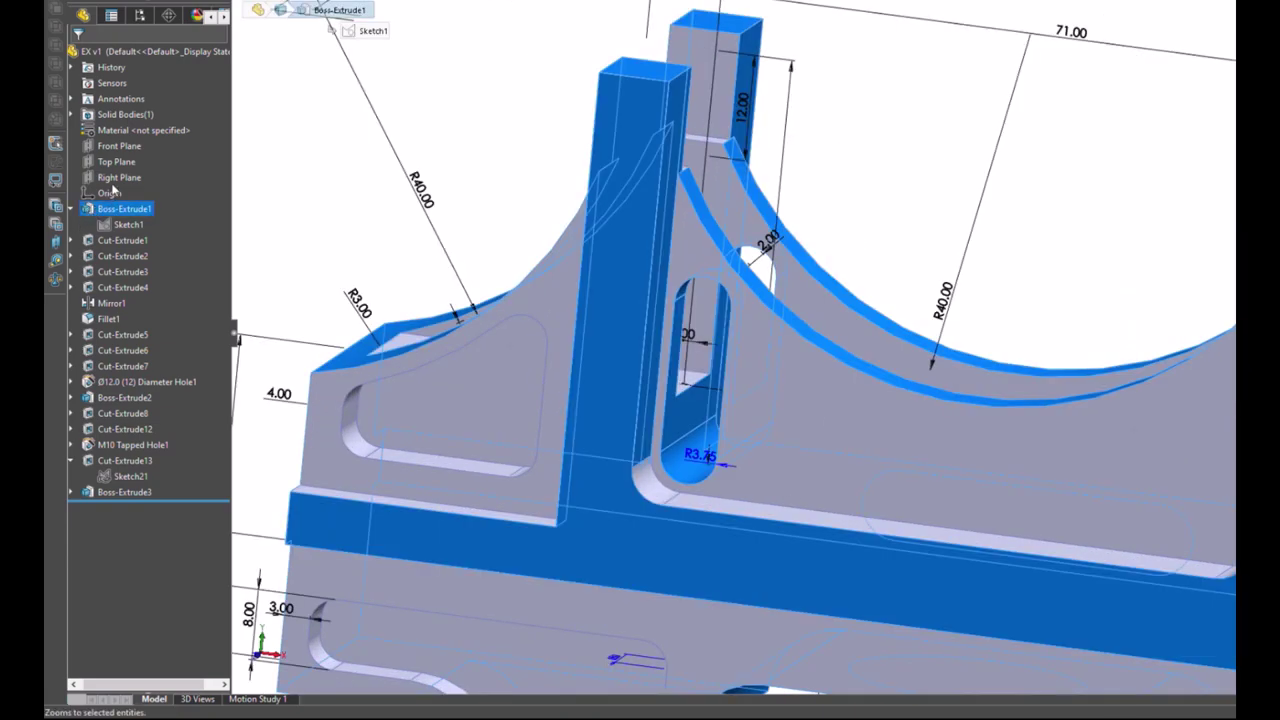
left_click(112, 185)
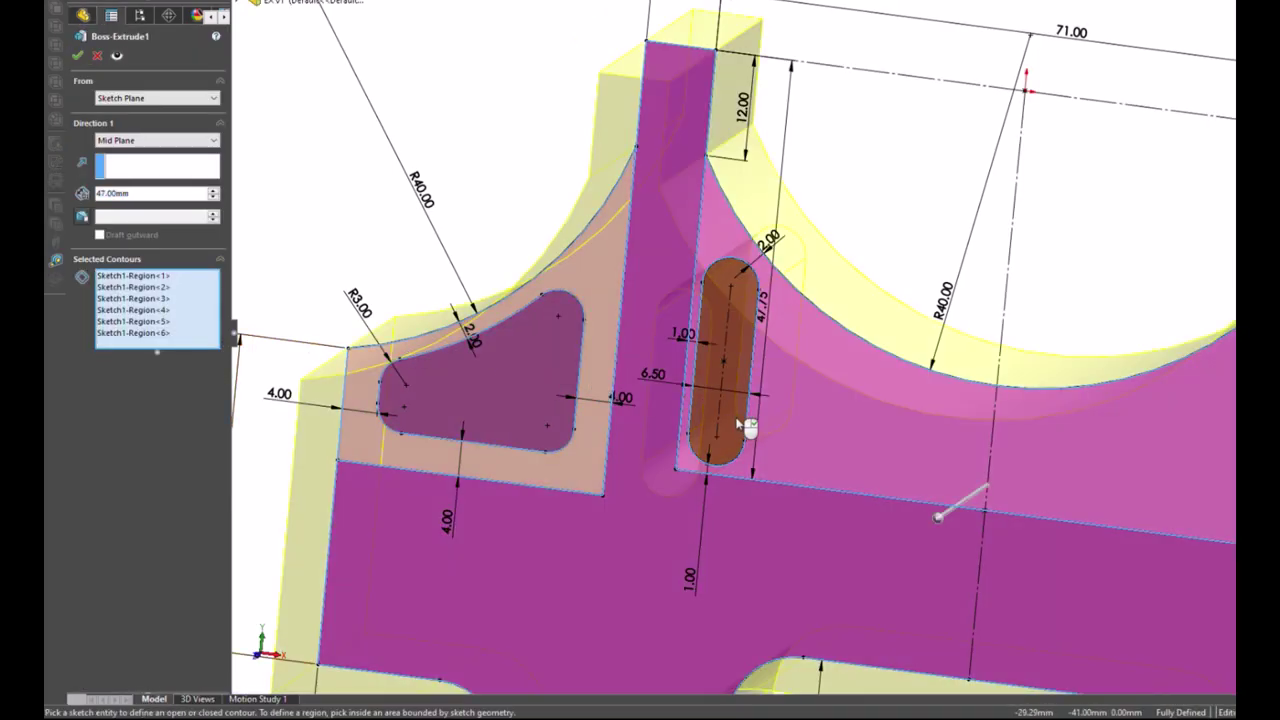
left_click(737, 420)
left_click(78, 57)
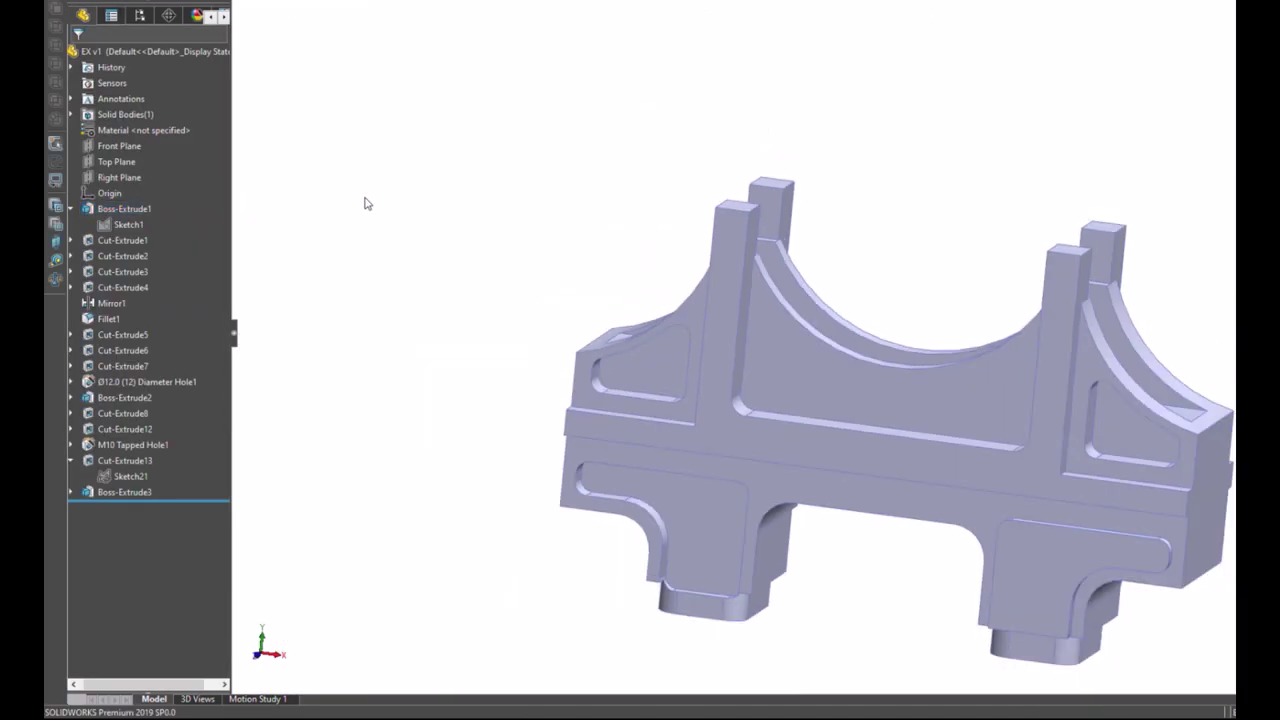
Step: Roll the feature tree back to just after Mirror1, then select Sketch1 under Boss-Extrude1
left_click(120, 224)
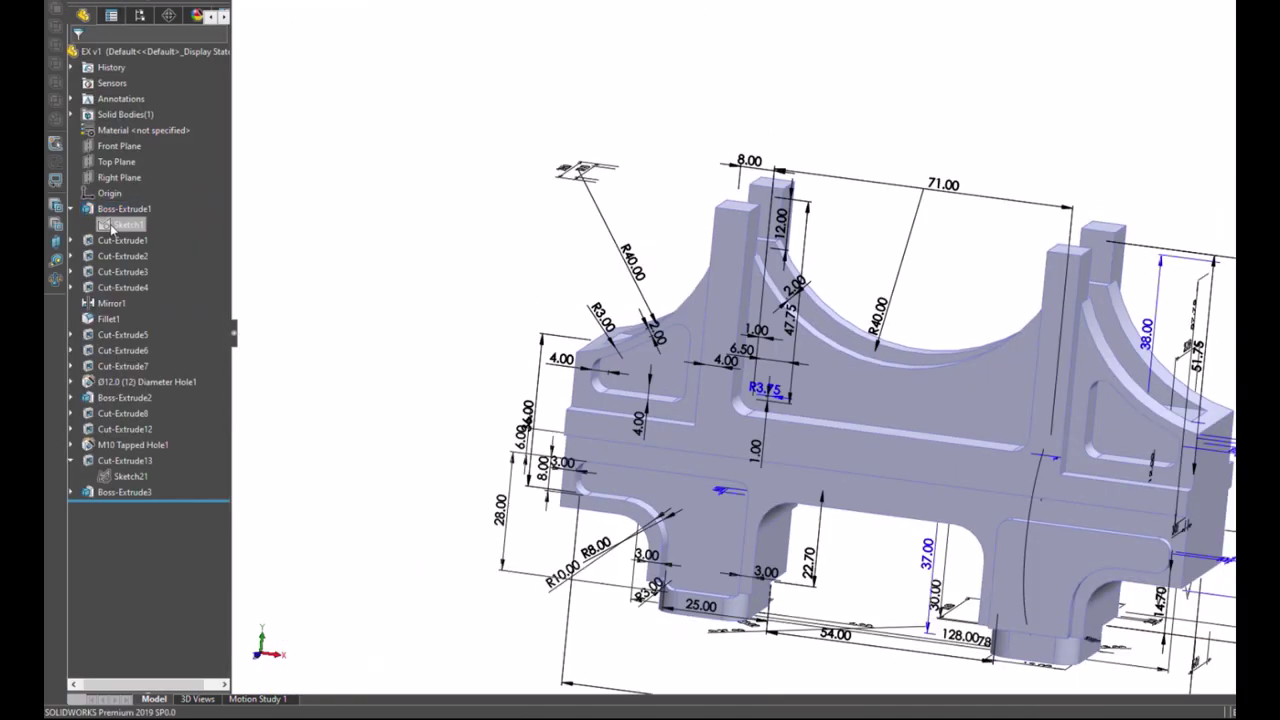
scroll(820, 360, "down", 5)
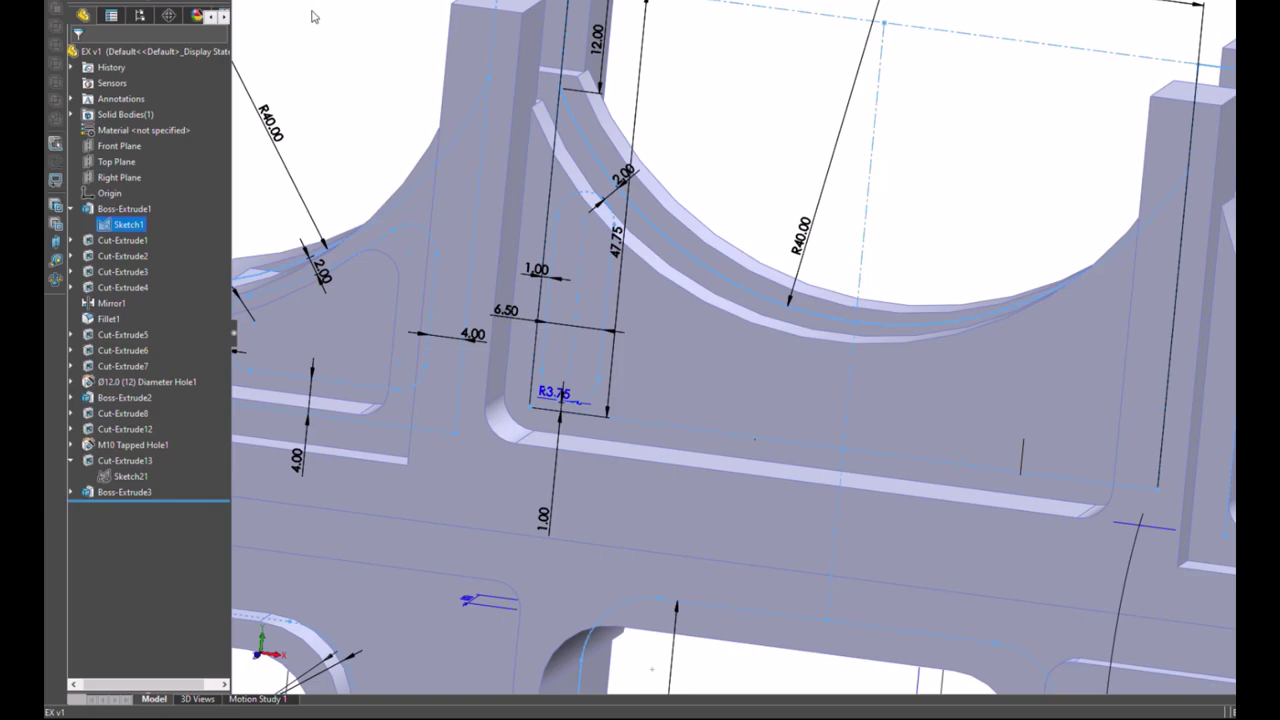
key("Escape")
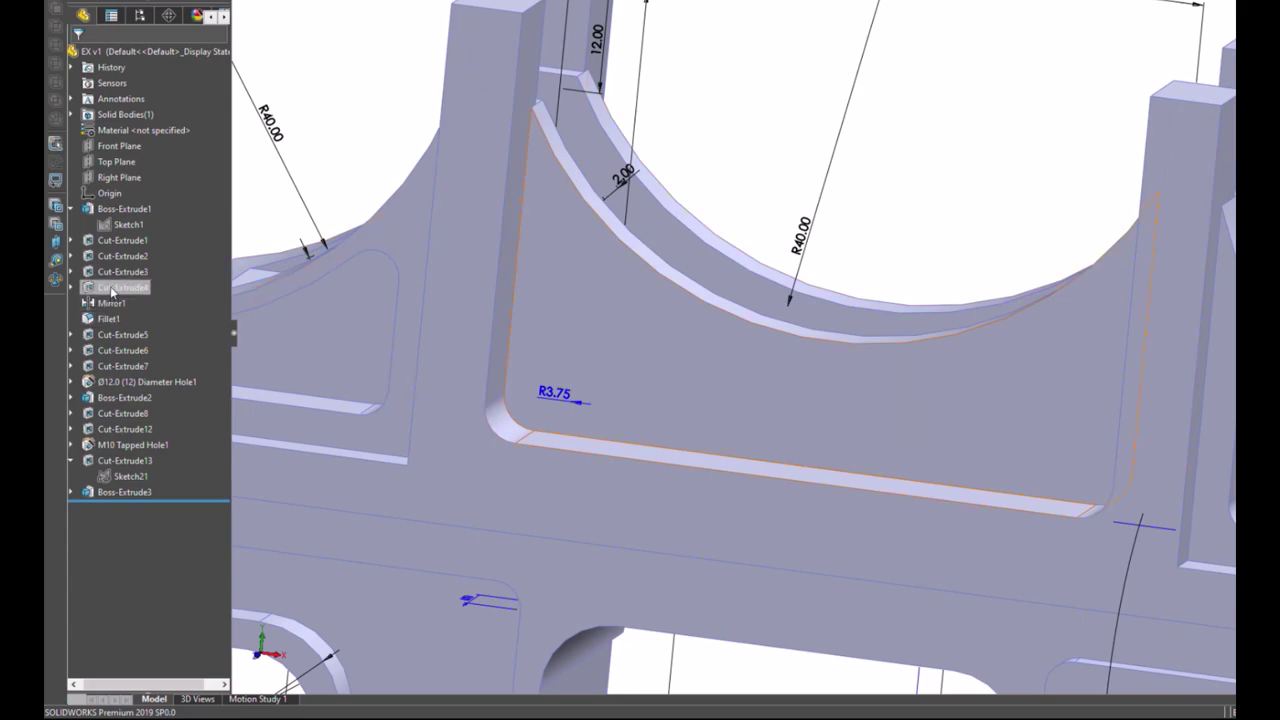
left_click_drag(212, 502, 185, 314)
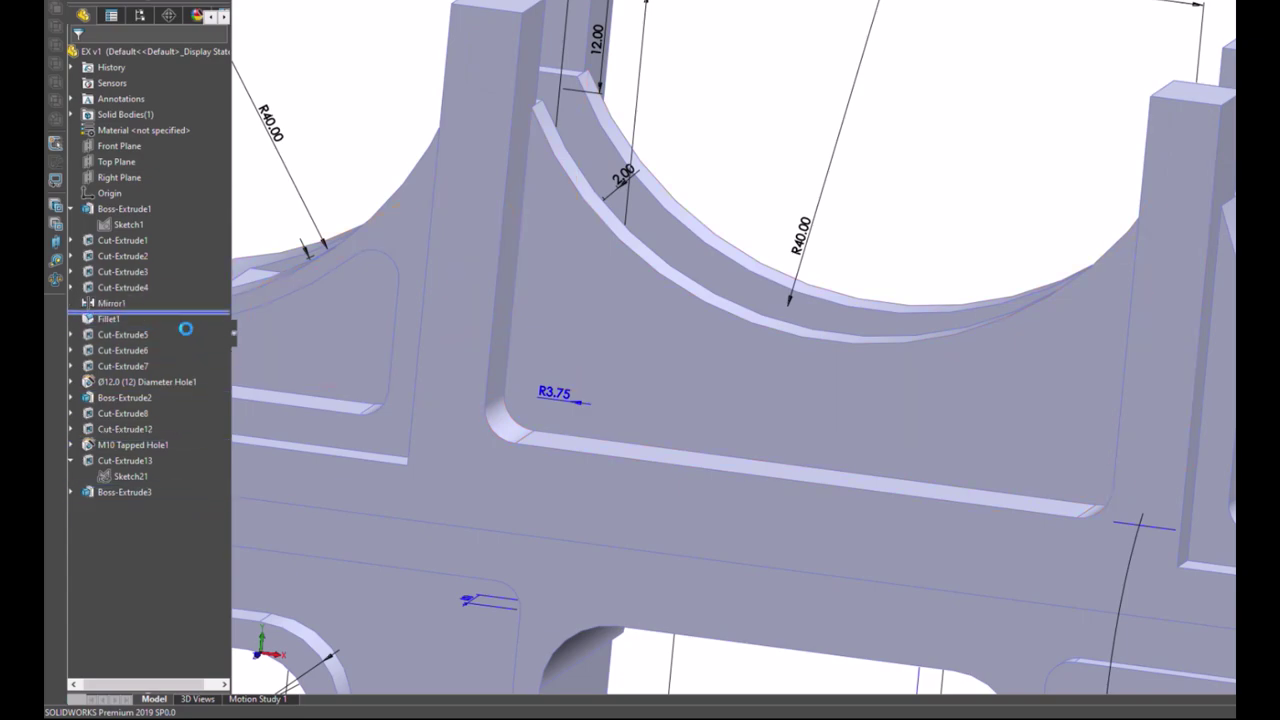
left_click(126, 224)
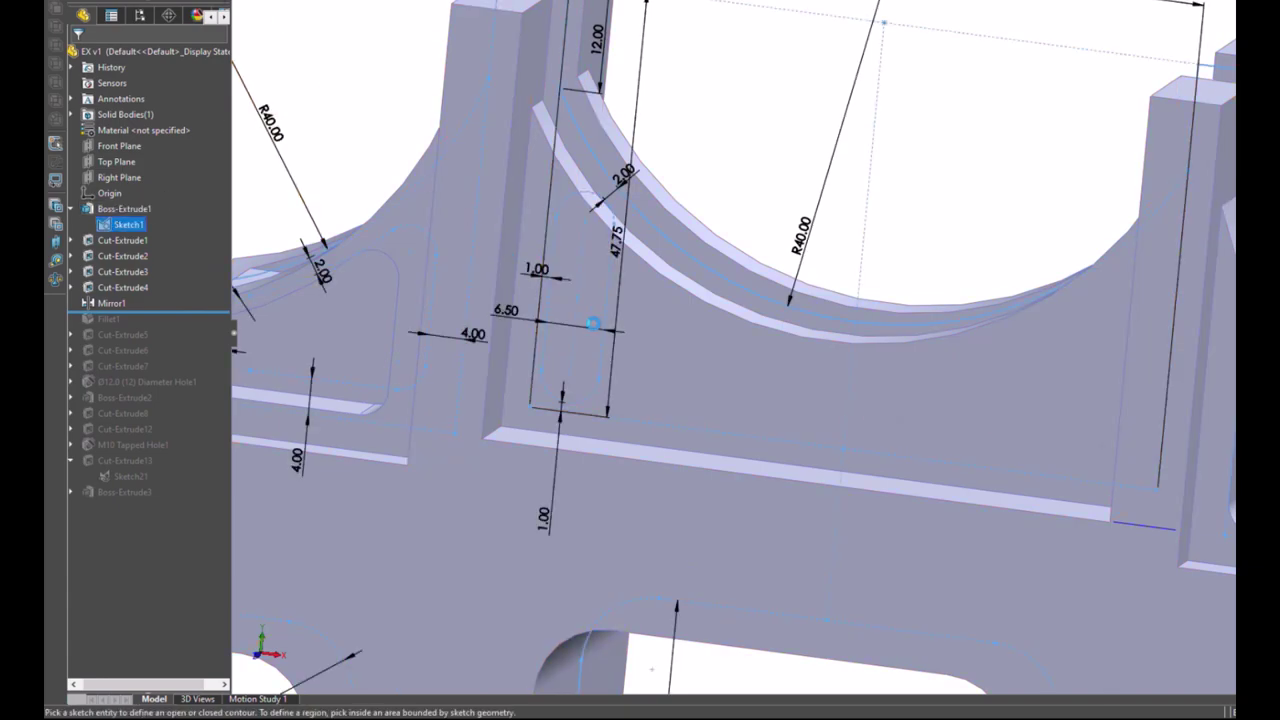
Step: Cut the Sketch1 slot contour Through All - Both as Cut-Extrude14 and select it
left_click(567, 207)
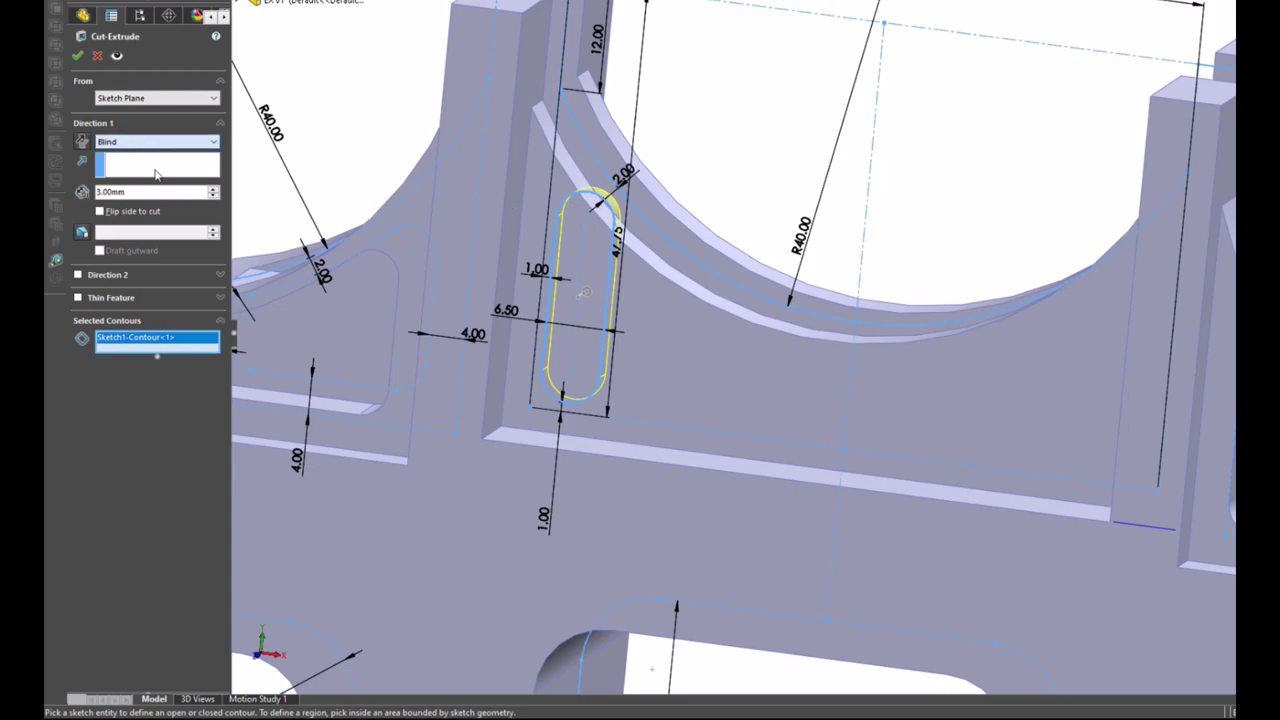
left_click(78, 56)
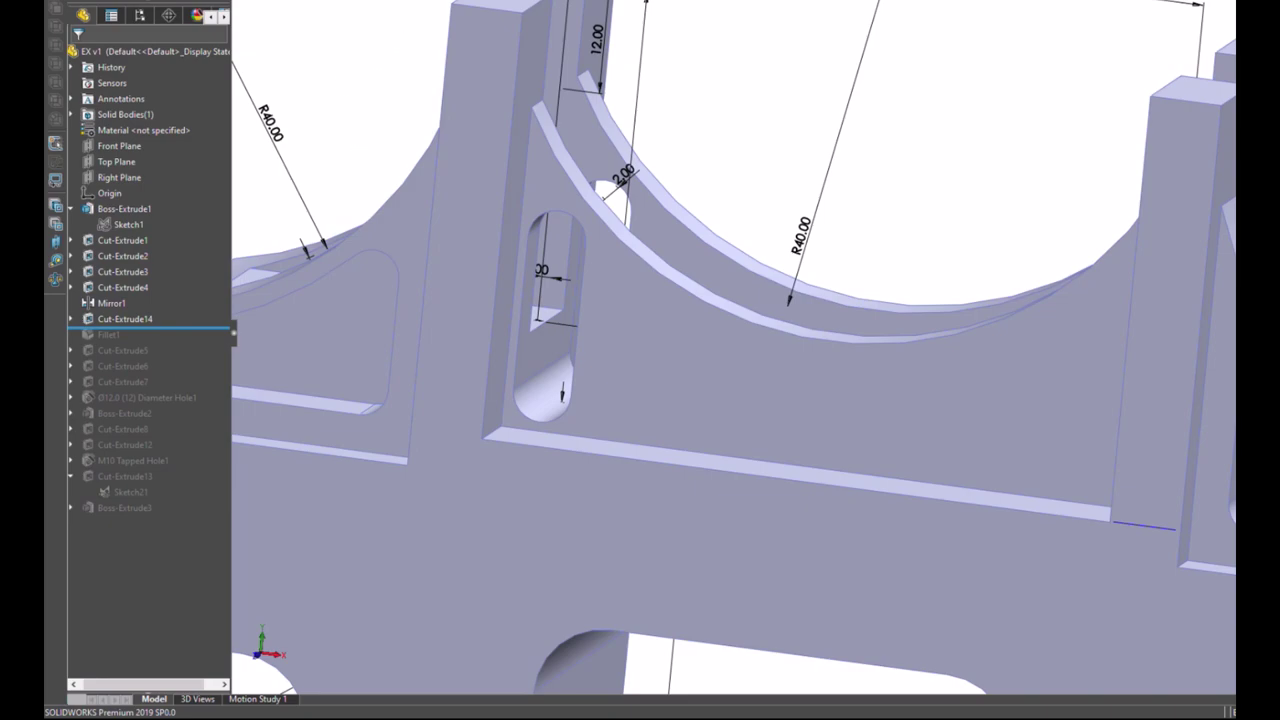
left_click(110, 319)
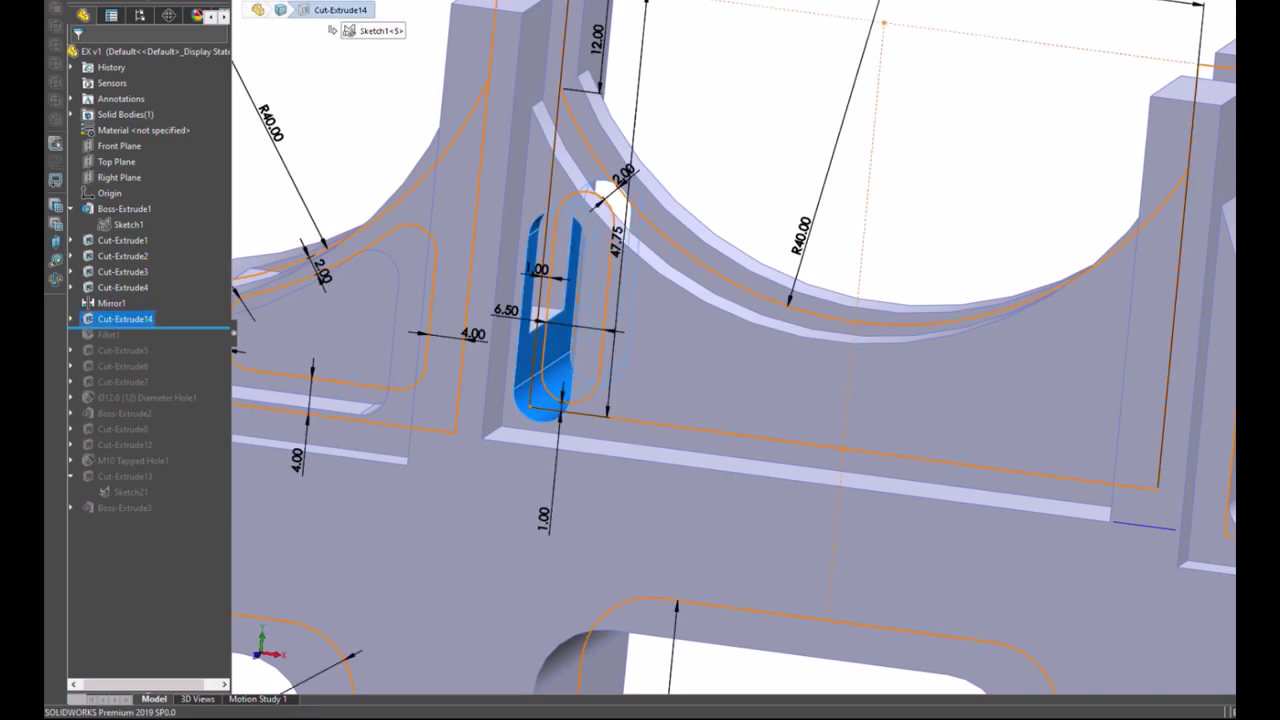
Step: Preview a reversed Linear Pattern of Cut-Extrude14 along a sketch dimension, then cancel it
left_click(520, 2)
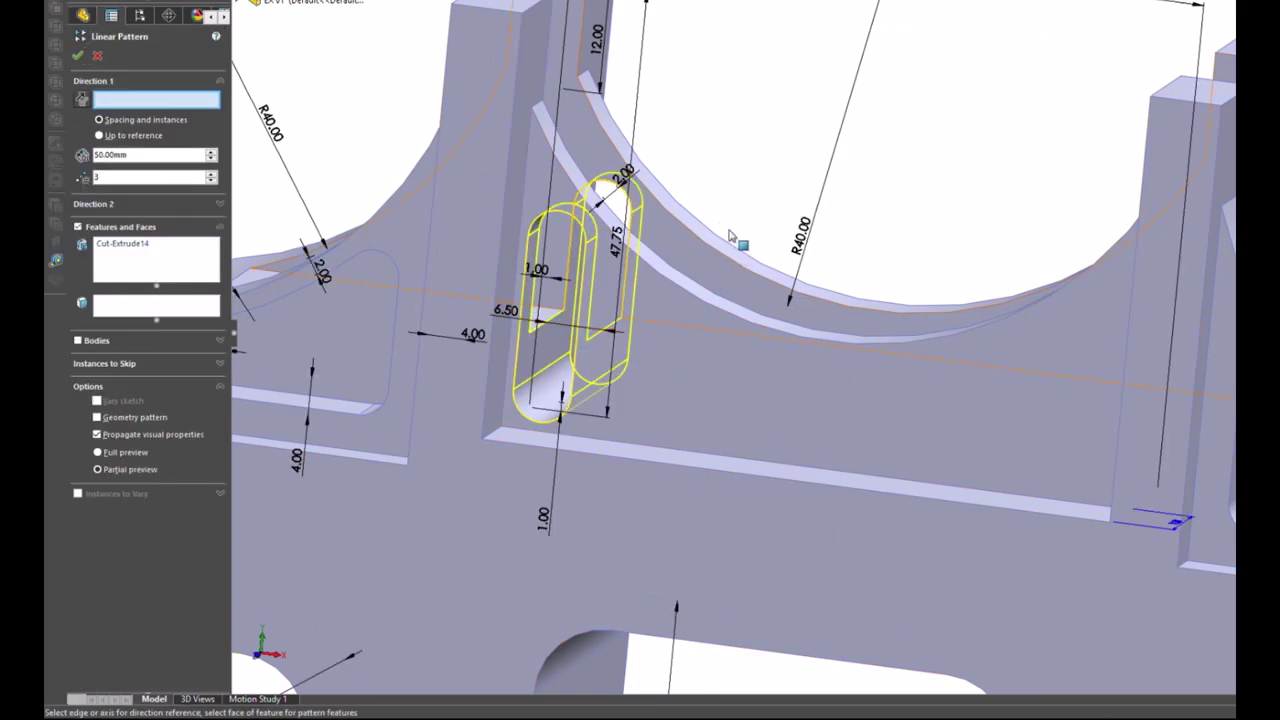
left_click(540, 276)
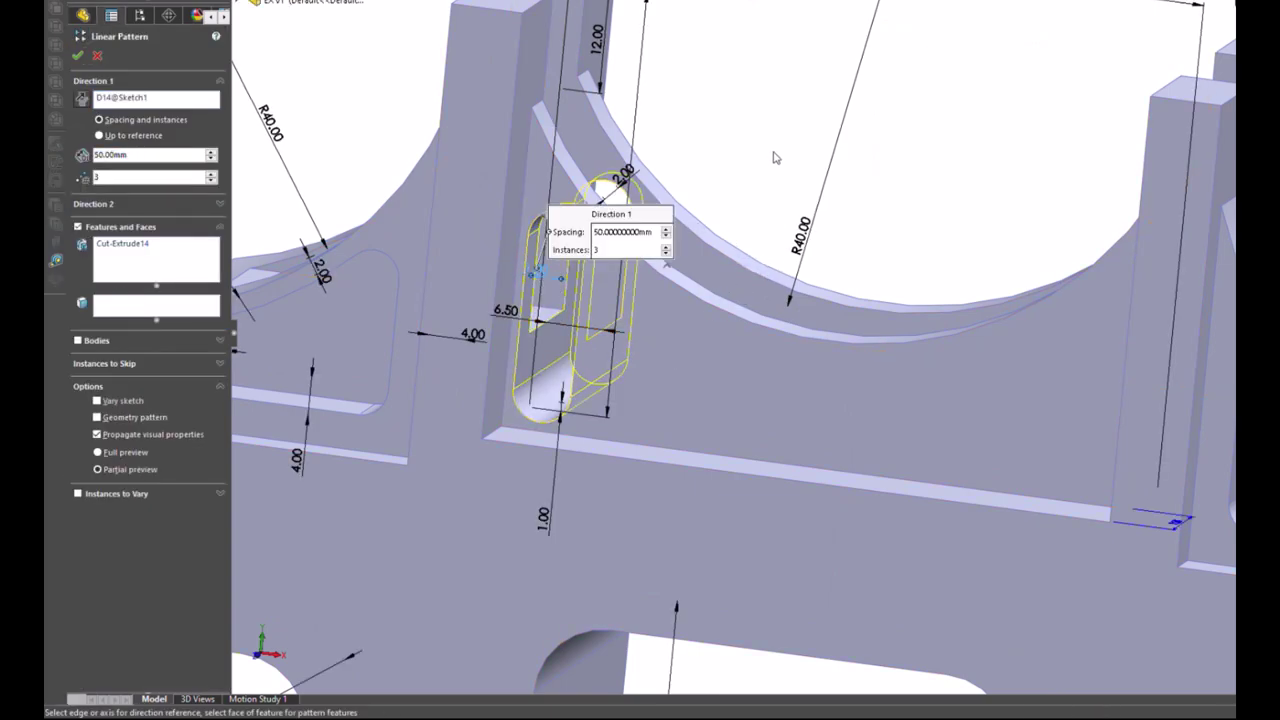
mouse_move(774, 157)
middle_mouse_down()
mouse_move(797, 134)
mouse_move(760, 152)
middle_mouse_up()
left_click_drag(622, 166, 563, 70)
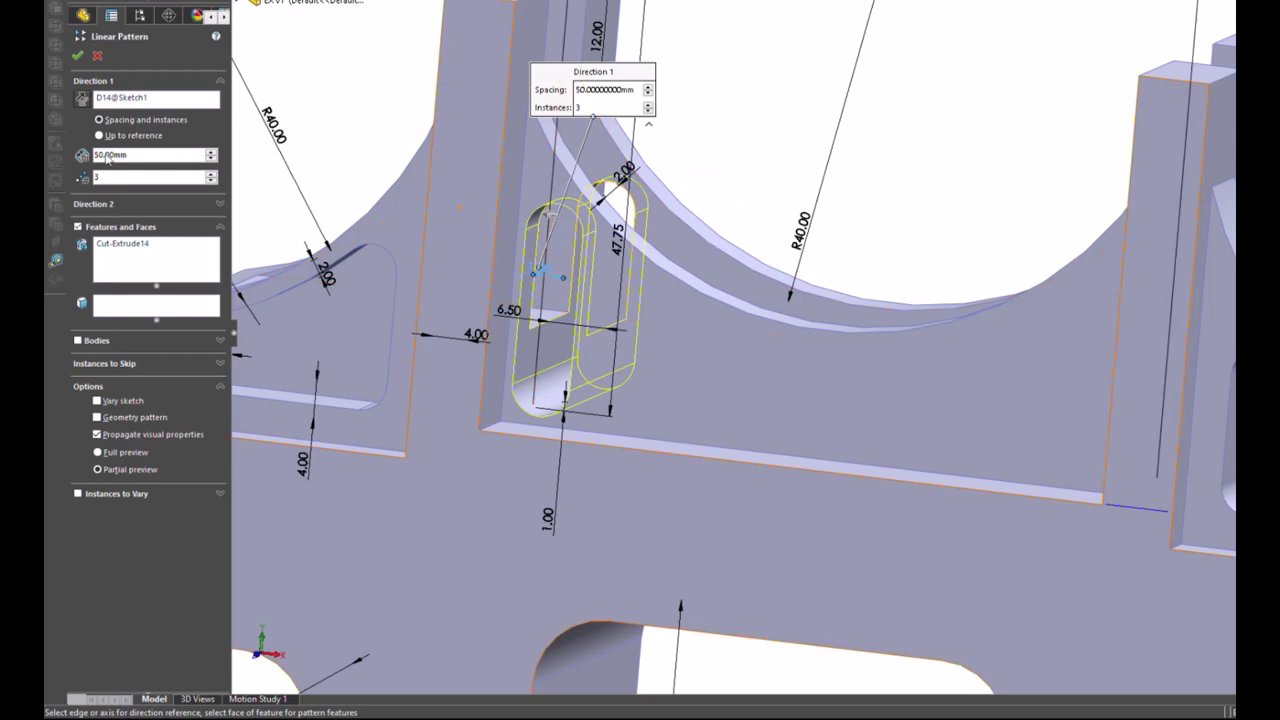
left_click(82, 100)
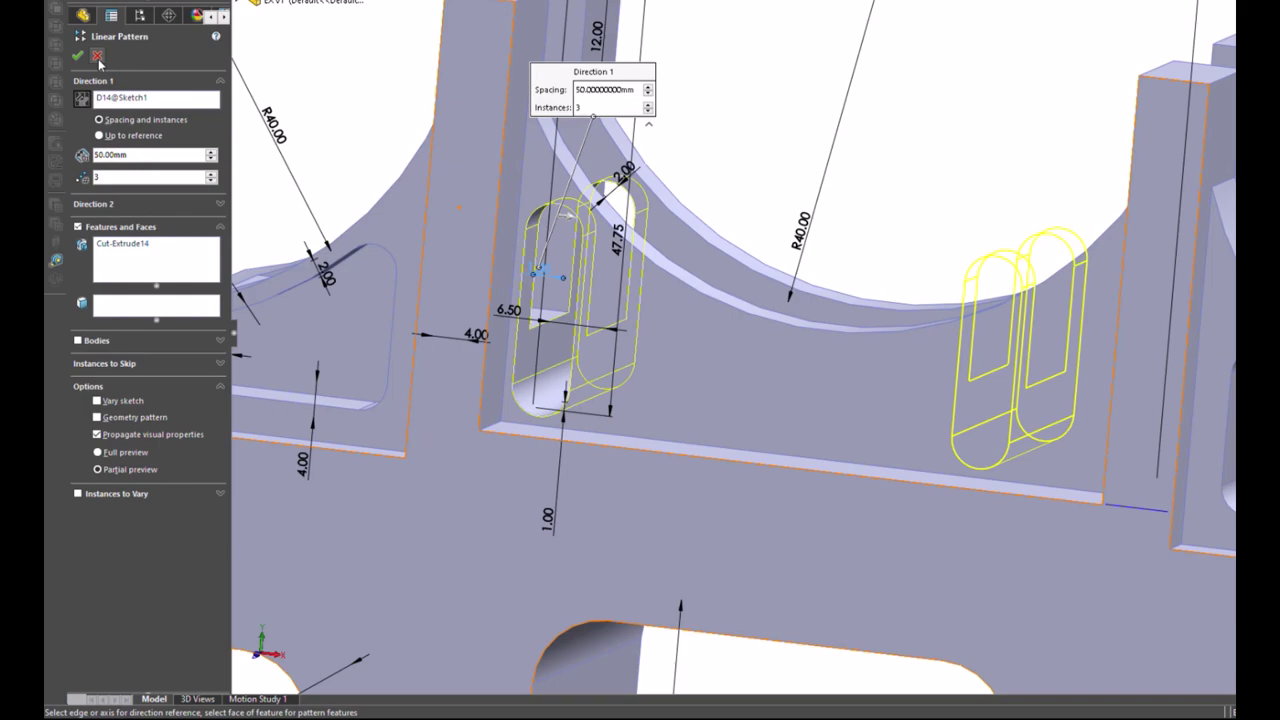
left_click(98, 58)
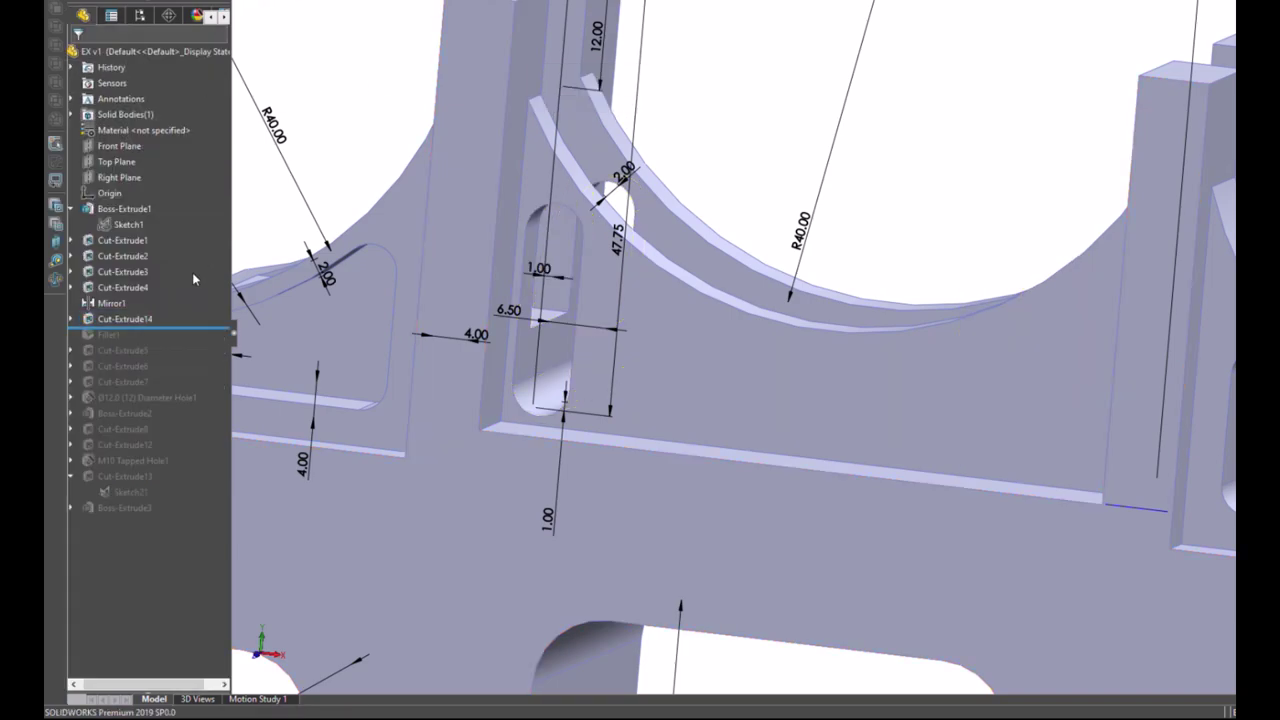
left_click(125, 225)
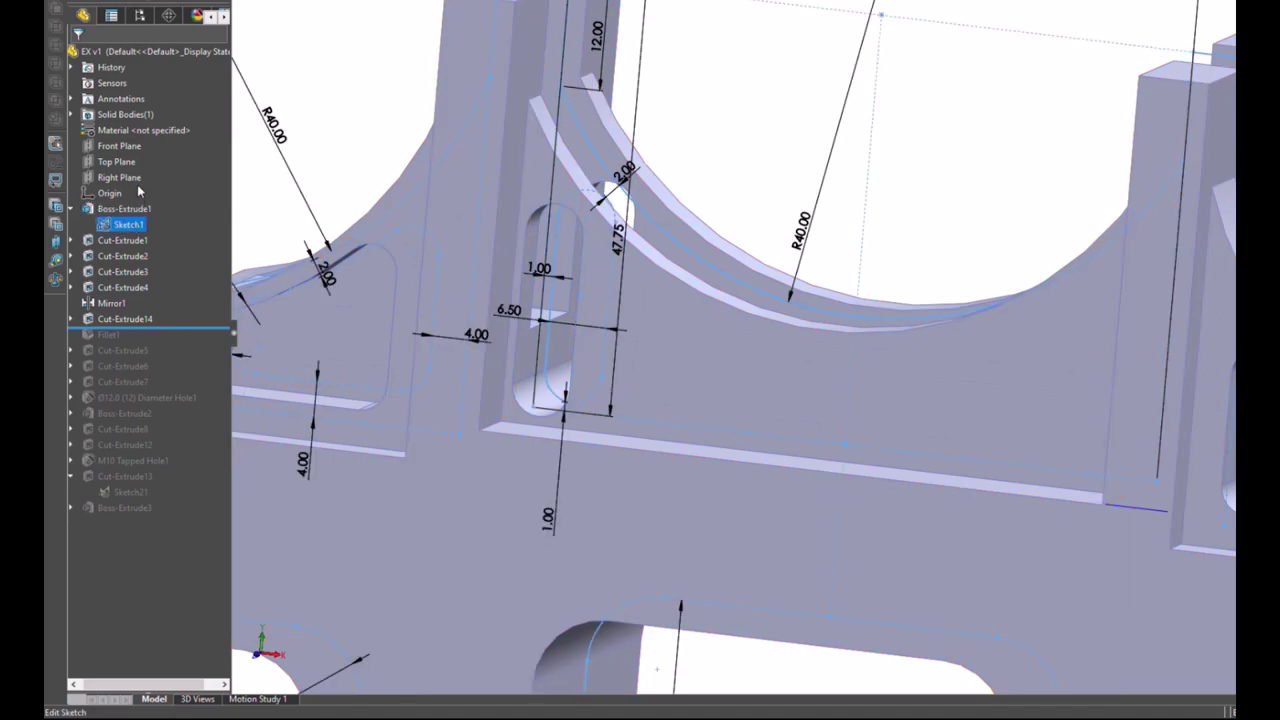
left_click(140, 192)
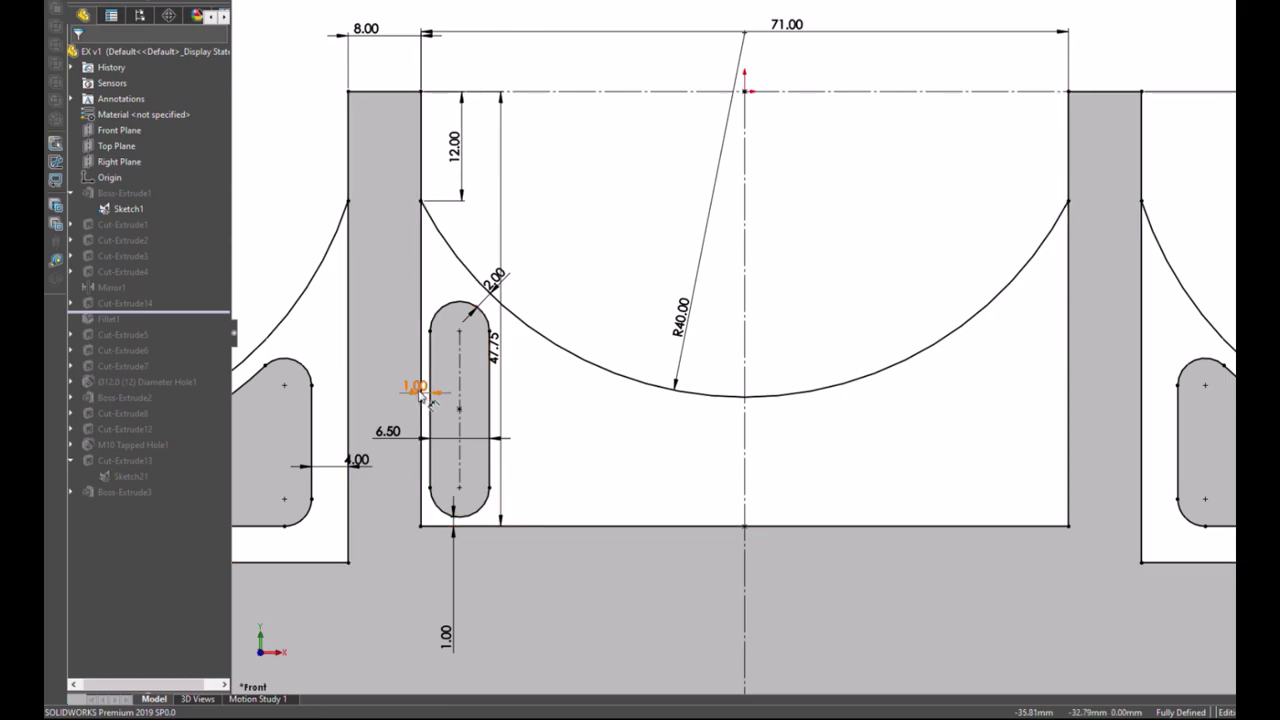
double_click(418, 389)
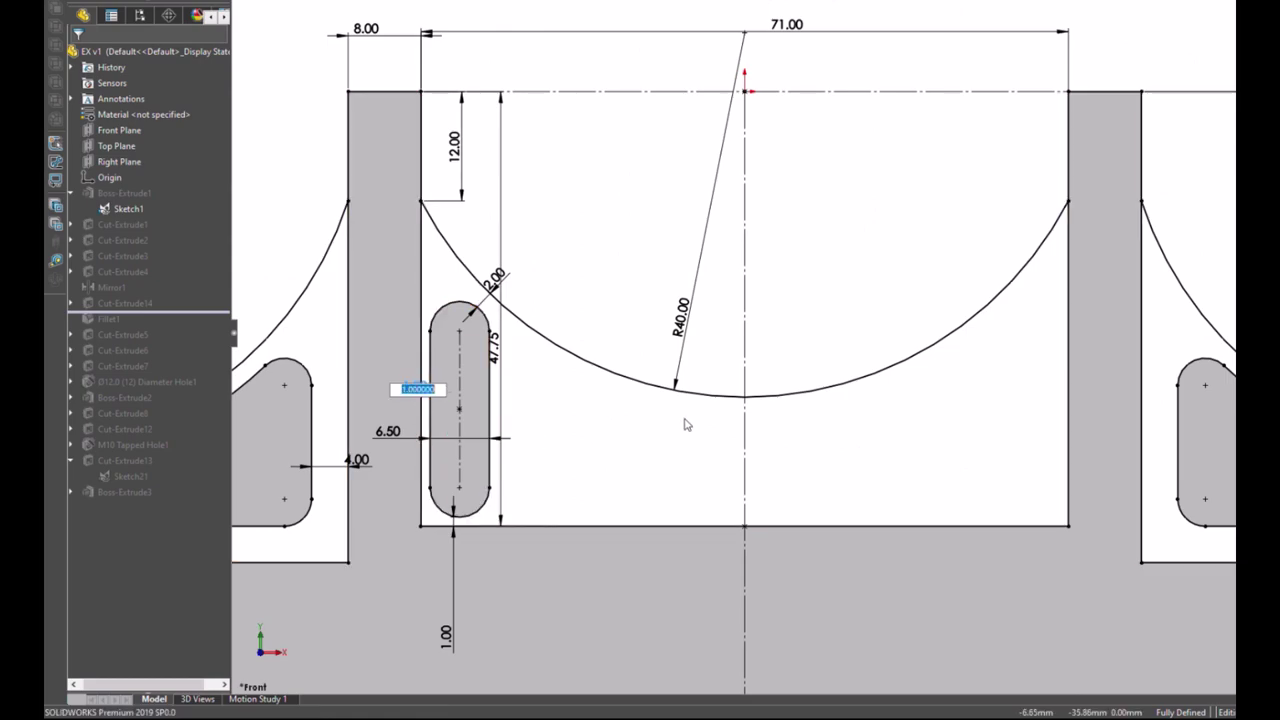
key("Return")
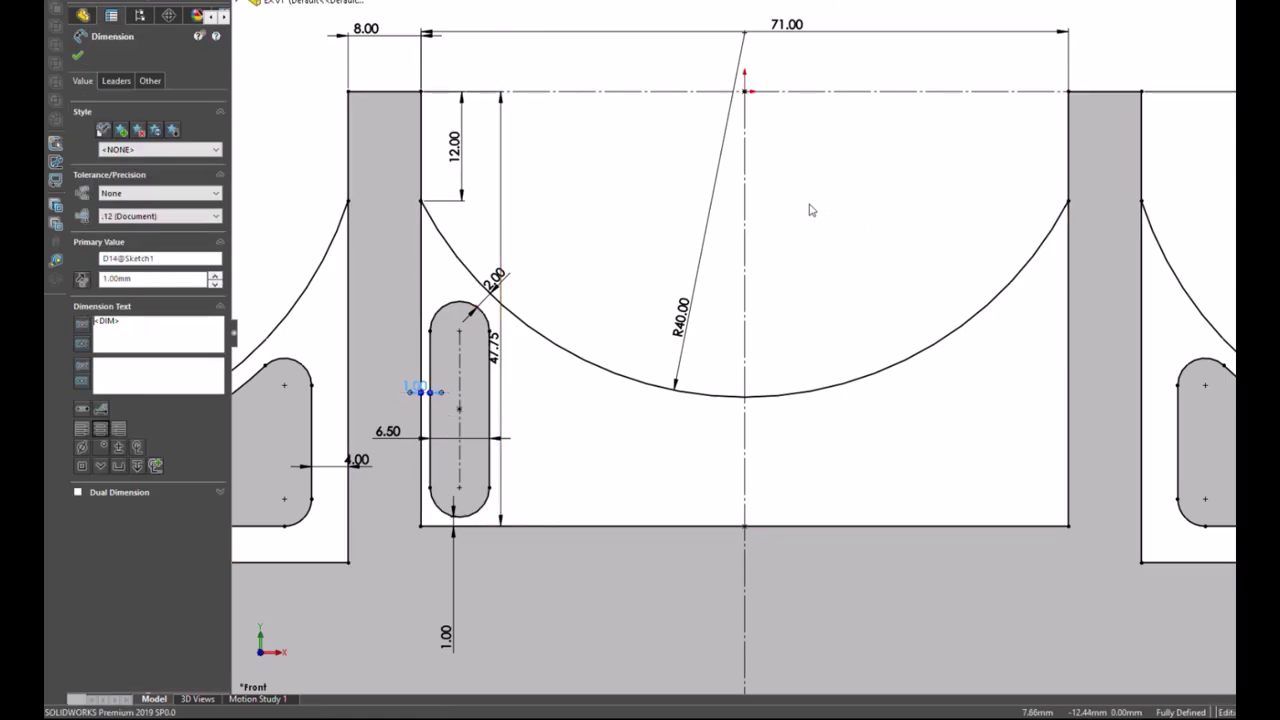
key("Delete")
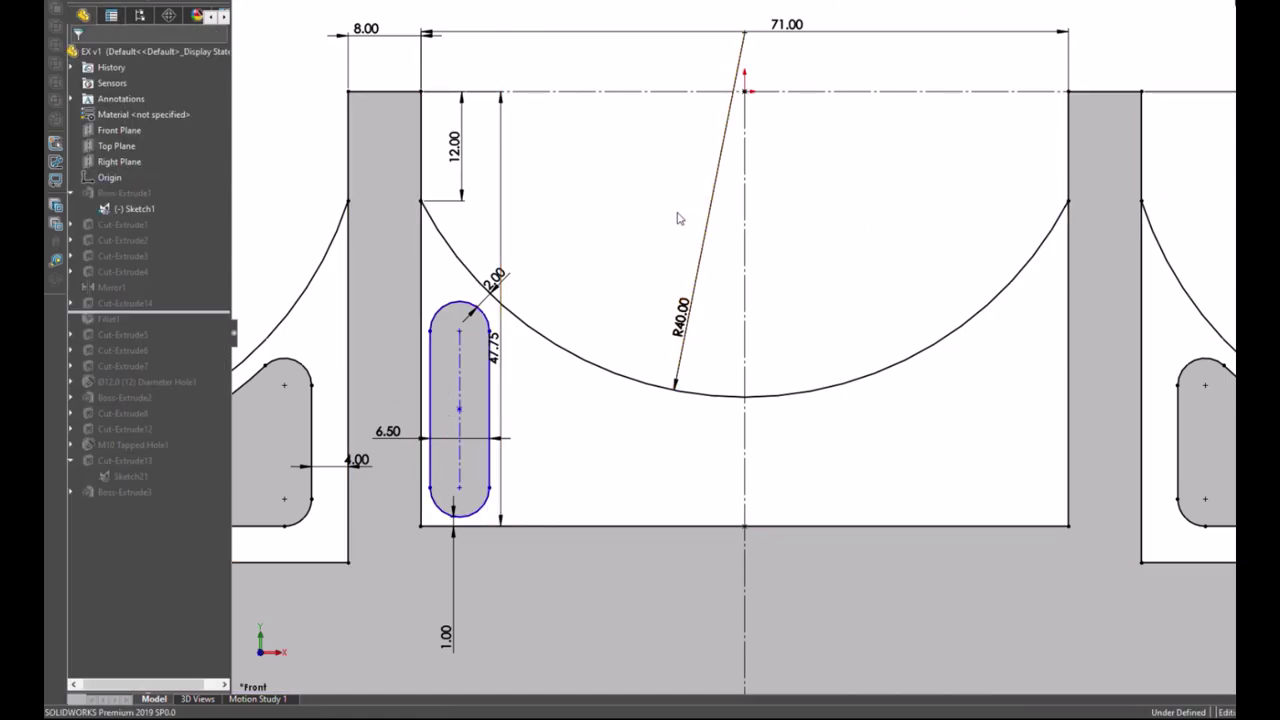
mouse_move(492, 502)
left_mouse_down()
mouse_move(837, 503)
mouse_move(1006, 474)
mouse_move(1083, 497)
mouse_move(911, 466)
mouse_move(551, 508)
mouse_move(486, 494)
mouse_move(607, 506)
mouse_move(500, 505)
left_mouse_up()
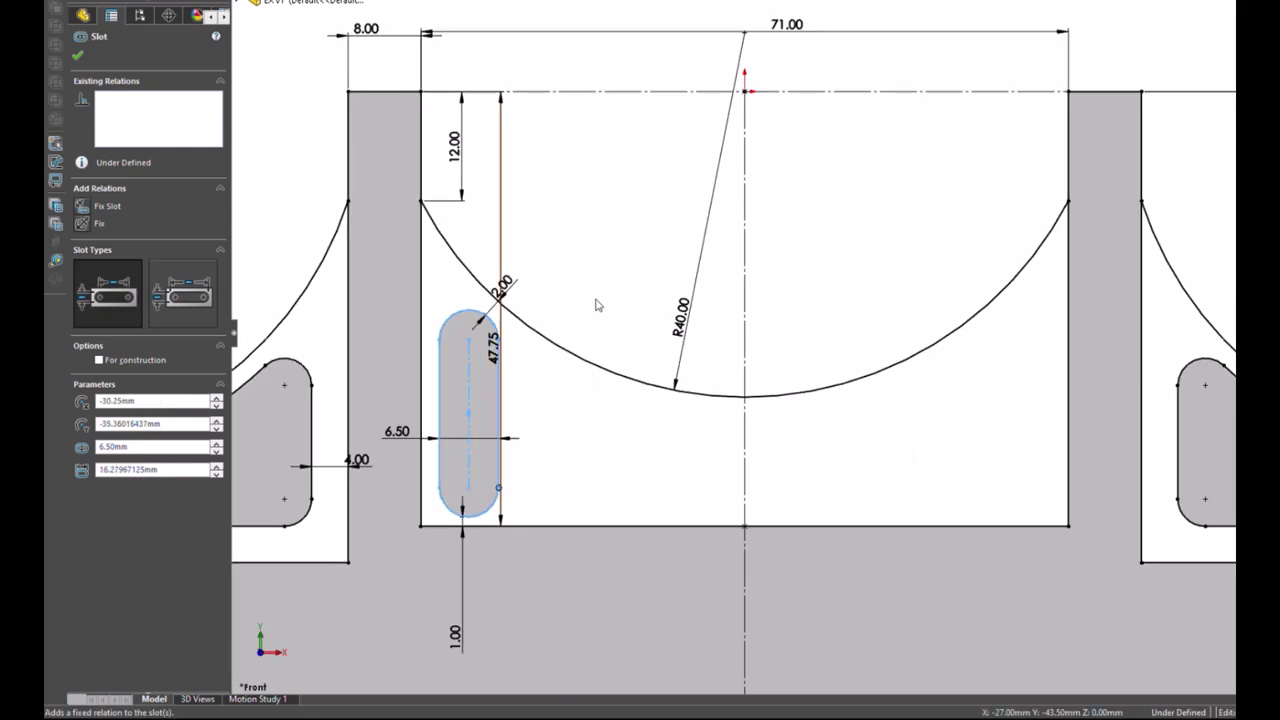
key("Escape")
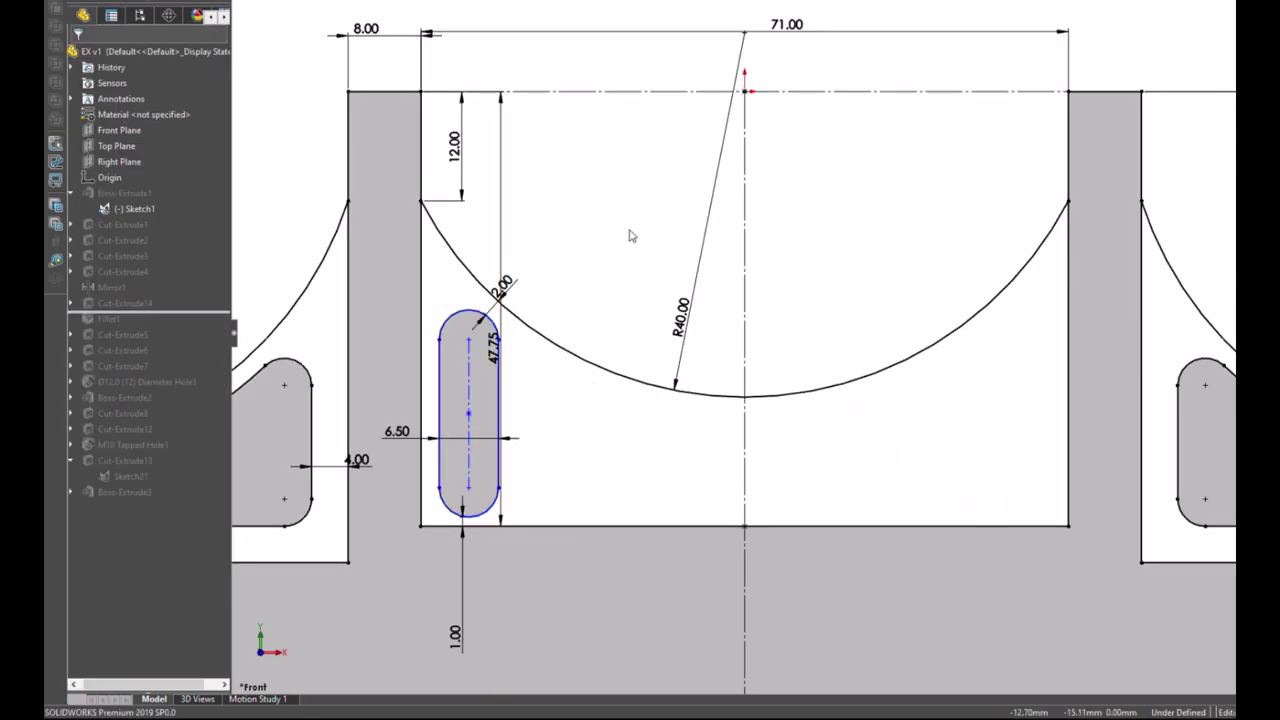
key("ctrl+z")
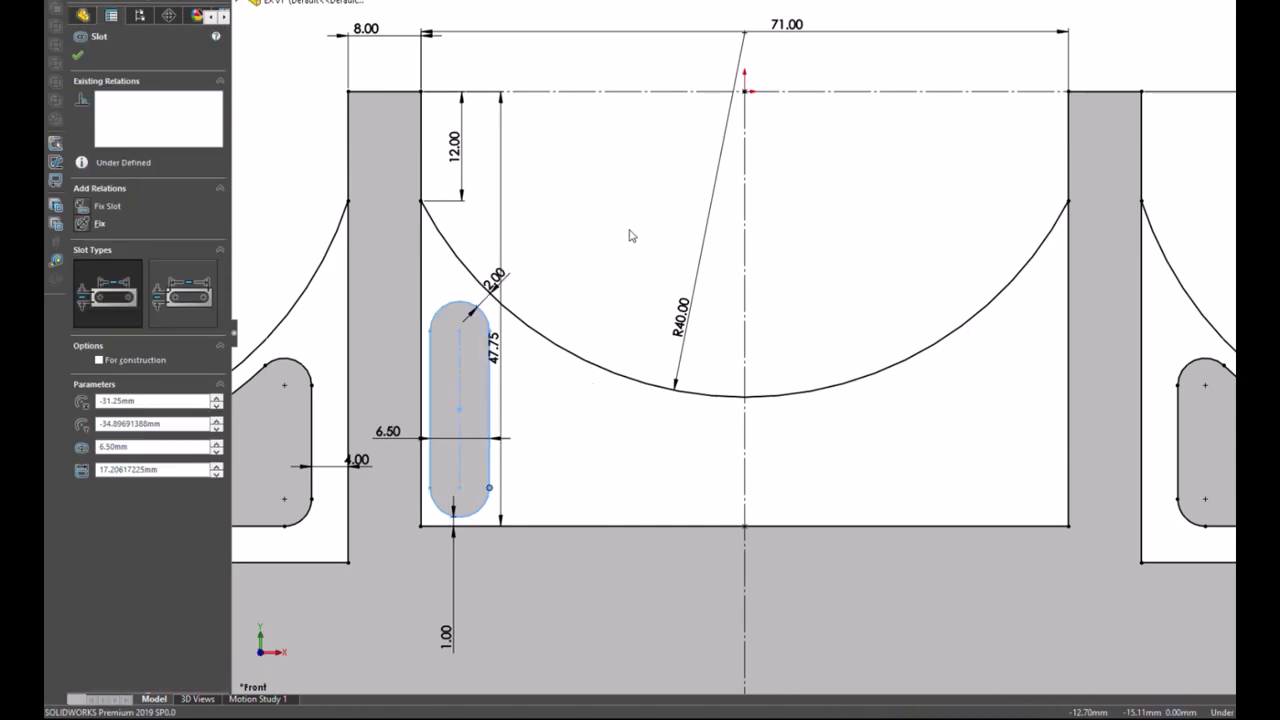
key("Escape")
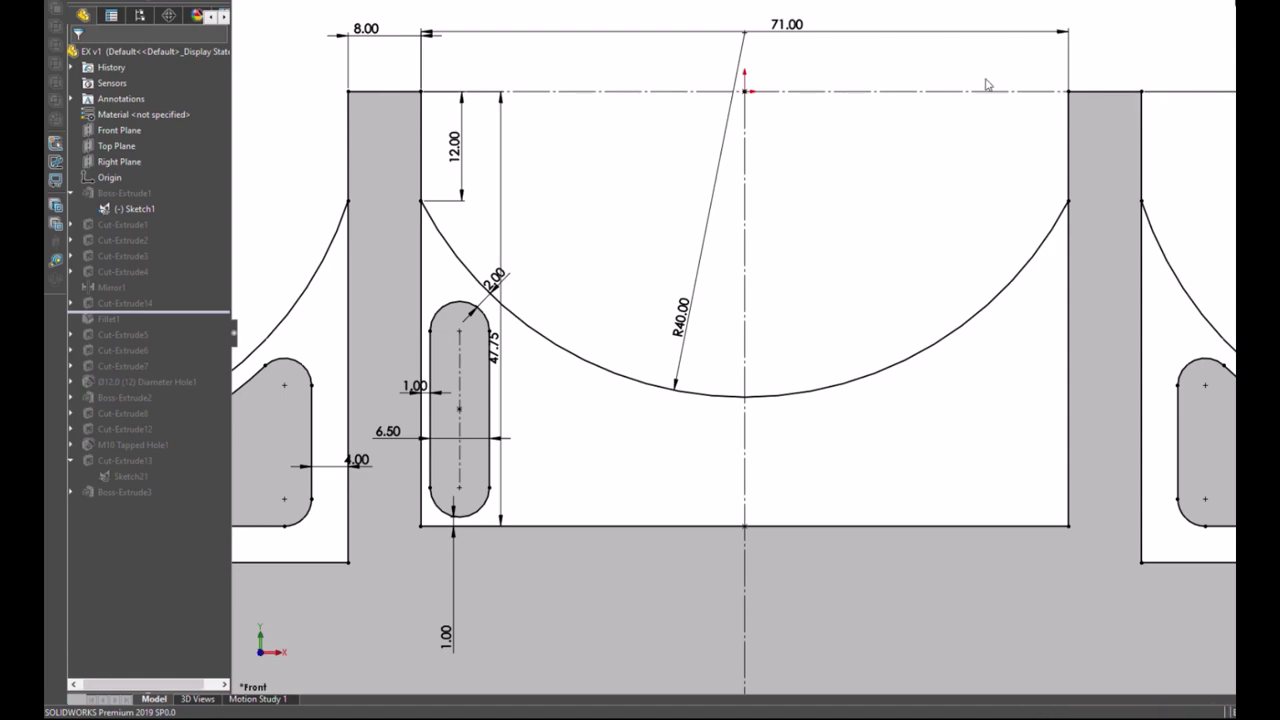
key("ctrl+b")
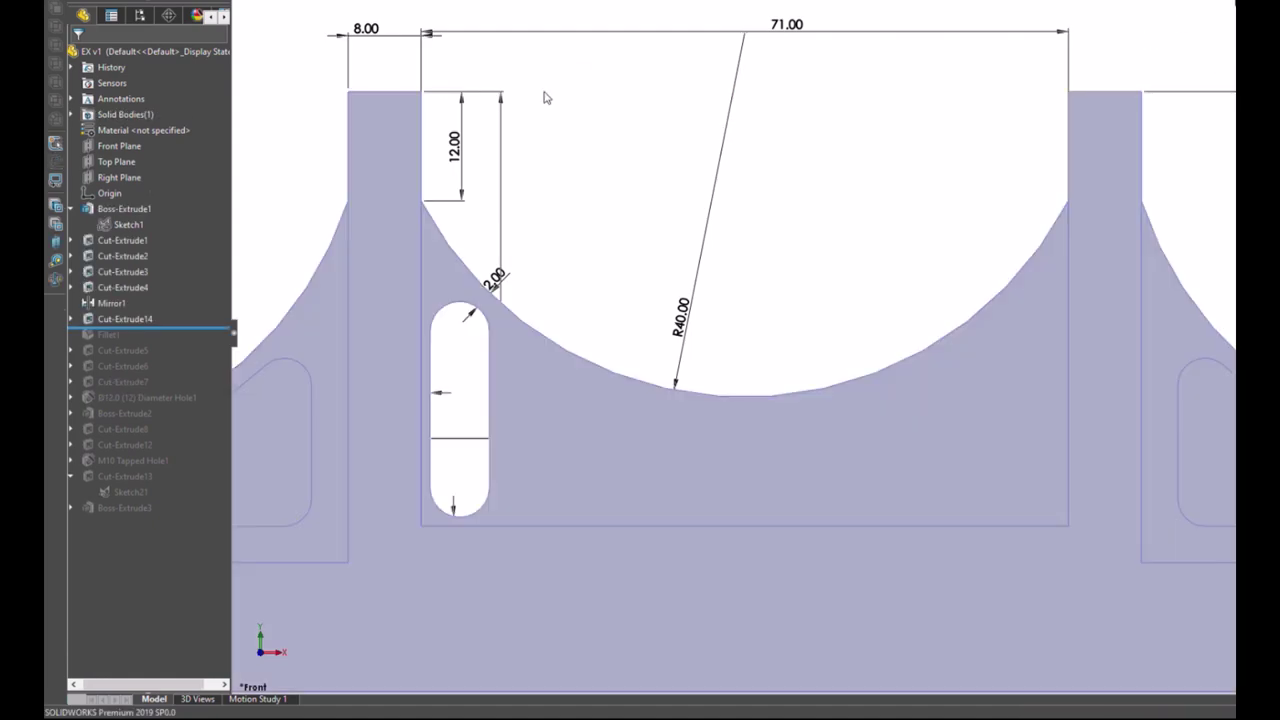
left_click(127, 321)
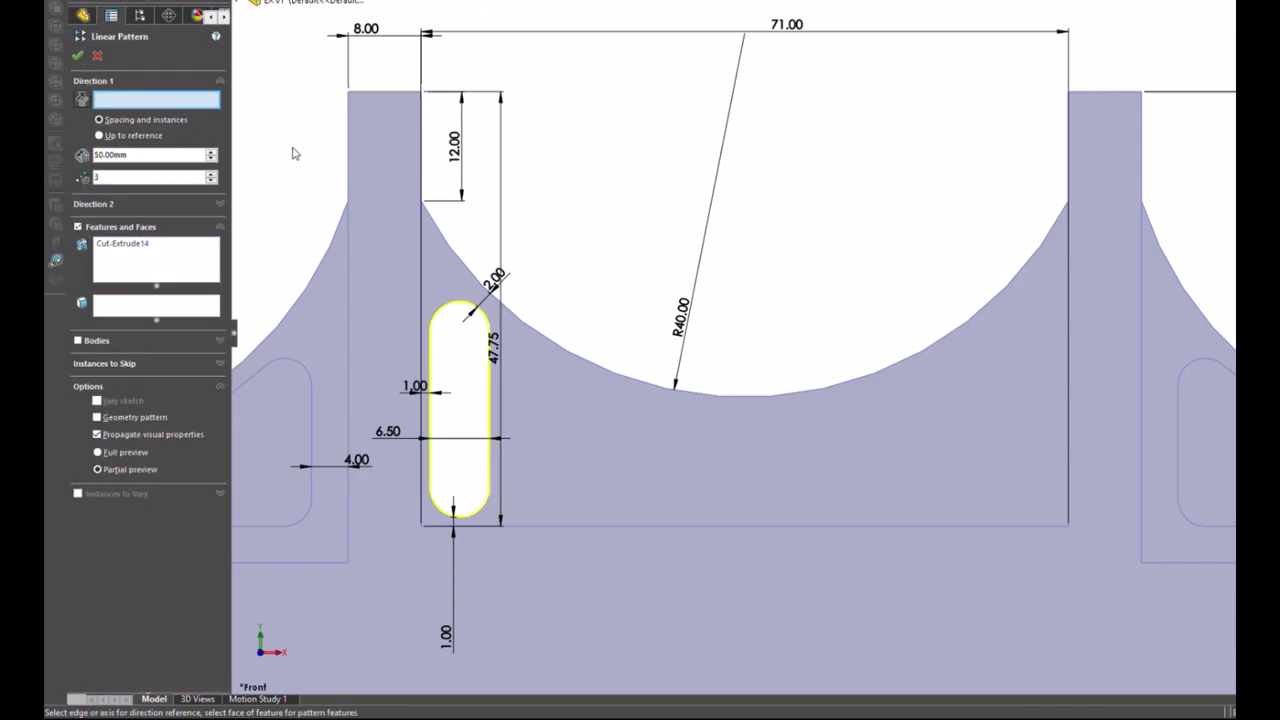
Step: Set the linear pattern direction to the 1.00 dimension D14@Sketch1, reversed so copies preview rightward
left_click(416, 387)
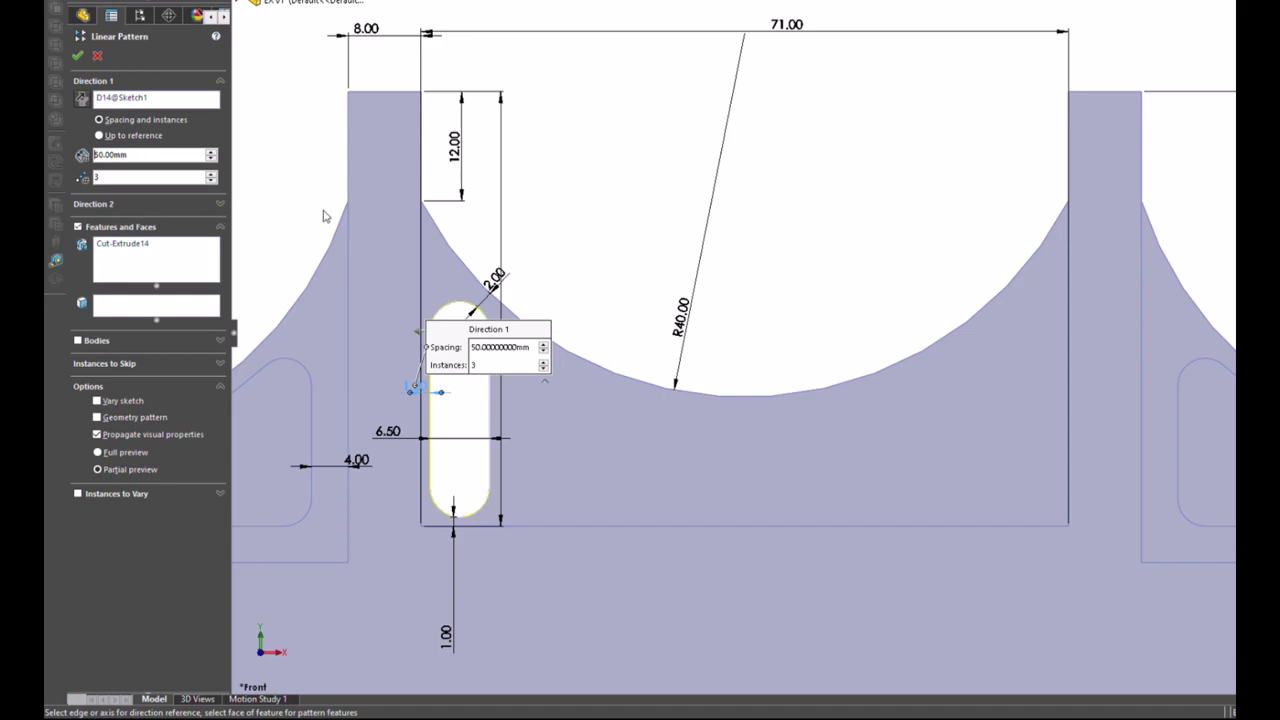
left_click(418, 337)
scroll(637, 205, "up", 2)
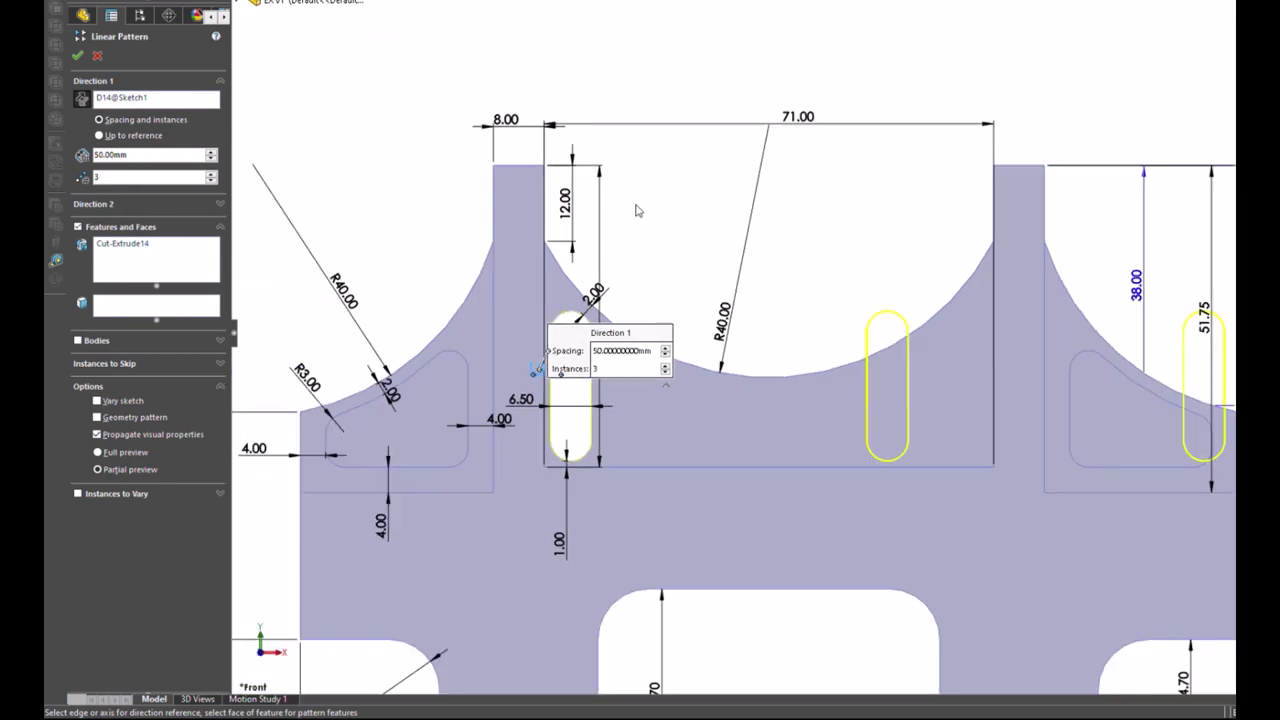
scroll(785, 240, "down", 2)
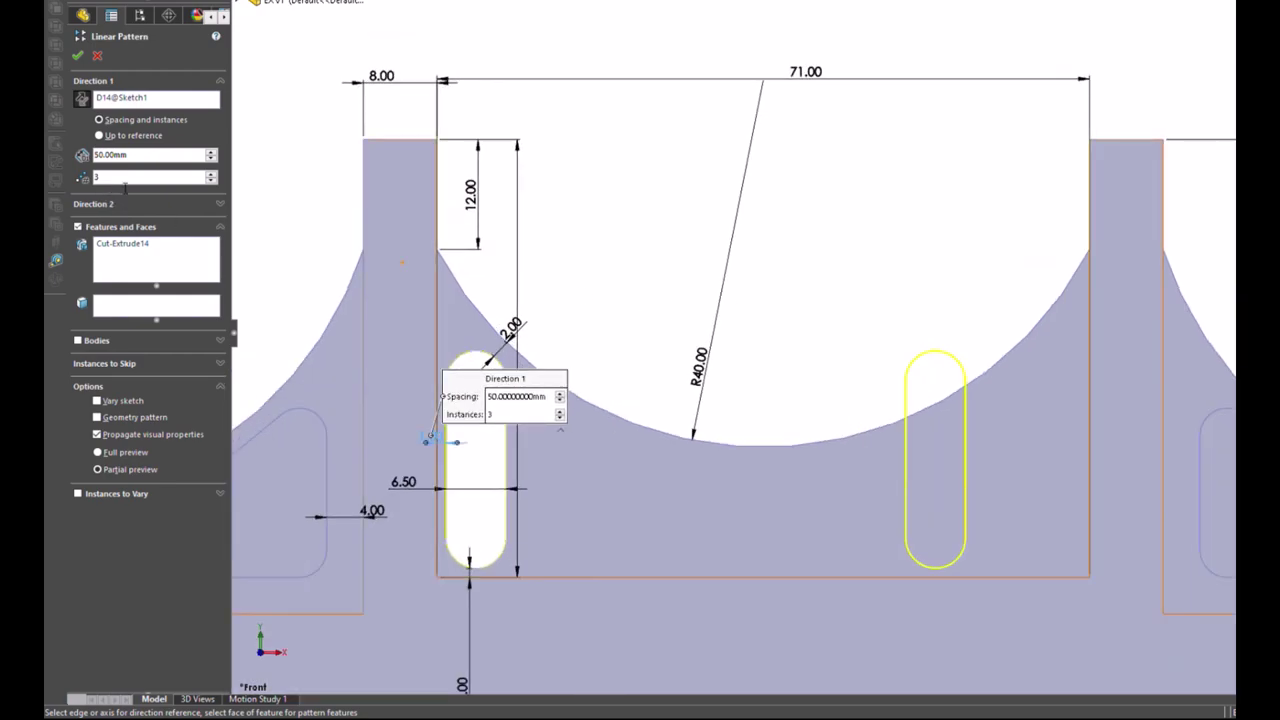
left_click_drag(141, 158, 74, 162)
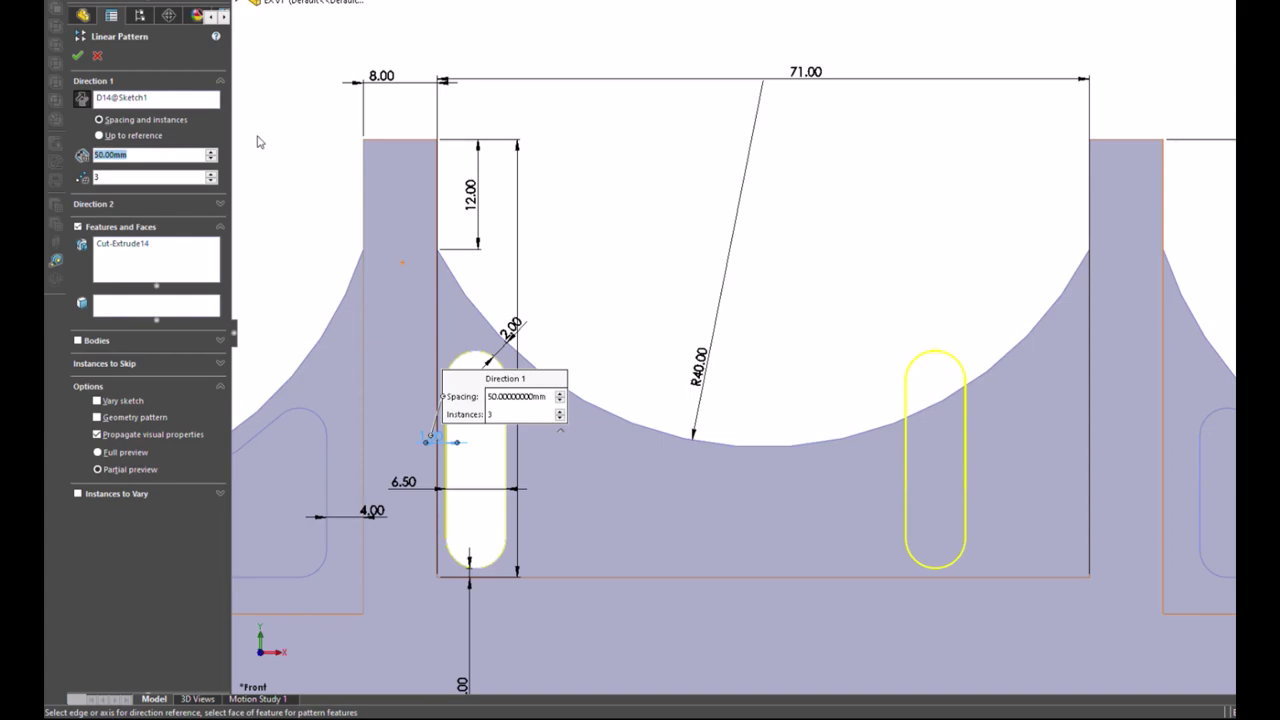
Step: Give the slot pattern 7.5 mm spacing and 3 instances
type("7.5")
key("Return")
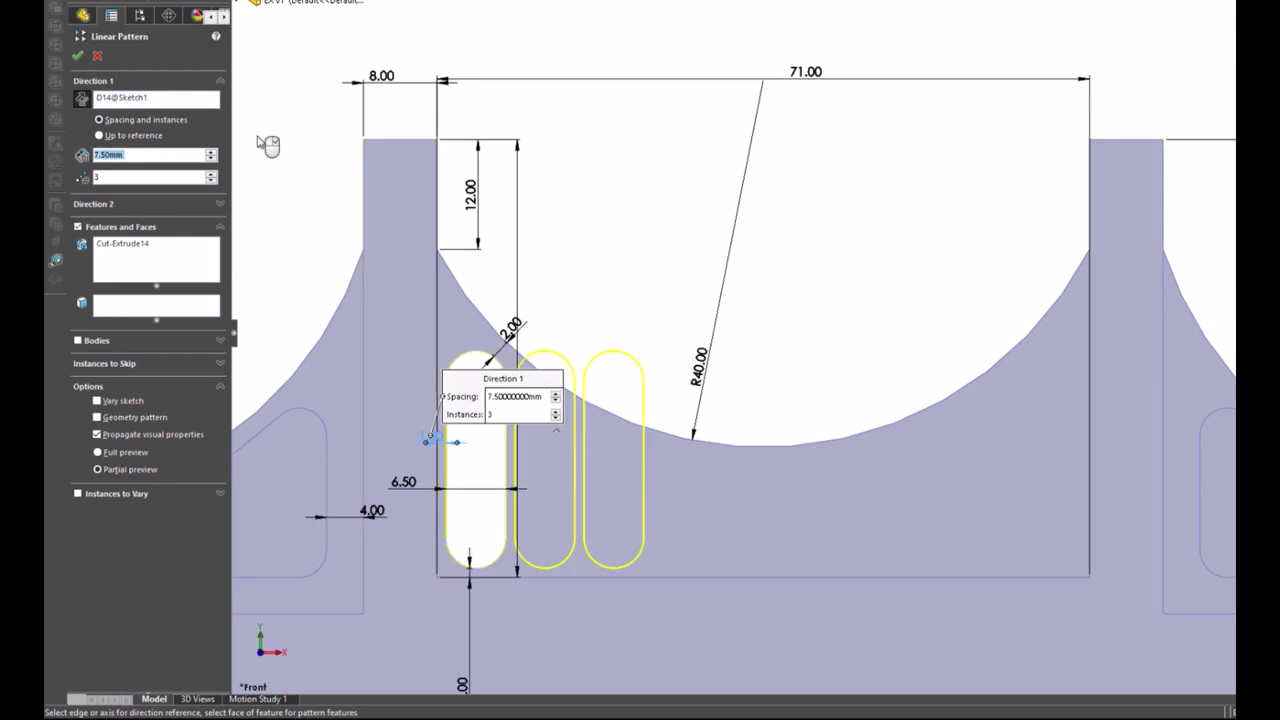
left_click(114, 180)
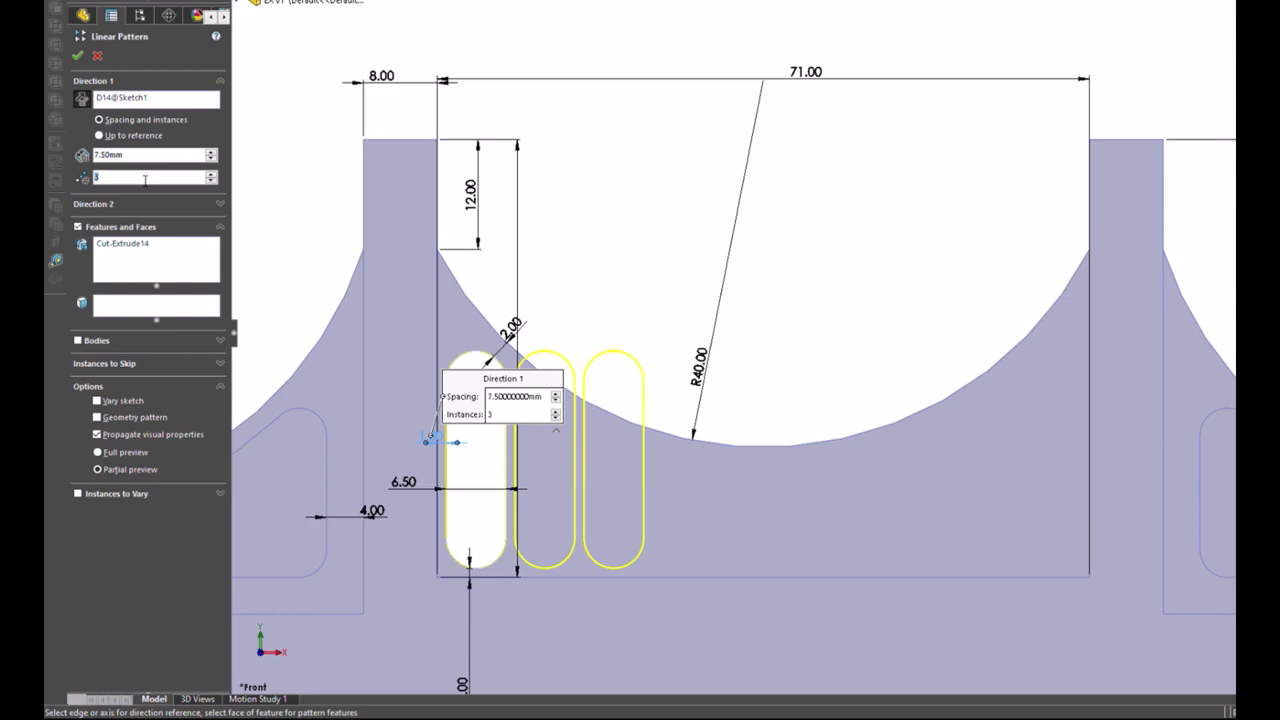
type("10")
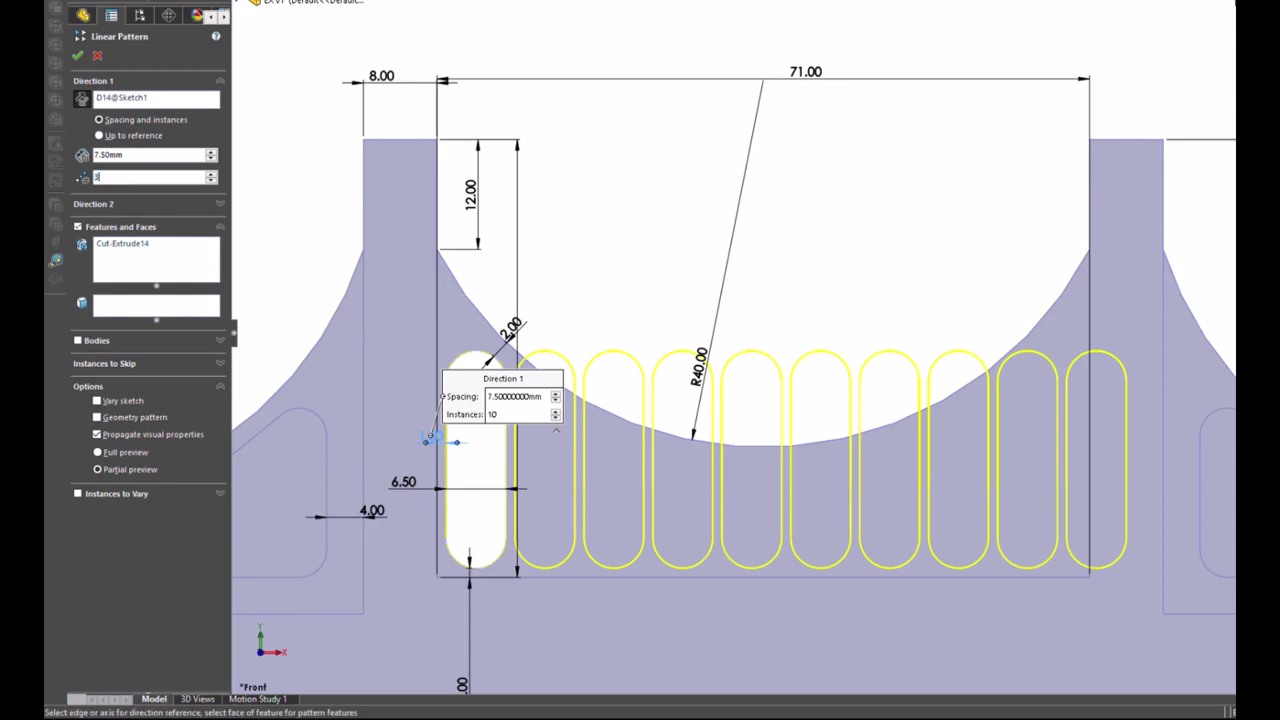
type("3")
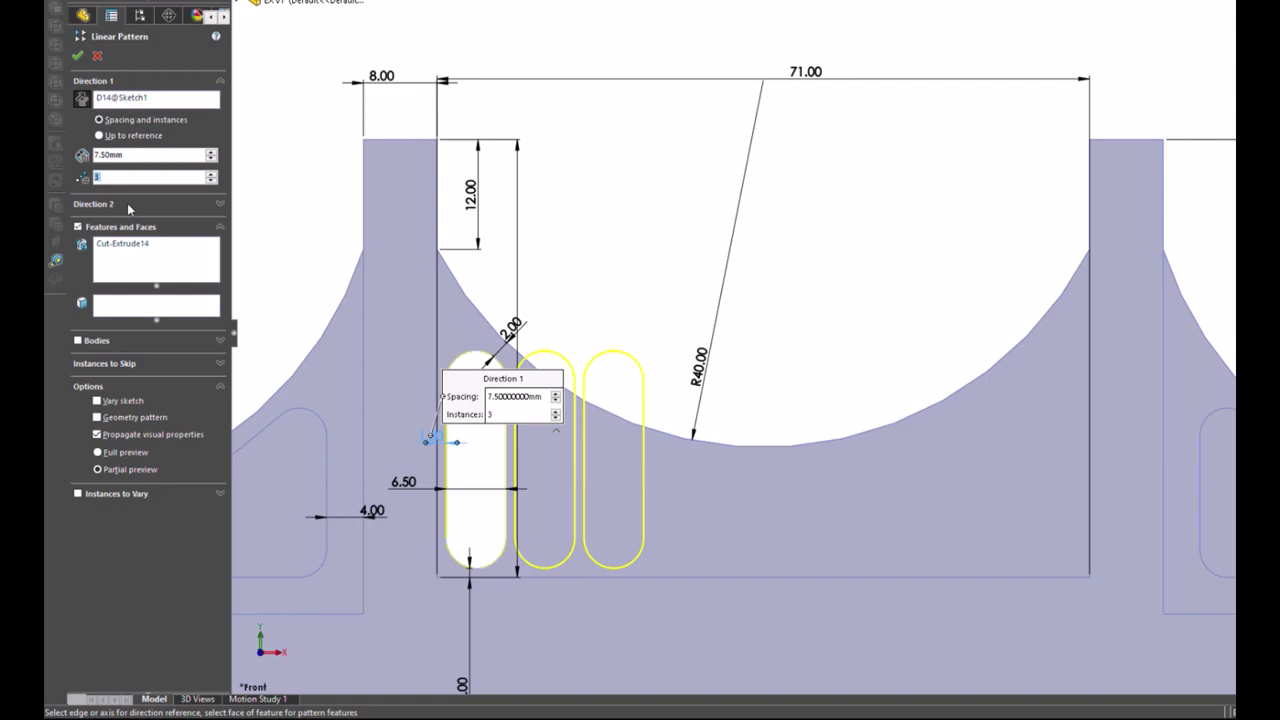
Step: Enable Vary sketch, Propagate visual properties and Full preview, then accept the pattern as LPattern1
left_click(98, 402)
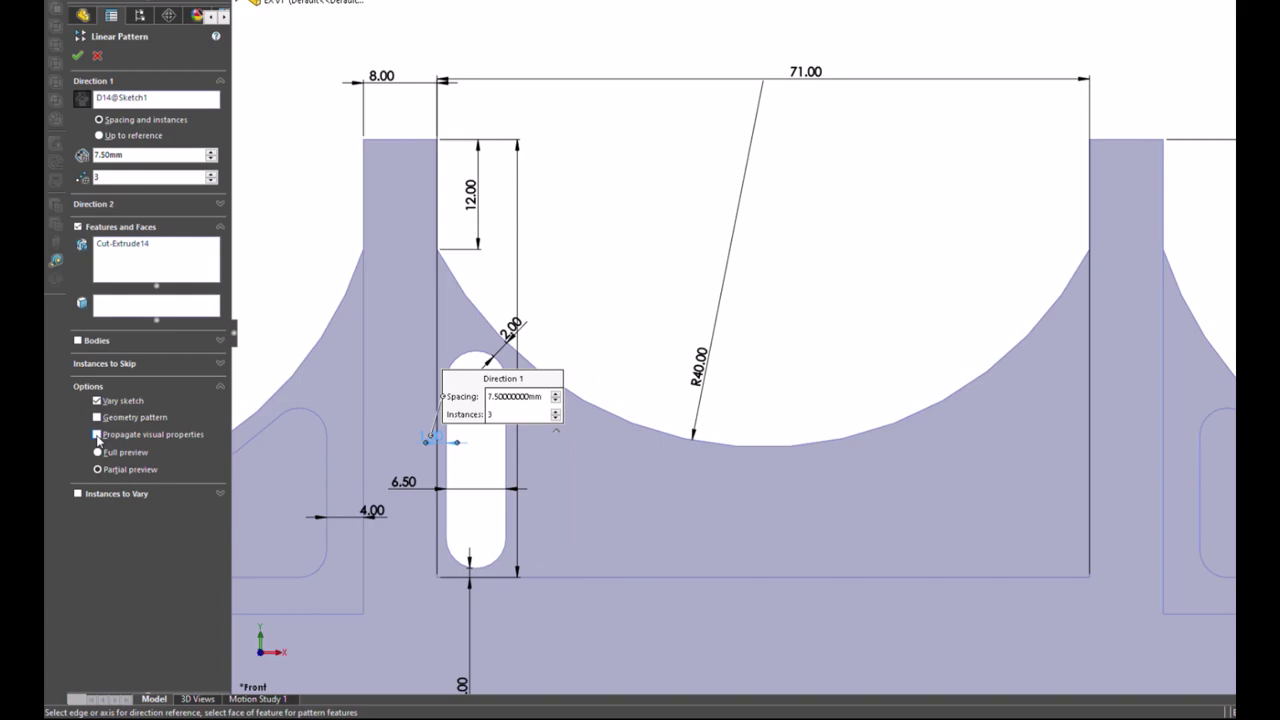
left_click(97, 435)
left_click(98, 452)
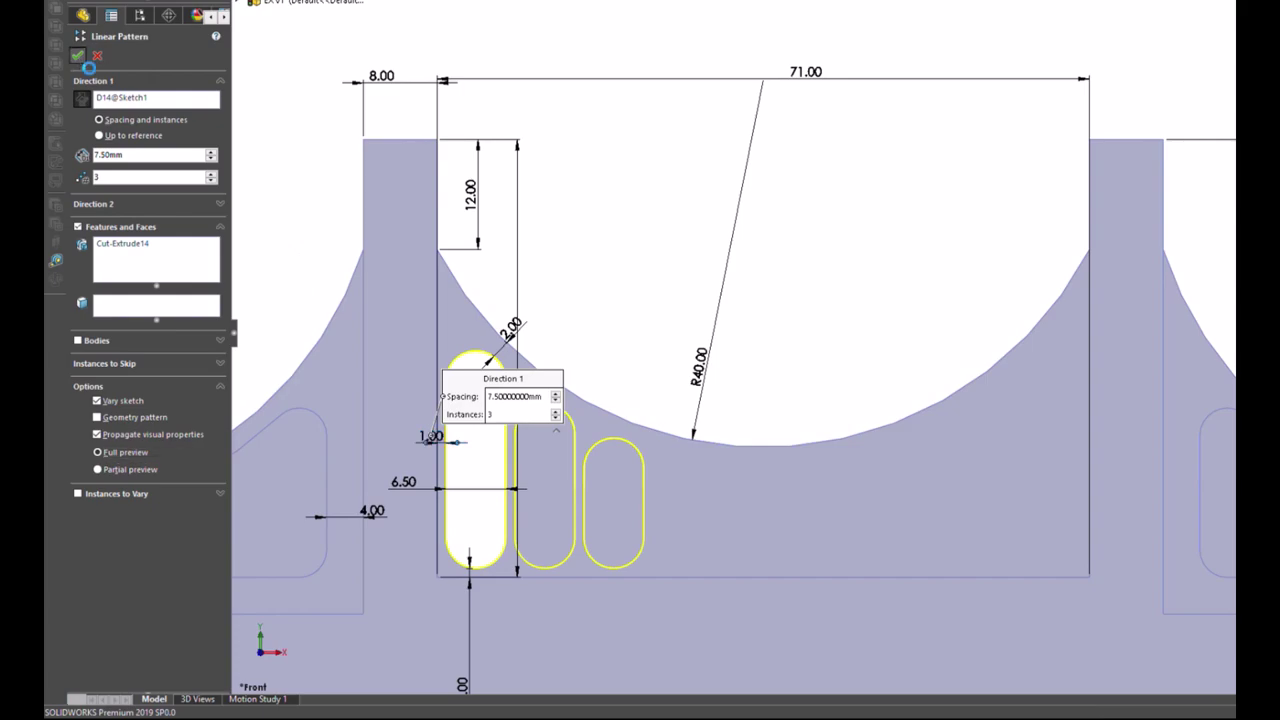
left_click(78, 57)
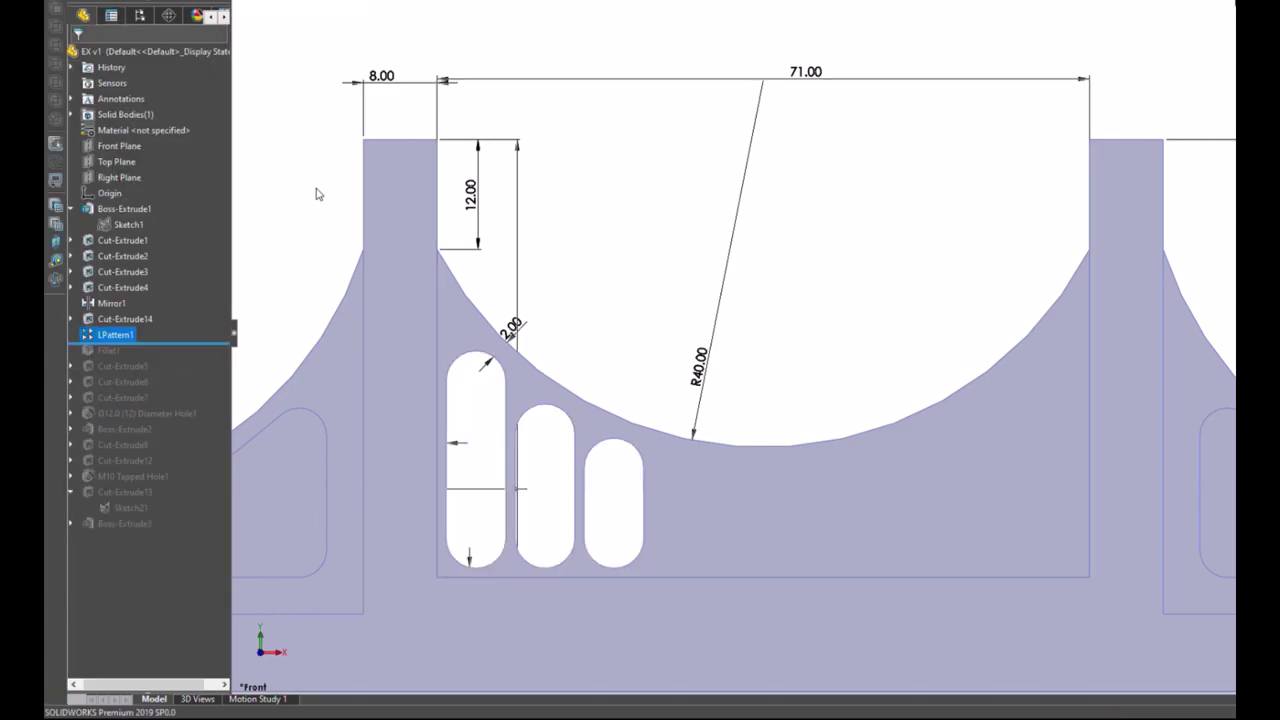
Step: Hide the part's dimension annotations
left_click(320, 192)
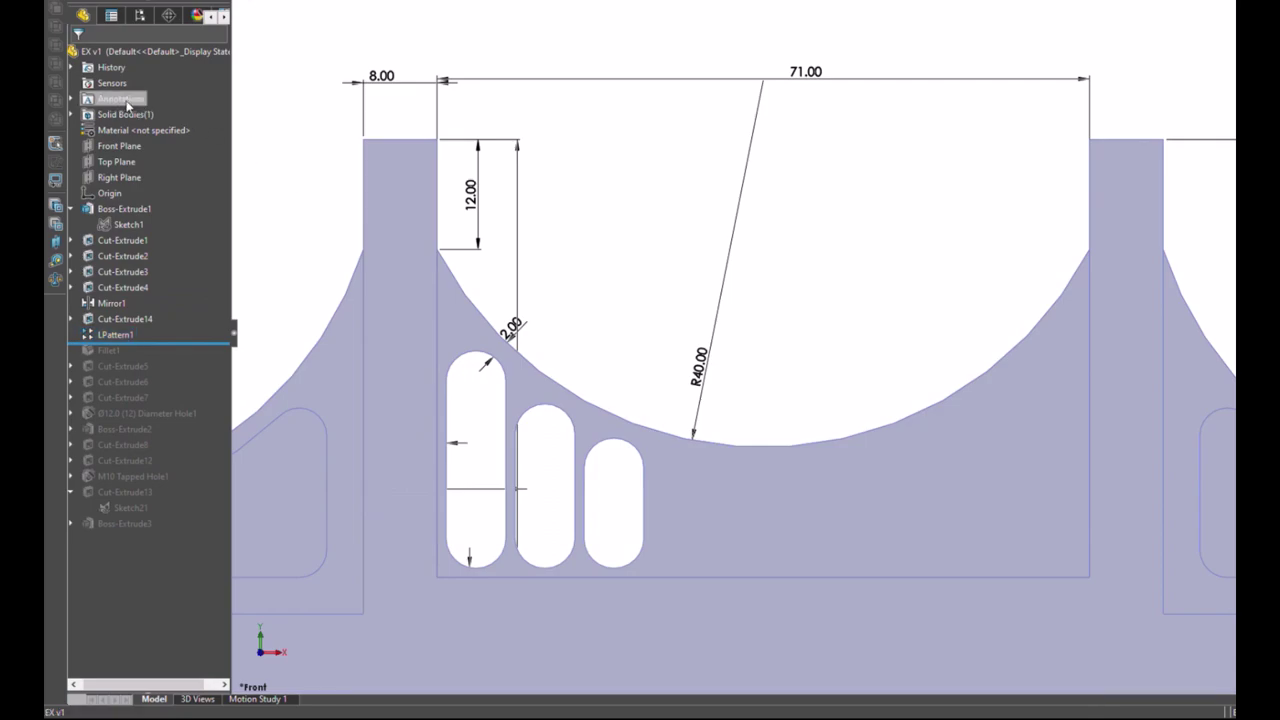
left_click(120, 99)
left_click(281, 187)
scroll(281, 187, "up", 2)
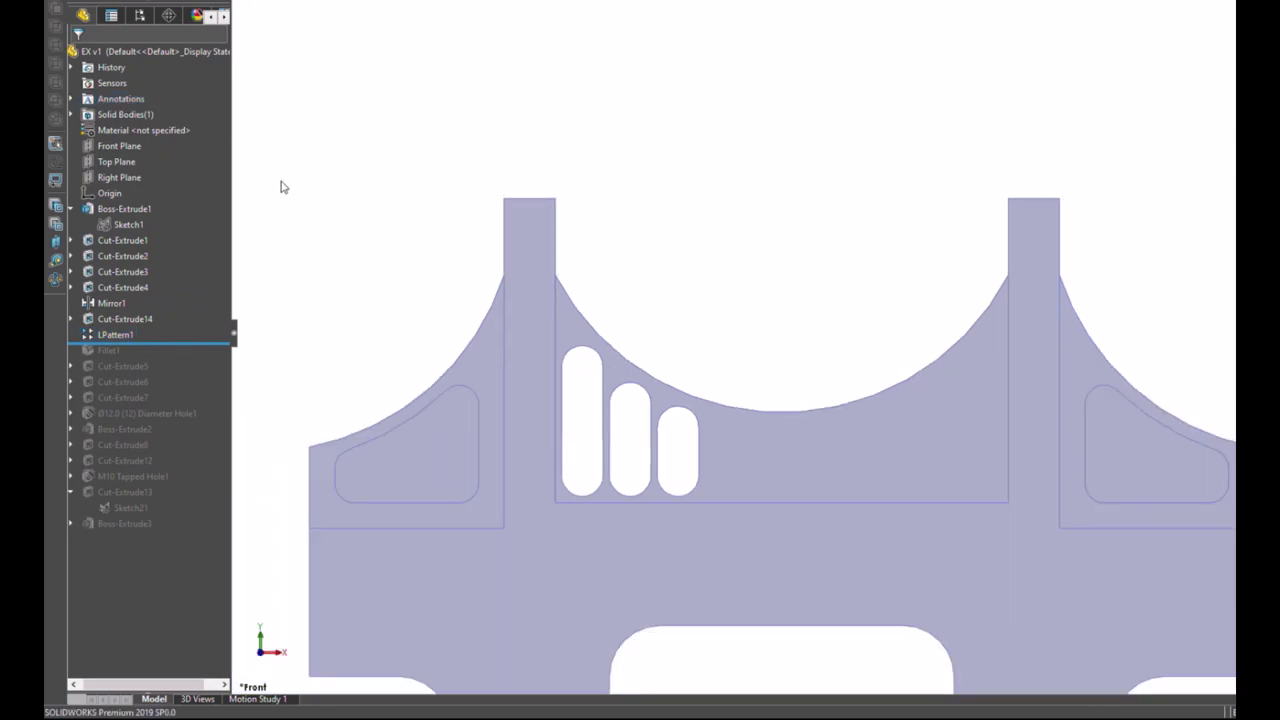
scroll(890, 372, "down", 1)
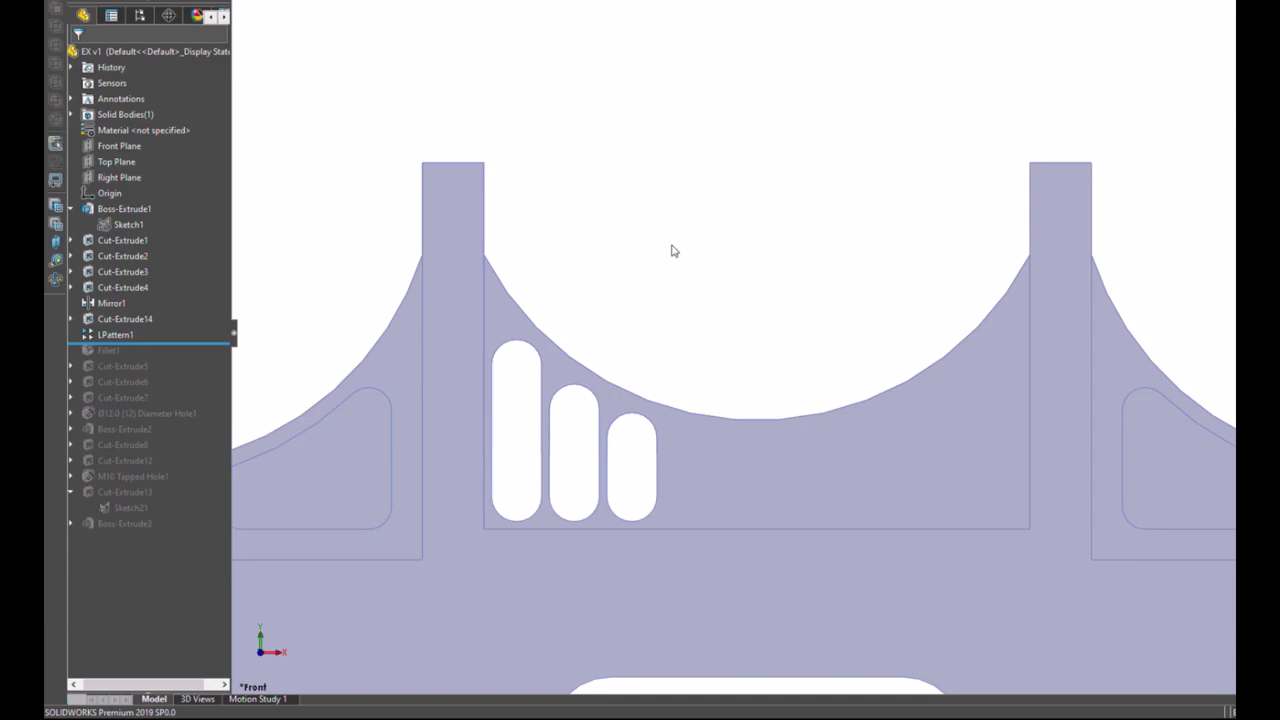
Step: Mirror Cut-Extrude14 and LPattern1 across the Right Plane, giving three slots per side
left_click(128, 179)
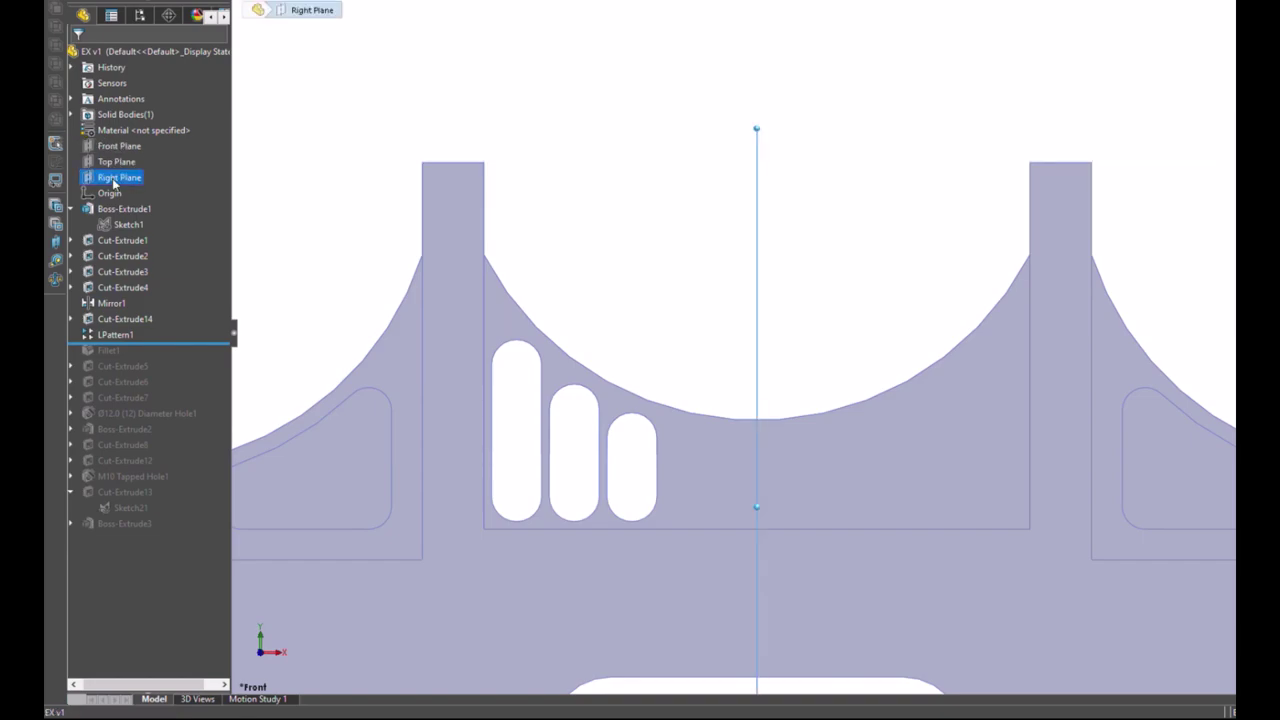
left_click(118, 321, "ctrl")
left_click(128, 334, "ctrl")
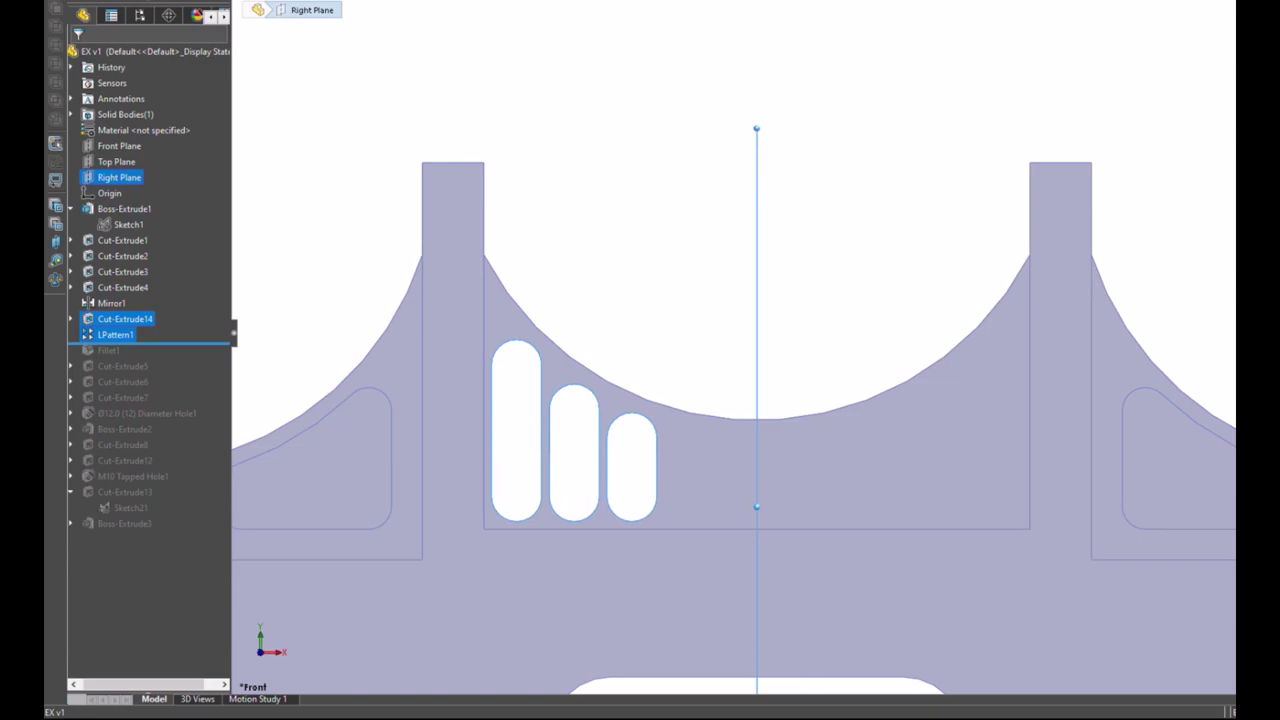
left_click(600, 2)
left_click(78, 56)
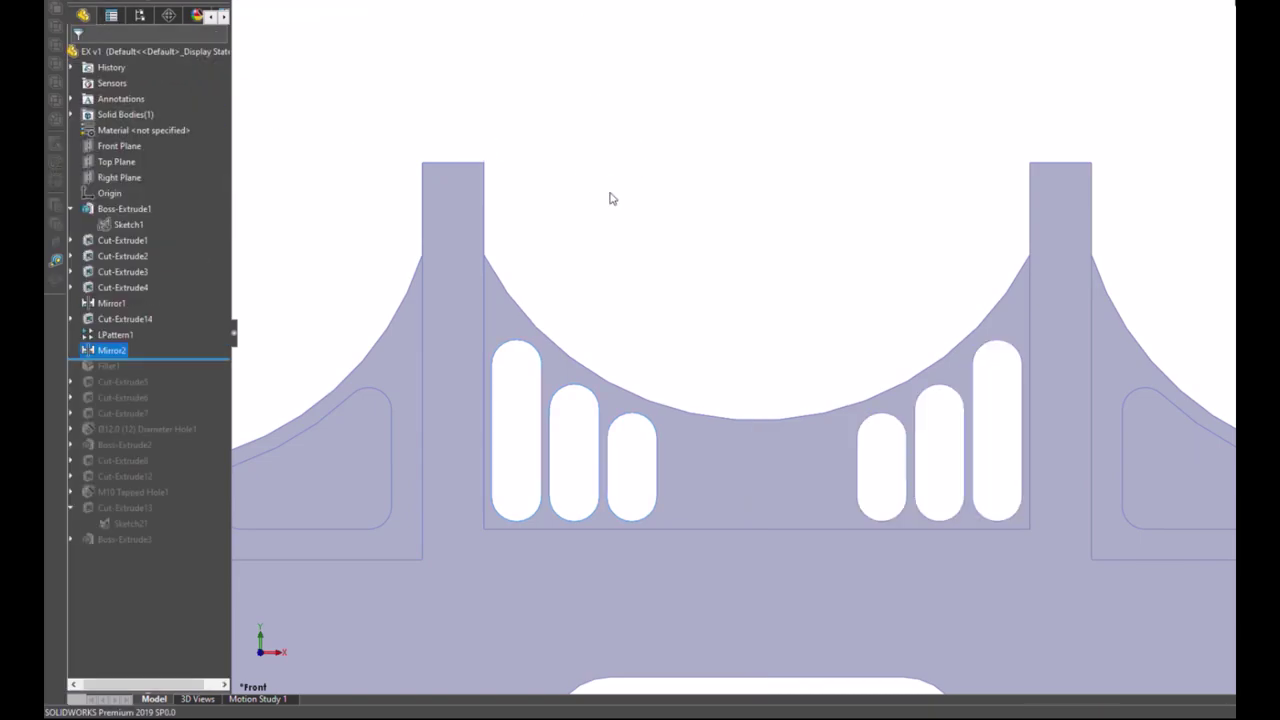
left_click(749, 468)
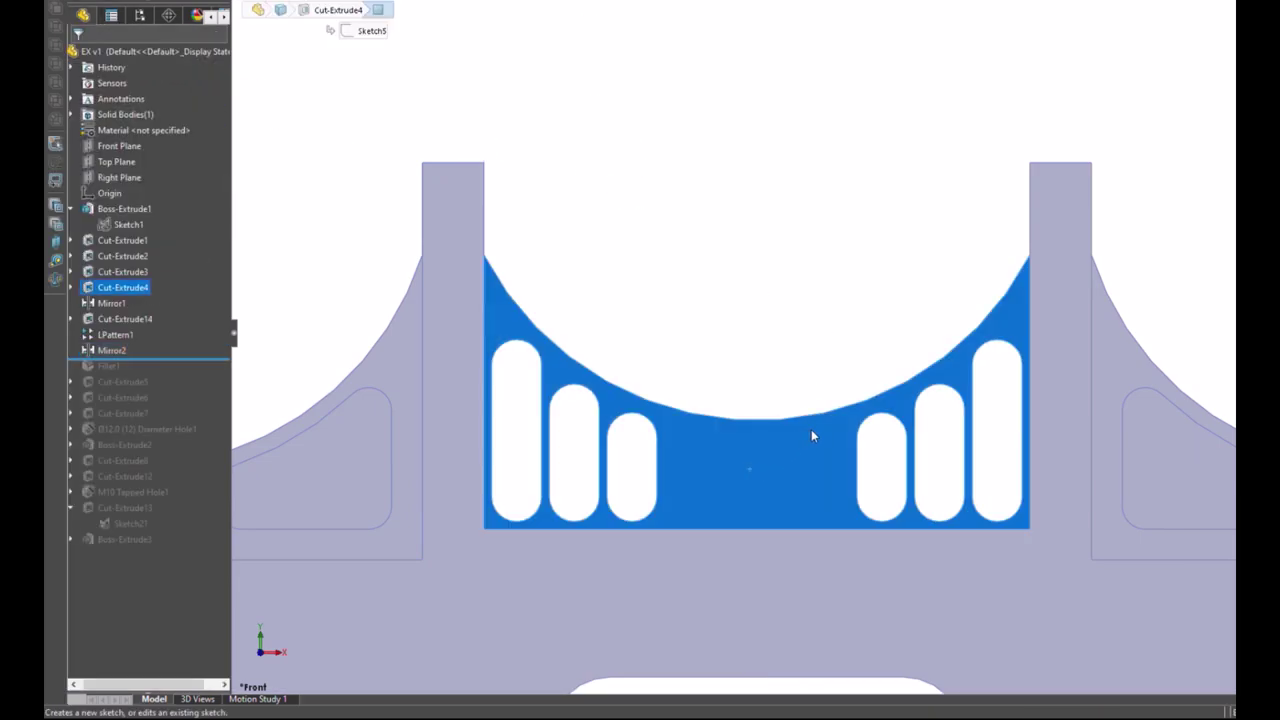
Step: Start a sketch on the face and draw a vertical slot side with a rounded top corner arc
key("s")
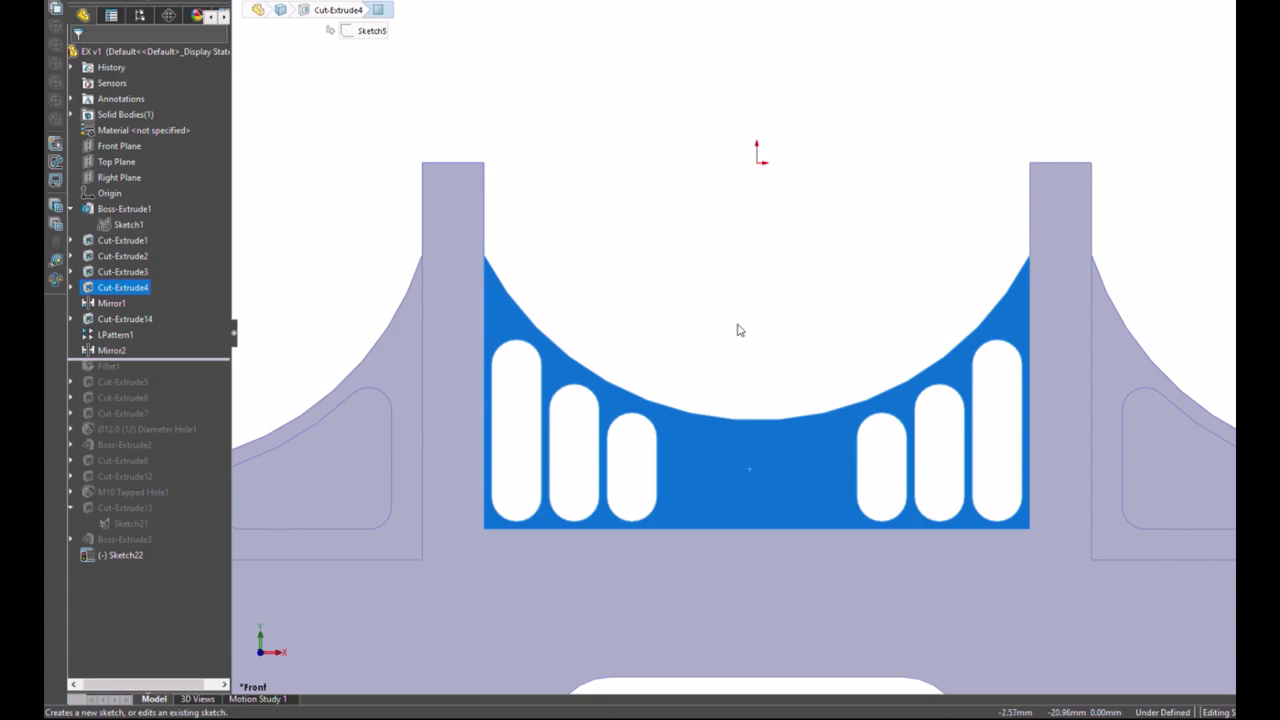
left_click(789, 371)
scroll(900, 570, "down", 3)
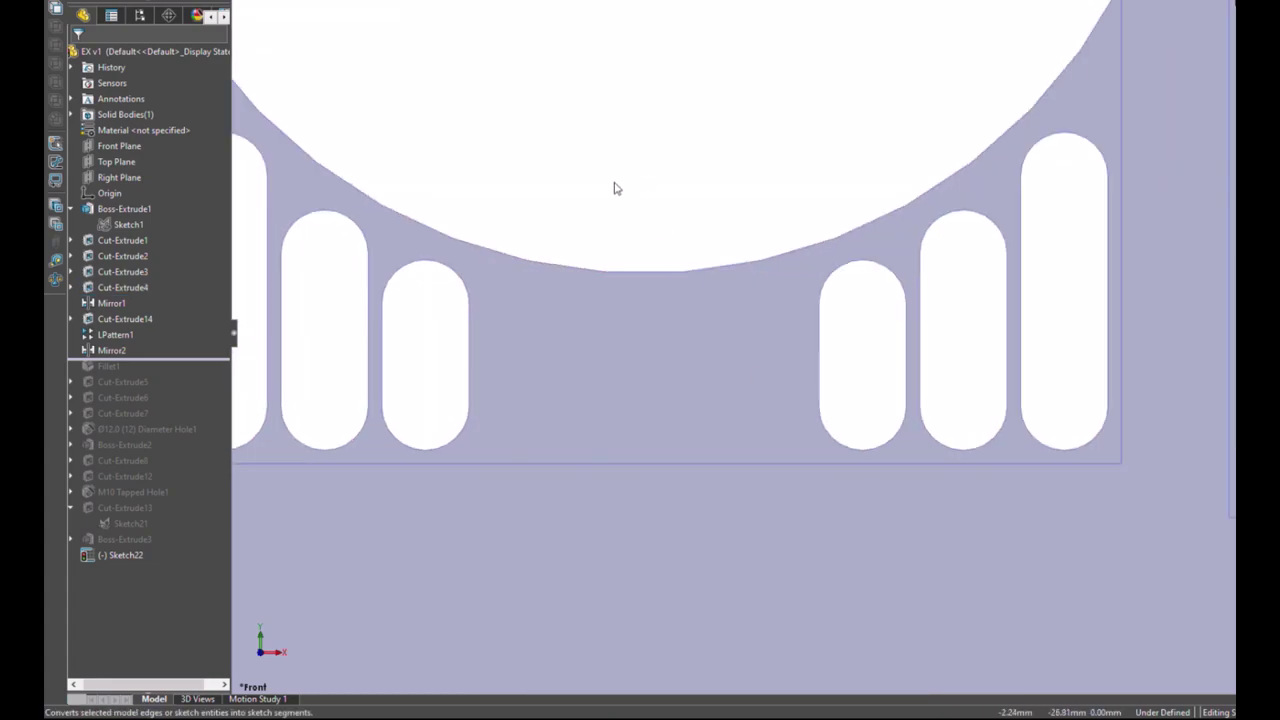
key("l")
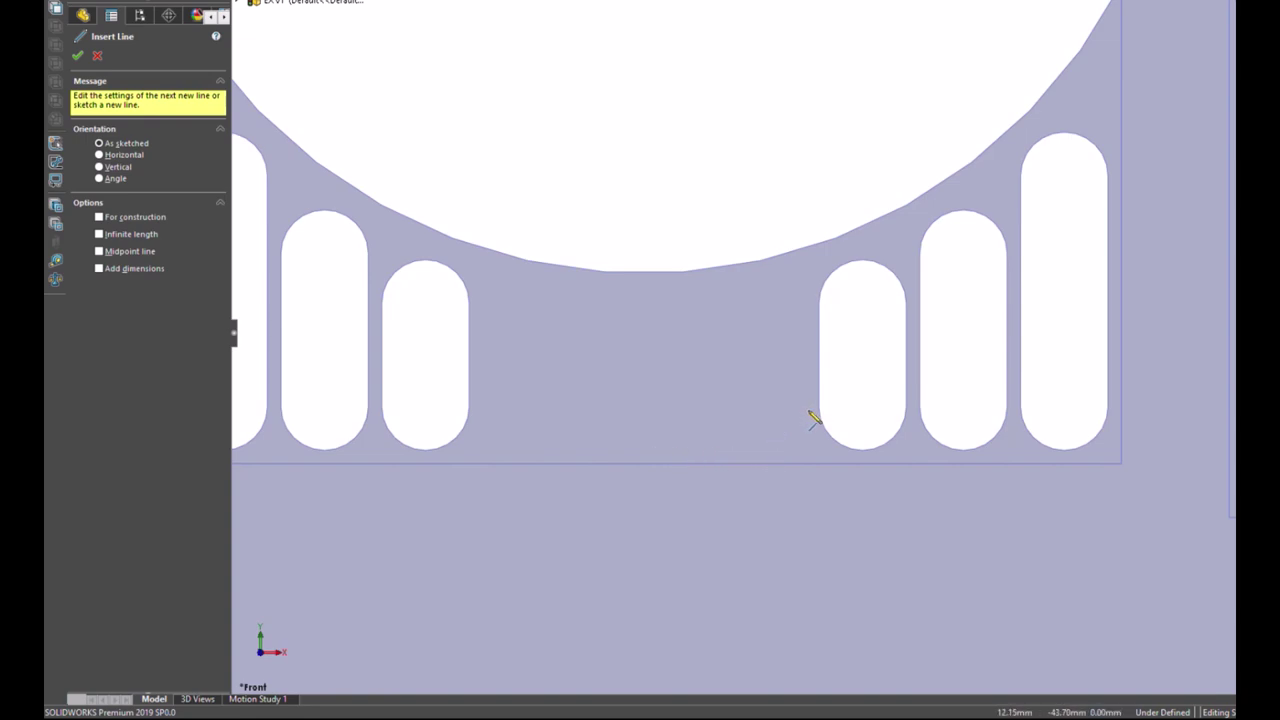
left_click(804, 406)
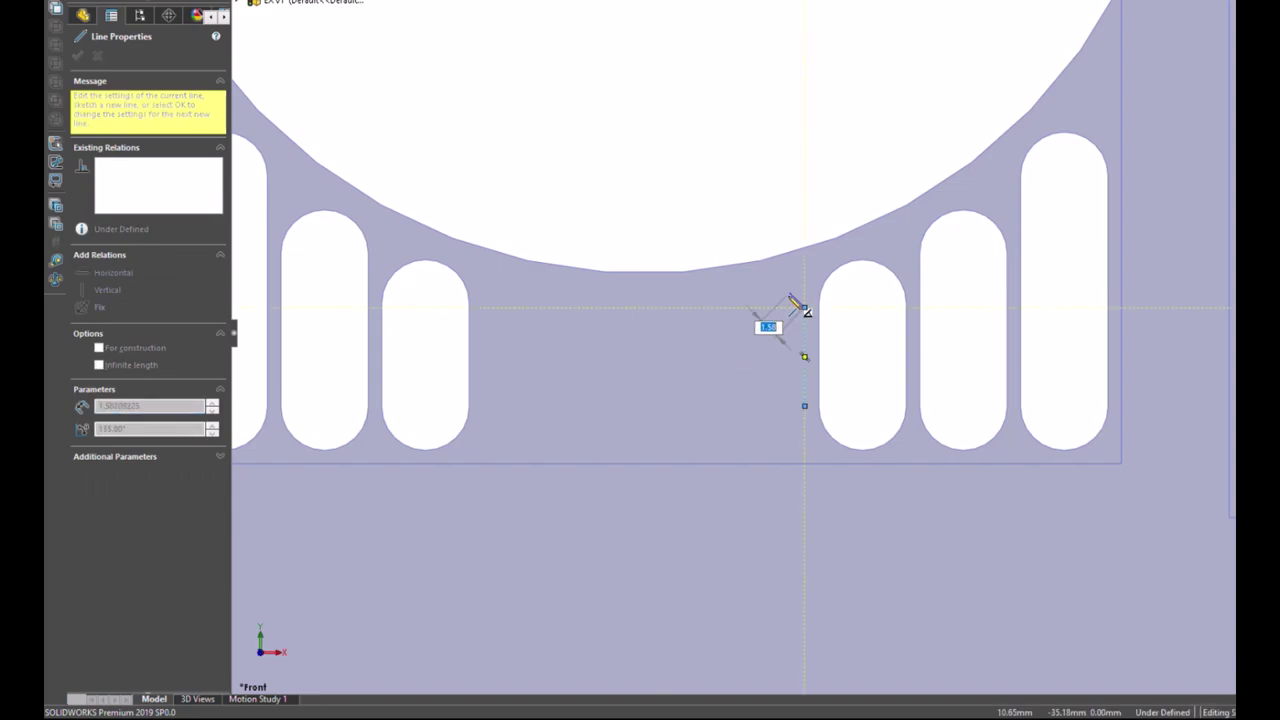
left_click(804, 306)
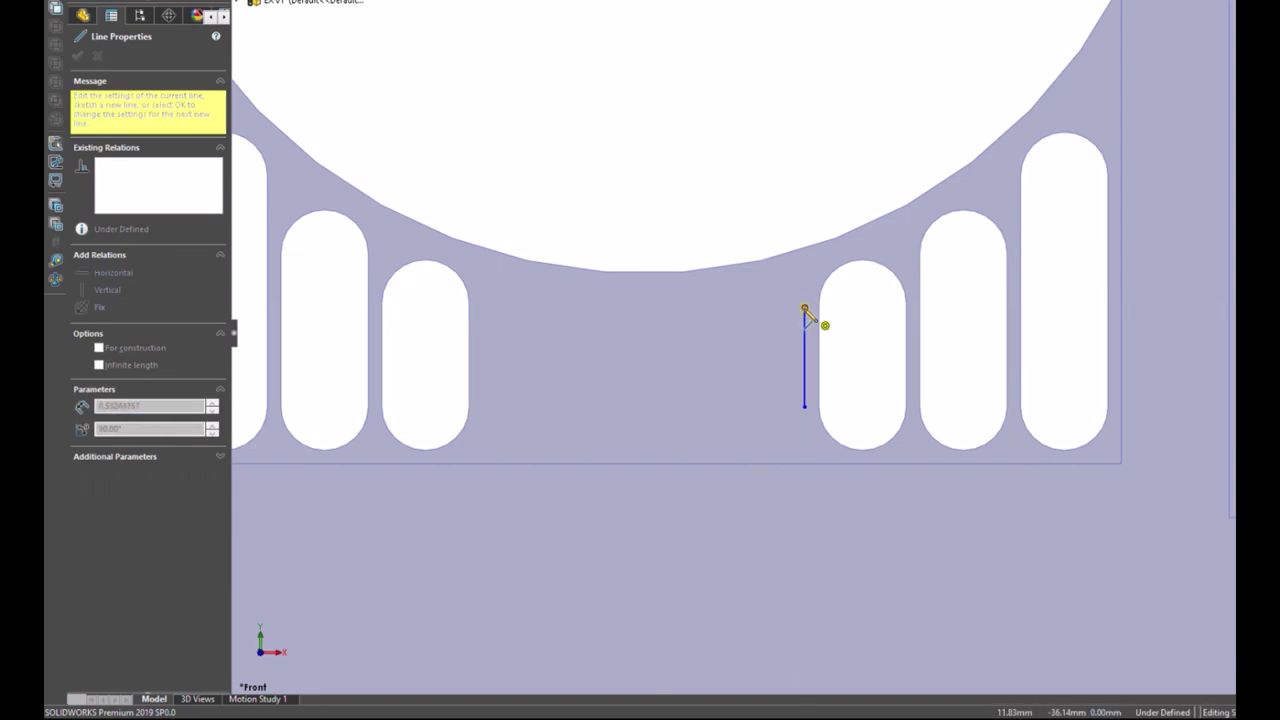
left_click(778, 284)
key("Escape")
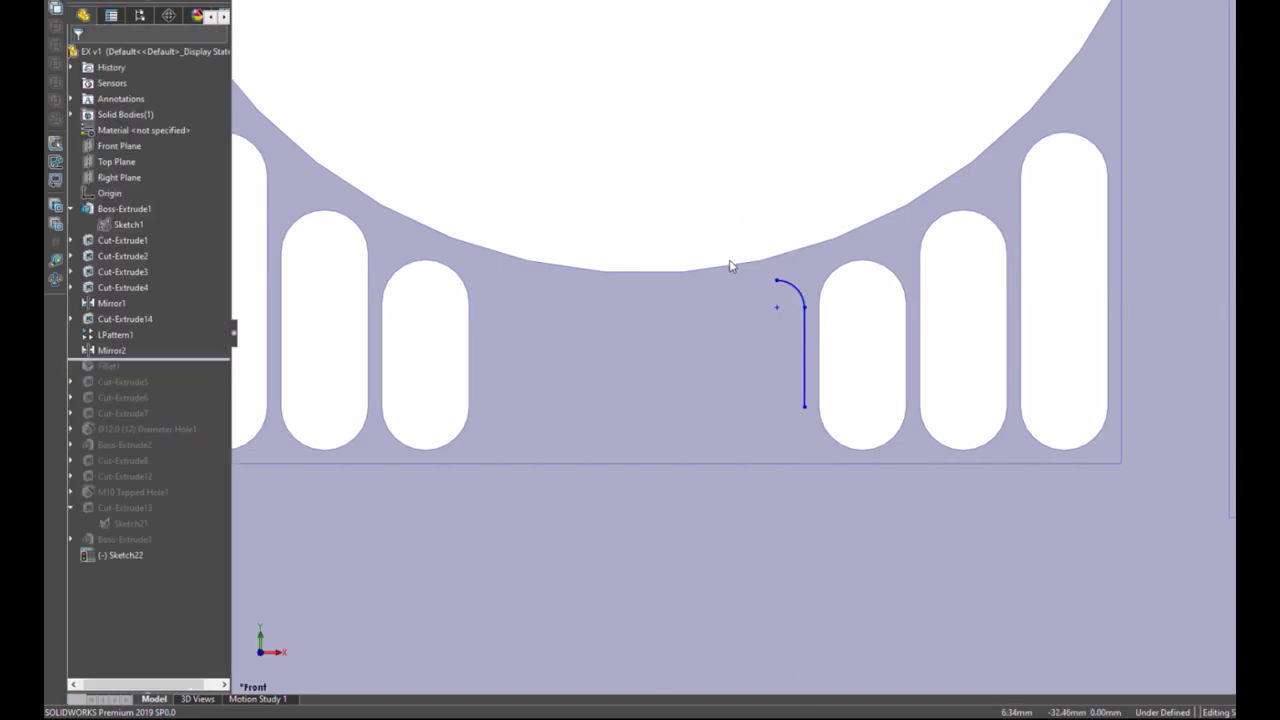
Step: Offset the large bore edge by 2.00 mm and make the corner arc end coincident with it
left_click(731, 271)
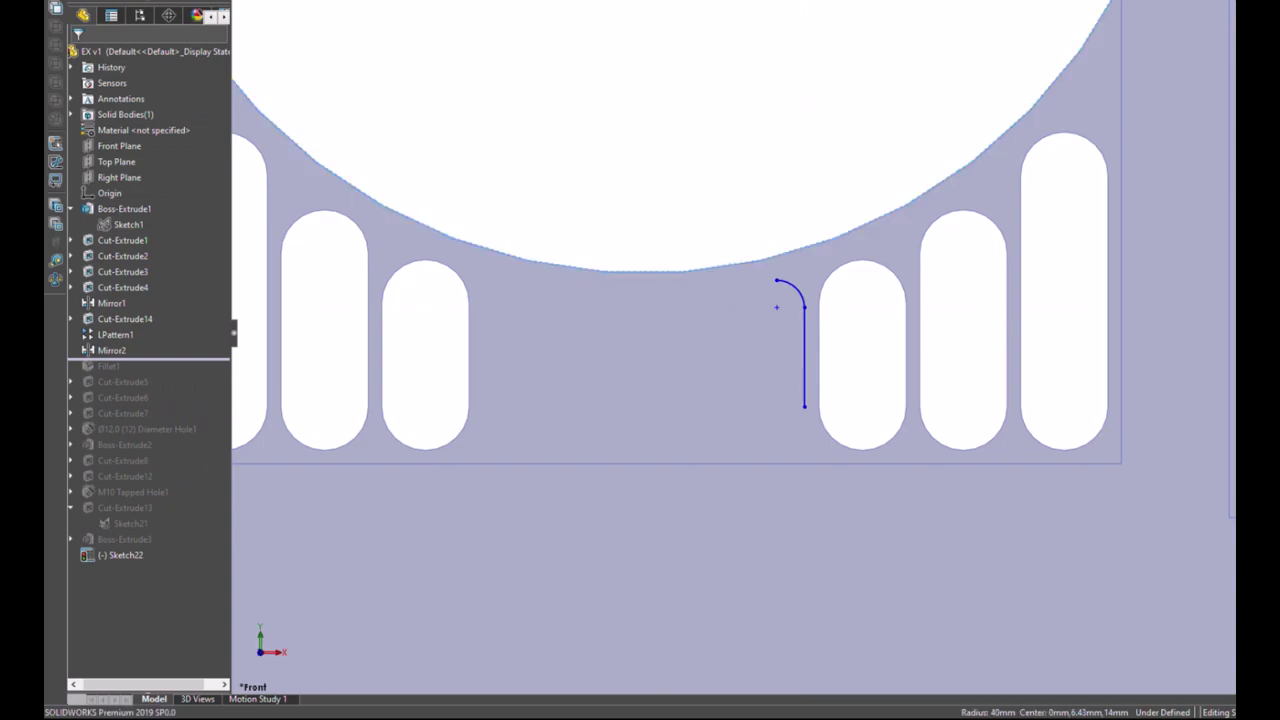
key("o")
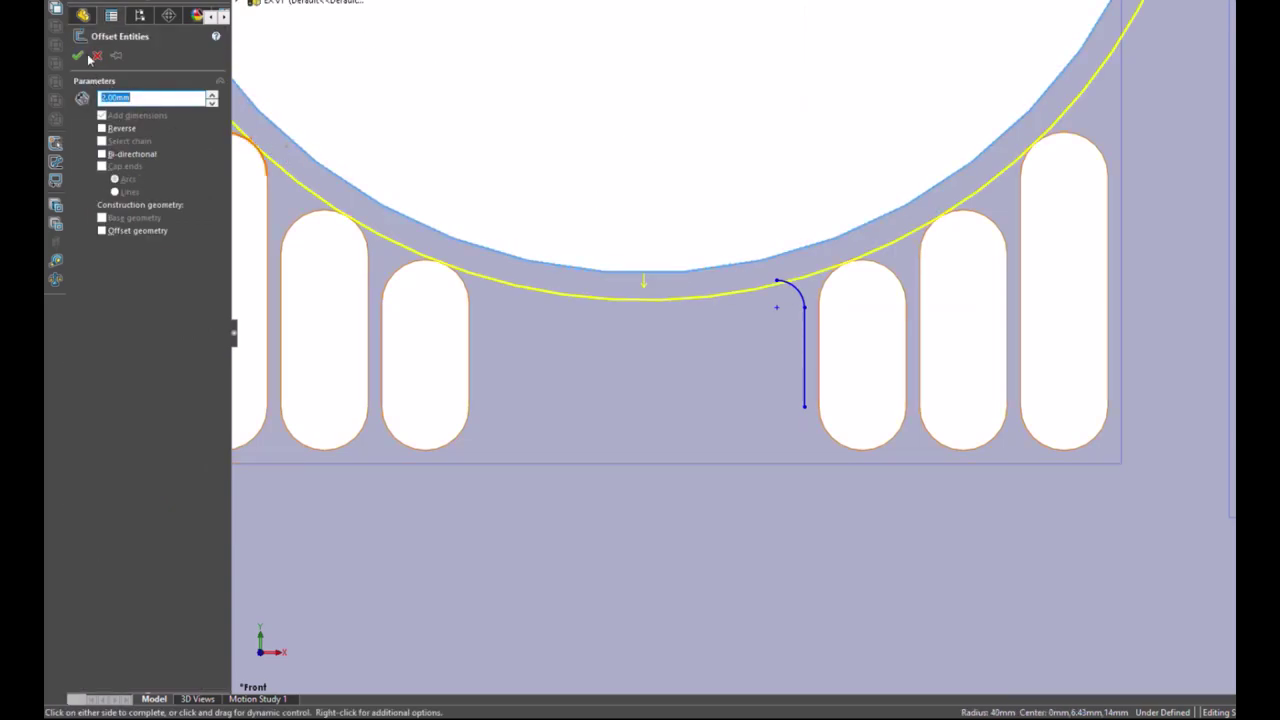
key("Return")
left_click(777, 281)
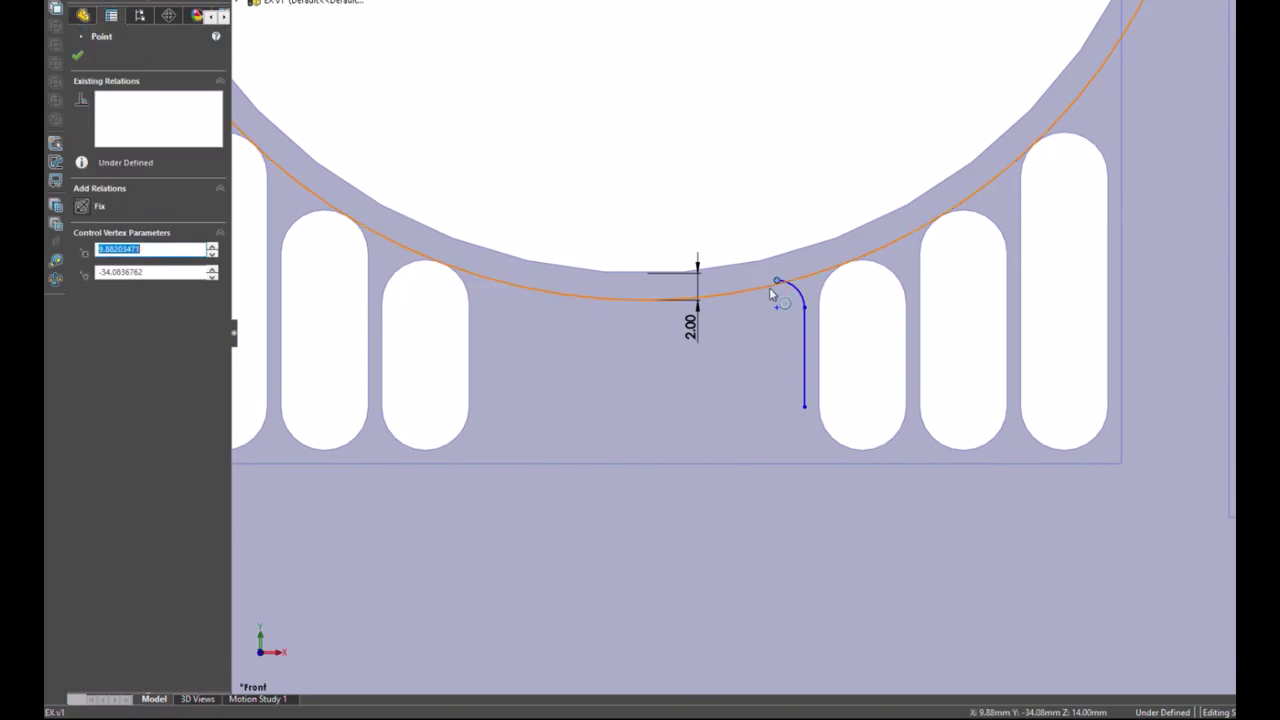
left_click(769, 287, "ctrl")
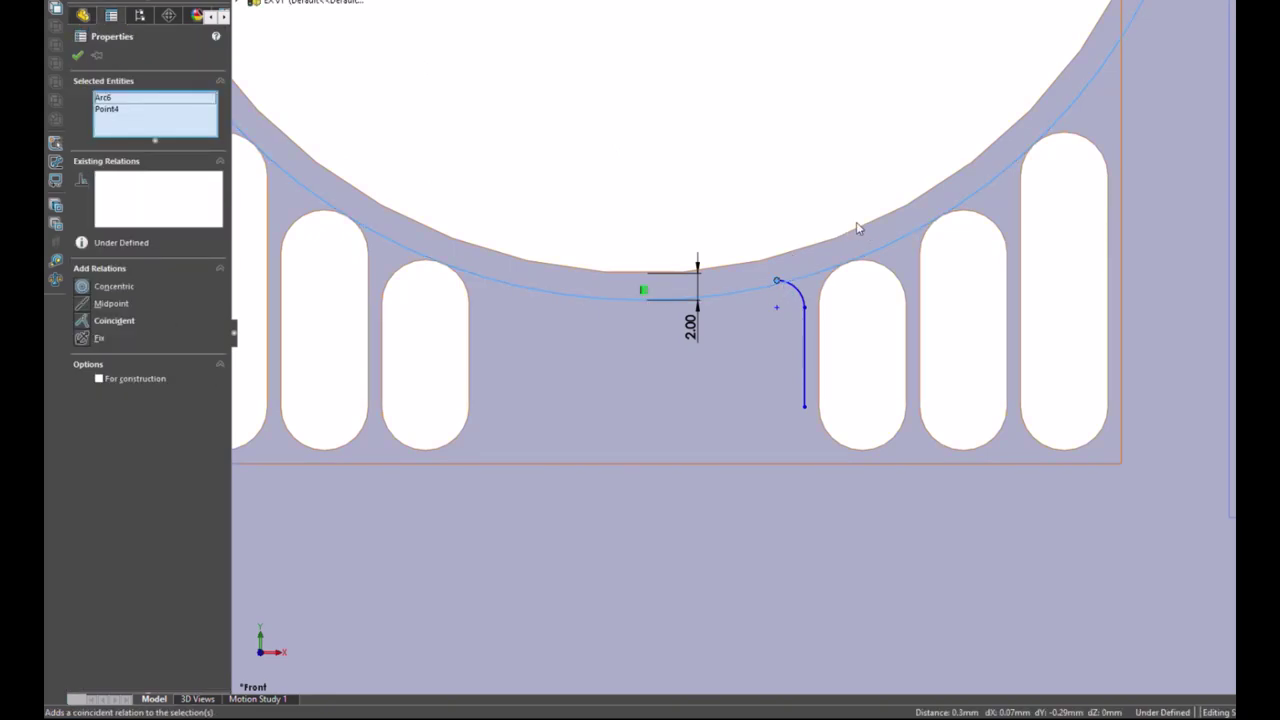
key("Escape")
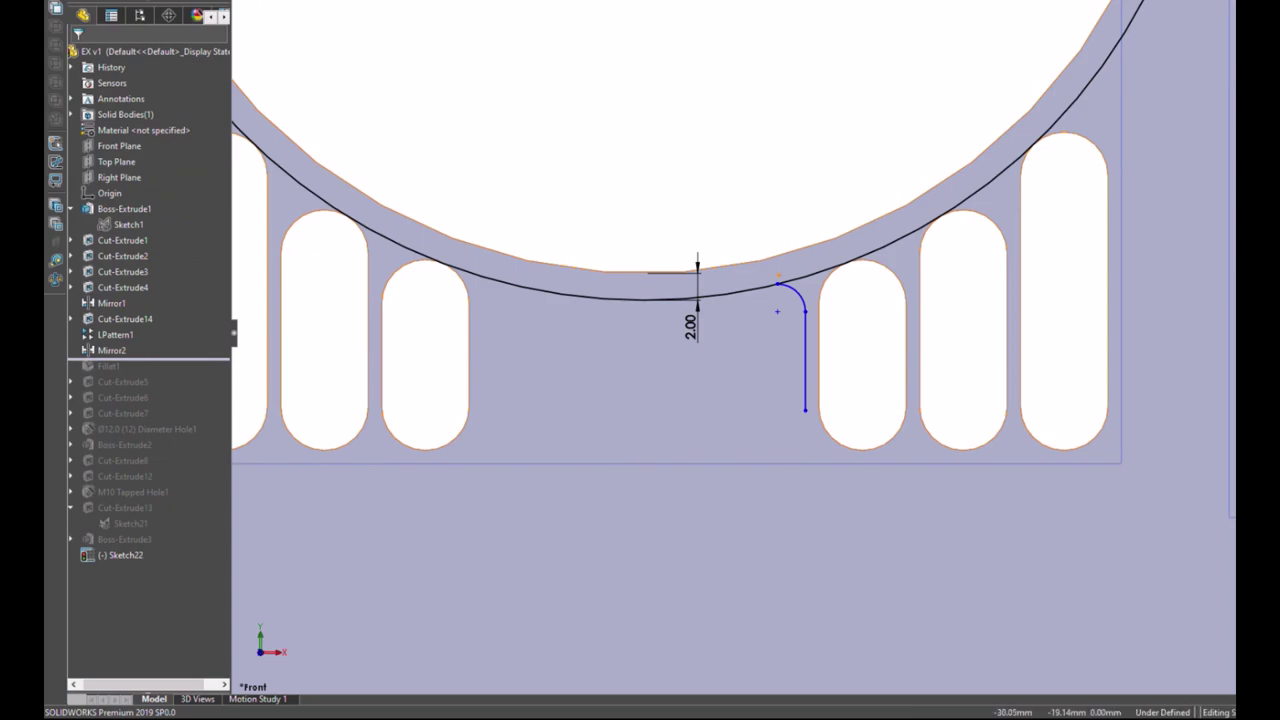
key("l")
scroll(666, 409, "up", 2)
scroll(780, 206, "up", 2)
Step: Draw a vertical line from the origin to the bottom edge midpoint and make it a construction centerline
scroll(831, 128, "down", 1)
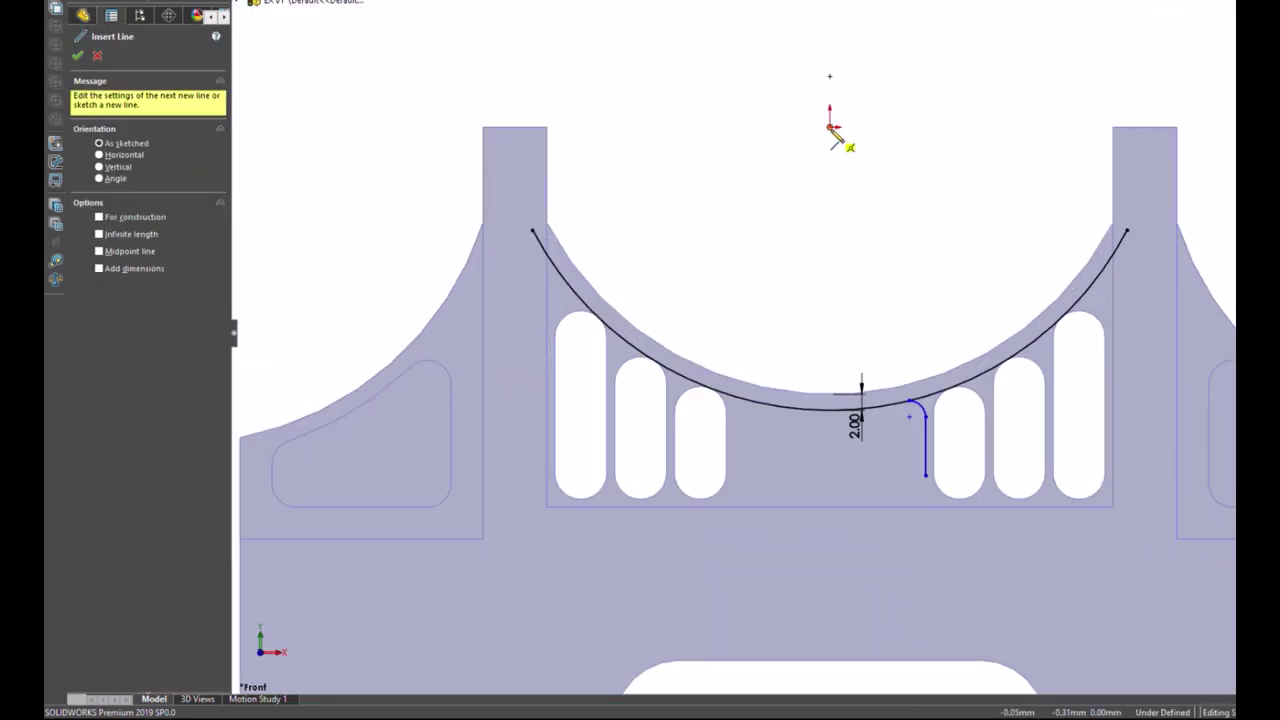
left_click(829, 127)
double_click(832, 250)
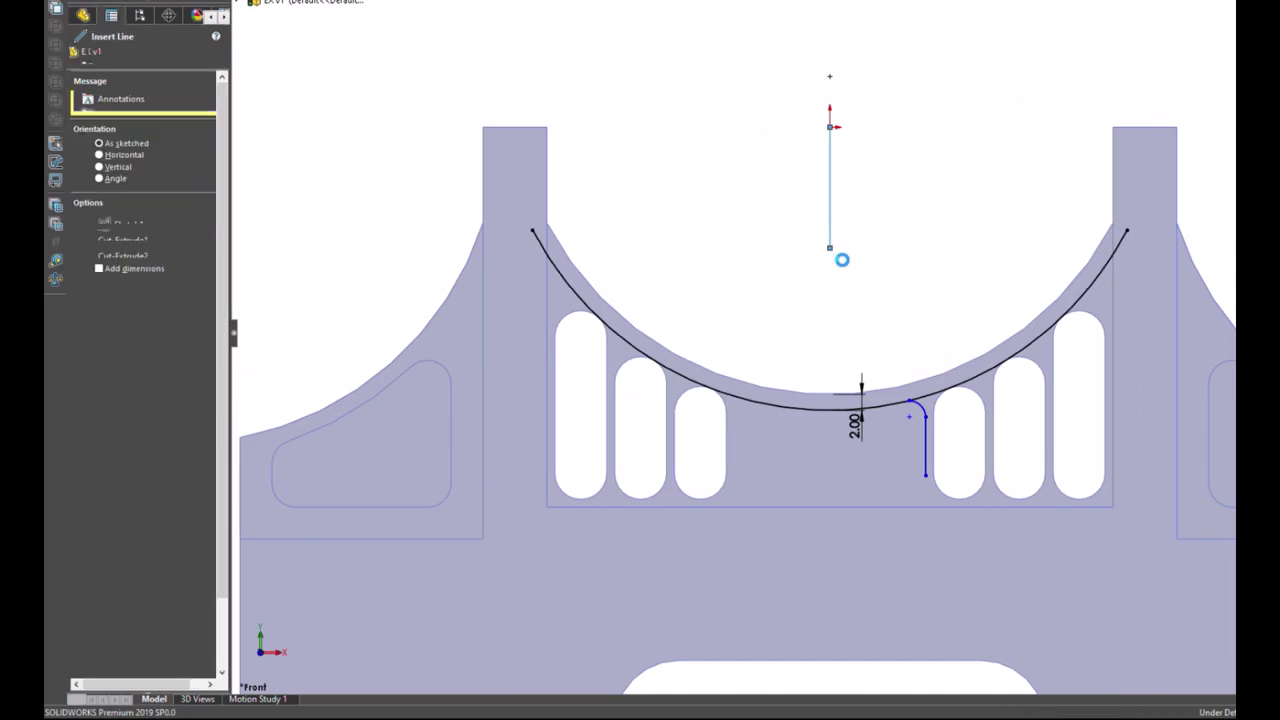
key("Escape")
middle_click_drag(914, 509, 820, 237, "ctrl")
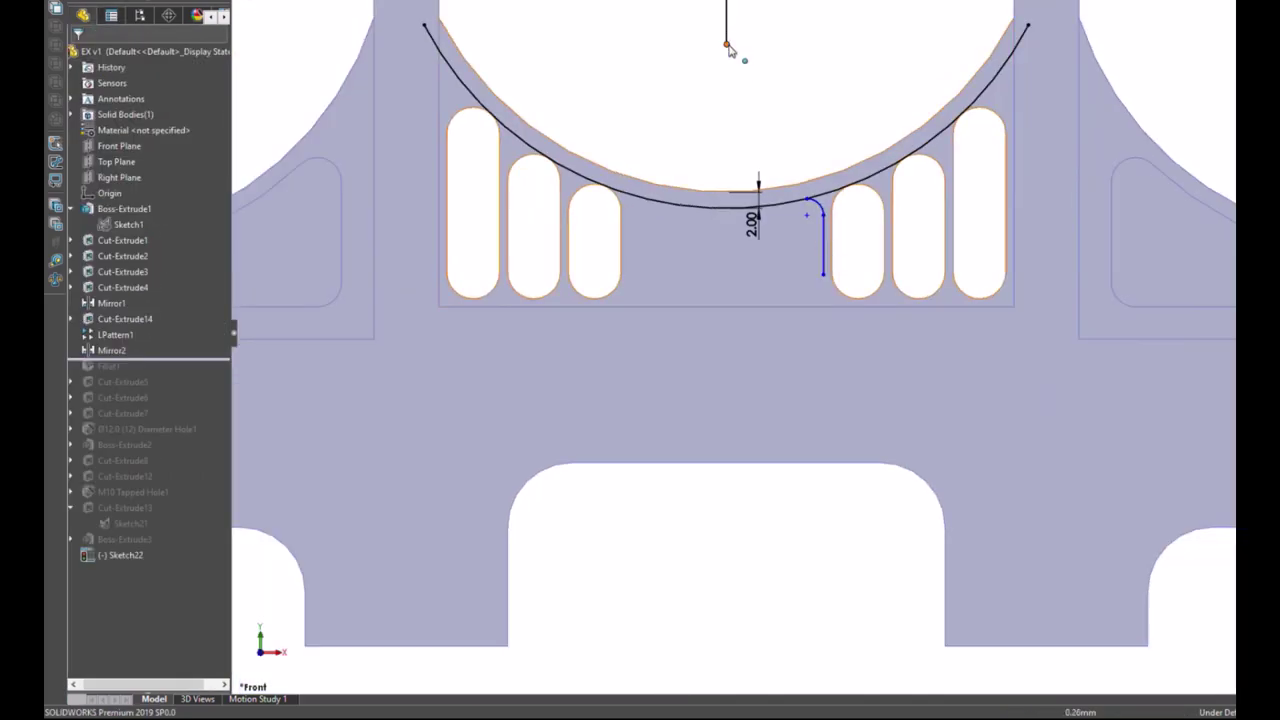
left_click_drag(727, 44, 727, 300)
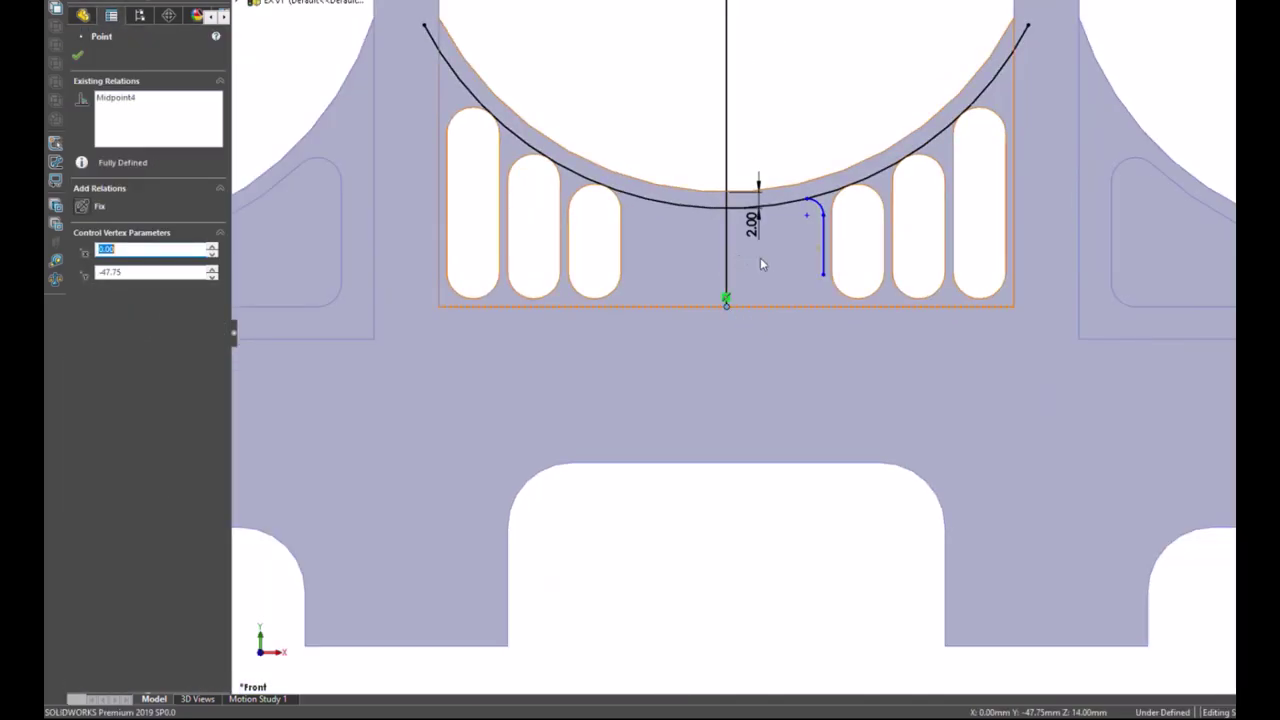
key("q")
left_click(729, 119)
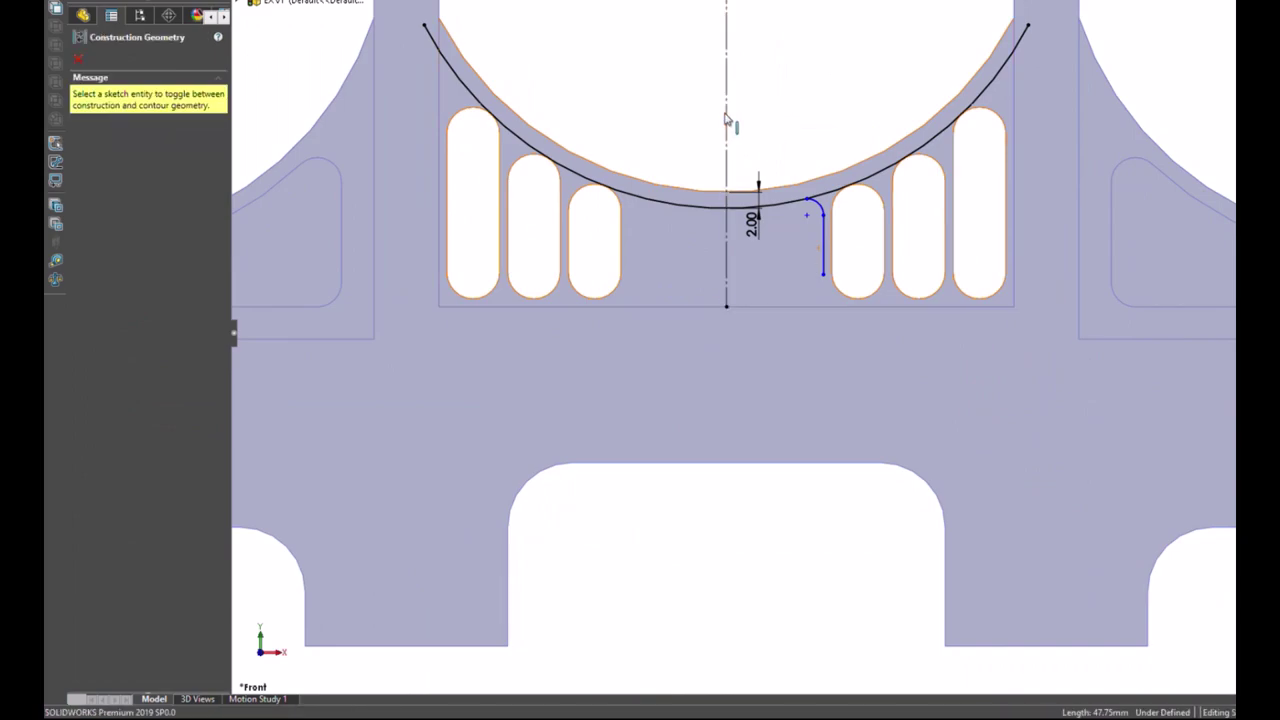
scroll(808, 200, "down", 2)
scroll(806, 173, "down", 2)
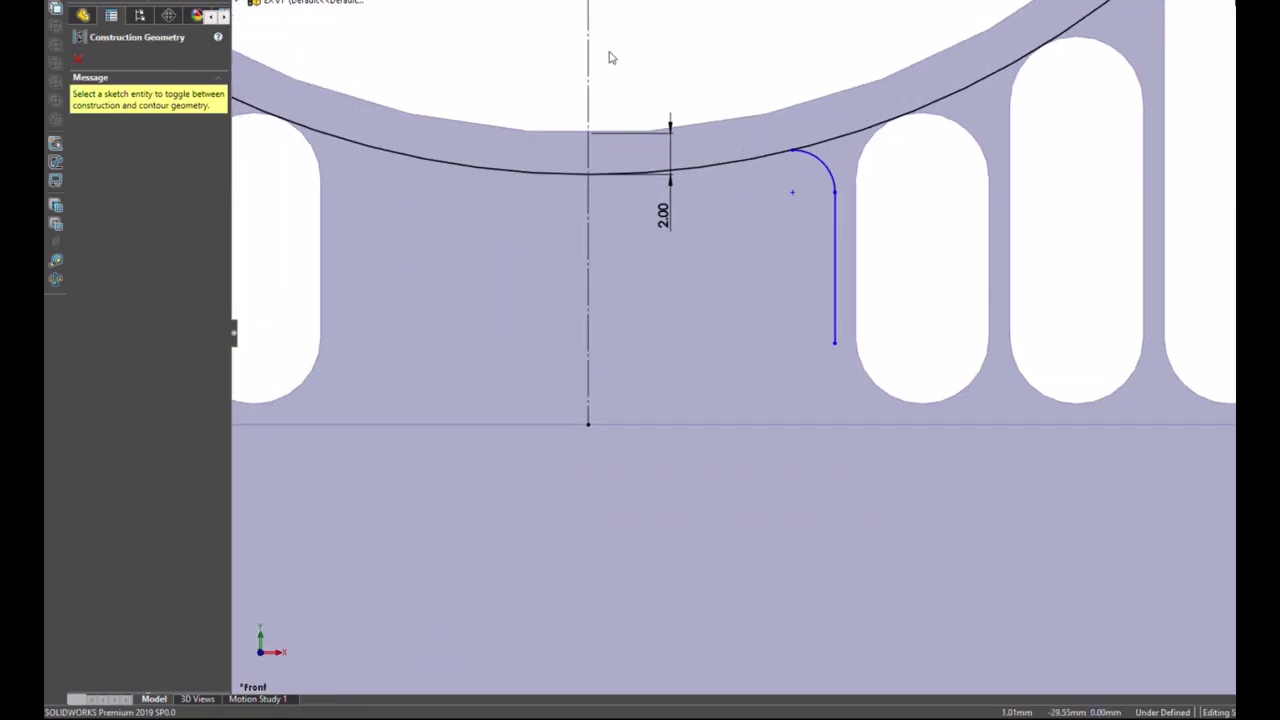
key("Escape")
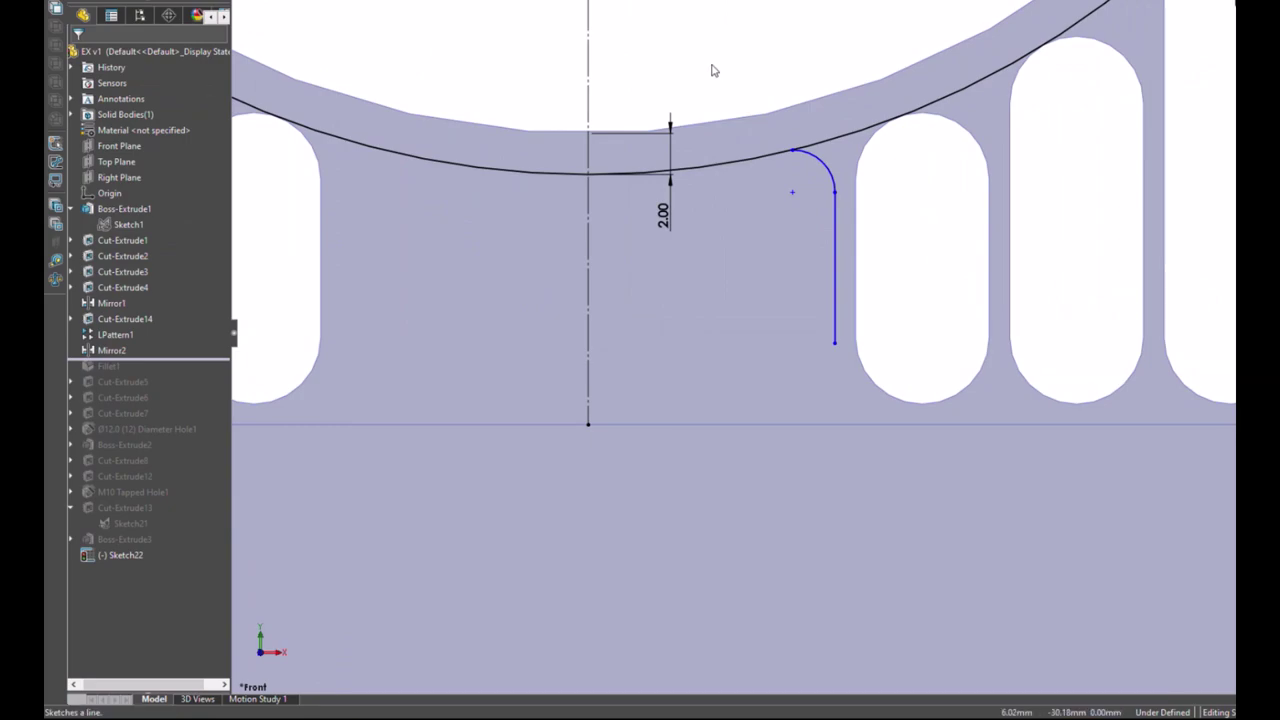
Step: Add the lower corner arc and bottom edge, then mirror the half profile about the centerline
key("l")
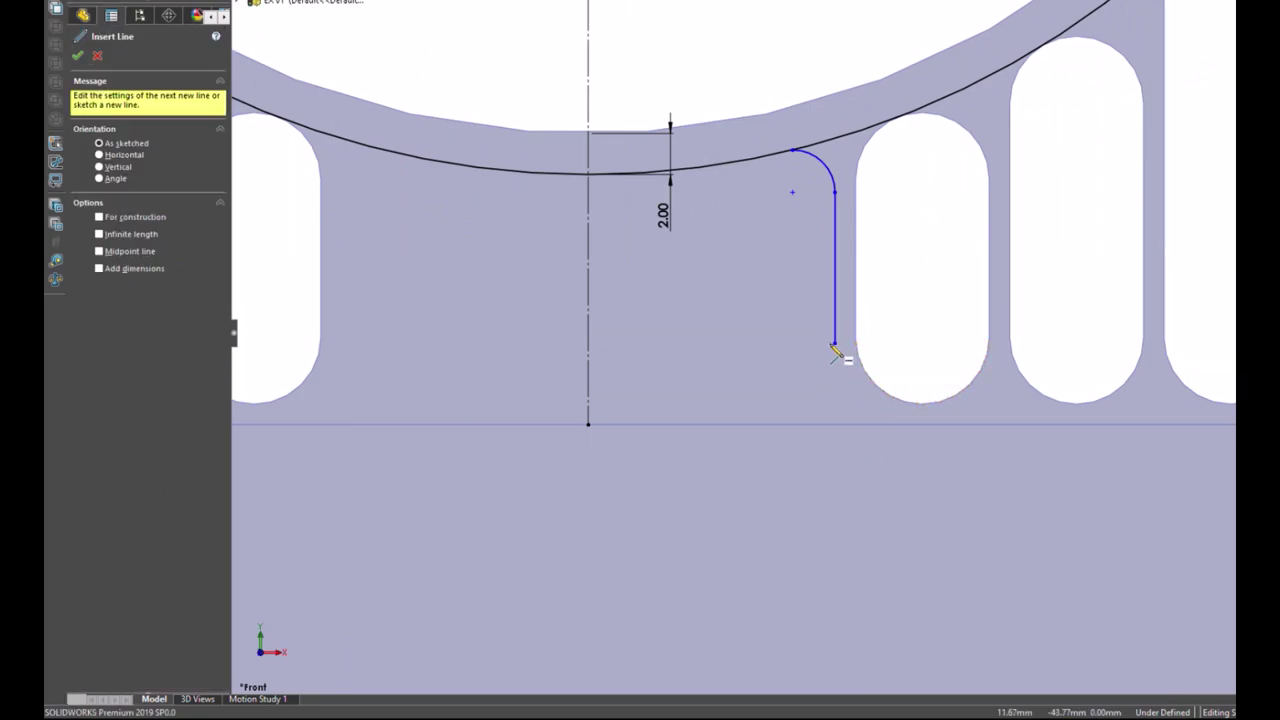
left_click(835, 343)
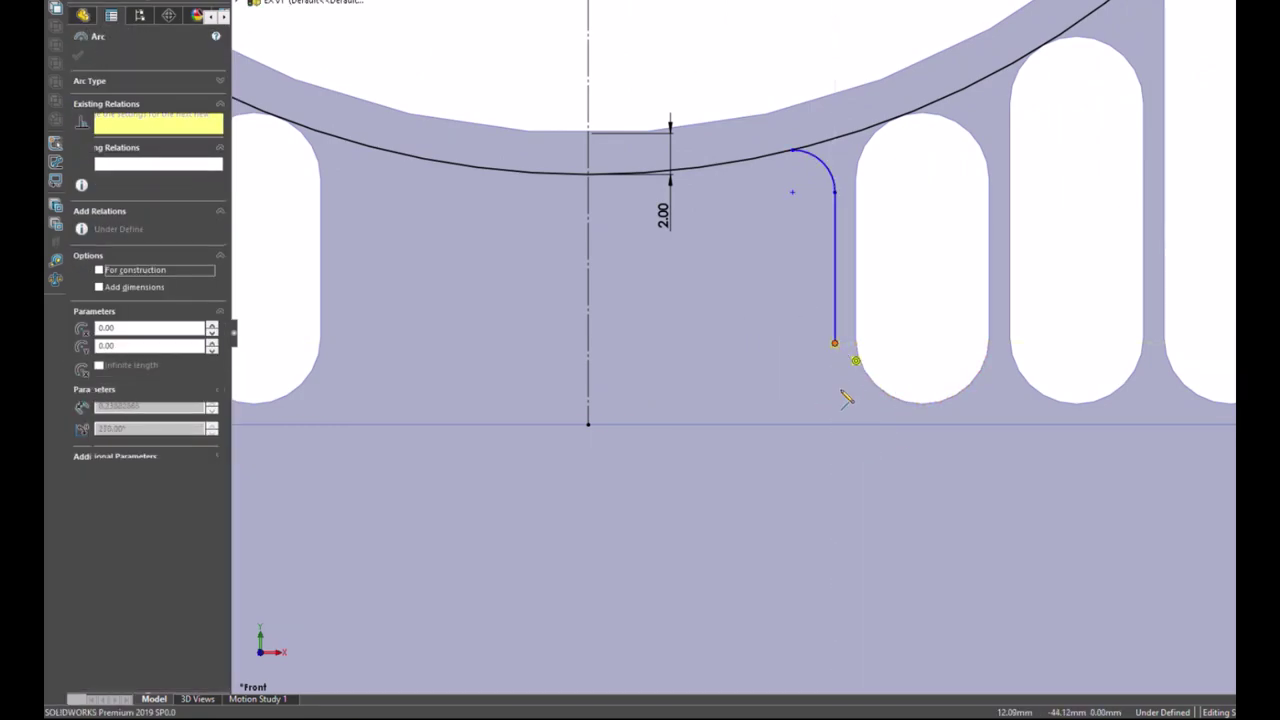
left_click(770, 410)
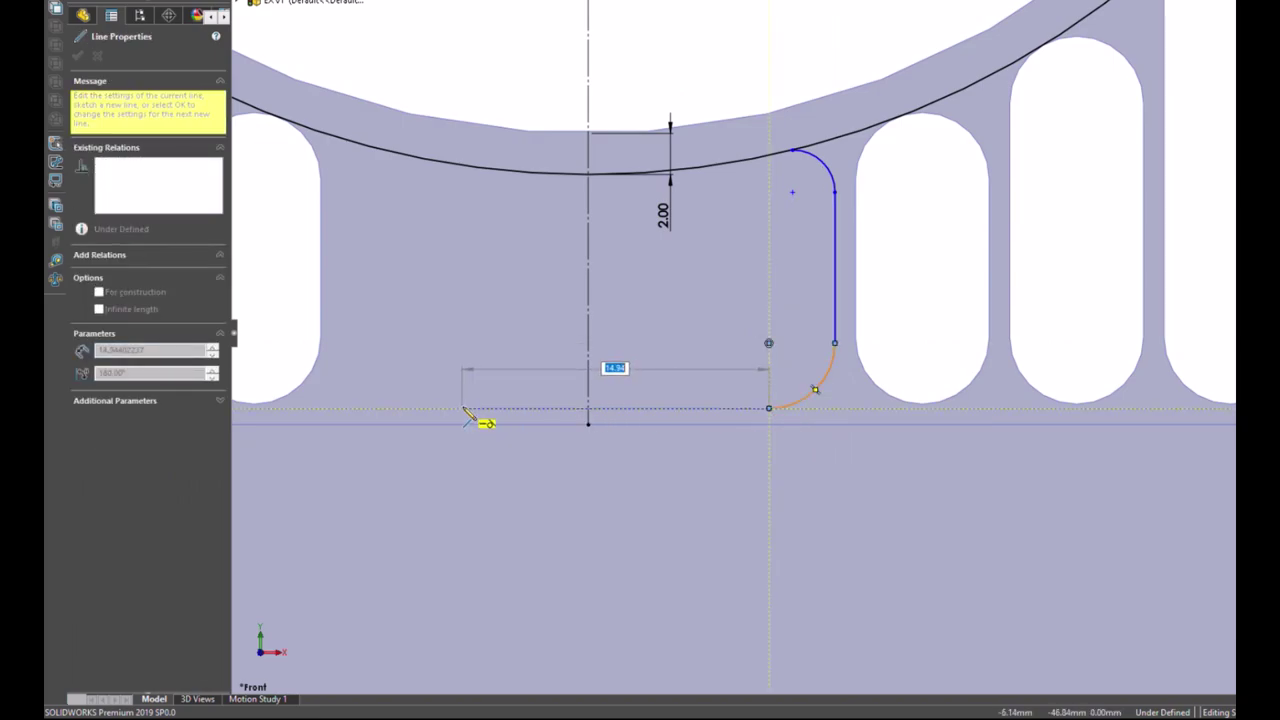
left_click(463, 408)
key("Escape")
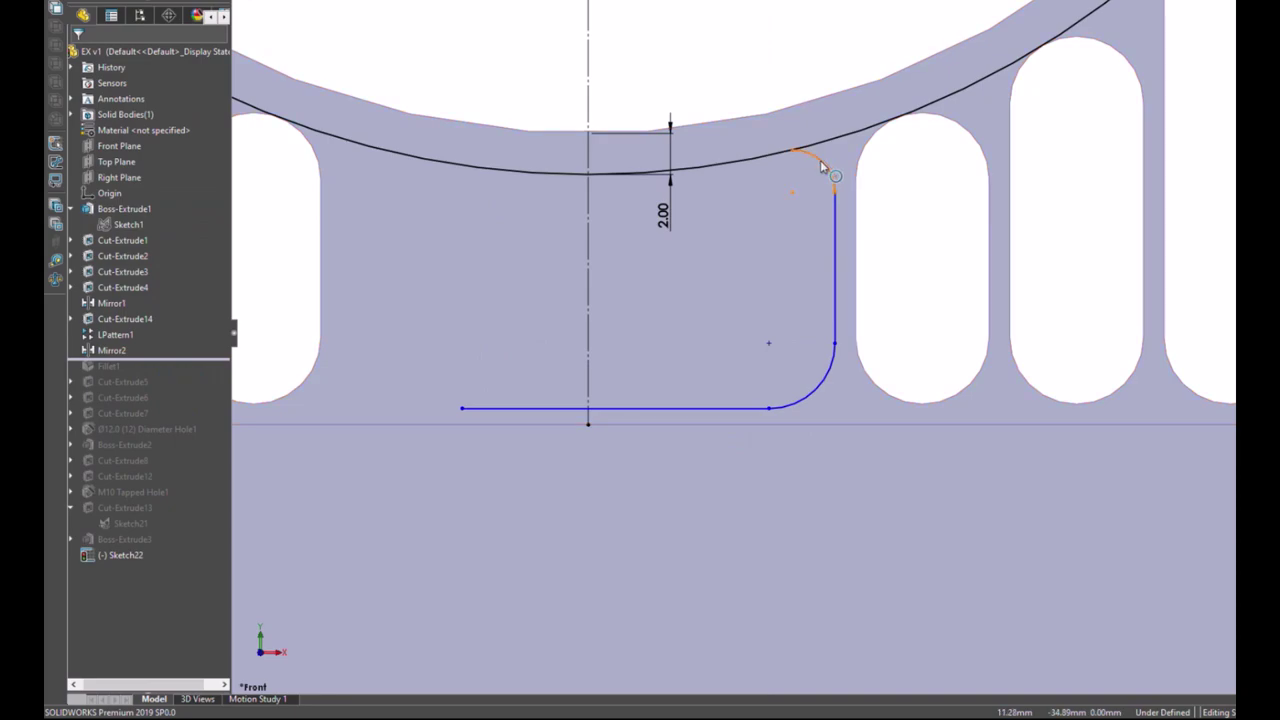
left_click(819, 163)
left_click(835, 262, "ctrl")
left_click(588, 350, "ctrl")
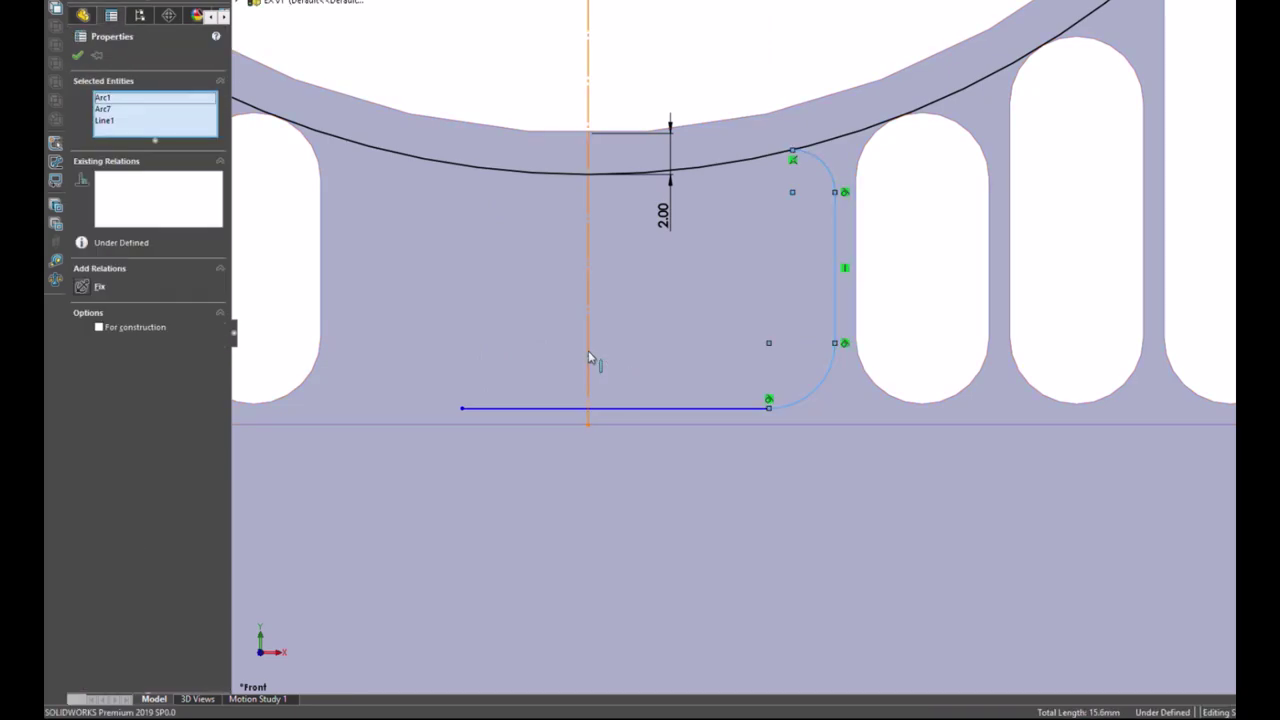
left_click(586, 408, "ctrl")
left_click(476, 26)
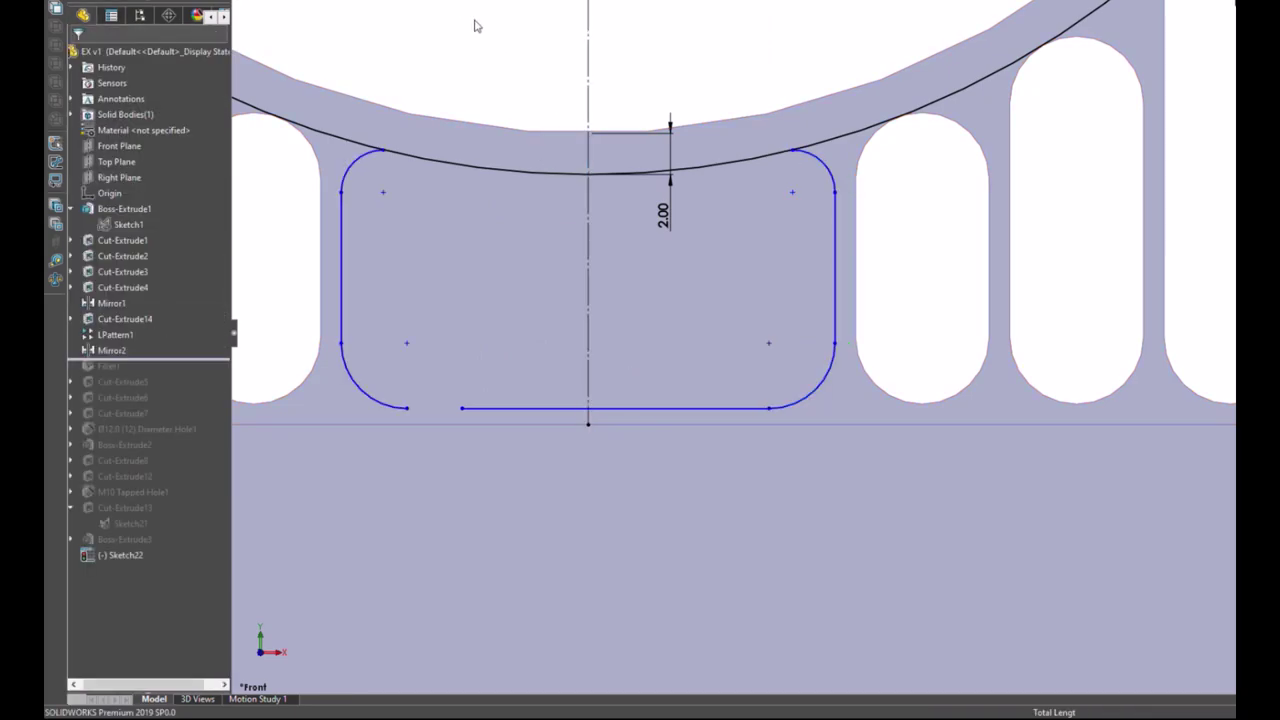
Step: Merge the two bottom endpoints and trim the offset arc outside the slot
left_click(462, 408)
left_click(406, 408, "ctrl")
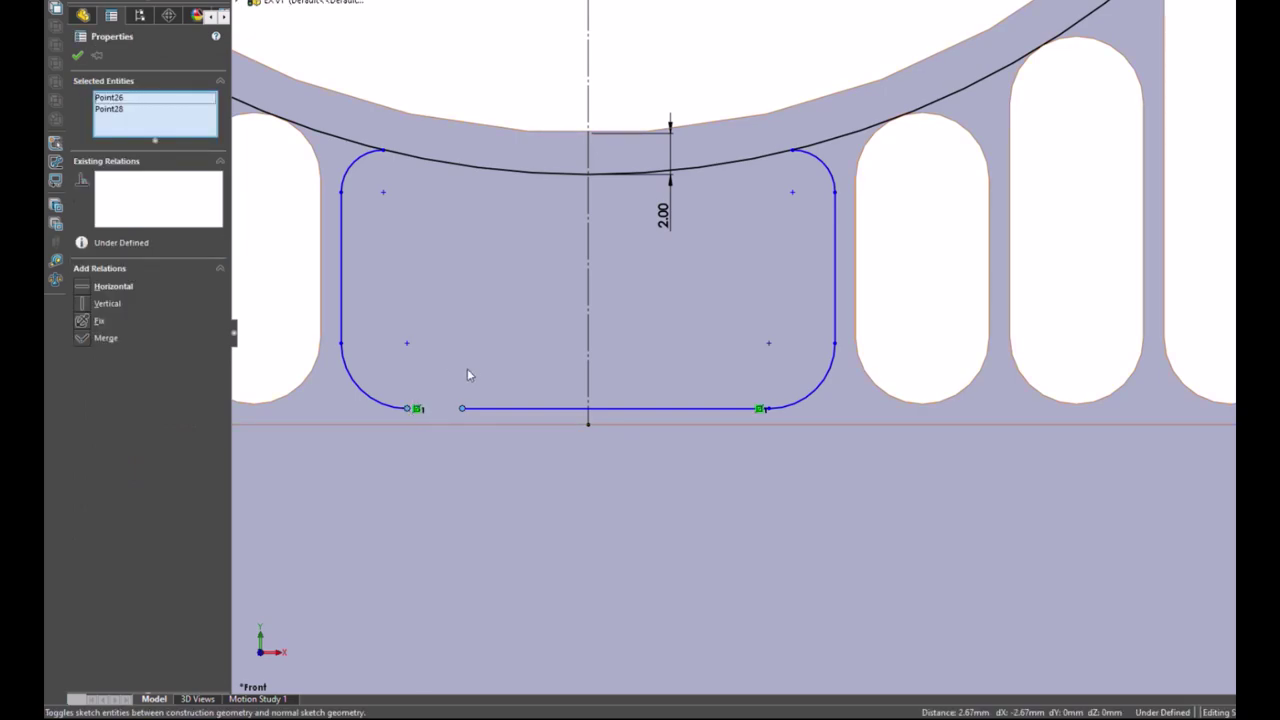
left_click(514, 349)
left_click(502, 48)
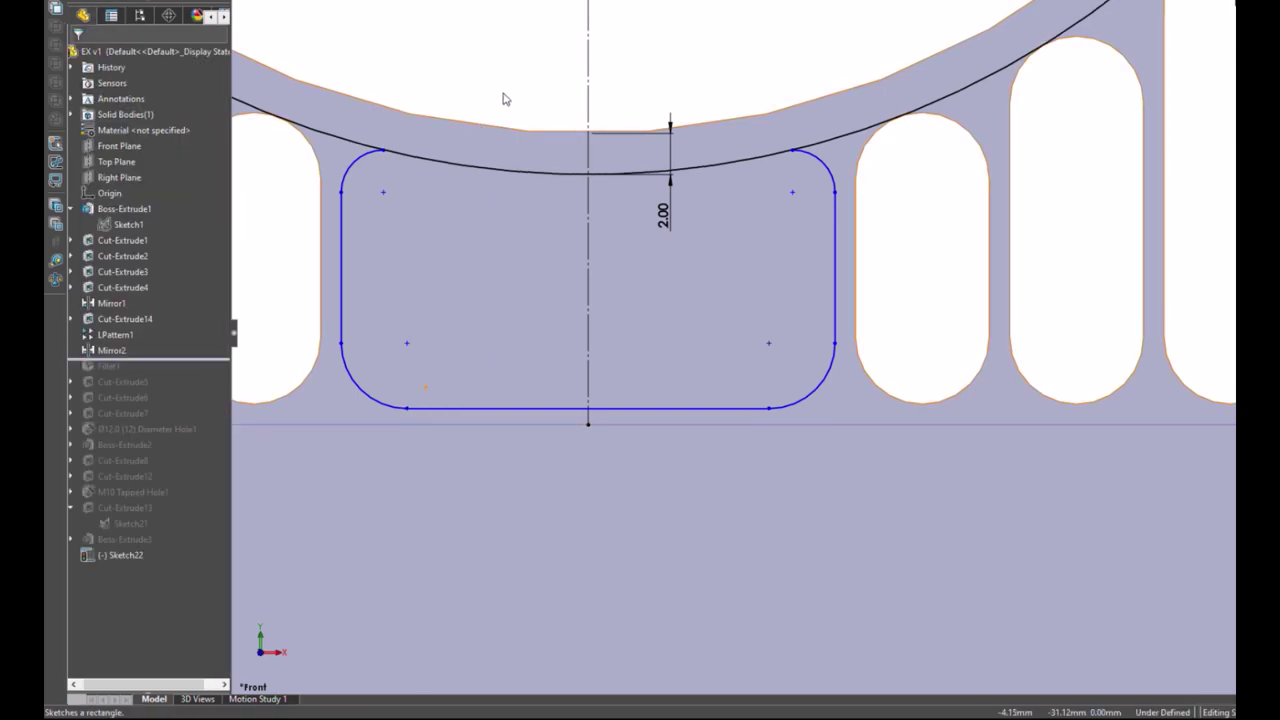
key("t")
left_click_drag(371, 121, 405, 127)
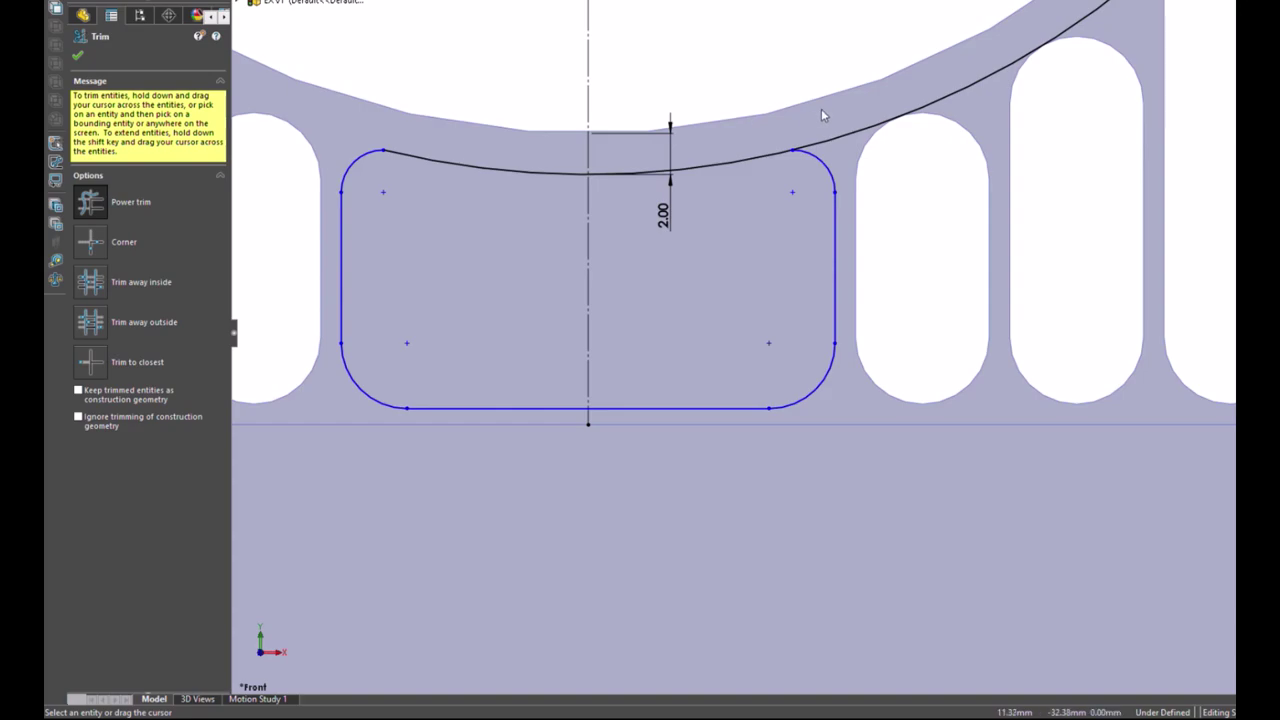
left_click_drag(821, 108, 850, 150)
scroll(858, 170, "up", 5)
scroll(858, 170, "down", 3)
Step: Finish trimming and start dimensioning the slot, undoing an unwanted 7.30 side dimension
scroll(797, 523, "up", 3)
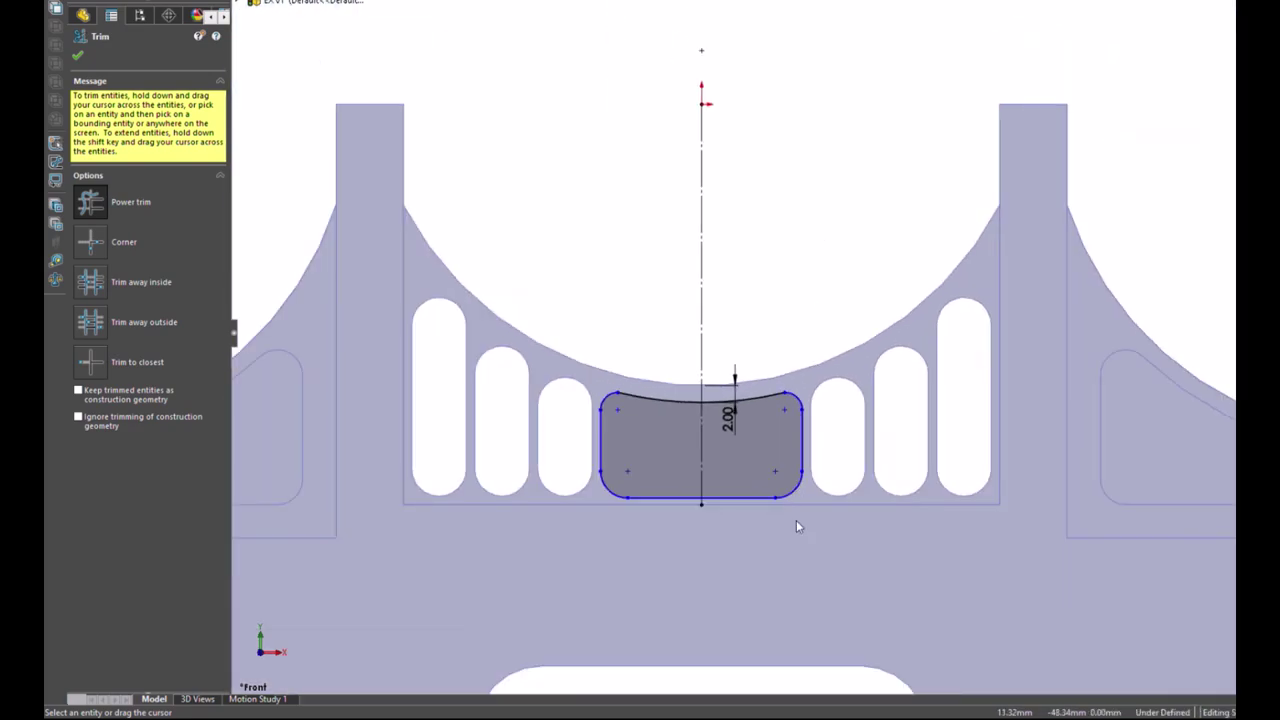
scroll(749, 591, "down", 4)
scroll(771, 43, "down", 1)
key("Escape")
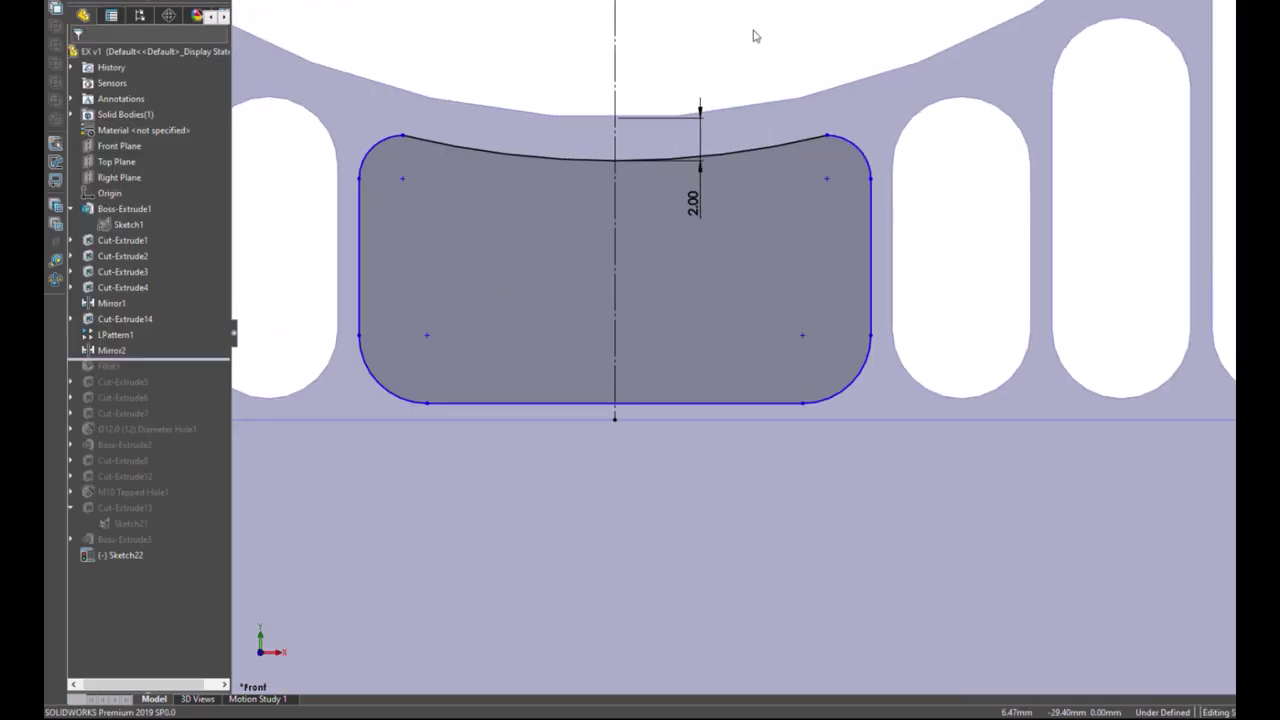
left_click(404, 137)
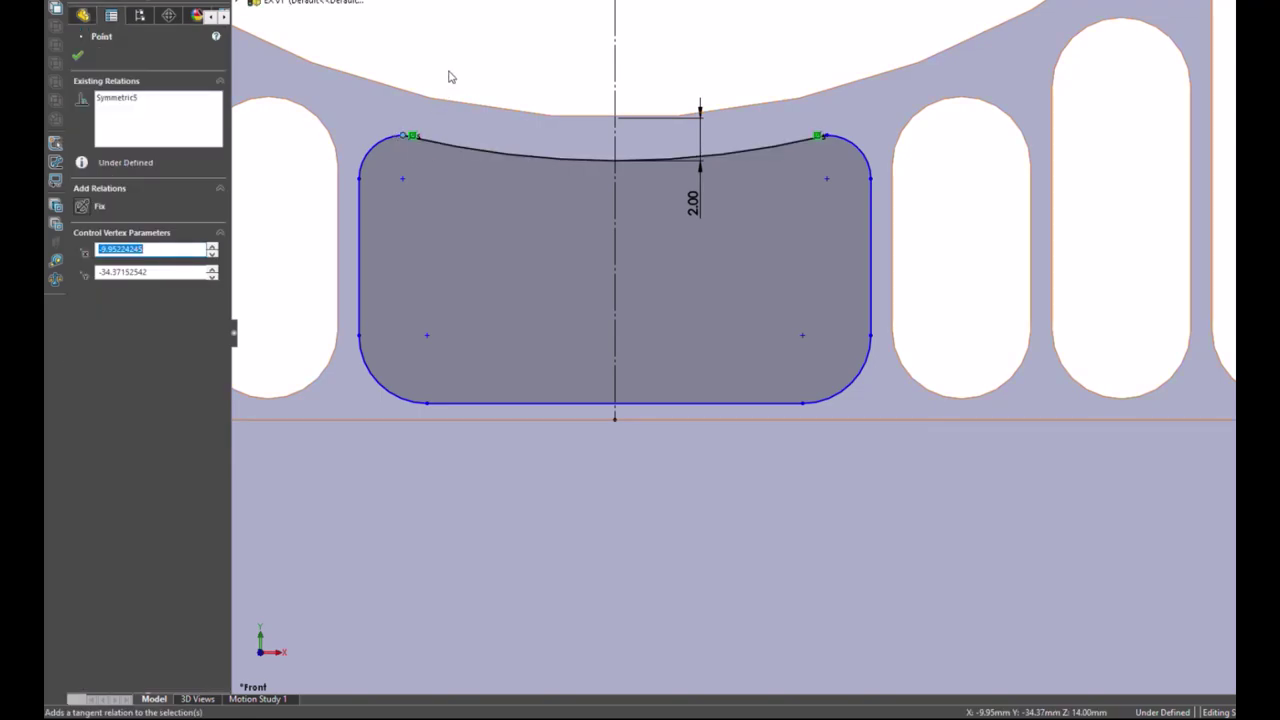
key("Escape")
left_click(502, 193)
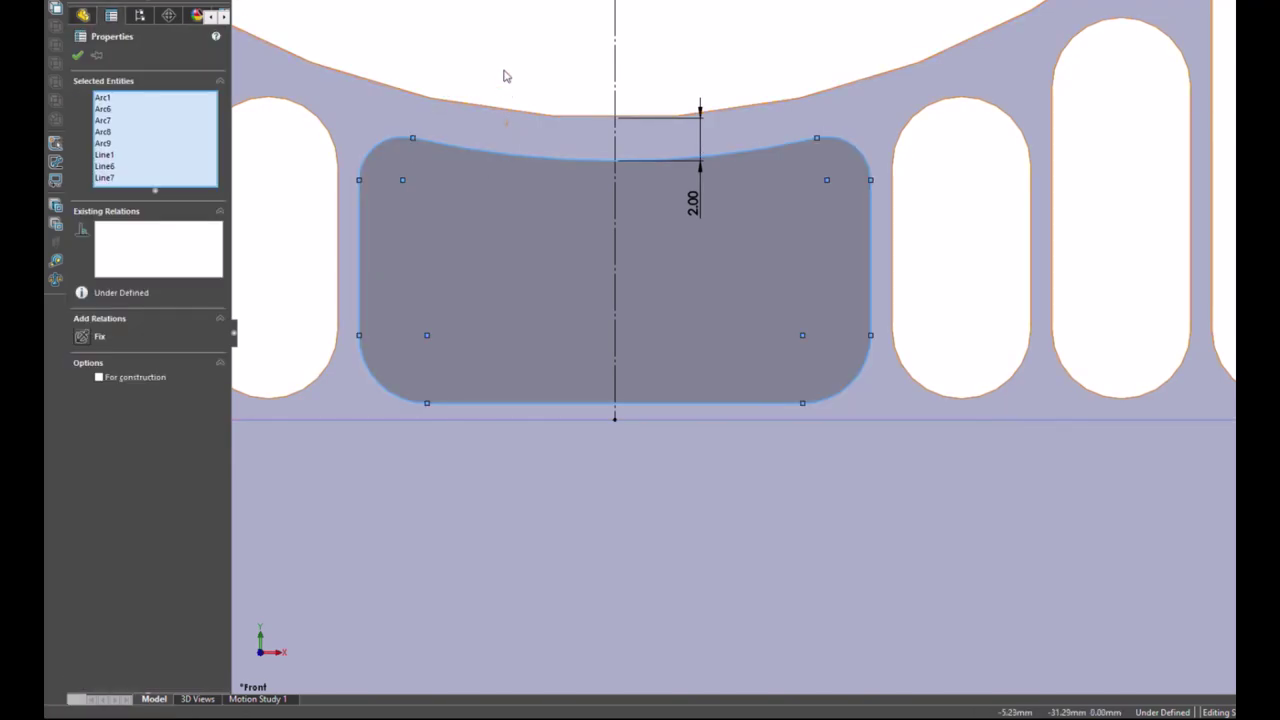
key("d")
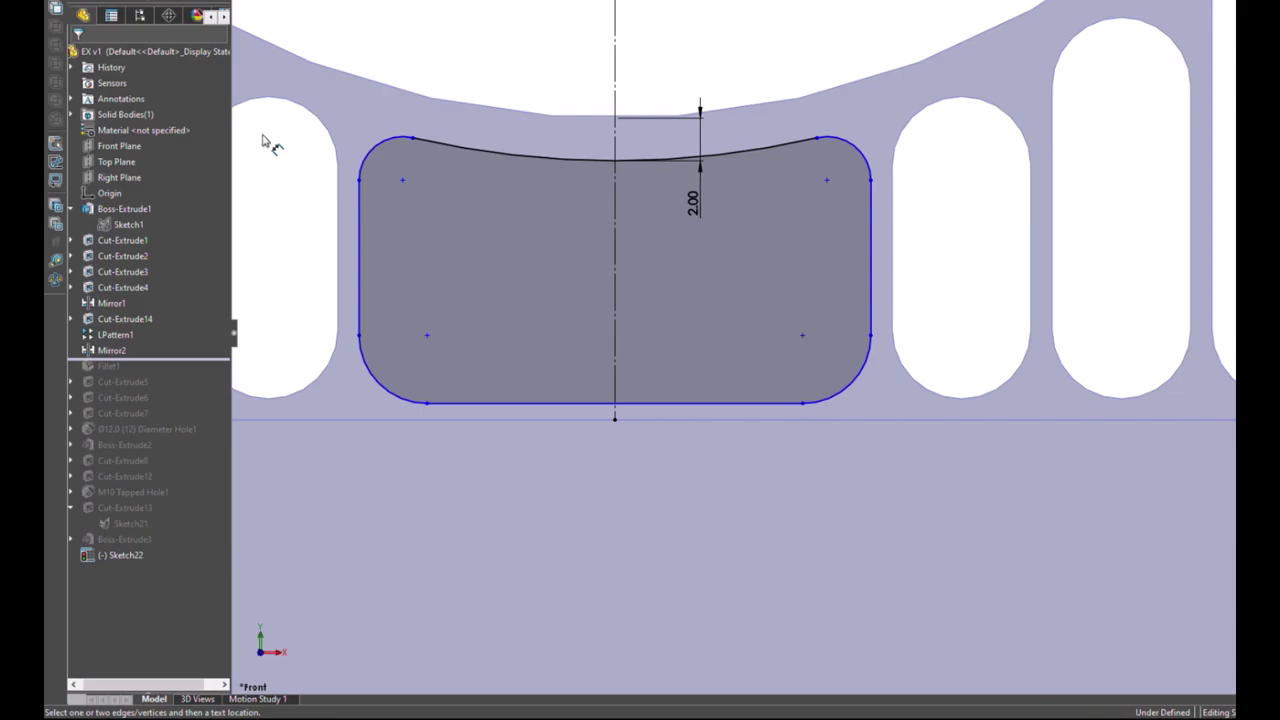
left_click(361, 278)
left_click(866, 279)
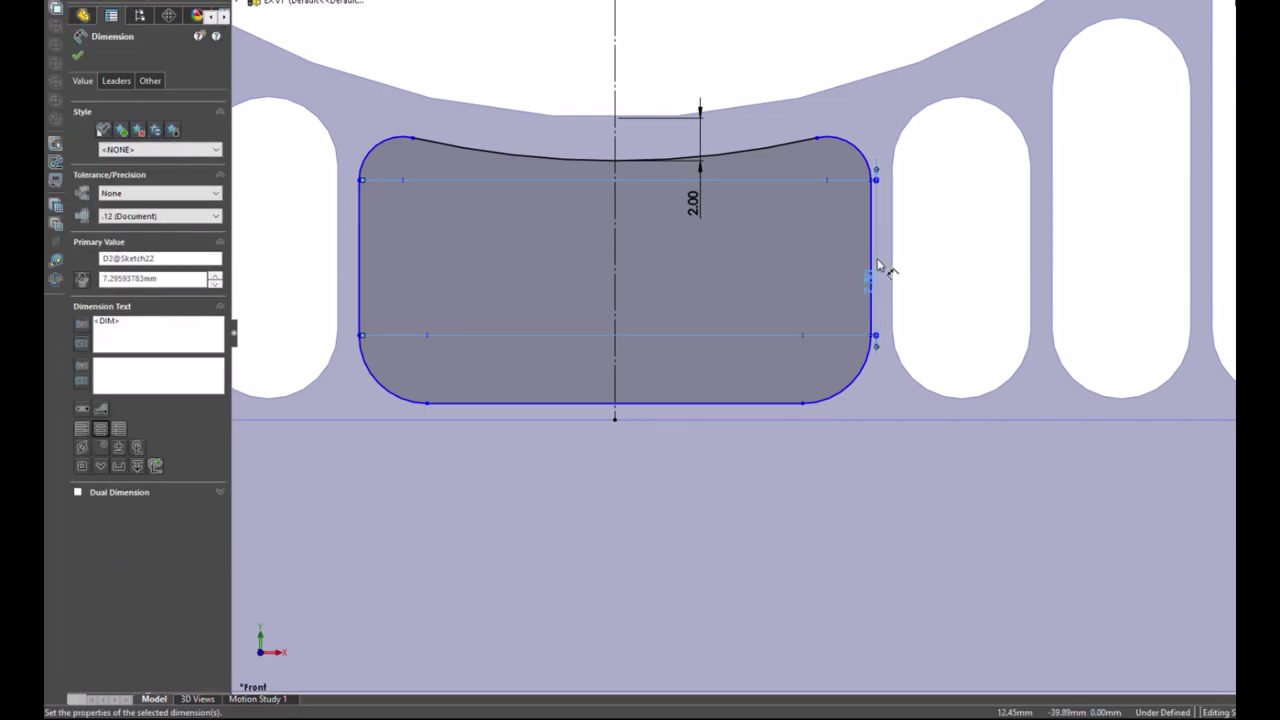
key("ctrl+z")
Step: Dimension the slot width to 24.00 and its bottom offset to 1.00
left_click(871, 228)
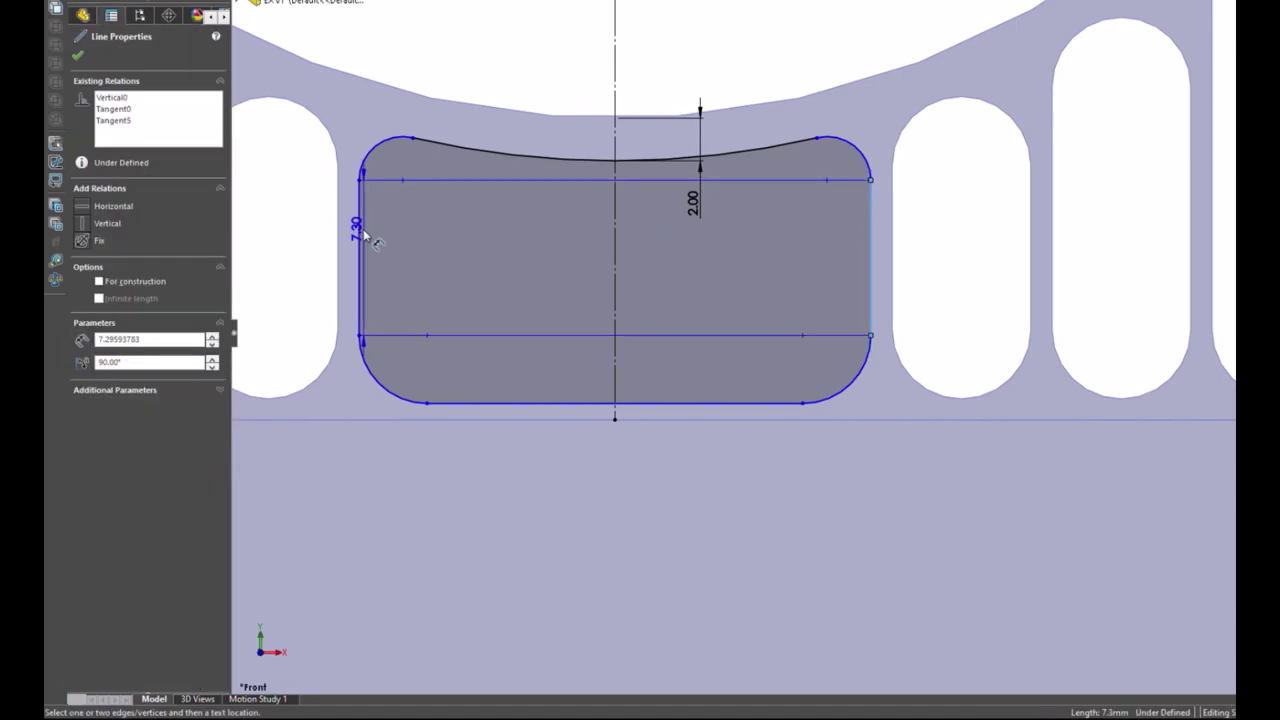
left_click(360, 234)
left_click(520, 58)
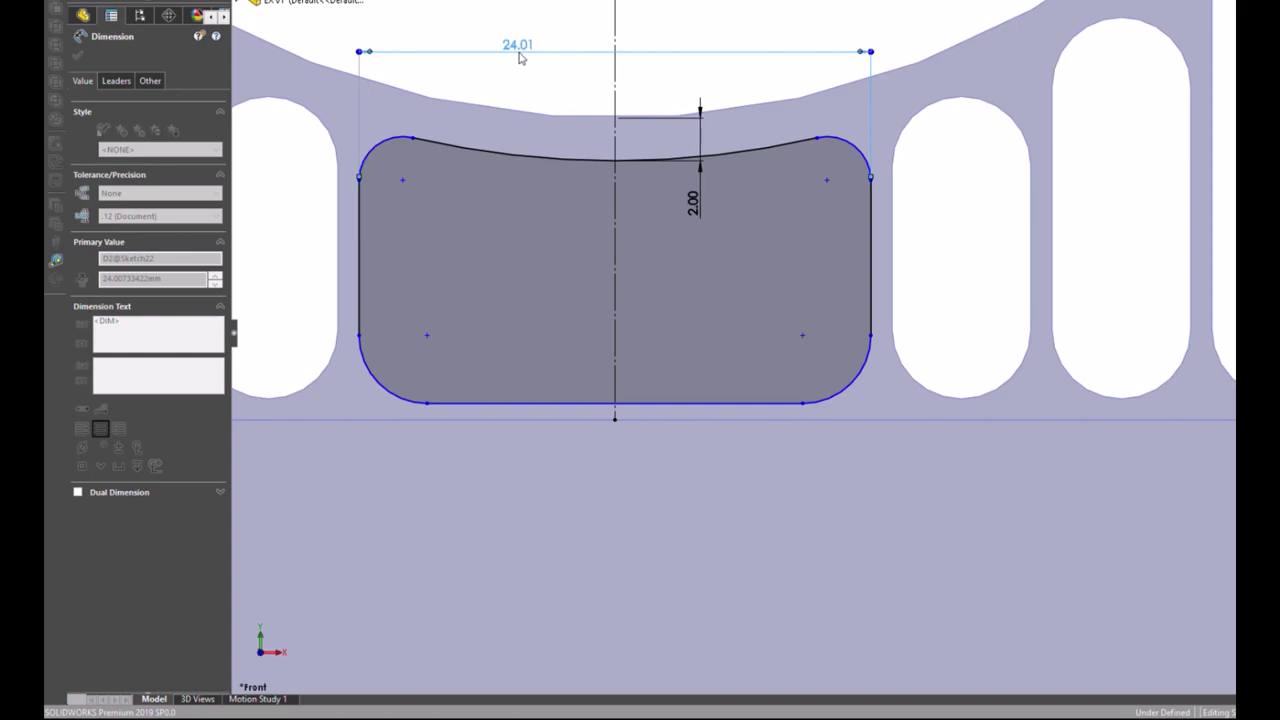
type("24")
key("Return")
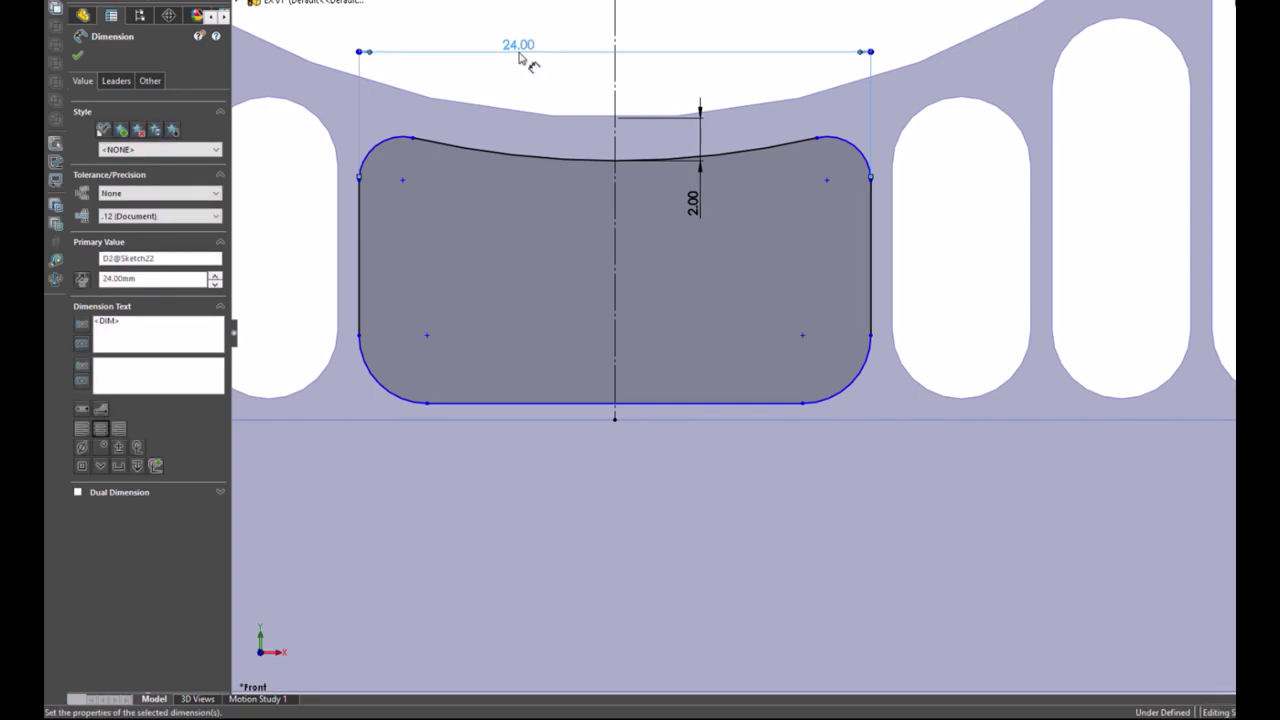
left_click(437, 24)
left_click(471, 414)
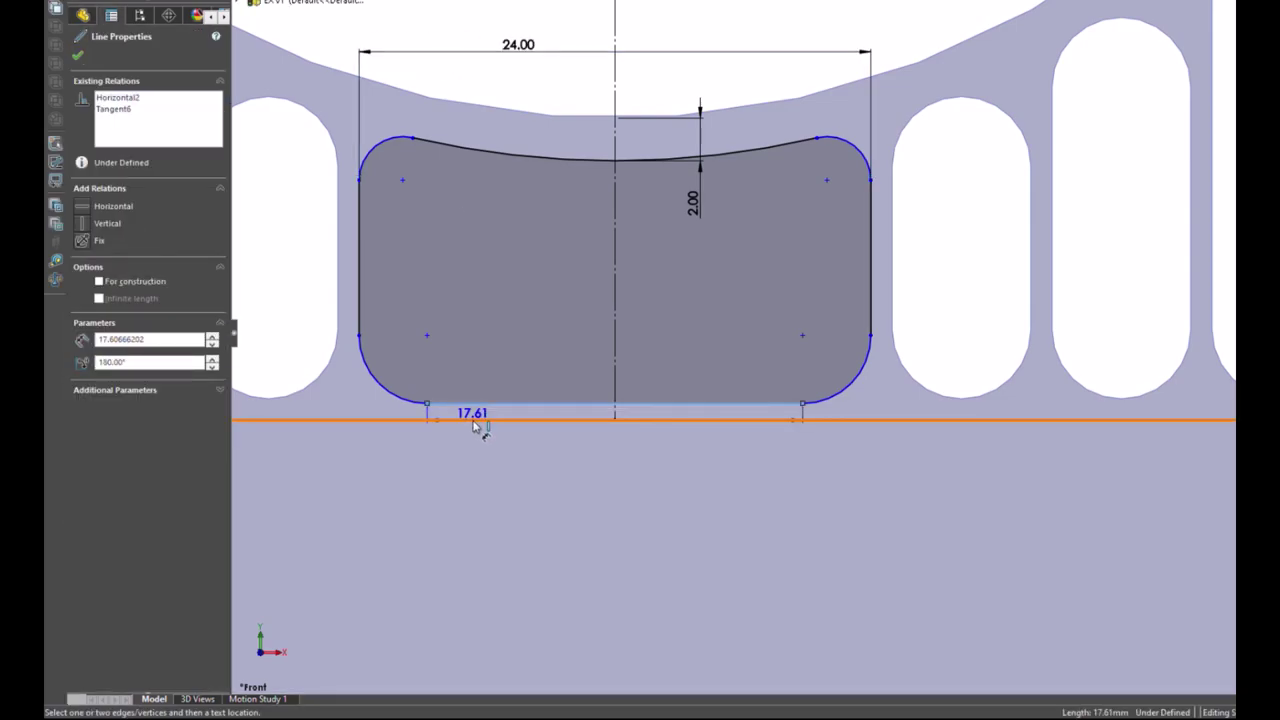
left_click(475, 421)
left_click(483, 452)
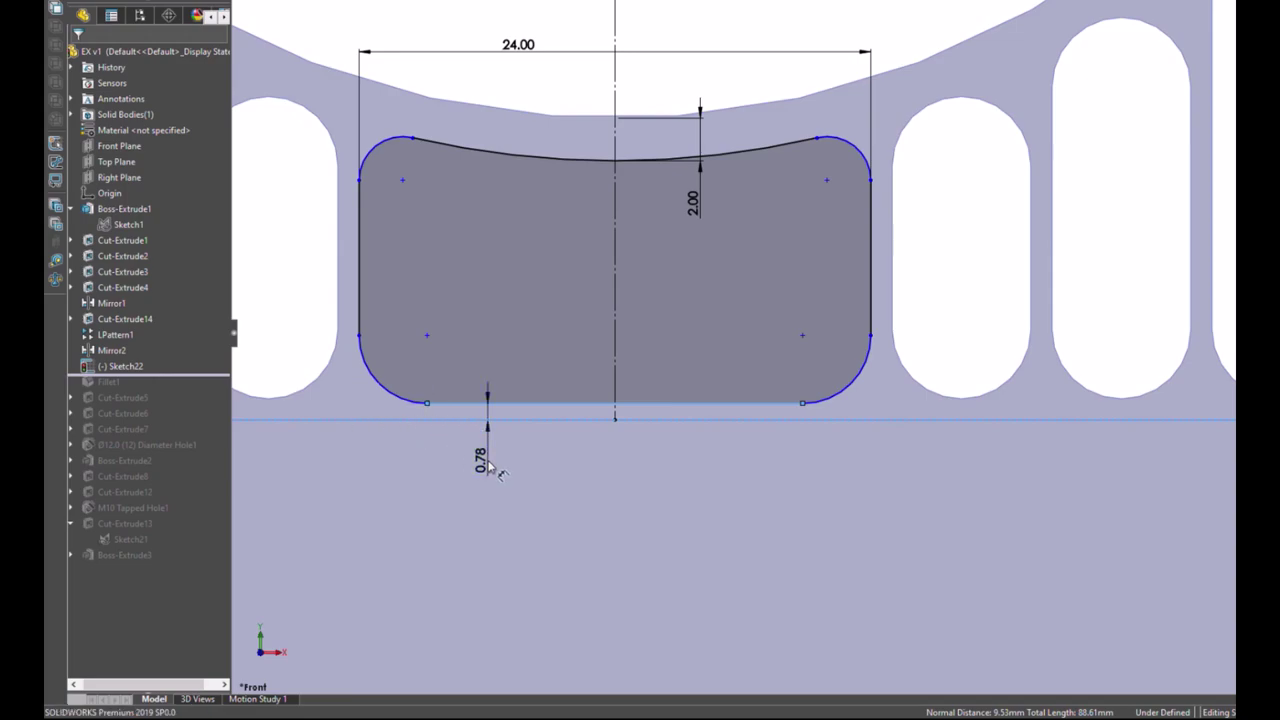
type("1mm")
key("Return")
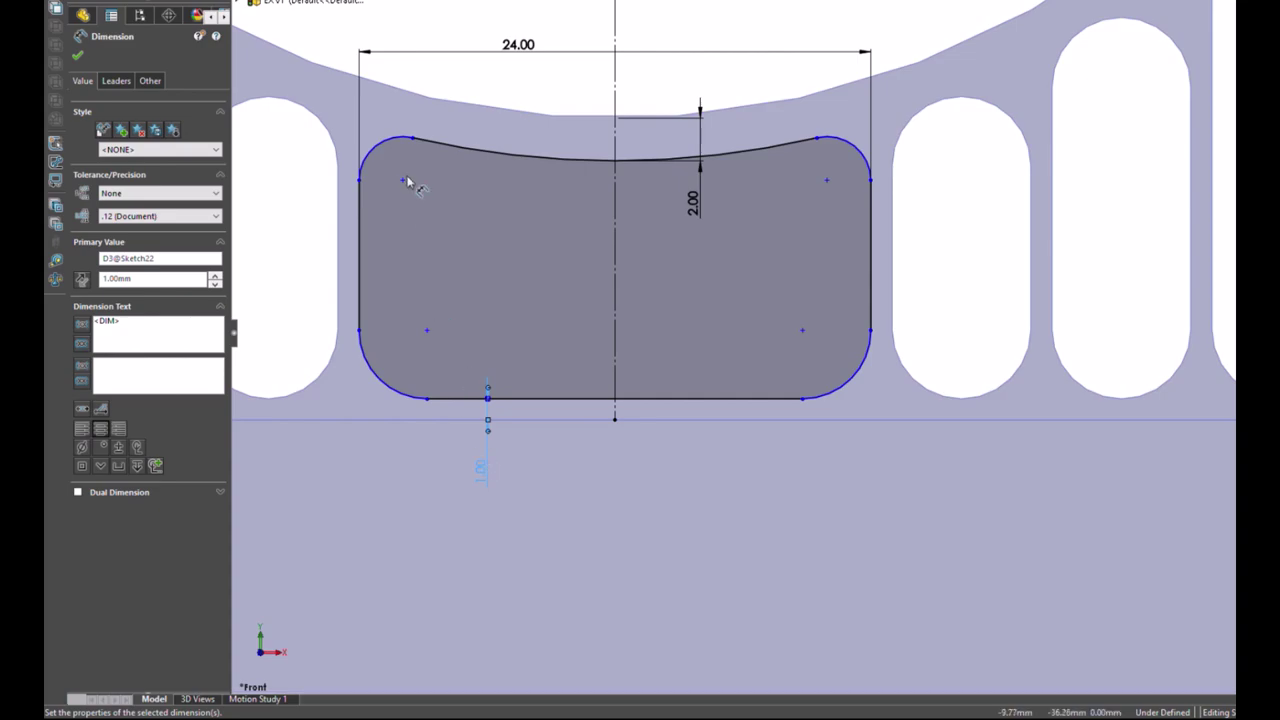
Step: Dimension the top-left fillet to R3.25 and make the other corner arcs equal to it
left_click(386, 150)
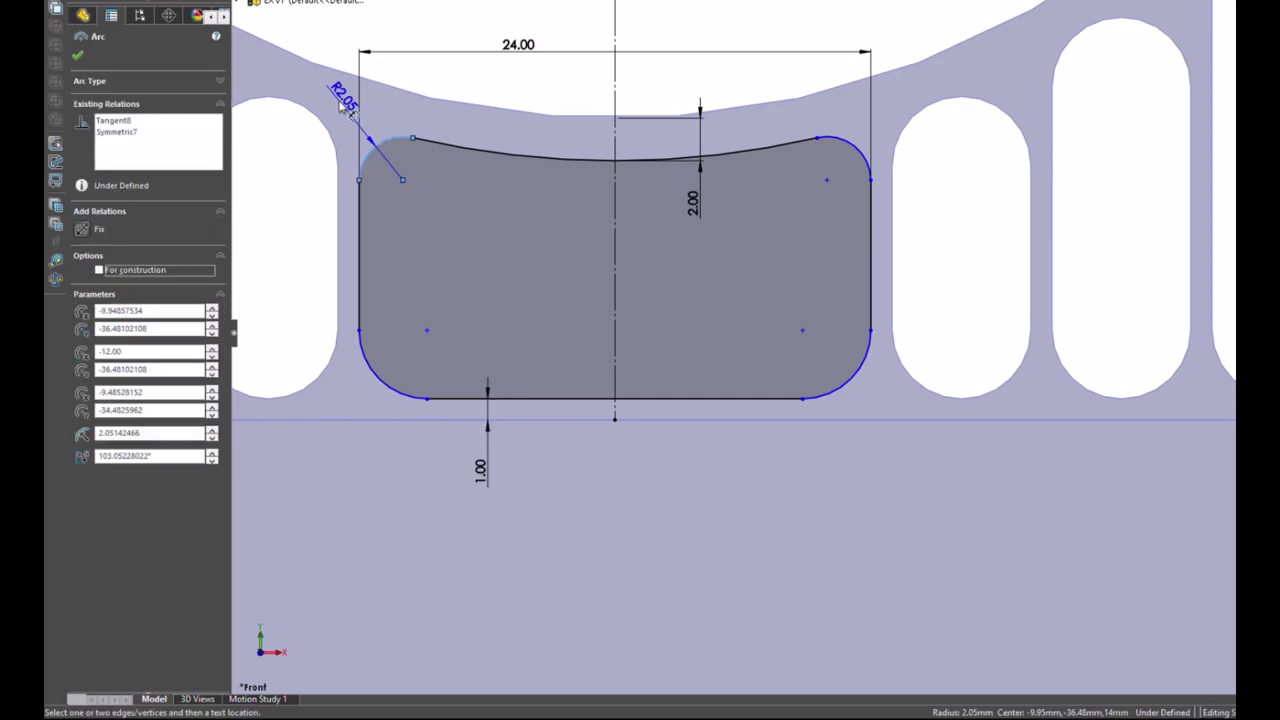
left_click(341, 107)
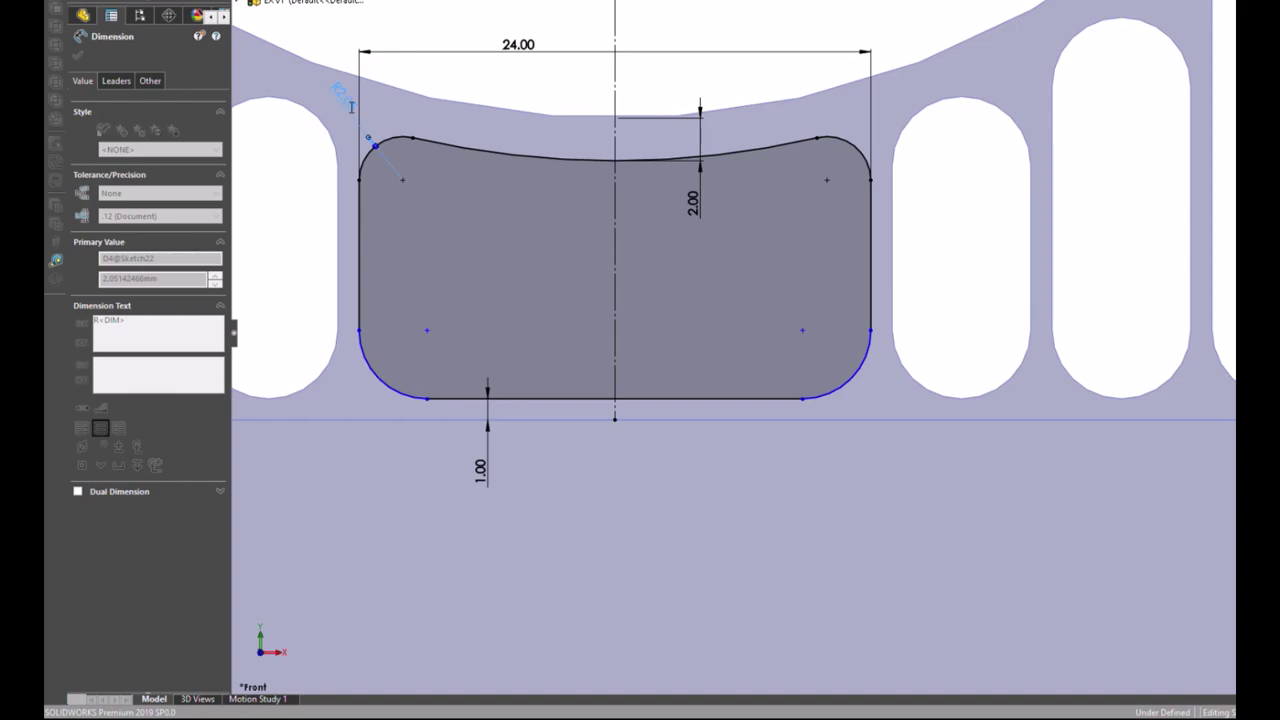
scroll(722, 571, "down", 2)
scroll(722, 571, "up", 4)
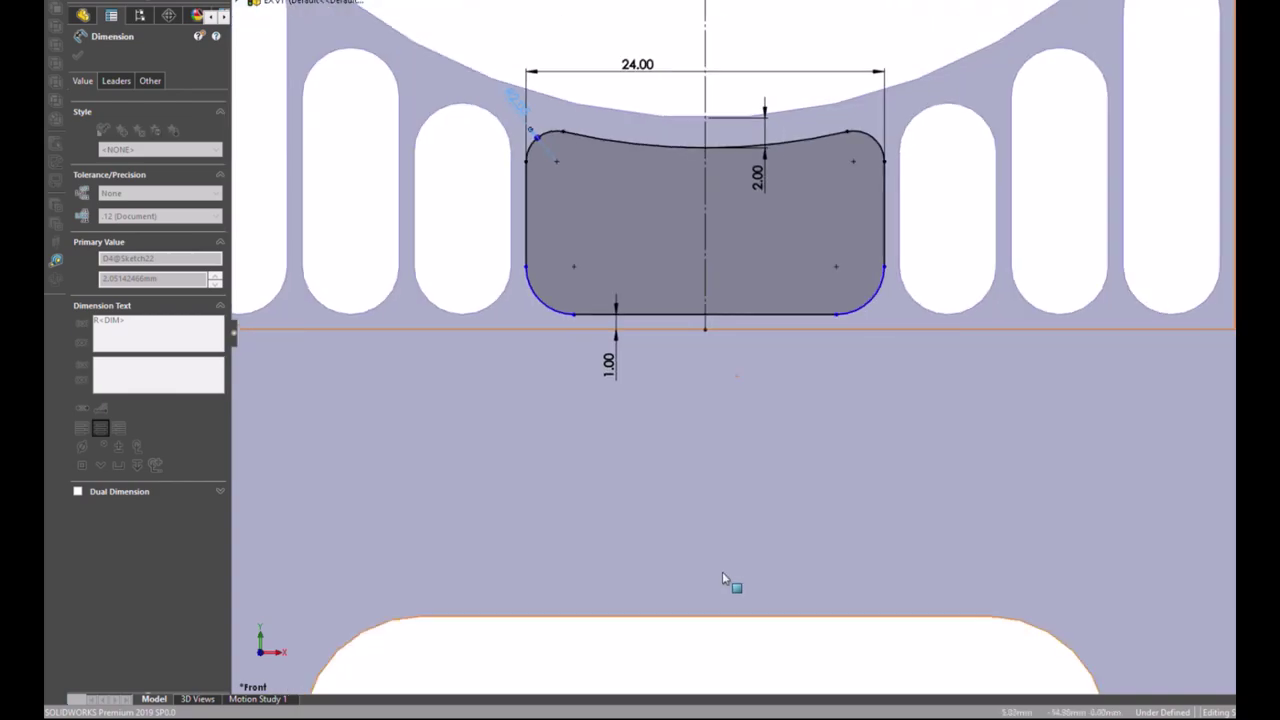
scroll(722, 578, "up", 2)
scroll(1077, 106, "down", 2)
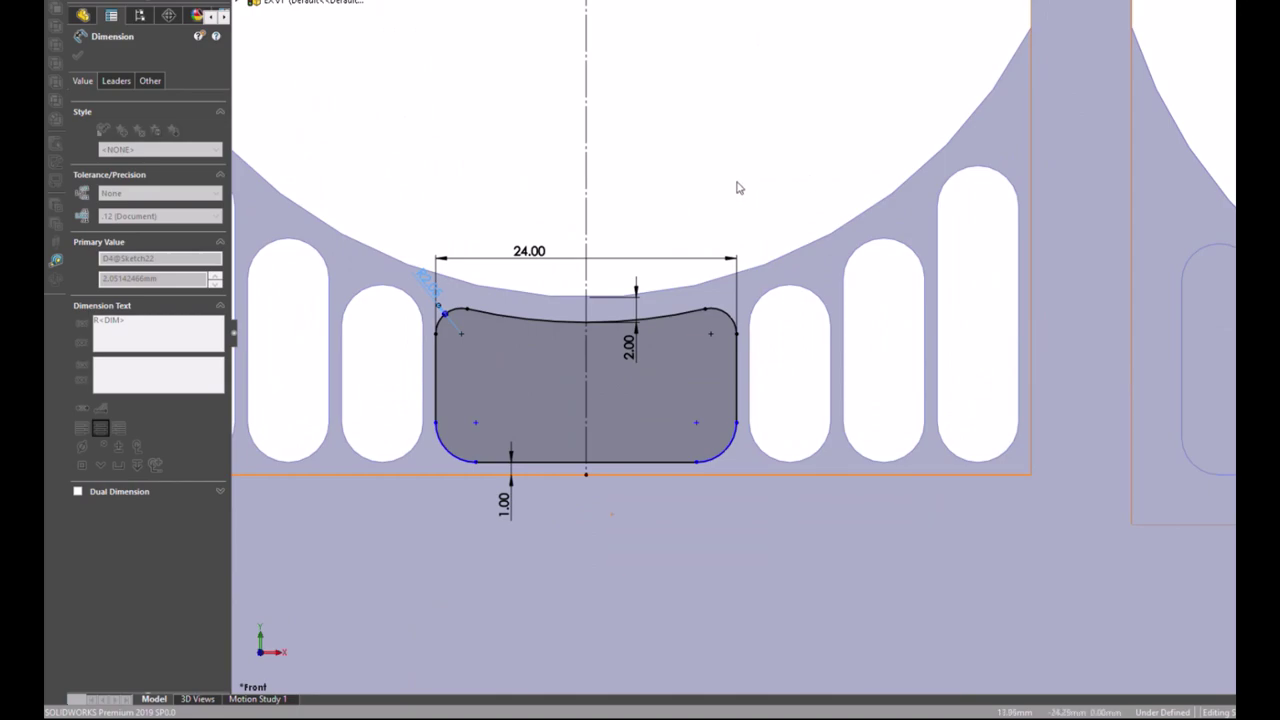
left_click(722, 327)
left_click(740, 292)
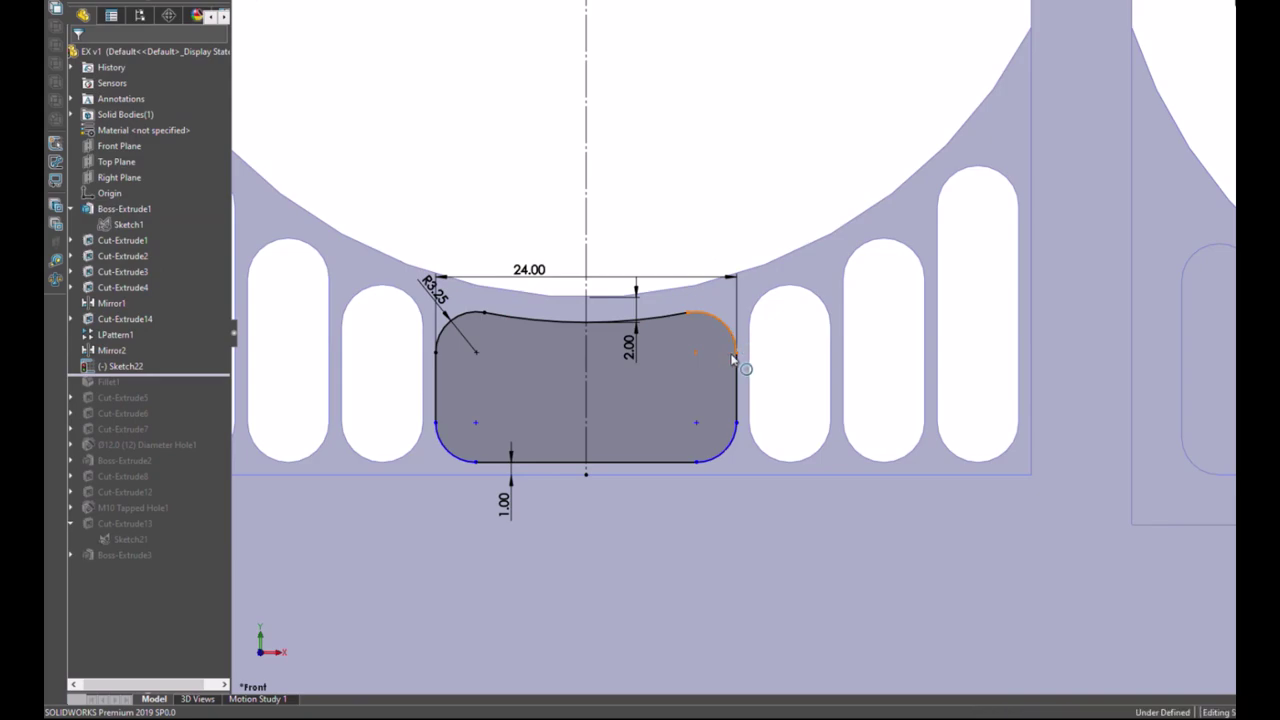
left_click(731, 442)
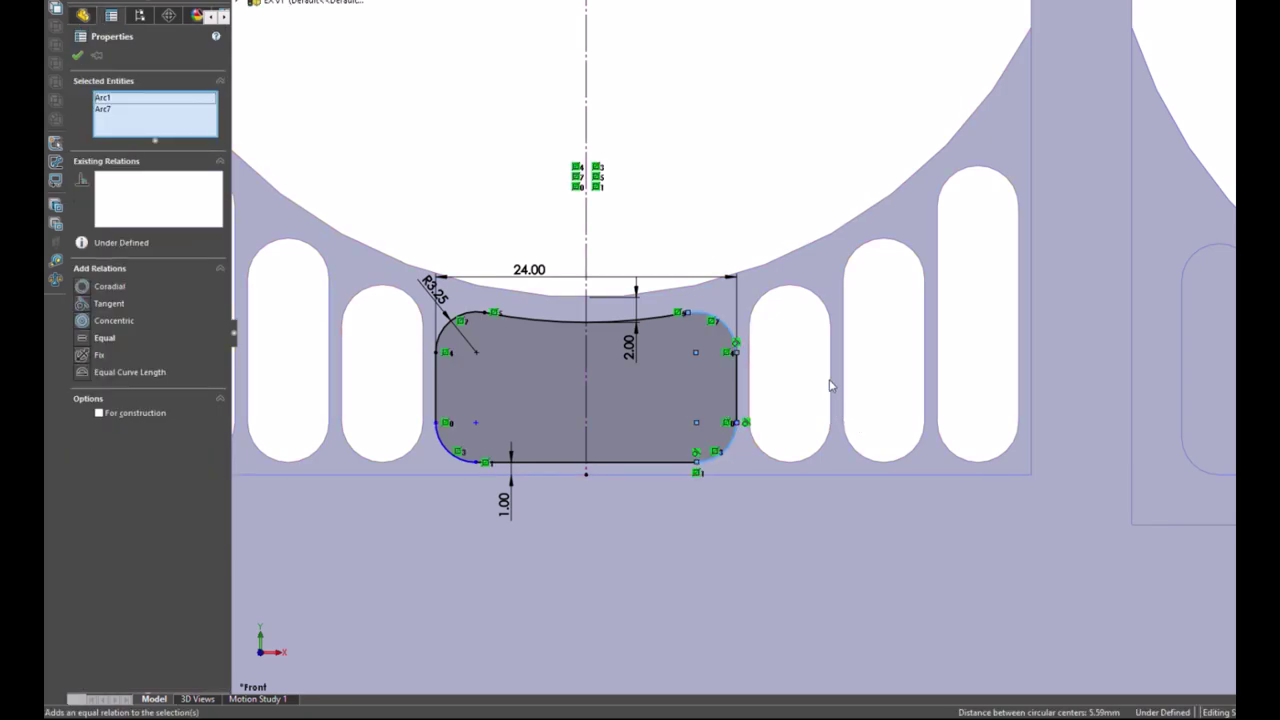
left_click(760, 127)
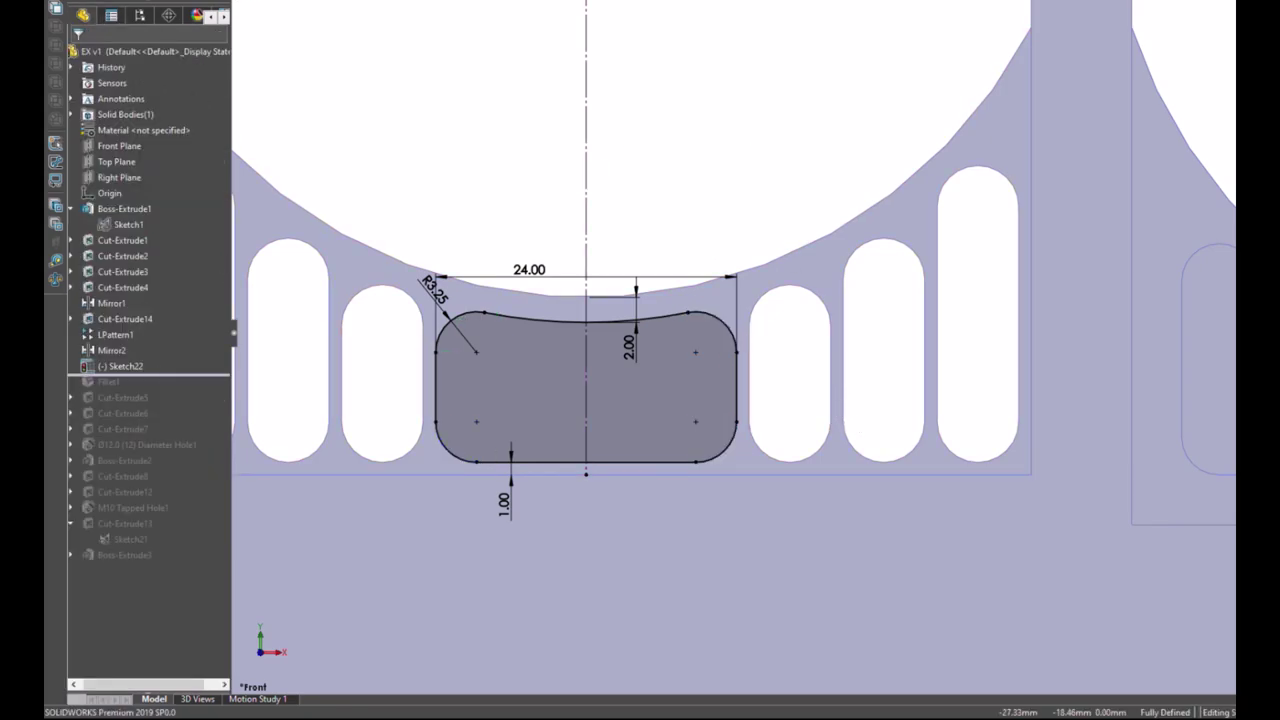
Step: Cut Sketch22 Through All - Both, then orbit the view and select Cut-Extrude15
left_click(175, 5)
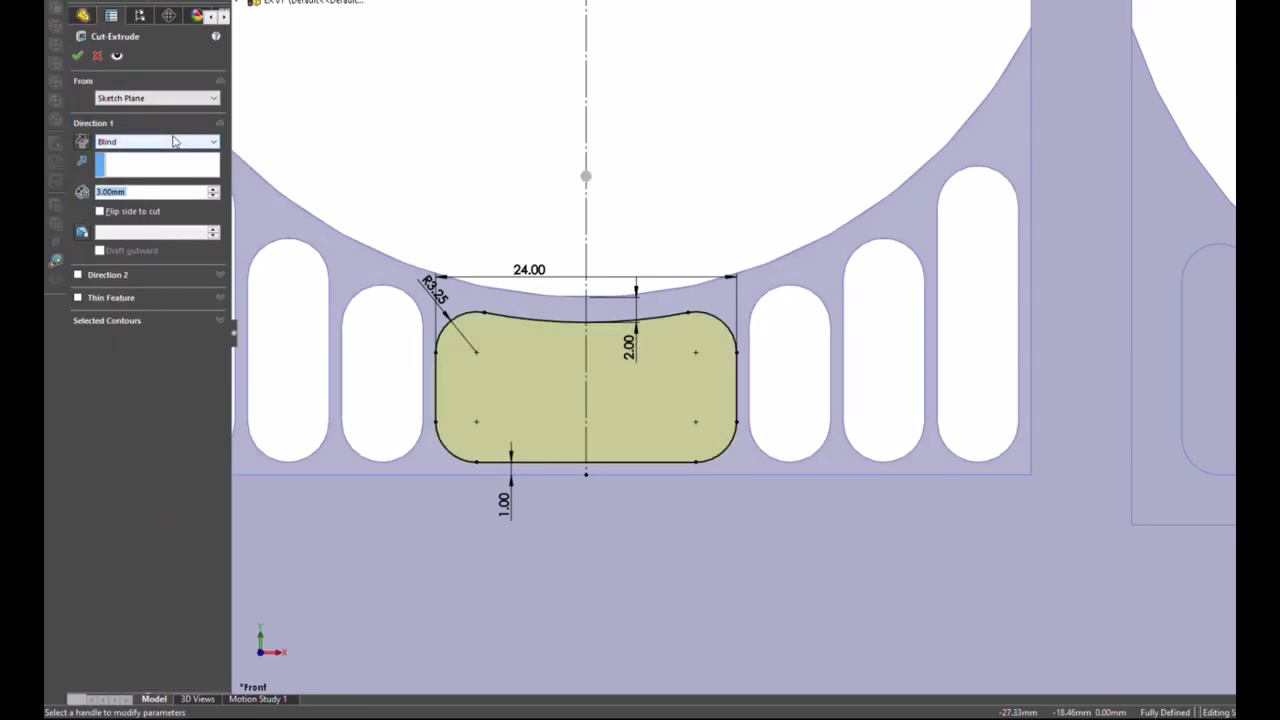
scroll(173, 141, "down", 2)
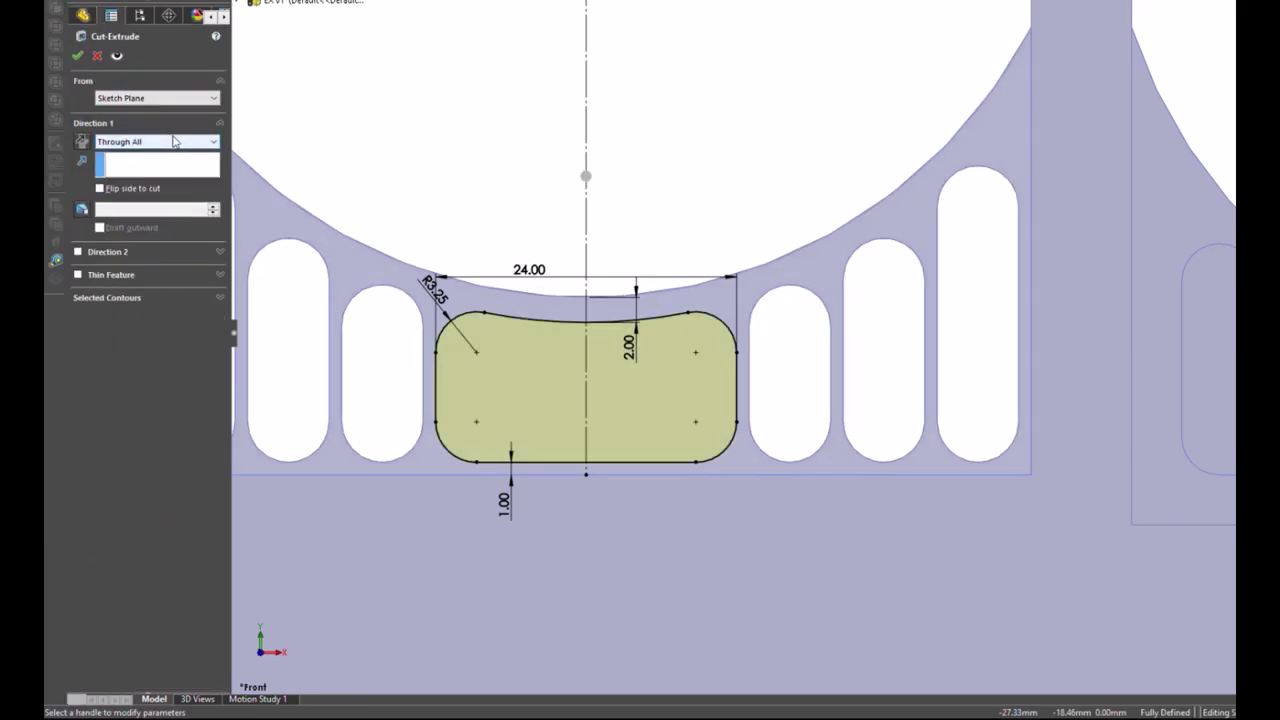
left_click(77, 55)
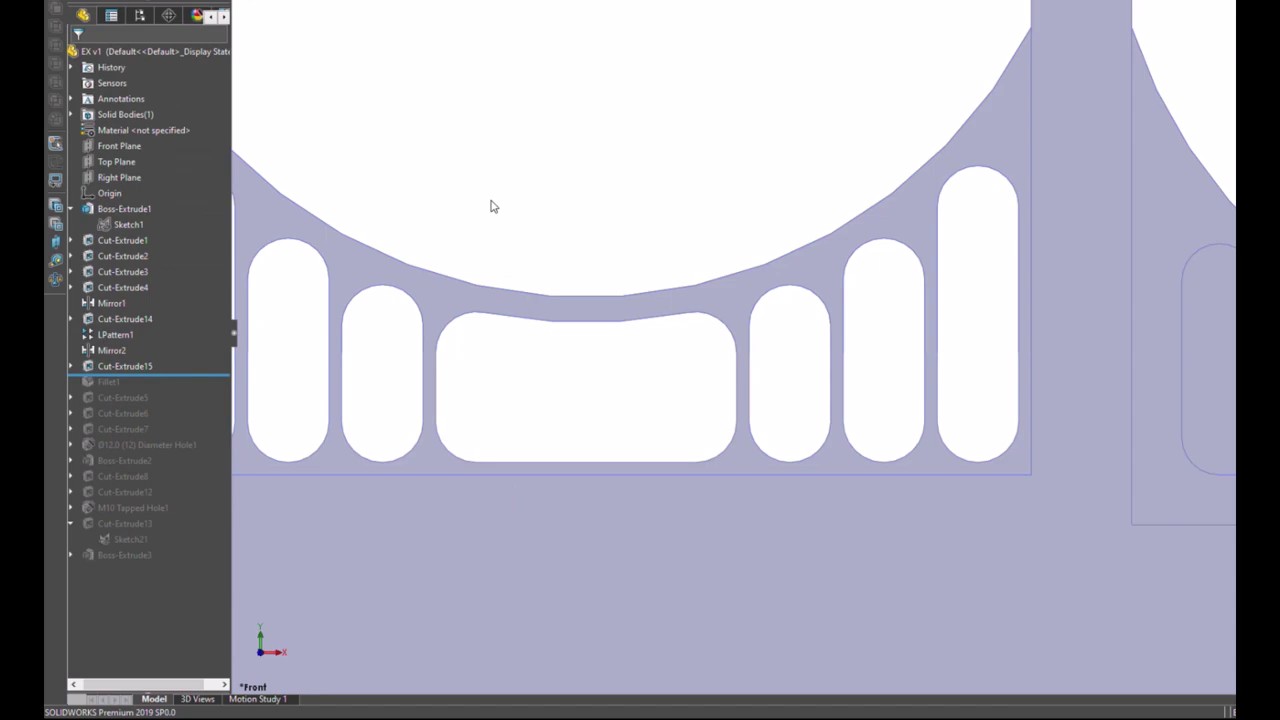
scroll(490, 206, "up", 2)
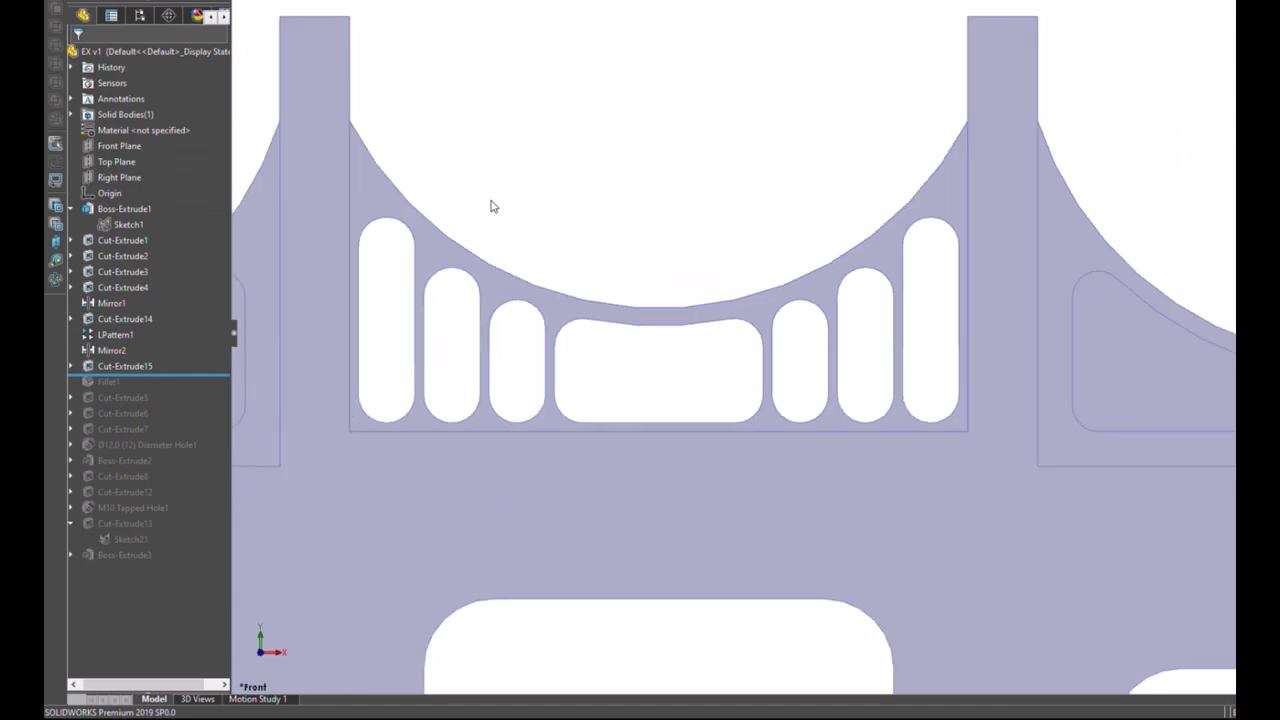
mouse_move(571, 205)
middle_mouse_down()
mouse_move(543, 306)
mouse_move(608, 186)
middle_mouse_up()
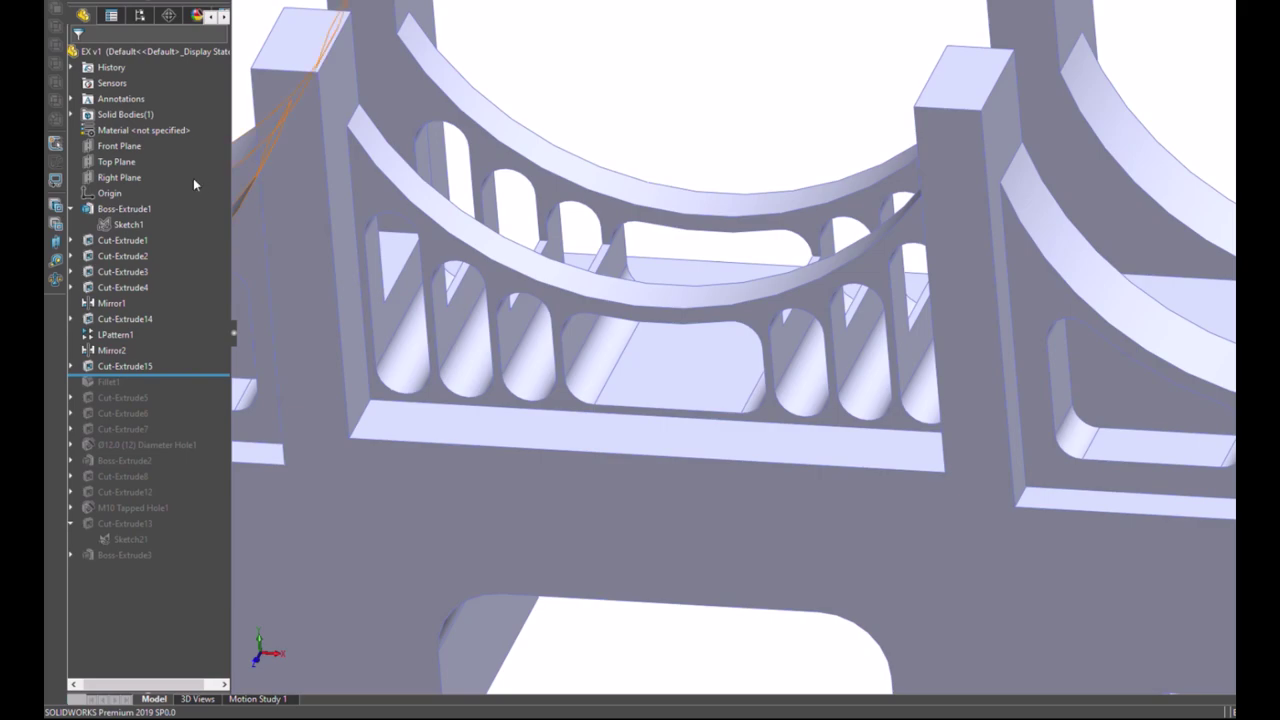
left_click(128, 369)
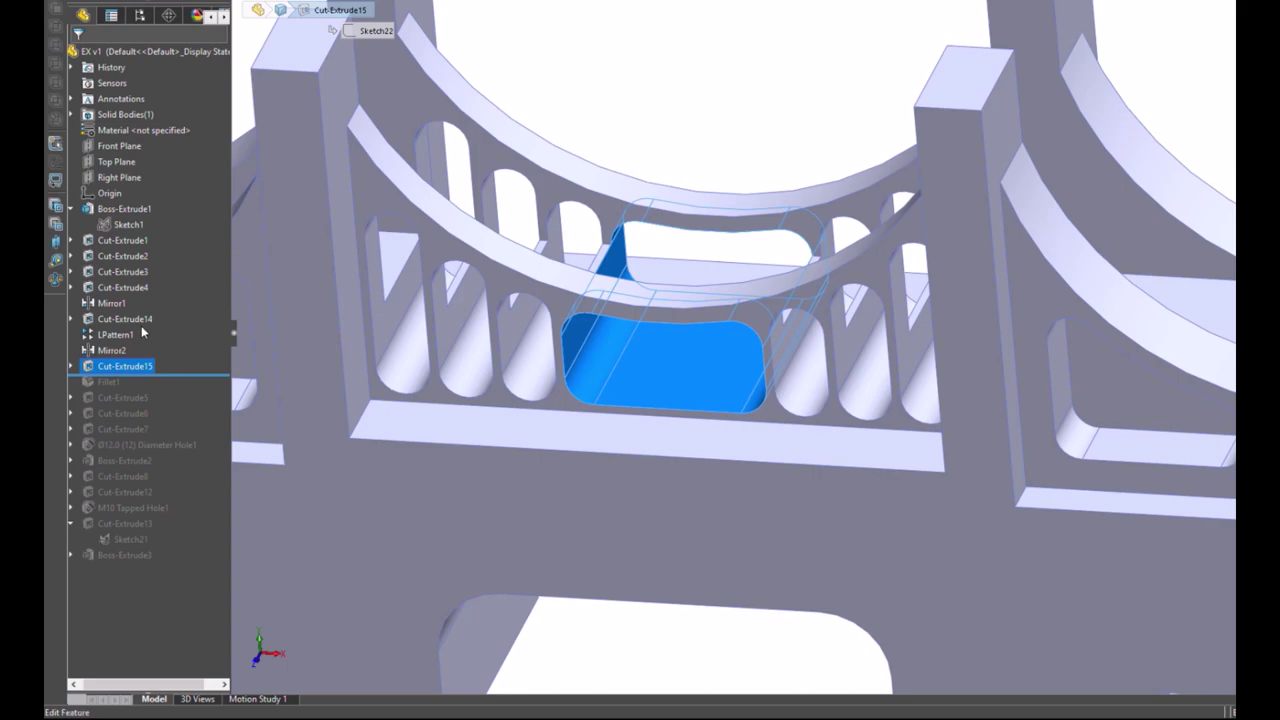
Step: Change Cut-Extrude15 to a single-direction Up To Vertex cut ending at the arch edge
left_click(150, 332)
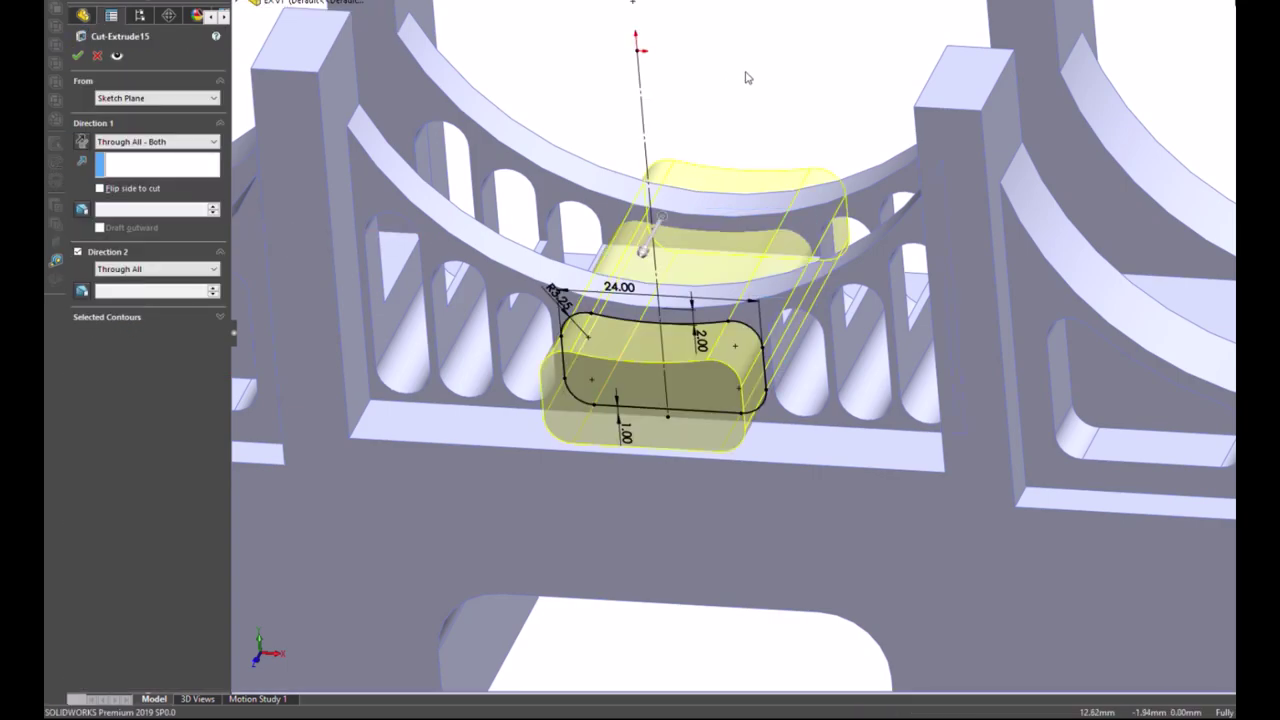
left_click(148, 121)
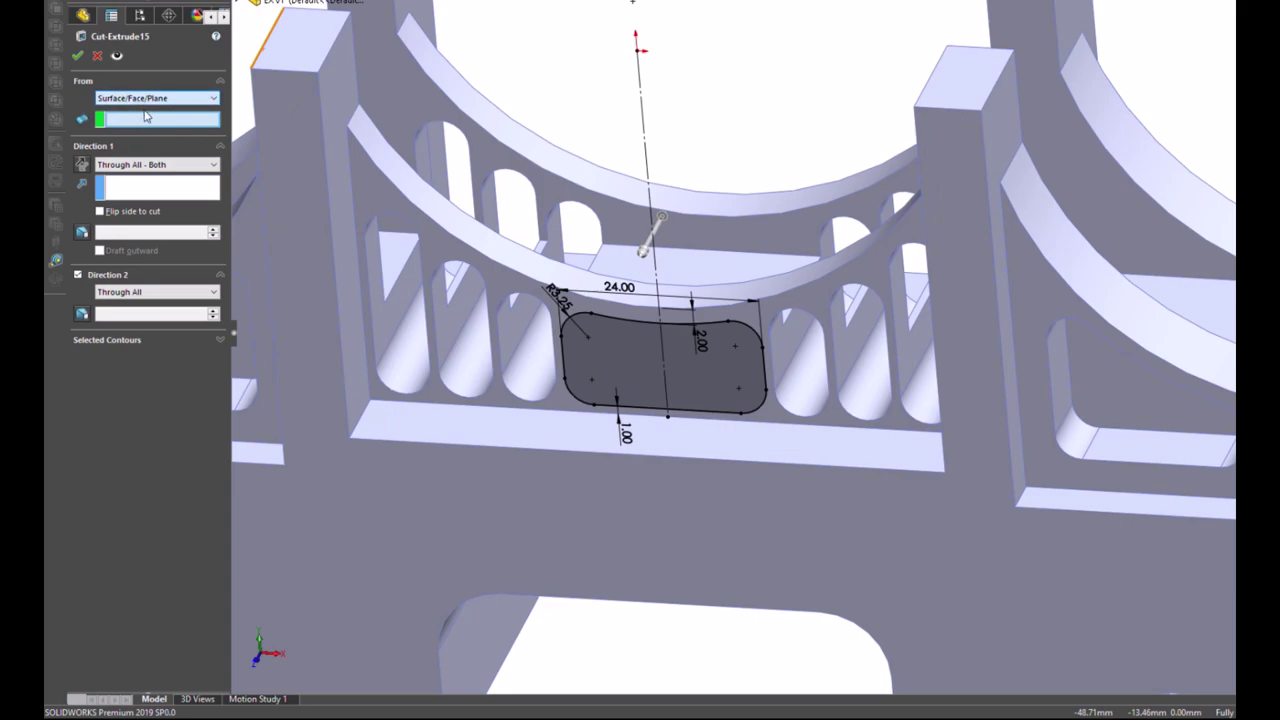
left_click(145, 117)
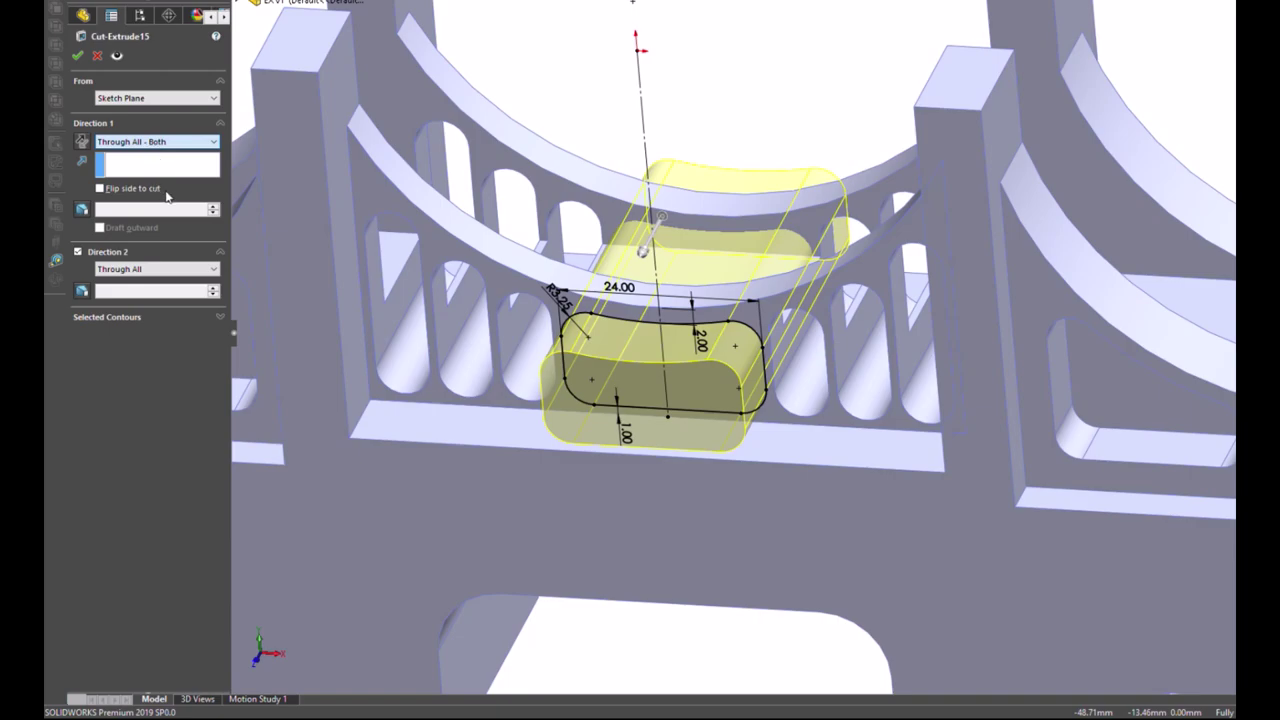
key("Down")
key("Down")
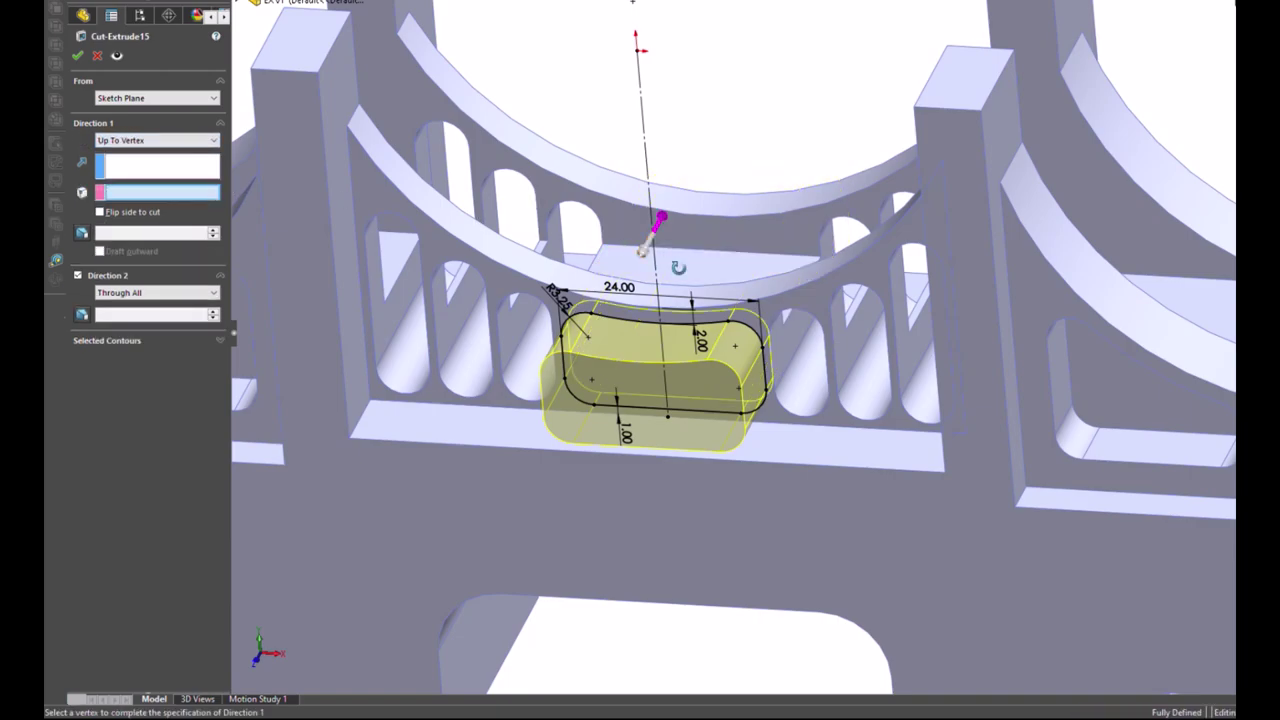
mouse_move(640, 400)
middle_mouse_down()
mouse_move(700, 300)
mouse_move(760, 250)
middle_mouse_up()
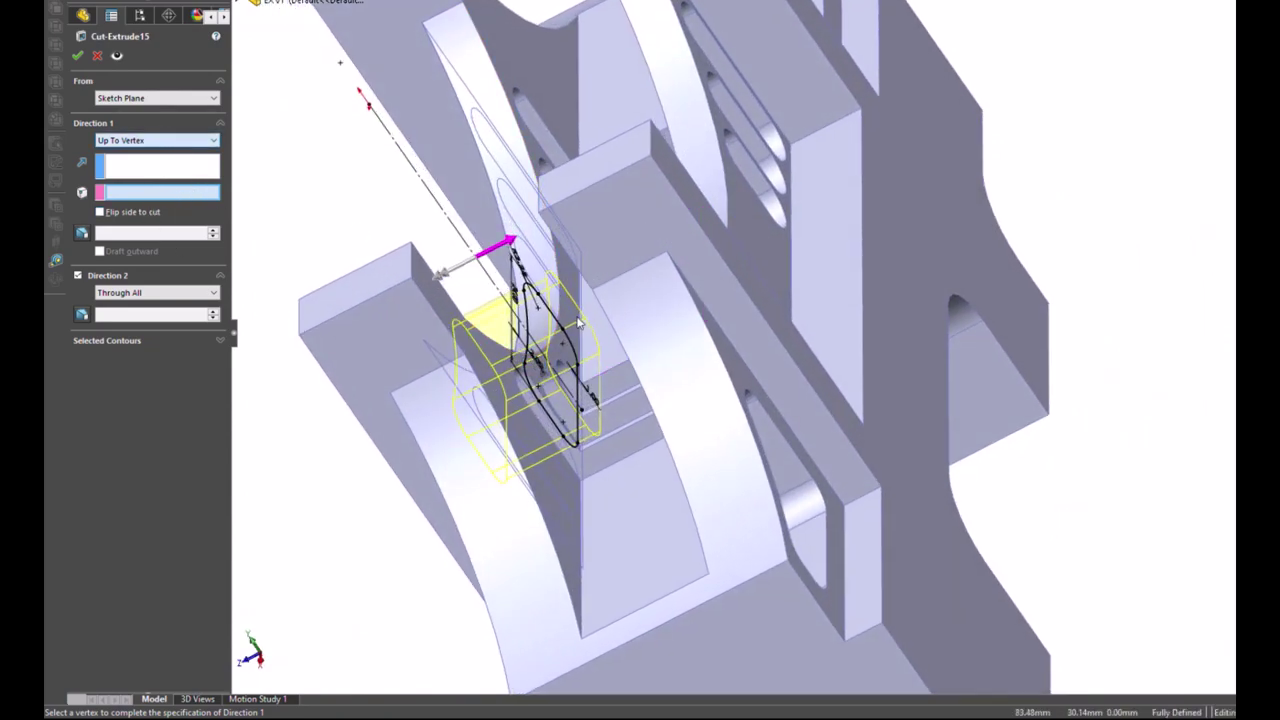
left_click(586, 350)
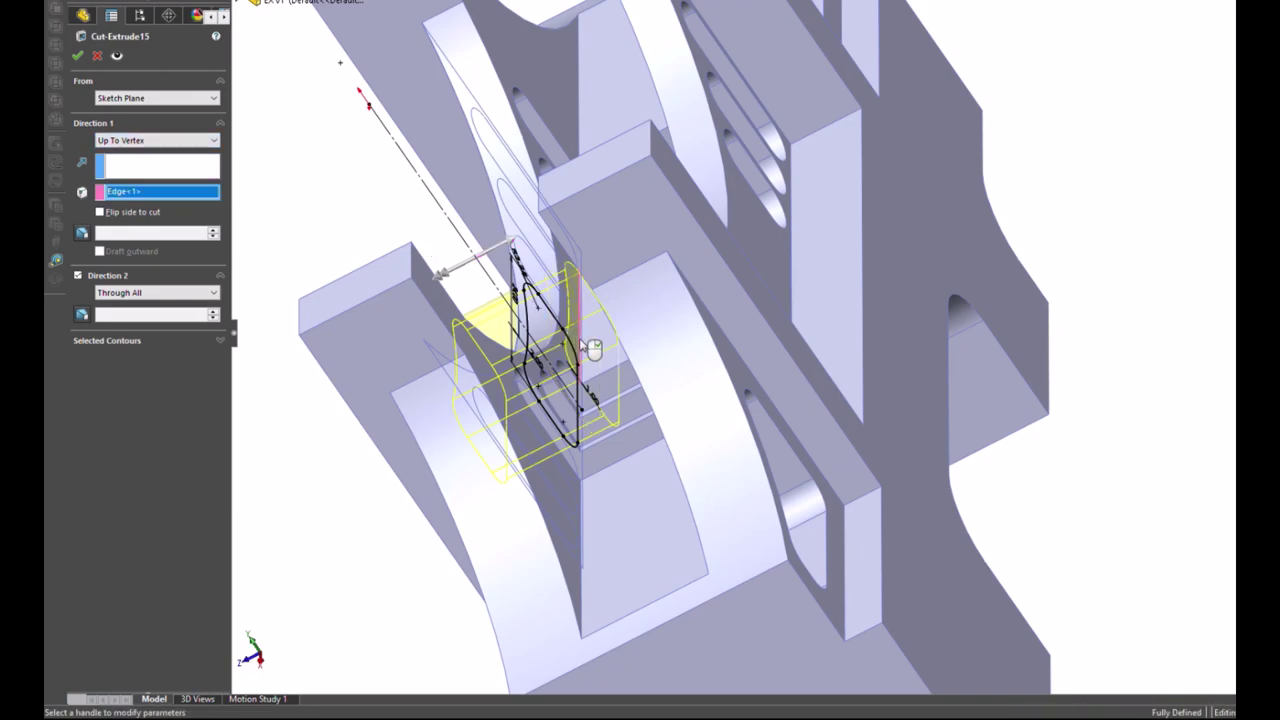
mouse_move(586, 350)
middle_mouse_down()
mouse_move(410, 450)
mouse_move(600, 380)
middle_mouse_up()
left_click(78, 275)
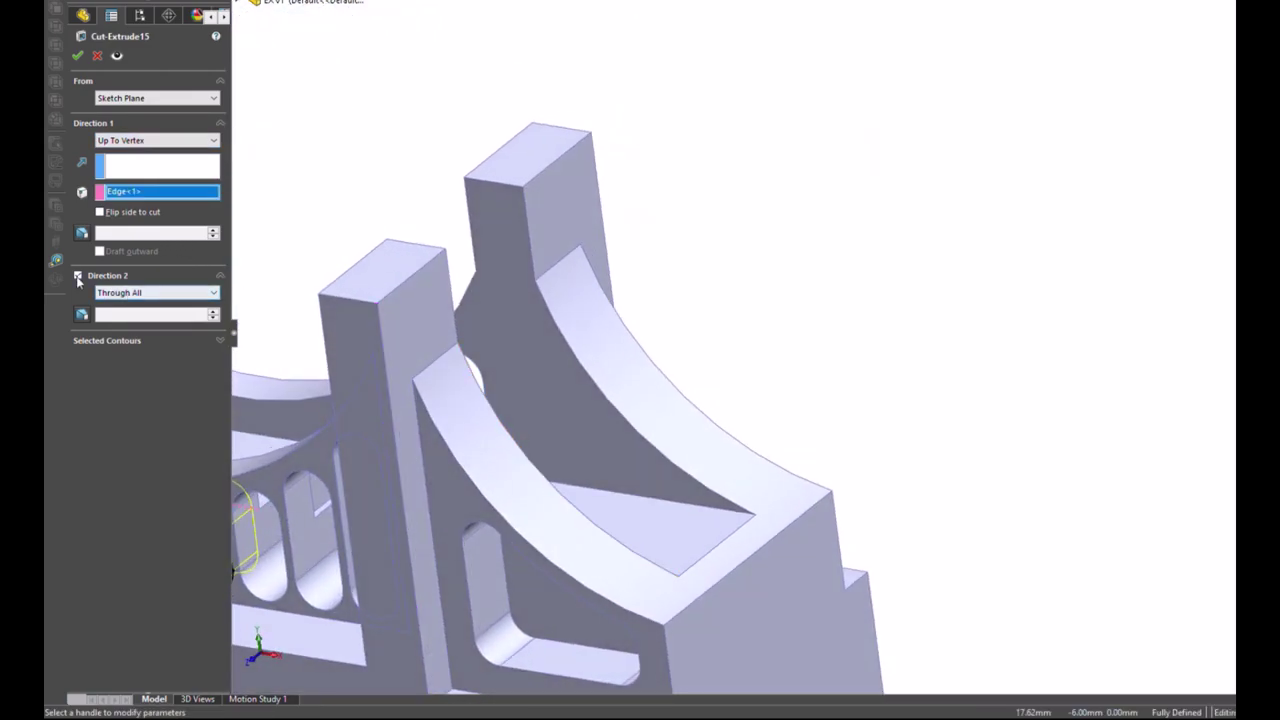
middle_click_drag(826, 374, 600, 400)
scroll(600, 400, "down", 2)
left_click(77, 55)
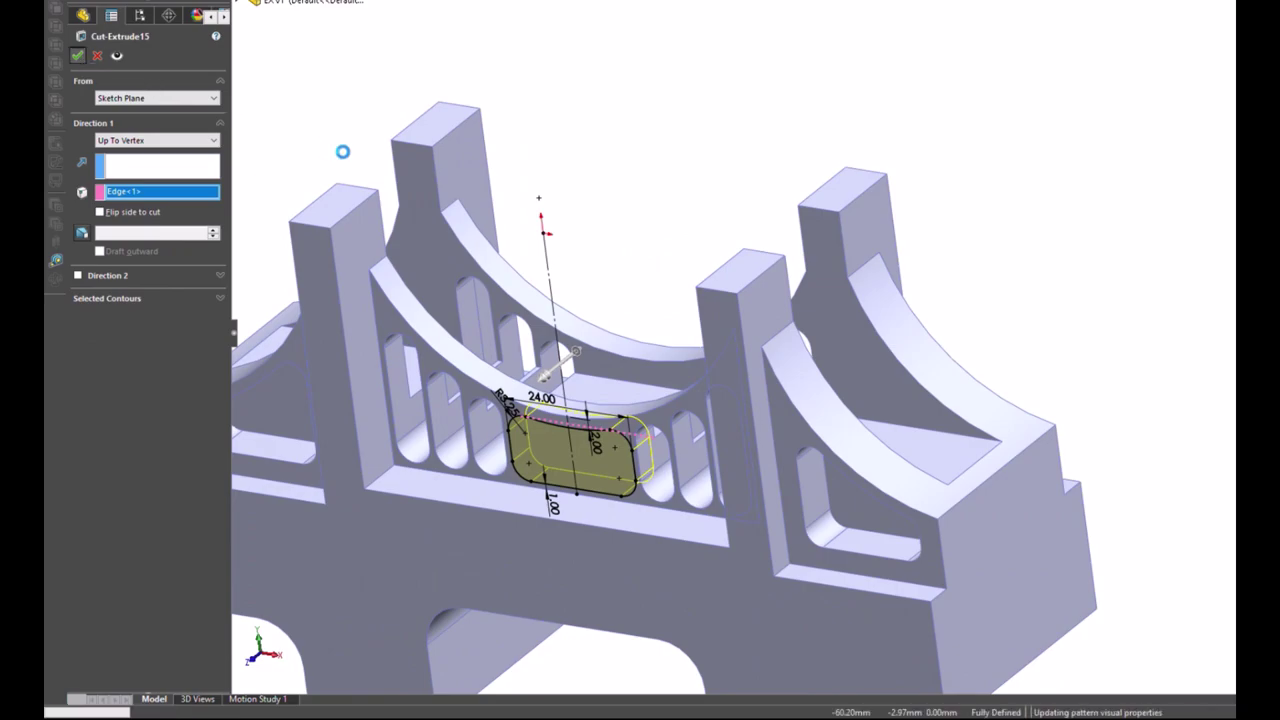
left_click(574, 329)
mouse_move(574, 329)
middle_mouse_down()
mouse_move(640, 226)
mouse_move(608, 266)
mouse_move(619, 291)
middle_mouse_up()
Step: Open Cut-Extrude14 for editing in an isometric view
left_click(455, 431)
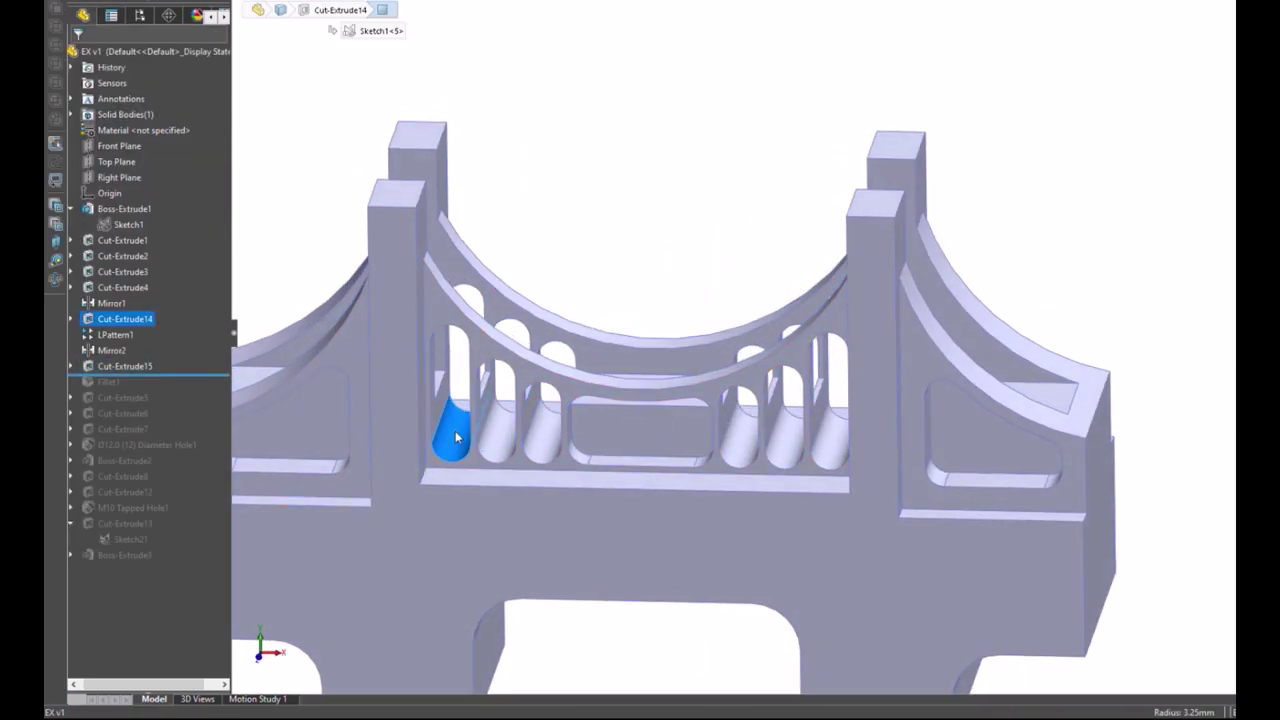
left_click(71, 319)
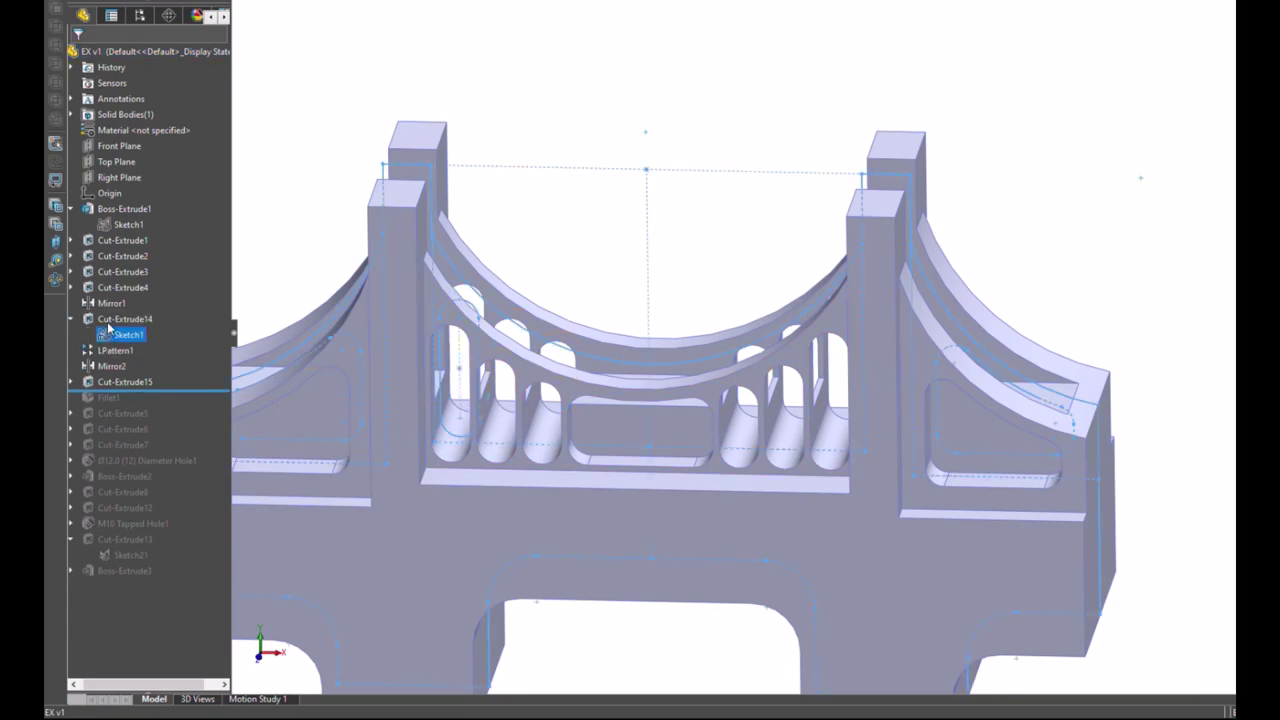
left_click(110, 319)
left_click(258, 258)
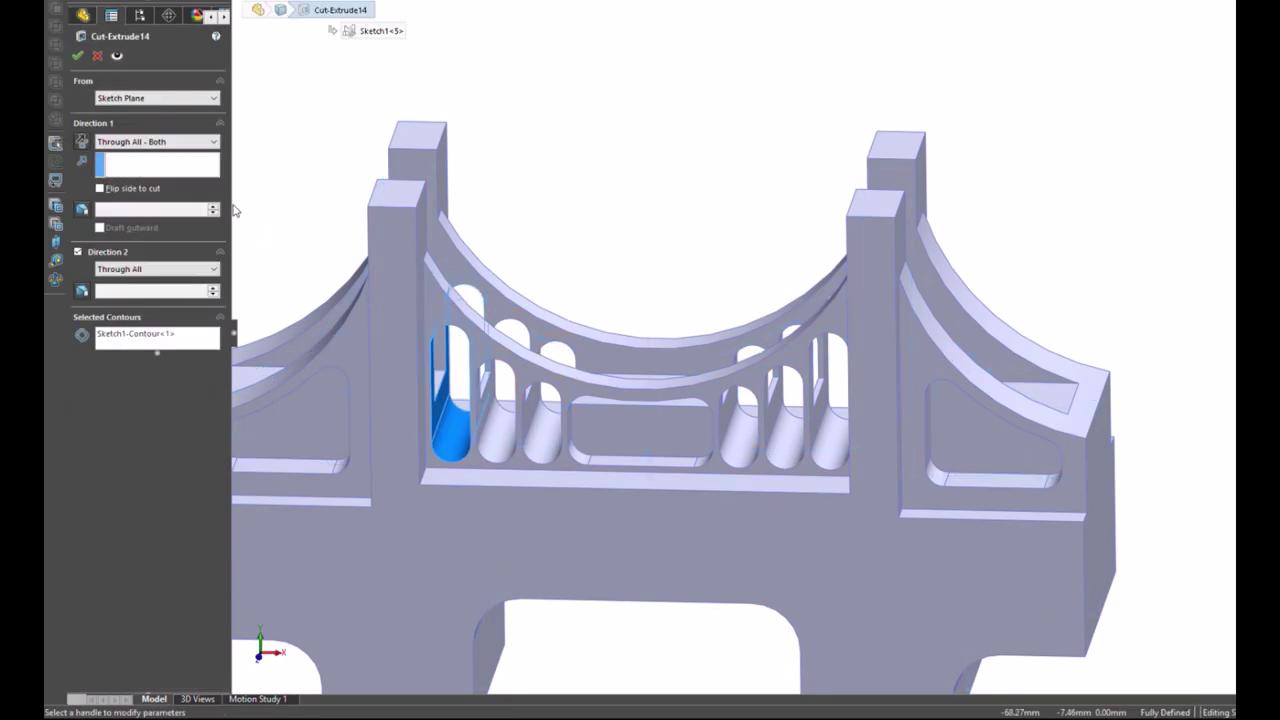
key("ctrl+7")
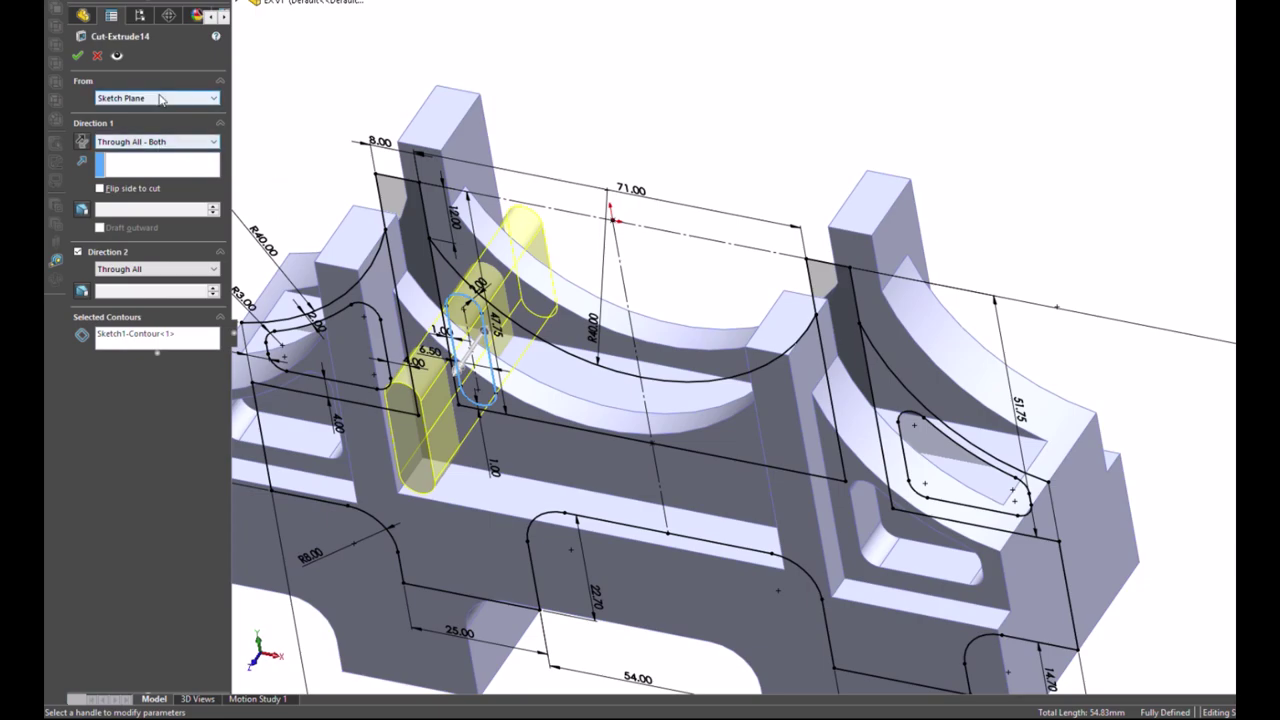
Step: Make Cut-Extrude14 start from a face and cut Through All in one reversed direction
left_click(165, 126)
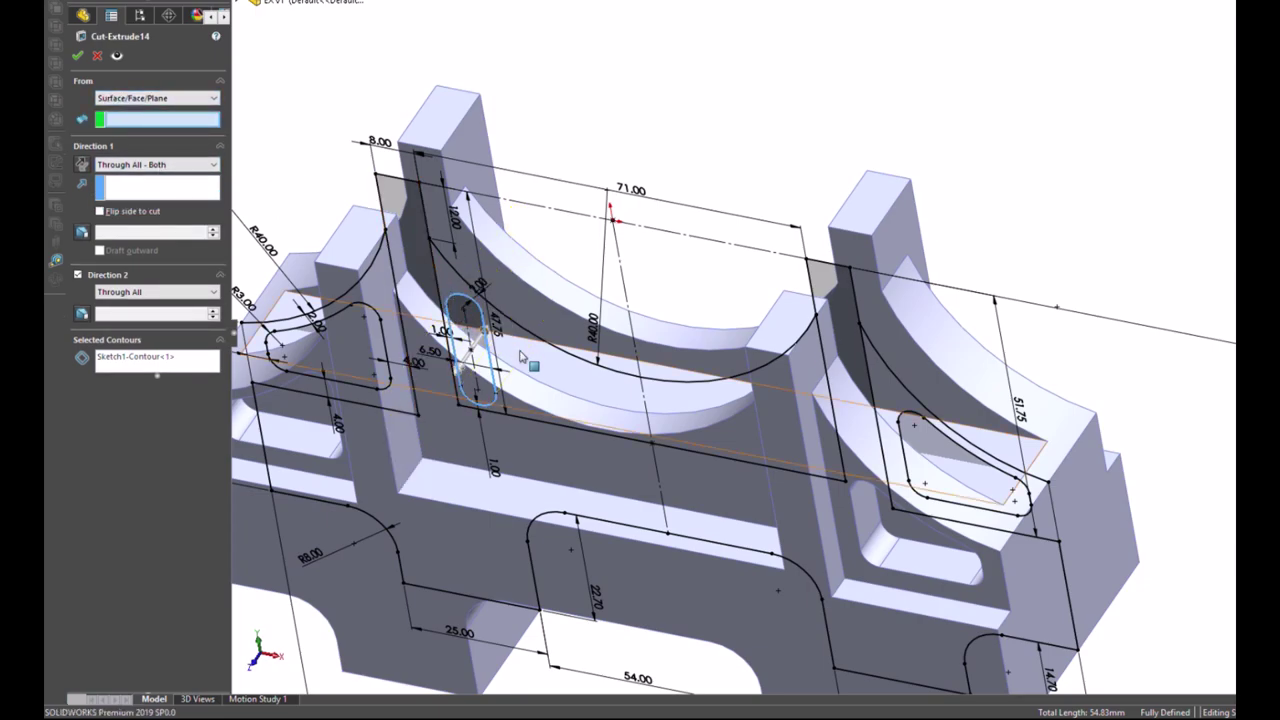
mouse_move(535, 321)
middle_mouse_down()
mouse_move(500, 390)
mouse_move(457, 357)
mouse_move(552, 305)
middle_mouse_up()
left_click(457, 357)
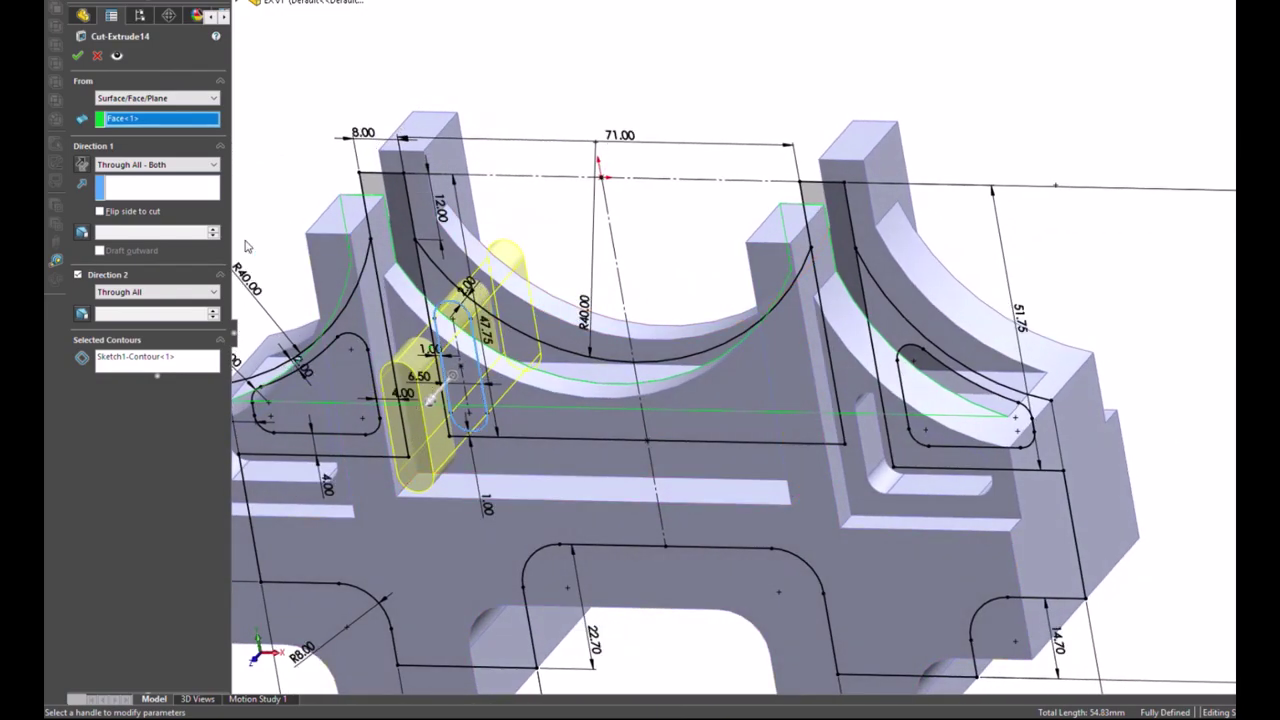
left_click(78, 274)
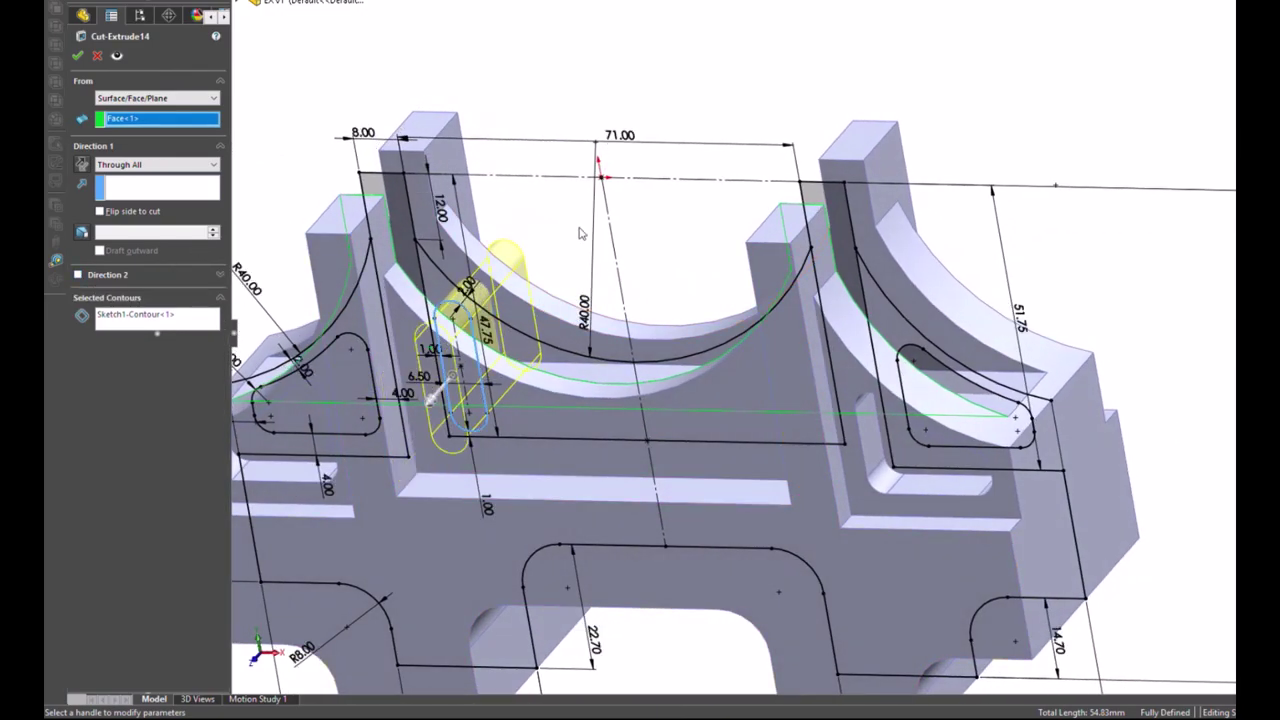
middle_click_drag(580, 233, 217, 243)
left_click(84, 166)
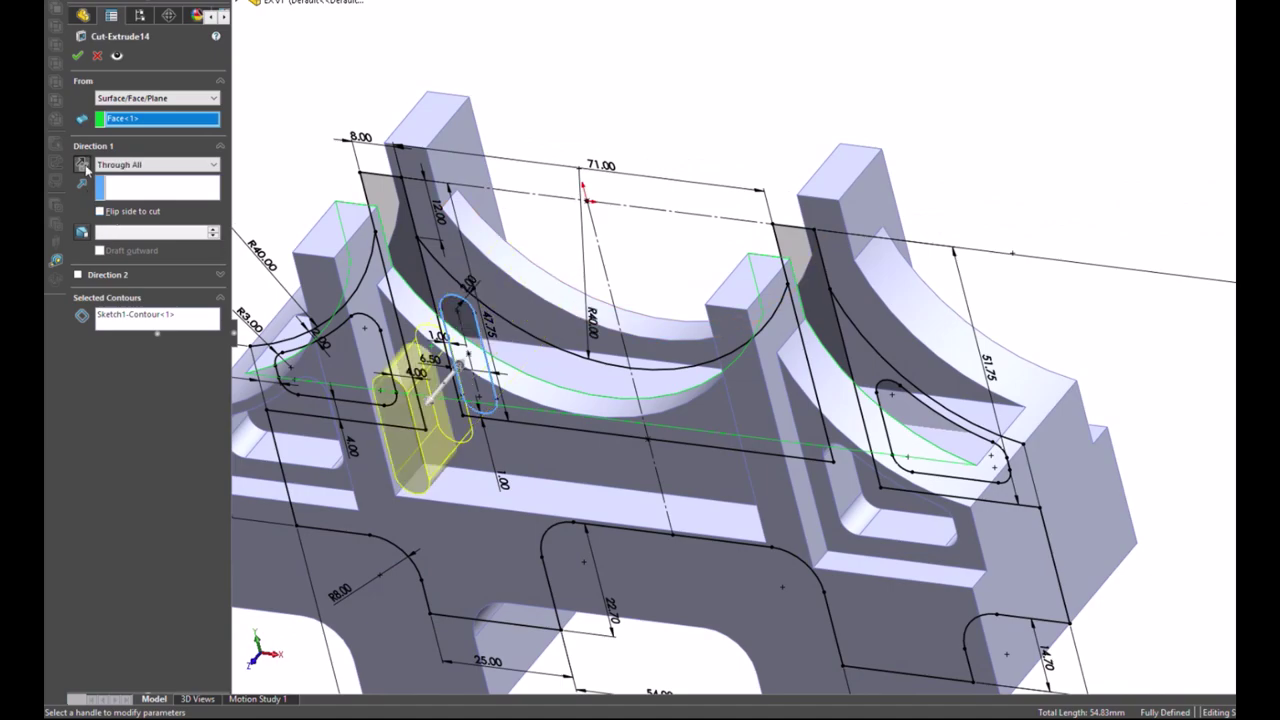
left_click(77, 55)
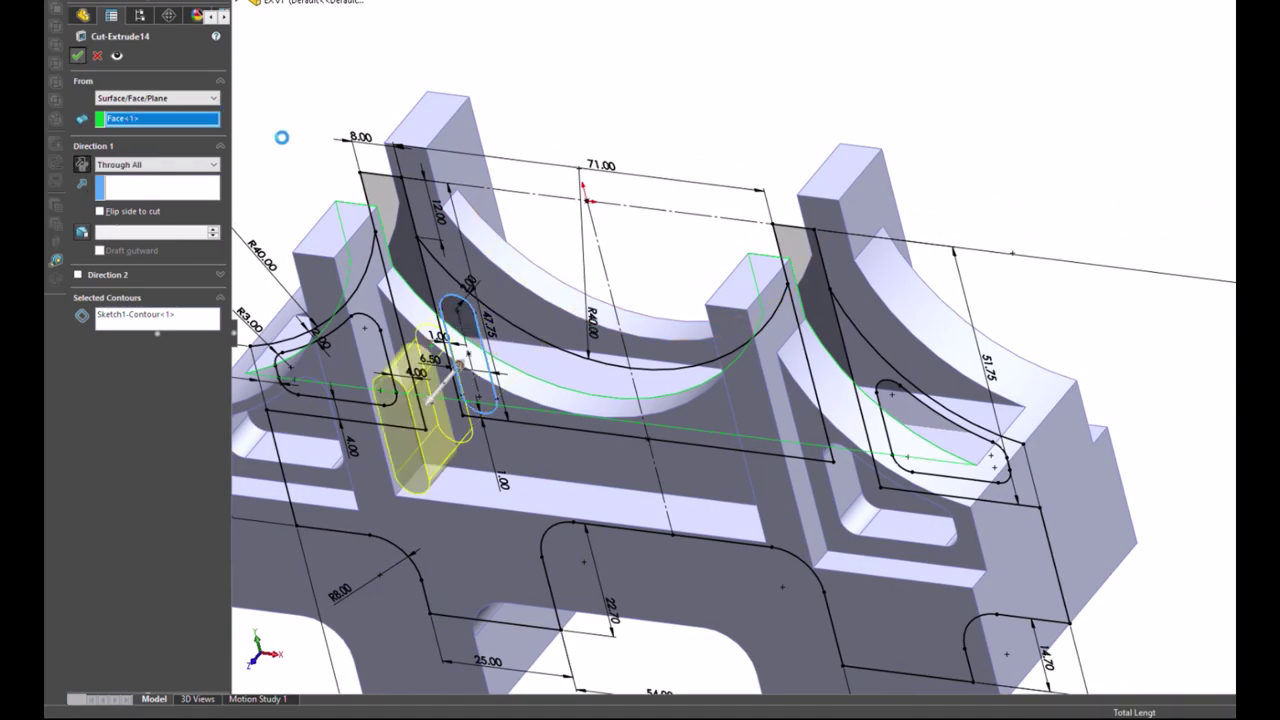
left_click(270, 133)
mouse_move(603, 306)
middle_mouse_down()
mouse_move(751, 278)
mouse_move(737, 297)
mouse_move(683, 234)
middle_mouse_up()
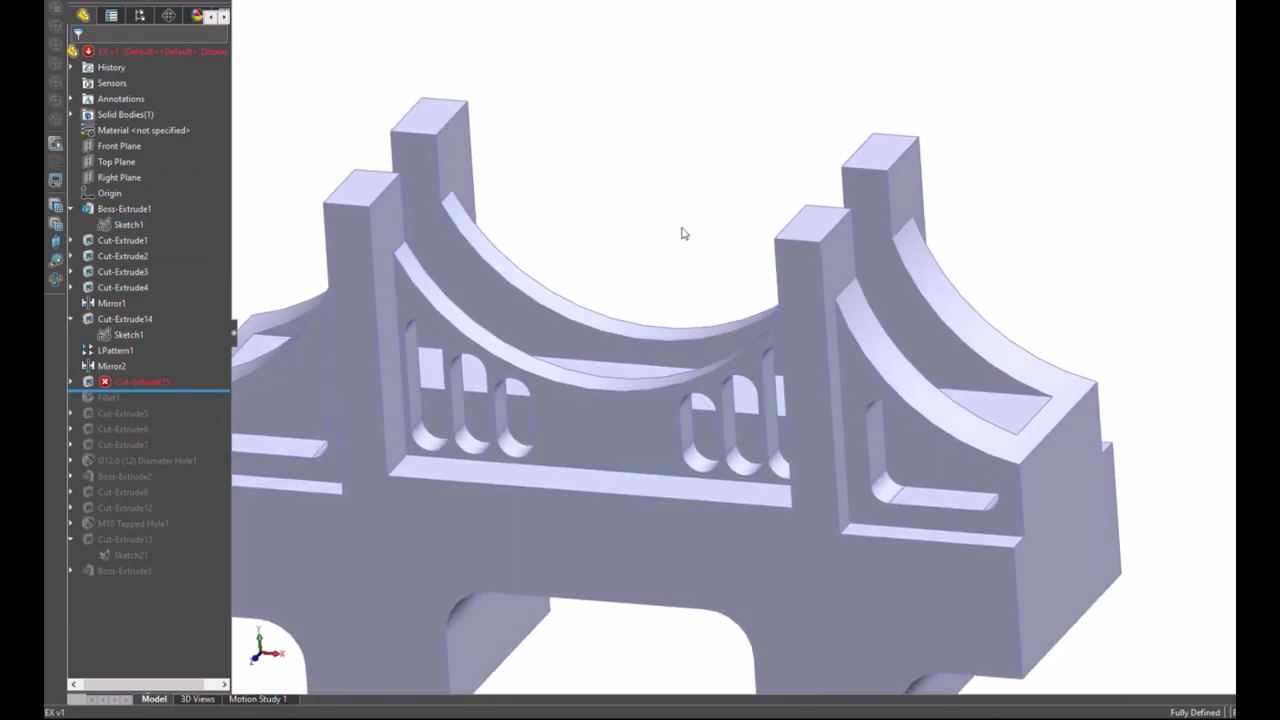
Step: Change Cut-Extrude15's end condition from Up To Vertex to Up To Surface, stopping at the arch face
left_click(130, 382)
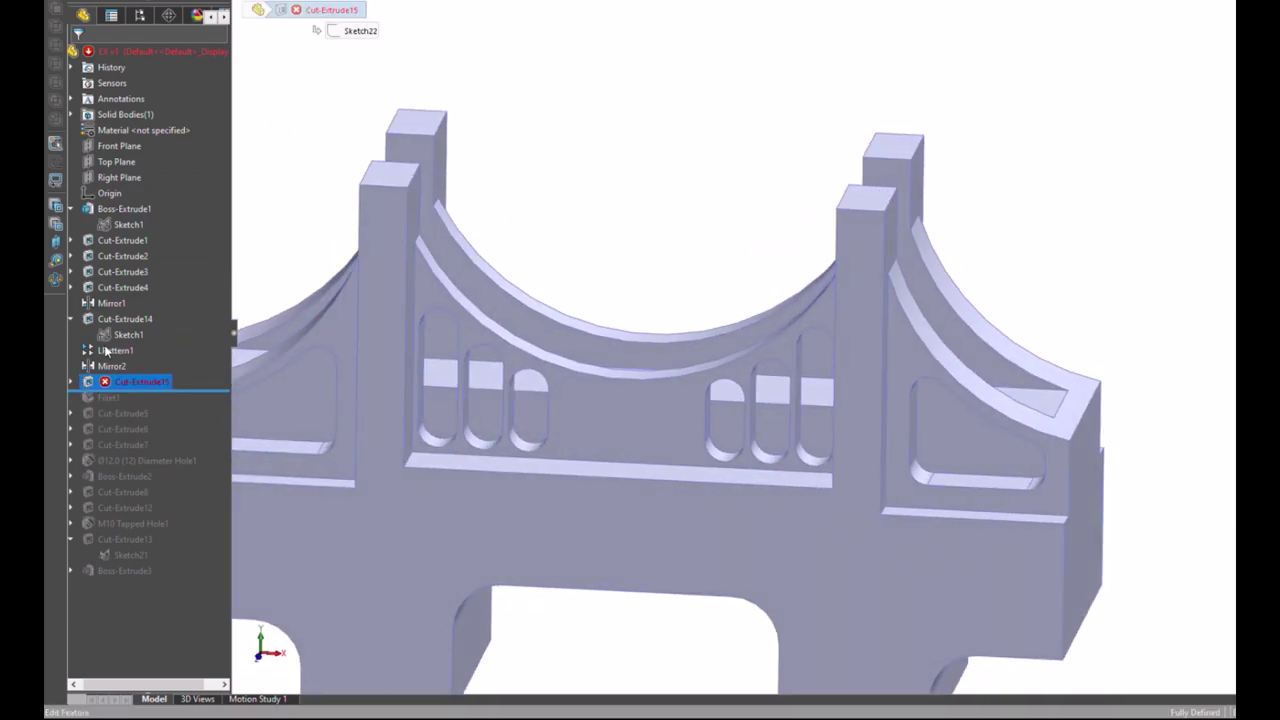
left_click(106, 345)
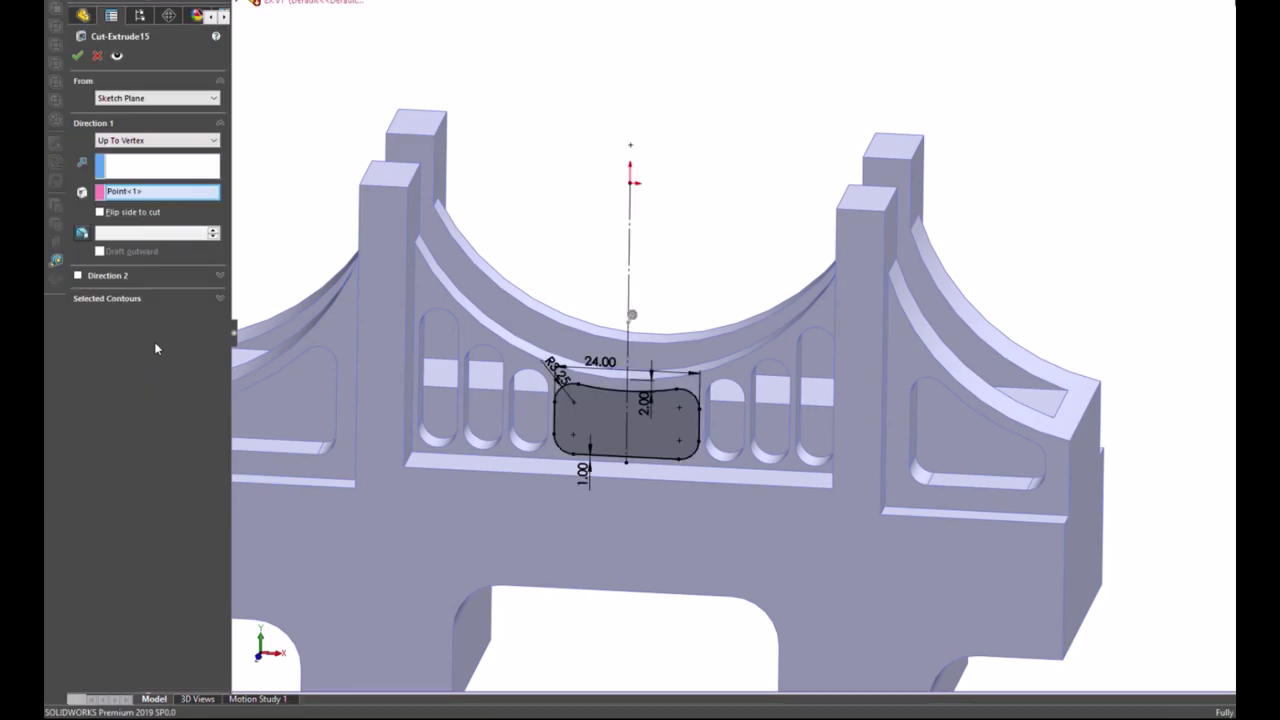
mouse_move(630, 203)
middle_mouse_down()
mouse_move(666, 257)
mouse_move(655, 347)
middle_mouse_up()
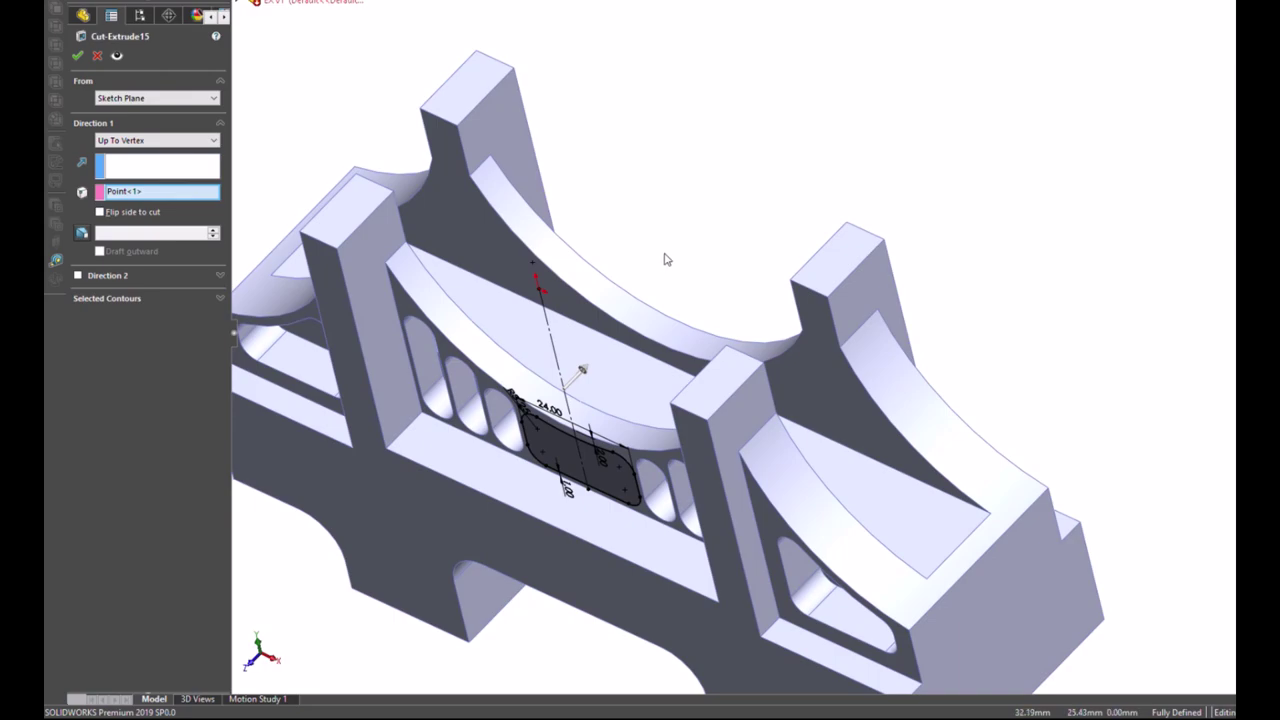
mouse_move(697, 245)
middle_mouse_down()
mouse_move(651, 371)
mouse_move(565, 390)
middle_mouse_up()
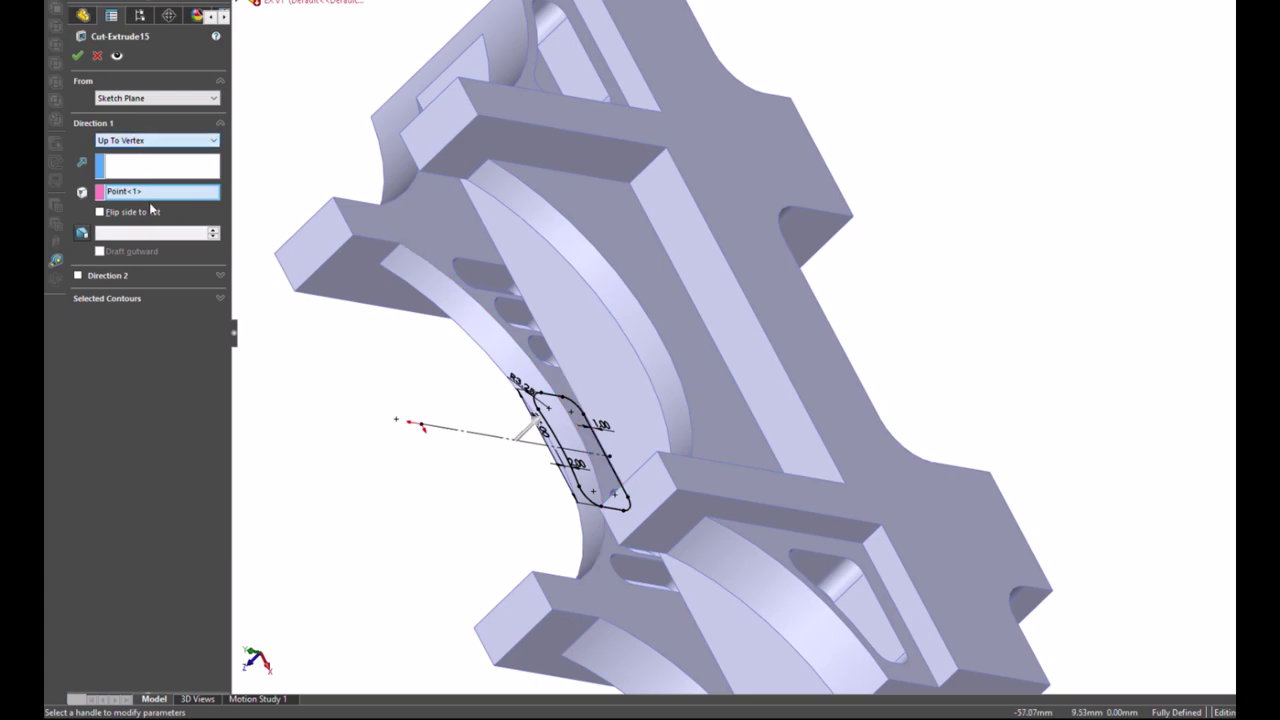
key("Up")
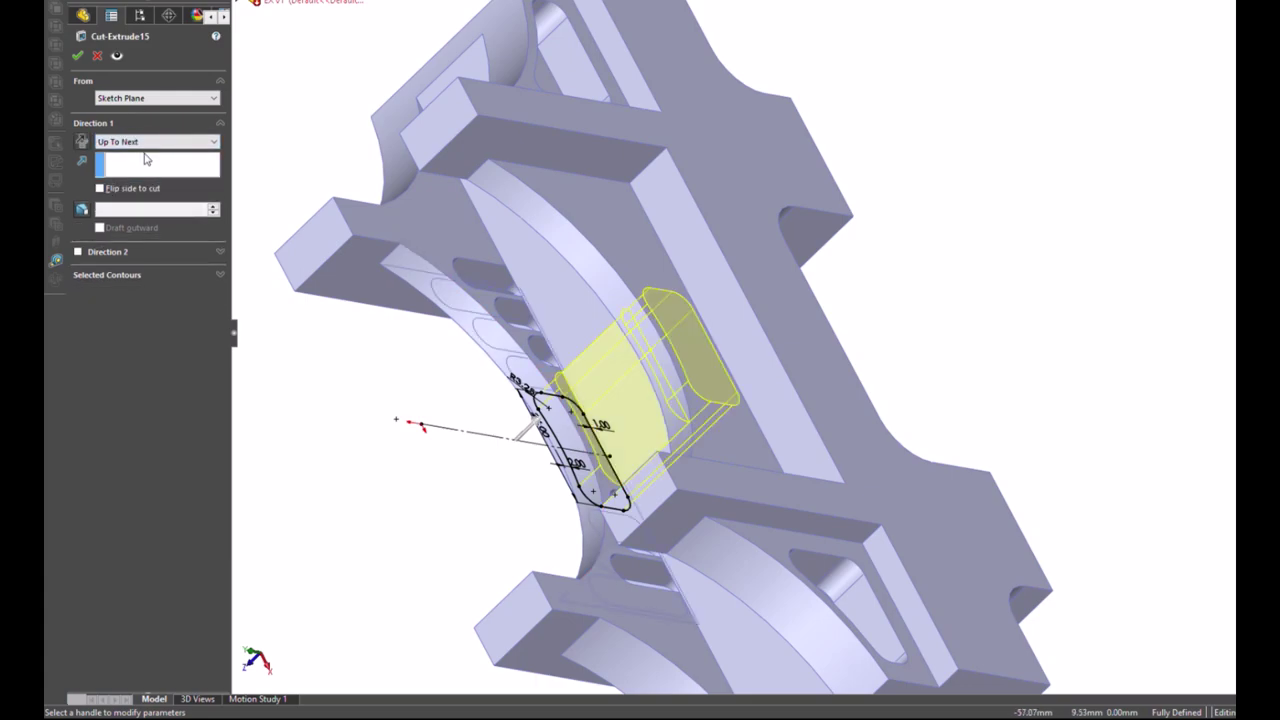
key("Down")
key("Down")
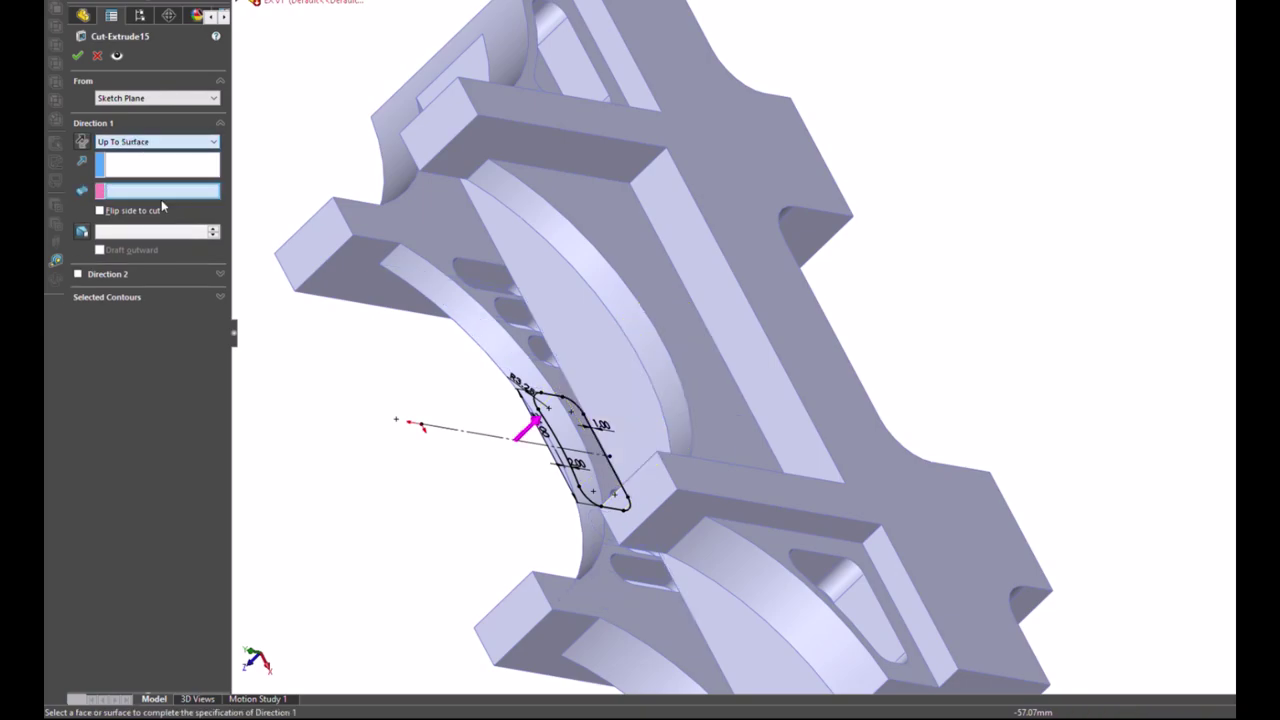
left_click(566, 392)
key("ctrl+8")
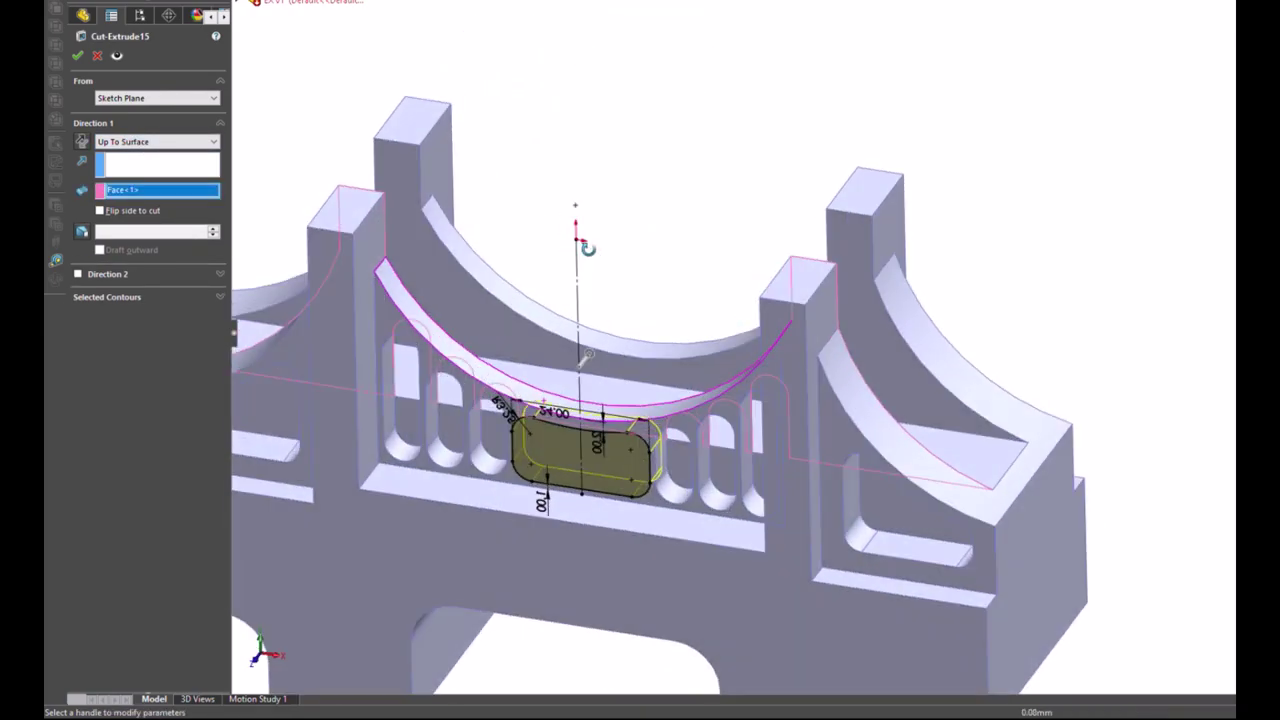
key("Return")
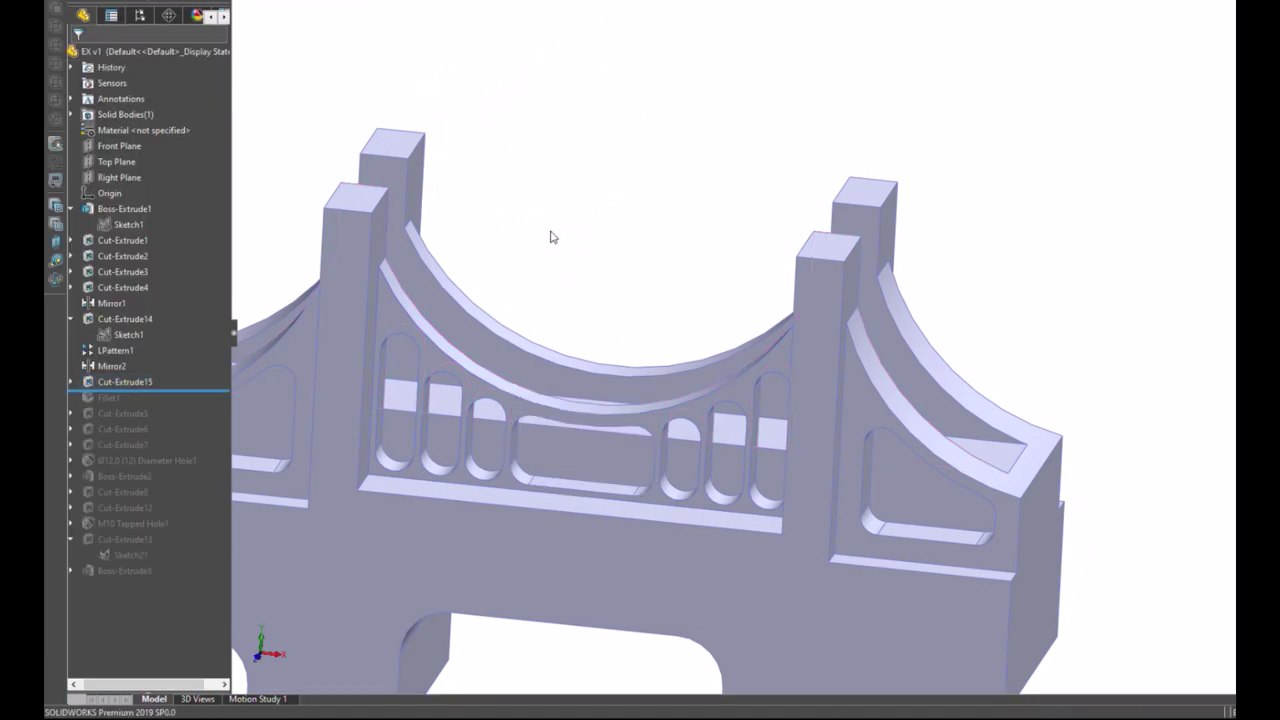
key("f")
middle_click_drag(600, 260, 667, 302)
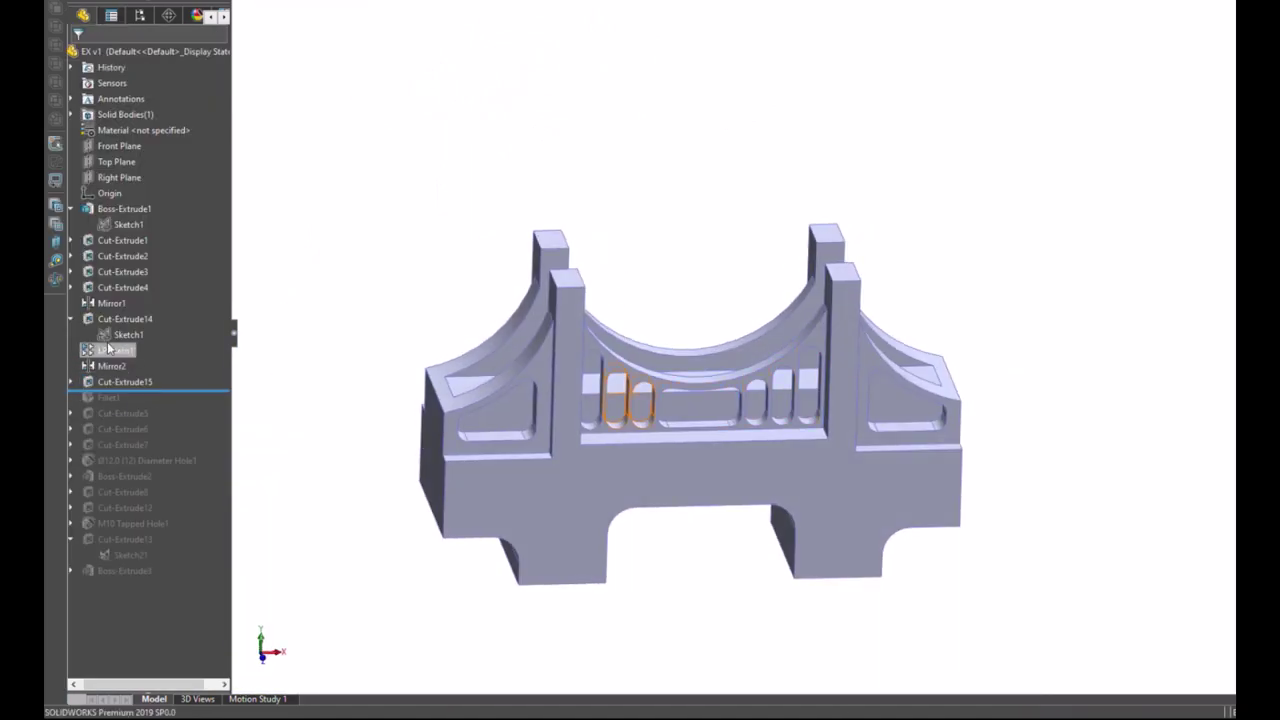
left_click(69, 318)
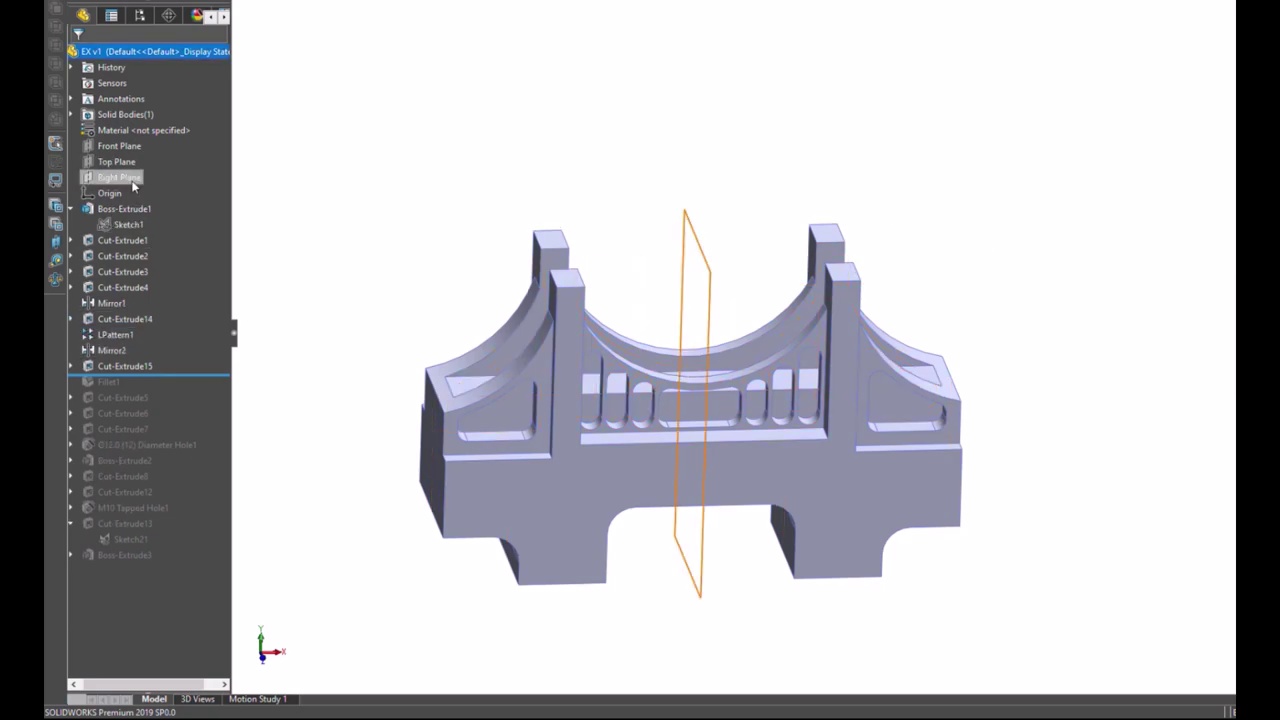
left_click(122, 149)
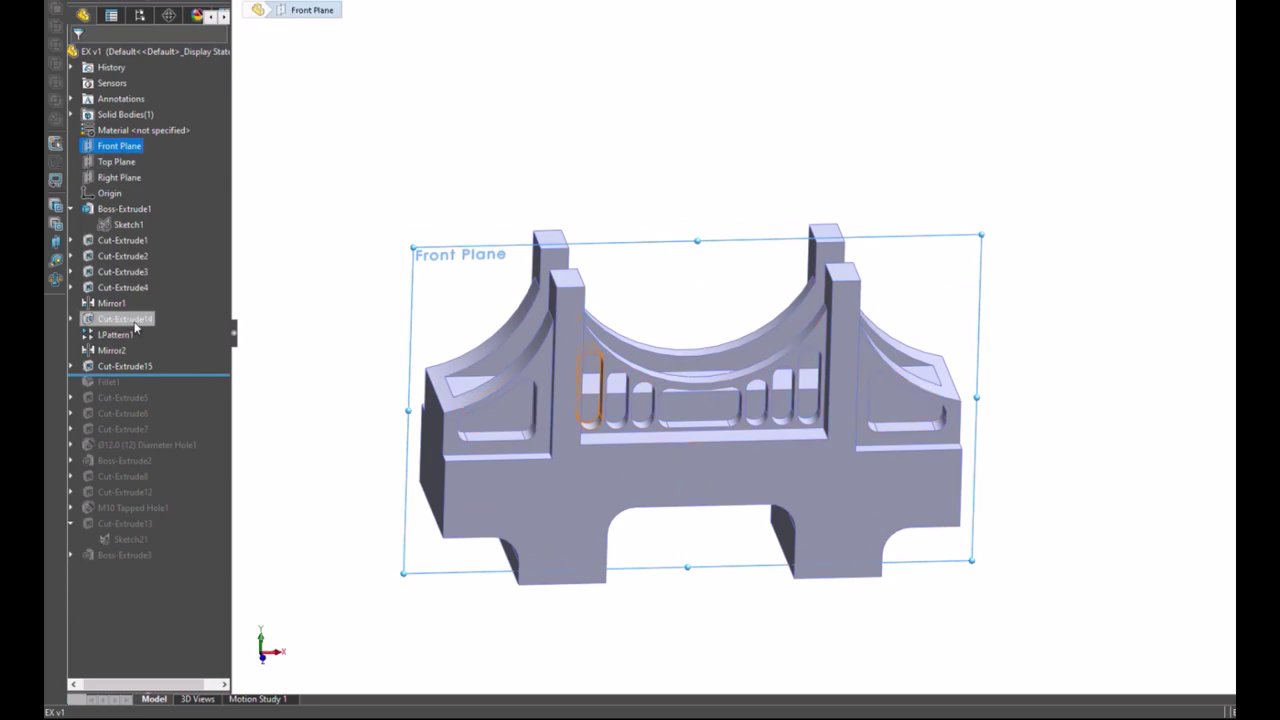
left_click(125, 318, "ctrl")
left_click(115, 335, "ctrl")
left_click(112, 350, "ctrl")
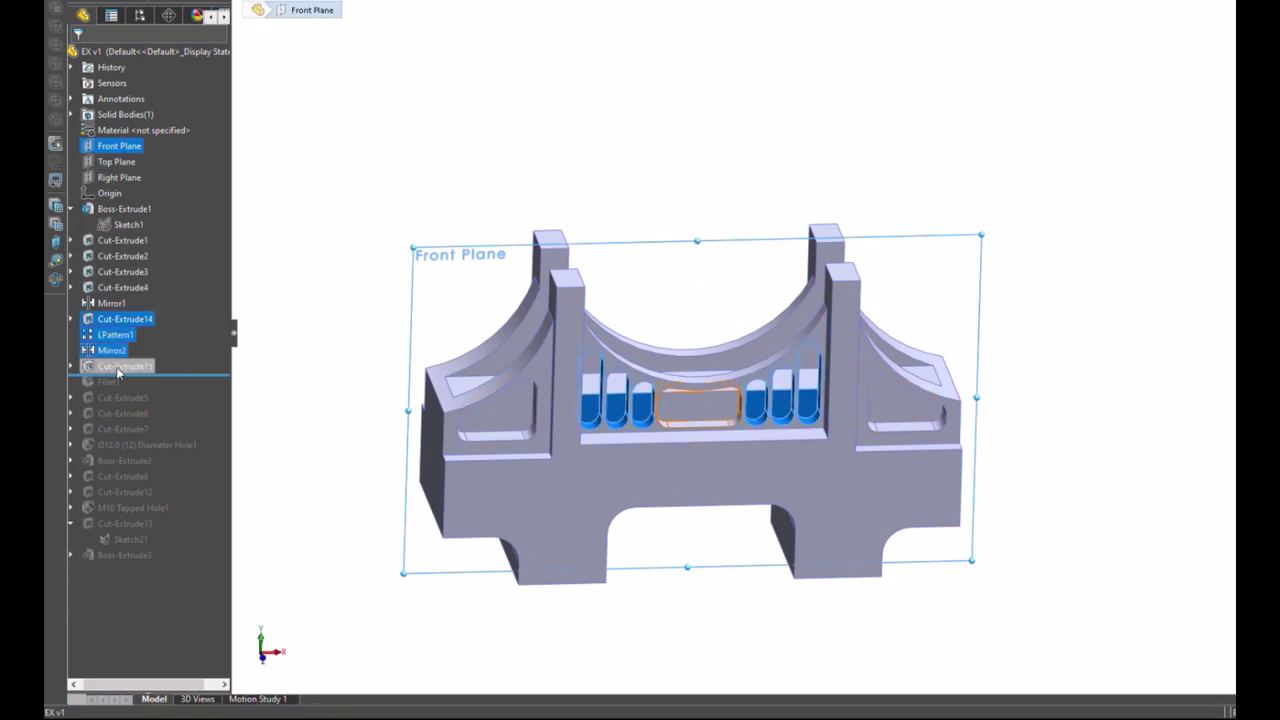
left_click(118, 368, "ctrl")
key("m")
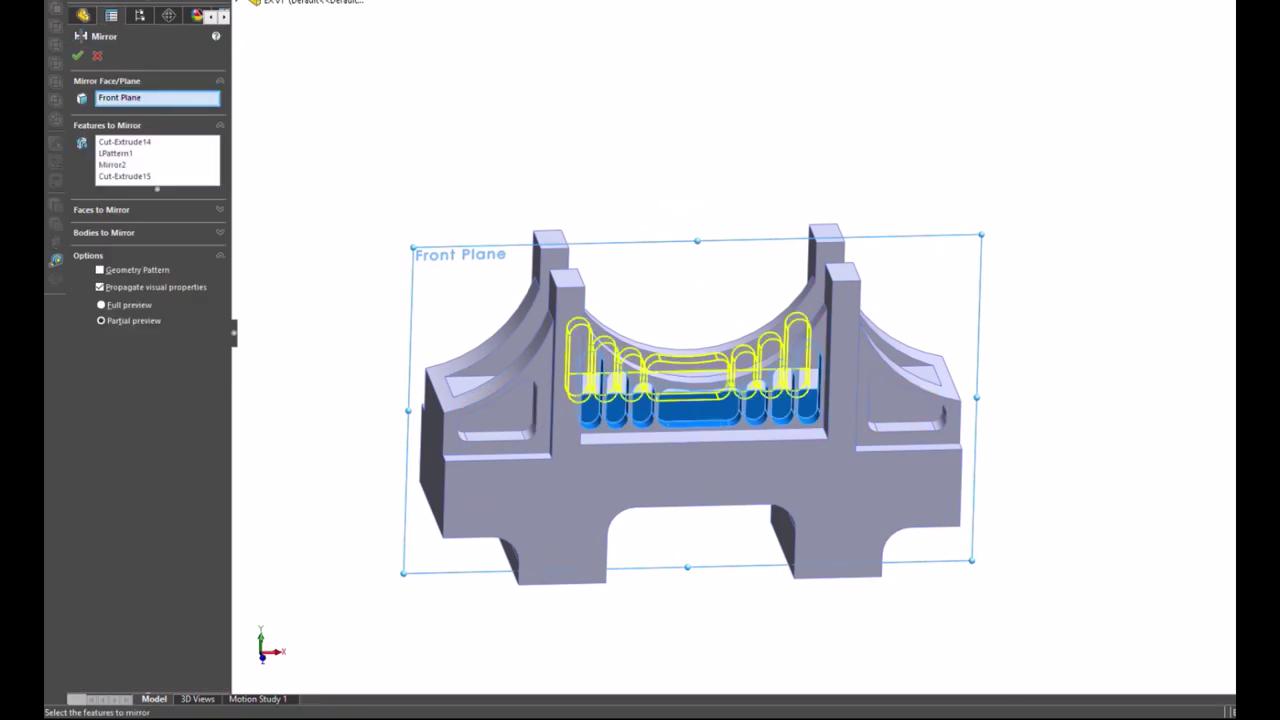
left_click(77, 55)
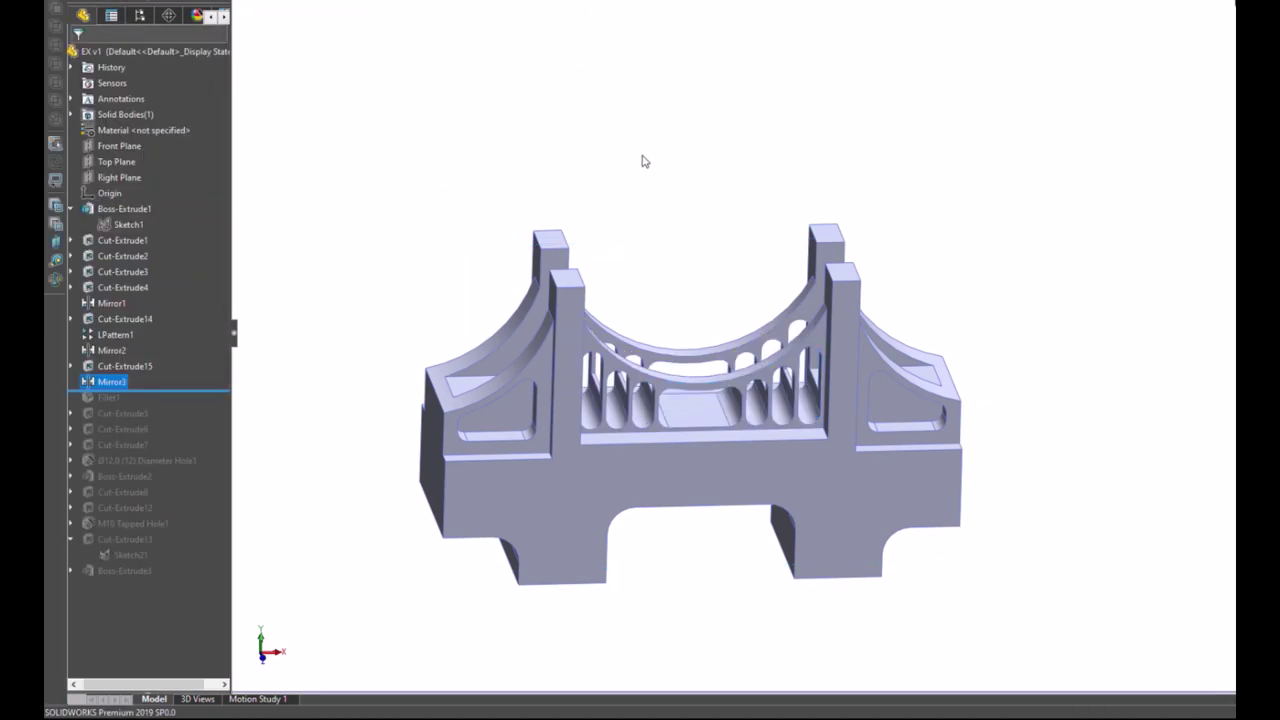
mouse_move(654, 190)
middle_mouse_down()
mouse_move(669, 446)
mouse_move(651, 228)
middle_mouse_up()
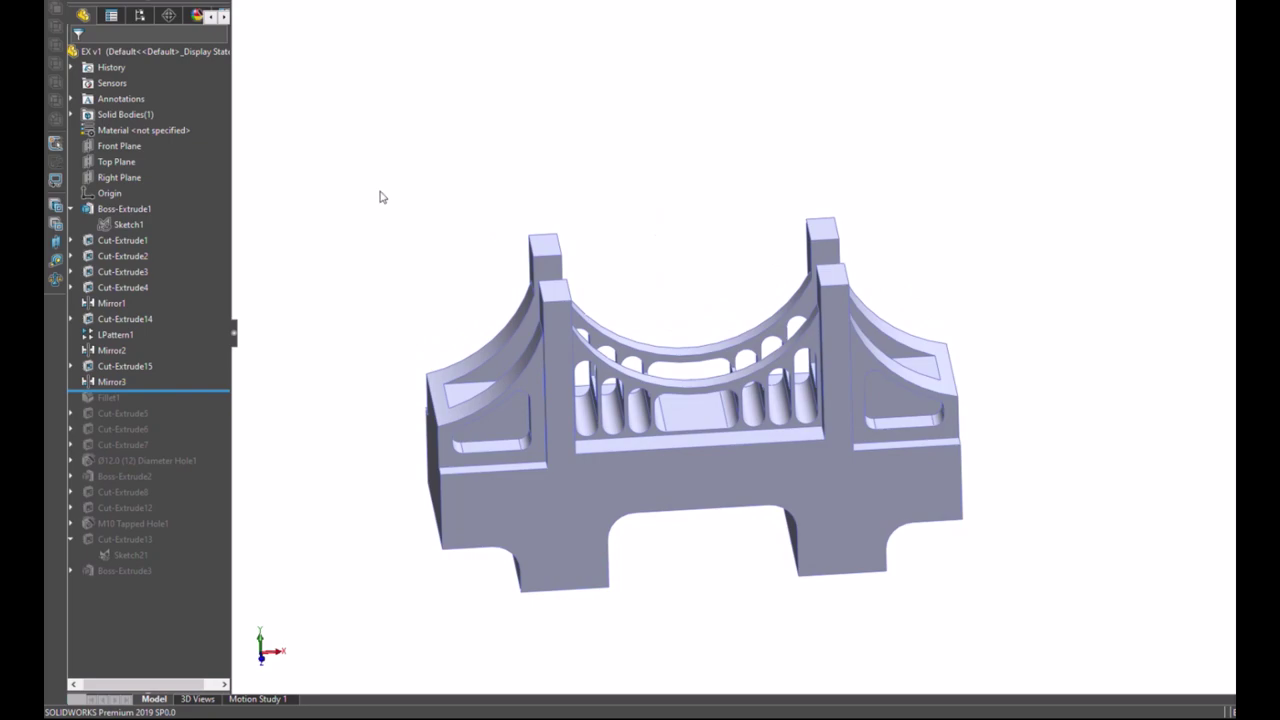
left_click(105, 385)
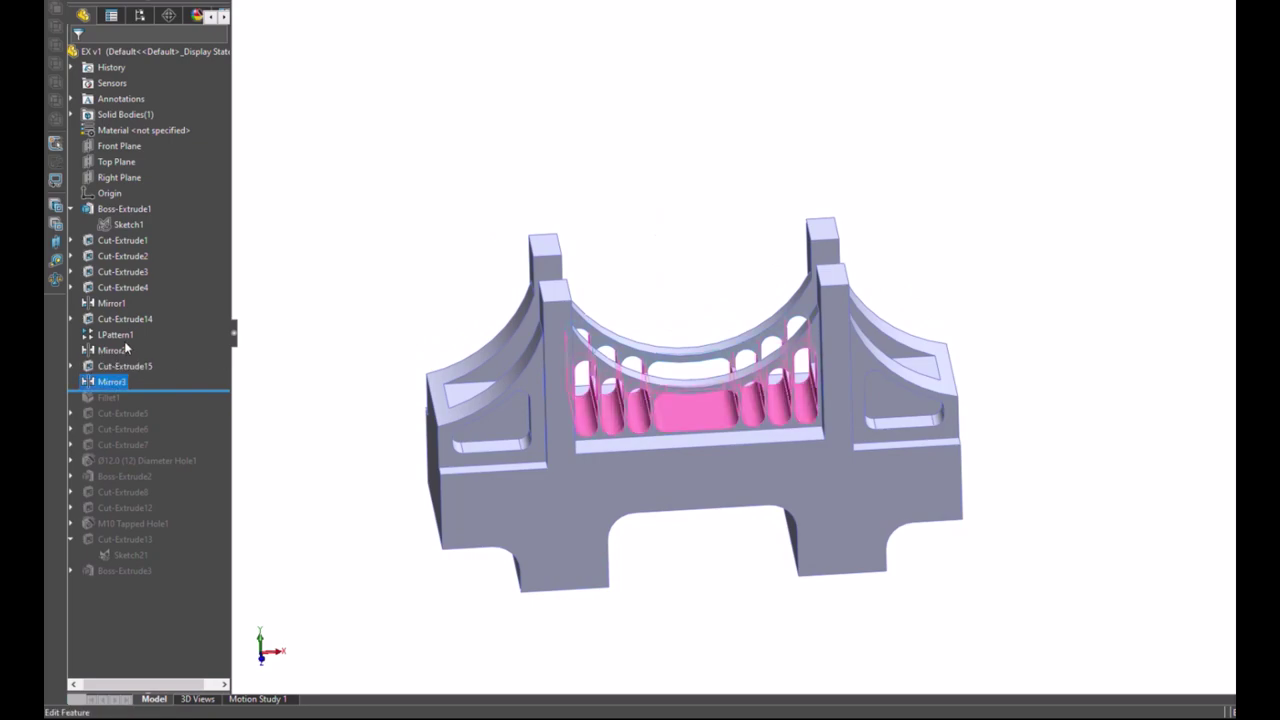
key("Delete")
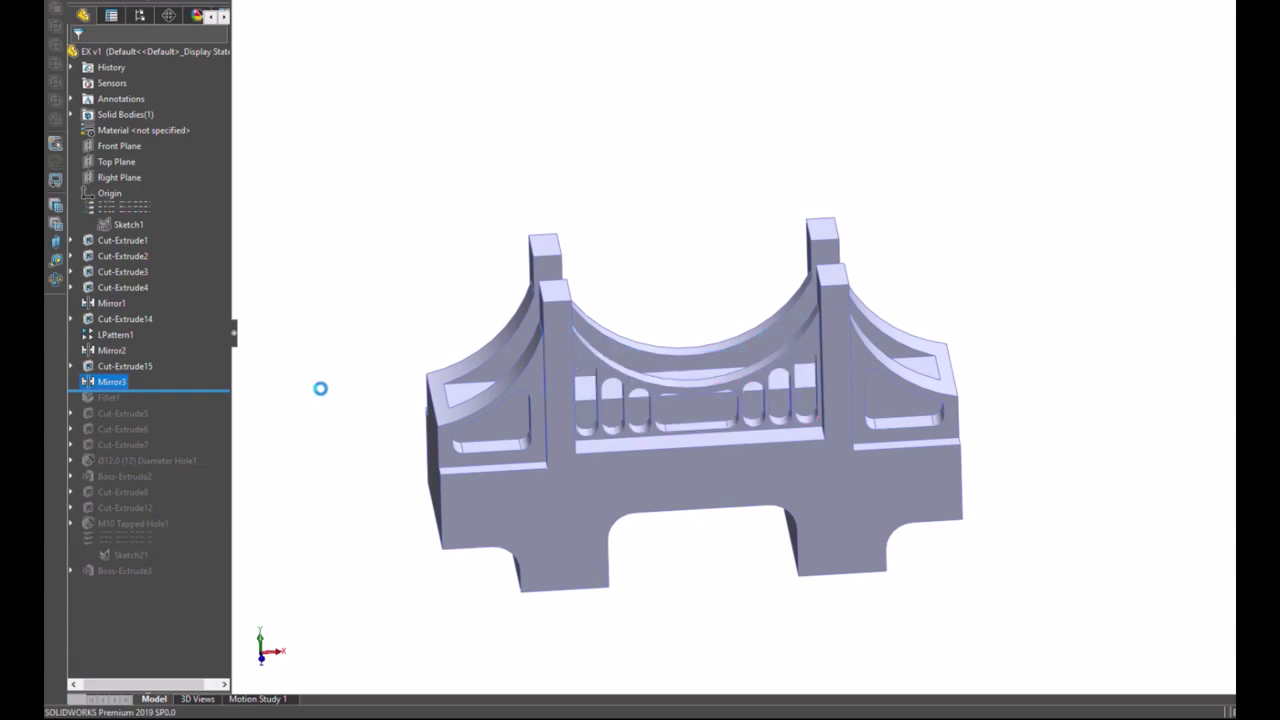
mouse_move(303, 371)
middle_mouse_down()
mouse_move(300, 343)
mouse_move(325, 375)
middle_mouse_up()
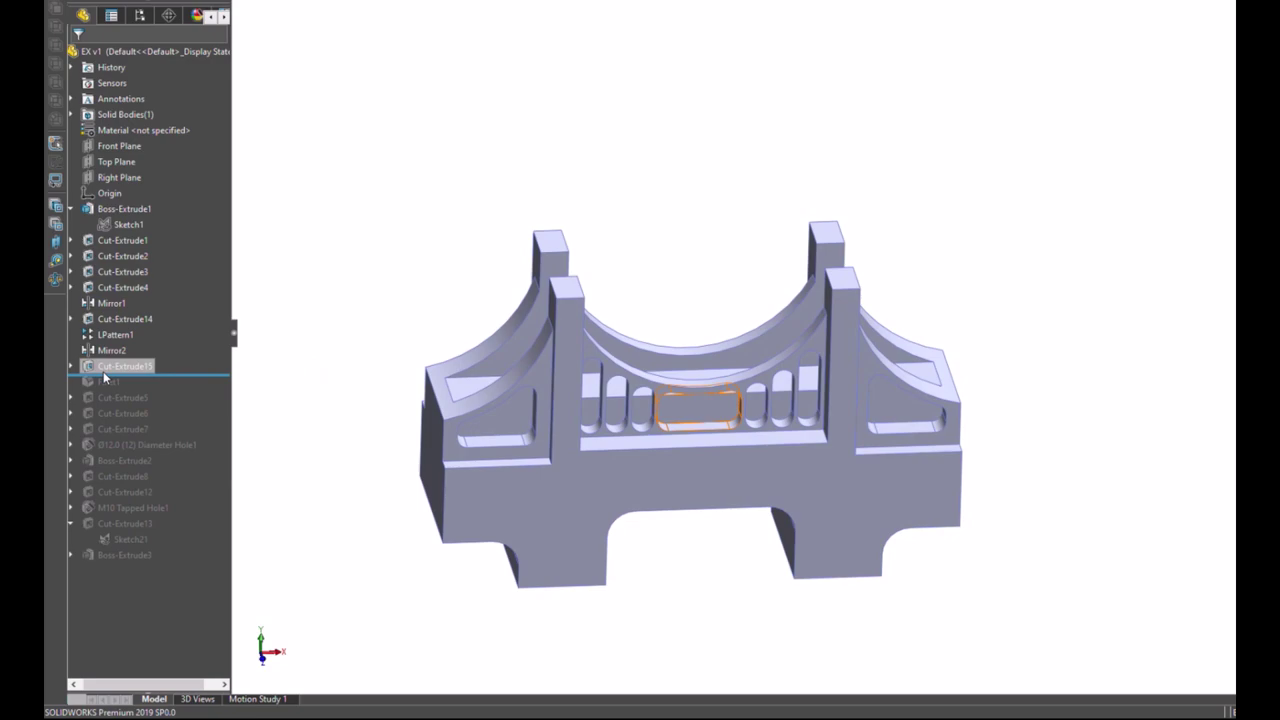
left_click(117, 319)
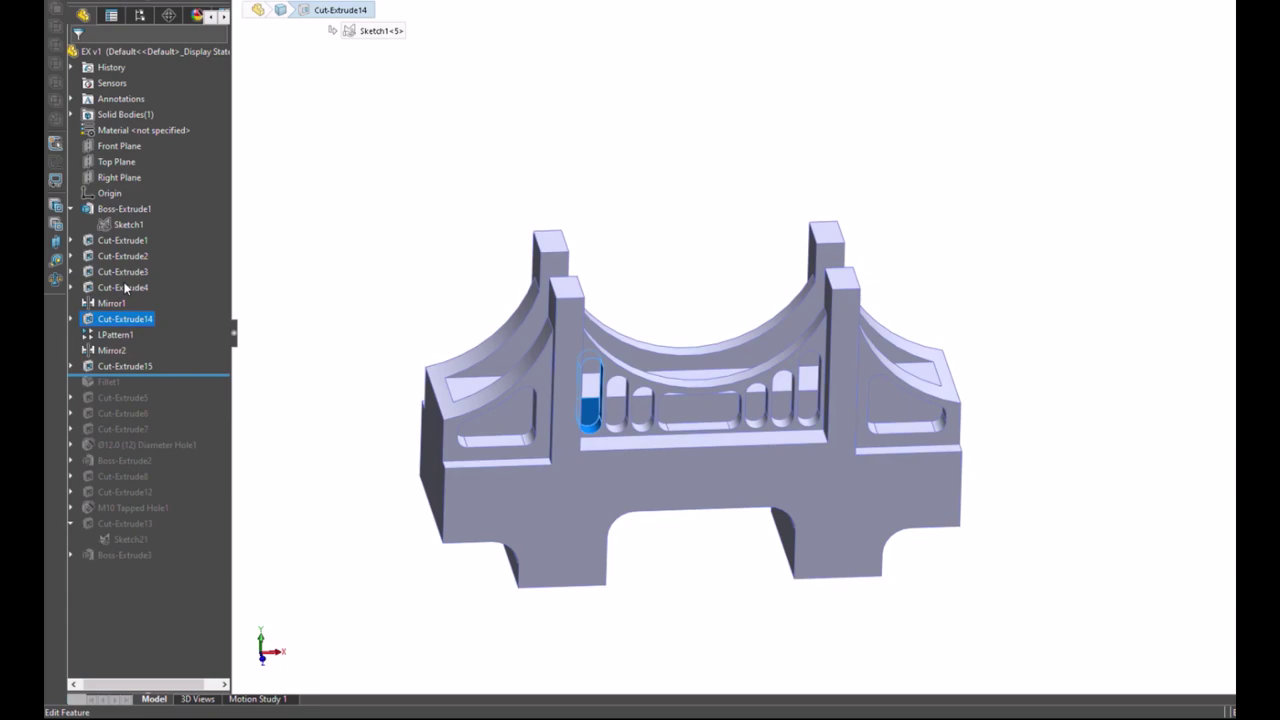
left_click(124, 287)
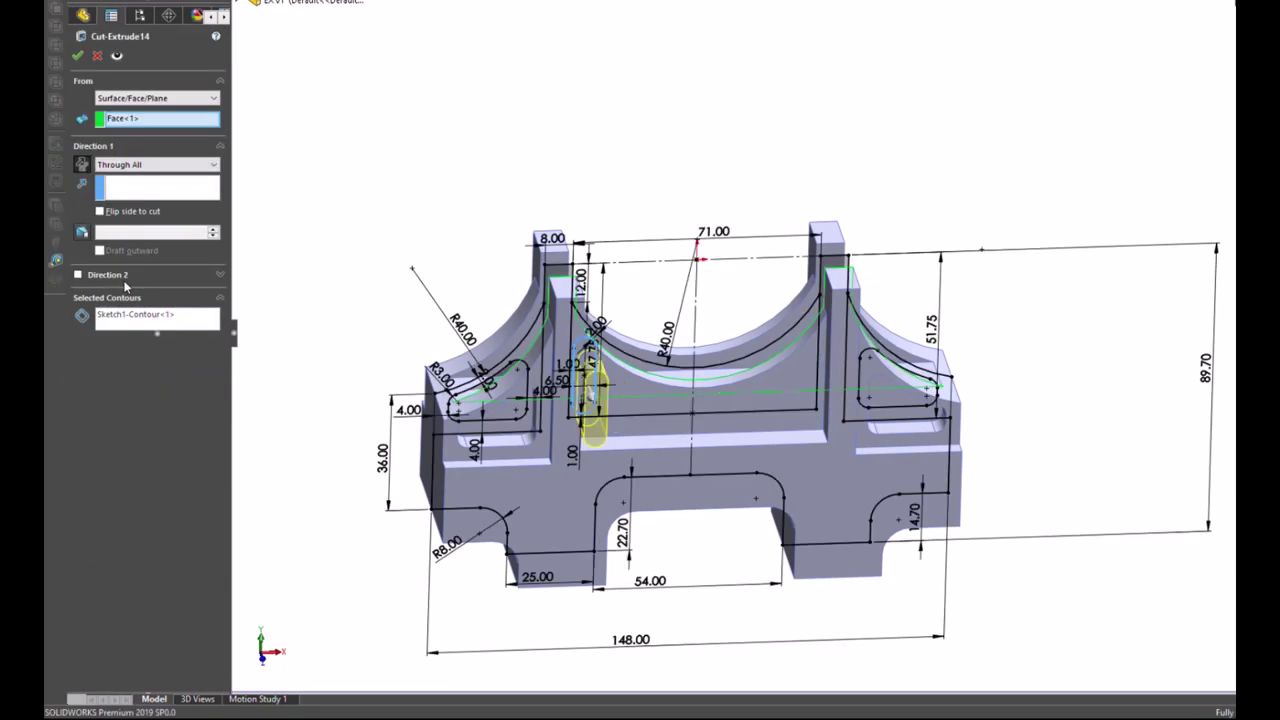
mouse_move(435, 293)
middle_mouse_down()
mouse_move(337, 277)
mouse_move(360, 394)
mouse_move(374, 397)
middle_mouse_up()
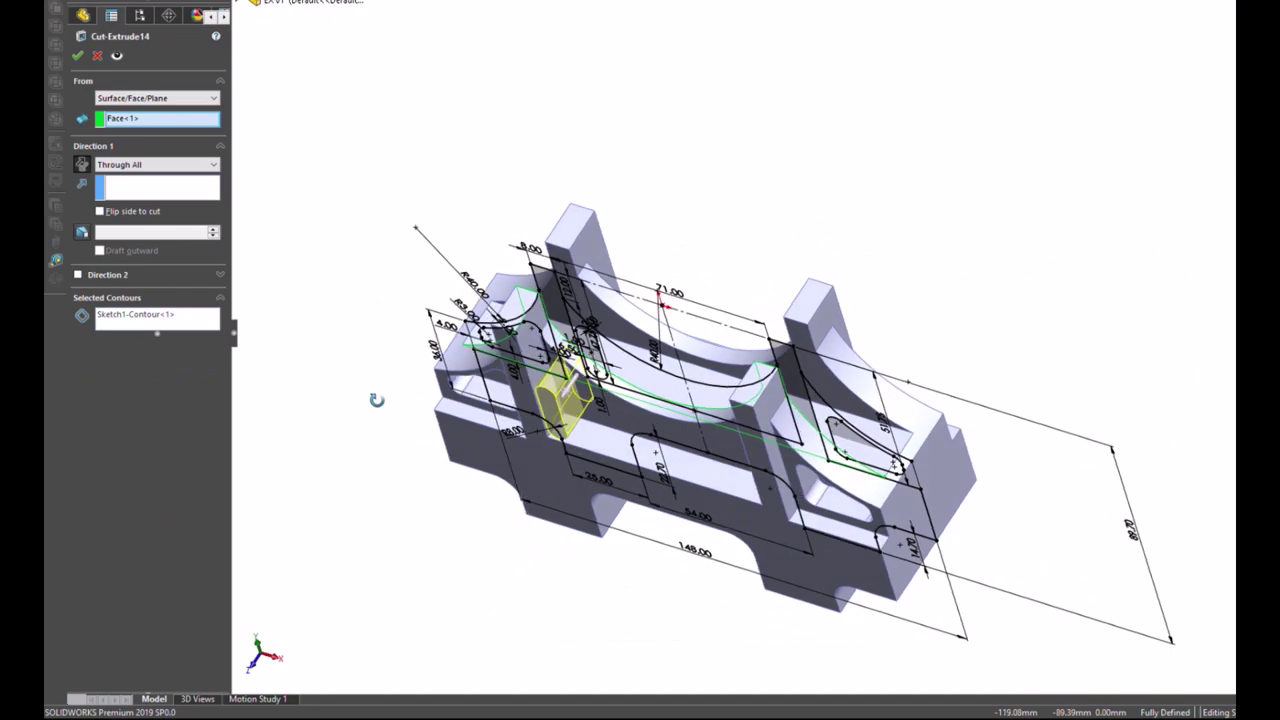
left_click(97, 56)
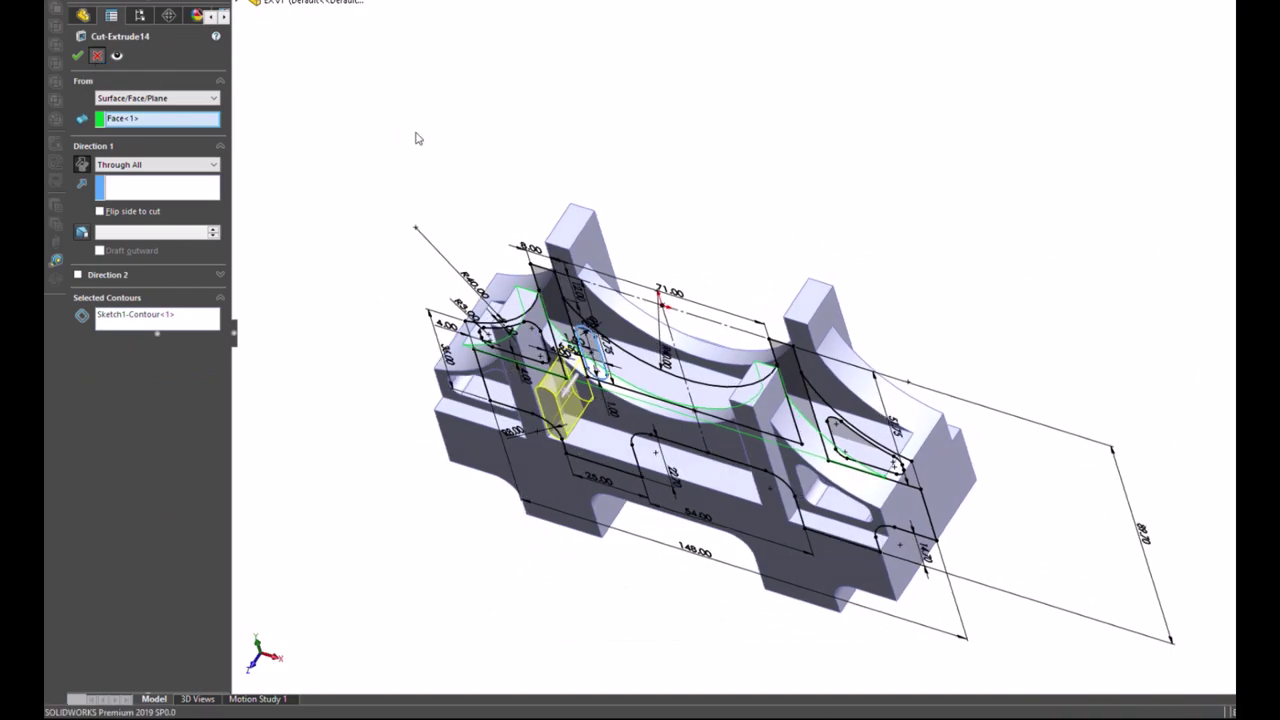
middle_click_drag(400, 220, 427, 166)
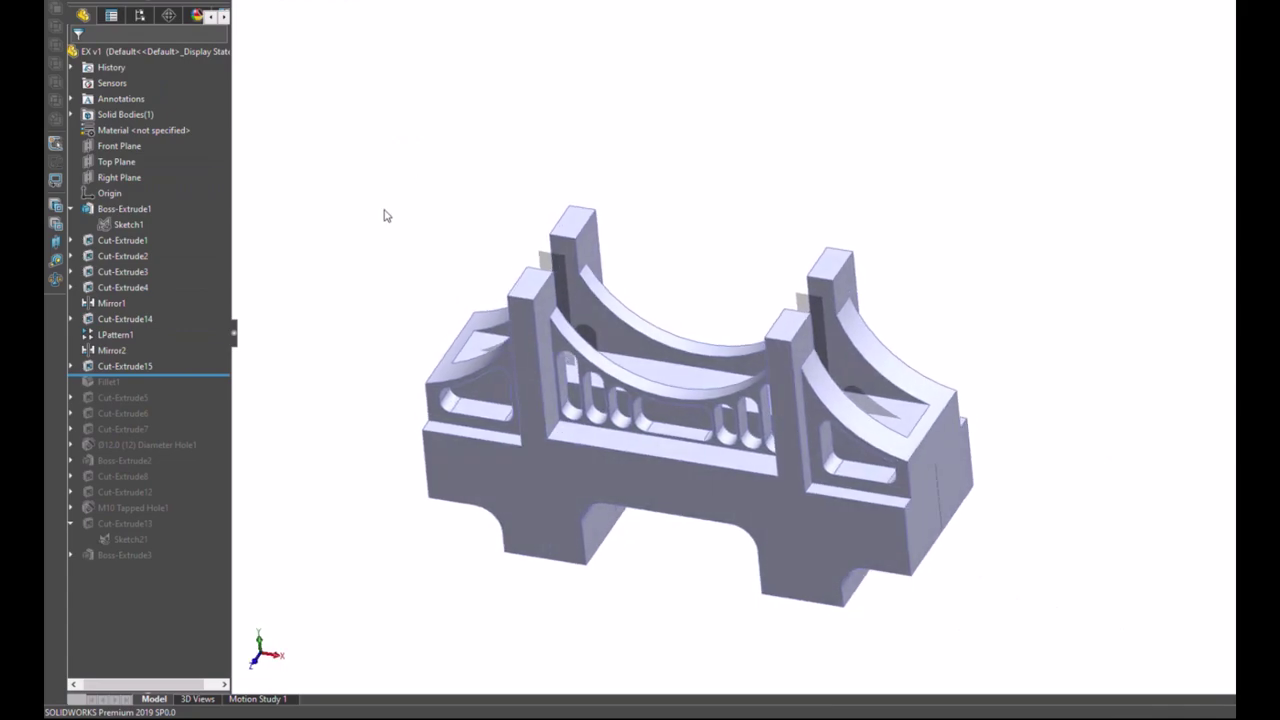
Step: Start a new sketch on the cutout face between the towers
scroll(843, 566, "up", 1)
scroll(843, 566, "down", 1)
scroll(690, 184, "down", 2)
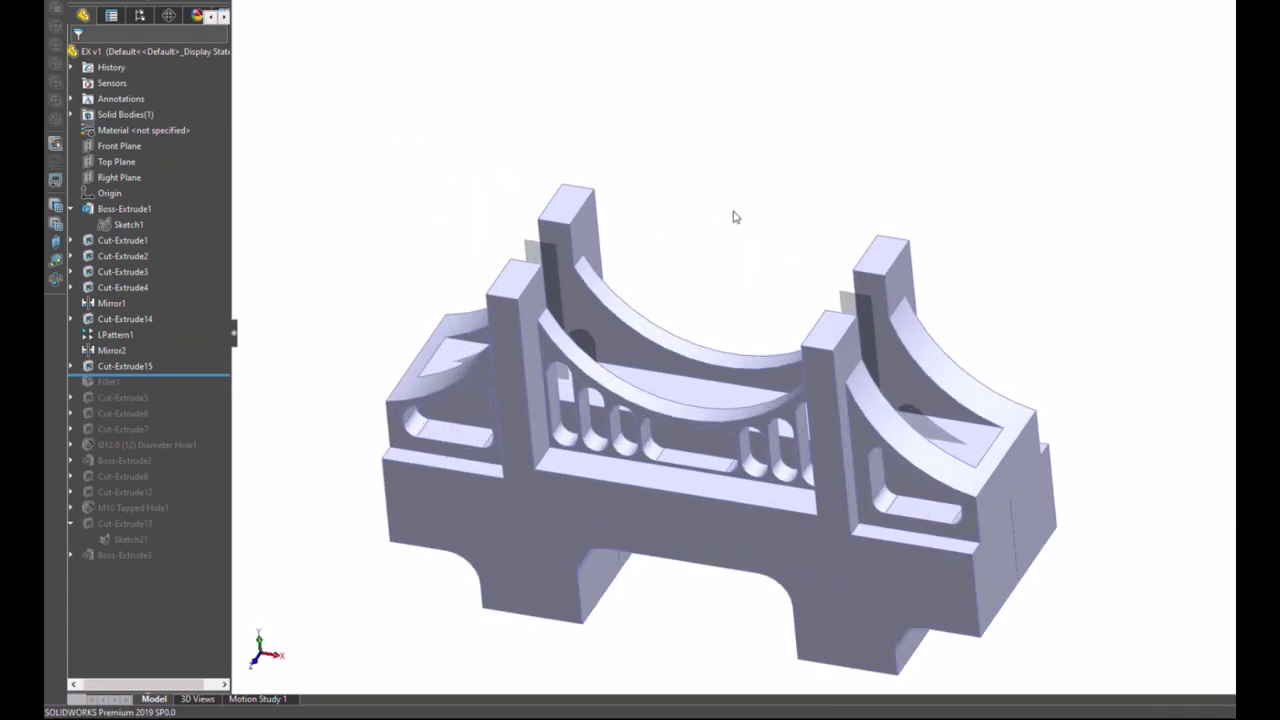
left_click(551, 355)
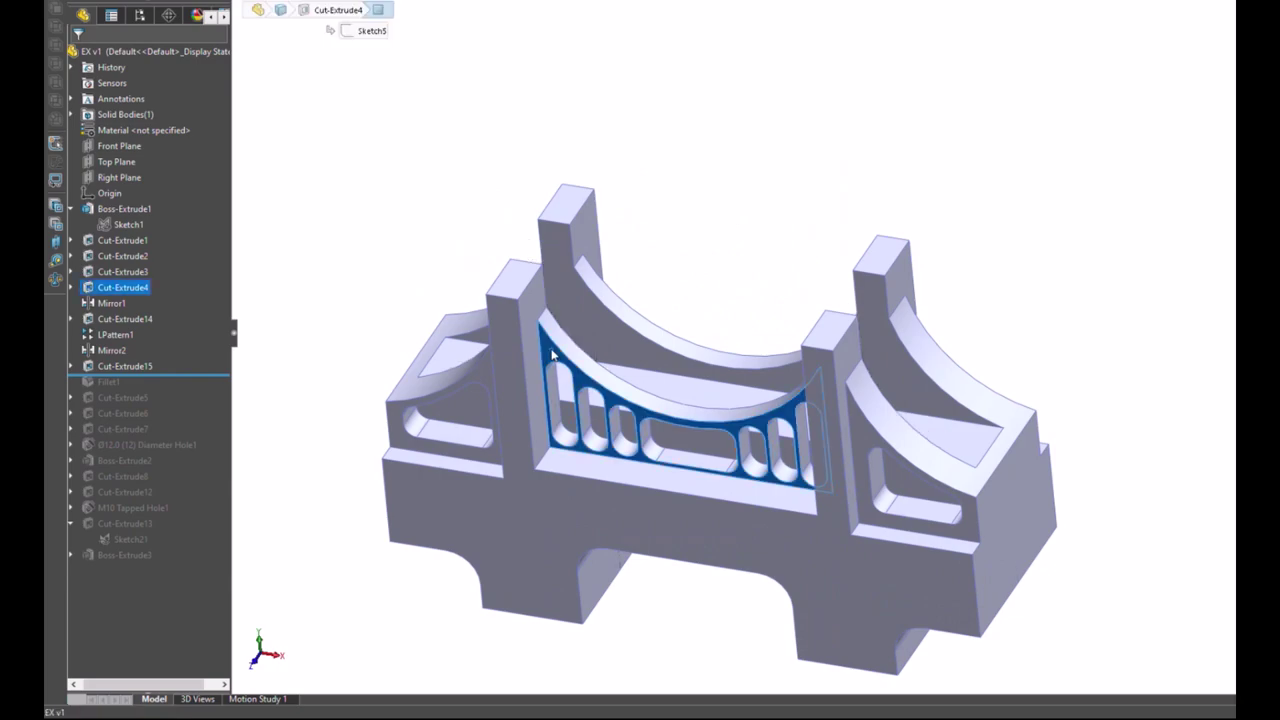
left_click(615, 315)
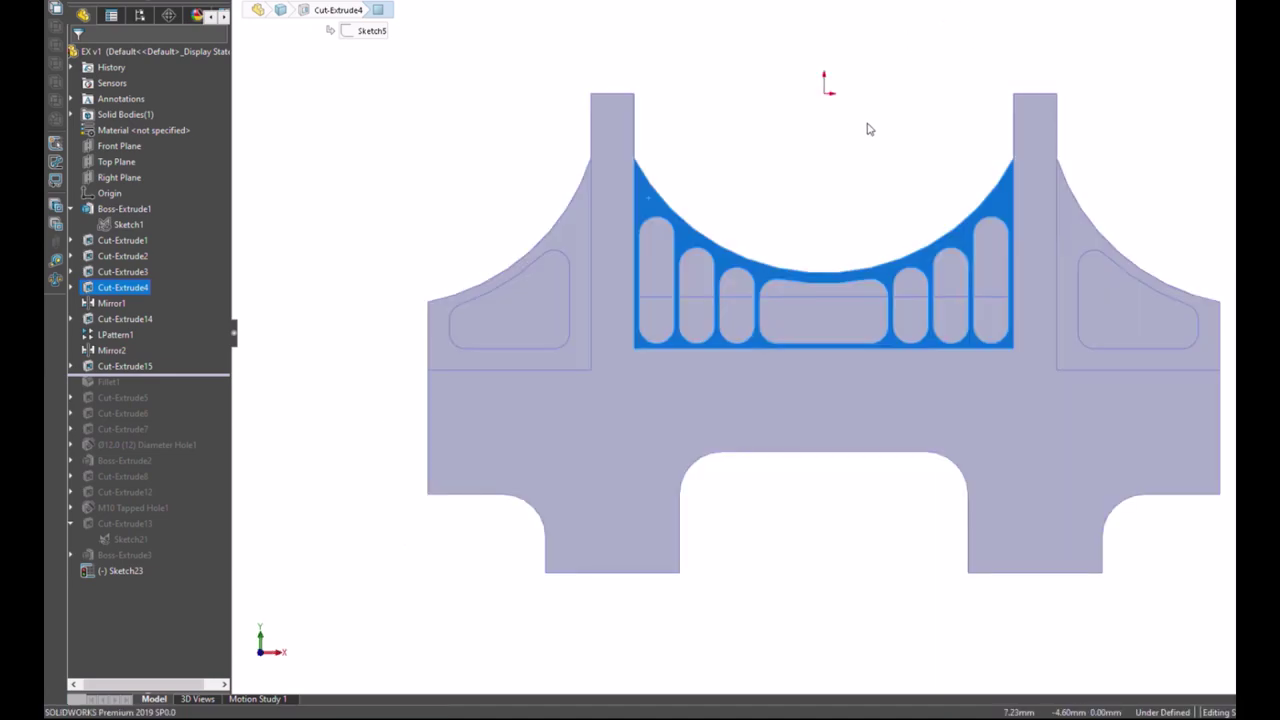
Step: Briefly show Sketch1 and convert the slot's left edge into the new sketch
scroll(869, 126, "down", 2)
scroll(846, 197, "down", 2)
left_click(115, 225)
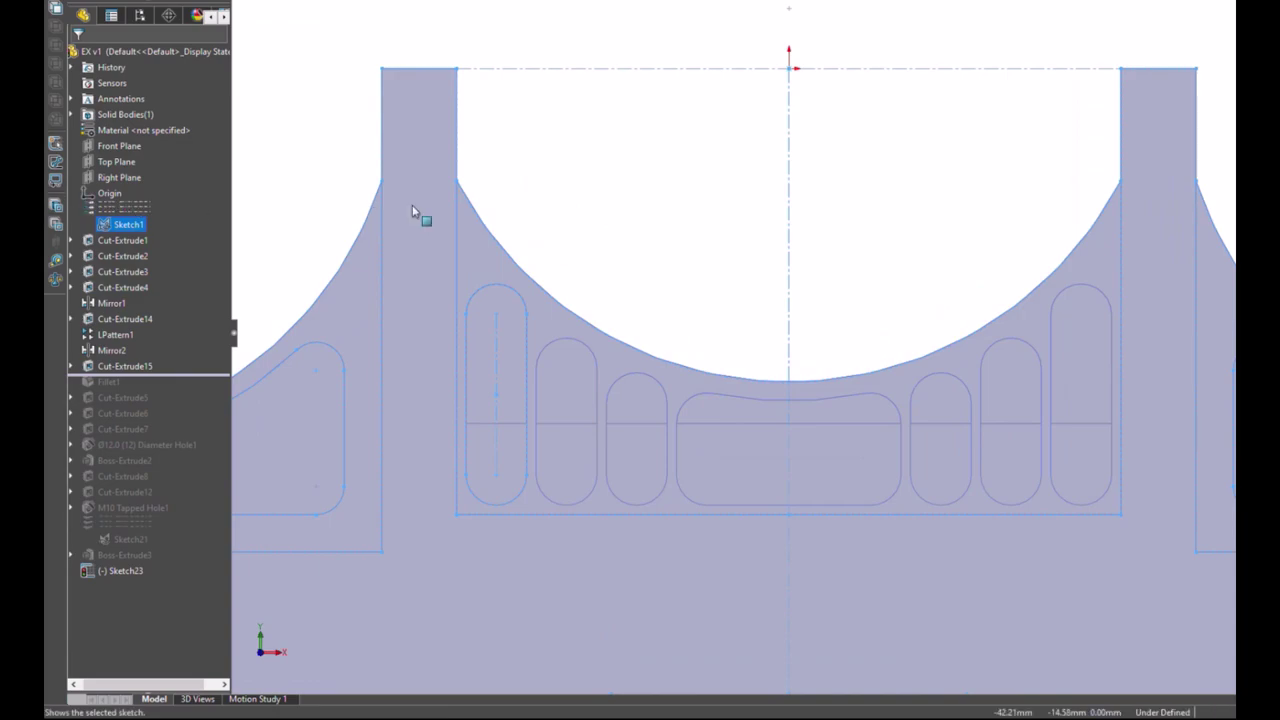
left_click(636, 238)
middle_click_drag(636, 238, 610, 258)
left_click(499, 318)
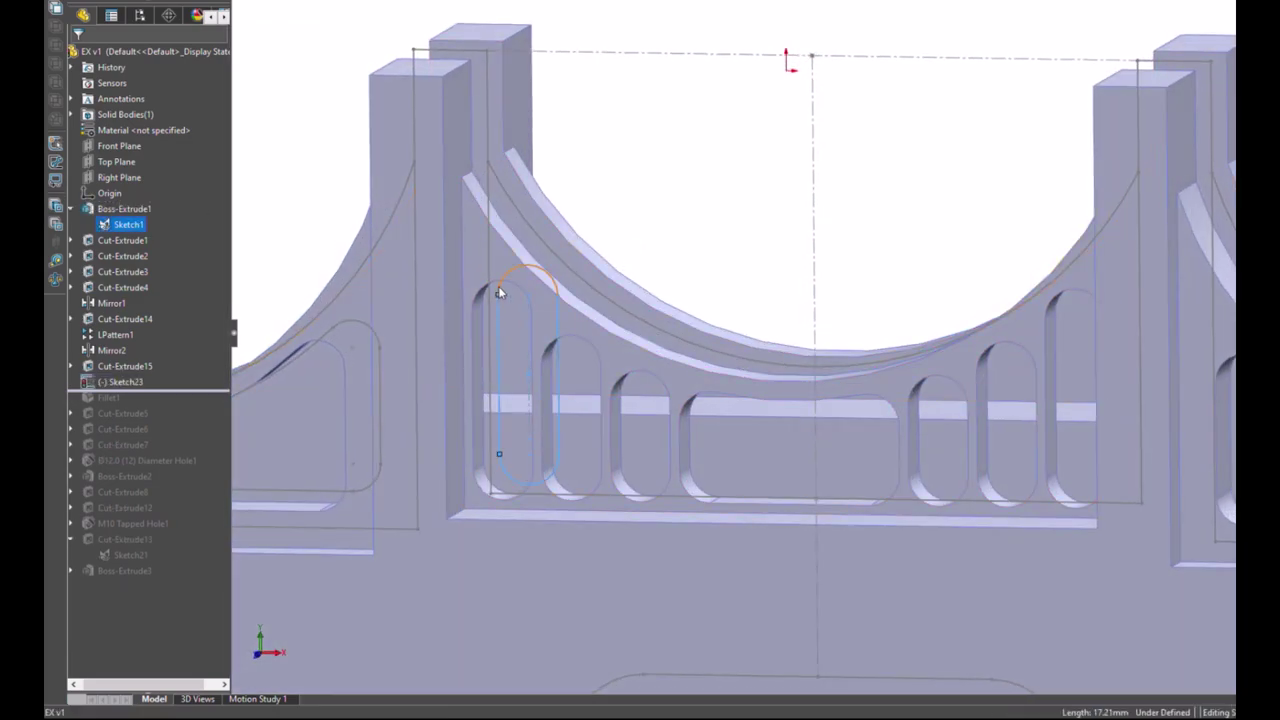
left_click_drag(499, 380, 473, 380)
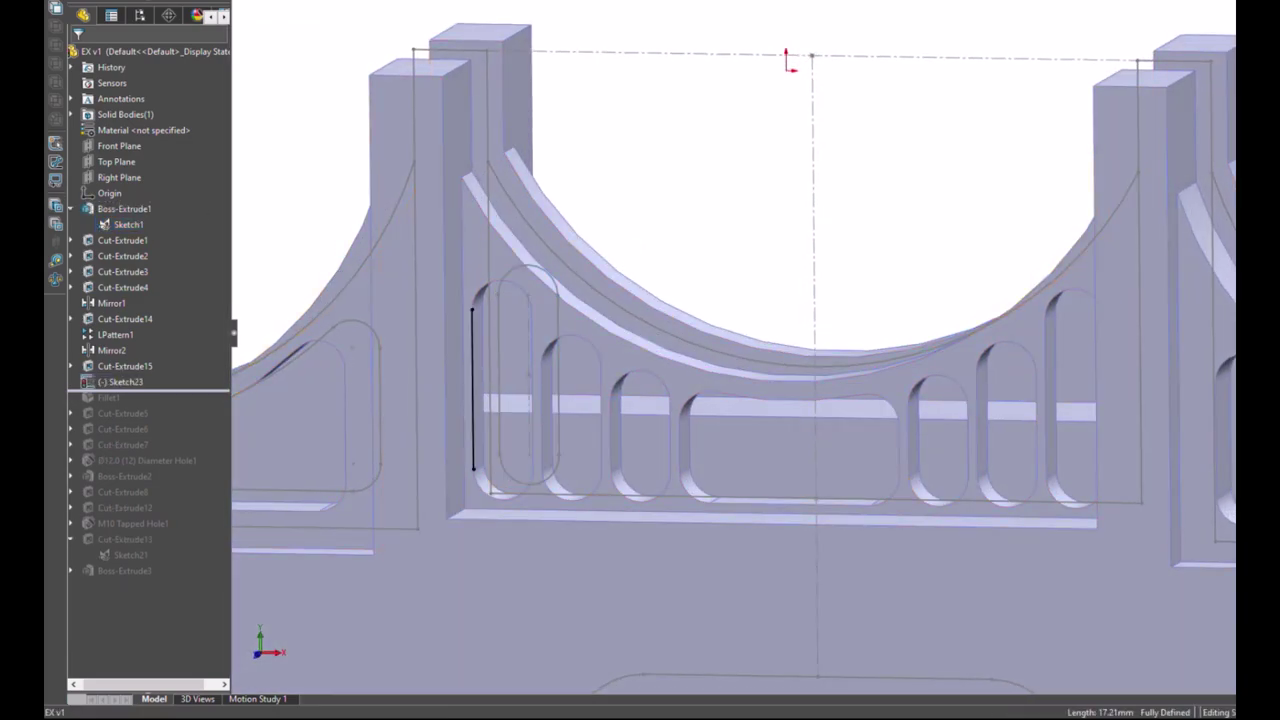
Step: Convert the slot's top arc, right edge and bottom arc, then exit Sketch23
left_click(505, 287)
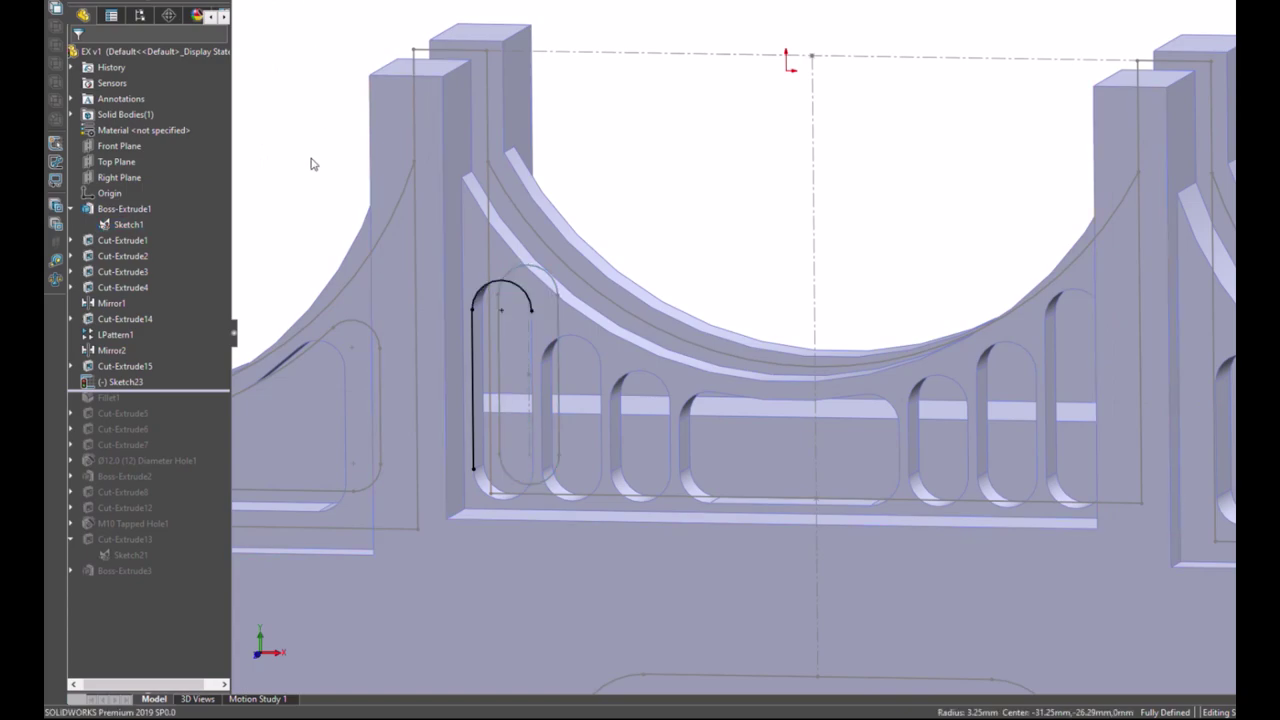
left_click(315, 2)
left_click(558, 345)
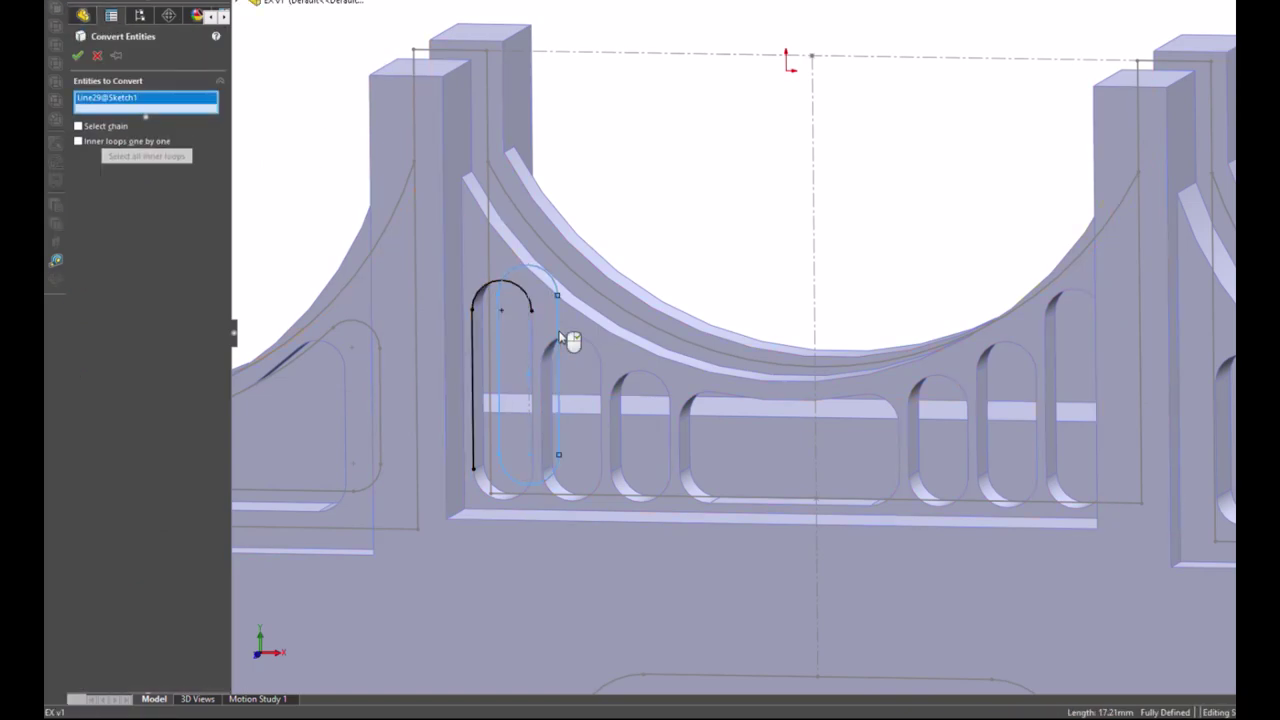
left_click(79, 55)
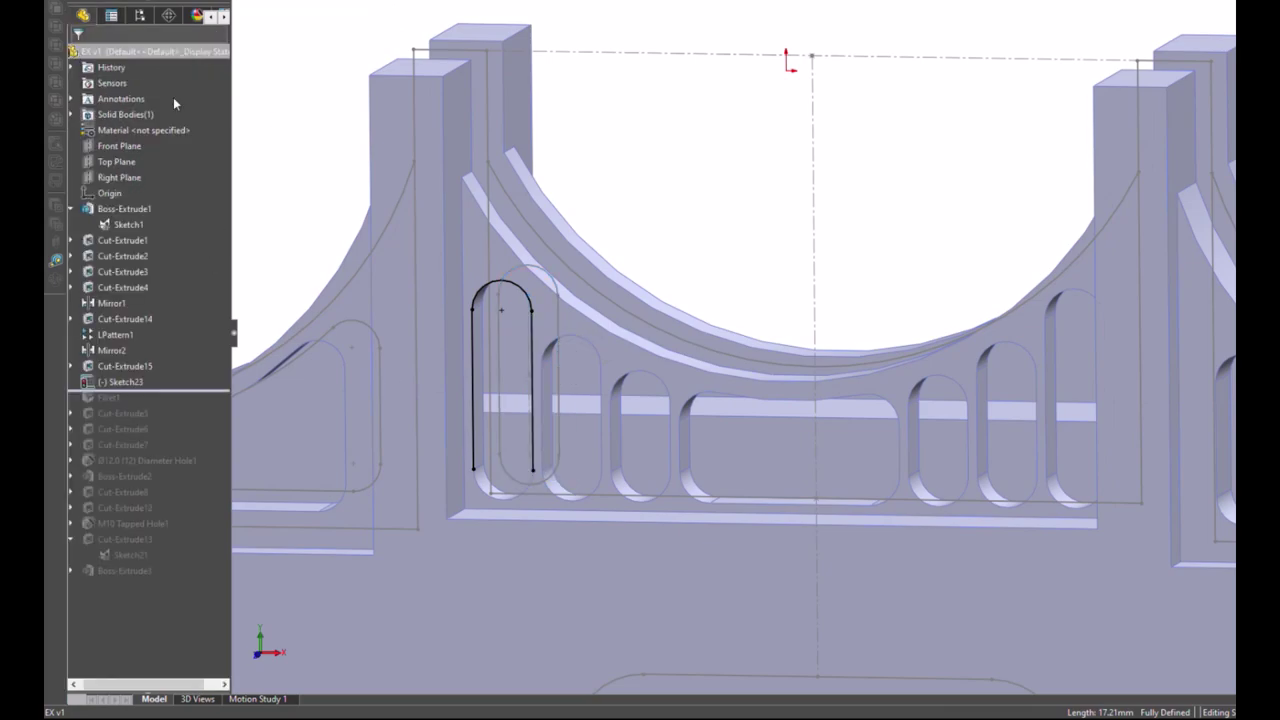
left_click(547, 484)
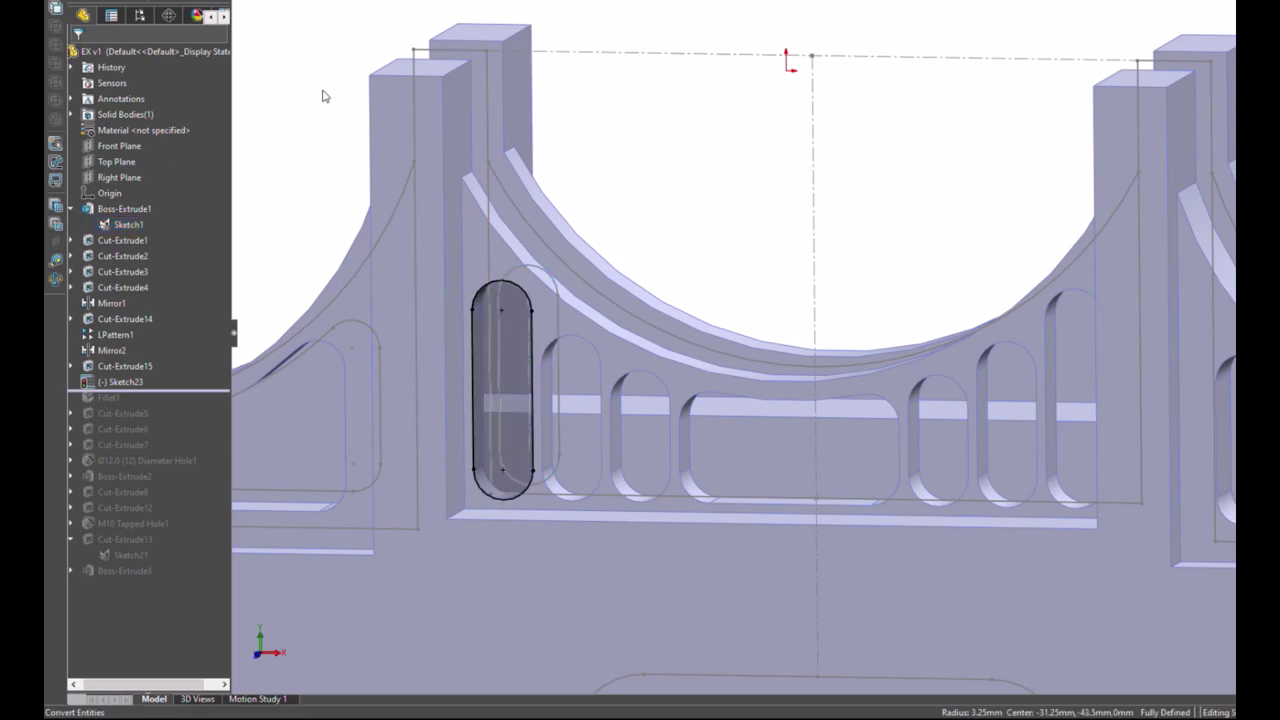
scroll(317, 151, "up", 1)
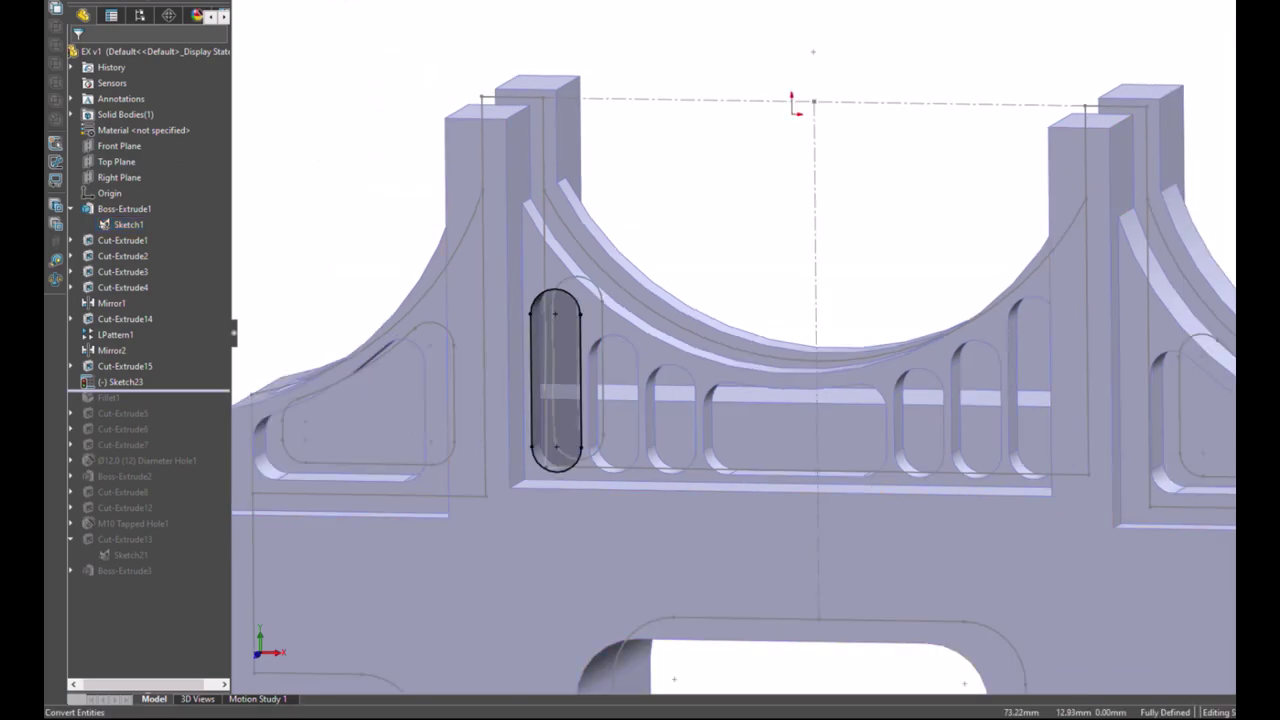
key("ctrl+b")
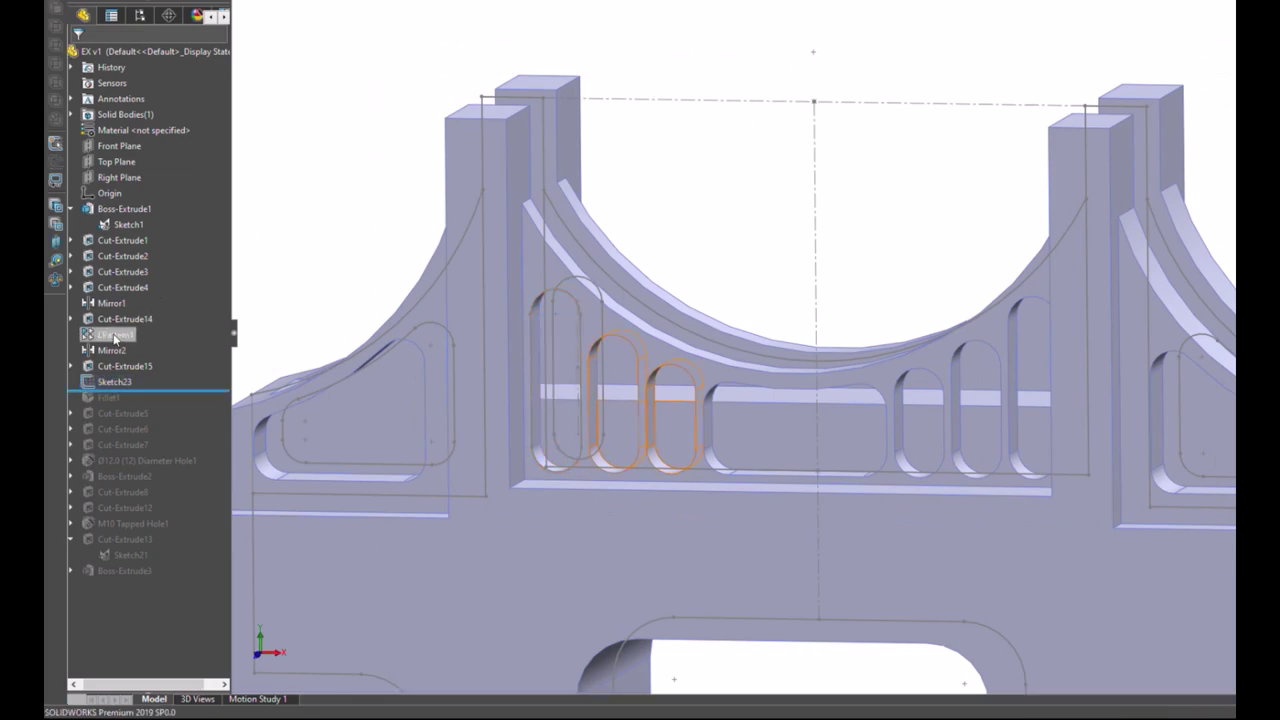
Step: Hide Boss-Extrude1's Sketch1 and expand Cut-Extrude14 to show its sketch
left_click(125, 224)
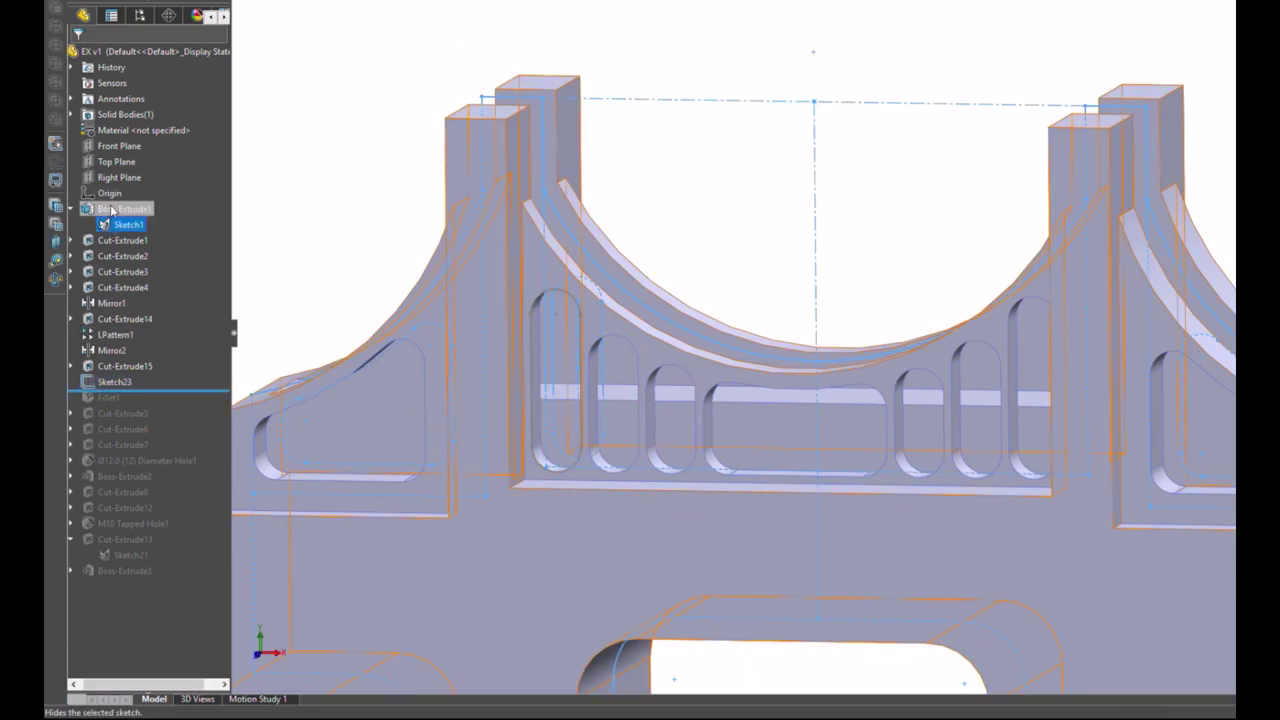
left_click(280, 234)
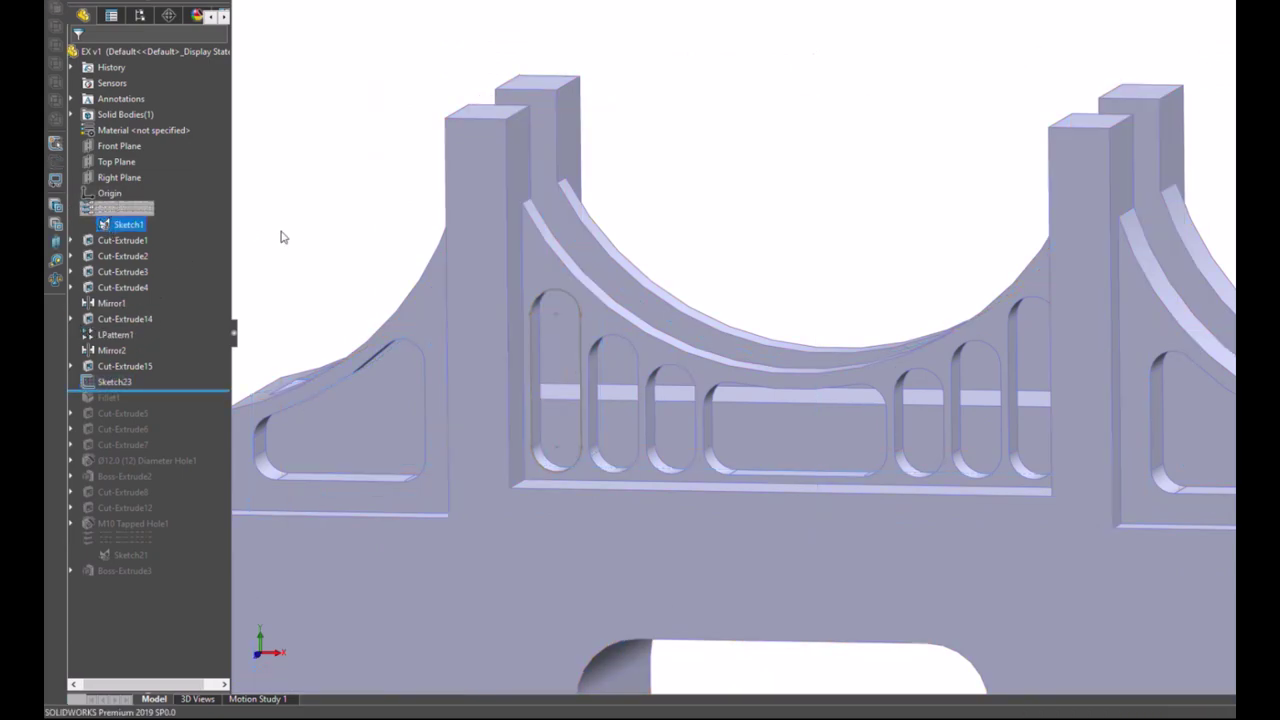
left_click(110, 321)
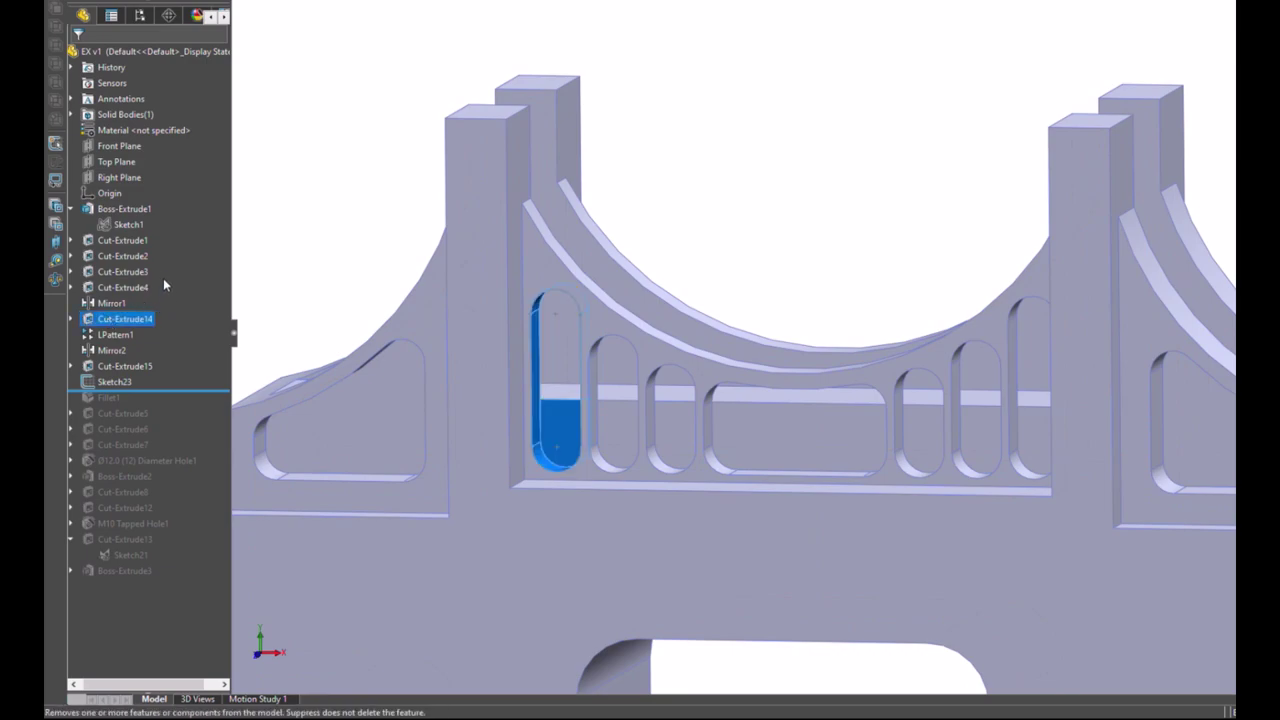
left_click(300, 251)
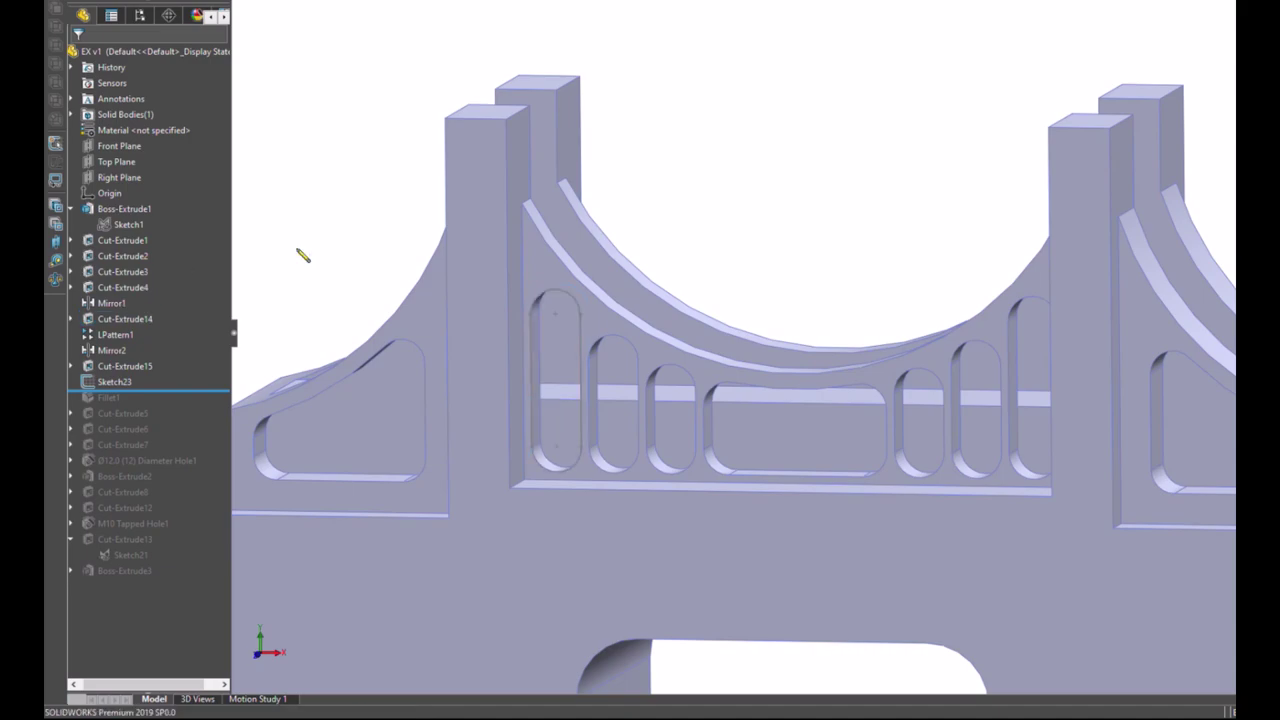
left_click(71, 319)
left_click(110, 335)
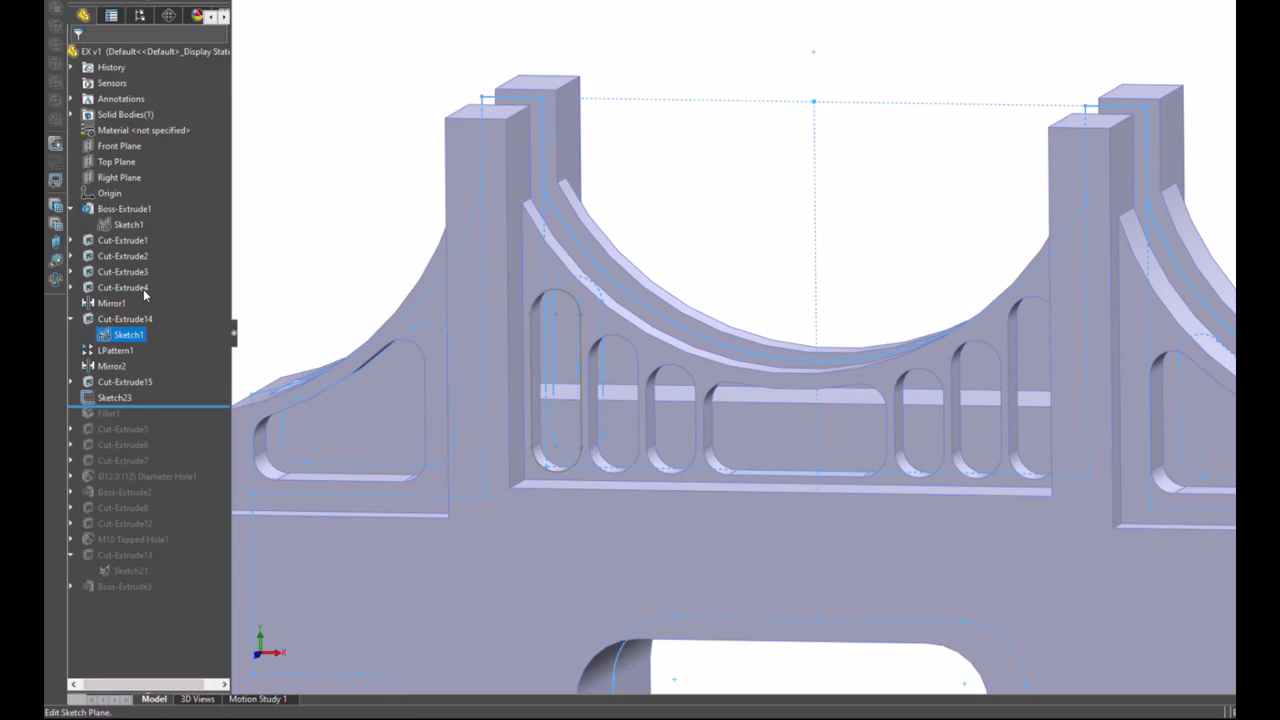
Step: Drag Sketch23 in the feature tree to sit above Cut-Extrude14
left_click(294, 211)
left_click_drag(92, 397, 95, 346)
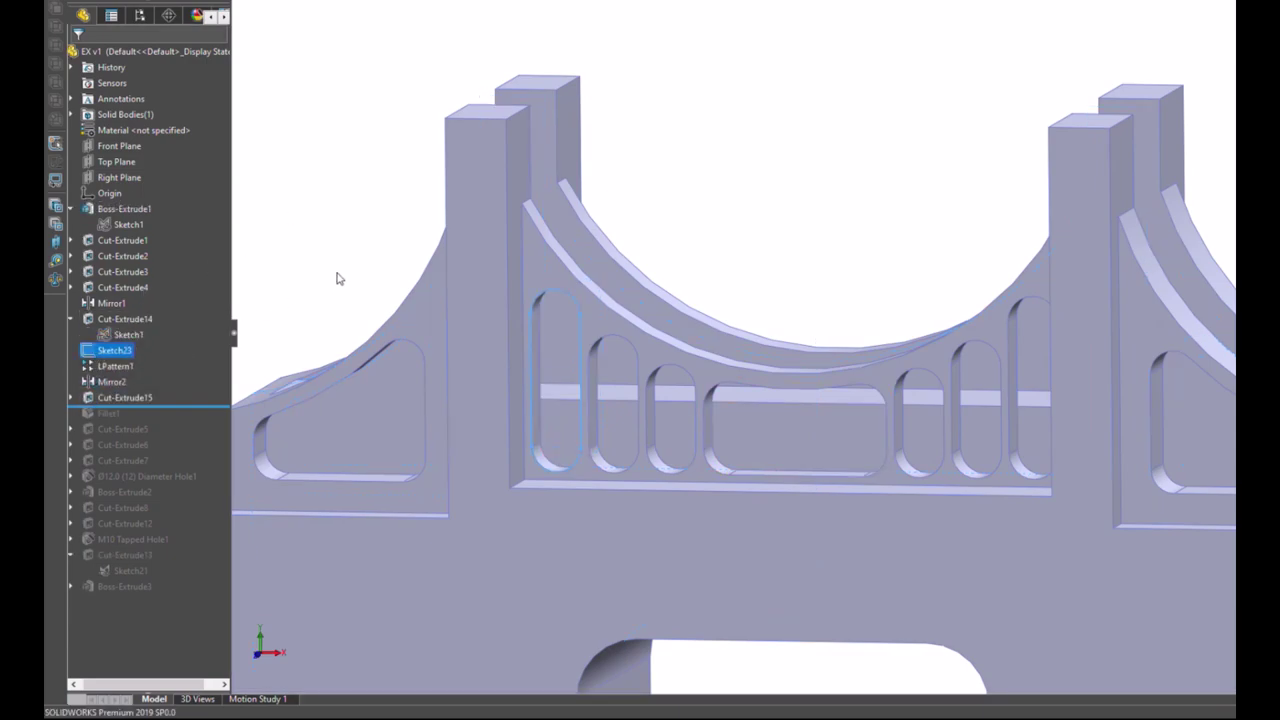
key("ctrl+Right")
key("ctrl+Right")
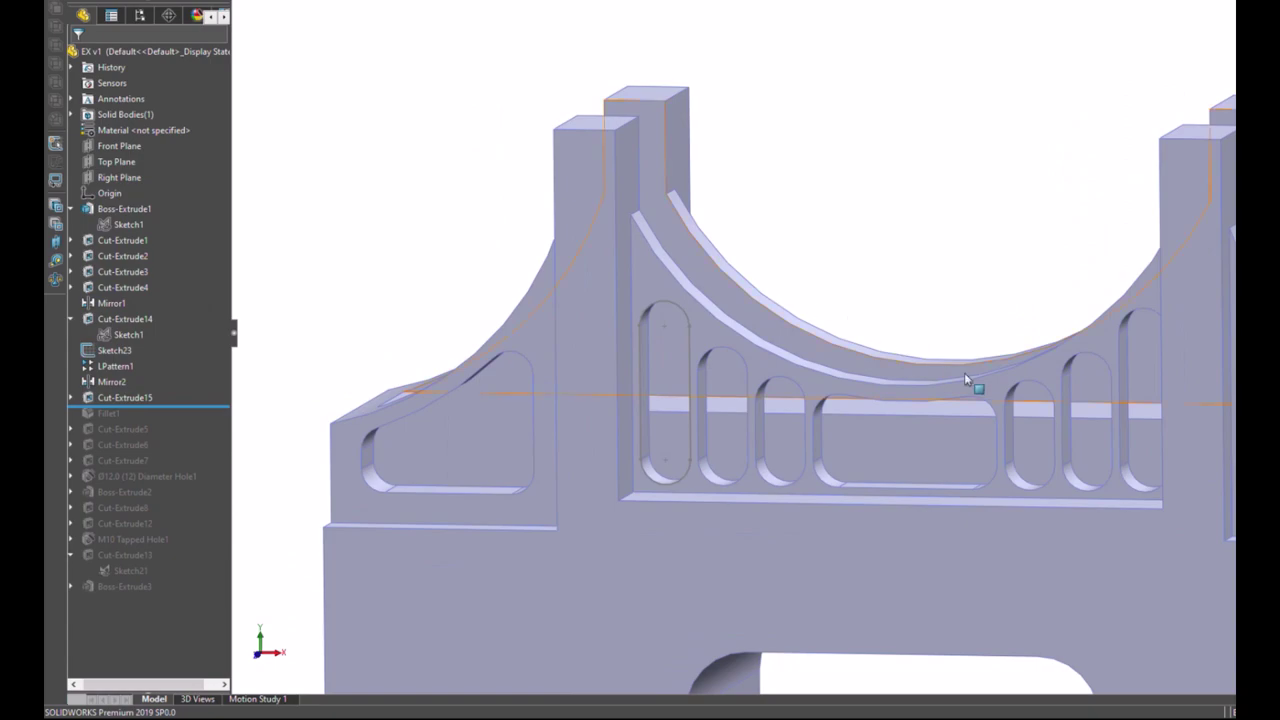
scroll(964, 378, "down", 1)
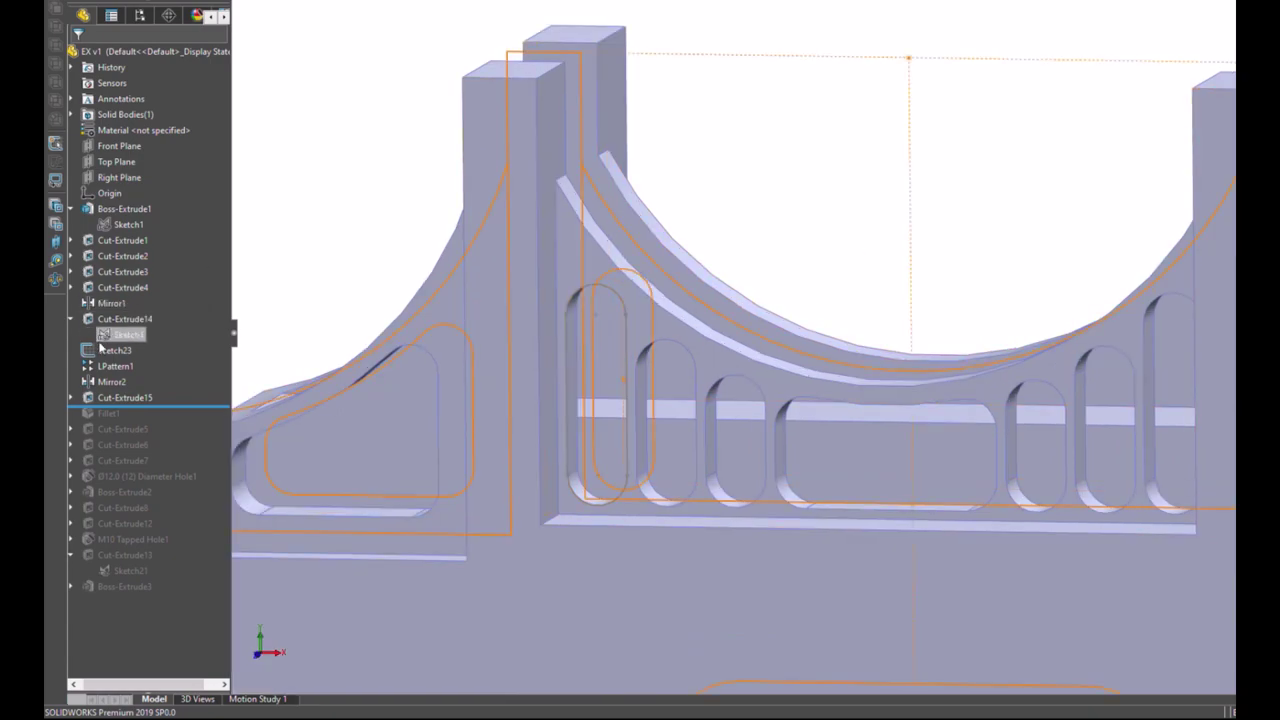
left_click_drag(114, 350, 104, 316)
Step: Edit Cut-Extrude14, replacing its Sketch1 contour with Sketch23
left_click(307, 272)
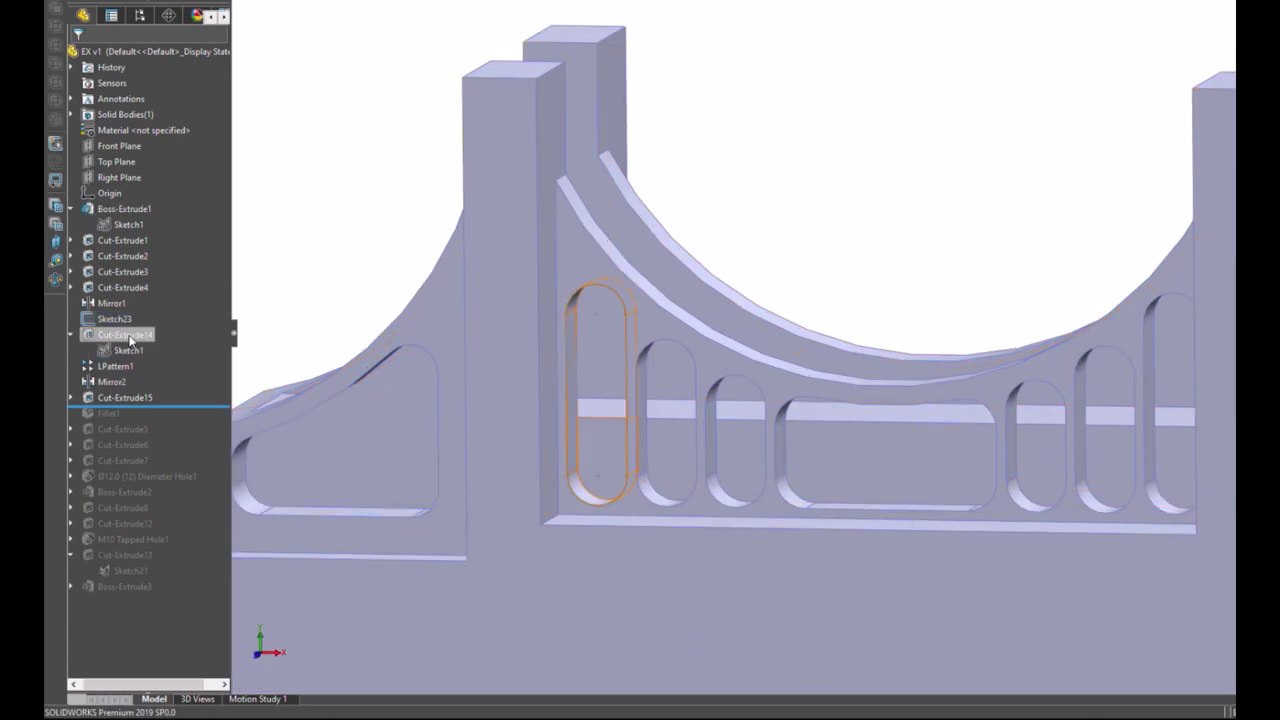
left_click(105, 340)
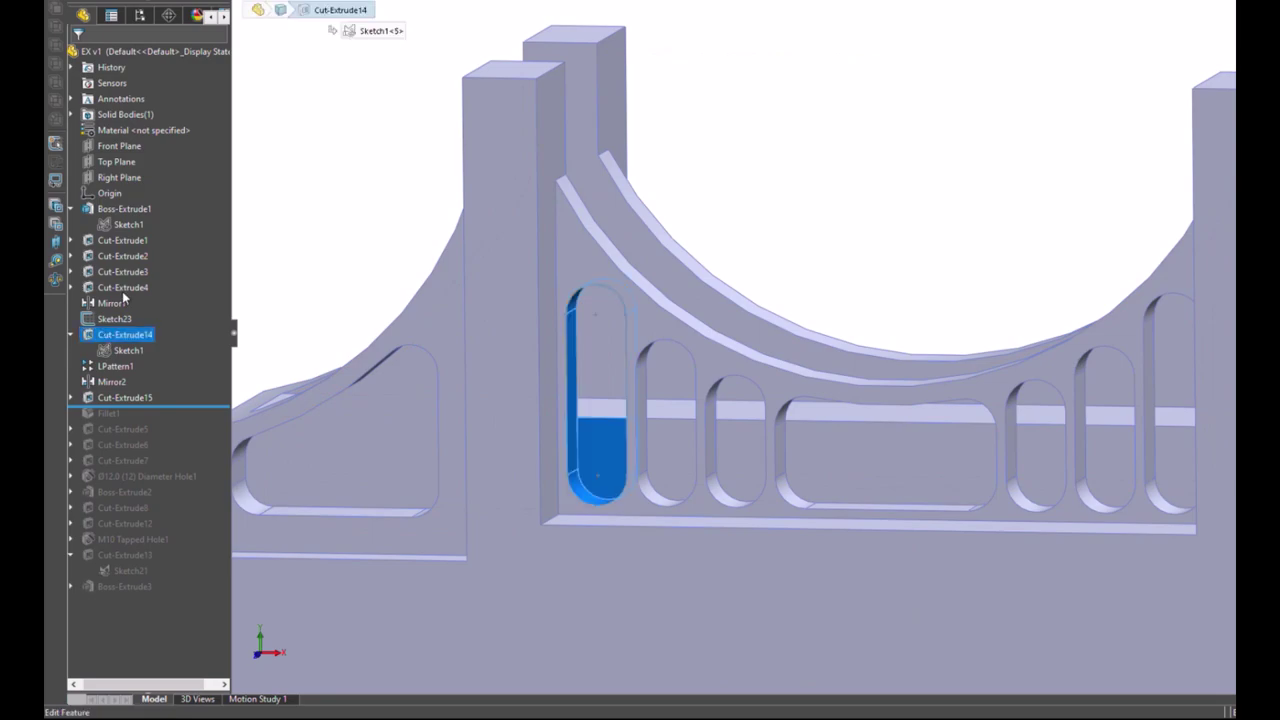
left_click(177, 257)
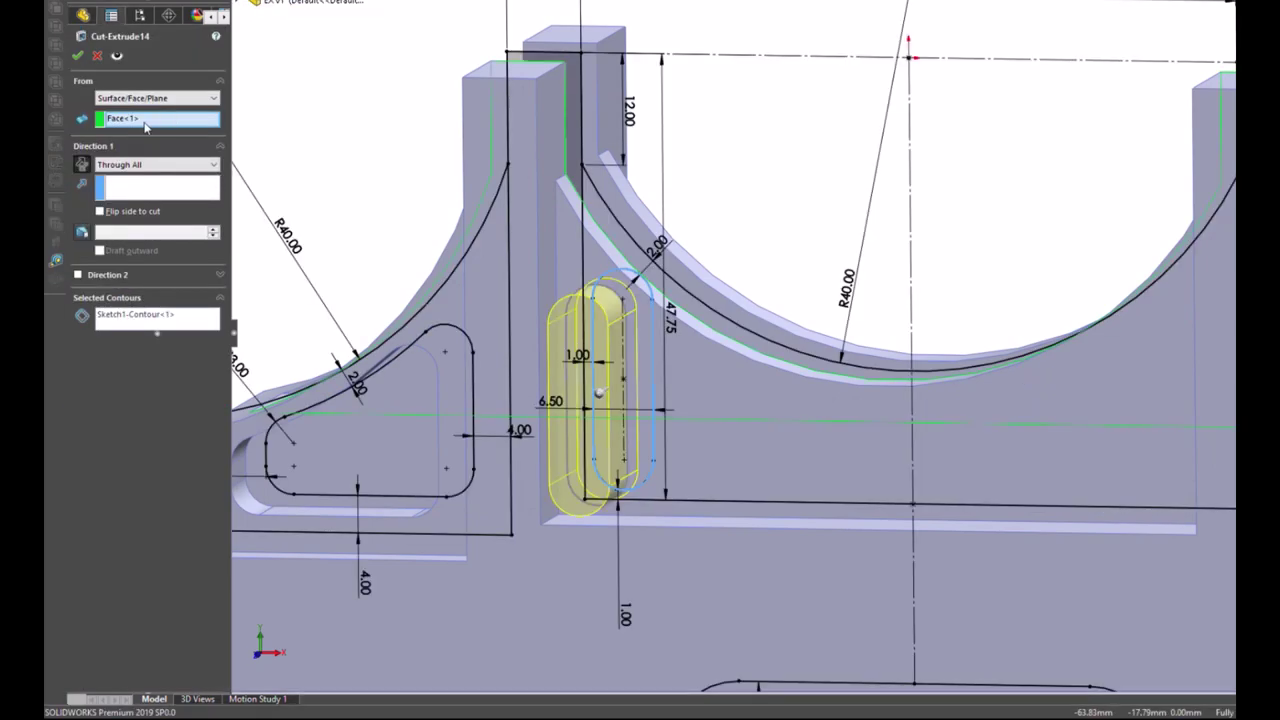
scroll(143, 98, "up", 1)
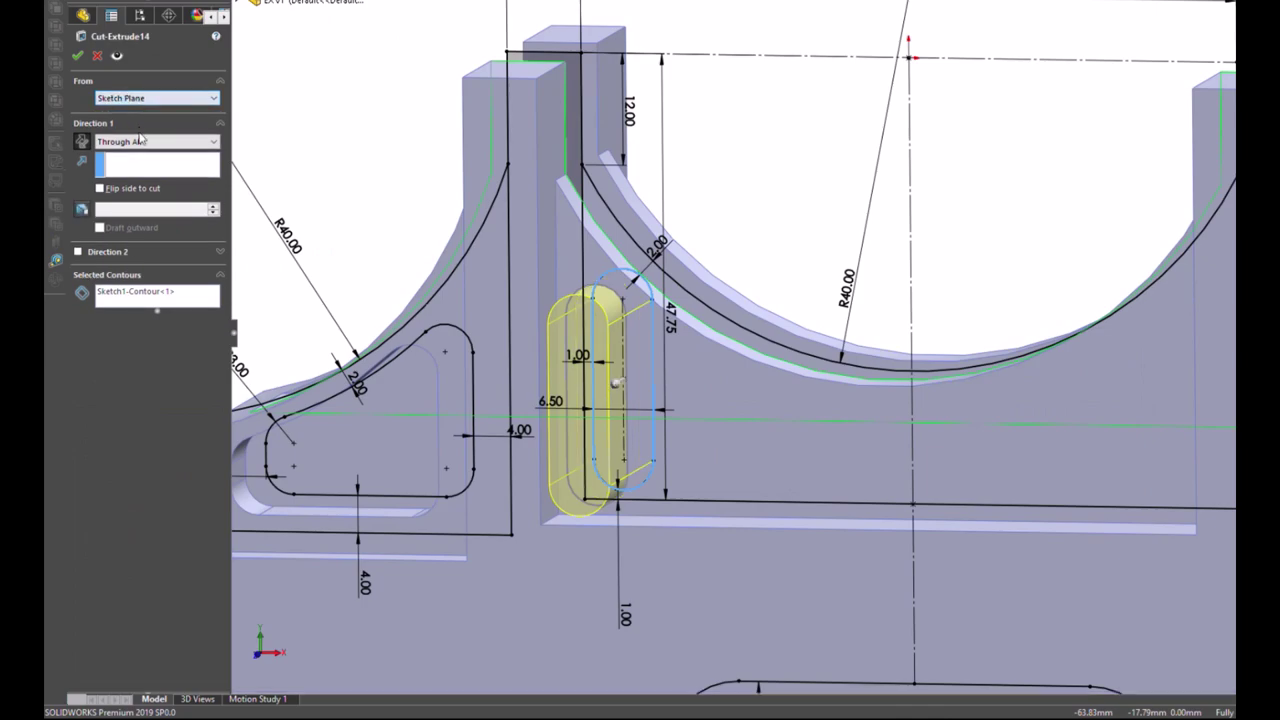
left_click(150, 293)
key("Delete")
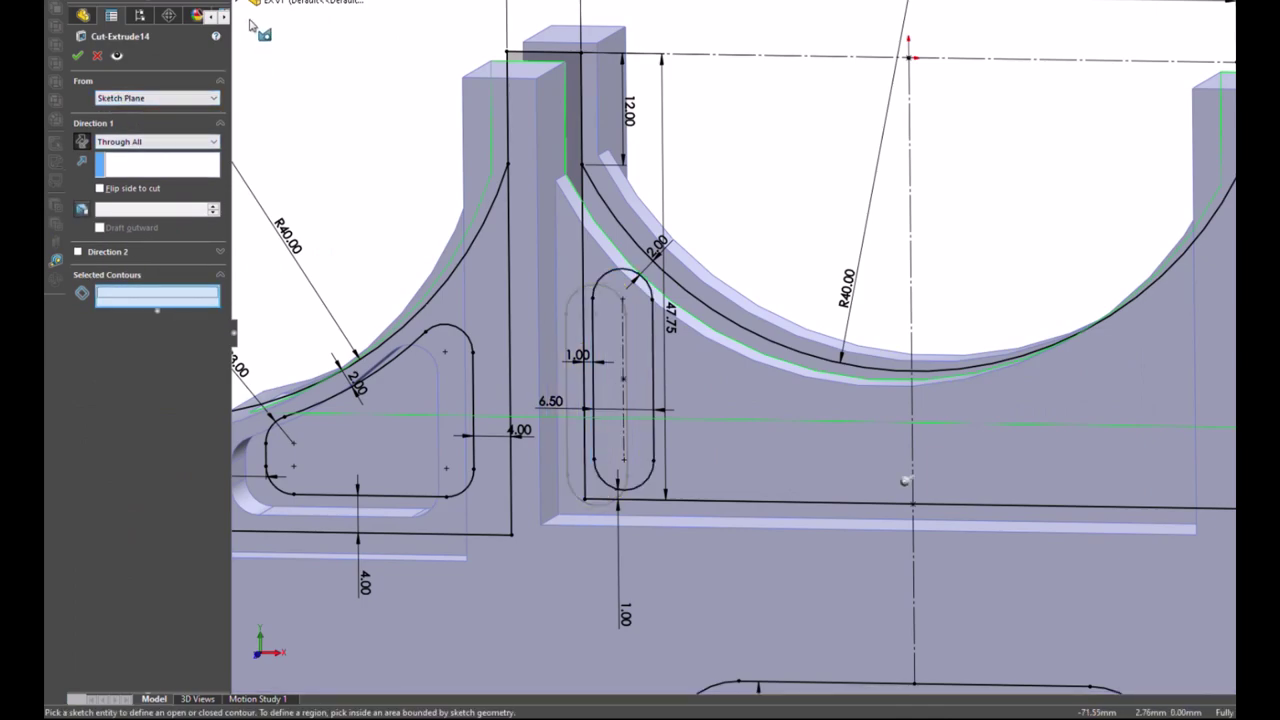
left_click(240, 8)
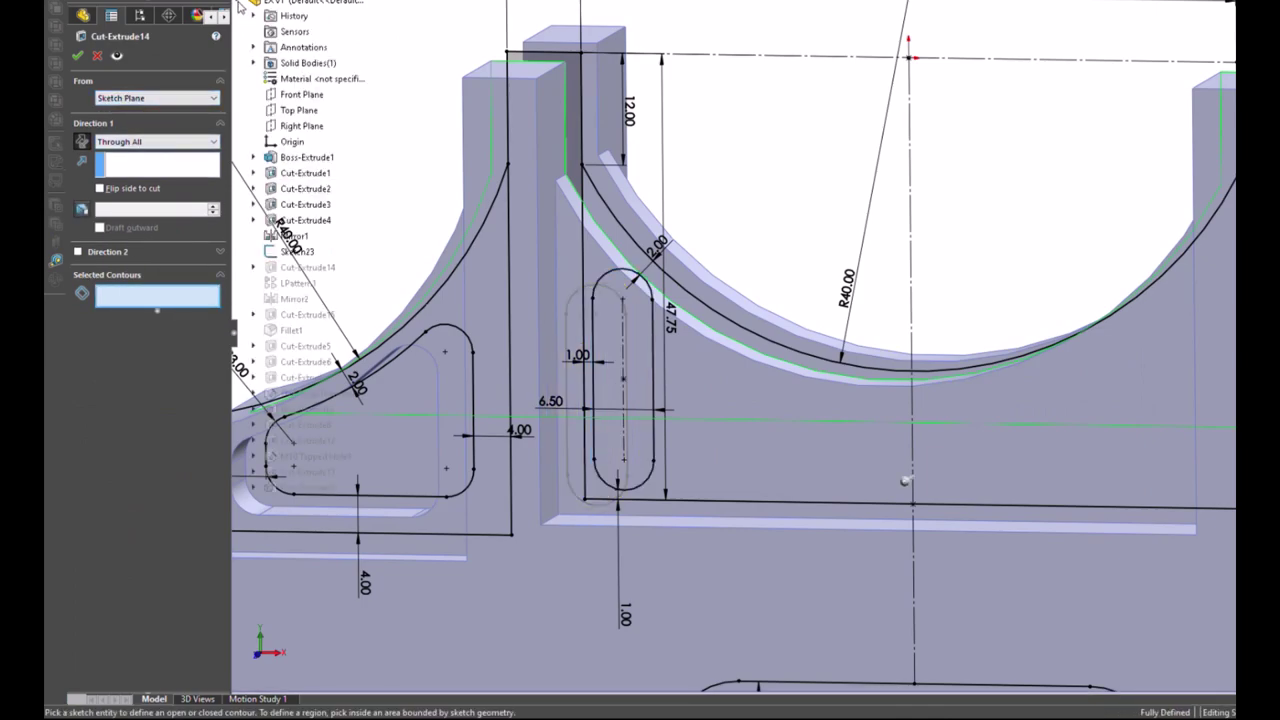
left_click(297, 251)
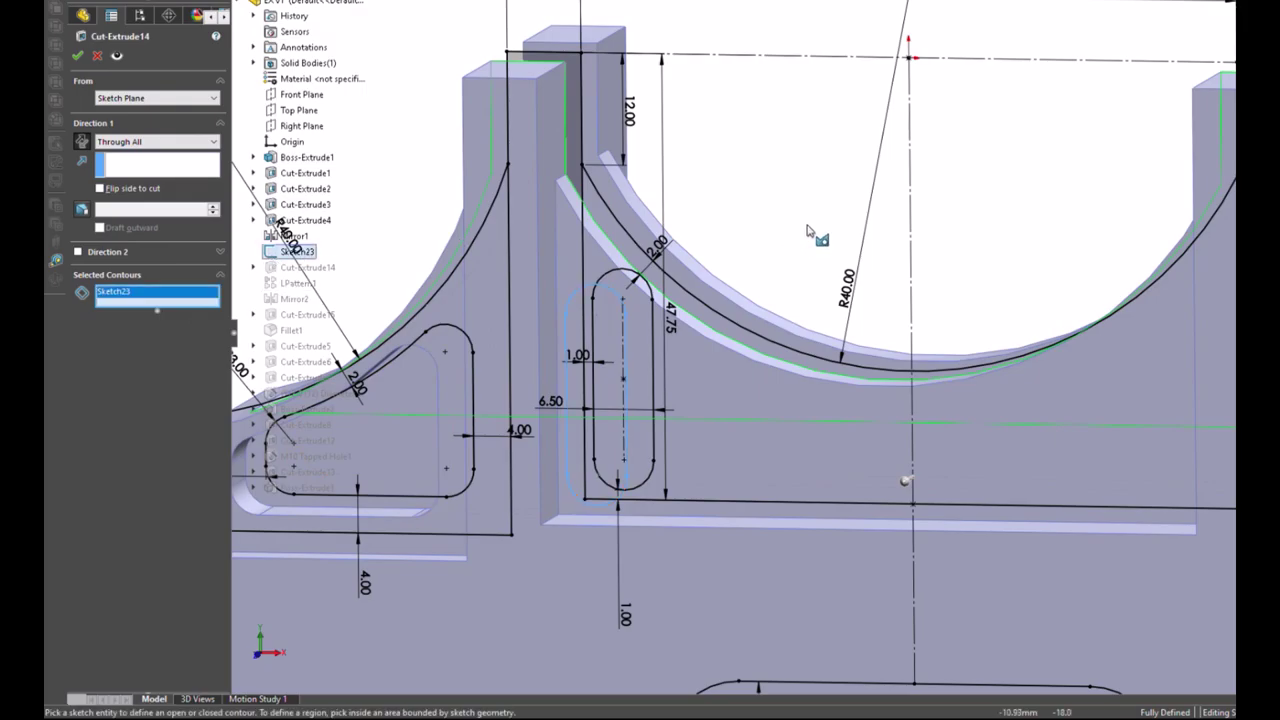
Step: Set the cut to Up To Surface on a chosen face and apply it, dismissing the rebuild error
mouse_move(808, 231)
middle_mouse_down()
mouse_move(843, 247)
mouse_move(809, 289)
mouse_move(806, 277)
middle_mouse_up()
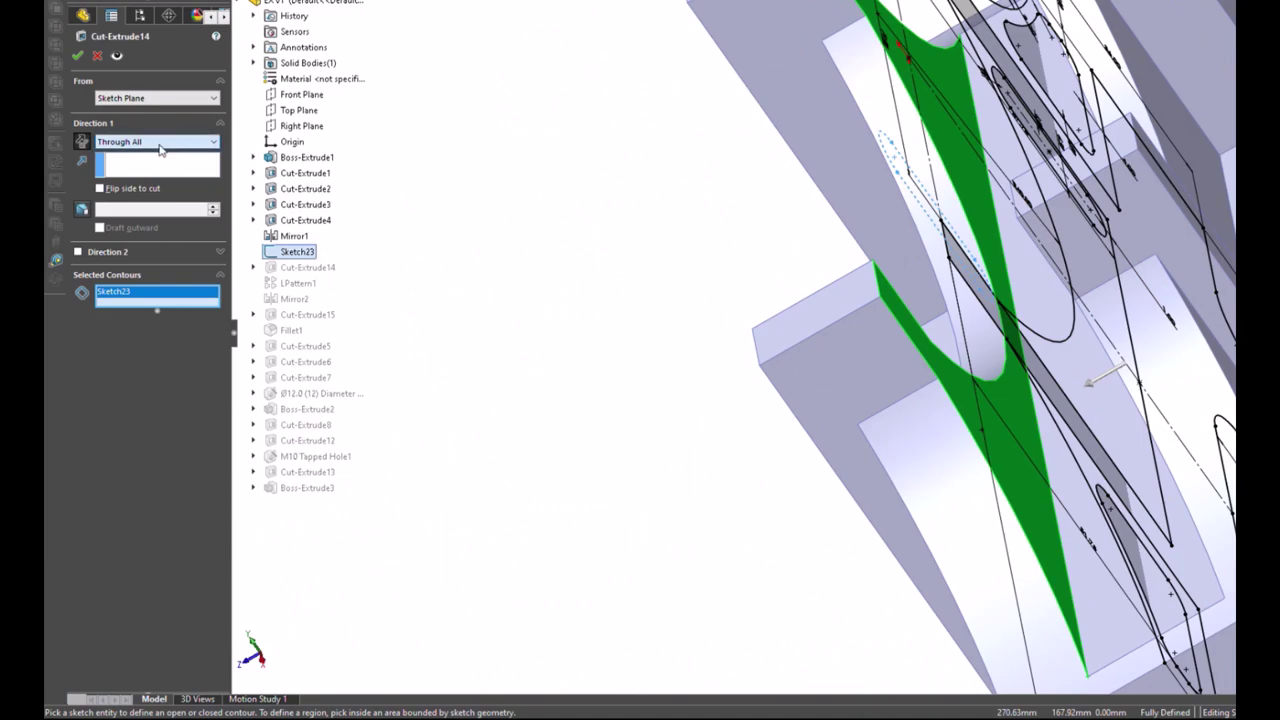
left_click(170, 212)
left_click(946, 127)
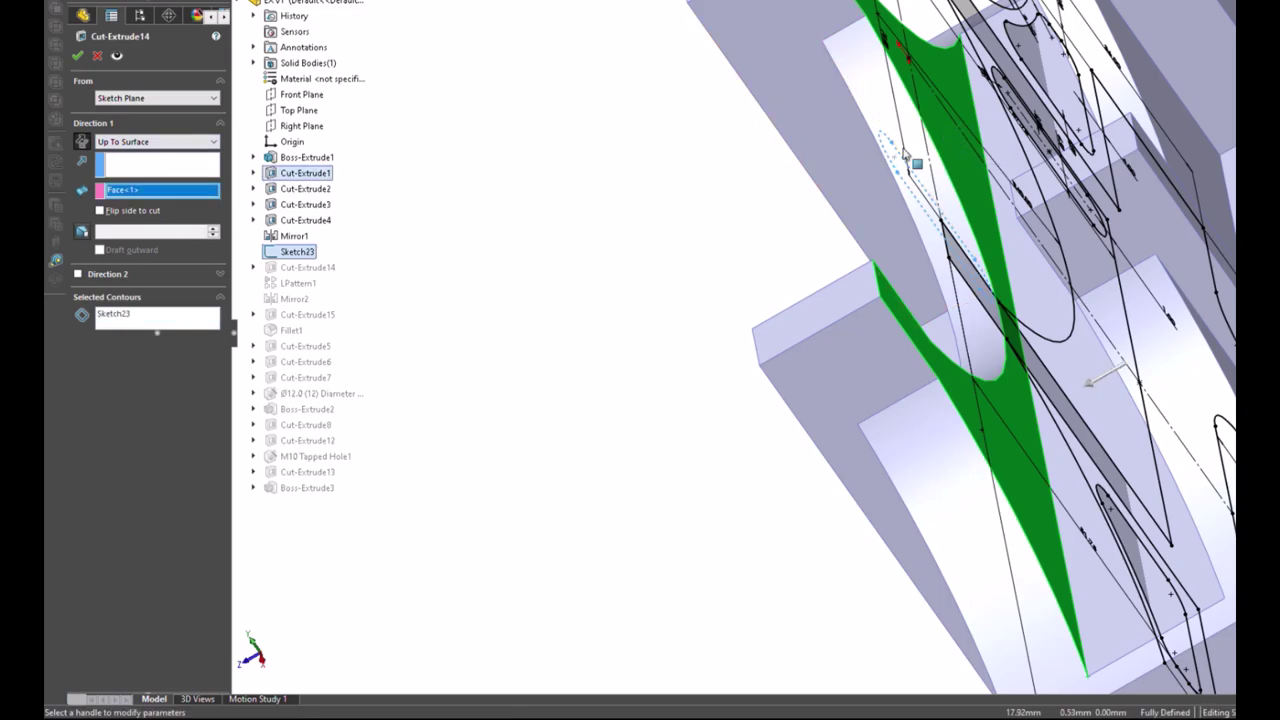
mouse_move(906, 155)
middle_mouse_down()
mouse_move(786, 208)
mouse_move(854, 131)
mouse_move(857, 157)
mouse_move(453, 276)
middle_mouse_up()
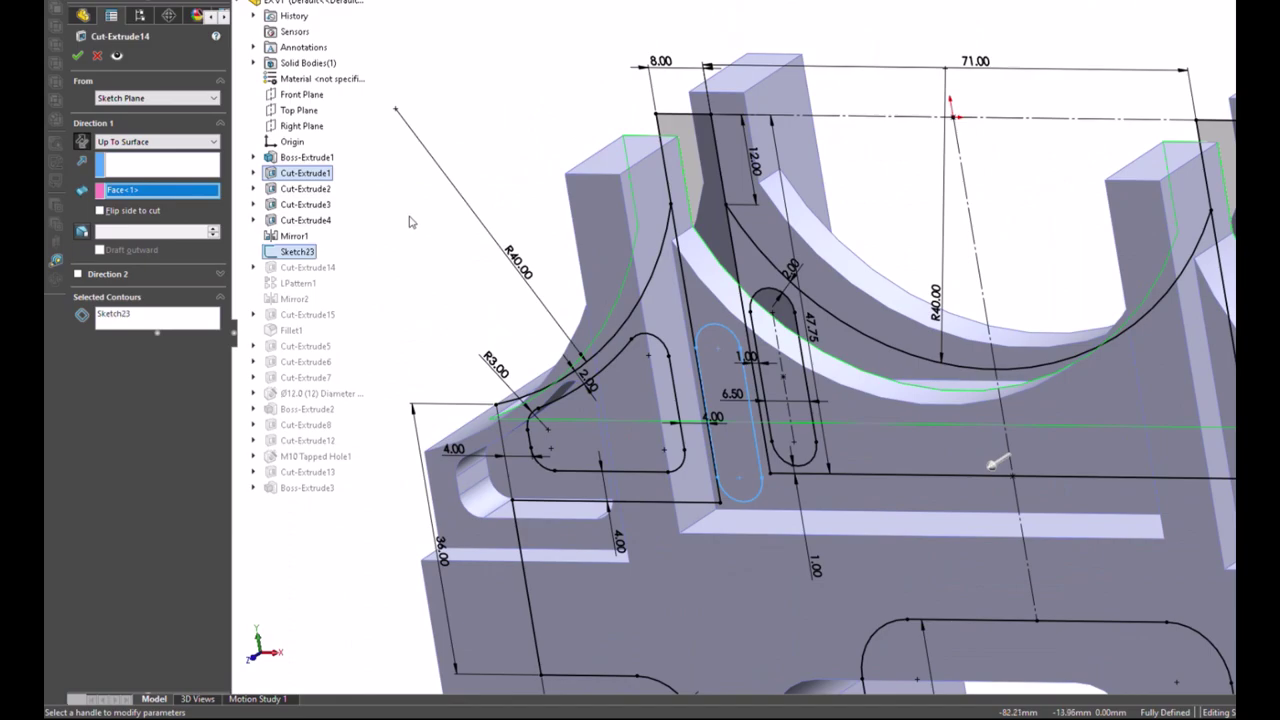
left_click(78, 56)
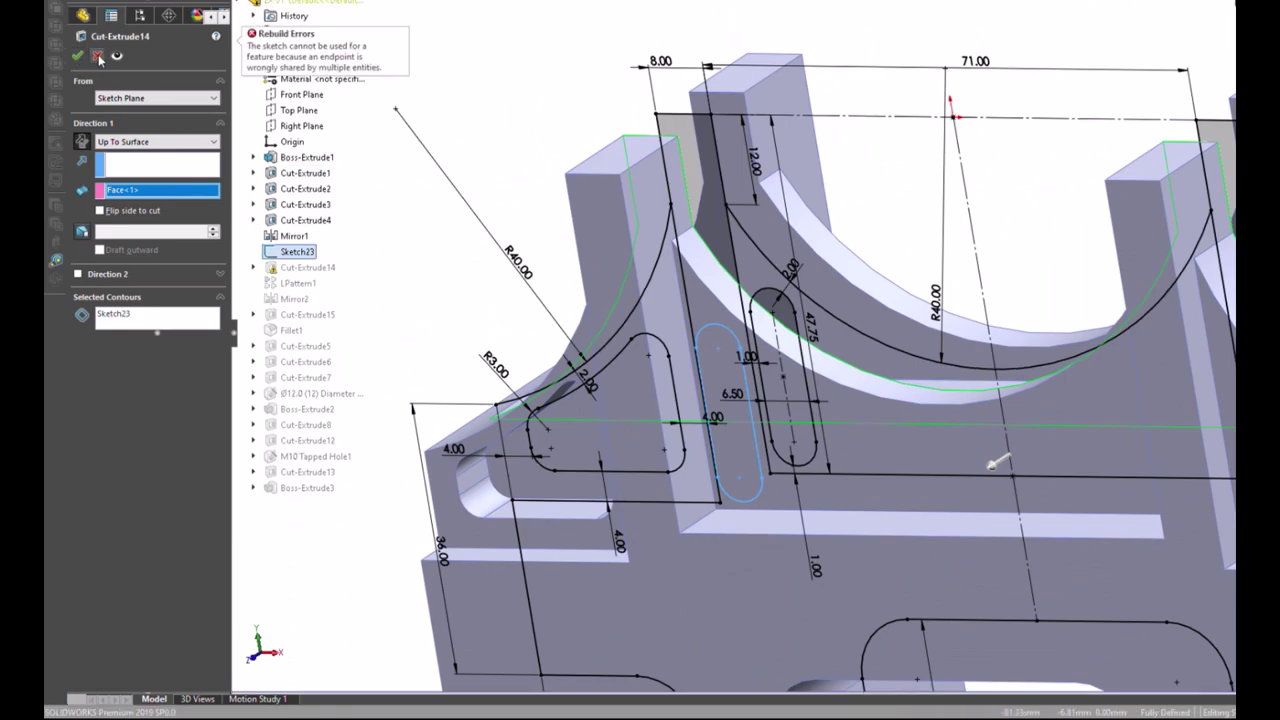
left_click(128, 170)
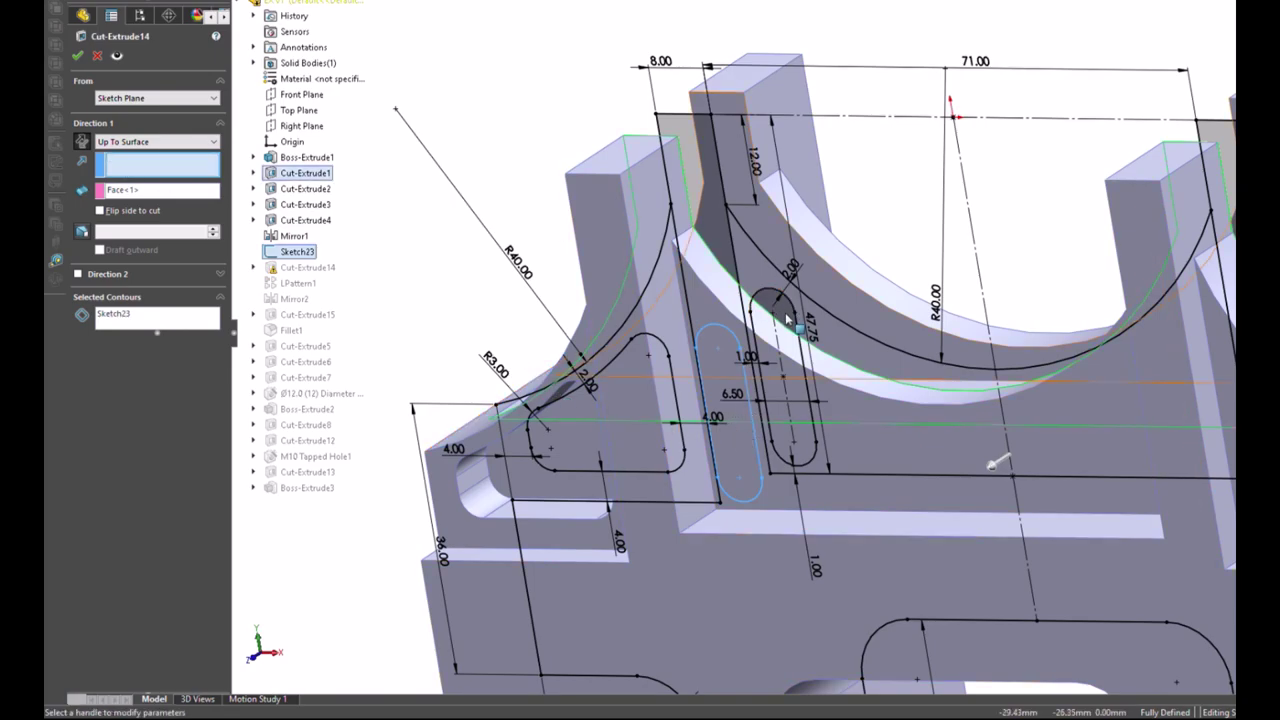
left_click(665, 262)
left_click(78, 56)
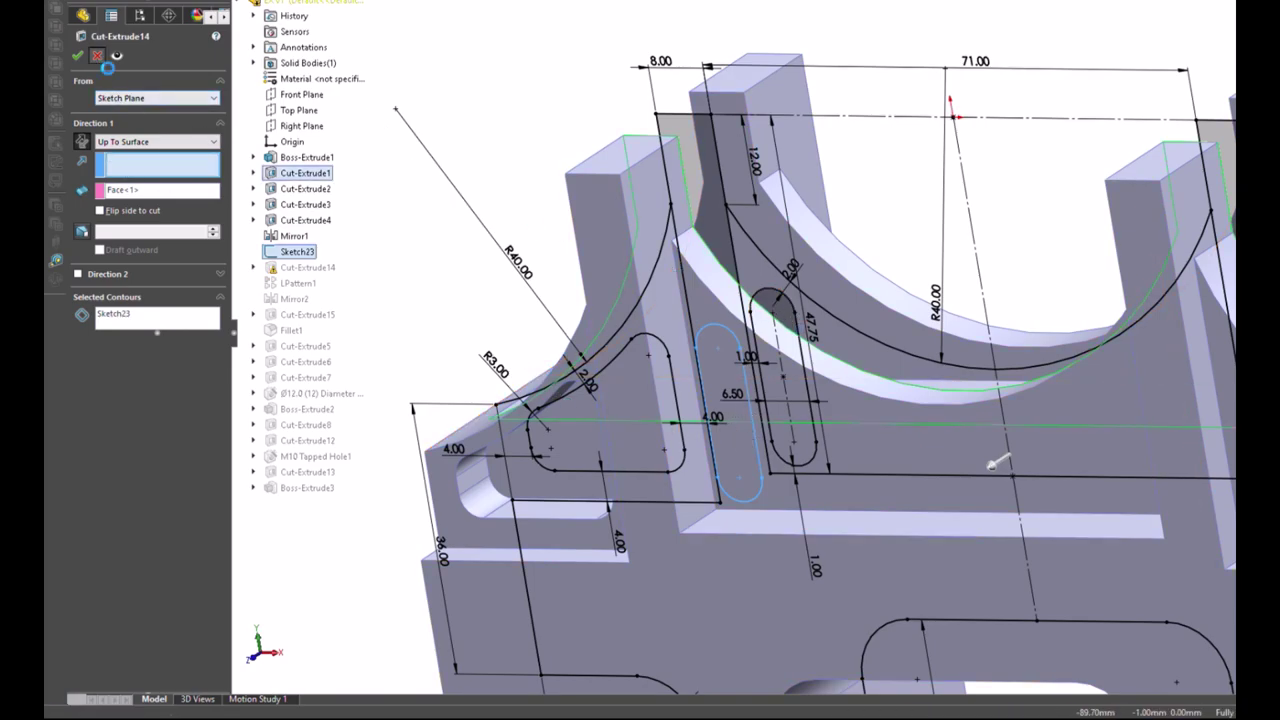
left_click(140, 350)
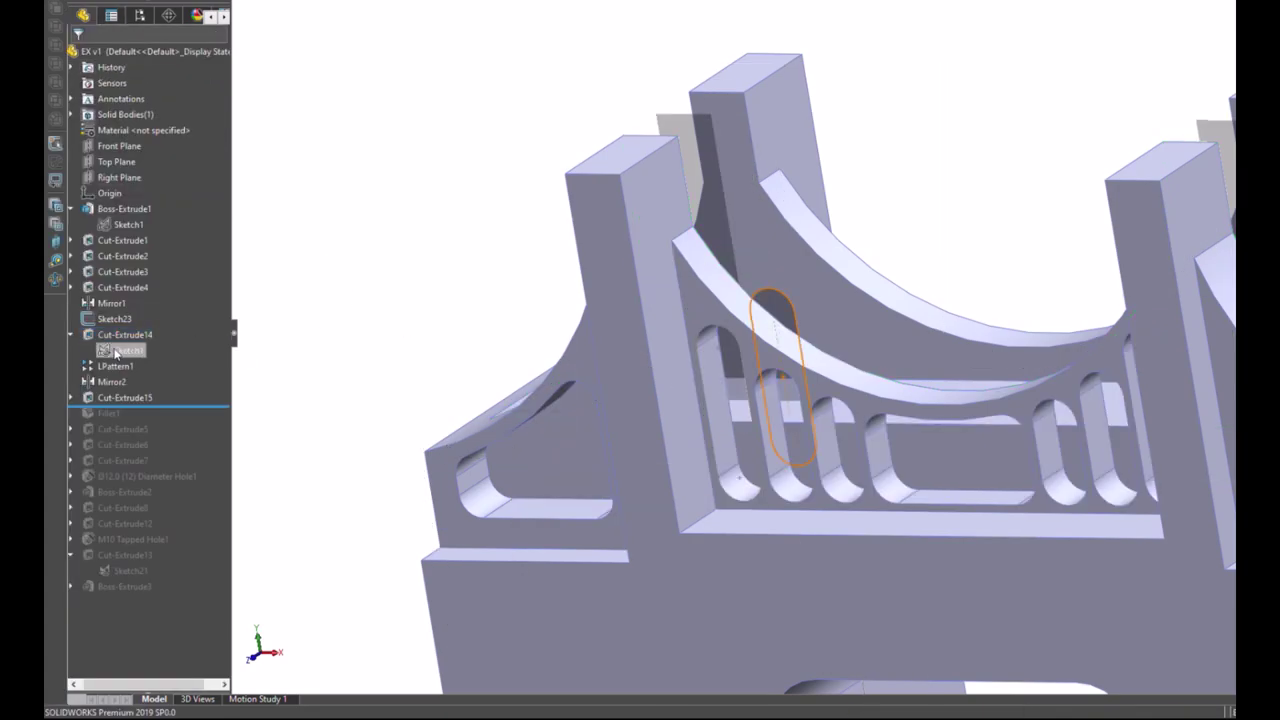
Step: Roll the model back before Cut-Extrude14 and select Sketch23
mouse_move(166, 407)
left_mouse_down()
mouse_move(174, 370)
mouse_move(228, 350)
left_mouse_up()
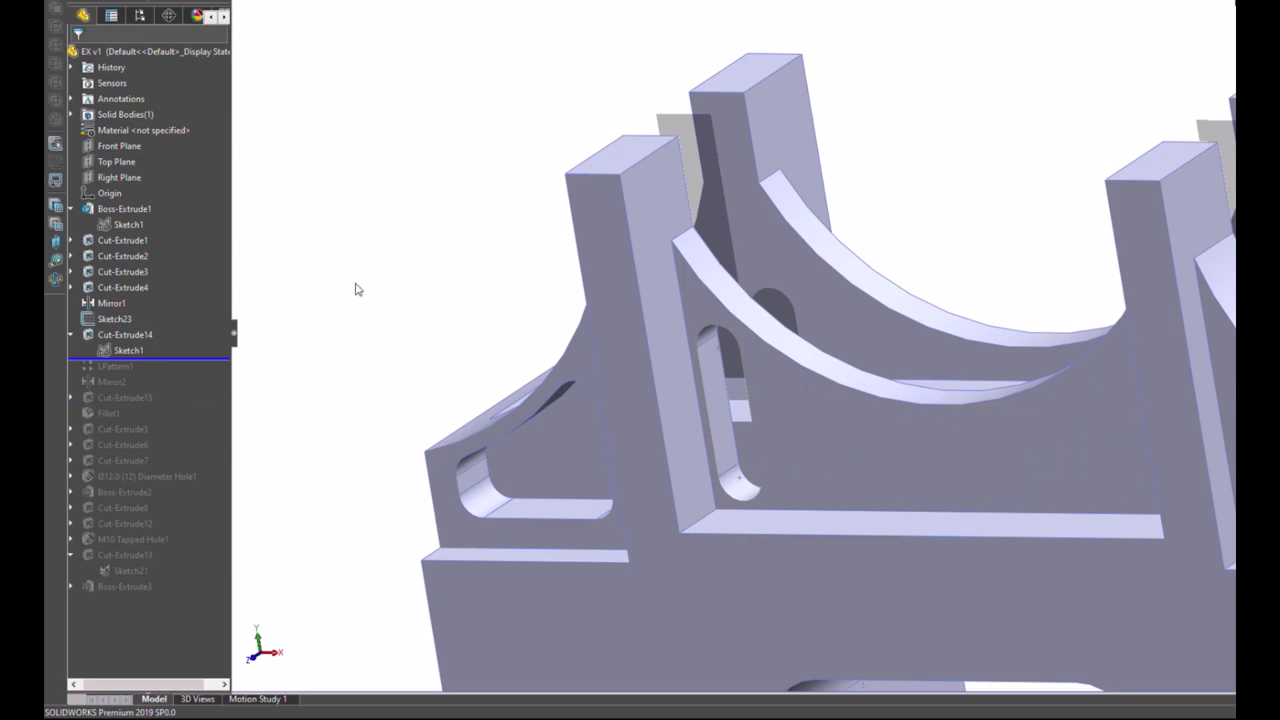
left_click(108, 337)
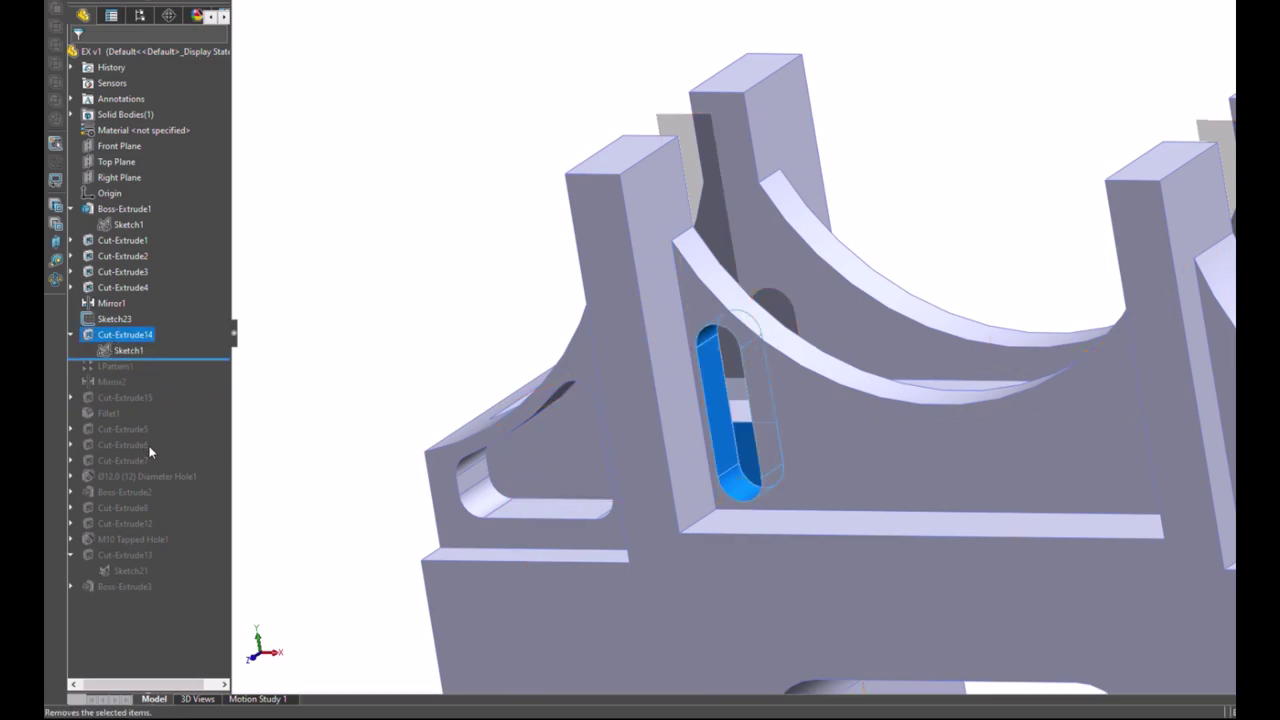
left_click_drag(228, 357, 228, 327)
left_click(100, 319)
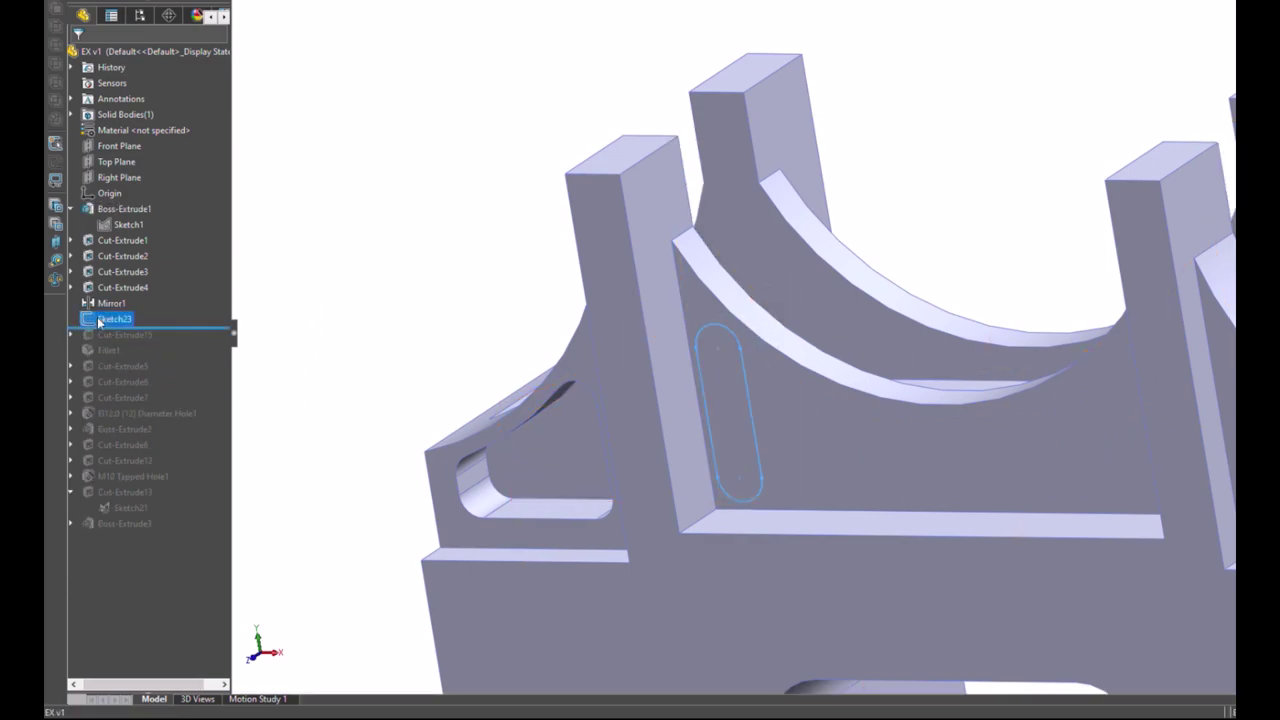
left_click(118, 279)
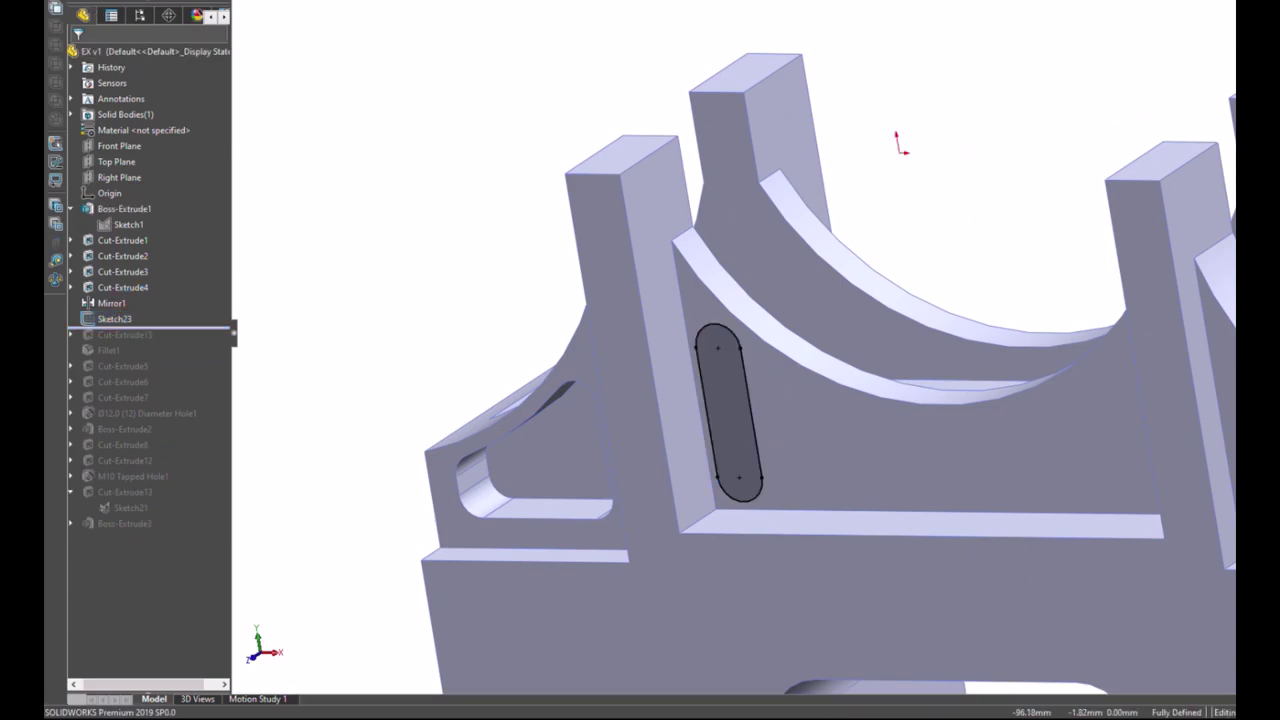
Step: Extrude-cut the Sketch23 slot Up To Surface at the chosen face, then roll forward past Cut-Extrude15
left_click(391, 46)
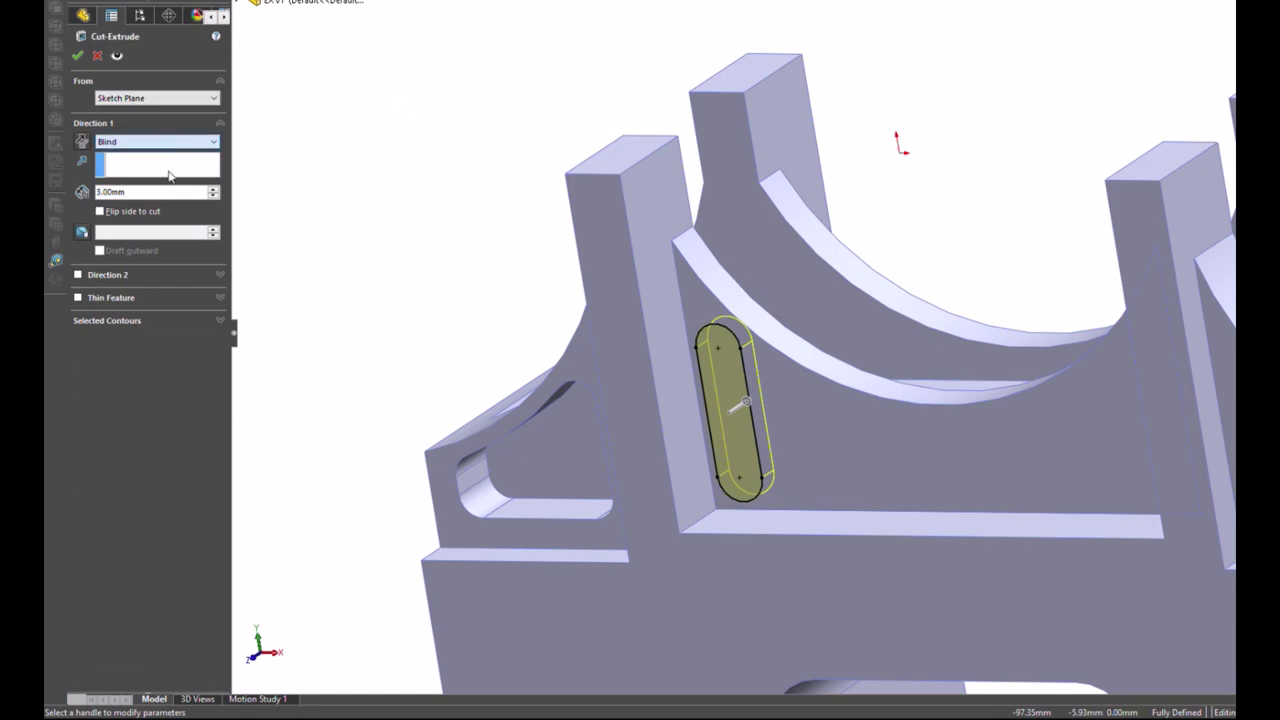
left_click(157, 141)
left_click(150, 231)
middle_click_drag(780, 277, 652, 343)
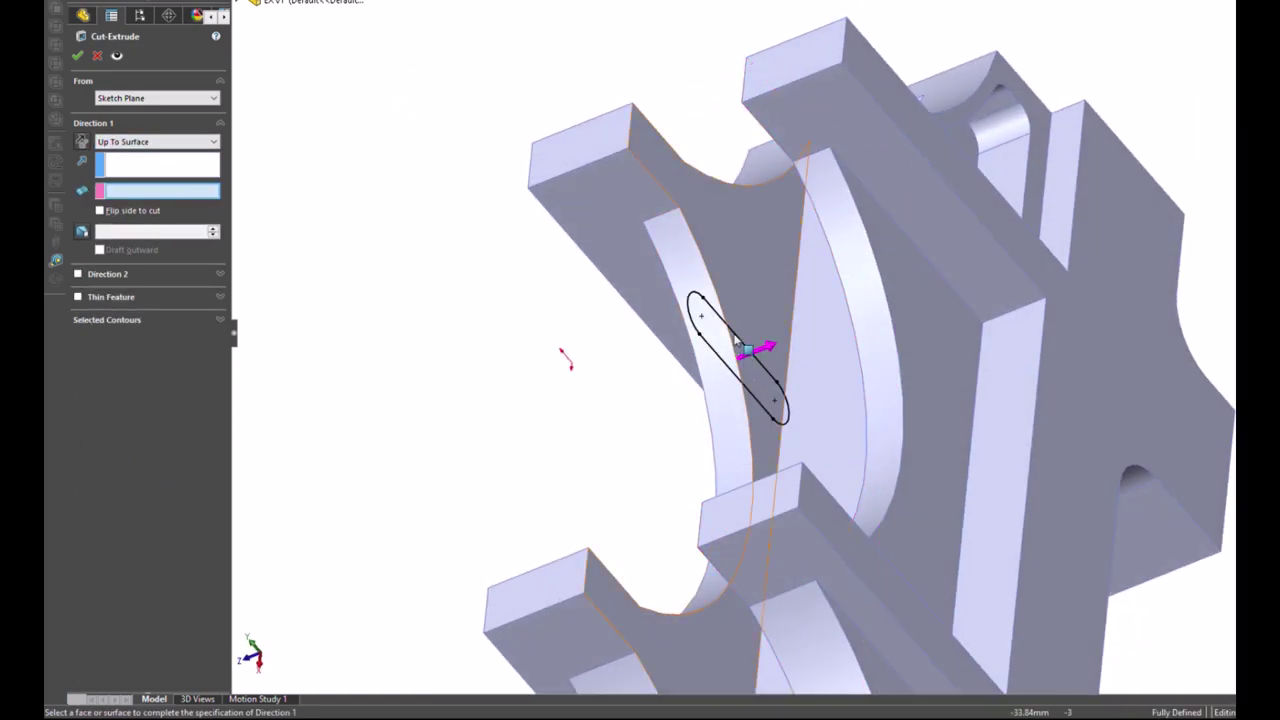
left_click(652, 343)
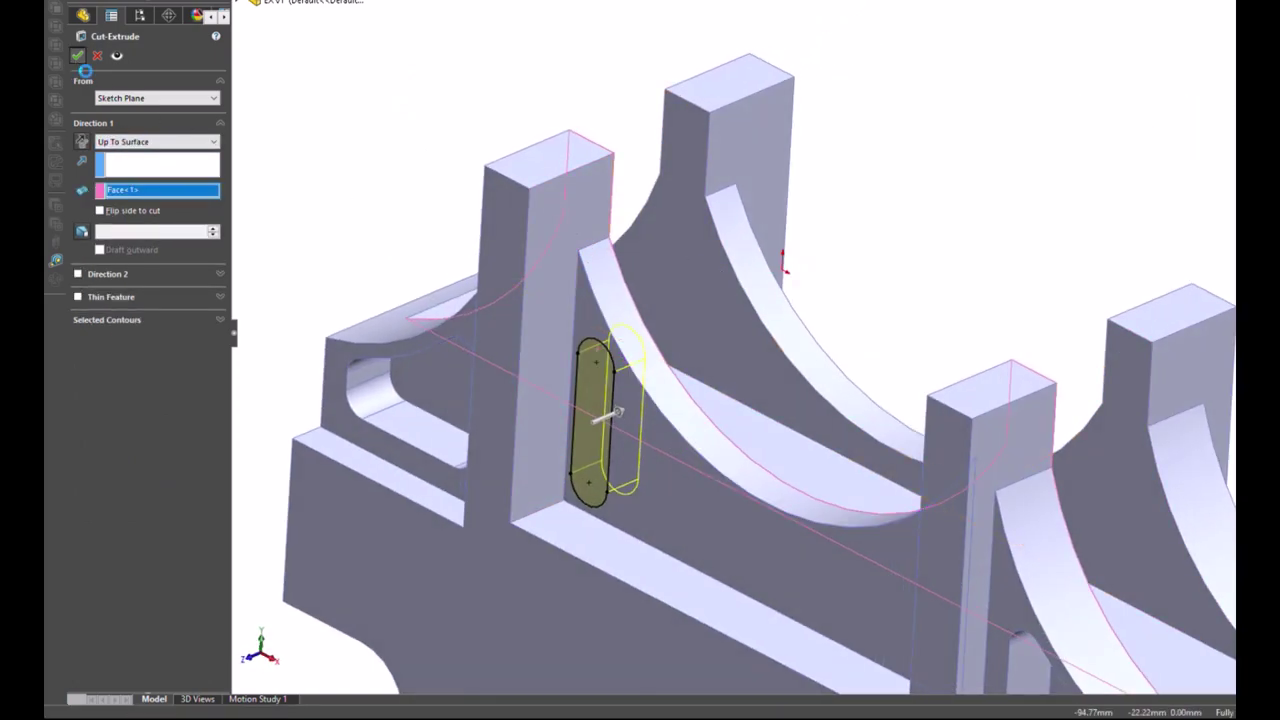
key("Return")
left_click_drag(183, 331, 183, 343)
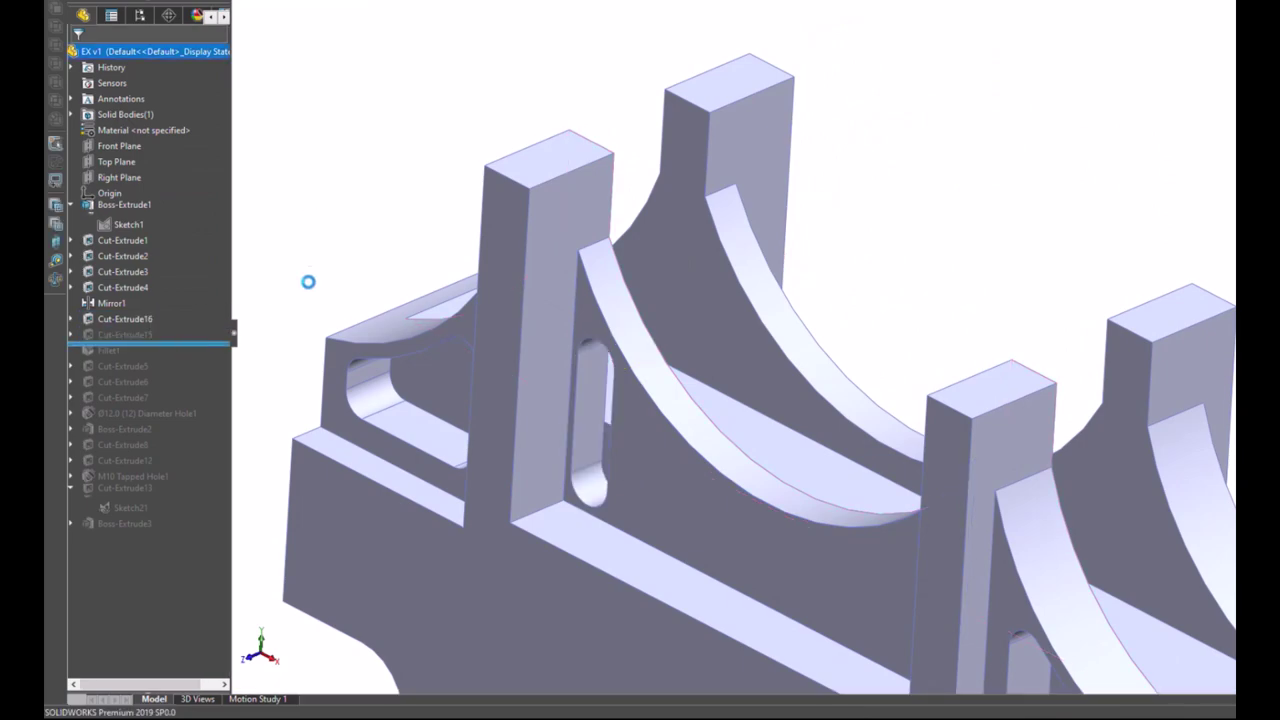
Step: Fit the model and orbit to a lower front view to check Cut-Extrude16's slot
key("f")
mouse_move(984, 339)
middle_mouse_down()
mouse_move(1135, 425)
mouse_move(1134, 386)
mouse_move(1014, 309)
middle_mouse_up()
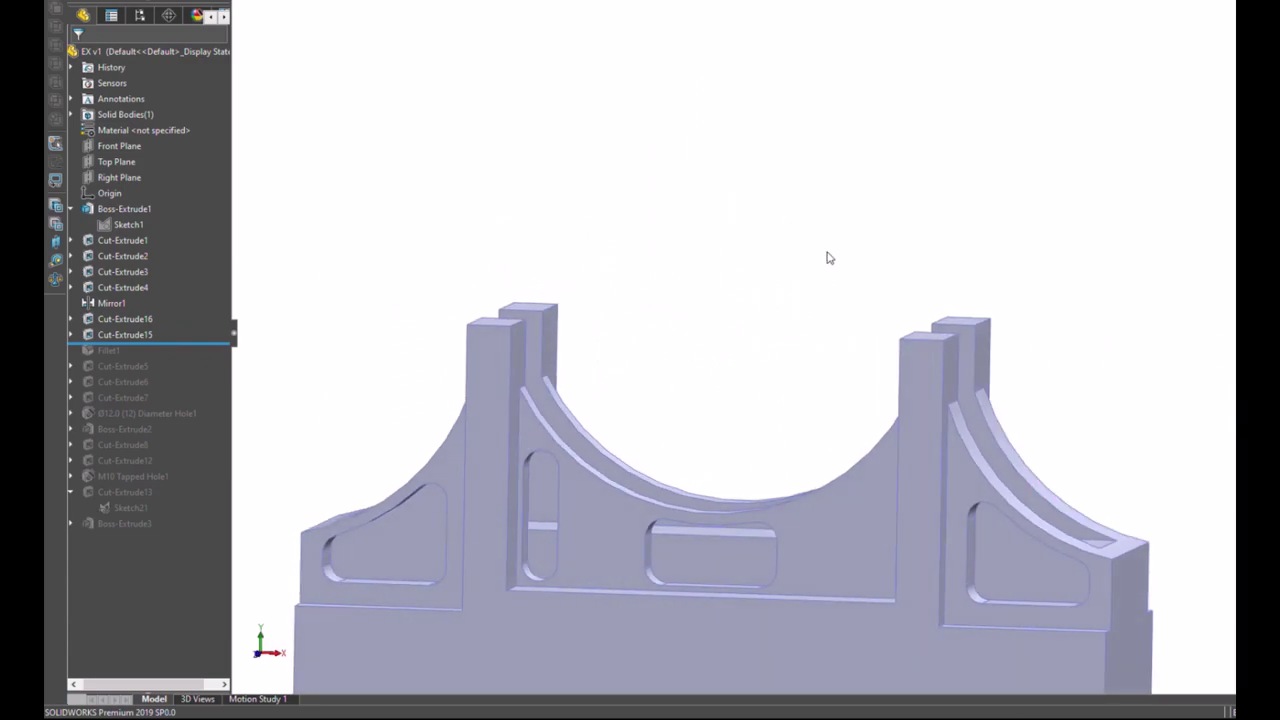
left_click(125, 318)
left_click(410, 238)
scroll(774, 550, "up", 3)
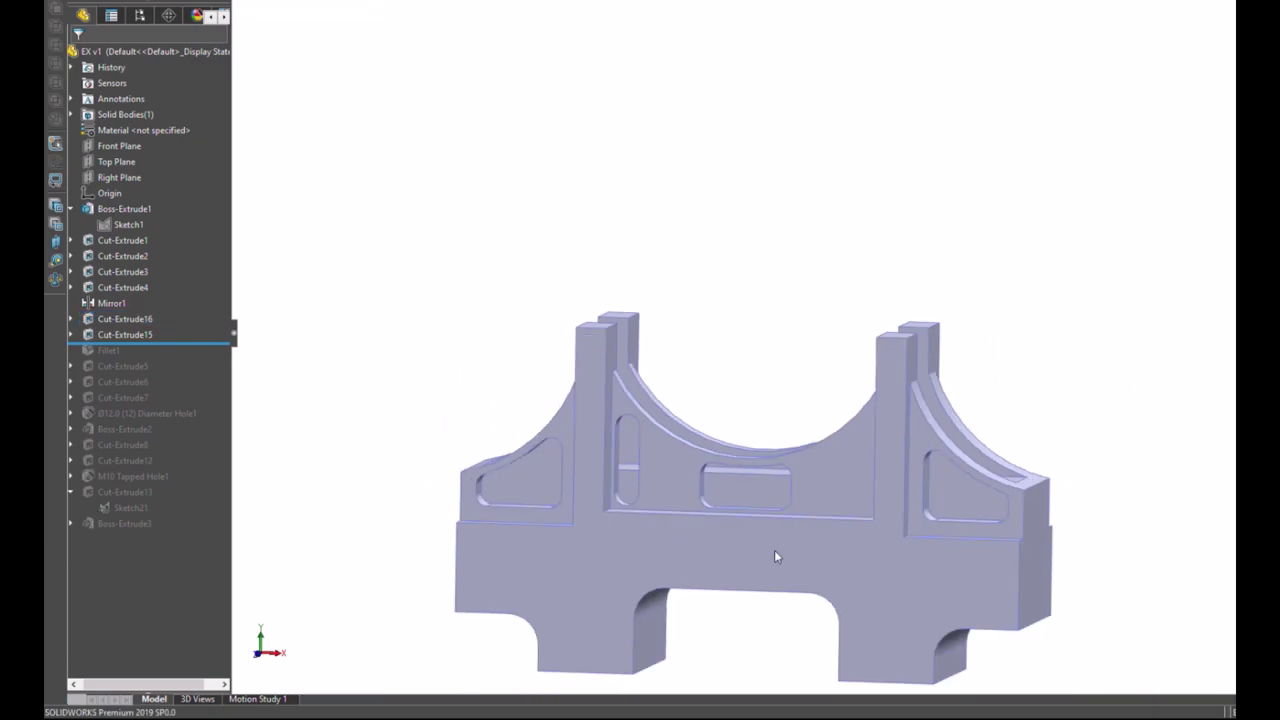
scroll(671, 597, "down", 4)
scroll(466, 379, "up", 4)
scroll(762, 259, "down", 4)
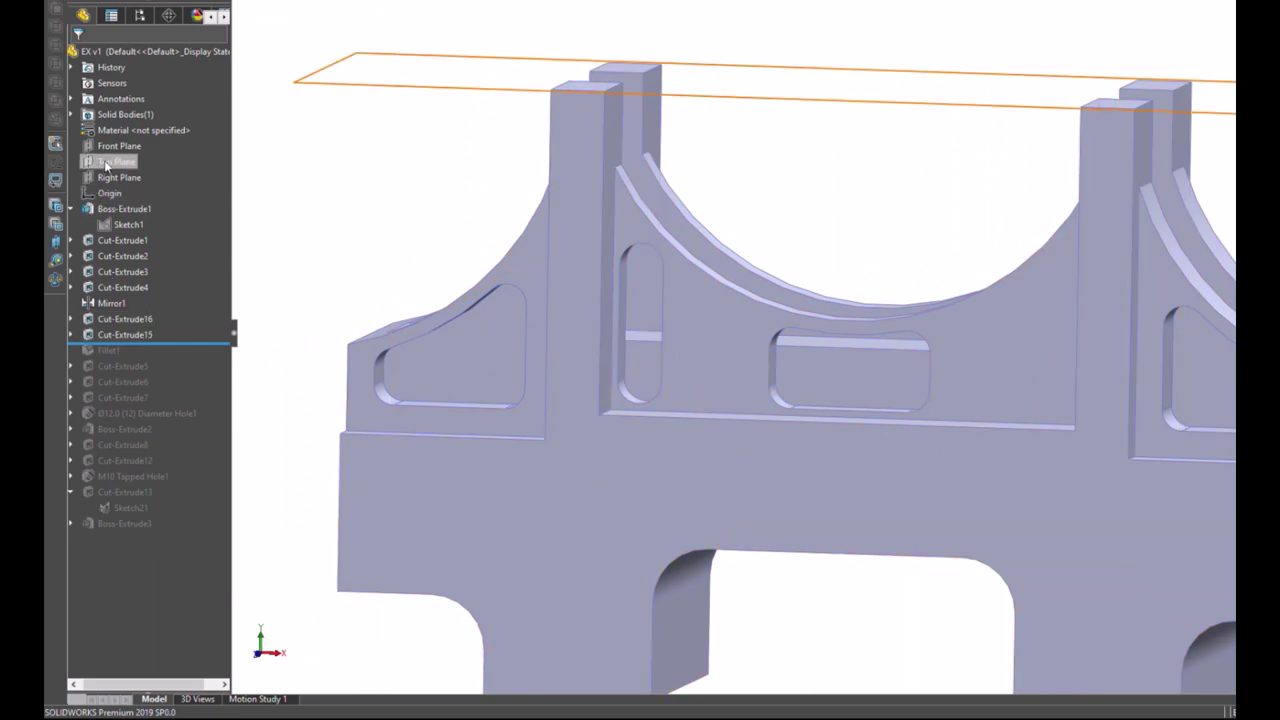
Step: Turn on Show Feature Dimensions from Annotations, orbit, and select the bracket's front face
left_click(115, 100)
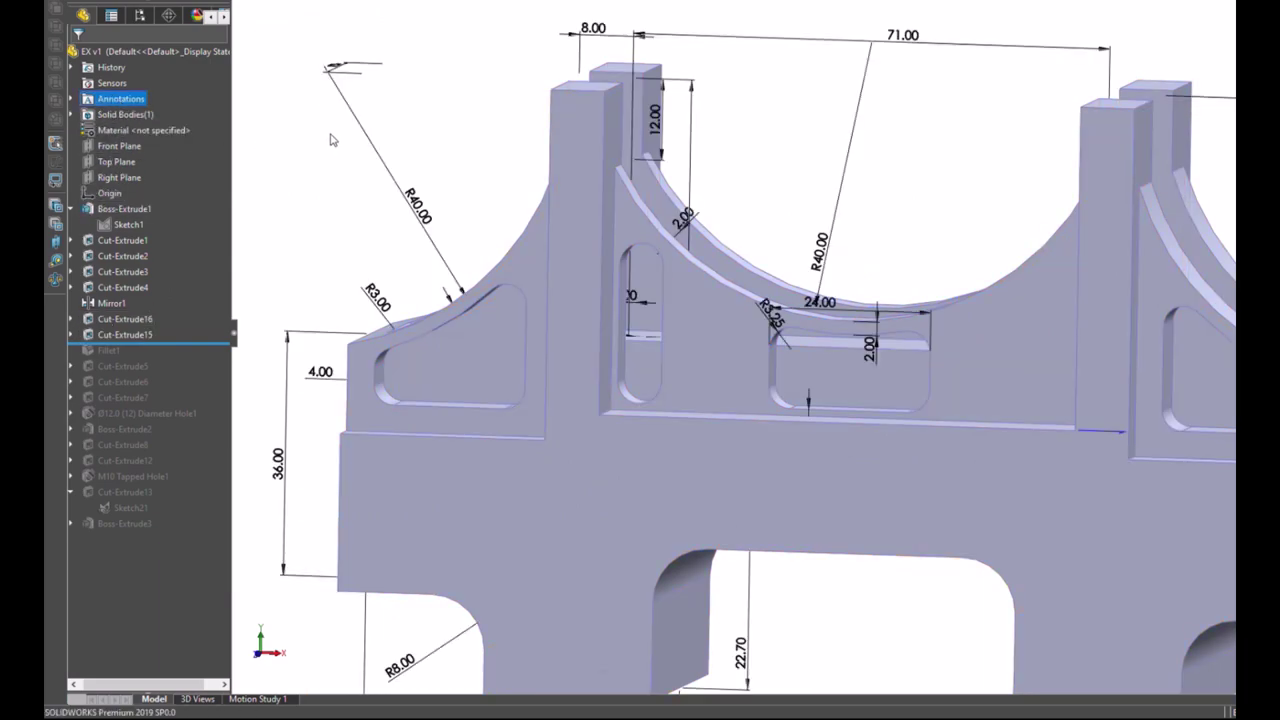
left_click(395, 132)
mouse_move(402, 136)
middle_mouse_down()
mouse_move(377, 135)
mouse_move(396, 133)
middle_mouse_up()
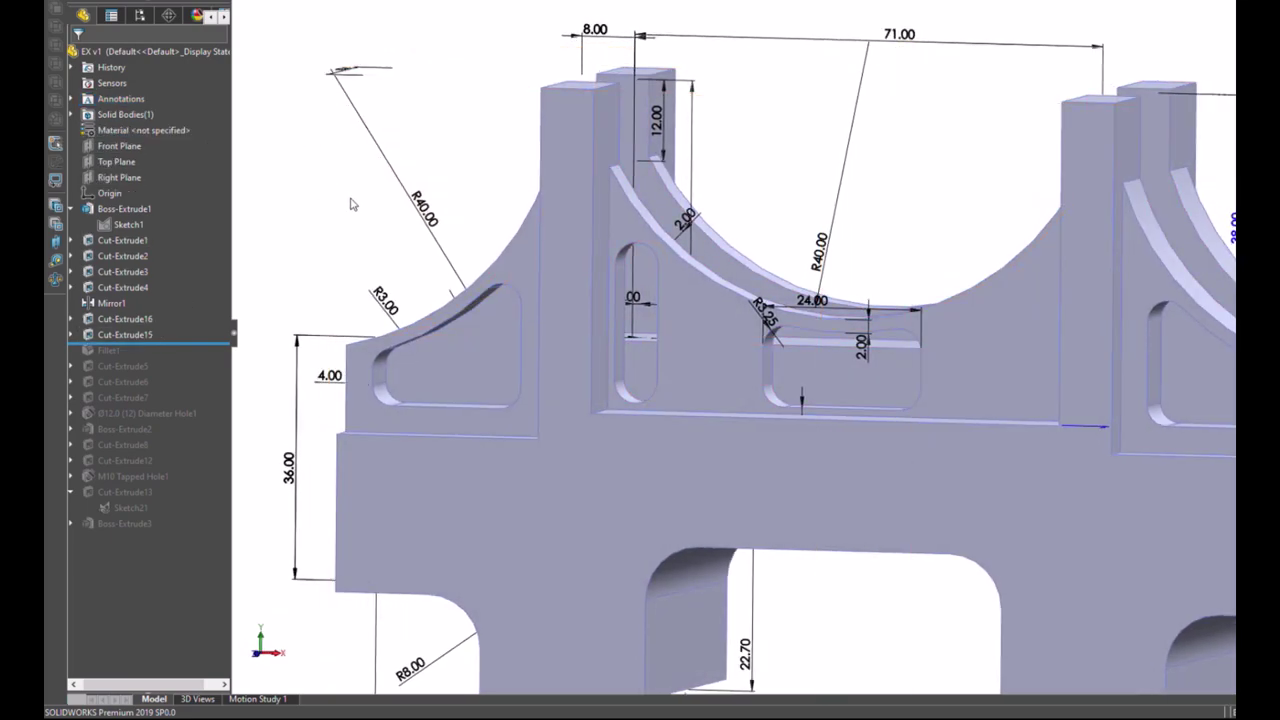
mouse_move(350, 204)
middle_mouse_down()
mouse_move(376, 211)
mouse_move(277, 326)
middle_mouse_up()
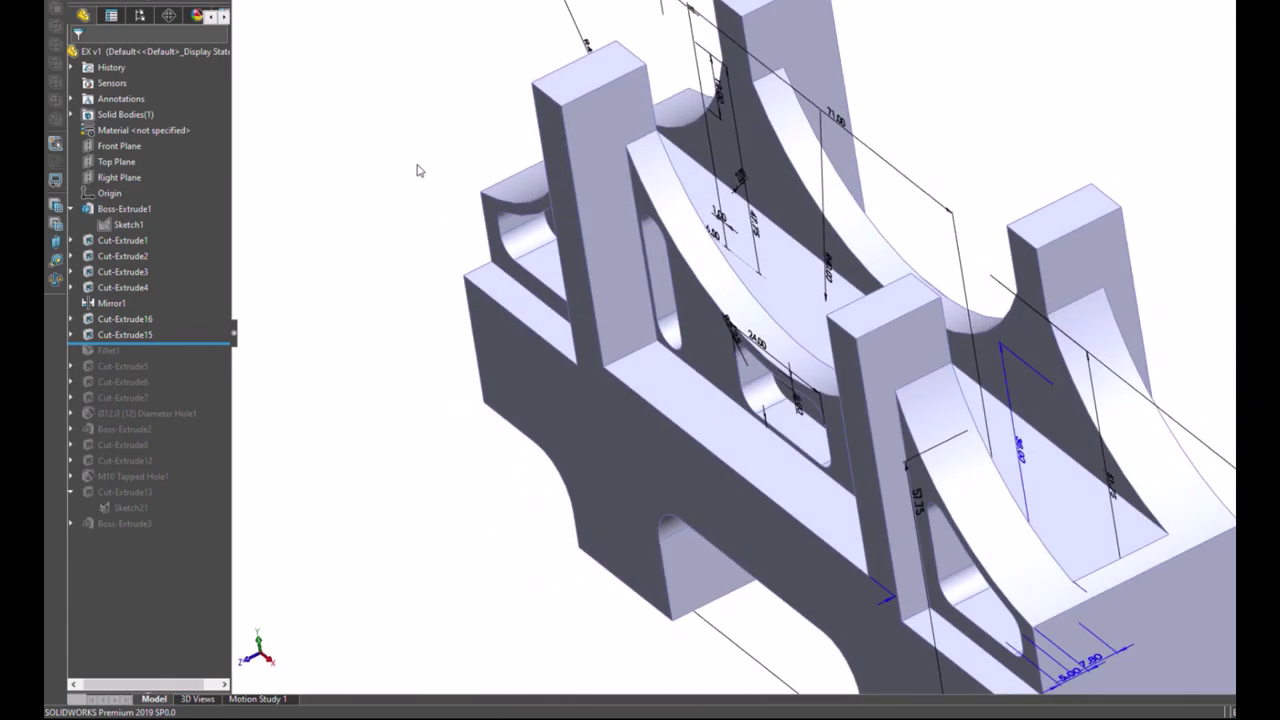
middle_click_drag(419, 171, 910, 100)
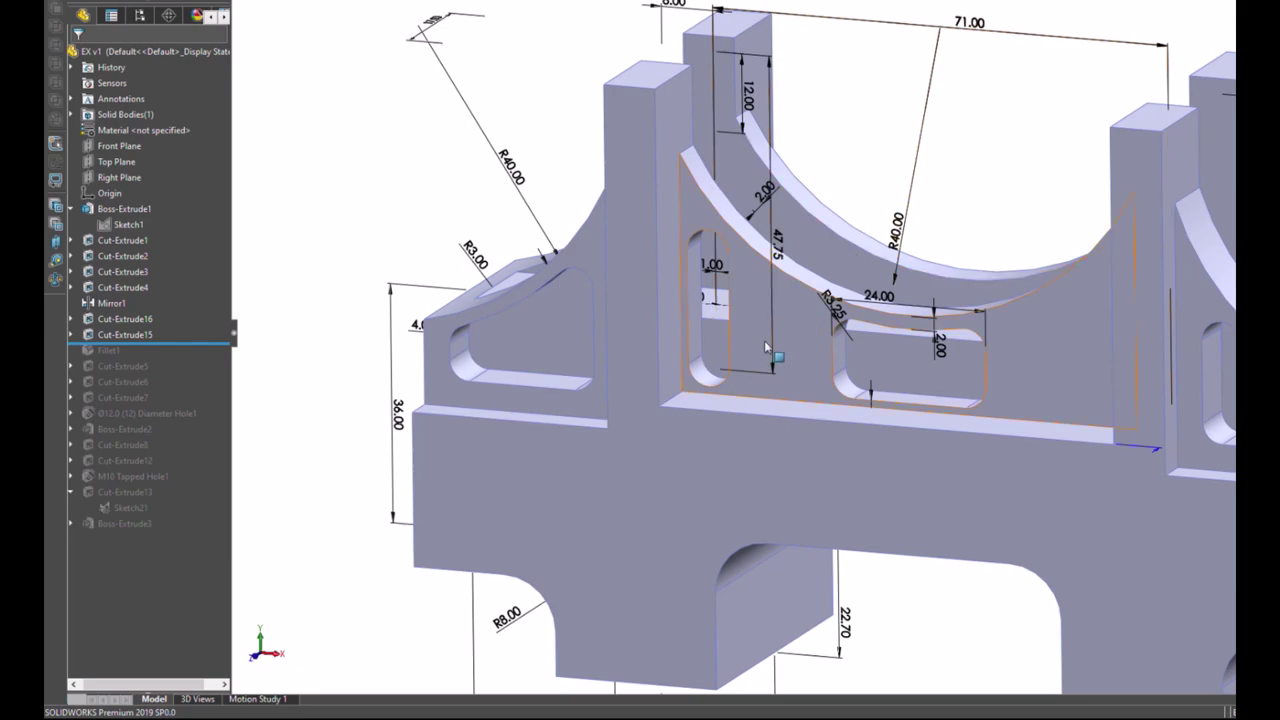
left_click(770, 290)
Step: View the bracket's front face Normal To and clear the selection
left_click(760, 20)
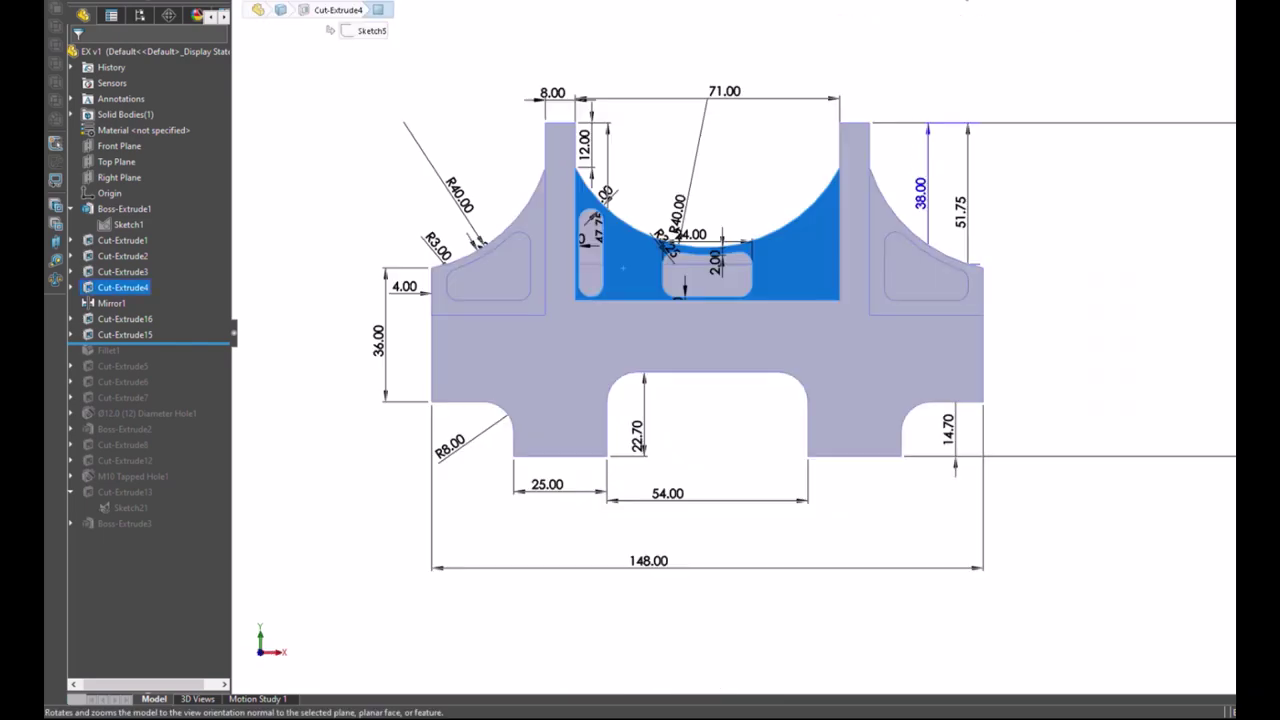
key("Escape")
scroll(630, 210, "down", 3)
scroll(830, 200, "down", 3)
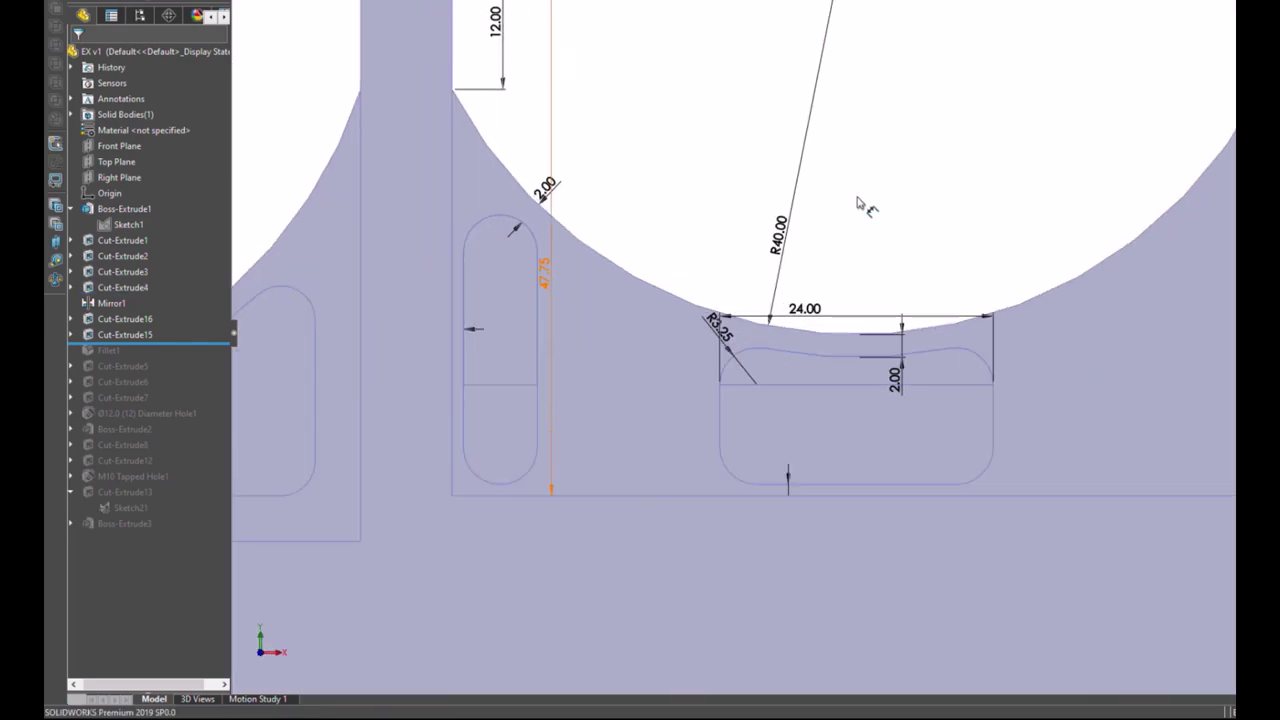
scroll(860, 208, "down", 1)
scroll(877, 222, "up", 1)
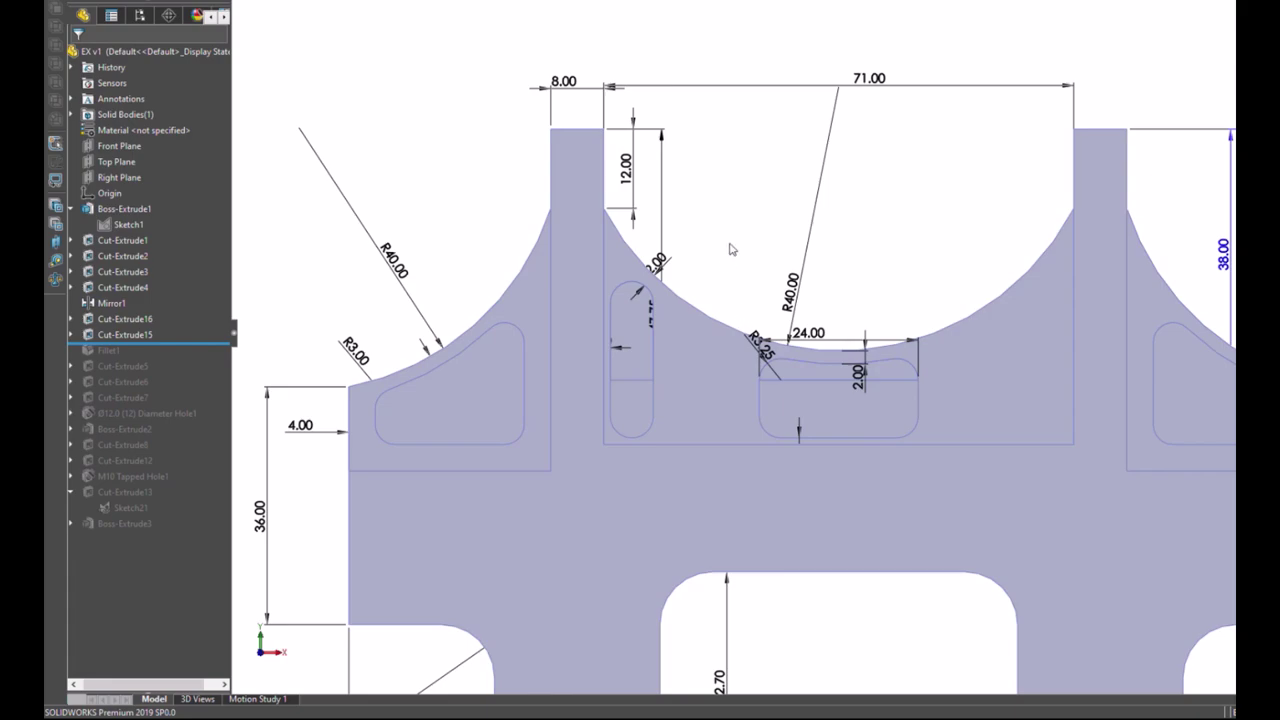
scroll(662, 370, "down", 2)
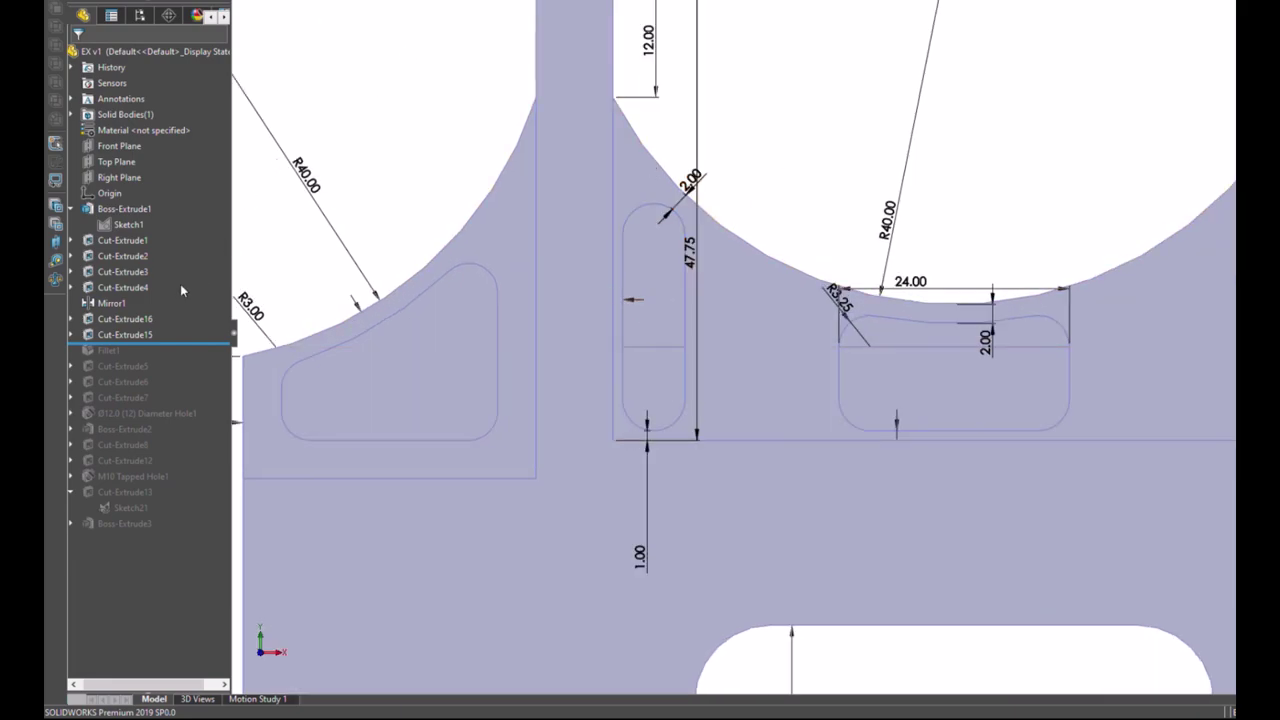
Step: Linear-pattern Cut-Extrude16 along D14 with Vary sketch, 7.50mm spacing and 3 instances
left_click_drag(166, 343, 177, 329)
left_click(140, 322)
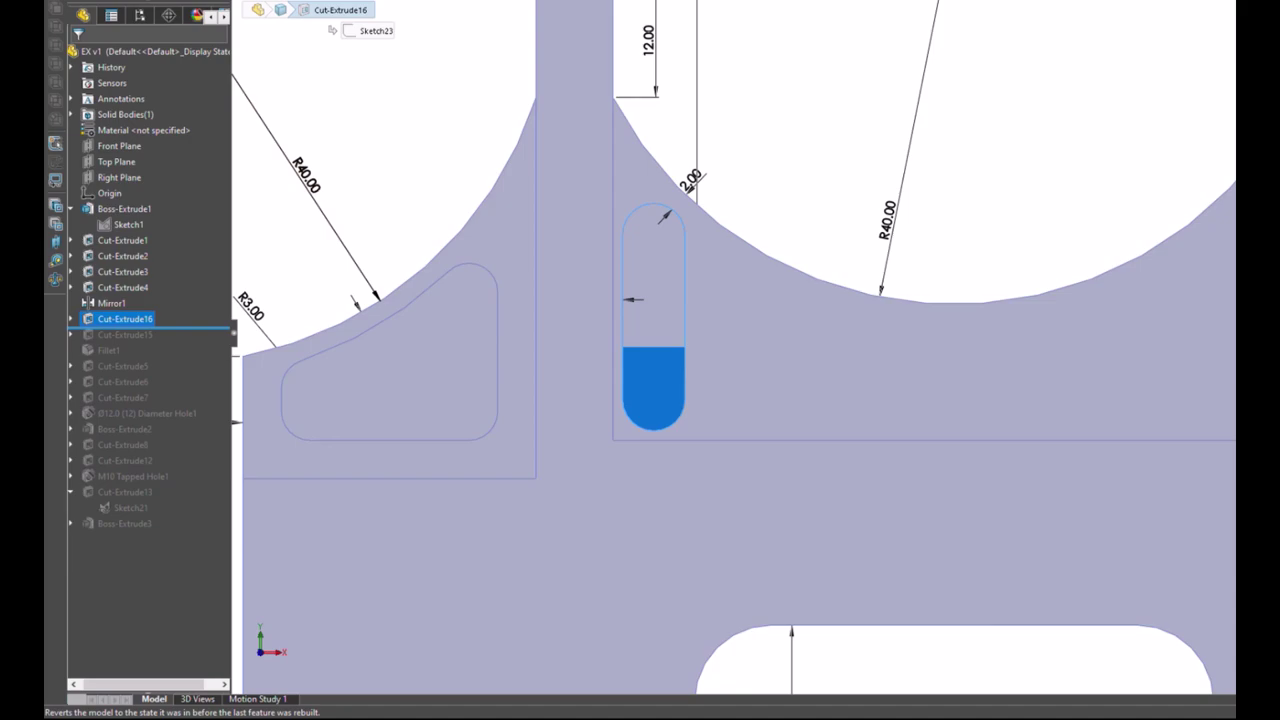
left_click(461, 5)
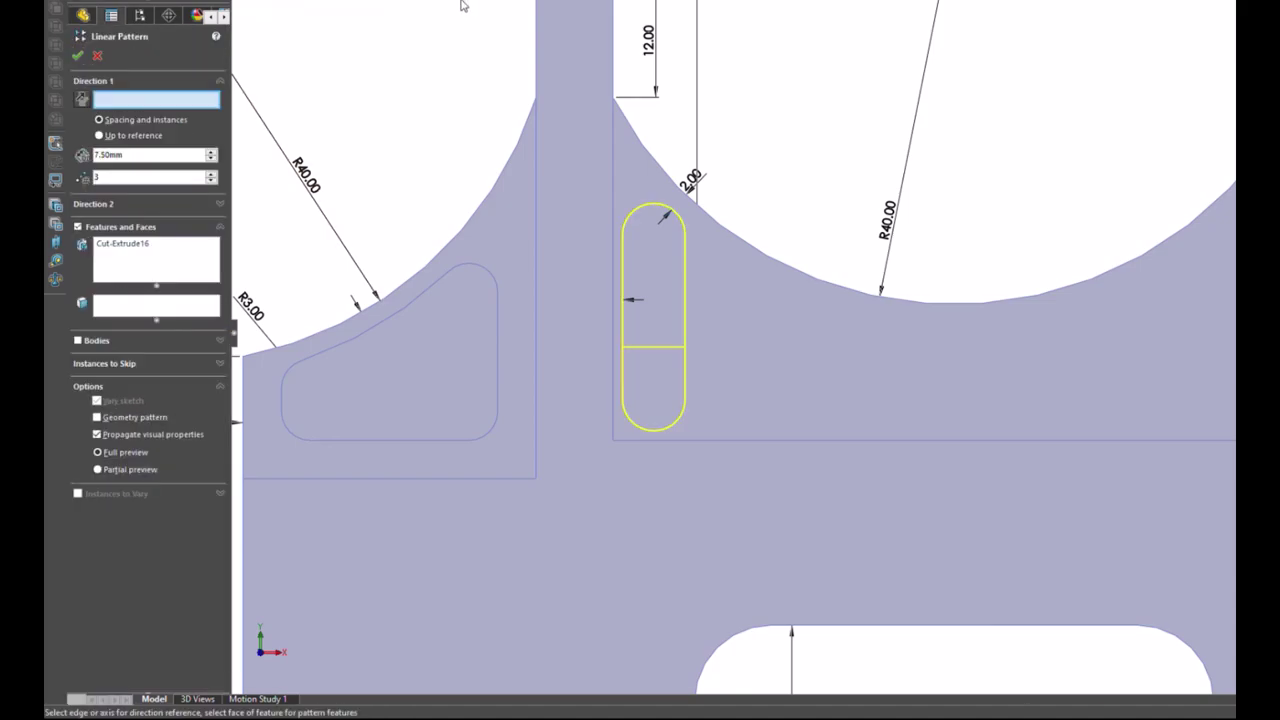
left_click(610, 295)
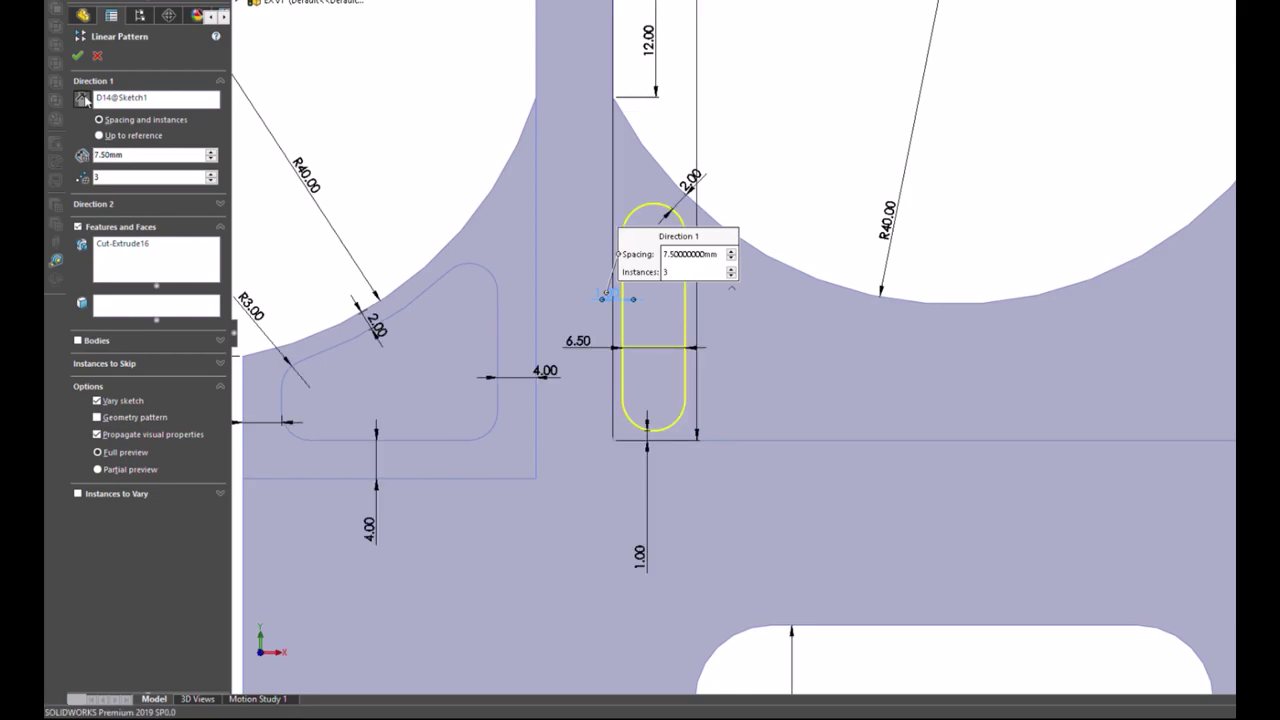
left_click_drag(631, 235, 422, 77)
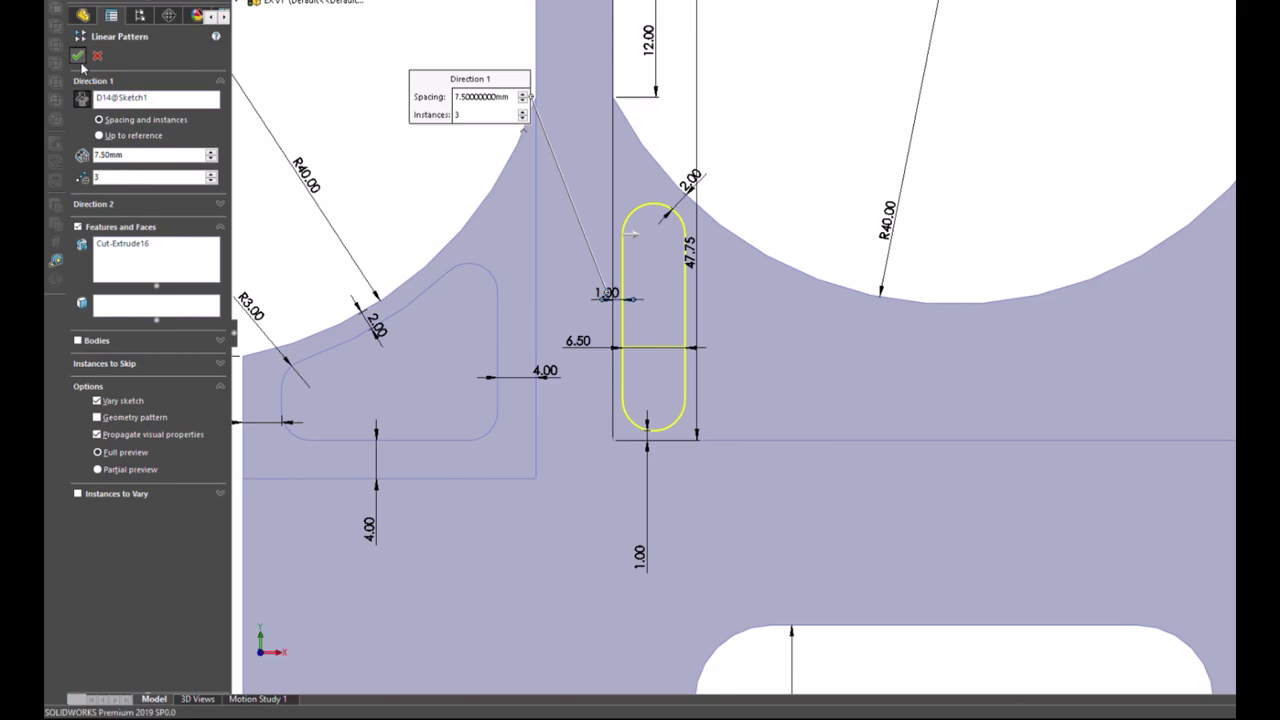
left_click(78, 57)
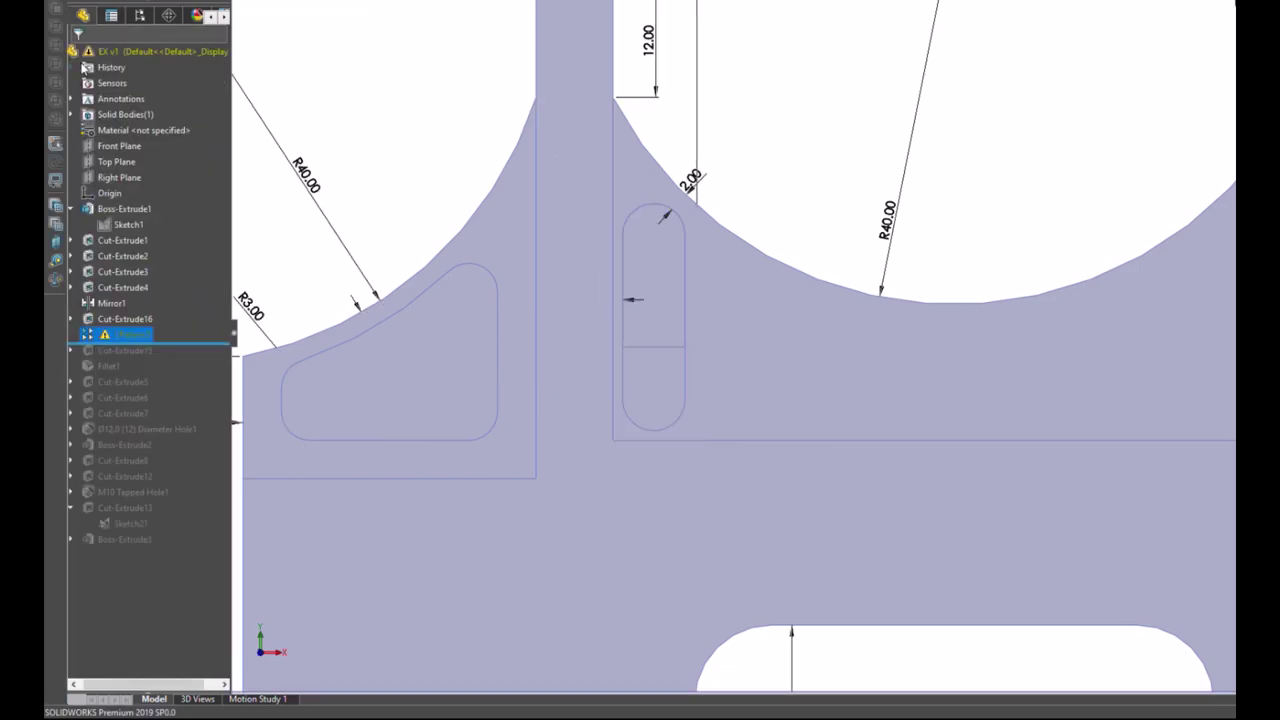
left_click(110, 335)
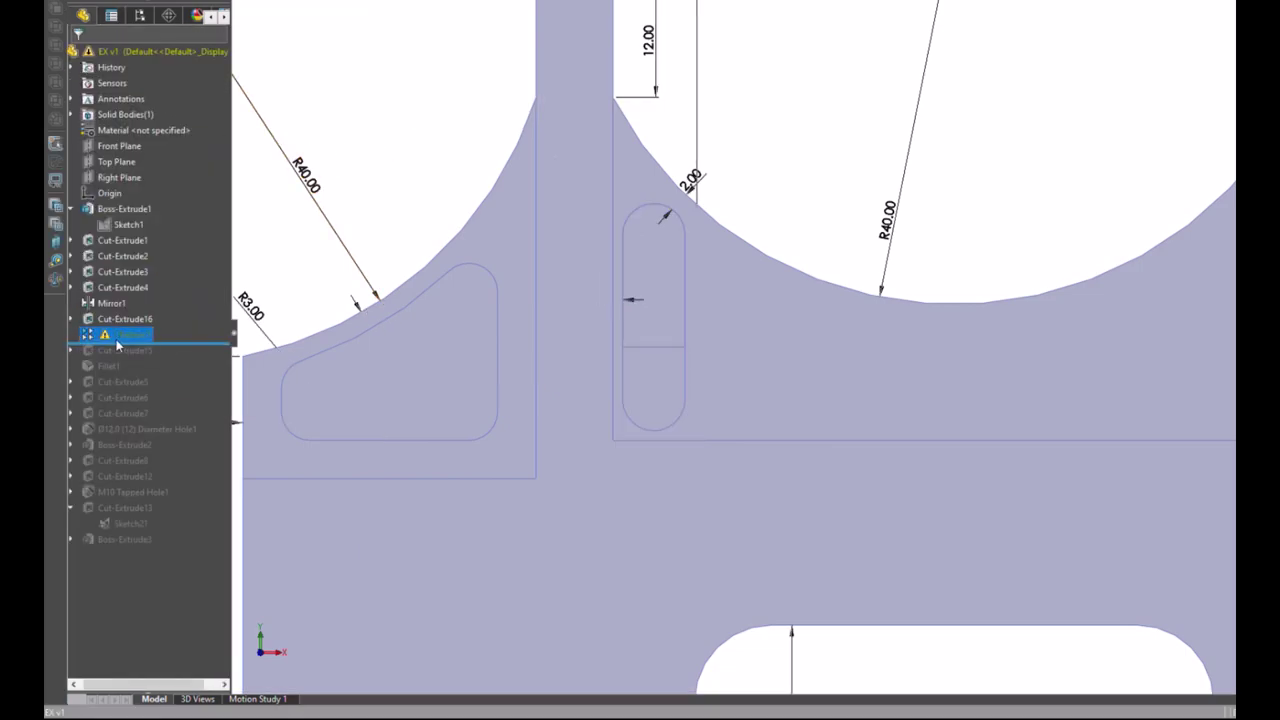
Step: Reopen LPattern2, toggle Vary sketch and trial 17.50mm and 4 instances, ending at 7.50mm and 3
left_click(138, 229)
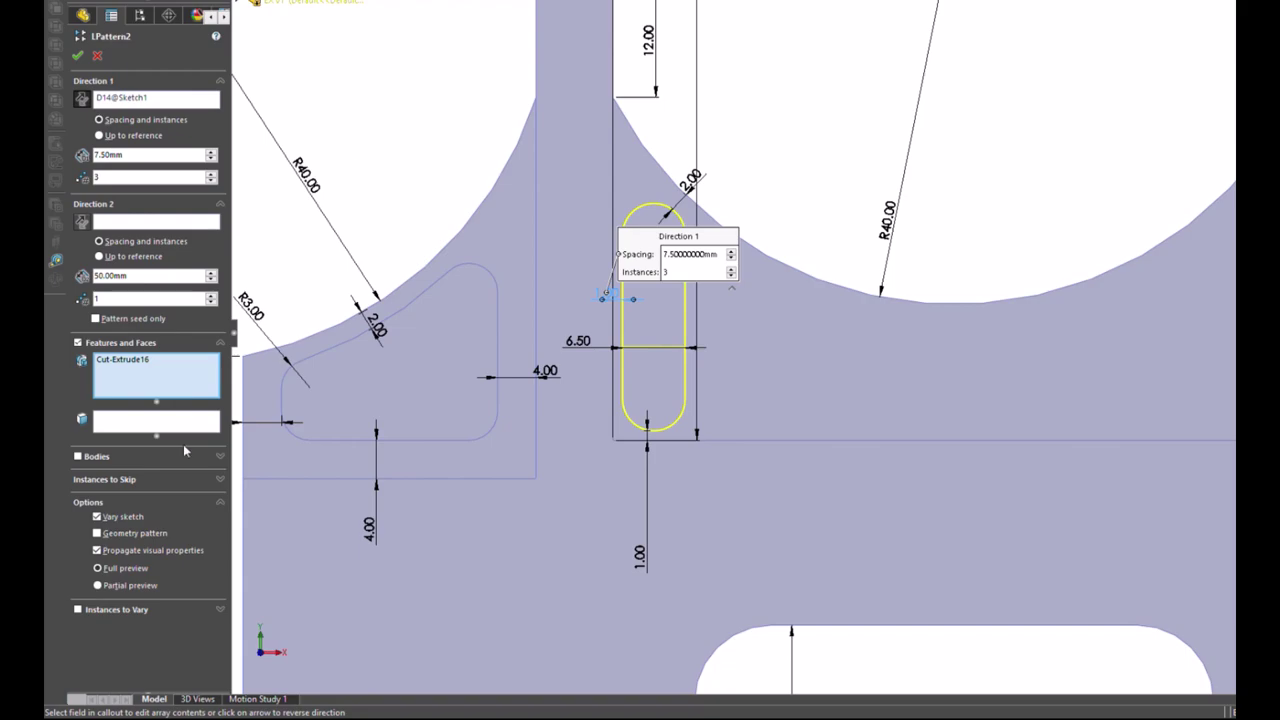
left_click(98, 517)
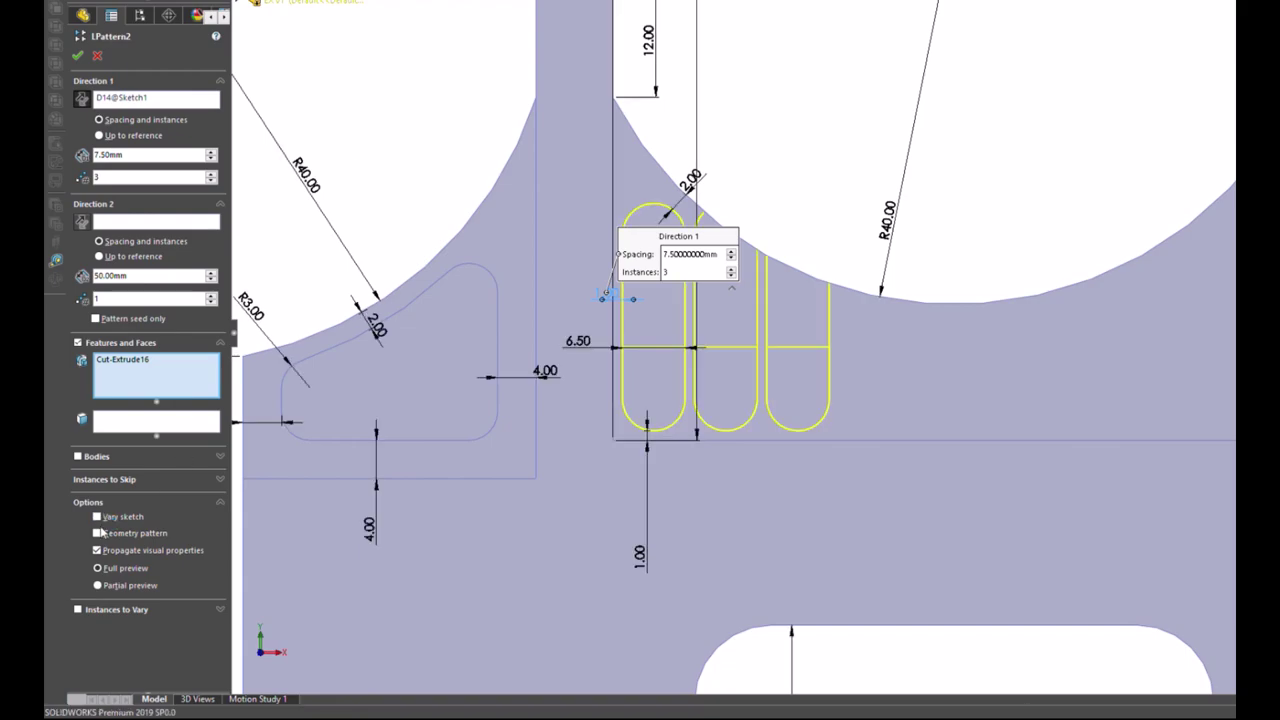
left_click(98, 517)
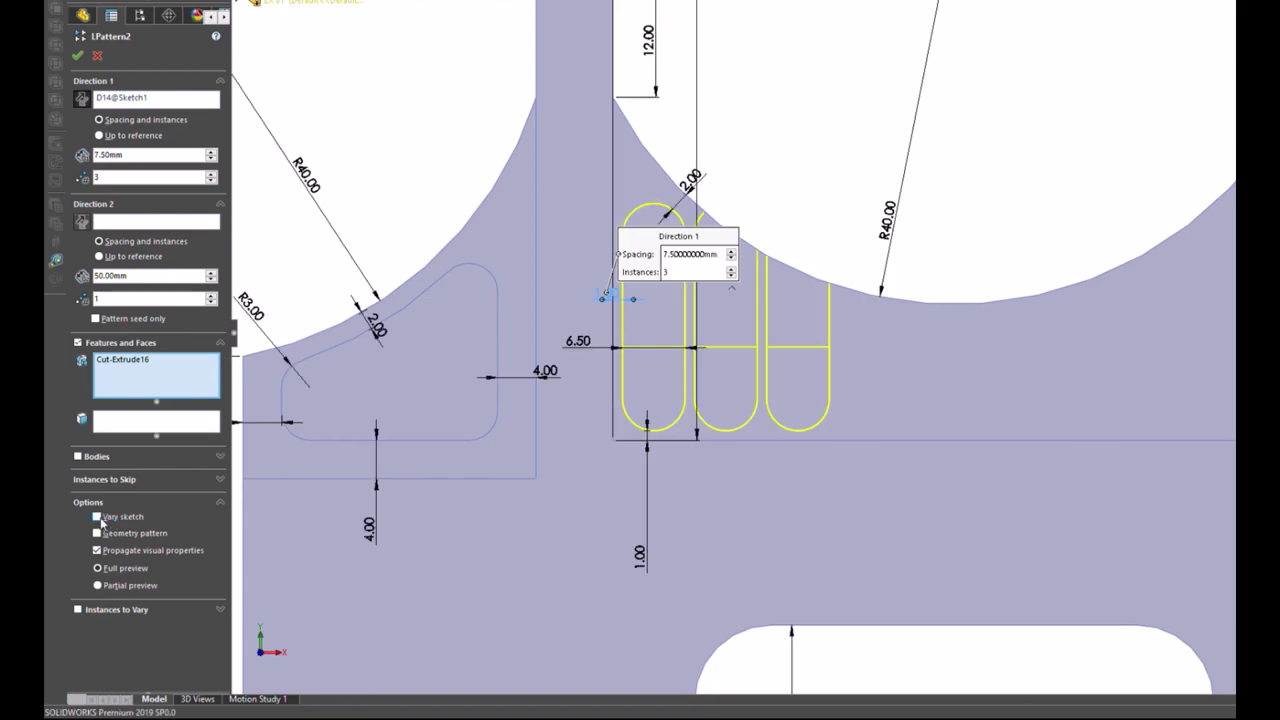
left_click(99, 569)
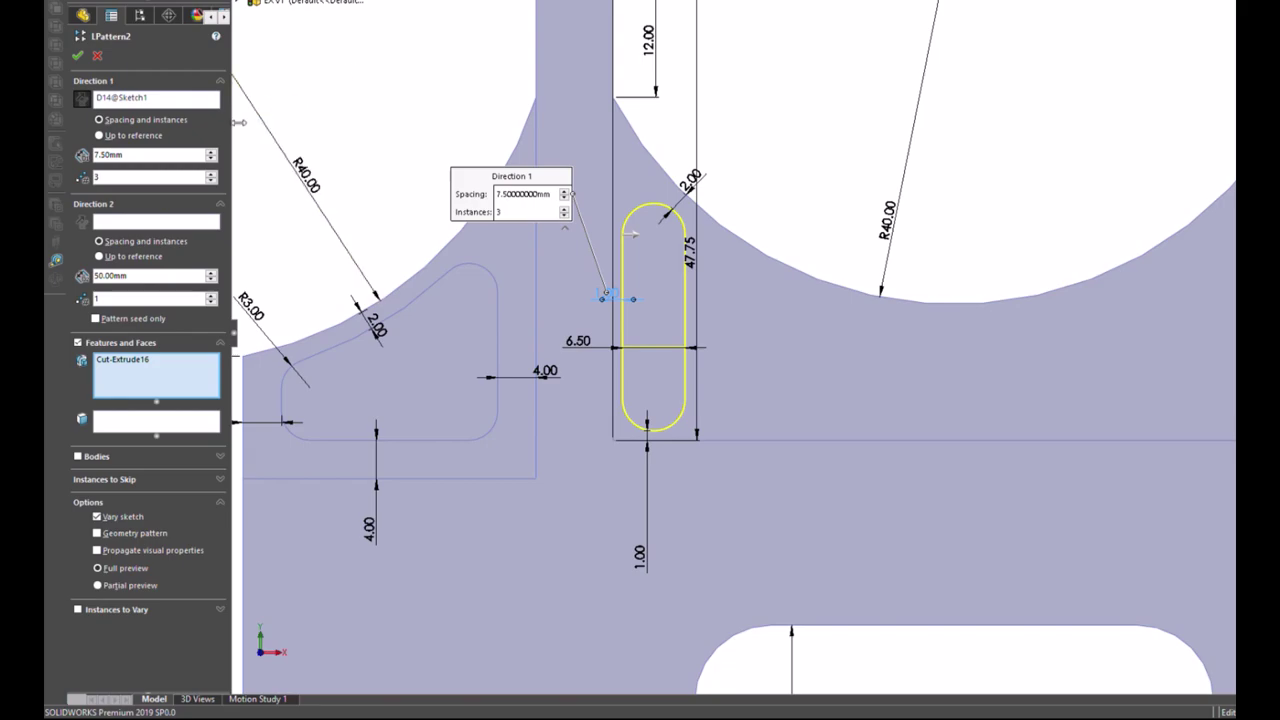
left_click(211, 153)
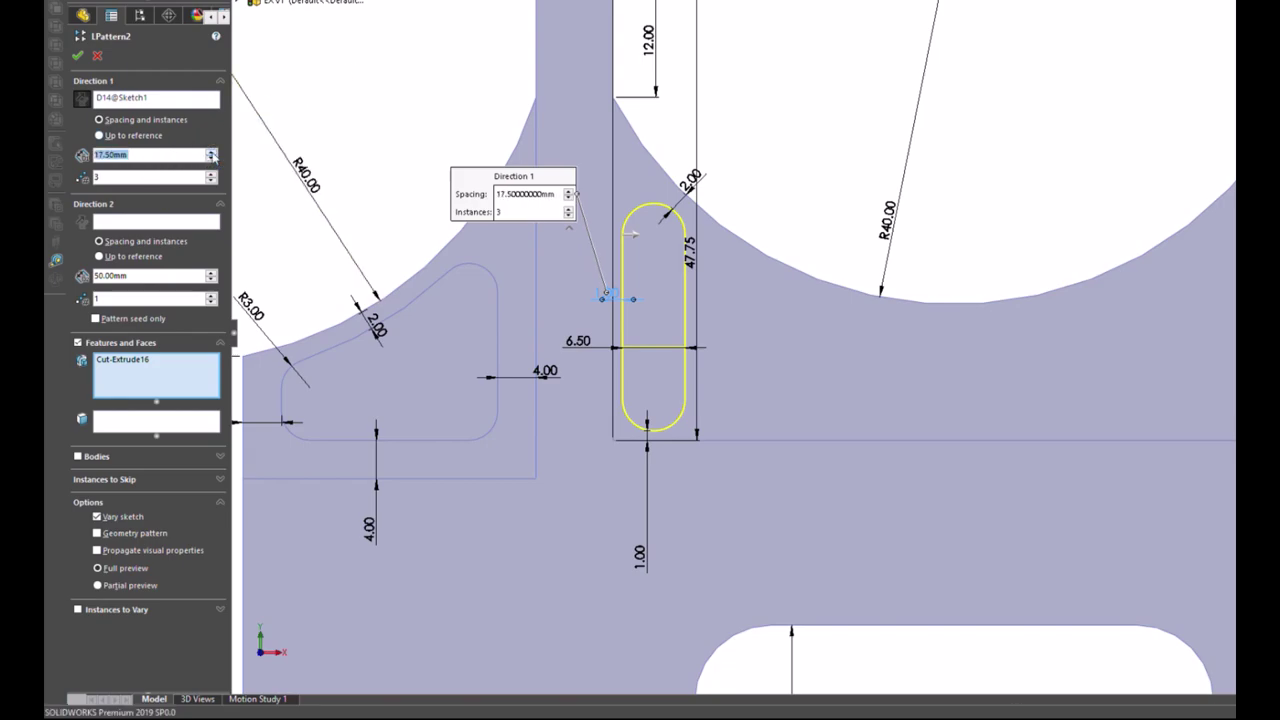
left_click(211, 158)
left_click(211, 174)
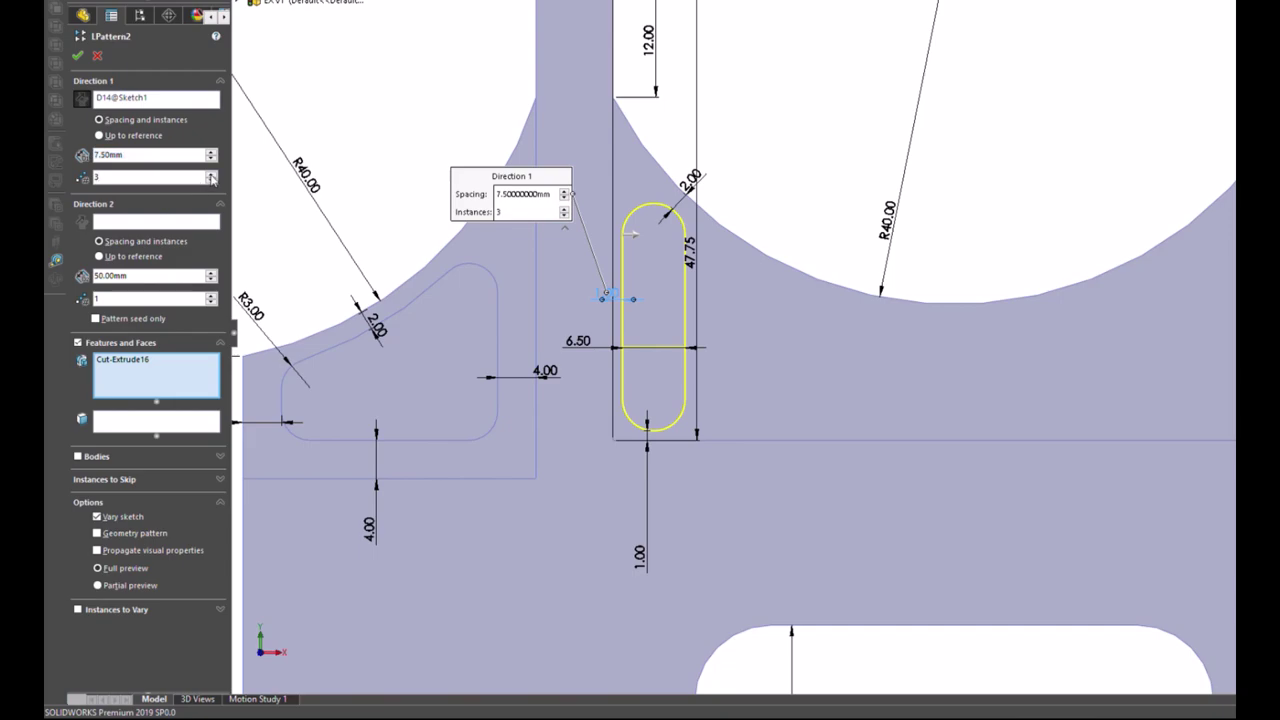
left_click(211, 181)
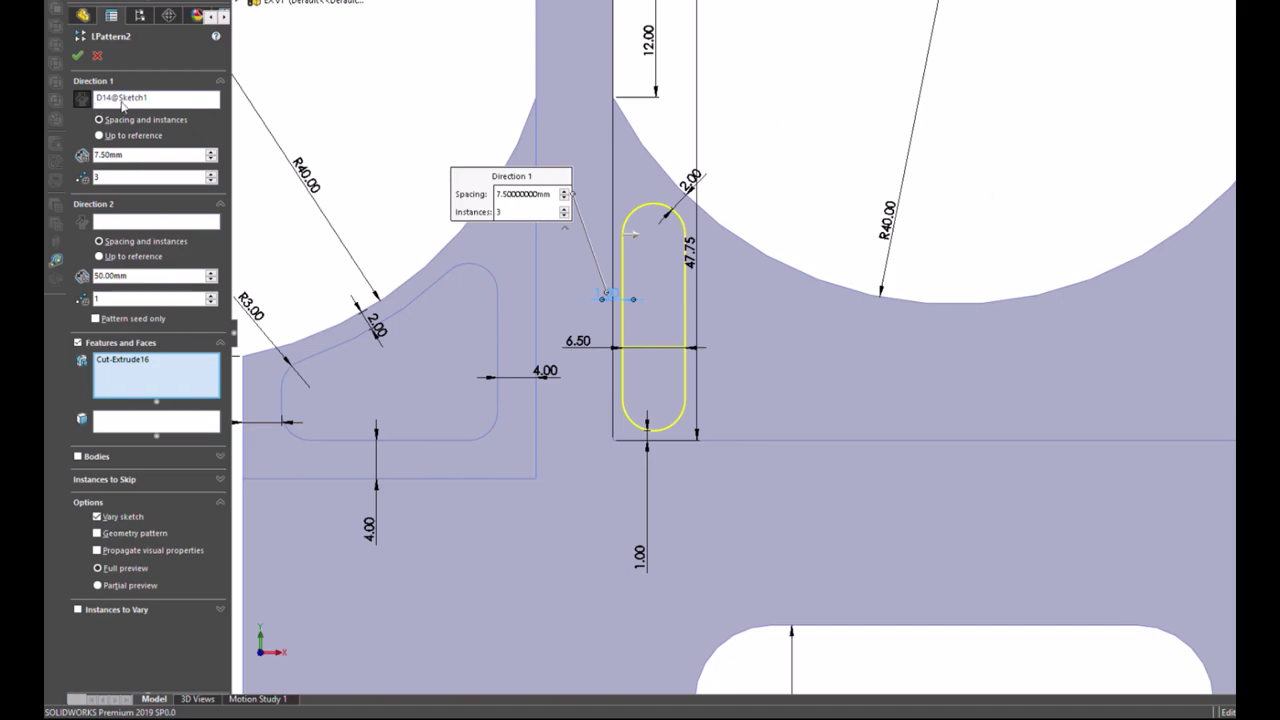
Step: Close the LPattern2 edit and delete the LPattern2 slot pattern
left_click(96, 55)
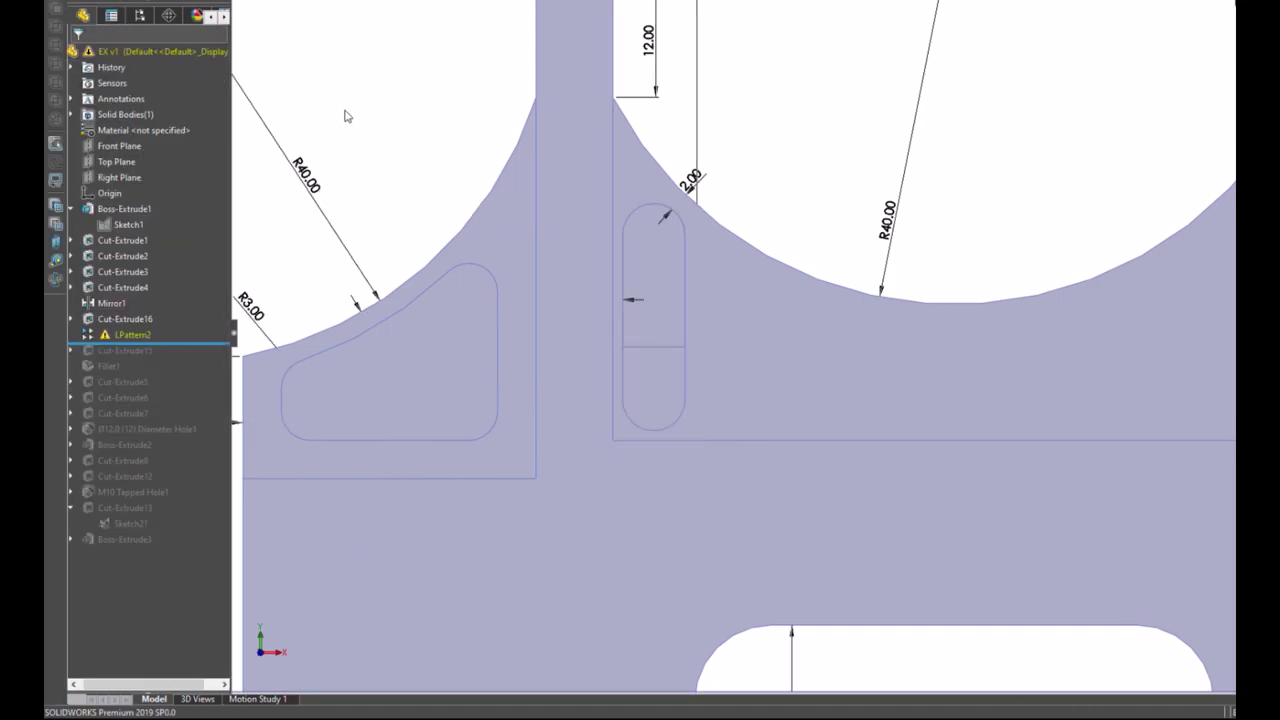
left_click(133, 336)
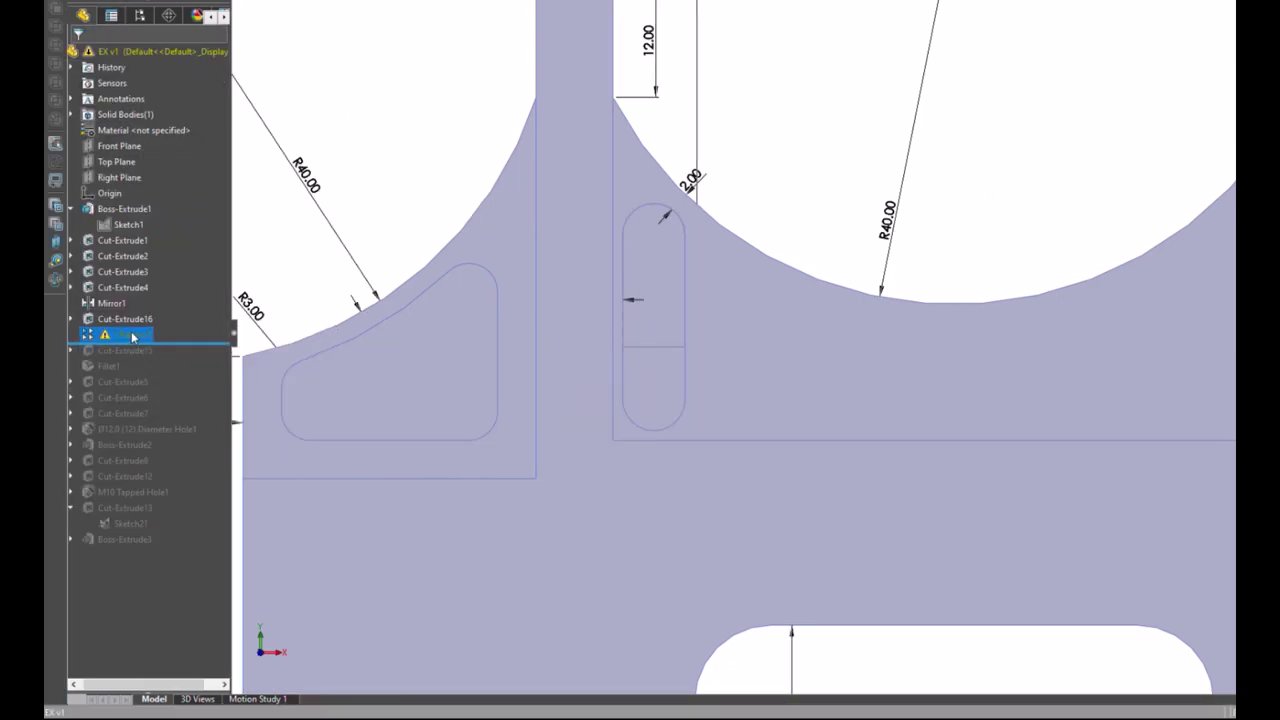
key("Delete")
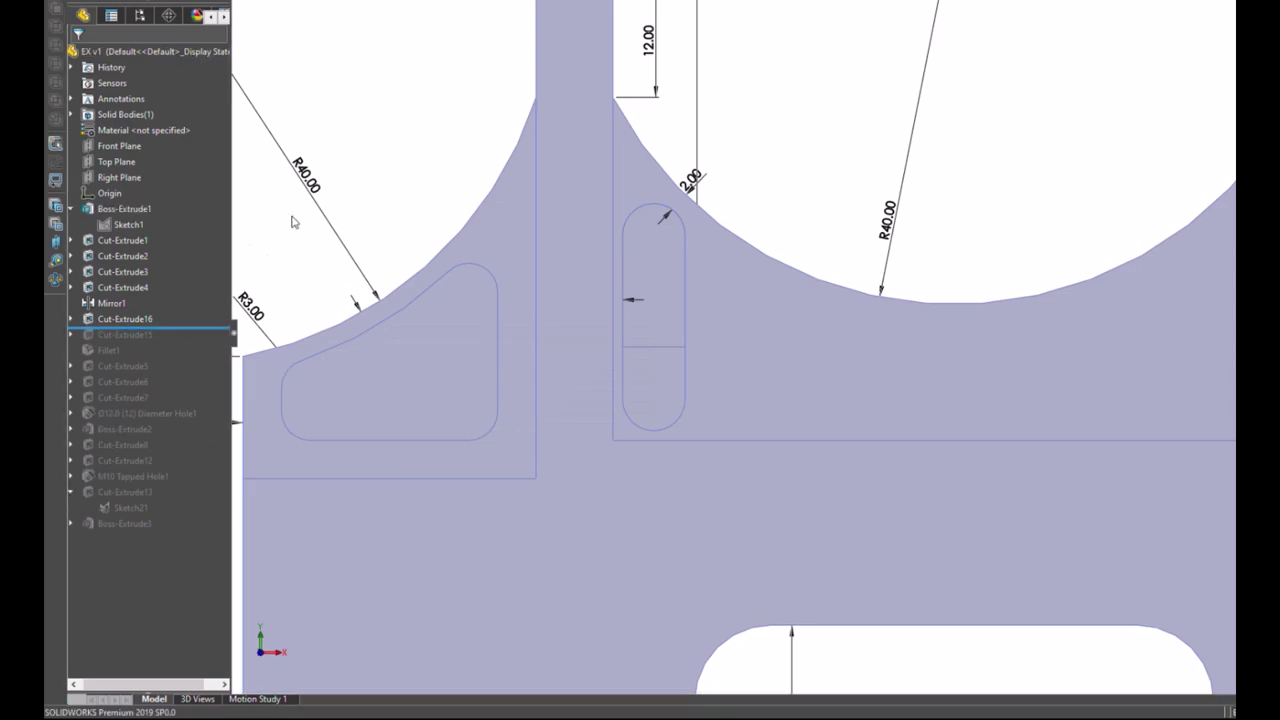
Step: Trial a linear pattern of Cut-Extrude16 along the 1.00 dimension, toggling Vary sketch/Geometry pattern, then cancel
left_click(128, 319)
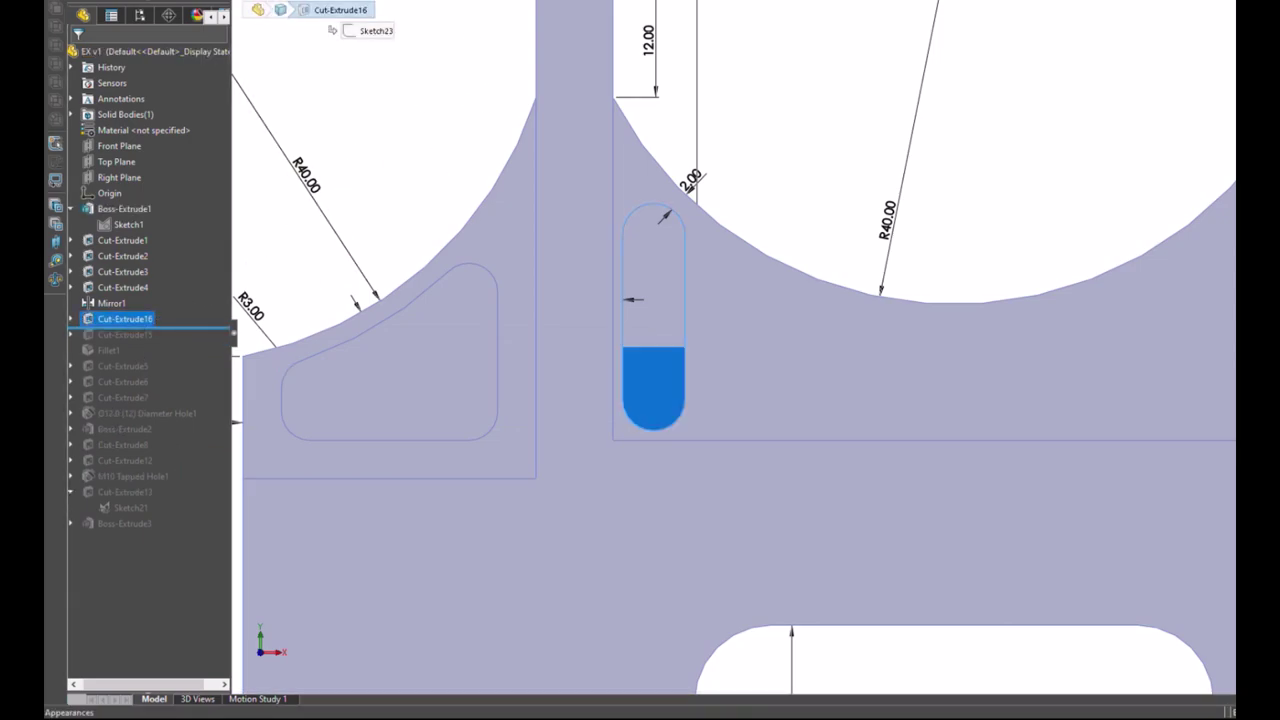
left_click(444, 2)
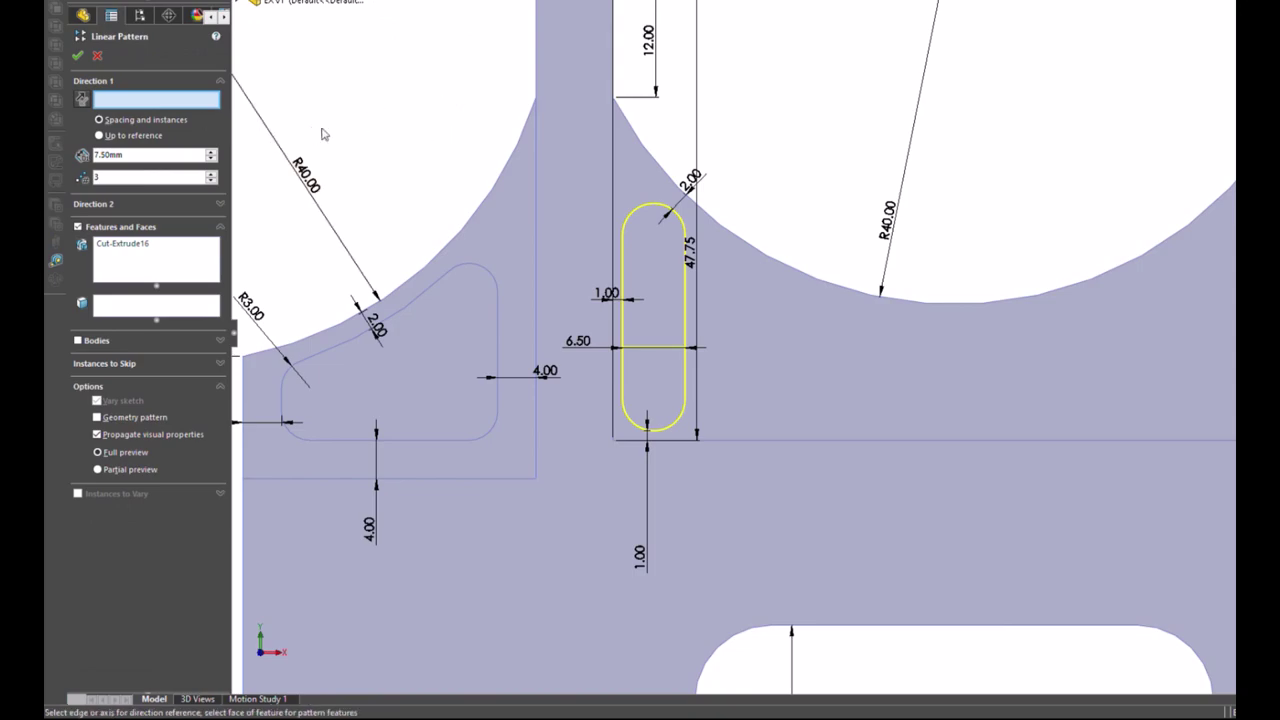
left_click(607, 296)
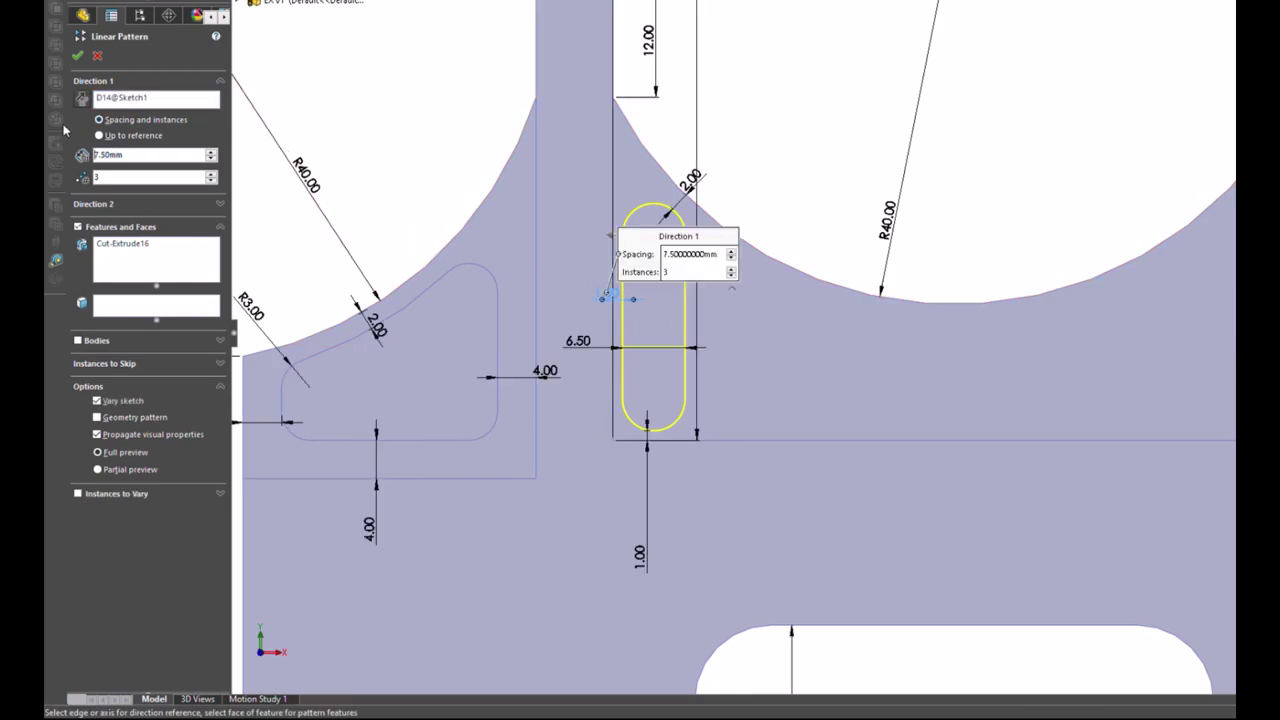
left_click(97, 401)
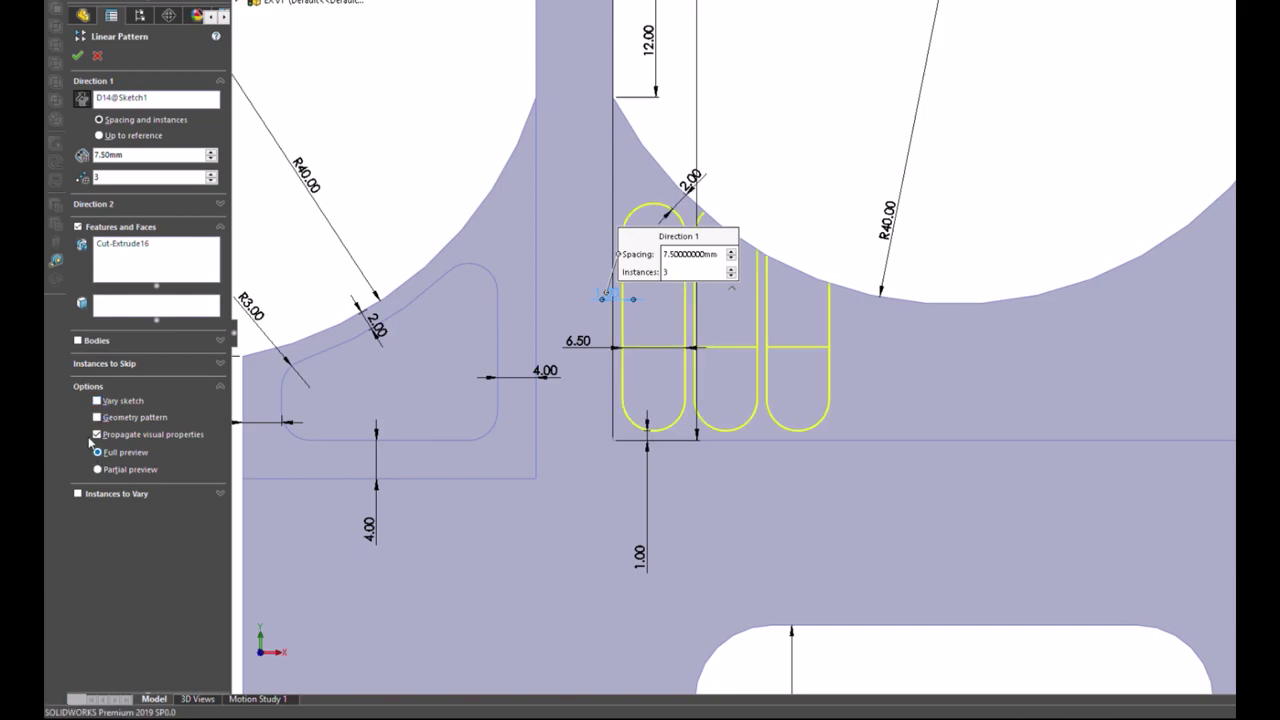
left_click(97, 401)
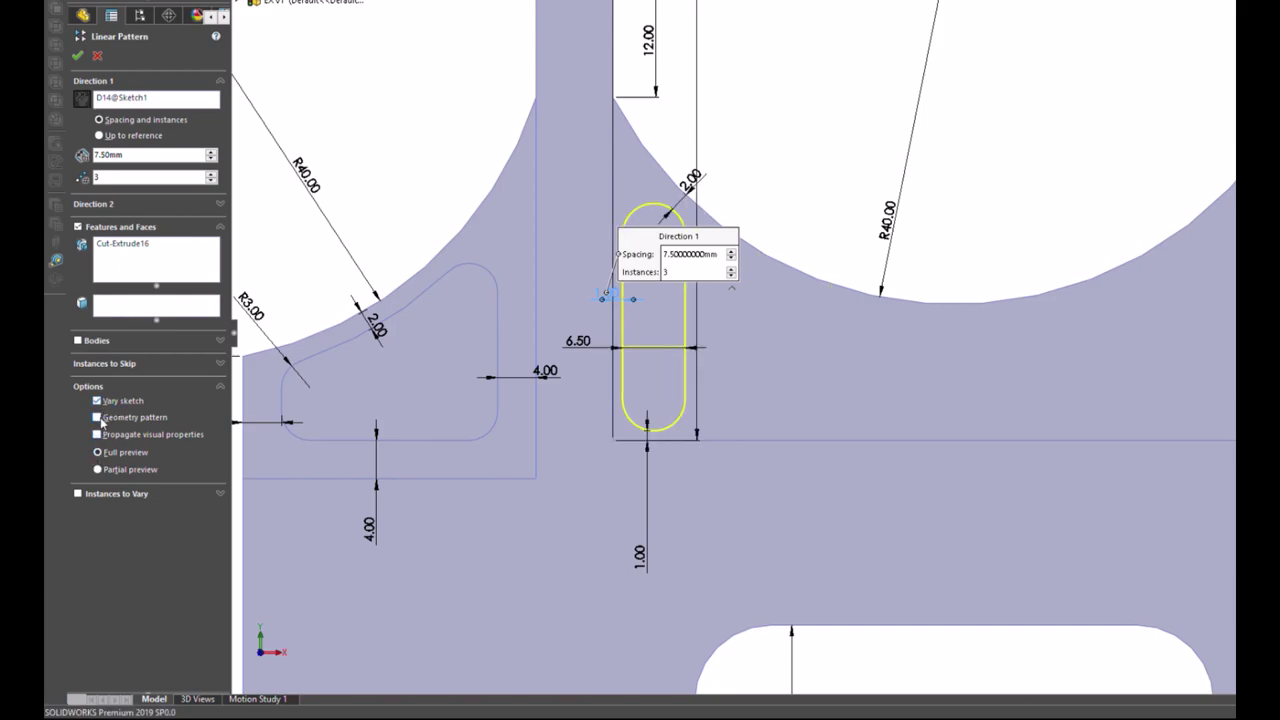
left_click(97, 418)
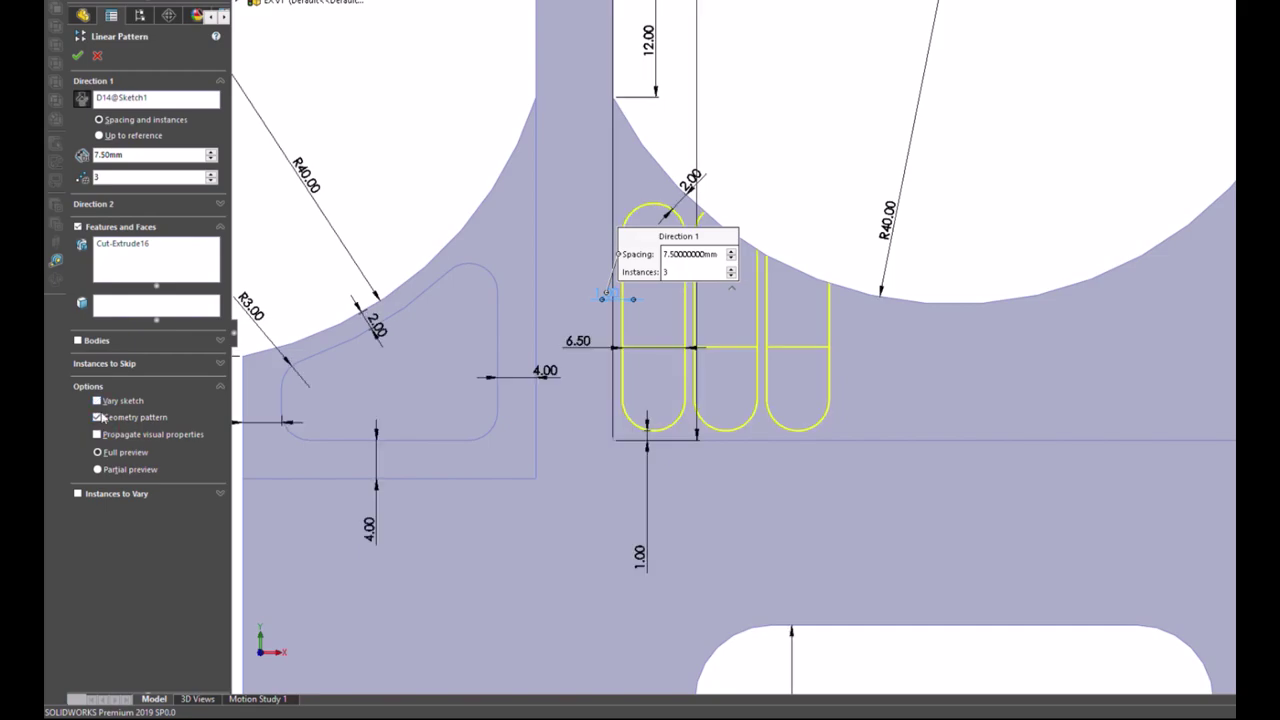
left_click(97, 401)
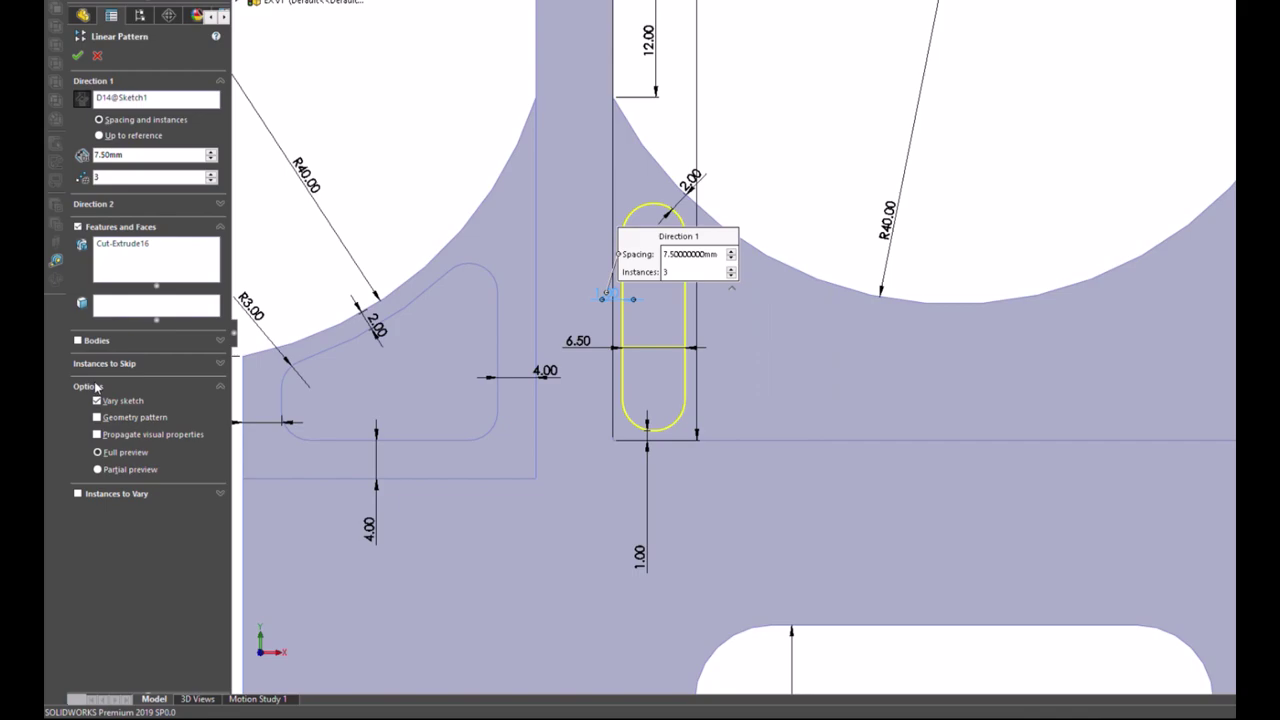
left_click(97, 55)
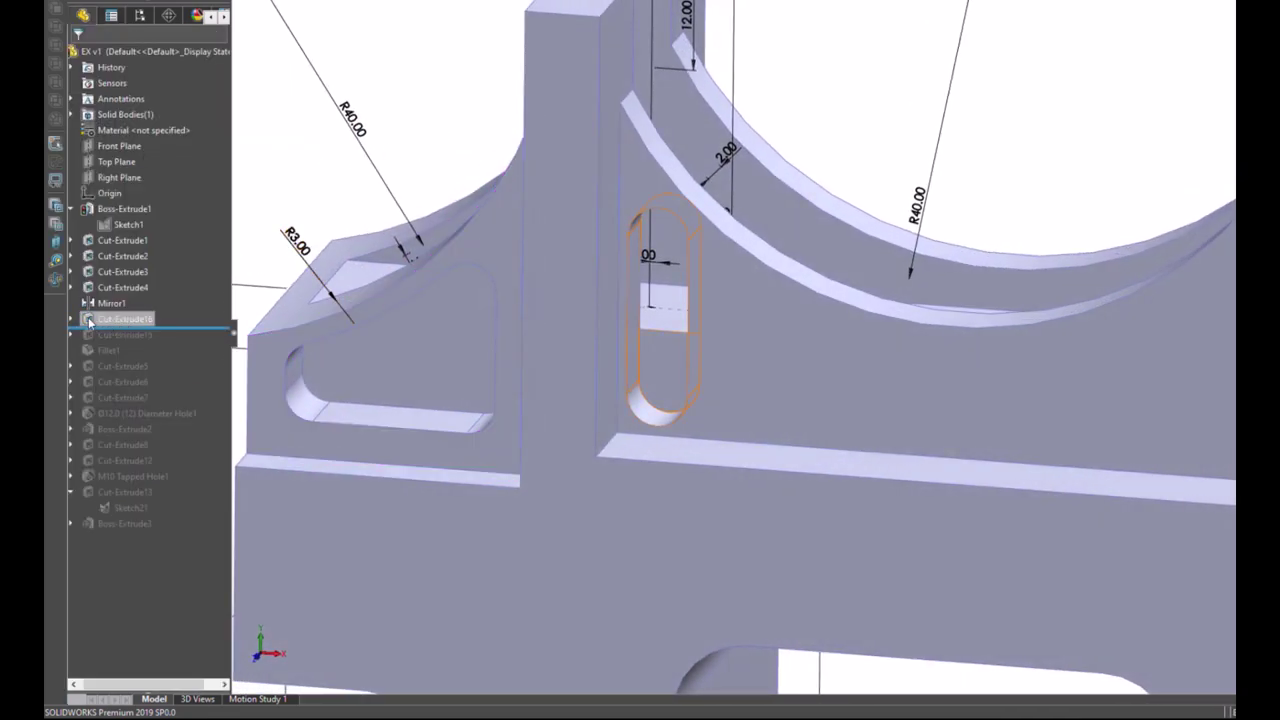
Step: Move Sketch23 onto a different face and dismiss the rebuild error report
left_click(71, 319)
left_click(130, 335)
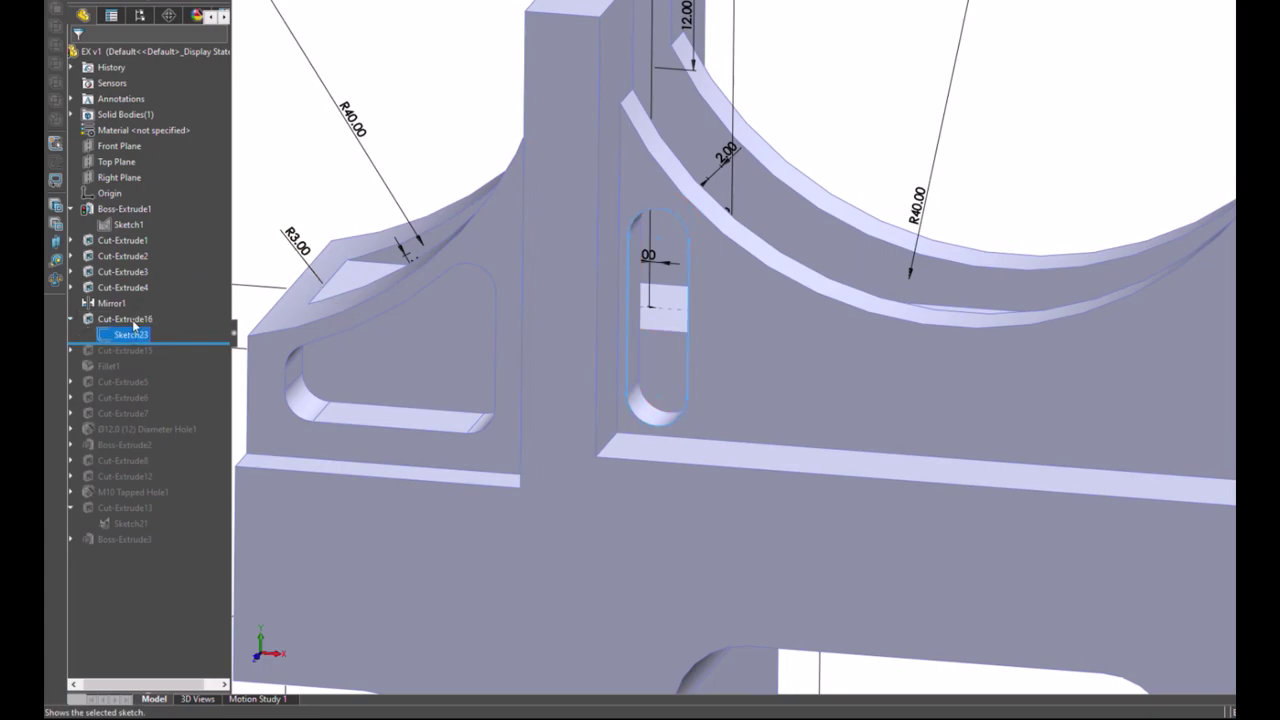
left_click(160, 302)
mouse_move(866, 286)
middle_mouse_down()
mouse_move(719, 398)
mouse_move(759, 211)
mouse_move(640, 300)
middle_mouse_up()
left_click(725, 227)
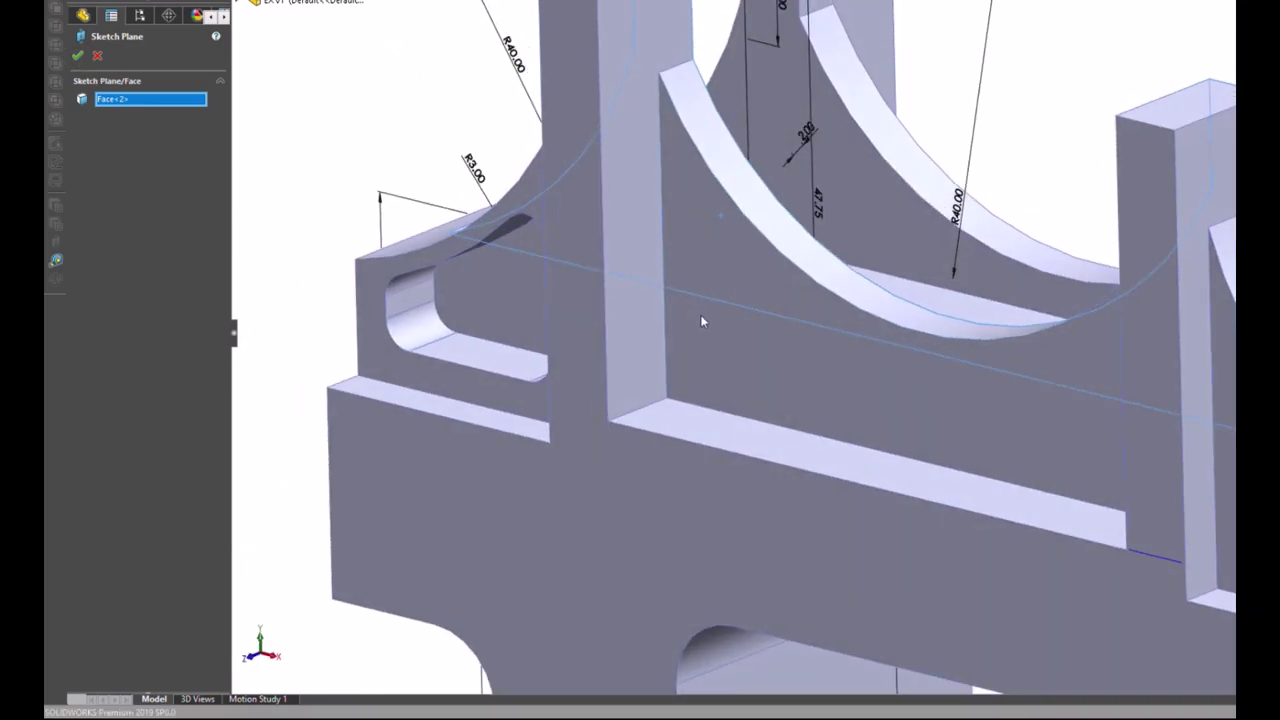
key("Return")
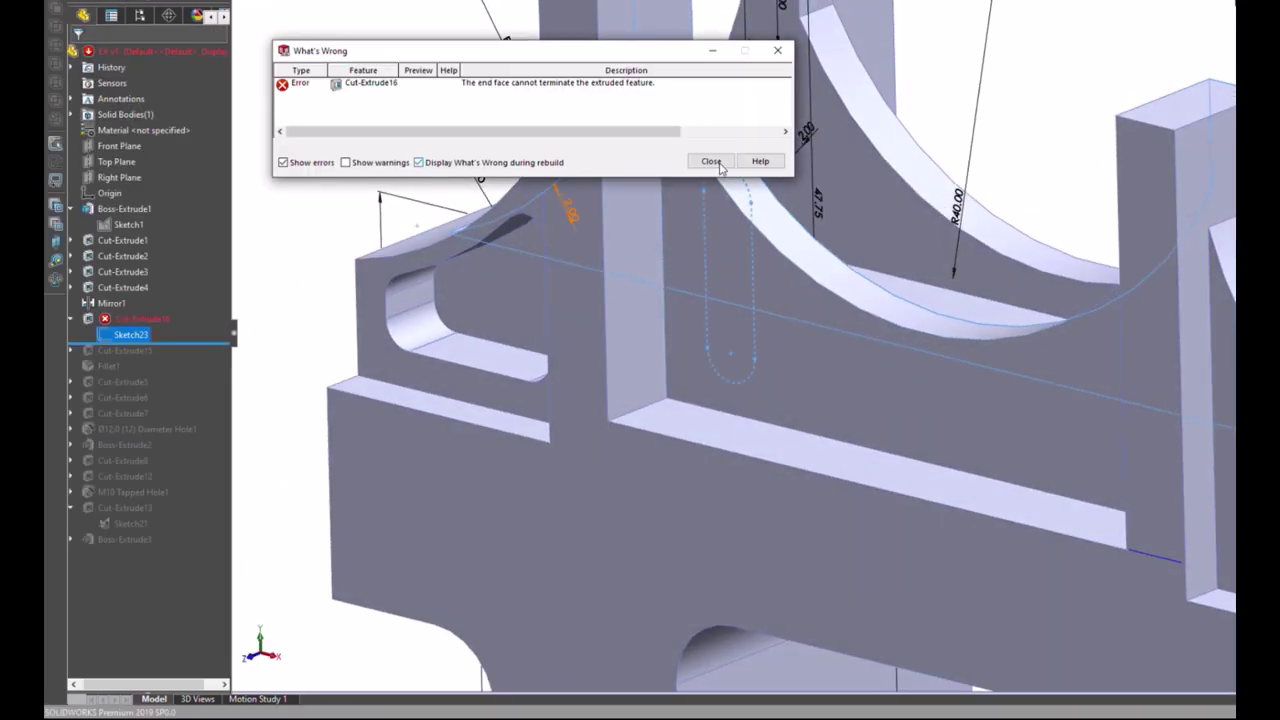
left_click(711, 161)
Step: Make Cut-Extrude16 end Up To Surface at the inner wall face
left_click(88, 316)
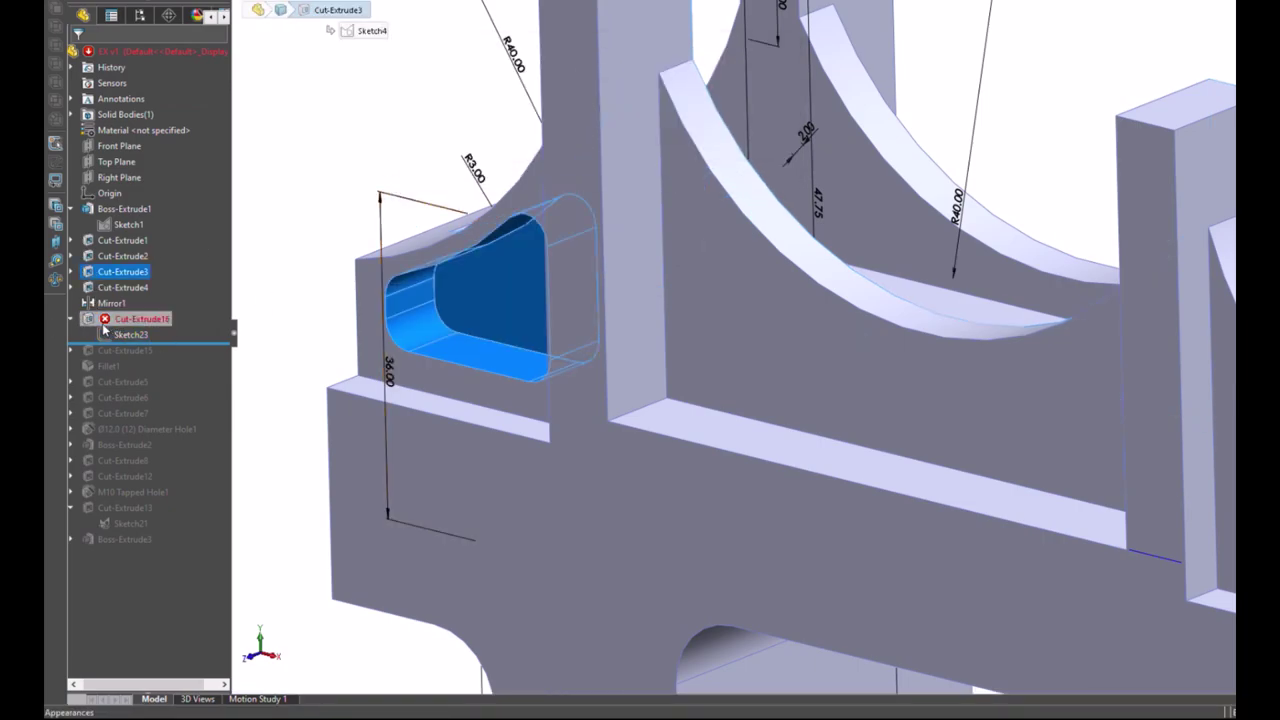
left_click(270, 189)
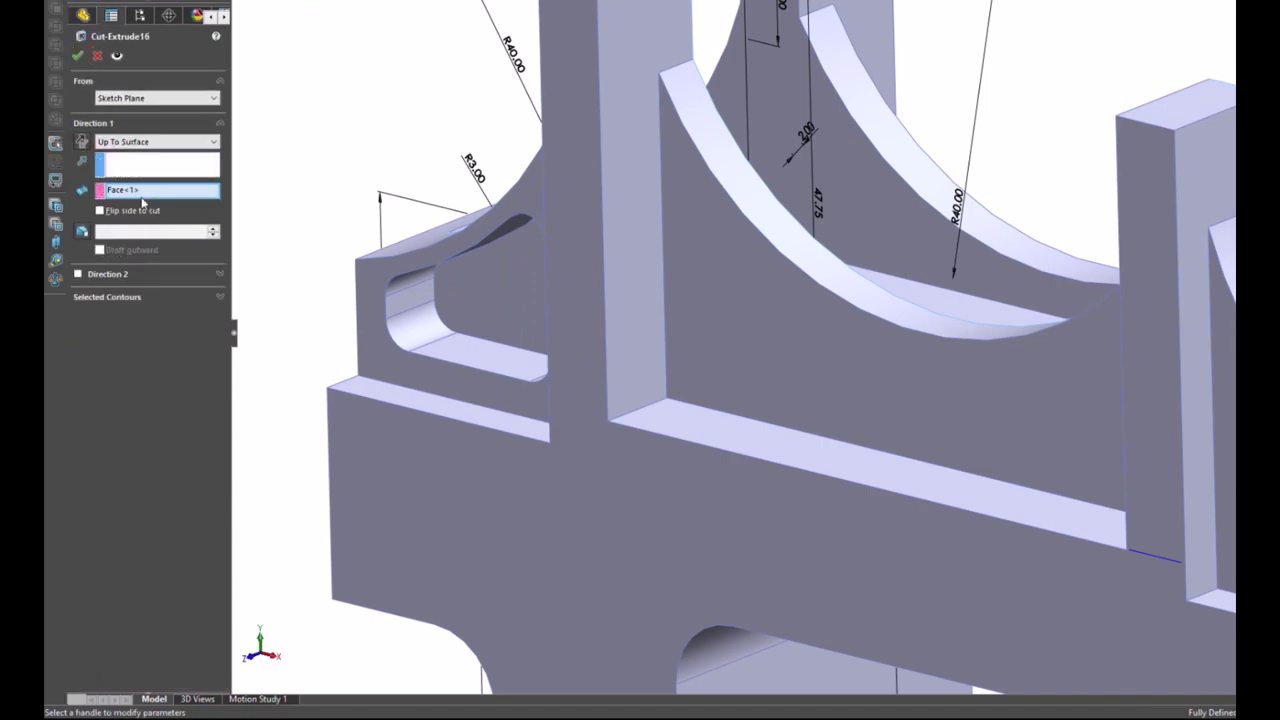
left_click(790, 381)
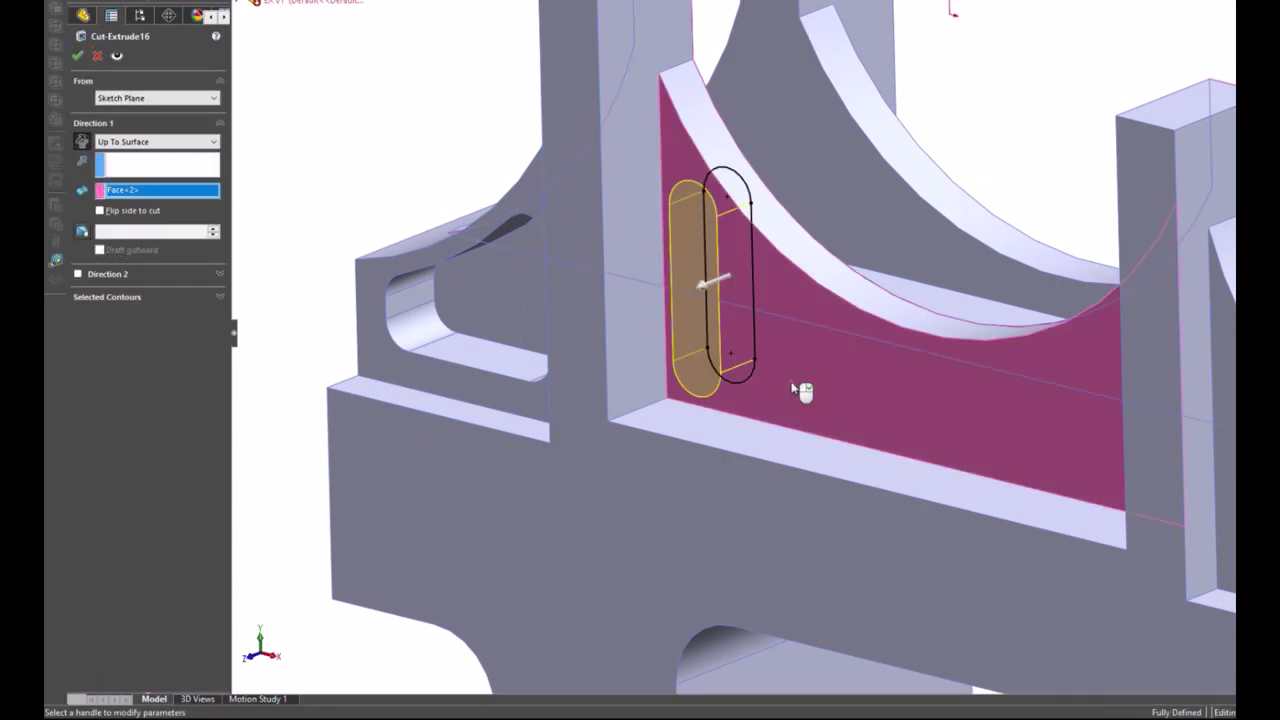
left_click(78, 55)
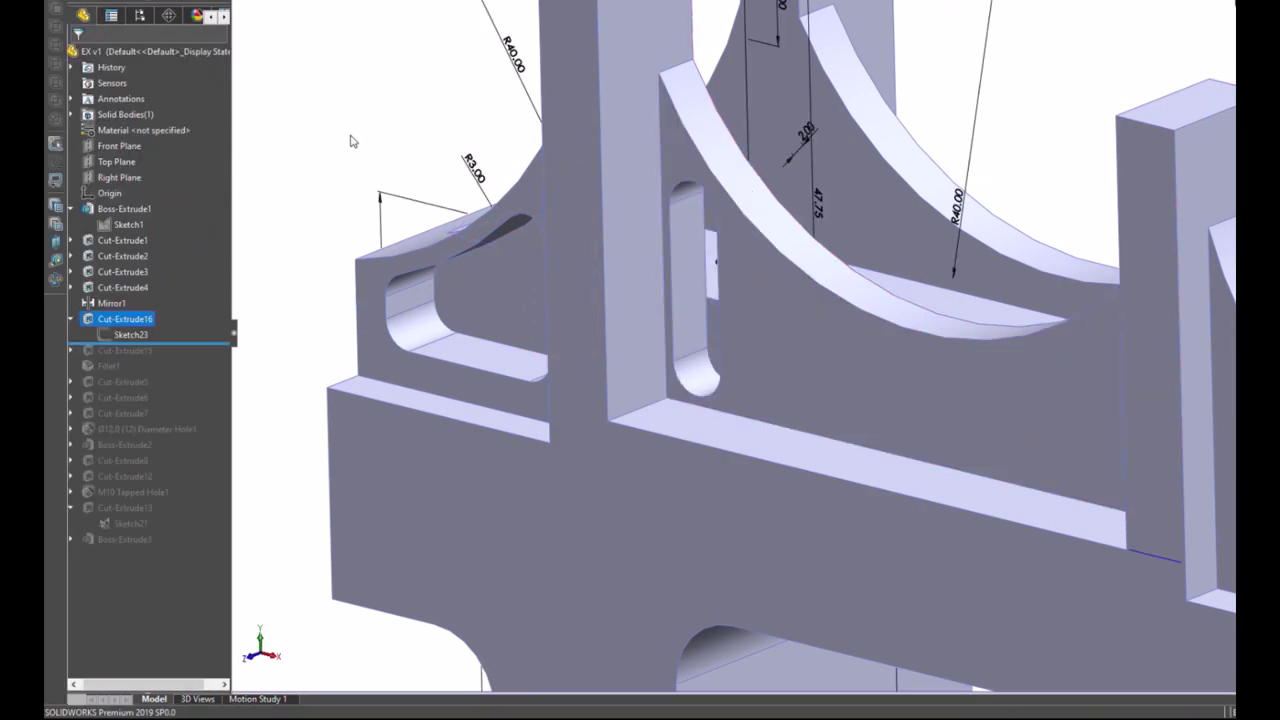
middle_click_drag(351, 137, 363, 120)
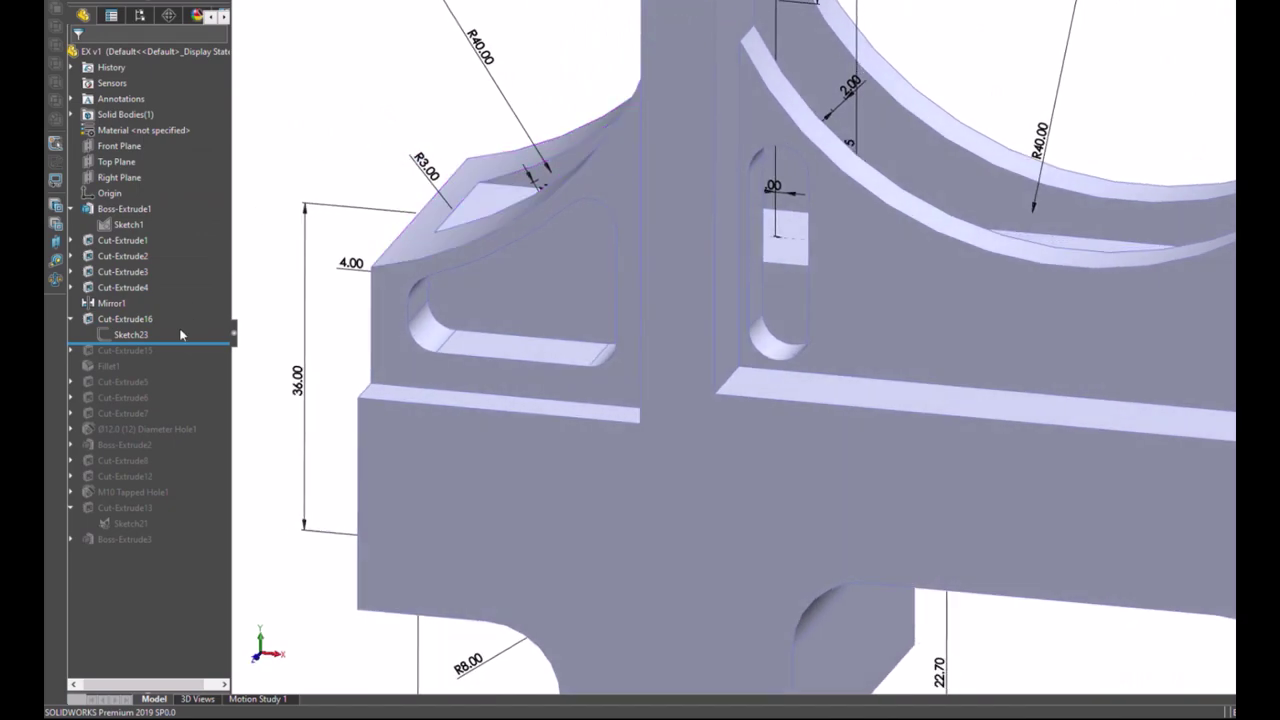
Step: Start a linear pattern of Cut-Extrude16 along the 1.00 dimension, keeping spacing and instance count
left_click(125, 318)
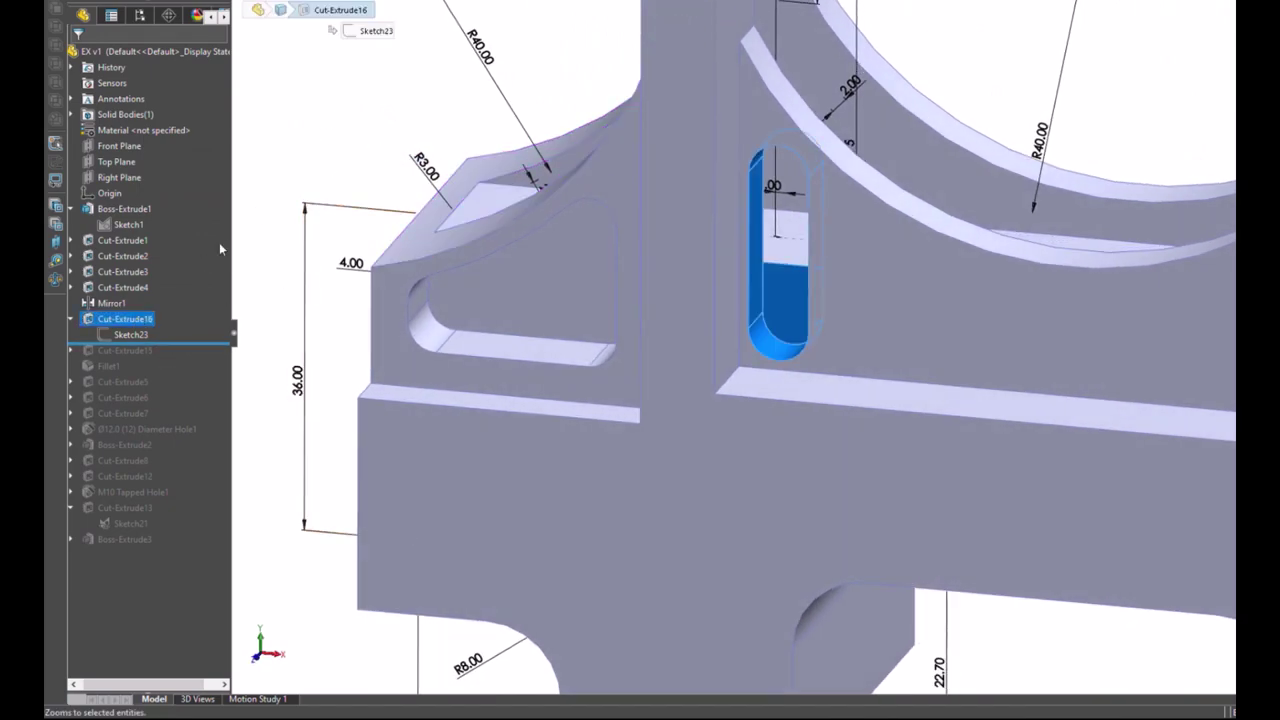
left_click(640, 2)
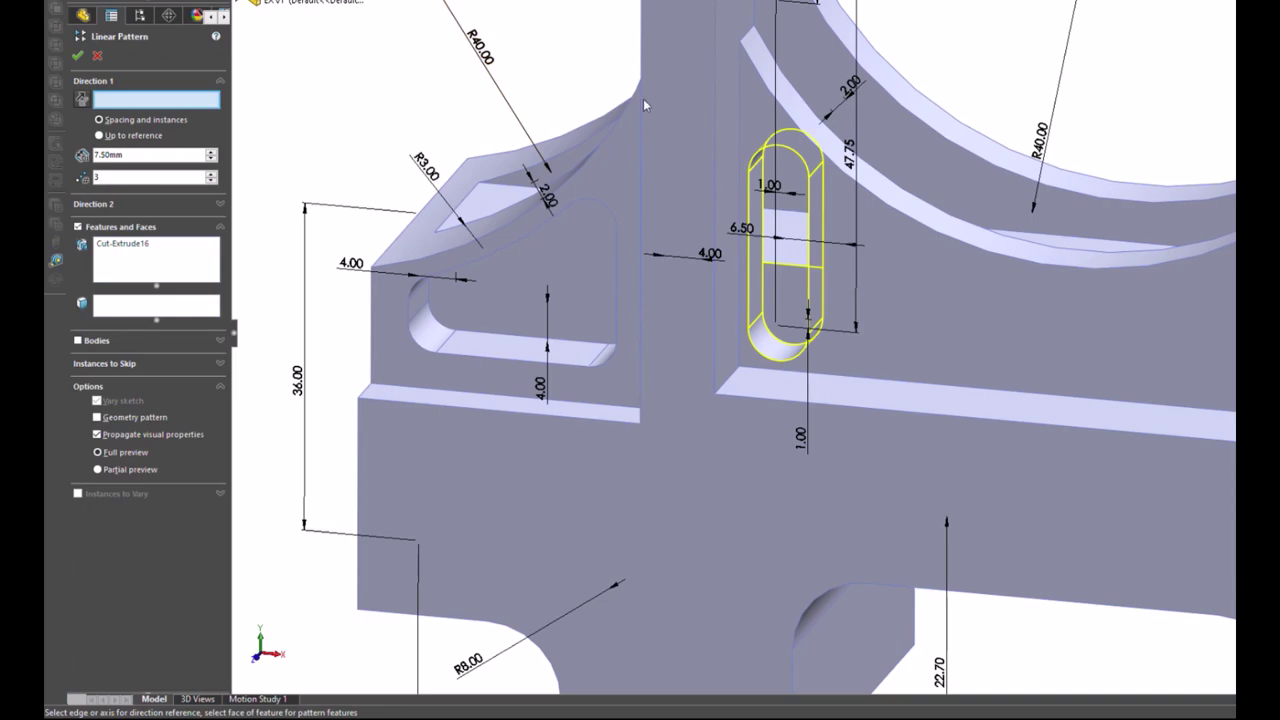
left_click(767, 208)
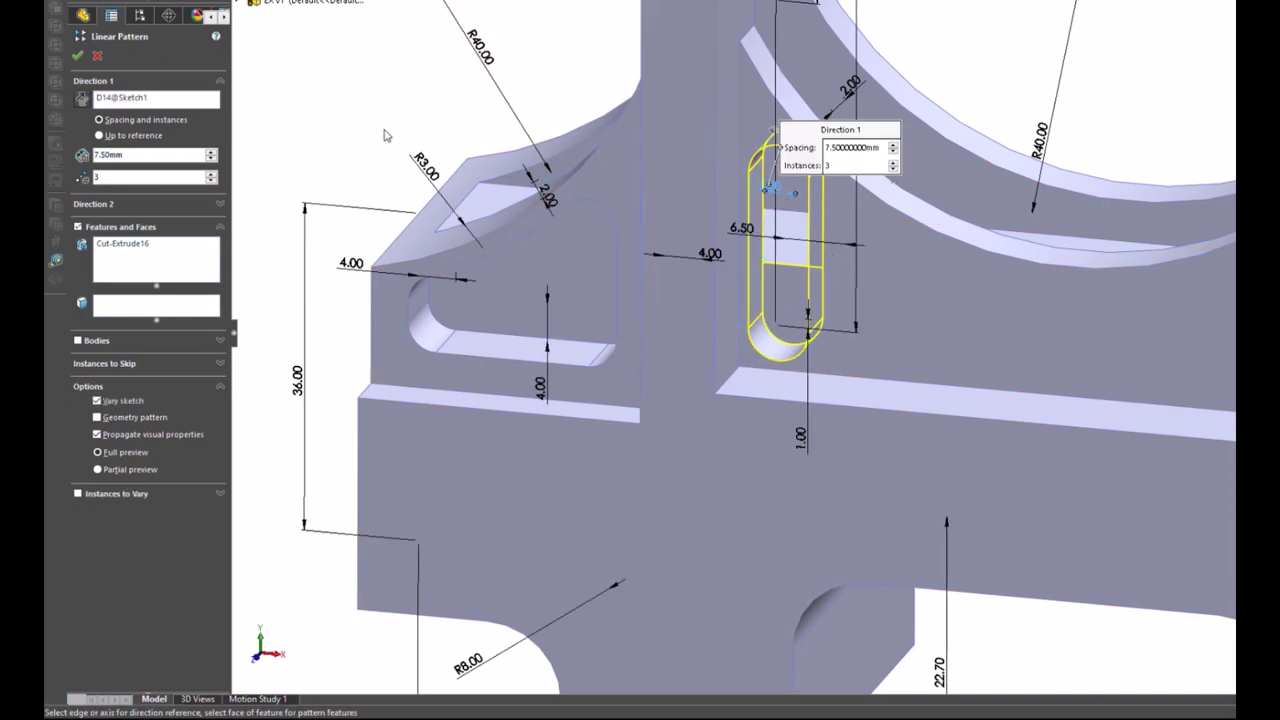
left_click(148, 102)
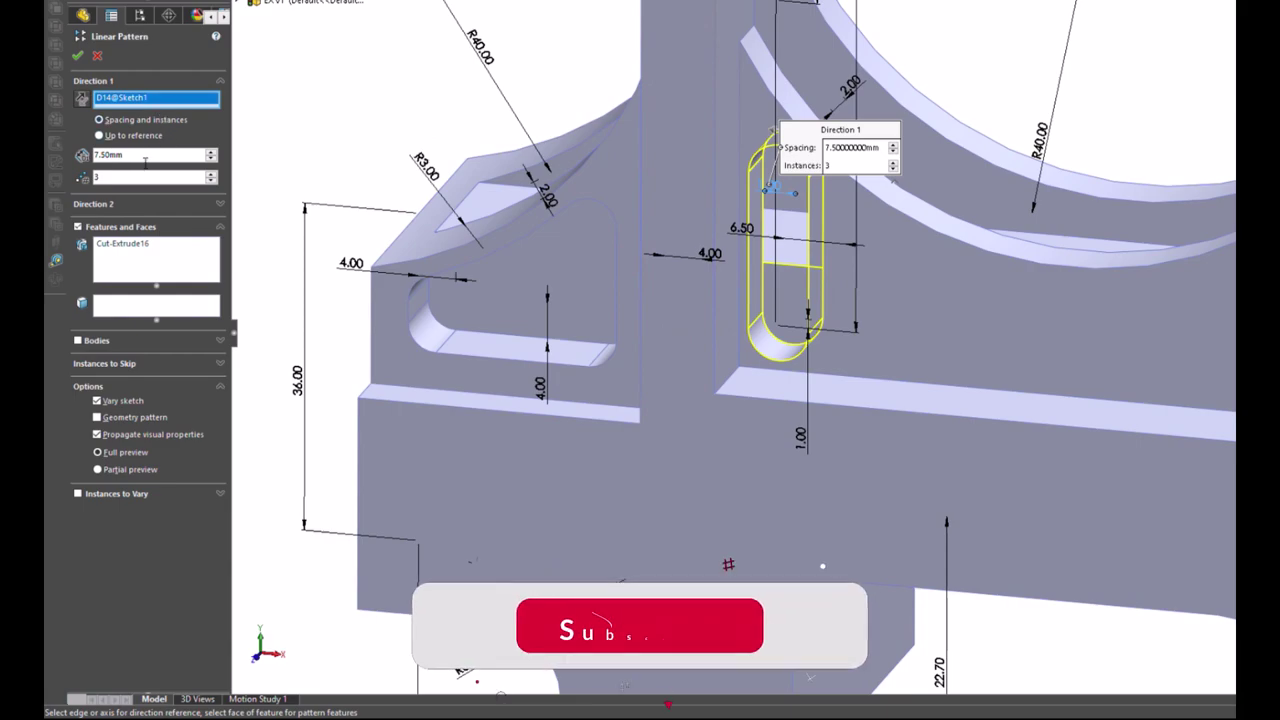
left_click(99, 135)
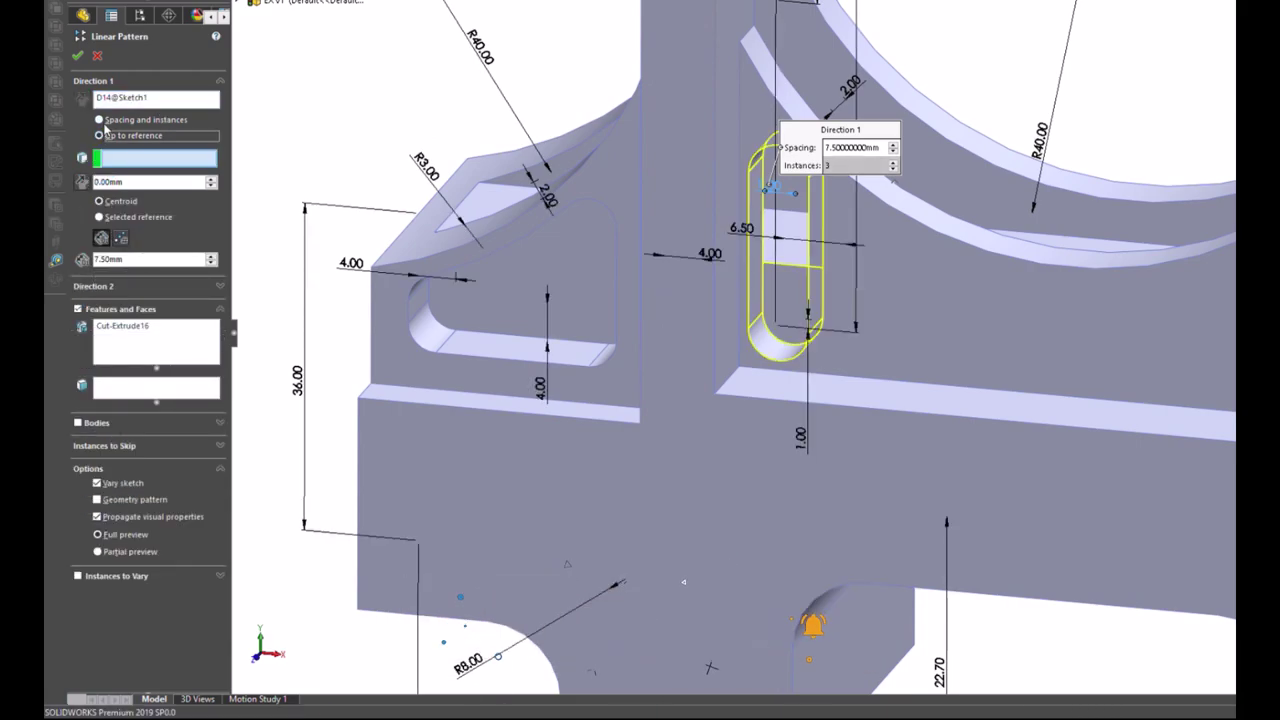
left_click(100, 120)
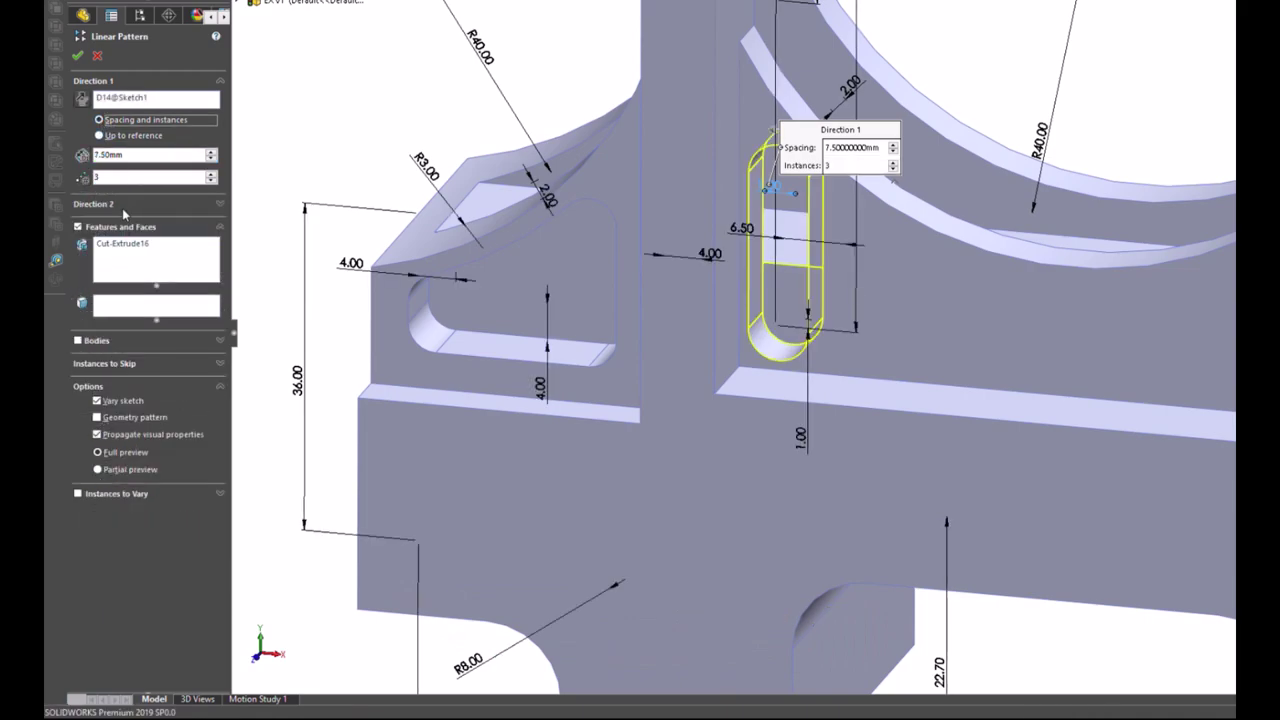
Step: Accept the pattern with Vary sketch and Partial preview, then undo the warning-flagged result
left_click(128, 210)
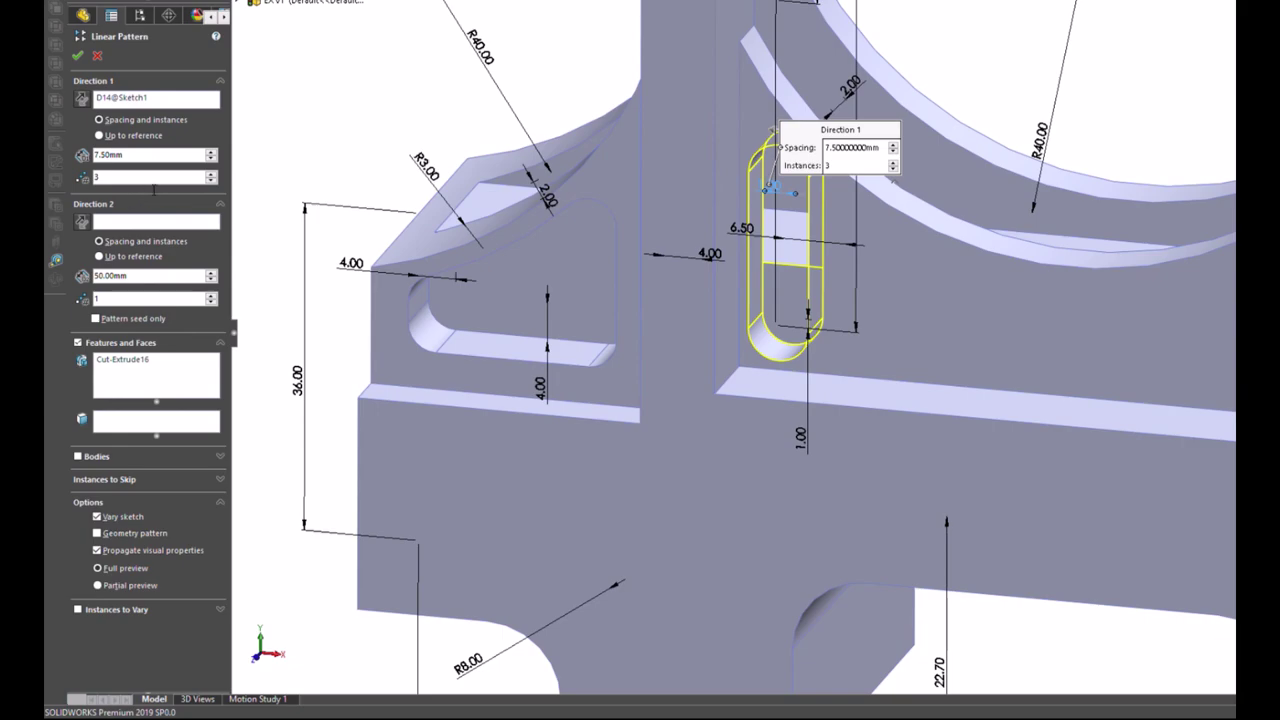
left_click(220, 204)
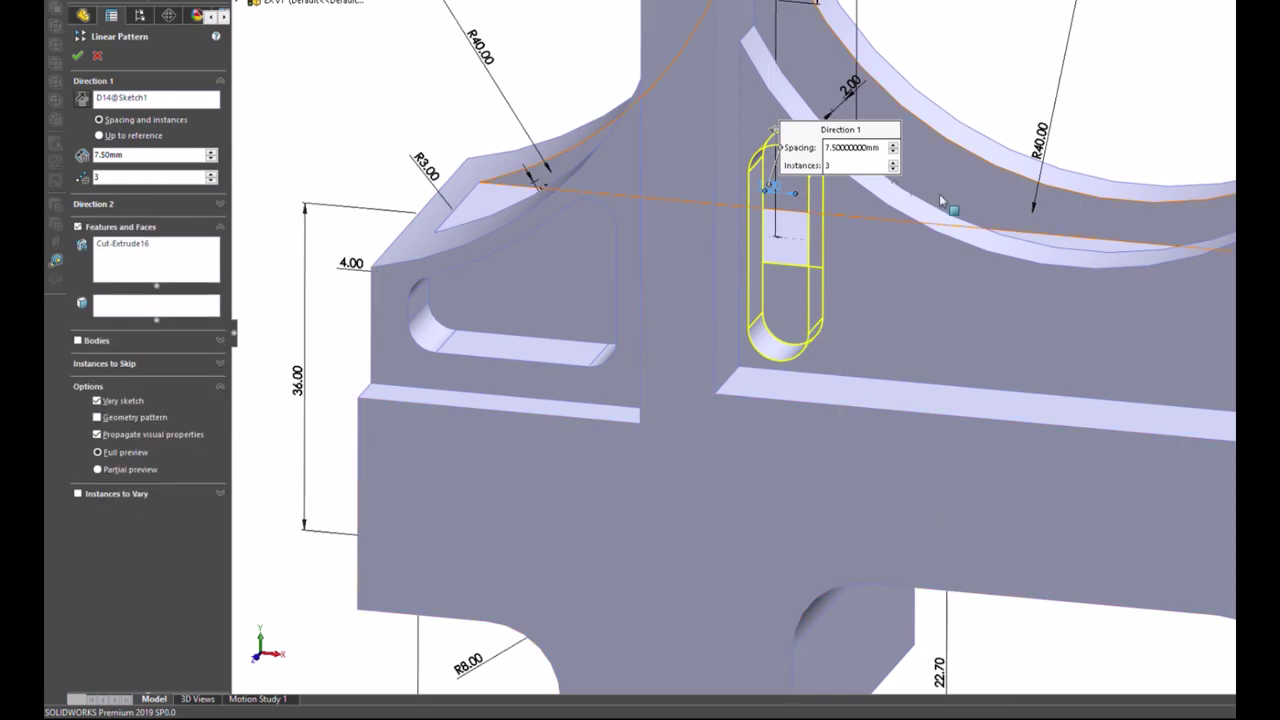
left_click(78, 228)
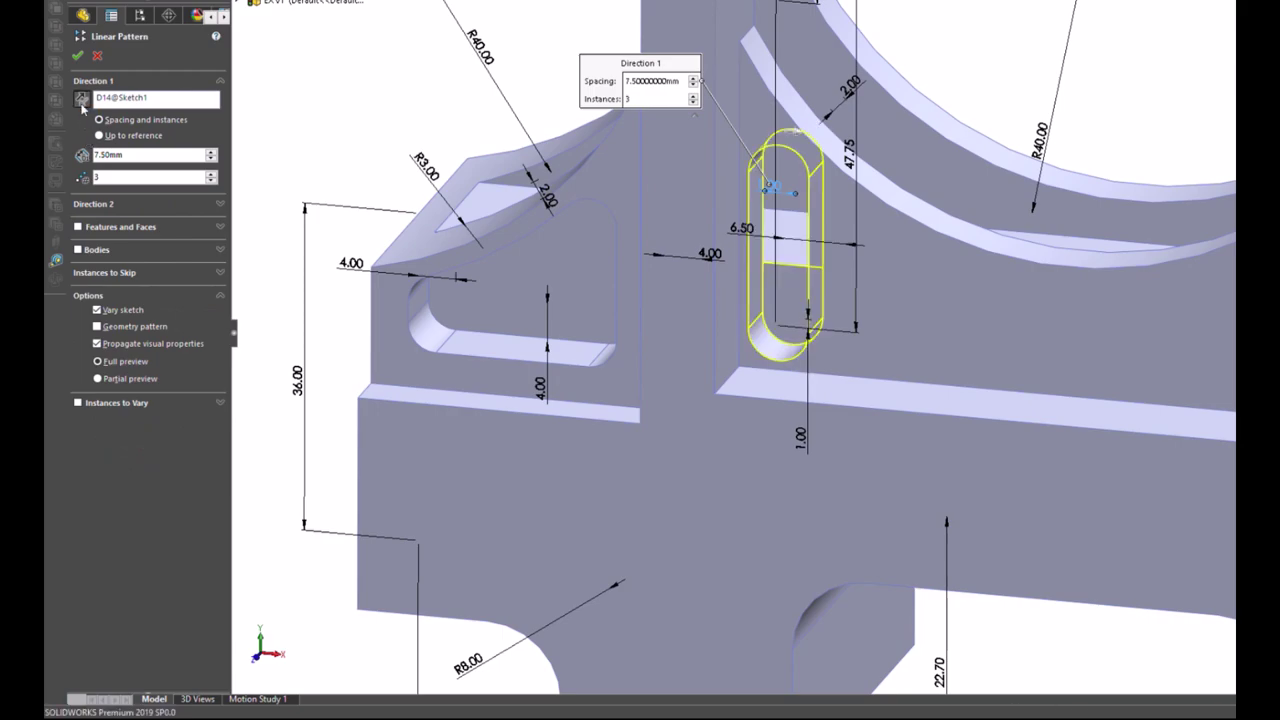
left_click(108, 404)
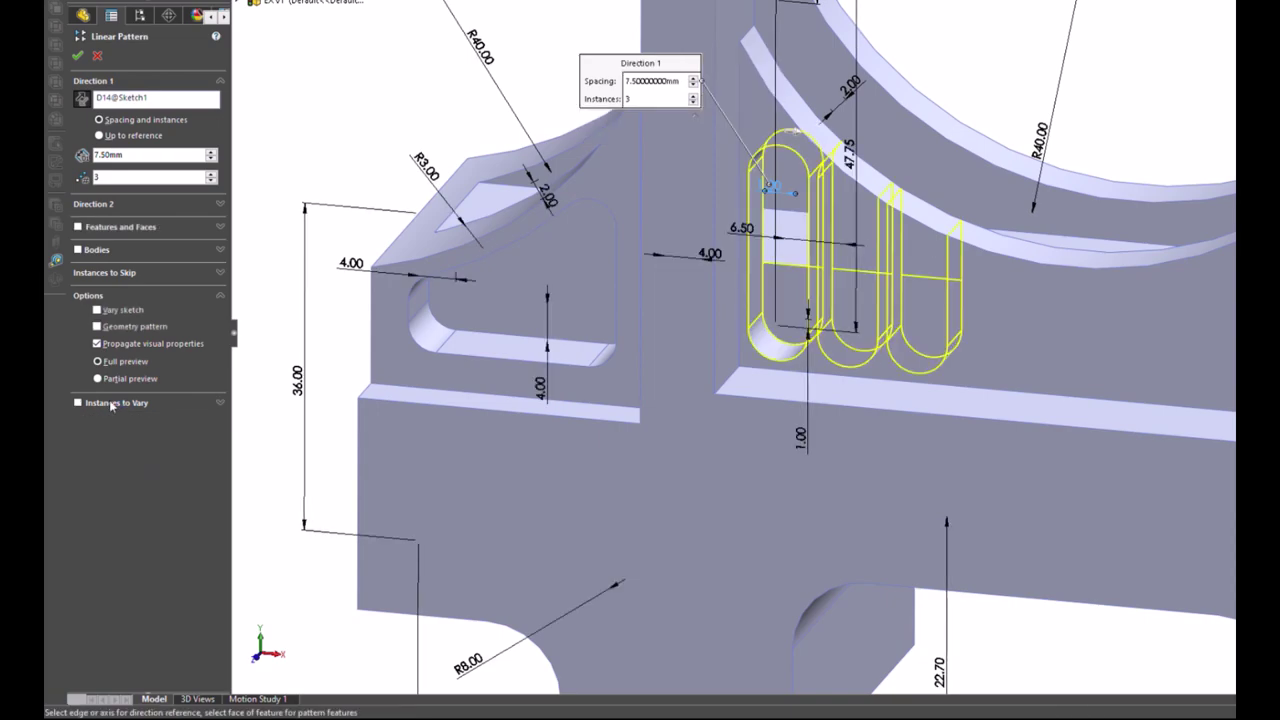
left_click(96, 311)
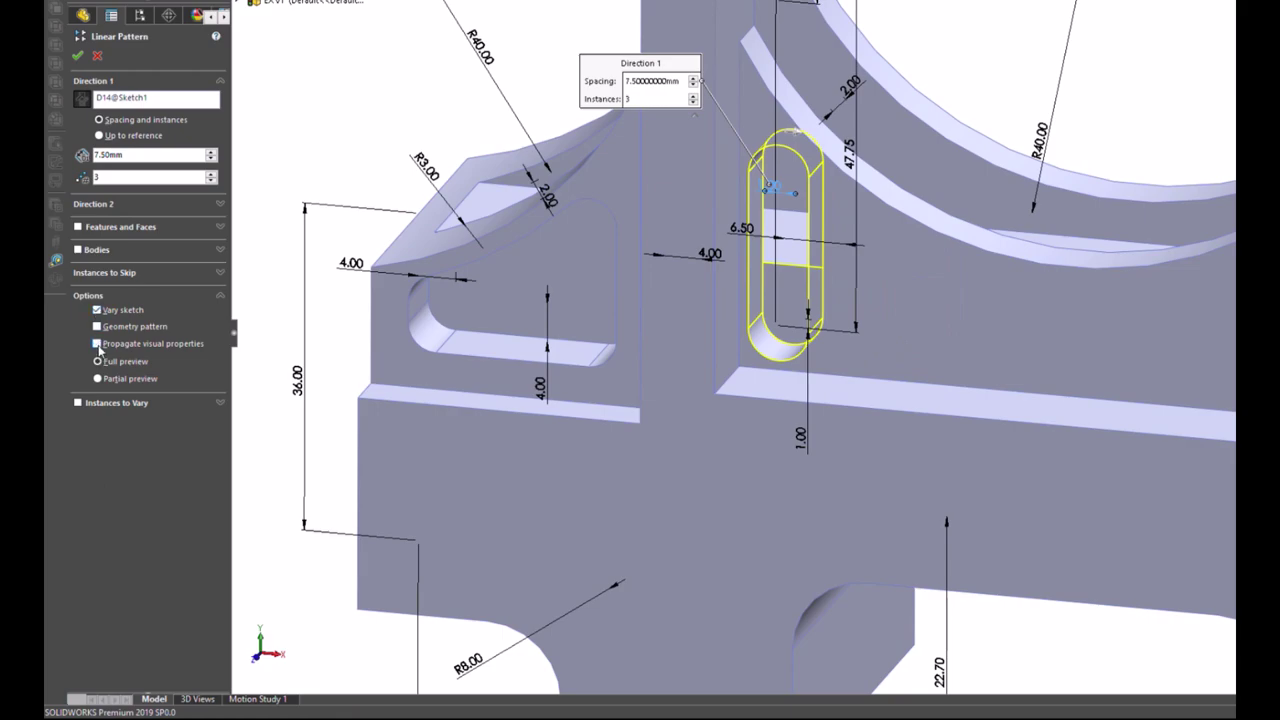
left_click(99, 379)
left_click(78, 56)
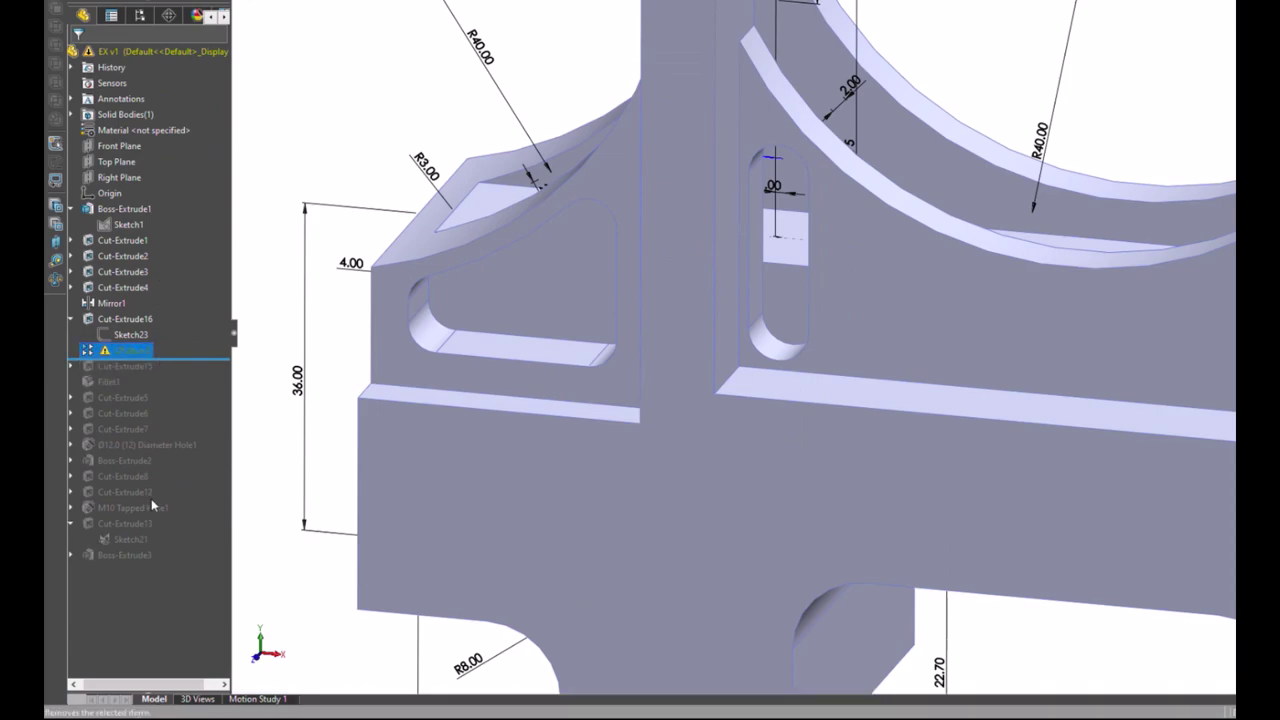
key("ctrl+z")
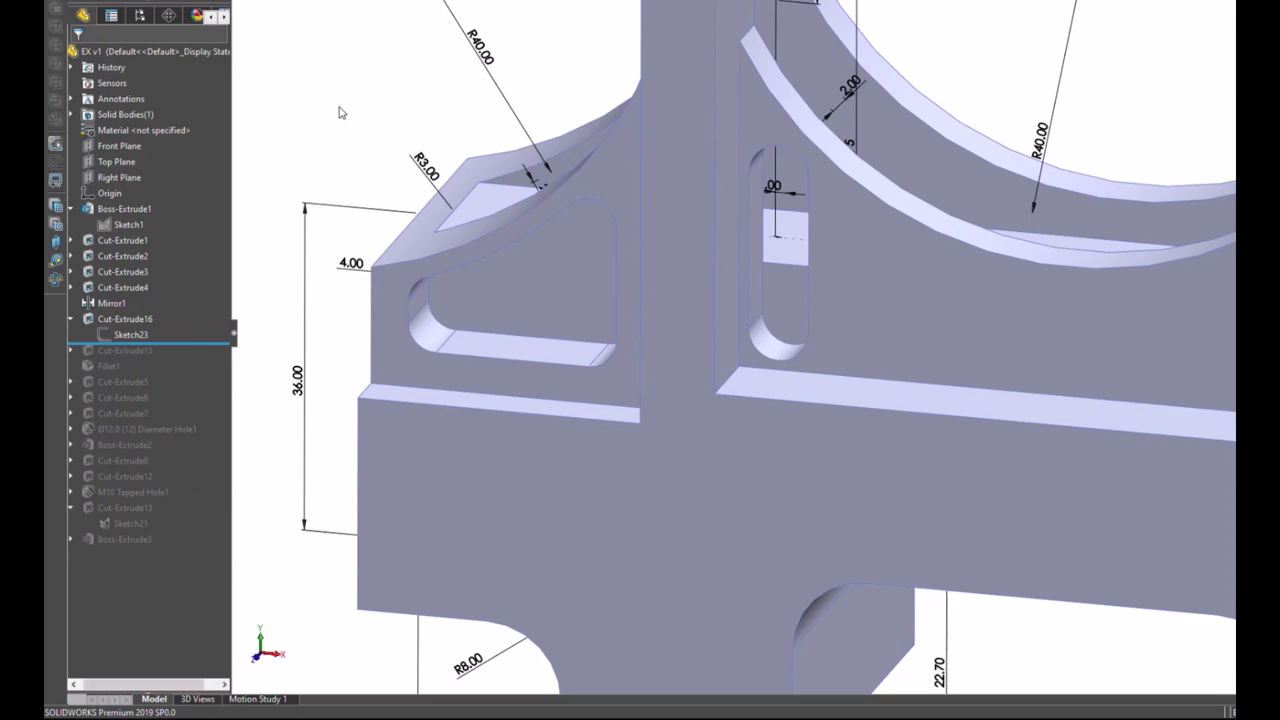
Step: Open Sketch23 for editing and view it Normal To
left_click(141, 335)
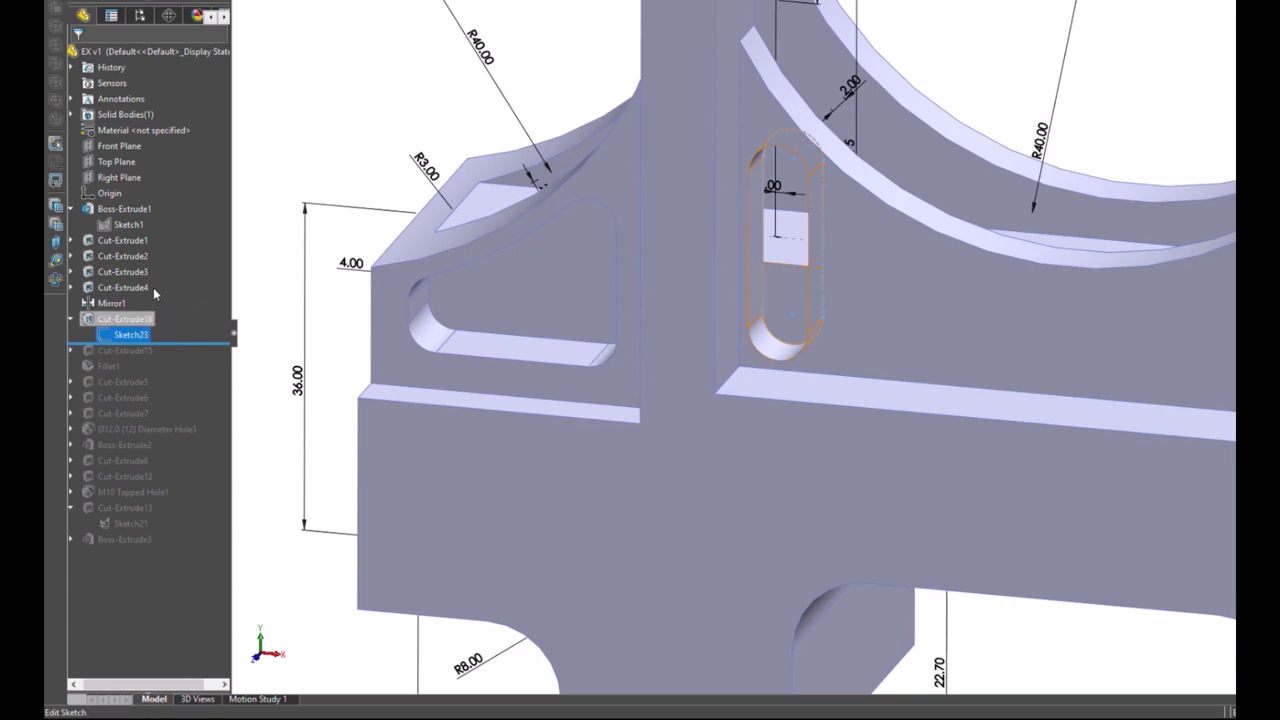
left_click(153, 287)
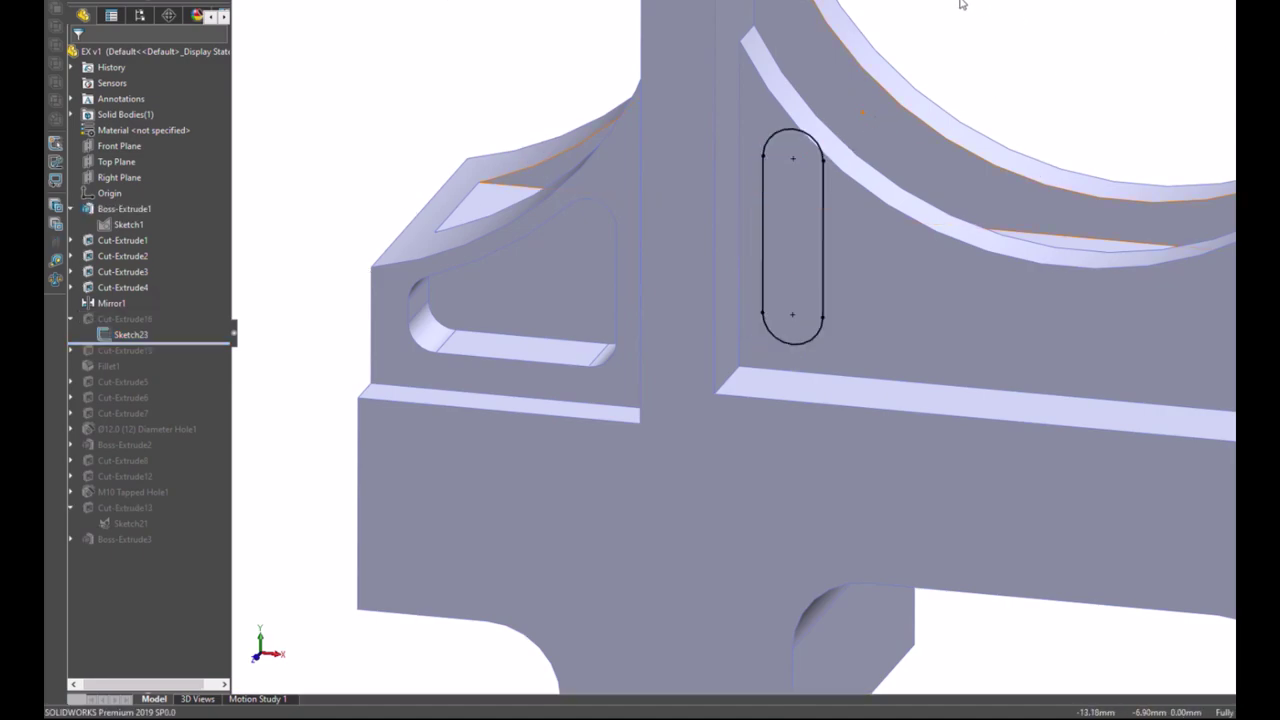
key("ctrl+8")
scroll(808, 199, "up", 3)
scroll(823, 649, "down", 2)
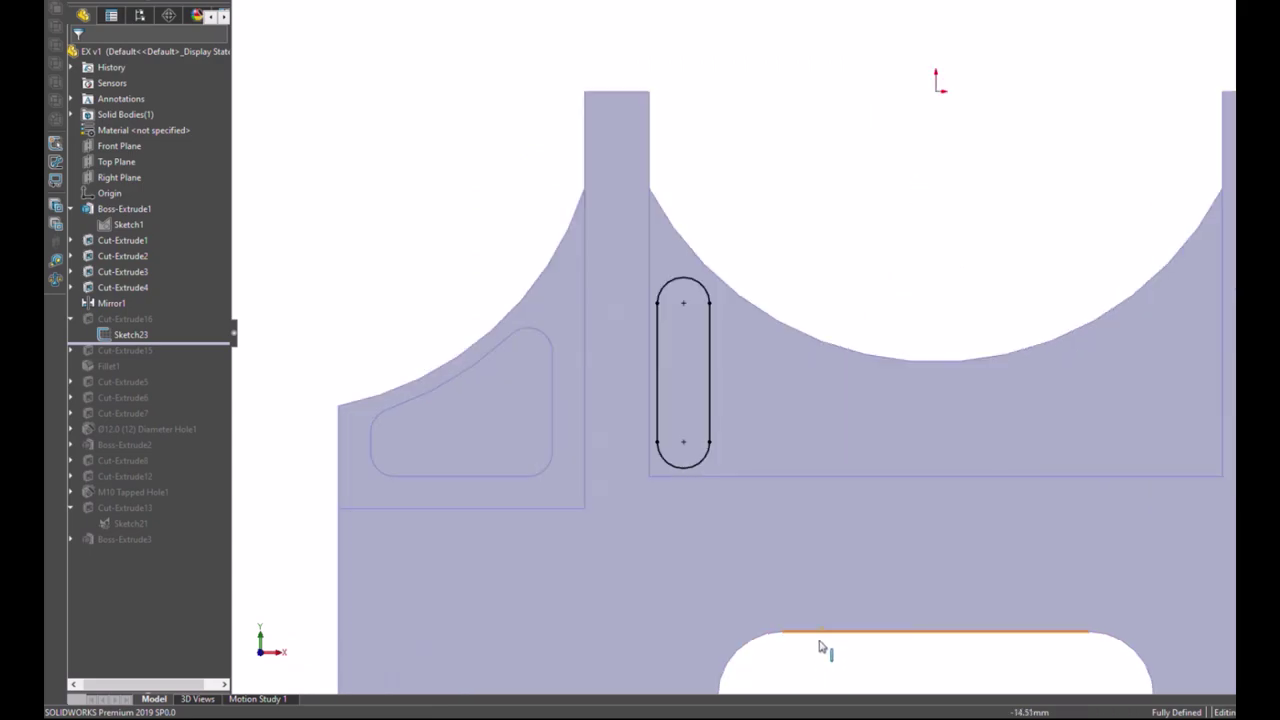
scroll(835, 470, "down", 3)
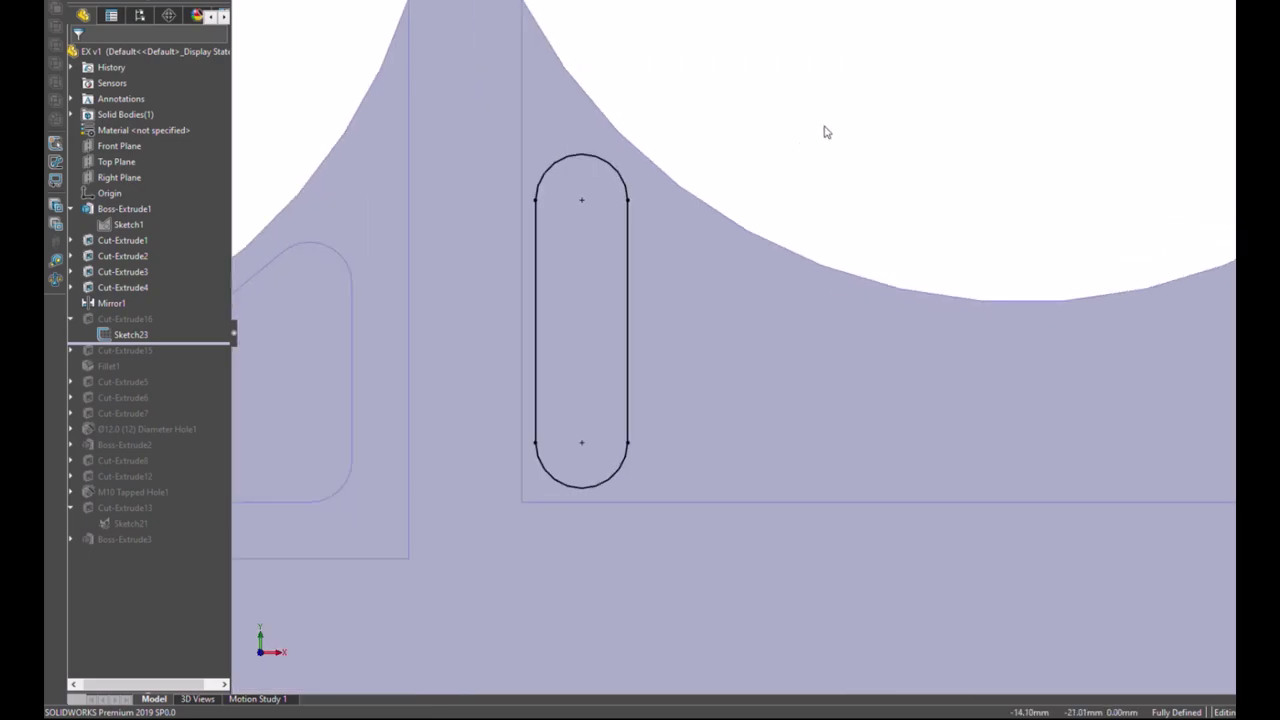
Step: Inspect the properties of the slot's top arc, bottom arc and straight edges
left_click(624, 181)
left_click(857, 191)
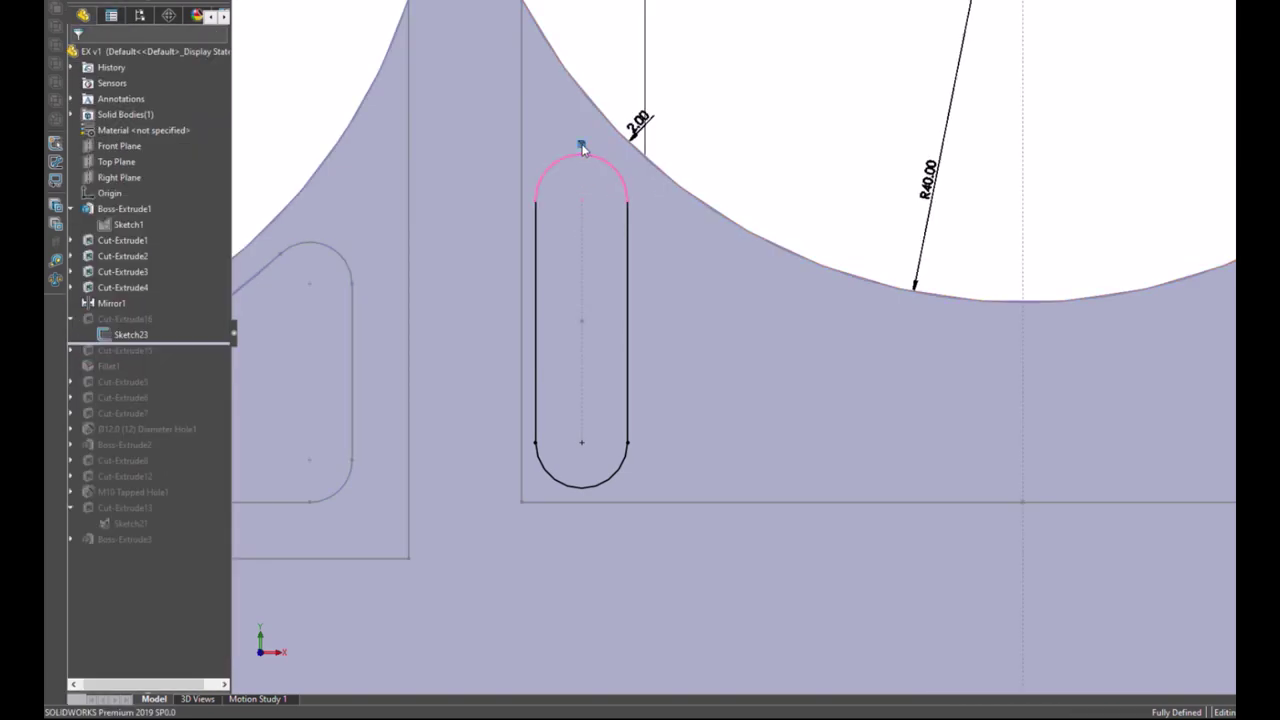
left_click(627, 230)
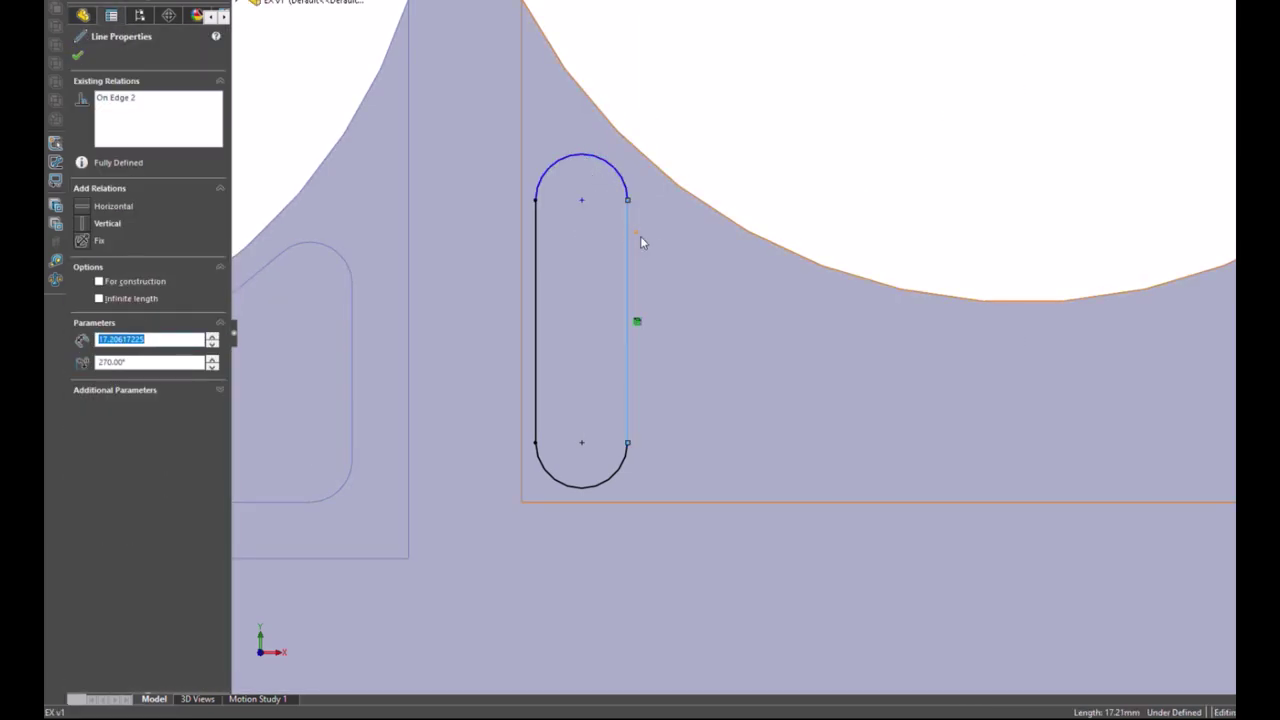
left_click(650, 318)
left_click(597, 486)
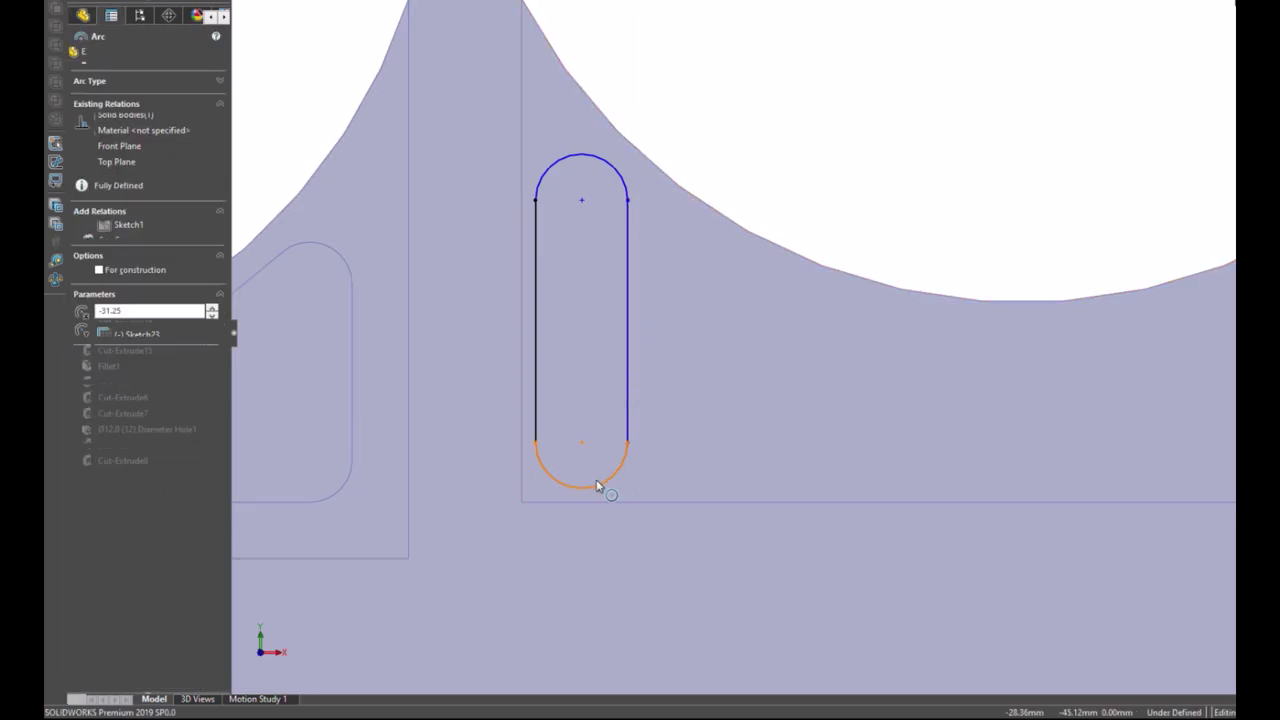
key("Escape")
left_click(535, 405)
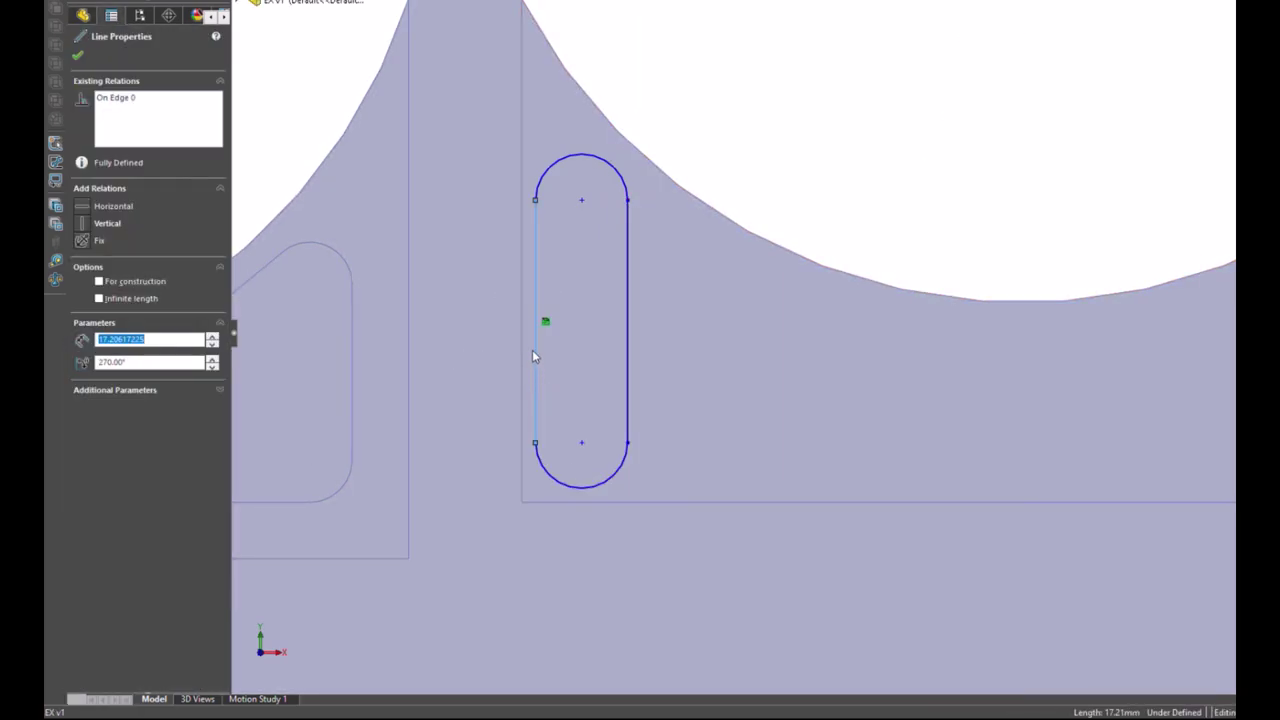
key("Escape")
left_click(541, 178)
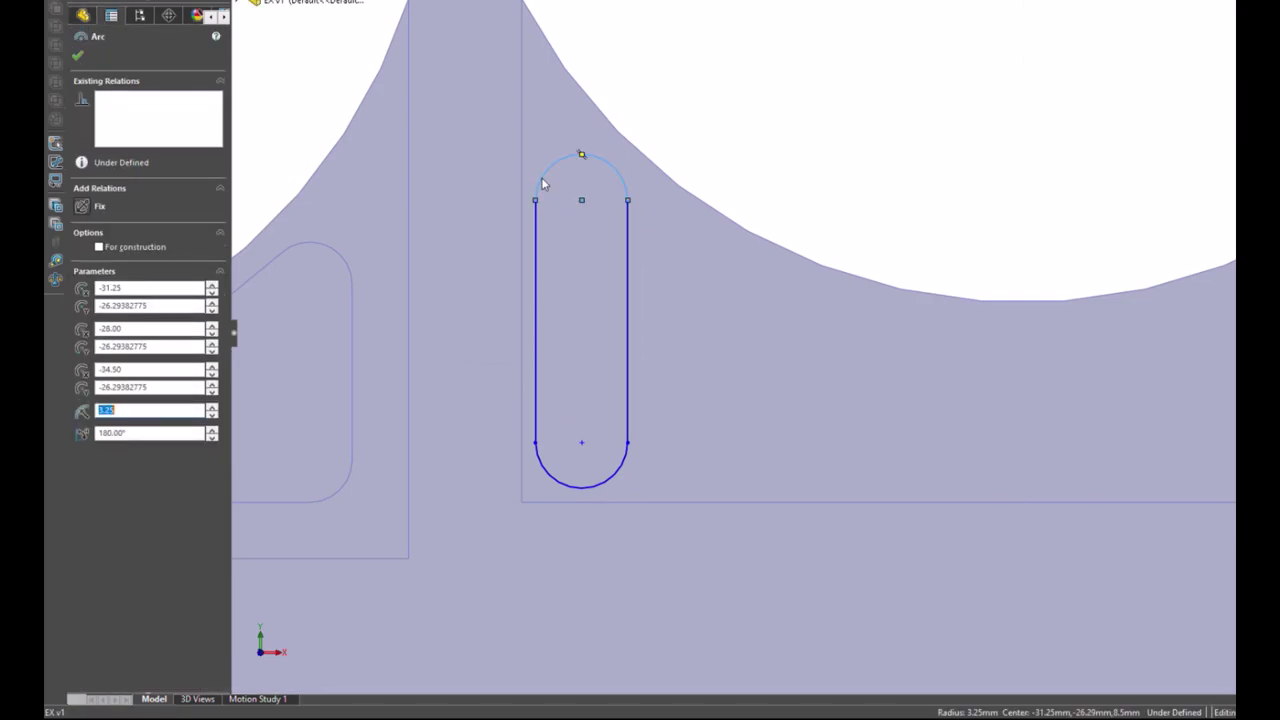
key("Escape")
Step: Dimension the slot 1.00 from the side edge and 1.00 above the bottom edge
key("d")
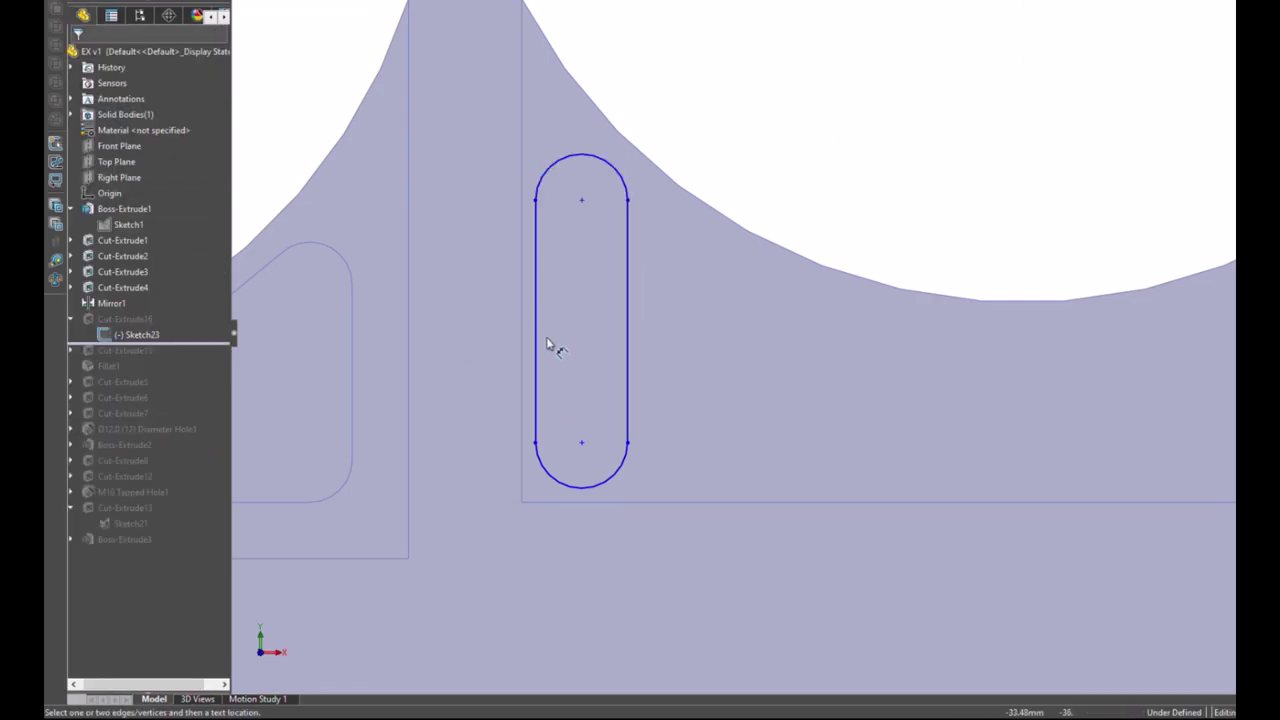
left_click(536, 345)
left_click(514, 341)
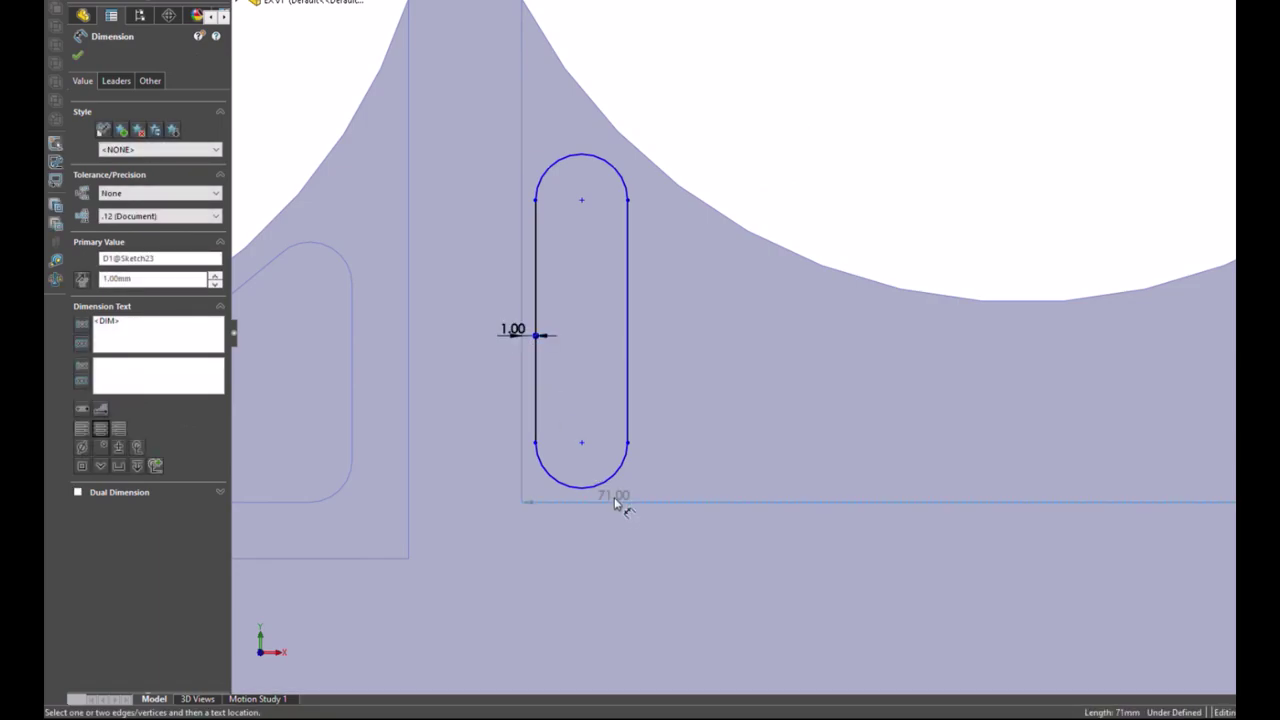
left_click(616, 502)
left_click(585, 487)
left_click(580, 530)
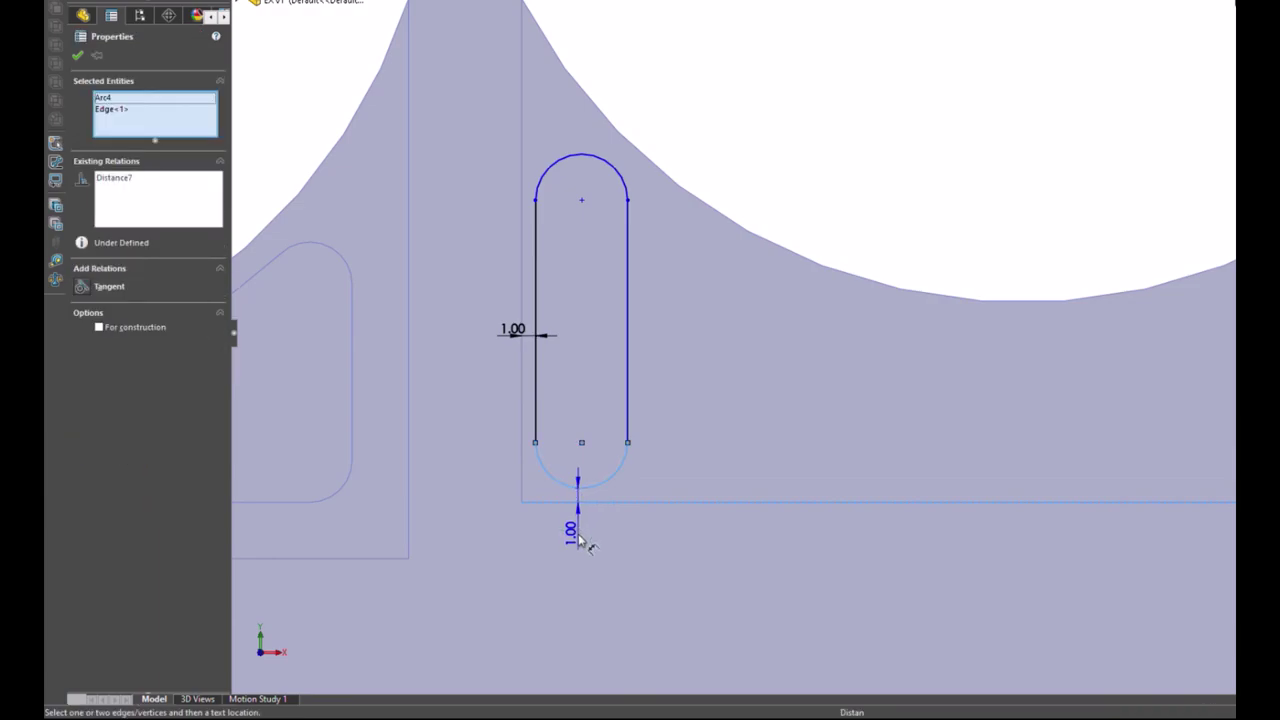
Step: Add the 6.50 slot width and the 2.00 gap to the large arc
left_click(626, 435)
left_click(535, 412)
left_click(474, 414)
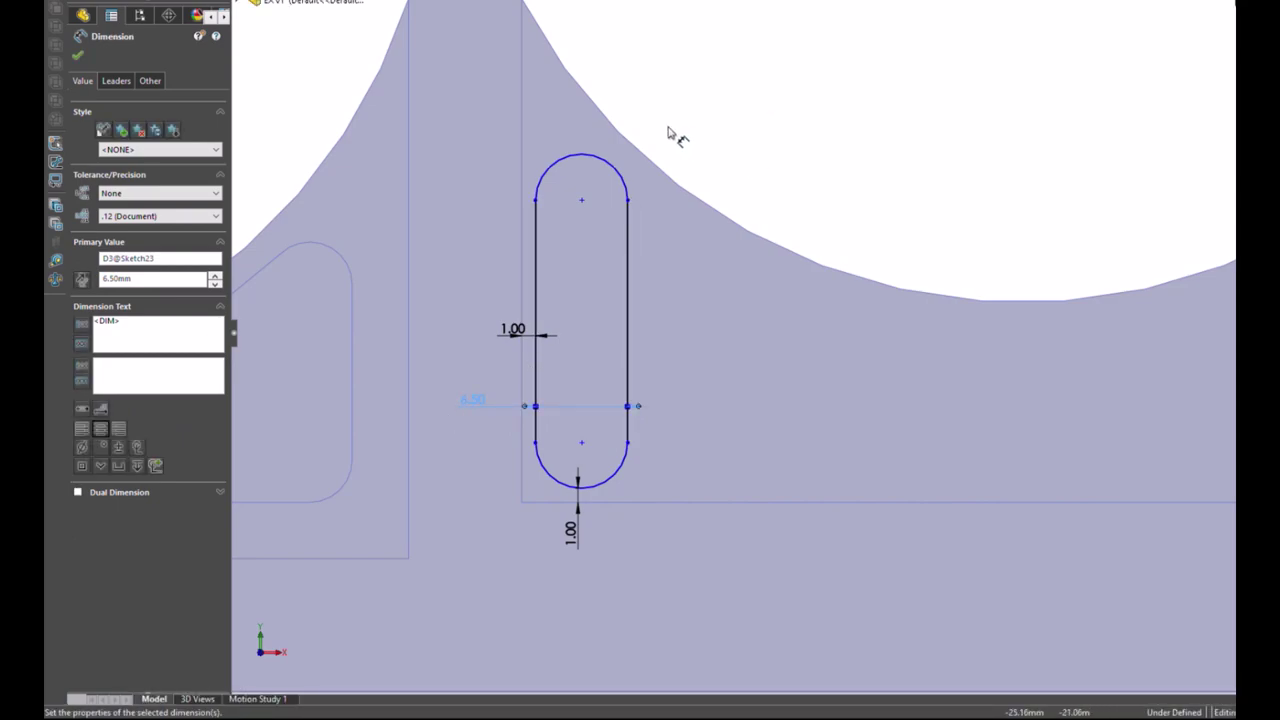
left_click(622, 176)
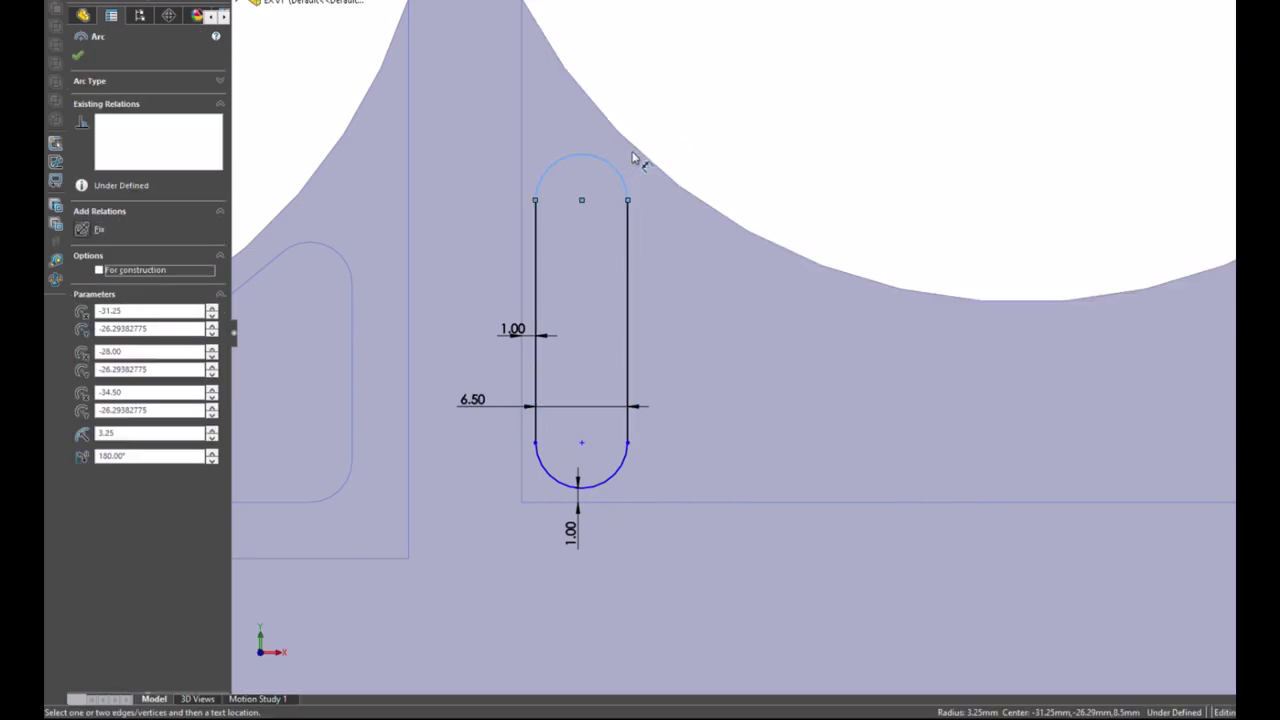
left_click(640, 160)
left_click(640, 162)
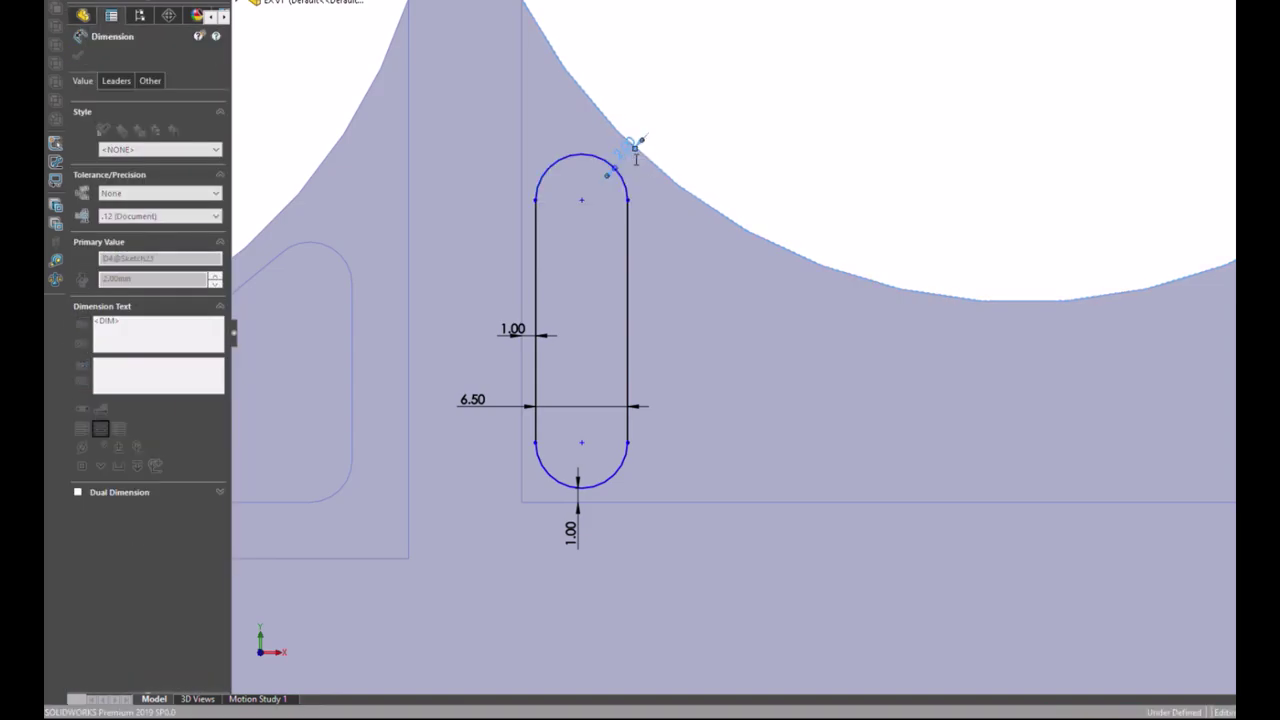
left_click(815, 142)
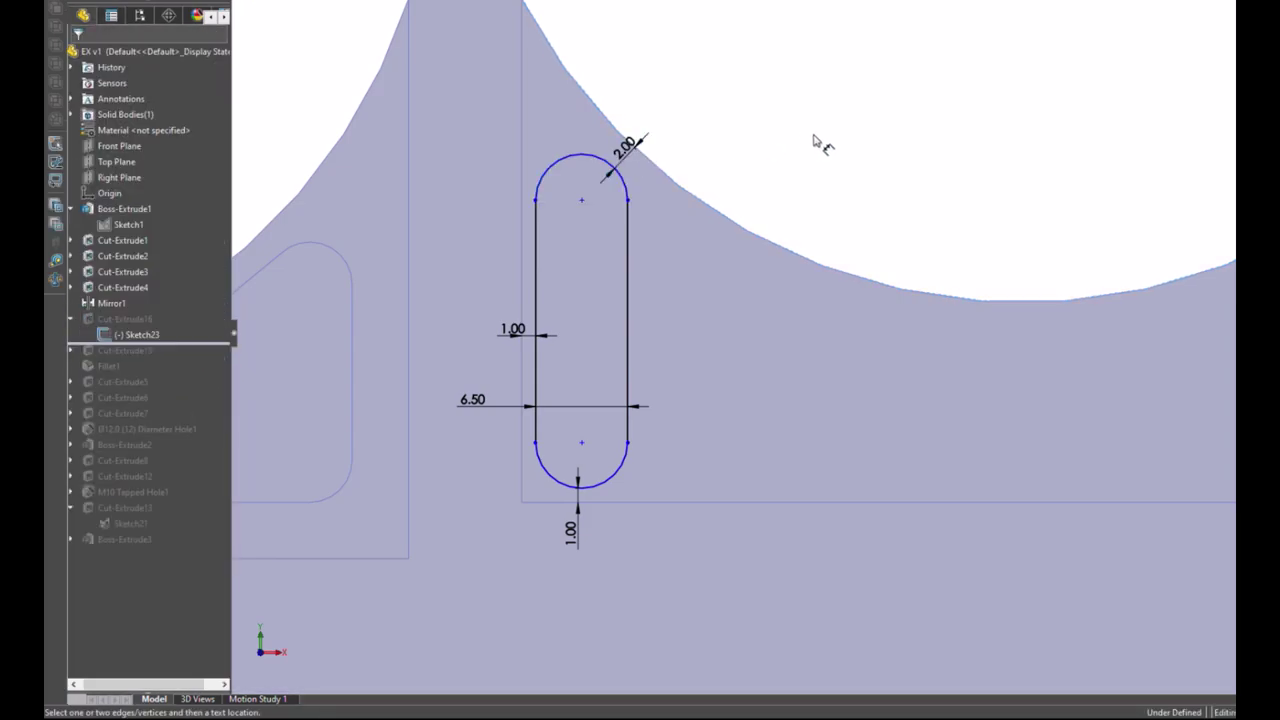
scroll(818, 180, "up", 1)
scroll(818, 180, "up", 1)
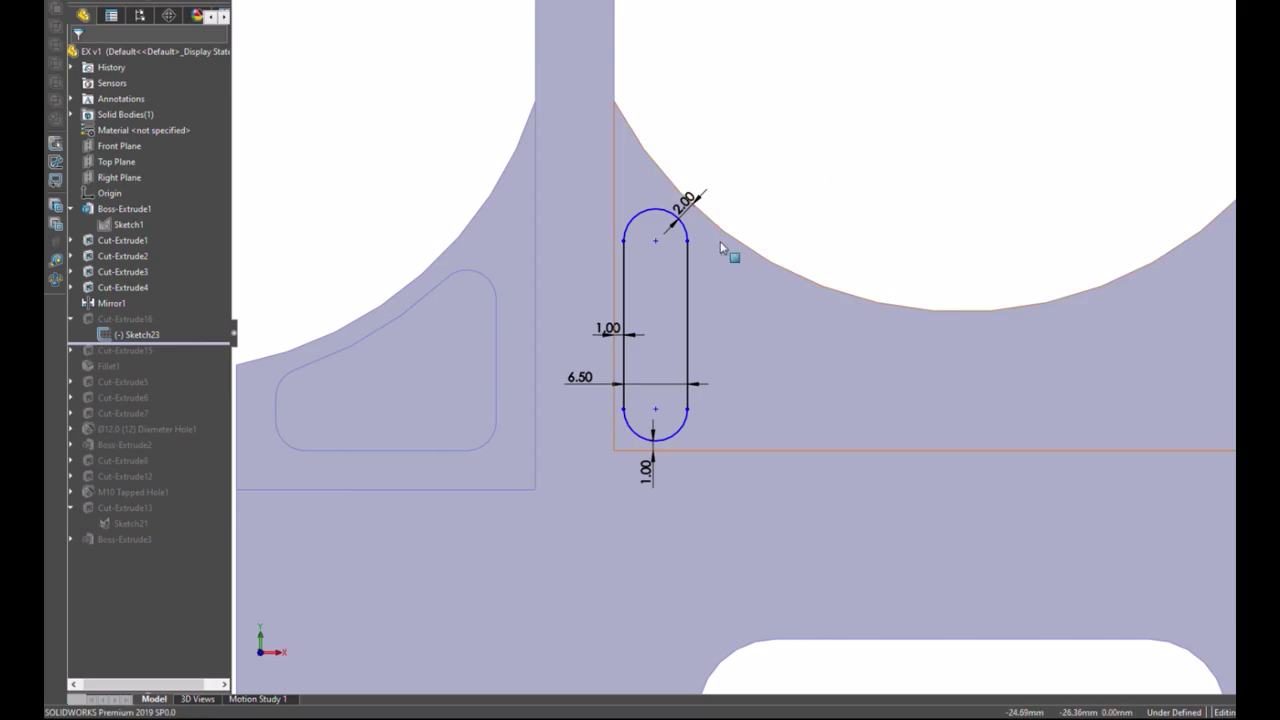
Step: Drag the top arc's centre point and check its relation with the arc end point
left_click(656, 242)
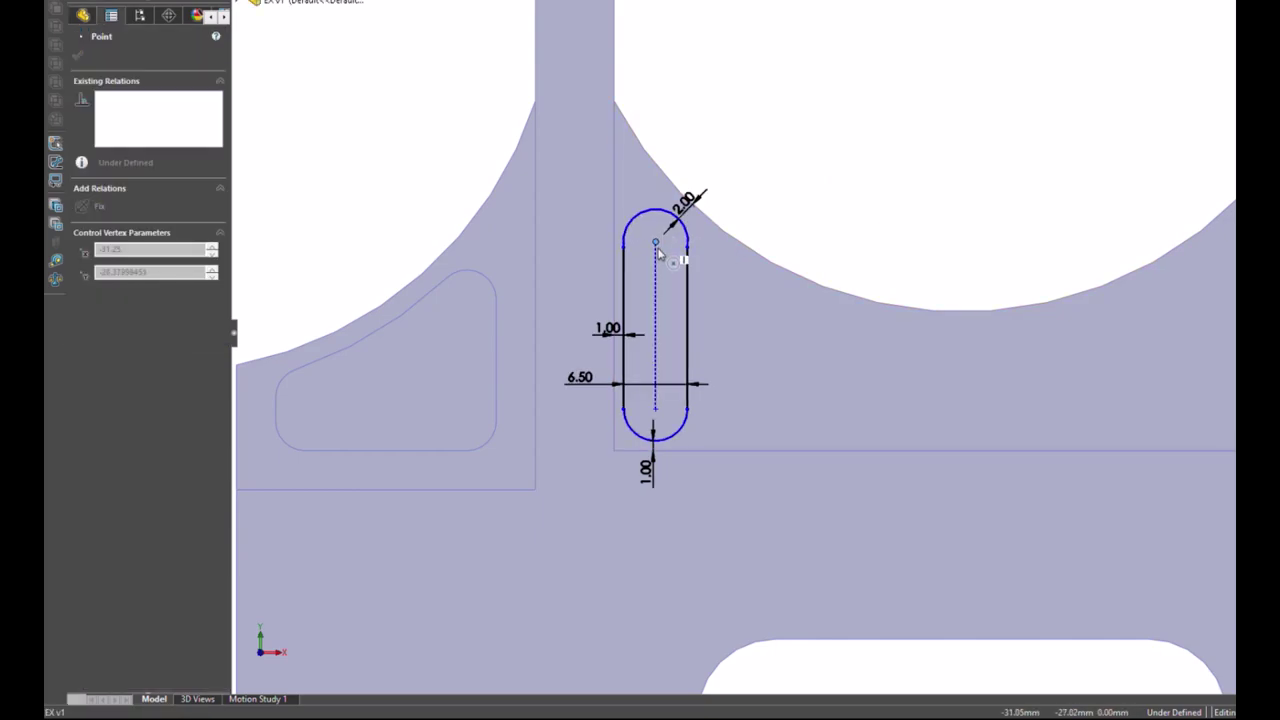
left_click_drag(662, 234, 697, 244)
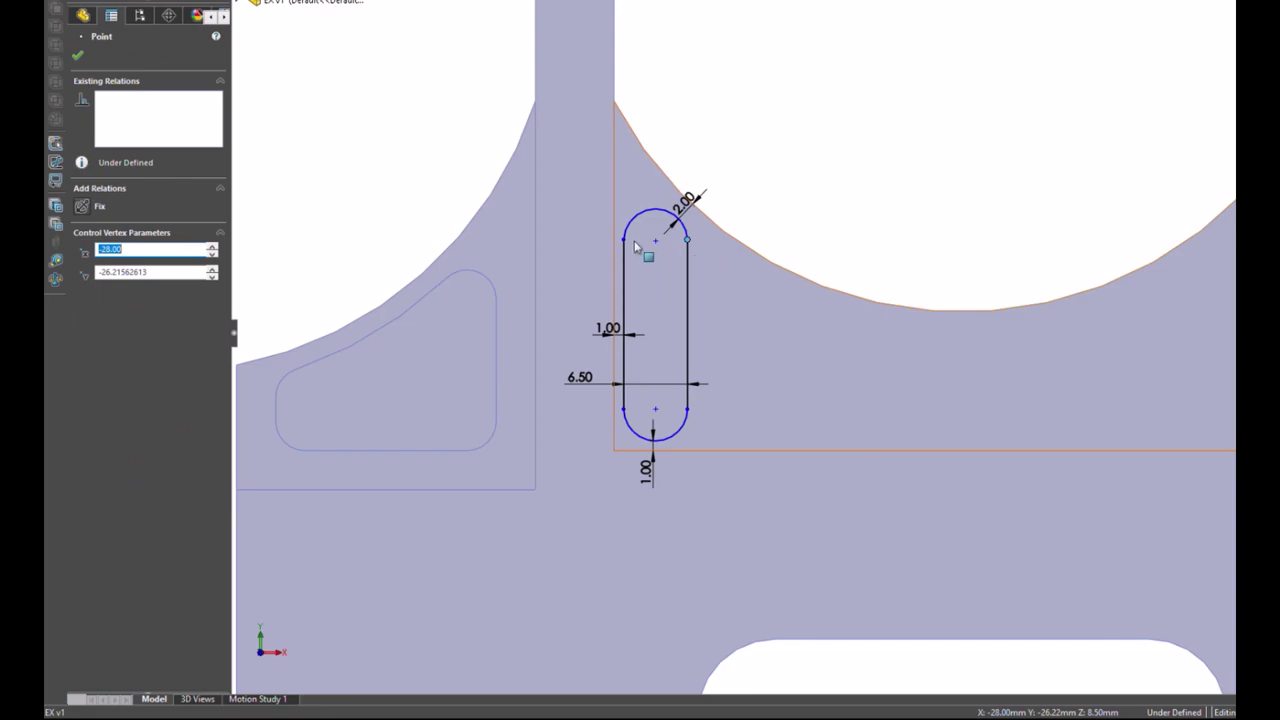
left_click(656, 247, "ctrl")
key("Escape")
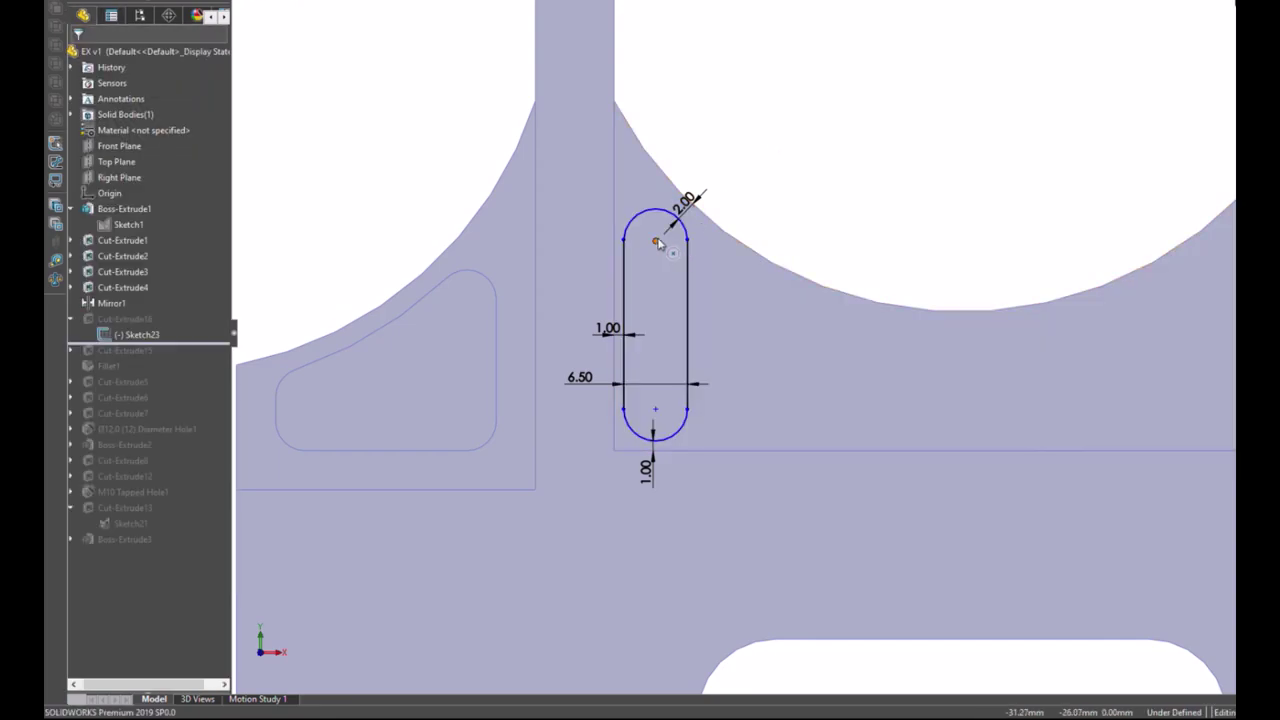
left_click(656, 241)
left_click(687, 240, "ctrl")
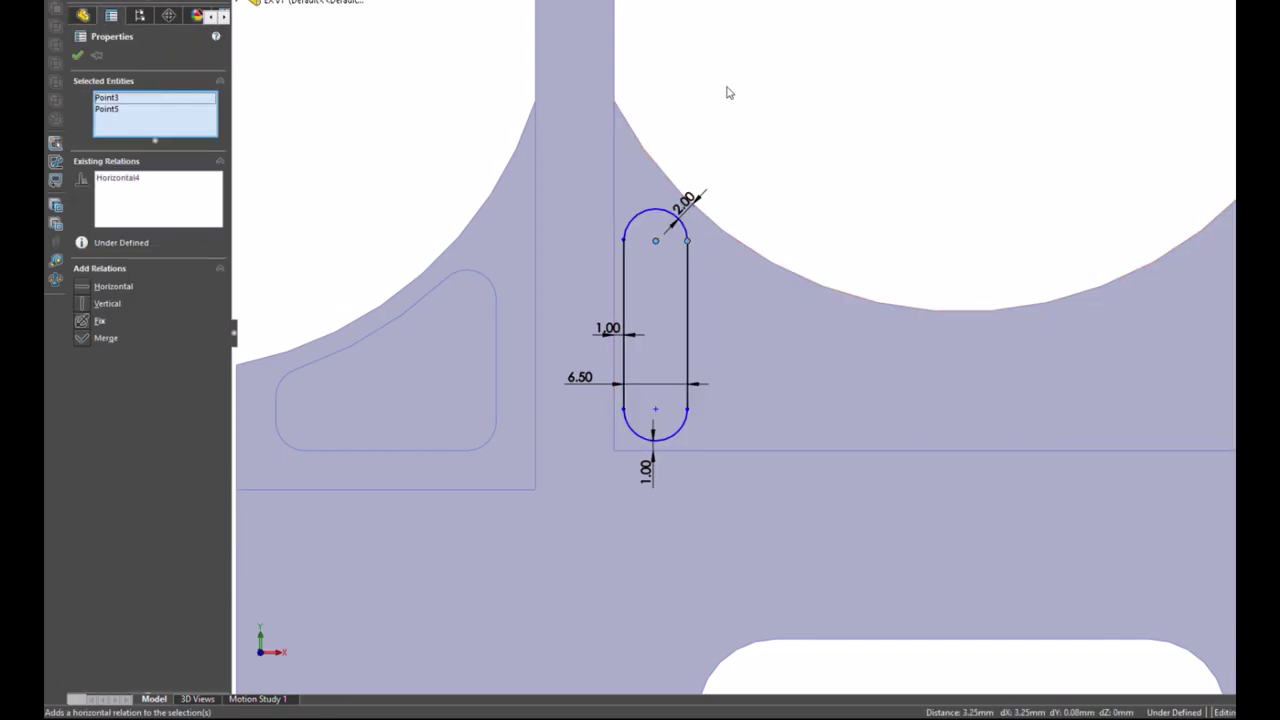
key("Escape")
Step: Check horizontal relations on the bottom and top arc points, then exit Sketch23 to rebuild
left_click(687, 410)
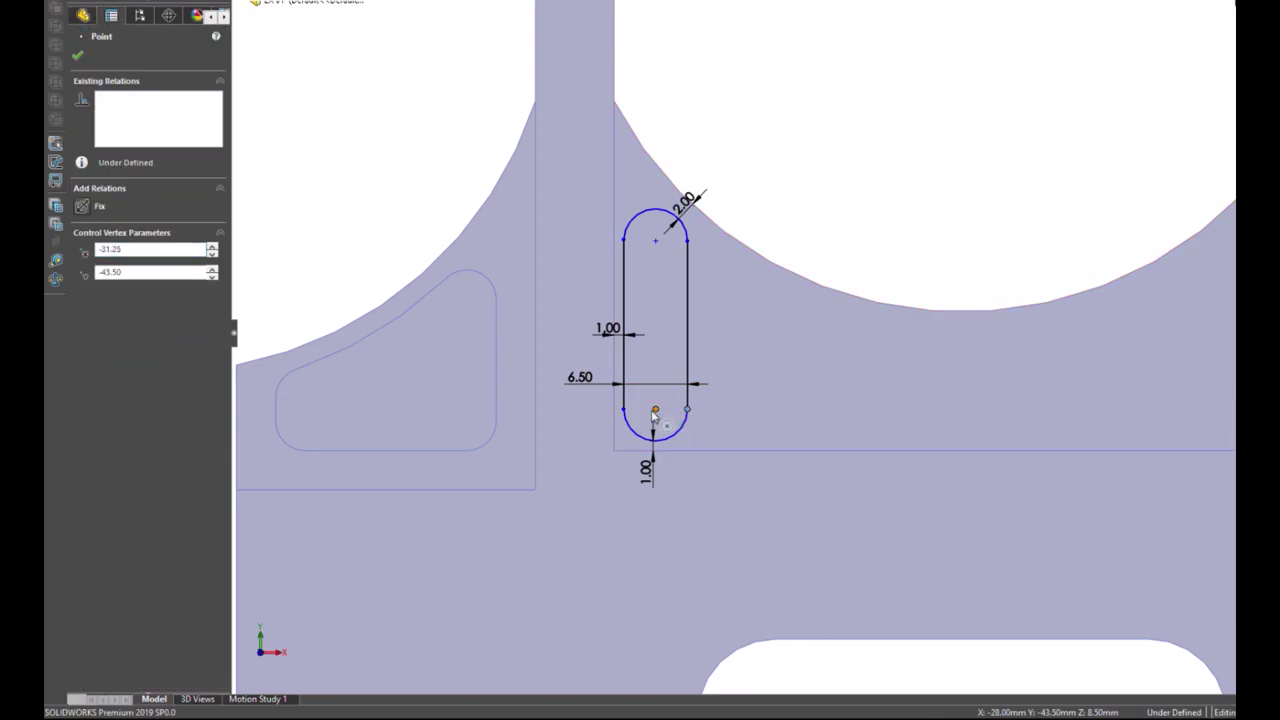
left_click(655, 409, "ctrl")
left_click(624, 411, "ctrl")
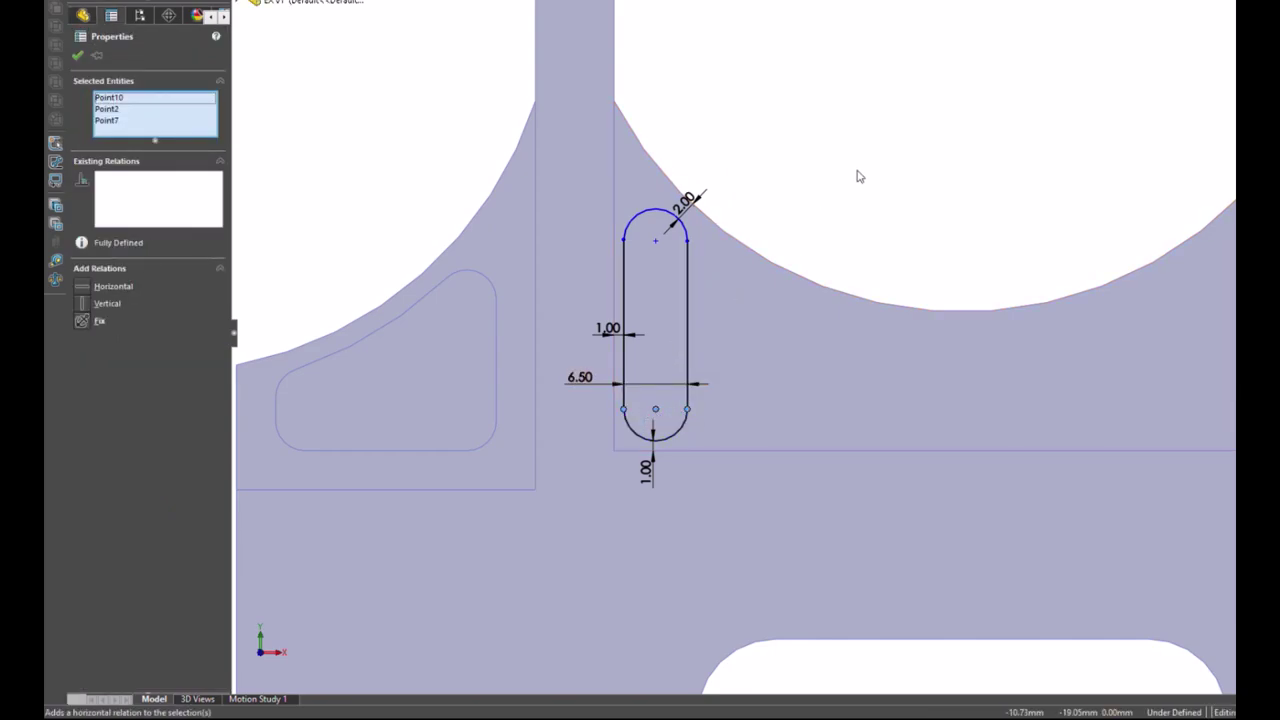
key("Escape")
left_click(655, 242)
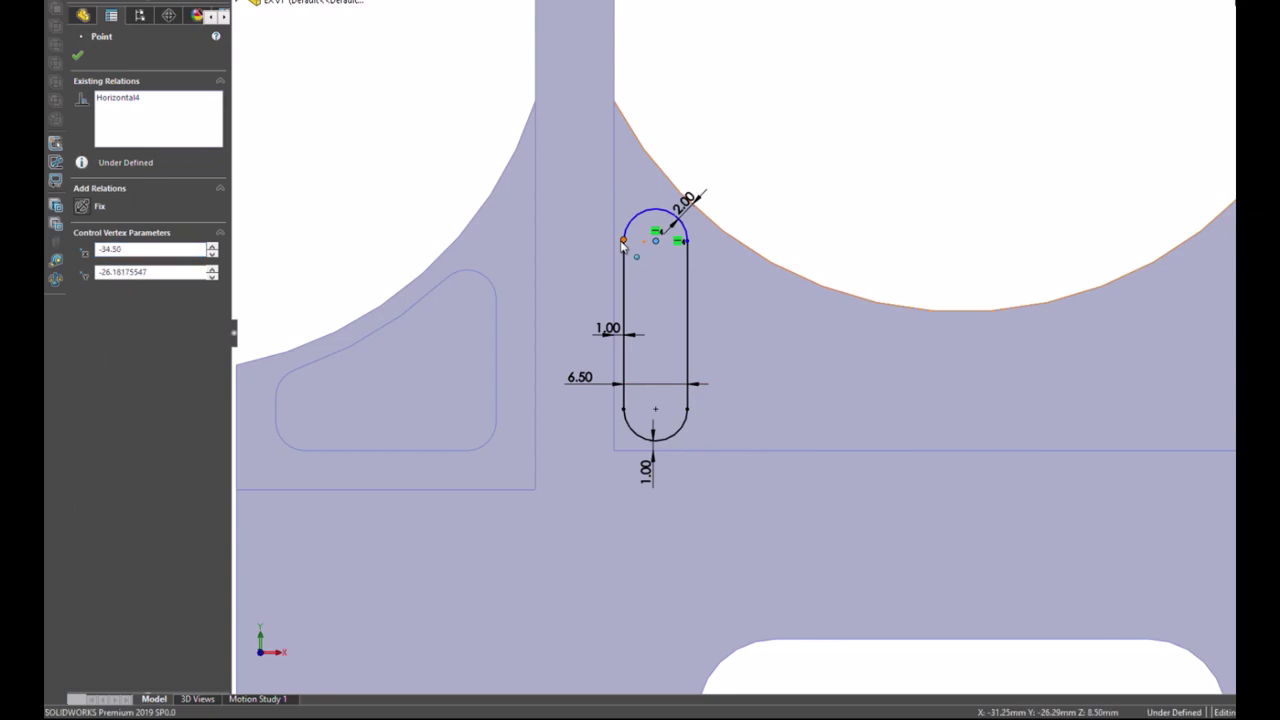
left_click(624, 241, "ctrl")
key("Escape")
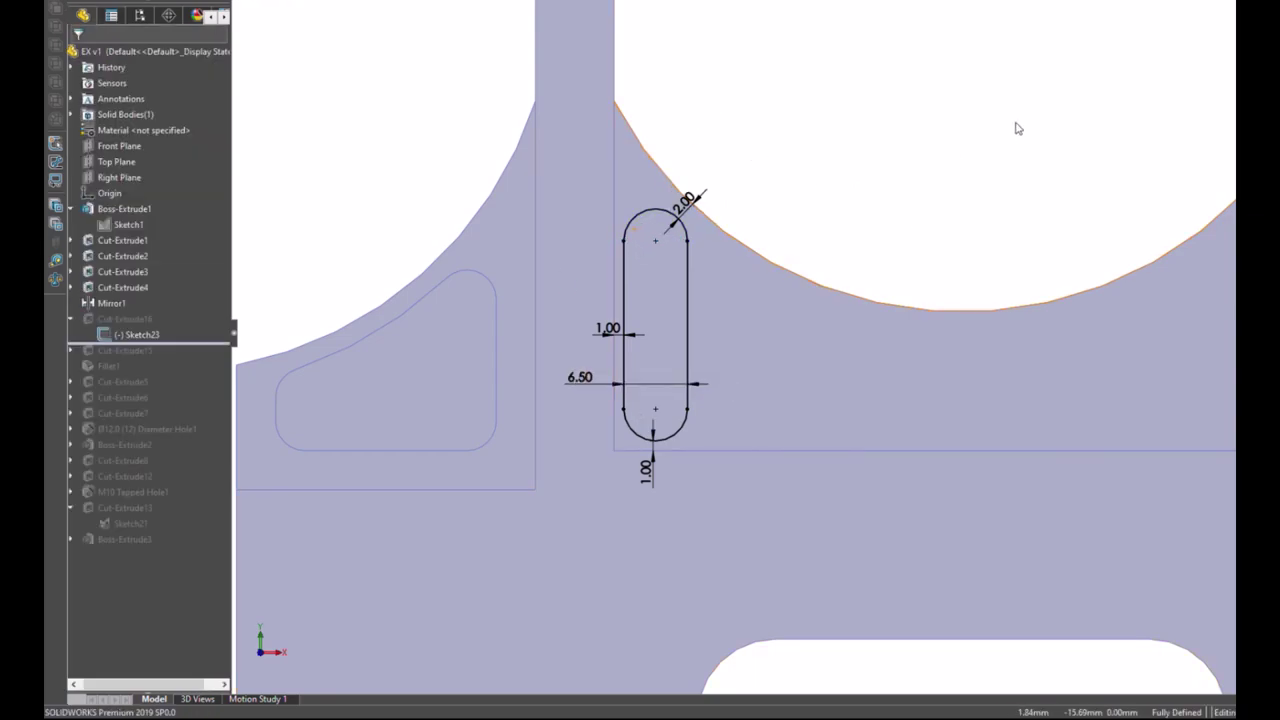
key("ctrl+b")
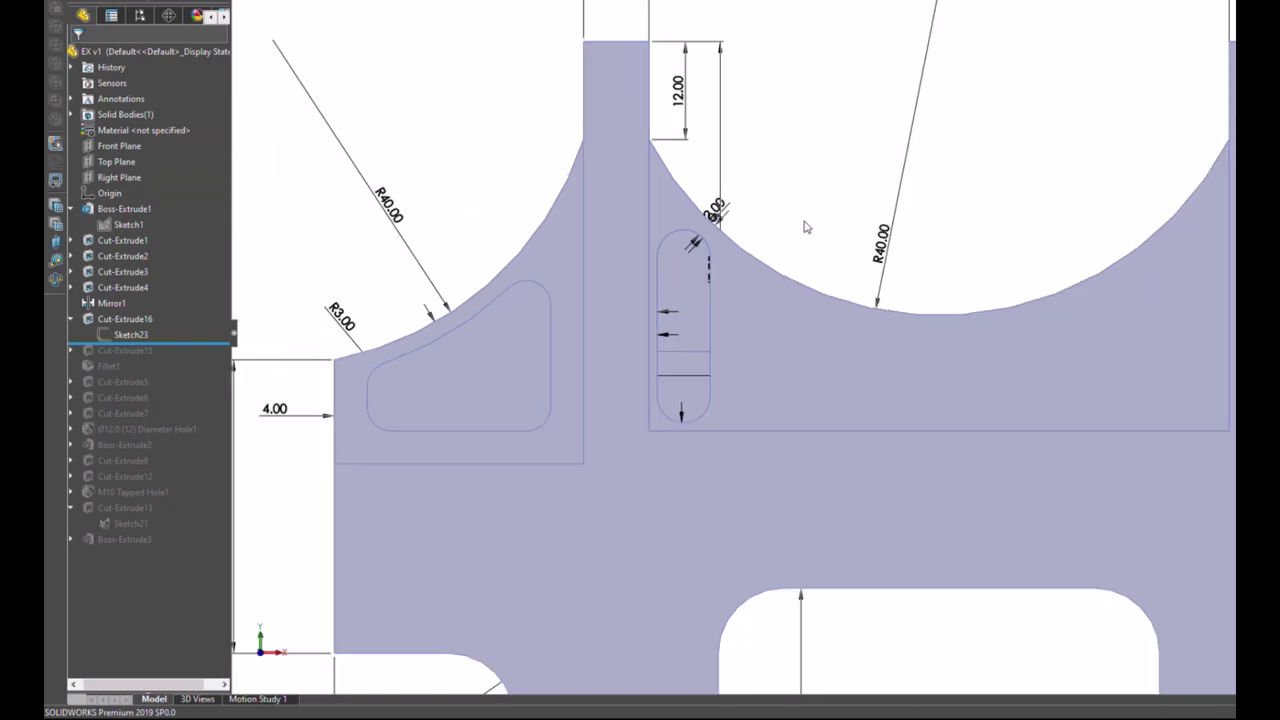
scroll(805, 228, "down", 1)
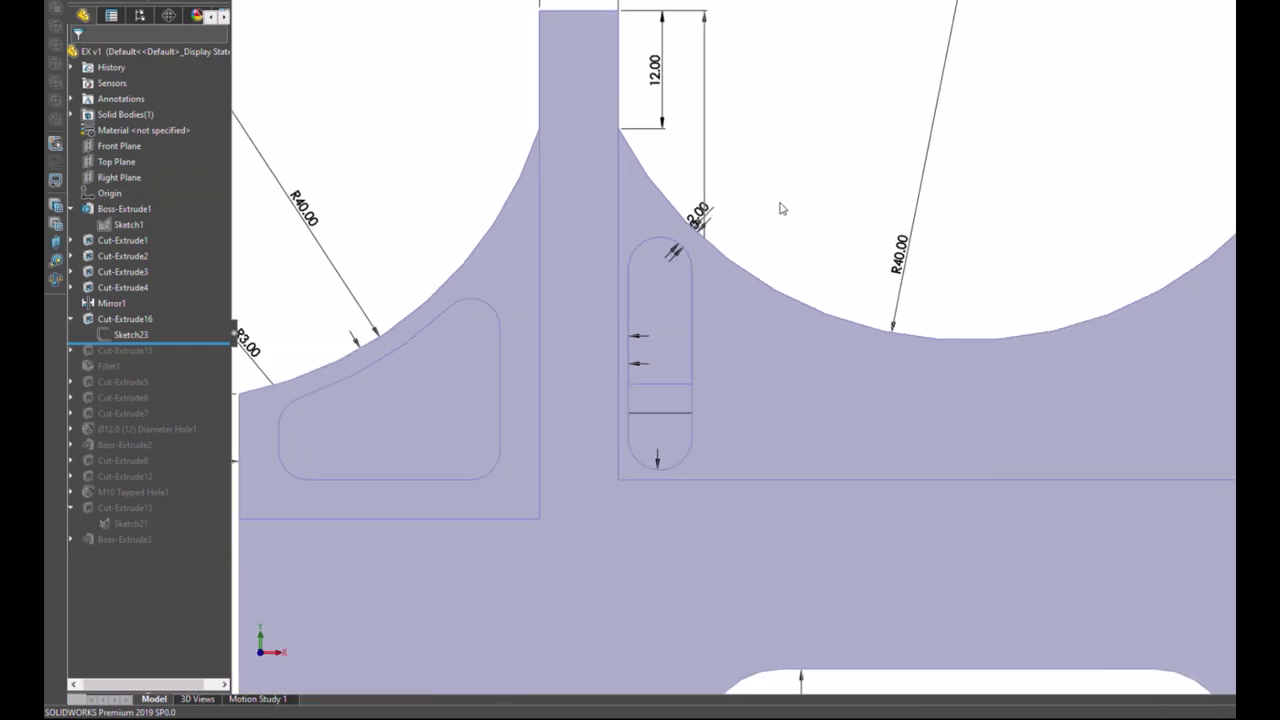
left_click(128, 320)
key("l")
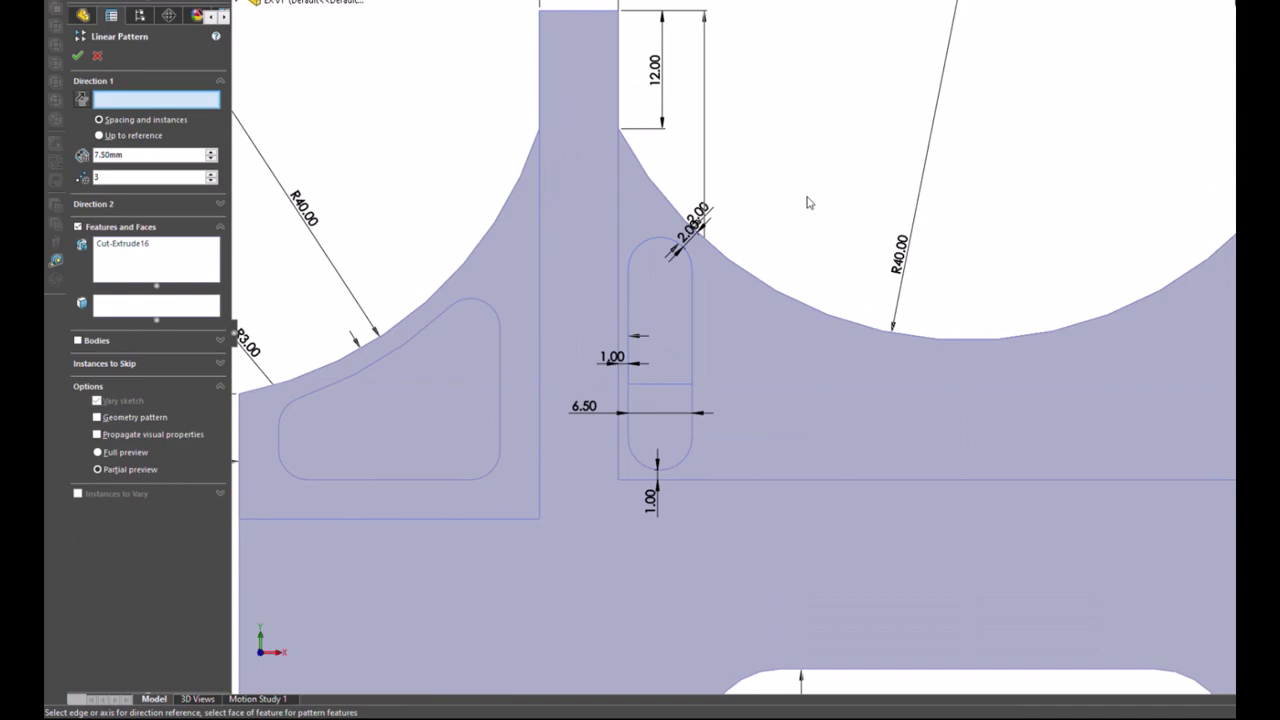
middle_click_drag(808, 202, 766, 314)
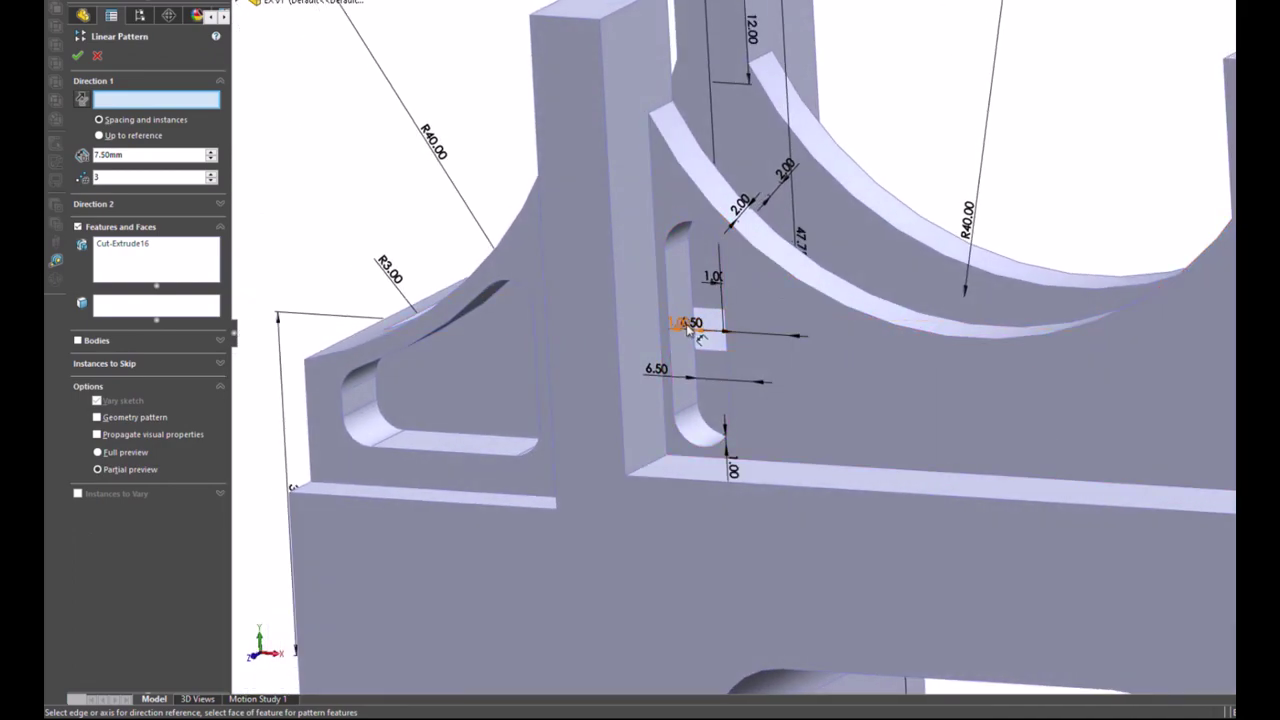
left_click(688, 326)
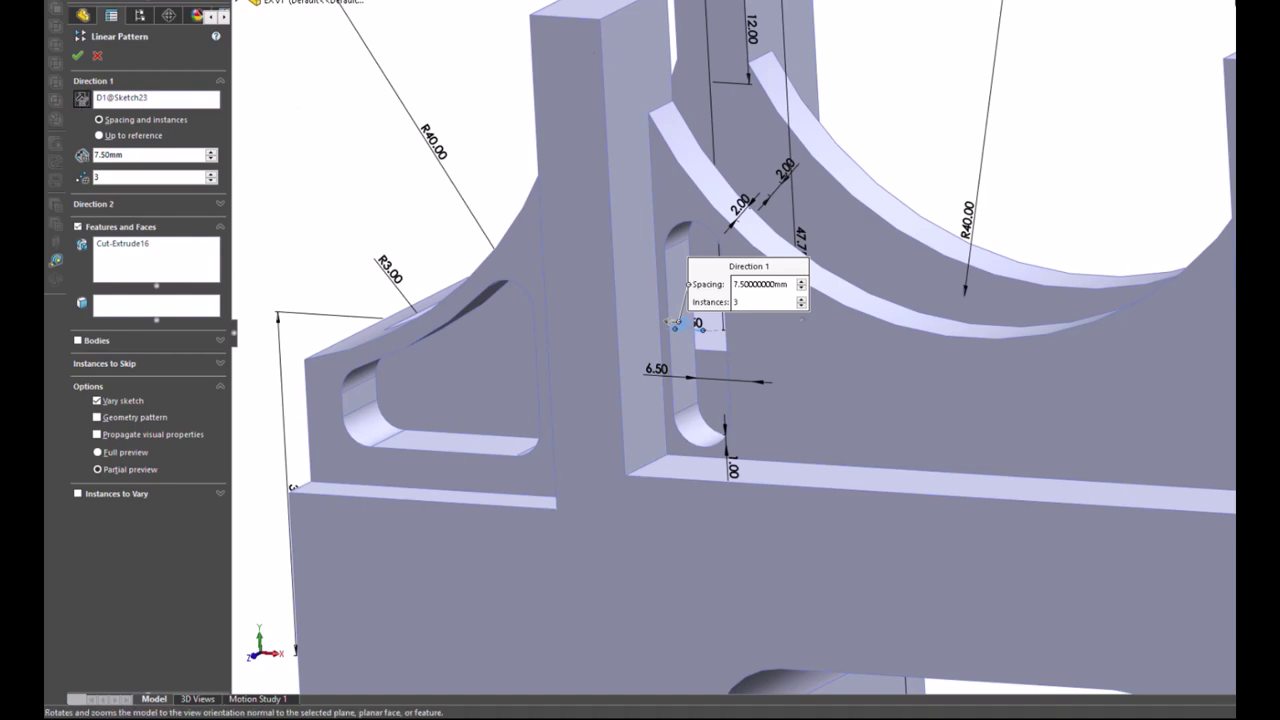
left_click(900, 225)
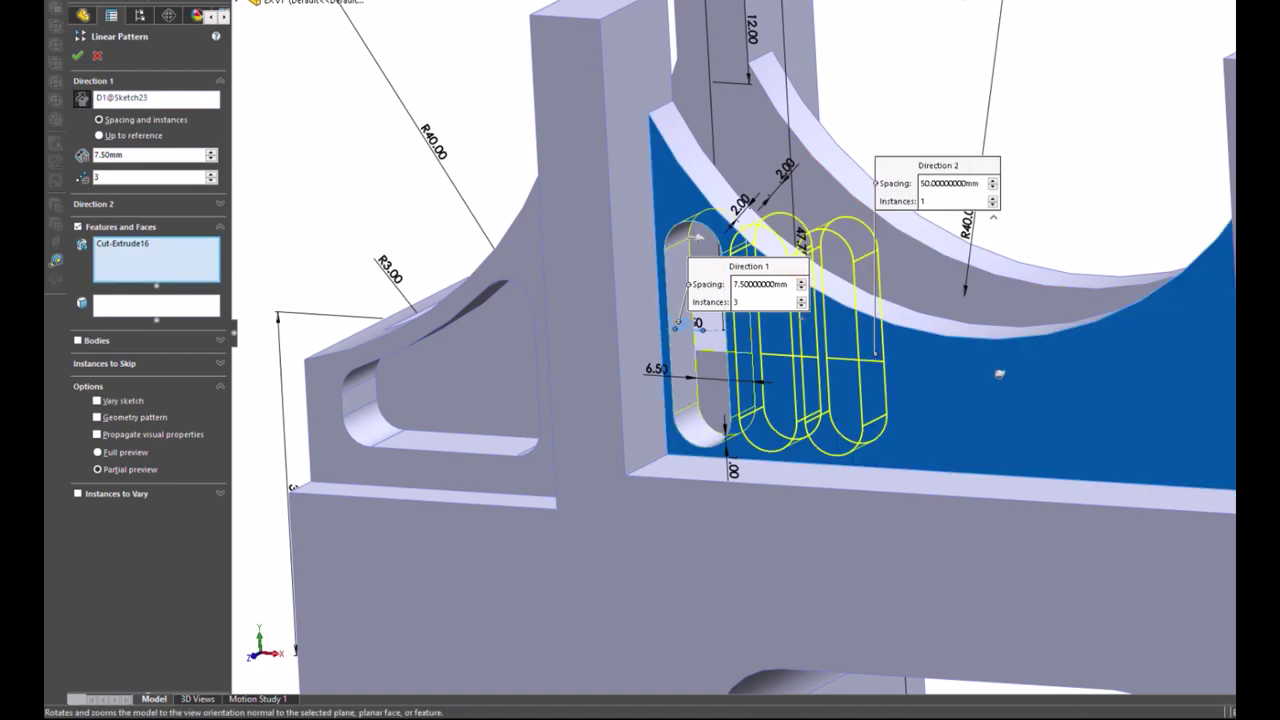
key("ctrl+1")
scroll(610, 255, "up", 4)
scroll(610, 255, "up", 1)
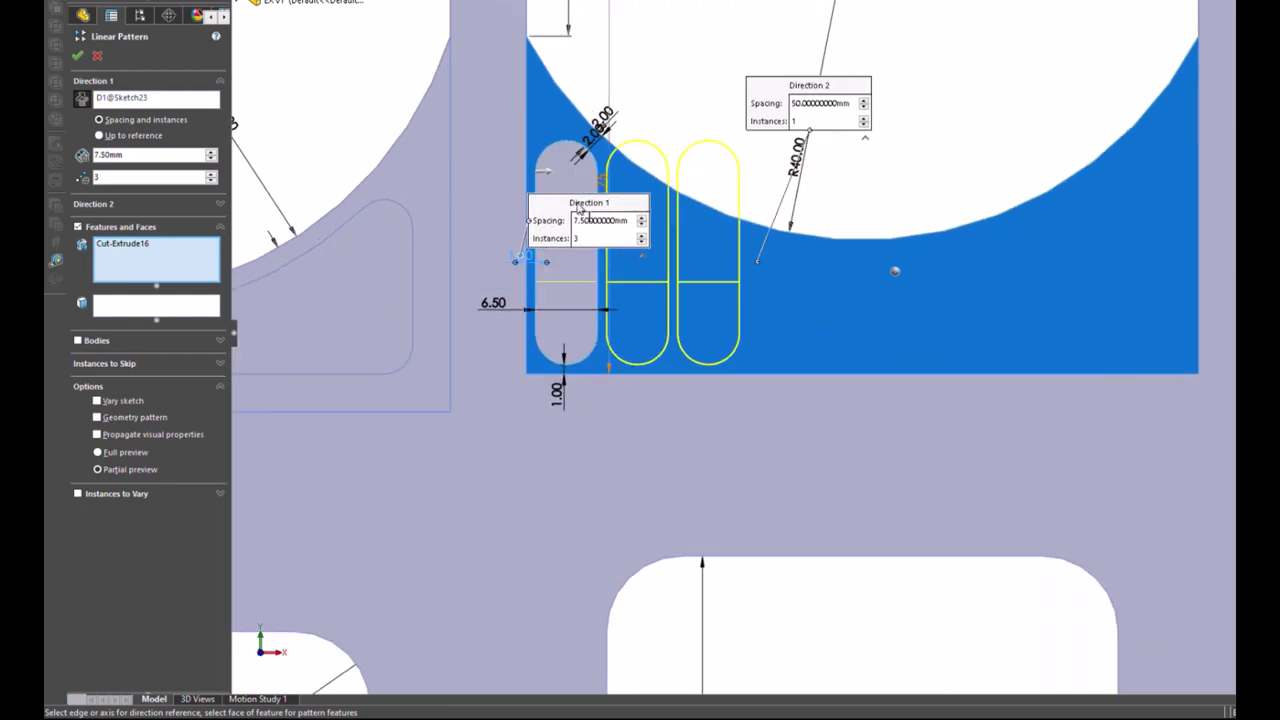
key("Delete")
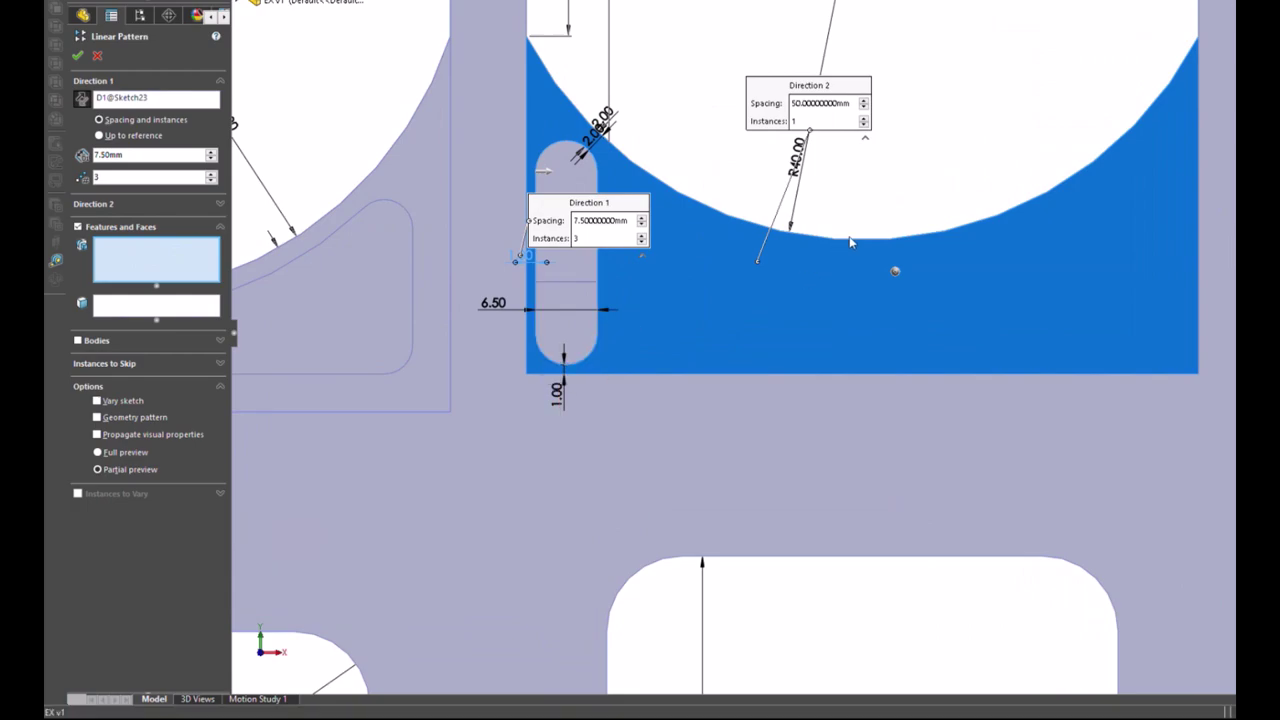
middle_click_drag(816, 265, 576, 328)
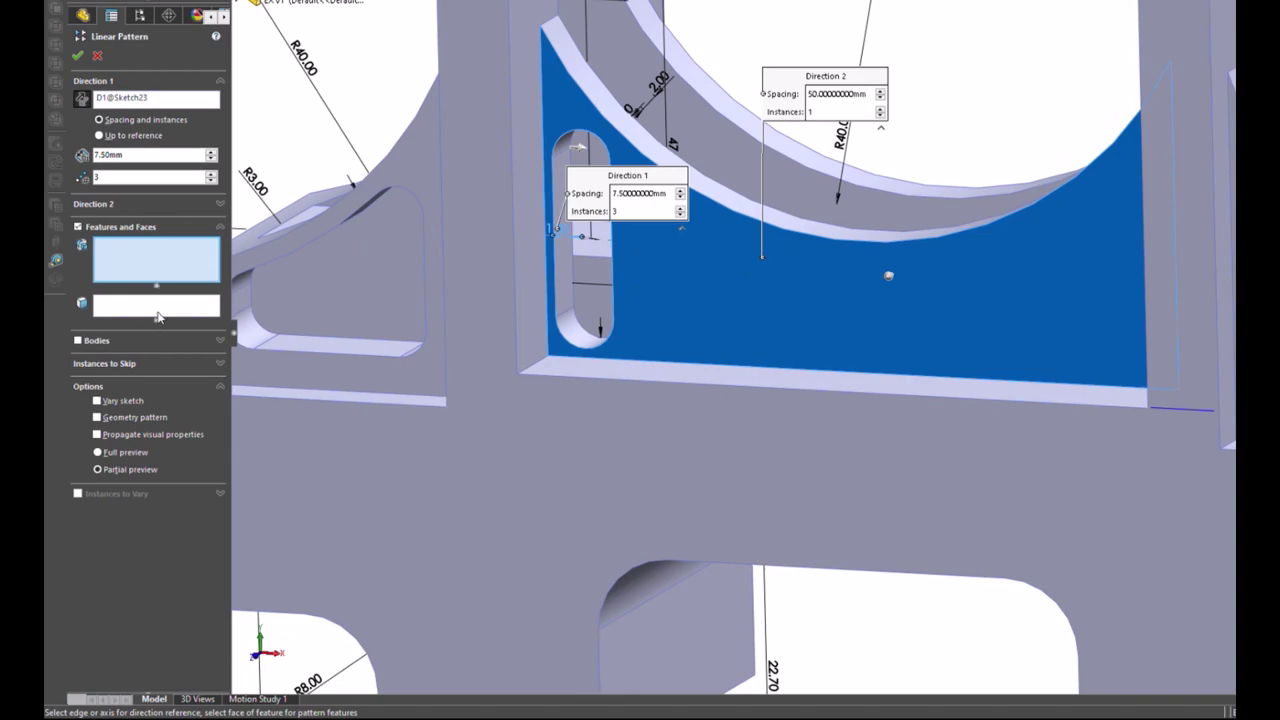
left_click(77, 227)
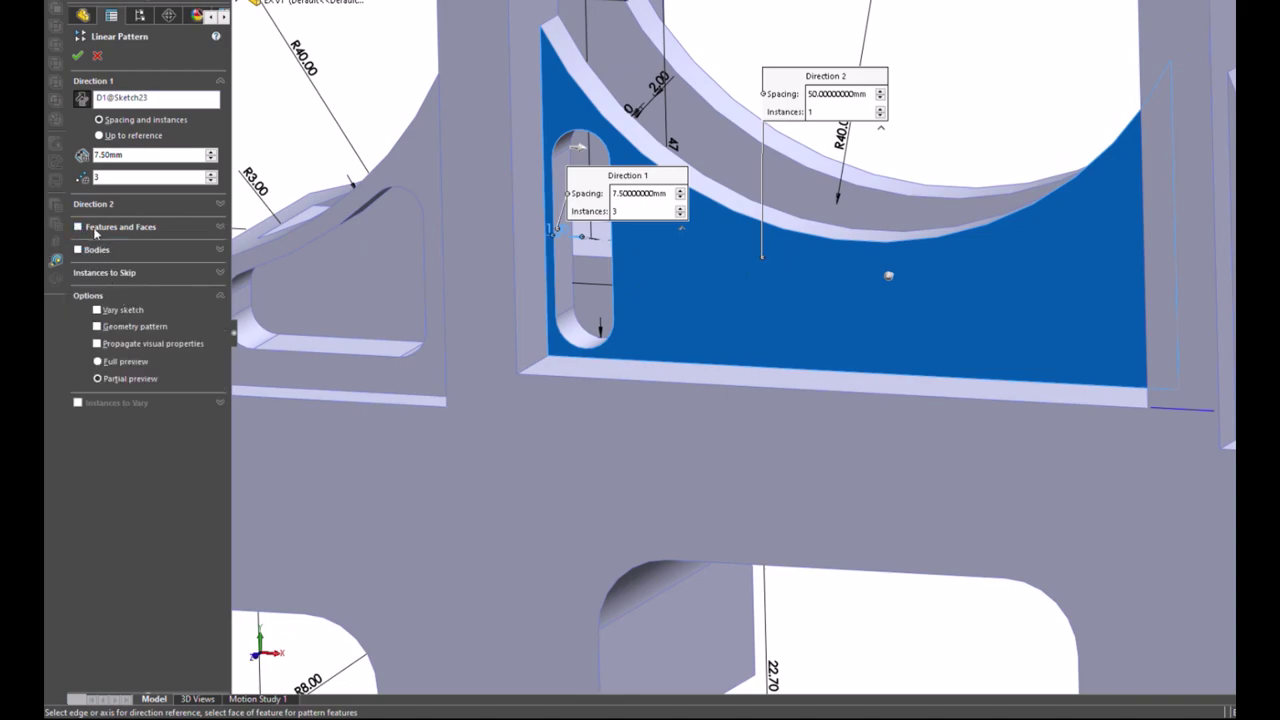
left_click(77, 227)
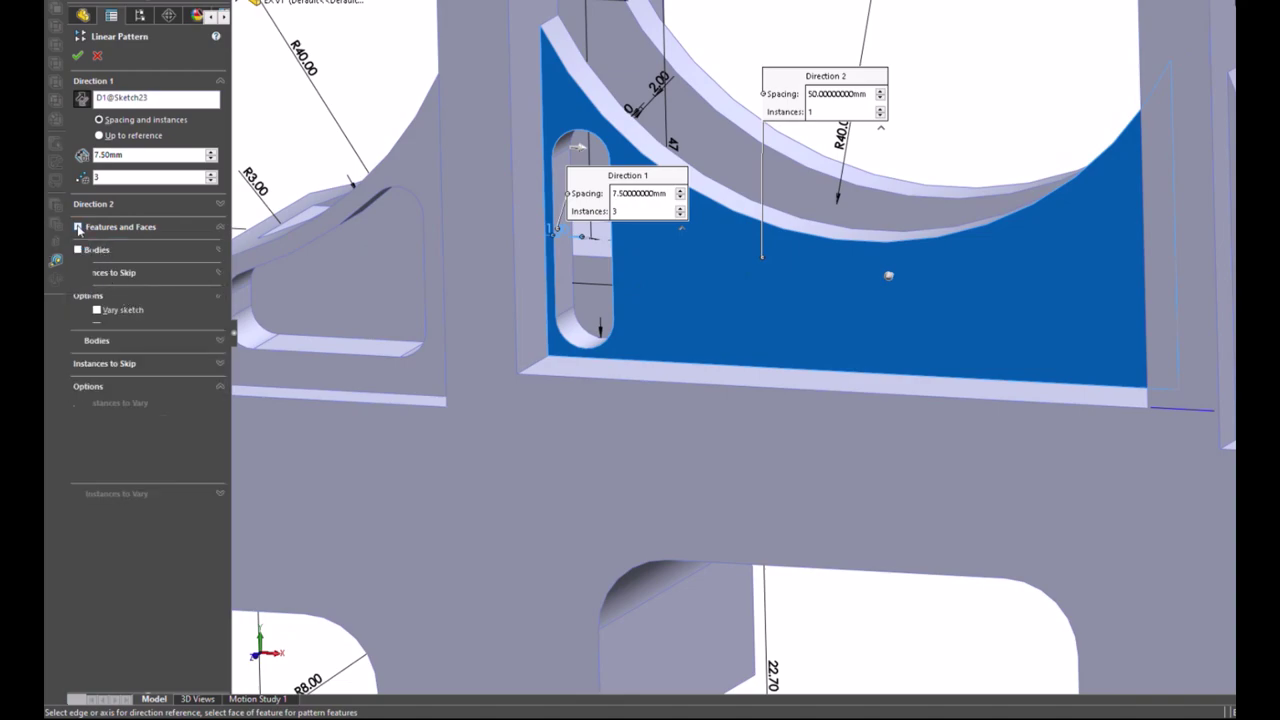
left_click(241, 4)
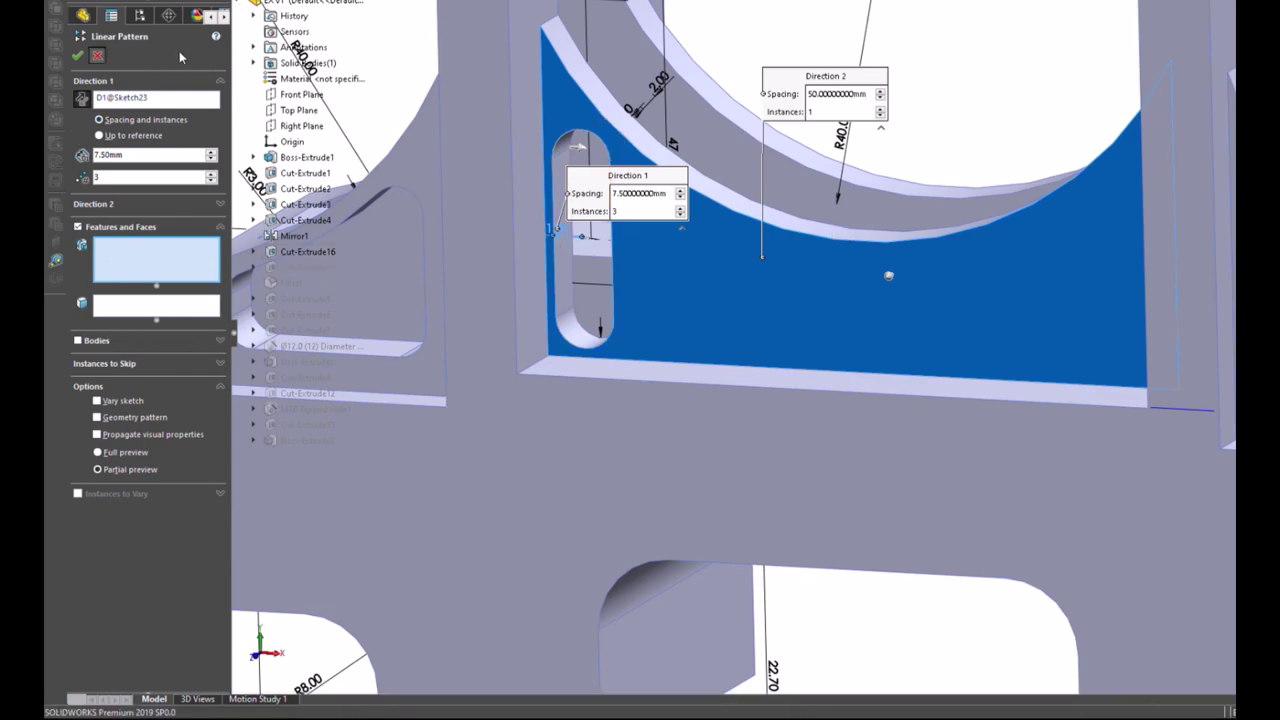
left_click(97, 55)
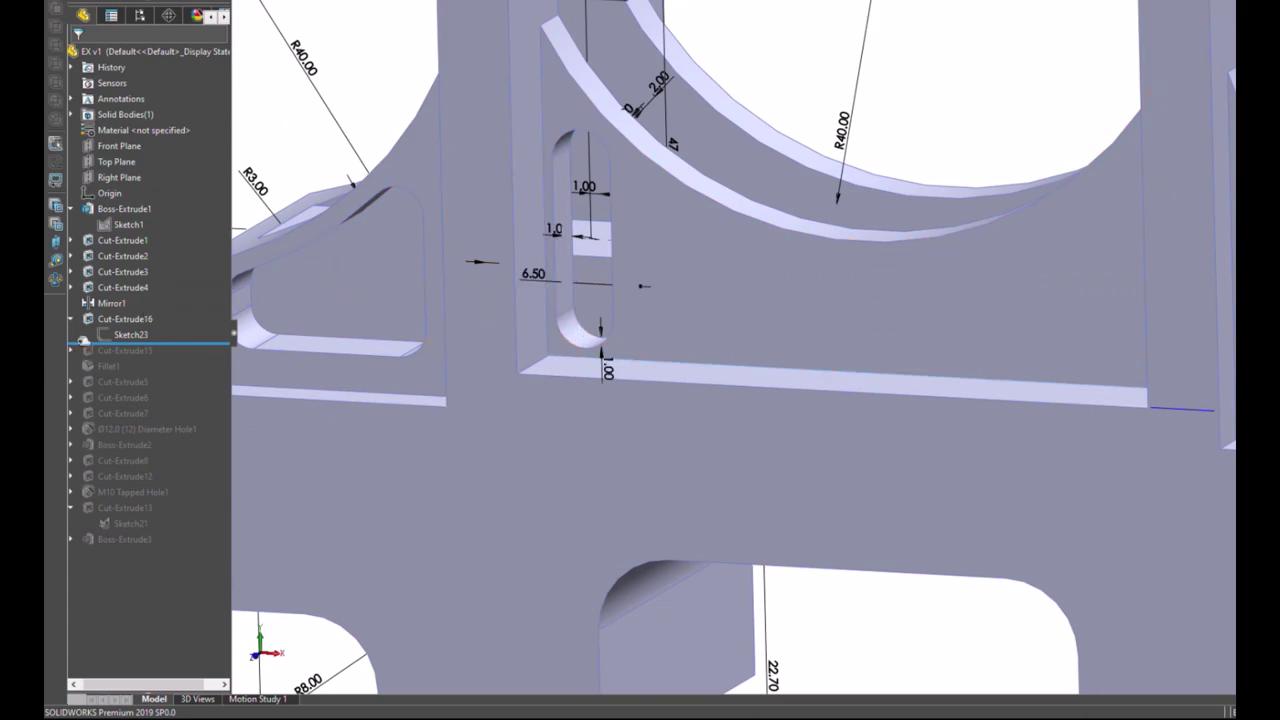
Step: Pattern Cut-Extrude16 along D1@Sketch23 into 3 slots 7.50 mm apart, with Vary sketch and propagated visual properties
left_click(125, 318)
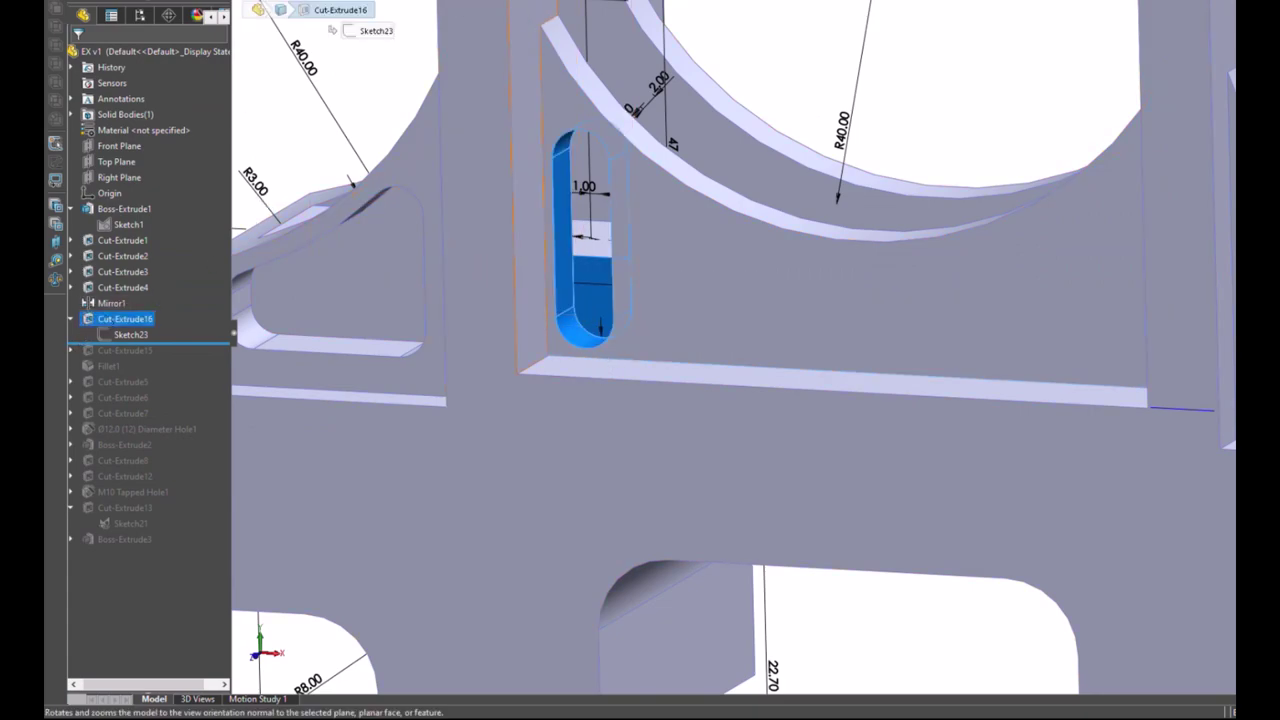
left_click(287, 62)
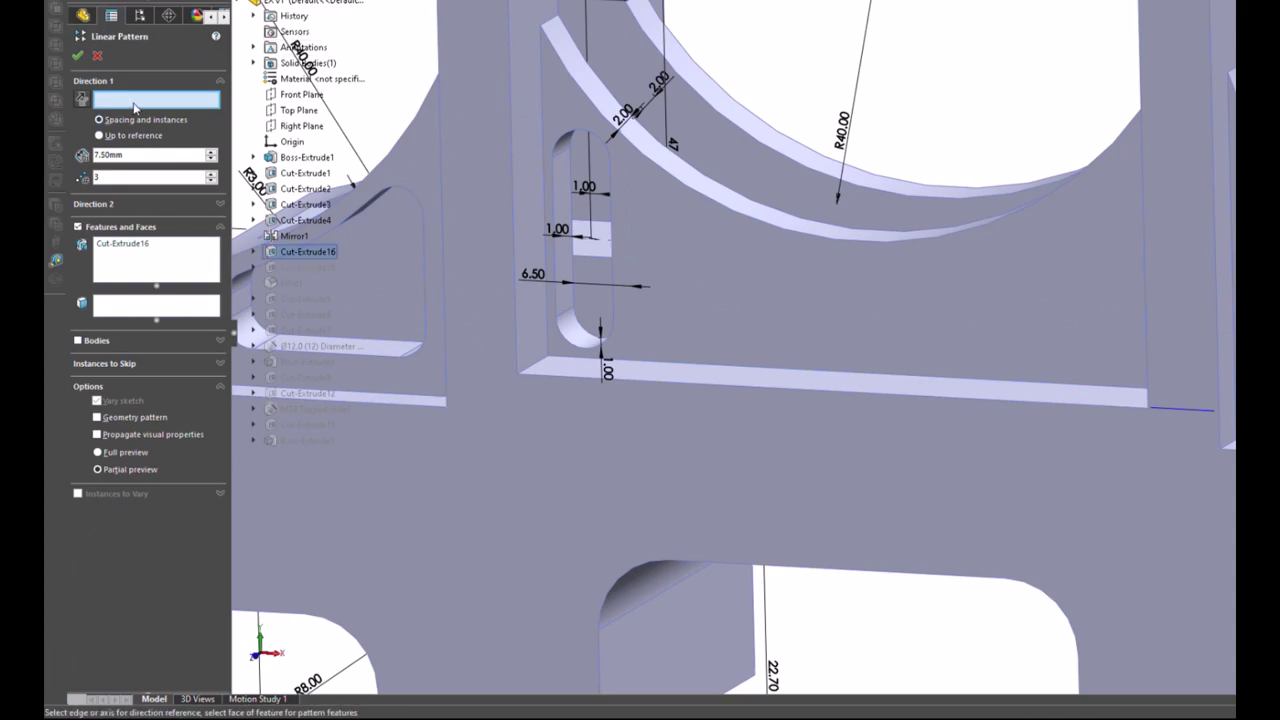
left_click(101, 455)
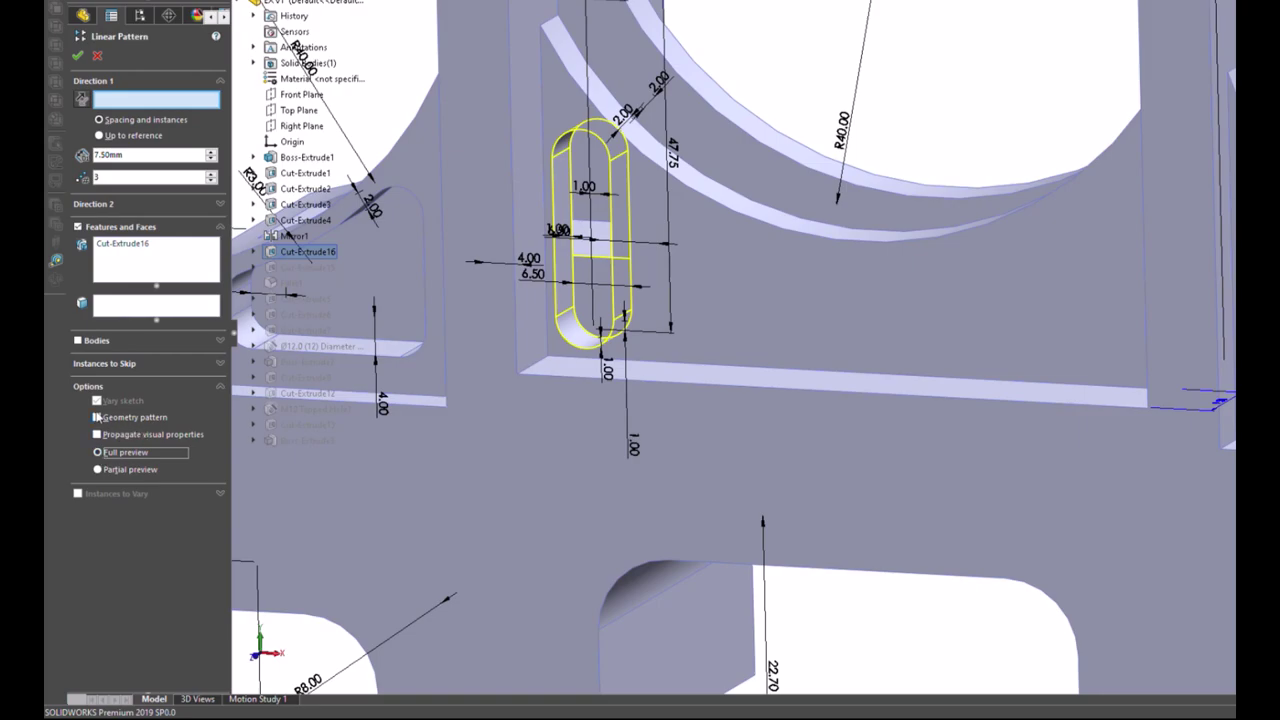
left_click(98, 438)
middle_click_drag(745, 398, 705, 430)
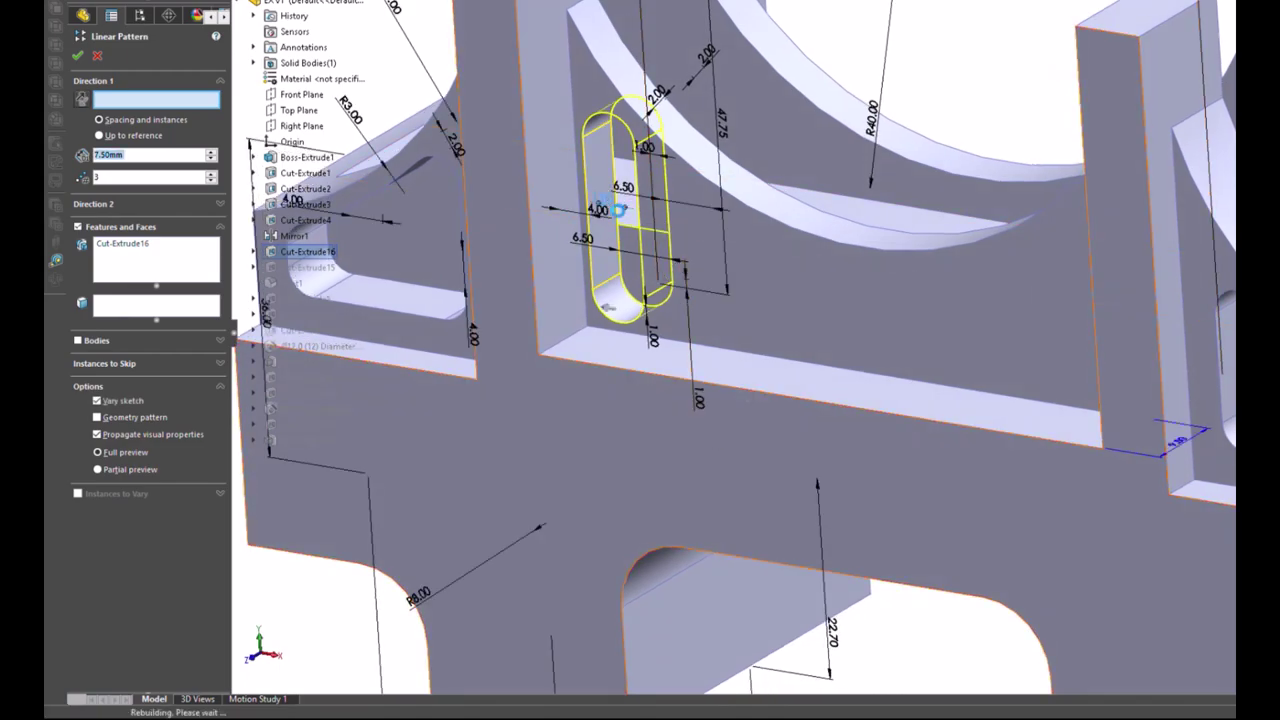
left_click(612, 208)
mouse_move(826, 269)
middle_mouse_down()
mouse_move(997, 232)
mouse_move(980, 157)
middle_mouse_up()
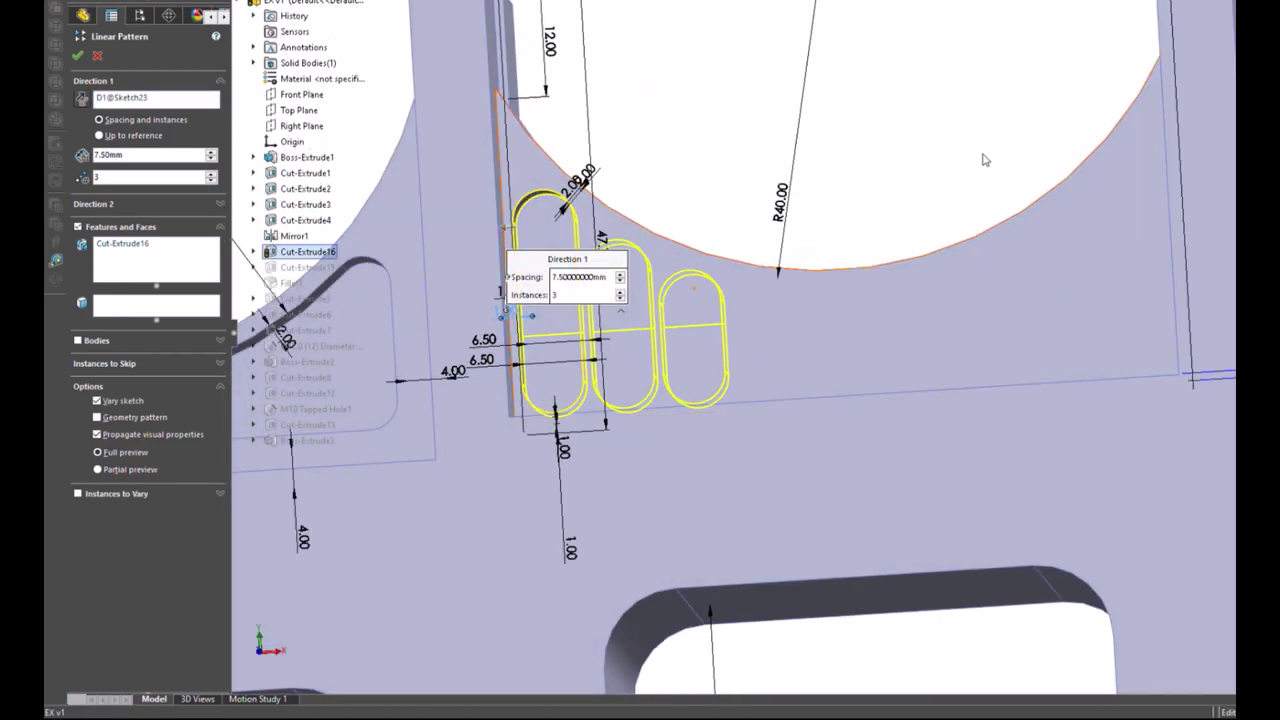
left_click(77, 55)
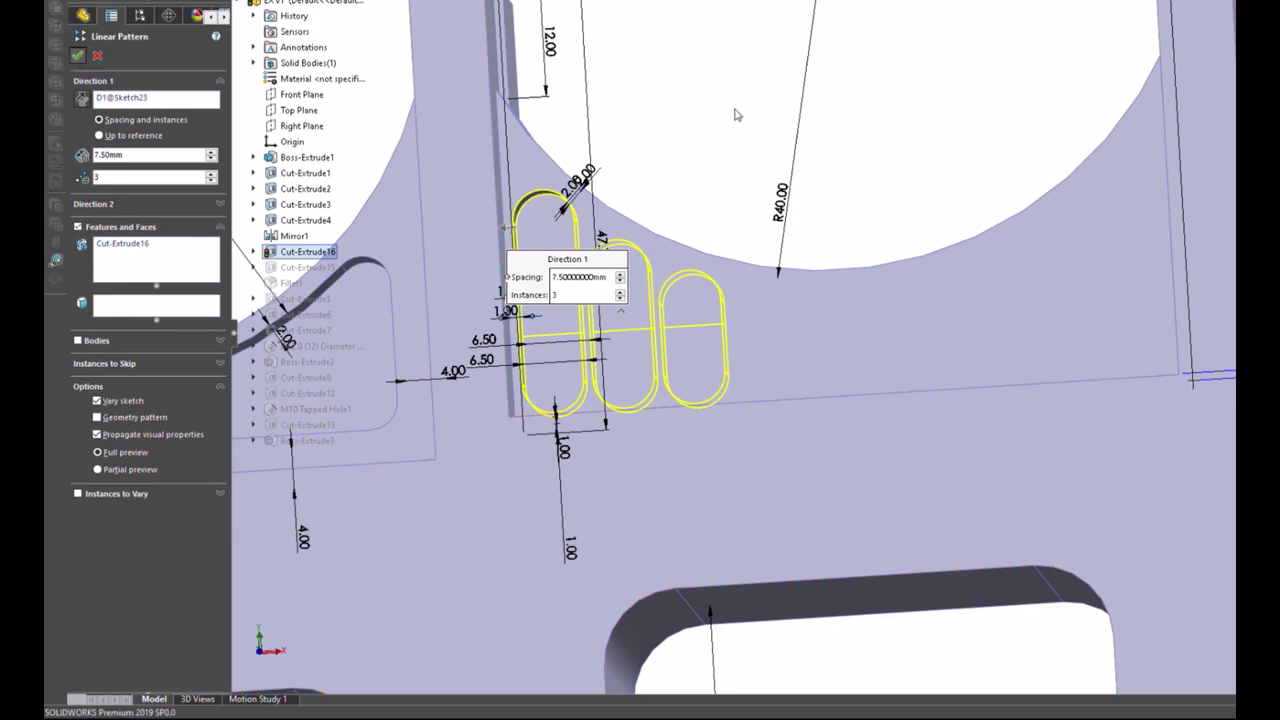
middle_click_drag(716, 147, 779, 46)
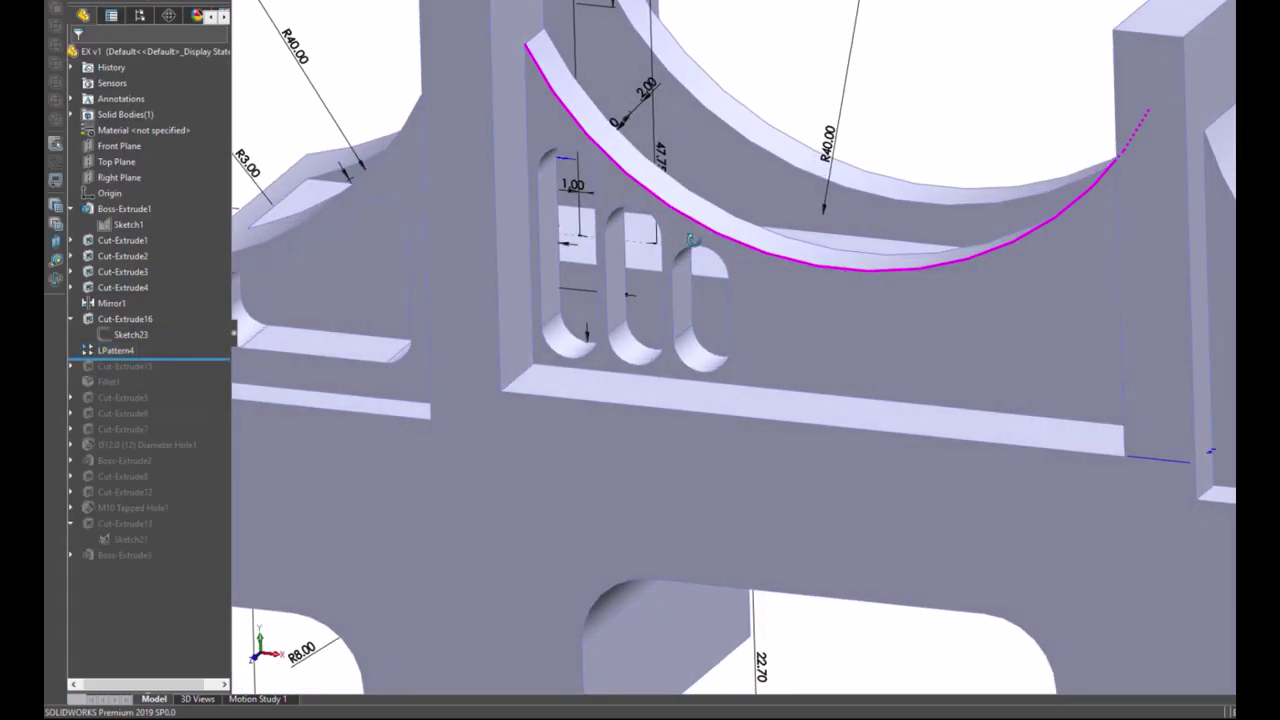
Step: Roll the history forward past Cut-Extrude15 and reorder Mirror1 to follow it
middle_click_drag(945, 111, 938, 100)
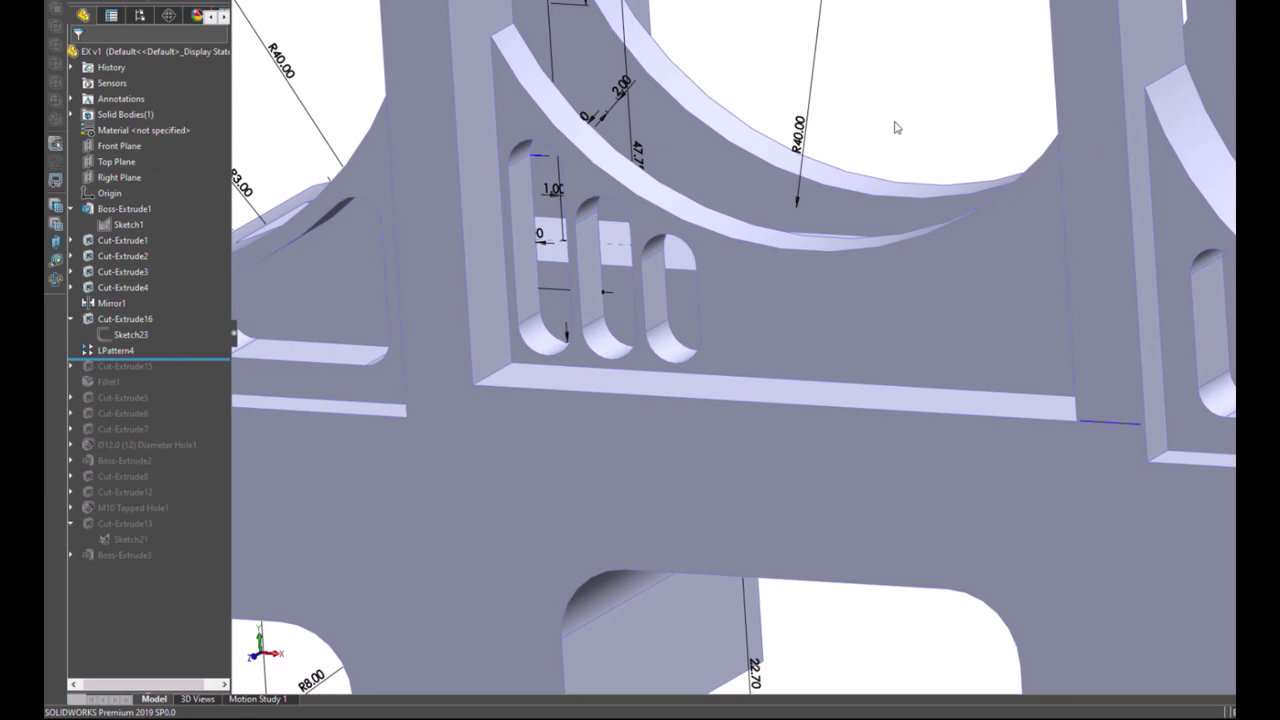
left_click_drag(193, 362, 191, 376)
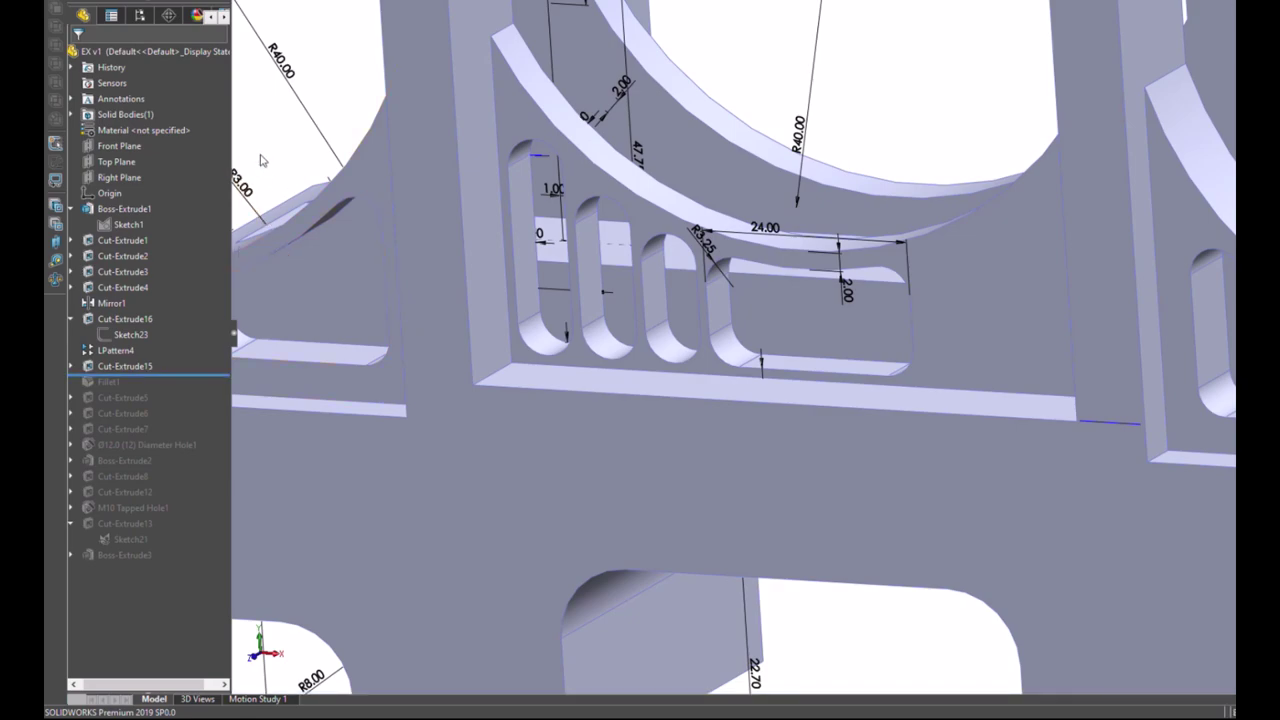
left_click(70, 319)
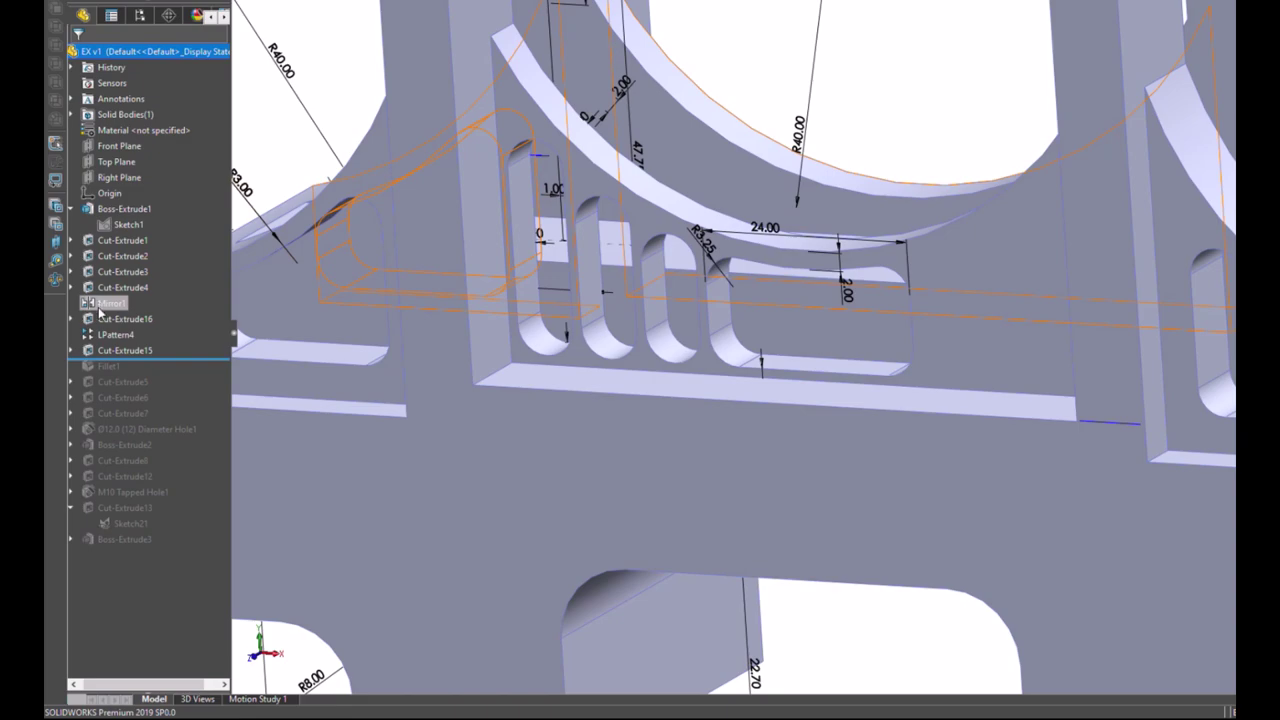
left_click(108, 303)
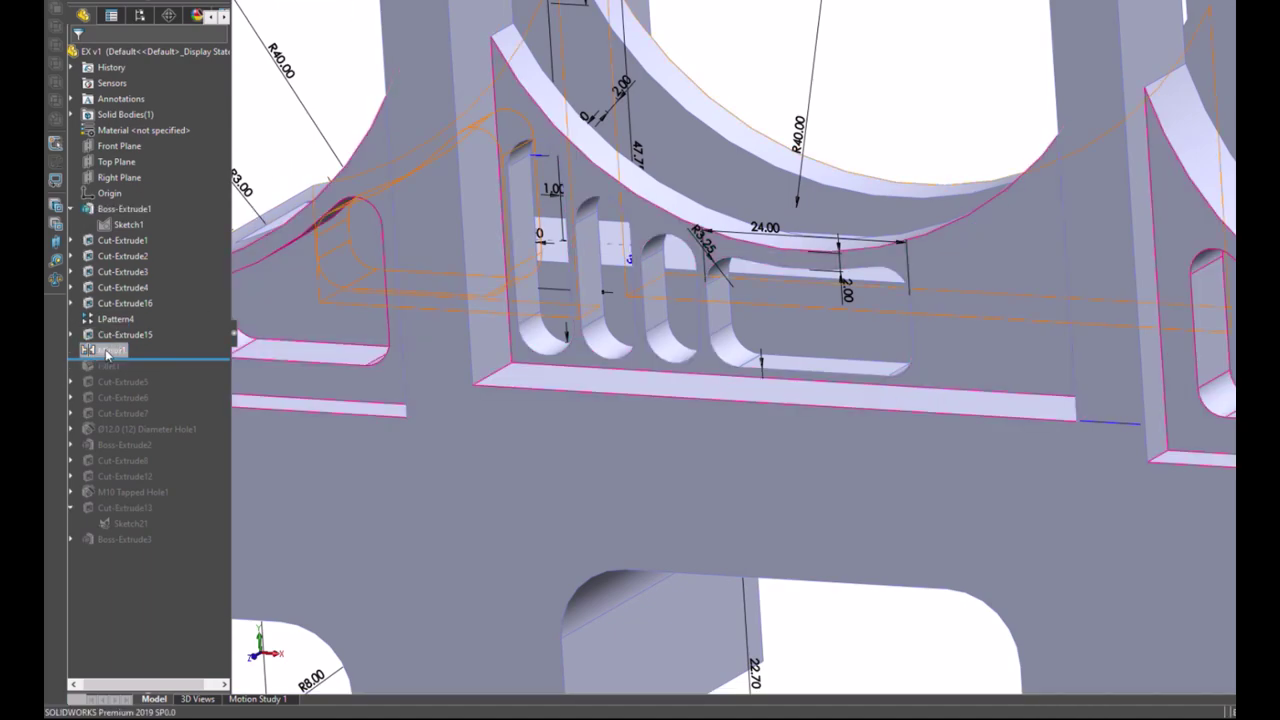
Step: Add Cut-Extrude15 and Cut-Extrude16 to Mirror1's Features to Mirror
left_click(107, 351)
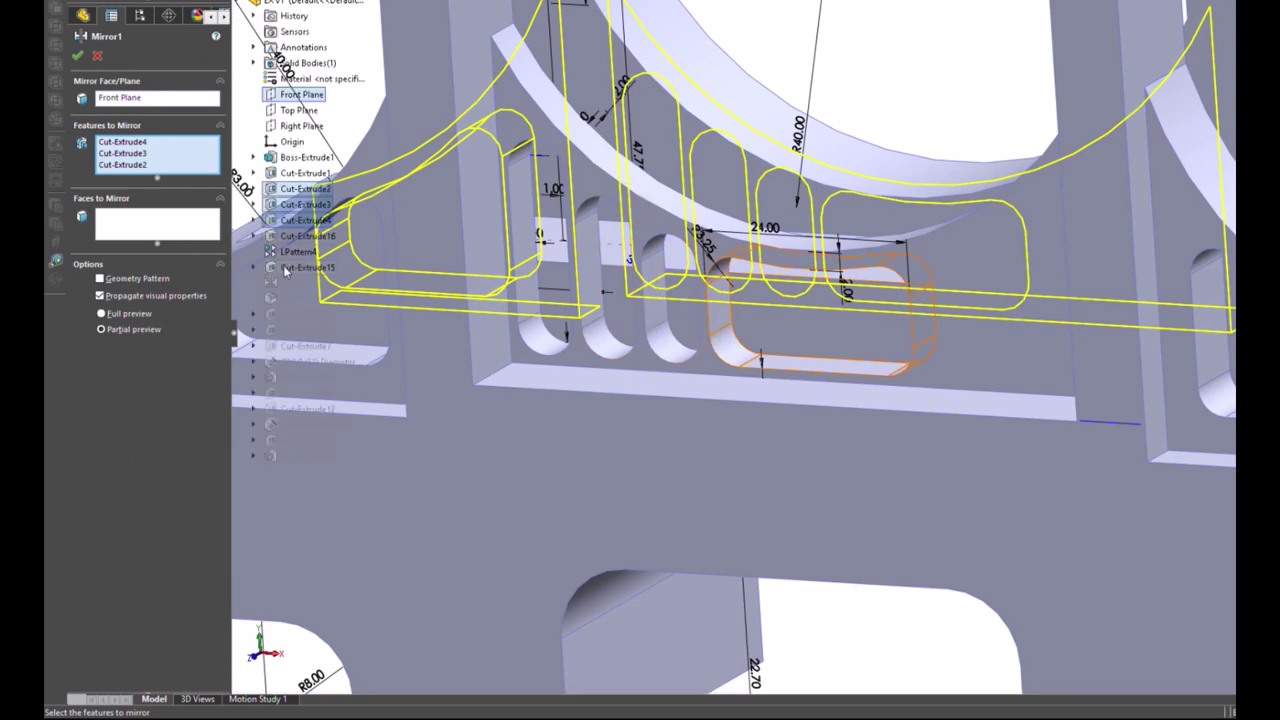
left_click(287, 272)
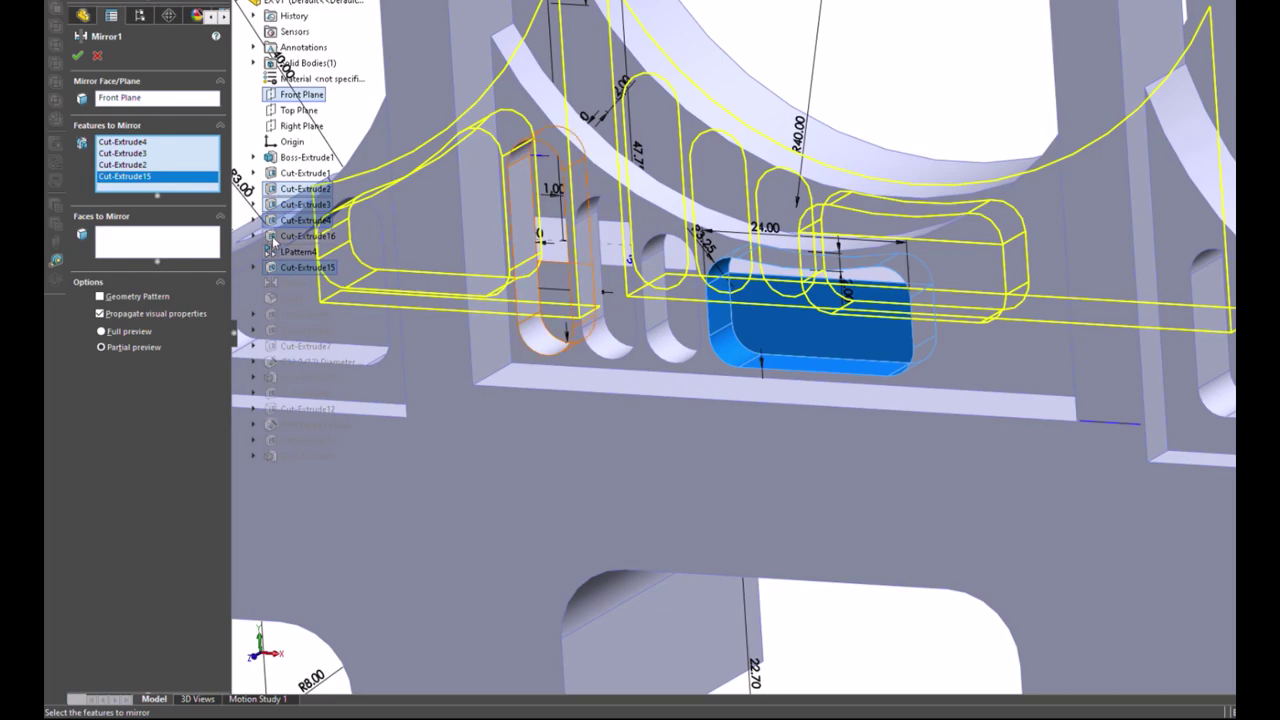
left_click(280, 238)
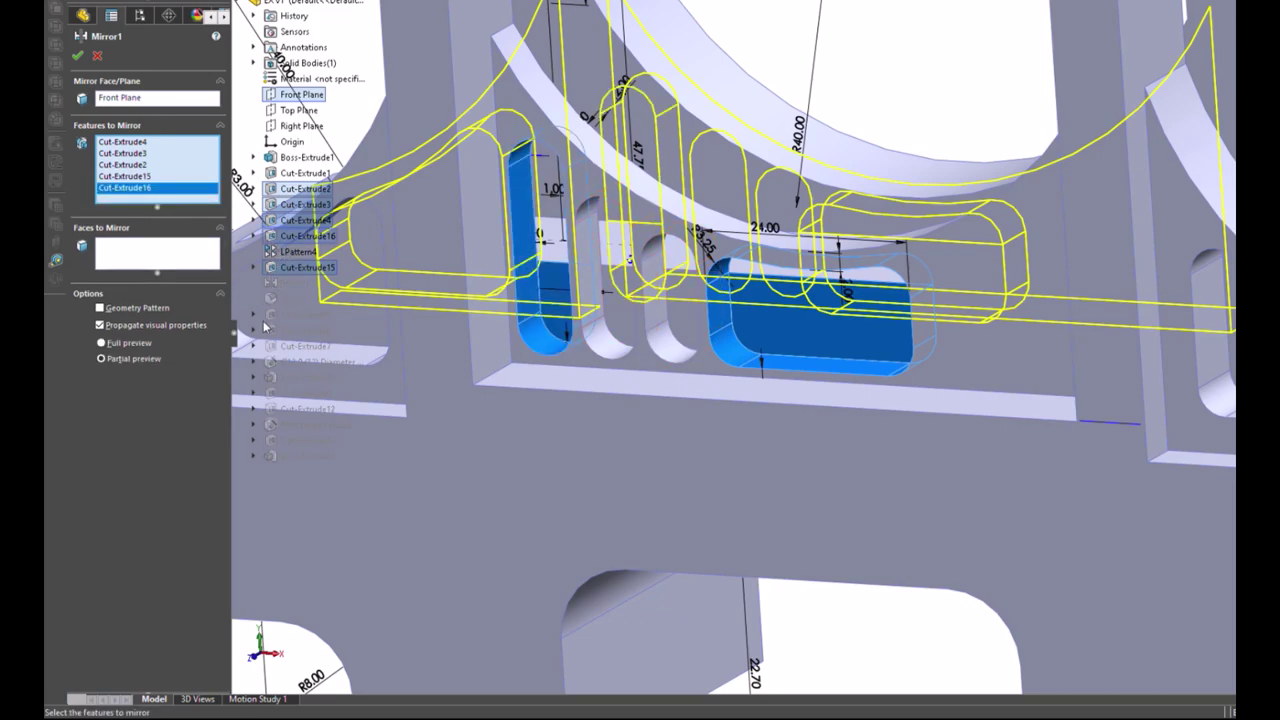
left_click(78, 56)
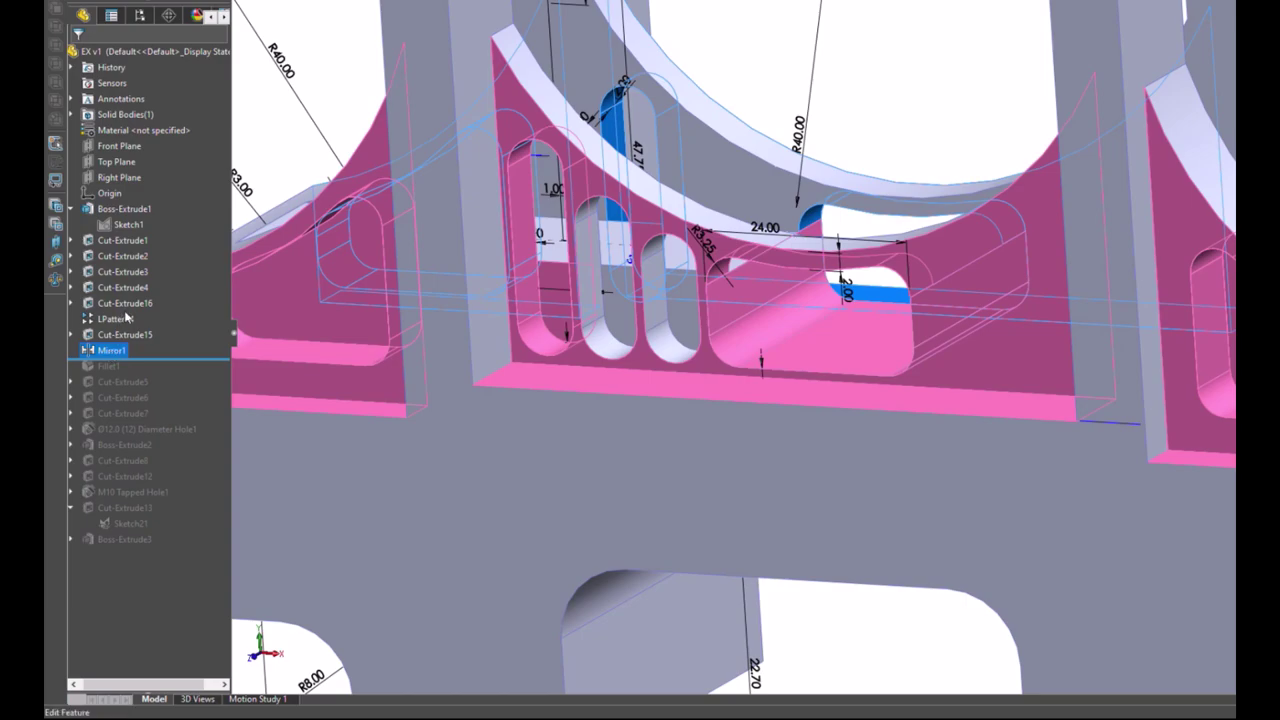
Step: Remove Cut-Extrude15 from Mirror1 so only the slot cuts are mirrored
left_click(127, 317)
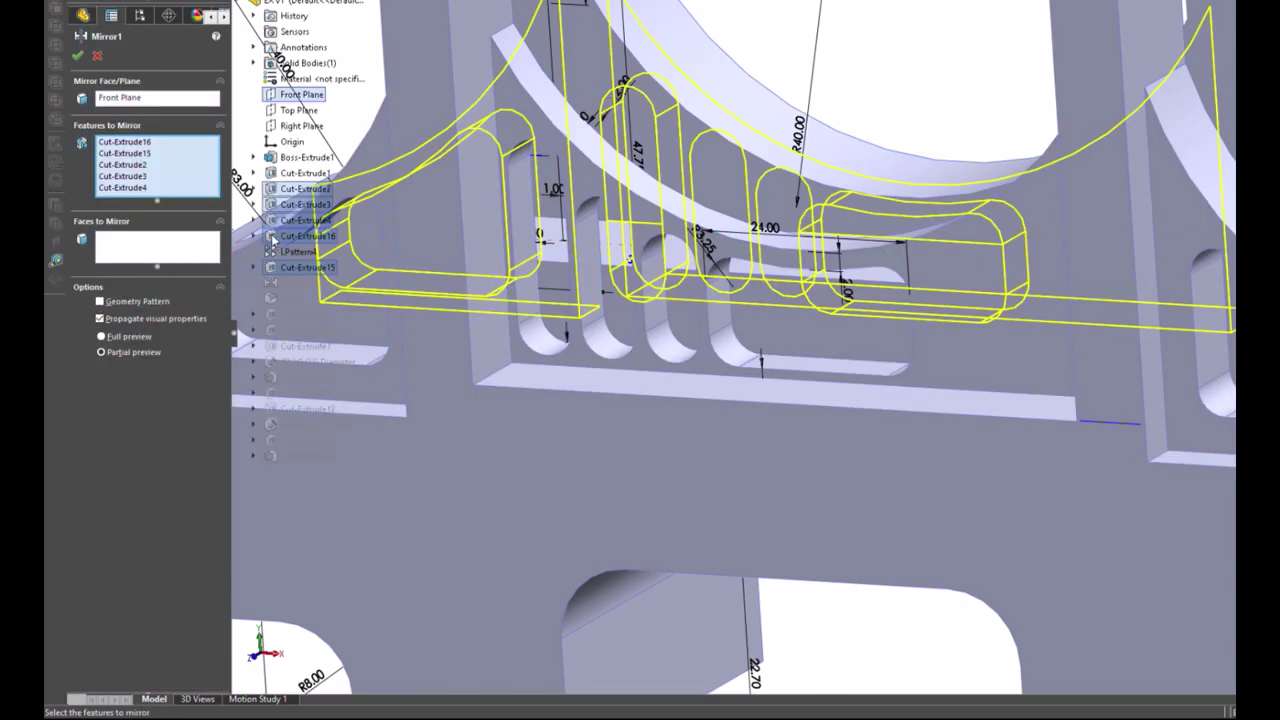
left_click(272, 268)
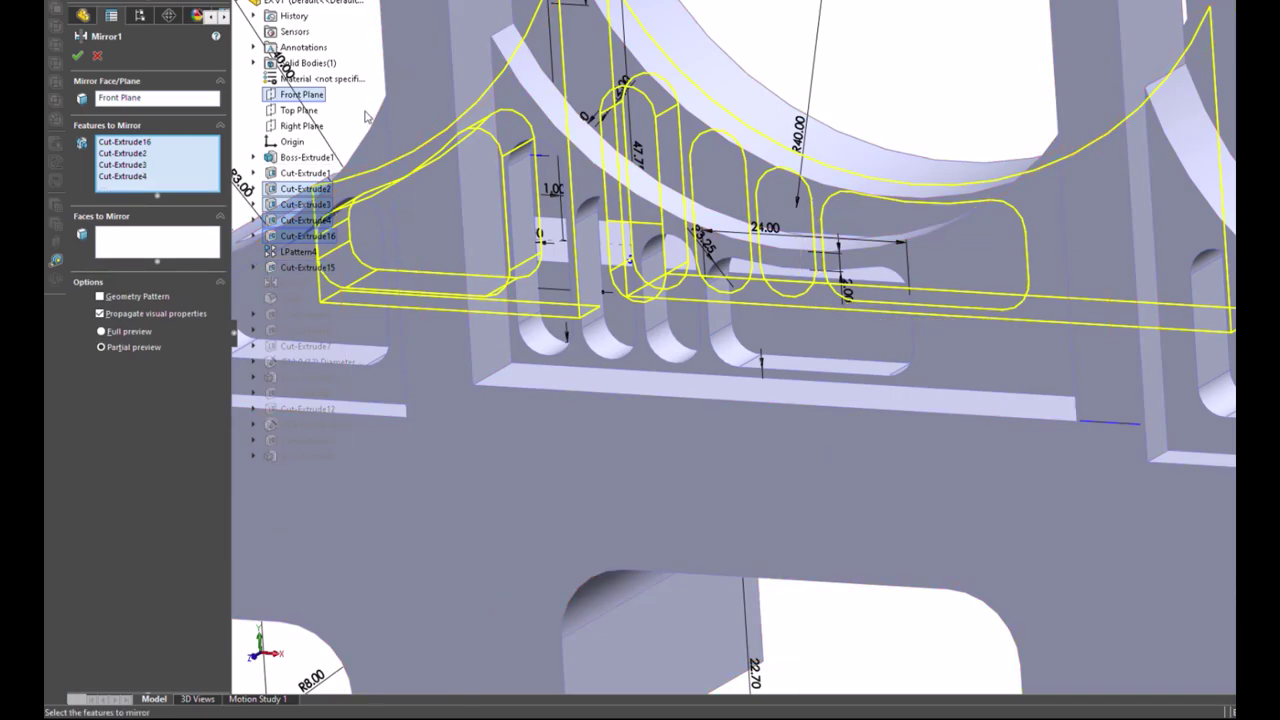
mouse_move(905, 55)
middle_mouse_down()
mouse_move(903, 153)
mouse_move(913, 115)
middle_mouse_up()
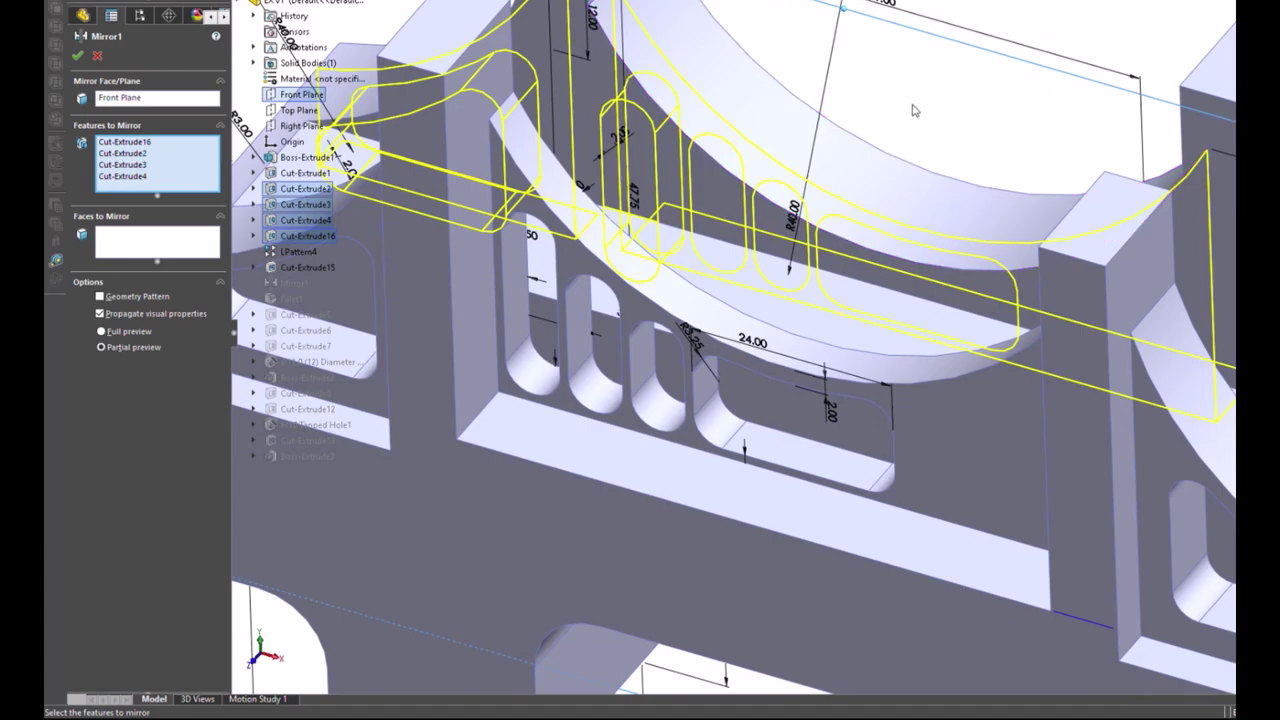
left_click(77, 58)
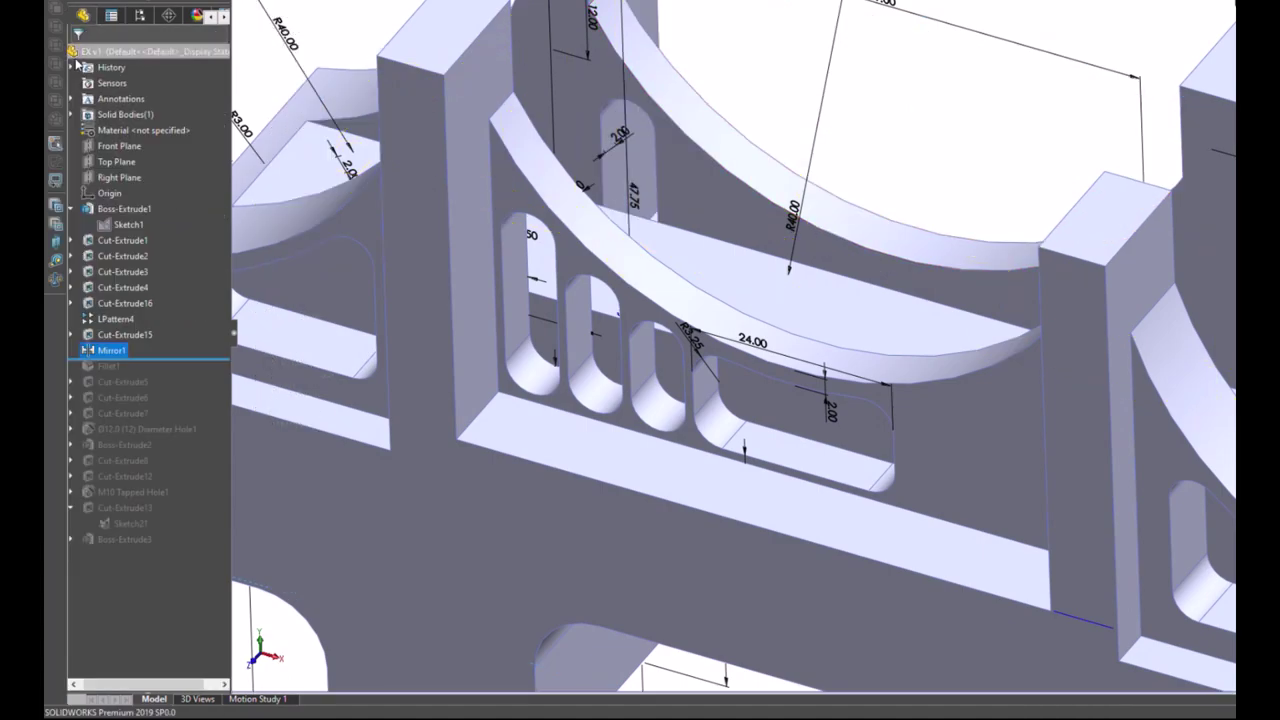
Step: Zoom out and clear the selection and the dimensions shown on the model
scroll(495, 118, "up", 2)
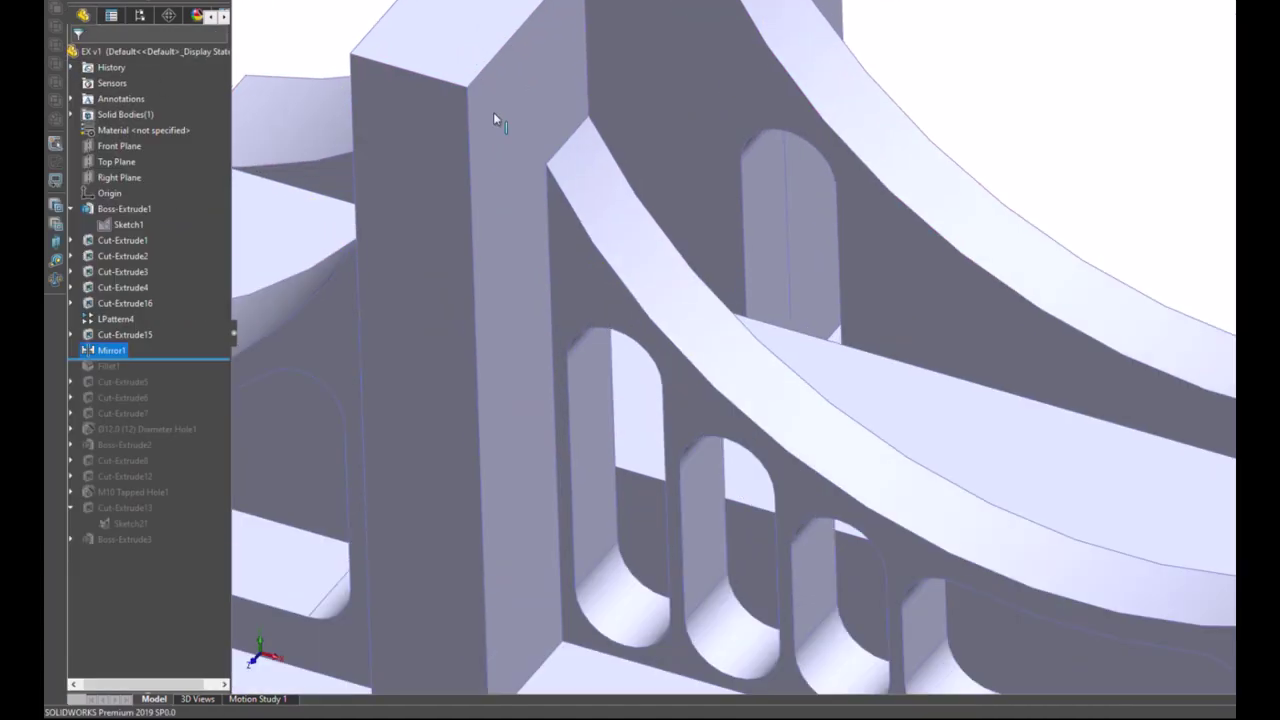
scroll(495, 118, "up", 2)
scroll(497, 120, "up", 2)
scroll(497, 120, "up", 2)
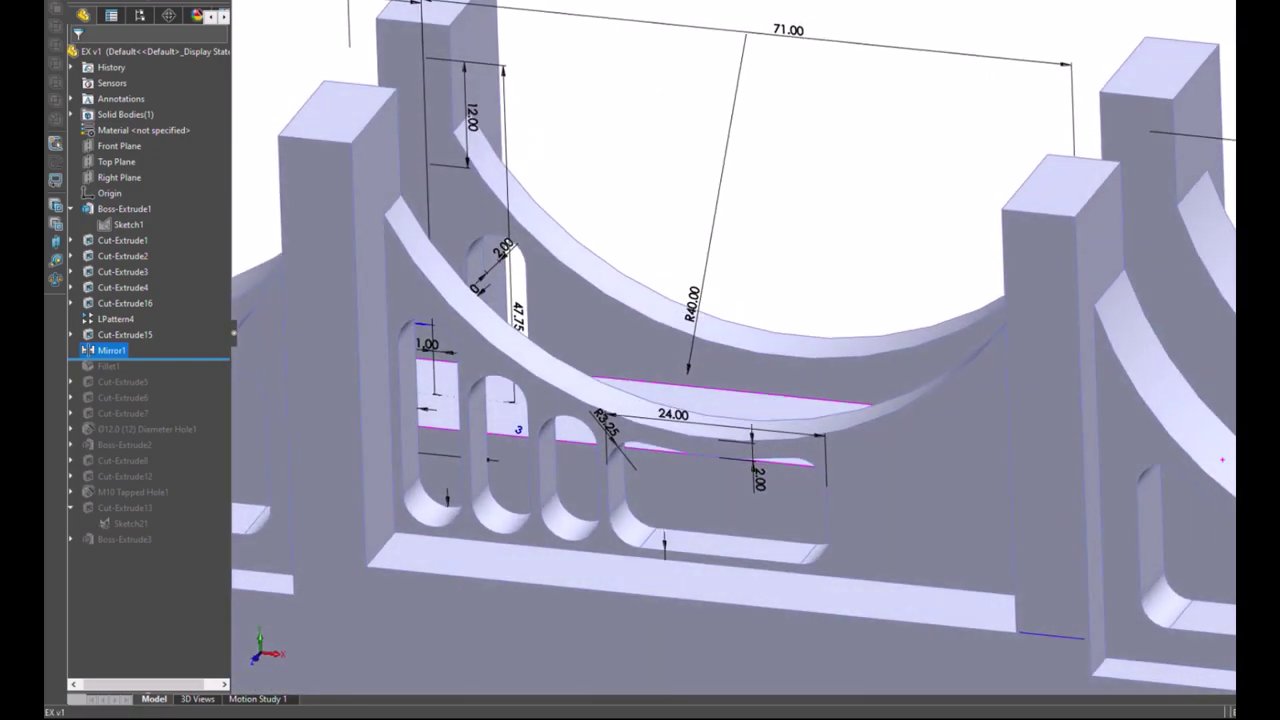
left_click(790, 264)
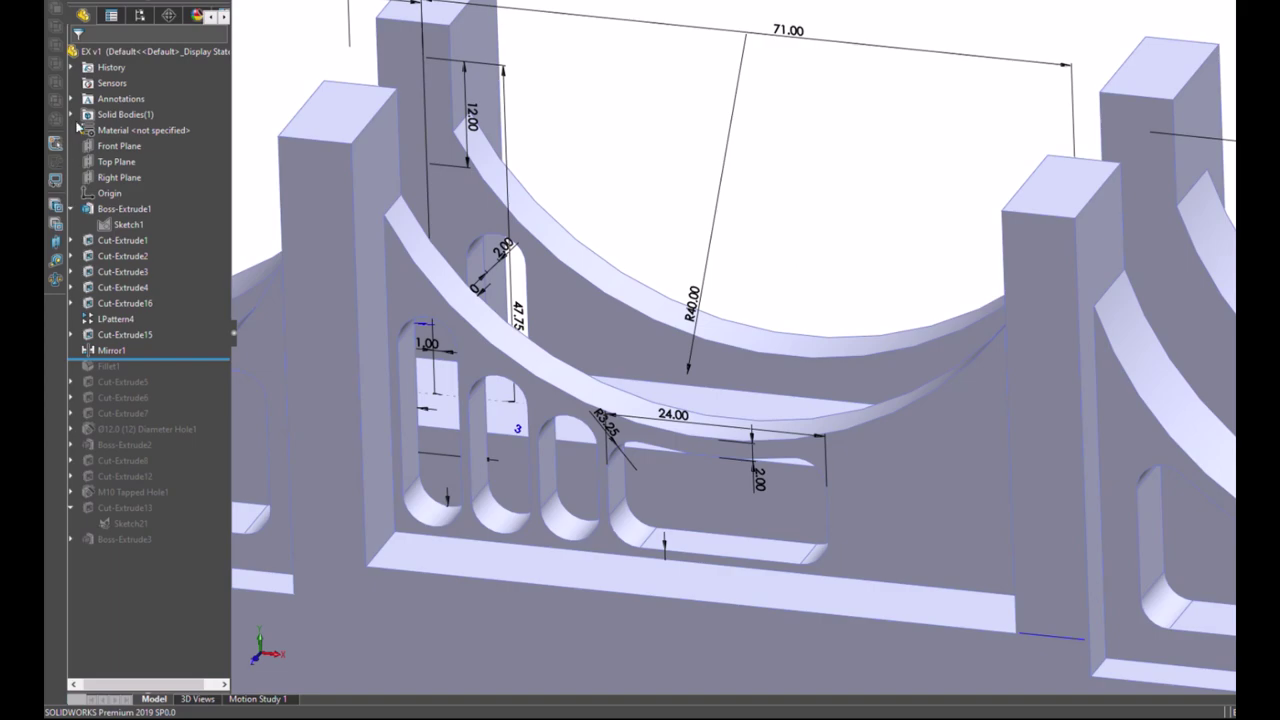
left_click(275, 86)
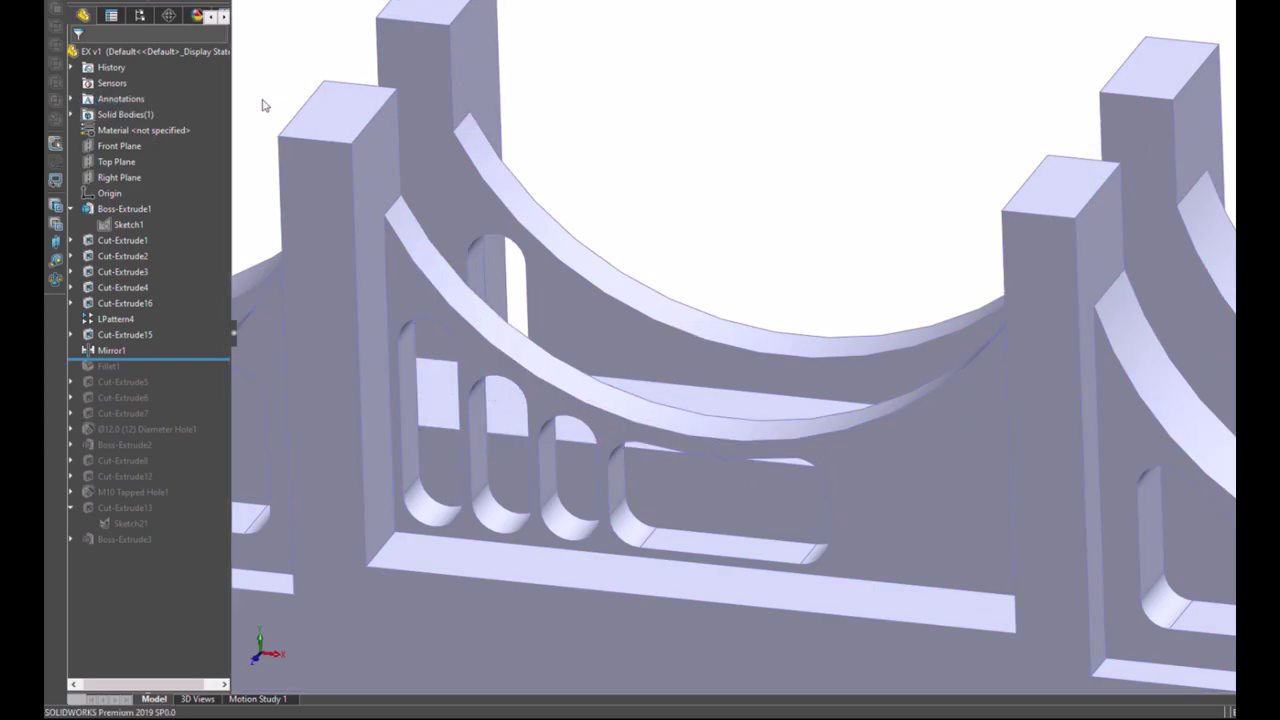
Step: Review Cut-Extrude15's definition and close it without changes
left_click(115, 336)
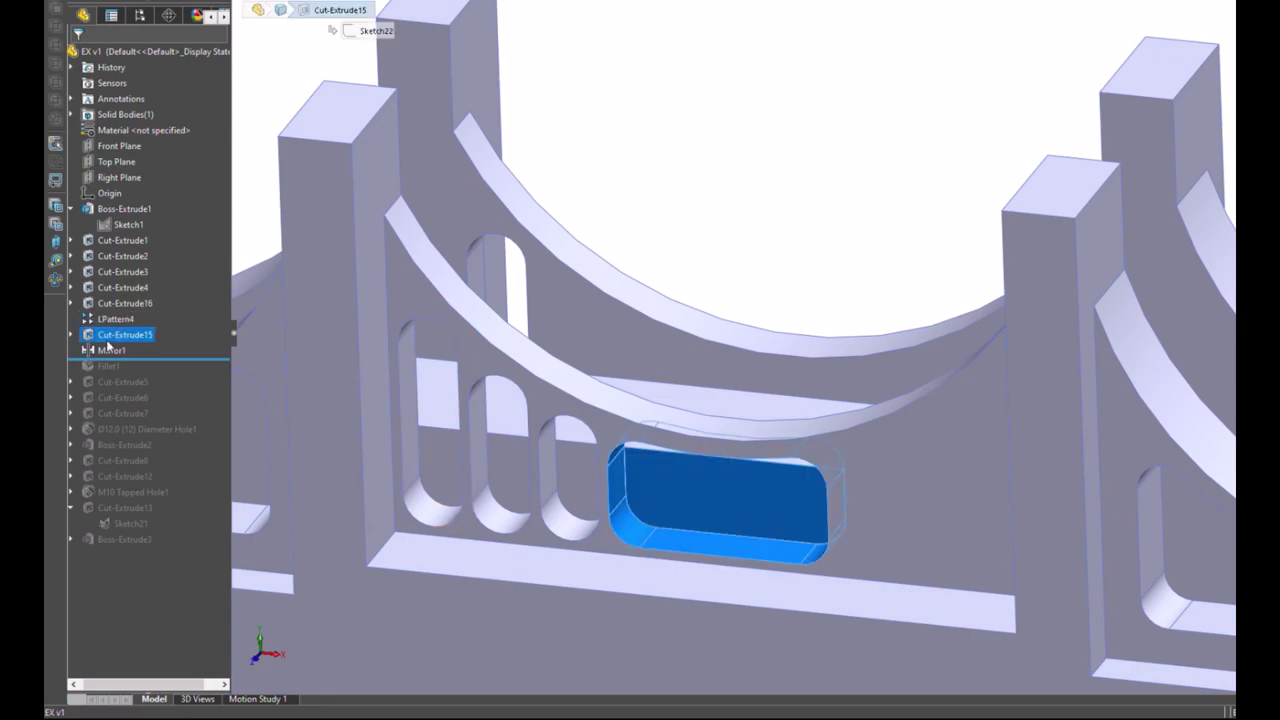
left_click(126, 314)
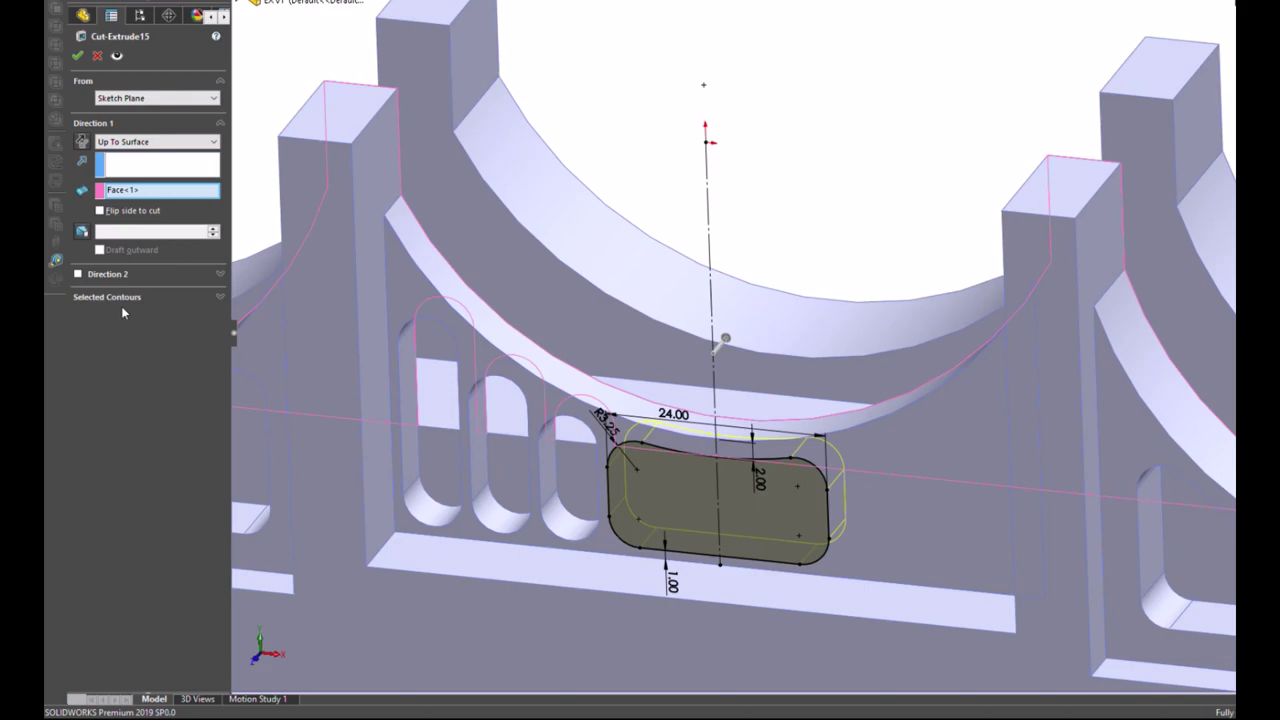
left_click(98, 57)
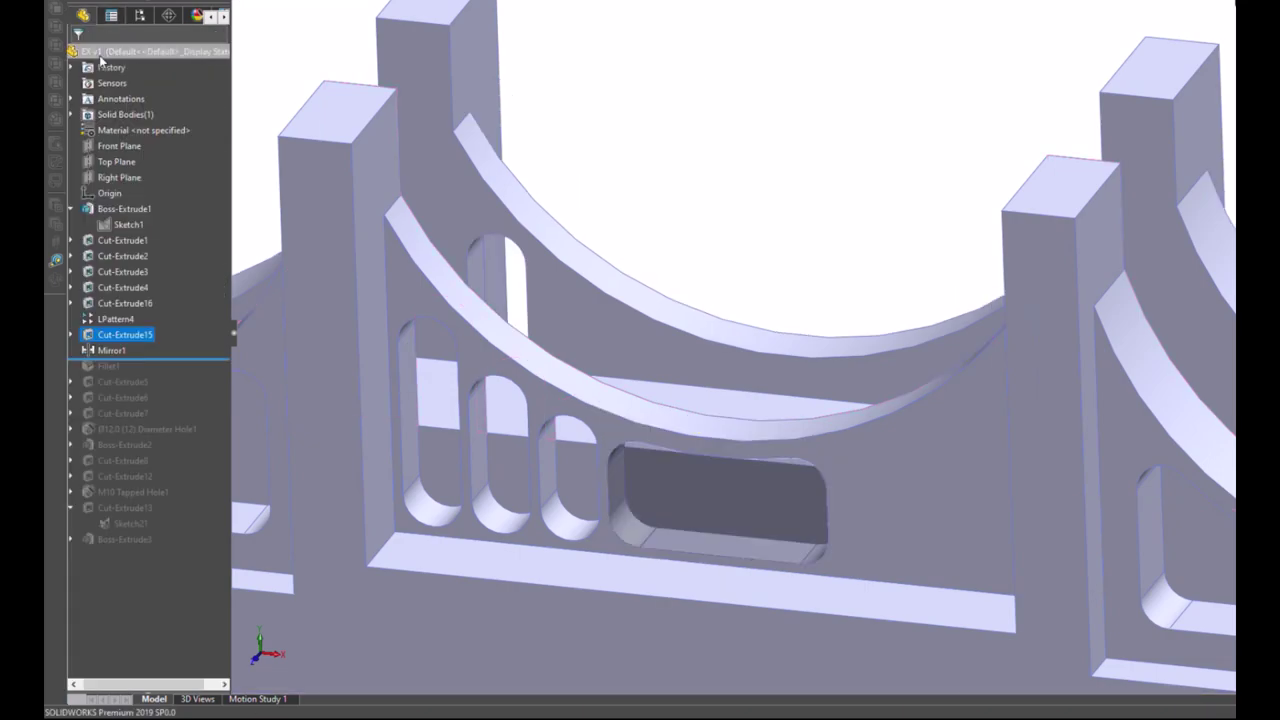
left_click(254, 191)
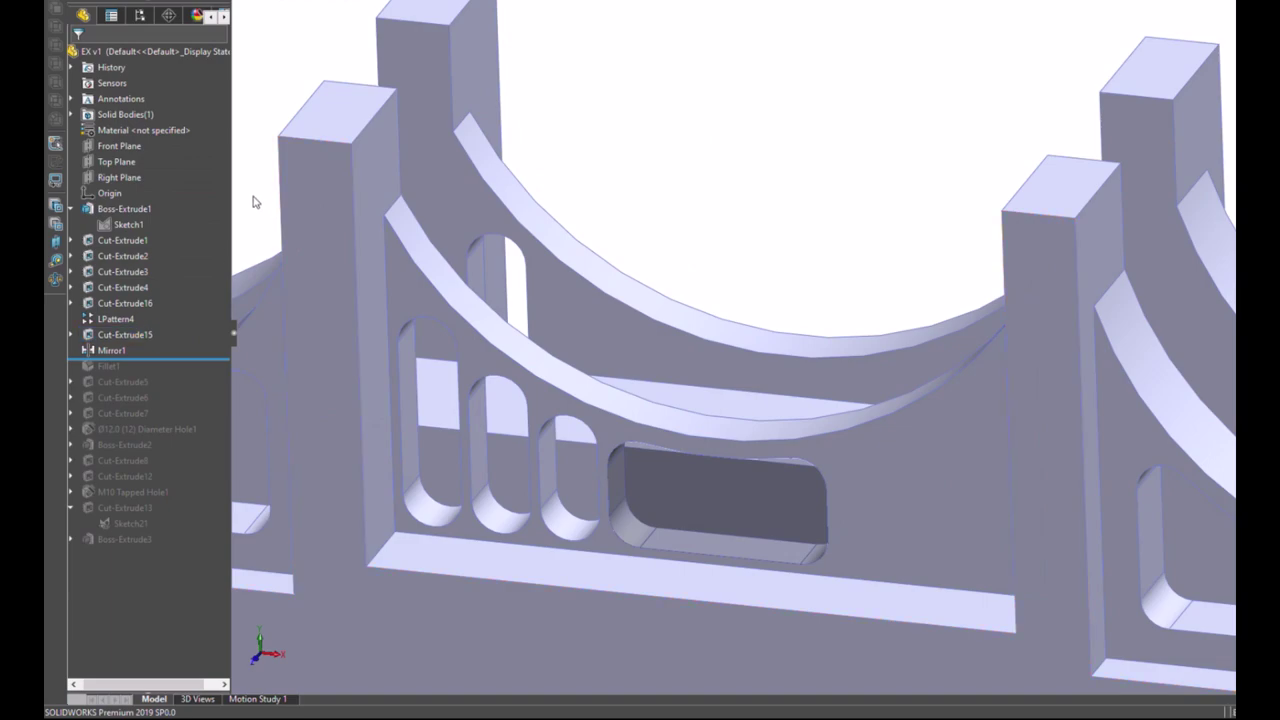
Step: Expand Cut-Extrude15 and briefly open Sketch22 to view its face, then exit
left_click(71, 334)
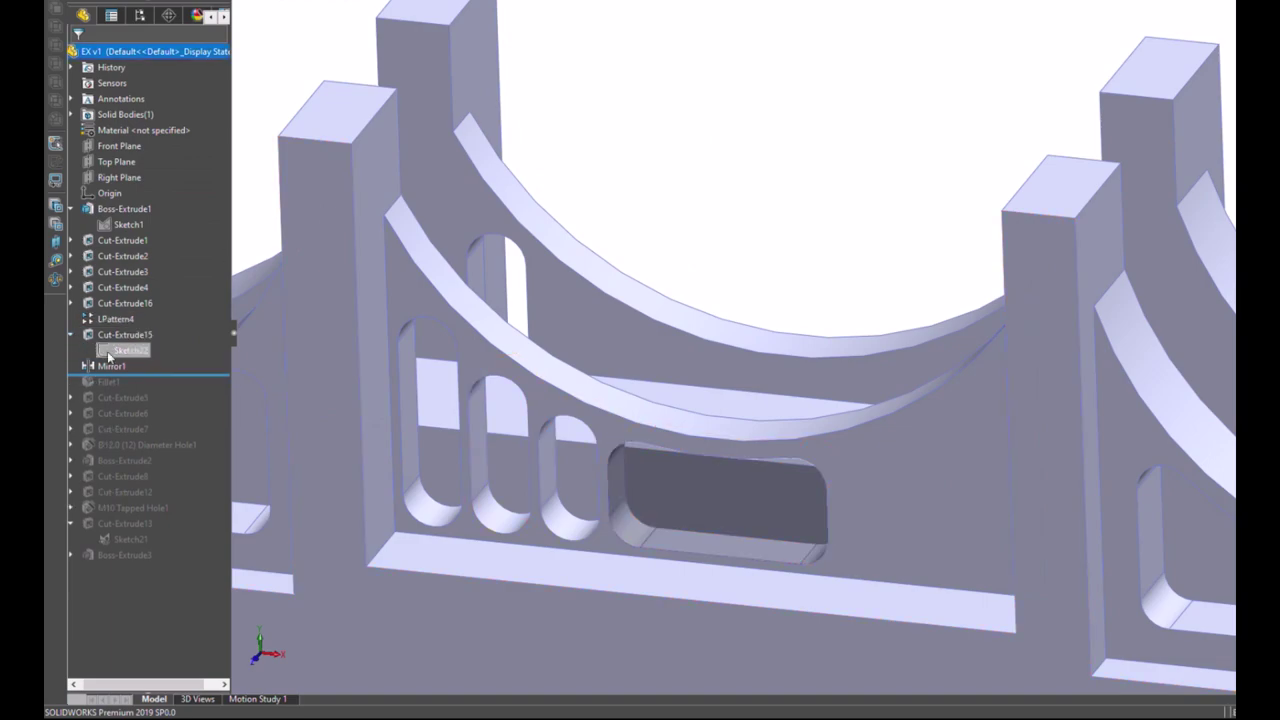
left_click(108, 352)
left_click(119, 311)
mouse_move(600, 400)
middle_mouse_down()
mouse_move(687, 369)
mouse_move(573, 421)
middle_mouse_up()
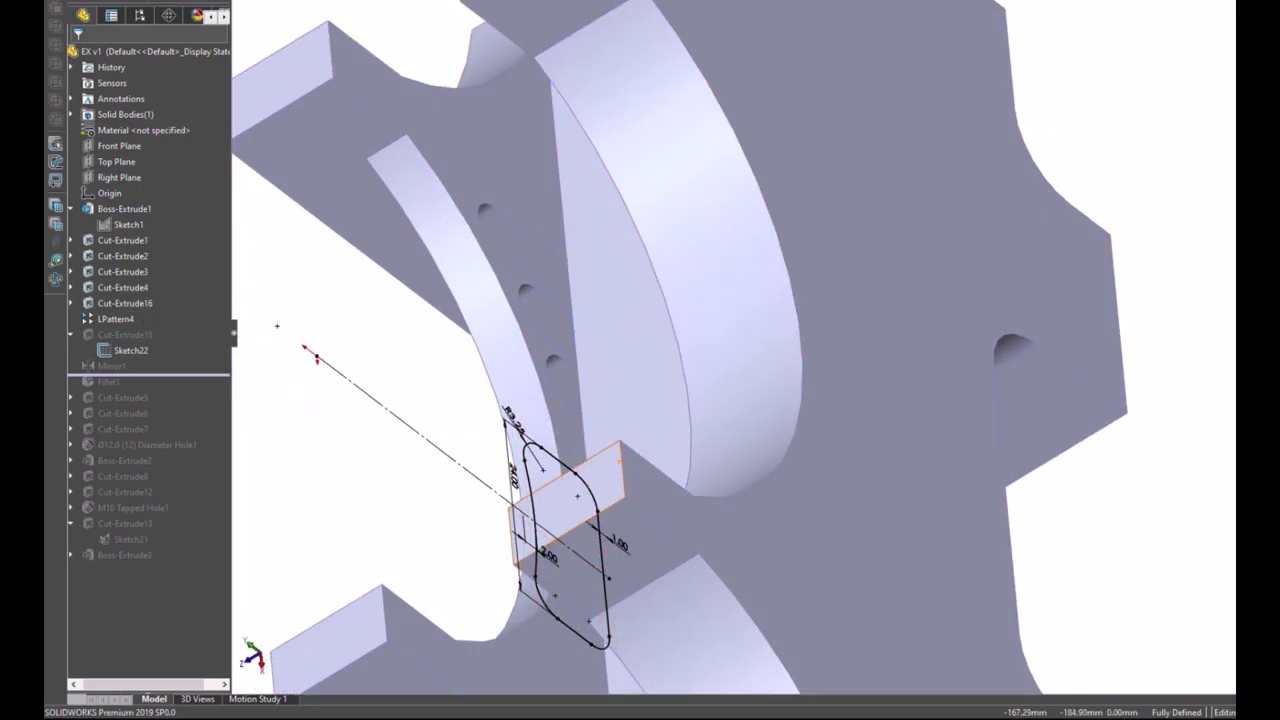
key("ctrl+b")
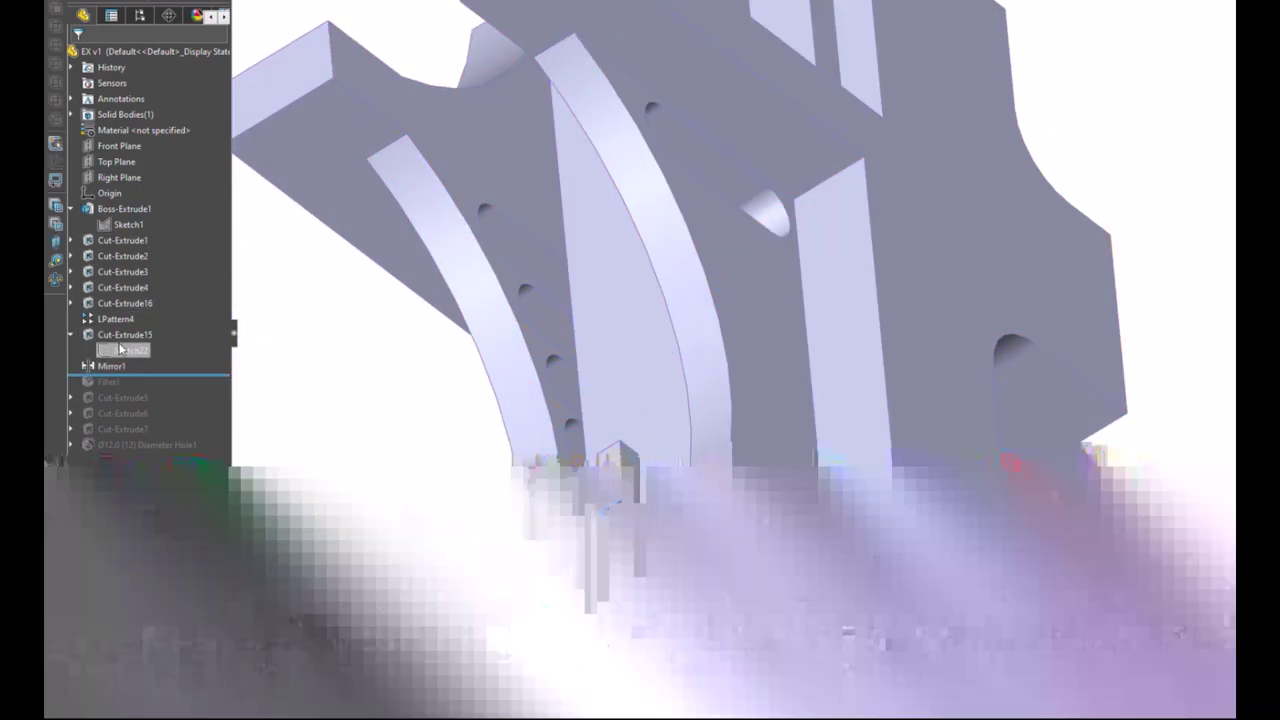
Step: Move Sketch22 onto Face<2> and dismiss the rebuild error
left_click(151, 307)
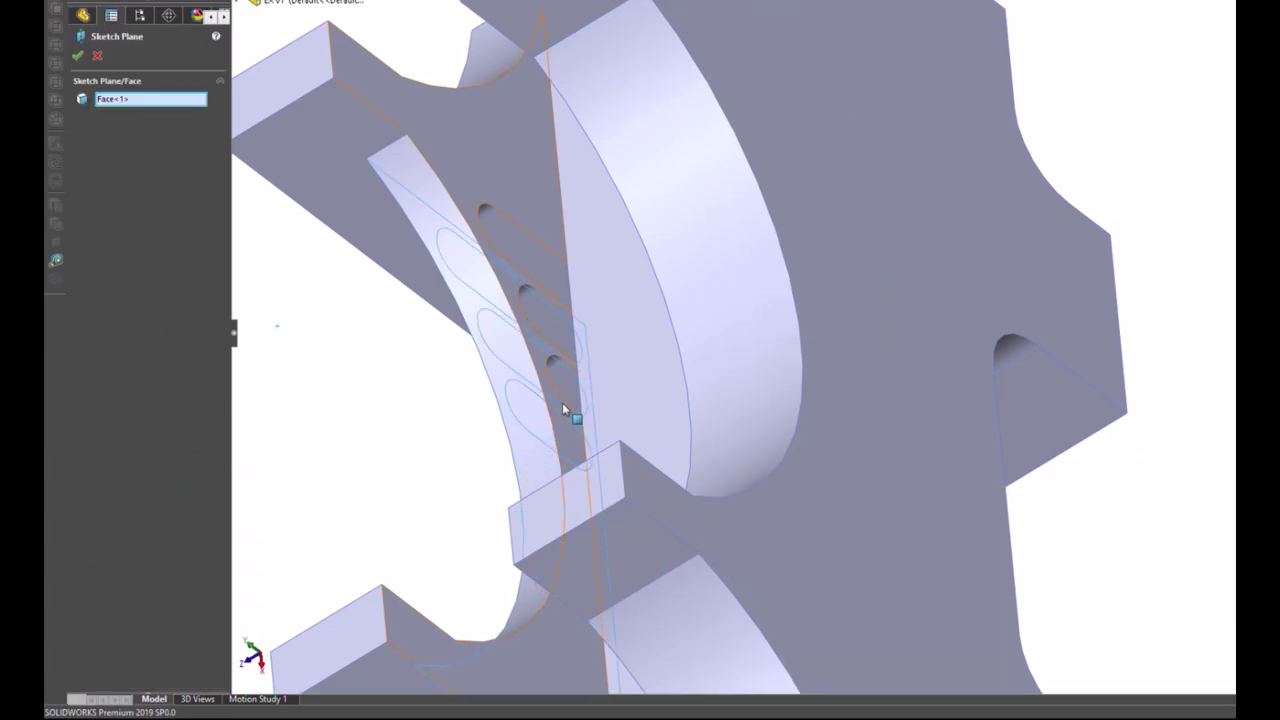
left_click(540, 430)
middle_click_drag(526, 434, 543, 286)
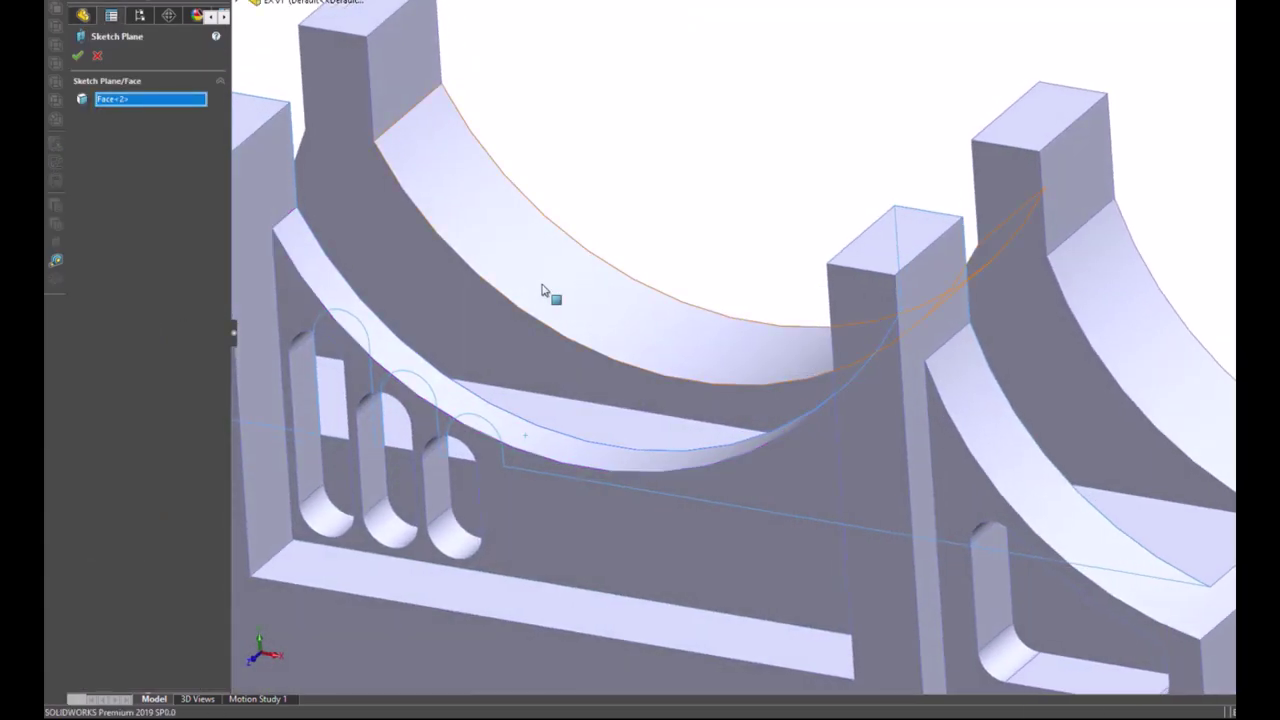
left_click(76, 58)
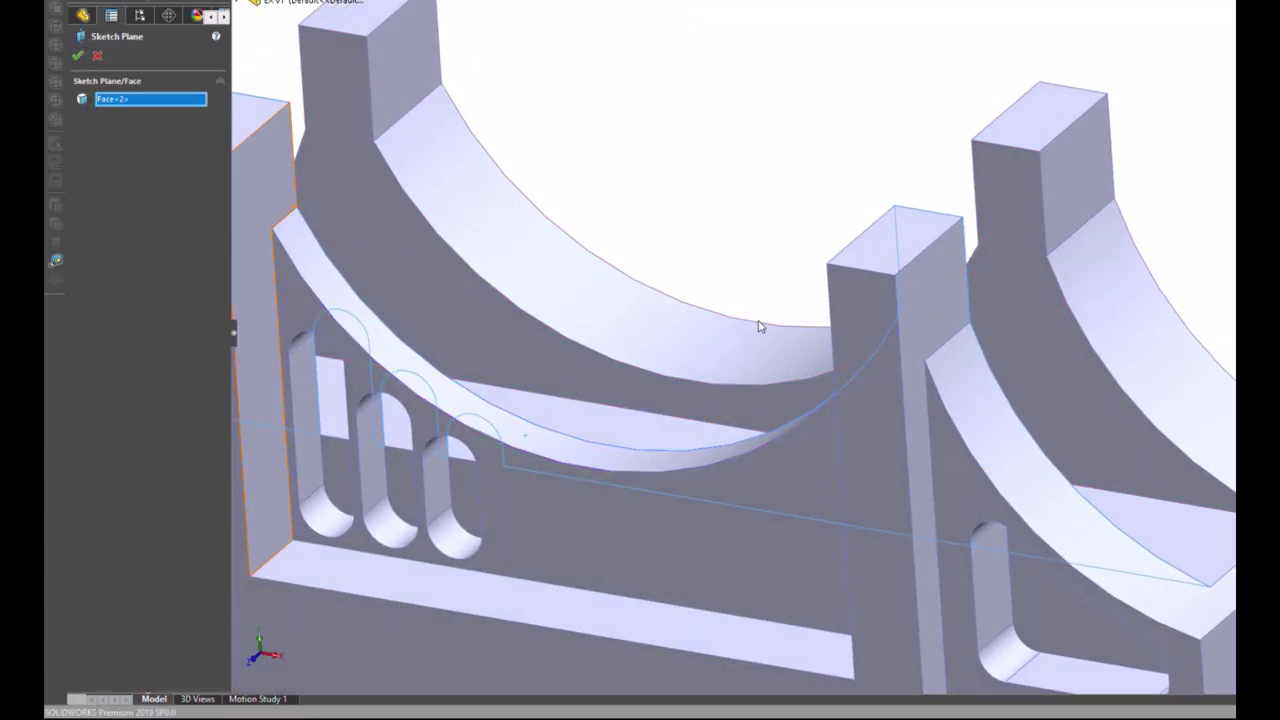
left_click(712, 166)
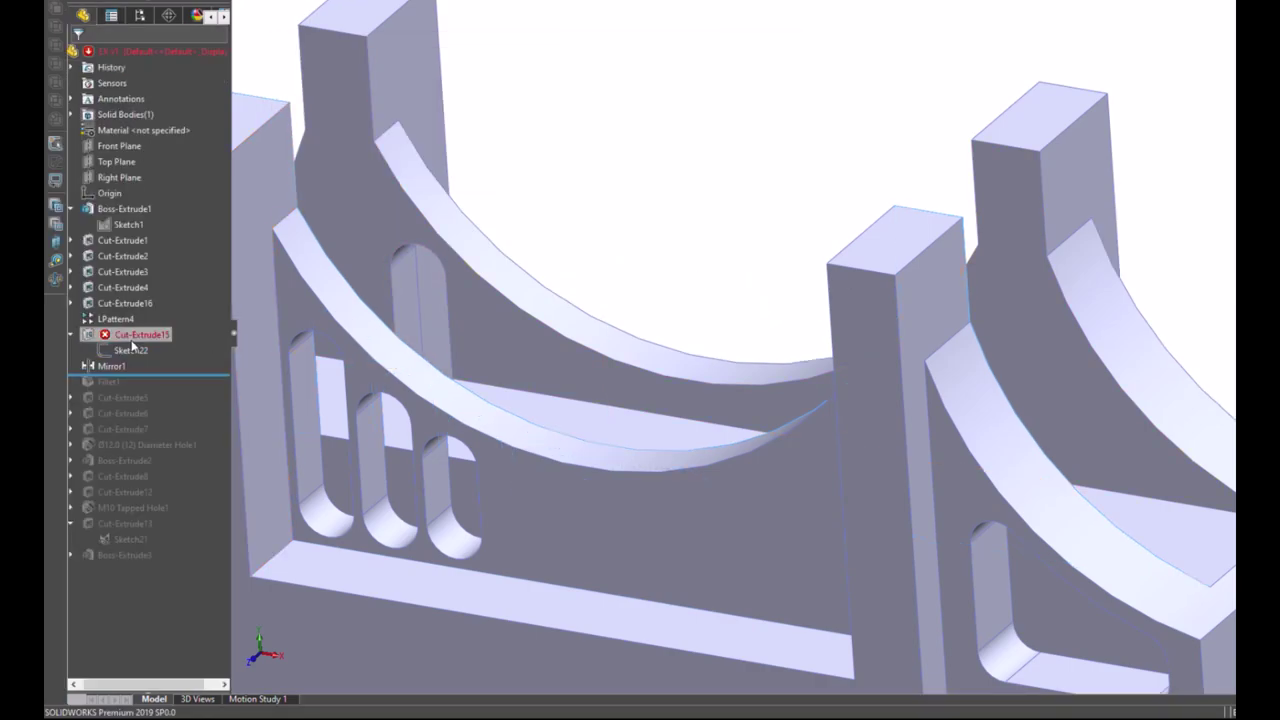
Step: Set Cut-Extrude15 to end Up To Surface at Face<2> so it rebuilds cleanly
left_click(99, 335)
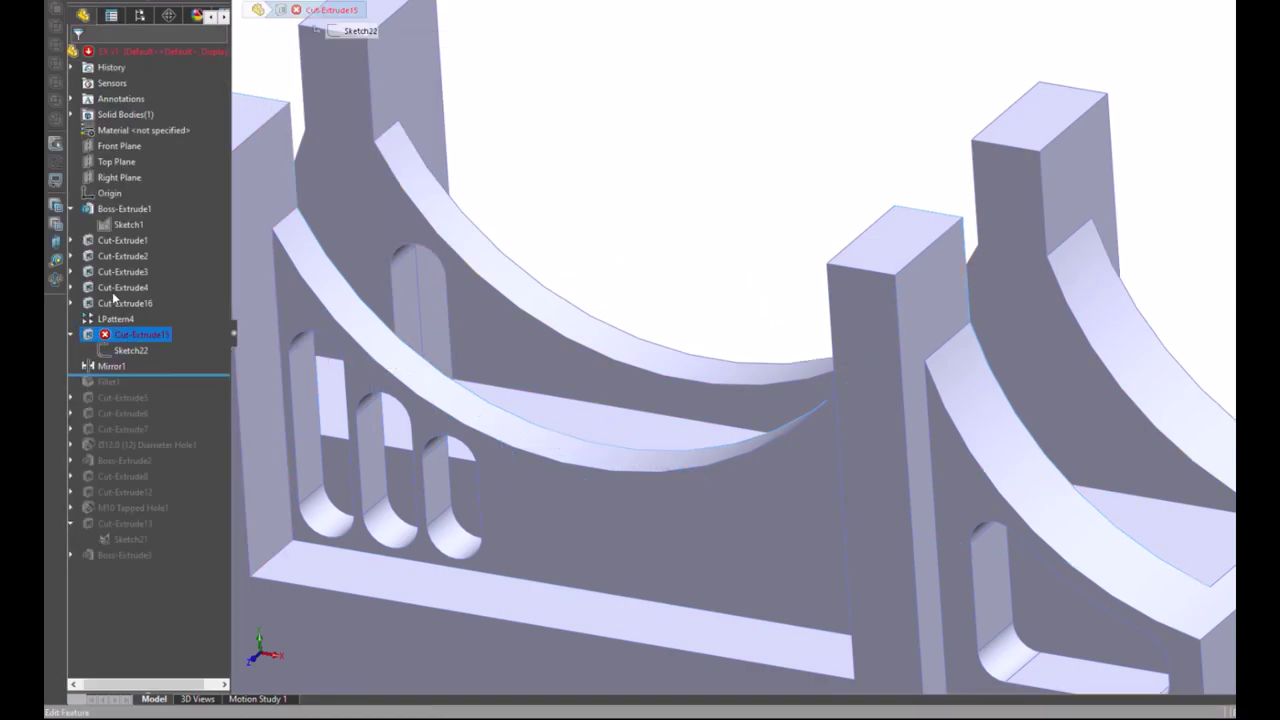
left_click(112, 292)
left_click(683, 592)
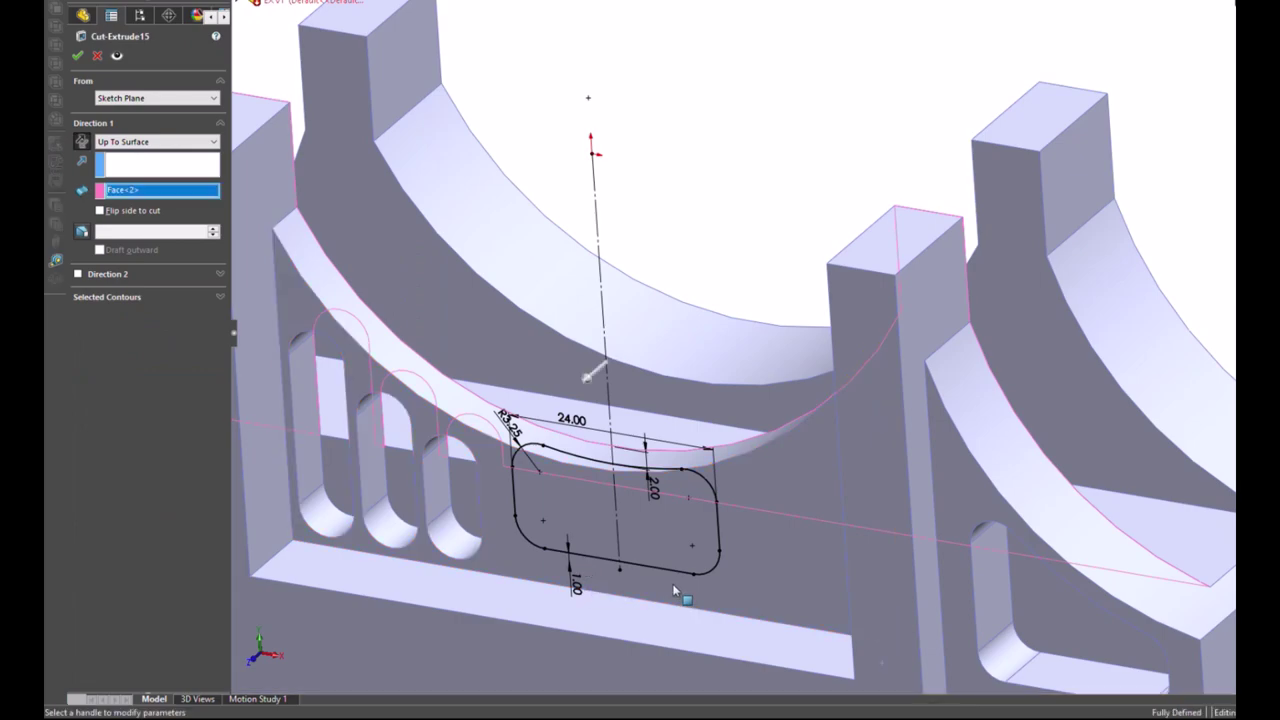
left_click(77, 55)
left_click(710, 172)
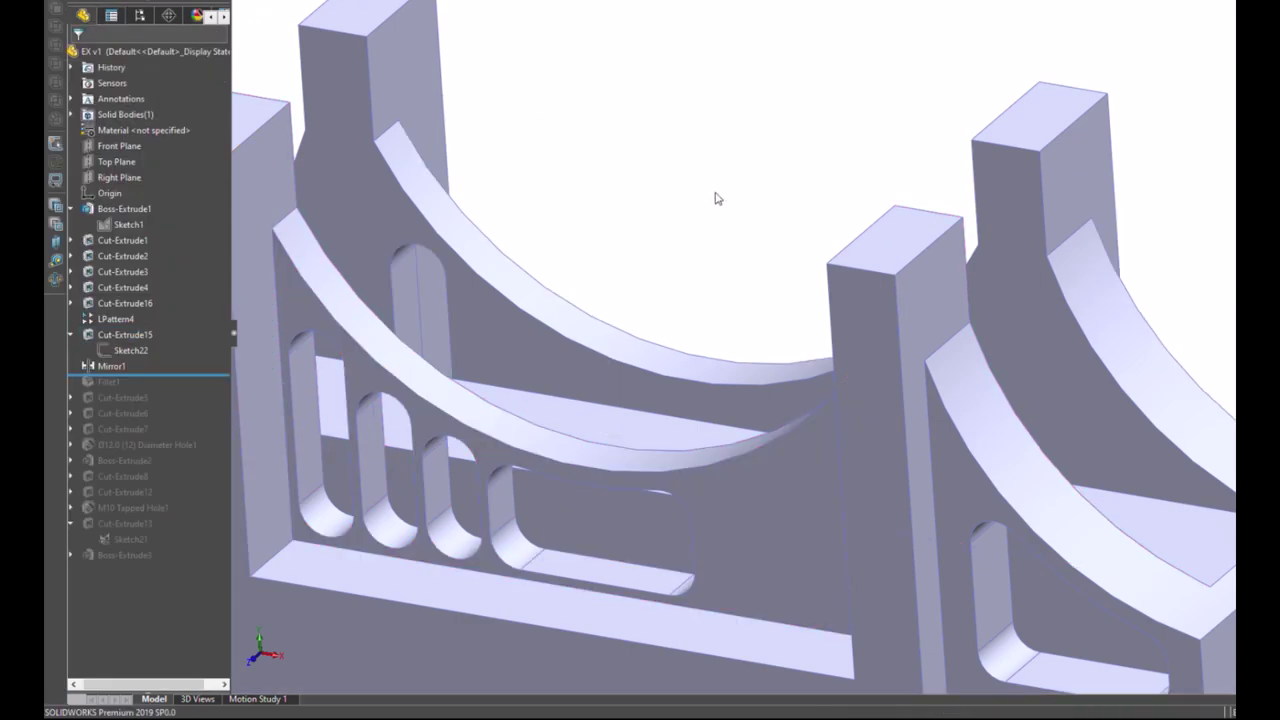
scroll(727, 220, "up", 3)
middle_click_drag(740, 240, 463, 243)
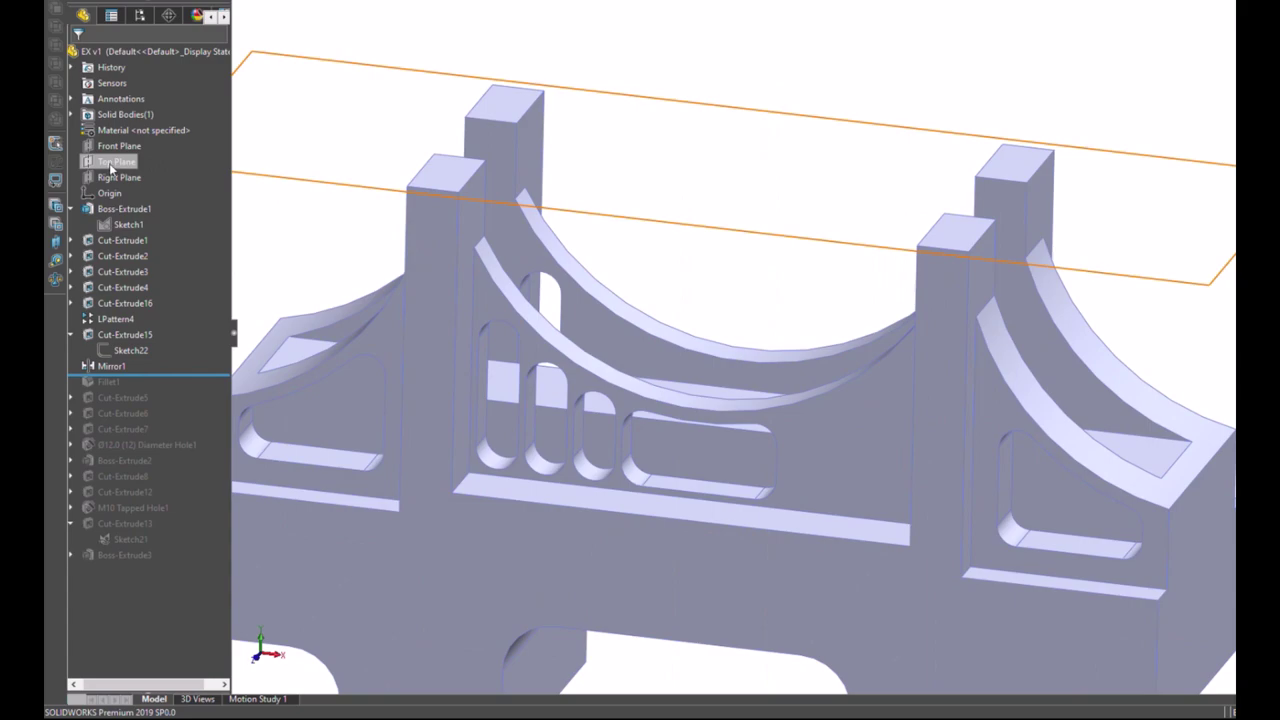
left_click_drag(175, 374, 175, 358)
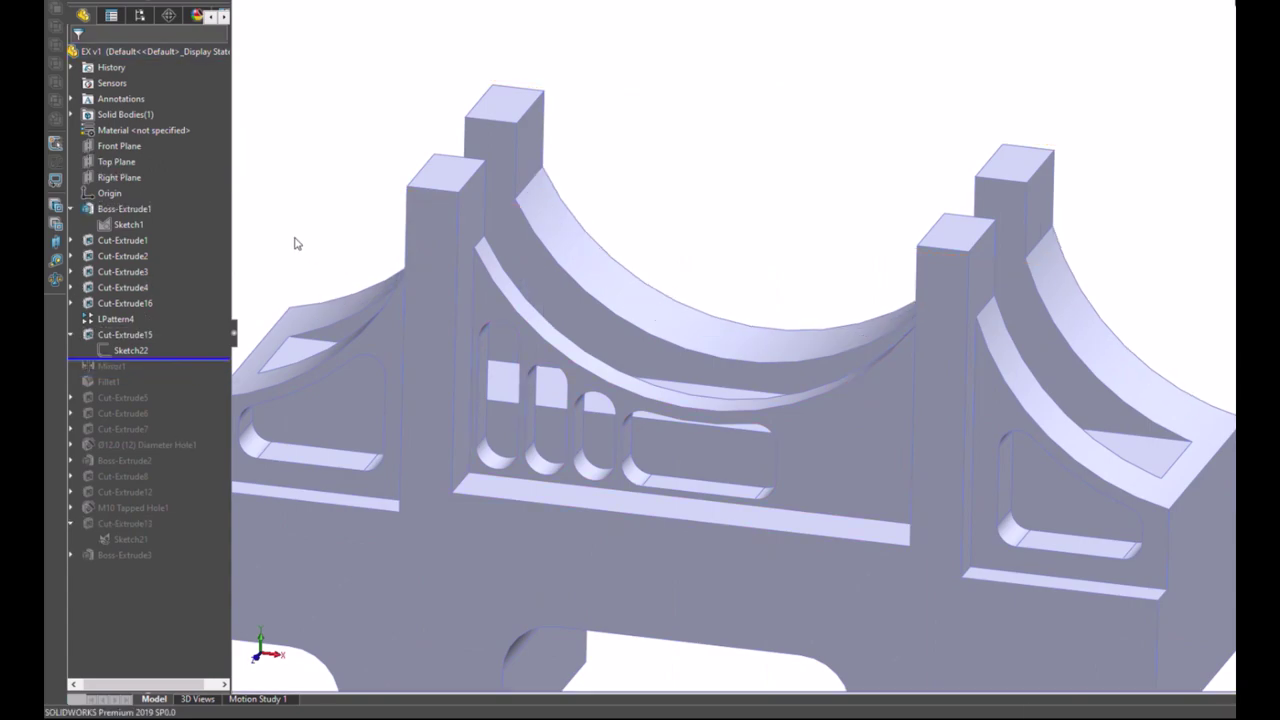
middle_click_drag(313, 229, 272, 313)
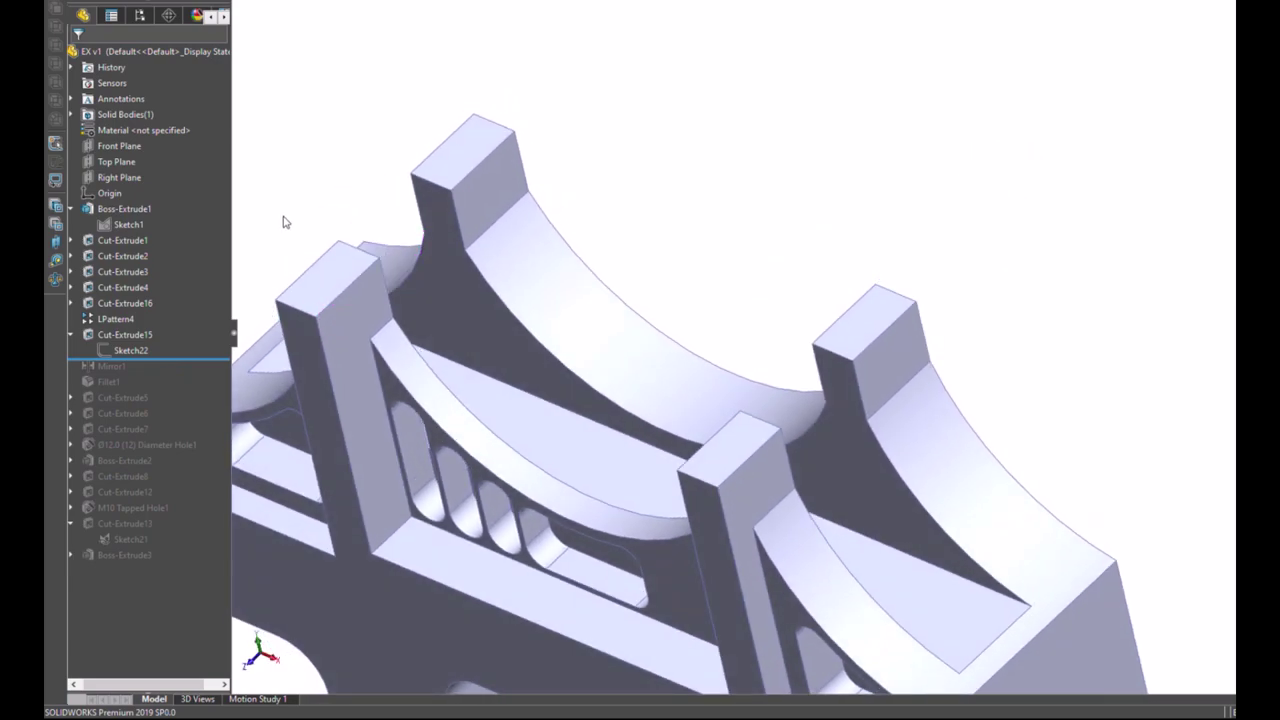
key("Down")
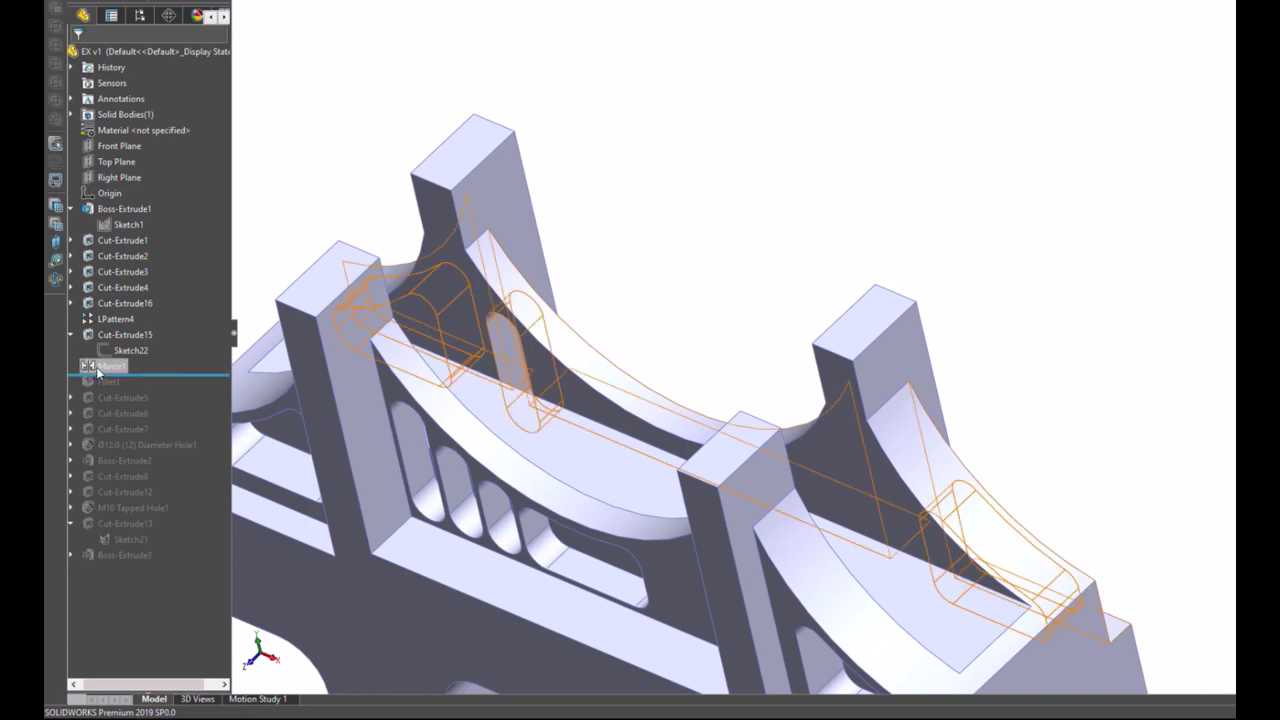
left_click(71, 335)
middle_click_drag(415, 180, 560, 148)
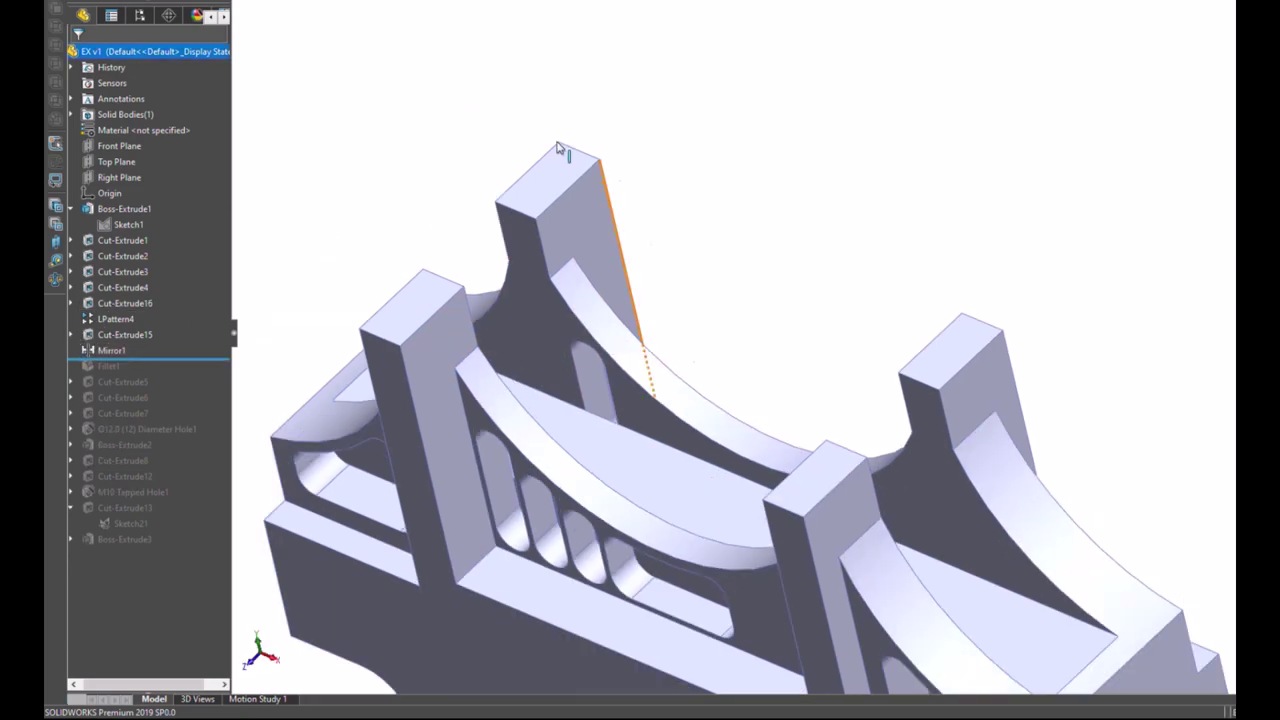
key("f")
scroll(957, 457, "down", 5)
scroll(886, 480, "down", 3)
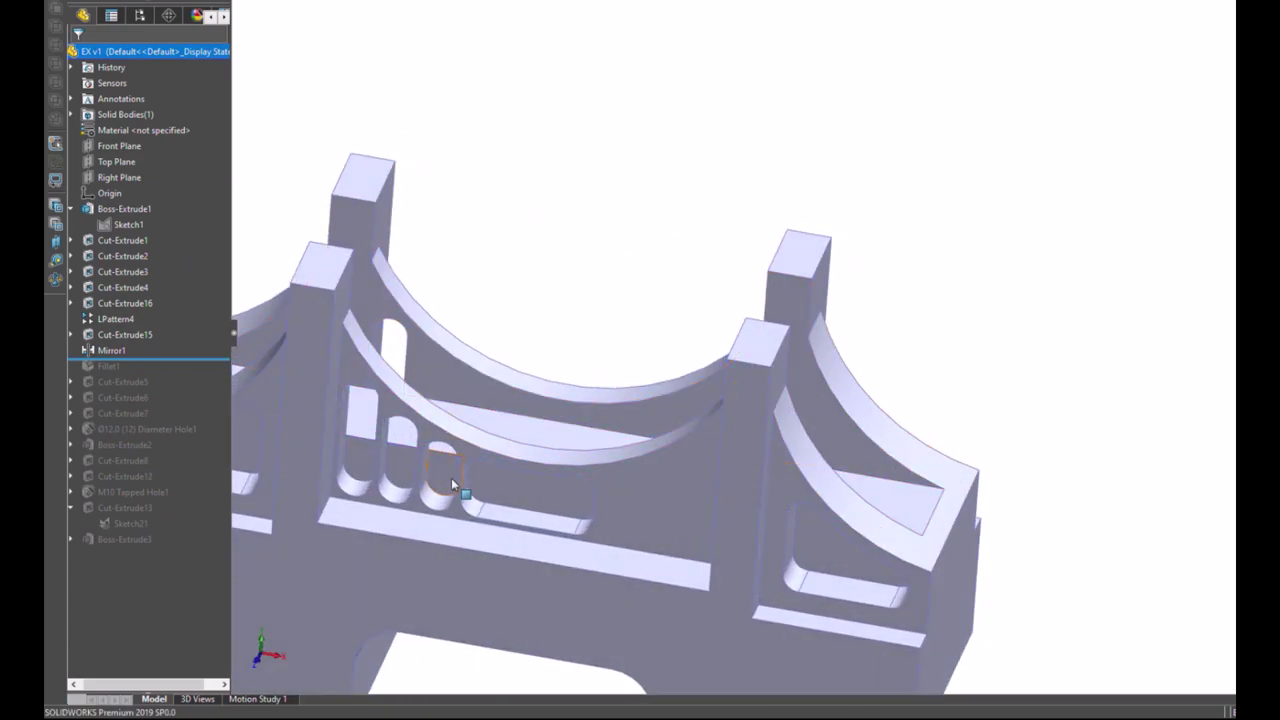
Step: Mirror Cut-Extrude16 and LPattern4 across the Right Plane, creating Mirror4
left_click(110, 320)
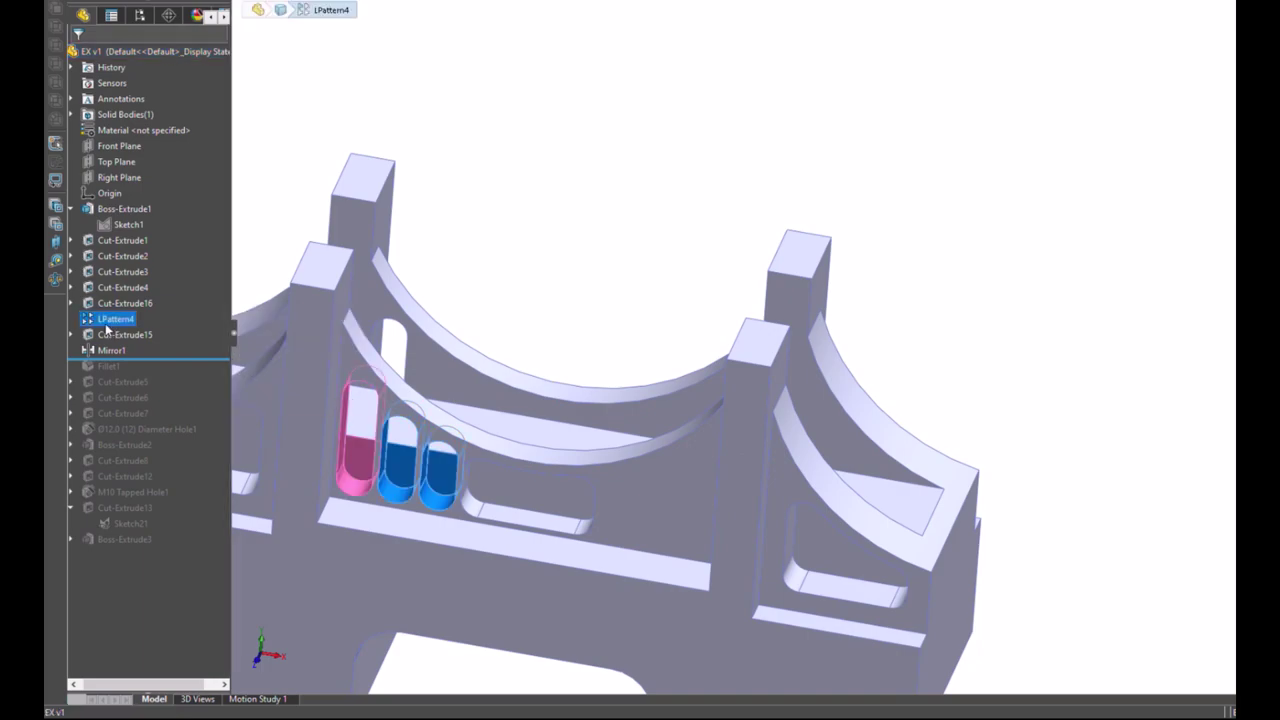
left_click(92, 304, "ctrl")
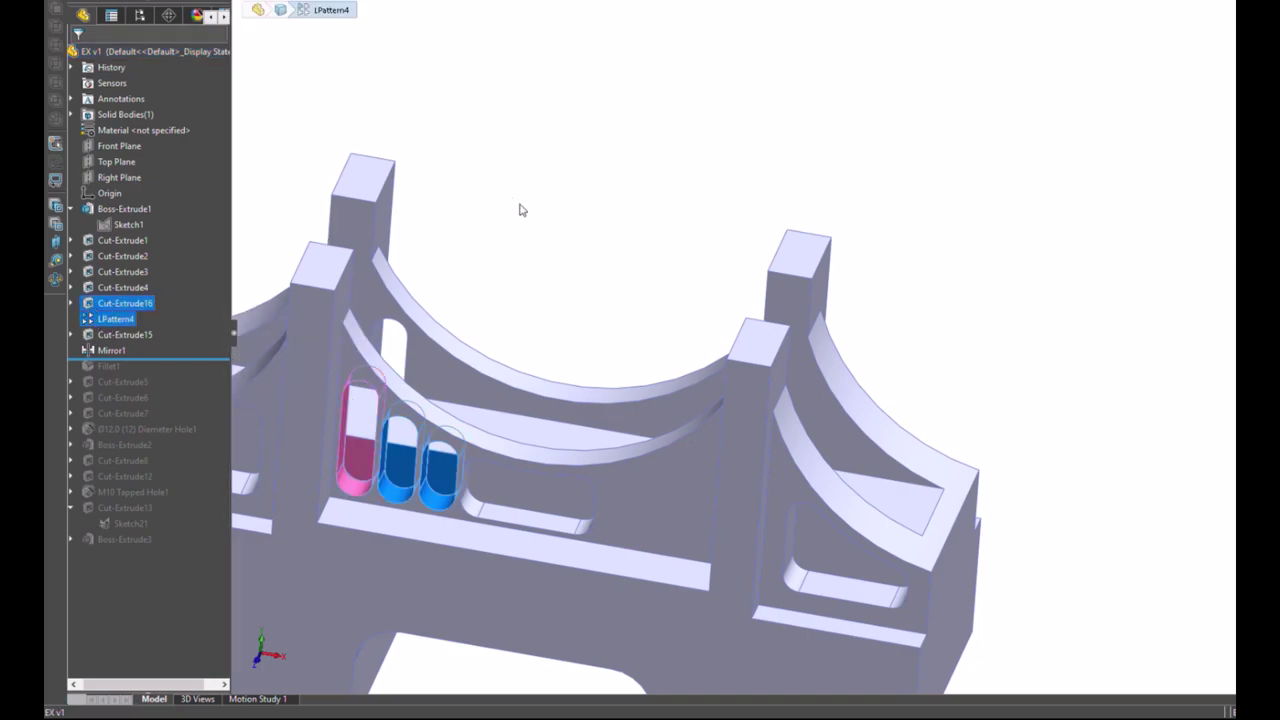
left_click(120, 178, "ctrl")
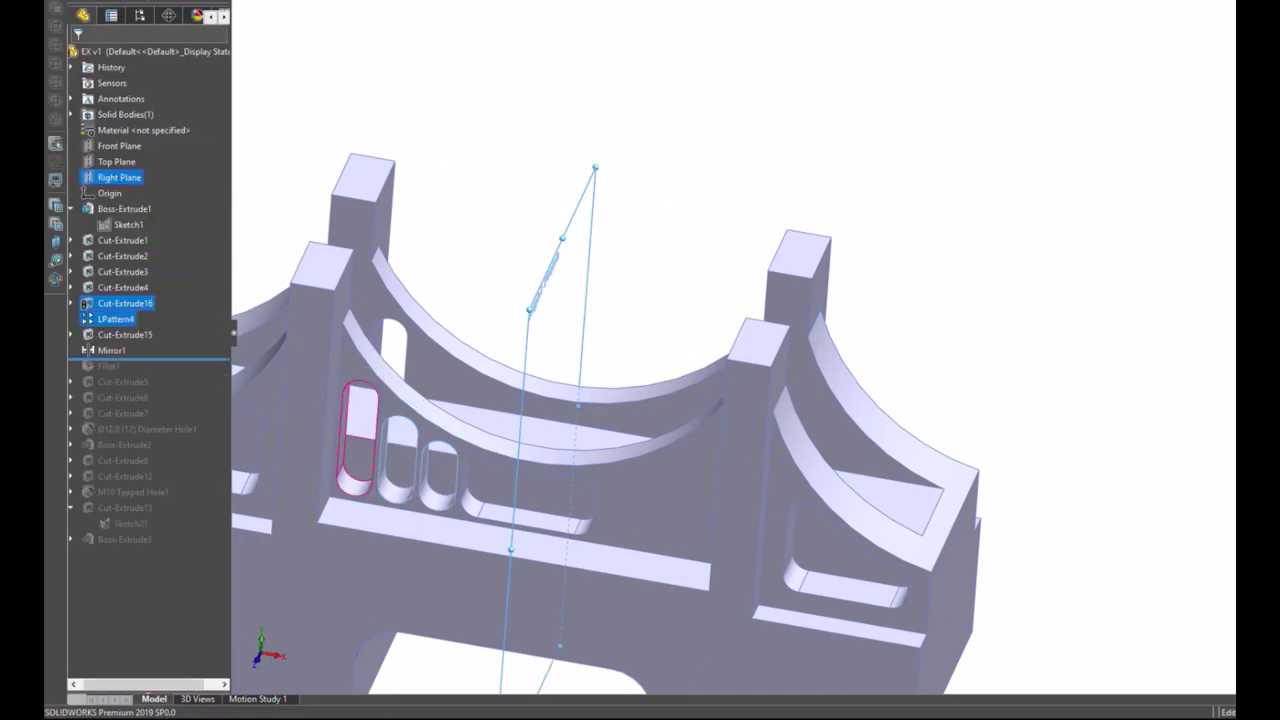
left_click(450, 10)
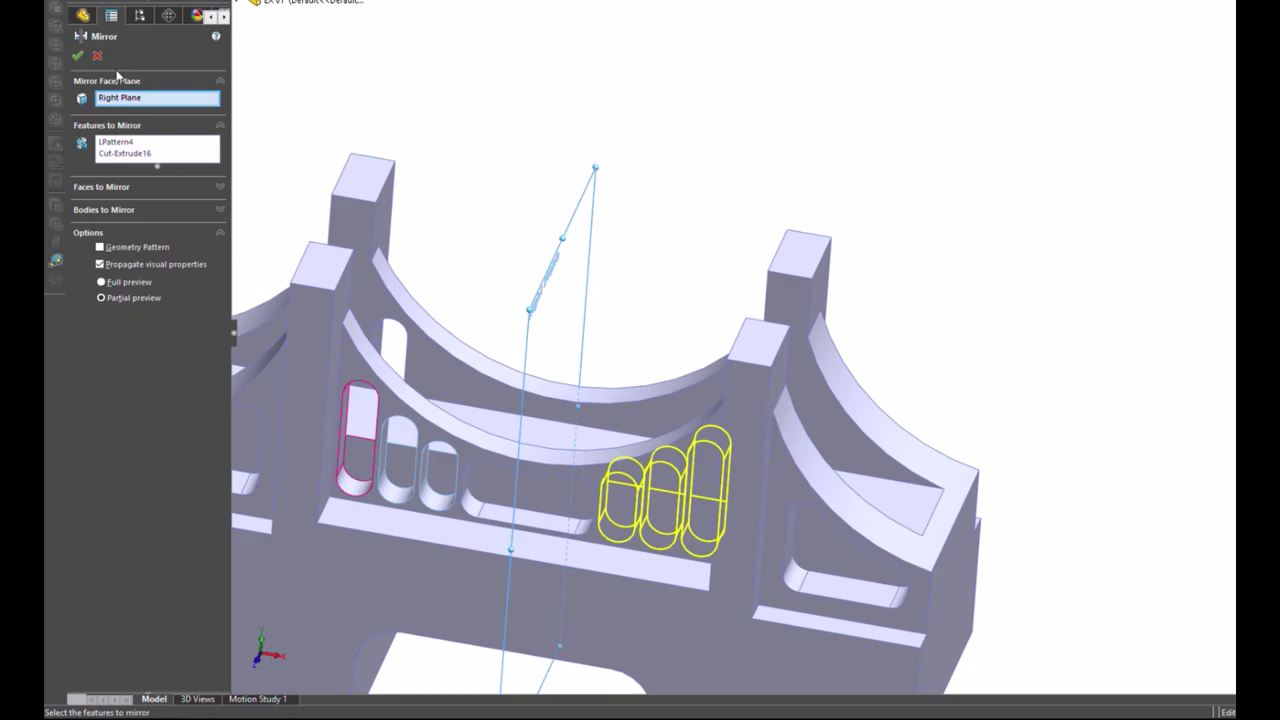
left_click(77, 55)
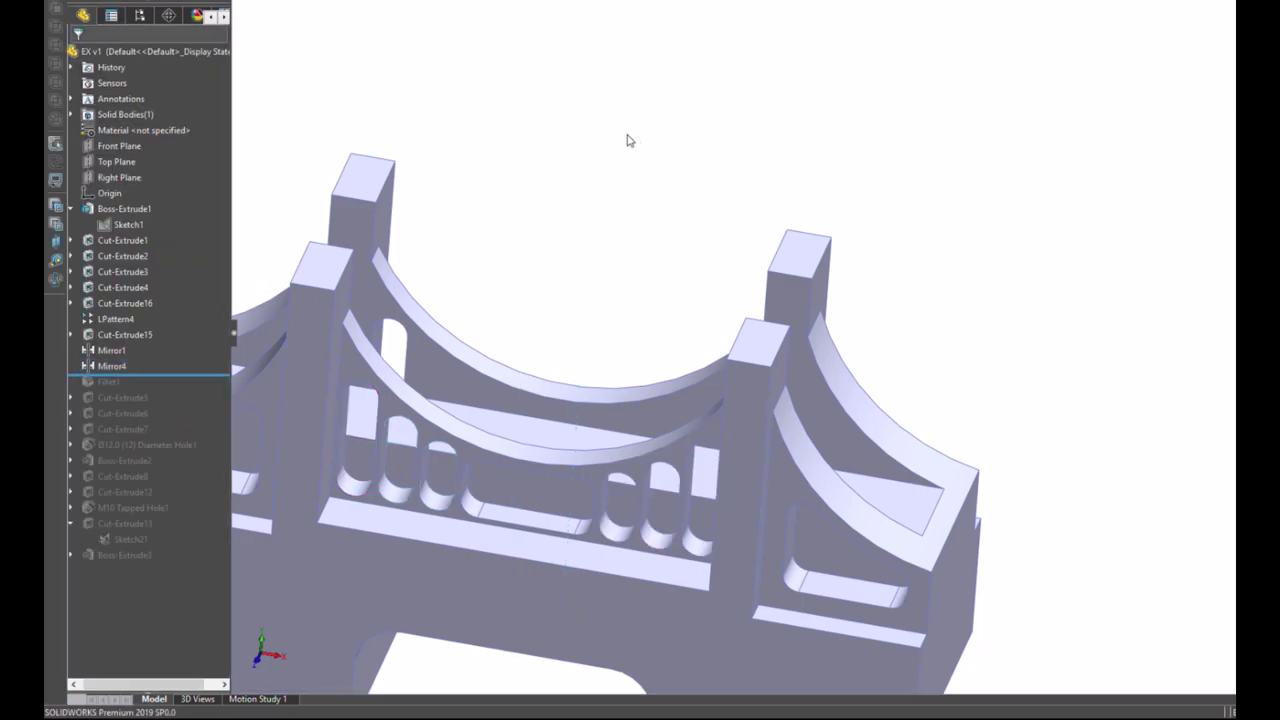
mouse_move(603, 129)
middle_mouse_down()
mouse_move(646, 80)
mouse_move(639, 158)
middle_mouse_up()
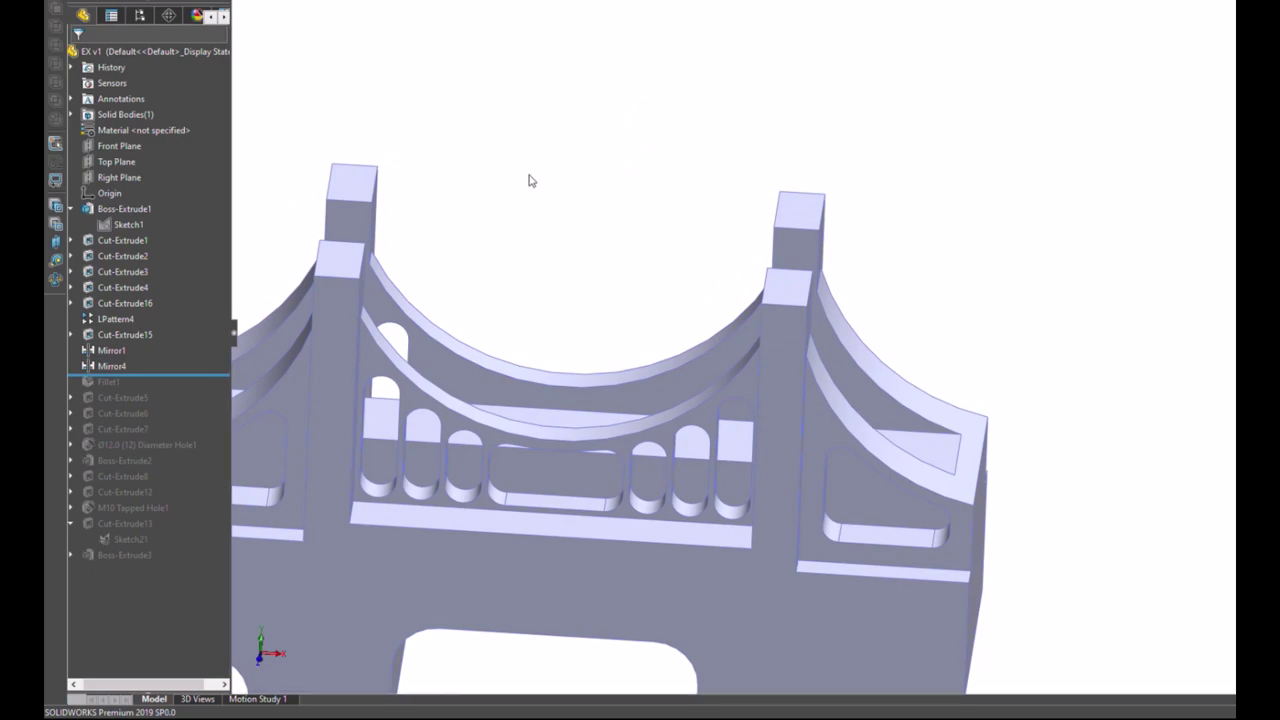
left_click(612, 2)
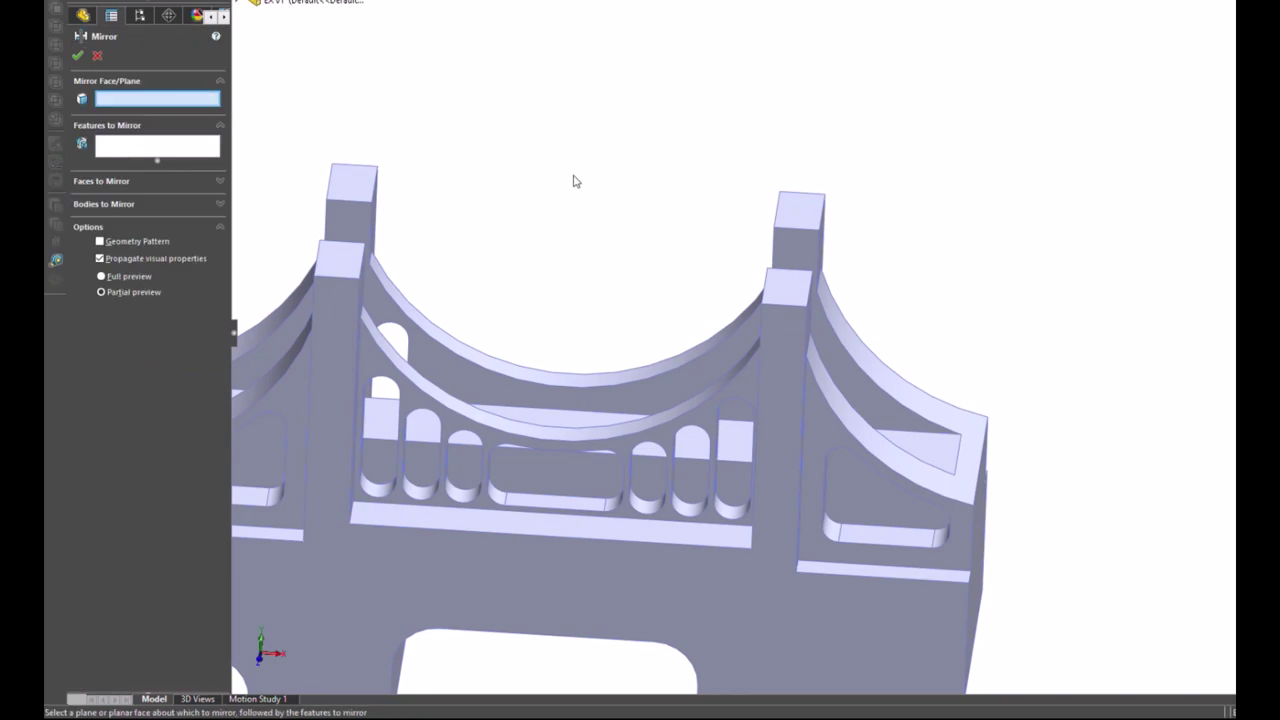
Step: Mirror Mirror4 and Cut-Extrude15 across the Front Plane as Mirror5
left_click(255, 2)
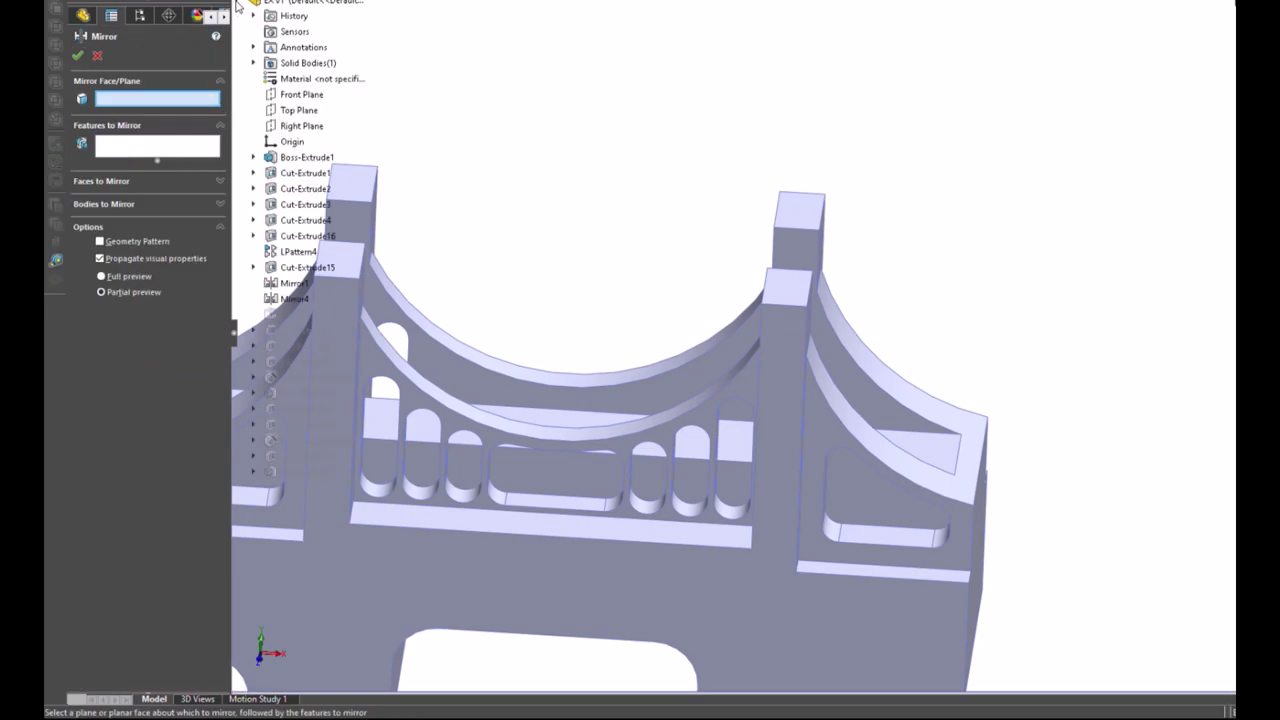
left_click(295, 94)
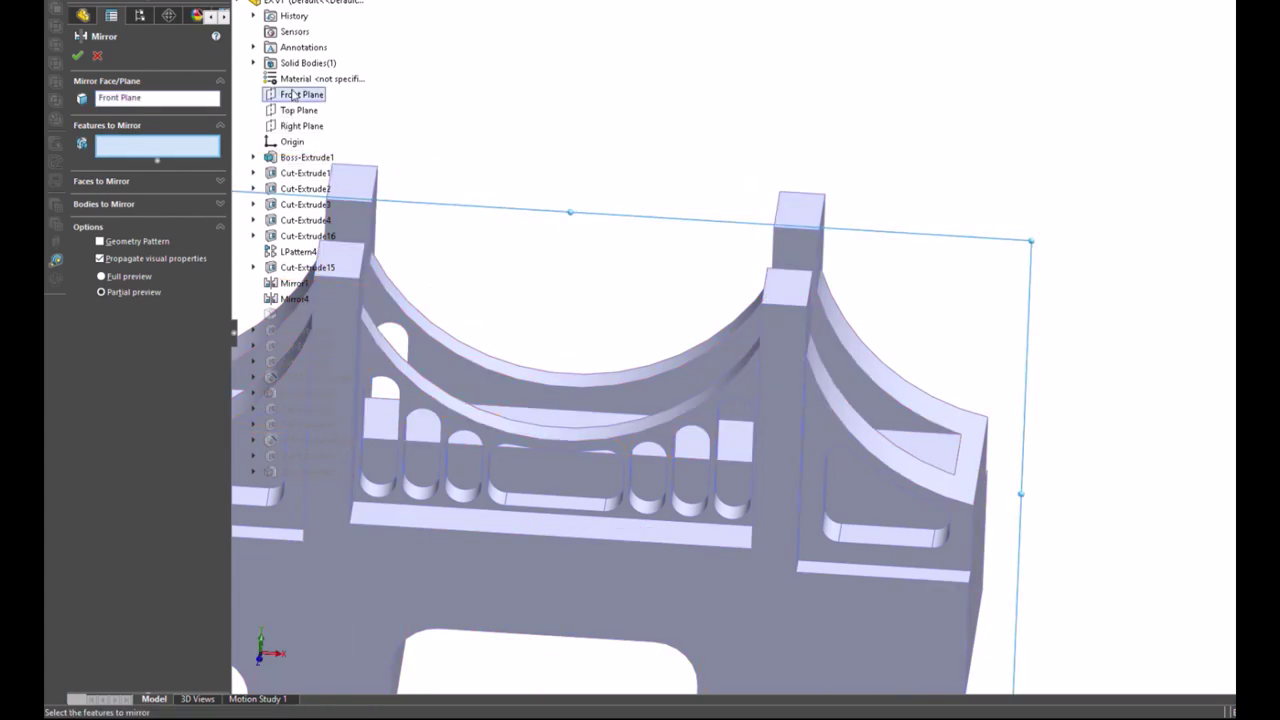
left_click(286, 300)
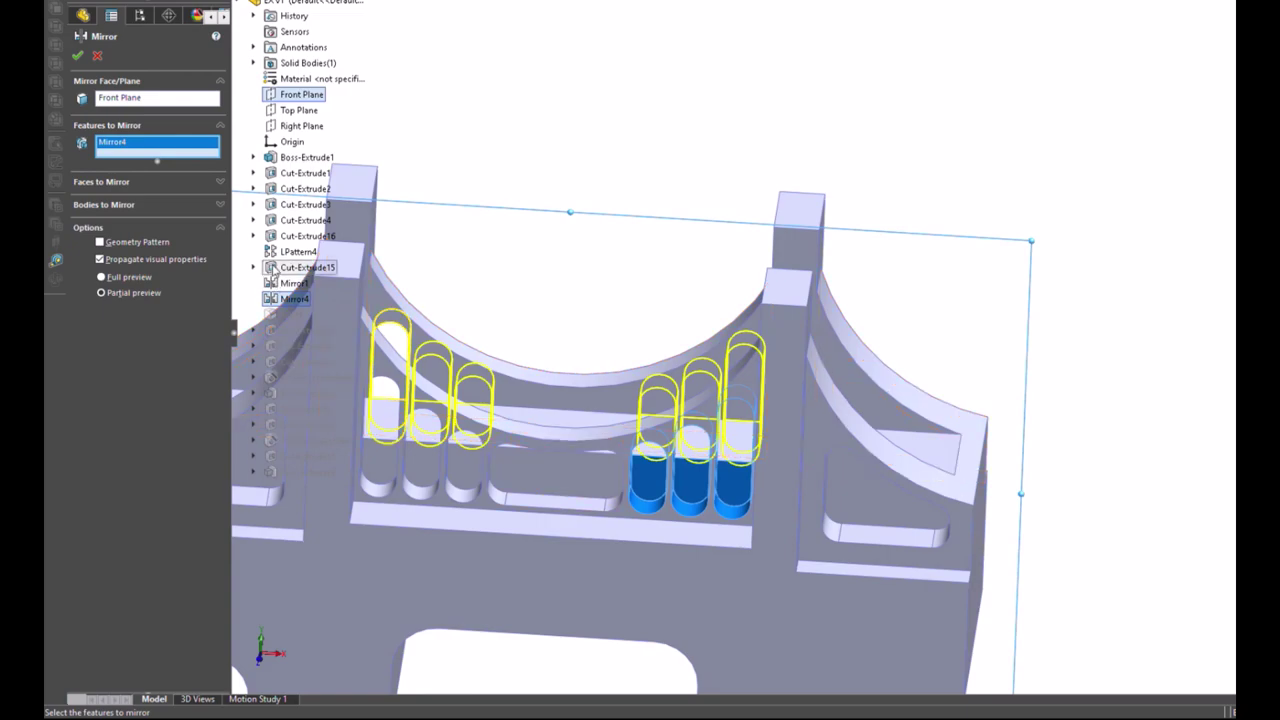
left_click(295, 272)
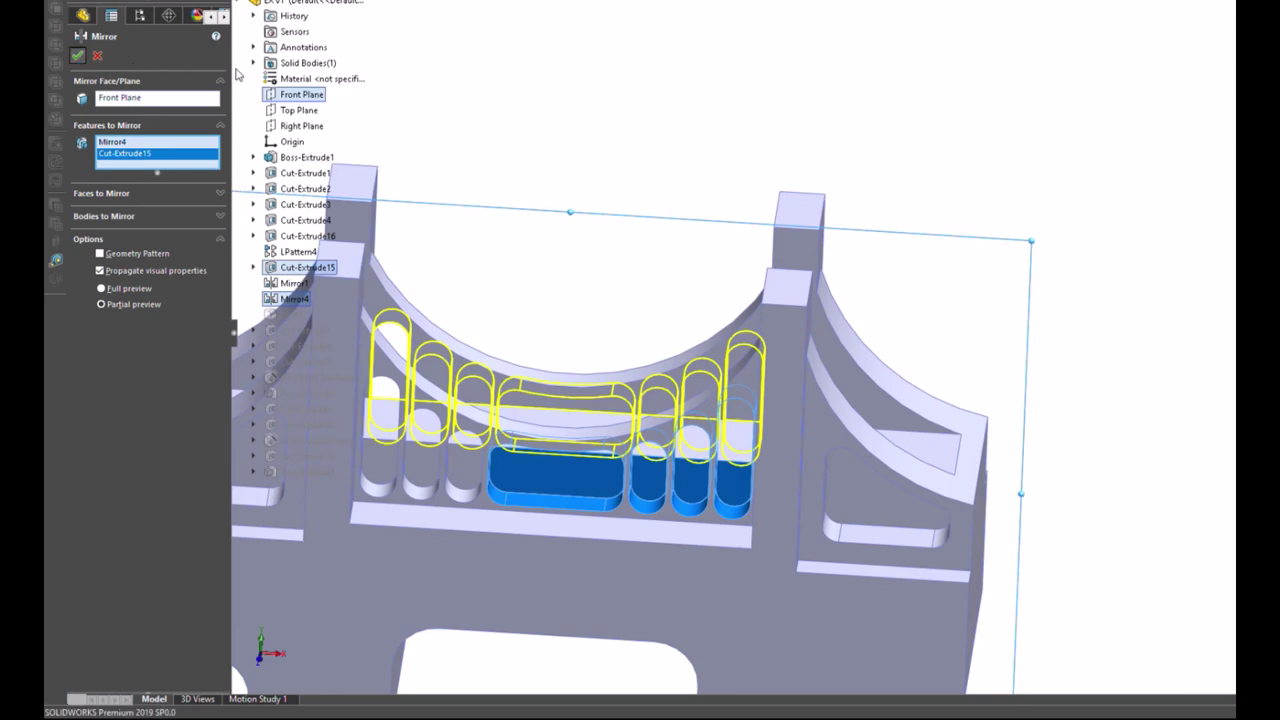
key("Return")
mouse_move(483, 231)
middle_mouse_down()
mouse_move(443, 334)
mouse_move(462, 340)
middle_mouse_up()
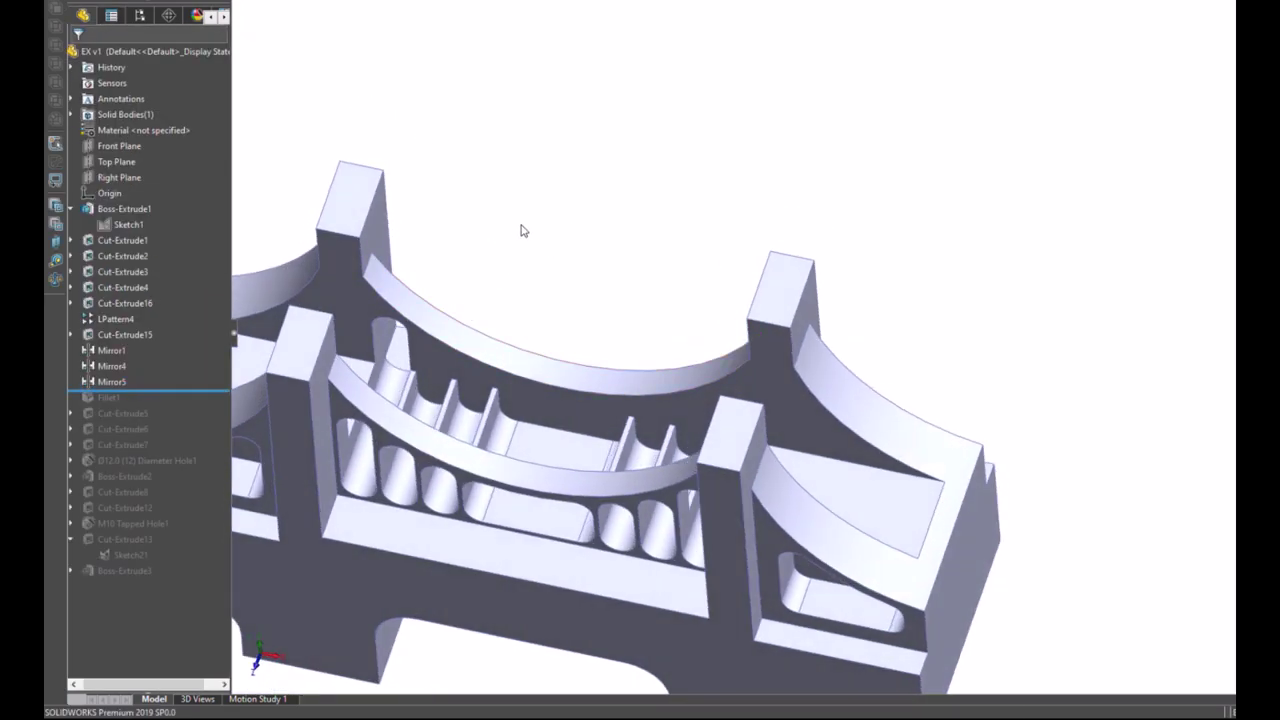
Step: Undo Mirror5 so the feature tree ends at Mirror4 again
key("ctrl+z")
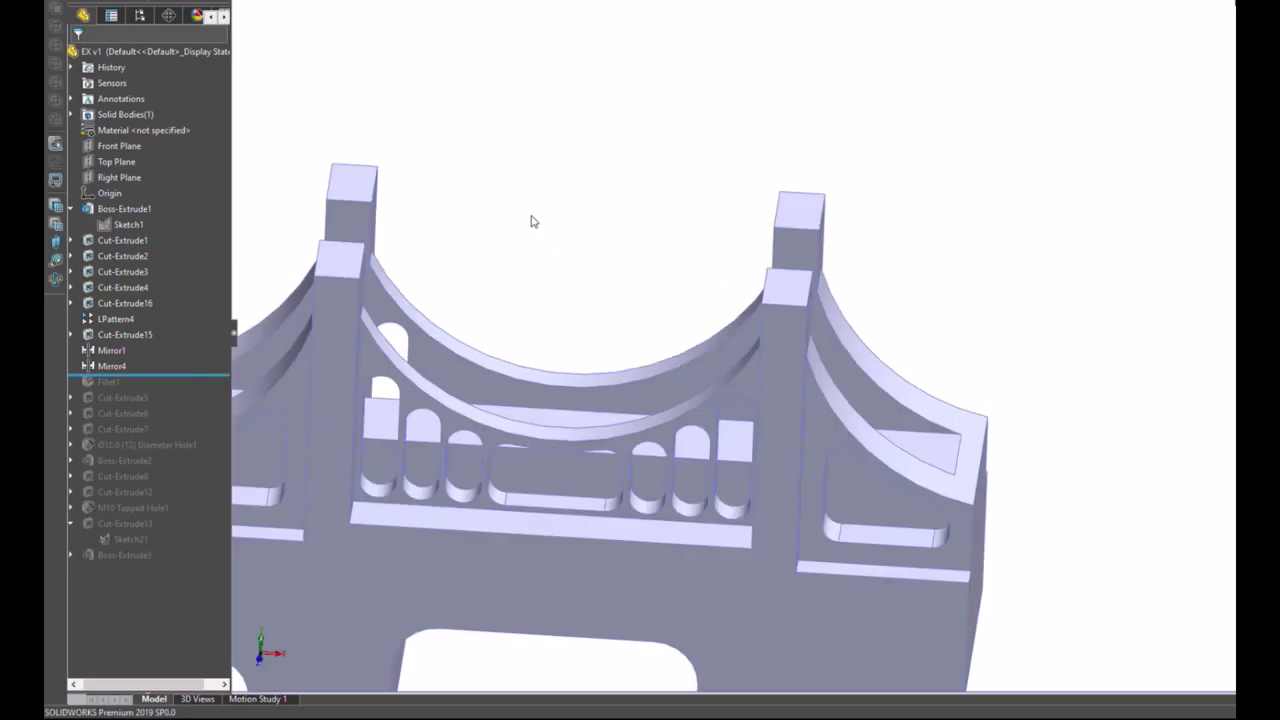
middle_click_drag(546, 246, 531, 305)
mouse_move(531, 229)
middle_mouse_down()
mouse_move(597, 271)
mouse_move(589, 259)
middle_mouse_up()
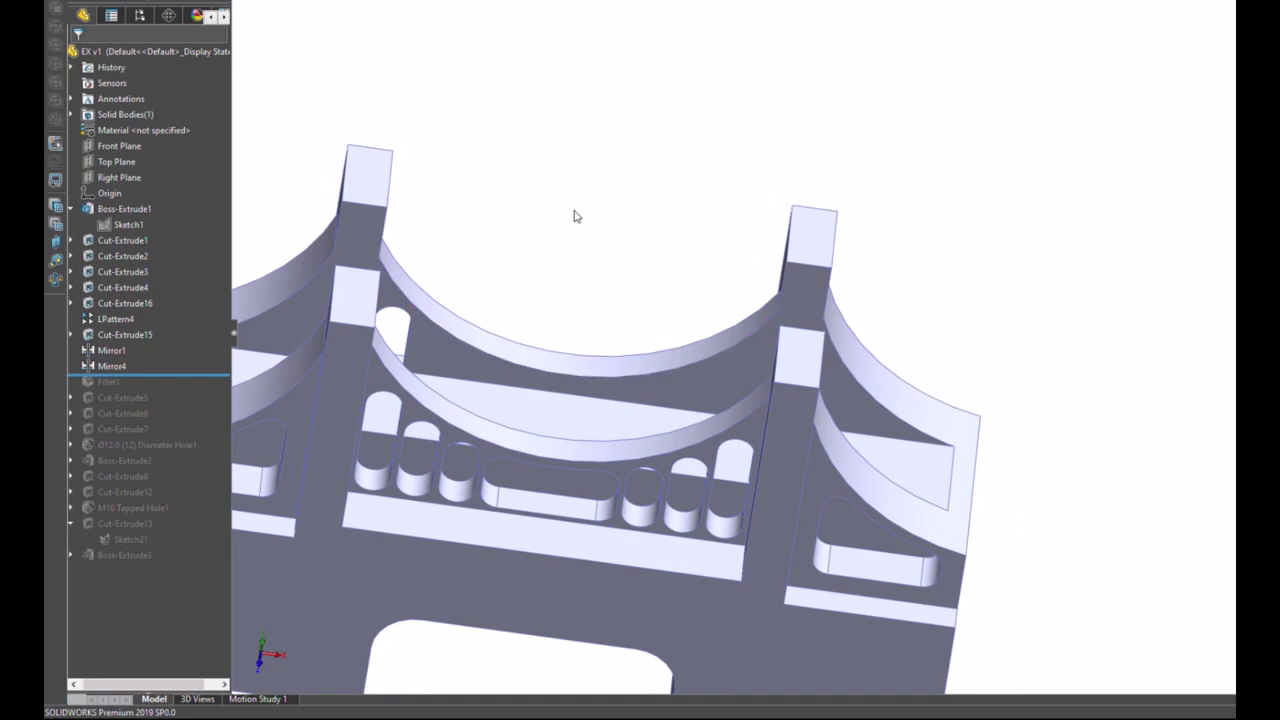
Step: Sketch on the deck face and start Convert Entities, removing a mistakenly picked slot loop
left_click(443, 352)
left_click(506, 318)
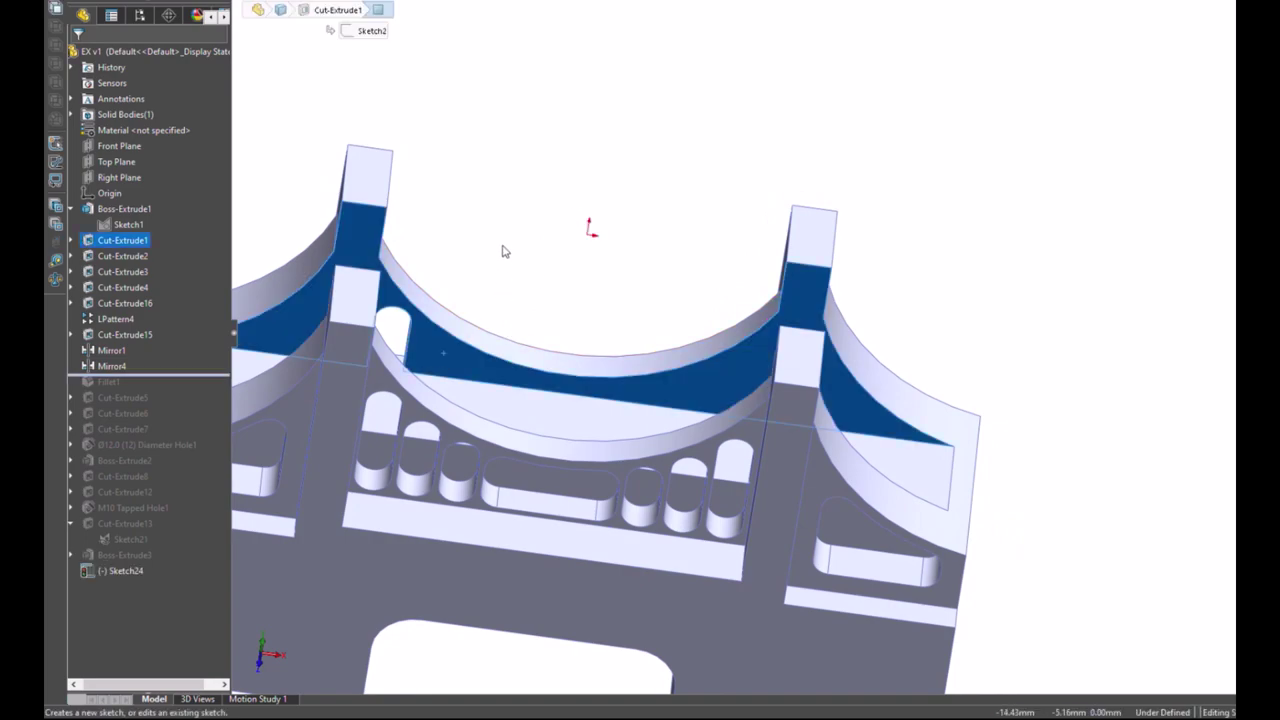
key("c")
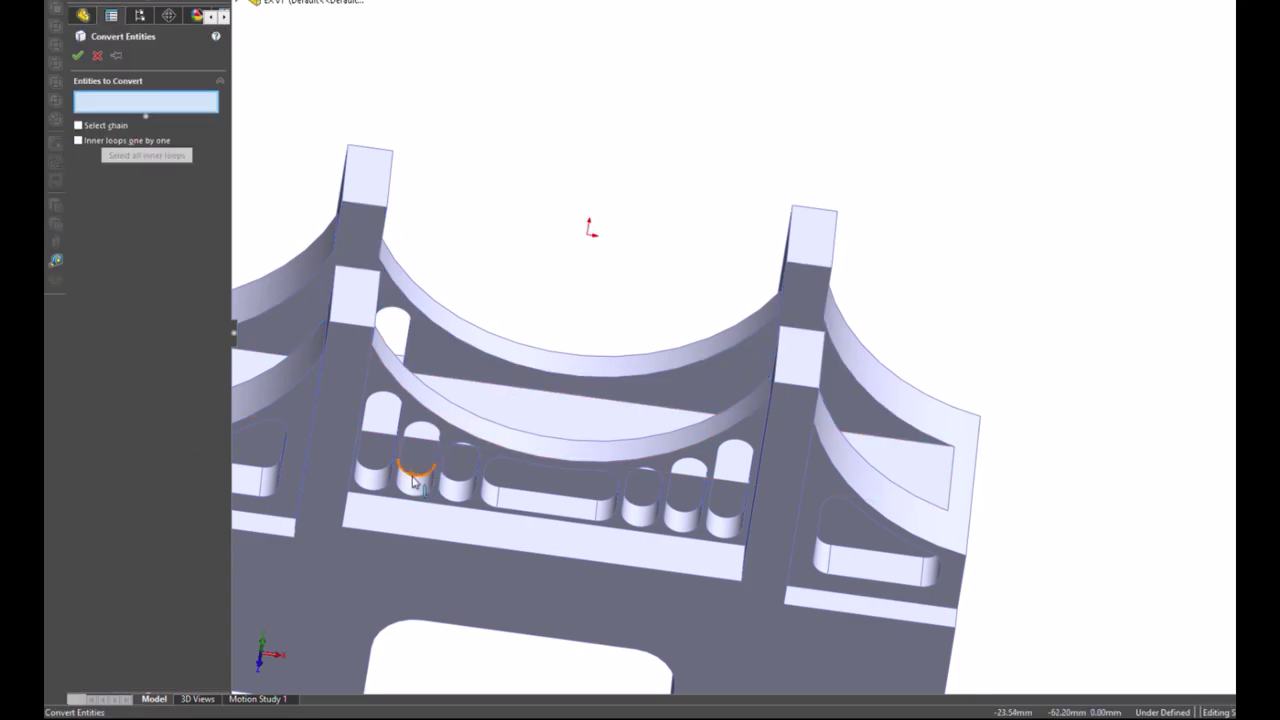
left_click(416, 481)
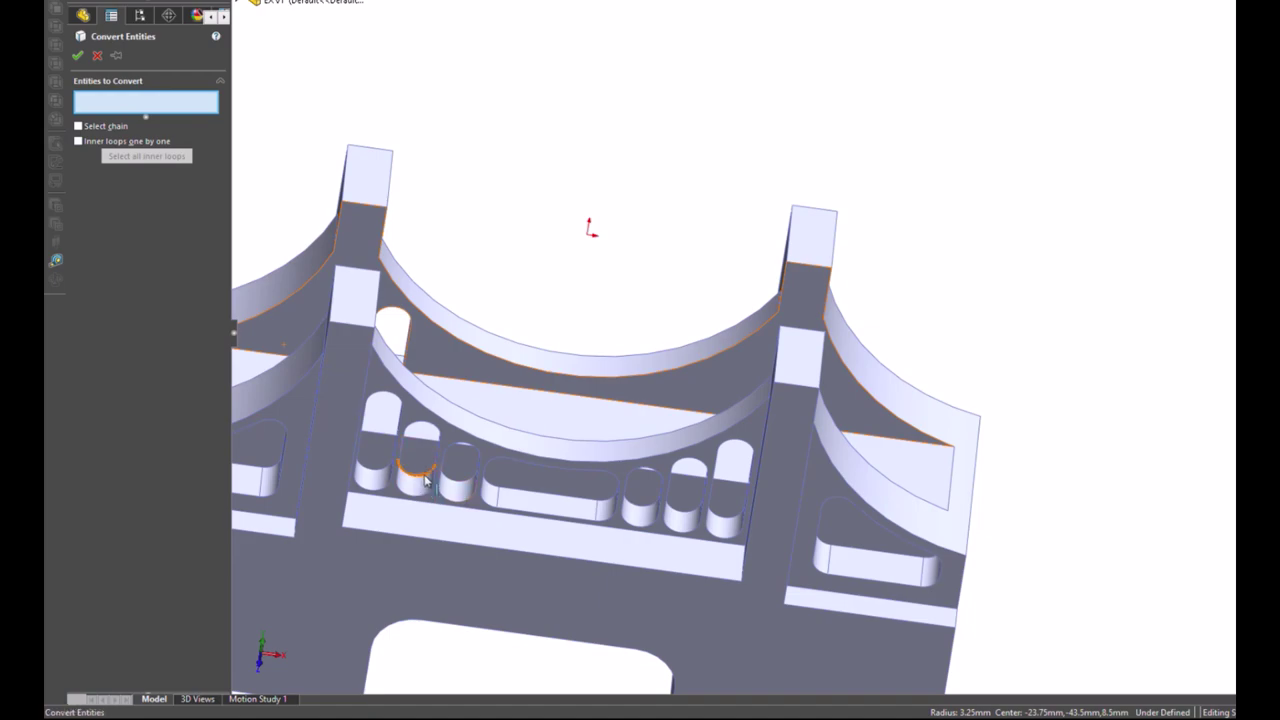
middle_click_drag(427, 483, 569, 186)
scroll(423, 466, "down", 3)
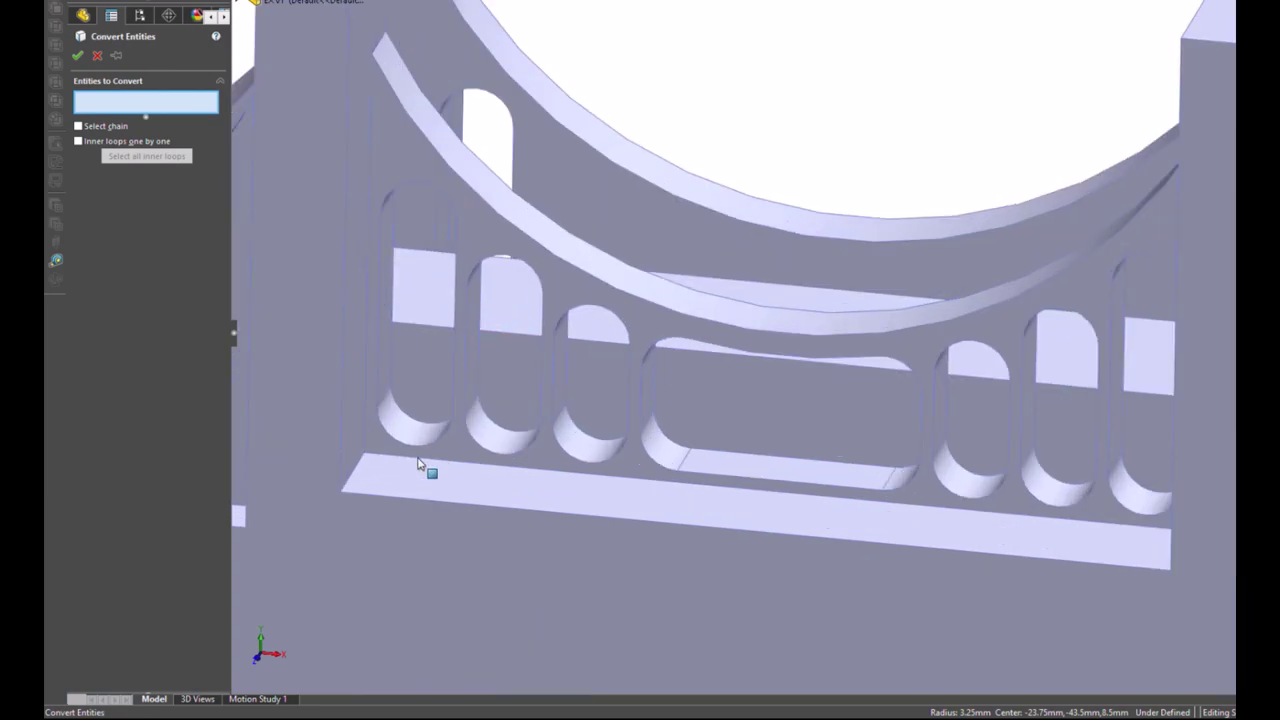
scroll(558, 417, "down", 2)
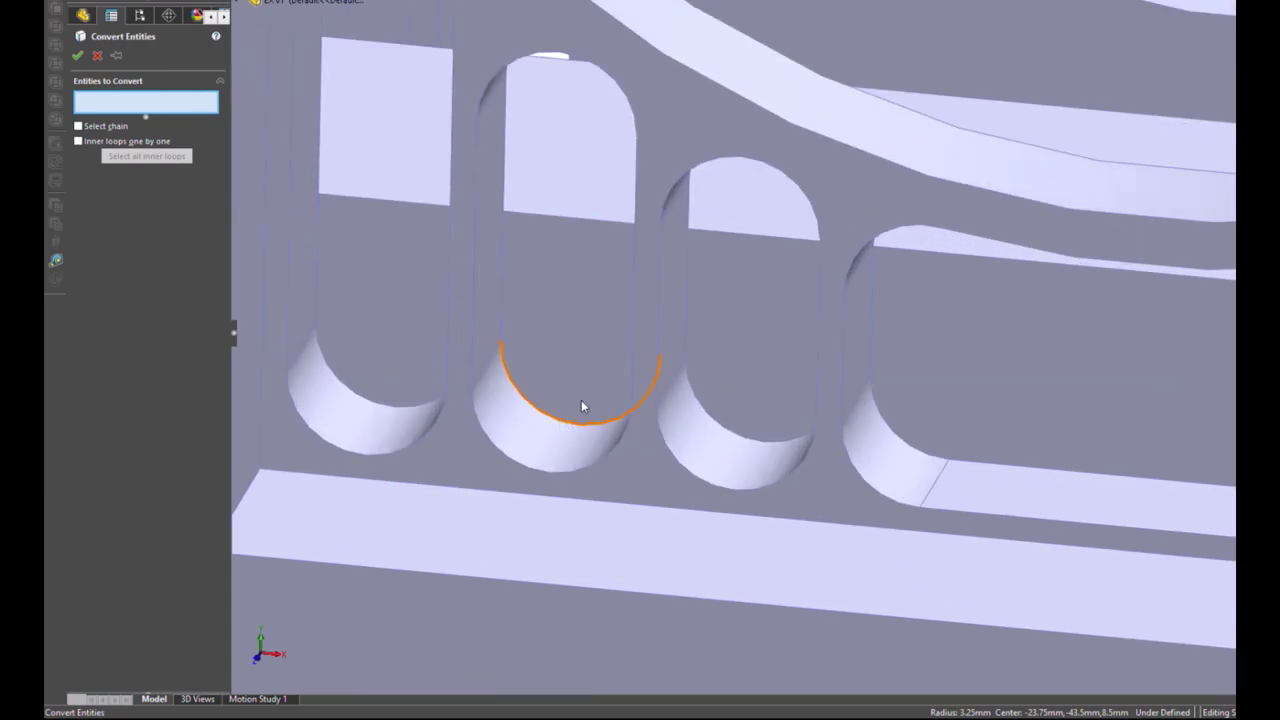
left_click(614, 457)
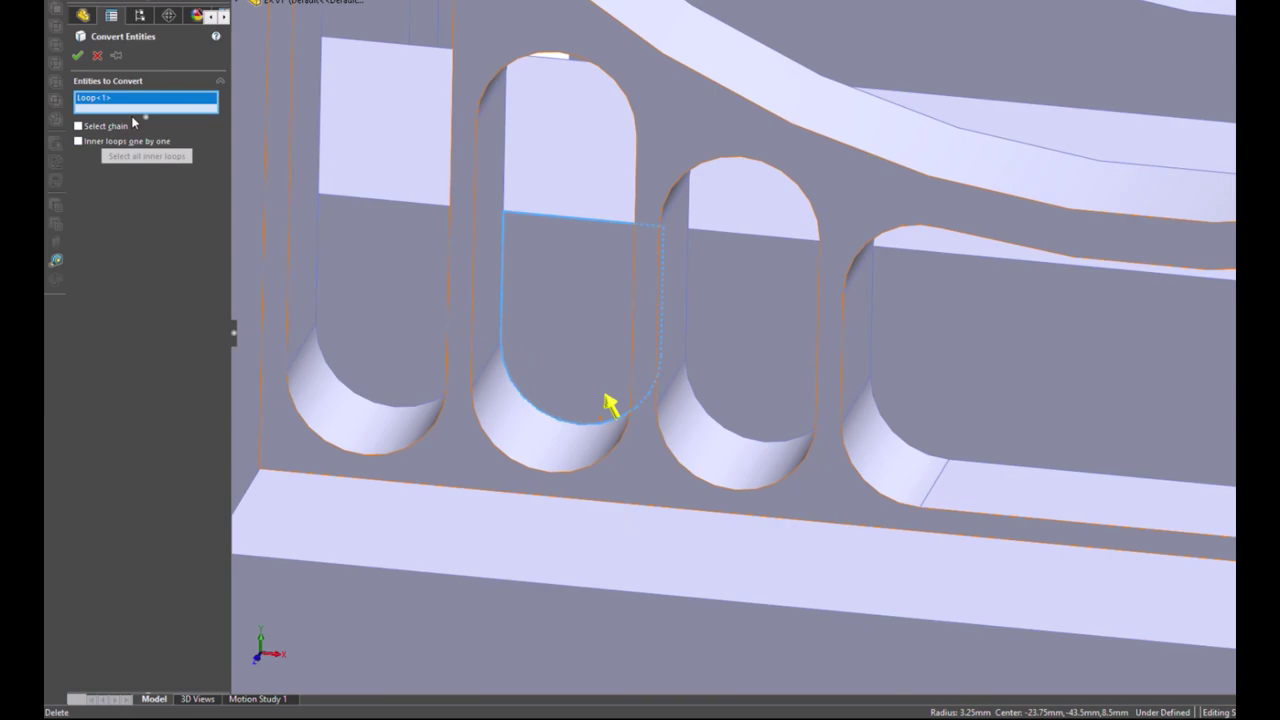
key("Delete")
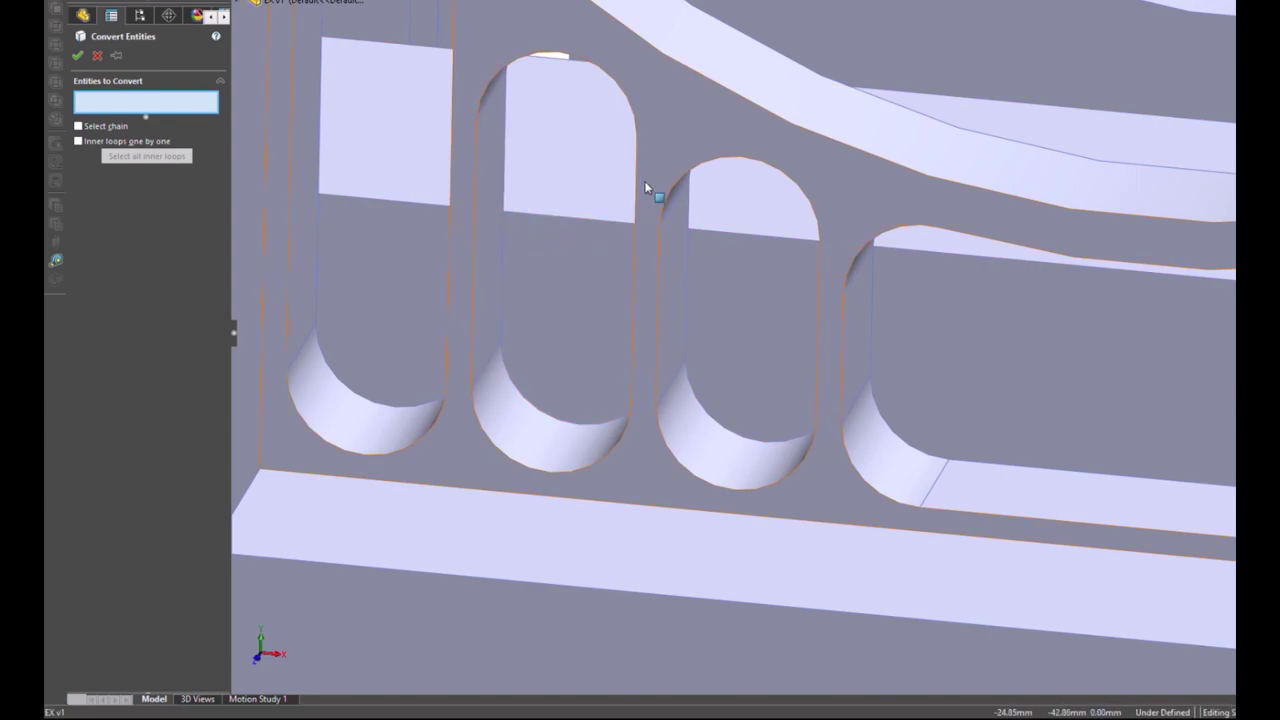
Step: Add the first slots' vertical edges and upper and lower arcs to the conversion
middle_click_drag(651, 189, 601, 162)
left_click(595, 178)
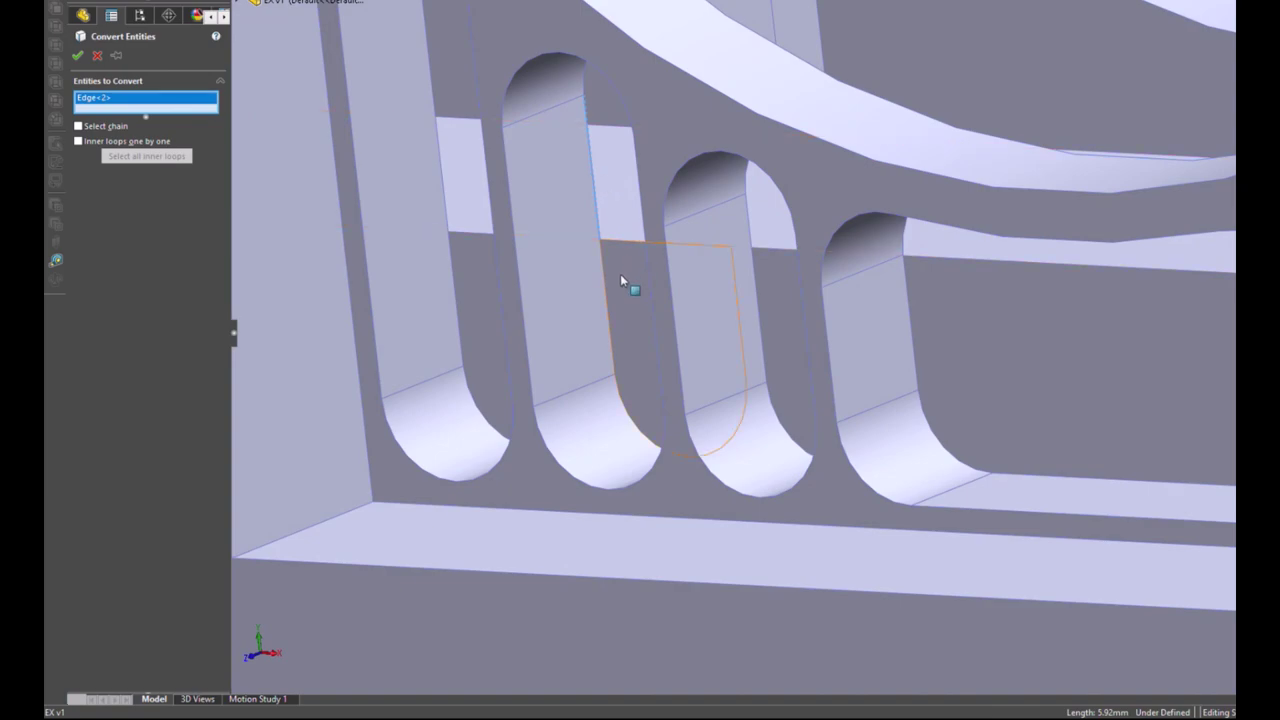
left_click(603, 280)
left_click(623, 392)
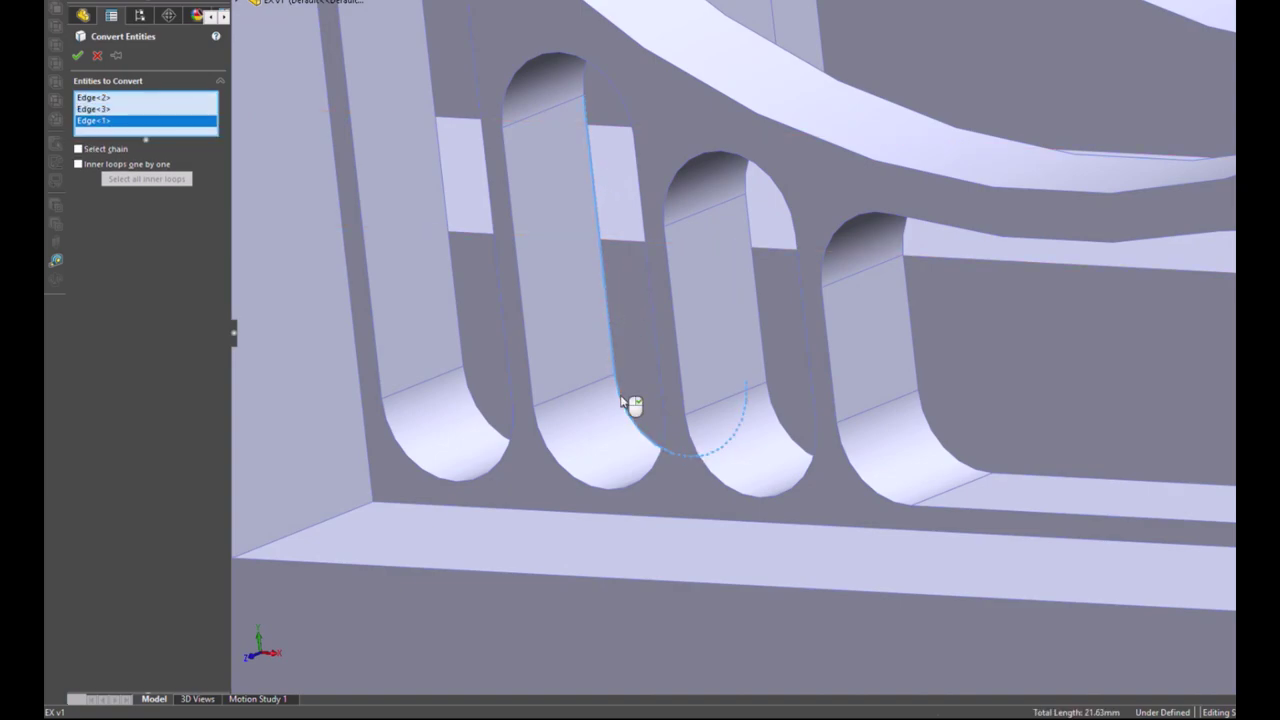
left_click(768, 372)
left_click(755, 192)
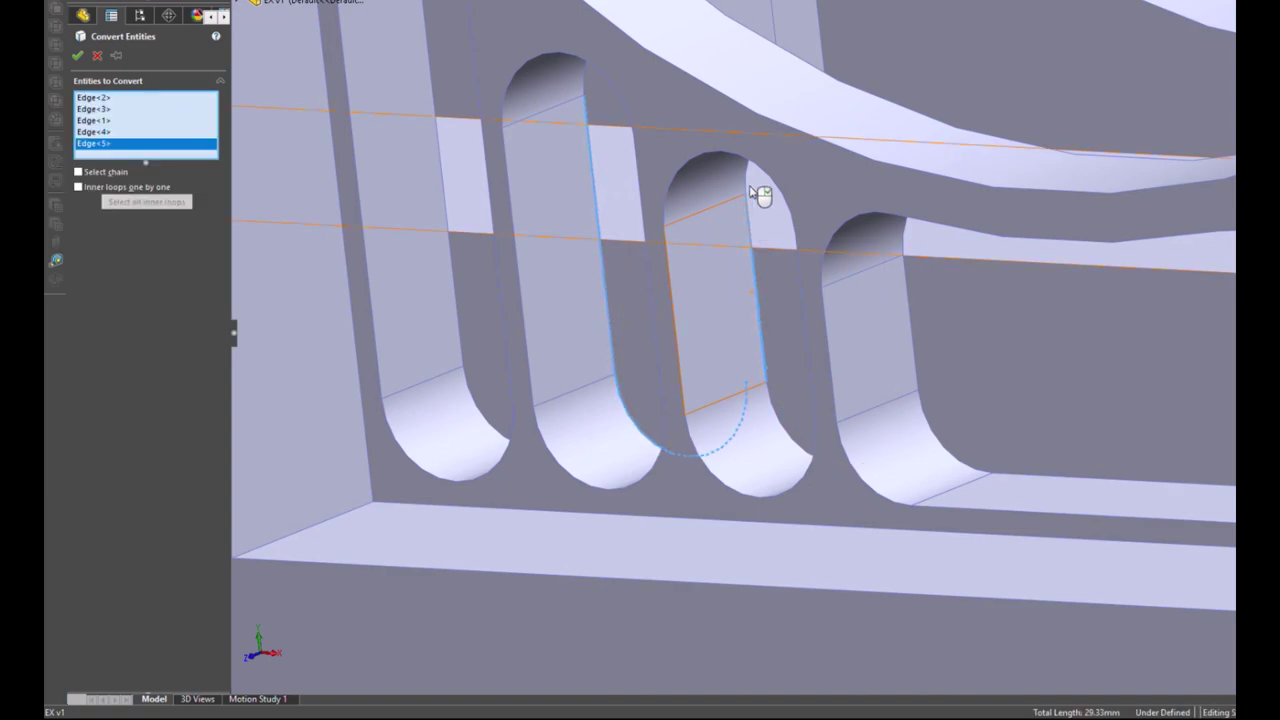
left_click(751, 189)
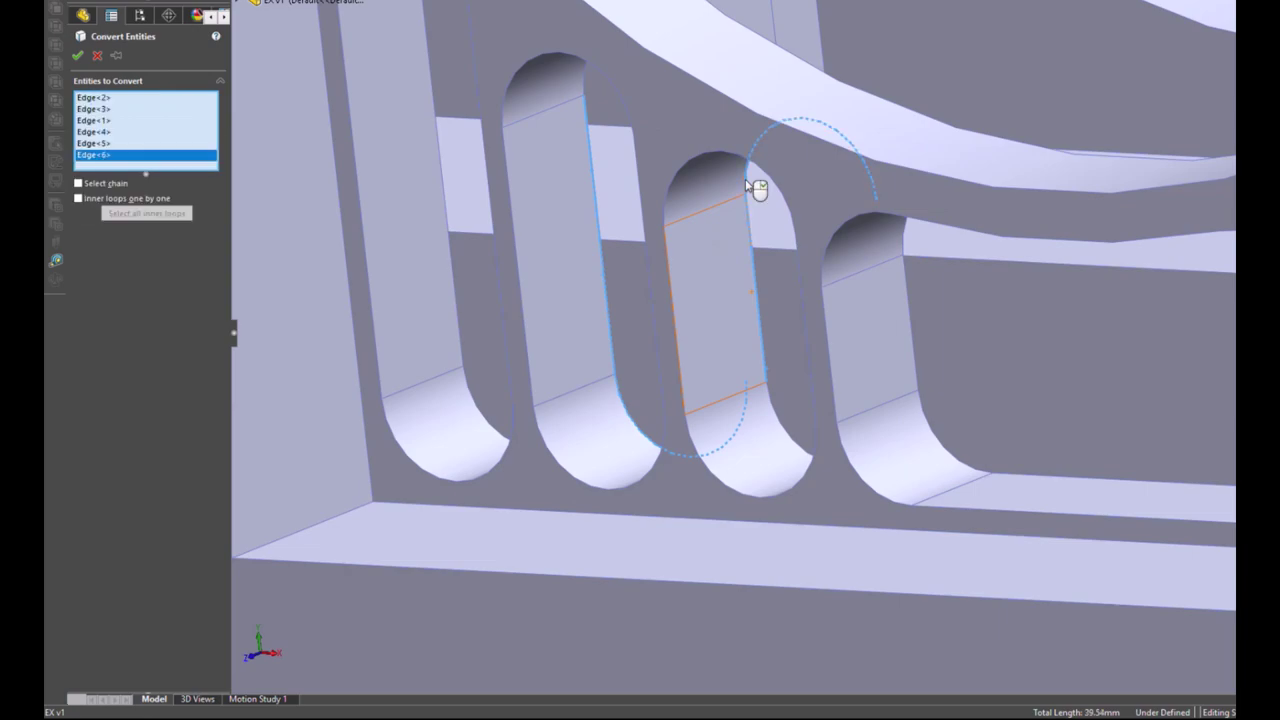
left_click(792, 432)
left_click(586, 88)
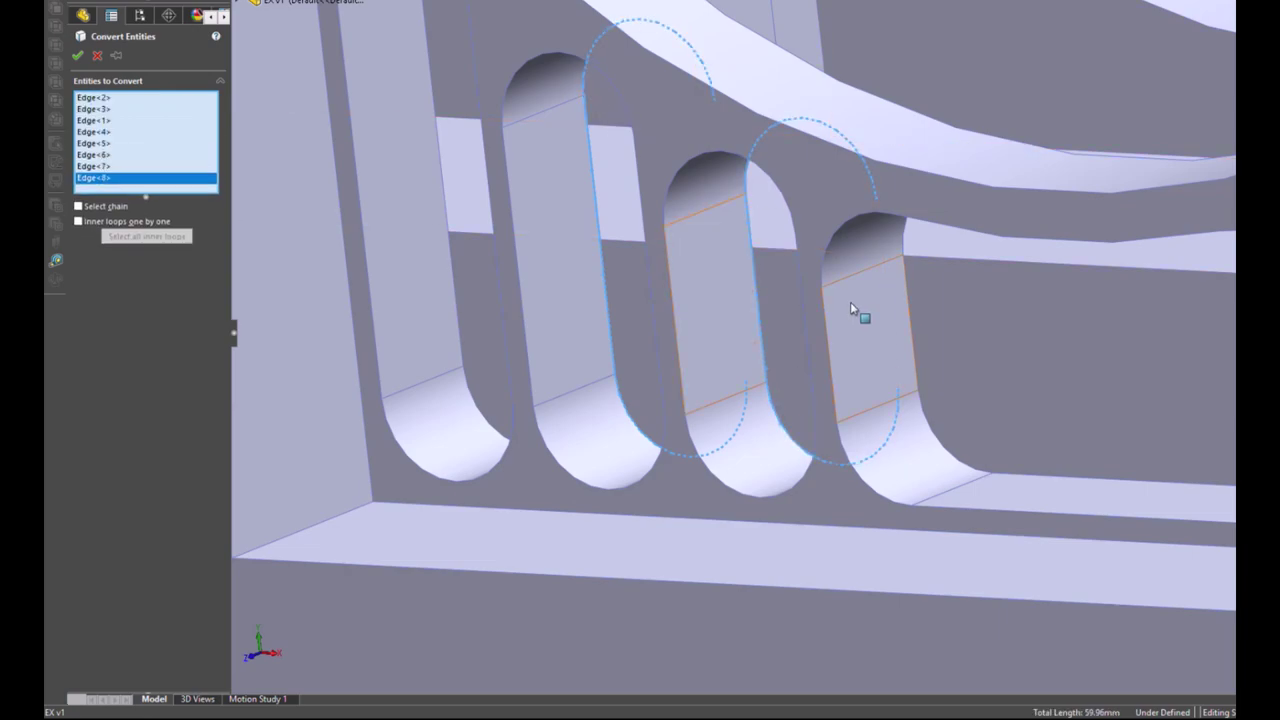
left_click(904, 242)
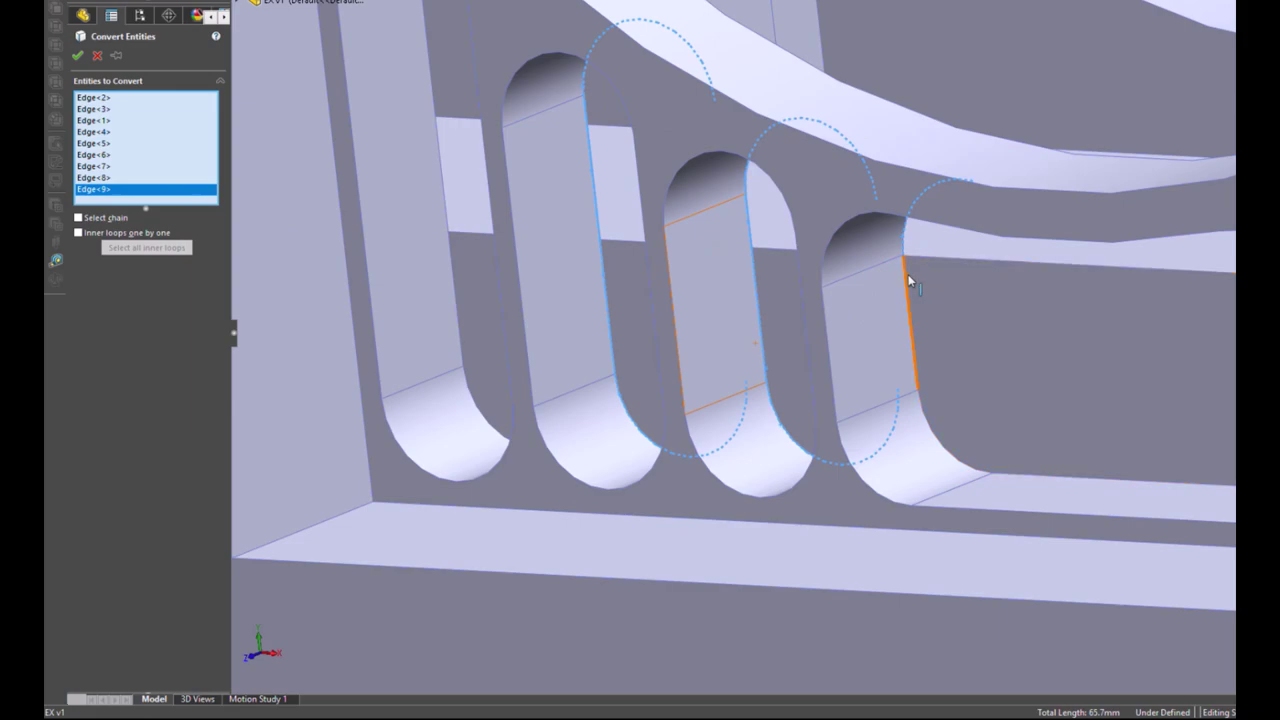
left_click(908, 274)
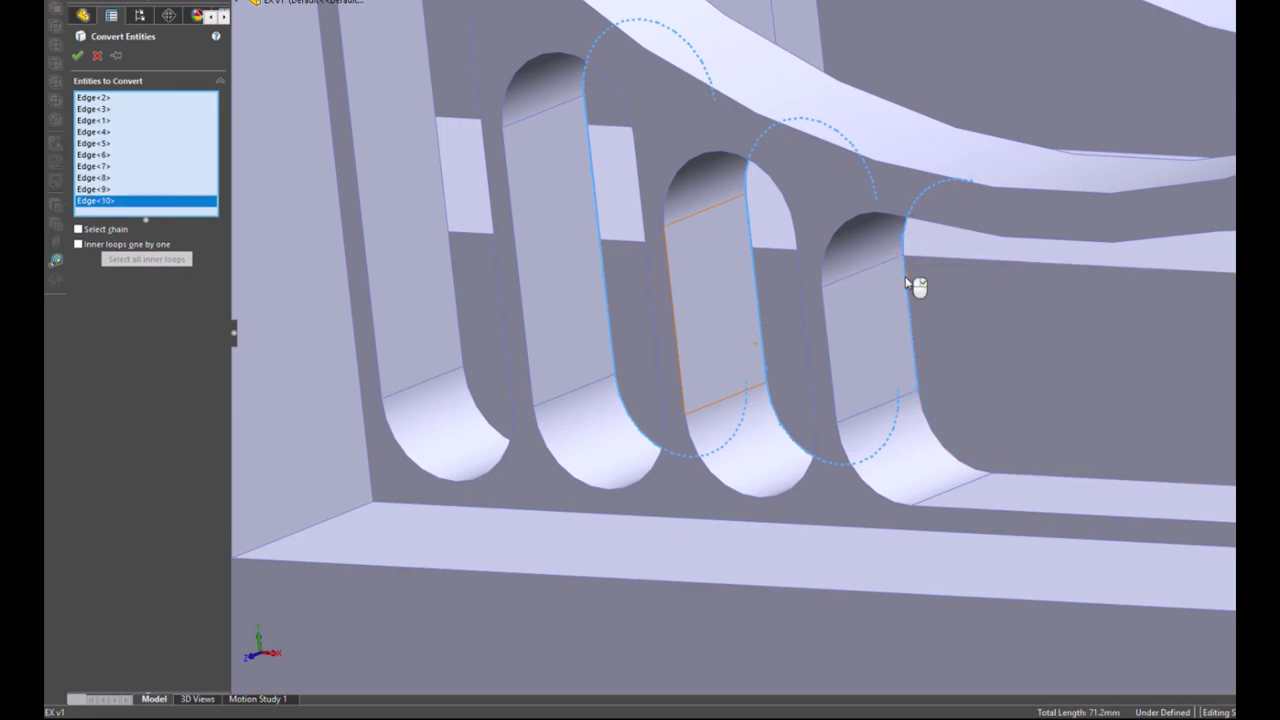
left_click(943, 445)
left_click(1045, 482)
Step: Add the middle and right slots' vertical edges and top and bottom arcs
scroll(1030, 430, "up", 3)
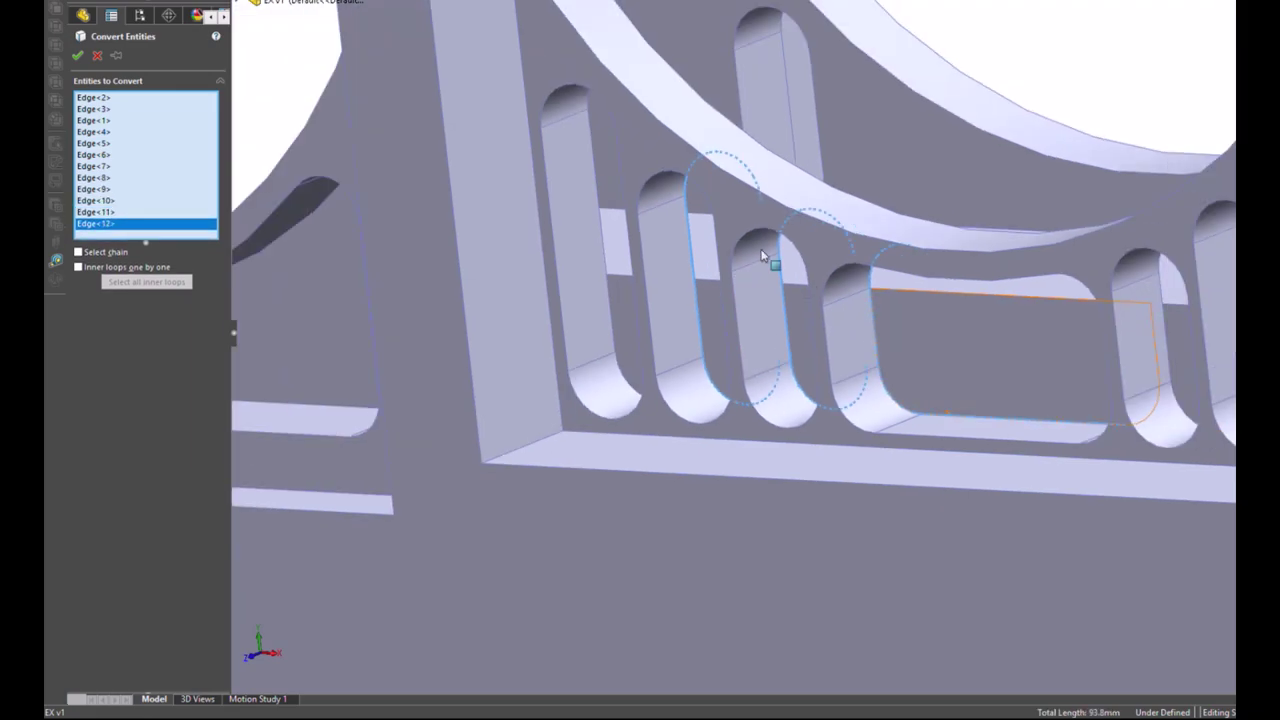
scroll(1205, 337, "up", 1)
scroll(951, 397, "down", 5)
left_click(888, 347)
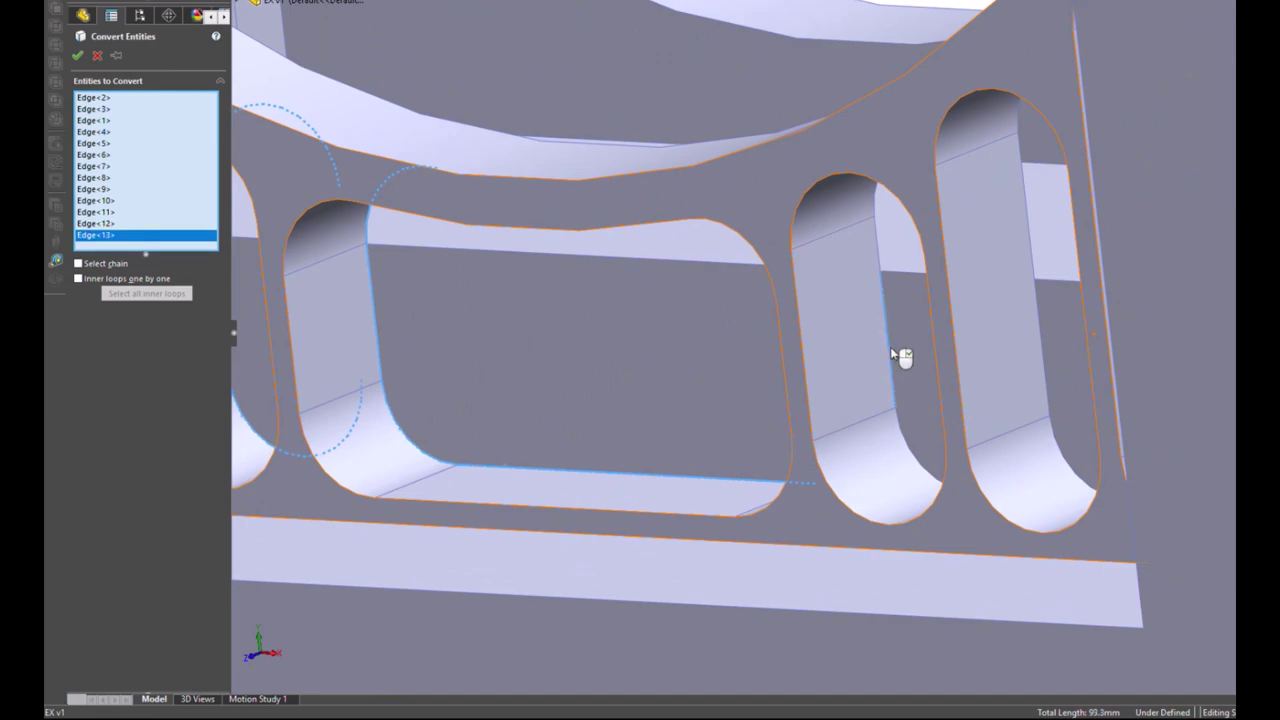
left_click(902, 434)
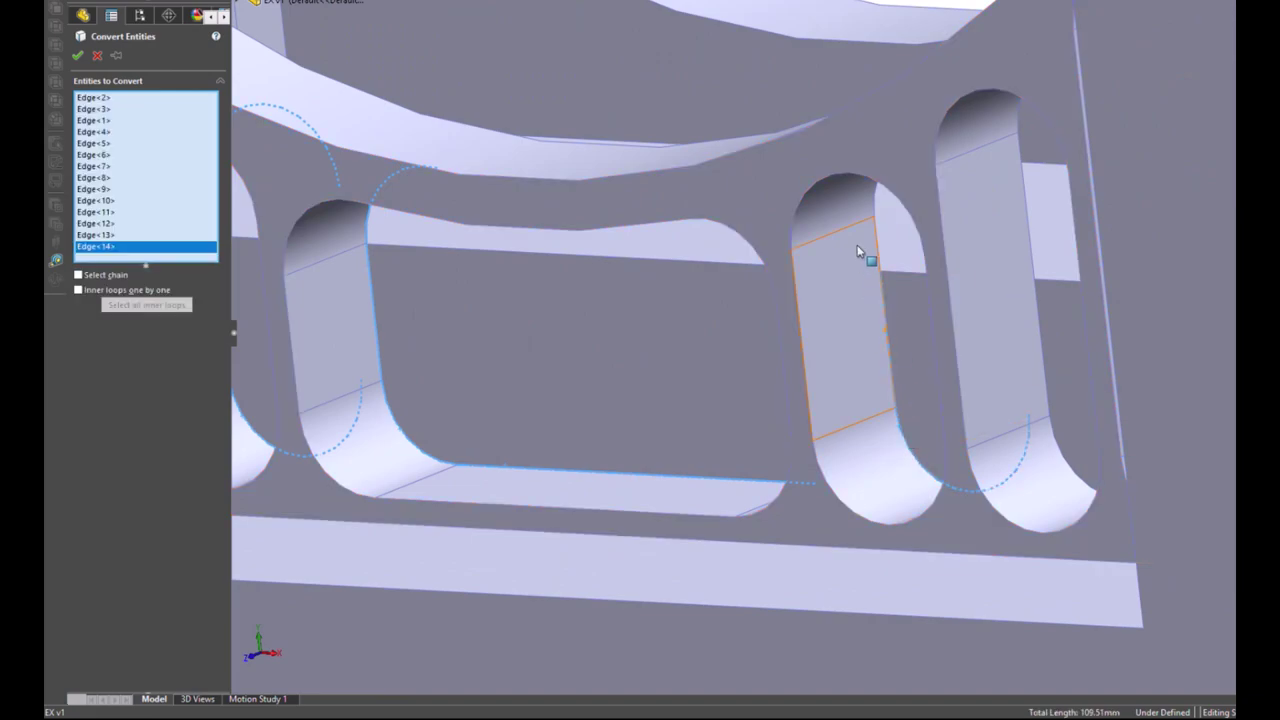
left_click(876, 208)
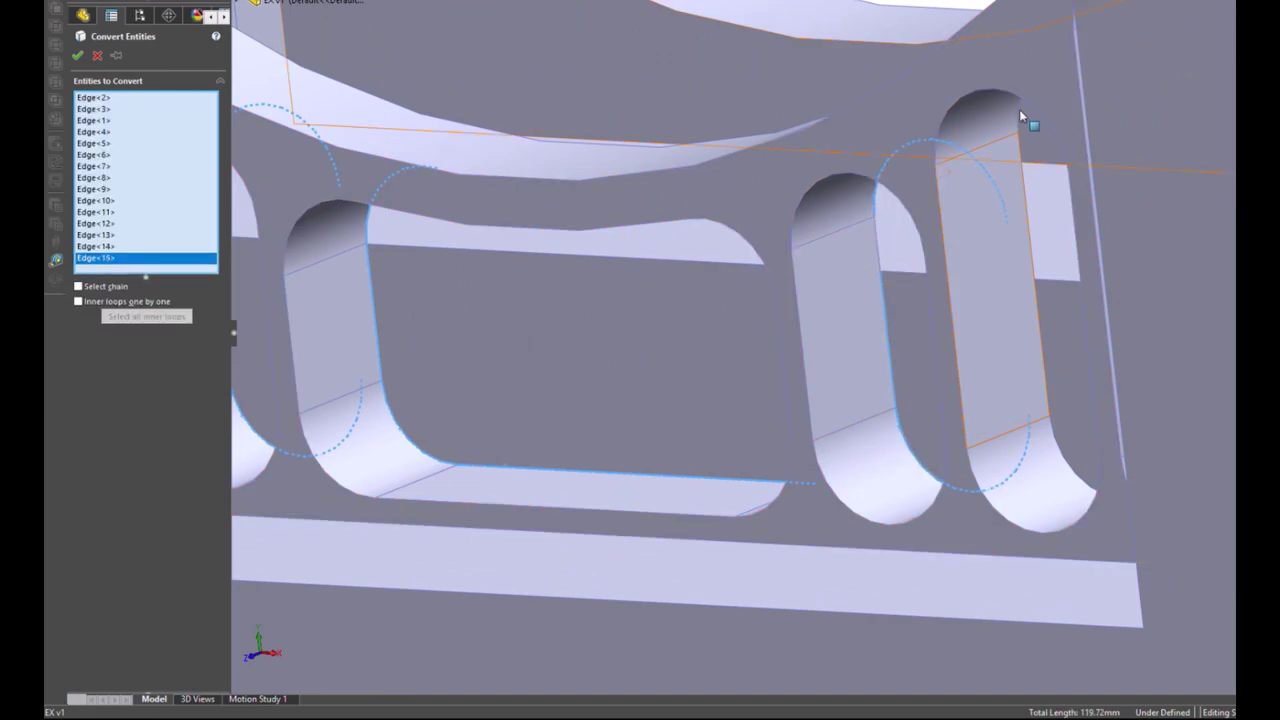
left_click(1017, 109)
left_click(1020, 162)
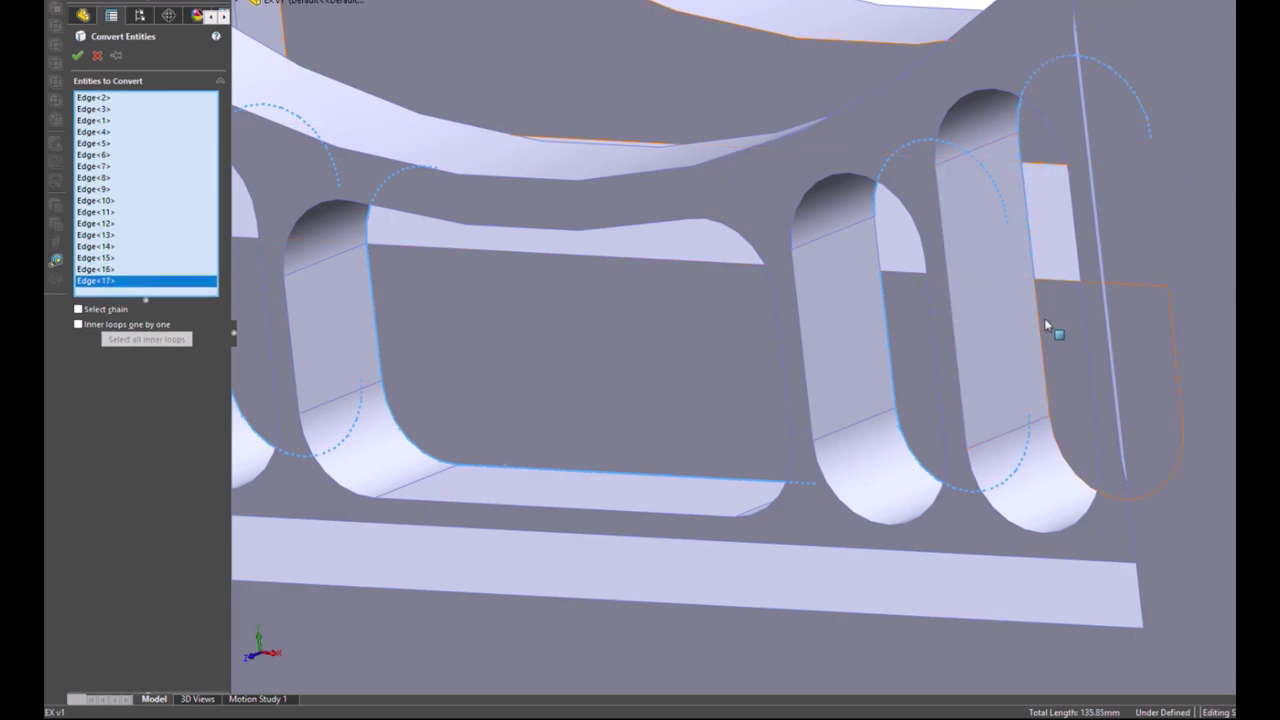
left_click(1039, 318)
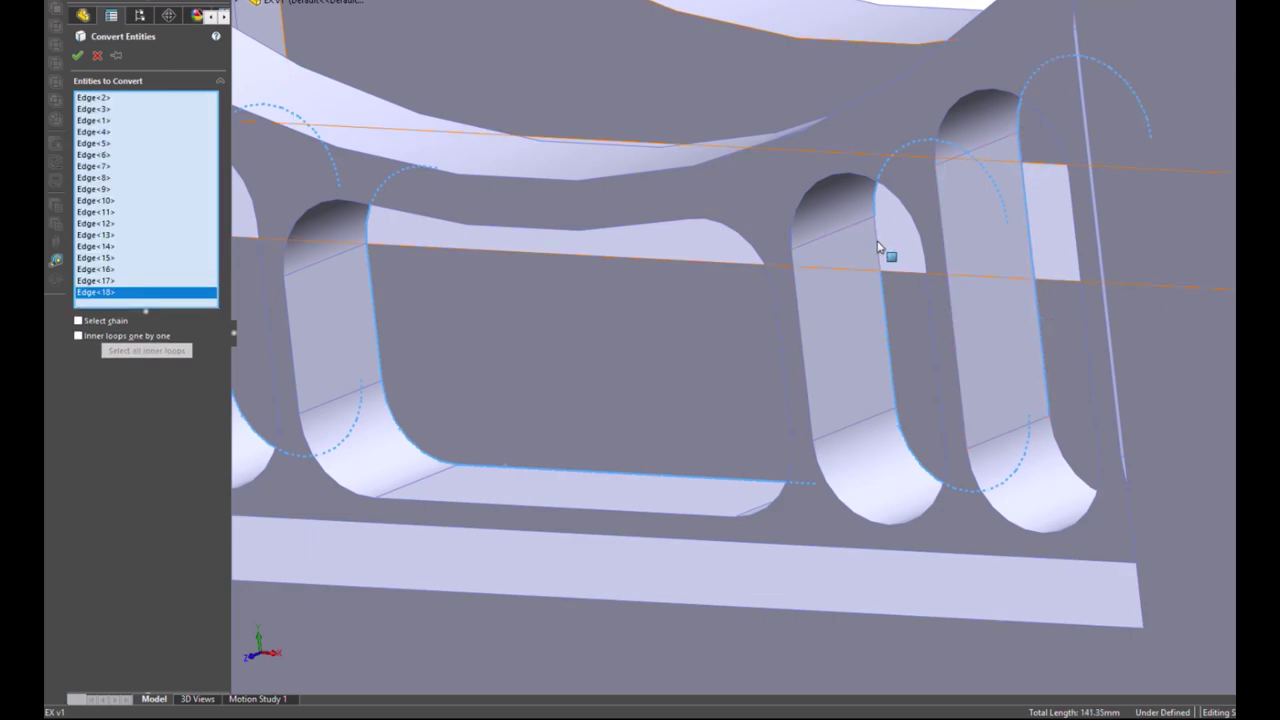
left_click(880, 246)
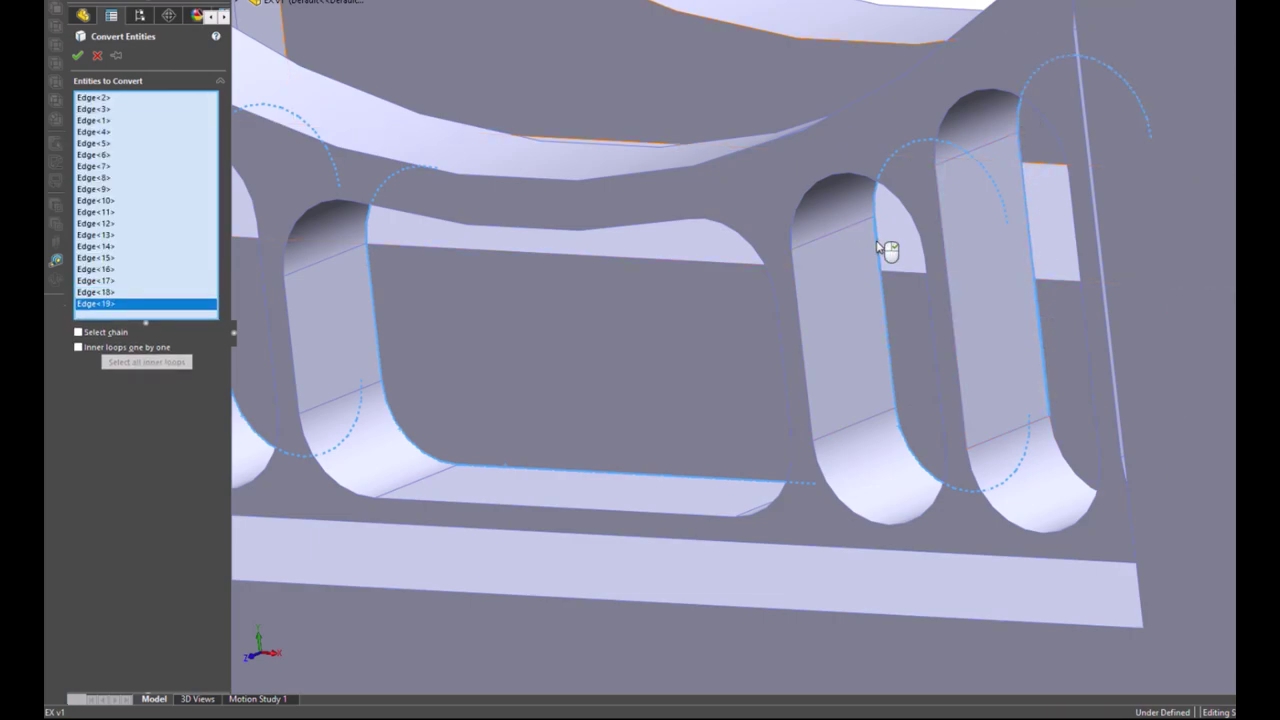
left_click(1063, 450)
scroll(931, 411, "up", 3)
middle_click_drag(975, 330, 1012, 350)
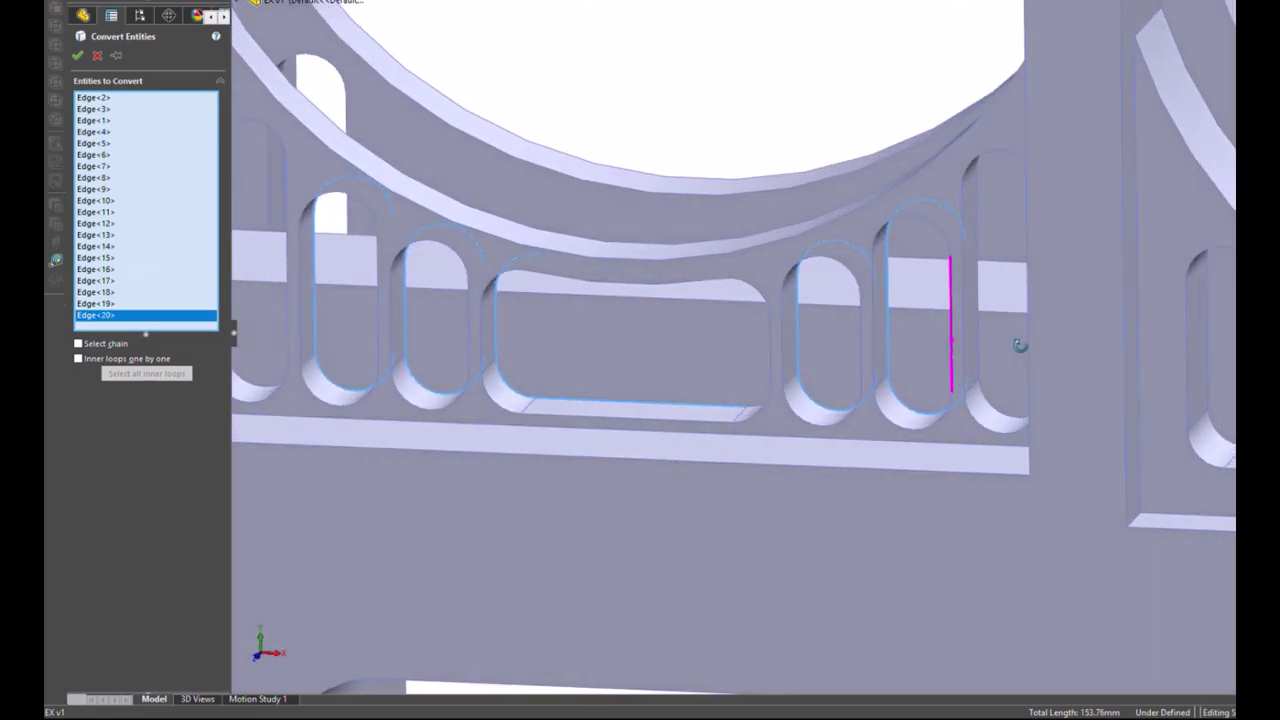
scroll(1005, 352, "down", 5)
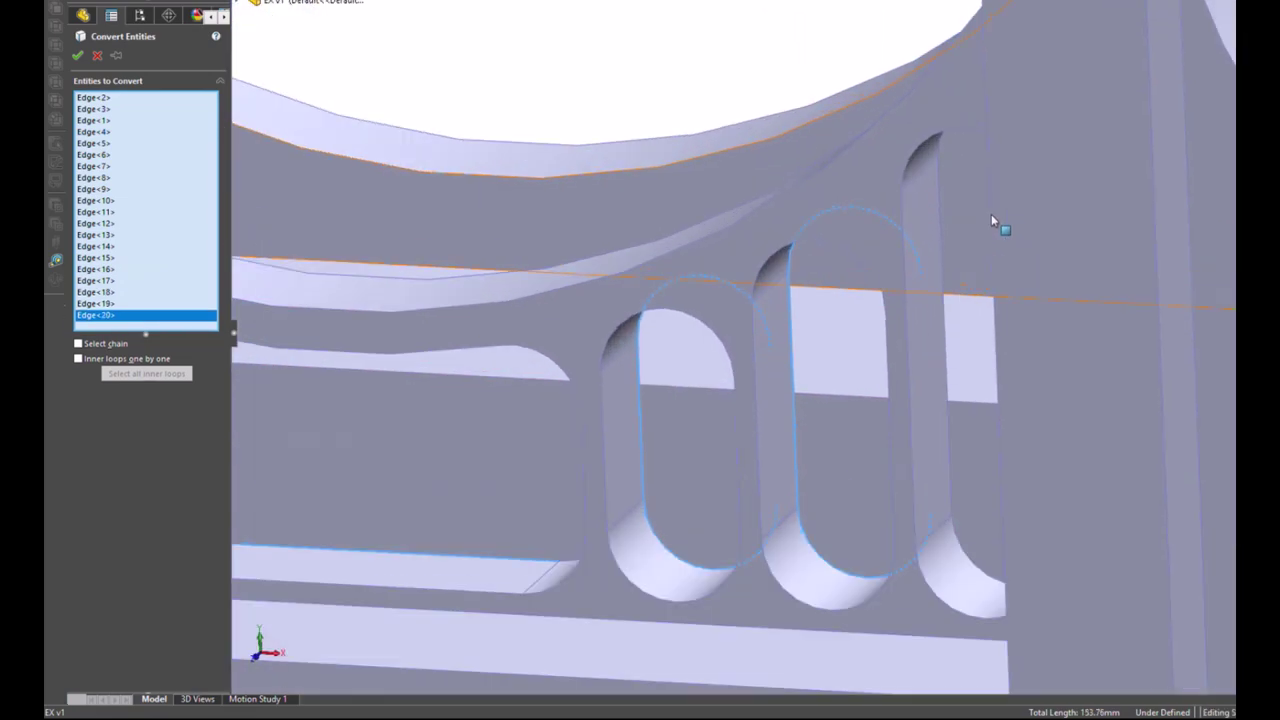
left_click(938, 149)
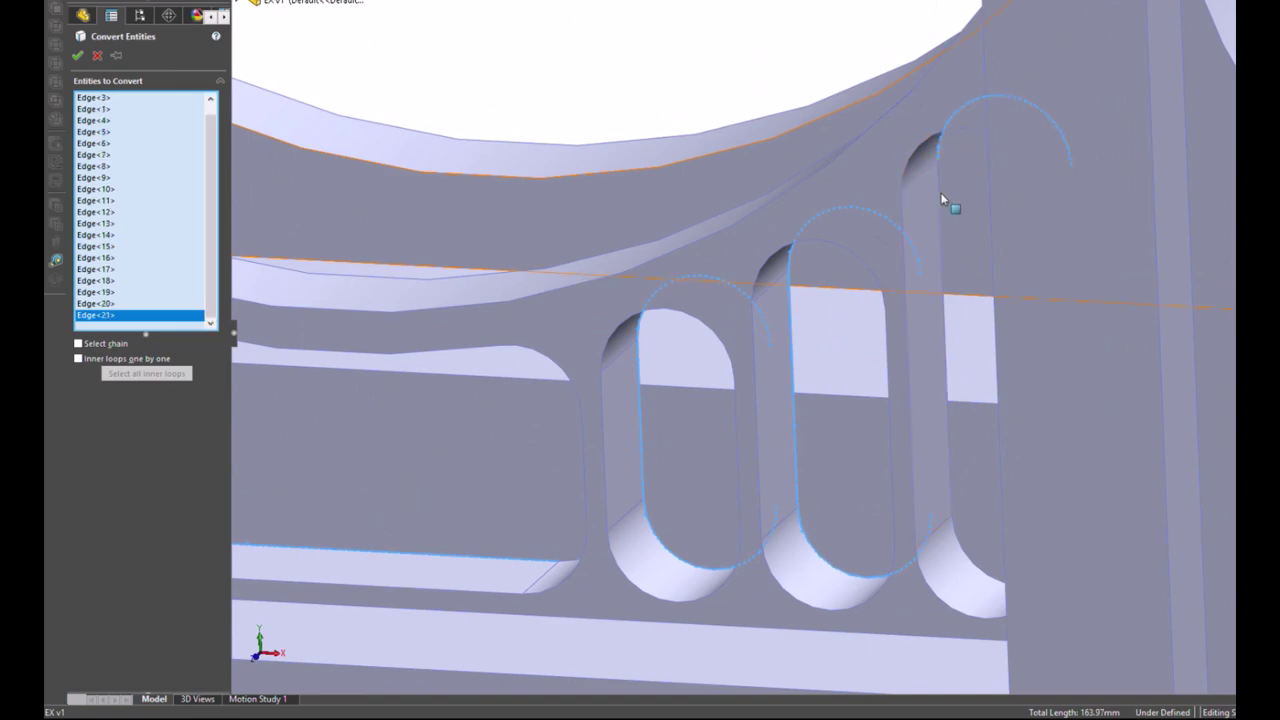
left_click(940, 199)
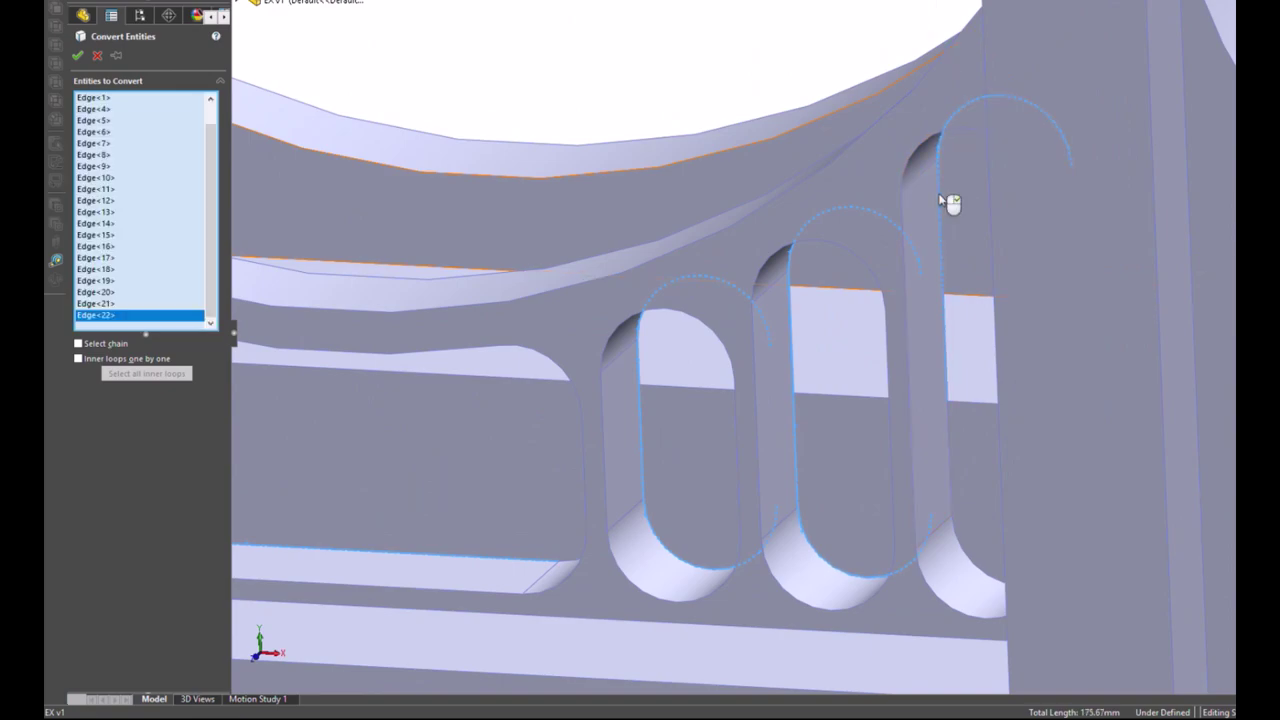
left_click(947, 421)
Step: Add the vertical edges and corner arcs of the next row of slots
scroll(962, 538, "up", 5)
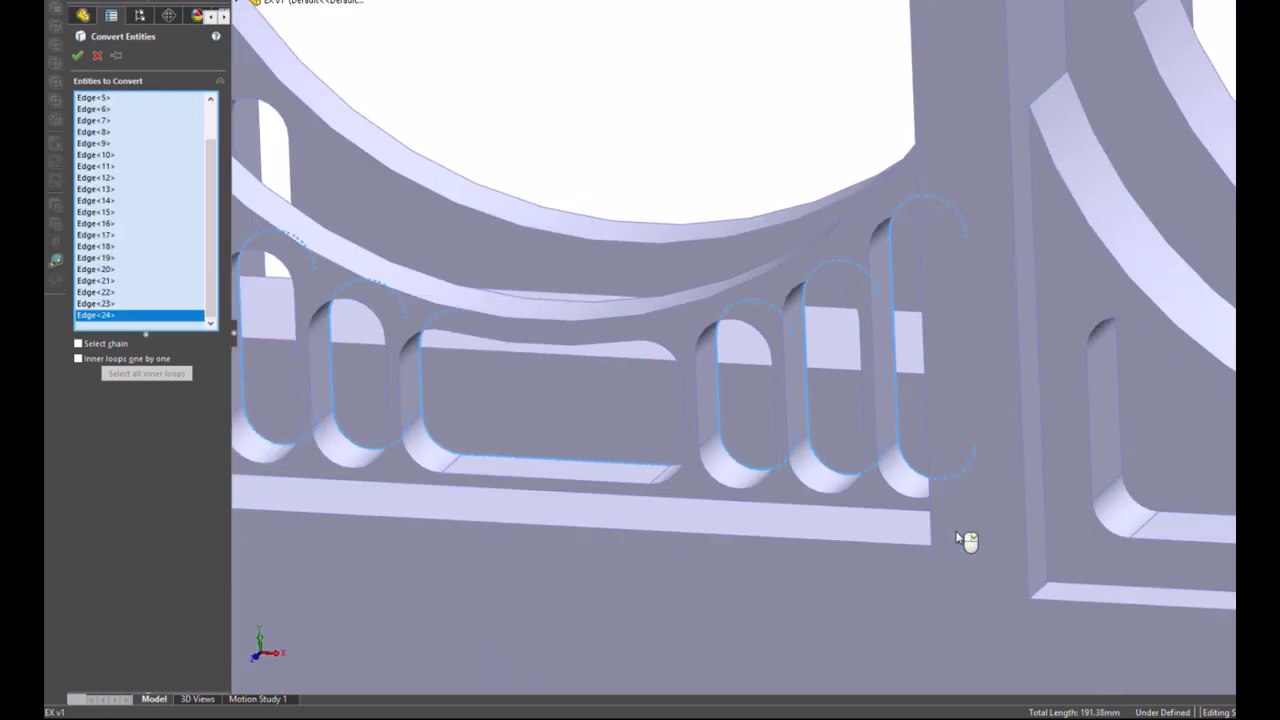
middle_click_drag(966, 537, 951, 394)
scroll(800, 420, "down", 5)
left_click(783, 436)
scroll(770, 420, "down", 3)
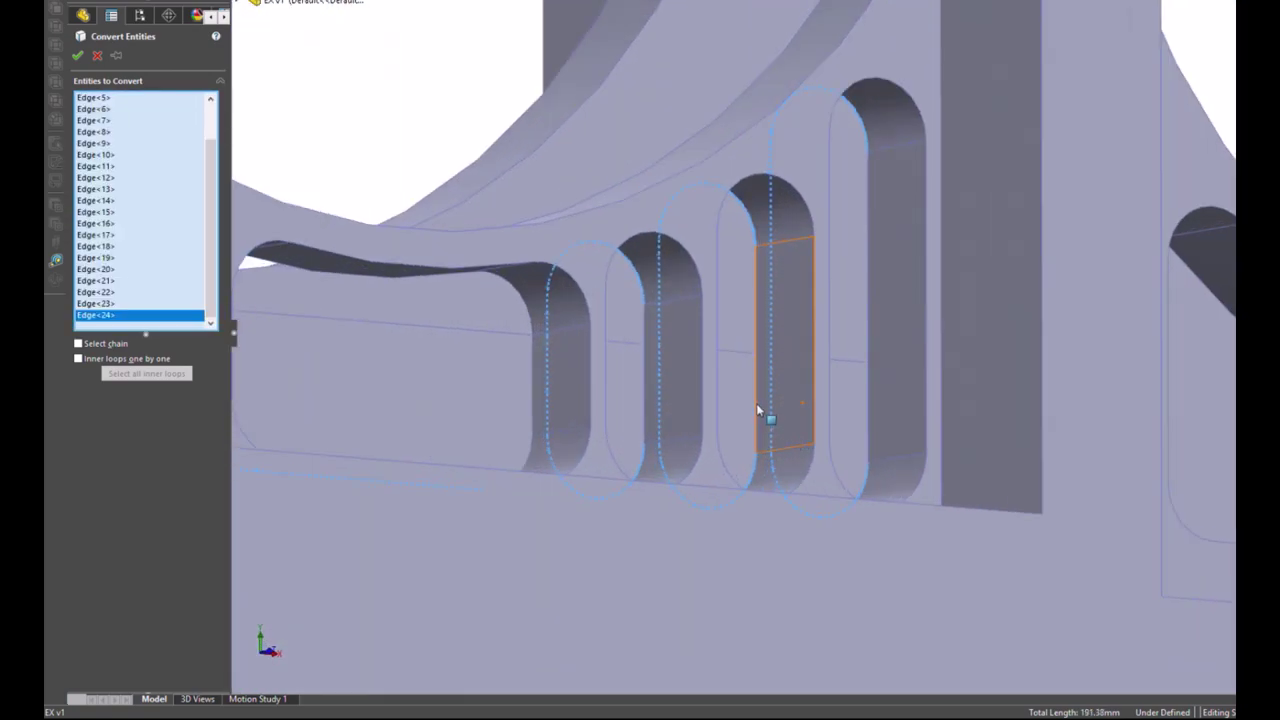
left_click(646, 405)
left_click(757, 404)
left_click(868, 410)
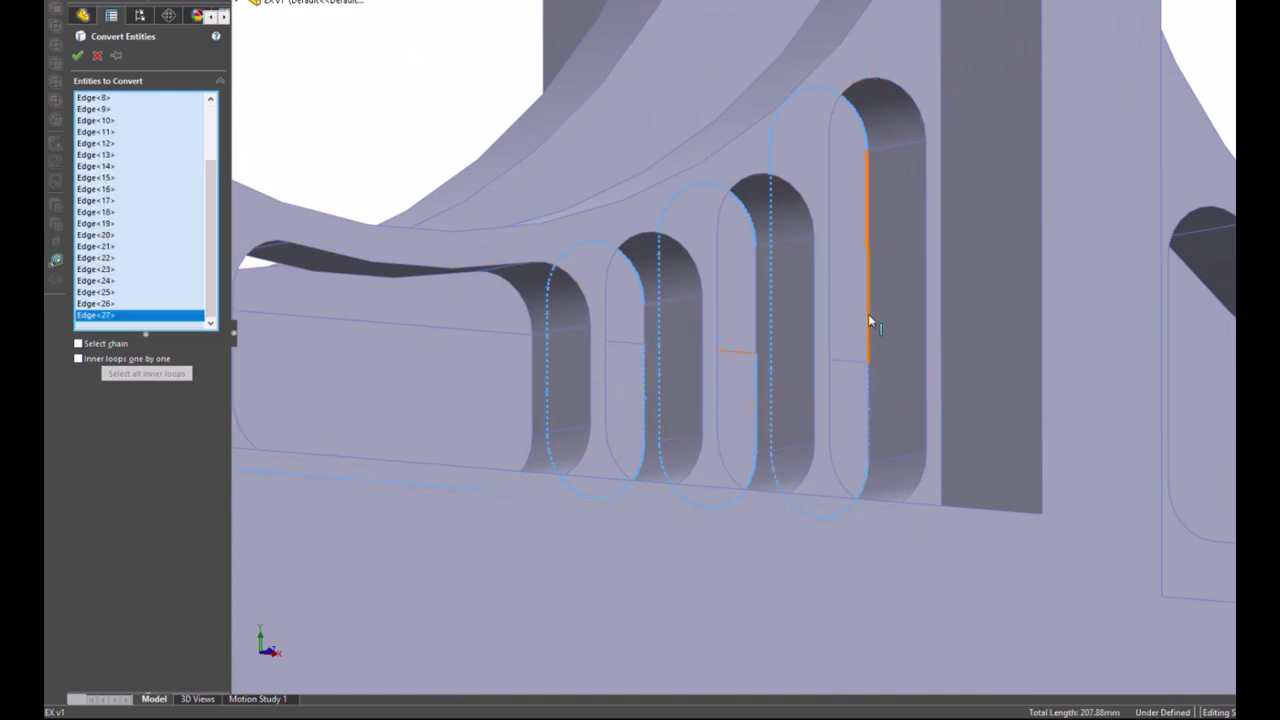
left_click(869, 316)
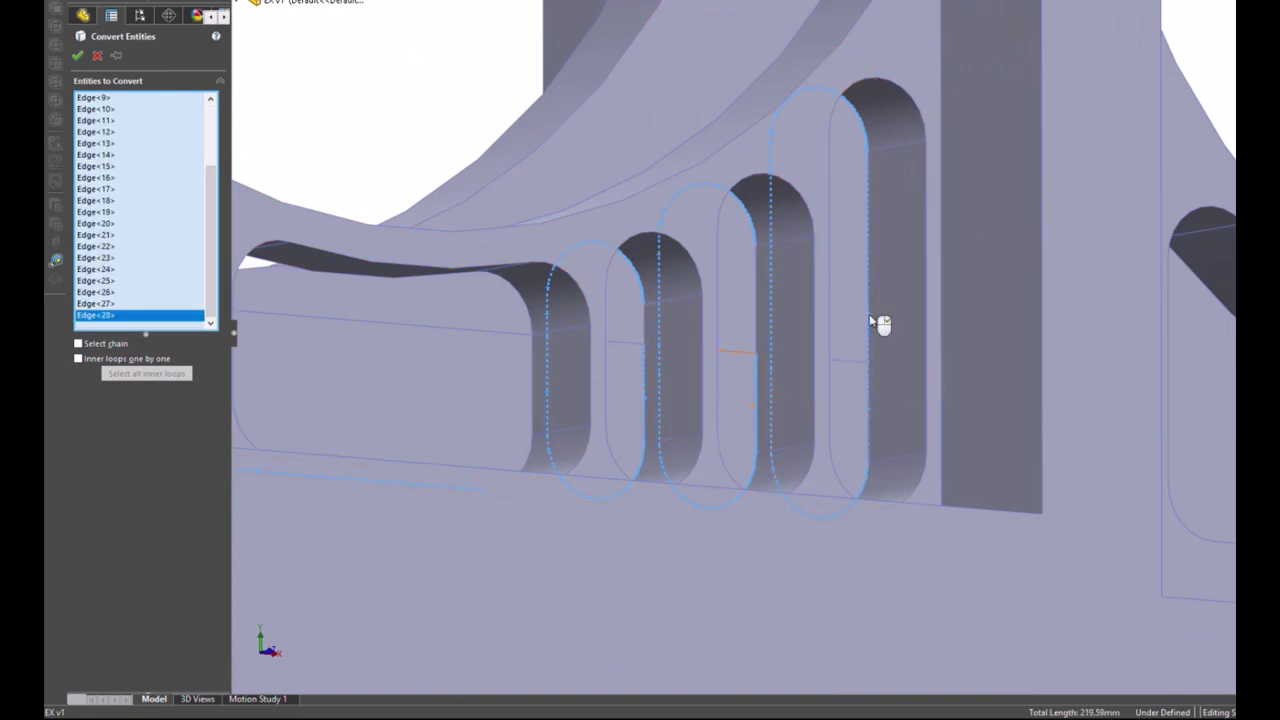
left_click(757, 318)
left_click(646, 322)
scroll(763, 337, "down", 2)
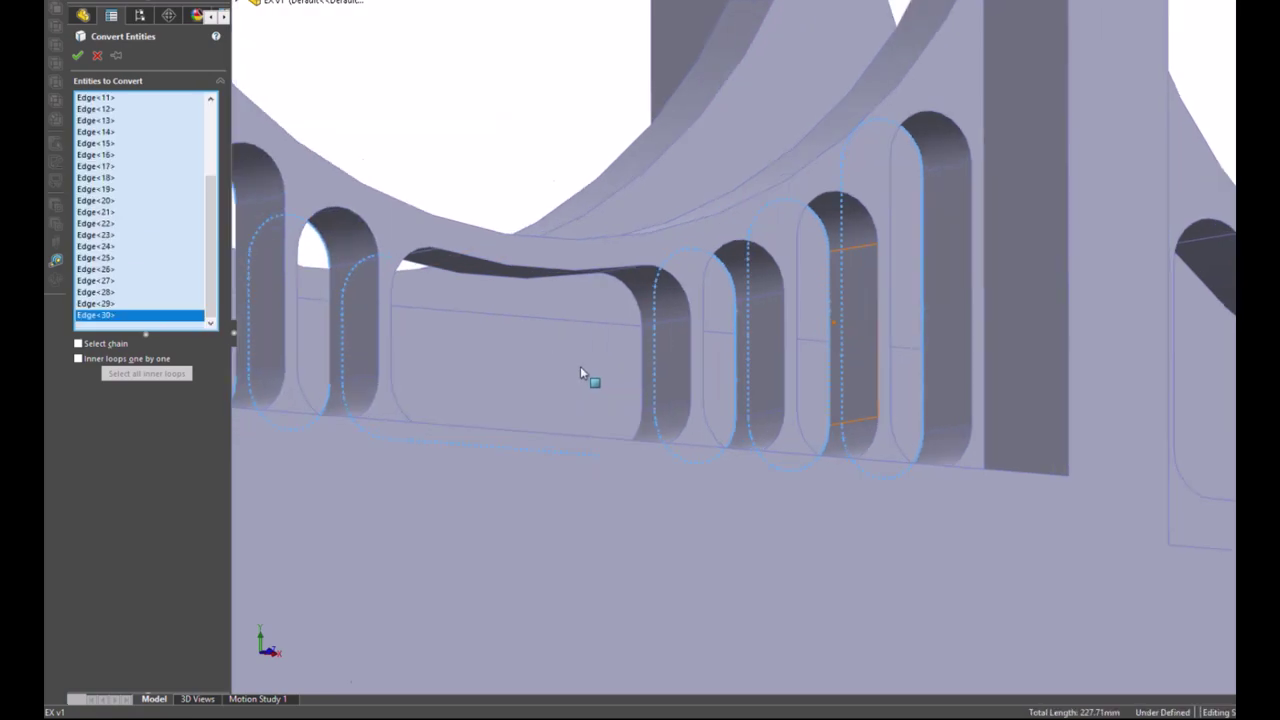
scroll(586, 374, "down", 2)
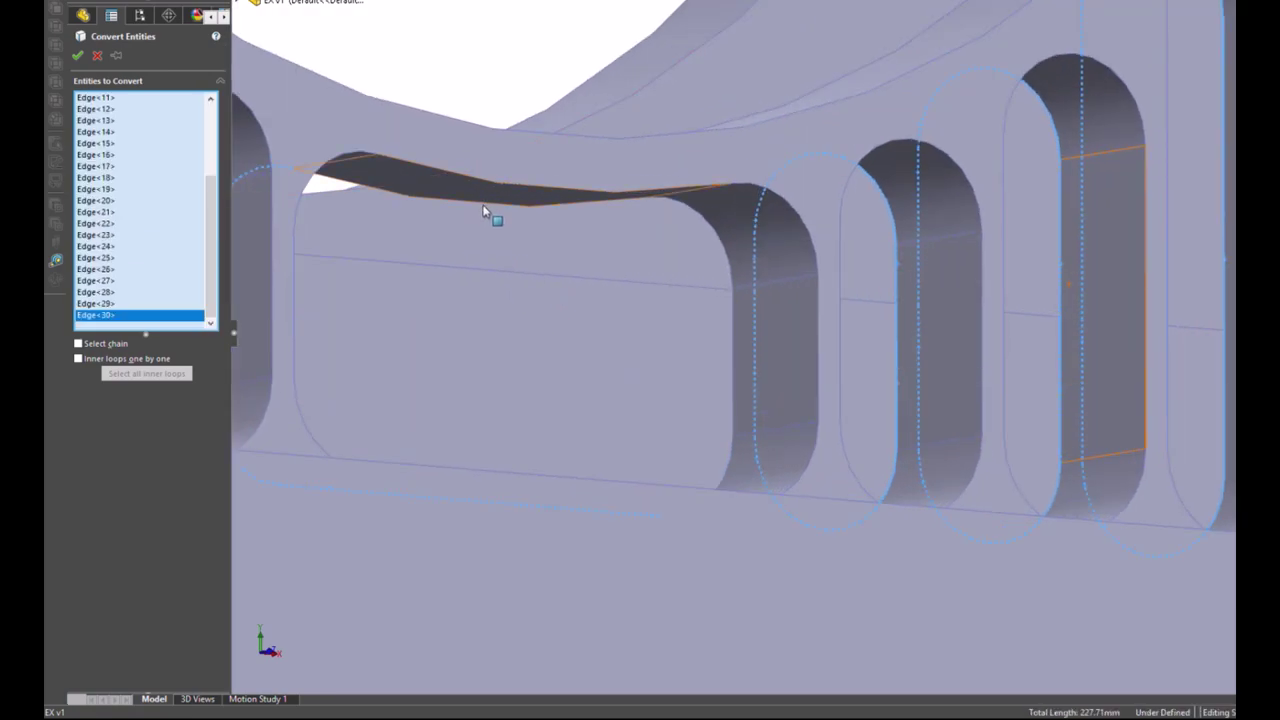
left_click(716, 236)
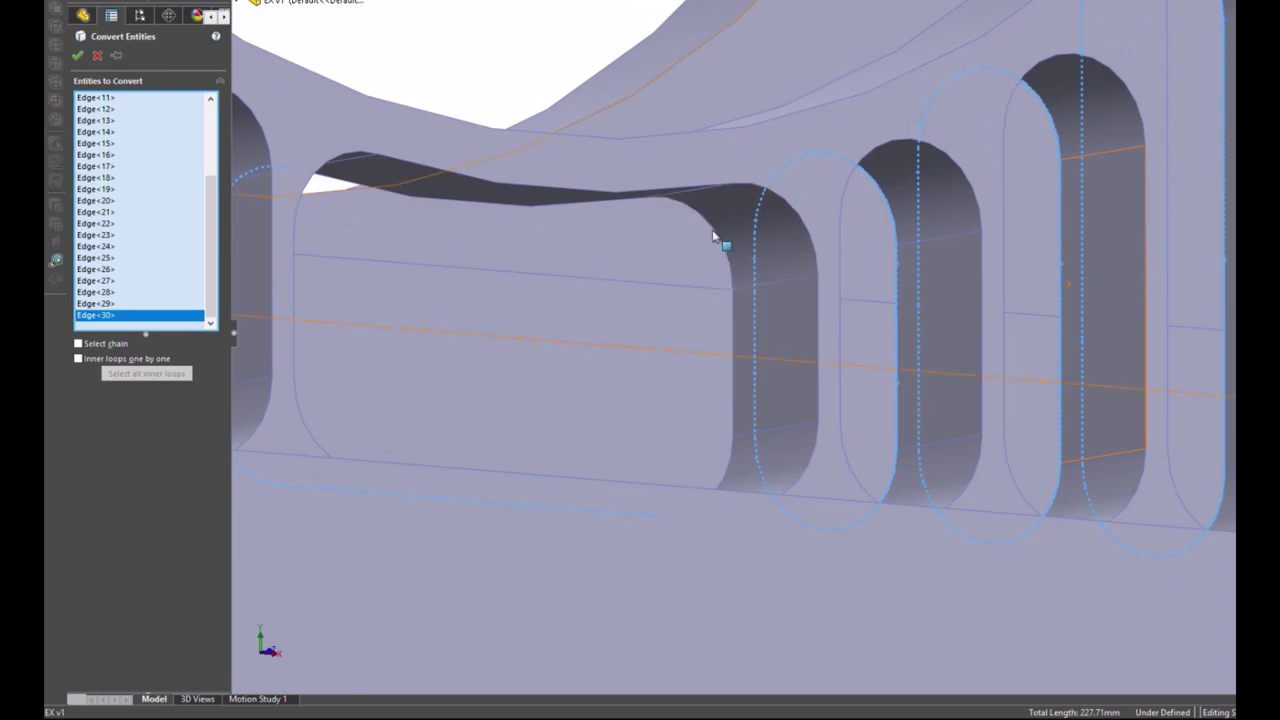
left_click(735, 342)
left_click(732, 450)
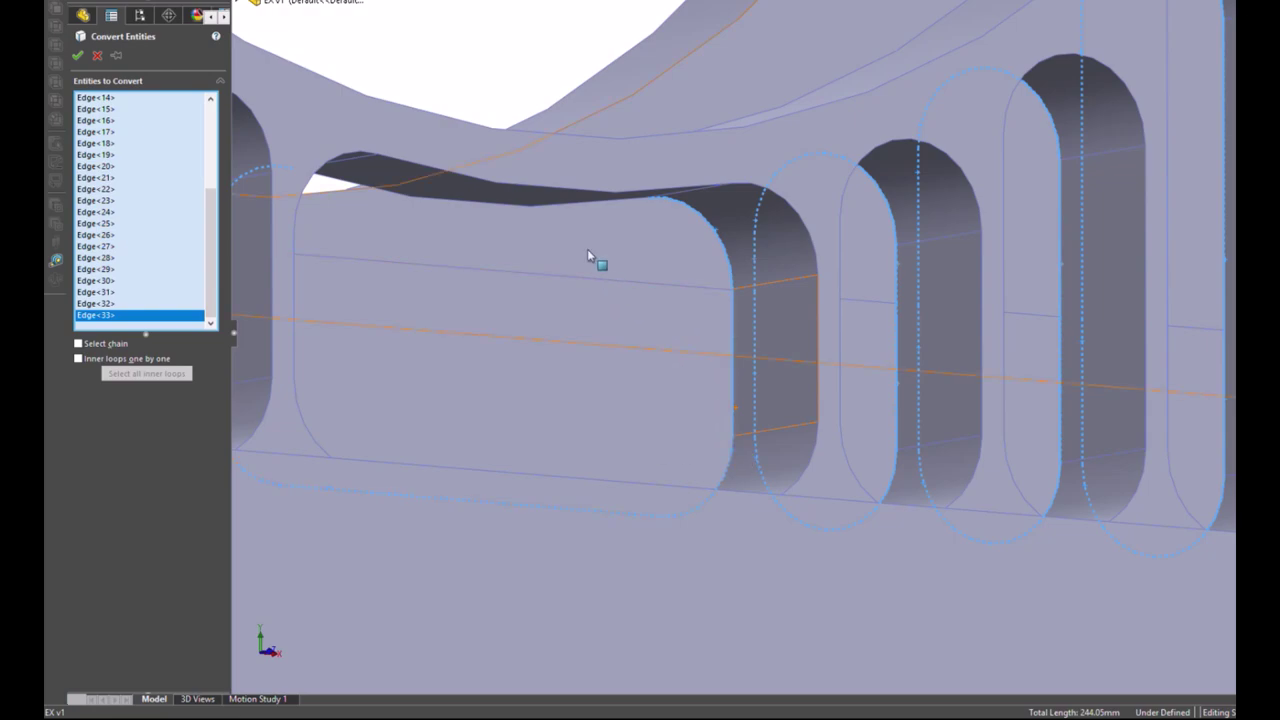
Step: Add the last remaining slot edges and confirm converting them into Sketch24
middle_click_drag(587, 249, 571, 186)
left_click(518, 29)
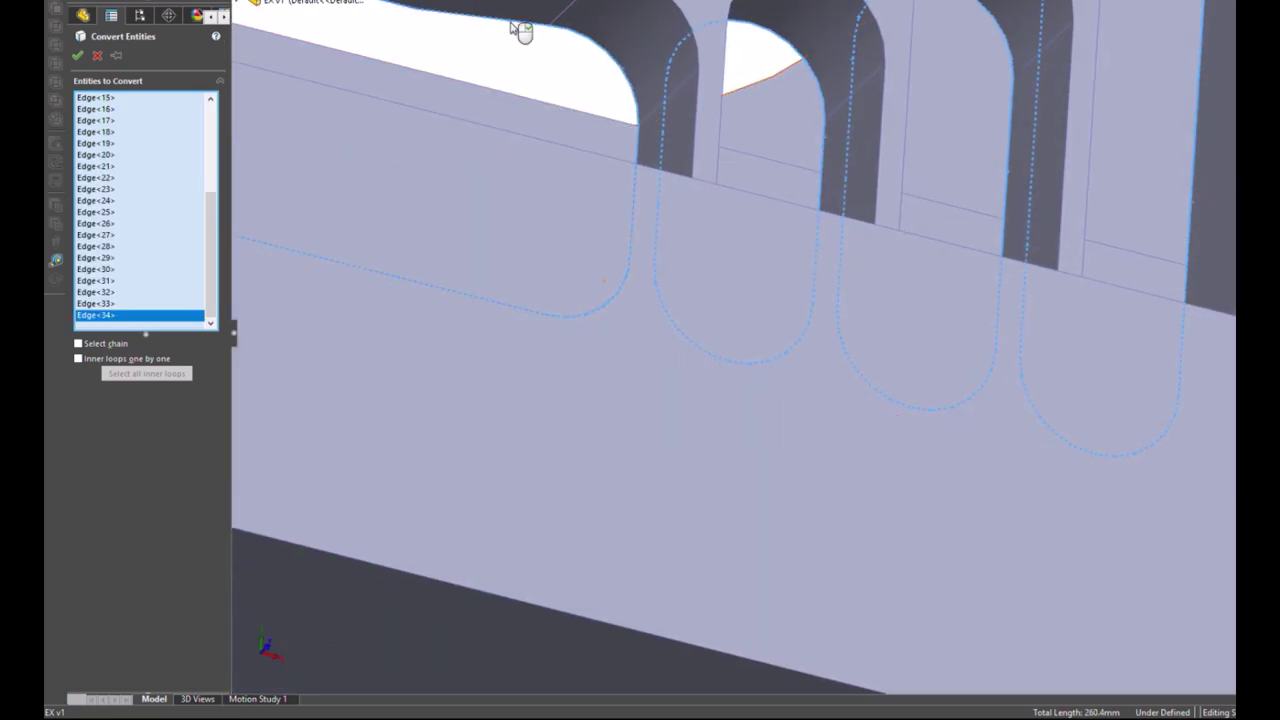
mouse_move(518, 29)
middle_mouse_down()
mouse_move(617, 129)
mouse_move(634, 229)
middle_mouse_up()
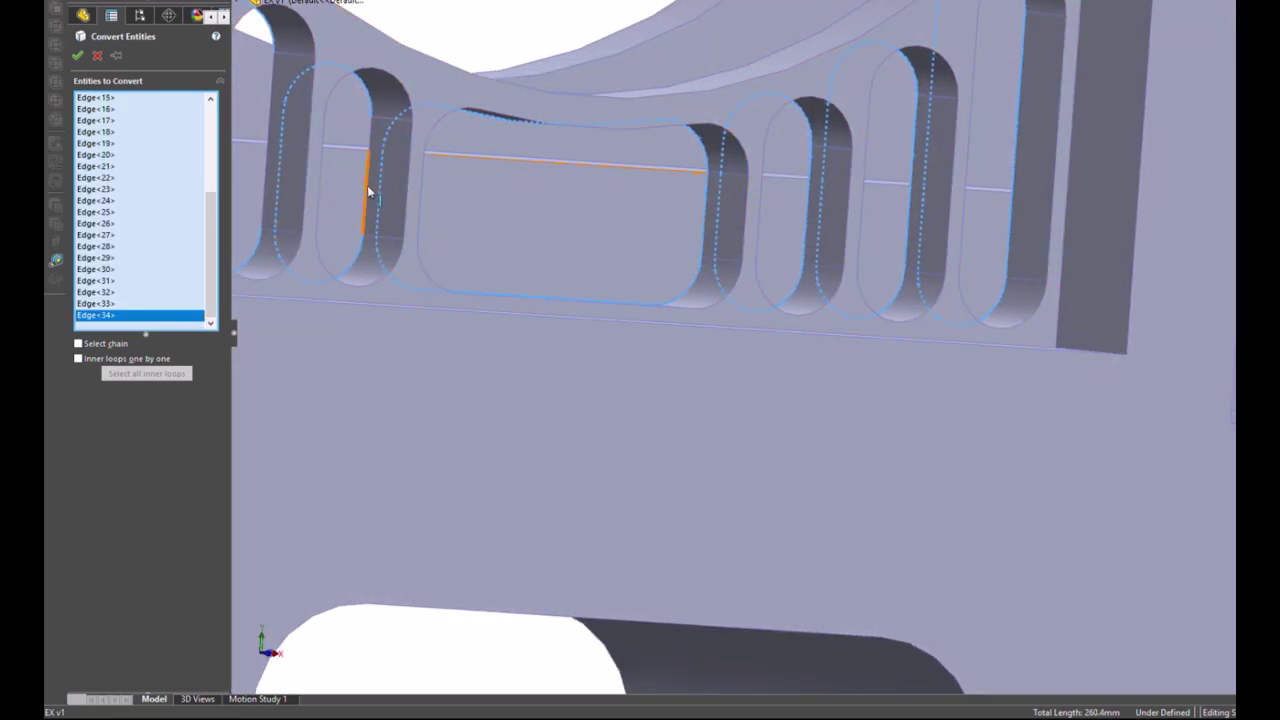
left_click(265, 183)
left_click(320, 138)
left_click(379, 142)
key("ctrl+8")
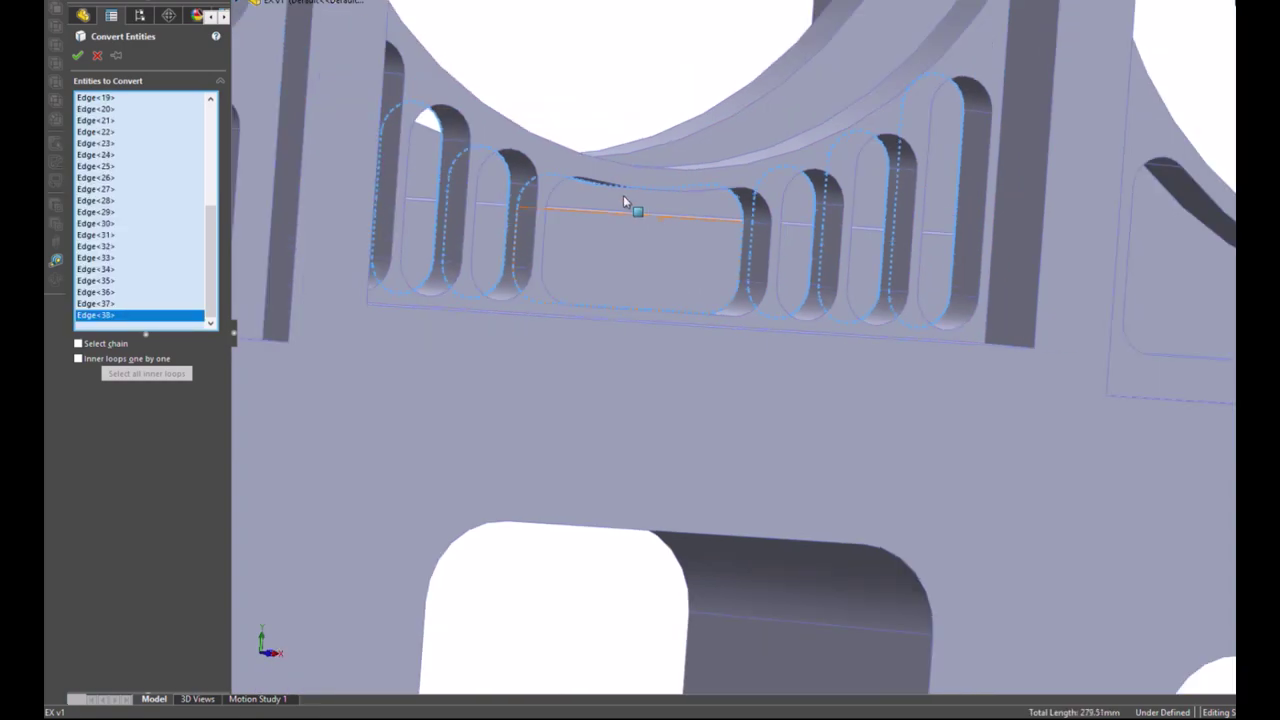
key("ctrl+7")
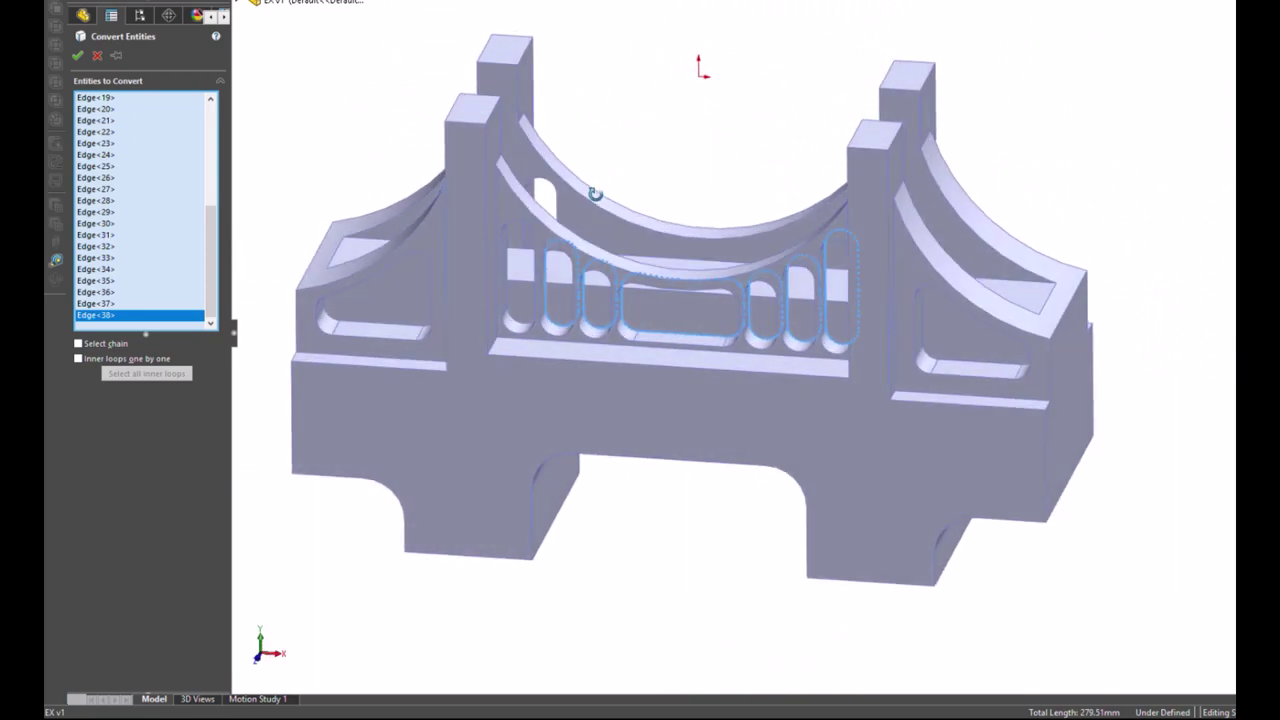
left_click(77, 55)
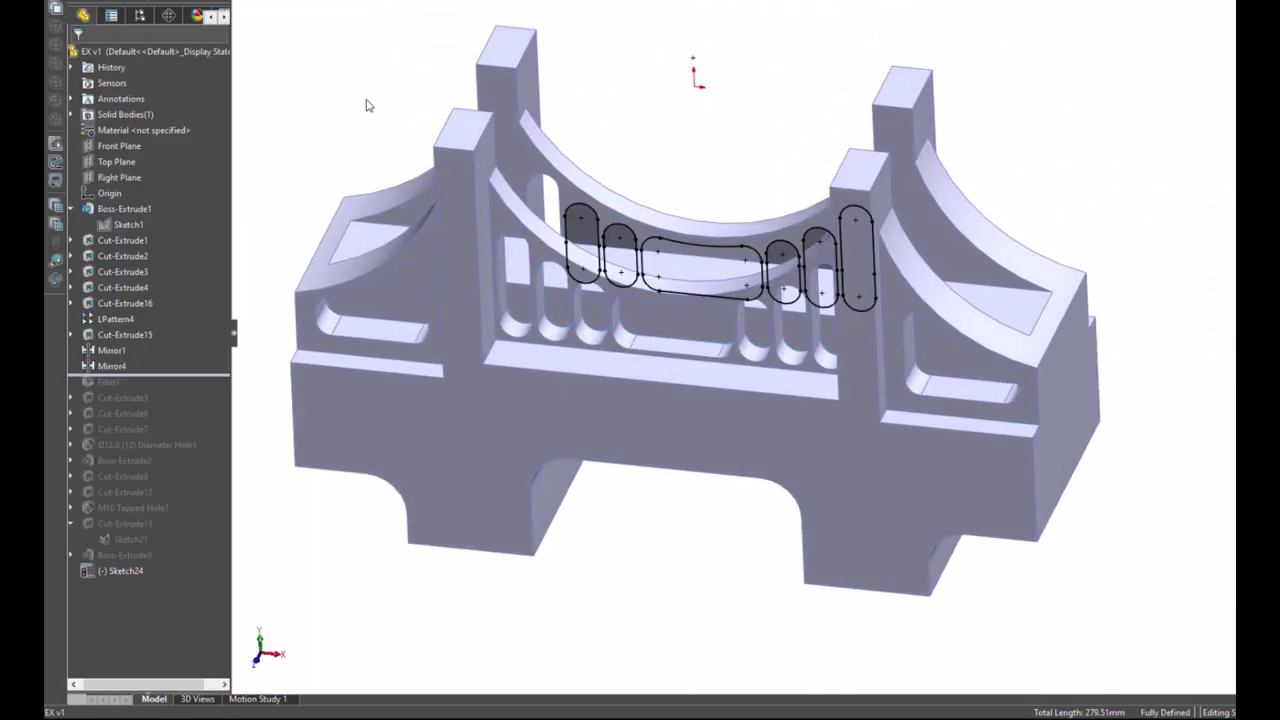
Step: Check the endpoint connections of the converted slot arcs
mouse_move(369, 103)
middle_mouse_down()
mouse_move(443, 120)
mouse_move(414, 114)
middle_mouse_up()
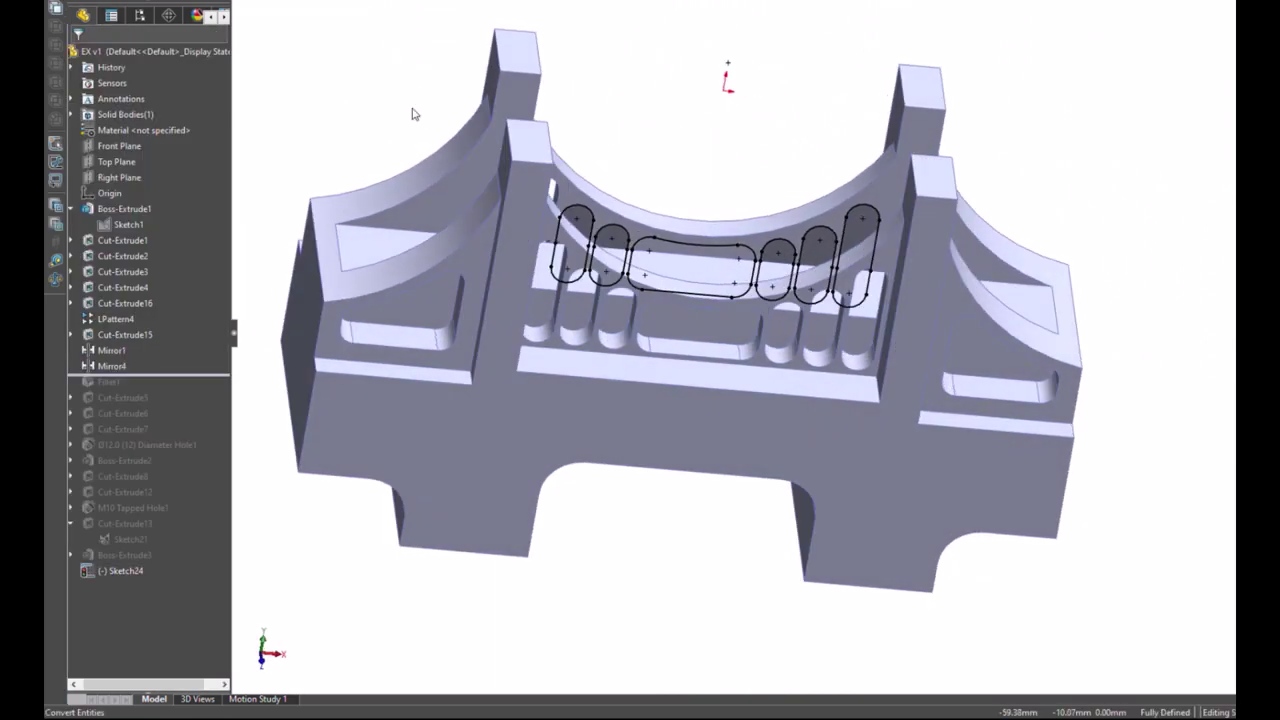
scroll(712, 300, "down", 3)
scroll(743, 271, "down", 4)
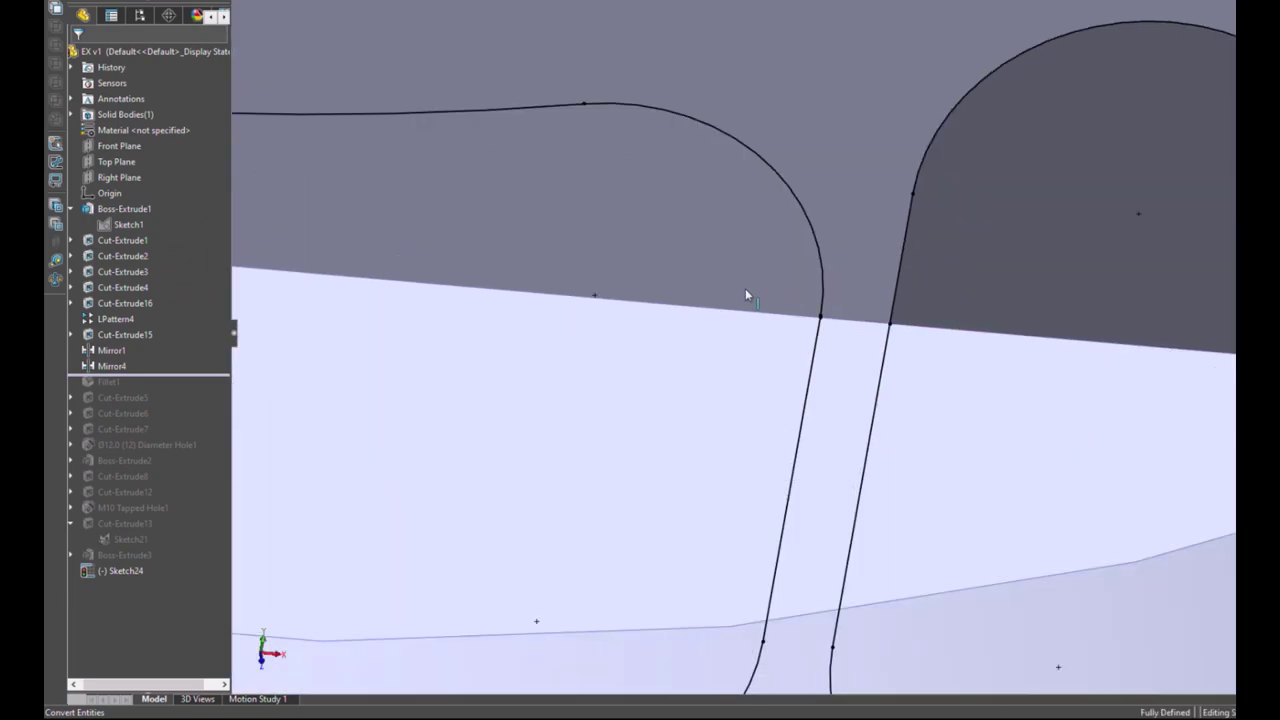
scroll(748, 291, "down", 2)
scroll(830, 330, "down", 2)
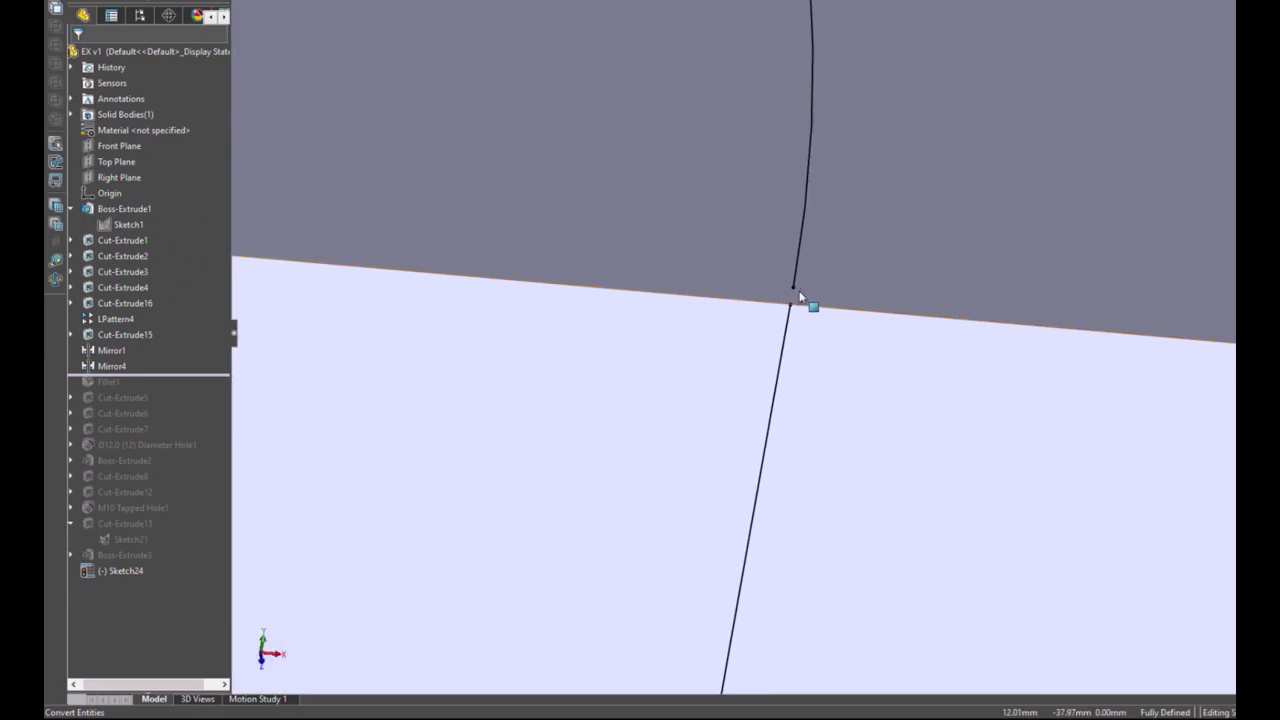
left_click(792, 290)
key("Escape")
scroll(924, 264, "up", 2)
scroll(951, 274, "up", 2)
scroll(968, 287, "up", 4)
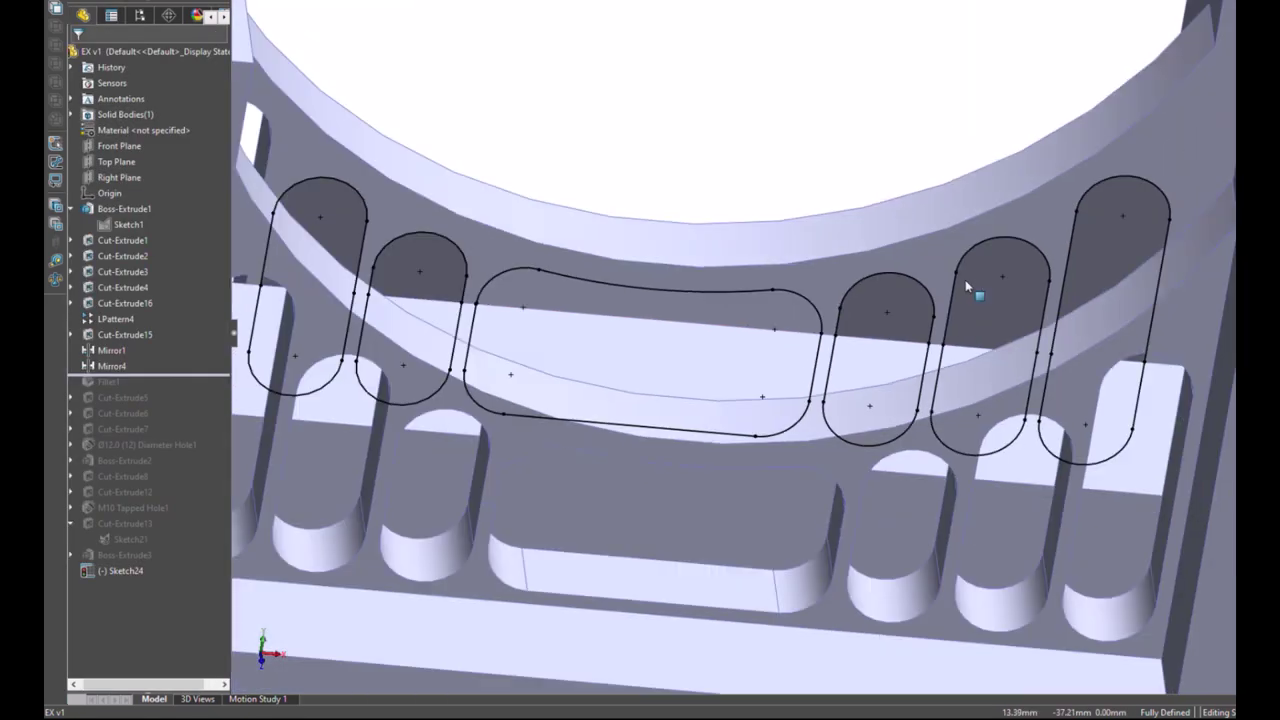
scroll(480, 325, "down", 3)
scroll(612, 325, "down", 2)
scroll(620, 340, "down", 3)
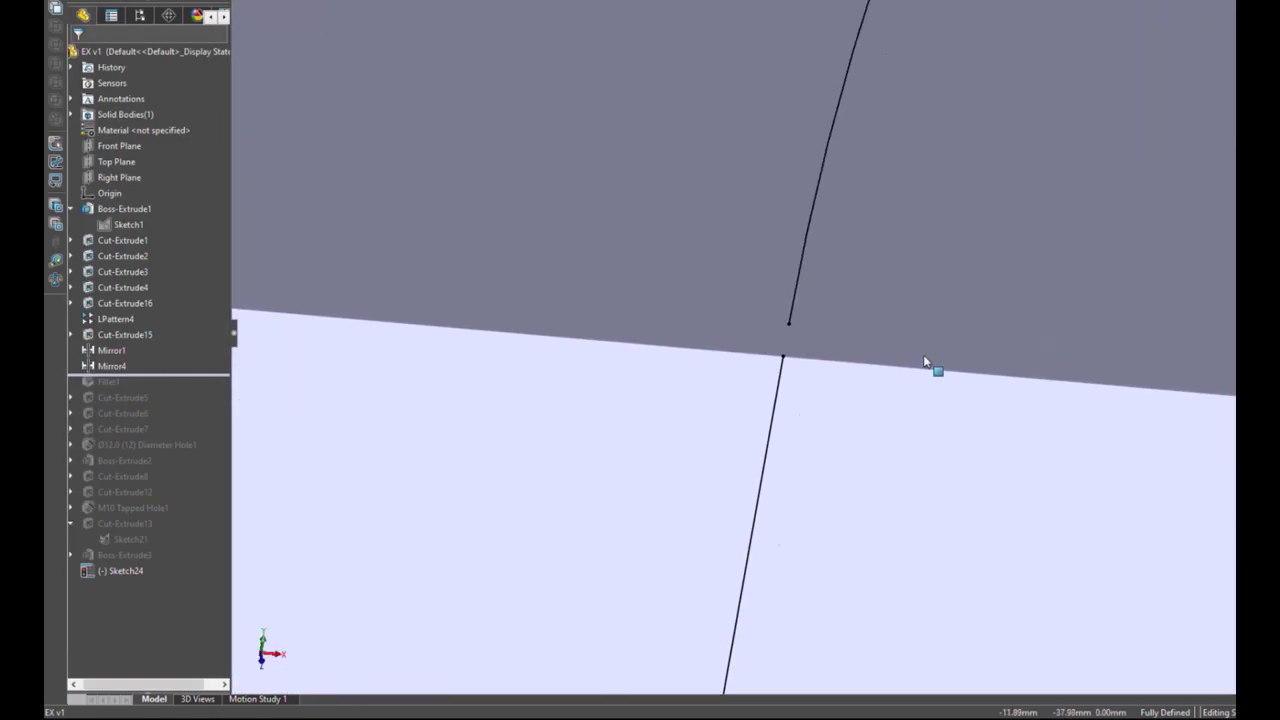
scroll(714, 363, "down", 2)
left_click(717, 313)
key("Escape")
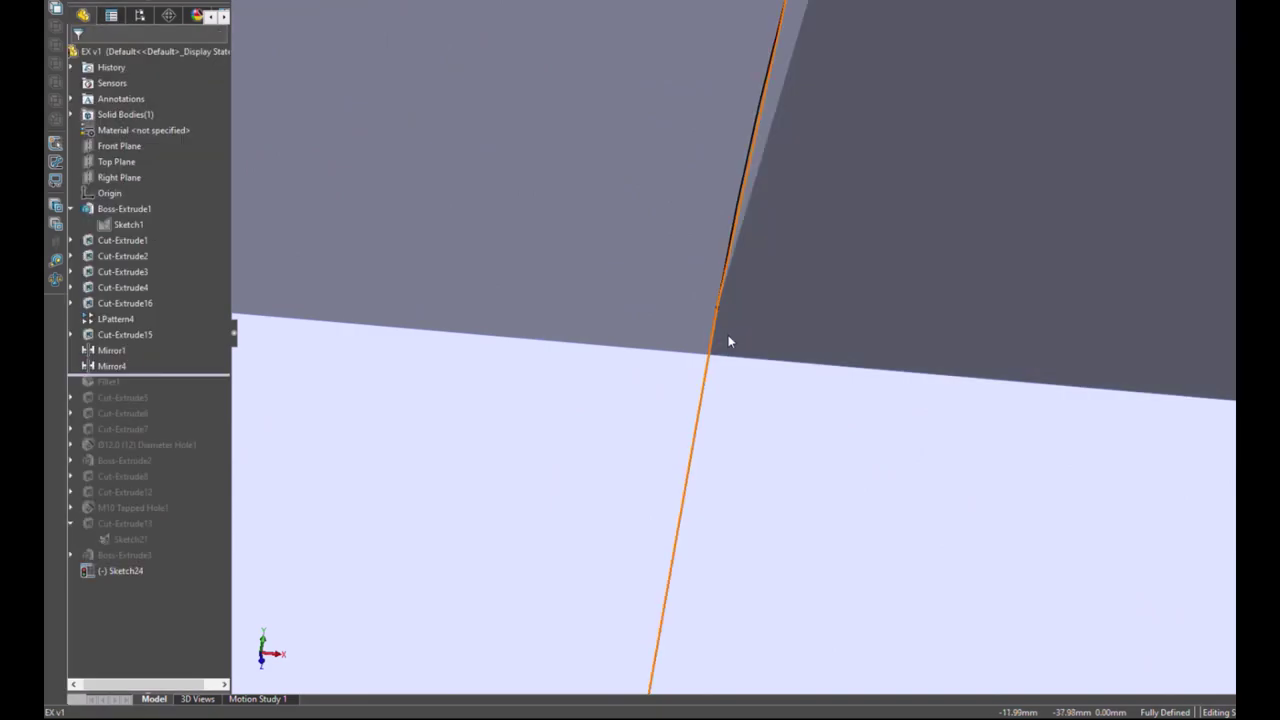
scroll(728, 336, "up", 5)
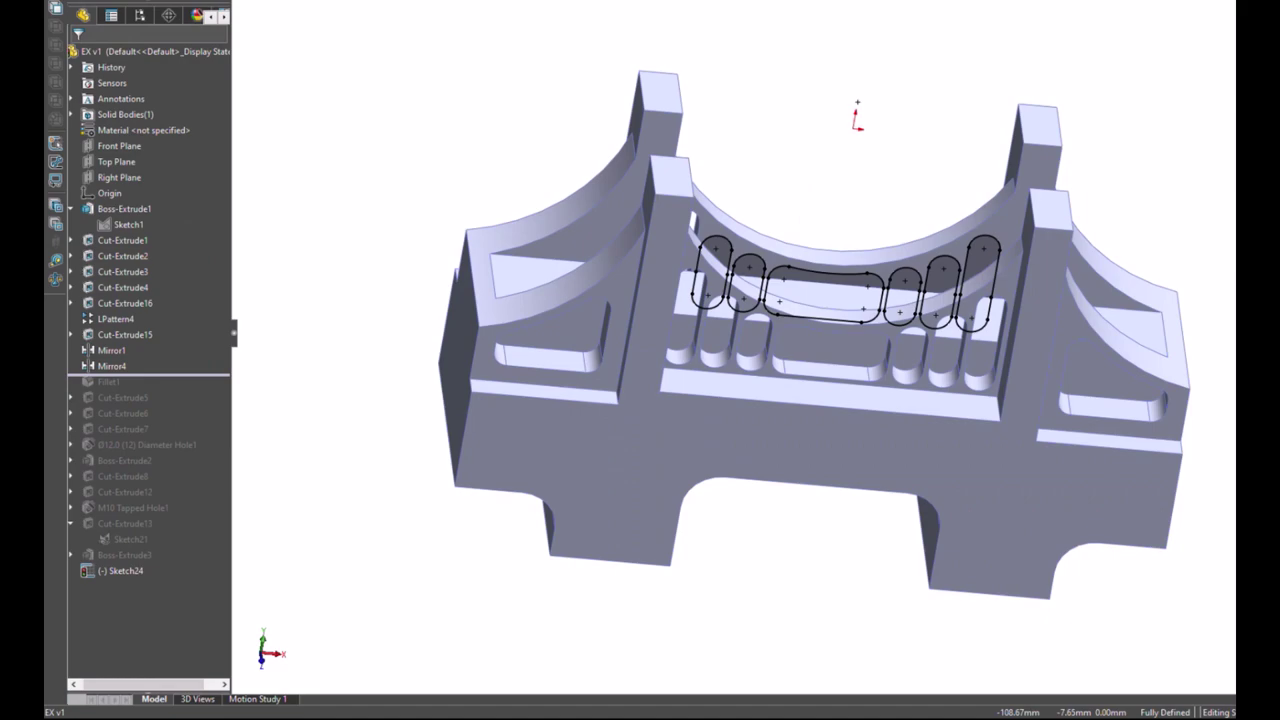
Step: Cut the slot sketch Up To Next, creating Cut-Extrude17
left_click(357, 8)
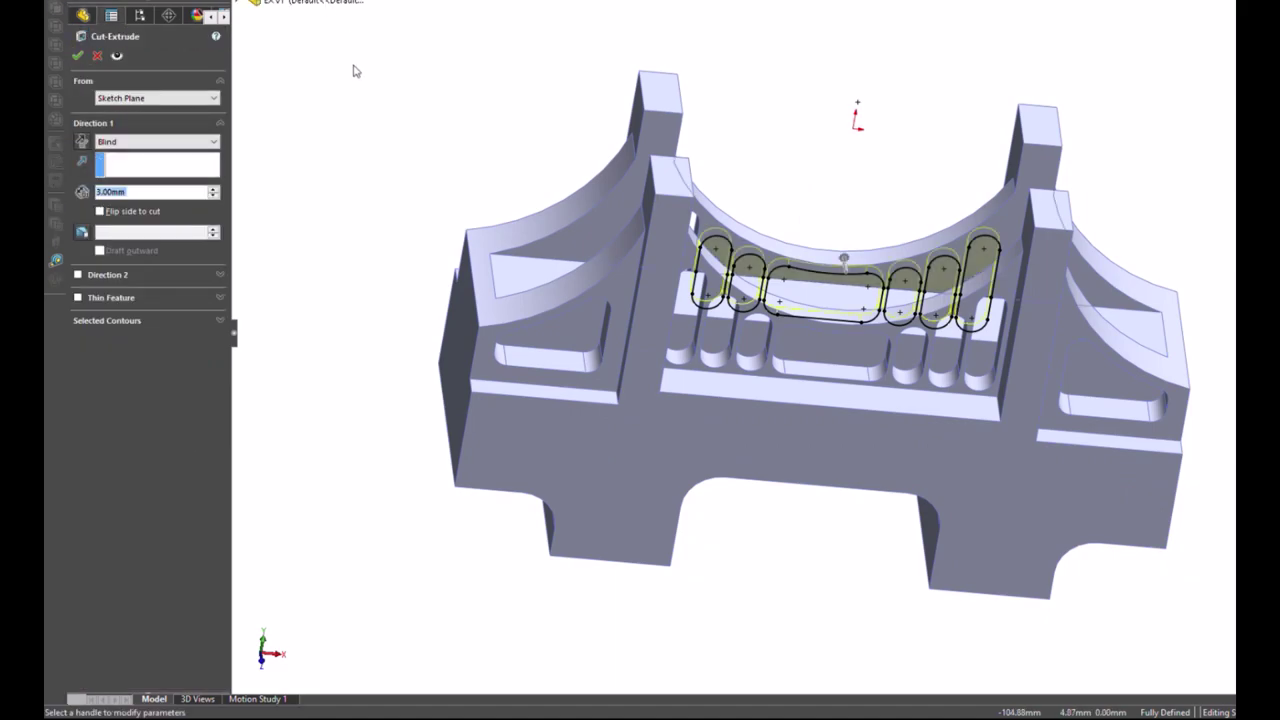
left_click(160, 187)
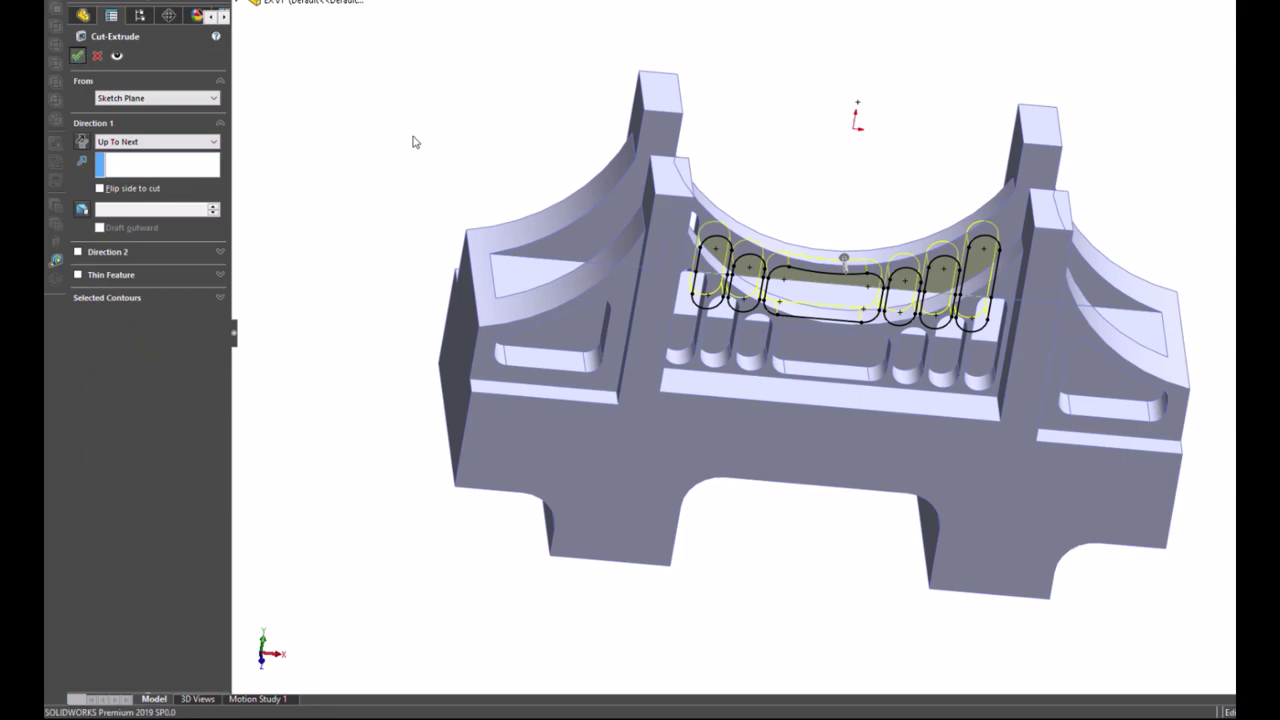
key("Return")
key("f")
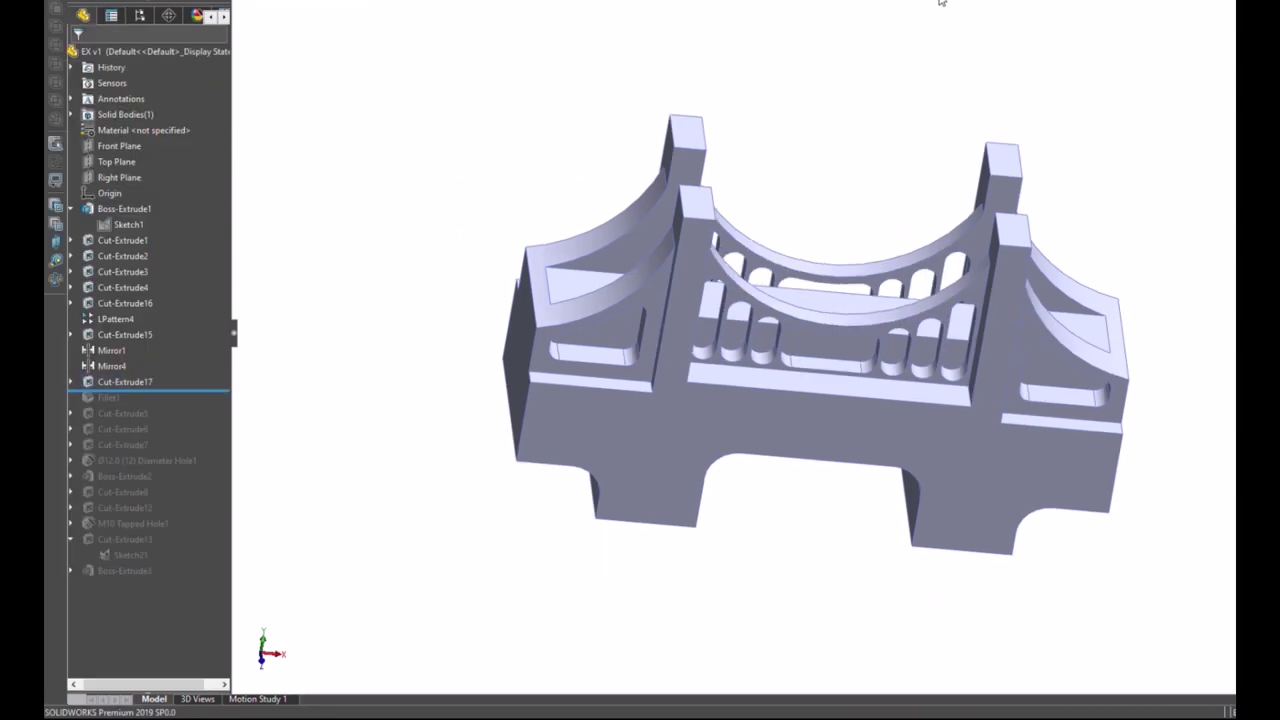
key("ctrl+7")
Step: Roll the history forward past Fillet1 to below Boss-Extrude3, rebuilding the full bridge
mouse_move(940, 171)
middle_mouse_down()
mouse_move(800, 155)
mouse_move(894, 149)
mouse_move(920, 103)
middle_mouse_up()
key("ctrl+7")
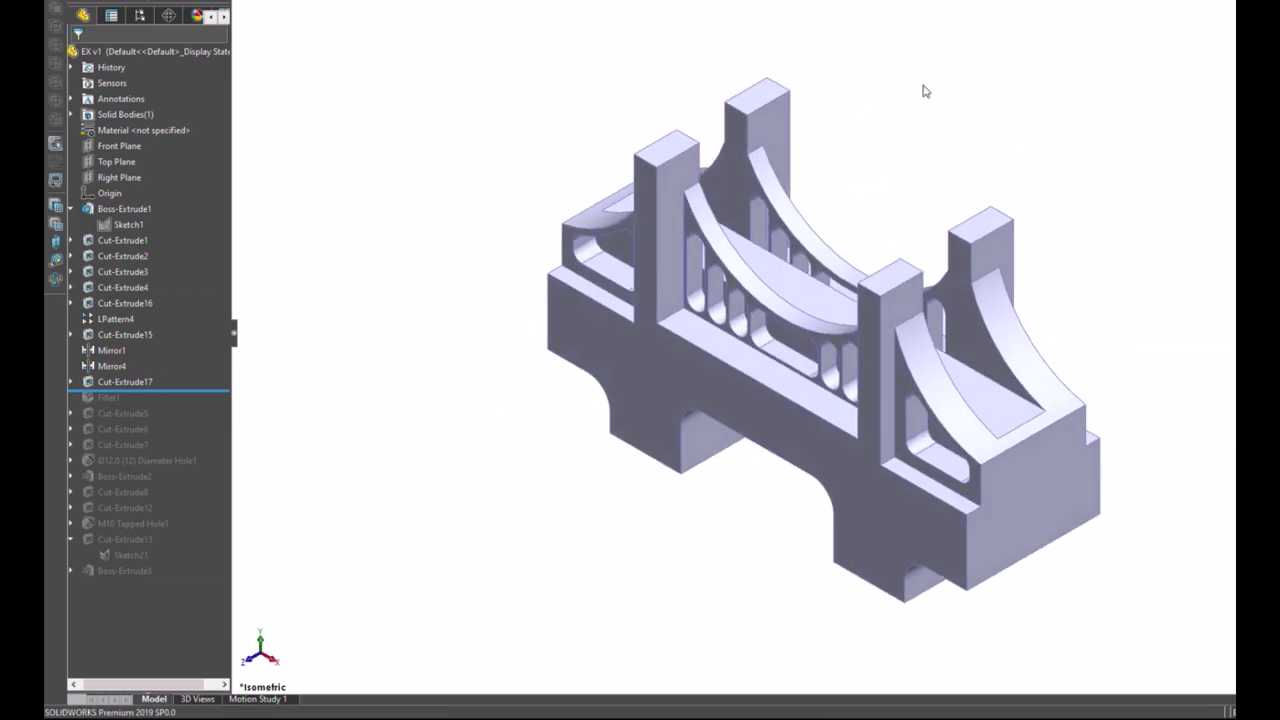
left_click_drag(210, 391, 212, 596)
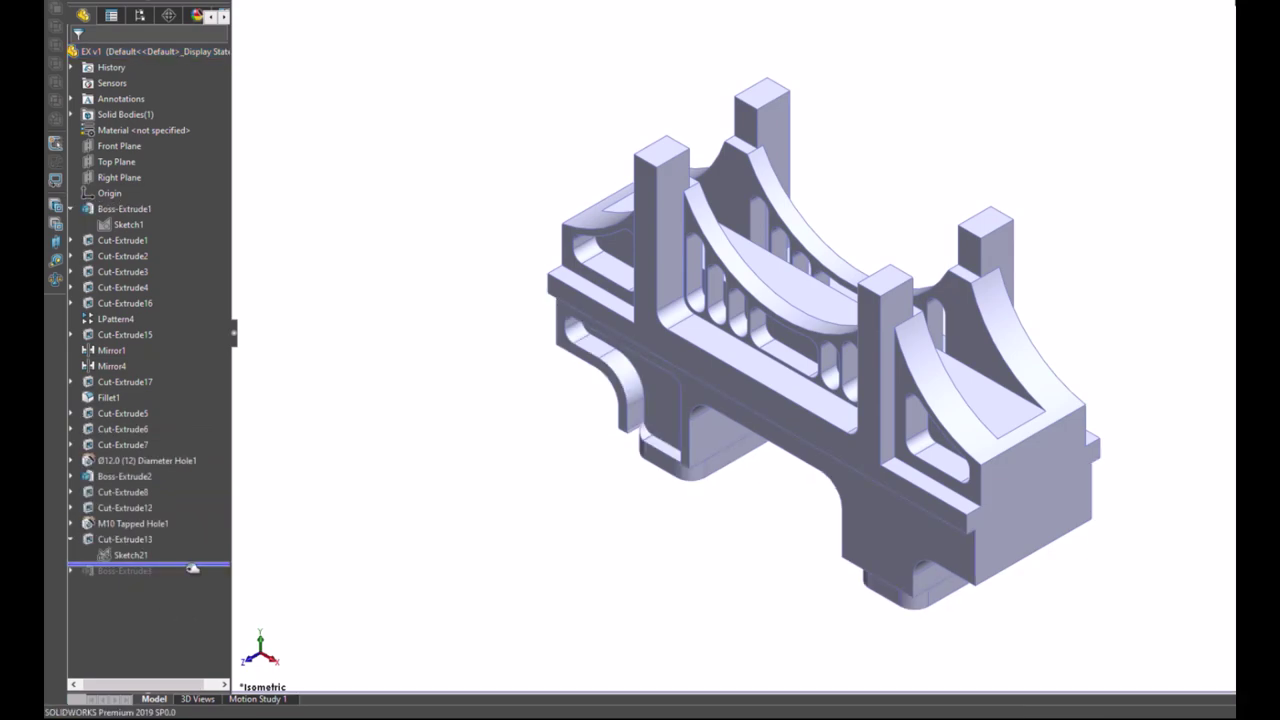
left_click_drag(188, 566, 188, 584)
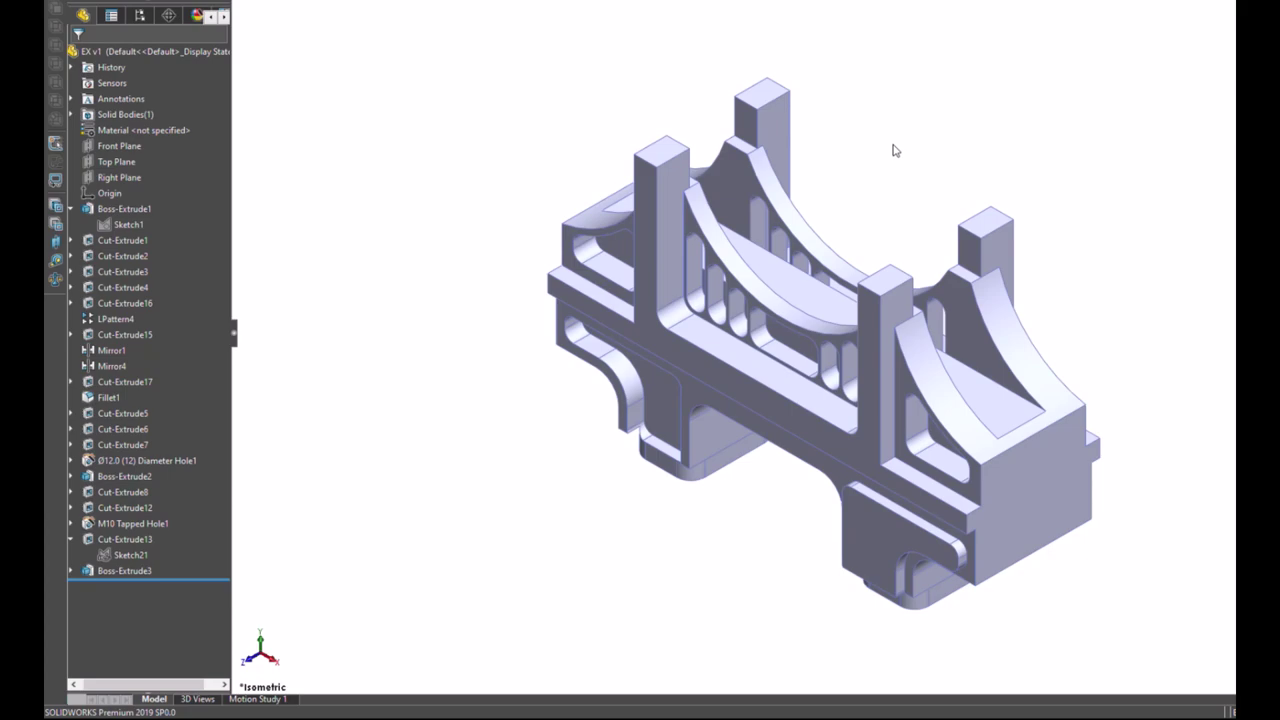
Step: Set up an M6 tapped hole on the pillar top and place two hole positions
left_click(662, 155)
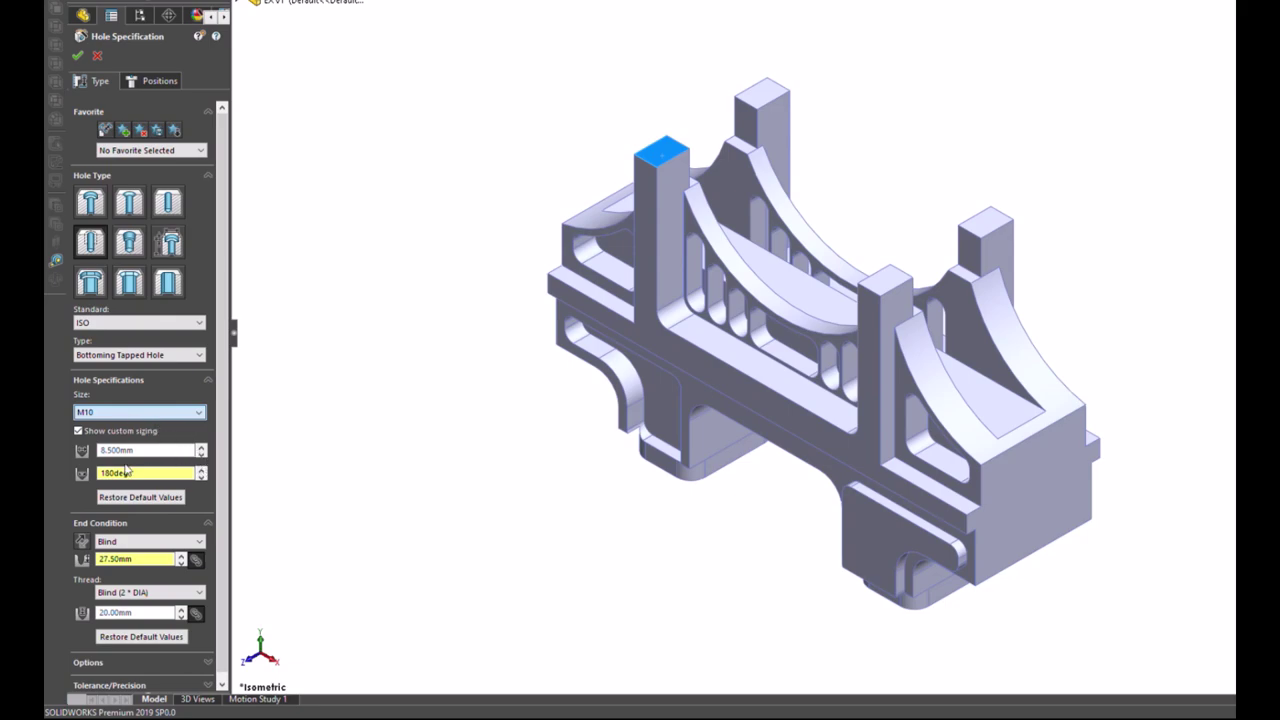
key("Up")
key("Up")
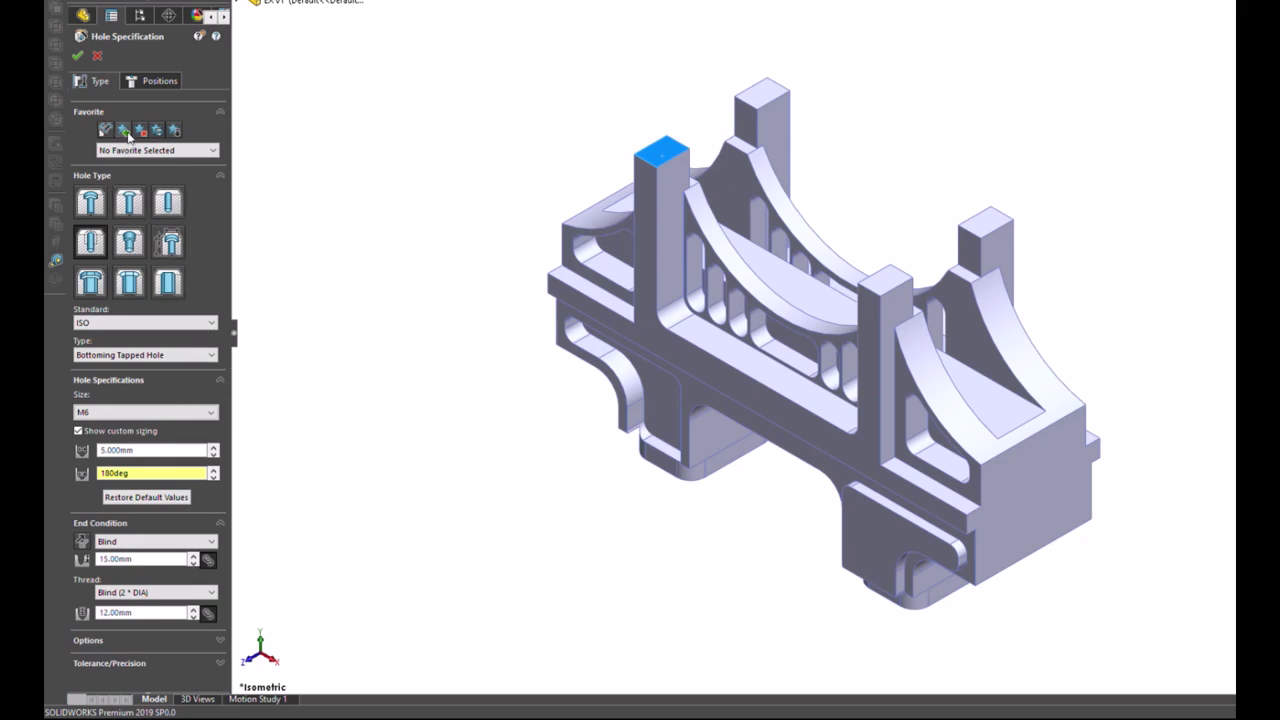
left_click(152, 80)
key("ctrl+5")
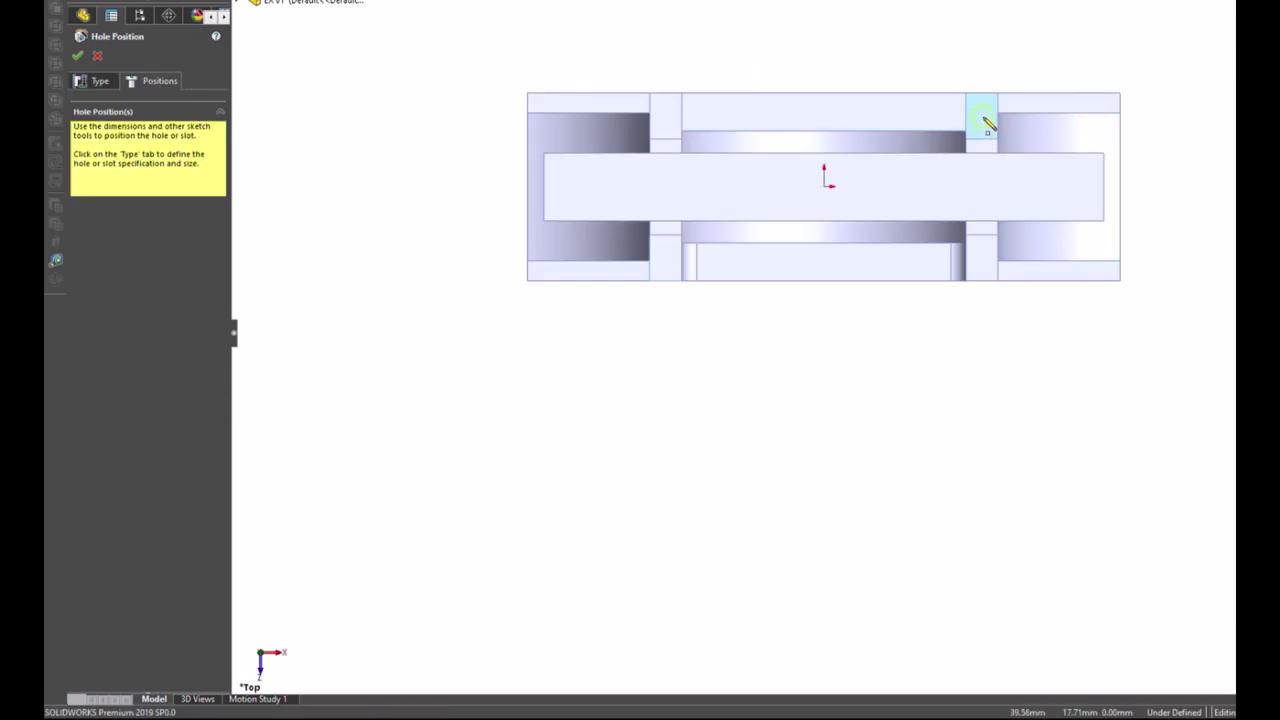
left_click(982, 116)
left_click(982, 262)
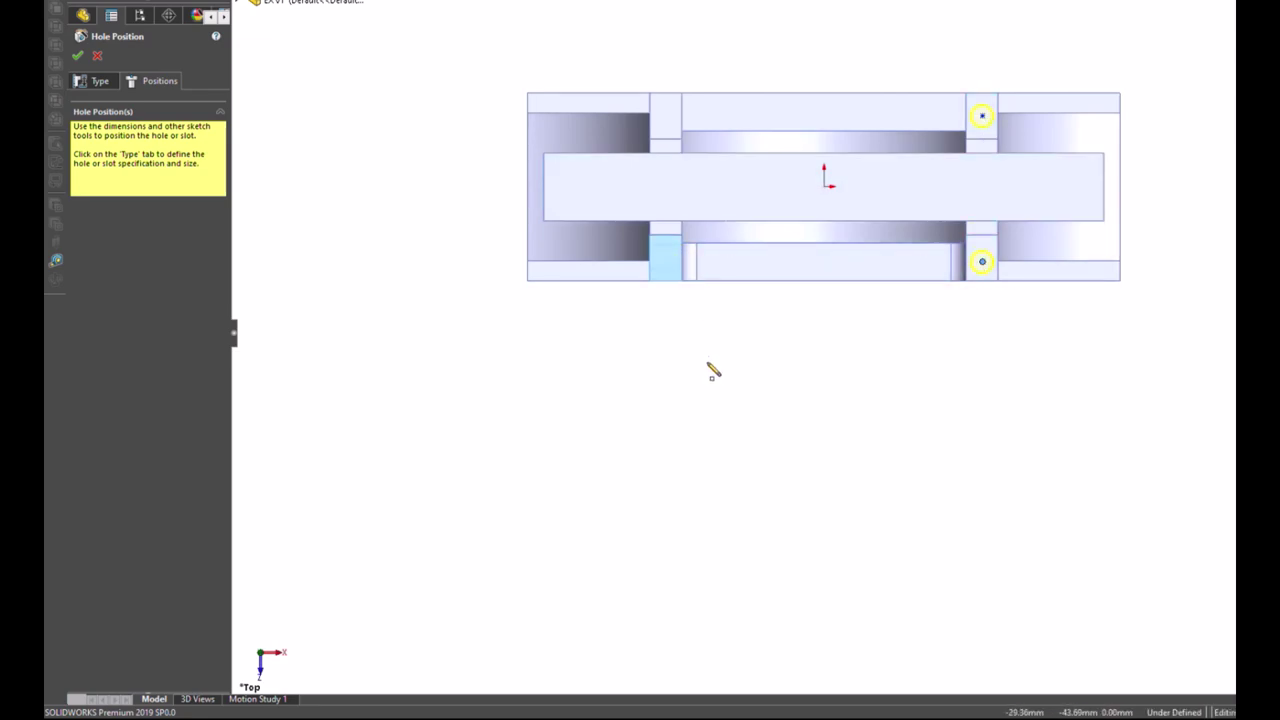
Step: Draw vertical and horizontal lines from the origin and make them construction geometry
key("l")
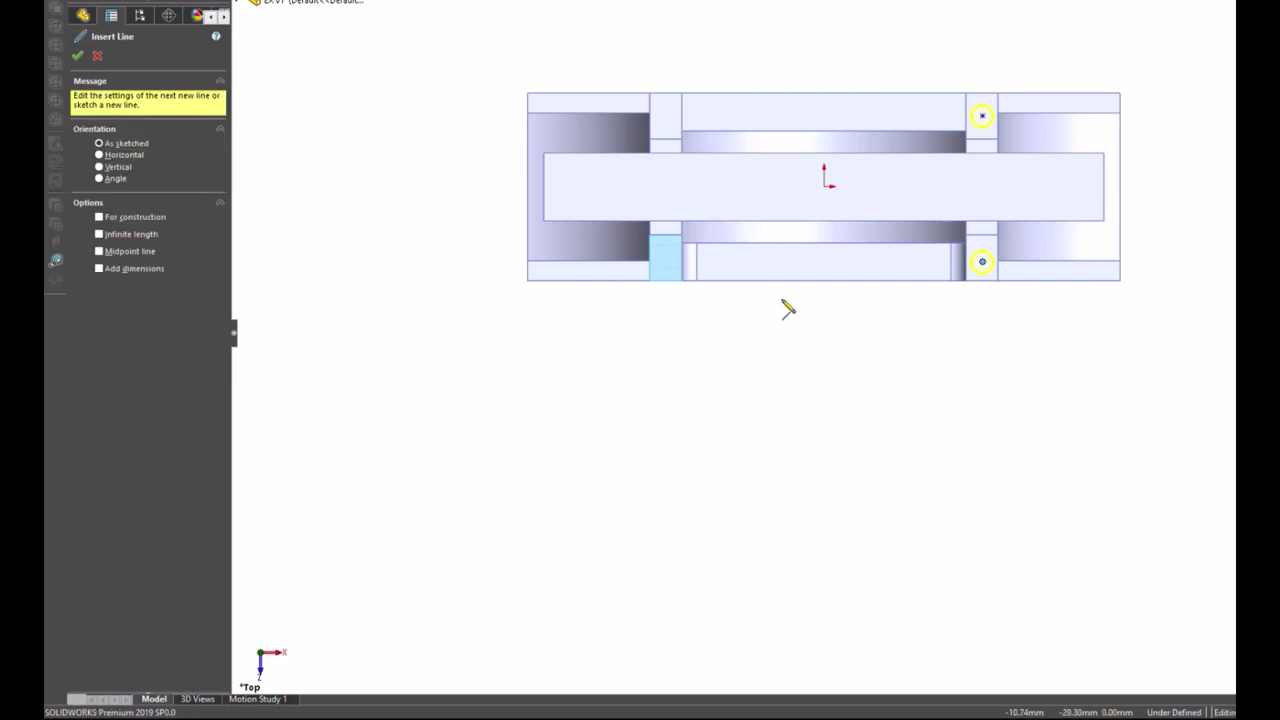
left_click_drag(824, 186, 824, 261)
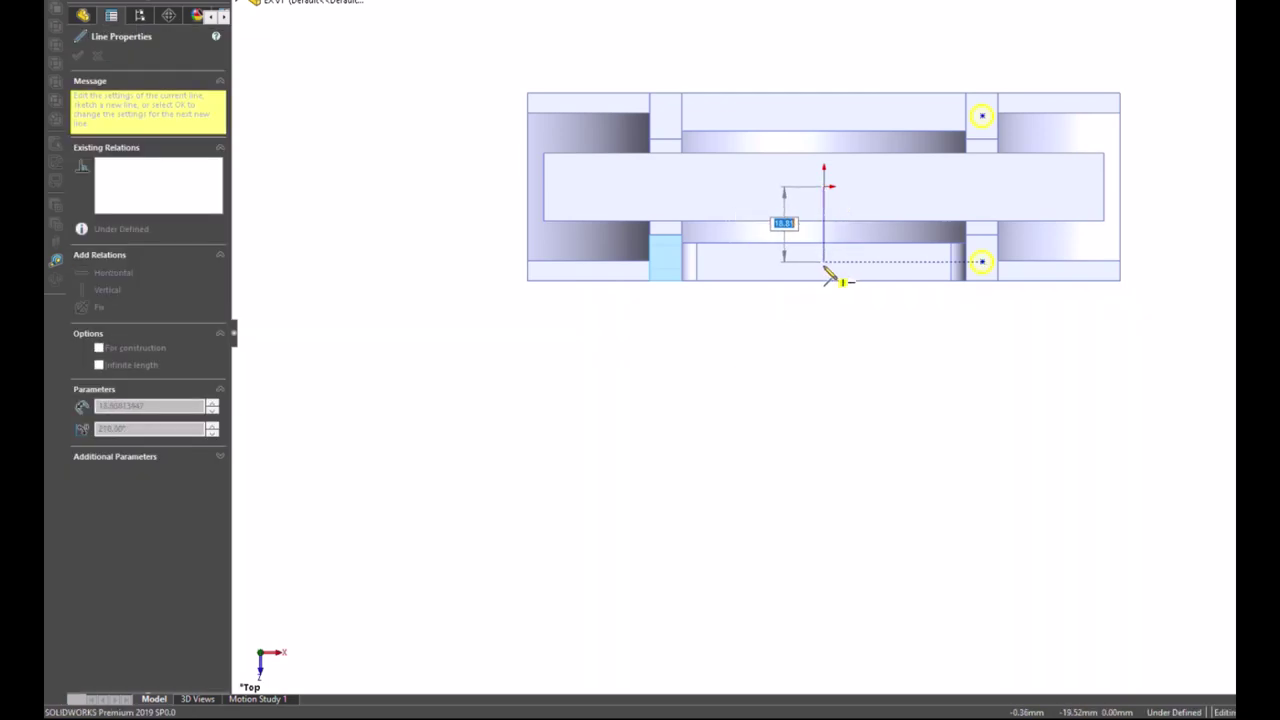
left_click_drag(824, 186, 916, 186)
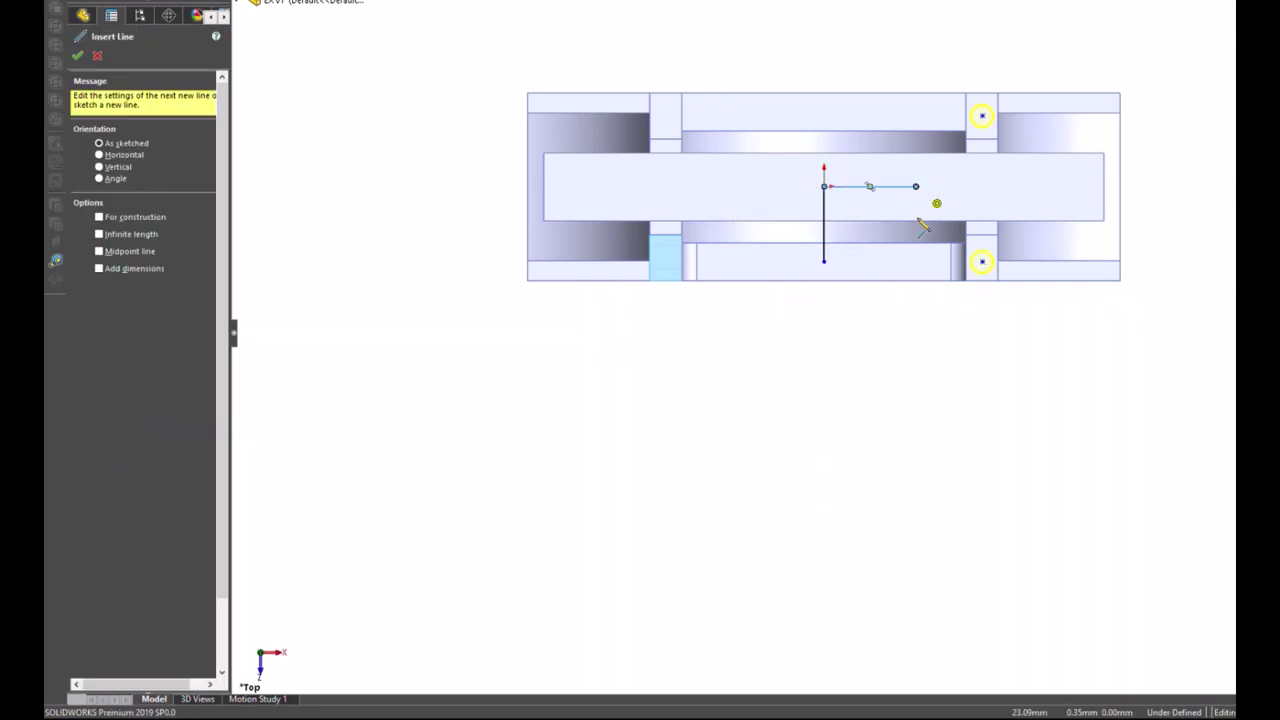
left_click(824, 226)
left_click(890, 186, "ctrl")
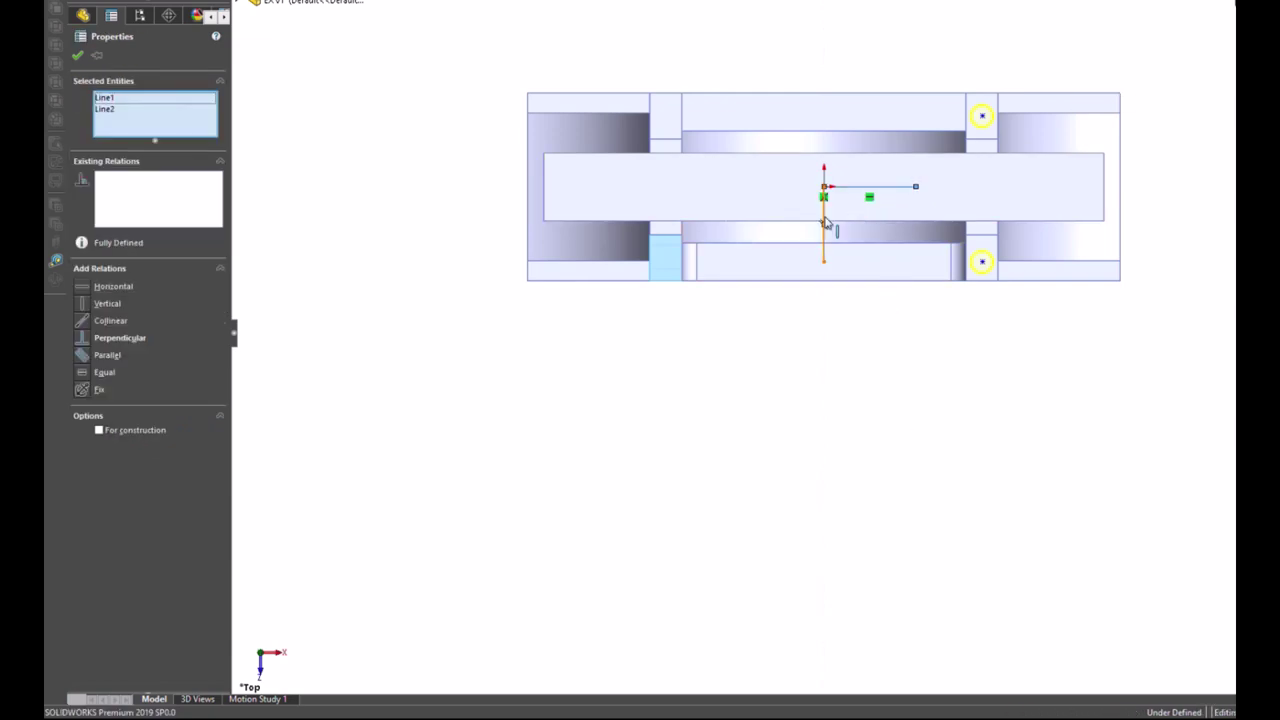
left_click(895, 186)
Step: Make the two right hole centres symmetric about the vertical construction line
left_click(826, 224)
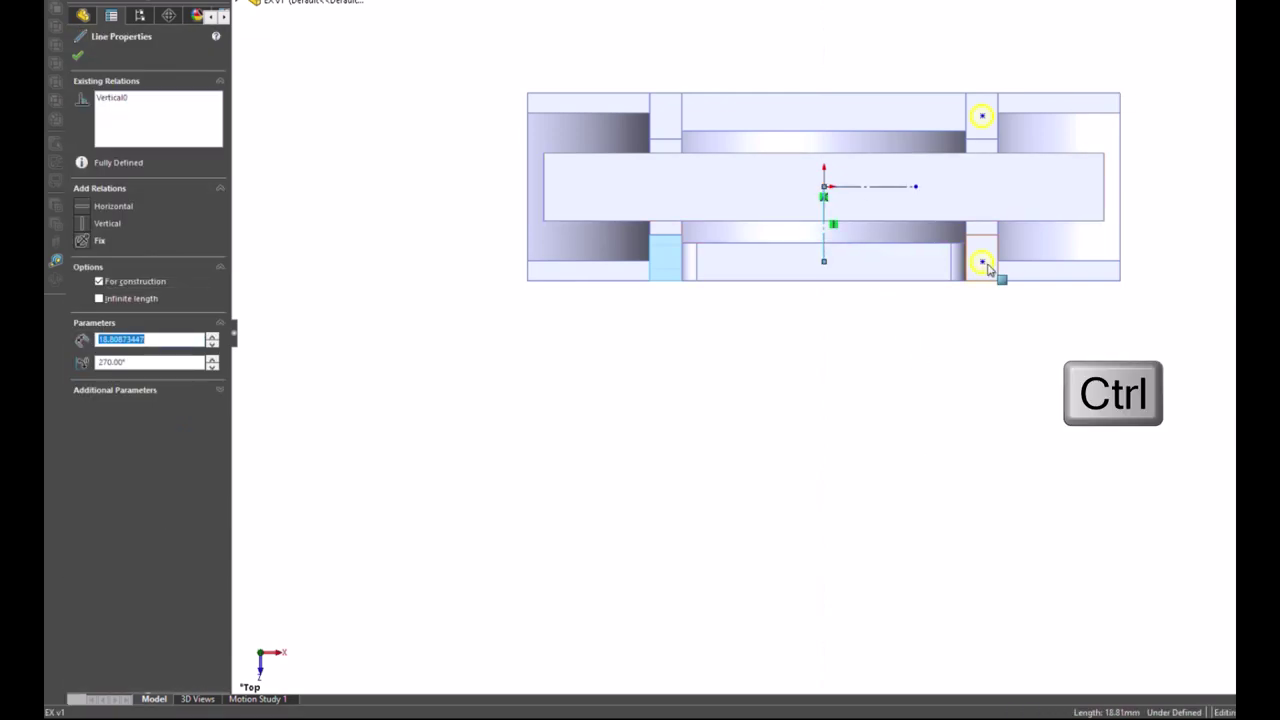
left_click(982, 262, "ctrl")
left_click(982, 116, "ctrl")
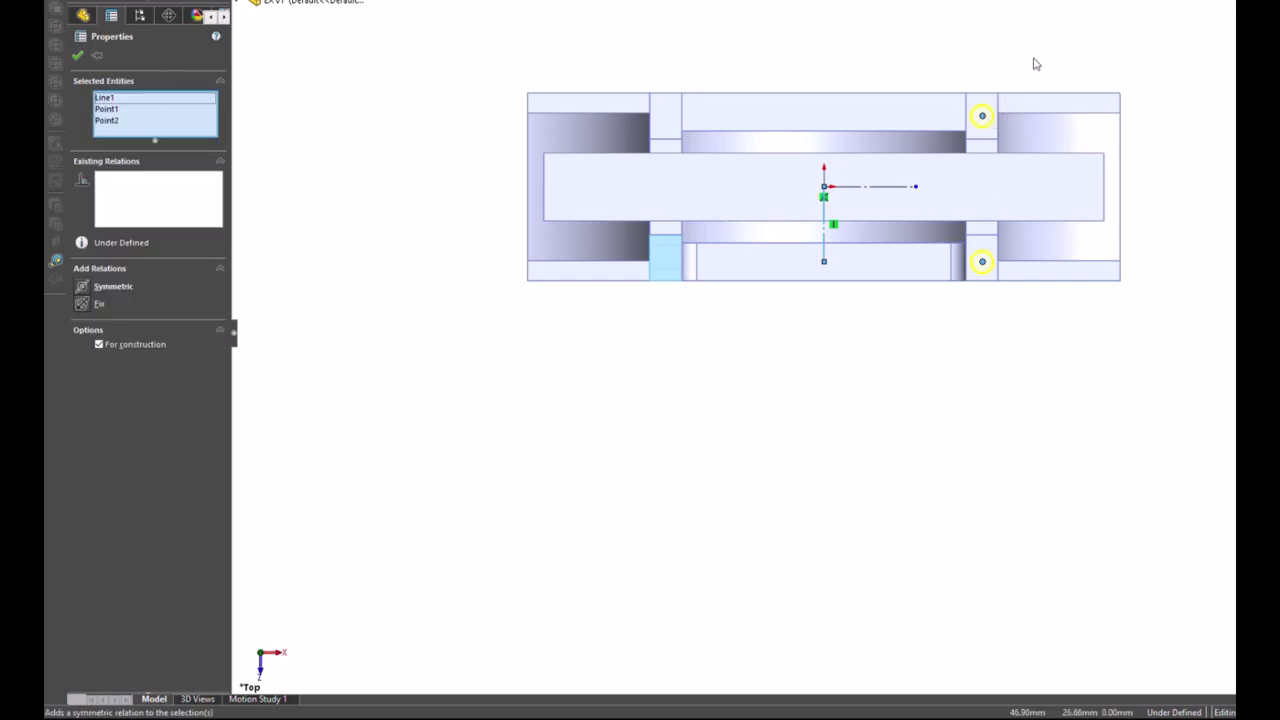
left_click(818, 60)
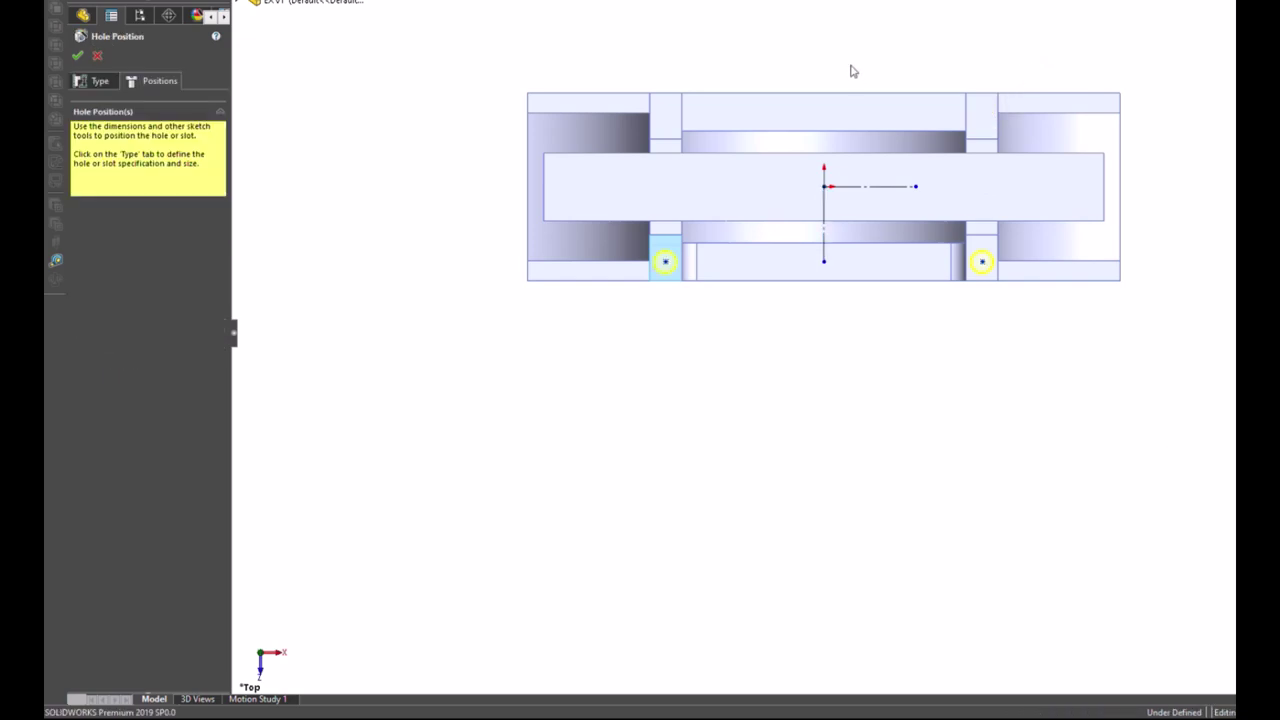
Step: Add symmetric relations for the hole centres about the horizontal and vertical construction lines
left_click(873, 188)
left_click(890, 186, "ctrl")
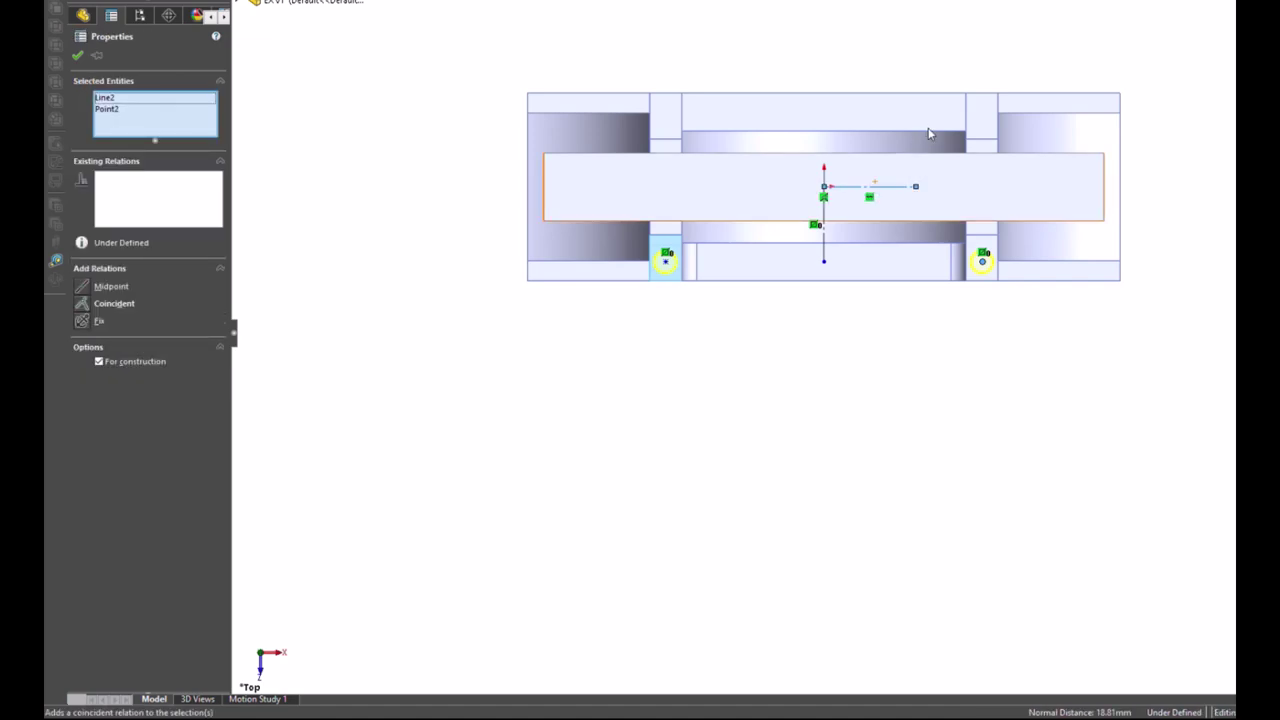
left_click(797, 40)
left_click(877, 188)
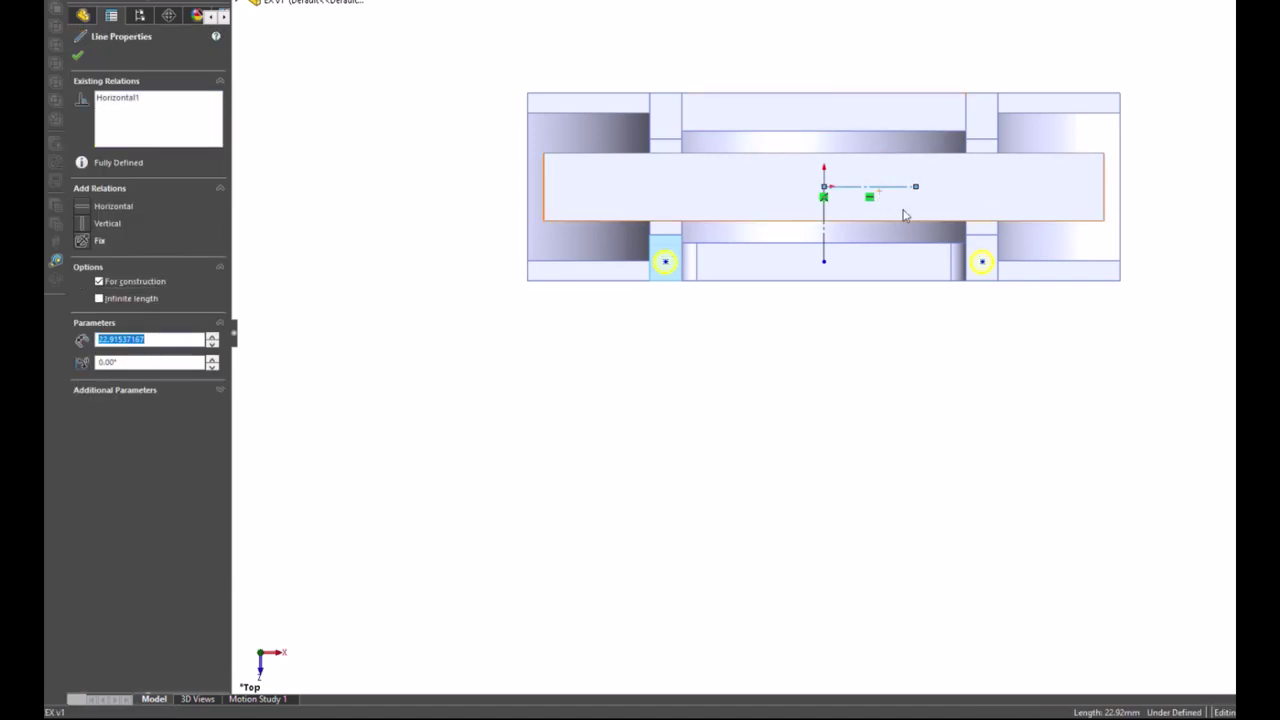
left_click(983, 261, "ctrl")
key("Escape")
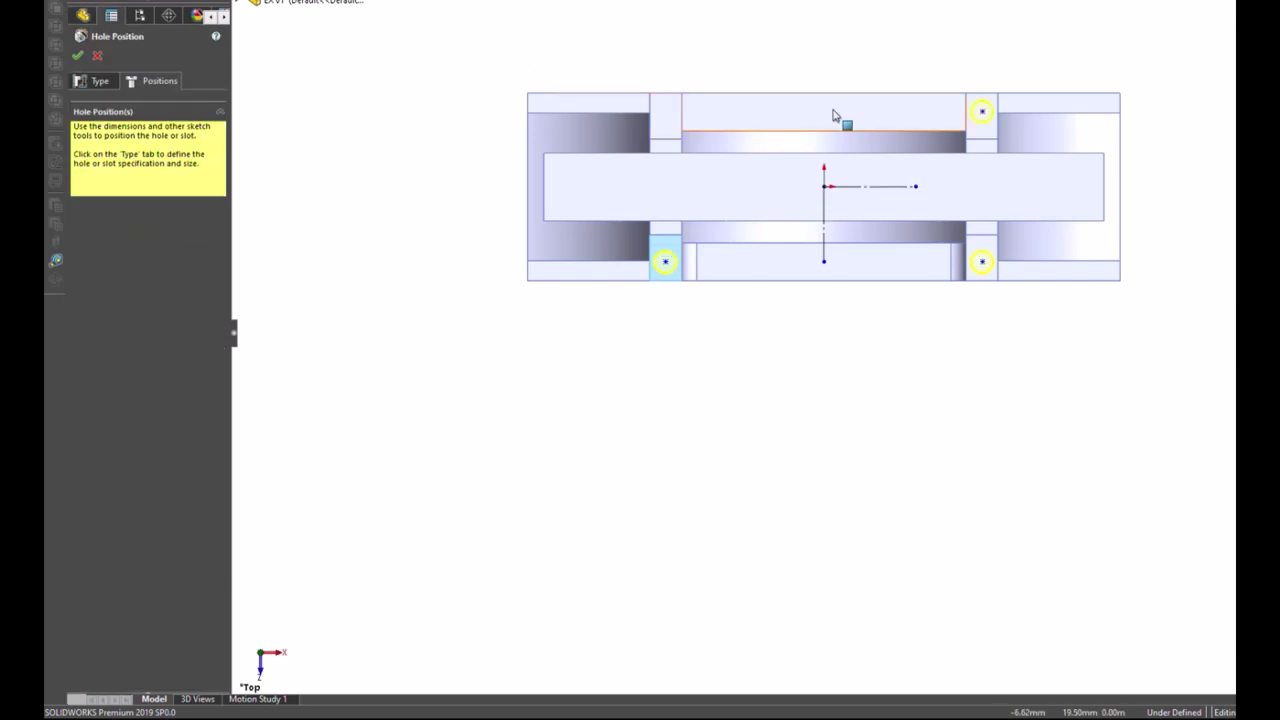
left_click(981, 110)
left_click(897, 194, "ctrl")
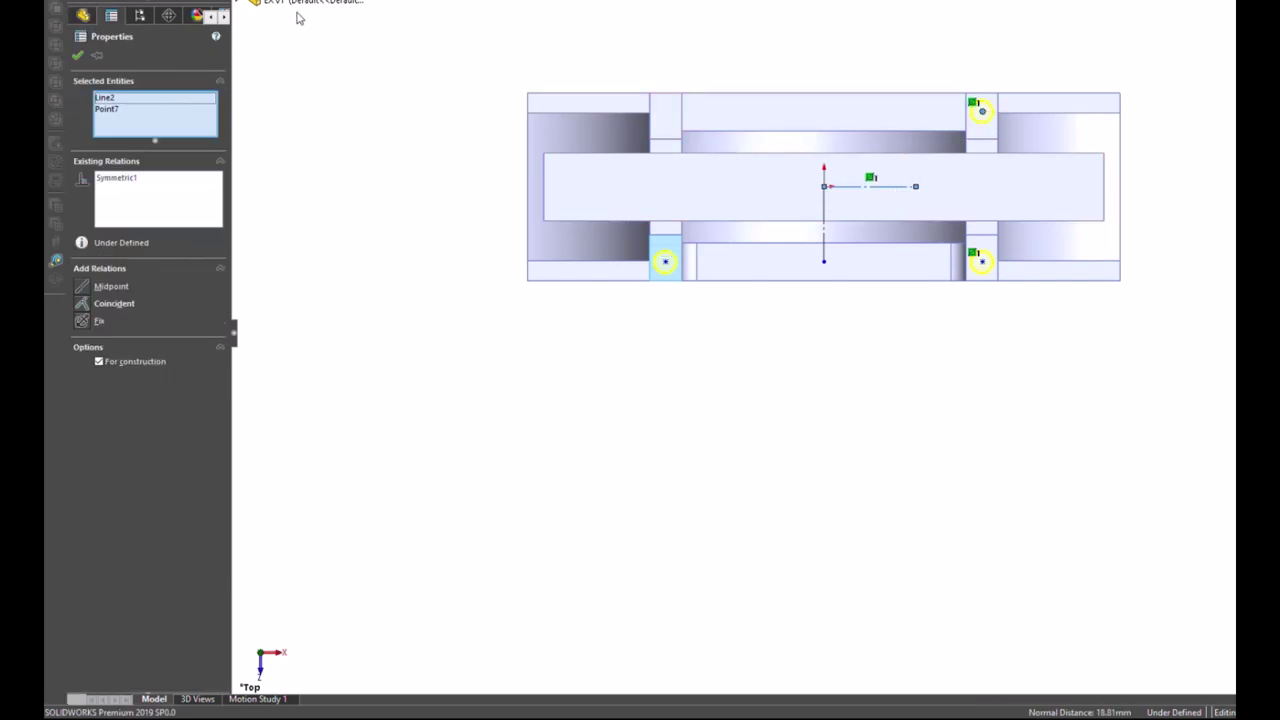
left_click(411, 109)
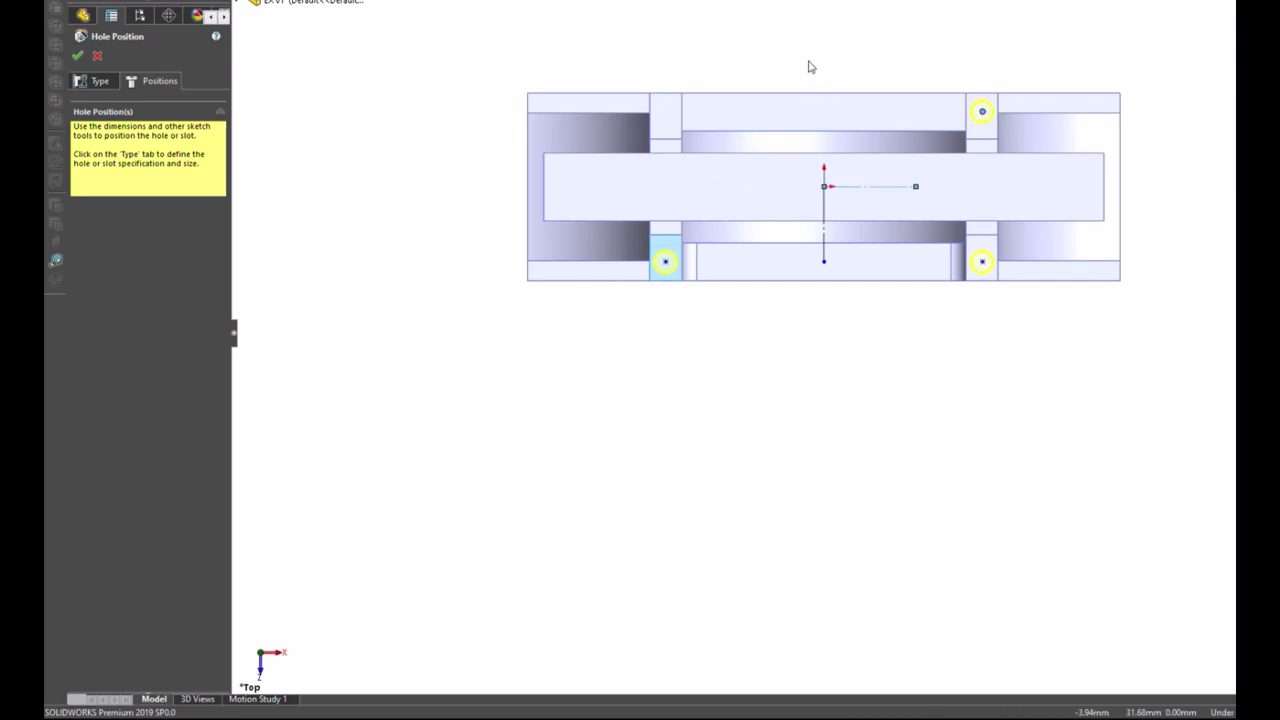
left_click(981, 111)
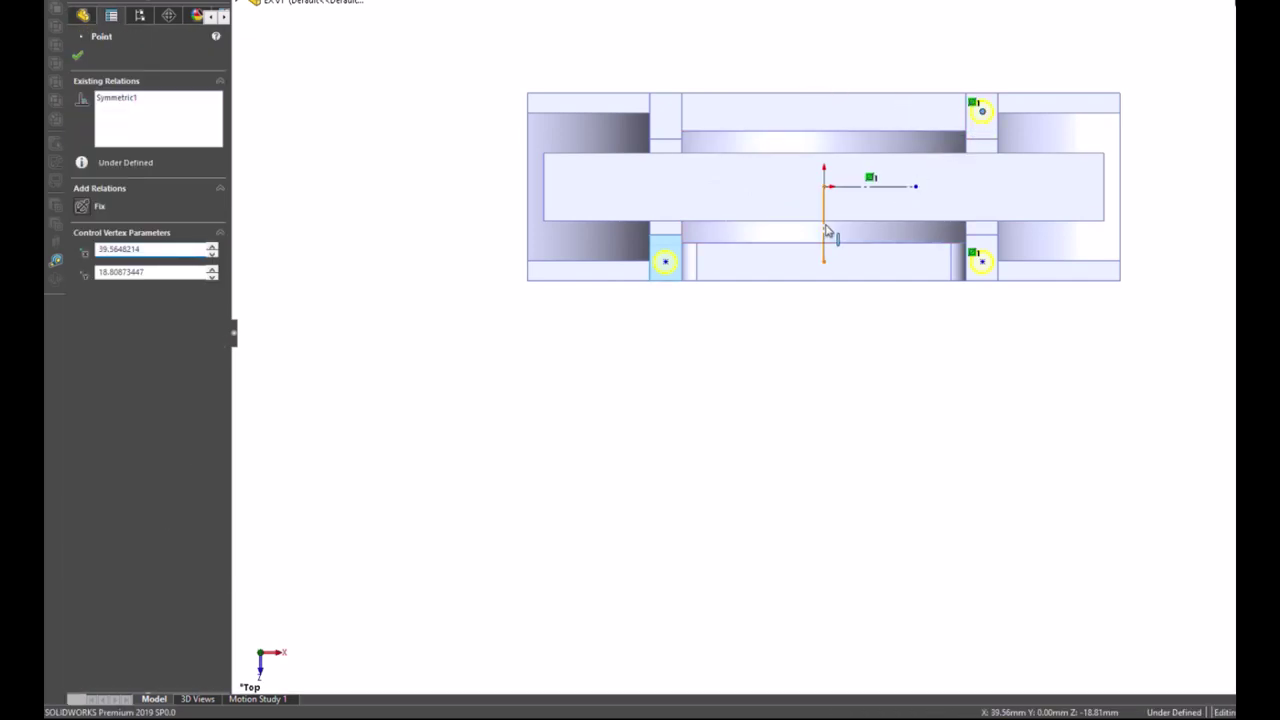
left_click(824, 232, "ctrl")
left_click(404, 210)
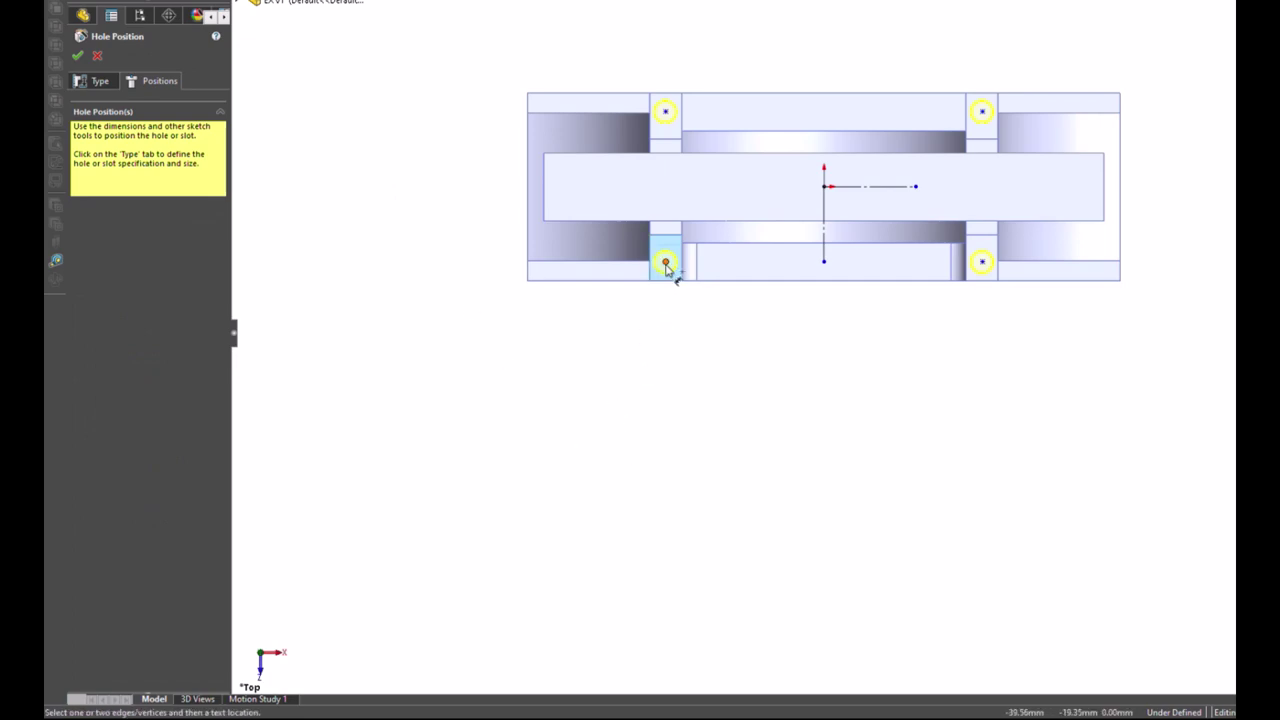
Step: Dimension the two bottom hole centres 79.00 mm apart
left_click(665, 262)
left_click(982, 264)
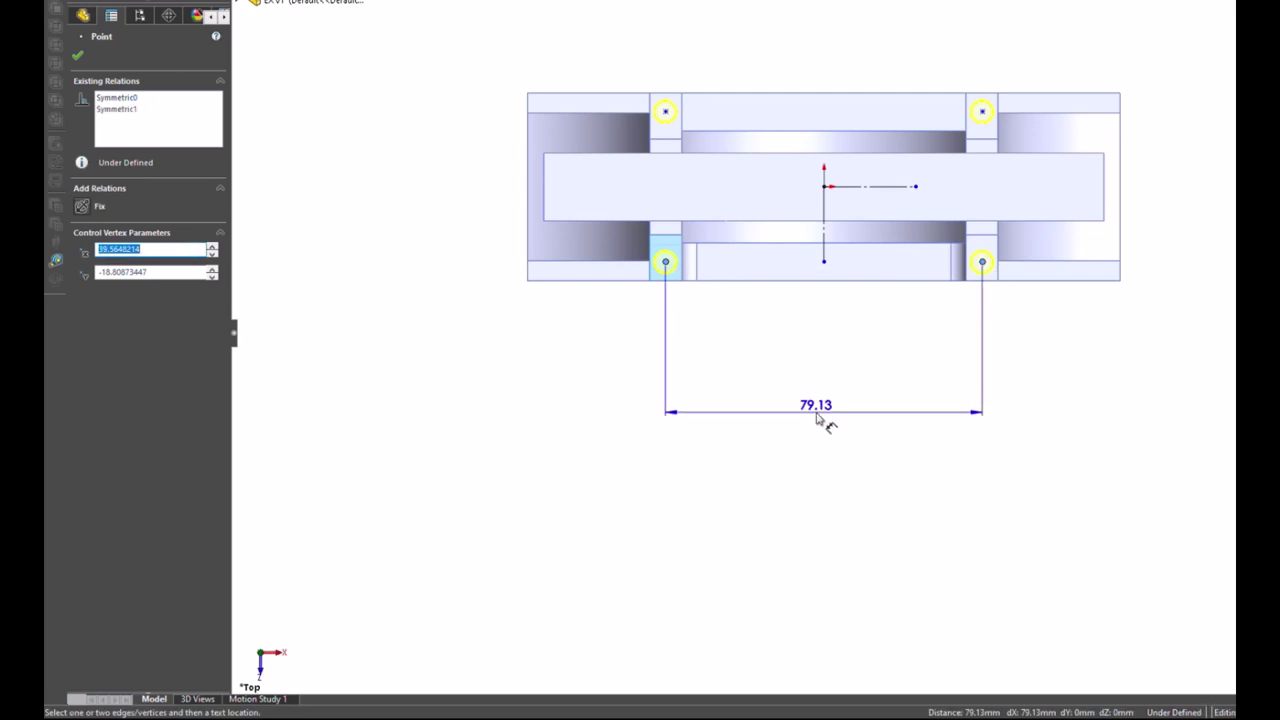
left_click(816, 419)
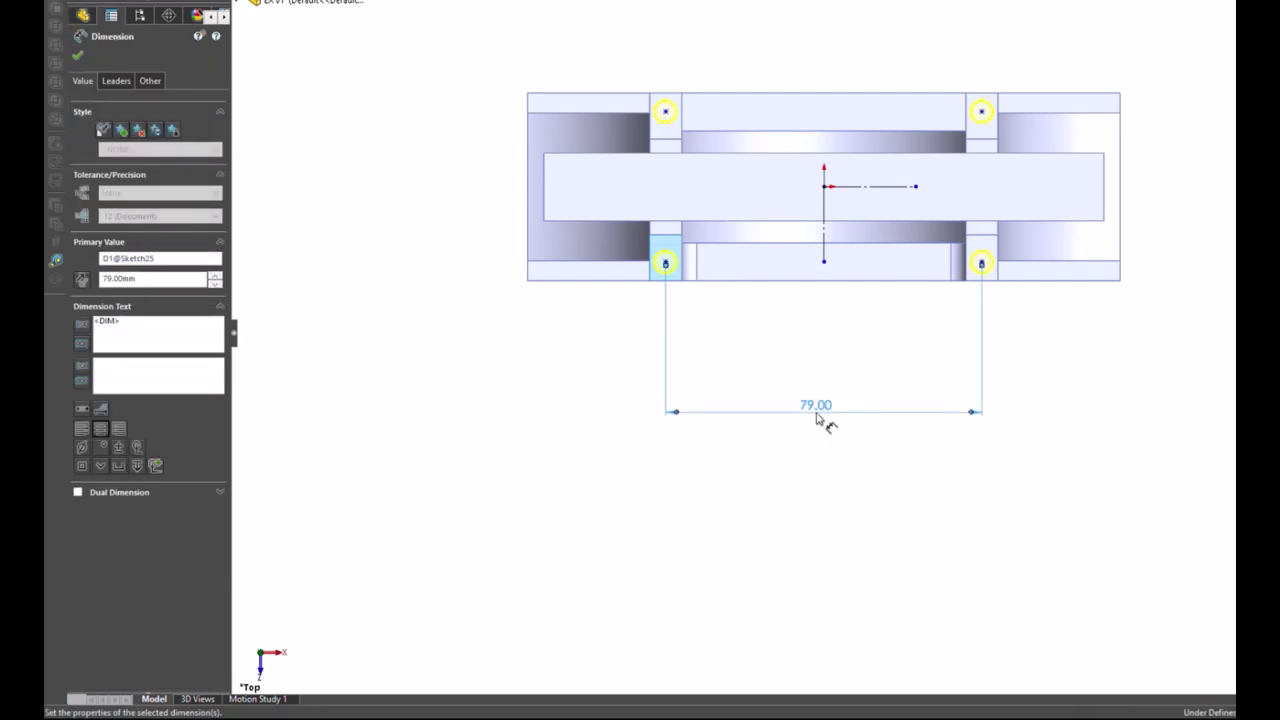
left_click(803, 580)
scroll(1066, 171, "down", 2)
scroll(1063, 143, "down", 2)
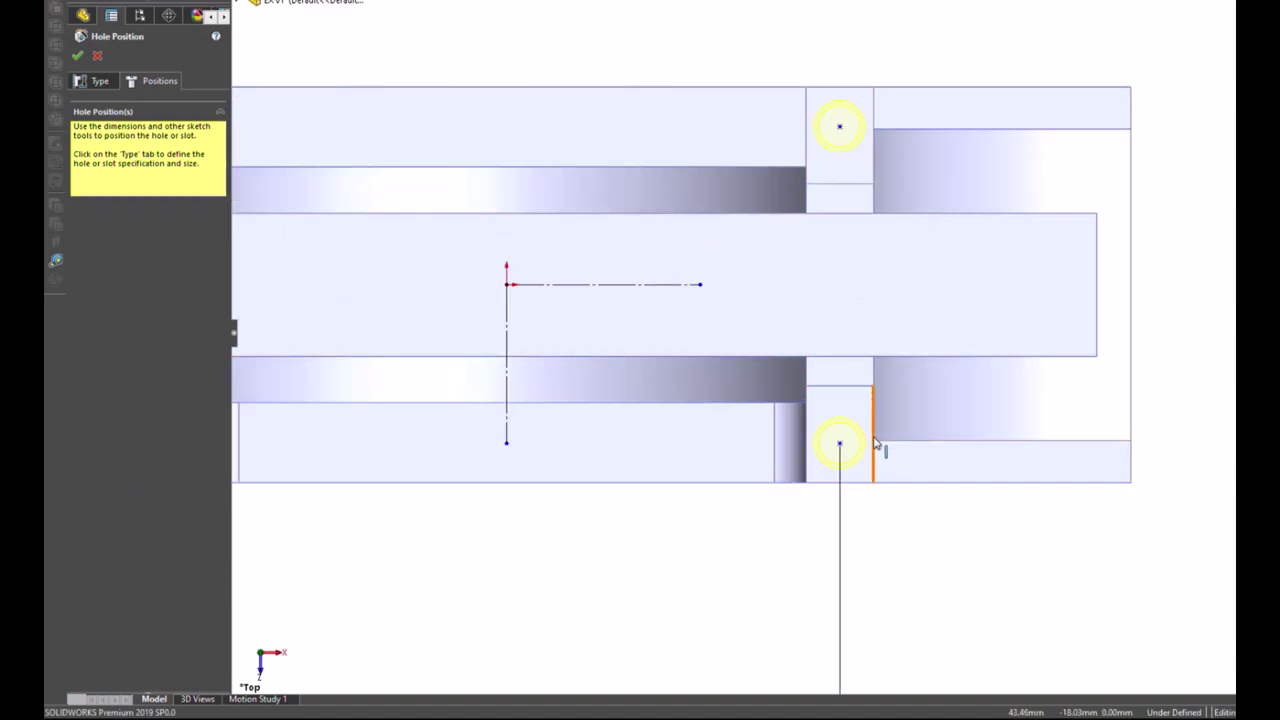
Step: Add a Horizontal relation between the lower-right hole centre and the edge point
left_click(841, 445)
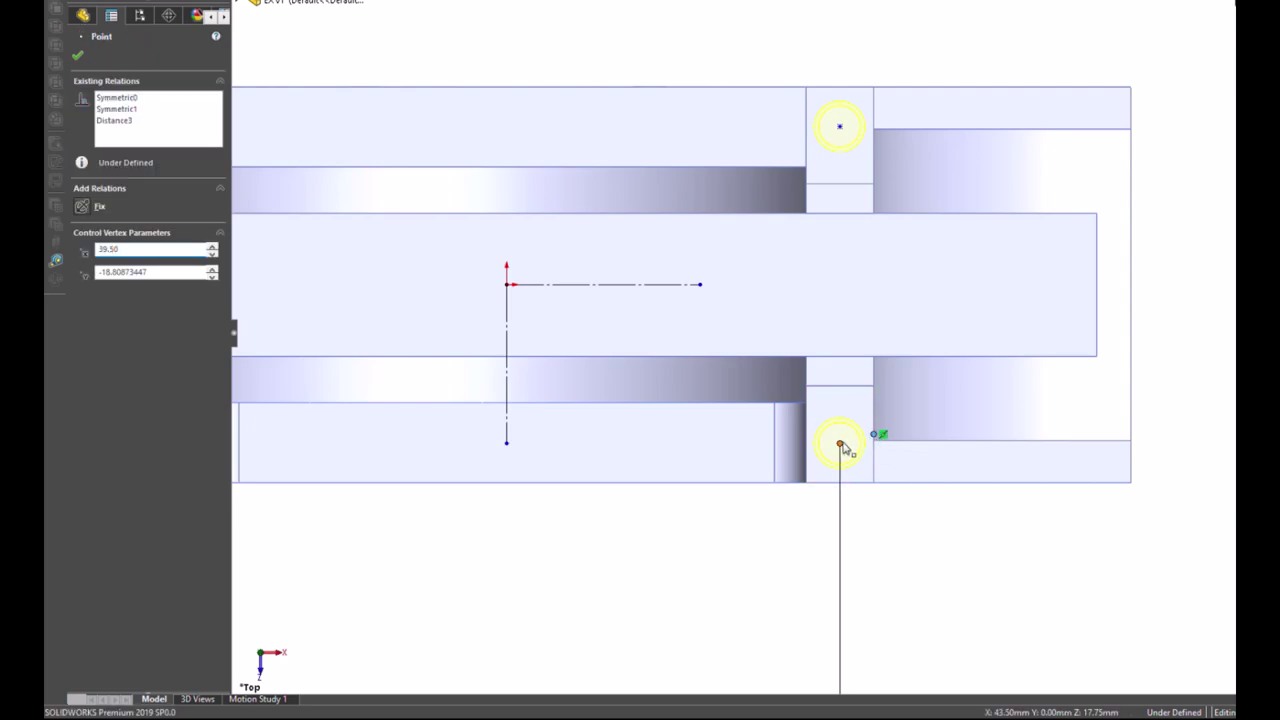
left_click(841, 445, "ctrl")
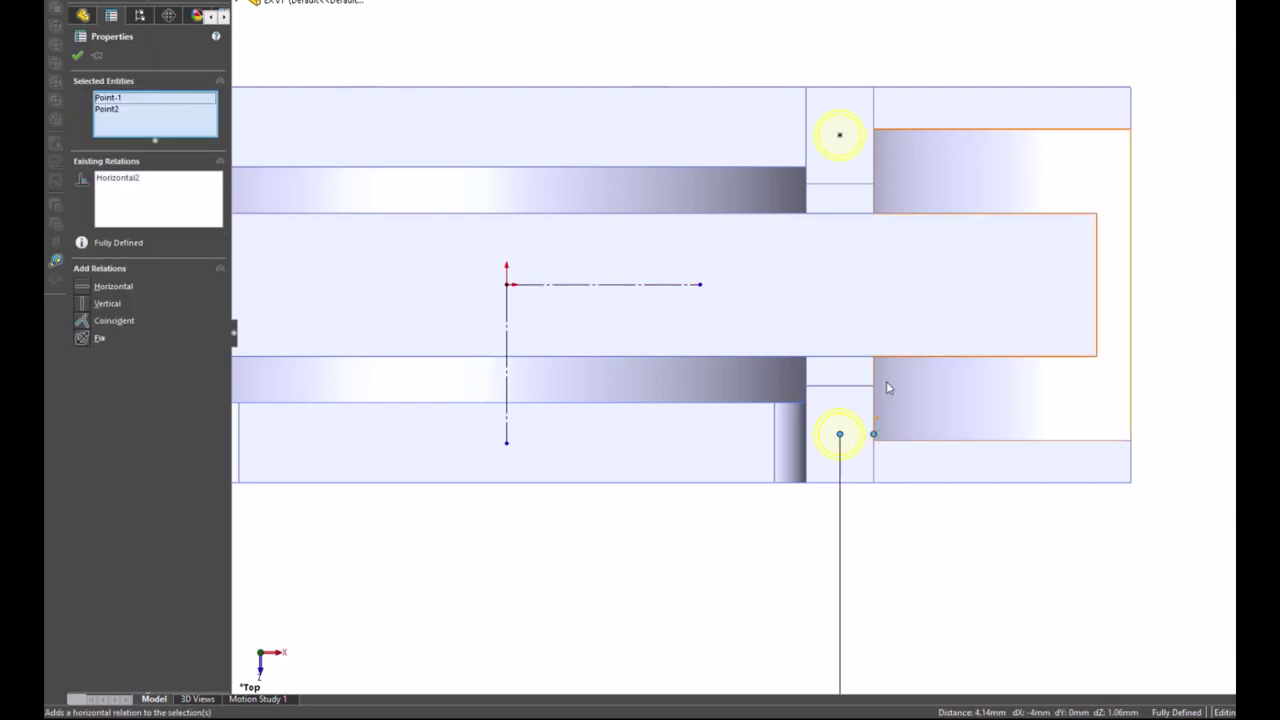
left_click(1214, 417)
key("f")
middle_click_drag(521, 288, 437, 285)
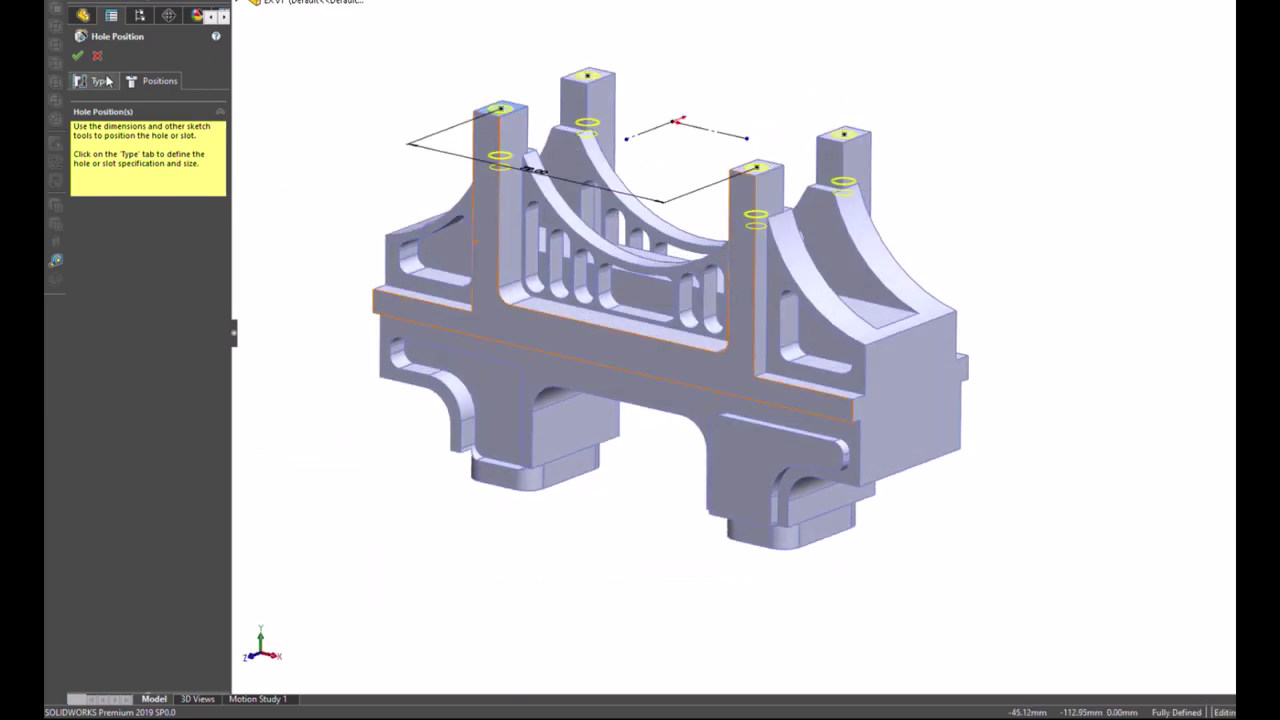
Step: Accept the hole positions to create the M6 tapped holes
left_click(77, 55)
scroll(728, 118, "down", 1)
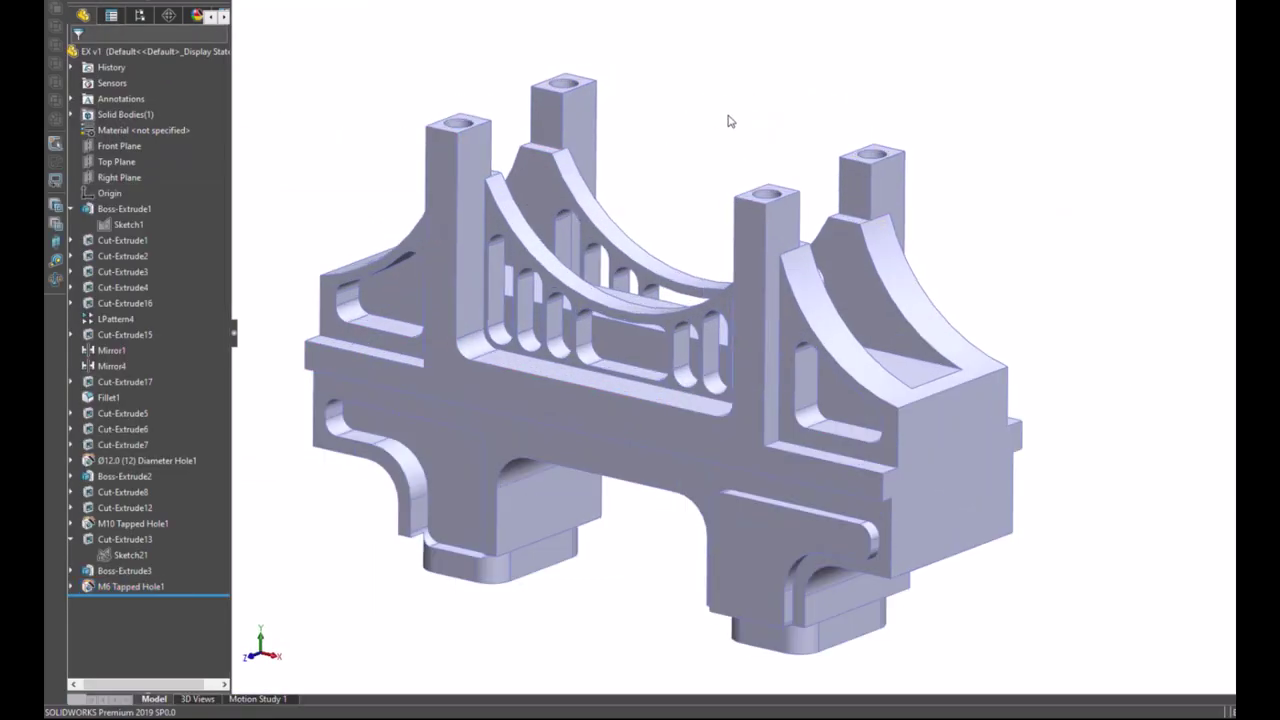
scroll(728, 118, "down", 1)
Step: Edit M6 Tapped Hole1 to show cosmetic threads with thread callout
left_click(113, 587)
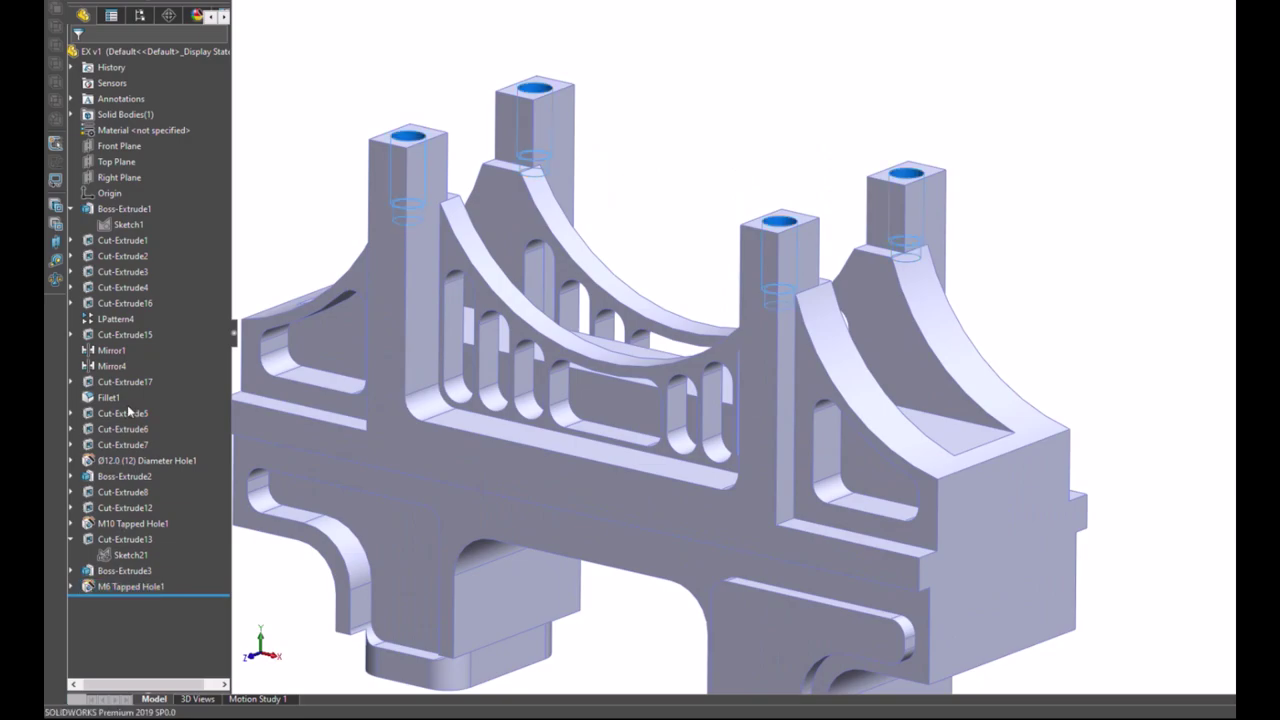
scroll(226, 379, "down", 1)
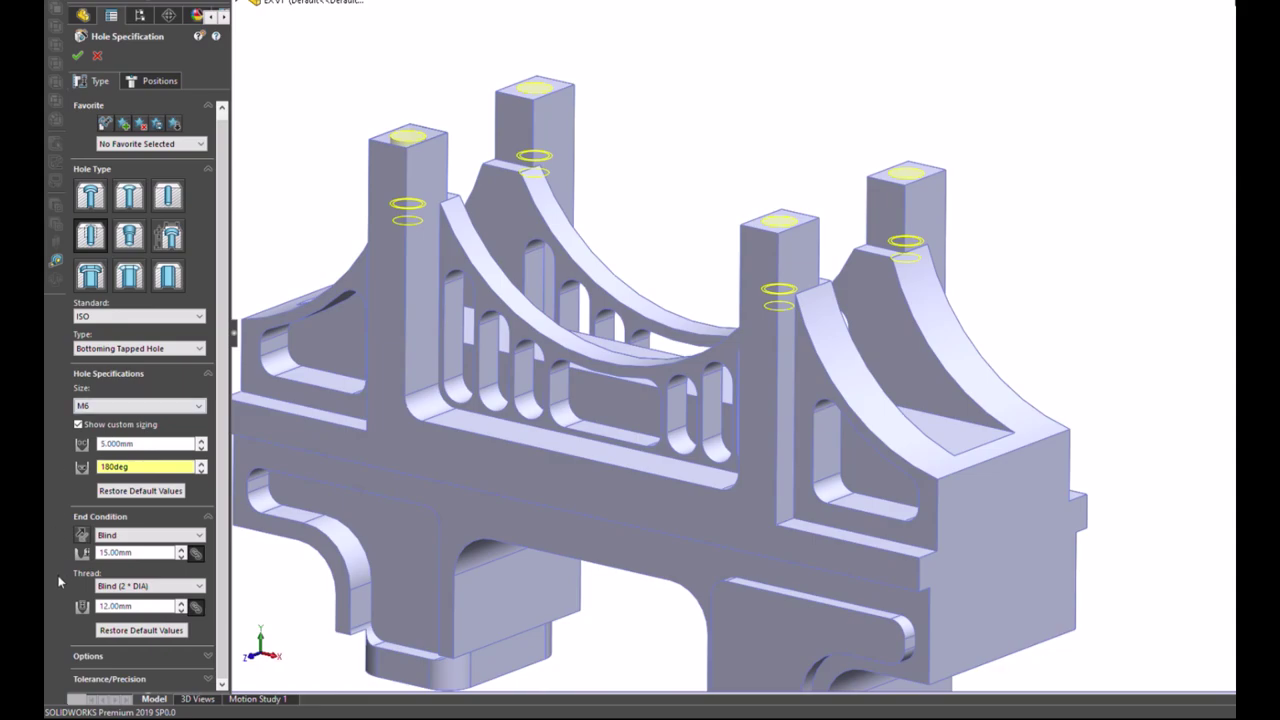
left_click(202, 656)
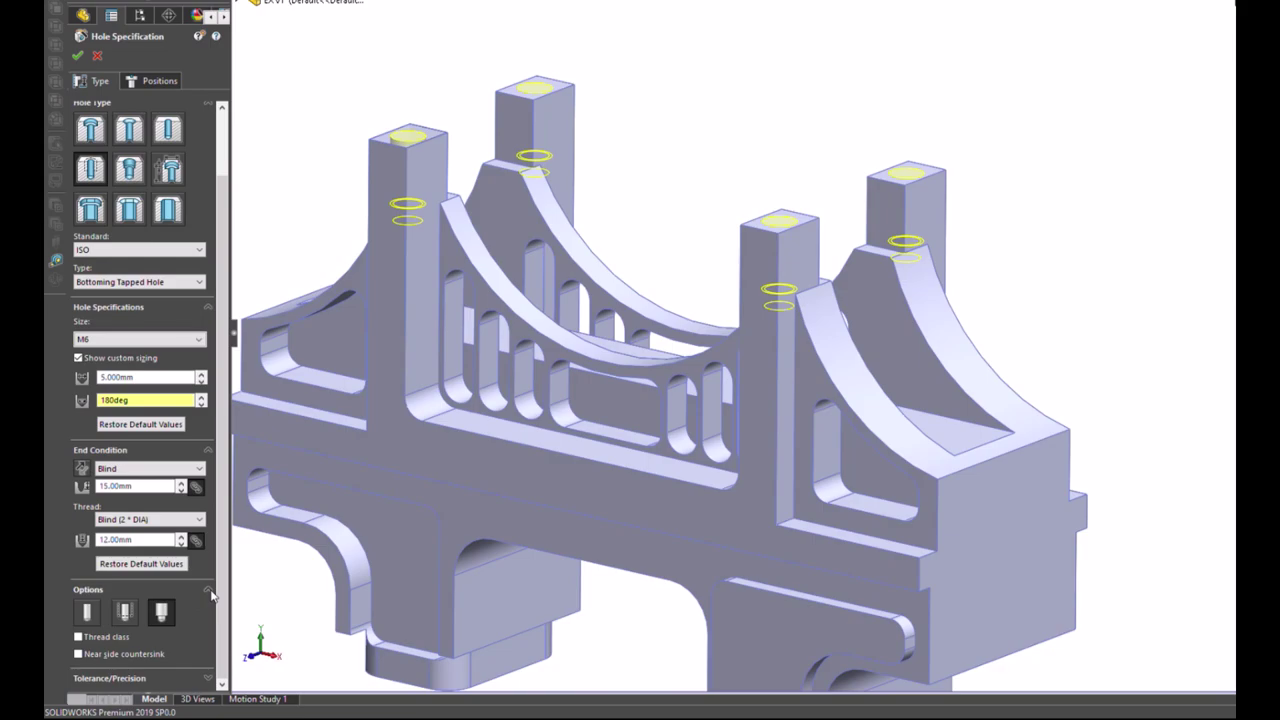
left_click(124, 612)
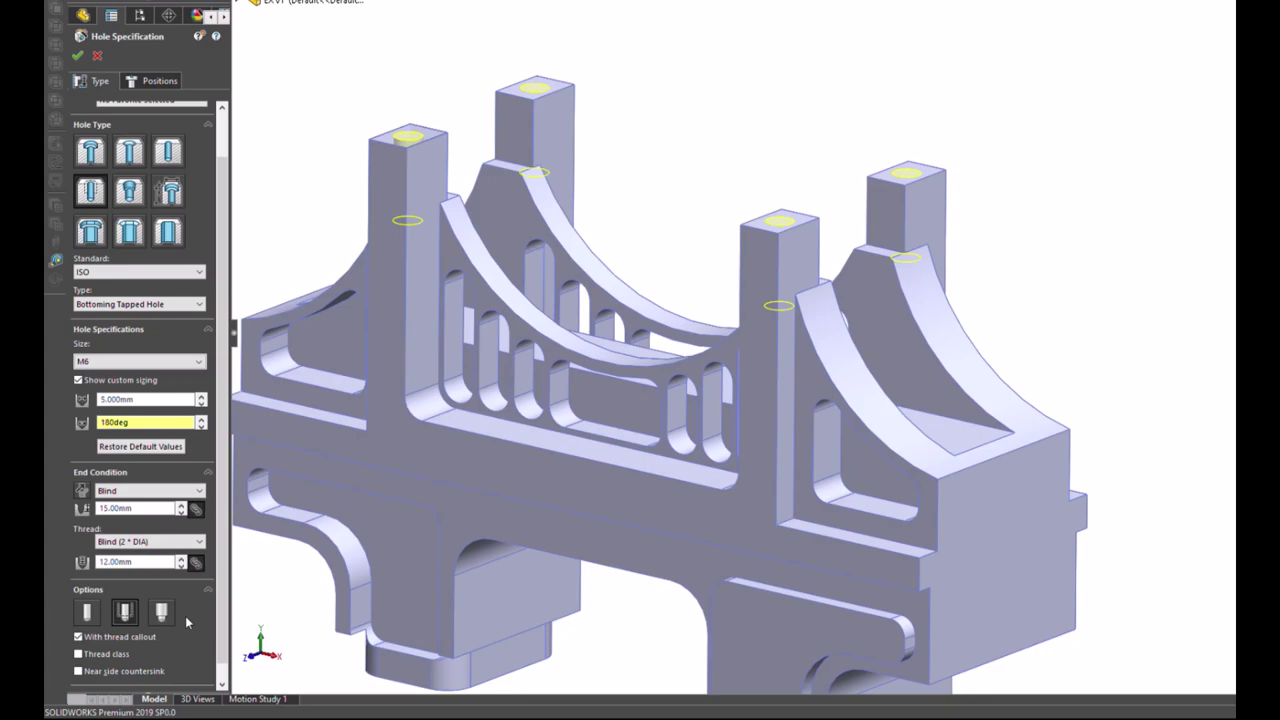
Step: Enable a near-side countersink and select its diameter value for replacement
scroll(186, 622, "up", 1)
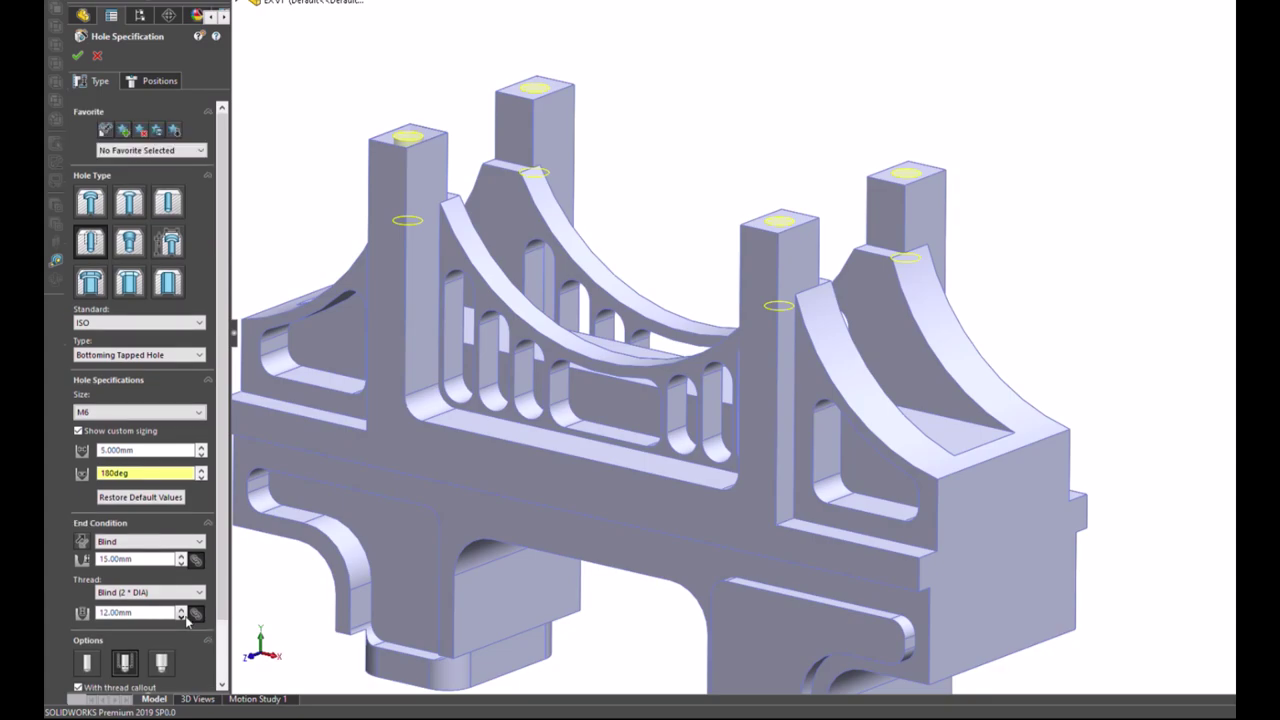
scroll(186, 622, "down", 2)
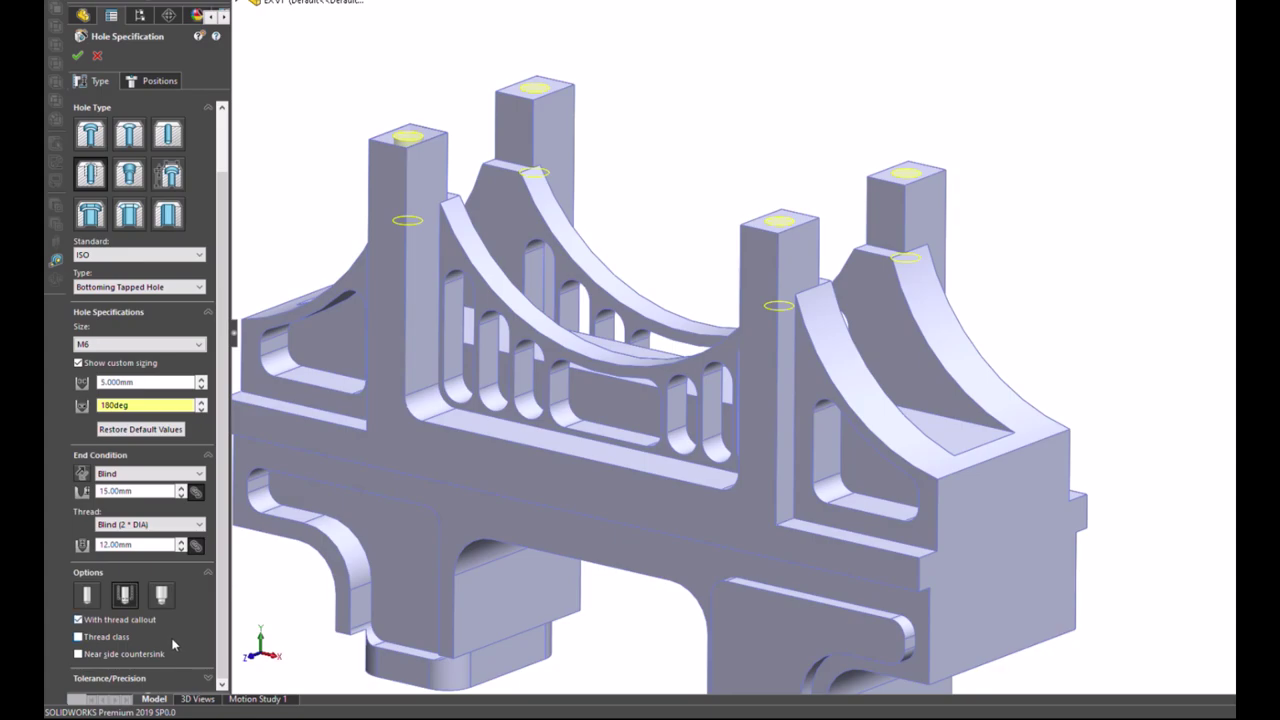
left_click(78, 654)
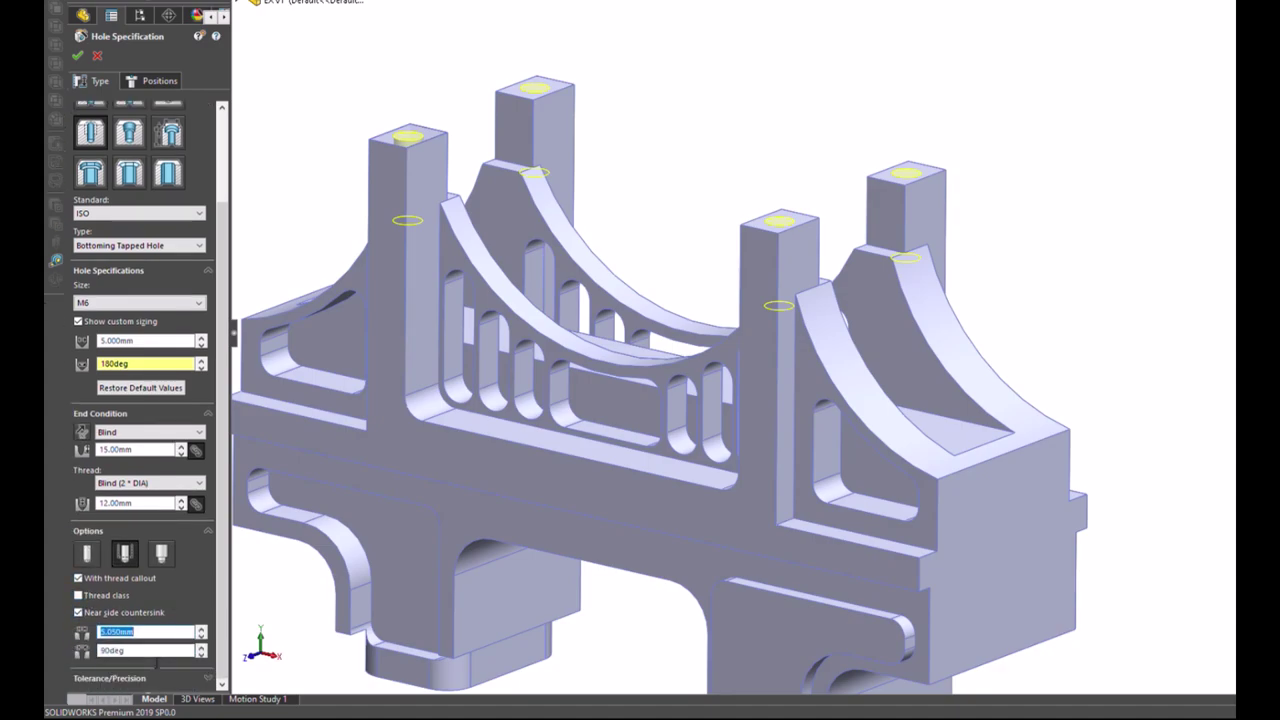
left_click(124, 633)
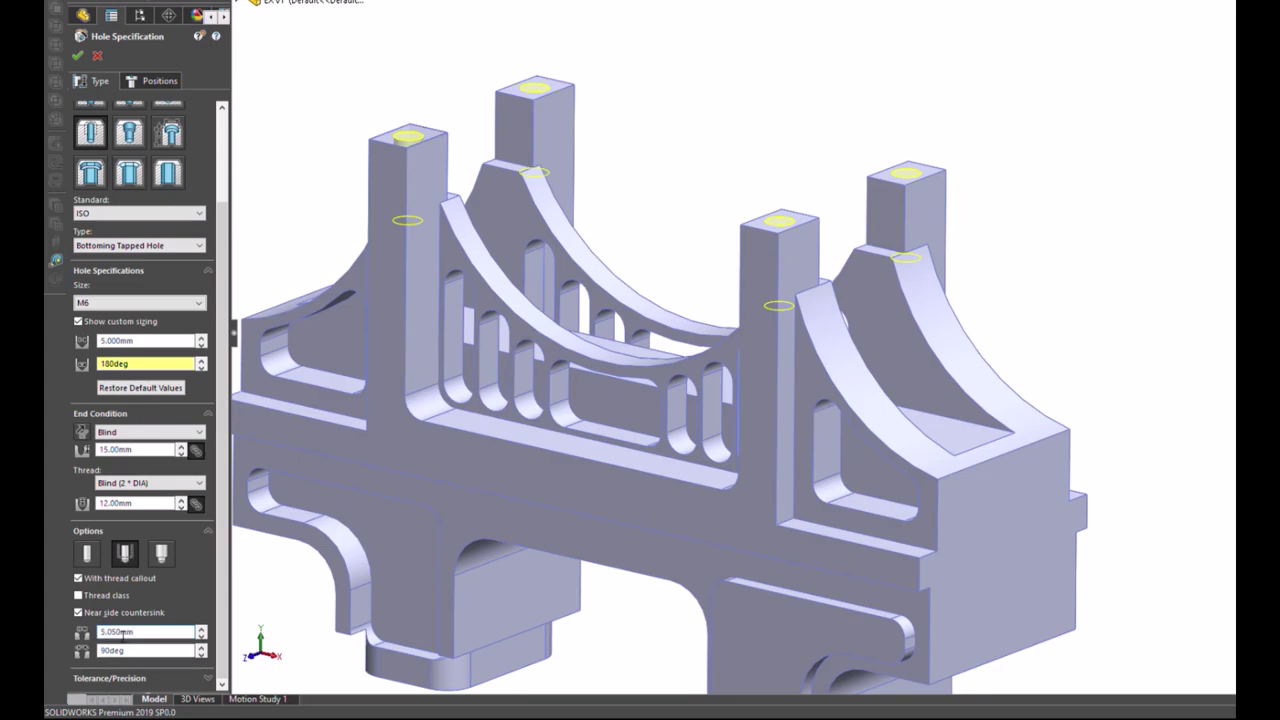
left_click_drag(122, 633, 115, 632)
Step: Set the near-side countersink diameter to 5.50 mm and leave the hole edit
type("5")
type("0")
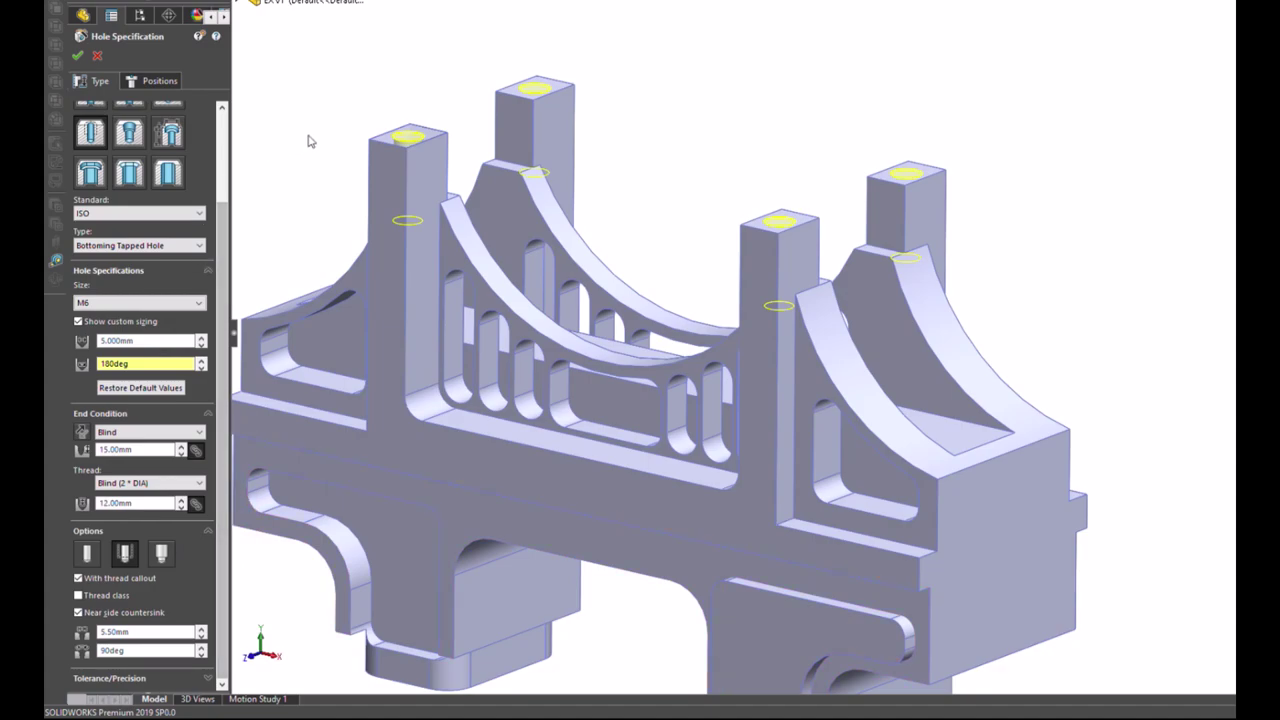
left_click(97, 55)
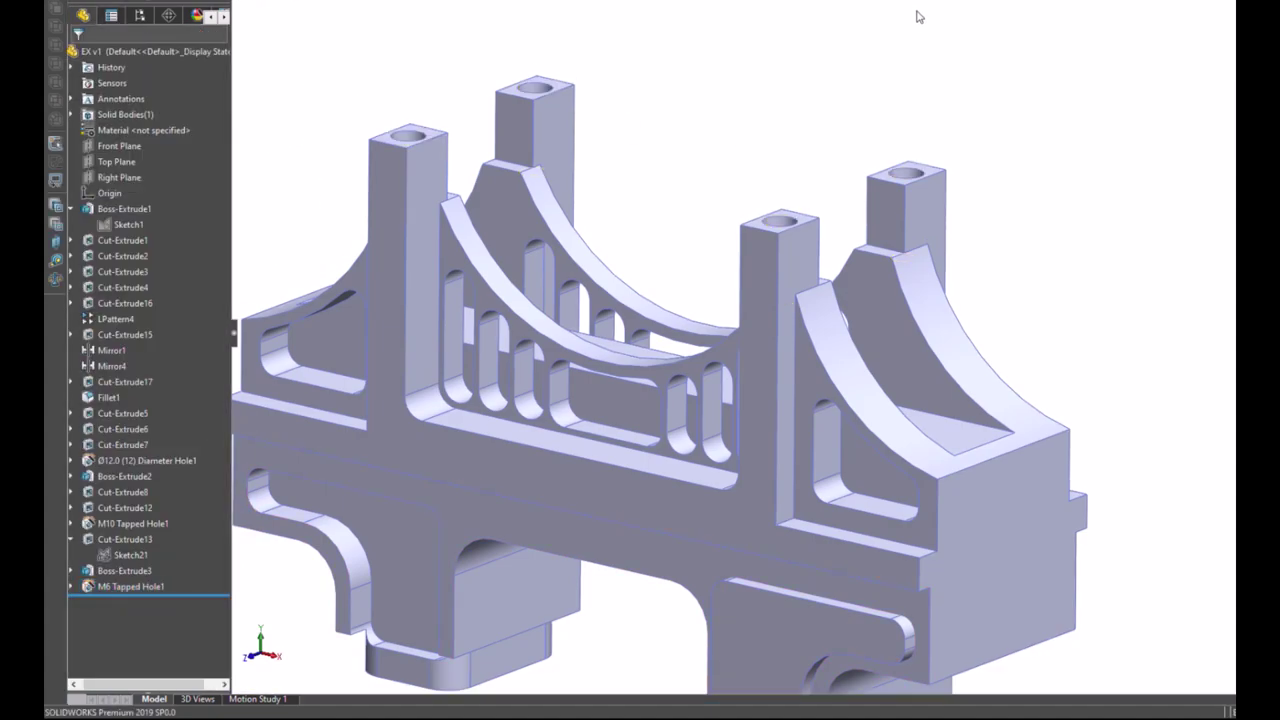
Step: Start a chamfer on the front pillar's top edge with a 2 mm distance
left_click(846, 68)
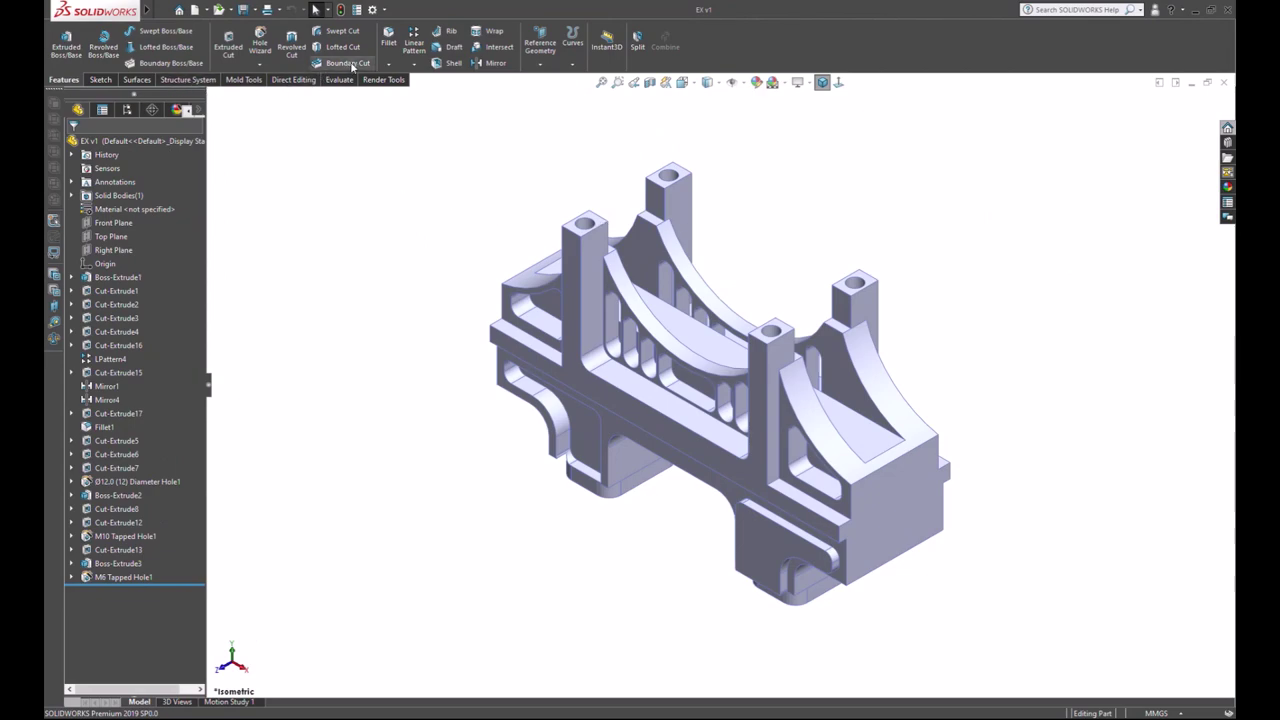
left_click(388, 67)
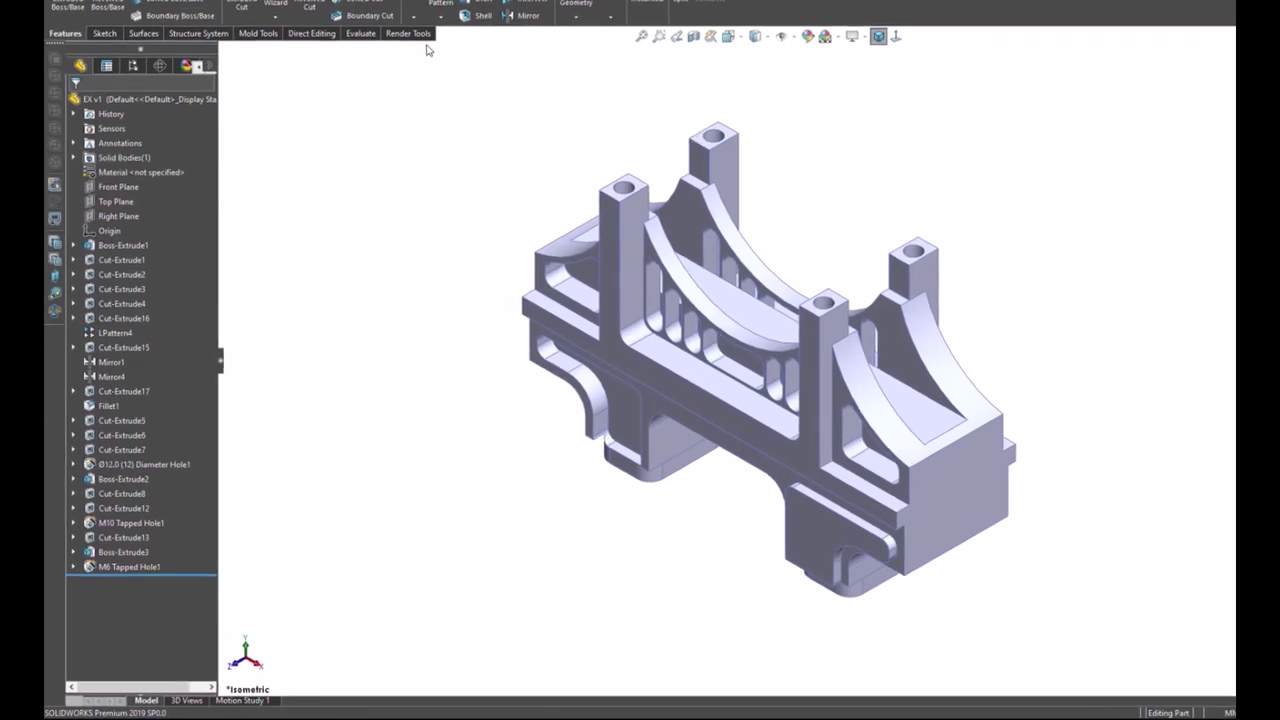
left_click(405, 100)
left_click(654, 156)
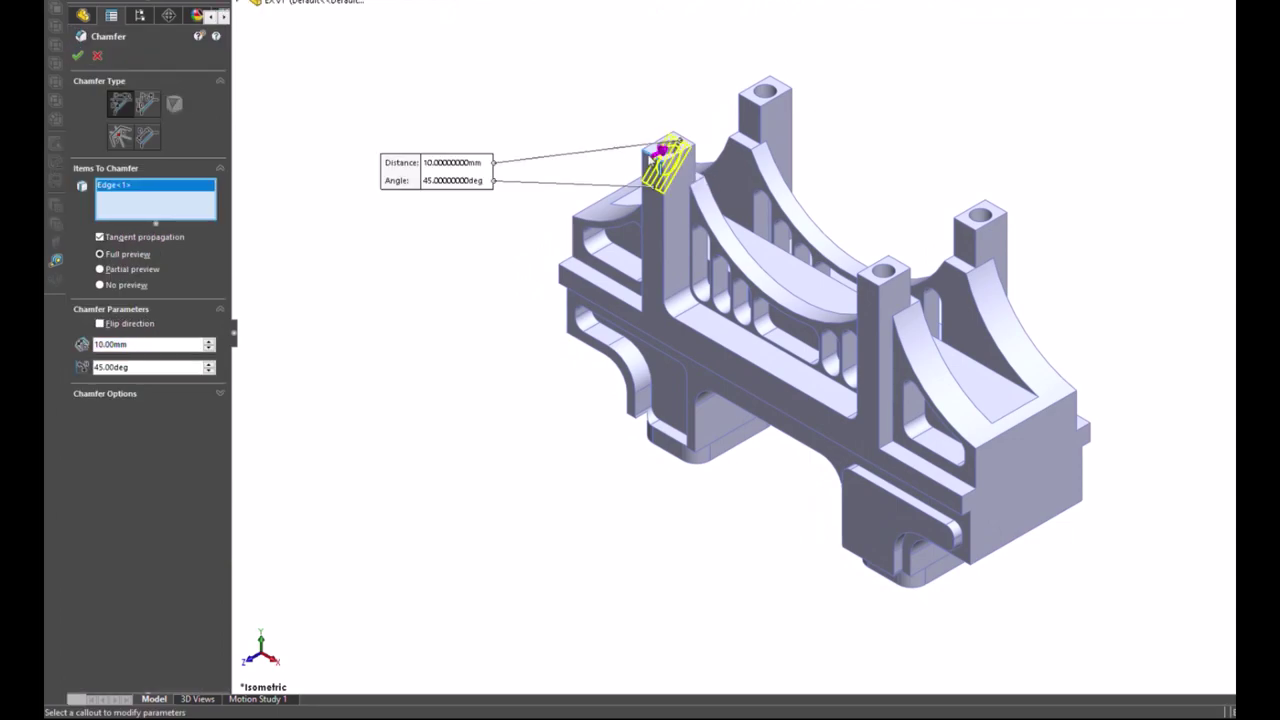
left_click_drag(146, 349, 45, 350)
type("2")
key("Return")
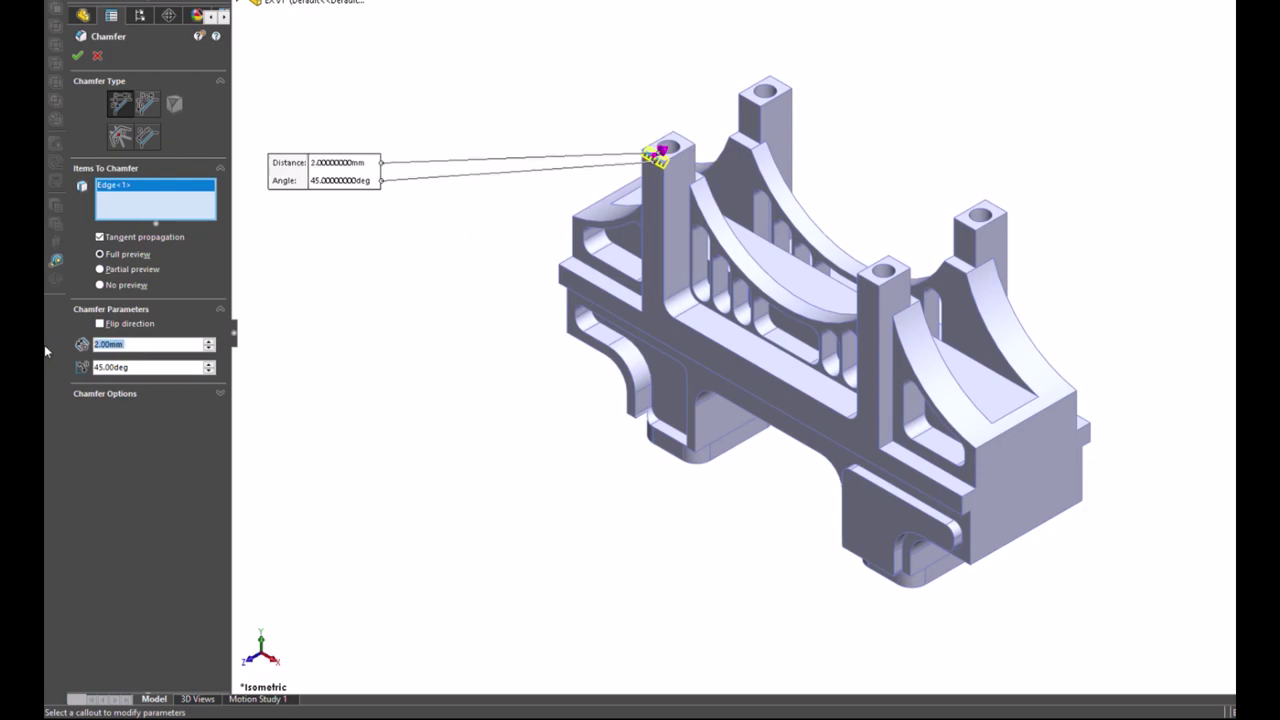
Step: Add the remaining pillar-top edges to the chamfer selection
left_click(680, 143)
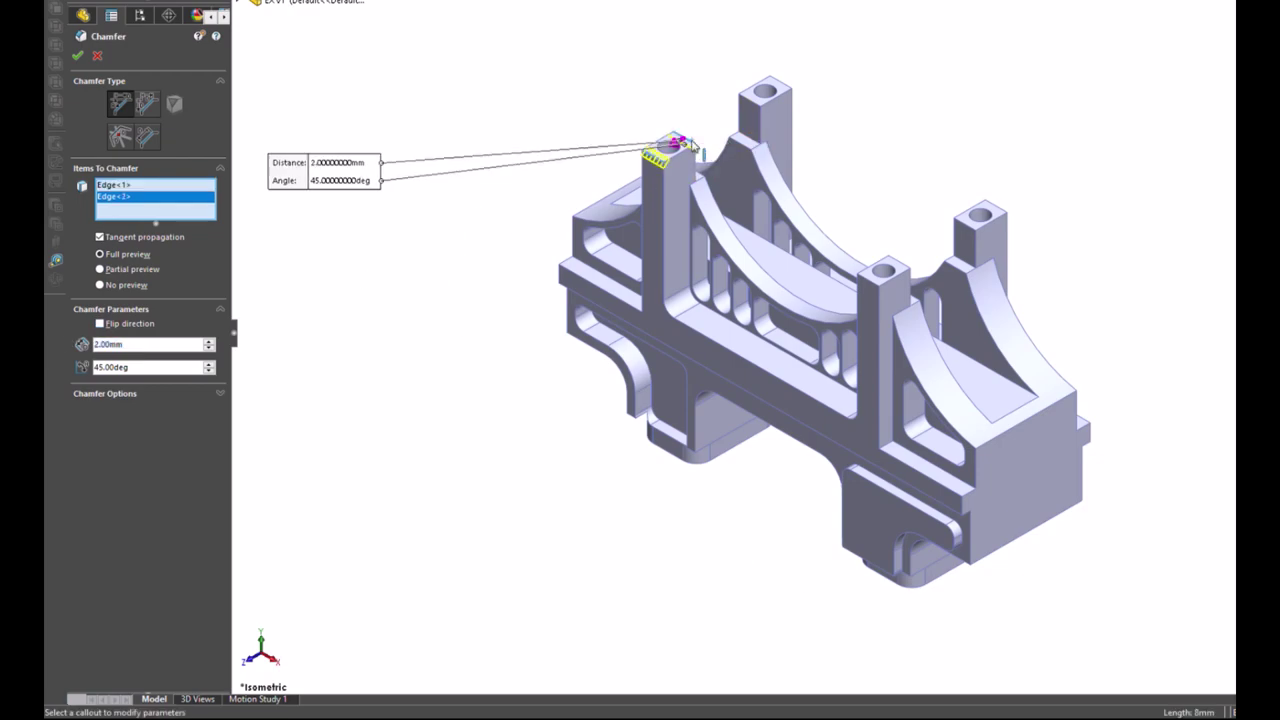
left_click(751, 108)
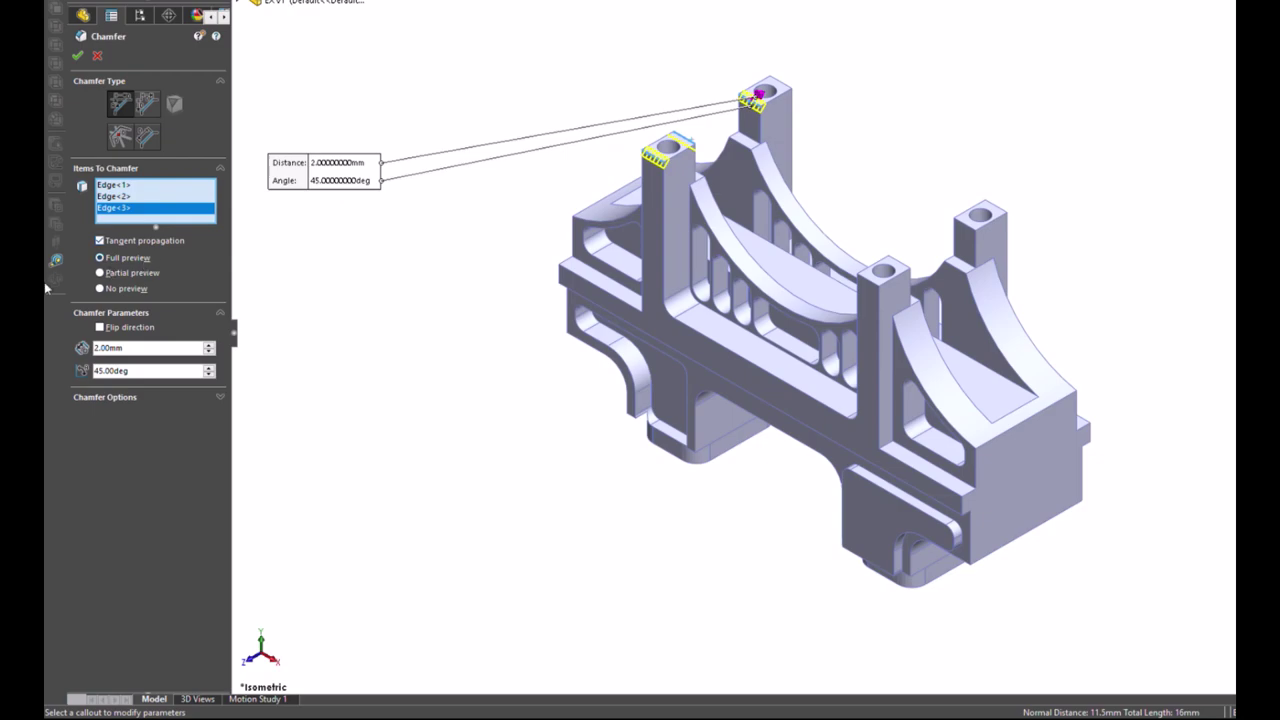
left_click(100, 258)
left_click(220, 399)
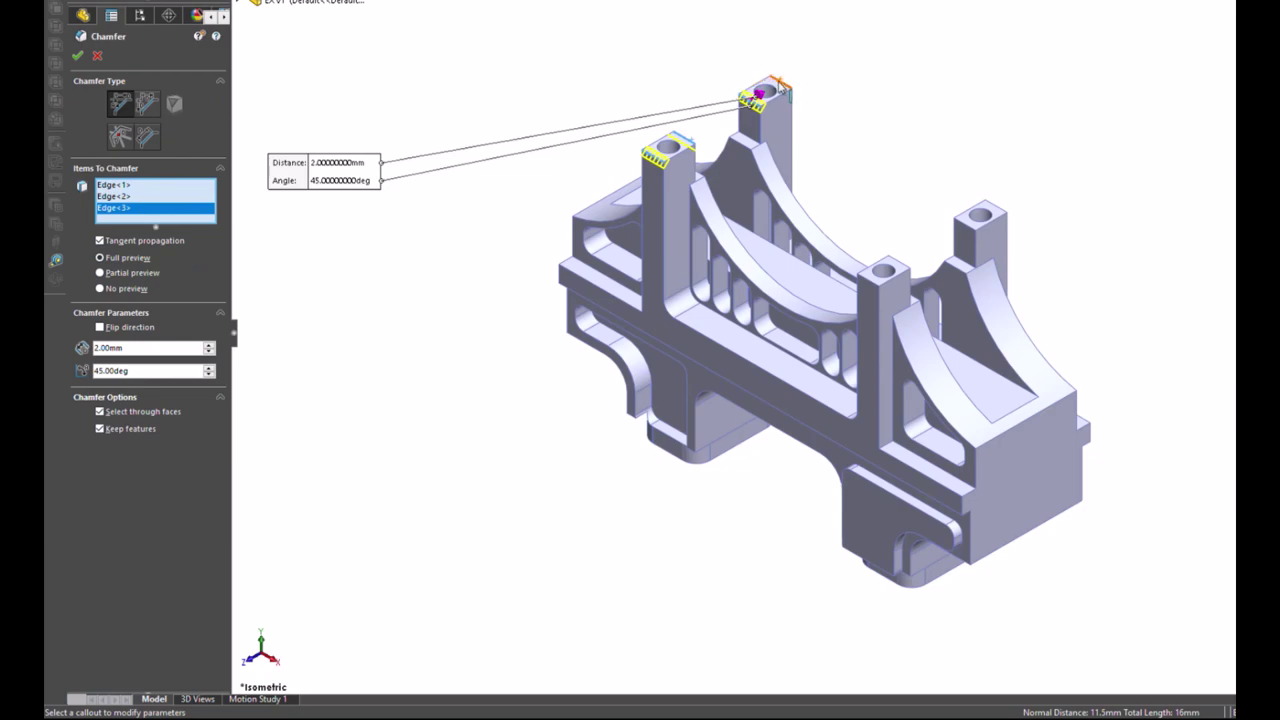
left_click(780, 88)
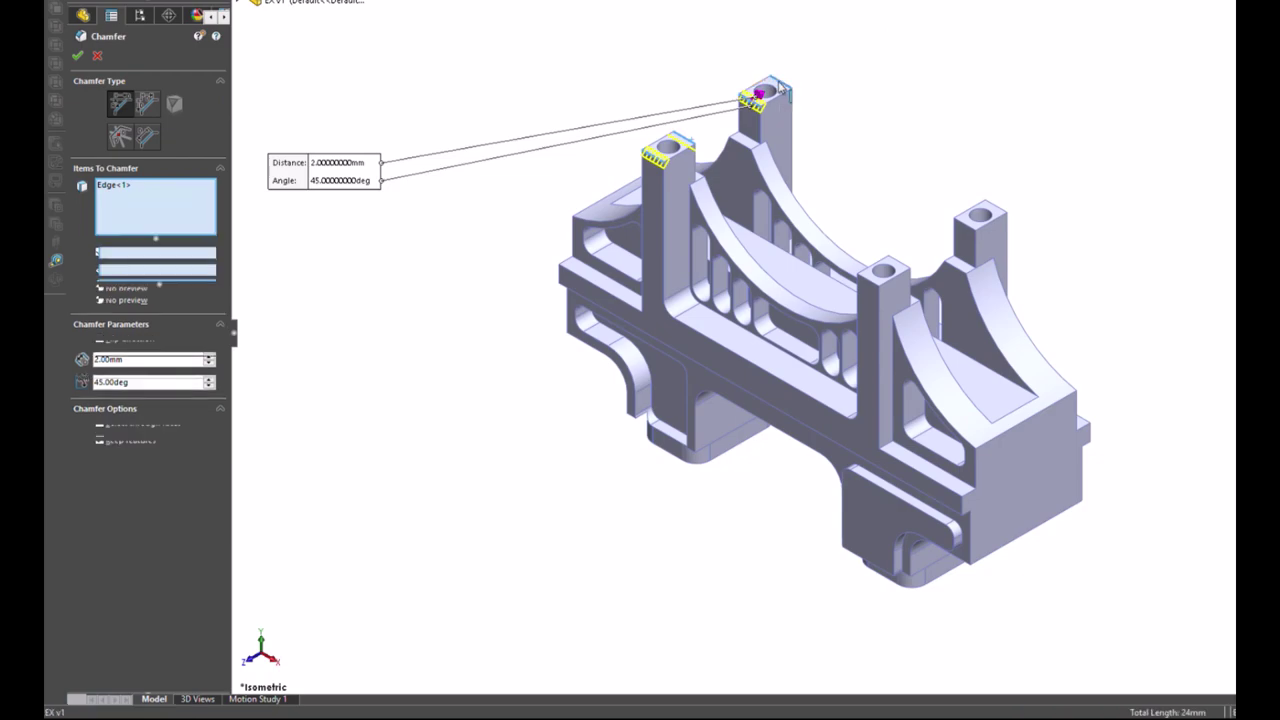
left_click(968, 232)
left_click(994, 222)
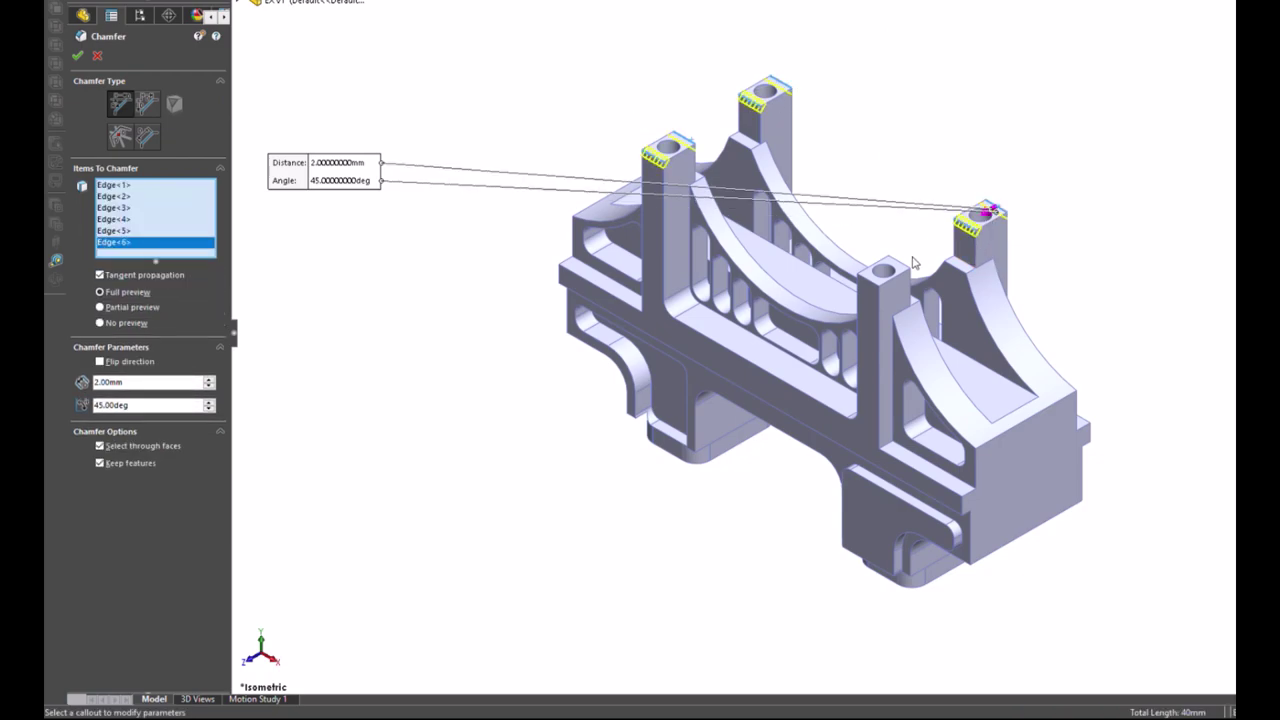
left_click(884, 272)
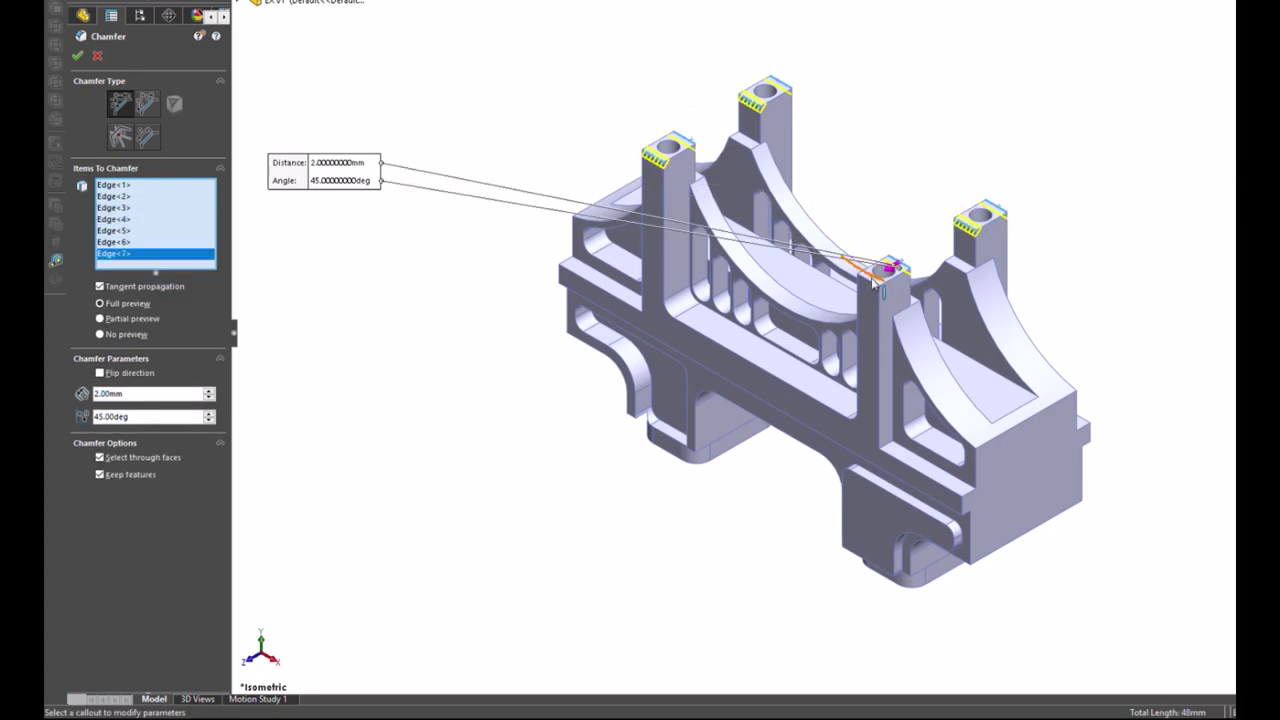
left_click(866, 283)
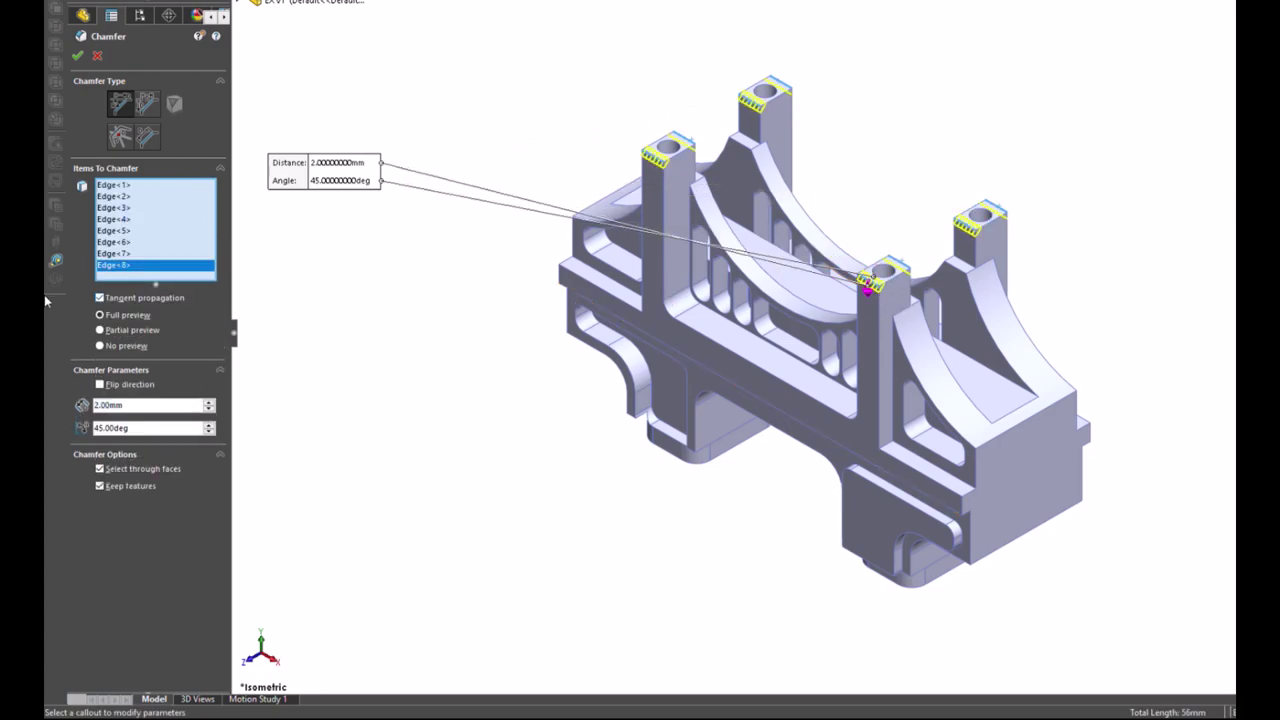
Step: Change the chamfer distance to 1 mm at 45° and create it on all eight edges
left_click(144, 410)
type("1")
key("Return")
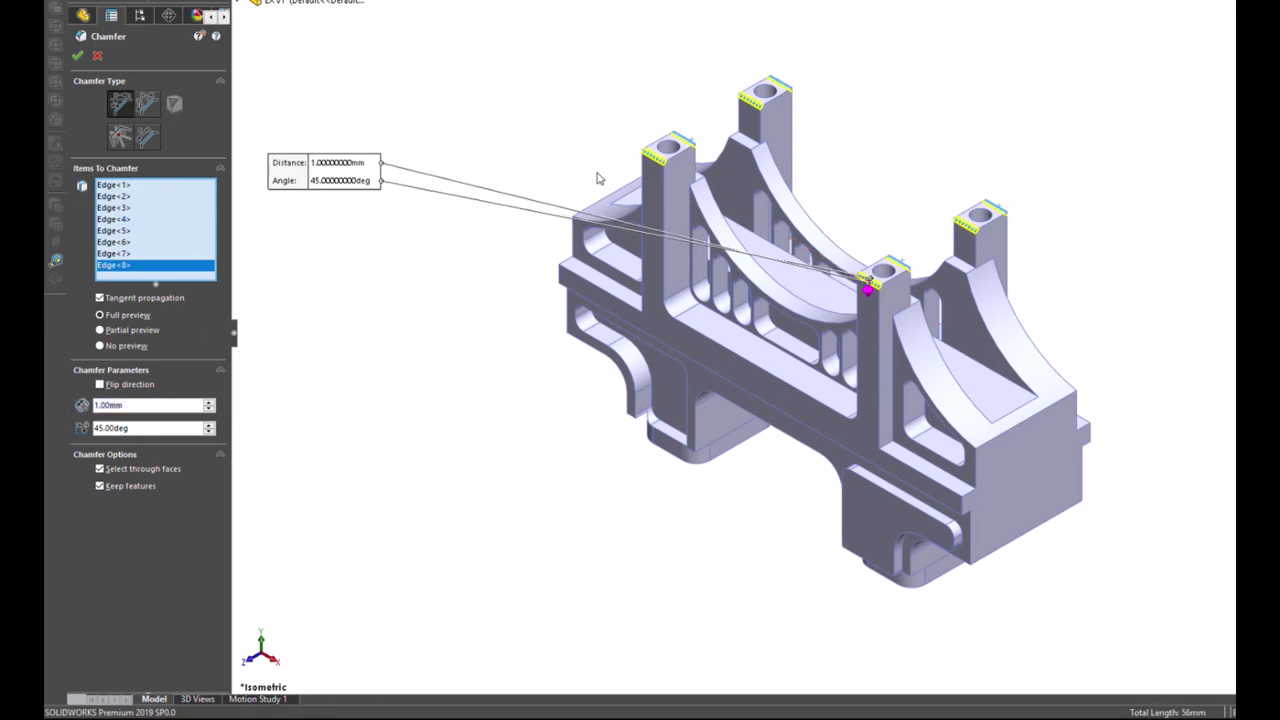
mouse_move(598, 178)
middle_mouse_down()
mouse_move(663, 449)
mouse_move(600, 363)
mouse_move(597, 268)
mouse_move(610, 258)
middle_mouse_up()
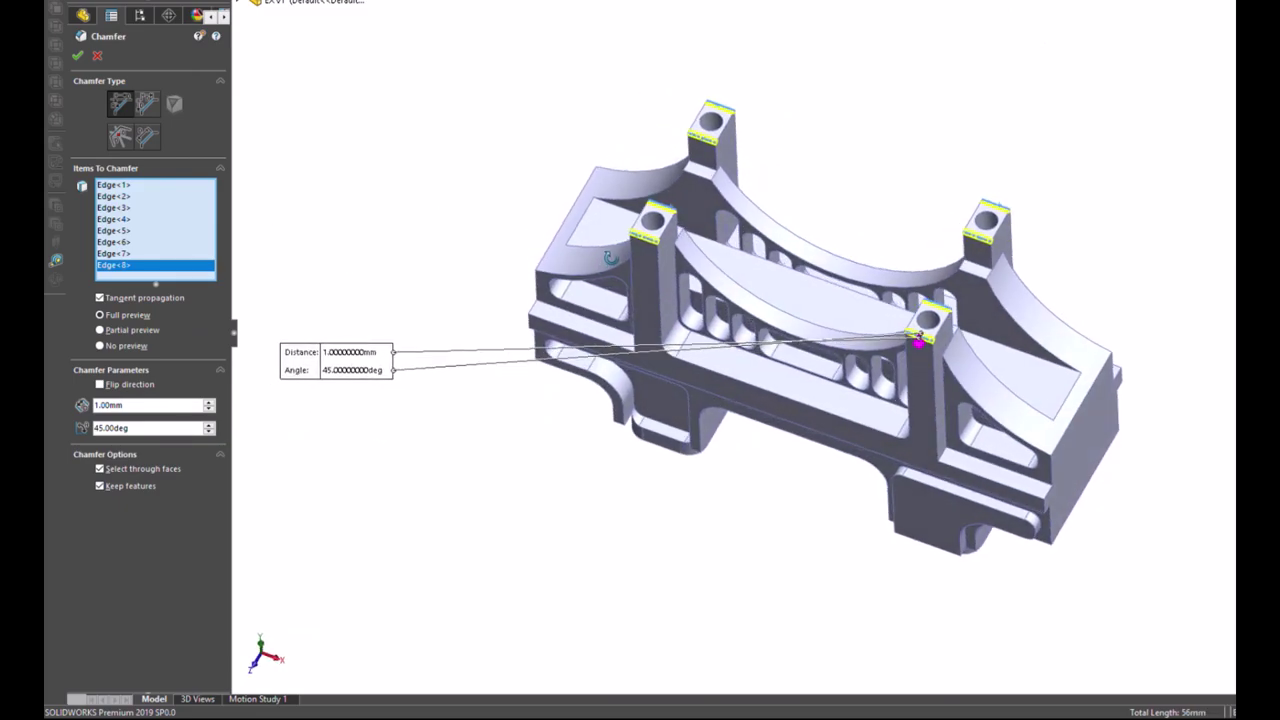
left_click(77, 55)
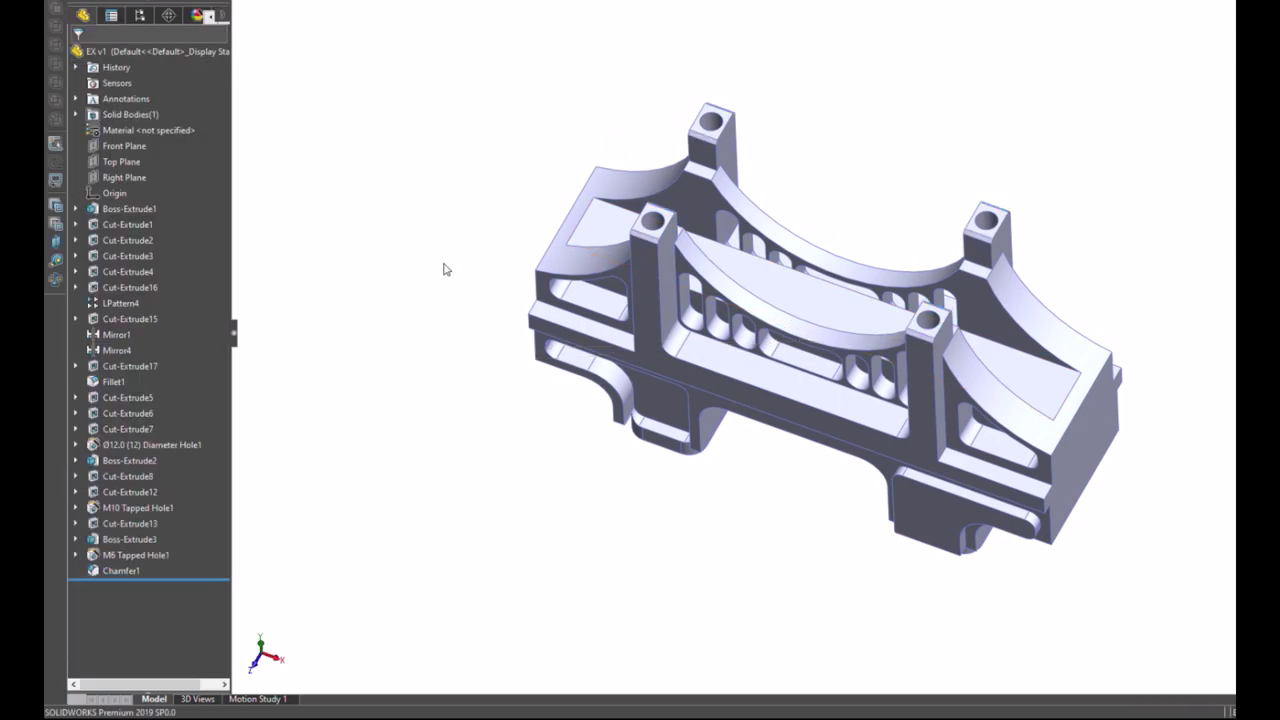
mouse_move(442, 266)
middle_mouse_down()
mouse_move(466, 286)
mouse_move(433, 165)
mouse_move(560, 160)
mouse_move(491, 151)
mouse_move(509, 278)
mouse_move(520, 277)
middle_mouse_up()
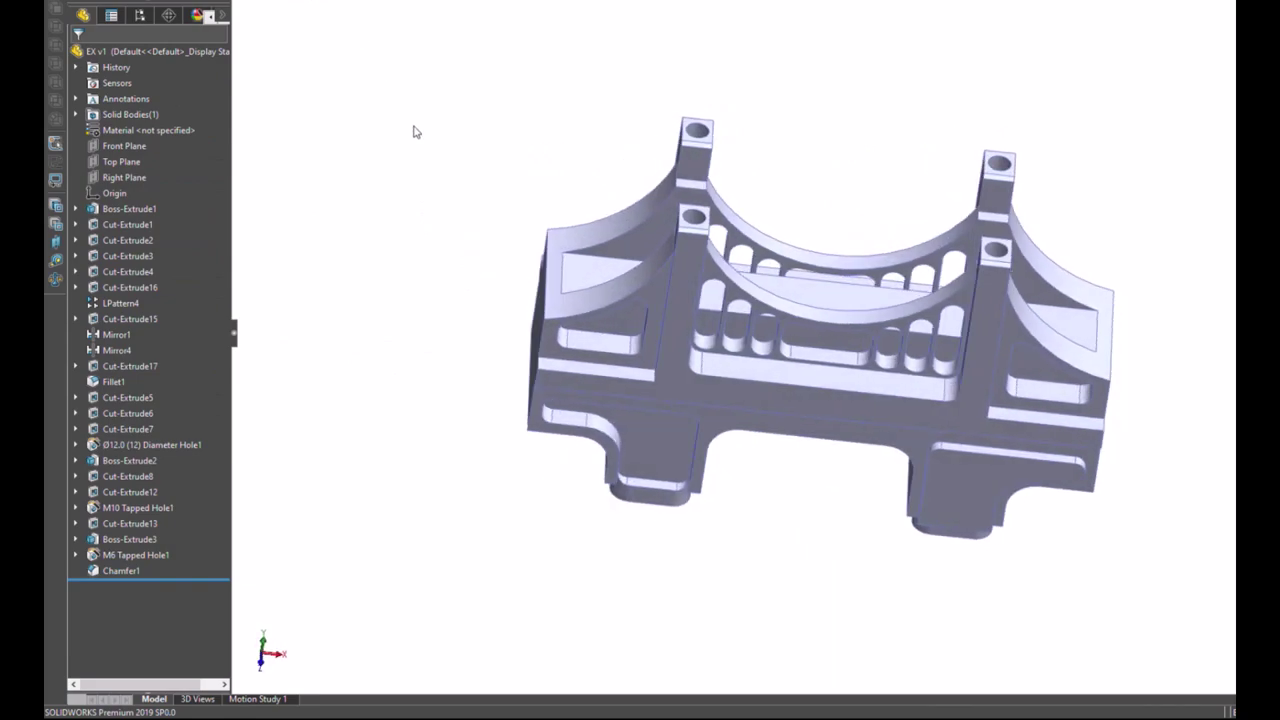
Step: Fillet the four inner arch-to-base corner edges at 10.00 mm radius as Fillet2
key("f")
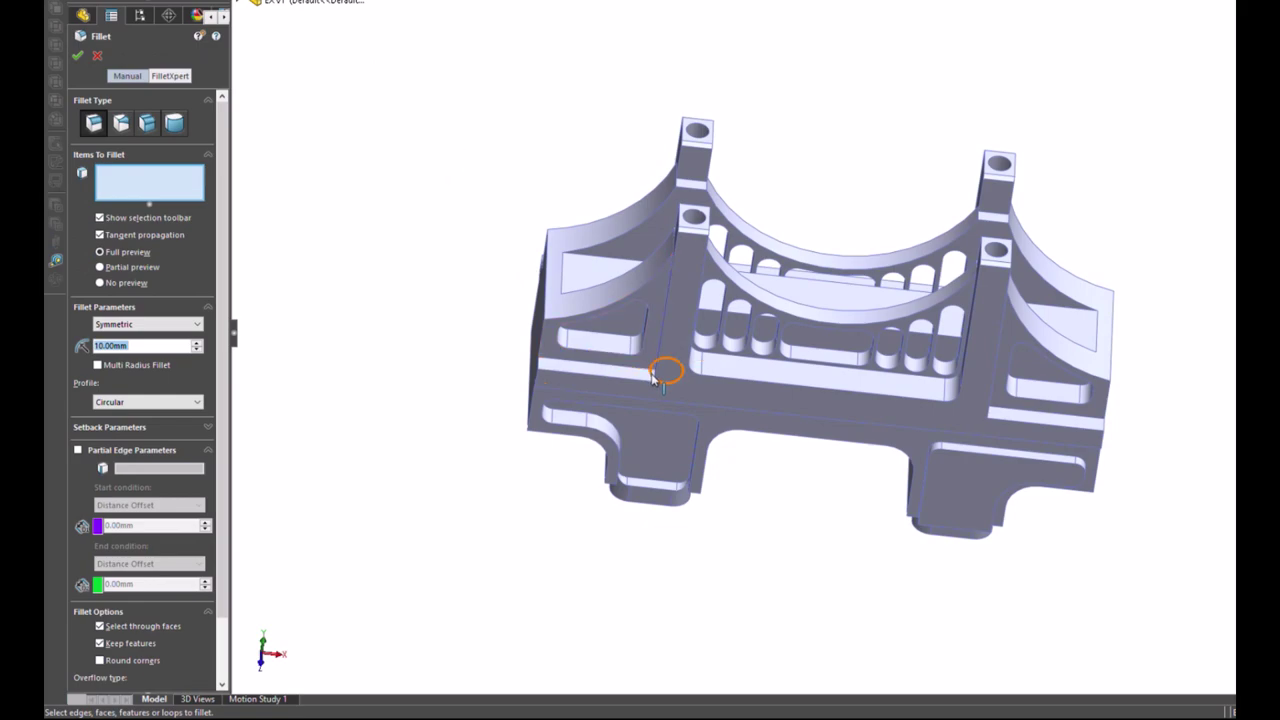
middle_click_drag(653, 379, 699, 395)
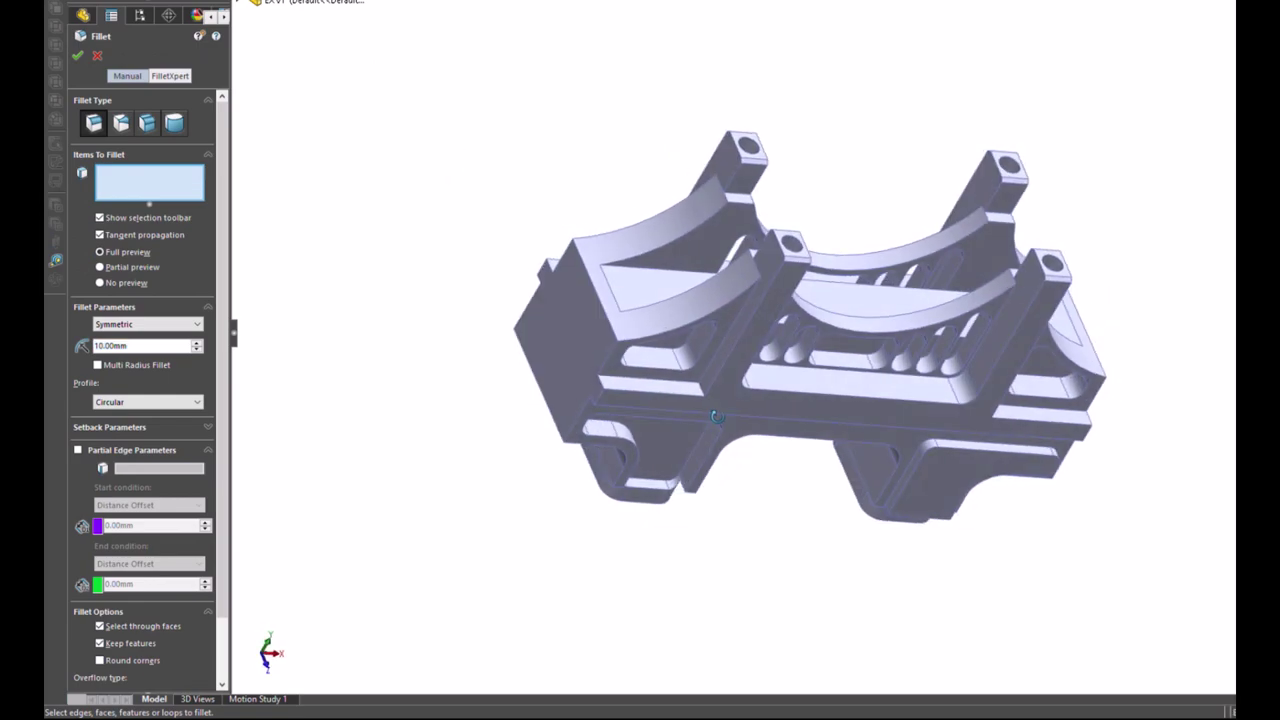
left_click(701, 397)
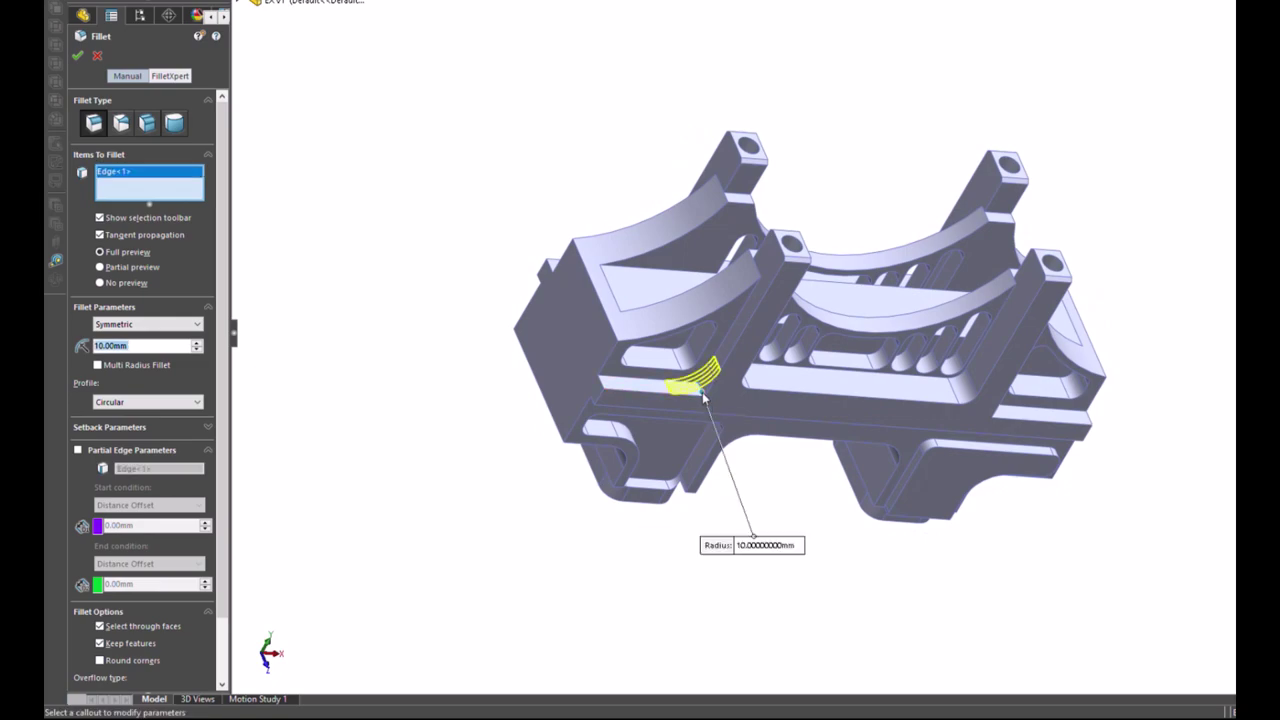
middle_click_drag(835, 478, 678, 428)
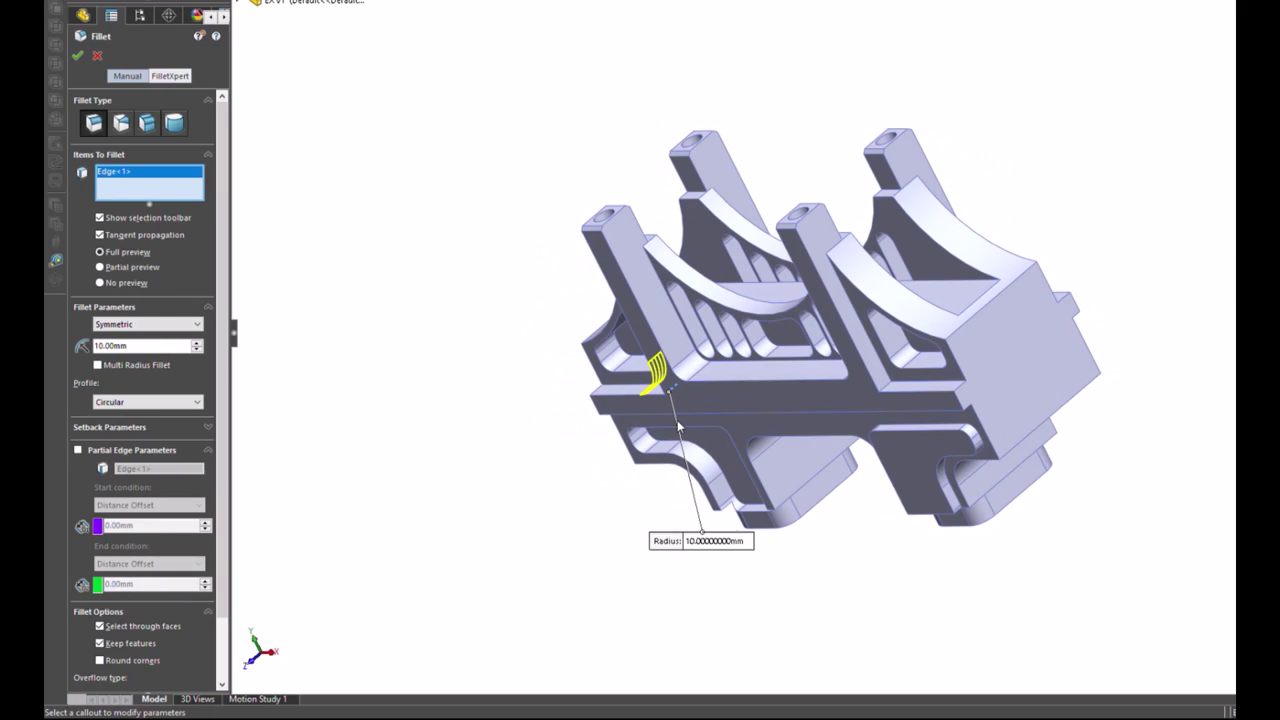
left_click(884, 393)
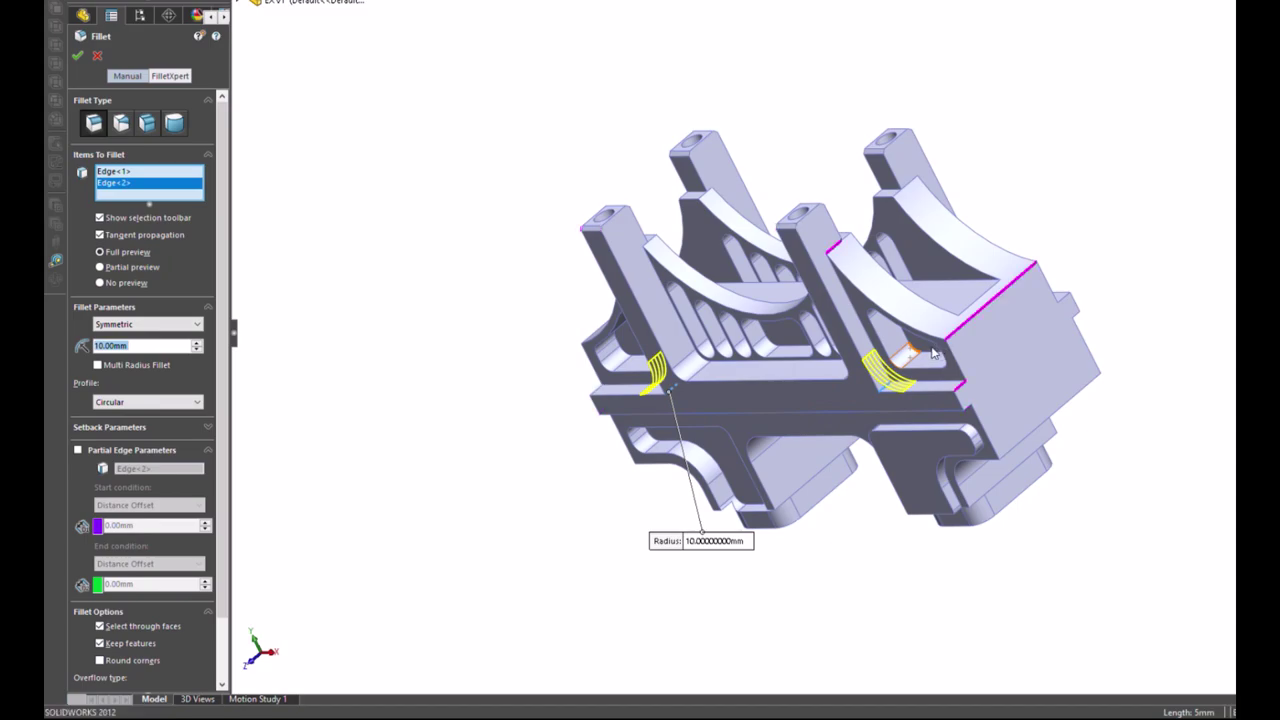
mouse_move(1127, 206)
middle_mouse_down()
mouse_move(1049, 391)
mouse_move(1063, 480)
mouse_move(1077, 474)
middle_mouse_up()
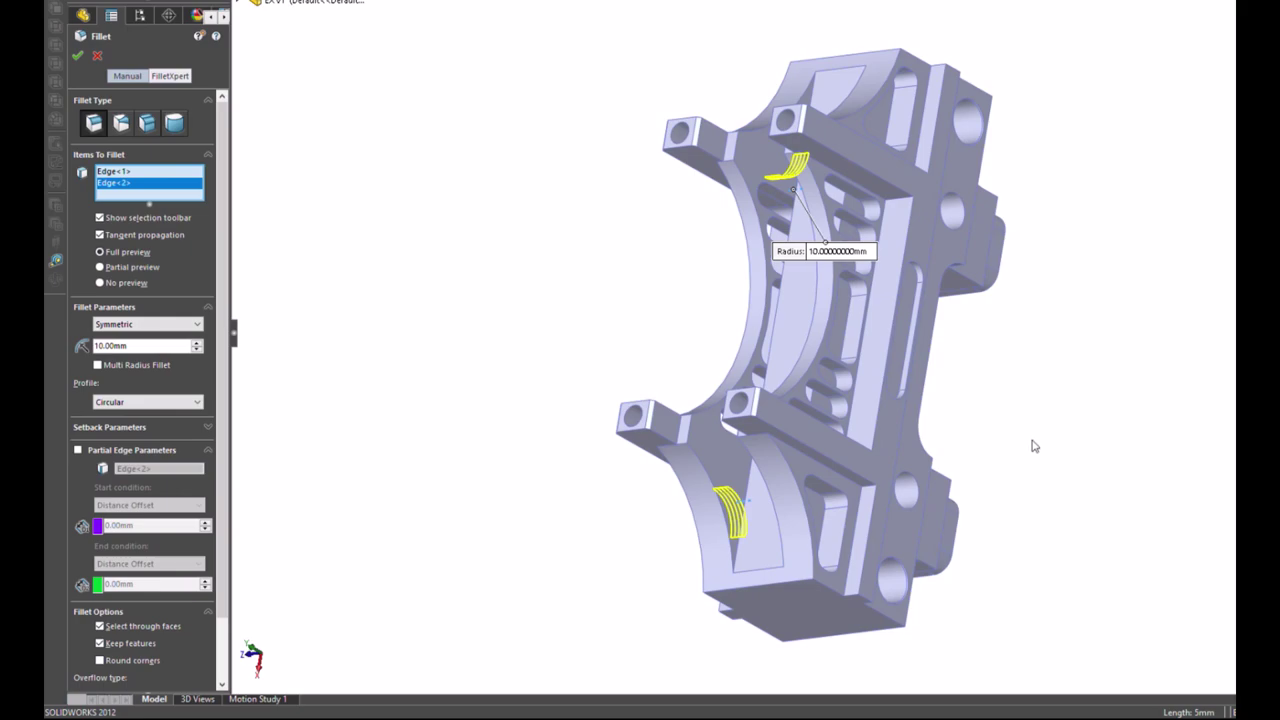
left_click(868, 497)
mouse_move(1017, 277)
middle_mouse_down()
mouse_move(980, 395)
mouse_move(1006, 517)
middle_mouse_up()
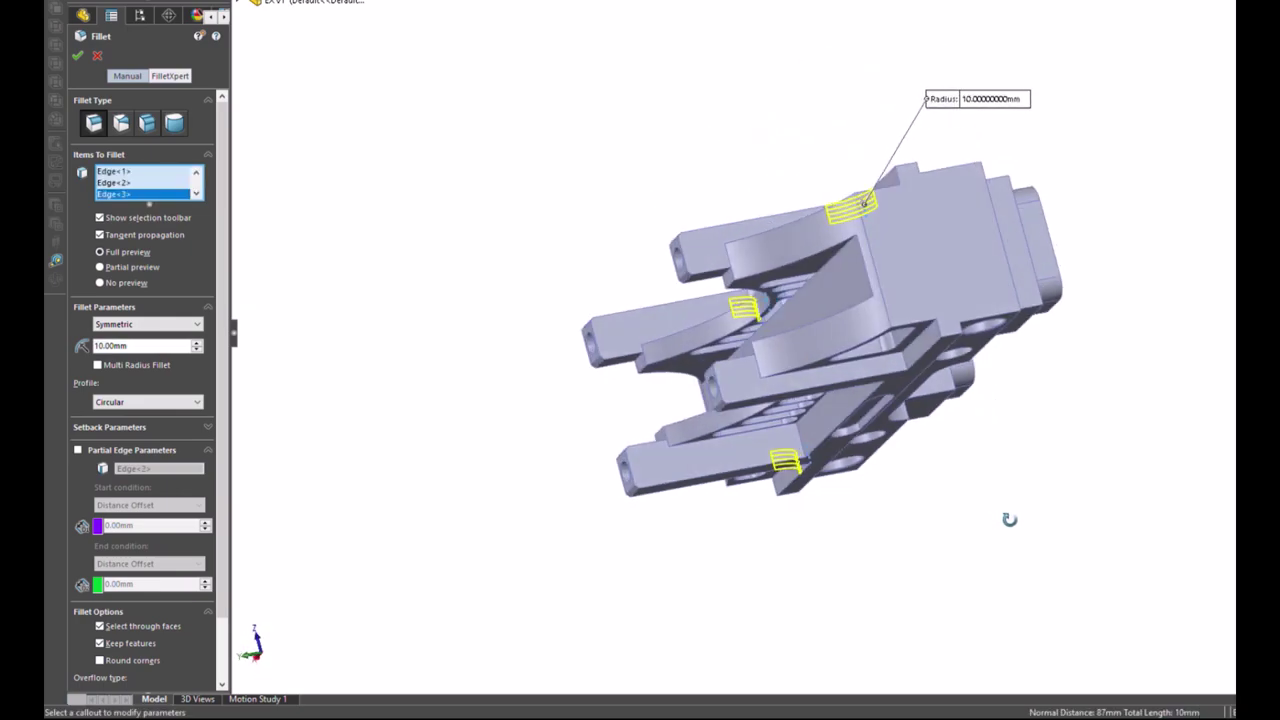
left_click(913, 364)
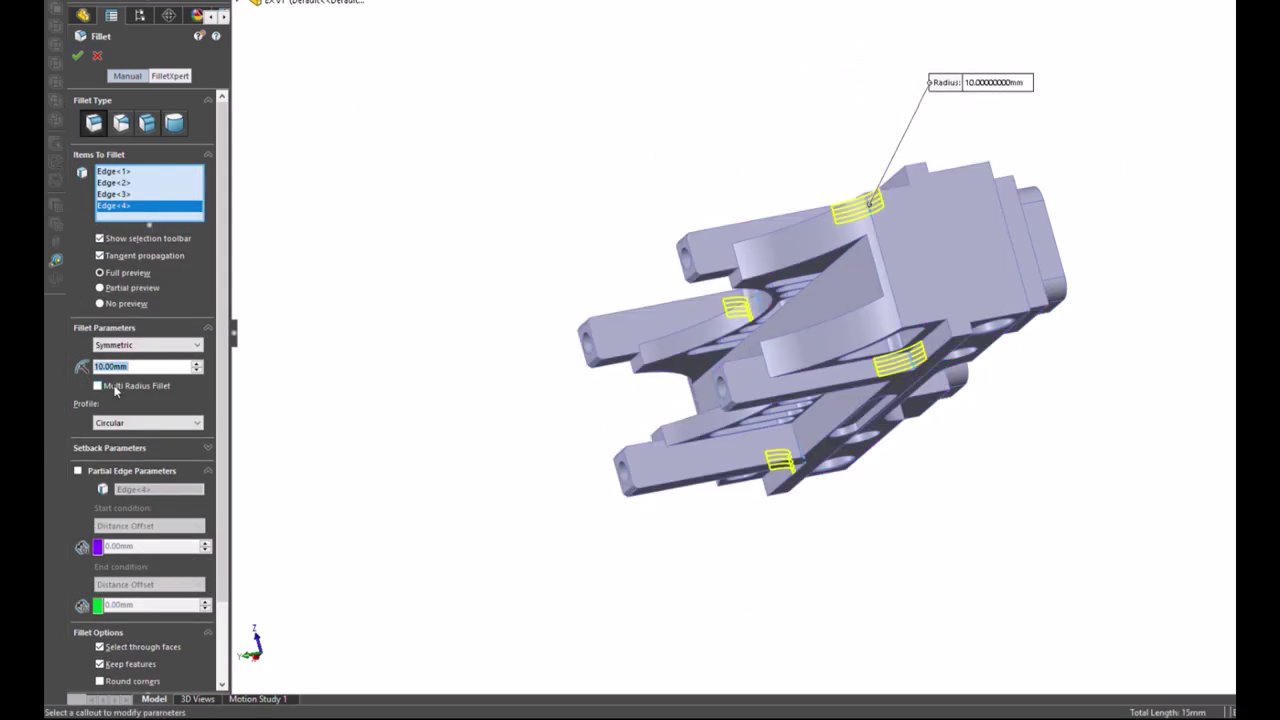
left_click(78, 54)
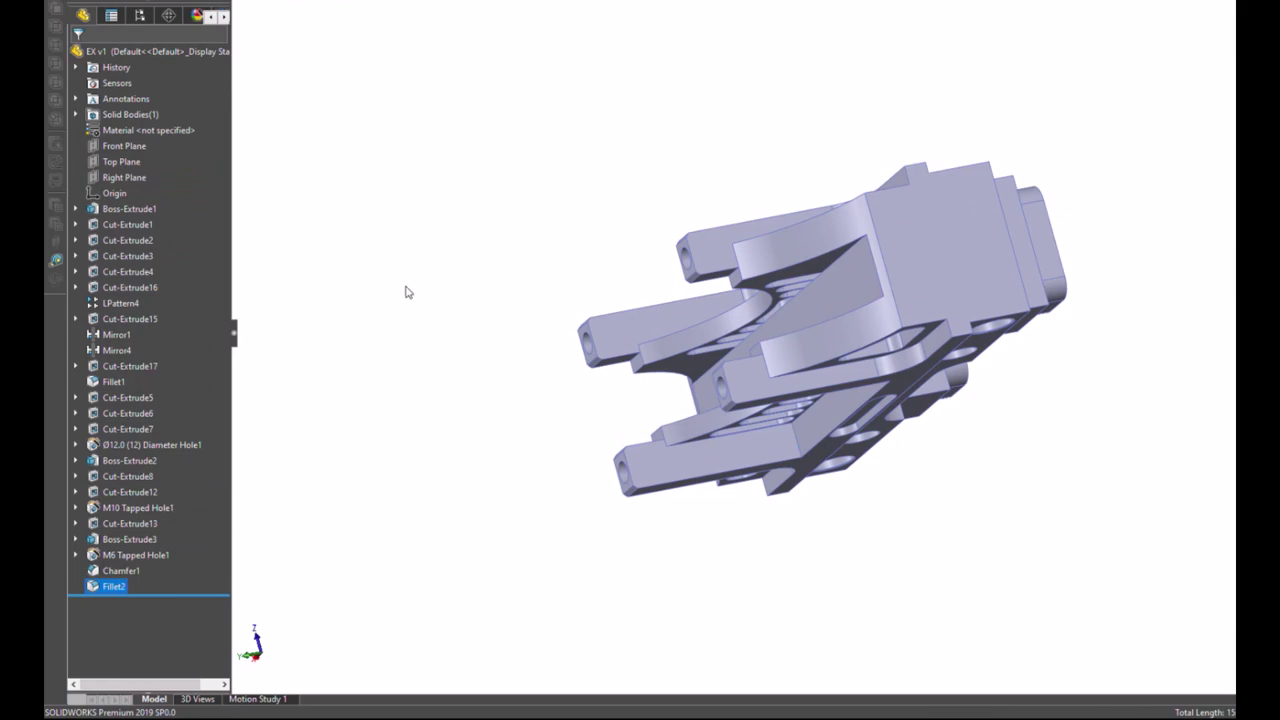
mouse_move(514, 457)
middle_mouse_down()
mouse_move(608, 114)
mouse_move(787, 115)
middle_mouse_up()
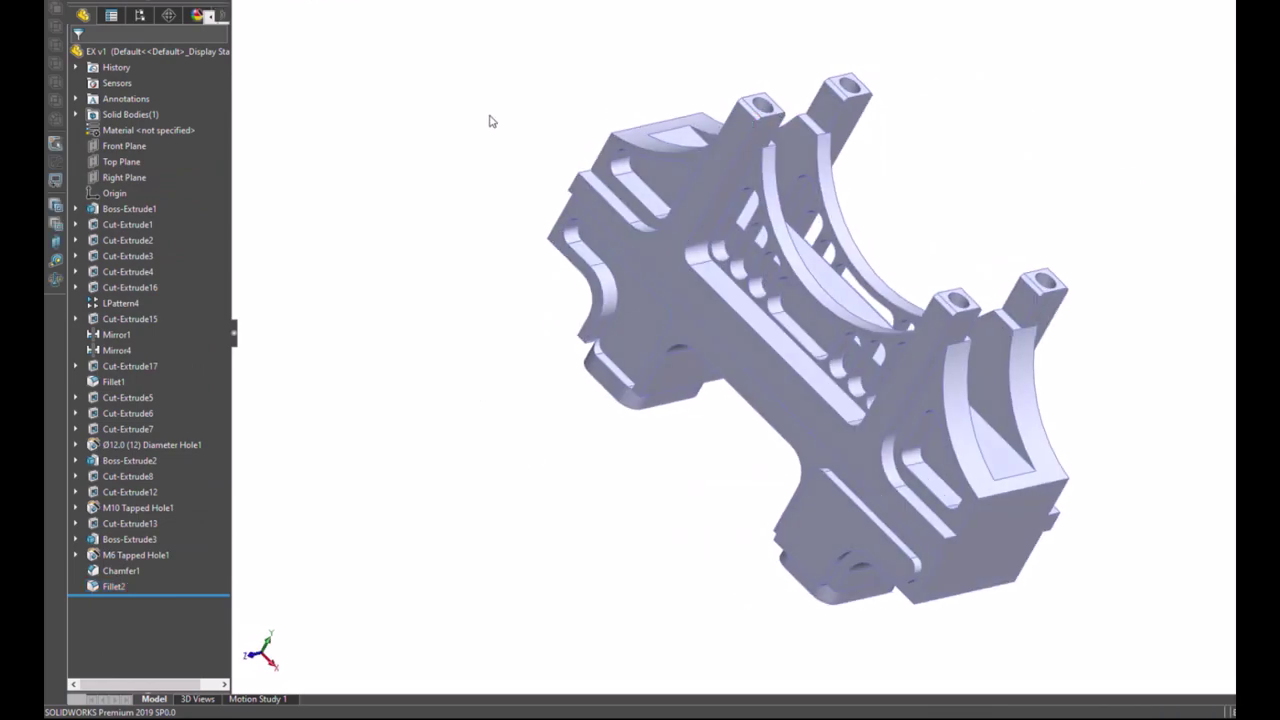
mouse_move(523, 389)
middle_mouse_down()
mouse_move(306, 309)
mouse_move(276, 386)
middle_mouse_up()
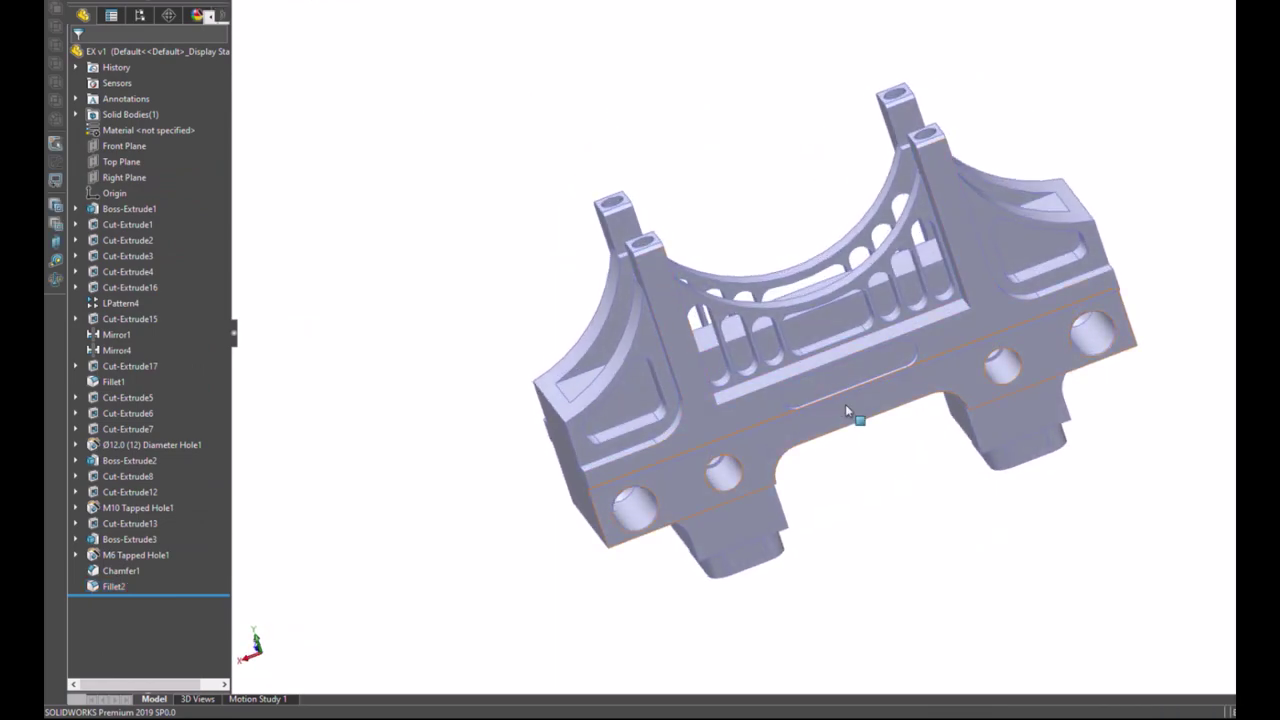
left_click(832, 381)
left_click(302, 394)
left_click(130, 429)
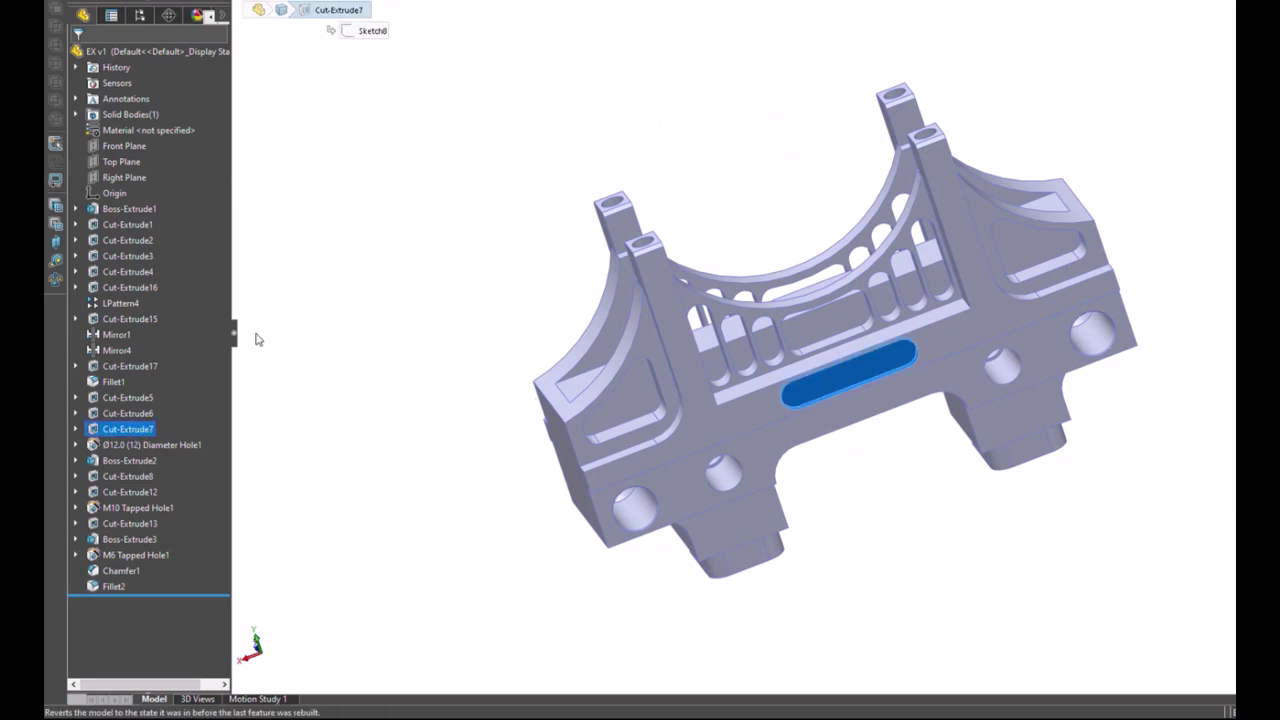
left_click(116, 148)
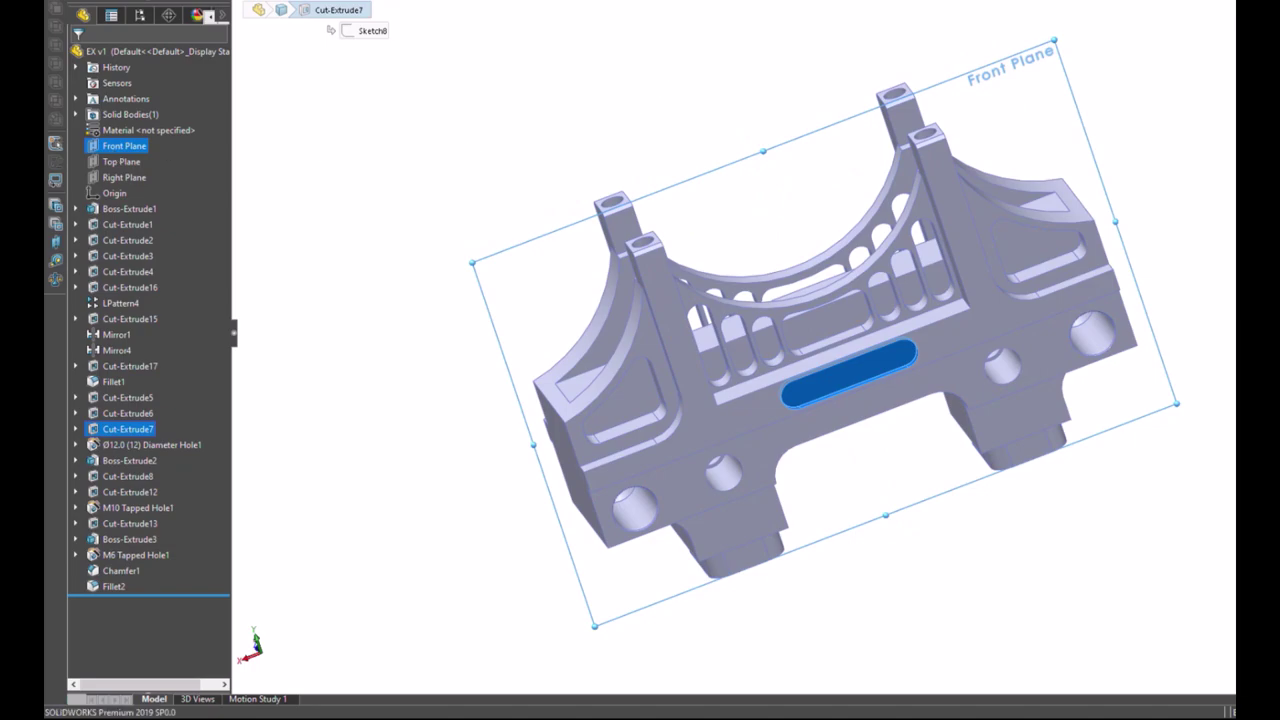
left_click(80, 50)
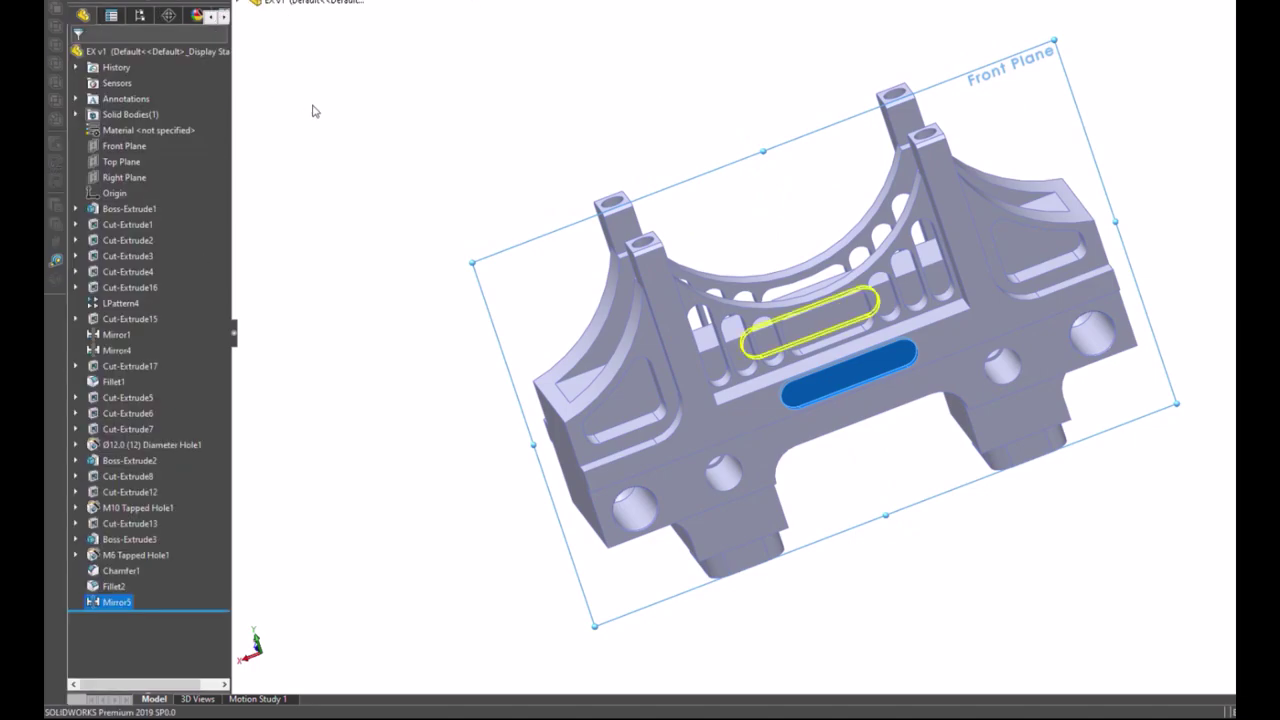
left_click(334, 214)
mouse_move(337, 223)
middle_mouse_down()
mouse_move(791, 165)
mouse_move(858, 90)
middle_mouse_up()
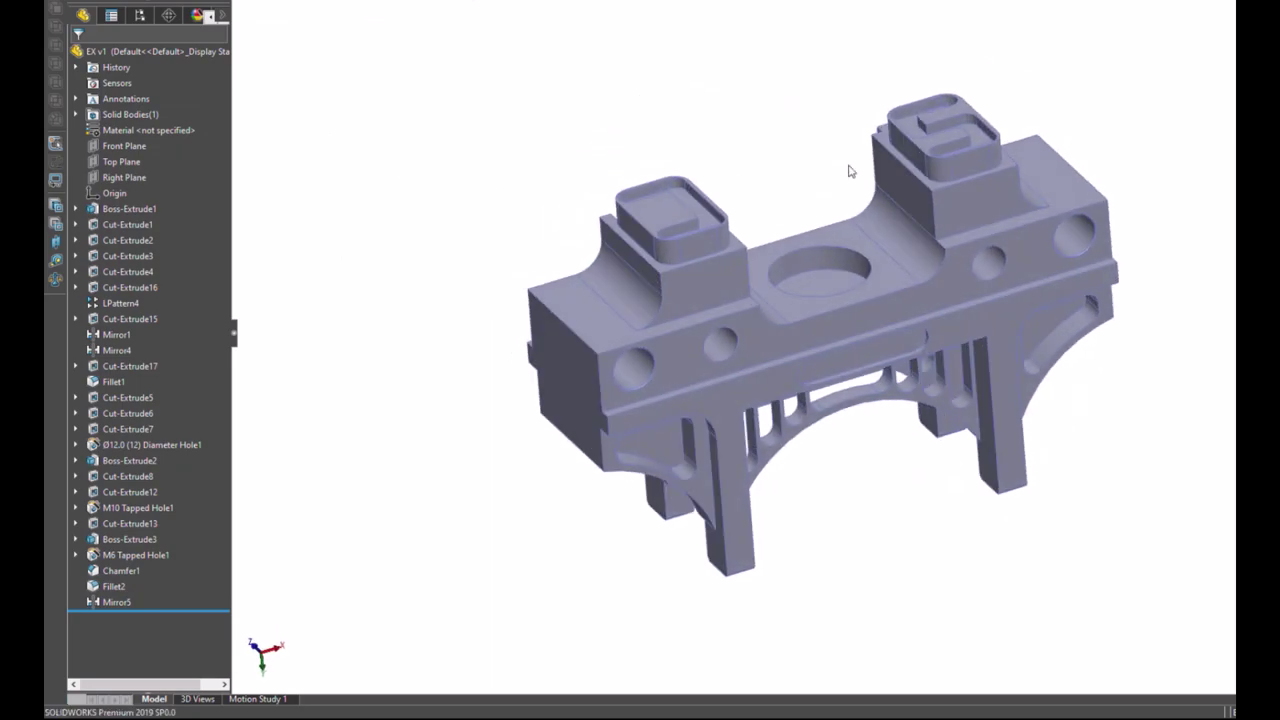
Step: Select the central bore to inspect it, then clear the selection
left_click(830, 278)
scroll(830, 278, "down", 2)
scroll(738, 272, "down", 5)
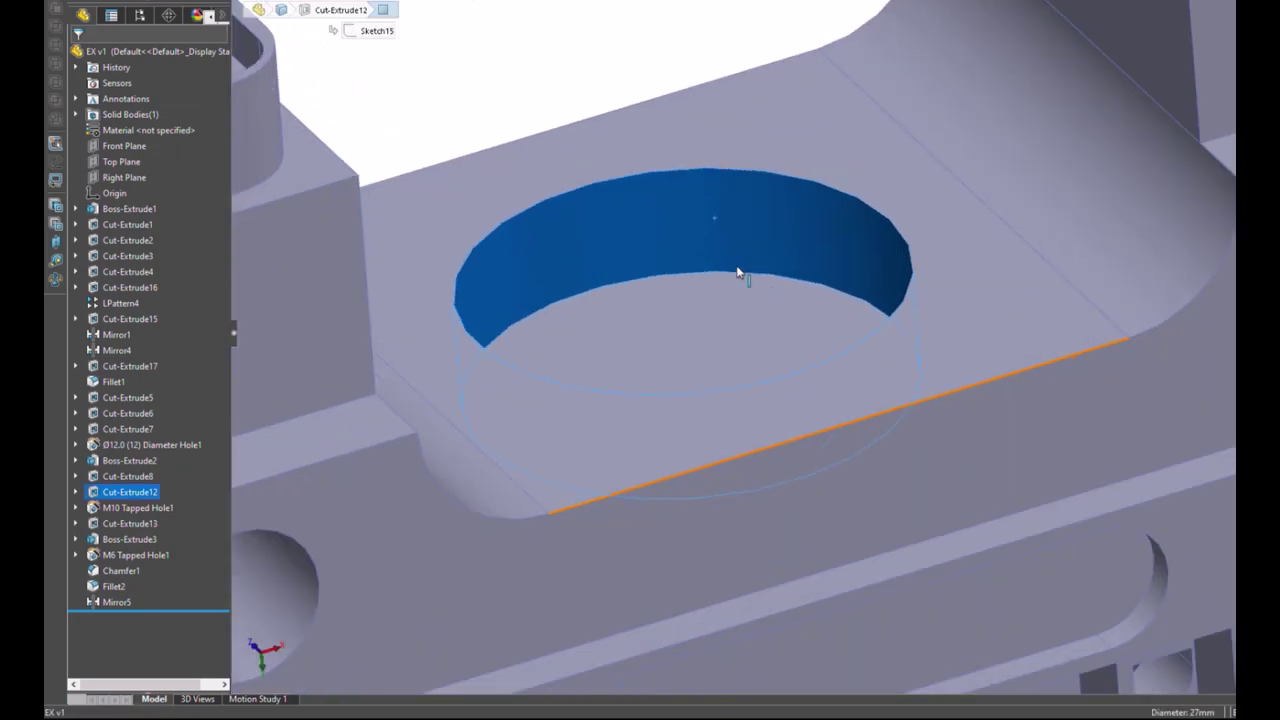
scroll(738, 272, "down", 1)
left_click(528, 36)
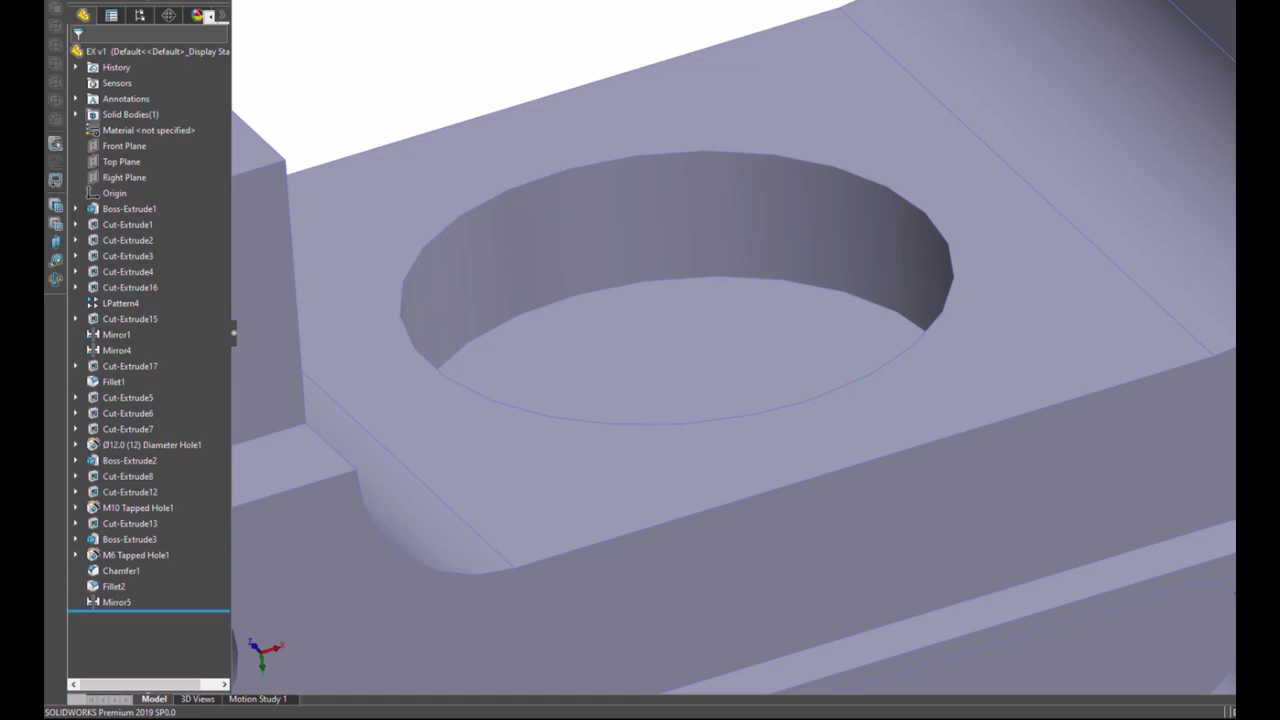
Step: Chamfer the bore's top edge, trying 1.6 mm before settling on 1 mm × 45°
key("c")
left_click(560, 176)
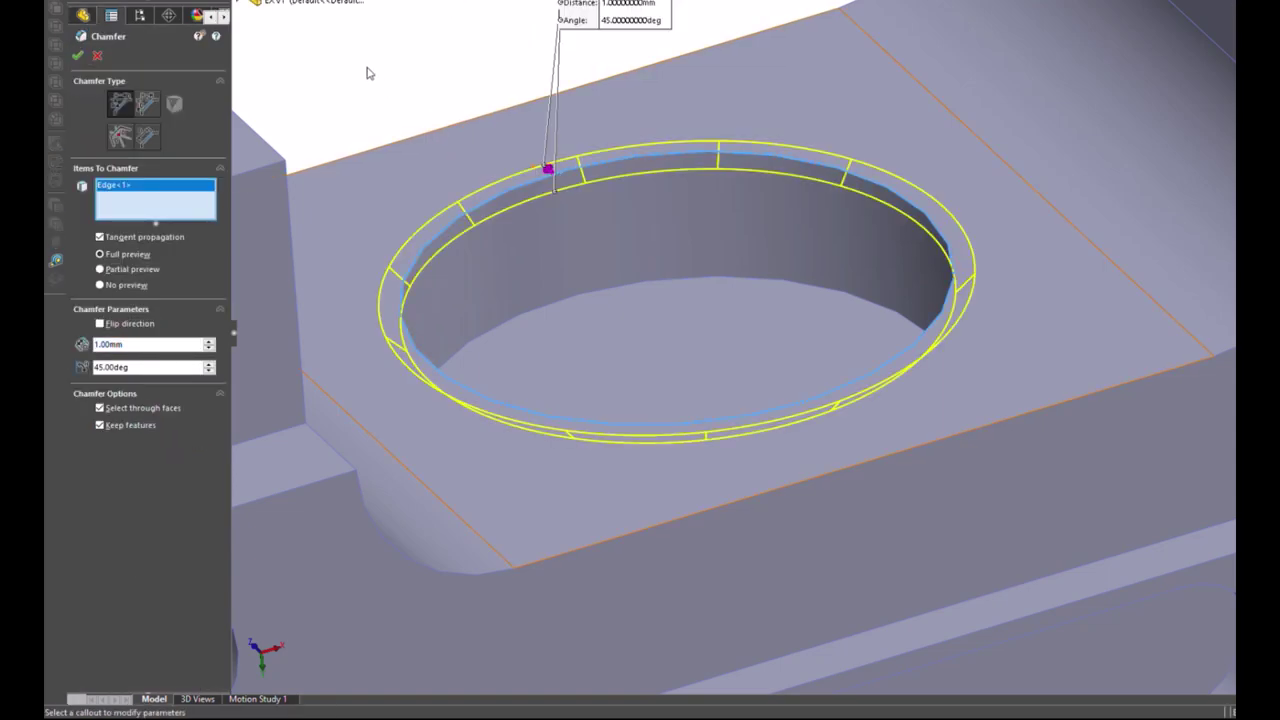
double_click(145, 350)
type("1")
type(".6")
key("Return")
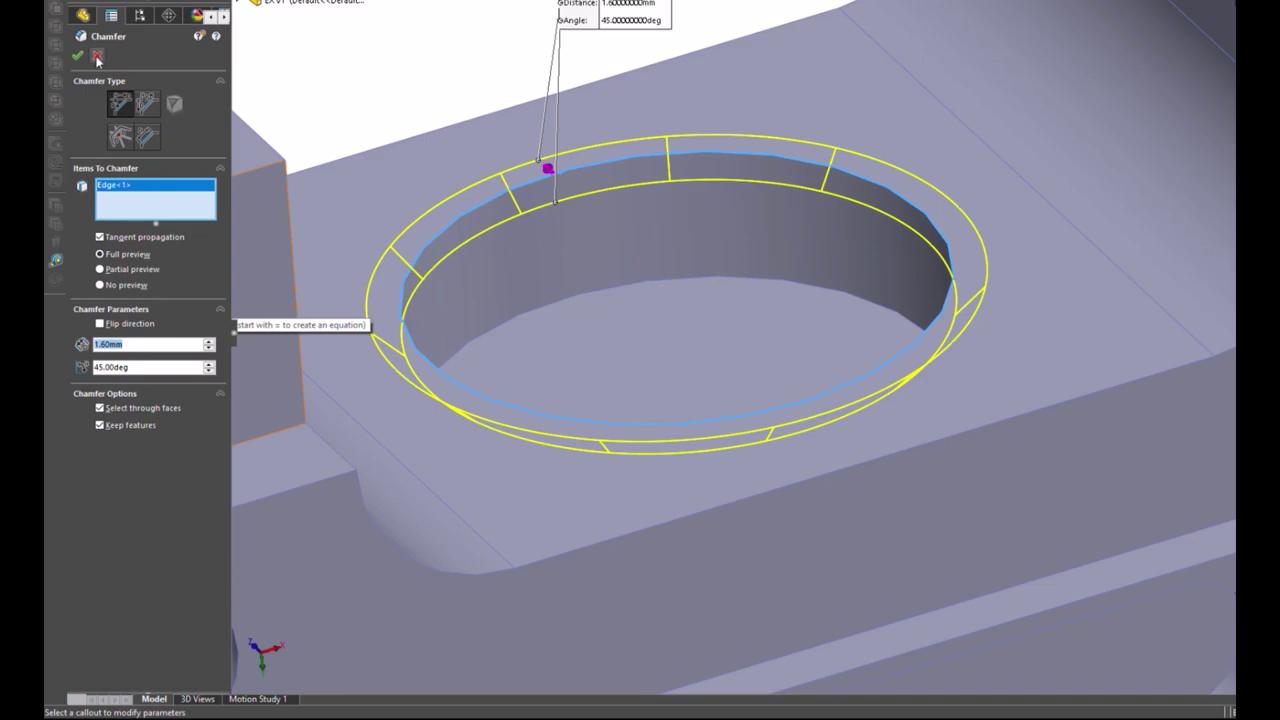
type("1")
key("Return")
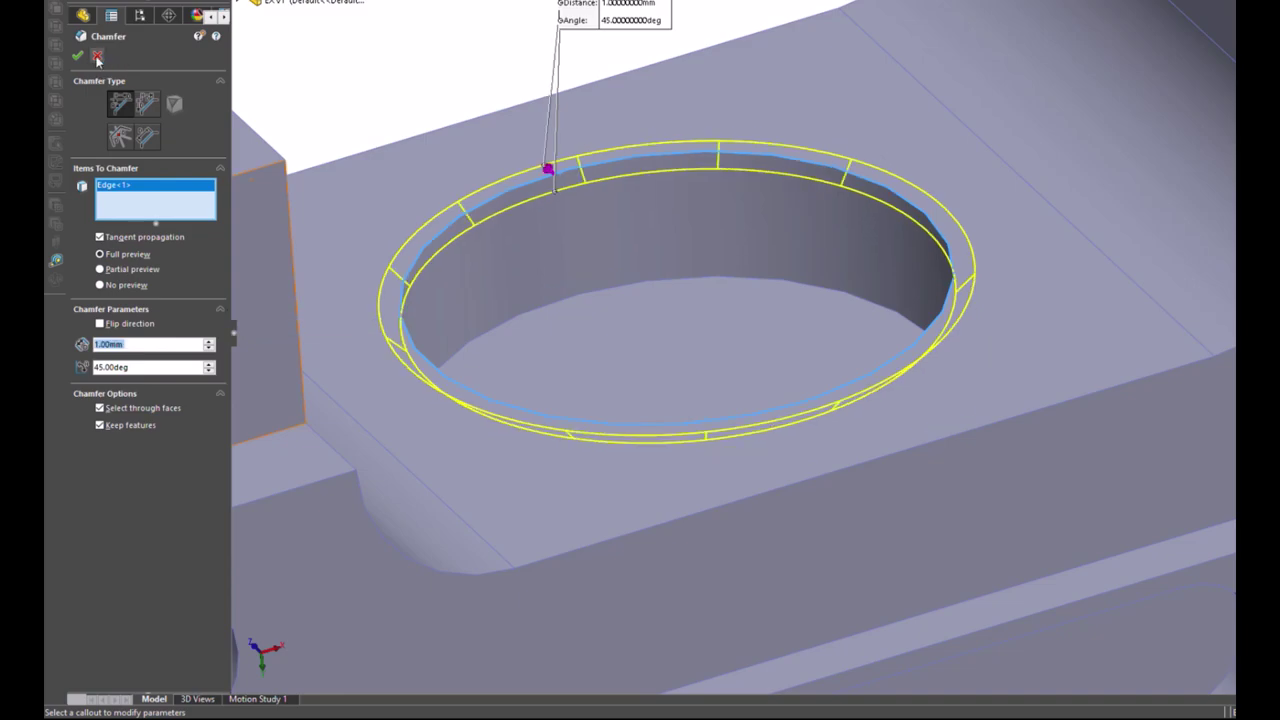
left_click(78, 56)
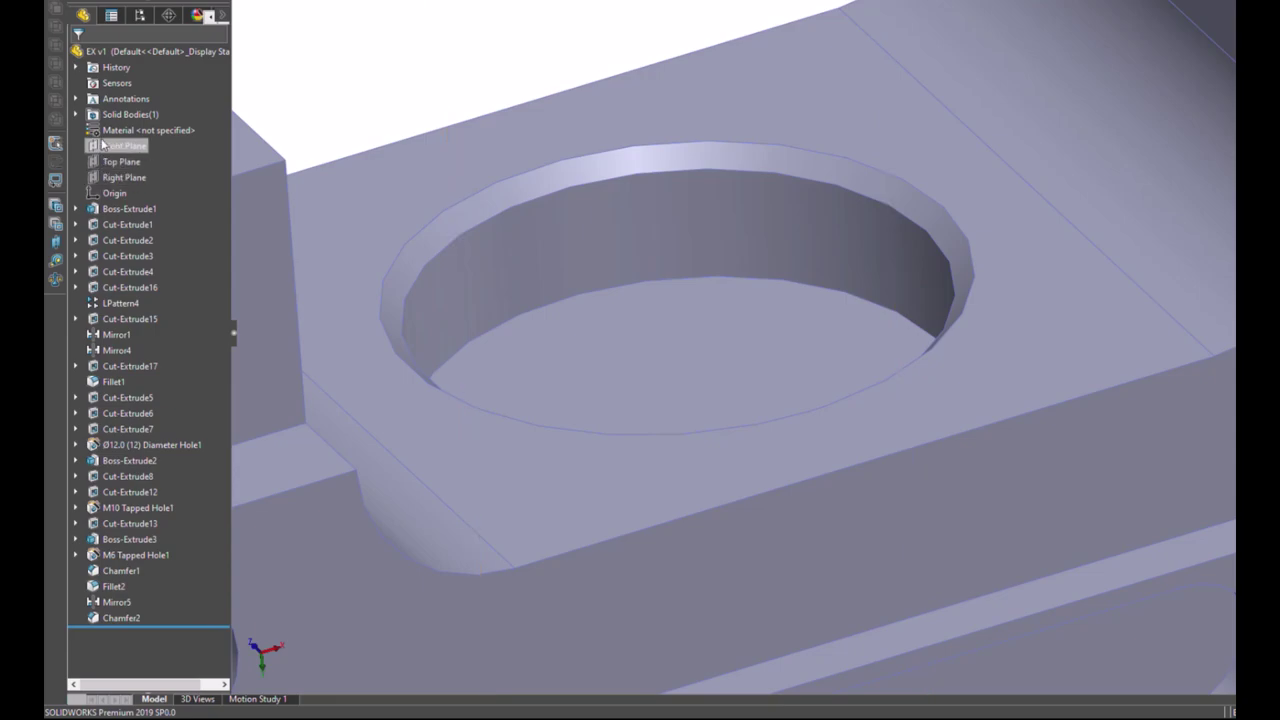
Step: Start a new sketch on the Front Plane
left_click(106, 146)
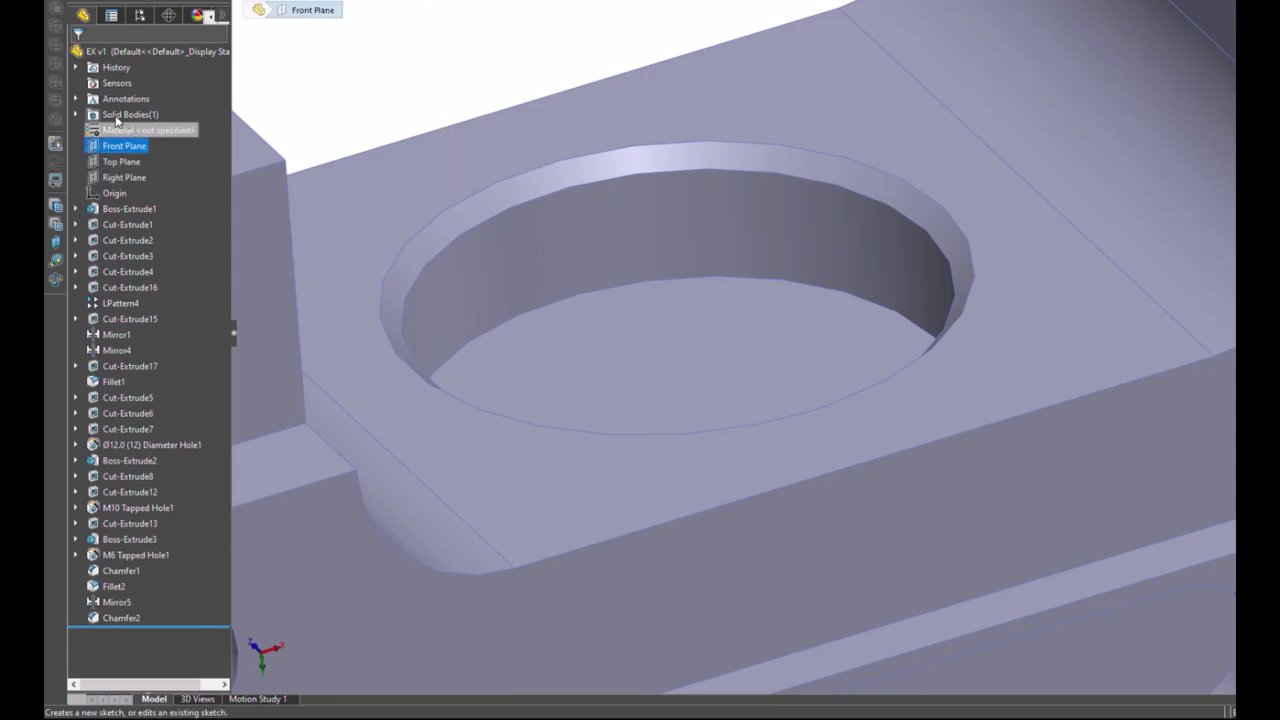
left_click(878, 37)
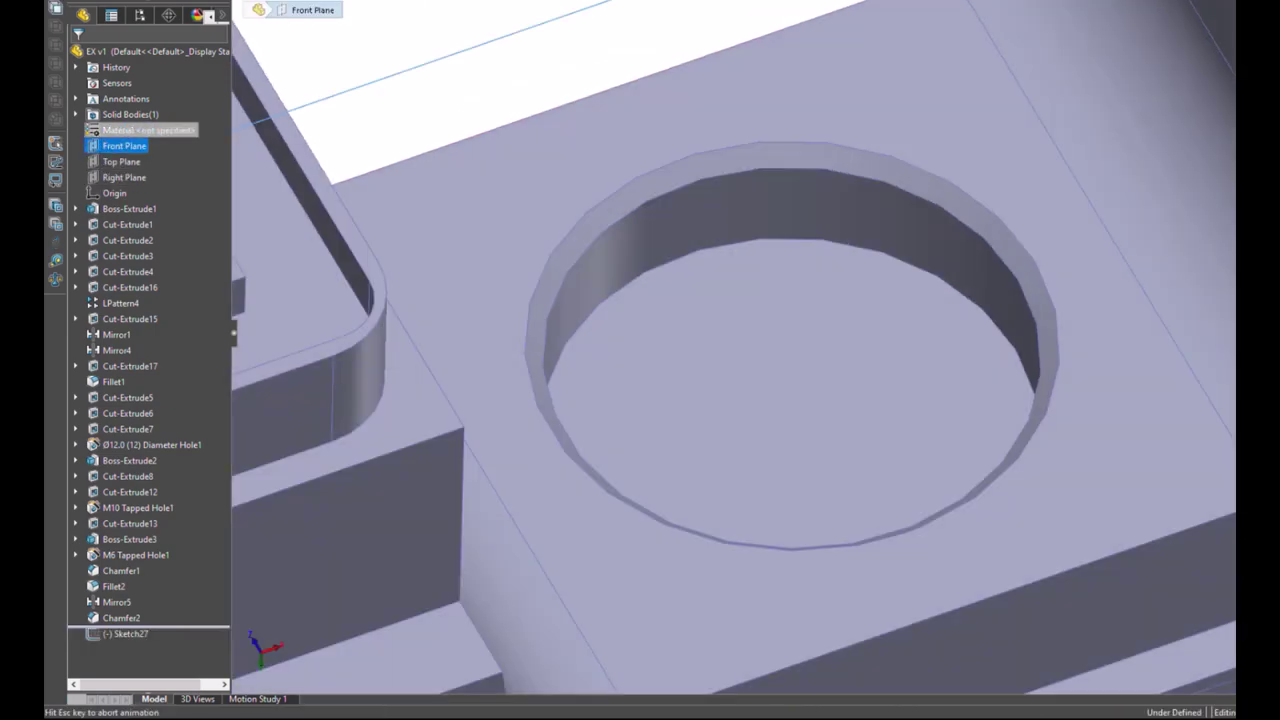
scroll(889, 531, "down", 3)
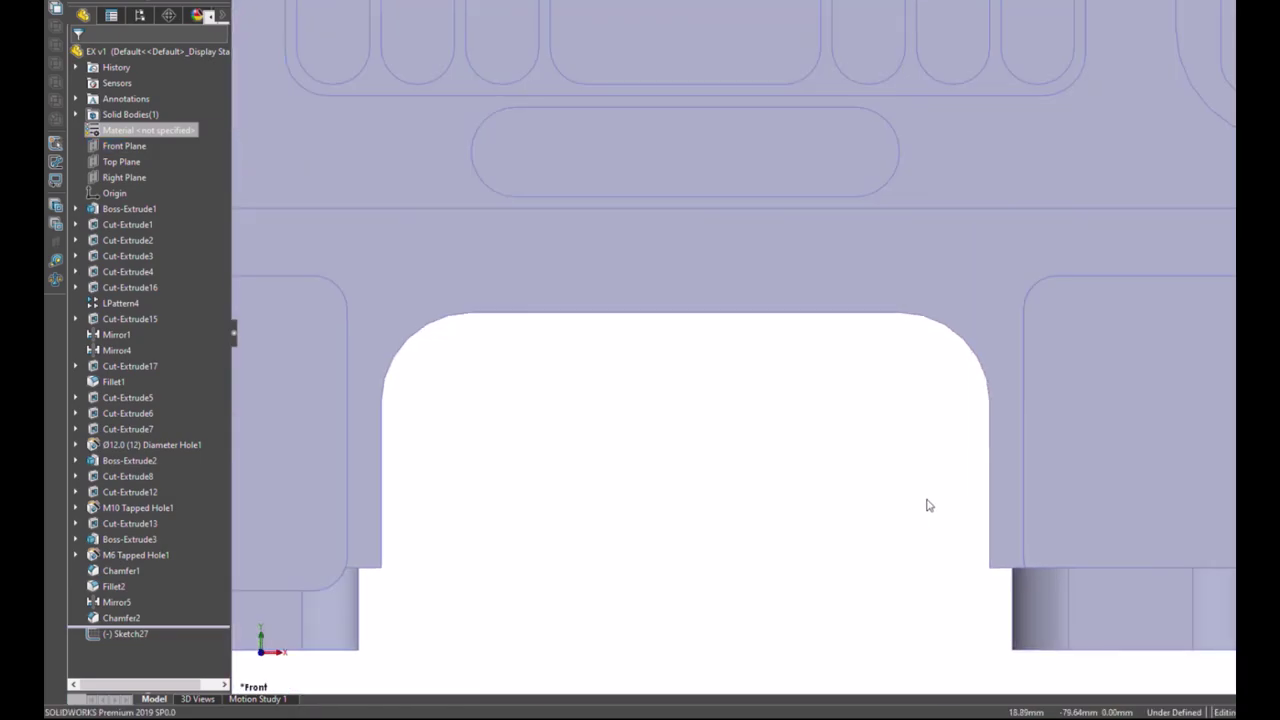
scroll(926, 503, "down", 2)
scroll(975, 175, "down", 1)
scroll(975, 175, "down", 1)
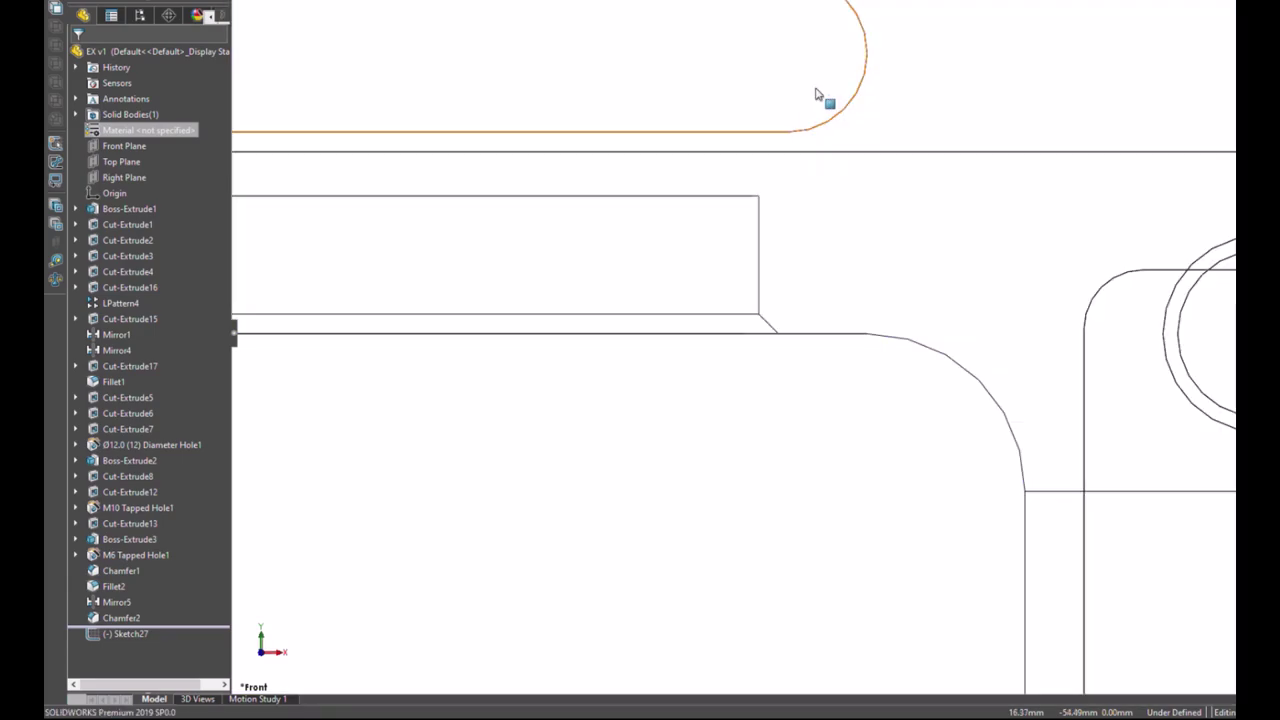
Step: Zoom and orbit the wireframe part to an angled view and select the top face around the bore
scroll(780, 429, "down", 2)
scroll(848, 337, "down", 3)
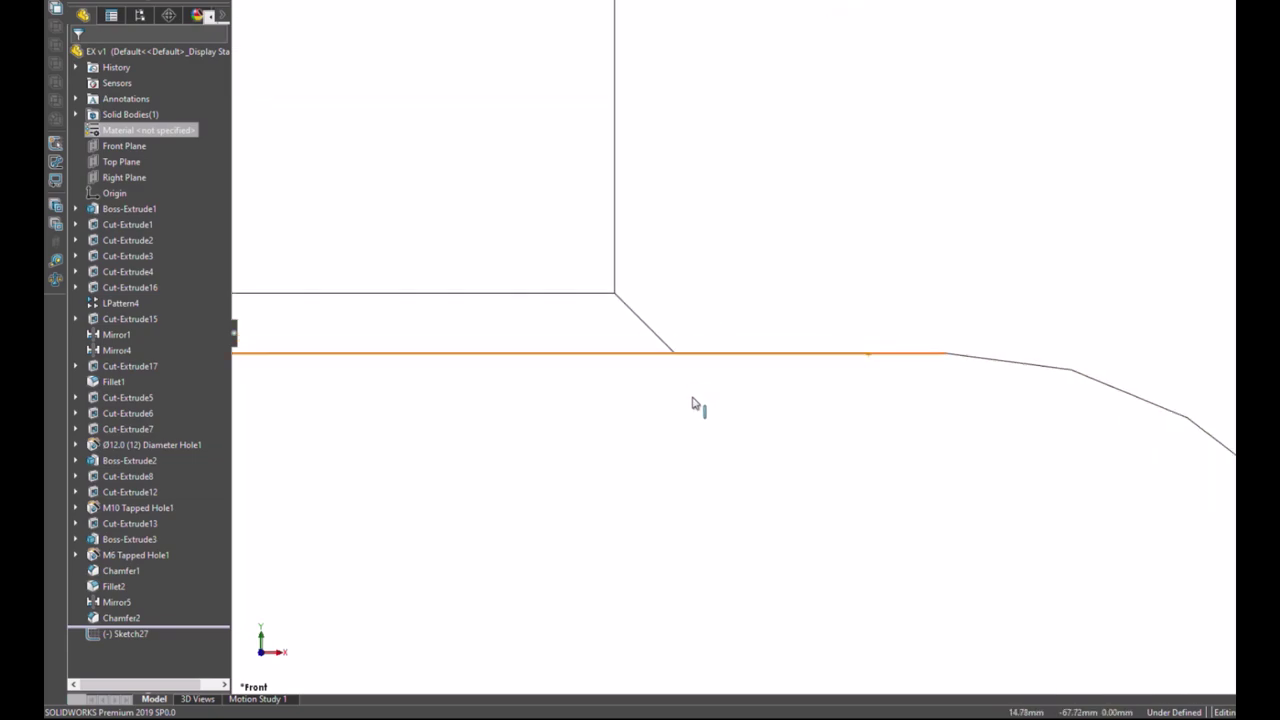
scroll(795, 460, "up", 1)
scroll(798, 392, "down", 1)
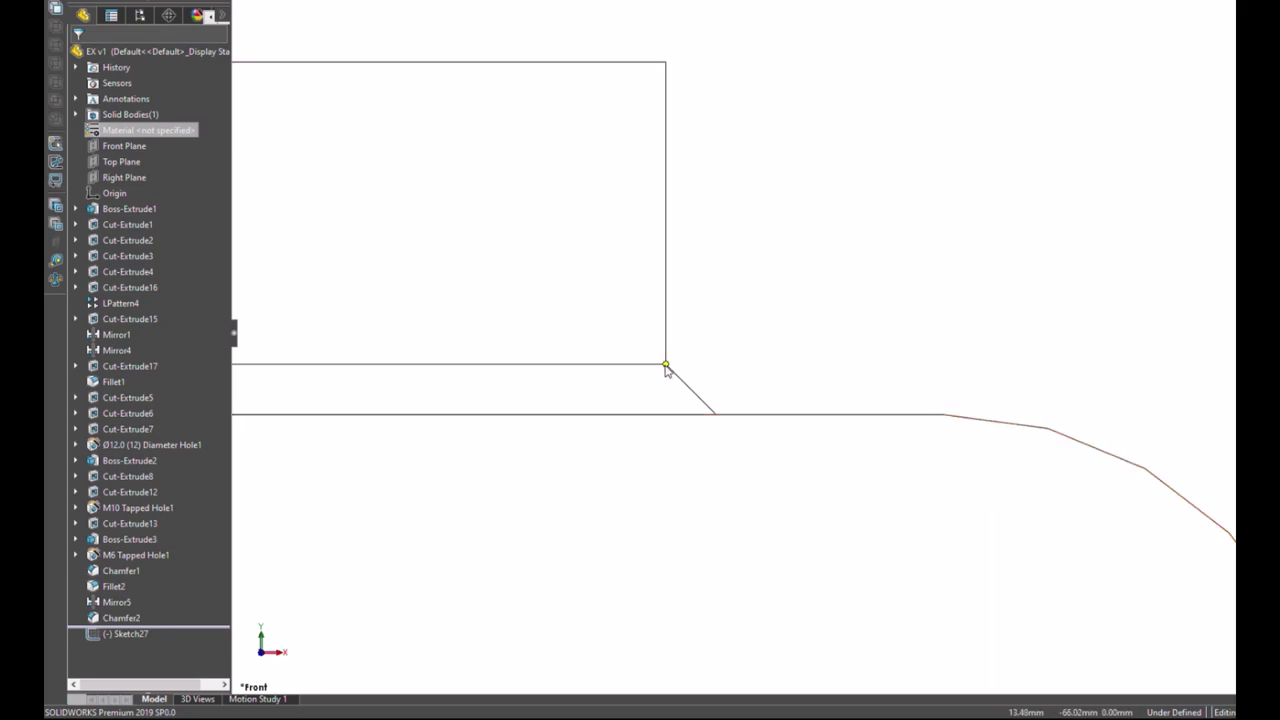
scroll(706, 371, "down", 5)
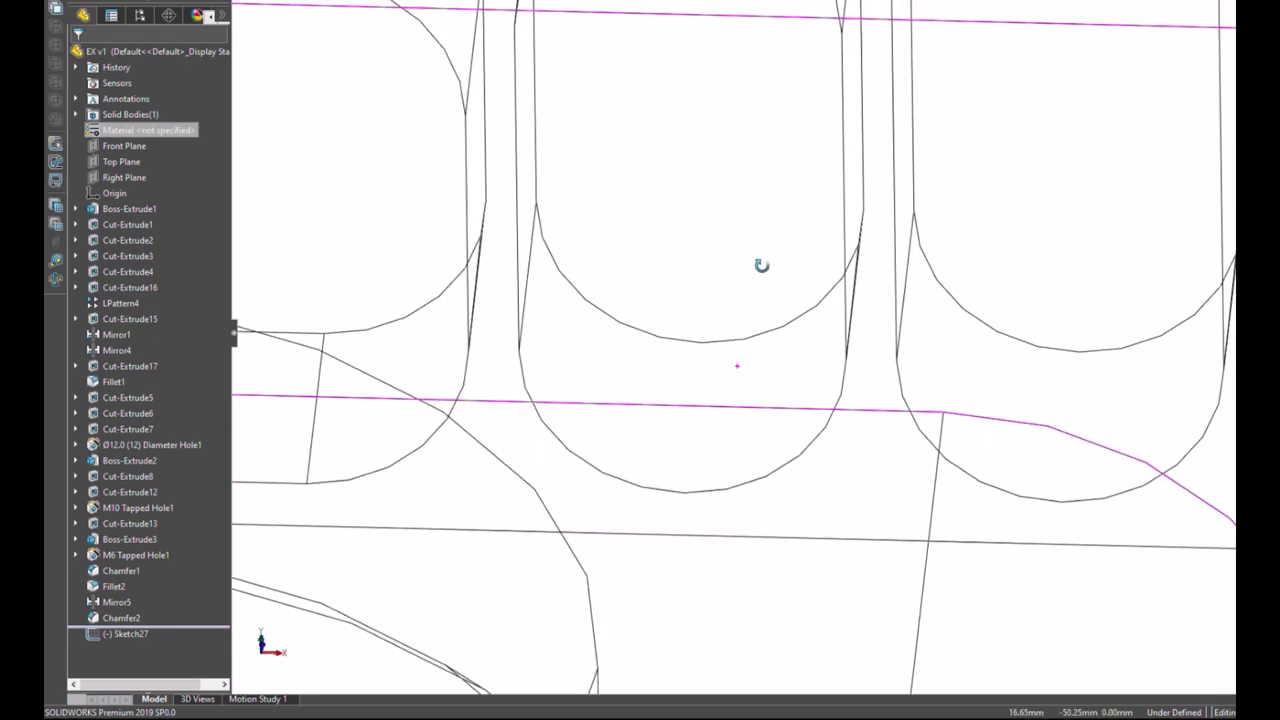
scroll(806, 345, "up", 3)
scroll(837, 409, "up", 3)
scroll(840, 417, "up", 3)
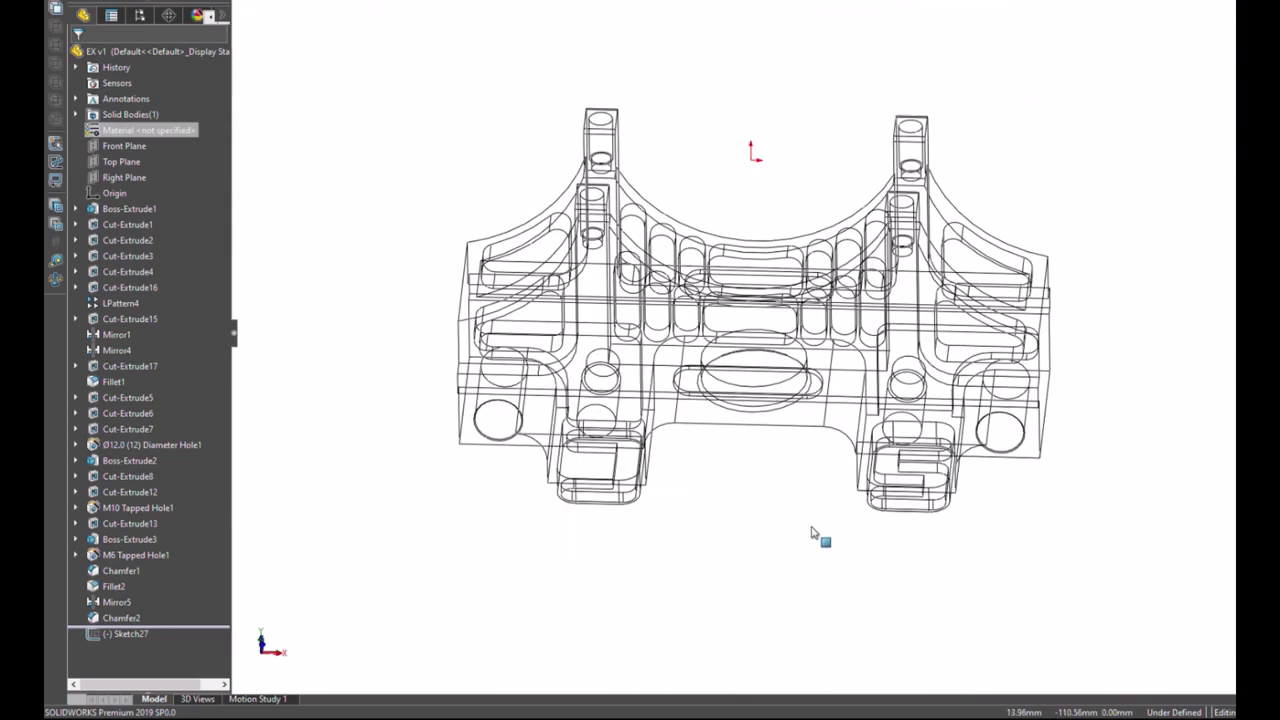
mouse_move(820, 534)
middle_mouse_down()
mouse_move(826, 177)
mouse_move(806, 109)
mouse_move(817, 100)
middle_mouse_up()
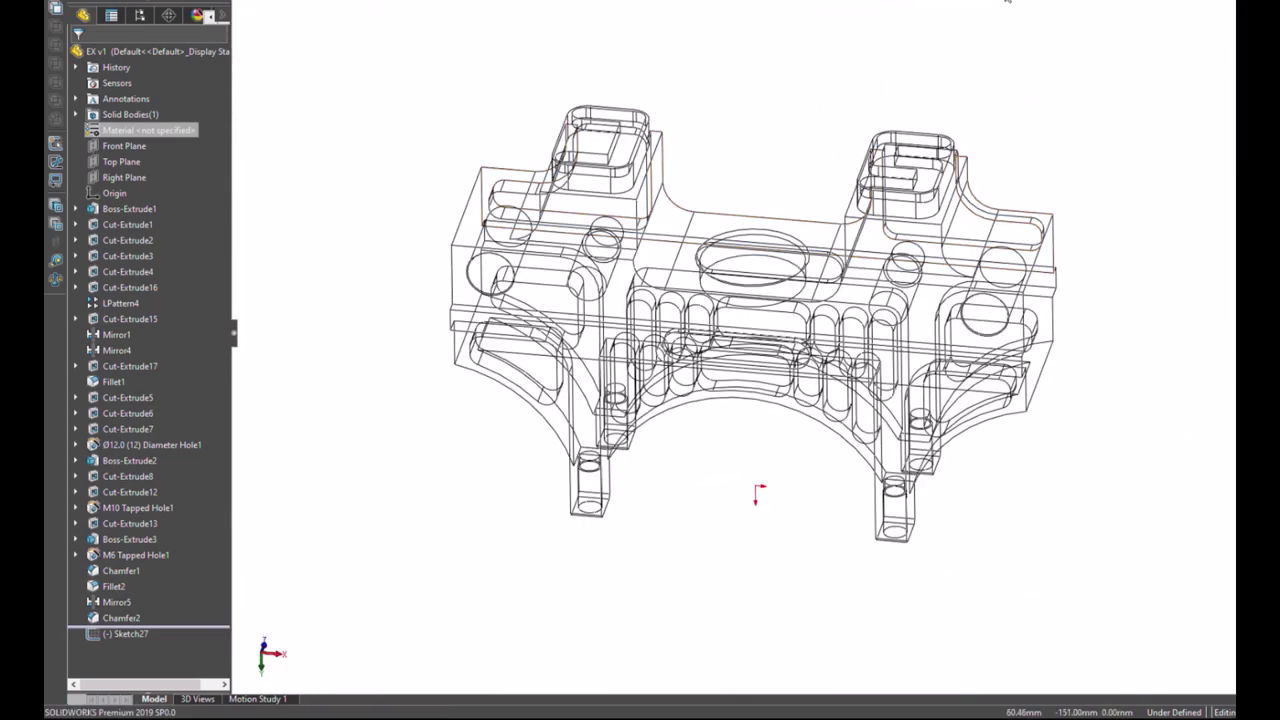
left_click(706, 230)
Step: Start a sketch on the top face and check the bore circle's diameter
left_click(766, 192)
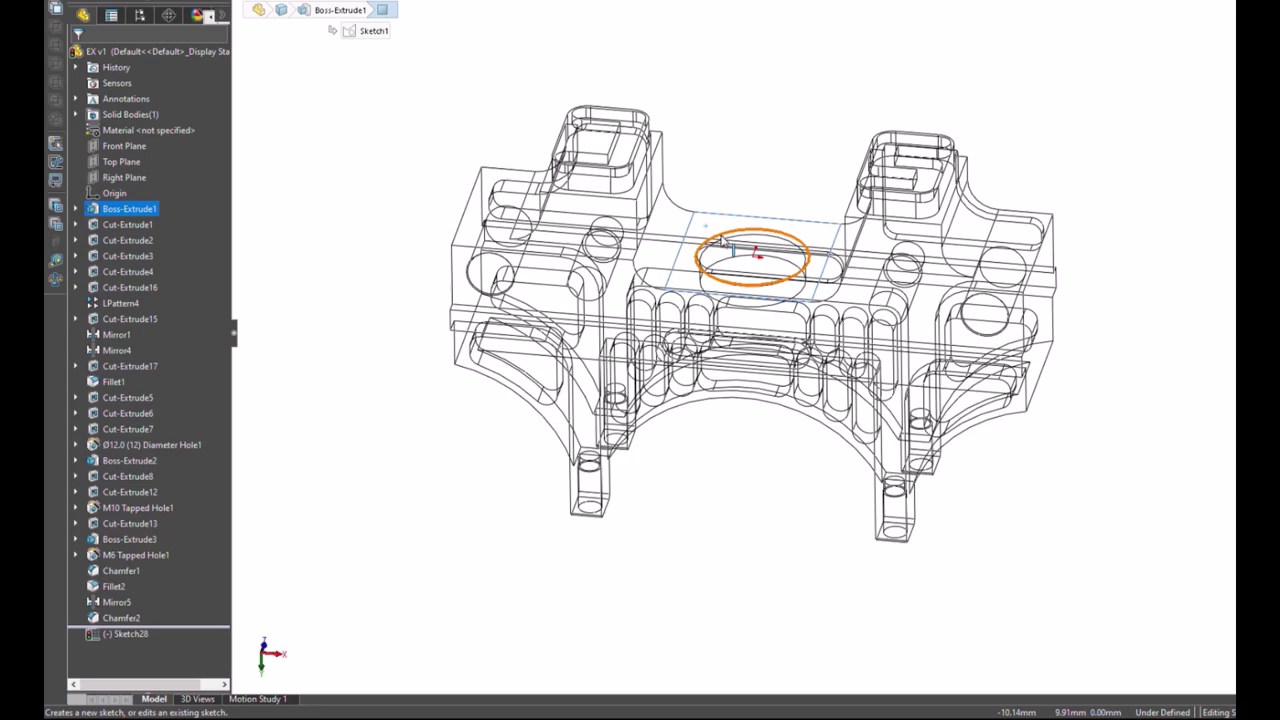
left_click(722, 241)
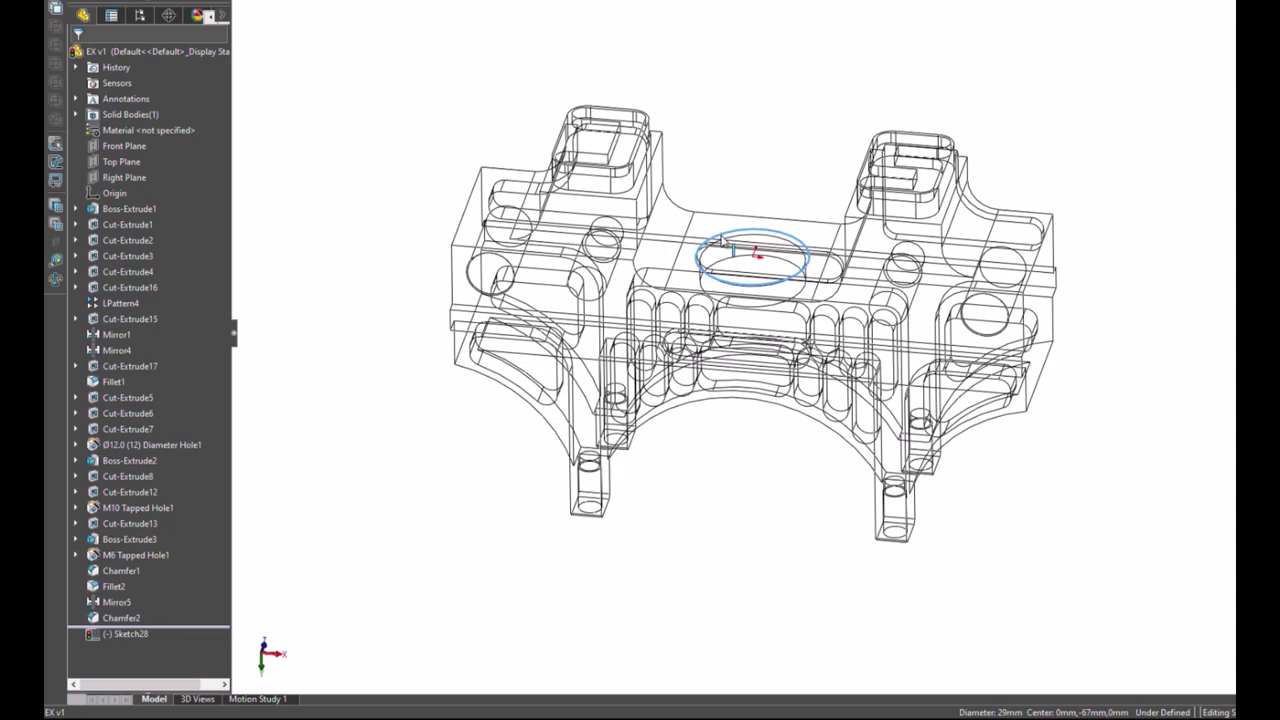
scroll(720, 182, "down", 2)
scroll(770, 140, "down", 2)
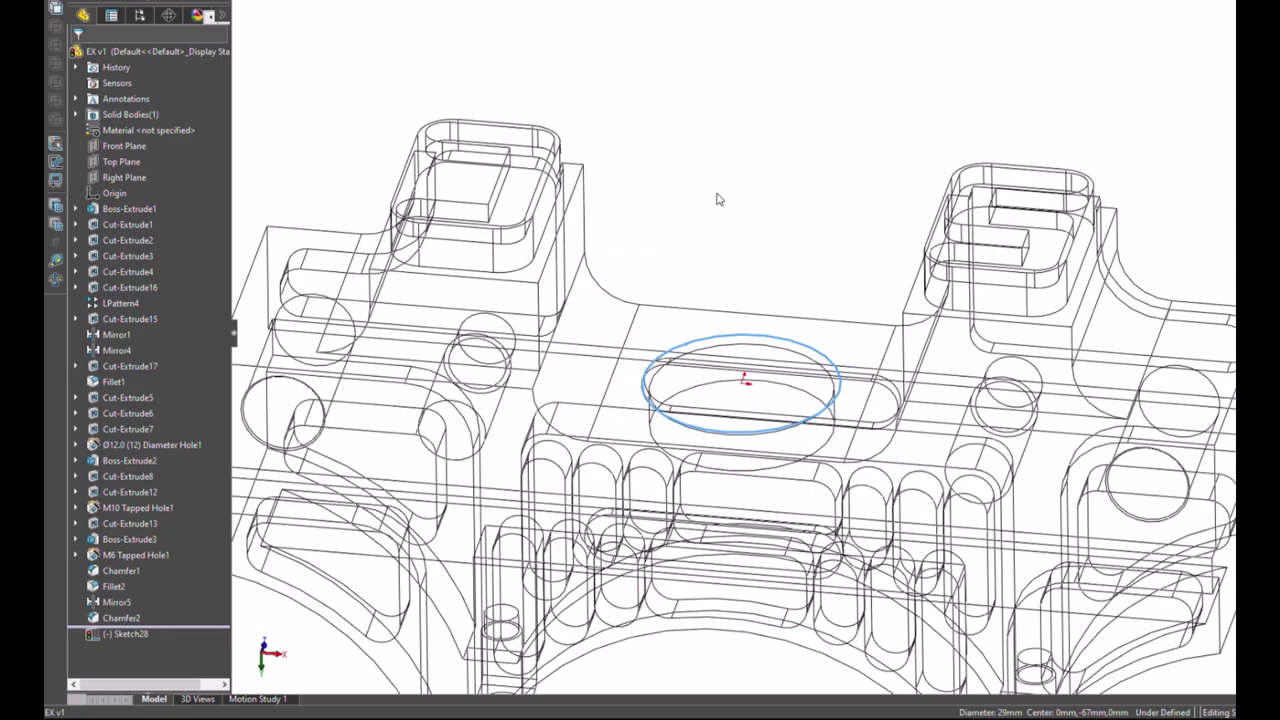
left_click(716, 199)
Step: Draw a circle on the bore centre, dimension it Ø30 mm, and exit Sketch28
key("c")
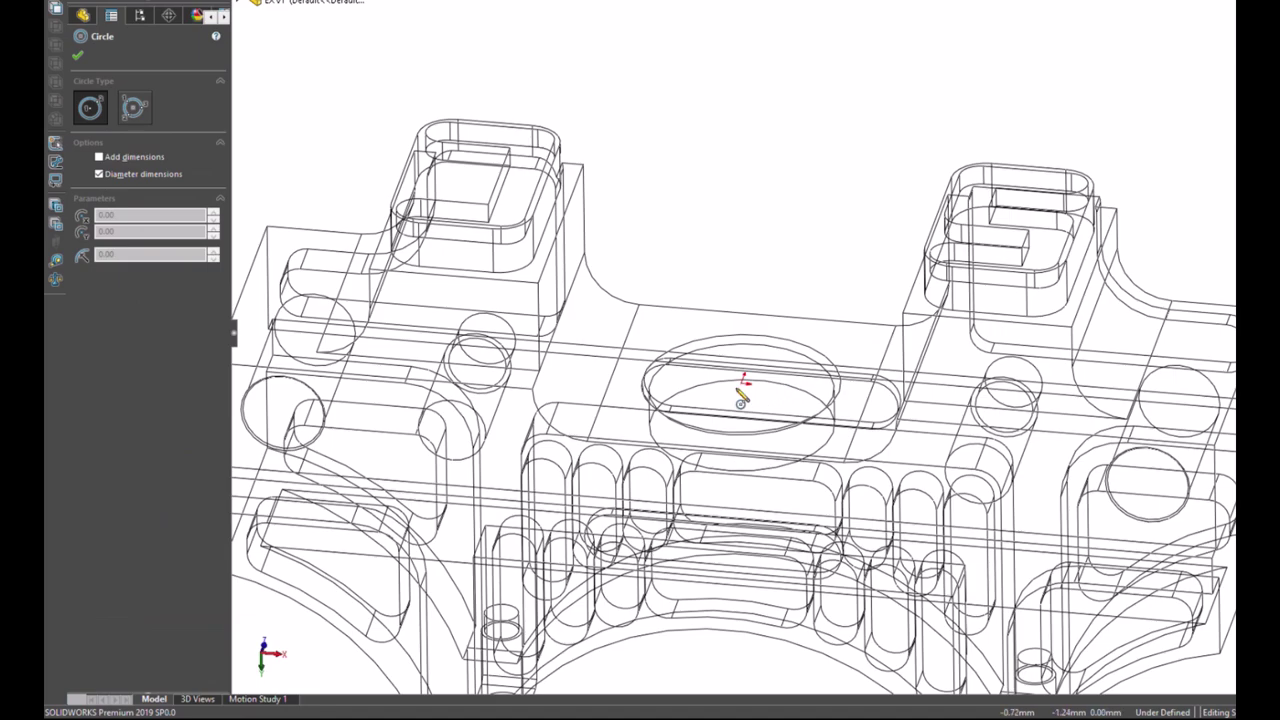
left_click(743, 382)
left_click(829, 343)
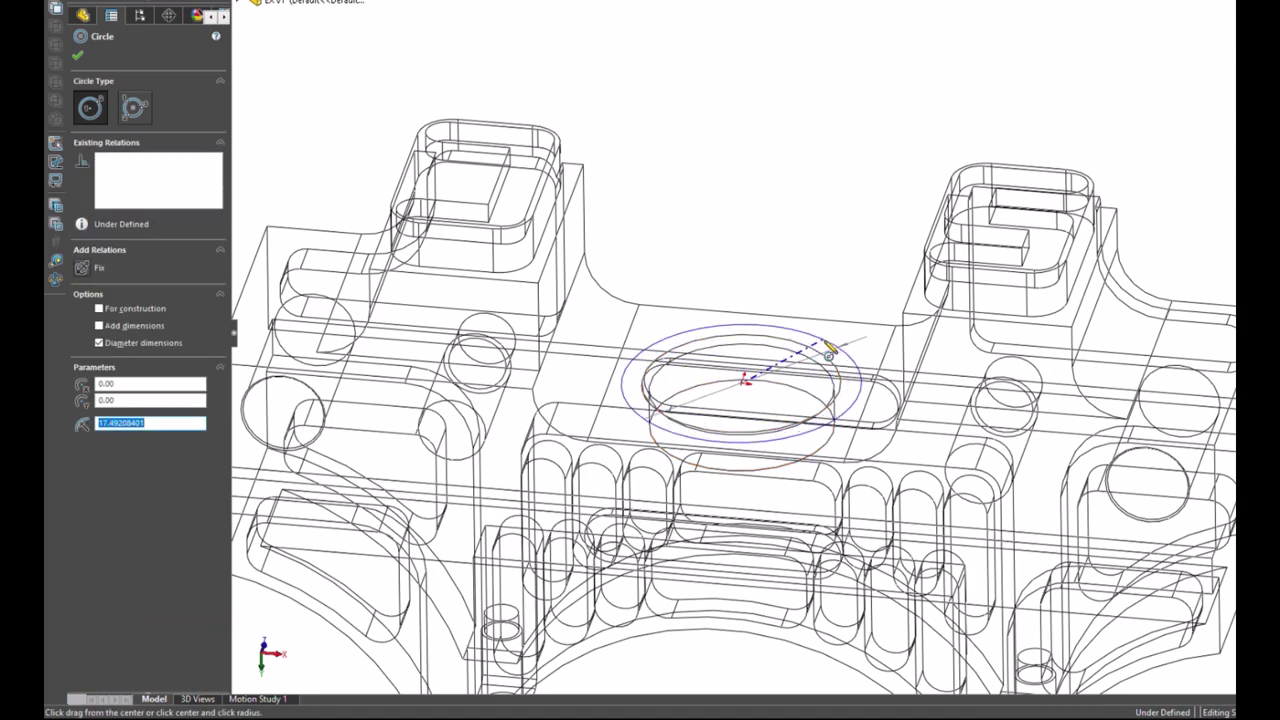
key("d")
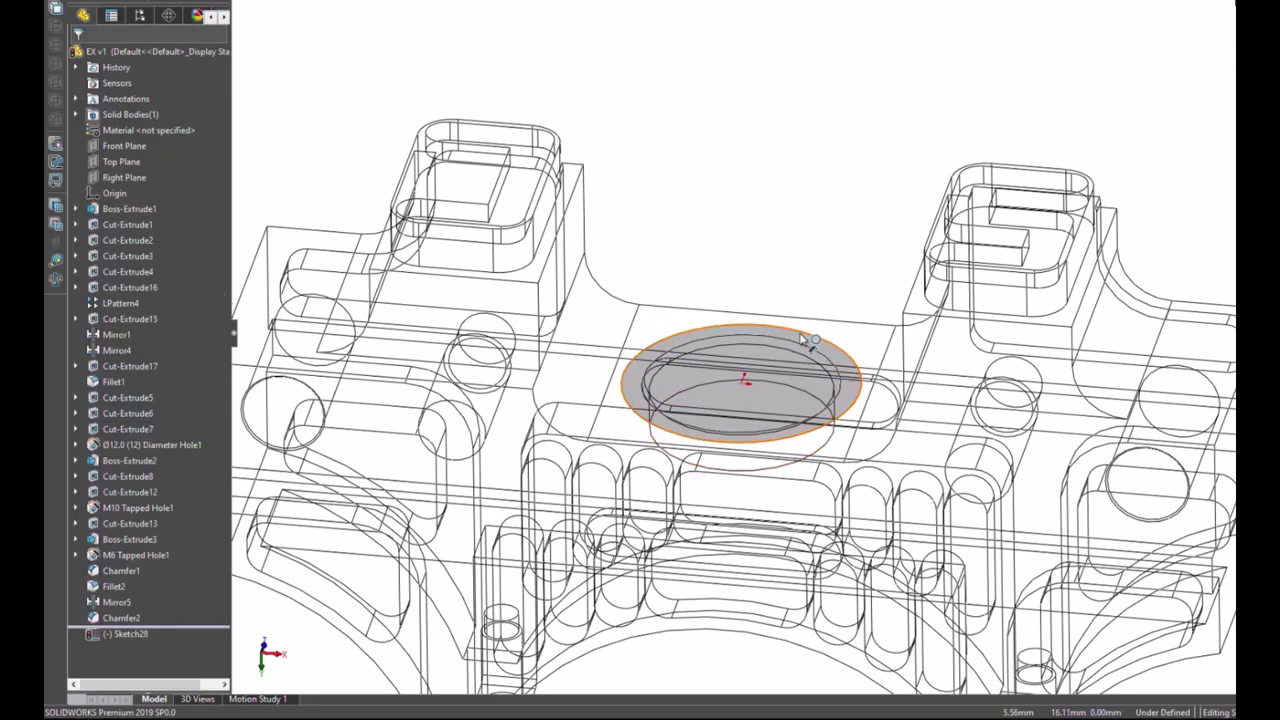
left_click(765, 330)
left_click(805, 238)
type("30")
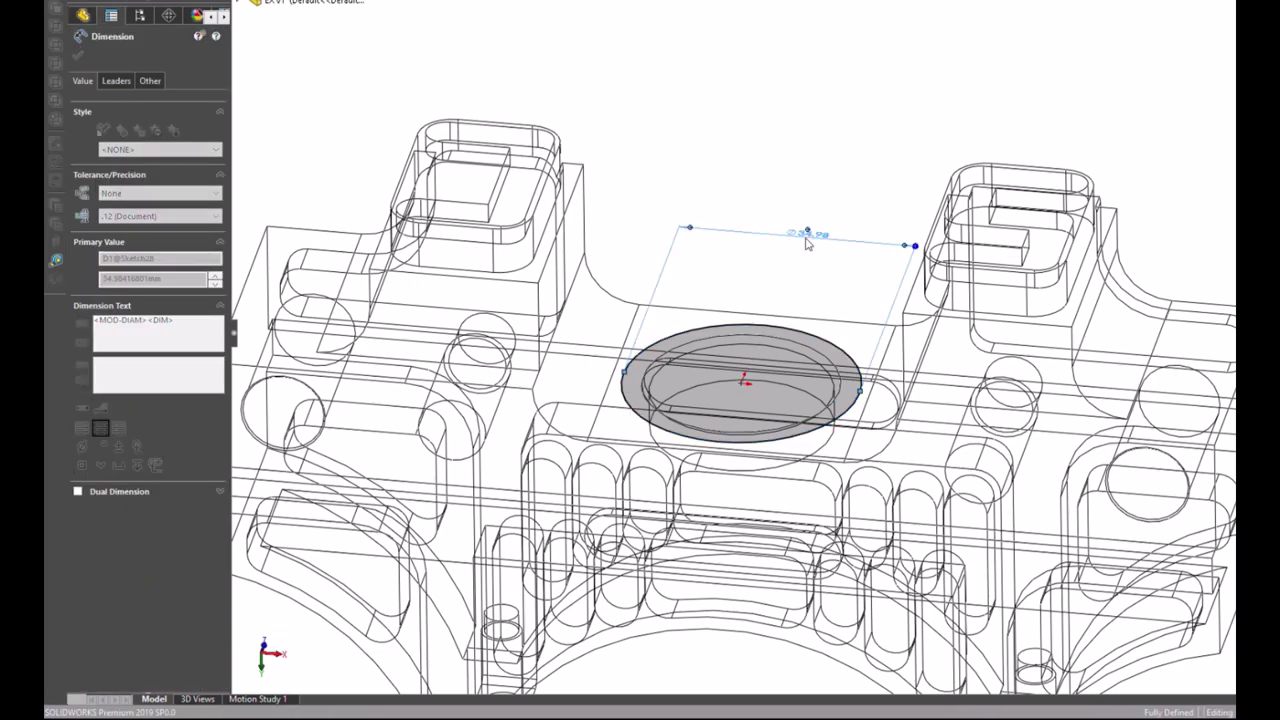
key("Return")
key("Escape")
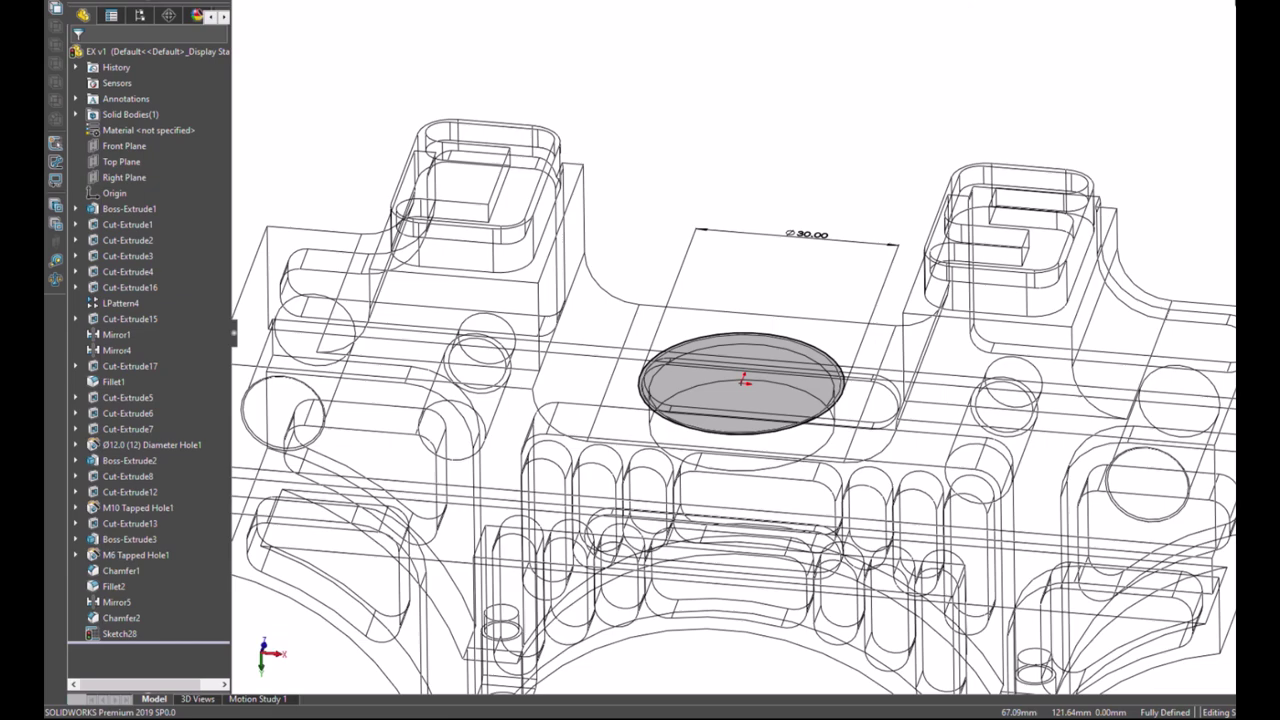
key("ctrl+b")
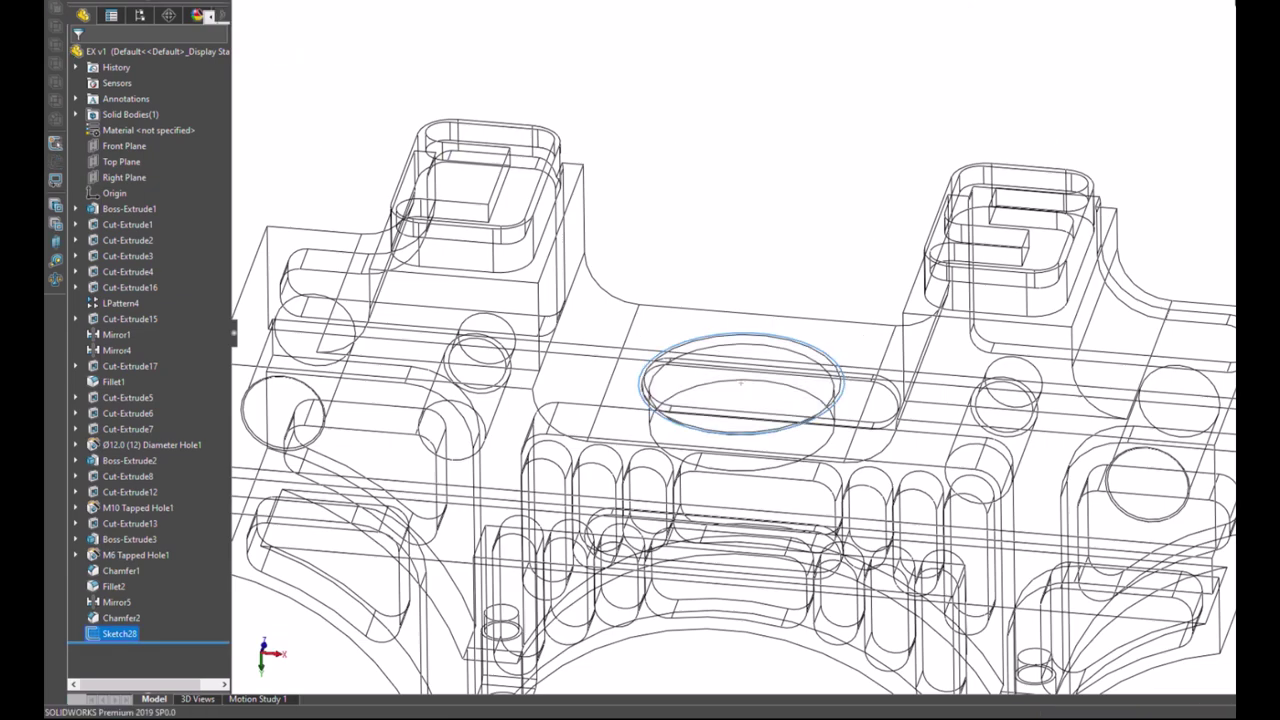
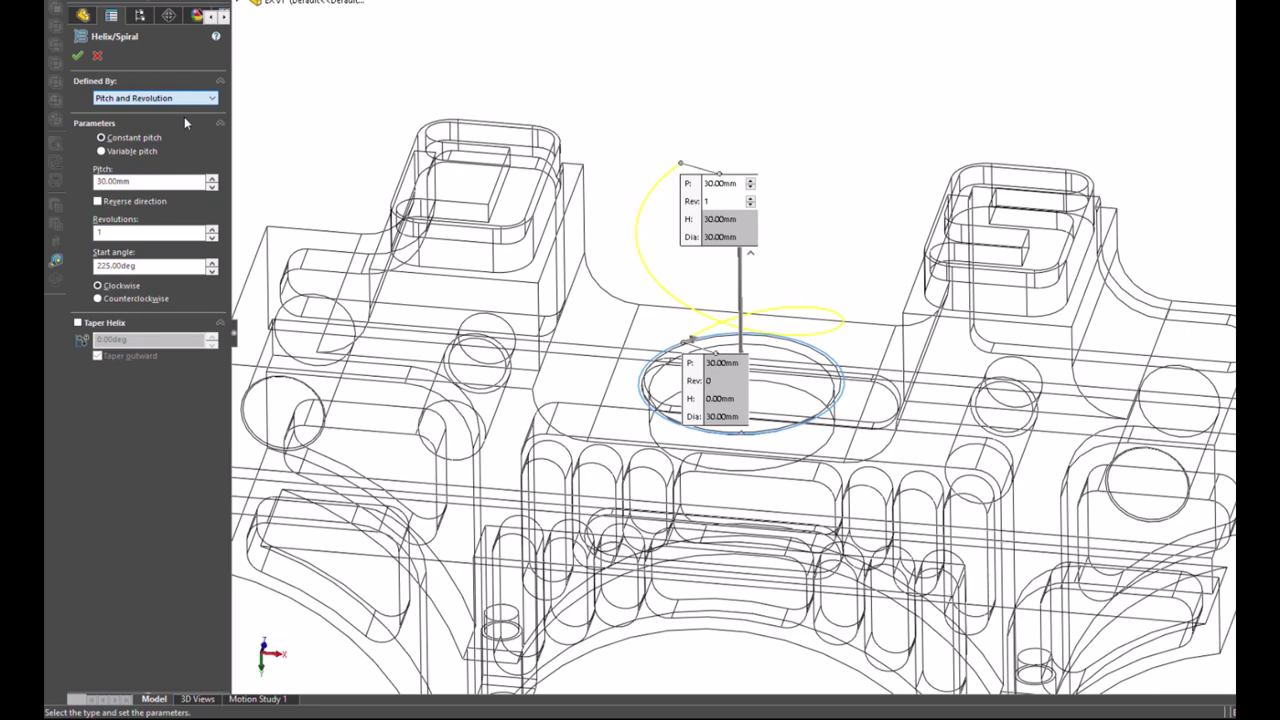
Step: Define the helix by Height and Pitch: 6 mm height with a constant 1.5 mm pitch
key("Down")
key("Down")
key("Down")
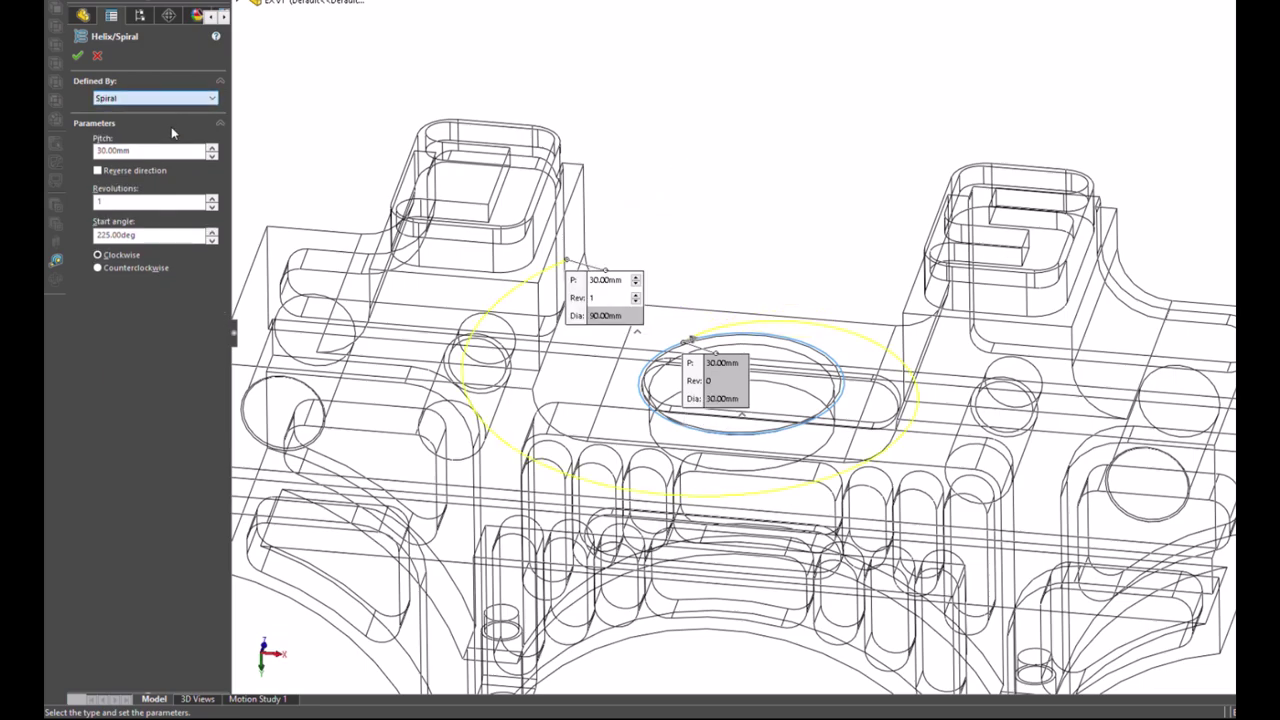
key("Up")
left_click_drag(130, 184, 101, 185)
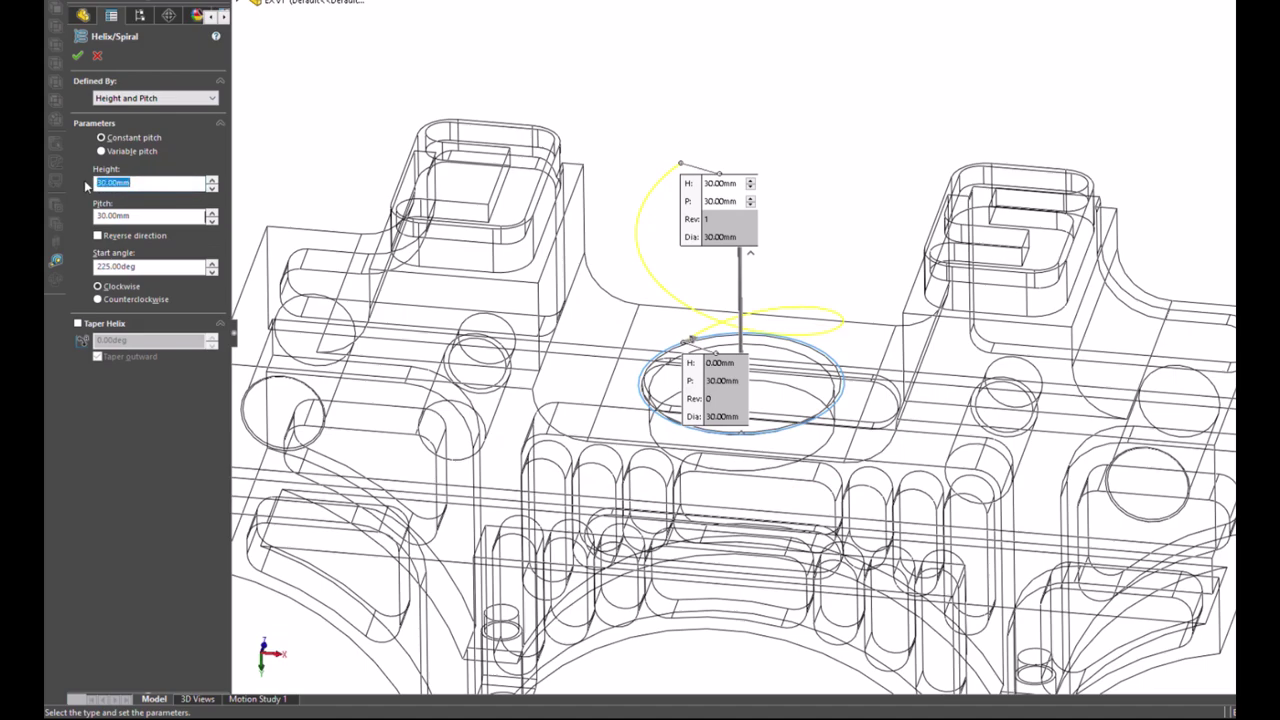
type("6")
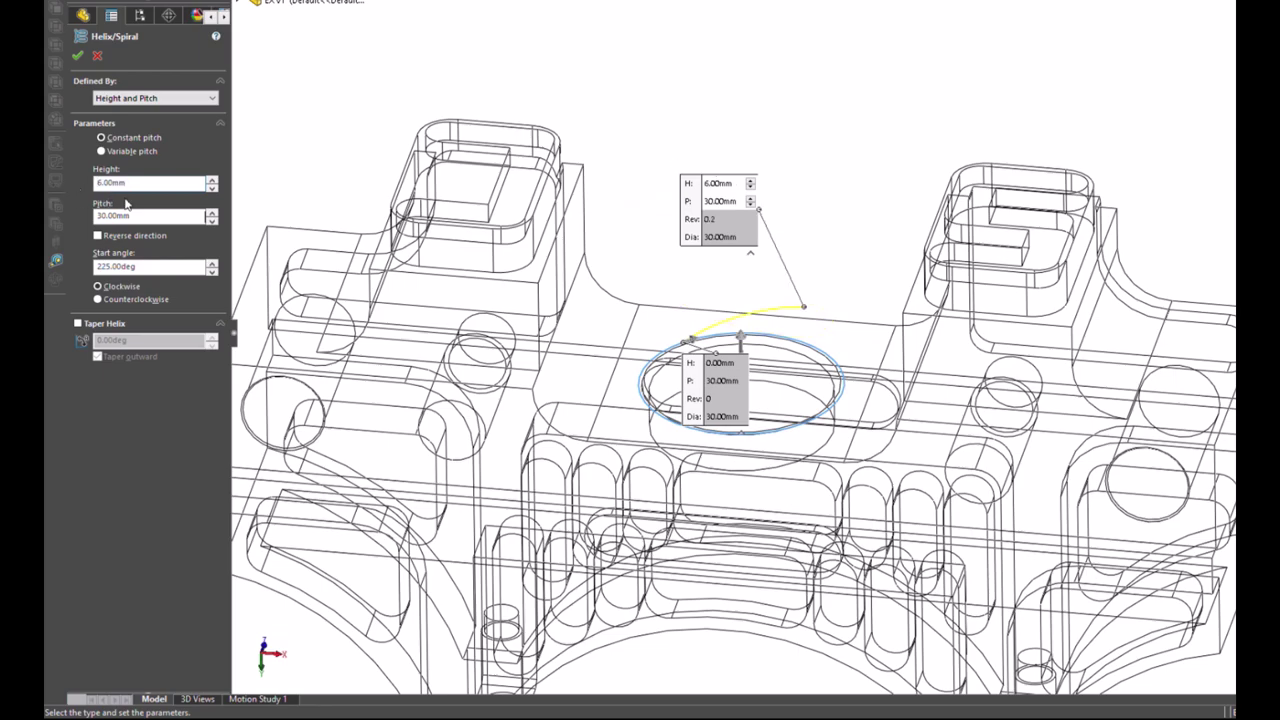
left_click_drag(130, 216, 69, 224)
type("1")
type(".5")
key("Return")
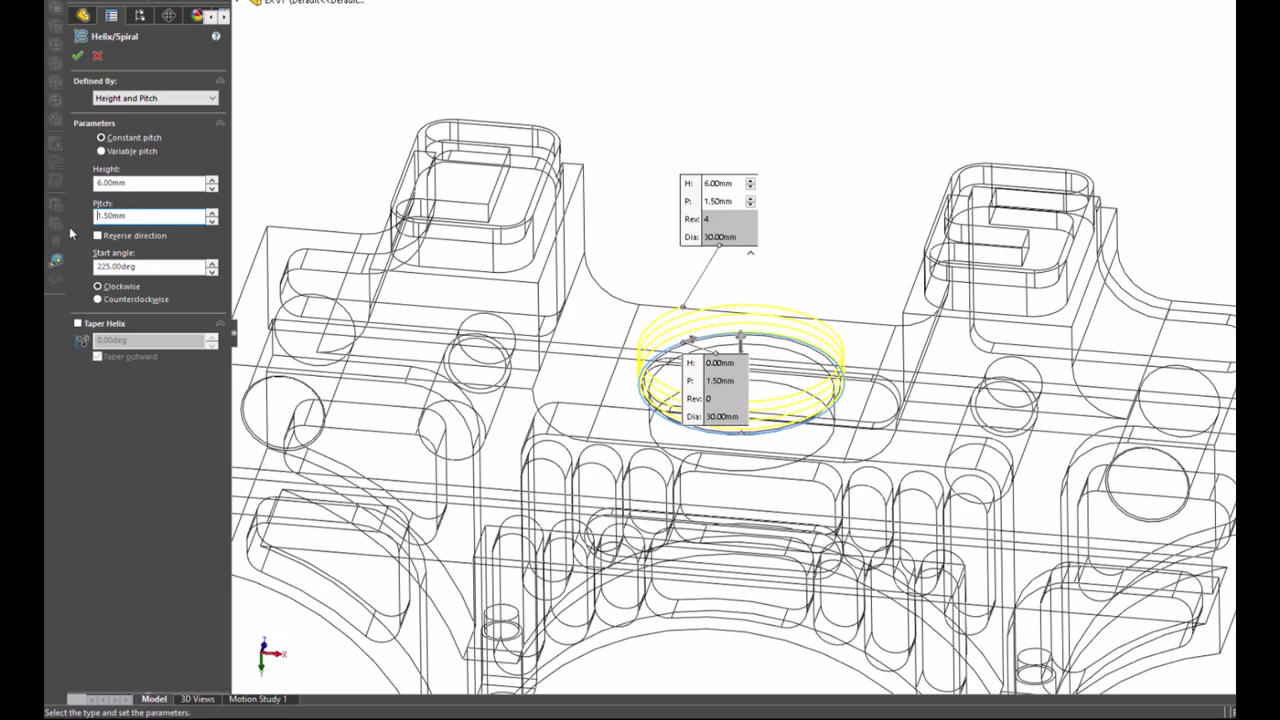
left_click(101, 151)
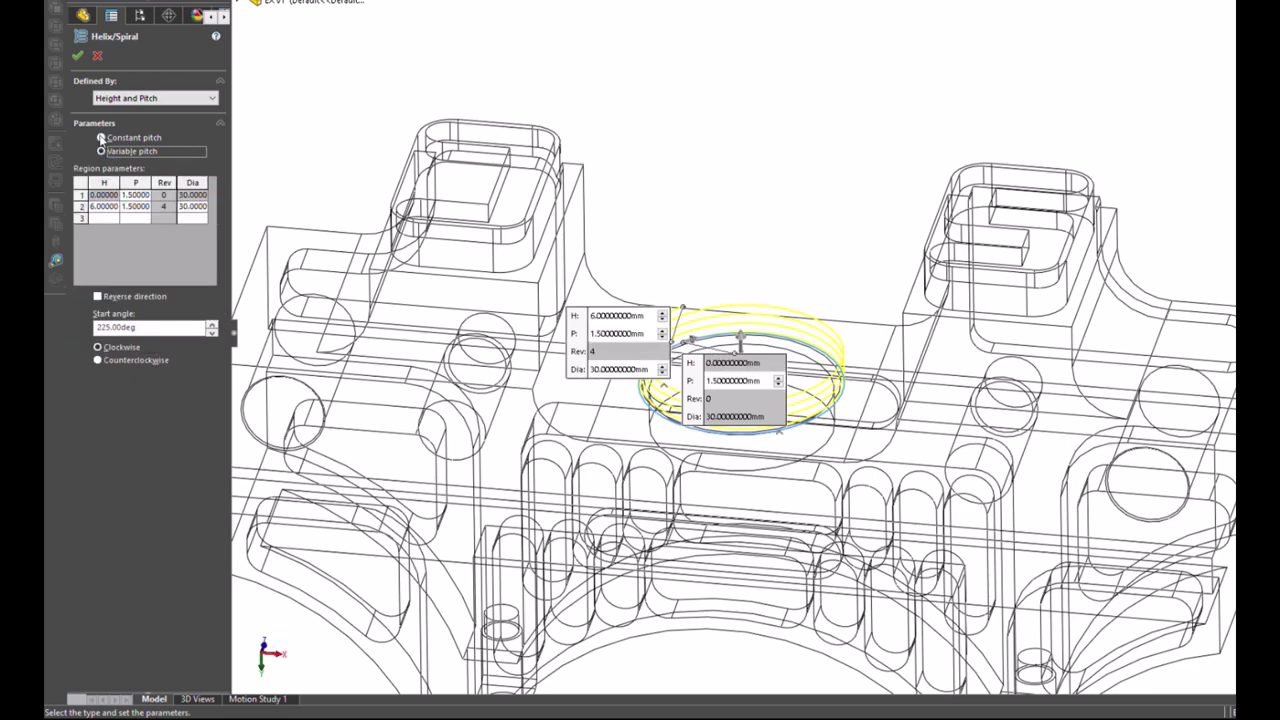
left_click(101, 138)
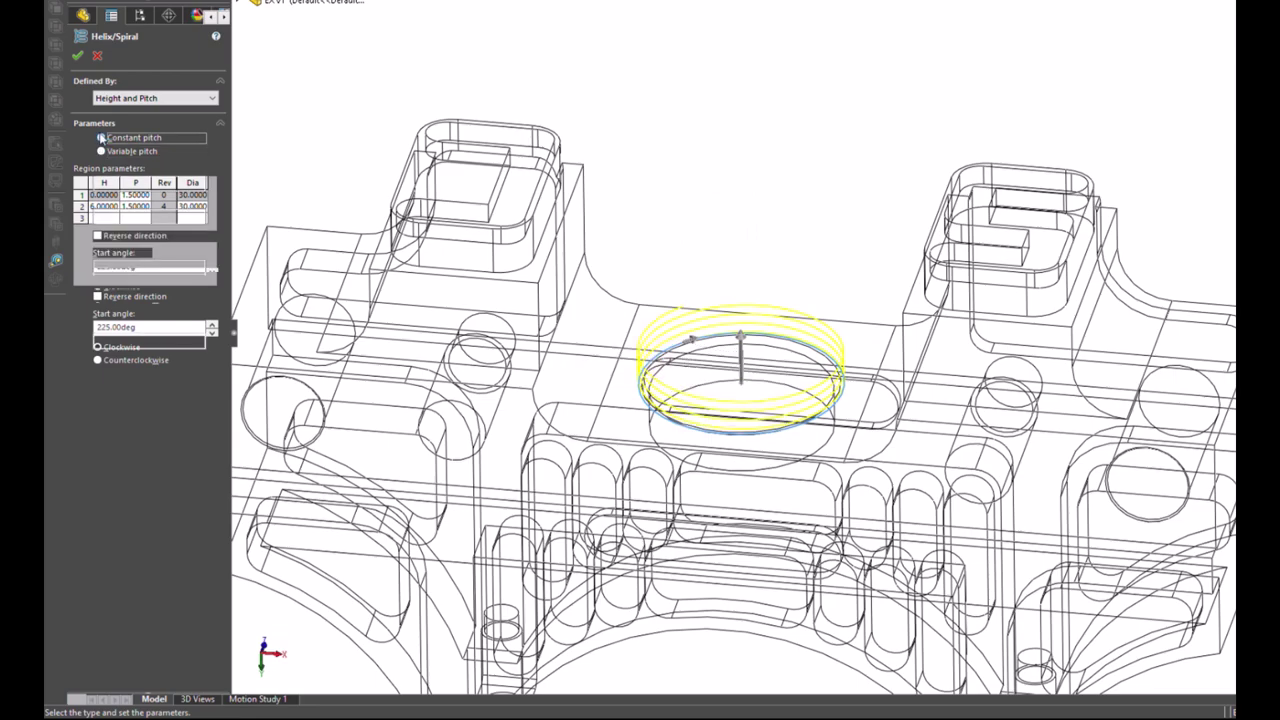
Step: Reverse the helix direction and set its start angle to 90°
left_click(98, 236)
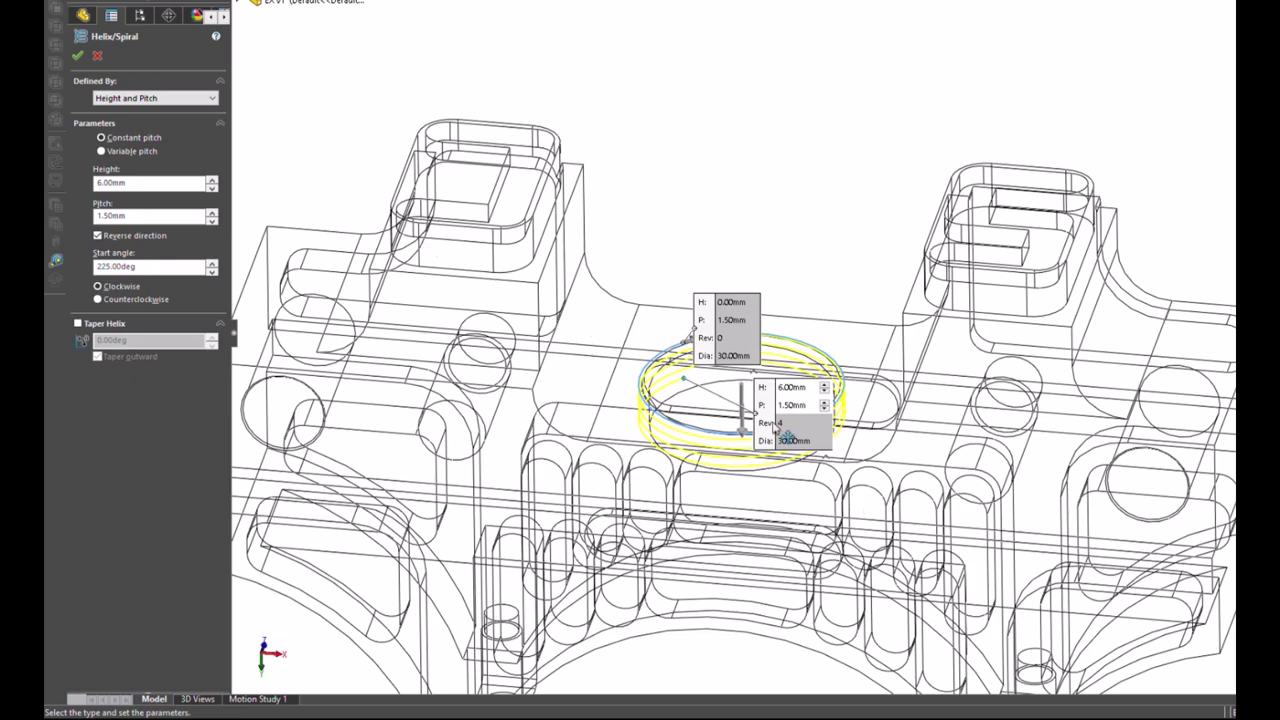
left_click_drag(147, 271, 93, 266)
type("0")
key("Return")
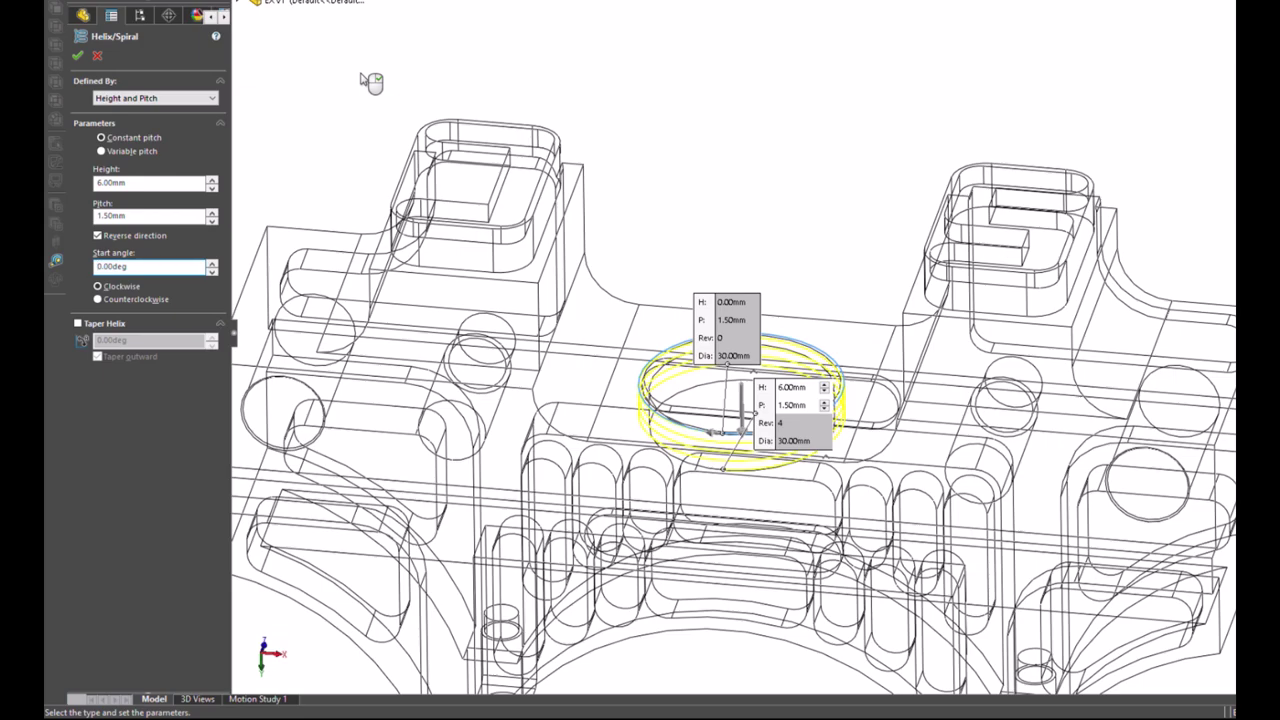
double_click(140, 272)
type("90")
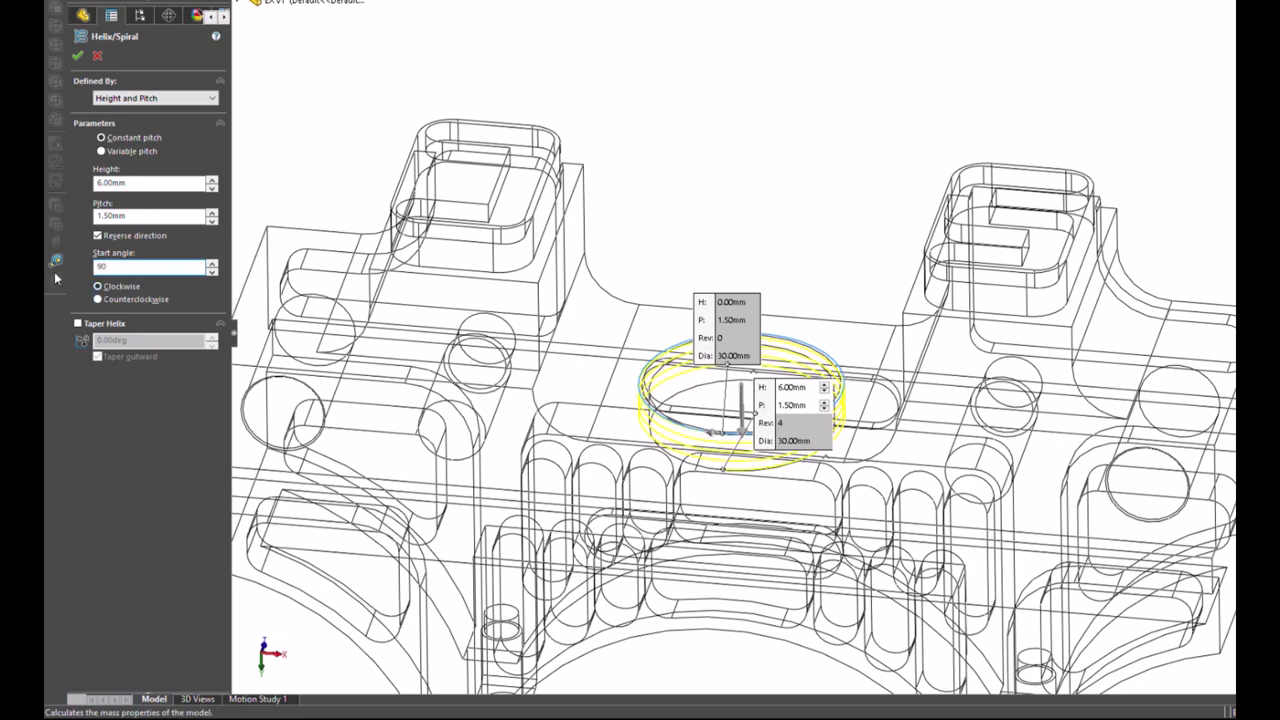
key("Return")
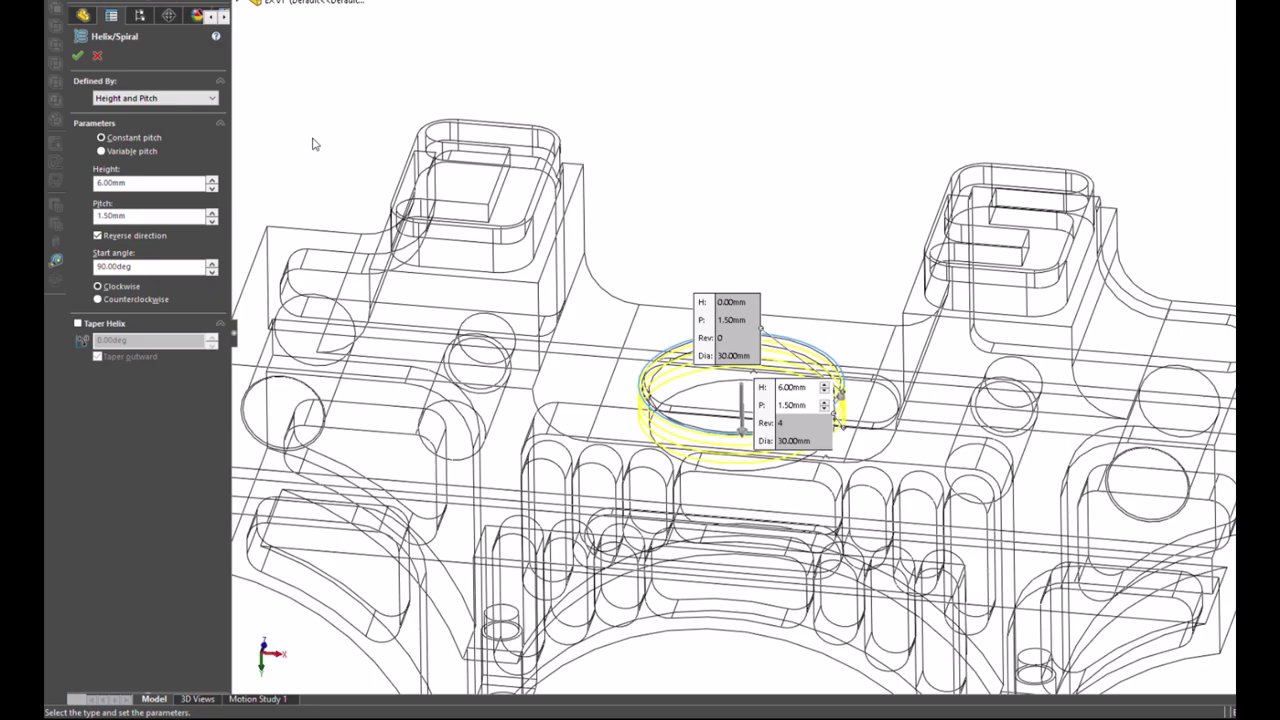
Step: Inspect the helix preview from another angle and accept it as Helix/Spiral1
scroll(812, 456, "up", 4)
scroll(873, 385, "up", 1)
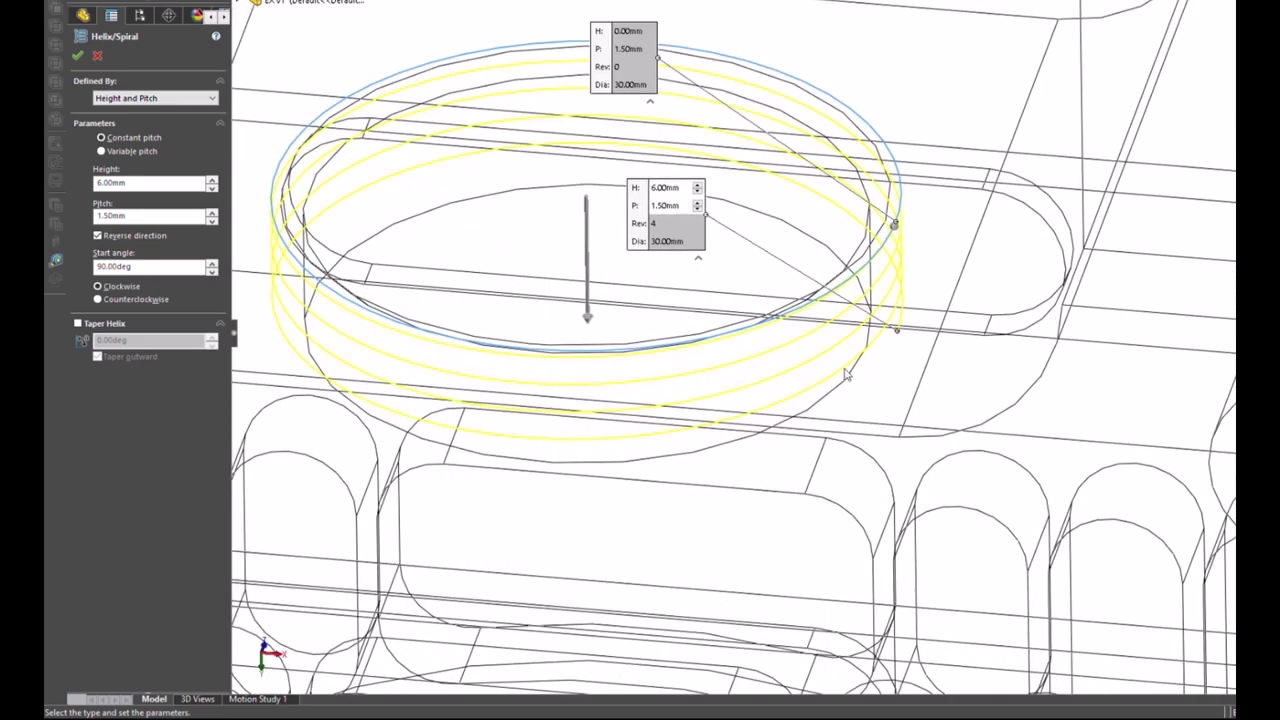
mouse_move(887, 338)
middle_mouse_down()
mouse_move(854, 234)
mouse_move(903, 477)
middle_mouse_up()
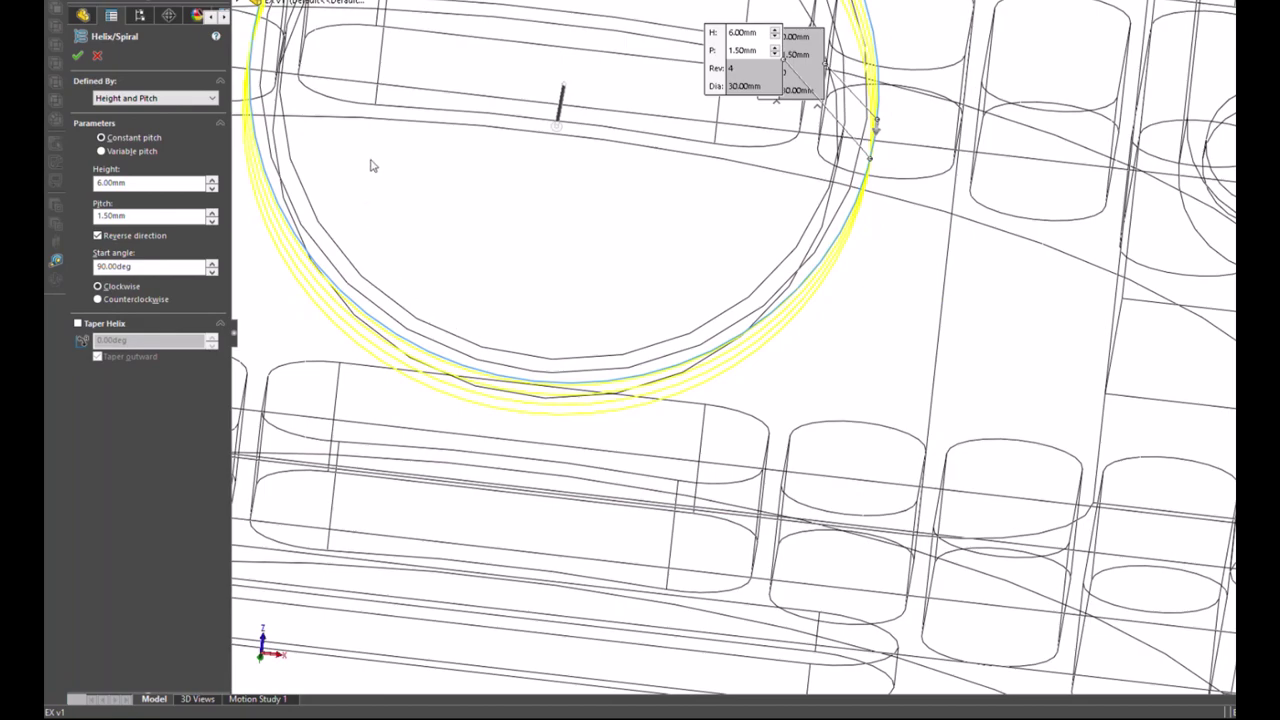
left_click(77, 56)
Step: Inspect the helix, then view the part normal to the Front Plane
key("f")
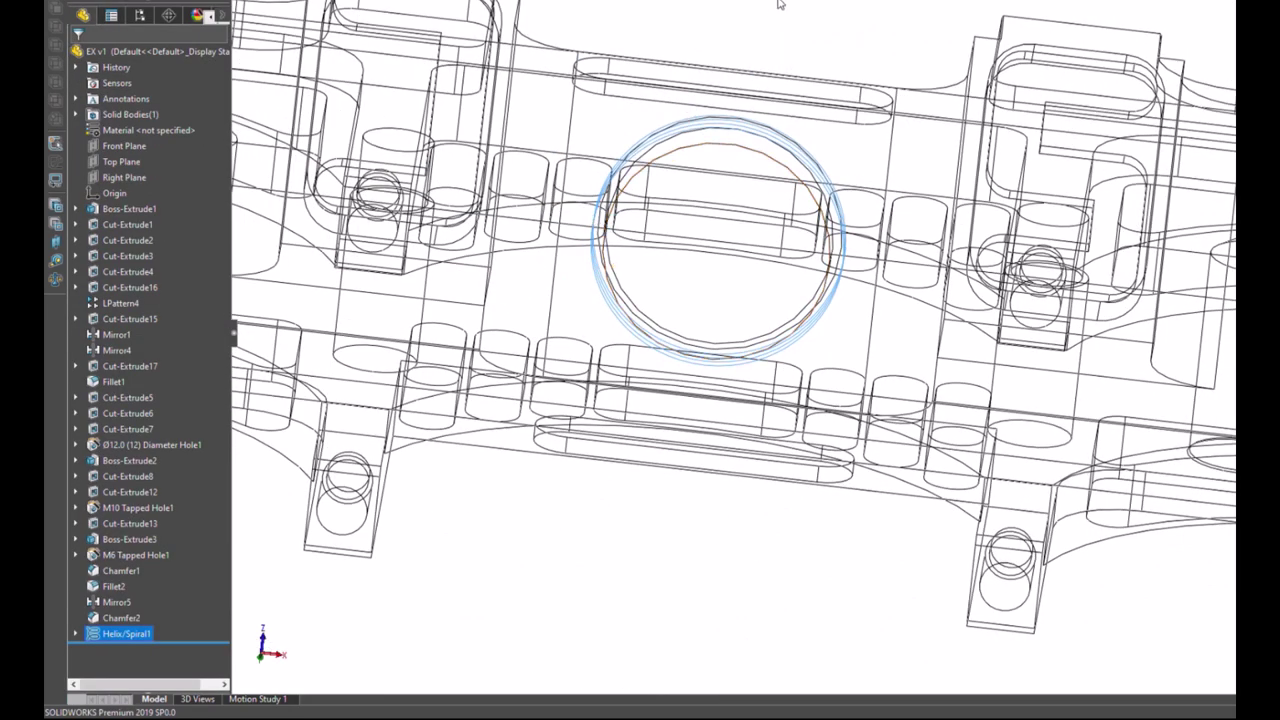
middle_click_drag(700, 72, 700, 60)
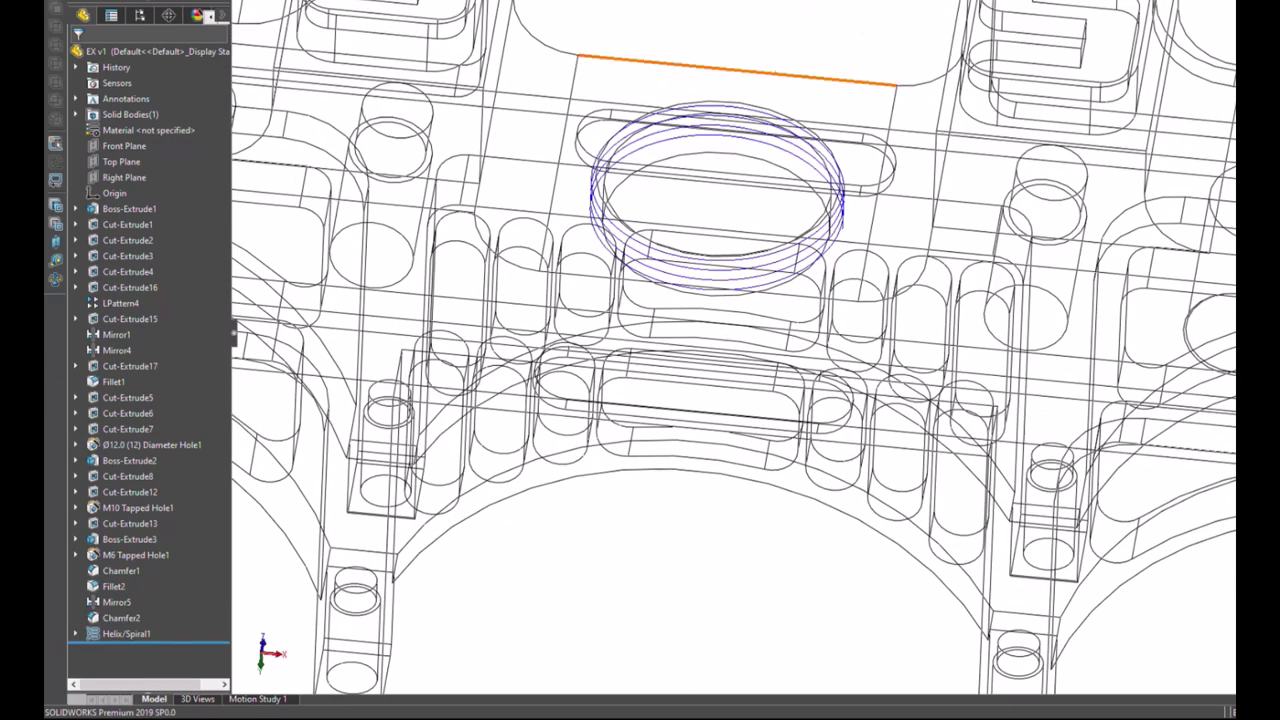
middle_click_drag(630, 168, 729, 120)
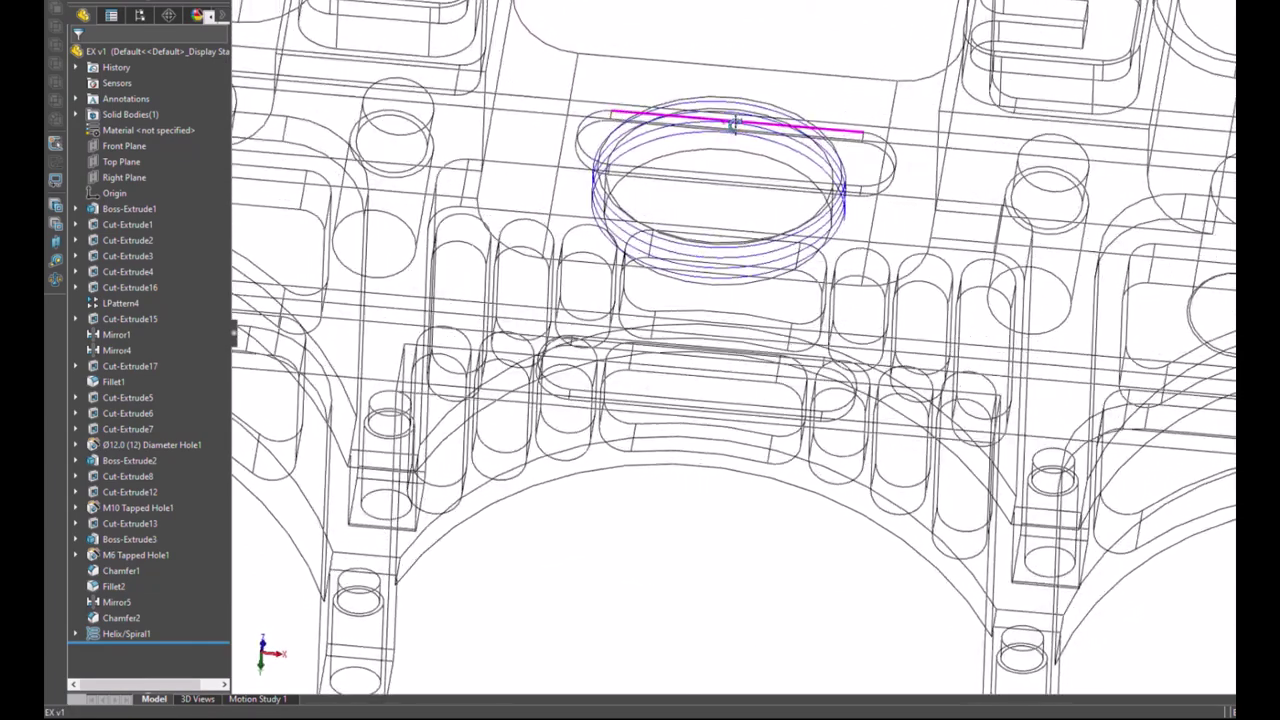
key("f")
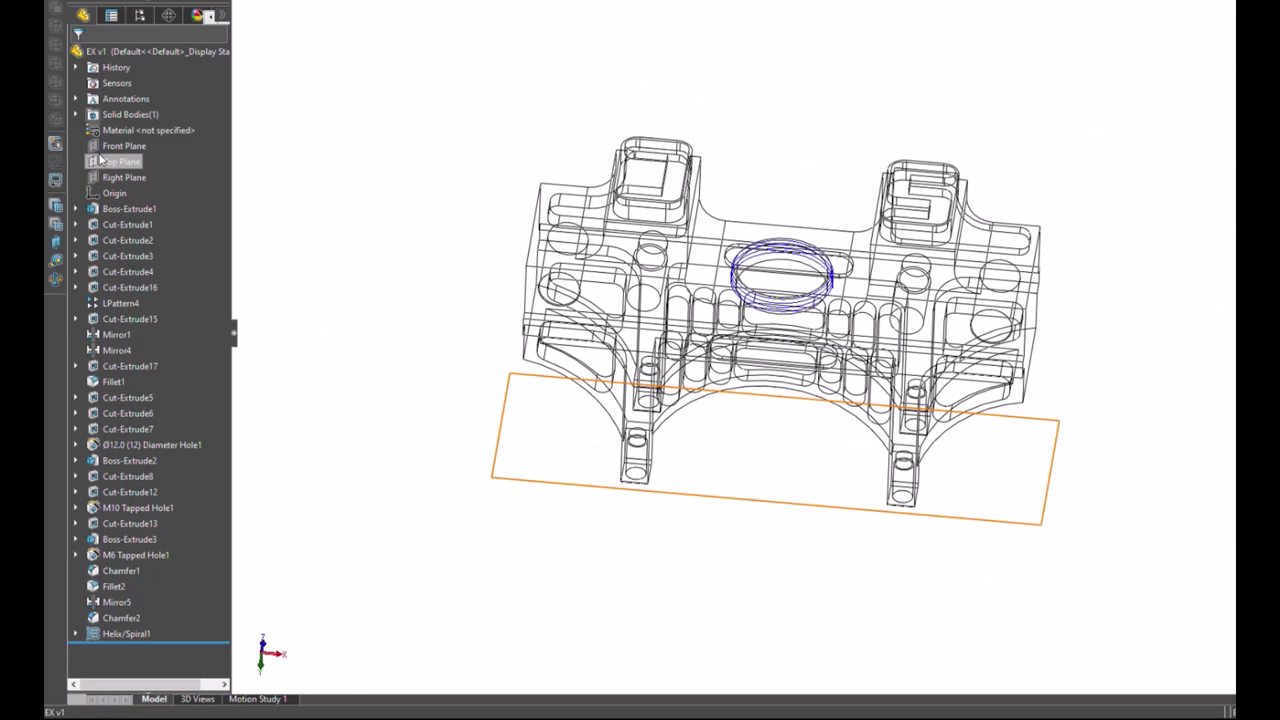
left_click(118, 146)
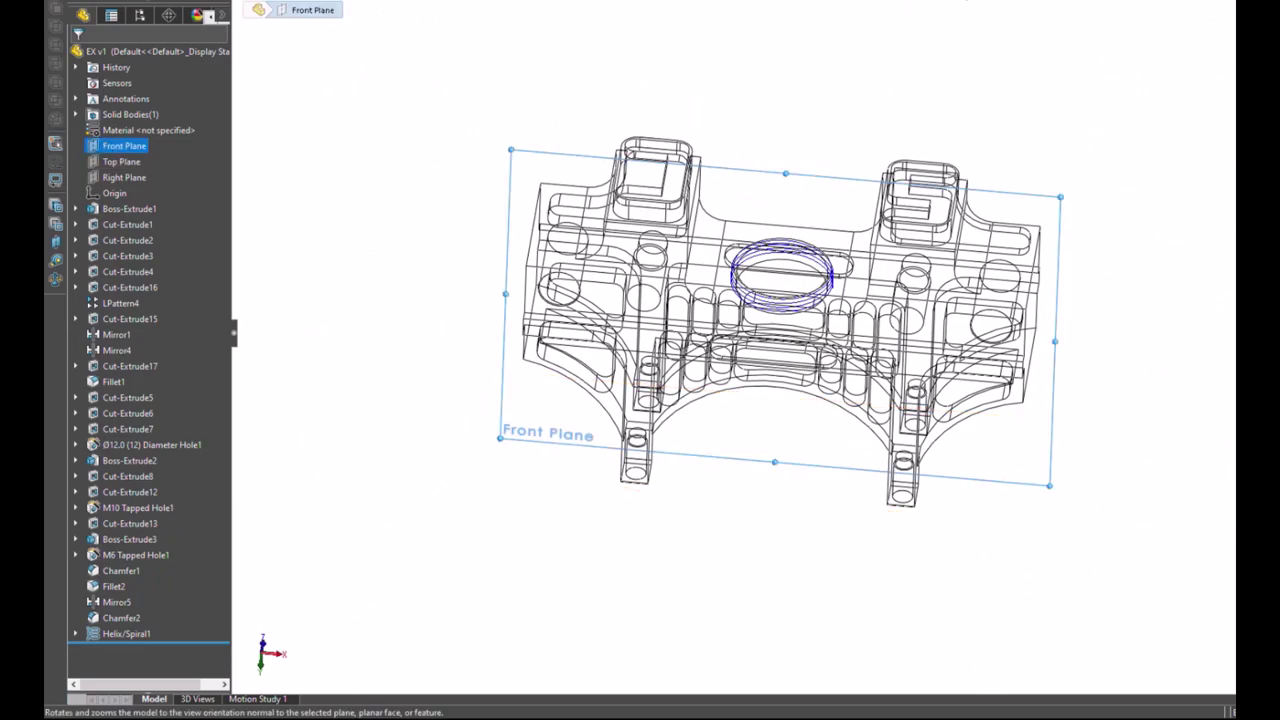
left_click(258, 9)
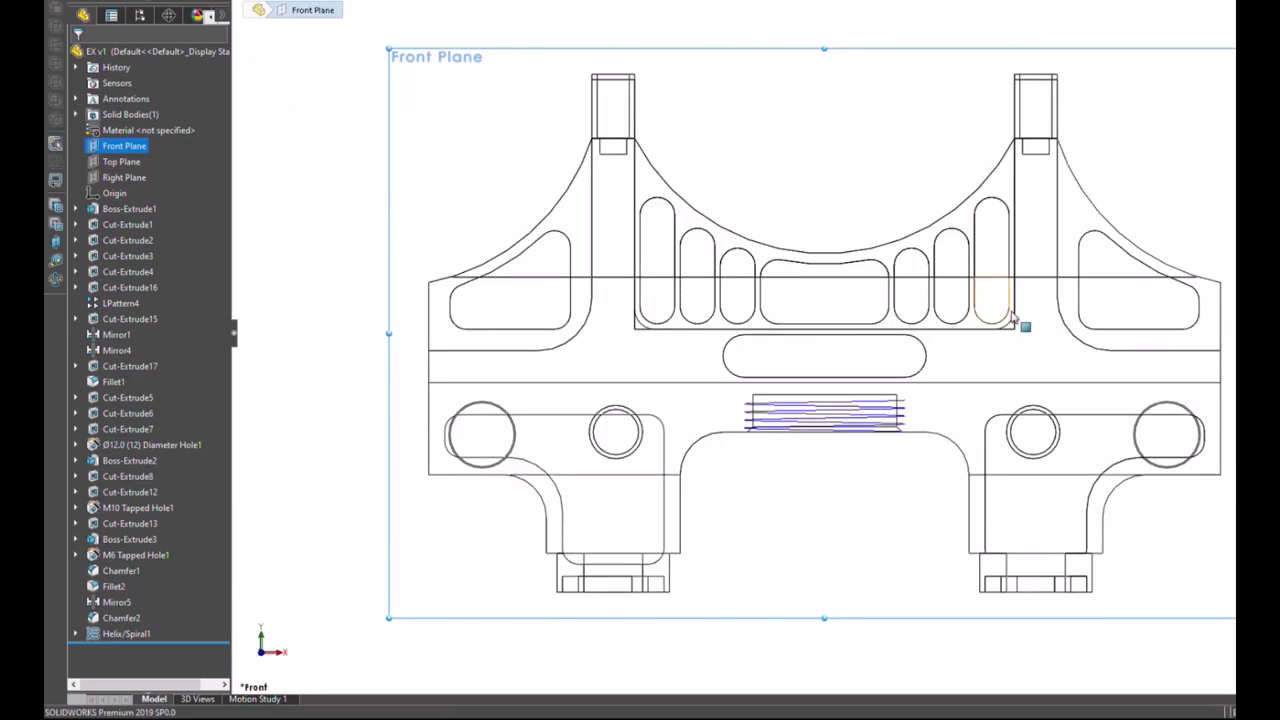
Step: Zoom in on the helix's end at the bore's bottom edge
scroll(1025, 360, "down", 3)
scroll(660, 545, "down", 3)
scroll(771, 531, "up", 3)
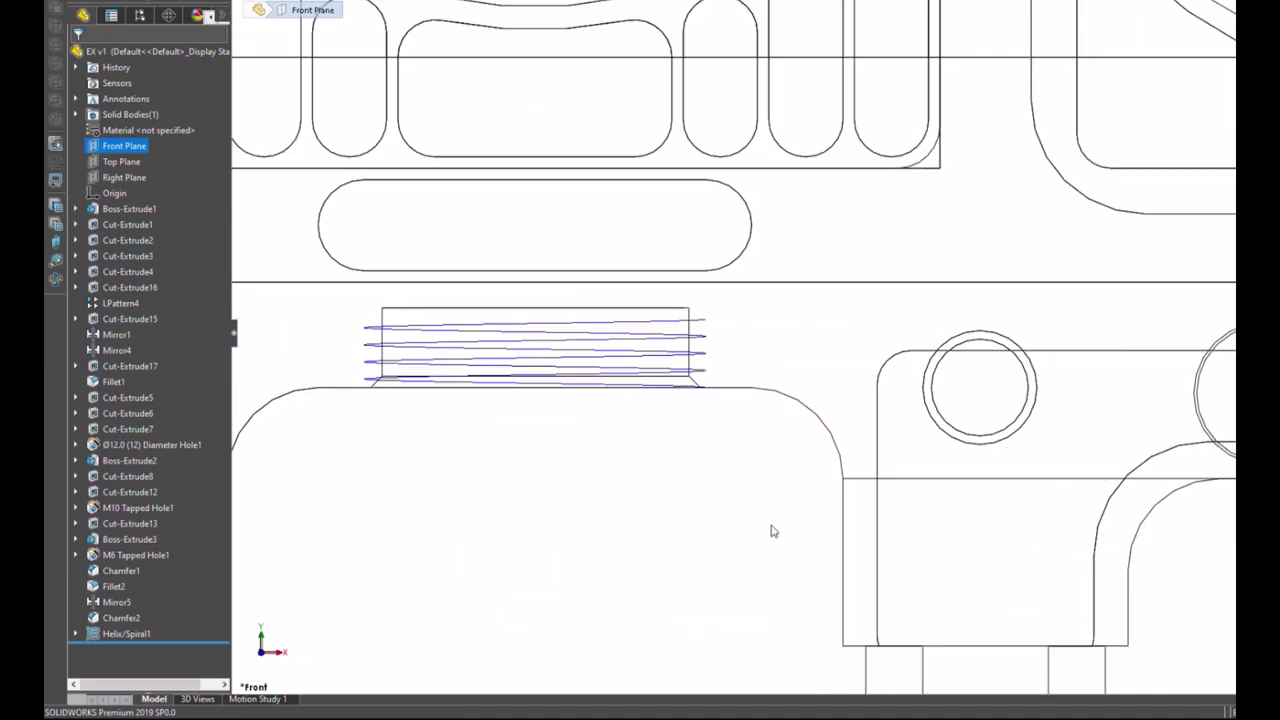
scroll(749, 394, "down", 3)
scroll(731, 371, "down", 2)
scroll(766, 389, "down", 2)
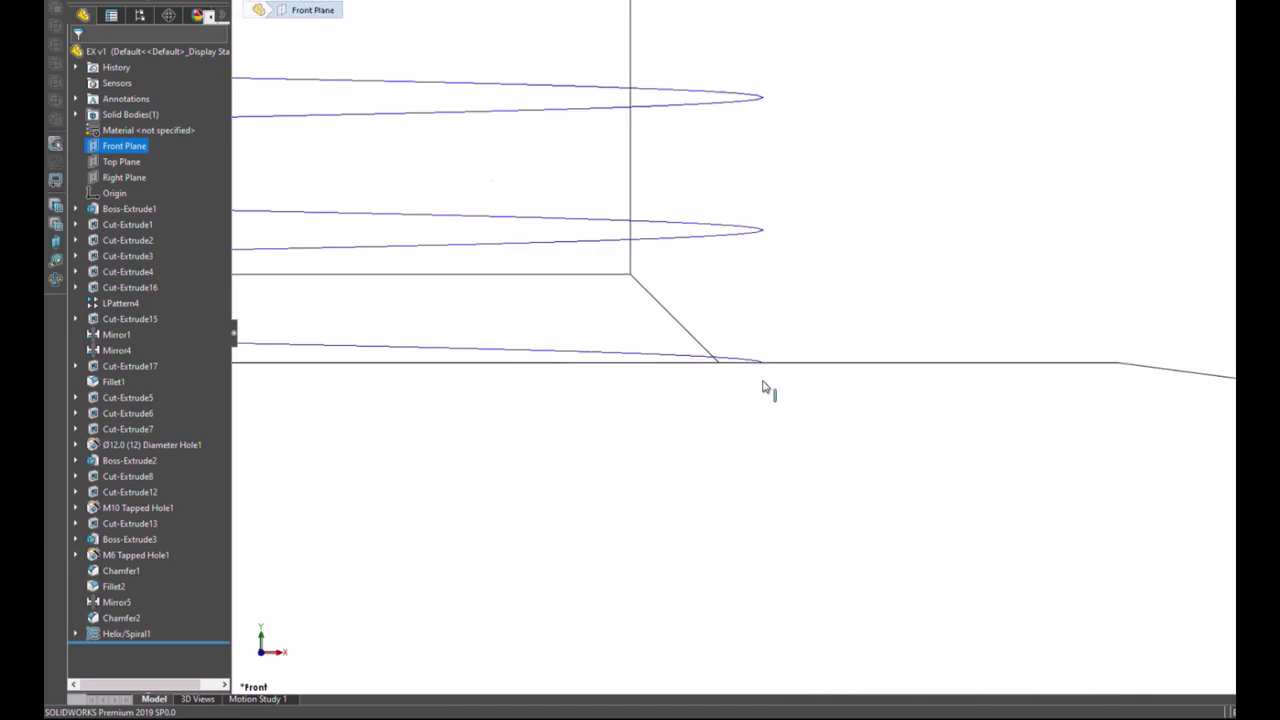
scroll(773, 392, "up", 2)
scroll(780, 400, "up", 2)
scroll(837, 363, "down", 3)
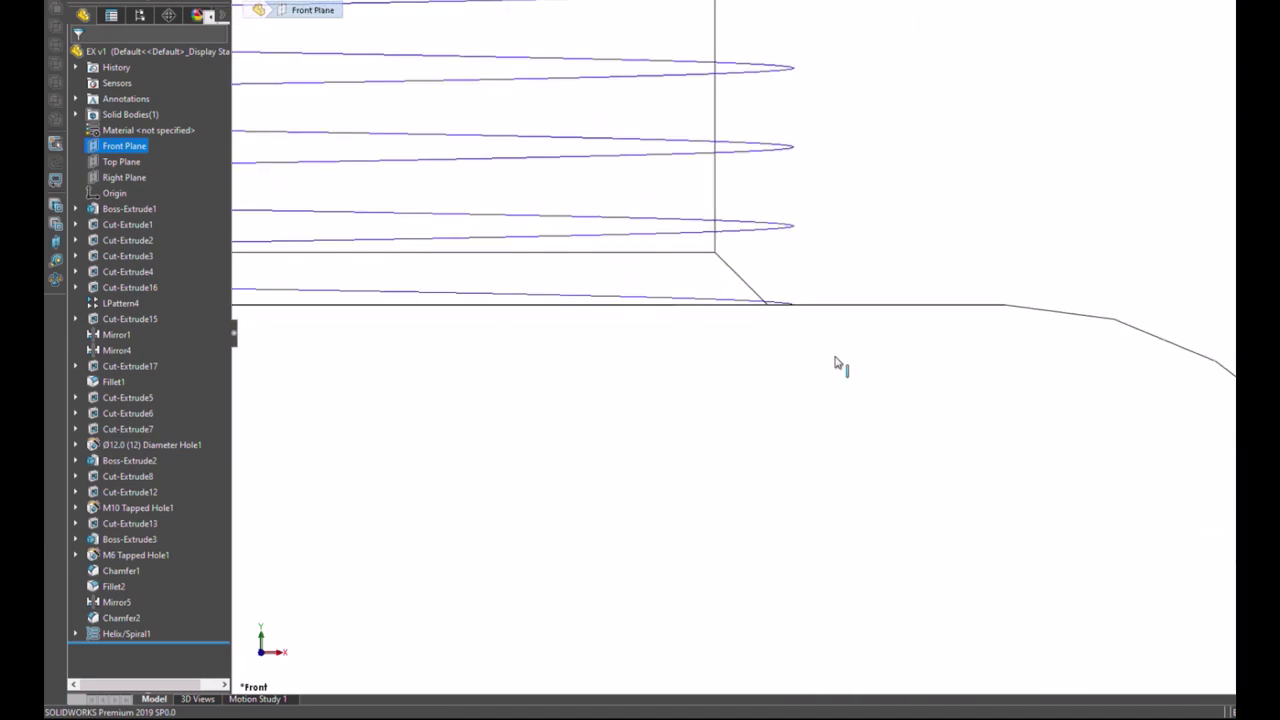
scroll(810, 305, "down", 1)
scroll(795, 283, "down", 1)
scroll(820, 360, "down", 2)
scroll(863, 414, "down", 2)
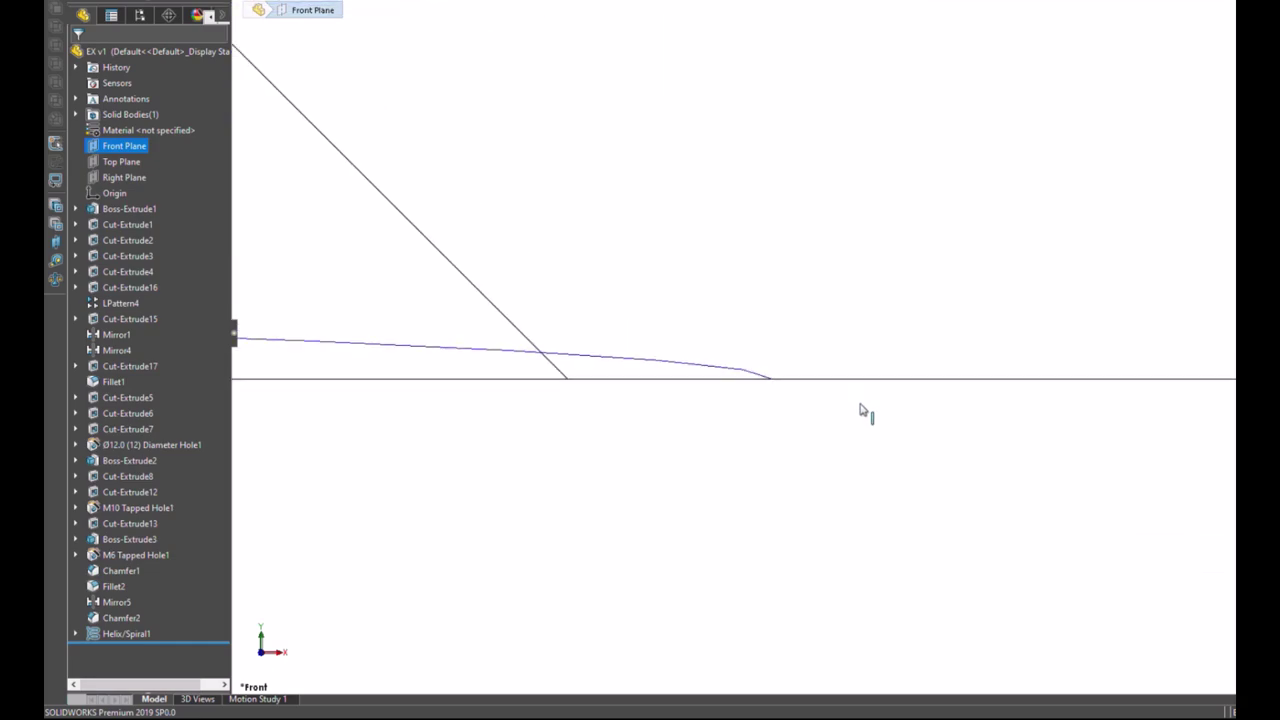
scroll(883, 418, "down", 1)
scroll(831, 578, "down", 1)
scroll(831, 578, "down", 1)
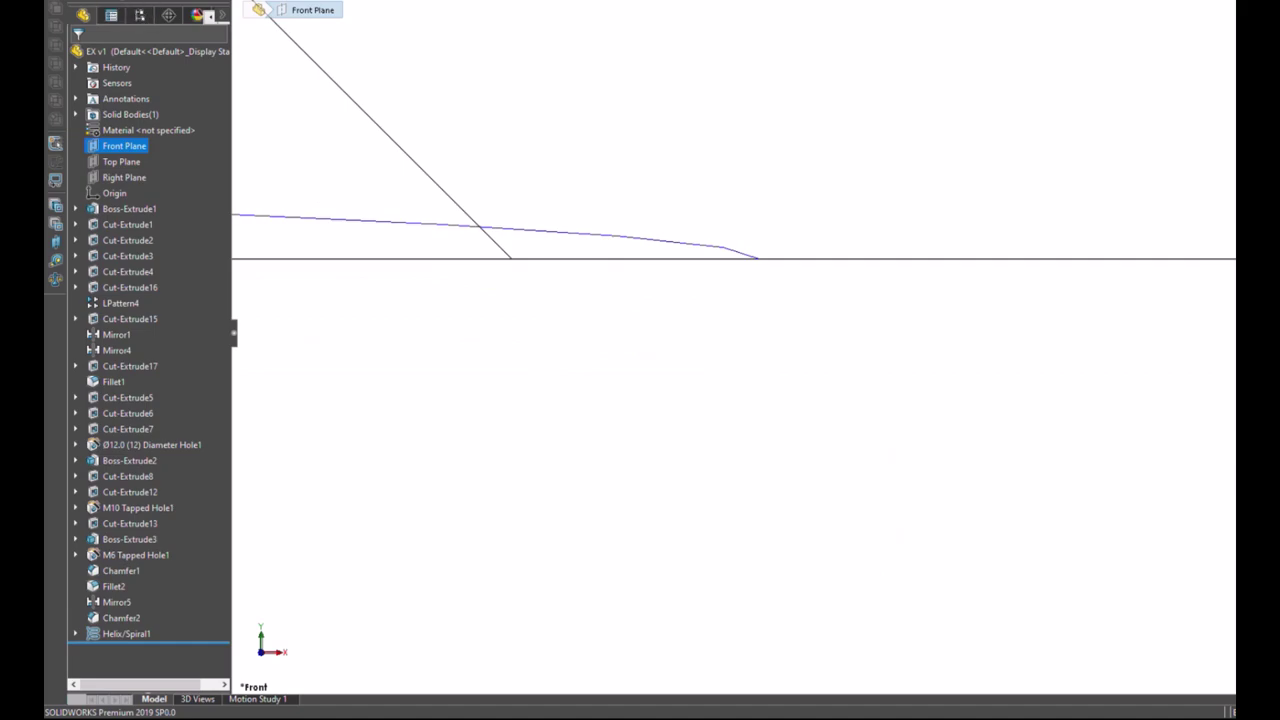
Step: On the Front Plane, sketch a horizontal line below the thread end with a short vertical line at its left end
key("l")
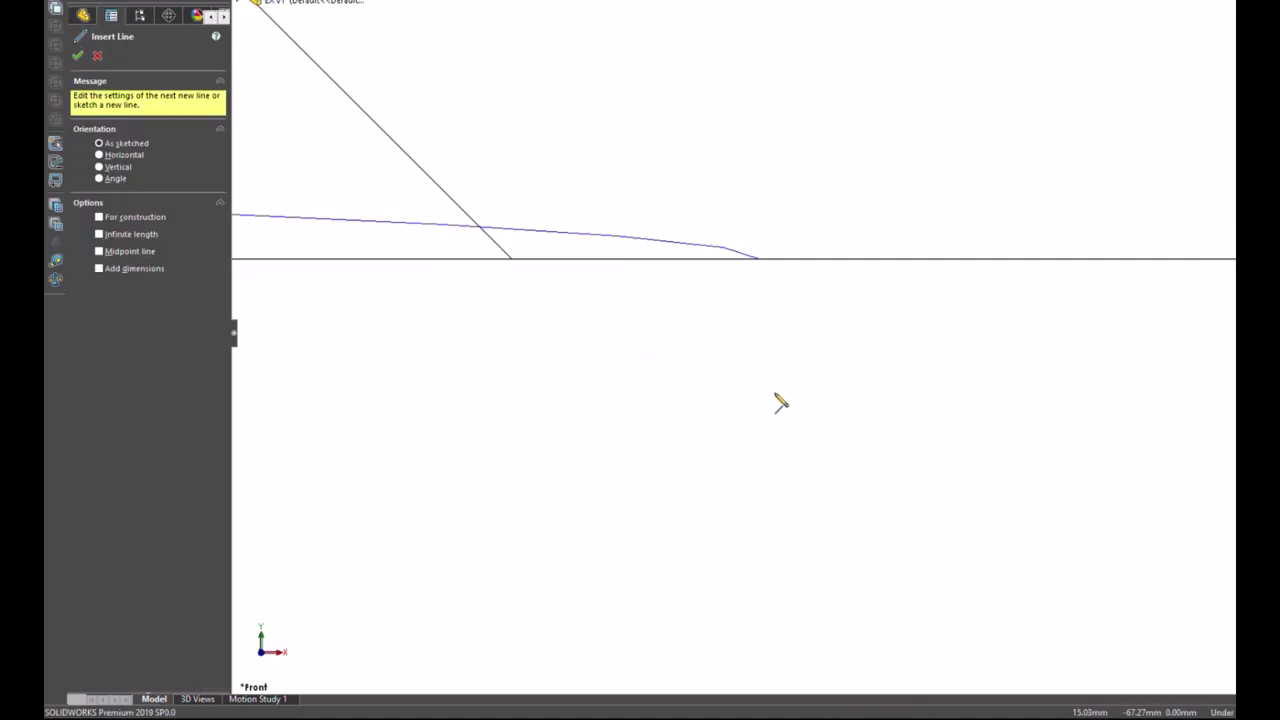
key("Escape")
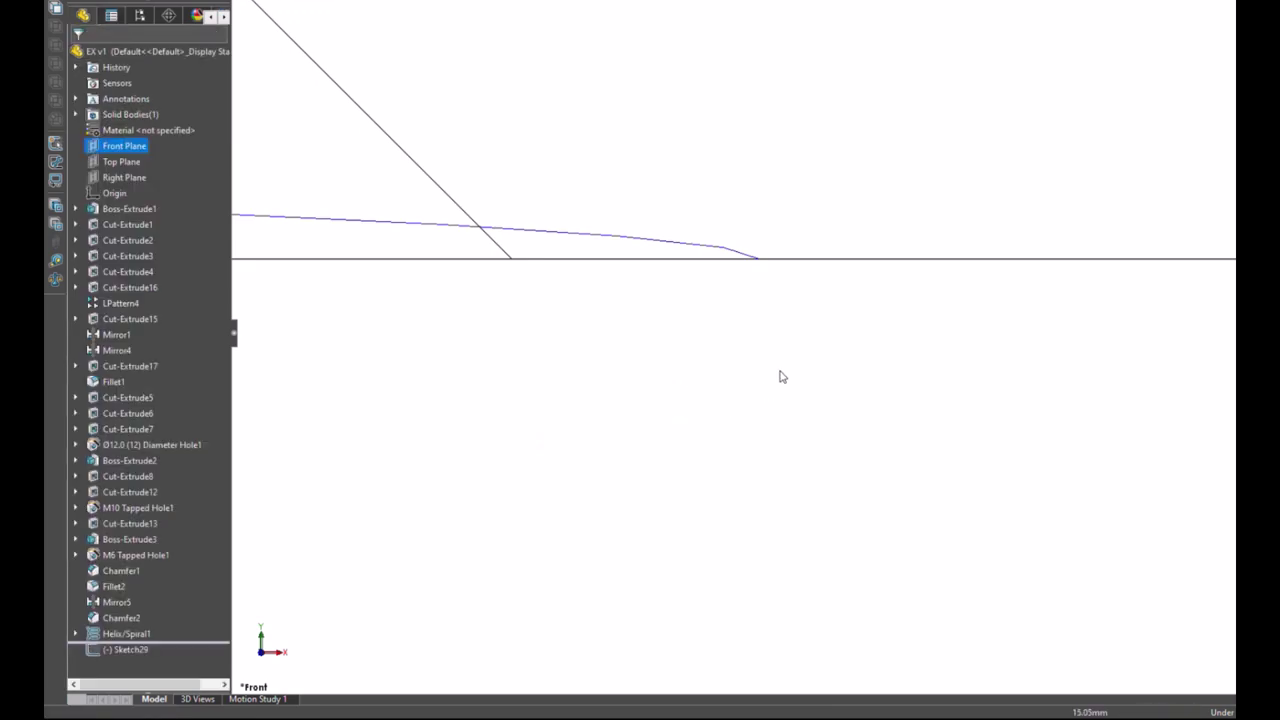
key("l")
left_click(781, 396)
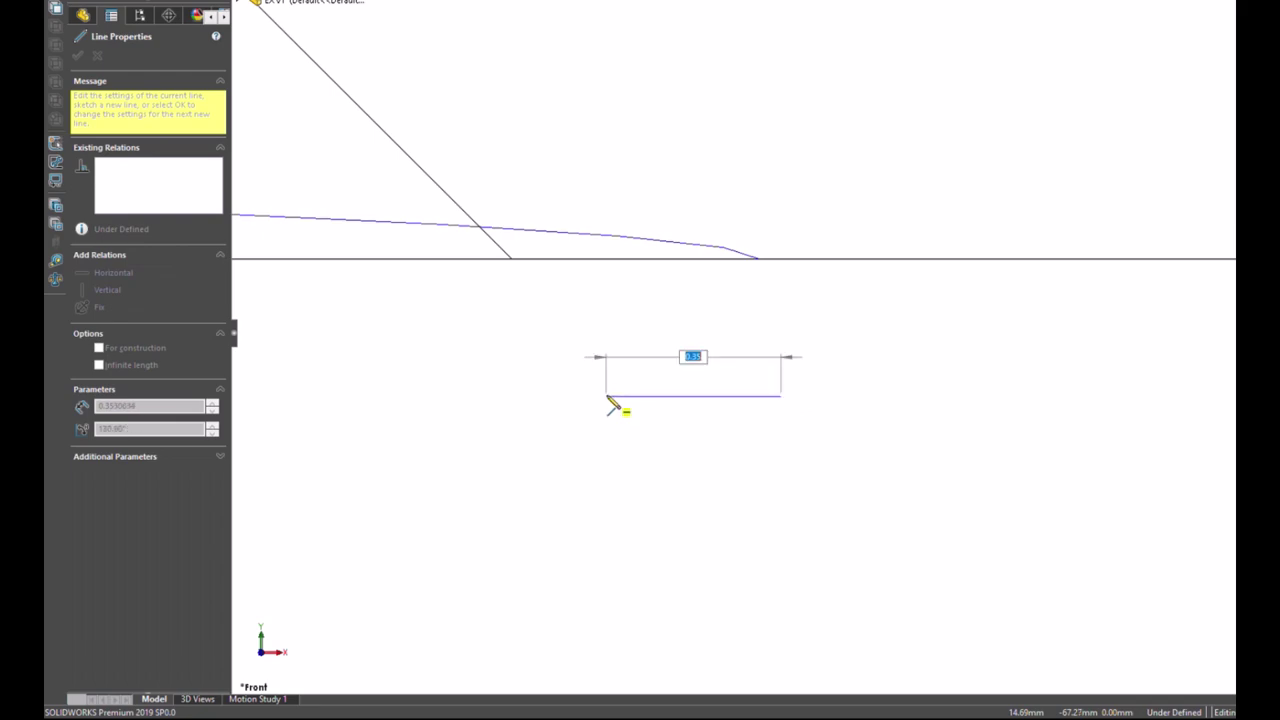
left_click(606, 396)
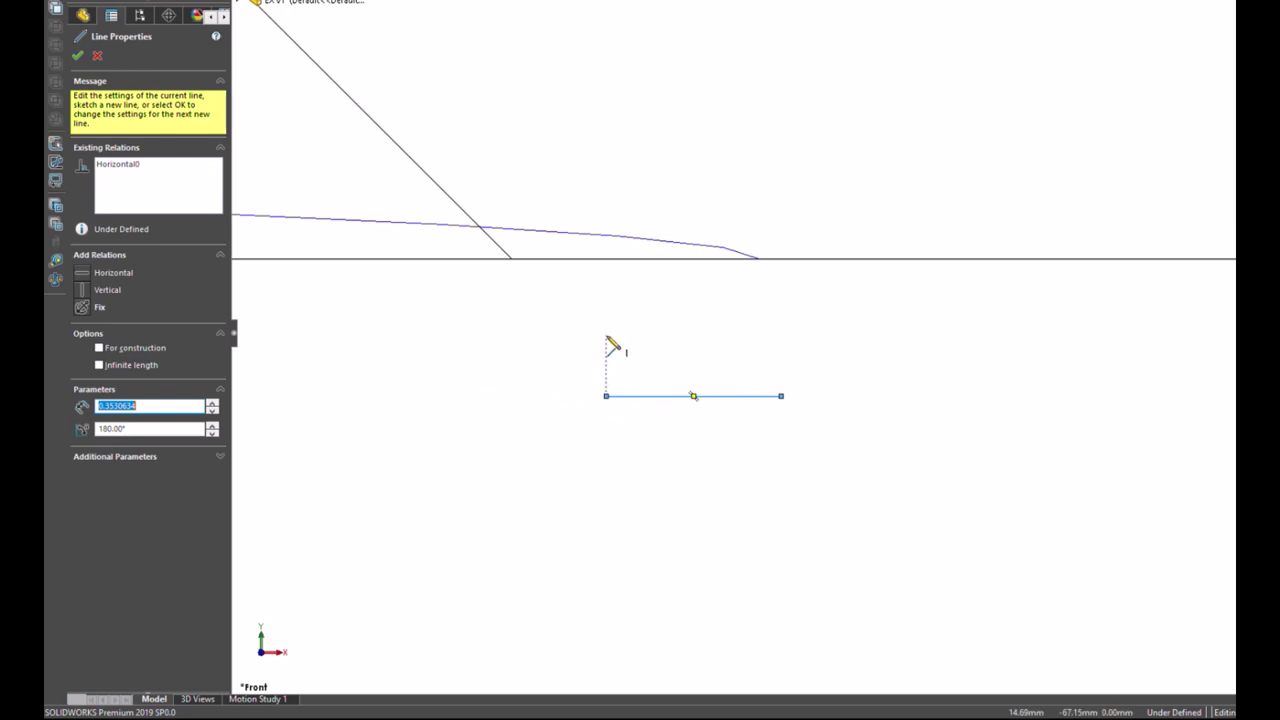
left_click(606, 413)
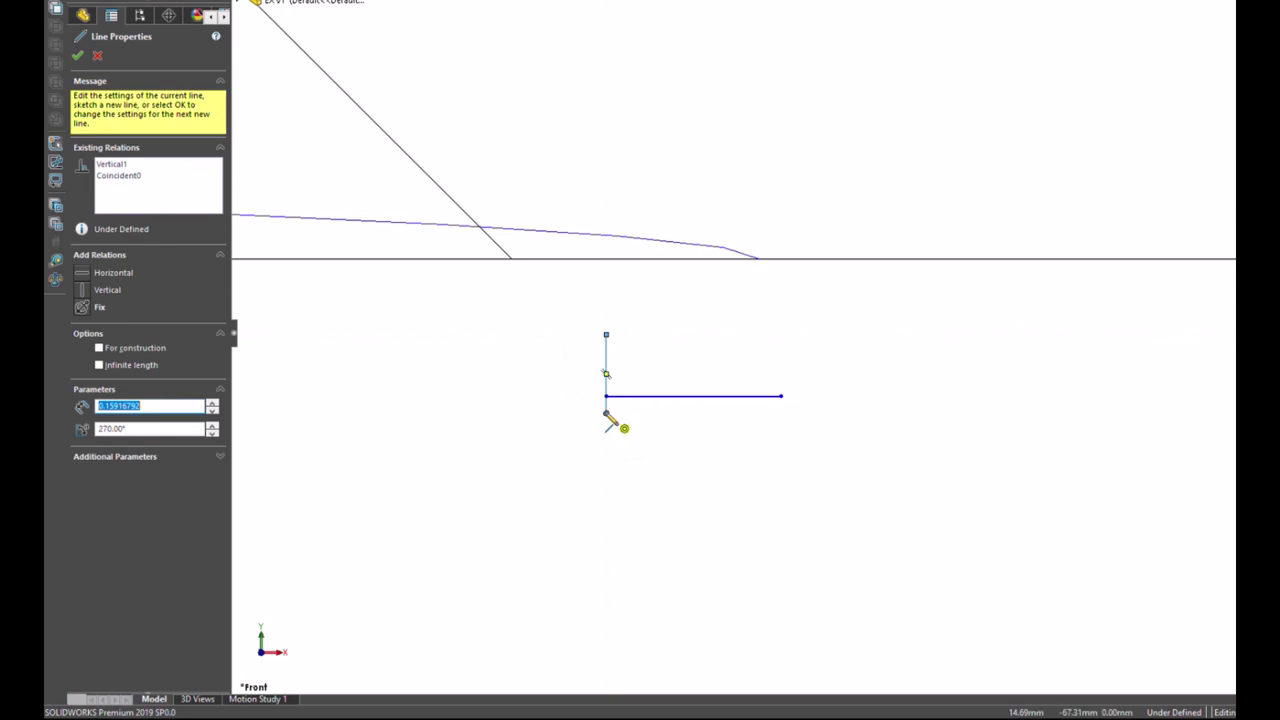
key("Escape")
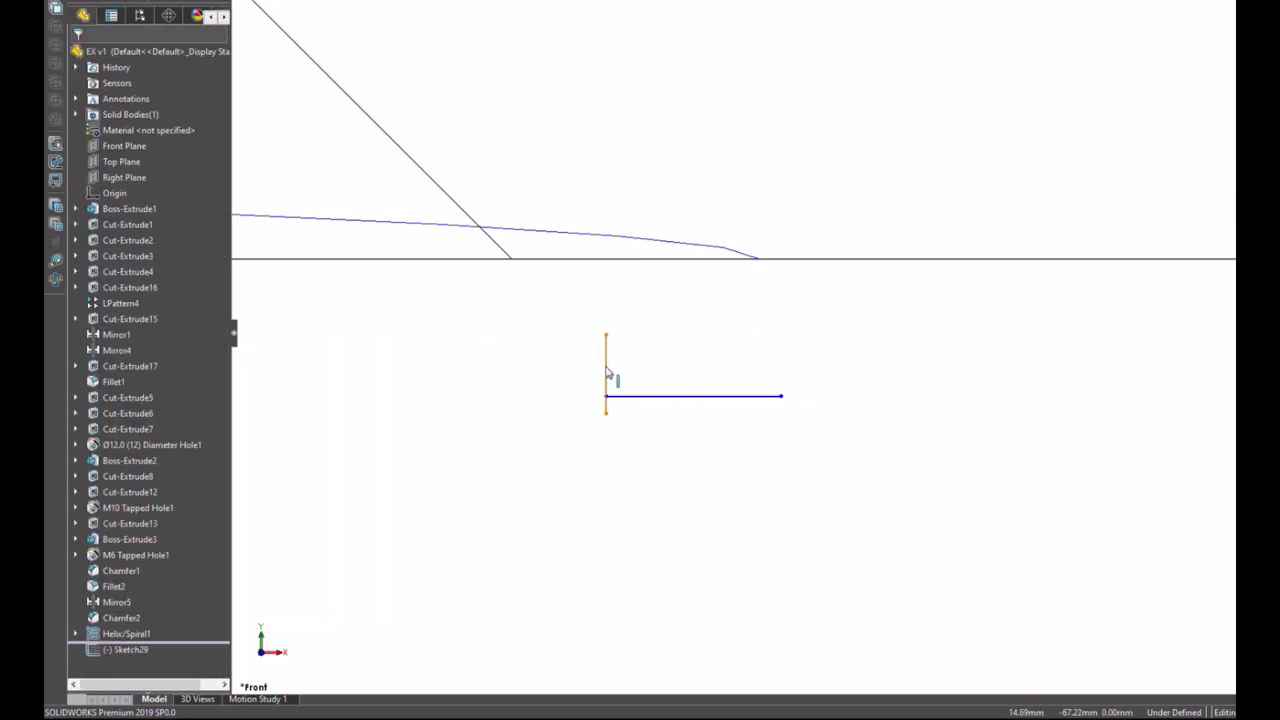
Step: Join the horizontal line to the vertical line's midpoint and drag its end past the vertical line to the left
left_click(606, 372)
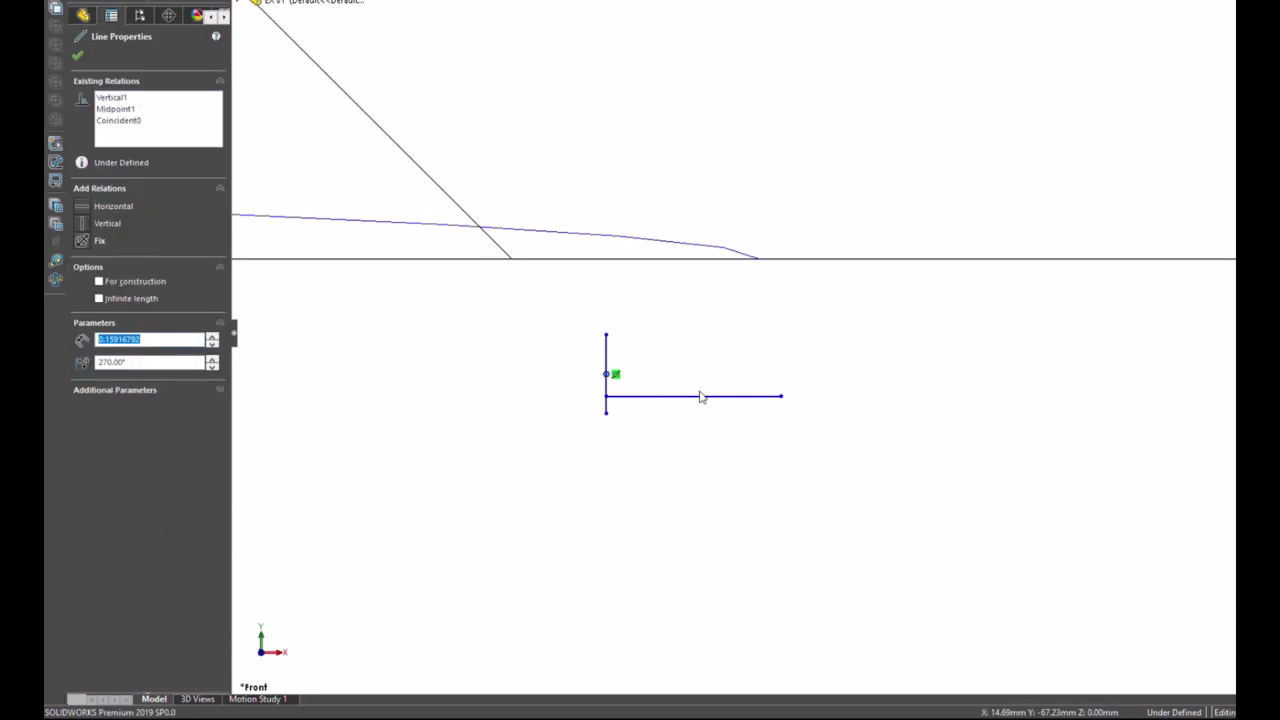
left_click(607, 398)
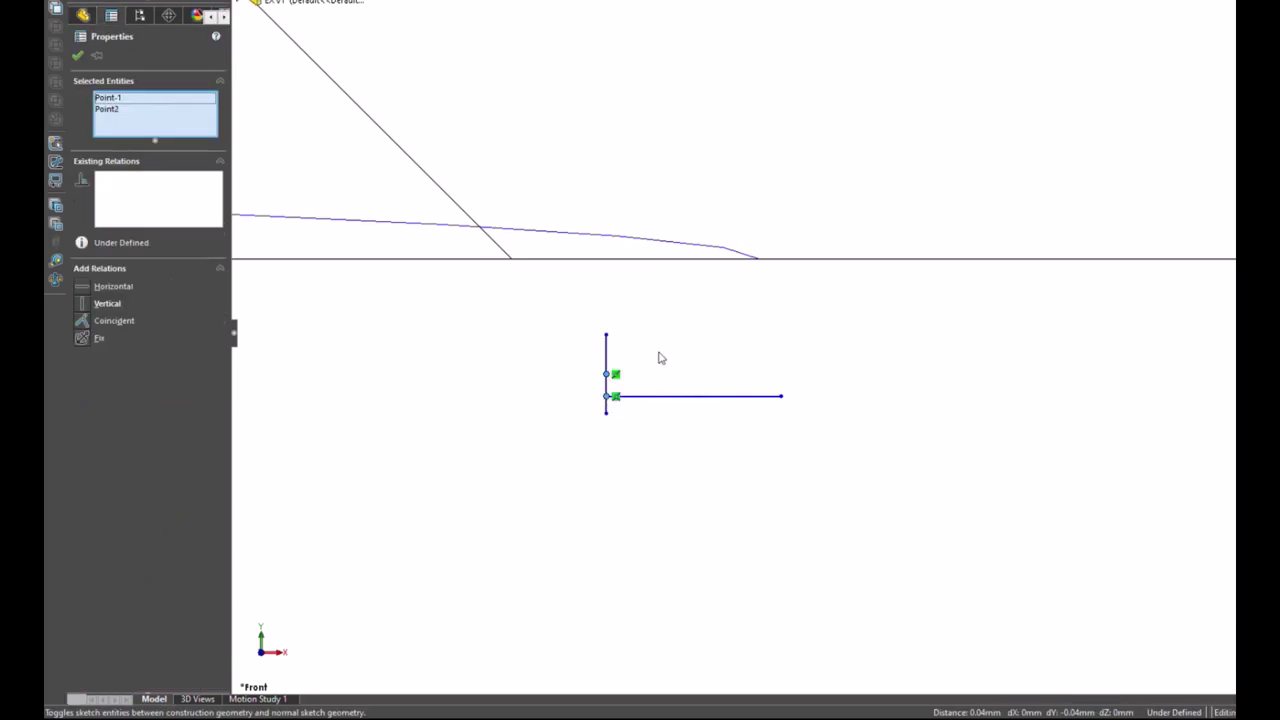
left_click(690, 339)
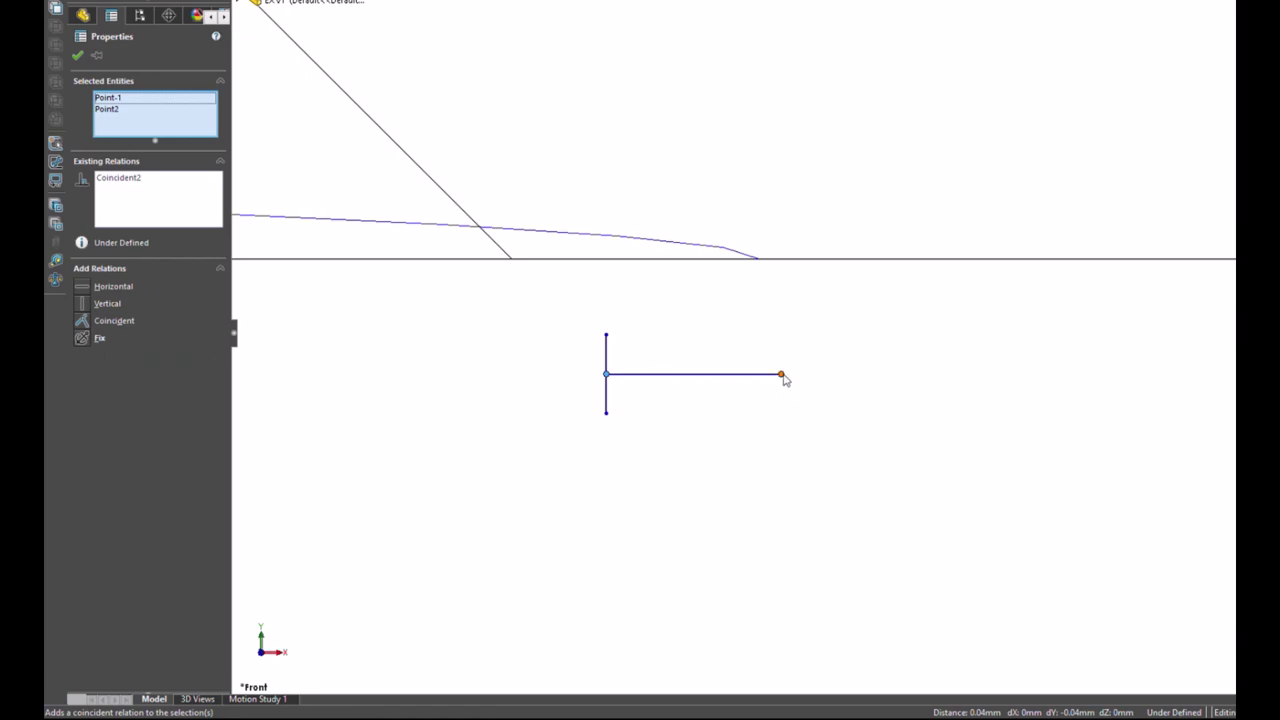
left_click_drag(782, 375, 486, 366)
Step: Draw a circle centred on the horizontal line
key("Escape")
key("t")
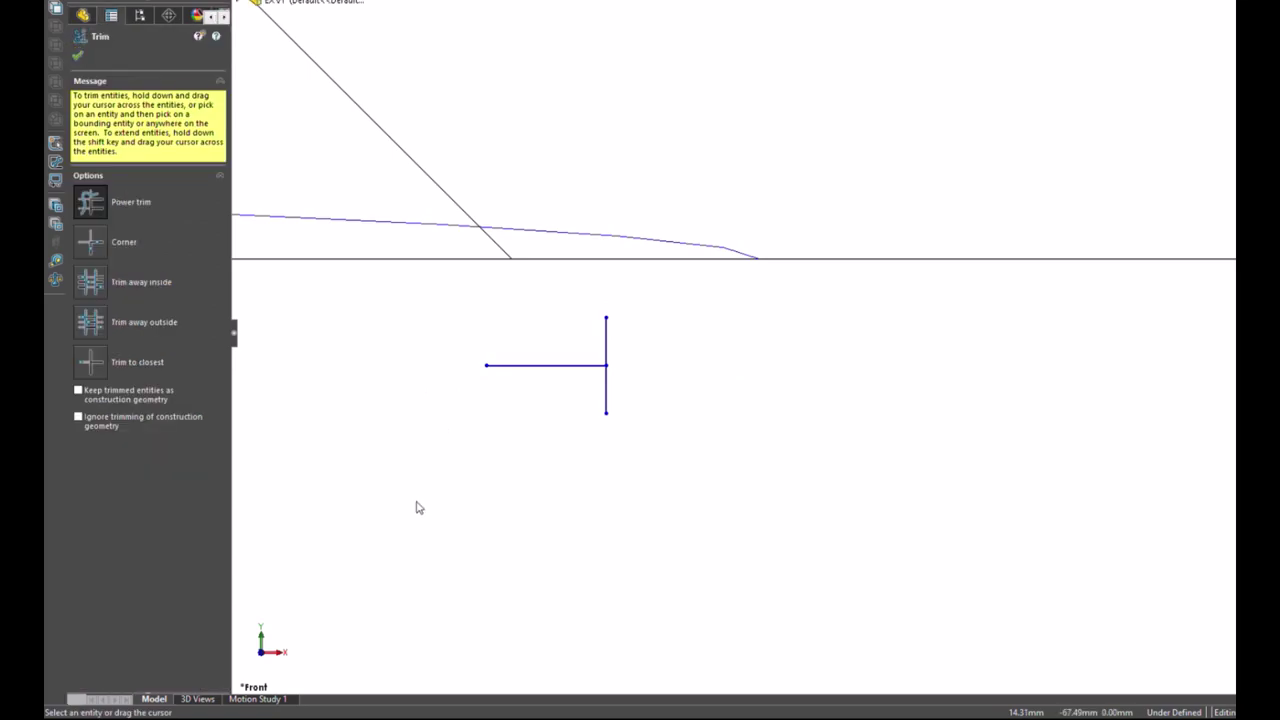
key("Escape")
key("c")
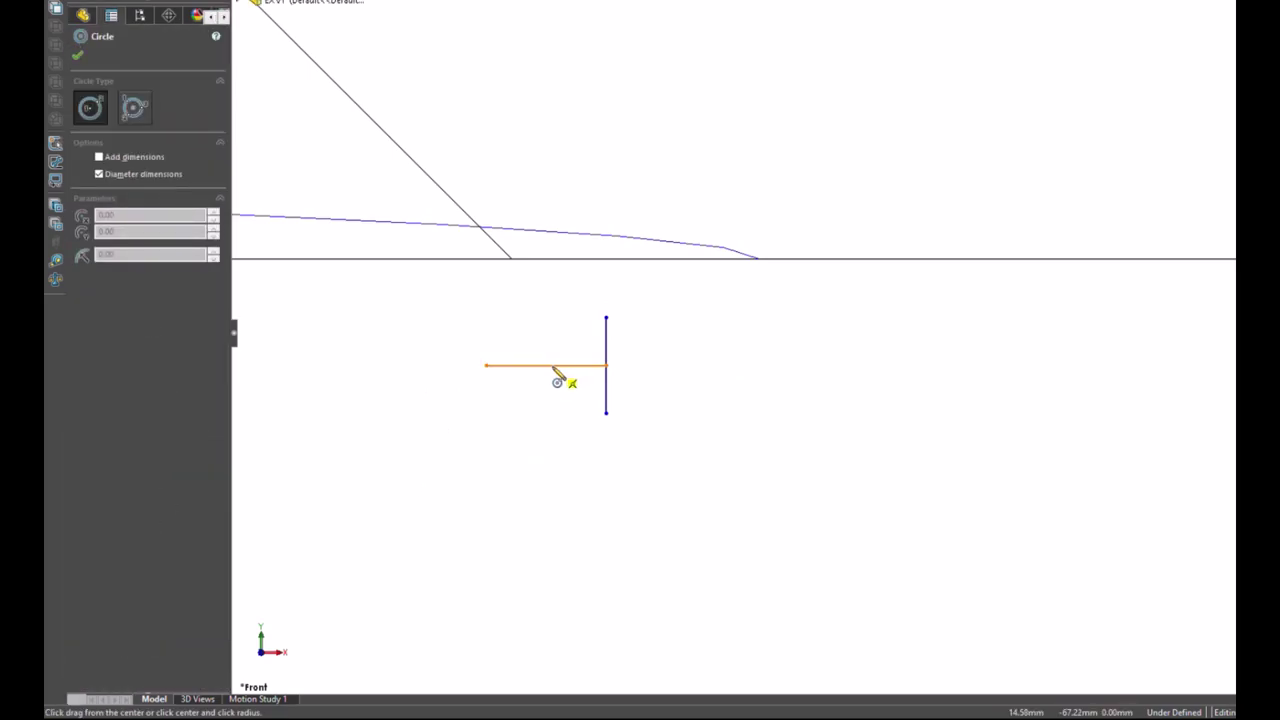
left_click(545, 365)
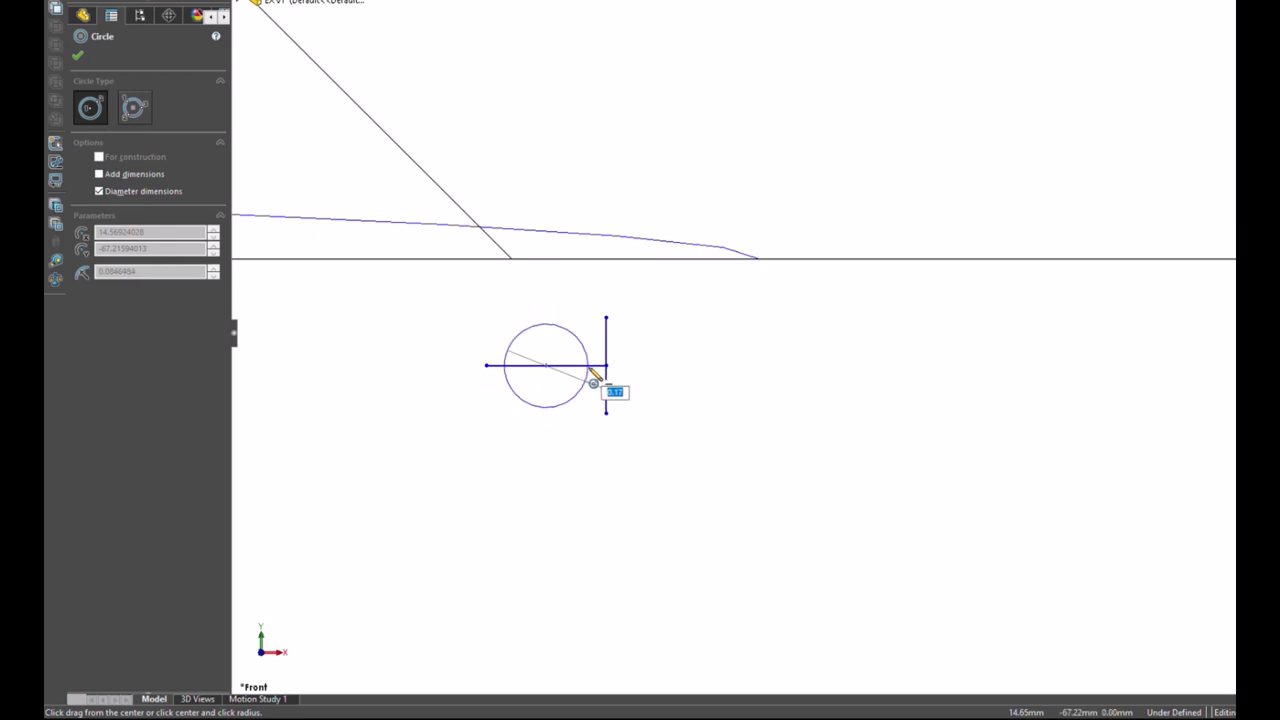
left_click(593, 378)
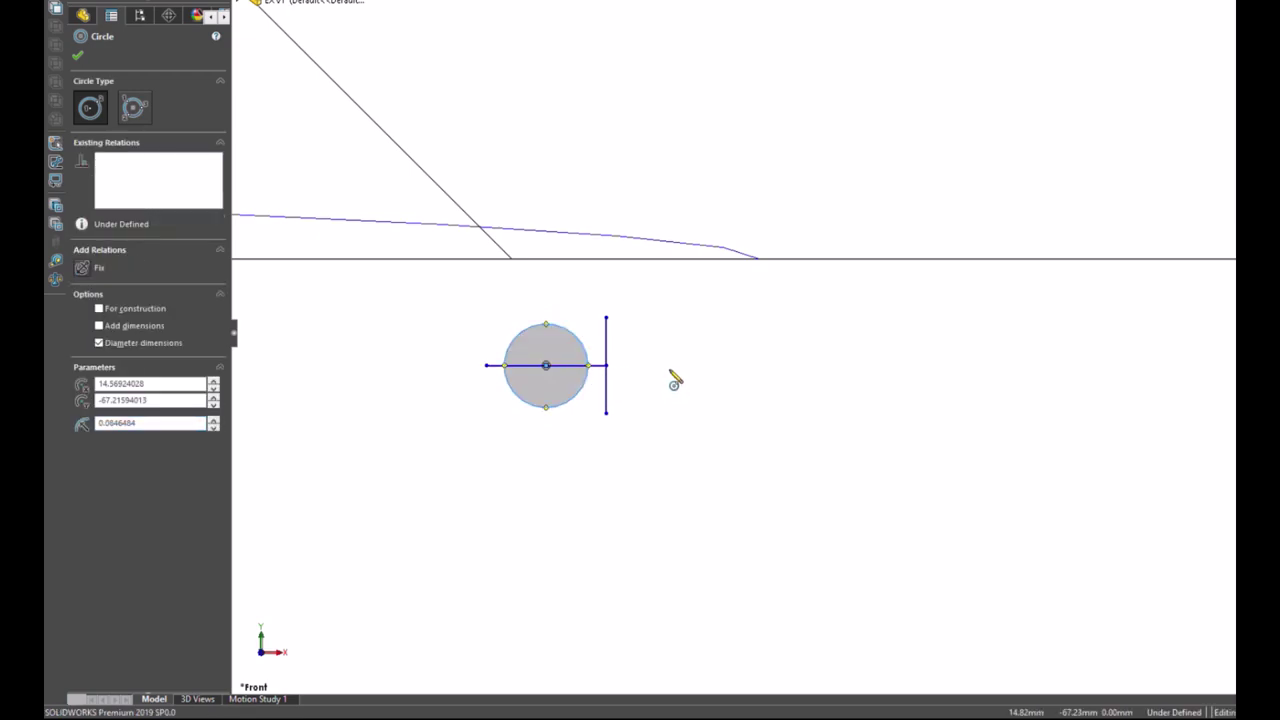
Step: Draw a closed three-line triangle around the circle, starting where the two lines meet
key("l")
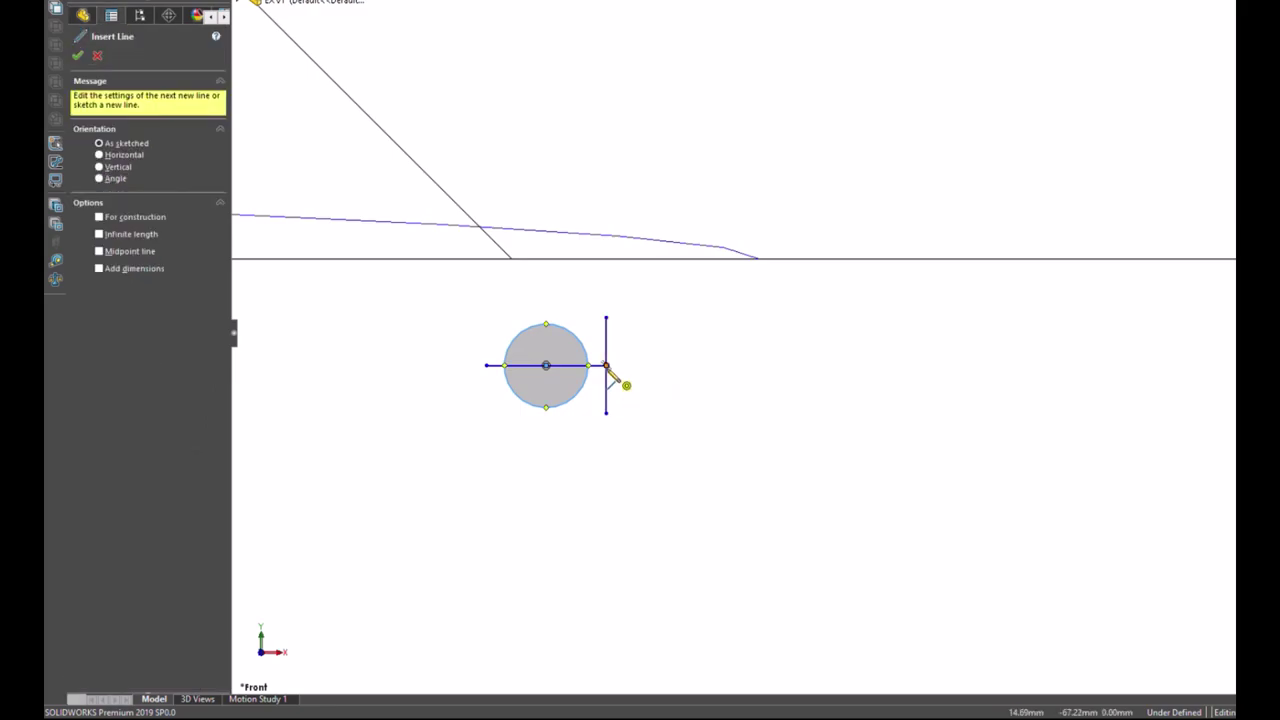
left_click(606, 365)
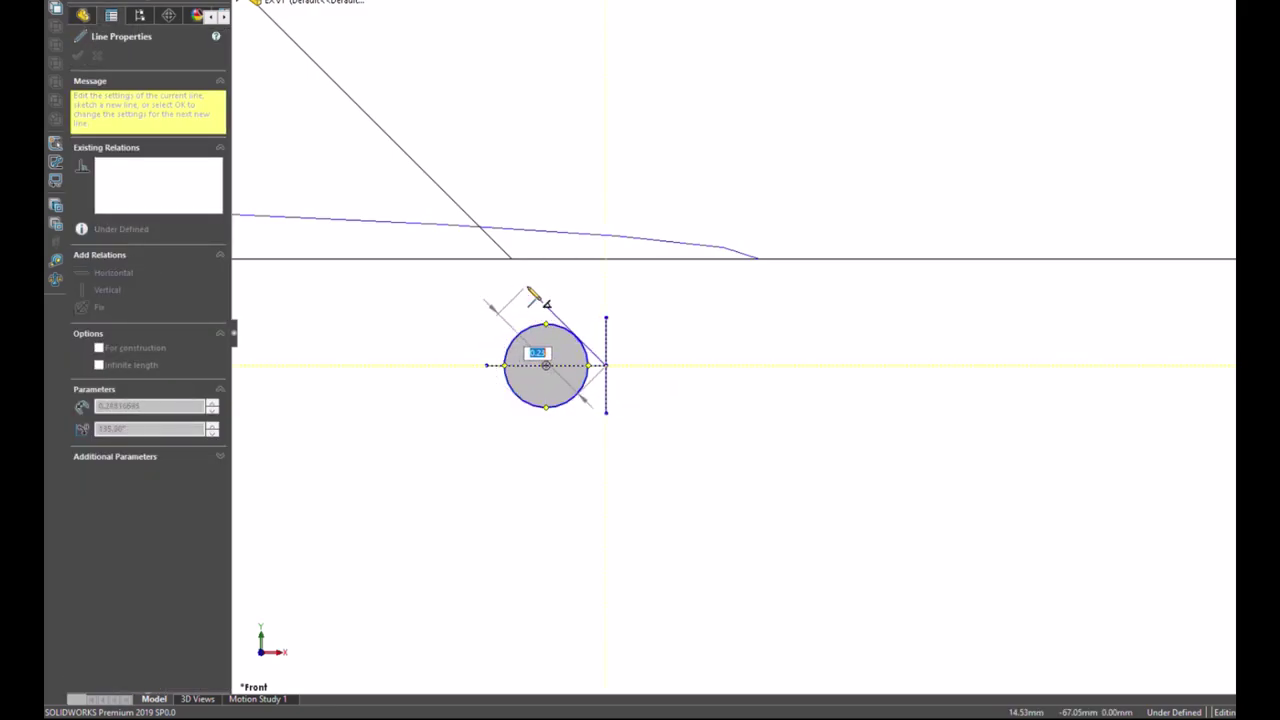
left_click(526, 286)
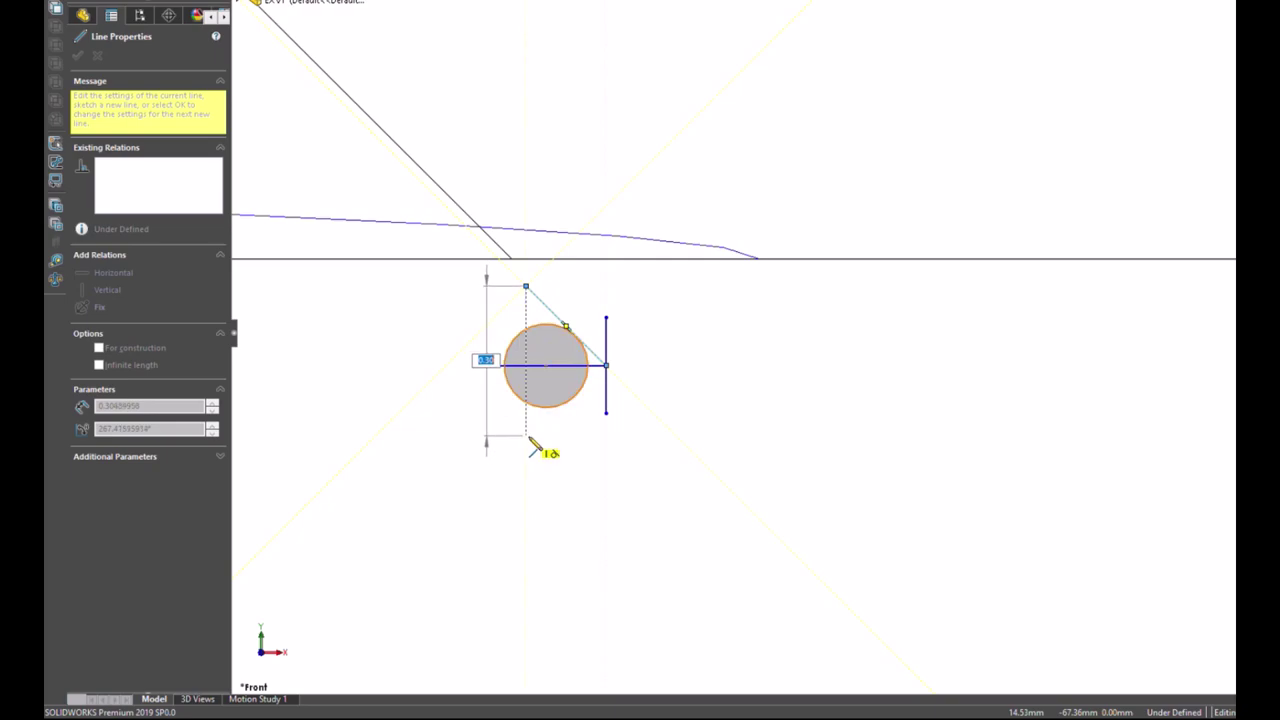
left_click(527, 437)
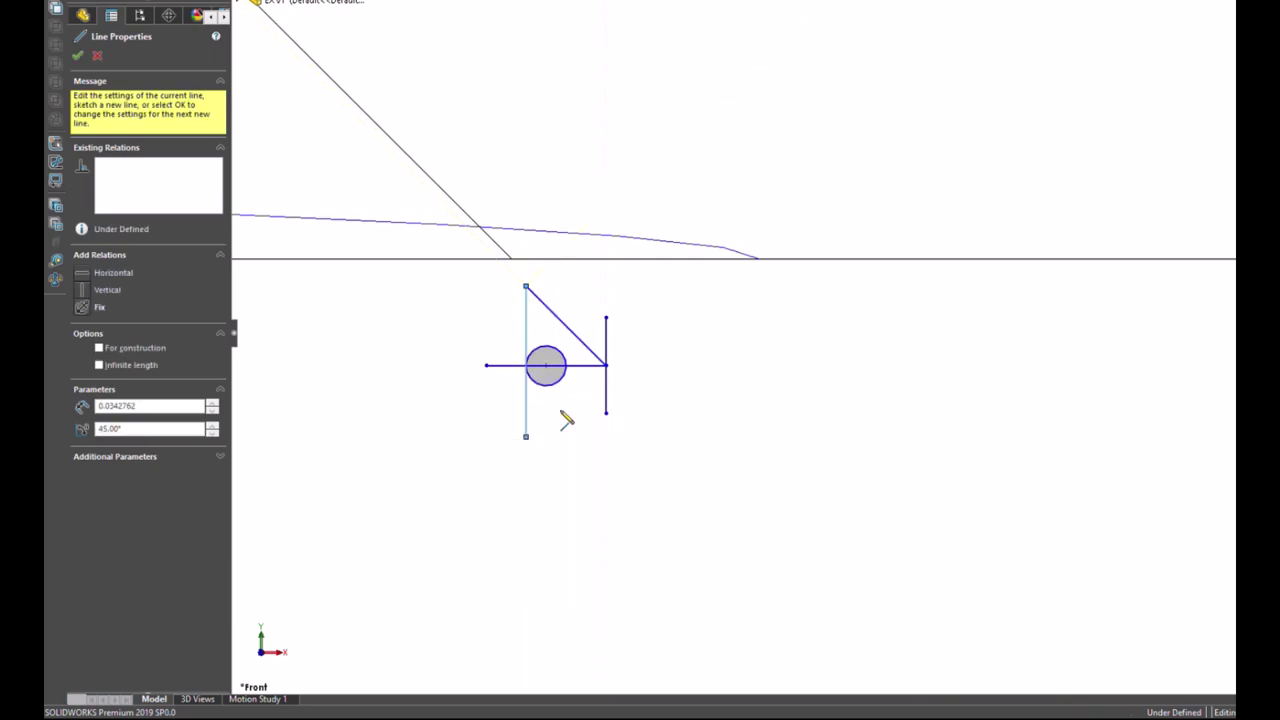
left_click(606, 365)
key("Escape")
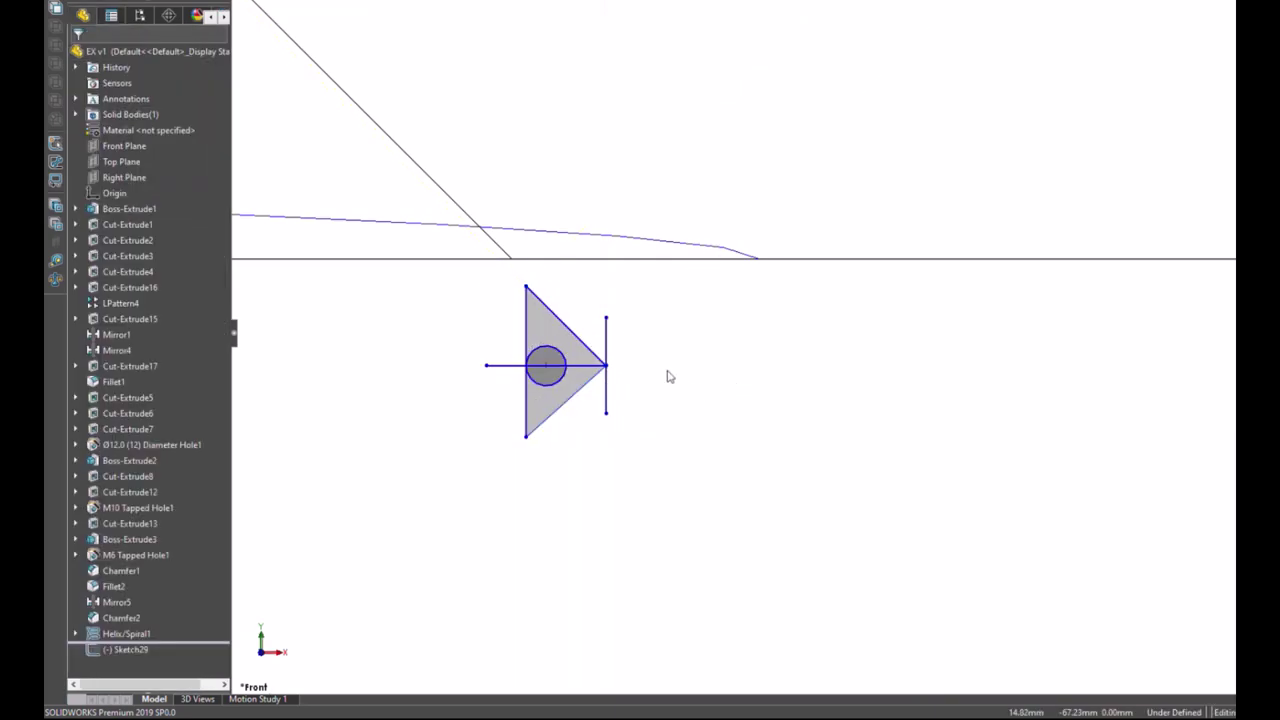
Step: Make the circle tangent to the triangle's upper and lower slanted sides
left_click(563, 357)
left_click(575, 339, "ctrl")
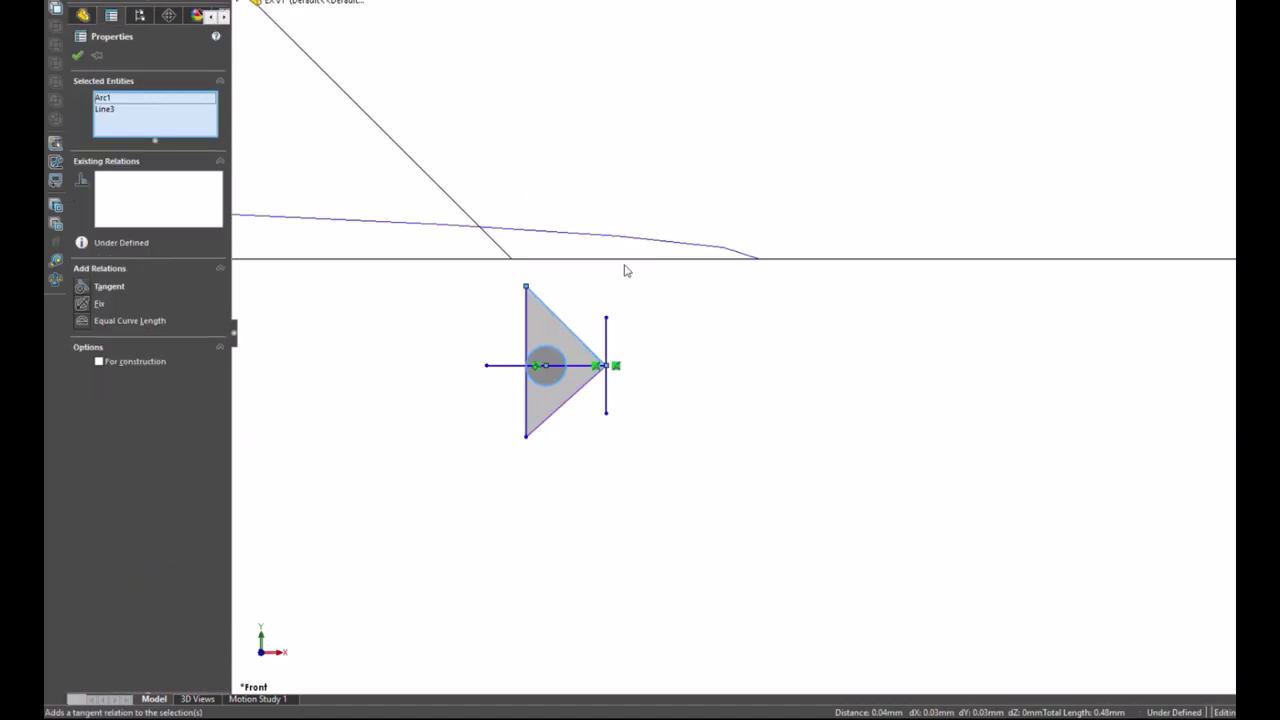
left_click(720, 466)
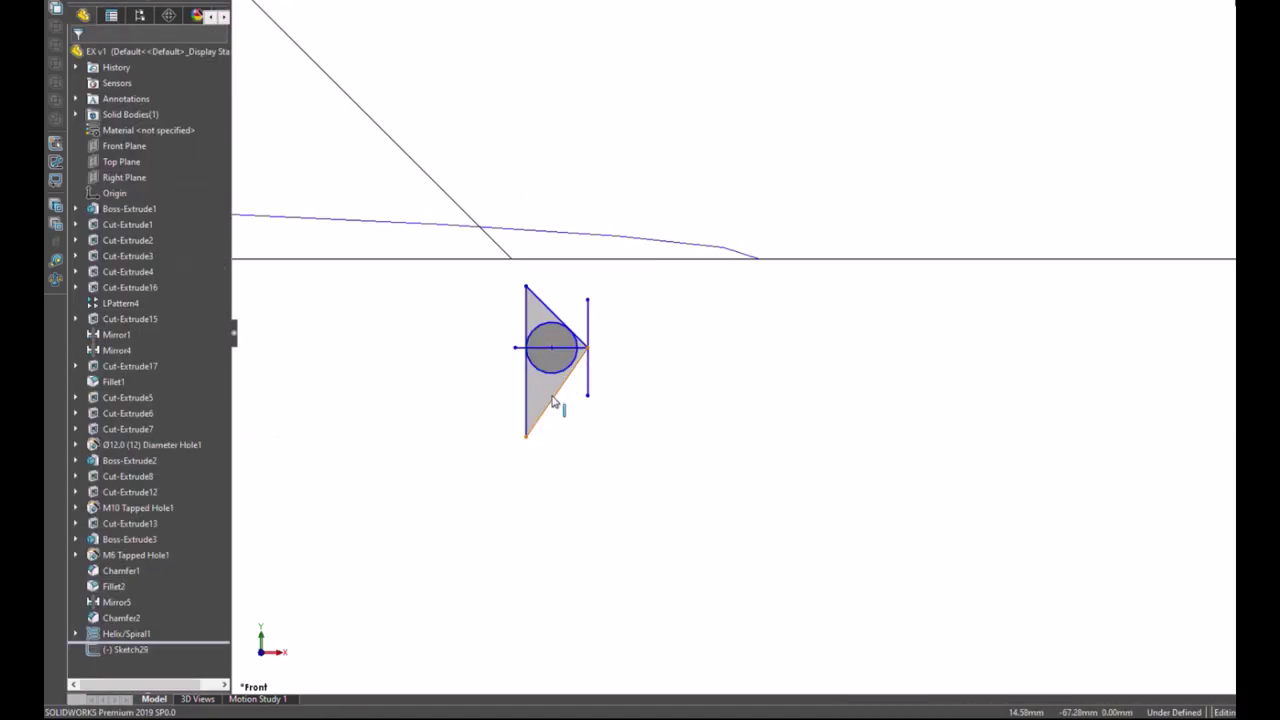
left_click(553, 401)
left_click(557, 375, "ctrl")
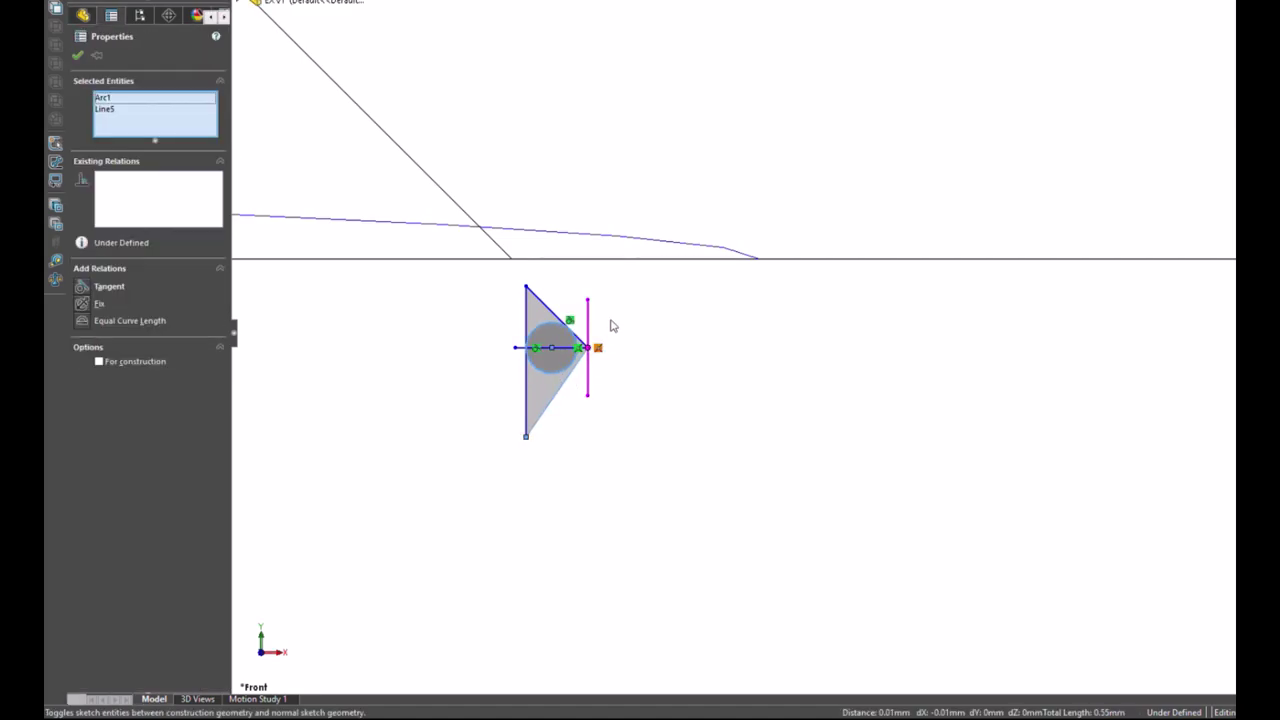
left_click(602, 311)
left_click(660, 437)
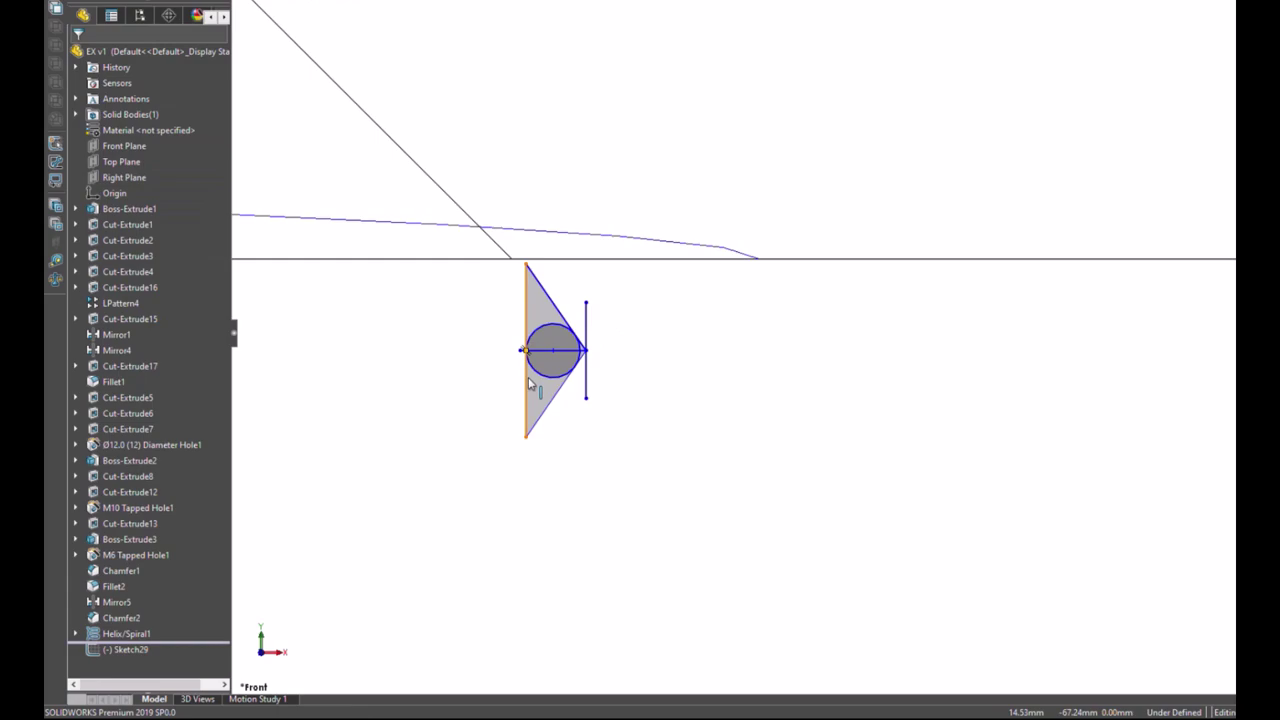
Step: Make all three triangle sides equal in length
left_click(528, 377)
left_click(567, 383, "ctrl")
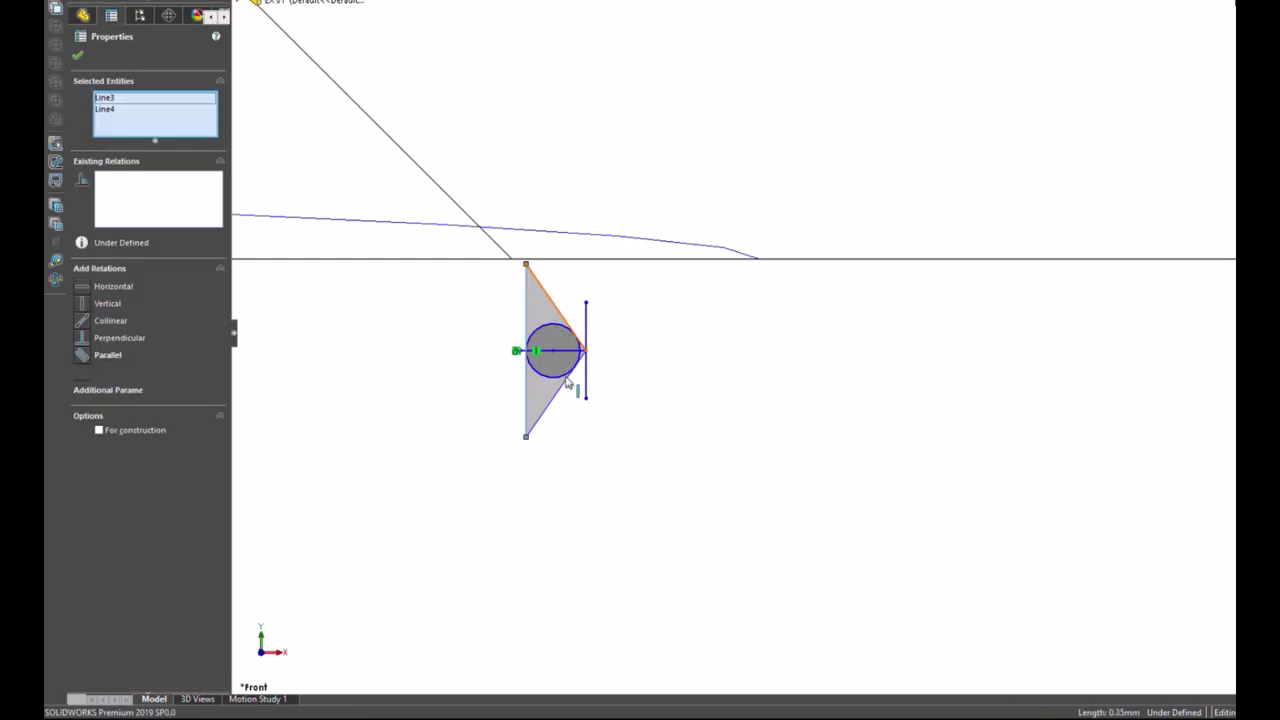
left_click(556, 394, "ctrl")
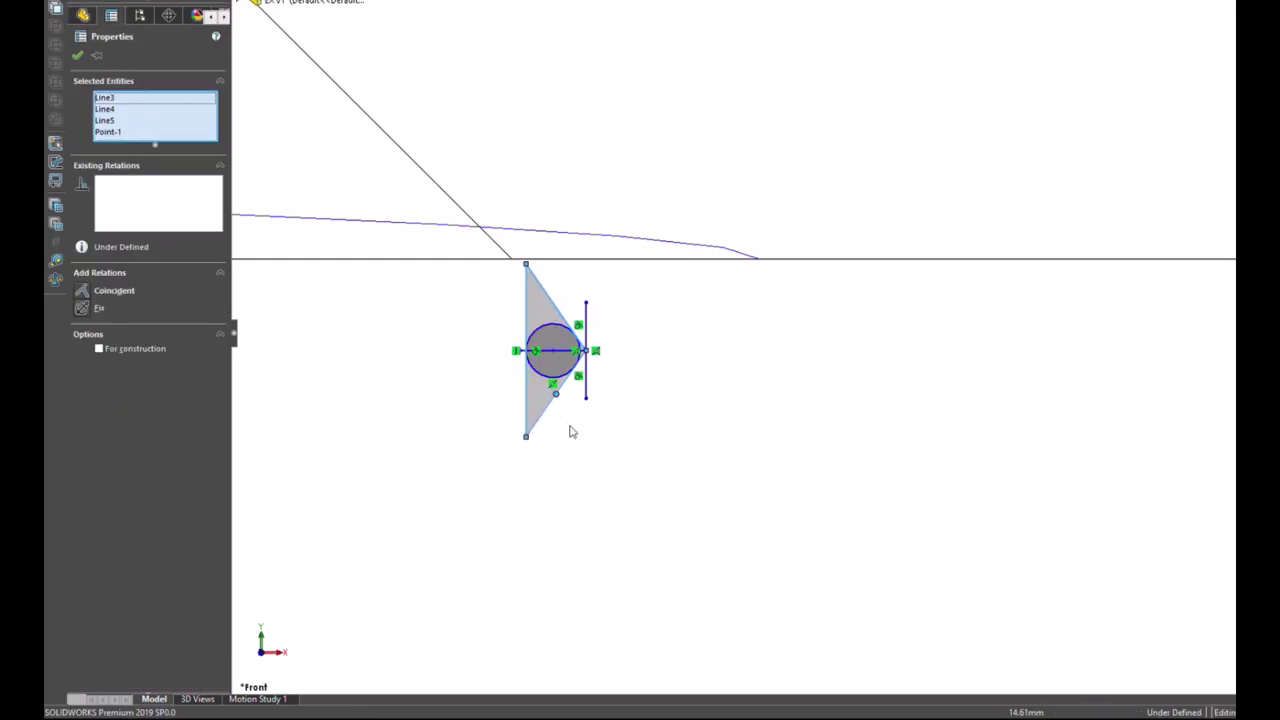
left_click(572, 432)
left_click(549, 410)
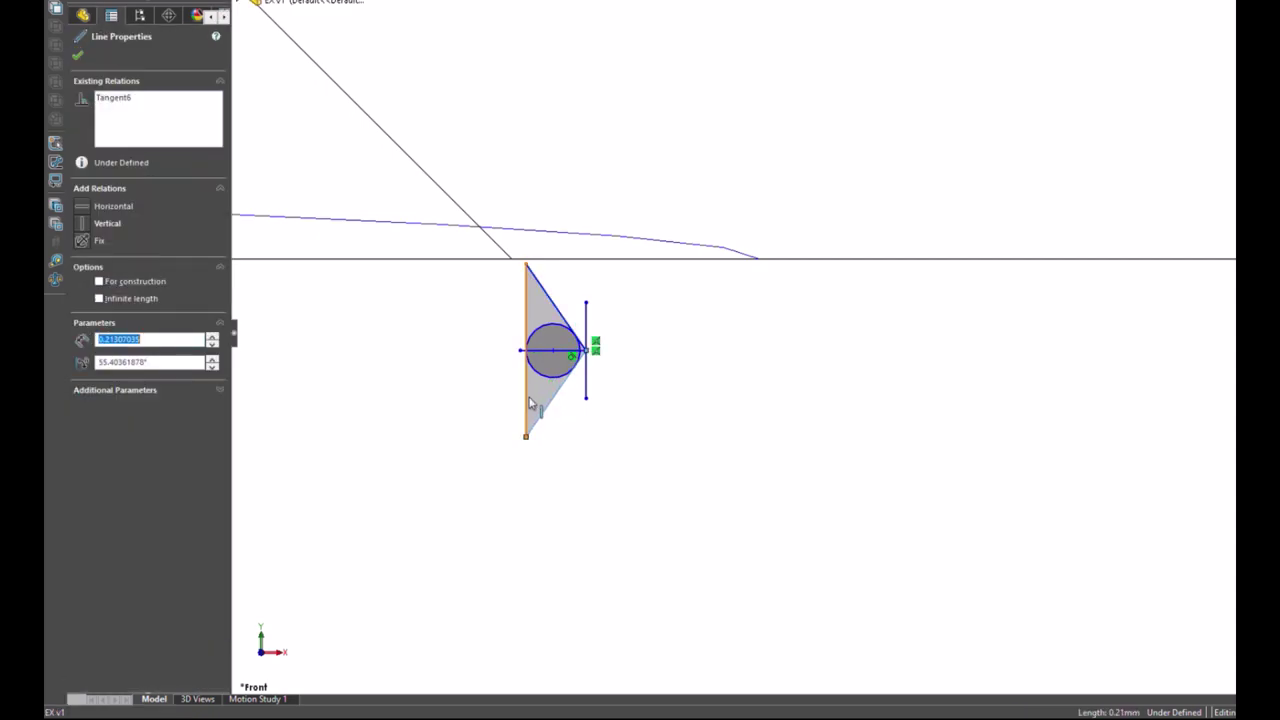
left_click(545, 350, "ctrl")
left_click(557, 315, "ctrl")
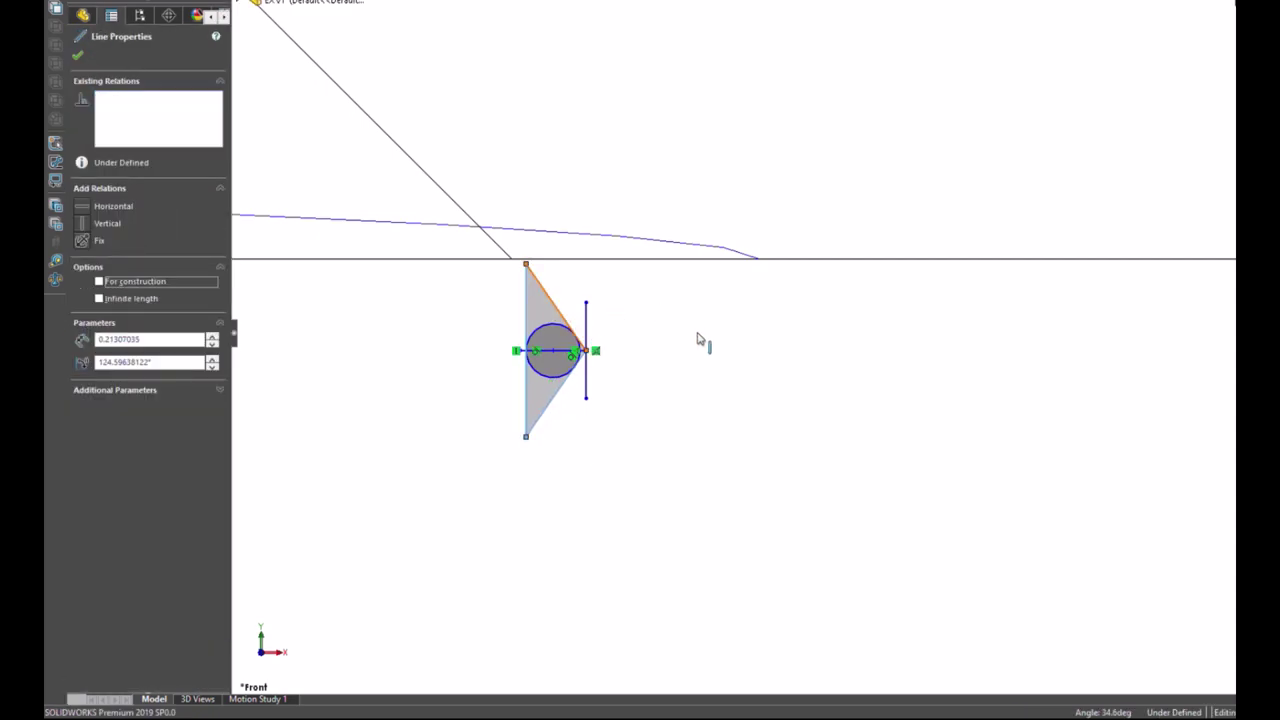
left_click(726, 422)
Step: Check the relations between the vertical line, the horizontal centre line and the circle
scroll(627, 387, "down", 1)
scroll(627, 387, "down", 1)
scroll(743, 329, "down", 1)
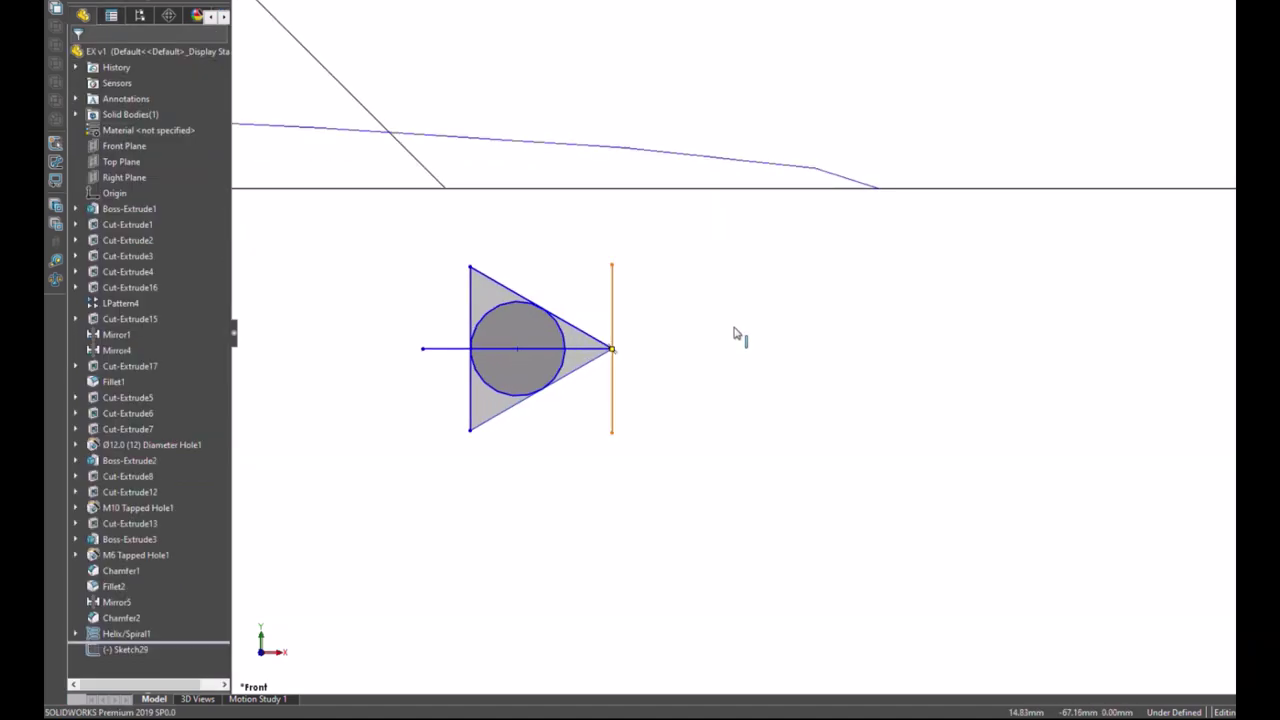
left_click(613, 309)
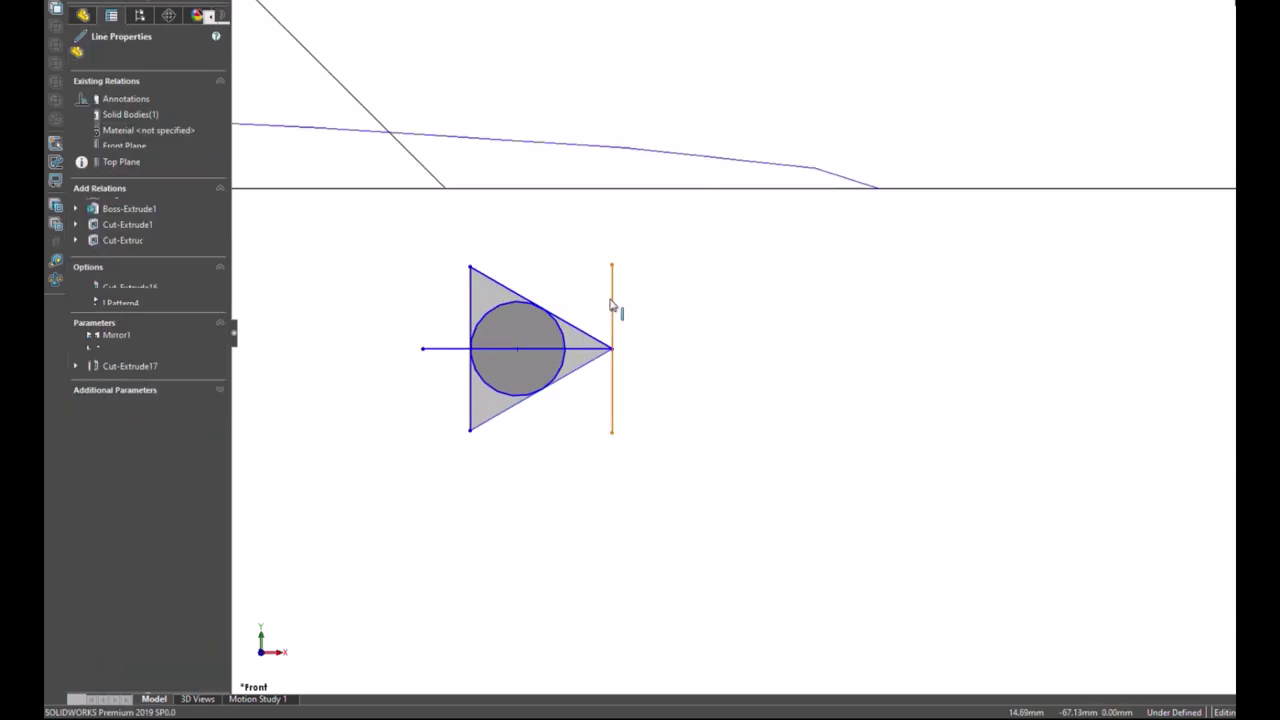
left_click(568, 349, "ctrl")
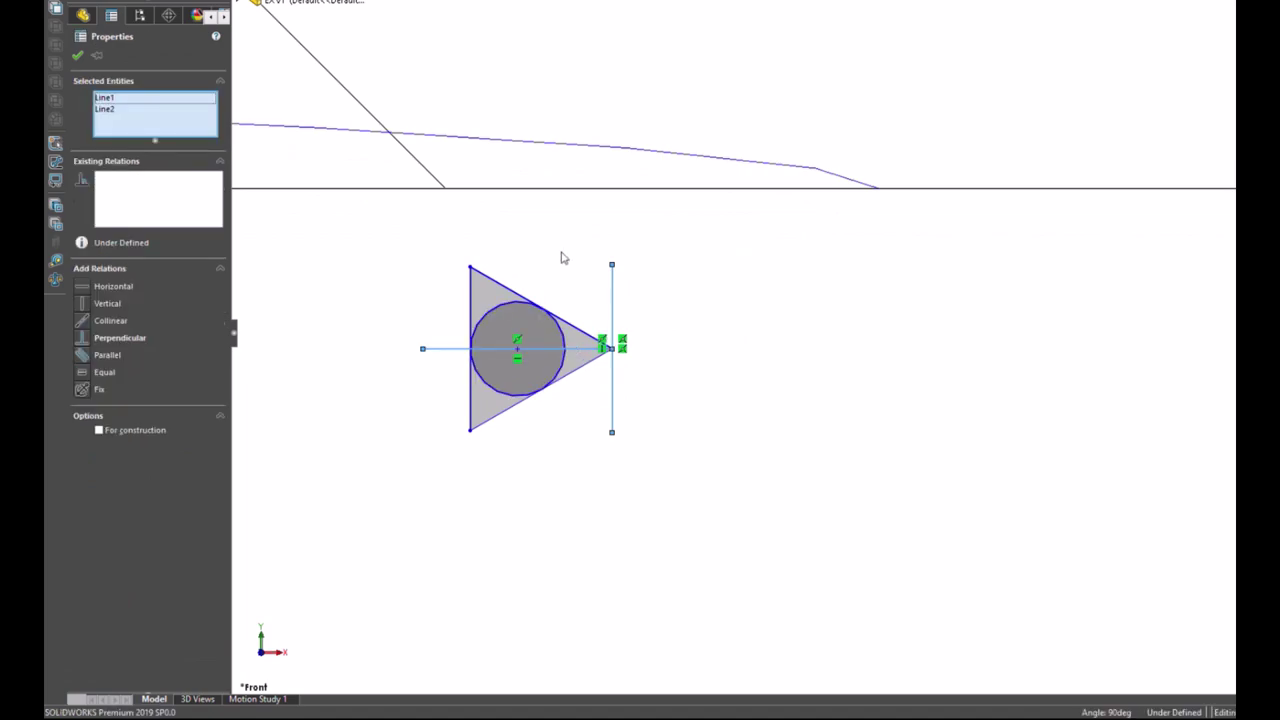
left_click(560, 257)
left_click(570, 349)
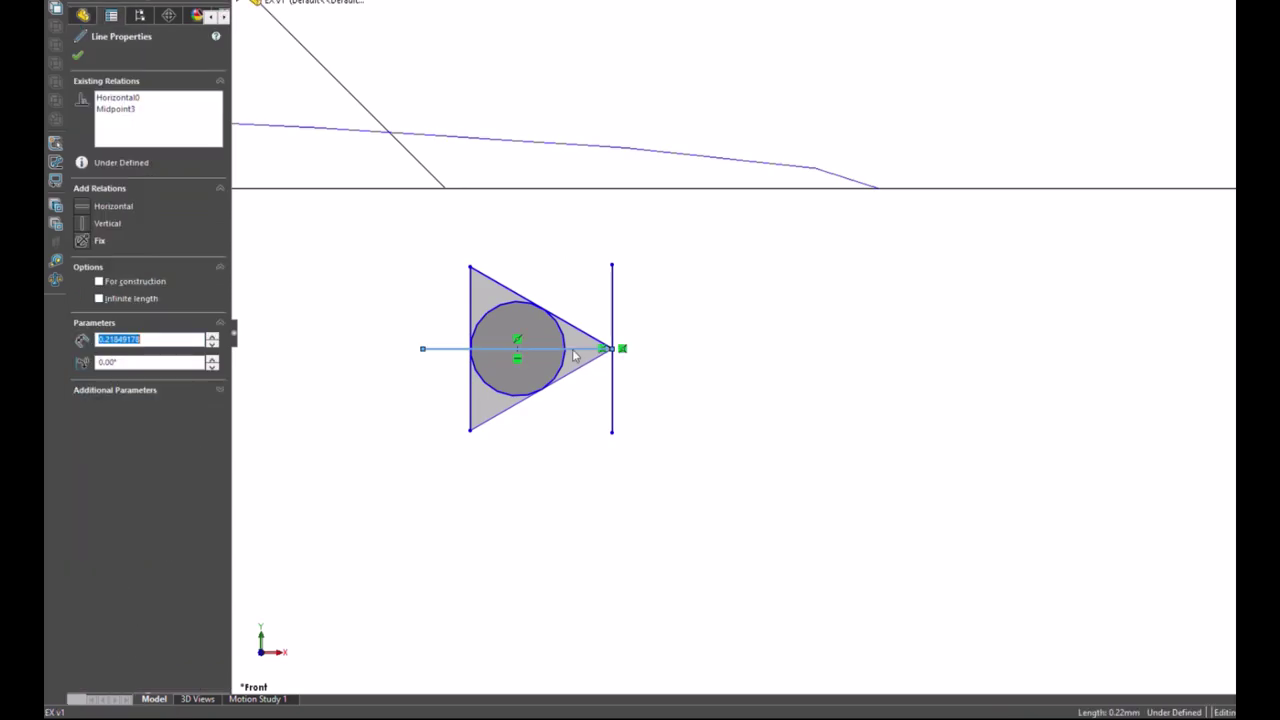
key("Escape")
left_click(552, 318)
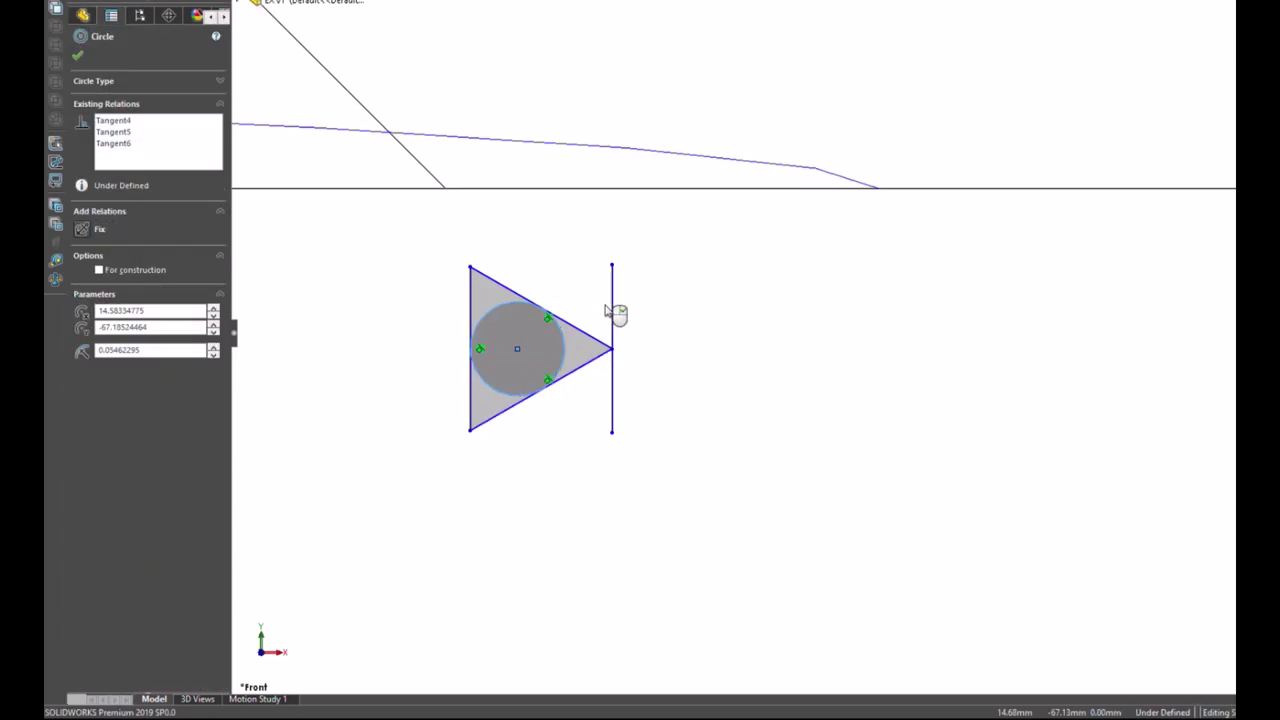
left_click(613, 312, "ctrl")
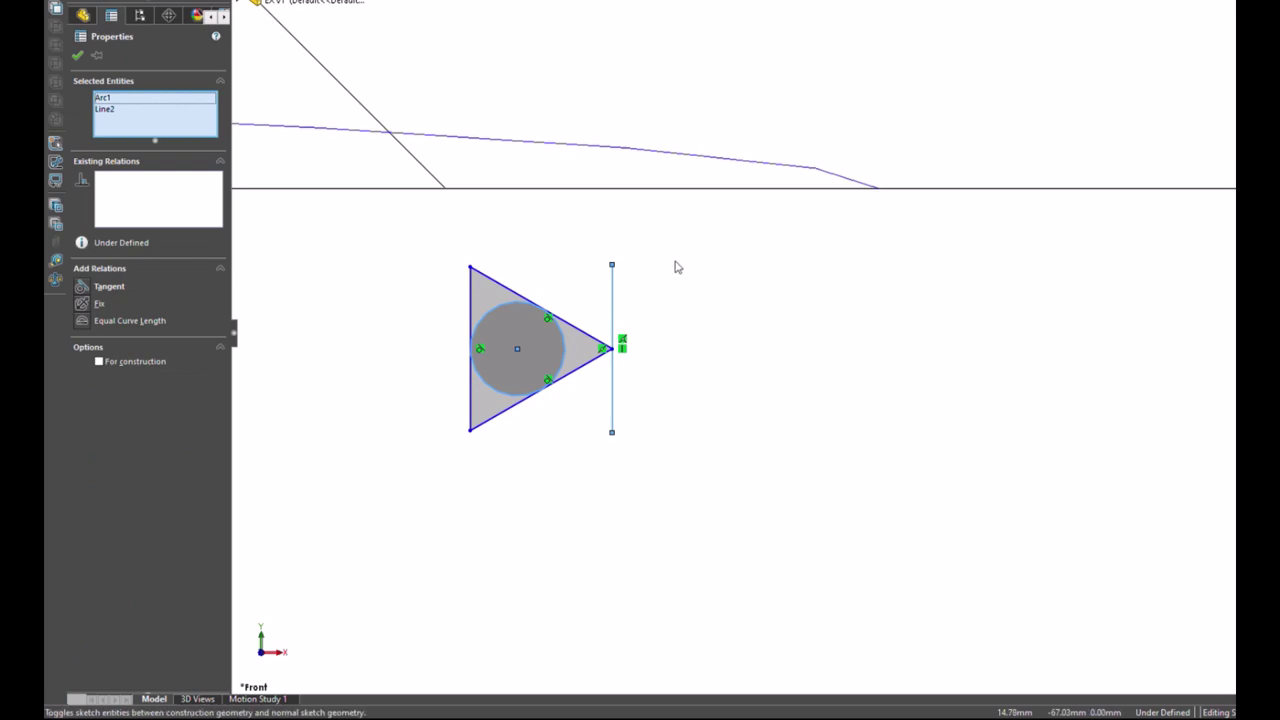
Step: Add a length dimension to the triangle's left side
key("Escape")
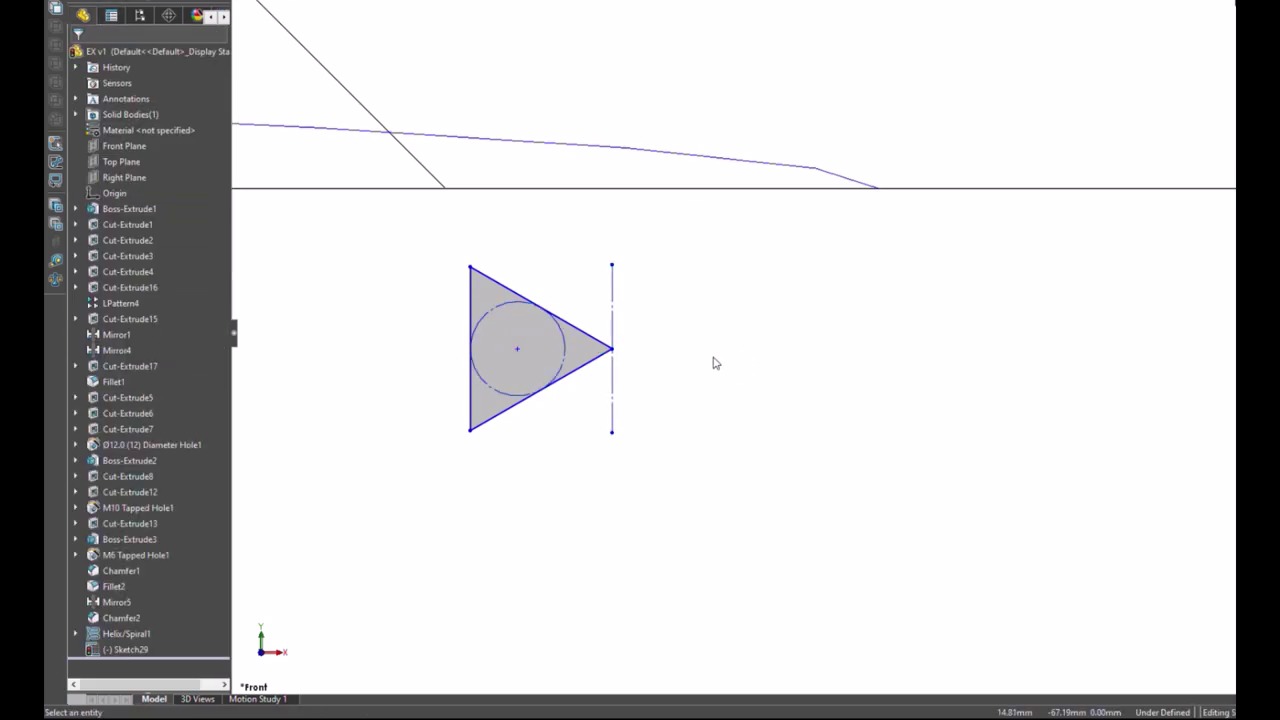
key("d")
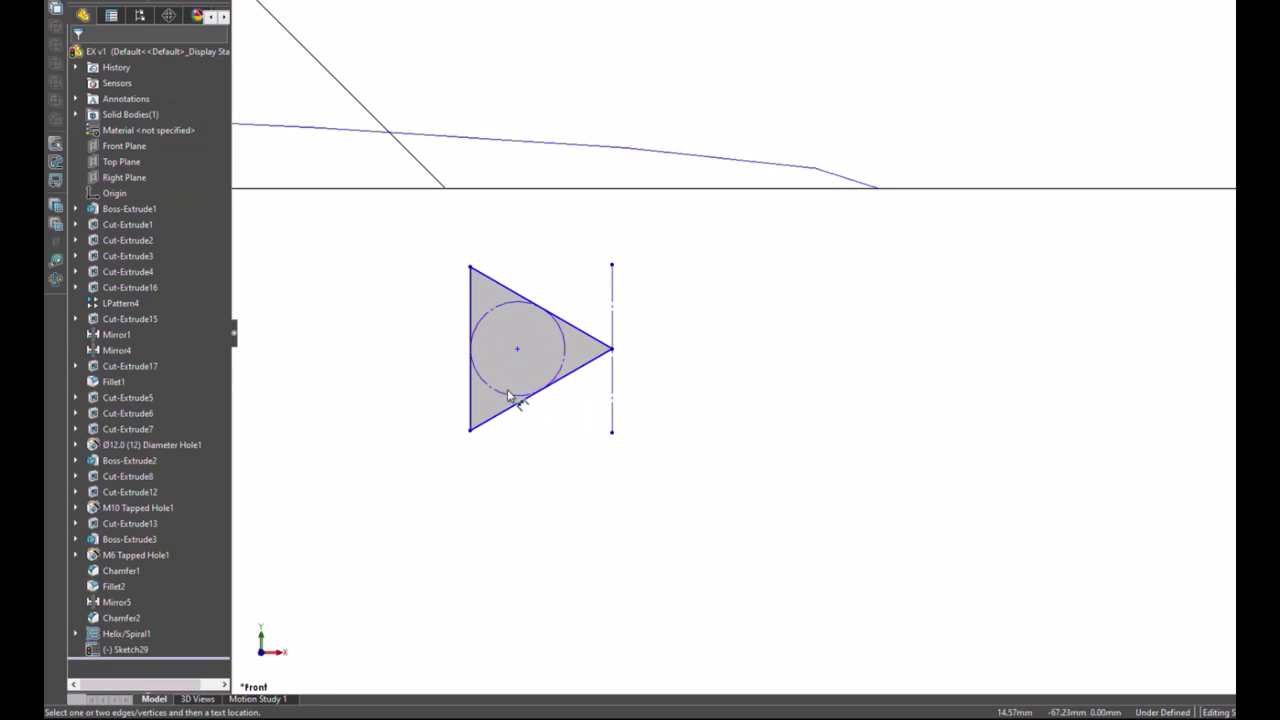
left_click(470, 392)
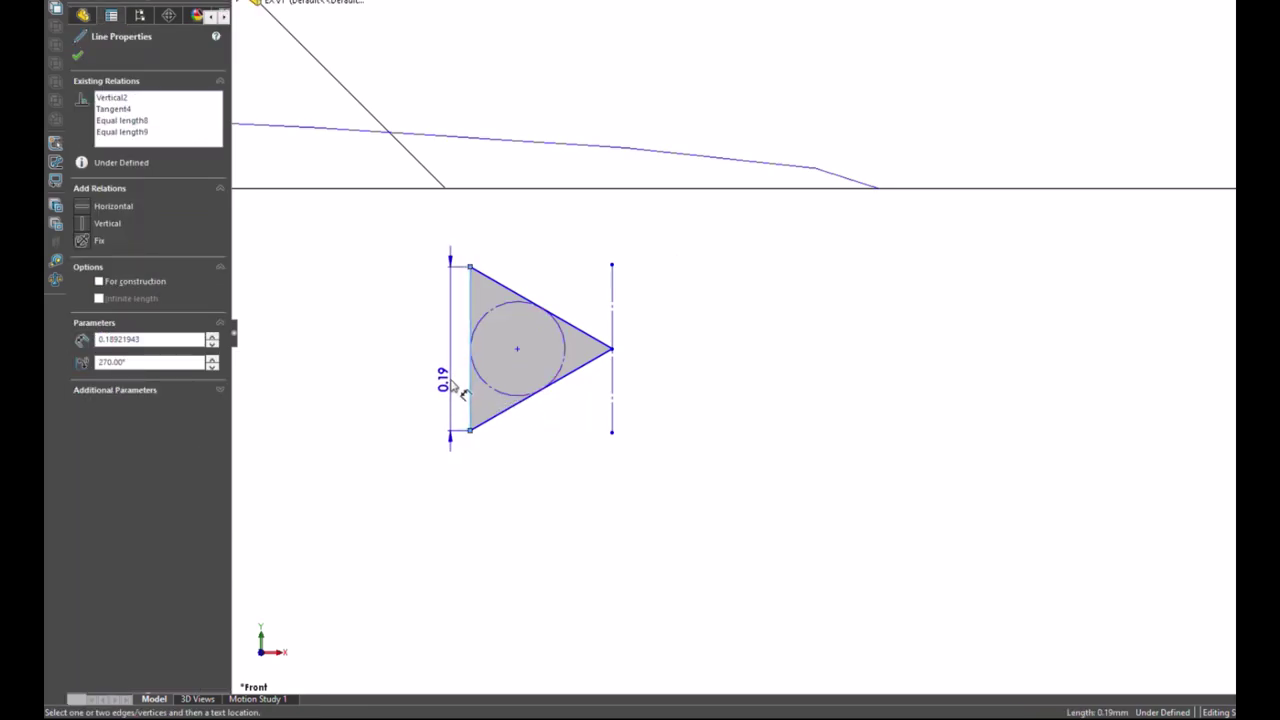
left_click(450, 386)
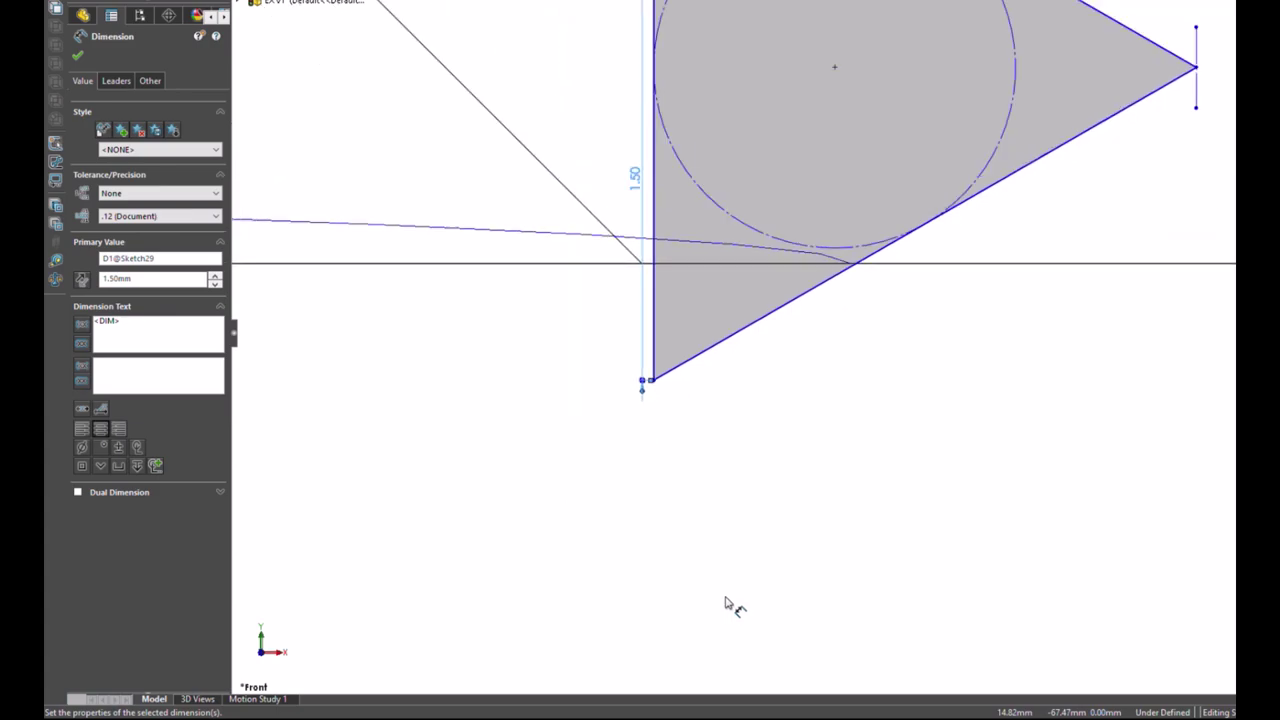
Step: Change the left side length from 1.50 to 1.45 mm and drag the triangle lower in the sketch
key("f")
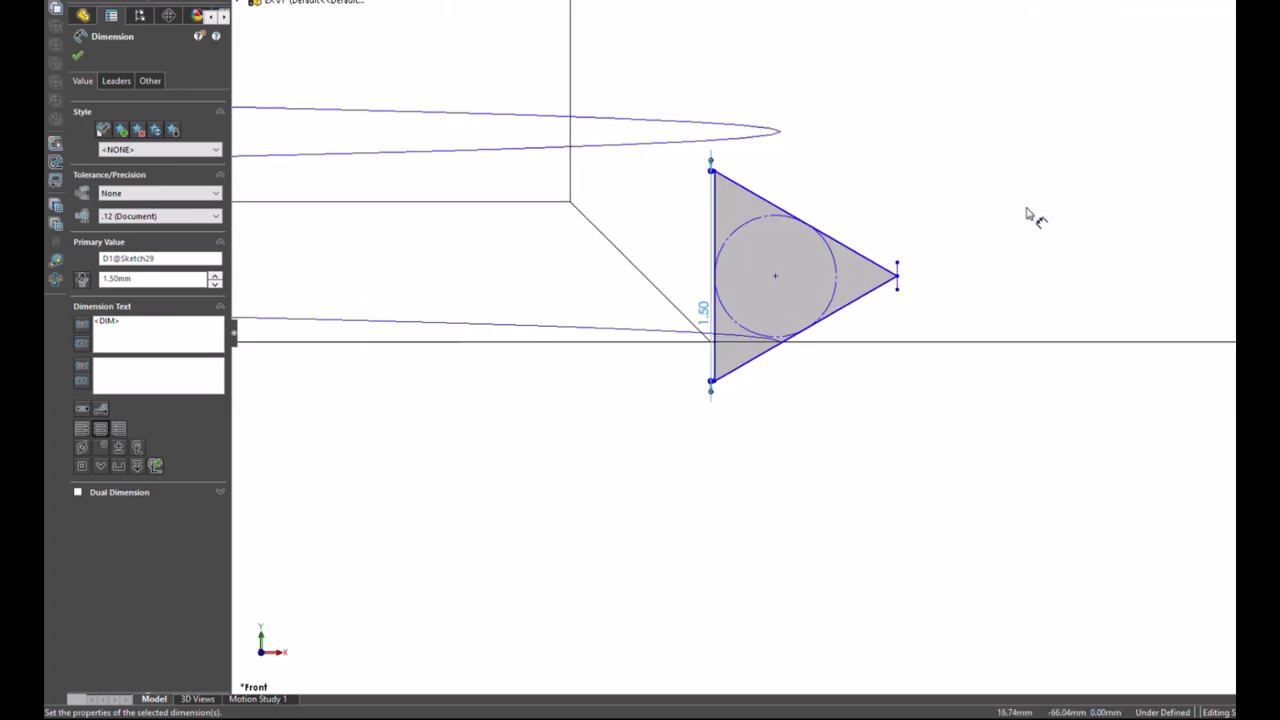
scroll(1025, 217, "down", 1)
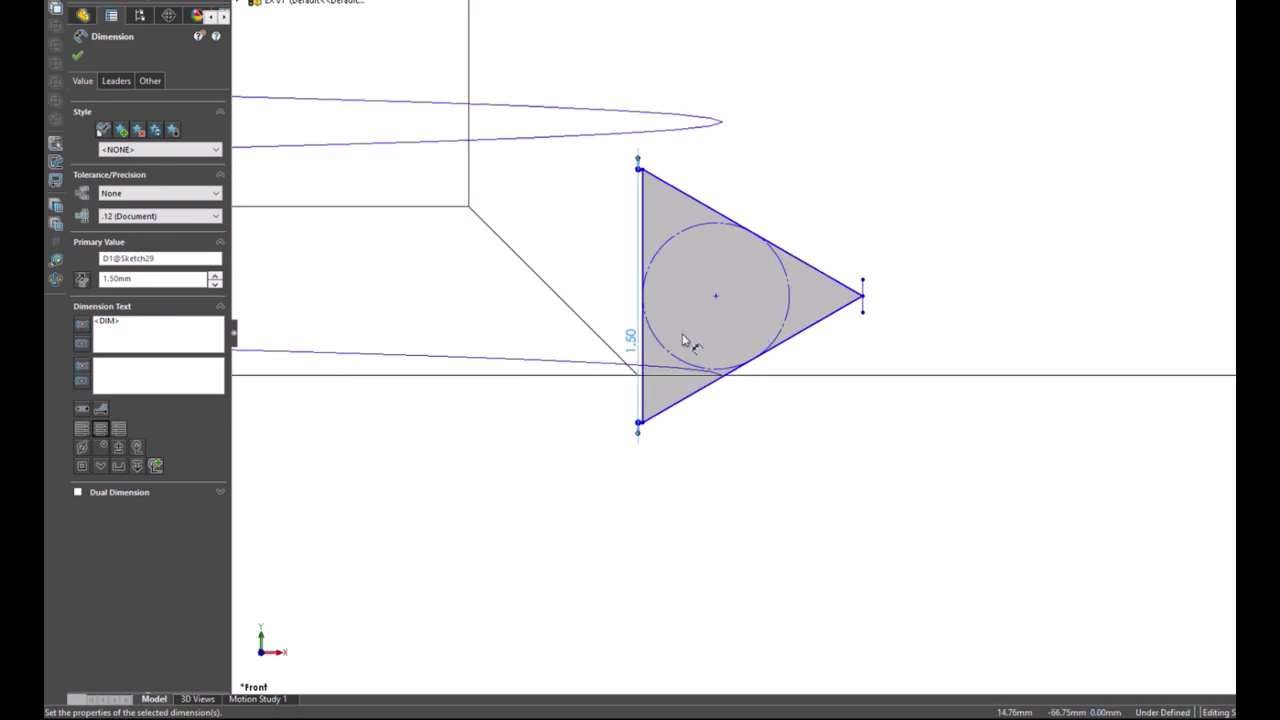
double_click(631, 340)
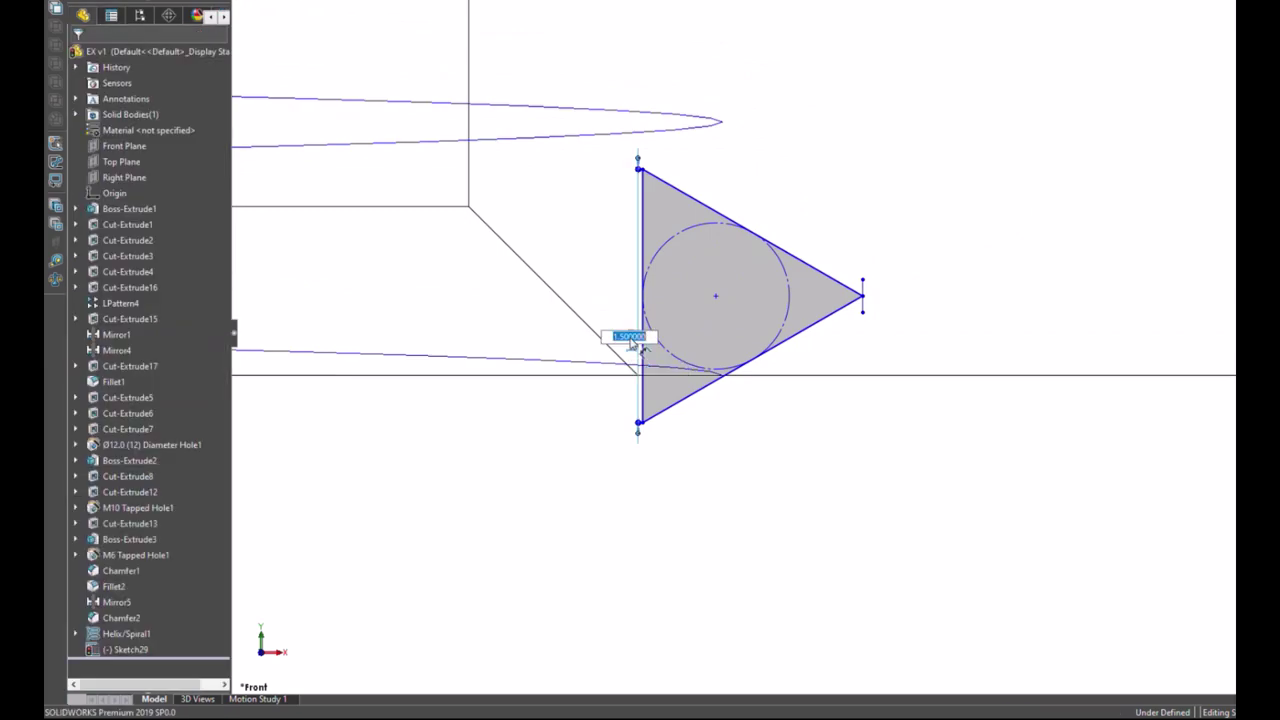
left_click_drag(646, 338, 624, 340)
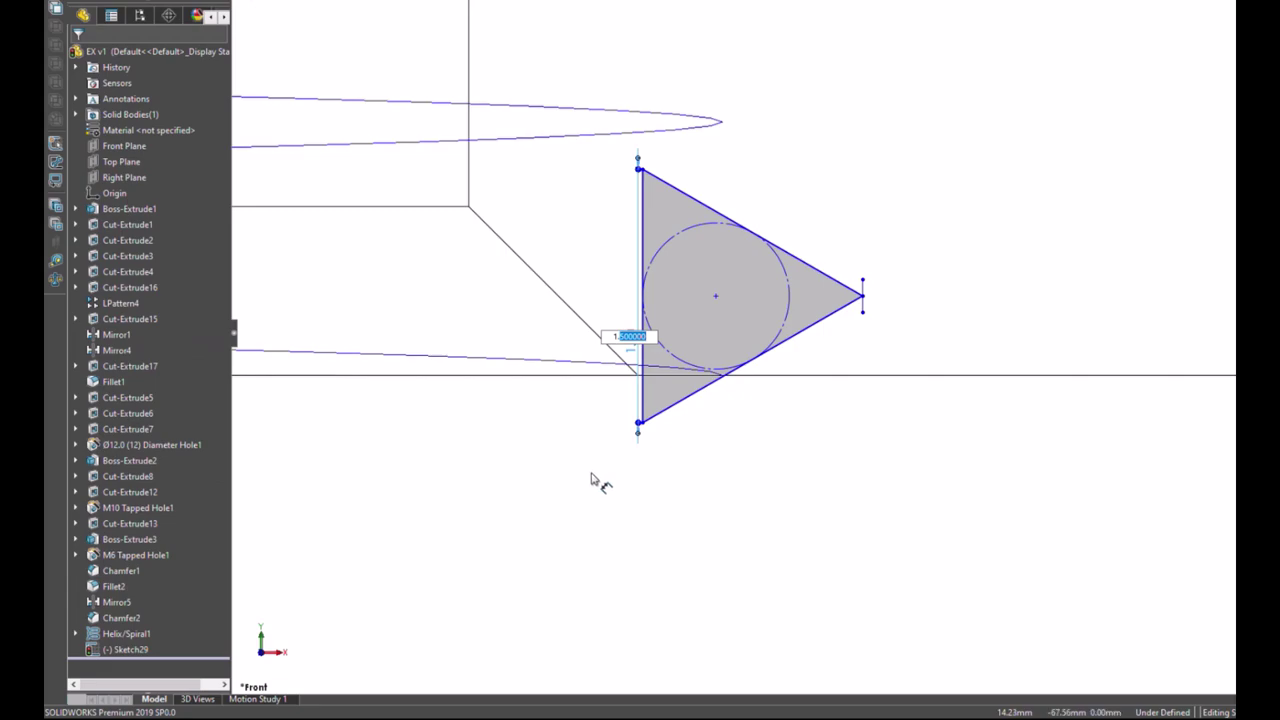
type("45")
key("Return")
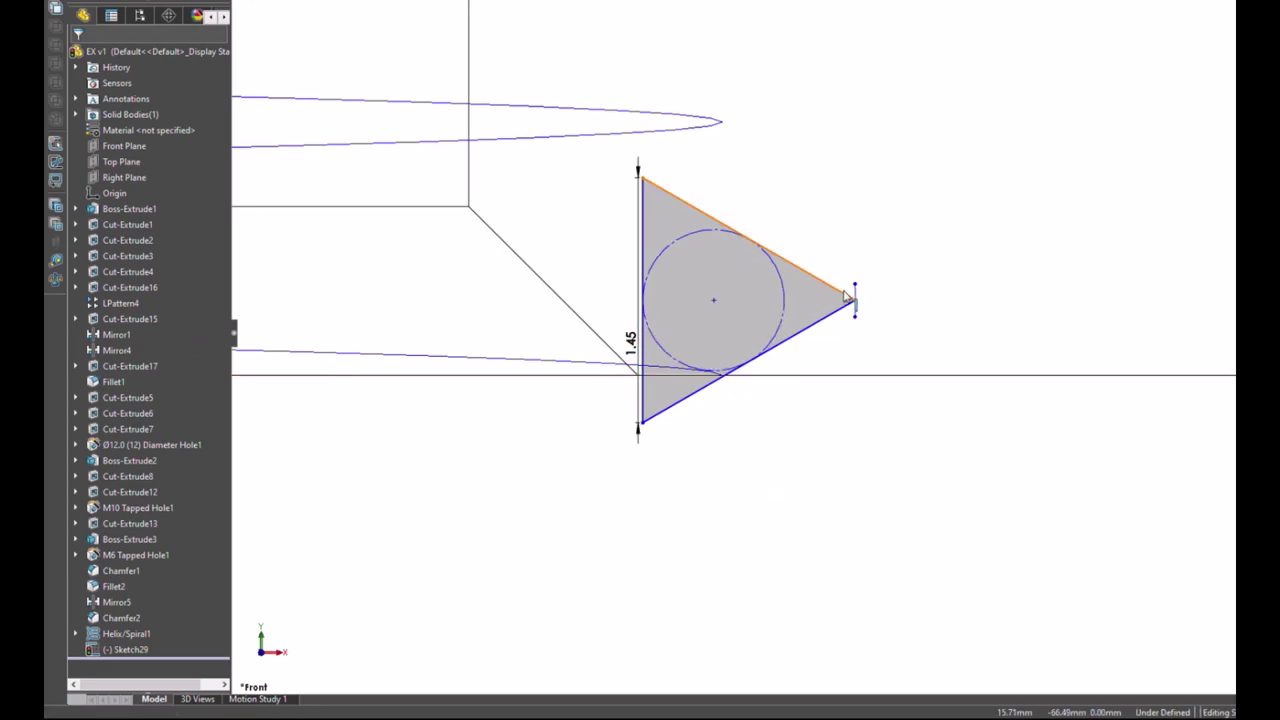
left_click_drag(854, 300, 752, 517)
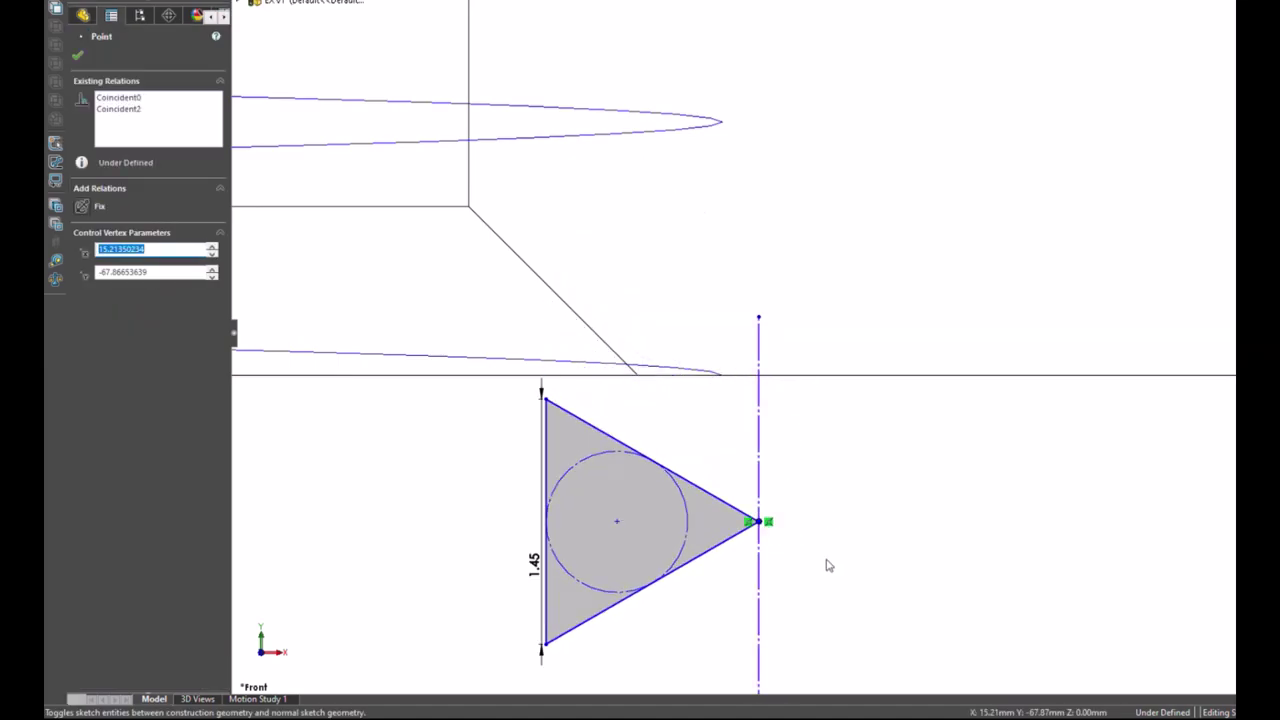
Step: Make the vertical construction line equal to the triangle's left side
key("Escape")
left_click(760, 380)
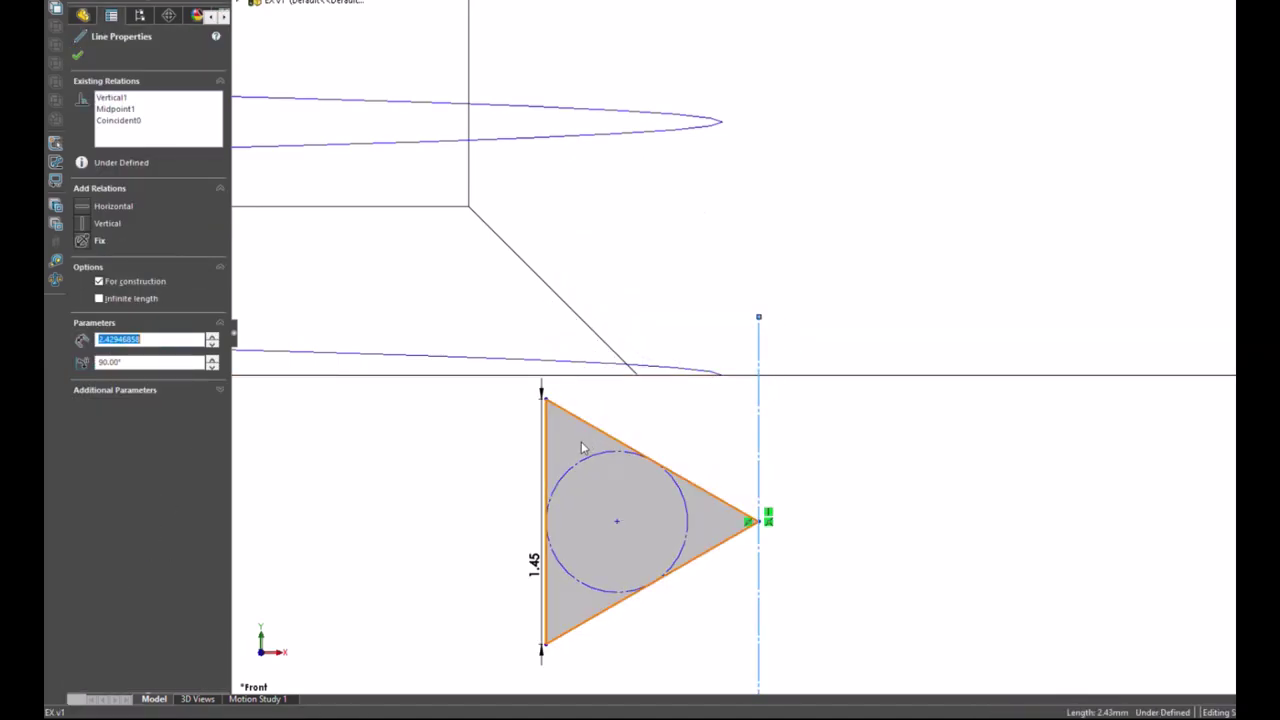
left_click(548, 450, "ctrl")
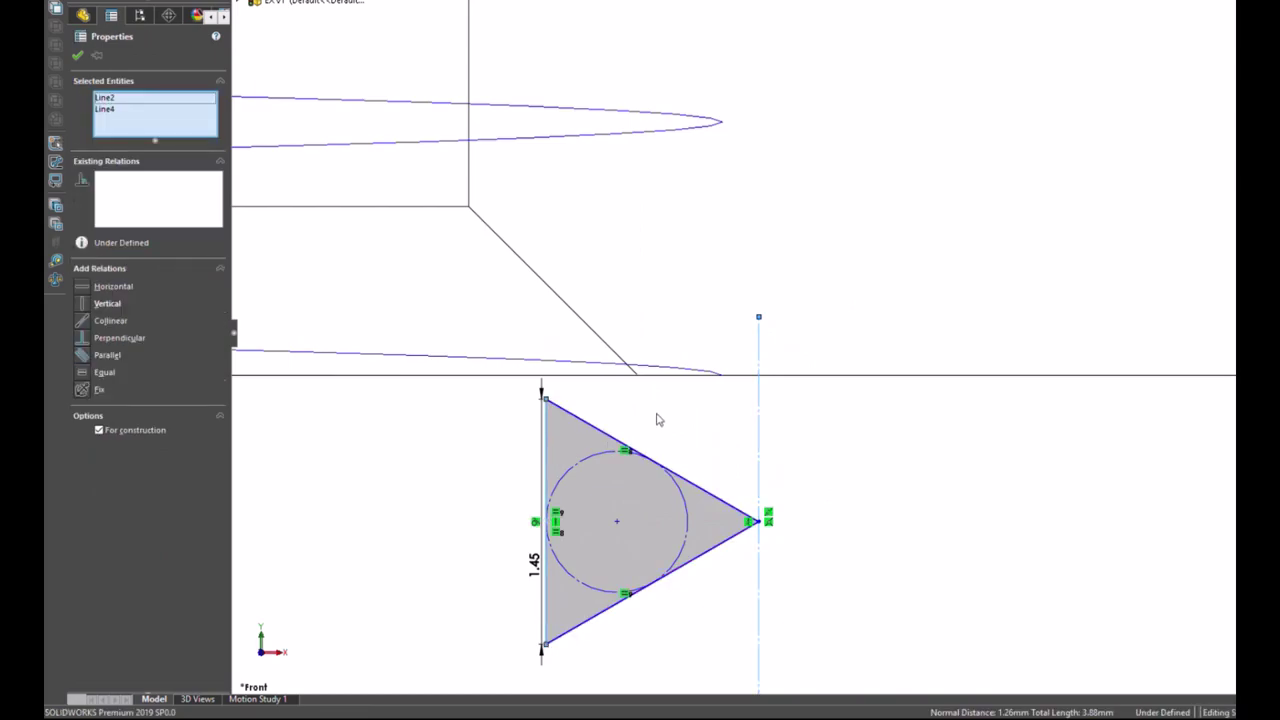
left_click(690, 385)
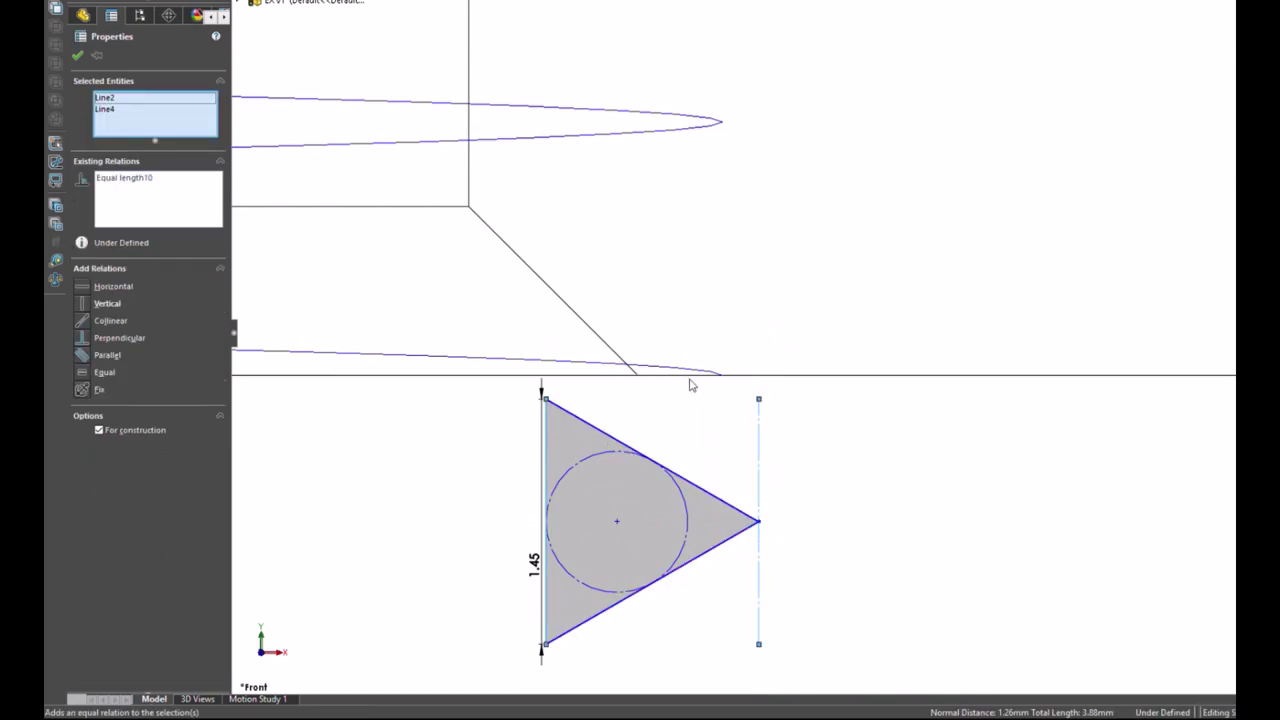
left_click(820, 472)
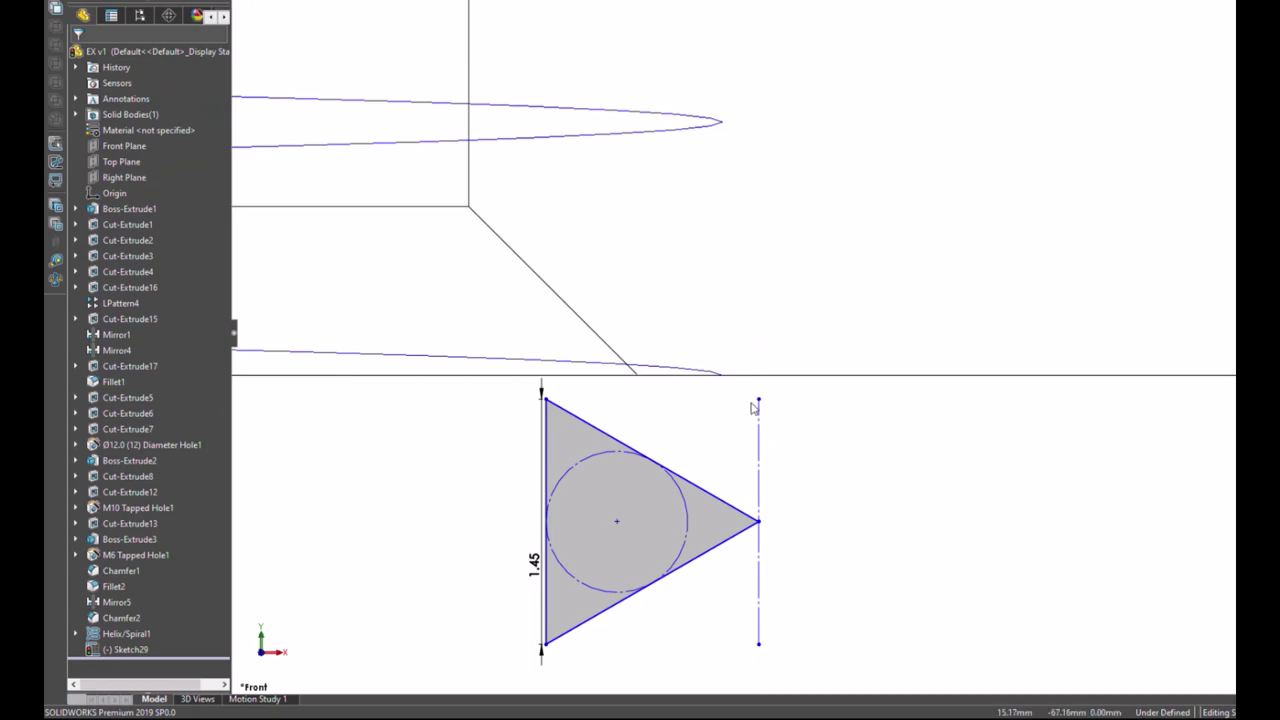
Step: Pierce the construction line's top end onto the helix, fully defining the sketch
mouse_move(758, 400)
left_mouse_down()
mouse_move(717, 405)
mouse_move(734, 430)
left_mouse_up()
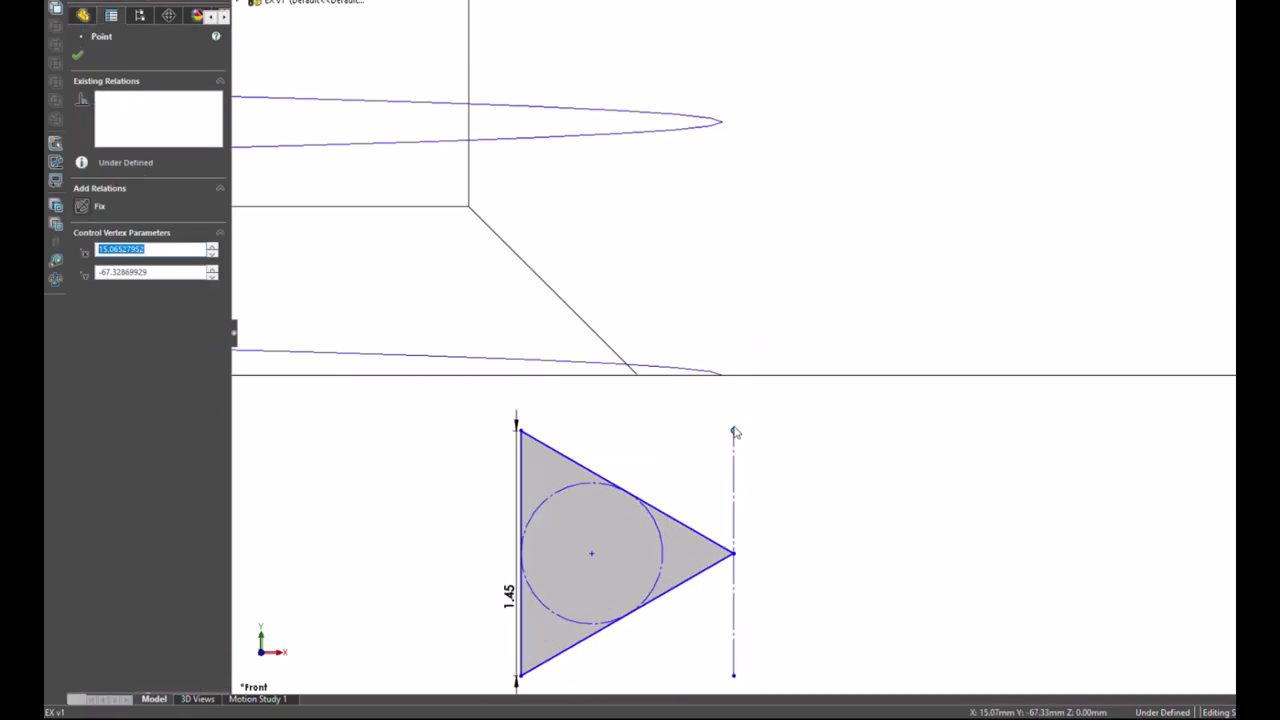
left_click(710, 375, "ctrl")
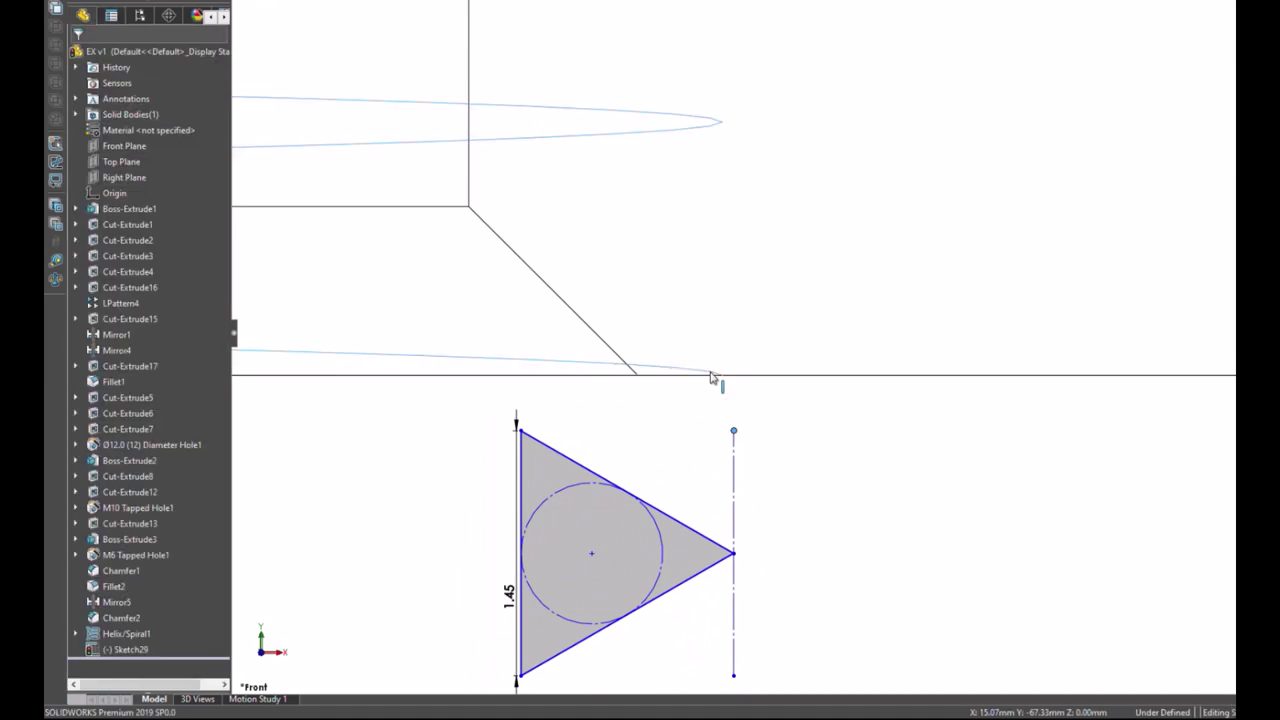
left_click(780, 306)
left_click(816, 520)
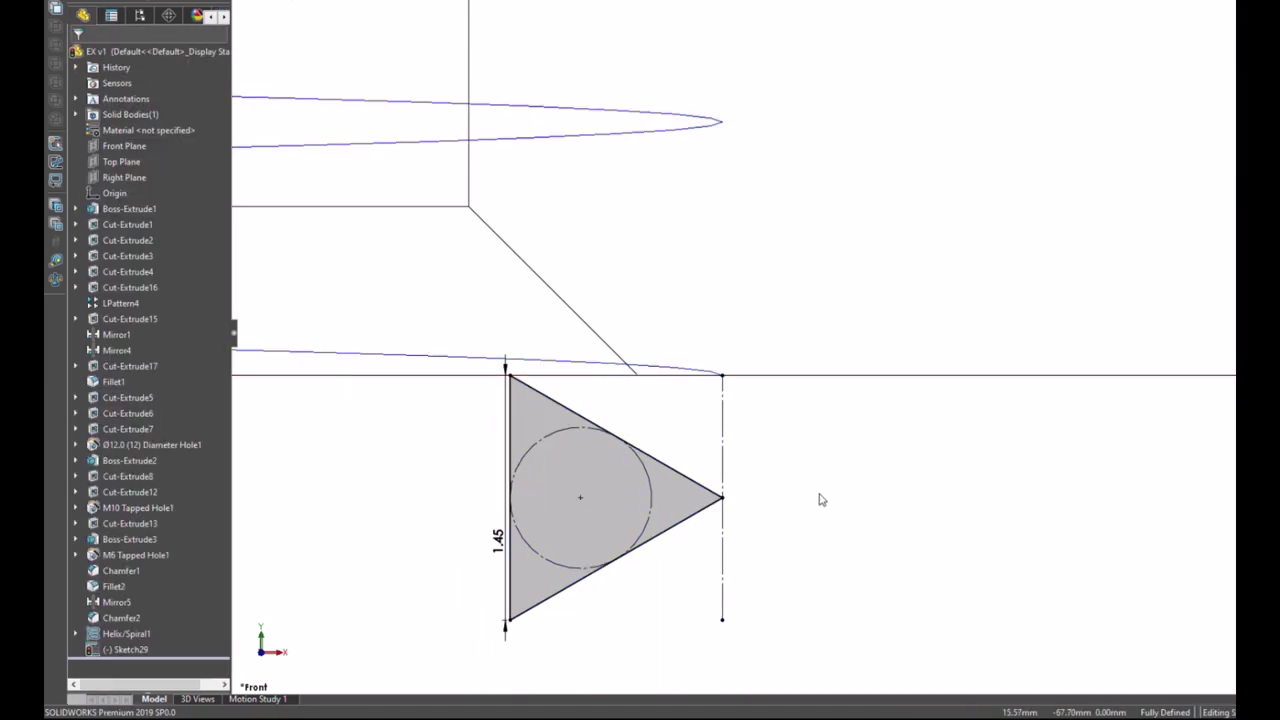
scroll(819, 507, "up", 3)
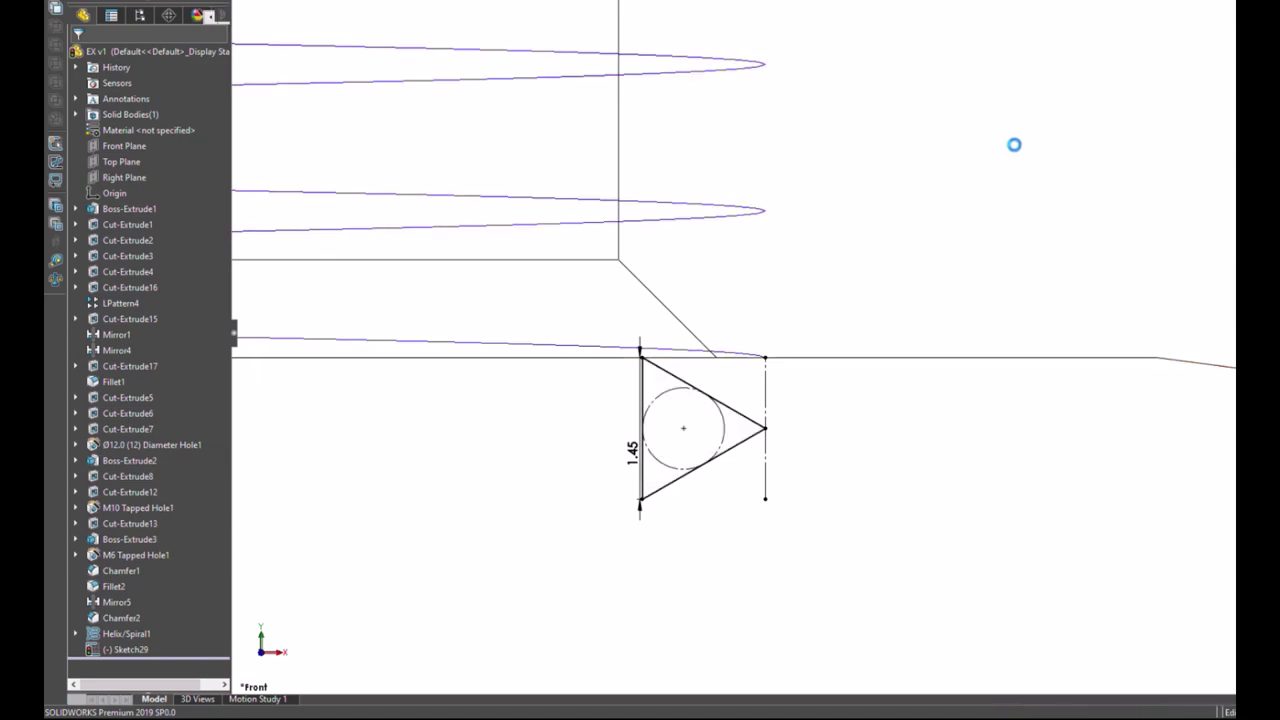
Step: Exit the sketch and set up a cut-sweep with Sketch29 as profile and Helix/Spiral1 as path
key("ctrl+b")
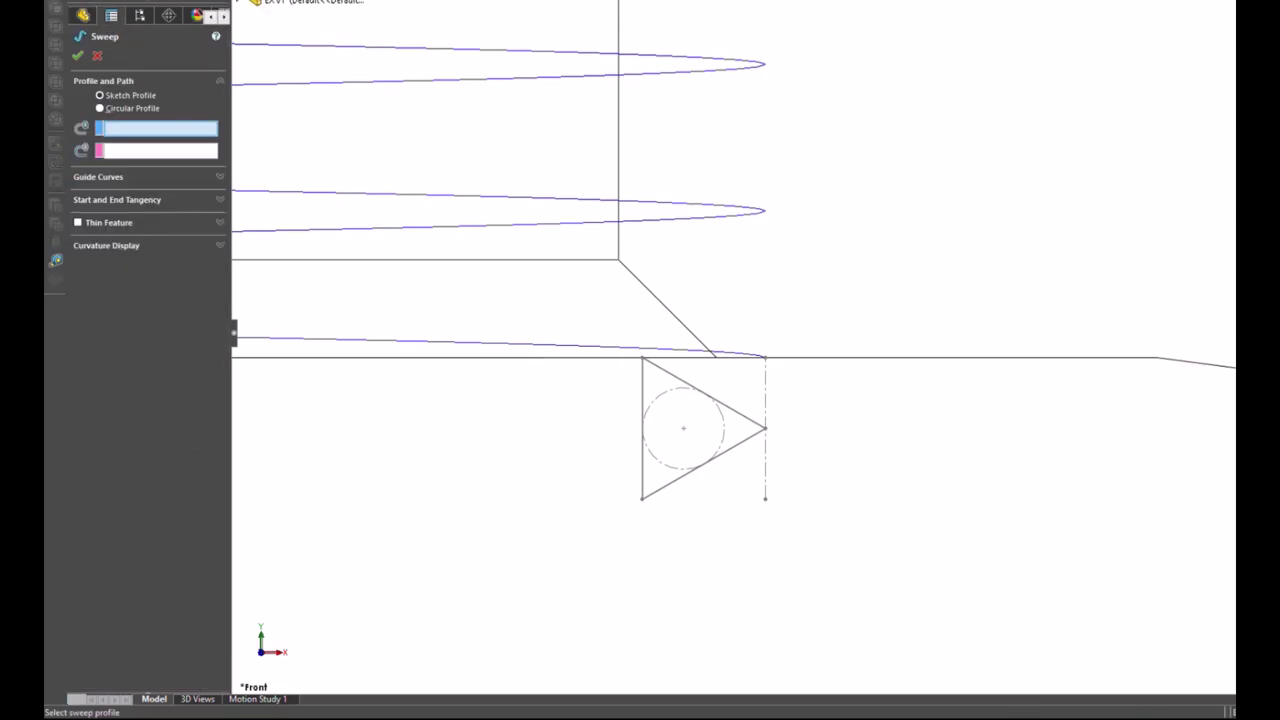
left_click(97, 55)
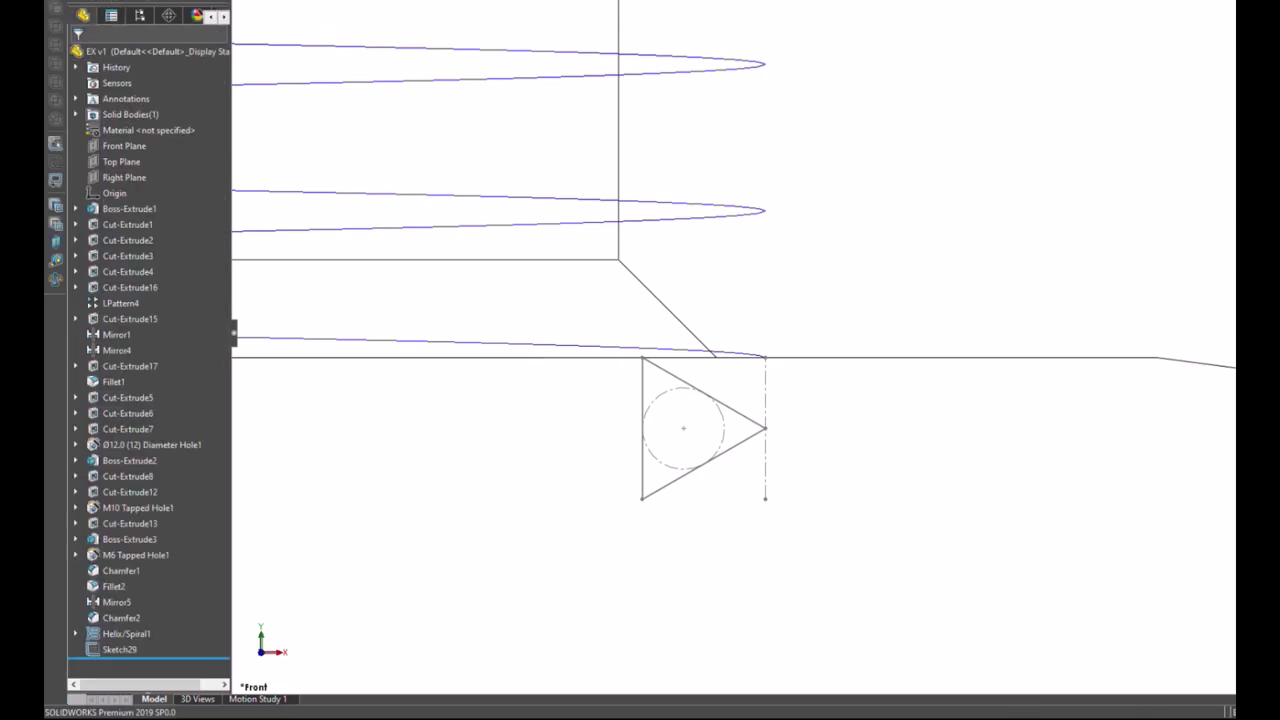
left_click(390, 3)
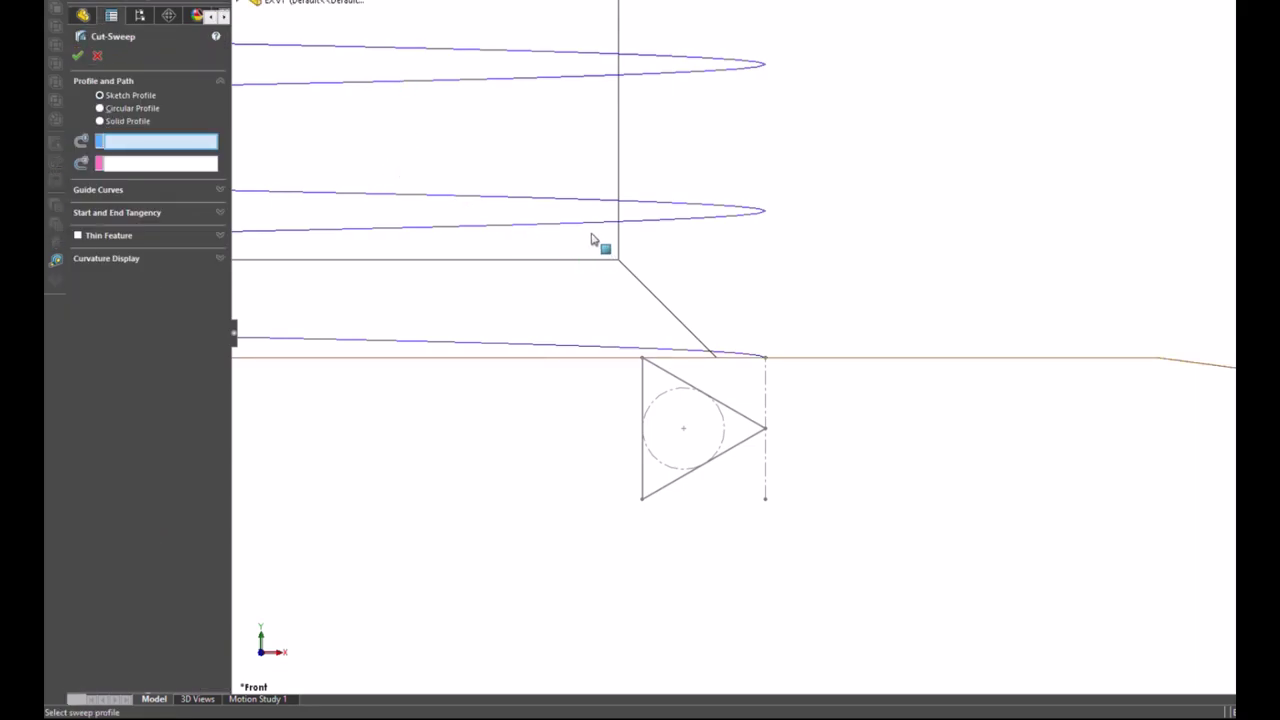
left_click(757, 428)
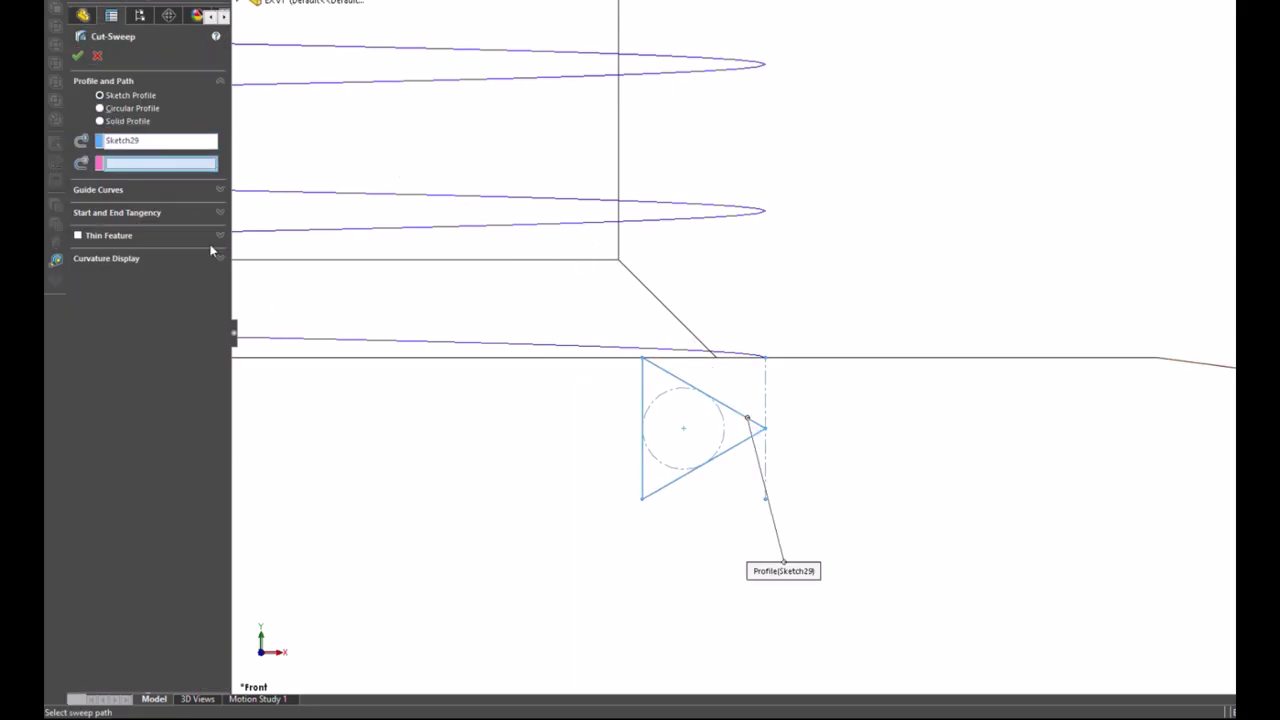
left_click(695, 350)
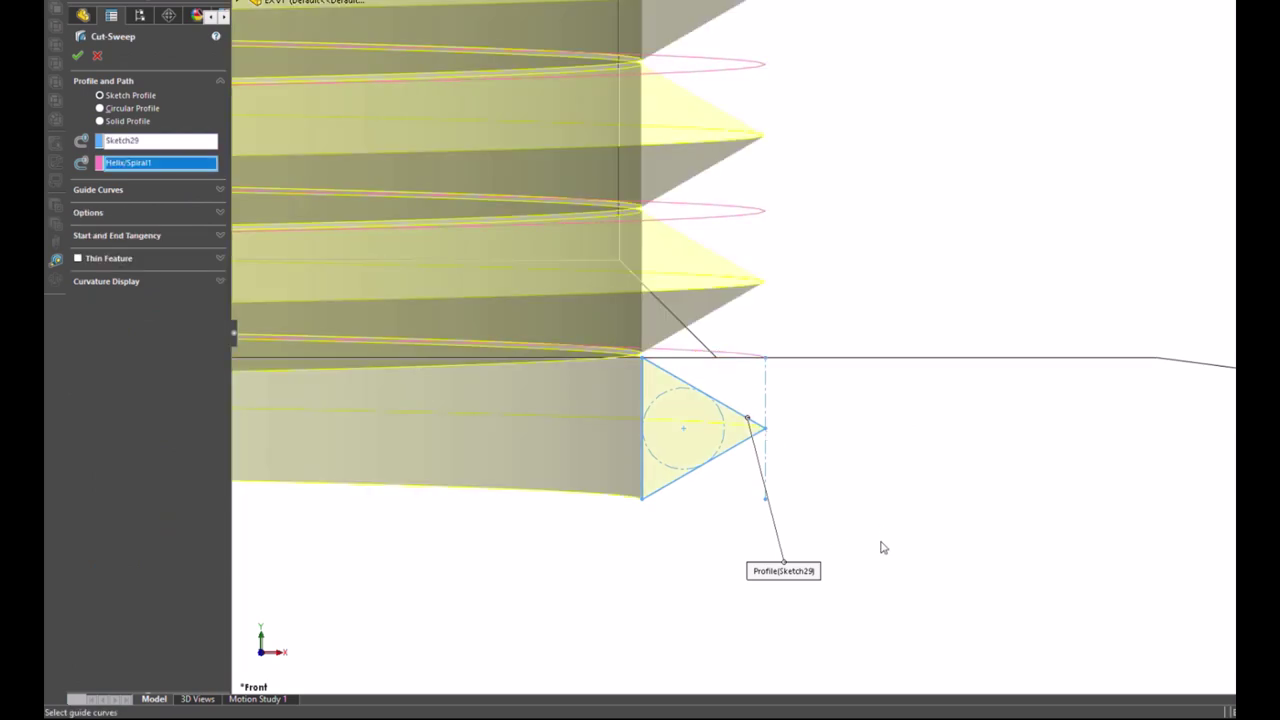
Step: Zoom and orbit to inspect the thread cut preview around the bore
key("f")
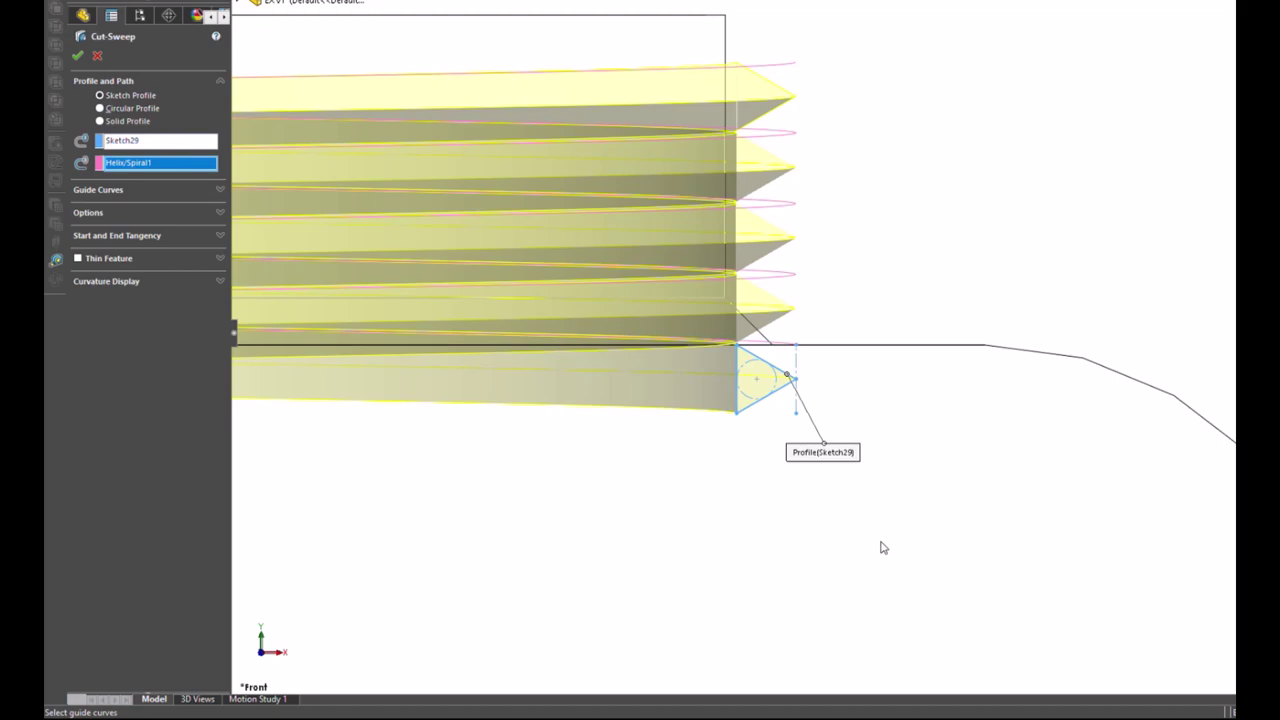
scroll(770, 370, "down", 2)
scroll(740, 310, "down", 3)
scroll(740, 350, "down", 2)
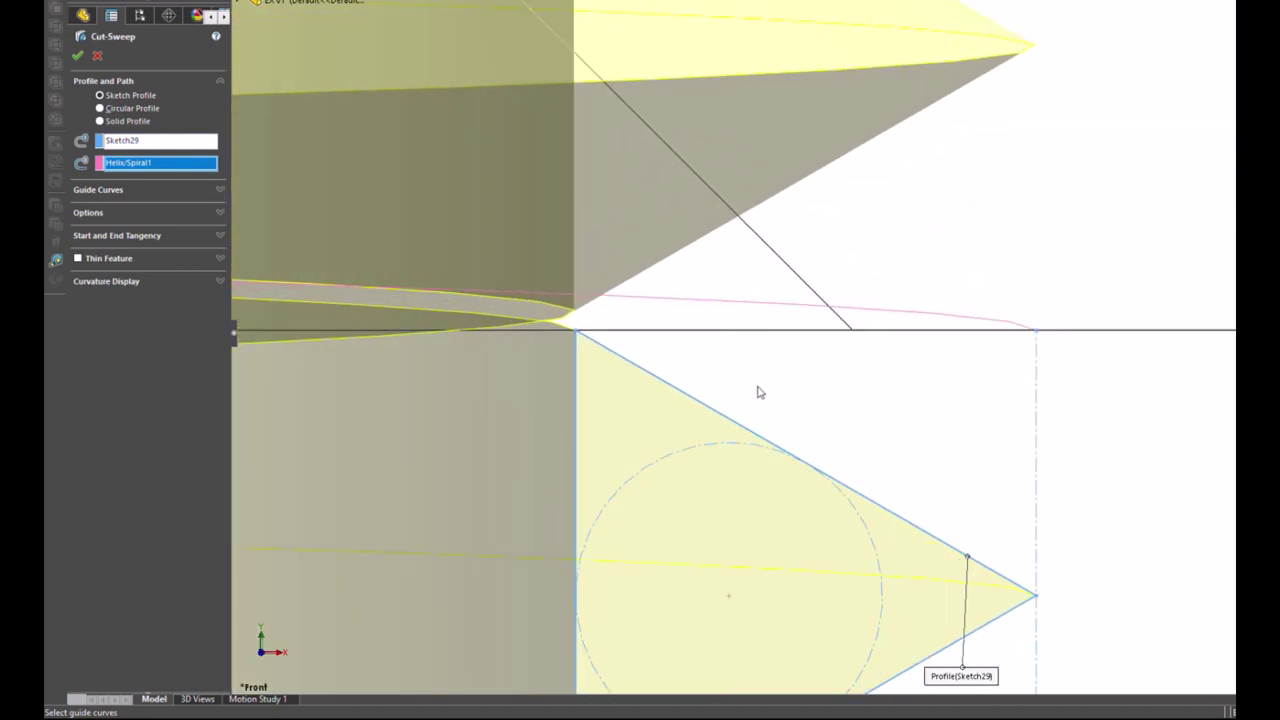
scroll(756, 388, "down", 4)
scroll(784, 384, "up", 3)
scroll(796, 392, "up", 2)
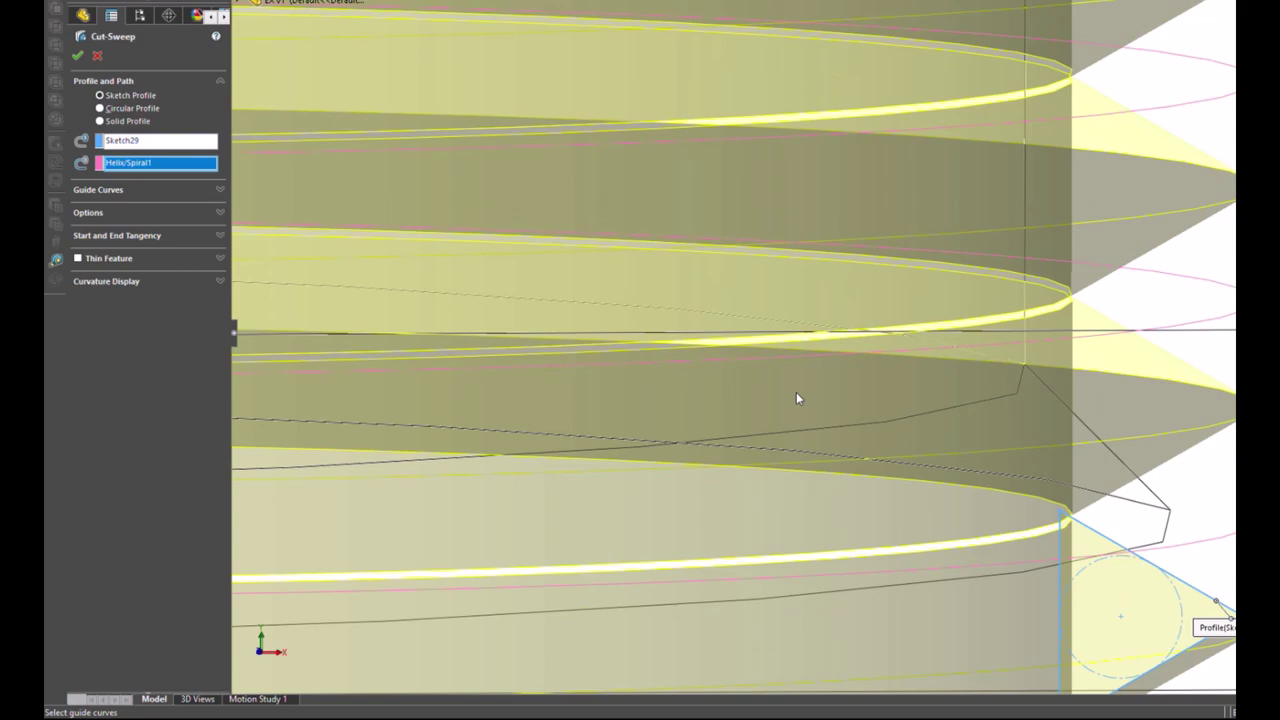
scroll(796, 392, "up", 1)
scroll(797, 397, "up", 2)
scroll(797, 392, "up", 2)
scroll(800, 388, "up", 1)
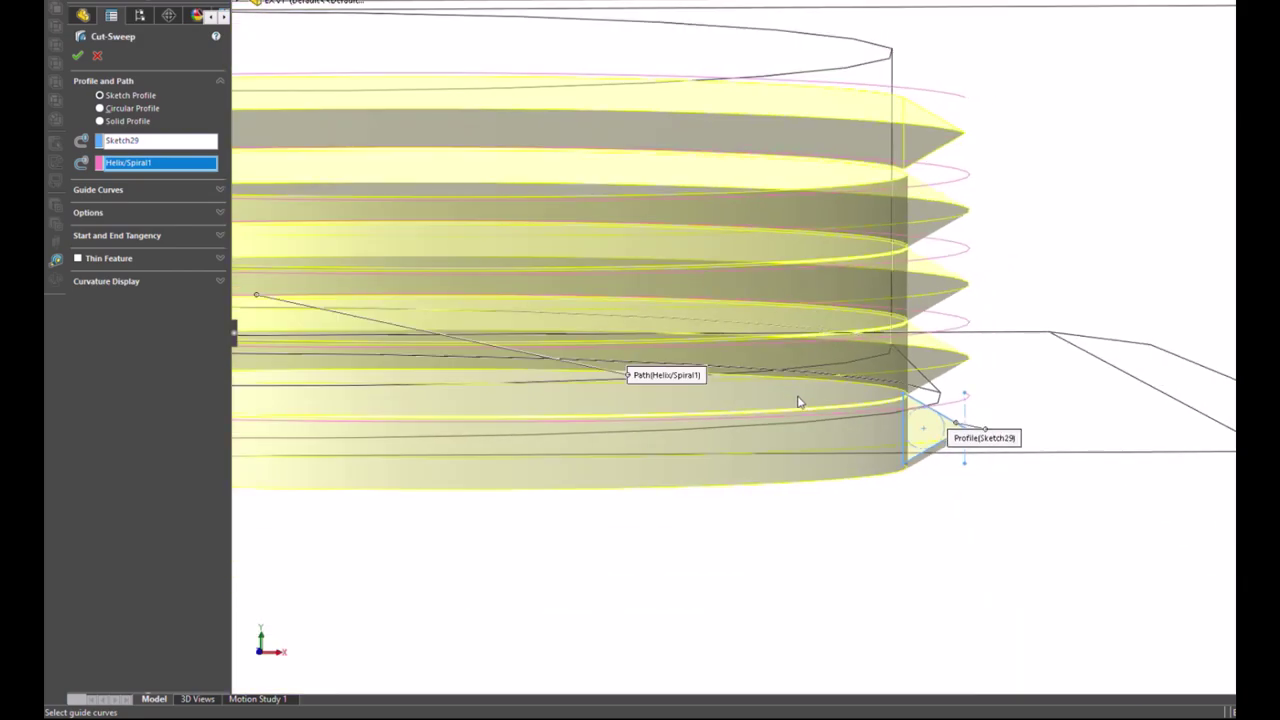
middle_click_drag(803, 376, 804, 389)
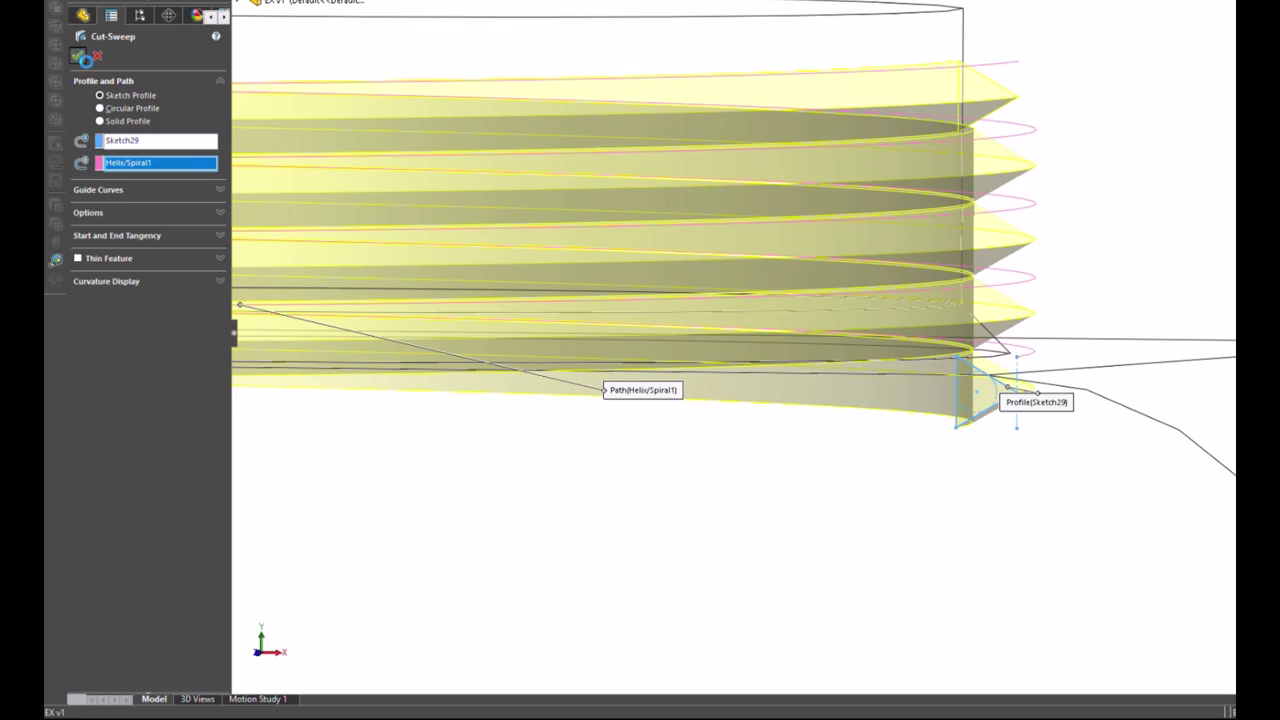
Step: Switch the part to Shaded display and orbit to look down into the threaded bore
mouse_move(723, 592)
middle_mouse_down()
mouse_move(828, 600)
mouse_move(826, 569)
middle_mouse_up()
left_click(1085, 300)
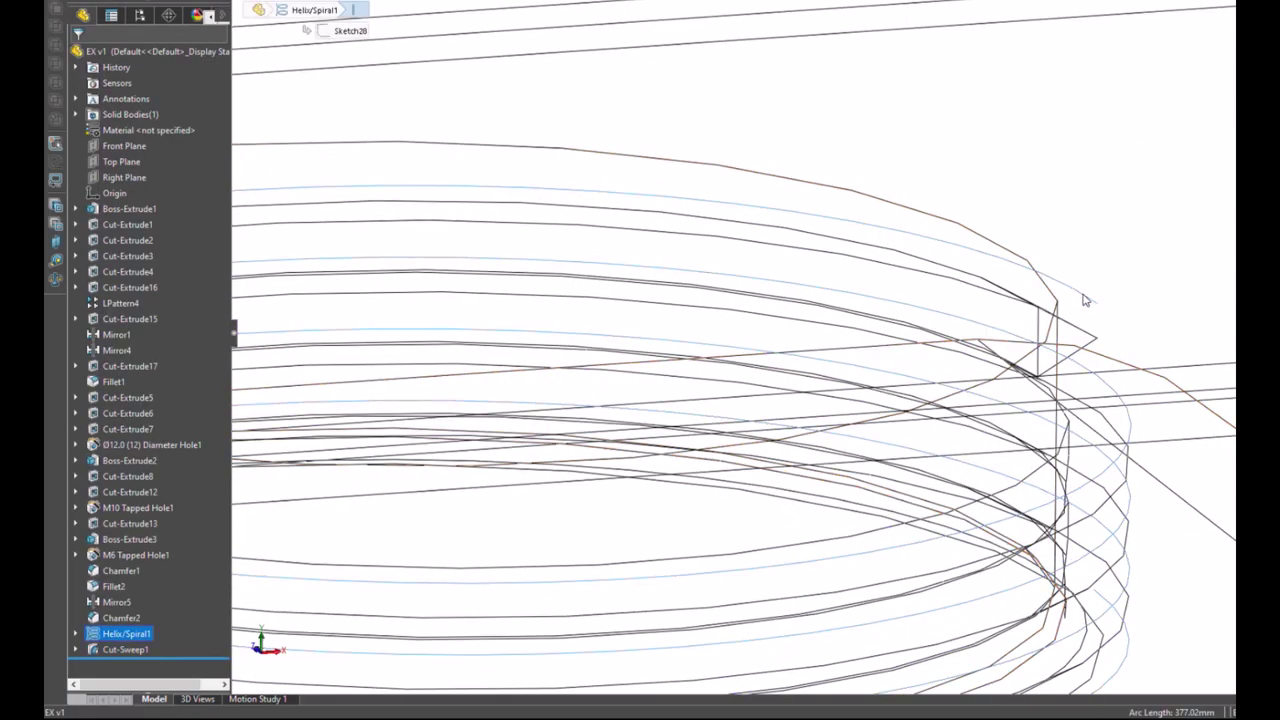
left_click(1153, 254)
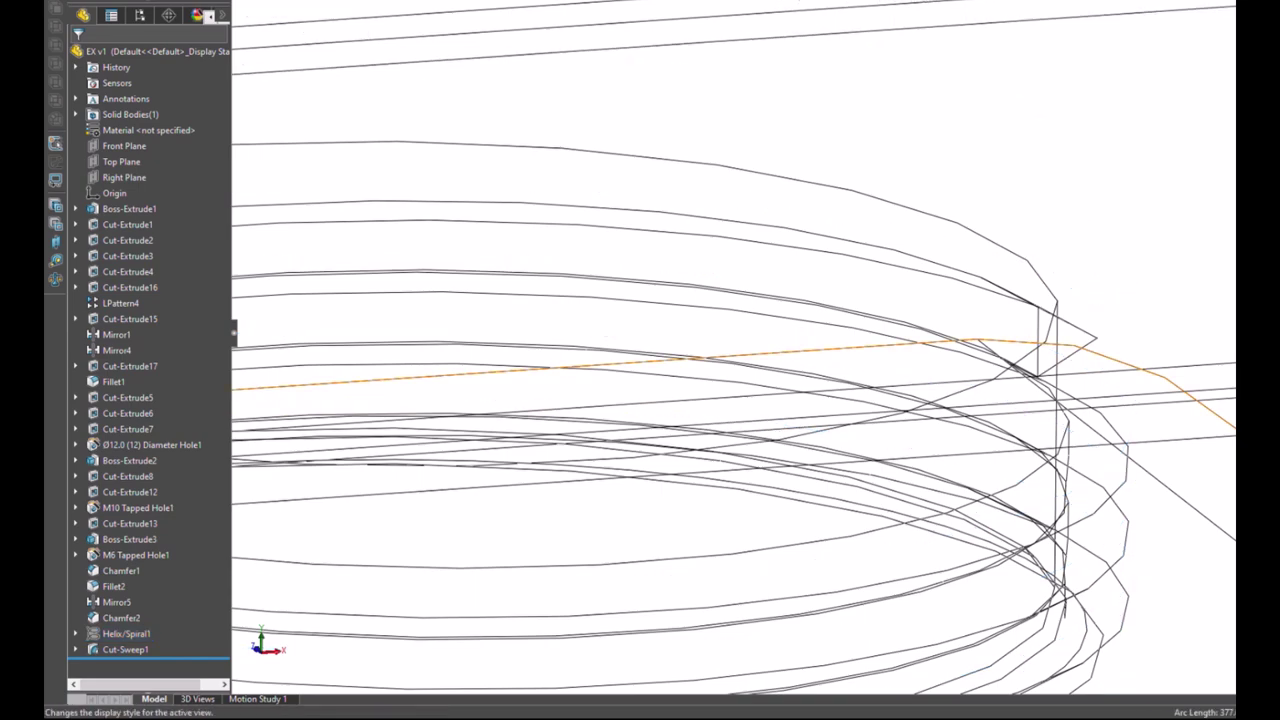
left_click(937, 2)
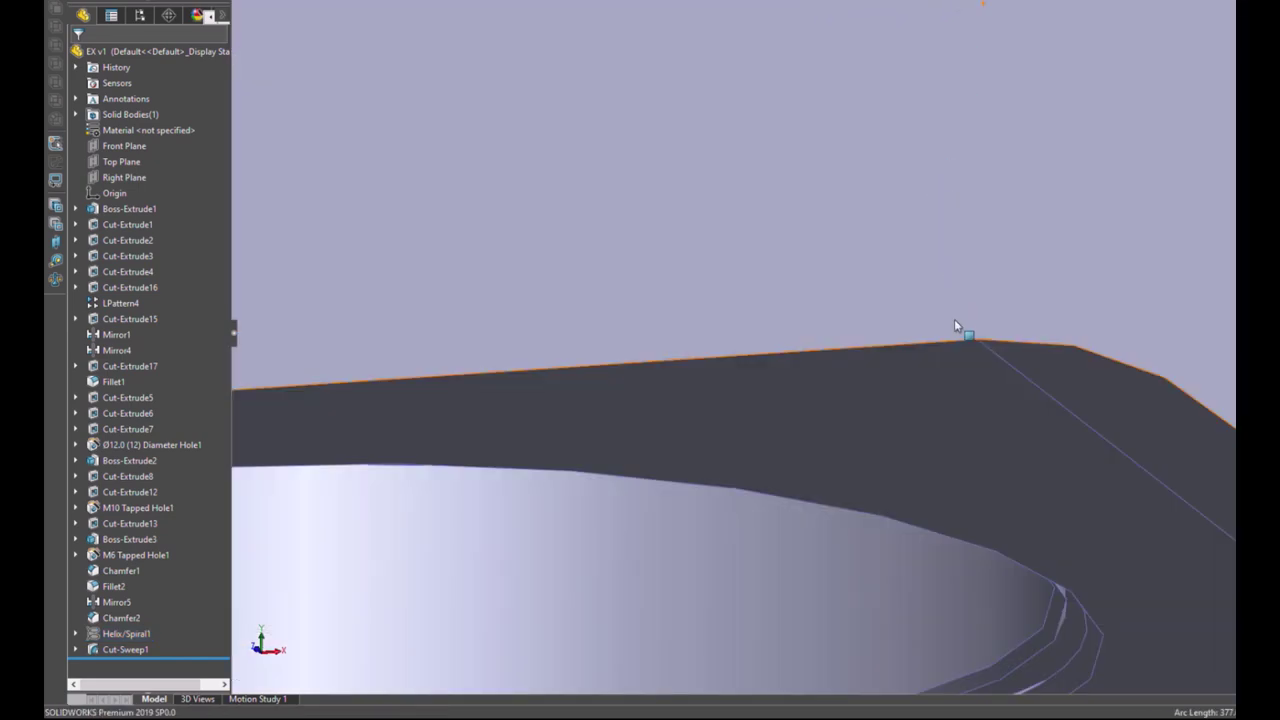
scroll(954, 321, "up", 5)
middle_click_drag(949, 509, 916, 437)
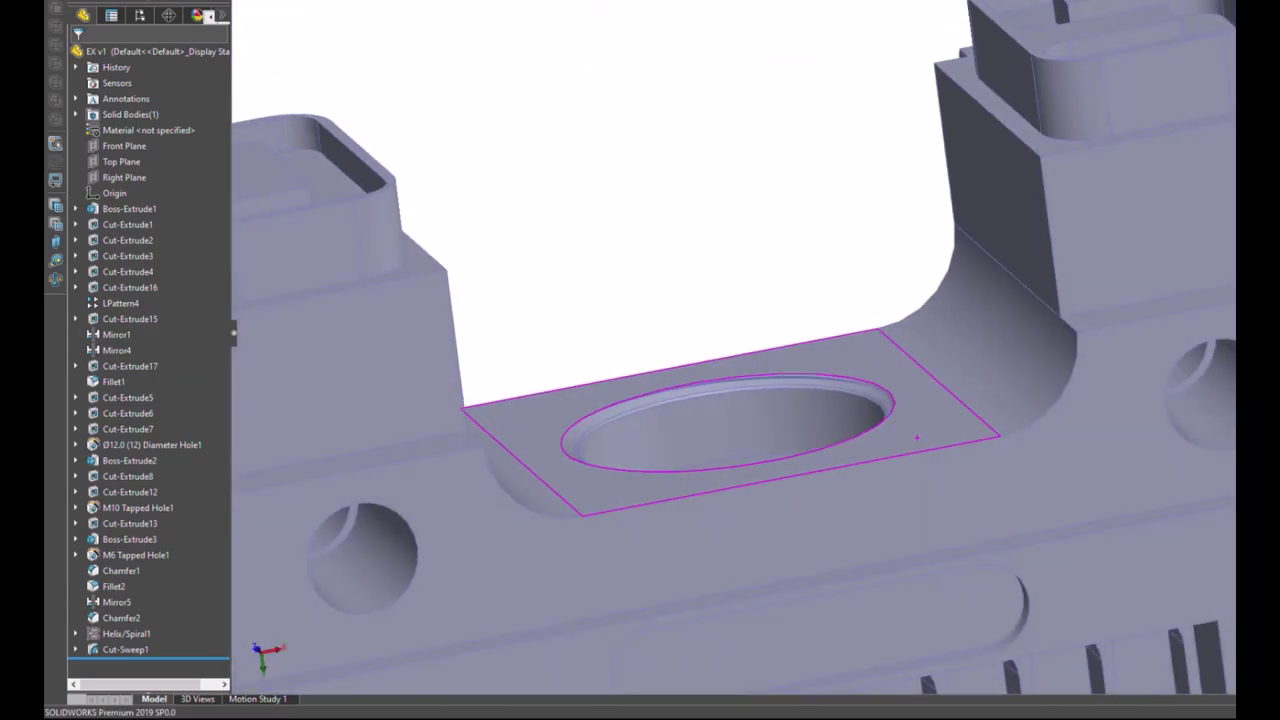
scroll(905, 416, "down", 5)
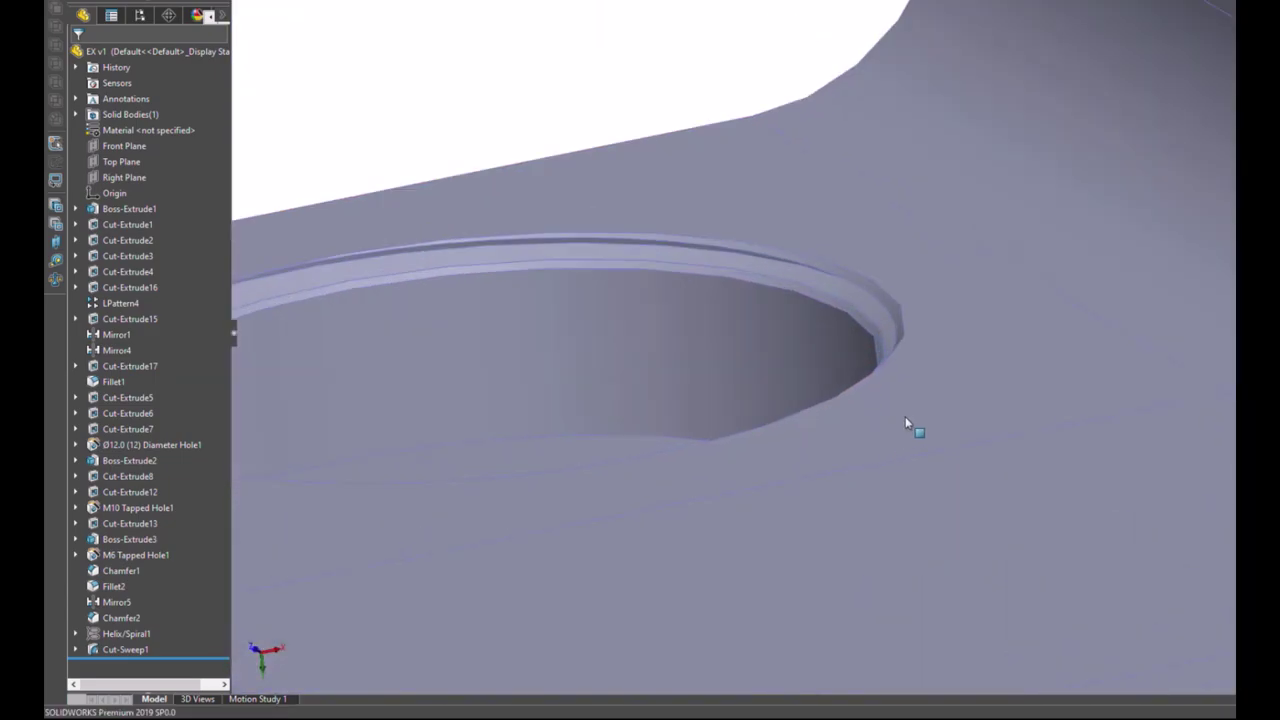
scroll(905, 410, "down", 2)
scroll(905, 400, "up", 2)
scroll(904, 397, "up", 3)
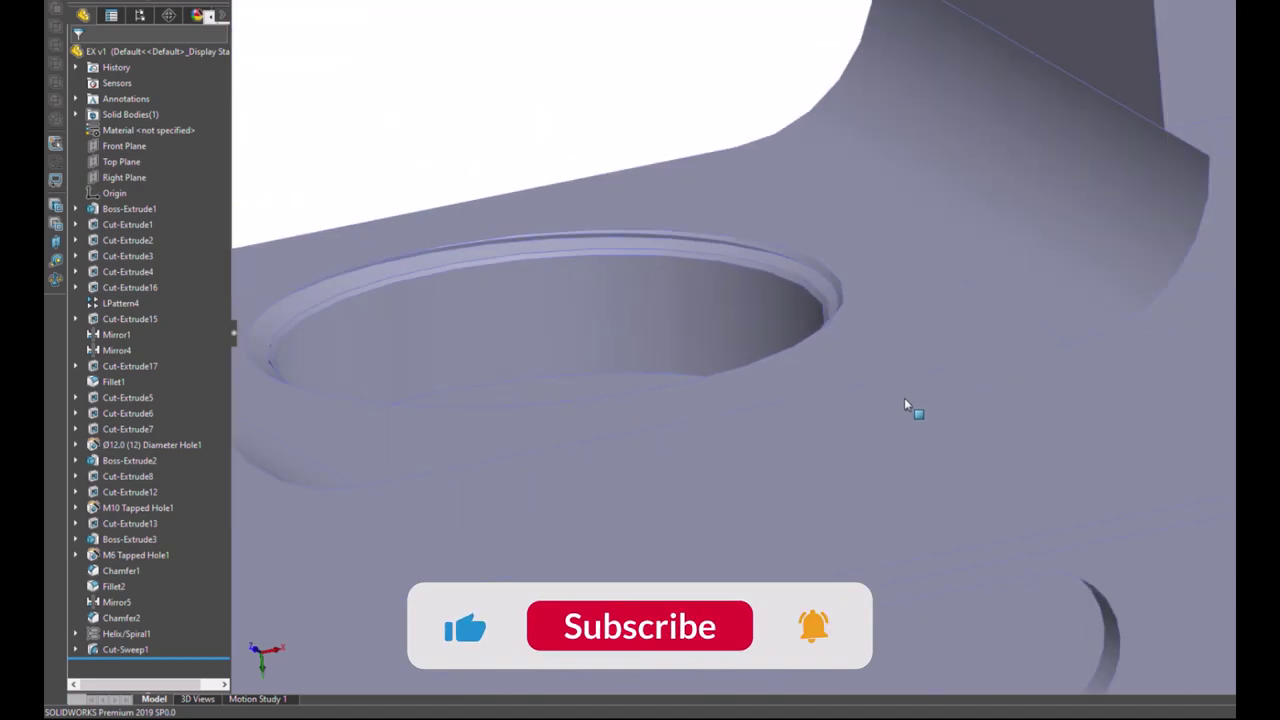
middle_click_drag(477, 120, 540, 180)
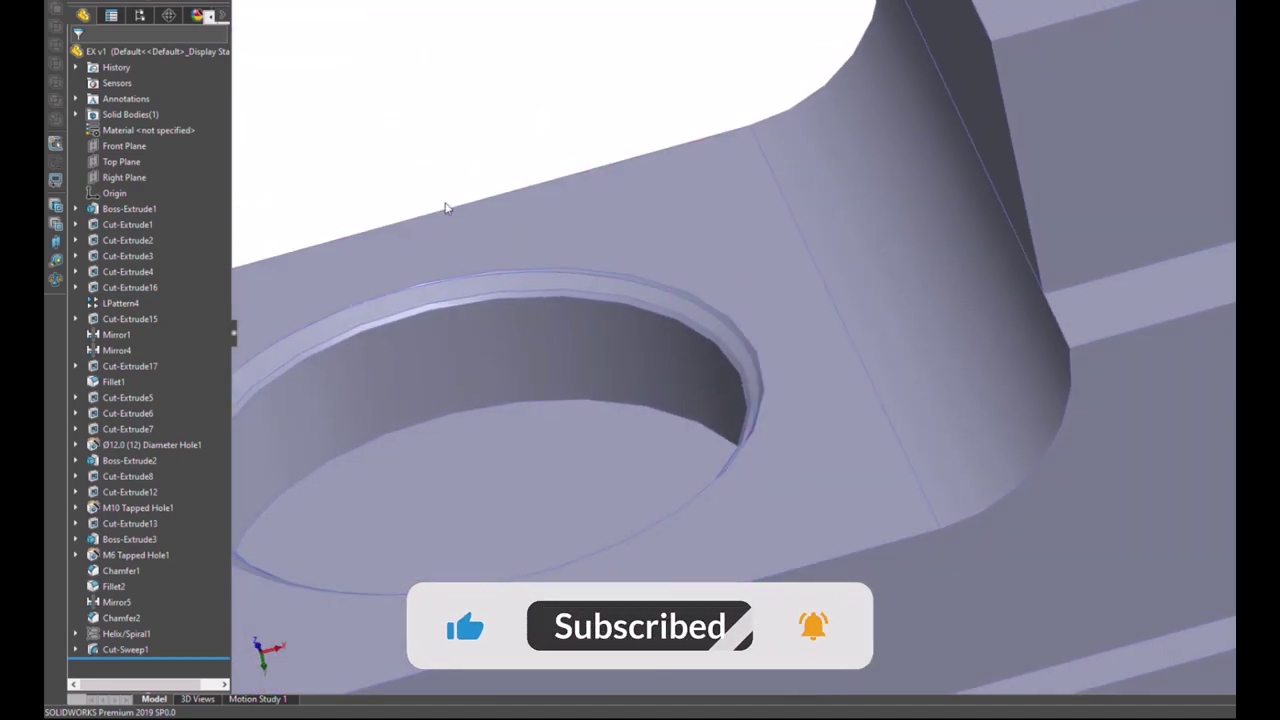
Step: Highlight Cut-Sweep1 in the tree, then expand it and select its profile Sketch29
left_click(96, 654)
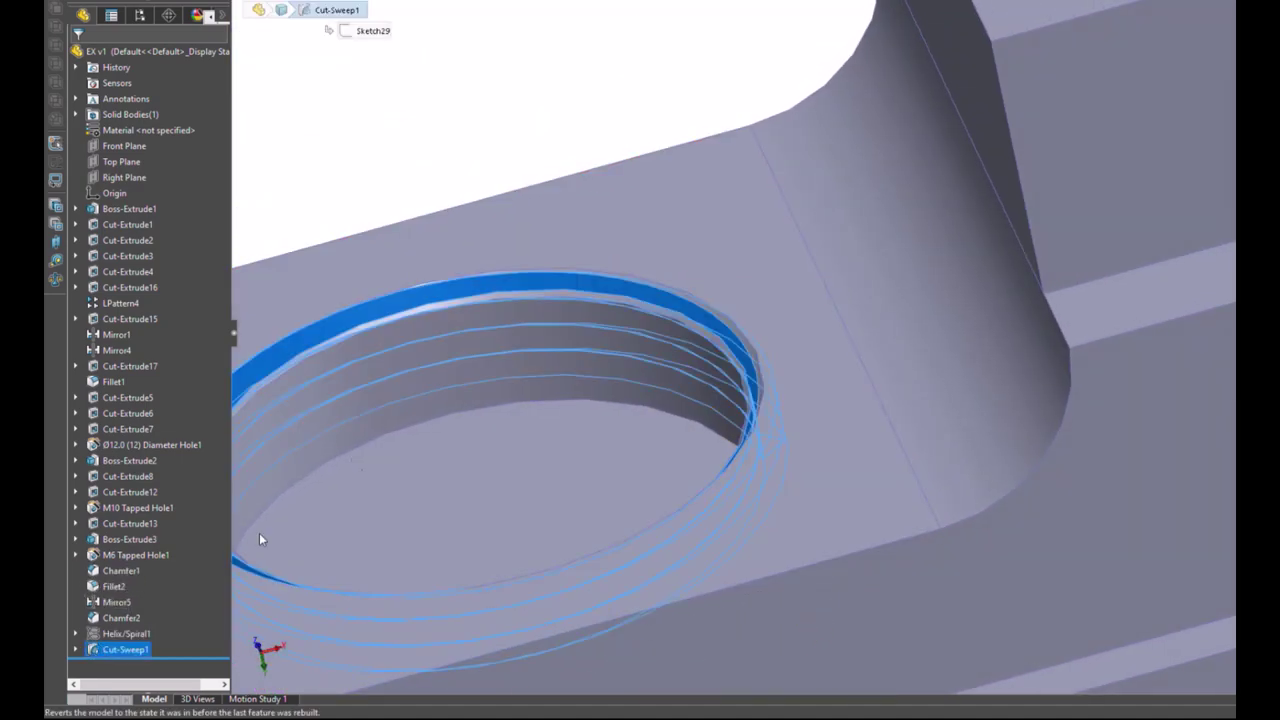
mouse_move(577, 147)
middle_mouse_down()
mouse_move(646, 163)
mouse_move(642, 222)
middle_mouse_up()
left_click(371, 155)
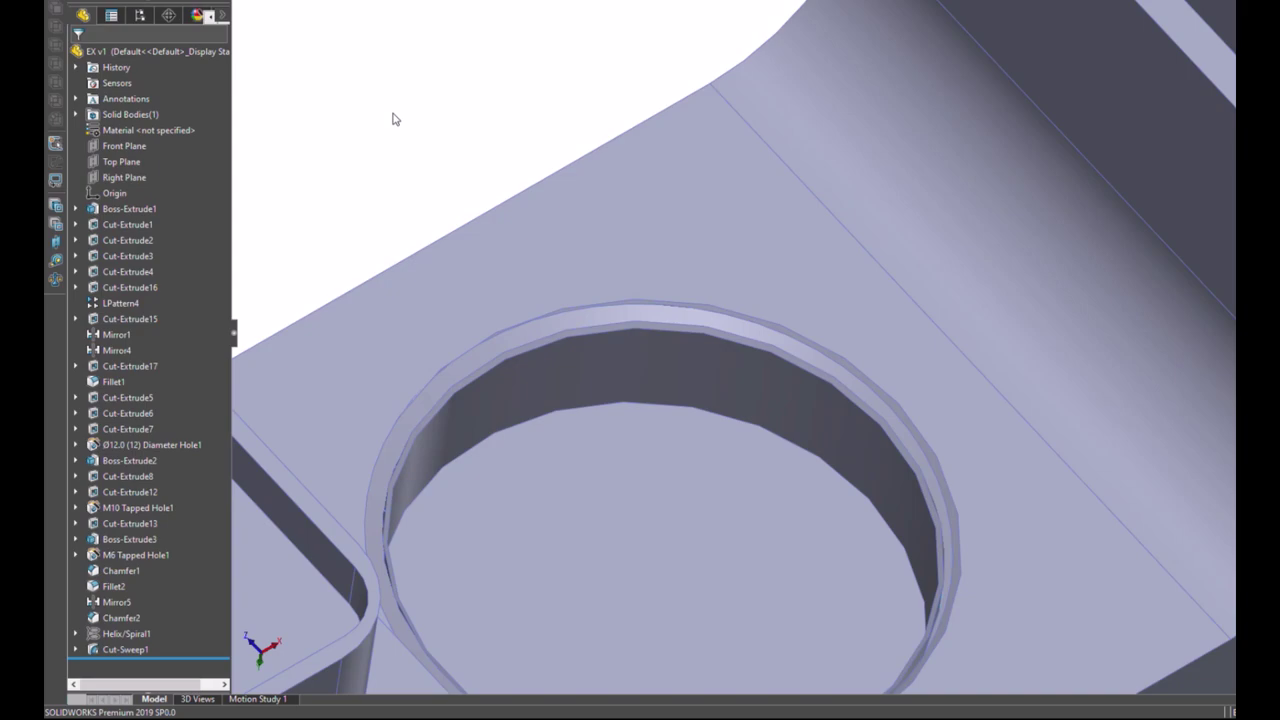
left_click(133, 646)
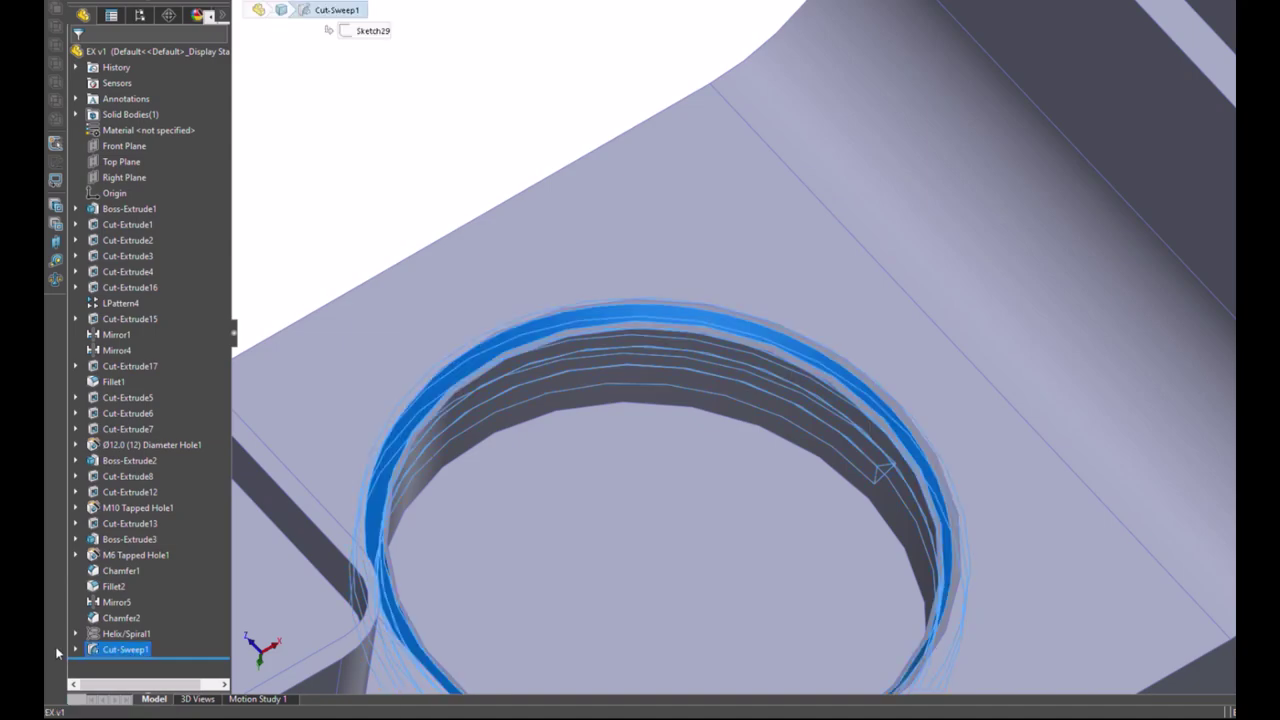
left_click(76, 650)
left_click(134, 665)
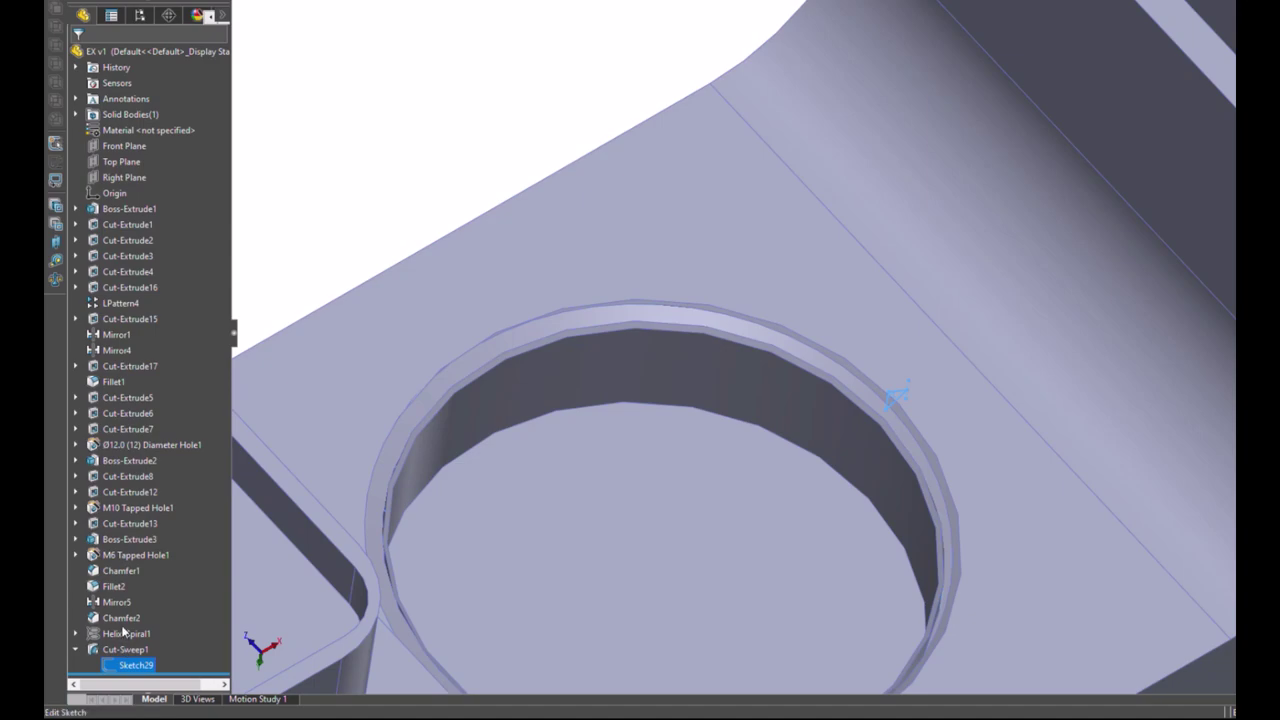
Step: Edit Sketch29 and view it straight from the front
left_click(124, 632)
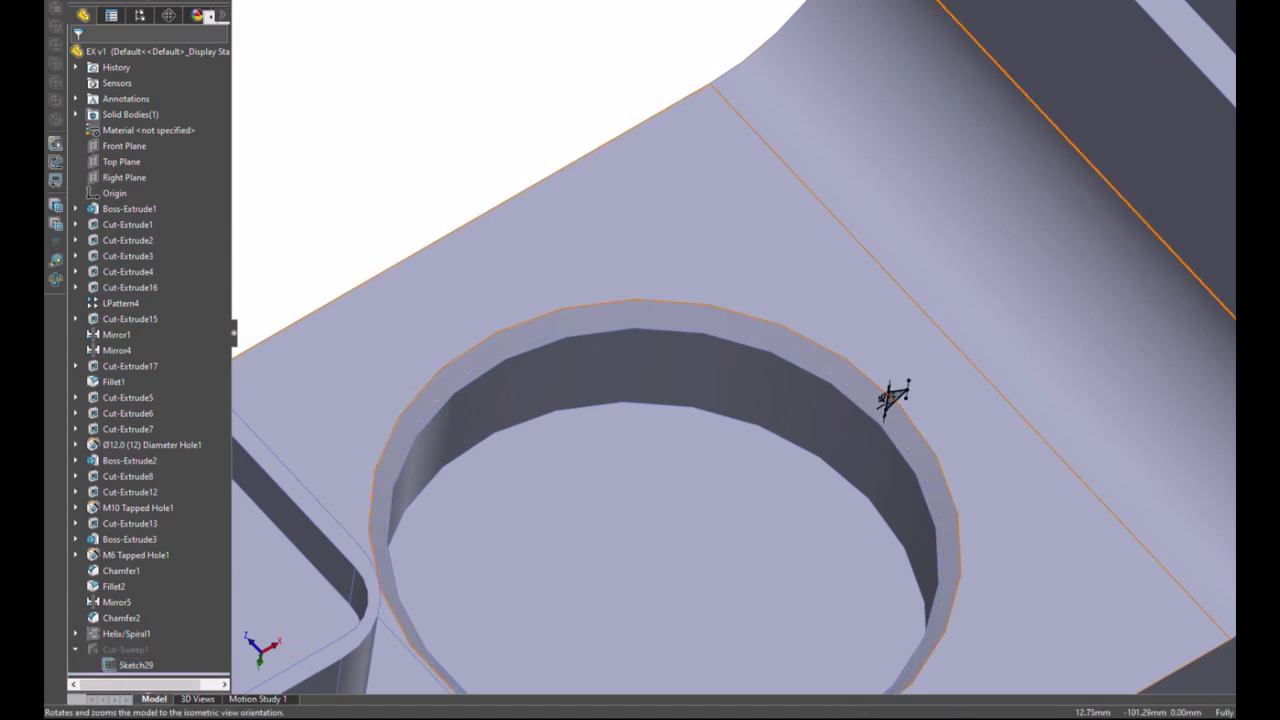
key("ctrl+1")
scroll(898, 481, "down", 3)
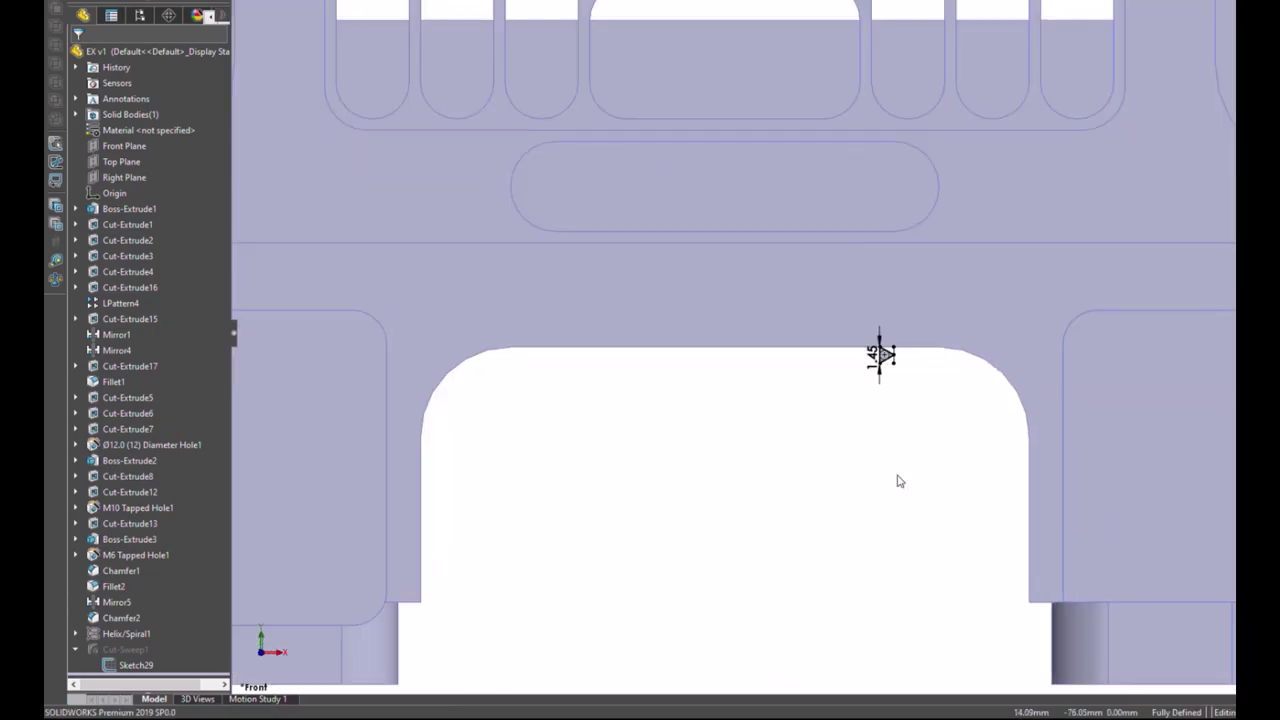
scroll(882, 323, "down", 2)
scroll(882, 323, "down", 3)
scroll(882, 323, "down", 3)
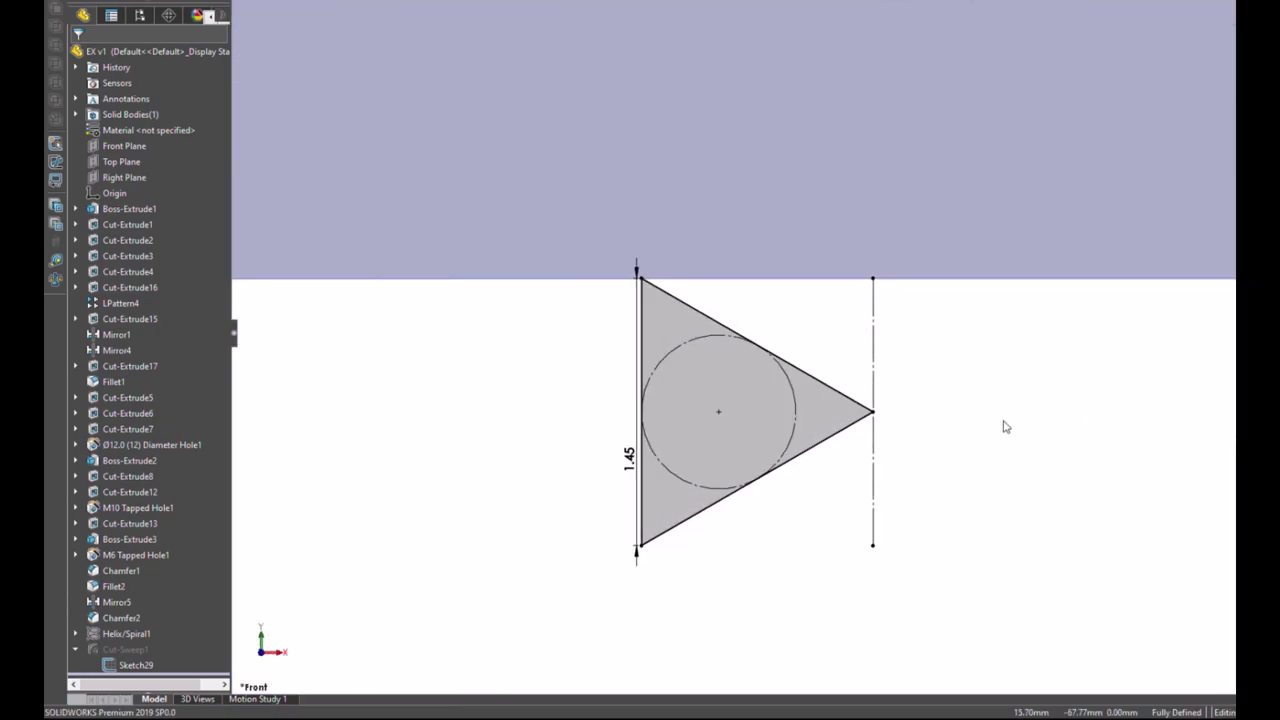
Step: Draw a line rectangle beside the triangle and make its two short segments equal
key("l")
left_click(640, 278)
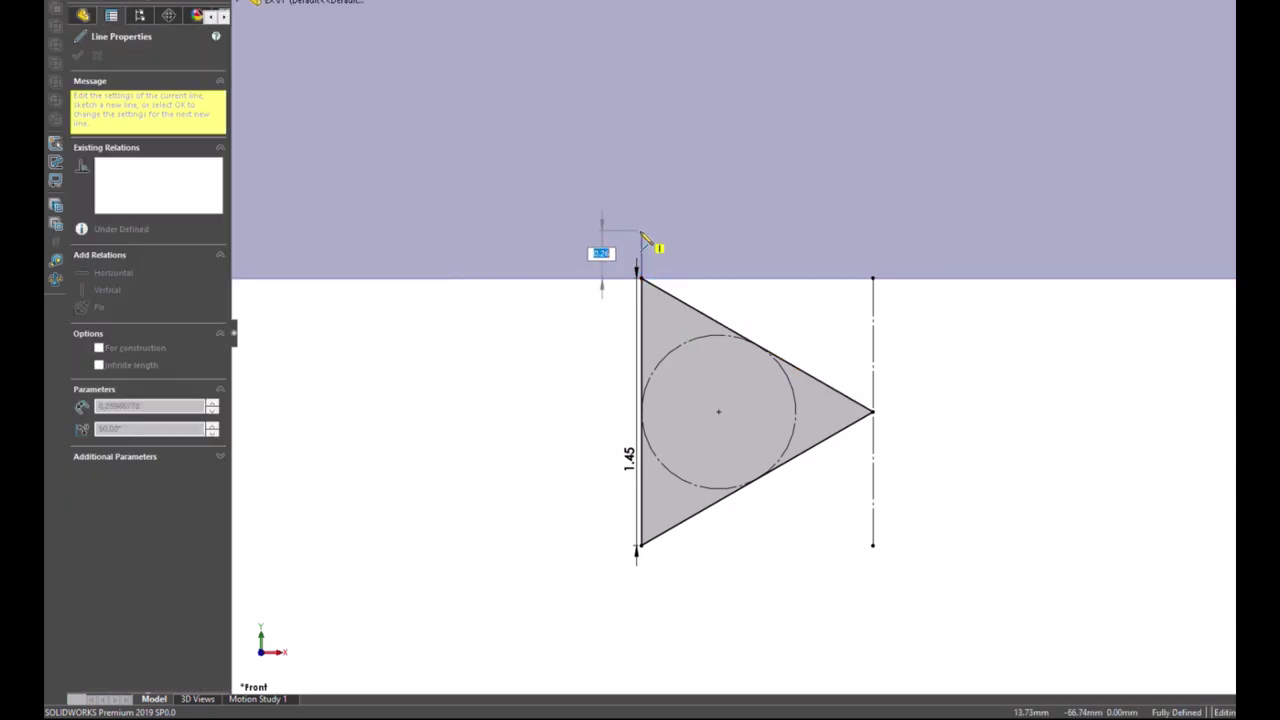
left_click(641, 230)
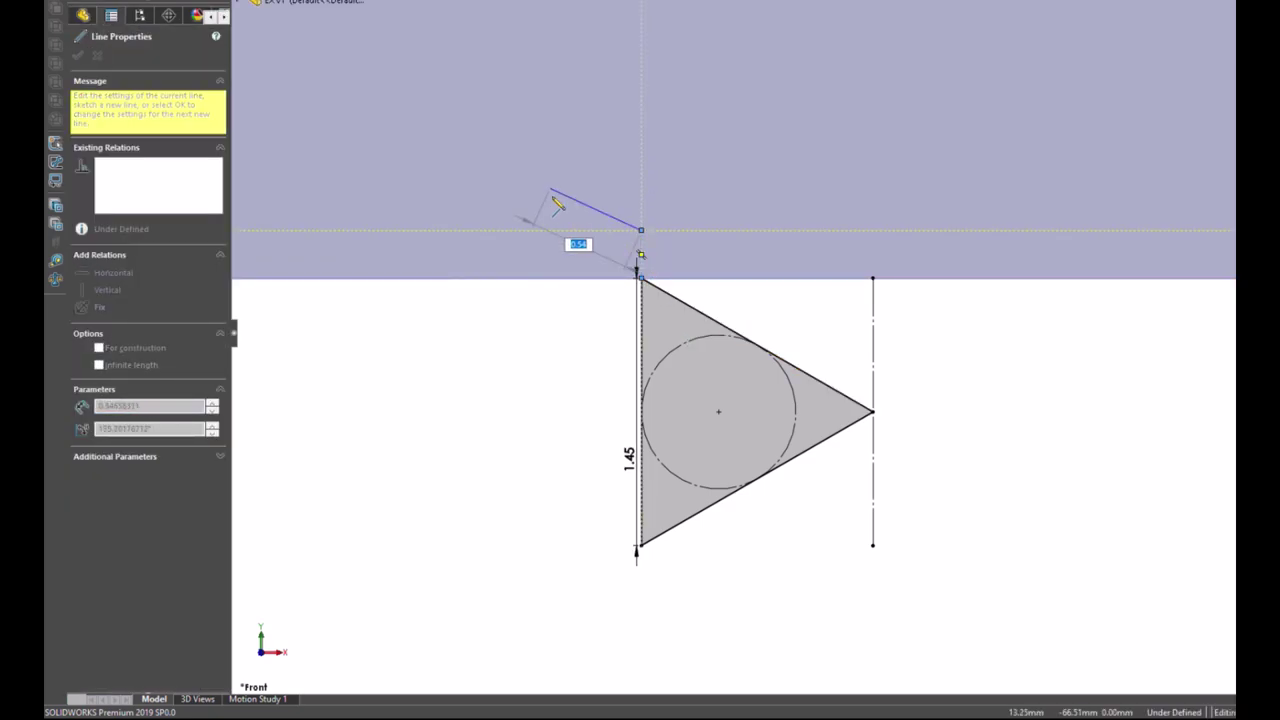
left_click(559, 231)
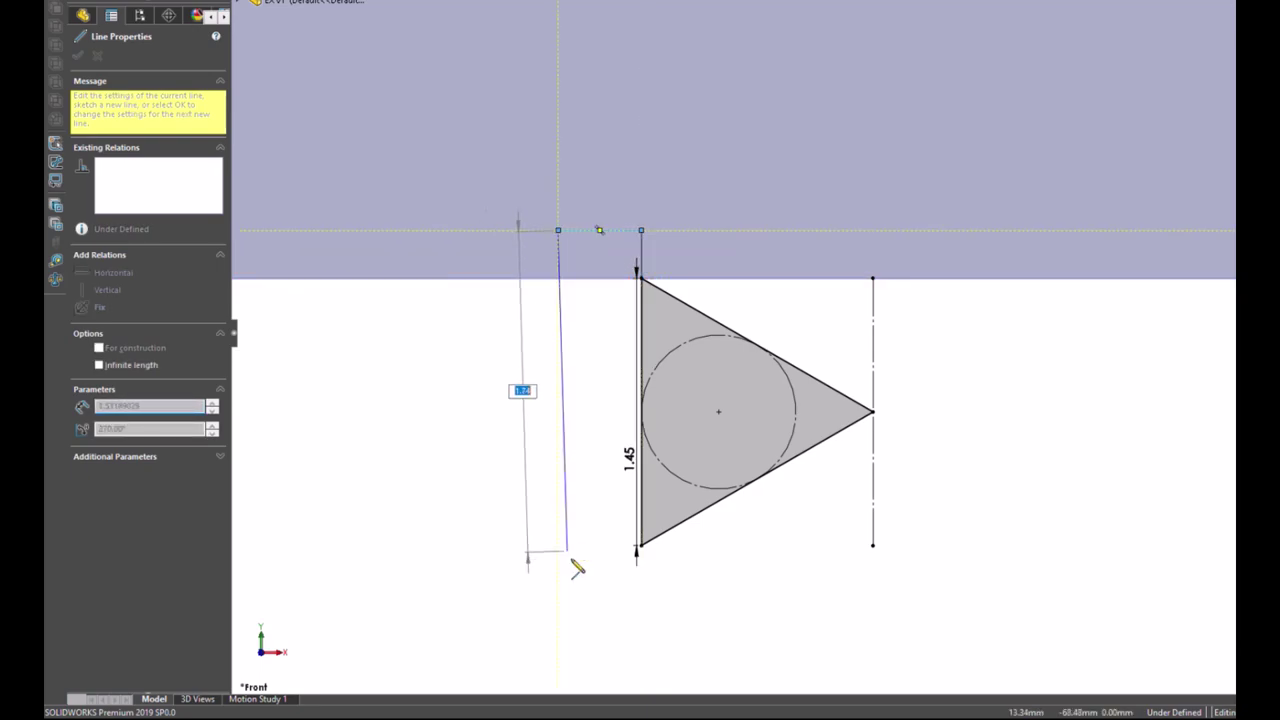
left_click(558, 608)
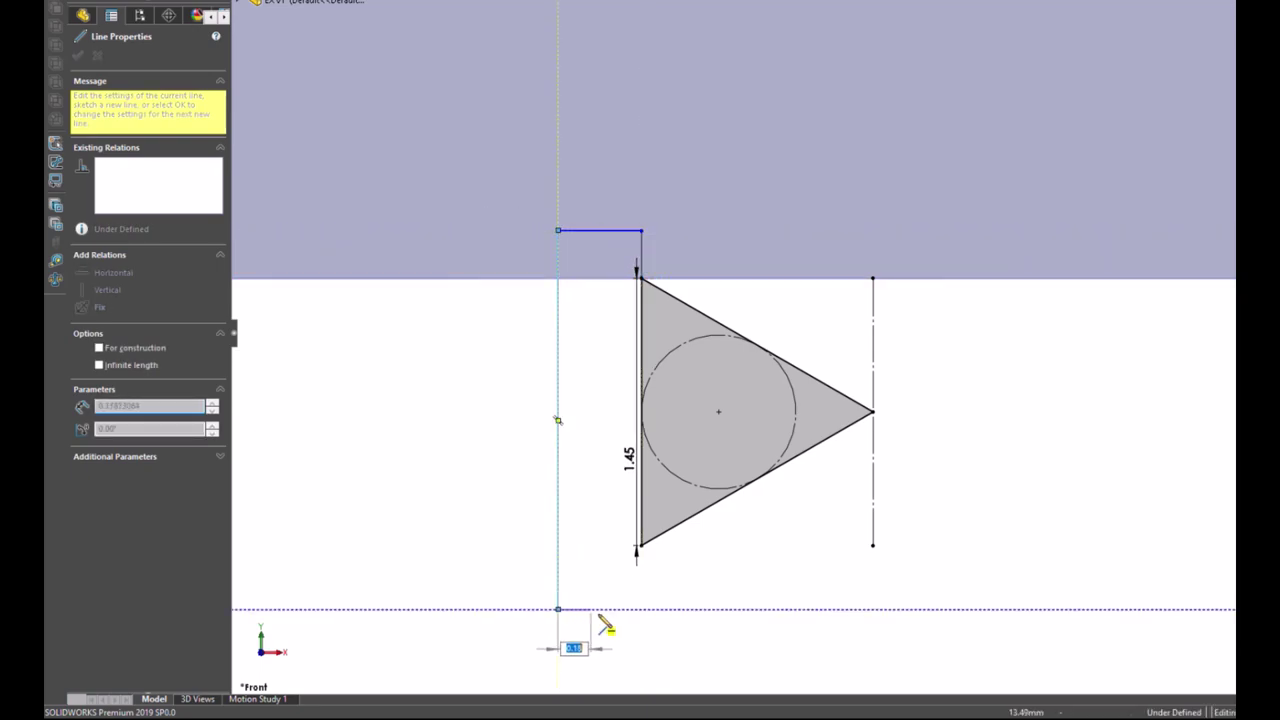
left_click(641, 609)
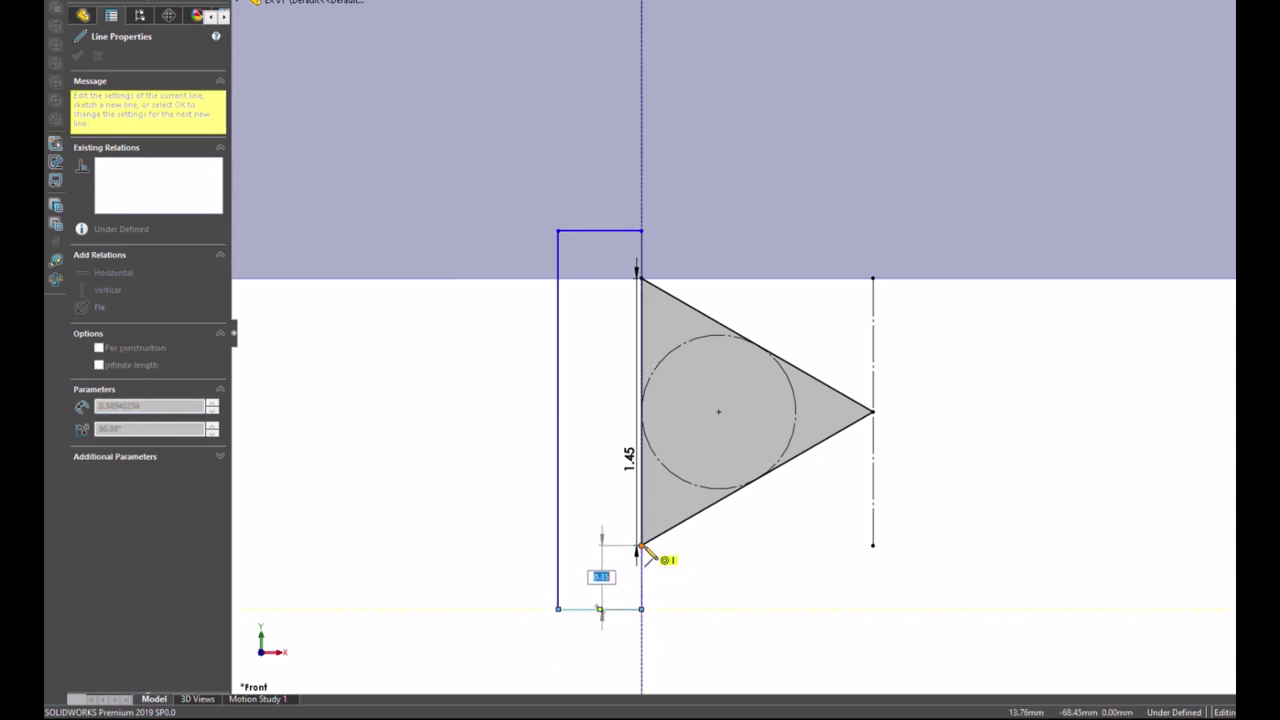
left_click(642, 549)
key("Escape")
key("Escape")
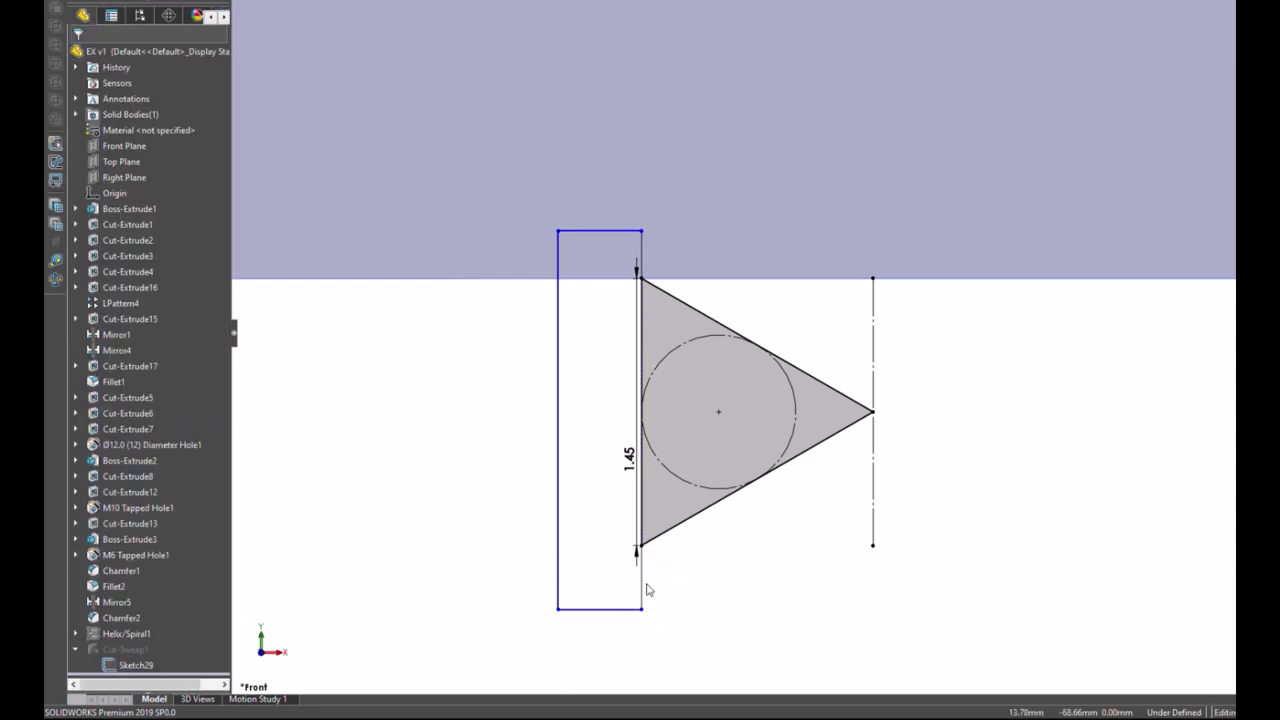
left_click(641, 590)
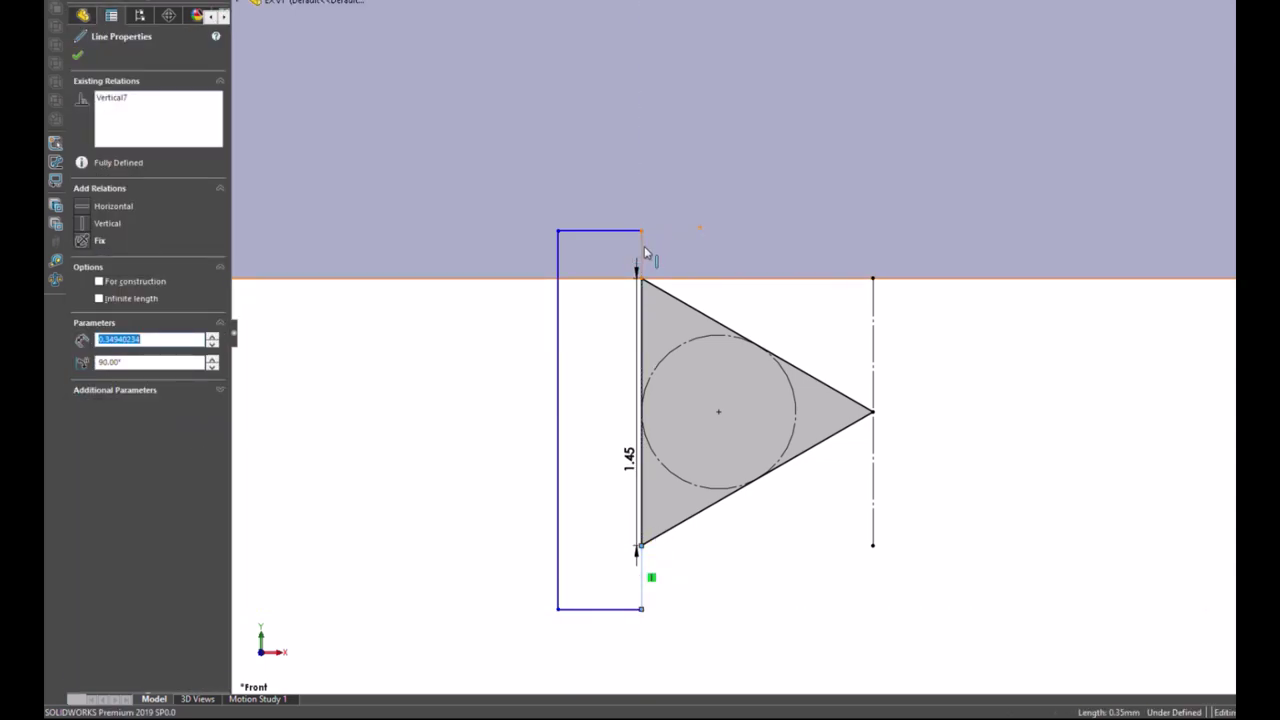
left_click(642, 253, "ctrl")
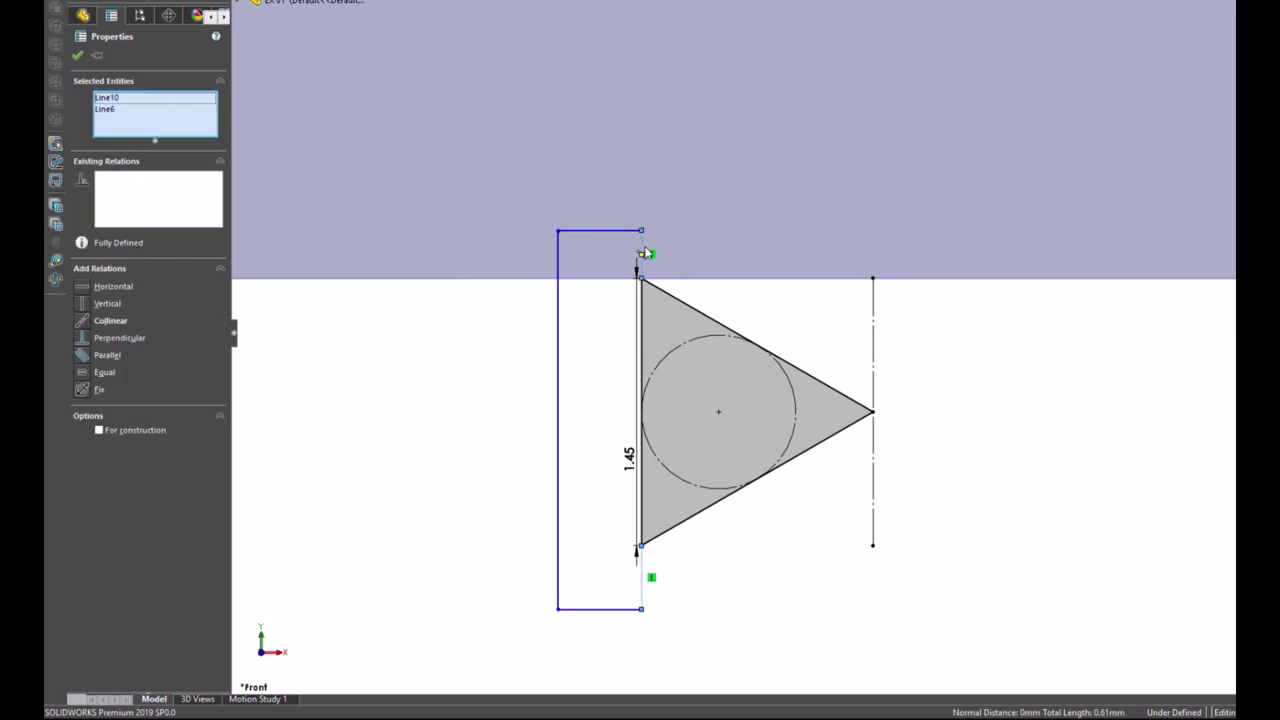
left_click(782, 178)
key("Escape")
Step: Dimension the rectangle's left side 2.15 and its bottom side 0.60
key("d")
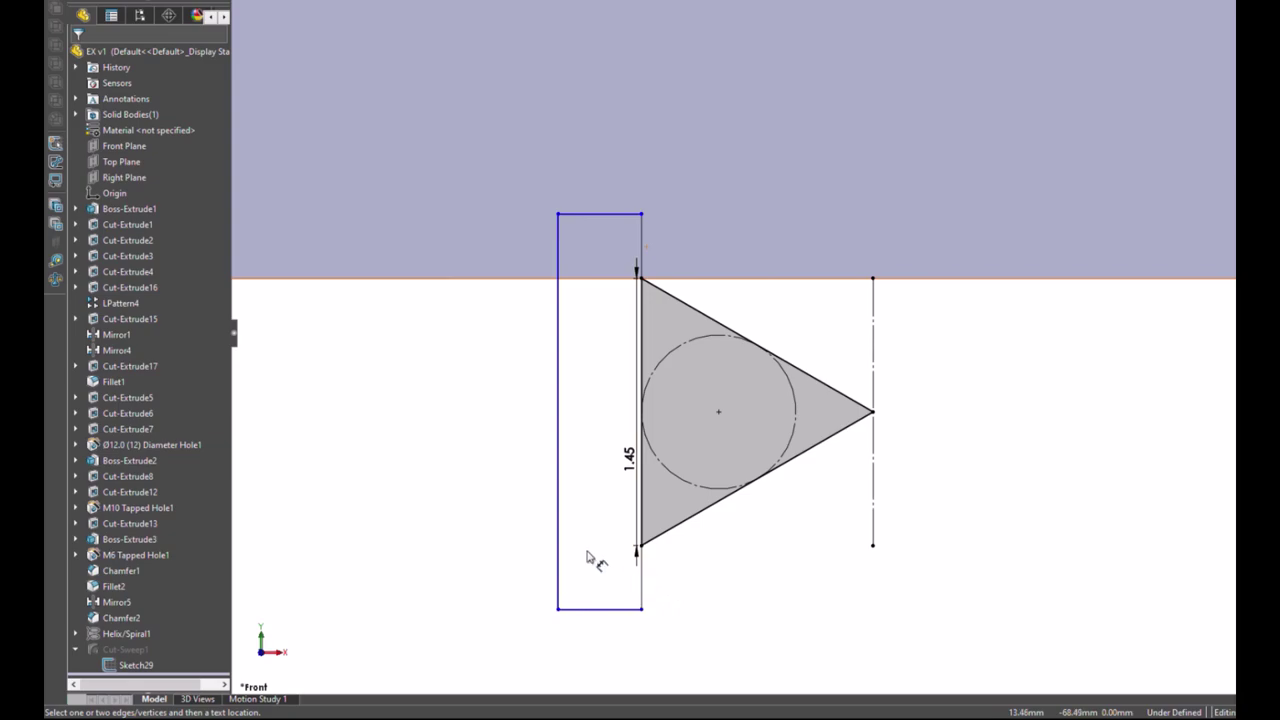
left_click(560, 527)
left_click(521, 519)
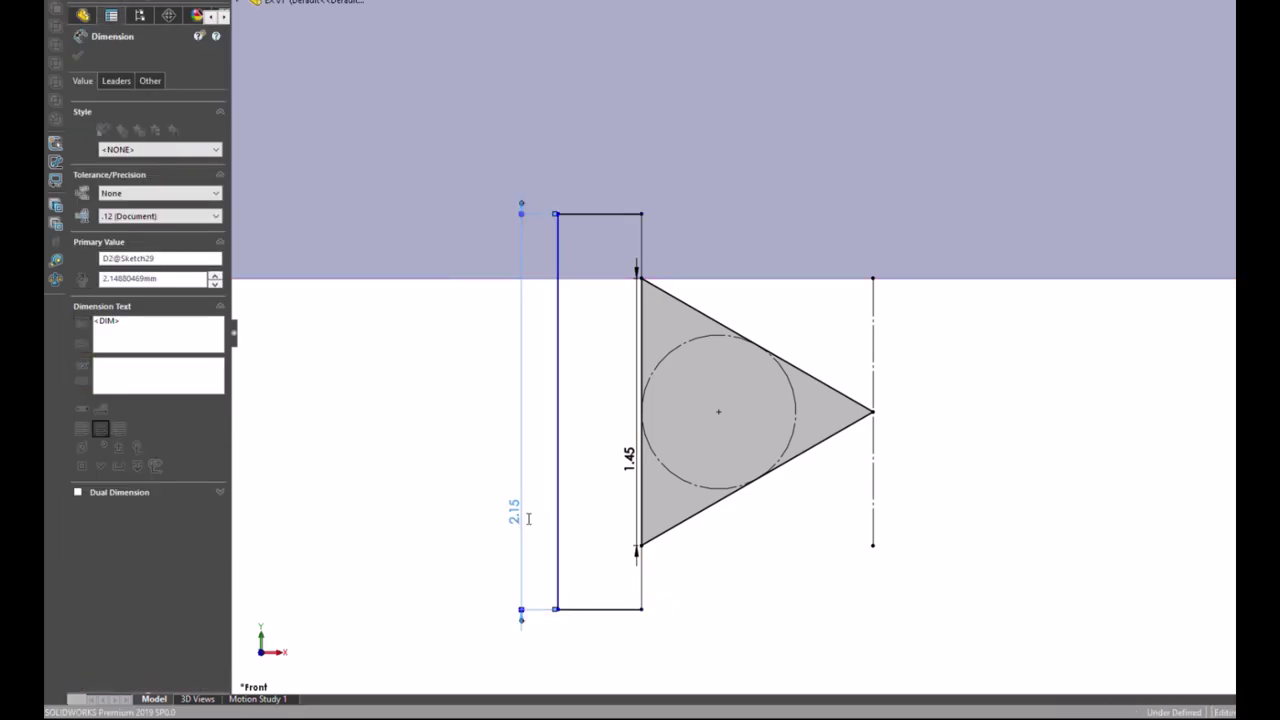
left_click(625, 608)
left_click(617, 602)
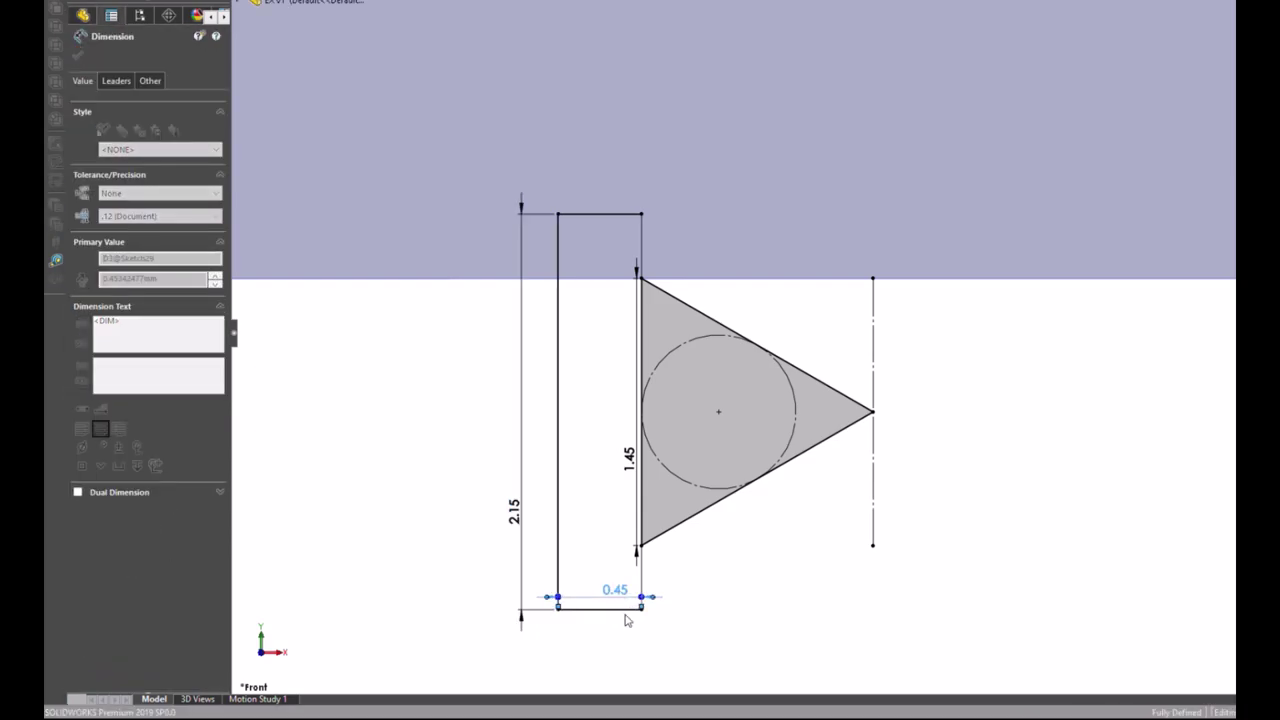
type("0.6")
key("Return")
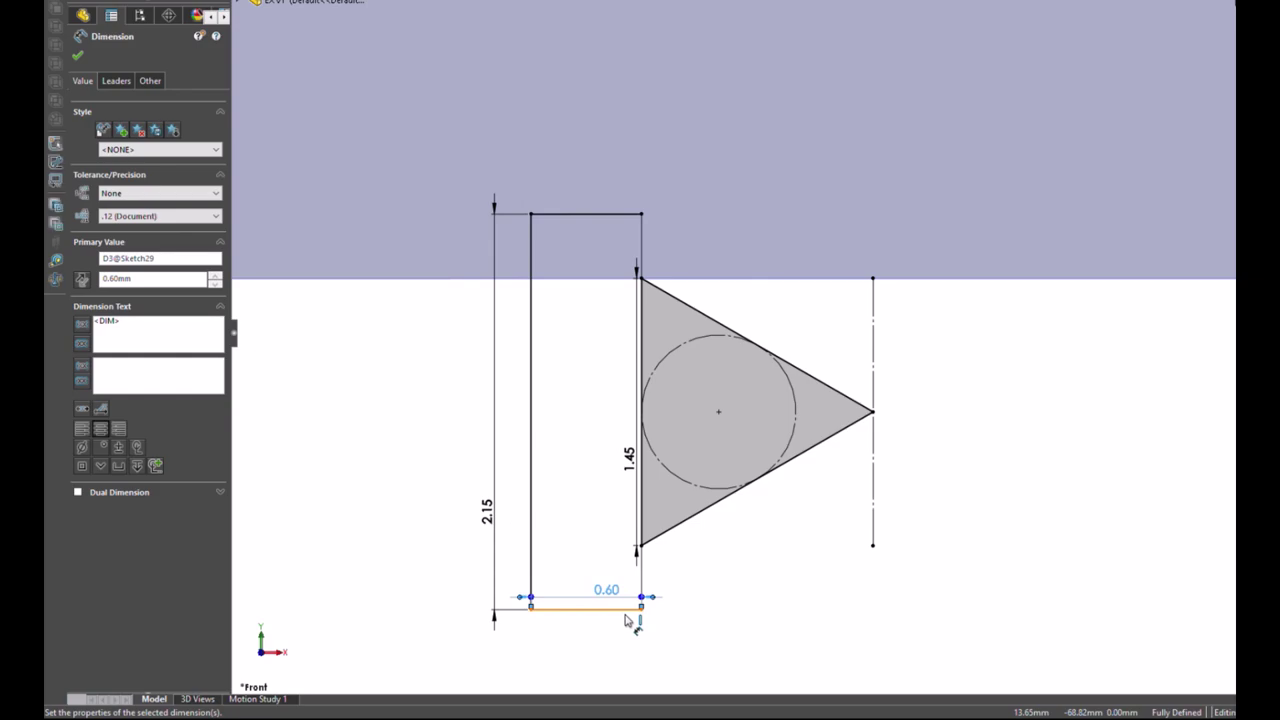
left_click(717, 597)
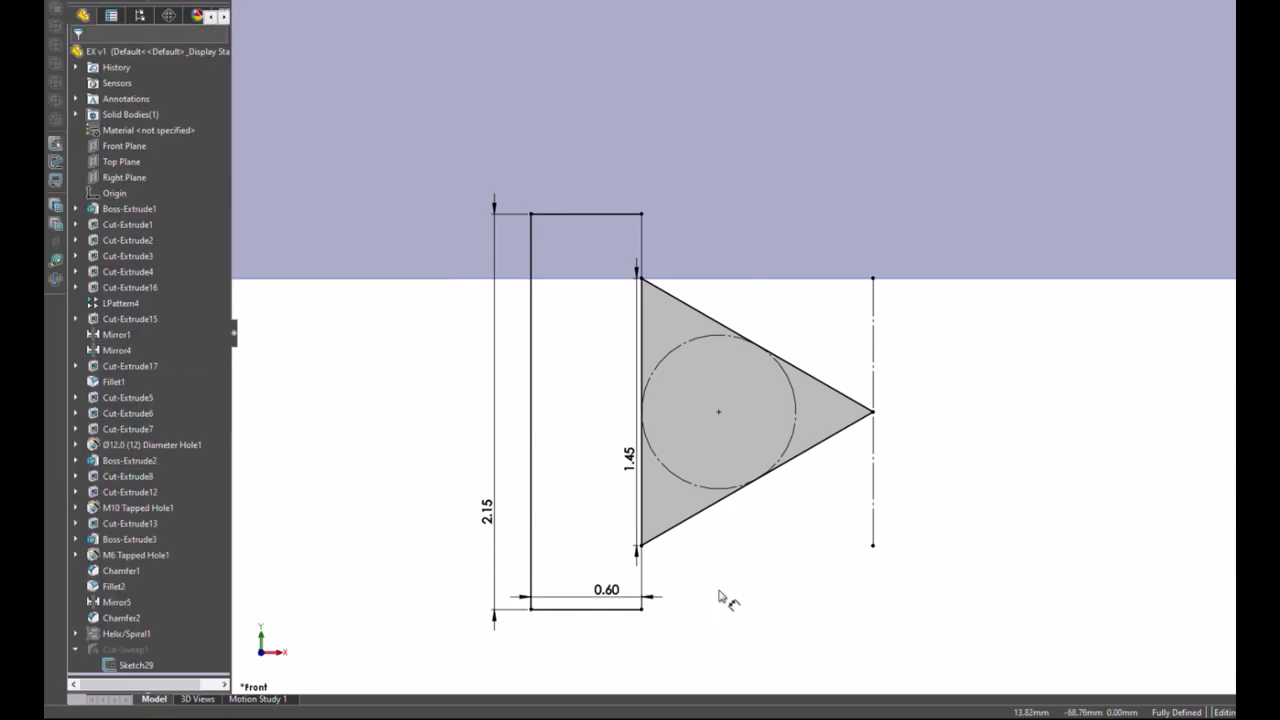
Step: Exit Sketch29 to rebuild the sweep cut
left_click(642, 517)
left_click(757, 574)
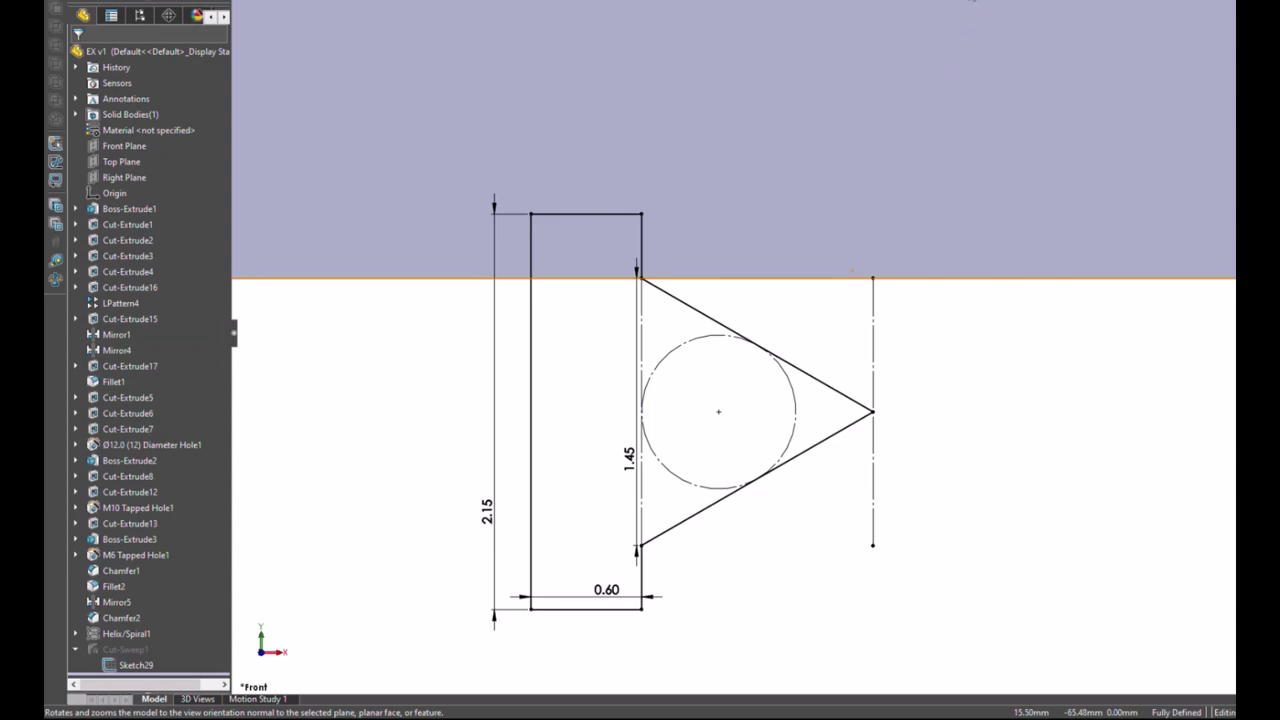
key("ctrl+b")
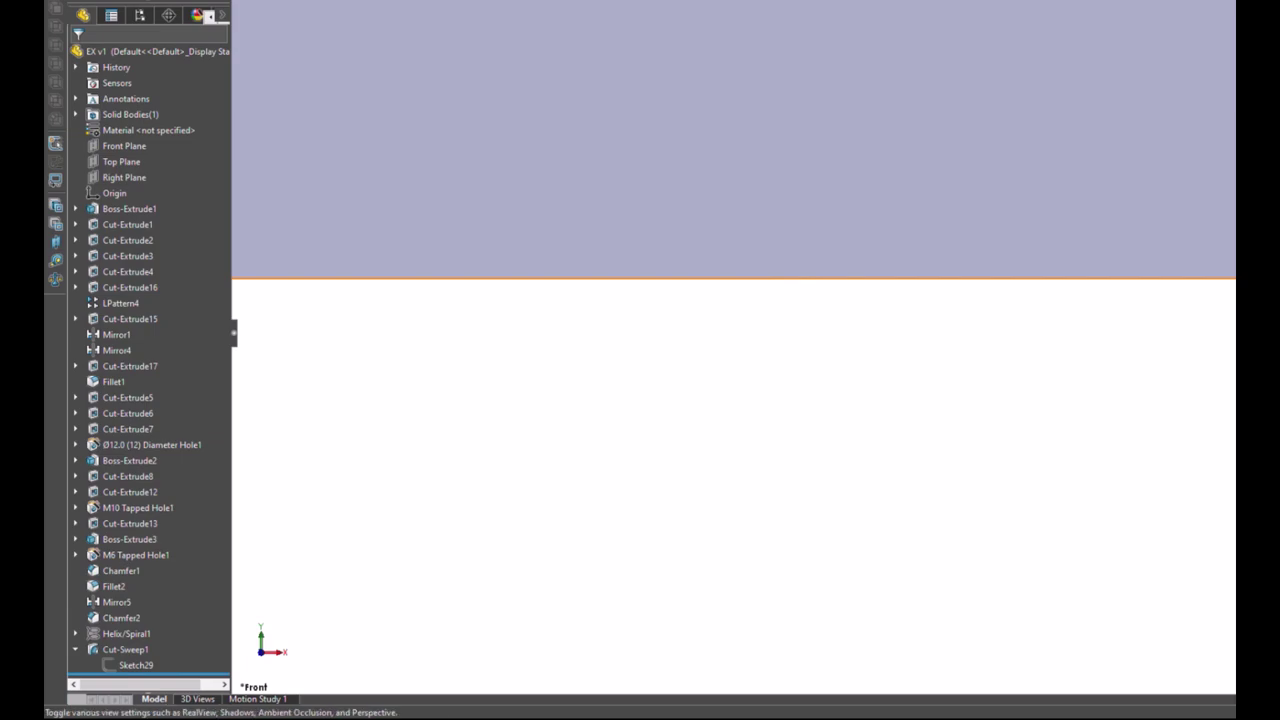
Step: Switch to isometric view, then orbit and zoom around the helix to see the thread
key("ctrl+7")
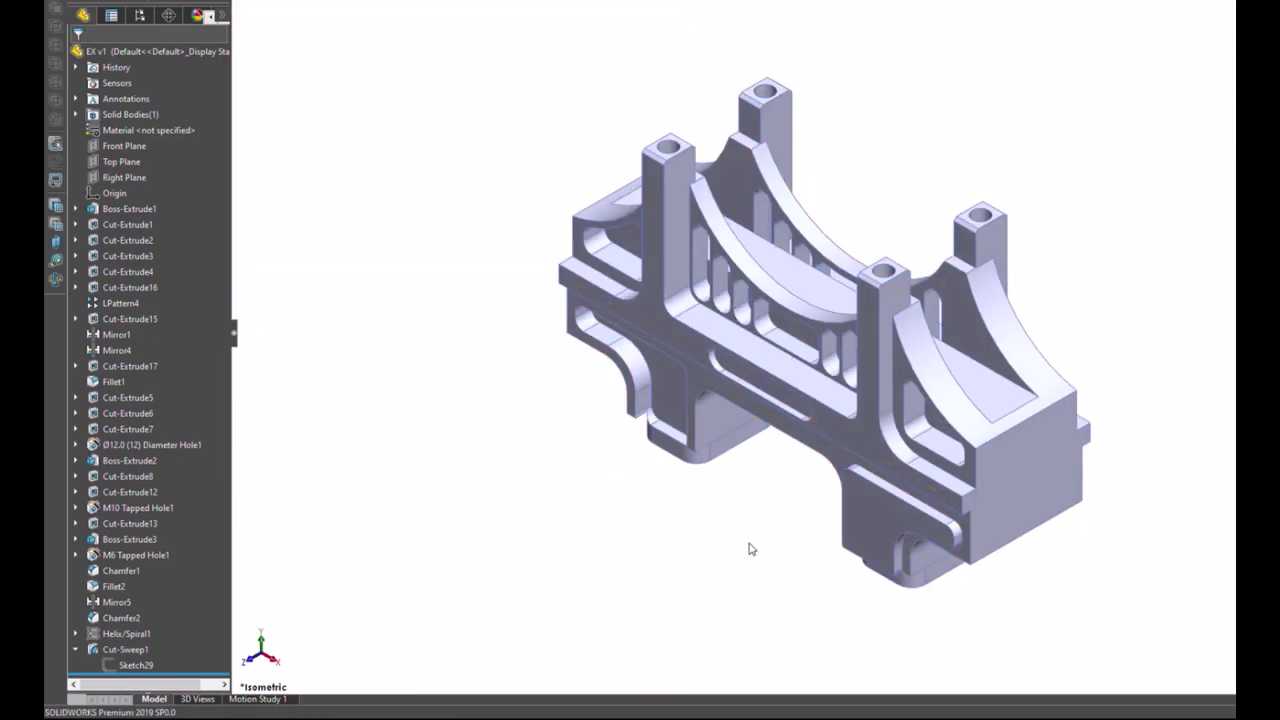
mouse_move(751, 546)
middle_mouse_down()
mouse_move(823, 140)
mouse_move(963, 434)
mouse_move(946, 341)
mouse_move(851, 237)
middle_mouse_up()
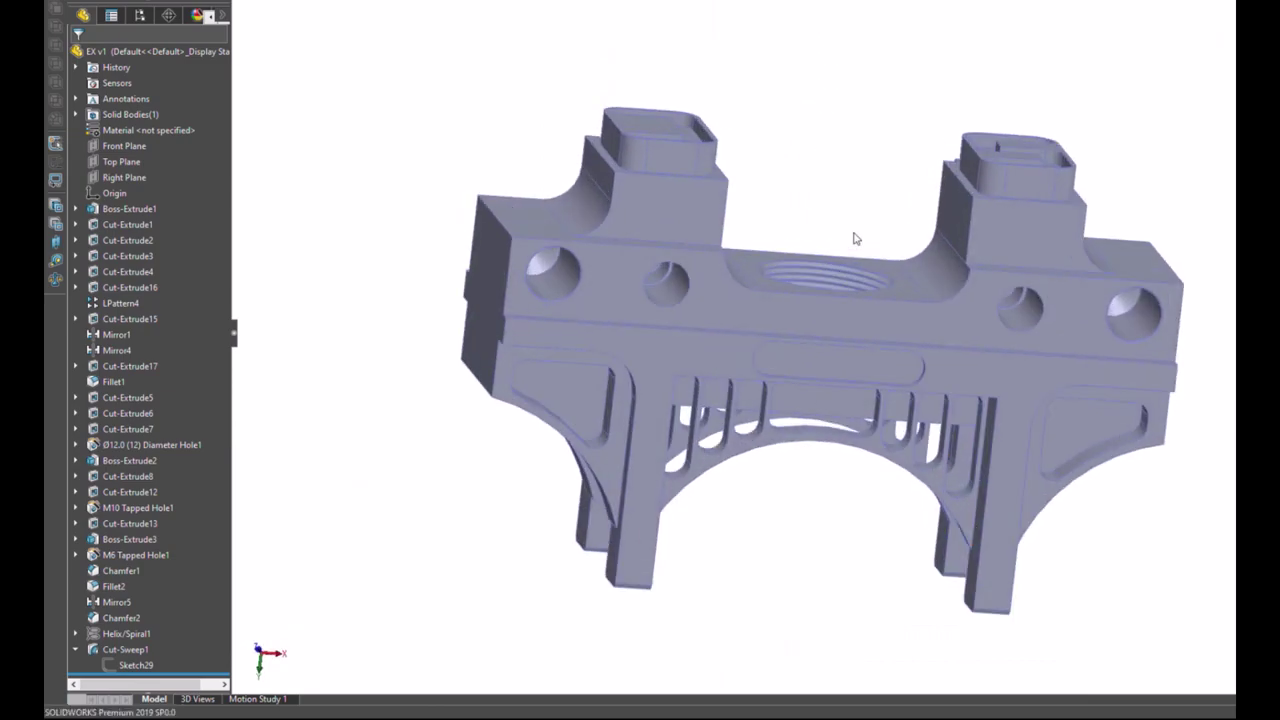
scroll(903, 369, "down", 5)
scroll(863, 309, "down", 3)
scroll(845, 321, "down", 2)
mouse_move(845, 321)
middle_mouse_down()
mouse_move(846, 283)
mouse_move(846, 306)
mouse_move(886, 308)
middle_mouse_up()
scroll(860, 306, "up", 3)
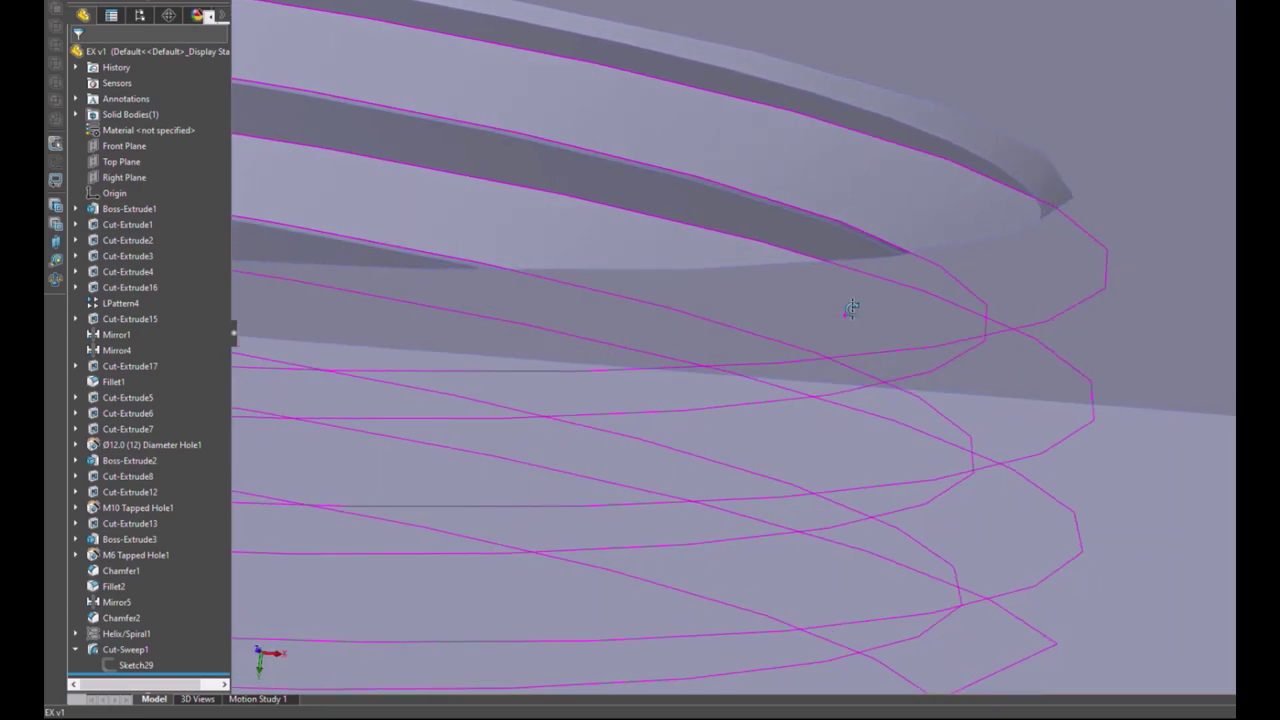
scroll(840, 301, "up", 3)
scroll(830, 303, "up", 3)
scroll(720, 158, "up", 5)
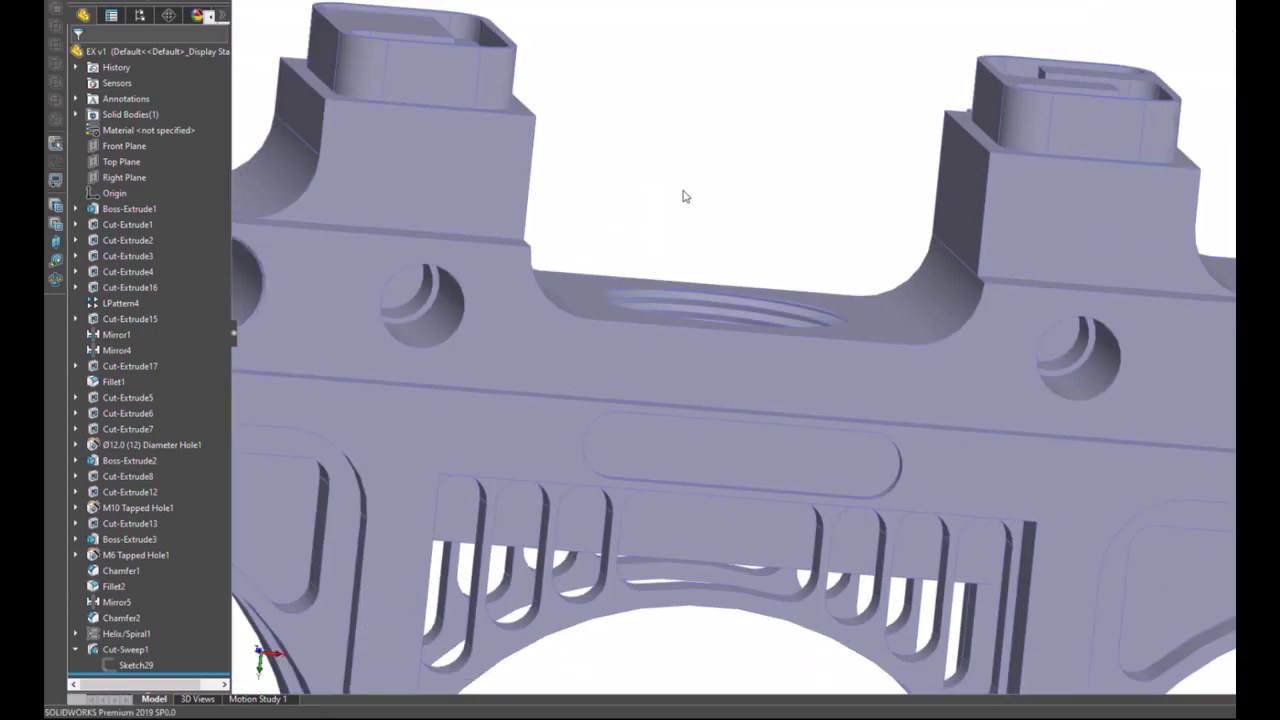
Step: Apply a section view through the Right Plane
left_click(120, 177)
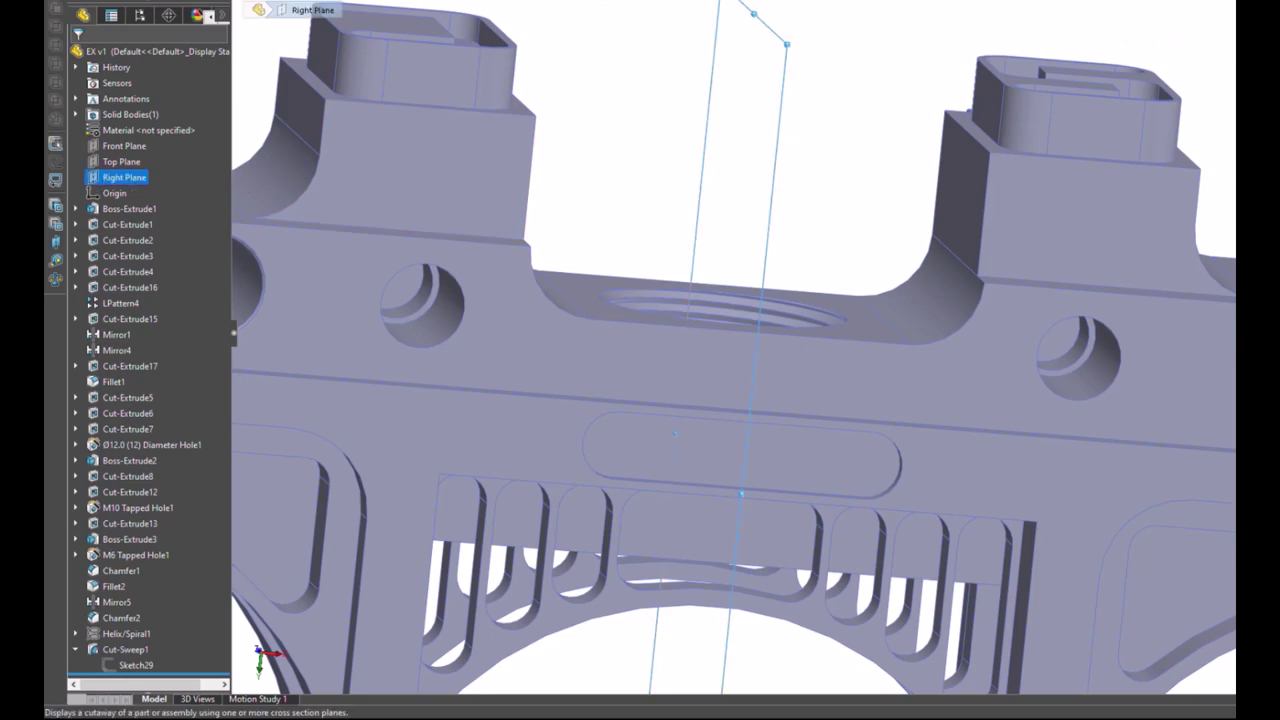
left_click(790, 3)
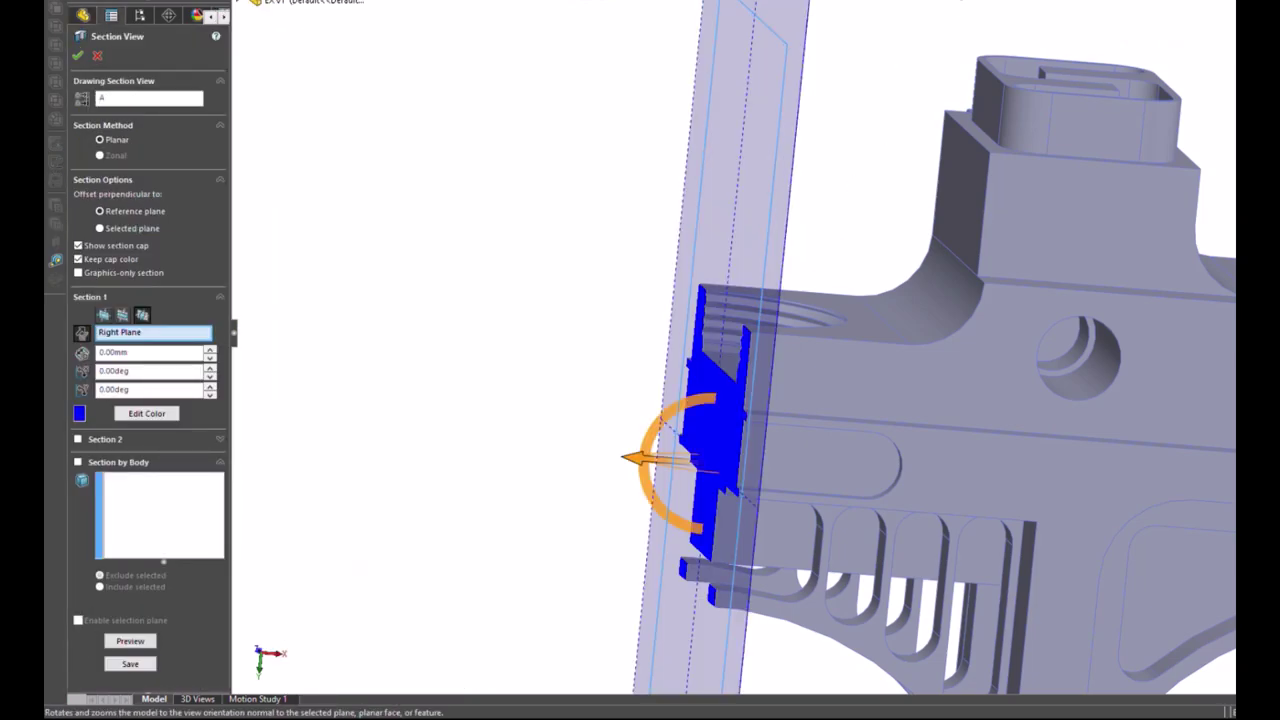
left_click(78, 57)
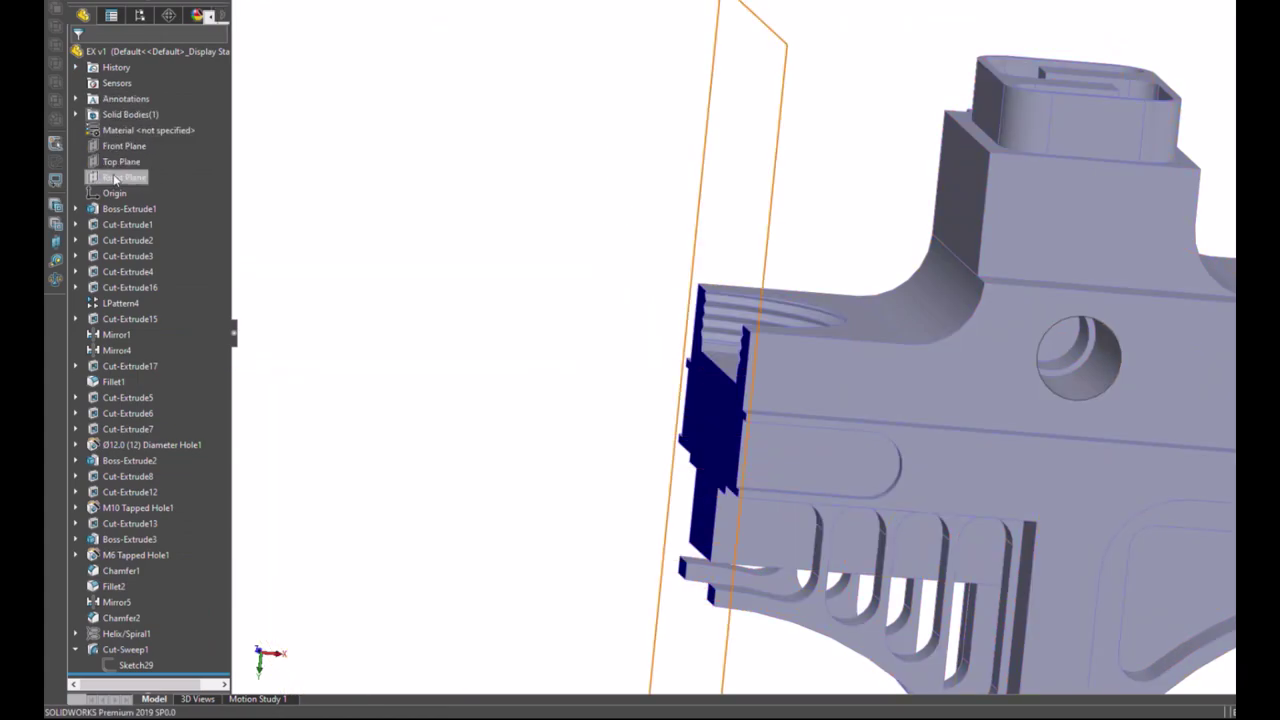
left_click(117, 178)
left_click(259, 9)
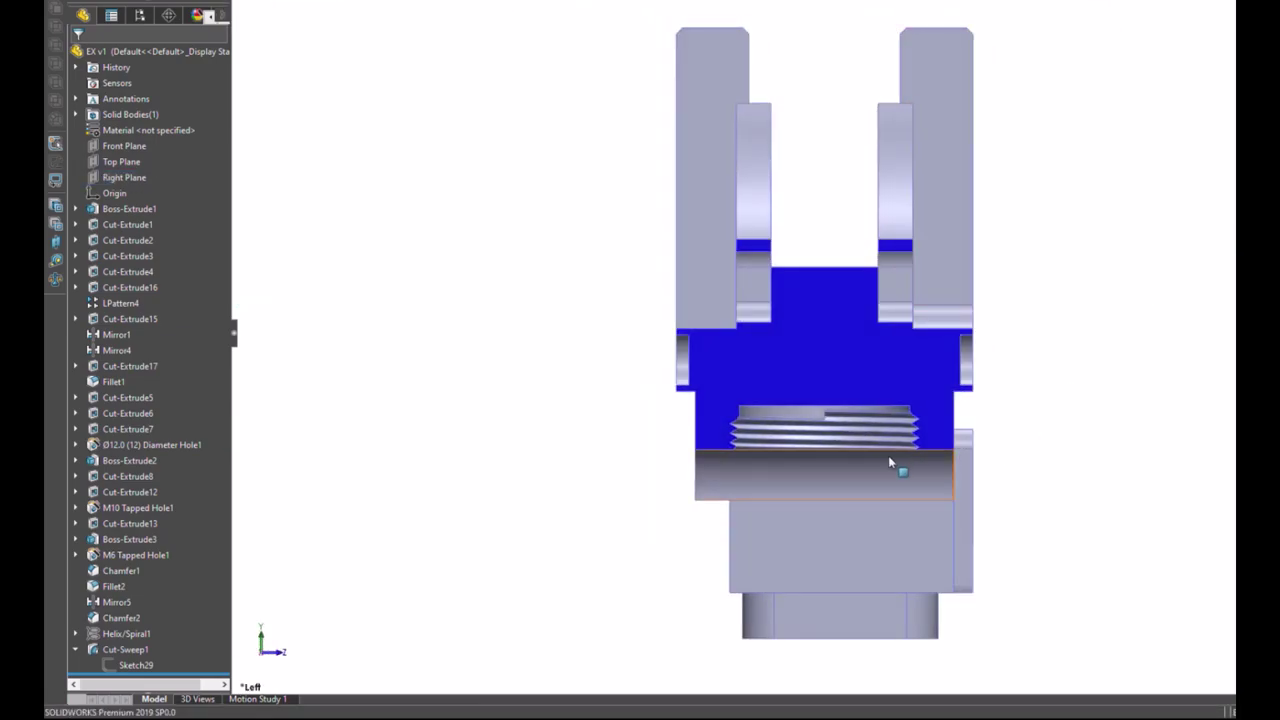
scroll(890, 460, "down", 5)
scroll(908, 384, "down", 4)
scroll(906, 373, "down", 1)
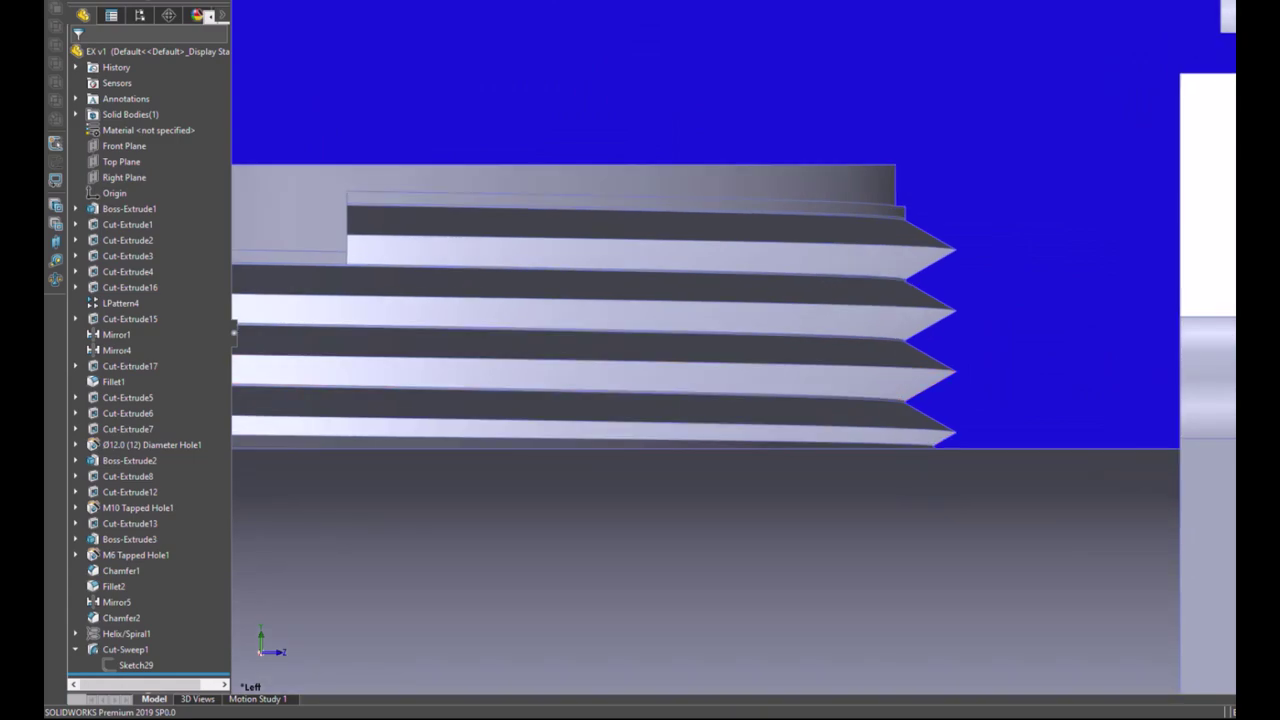
middle_click_drag(906, 373, 853, 120)
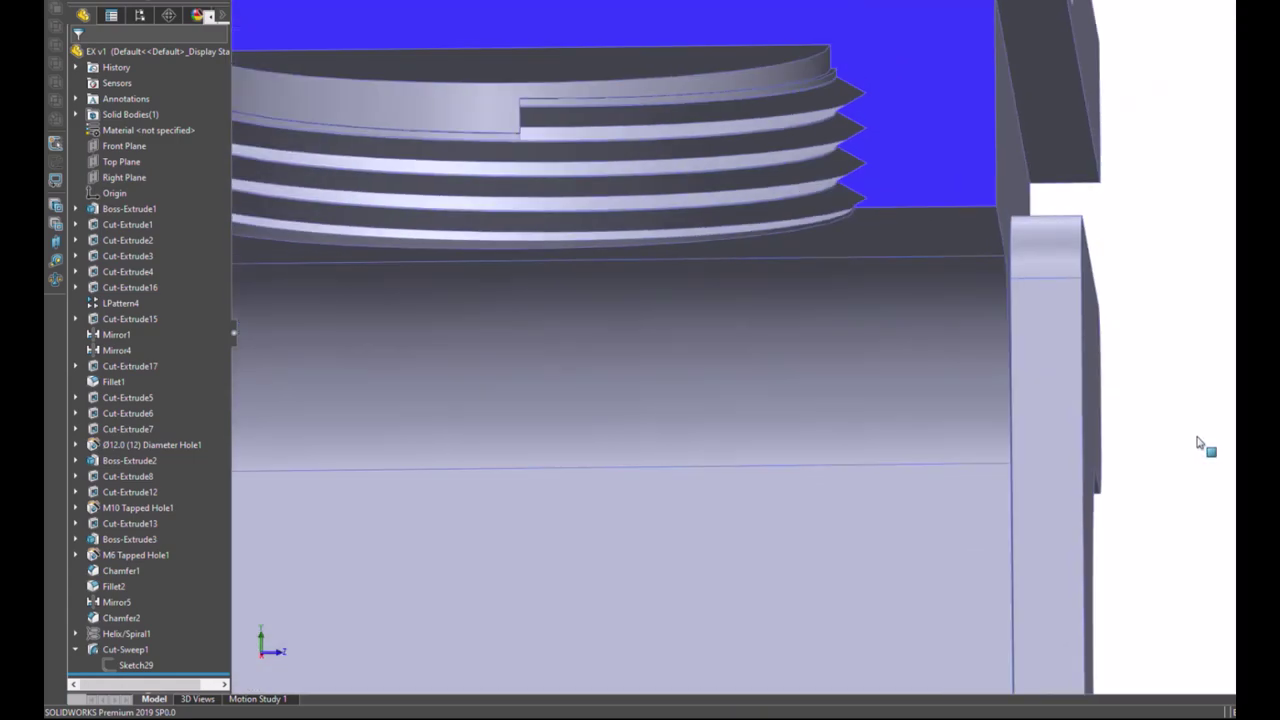
scroll(853, 120, "down", 2)
scroll(922, 345, "up", 1)
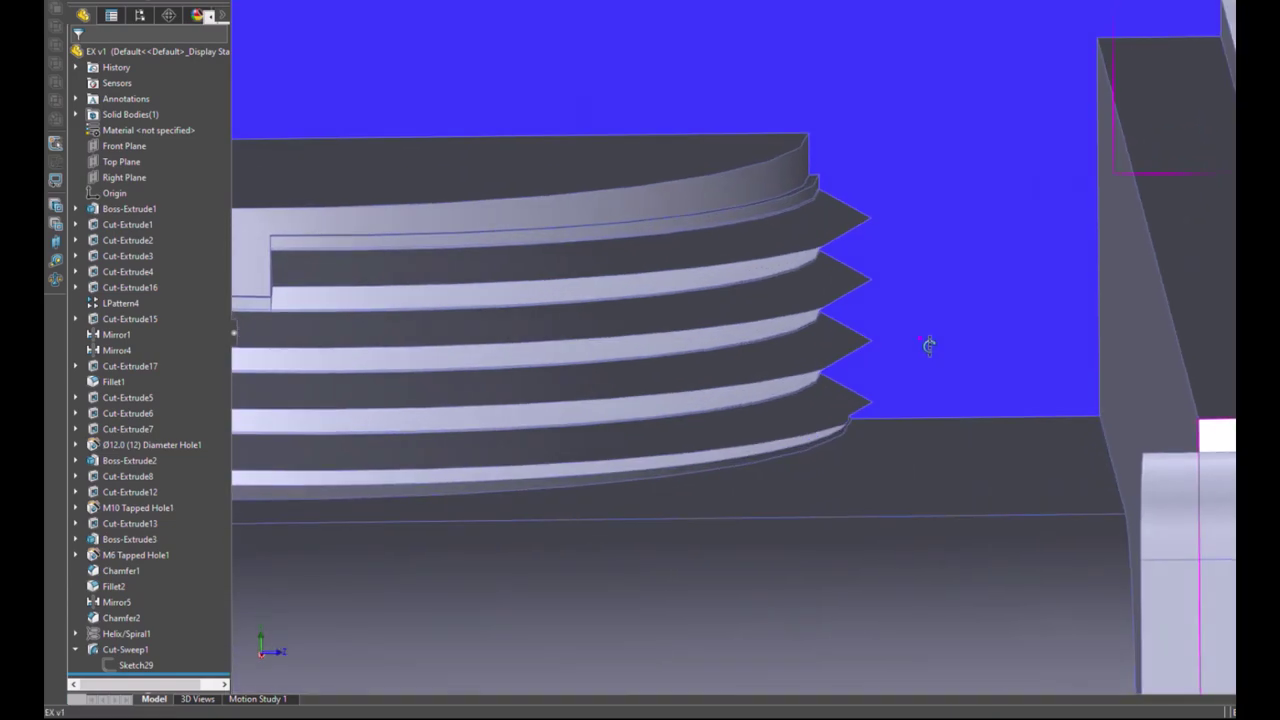
left_click(812, 187)
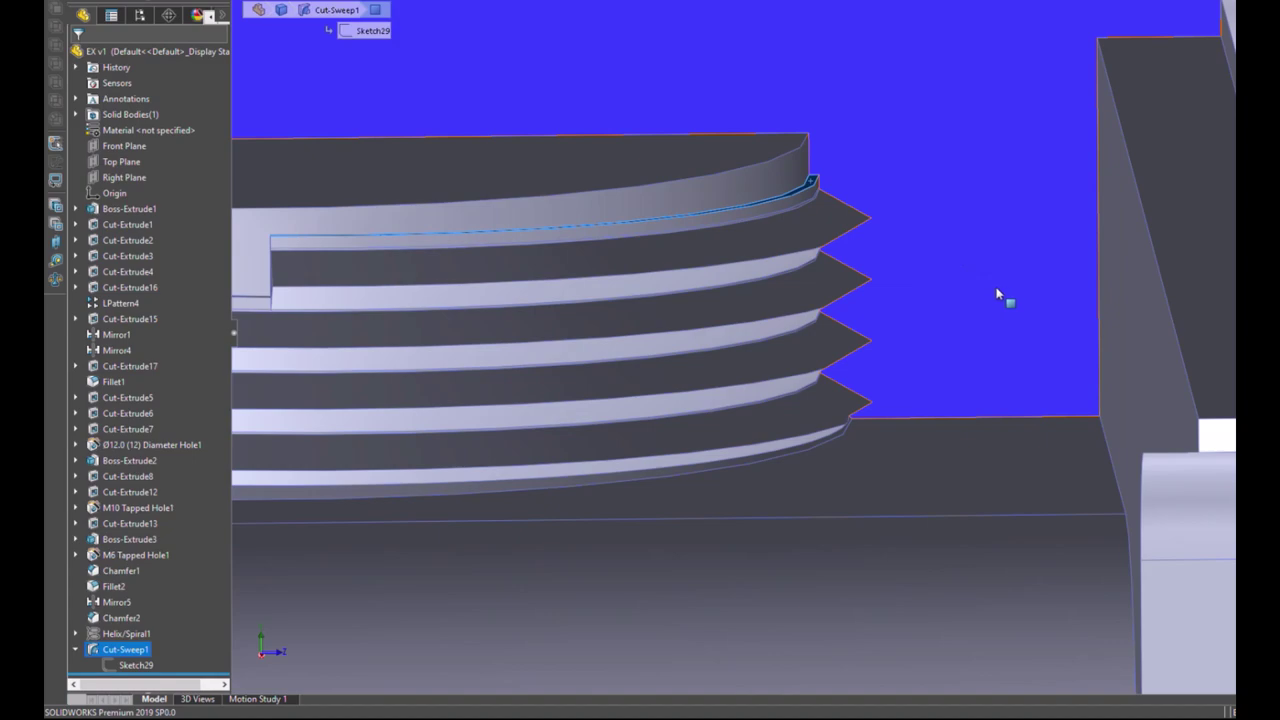
scroll(980, 284, "up", 3)
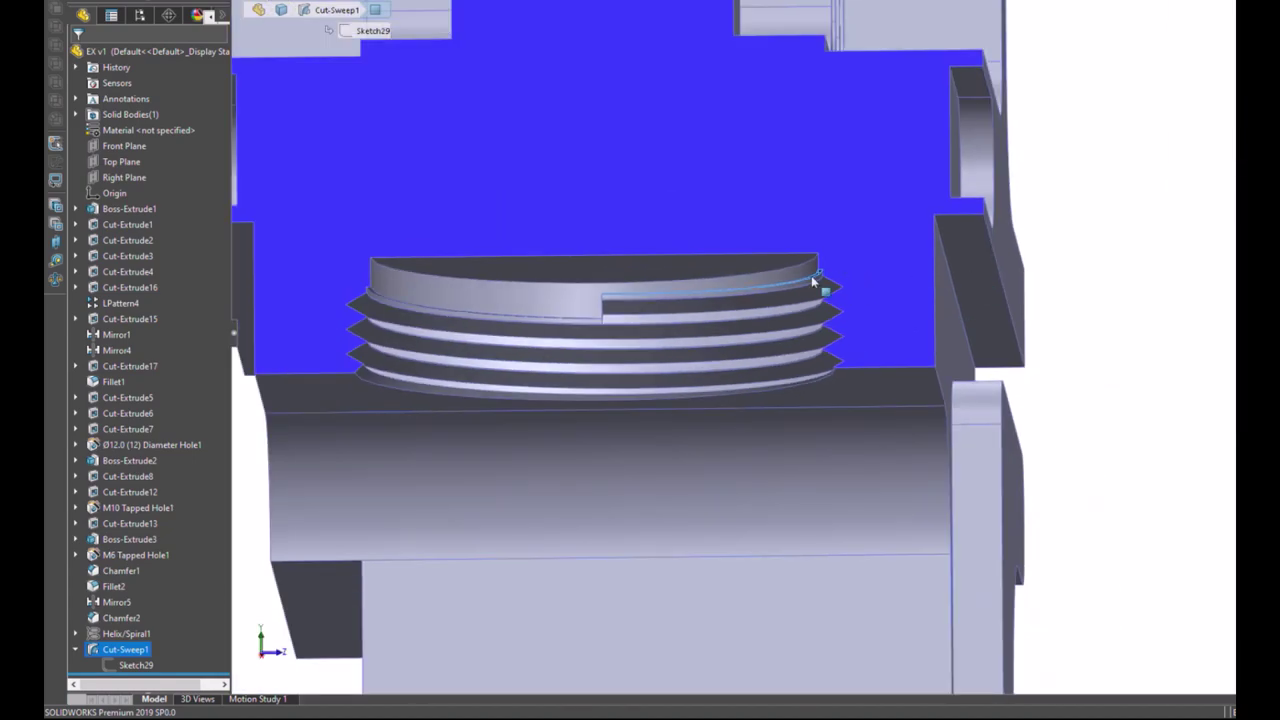
scroll(709, 329, "down", 4)
scroll(671, 360, "up", 2)
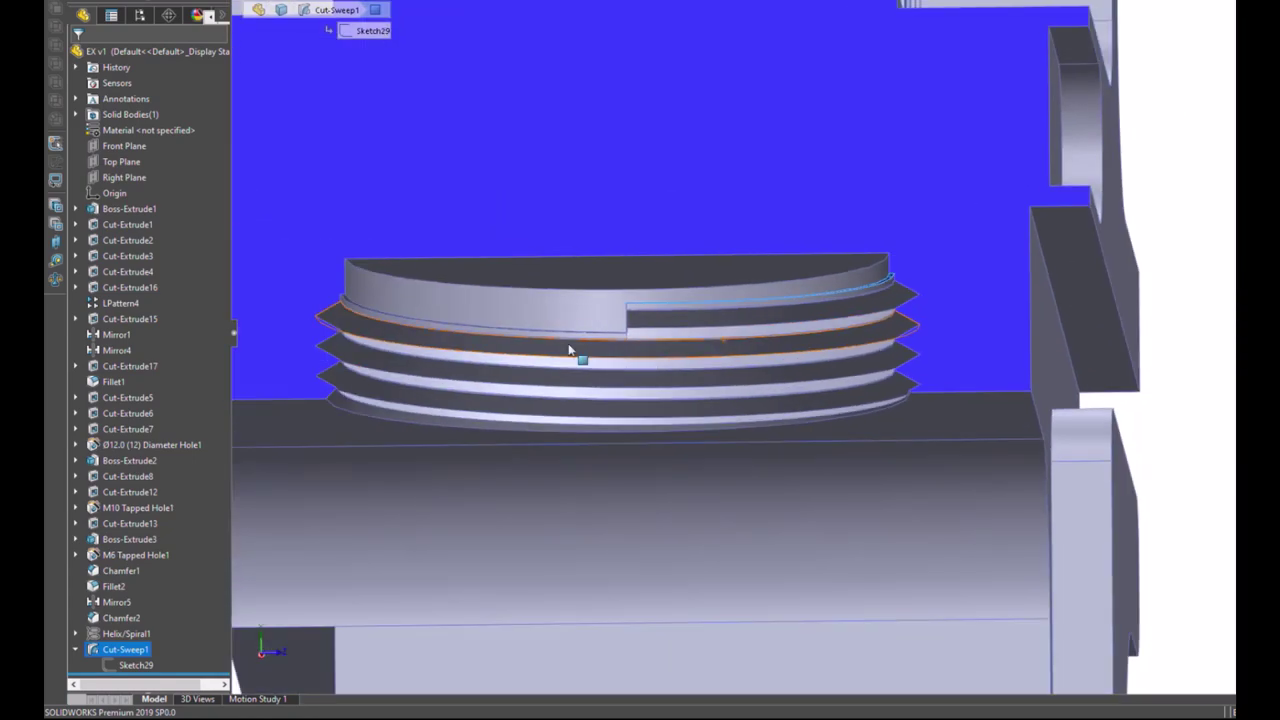
scroll(574, 354, "down", 3)
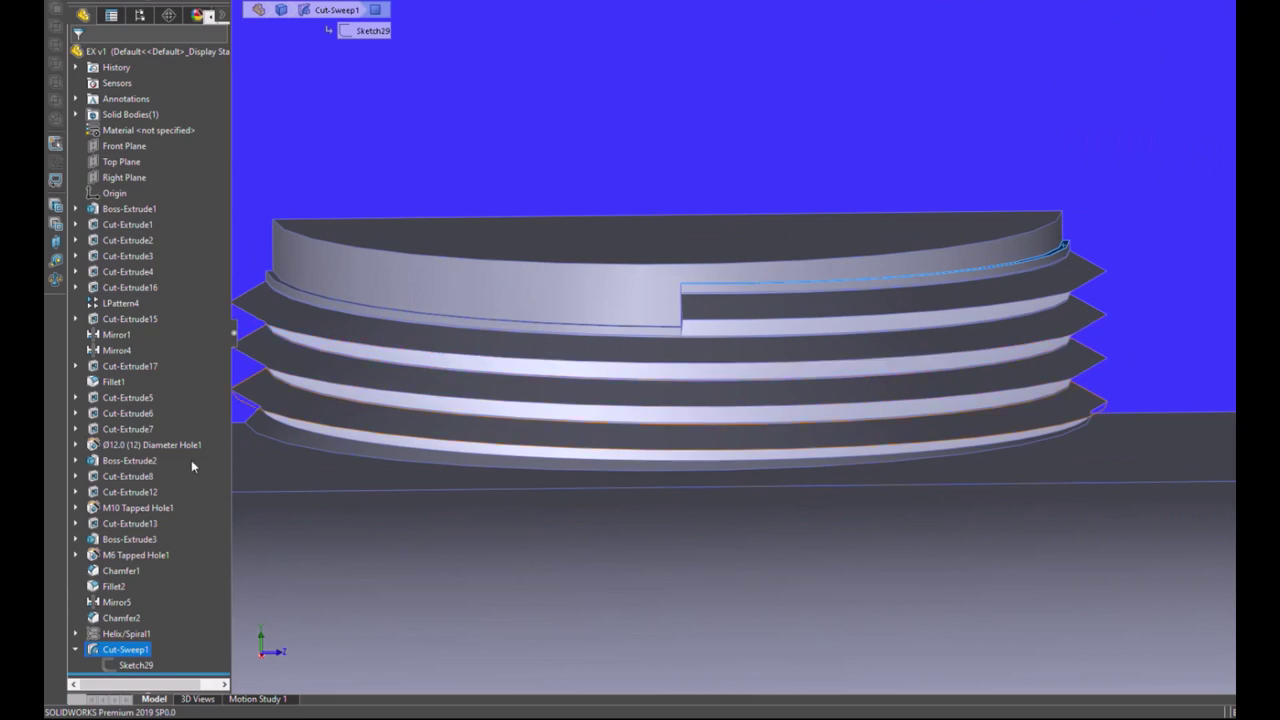
left_click(128, 665)
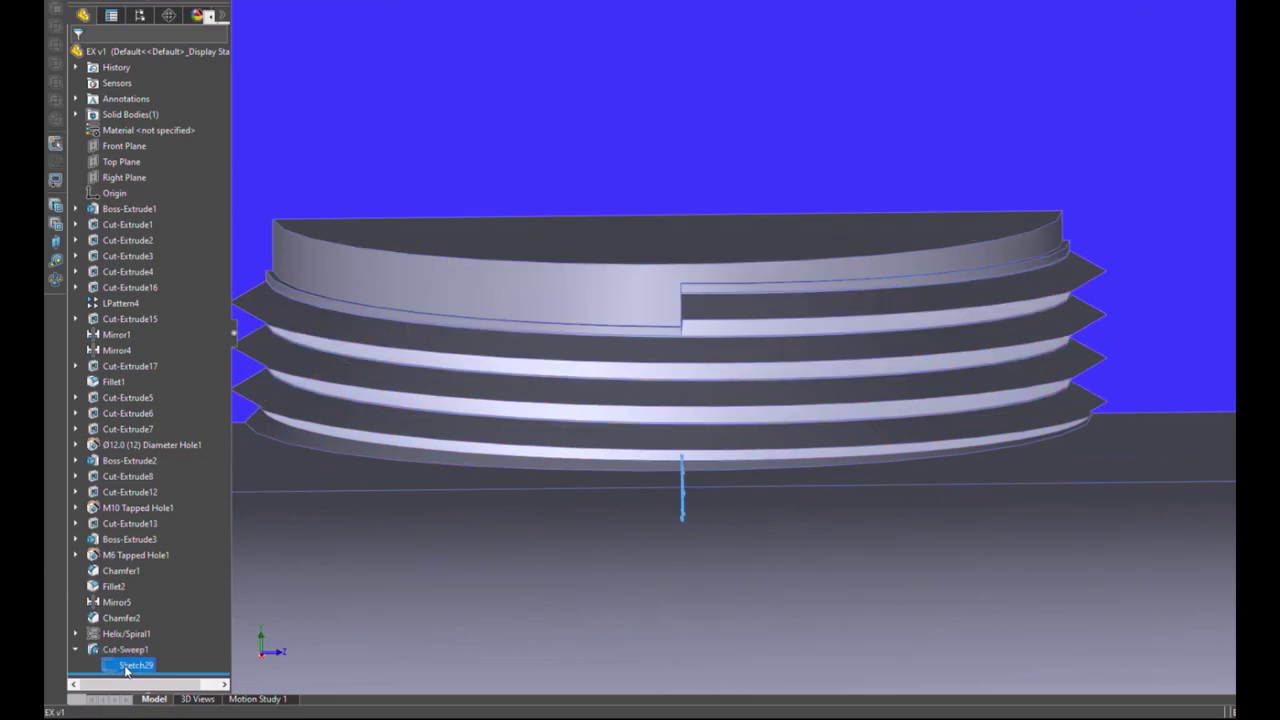
Step: Reopen Sketch29 for editing and zoom in on it from the front view
left_click(137, 633)
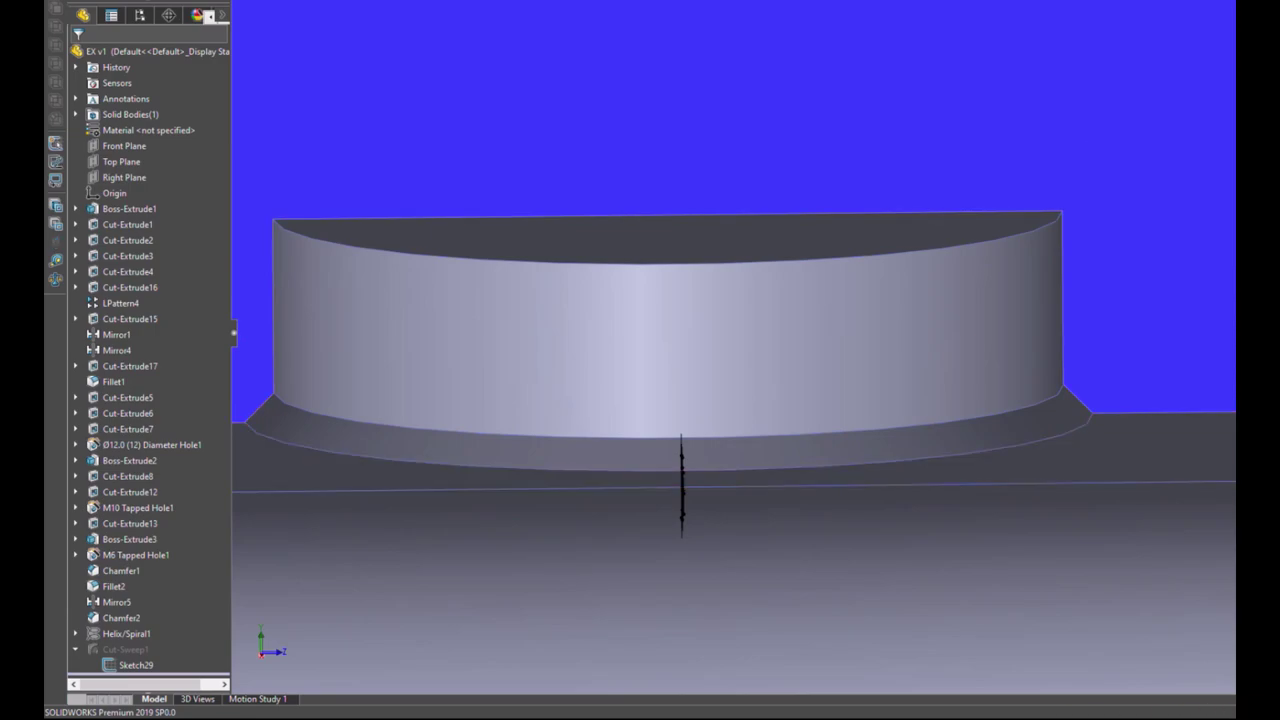
key("ctrl+b")
left_click(119, 653)
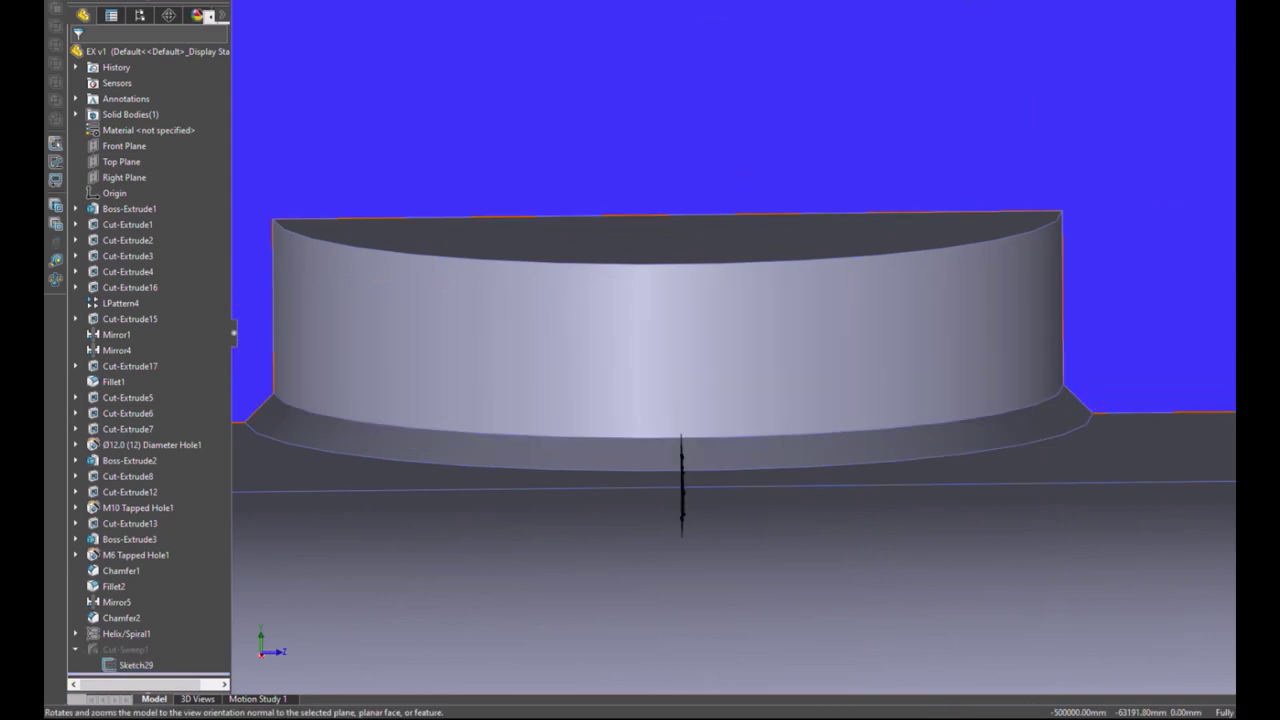
key("ctrl+1")
scroll(792, 283, "down", 5)
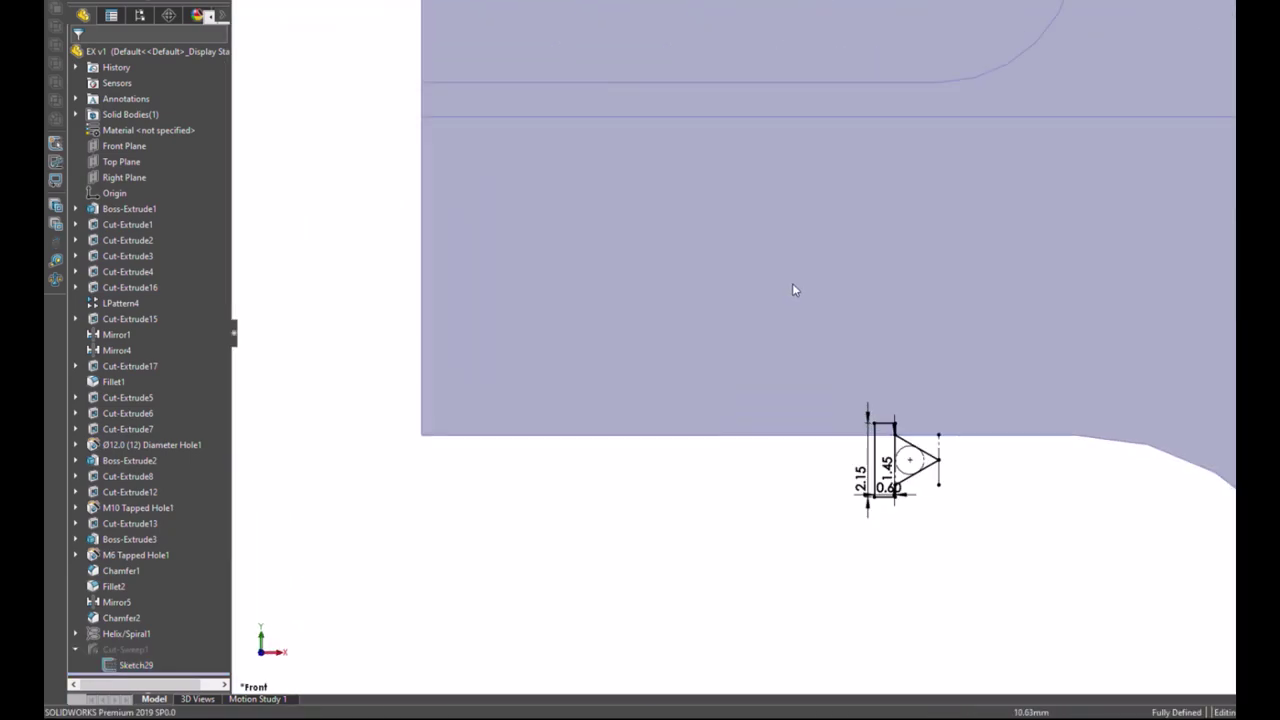
scroll(792, 283, "down", 3)
scroll(977, 491, "down", 2)
scroll(1040, 489, "down", 3)
scroll(700, 320, "down", 1)
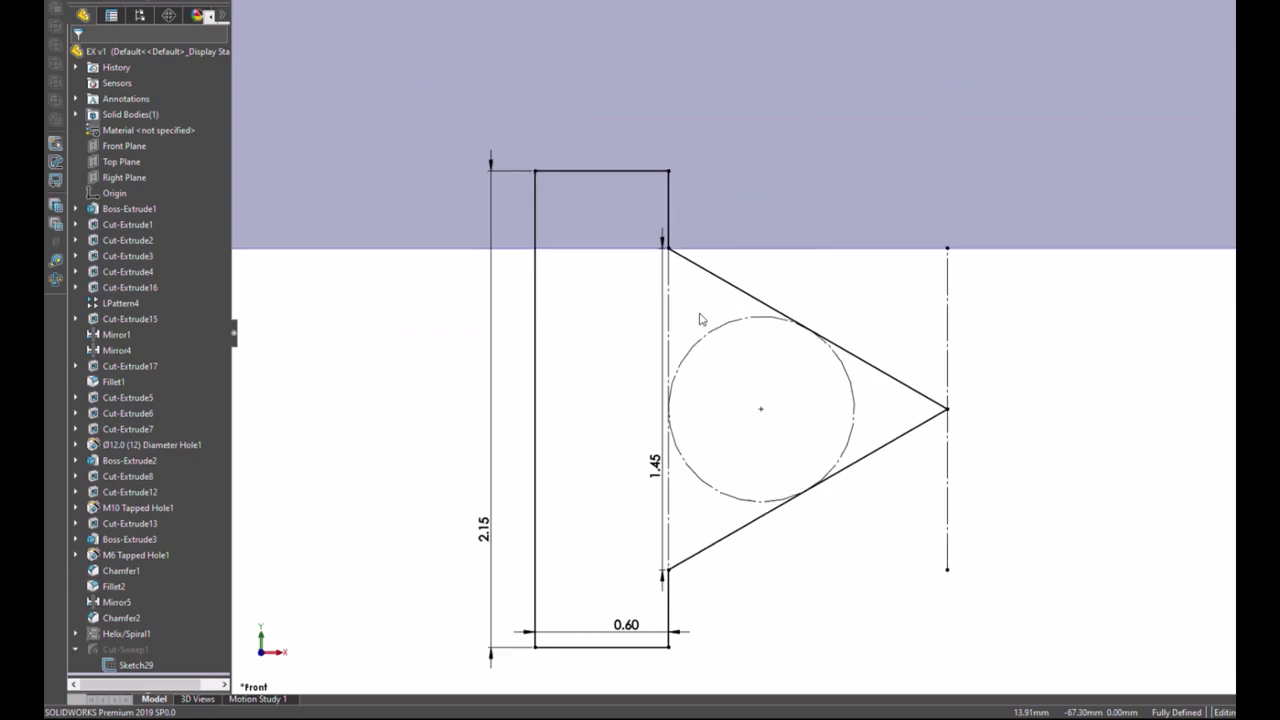
scroll(680, 300, "down", 2)
Step: Replace the short vertical line with a slanted line from the triangle's top corner
left_click(671, 174)
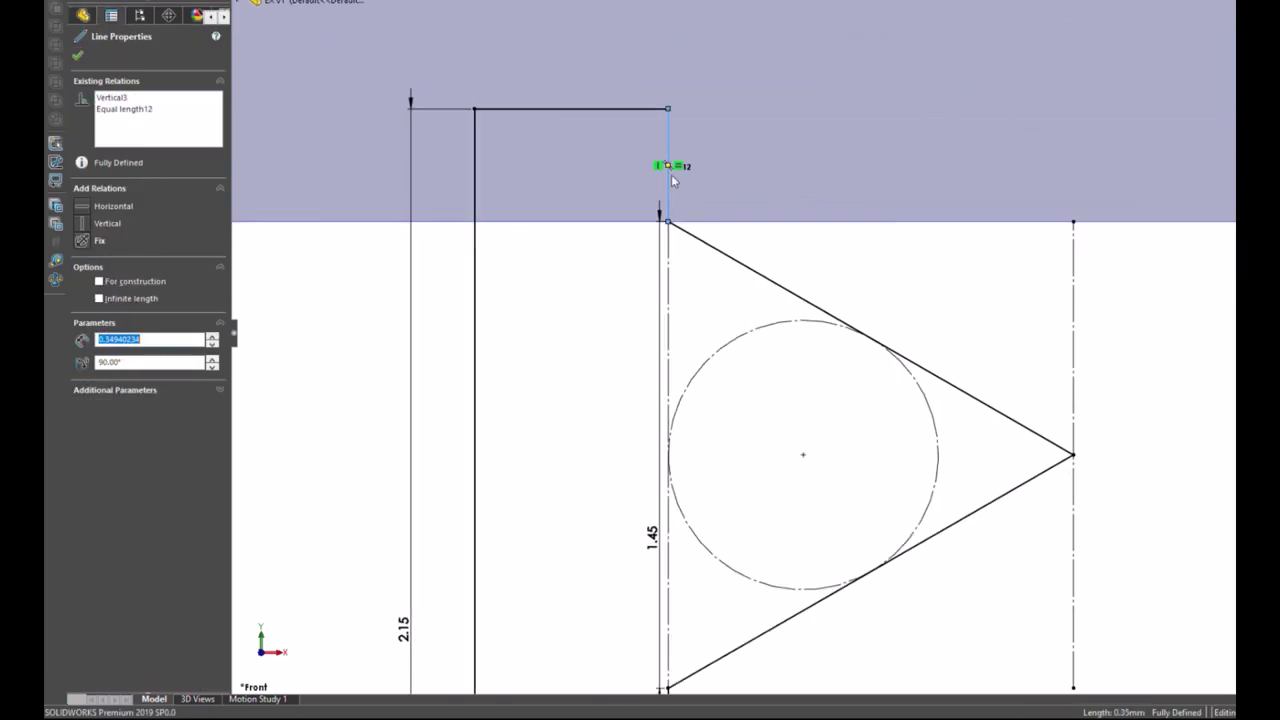
key("Delete")
scroll(810, 267, "up", 2)
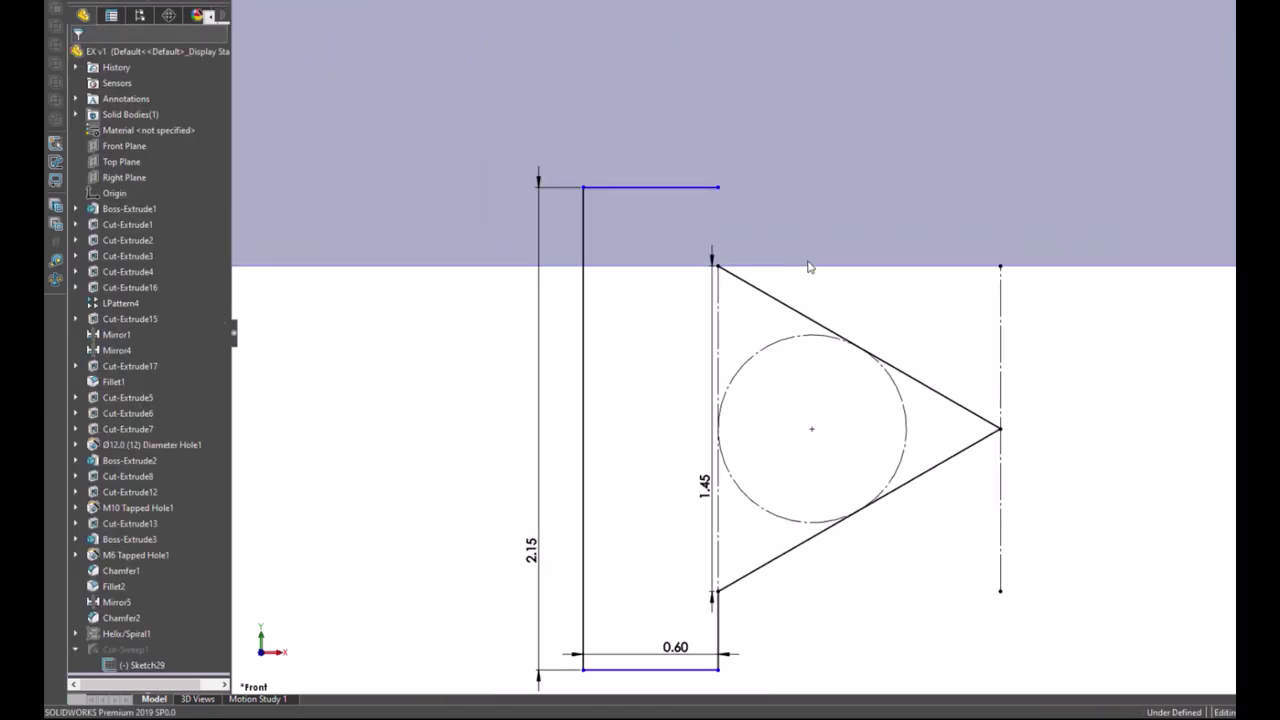
scroll(776, 250, "down", 1)
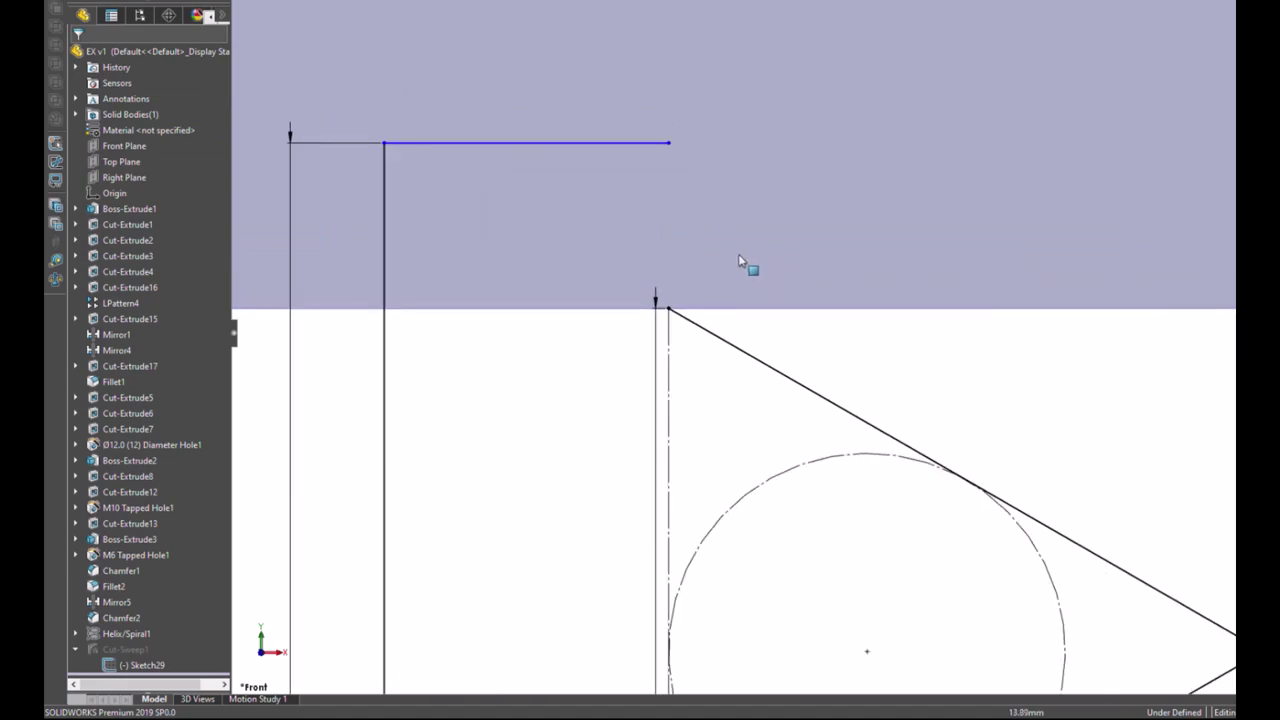
scroll(746, 266, "down", 1)
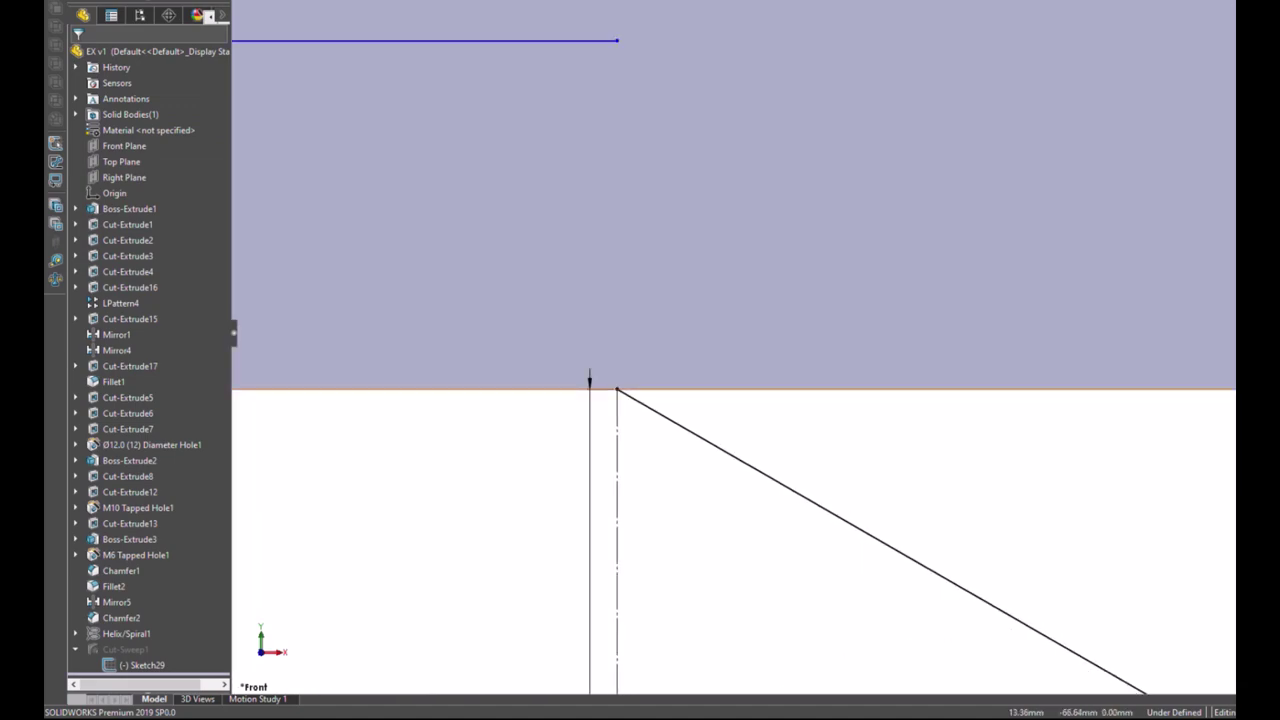
key("l")
left_click(617, 389)
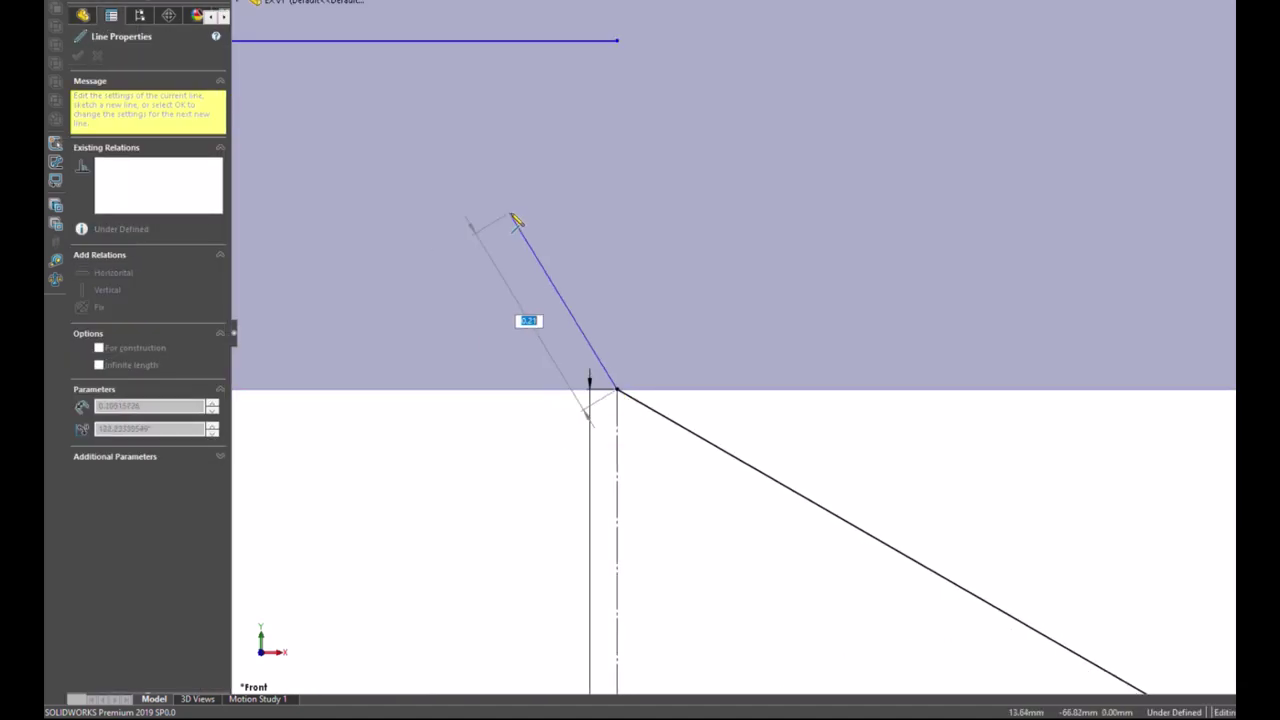
double_click(514, 206)
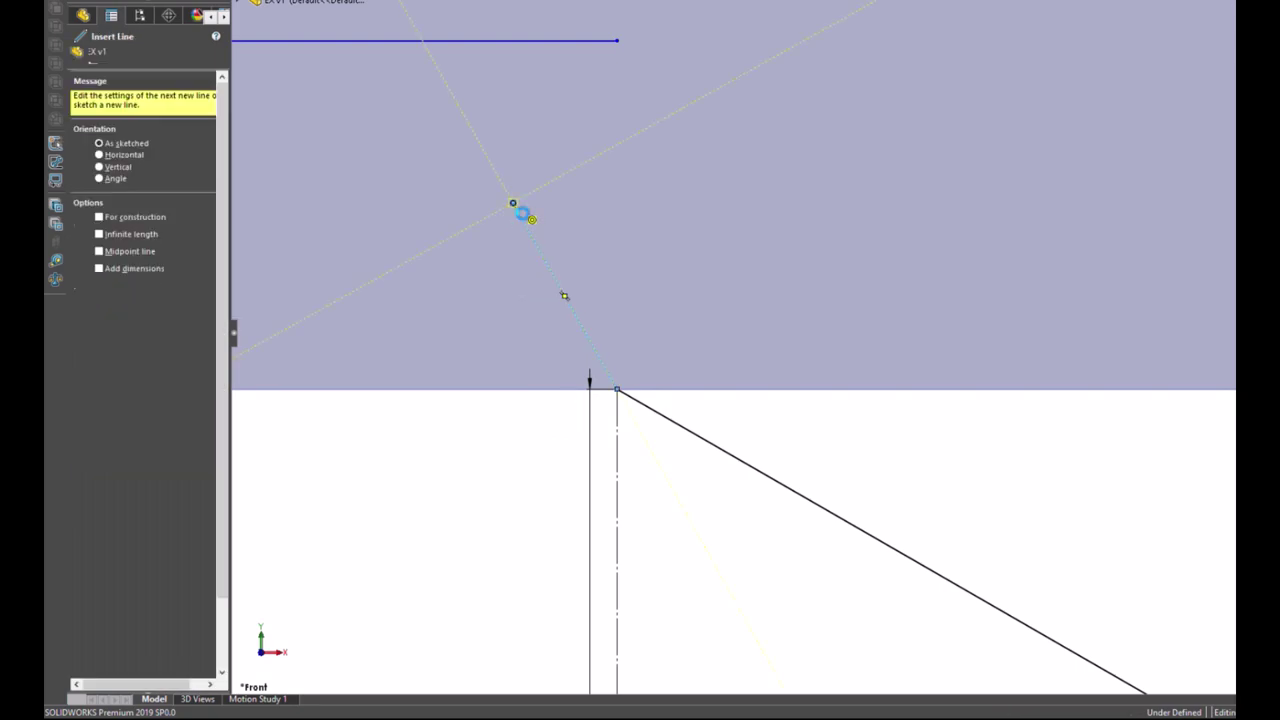
key("Escape")
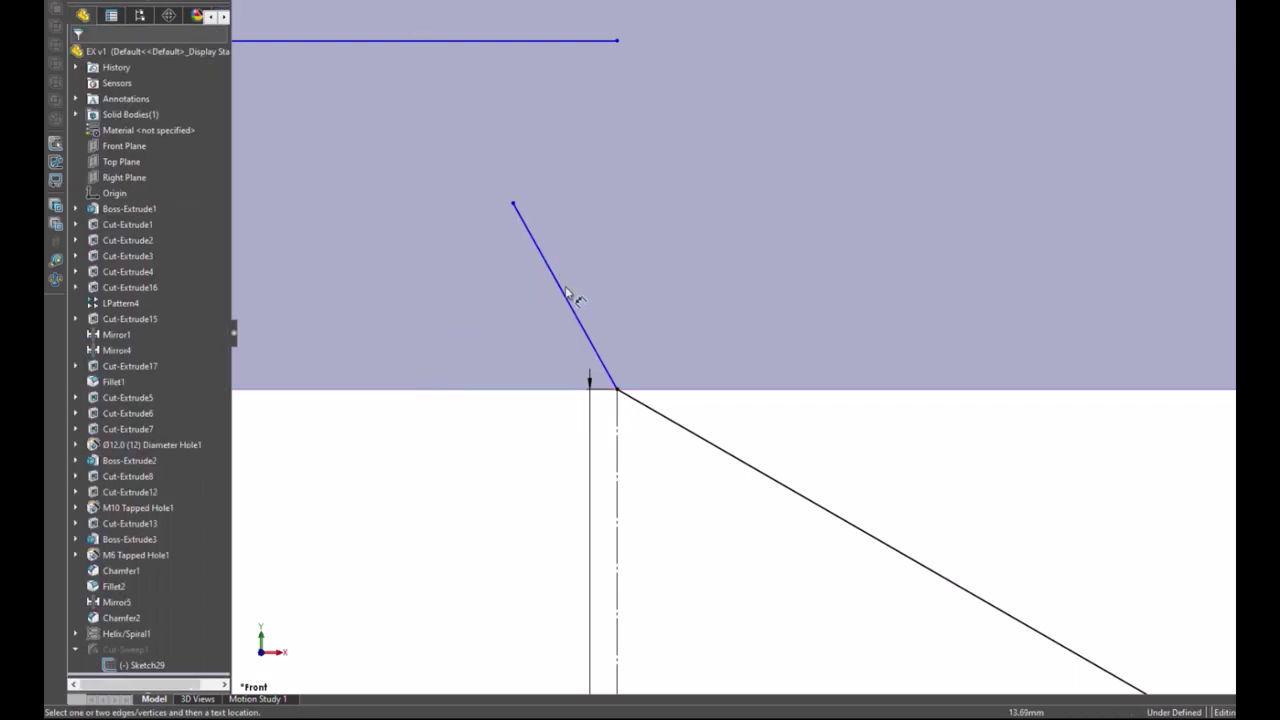
Step: Dimension the slanted line's angle to the horizontal edge as 45°
left_click(569, 289)
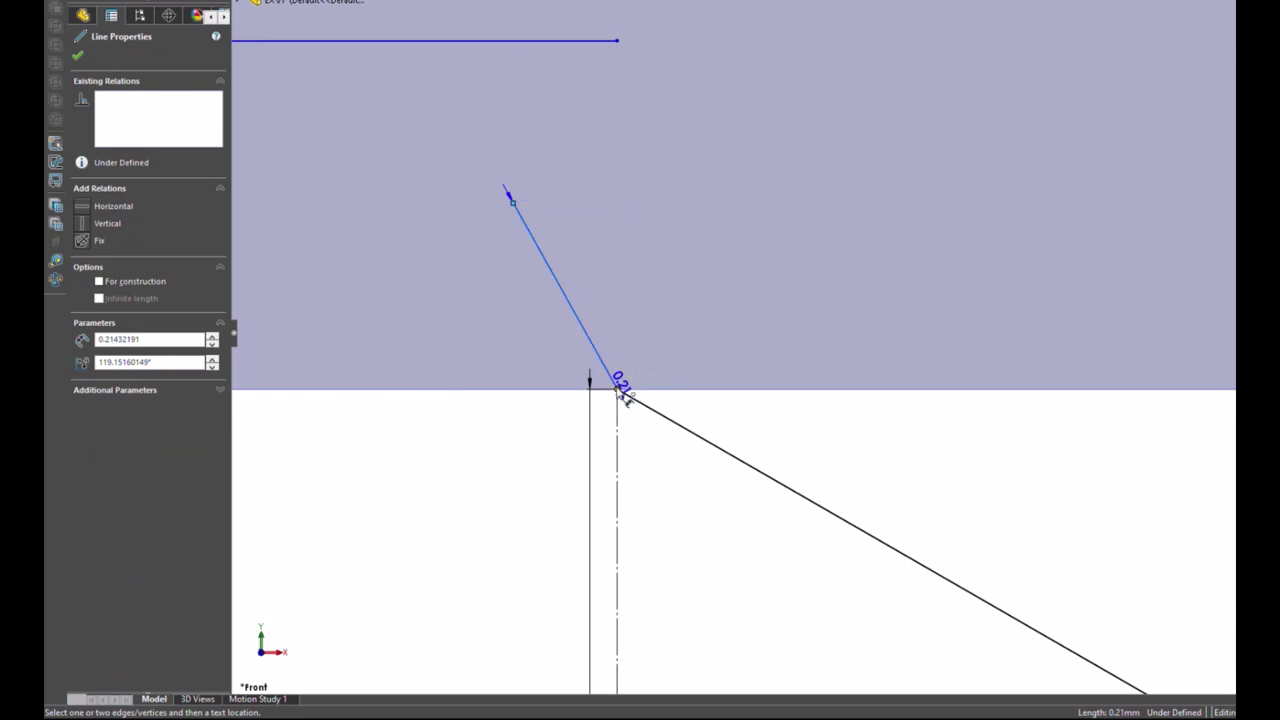
left_click(618, 391)
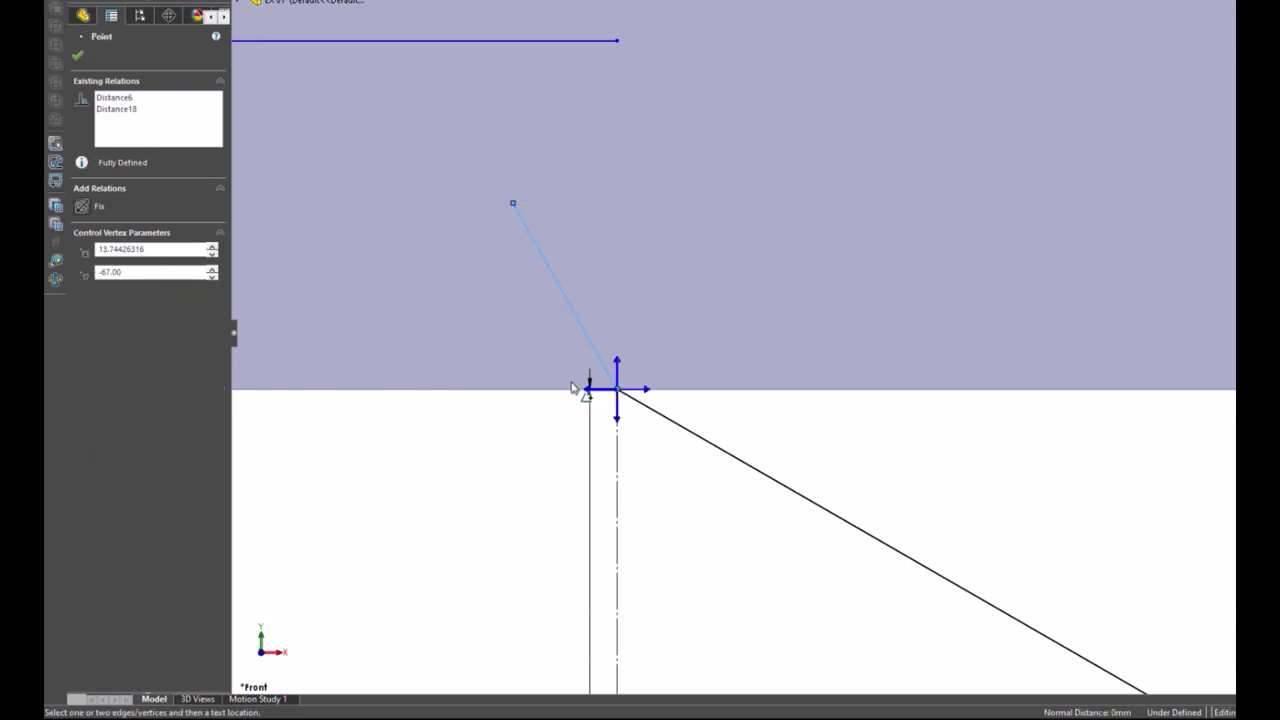
left_click(590, 390)
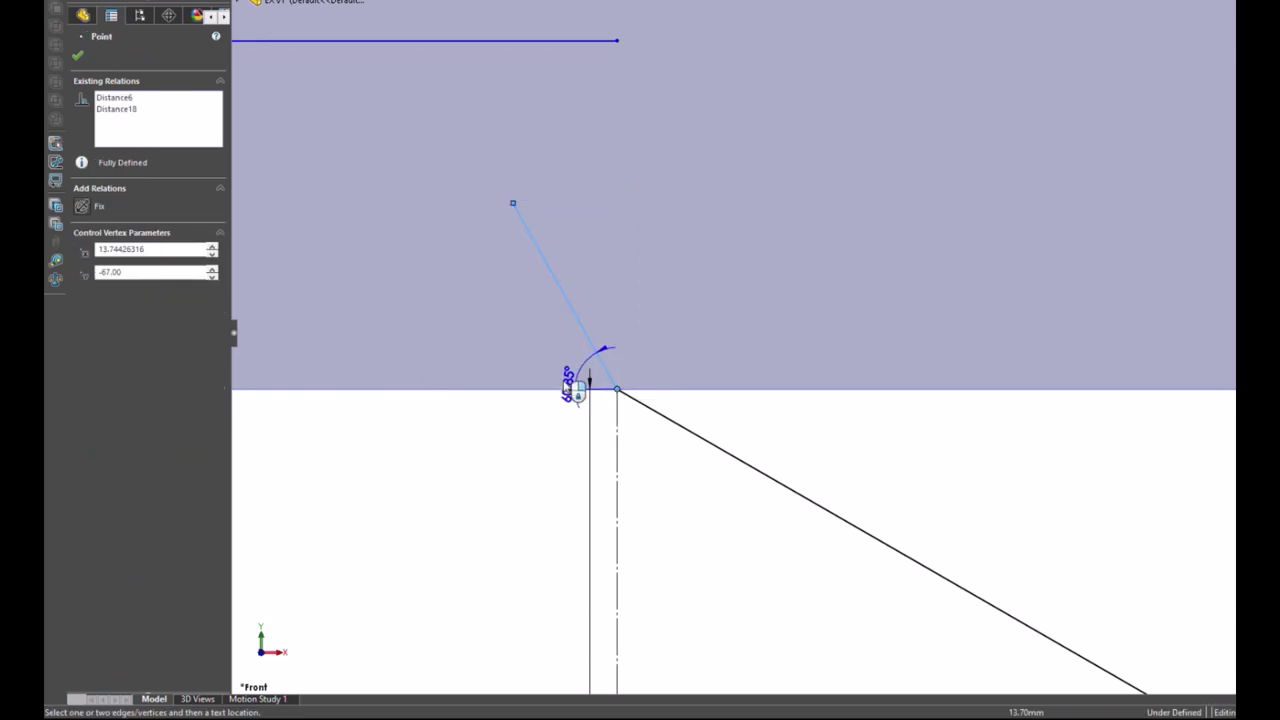
left_click(521, 344)
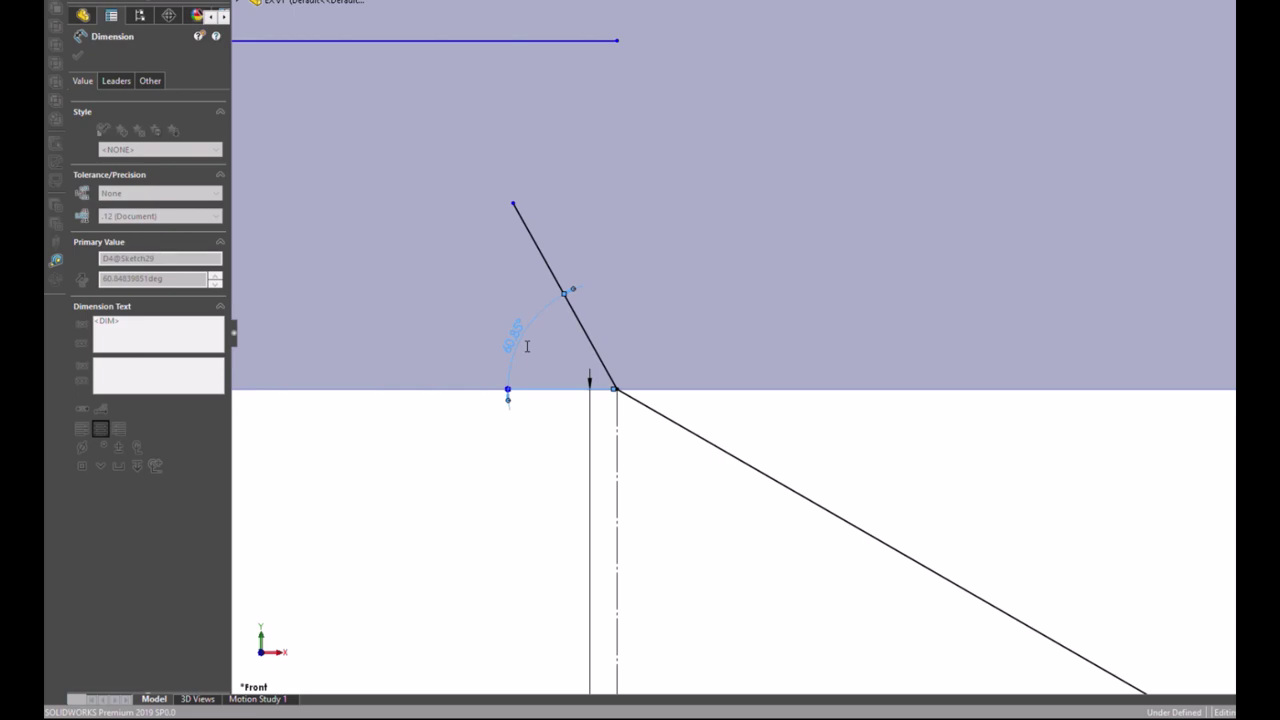
left_click(520, 345)
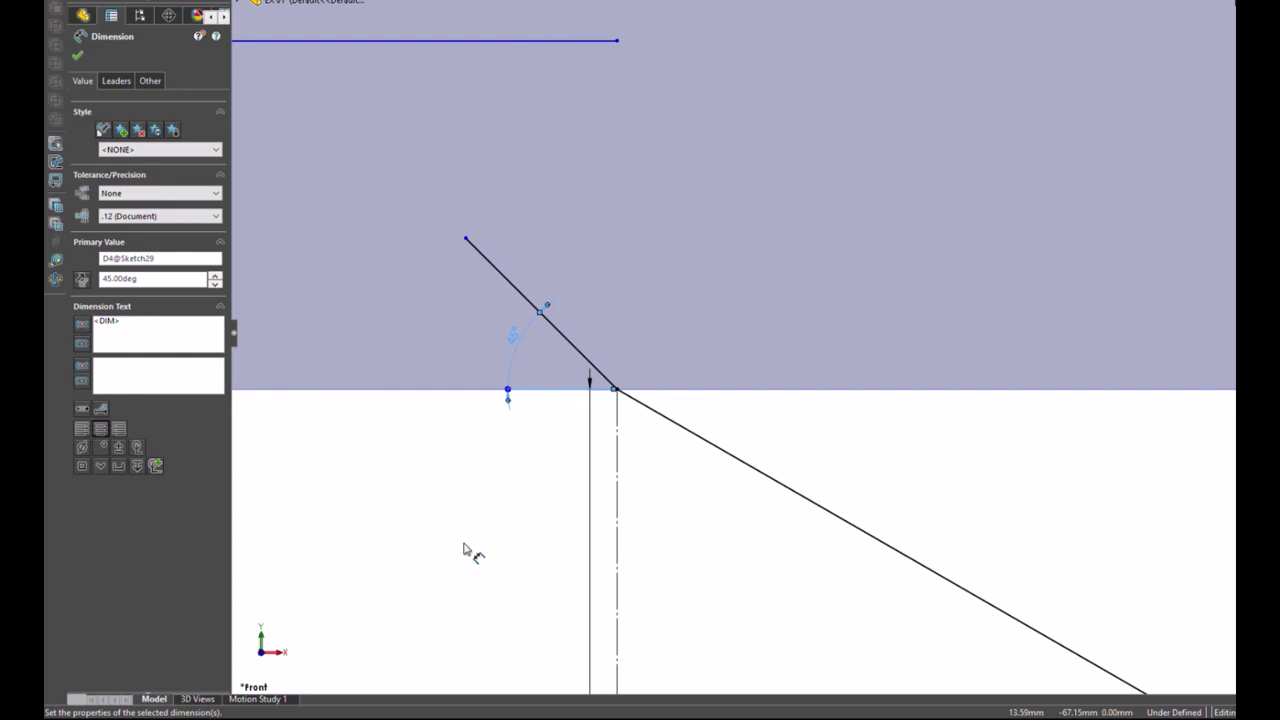
Step: Extend the 45° line to the top edge and trim the top edge to meet it
left_click(464, 547)
scroll(528, 557, "up", 3)
scroll(629, 206, "down", 2)
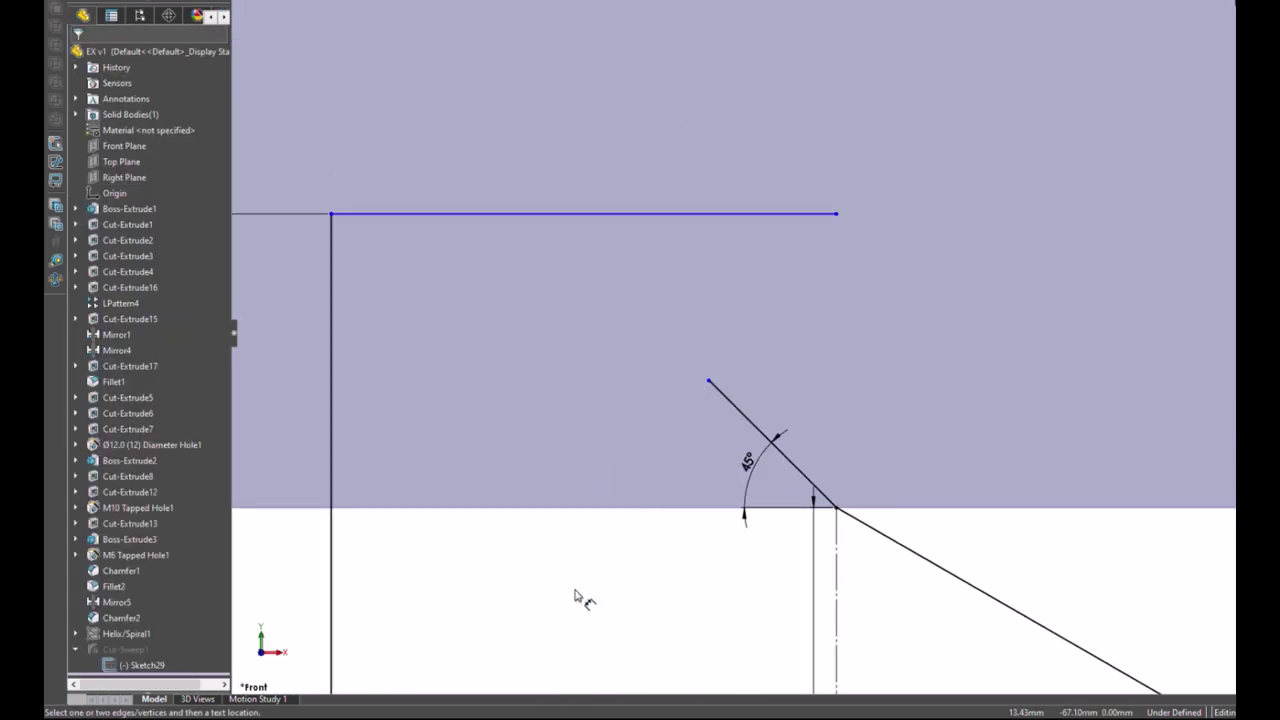
mouse_move(709, 381)
left_mouse_down()
mouse_move(585, 215)
mouse_move(545, 214)
left_mouse_up()
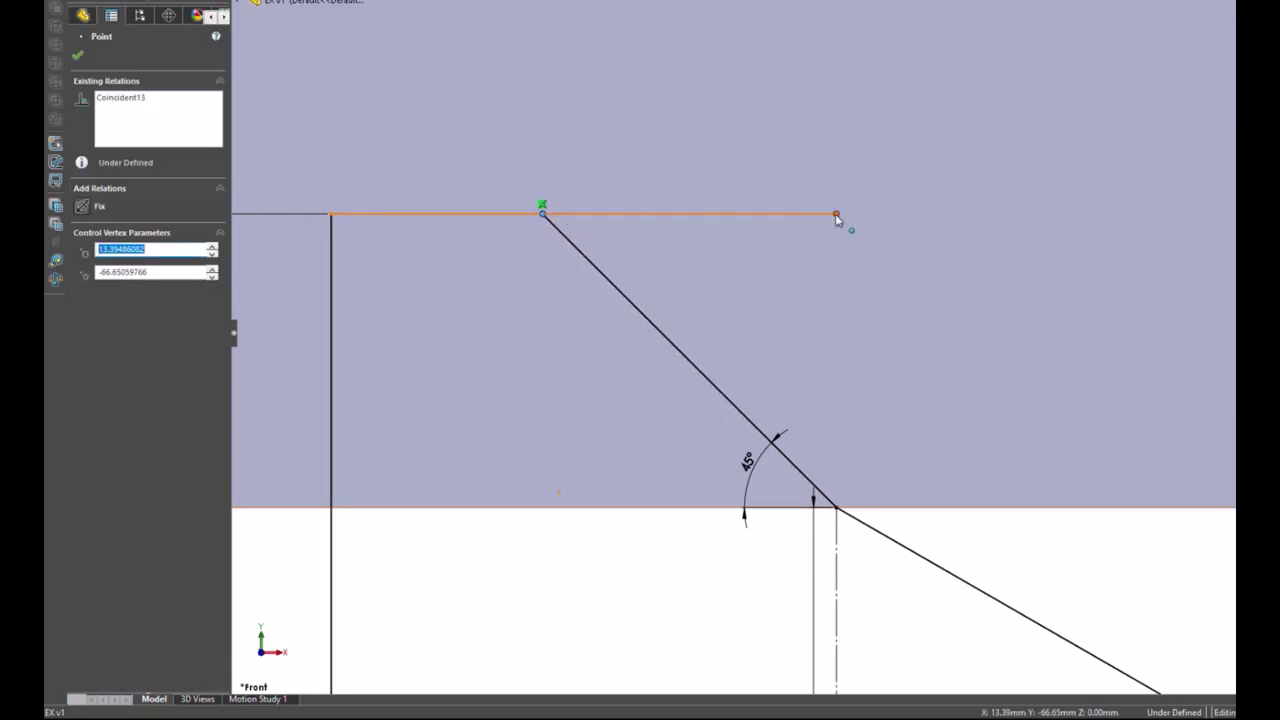
left_click_drag(836, 215, 541, 216)
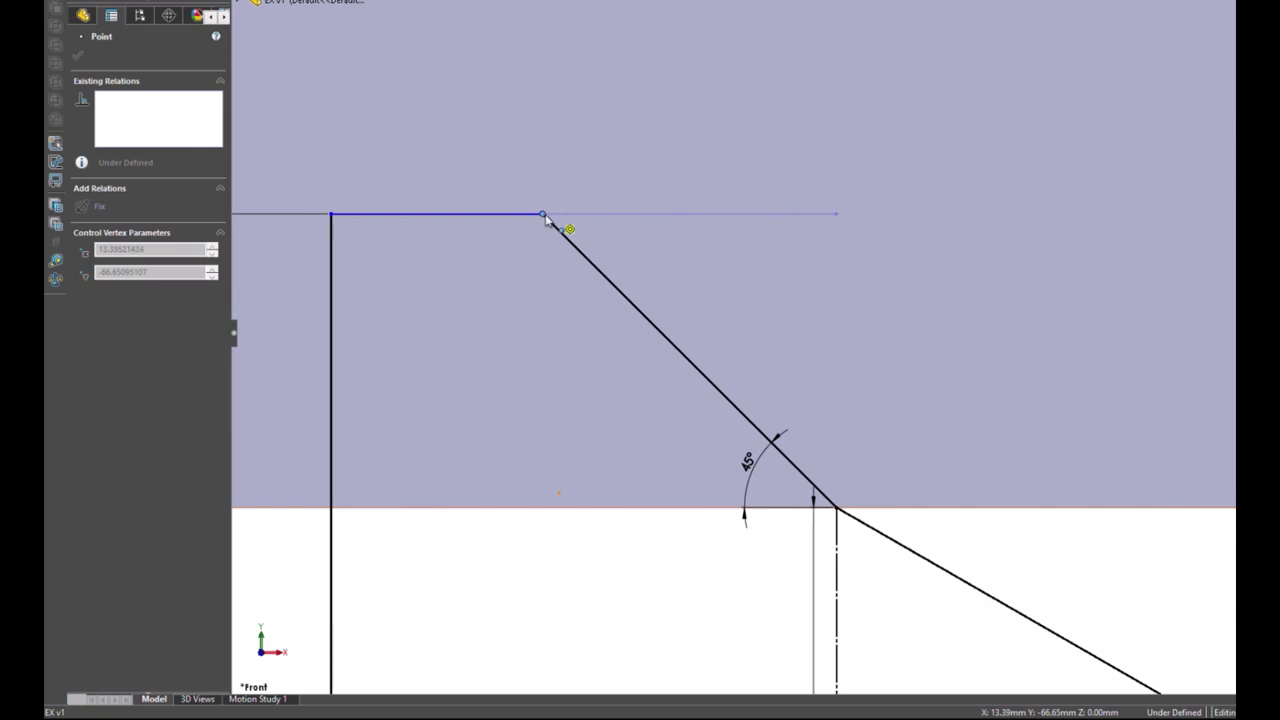
left_click(583, 545)
Step: Dimension the short lower edge 0.35 to fully define Sketch29
scroll(771, 468, "down", 3)
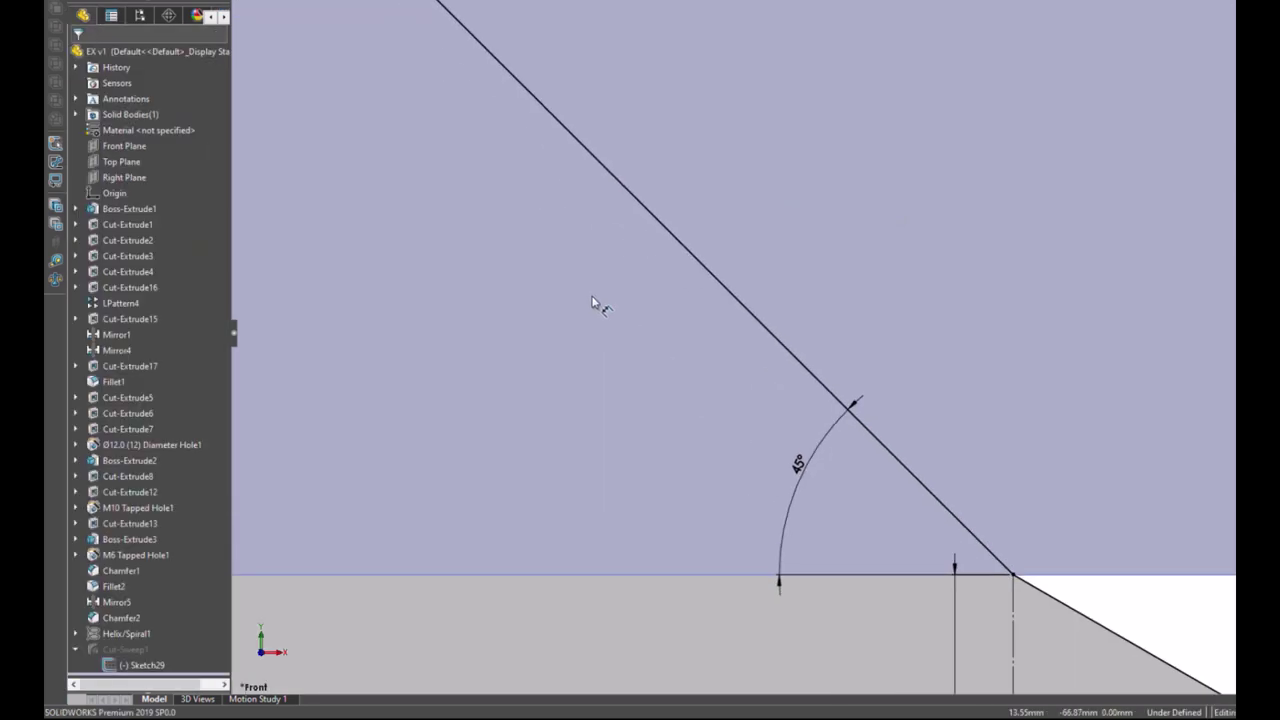
scroll(593, 305, "up", 3)
scroll(593, 295, "up", 3)
scroll(593, 295, "up", 2)
scroll(602, 280, "up", 2)
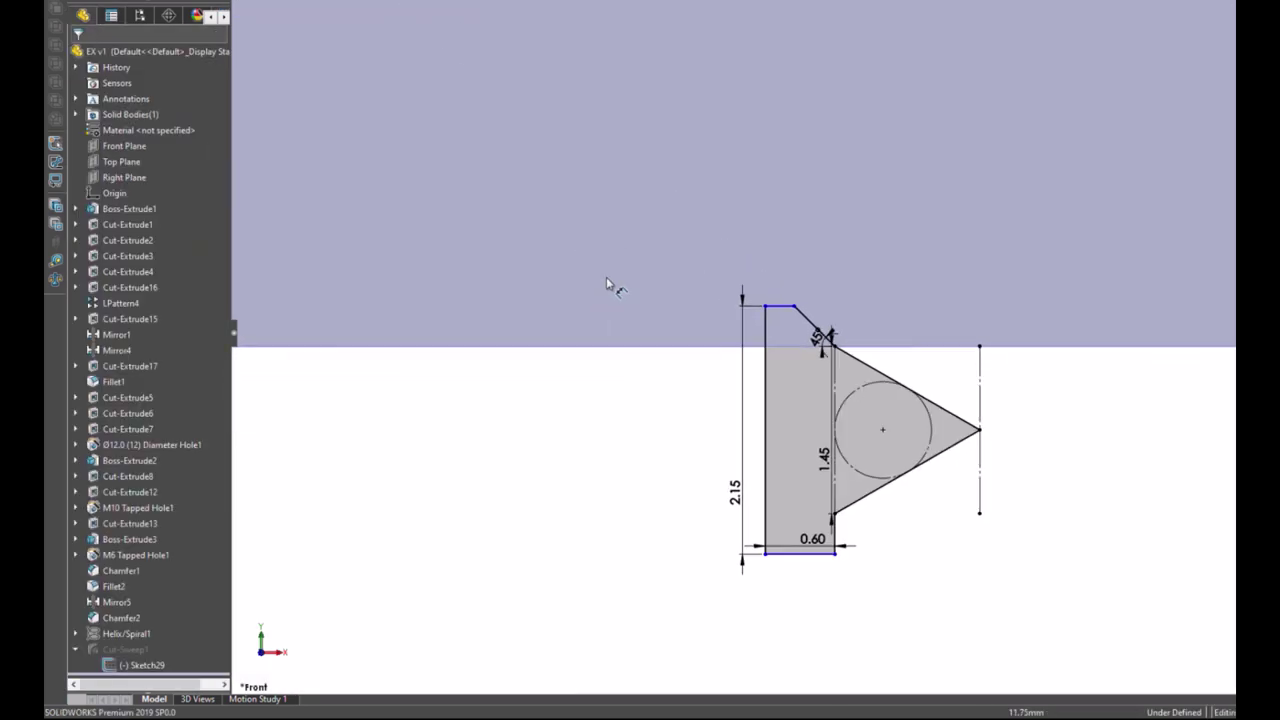
scroll(891, 537, "down", 3)
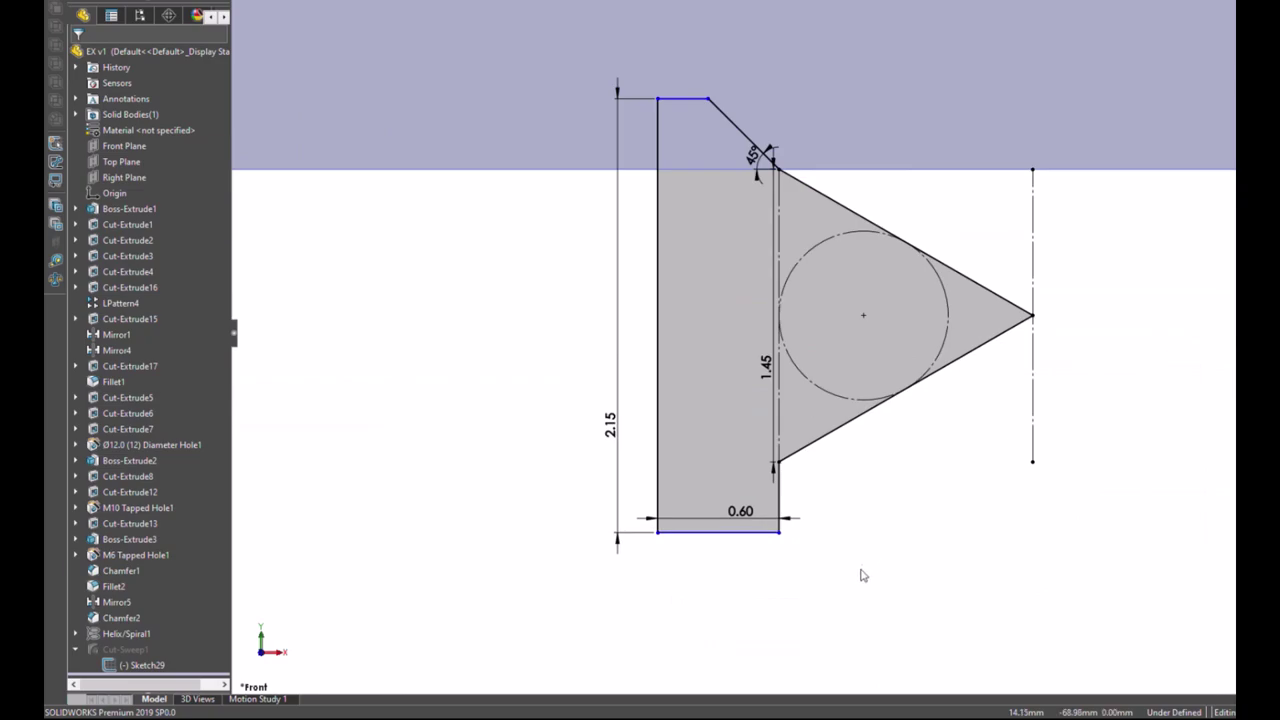
left_click(780, 500)
left_click(793, 490)
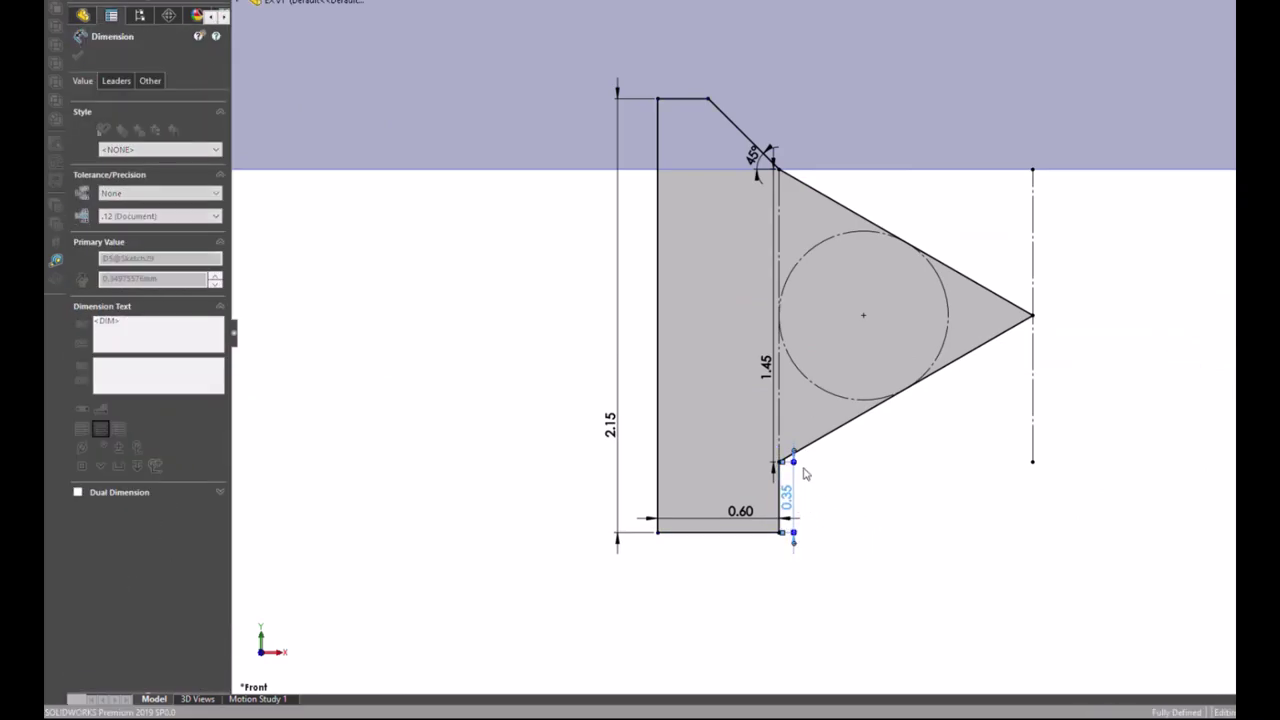
left_click(866, 517)
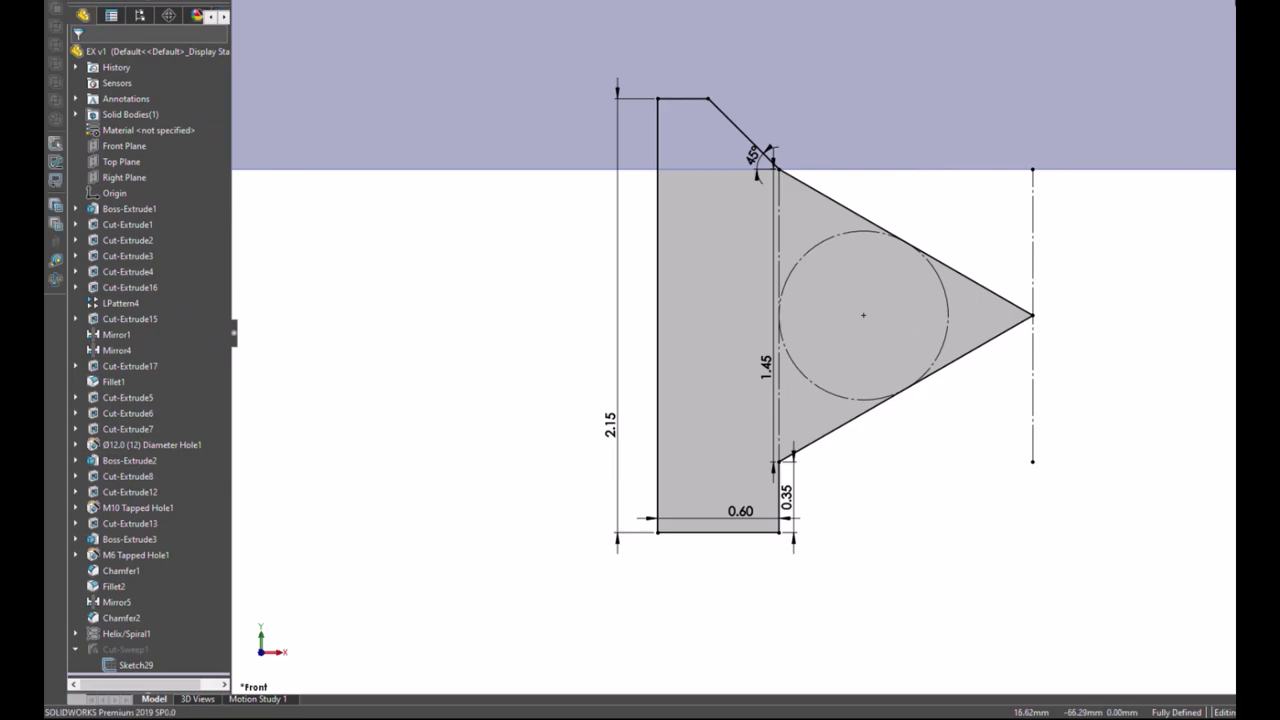
Step: Exit the sketch to rebuild Cut-Sweep1 and view the part normal to the Right Plane
key("ctrl+b")
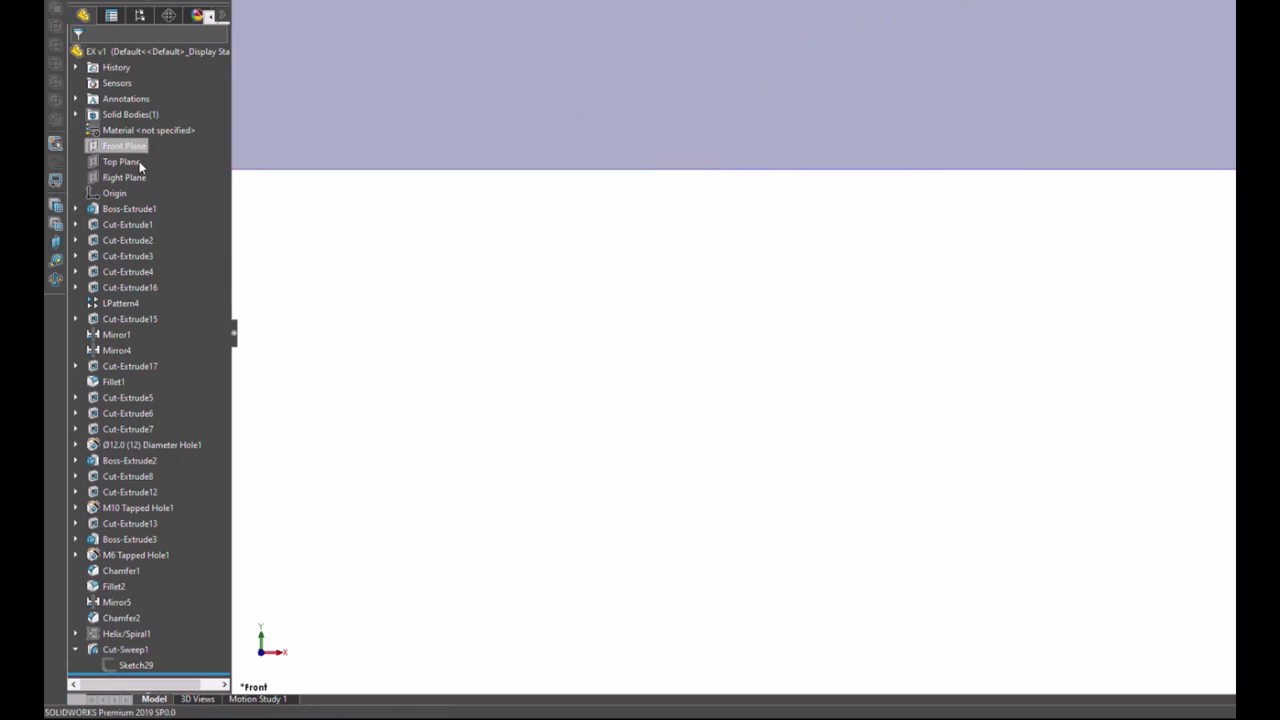
left_click(124, 177)
key("ctrl+8")
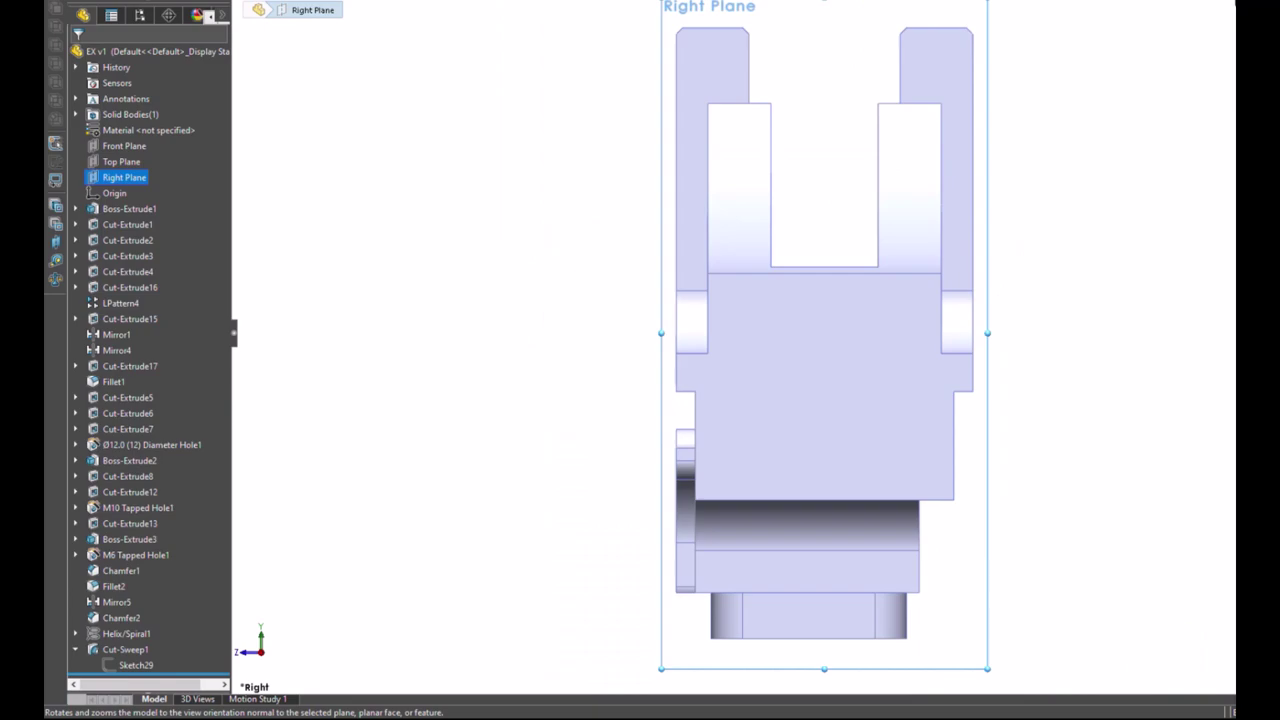
key("ctrl+8")
scroll(868, 484, "down", 5)
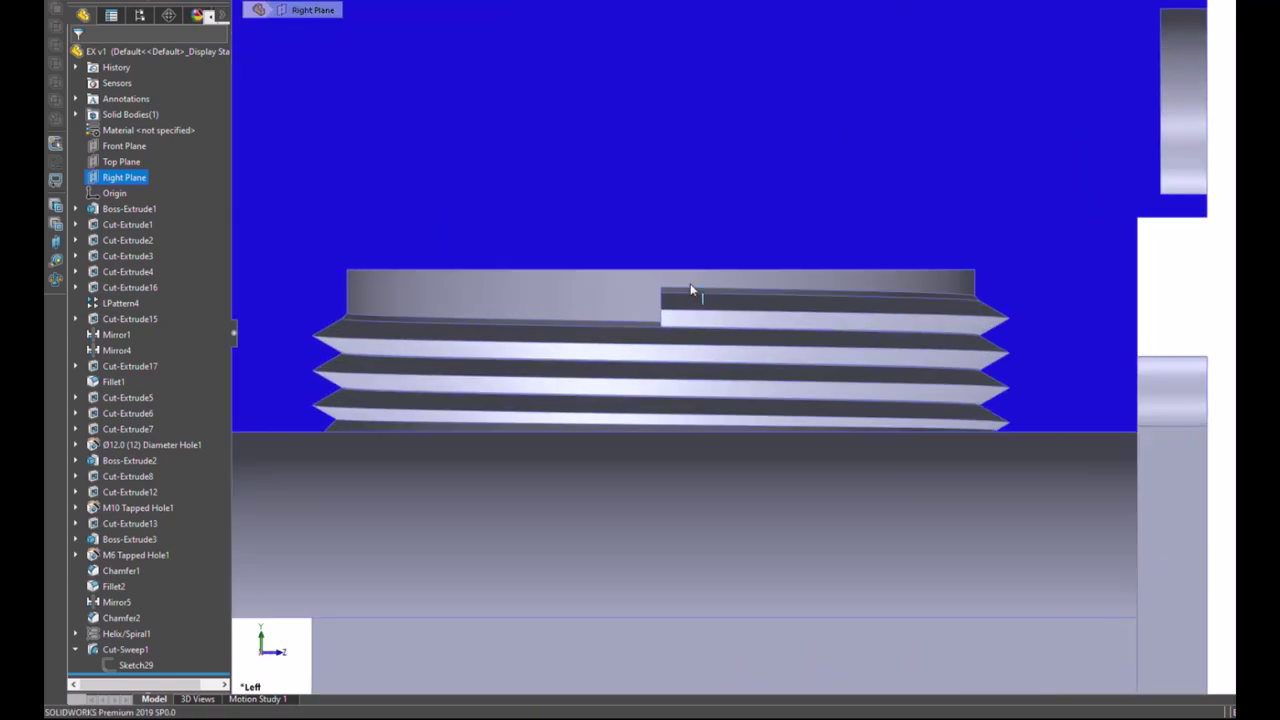
scroll(691, 289, "down", 3)
scroll(691, 289, "down", 2)
Step: Orbit and zoom to inspect the thread's triangular end face and band faces
mouse_move(700, 417)
middle_mouse_down()
mouse_move(654, 366)
mouse_move(737, 423)
mouse_move(743, 343)
mouse_move(775, 282)
mouse_move(757, 248)
mouse_move(733, 412)
middle_mouse_up()
left_click(697, 388)
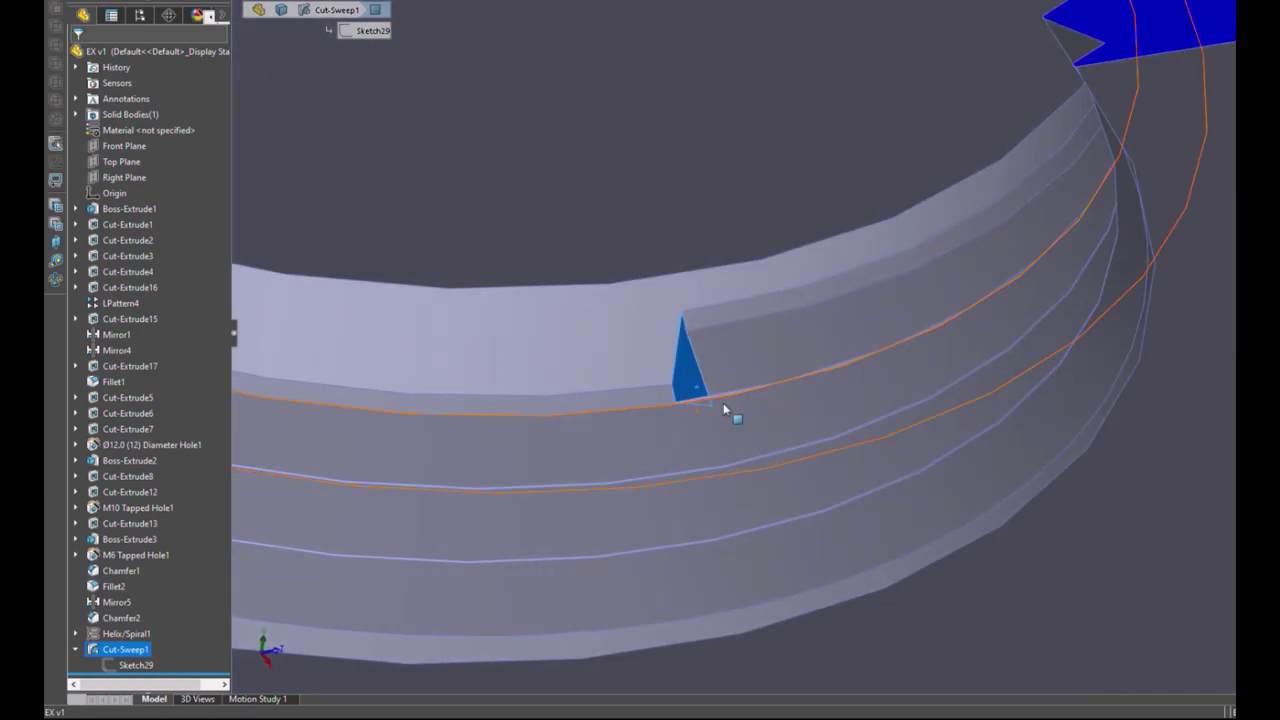
left_click(721, 316)
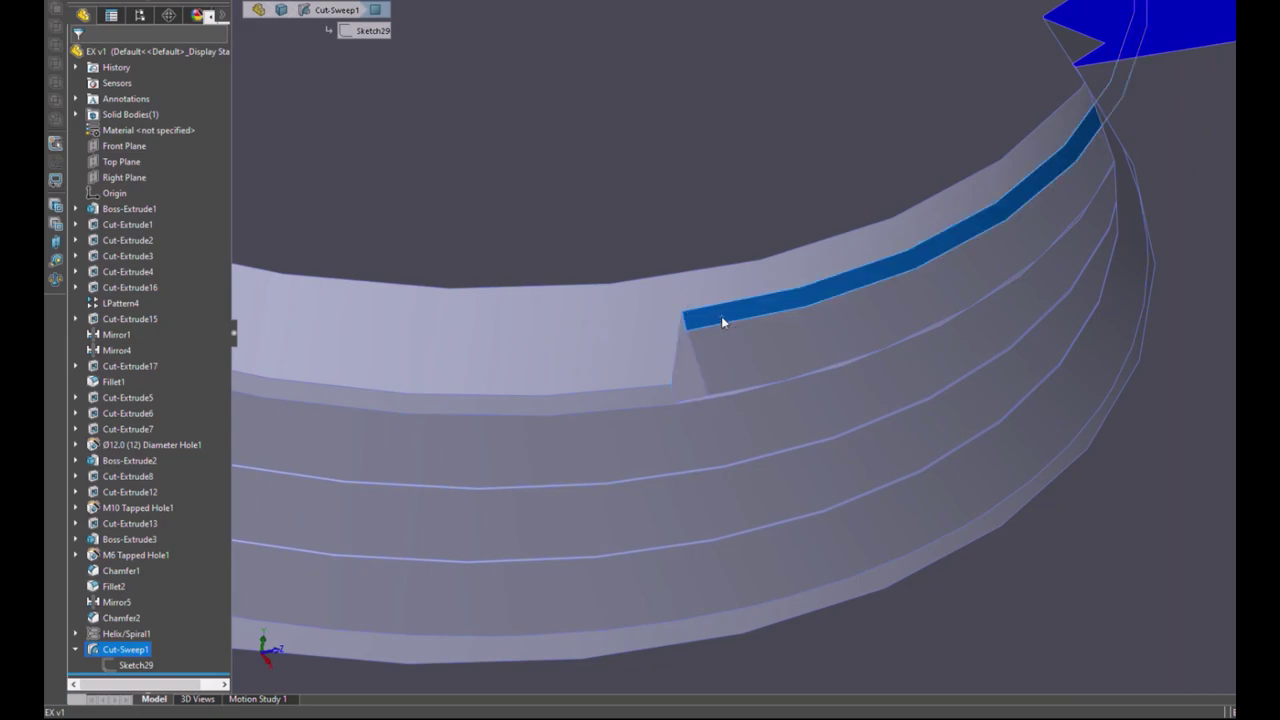
left_click(677, 387, "ctrl")
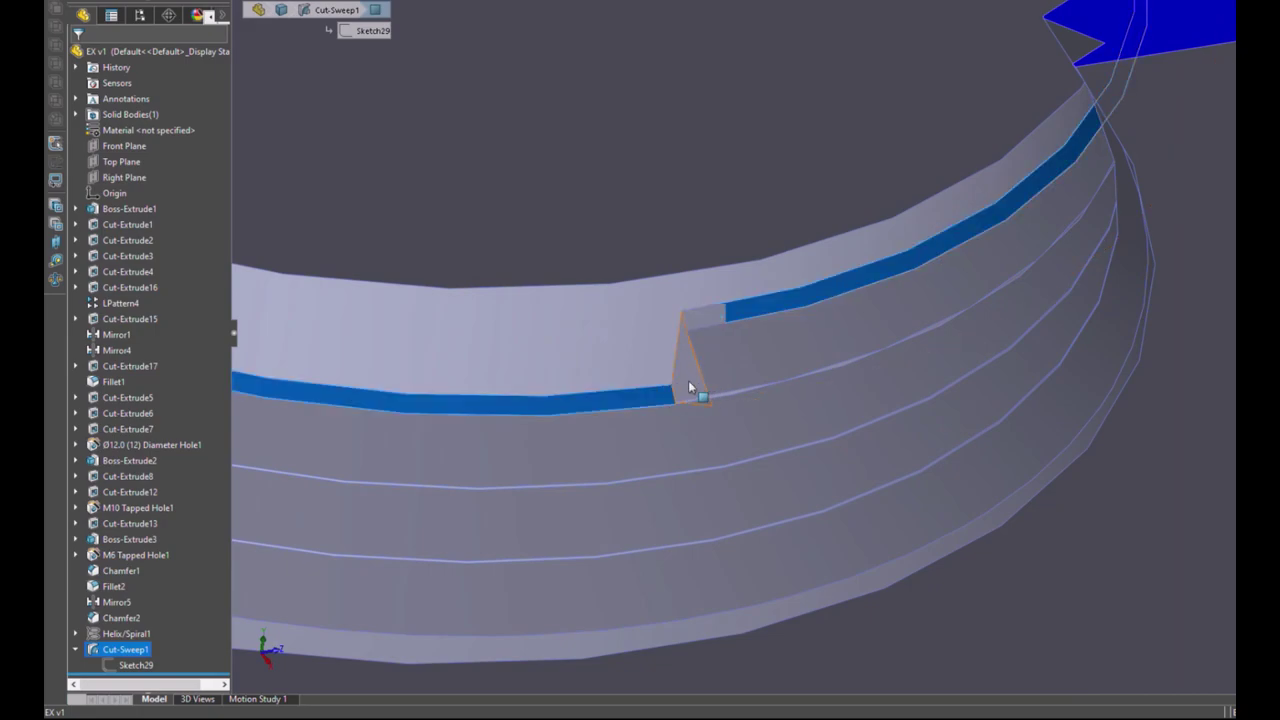
left_click(689, 382)
mouse_move(777, 359)
middle_mouse_down()
mouse_move(737, 357)
mouse_move(749, 354)
mouse_move(797, 431)
mouse_move(797, 457)
mouse_move(804, 409)
middle_mouse_up()
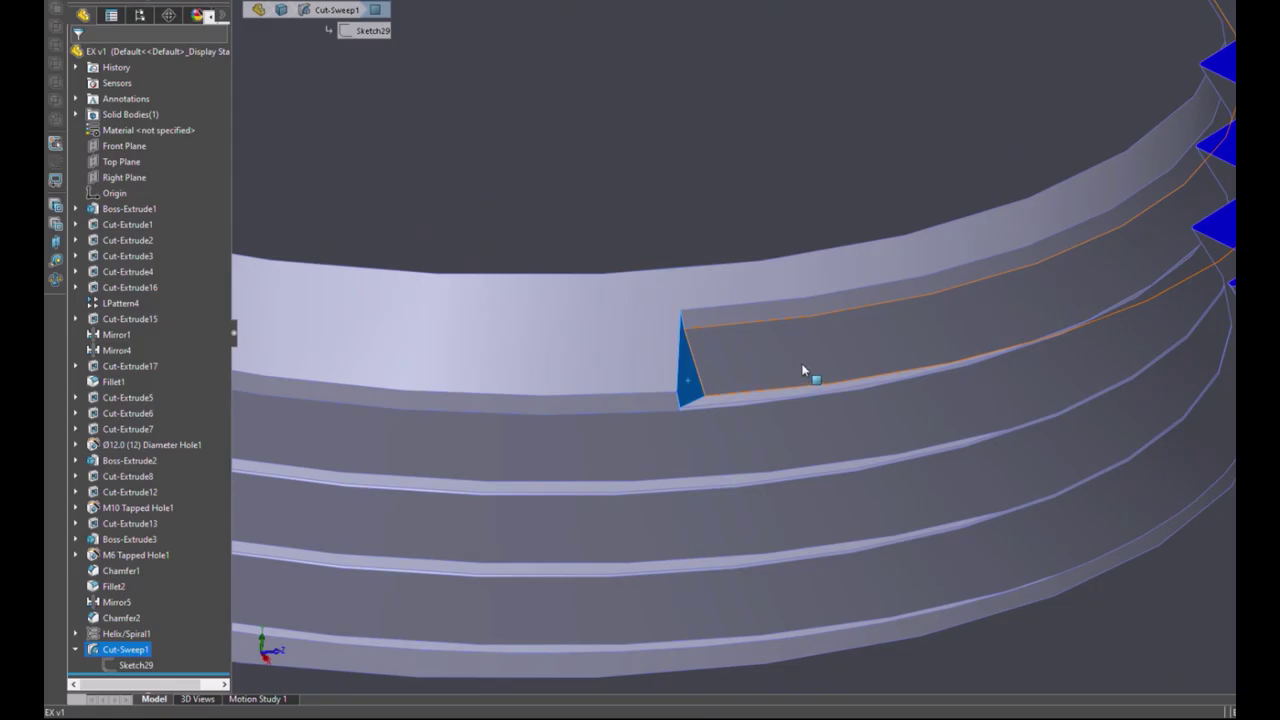
scroll(815, 380, "up", 4)
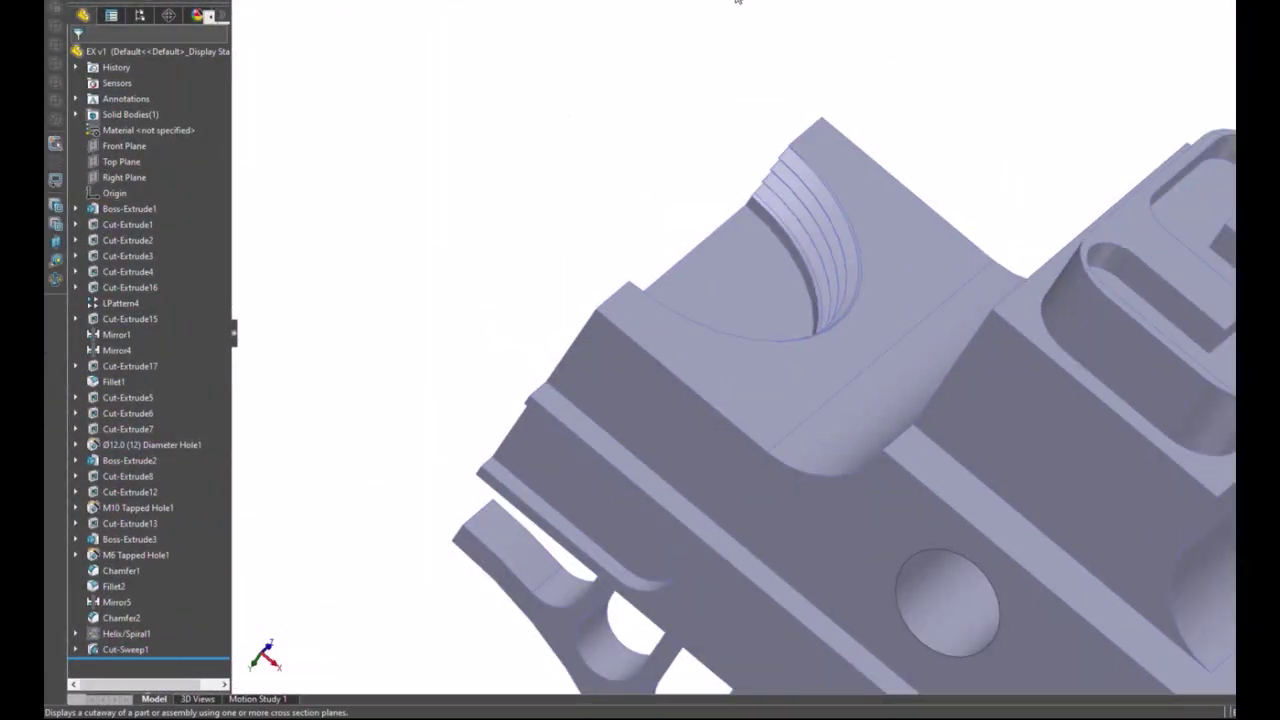
Step: Start a sketch on the thread cut's end face and convert that face's edges into it
middle_click_drag(855, 215, 842, 362)
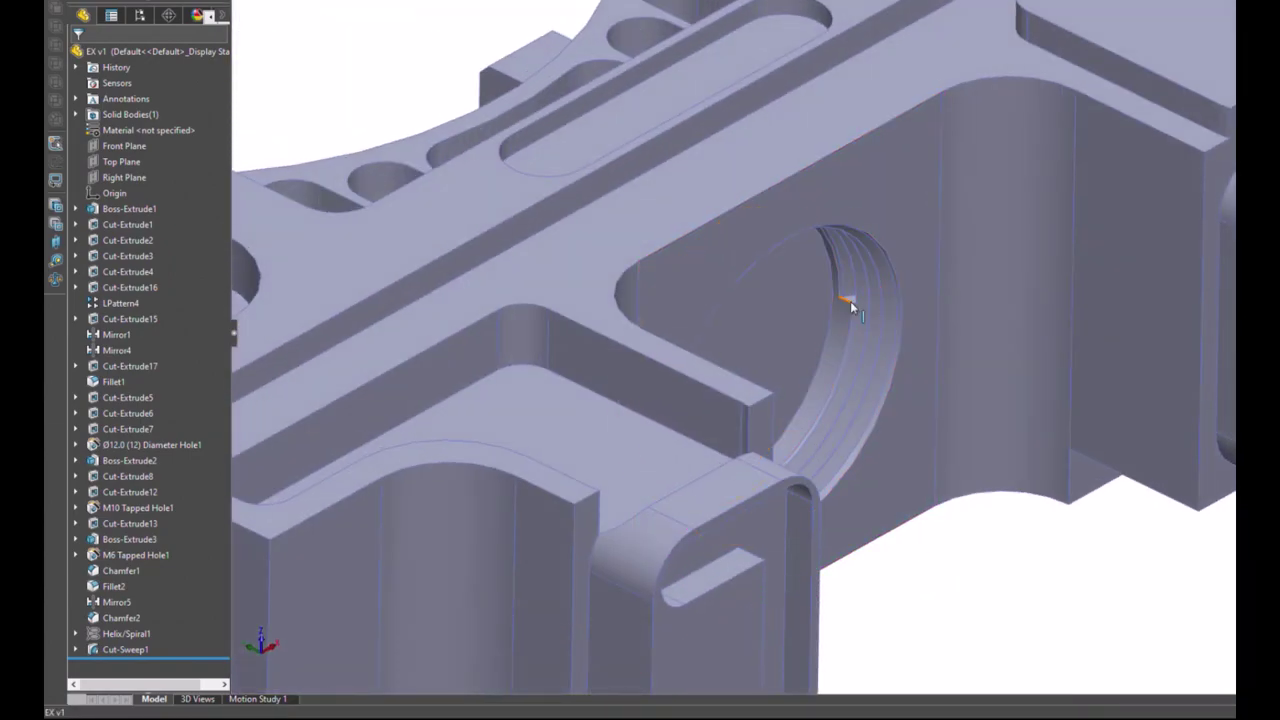
left_click(851, 302)
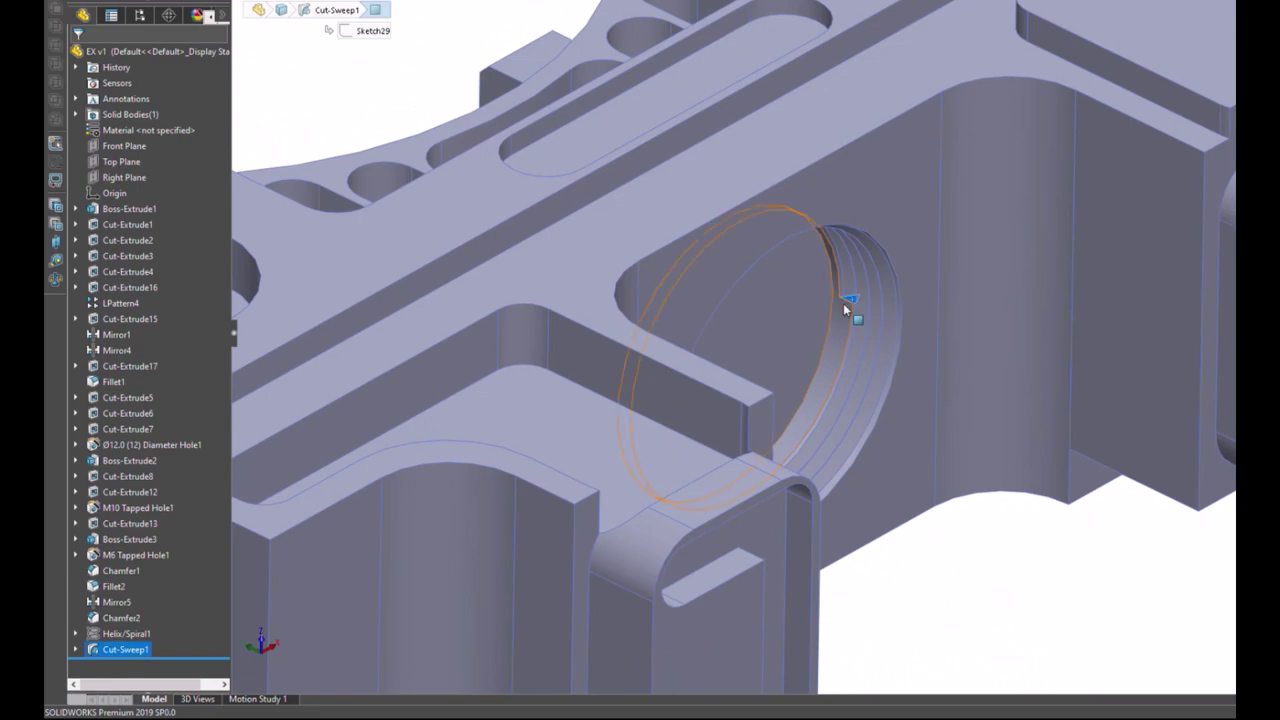
left_click(916, 258)
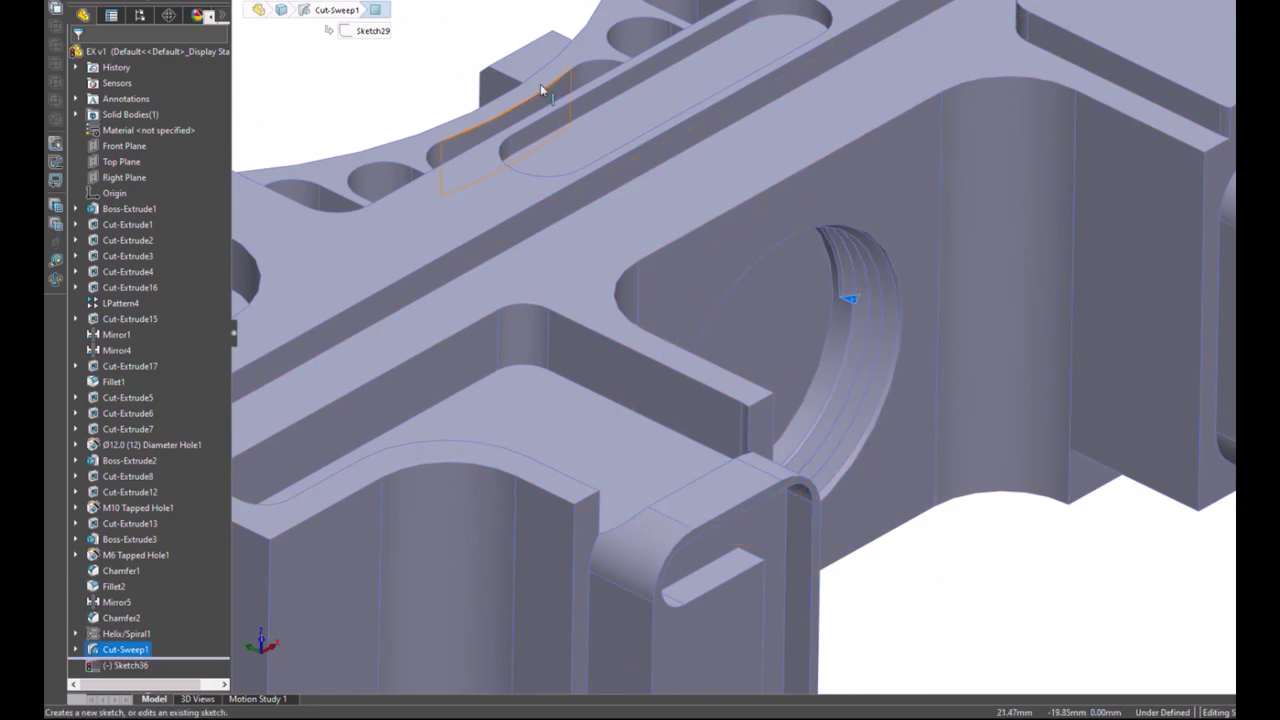
key("j")
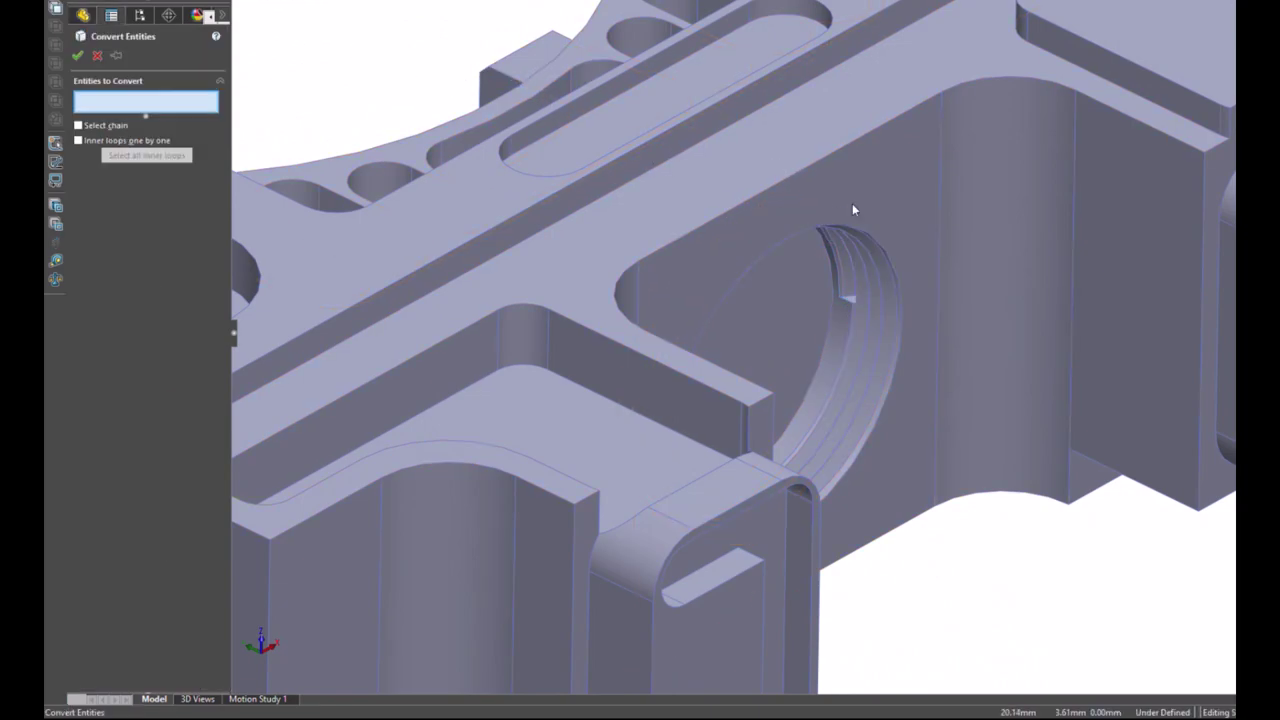
left_click(853, 302)
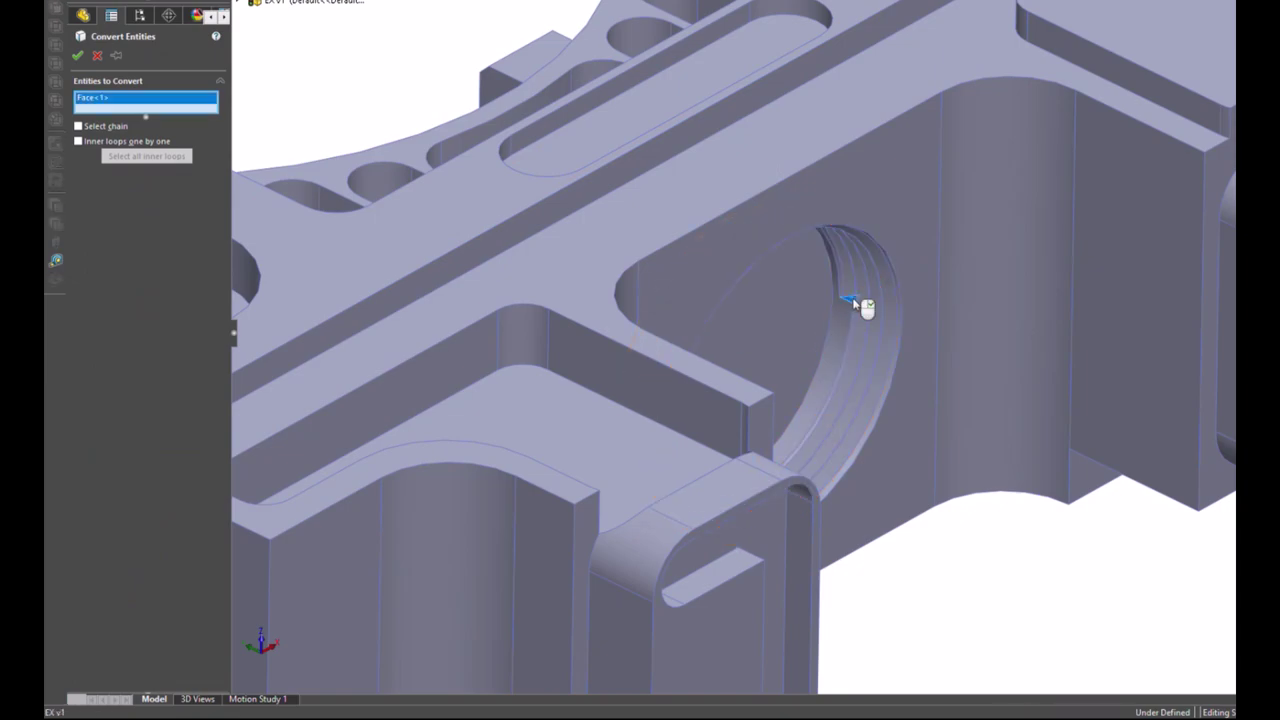
left_click(77, 55)
Step: Zoom to check the converted triangular outline, then close Sketch36
scroll(876, 313, "down", 5)
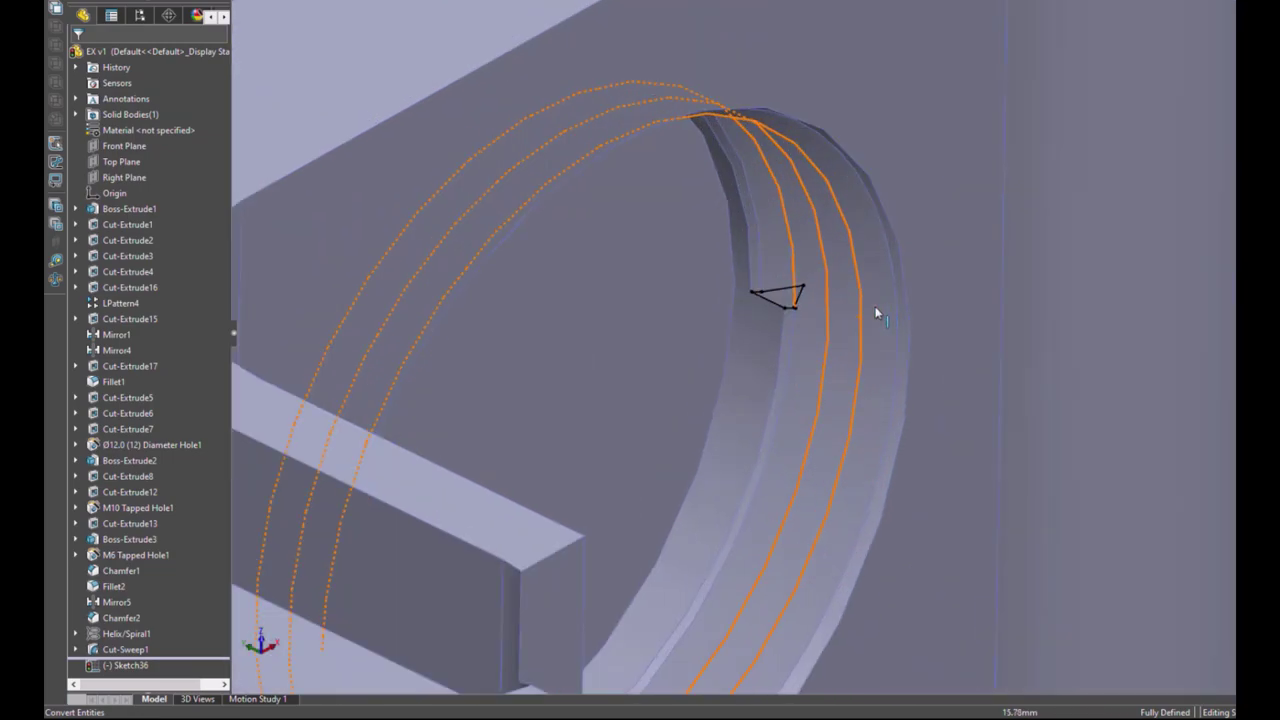
scroll(820, 305, "down", 2)
scroll(803, 323, "up", 3)
scroll(586, 229, "up", 3)
scroll(476, 161, "up", 2)
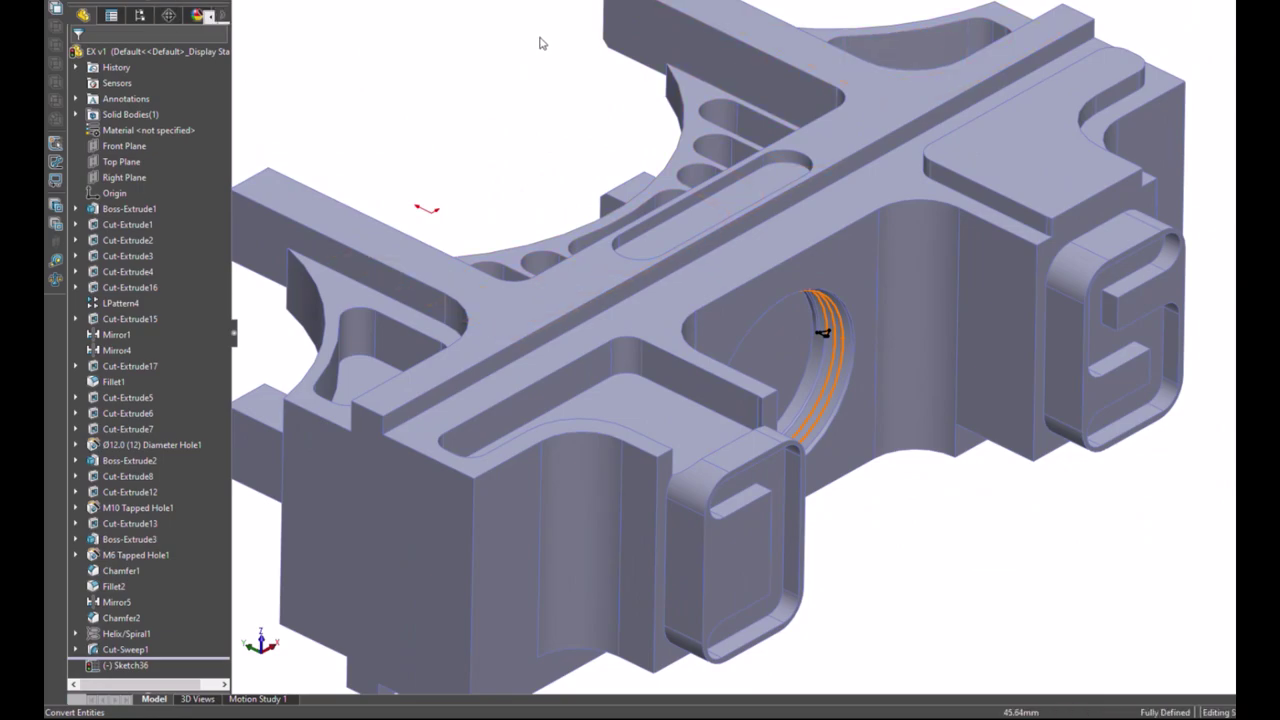
scroll(861, 345, "down", 3)
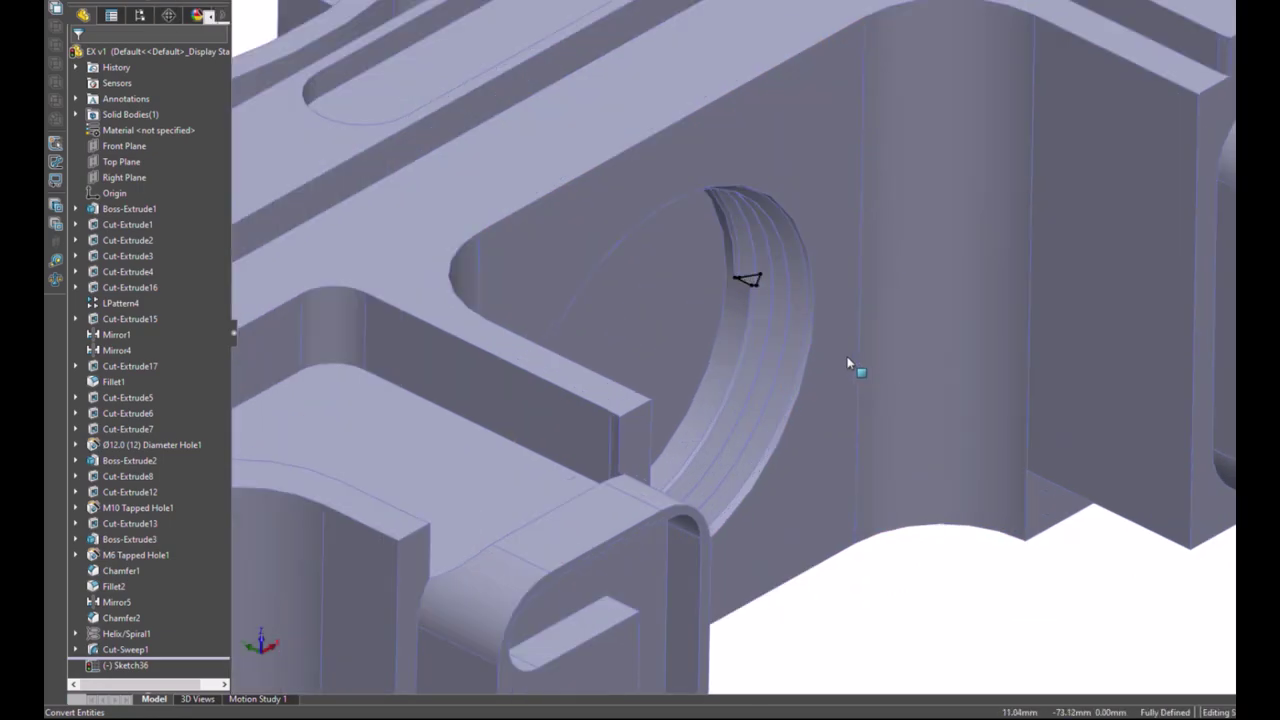
scroll(774, 277, "down", 3)
scroll(739, 229, "down", 2)
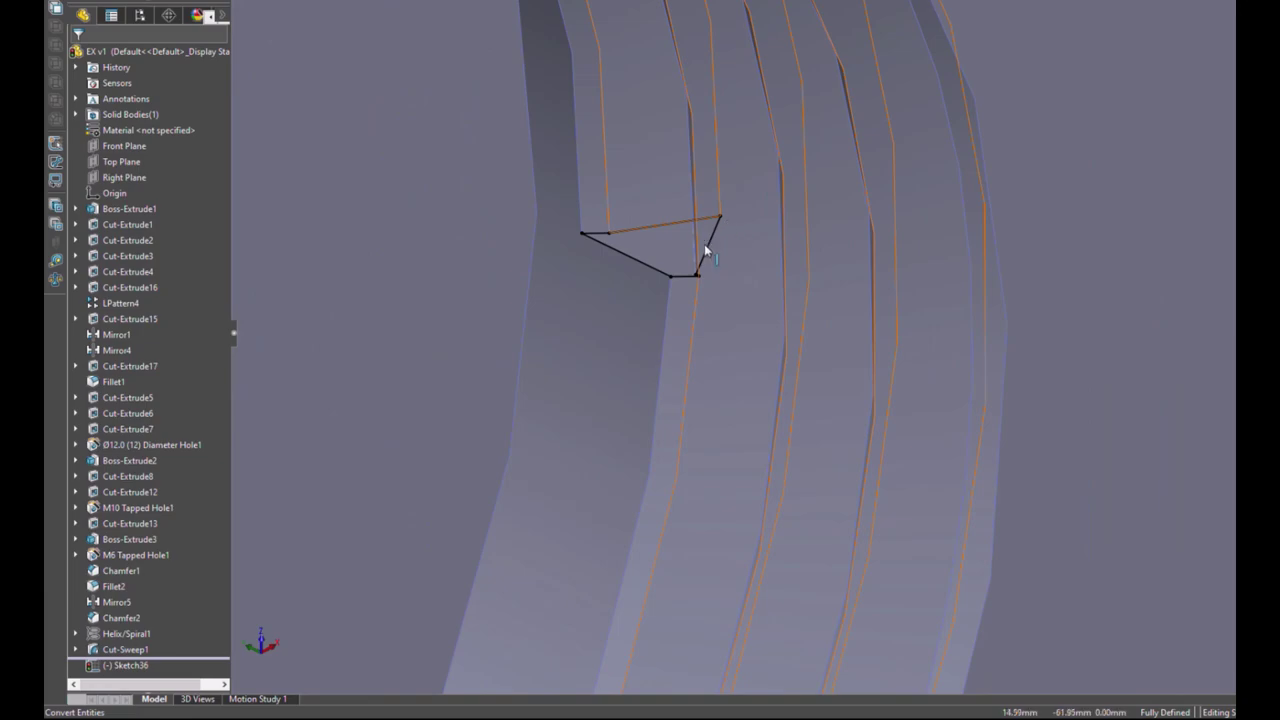
scroll(570, 407, "up", 2)
scroll(570, 407, "up", 2)
scroll(570, 407, "up", 2)
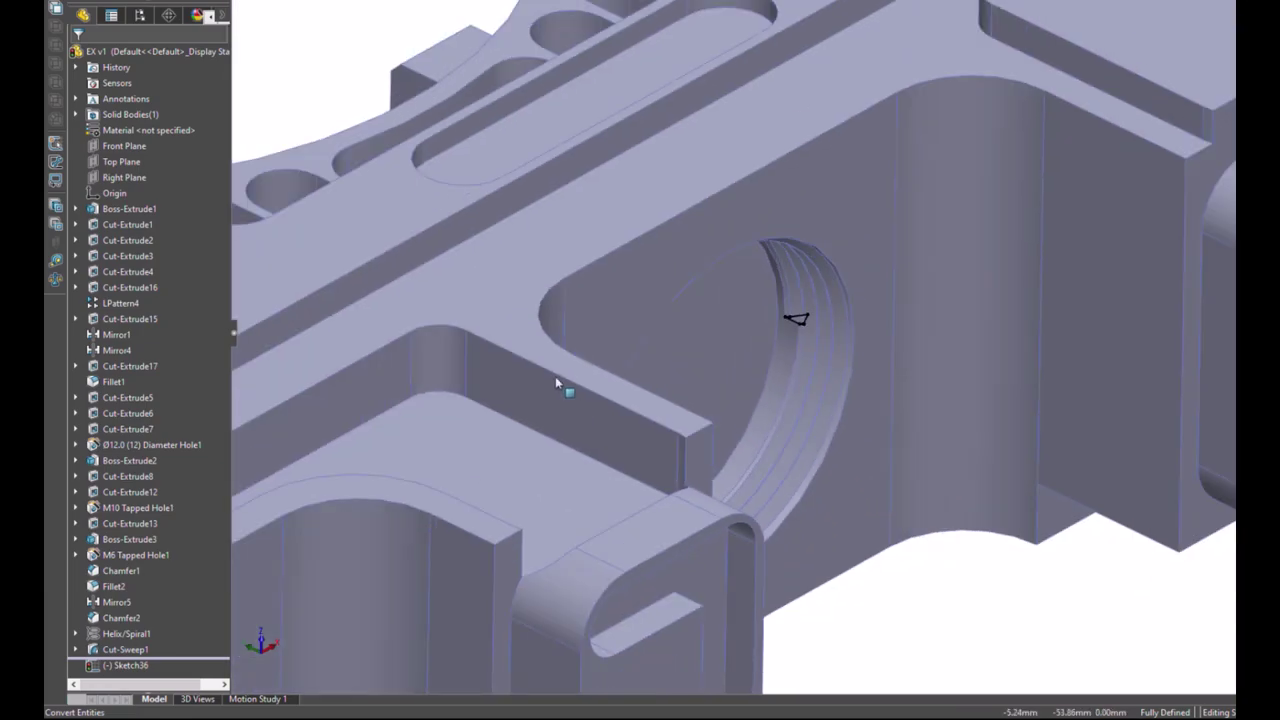
scroll(732, 286, "up", 4)
scroll(925, 262, "down", 2)
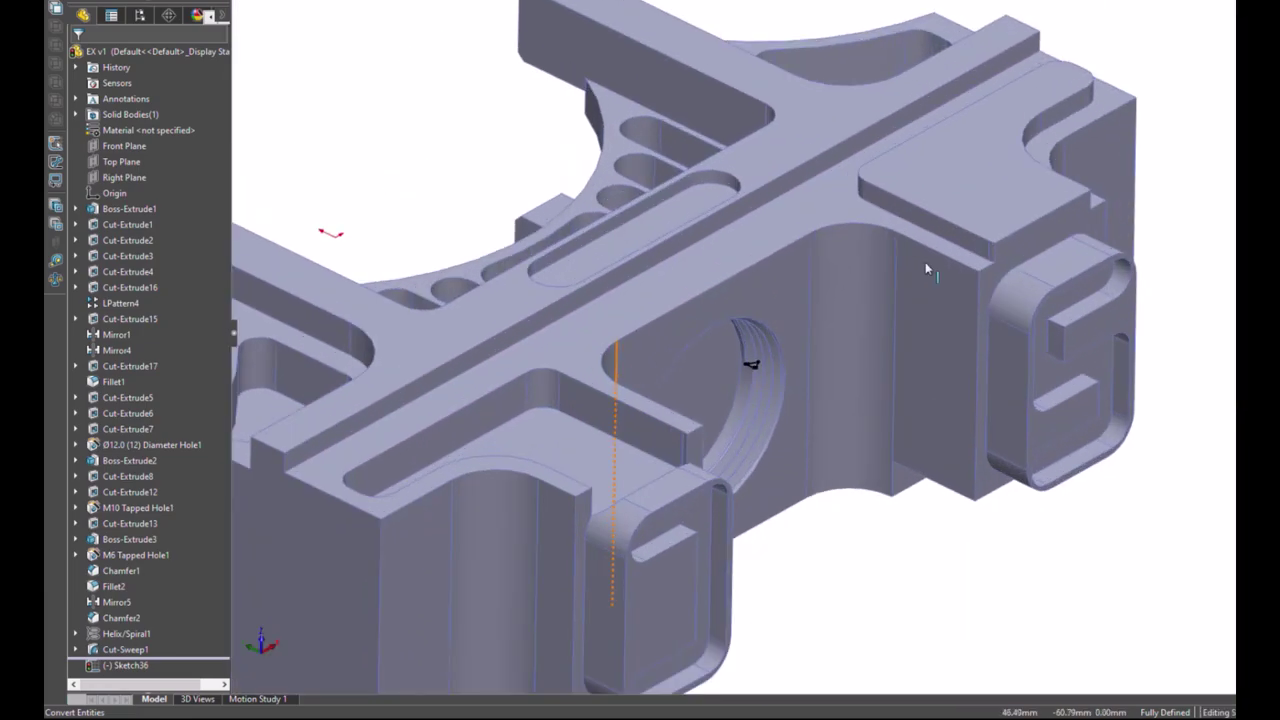
scroll(925, 262, "down", 2)
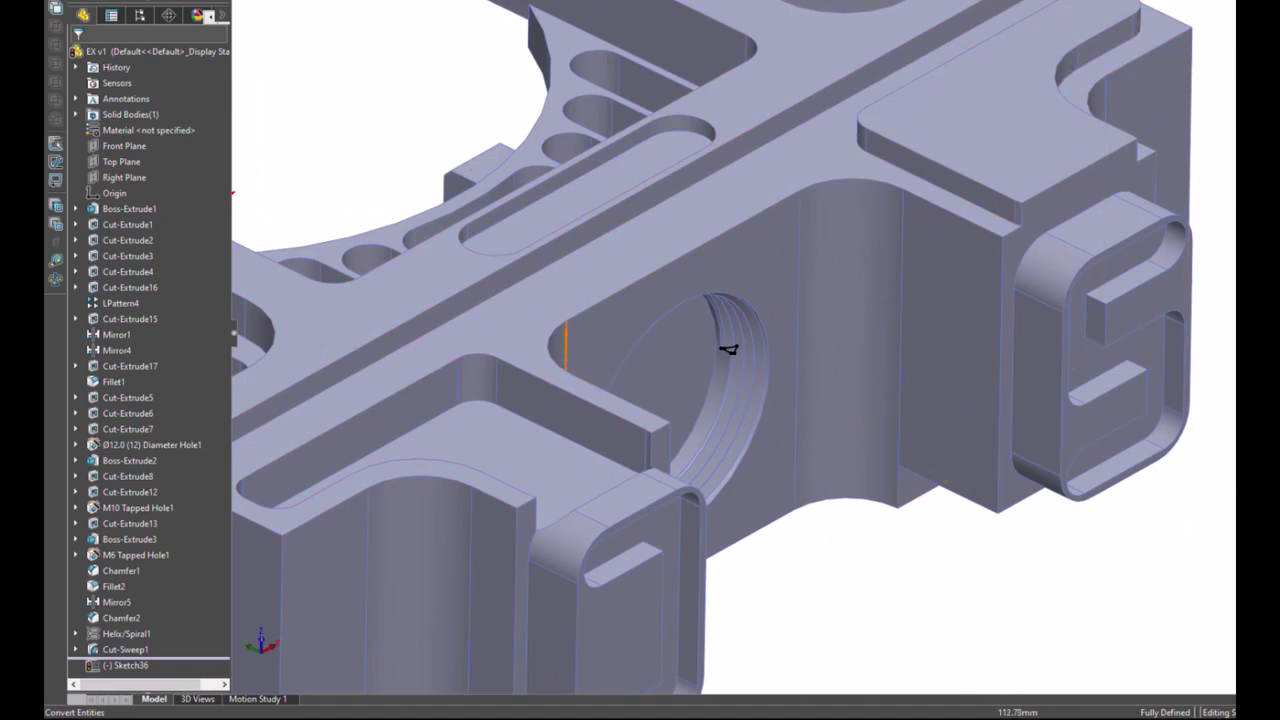
left_click(766, 301)
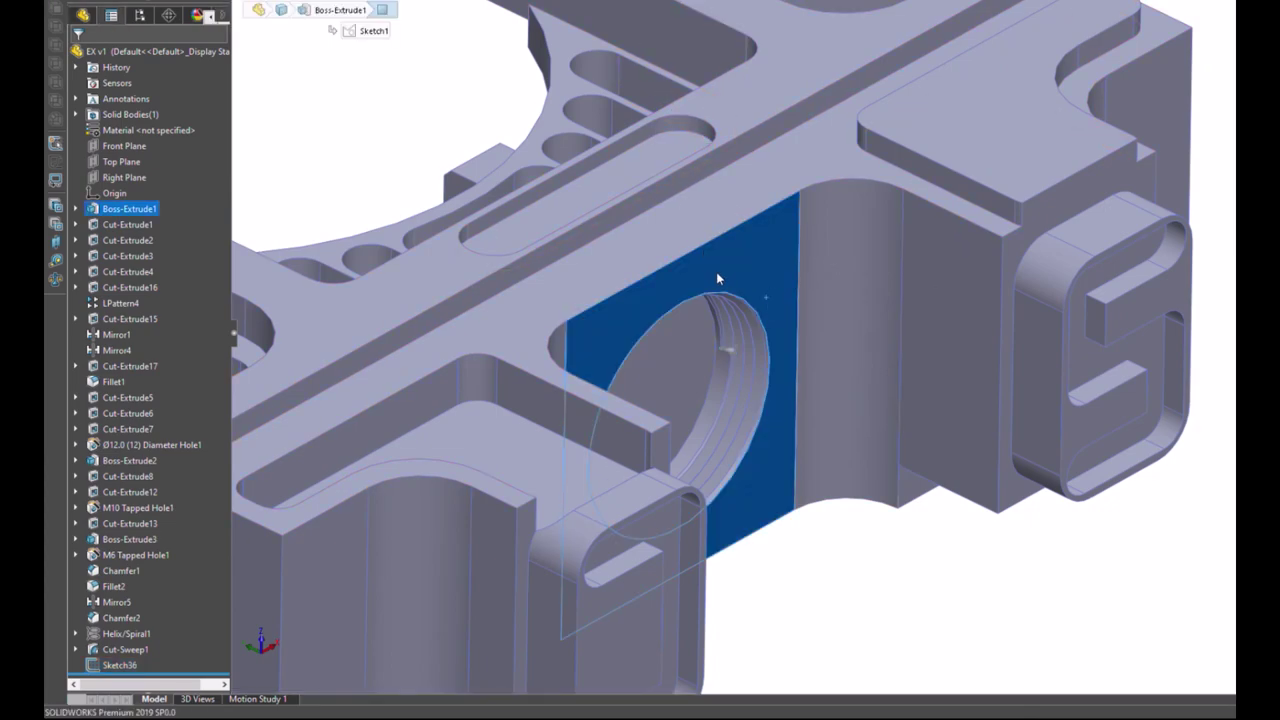
Step: Create Plane1 at 90° to the bore's front face, through thread-end point Point20 of Sketch36
key("p")
scroll(739, 351, "down", 5)
scroll(741, 357, "down", 3)
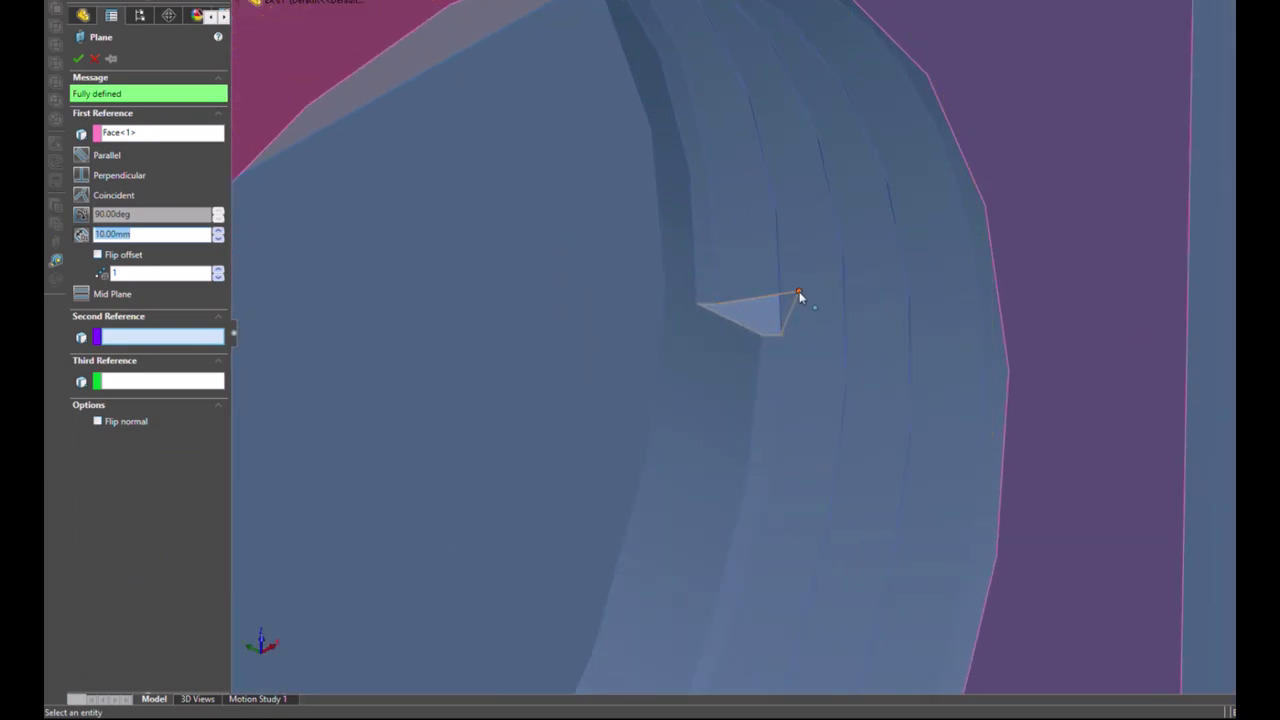
left_click(799, 295)
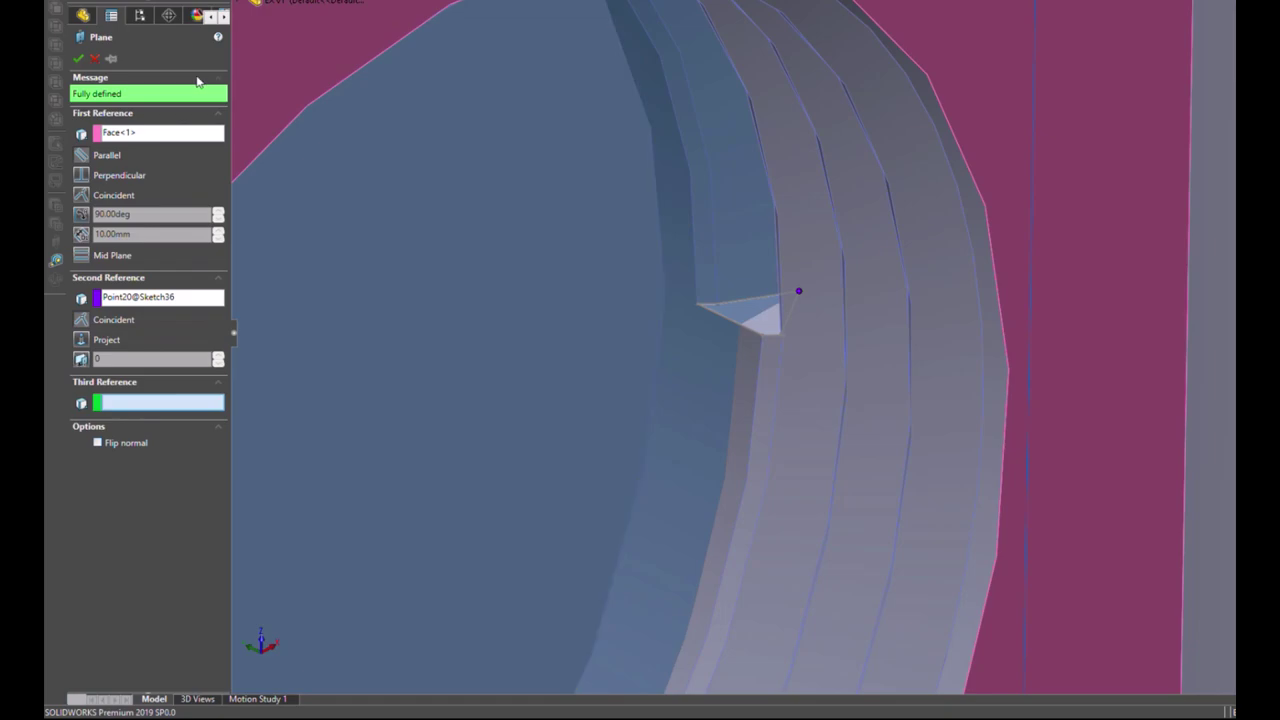
left_click(78, 59)
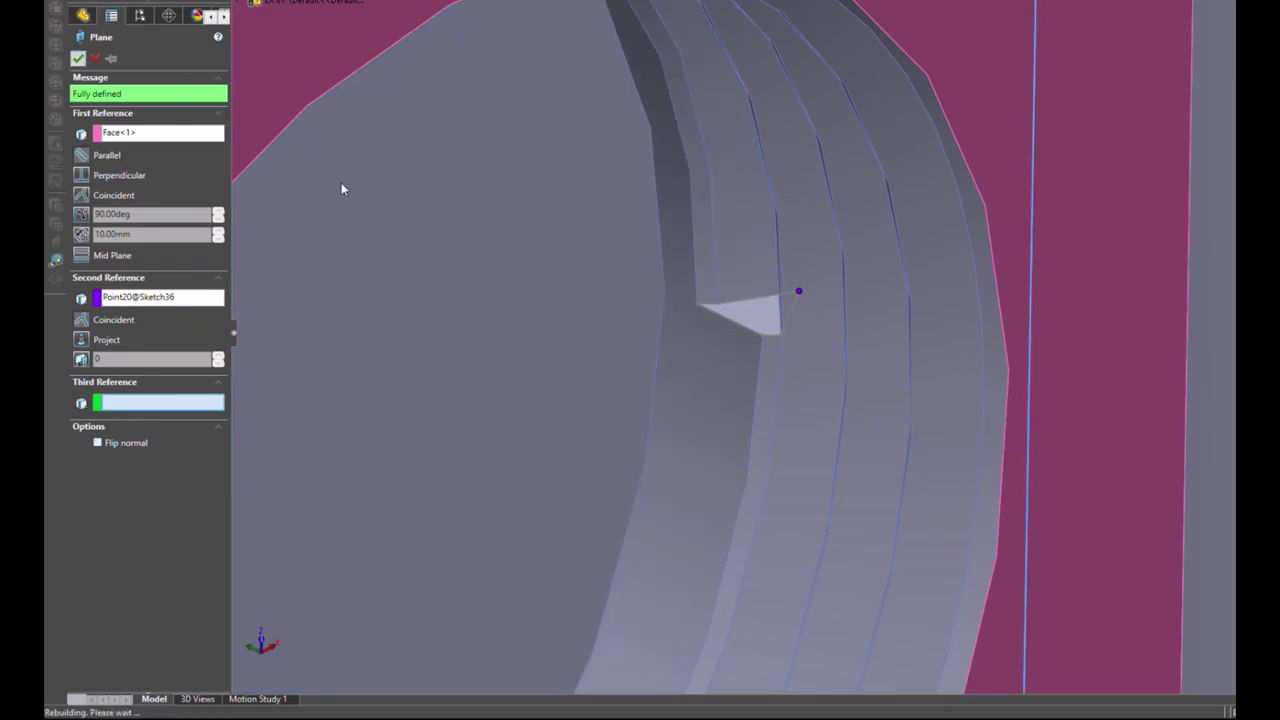
Step: Select Plane1 and view it Normal To, briefly orbiting to check the bore wall
scroll(607, 321, "up", 5)
scroll(607, 321, "up", 3)
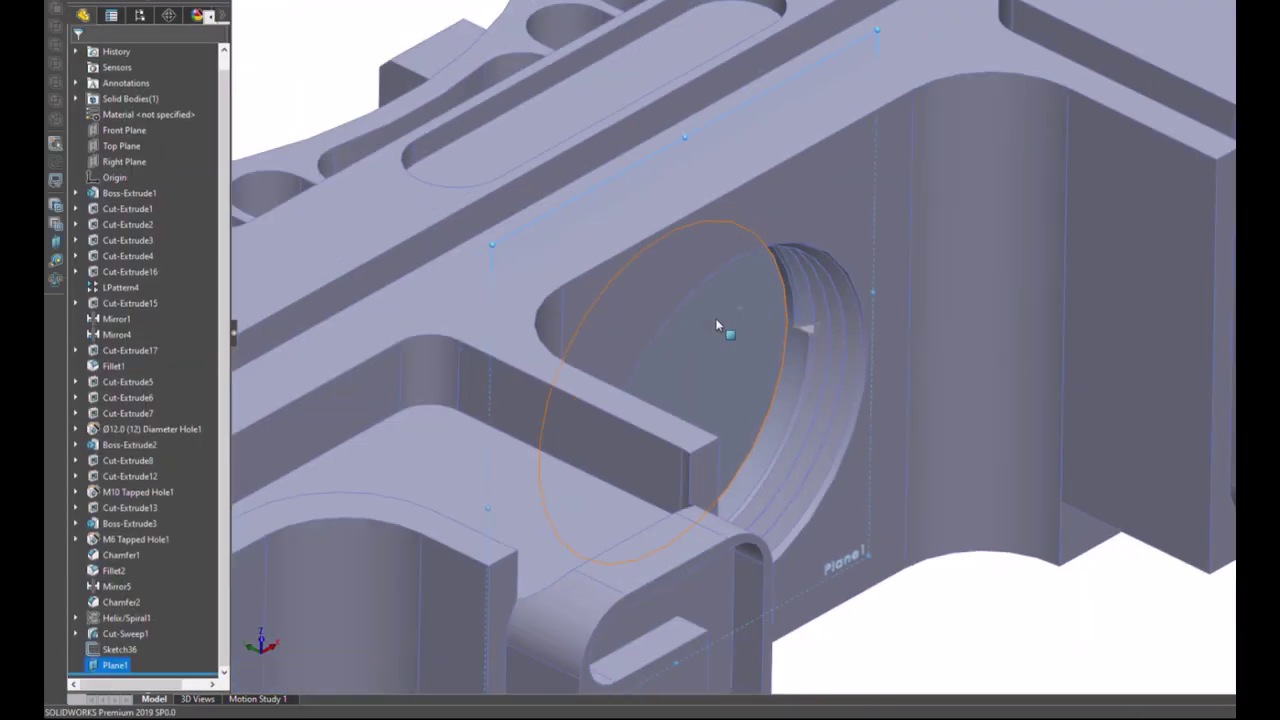
left_click(118, 665)
left_click(115, 665)
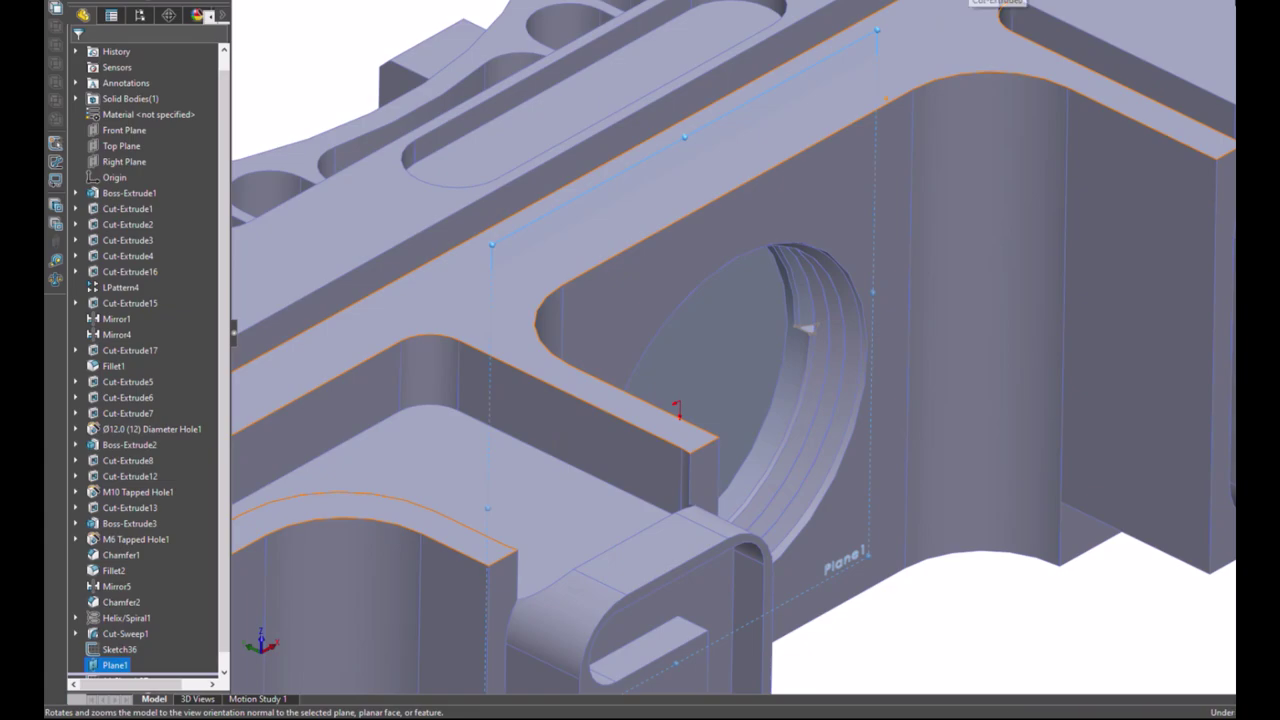
left_click(1000, 5)
scroll(858, 344, "down", 3)
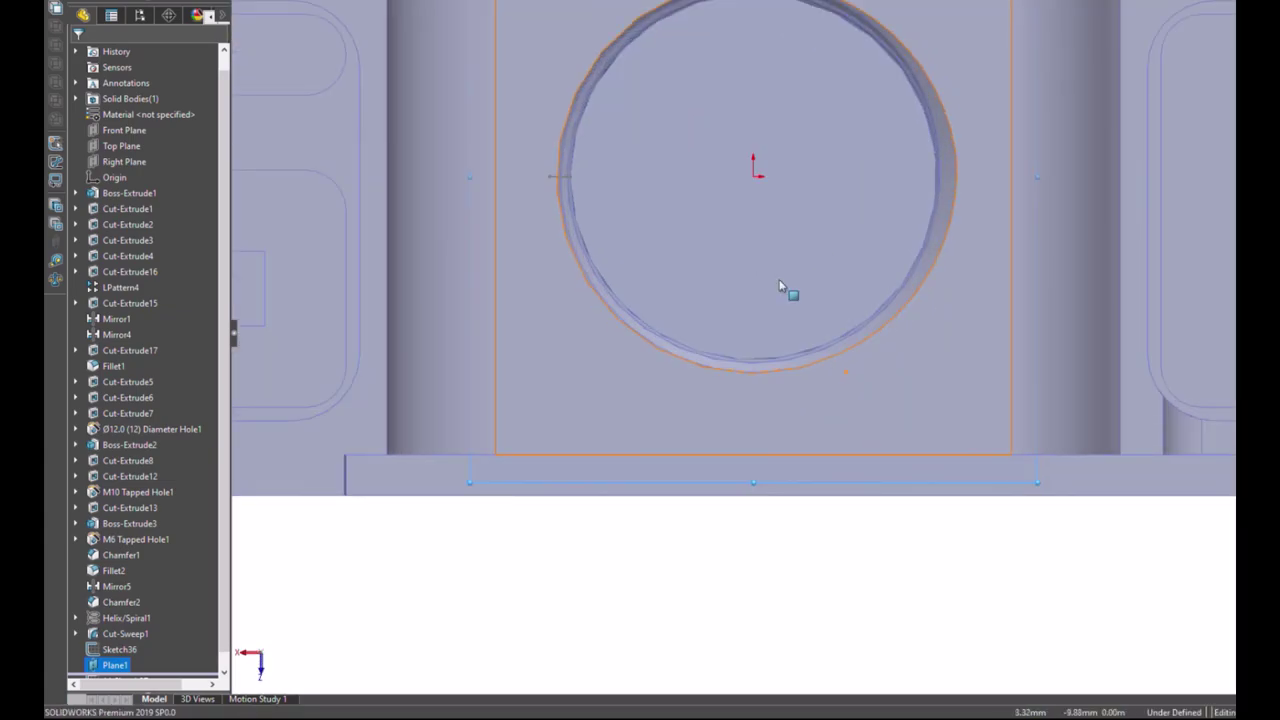
scroll(612, 108, "down", 3)
mouse_move(689, 278)
middle_mouse_down()
mouse_move(737, 360)
mouse_move(694, 349)
mouse_move(735, 347)
middle_mouse_up()
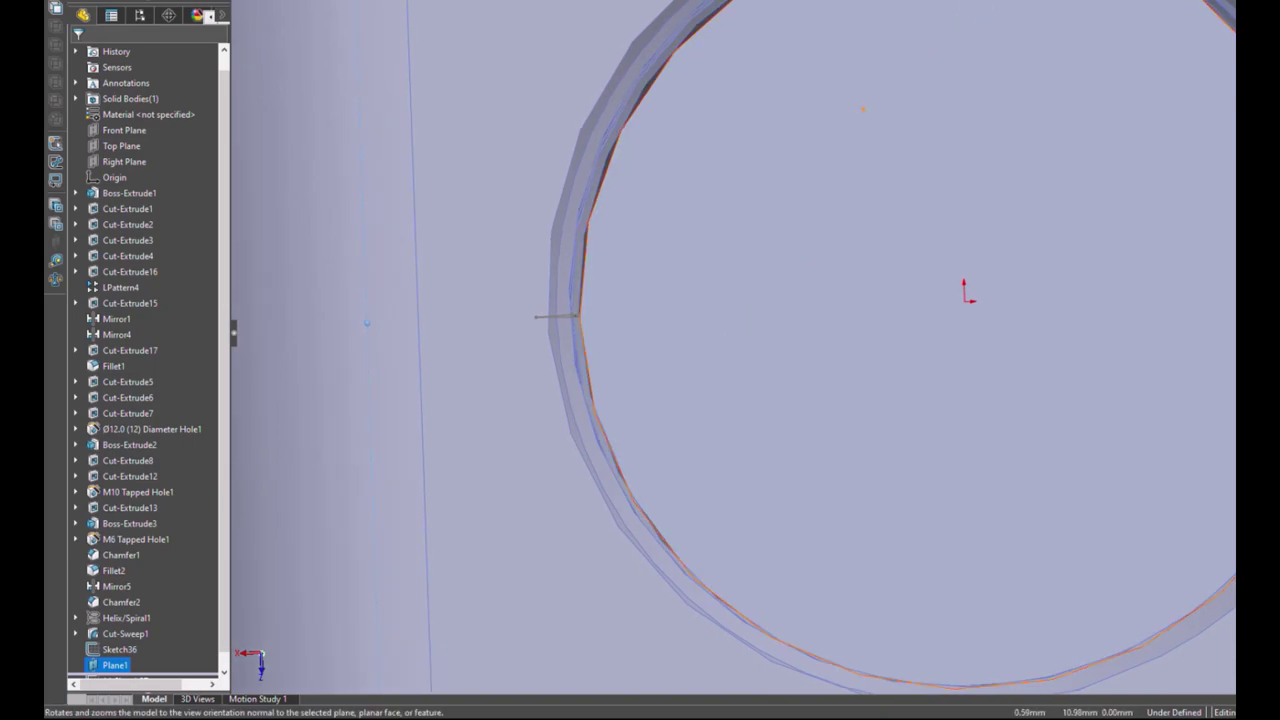
left_click(985, 10)
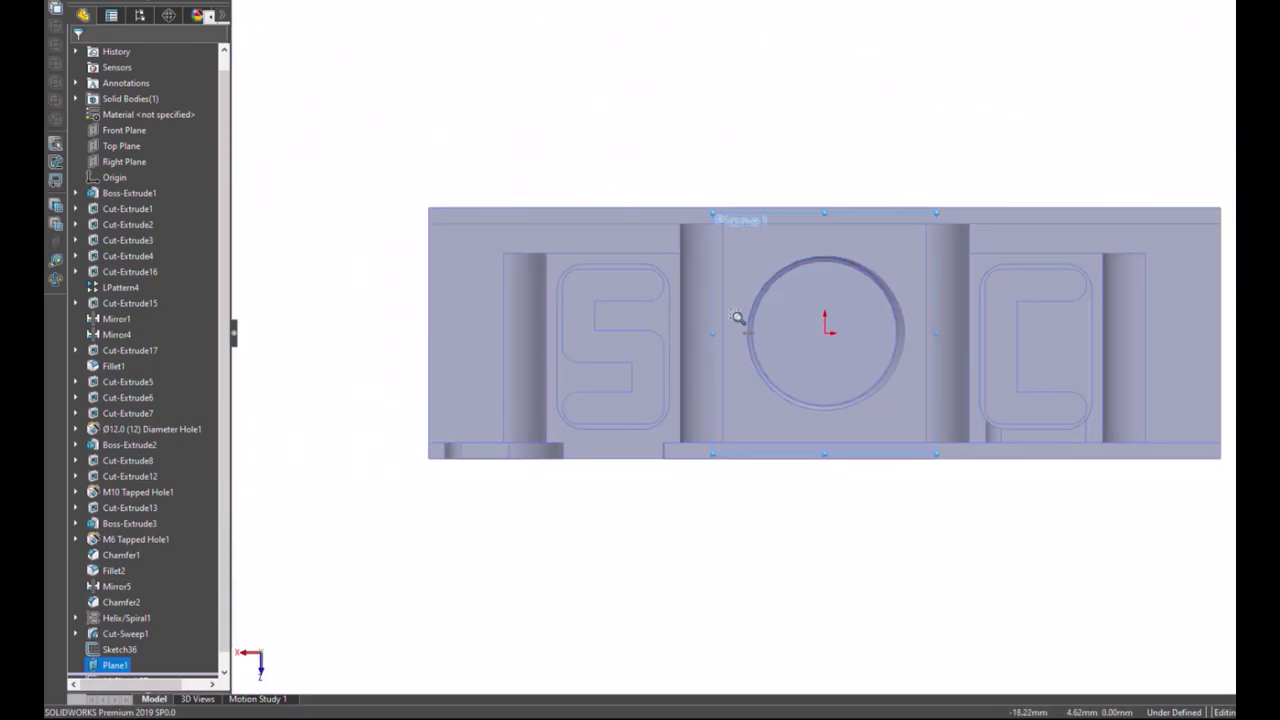
scroll(790, 330, "down", 5)
scroll(1131, 200, "up", 3)
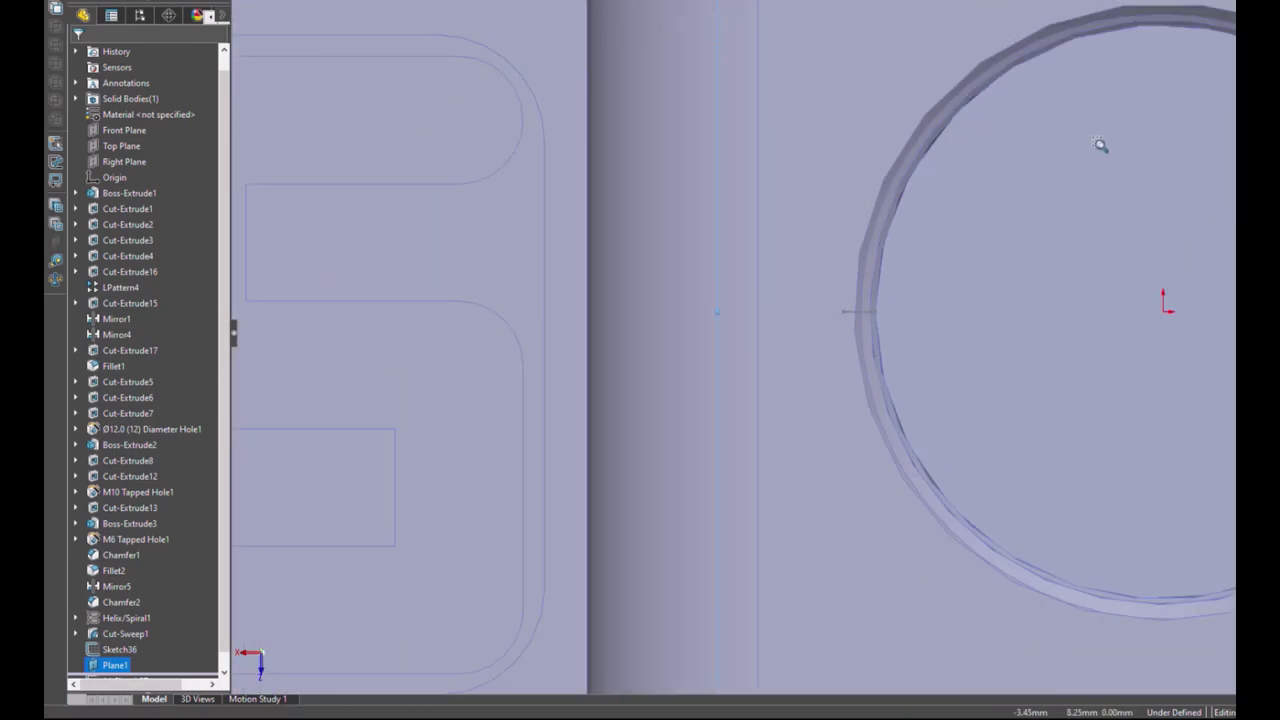
scroll(1143, 120, "down", 3)
scroll(1033, 208, "down", 2)
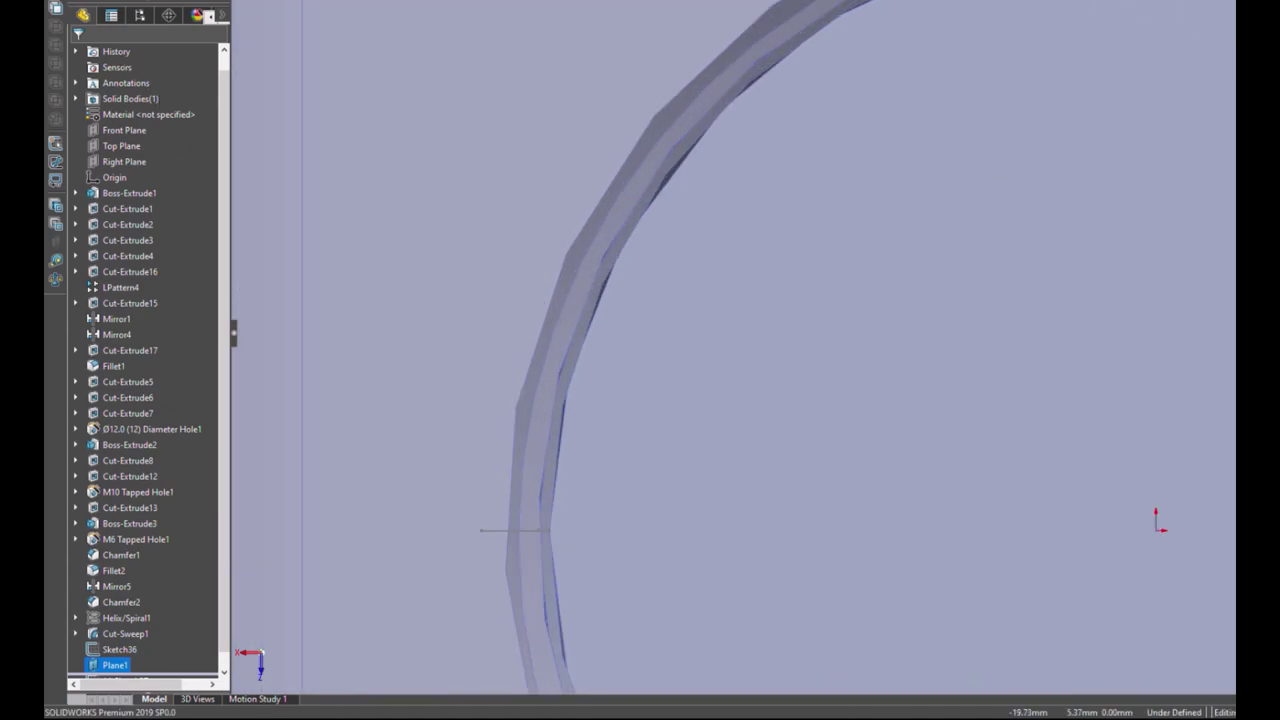
Step: Draw a three-point arc on Plane1 starting at the sketch line's end
key("a")
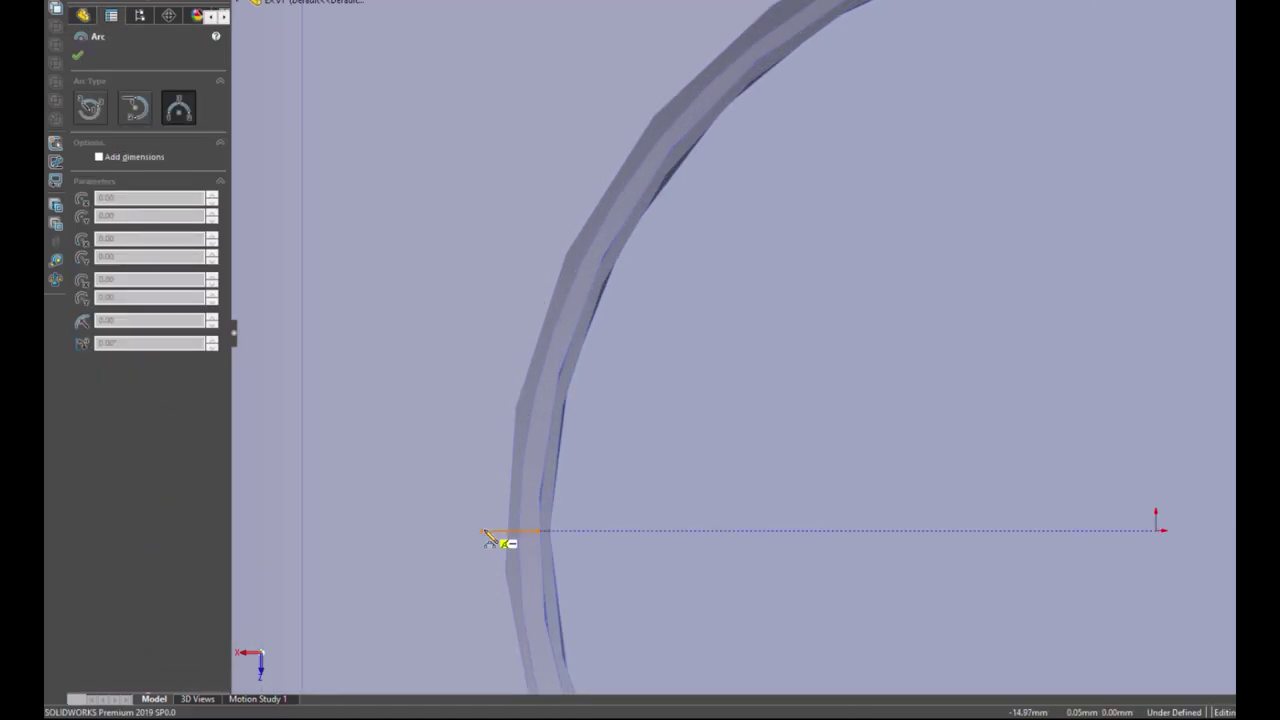
left_click(481, 530)
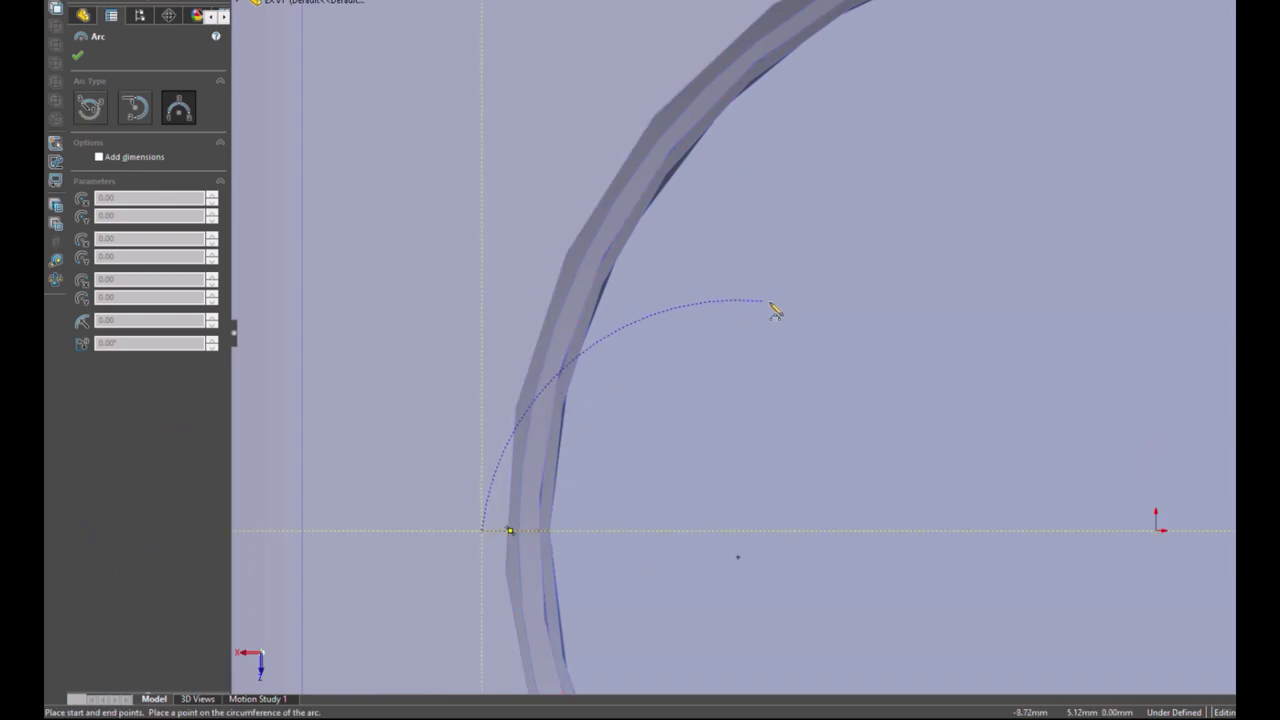
left_click(865, 217)
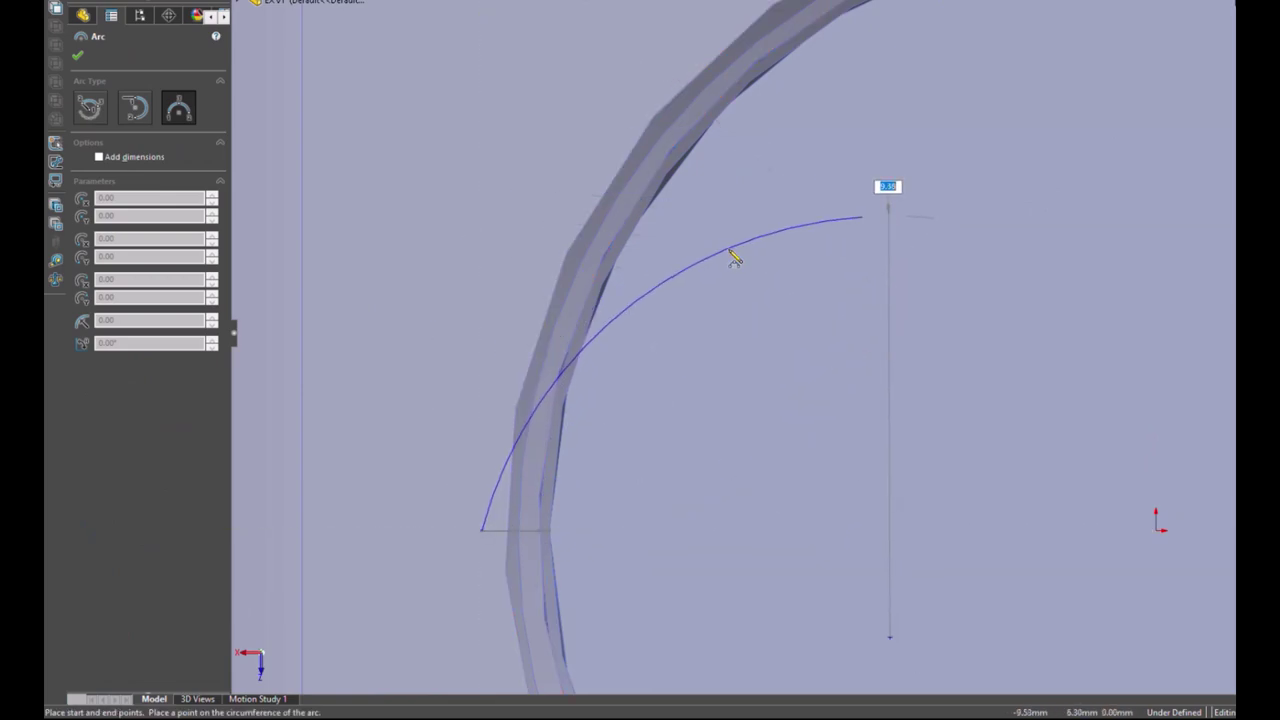
left_click(733, 258)
key("Escape")
Step: Make the arc's lower end level with the sketch origin, then drag its top end lower
left_click(890, 637)
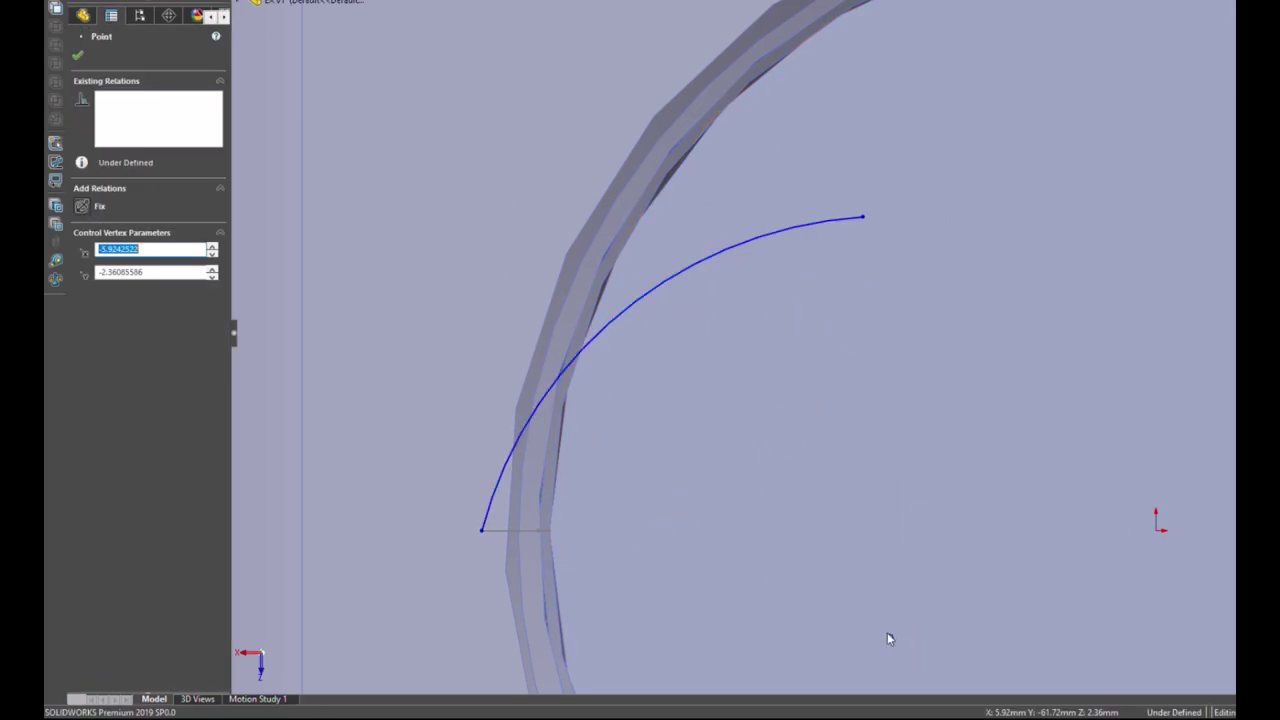
left_click(481, 535, "ctrl")
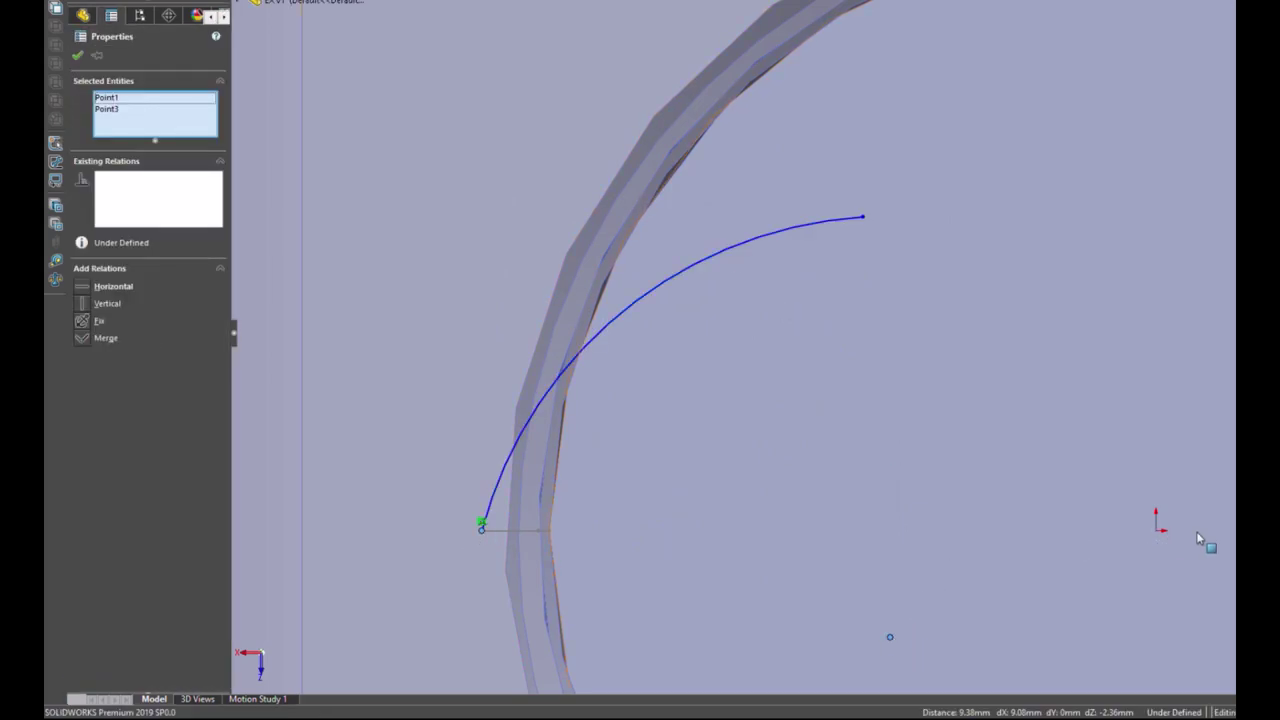
left_click(1158, 532, "ctrl")
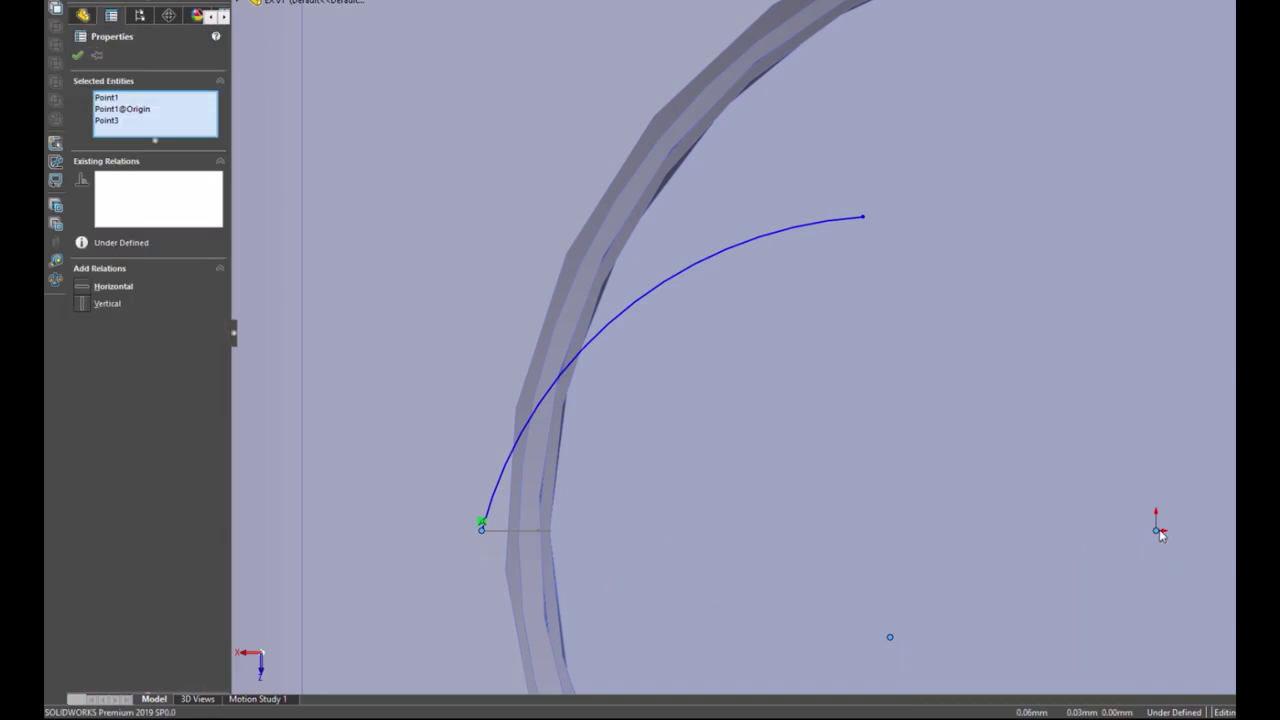
left_click(1205, 472)
left_click(852, 400)
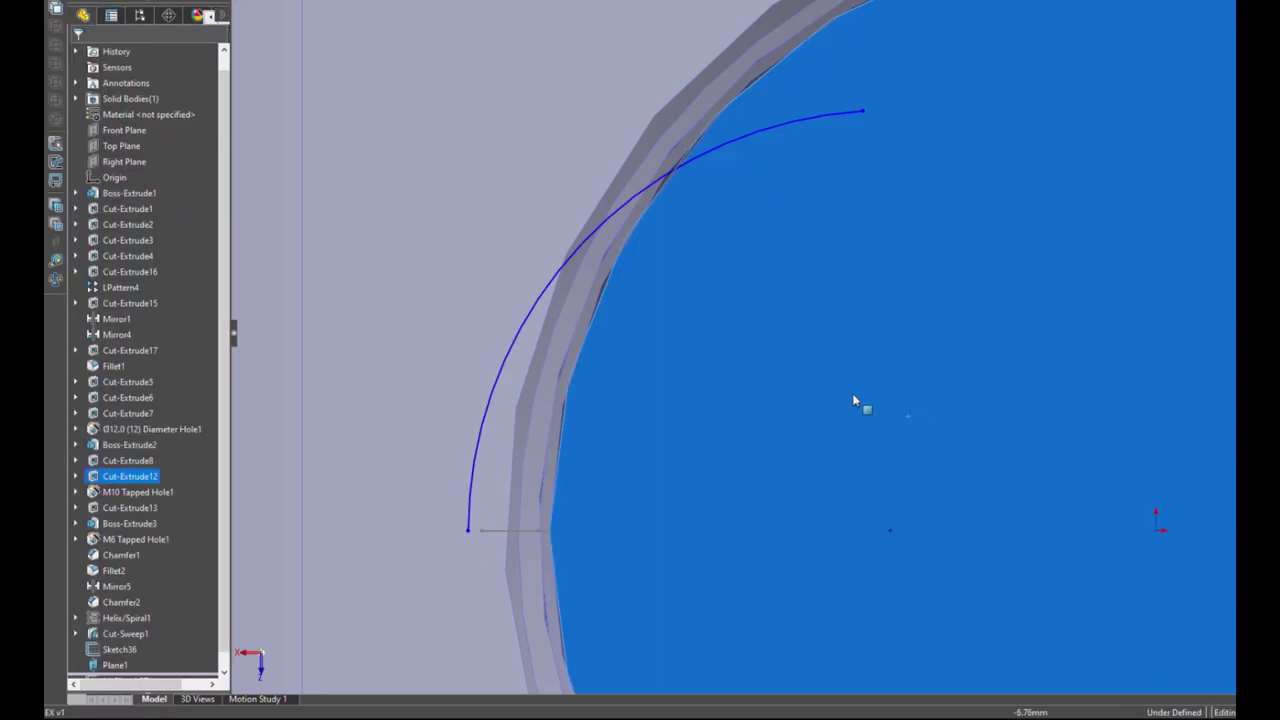
mouse_move(862, 110)
left_mouse_down()
mouse_move(863, 203)
mouse_move(797, 187)
left_mouse_up()
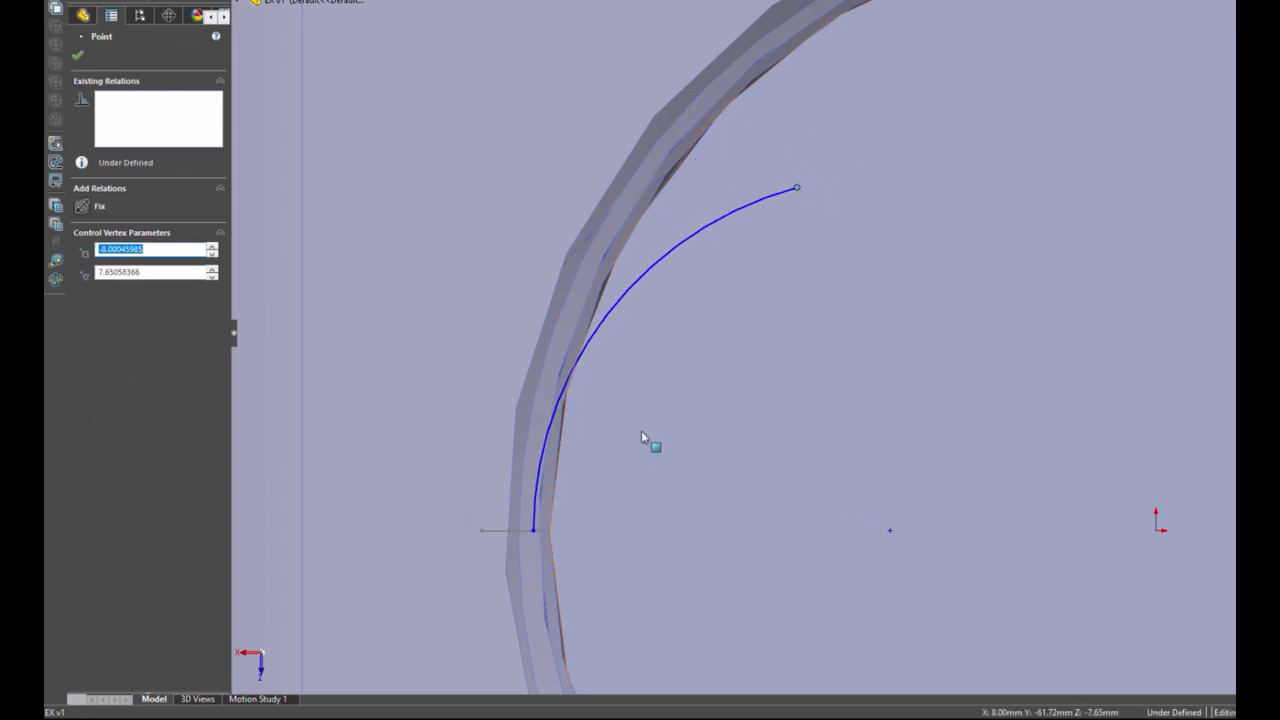
Step: Make the arc's lower end coincident with the thread-end vertex and view the front face Normal To
left_click(533, 533)
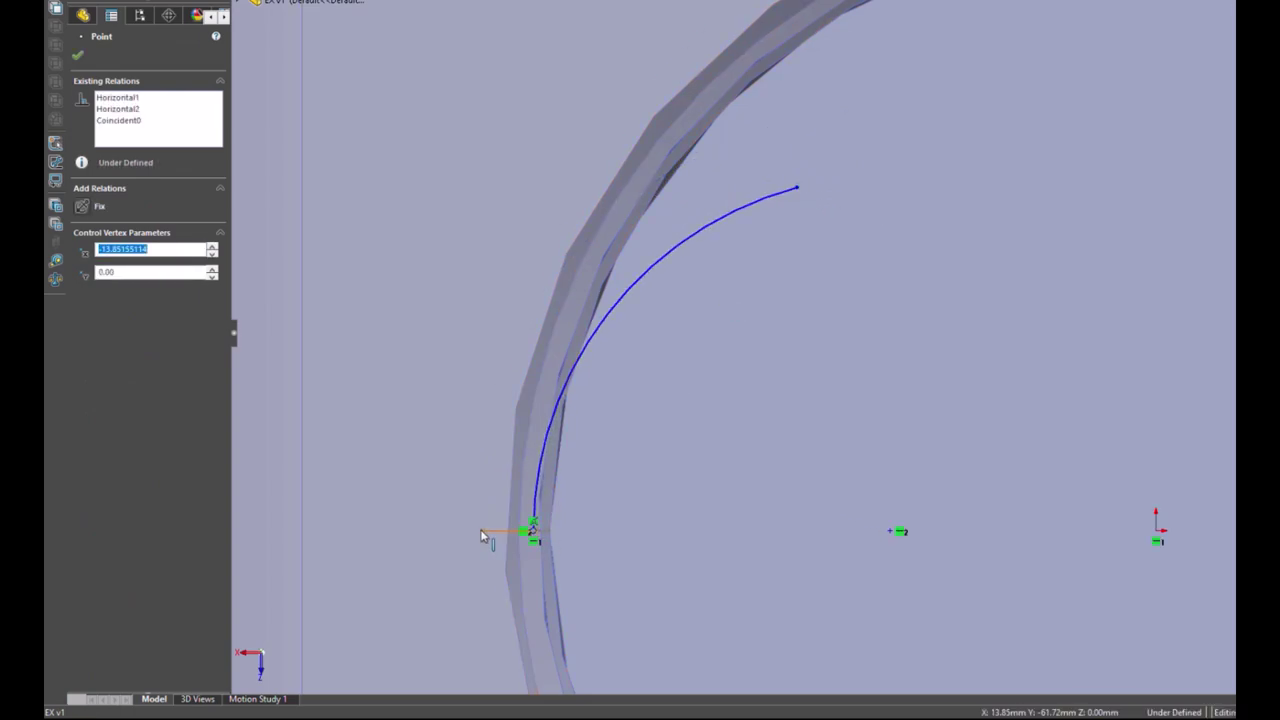
mouse_move(477, 528)
middle_mouse_down()
mouse_move(533, 565)
mouse_move(449, 577)
mouse_move(417, 522)
mouse_move(554, 563)
middle_mouse_up()
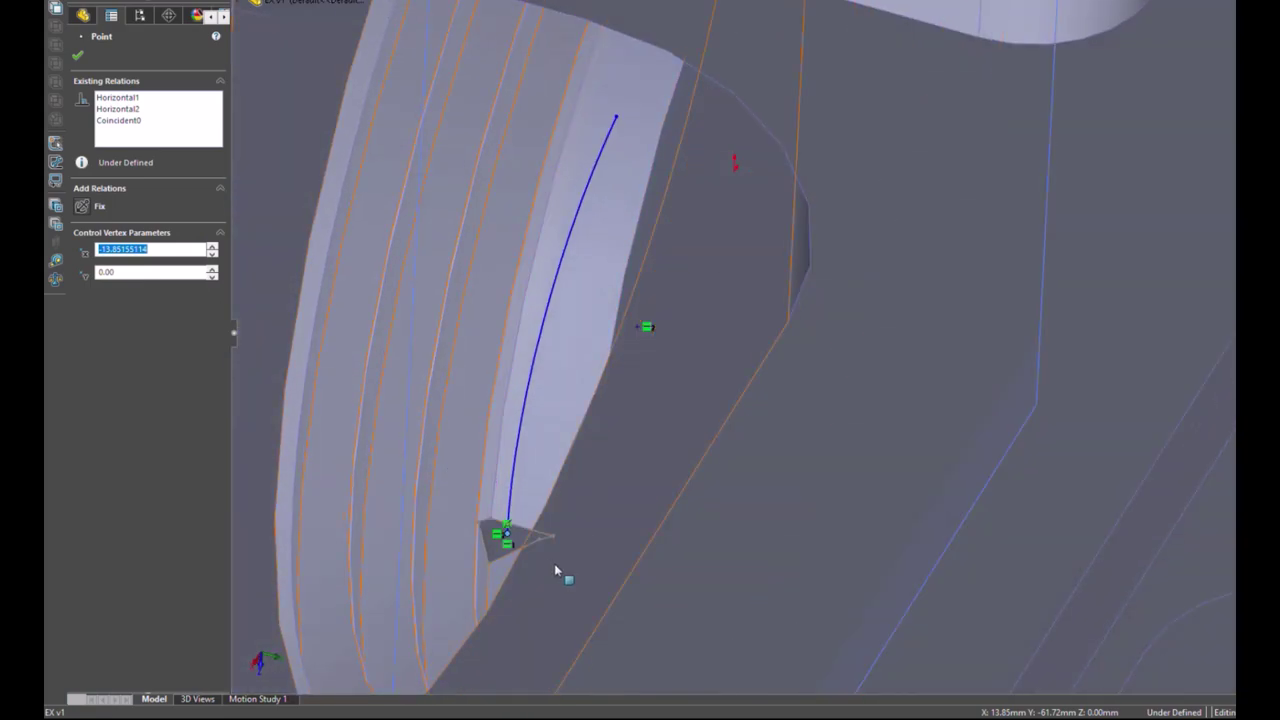
left_click(488, 565, "ctrl")
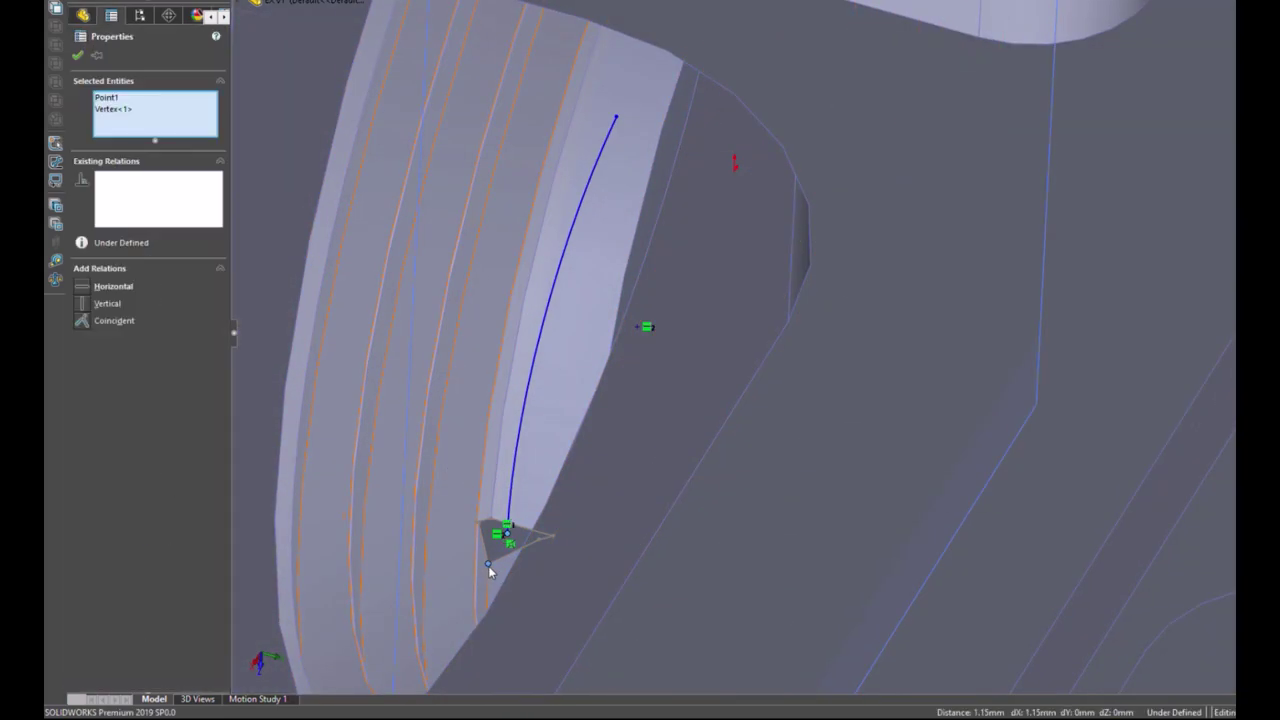
left_click(569, 504)
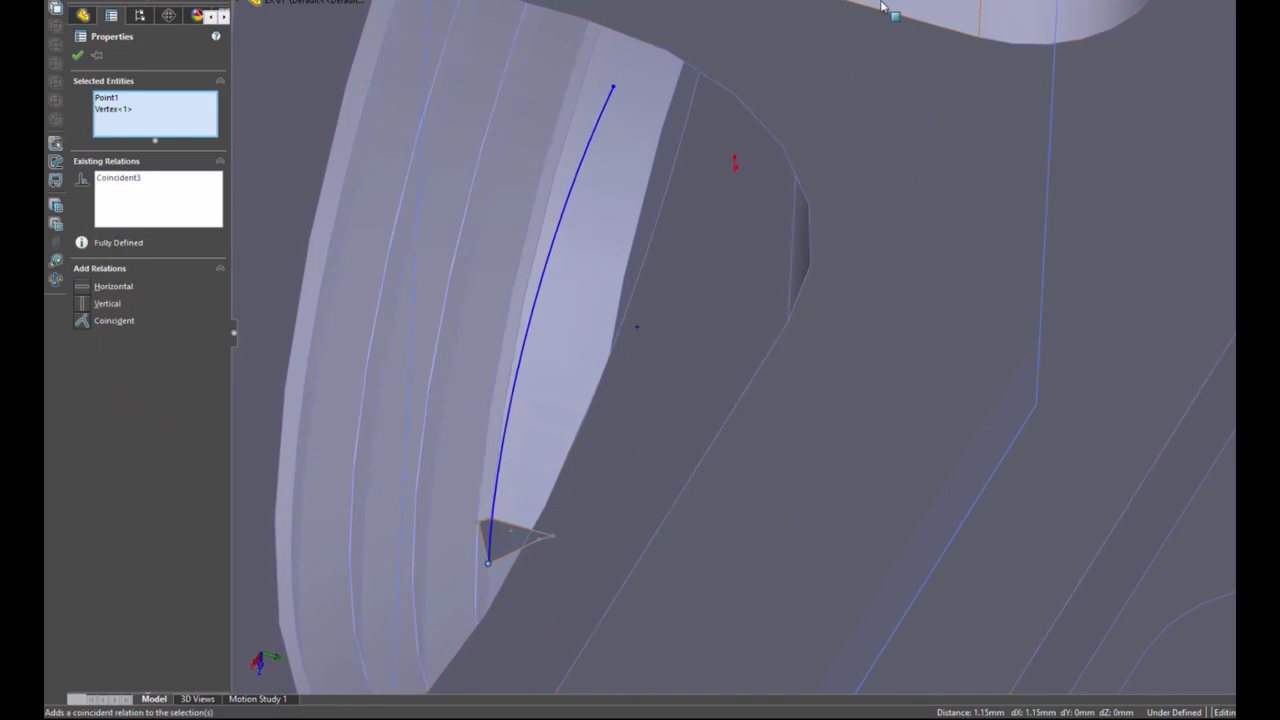
key("ctrl+8")
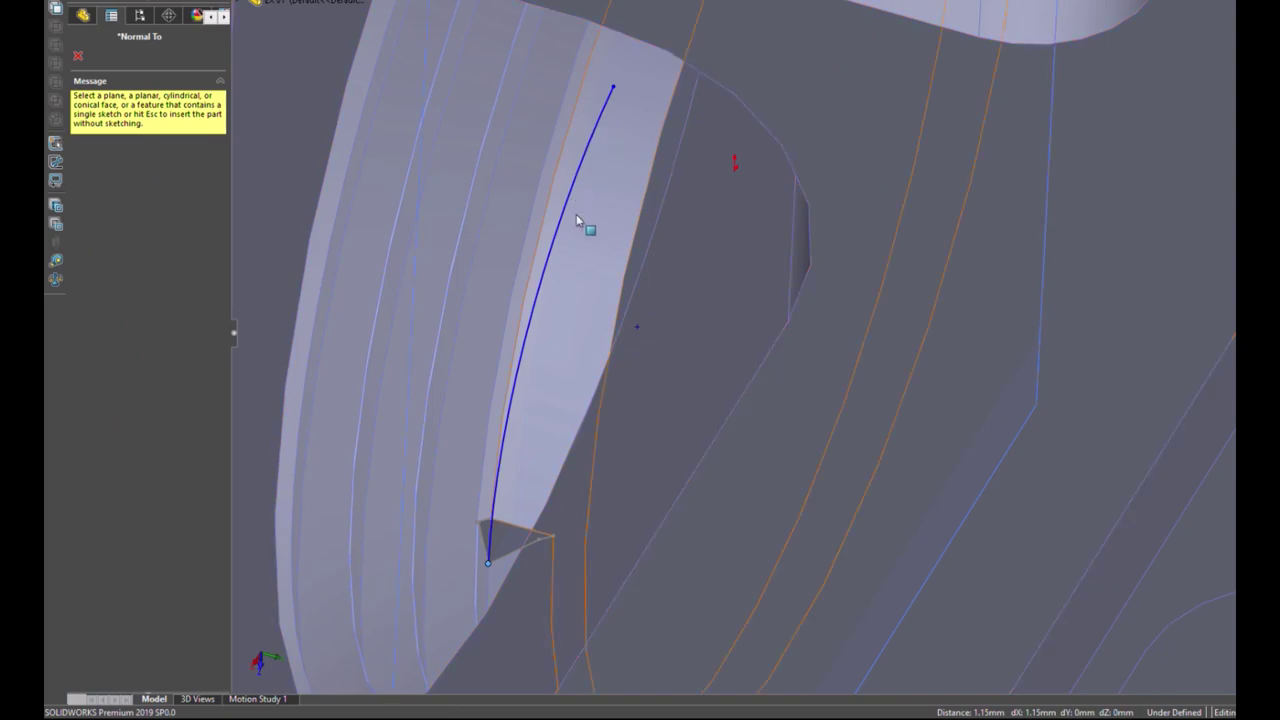
left_click(706, 270)
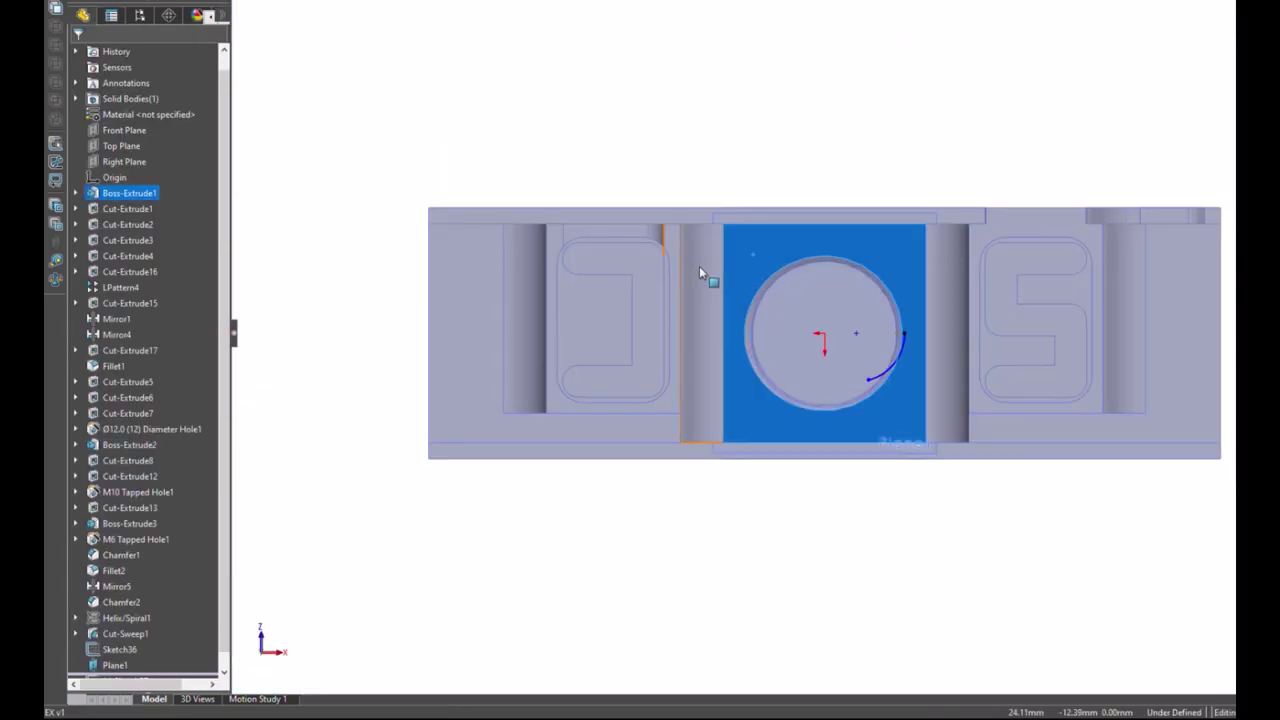
Step: Reshape the arc by dragging its end level with the arc centre
scroll(916, 372, "down", 5)
scroll(849, 316, "down", 3)
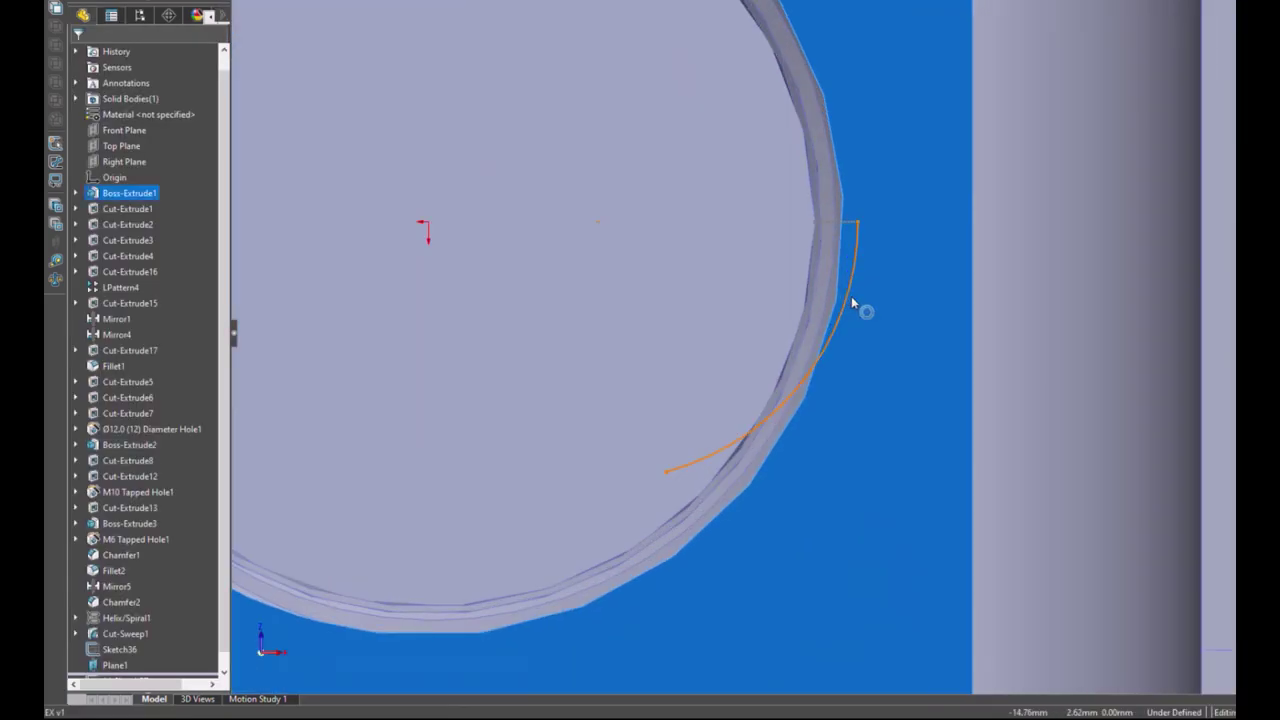
scroll(845, 300, "up", 2)
scroll(816, 451, "down", 2)
key("Escape")
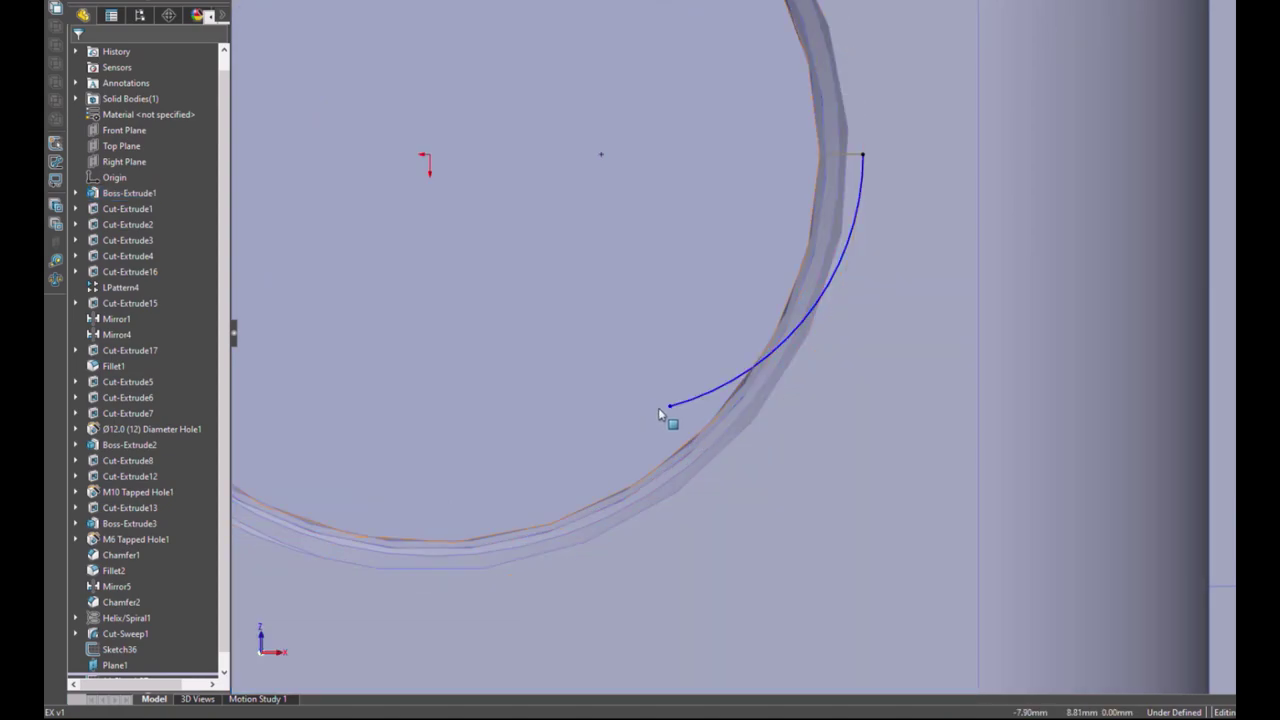
mouse_move(669, 407)
left_mouse_down()
mouse_move(599, 258)
mouse_move(653, 200)
mouse_move(600, 215)
left_mouse_up()
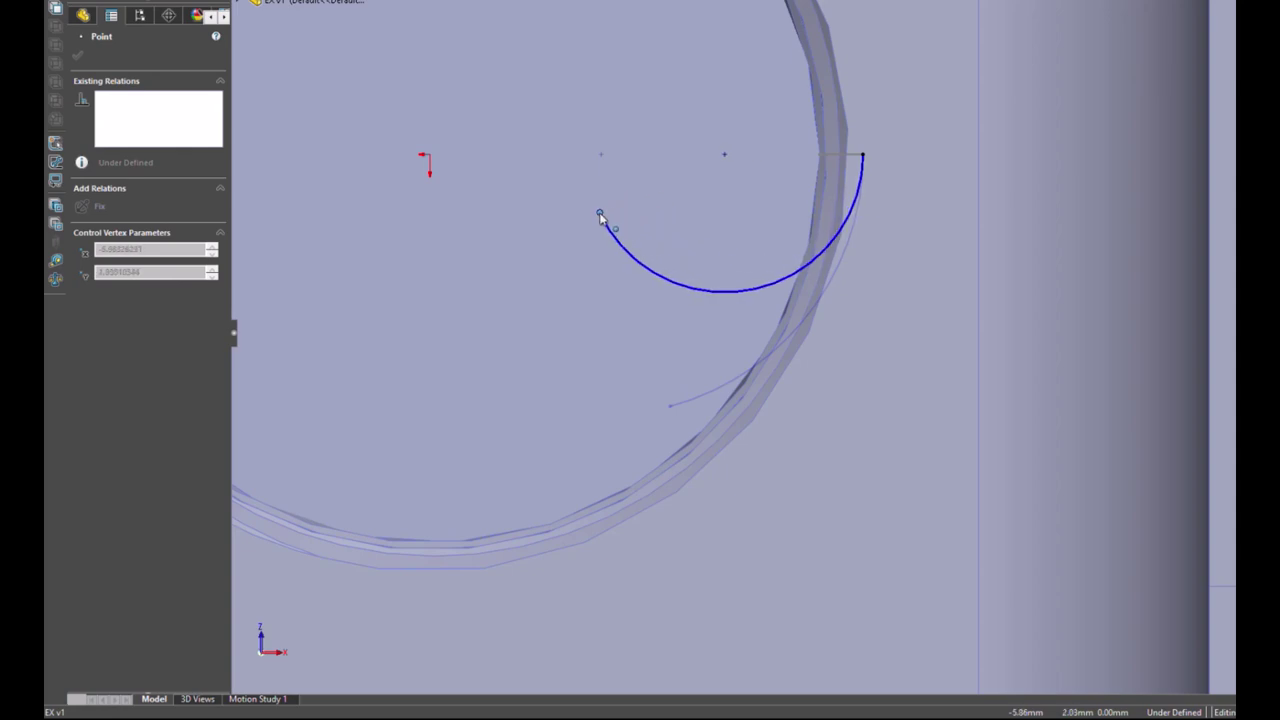
left_click_drag(600, 215, 588, 157)
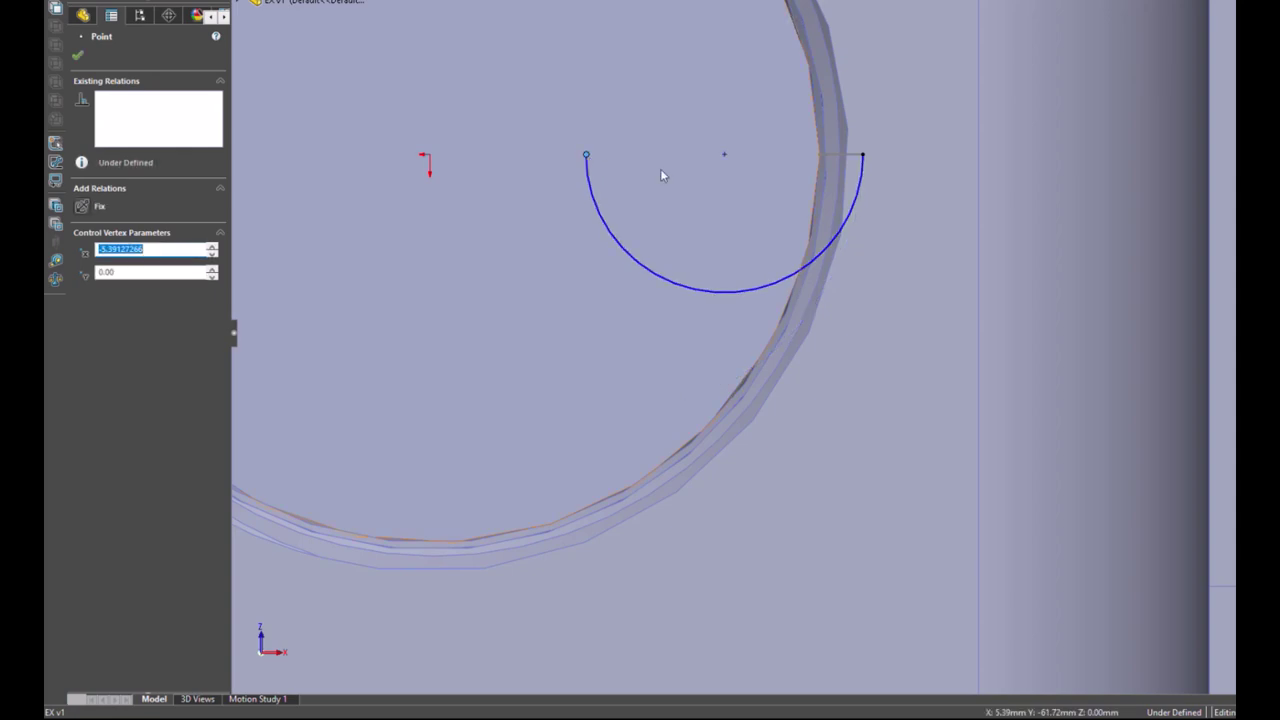
left_click(727, 155, "ctrl")
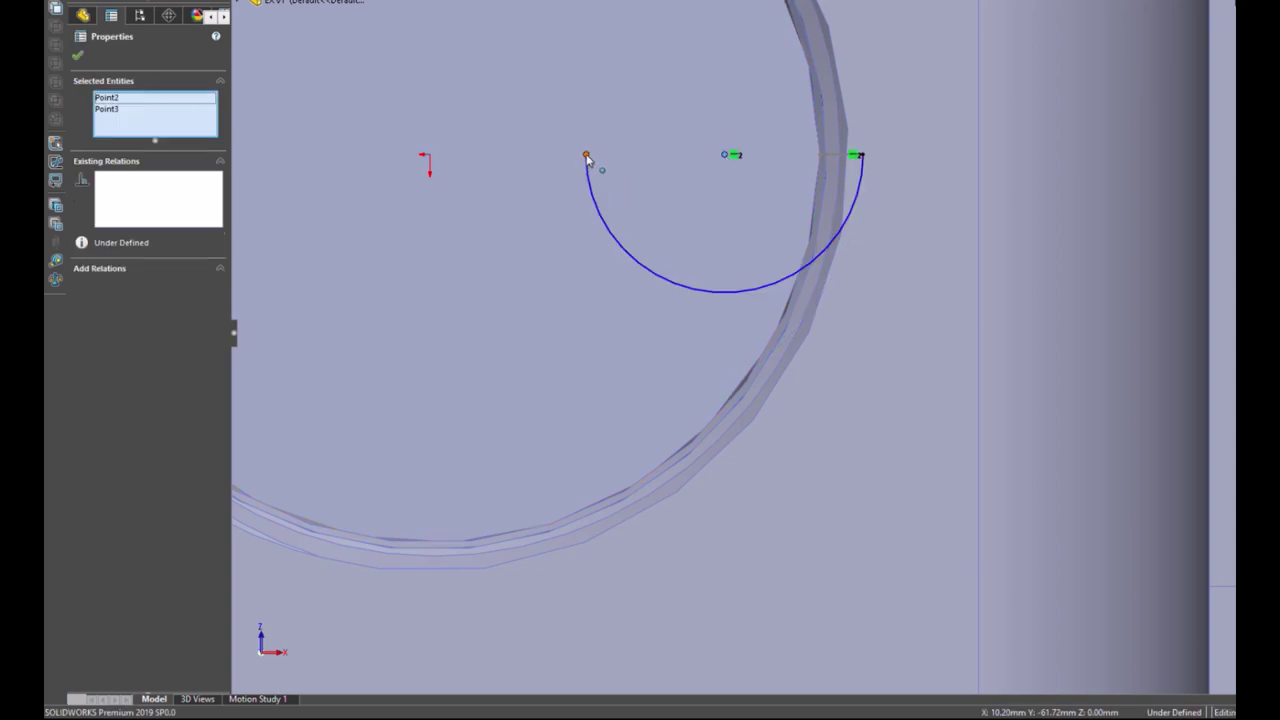
Step: Dimension the arc radius to 5.00 mm and exit the path sketch Sketch37
right_click_drag(607, 155, 644, 83)
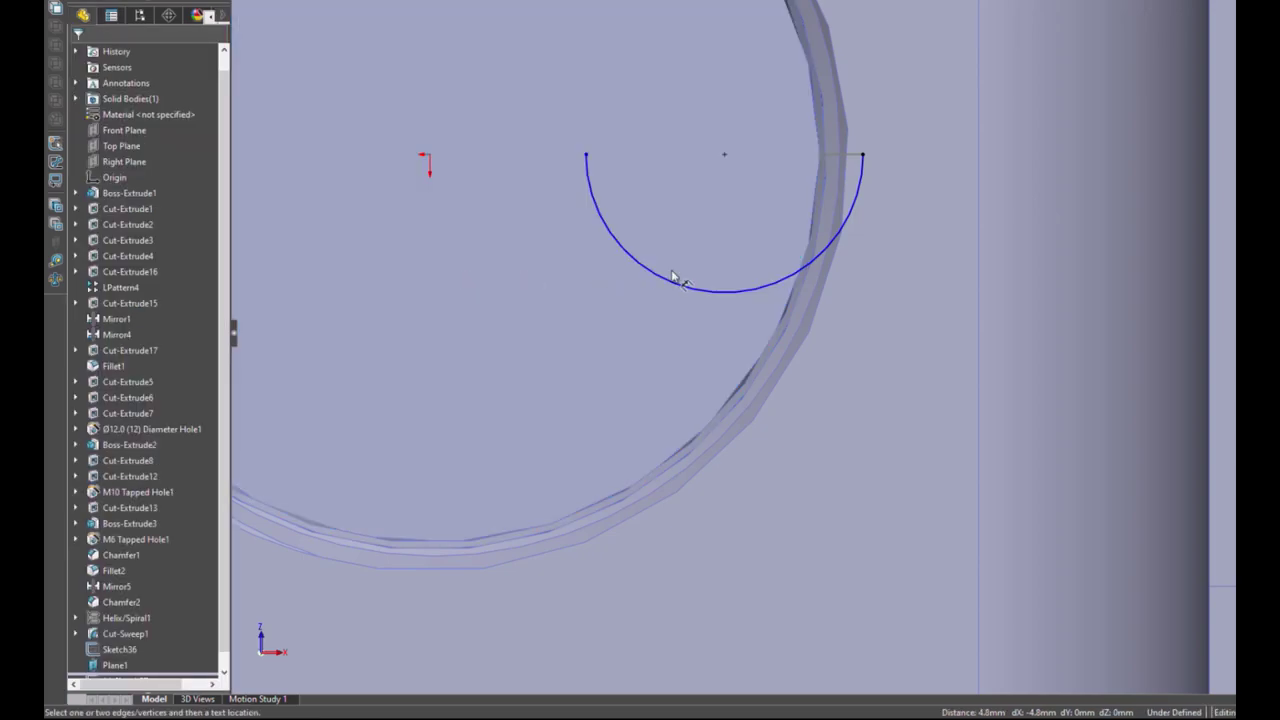
left_click(672, 279)
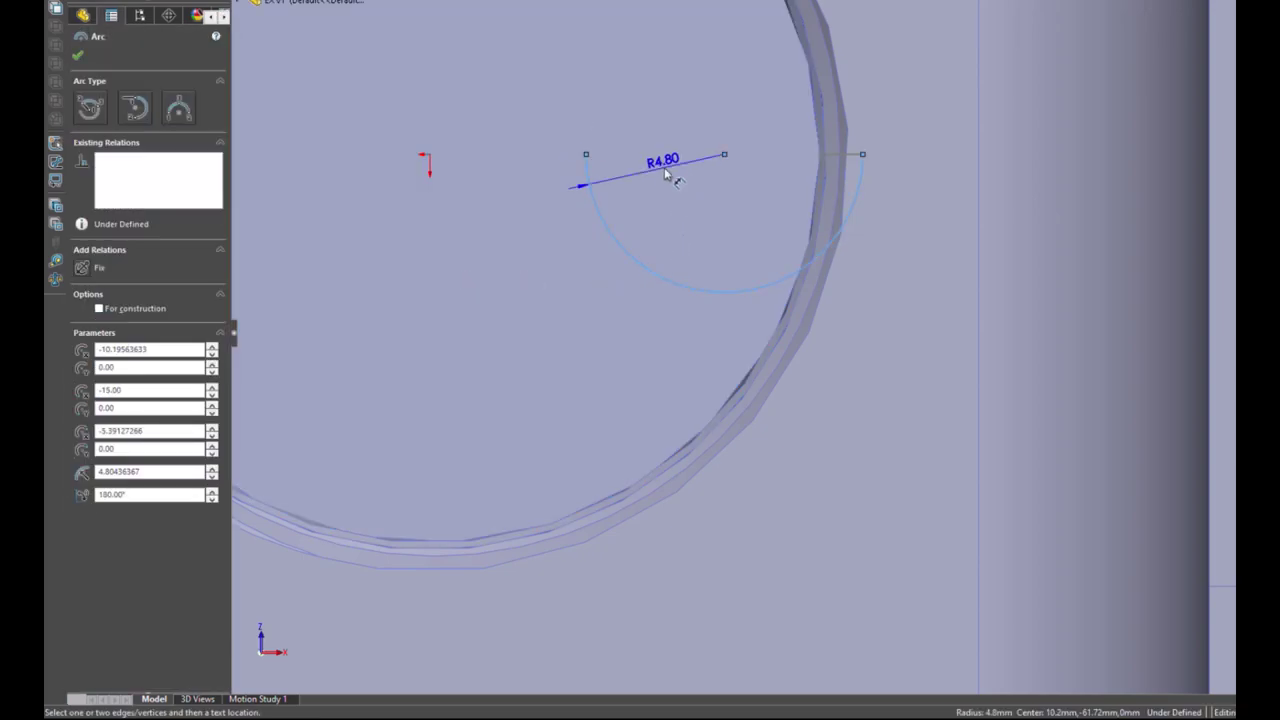
left_click(667, 175)
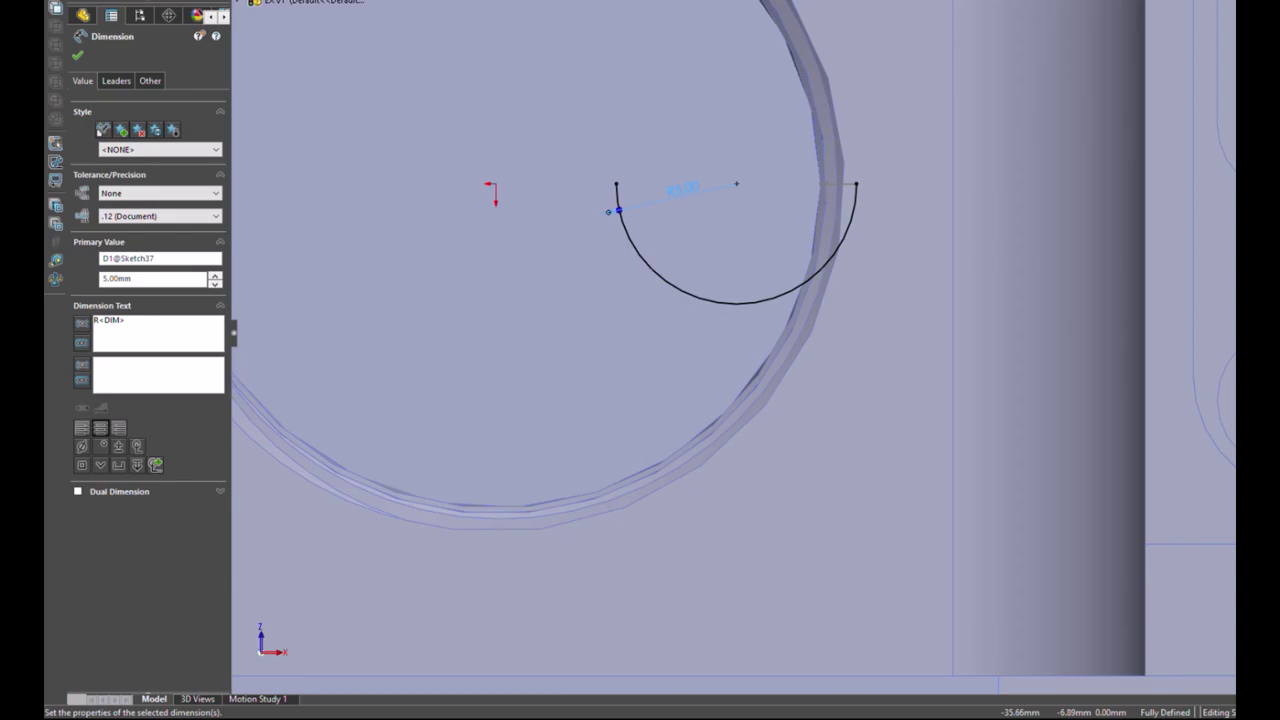
key("Escape")
key("ctrl+b")
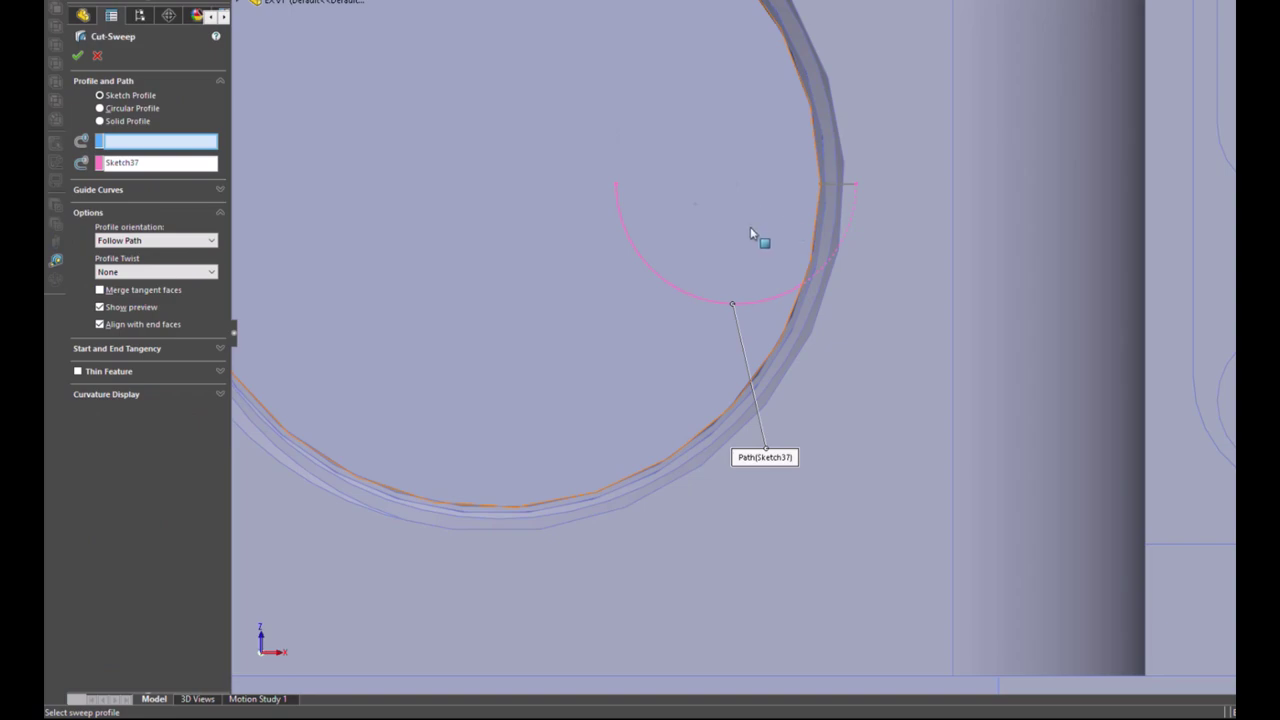
Step: Use Sketch36 as profile along Sketch37 to create Cut-Sweep2, then orbit and zoom to fit to inspect it
left_click(826, 189)
left_click(78, 58)
left_click(600, 300)
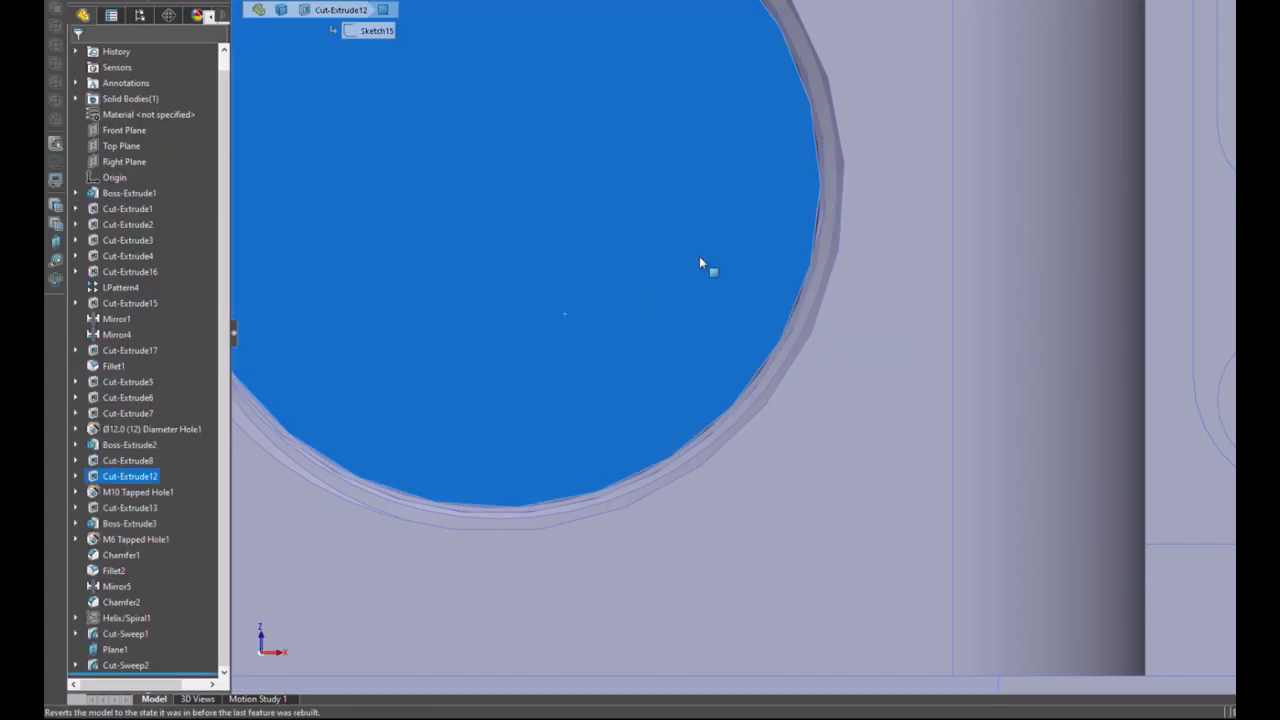
mouse_move(680, 243)
middle_mouse_down()
mouse_move(757, 263)
mouse_move(831, 222)
middle_mouse_up()
left_click(820, 243)
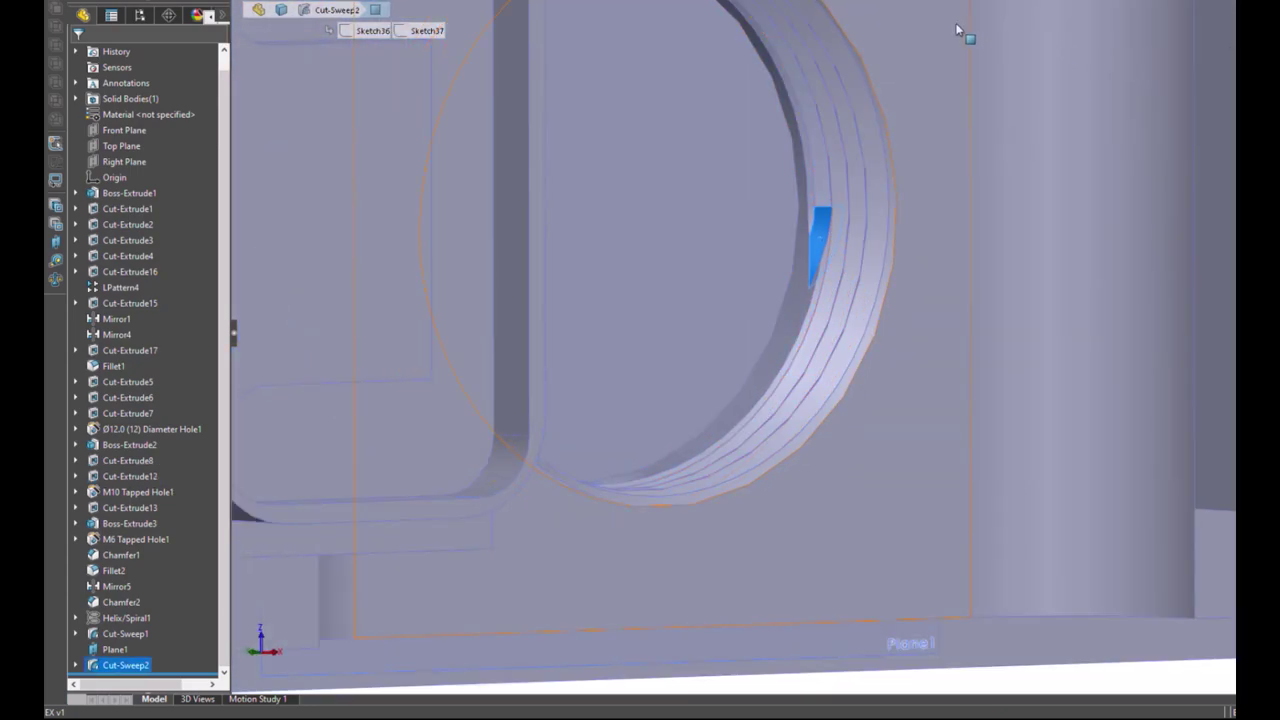
key("f")
left_click(608, 123)
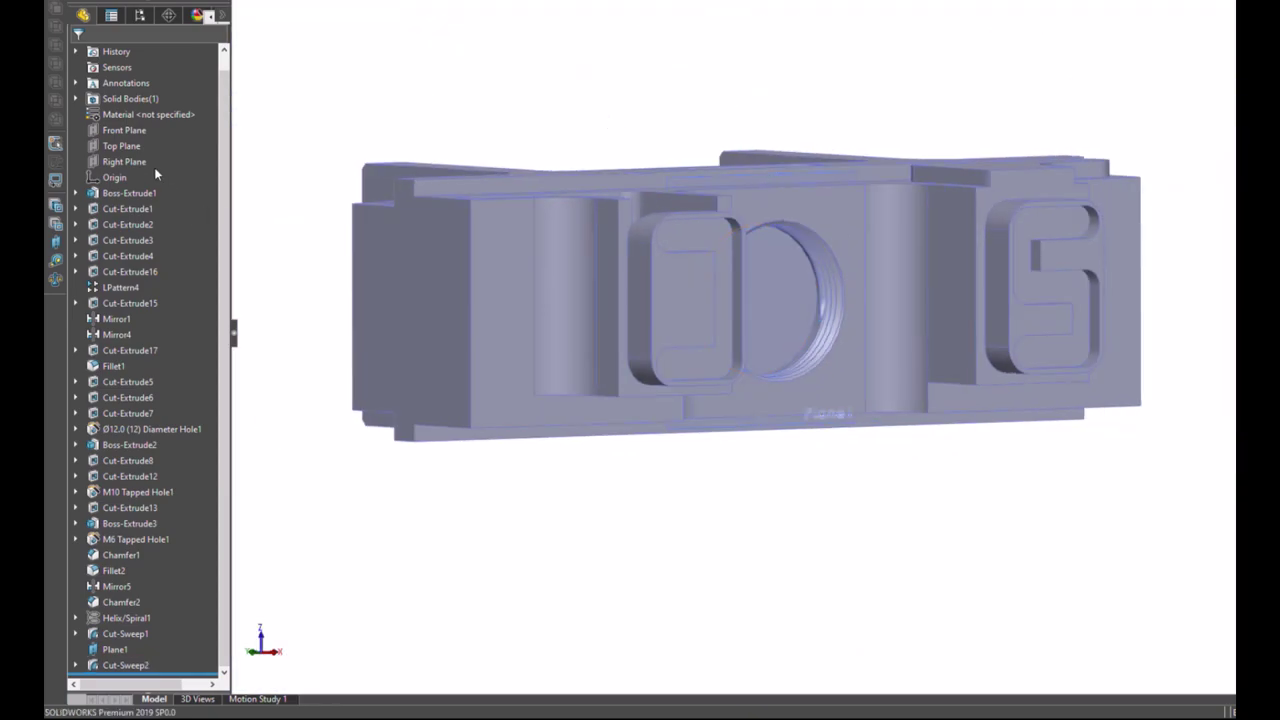
Step: Section the part along the Right Plane and view the cut face Normal To
left_click(124, 162)
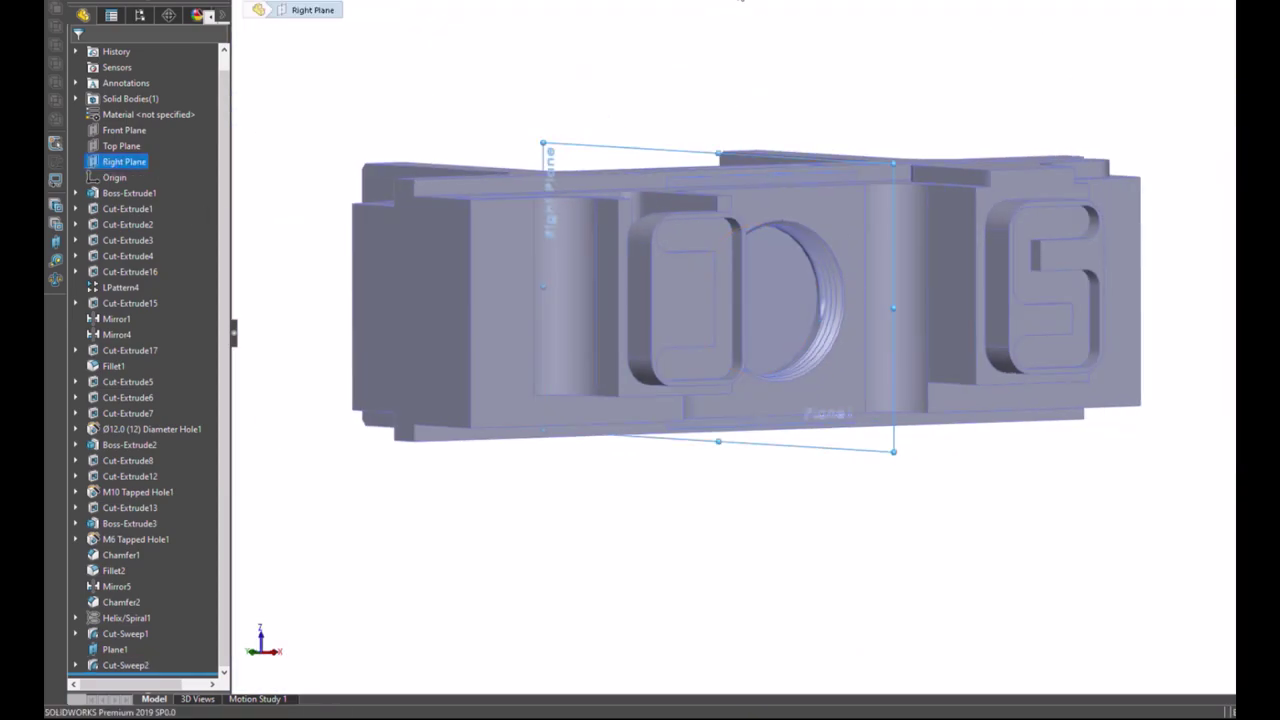
left_click(797, 14)
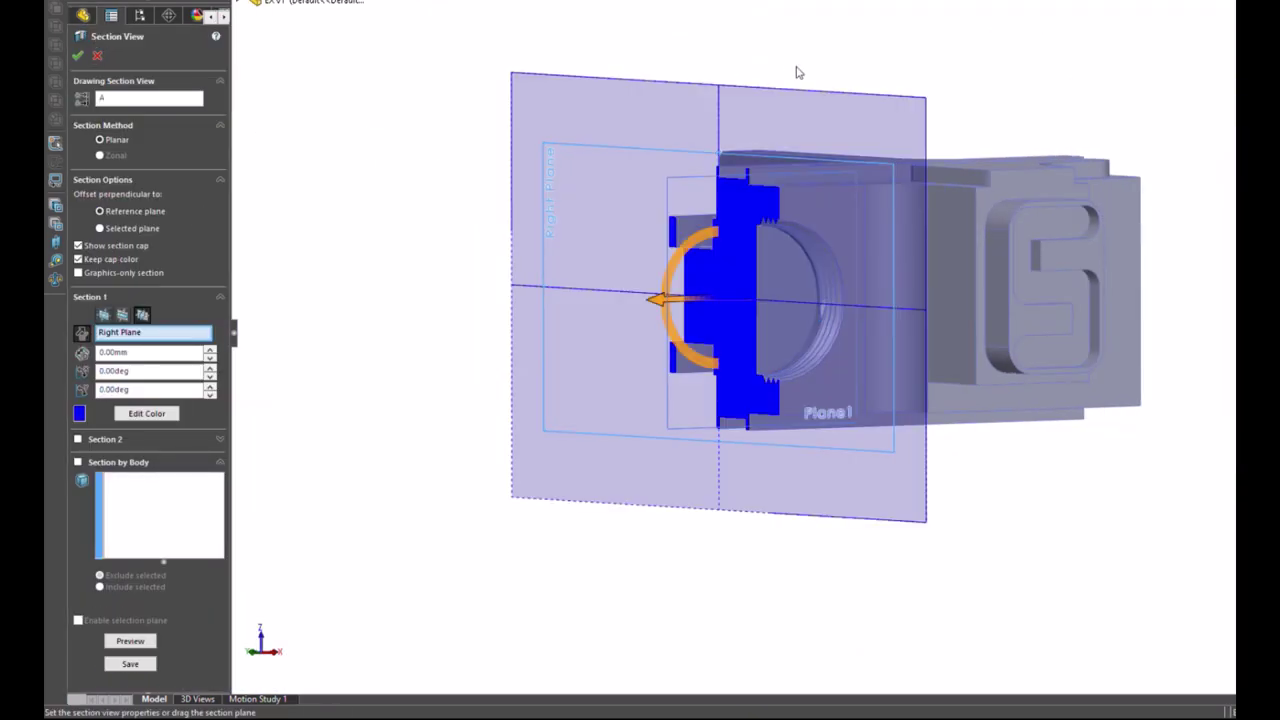
left_click(77, 57)
left_click(968, 2)
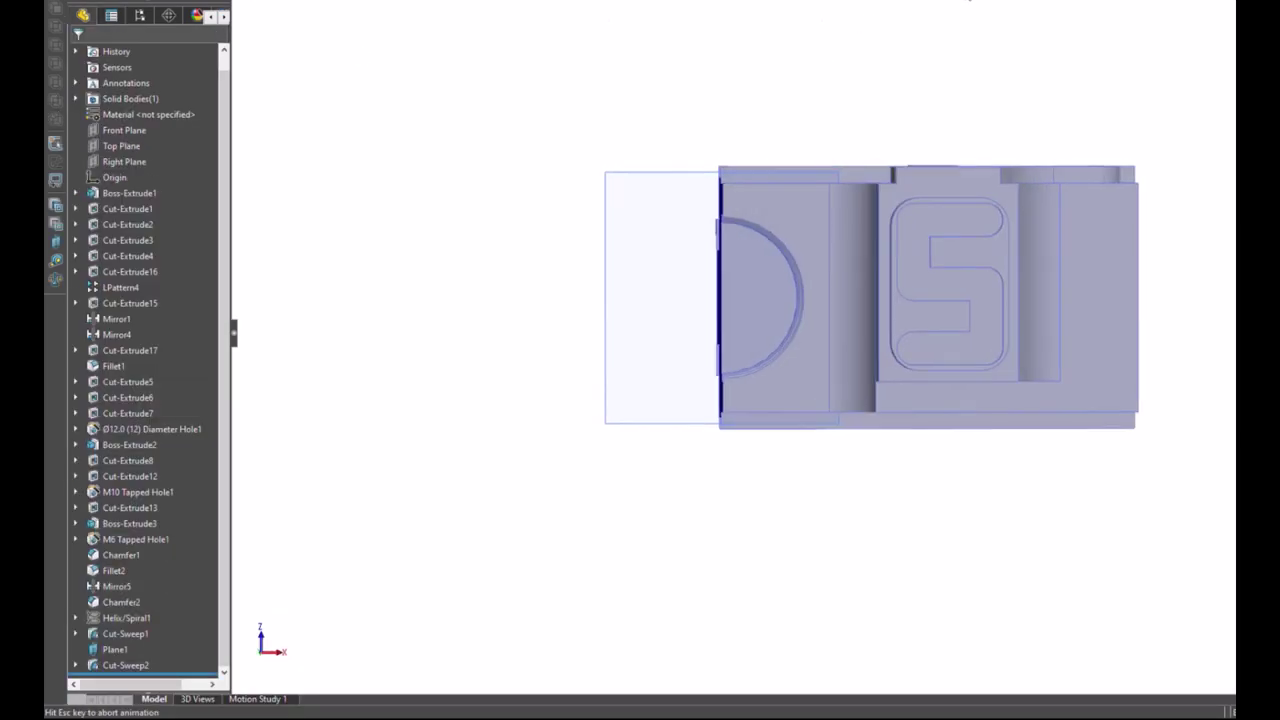
left_click(968, 2)
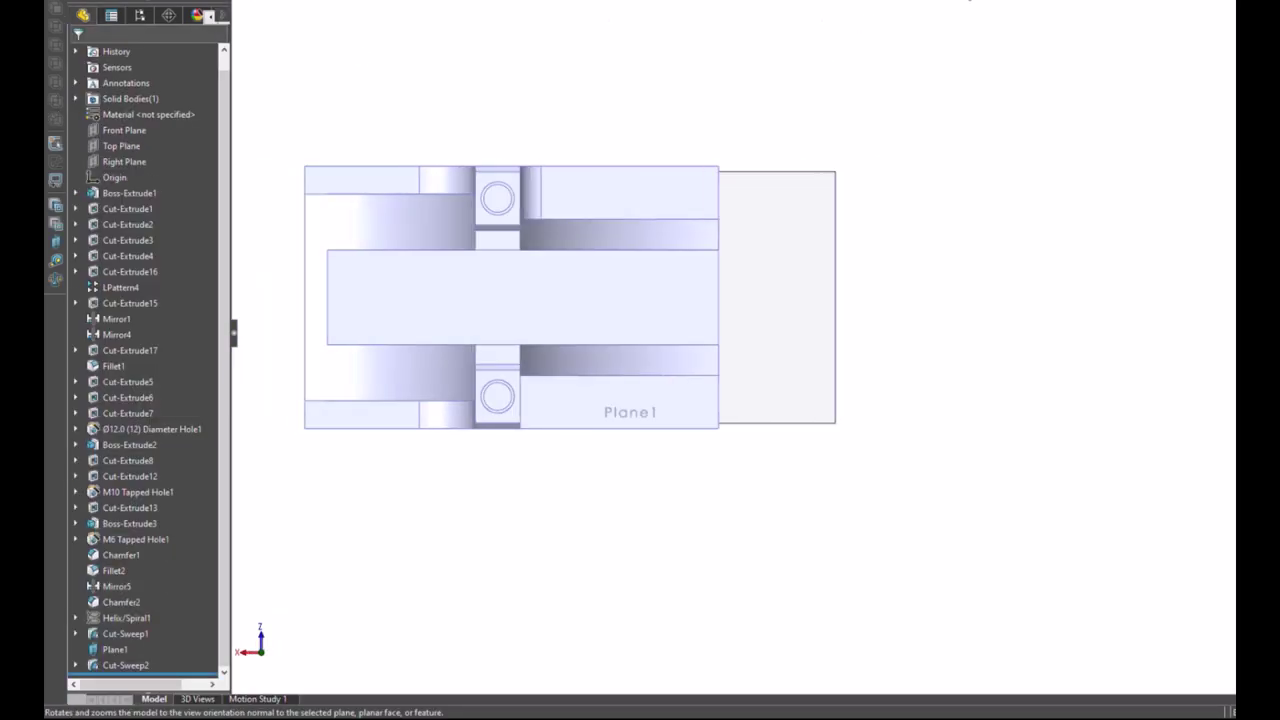
left_click(124, 161)
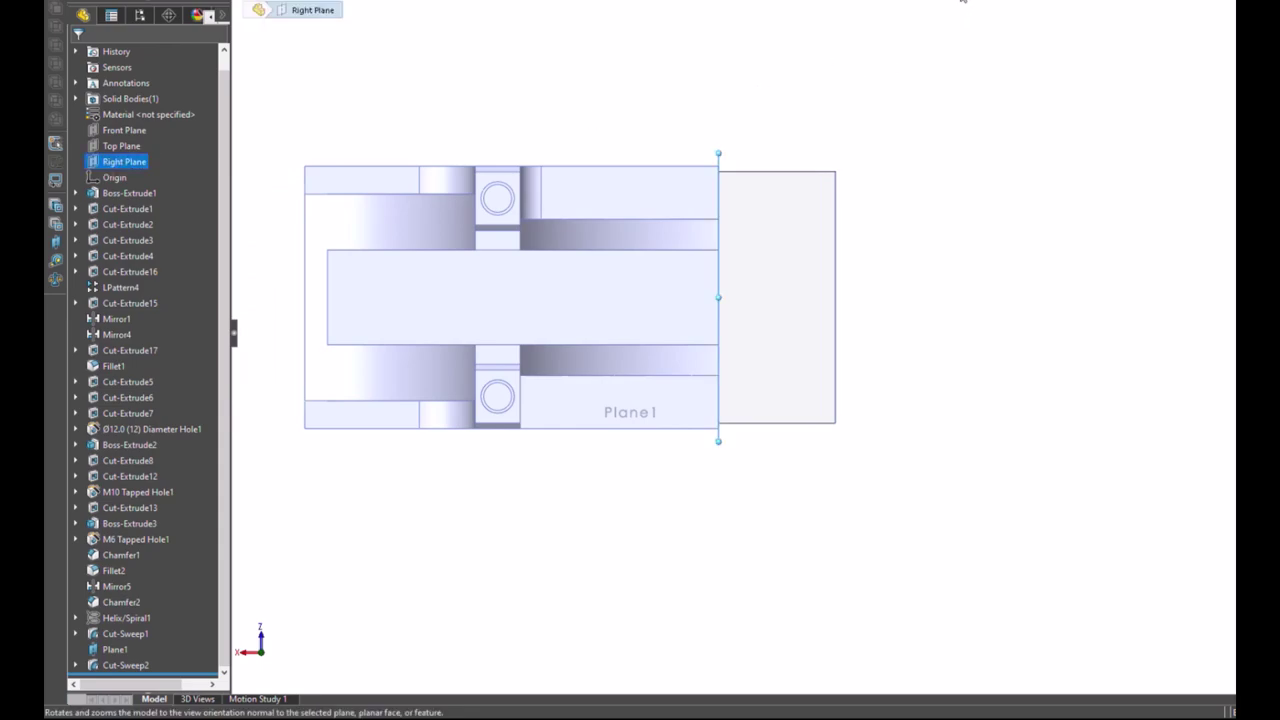
left_click(963, 2)
left_click(963, 2)
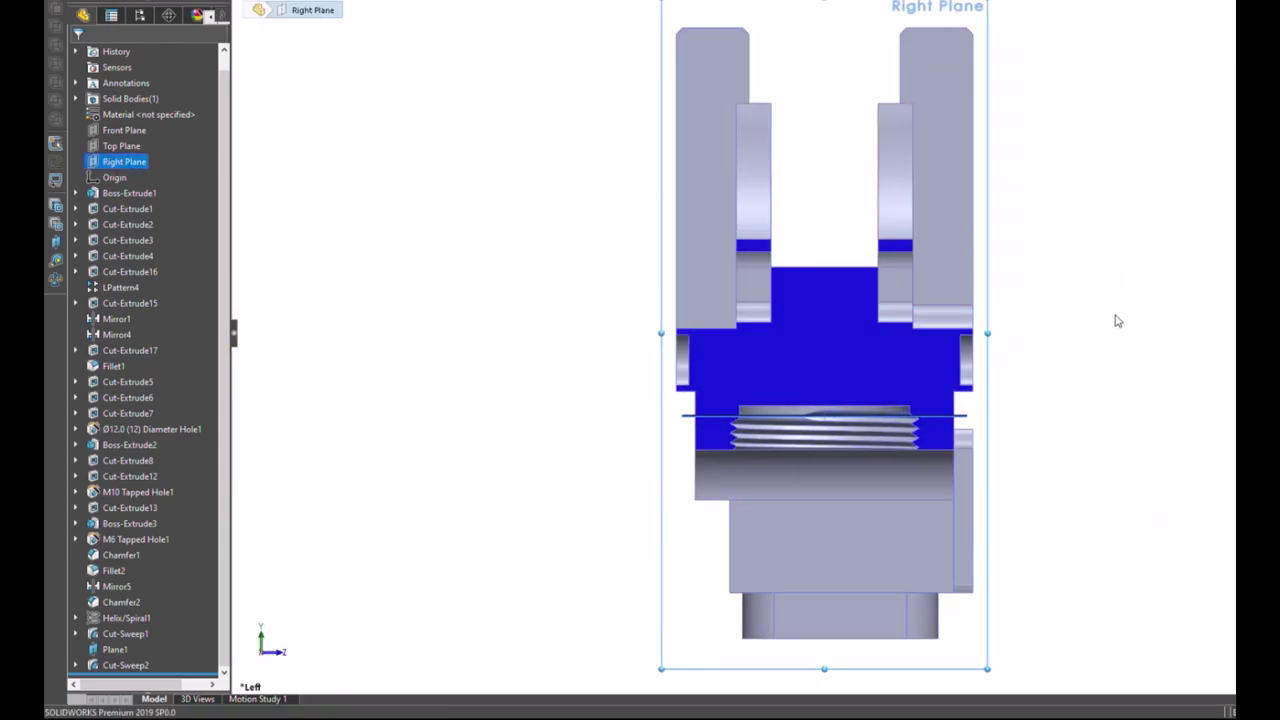
scroll(871, 475, "down", 5)
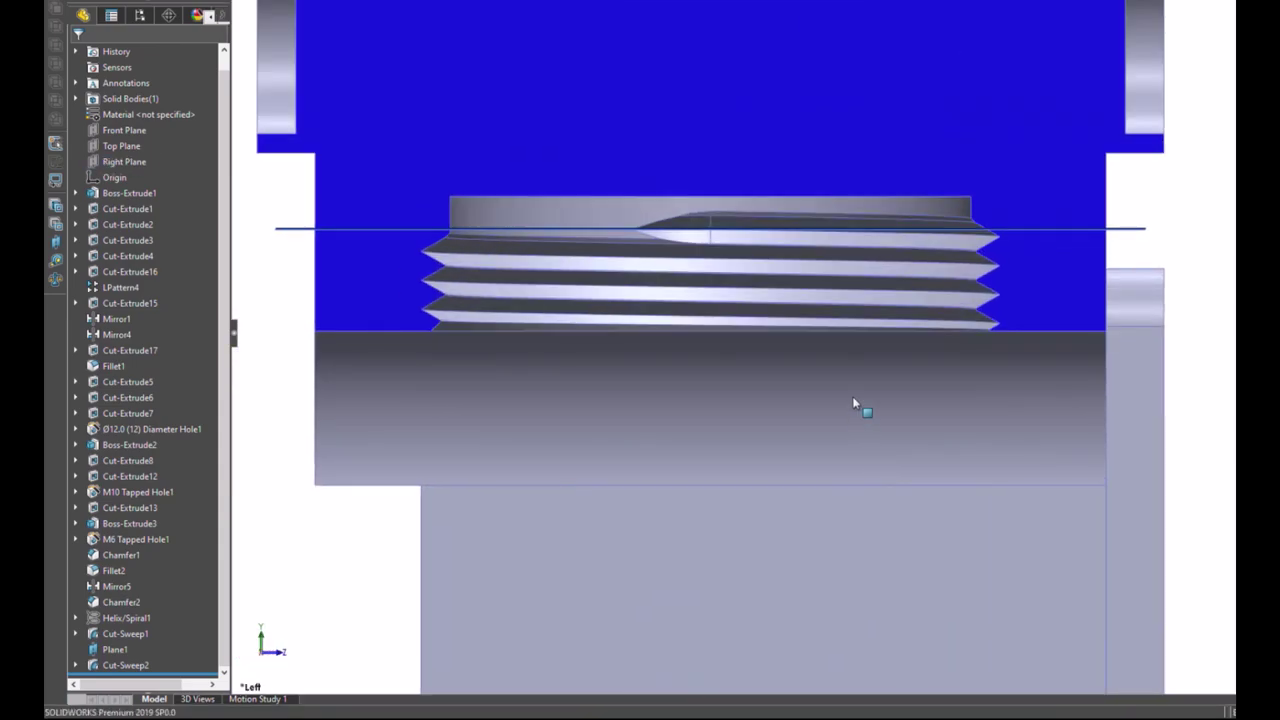
Step: Zoom and orbit around the thread end to check the run-out groove, then switch to isometric view
left_click(1143, 231)
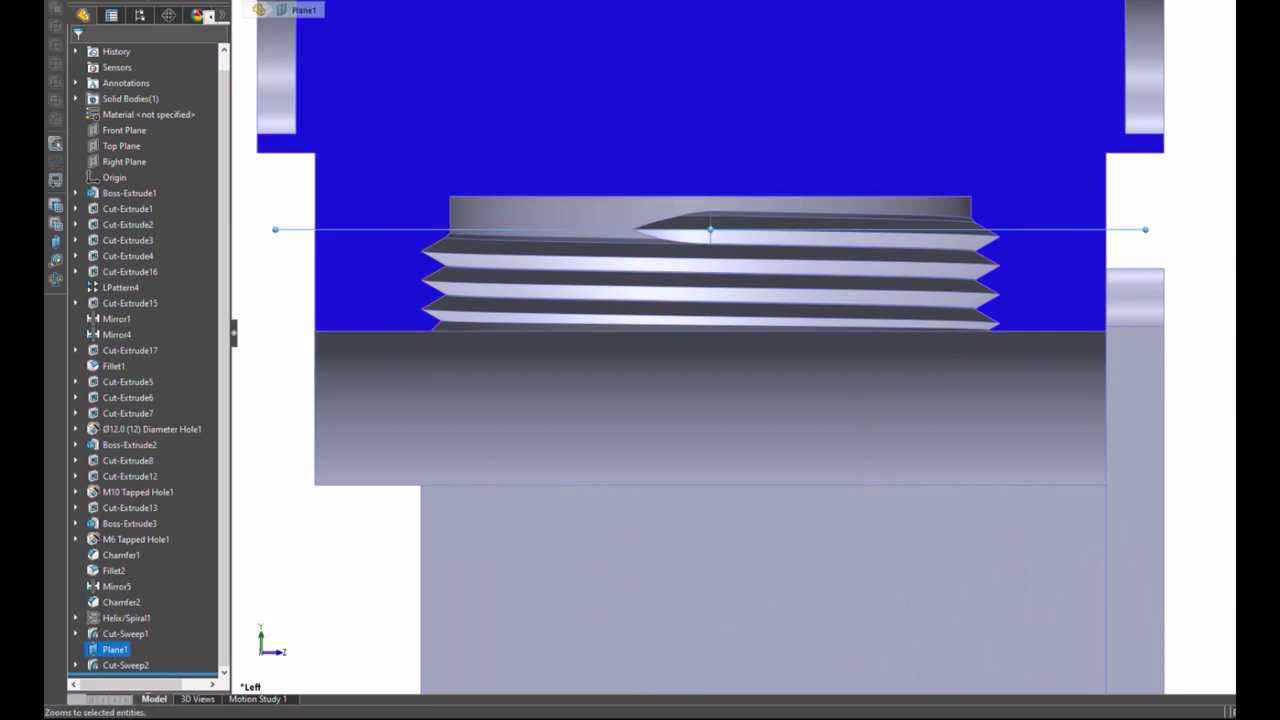
key("Escape")
scroll(735, 262, "down", 3)
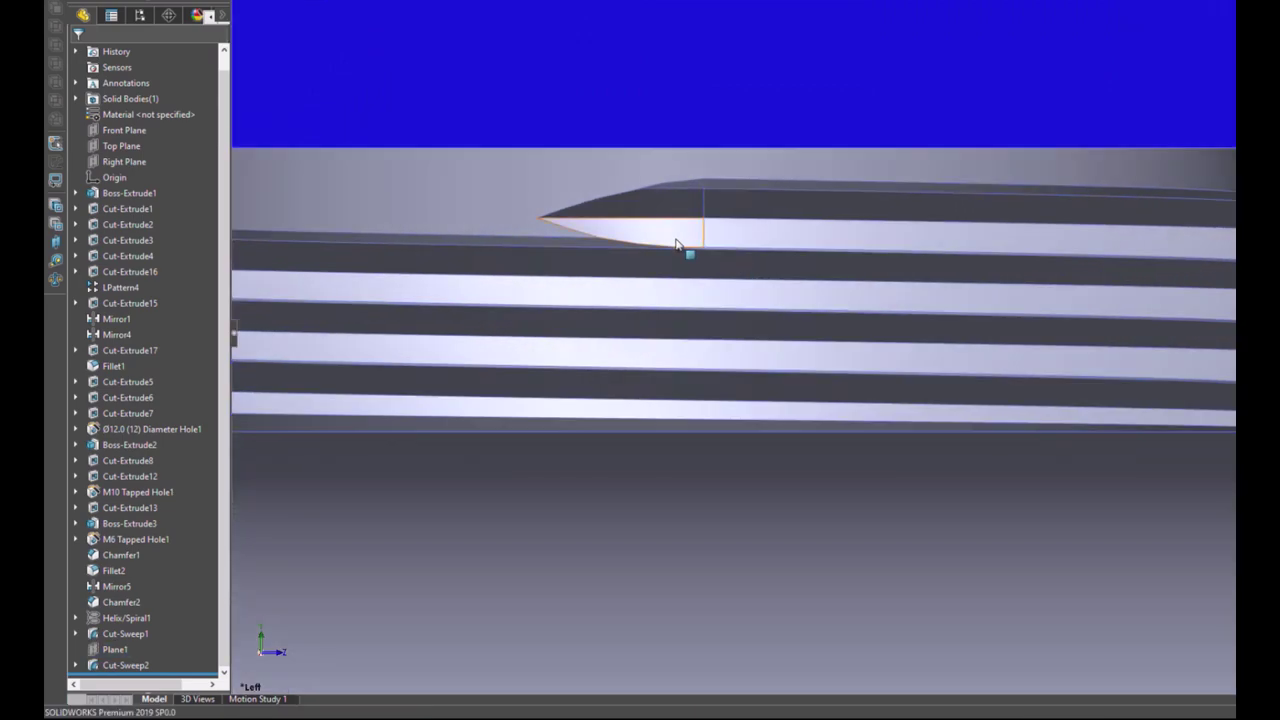
left_click(636, 205)
mouse_move(646, 259)
middle_mouse_down()
mouse_move(745, 145)
mouse_move(754, 277)
mouse_move(749, 237)
middle_mouse_up()
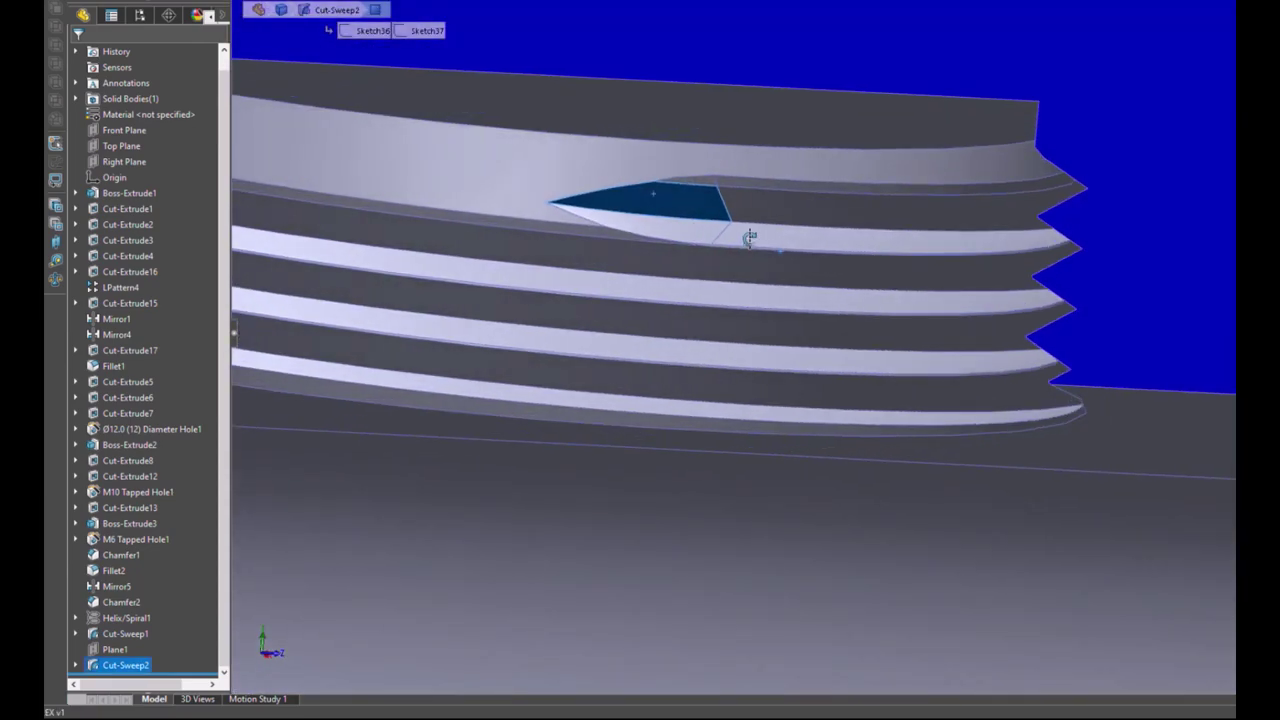
scroll(749, 237, "up", 3)
mouse_move(654, 214)
middle_mouse_down()
mouse_move(666, 277)
mouse_move(654, 214)
mouse_move(668, 155)
mouse_move(669, 286)
mouse_move(697, 306)
mouse_move(908, 337)
middle_mouse_up()
scroll(723, 311, "up", 3)
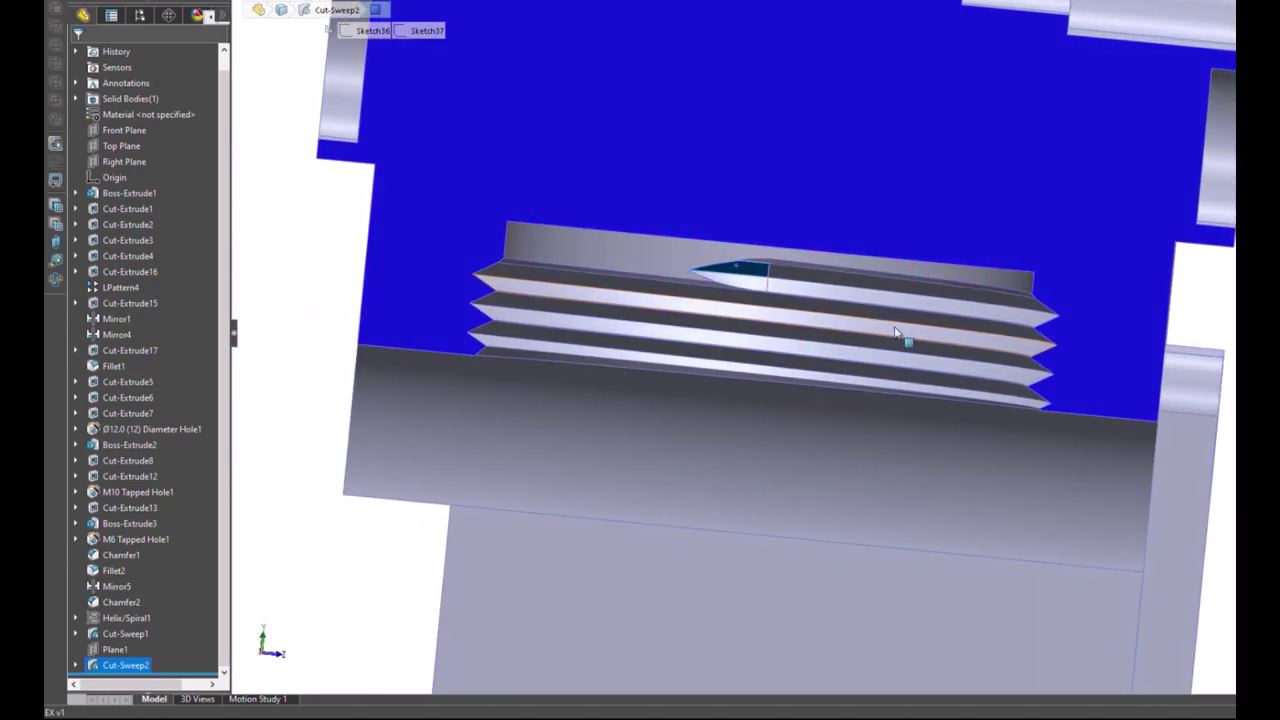
left_click(1195, 306)
middle_click_drag(1195, 306, 1210, 306)
key("ctrl+7")
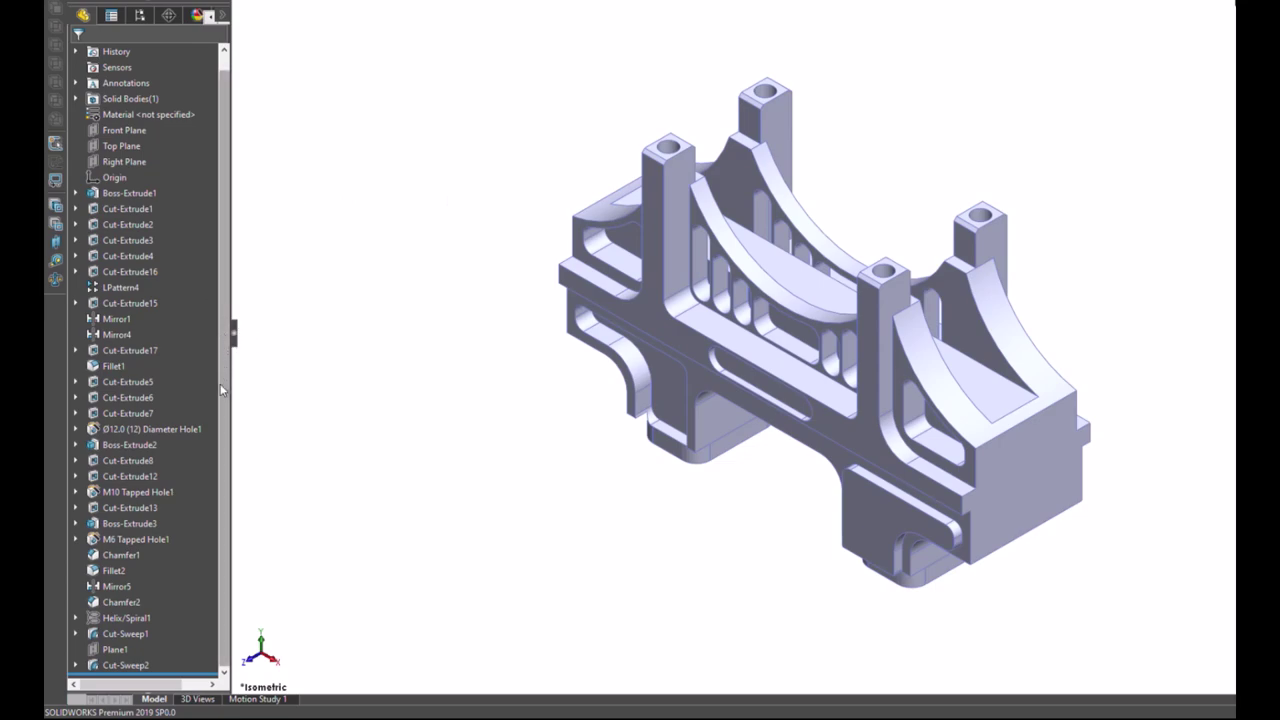
scroll(218, 271, "up", 1)
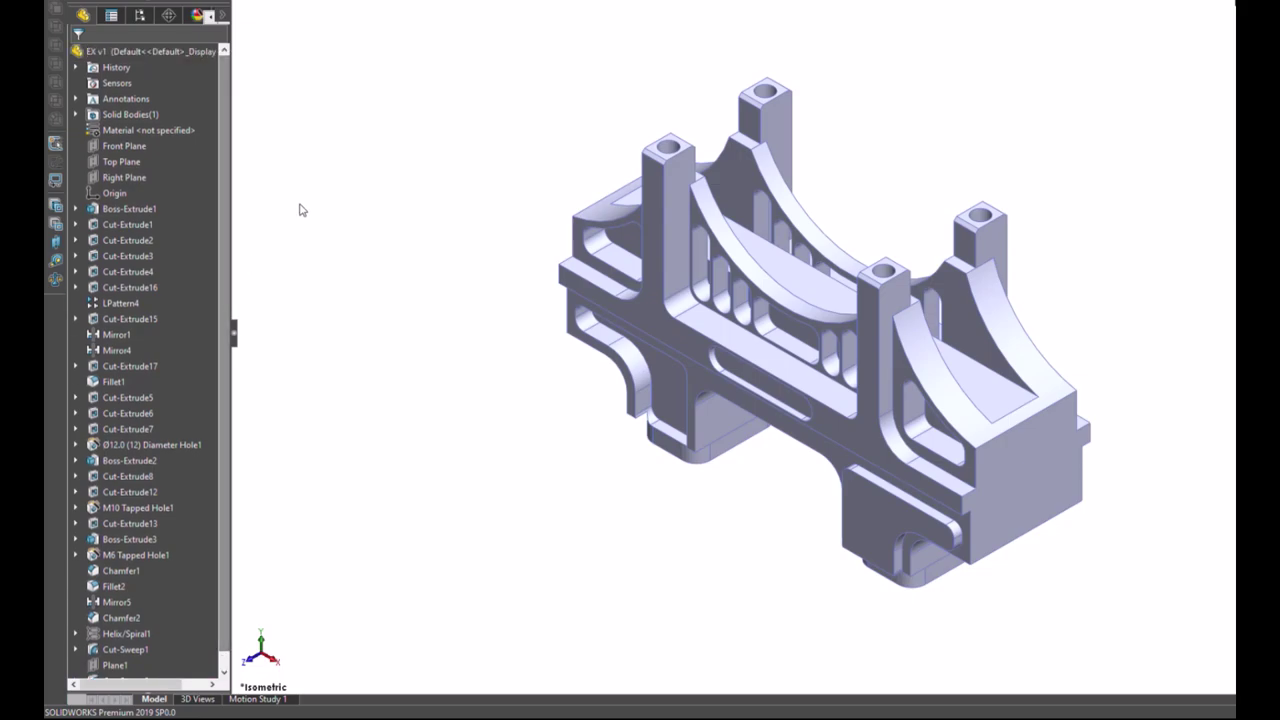